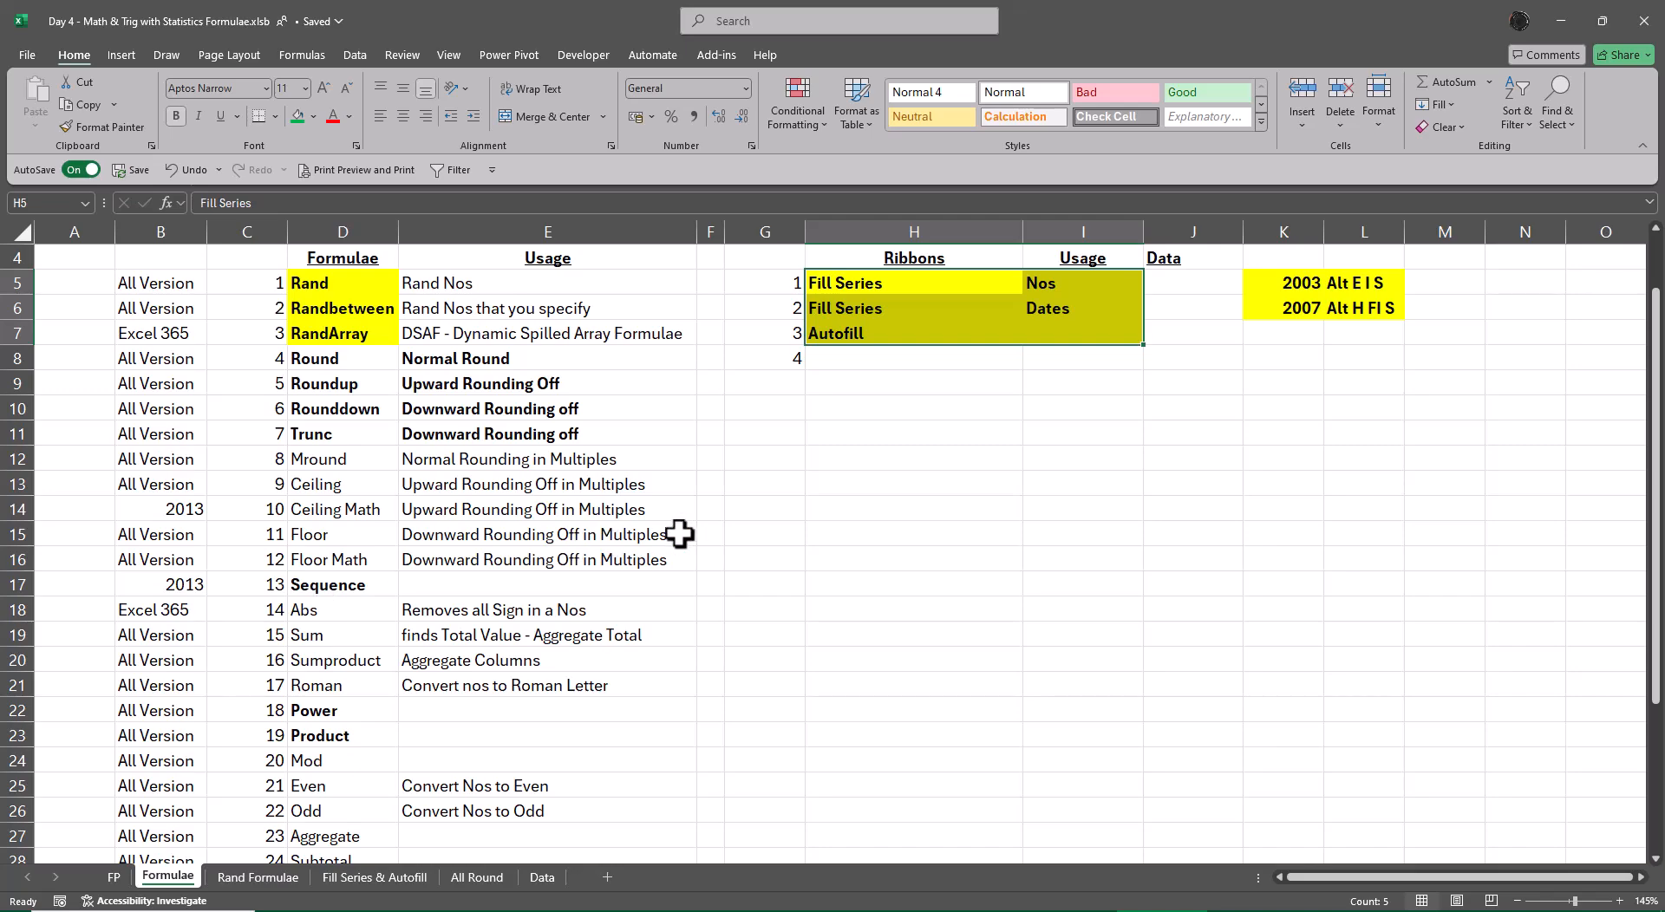
- Bold the Even and Odd names with their usage text, and the Int name, in the formula list
{"action": "scroll", "coordinate": [680, 531], "scroll_direction": "down", "scroll_amount": 1}
{"action": "scroll", "coordinate": [453, 484], "scroll_direction": "down", "scroll_amount": 3}
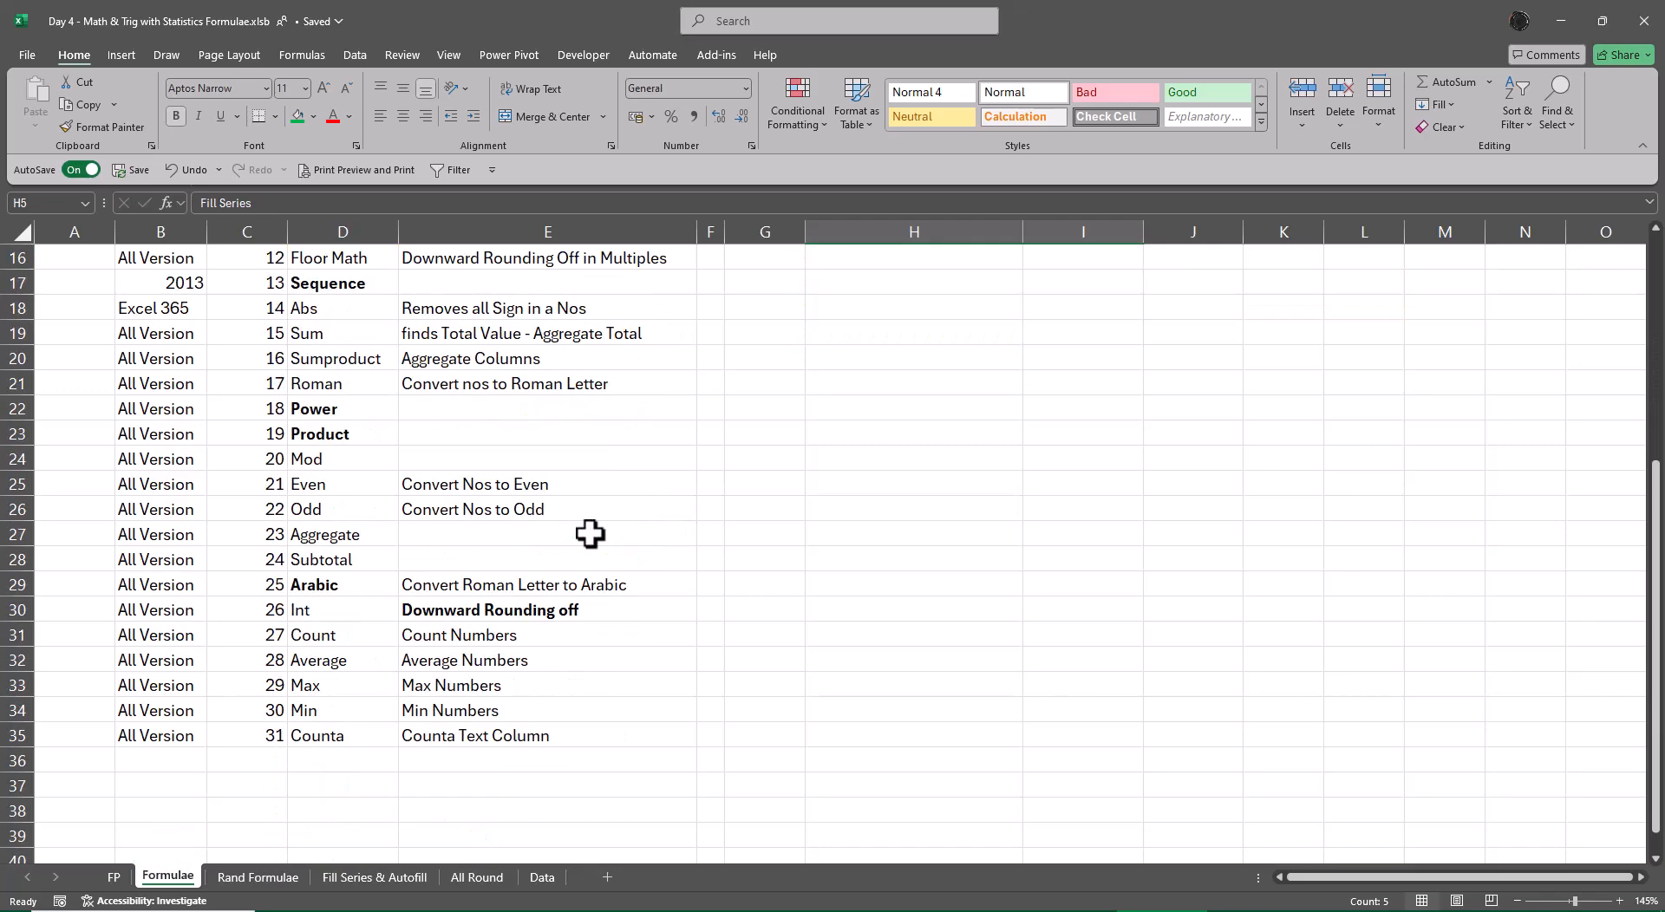
{"action": "left_click_drag", "start_coordinate": [364, 488], "coordinate": [495, 503]}
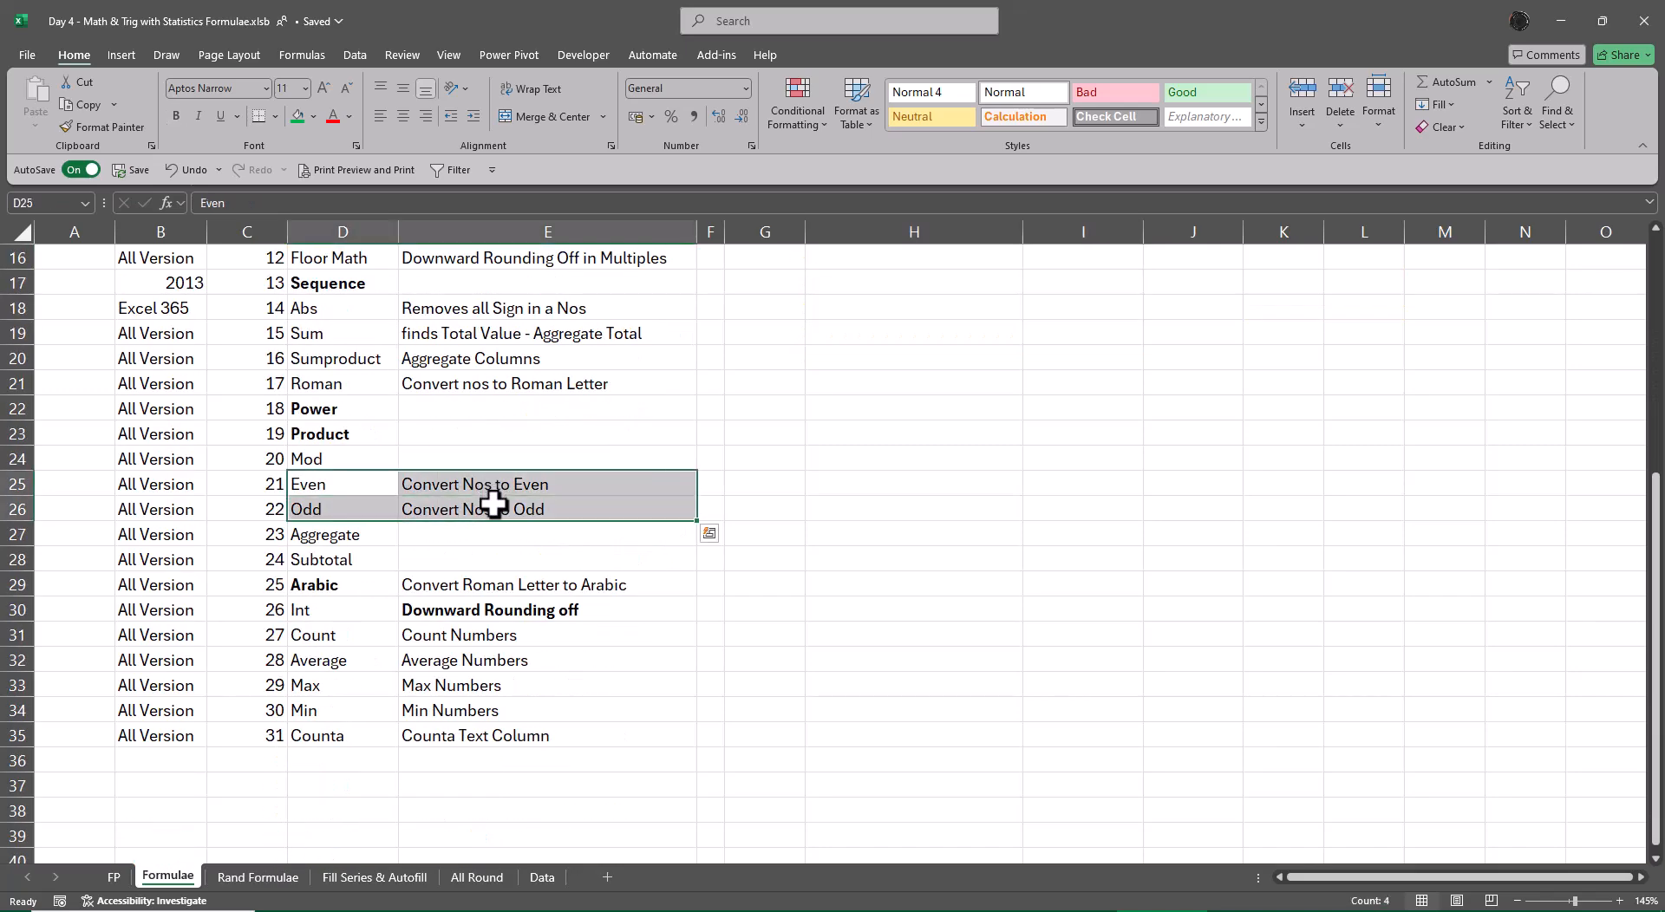
{"action": "key", "text": "ctrl+b"}
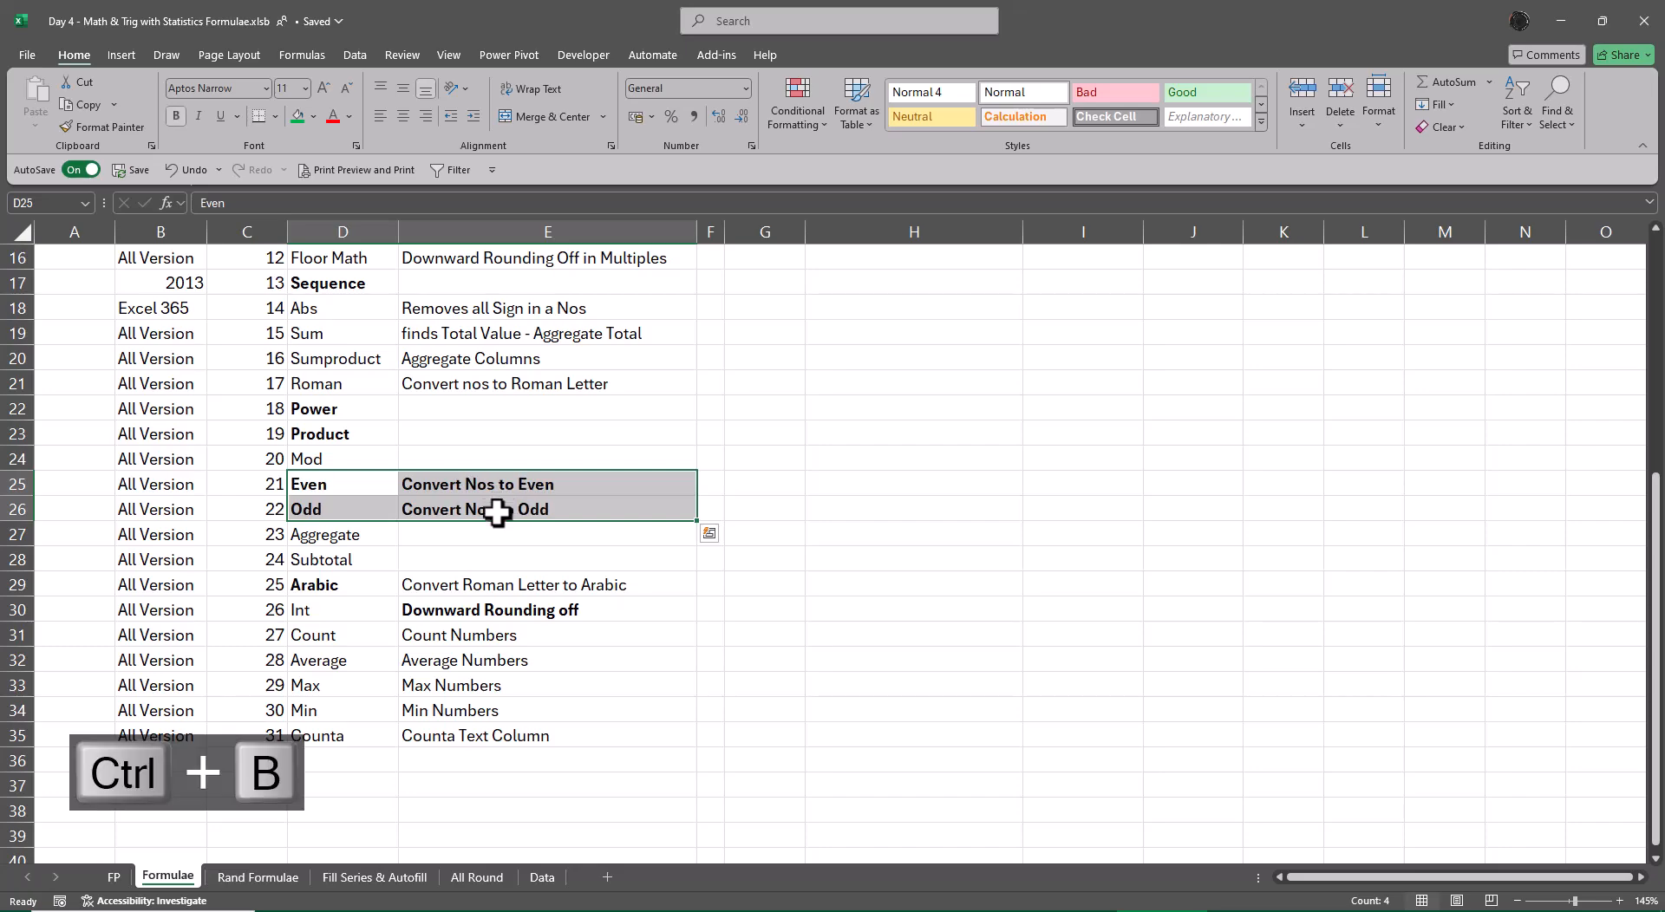
{"action": "left_click", "coordinate": [309, 614]}
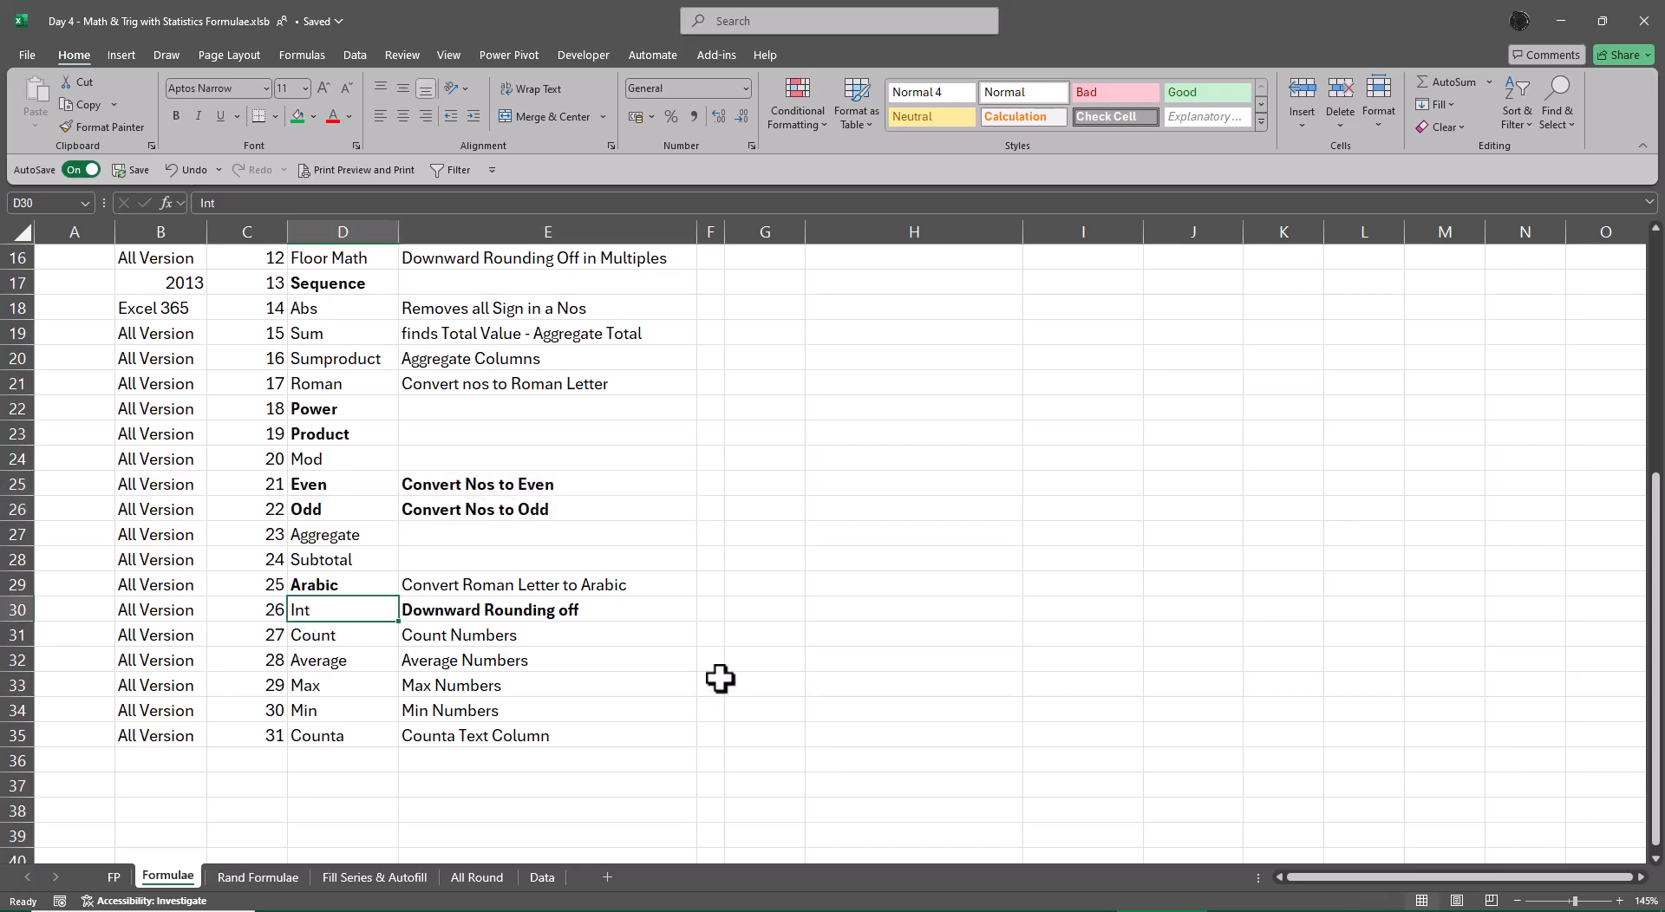
{"action": "key", "text": "ctrl+b"}
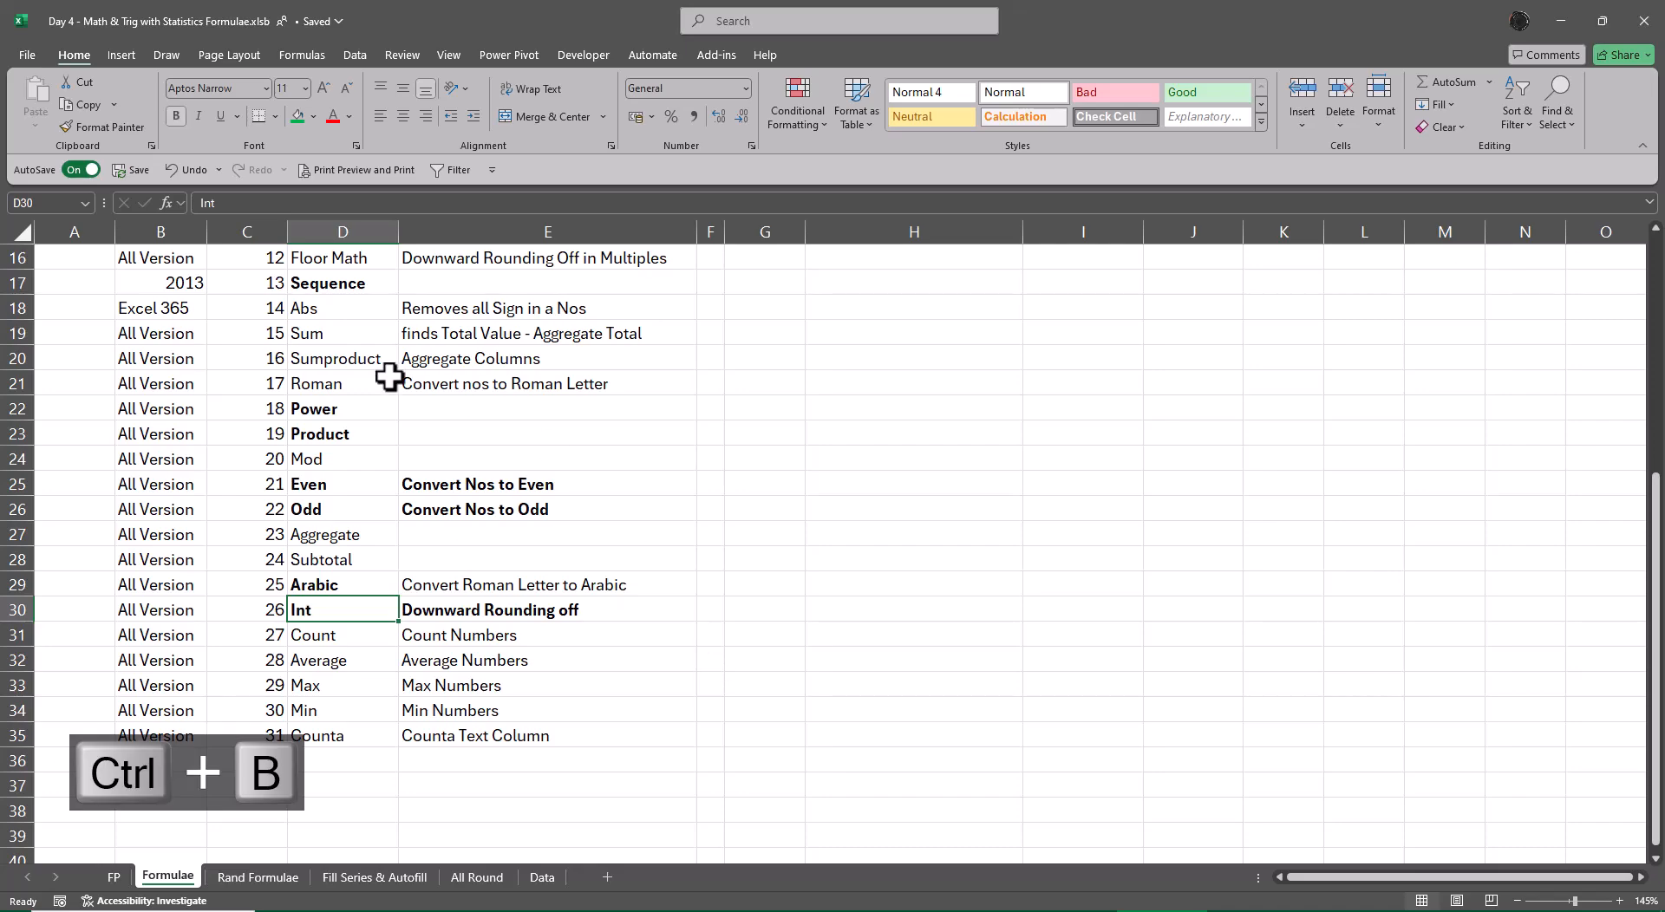
- Bold the Abs name and its usage text in row 18
{"action": "left_click_drag", "start_coordinate": [329, 310], "coordinate": [516, 319]}
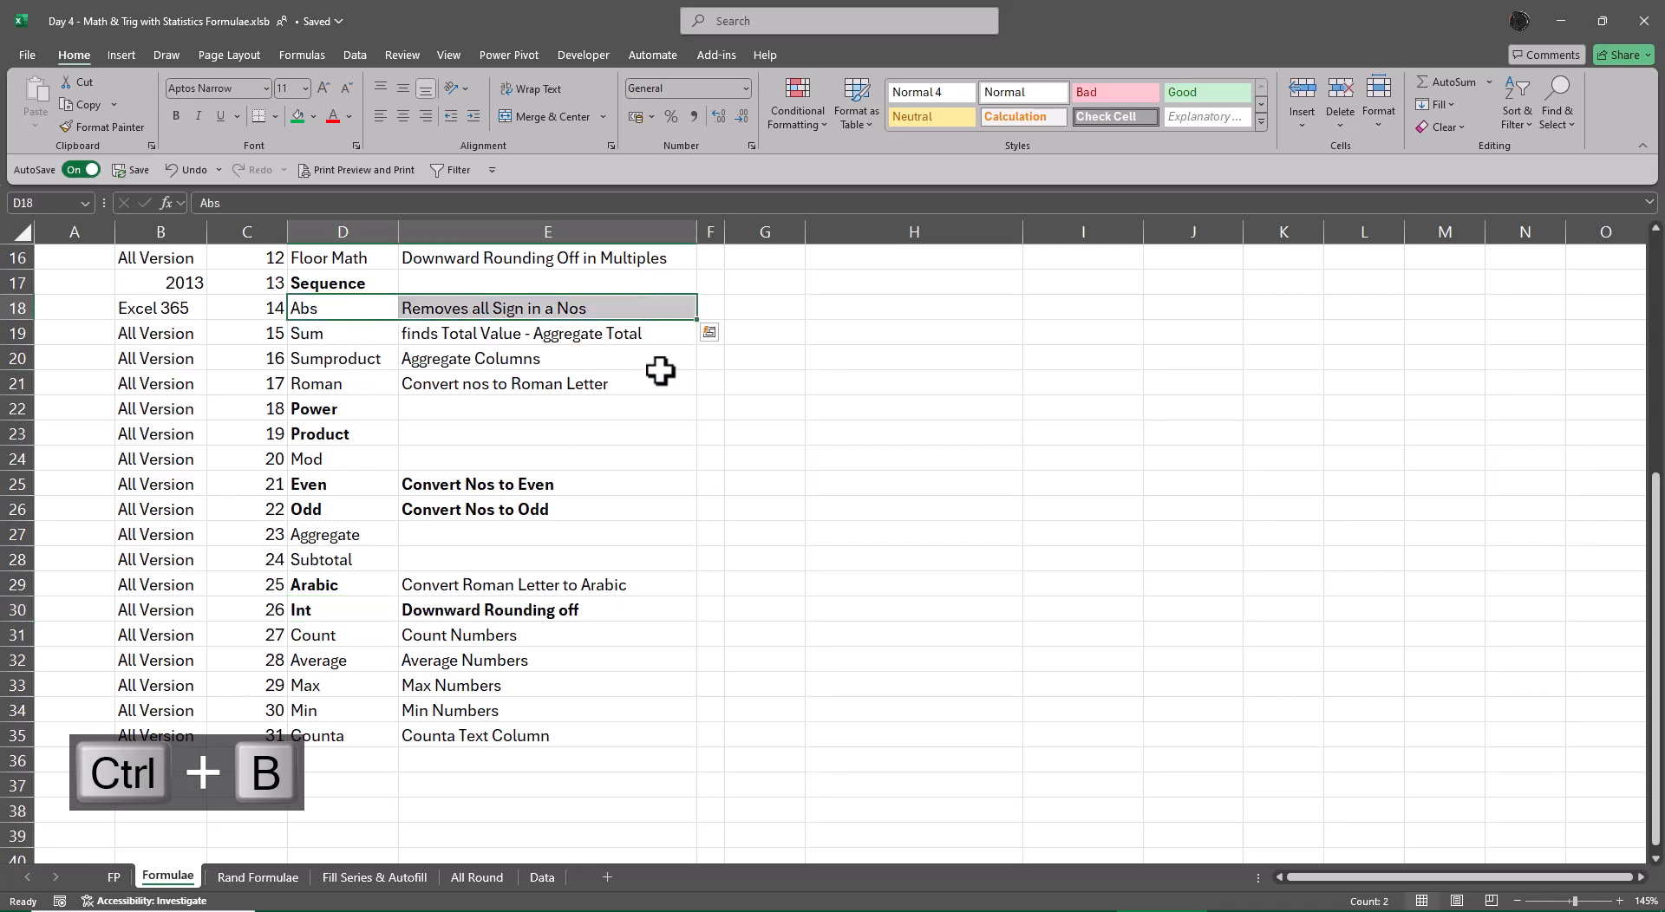
{"action": "key", "text": "ctrl+b"}
{"action": "key", "text": "ctrl+q"}
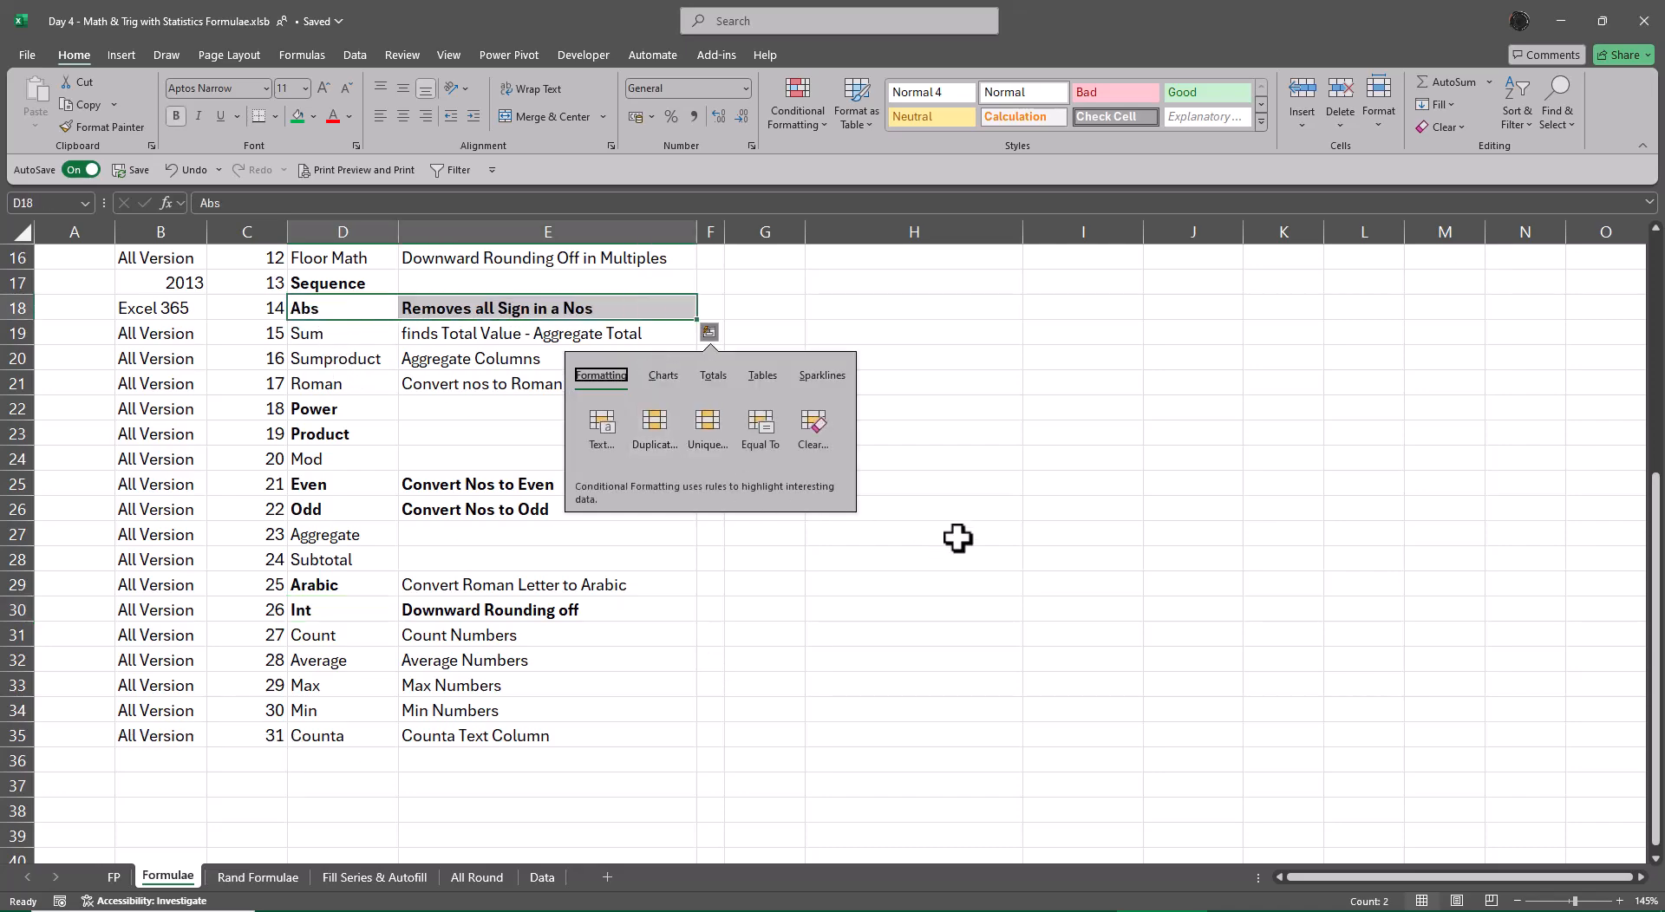
{"action": "left_click", "coordinate": [963, 484]}
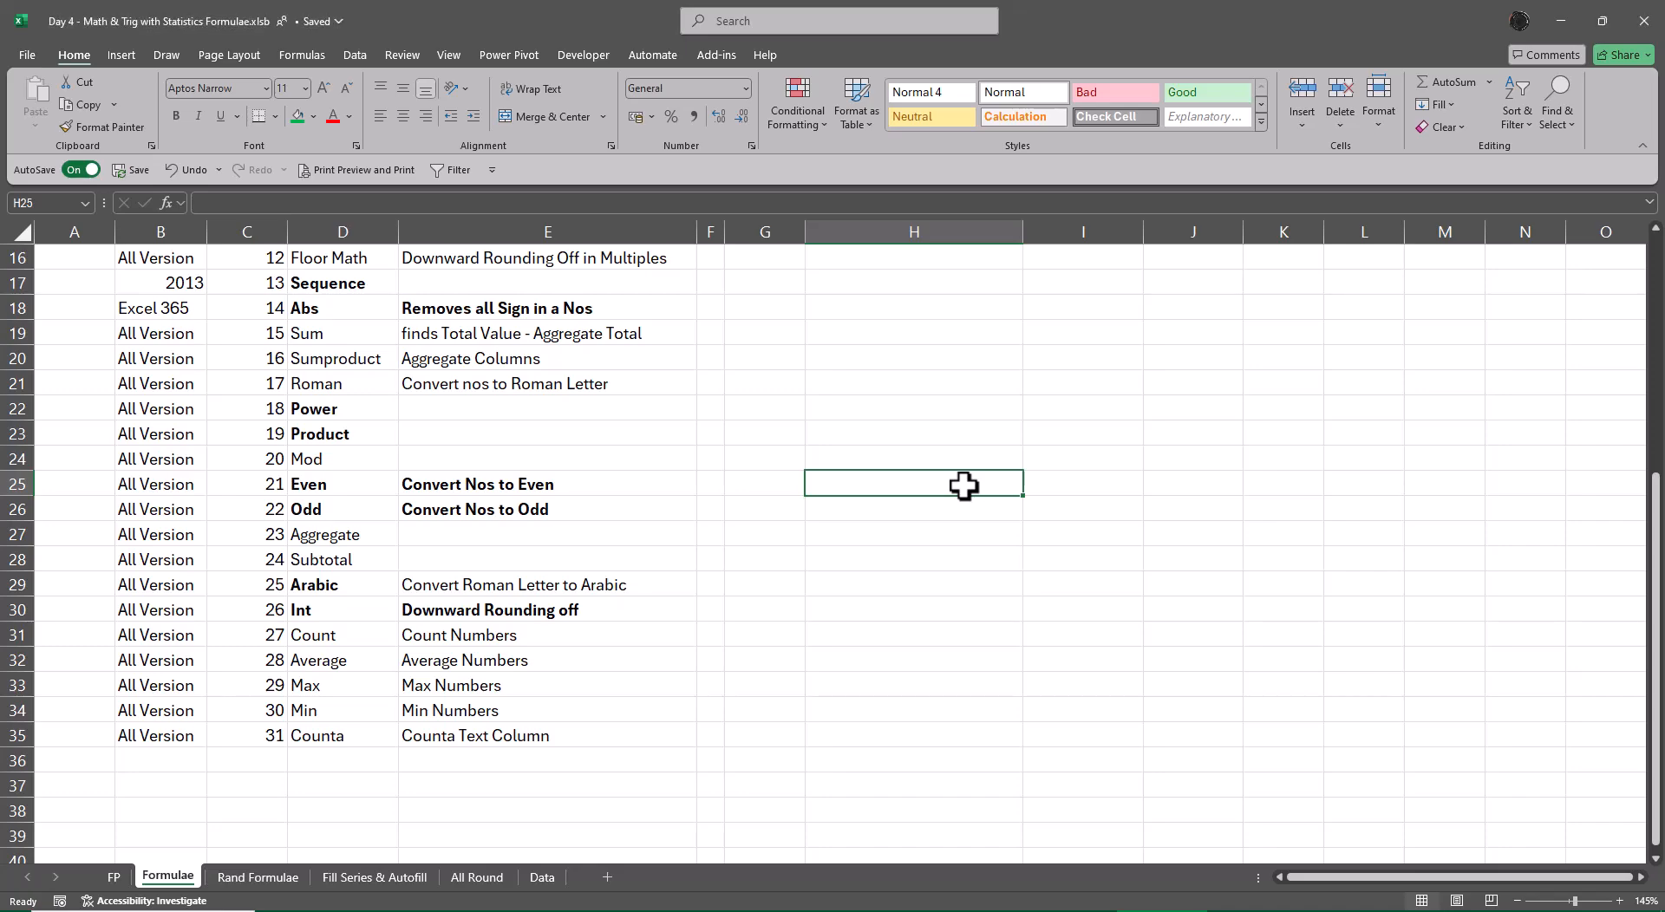
- On the All Round sheet, enter =EVEN(E8#) in M8 to round the Results column to even numbers
{"action": "left_click", "coordinate": [495, 882]}
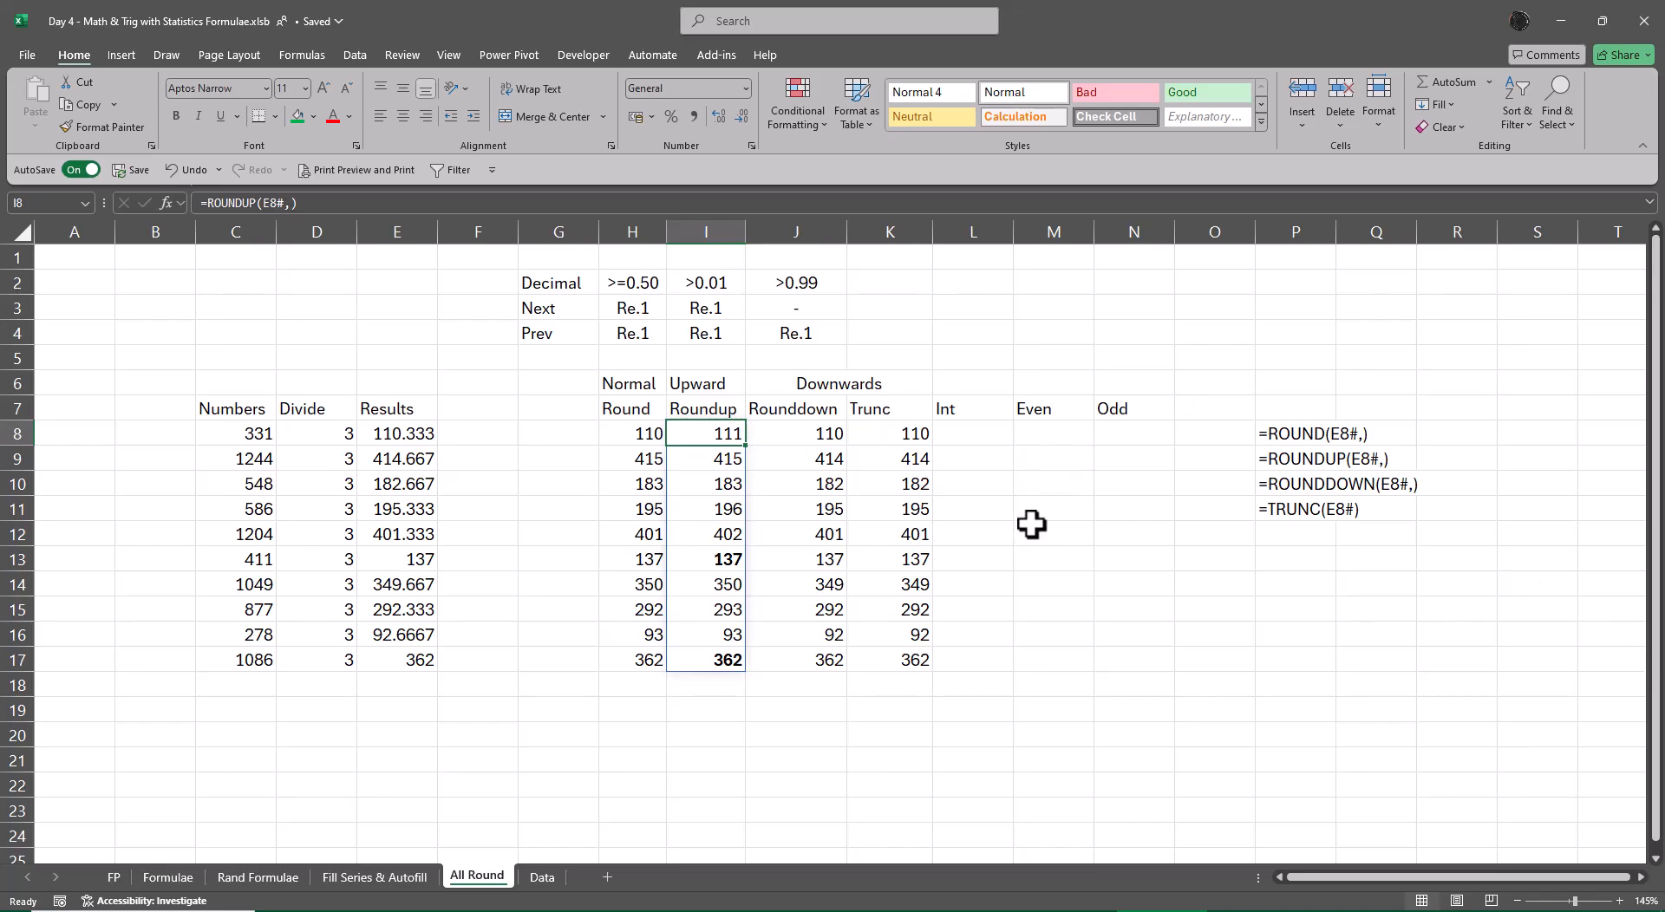
{"action": "left_click", "coordinate": [971, 433]}
{"action": "left_click", "coordinate": [1054, 434]}
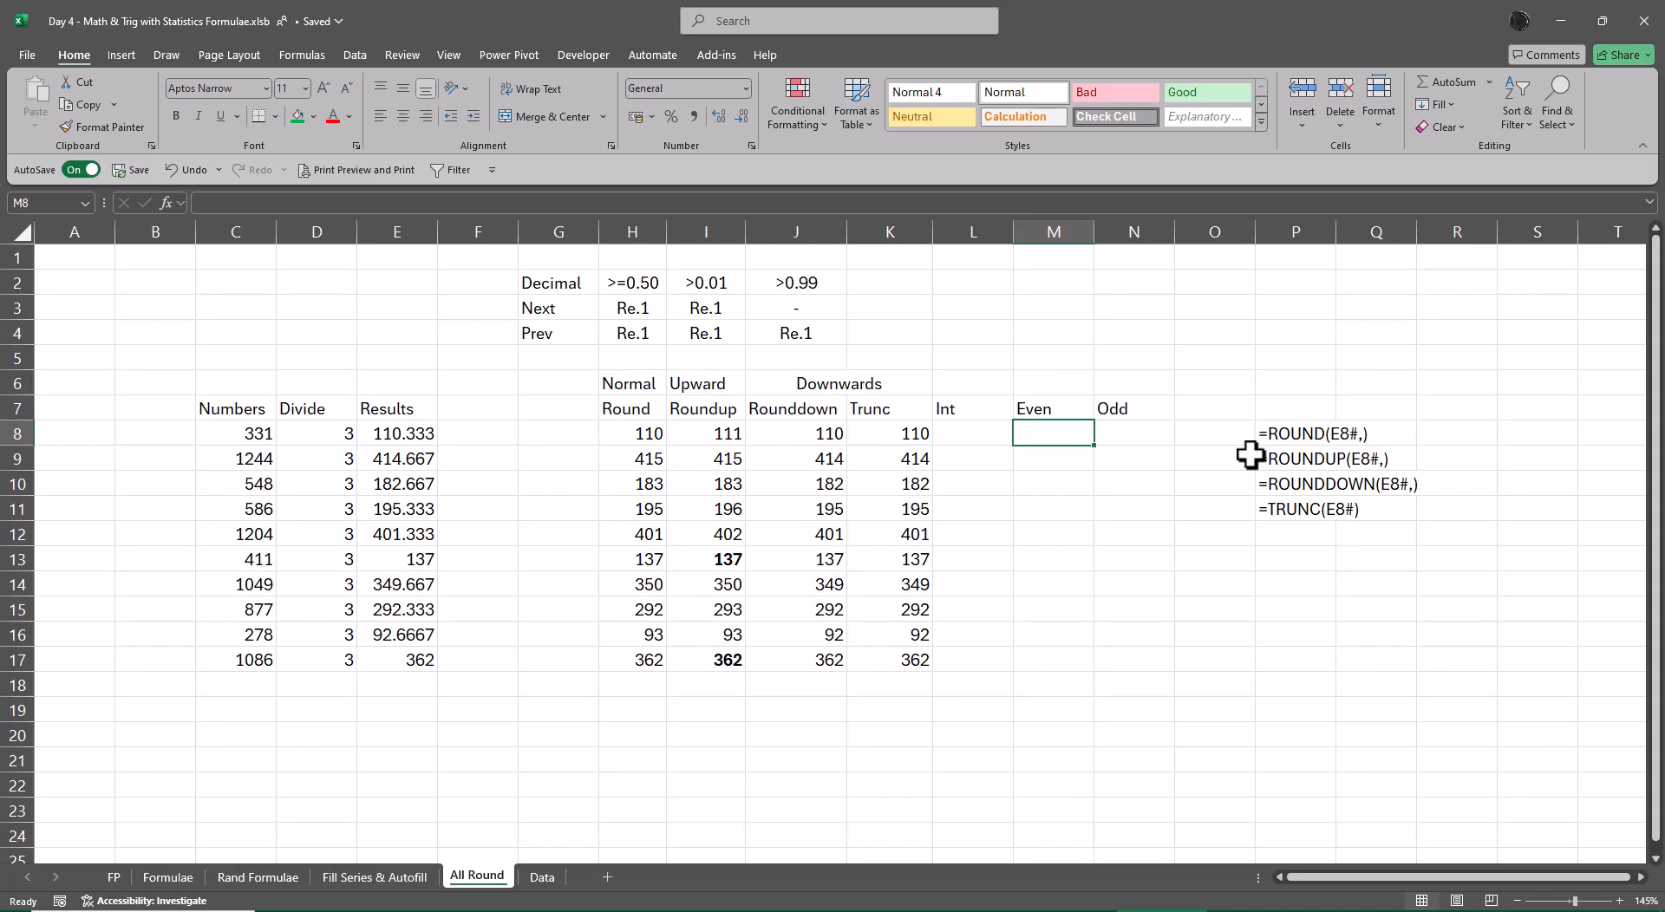
{"action": "type", "text": "=even"}
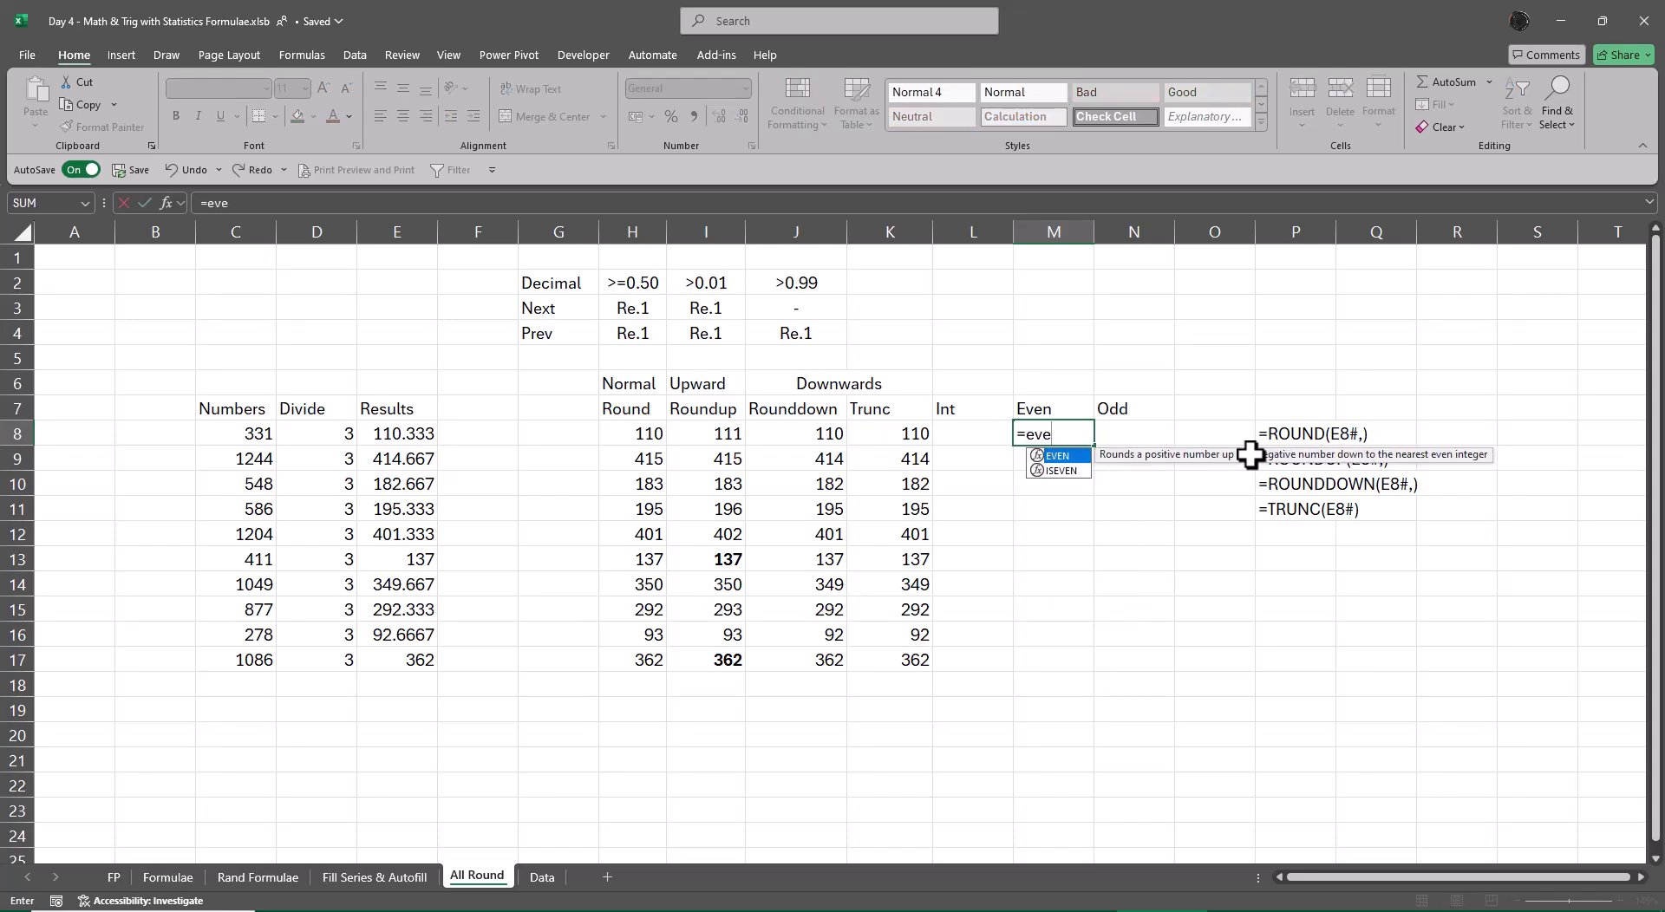
{"action": "key", "text": "Tab"}
{"action": "key", "text": "Left"}
{"action": "key", "text": "Left"}
{"action": "key", "text": "Left"}
{"action": "key", "text": "Left"}
{"action": "key", "text": "Left"}
{"action": "key", "text": "Left"}
{"action": "key", "text": "Left"}
{"action": "key", "text": "Left"}
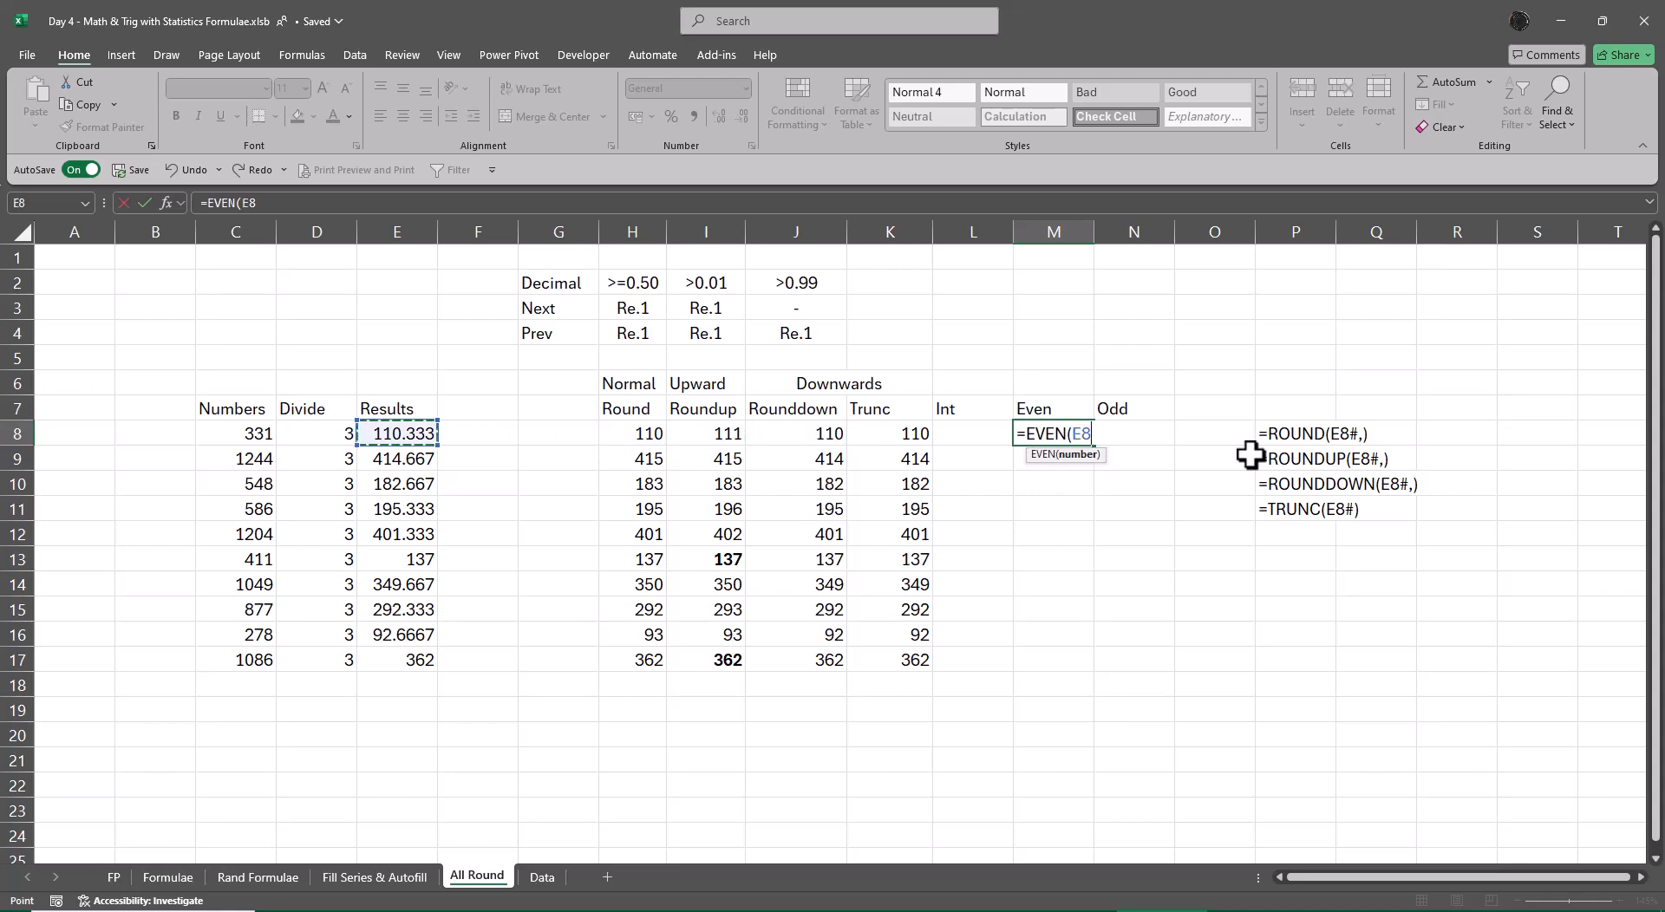
{"action": "key", "text": "ctrl+shift+Down"}
{"action": "key", "text": "Return"}
{"action": "key", "text": "Up"}
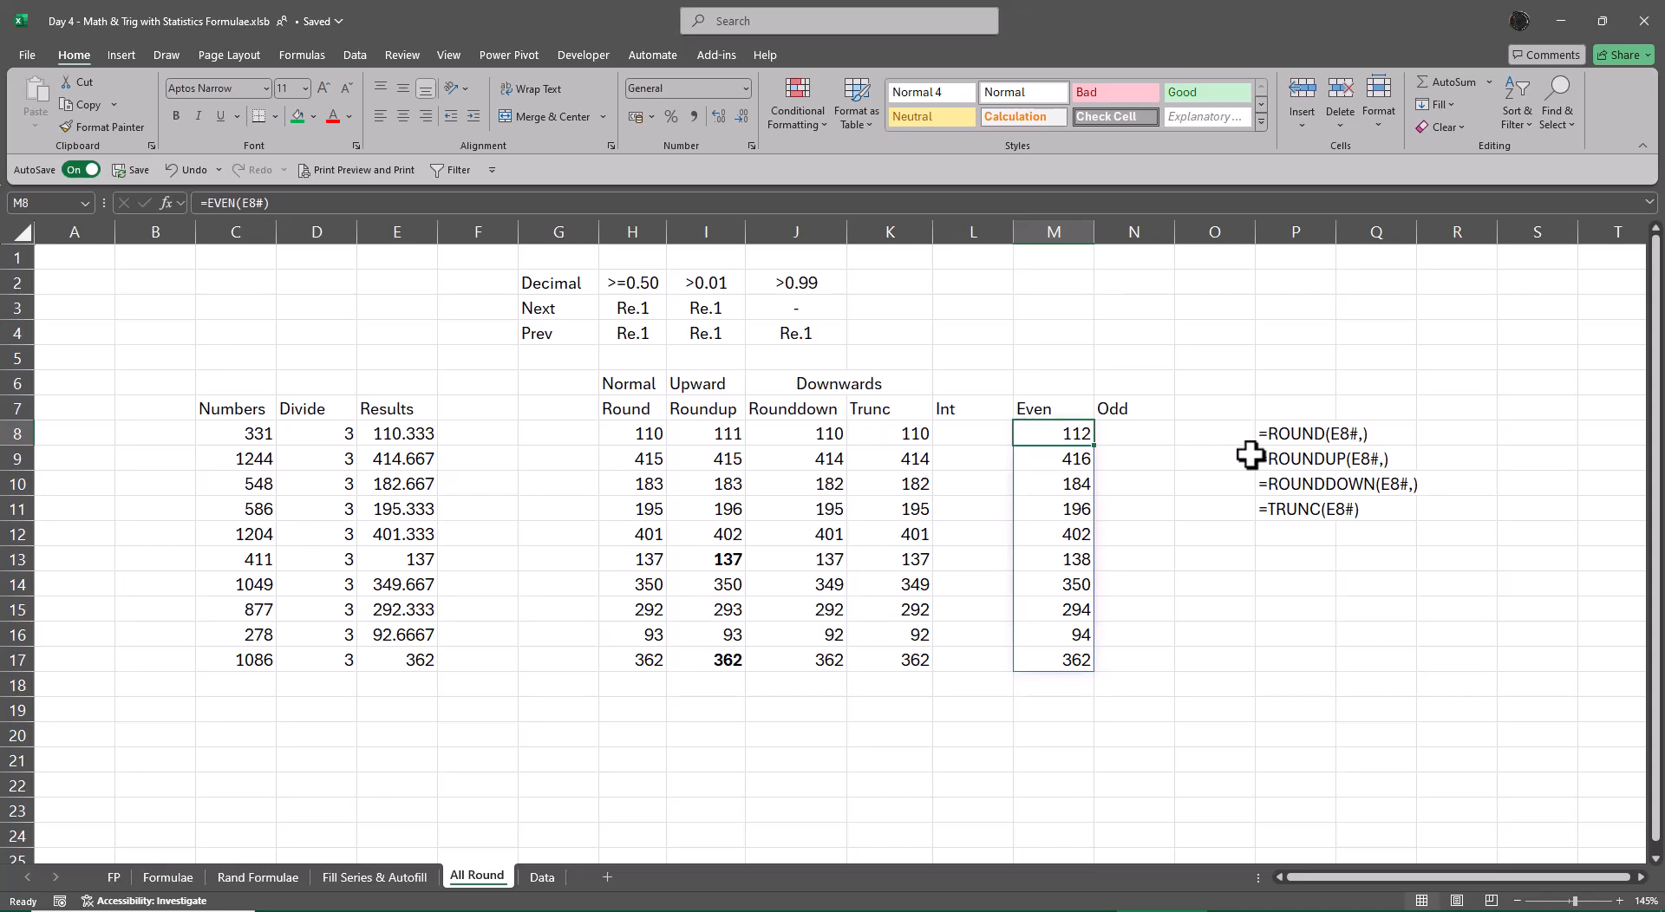
- Enter =ODD(E8#) in N8 to round the Results column to odd numbers
{"action": "key", "text": "Right"}
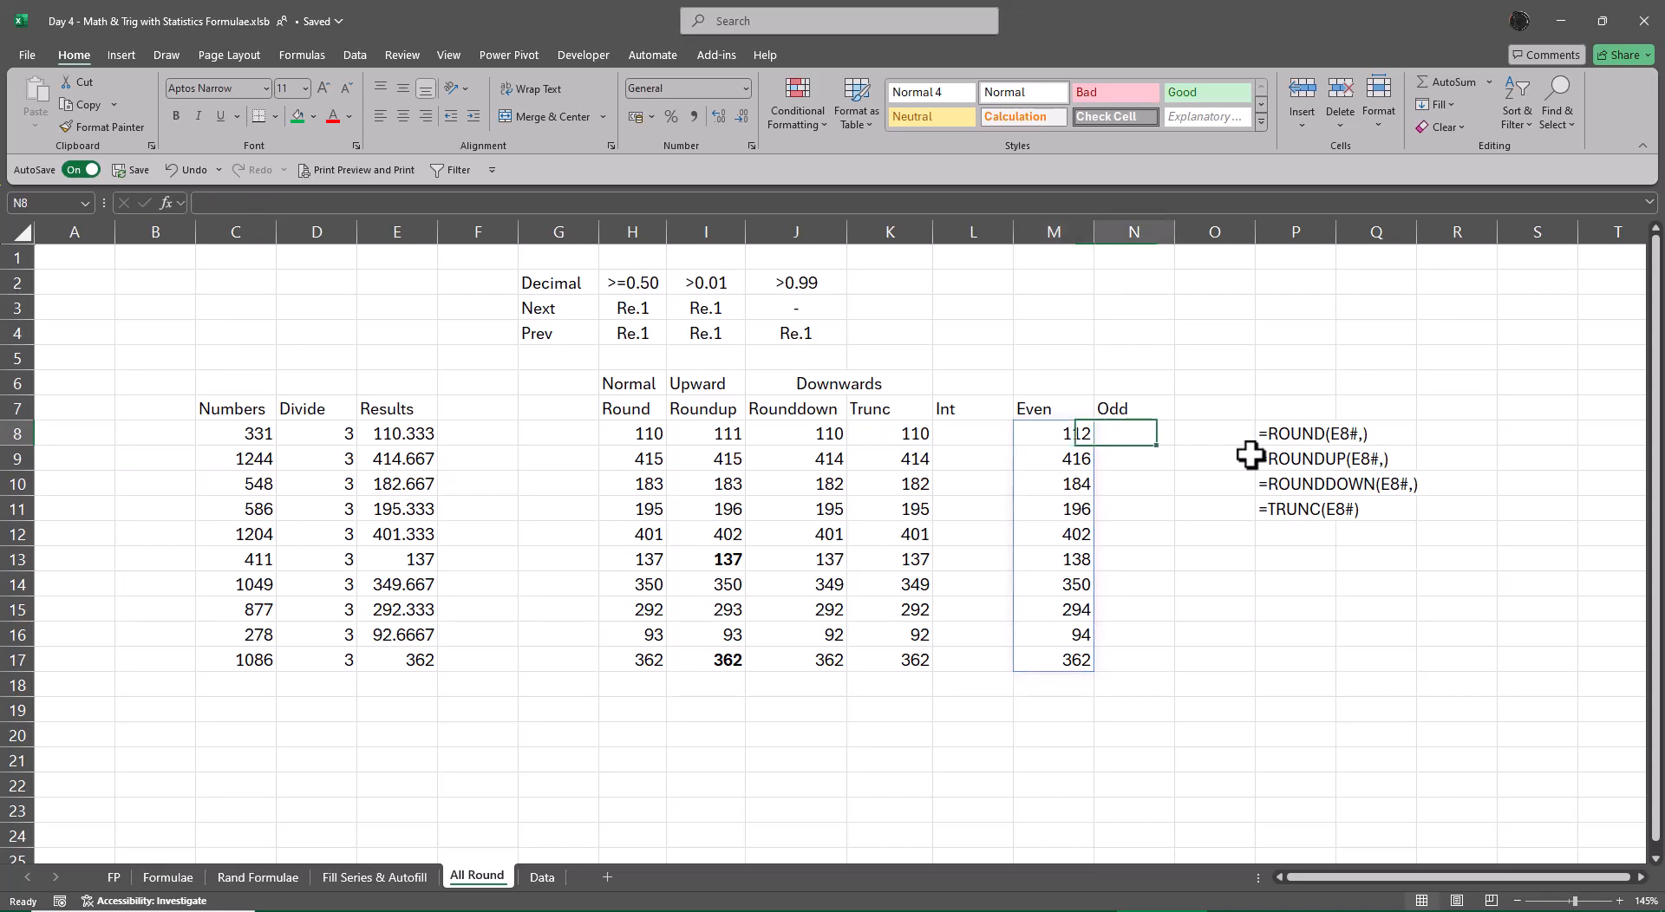
{"action": "type", "text": "=odd"}
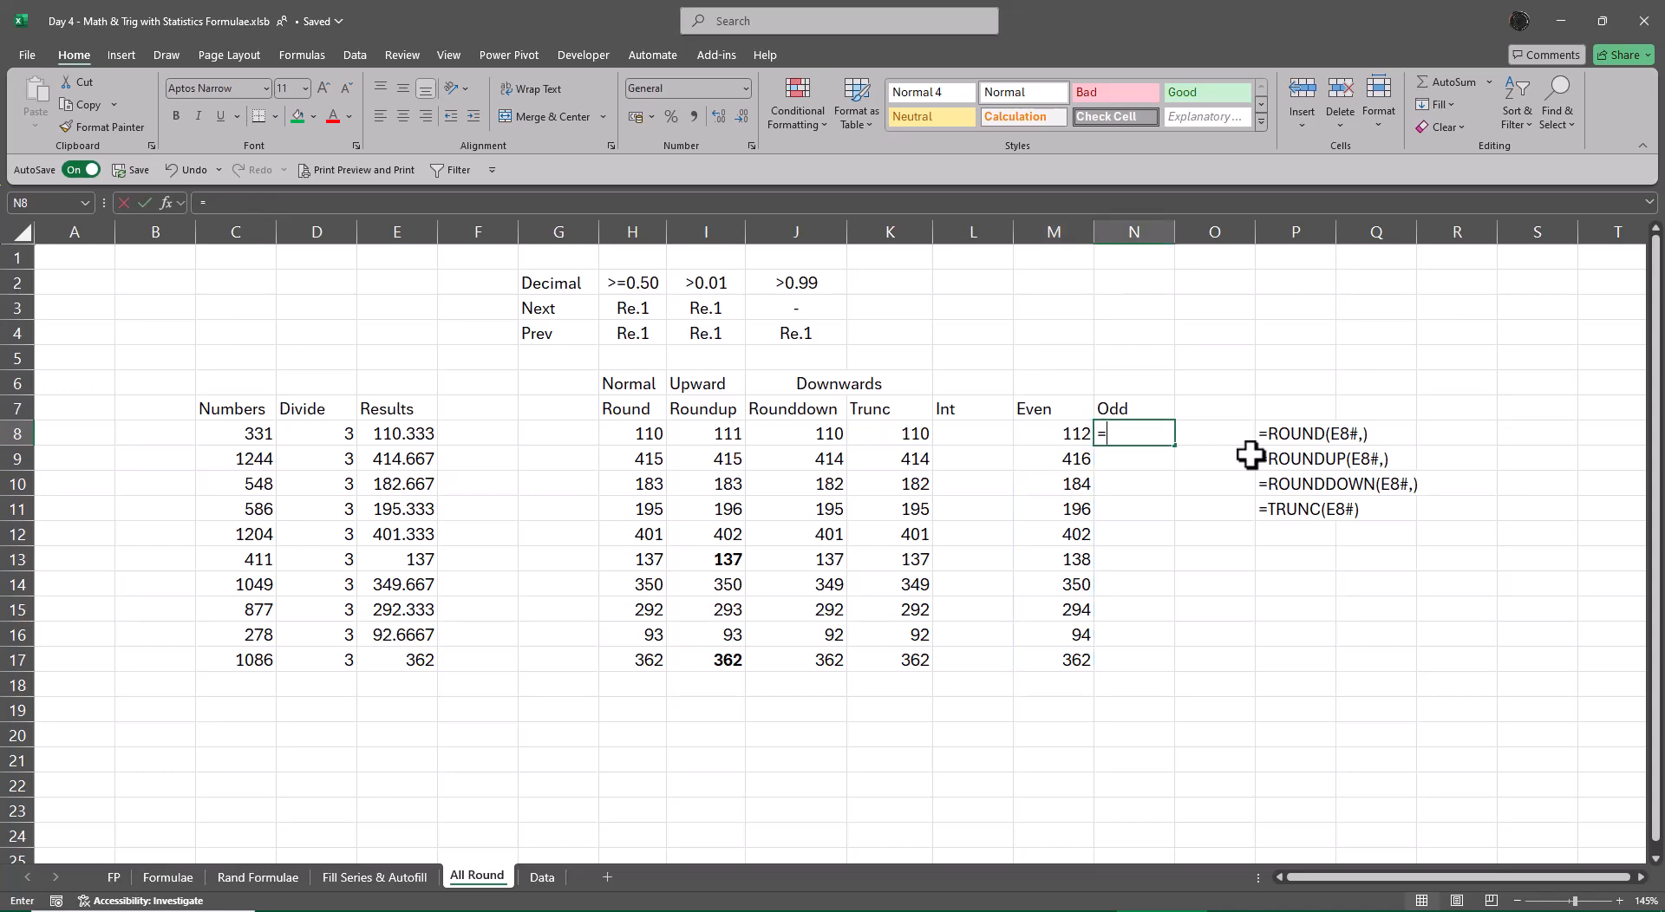
{"action": "key", "text": "Tab"}
{"action": "key", "text": "Left"}
{"action": "key", "text": "Left"}
{"action": "key", "text": "Left"}
{"action": "key", "text": "Left"}
{"action": "key", "text": "Left"}
{"action": "key", "text": "Left"}
{"action": "key", "text": "Left"}
{"action": "key", "text": "Left"}
{"action": "key", "text": "Left"}
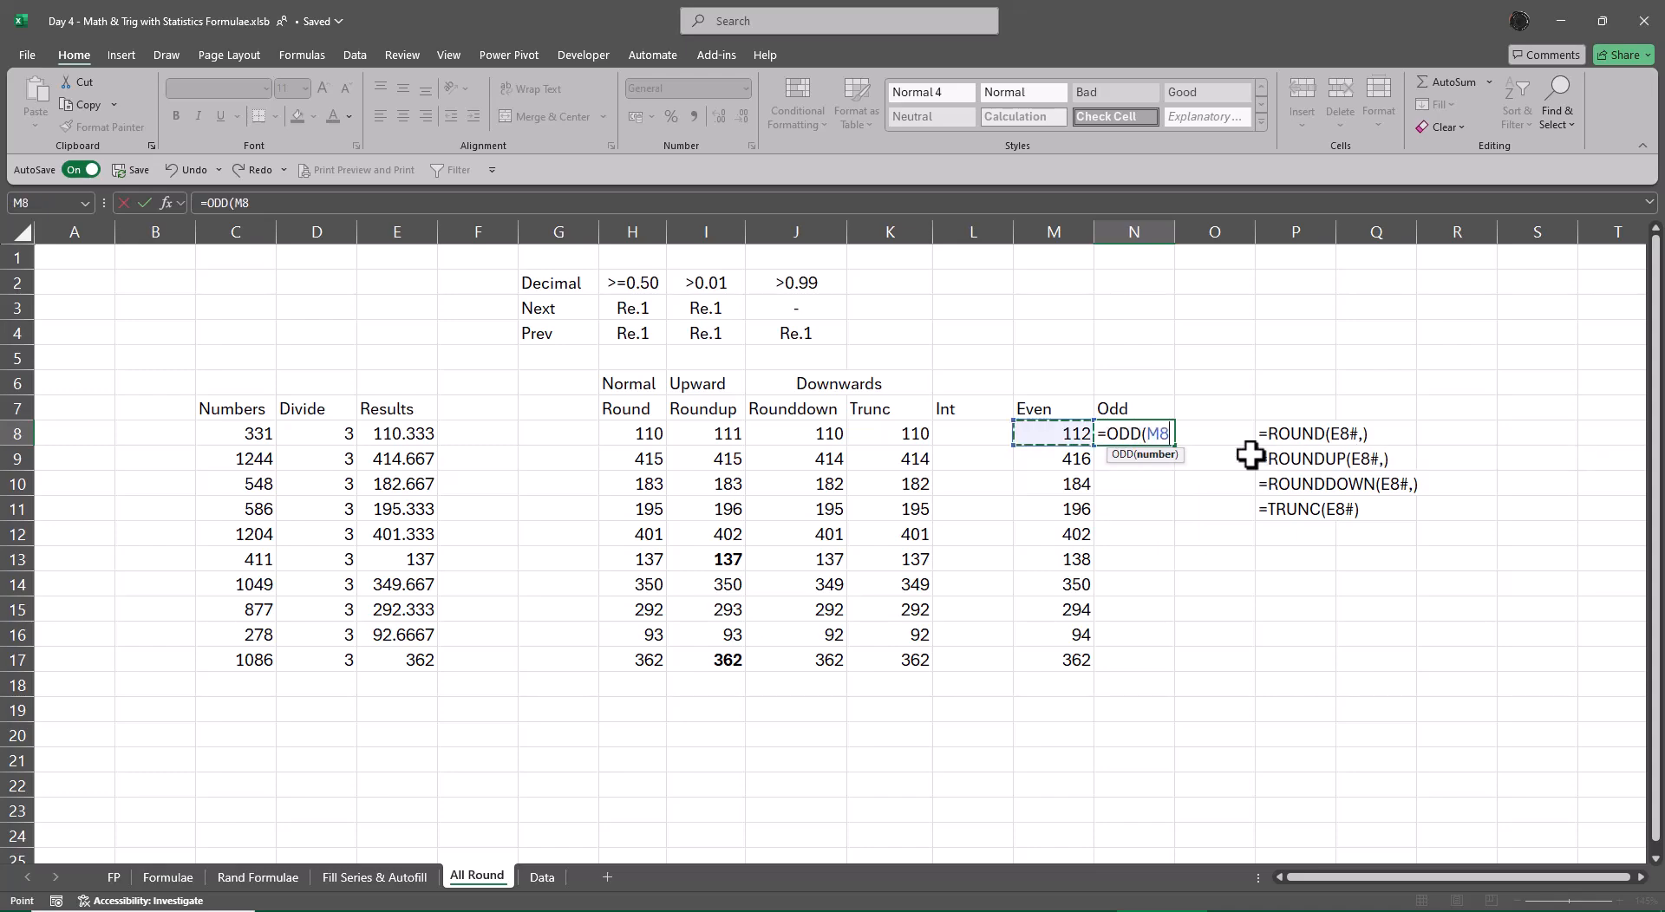
{"action": "key", "text": "ctrl+shift+Down"}
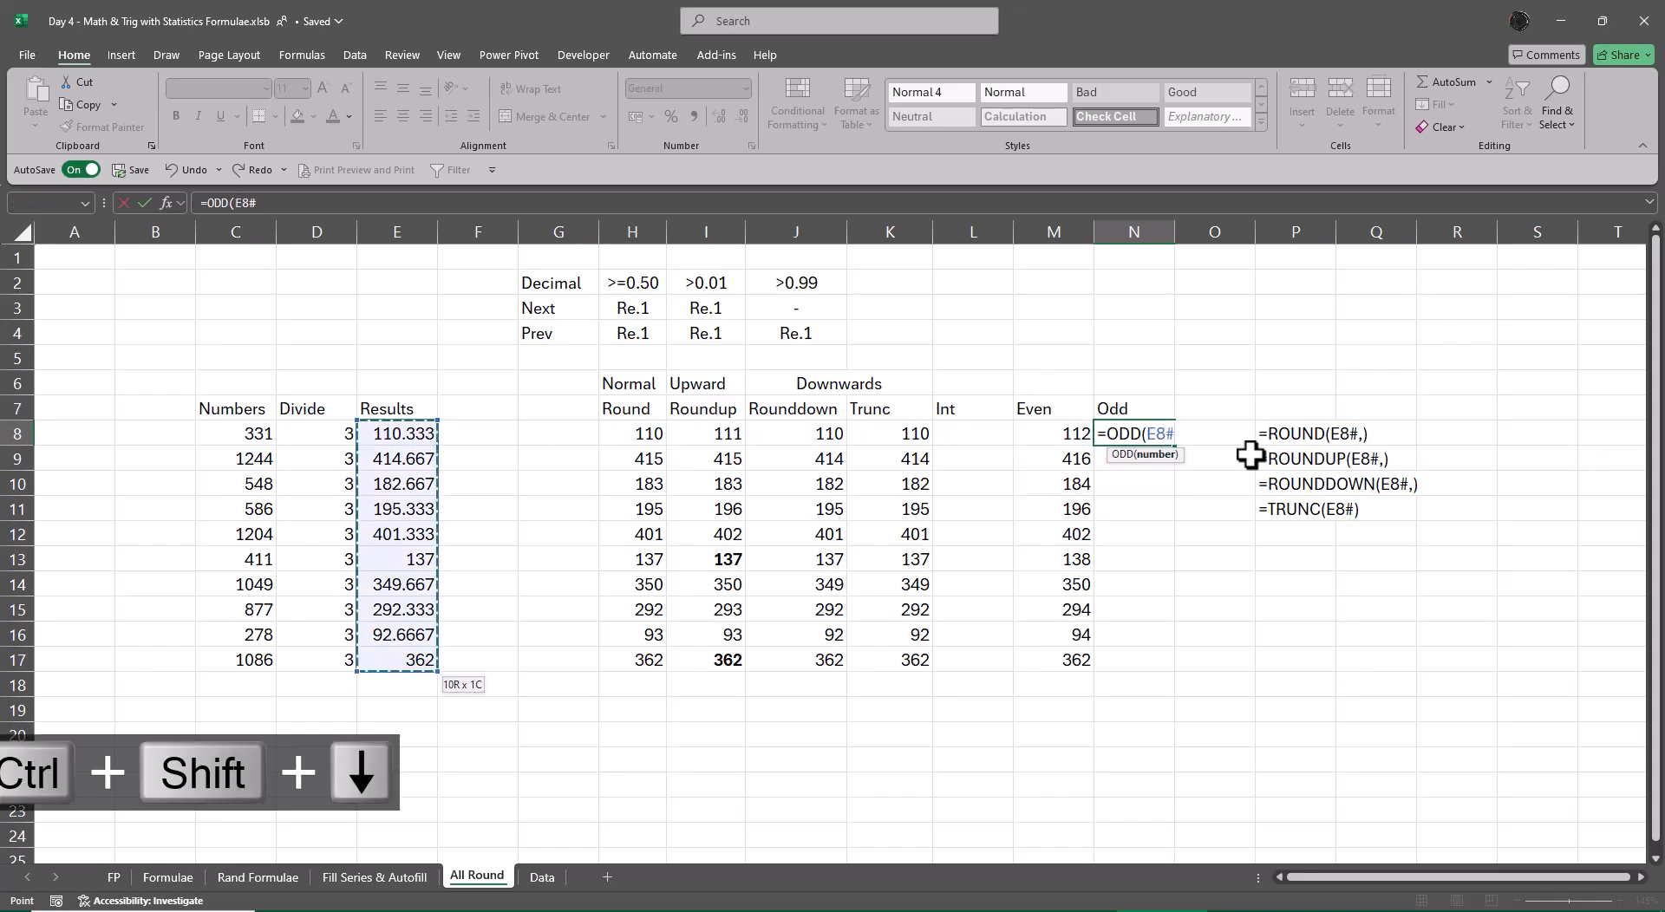
{"action": "key", "text": "Return"}
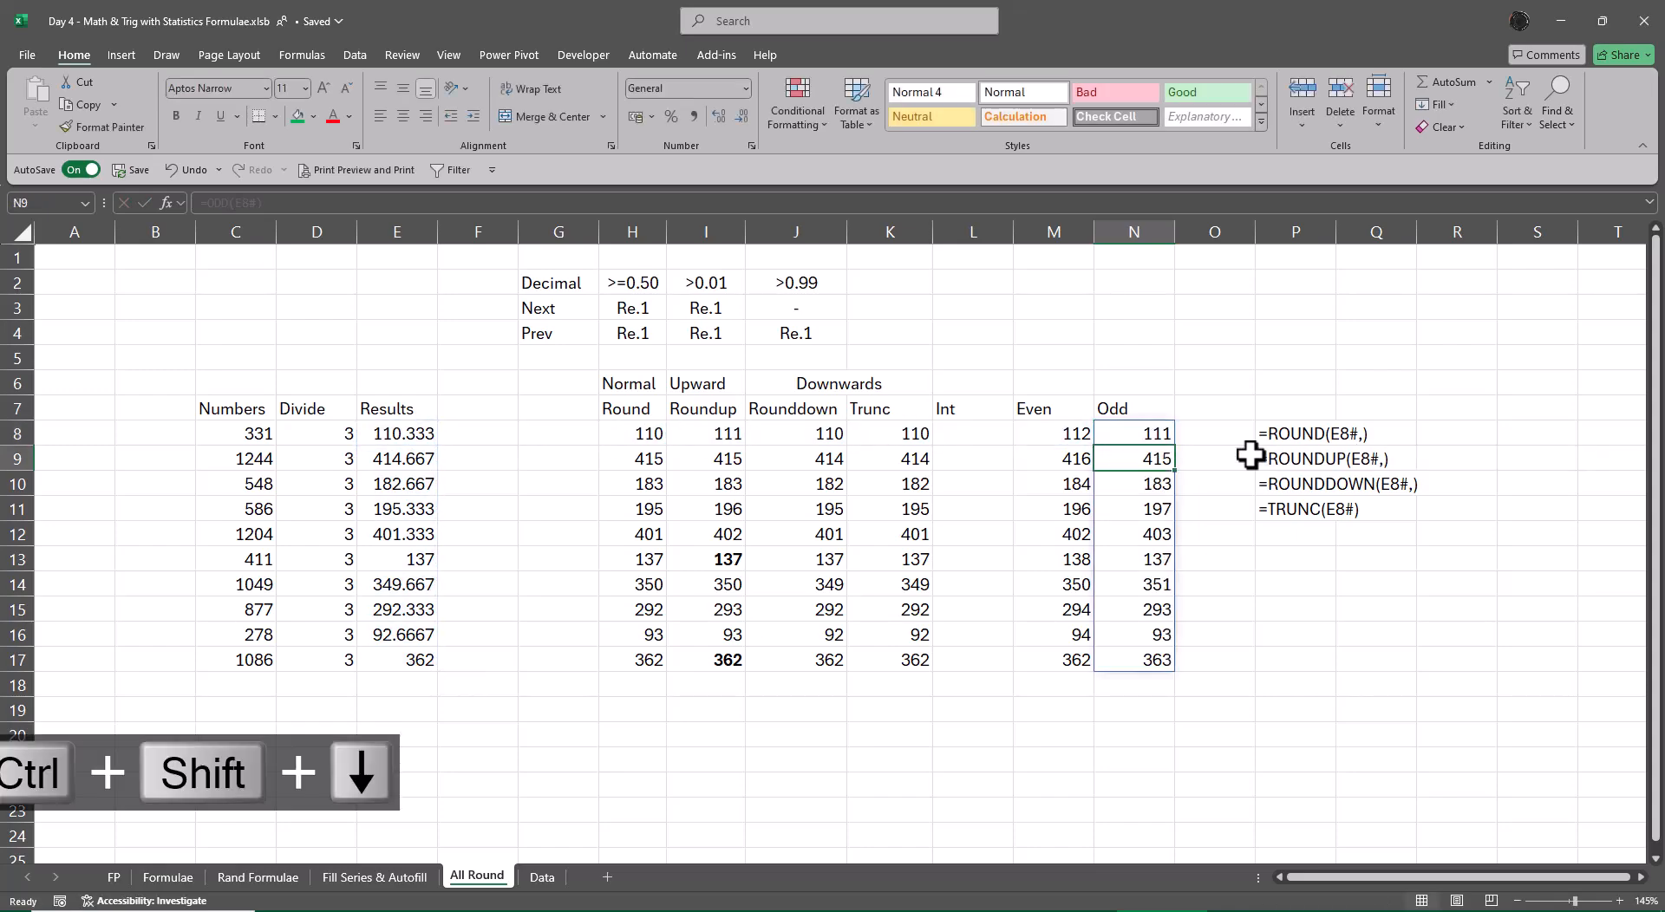
- Enter =INT(E8#) in L8 to round the Results column down to integers
{"action": "key", "text": "Up"}
{"action": "key", "text": "Left"}
{"action": "key", "text": "Left"}
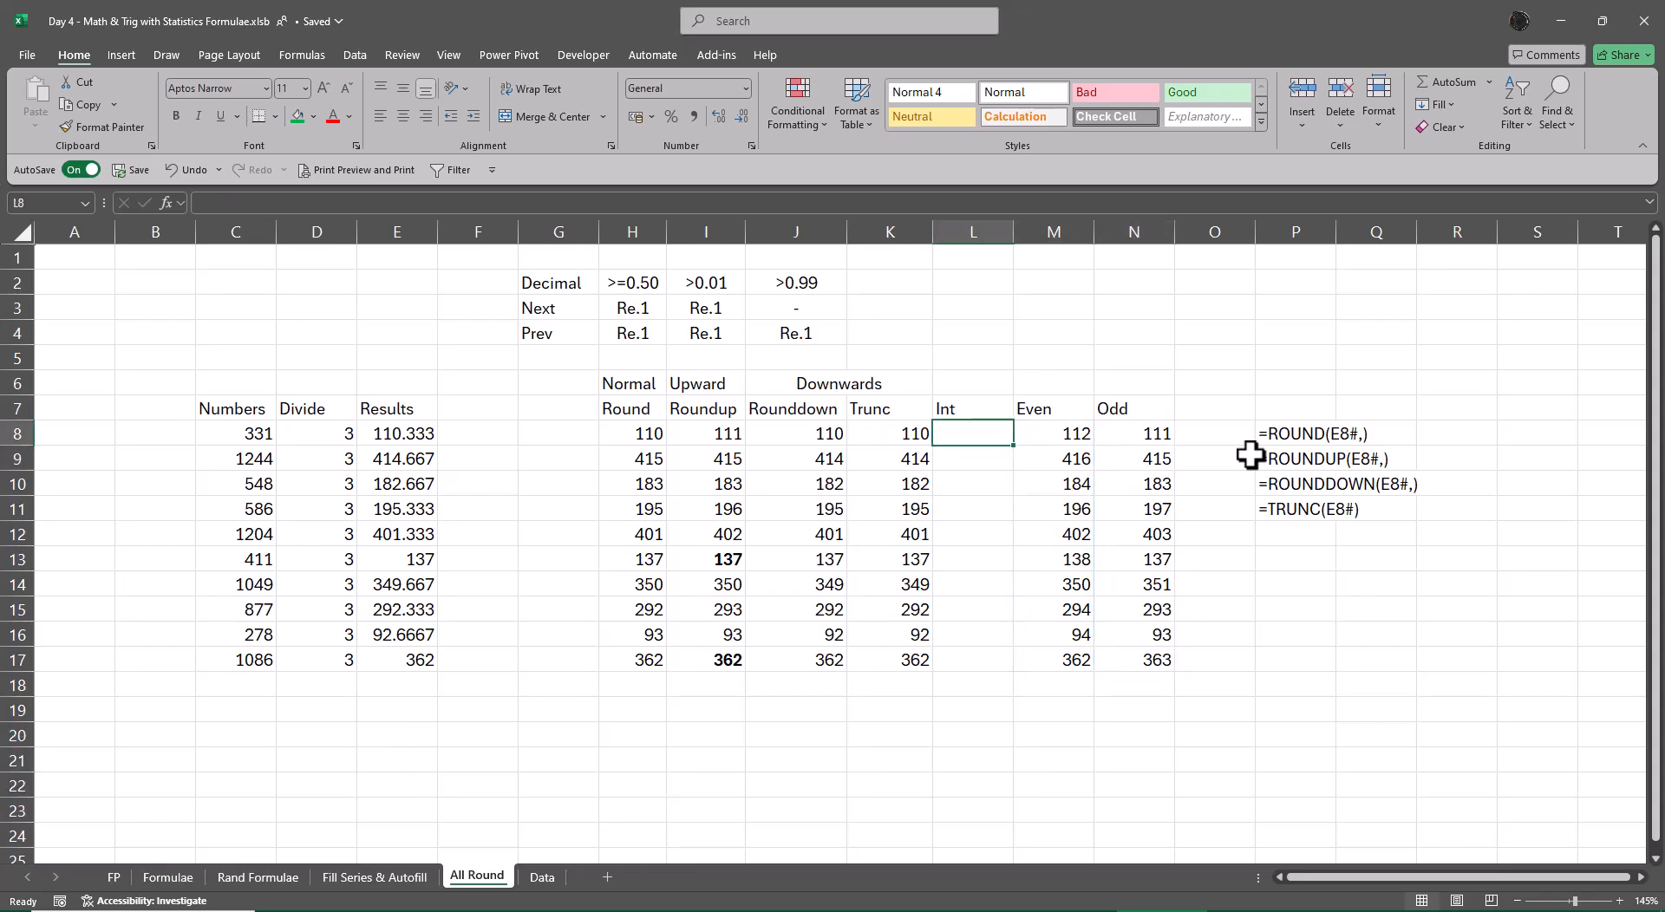
{"action": "type", "text": "=int"}
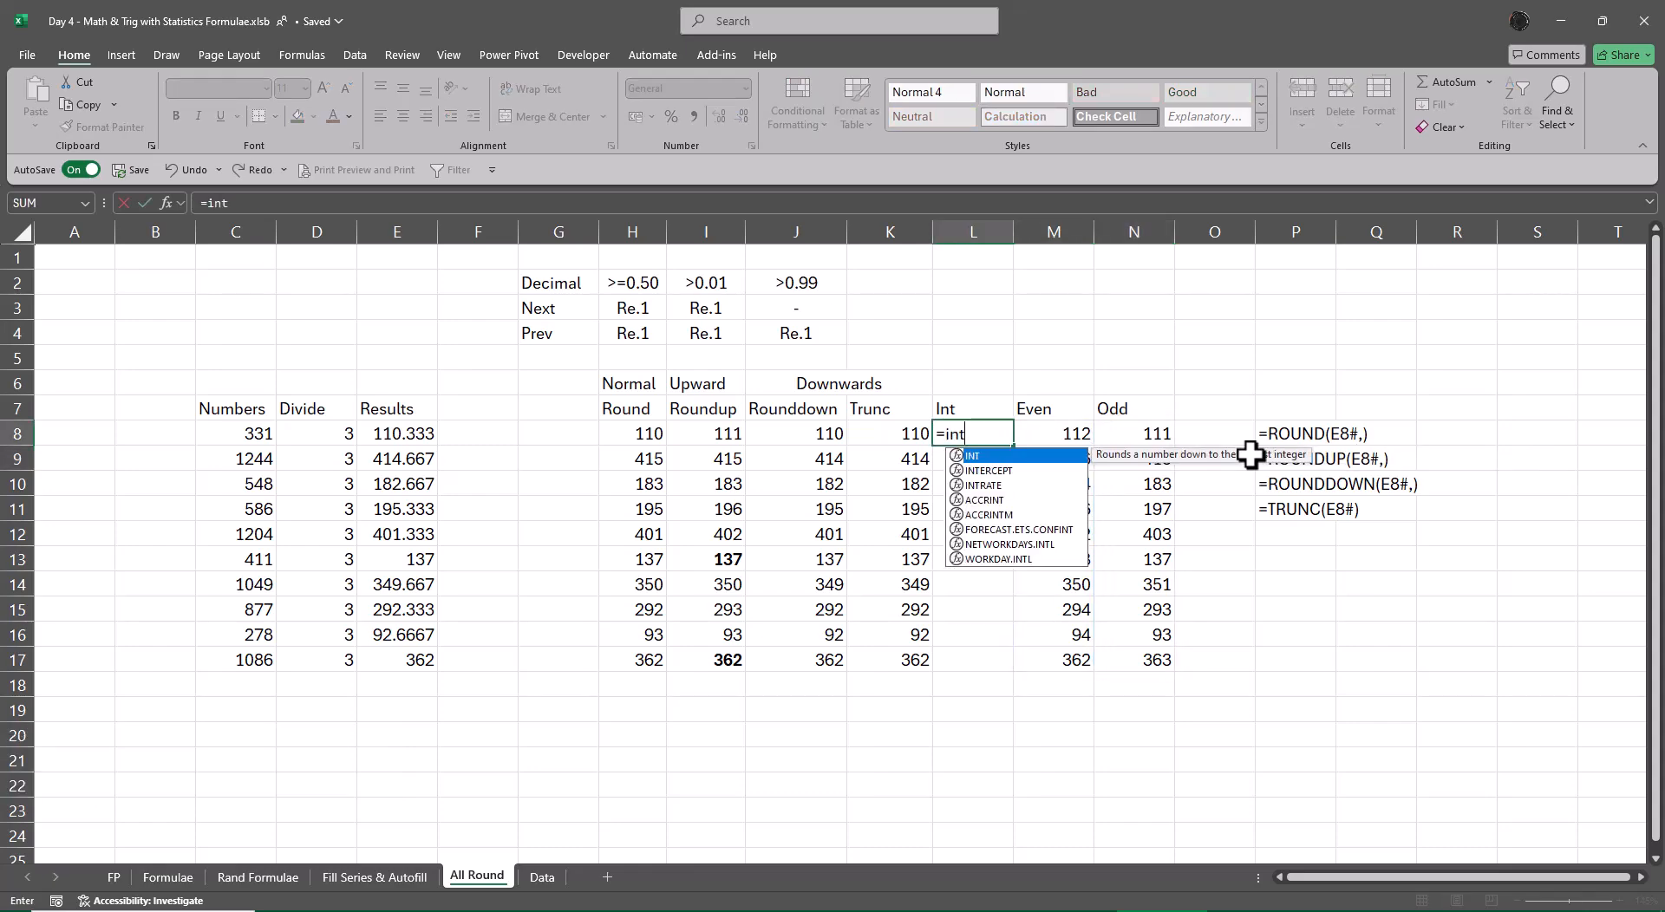
{"action": "key", "text": "Tab"}
{"action": "key", "text": "Left"}
{"action": "key", "text": "Left"}
{"action": "key", "text": "Left"}
{"action": "key", "text": "Left"}
{"action": "key", "text": "Left"}
{"action": "key", "text": "Left"}
{"action": "key", "text": "Left"}
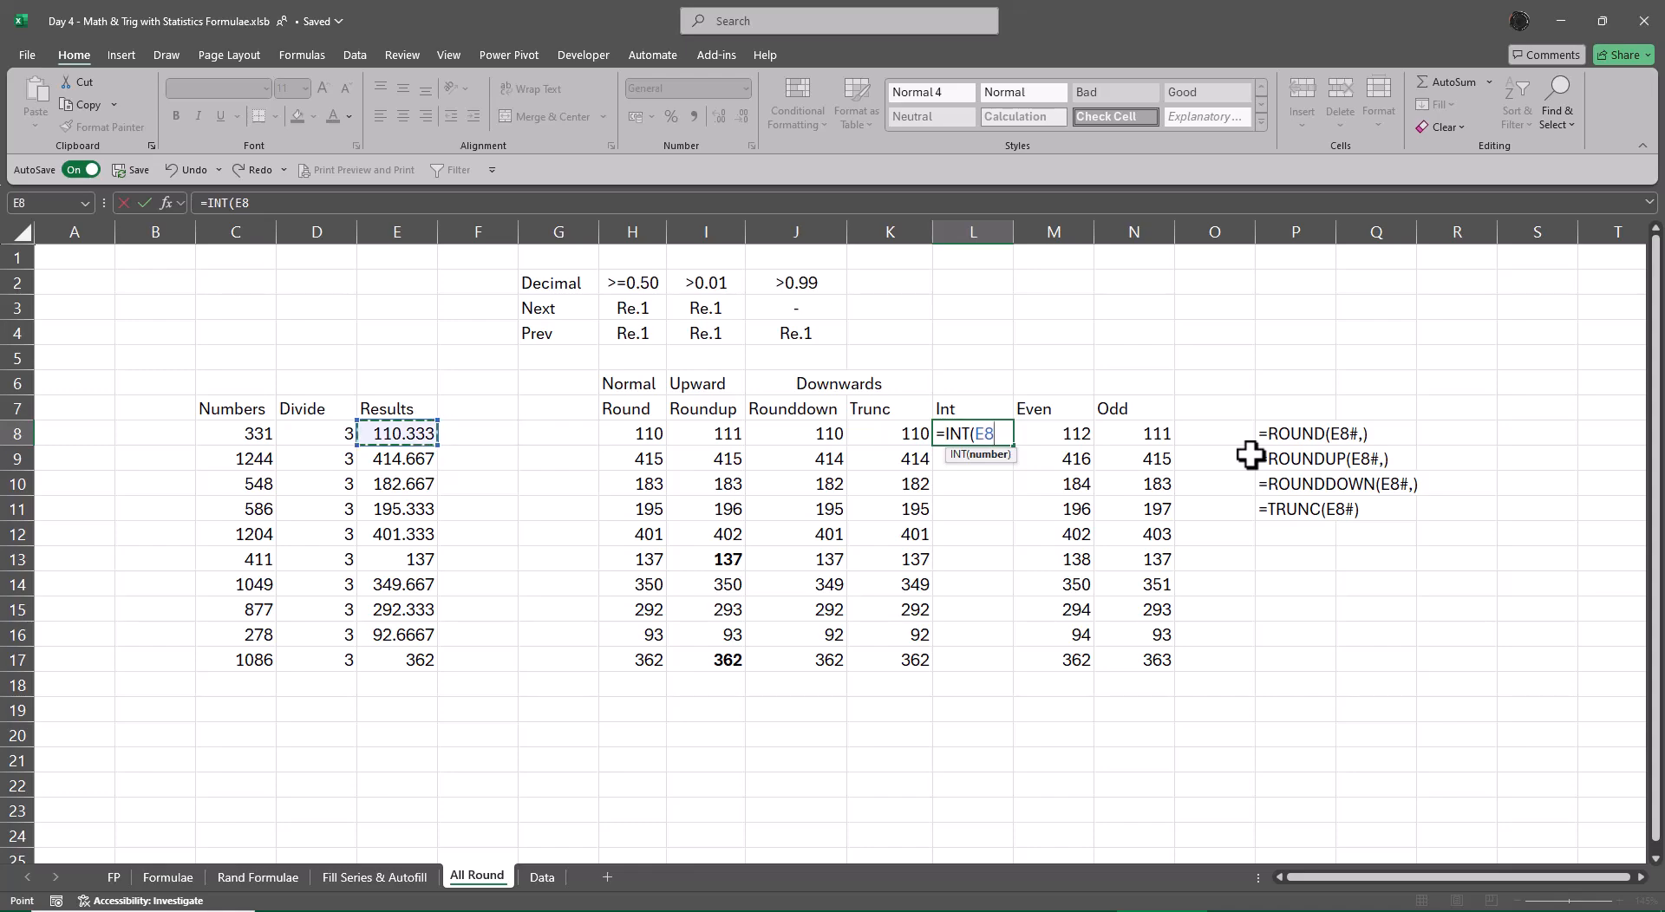
{"action": "key", "text": "ctrl+shift+Down"}
{"action": "key", "text": "Return"}
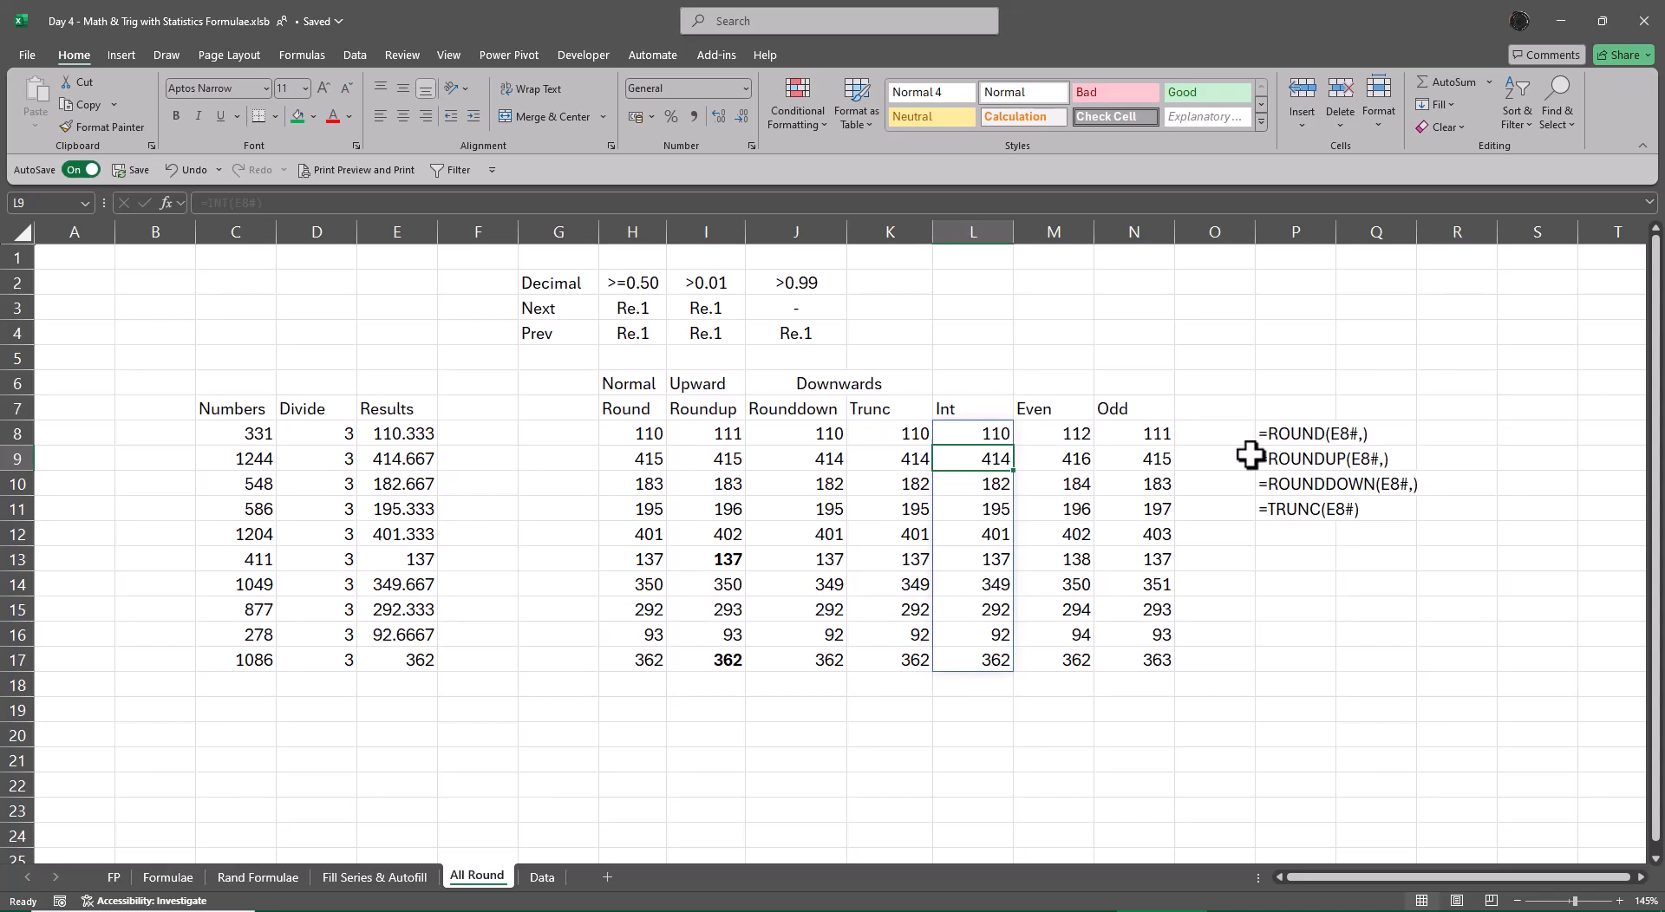
- Show the Int column's formula as text in P12, using FORMULATEXT on L8
{"action": "key", "text": "Up"}
{"action": "key", "text": "Right"}
{"action": "key", "text": "Right"}
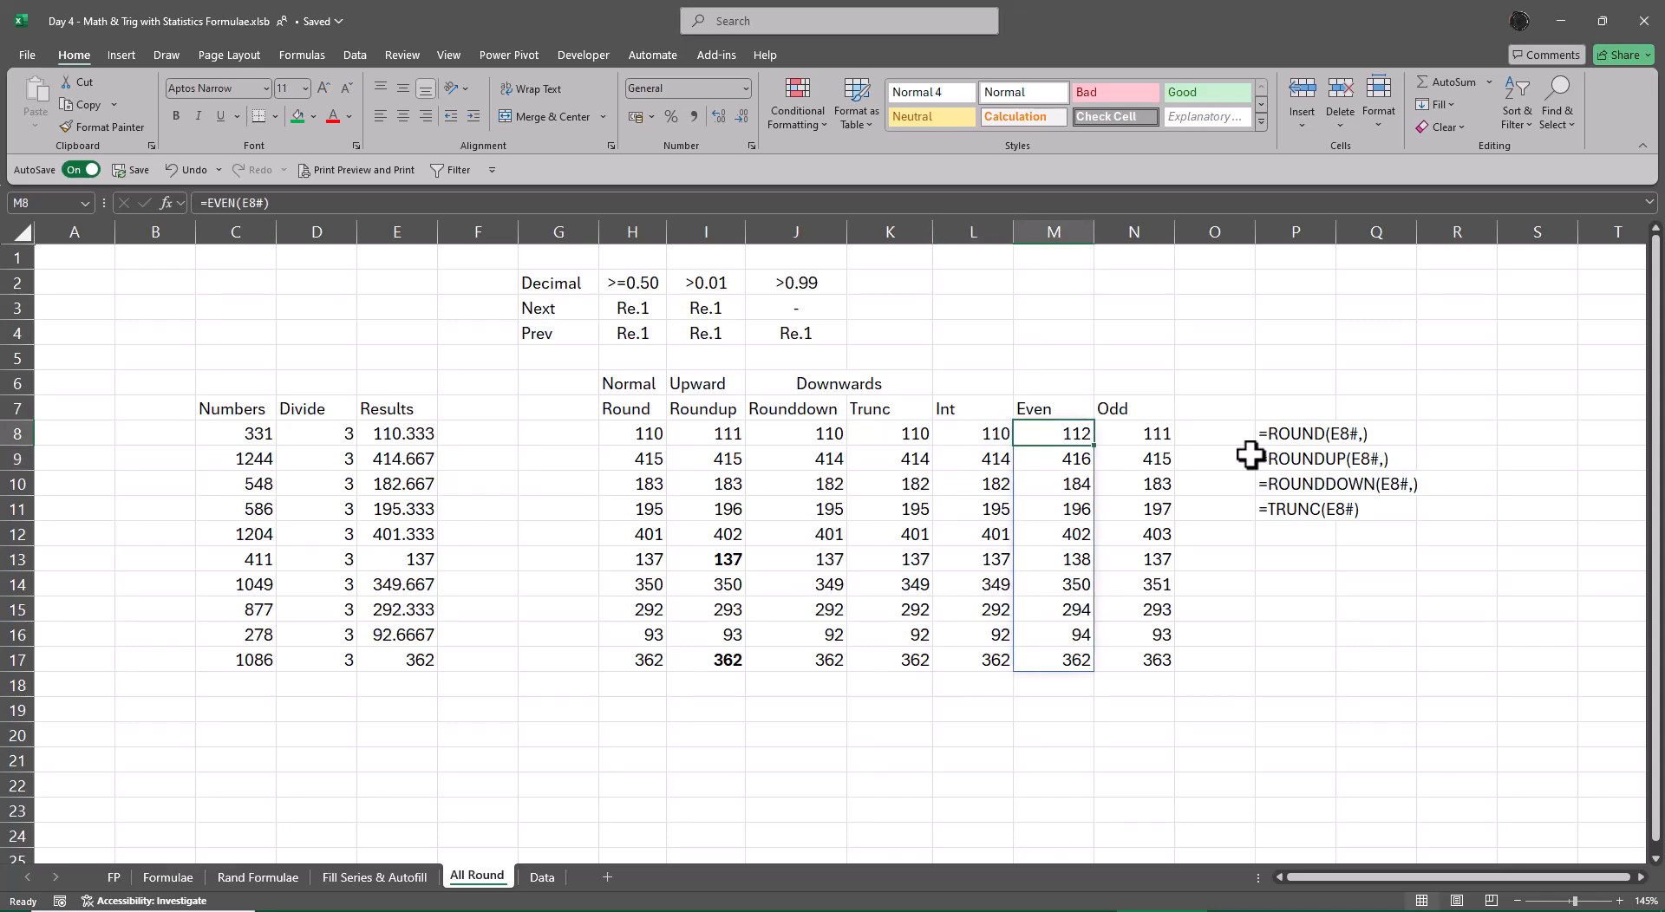
{"action": "key", "text": "Down"}
{"action": "key", "text": "Down"}
{"action": "key", "text": "Down"}
{"action": "key", "text": "Down"}
{"action": "key", "text": "Right"}
{"action": "key", "text": "Right"}
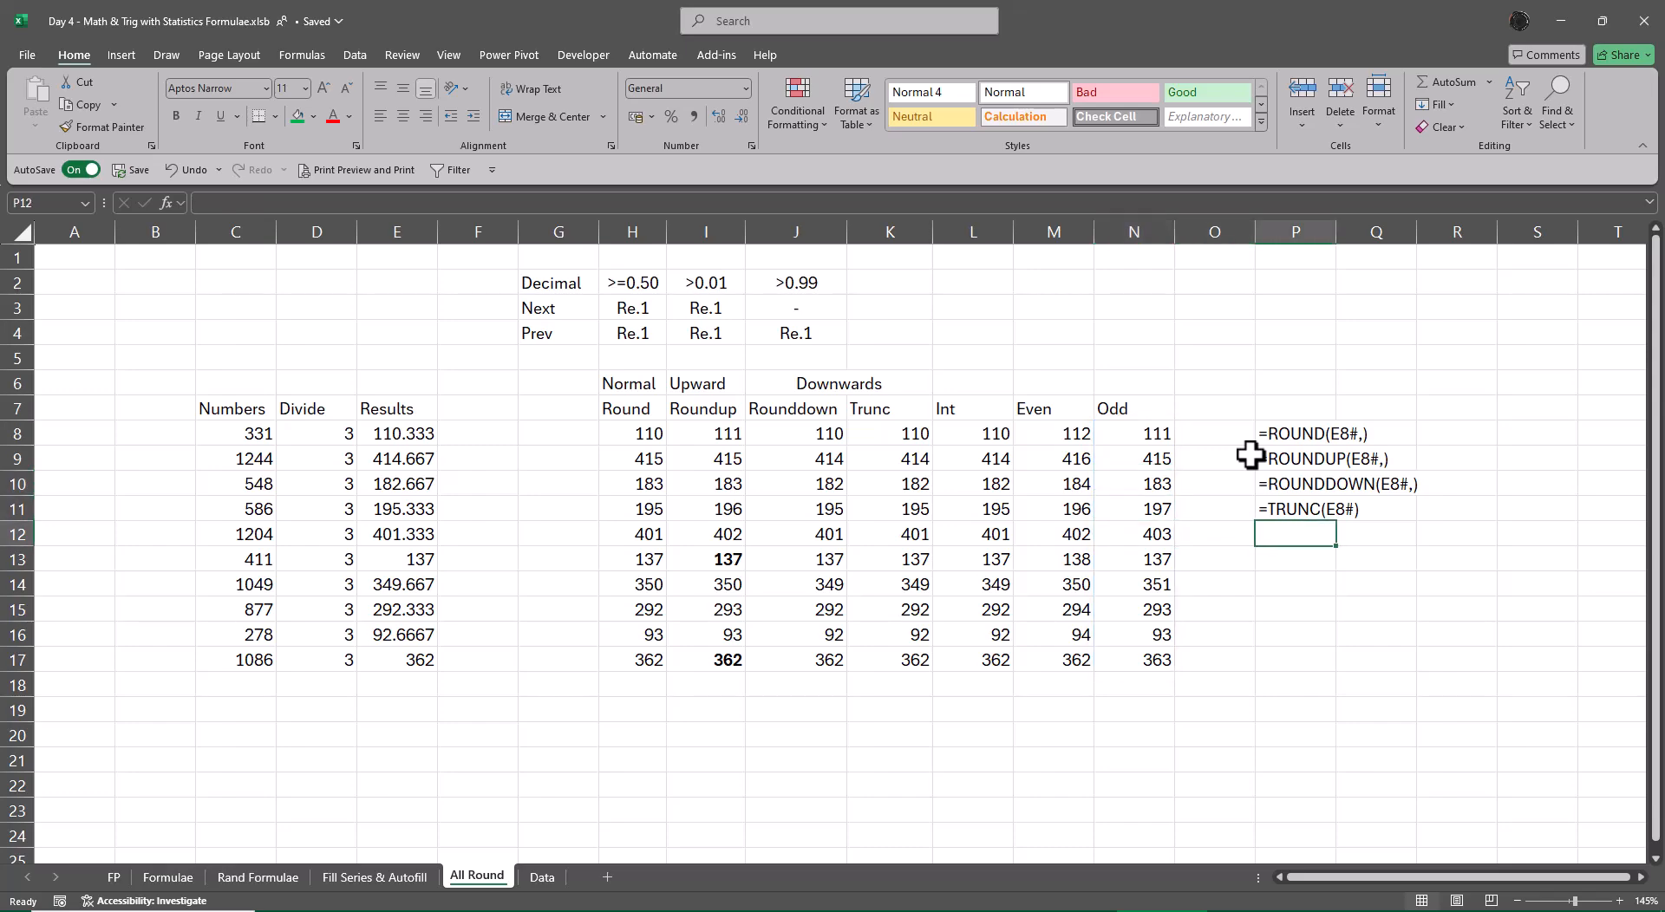
{"action": "type", "text": "=ro"}
{"action": "key", "text": "BackSpace"}
{"action": "key", "text": "BackSpace"}
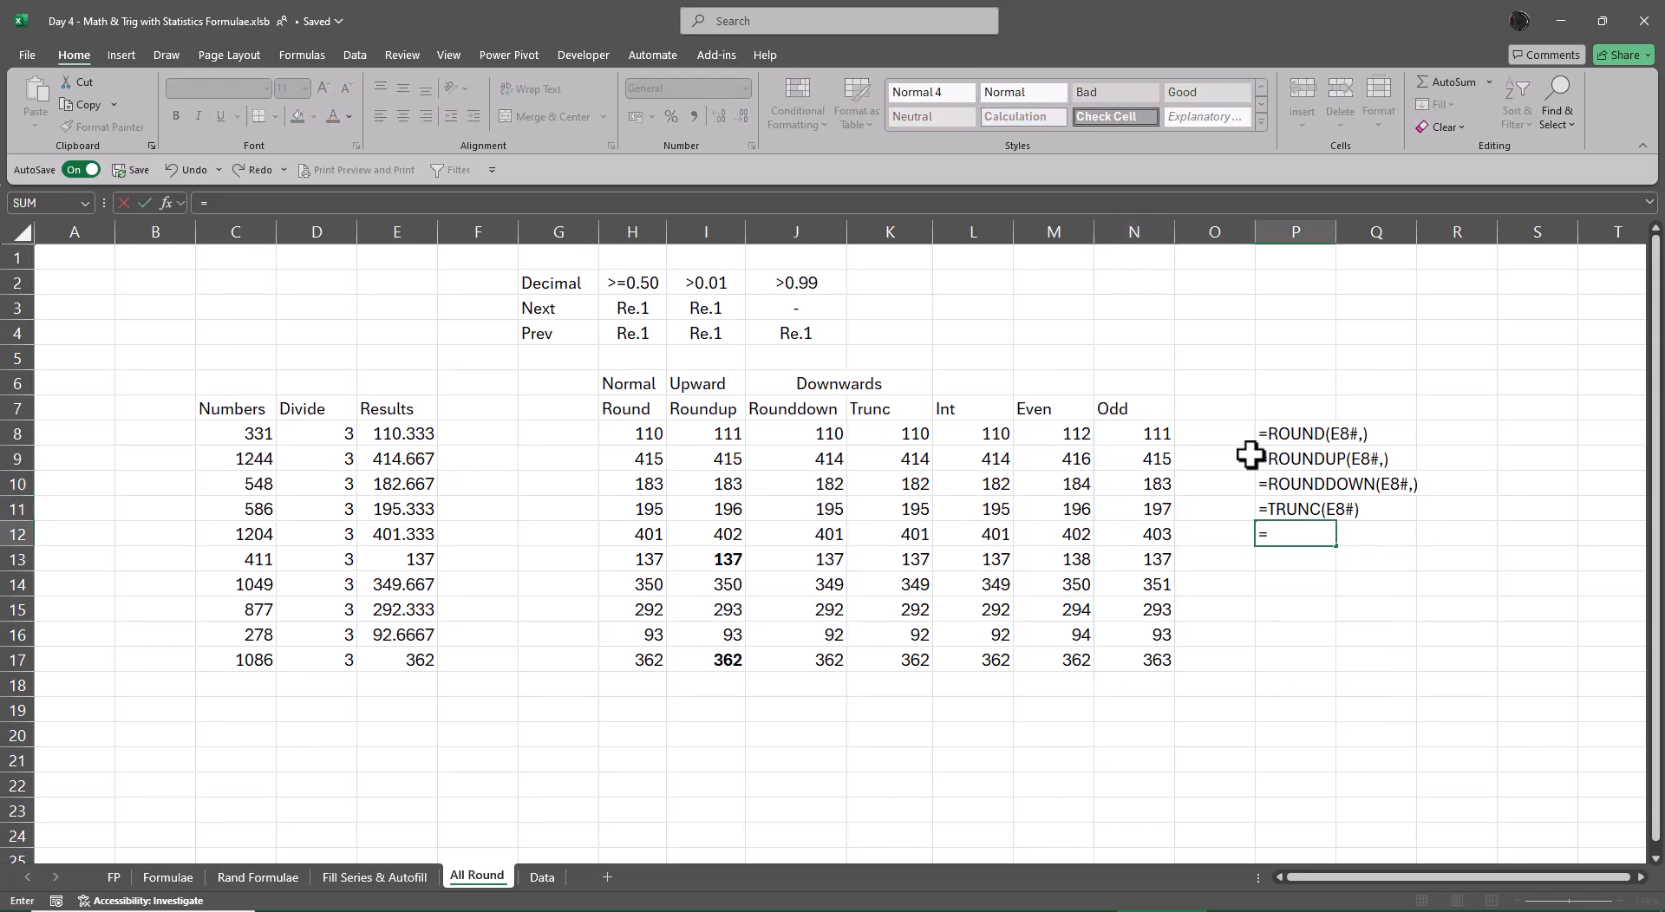
{"action": "type", "text": "form"}
{"action": "key", "text": "Tab"}
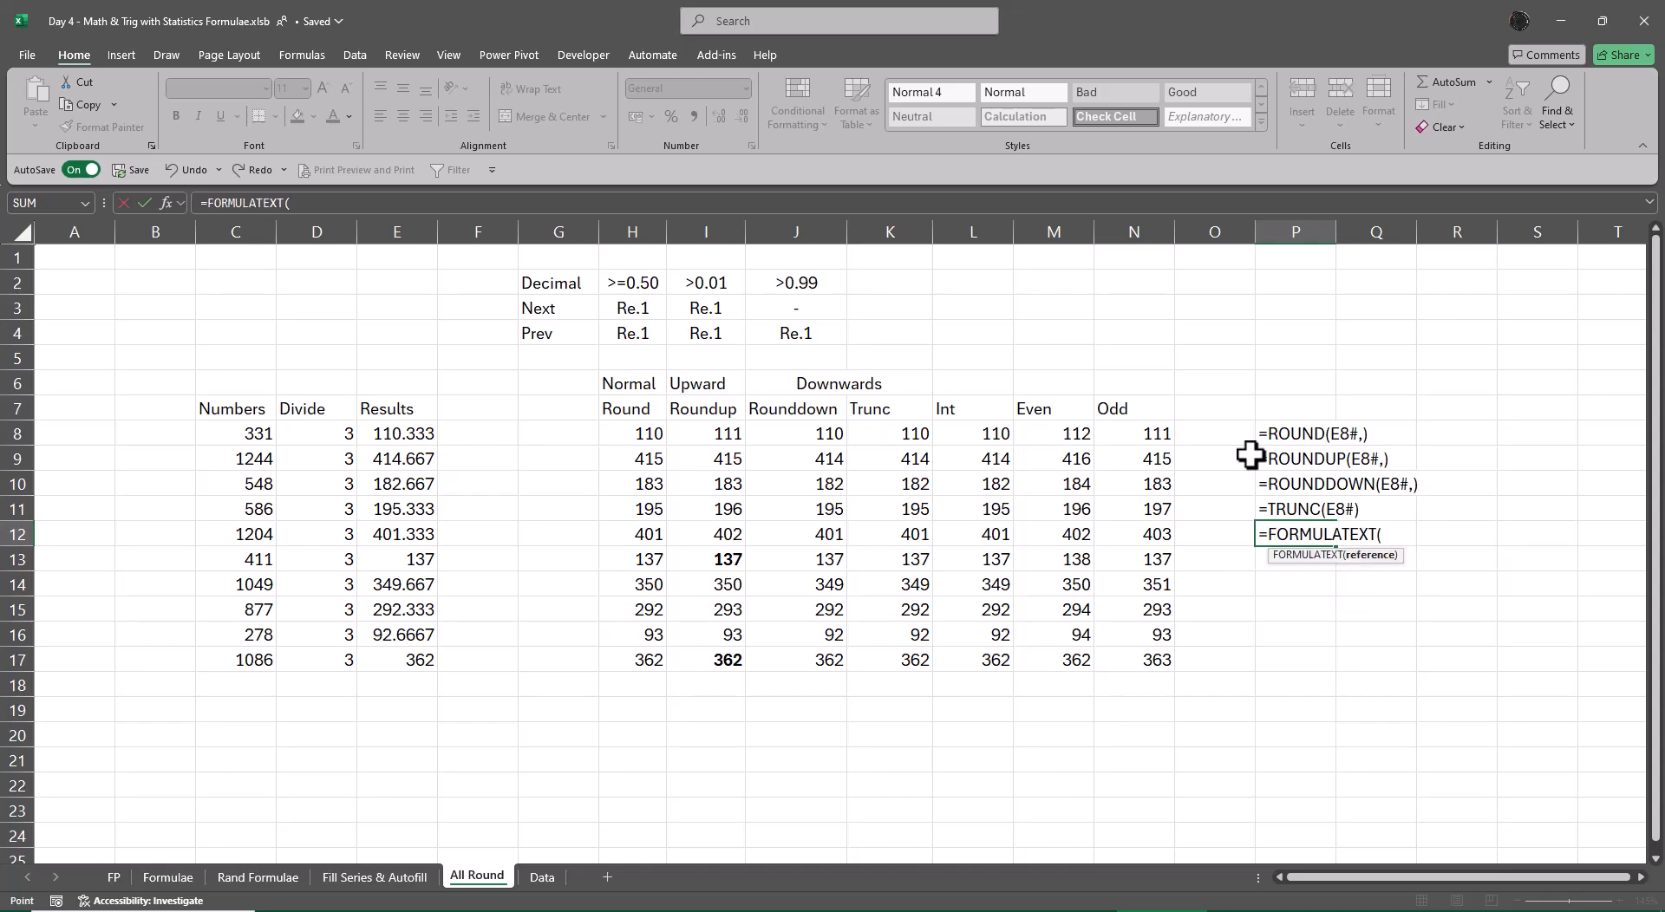
{"action": "key", "text": "Up"}
{"action": "key", "text": "Up"}
{"action": "key", "text": "Up"}
{"action": "key", "text": "Up"}
{"action": "key", "text": "Left"}
{"action": "key", "text": "Left"}
{"action": "key", "text": "Left"}
{"action": "key", "text": "Left"}
{"action": "key", "text": "Return"}
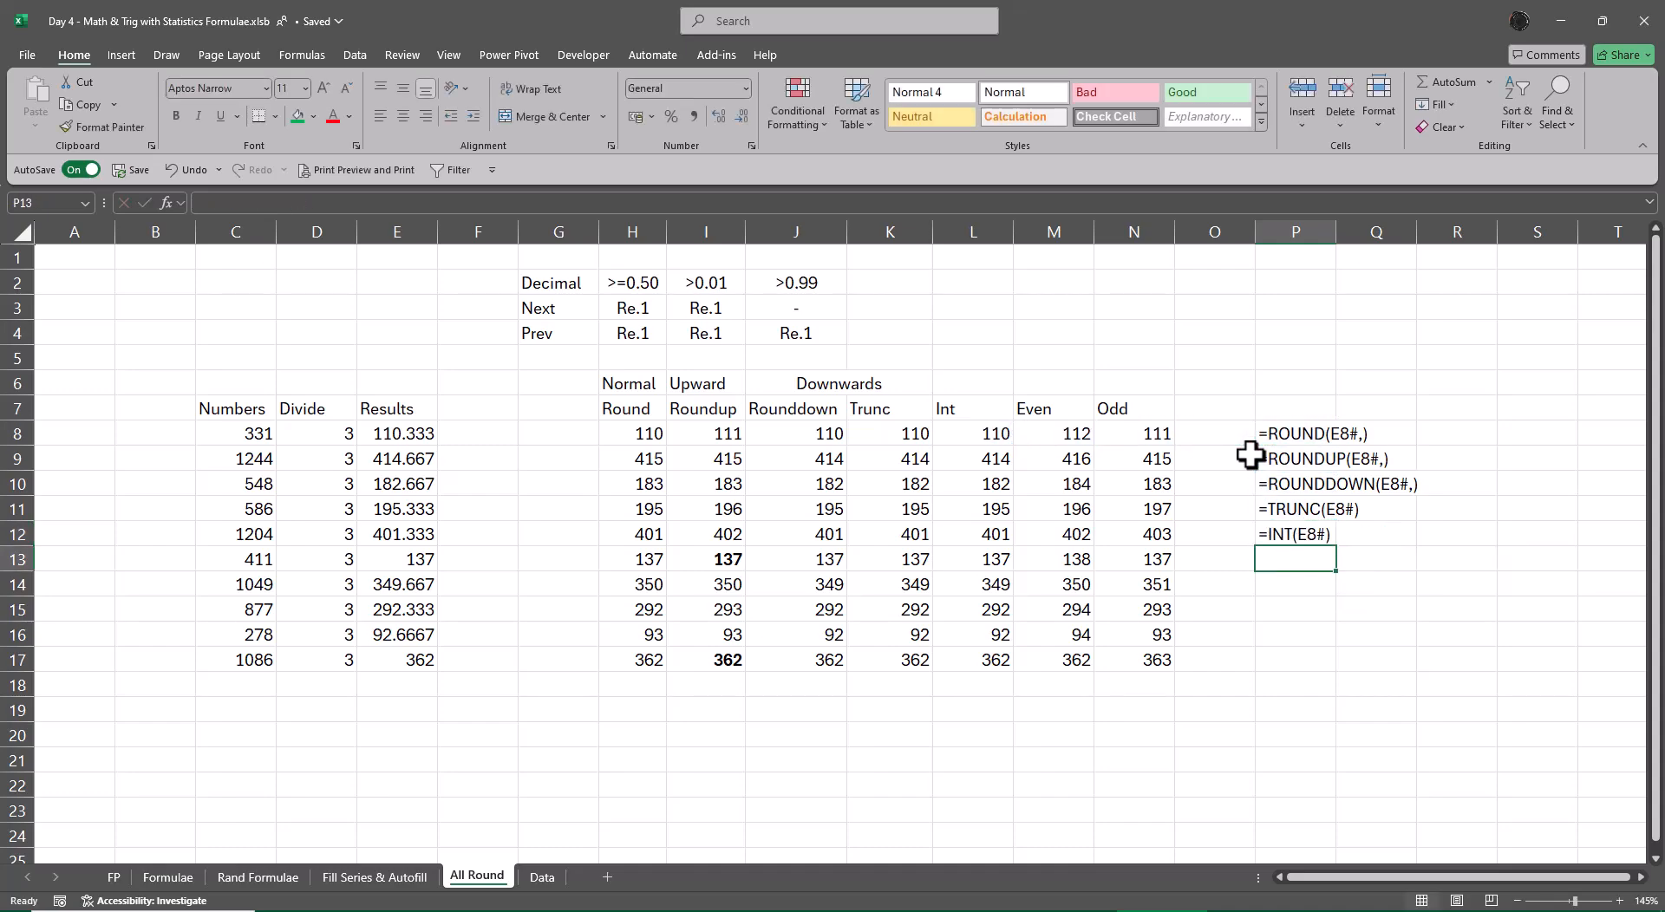
- Show the Even column's formula as text in P13, using FORMULATEXT on M8
{"action": "type", "text": "=form"}
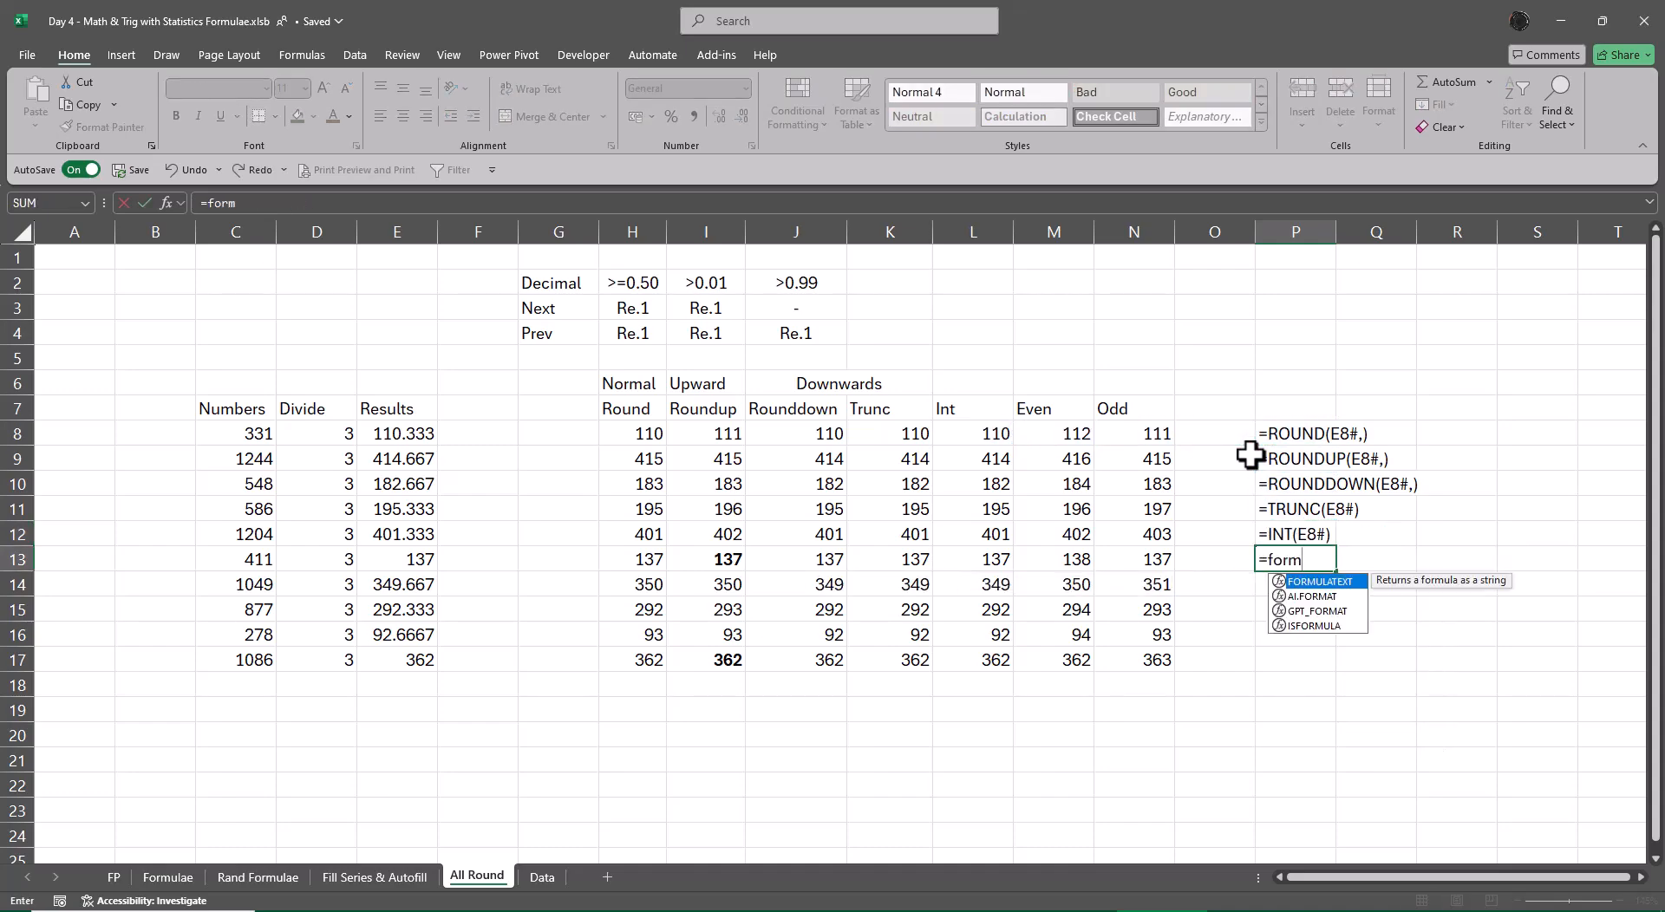
{"action": "key", "text": "Tab"}
{"action": "key", "text": "Up"}
{"action": "key", "text": "Up"}
{"action": "key", "text": "Up"}
{"action": "key", "text": "Up"}
{"action": "key", "text": "Up"}
{"action": "key", "text": "Left"}
{"action": "key", "text": "Left"}
{"action": "key", "text": "Left"}
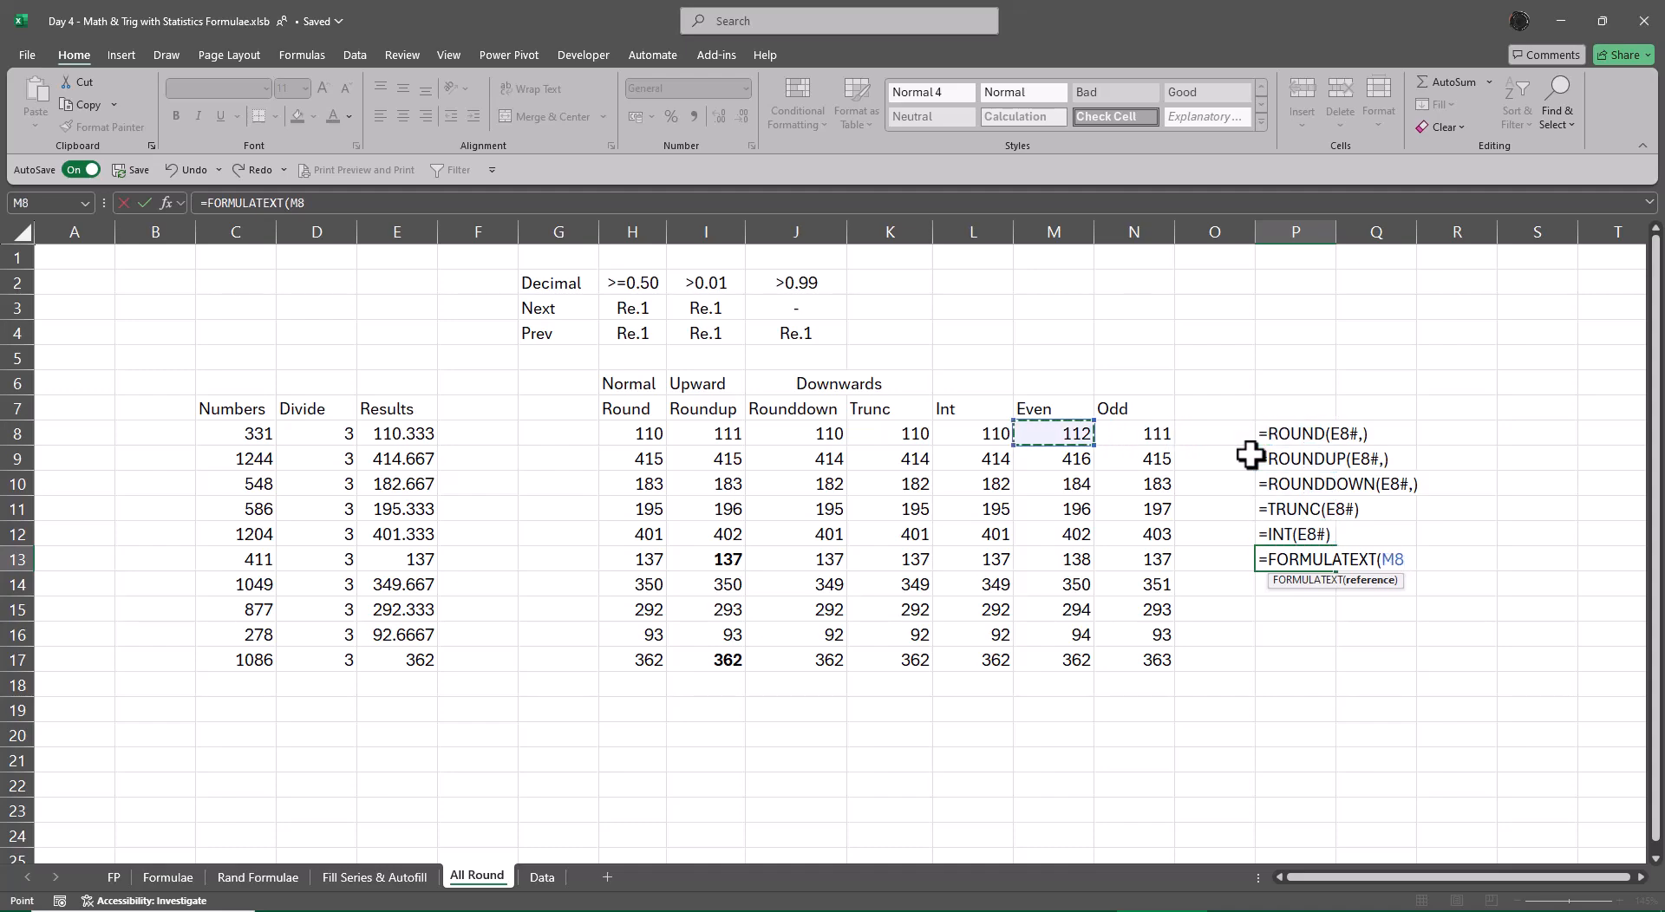
{"action": "key", "text": "Return"}
- Show the Odd column's formula as text in P14, using FORMULATEXT on N8
{"action": "type", "text": "=form"}
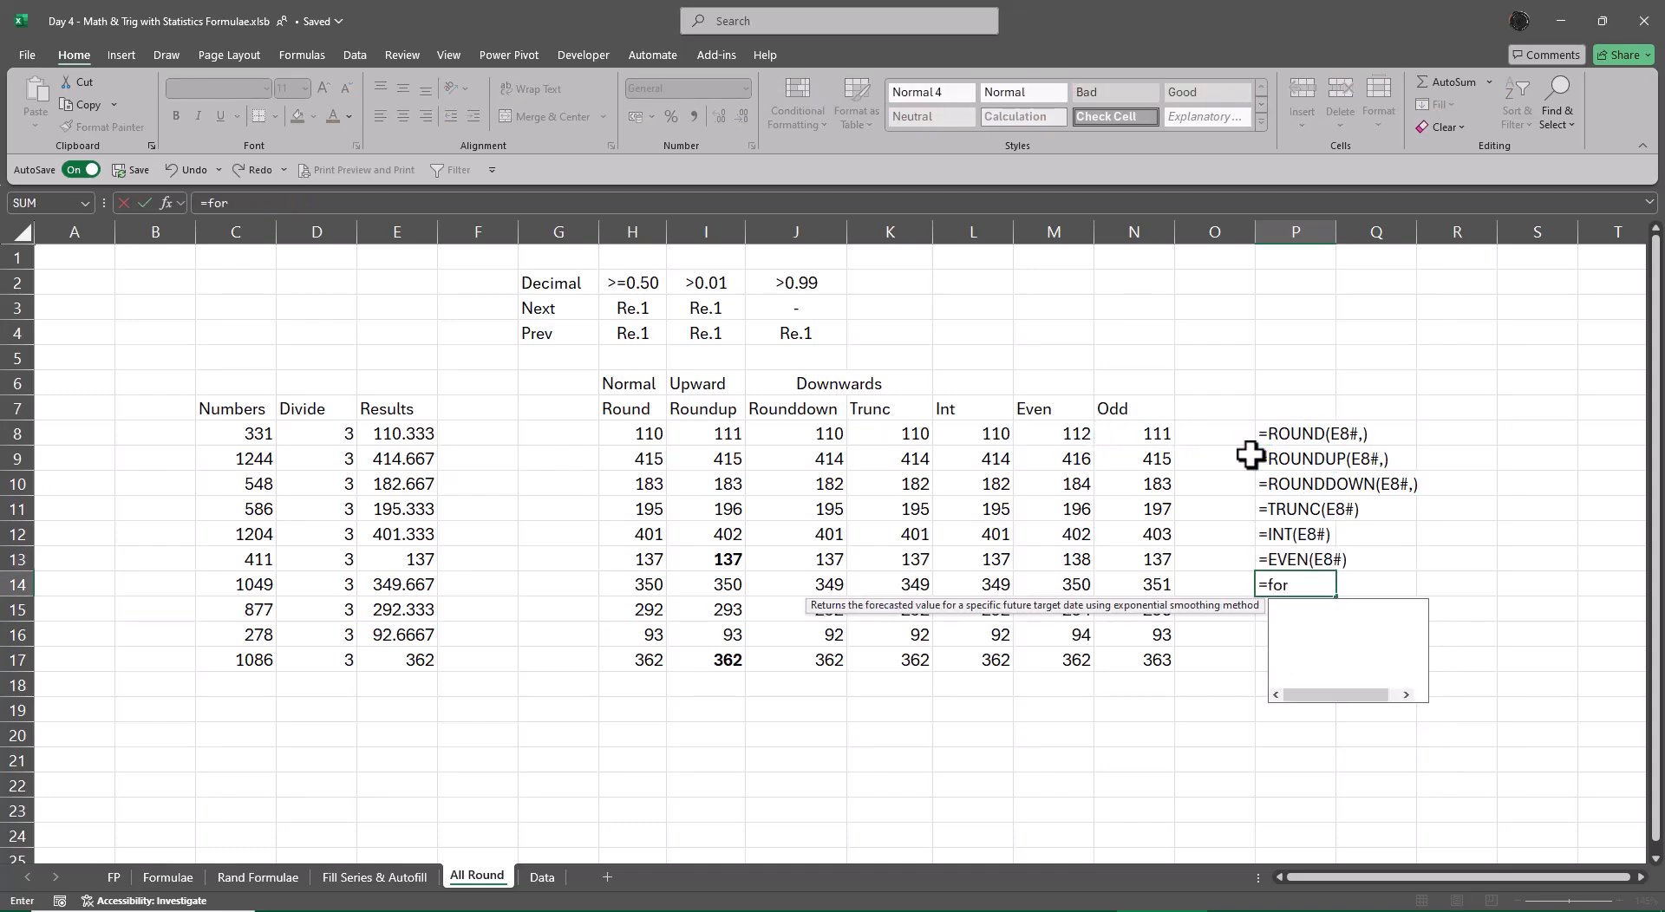
{"action": "key", "text": "Tab"}
{"action": "key", "text": "Up"}
{"action": "key", "text": "Up"}
{"action": "key", "text": "Up"}
{"action": "key", "text": "Up"}
{"action": "key", "text": "Up"}
{"action": "key", "text": "Up"}
{"action": "key", "text": "Left"}
{"action": "key", "text": "Left"}
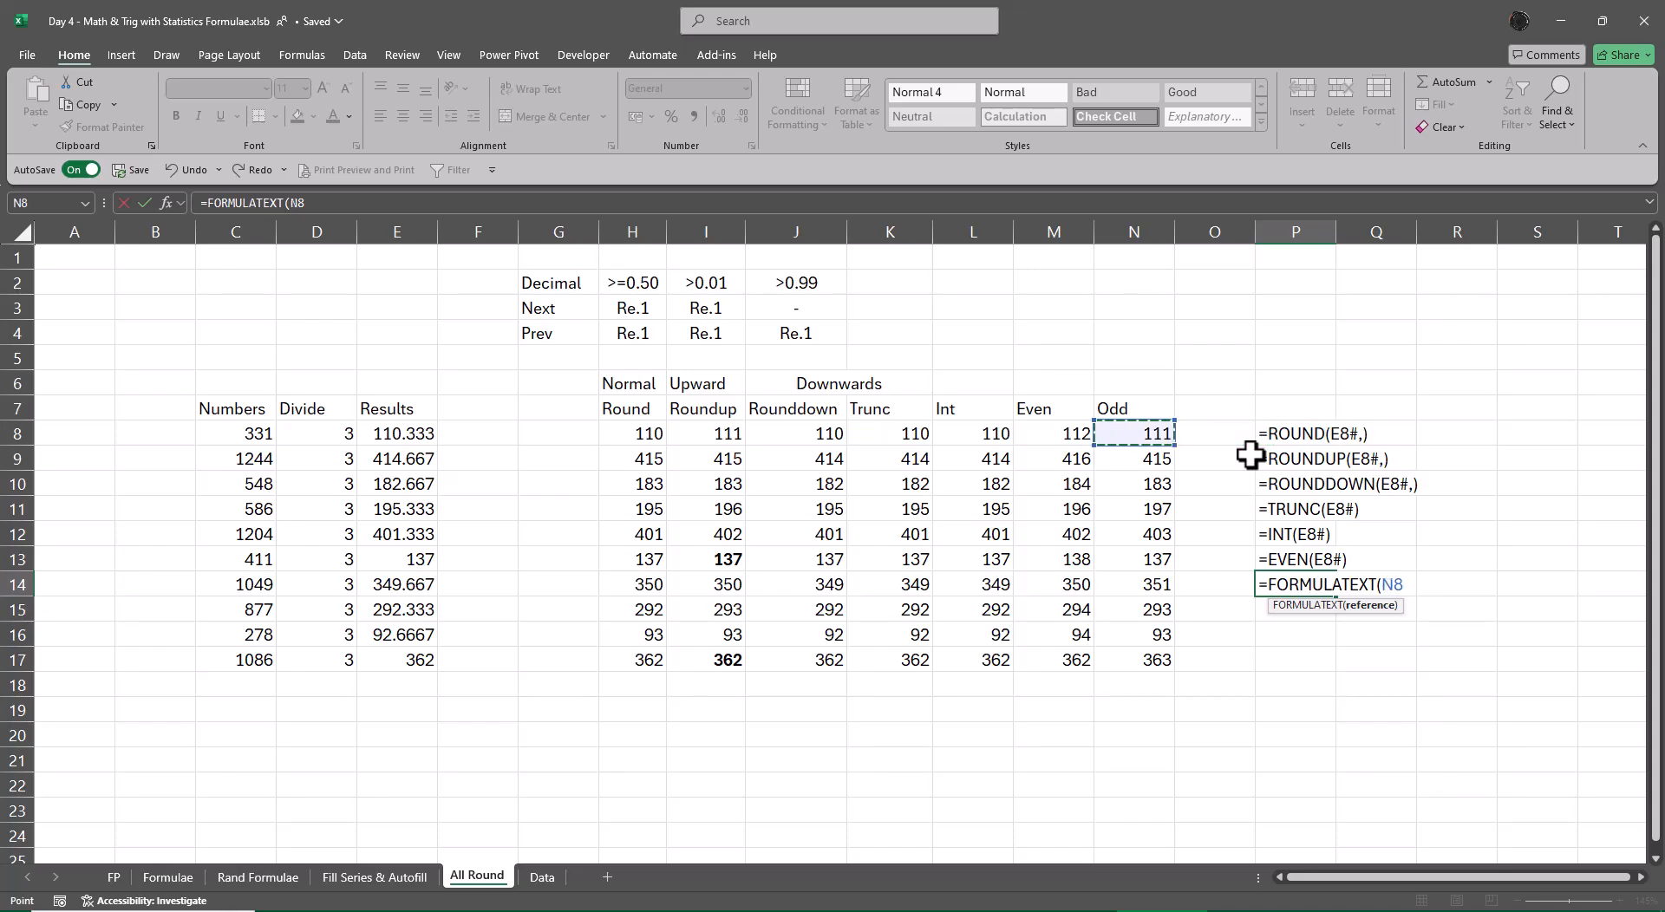
{"action": "key", "text": "Return"}
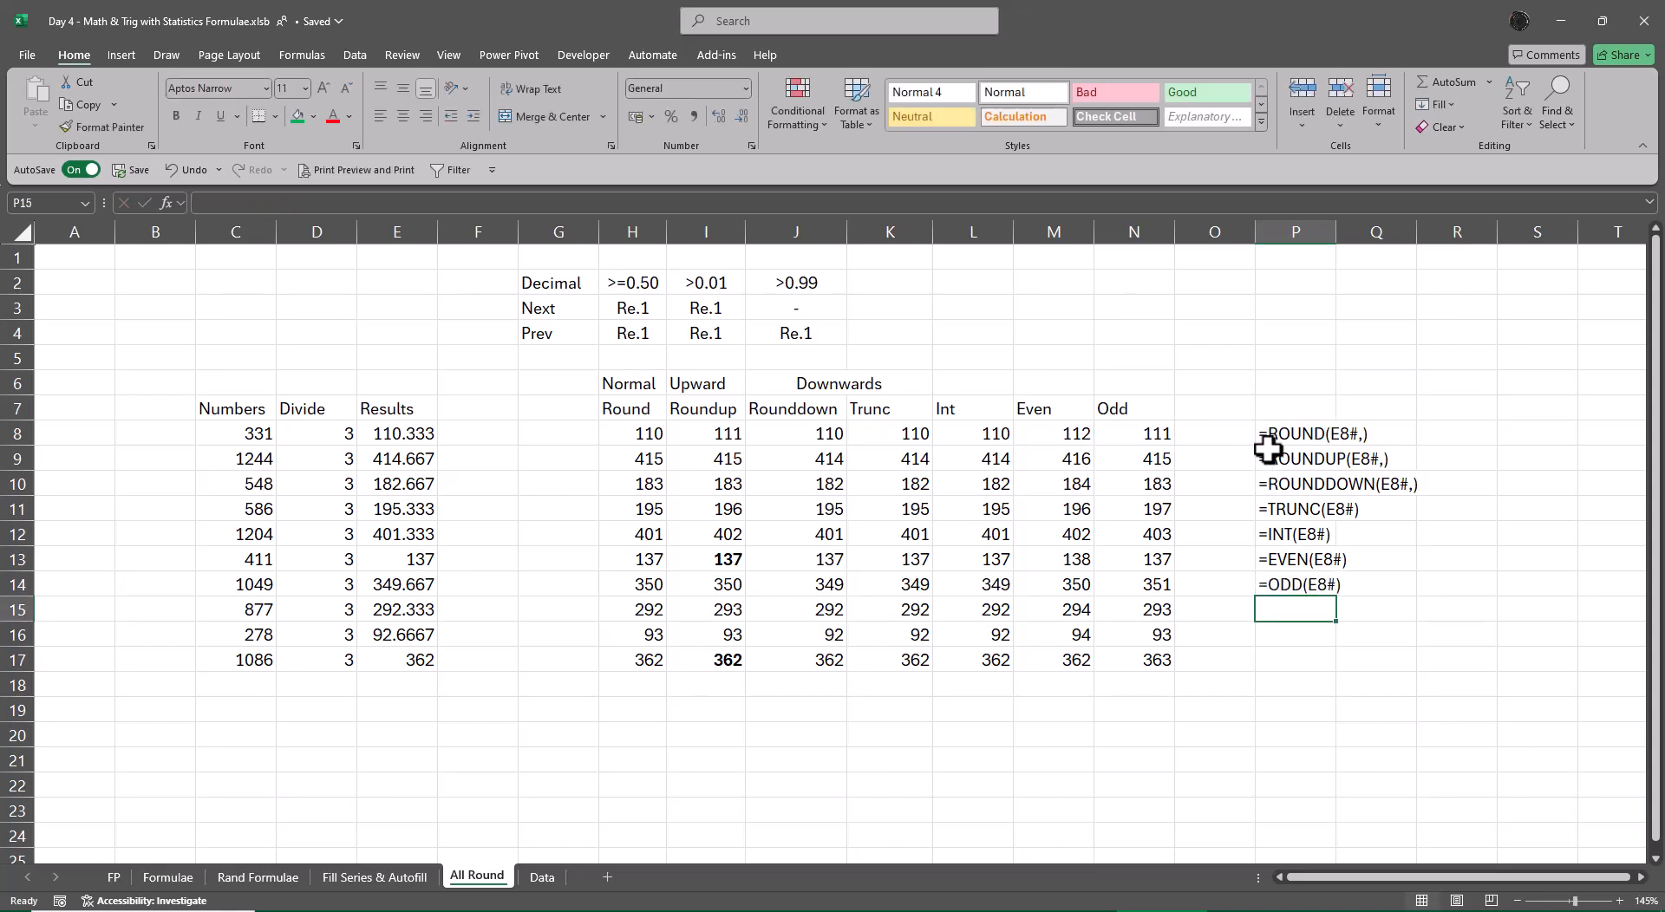
- Review the function list on the Formulae sheet and return to the All Round sheet
{"action": "left_click", "coordinate": [180, 878]}
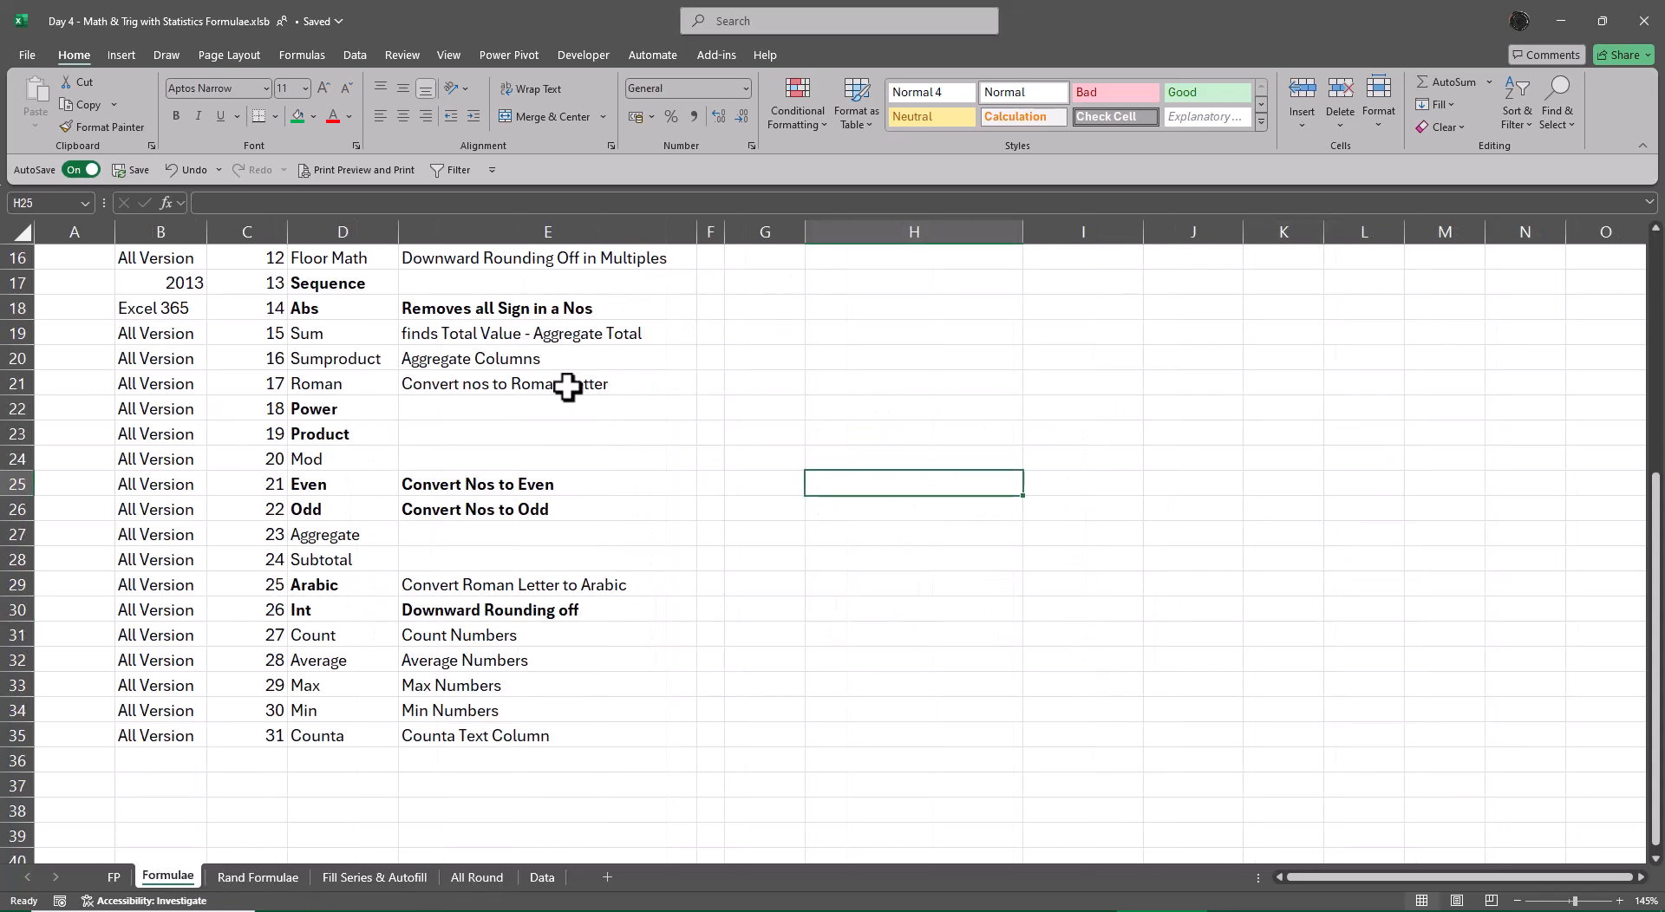
{"action": "scroll", "coordinate": [699, 576], "scroll_direction": "up", "scroll_amount": 2}
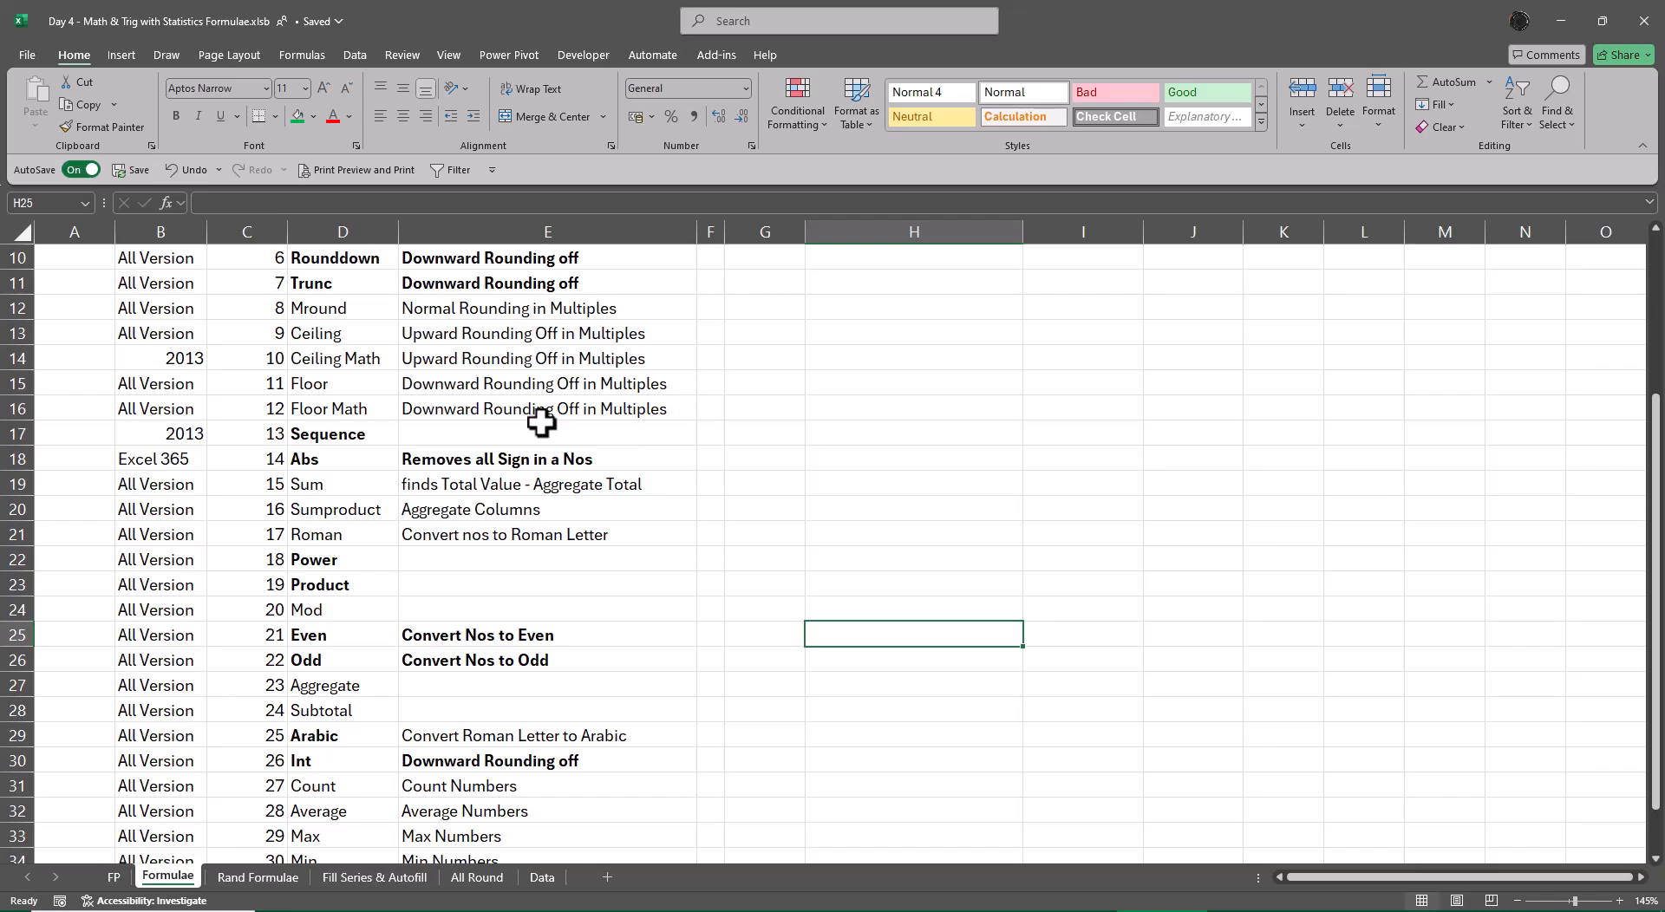
{"action": "left_click", "coordinate": [468, 878]}
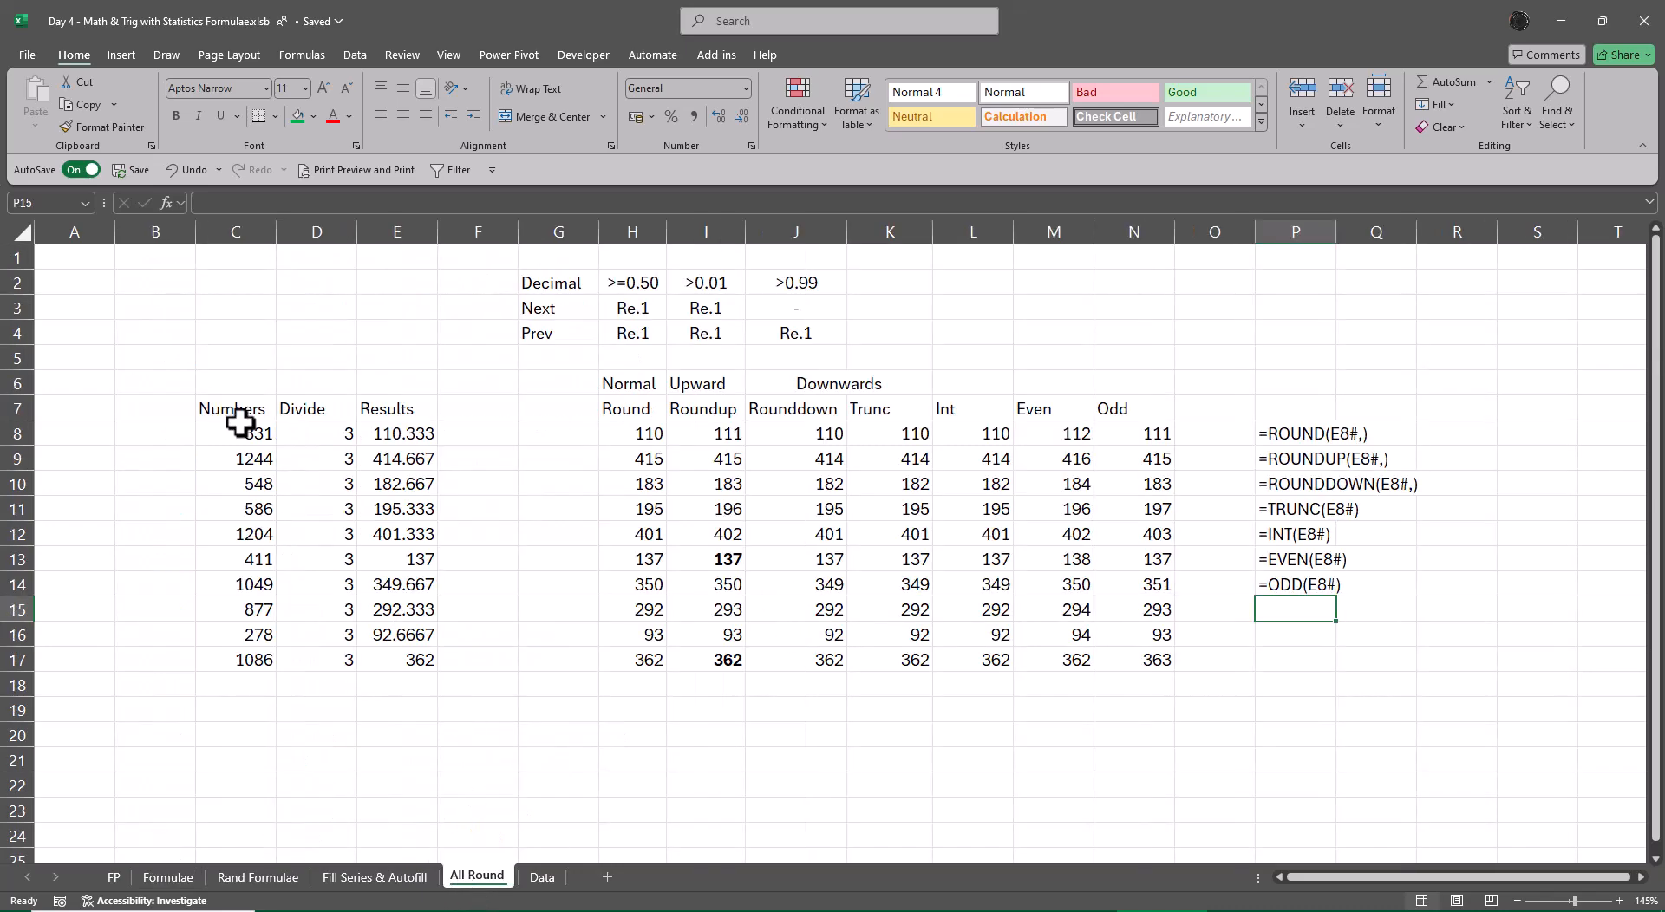
- Copy the Numbers, Divide and Results table from C7:E17 to a second block starting at C22
{"action": "left_click", "coordinate": [274, 409]}
{"action": "left_click_drag", "start_coordinate": [276, 408], "coordinate": [392, 660]}
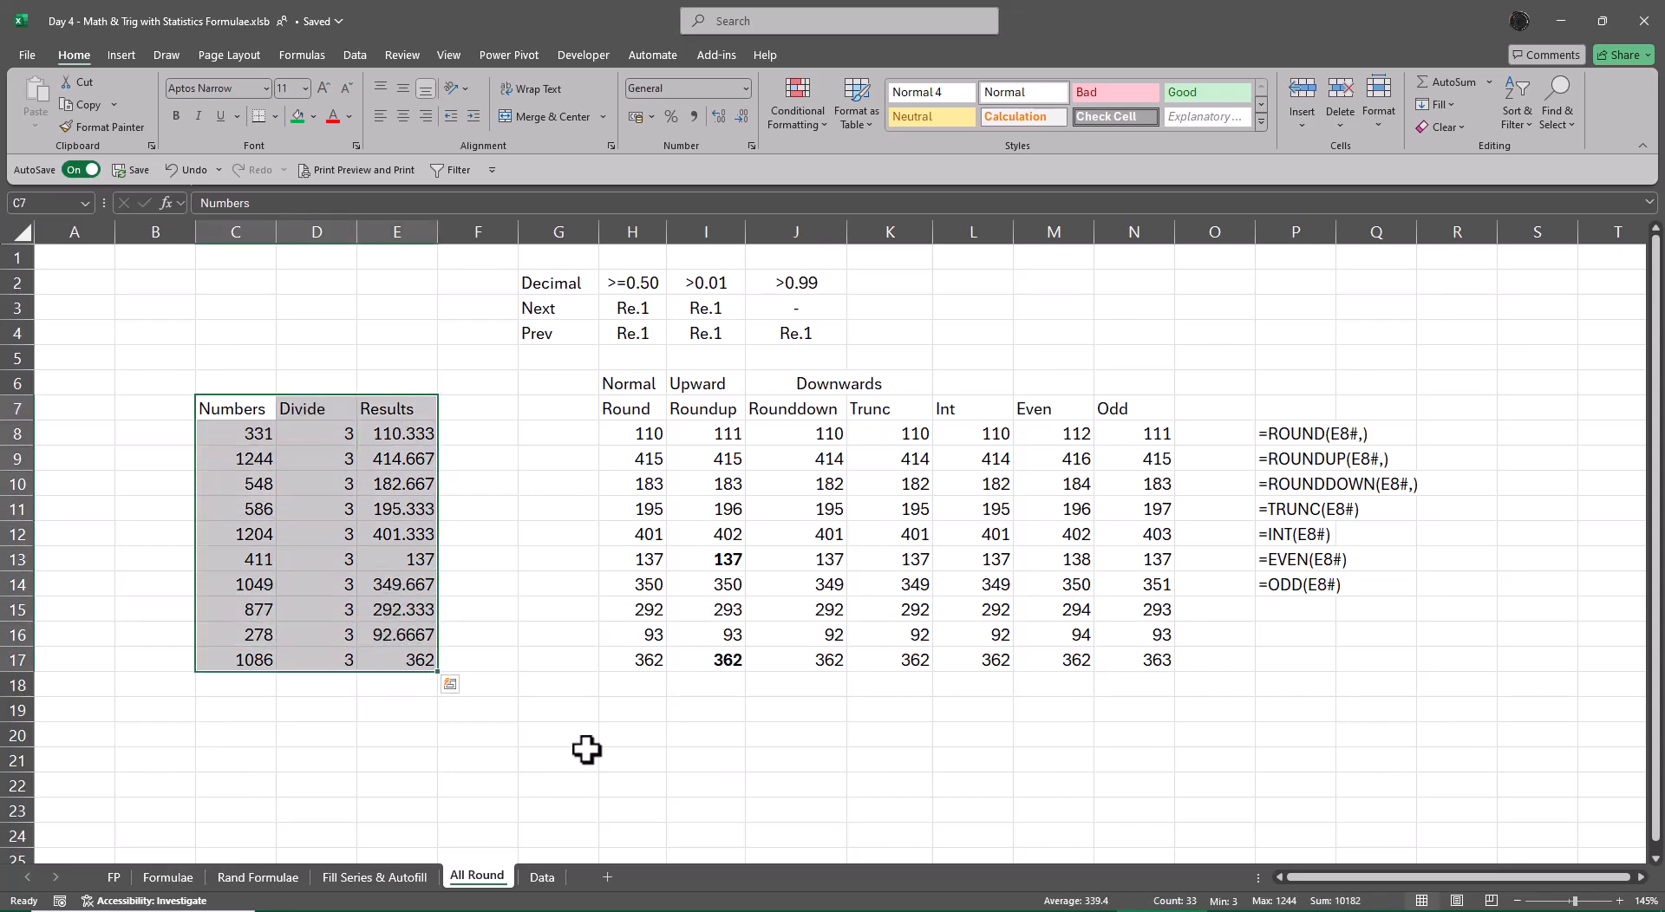
{"action": "key", "text": "ctrl+c"}
{"action": "scroll", "coordinate": [586, 753], "scroll_direction": "down", "scroll_amount": 1}
{"action": "left_click", "coordinate": [249, 707]}
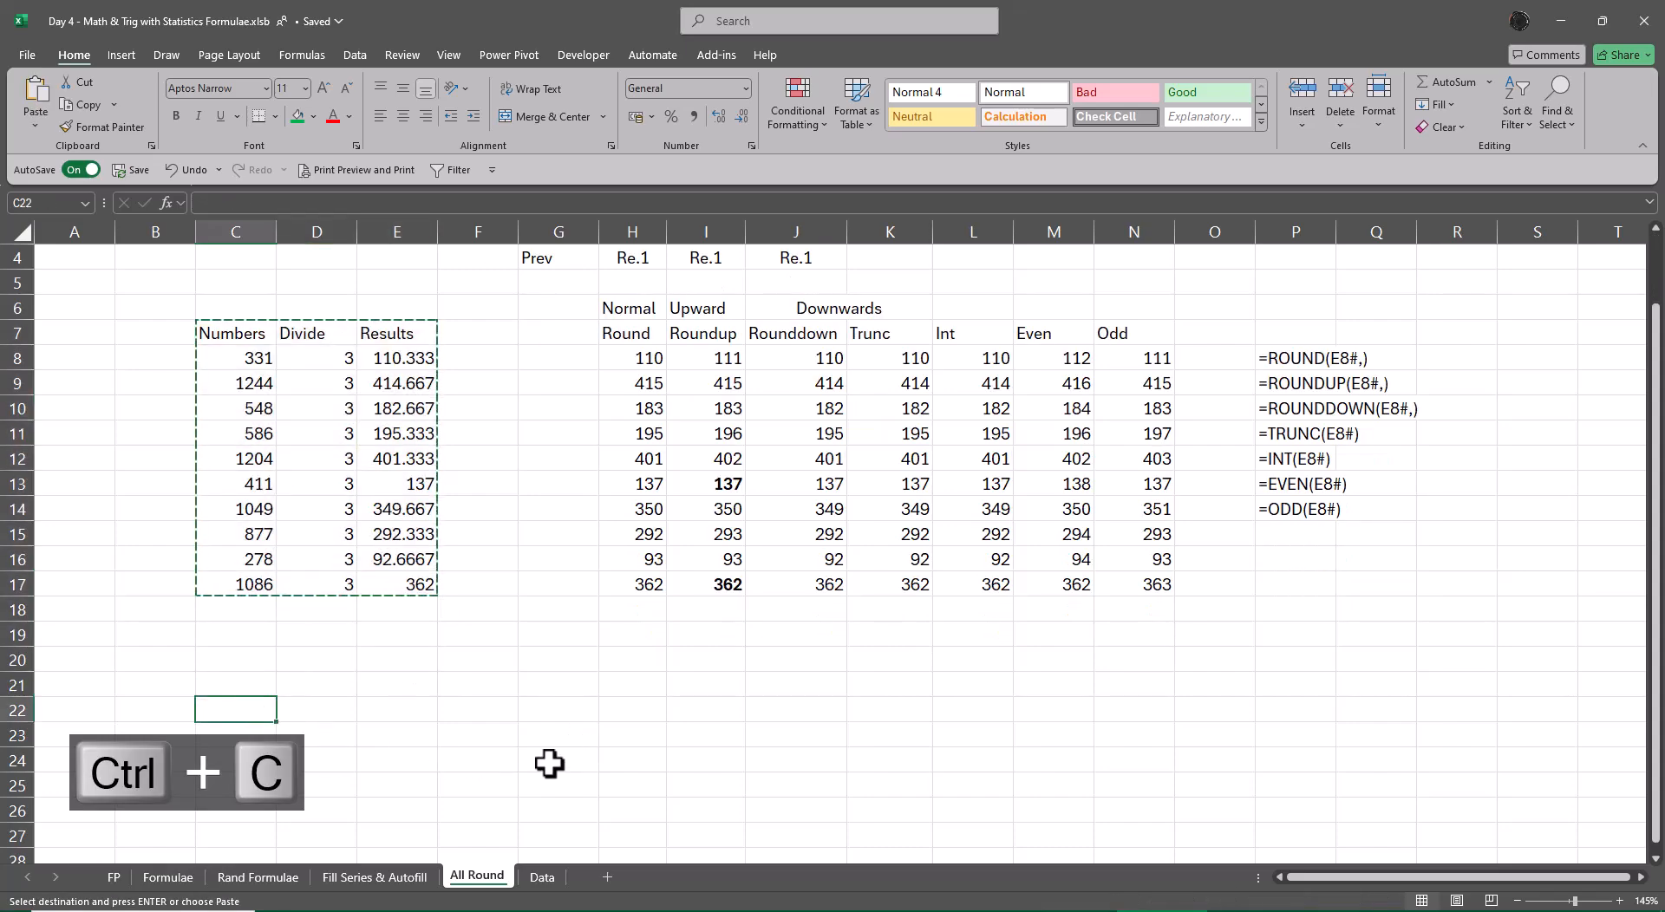
{"action": "key", "text": "ctrl+v"}
{"action": "key", "text": "Escape"}
- Enter the headings Mround, Ceiling, Ceiling Math, Floor and Floor Math across H22:L22
{"action": "left_click", "coordinate": [617, 711]}
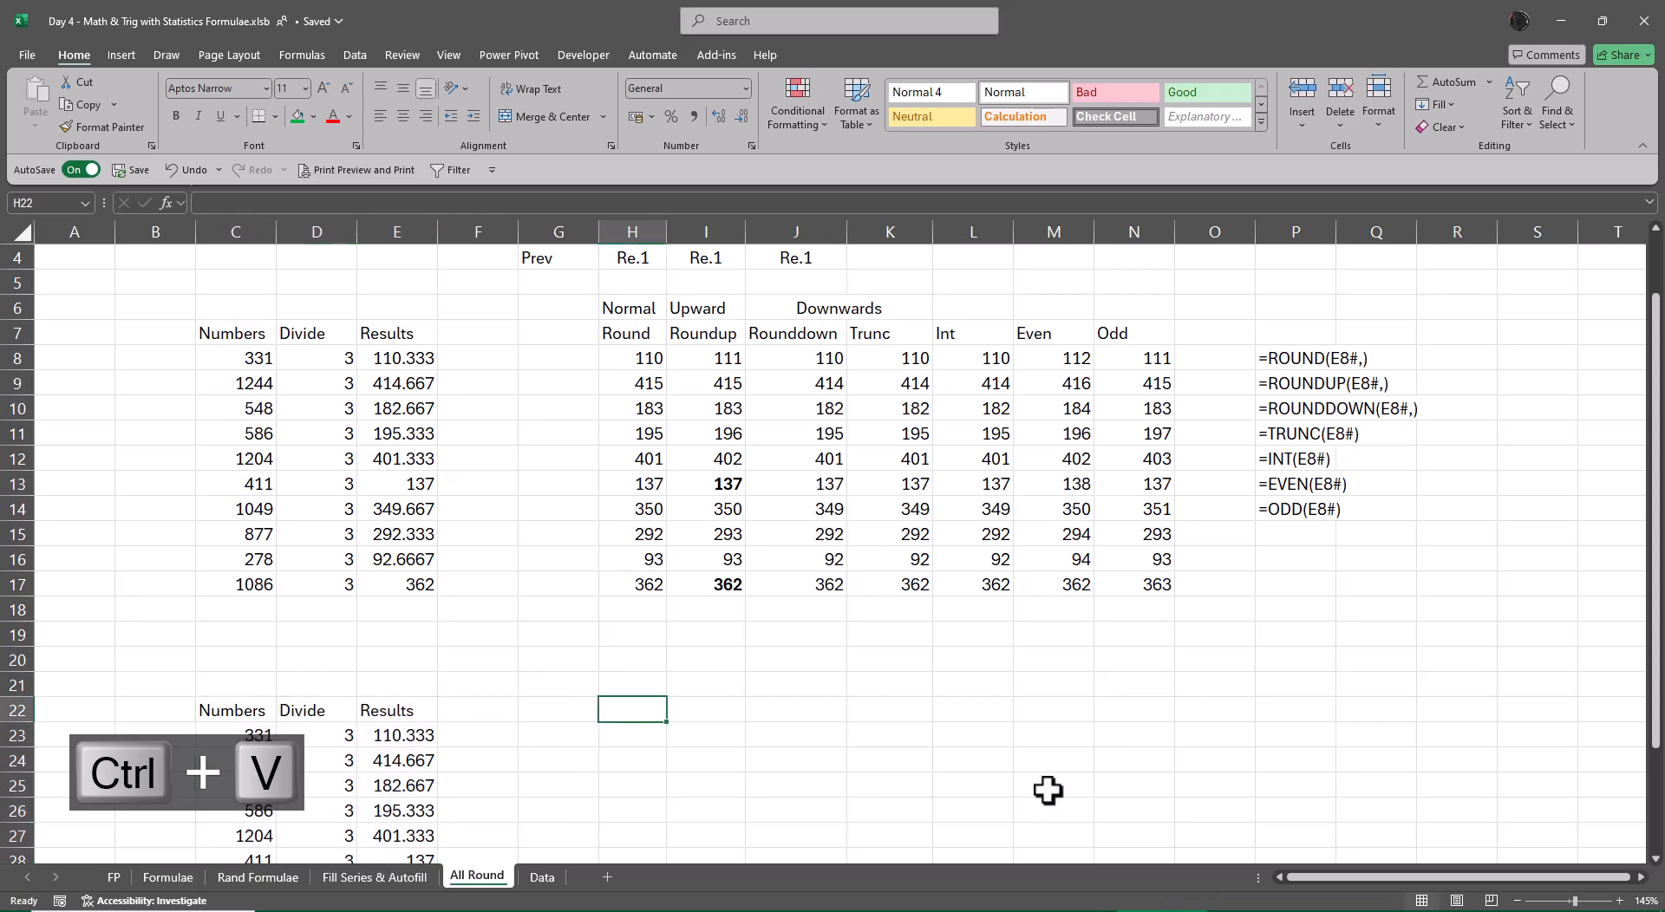
{"action": "type", "text": "Mround"}
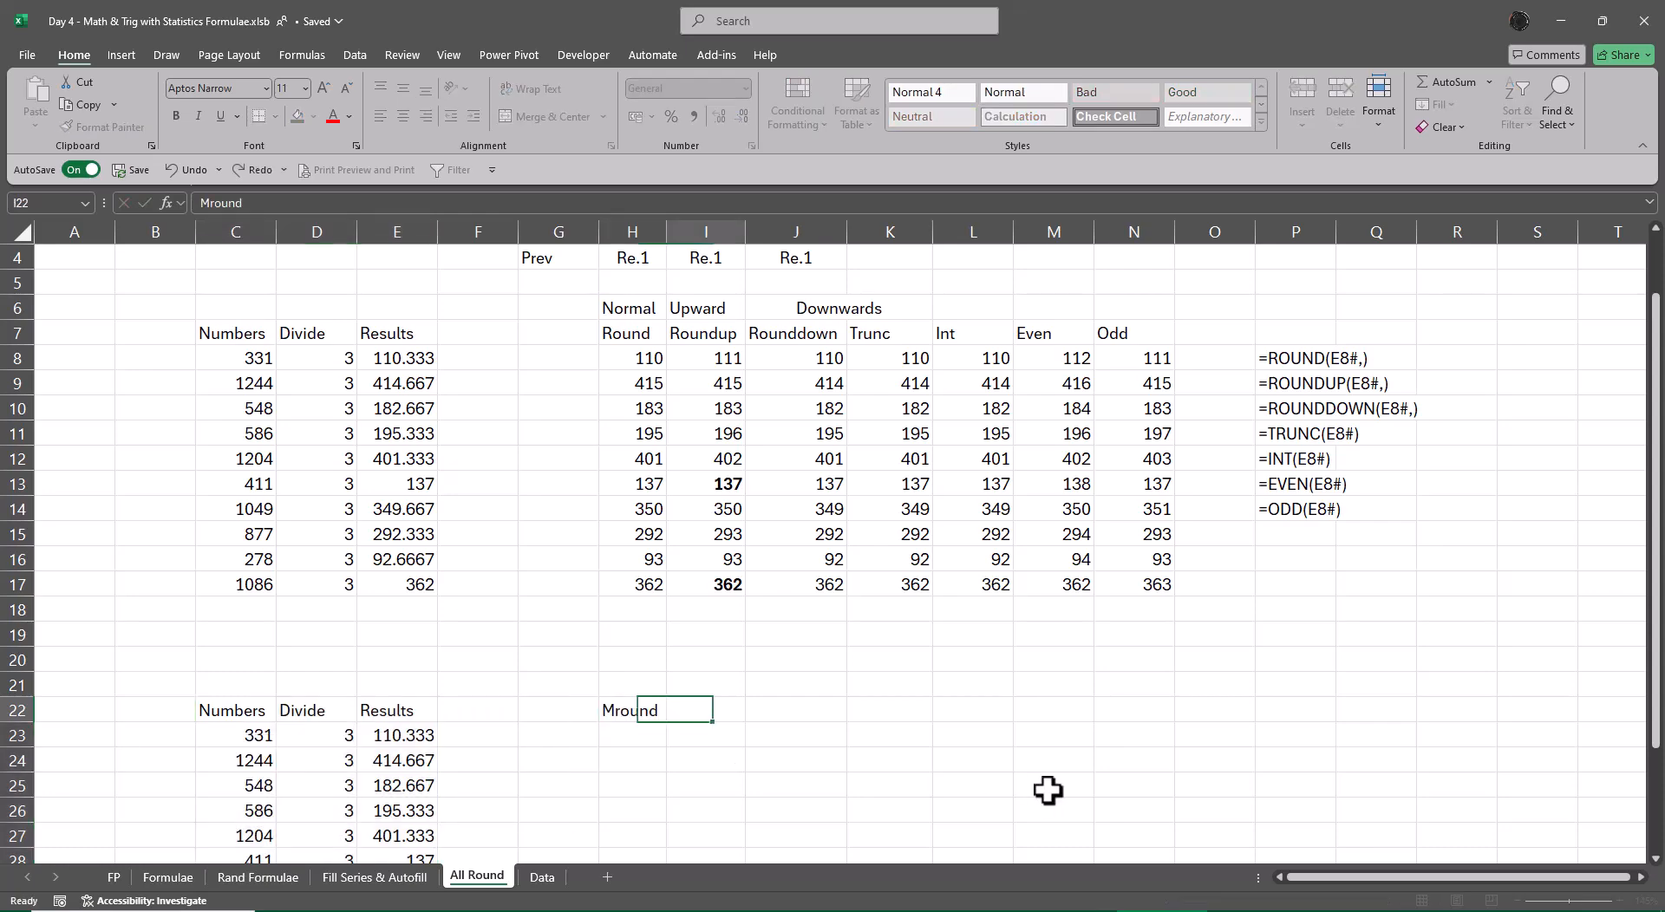
{"action": "key", "text": "Tab"}
{"action": "type", "text": "Ceiling"}
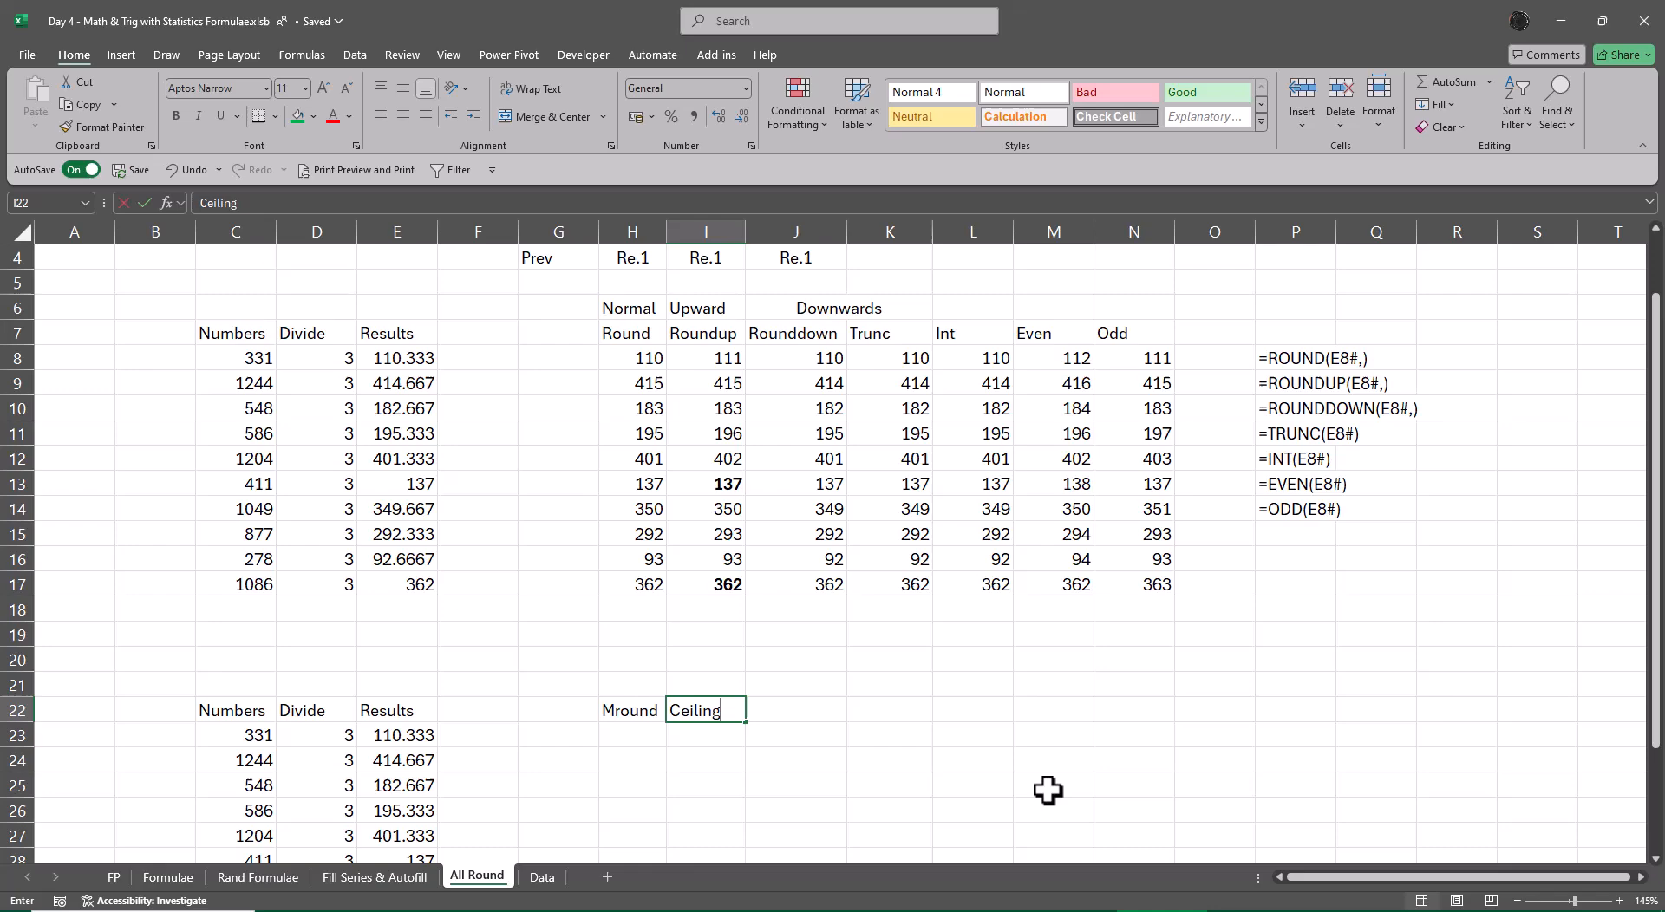
{"action": "key", "text": "Tab"}
{"action": "type", "text": "Ce"}
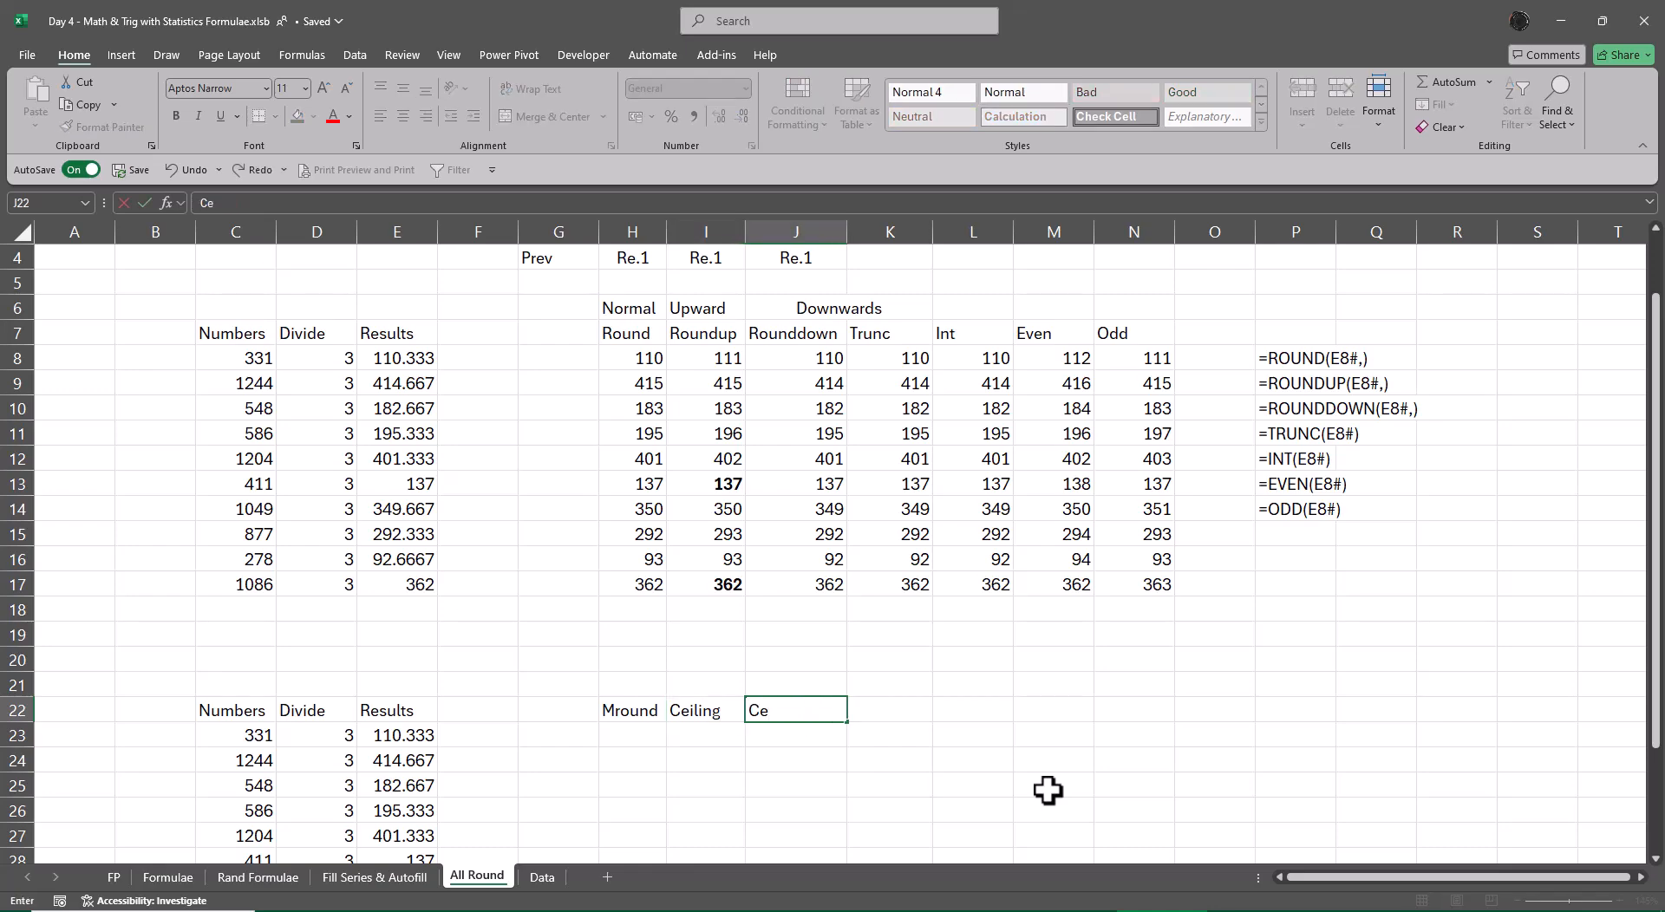
{"action": "type", "text": "iling Math"}
{"action": "key", "text": "Tab"}
{"action": "type", "text": "Floor"}
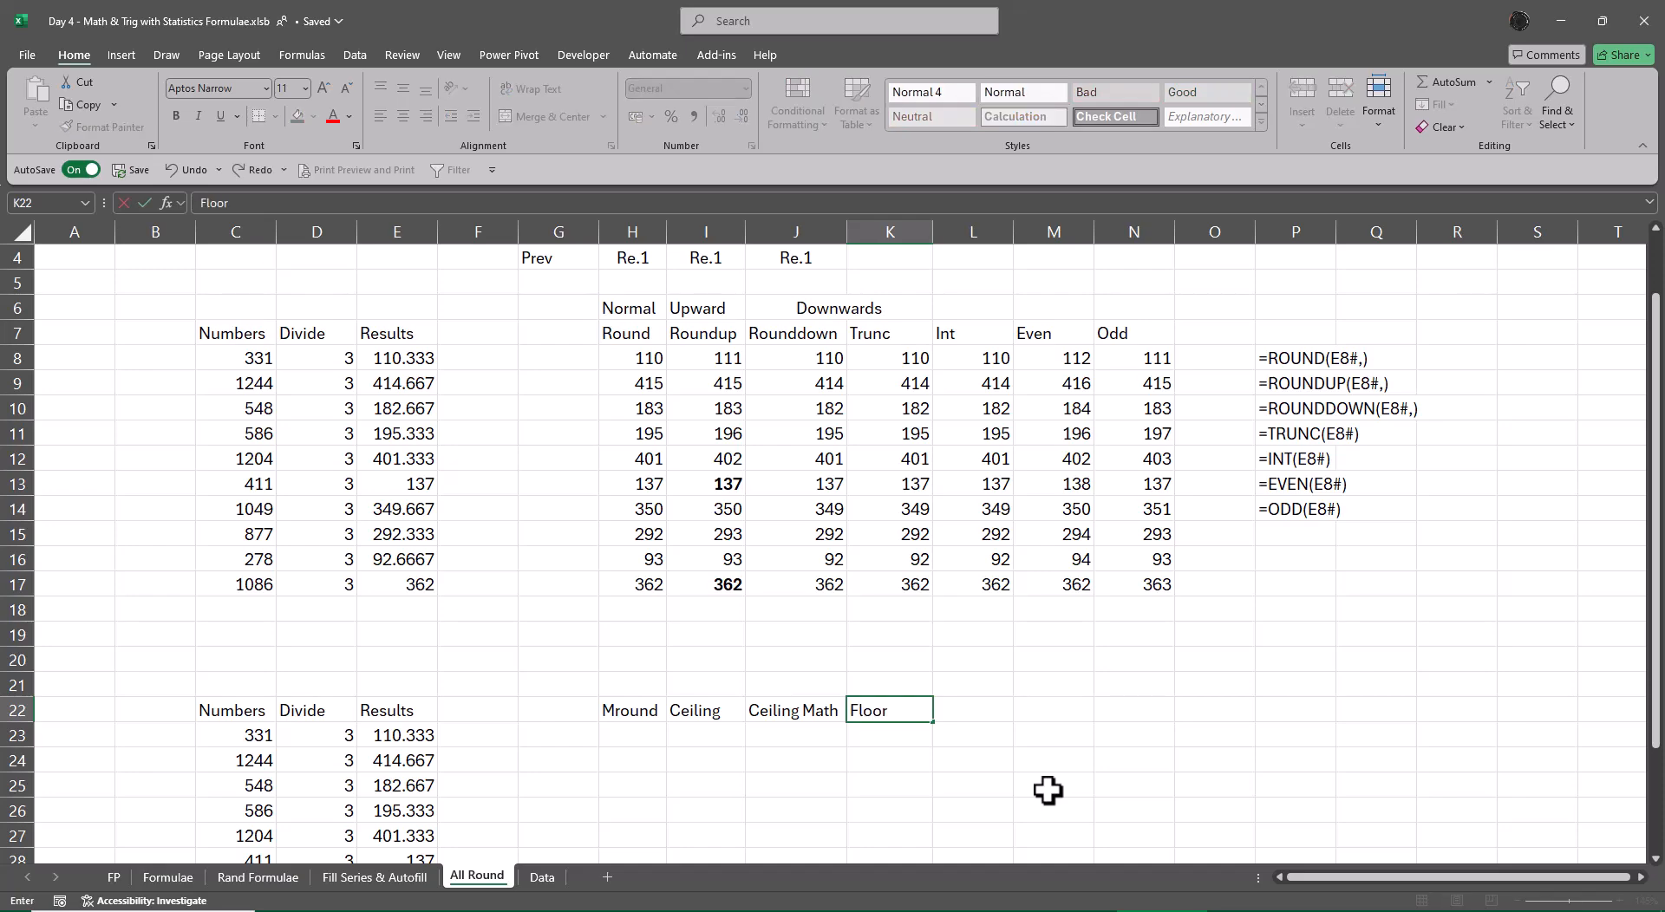
{"action": "key", "text": "Tab"}
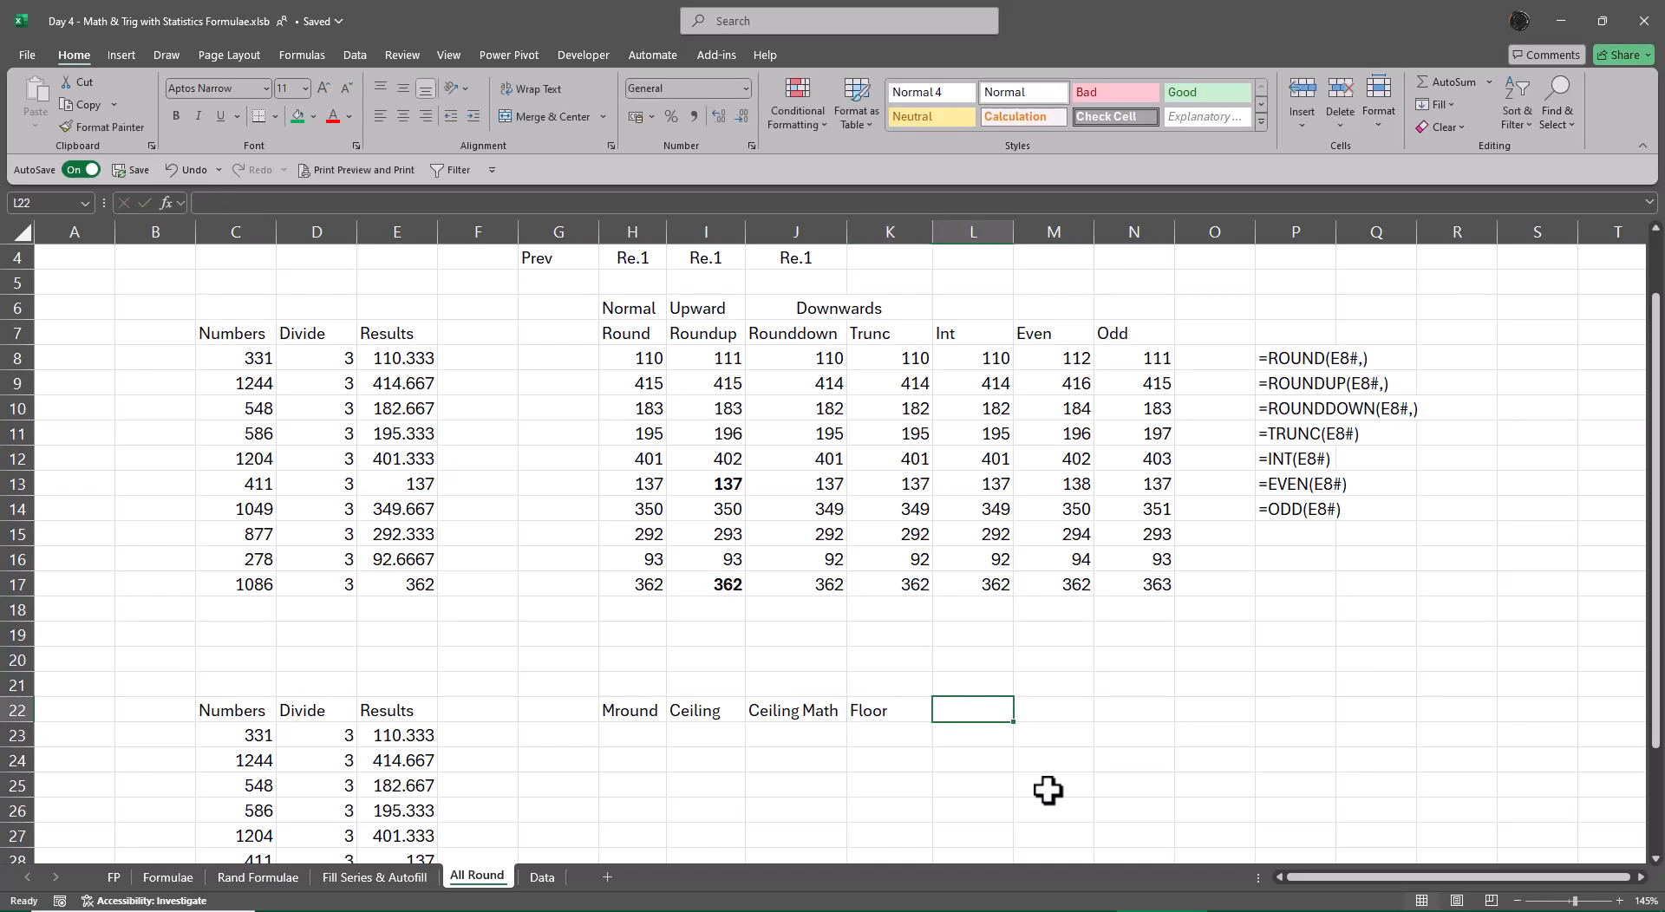
{"action": "type", "text": "Floor"}
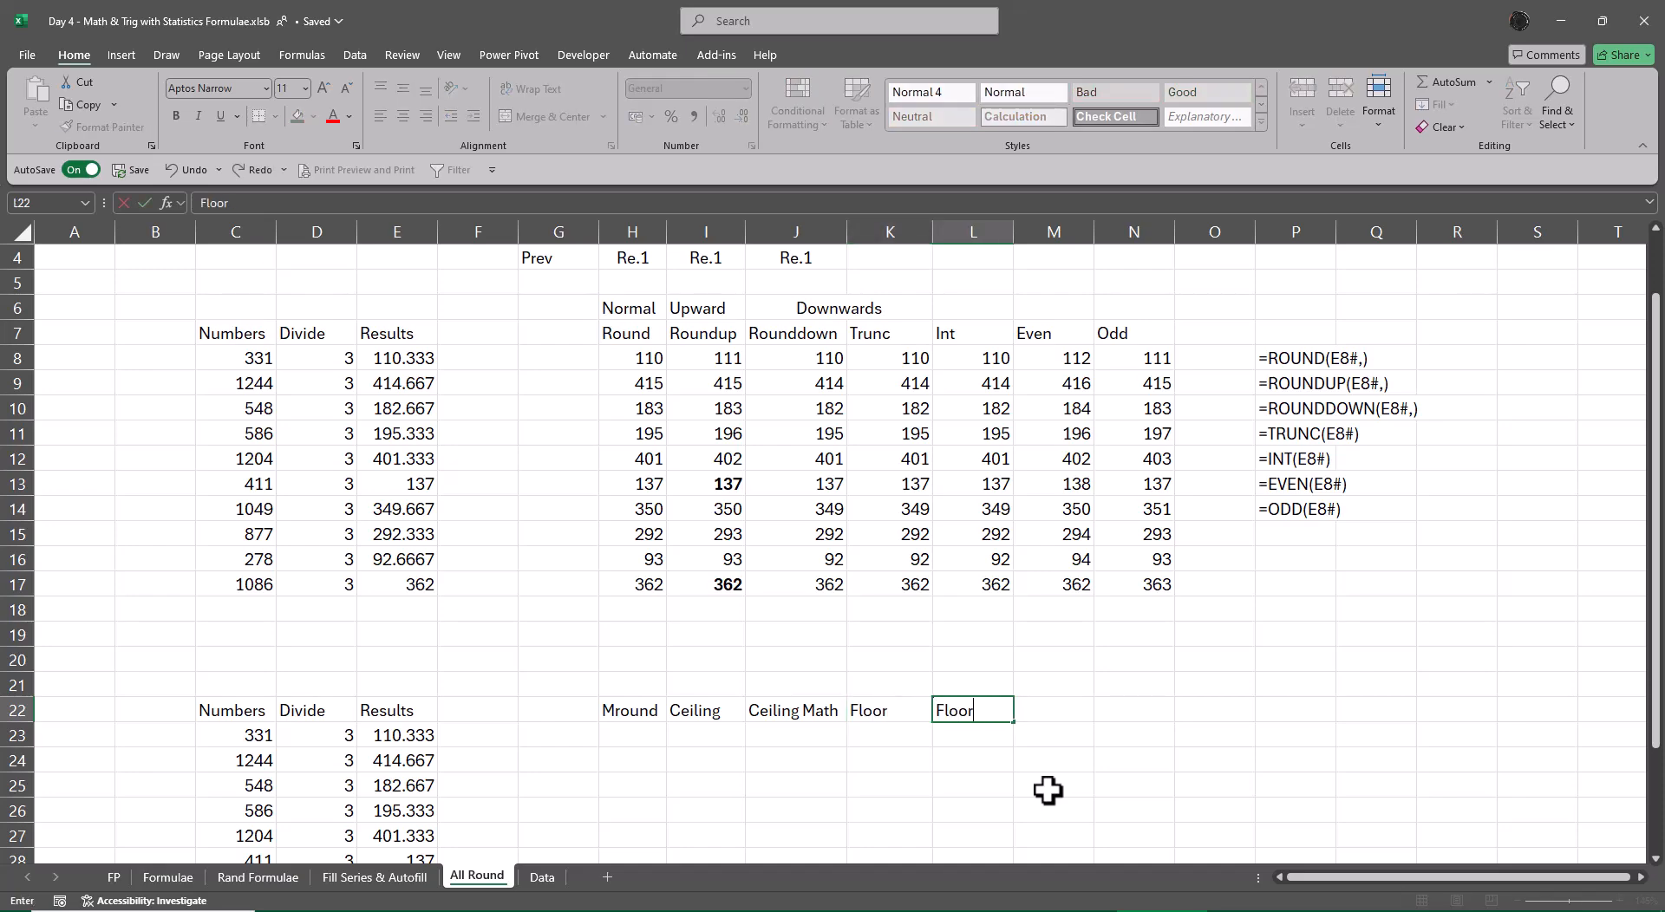
{"action": "type", "text": " Math"}
{"action": "key", "text": "Return"}
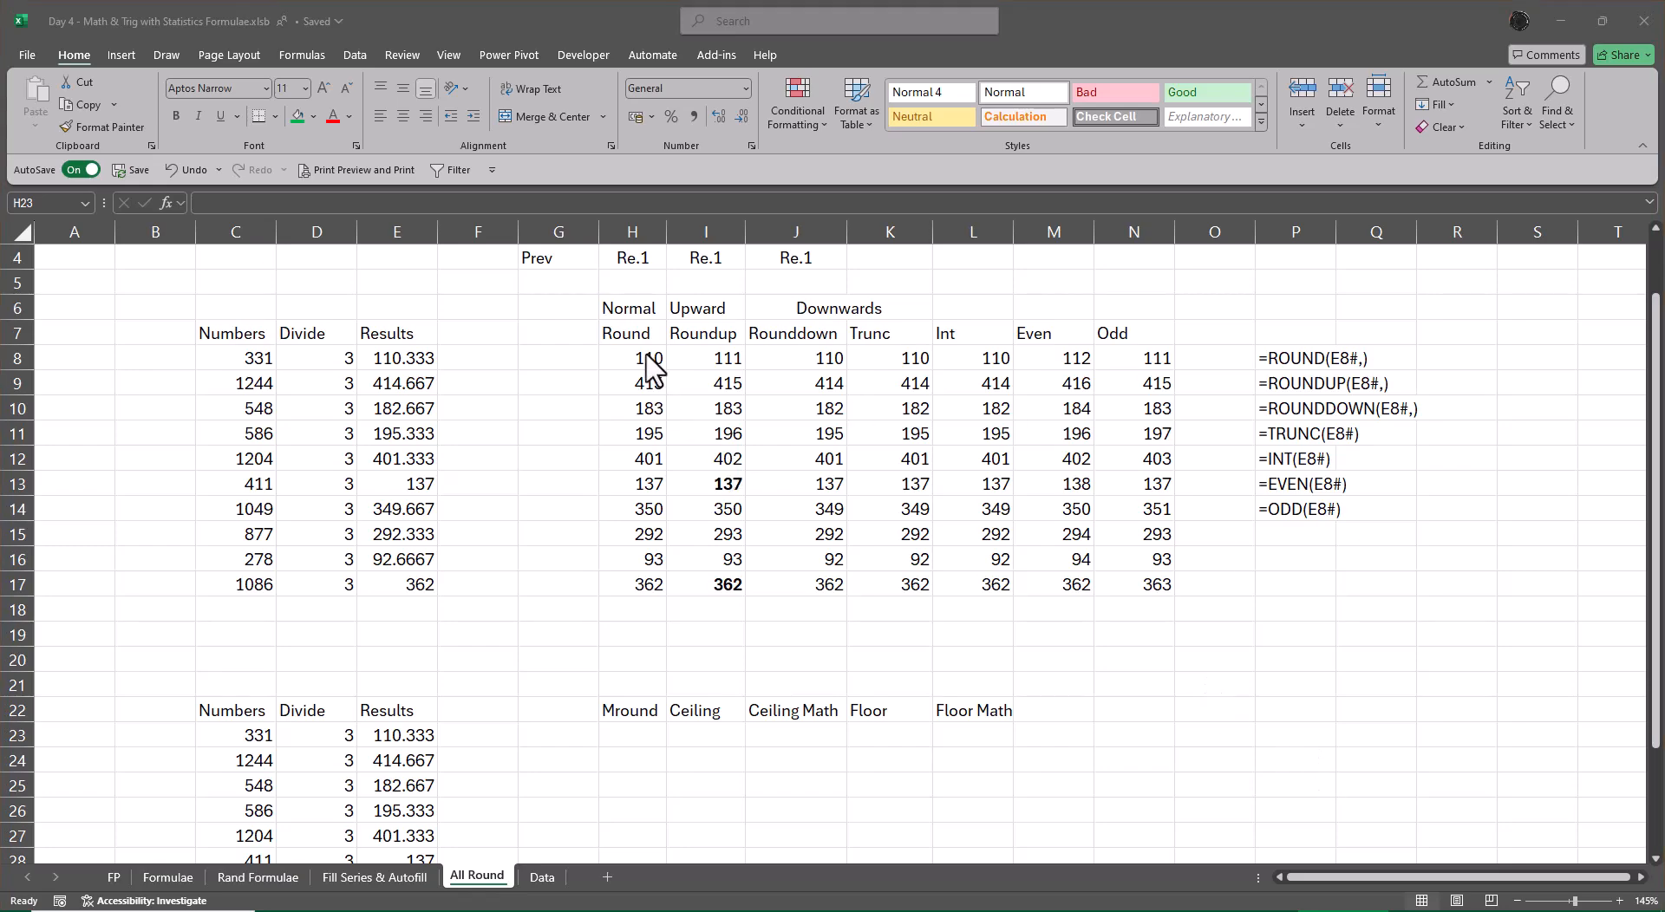
- Copy the Normal label from H6 to H21, above the Mround heading
{"action": "left_click", "coordinate": [630, 303]}
{"action": "left_click", "coordinate": [629, 304]}
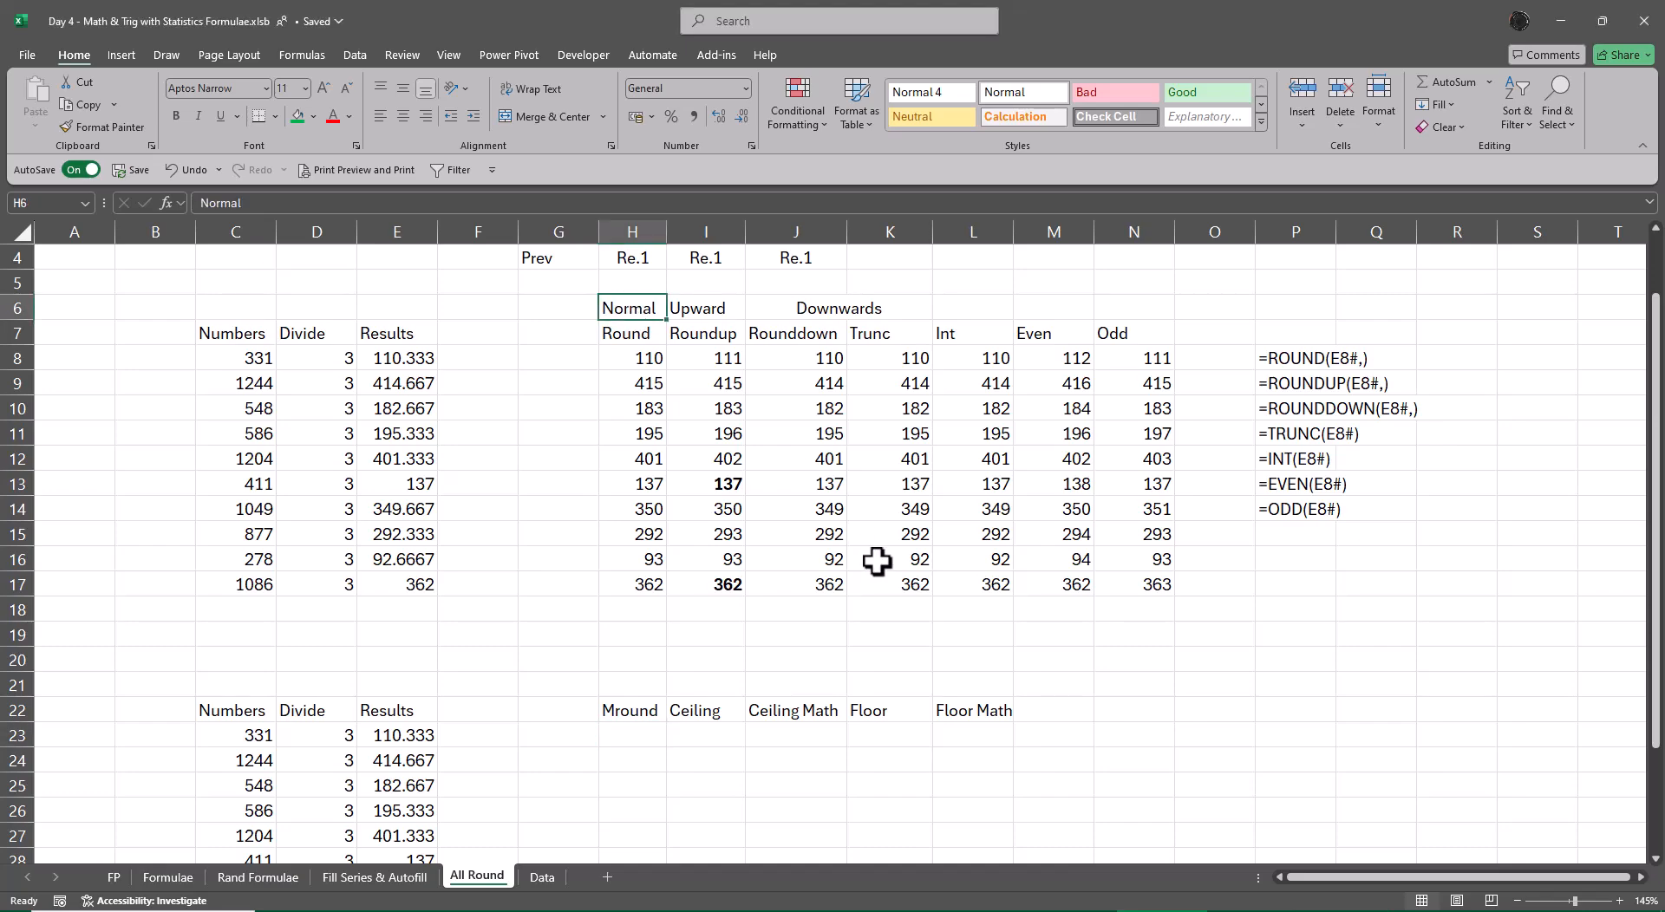
{"action": "key", "text": "ctrl+c"}
{"action": "left_click", "coordinate": [630, 683]}
{"action": "key", "text": "ctrl+v"}
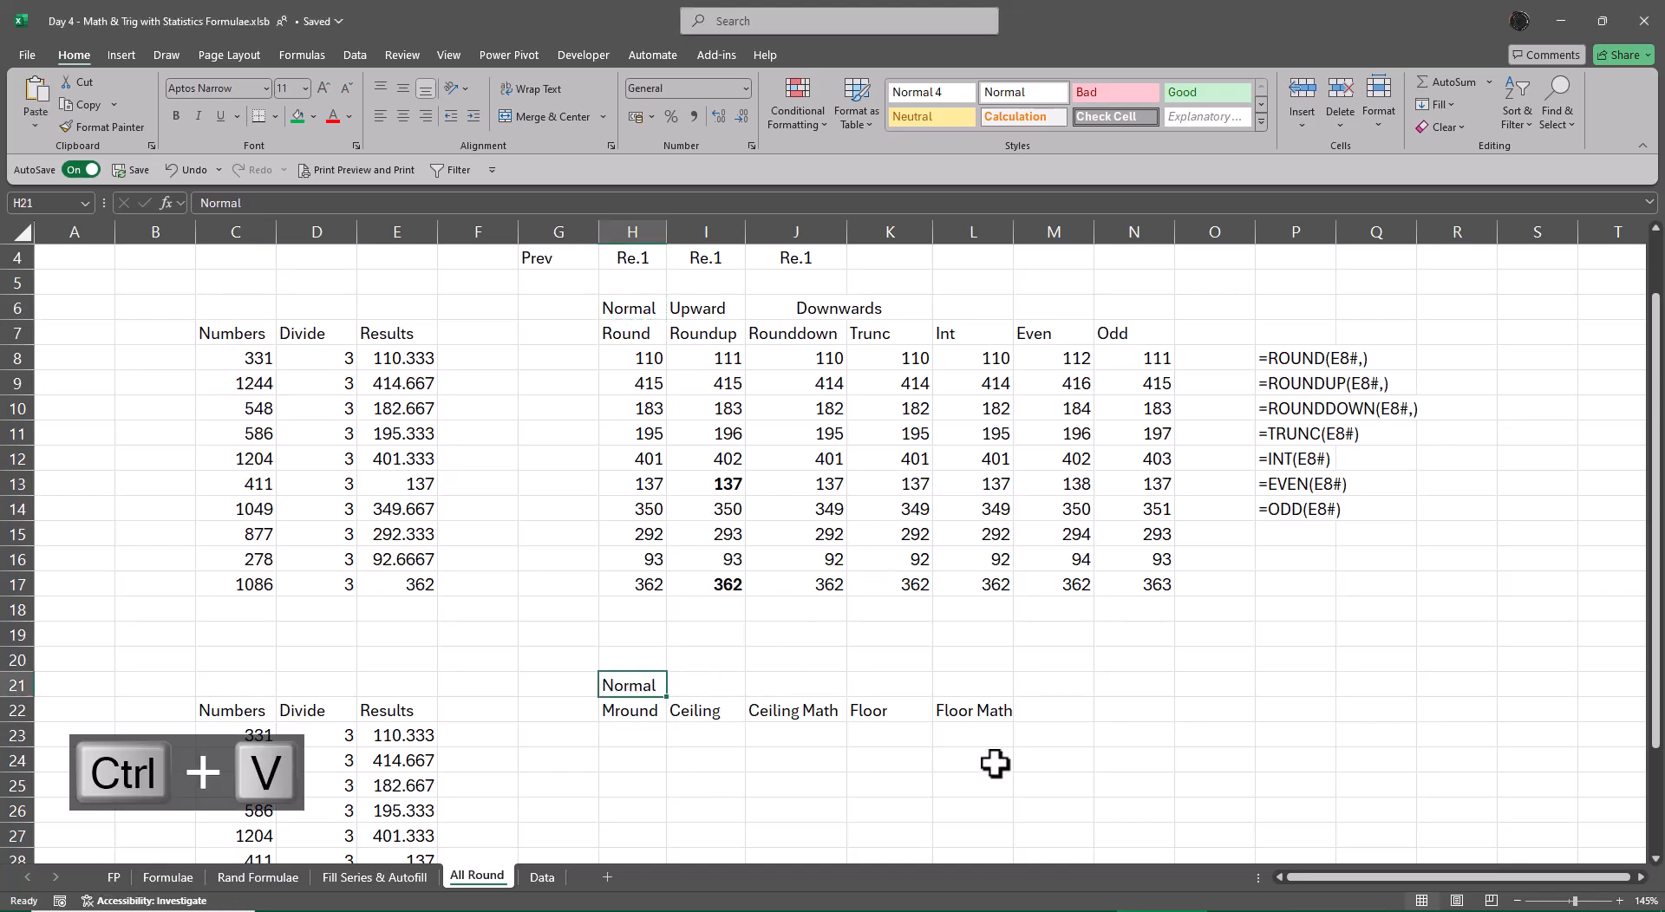
- Copy the Upward label into I21:J21 and merge and center it above the Ceiling and Ceiling Math headings
{"action": "left_click", "coordinate": [726, 310]}
{"action": "key", "text": "ctrl+c"}
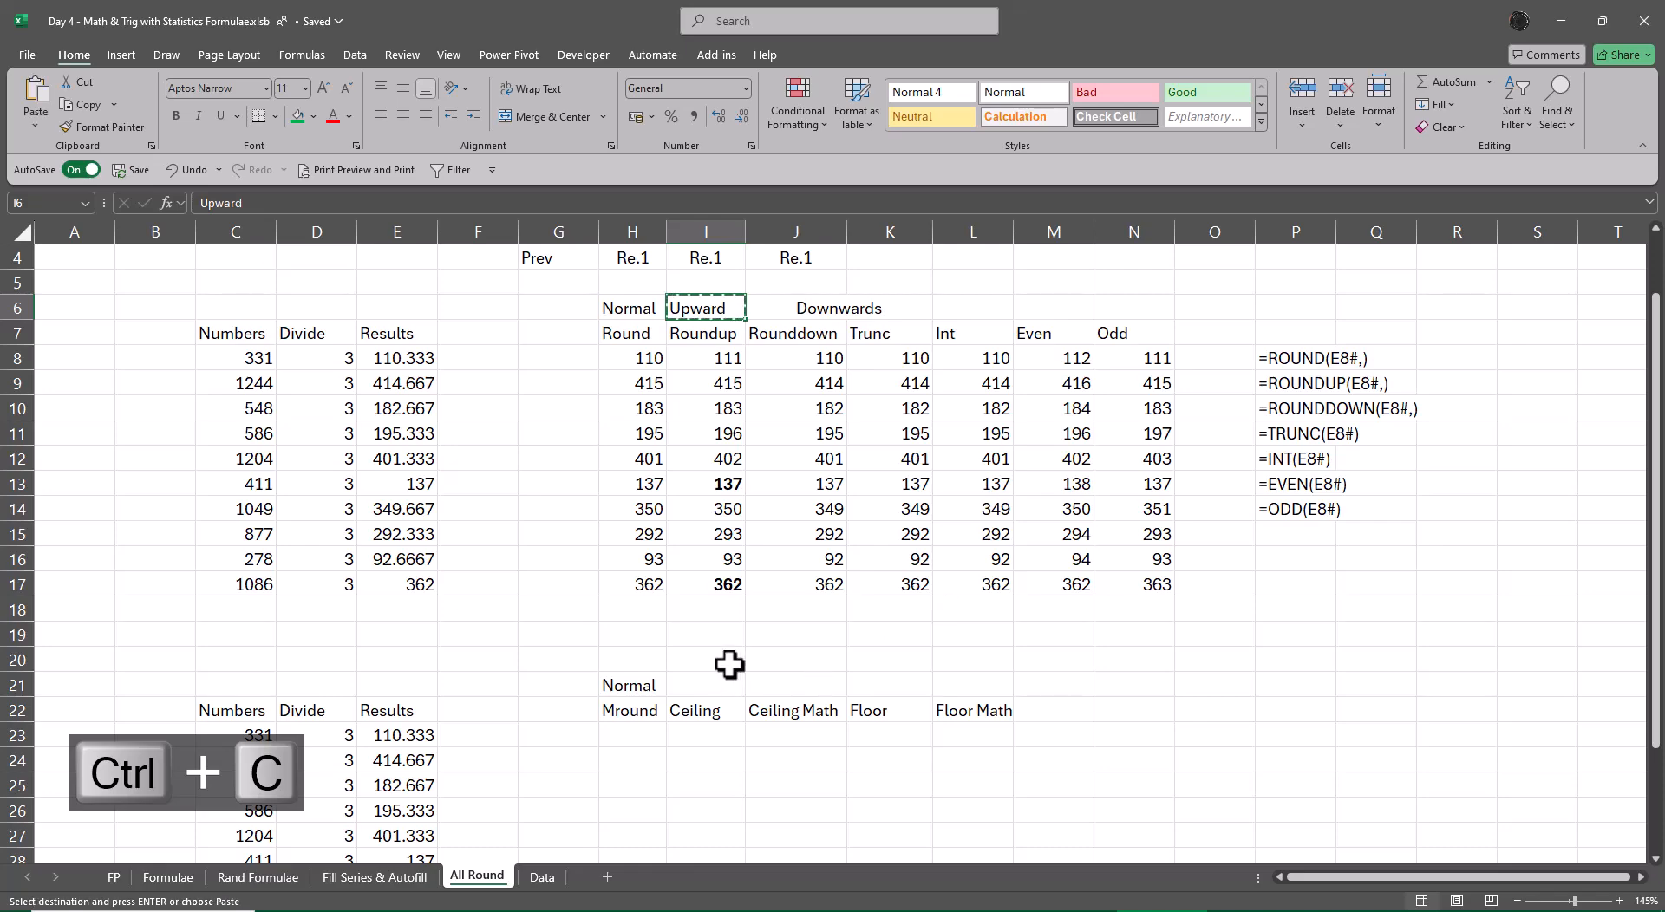
{"action": "left_click_drag", "start_coordinate": [699, 683], "coordinate": [802, 683]}
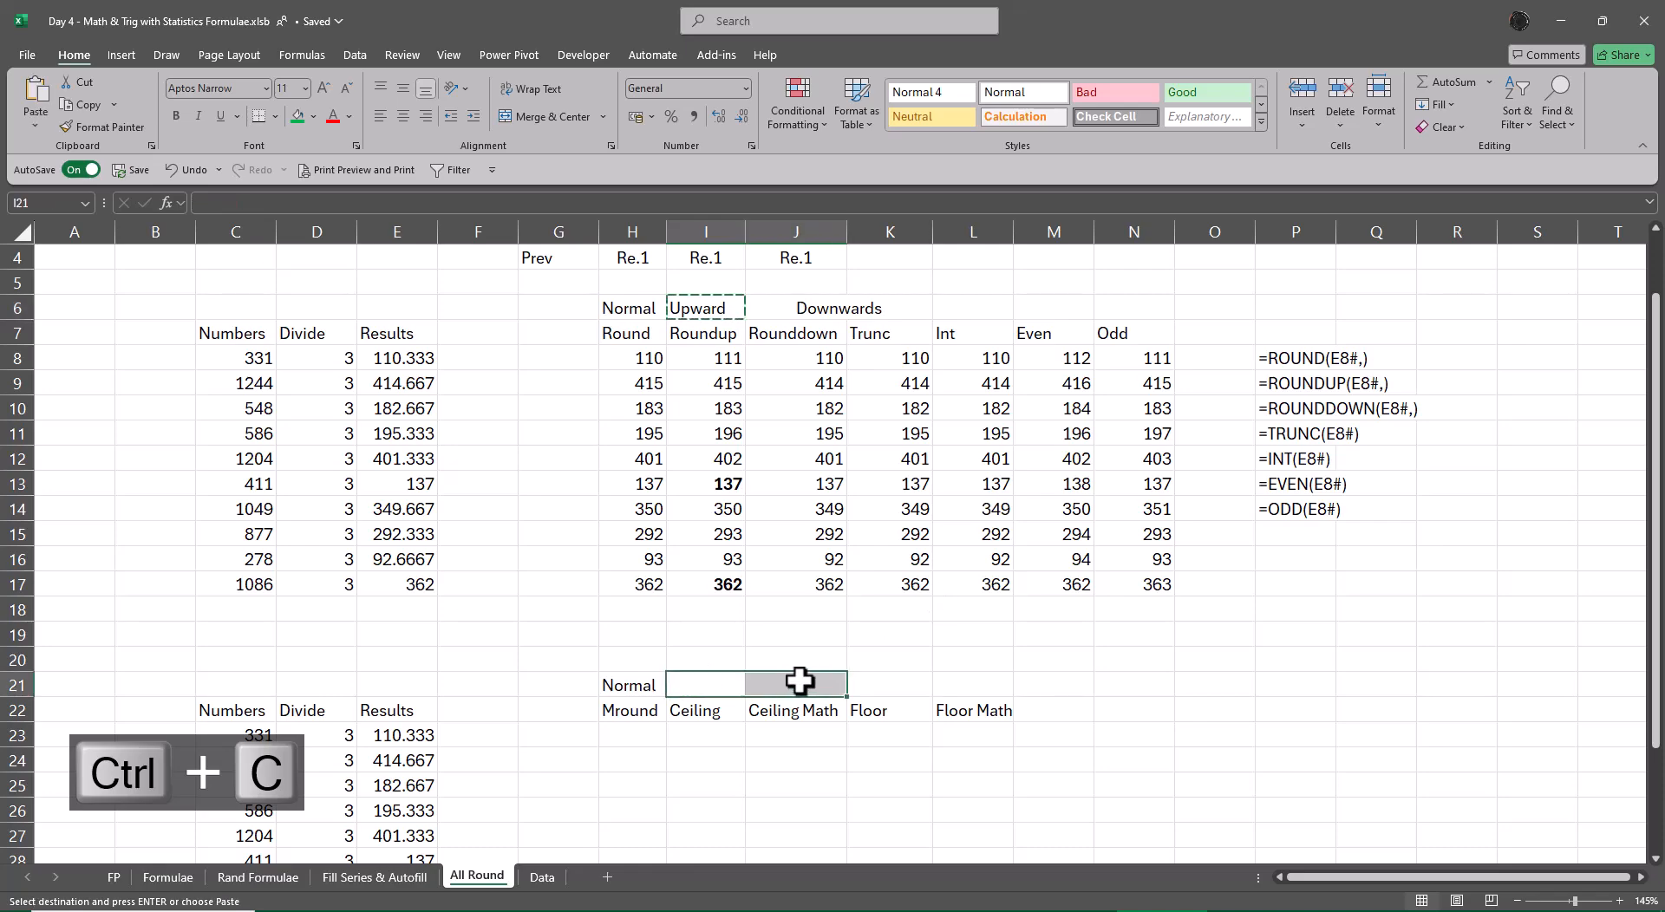
{"action": "key", "text": "ctrl+v"}
{"action": "left_click", "coordinate": [555, 115]}
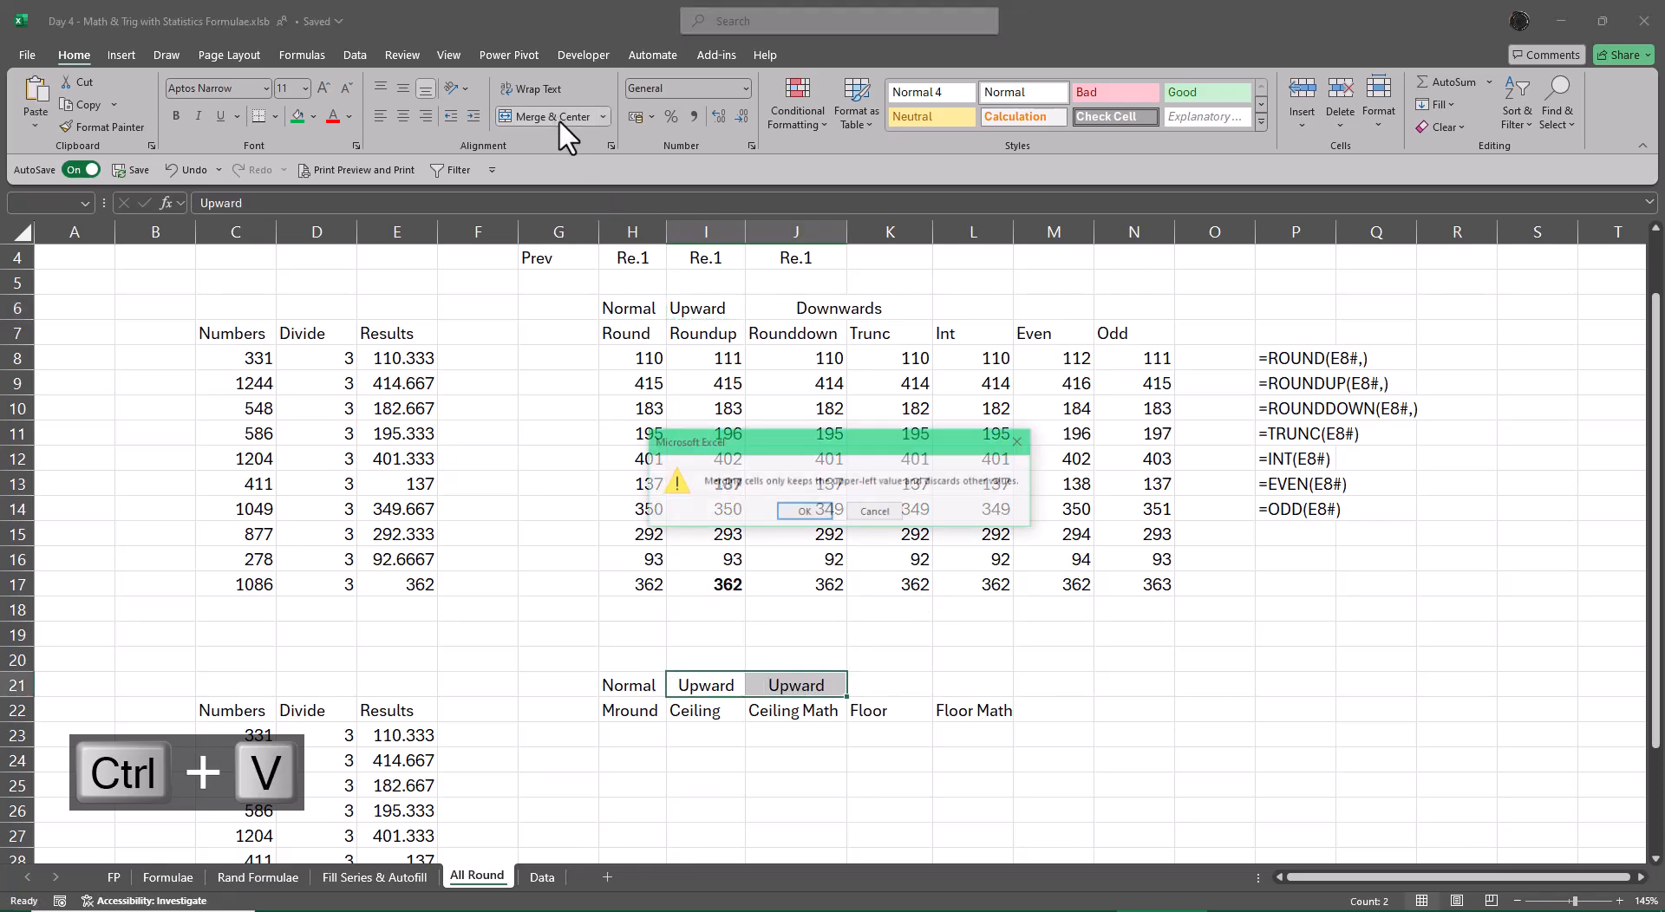
{"action": "left_click", "coordinate": [808, 513]}
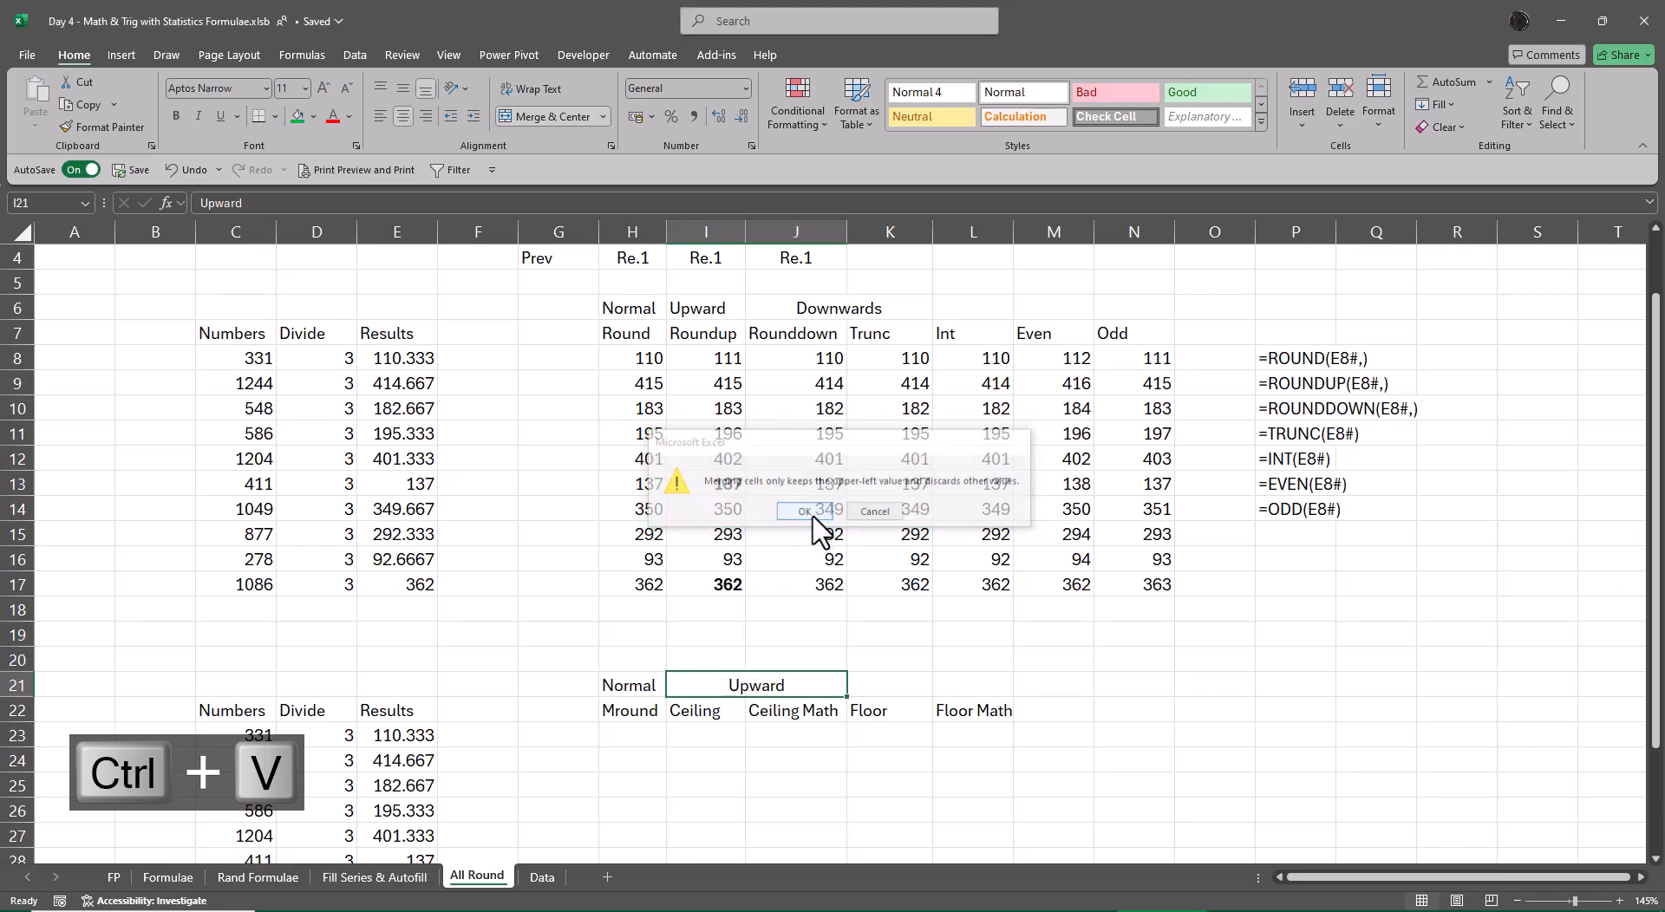
- Copy the merged Downwards label to K21:L21, above the Floor and Floor Math headings
{"action": "left_click", "coordinate": [778, 321]}
{"action": "key", "text": "ctrl+c"}
{"action": "left_click", "coordinate": [867, 685]}
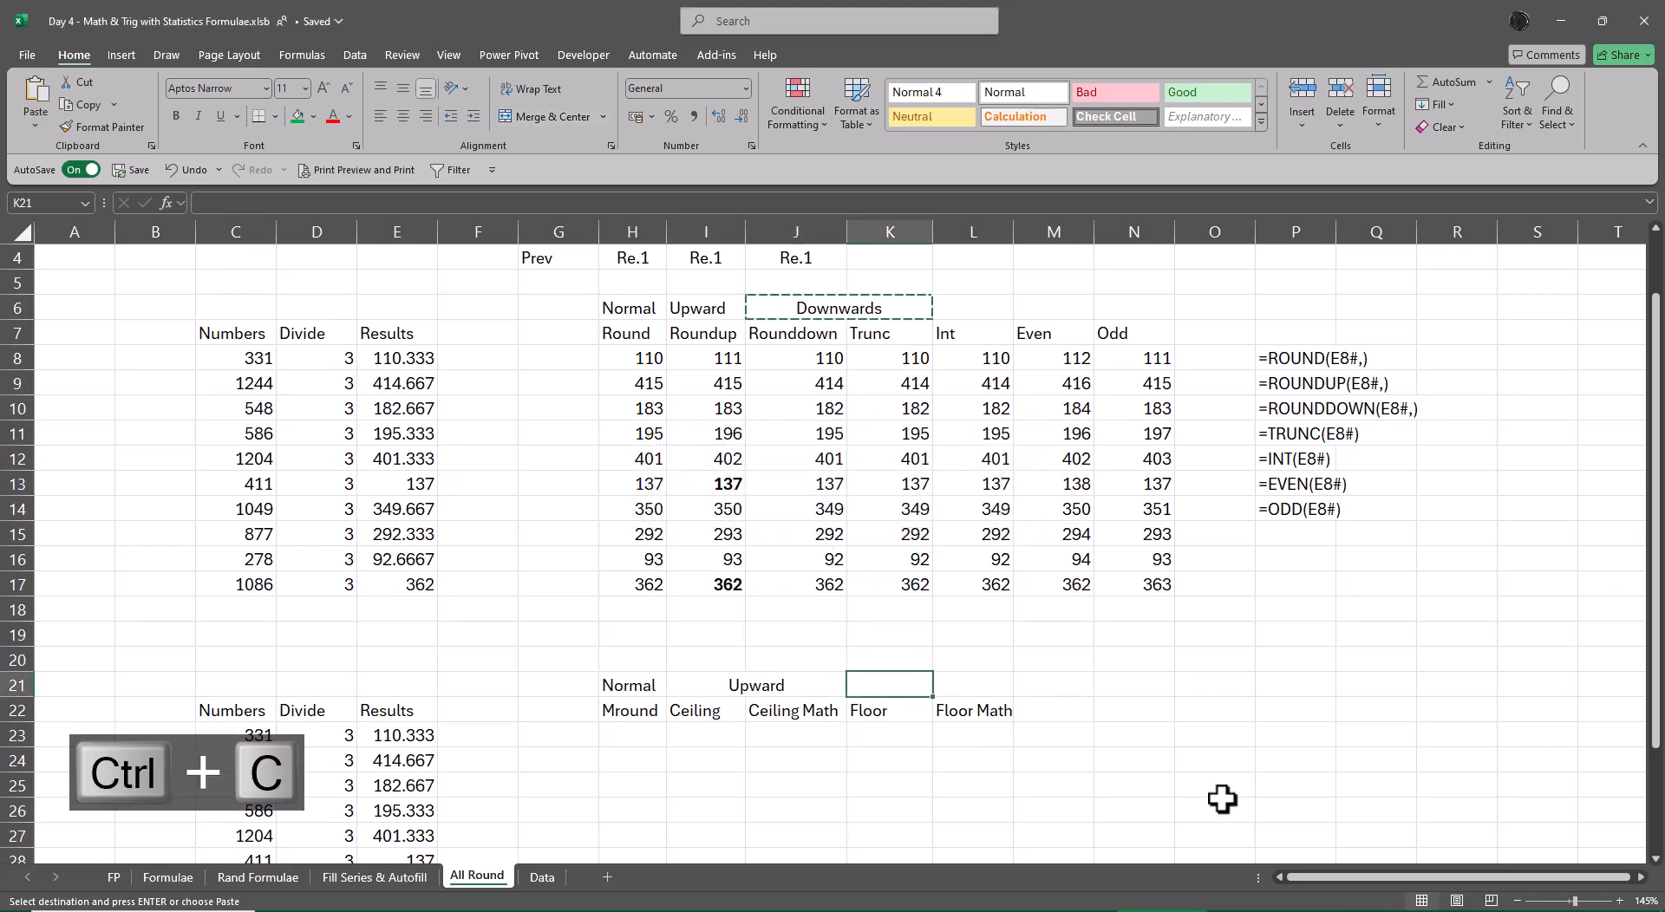
{"action": "key", "text": "ctrl+v"}
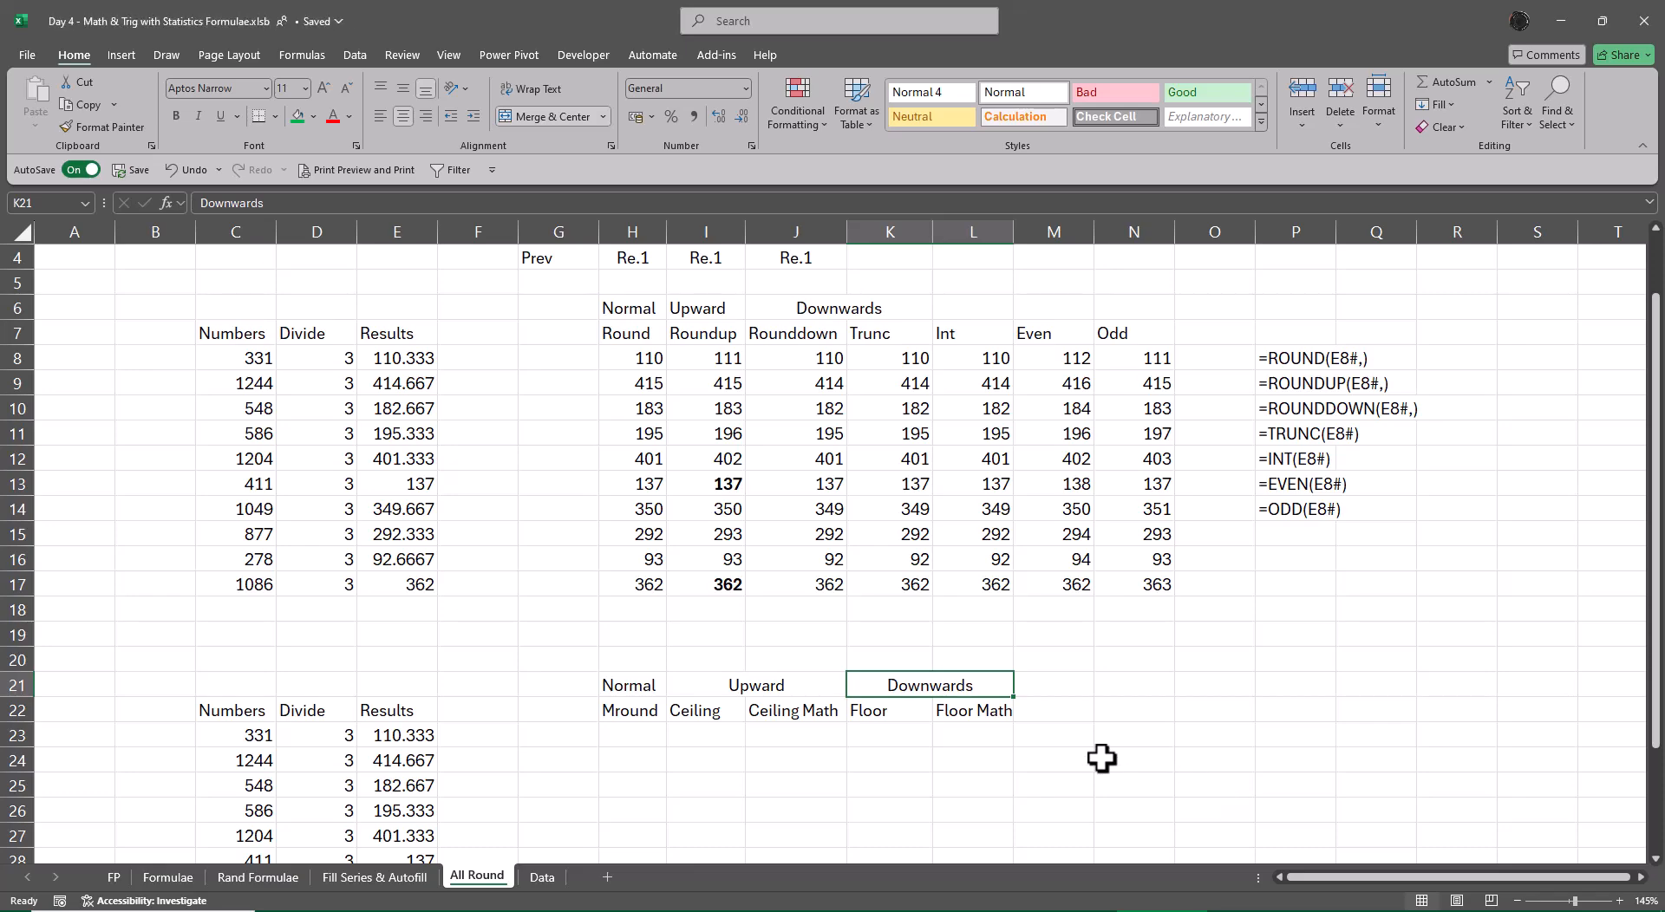
- Enter 5 as the rounding multiple in each cell of H20:L20
{"action": "scroll", "coordinate": [1102, 758], "scroll_direction": "down", "scroll_amount": 3}
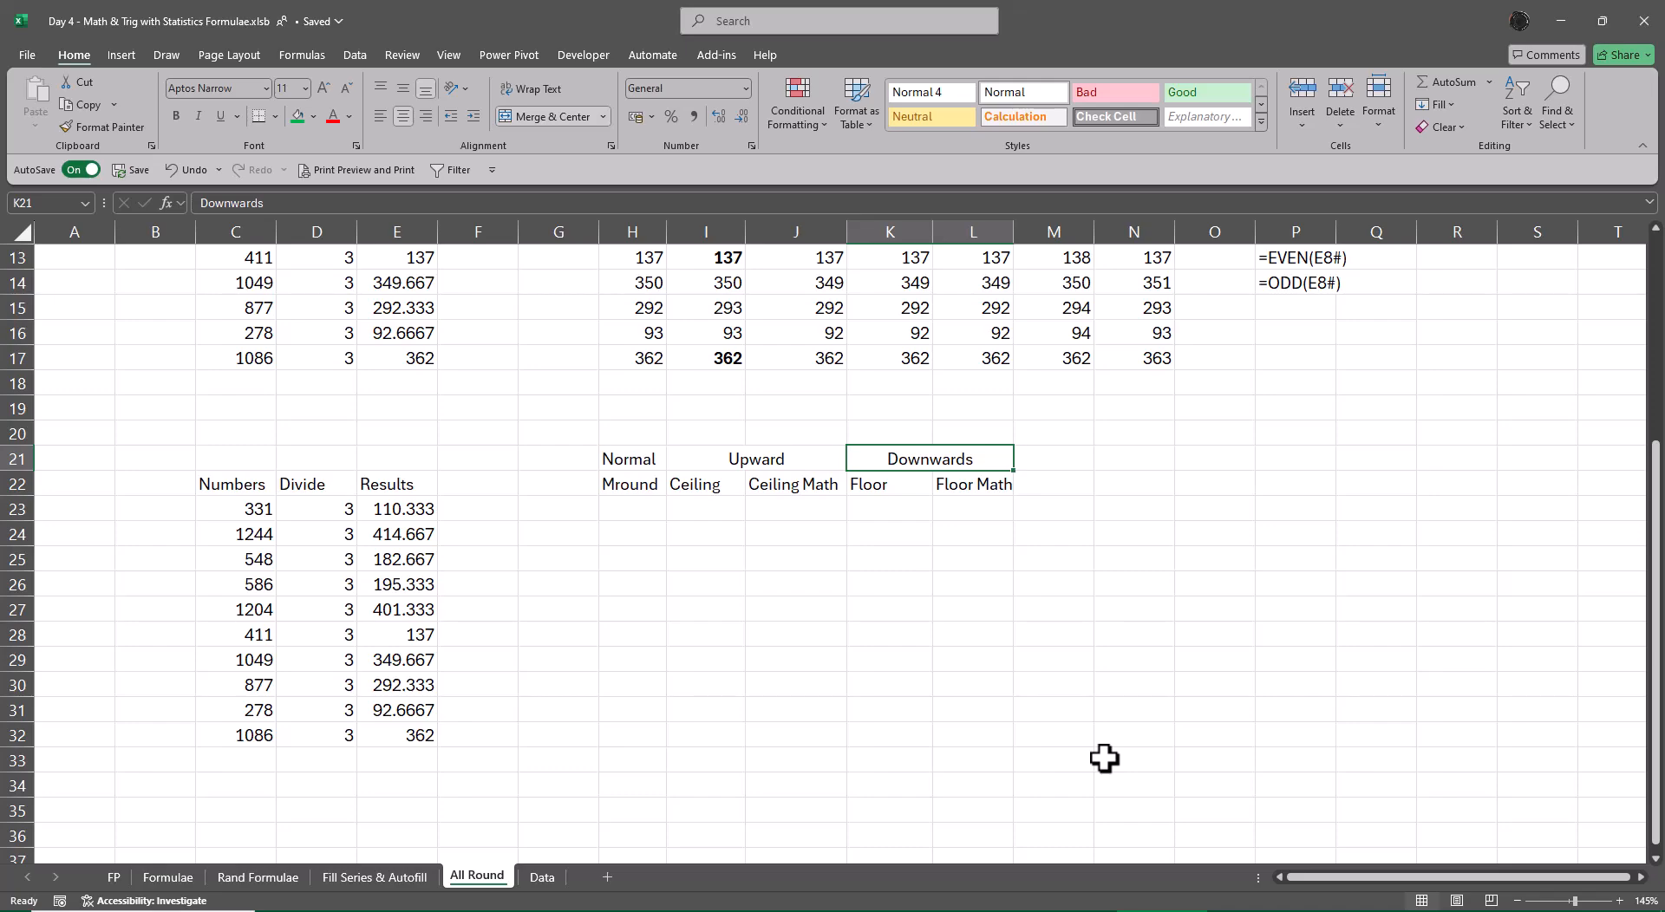
{"action": "left_click", "coordinate": [646, 434]}
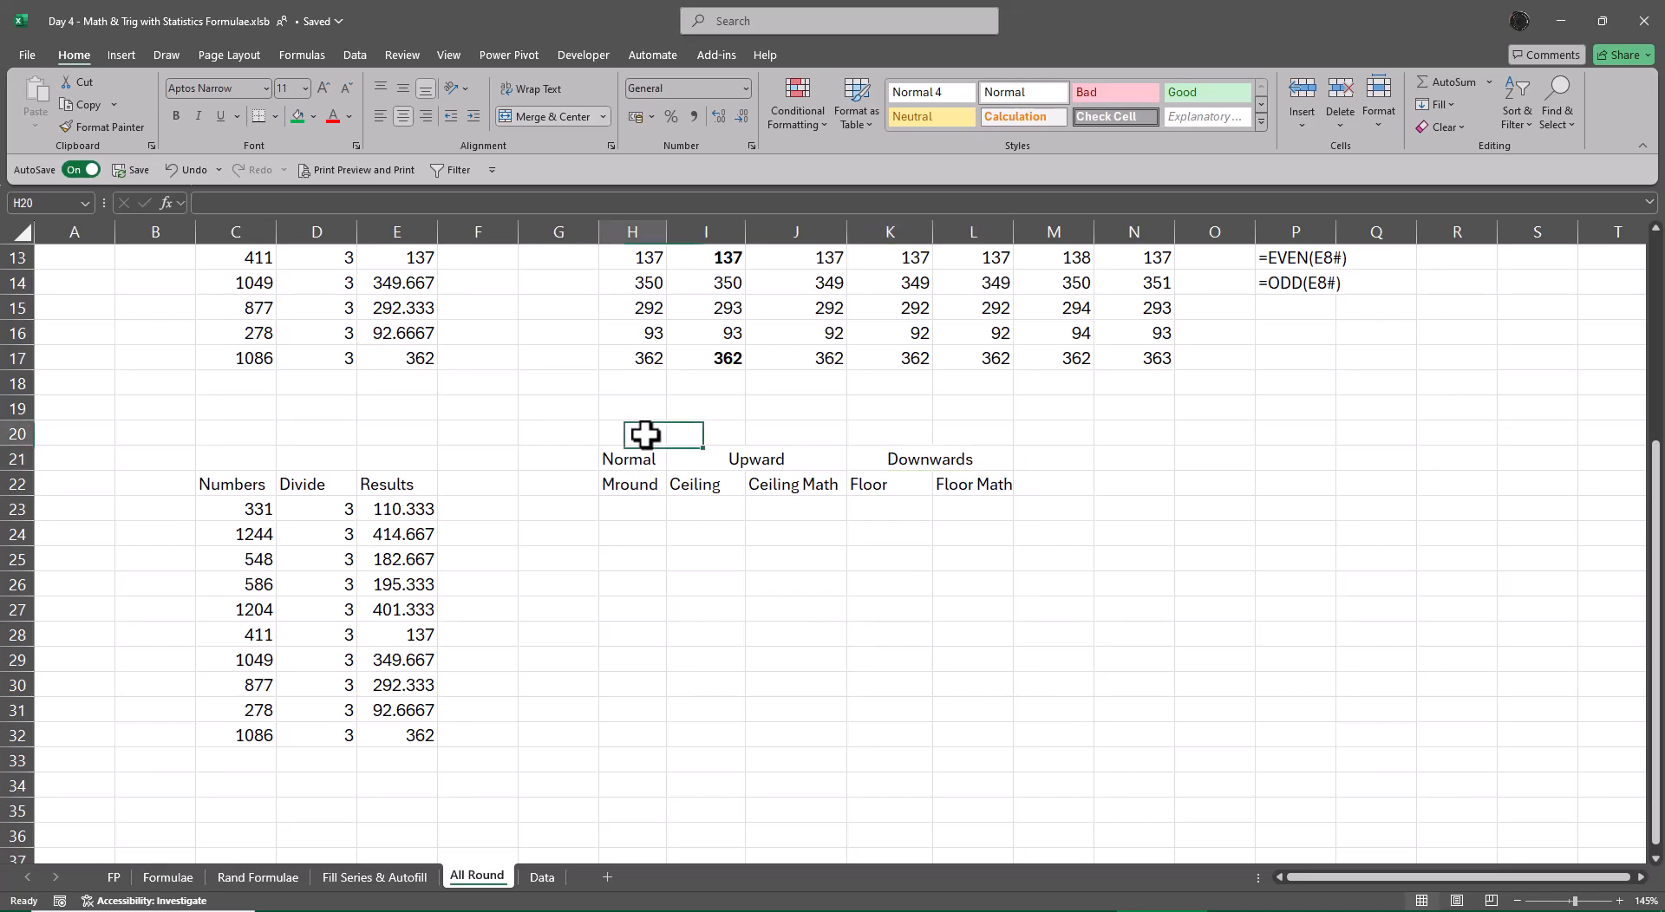
{"action": "type", "text": "5"}
{"action": "key", "text": "Tab"}
{"action": "type", "text": "5"}
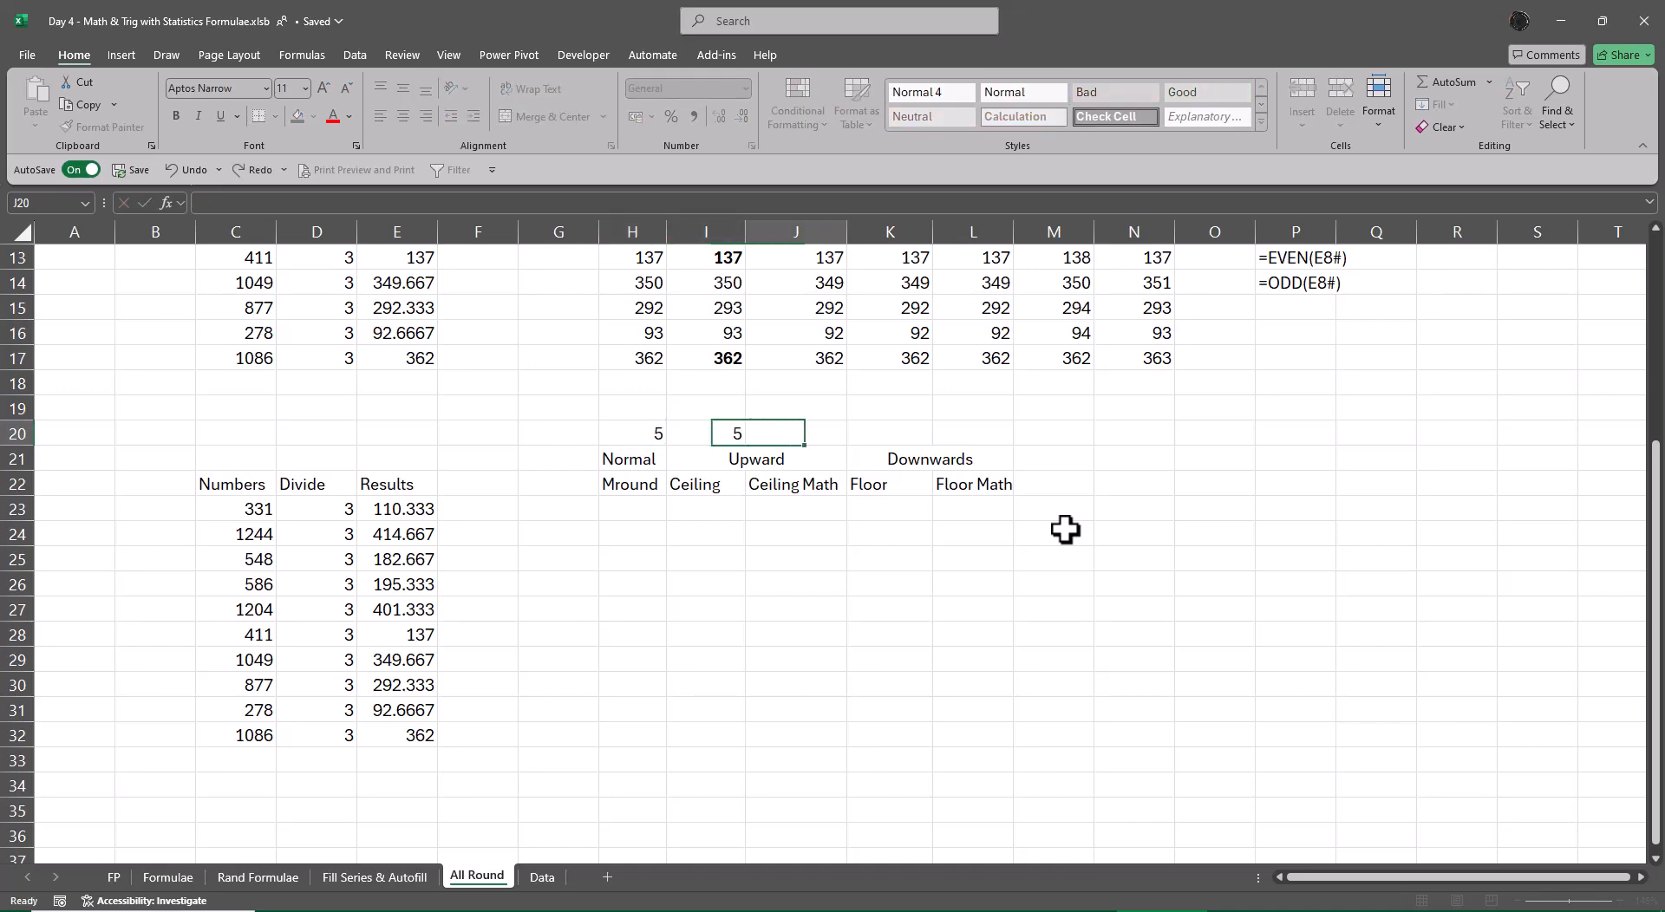
{"action": "key", "text": "Tab"}
{"action": "type", "text": "5"}
{"action": "key", "text": "Tab"}
{"action": "type", "text": "5"}
{"action": "key", "text": "Tab"}
{"action": "type", "text": "5"}
{"action": "key", "text": "Tab"}
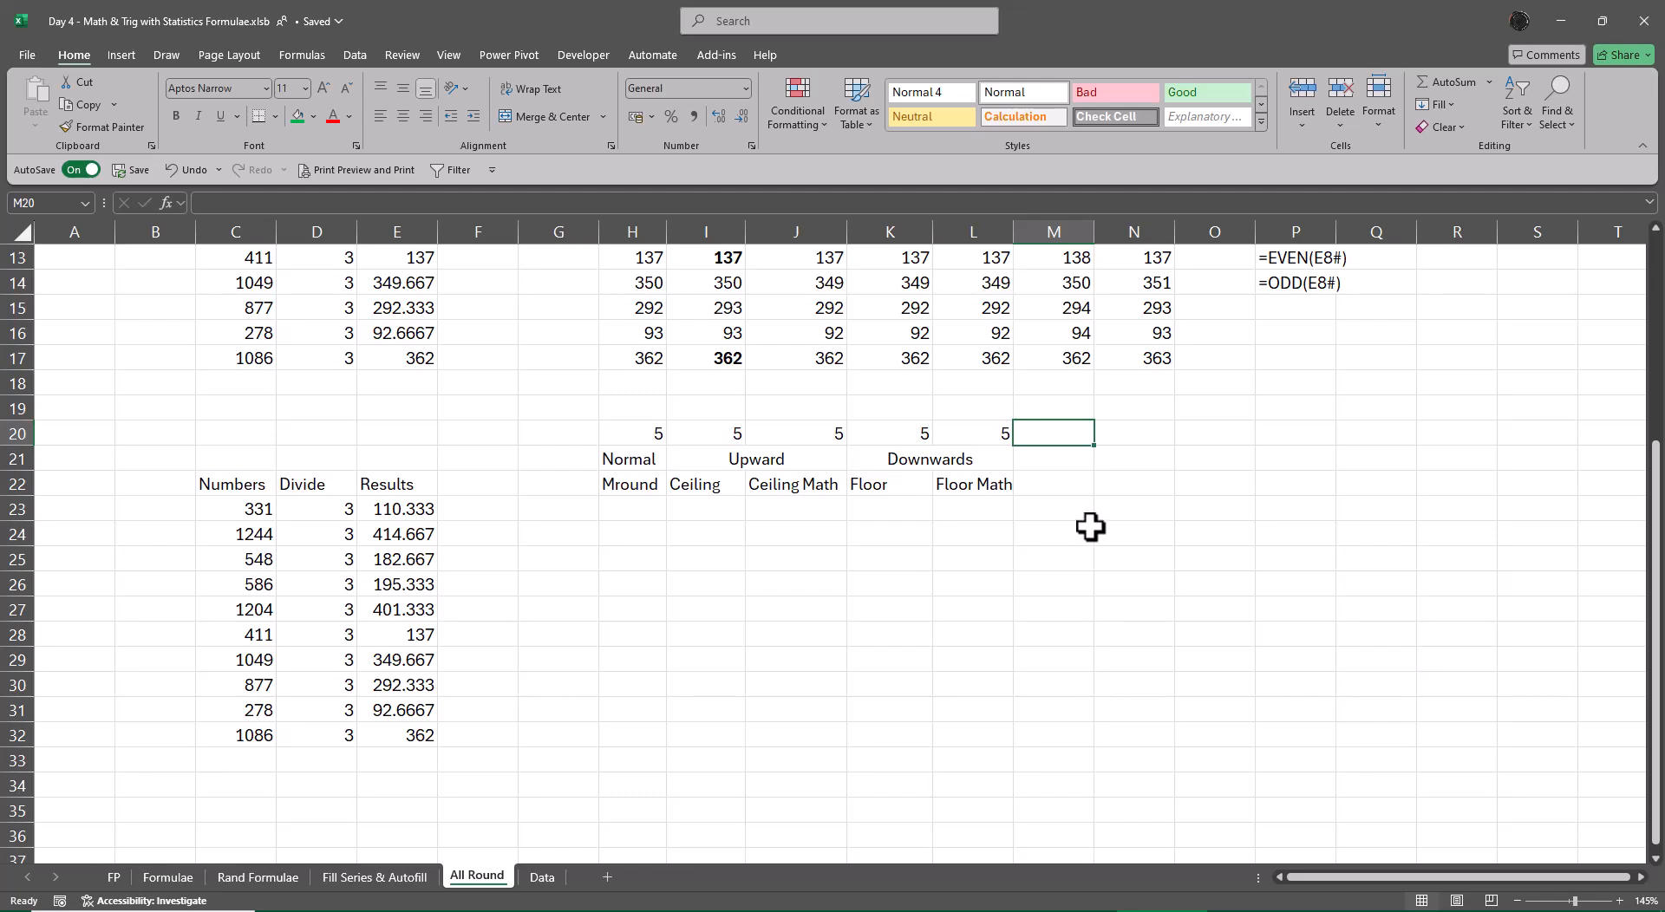
- Try the spilled formula =MROUND(E23#,H20) in H23, and clear it from the cell
{"action": "scroll", "coordinate": [1071, 527], "scroll_direction": "up", "scroll_amount": 4}
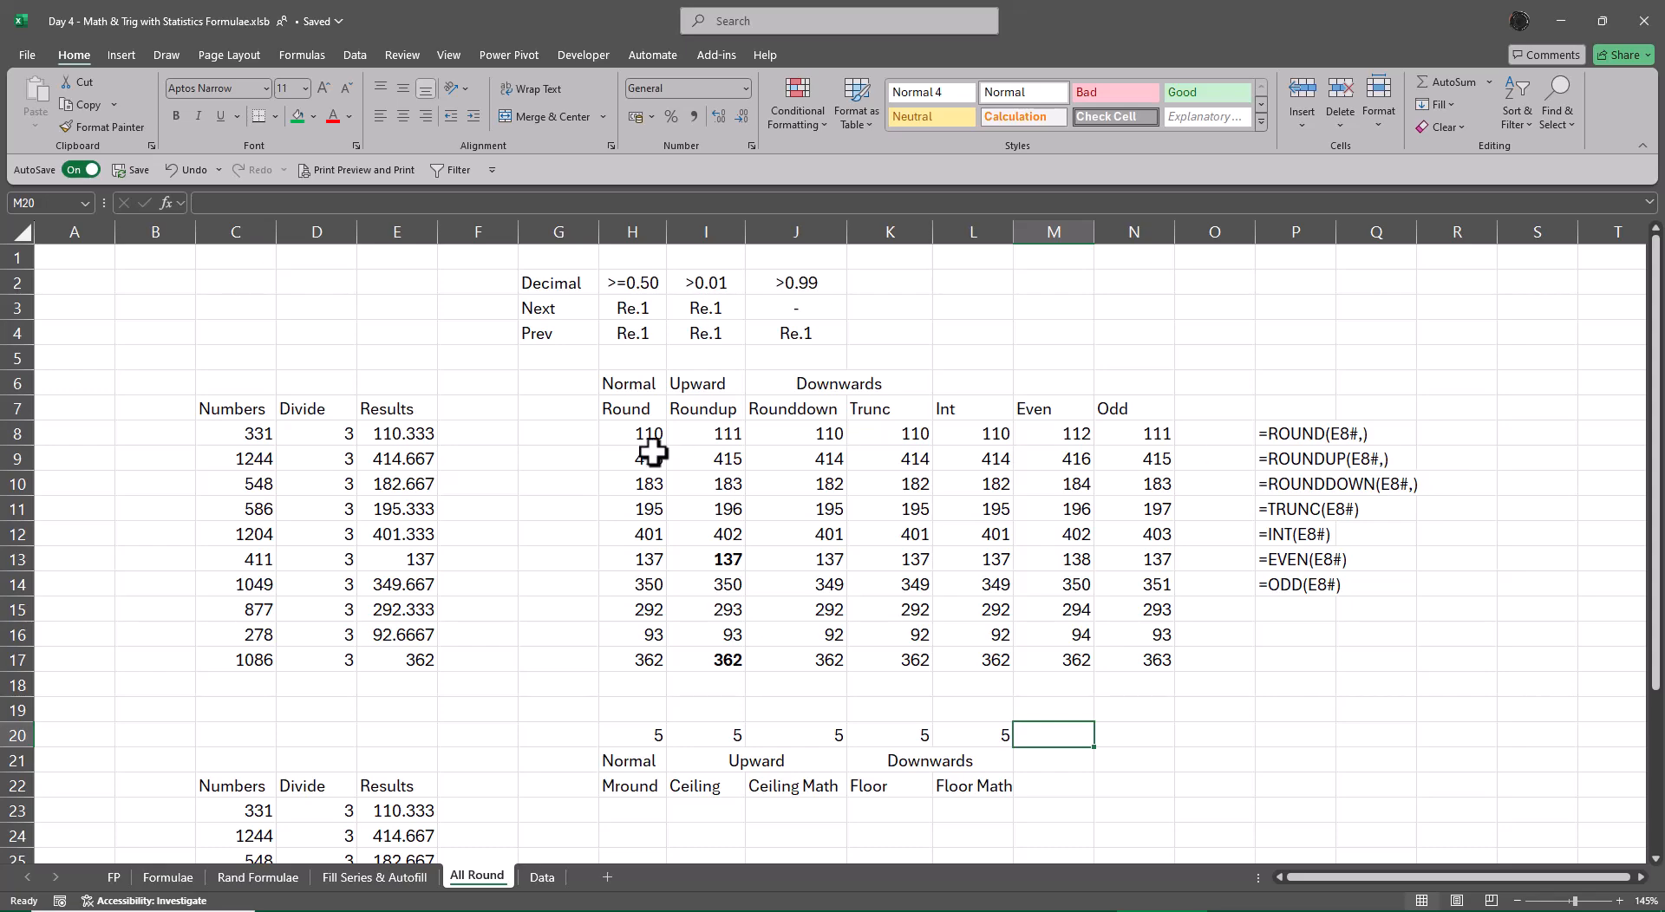
{"action": "scroll", "coordinate": [656, 446], "scroll_direction": "down", "scroll_amount": 4}
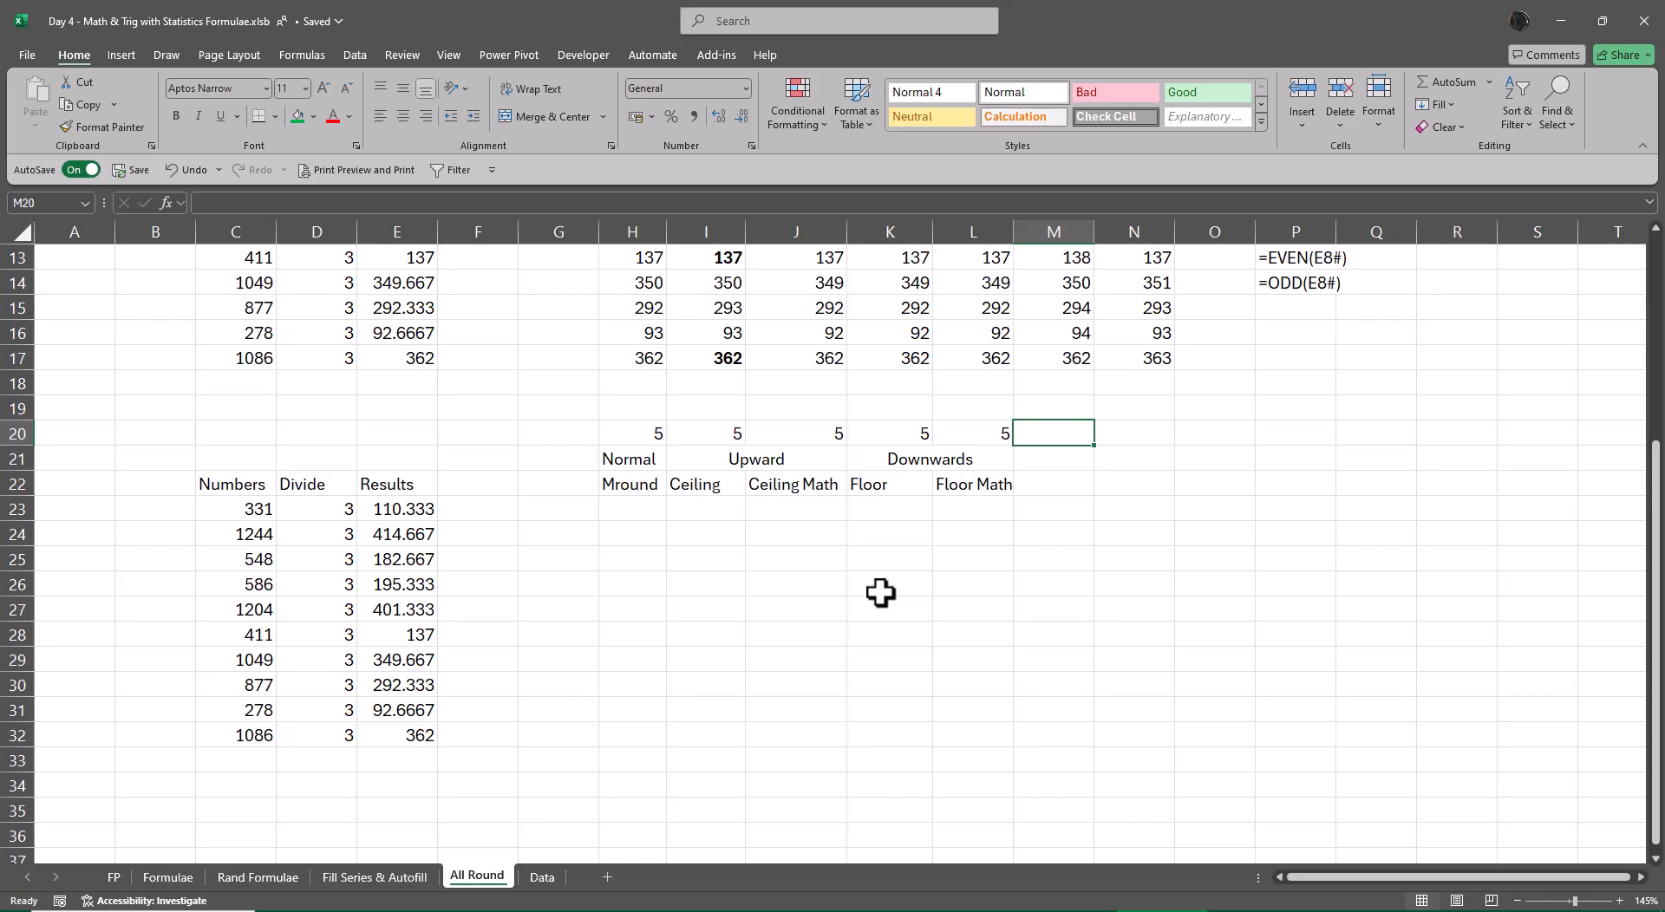
{"action": "left_click", "coordinate": [630, 509]}
{"action": "type", "text": "=mro"}
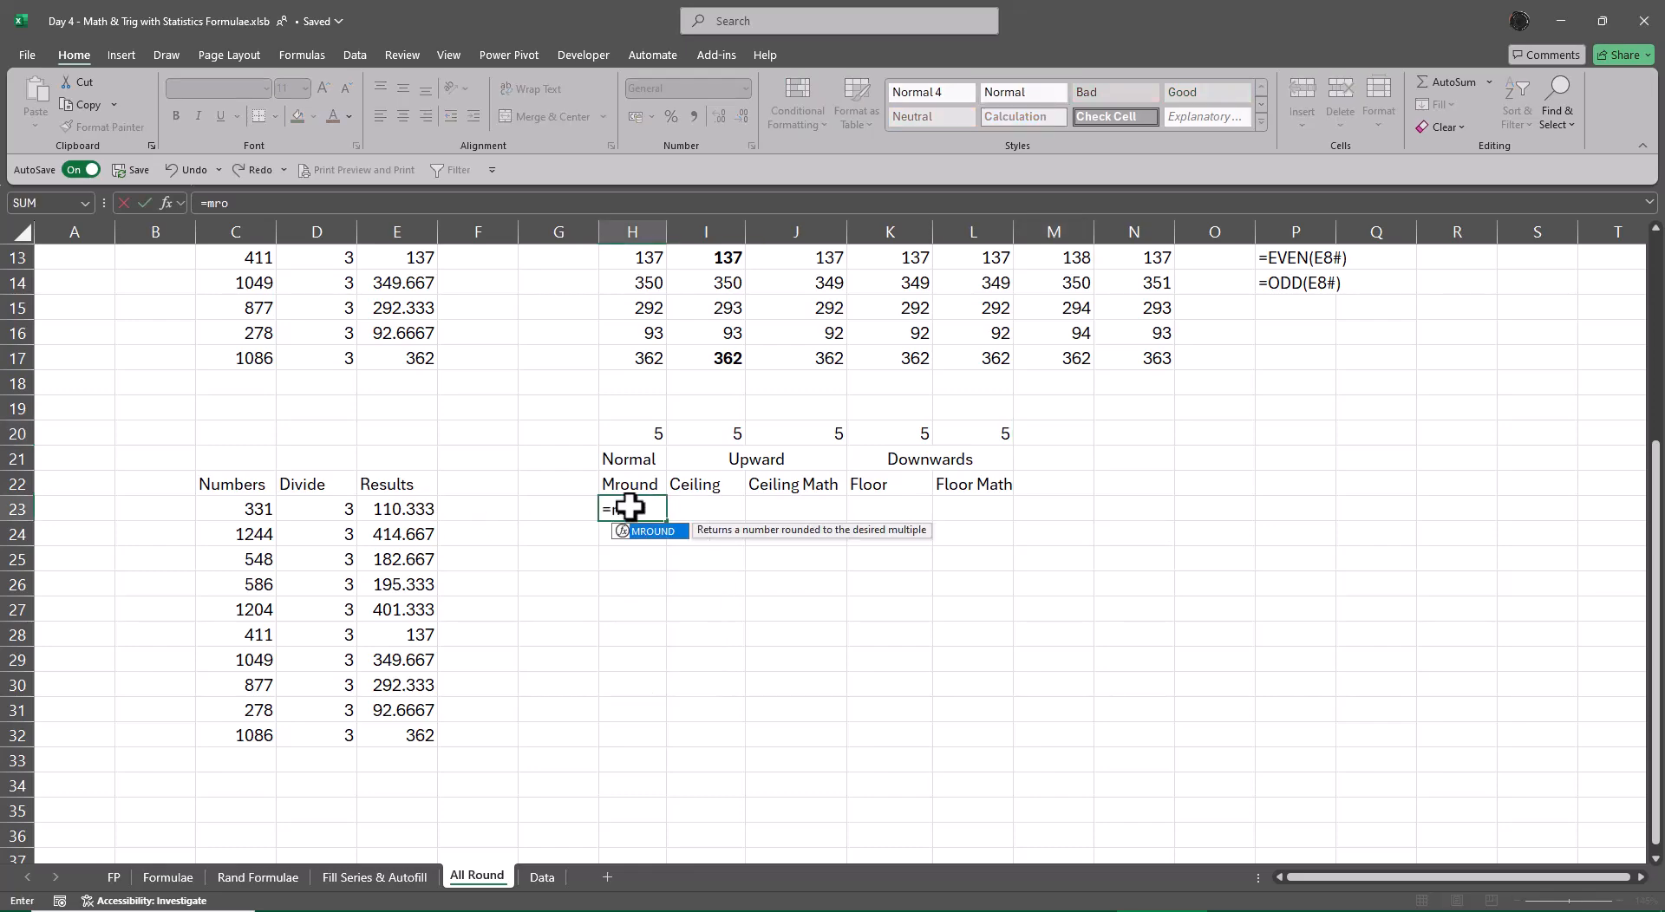
{"action": "key", "text": "Tab"}
{"action": "key", "text": "Left"}
{"action": "key", "text": "Left"}
{"action": "key", "text": "Left"}
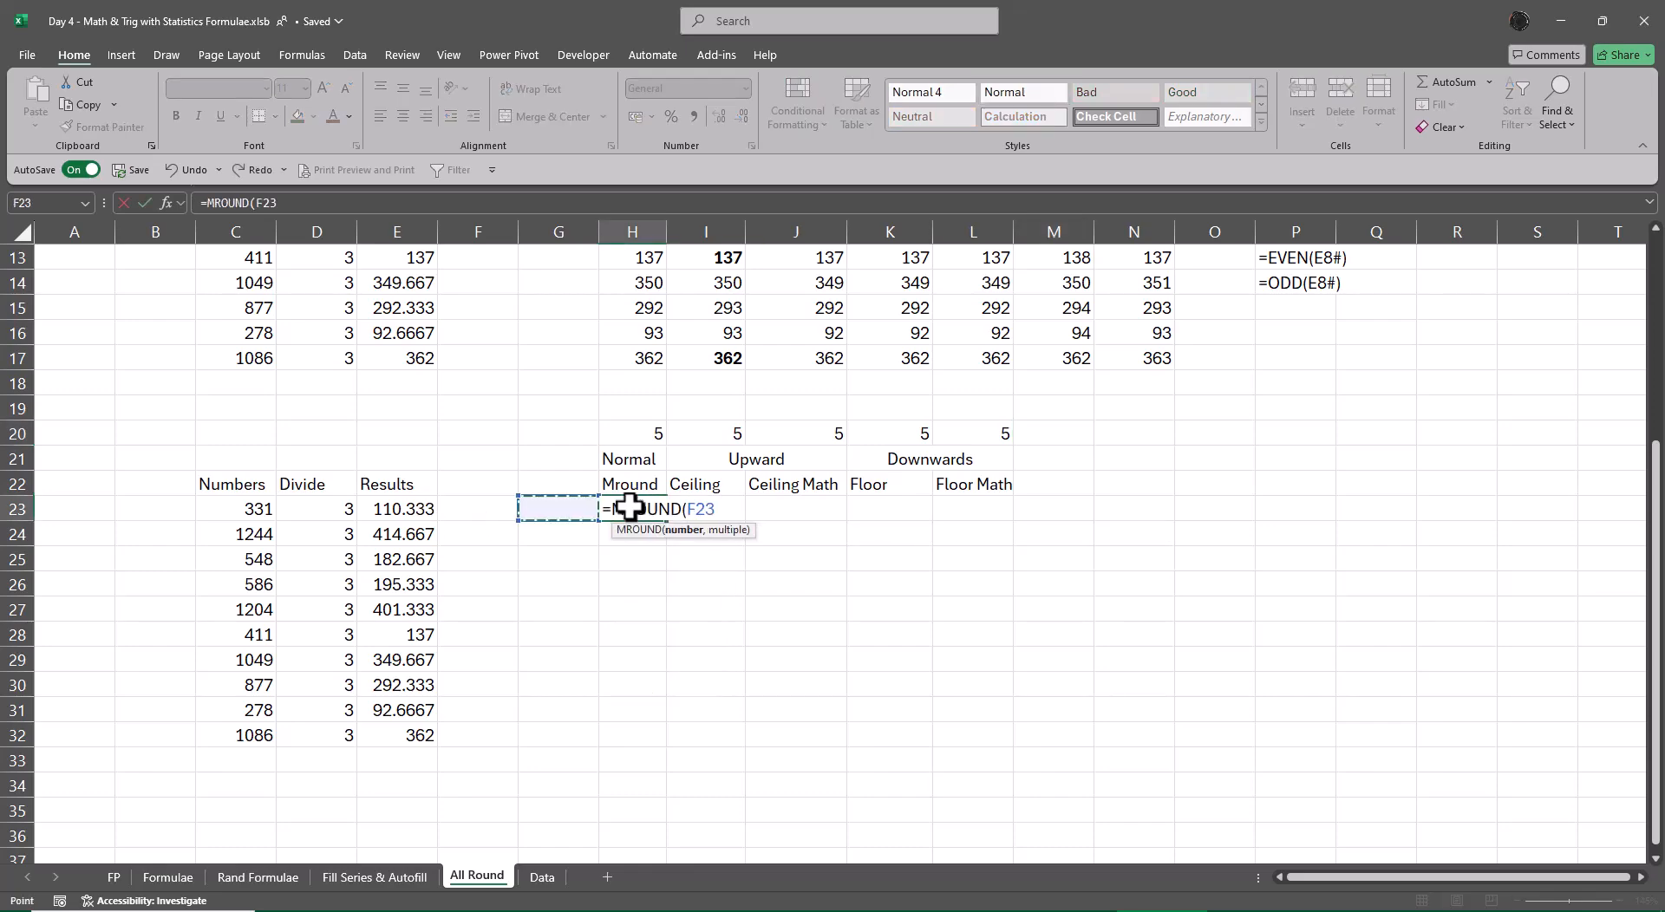
{"action": "key", "text": "ctrl+shift+Down"}
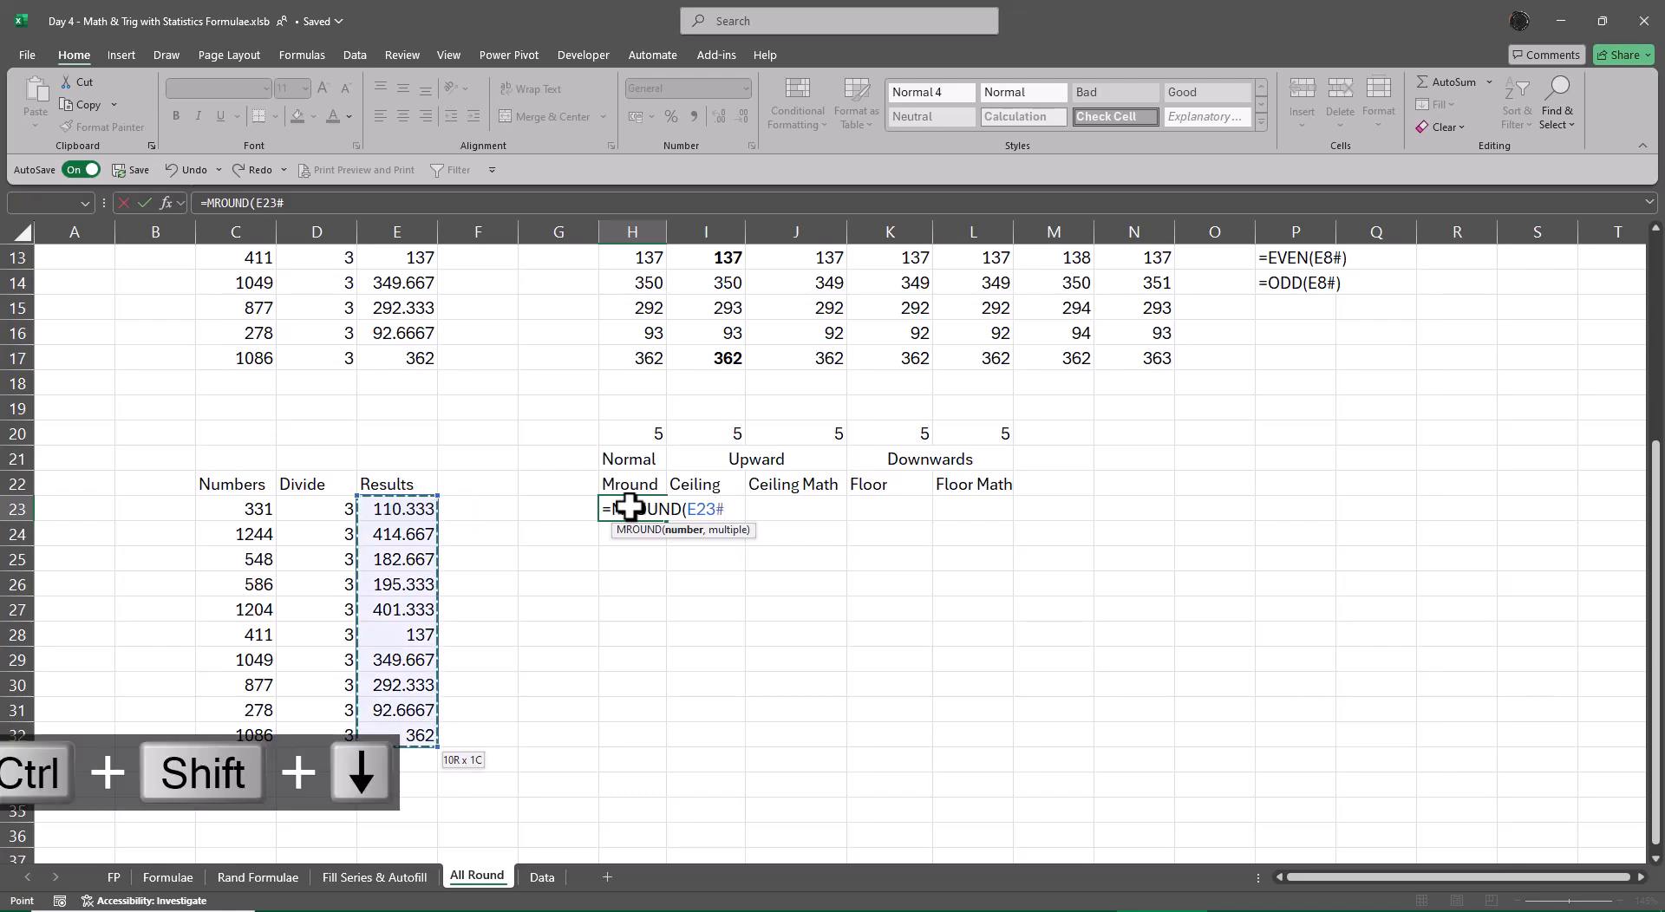
{"action": "type", "text": ","}
{"action": "key", "text": "Up"}
{"action": "key", "text": "Up"}
{"action": "key", "text": "Up"}
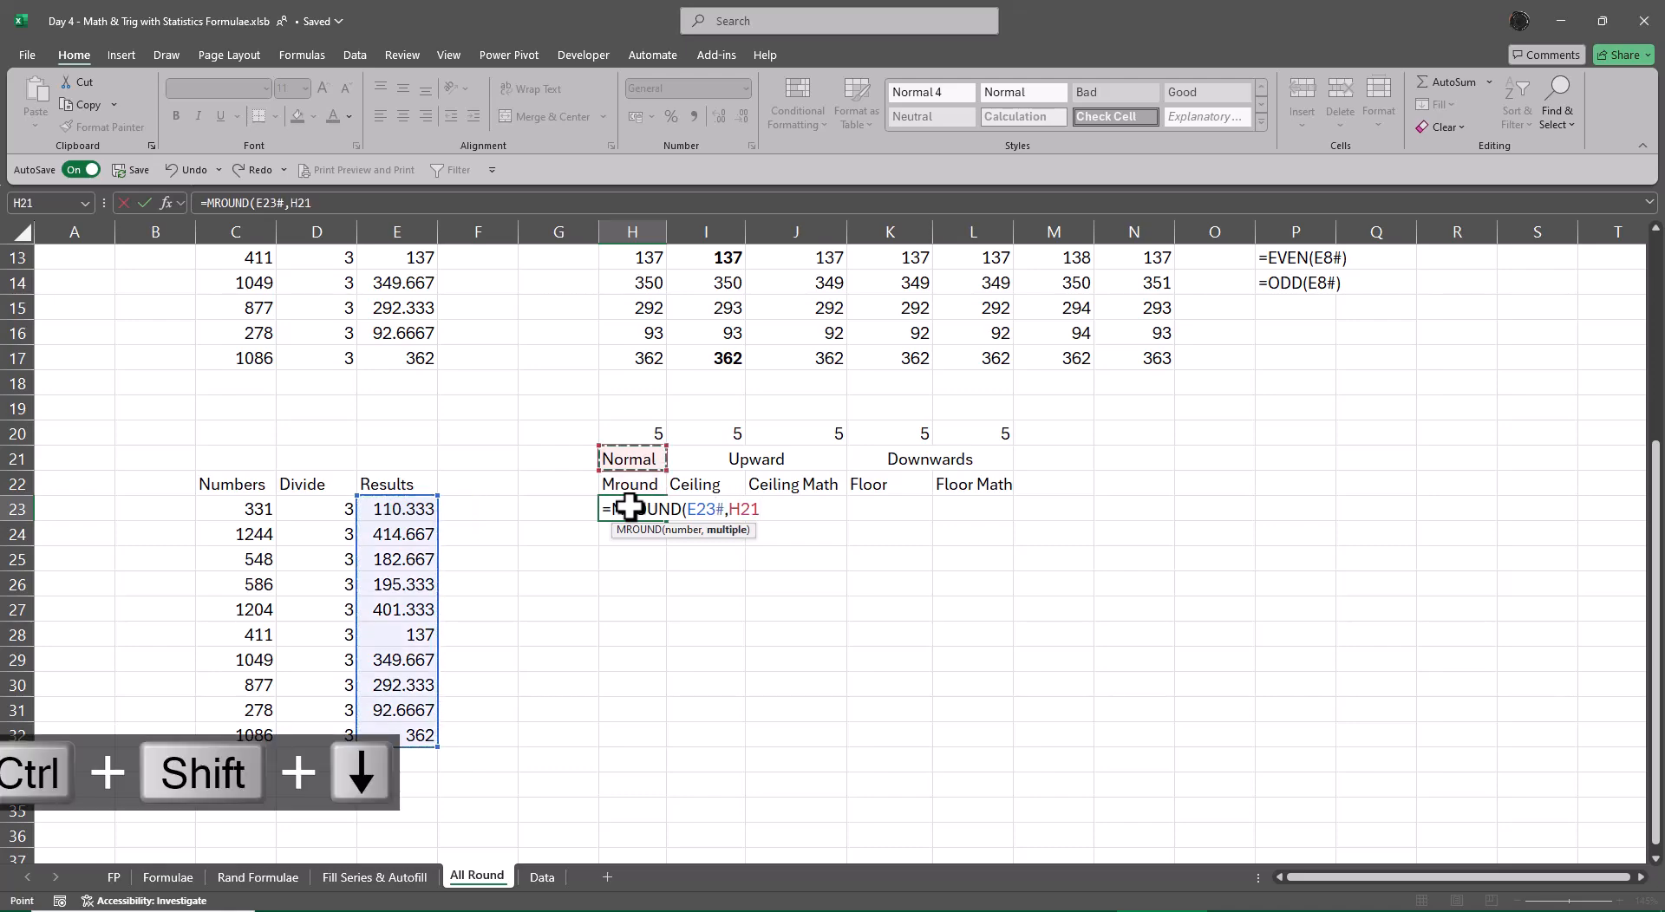
{"action": "key", "text": "Return"}
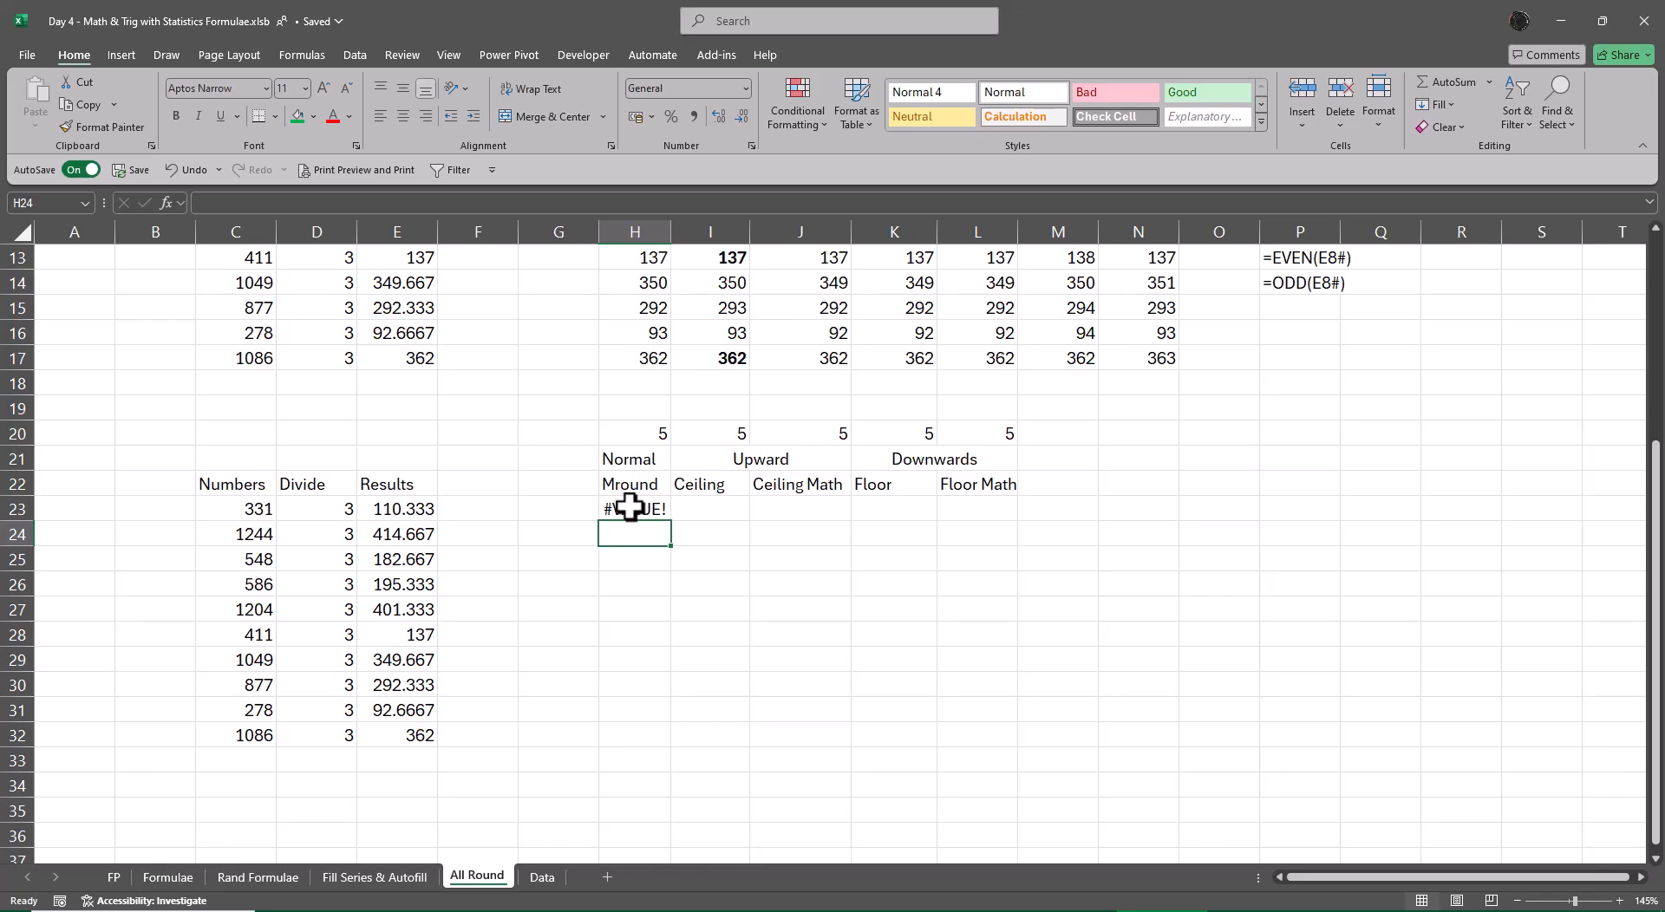
{"action": "left_click", "coordinate": [629, 509]}
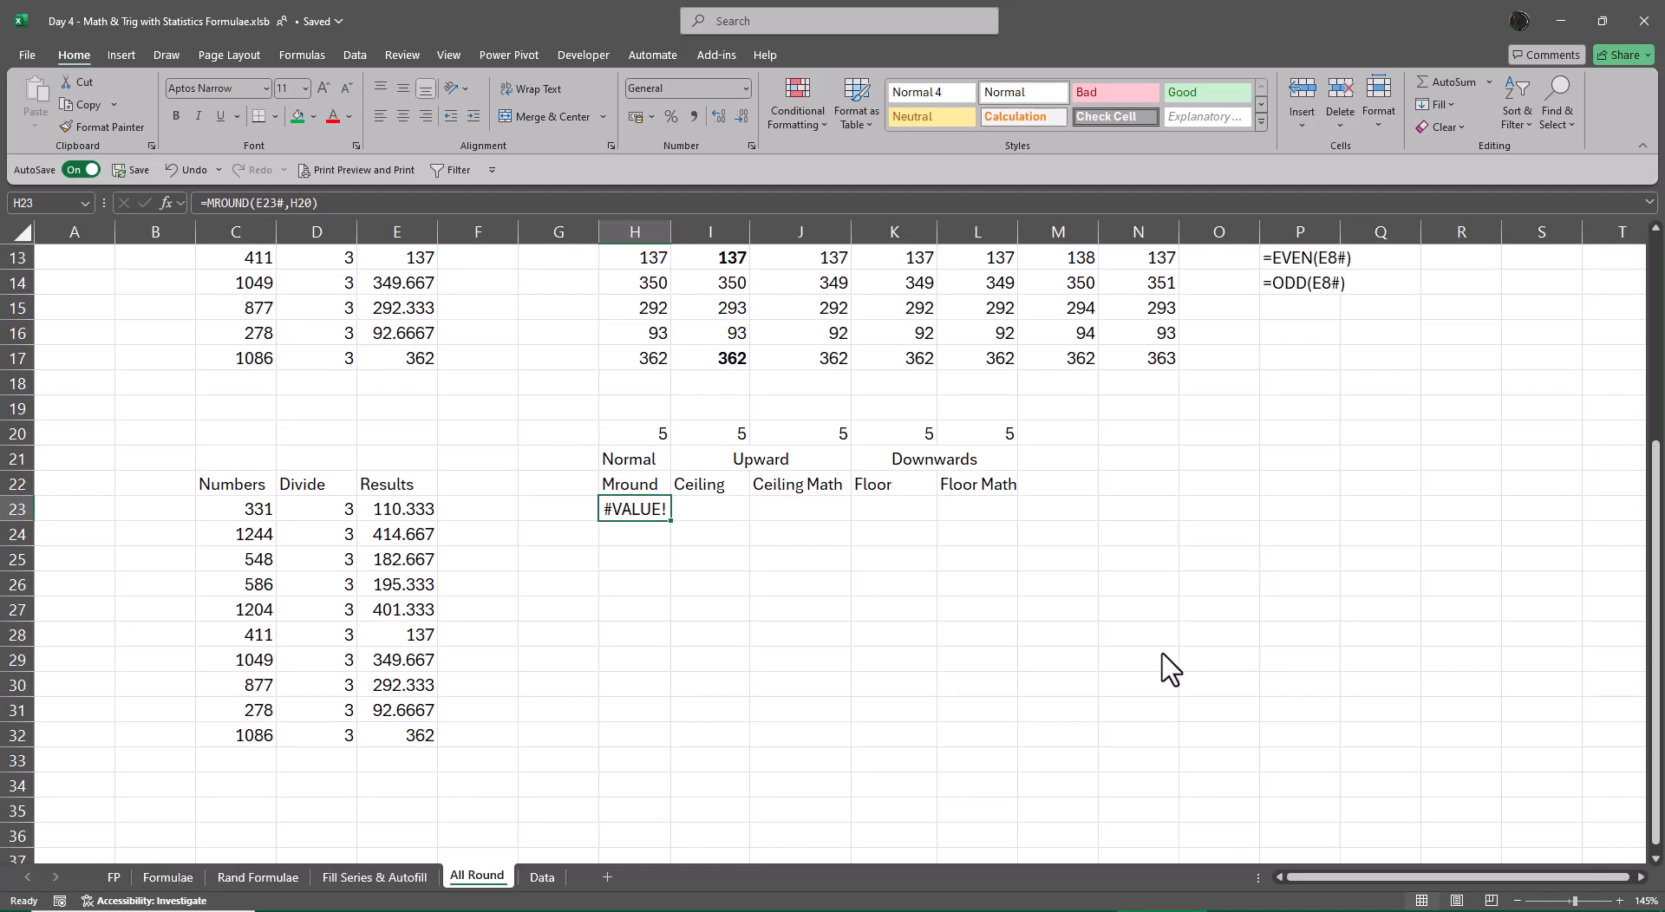
{"action": "key", "text": "Delete"}
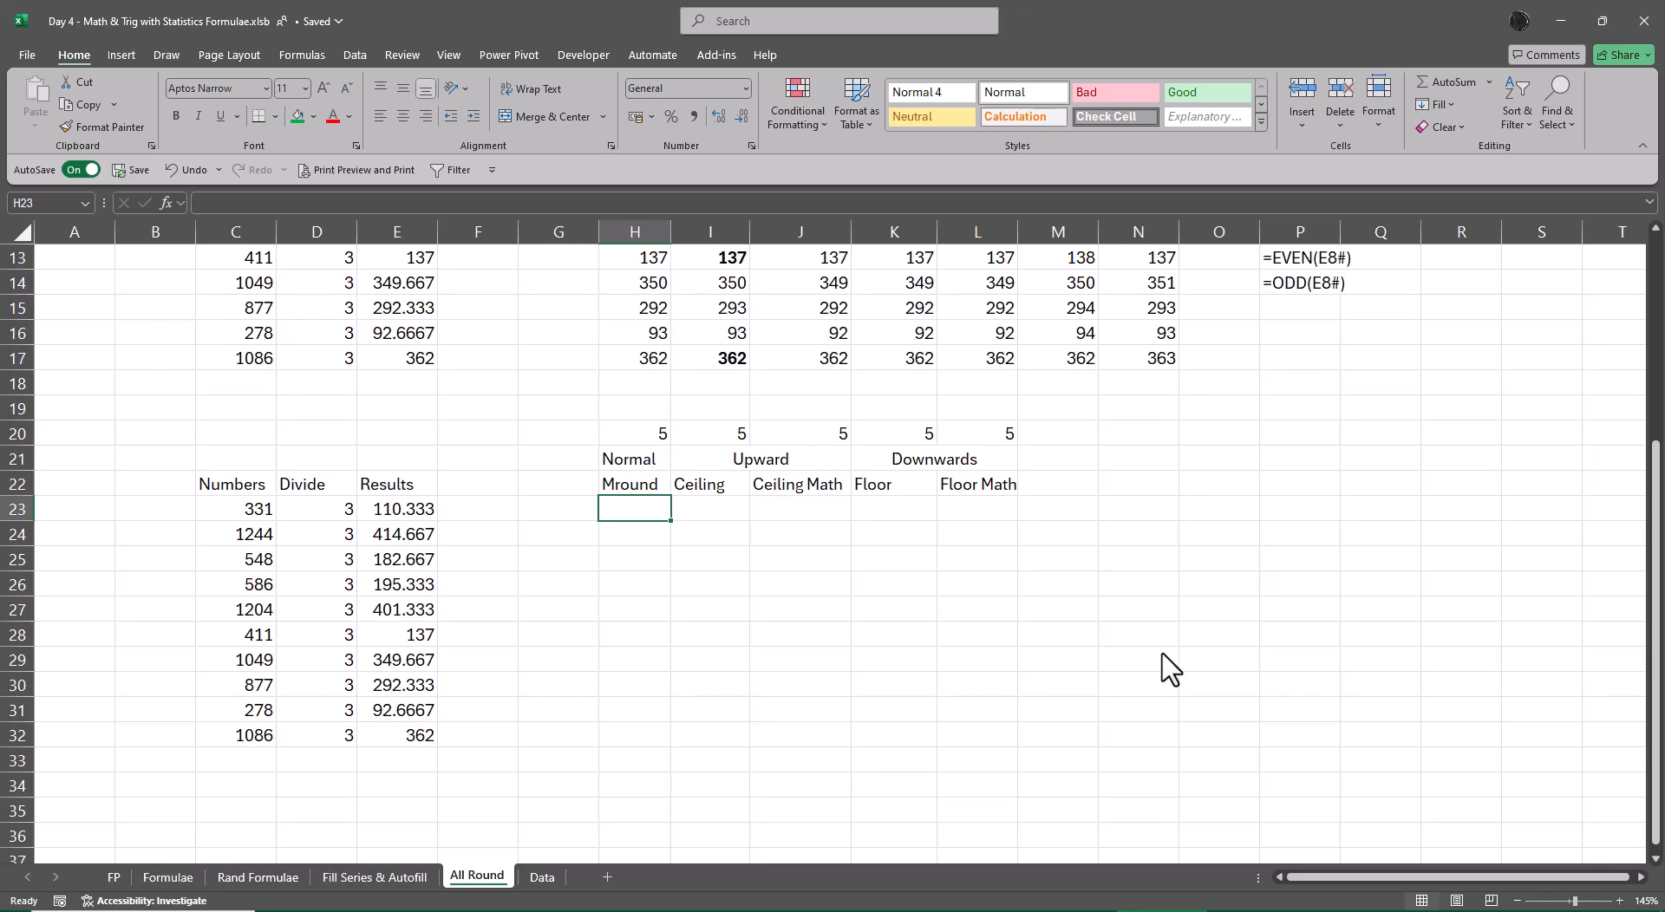
- Enter =MROUND(E23,$H$20) in H23, with the multiple locked as an absolute reference
{"action": "type", "text": "=mrou"}
{"action": "key", "text": "Tab"}
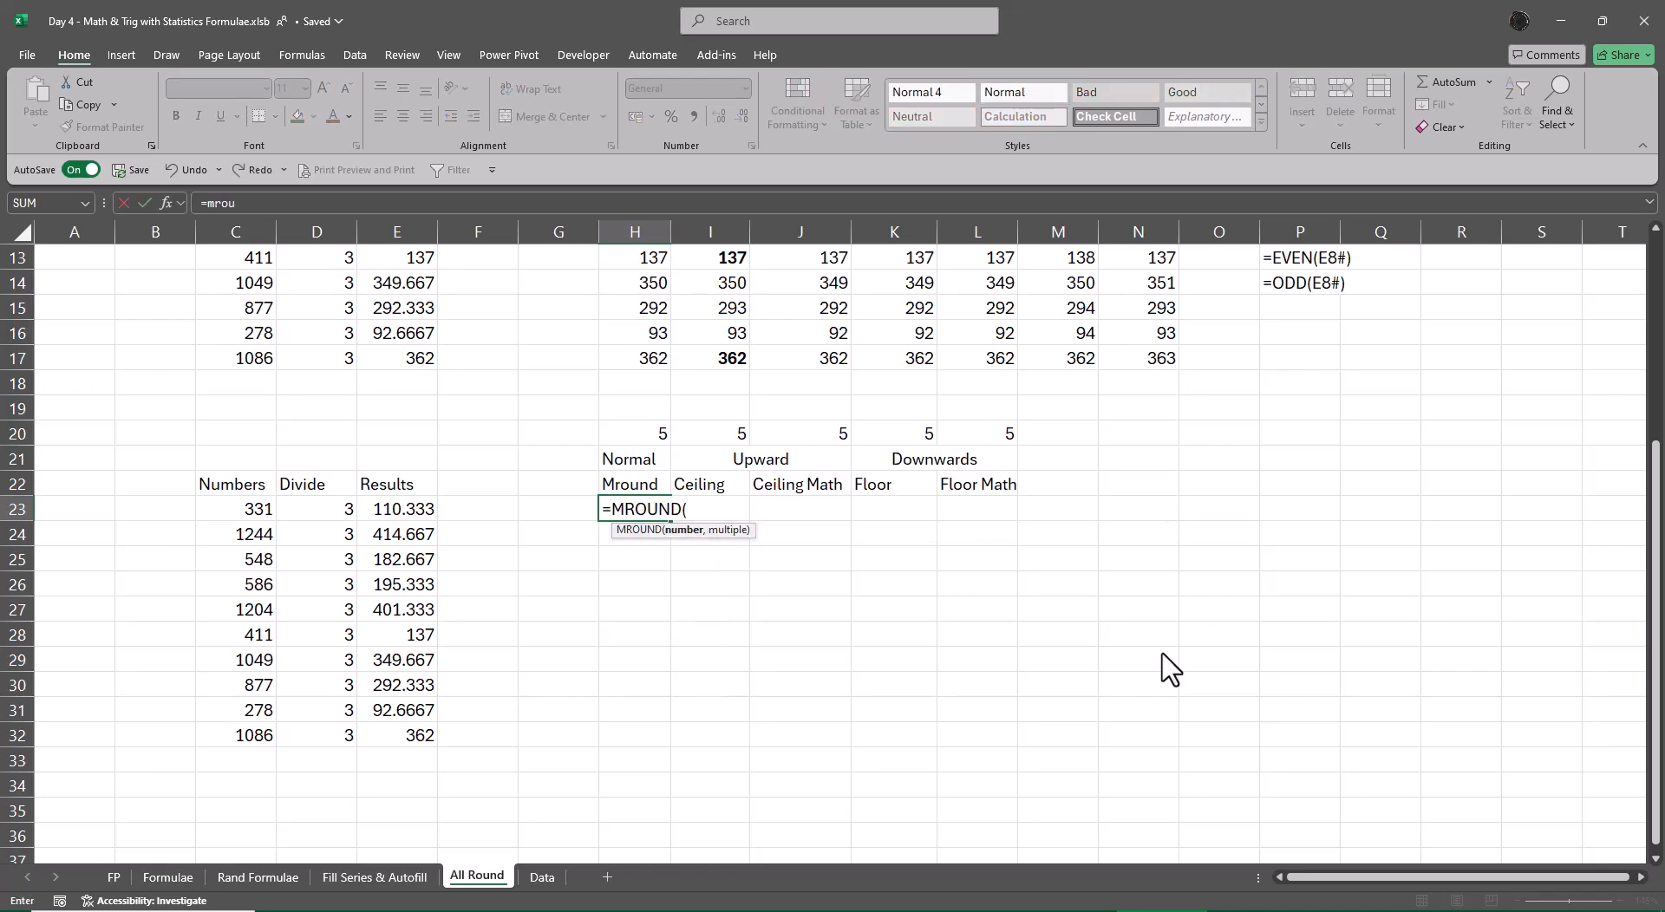
{"action": "key", "text": "Left"}
{"action": "key", "text": "Left"}
{"action": "key", "text": "Left"}
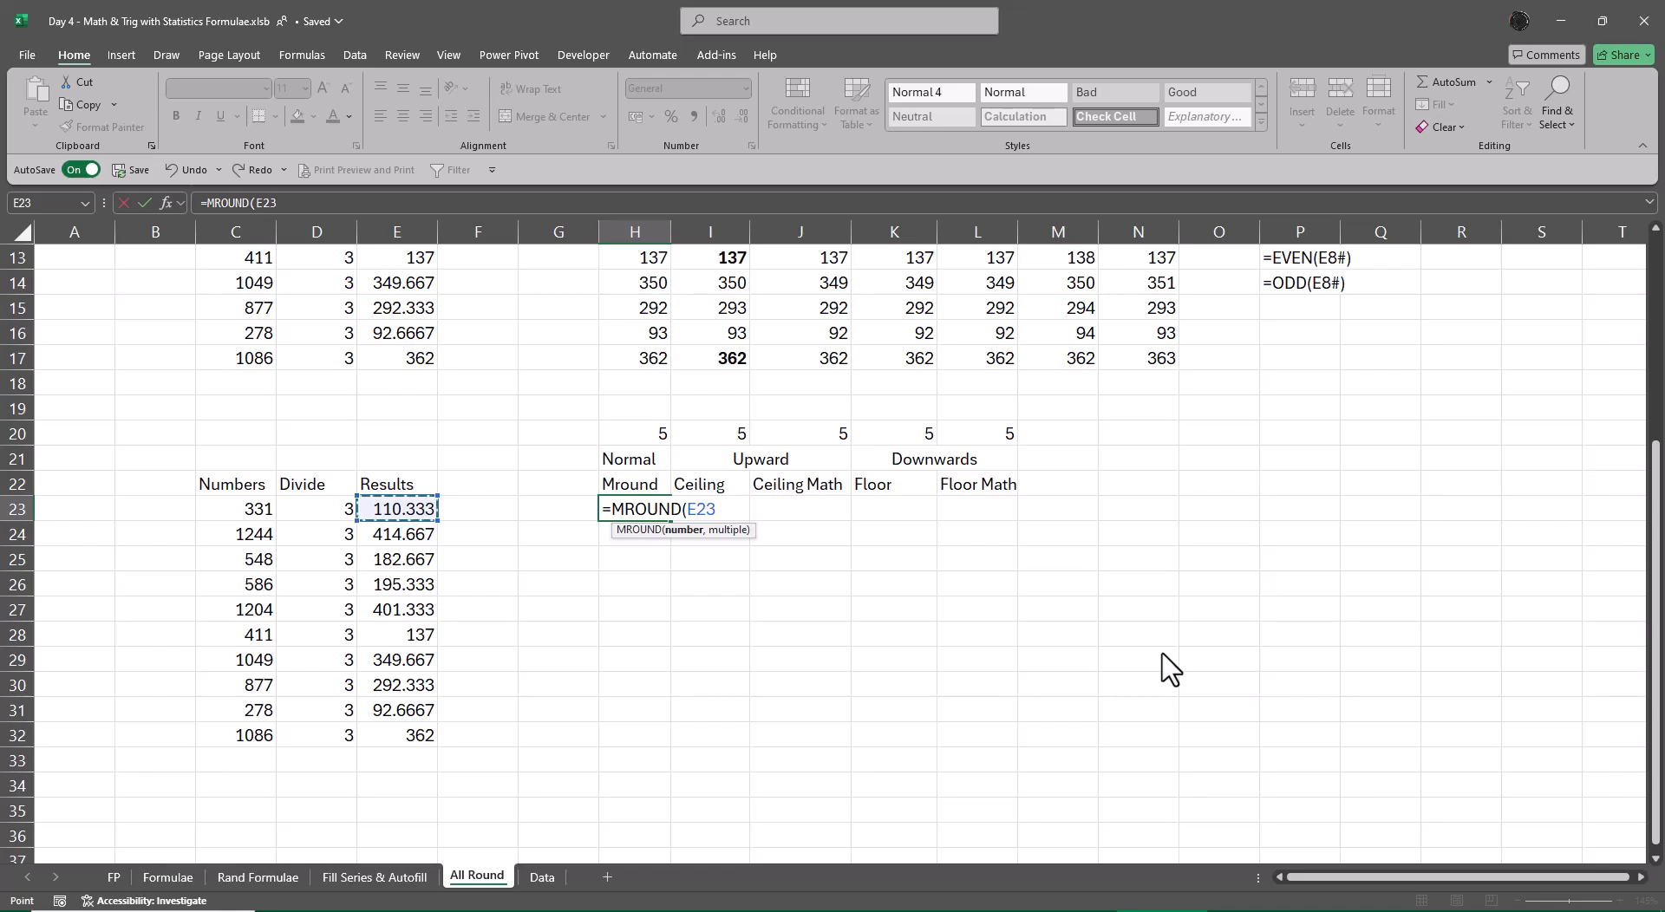
{"action": "type", "text": ","}
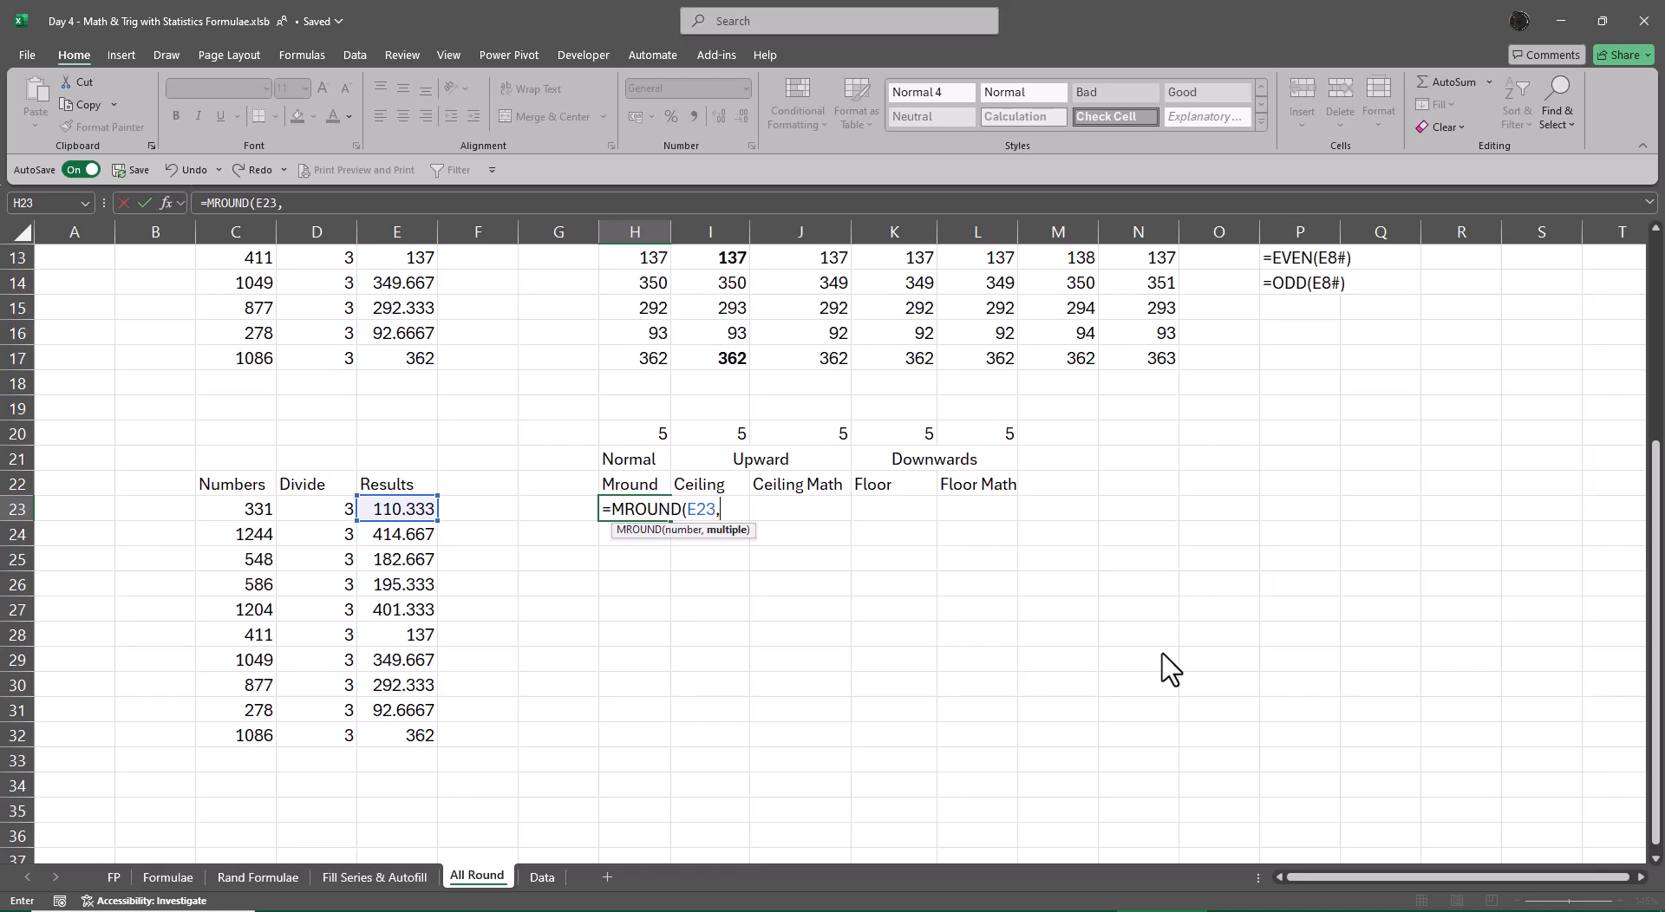
{"action": "key", "text": "Up"}
{"action": "key", "text": "Up"}
{"action": "key", "text": "Up"}
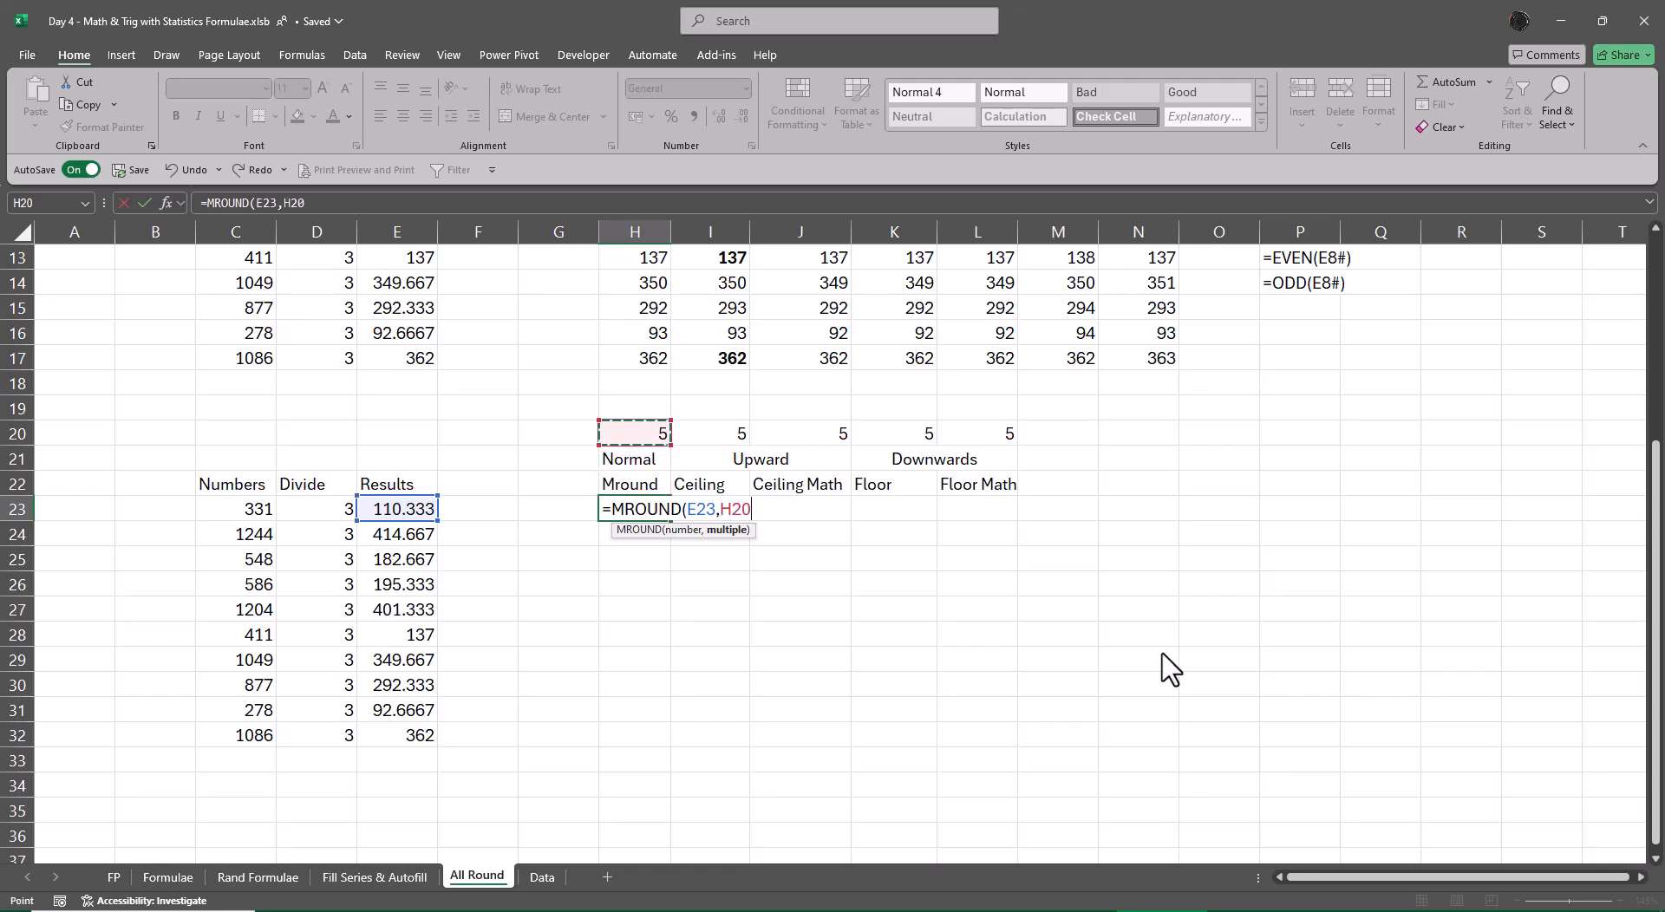
{"action": "key", "text": "F4"}
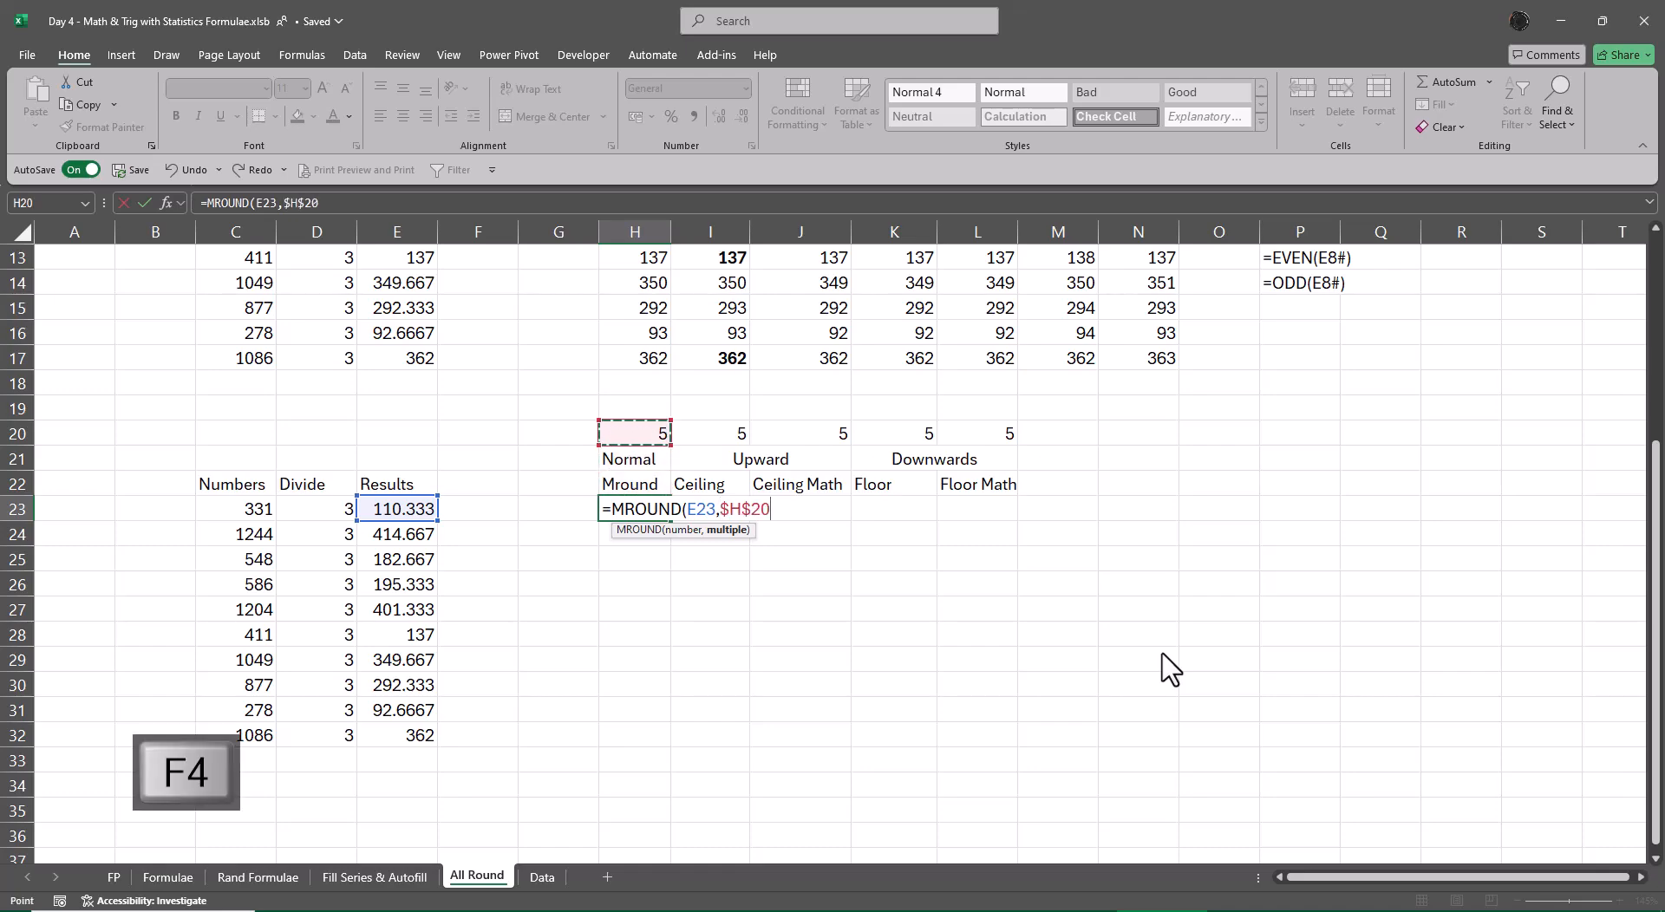
{"action": "key", "text": "ctrl+Return"}
- Copy the MROUND formula from H23 down through H32, alongside the last Results row
{"action": "key", "text": "ctrl+c"}
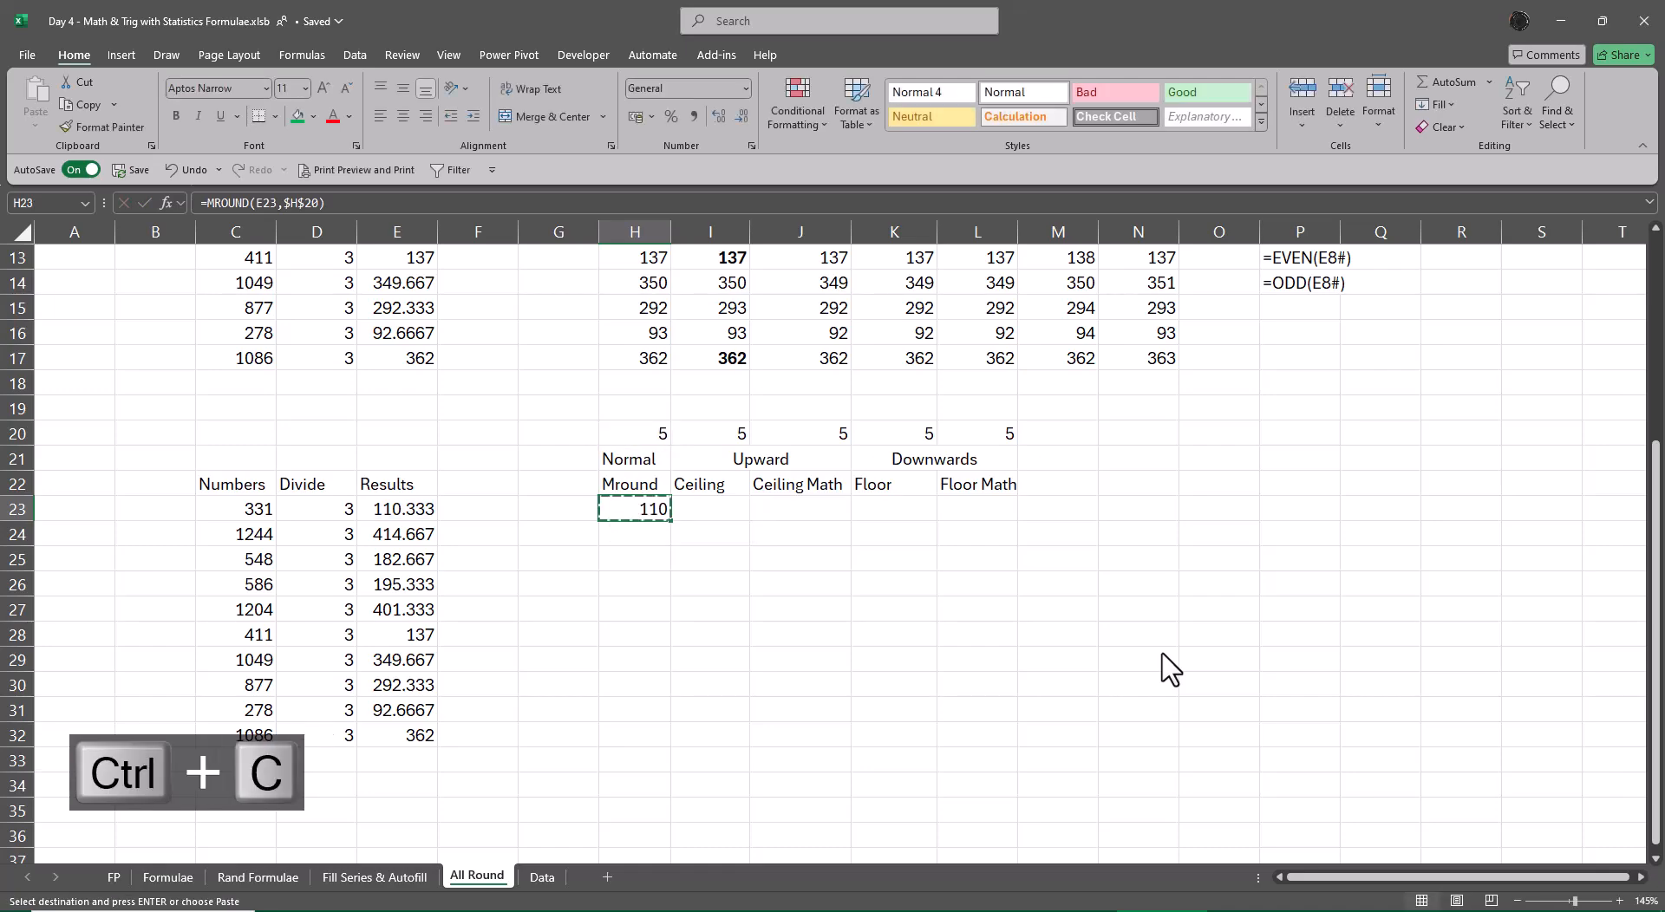
{"action": "key", "text": "Left"}
{"action": "key", "text": "Left"}
{"action": "key", "text": "Left"}
{"action": "key", "text": "ctrl+Down"}
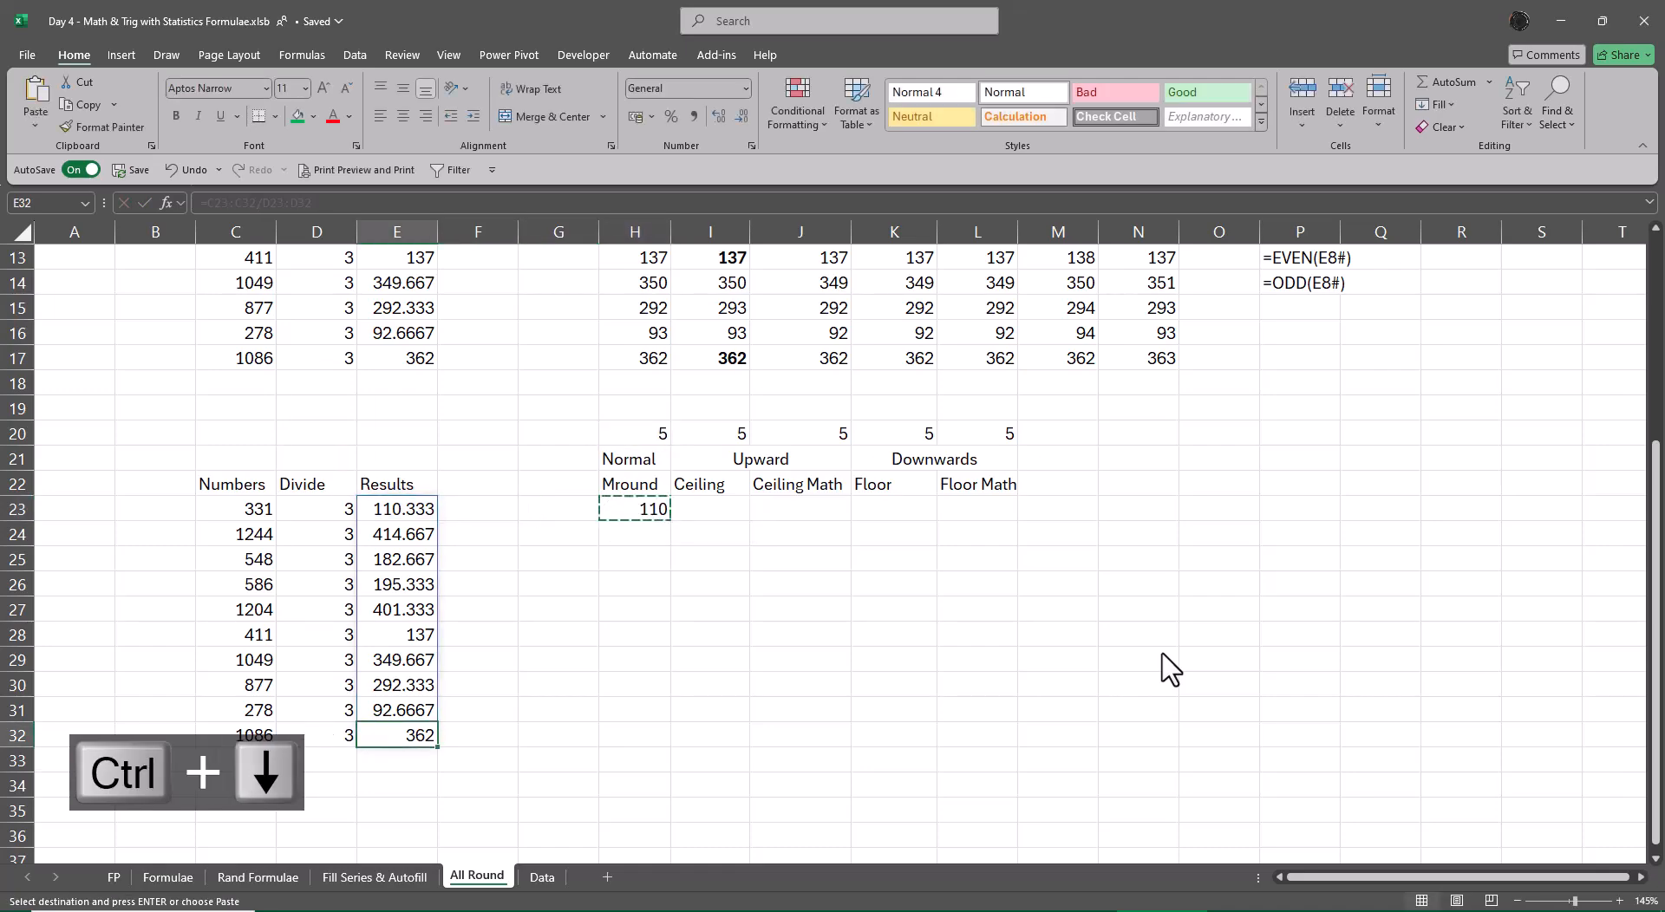
{"action": "key", "text": "Right"}
{"action": "key", "text": "Right"}
{"action": "key", "text": "Right"}
{"action": "key", "text": "ctrl+shift+Up"}
{"action": "key", "text": "Return"}
- Try 4, 3, 2 and 1 as the MROUND multiple in H20, and set it back to 5
{"action": "key", "text": "Up"}
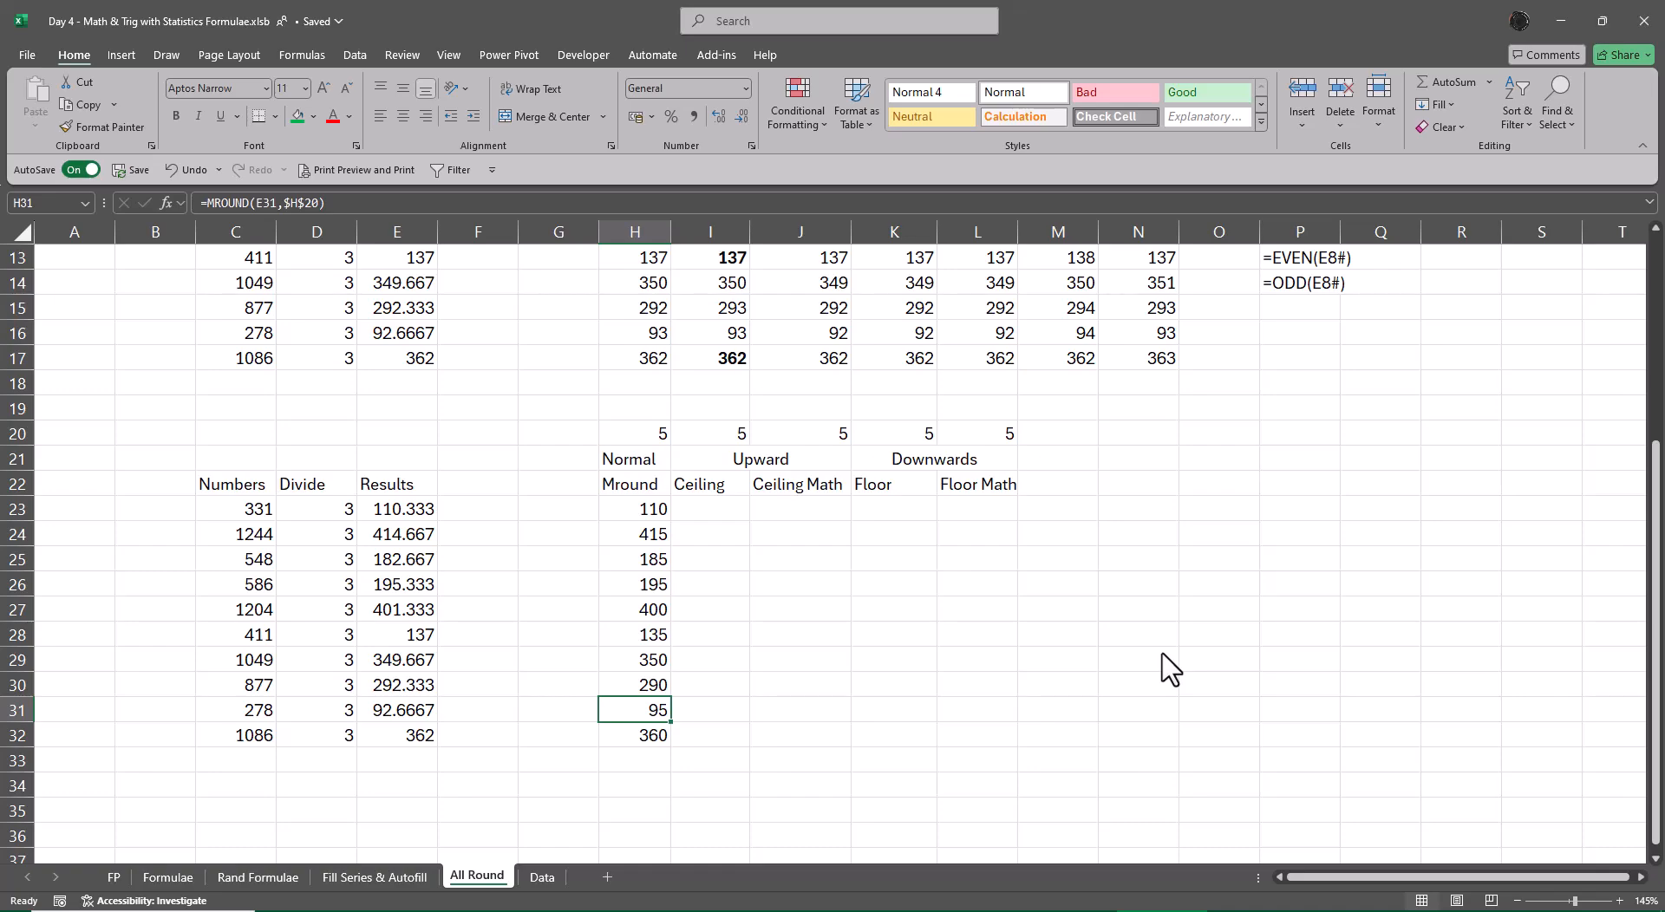
{"action": "key", "text": "Up"}
{"action": "key", "text": "Up"}
{"action": "key", "text": "Up"}
{"action": "key", "text": "Up"}
{"action": "key", "text": "Up"}
{"action": "key", "text": "Up"}
{"action": "key", "text": "Up"}
{"action": "key", "text": "Up"}
{"action": "key", "text": "Up"}
{"action": "key", "text": "Up"}
{"action": "key", "text": "Up"}
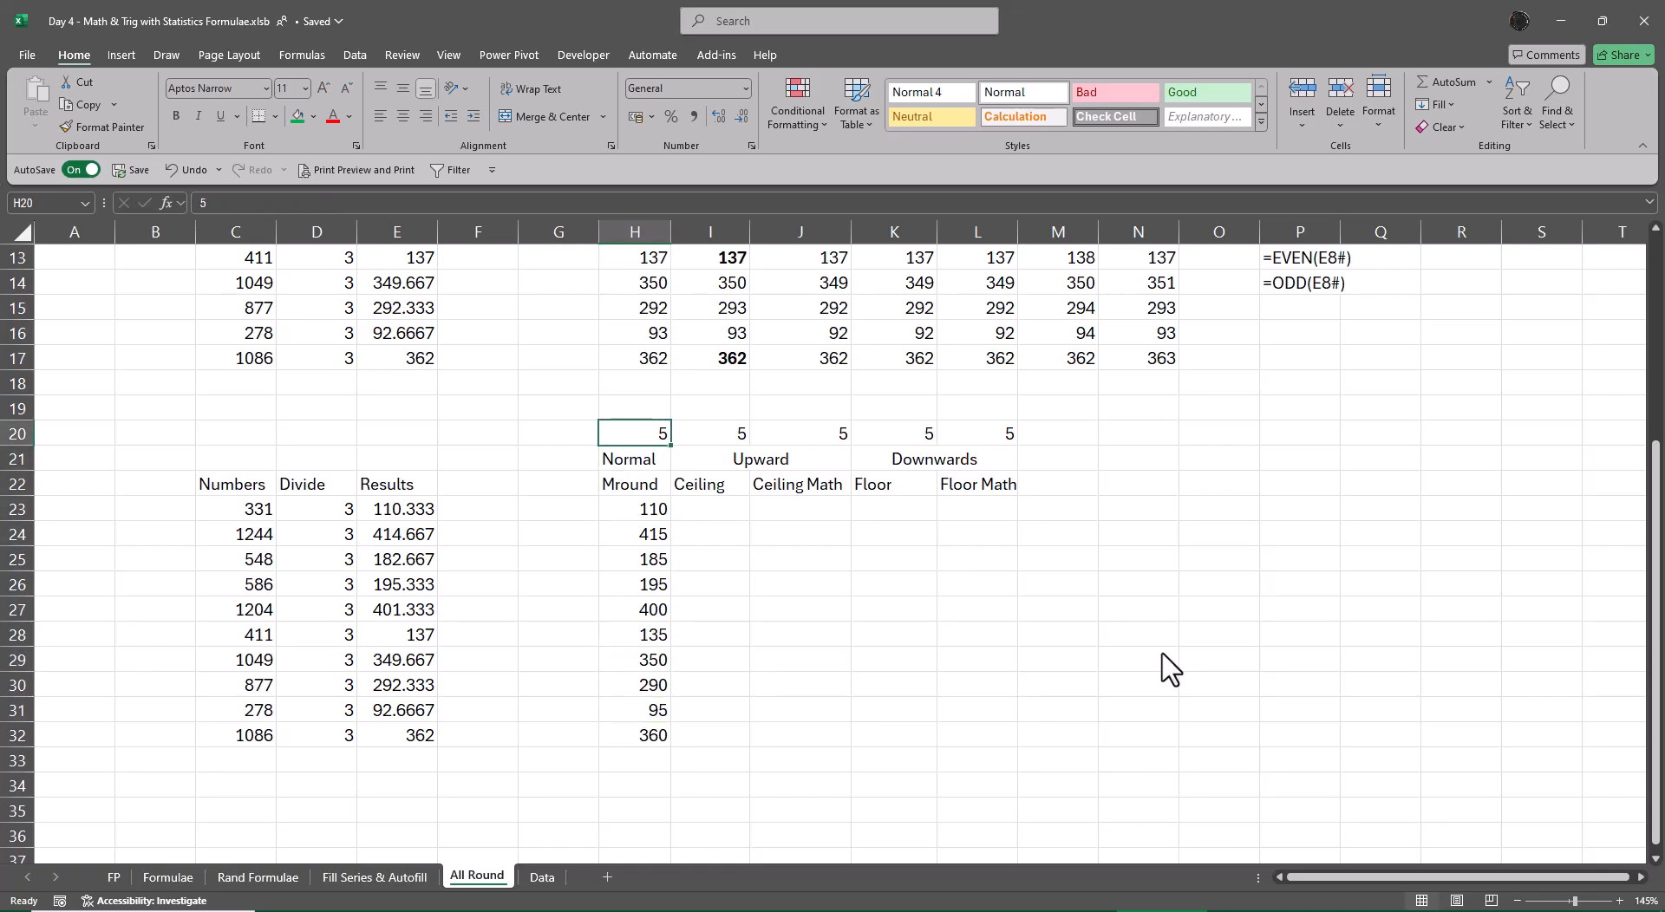
{"action": "type", "text": "4"}
{"action": "key", "text": "Return"}
{"action": "key", "text": "Up"}
{"action": "type", "text": "3"}
{"action": "key", "text": "Return"}
{"action": "key", "text": "Up"}
{"action": "type", "text": "2"}
{"action": "key", "text": "Return"}
{"action": "key", "text": "Up"}
{"action": "type", "text": "1"}
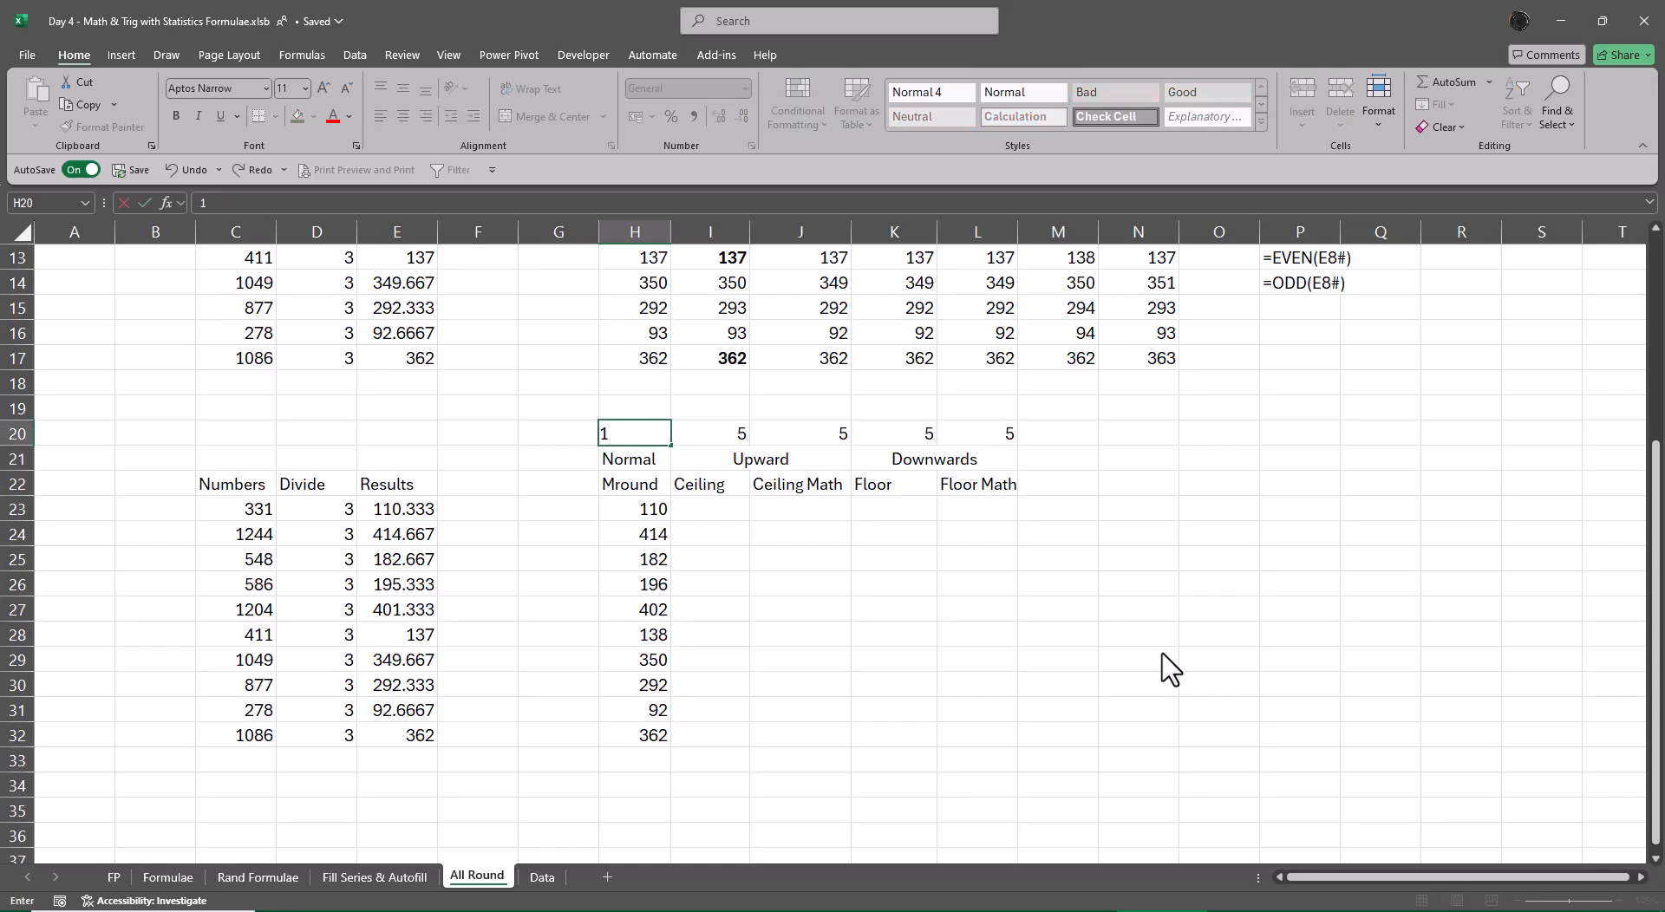
{"action": "key", "text": "Return"}
{"action": "key", "text": "Up"}
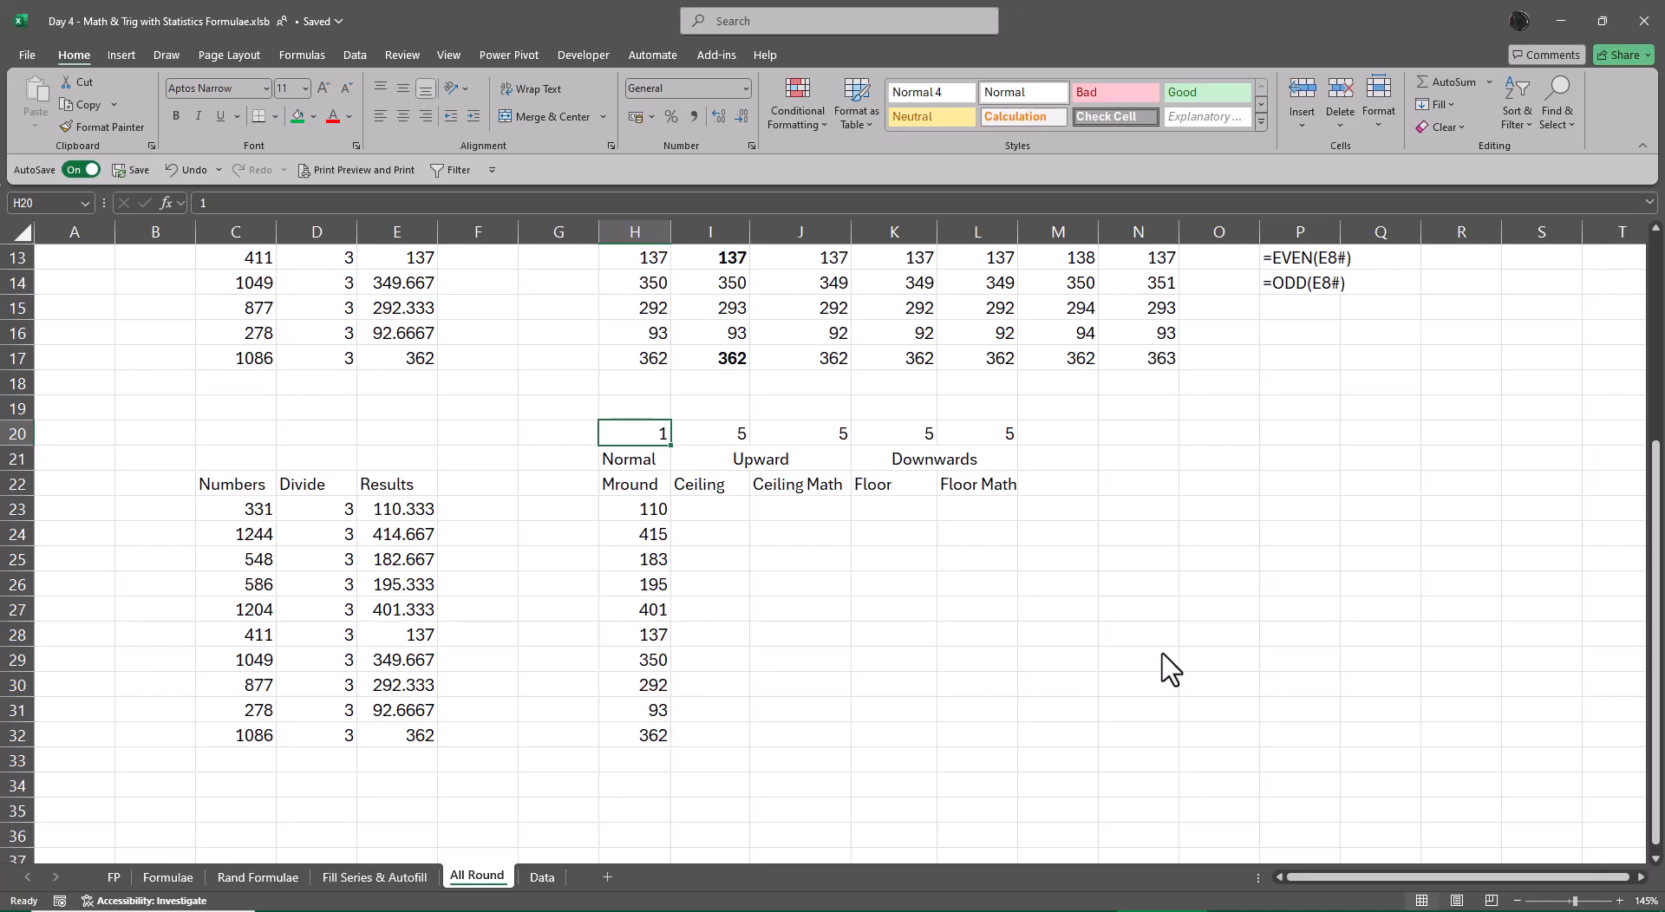
{"action": "type", "text": "5"}
{"action": "key", "text": "Return"}
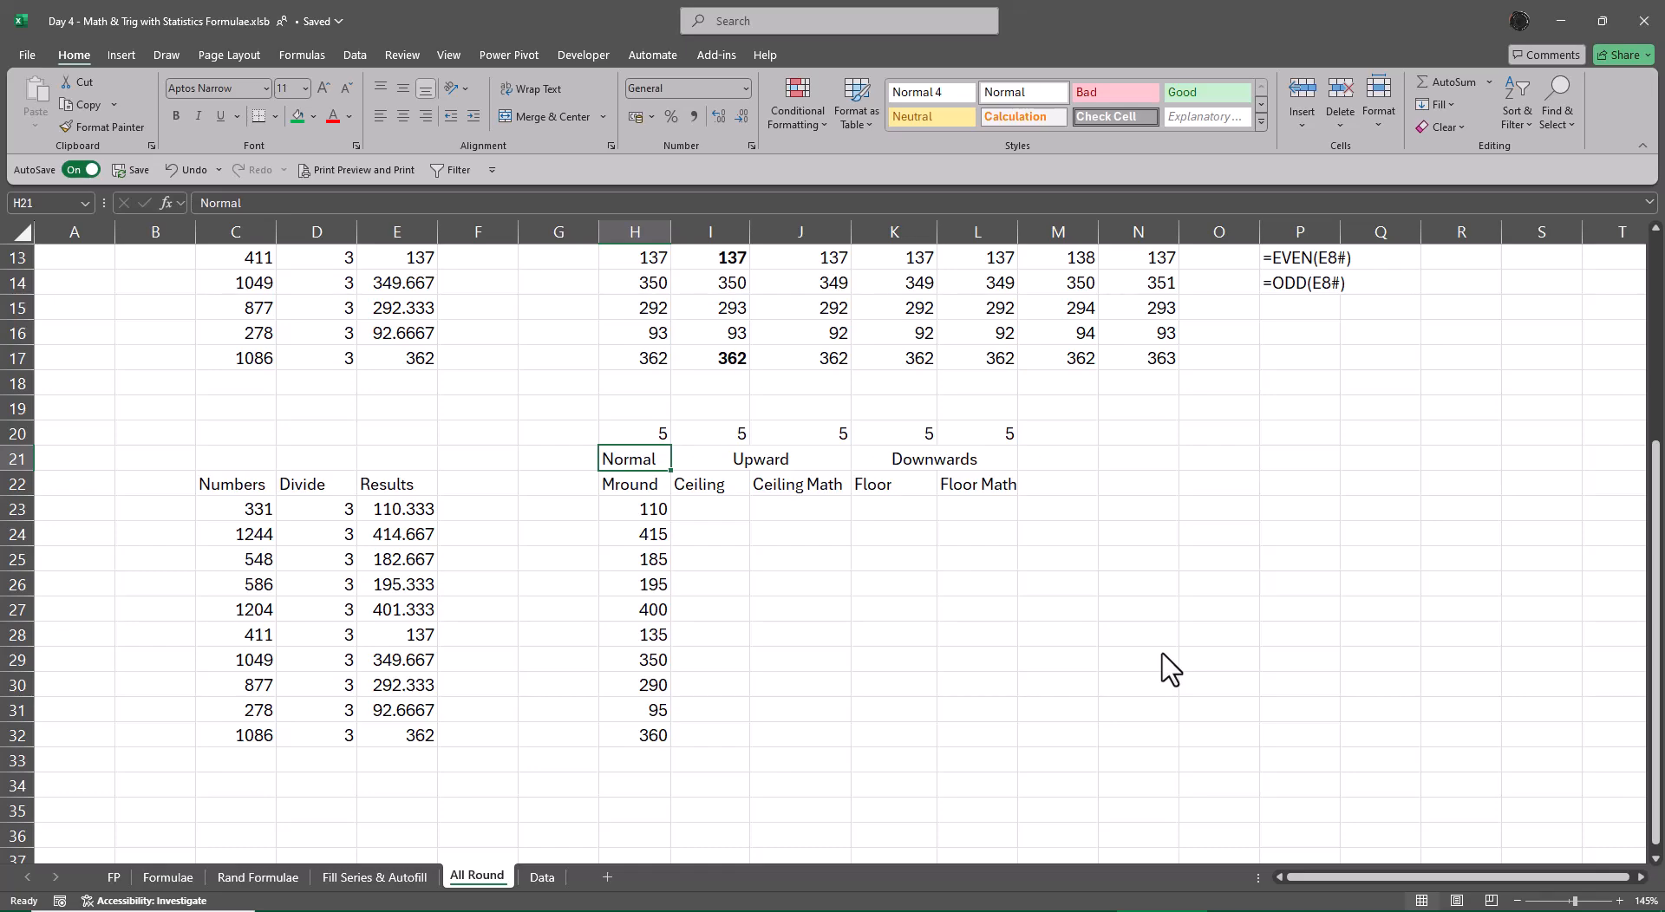
- Enter the spilled formula =CEILING(E23#,I20) in I23 under the Ceiling heading
{"action": "key", "text": "Right"}
{"action": "key", "text": "Down"}
{"action": "key", "text": "Down"}
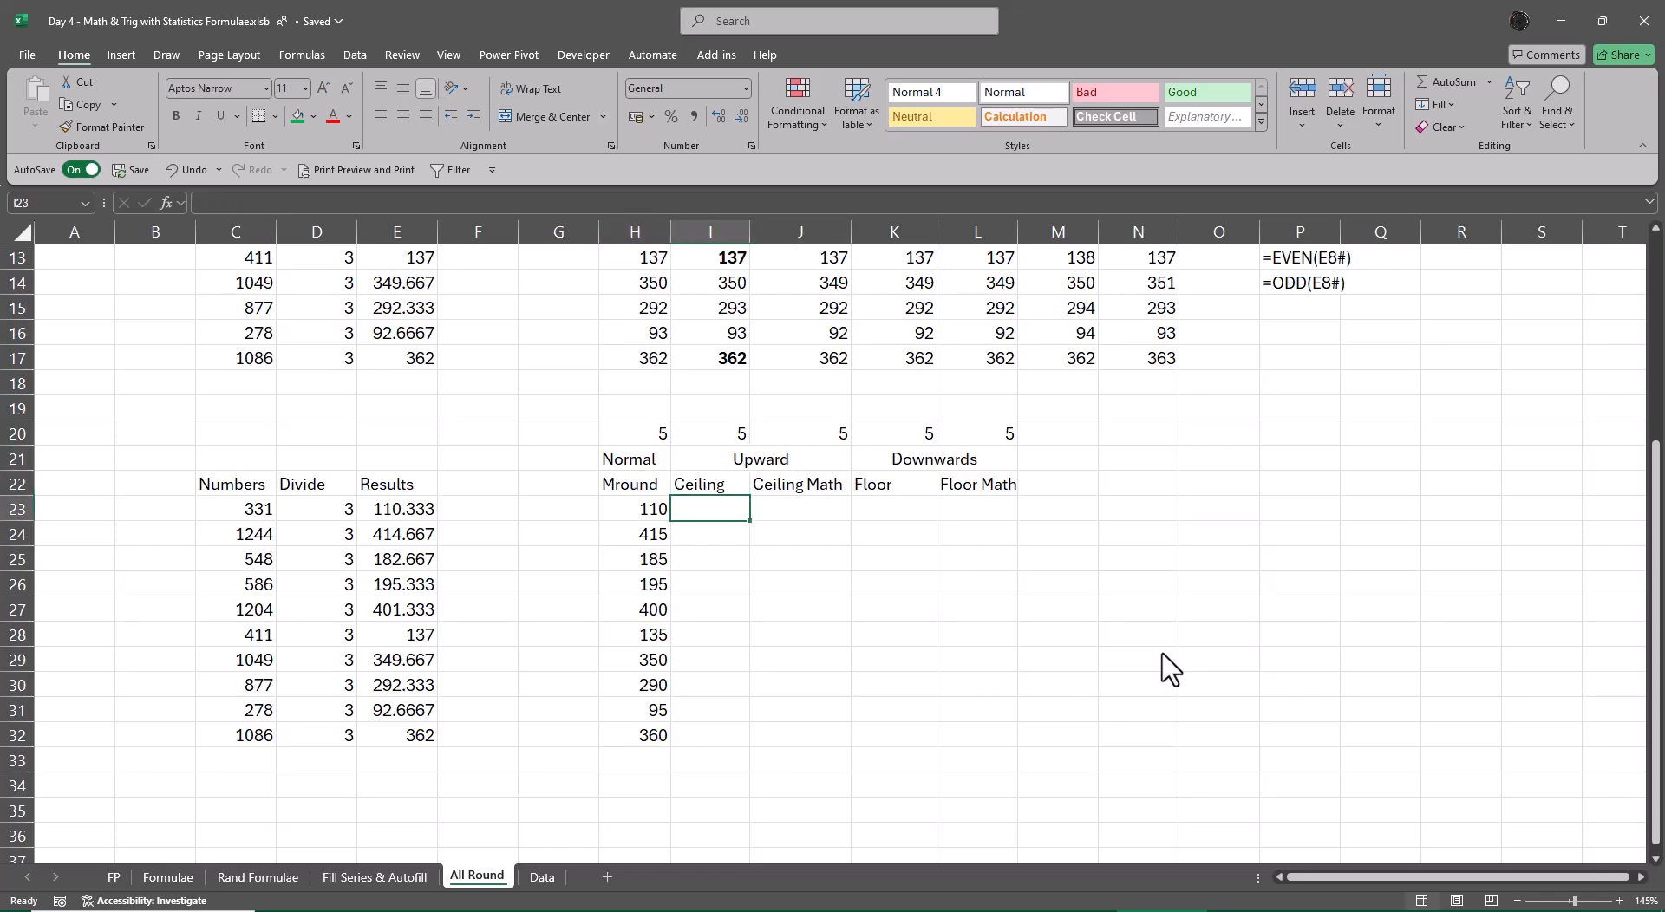
{"action": "type", "text": "=ce"}
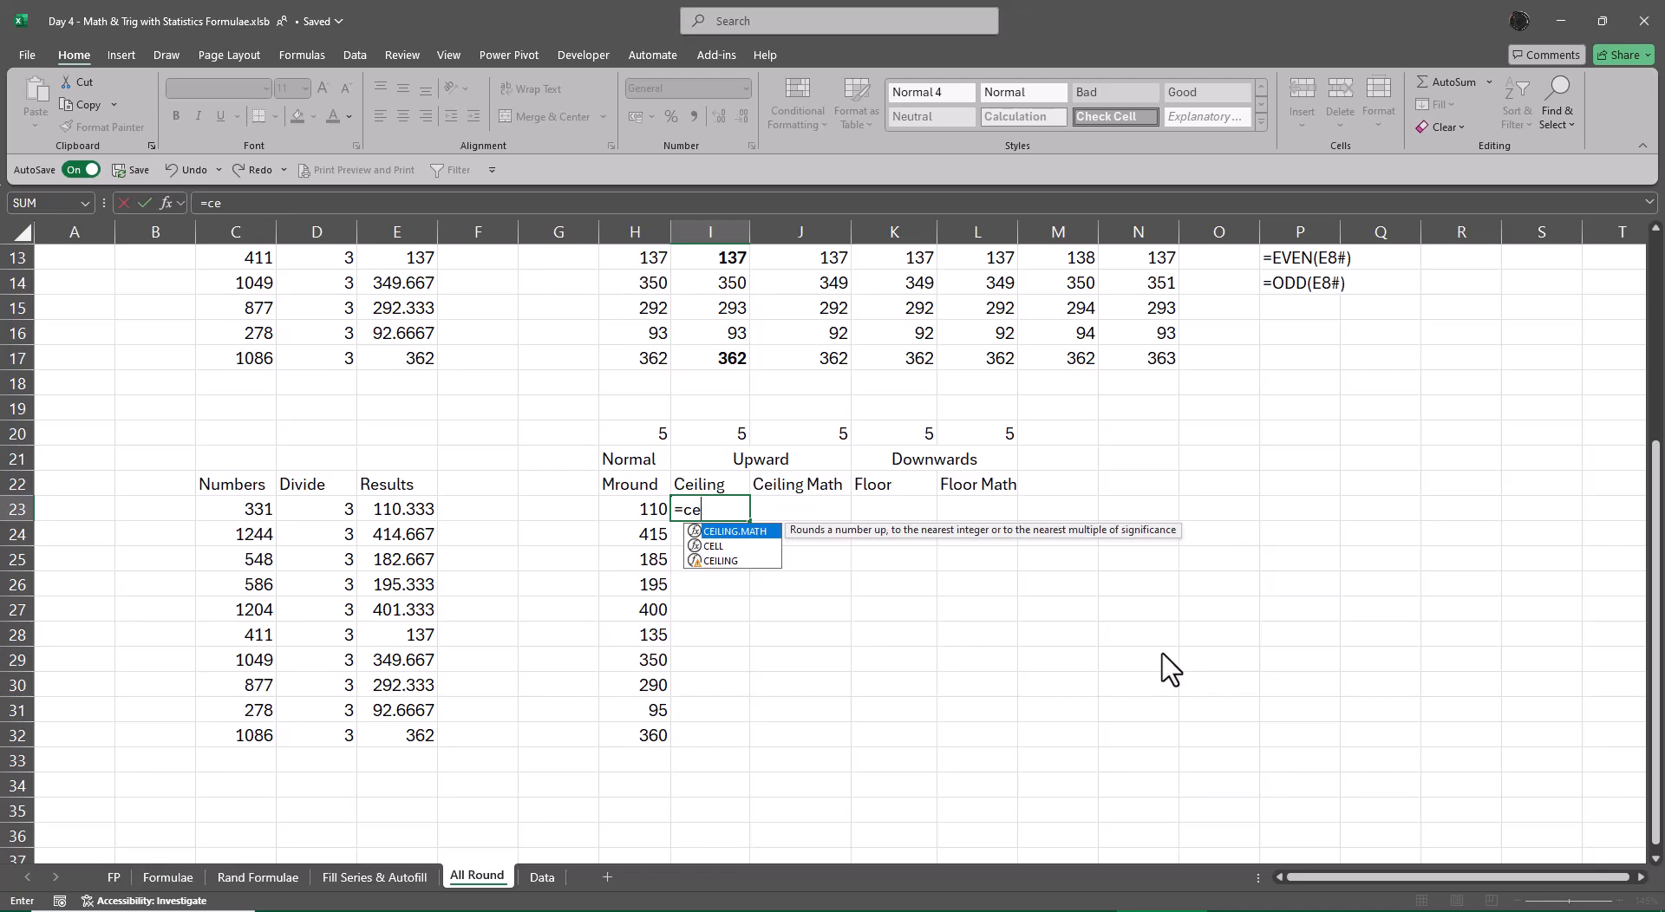
{"action": "key", "text": "Down"}
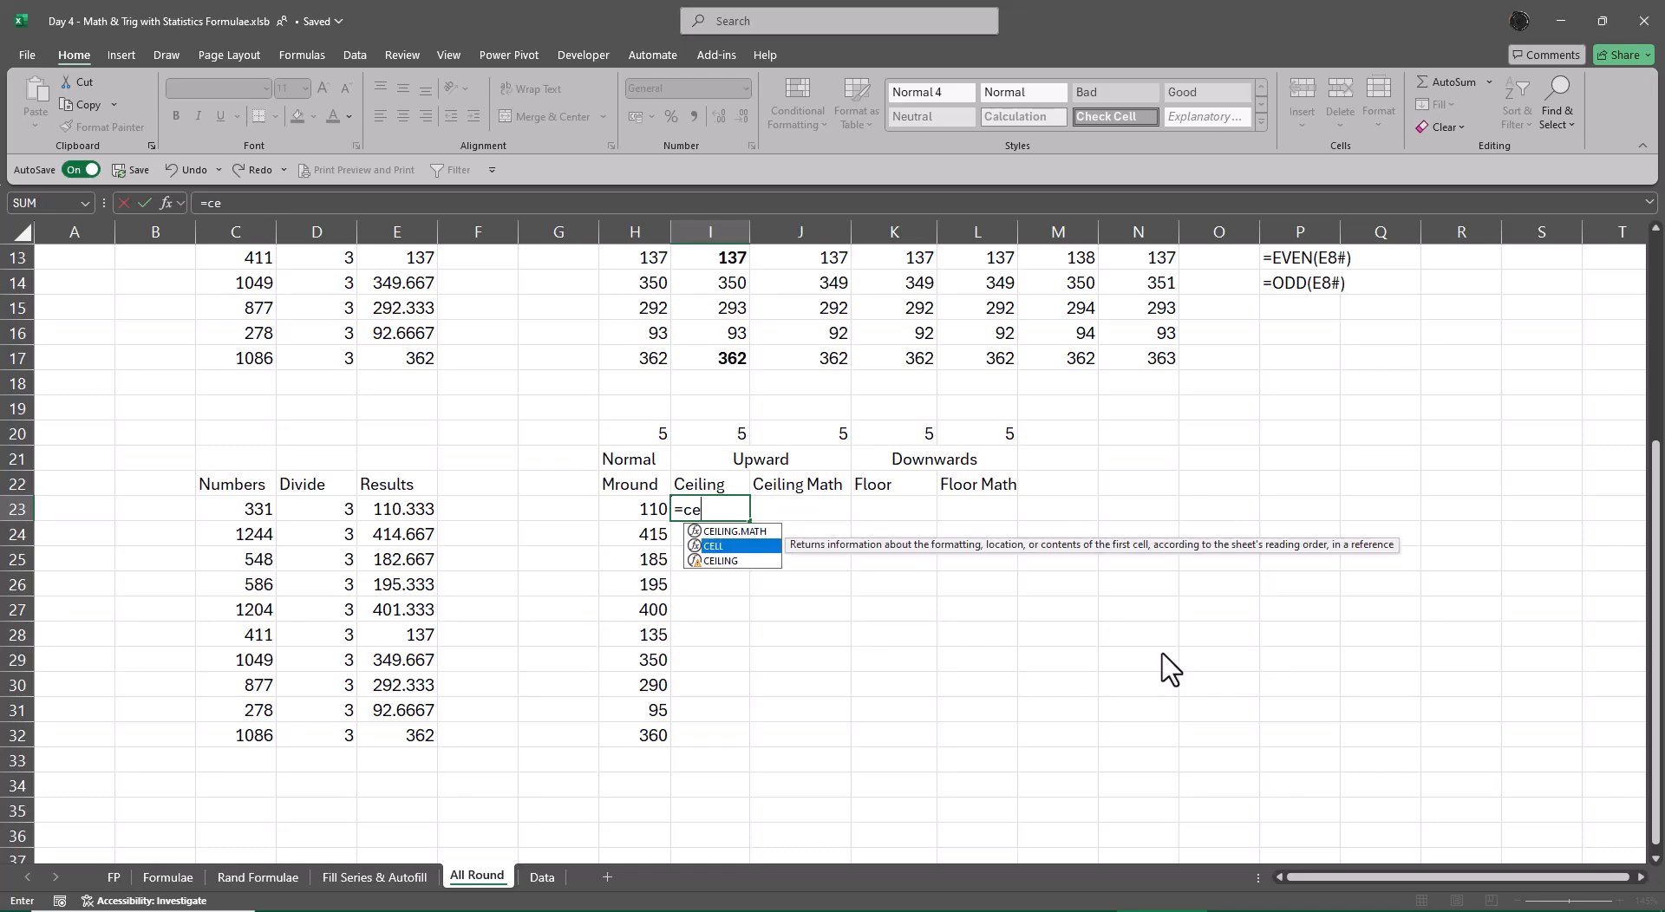
{"action": "key", "text": "Down"}
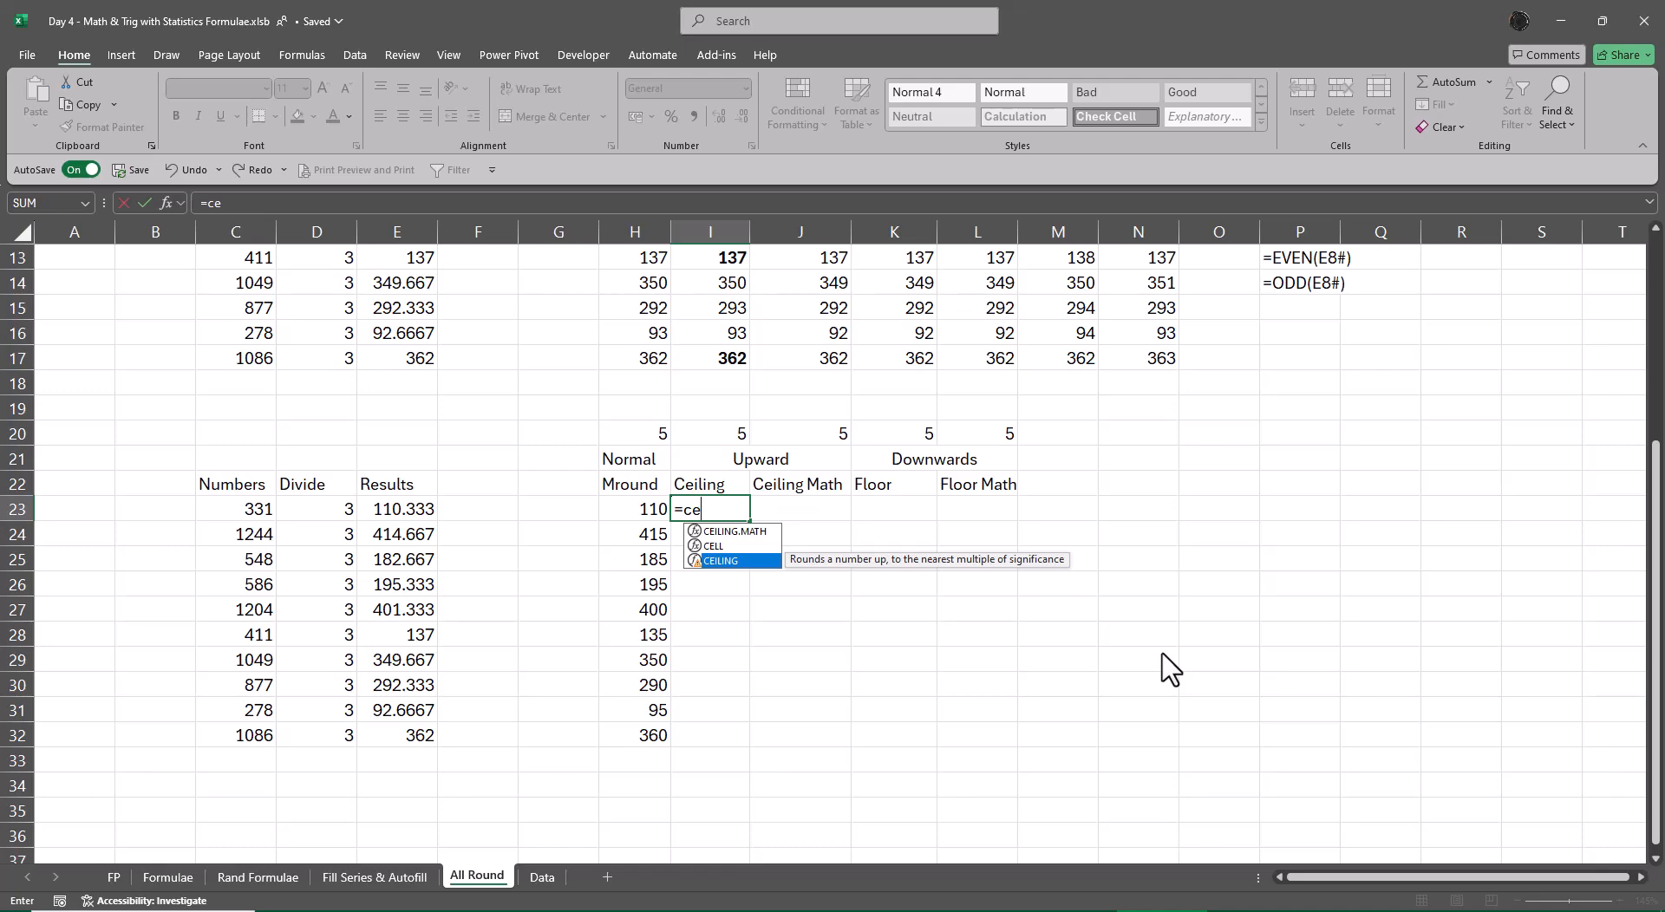
{"action": "key", "text": "Tab"}
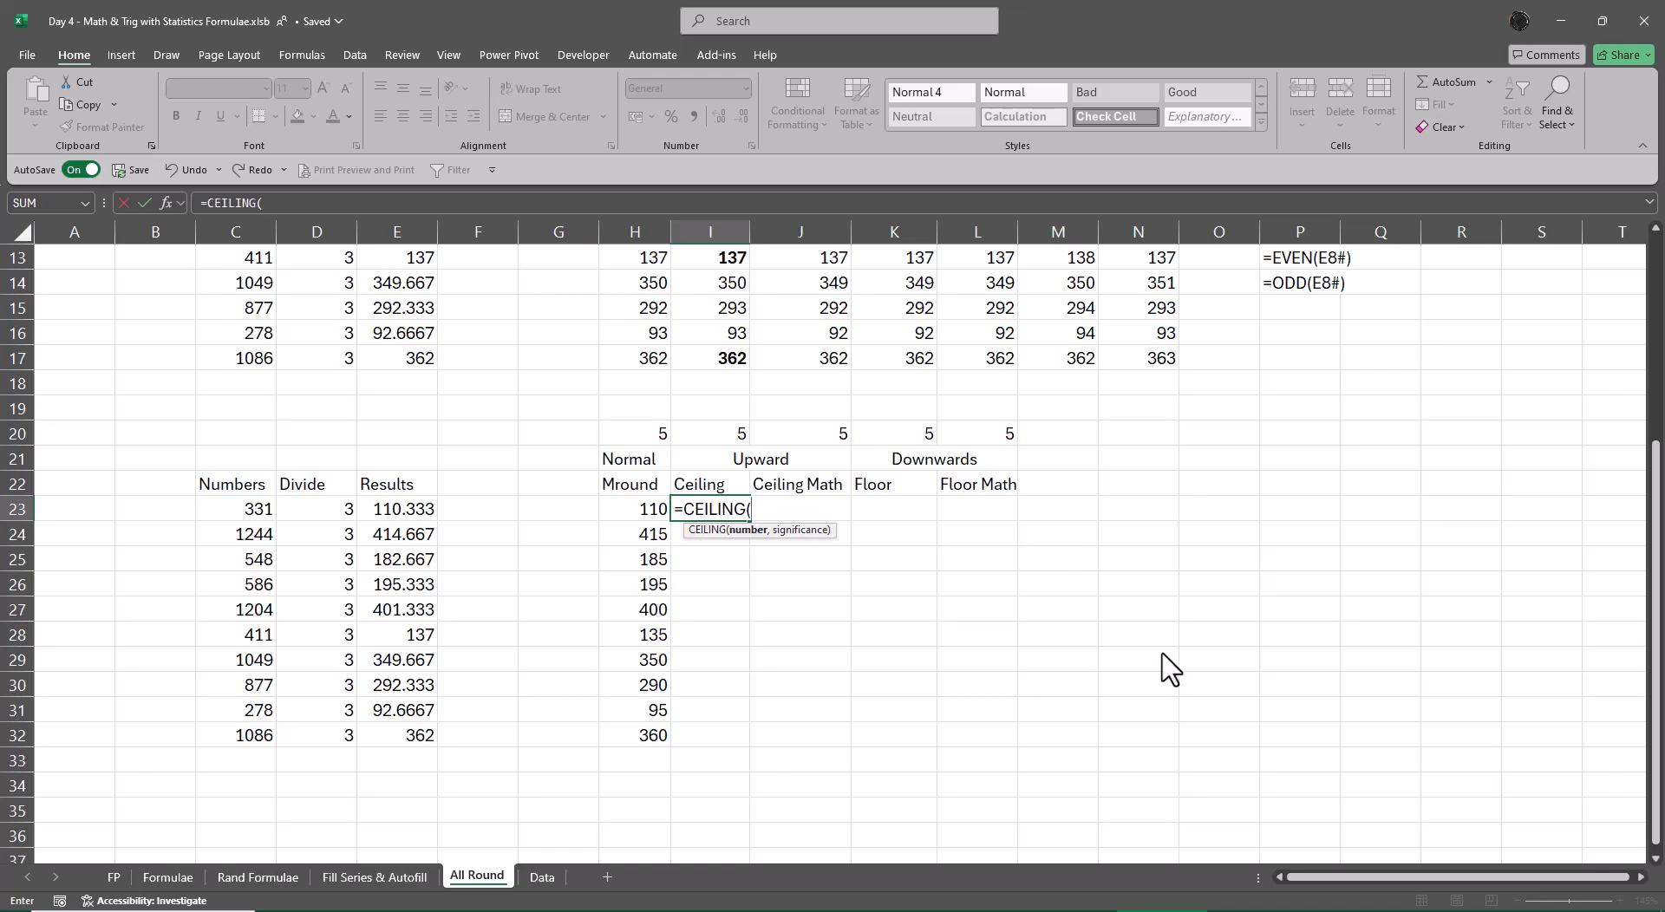
{"action": "key", "text": "Left"}
{"action": "key", "text": "Left"}
{"action": "key", "text": "Left"}
{"action": "key", "text": "Left"}
{"action": "key", "text": "ctrl+shift+Down"}
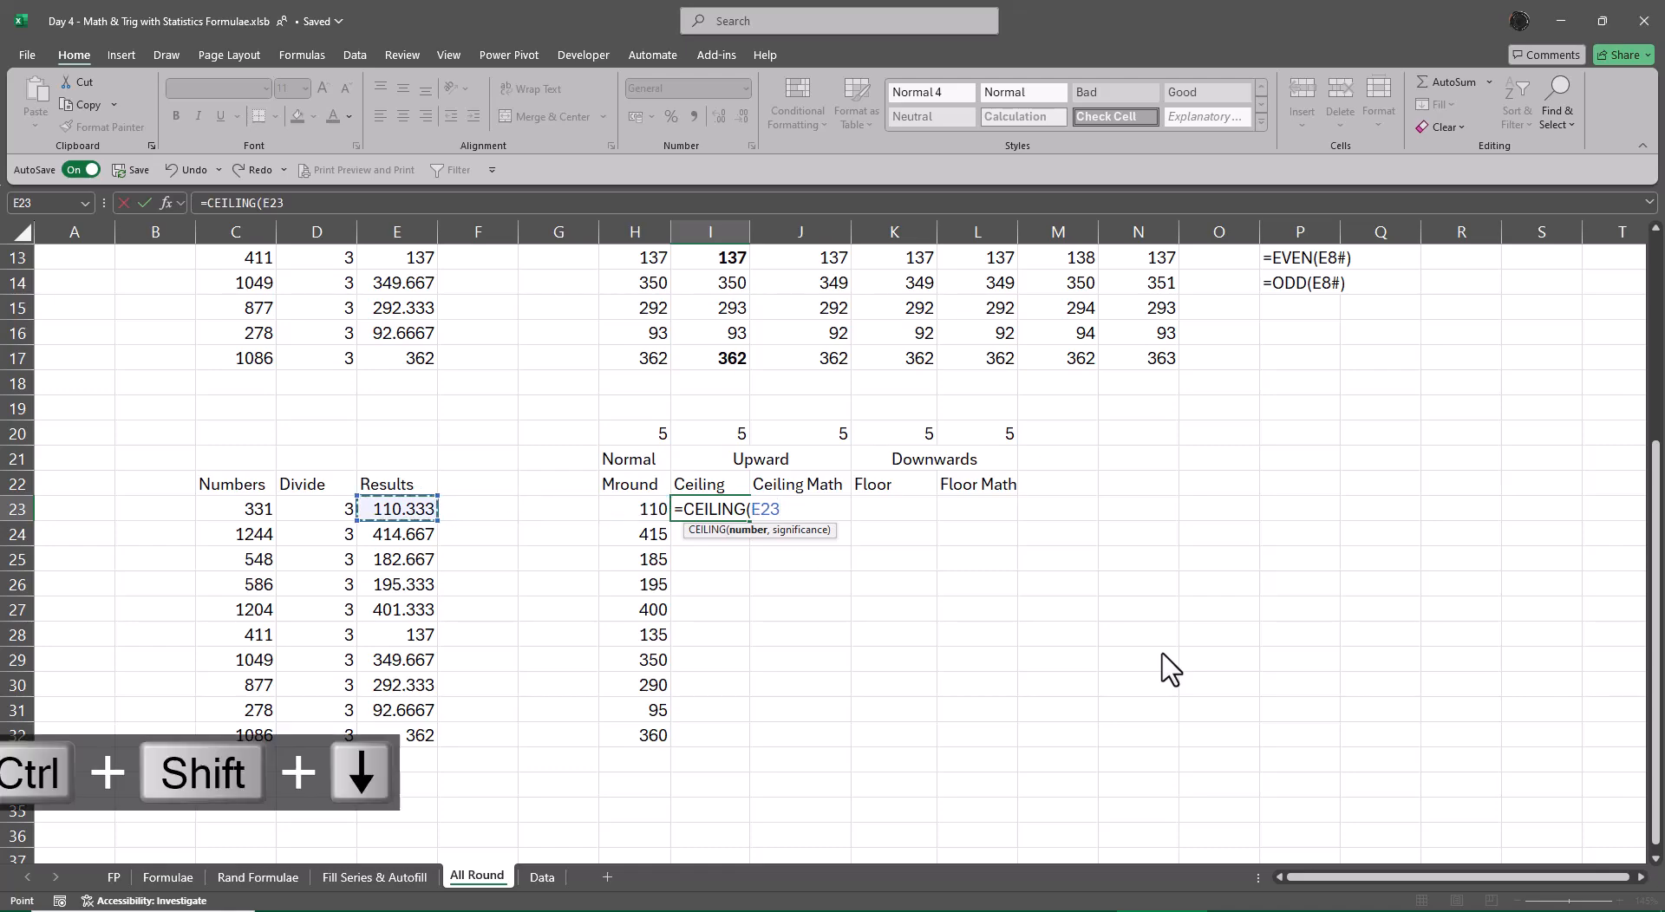
{"action": "type", "text": ","}
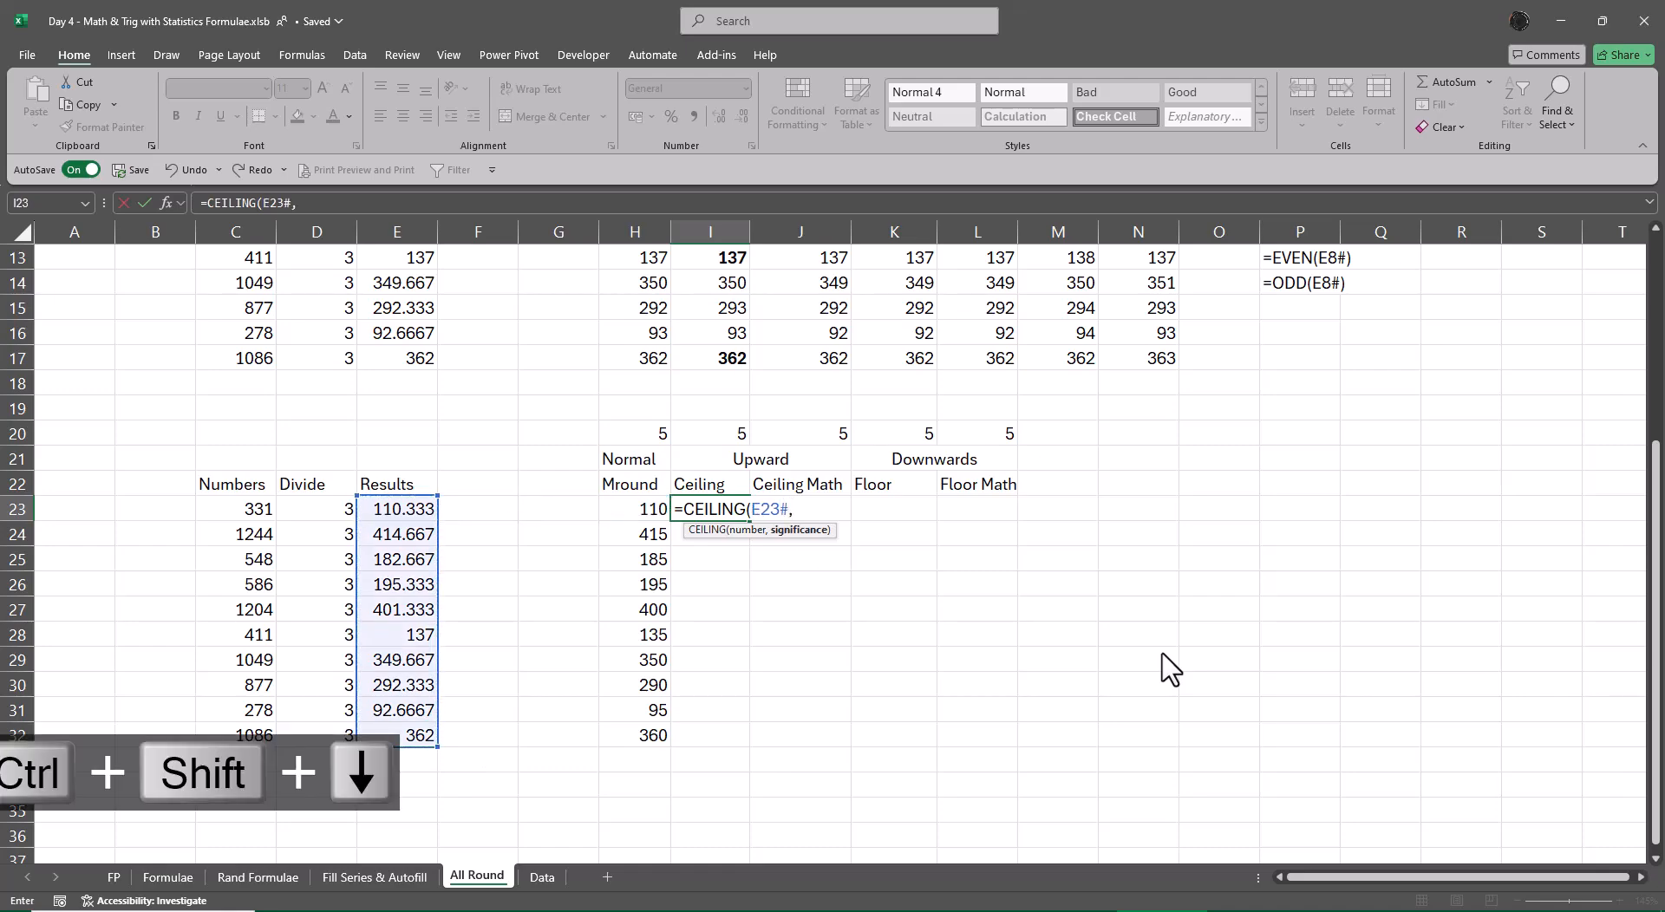
{"action": "key", "text": "Up"}
{"action": "key", "text": "Up"}
{"action": "key", "text": "Up"}
{"action": "key", "text": "Return"}
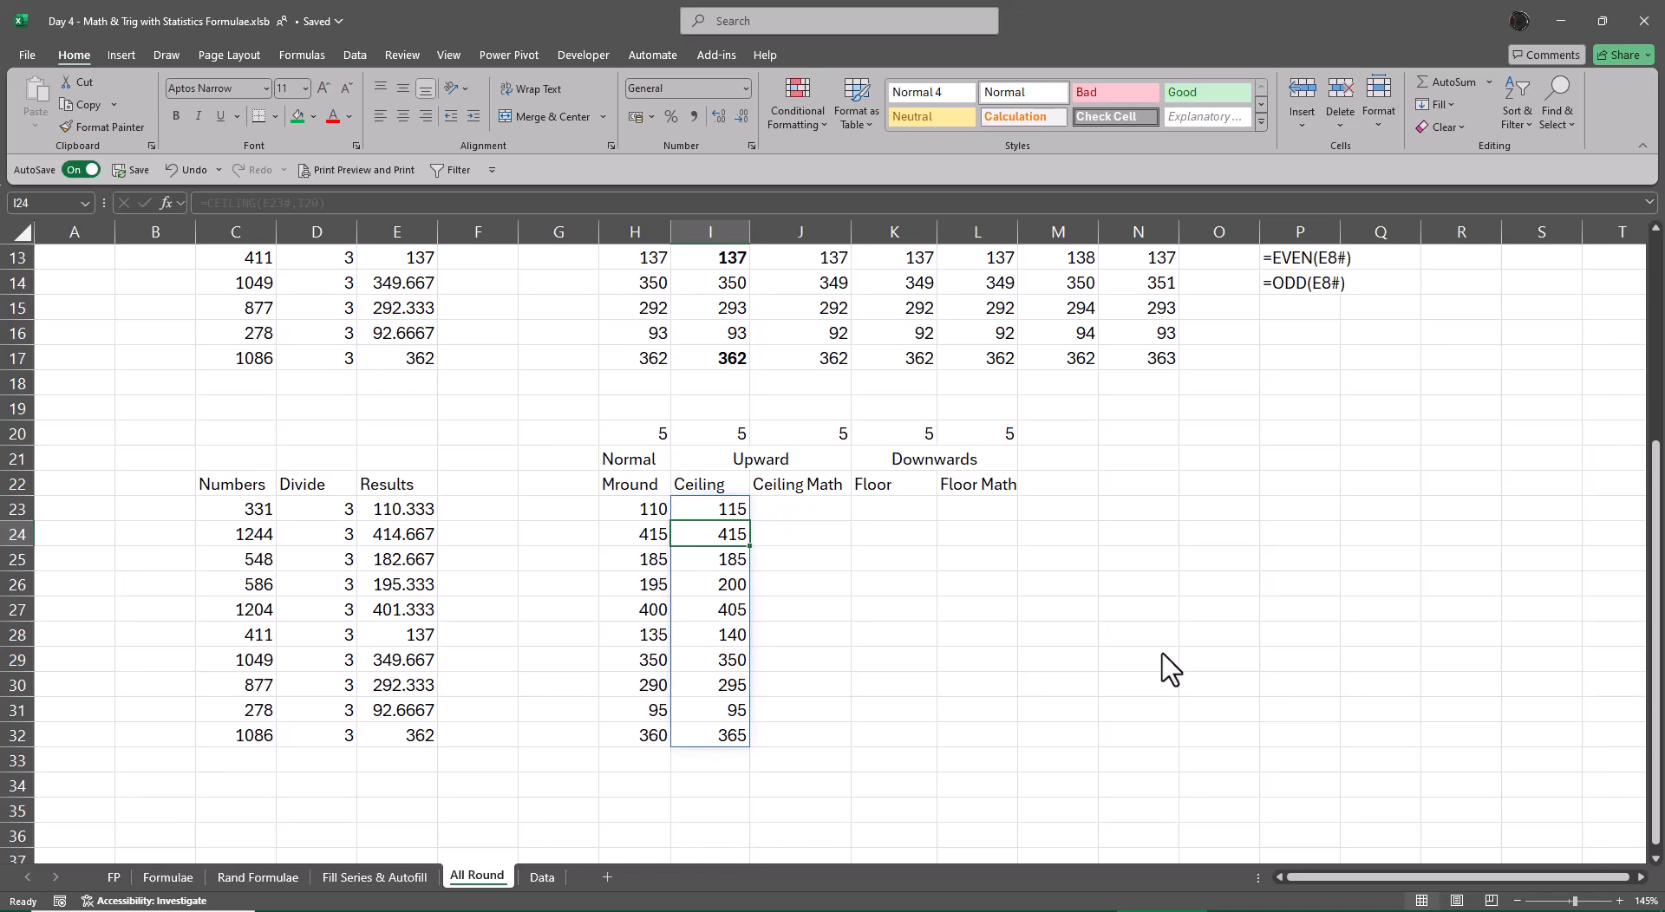
- Enter the spilled formula =CEILING.MATH(E23#,J20) in J23 under the Ceiling Math heading
{"action": "key", "text": "Up"}
{"action": "key", "text": "Right"}
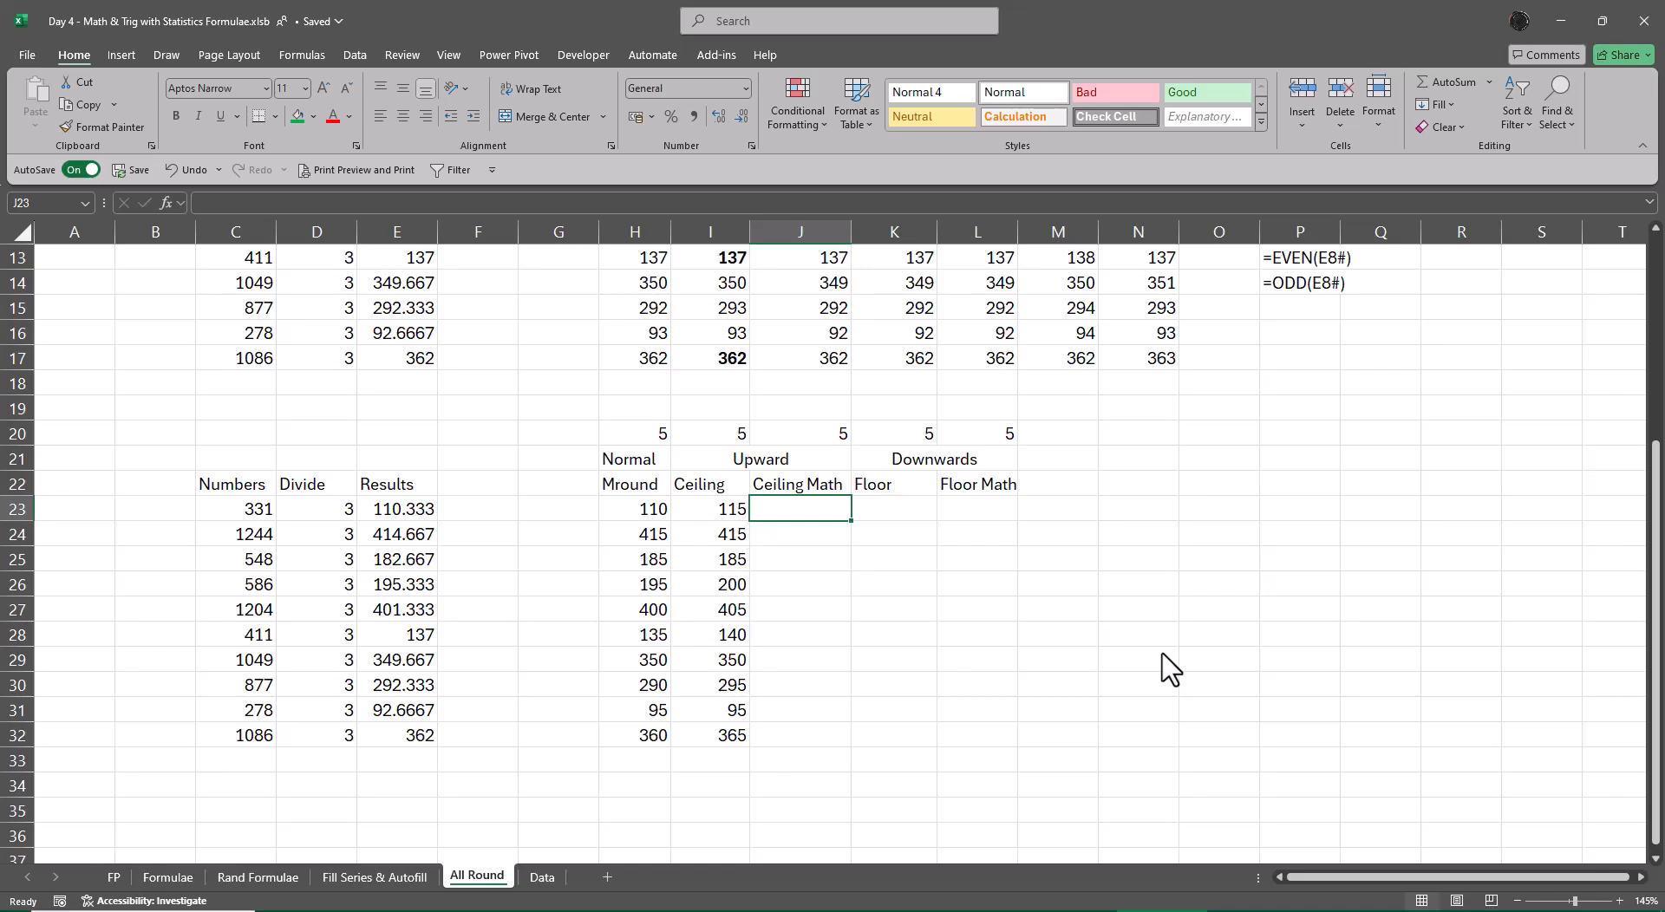
{"action": "type", "text": "=ceil"}
{"action": "key", "text": "Down"}
{"action": "key", "text": "Tab"}
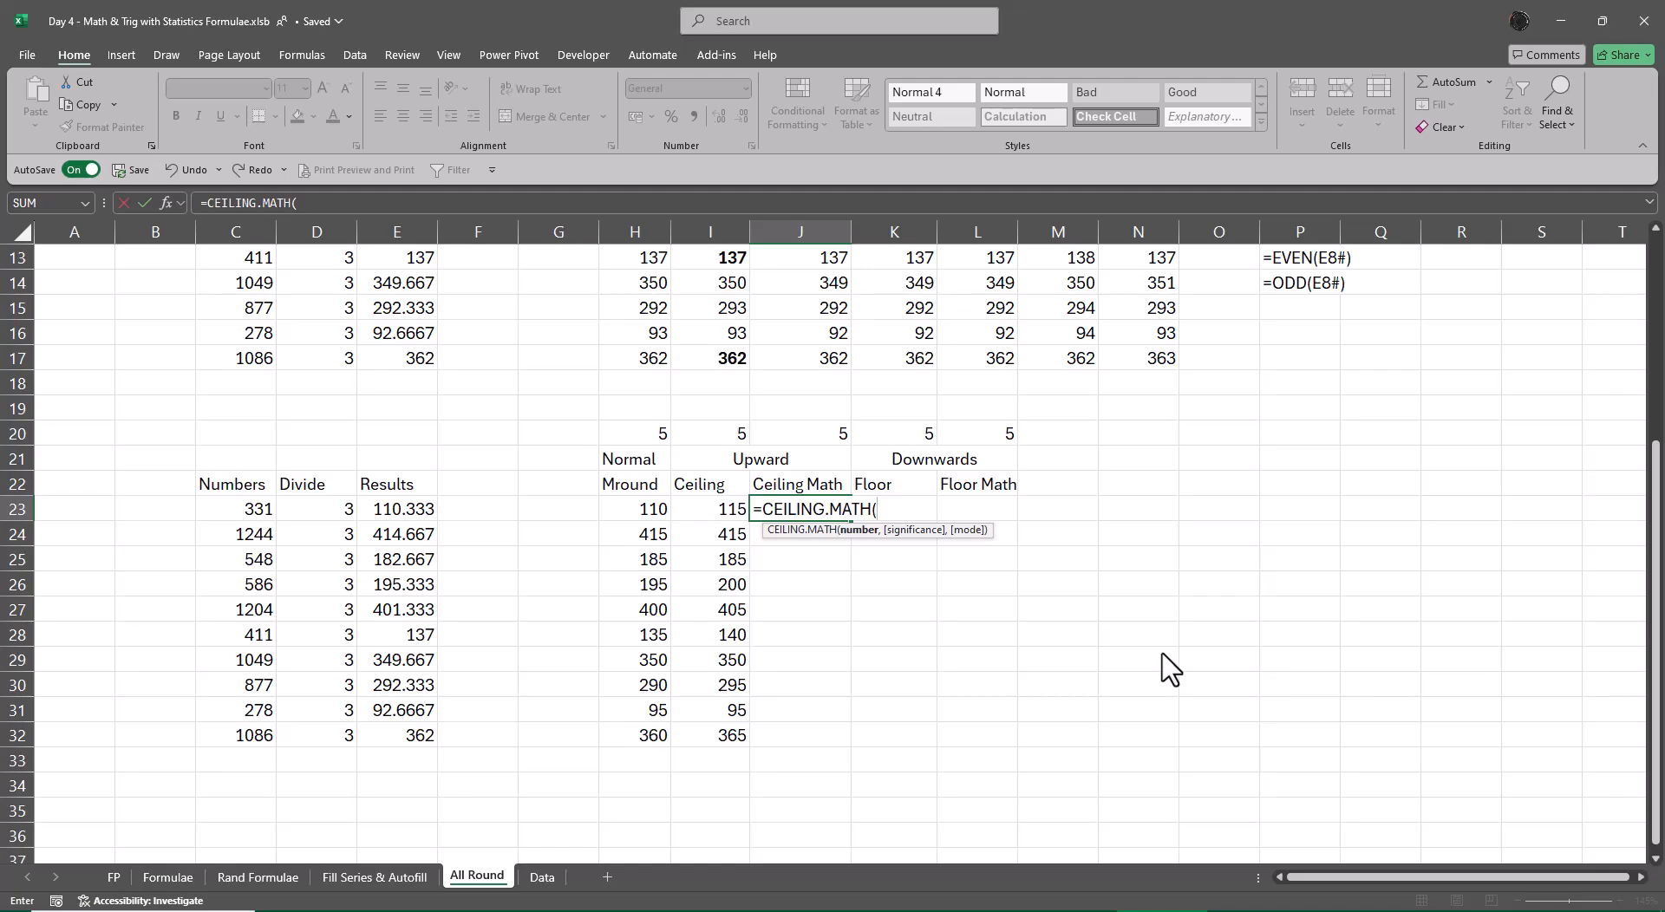
{"action": "key", "text": "Left"}
{"action": "key", "text": "Left"}
{"action": "key", "text": "Left"}
{"action": "key", "text": "Left"}
{"action": "key", "text": "Left"}
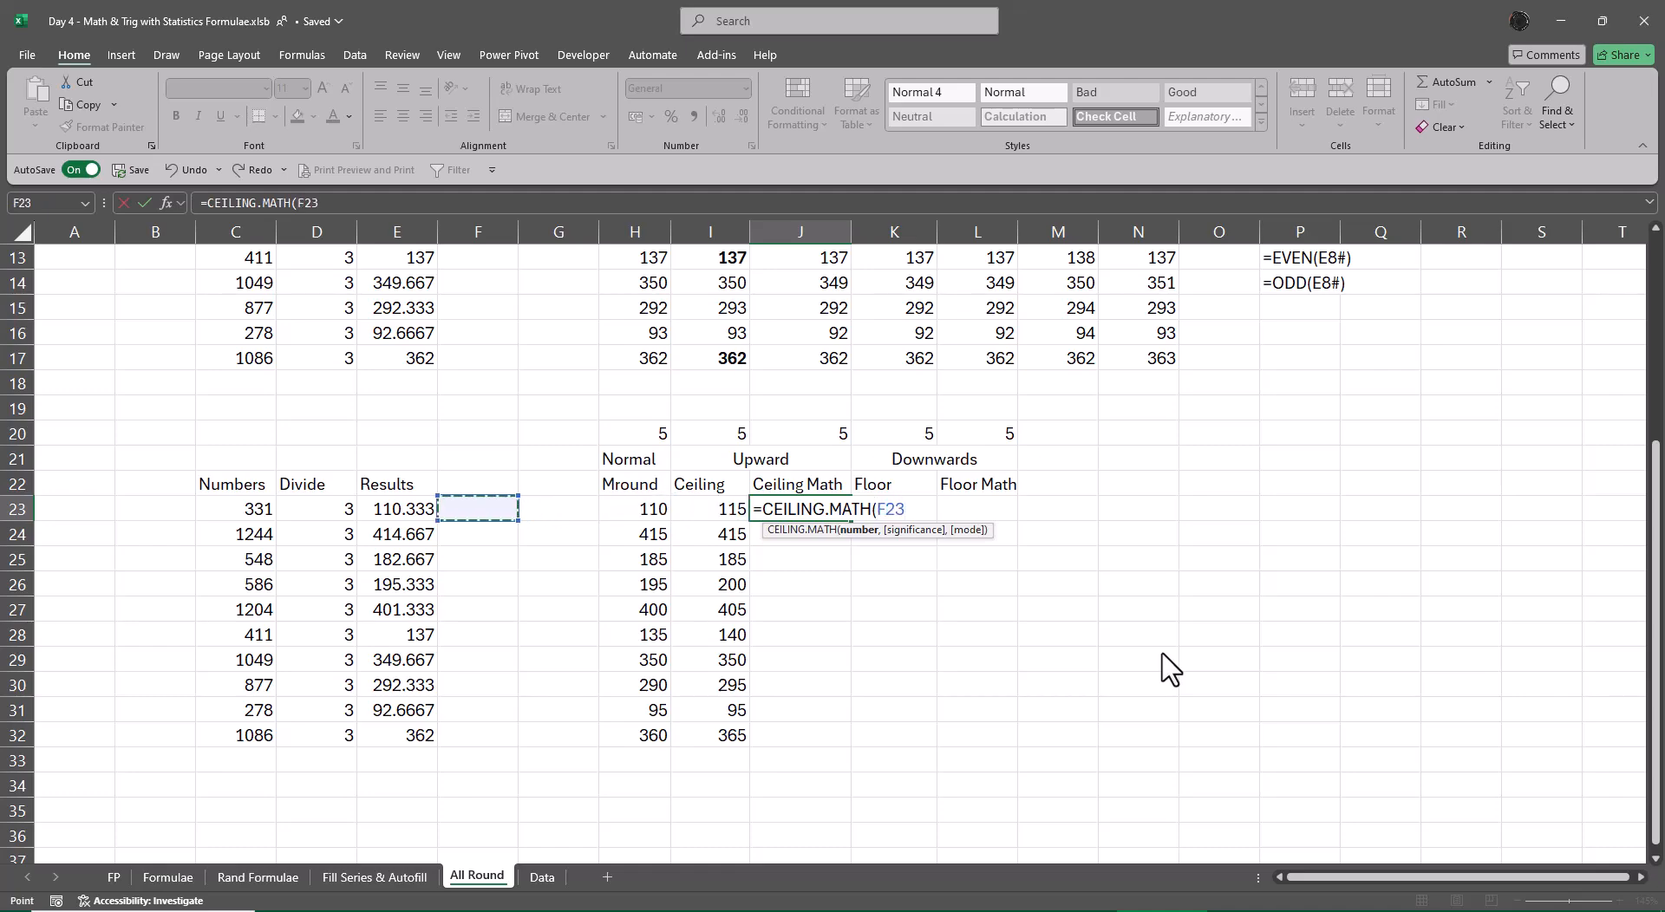
{"action": "key", "text": "ctrl+shift+Down"}
{"action": "type", "text": ","}
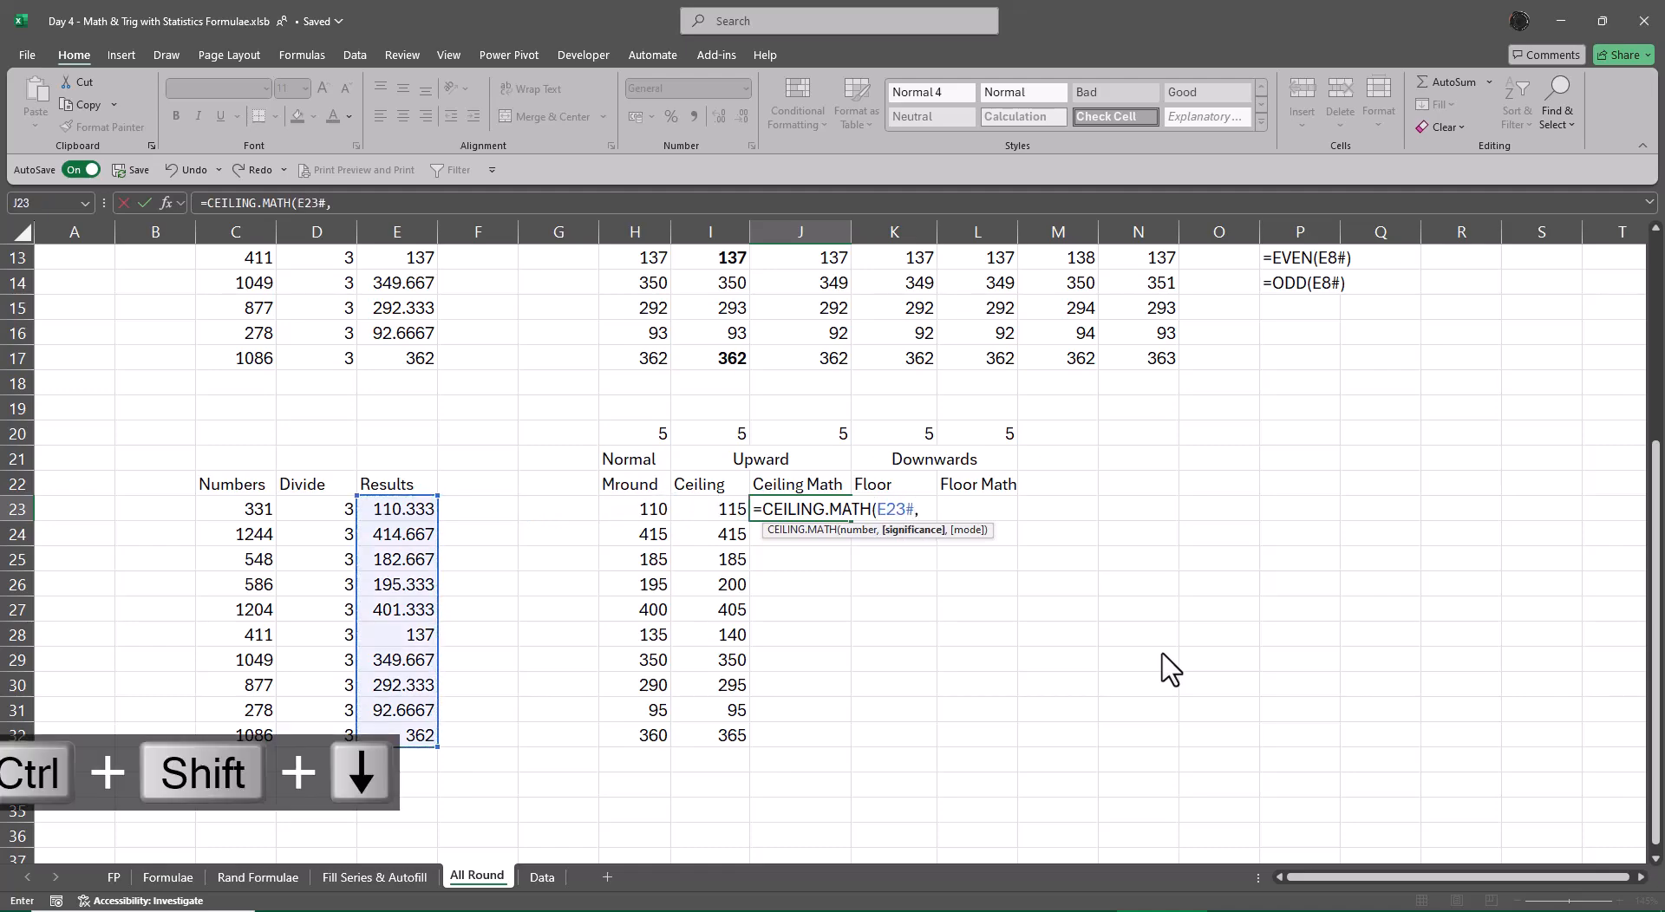
{"action": "key", "text": "Up"}
{"action": "key", "text": "Up"}
{"action": "key", "text": "Up"}
{"action": "key", "text": "Return"}
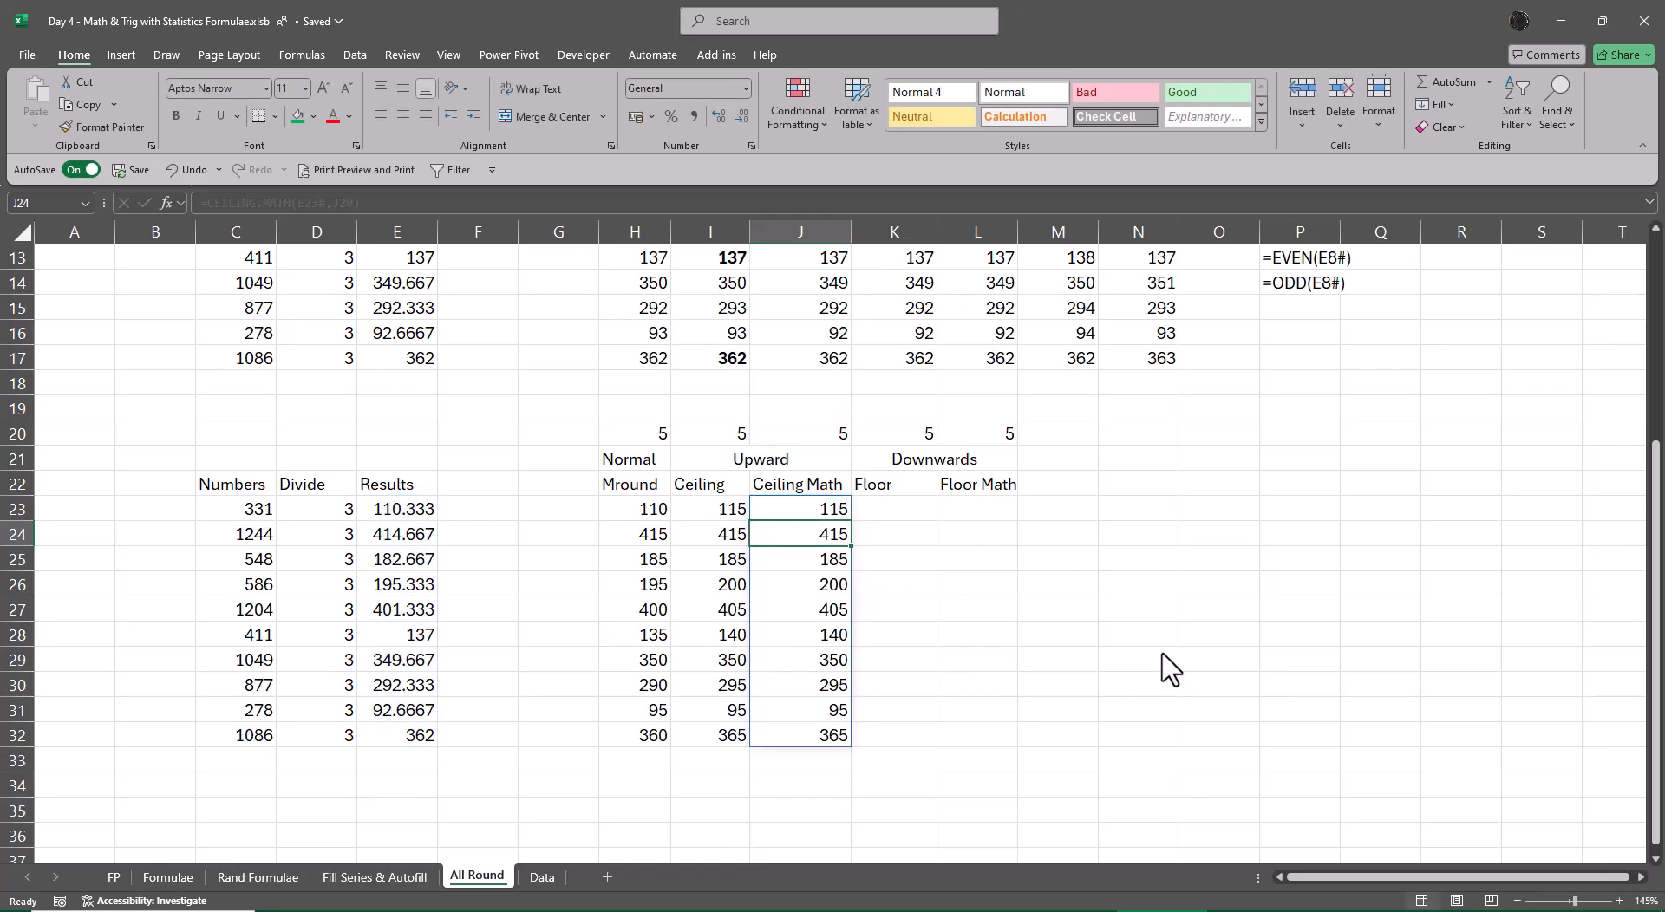
- Enter the spilled formula =FLOOR(E23#,K20) in K23 under the Floor heading
{"action": "key", "text": "Up"}
{"action": "key", "text": "Right"}
{"action": "type", "text": "=fl"}
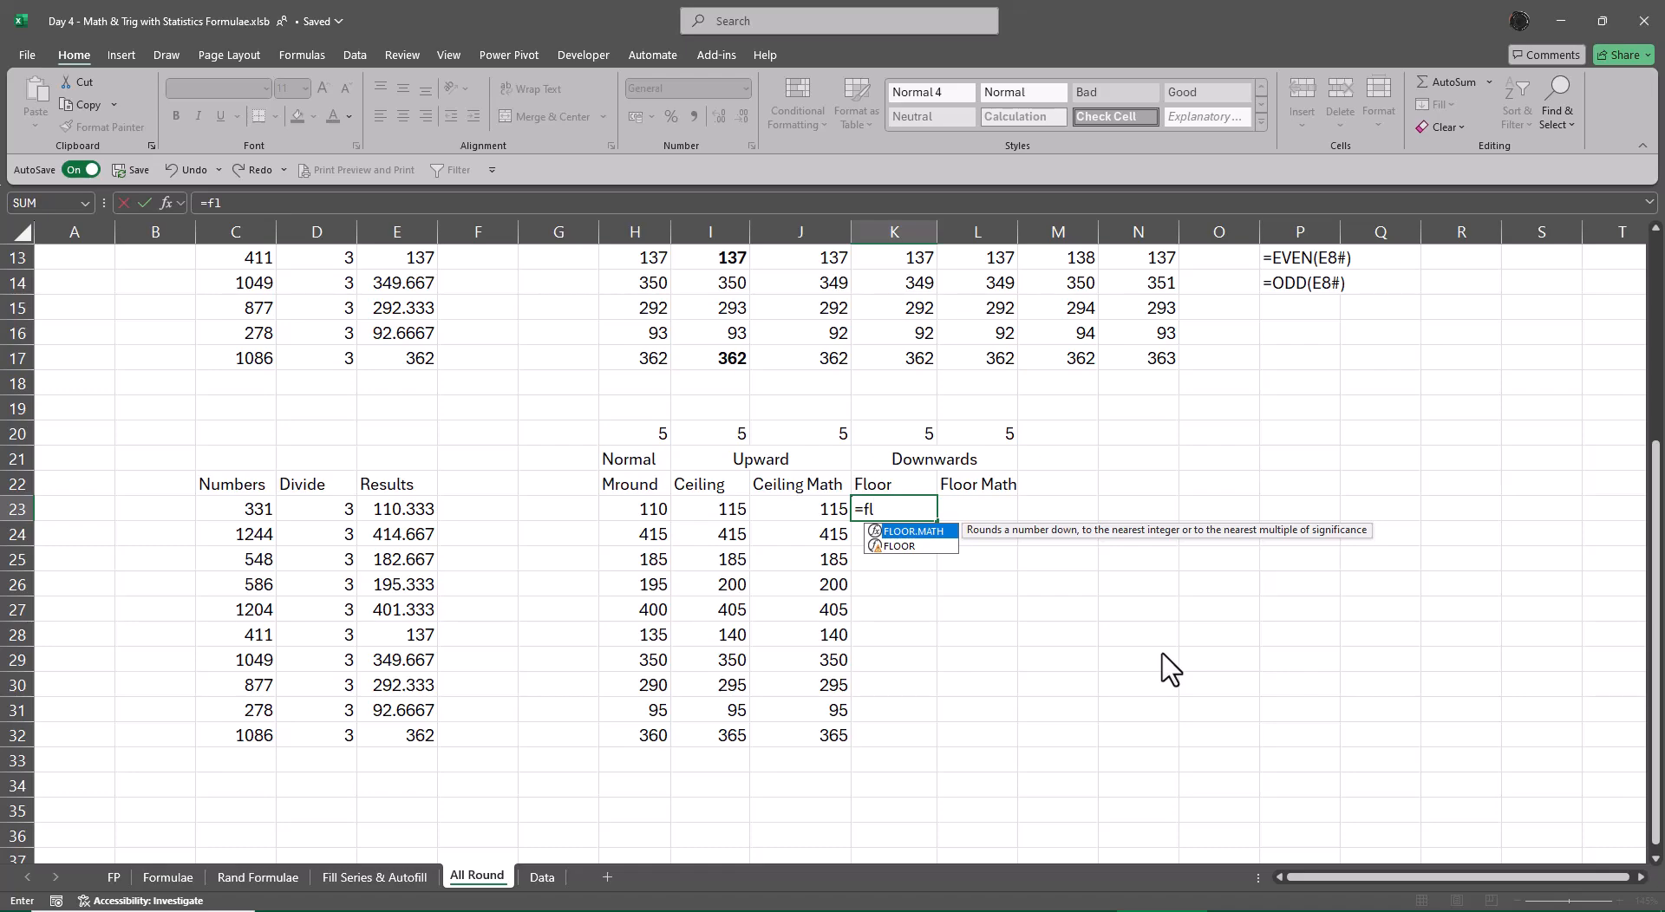
{"action": "key", "text": "Down"}
{"action": "key", "text": "Tab"}
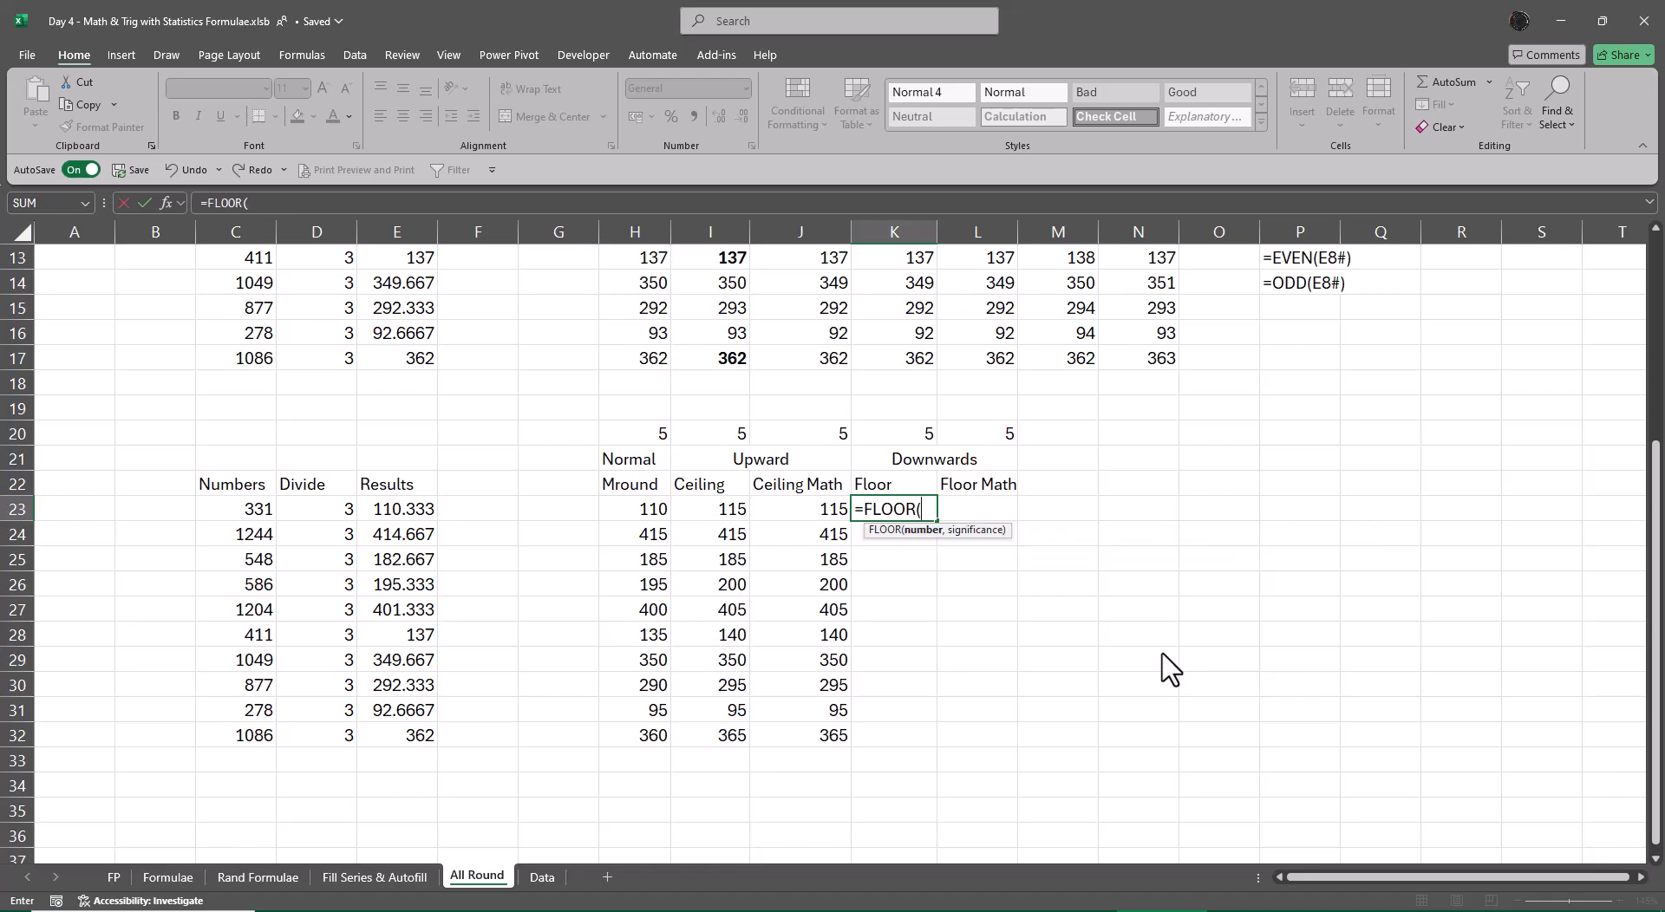
{"action": "key", "text": "Left"}
{"action": "key", "text": "Left"}
{"action": "key", "text": "Left"}
{"action": "key", "text": "Left"}
{"action": "key", "text": "Left"}
{"action": "key", "text": "Left"}
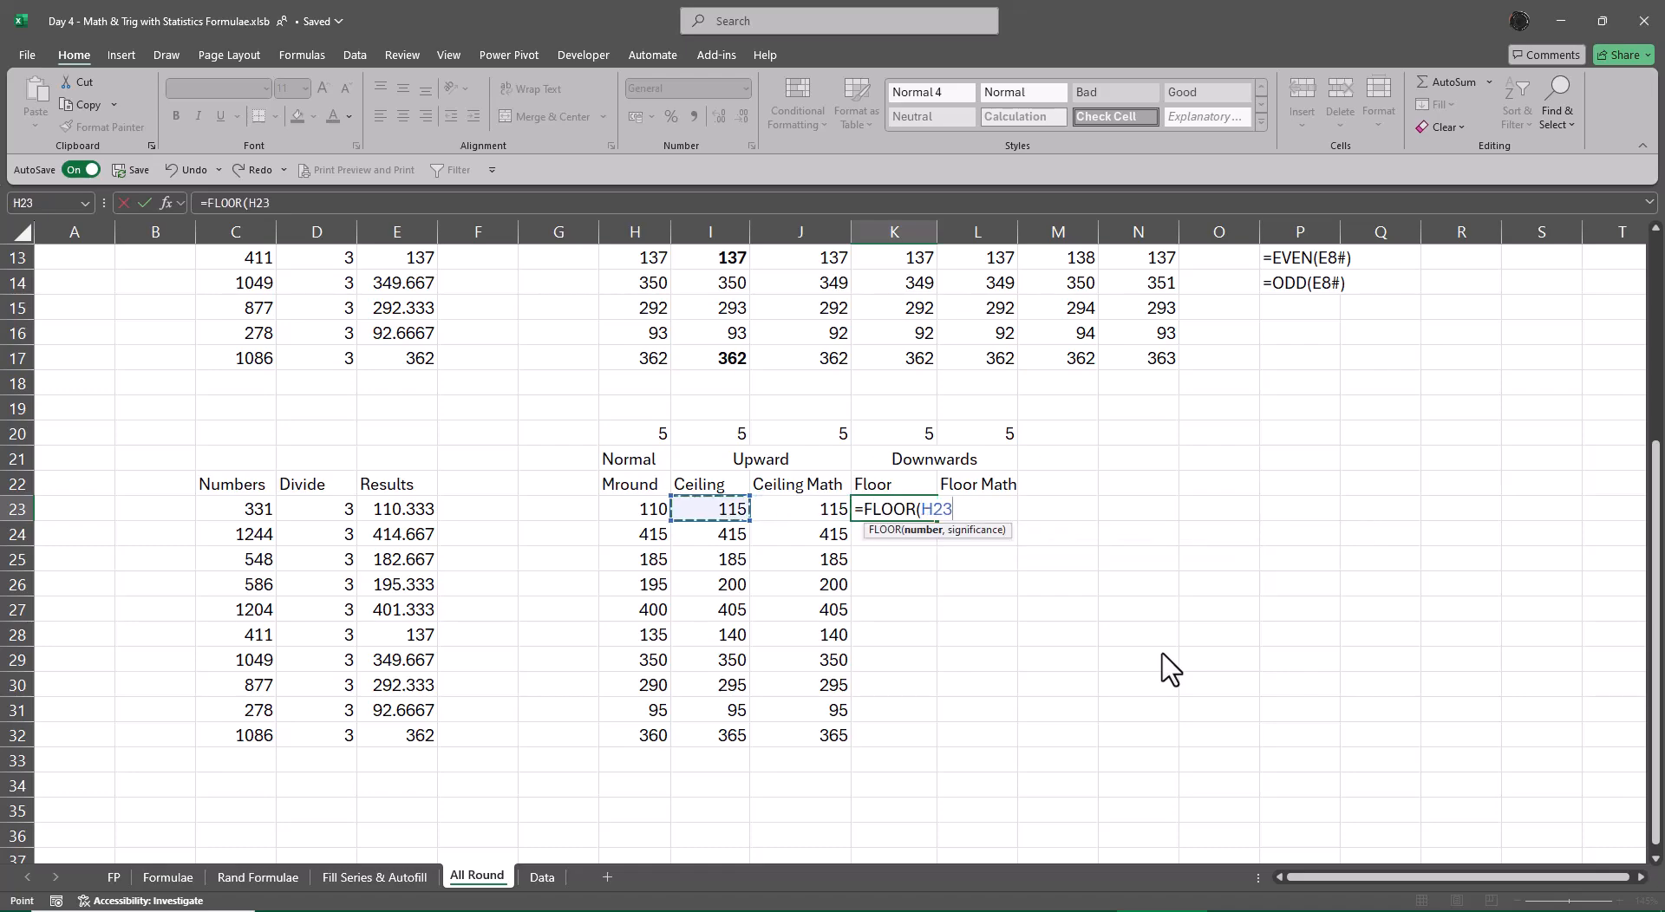
{"action": "key", "text": "ctrl+shift+Down"}
{"action": "type", "text": ","}
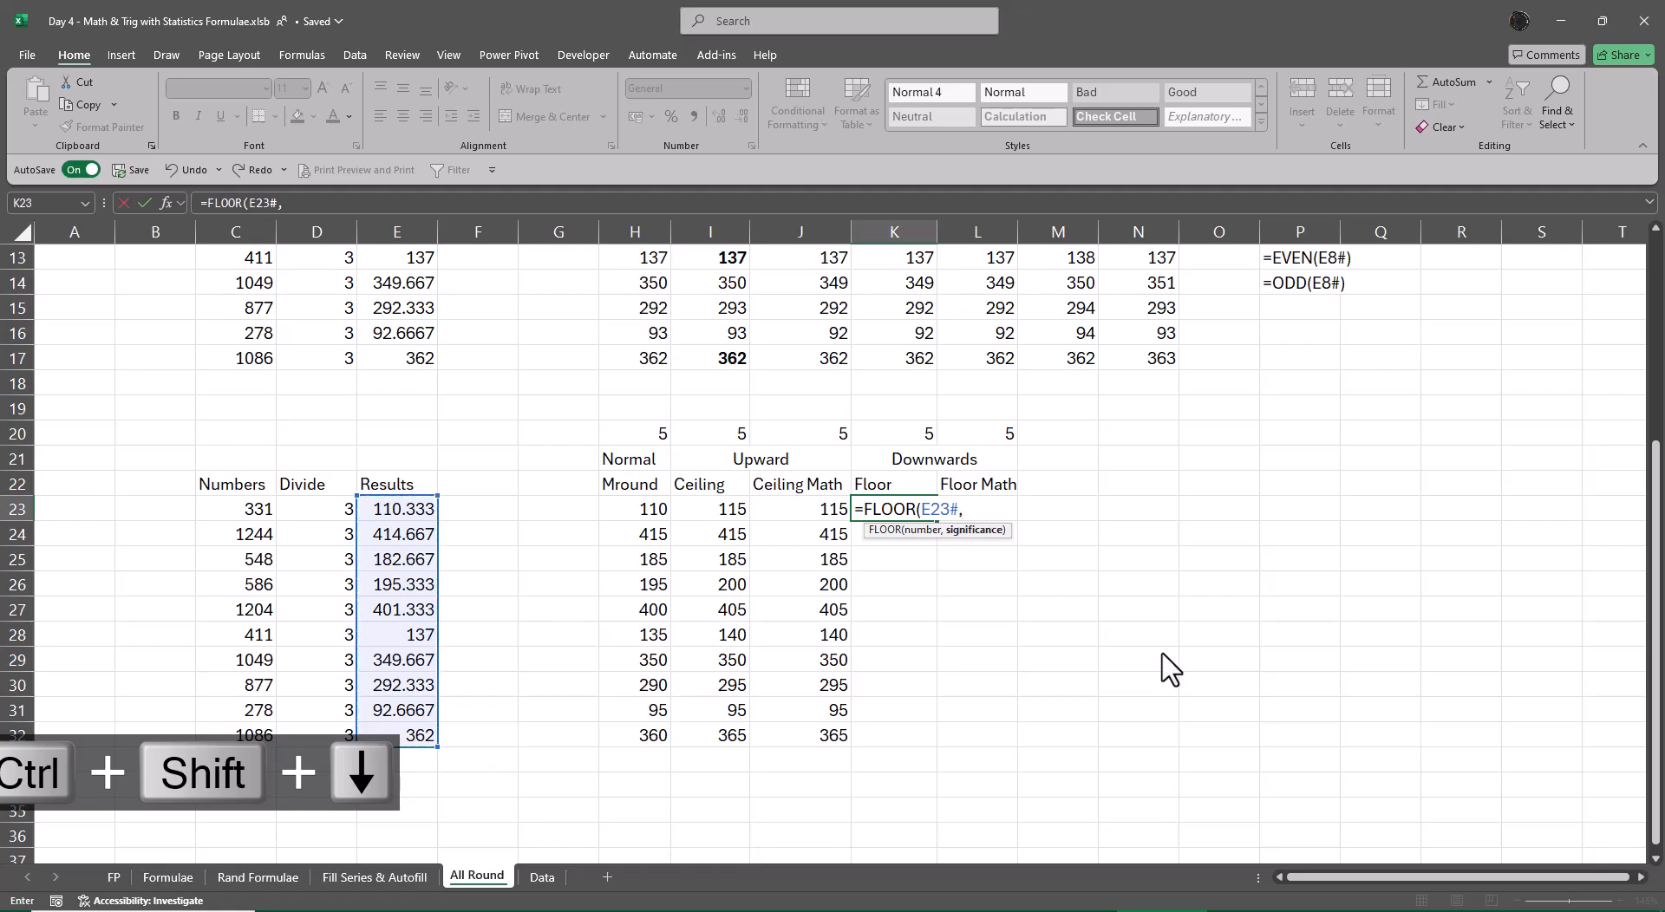
{"action": "key", "text": "Up"}
{"action": "key", "text": "Up"}
{"action": "key", "text": "Up"}
{"action": "key", "text": "ctrl+Return"}
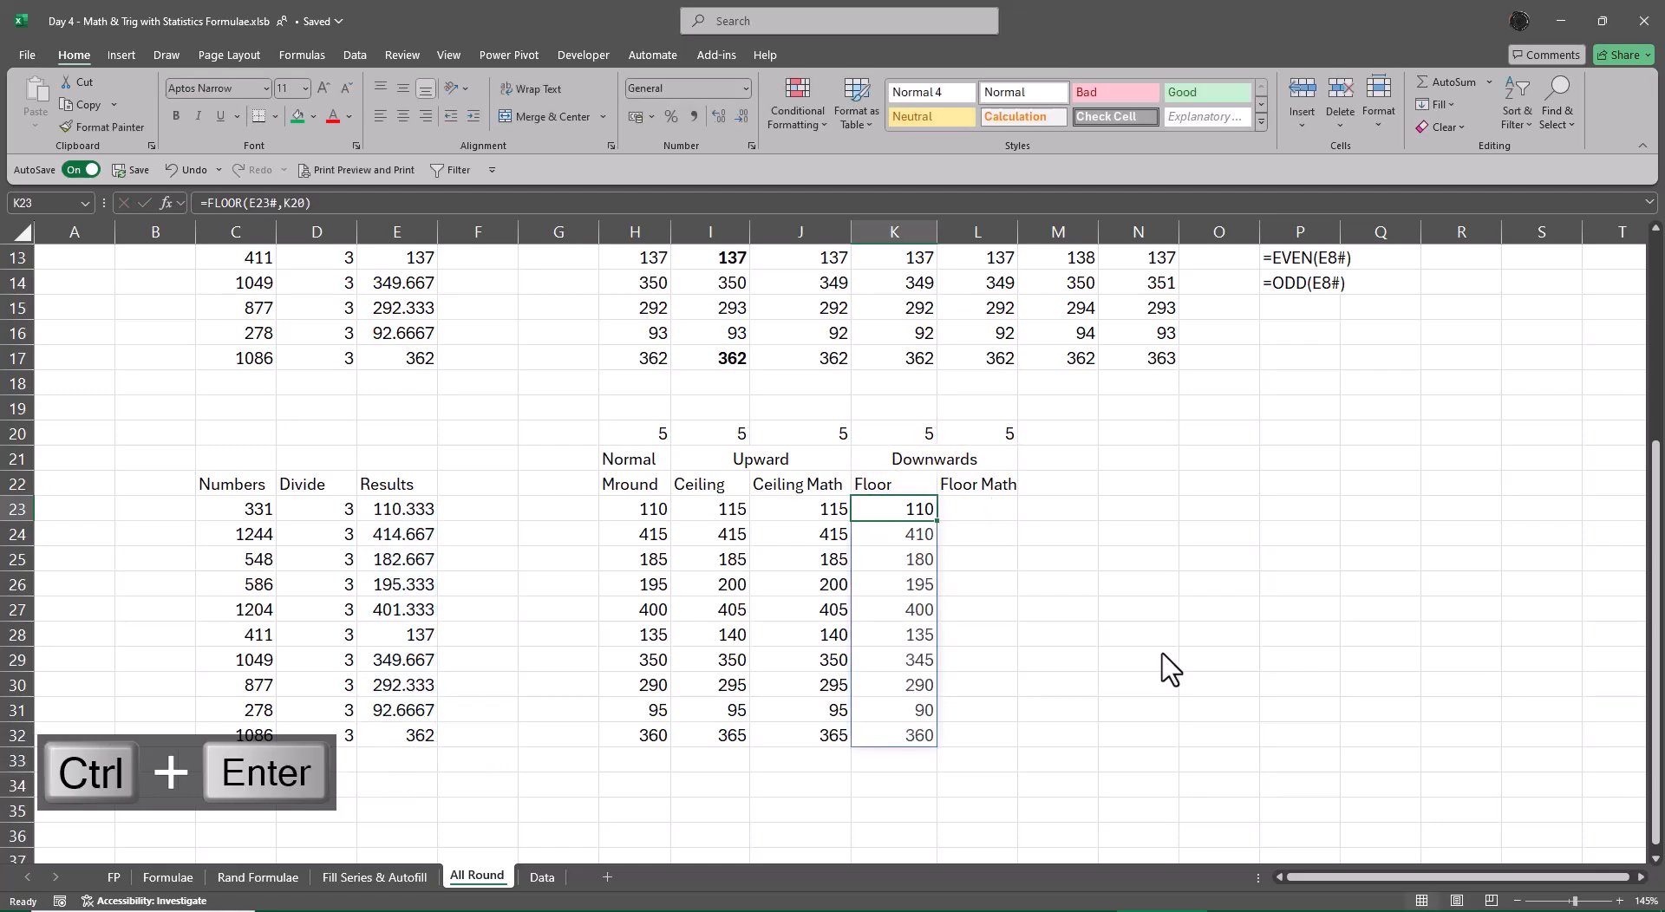
- Enter the spilled formula =FLOOR.MATH(E23#,L20) in L23 under the Floor Math heading
{"action": "key", "text": "Right"}
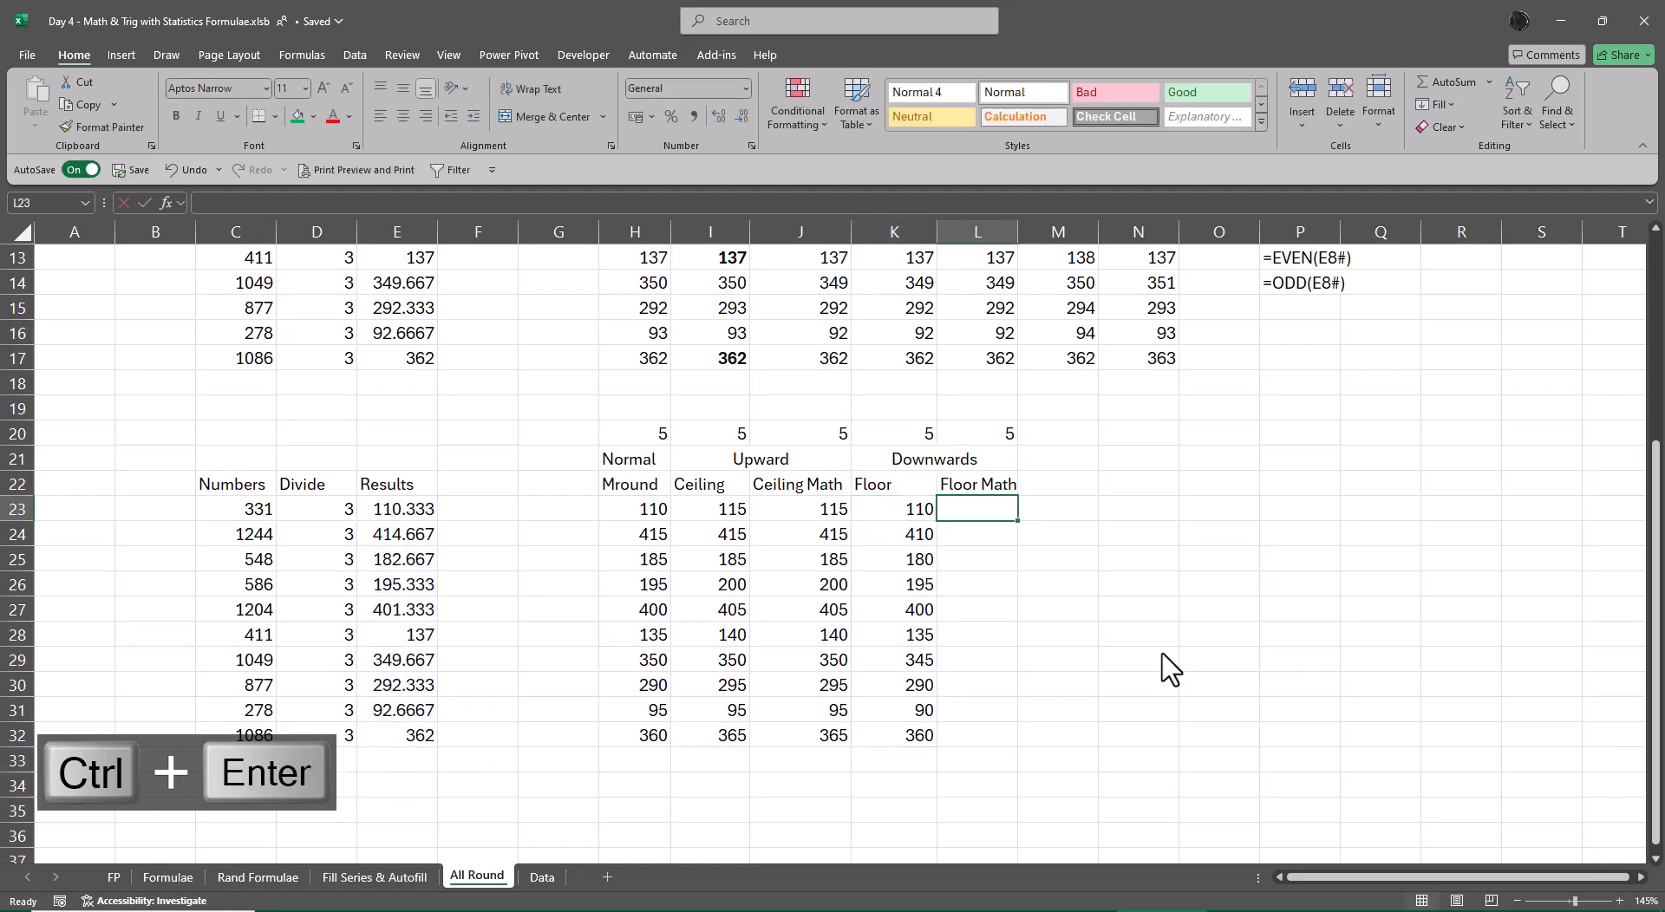
{"action": "type", "text": "=floor.m"}
{"action": "key", "text": "Tab"}
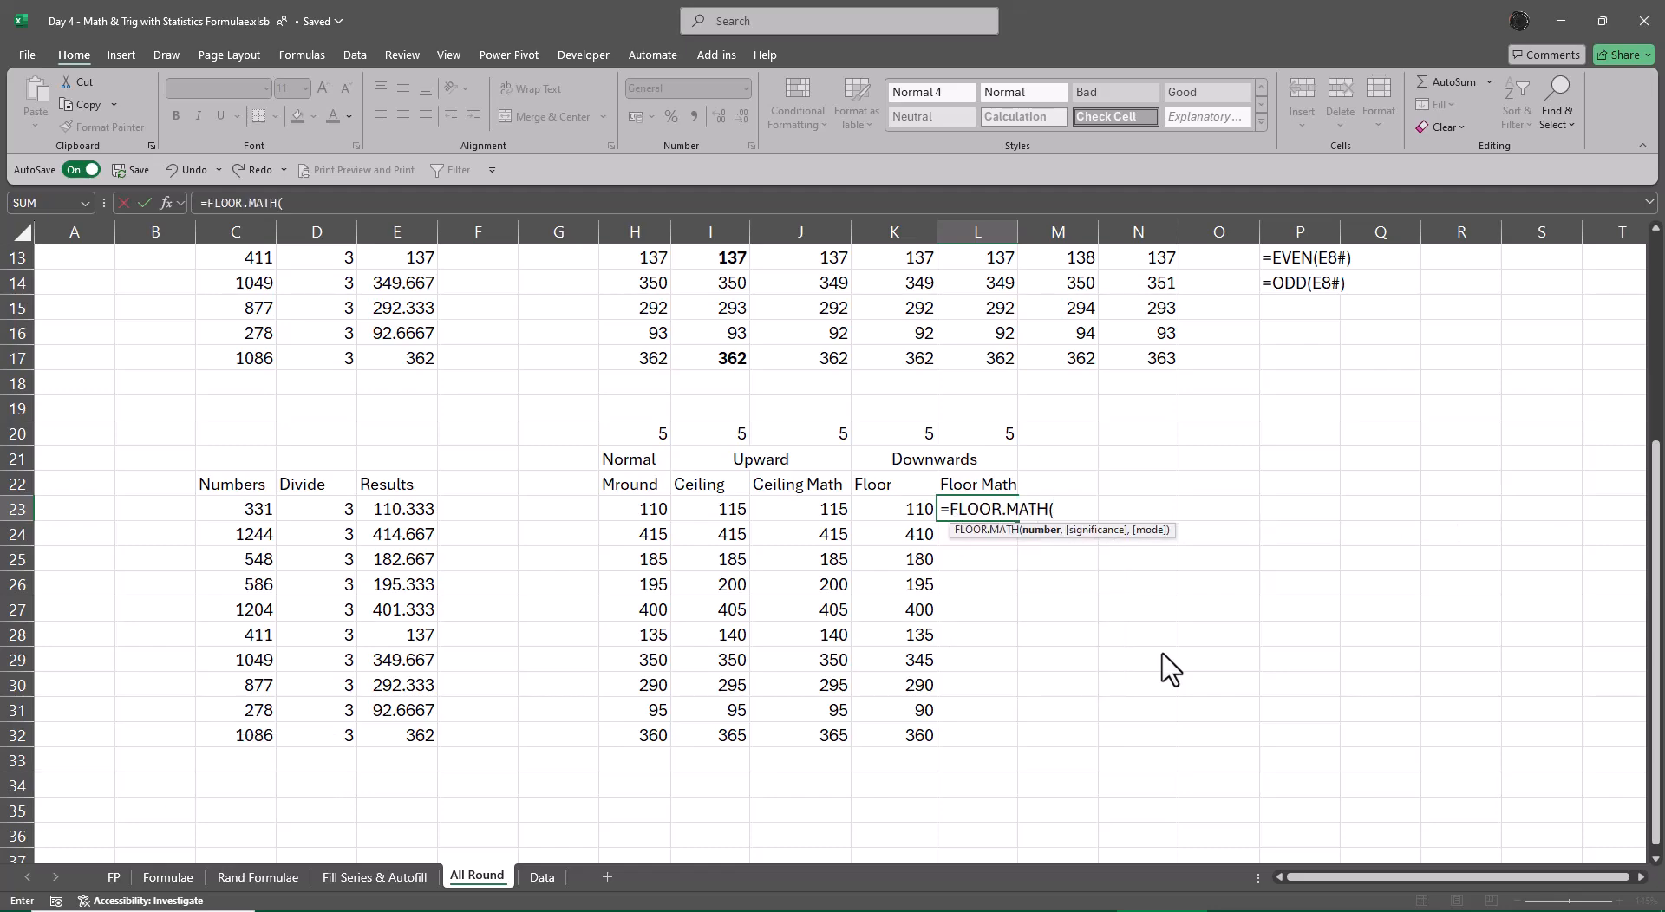
{"action": "key", "text": "Left"}
{"action": "key", "text": "Left"}
{"action": "key", "text": "Left"}
{"action": "key", "text": "Left"}
{"action": "key", "text": "Left"}
{"action": "key", "text": "Left"}
{"action": "key", "text": "Left"}
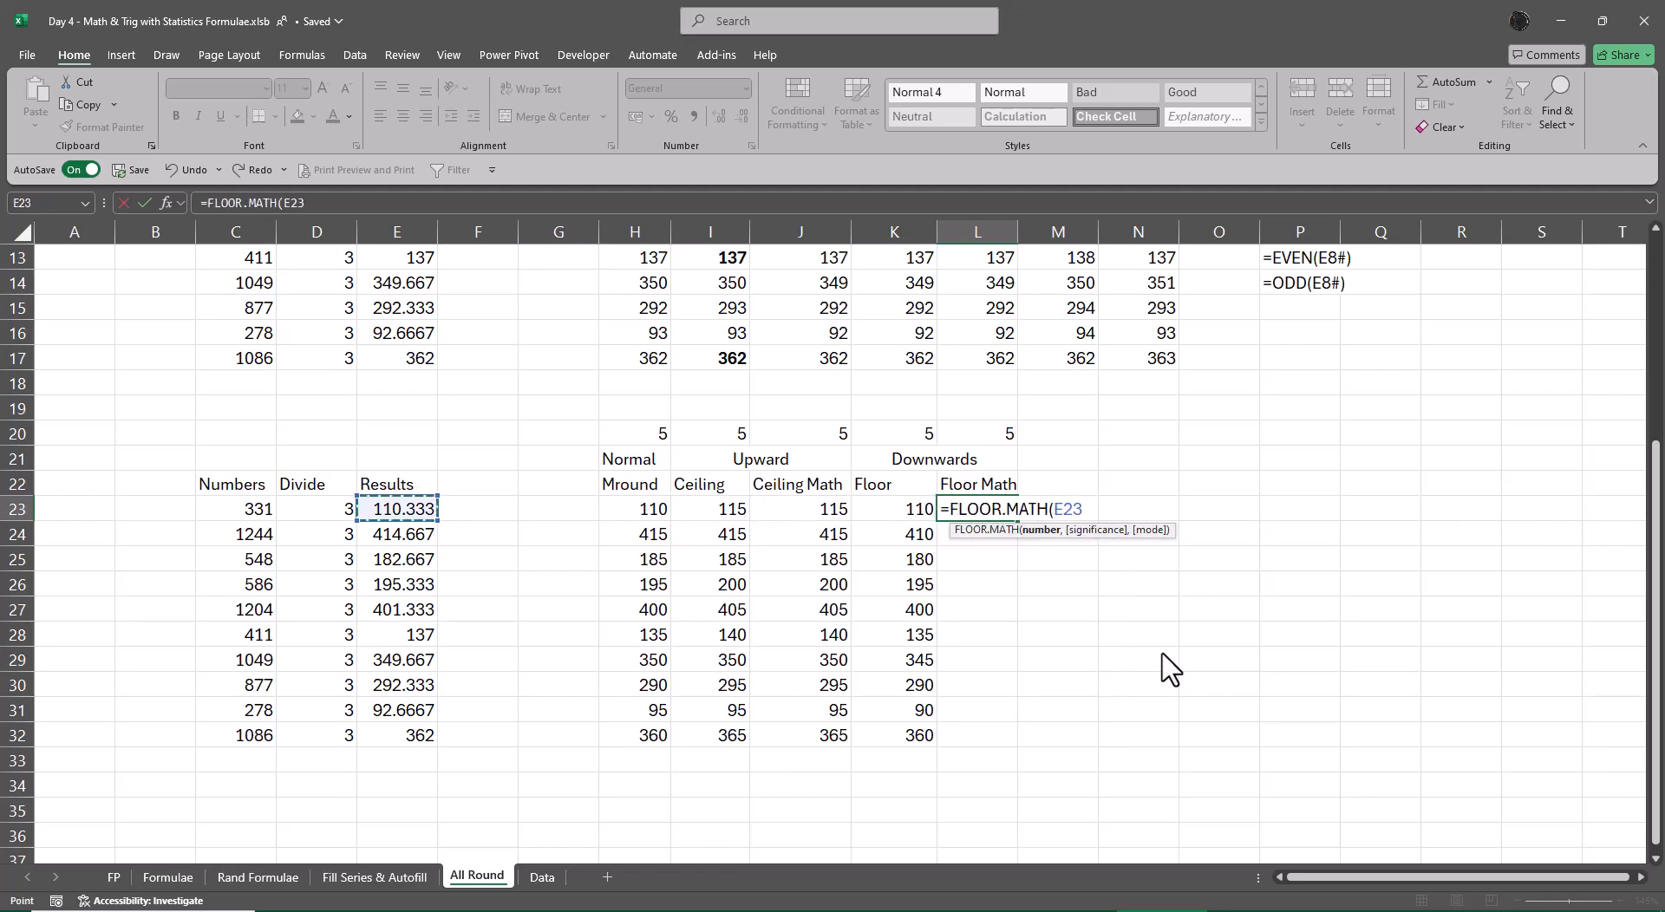
{"action": "key", "text": "ctrl+shift+Down"}
{"action": "type", "text": ","}
{"action": "key", "text": "Up"}
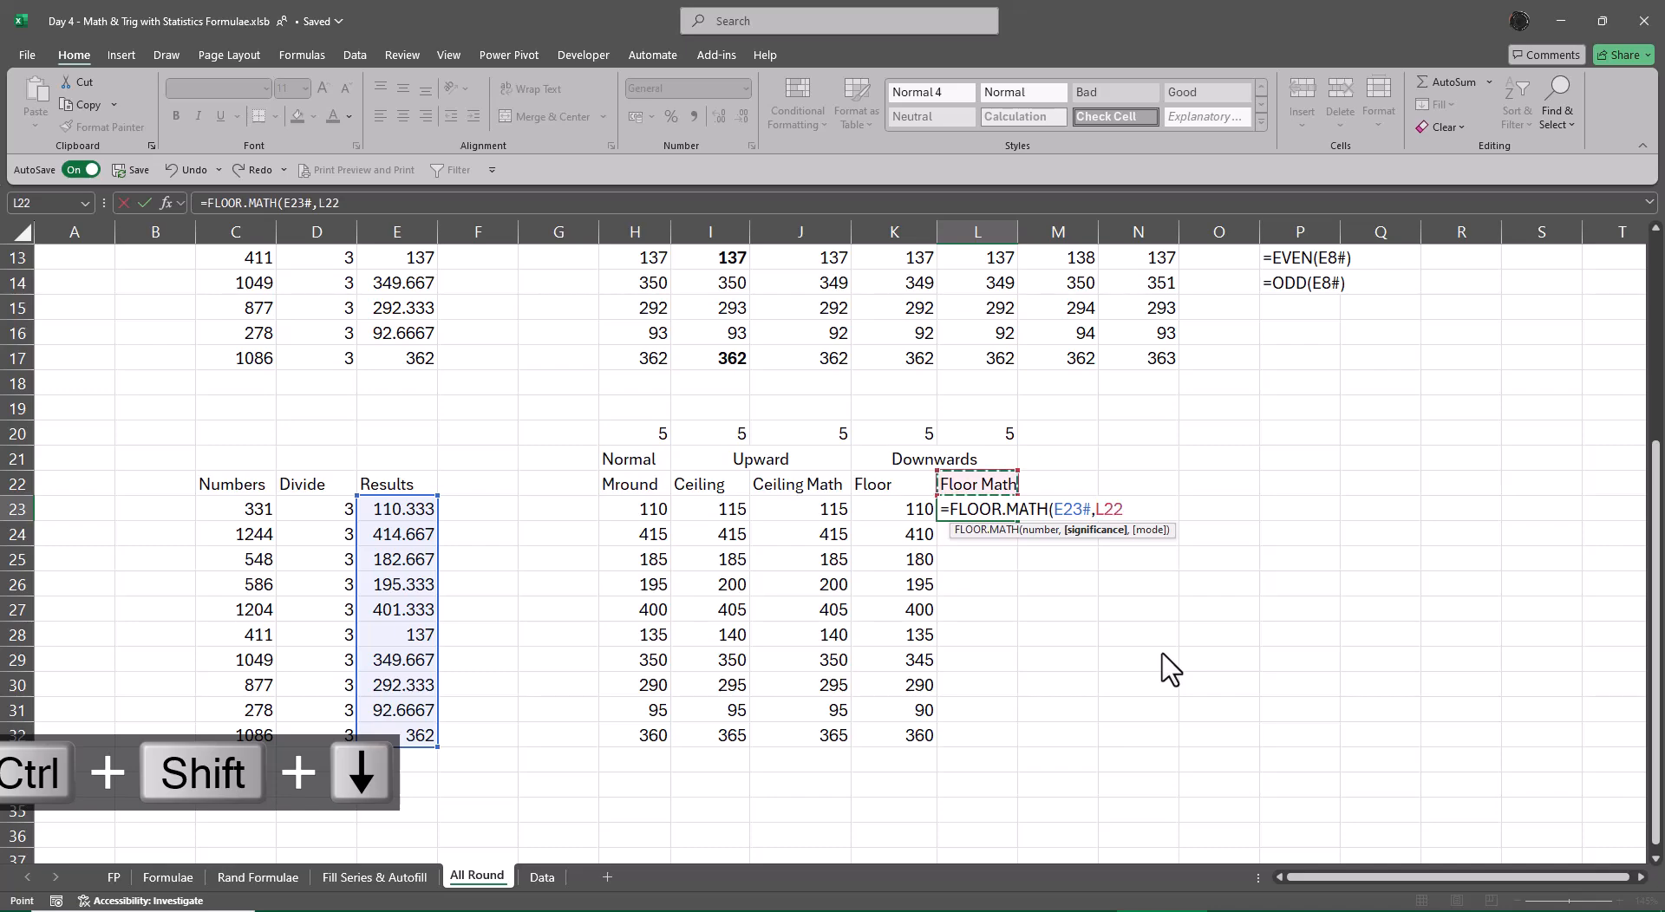
{"action": "key", "text": "Up"}
{"action": "key", "text": "Up"}
{"action": "key", "text": "Return"}
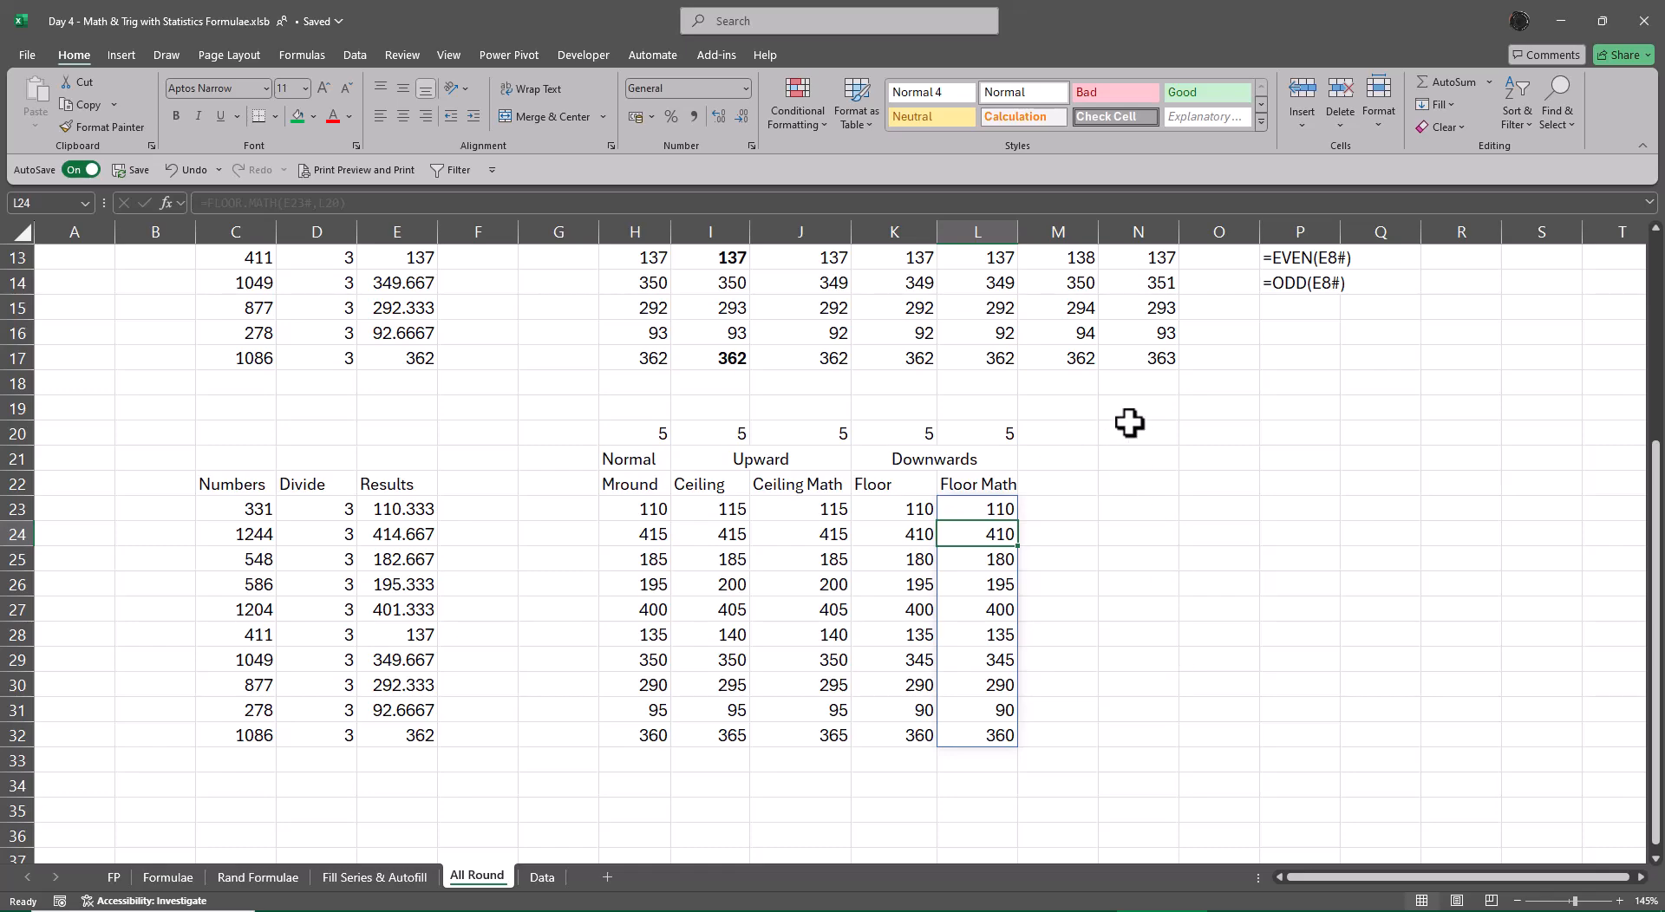
- Bold the function names Mround through Floor Math in D12:D16 on the Formulae sheet
{"action": "left_click", "coordinate": [1301, 449]}
{"action": "scroll", "coordinate": [1327, 490], "scroll_direction": "up", "scroll_amount": 3}
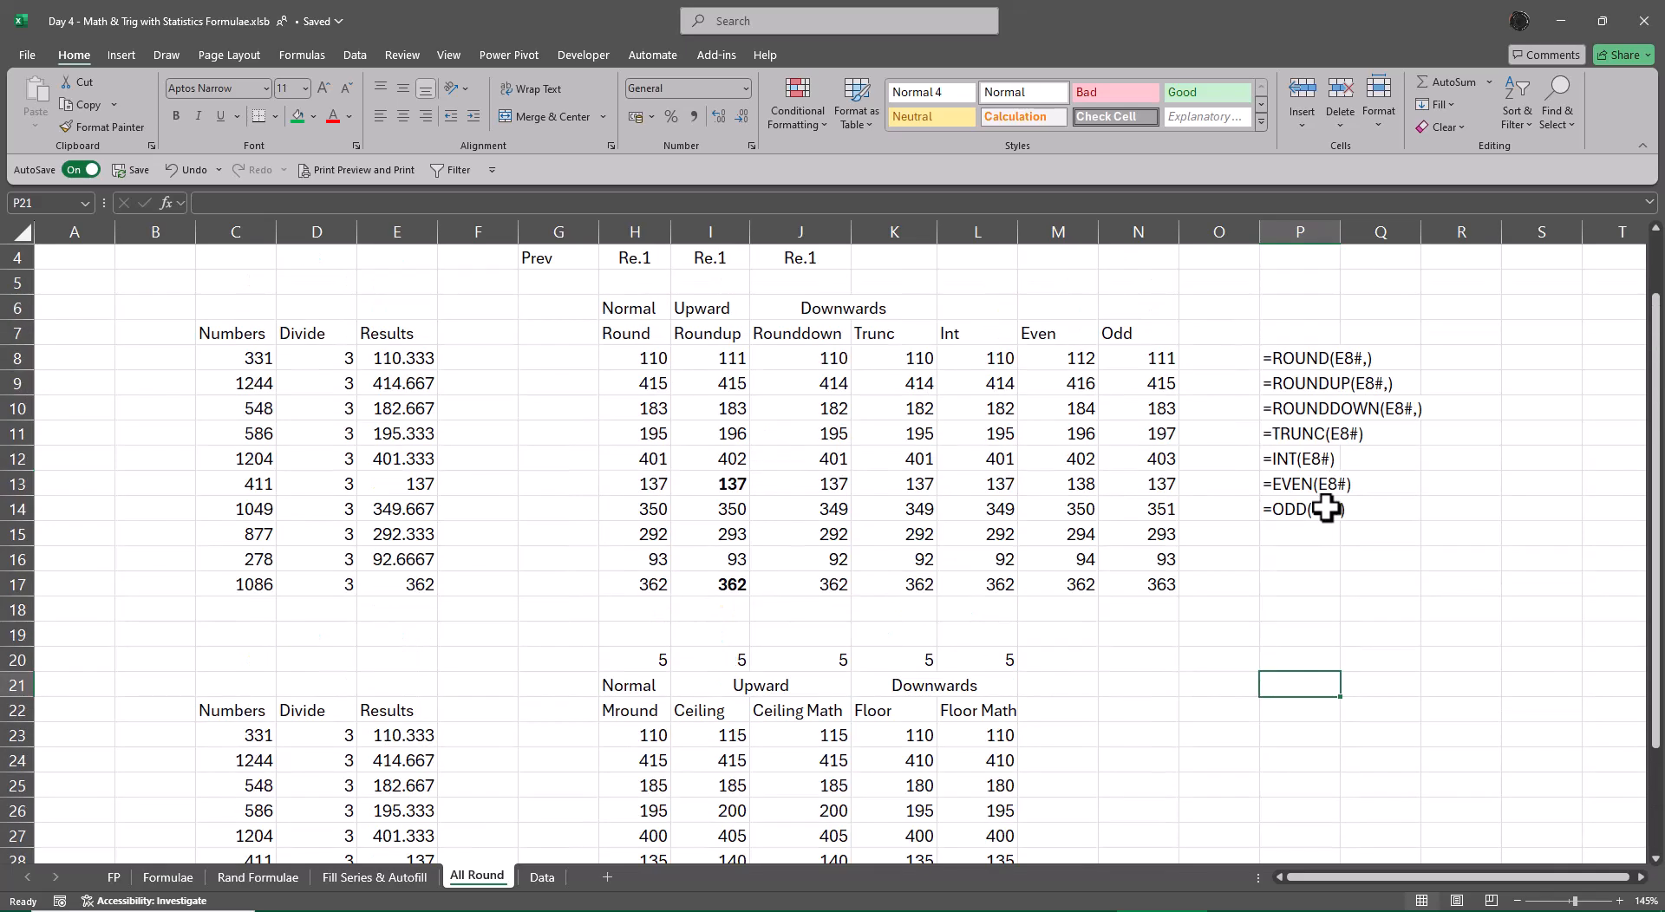
{"action": "scroll", "coordinate": [1181, 475], "scroll_direction": "down", "scroll_amount": 4}
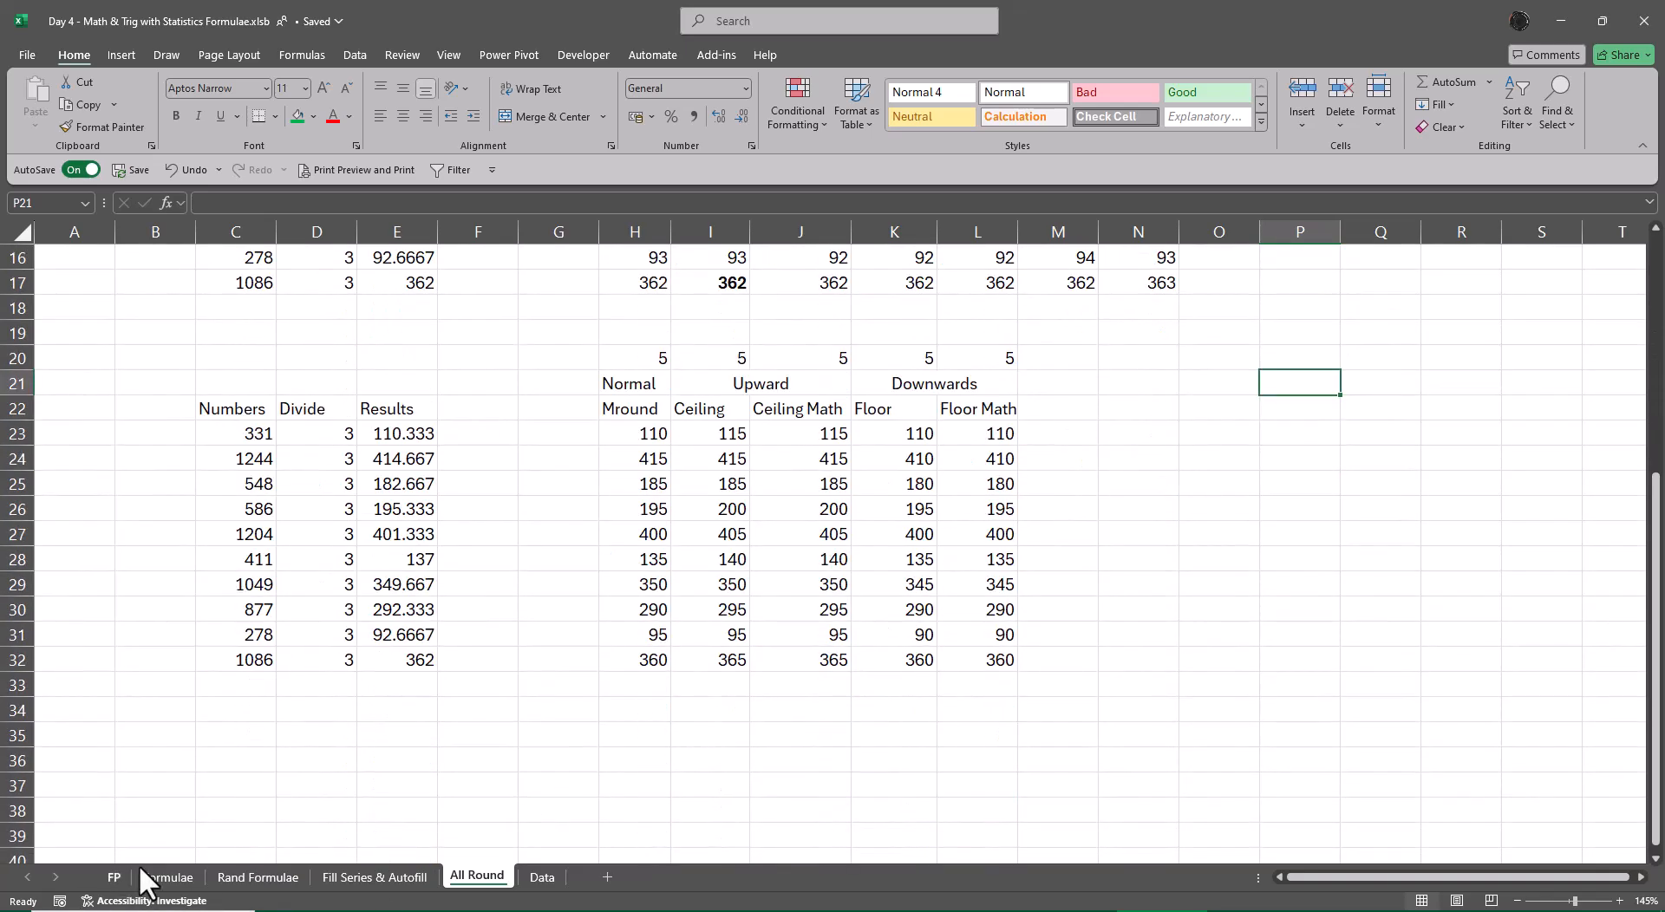
{"action": "left_click", "coordinate": [166, 880]}
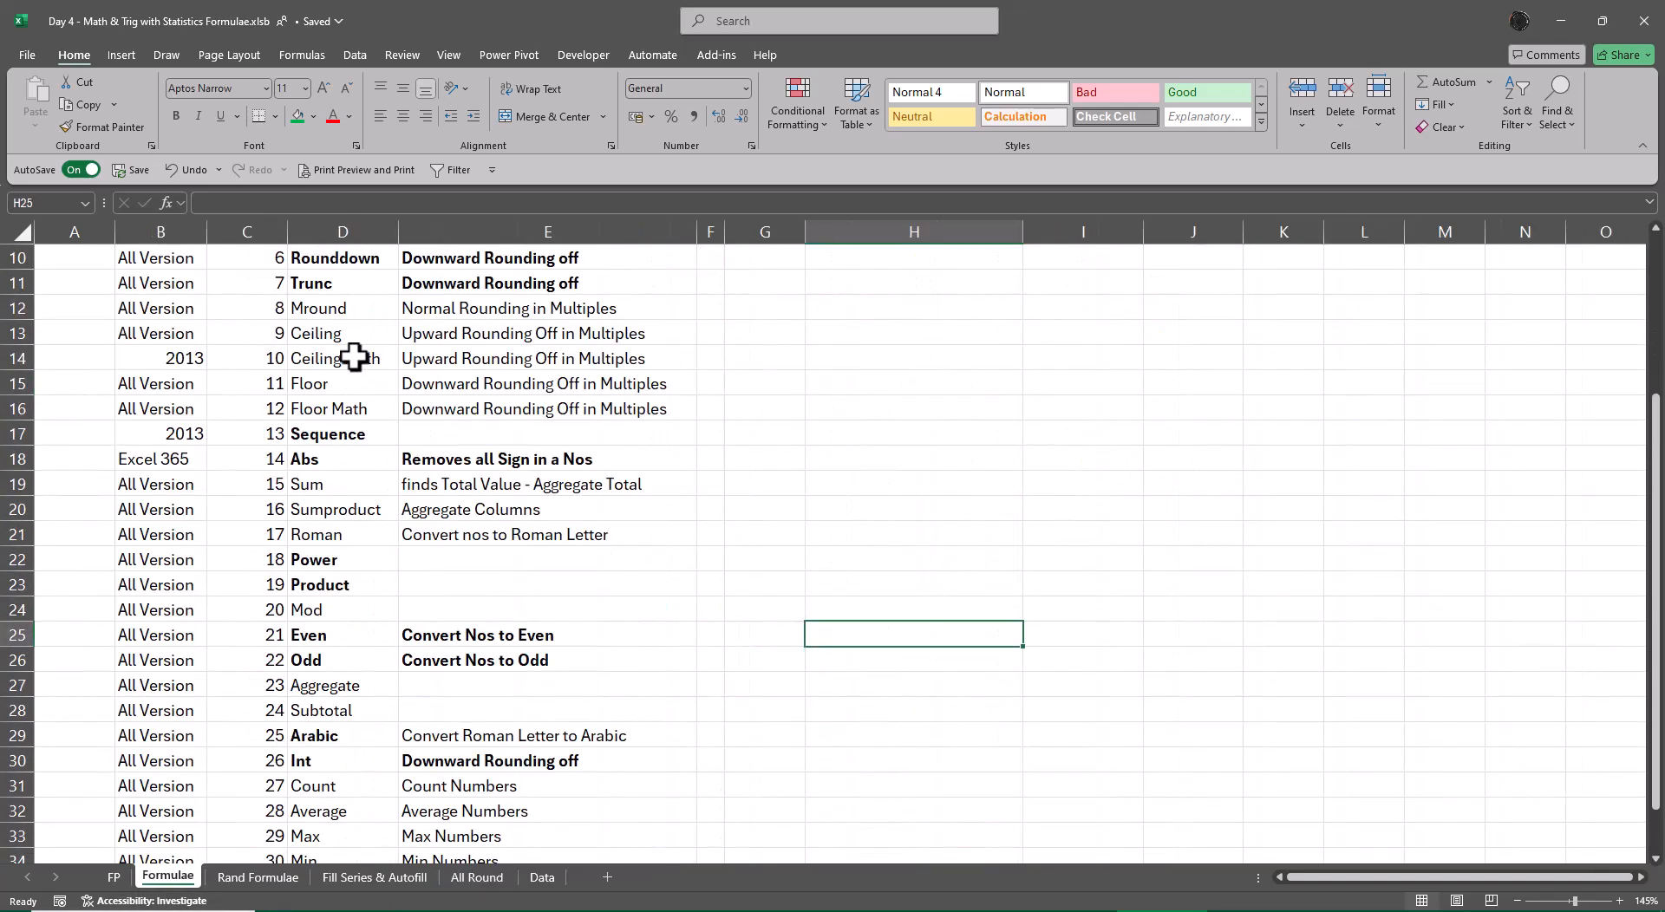
{"action": "left_click_drag", "start_coordinate": [332, 312], "coordinate": [340, 409]}
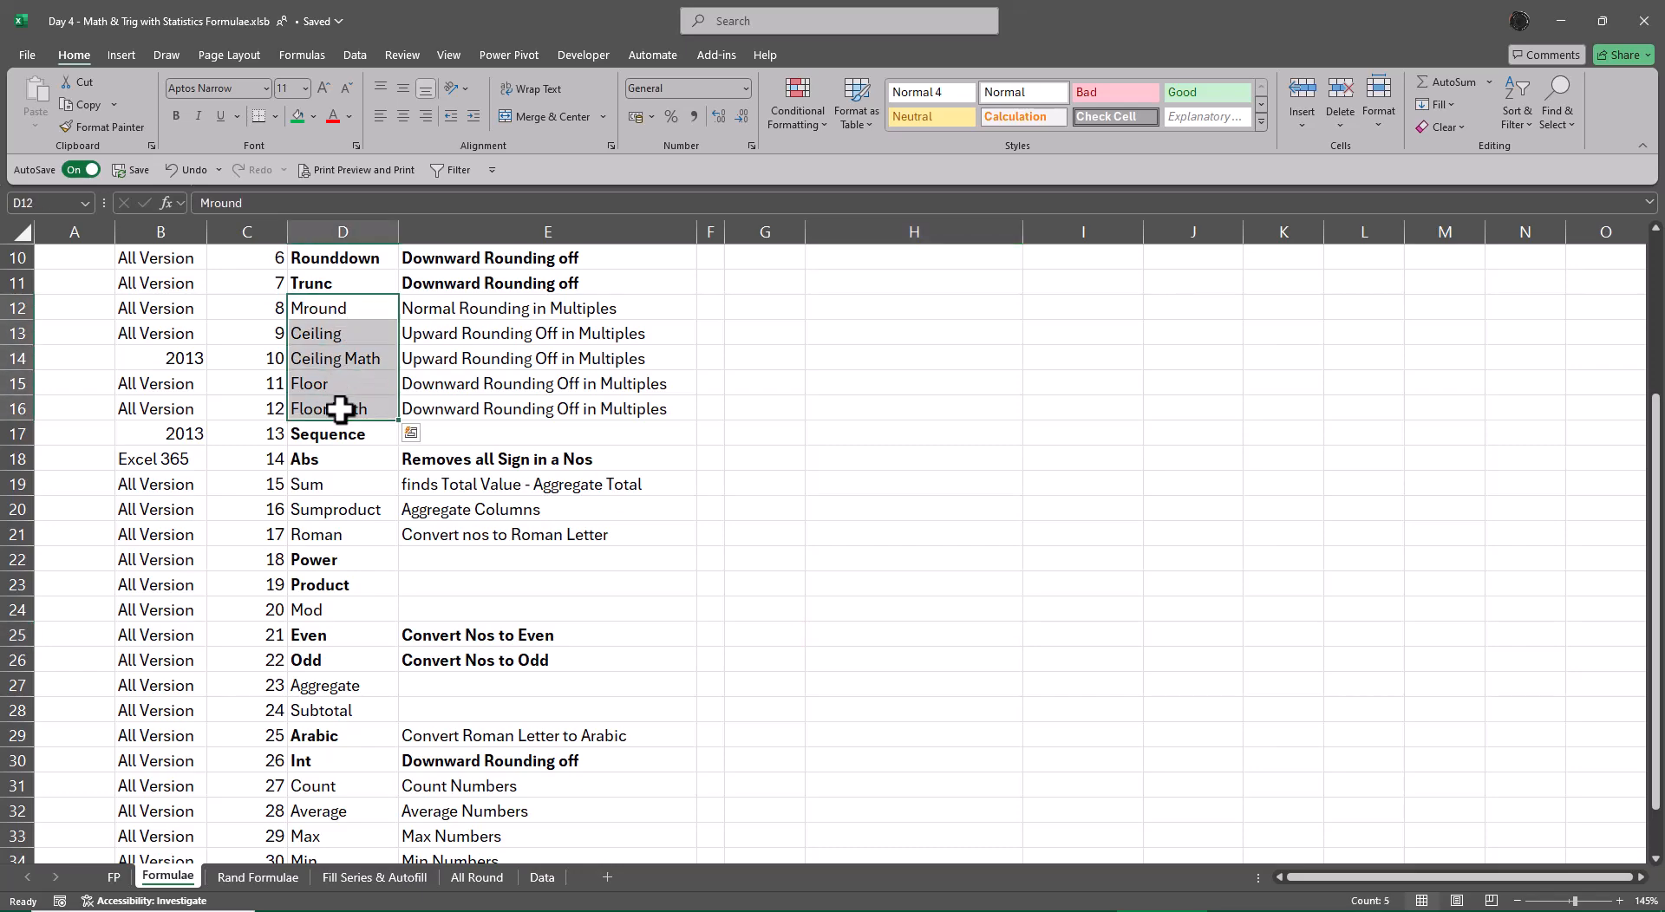
{"action": "key", "text": "ctrl+b"}
{"action": "left_click", "coordinate": [762, 580]}
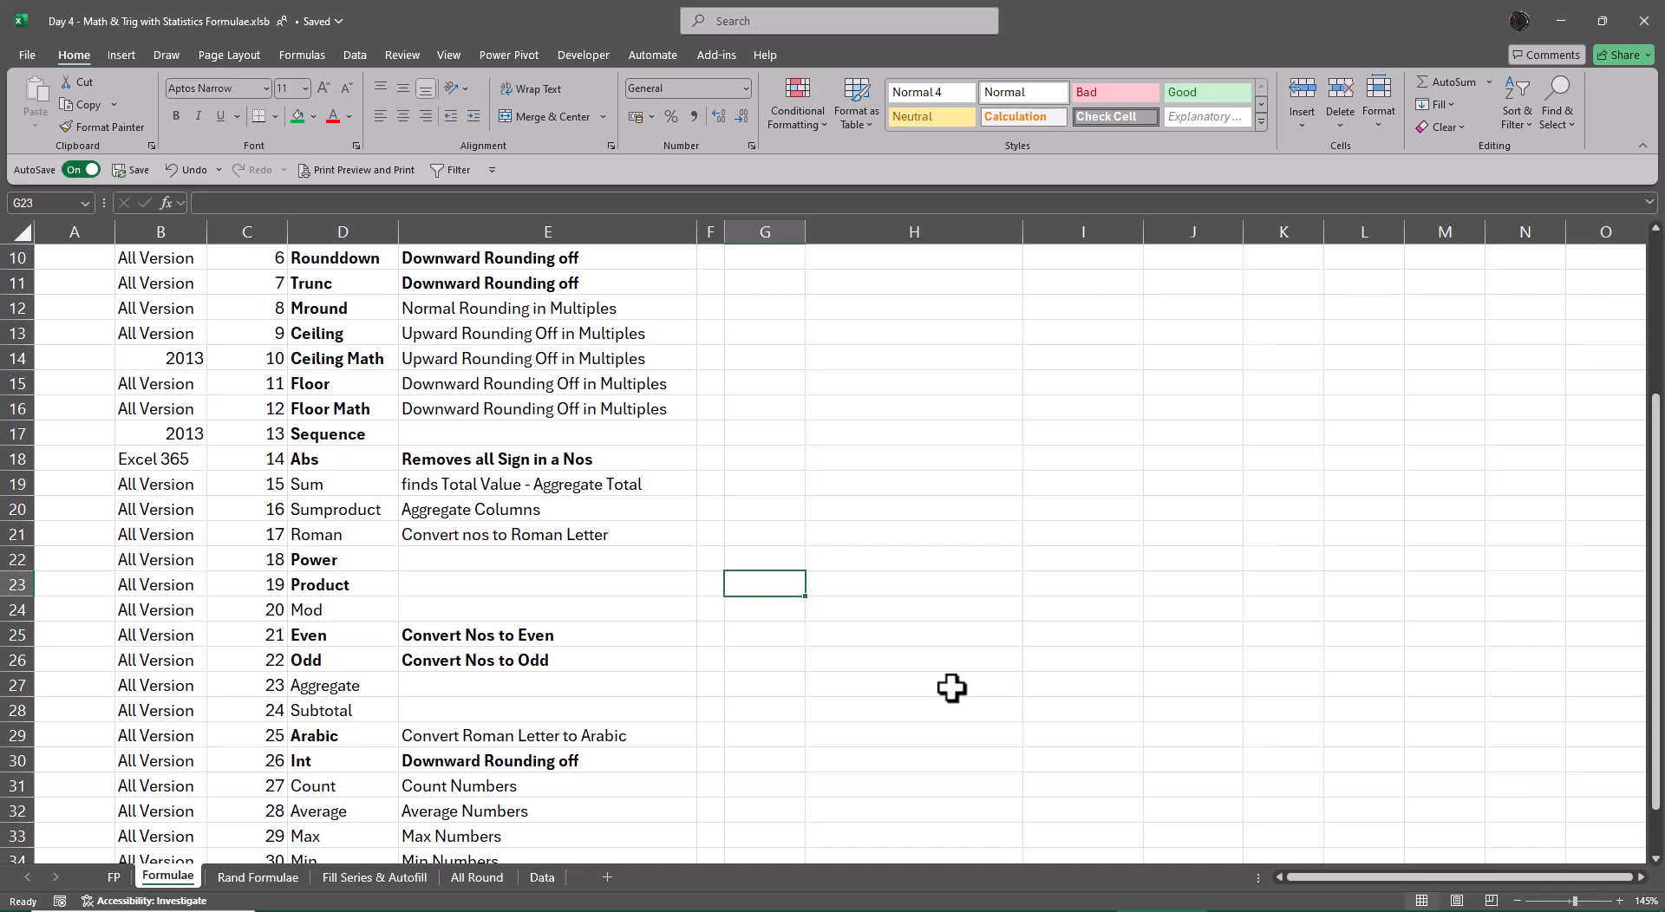
- Enter the sample number 25 in H14 of the Formulae sheet
{"action": "scroll", "coordinate": [952, 688], "scroll_direction": "down", "scroll_amount": 2}
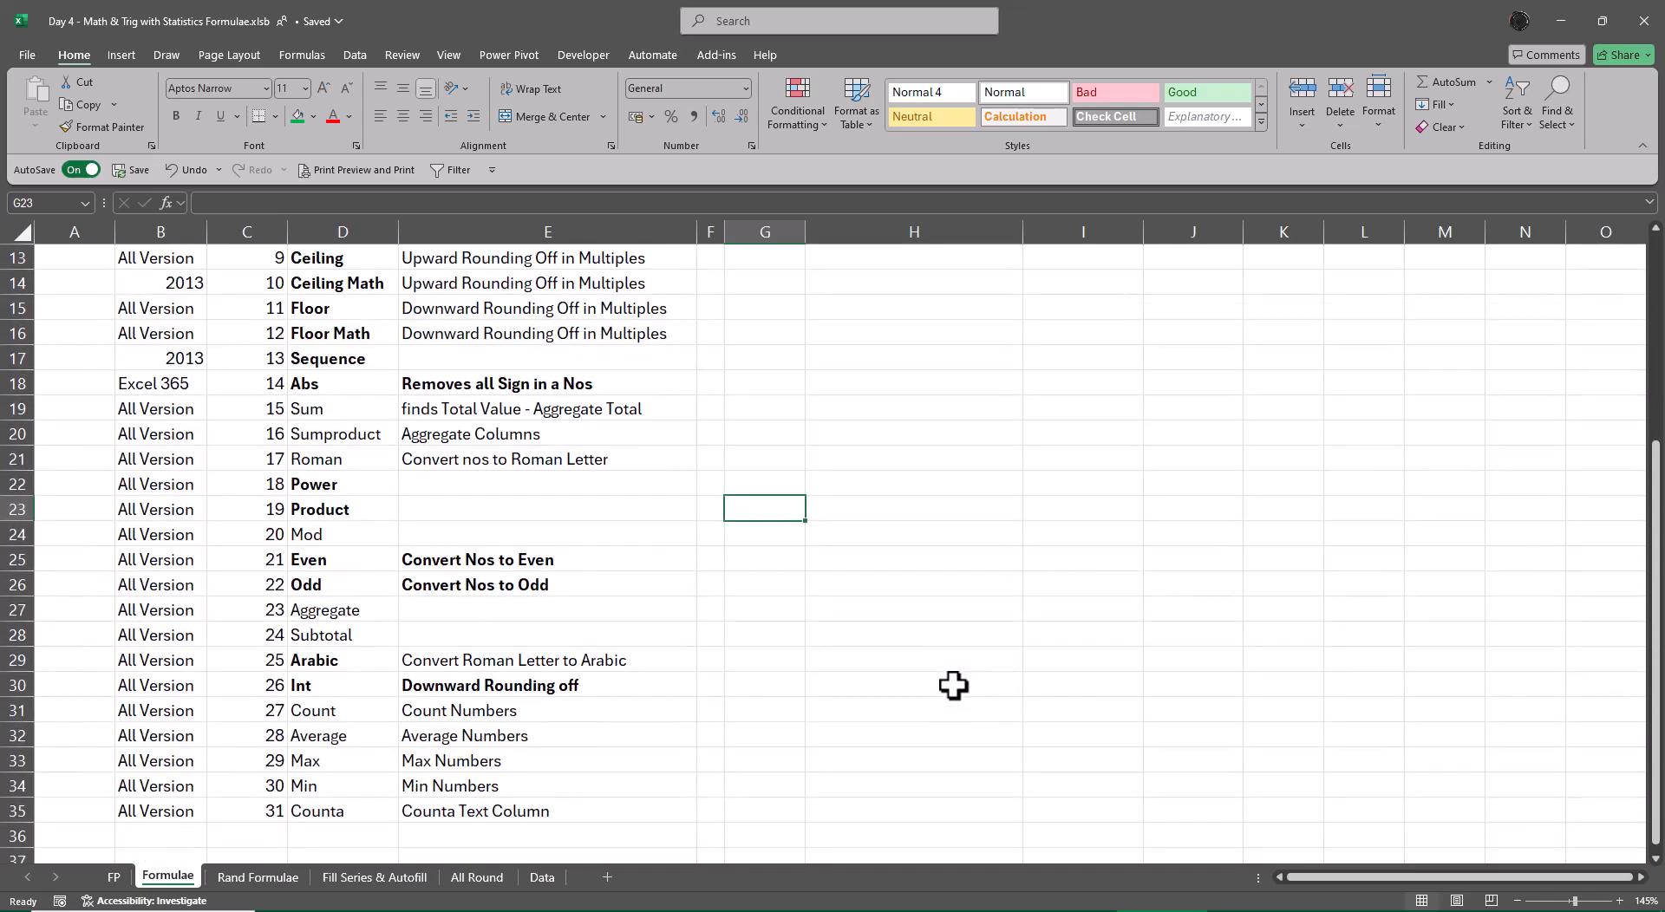
{"action": "scroll", "coordinate": [953, 685], "scroll_direction": "up", "scroll_amount": 3}
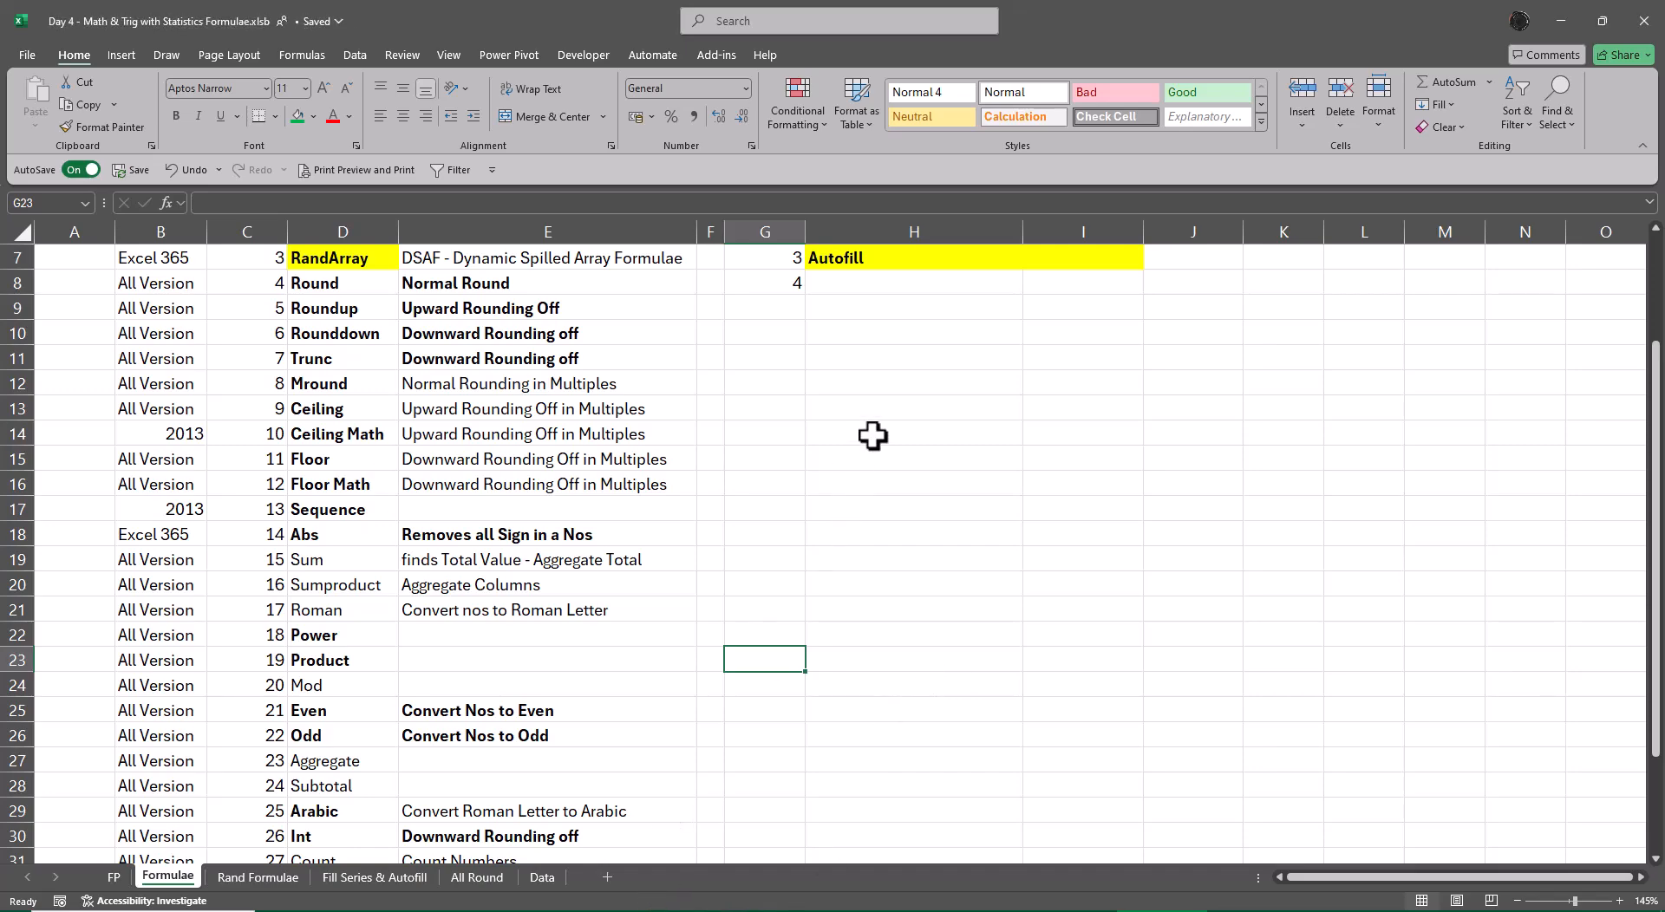
{"action": "left_click", "coordinate": [923, 435]}
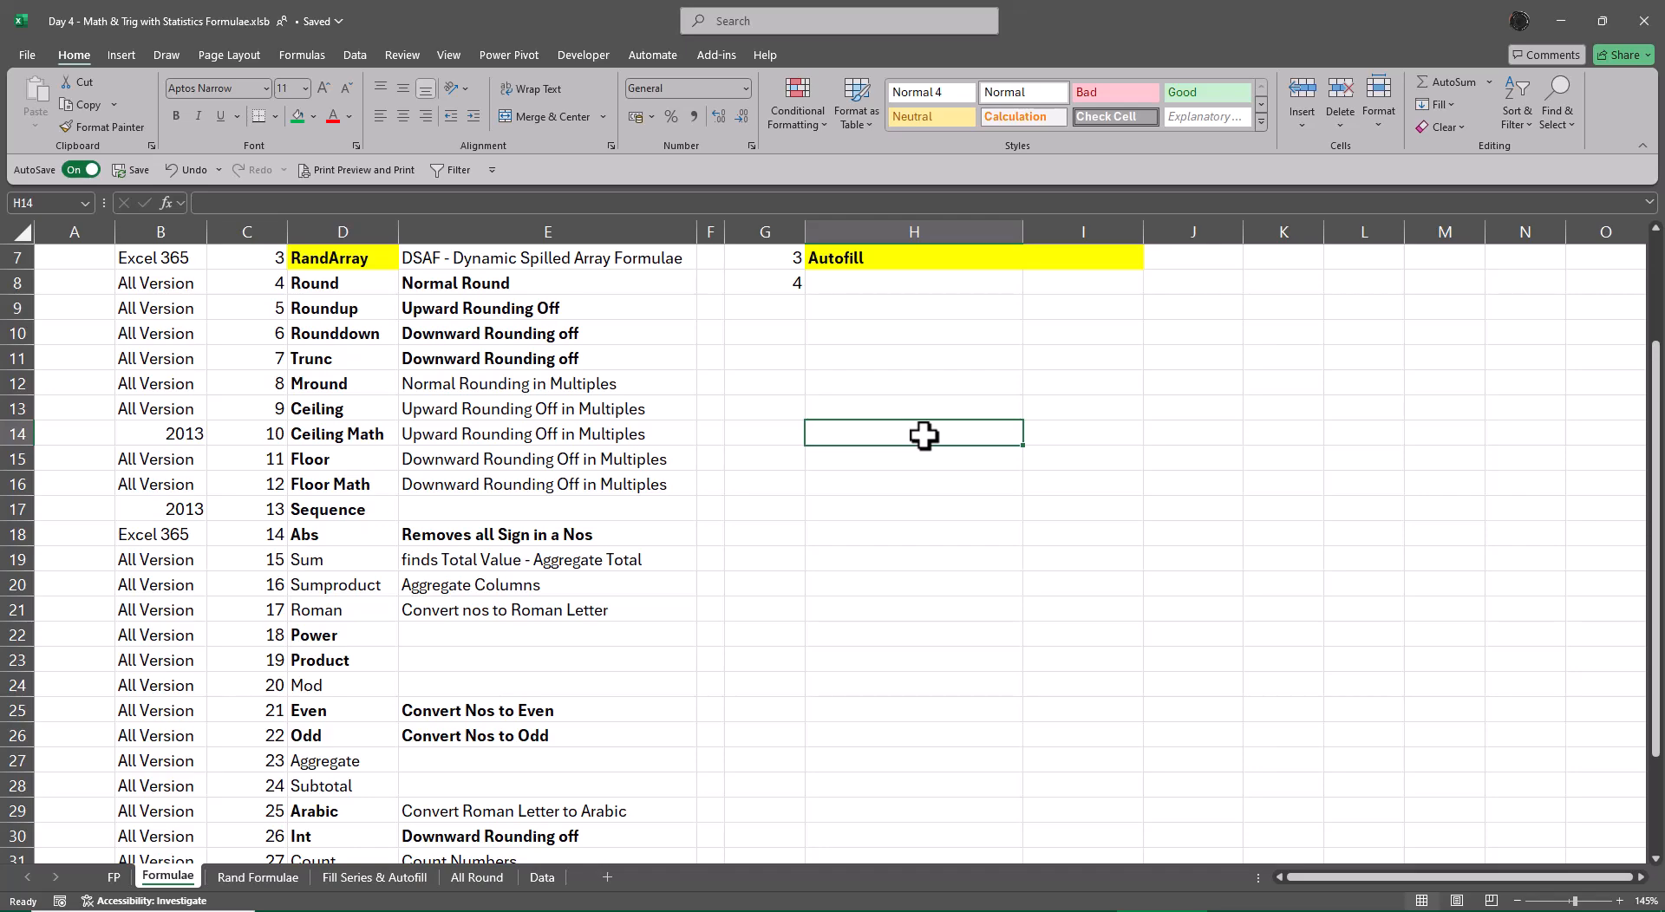
{"action": "type", "text": "25"}
{"action": "key", "text": "Return"}
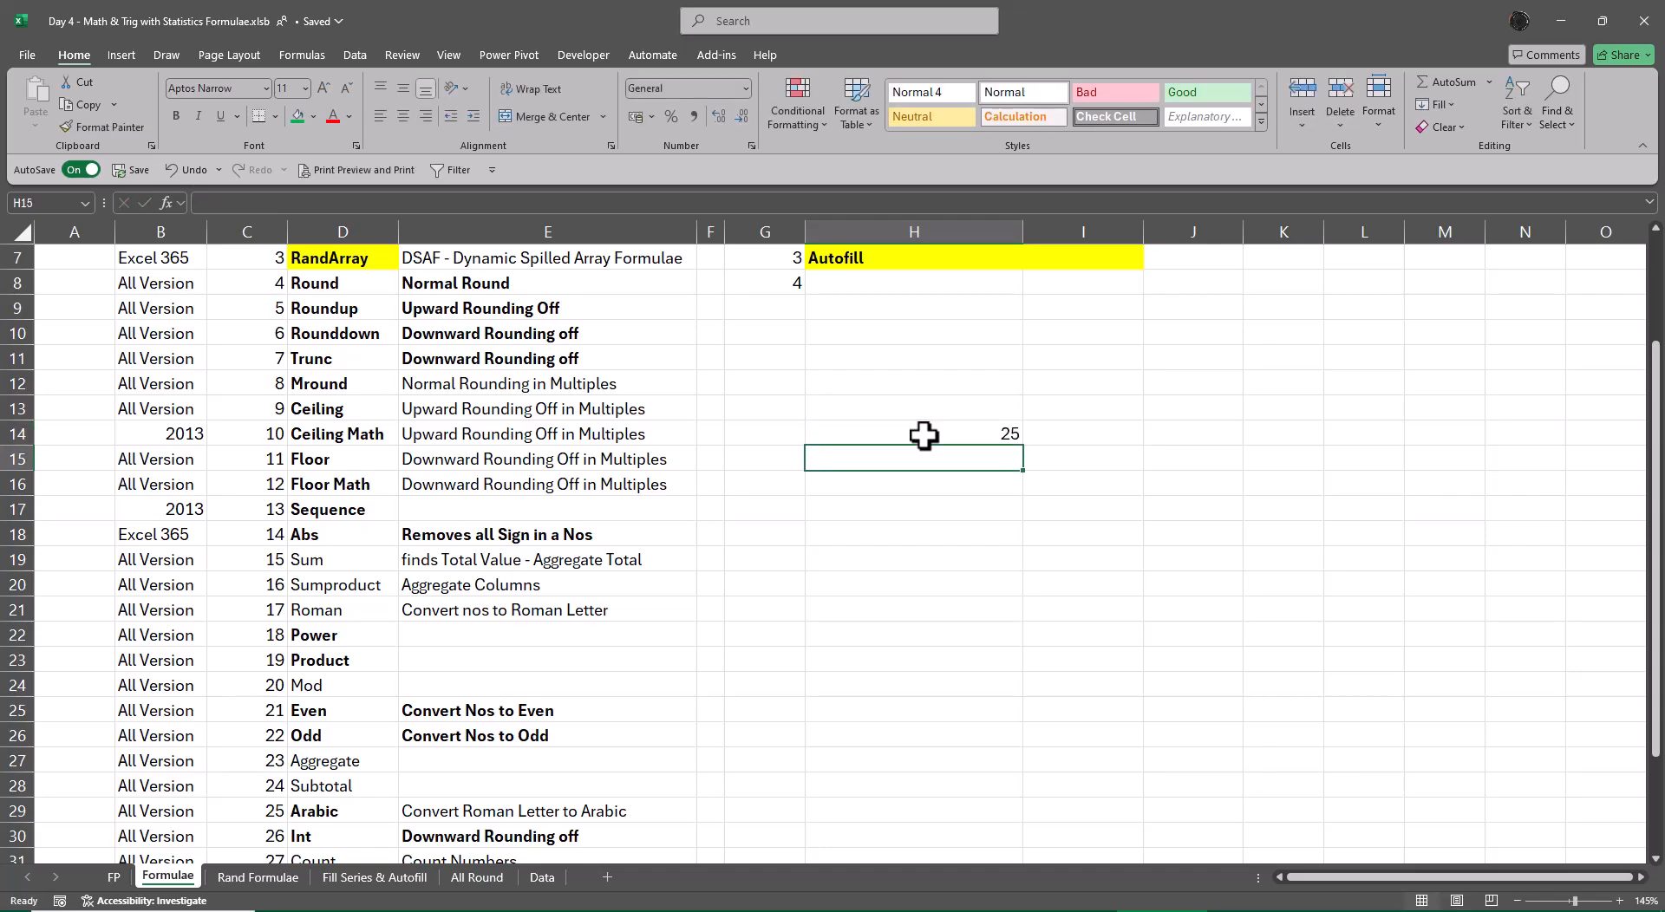
- Enter the label Starting Nos in H15 with the value 1 beside it in I15
{"action": "type", "text": "Start"}
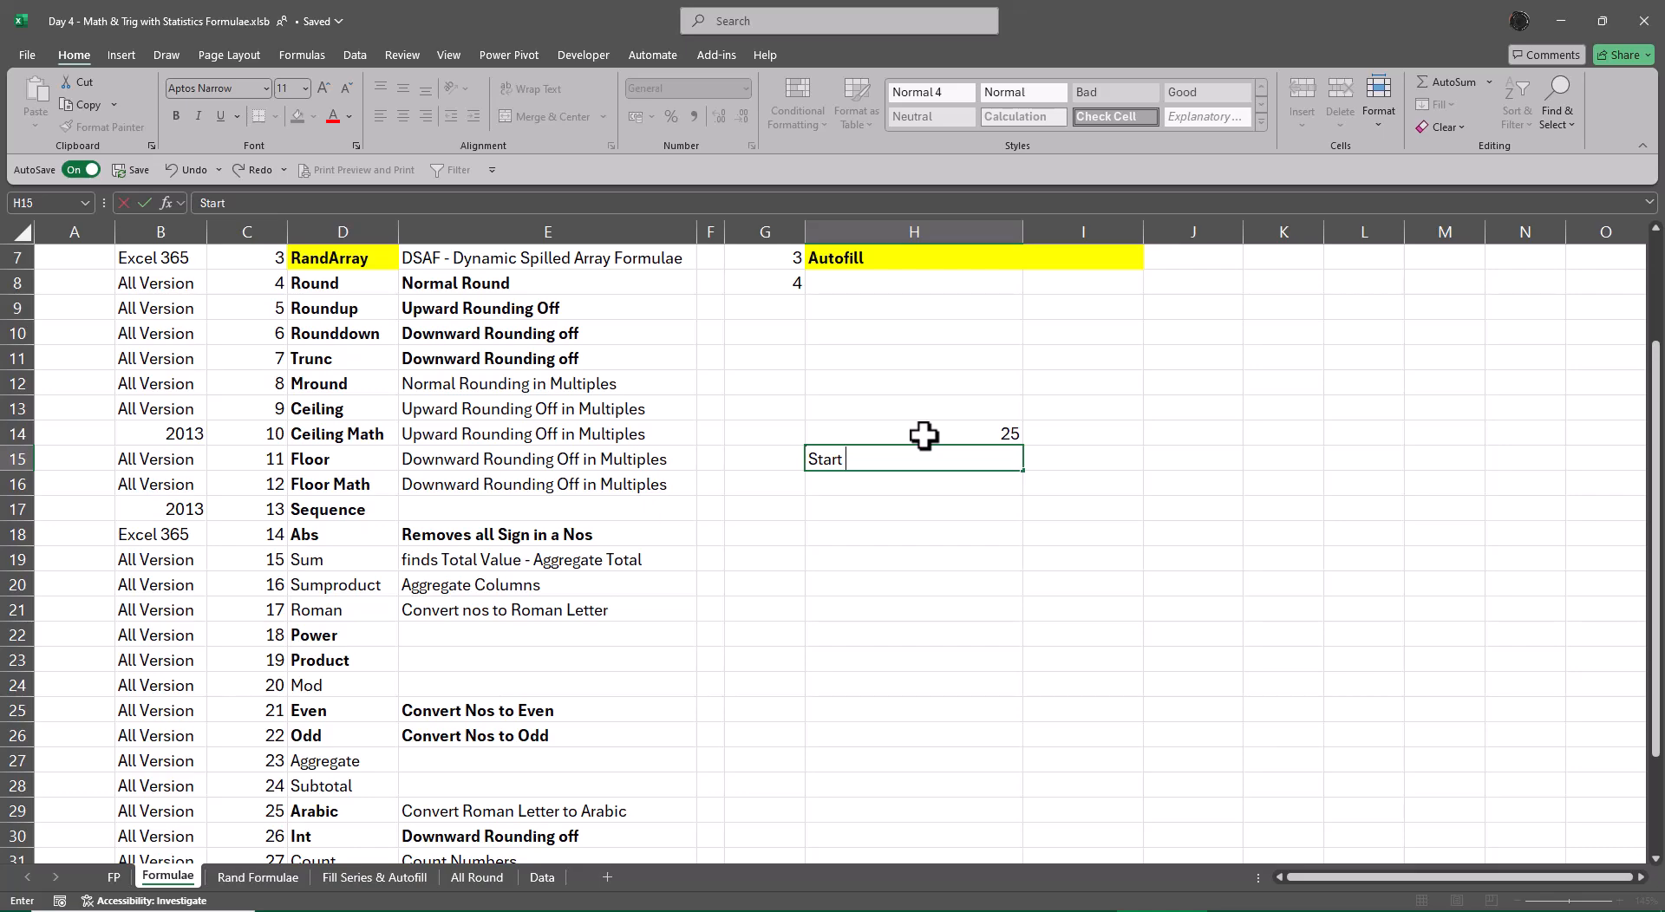
{"action": "type", "text": "ing Nis"}
{"action": "key", "text": "BackSpace"}
{"action": "key", "text": "BackSpace"}
{"action": "type", "text": "s"}
{"action": "key", "text": "BackSpace"}
{"action": "type", "text": "pos"}
{"action": "key", "text": "BackSpace"}
{"action": "key", "text": "BackSpace"}
{"action": "key", "text": "BackSpace"}
{"action": "type", "text": "os"}
{"action": "key", "text": "Tab"}
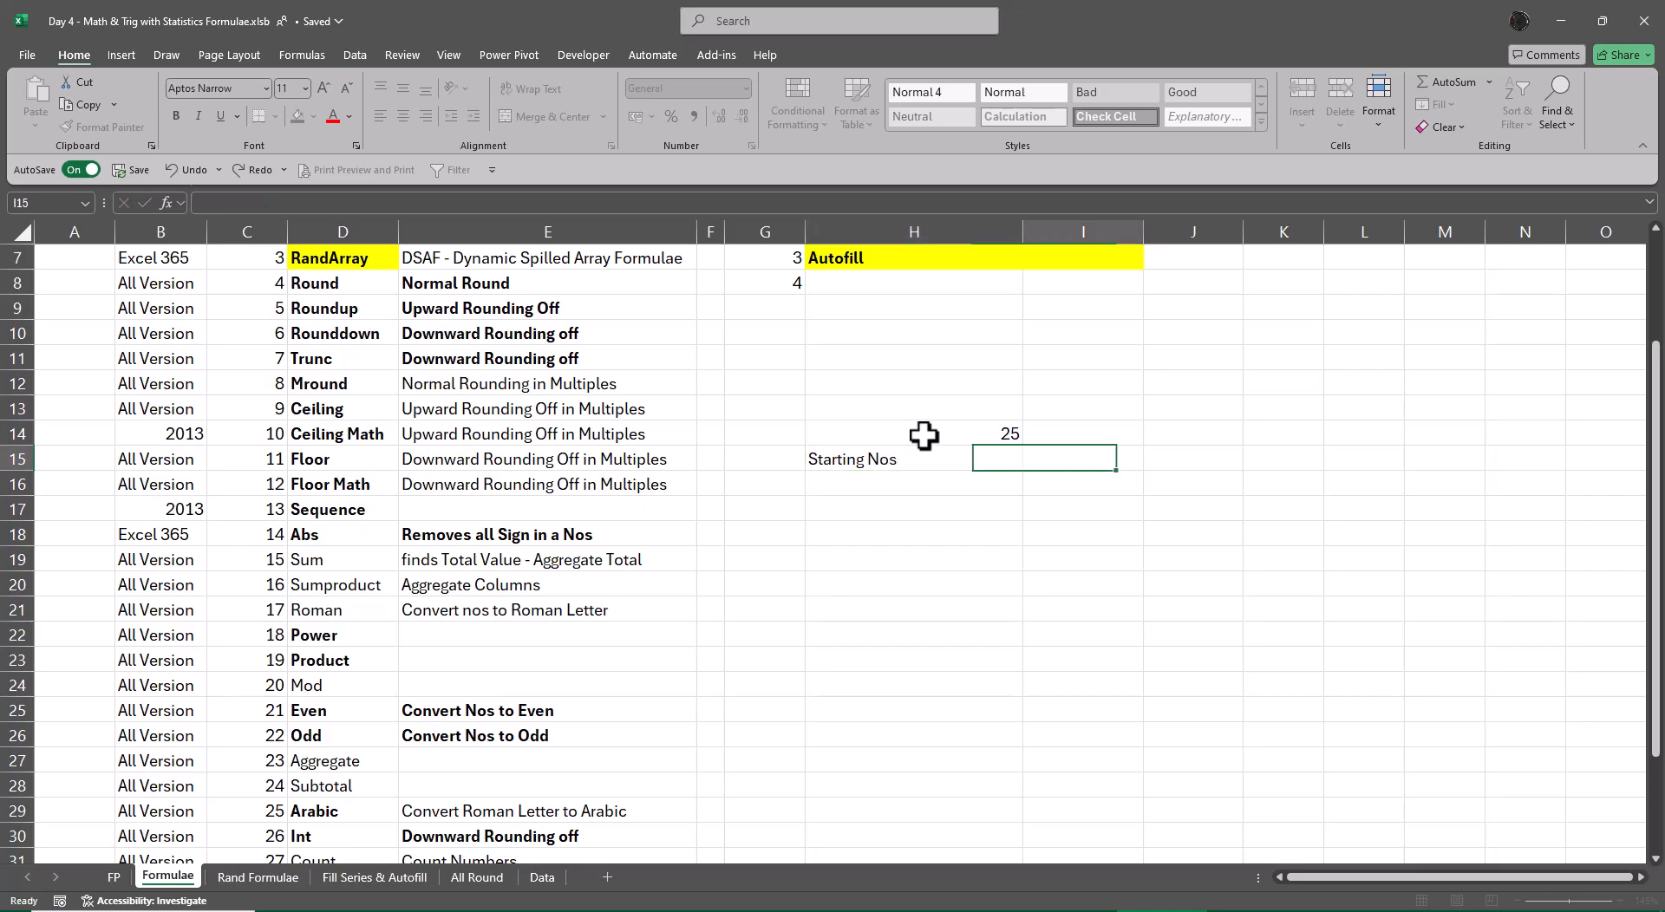
{"action": "type", "text": "1"}
{"action": "key", "text": "Return"}
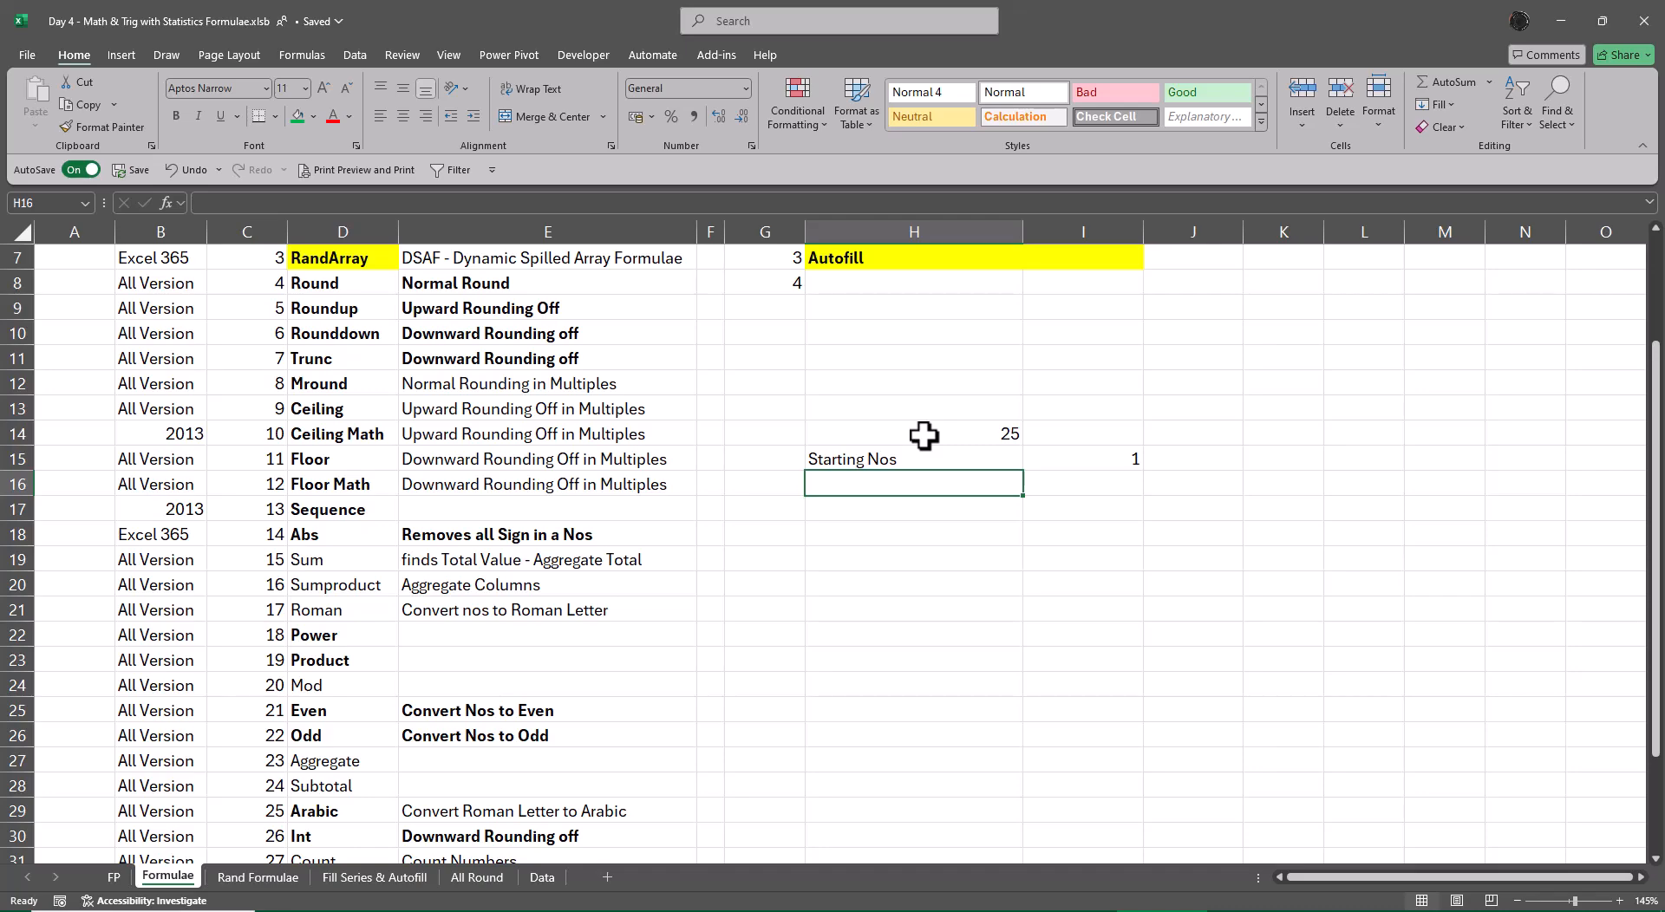
- Enter the label end Nos in H16 with the value 3999 beside it in I16
{"action": "type", "text": "end"}
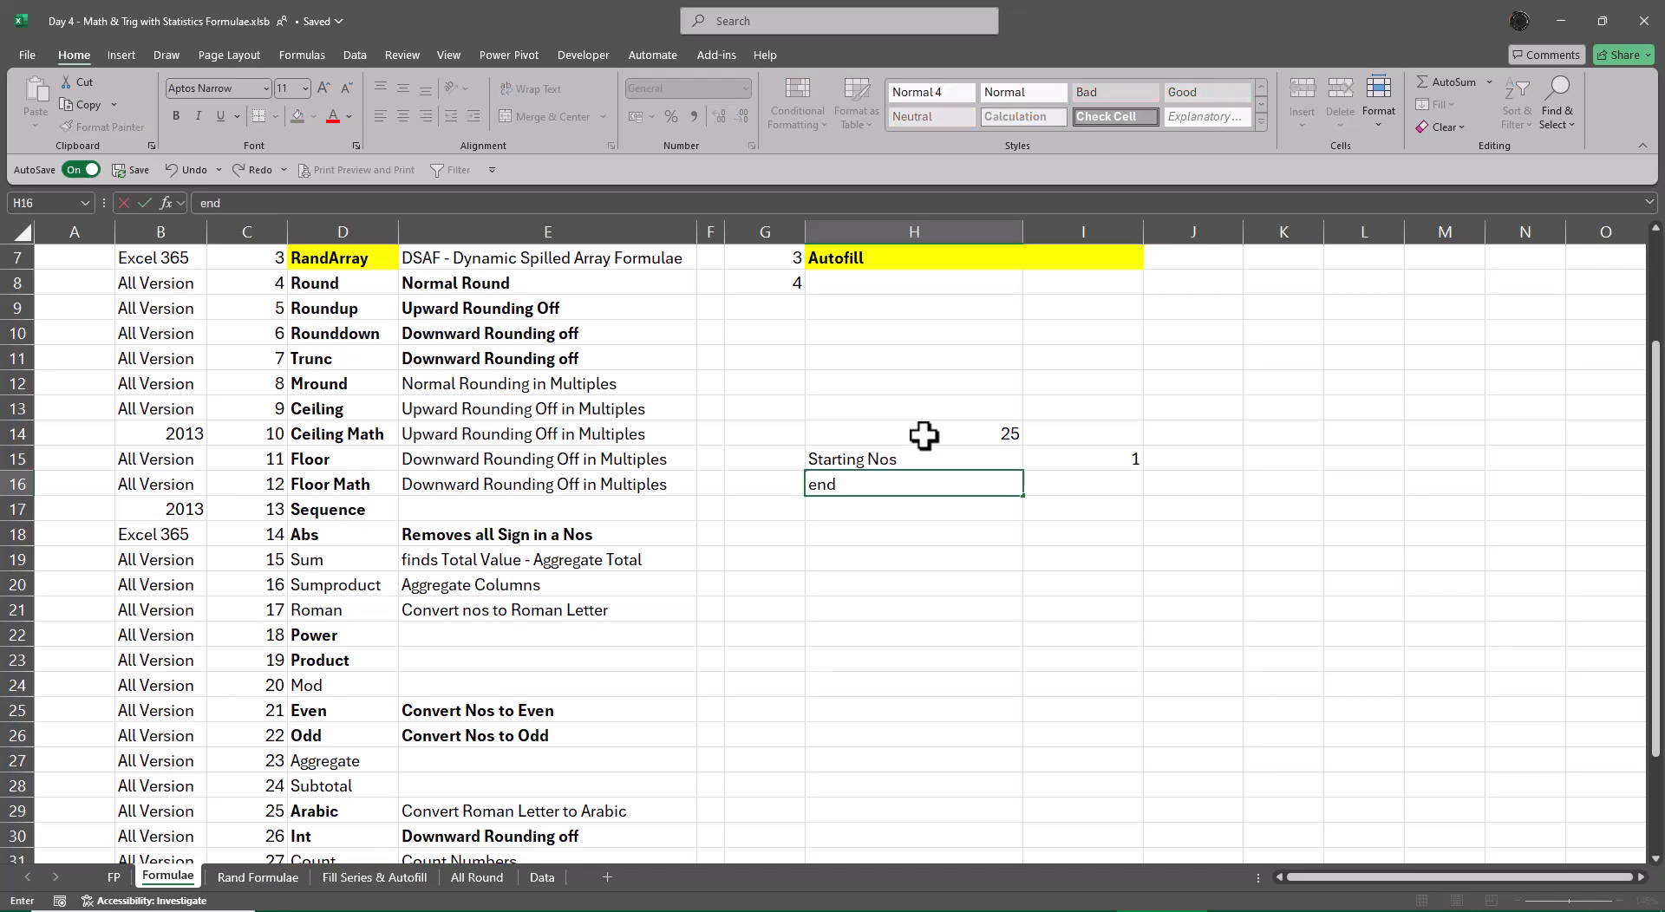
{"action": "type", "text": " Nos"}
{"action": "key", "text": "Tab"}
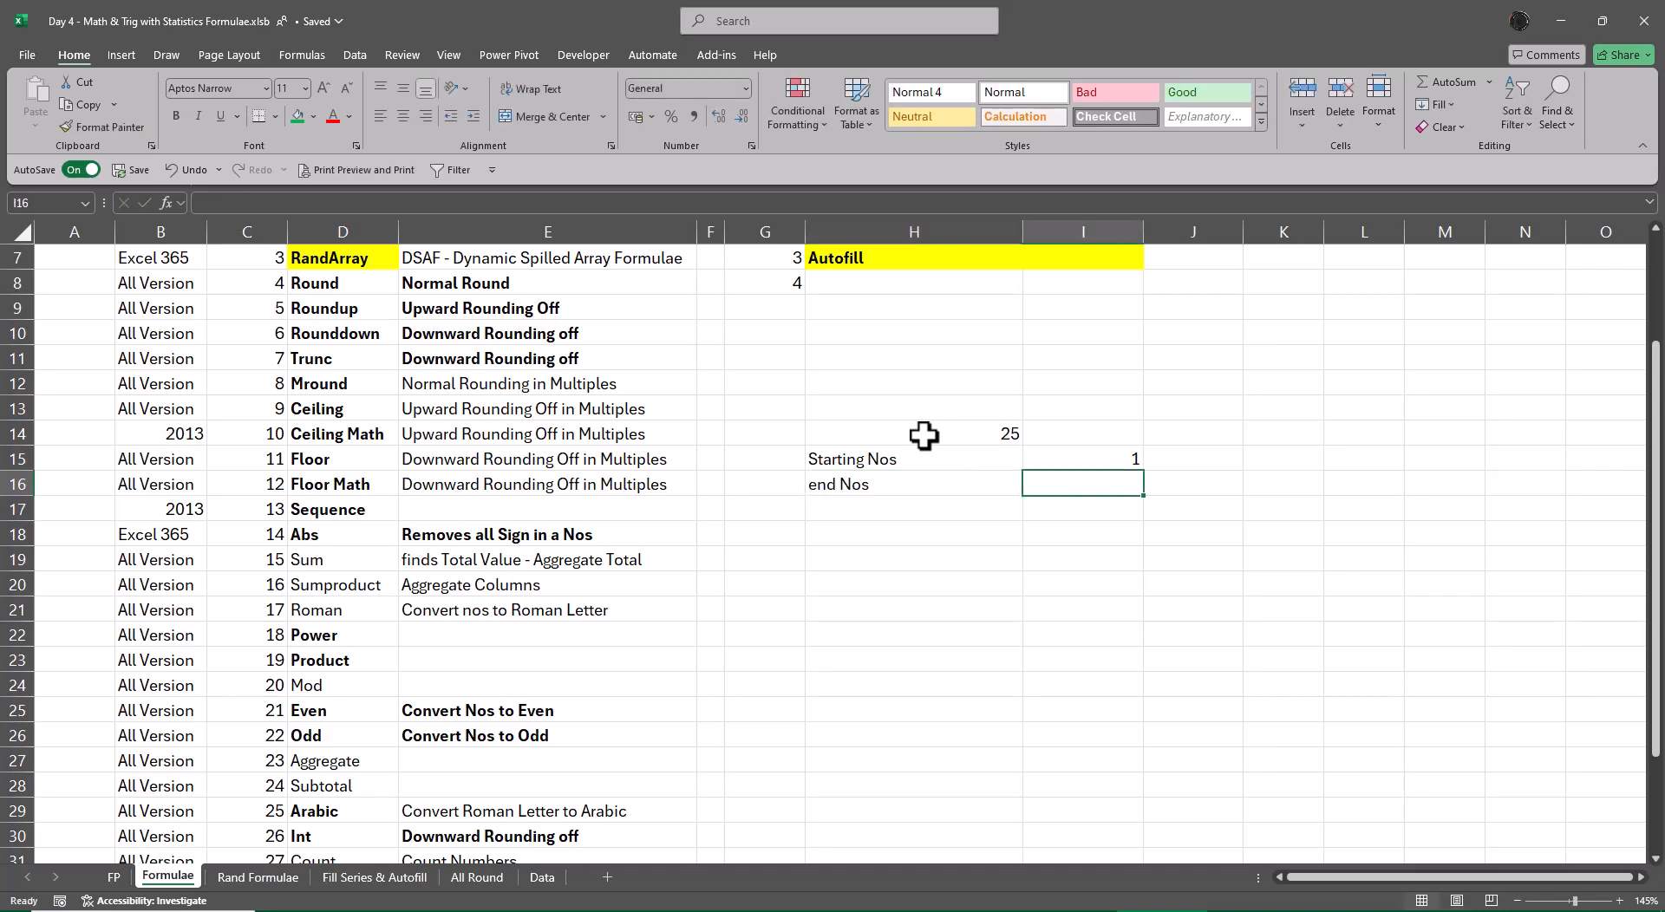
{"action": "type", "text": "3999"}
{"action": "key", "text": "Return"}
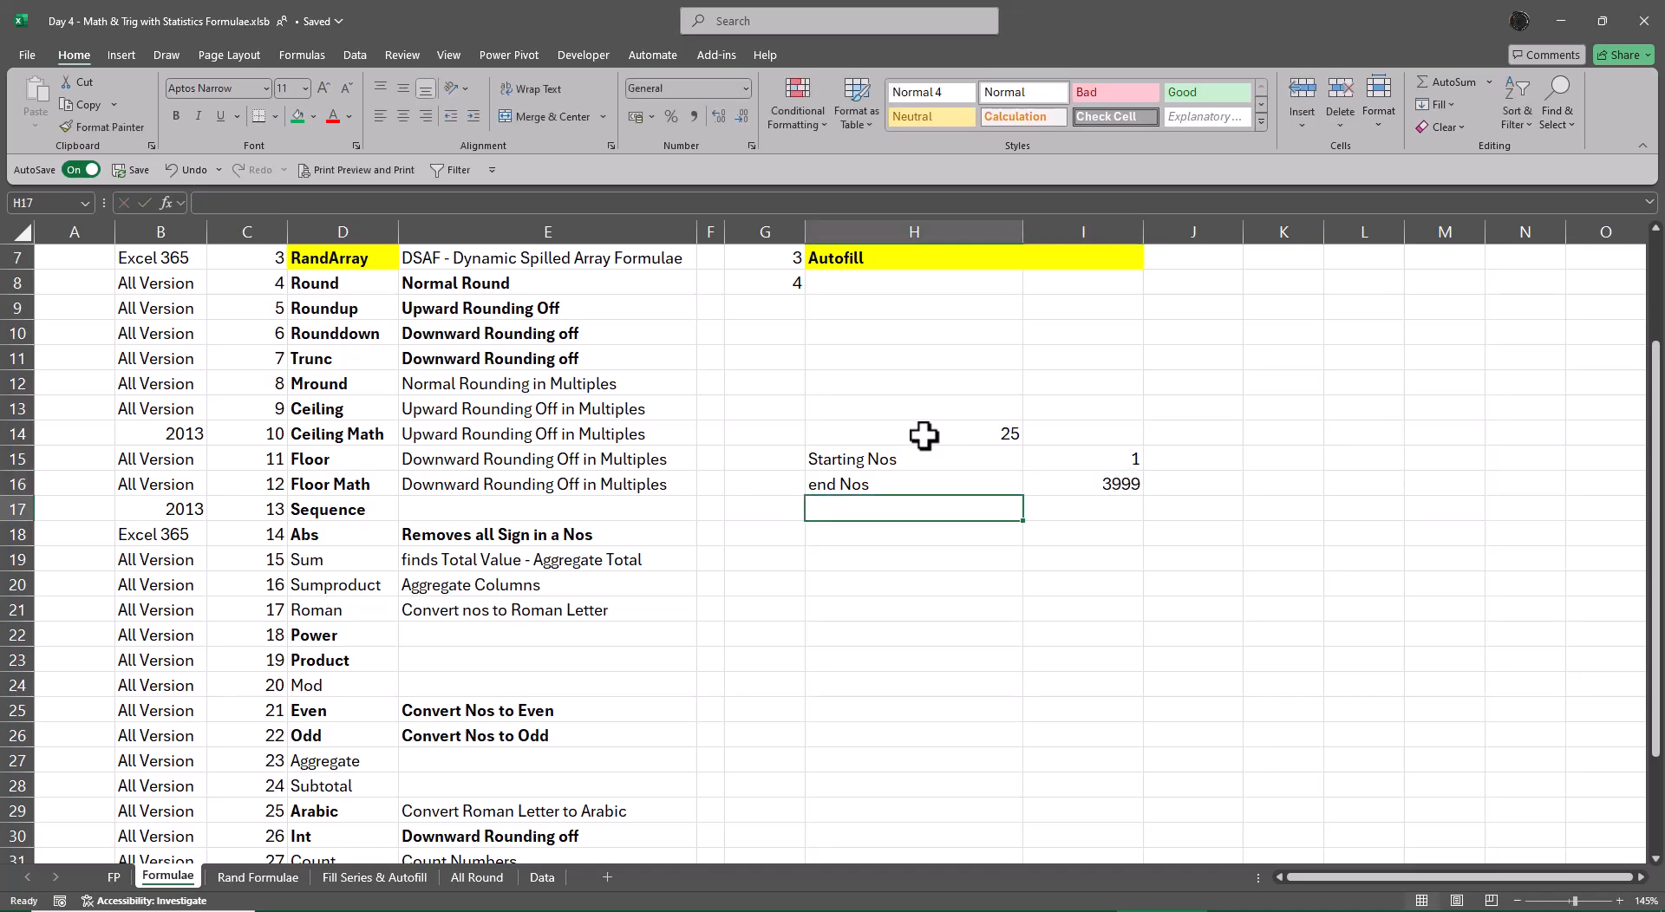
- Copy the number 25 from H14 into I14
{"action": "key", "text": "Up"}
{"action": "key", "text": "Up"}
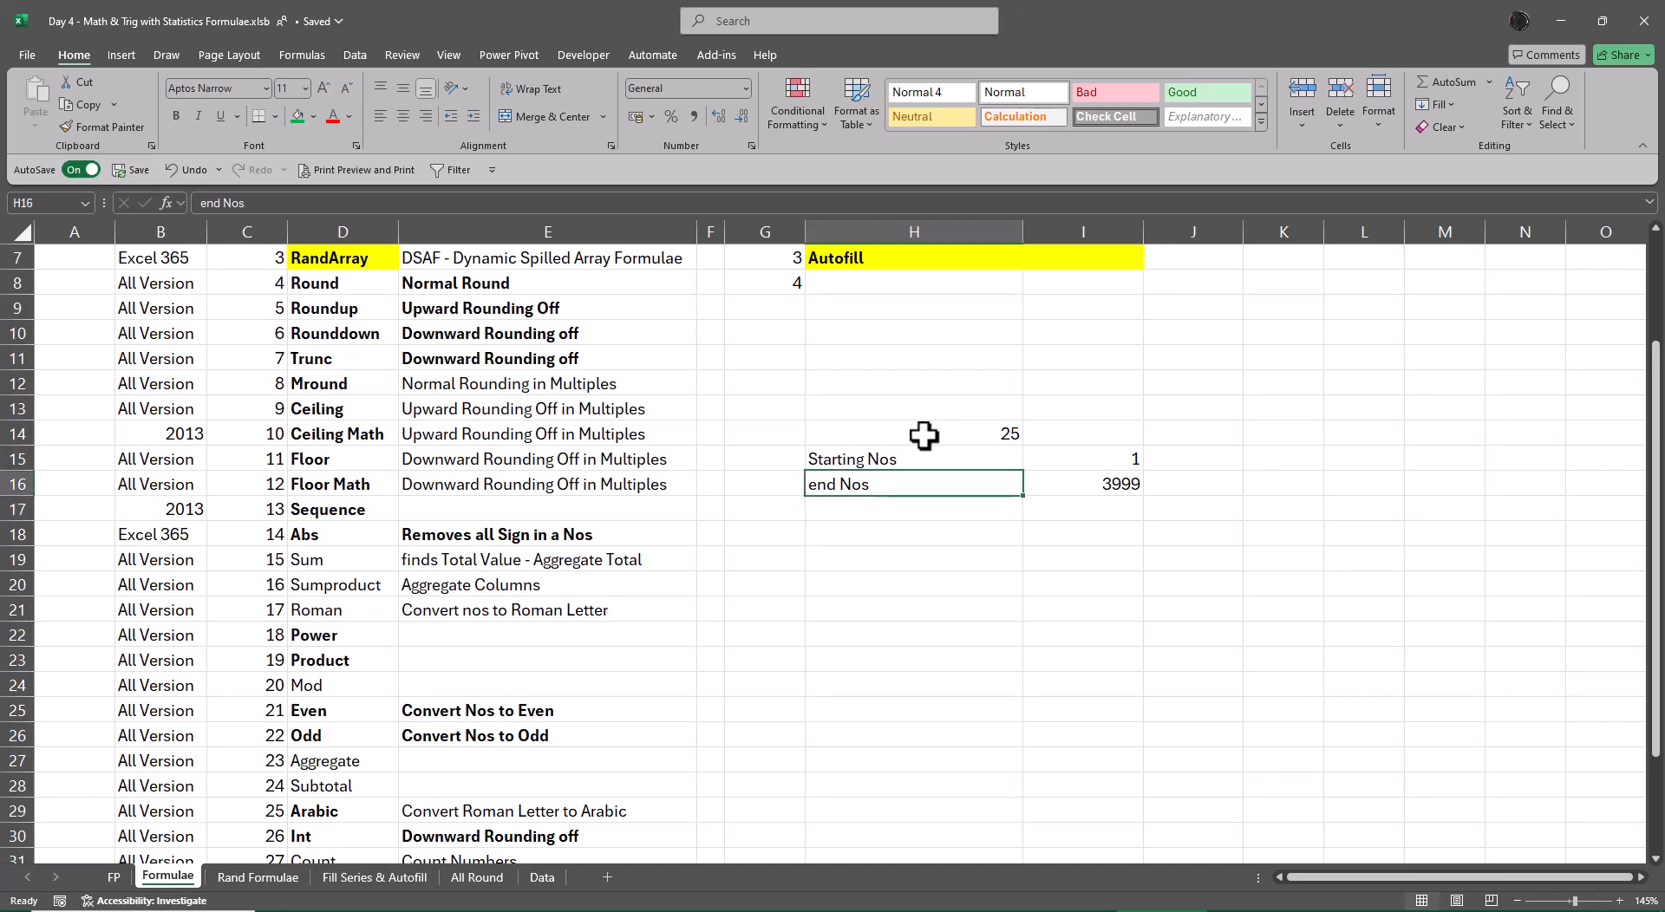
{"action": "key", "text": "Right"}
{"action": "key", "text": "Up"}
{"action": "key", "text": "Left"}
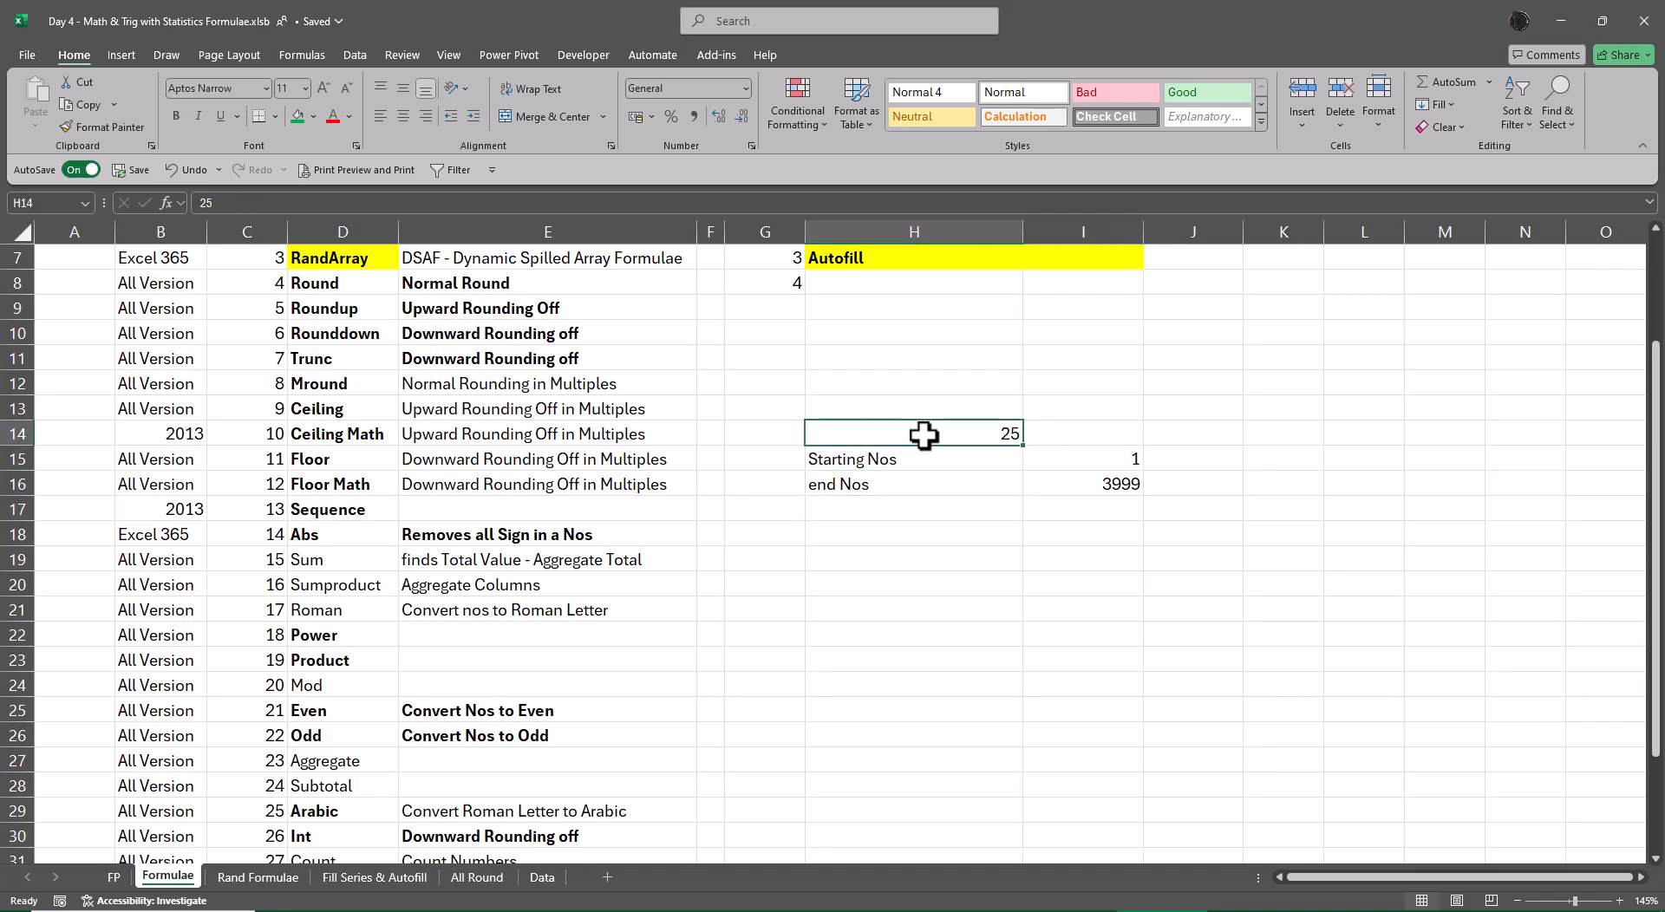
{"action": "key", "text": "ctrl+c"}
{"action": "key", "text": "Right"}
{"action": "key", "text": "ctrl+v"}
{"action": "key", "text": "Escape"}
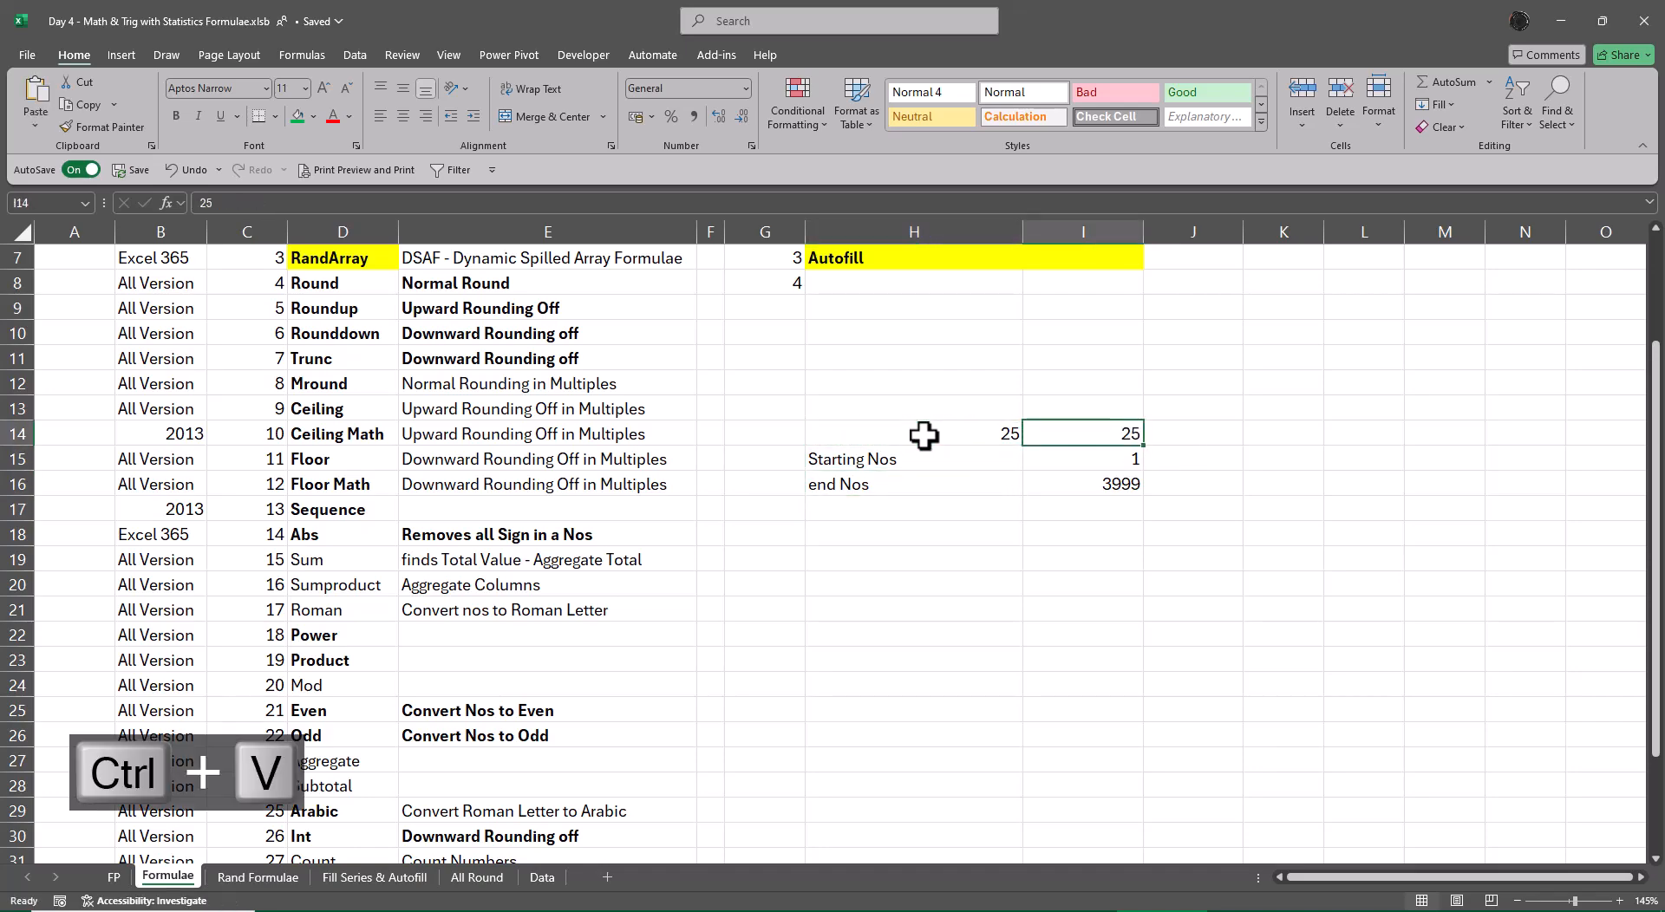
- Enter the formula =ROMAN(I14) in J14 to convert the number to a Roman numeral
{"action": "key", "text": "Right"}
{"action": "type", "text": "=roma"}
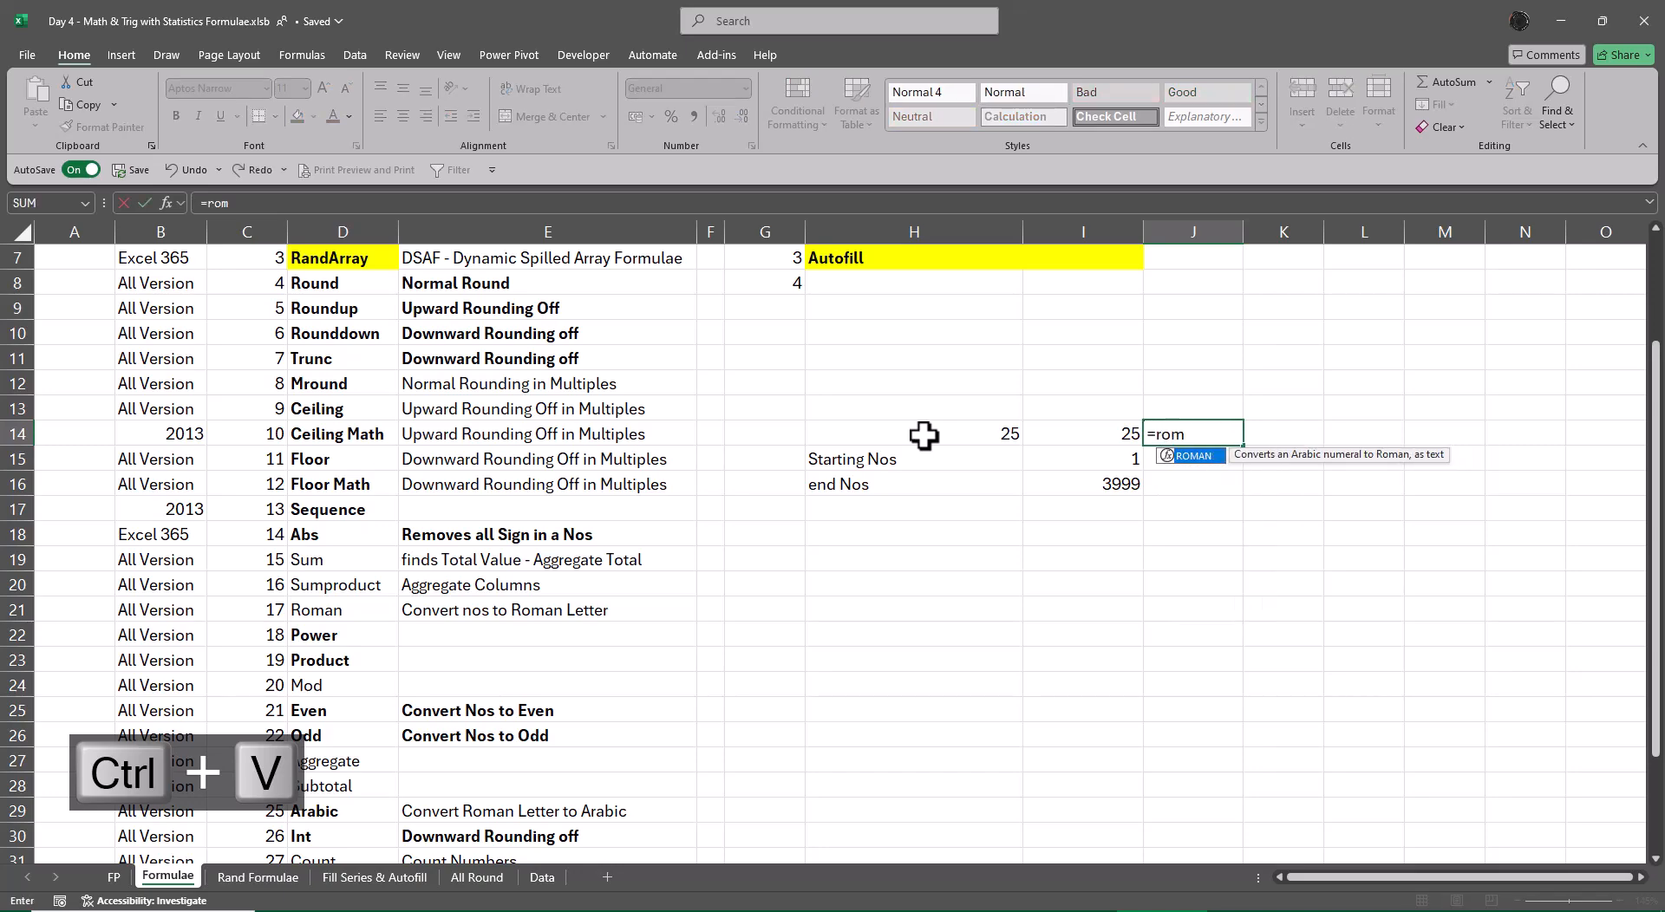
{"action": "key", "text": "Tab"}
{"action": "key", "text": "Left"}
{"action": "key", "text": "Return"}
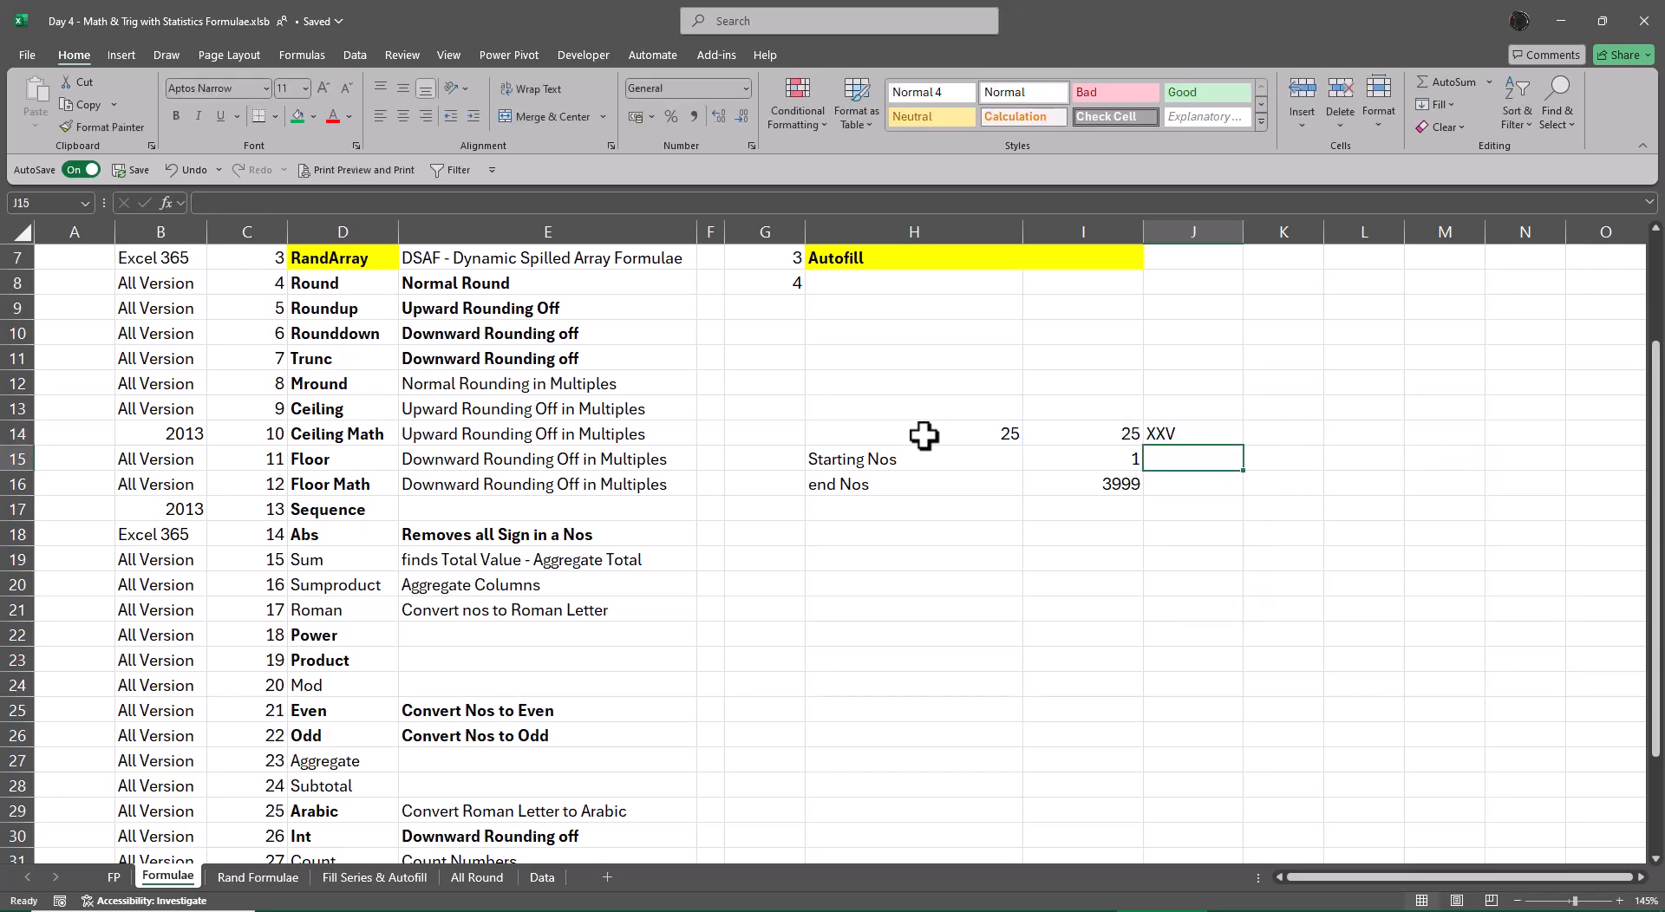
- Enter the formula =ARABIC(J14) in K14 to convert the Roman numeral back to a number
{"action": "key", "text": "Up"}
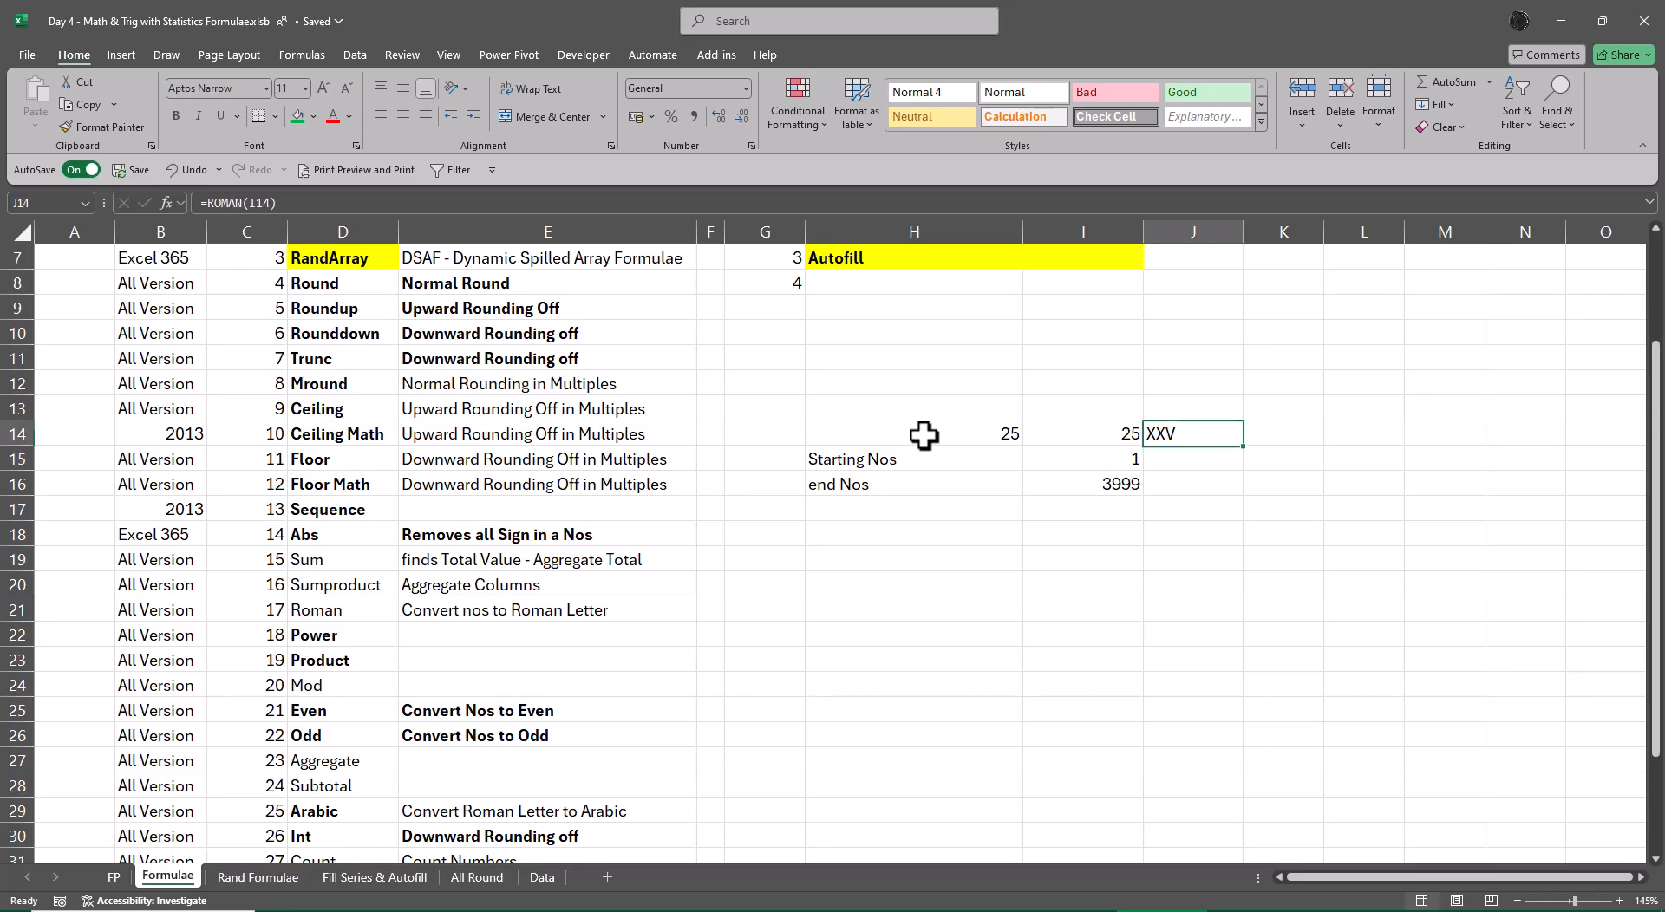
{"action": "key", "text": "Right"}
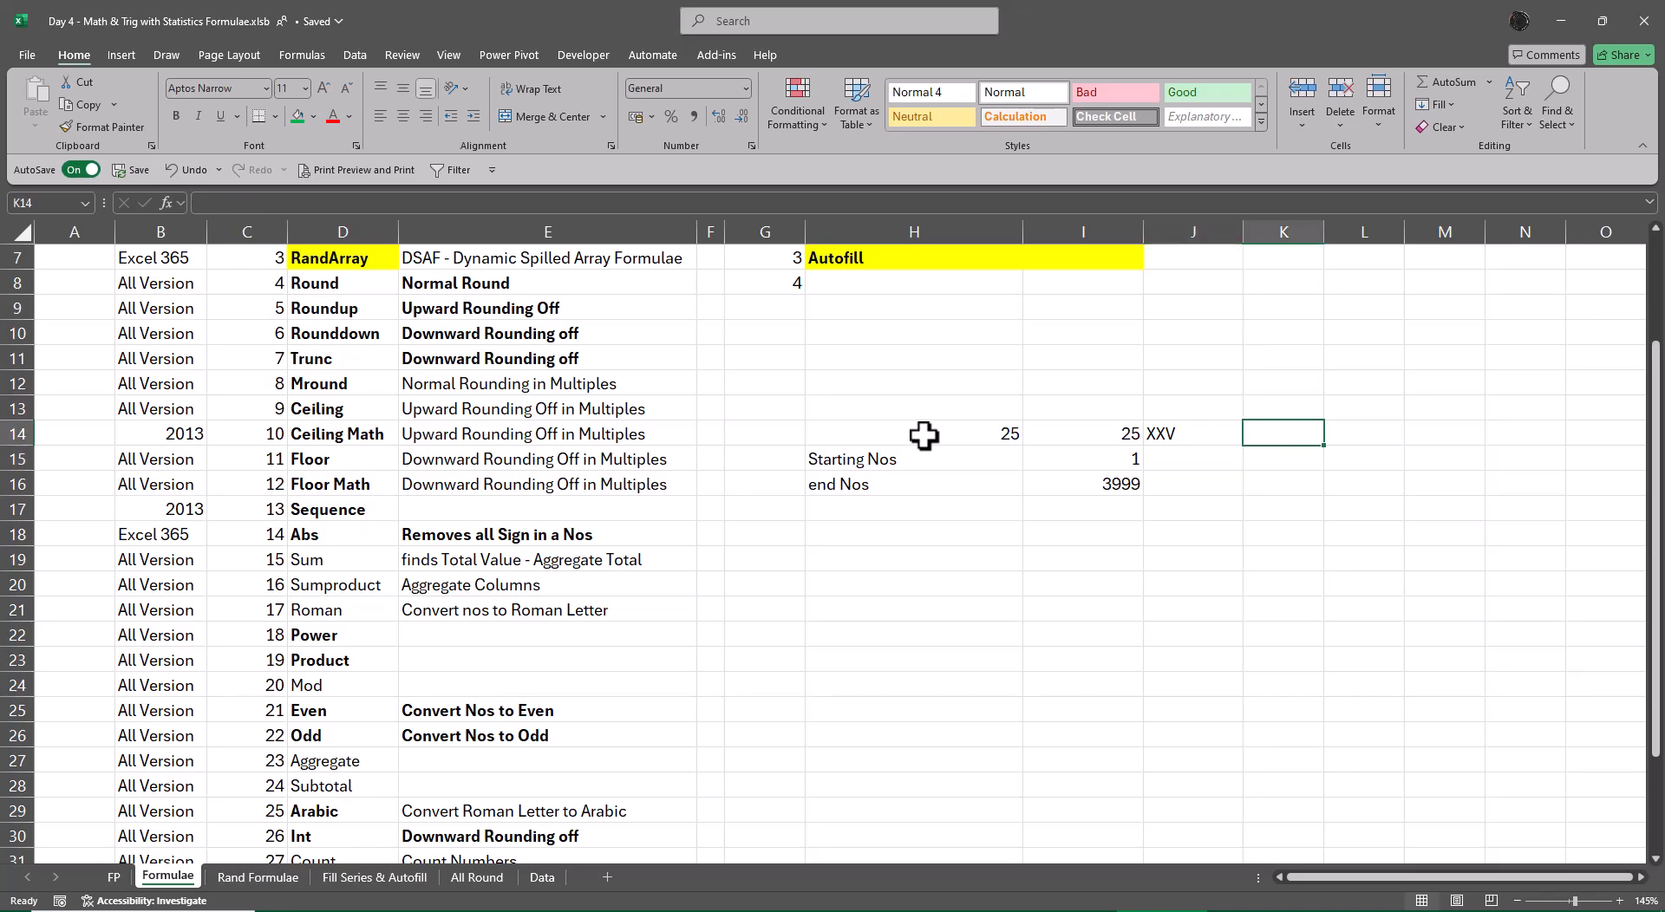
{"action": "type", "text": "=ar"}
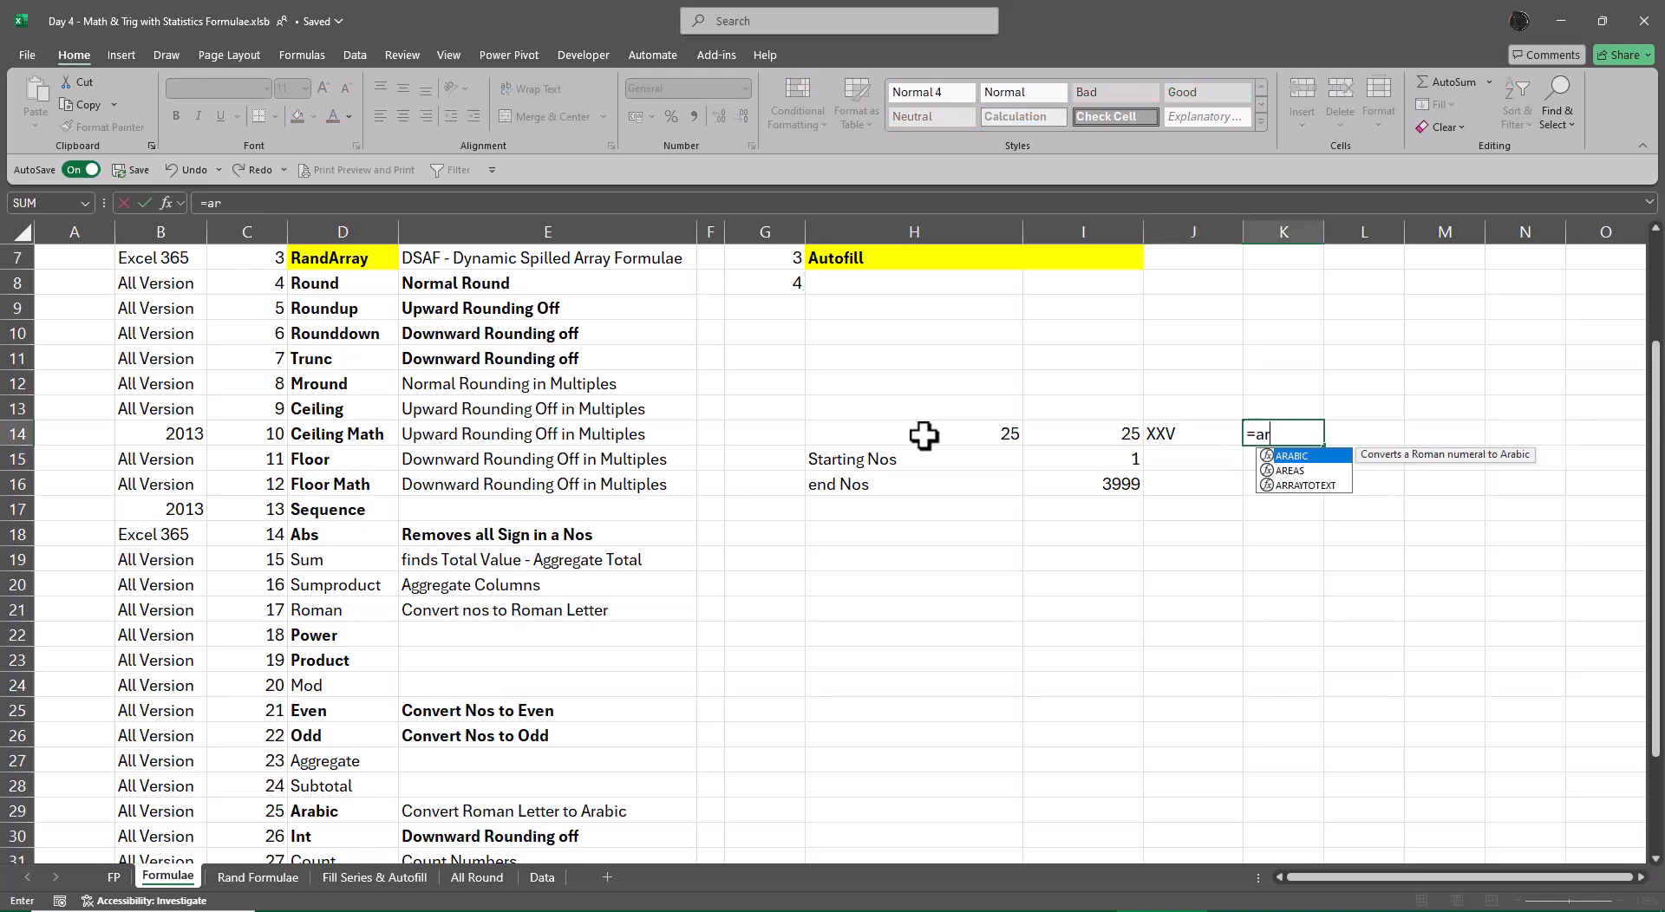
{"action": "key", "text": "Tab"}
{"action": "key", "text": "Left"}
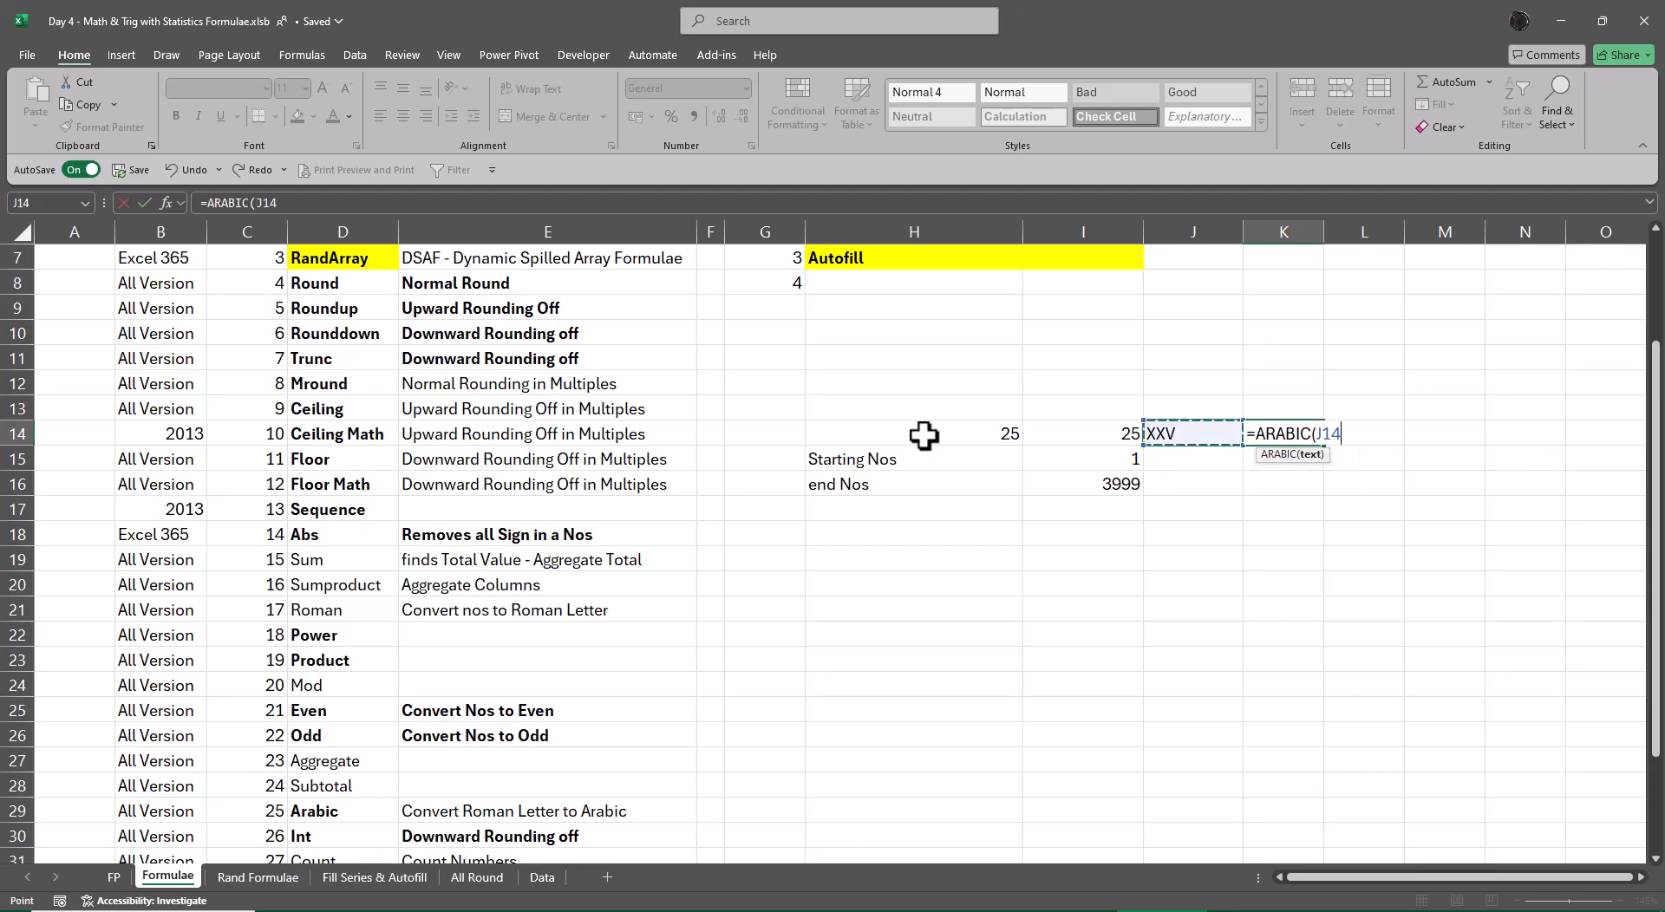
{"action": "key", "text": "ctrl+Return"}
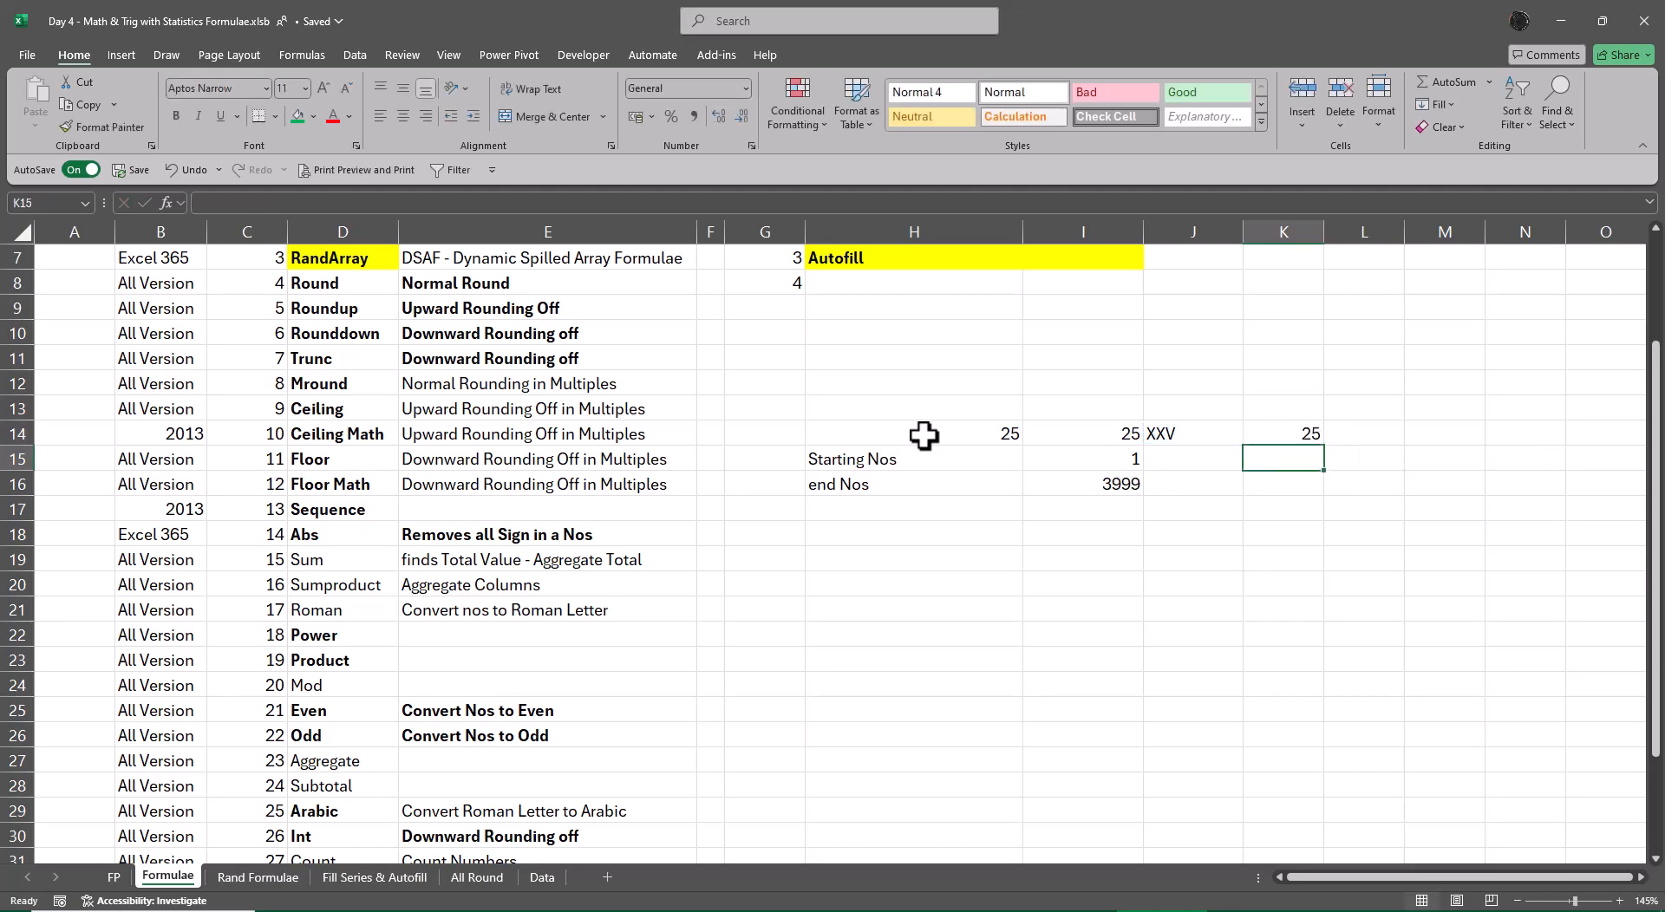
- Examine the ARABIC formula in K14 and the cell it references
{"action": "key", "text": "F2"}
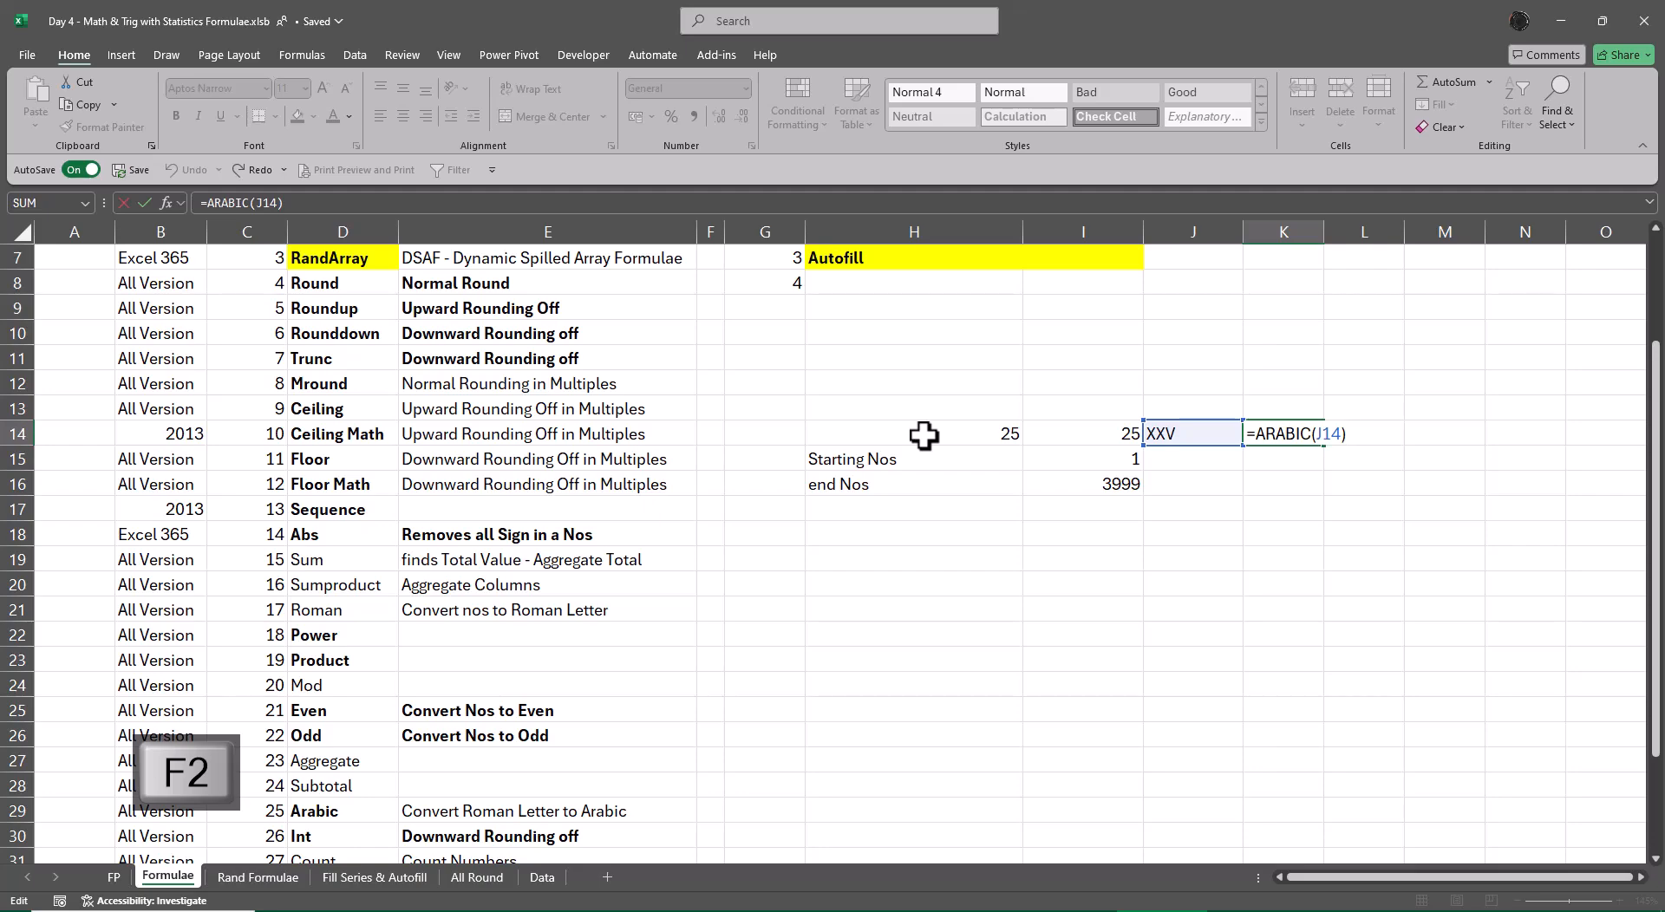
{"action": "key", "text": "Escape"}
{"action": "key", "text": "F2"}
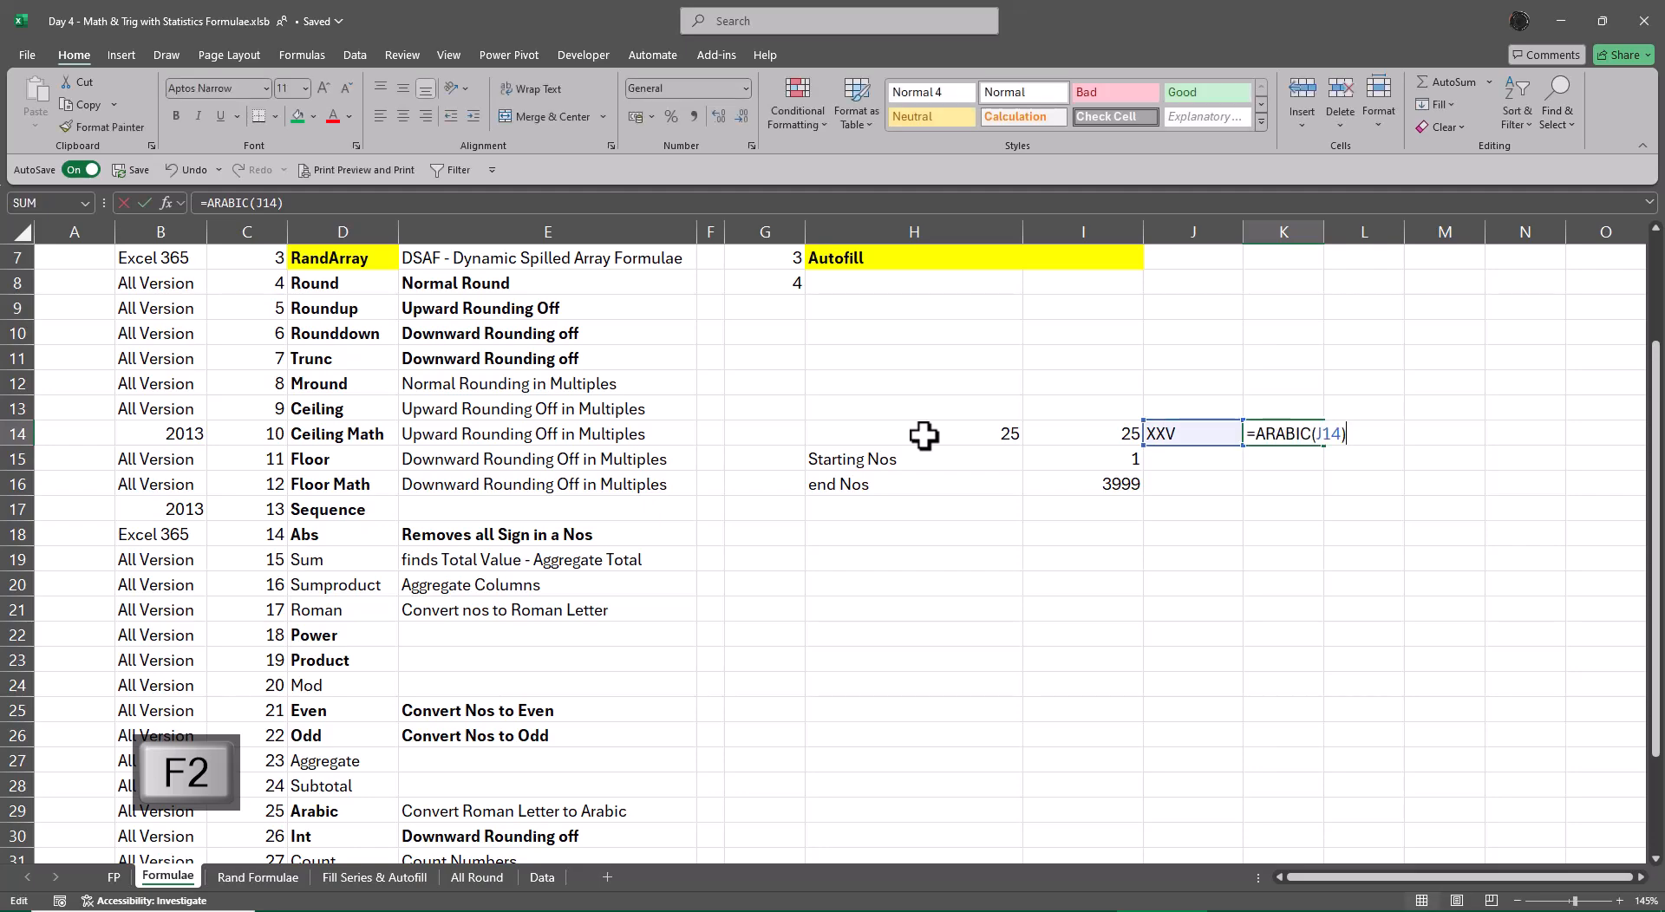
{"action": "key", "text": "Escape"}
{"action": "key", "text": "F2"}
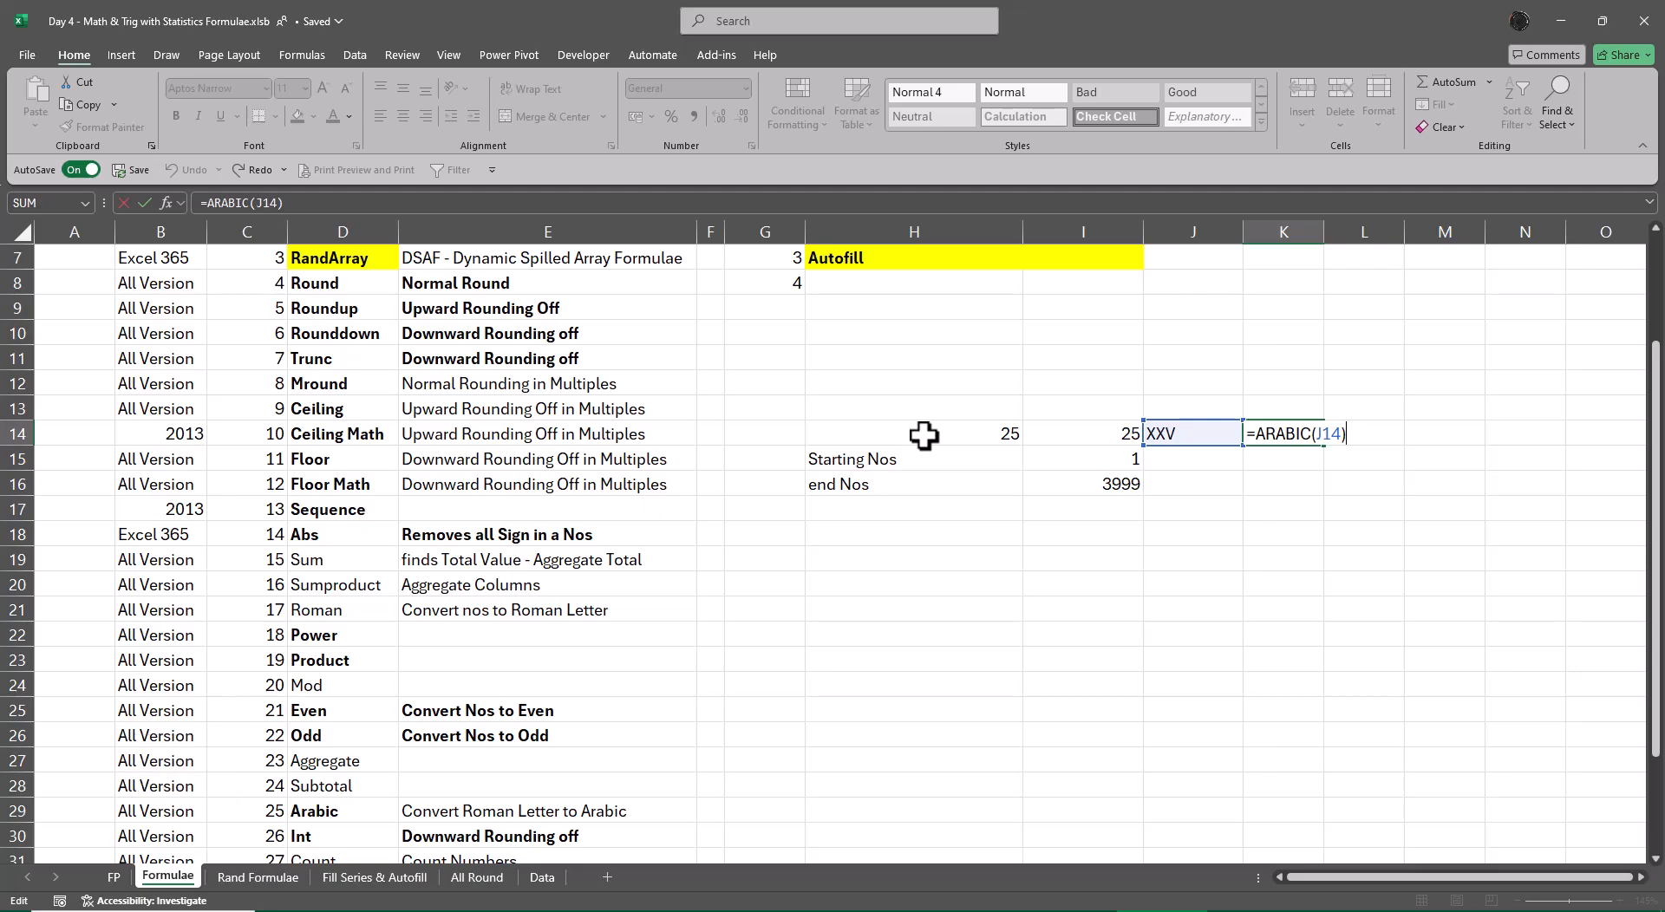
{"action": "key", "text": "Escape"}
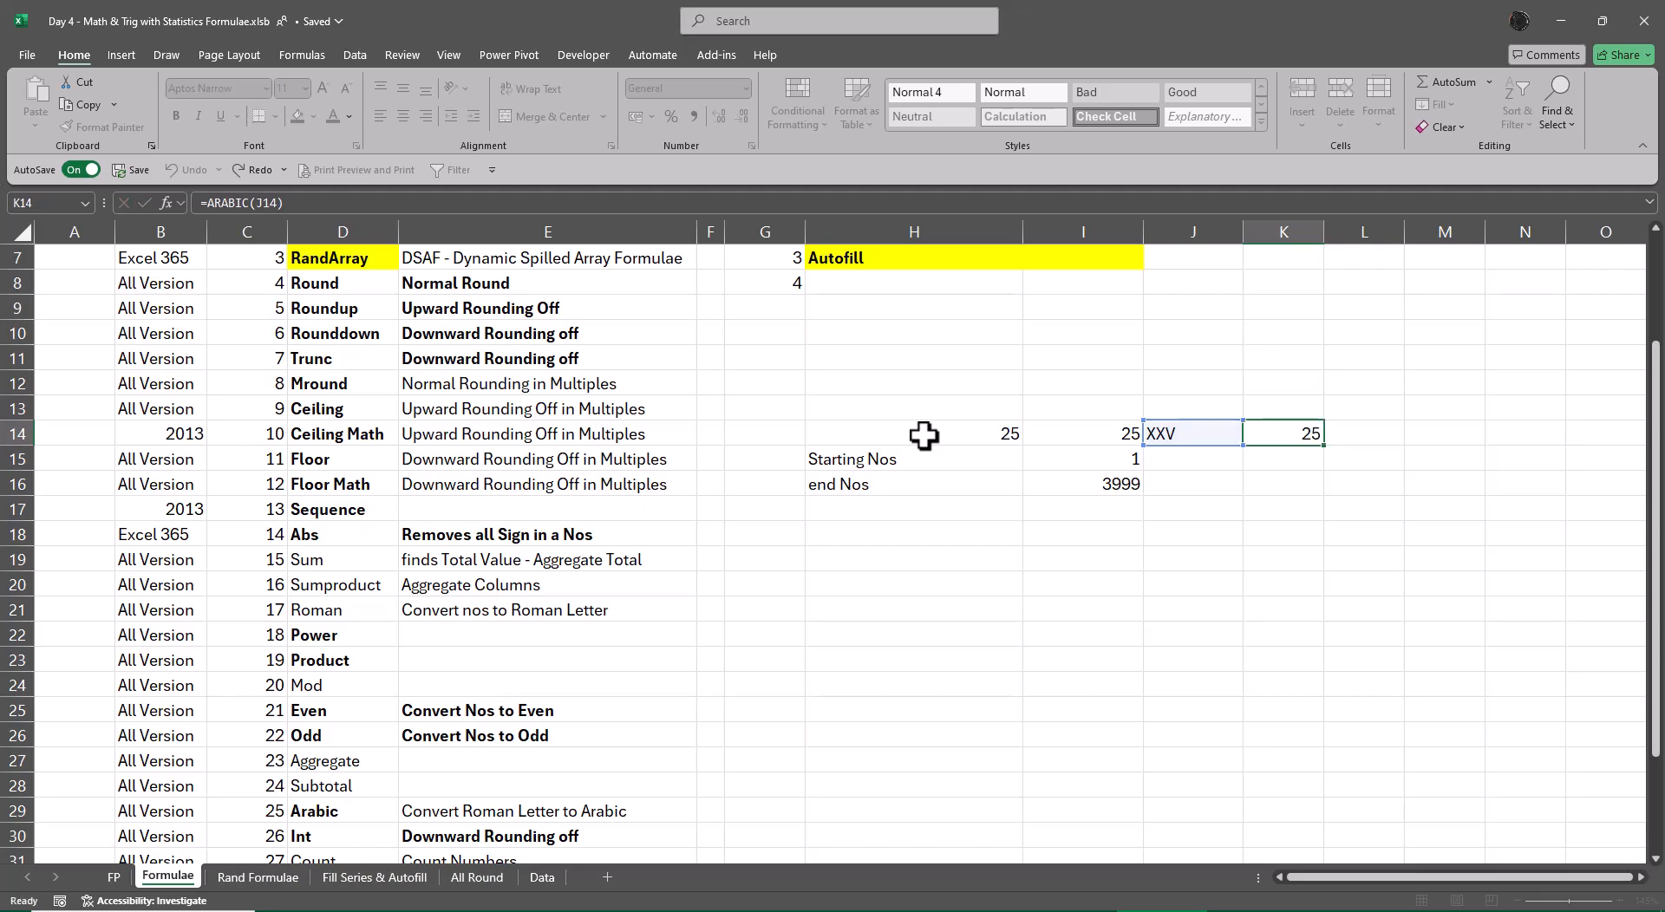
{"action": "key", "text": "Down"}
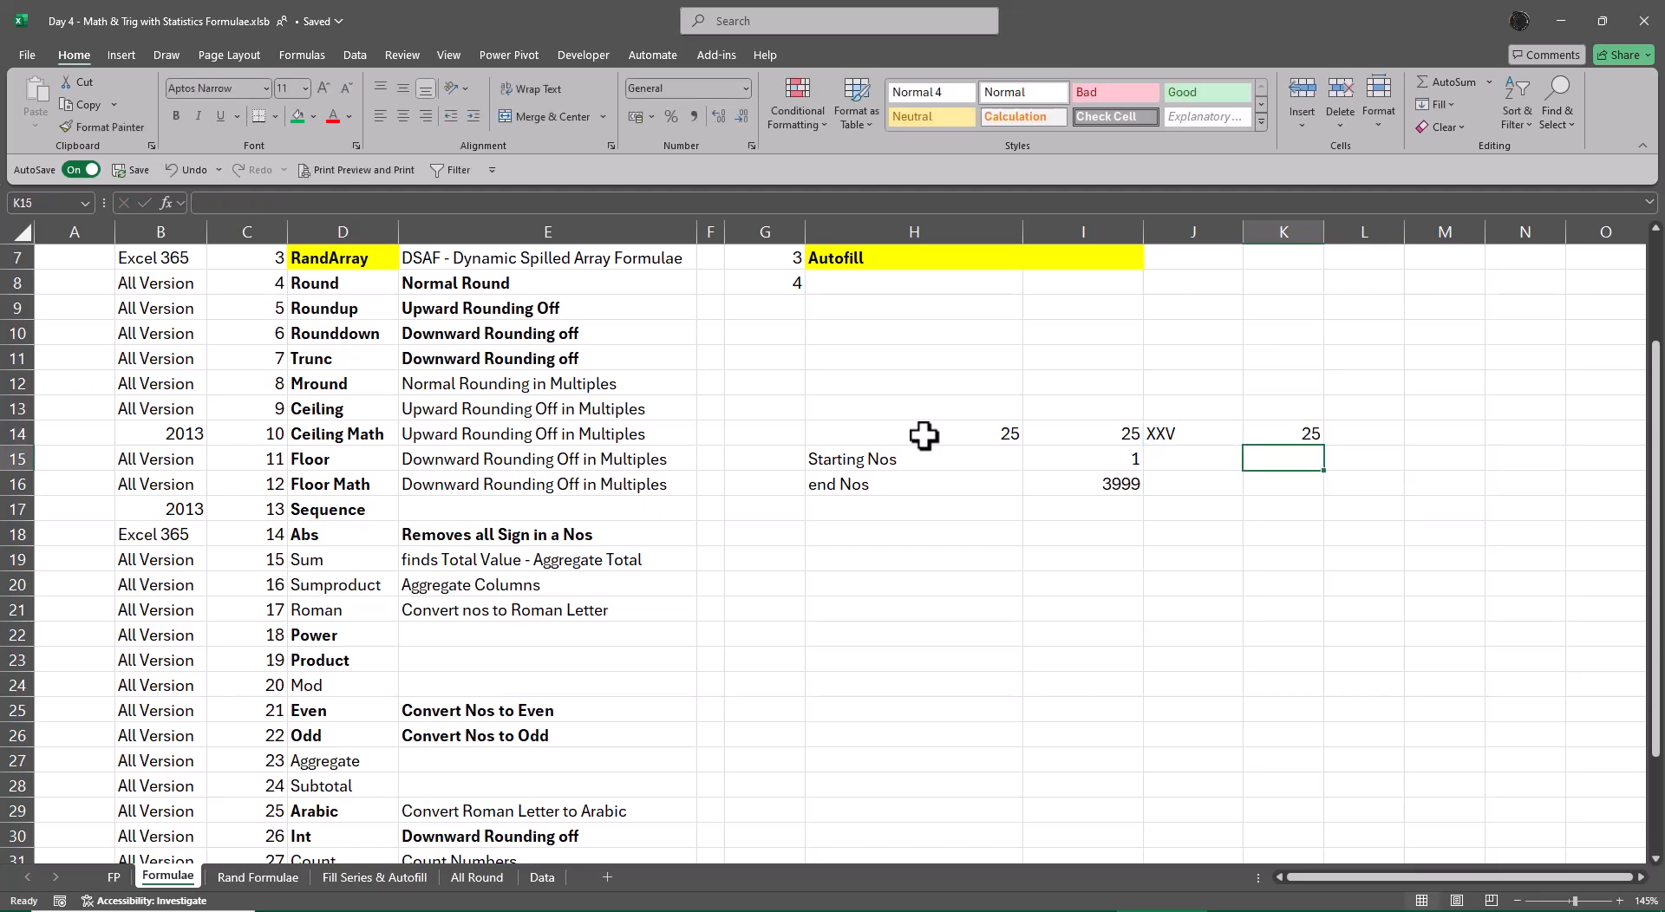
{"action": "type", "text": "=ar"}
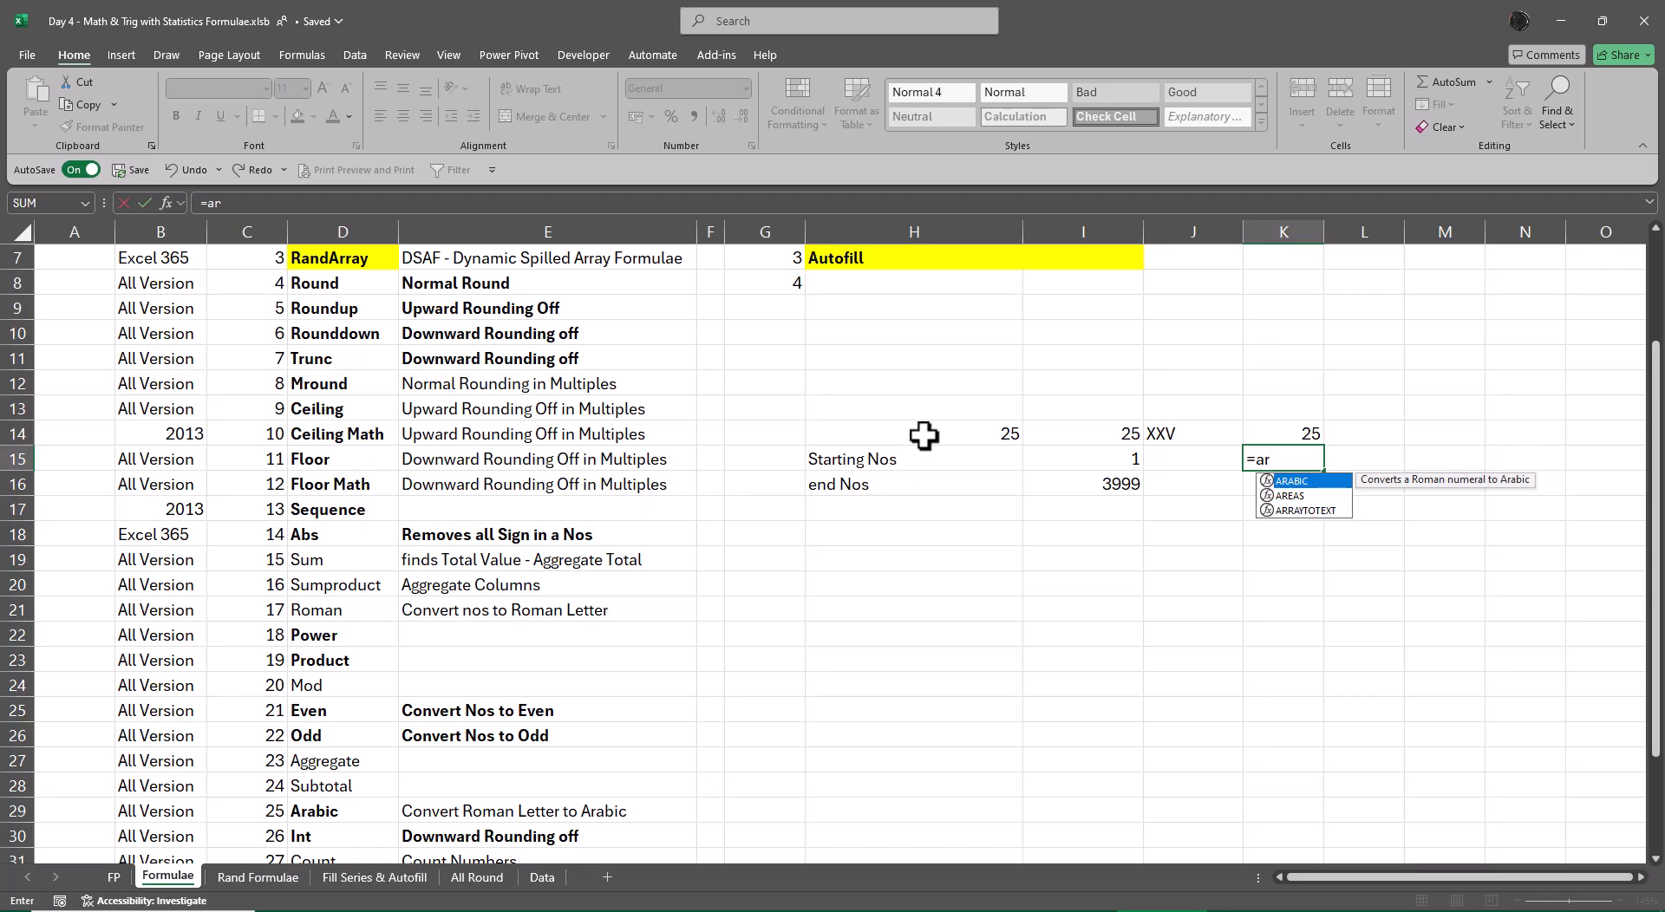
{"action": "key", "text": "Escape"}
{"action": "key", "text": "Escape"}
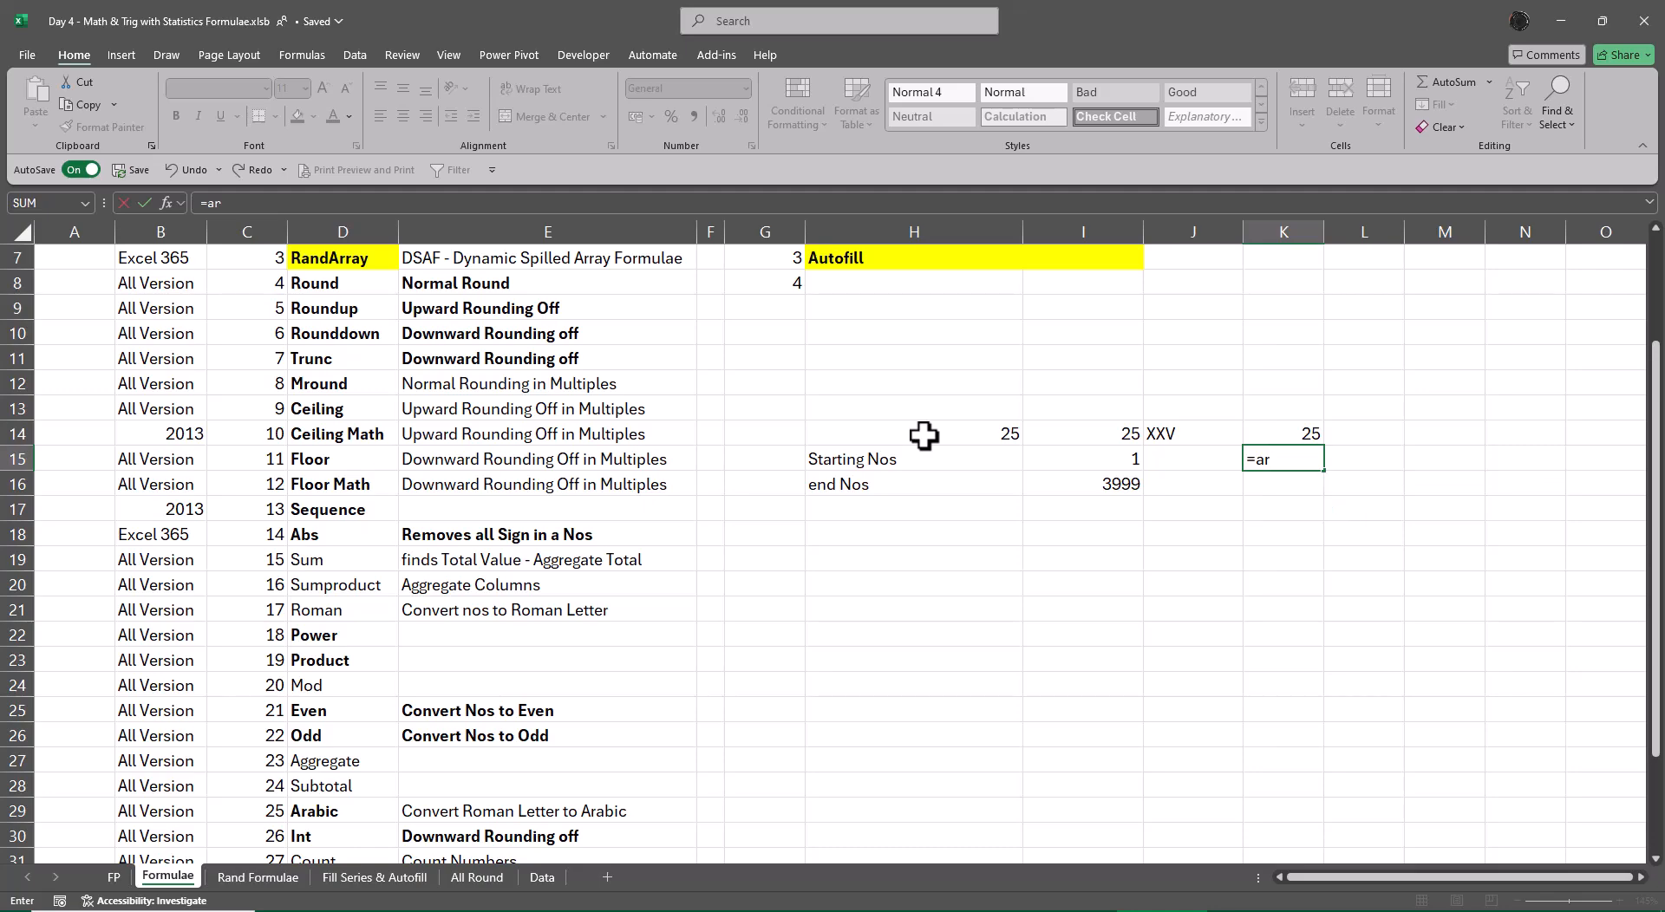
{"action": "key", "text": "Up"}
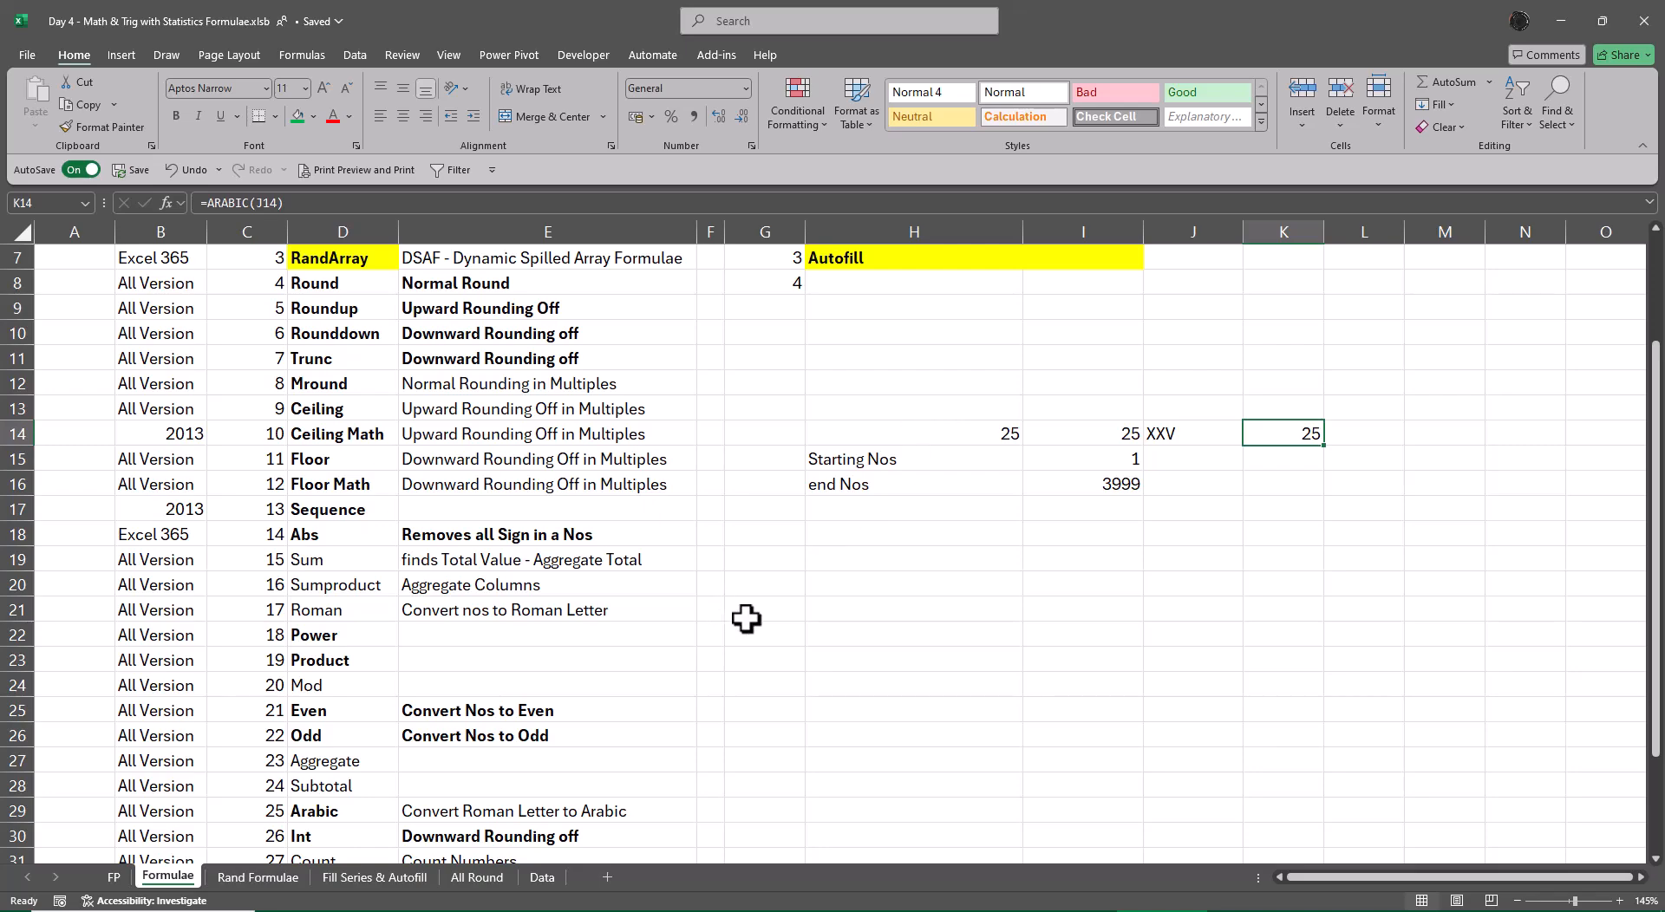
- Enter the label mod in H18 below the Roman and Arabic example
{"action": "left_click", "coordinate": [988, 539]}
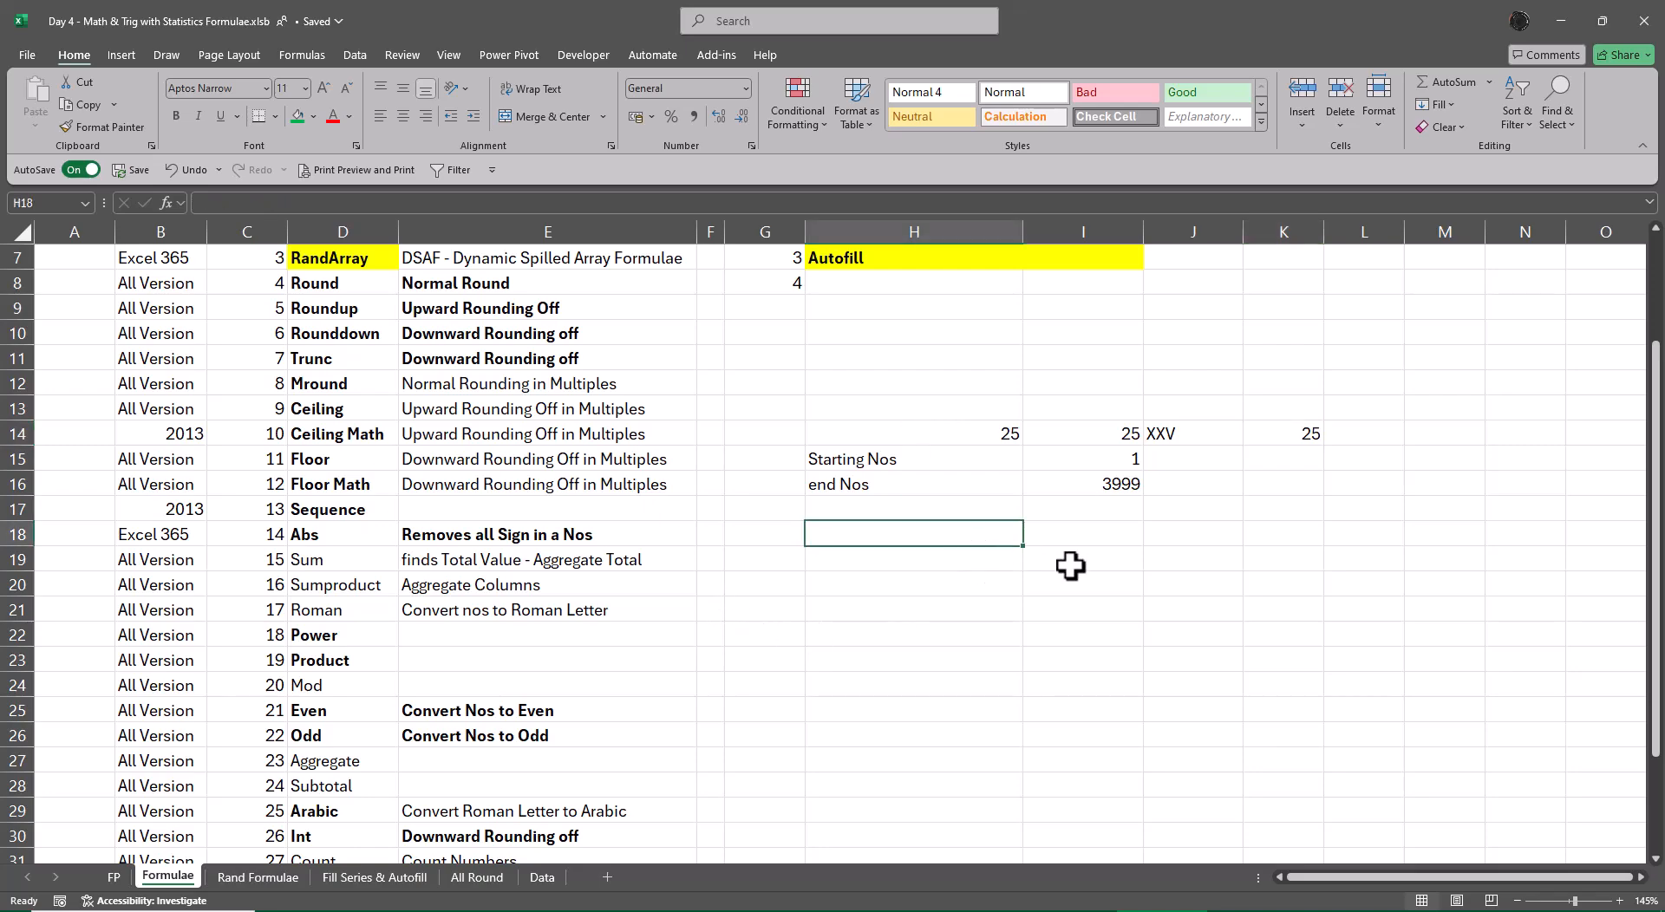
{"action": "type", "text": "mod"}
{"action": "key", "text": "Tab"}
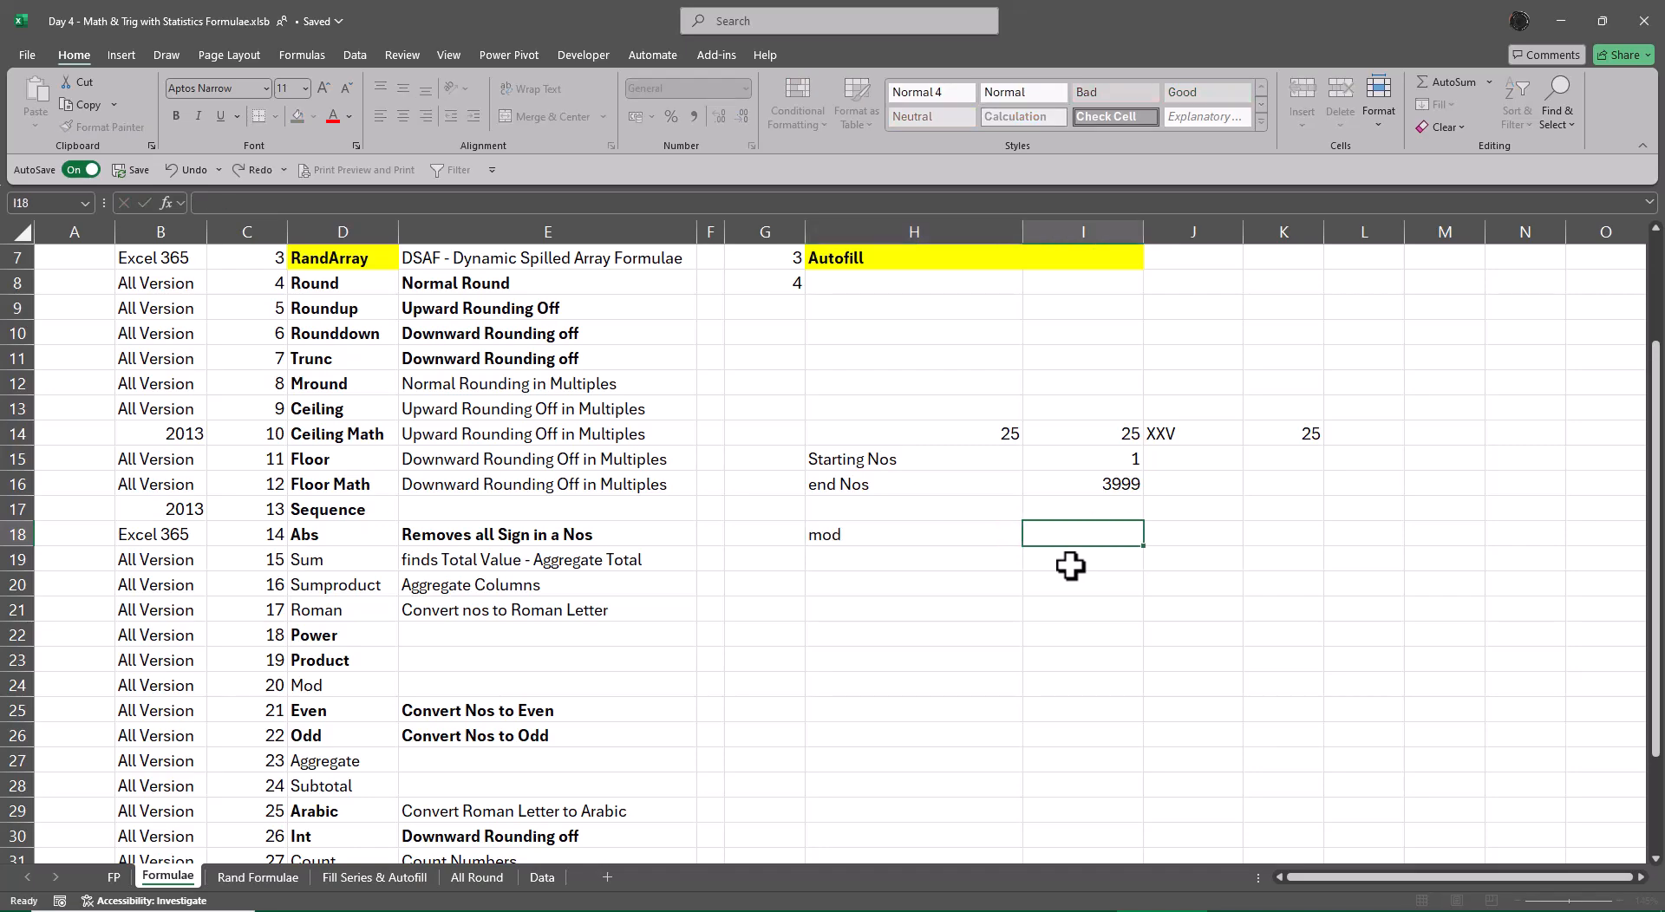
- Enter the formula =MOD(I14,5) in I18 beside the mod label
{"action": "type", "text": "=mod"}
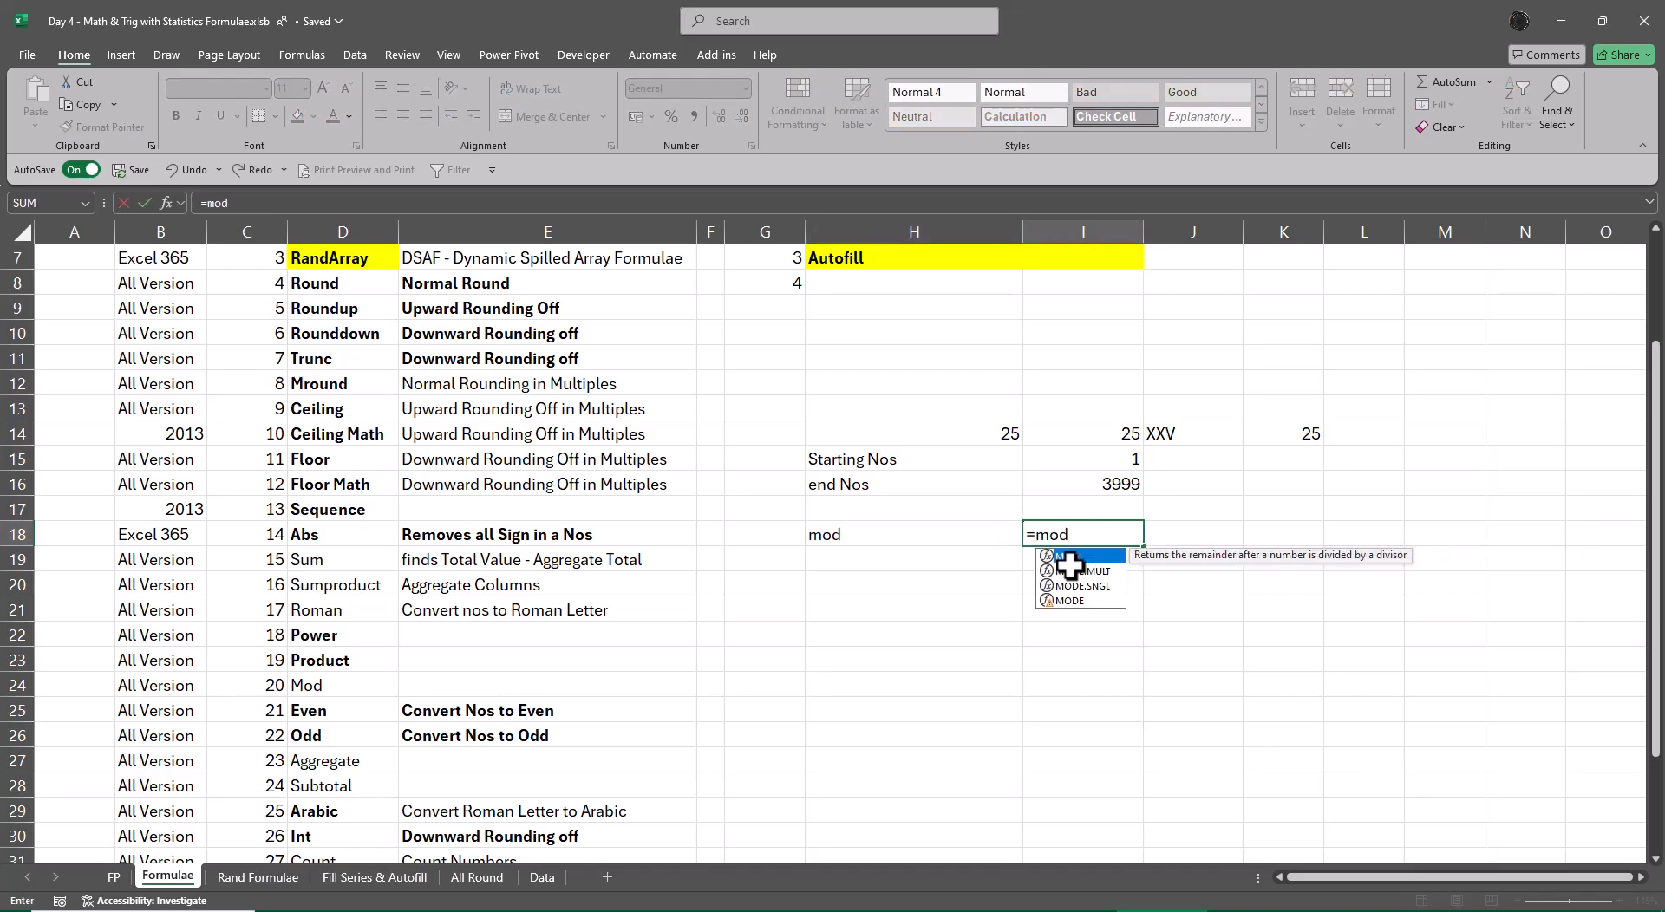
{"action": "key", "text": "Tab"}
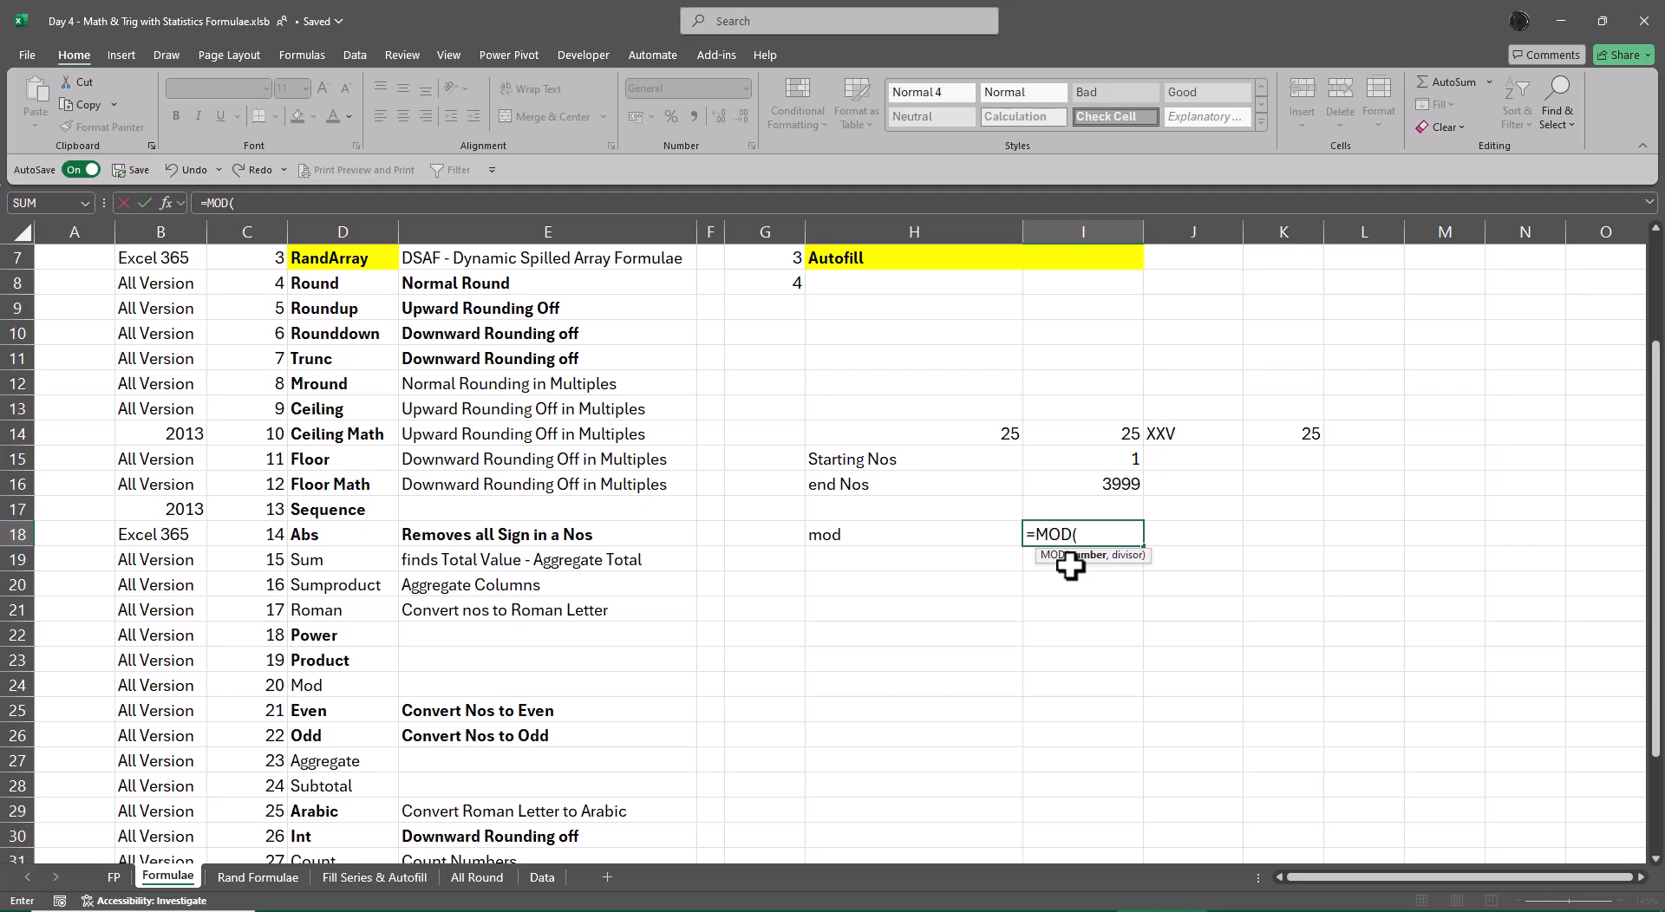
{"action": "key", "text": "Up"}
{"action": "key", "text": "Up"}
{"action": "key", "text": "Up"}
{"action": "key", "text": "Up"}
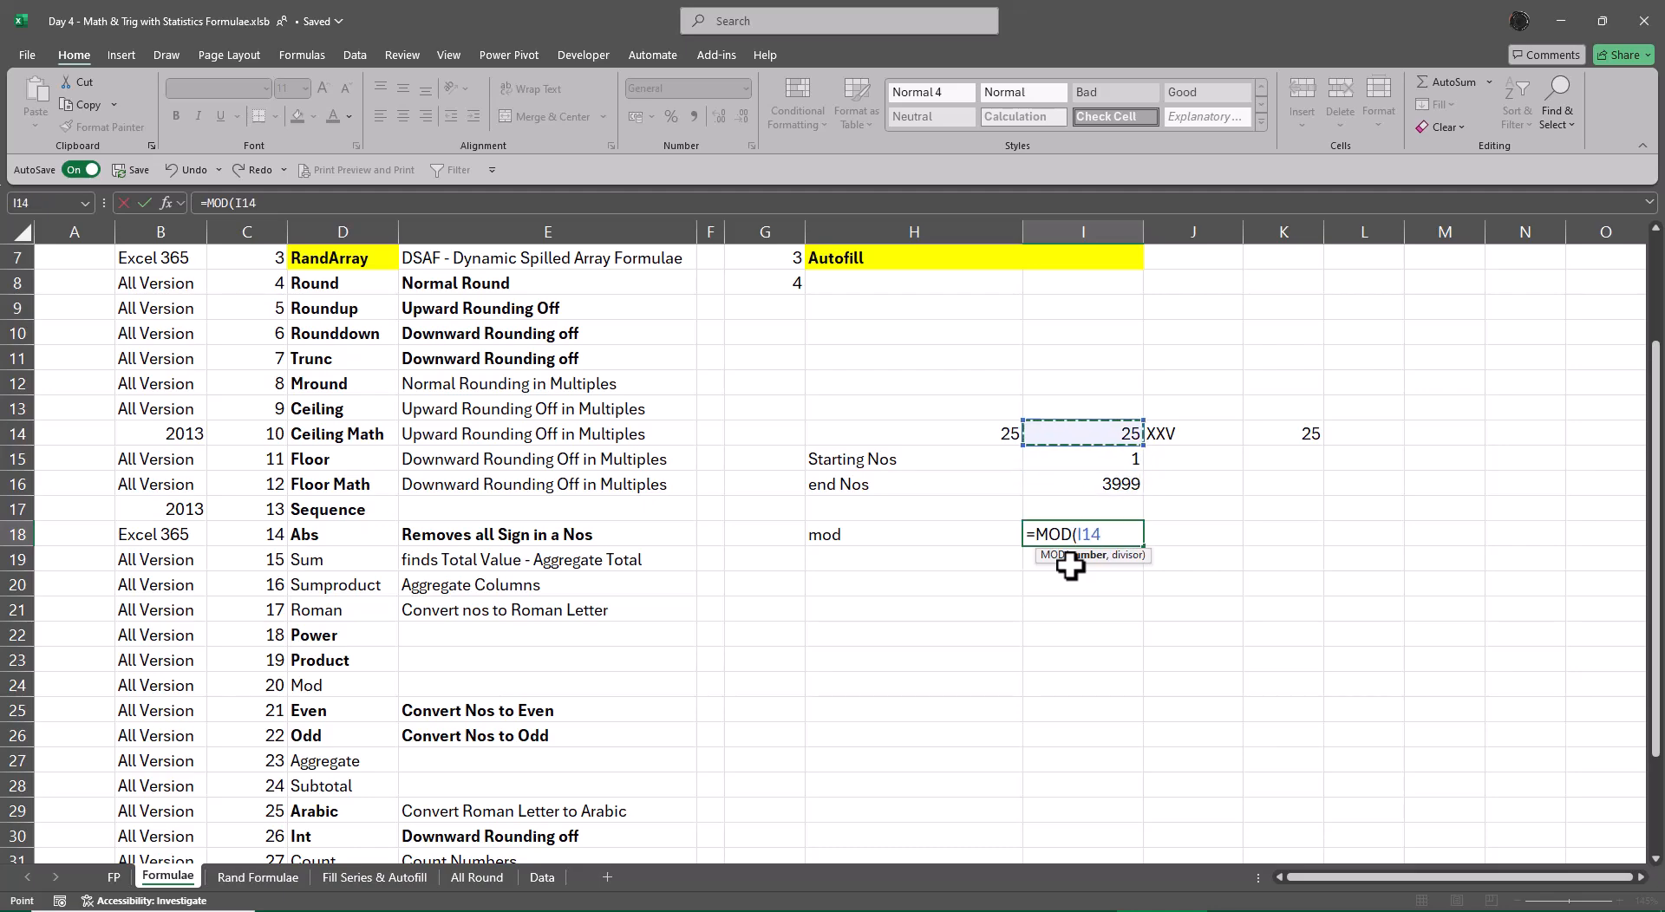
{"action": "type", "text": ",5"}
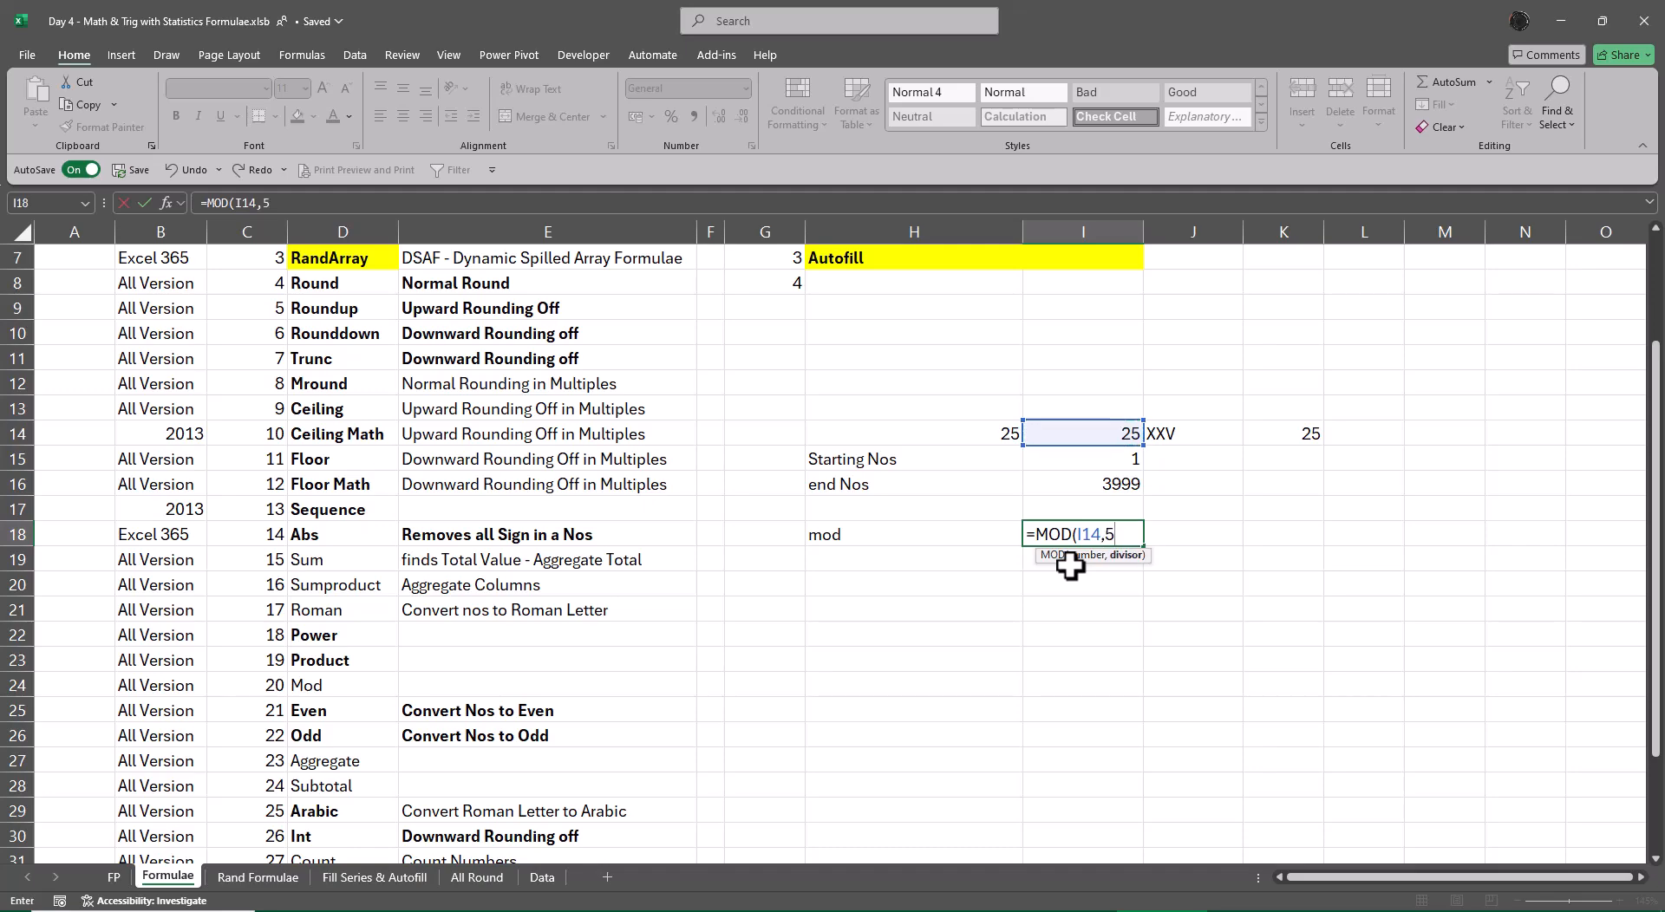
{"action": "type", "text": ")"}
{"action": "key", "text": "Return"}
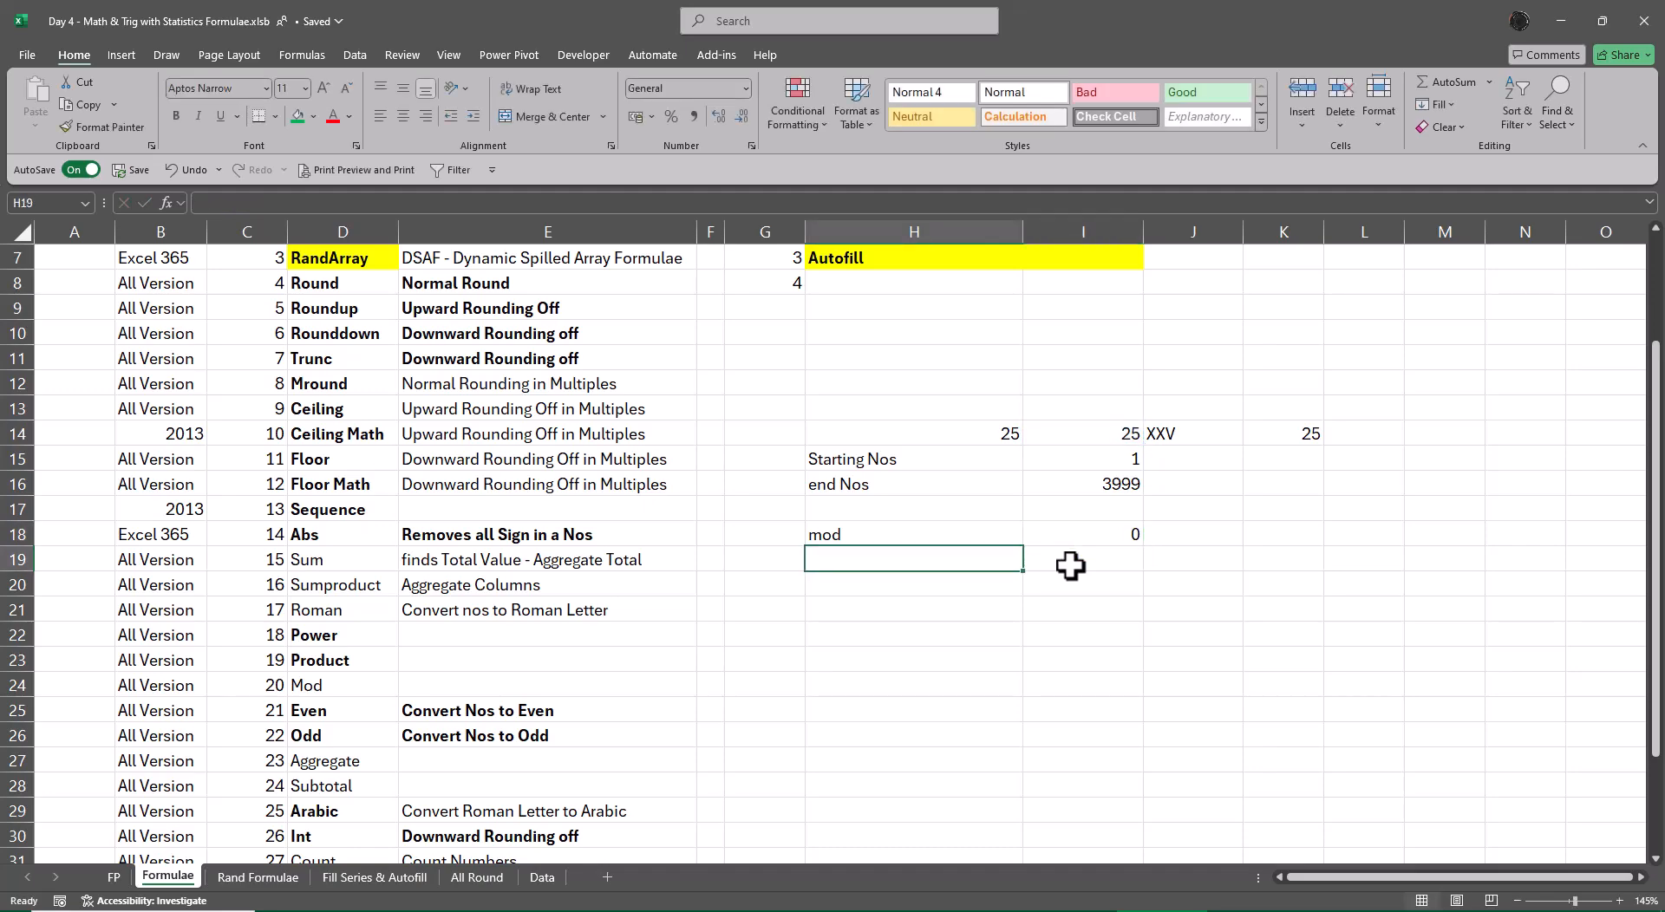
- Review the MOD formula in I18, and set its source number in I14 to 26
{"action": "key", "text": "Up"}
{"action": "key", "text": "Right"}
{"action": "key", "text": "F2"}
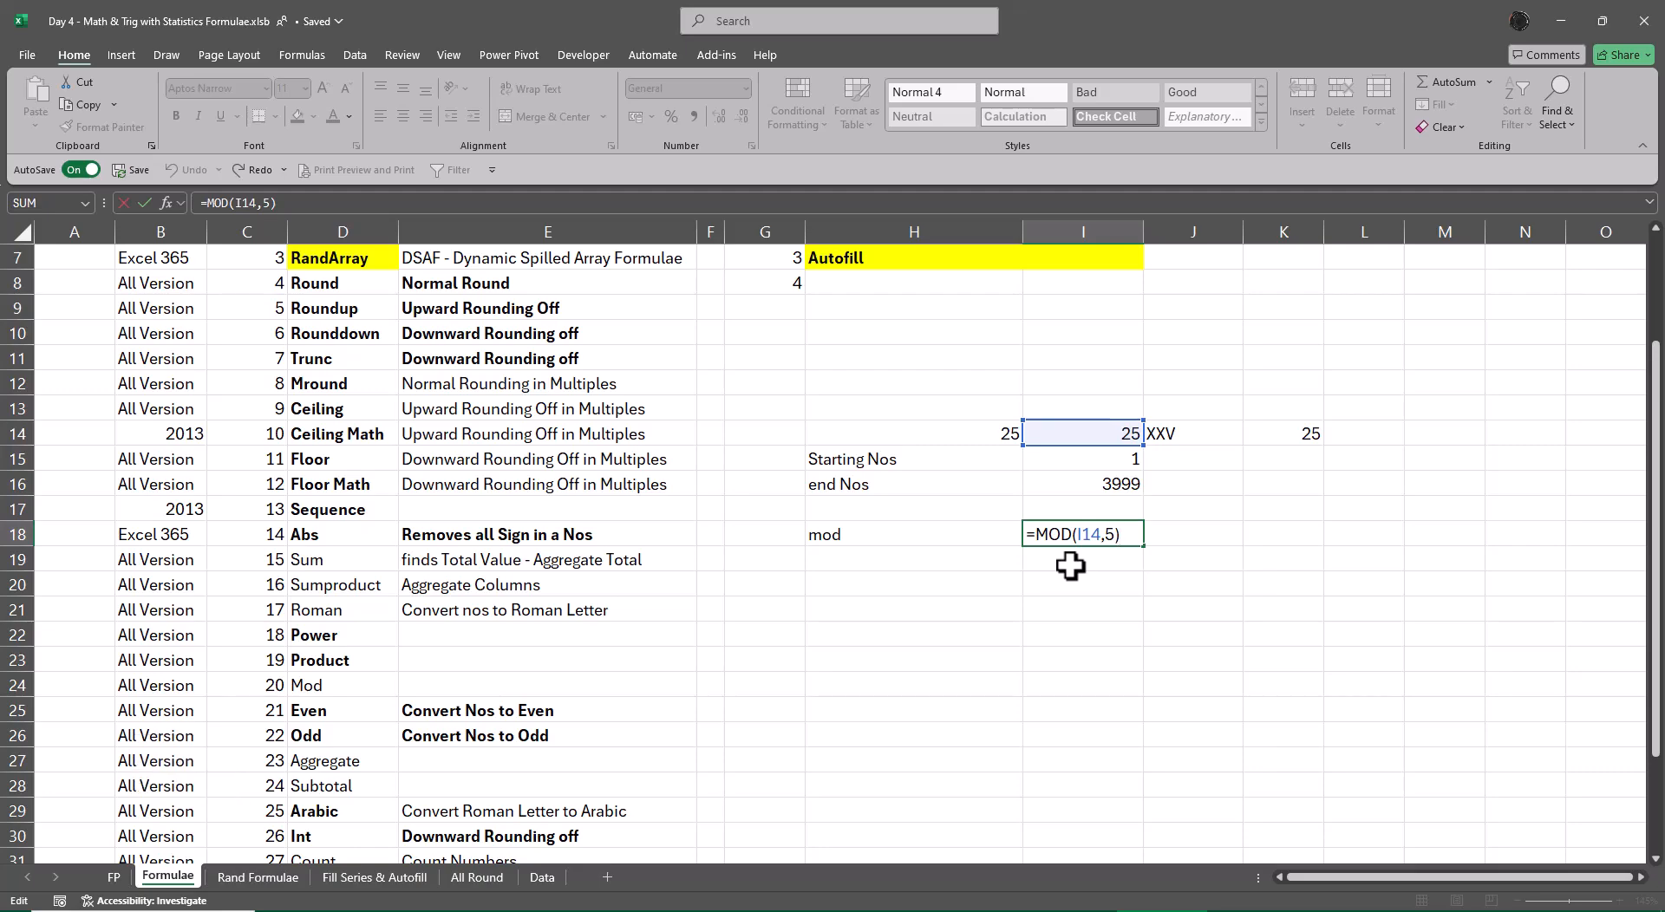
{"action": "key", "text": "Return"}
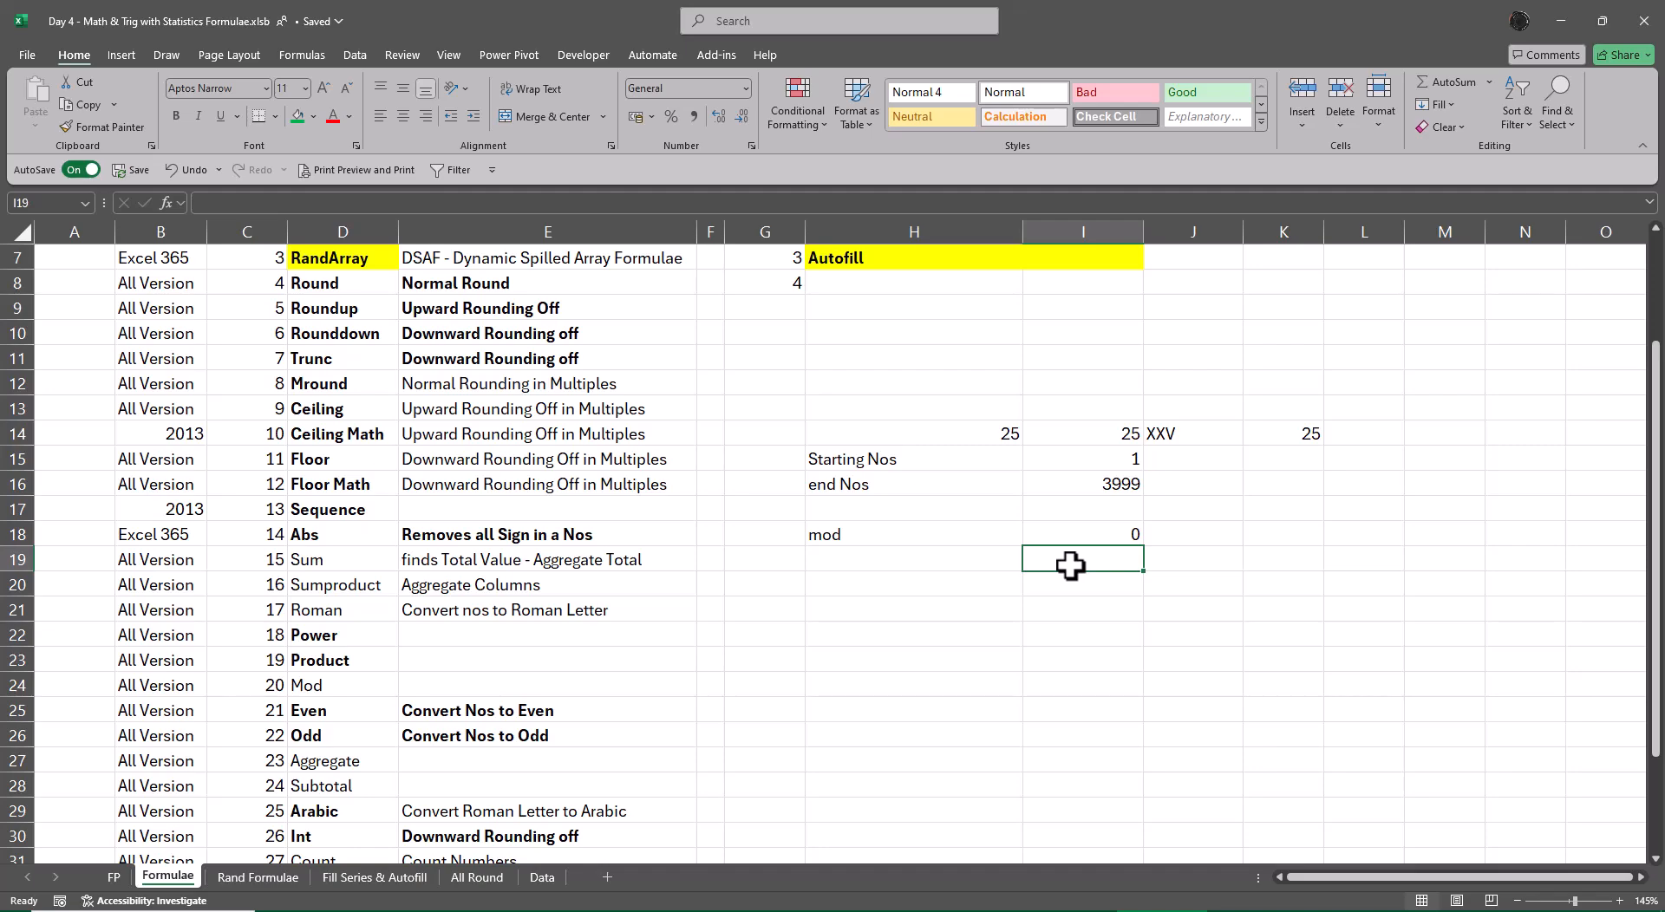
{"action": "key", "text": "Up"}
{"action": "key", "text": "Up"}
{"action": "key", "text": "Up"}
{"action": "key", "text": "Up"}
{"action": "key", "text": "Up"}
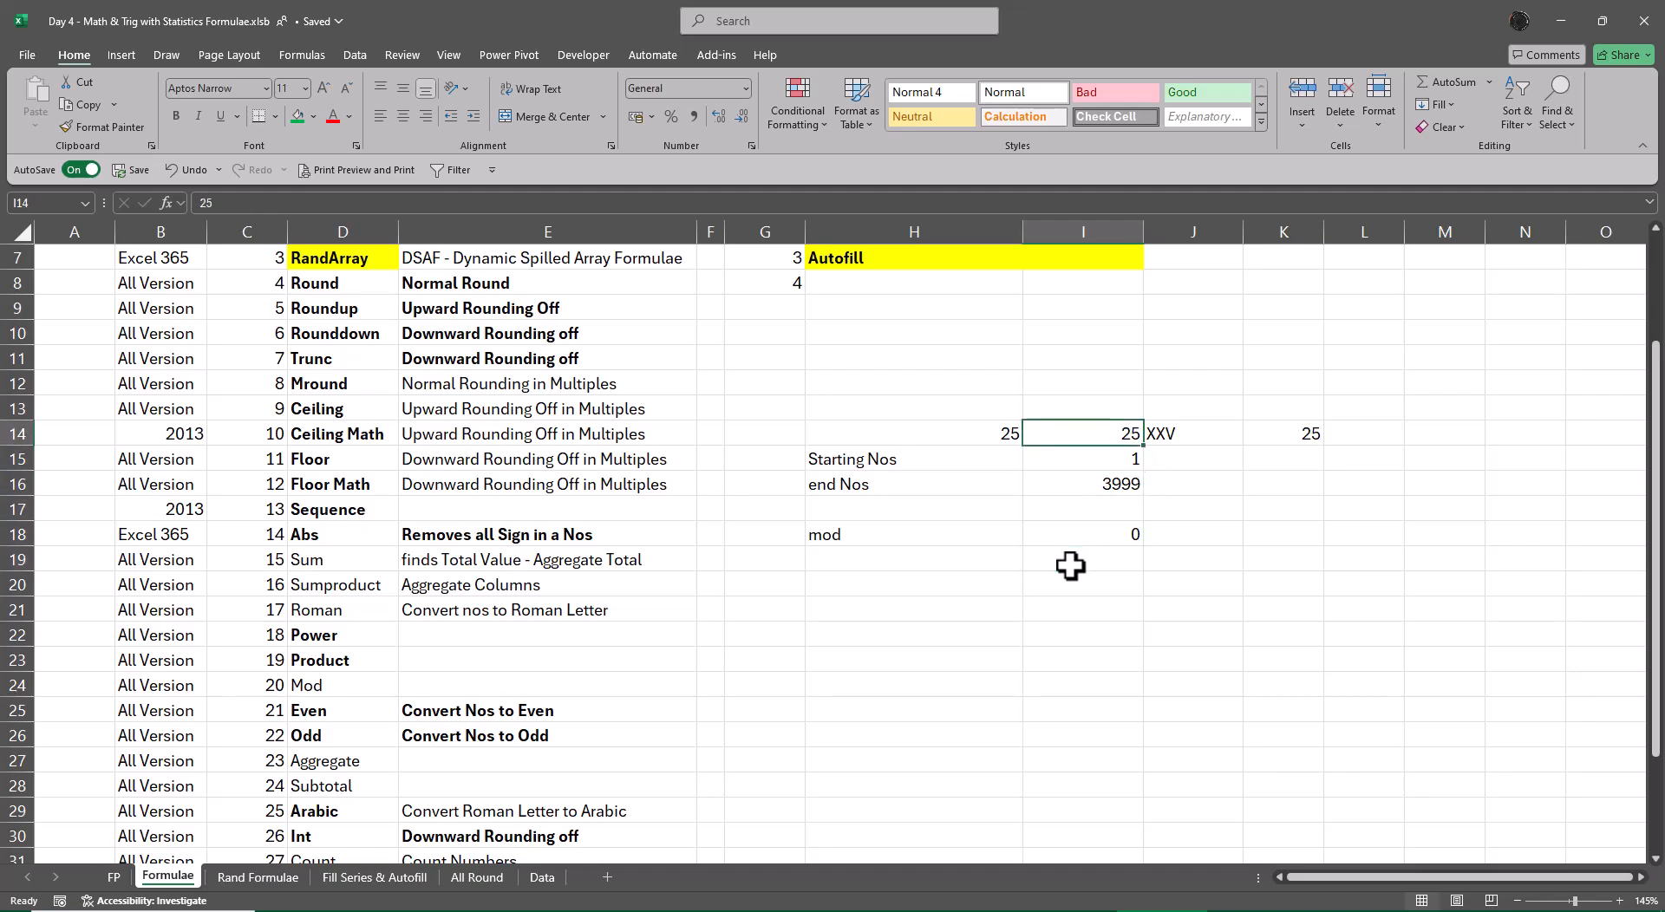
{"action": "type", "text": "26"}
{"action": "key", "text": "Return"}
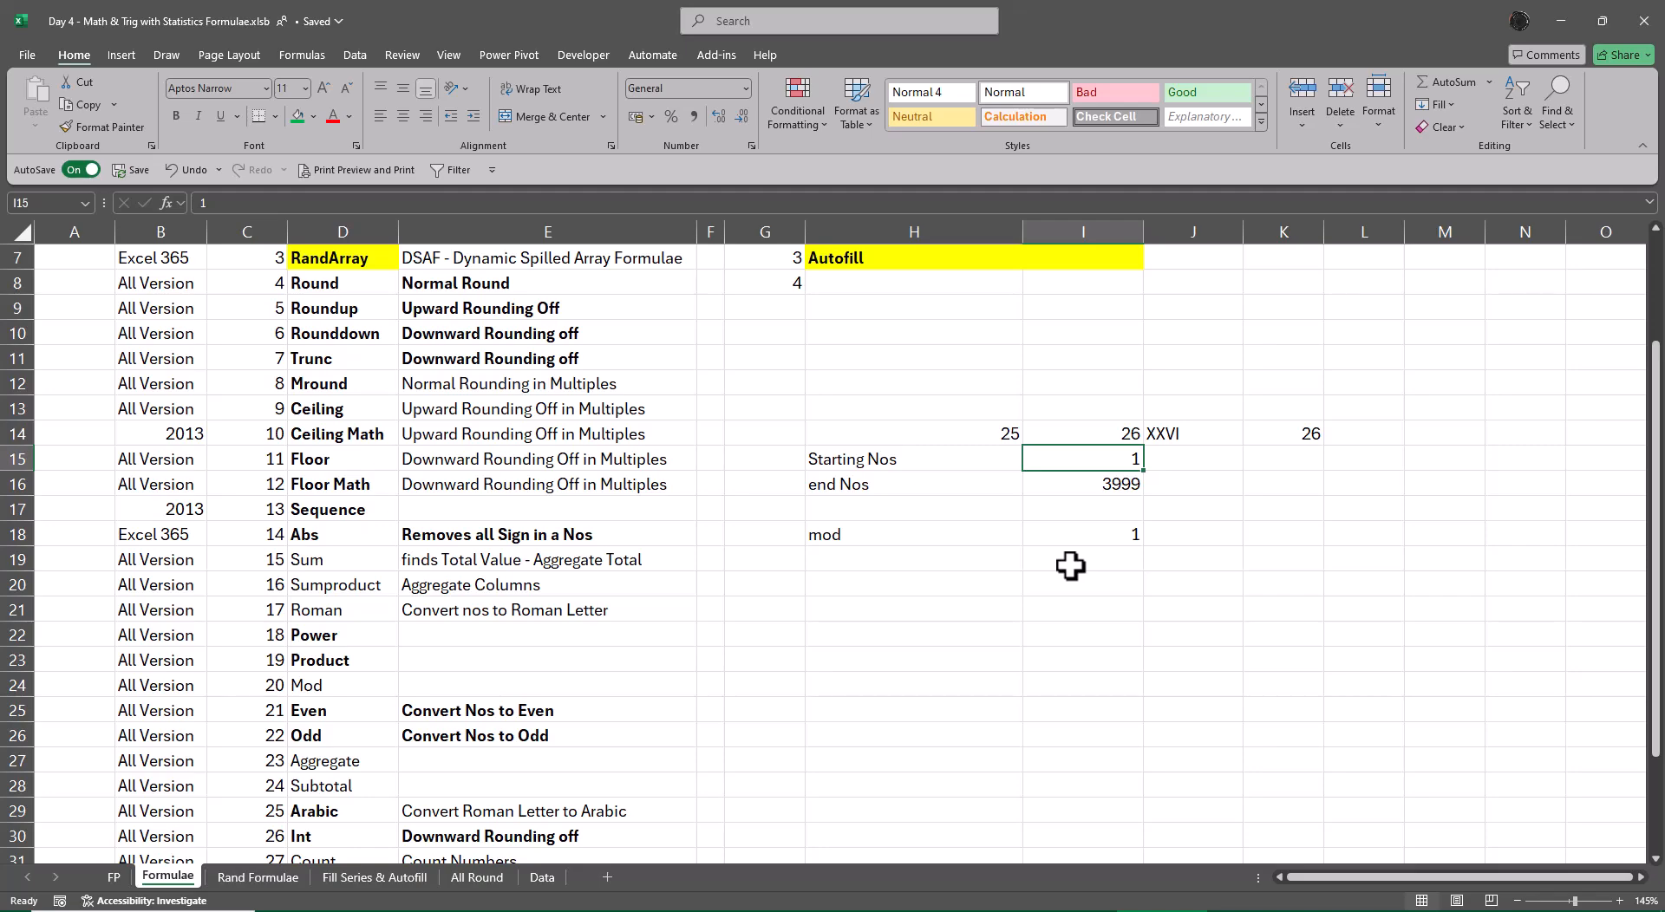
- Make the Mod and Roman entries bold in the function list in D24 and D21
{"action": "scroll", "coordinate": [877, 621], "scroll_direction": "down", "scroll_amount": 2}
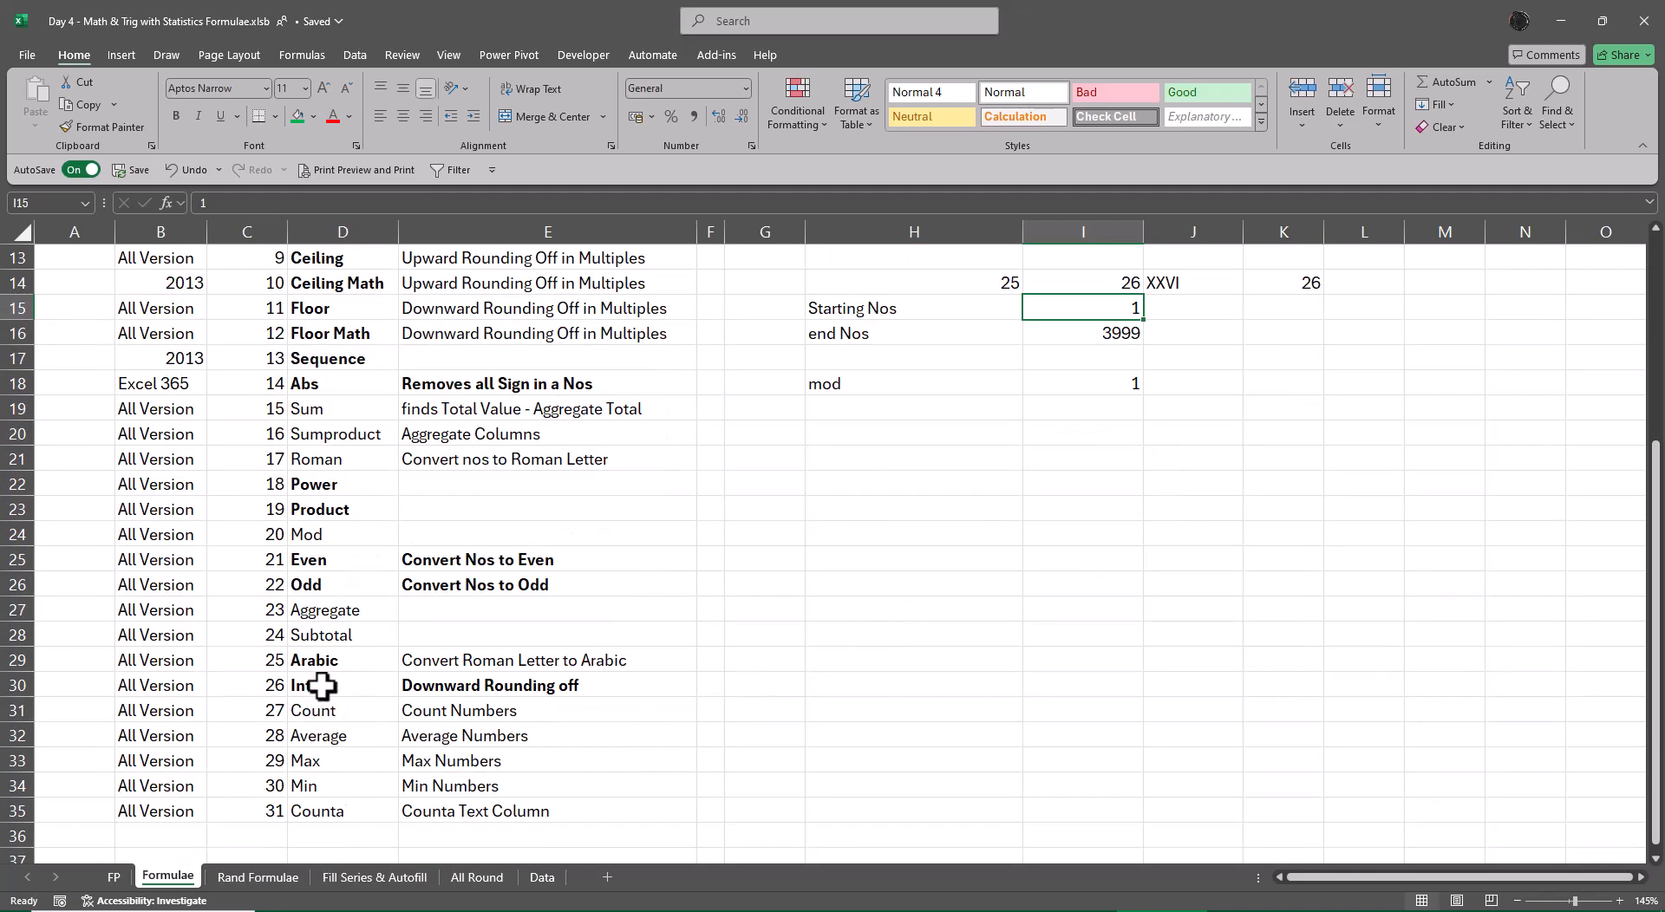
{"action": "left_click", "coordinate": [315, 538]}
{"action": "key", "text": "ctrl+b"}
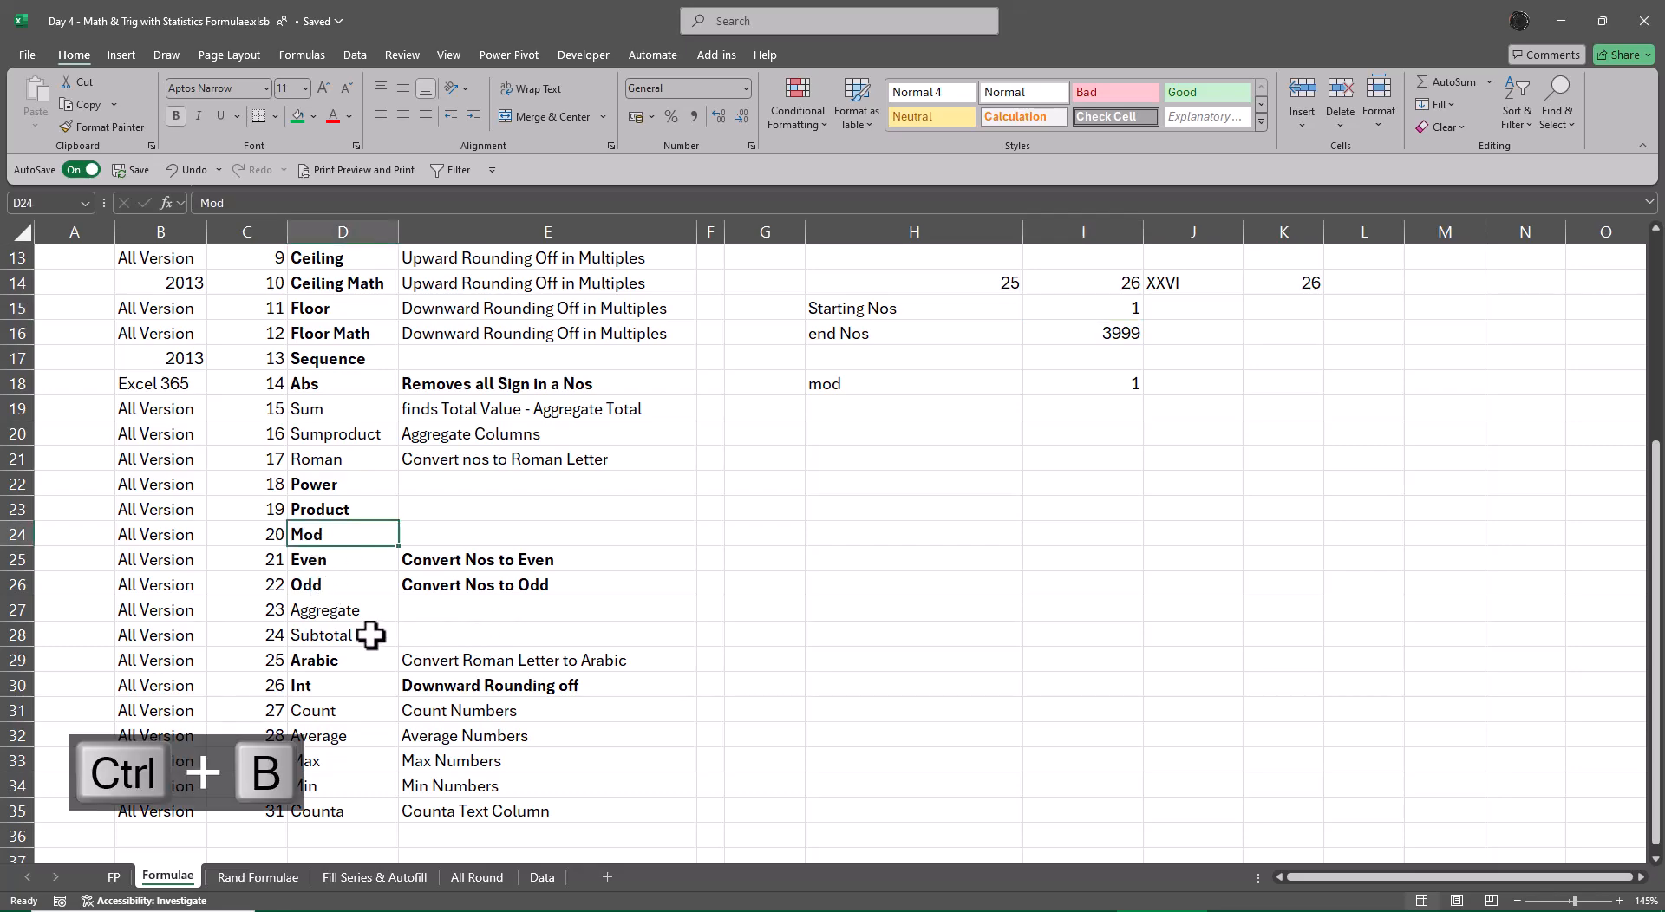
{"action": "left_click", "coordinate": [347, 457]}
{"action": "key", "text": "ctrl+b"}
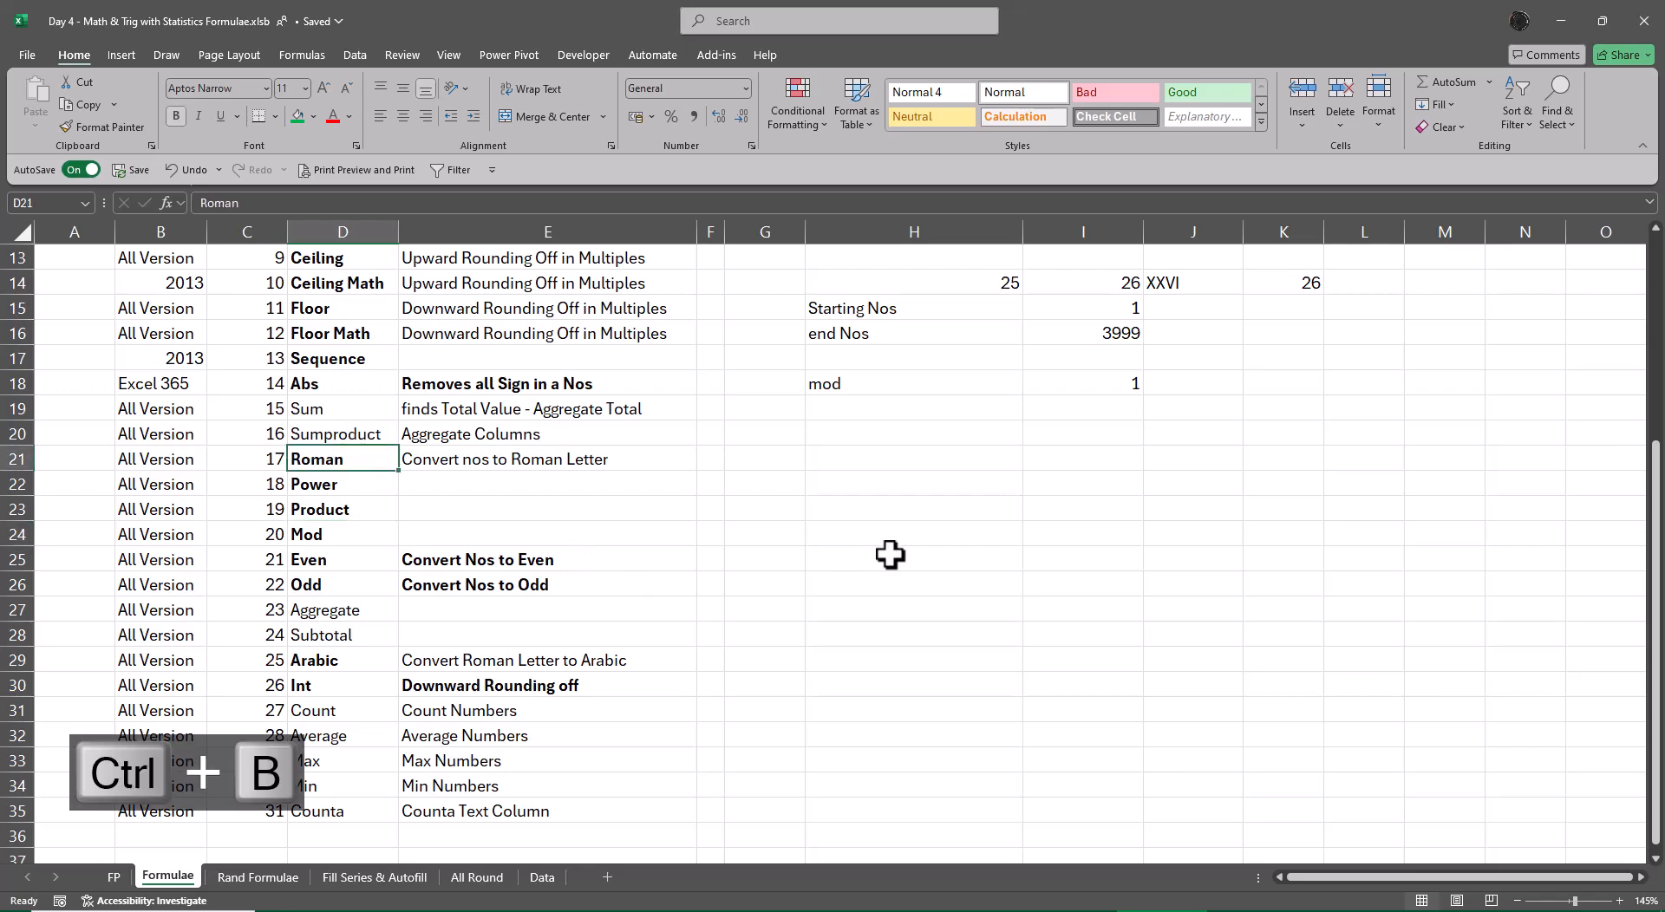
- Enter 2 in I20 and the formula =POWER(I20,2) in J20 to square it
{"action": "left_click", "coordinate": [954, 533]}
{"action": "left_click", "coordinate": [919, 433]}
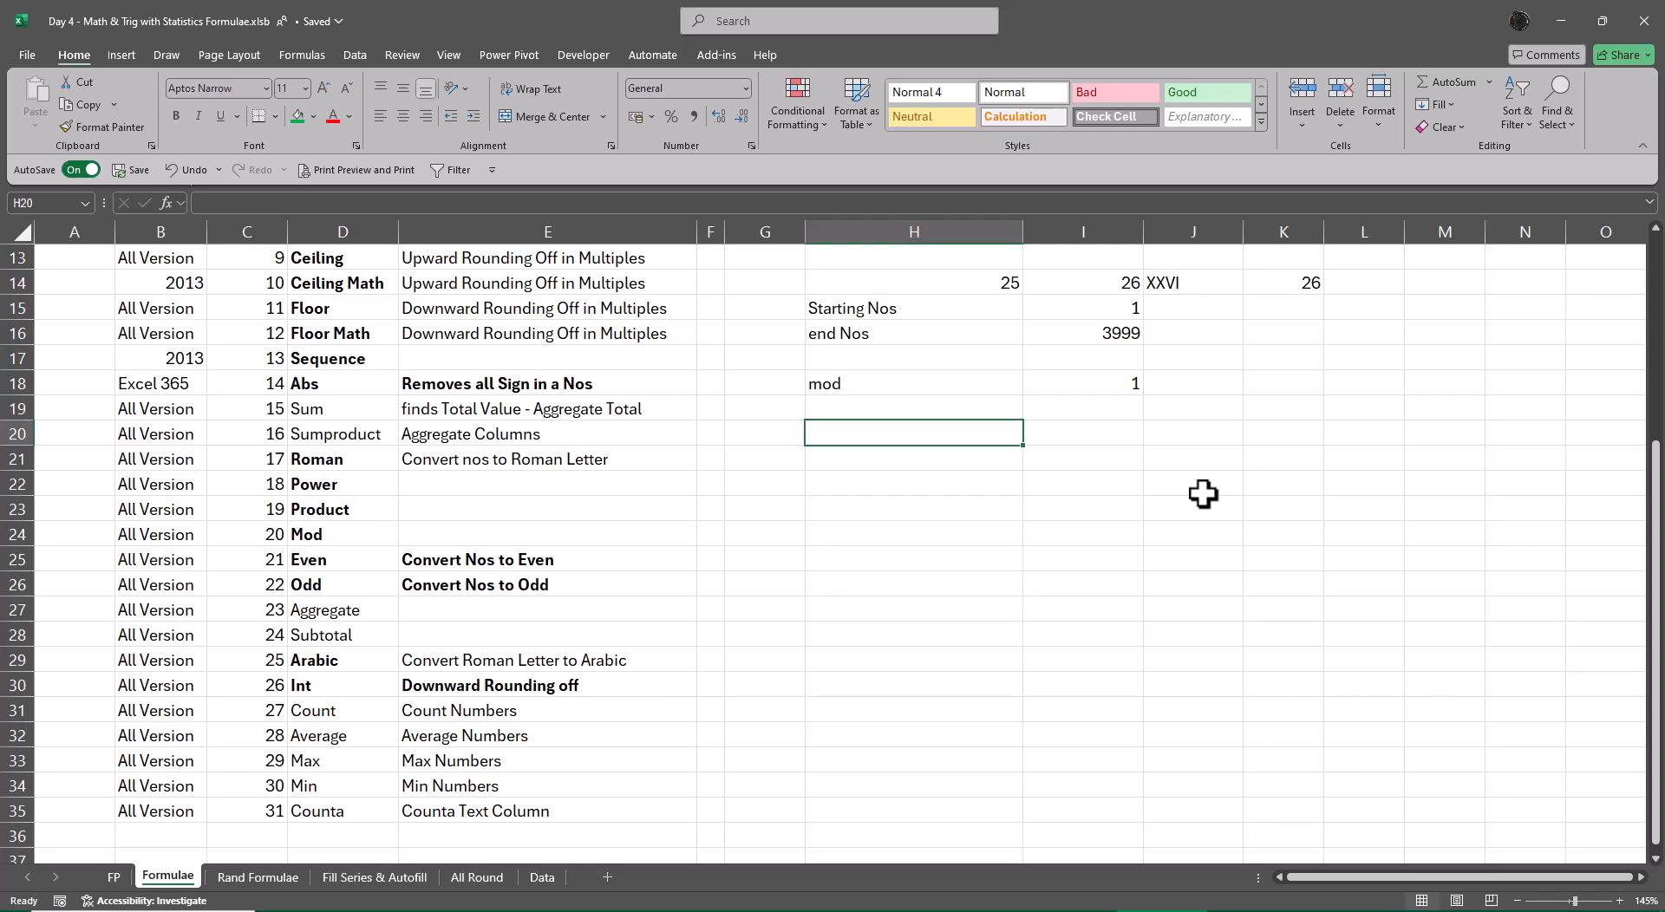
{"action": "key", "text": "Right"}
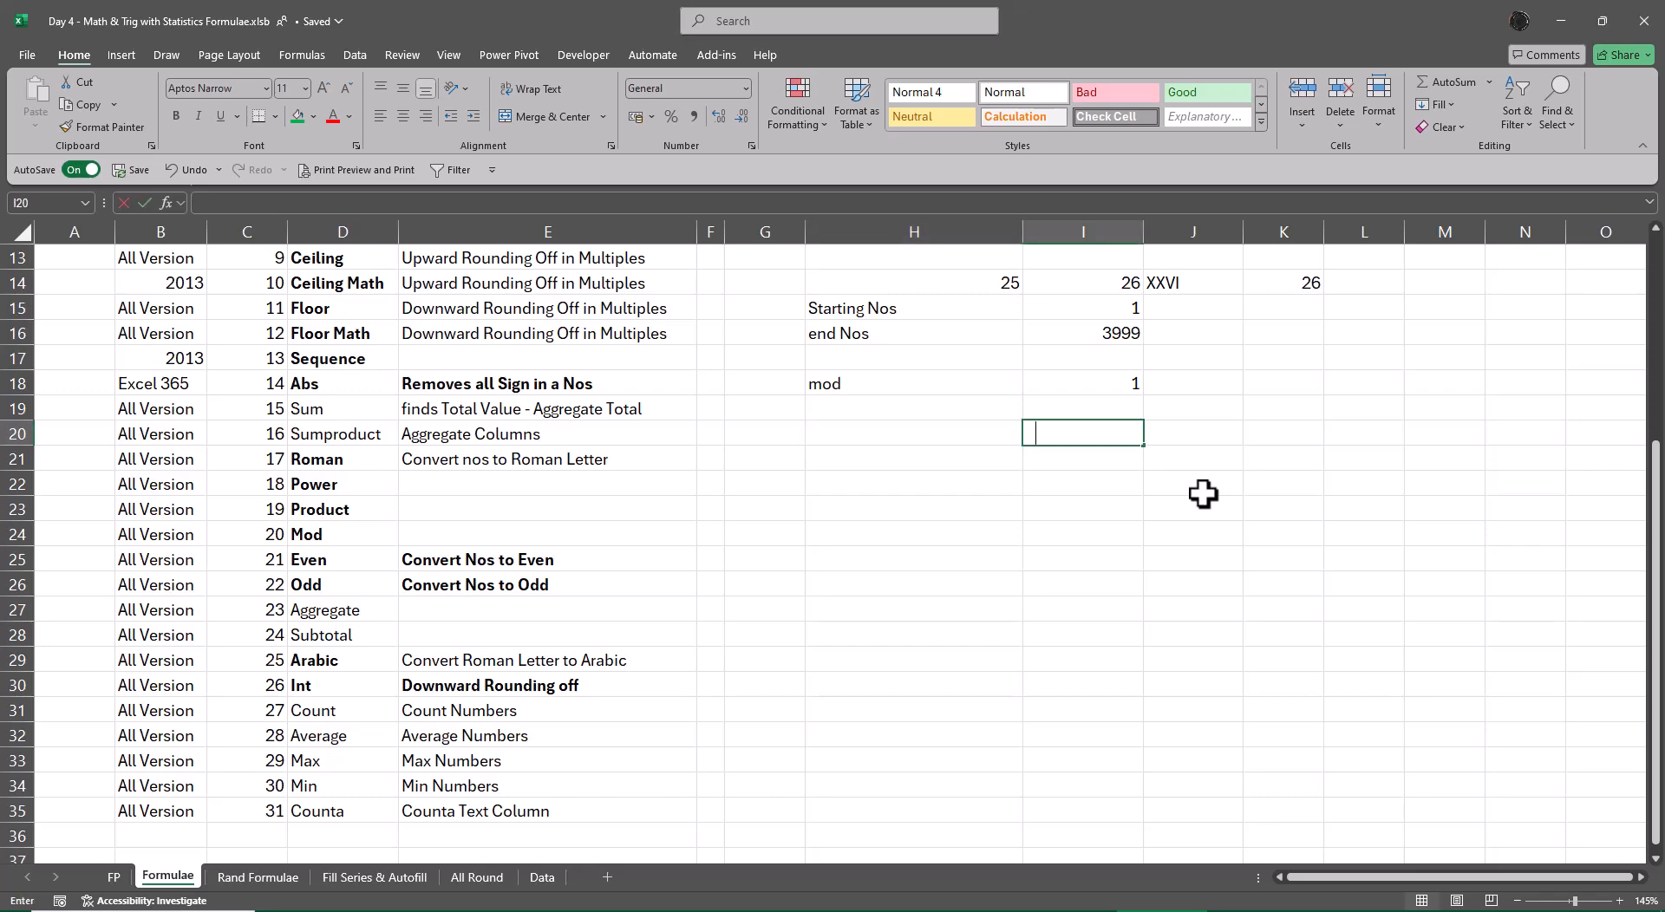
{"action": "type", "text": "2"}
{"action": "key", "text": "Tab"}
{"action": "type", "text": "=po"}
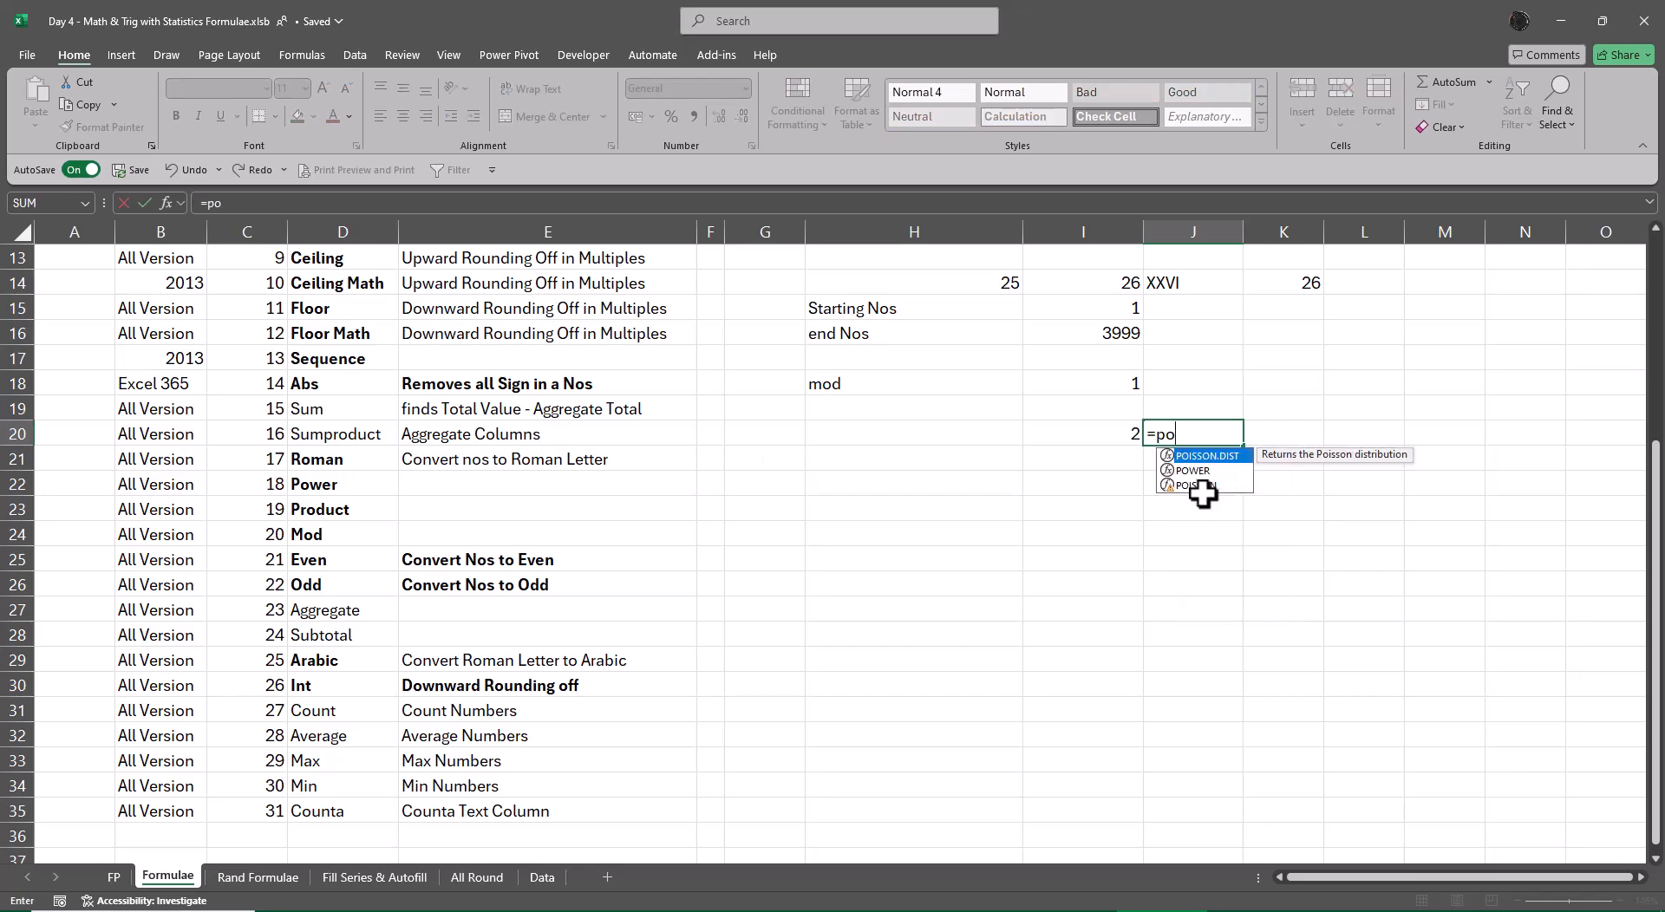
{"action": "type", "text": "w"}
{"action": "key", "text": "Tab"}
{"action": "key", "text": "Left"}
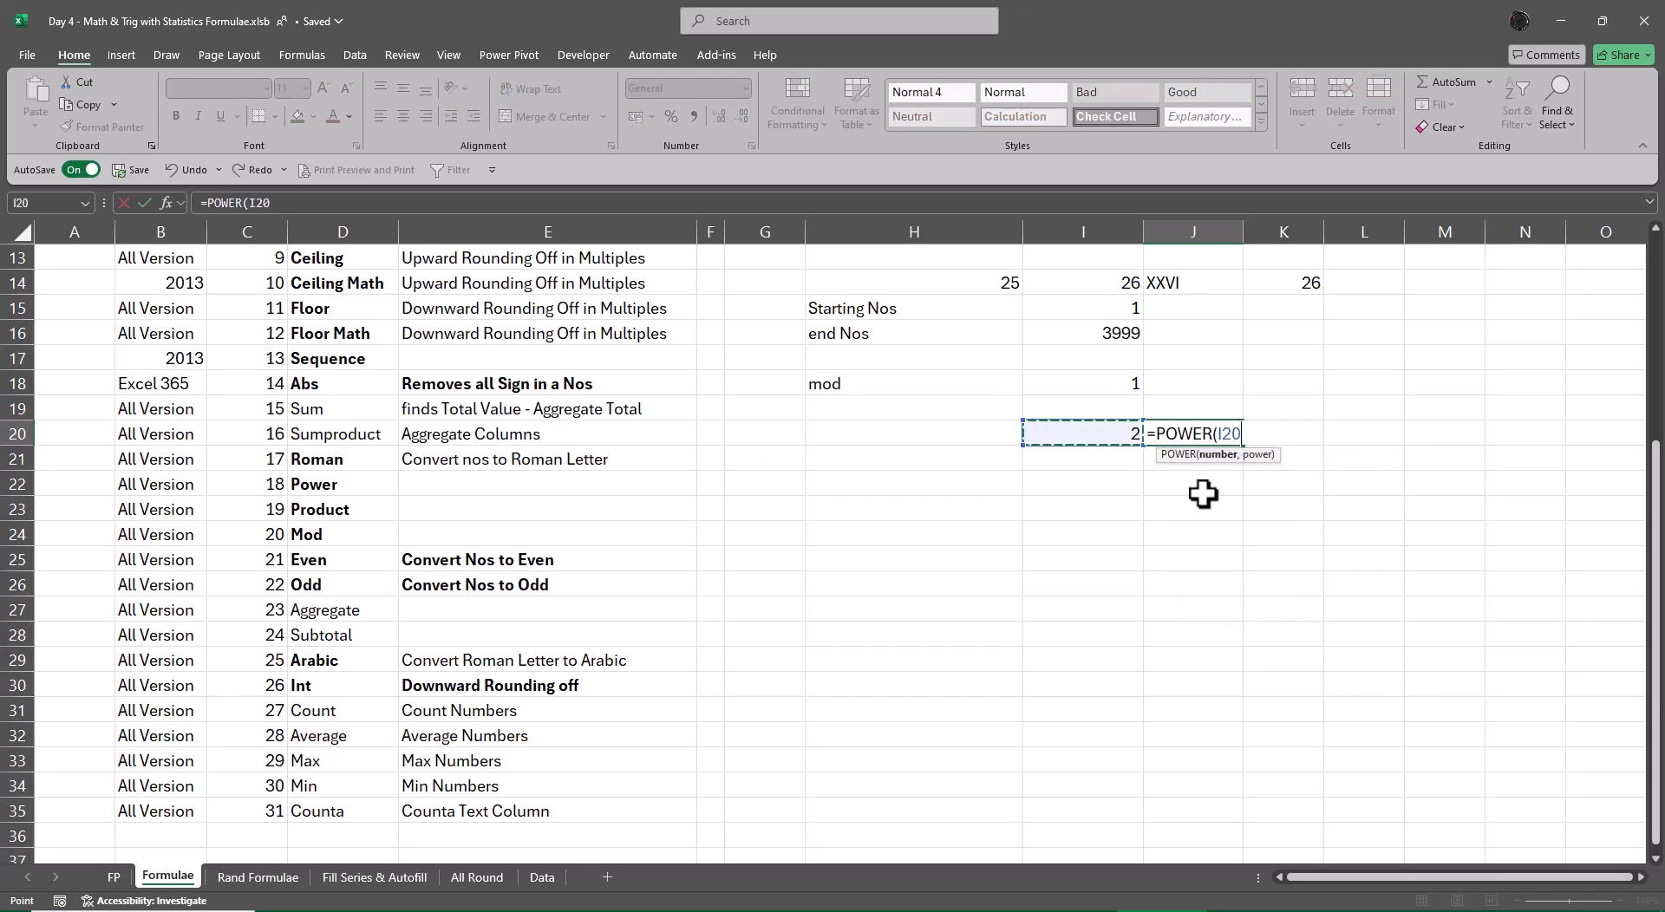
{"action": "type", "text": ",2)"}
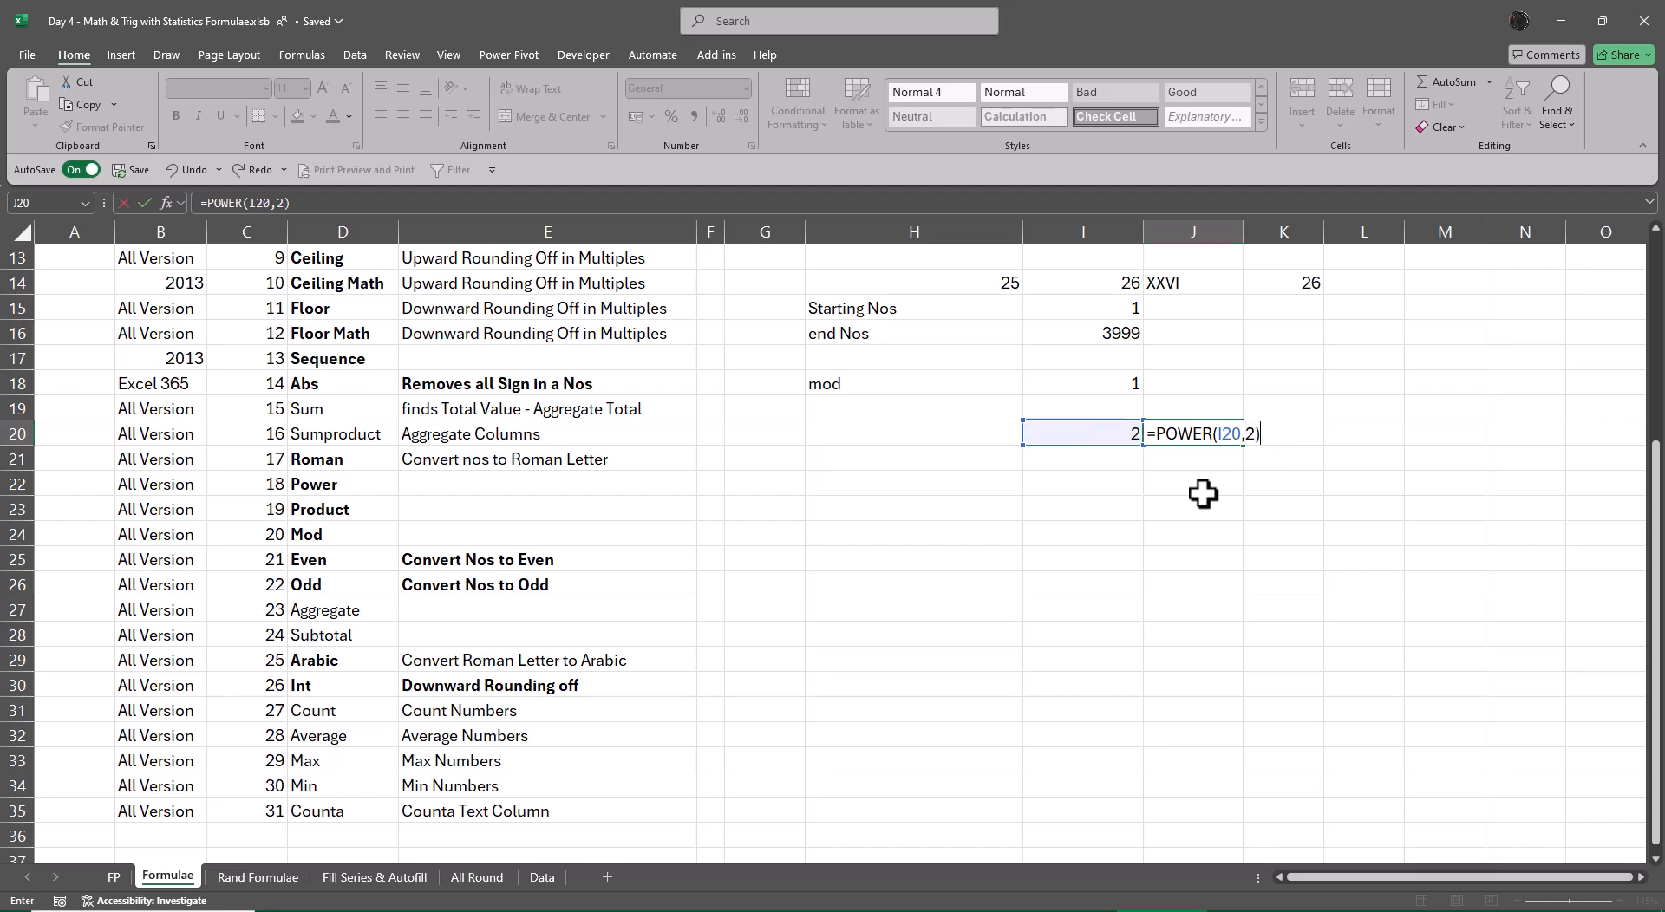
{"action": "key", "text": "Return"}
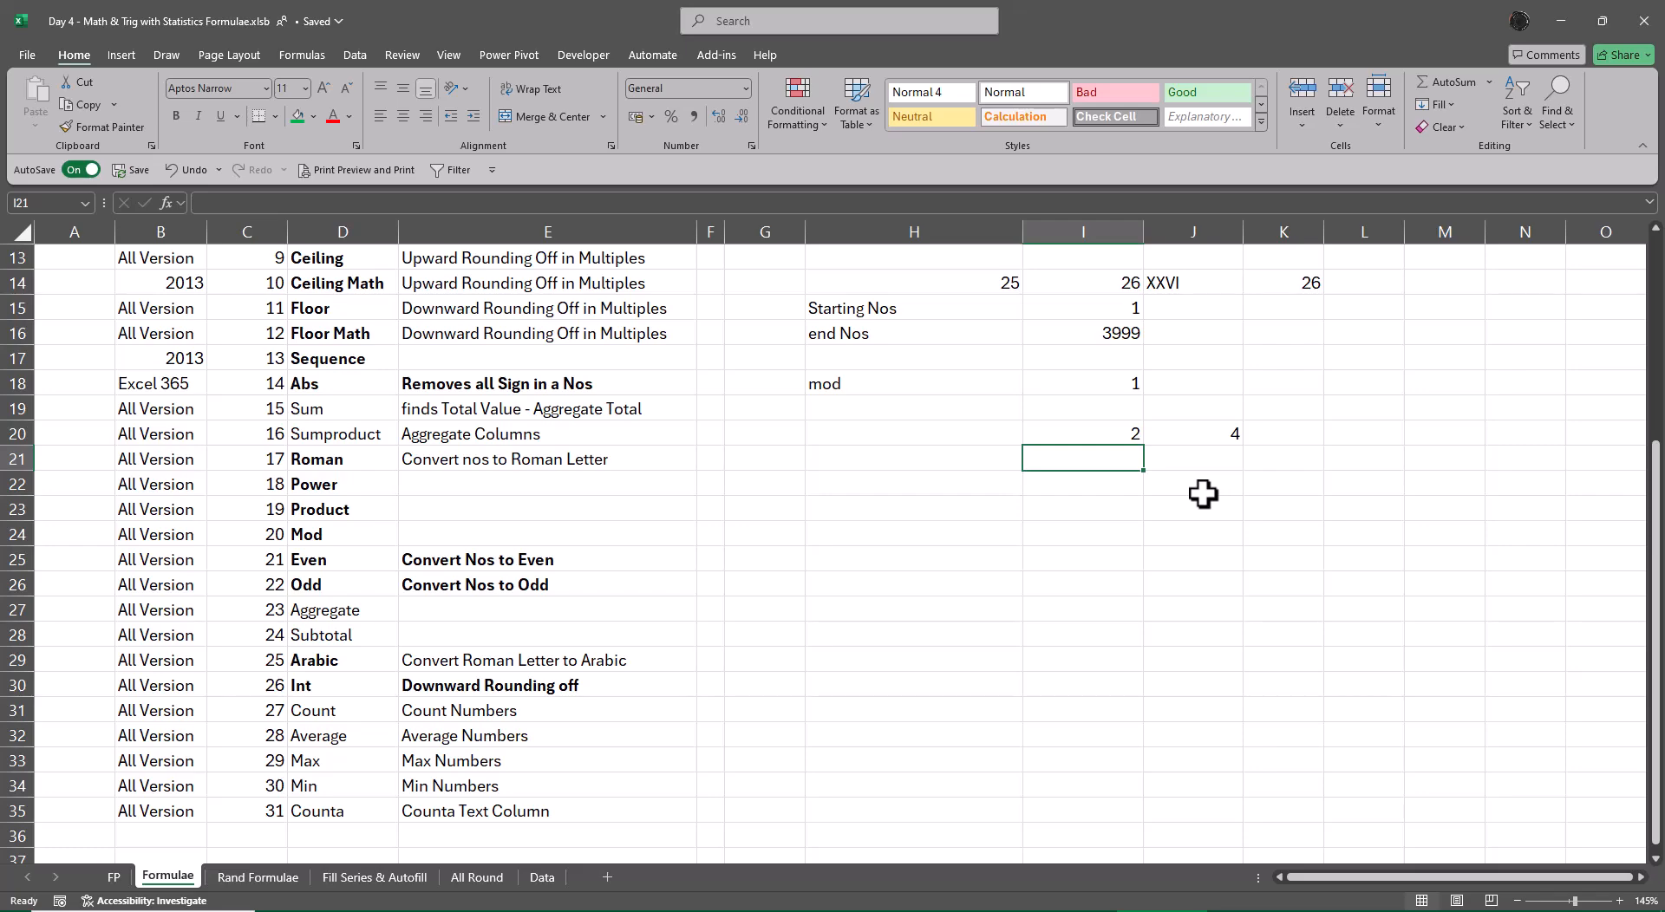
- Enter the formula =SQRT(I20) in J21 to find the number's square root
{"action": "key", "text": "Right"}
{"action": "type", "text": "=sq"}
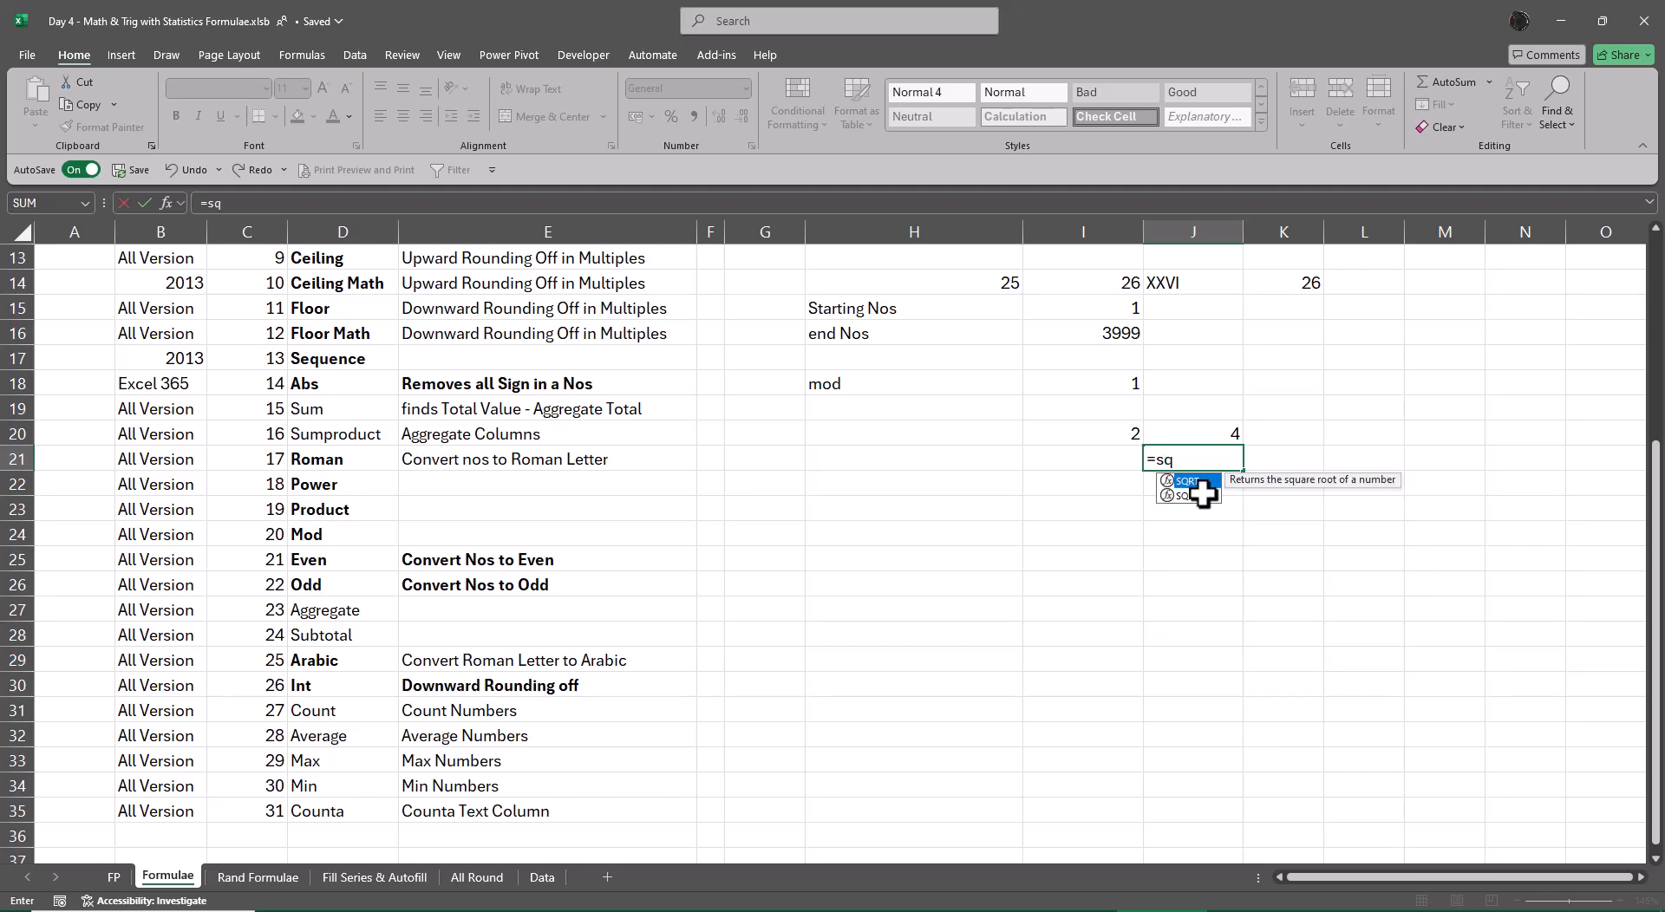
{"action": "key", "text": "Tab"}
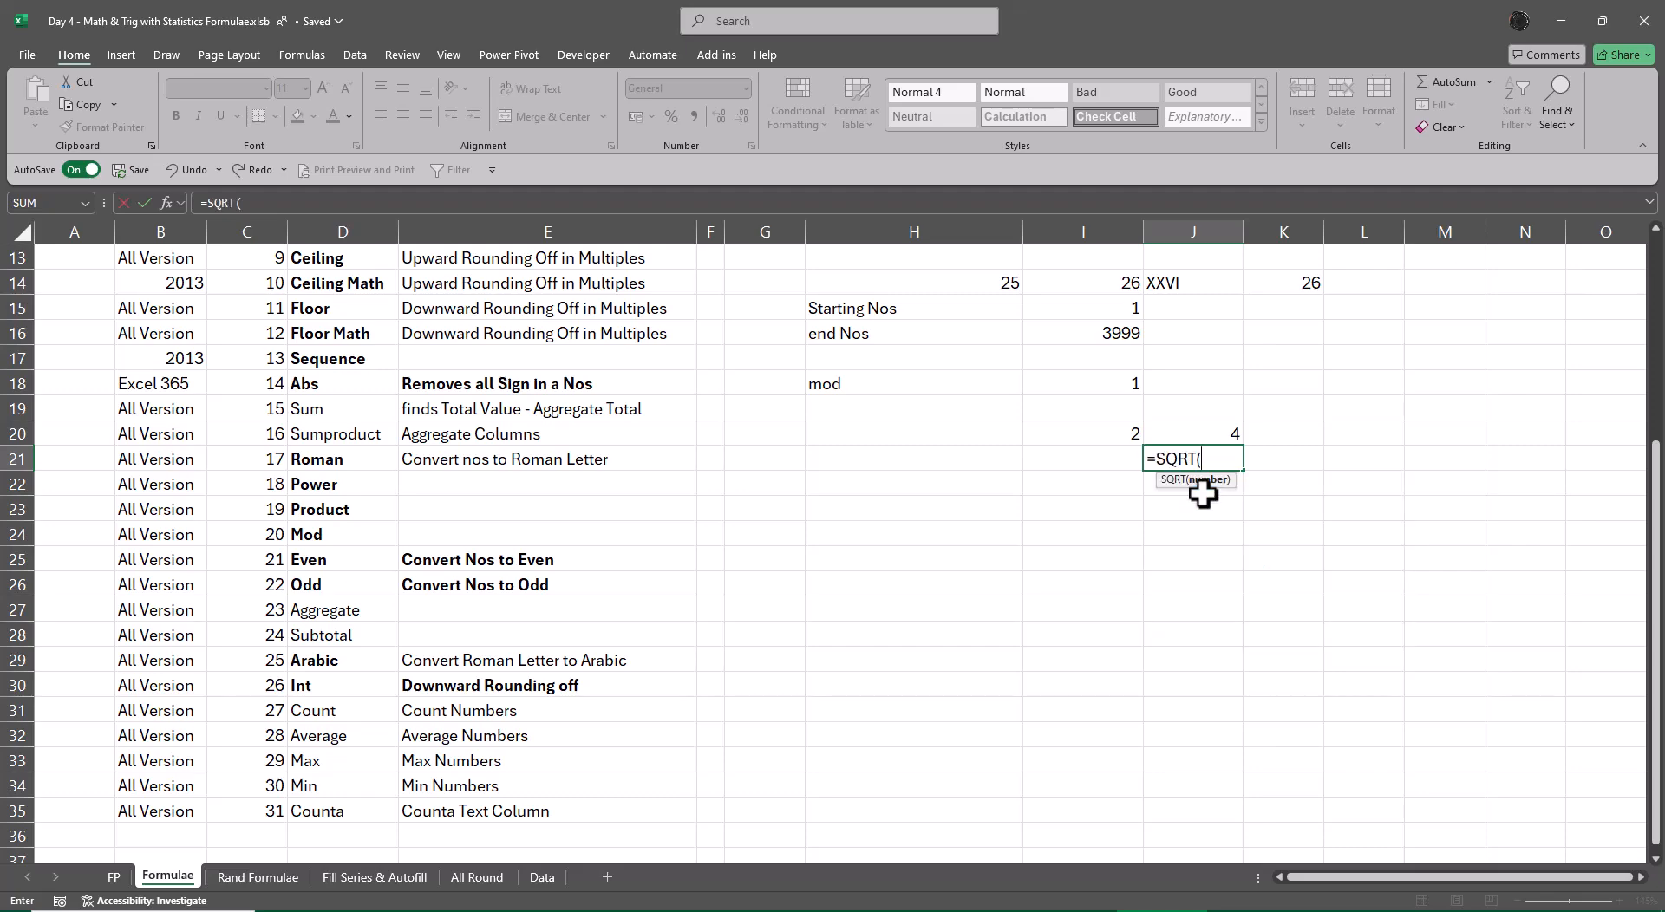
{"action": "key", "text": "Left"}
{"action": "key", "text": "Up"}
{"action": "type", "text": ")"}
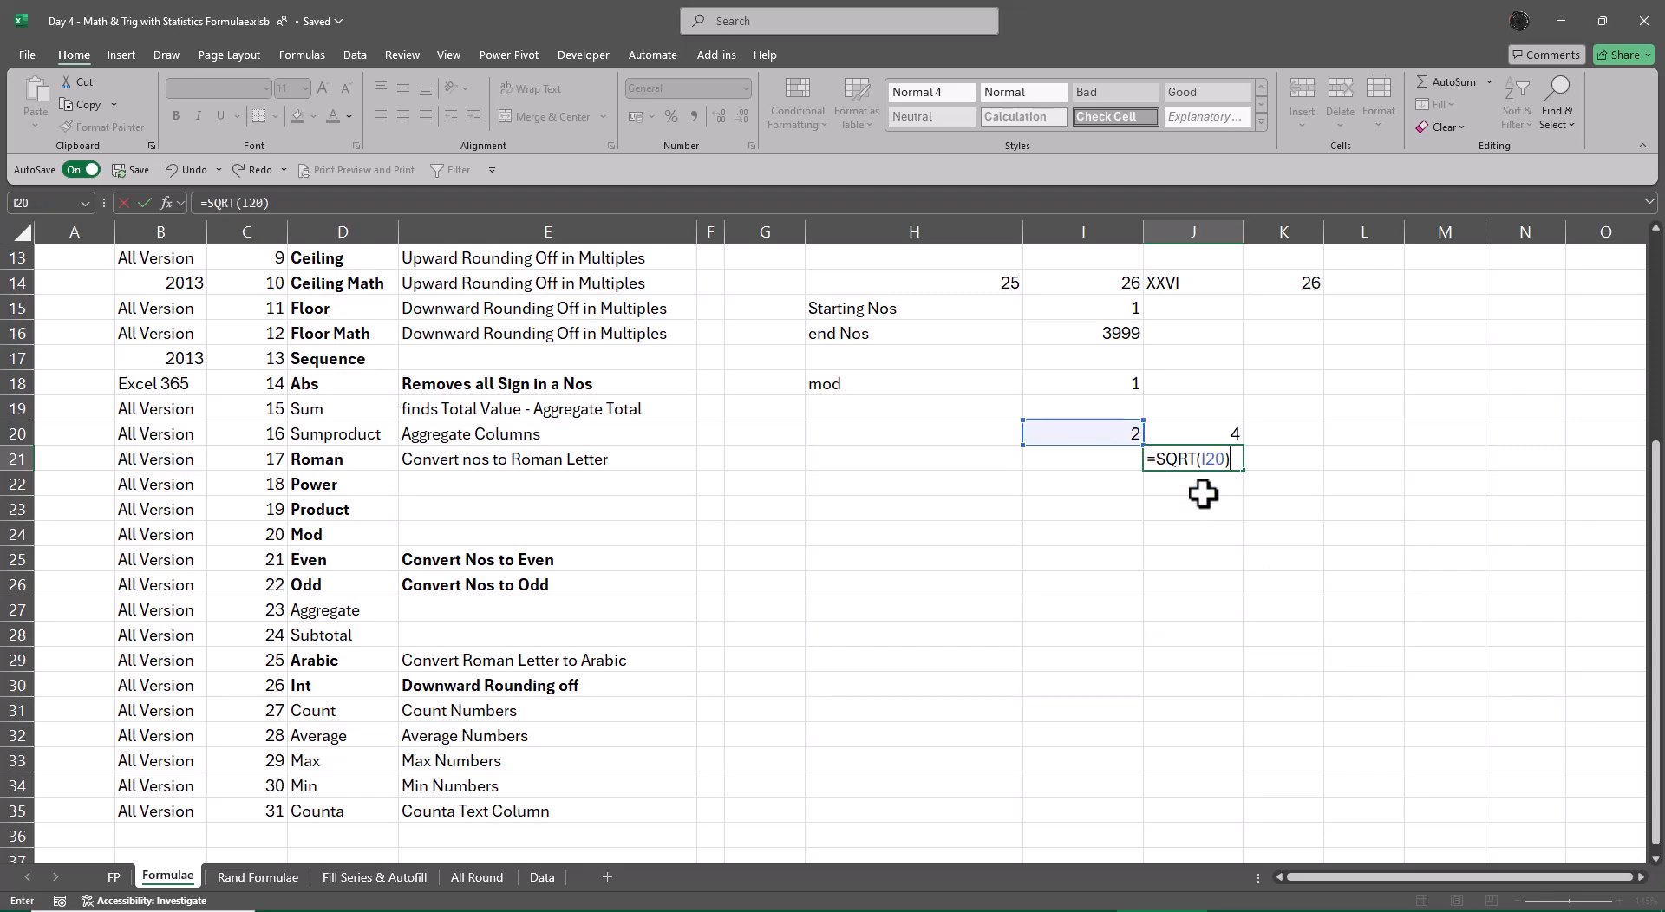
{"action": "key", "text": "Return"}
{"action": "key", "text": "Up"}
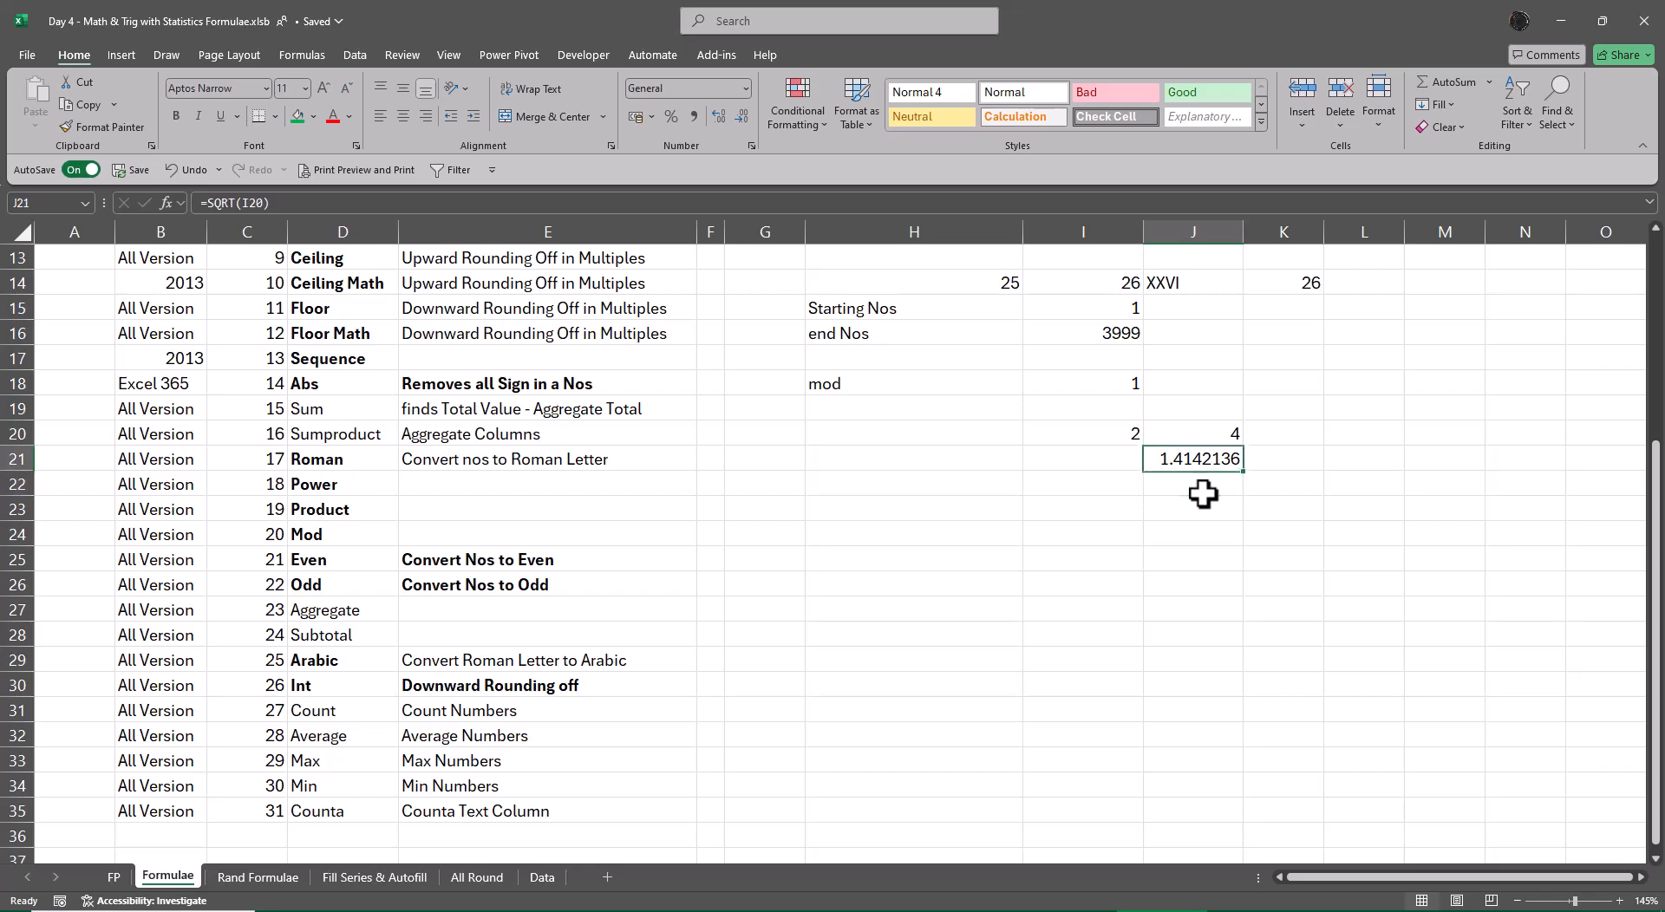
- Set the number in I20 to 4 to test the power and square root formulas
{"action": "key", "text": "Up"}
{"action": "key", "text": "Left"}
{"action": "type", "text": "4"}
{"action": "key", "text": "Return"}
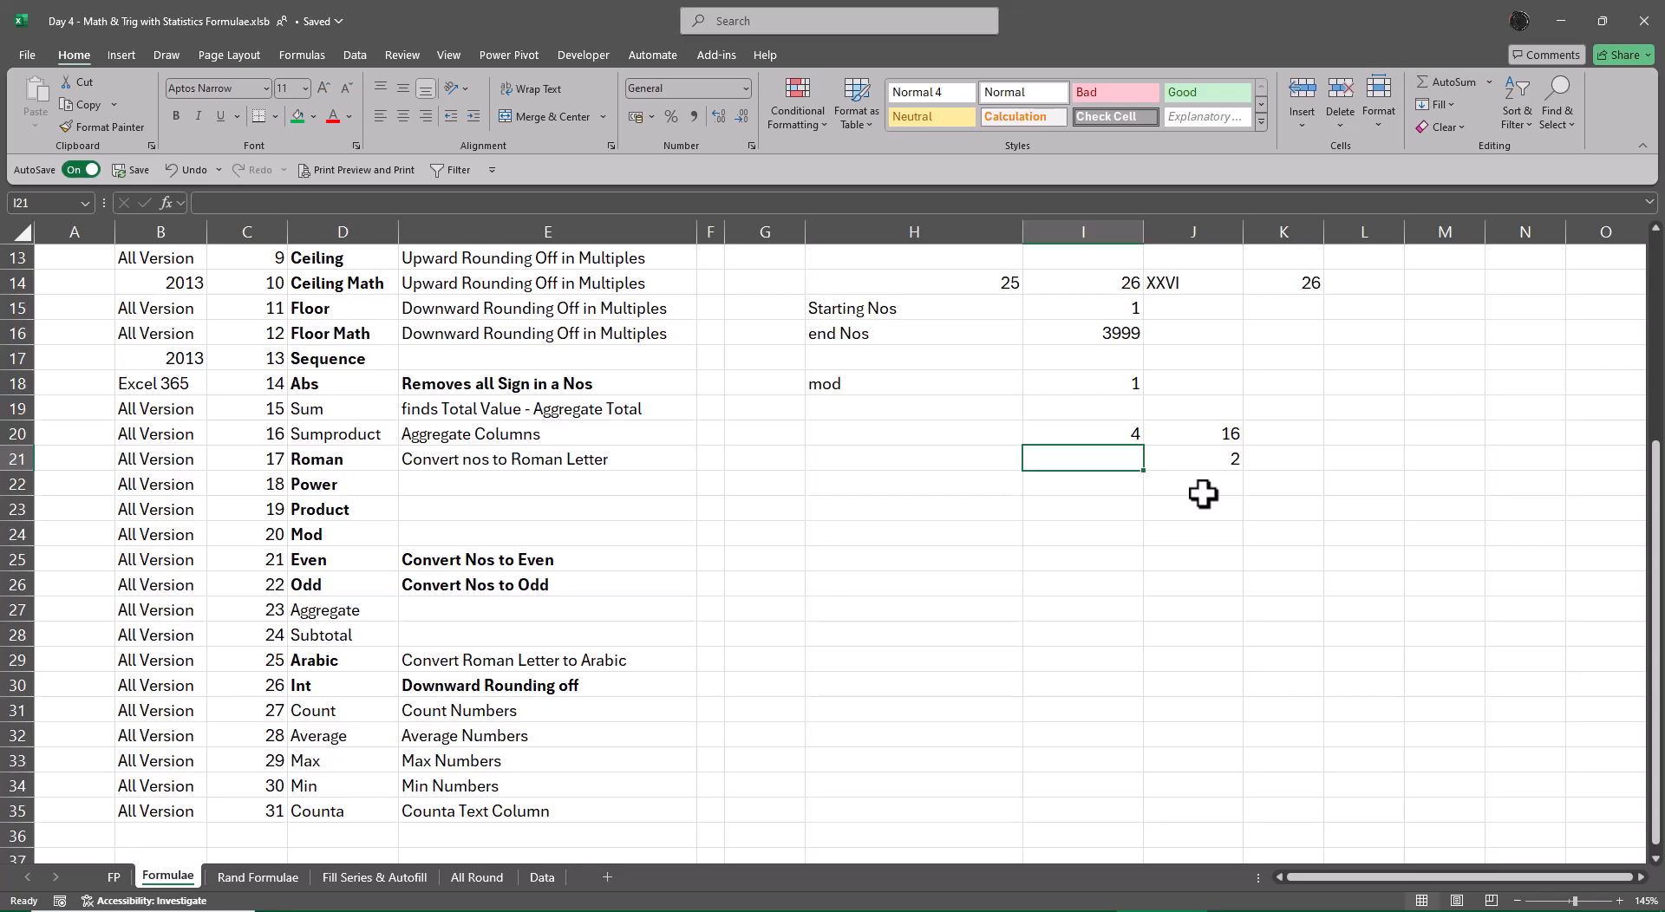
- Set the source number in I20 to 16 for the POWER and SQRT examples
{"action": "key", "text": "Up"}
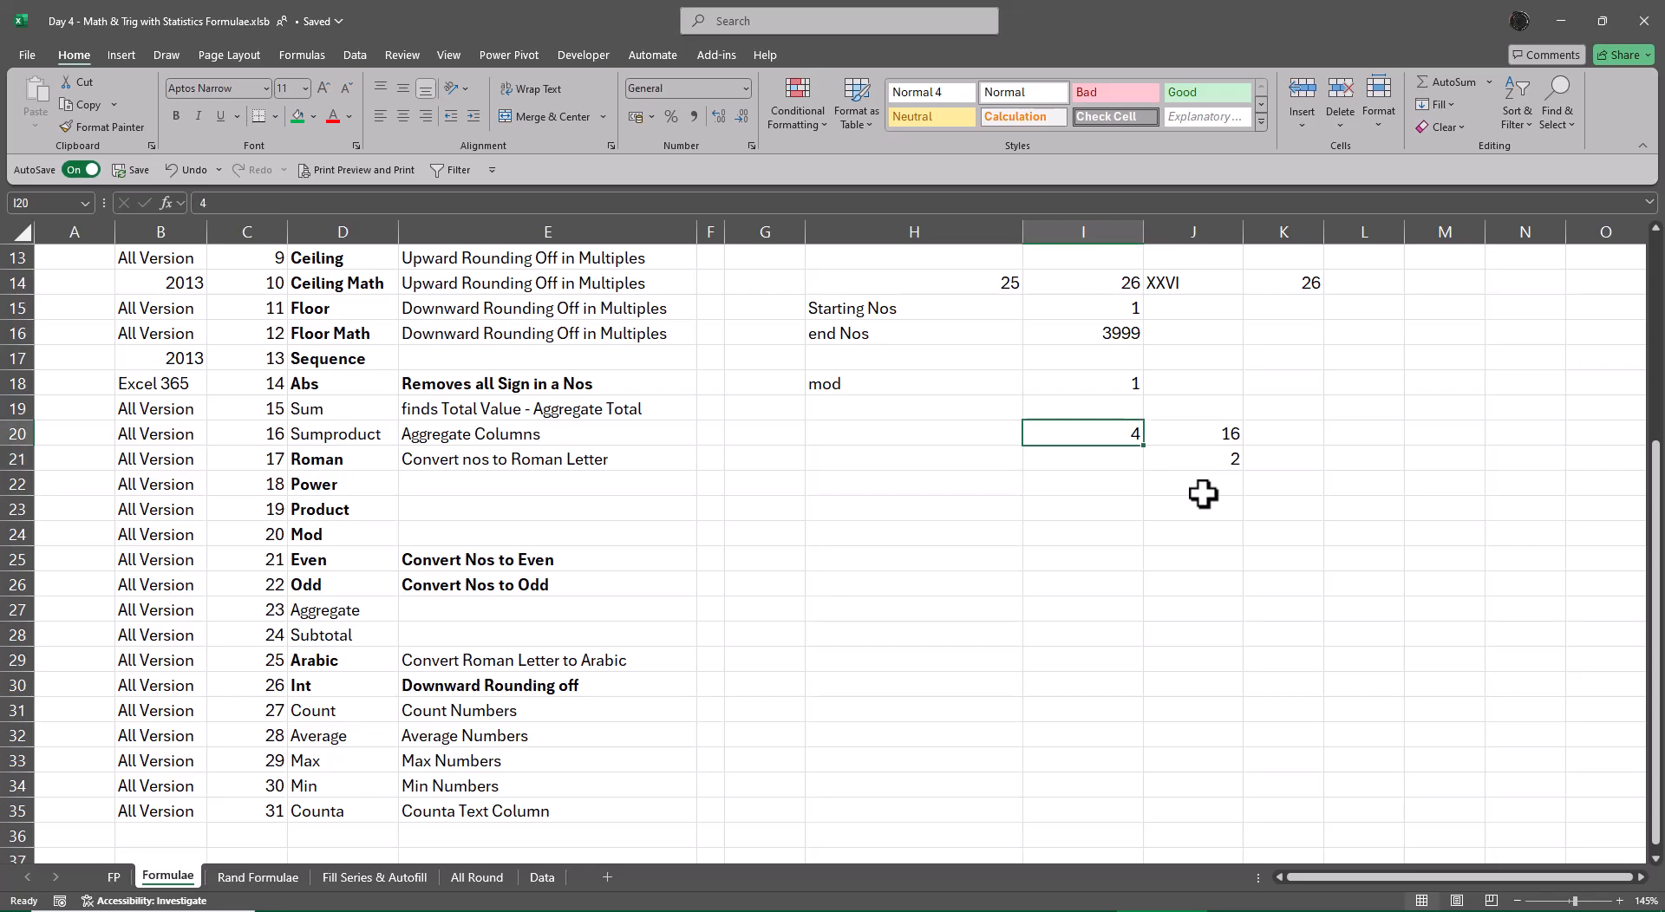
{"action": "type", "text": "16"}
{"action": "key", "text": "Return"}
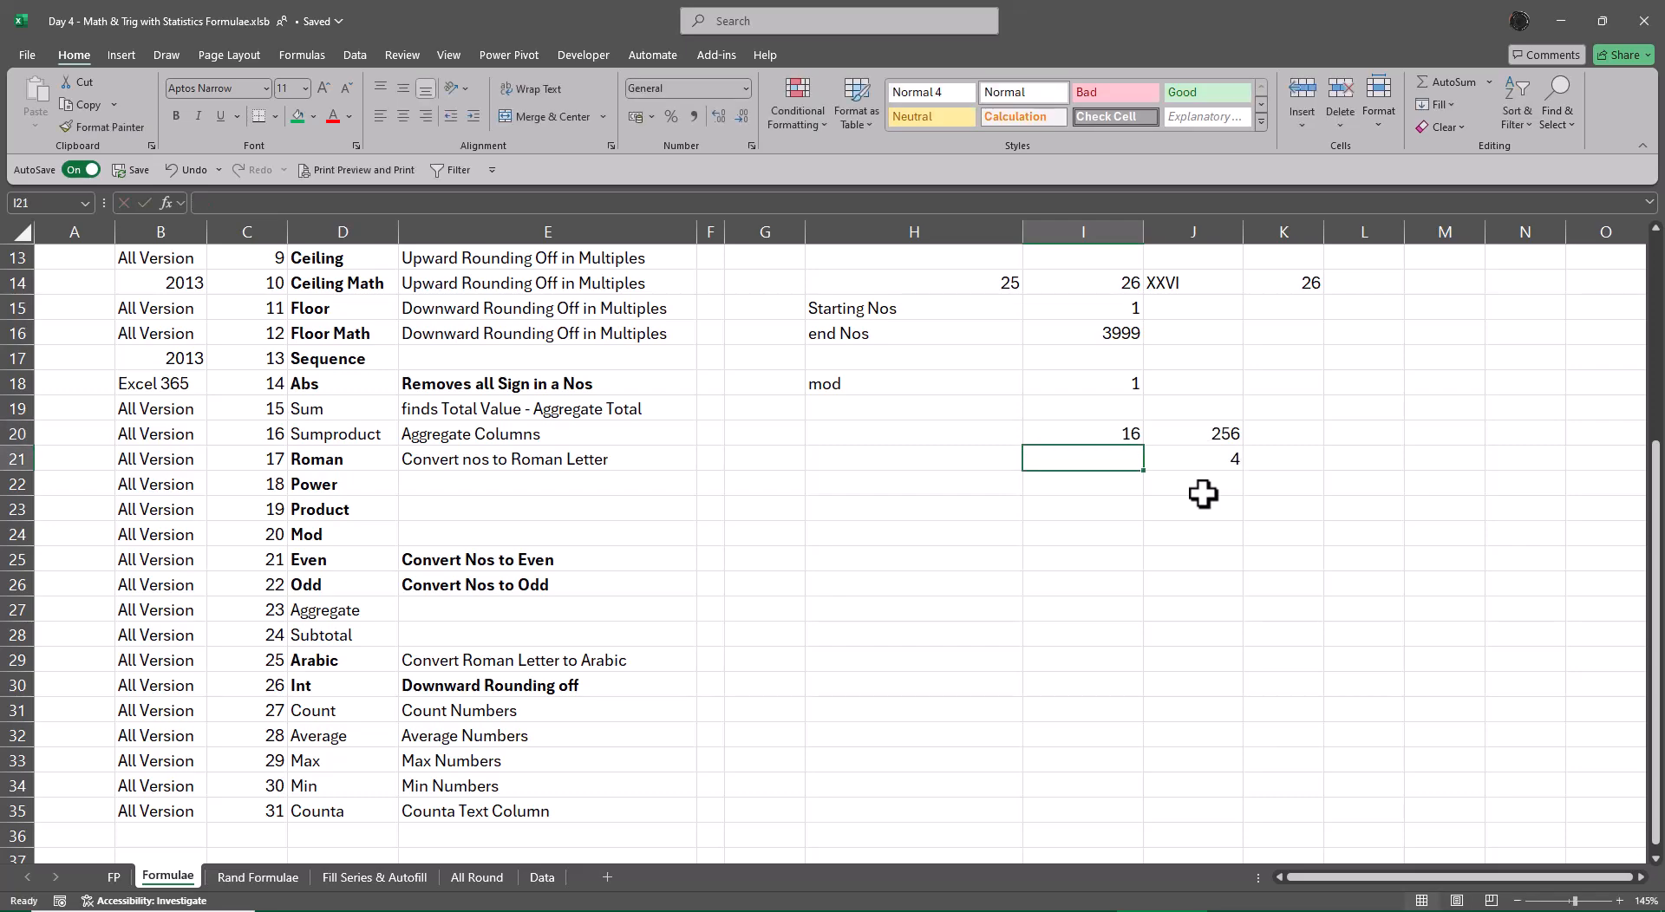
{"action": "key", "text": "Up"}
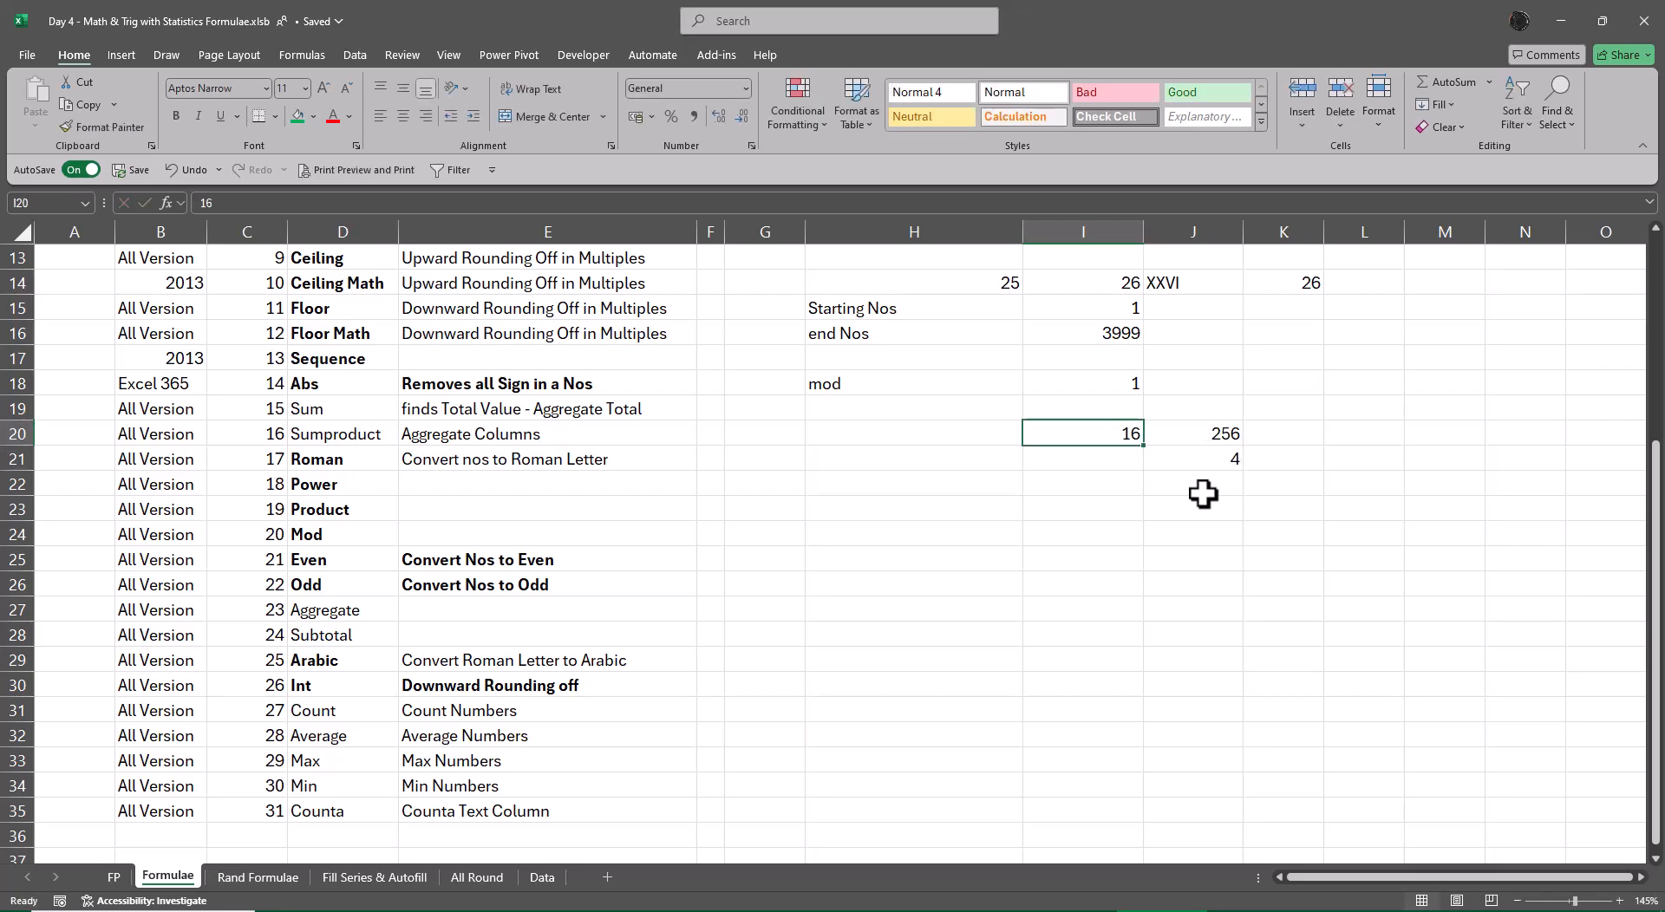
{"action": "key", "text": "Right"}
{"action": "key", "text": "Right"}
{"action": "type", "text": "=form"}
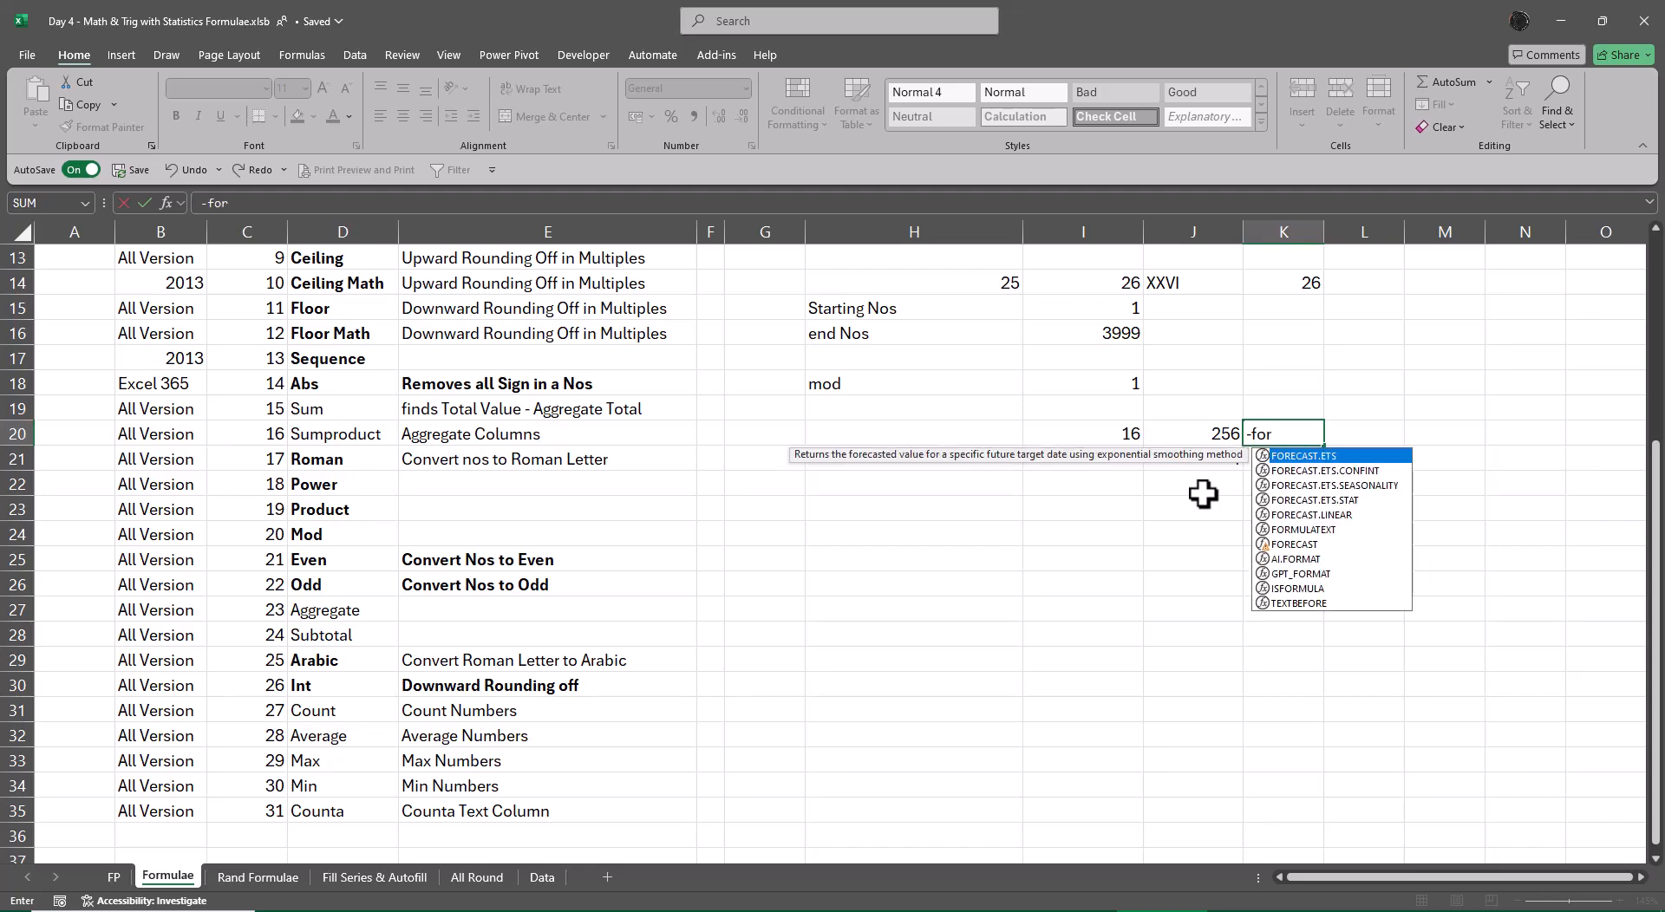
{"action": "key", "text": "Tab"}
{"action": "key", "text": "Left"}
{"action": "key", "text": "Return"}
{"action": "key", "text": "Up"}
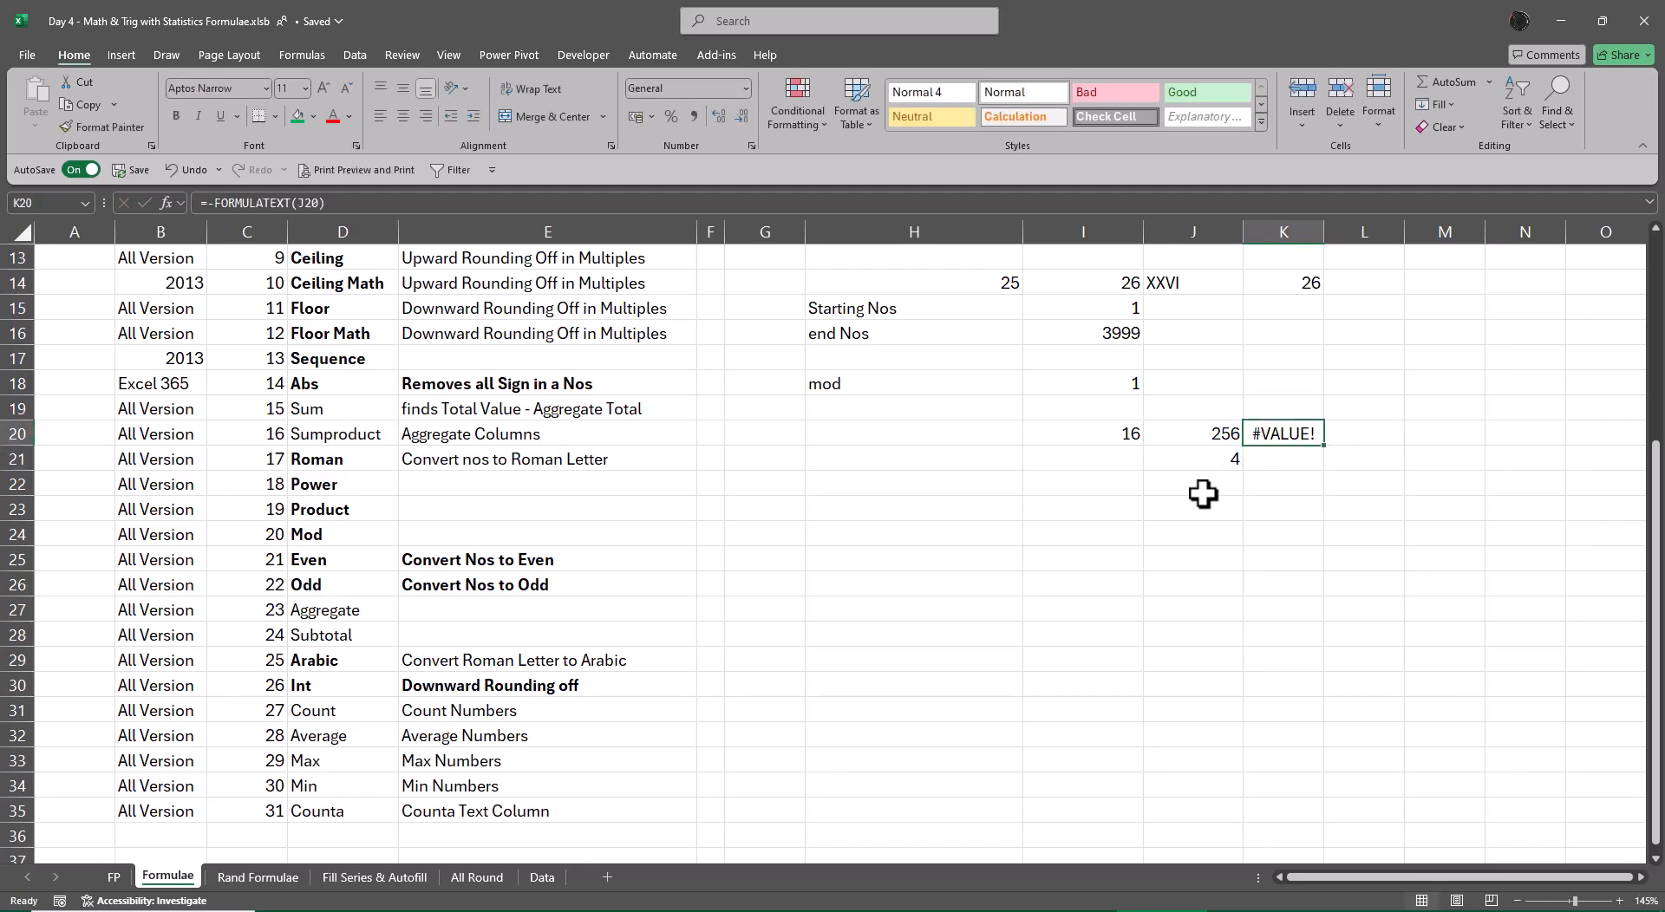
{"action": "key", "text": "Delete"}
- Enter =FORMULATEXT(J20) in K20 and fill it down to K21 to display both formulas as text
{"action": "type", "text": "=for"}
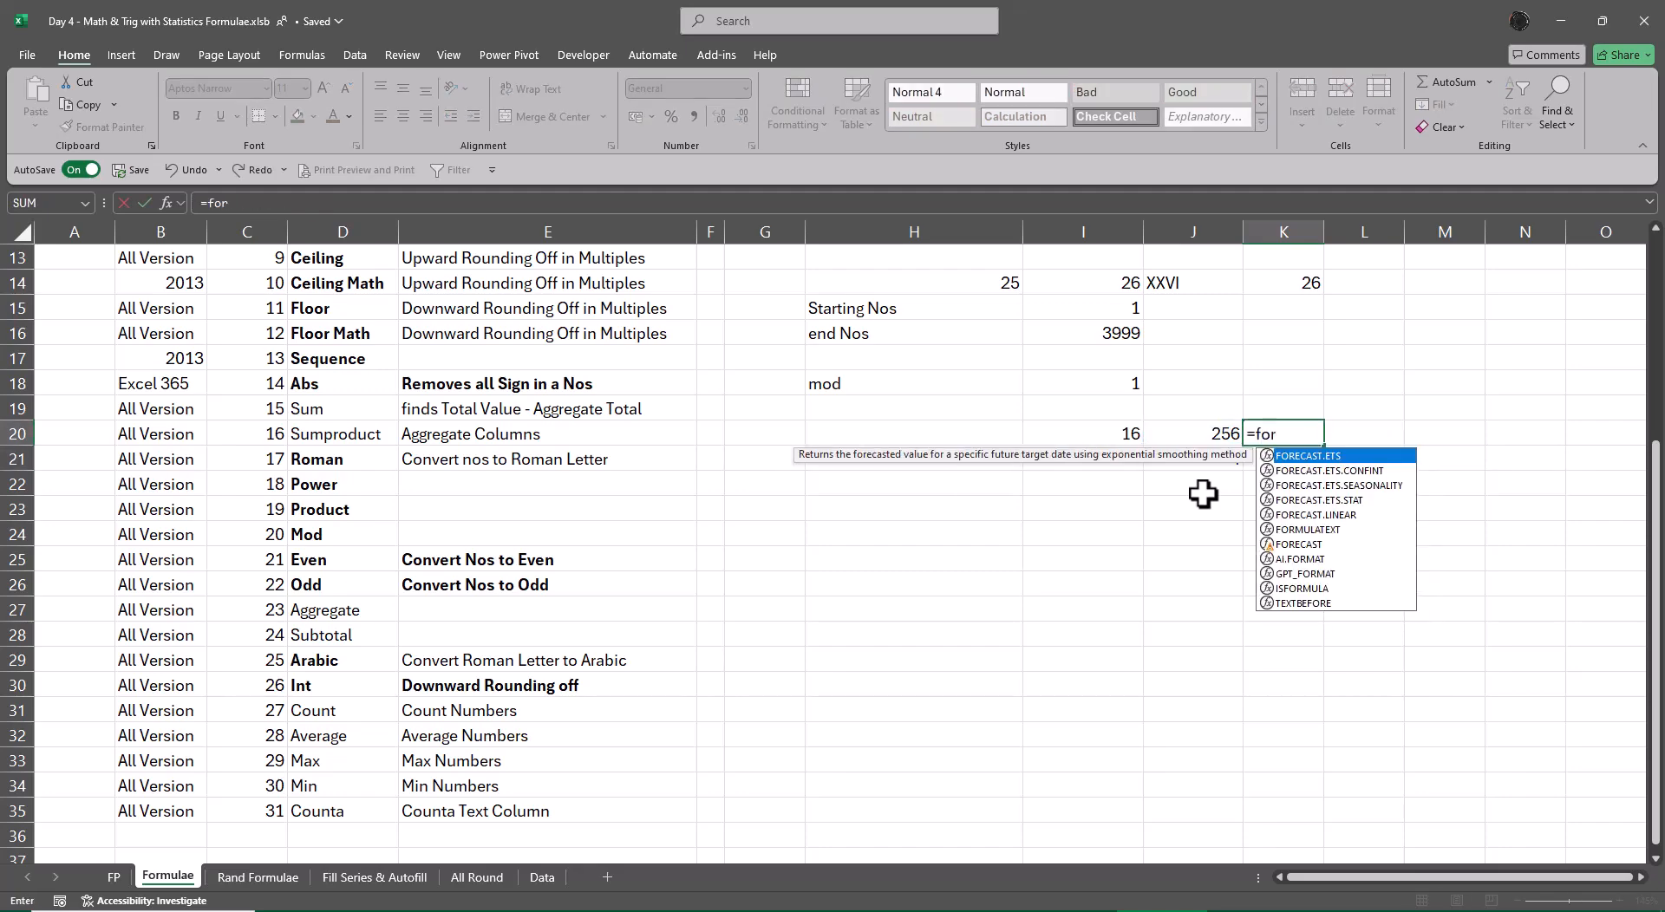
{"action": "type", "text": "m"}
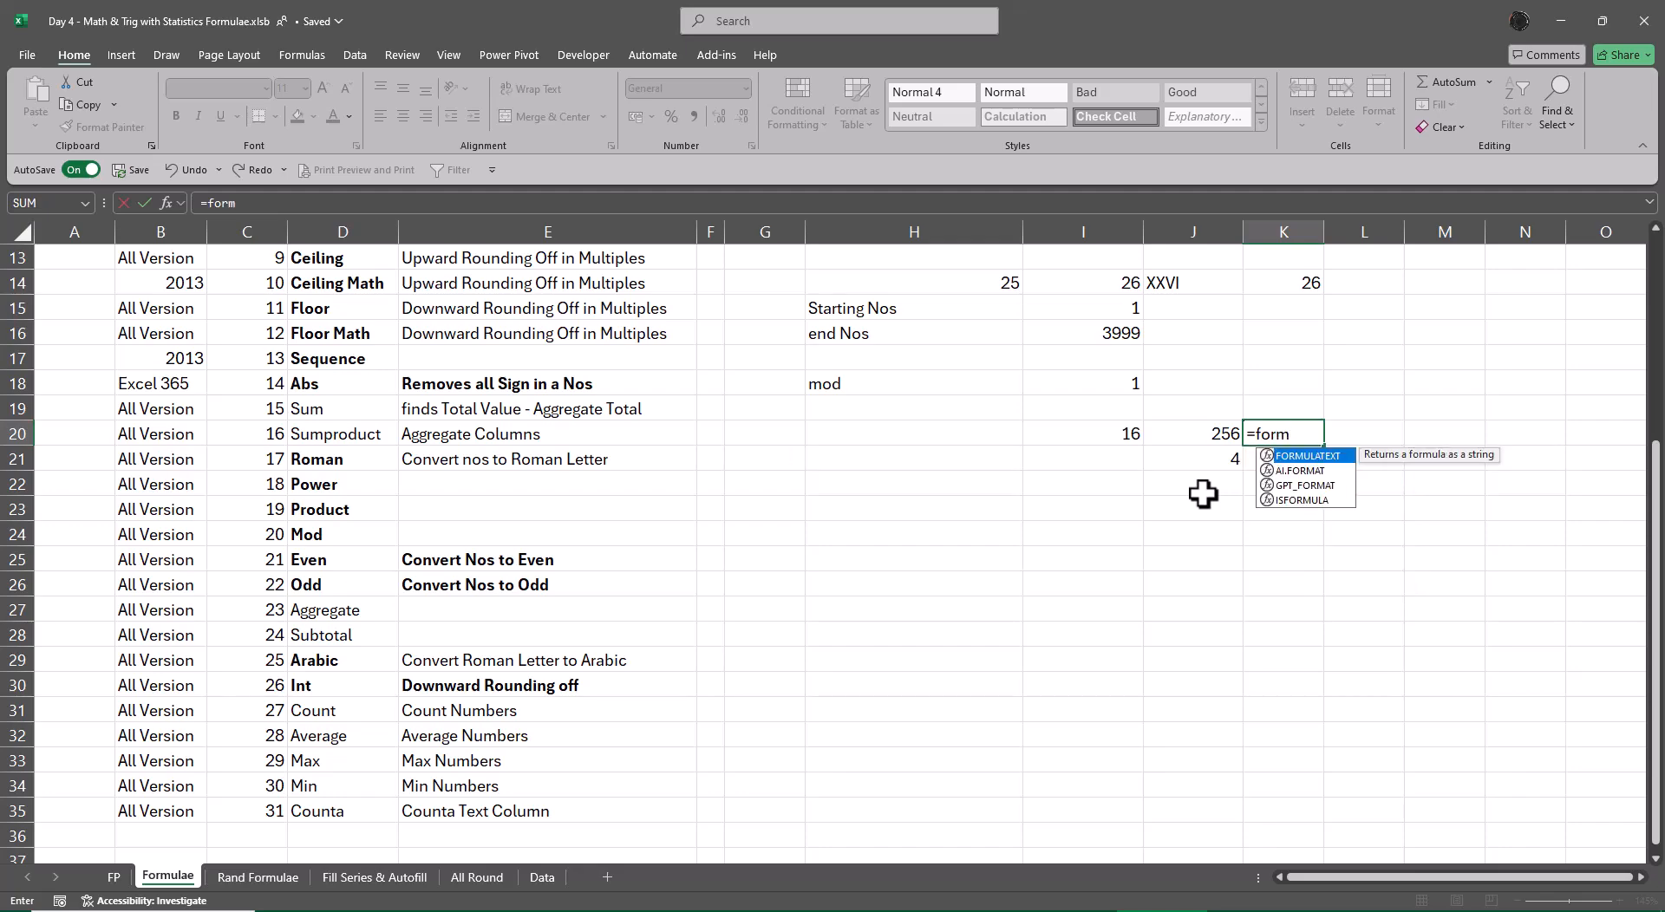
{"action": "key", "text": "Tab"}
{"action": "key", "text": "Left"}
{"action": "key", "text": "Return"}
{"action": "key", "text": "Up"}
{"action": "key", "text": "shift+Down"}
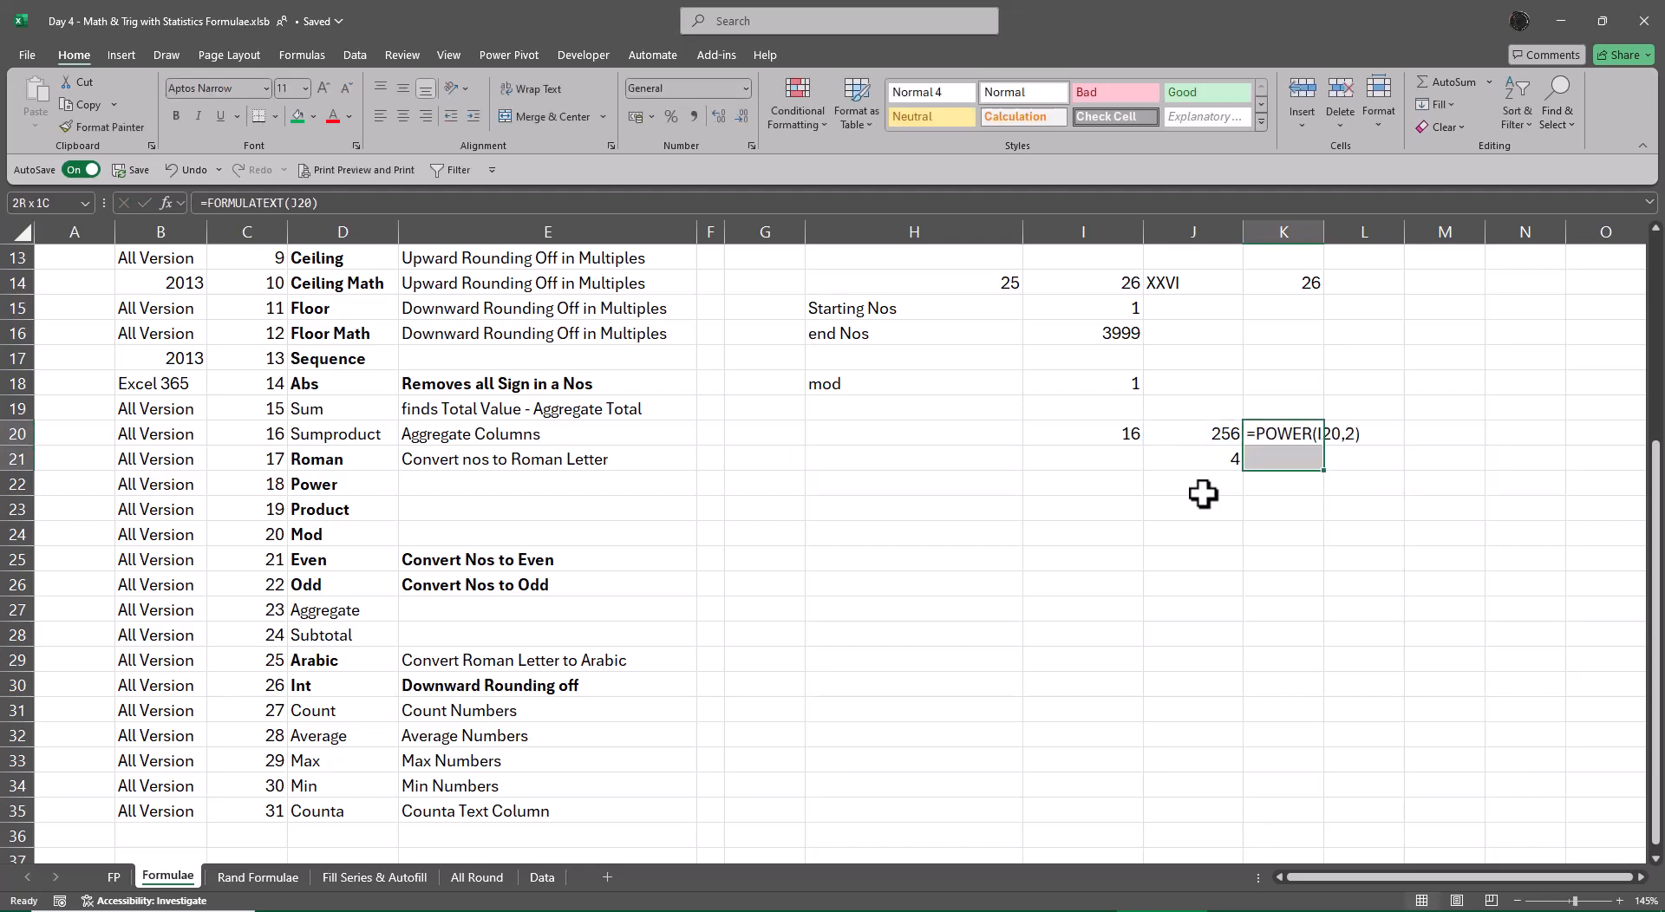
{"action": "key", "text": "ctrl+d"}
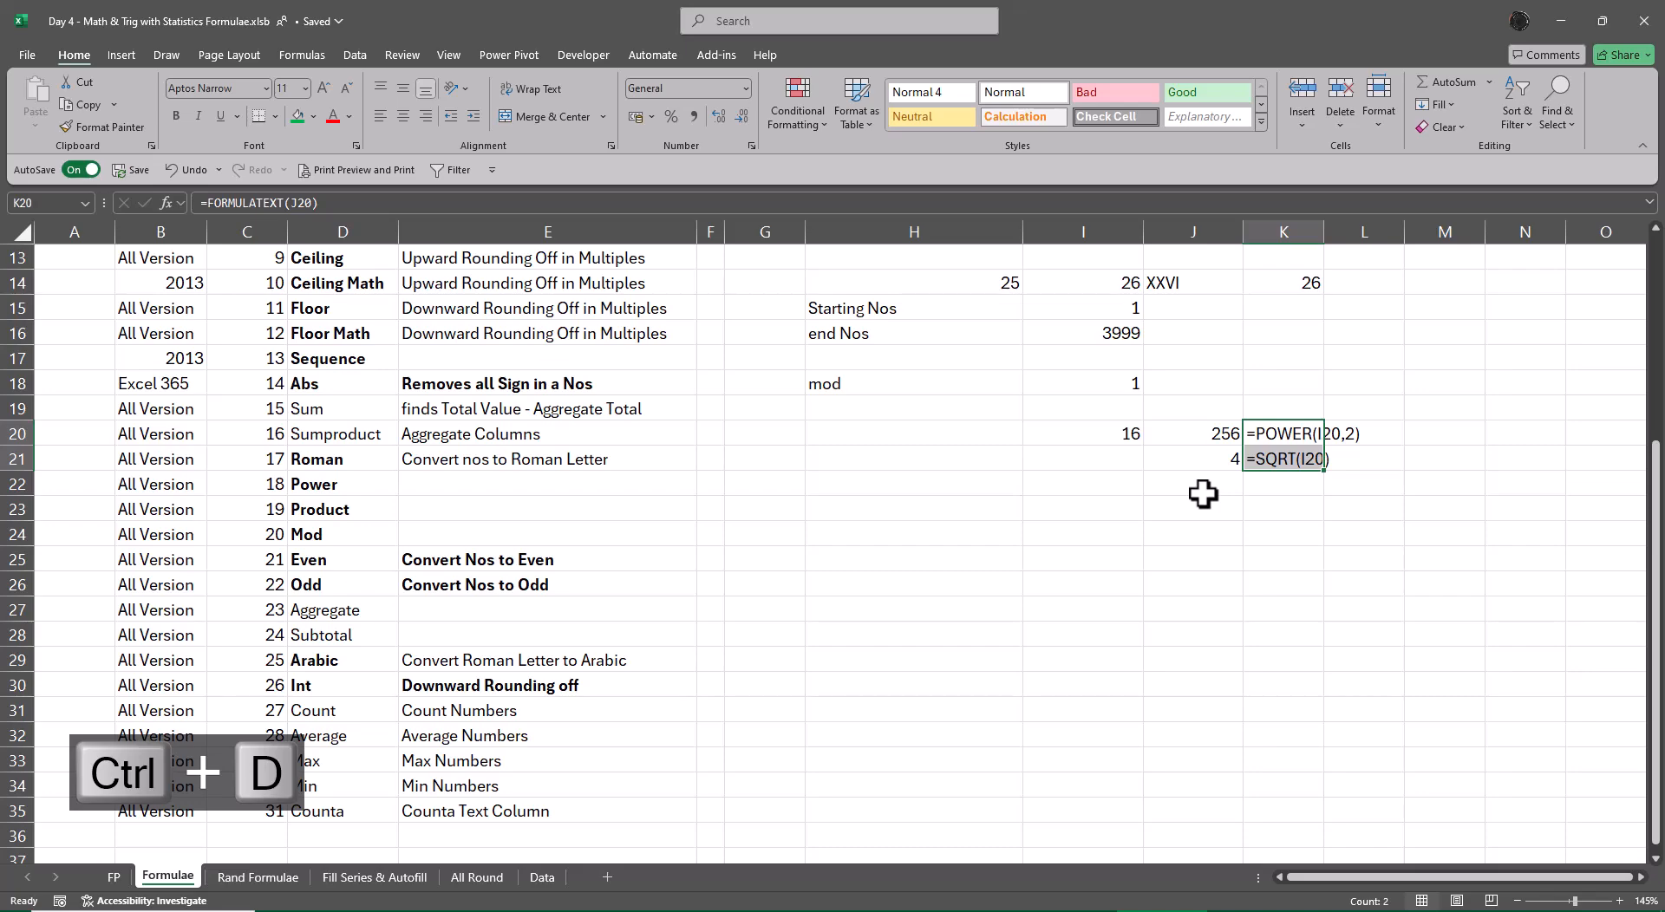
- Autofit column K's width to the formula text in K20:K21, and select the empty cell I23
{"action": "key", "text": "alt+o"}
{"action": "key", "text": "c"}
{"action": "key", "text": "a"}
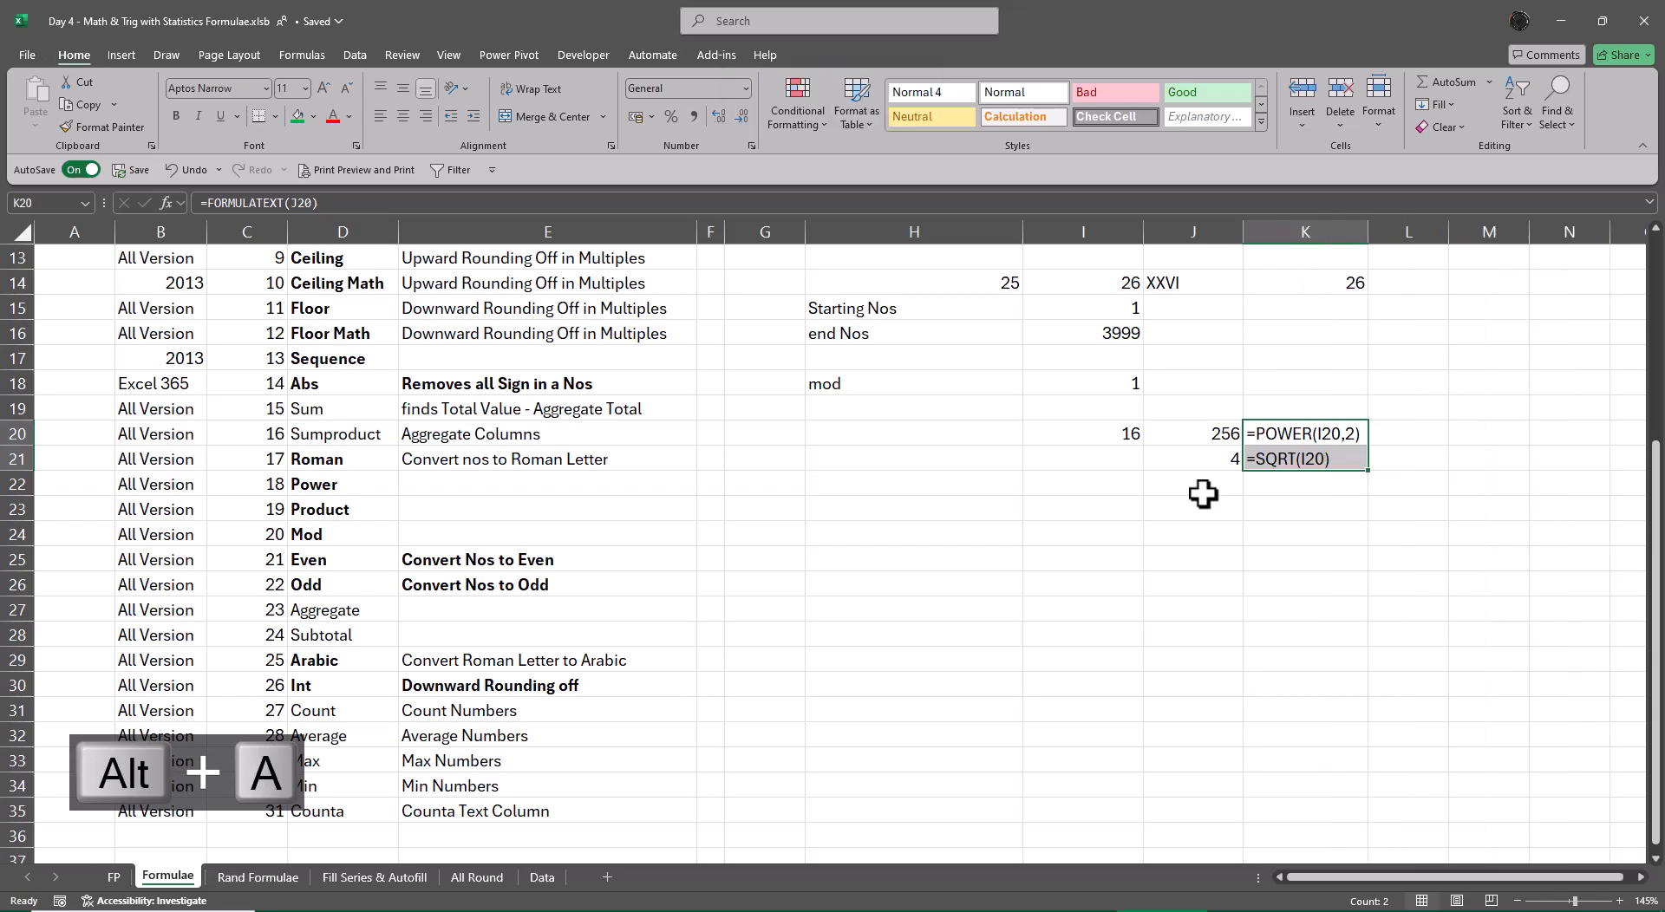
{"action": "key", "text": "Down"}
{"action": "key", "text": "Down"}
{"action": "key", "text": "Down"}
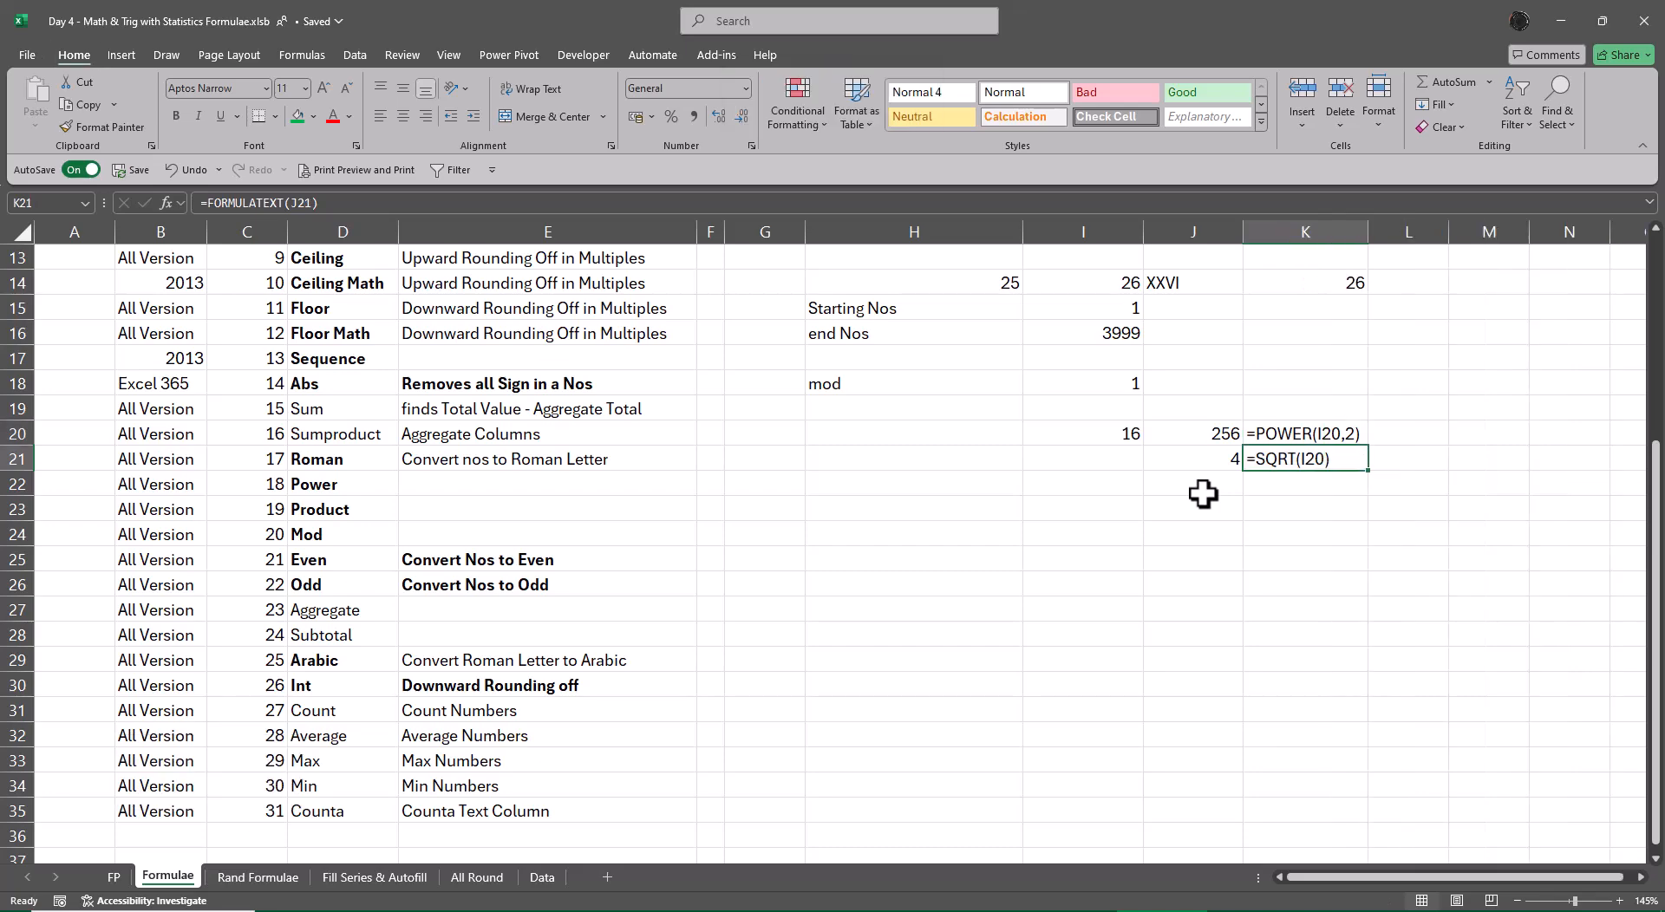
{"action": "key", "text": "Left"}
{"action": "key", "text": "Left"}
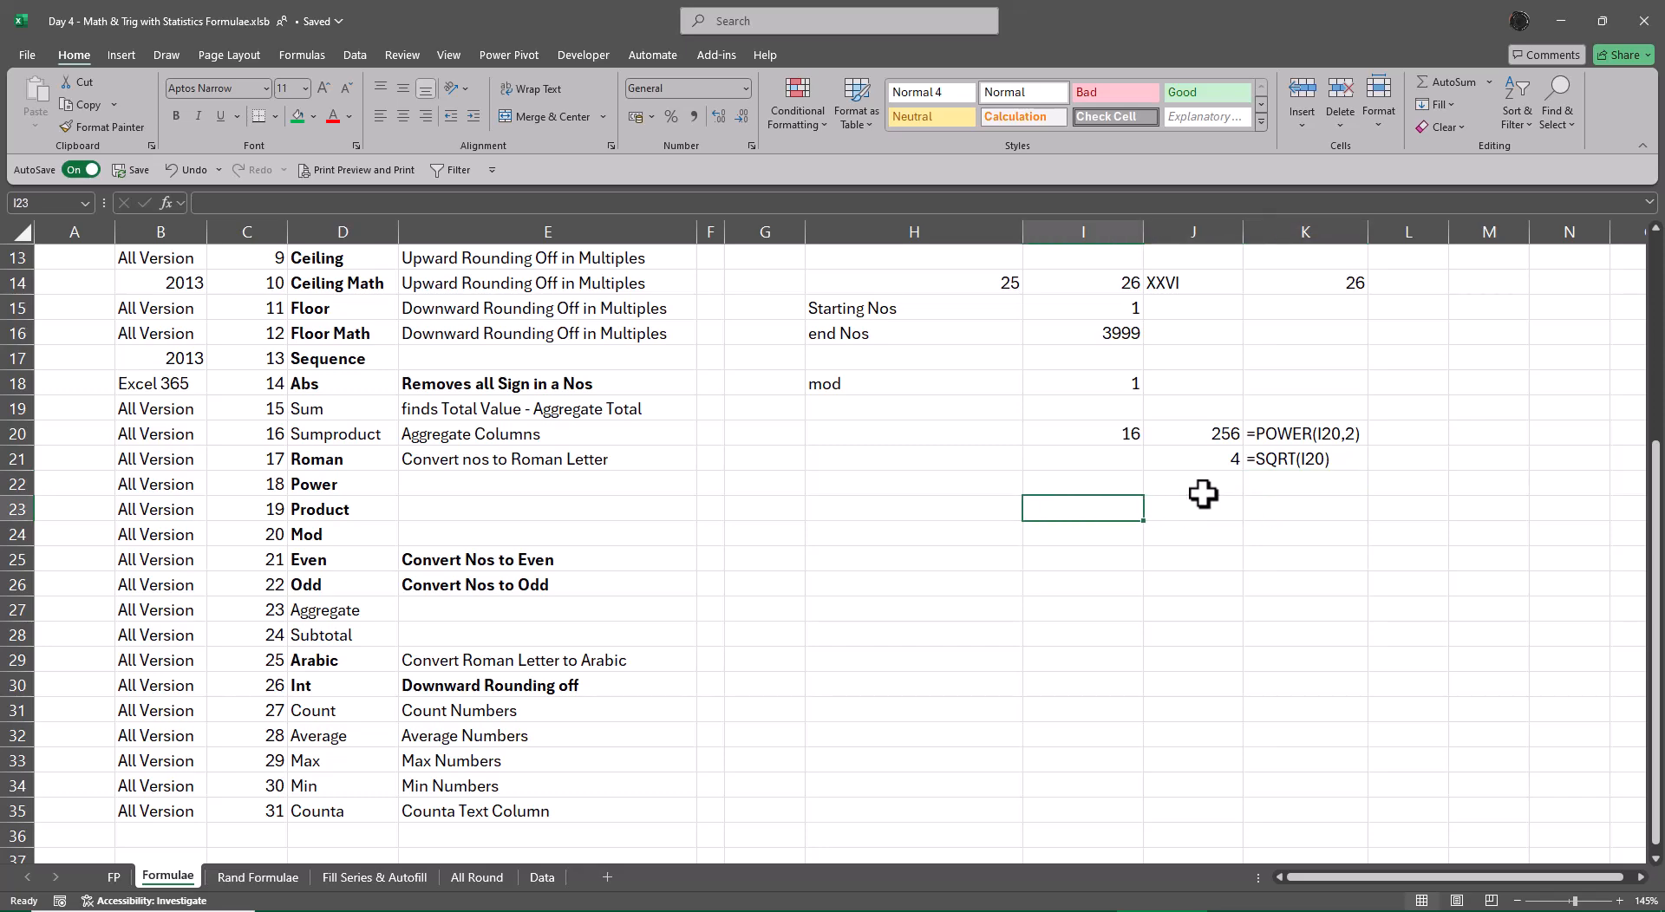
- Enter 2 in both I23 and J23 as the numbers for the PRODUCT example
{"action": "type", "text": "2"}
{"action": "key", "text": "Tab"}
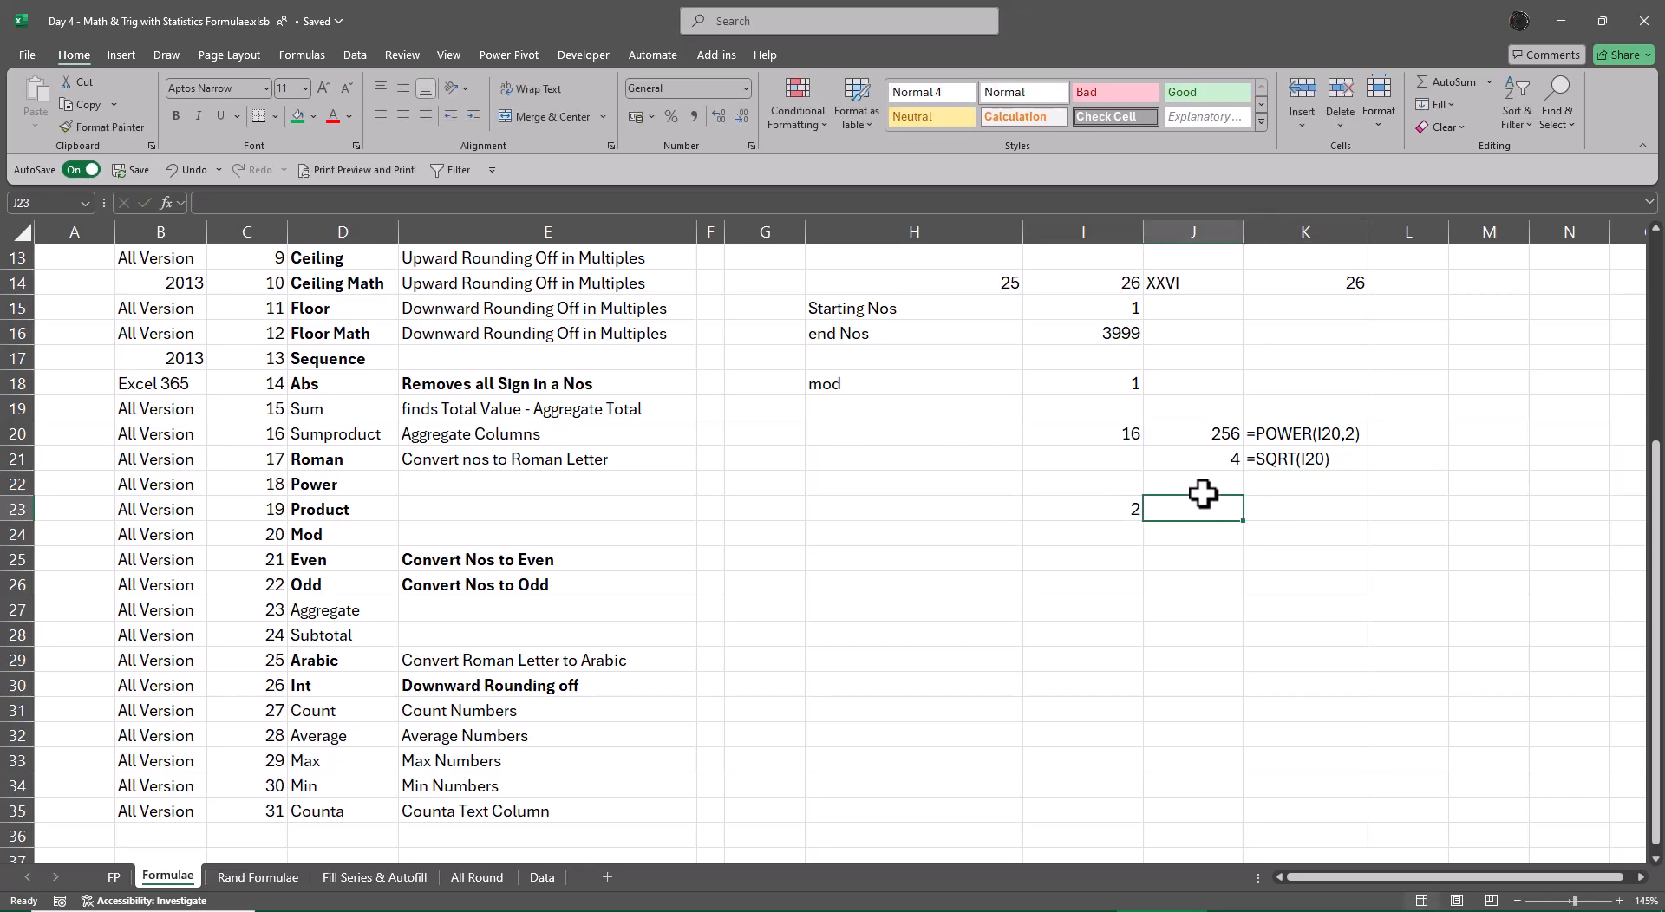
{"action": "type", "text": "2"}
{"action": "key", "text": "Tab"}
- Multiply the two numbers in row 23 with =PRODUCT(I23,J23) in K23
{"action": "type", "text": "=pro"}
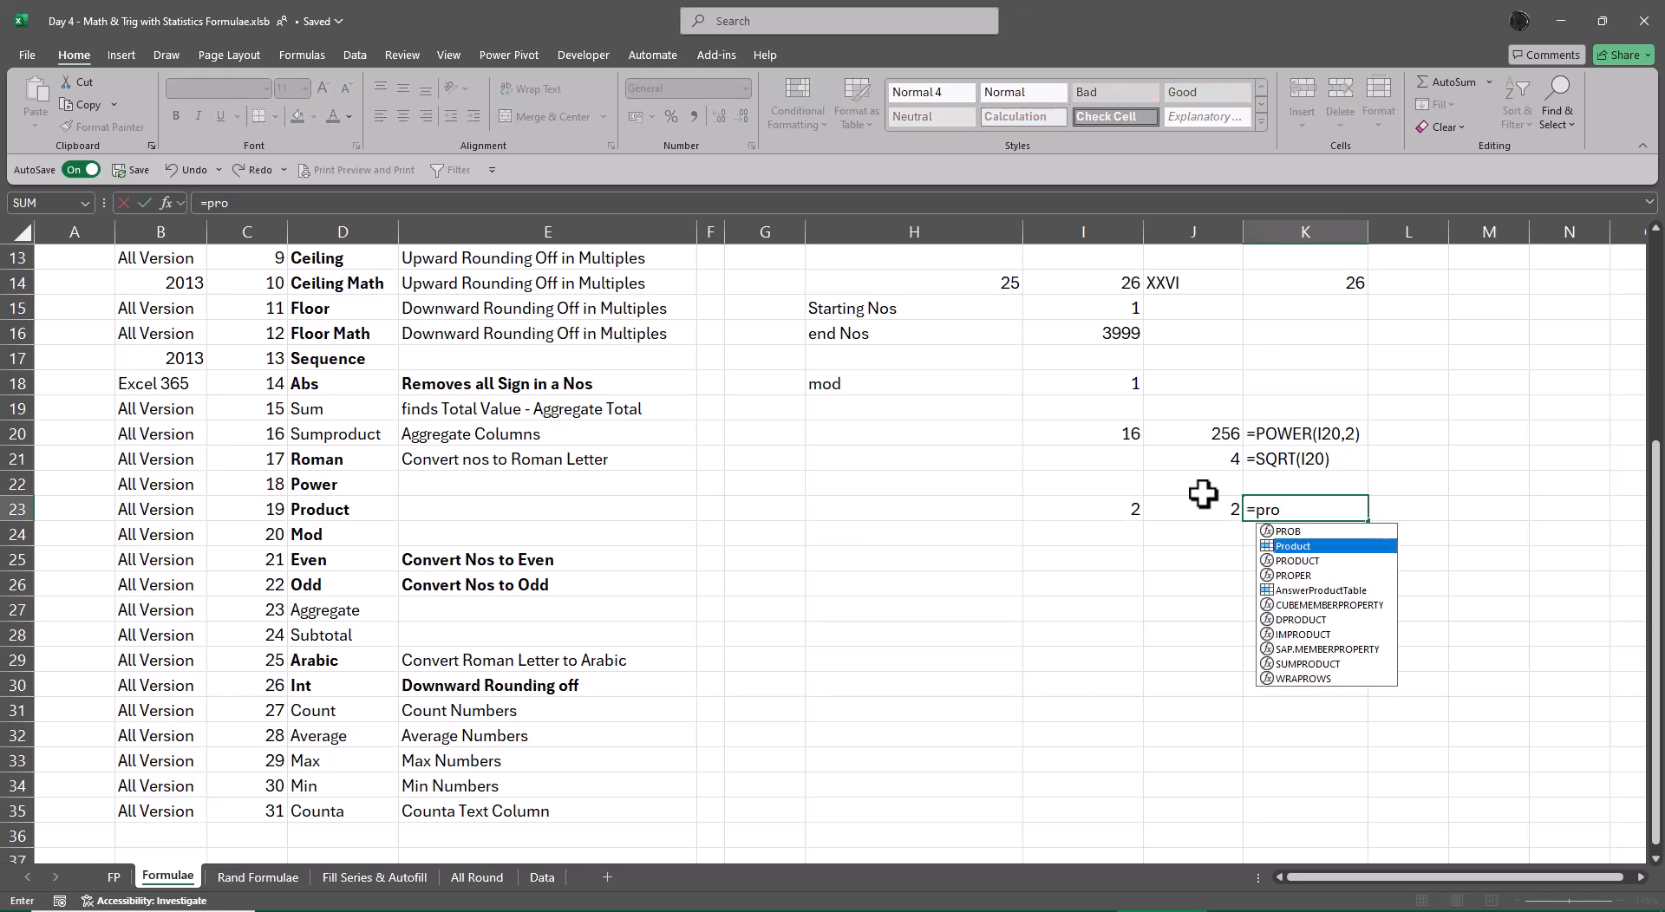
{"action": "key", "text": "Down"}
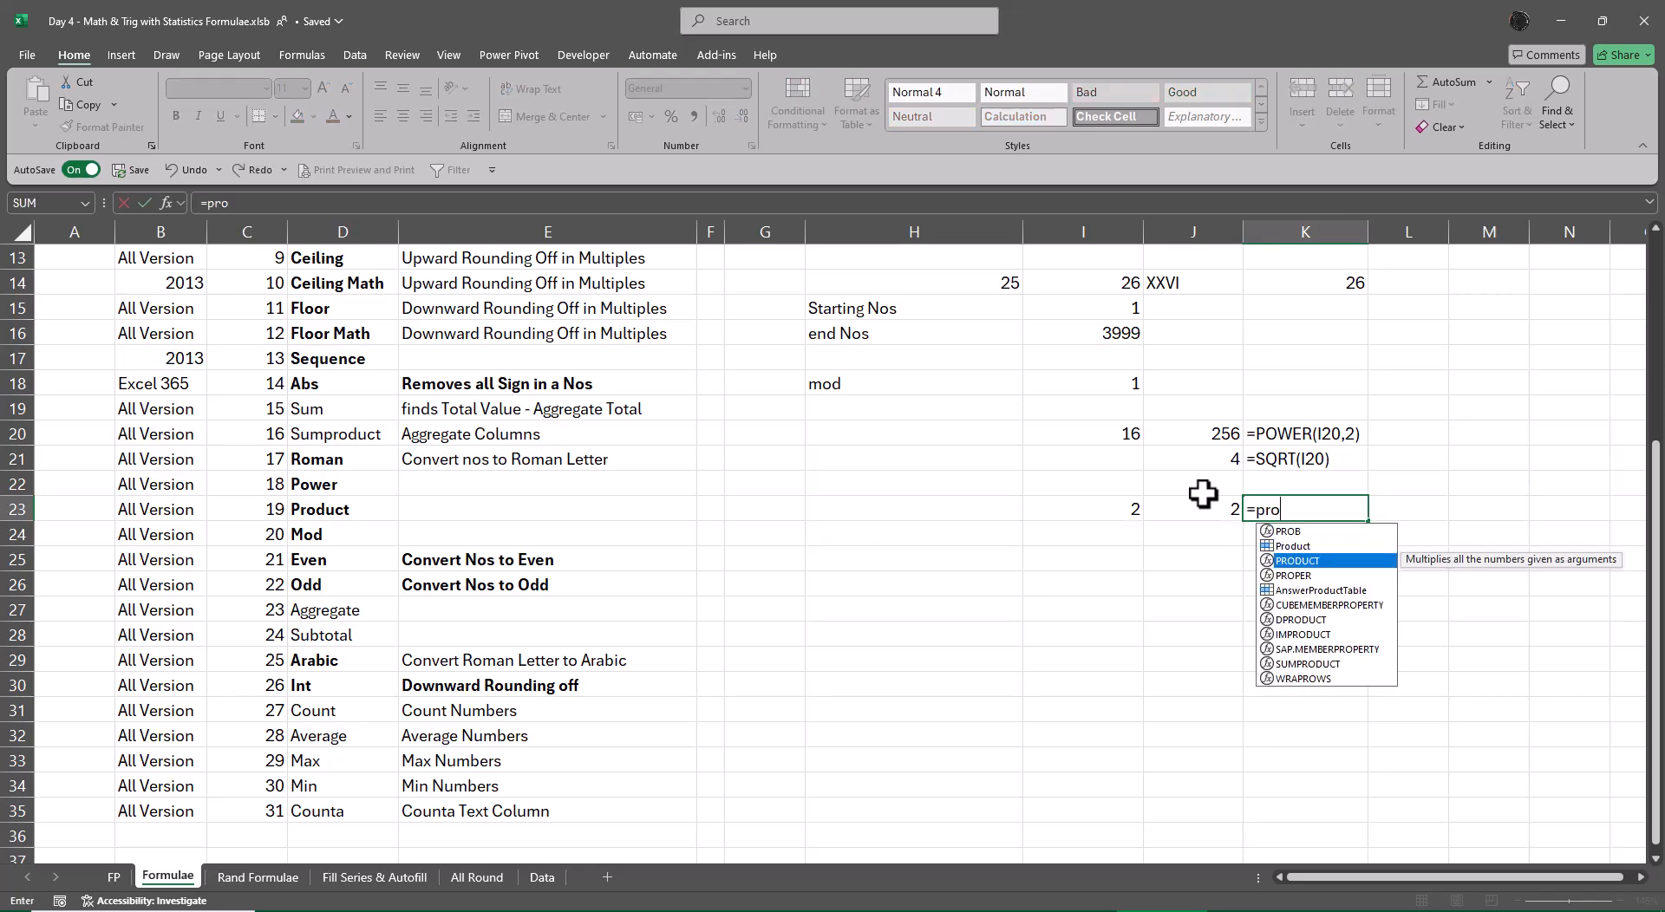
{"action": "key", "text": "Tab"}
{"action": "key", "text": "Left"}
{"action": "key", "text": "Left"}
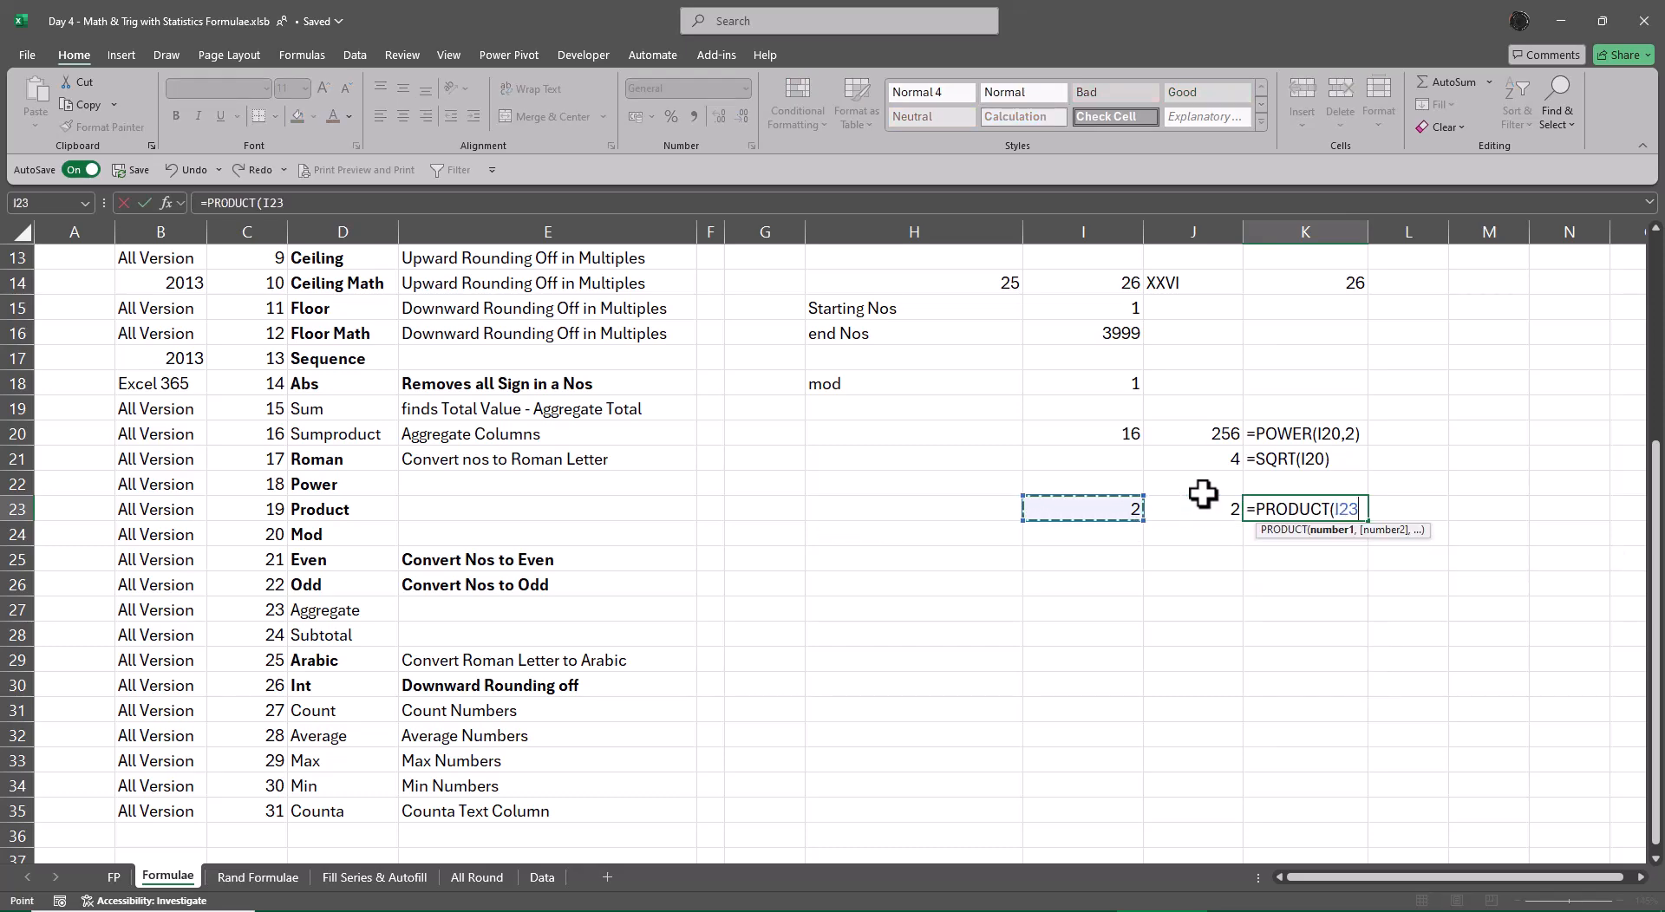
{"action": "type", "text": ","}
{"action": "key", "text": "Left"}
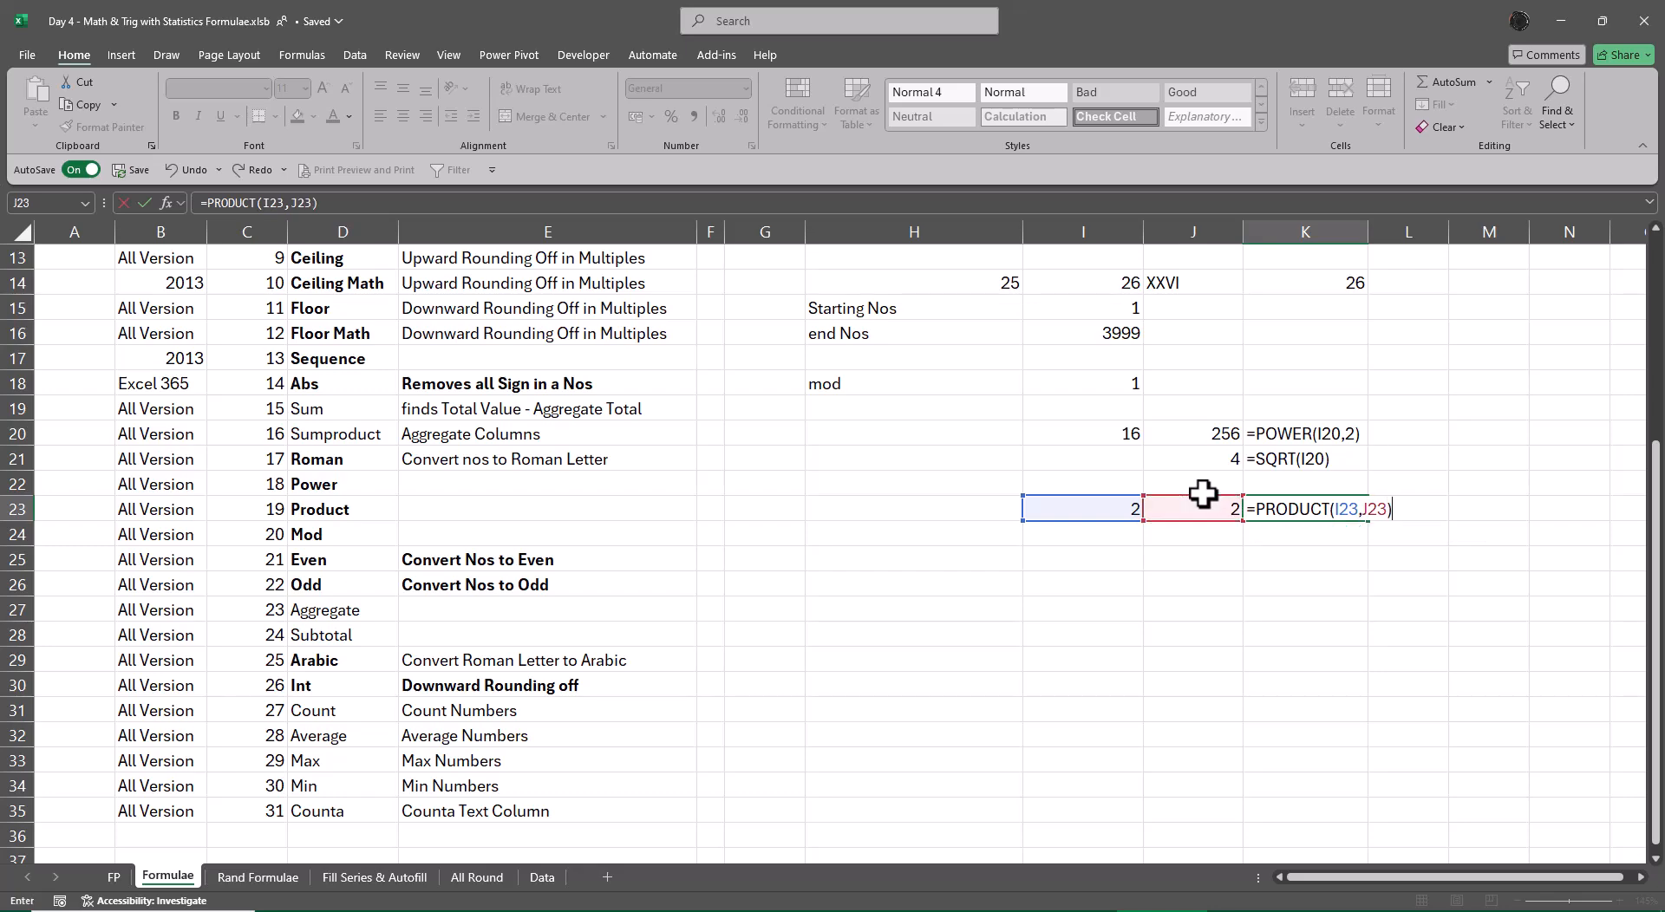
{"action": "key", "text": "Return"}
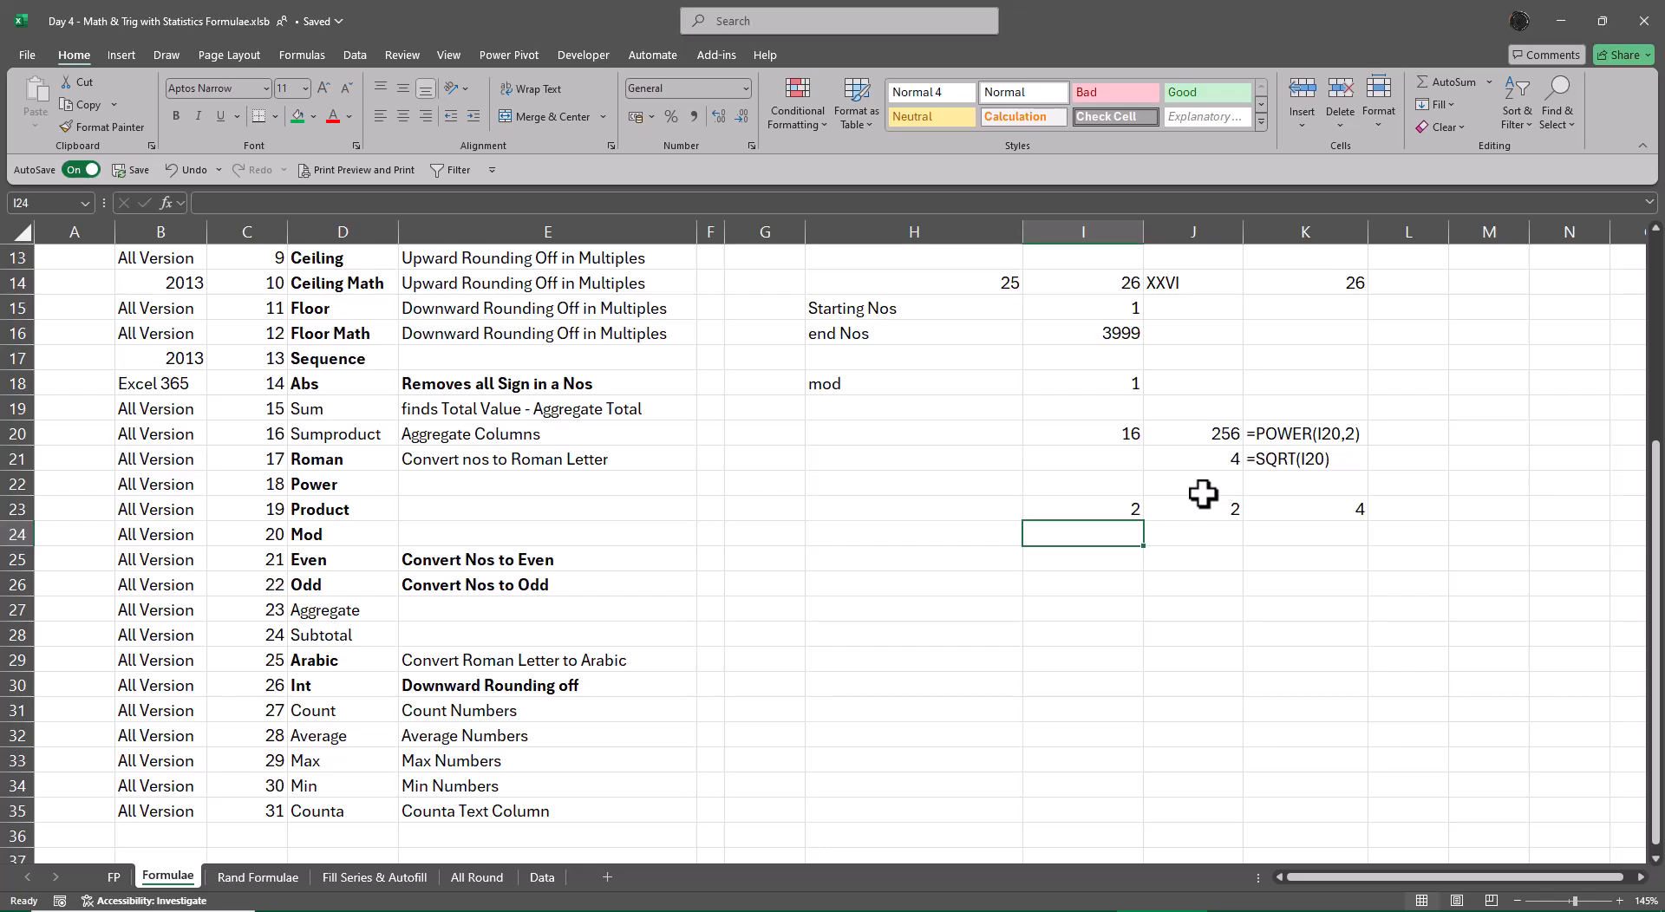
- Switch to the Data sheet and enter the note "Calculate Column" in G2 above the Amount heading
{"action": "left_click", "coordinate": [542, 878]}
{"action": "left_click", "coordinate": [728, 398]}
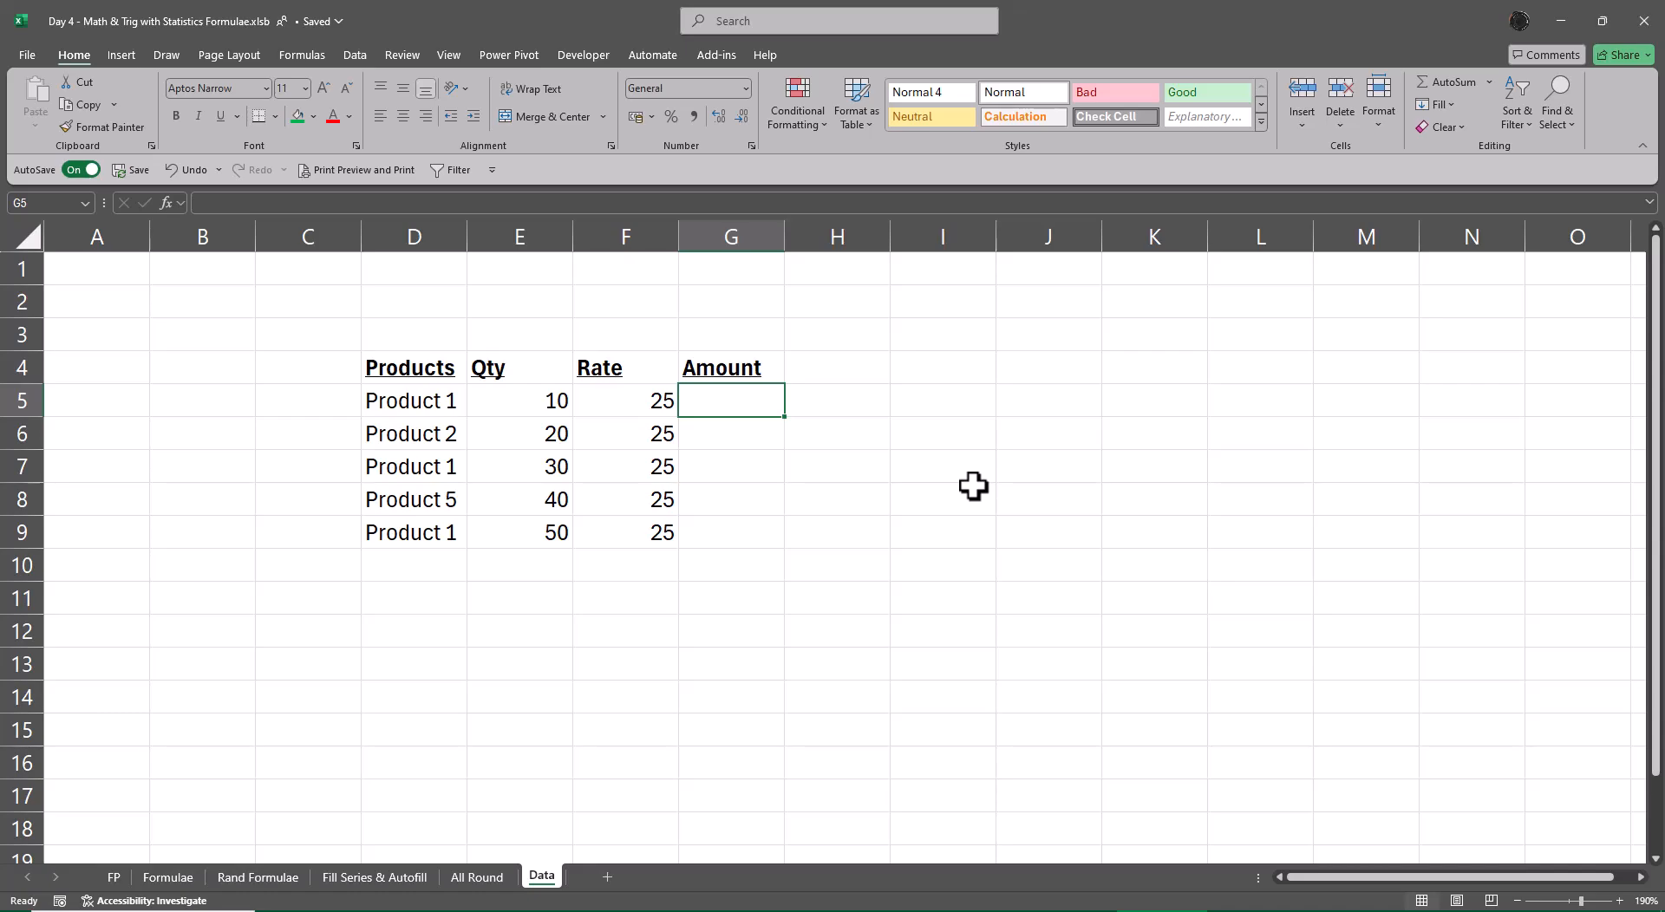
{"action": "key", "text": "Up"}
{"action": "key", "text": "Up"}
{"action": "key", "text": "Up"}
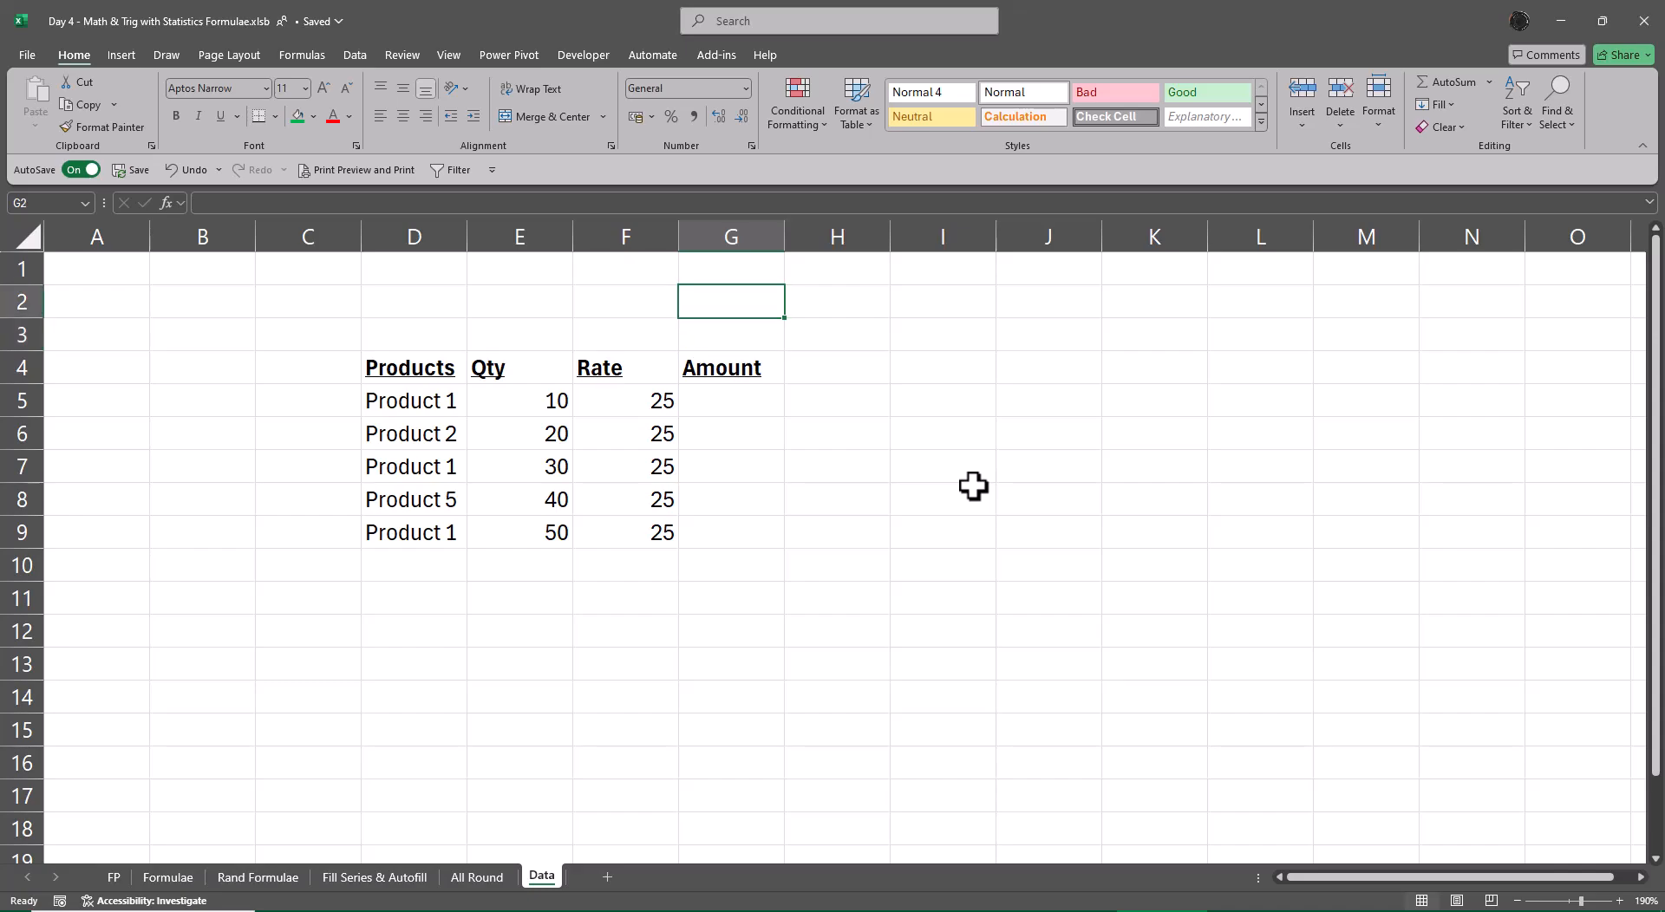
{"action": "type", "text": "Calcul"}
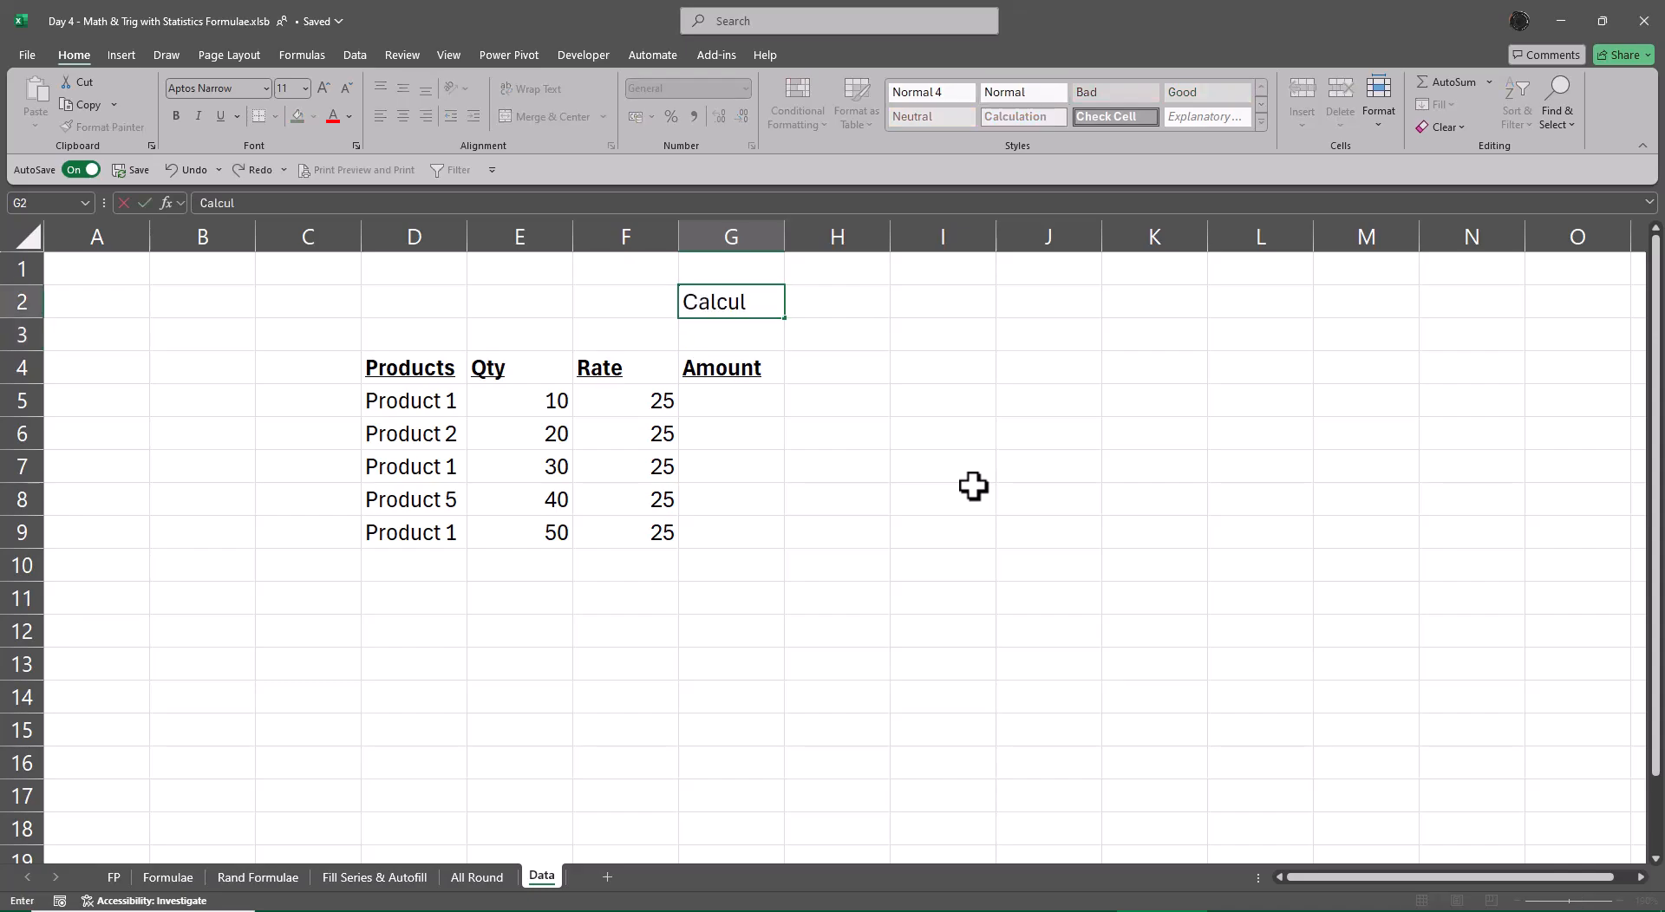
{"action": "type", "text": "ate Column"}
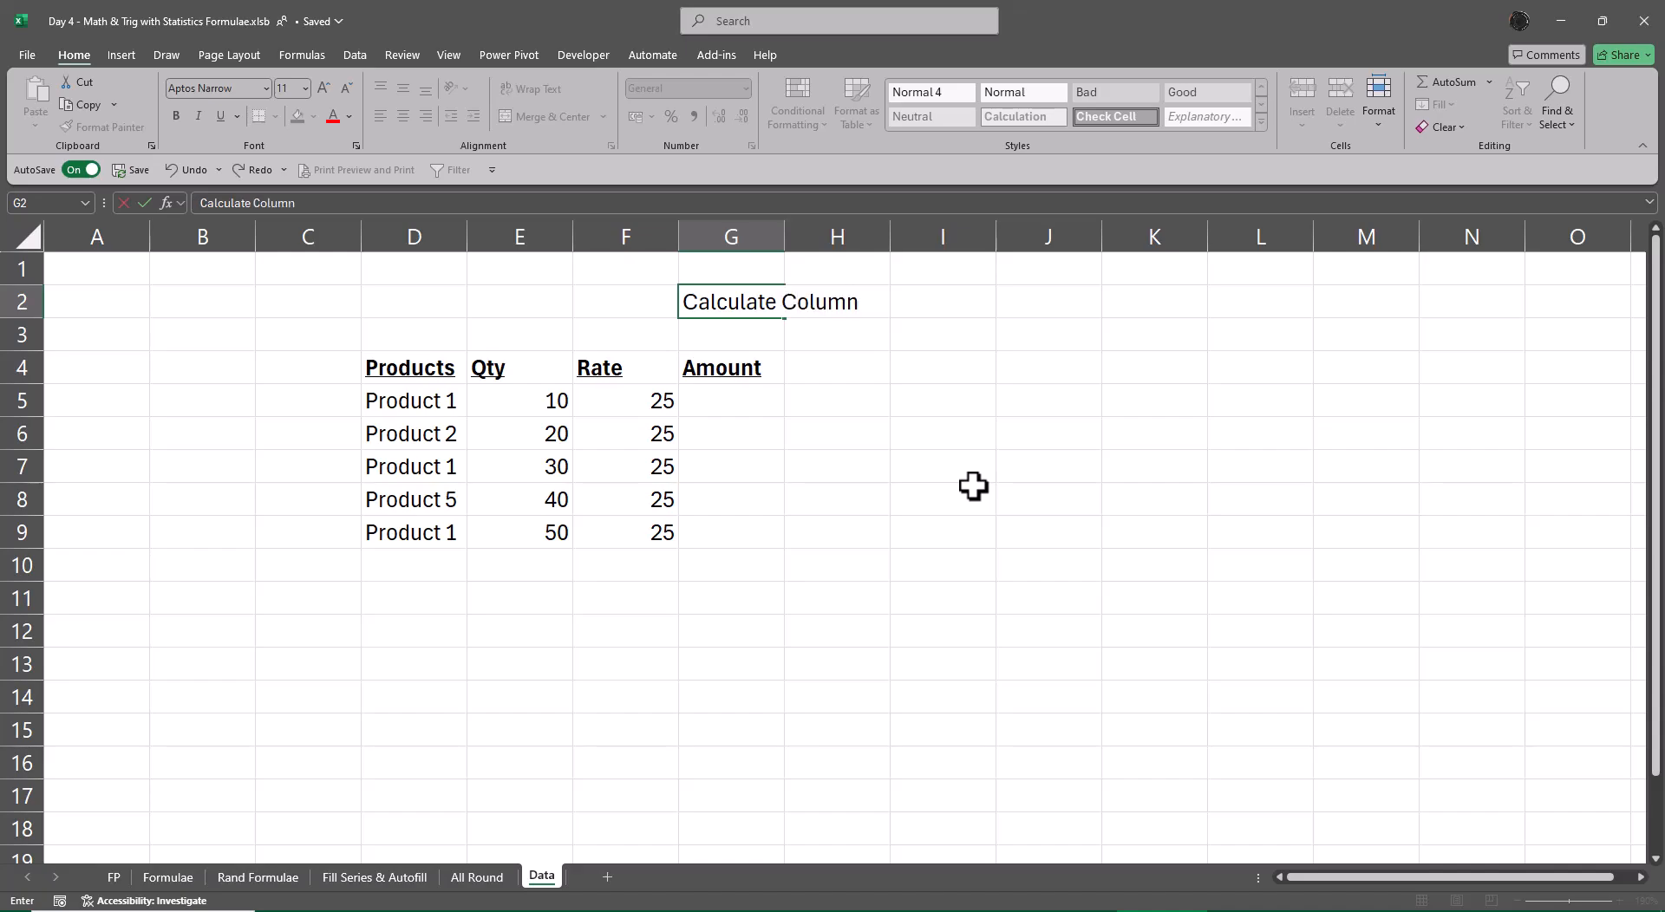
{"action": "key", "text": "Return"}
- Enter the note "Aggregate Column" in G3, directly above the Amount heading
{"action": "key", "text": "Down"}
{"action": "key", "text": "Down"}
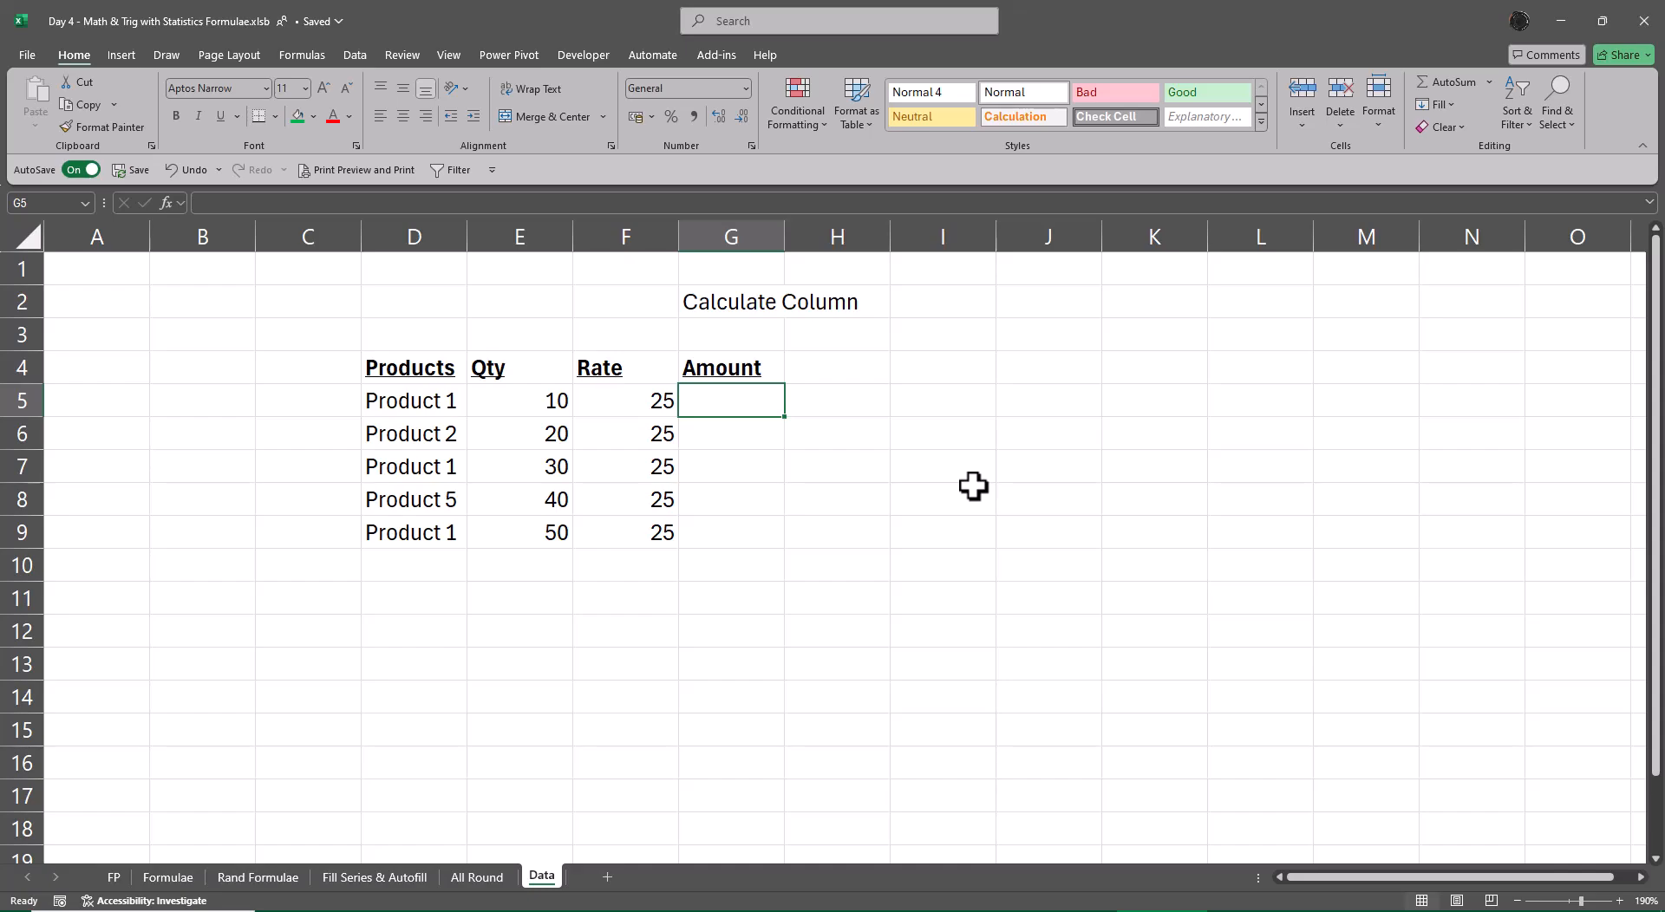
{"action": "key", "text": "Up"}
{"action": "key", "text": "Up"}
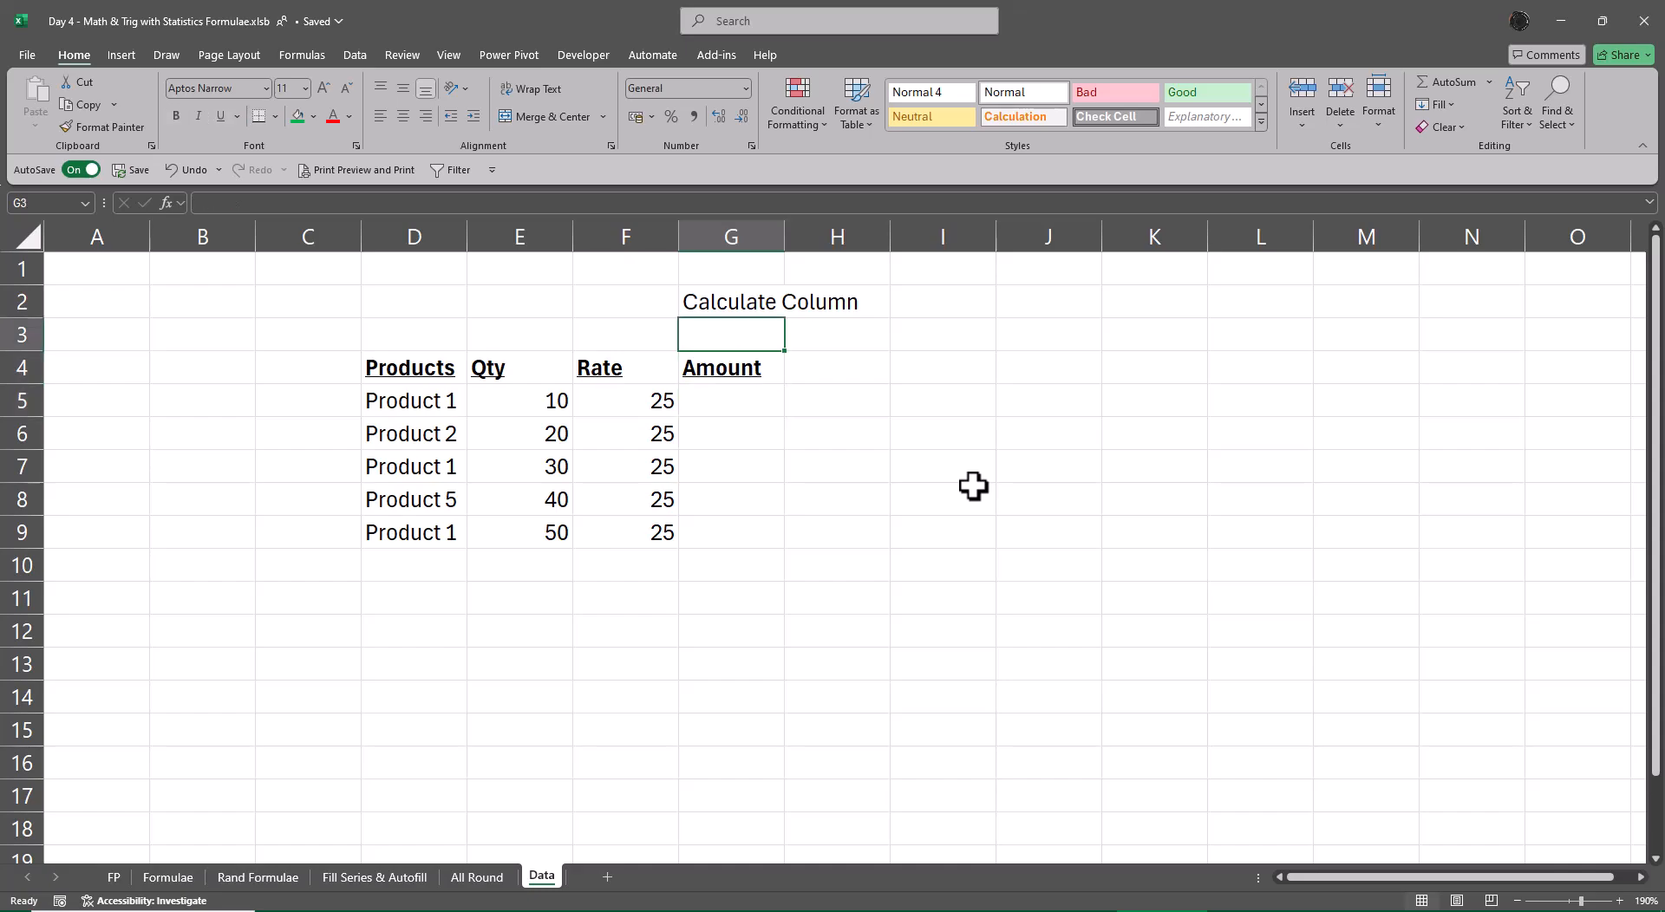
{"action": "type", "text": "Aggrat"}
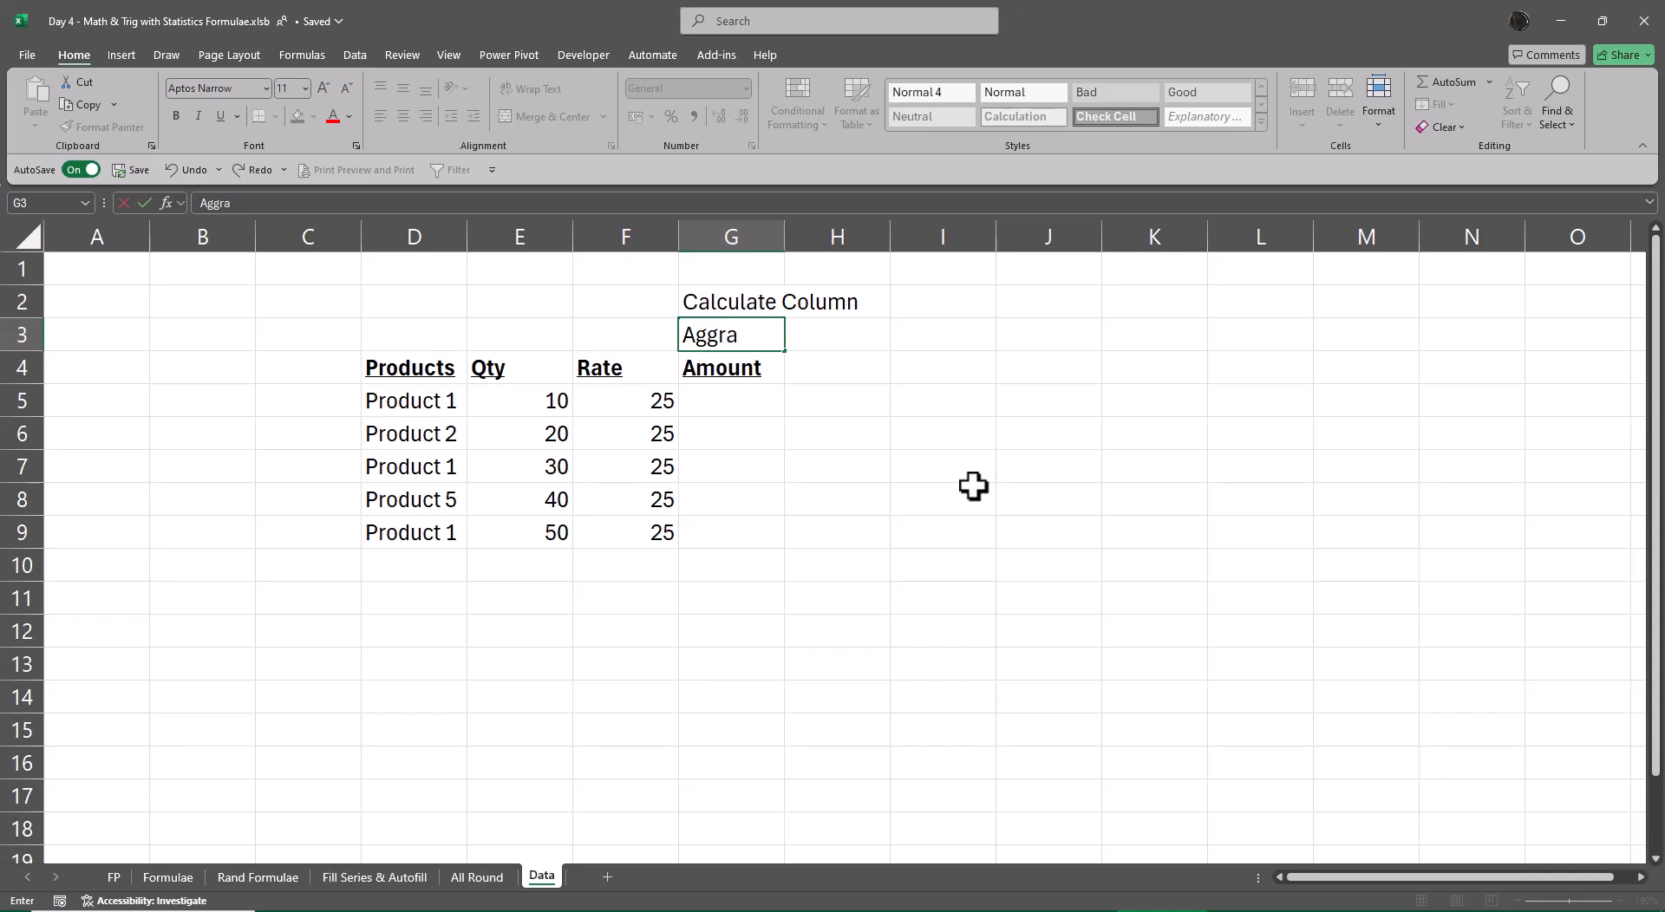
{"action": "key", "text": "BackSpace"}
{"action": "key", "text": "BackSpace"}
{"action": "type", "text": "egat"}
{"action": "key", "text": "BackSpace"}
{"action": "type", "text": "te Ci"}
{"action": "key", "text": "BackSpace"}
{"action": "type", "text": "olumn"}
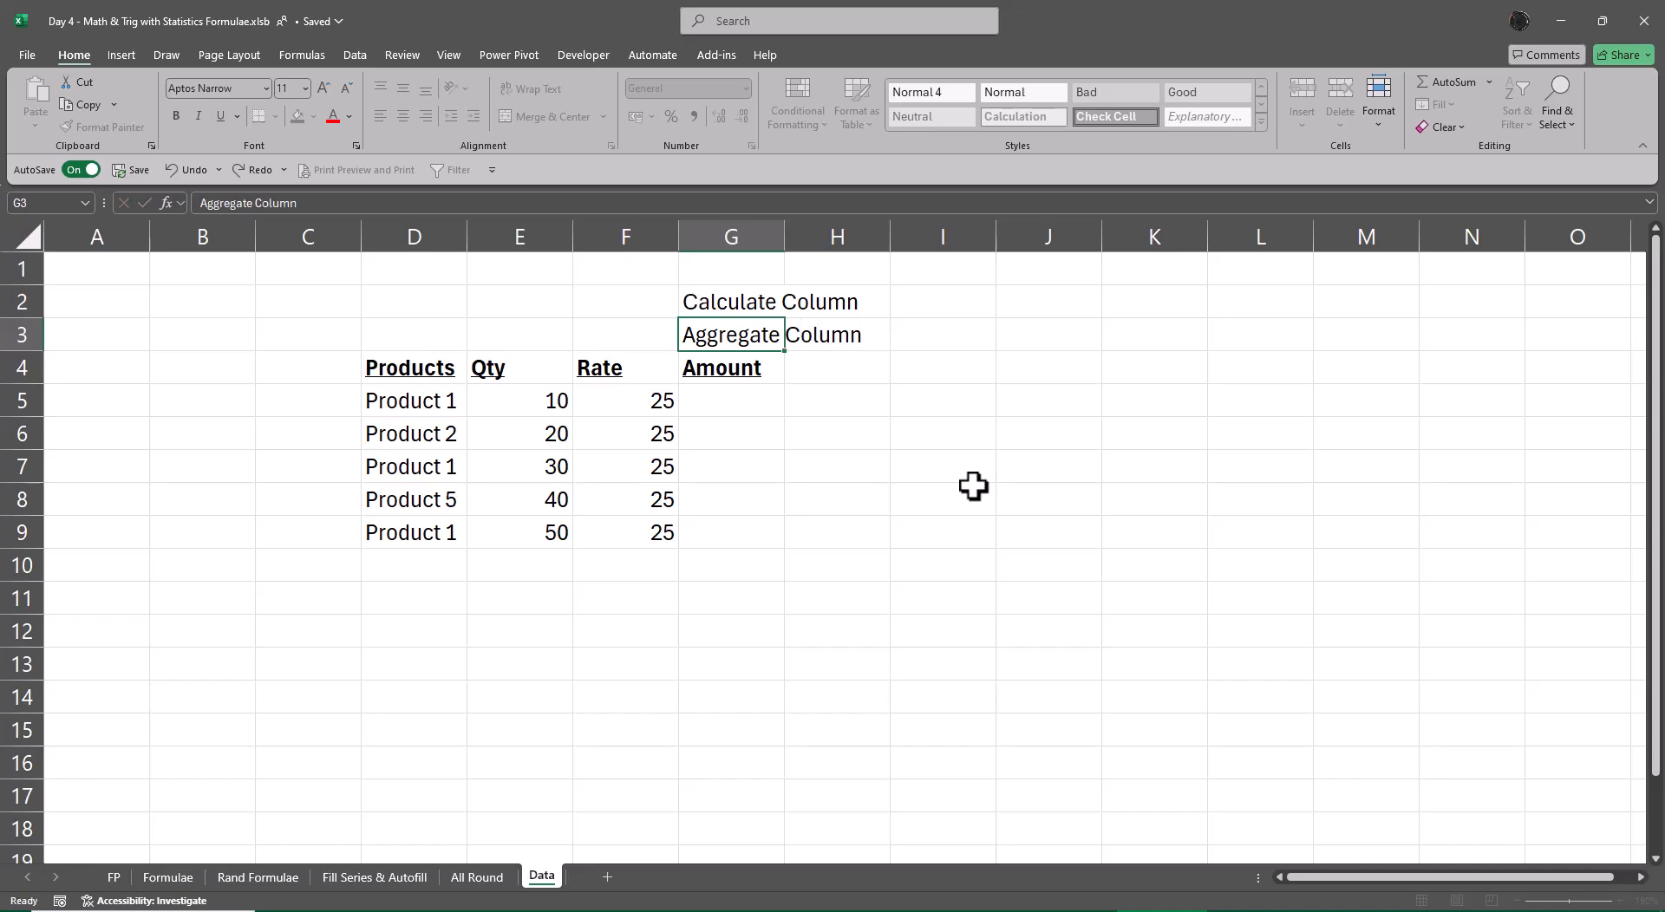
{"action": "key", "text": "Return"}
- Calculate the Amount column with =E5*F5 in G5 and fill the formula down to G9
{"action": "key", "text": "Return"}
{"action": "type", "text": "="}
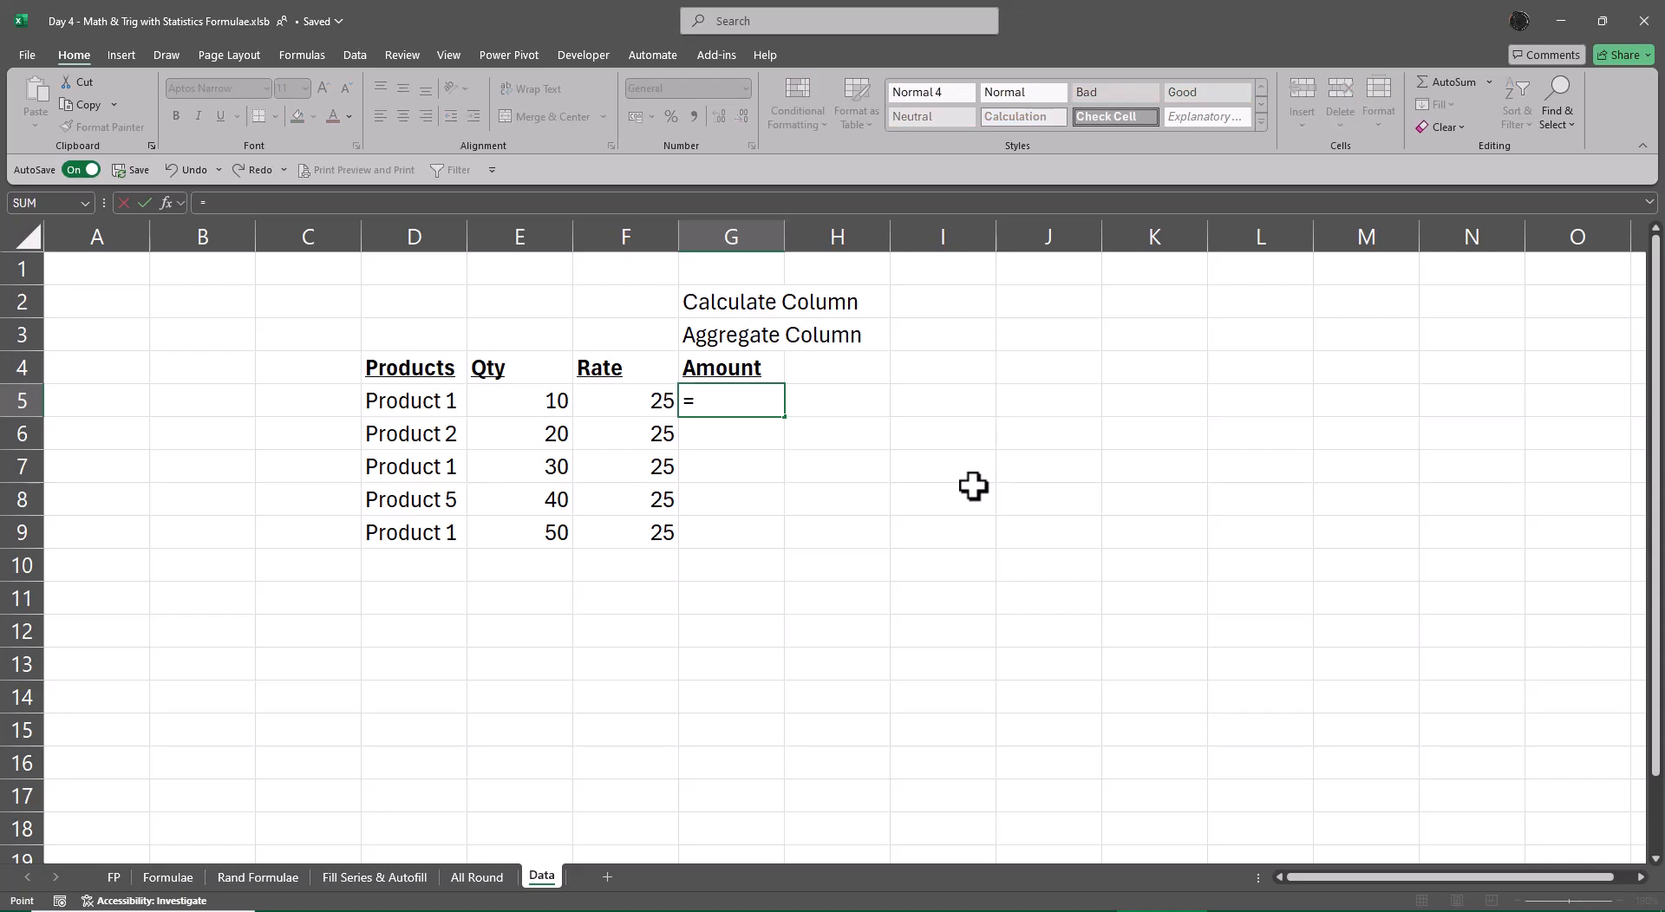
{"action": "key", "text": "Left"}
{"action": "key", "text": "Left"}
{"action": "type", "text": "*"}
{"action": "key", "text": "Left"}
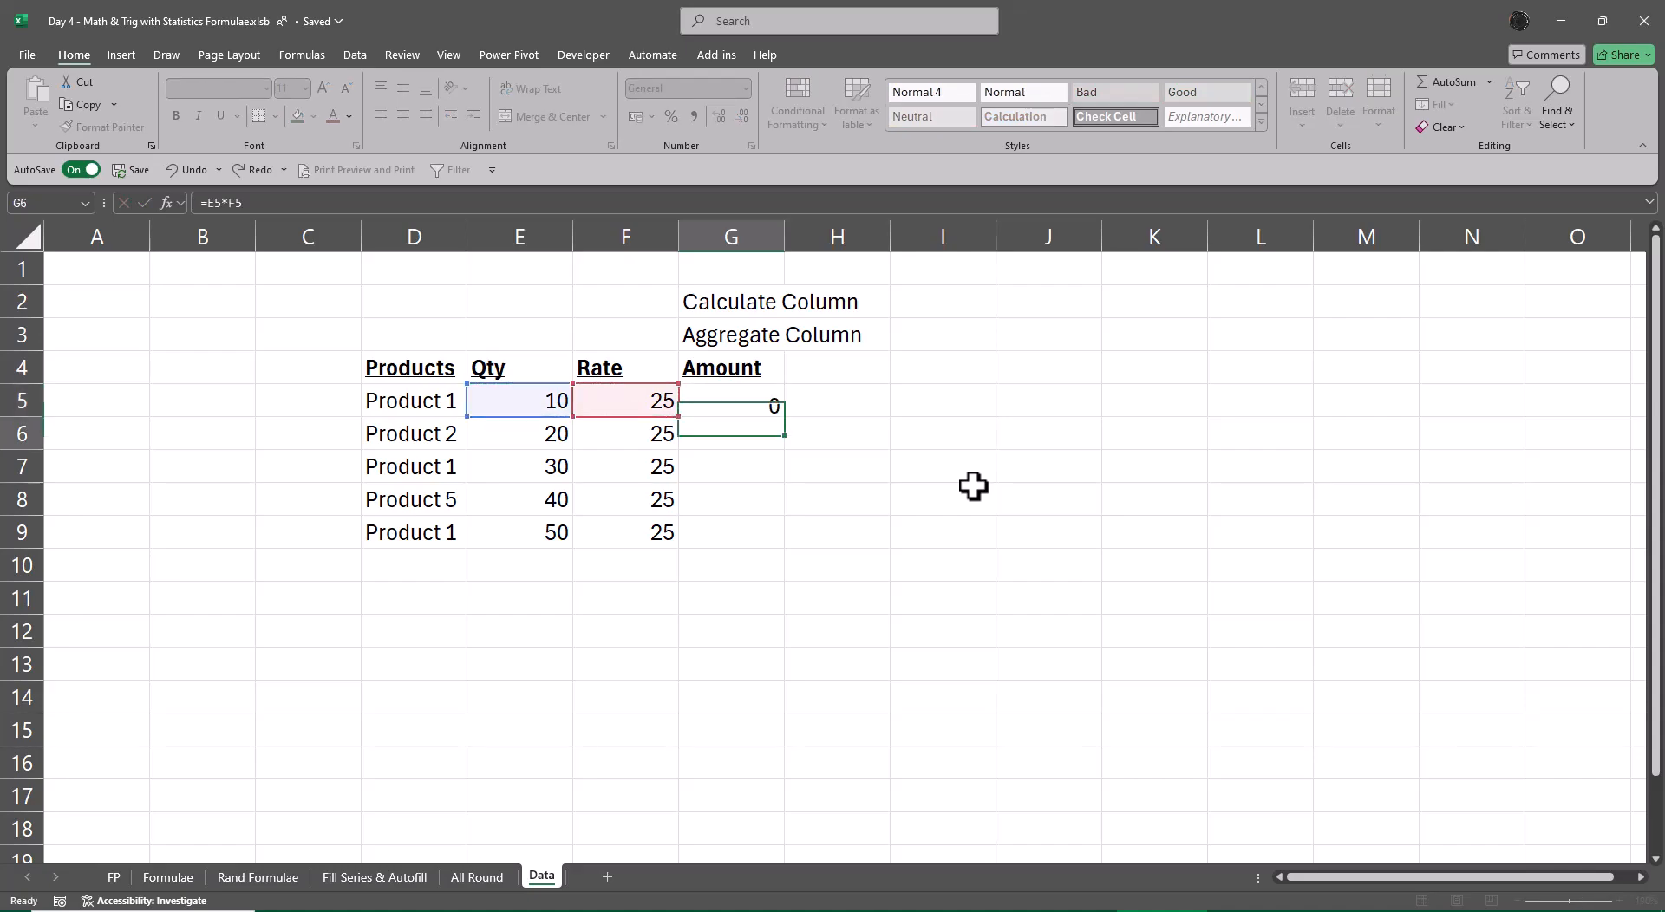
{"action": "key", "text": "ctrl+Return"}
{"action": "key", "text": "shift+Down"}
{"action": "key", "text": "shift+Down"}
{"action": "key", "text": "shift+Down"}
{"action": "key", "text": "shift+Down"}
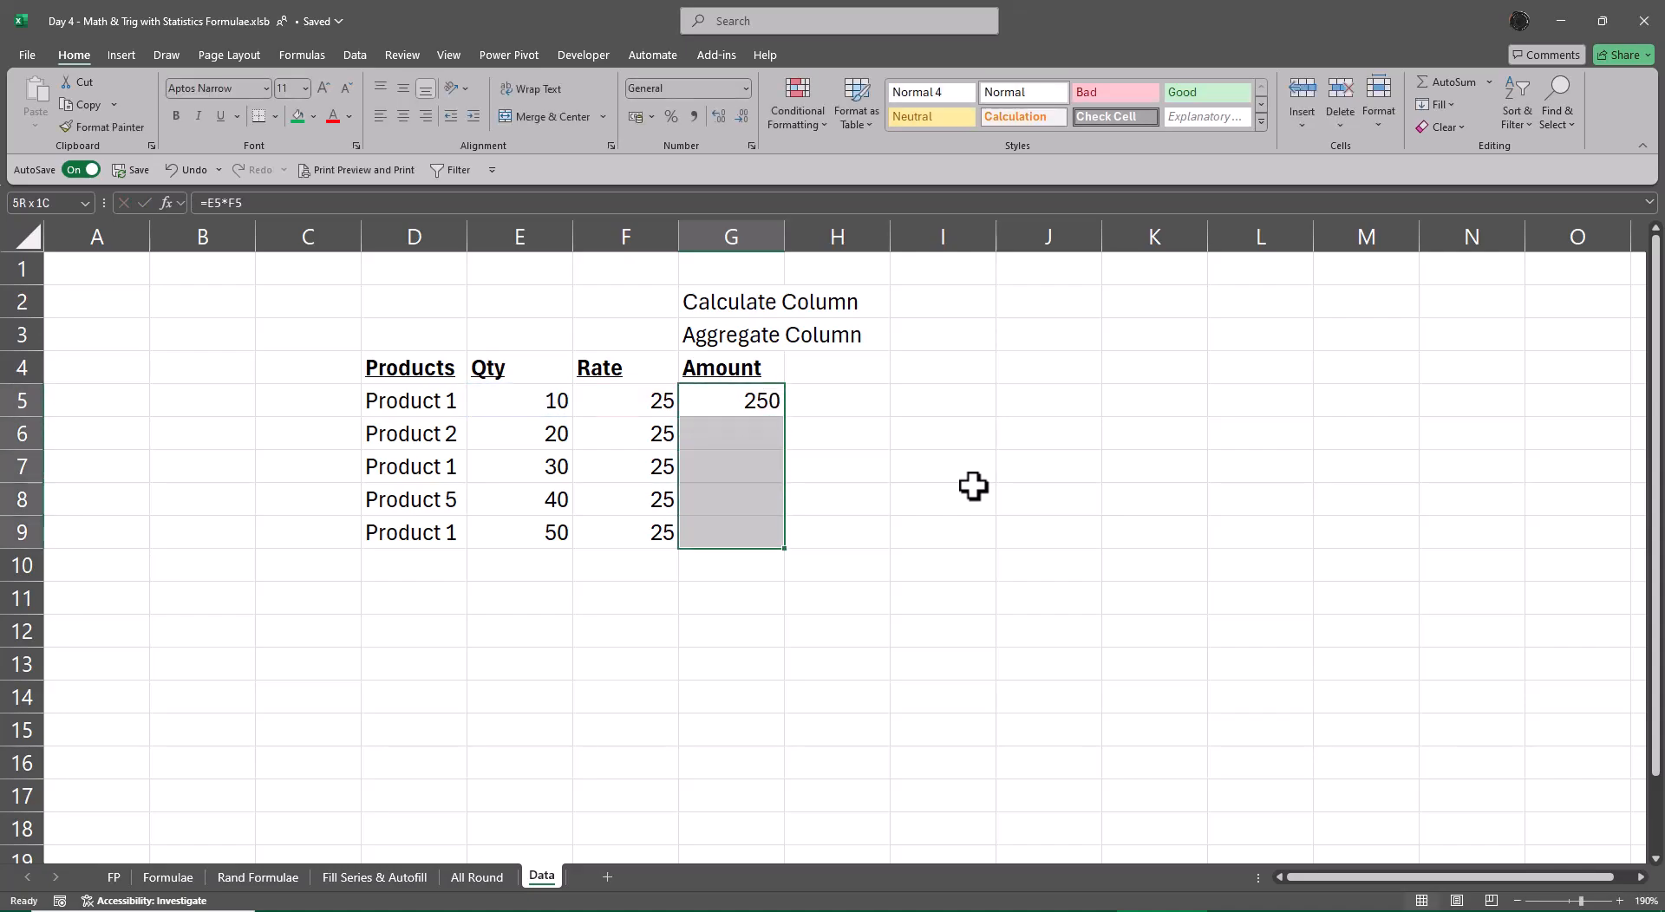
{"action": "key", "text": "ctrl+d"}
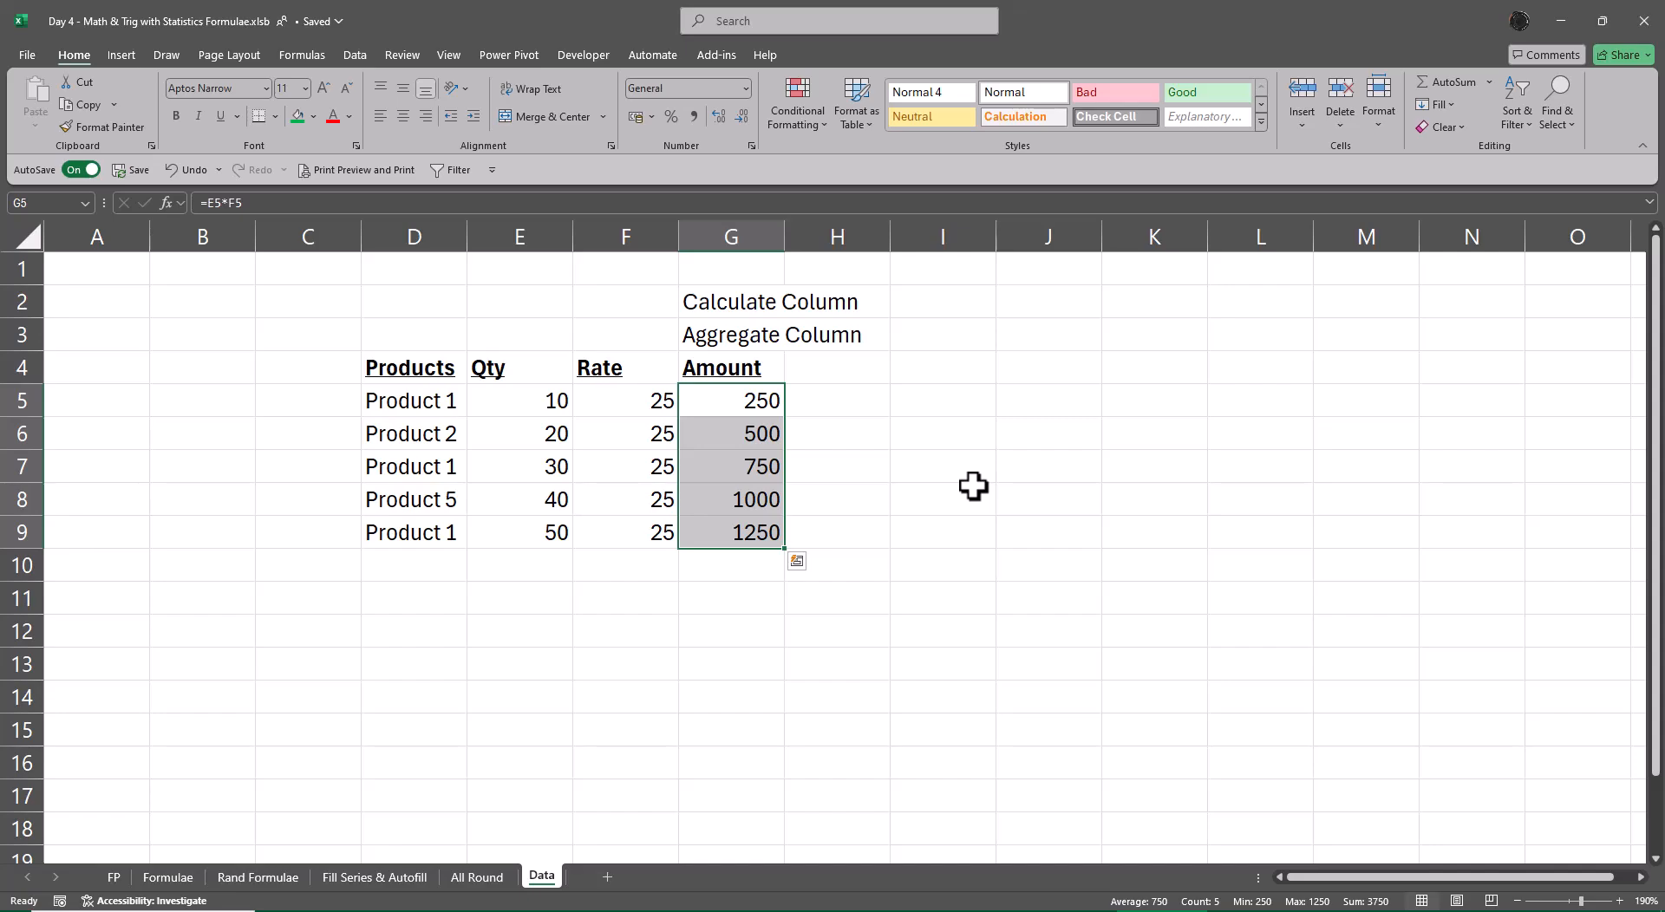
- Total the Amount column in G10 with =SUM(G5:G9) using AutoSum
{"action": "key", "text": "Down"}
{"action": "key", "text": "Down"}
{"action": "key", "text": "Down"}
{"action": "key", "text": "Down"}
{"action": "key", "text": "Down"}
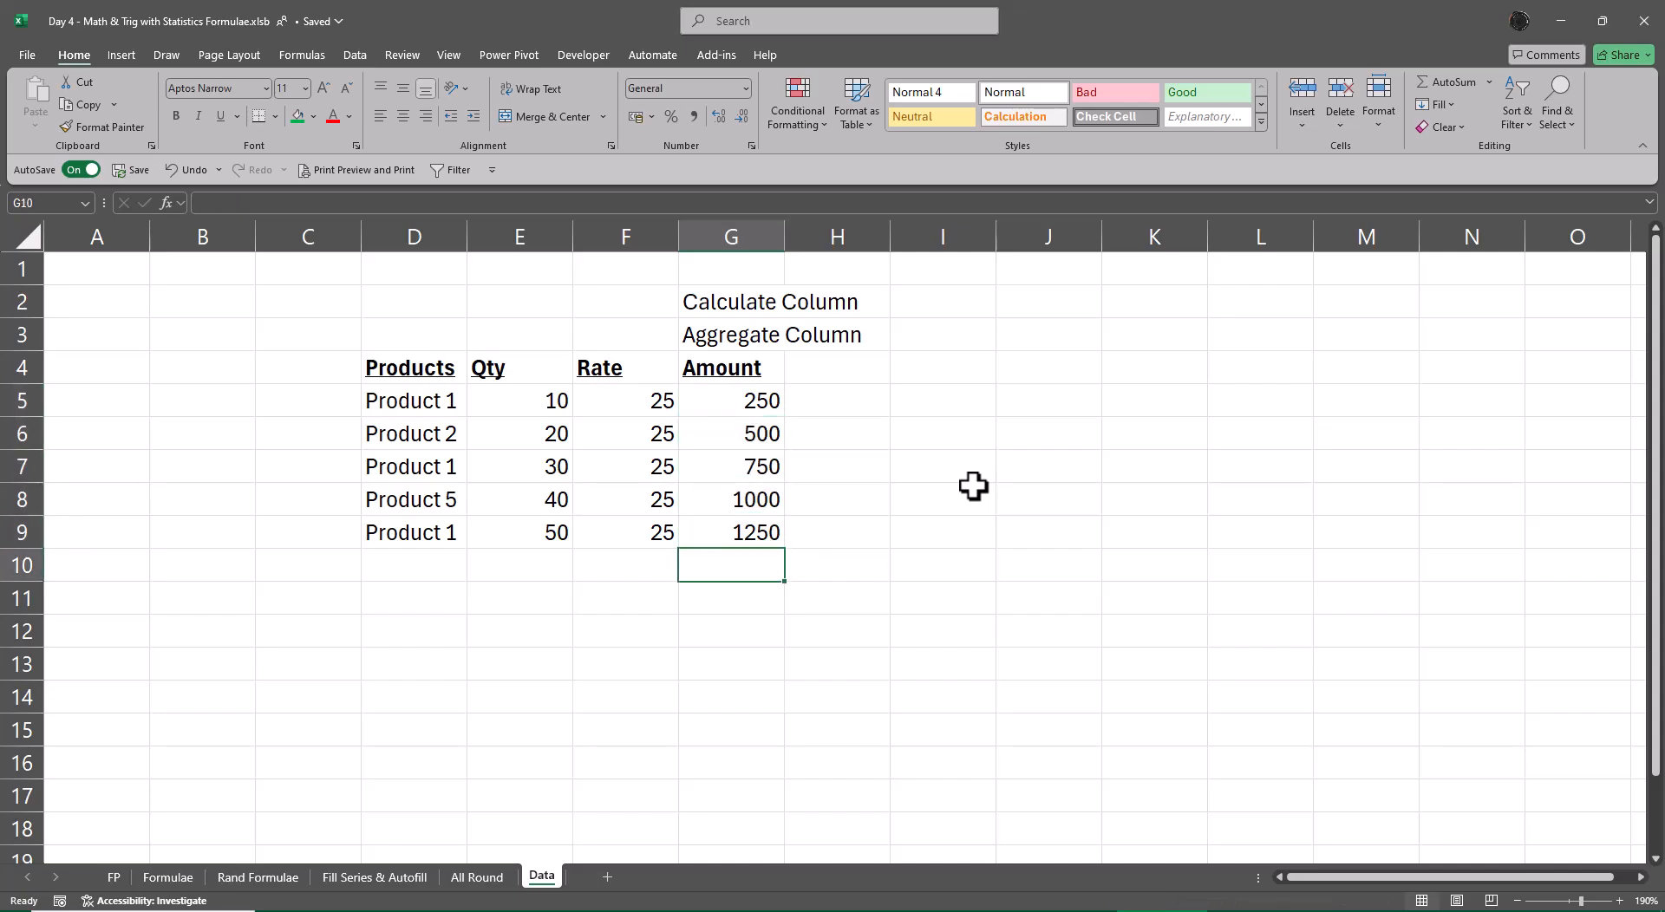
{"action": "key", "text": "alt+equal"}
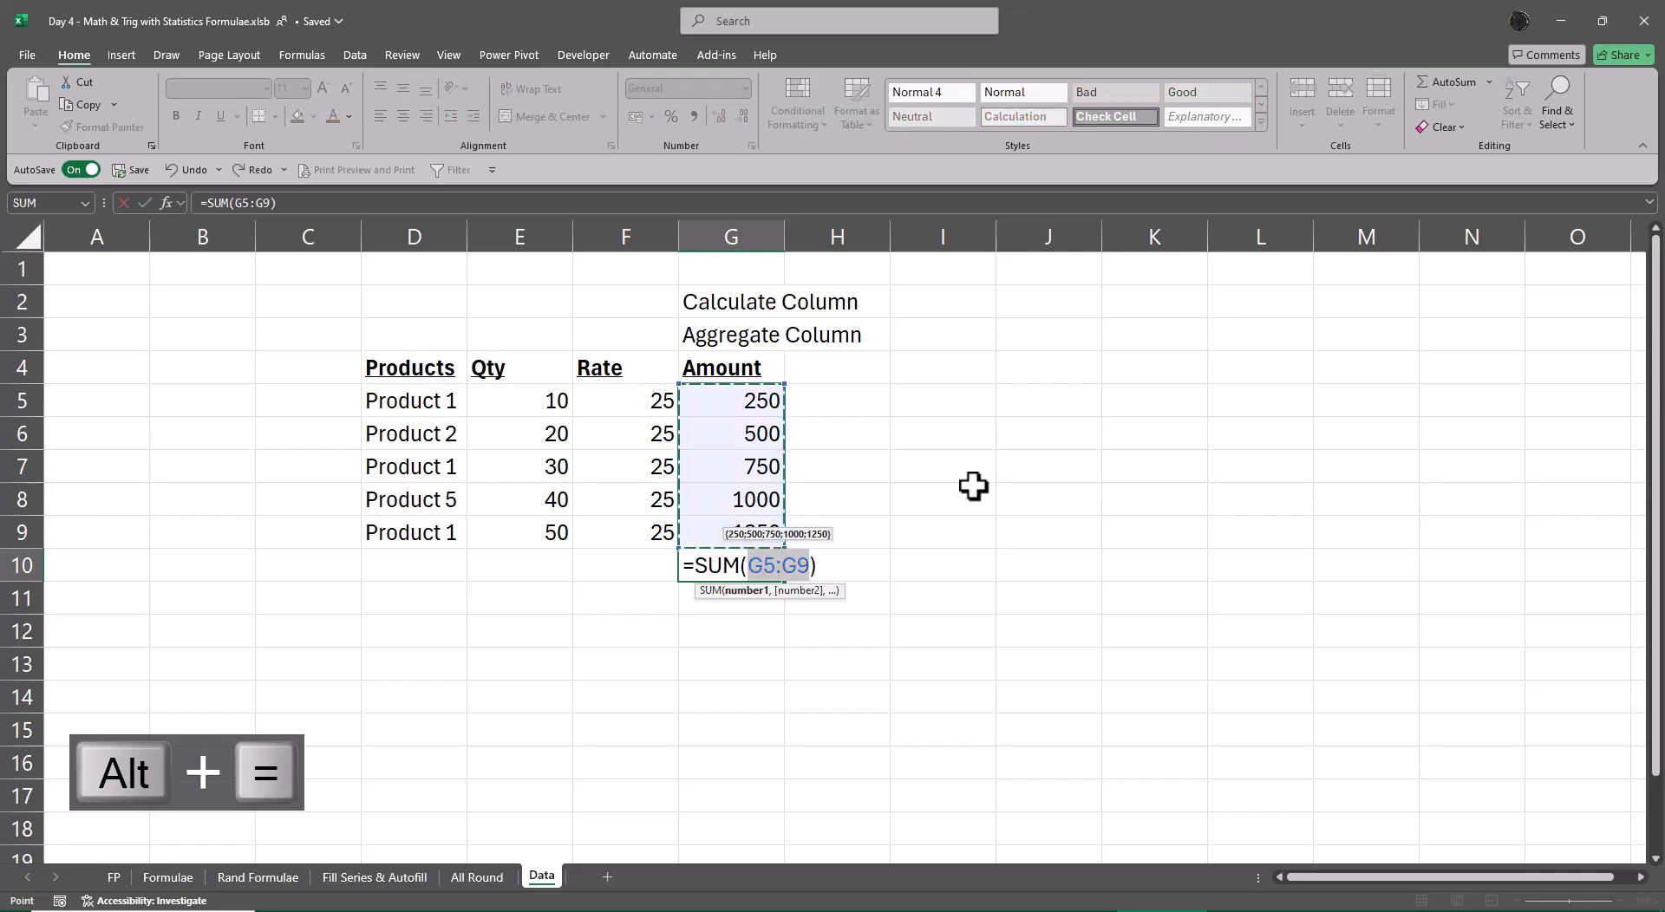
{"action": "key", "text": "Return"}
{"action": "key", "text": "Up"}
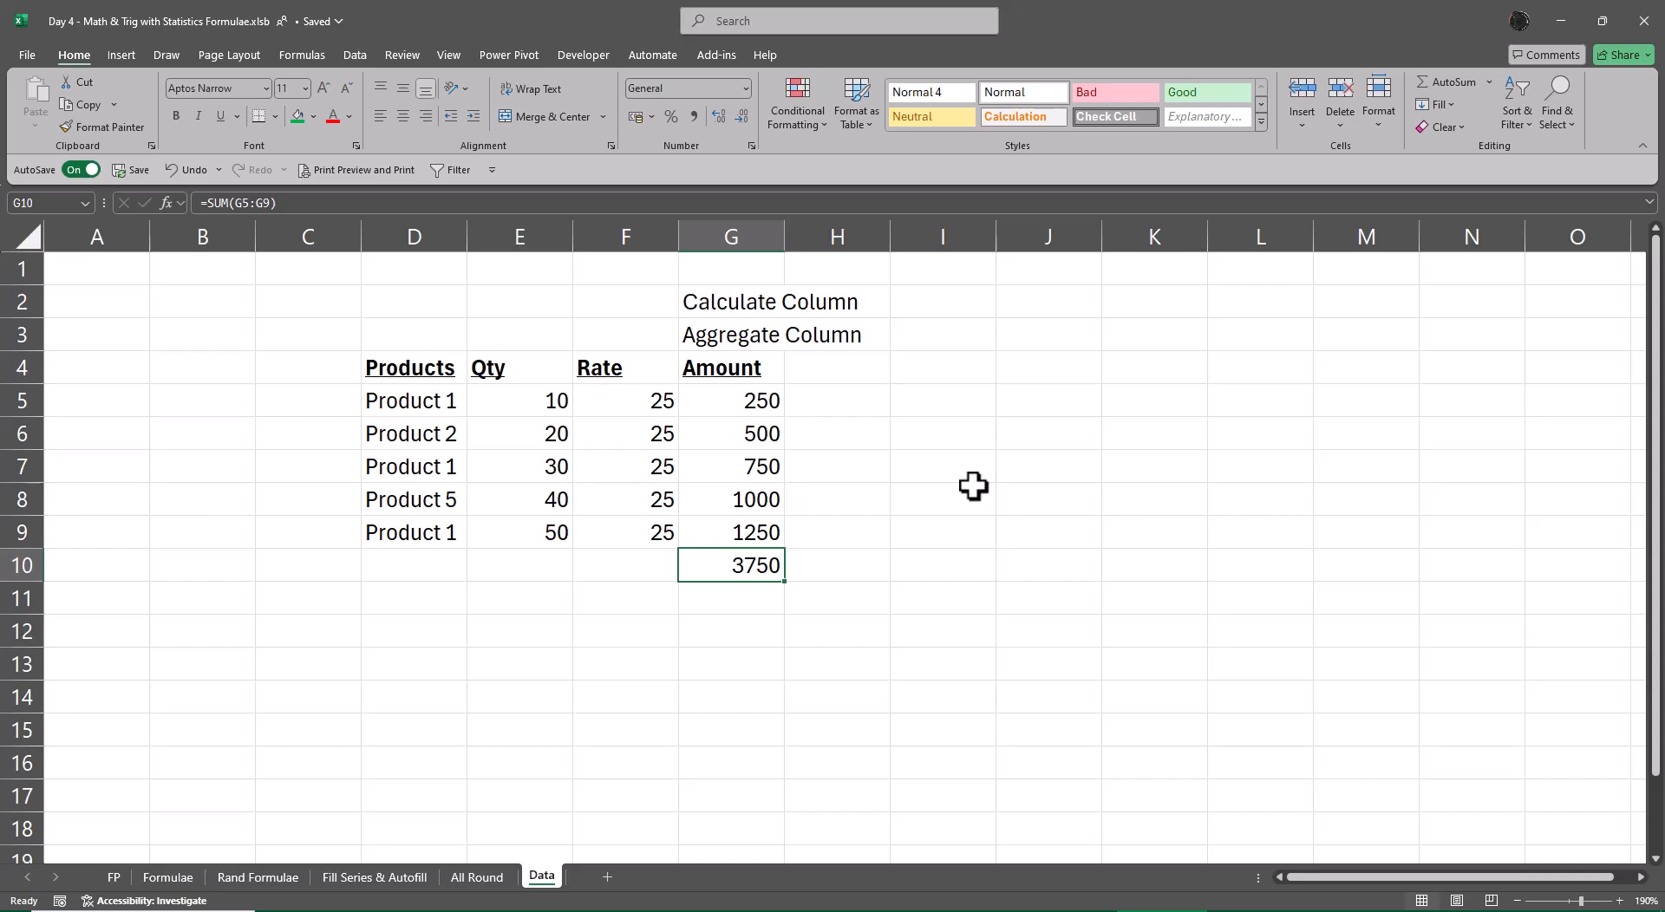
- Label the total with "Sum" in H10 and note its shortcut "Alt =" in I10
{"action": "key", "text": "Right"}
{"action": "type", "text": "Sum"}
{"action": "key", "text": "Tab"}
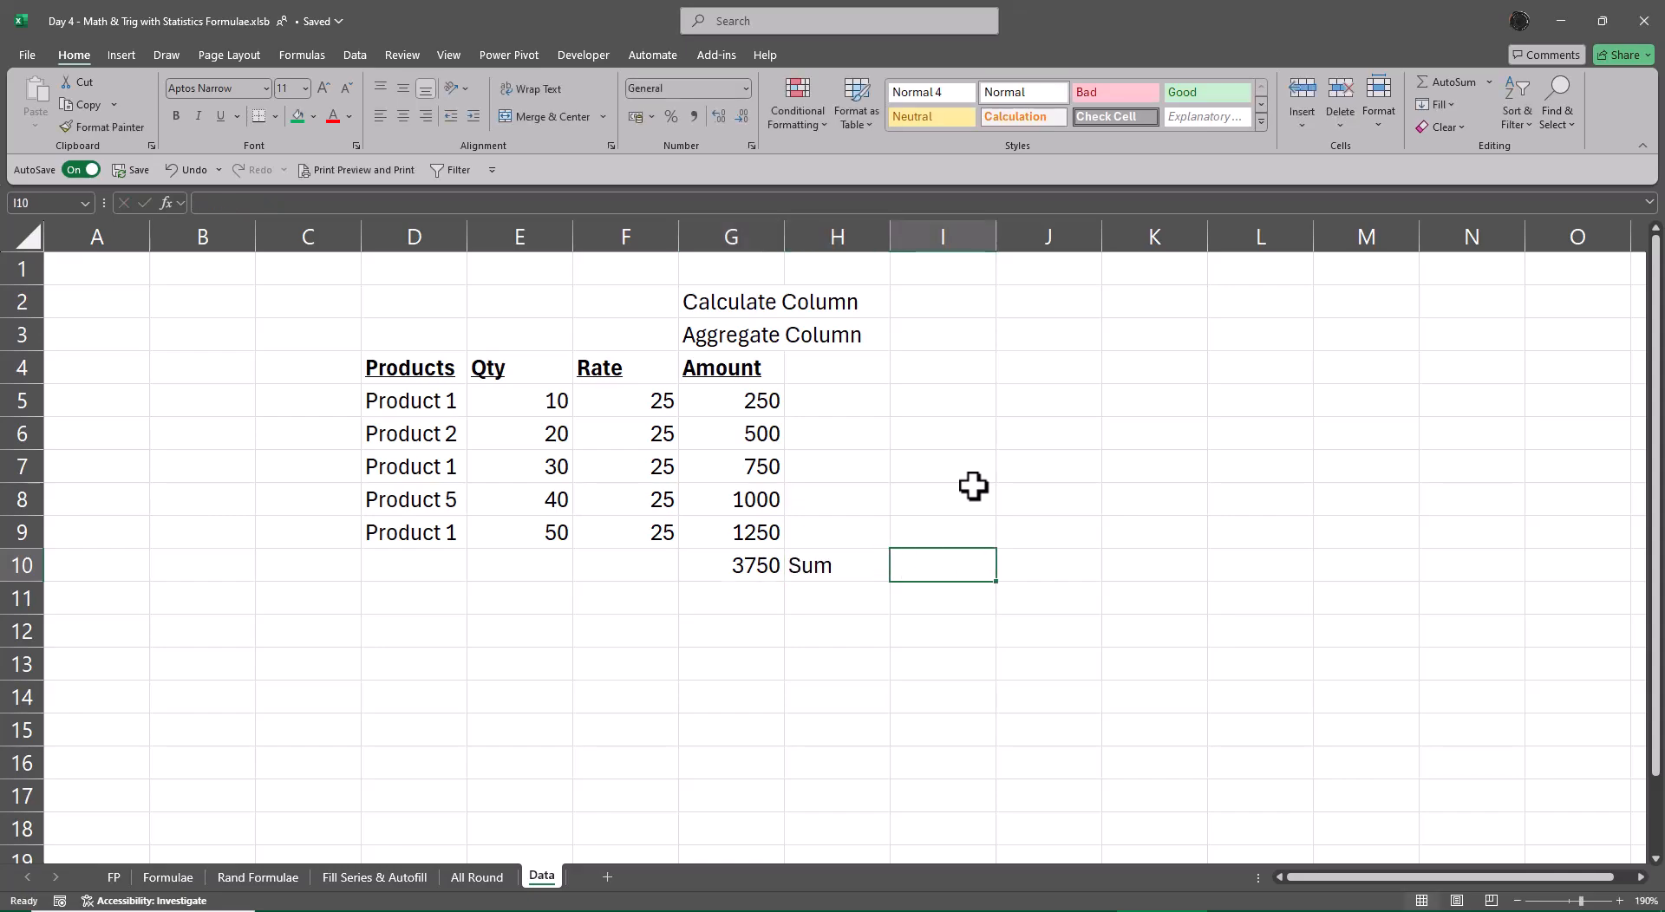
{"action": "type", "text": "Alt"}
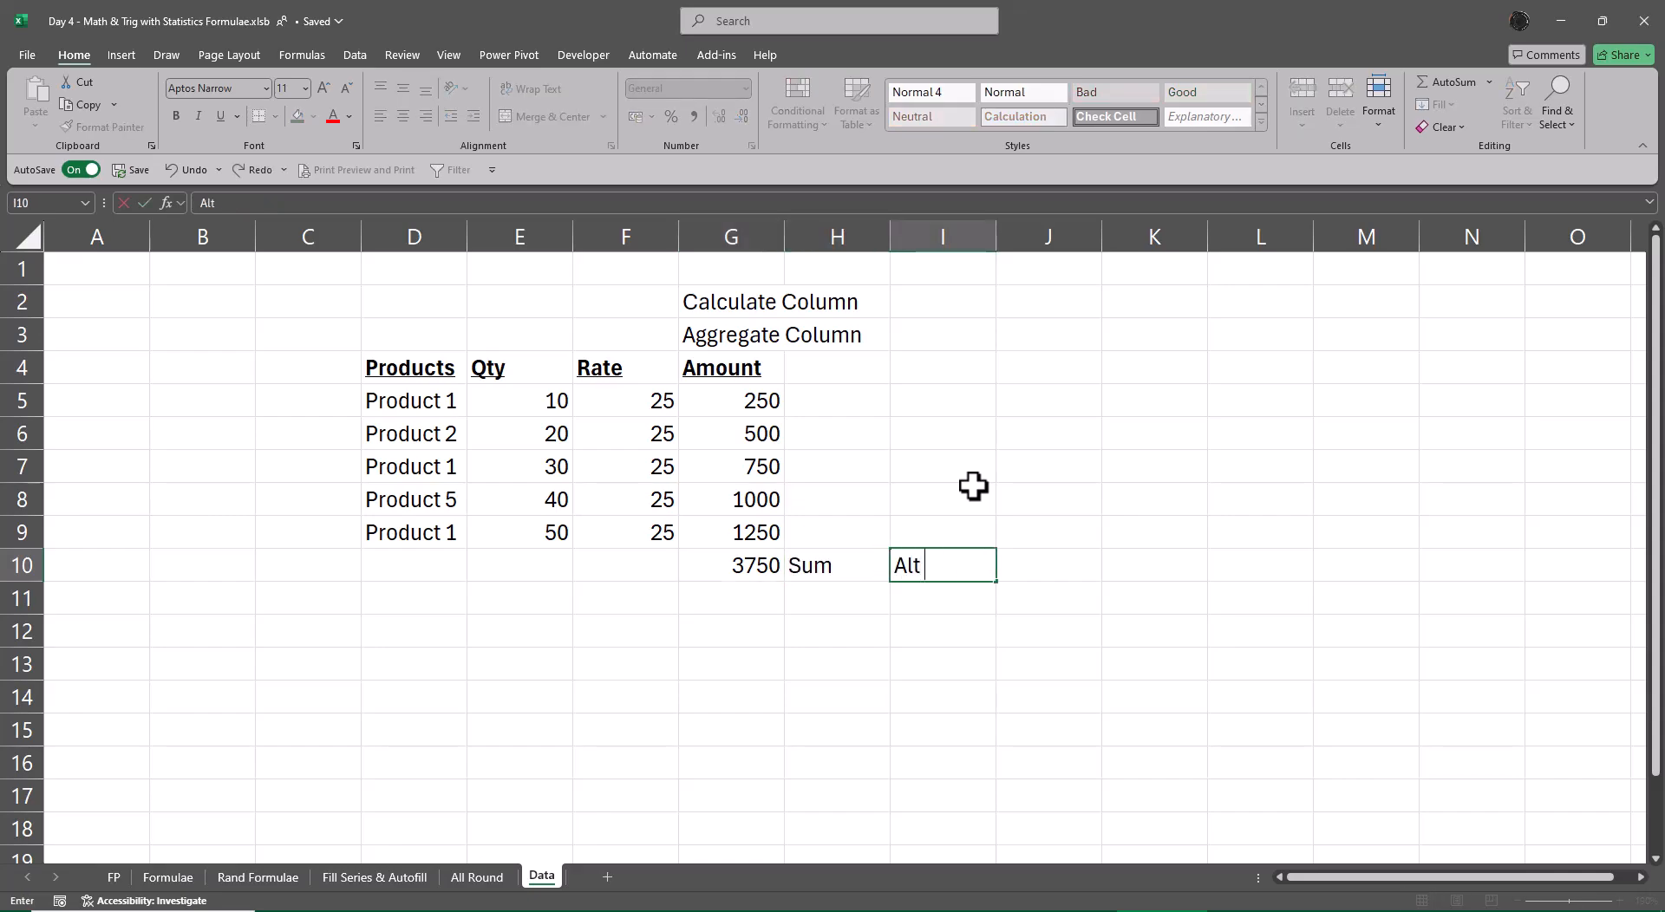
{"action": "type", "text": " ="}
{"action": "key", "text": "Return"}
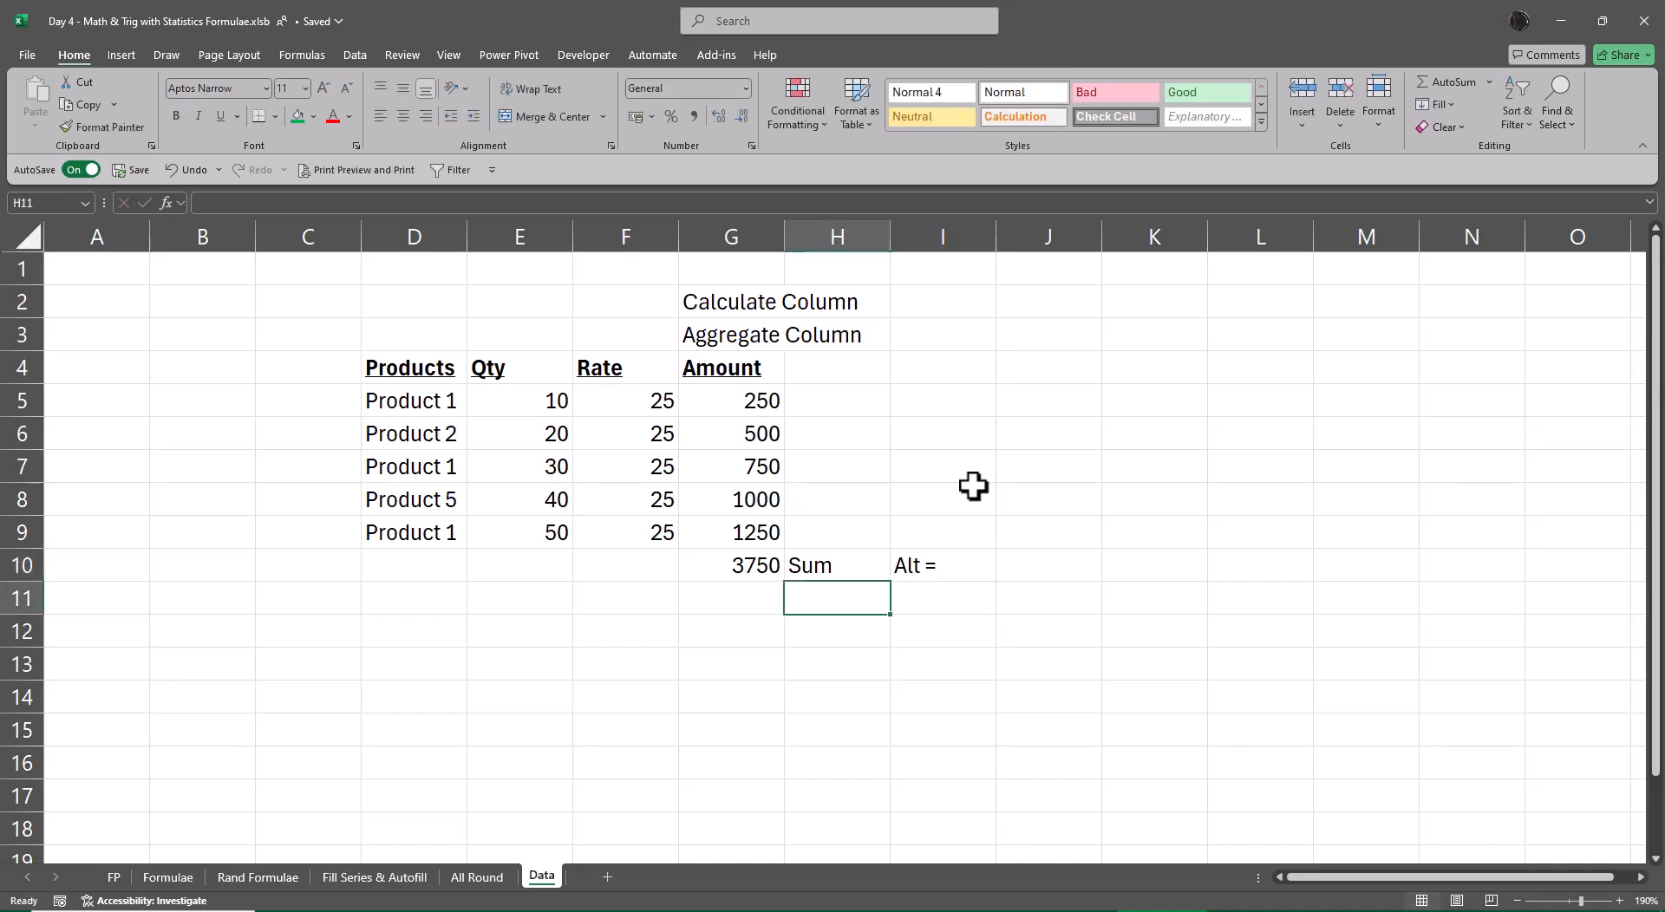
- Inspect the SUM formula in G10 and the range it references, leaving it unedited
{"action": "key", "text": "Up"}
{"action": "key", "text": "Left"}
{"action": "key", "text": "F2"}
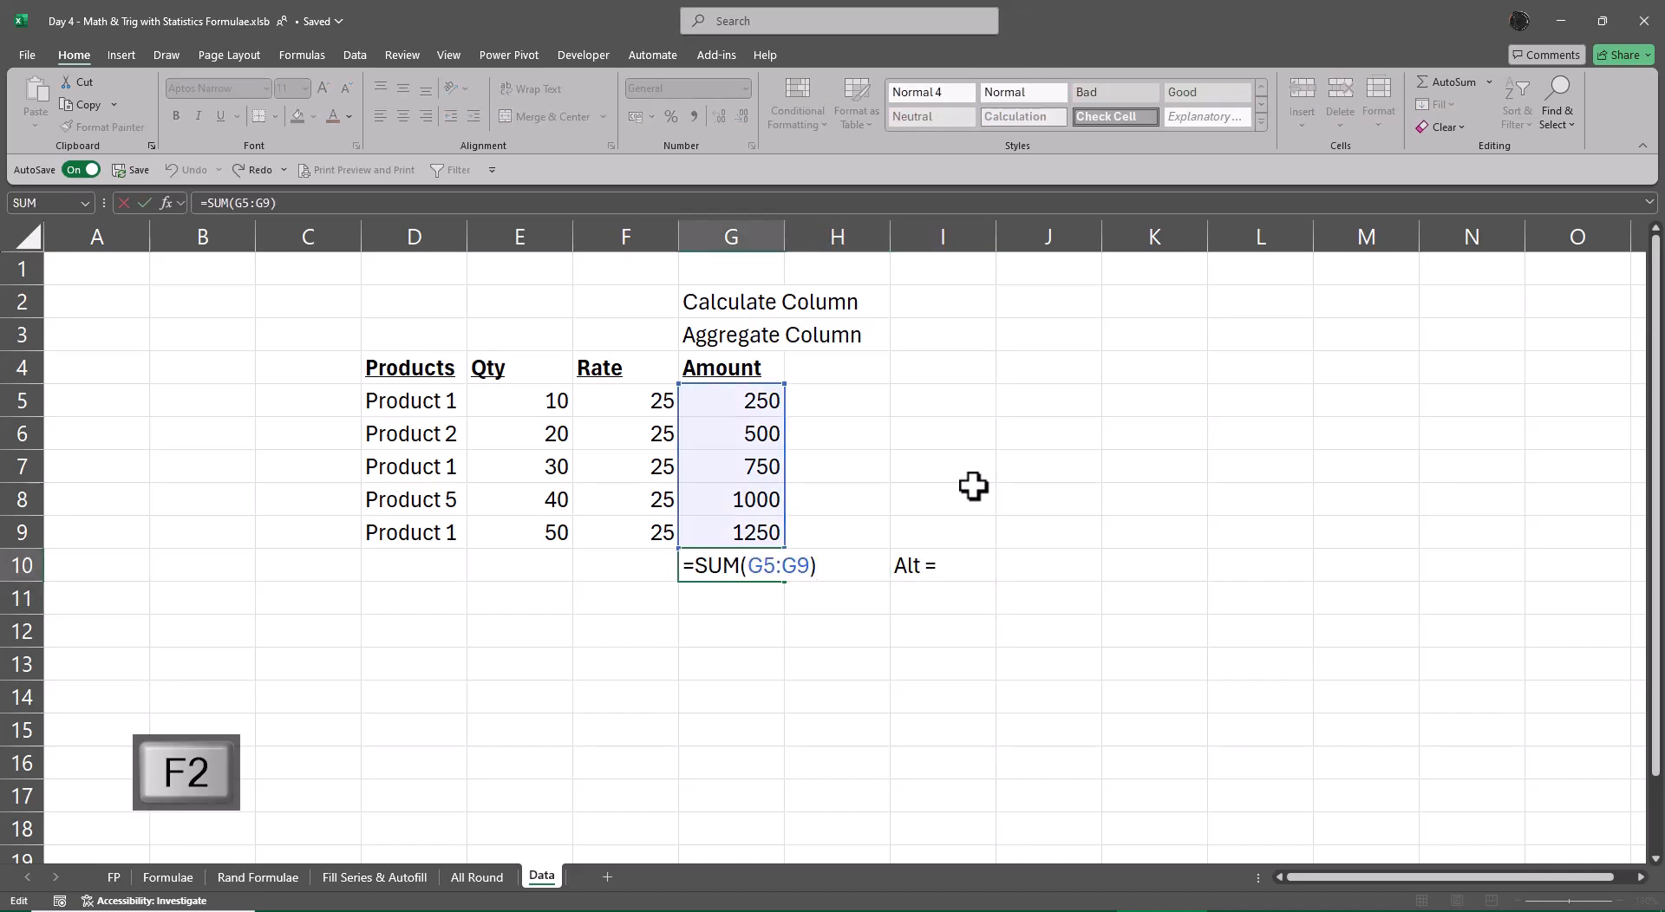
{"action": "key", "text": "Escape"}
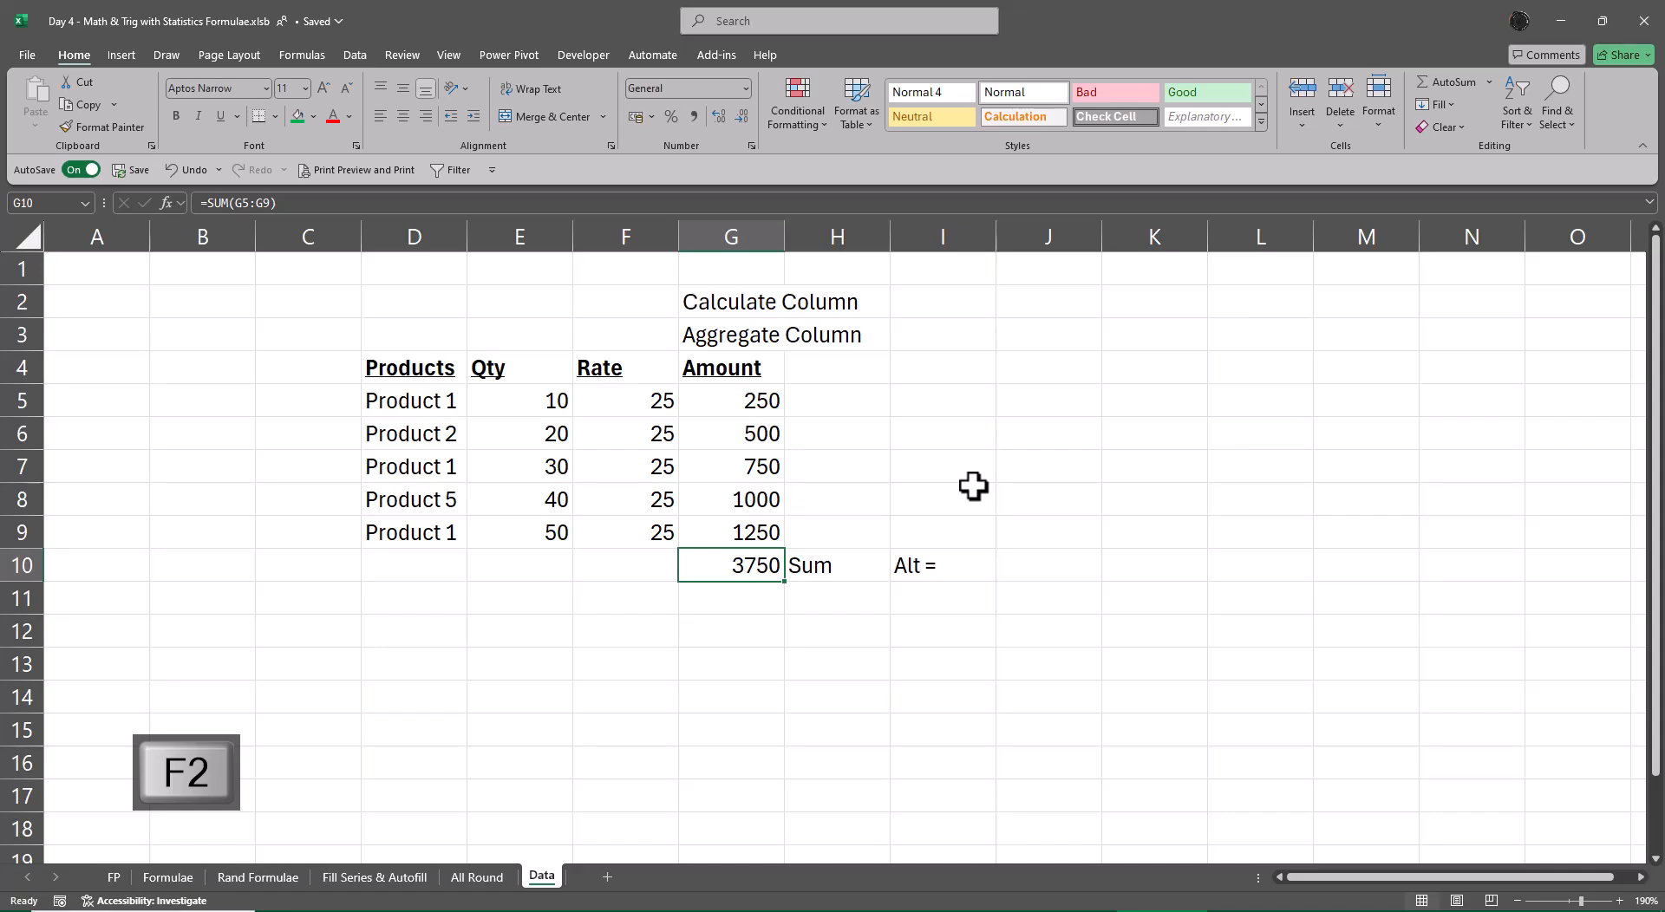
- Enter =FORMULATEXT(G10) in J10 to display the Amount total's formula as text
{"action": "key", "text": "Left"}
{"action": "key", "text": "Left"}
{"action": "key", "text": "Right"}
{"action": "key", "text": "Right"}
{"action": "key", "text": "Right"}
{"action": "key", "text": "Right"}
{"action": "key", "text": "Right"}
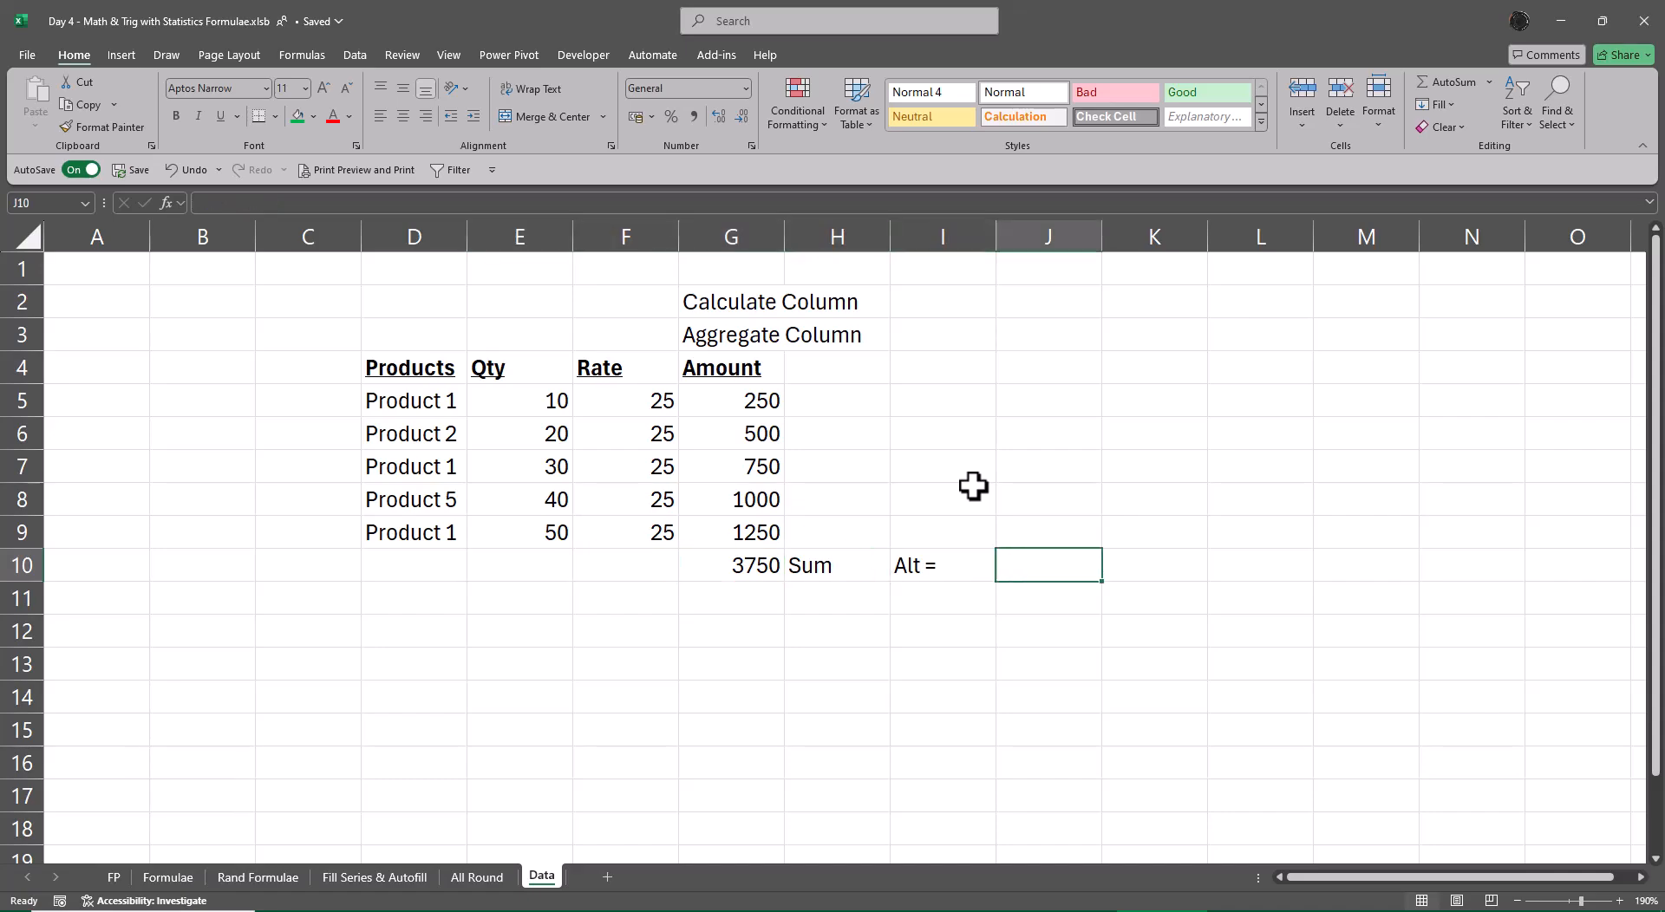
{"action": "type", "text": "=form"}
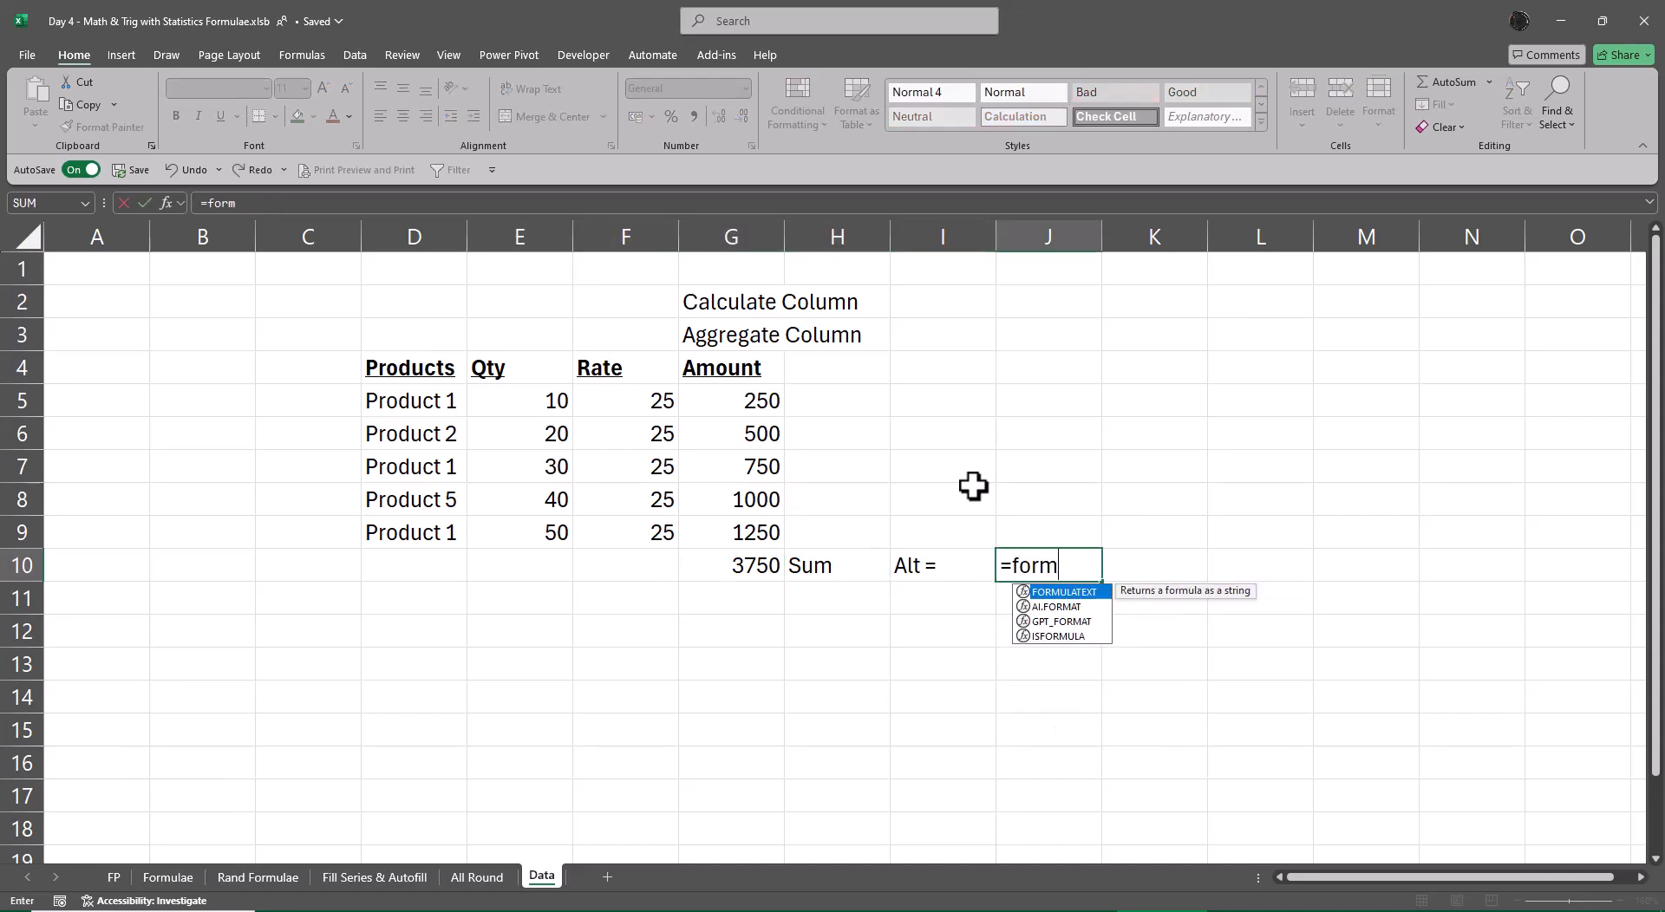
{"action": "key", "text": "Tab"}
{"action": "key", "text": "Left"}
{"action": "key", "text": "Left"}
{"action": "key", "text": "Left"}
{"action": "key", "text": "ctrl+Return"}
- Fill the FORMULATEXT formula from J10 down to J16
{"action": "key", "text": "shift+Down"}
{"action": "key", "text": "shift+Down"}
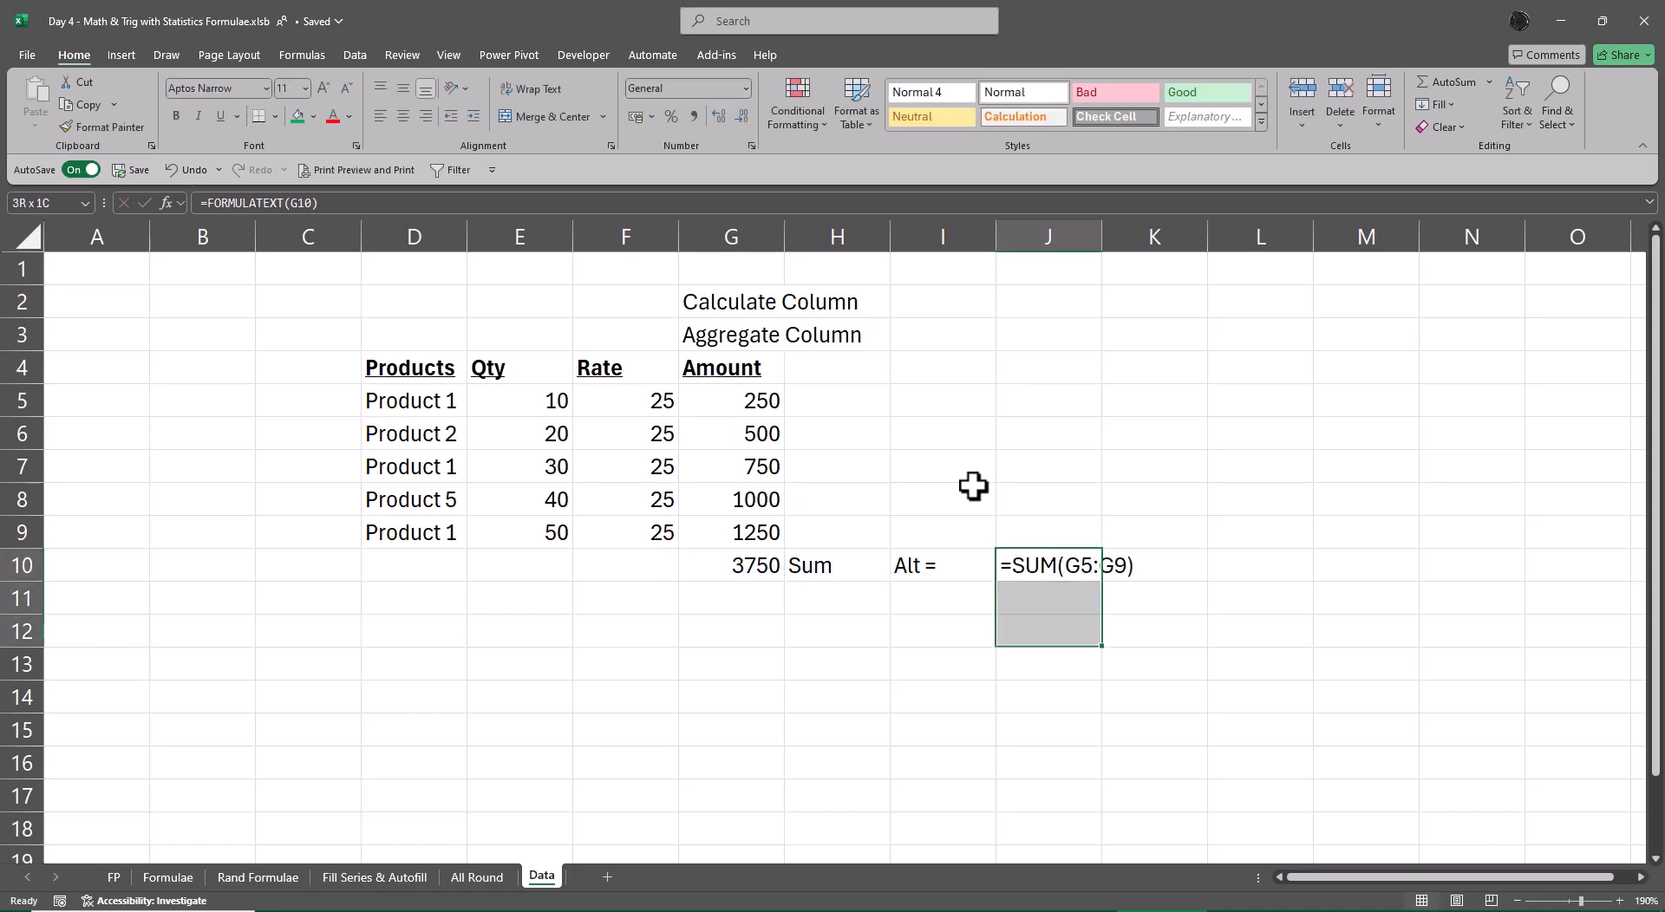
{"action": "key", "text": "shift+Down"}
{"action": "key", "text": "shift+Down"}
{"action": "key", "text": "shift+Down"}
{"action": "key", "text": "shift+Down"}
{"action": "key", "text": "ctrl+d"}
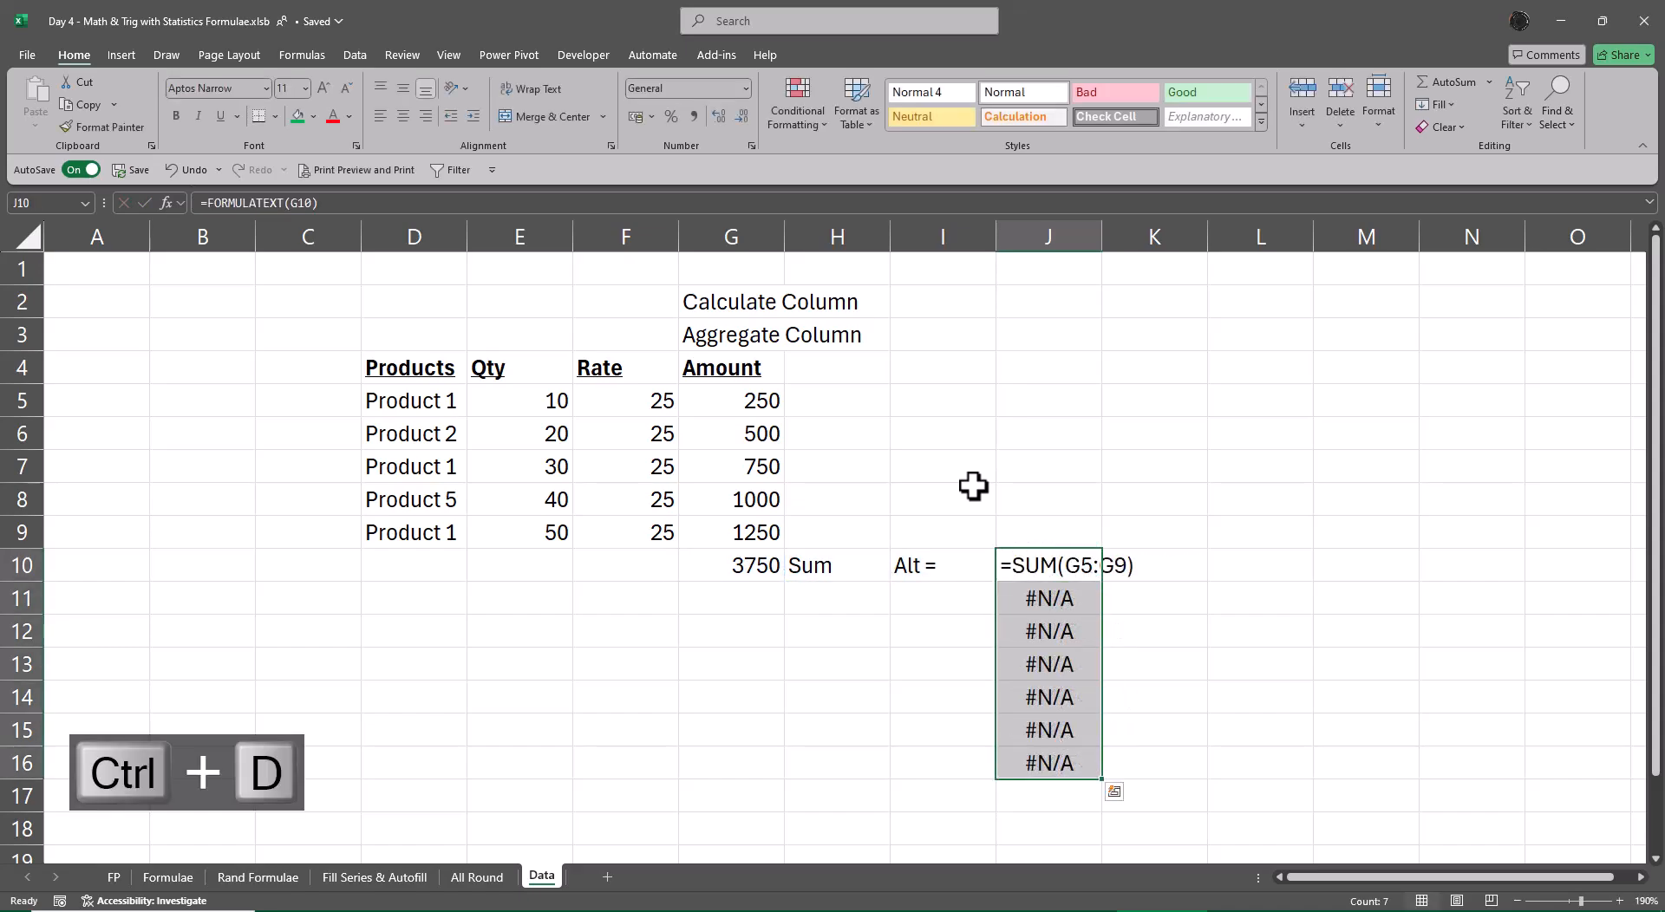
- Start a SUMPRODUCT formula in G11 with the Qty range E5:E9 as its first array
{"action": "key", "text": "Down"}
{"action": "key", "text": "Left"}
{"action": "key", "text": "Left"}
{"action": "key", "text": "Left"}
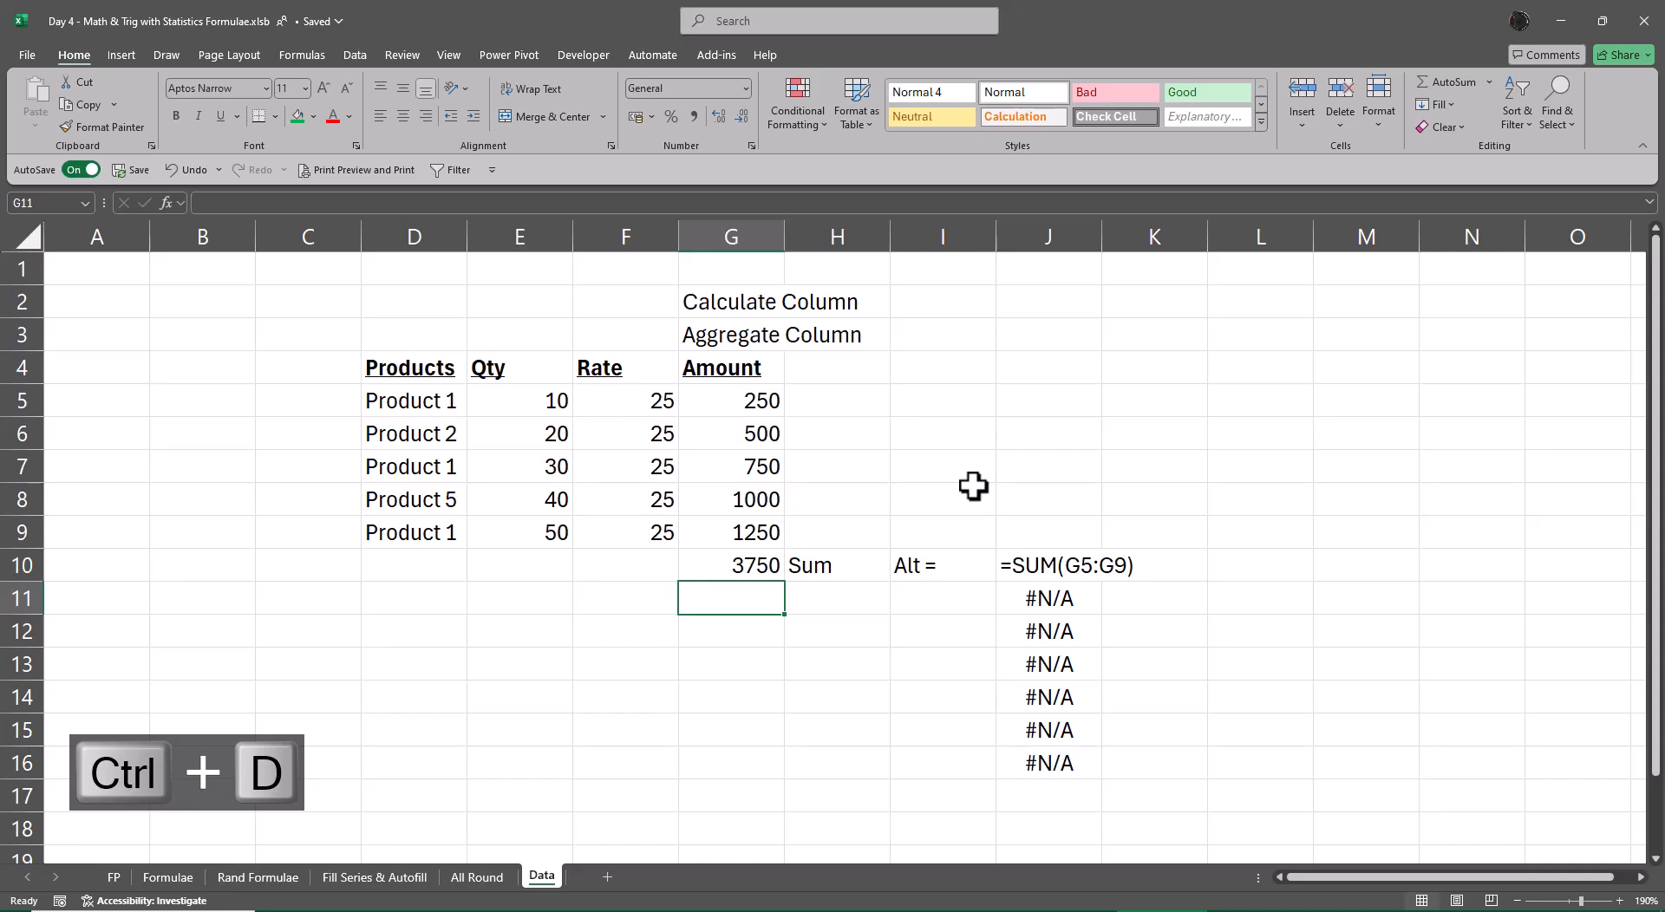
{"action": "type", "text": "=sum"}
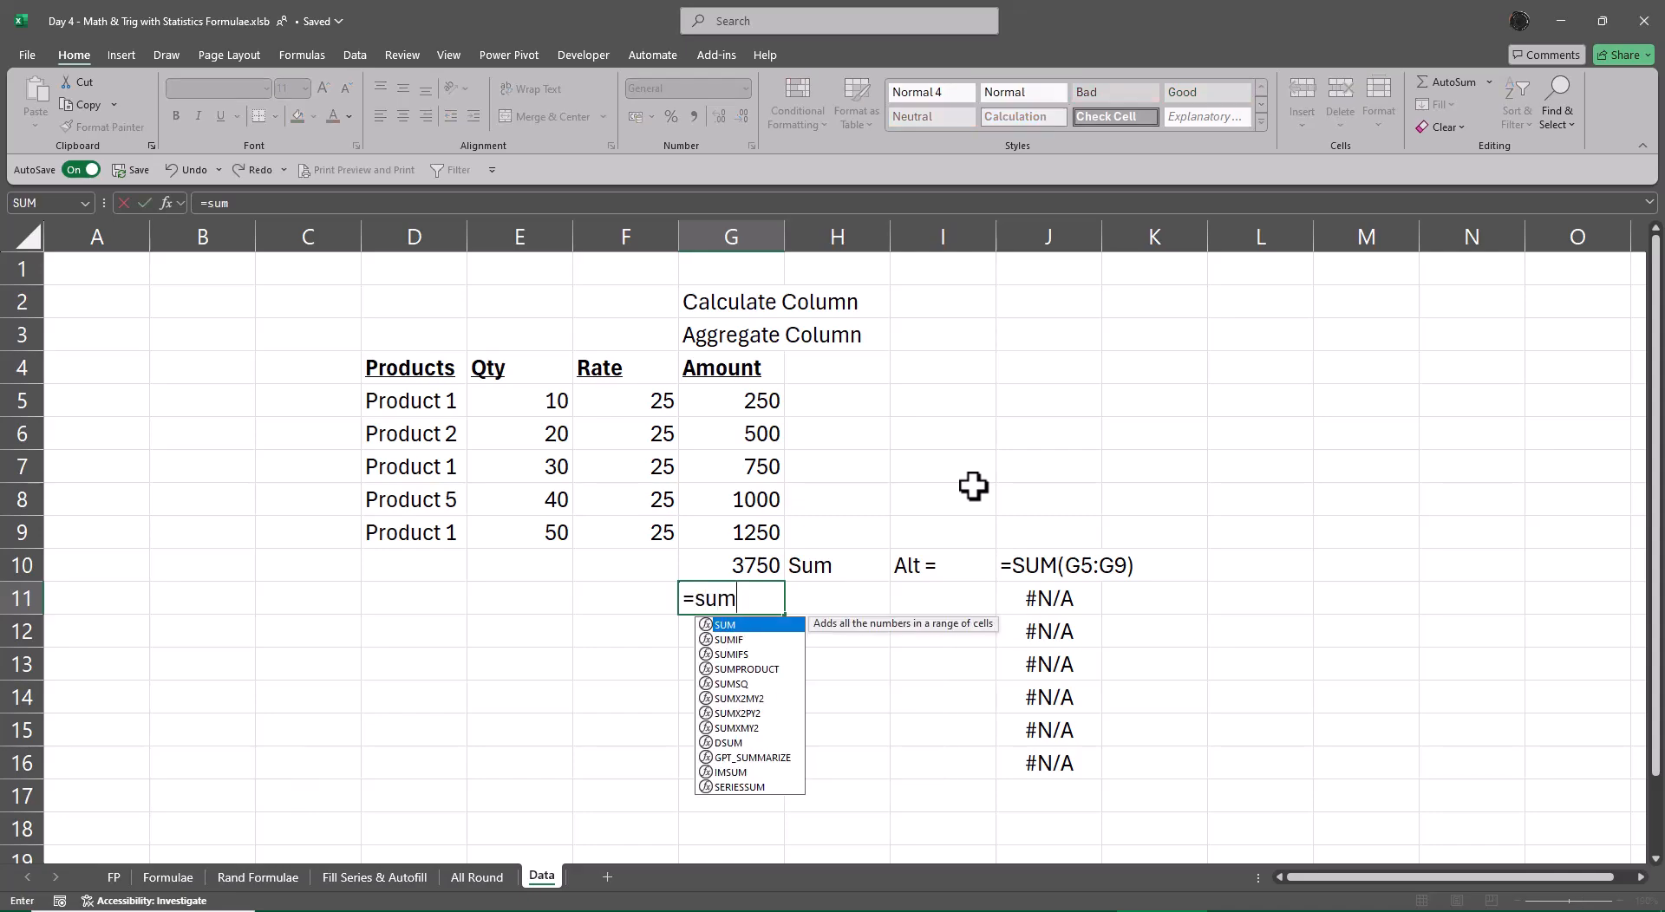
{"action": "key", "text": "Down"}
{"action": "key", "text": "Down"}
{"action": "key", "text": "Down"}
{"action": "key", "text": "Tab"}
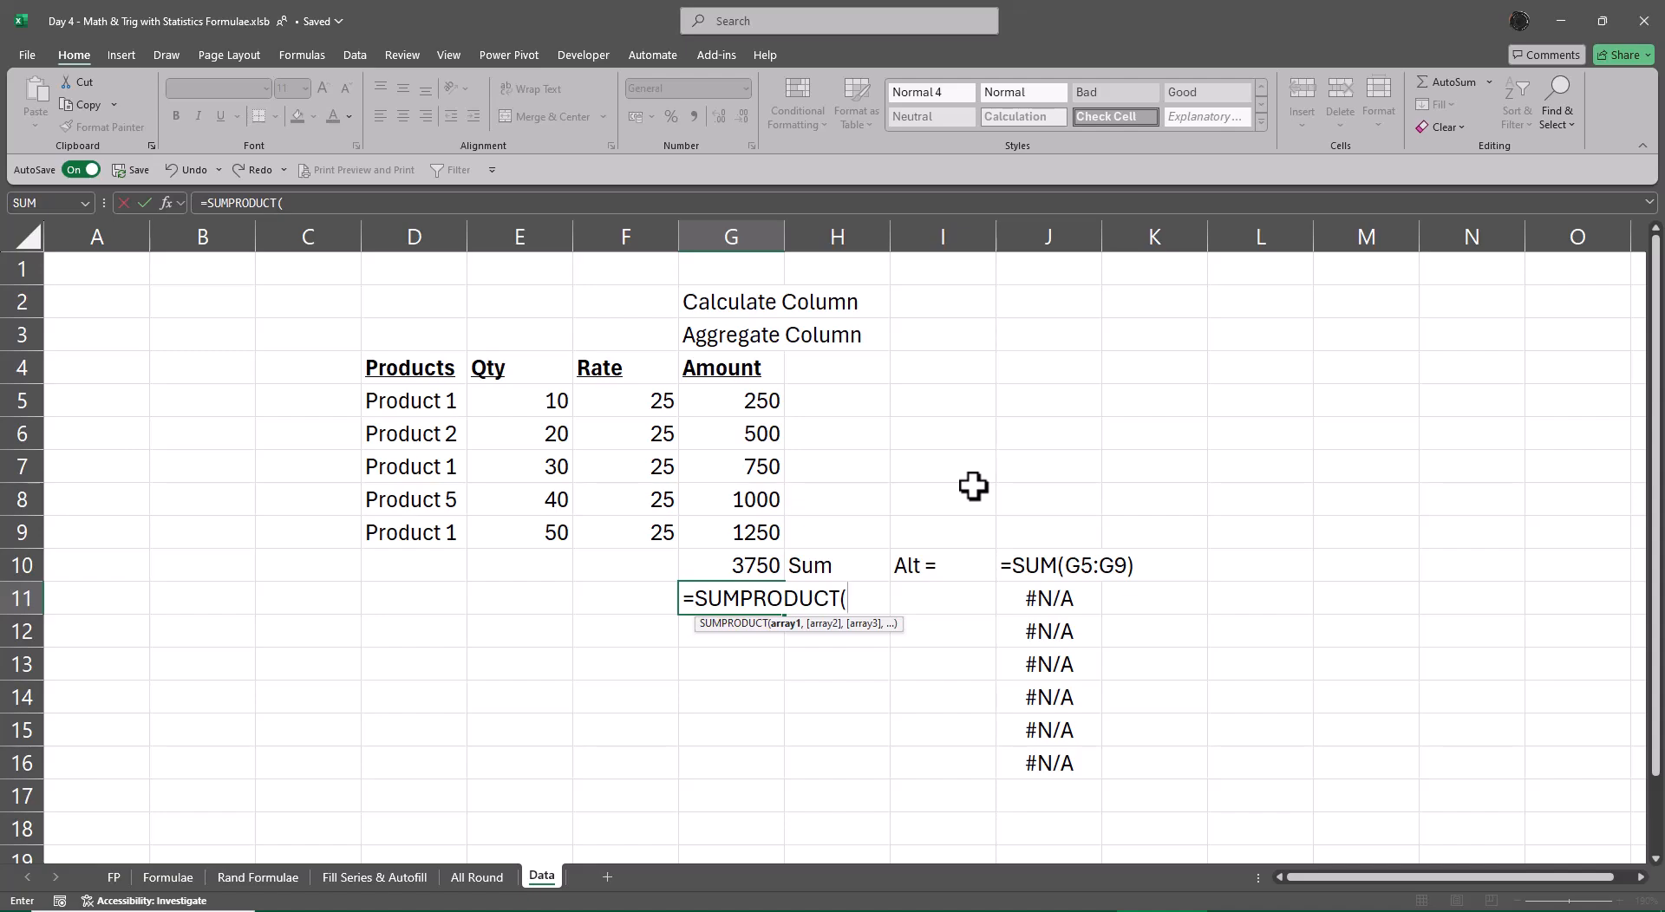
{"action": "key", "text": "Up"}
{"action": "key", "text": "Up"}
{"action": "key", "text": "Up"}
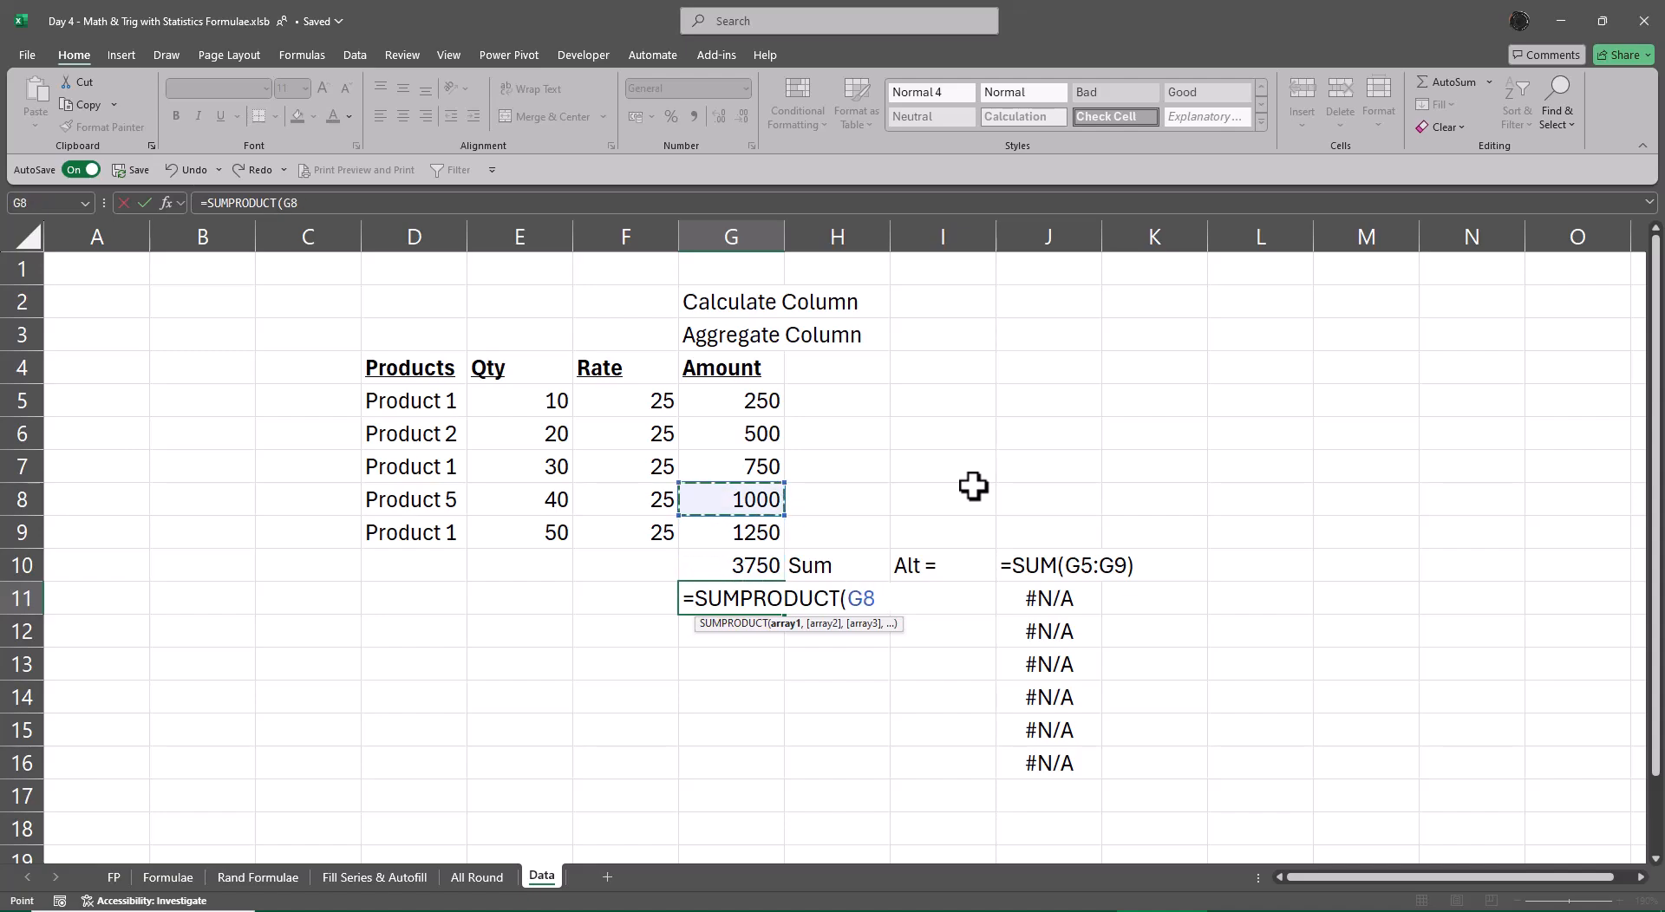
{"action": "key", "text": "Up"}
{"action": "key", "text": "Left"}
{"action": "key", "text": "Left"}
{"action": "key", "text": "Up"}
{"action": "key", "text": "Up"}
{"action": "key", "text": "ctrl+shift+Down"}
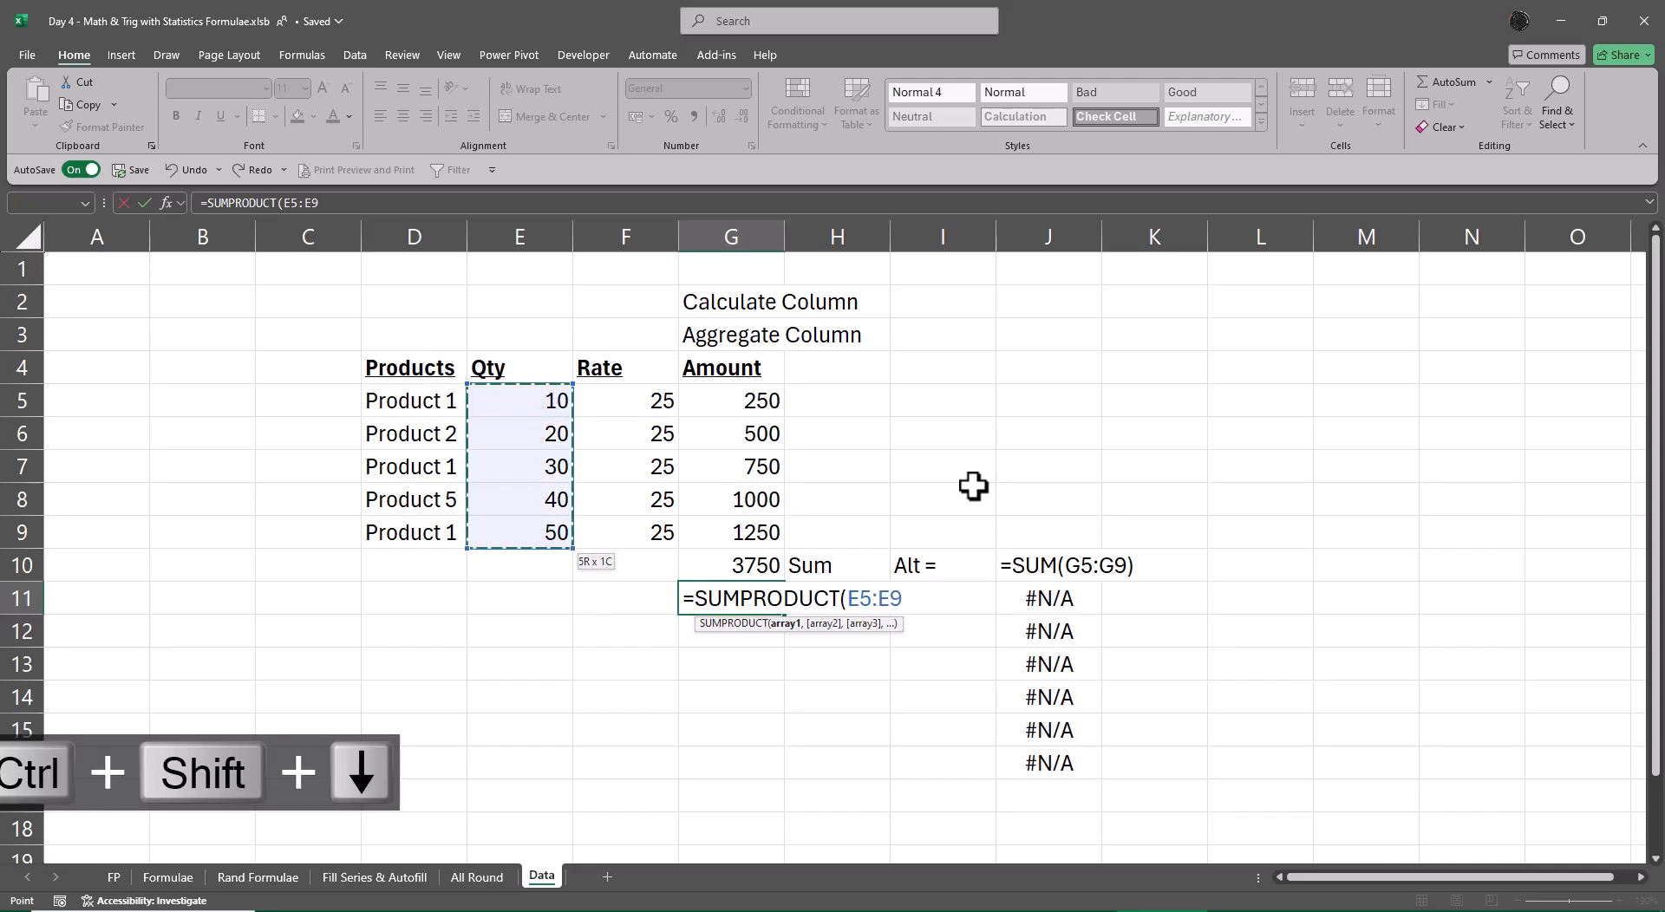
- Add the Rate range F5:F9 as the second array and complete the SUMPRODUCT formula in G11
{"action": "type", "text": ","}
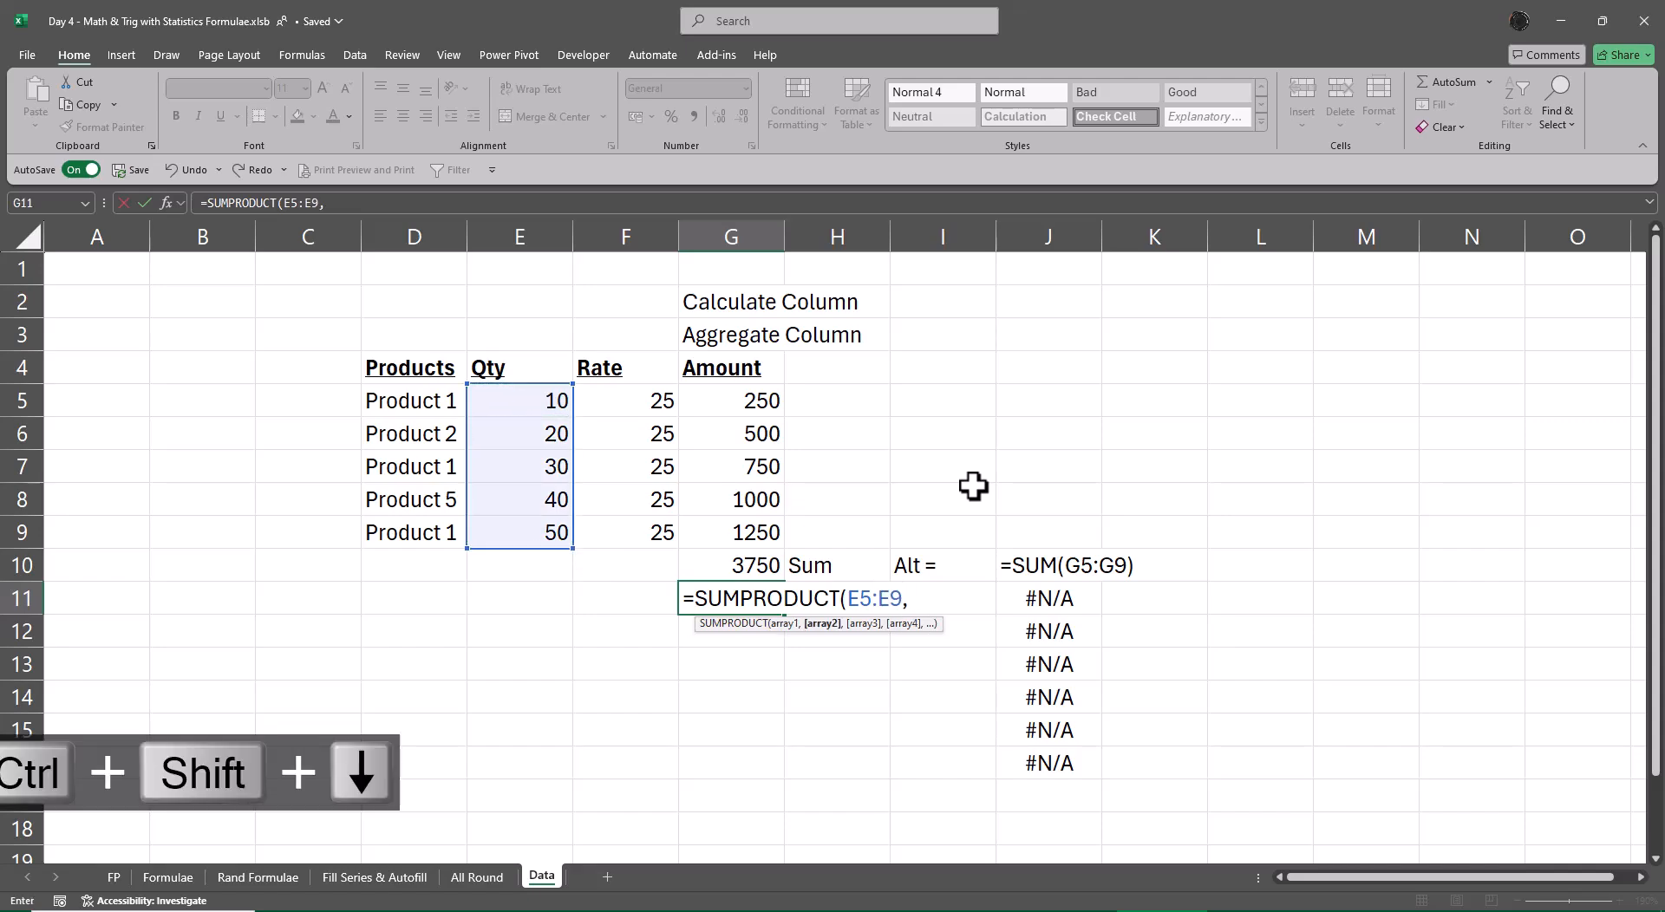
{"action": "key", "text": "Up"}
{"action": "key", "text": "Up"}
{"action": "key", "text": "Up"}
{"action": "key", "text": "Up"}
{"action": "key", "text": "Up"}
{"action": "key", "text": "Up"}
{"action": "key", "text": "Left"}
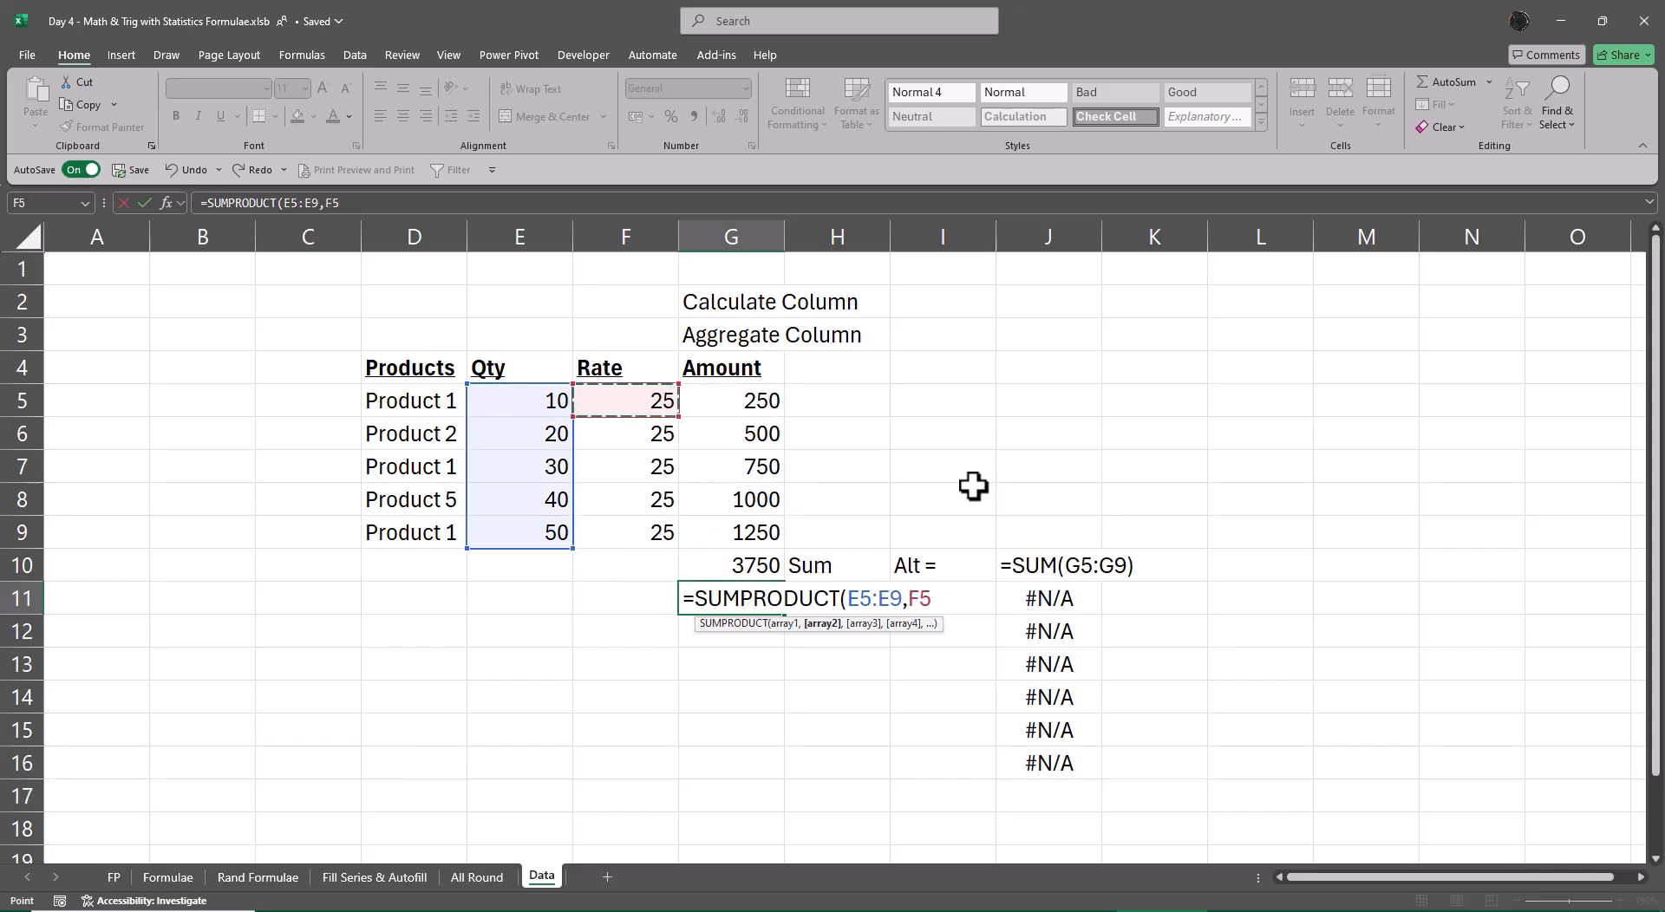
{"action": "key", "text": "ctrl+shift+Down"}
{"action": "key", "text": "ctrl+Return"}
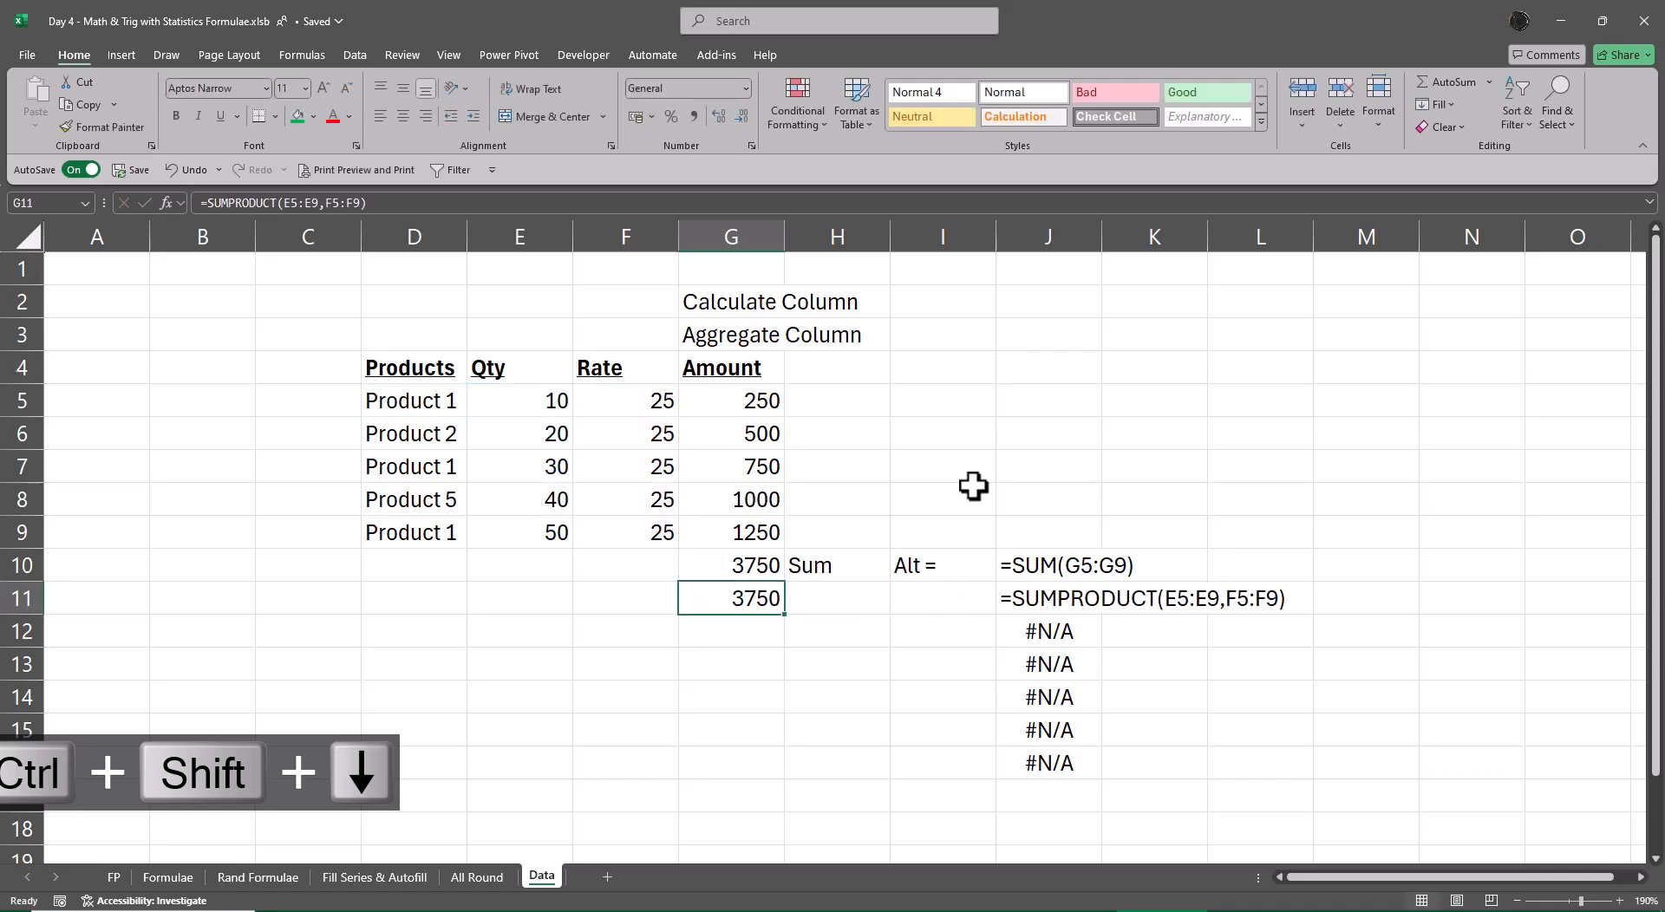
{"action": "key", "text": "Up"}
{"action": "key", "text": "Up"}
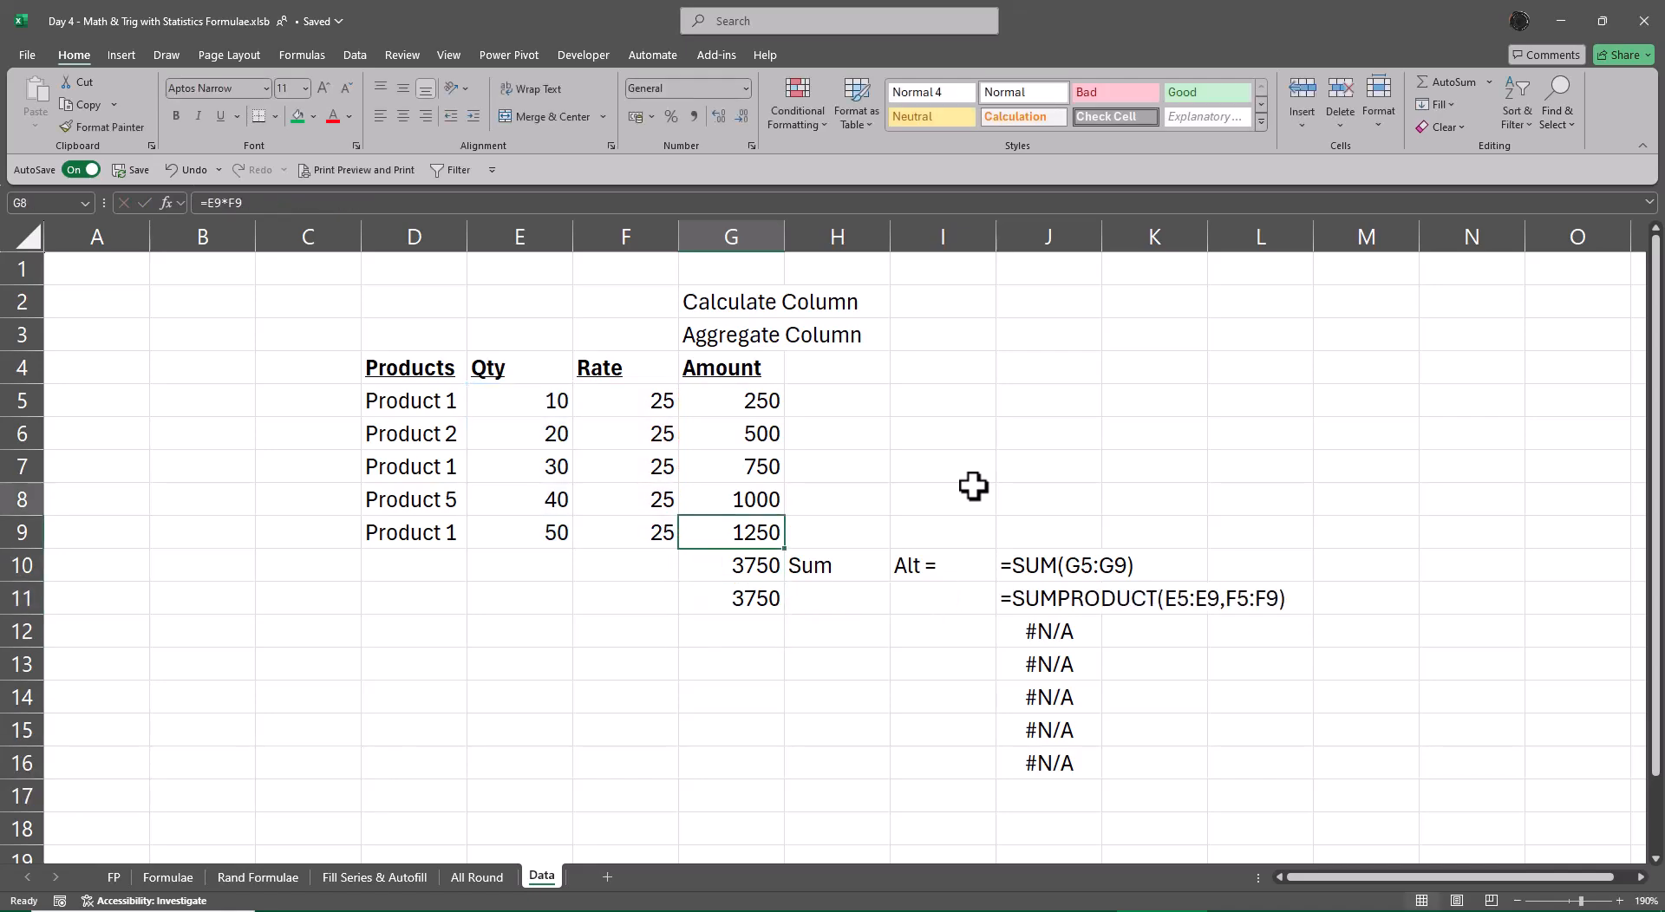
{"action": "key", "text": "ctrl+Up"}
{"action": "key", "text": "Up"}
{"action": "key", "text": "Down"}
{"action": "key", "text": "shift+Down"}
{"action": "key", "text": "Down"}
{"action": "key", "text": "Down"}
{"action": "key", "text": "Down"}
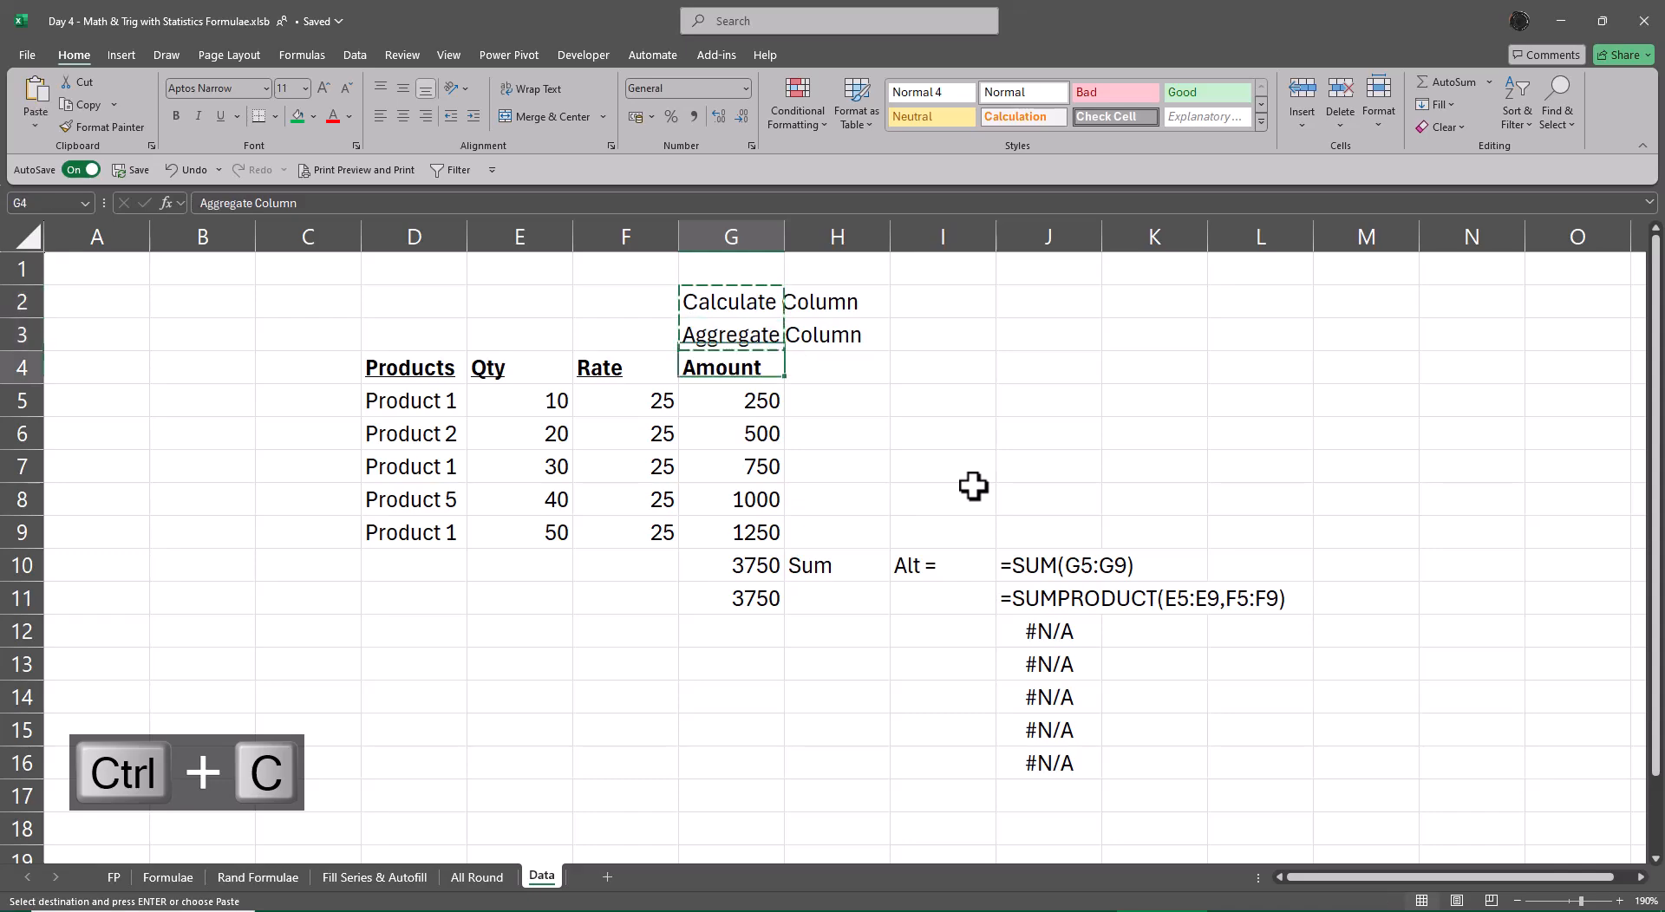
{"action": "key", "text": "Up"}
{"action": "key", "text": "Up"}
{"action": "key", "text": "Escape"}
- Copy the "Aggregate Column" label from G3 into E11 beside the SUMPRODUCT total
{"action": "key", "text": "Down"}
{"action": "key", "text": "Up"}
{"action": "key", "text": "ctrl+c"}
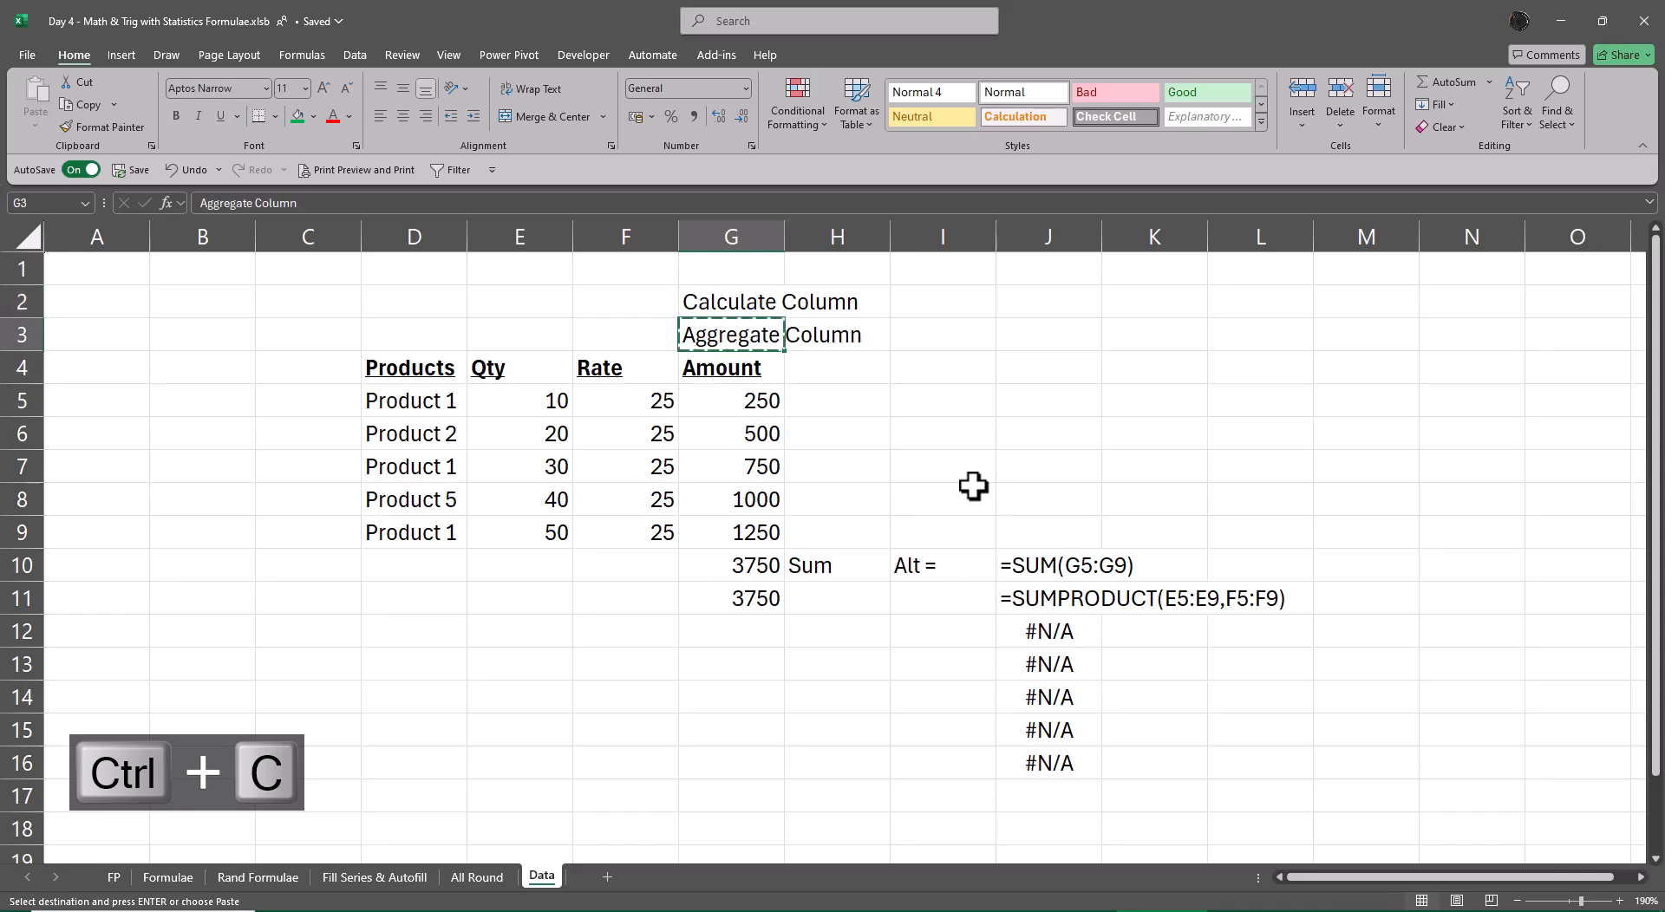
{"action": "key", "text": "Down"}
{"action": "key", "text": "Down"}
{"action": "key", "text": "Down"}
{"action": "key", "text": "Down"}
{"action": "key", "text": "Down"}
{"action": "key", "text": "Down"}
{"action": "key", "text": "Down"}
{"action": "key", "text": "Down"}
{"action": "key", "text": "Left"}
{"action": "key", "text": "Left"}
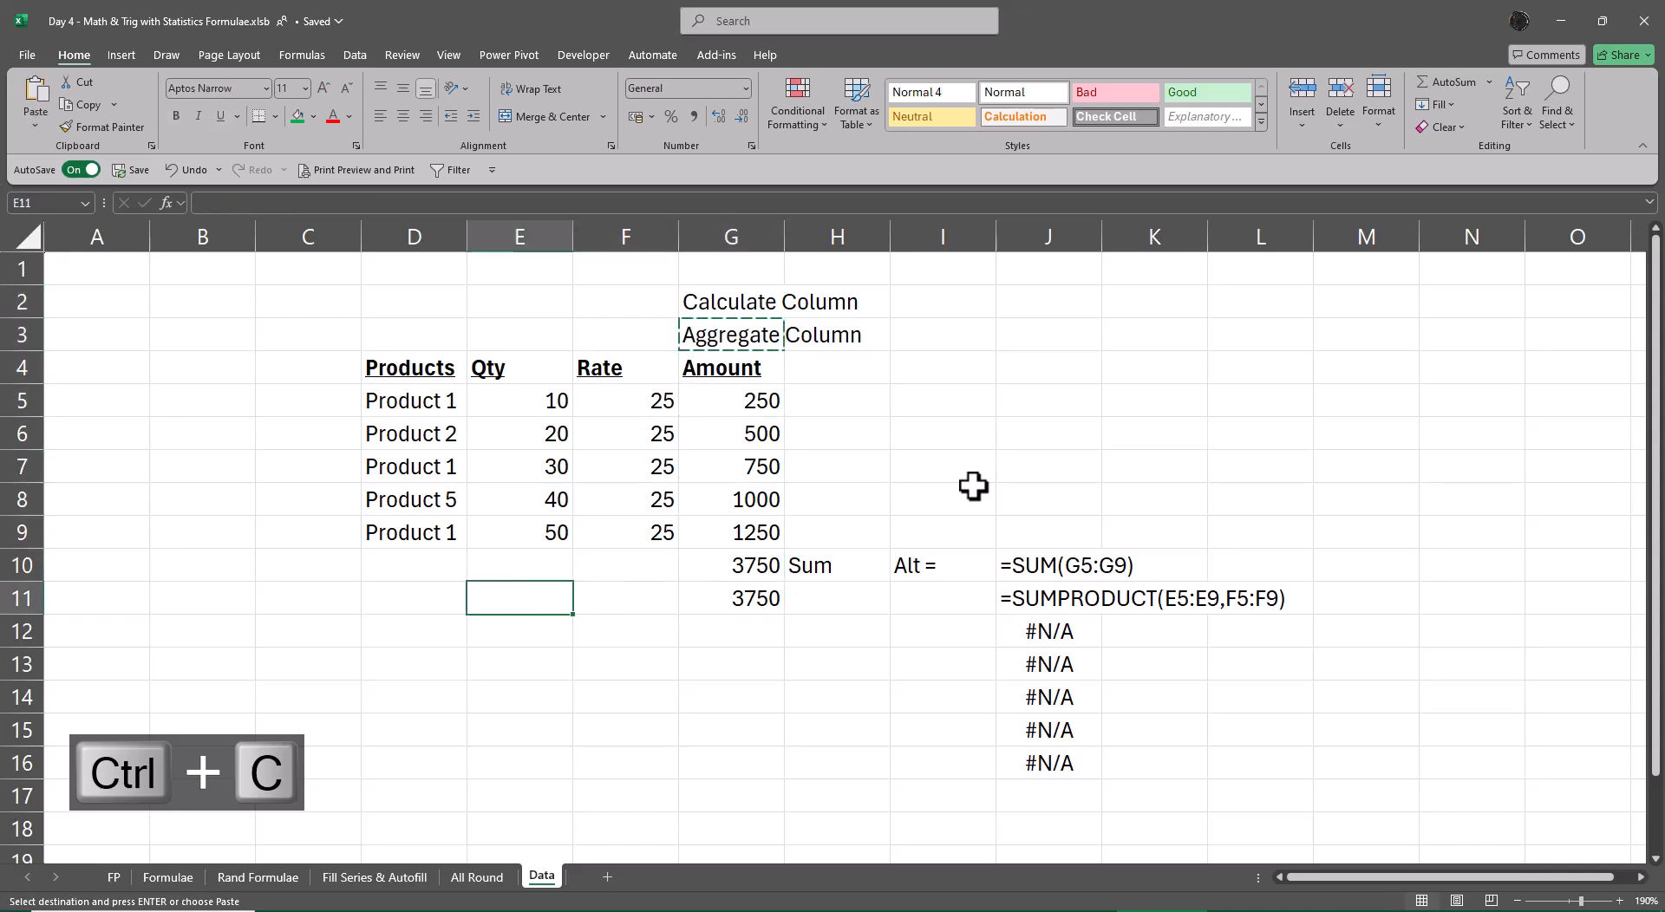
{"action": "key", "text": "ctrl+v"}
{"action": "key", "text": "Escape"}
- Select the Amount header and values in G4:G9 to review their summary statistics
{"action": "key", "text": "Up"}
{"action": "key", "text": "Up"}
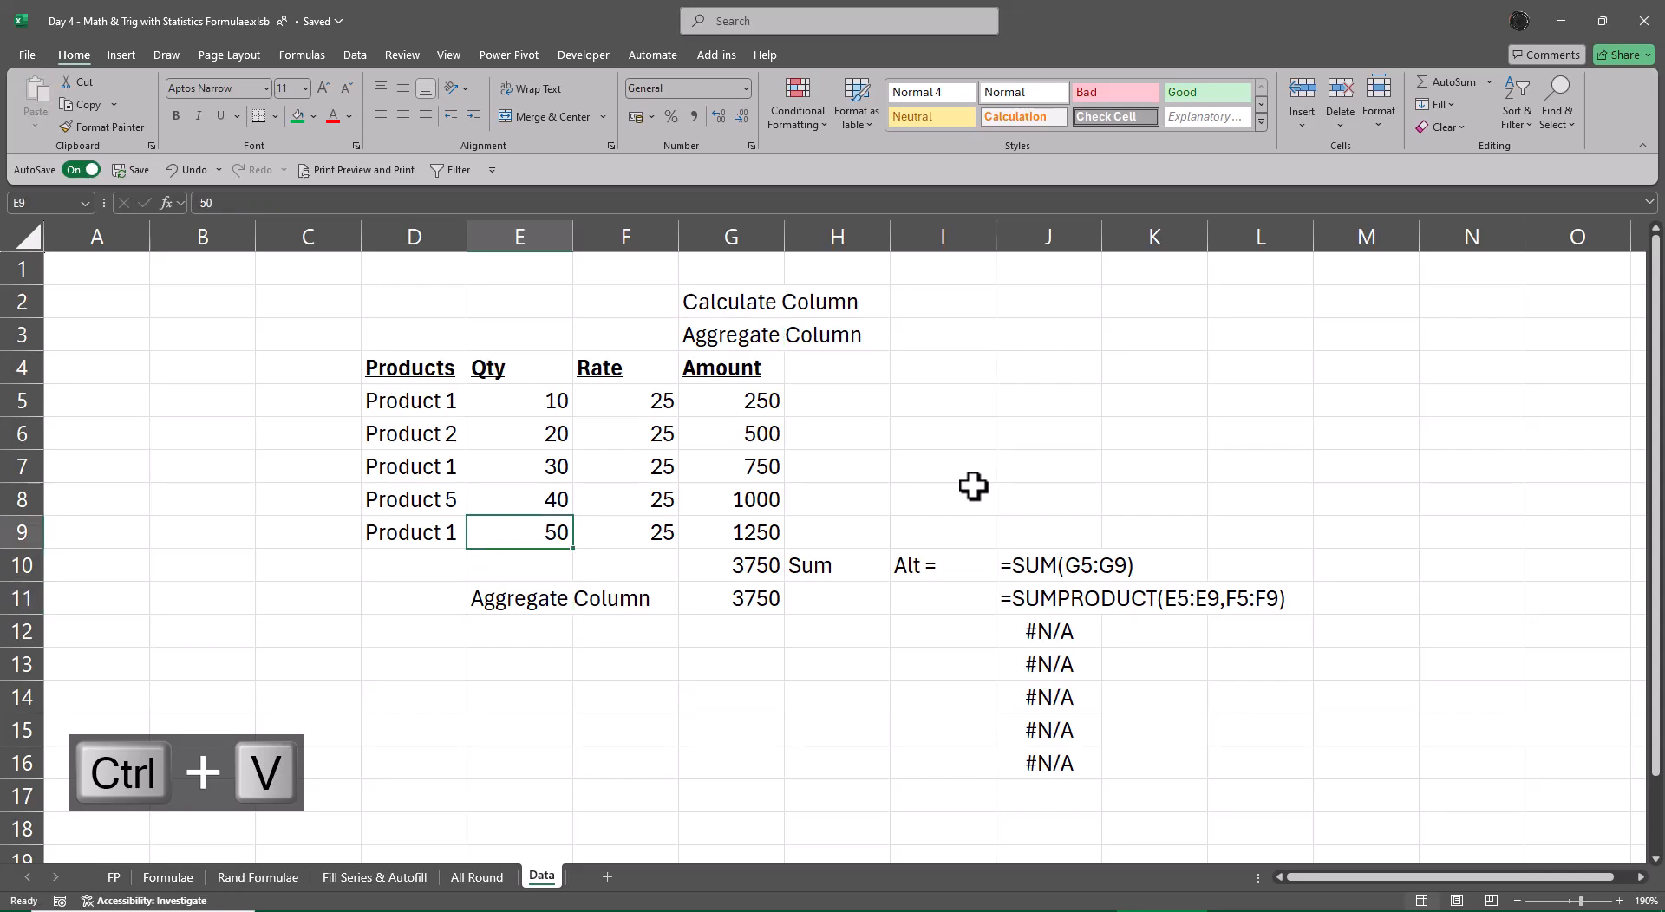
{"action": "key", "text": "Right"}
{"action": "key", "text": "Right"}
{"action": "key", "text": "shift+Up"}
{"action": "key", "text": "shift+Up"}
{"action": "key", "text": "shift+Up"}
{"action": "key", "text": "shift+Up"}
{"action": "key", "text": "shift+Up"}
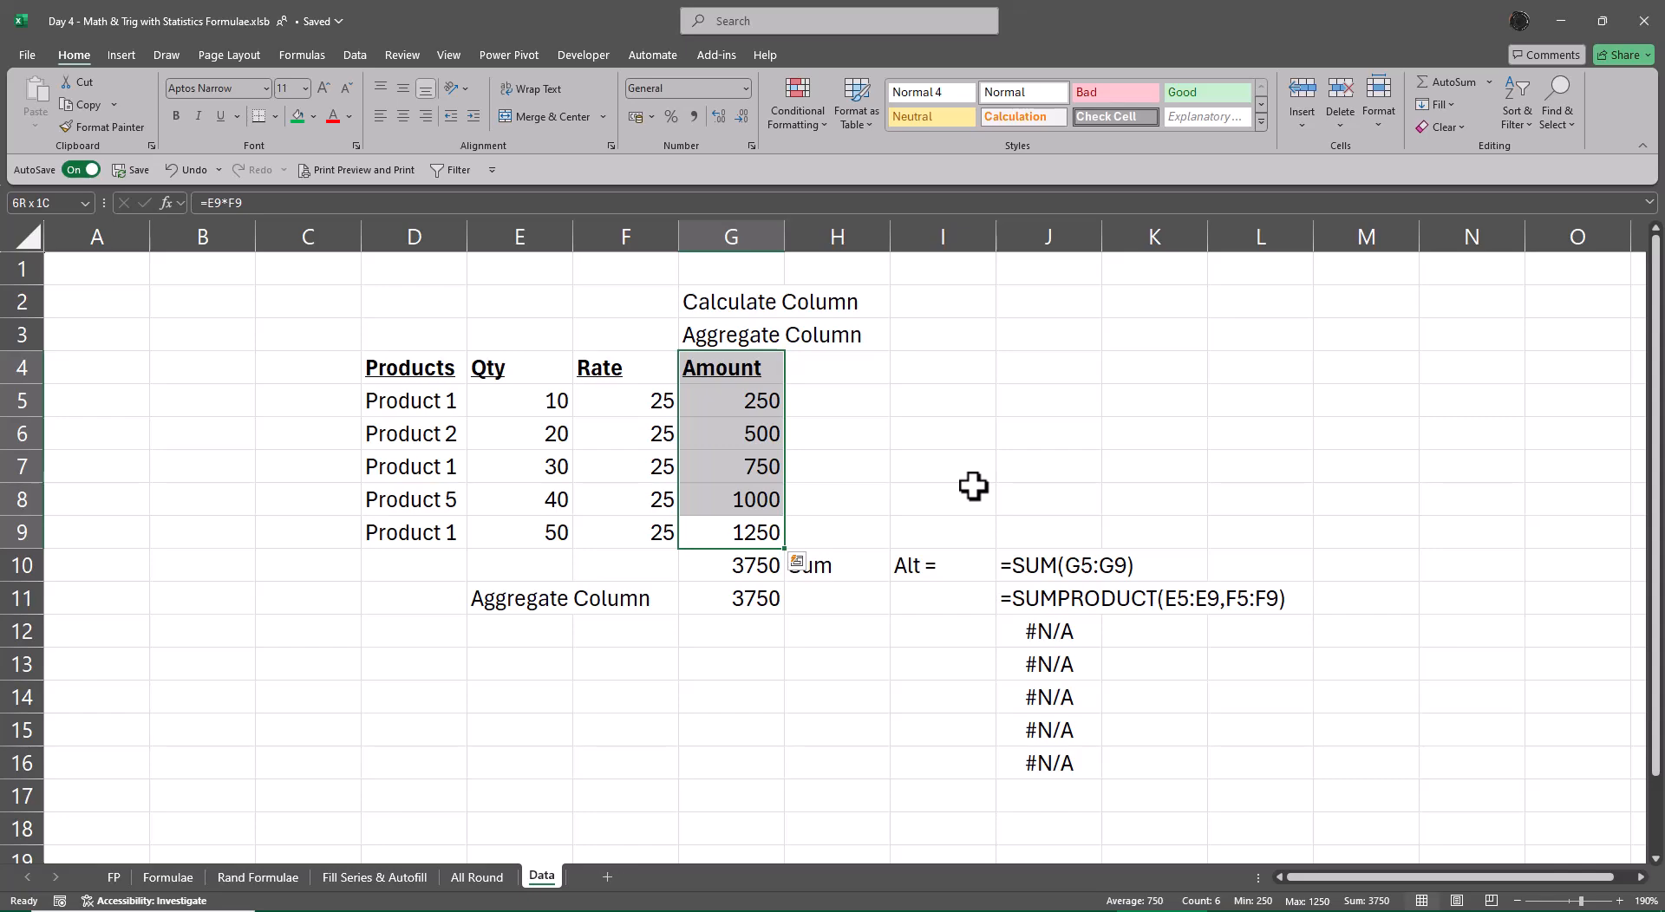
- Enter =AVERAGE(G5:G9) in G12 to average the Amount values
{"action": "key", "text": "Down"}
{"action": "key", "text": "Down"}
{"action": "key", "text": "Down"}
{"action": "type", "text": "=aver"}
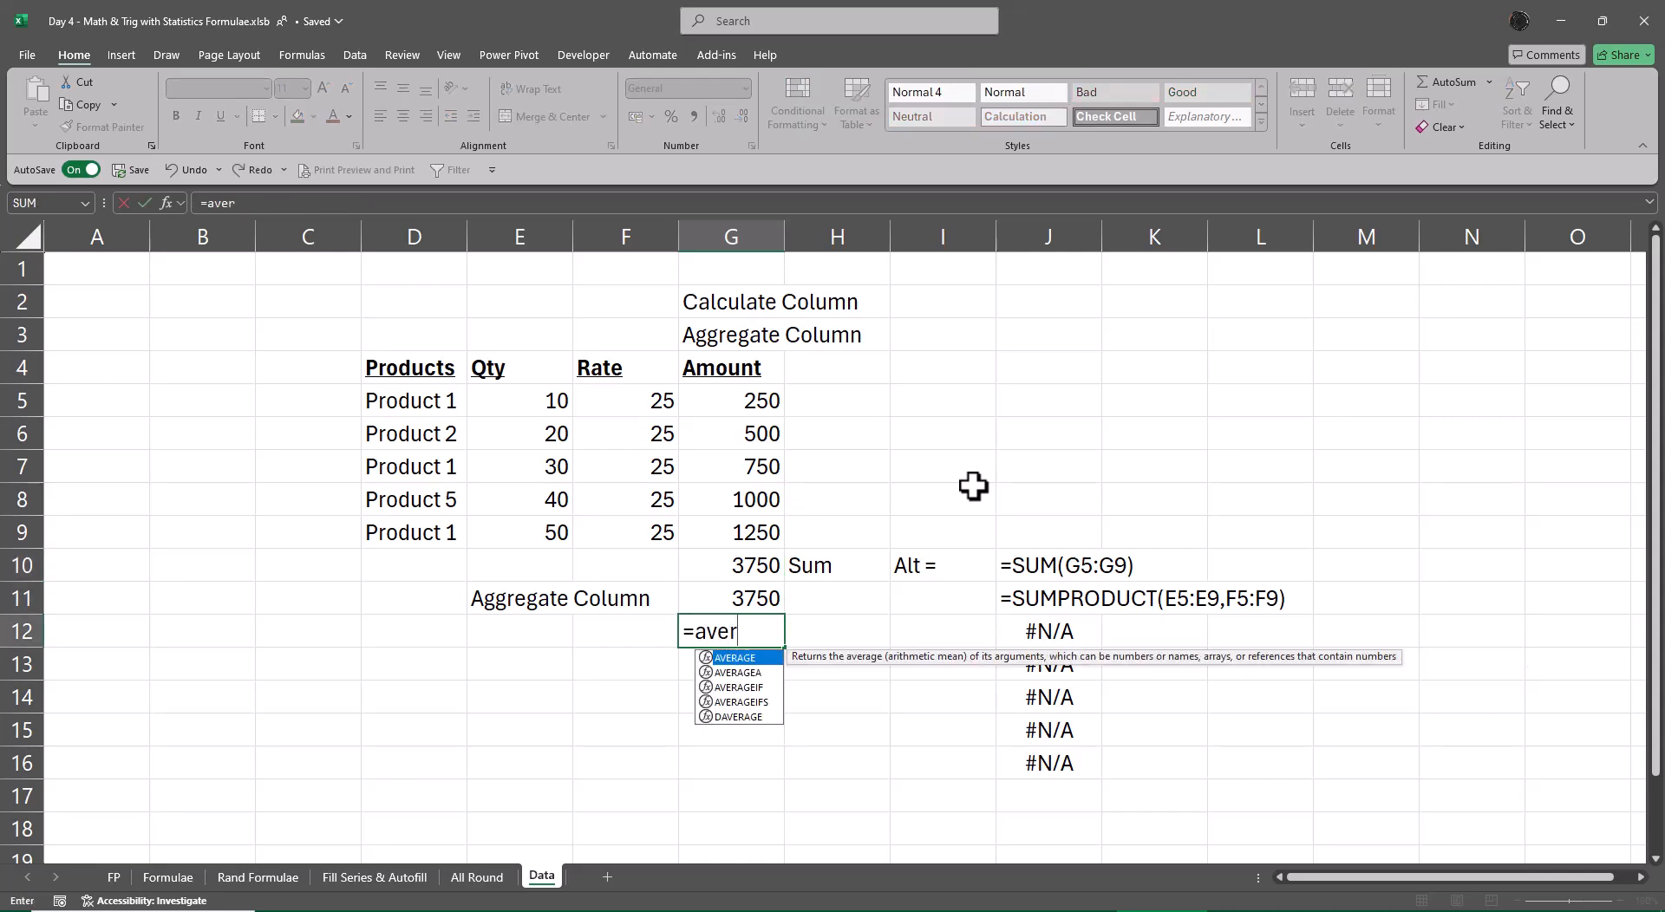
{"action": "key", "text": "Tab"}
{"action": "key", "text": "Up"}
{"action": "key", "text": "Up"}
{"action": "key", "text": "Up"}
{"action": "key", "text": "shift+Up"}
{"action": "key", "text": "shift+Up"}
{"action": "key", "text": "shift+Up"}
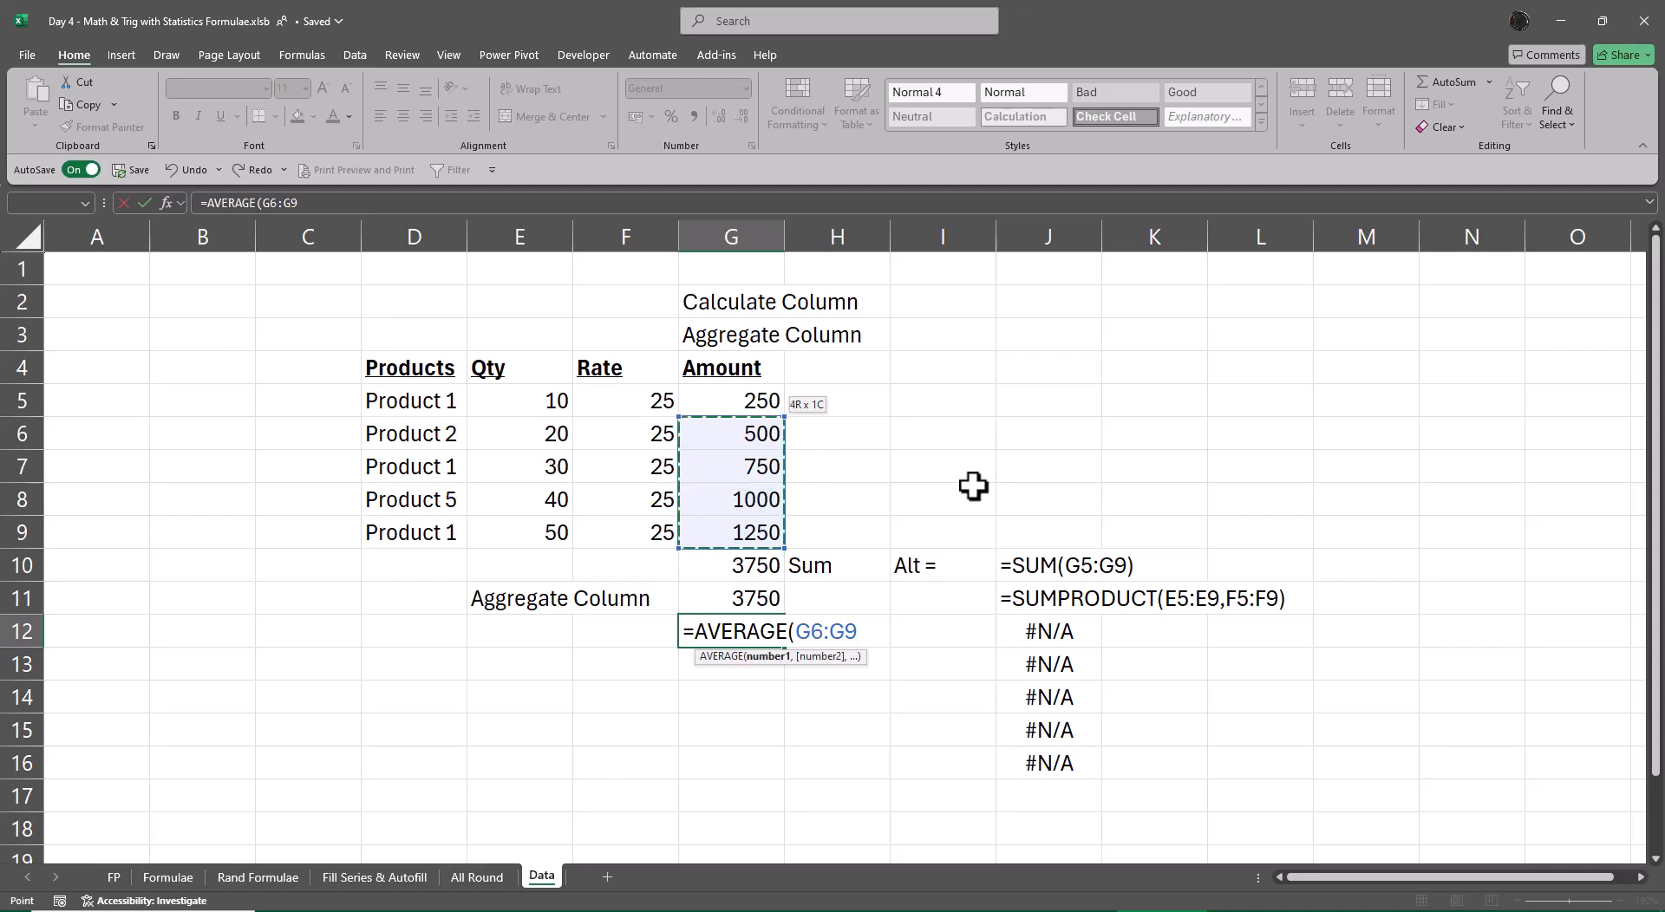
{"action": "key", "text": "shift+Up"}
{"action": "key", "text": "Return"}
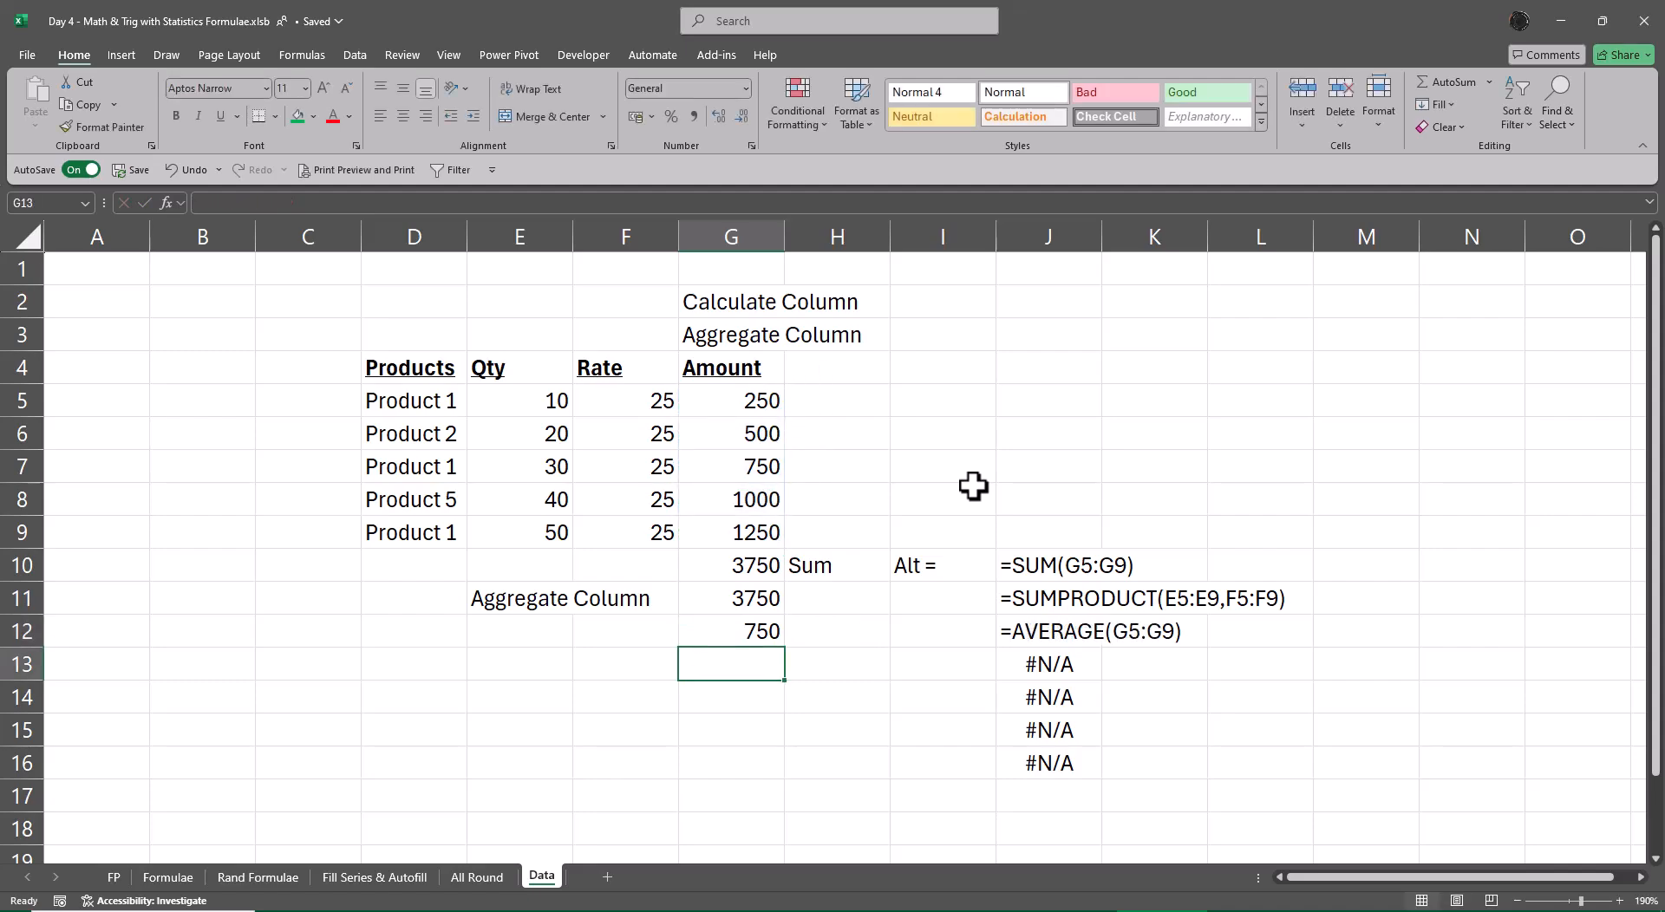
- Enter =COUNT(G5:G9) in G13 to count the numeric Amount values
{"action": "type", "text": "=count"}
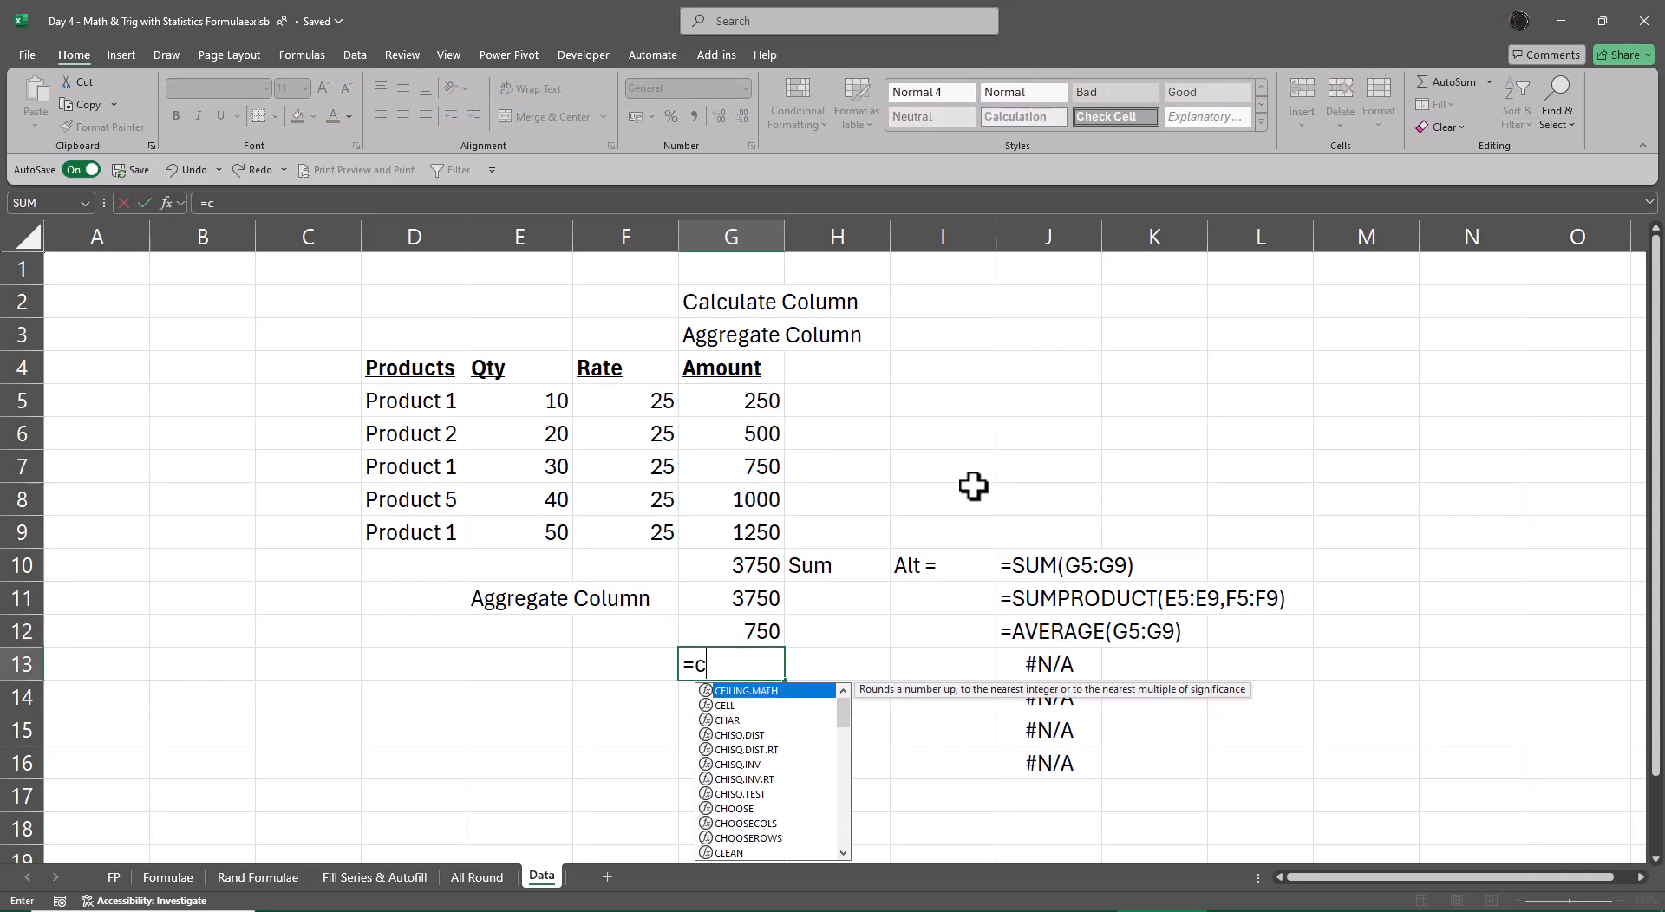
{"action": "key", "text": "Tab"}
{"action": "key", "text": "Up"}
{"action": "key", "text": "Up"}
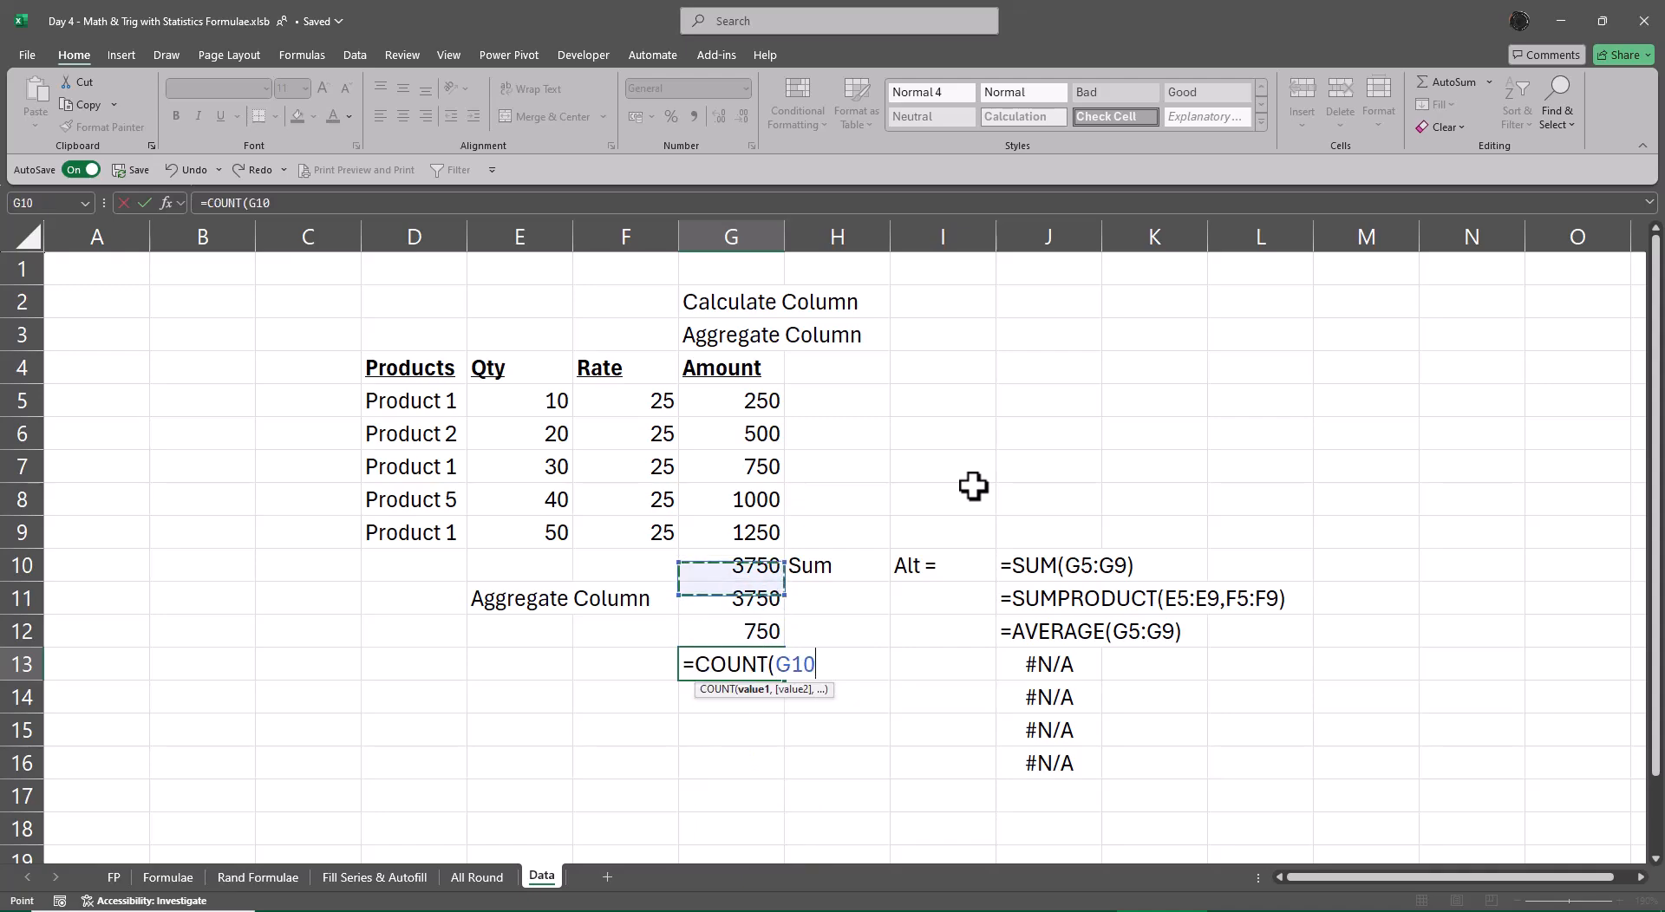
{"action": "key", "text": "shift+Up"}
{"action": "key", "text": "shift+Up"}
{"action": "key", "text": "shift+Up"}
{"action": "key", "text": "shift+Up"}
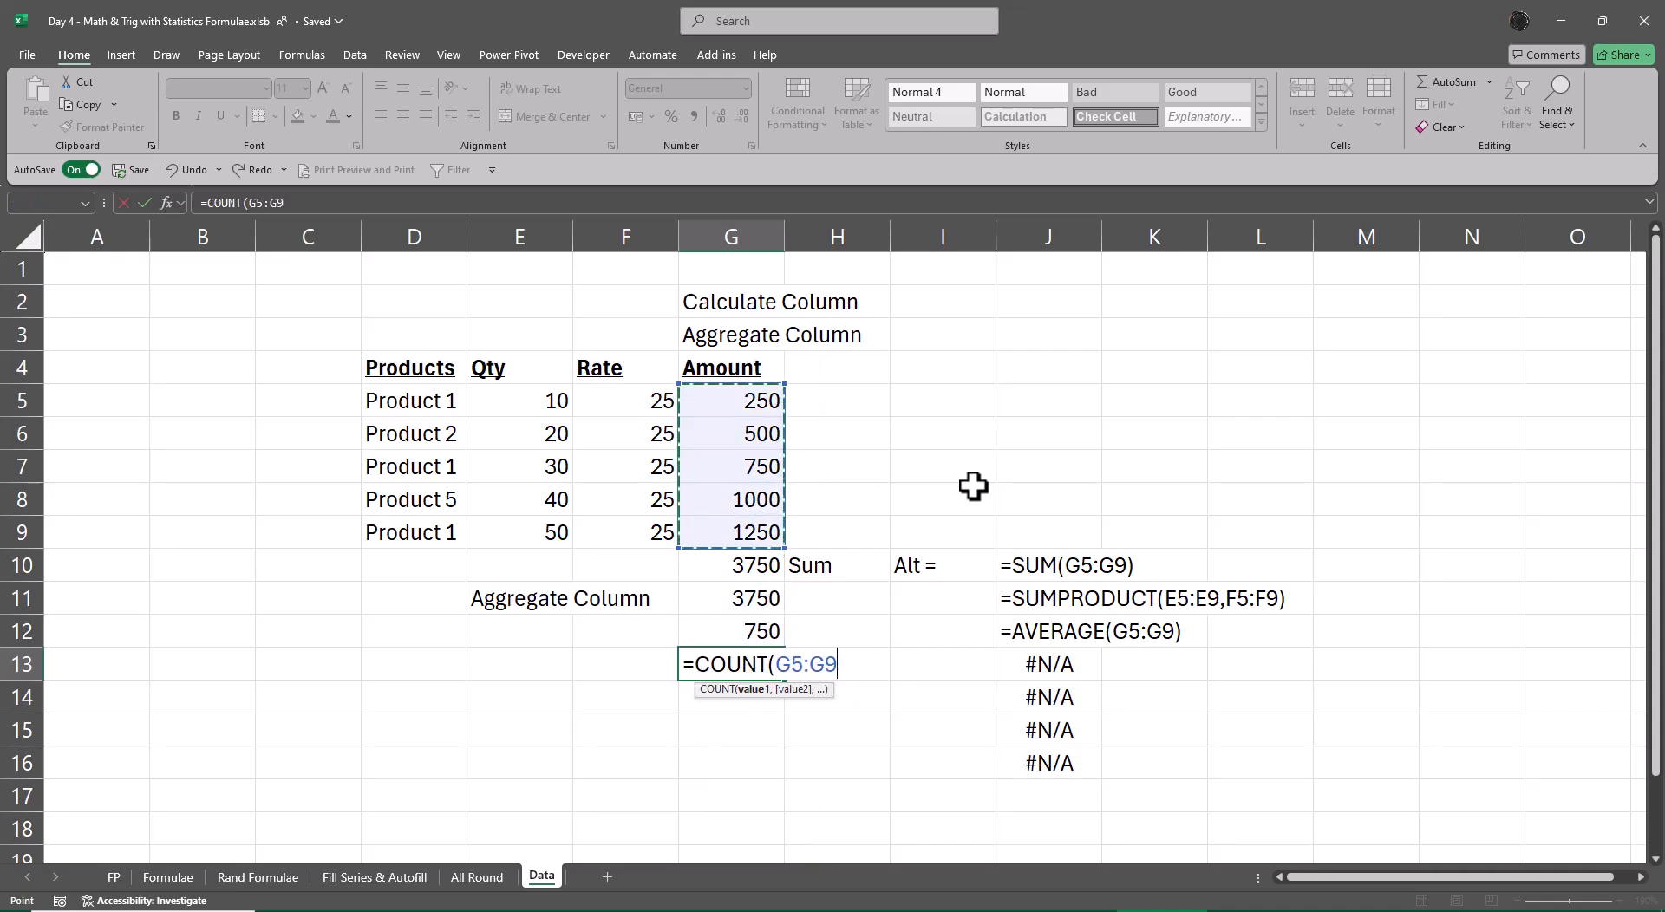
{"action": "key", "text": "Return"}
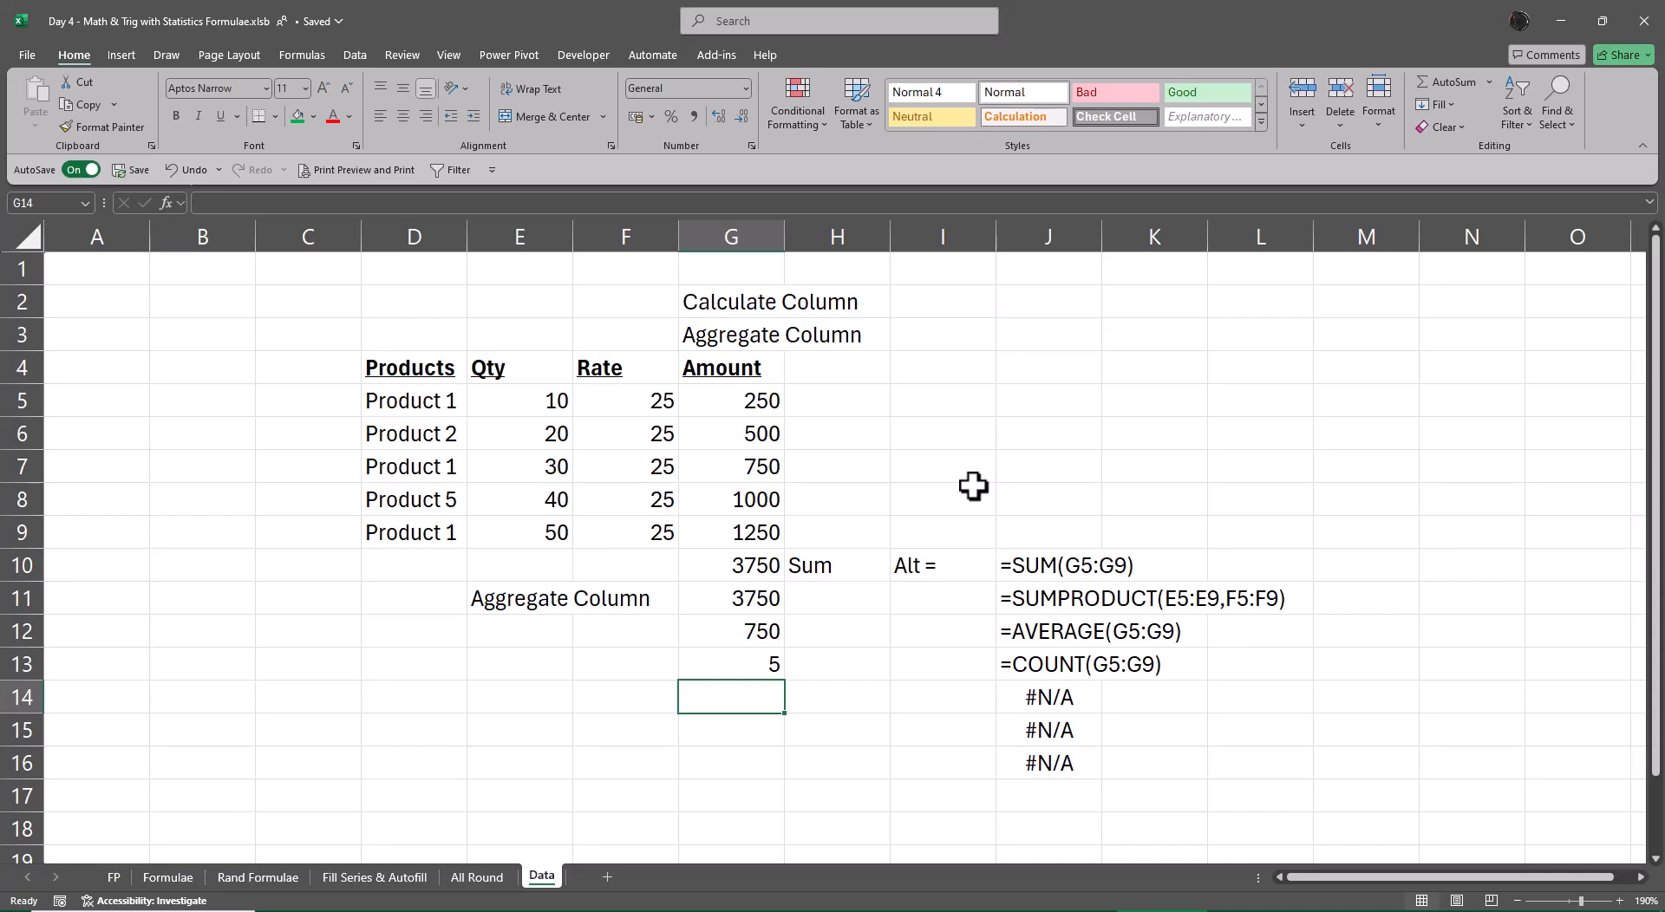
{"action": "type", "text": "=c"}
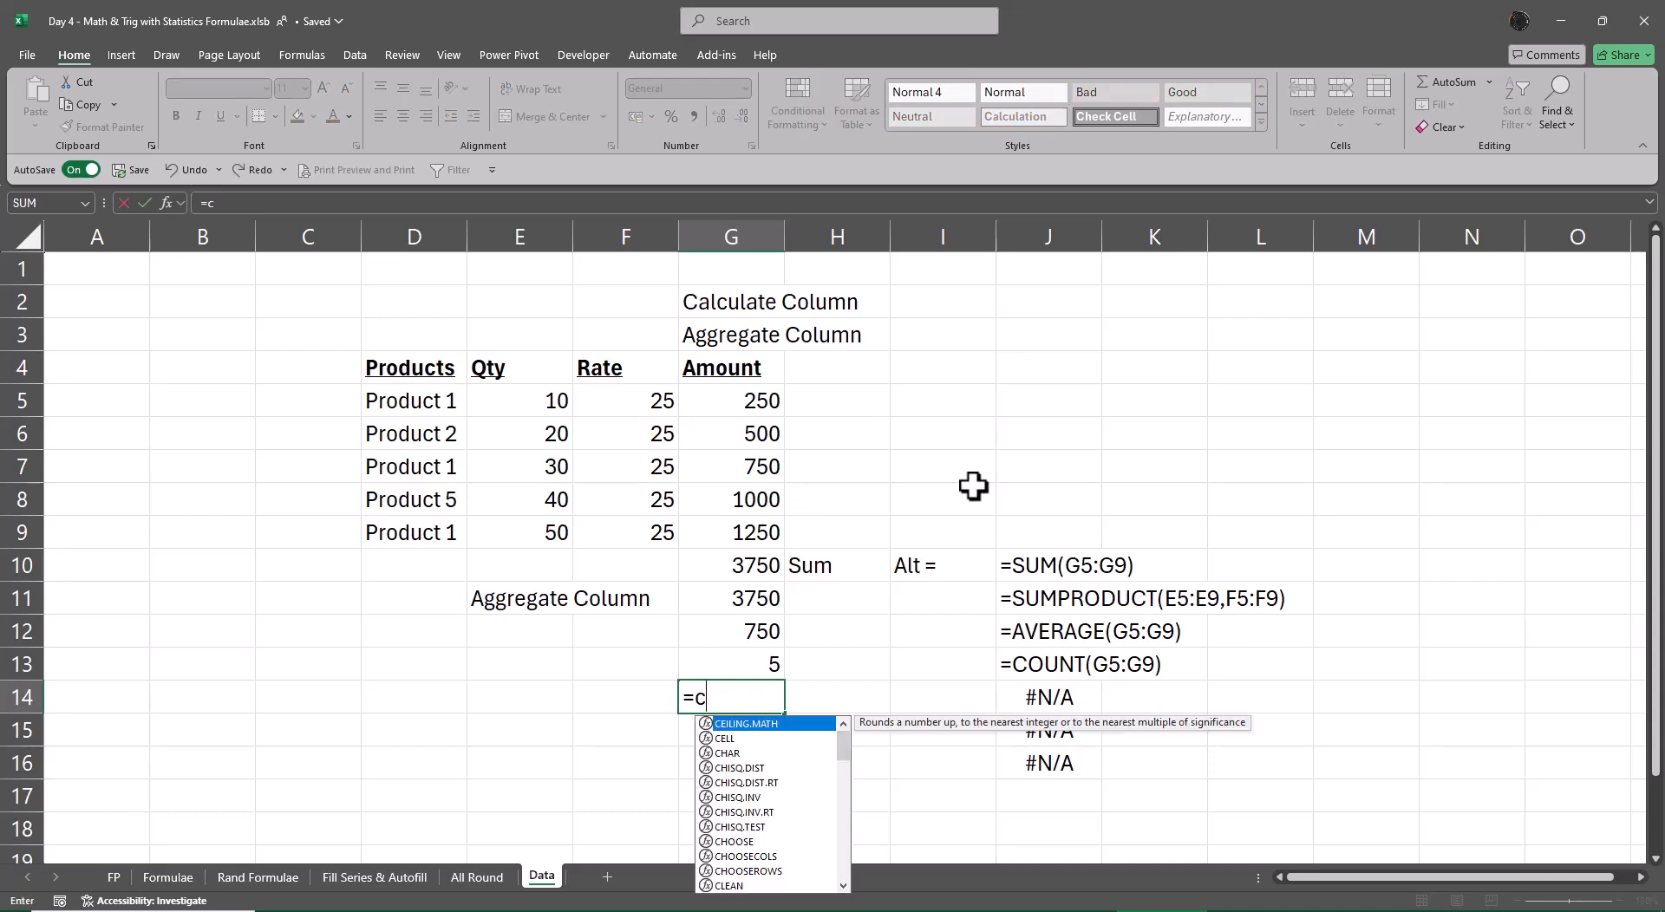
{"action": "type", "text": "oum"}
{"action": "key", "text": "Tab"}
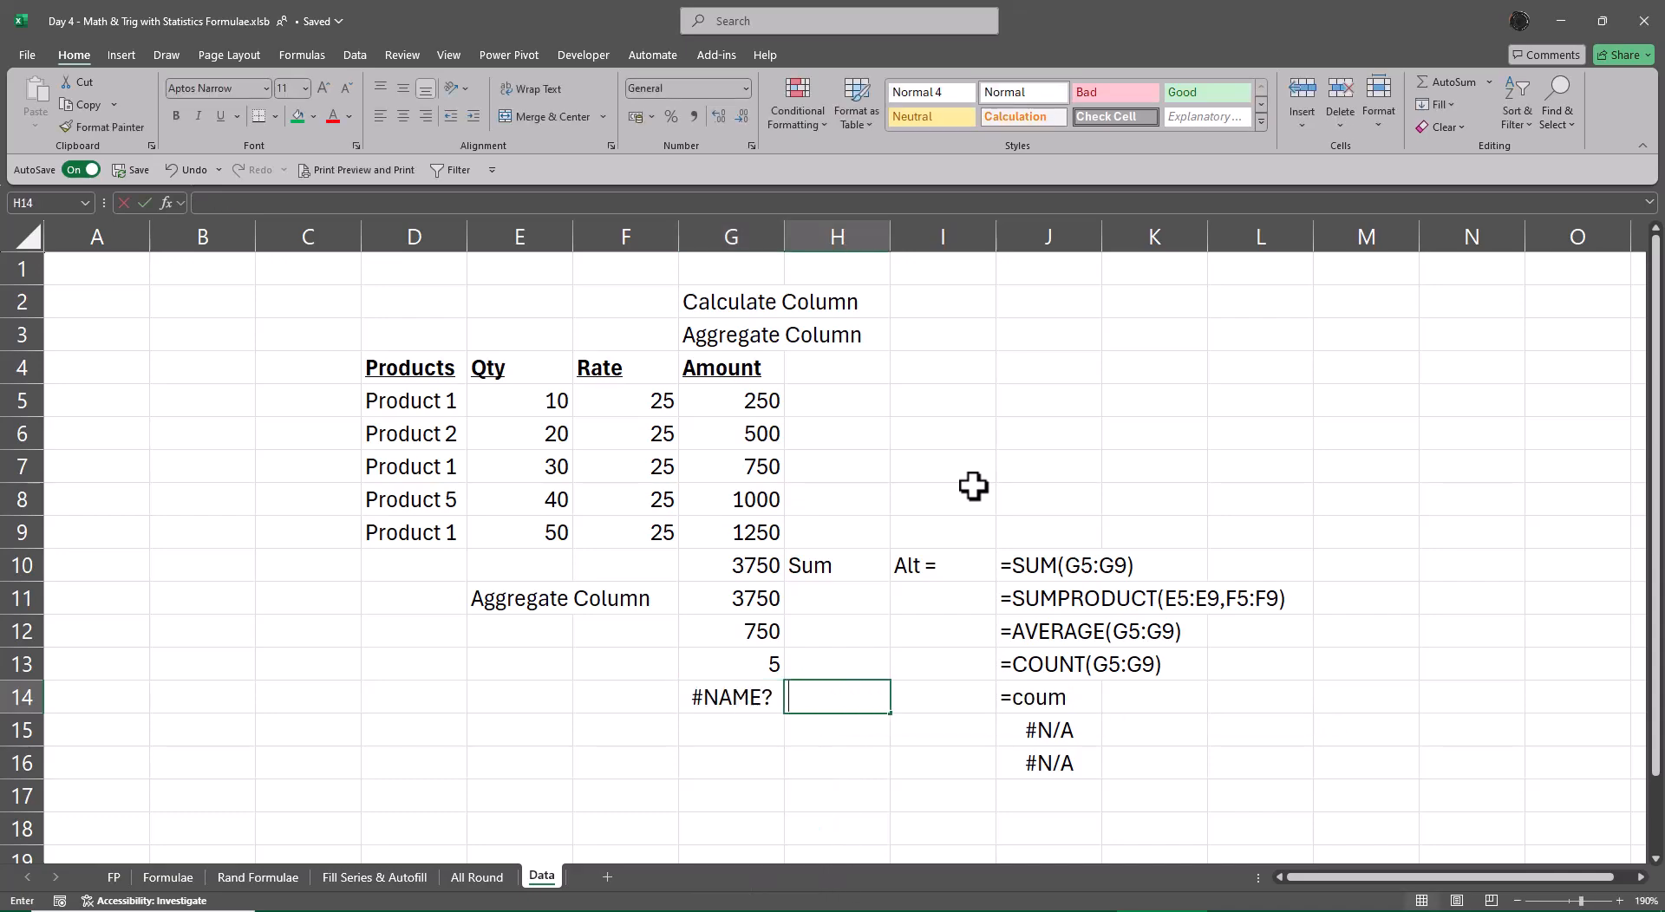
{"action": "key", "text": "shift+Tab"}
{"action": "key", "text": "Delete"}
- Enter =COUNT(D4:D9) in G14 to apply COUNT to the text in the Products column
{"action": "type", "text": "=coun"}
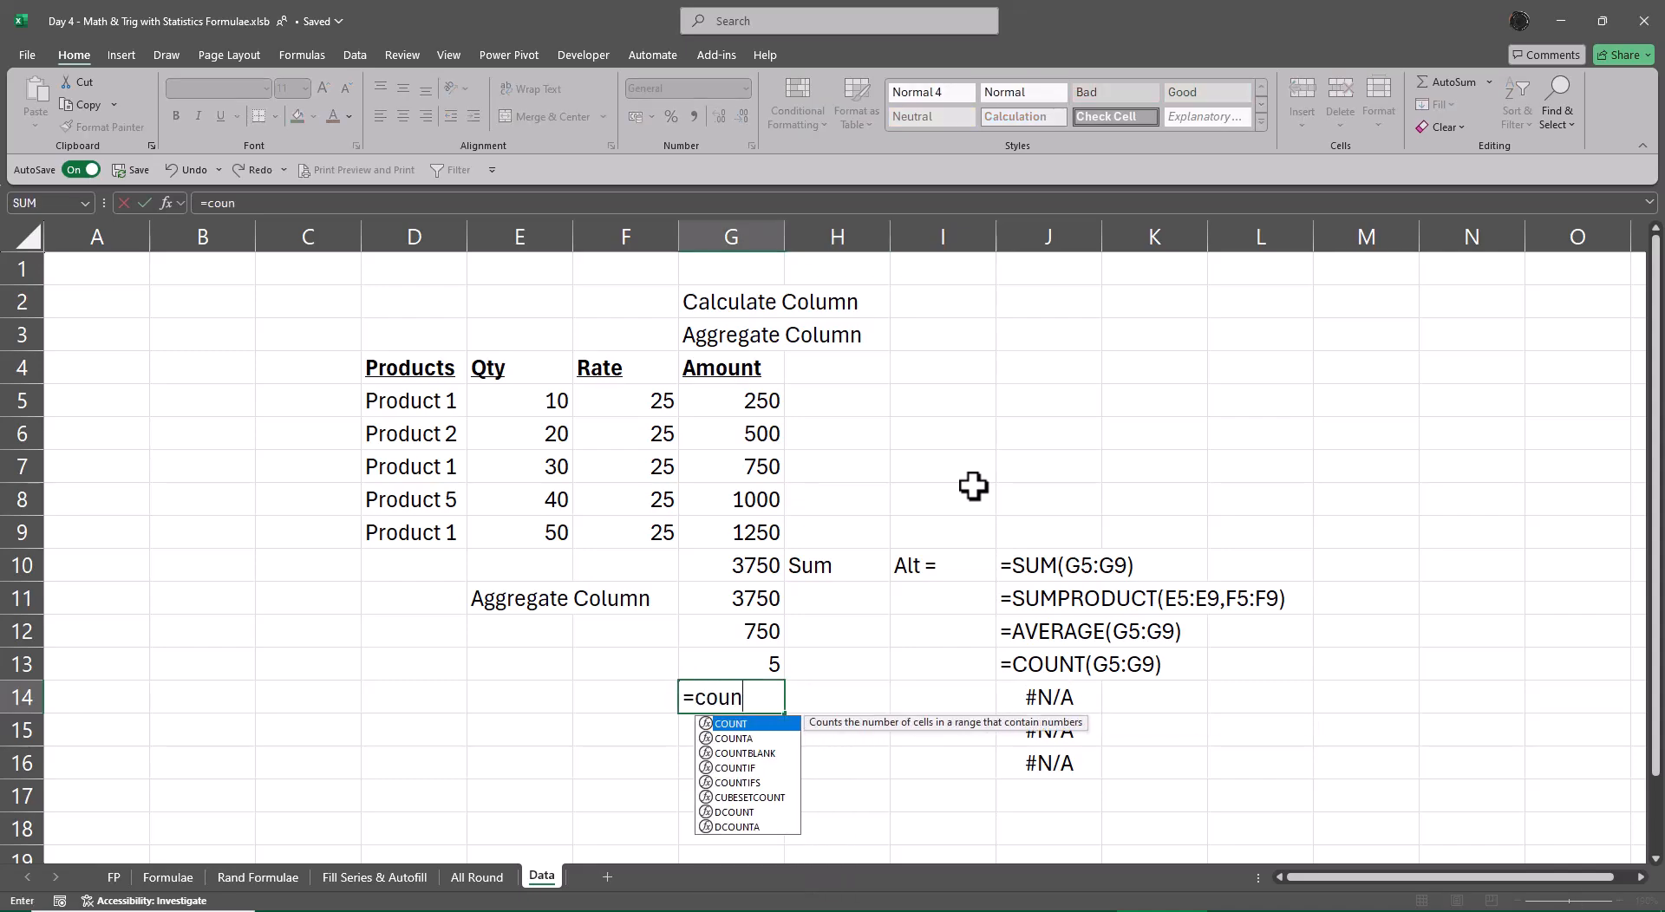
{"action": "key", "text": "Tab"}
{"action": "key", "text": "Up"}
{"action": "key", "text": "Up"}
{"action": "key", "text": "Up"}
{"action": "key", "text": "Up"}
{"action": "key", "text": "Left"}
{"action": "key", "text": "Left"}
{"action": "key", "text": "Up"}
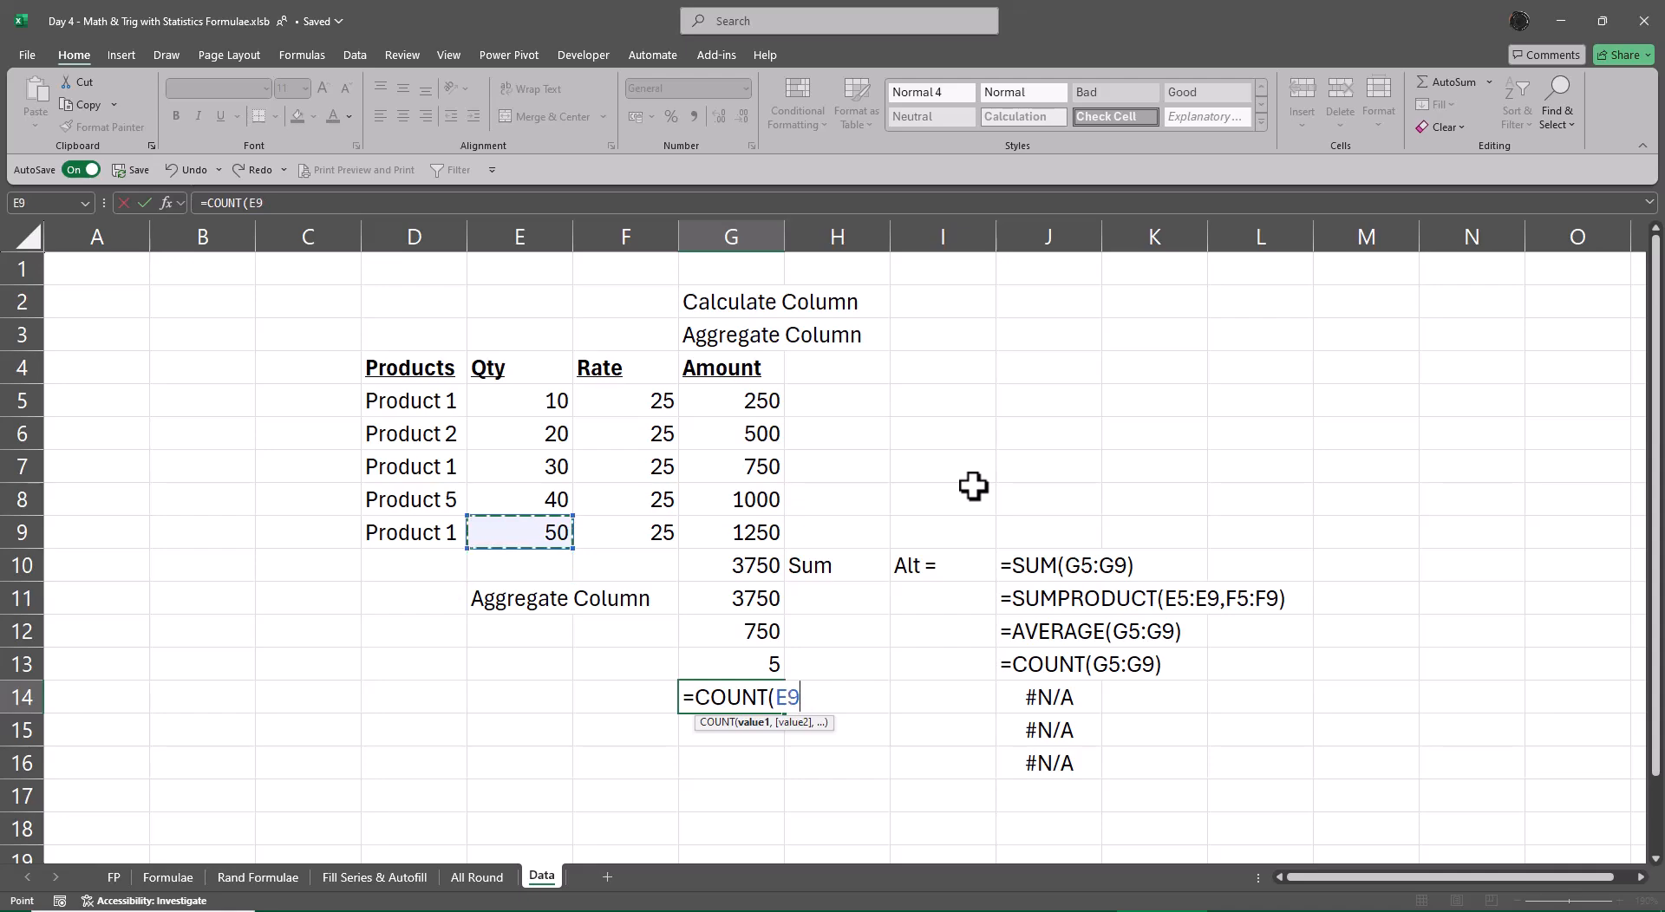
{"action": "key", "text": "Left"}
{"action": "key", "text": "ctrl+shift+Up"}
{"action": "key", "text": "Return"}
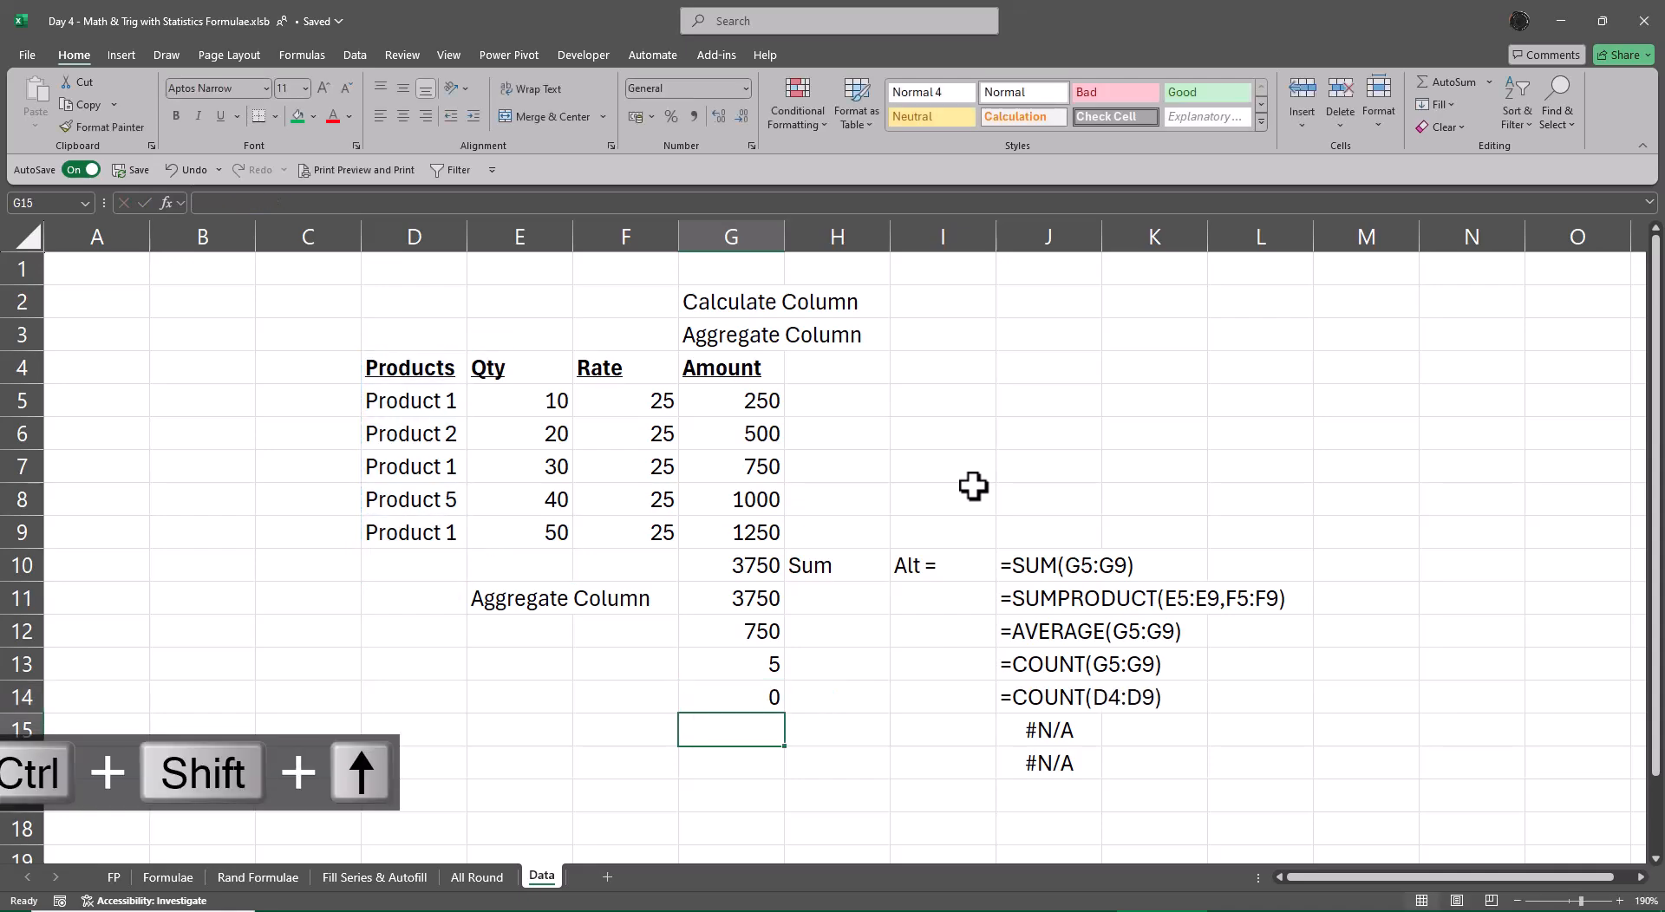
- Change the formula in G14 to =COUNTA(D4:D8) so that it counts text entries
{"action": "key", "text": "Up"}
{"action": "key", "text": "F2"}
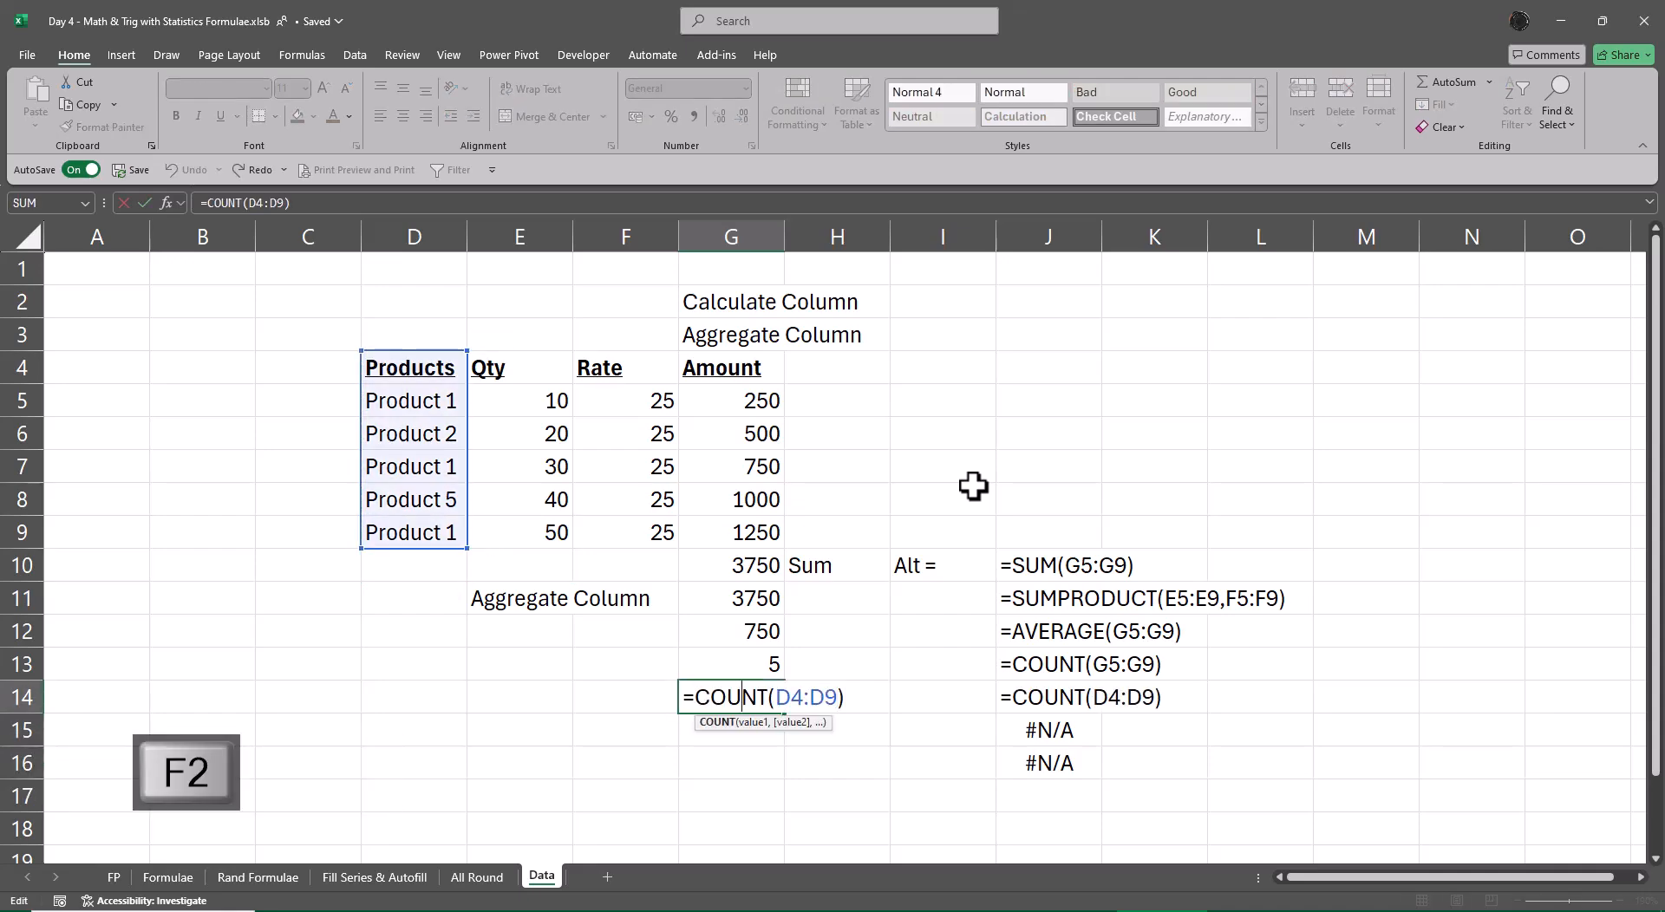
{"action": "type", "text": "a"}
{"action": "key", "text": "Right"}
{"action": "key", "text": "Right"}
{"action": "key", "text": "Right"}
{"action": "key", "text": "Right"}
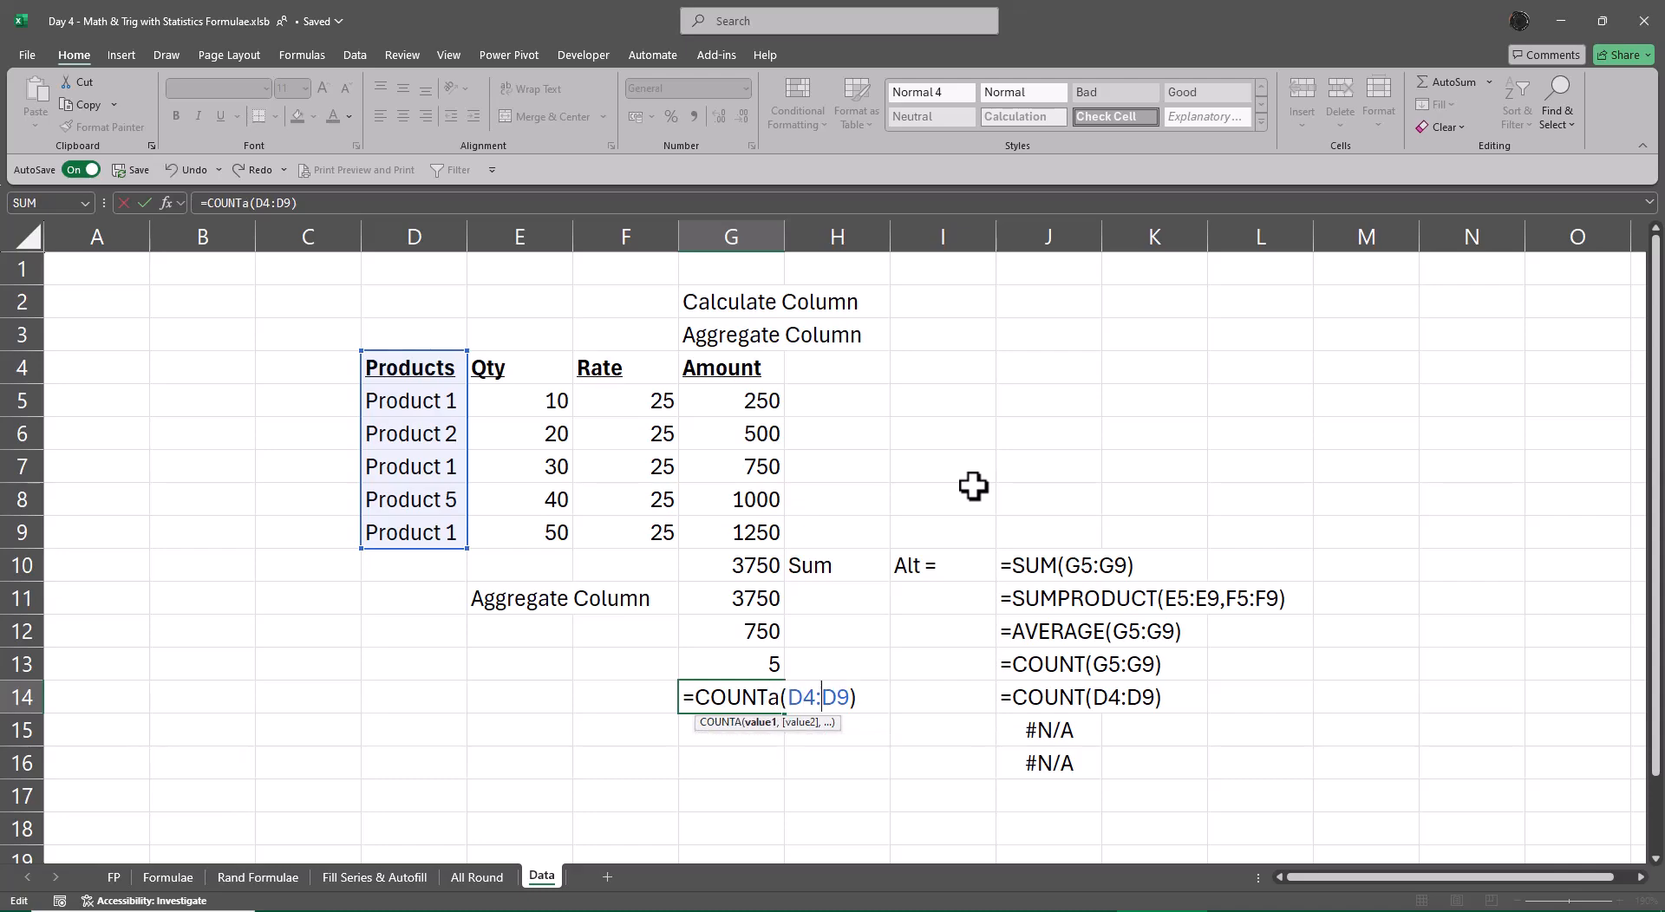
{"action": "key", "text": "Delete"}
{"action": "type", "text": "8"}
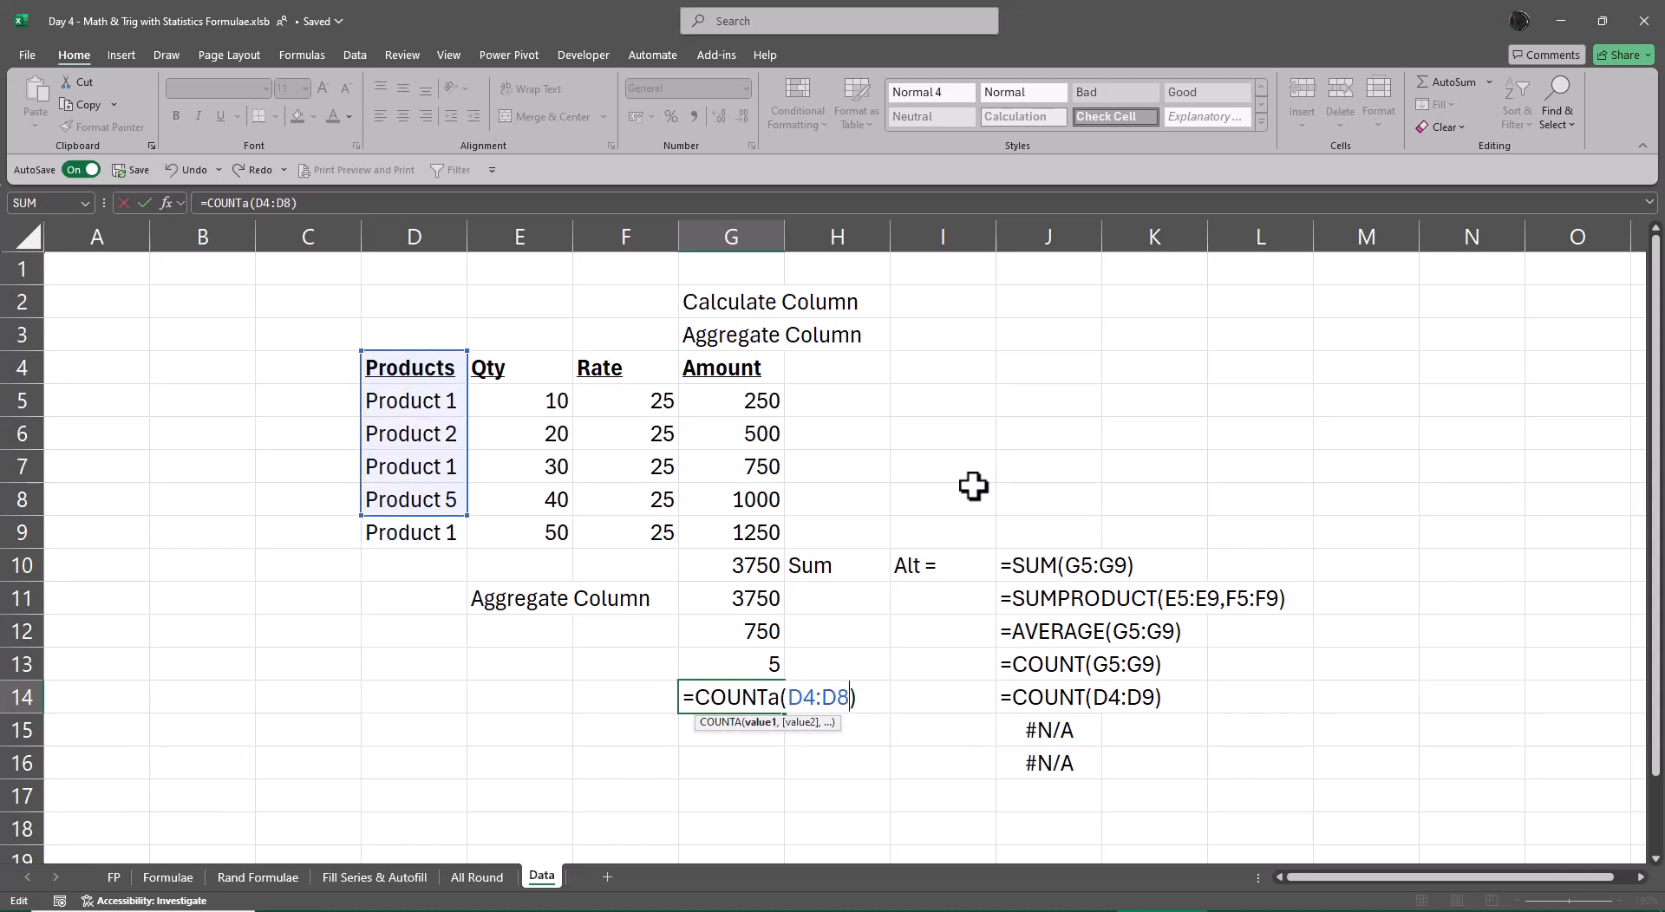
{"action": "key", "text": "Return"}
- Shift the range of the COUNTA formula in G14 to D5:D9, leaving out the Products header
{"action": "key", "text": "Up"}
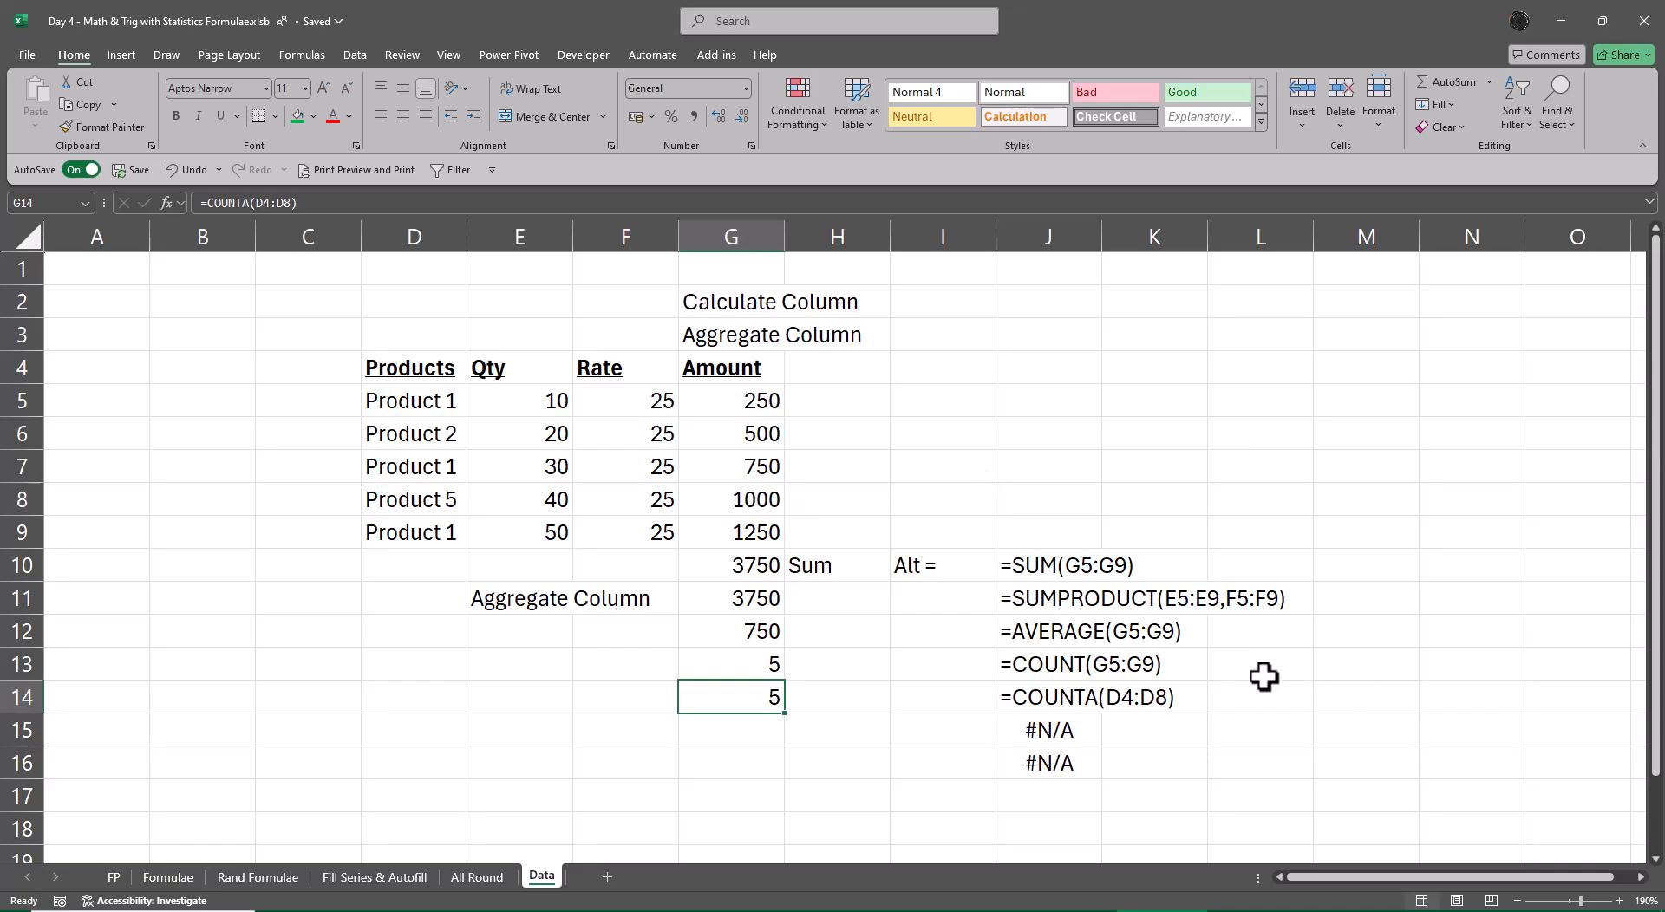
{"action": "key", "text": "alt+Tab"}
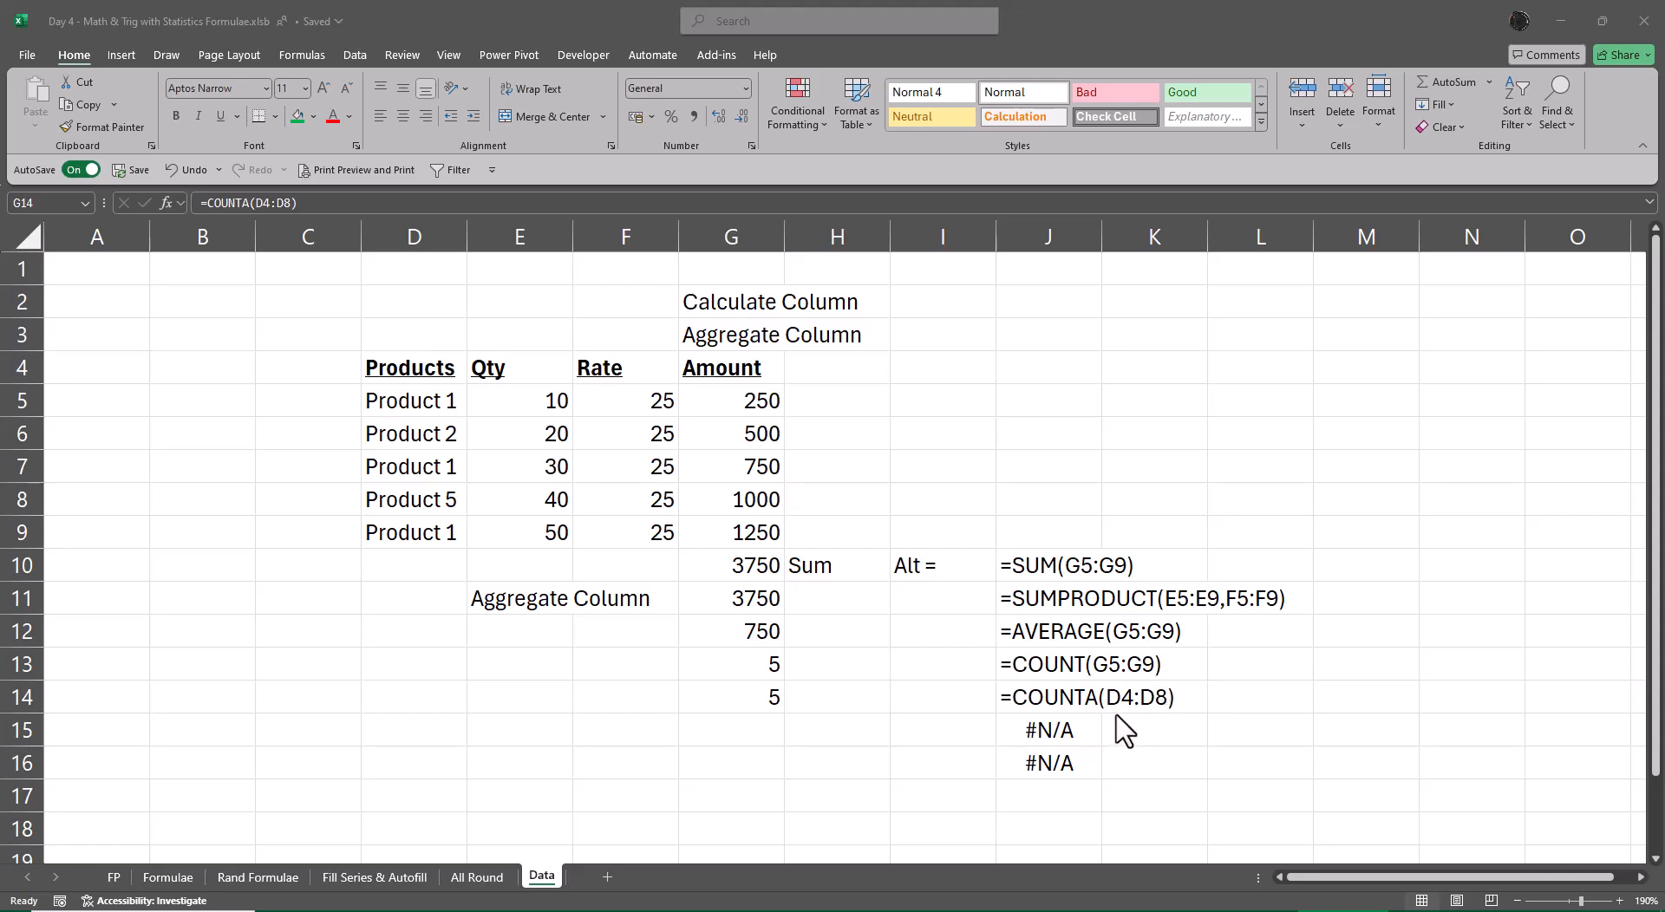
{"action": "key", "text": "F2"}
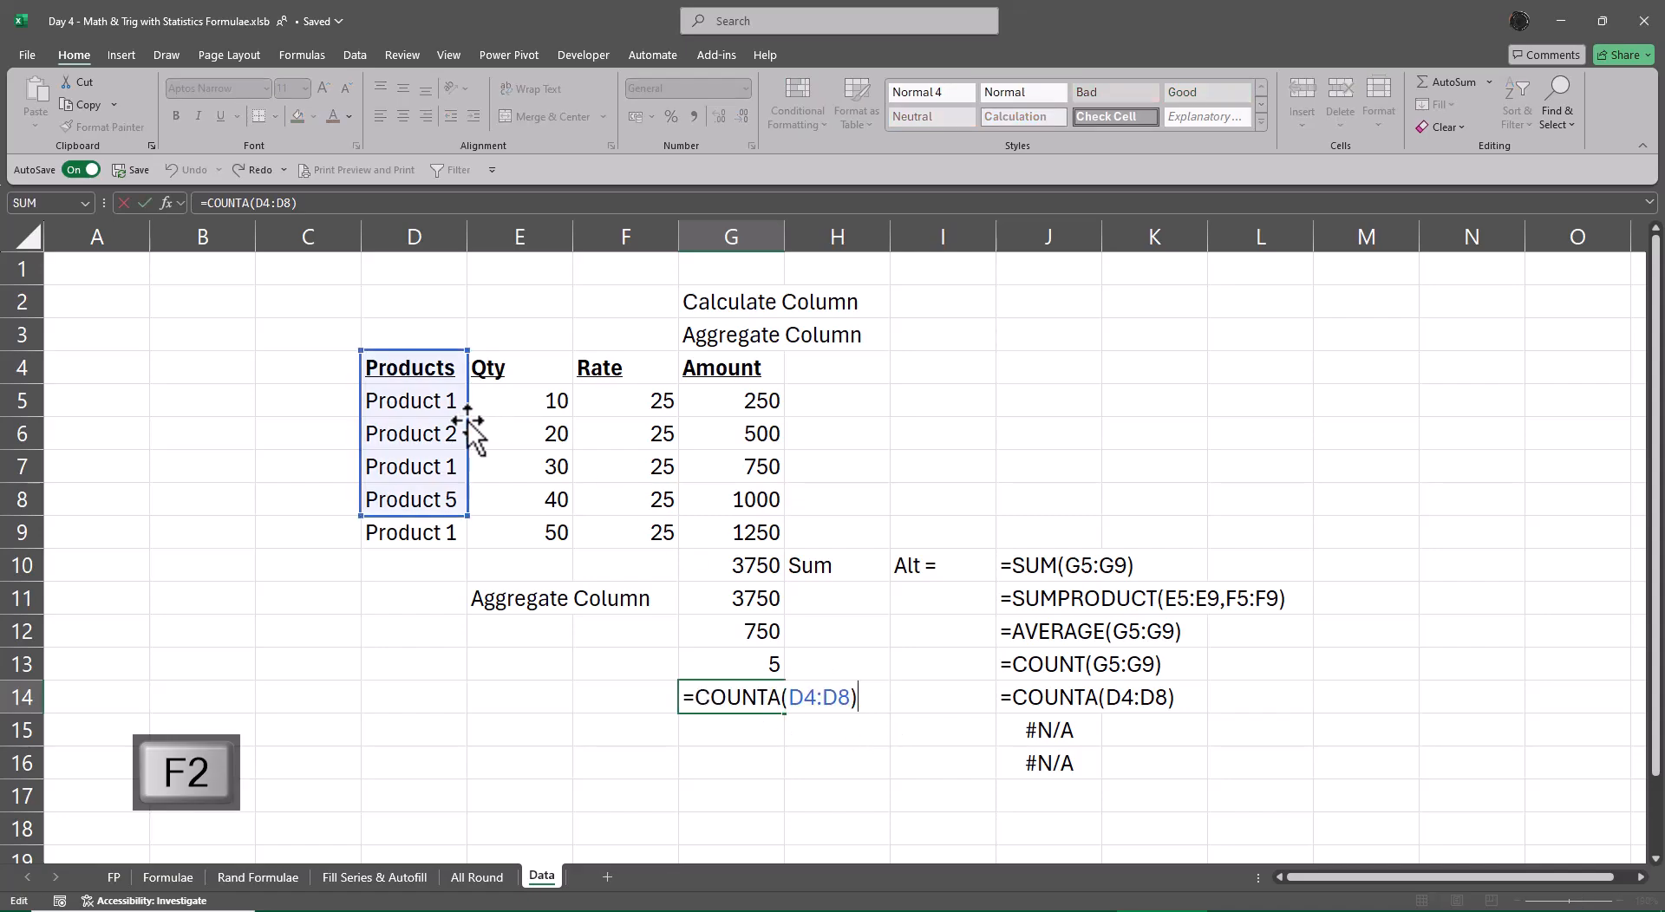
{"action": "left_click_drag", "start_coordinate": [468, 422], "coordinate": [428, 473]}
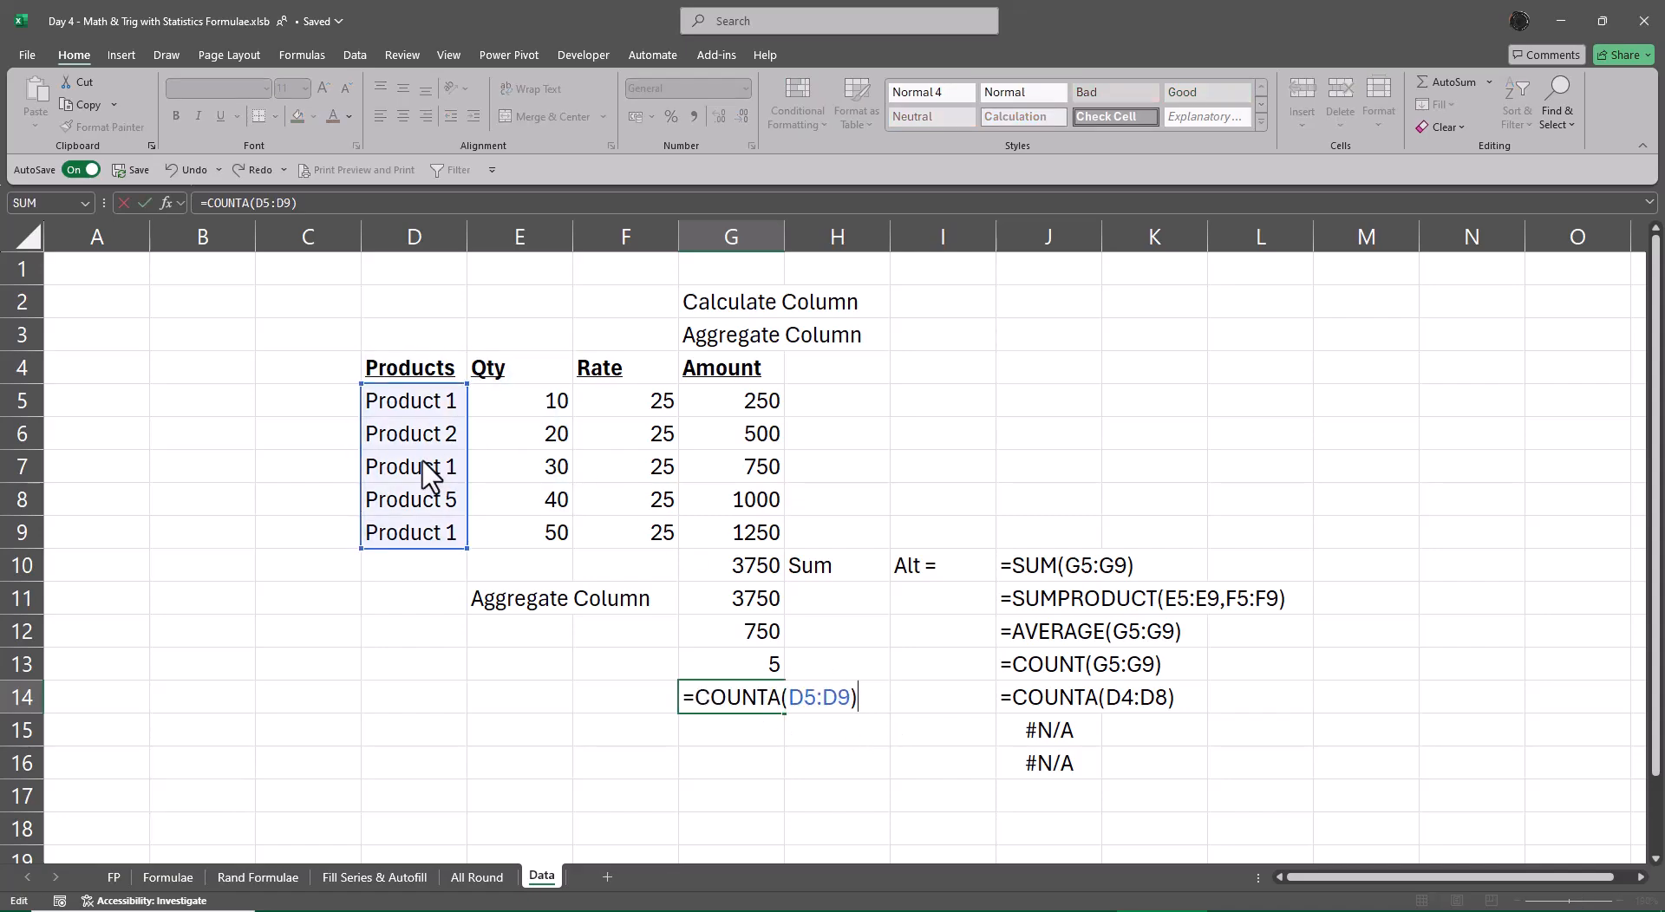
{"action": "key", "text": "Return"}
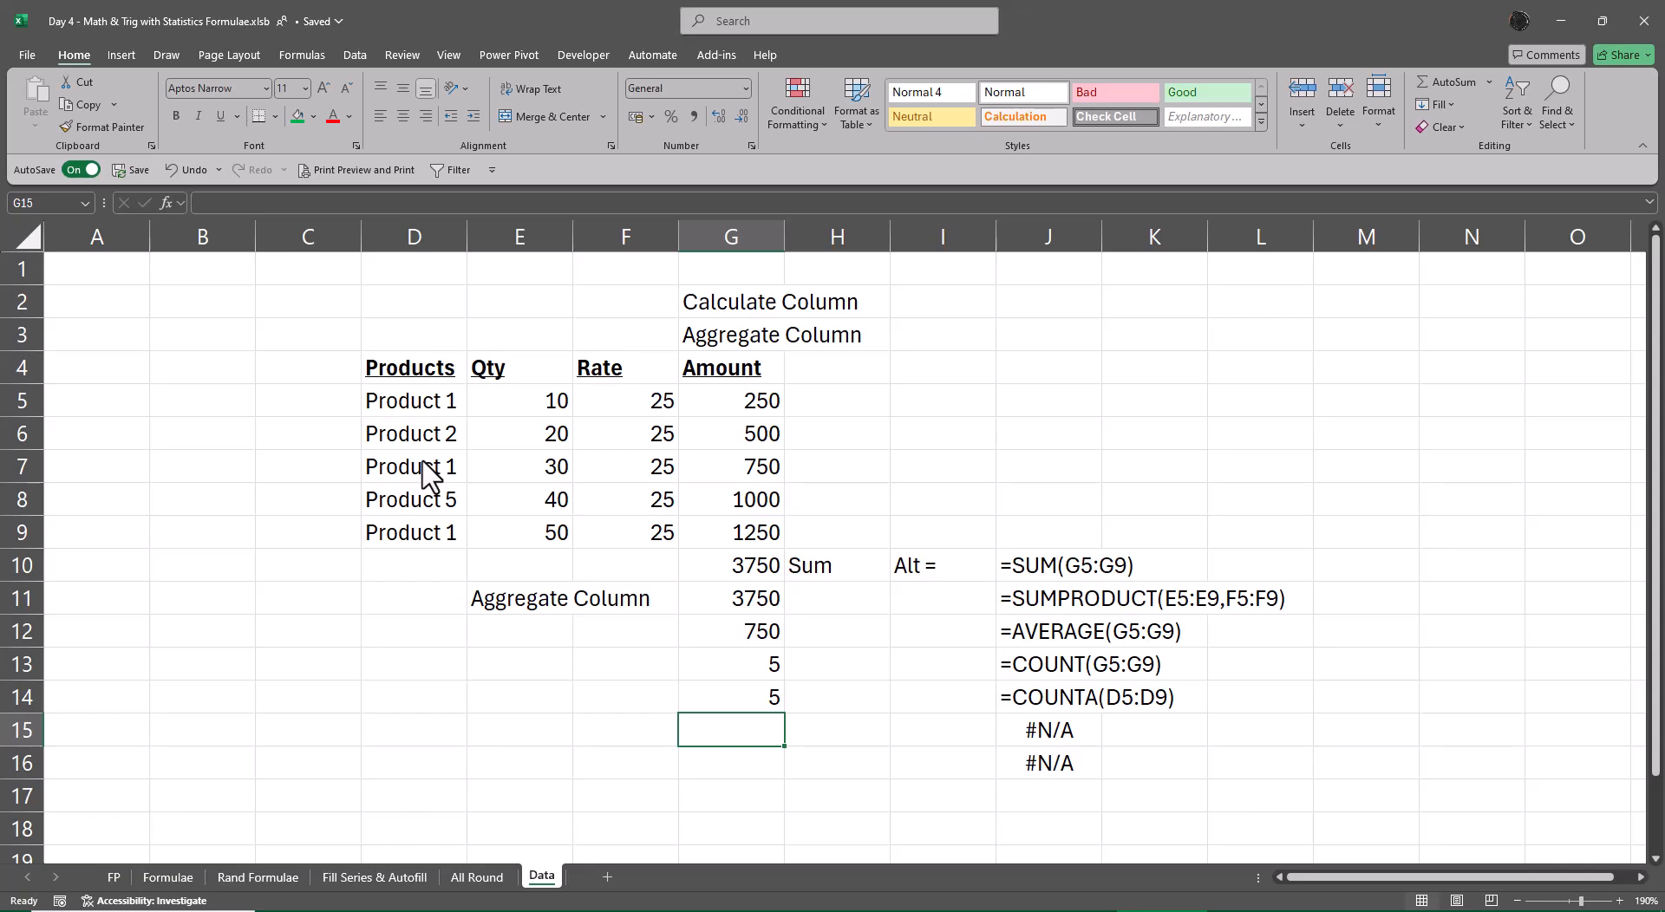
- Enter =MAX(G5:G9) in G15 to find the largest Amount value
{"action": "type", "text": "=max"}
{"action": "key", "text": "Tab"}
{"action": "key", "text": "Up"}
{"action": "key", "text": "Up"}
{"action": "key", "text": "Up"}
{"action": "key", "text": "Up"}
{"action": "key", "text": "Up"}
{"action": "key", "text": "Up"}
{"action": "key", "text": "Up"}
{"action": "key", "text": "Up"}
{"action": "key", "text": "Up"}
{"action": "key", "text": "Up"}
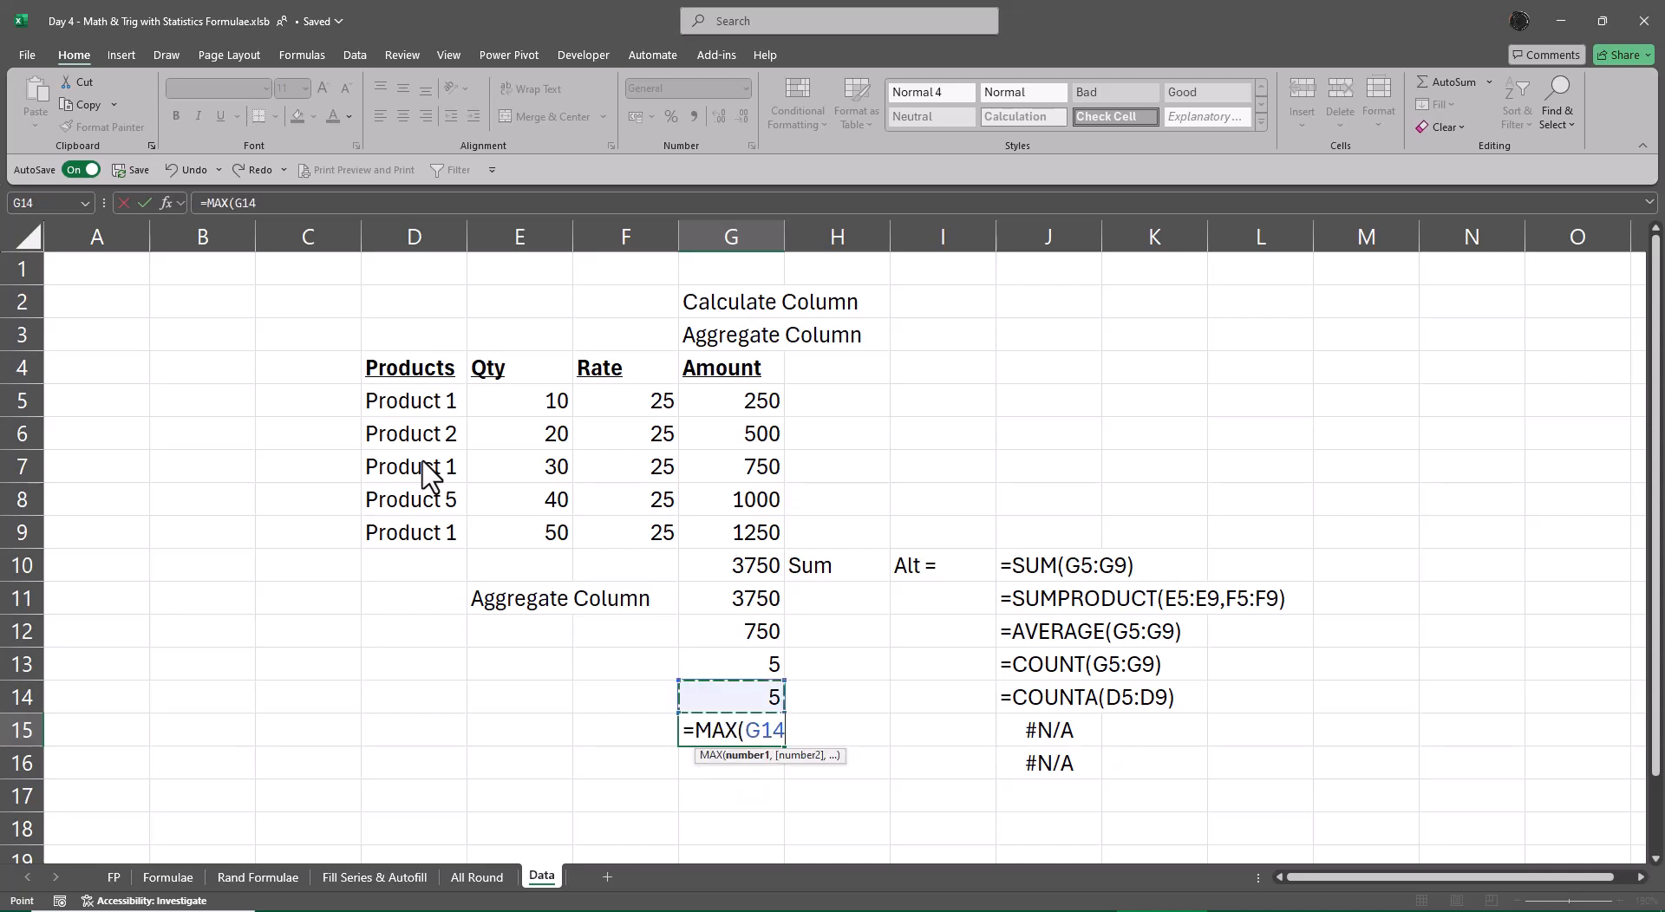
{"action": "key", "text": "Down"}
{"action": "key", "text": "Down"}
{"action": "key", "text": "Down"}
{"action": "key", "text": "Down"}
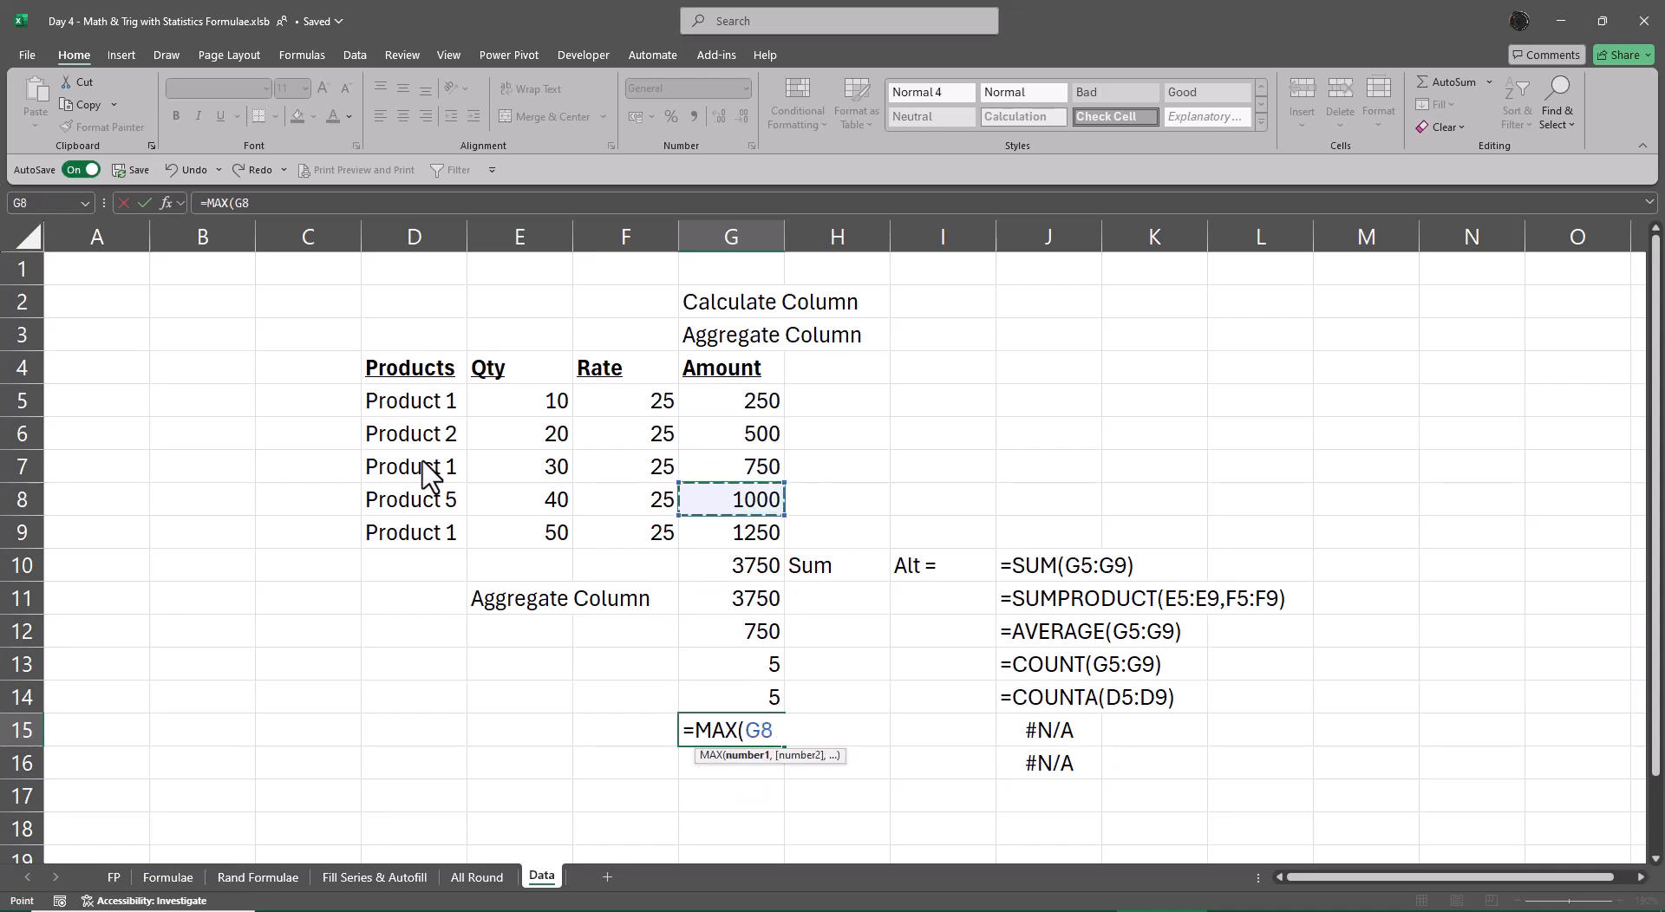
{"action": "key", "text": "ctrl+shift+Up"}
{"action": "key", "text": "shift+Down"}
{"action": "key", "text": "shift+Down"}
{"action": "key", "text": "shift+Down"}
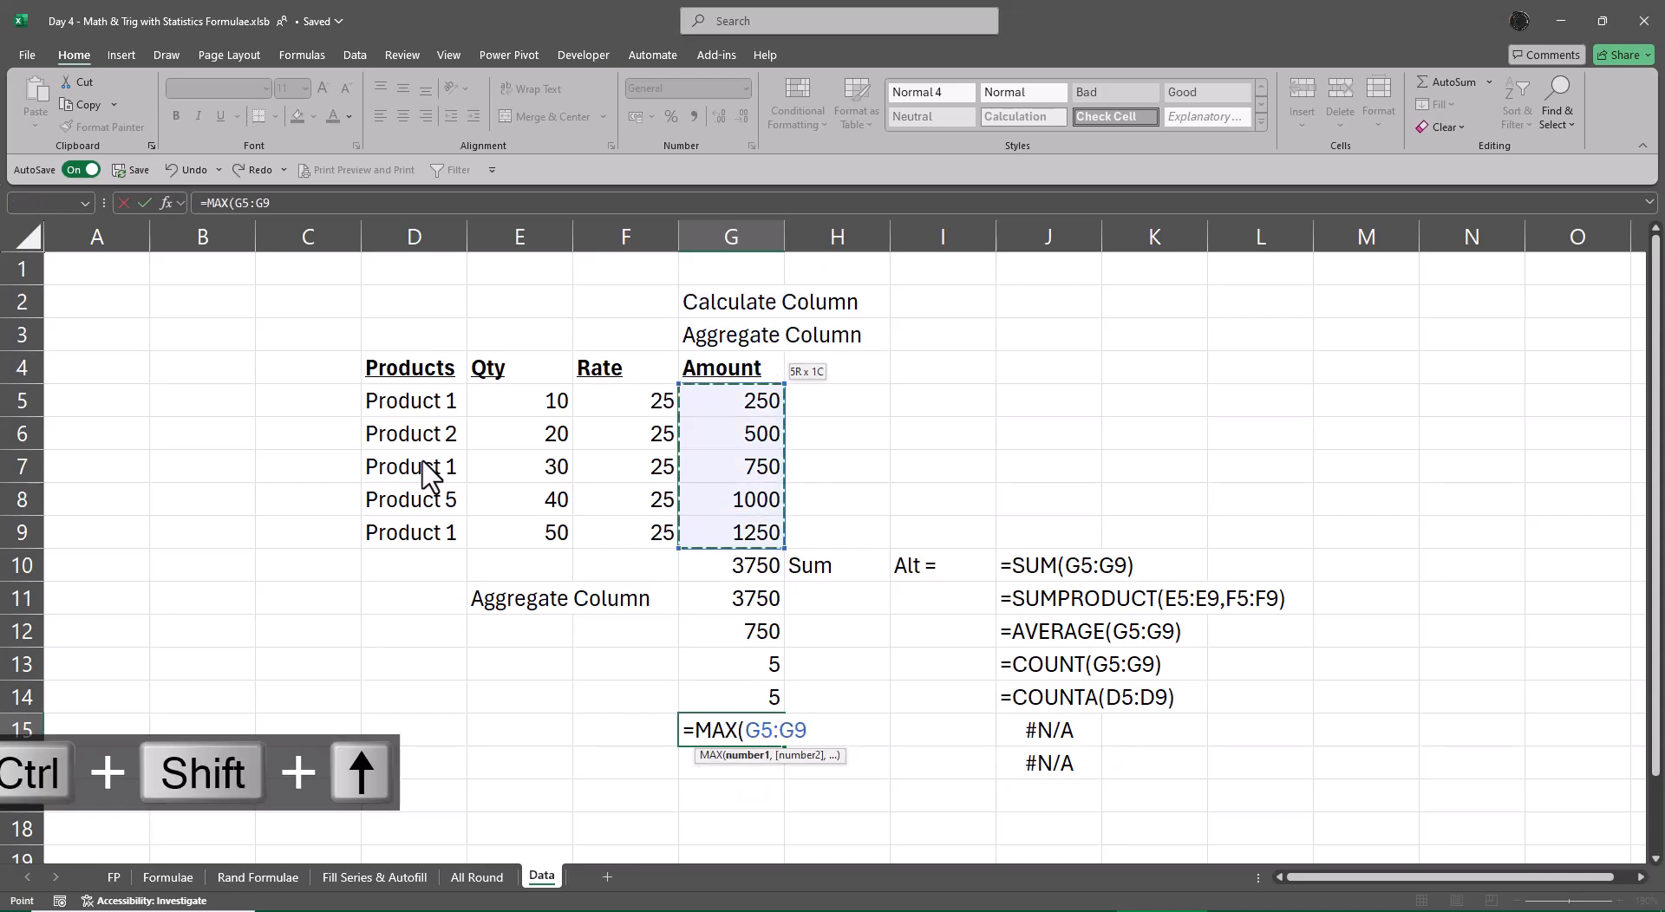
{"action": "key", "text": "Return"}
- Enter =MIN(G5:G9) in G16 to find the smallest Amount value
{"action": "type", "text": "=min"}
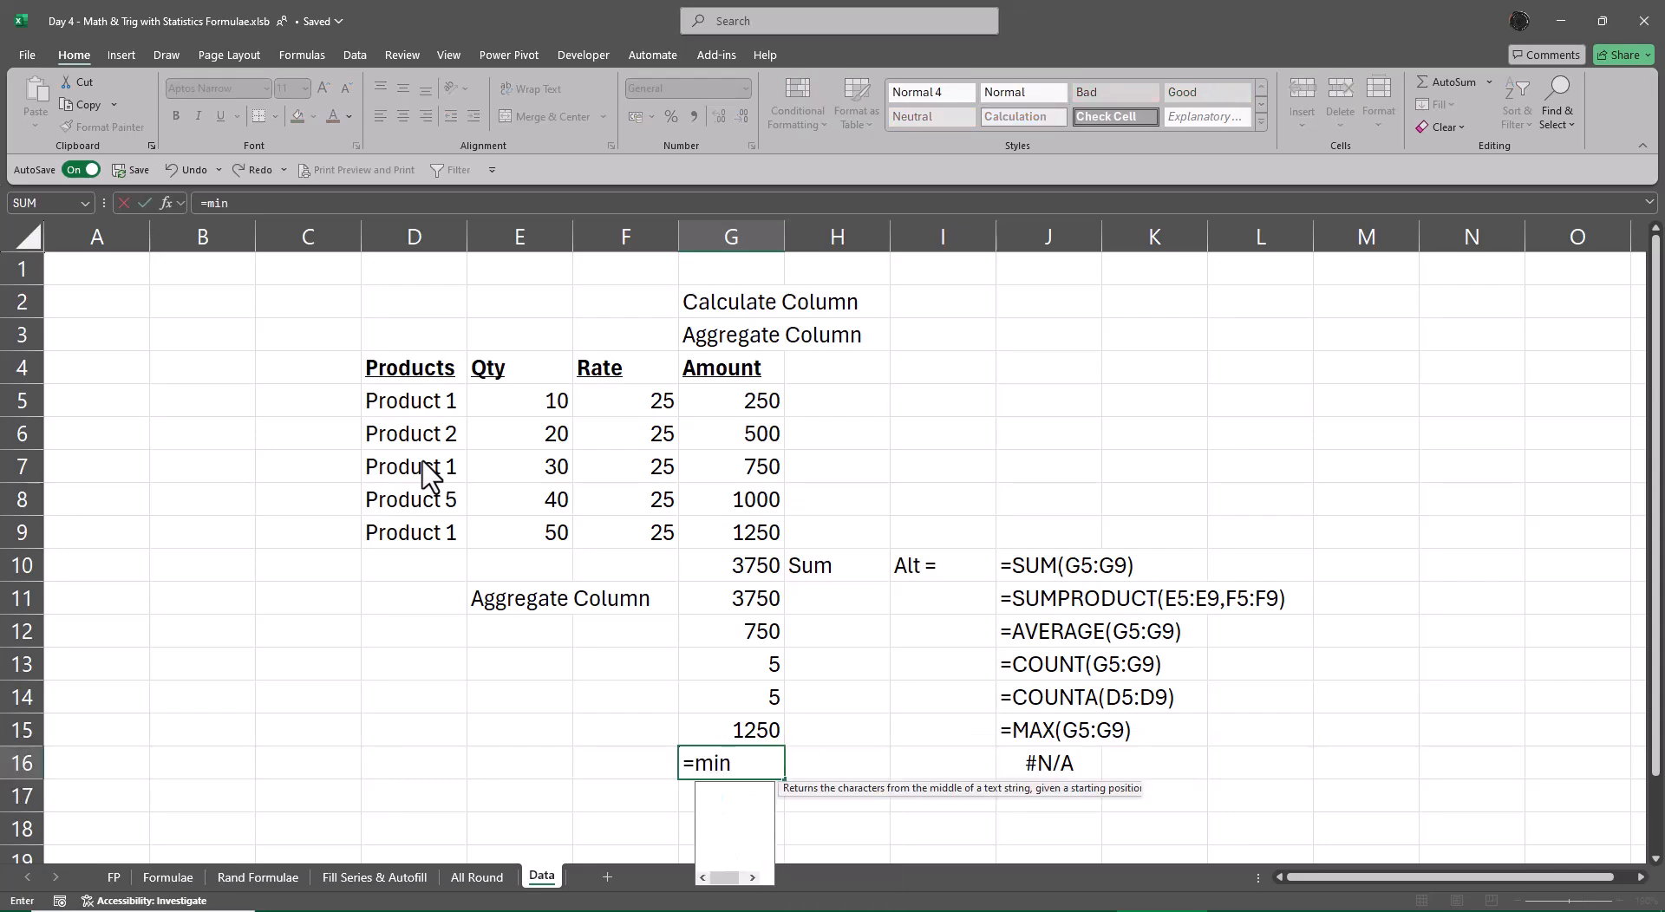
{"action": "key", "text": "Tab"}
{"action": "key", "text": "Return"}
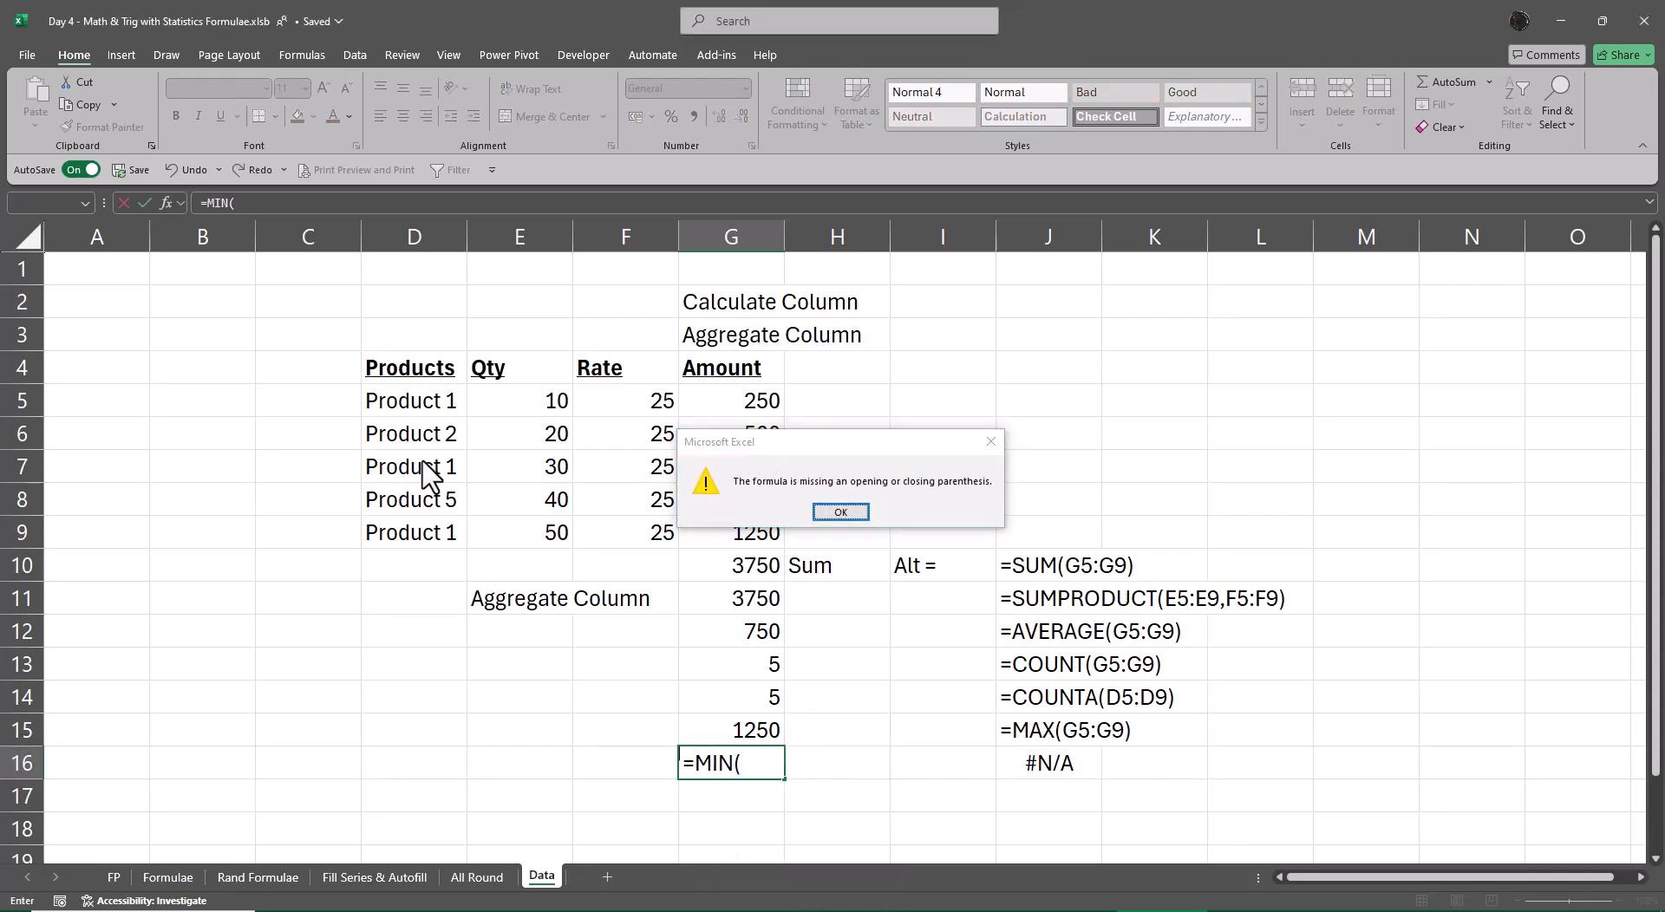
{"action": "key", "text": "Return"}
{"action": "key", "text": "F2"}
{"action": "key", "text": "Up"}
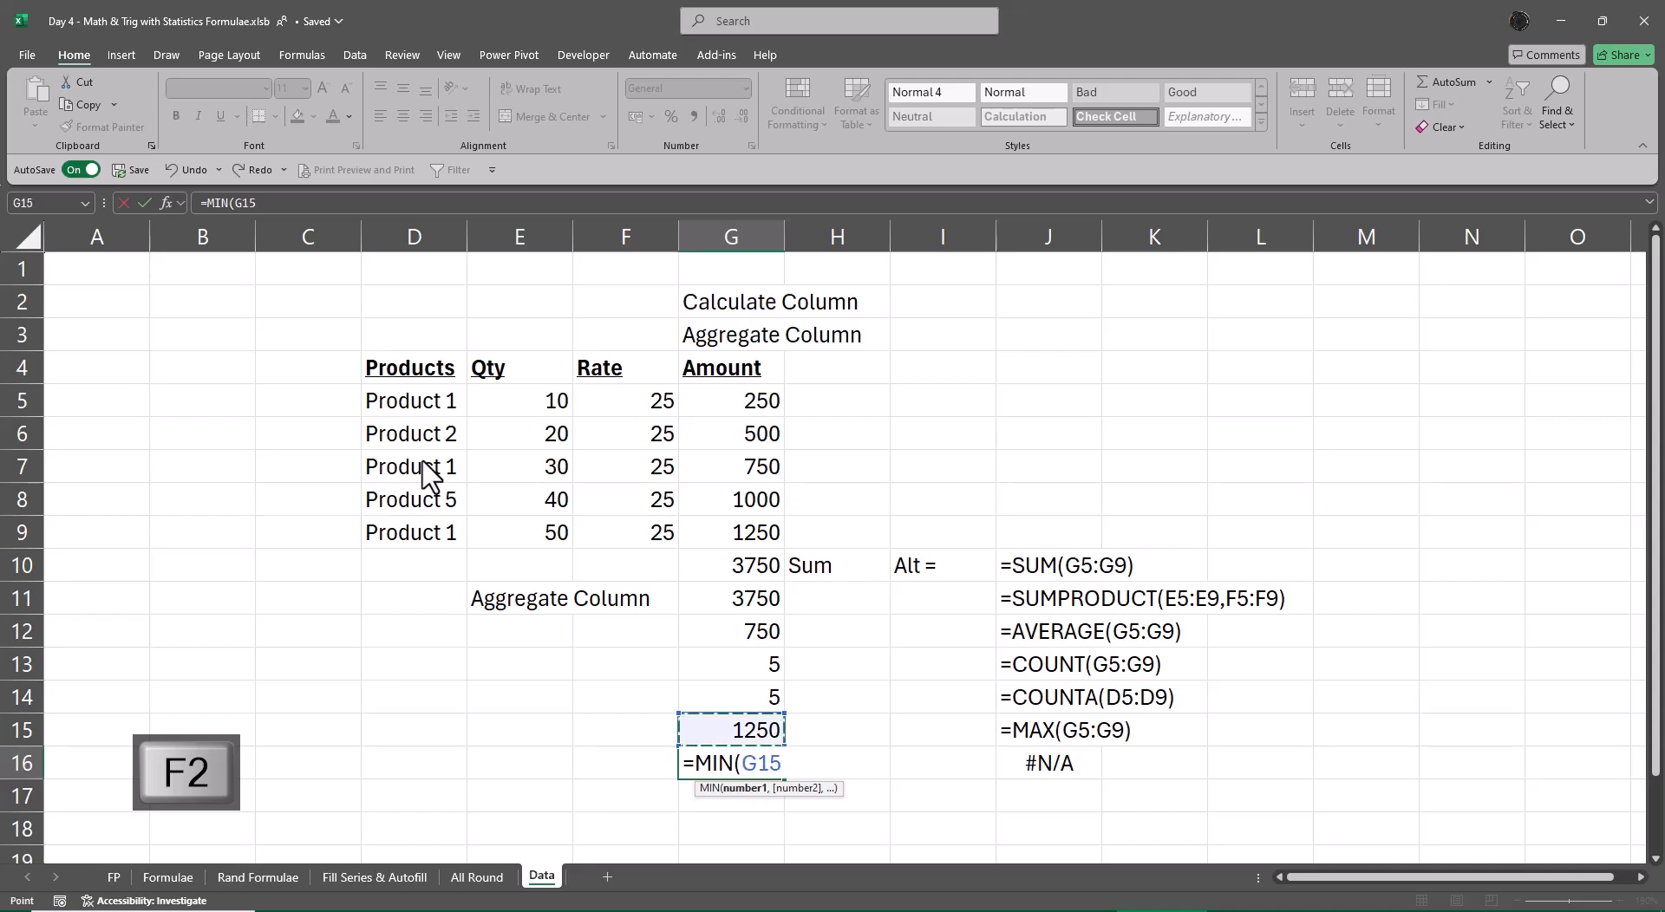
{"action": "key", "text": "Up"}
{"action": "key", "text": "Up"}
{"action": "key", "text": "Up"}
{"action": "key", "text": "Up"}
{"action": "key", "text": "Up"}
{"action": "key", "text": "Up"}
{"action": "key", "text": "Up"}
{"action": "key", "text": "Up"}
{"action": "key", "text": "Up"}
{"action": "key", "text": "Down"}
{"action": "key", "text": "Down"}
{"action": "key", "text": "Down"}
{"action": "key", "text": "shift+Up"}
{"action": "key", "text": "shift+Up"}
{"action": "key", "text": "shift+Up"}
{"action": "key", "text": "shift+Up"}
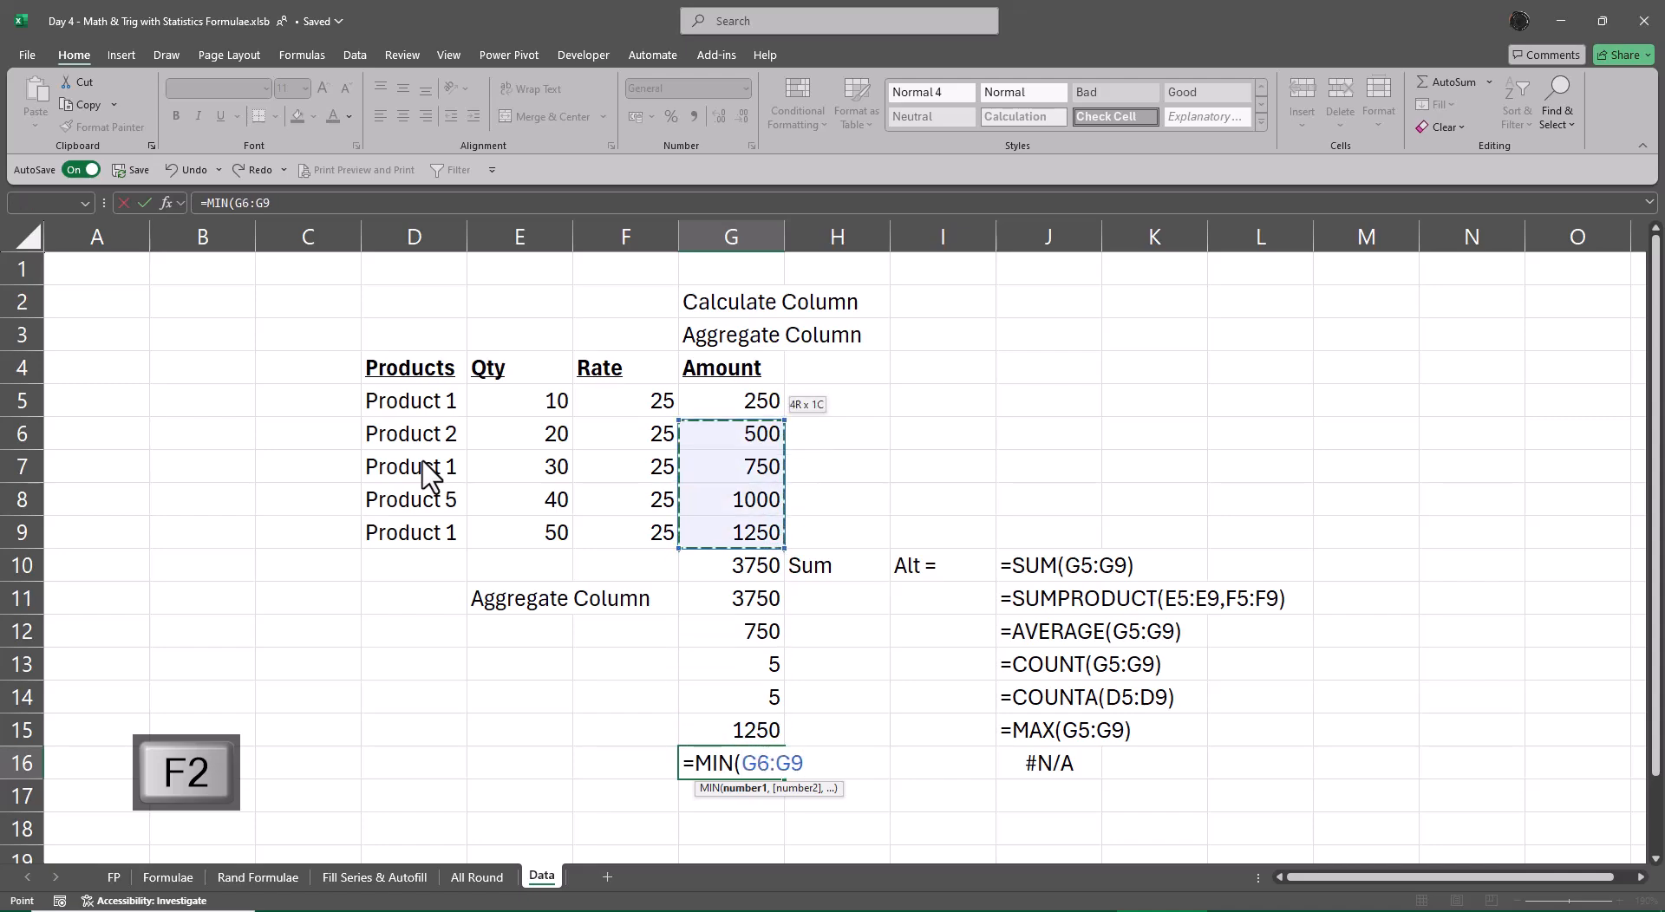
{"action": "key", "text": "Return"}
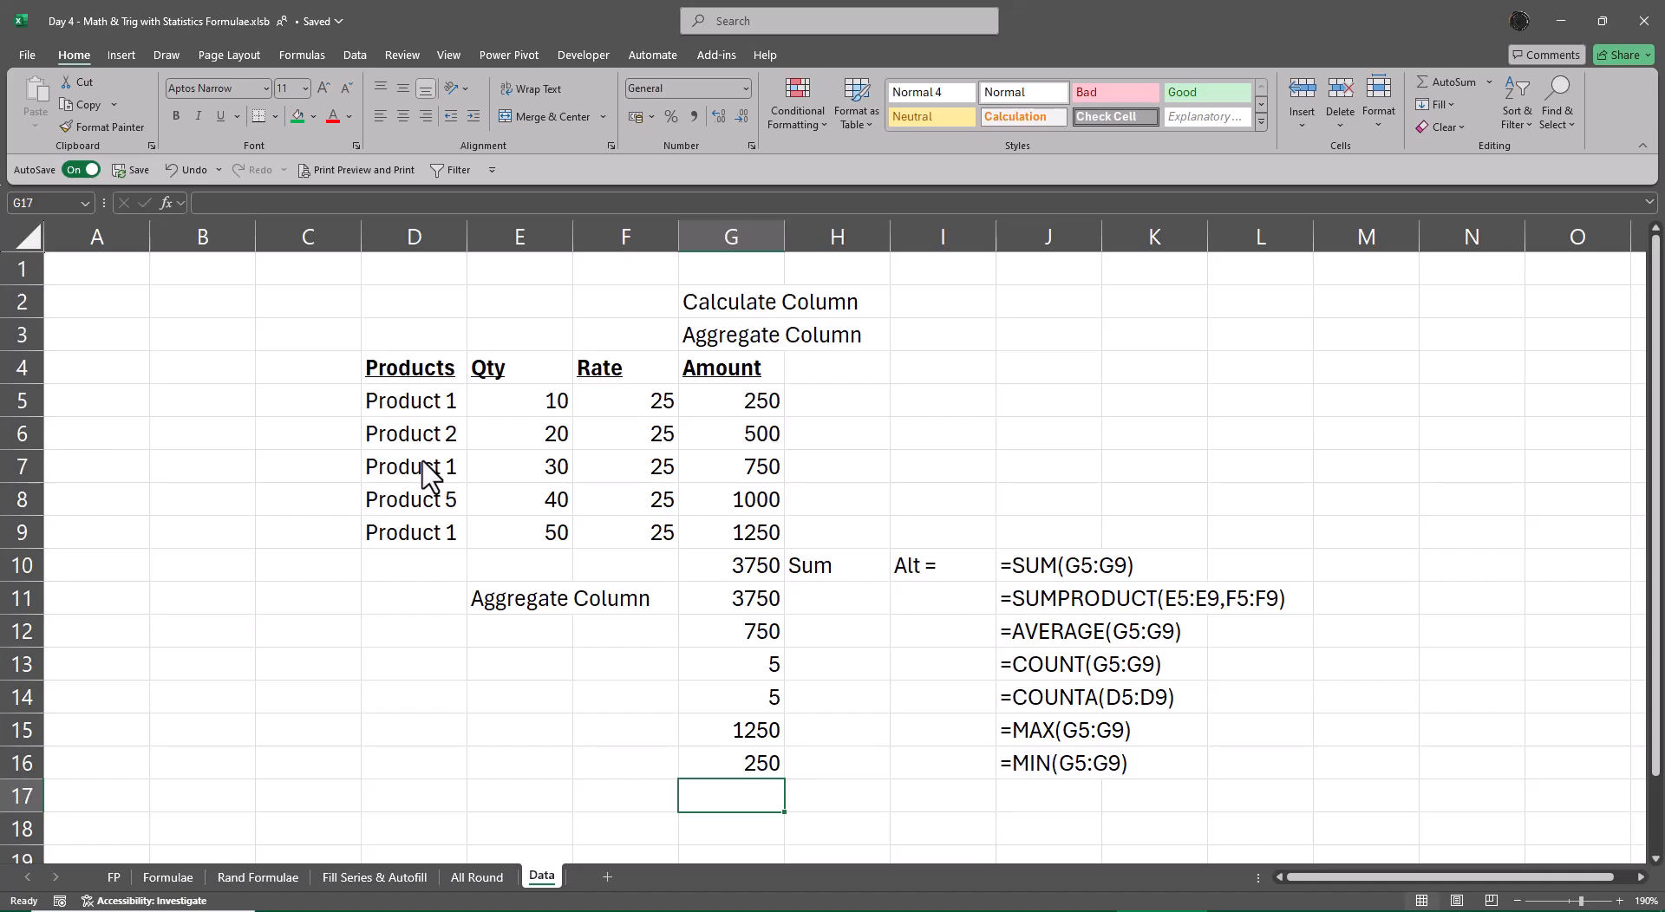
- Make the function names Sum and Sumproduct in D19:D20 of the Formulae sheet bold
{"action": "key", "text": "ctrl+Page_Up"}
{"action": "key", "text": "ctrl+Page_Up"}
{"action": "key", "text": "ctrl+Page_Up"}
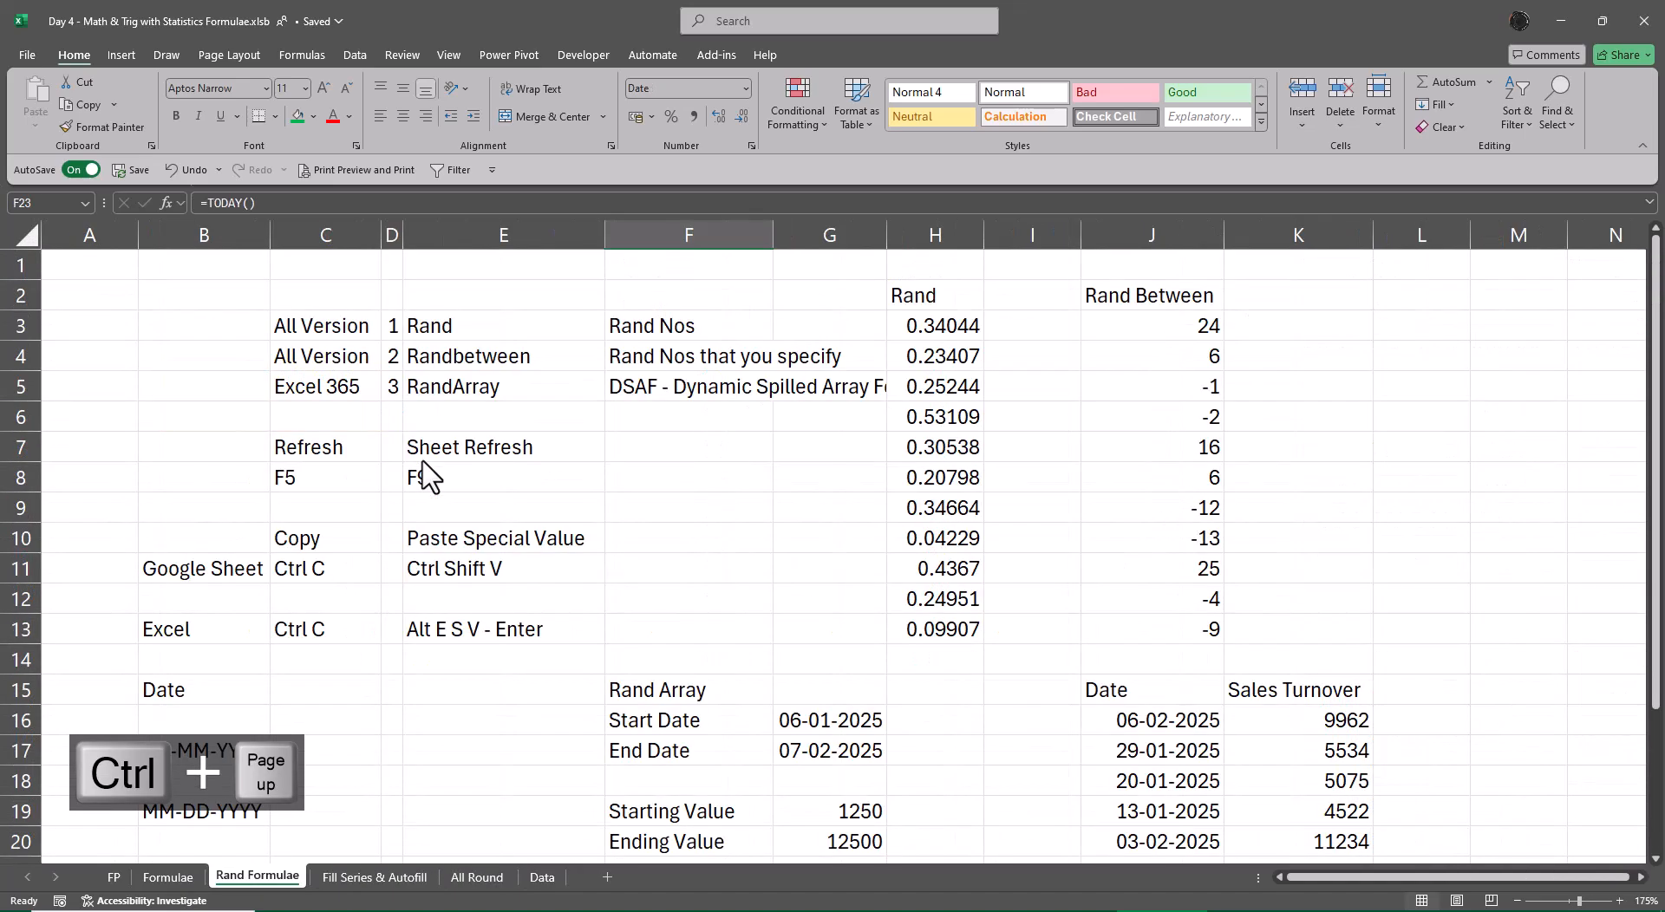
{"action": "key", "text": "ctrl+Page_Up"}
{"action": "key", "text": "Left"}
{"action": "key", "text": "Left"}
{"action": "key", "text": "Left"}
{"action": "key", "text": "Left"}
{"action": "key", "text": "Left"}
{"action": "key", "text": "Left"}
{"action": "key", "text": "Up"}
{"action": "key", "text": "Up"}
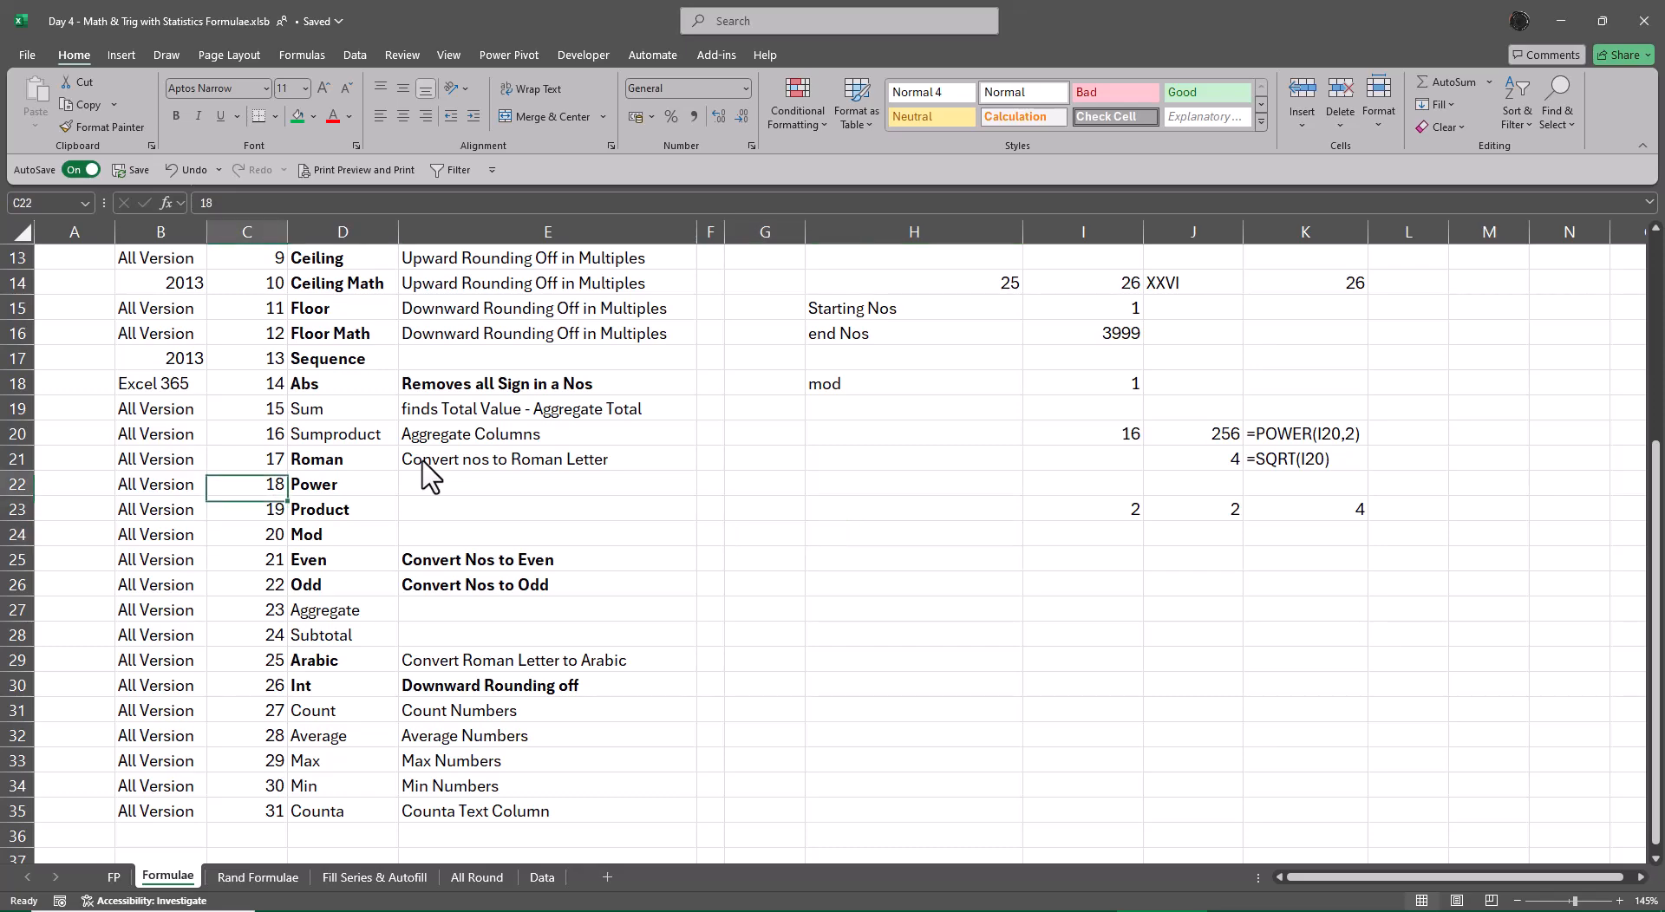
{"action": "key", "text": "Up"}
{"action": "key", "text": "Up"}
{"action": "key", "text": "Up"}
{"action": "key", "text": "Right"}
{"action": "key", "text": "shift+Down"}
{"action": "key", "text": "ctrl+q"}
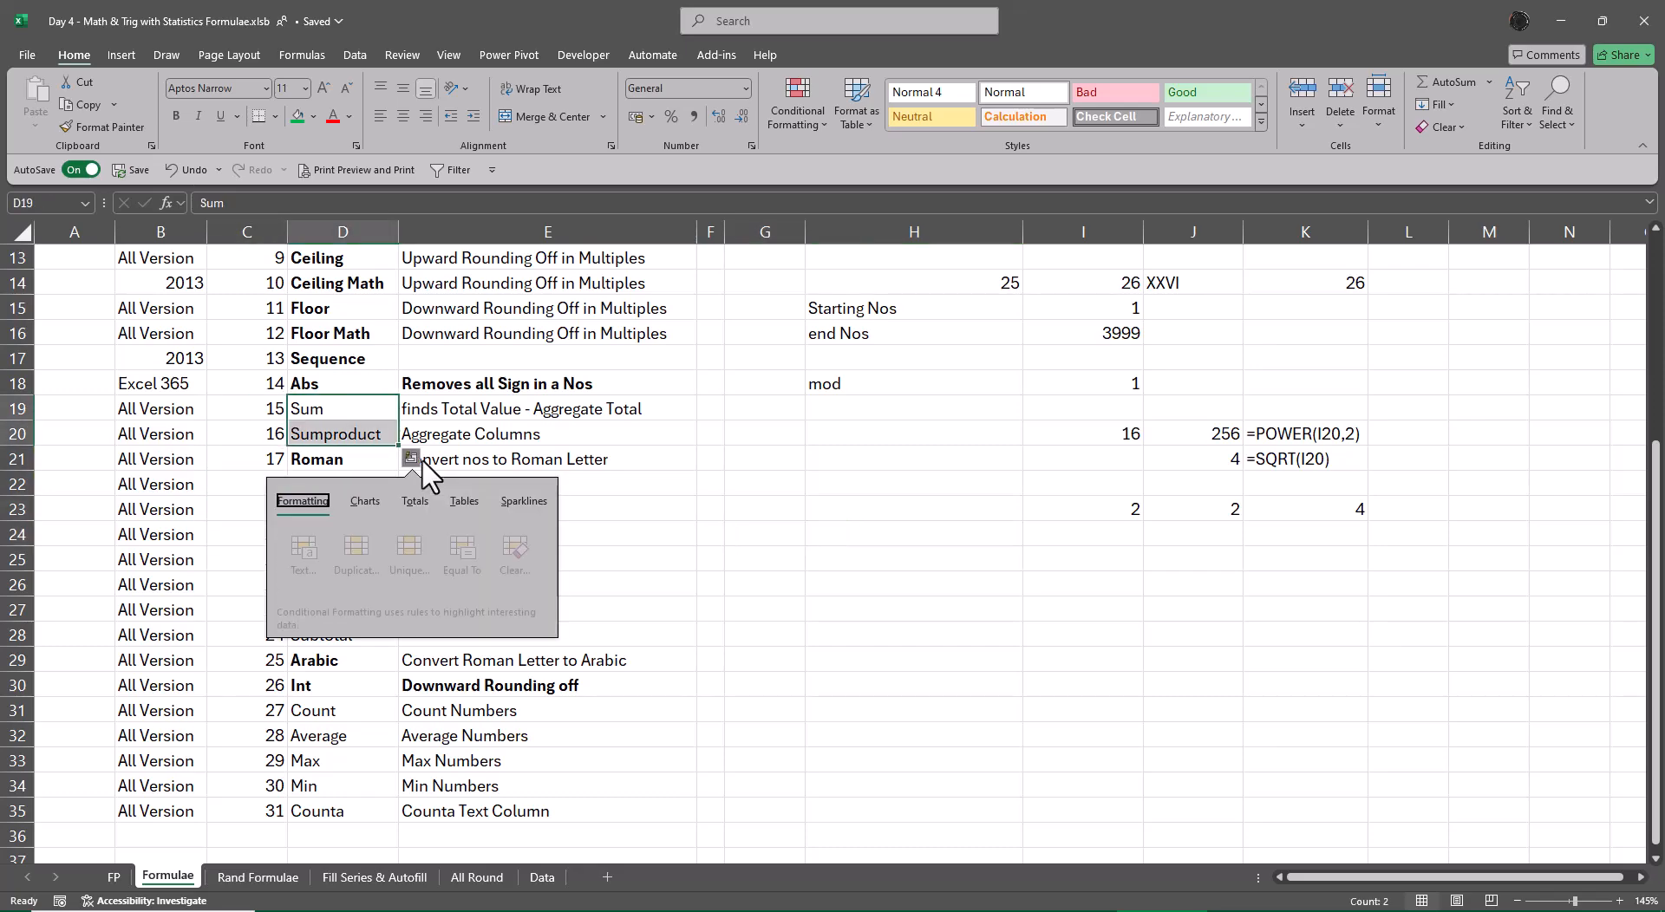
{"action": "key", "text": "Escape"}
{"action": "key", "text": "ctrl+b"}
{"action": "key", "text": "Down"}
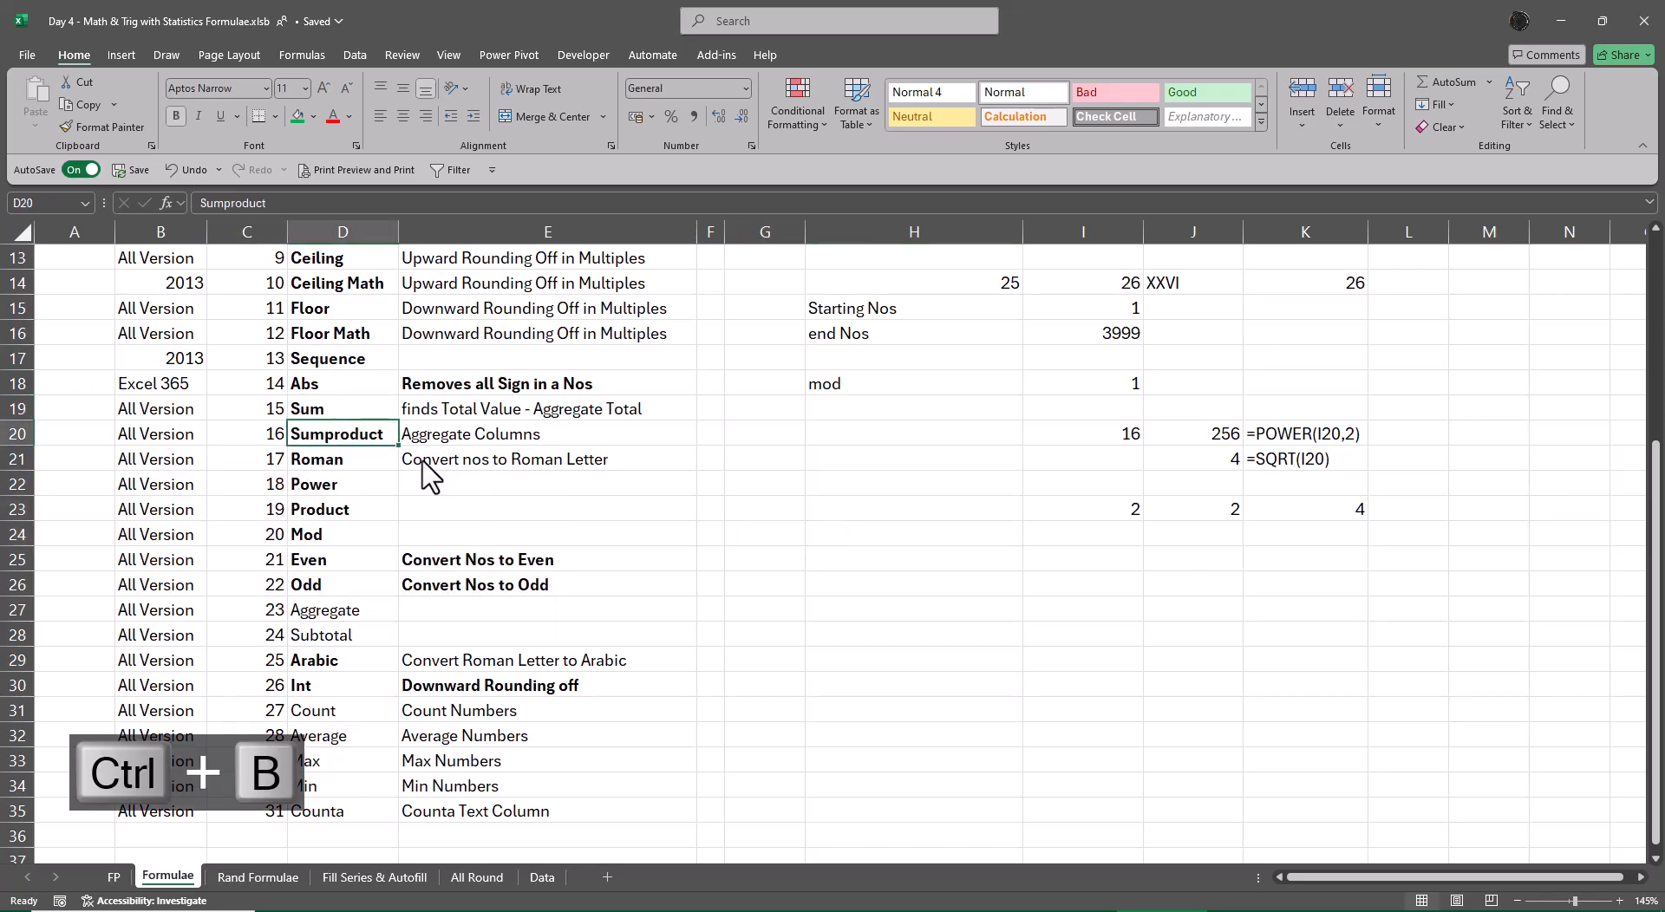
- Make the function names Count, Average, Max, Min and Counta in D31:D35 bold
{"action": "key", "text": "ctrl+Down"}
{"action": "key", "text": "Up"}
{"action": "key", "text": "Up"}
{"action": "key", "text": "Up"}
{"action": "key", "text": "Up"}
{"action": "key", "text": "shift+Down"}
{"action": "key", "text": "shift+Down"}
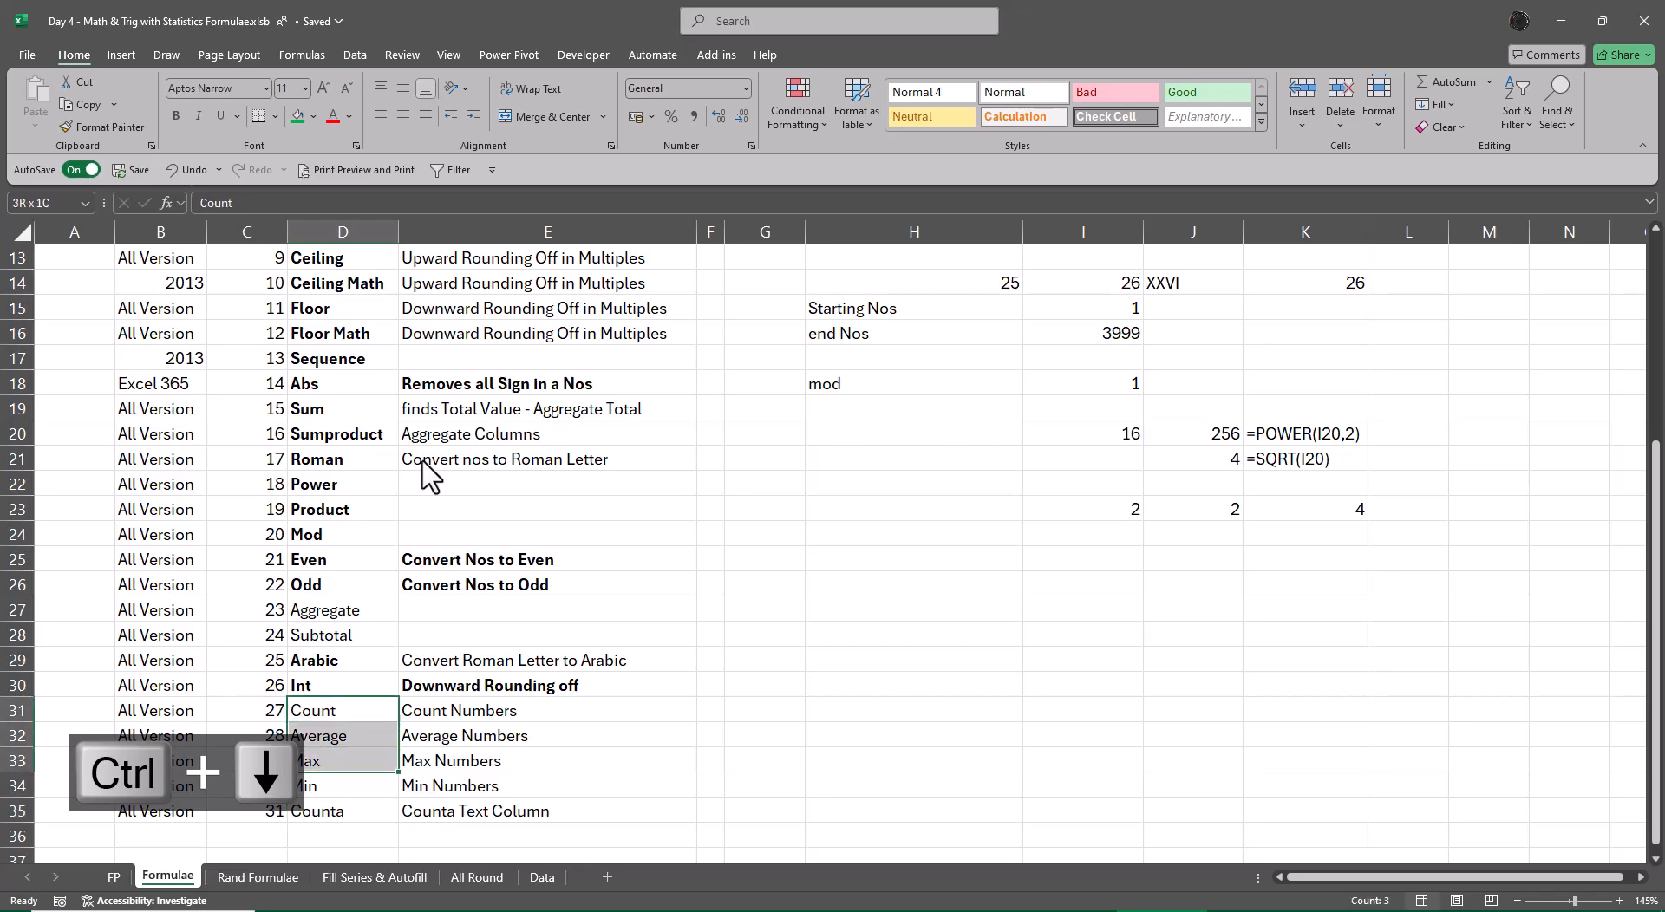
{"action": "key", "text": "shift+Down"}
{"action": "key", "text": "shift+Down"}
{"action": "key", "text": "ctrl+b"}
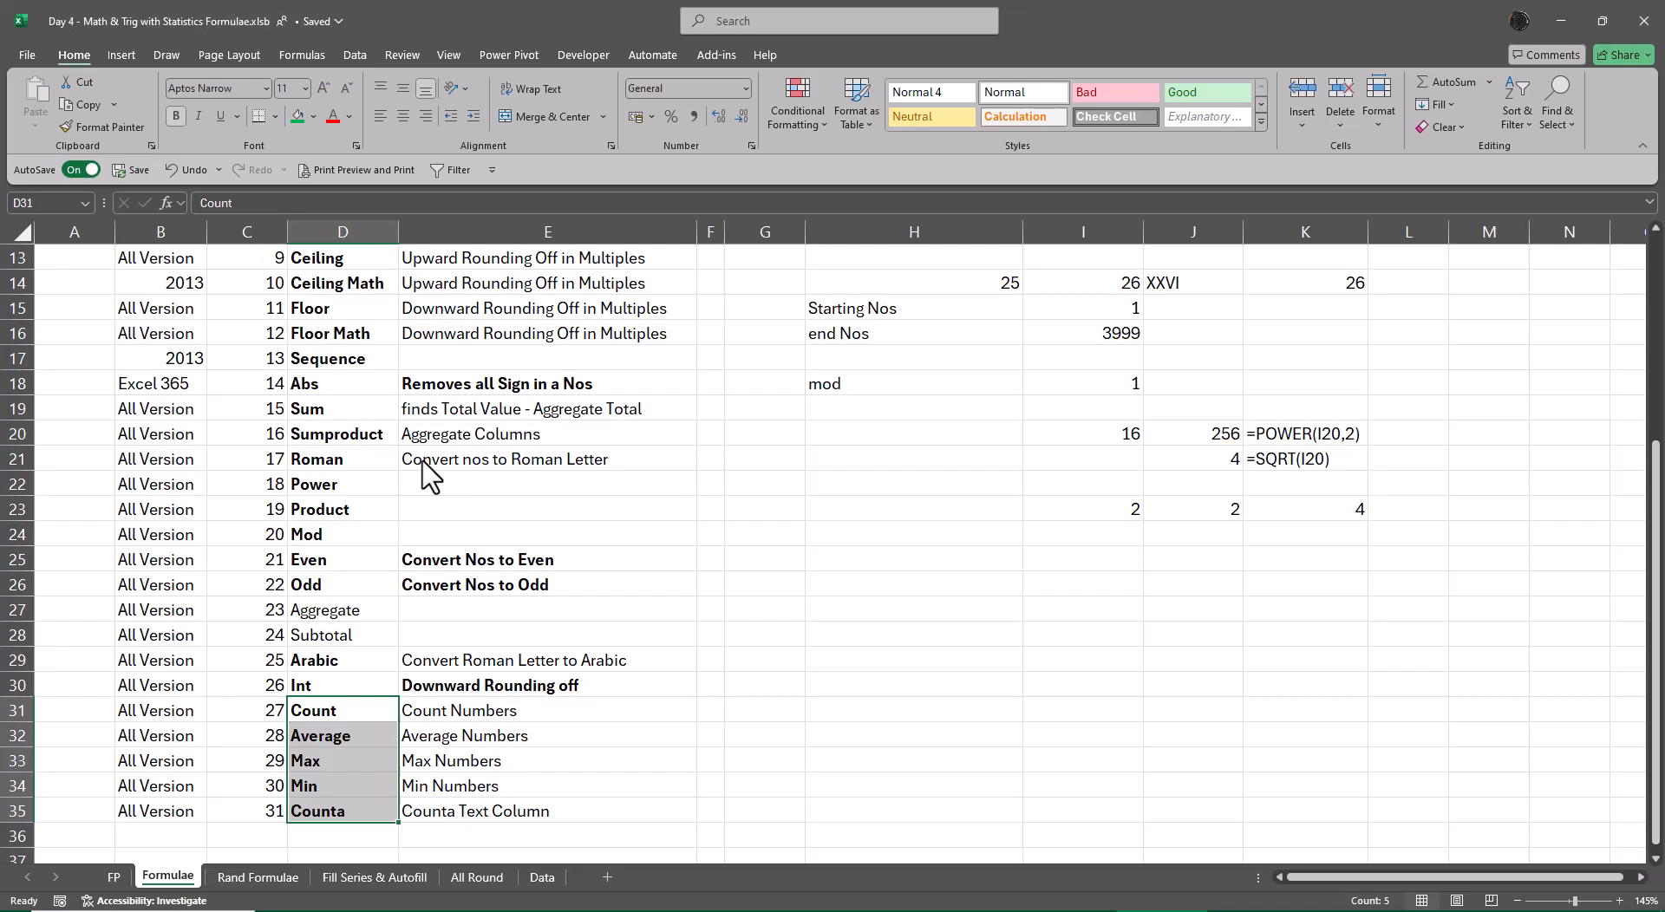
- Apply a Top and Double Bottom Border to the SUM total in G10 of the Data sheet
{"action": "key", "text": "ctrl+Page_Down"}
{"action": "key", "text": "ctrl+Page_Down"}
{"action": "key", "text": "ctrl+Page_Down"}
{"action": "key", "text": "ctrl+Page_Down"}
{"action": "key", "text": "Up"}
{"action": "key", "text": "Up"}
{"action": "key", "text": "Up"}
{"action": "key", "text": "Up"}
{"action": "key", "text": "Up"}
{"action": "key", "text": "Up"}
{"action": "key", "text": "Up"}
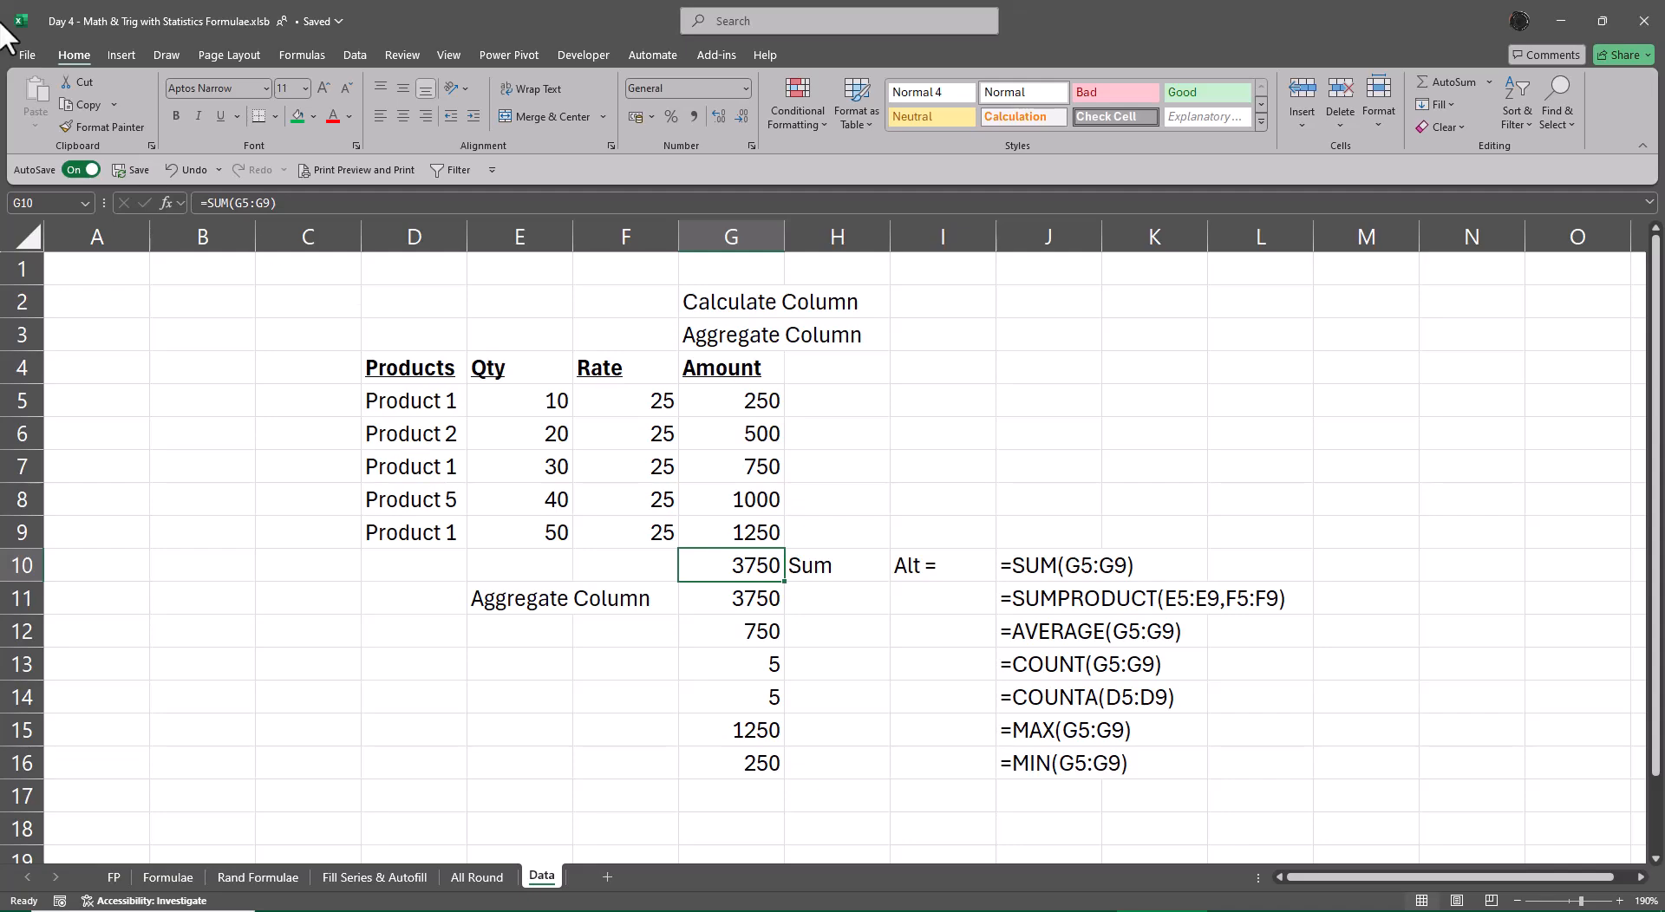
{"action": "left_click", "coordinate": [275, 116]}
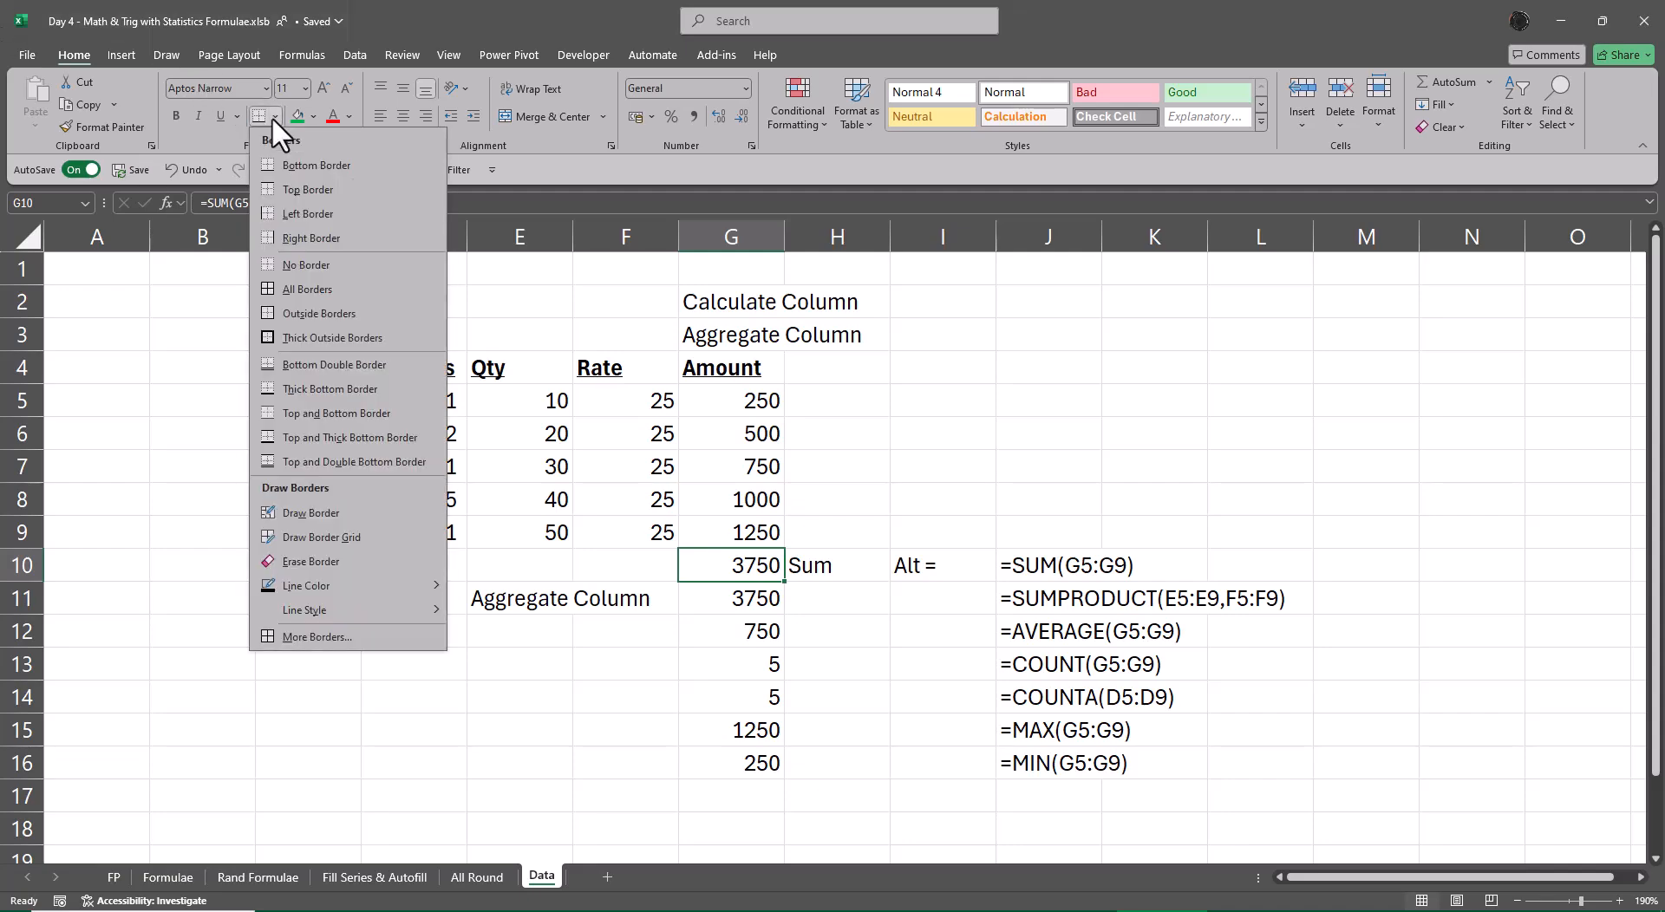
{"action": "left_click", "coordinate": [306, 460]}
{"action": "left_click", "coordinate": [857, 638]}
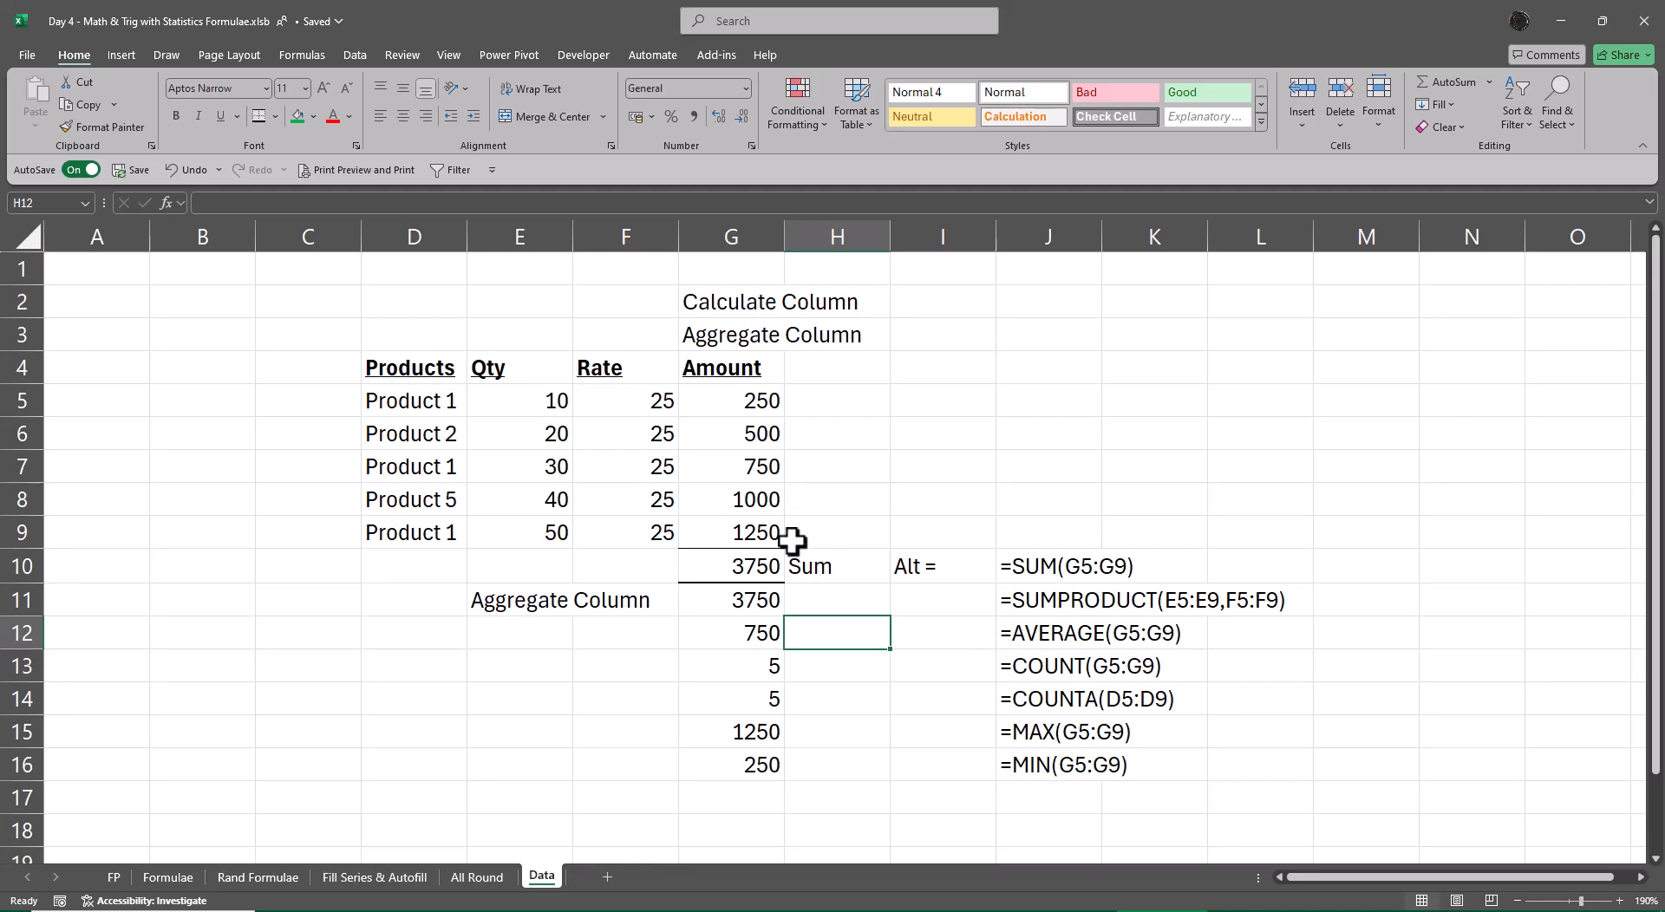
- Turn on filtering for the table headers Products, Qty, Rate and Amount in D4:G4
{"action": "left_click_drag", "start_coordinate": [399, 369], "coordinate": [735, 358]}
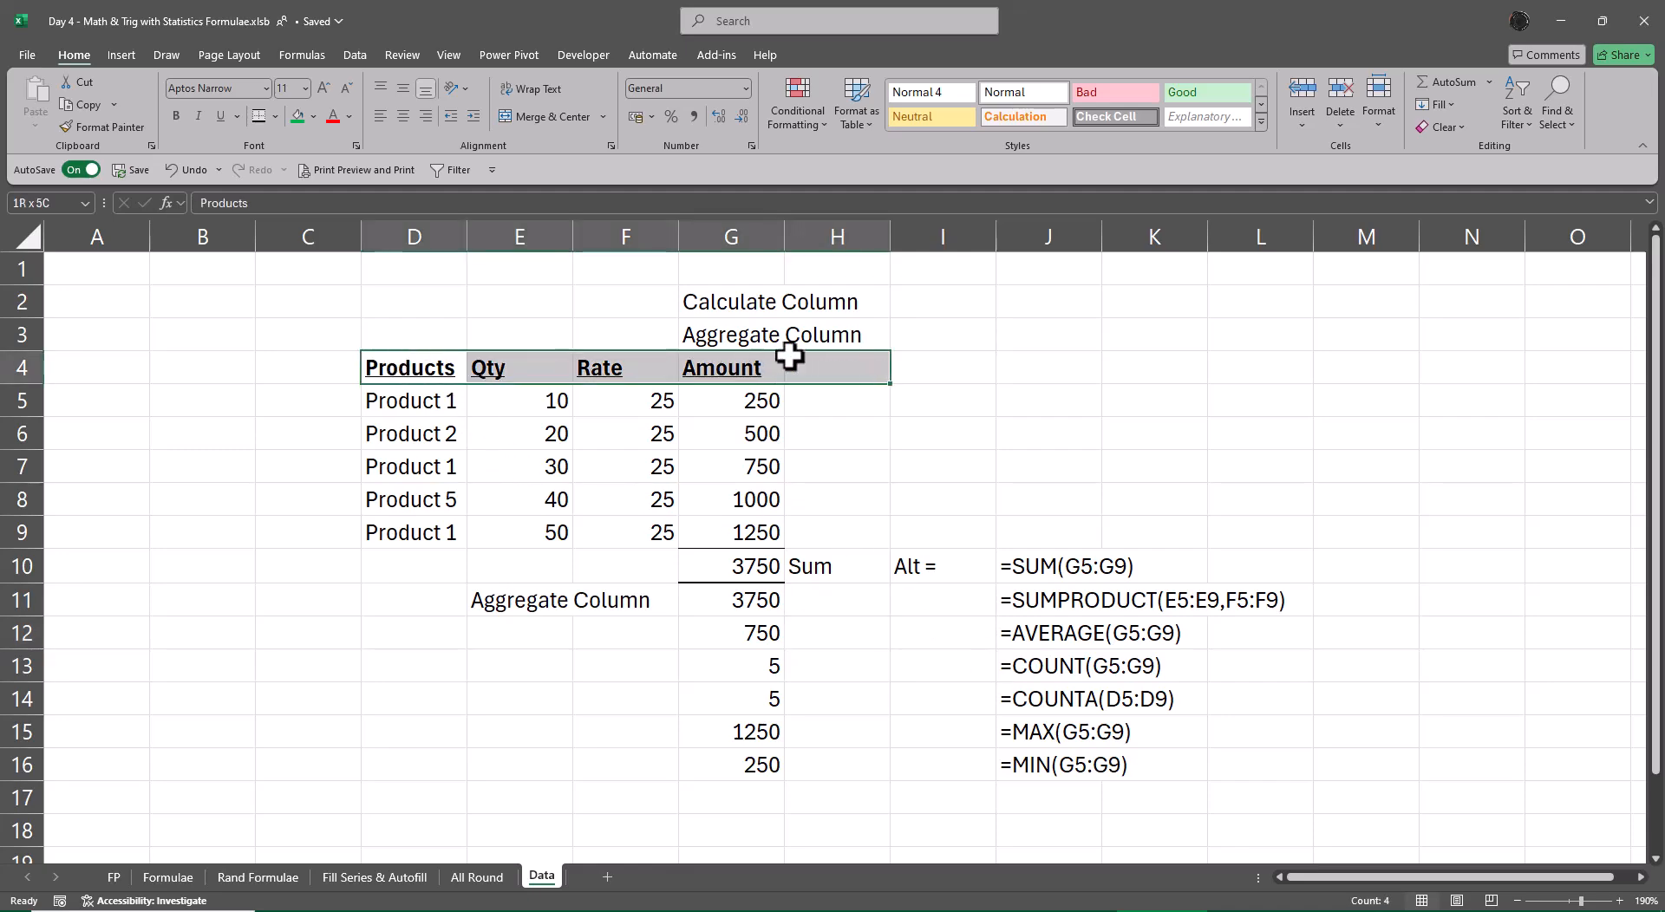
{"action": "left_click", "coordinate": [915, 403]}
{"action": "left_click_drag", "start_coordinate": [398, 373], "coordinate": [723, 363]}
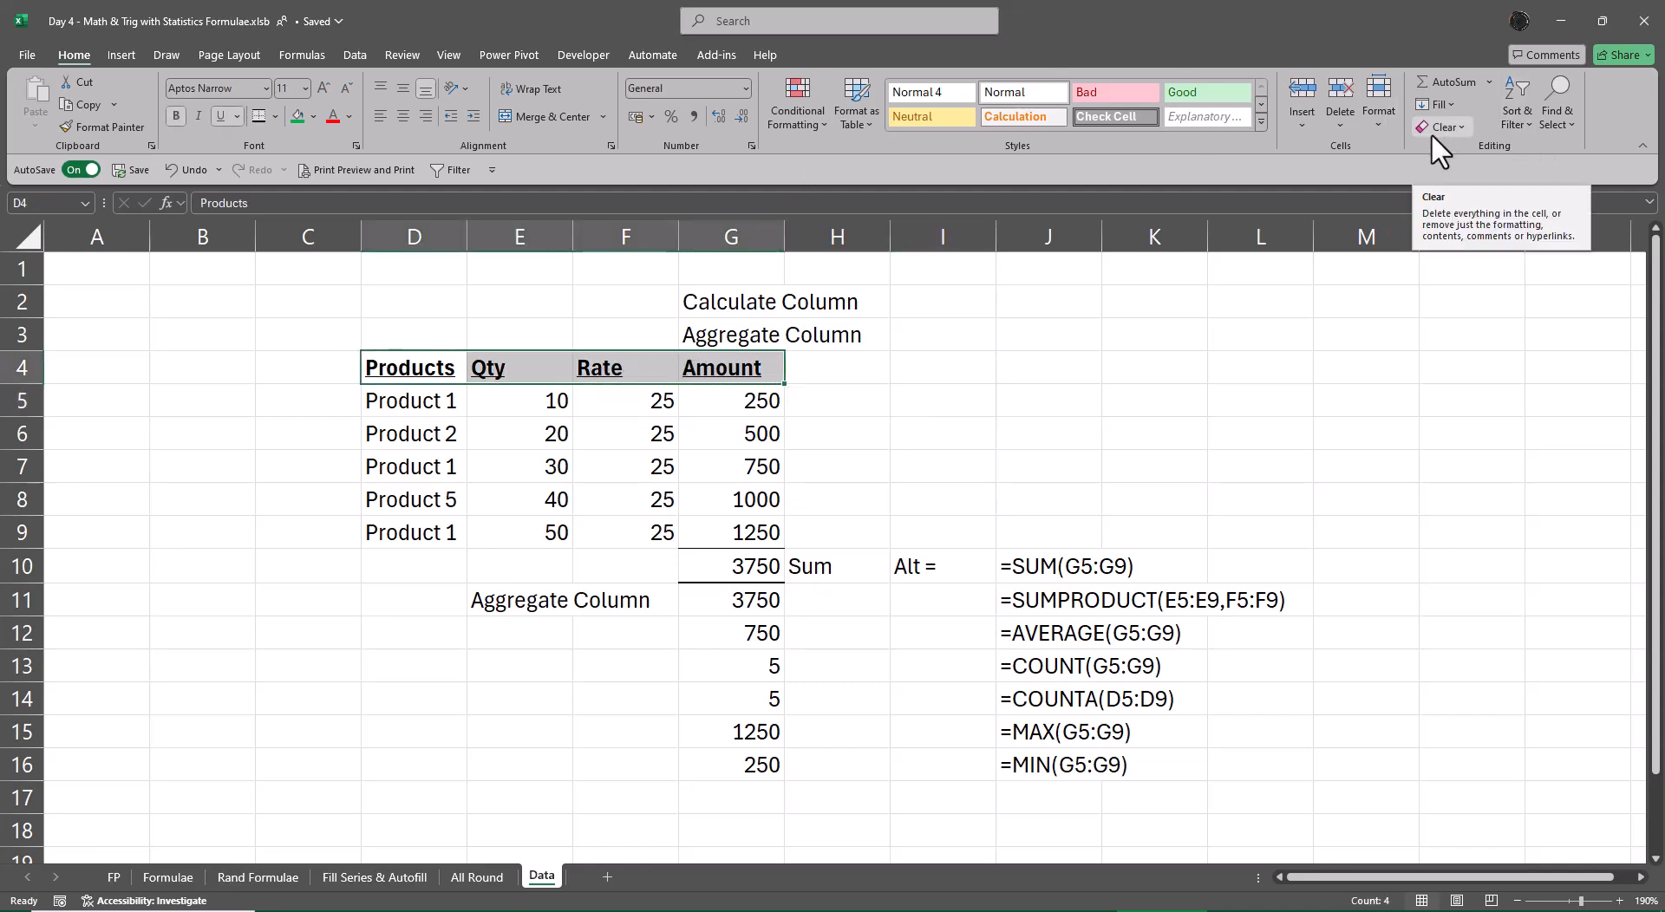
{"action": "left_click", "coordinate": [1511, 103]}
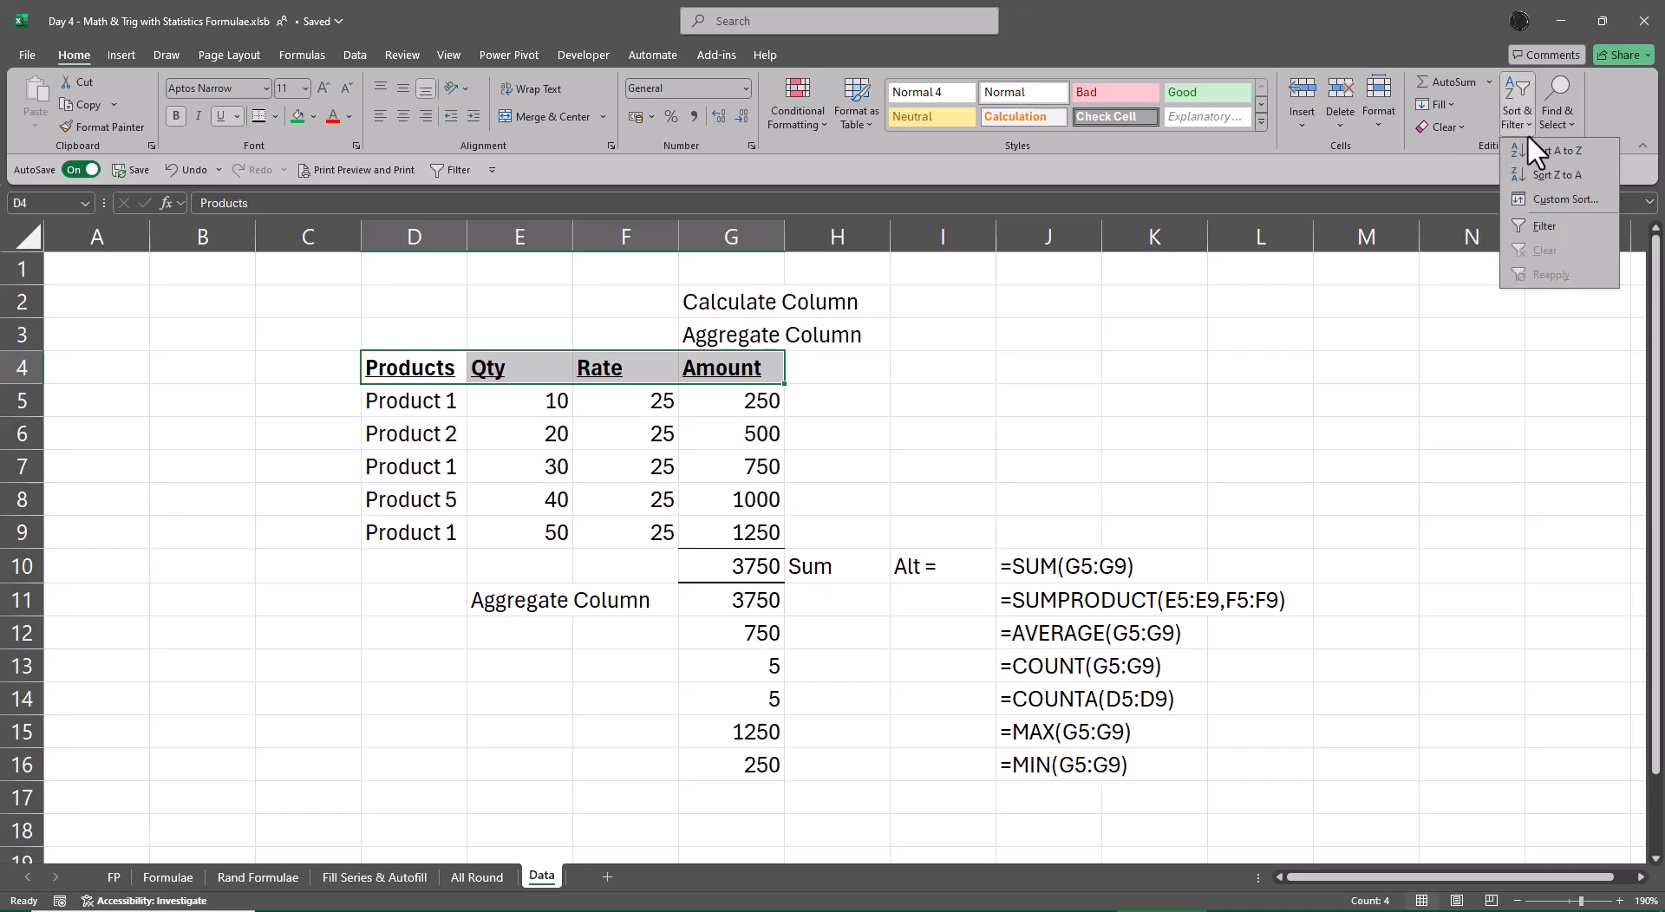
{"action": "left_click", "coordinate": [1532, 221]}
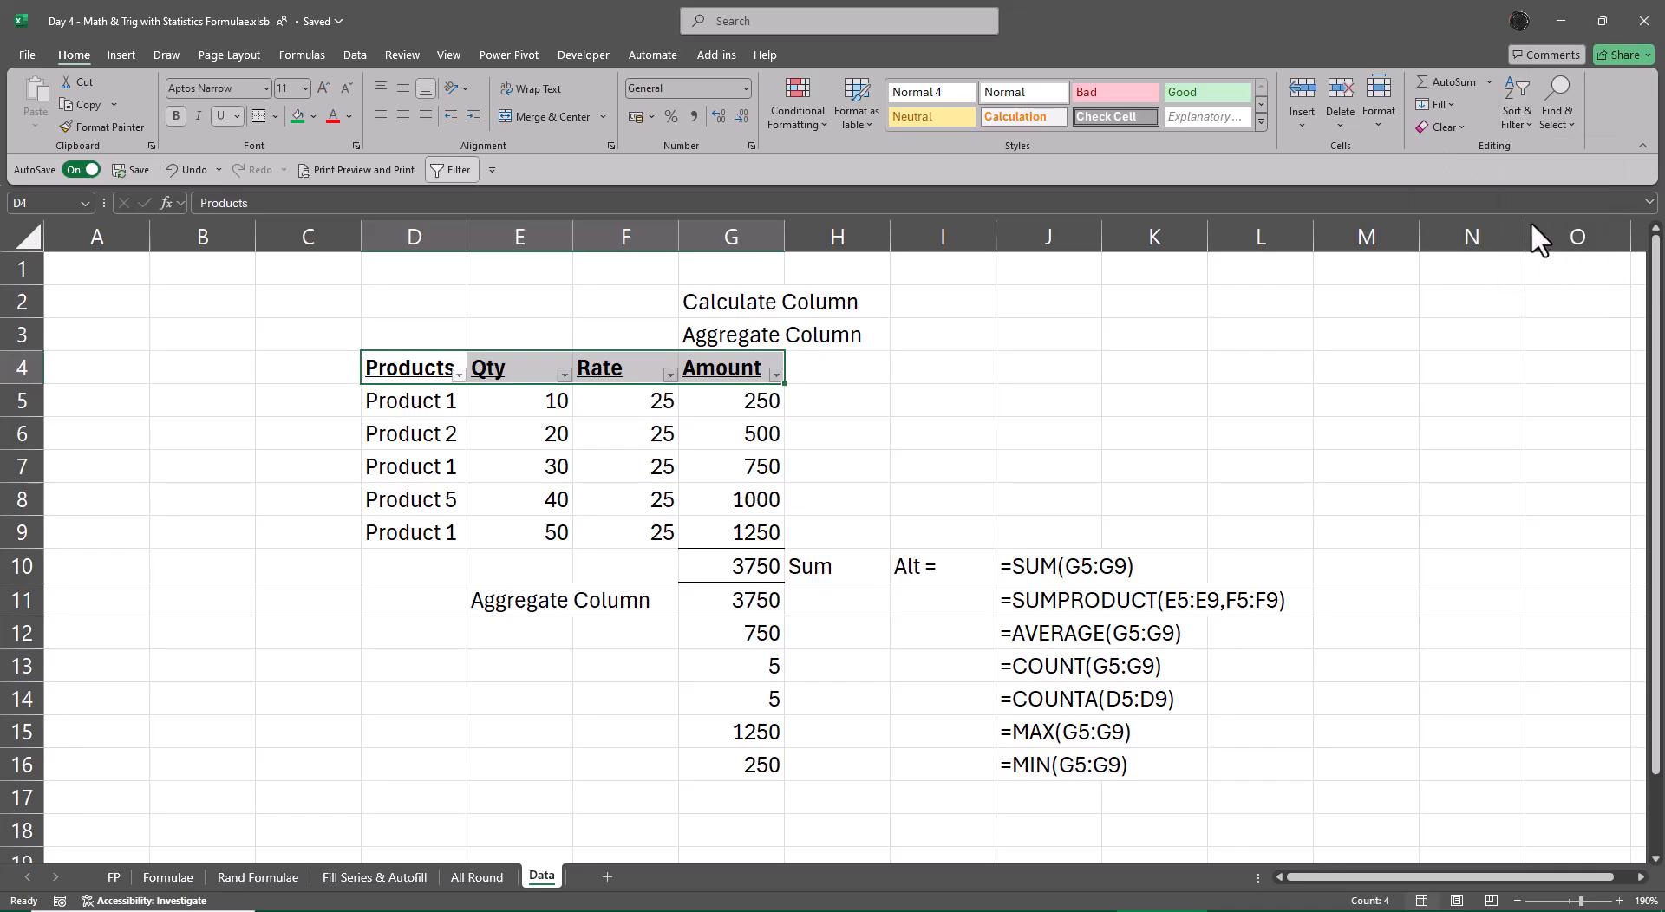
{"action": "left_click", "coordinate": [356, 54]}
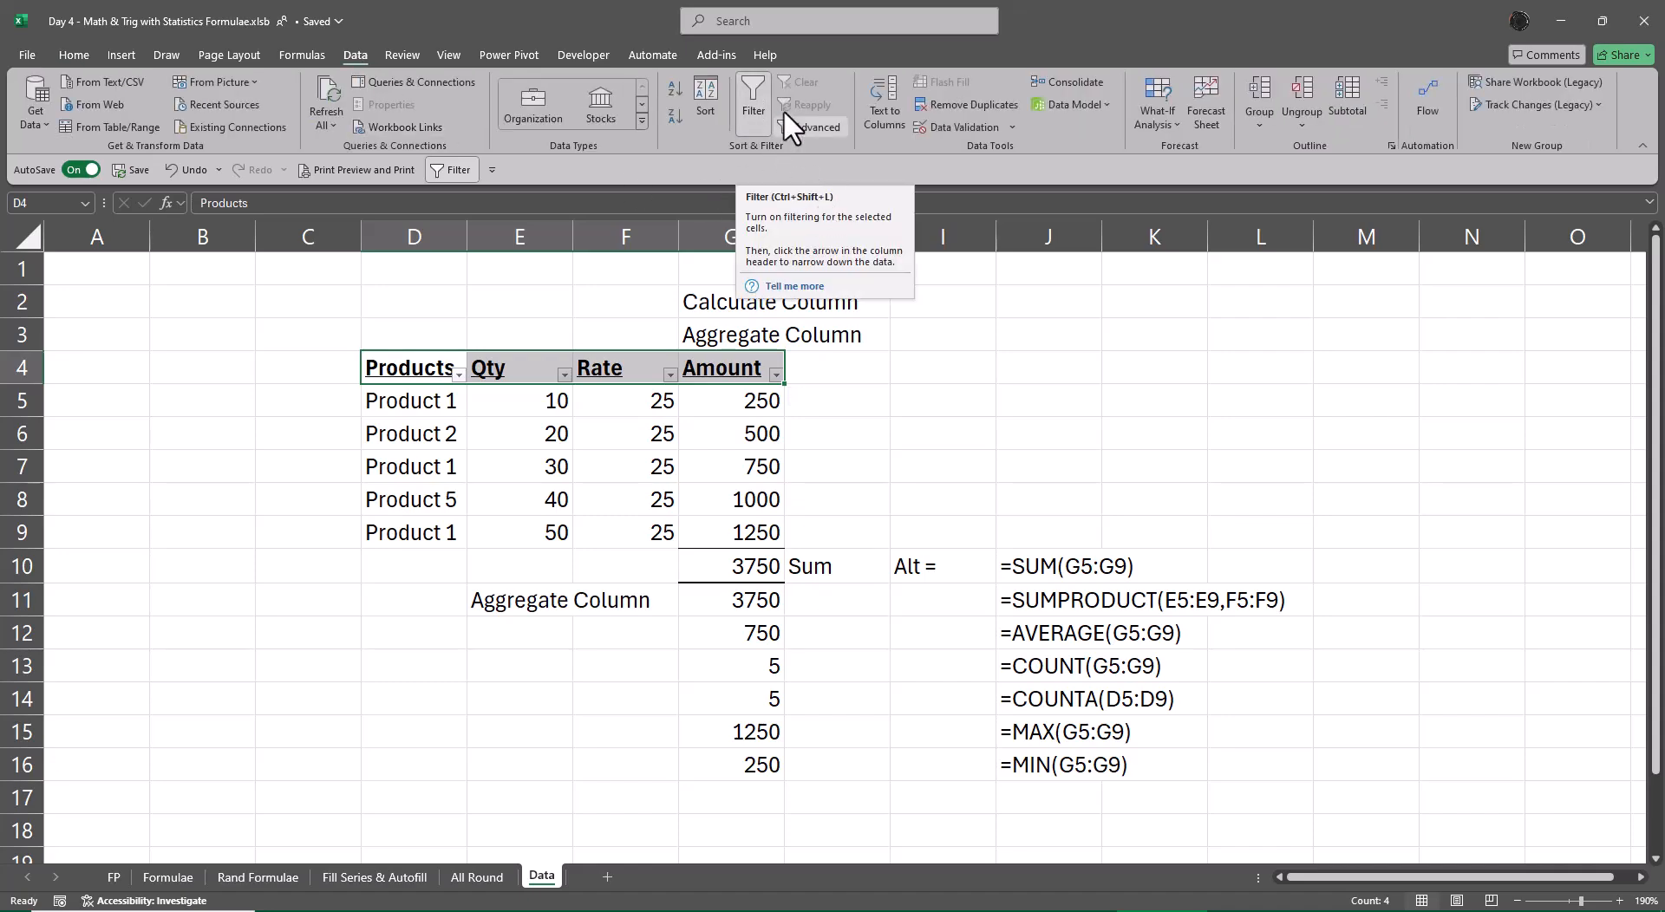
{"action": "left_click", "coordinate": [881, 326]}
- Filter the Amount column to values greater than or equal to 500, and remove the filtering from the table again
{"action": "left_click", "coordinate": [777, 380]}
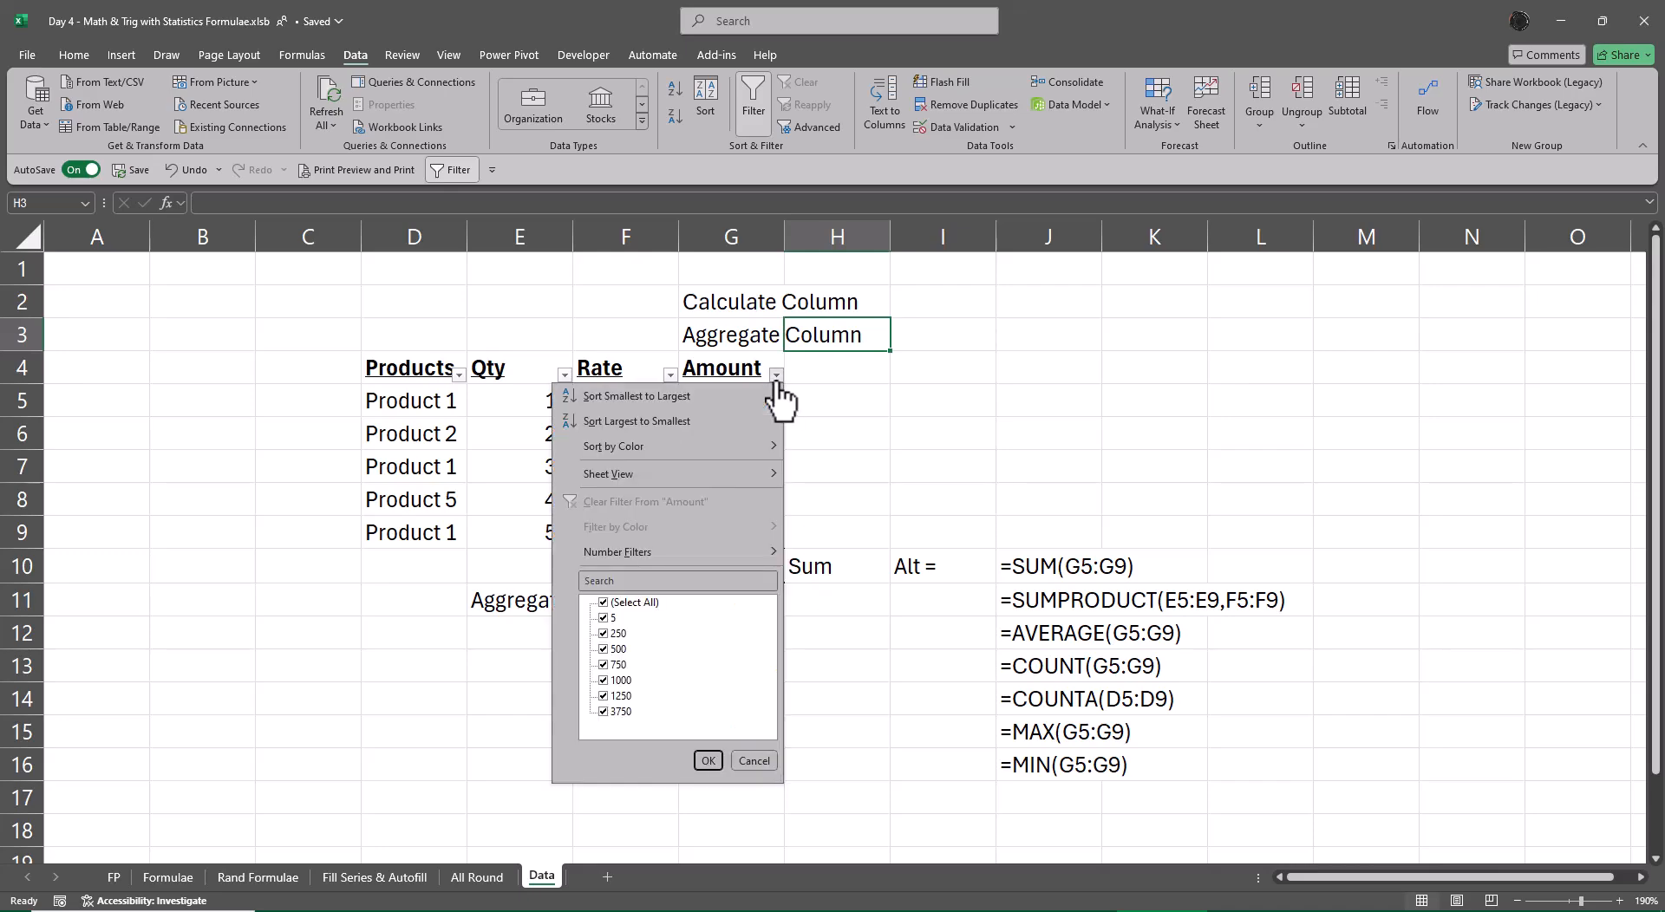
{"action": "mouse_move", "coordinate": [711, 550]}
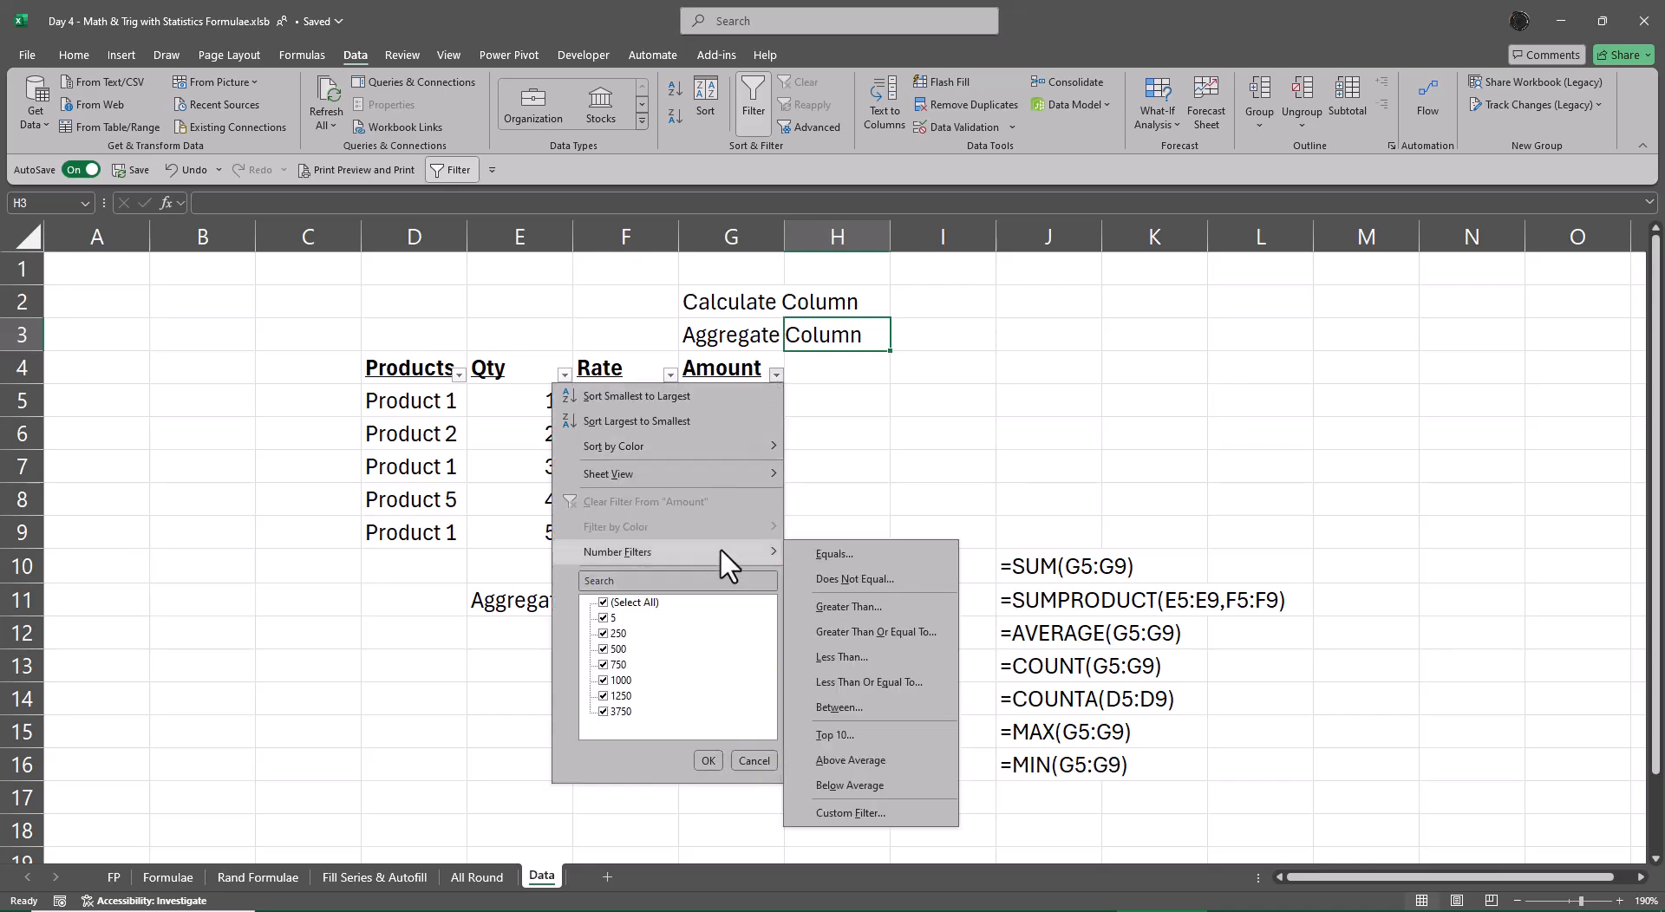
{"action": "left_click", "coordinate": [845, 611]}
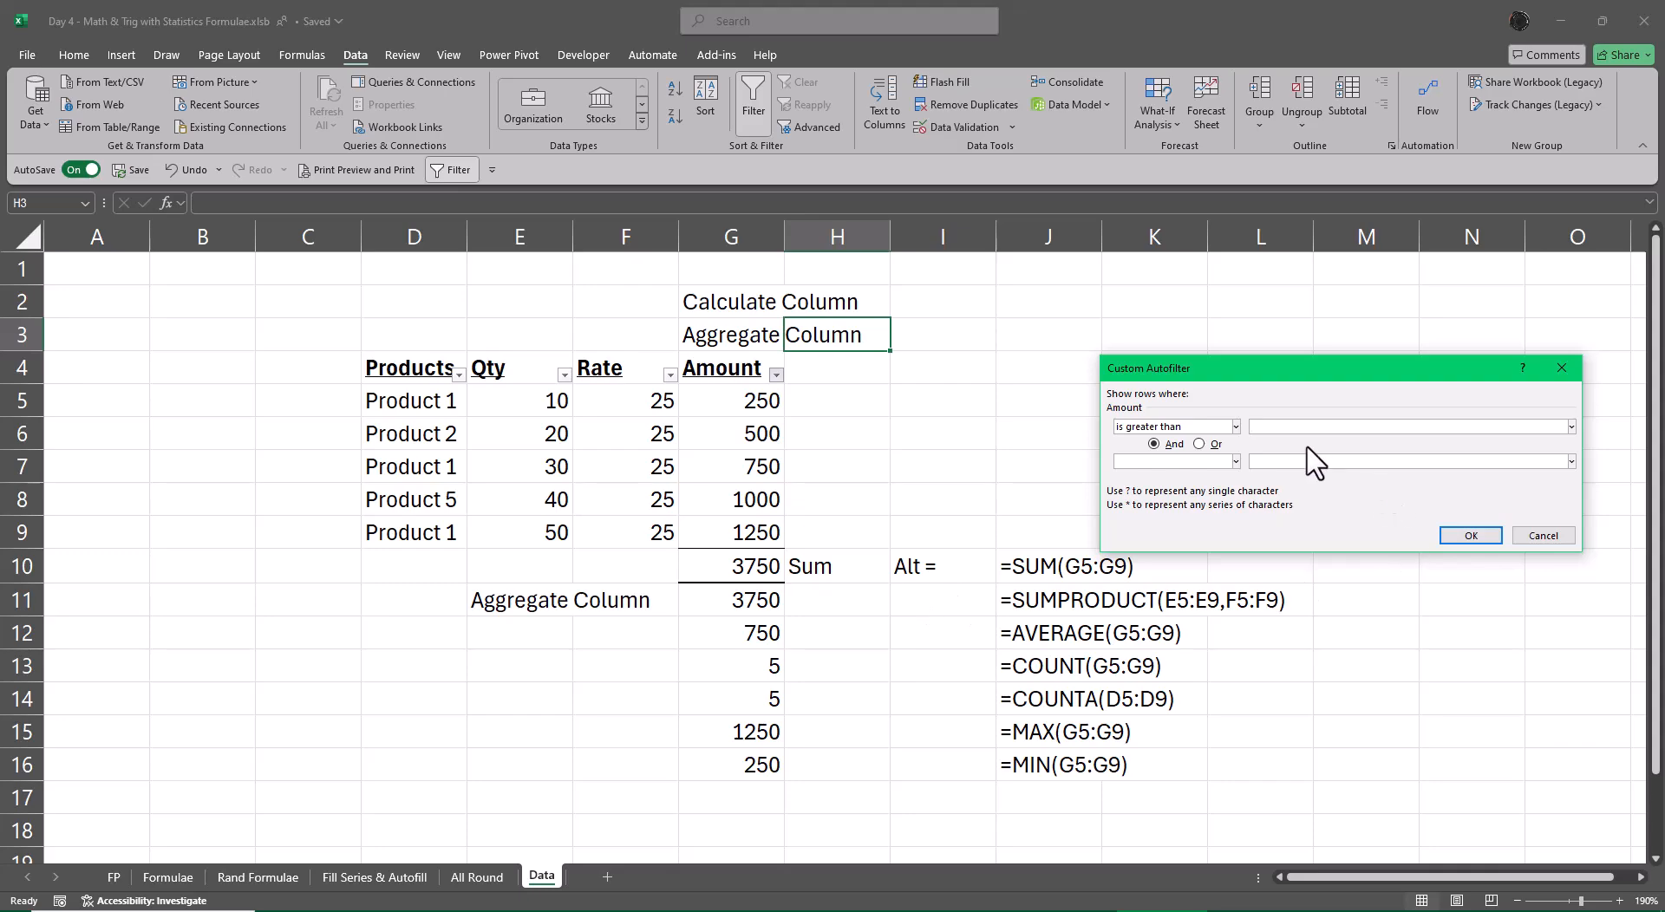
{"action": "left_click", "coordinate": [1235, 427]}
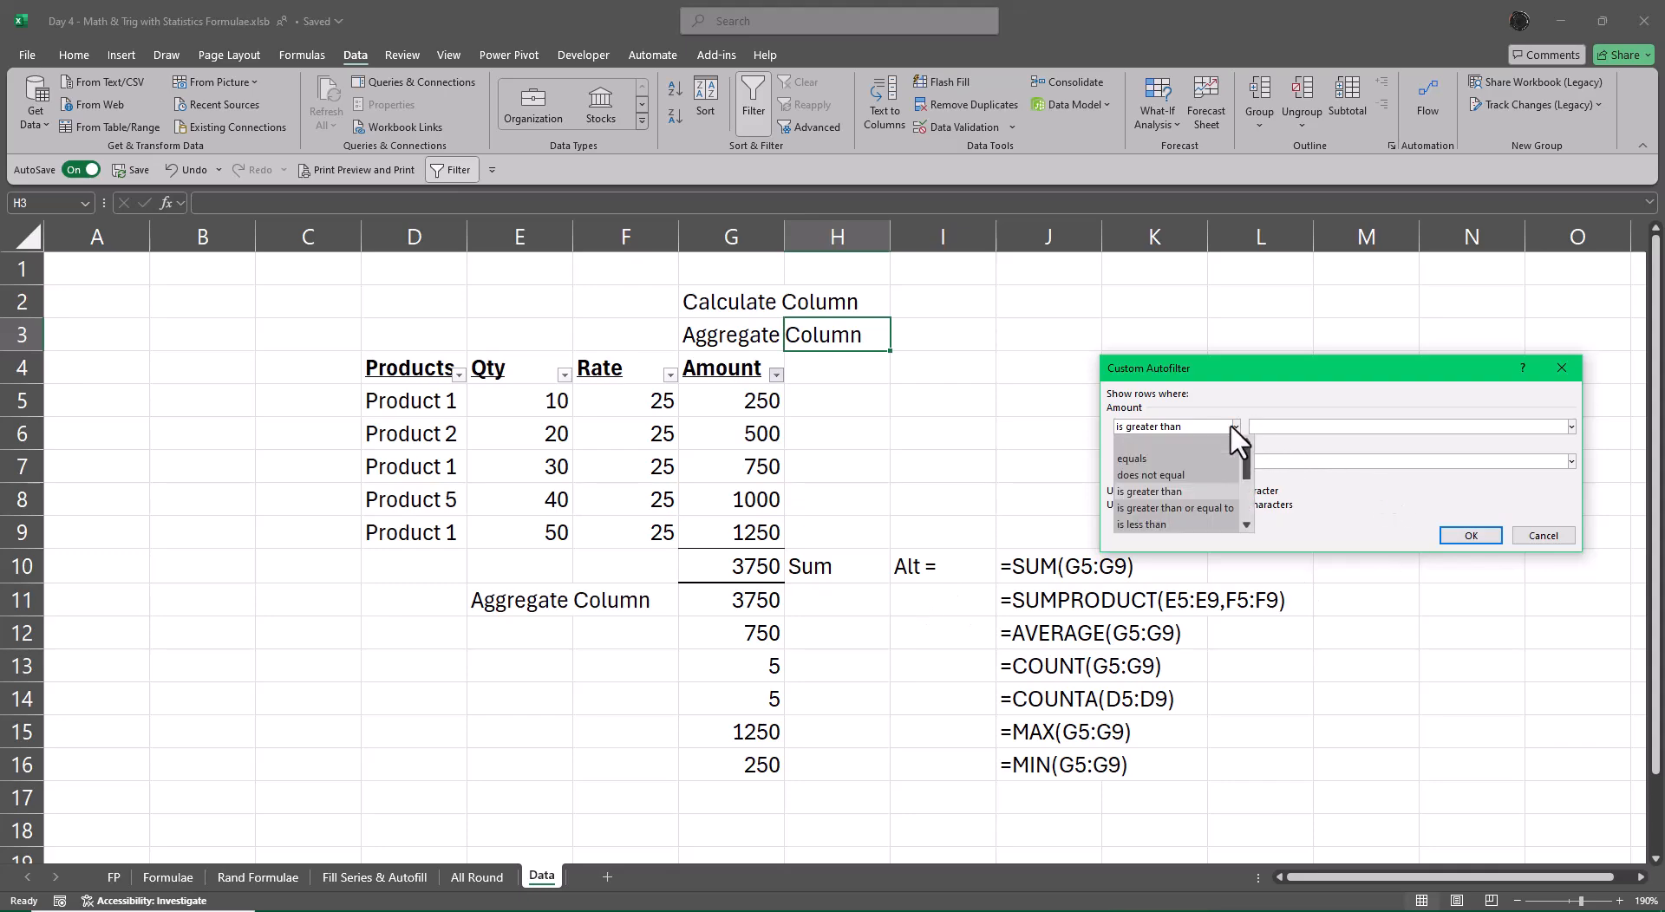
{"action": "left_click", "coordinate": [1198, 507]}
{"action": "left_click", "coordinate": [1274, 428]}
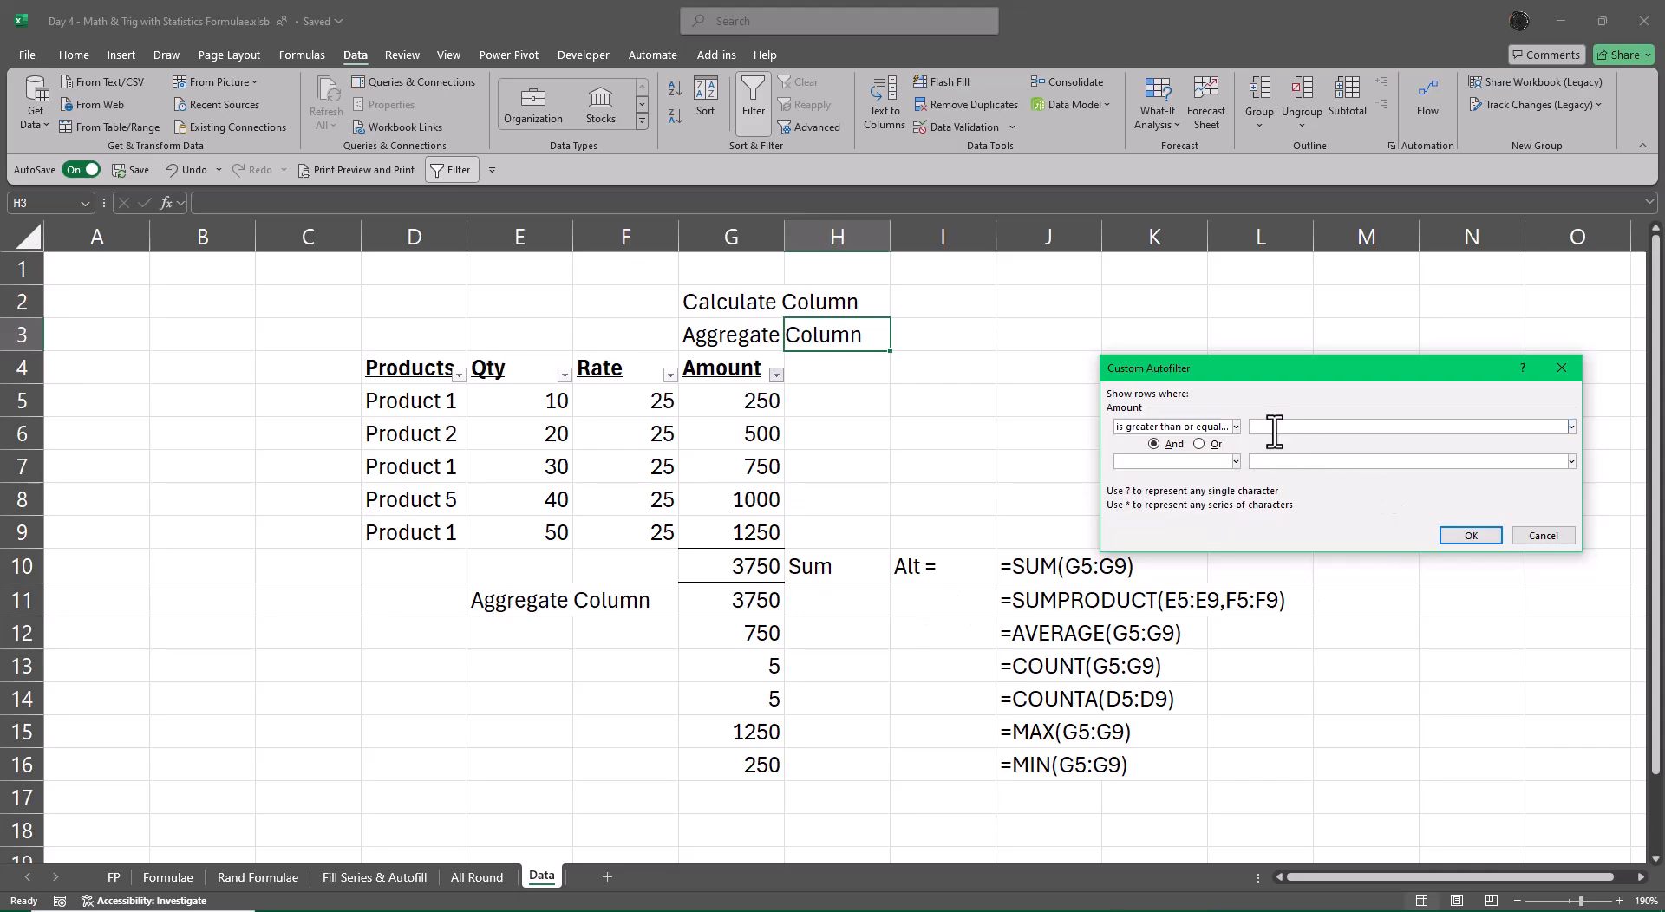
{"action": "type", "text": "500"}
{"action": "key", "text": "Return"}
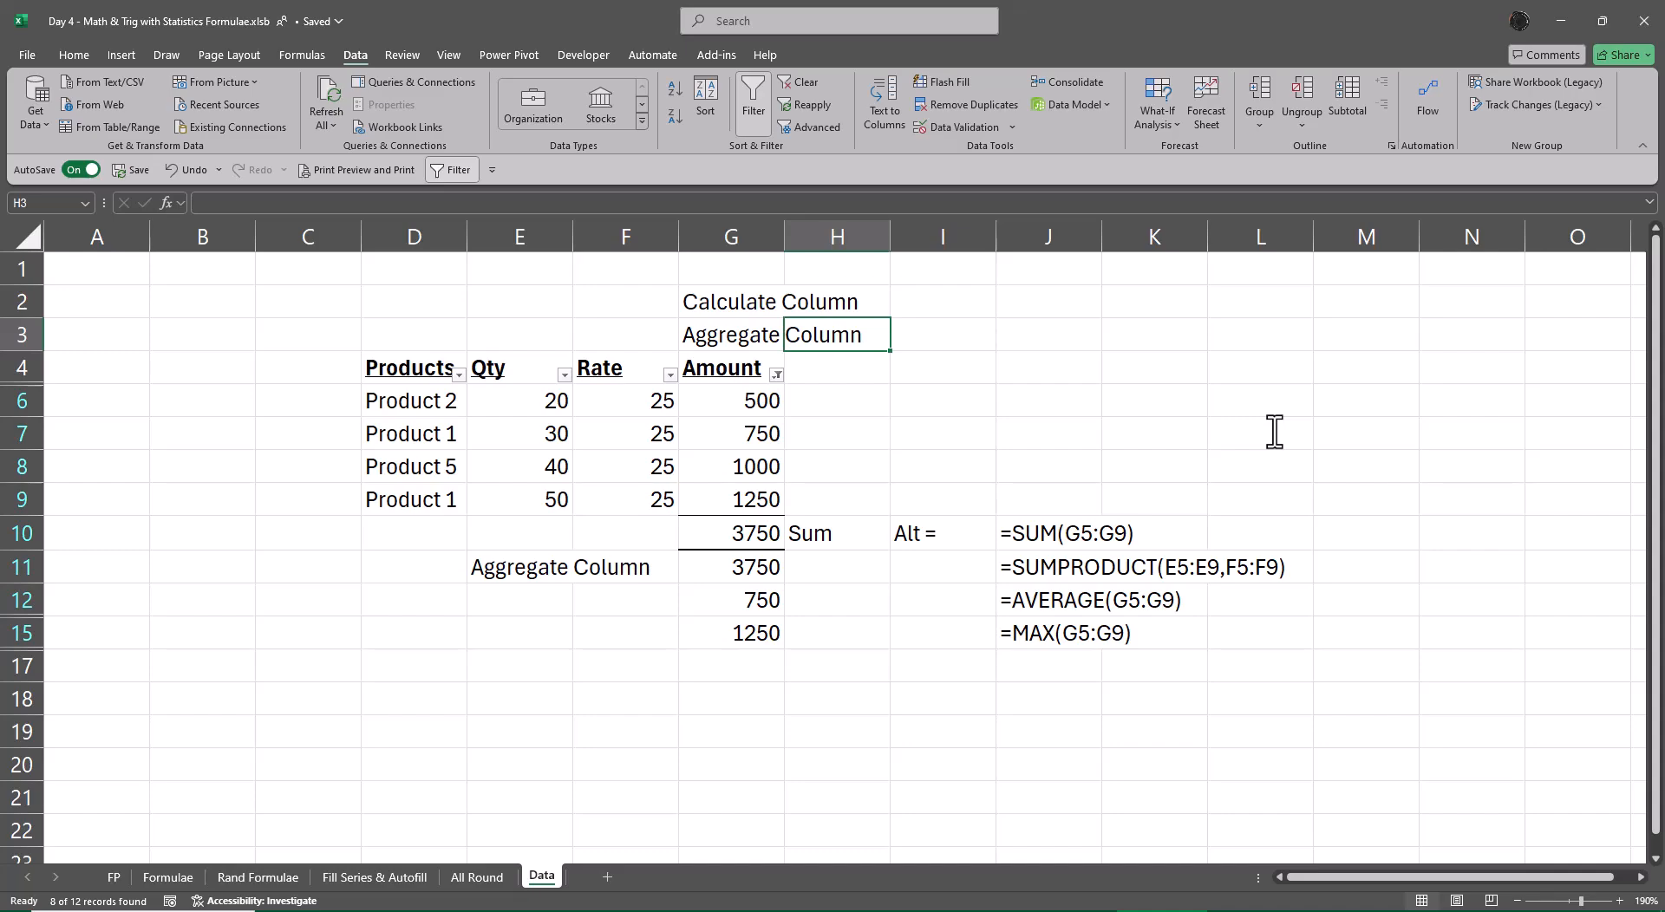
{"action": "key", "text": "ctrl+shift+l"}
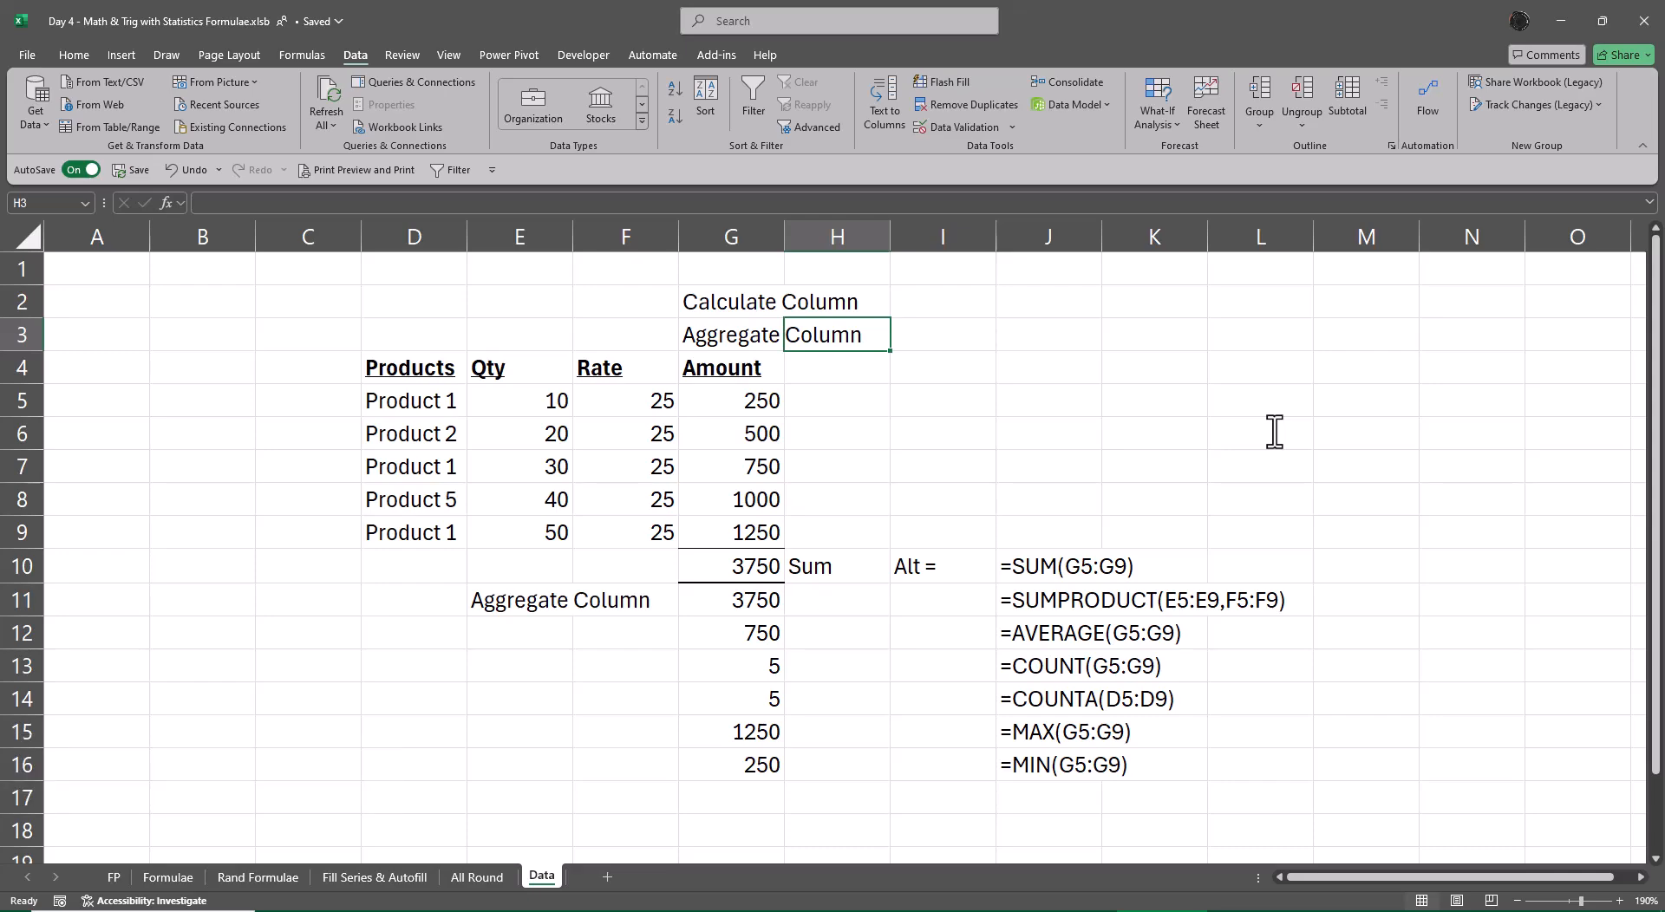
- AutoFit the width of column J to the formula texts in J10:J16
{"action": "key", "text": "Down"}
{"action": "key", "text": "Down"}
{"action": "key", "text": "Down"}
{"action": "key", "text": "Down"}
{"action": "key", "text": "Down"}
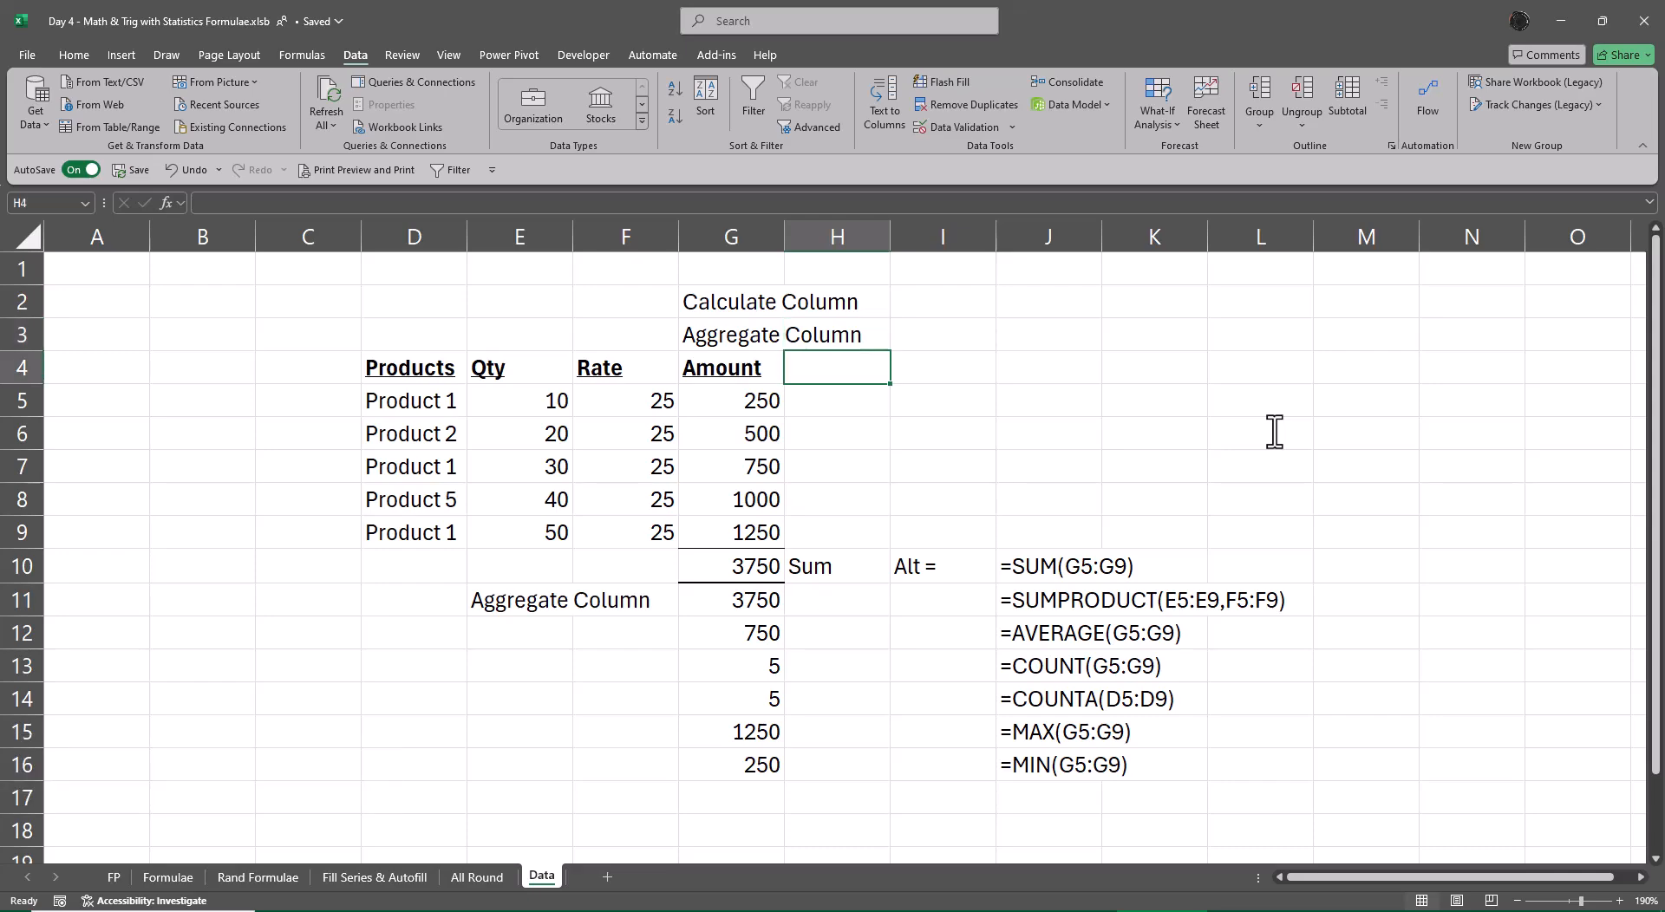
{"action": "key", "text": "Right"}
{"action": "key", "text": "Right"}
{"action": "key", "text": "Down"}
{"action": "key", "text": "Down"}
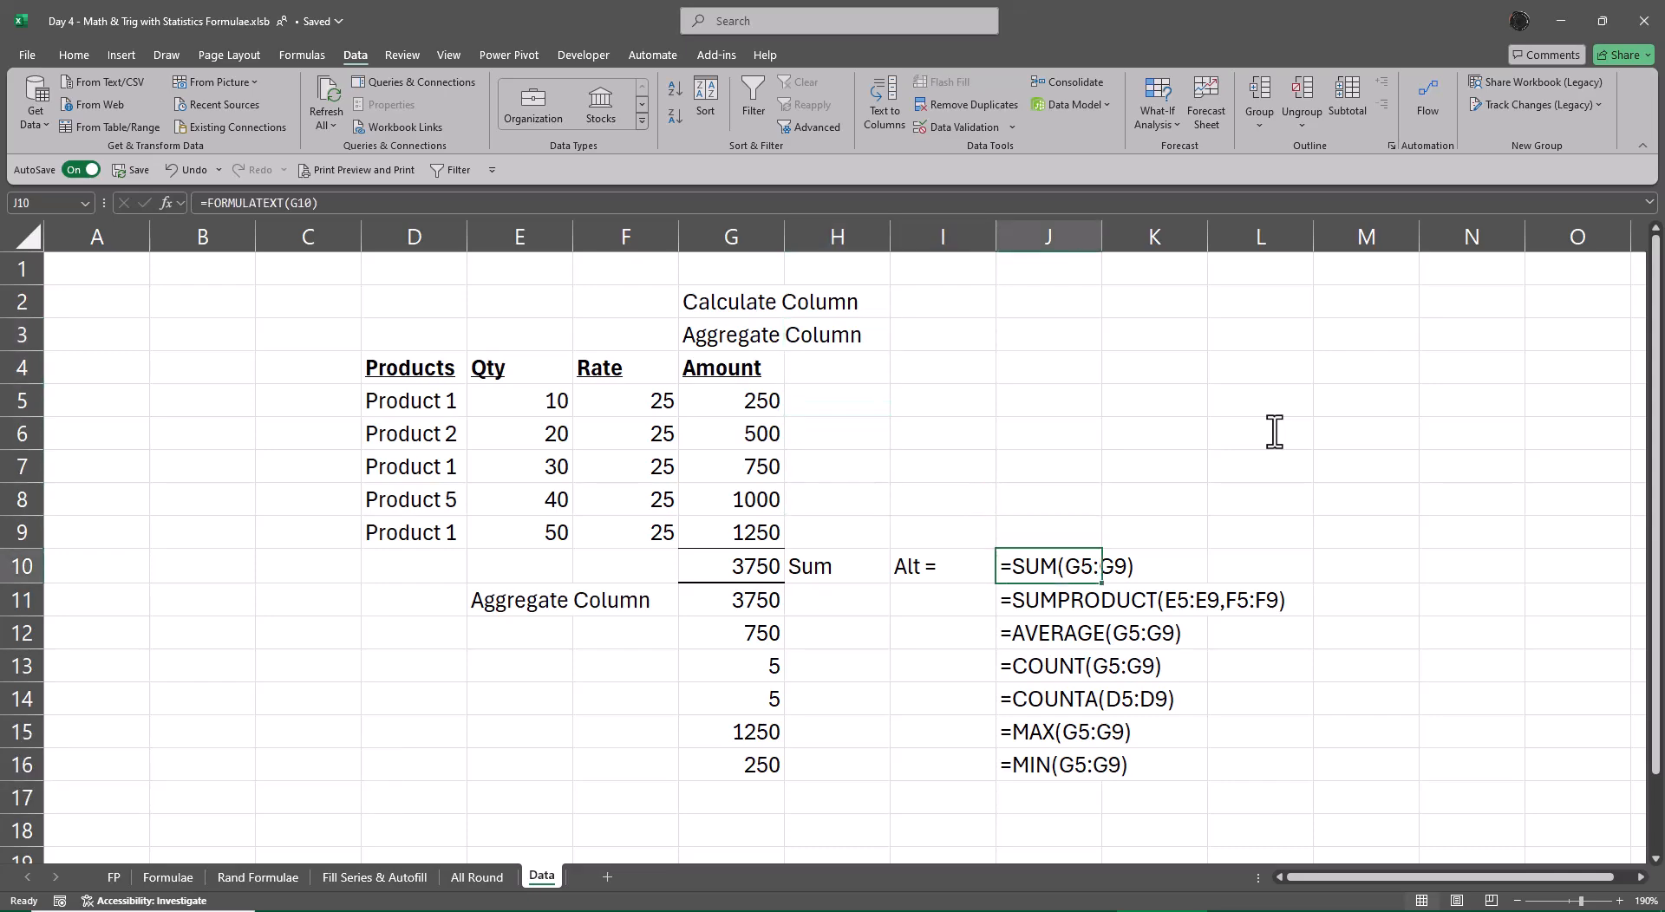
{"action": "key", "text": "ctrl+shift+Down"}
{"action": "key", "text": "alt+o"}
{"action": "key", "text": "alt+c"}
{"action": "key", "text": "alt+a"}
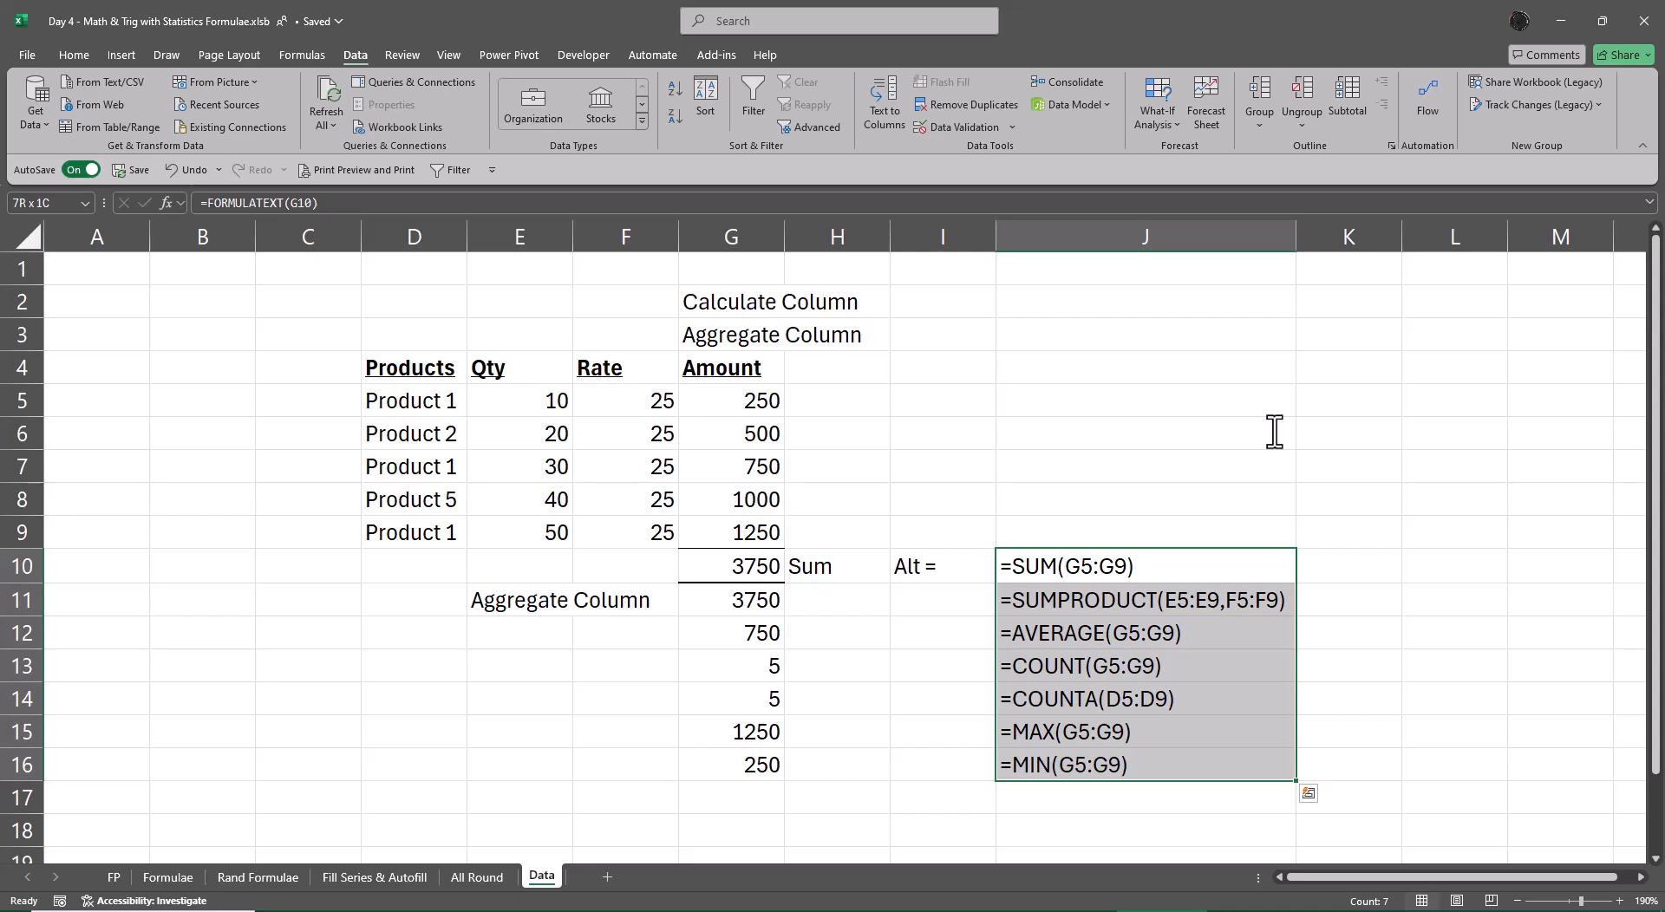
- Review the function numbers SUBTOTAL offers by starting a temporary SUBTOTAL formula in B4, and discard the formula
{"action": "key", "text": "Left"}
{"action": "key", "text": "Right"}
{"action": "key", "text": "Right"}
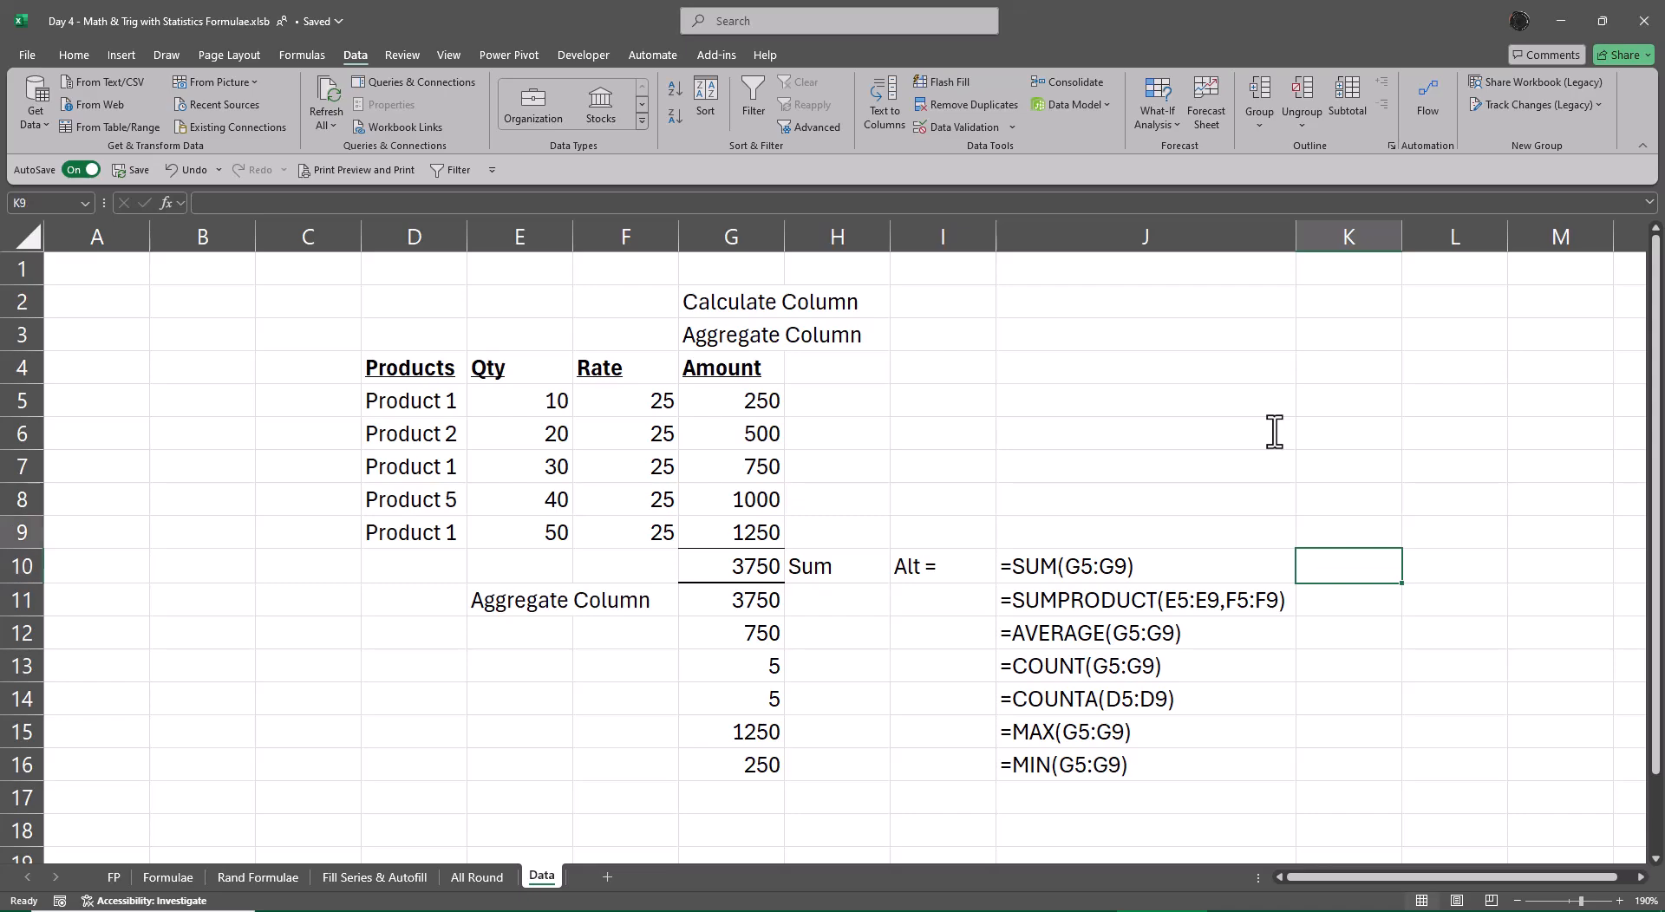
{"action": "key", "text": "Up"}
{"action": "key", "text": "Up"}
{"action": "key", "text": "Left"}
{"action": "key", "text": "Left"}
{"action": "key", "text": "Left"}
{"action": "key", "text": "Left"}
{"action": "key", "text": "Left"}
{"action": "key", "text": "Left"}
{"action": "key", "text": "Left"}
{"action": "key", "text": "Left"}
{"action": "key", "text": "Left"}
{"action": "key", "text": "Left"}
{"action": "key", "text": "Up"}
{"action": "key", "text": "Up"}
{"action": "key", "text": "Up"}
{"action": "key", "text": "Up"}
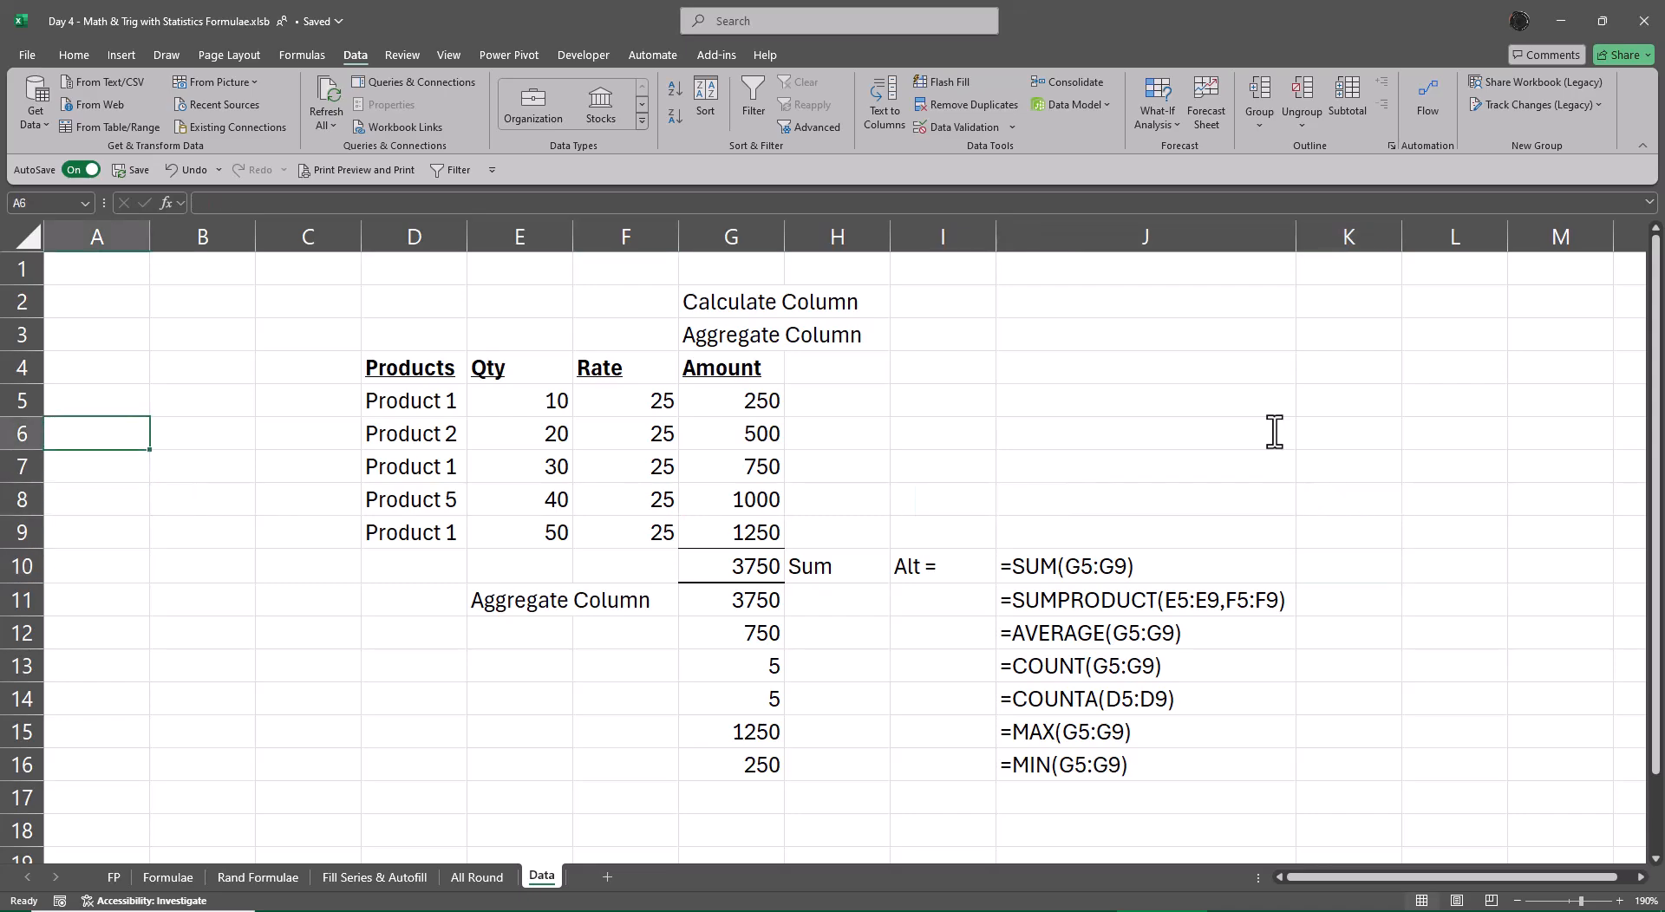
{"action": "key", "text": "Right"}
{"action": "type", "text": "=subto"}
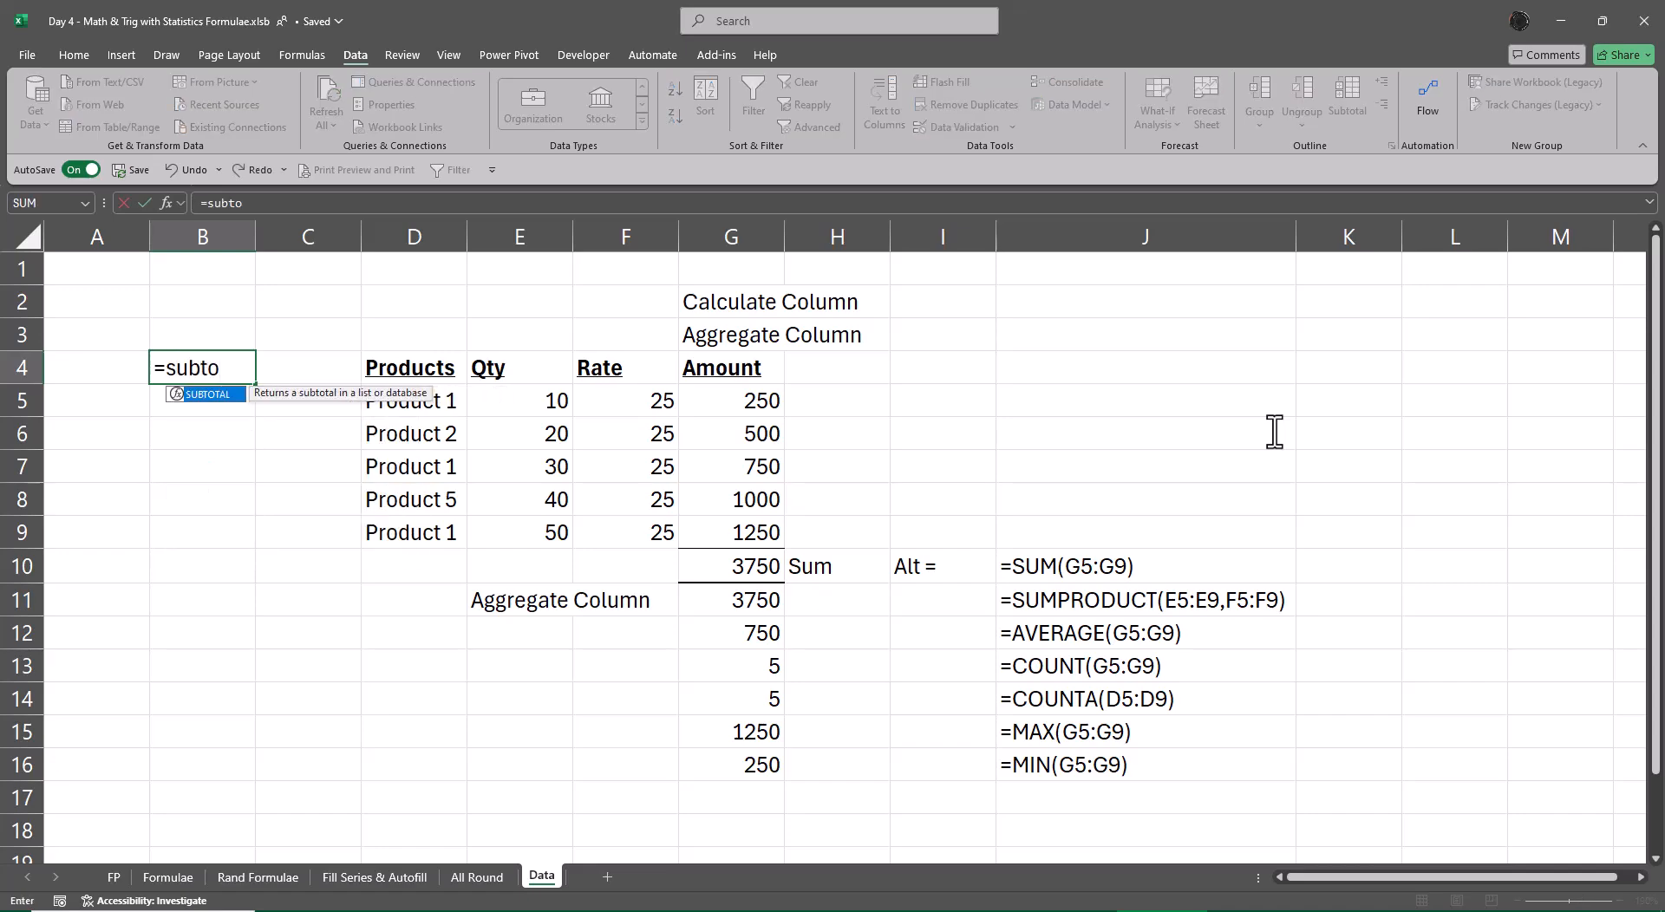
{"action": "key", "text": "Tab"}
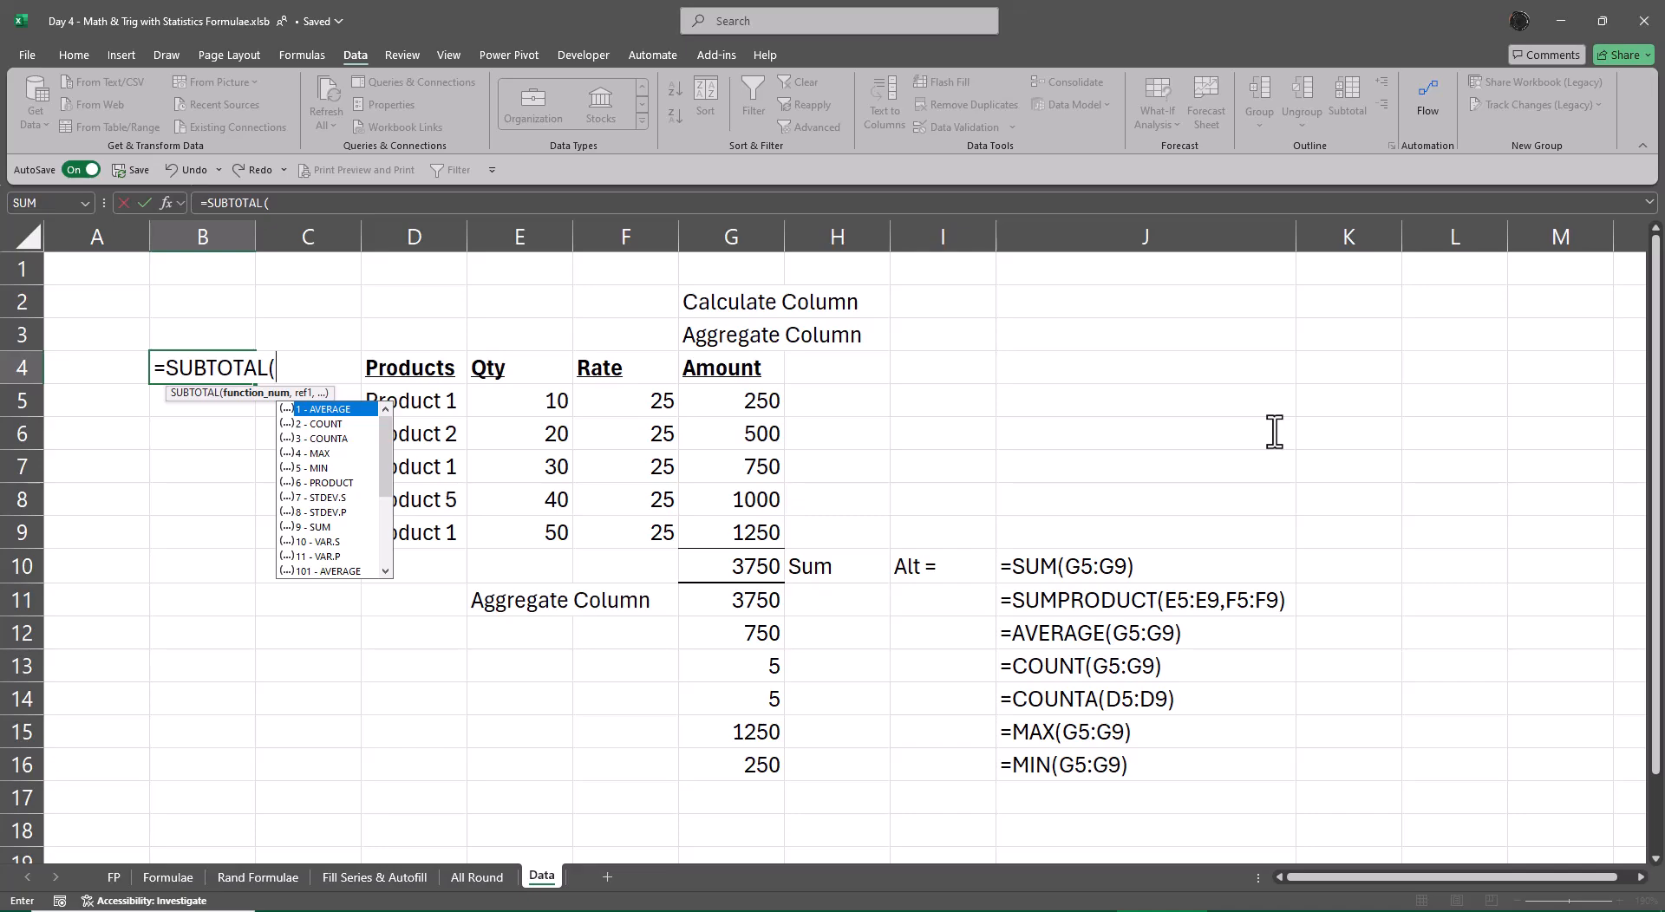
{"action": "key", "text": "Escape"}
{"action": "key", "text": "Down"}
{"action": "key", "text": "Down"}
{"action": "key", "text": "Down"}
{"action": "key", "text": "Down"}
{"action": "key", "text": "Down"}
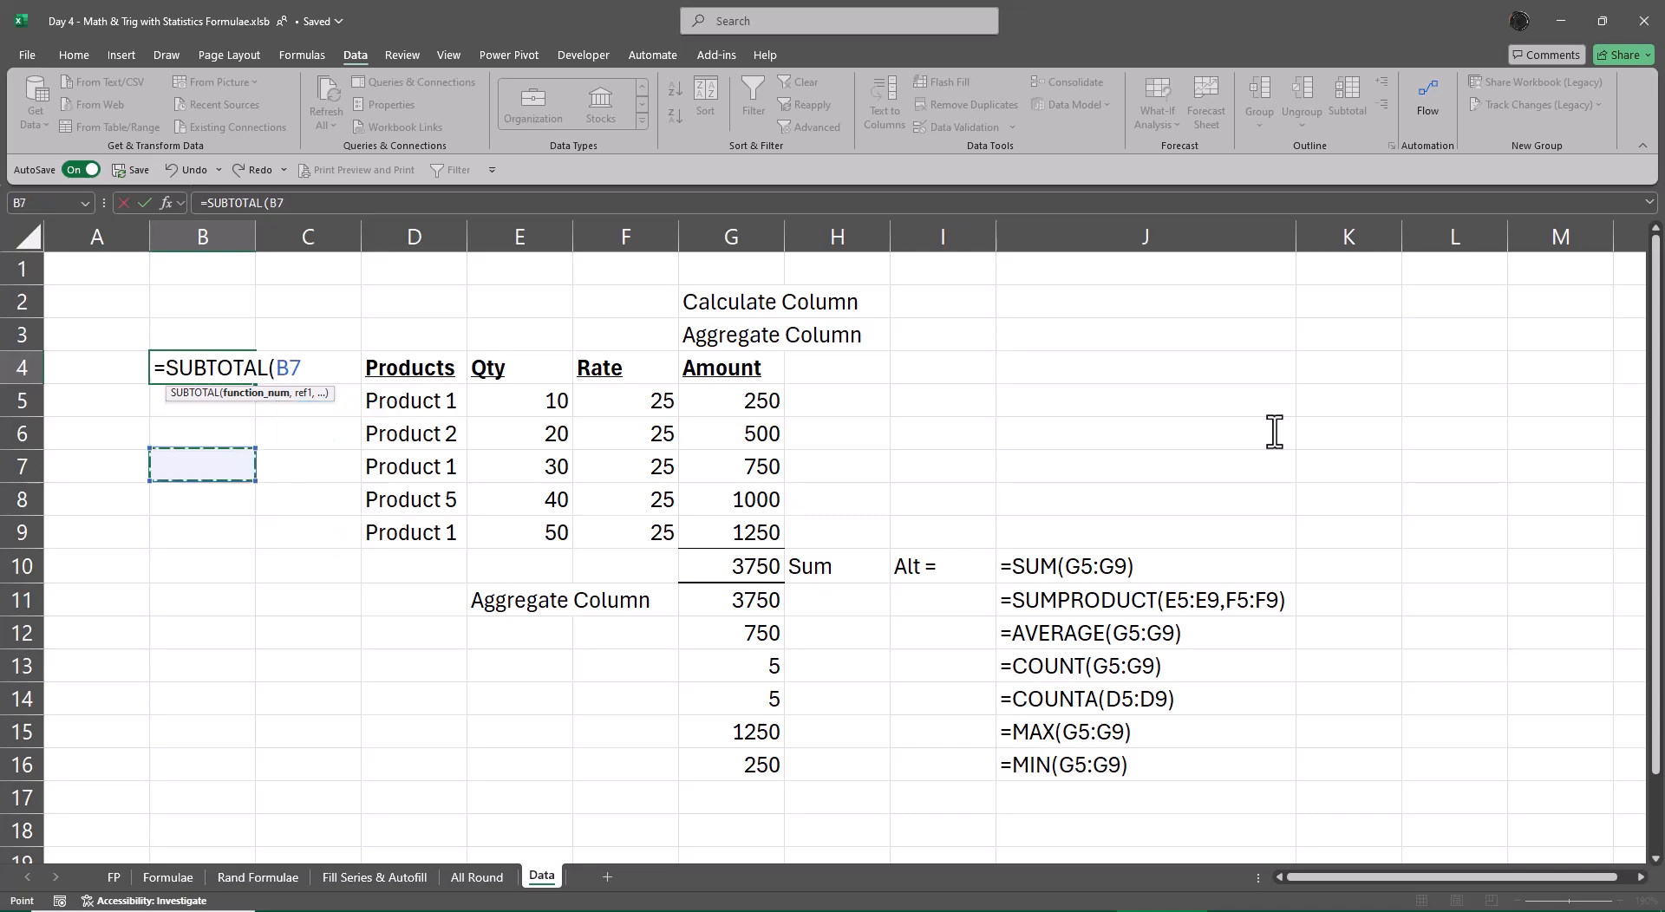
{"action": "key", "text": "Escape"}
- Enter the SUBTOTAL function numbers 9, 1 and 2 in D11:D13, beside the SUMPRODUCT, AVERAGE and COUNT results
{"action": "key", "text": "Right"}
{"action": "key", "text": "Down"}
{"action": "key", "text": "Down"}
{"action": "key", "text": "Down"}
{"action": "key", "text": "Down"}
{"action": "key", "text": "Down"}
{"action": "key", "text": "Down"}
{"action": "key", "text": "Down"}
{"action": "key", "text": "Down"}
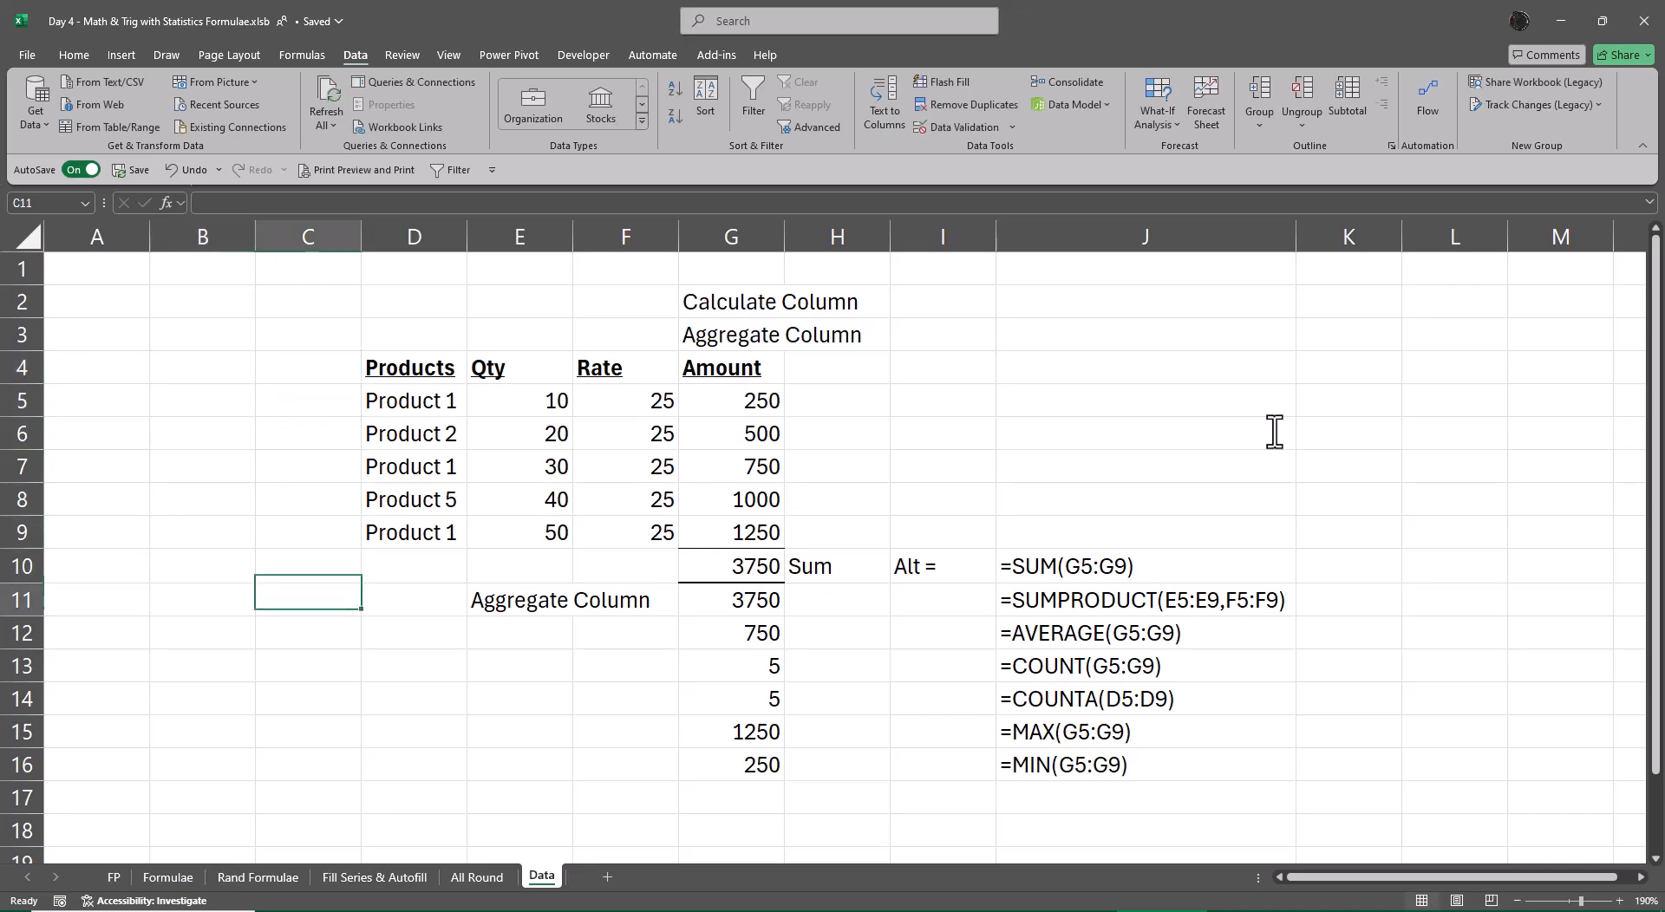
{"action": "key", "text": "Right"}
{"action": "key", "text": "Up"}
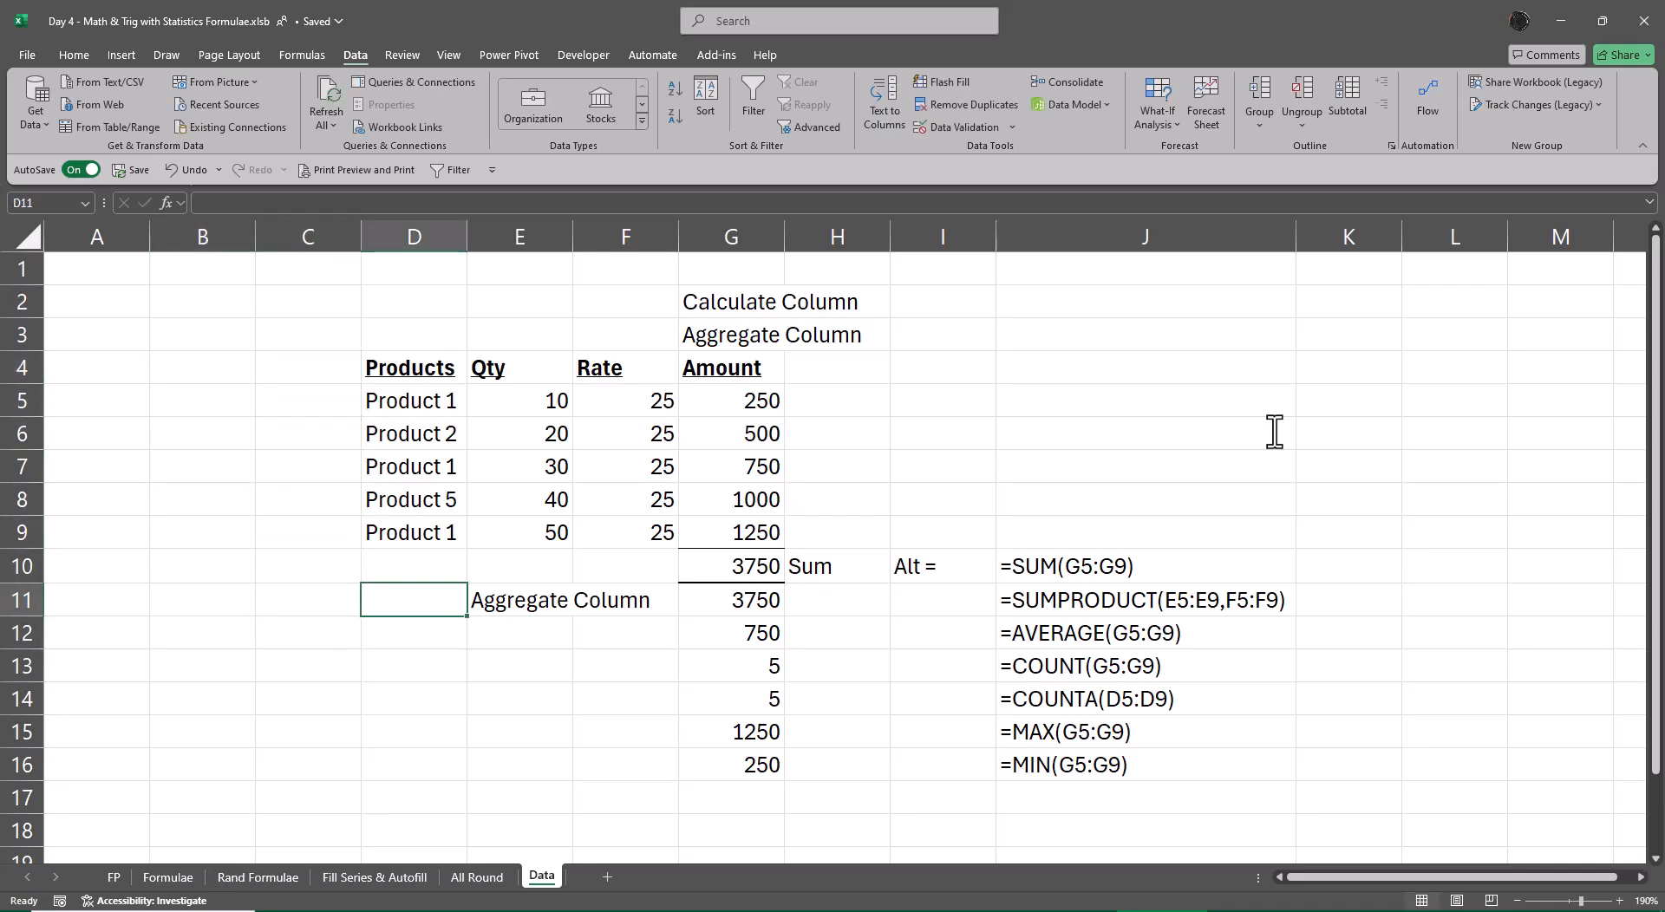
{"action": "type", "text": "9"}
{"action": "key", "text": "Return"}
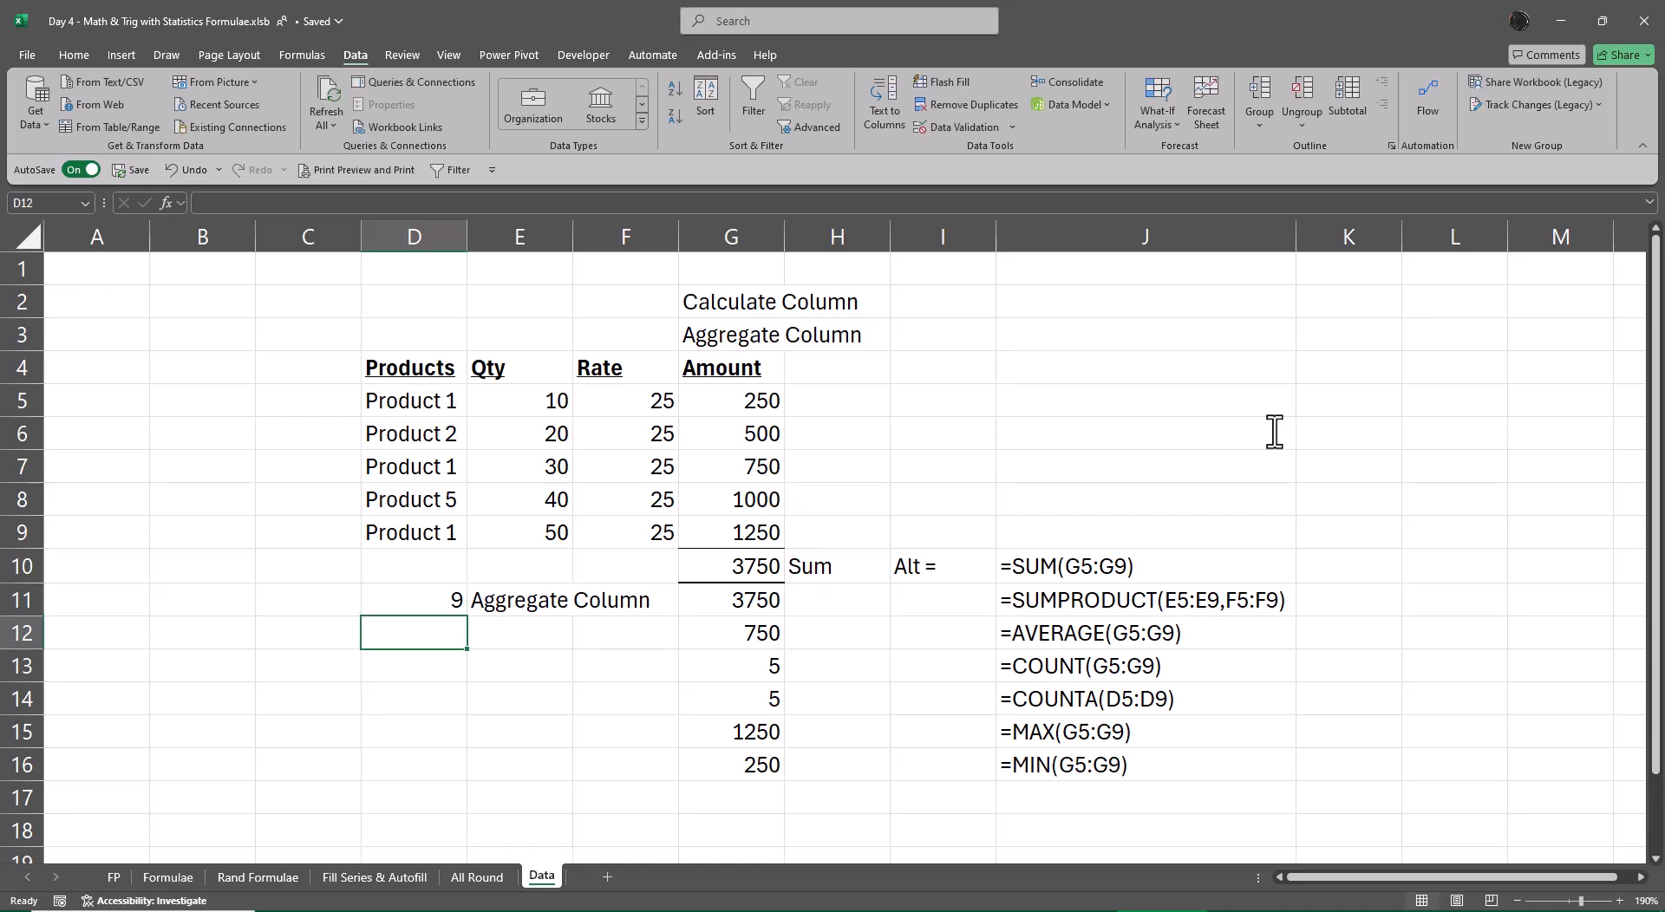
{"action": "type", "text": "1"}
{"action": "key", "text": "Return"}
{"action": "type", "text": "2"}
{"action": "key", "text": "Return"}
- Enter the function numbers 4 and 5 in D15:D16 for the MAX and MIN rows, leaving D14 empty
{"action": "key", "text": "Down"}
{"action": "key", "text": "Down"}
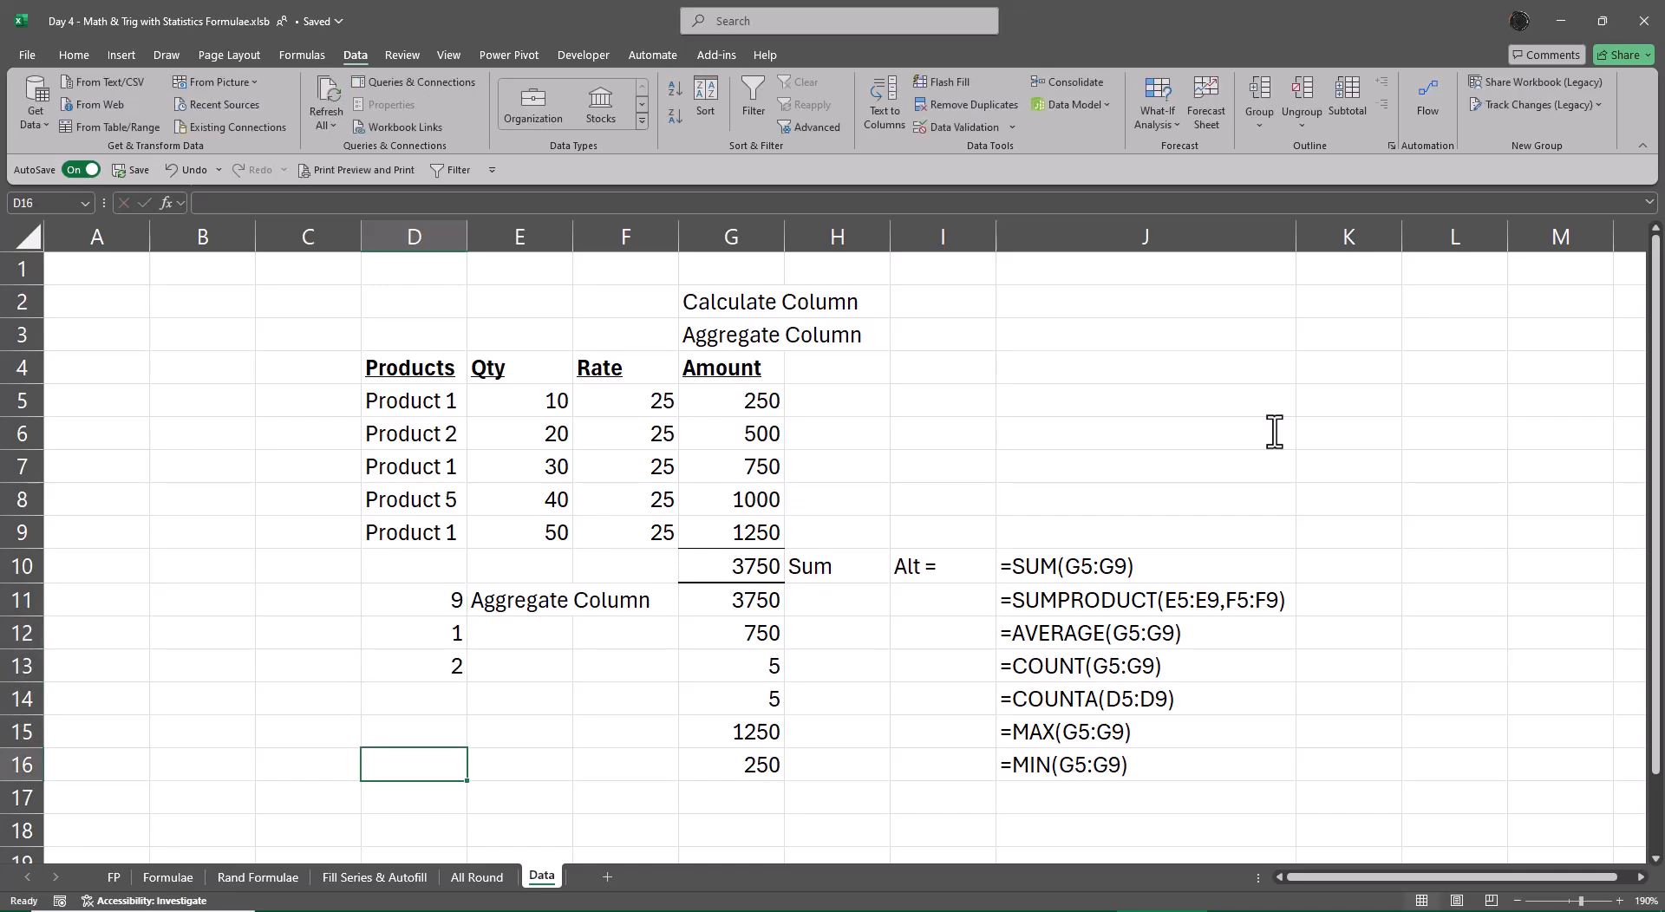
{"action": "key", "text": "Up"}
{"action": "type", "text": "4"}
{"action": "key", "text": "Return"}
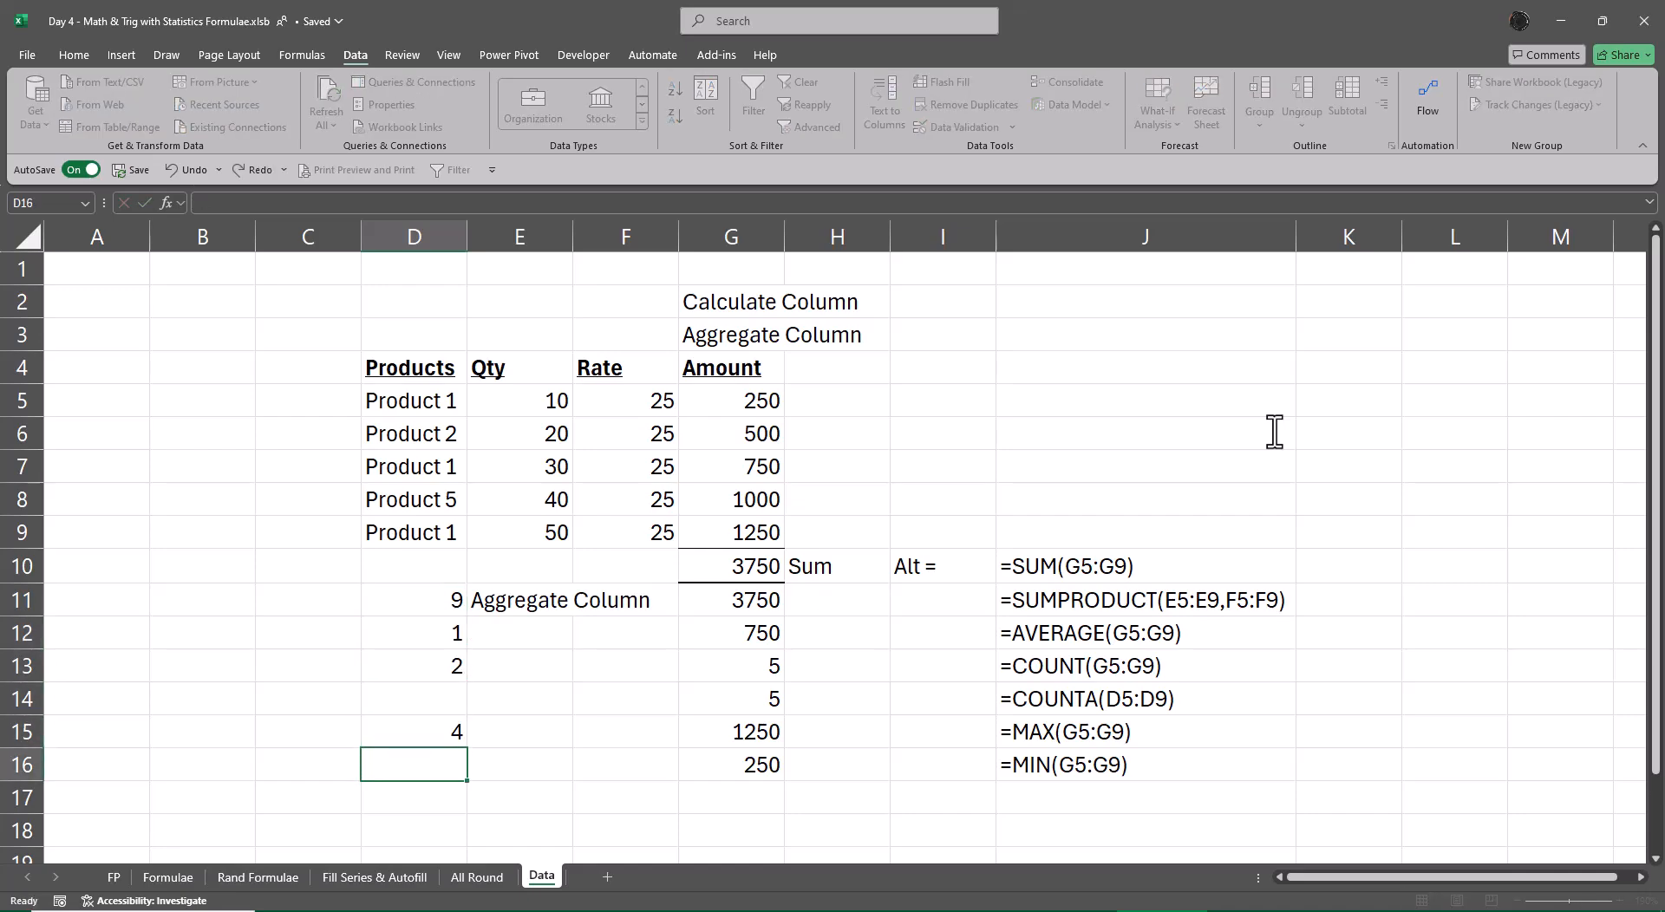
{"action": "type", "text": "5"}
{"action": "key", "text": "Return"}
- Enter =SUBTOTAL(D11,$G$5:$G$9) in H11, with the Amount range as an absolute reference
{"action": "key", "text": "Up"}
{"action": "key", "text": "Up"}
{"action": "key", "text": "Up"}
{"action": "key", "text": "Up"}
{"action": "key", "text": "Up"}
{"action": "key", "text": "Up"}
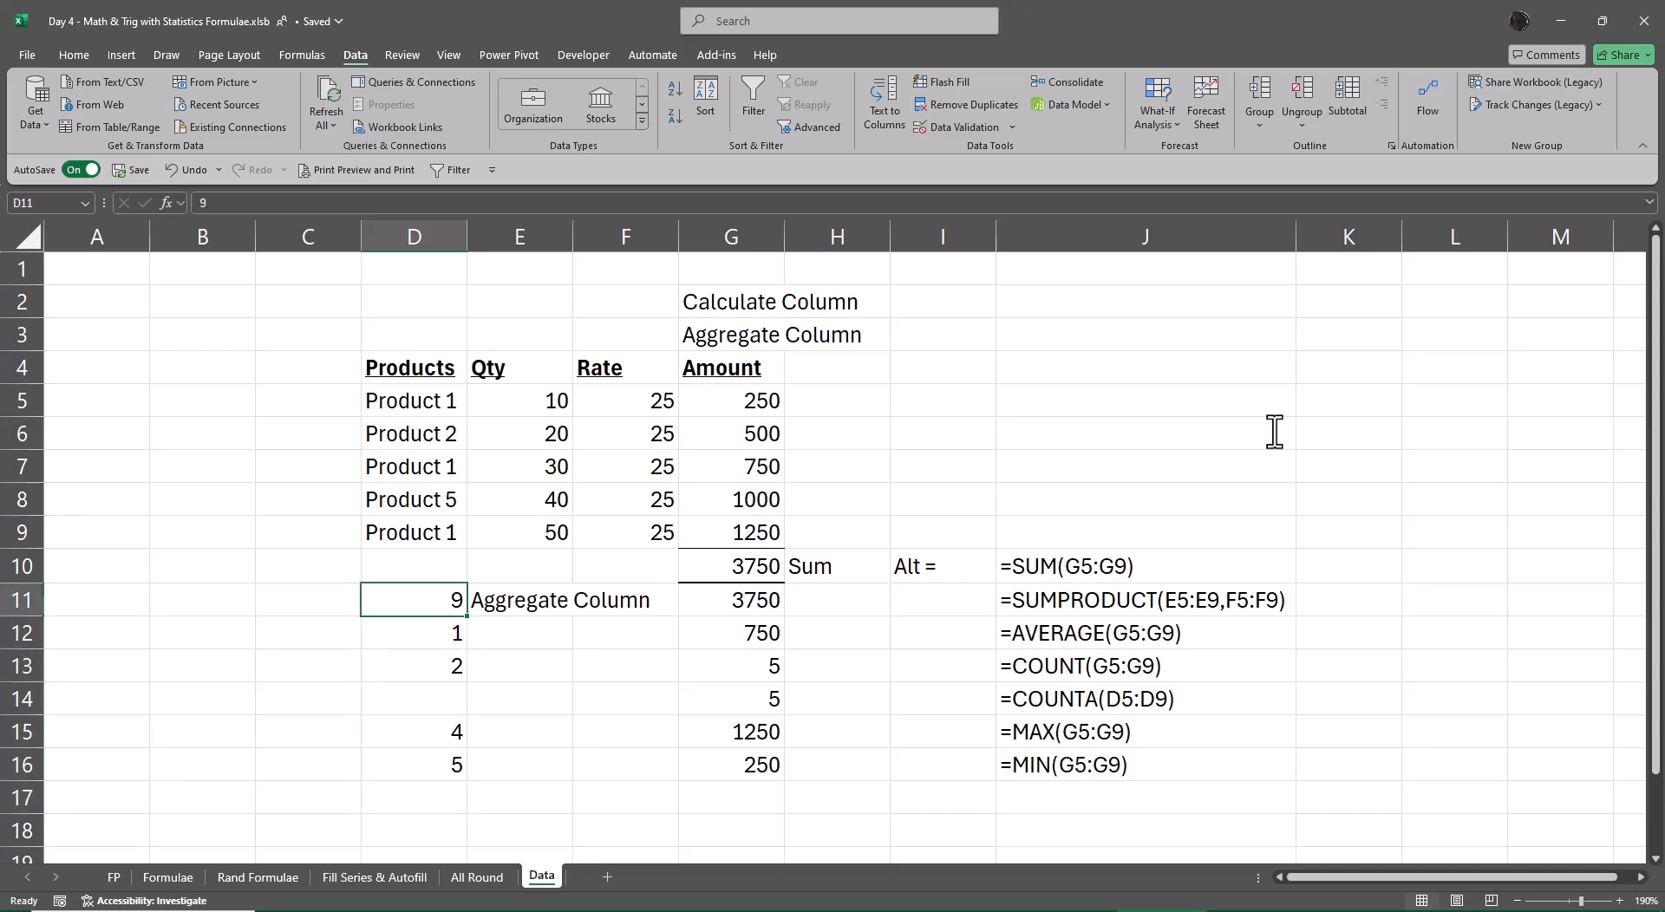
{"action": "key", "text": "Right"}
{"action": "key", "text": "Right"}
{"action": "key", "text": "Right"}
{"action": "key", "text": "Right"}
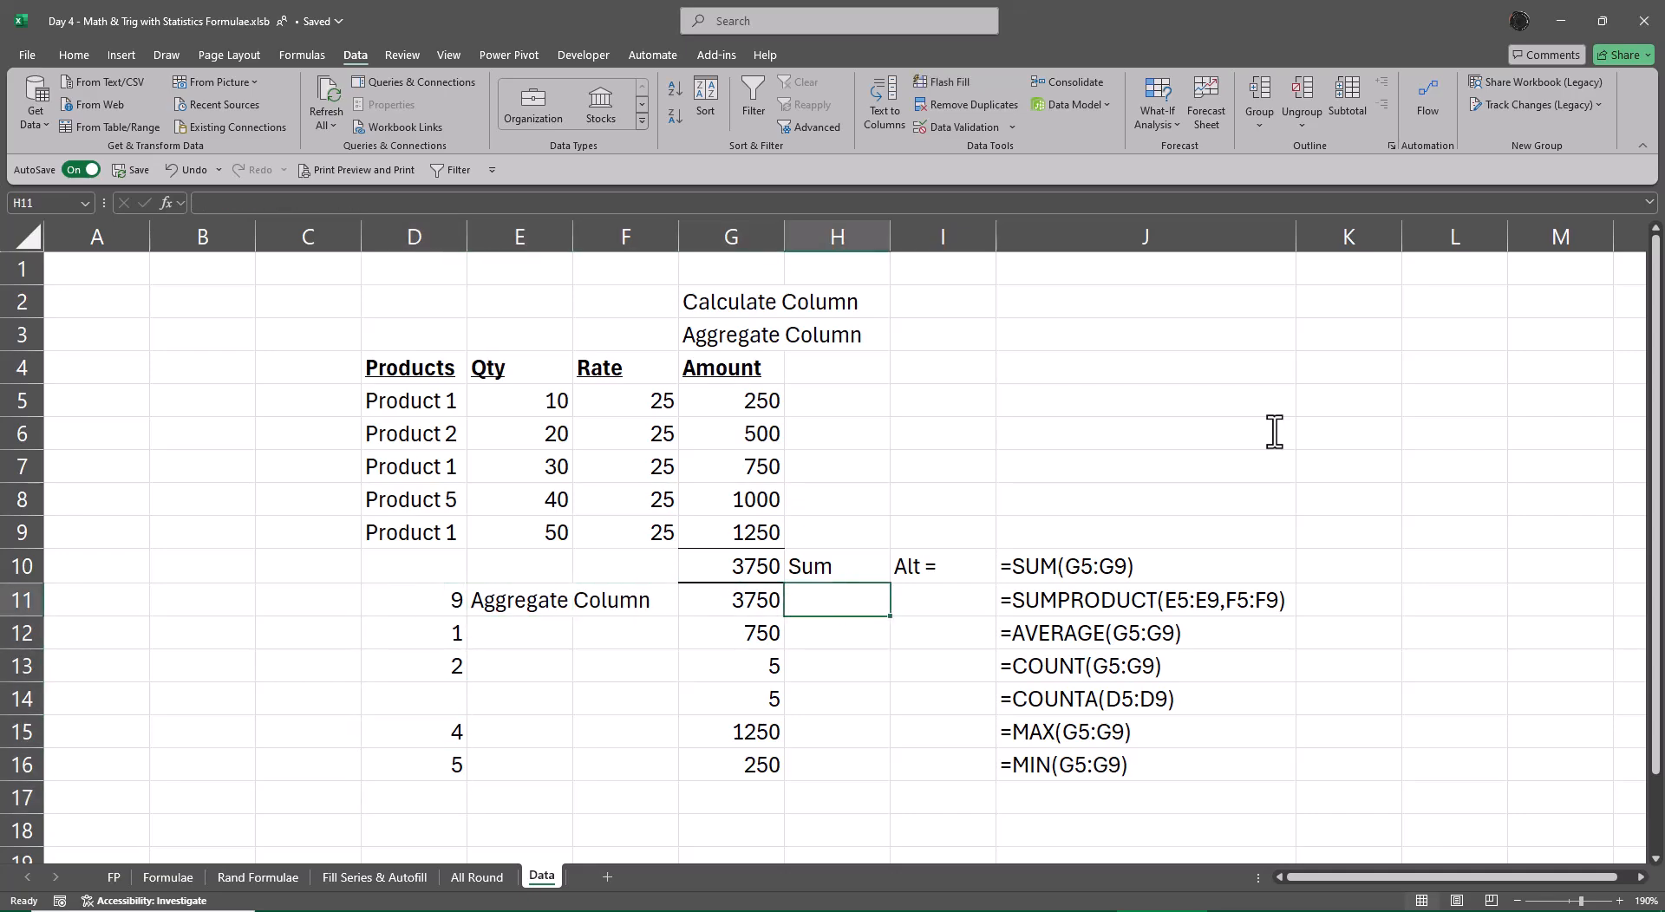
{"action": "type", "text": "=sub"}
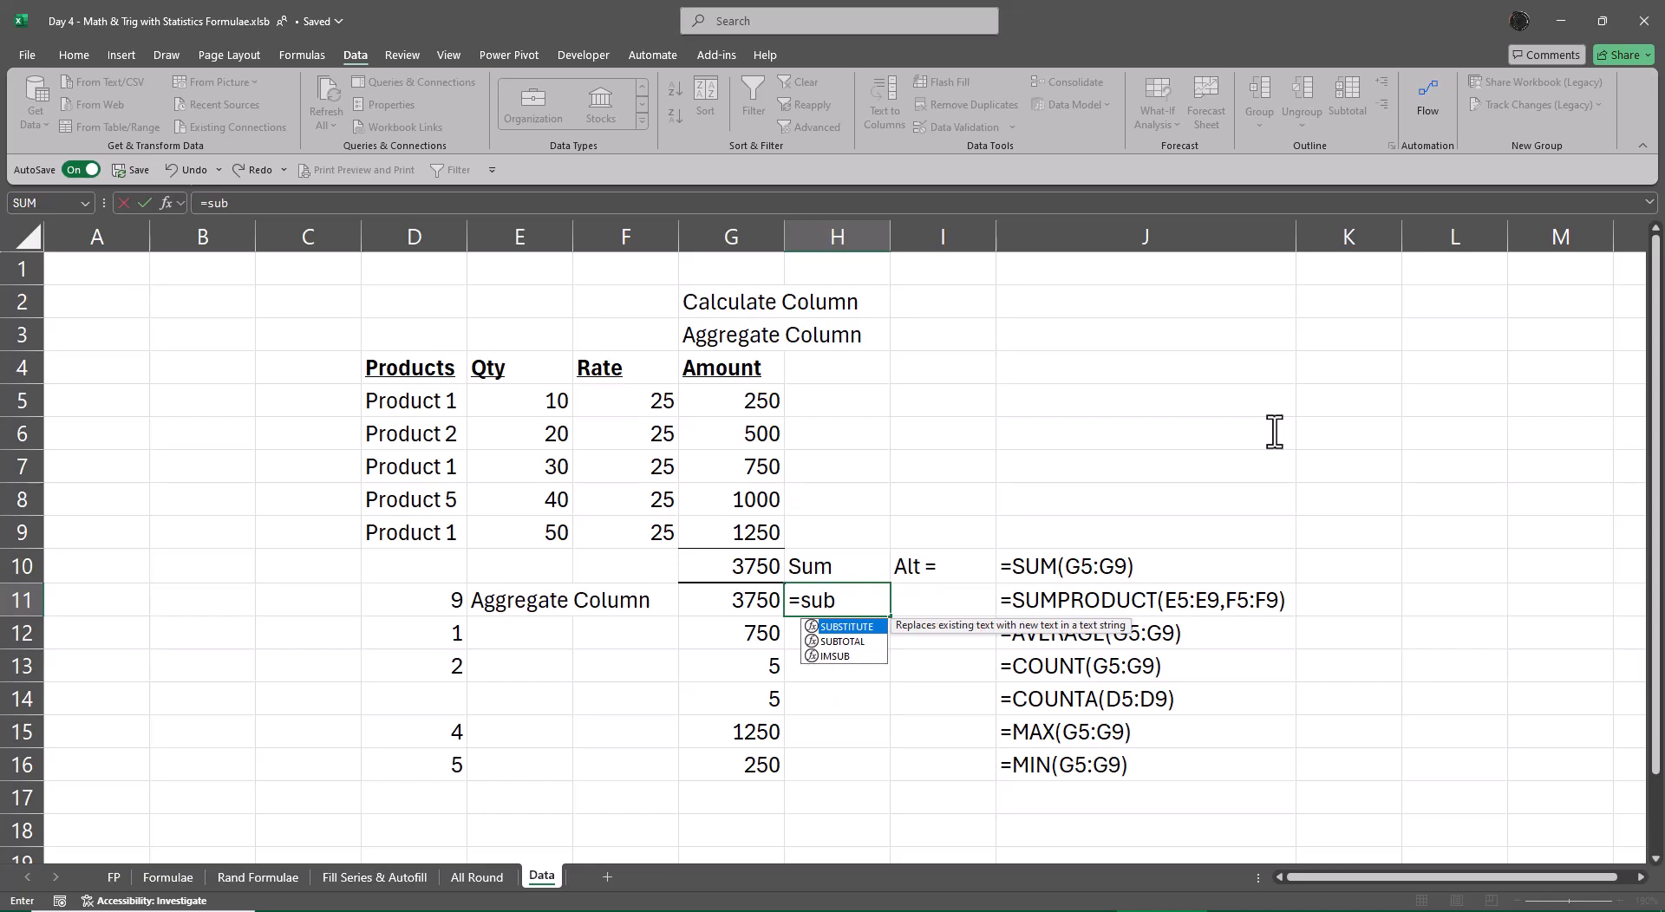
{"action": "key", "text": "Down"}
{"action": "key", "text": "Tab"}
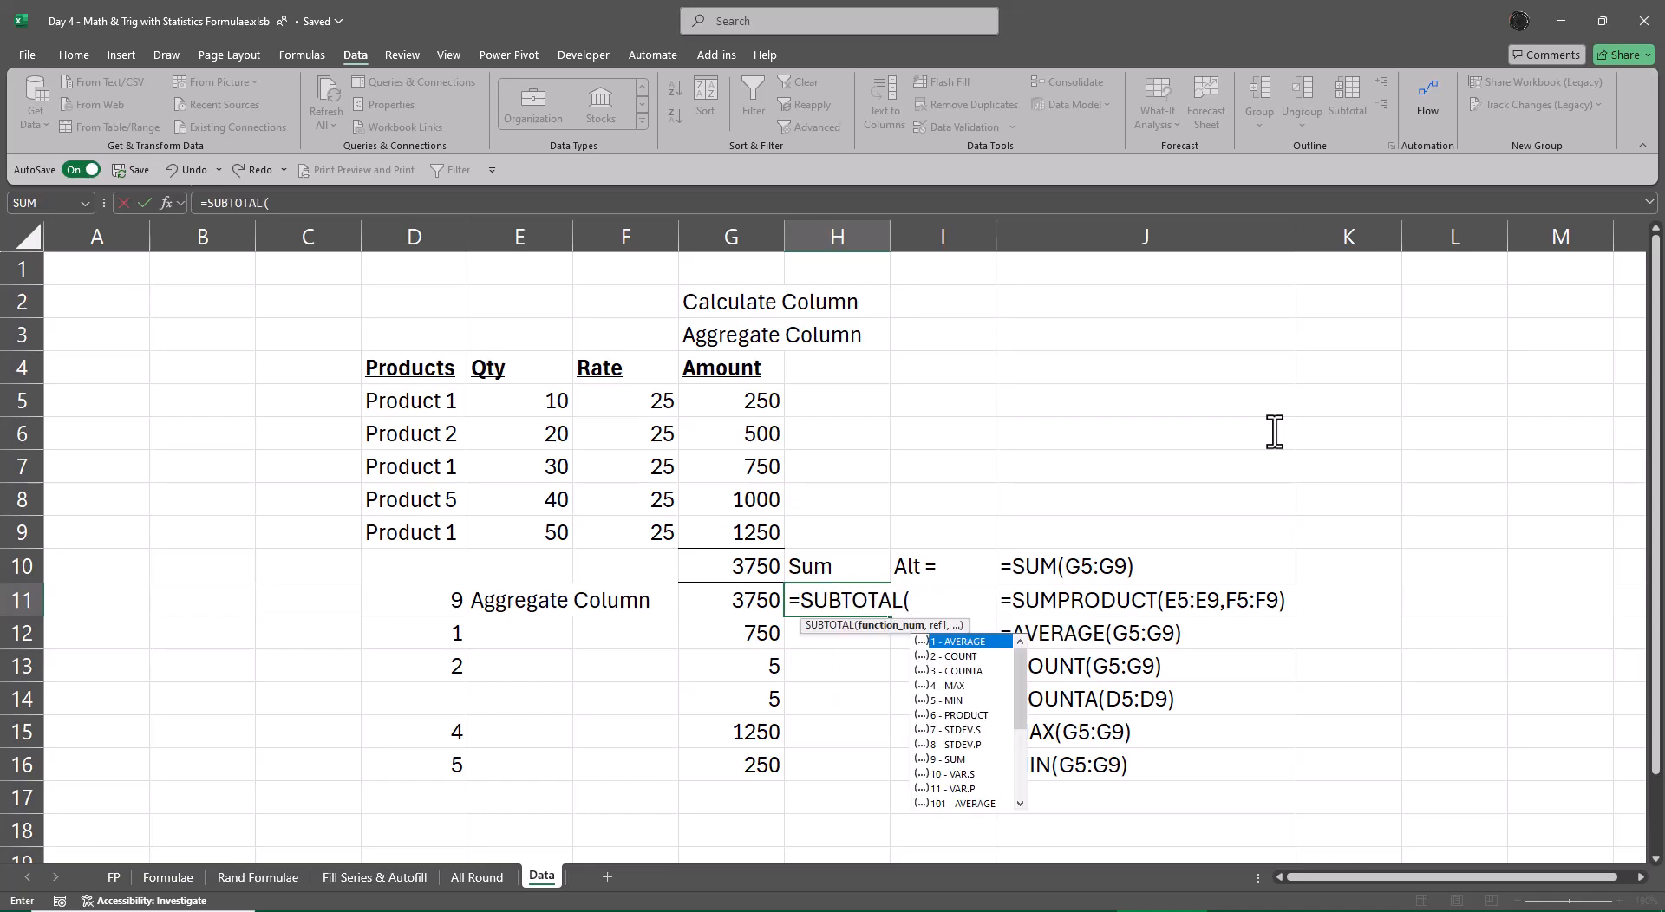
{"action": "key", "text": "Left"}
{"action": "key", "text": "Left"}
{"action": "key", "text": "Left"}
{"action": "key", "text": "Left"}
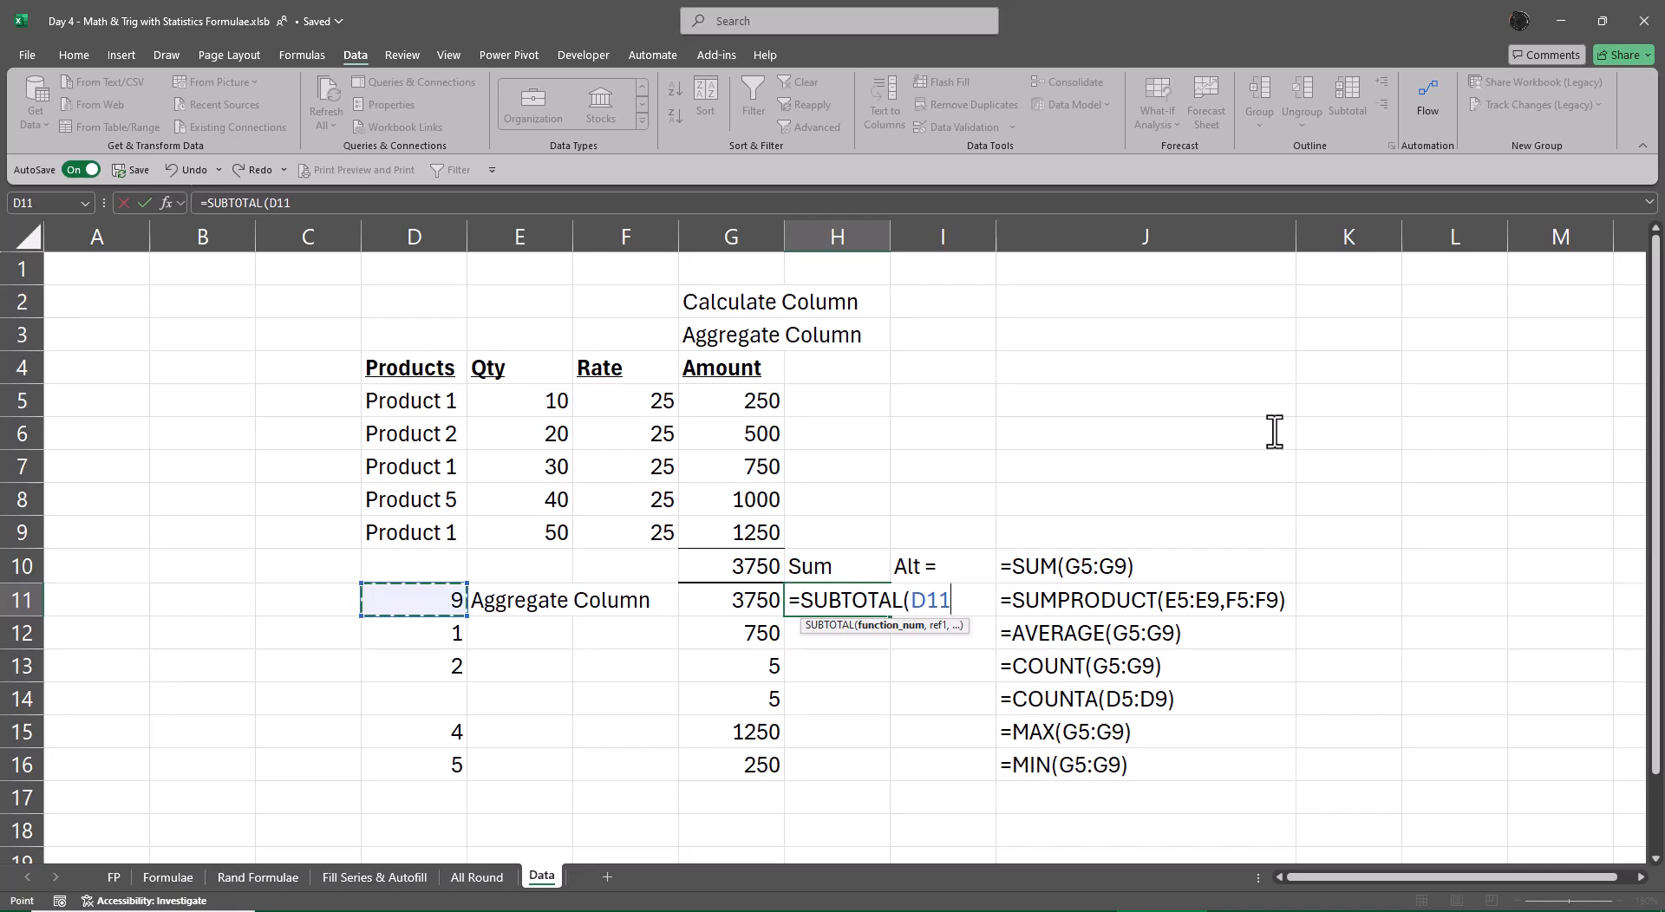
{"action": "type", "text": ","}
{"action": "key", "text": "Up"}
{"action": "key", "text": "Up"}
{"action": "key", "text": "Up"}
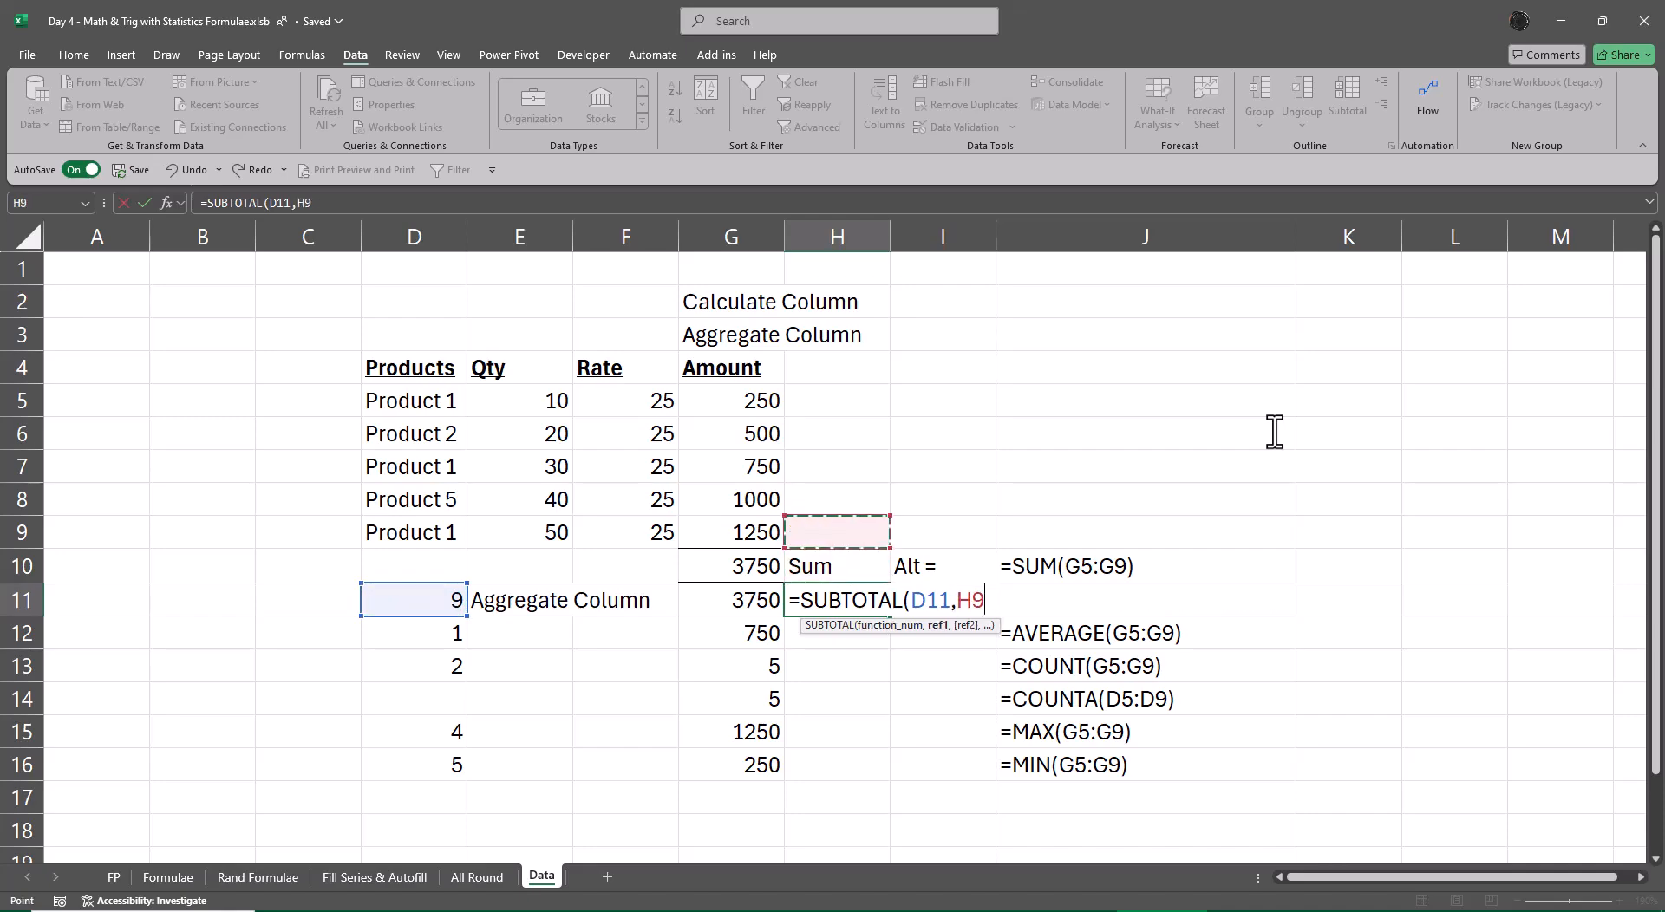
{"action": "key", "text": "Left"}
{"action": "key", "text": "Down"}
{"action": "key", "text": "shift+Up"}
{"action": "key", "text": "shift+Up"}
{"action": "key", "text": "shift+Up"}
{"action": "key", "text": "shift+Up"}
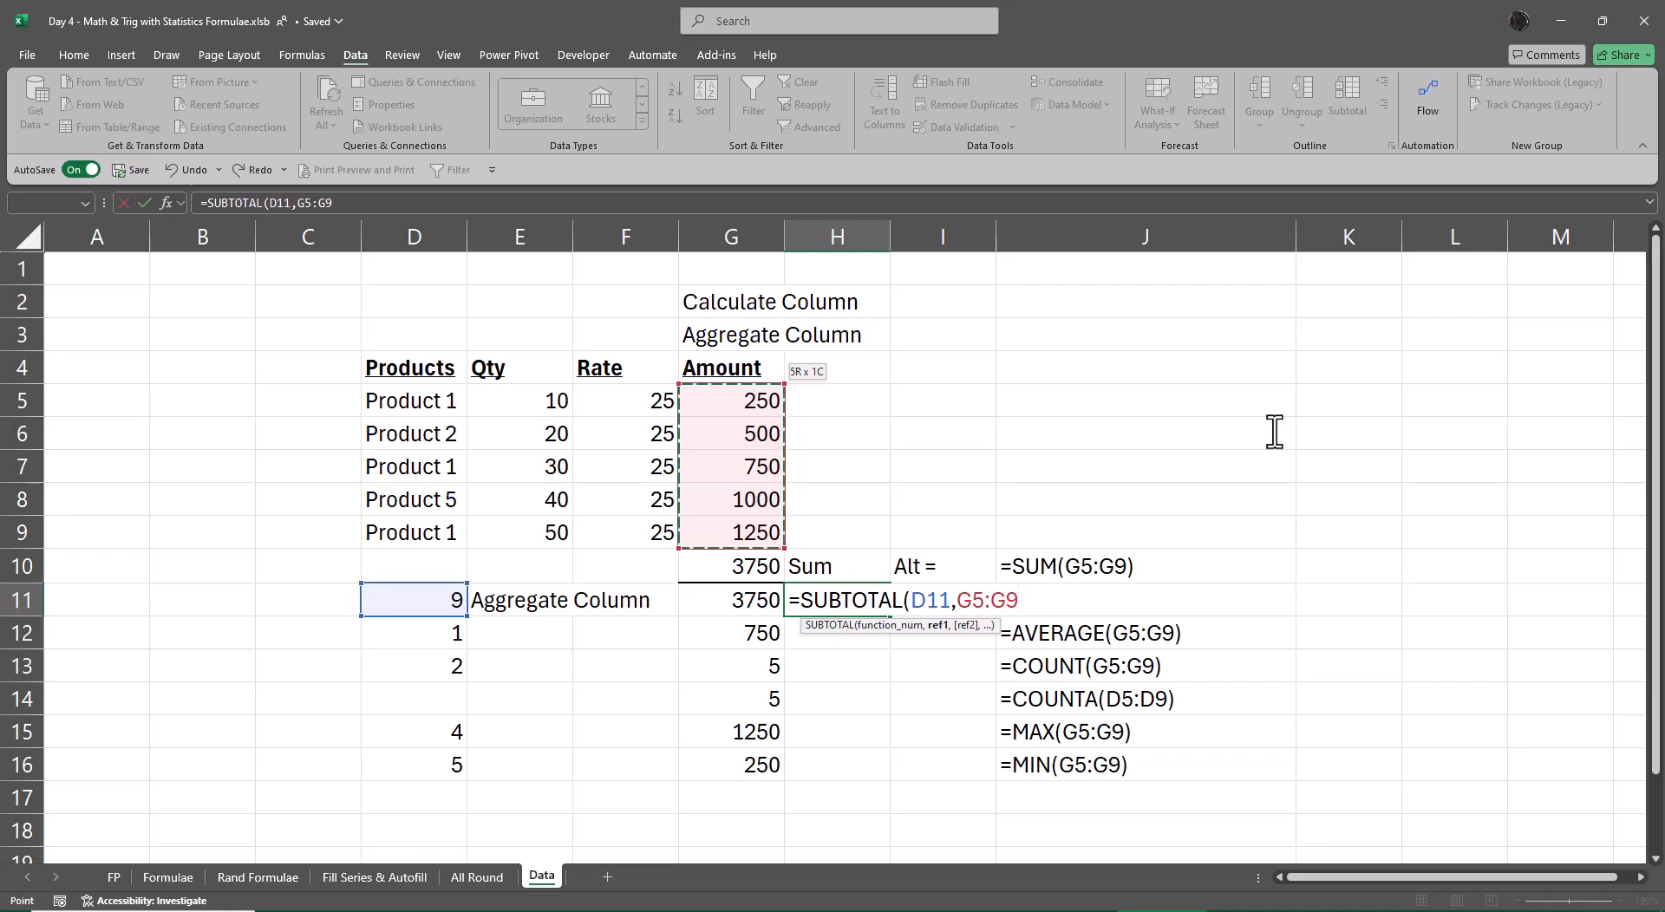
{"action": "key", "text": "F4"}
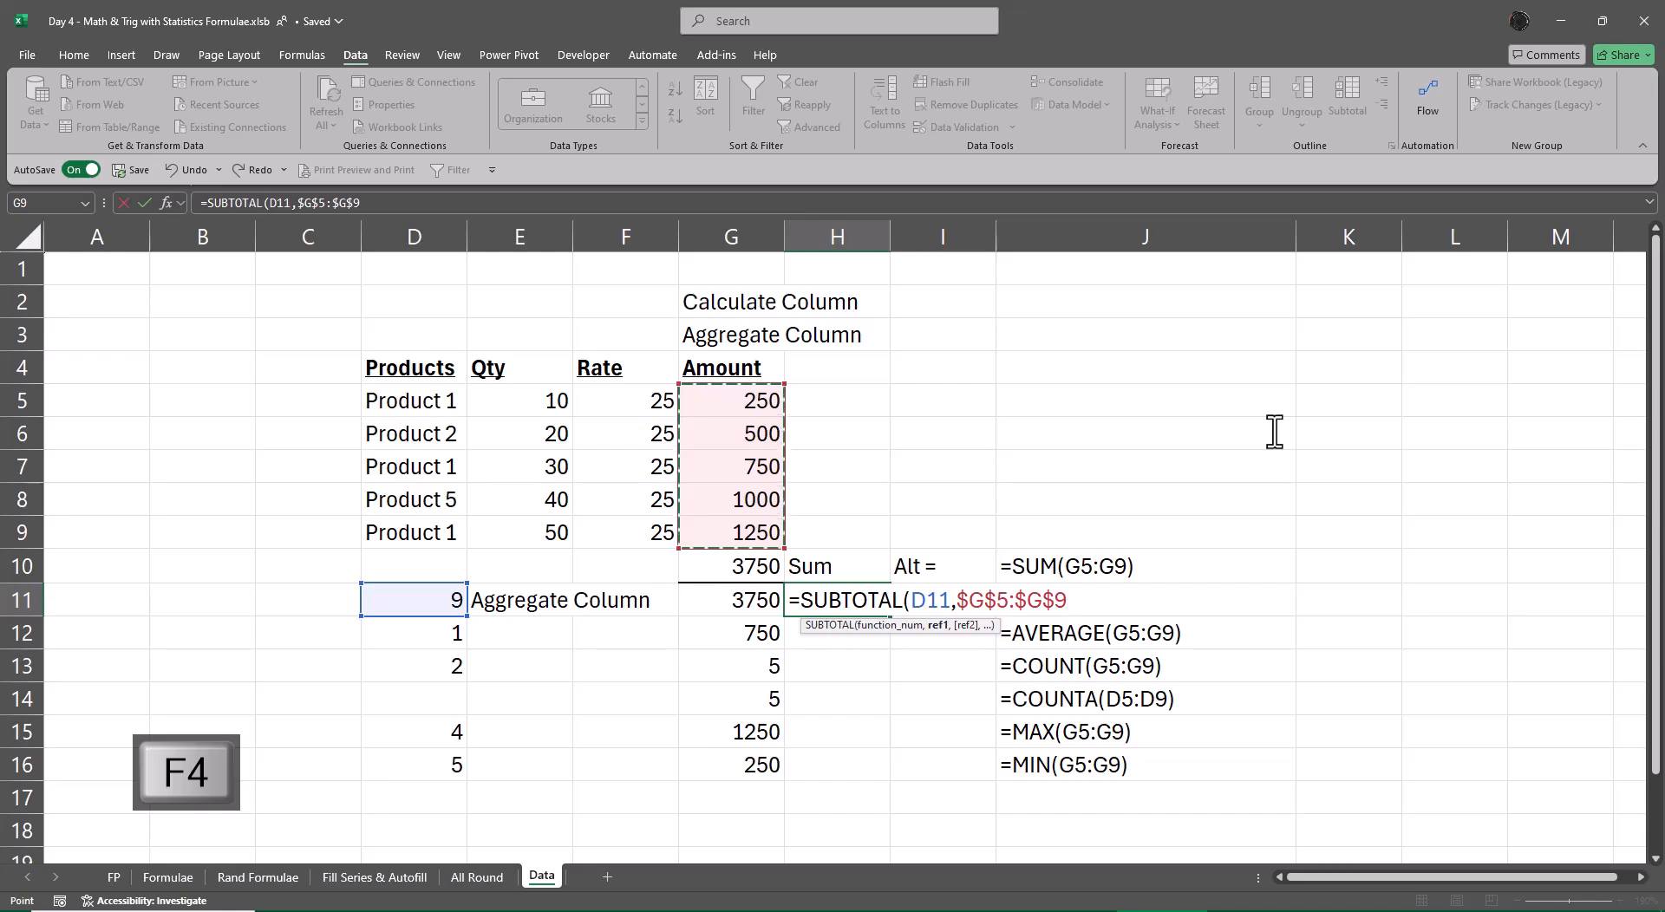
{"action": "type", "text": ")"}
{"action": "key", "text": "Return"}
- Fill the SUBTOTAL formula from H11 down through H16
{"action": "key", "text": "Up"}
{"action": "key", "text": "shift+Down"}
{"action": "key", "text": "shift+Down"}
{"action": "key", "text": "shift+Down"}
{"action": "key", "text": "shift+Down"}
{"action": "key", "text": "shift+Down"}
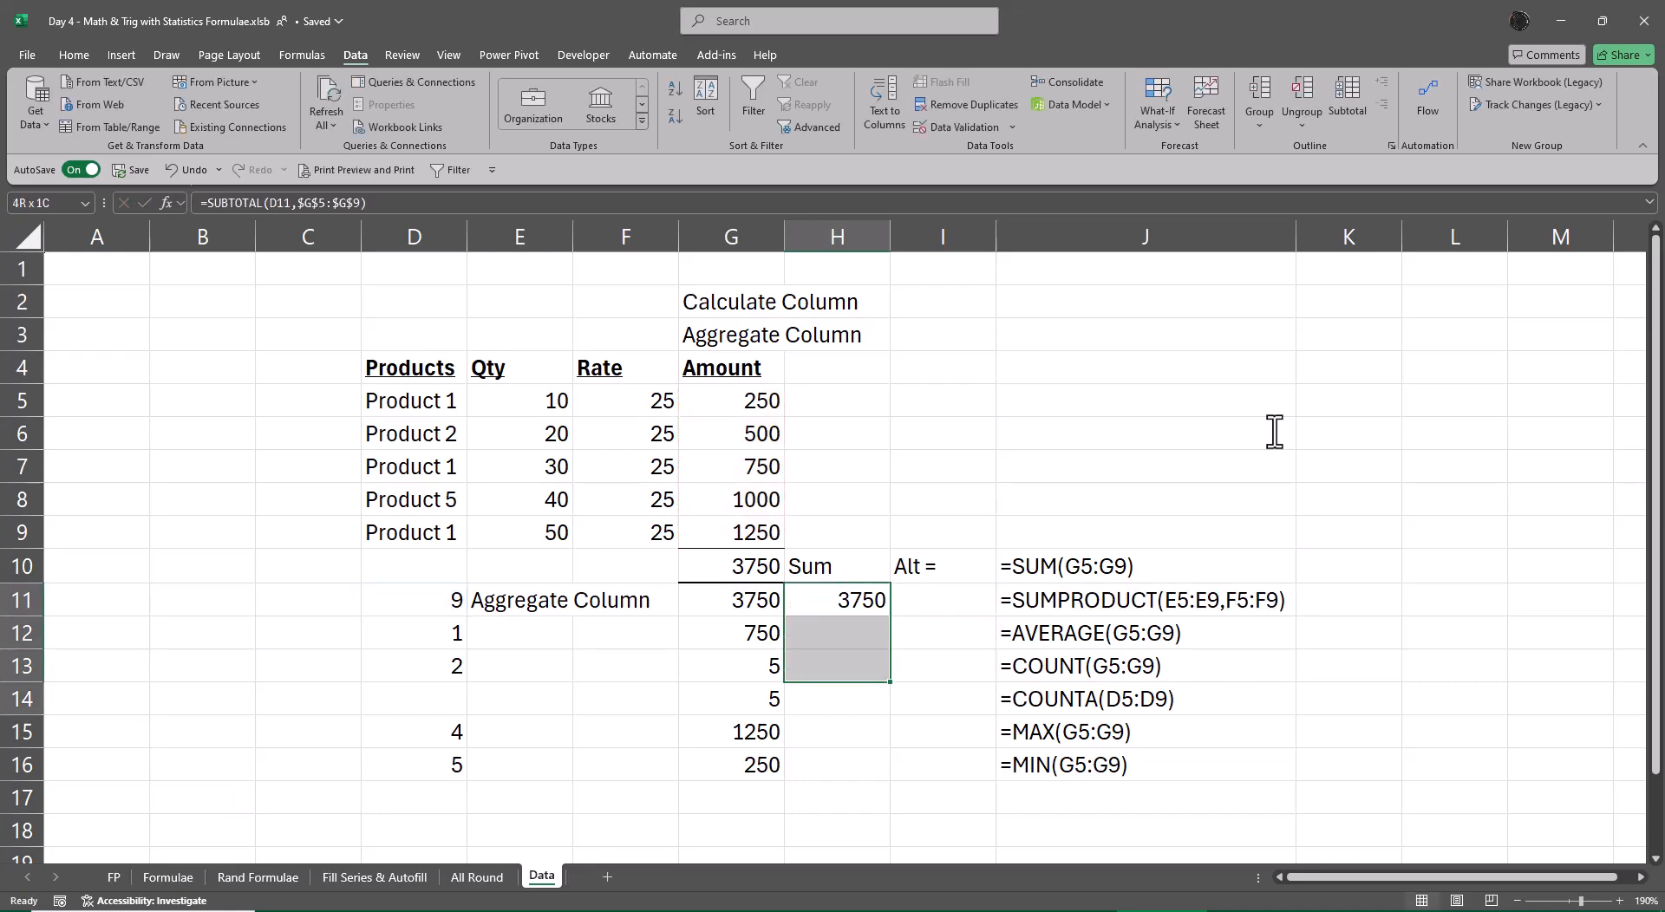
{"action": "key", "text": "ctrl+d"}
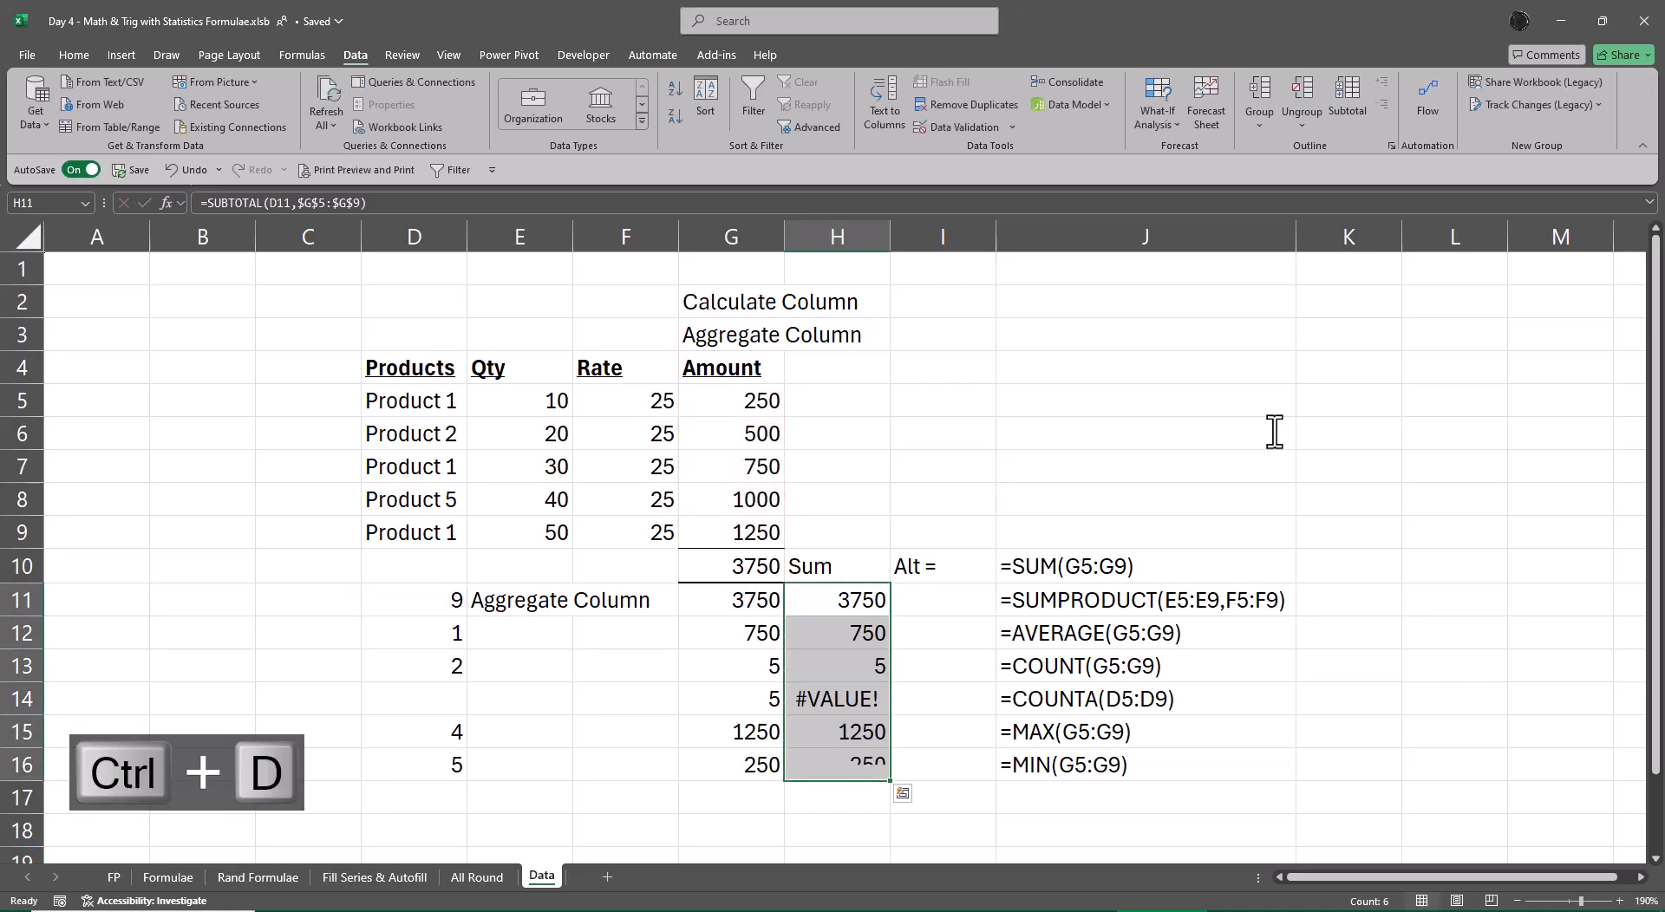
- Look up the function number for COUNTA in a temporary SUBTOTAL formula in B12, and discard the formula
{"action": "key", "text": "Down"}
{"action": "key", "text": "Down"}
{"action": "key", "text": "Down"}
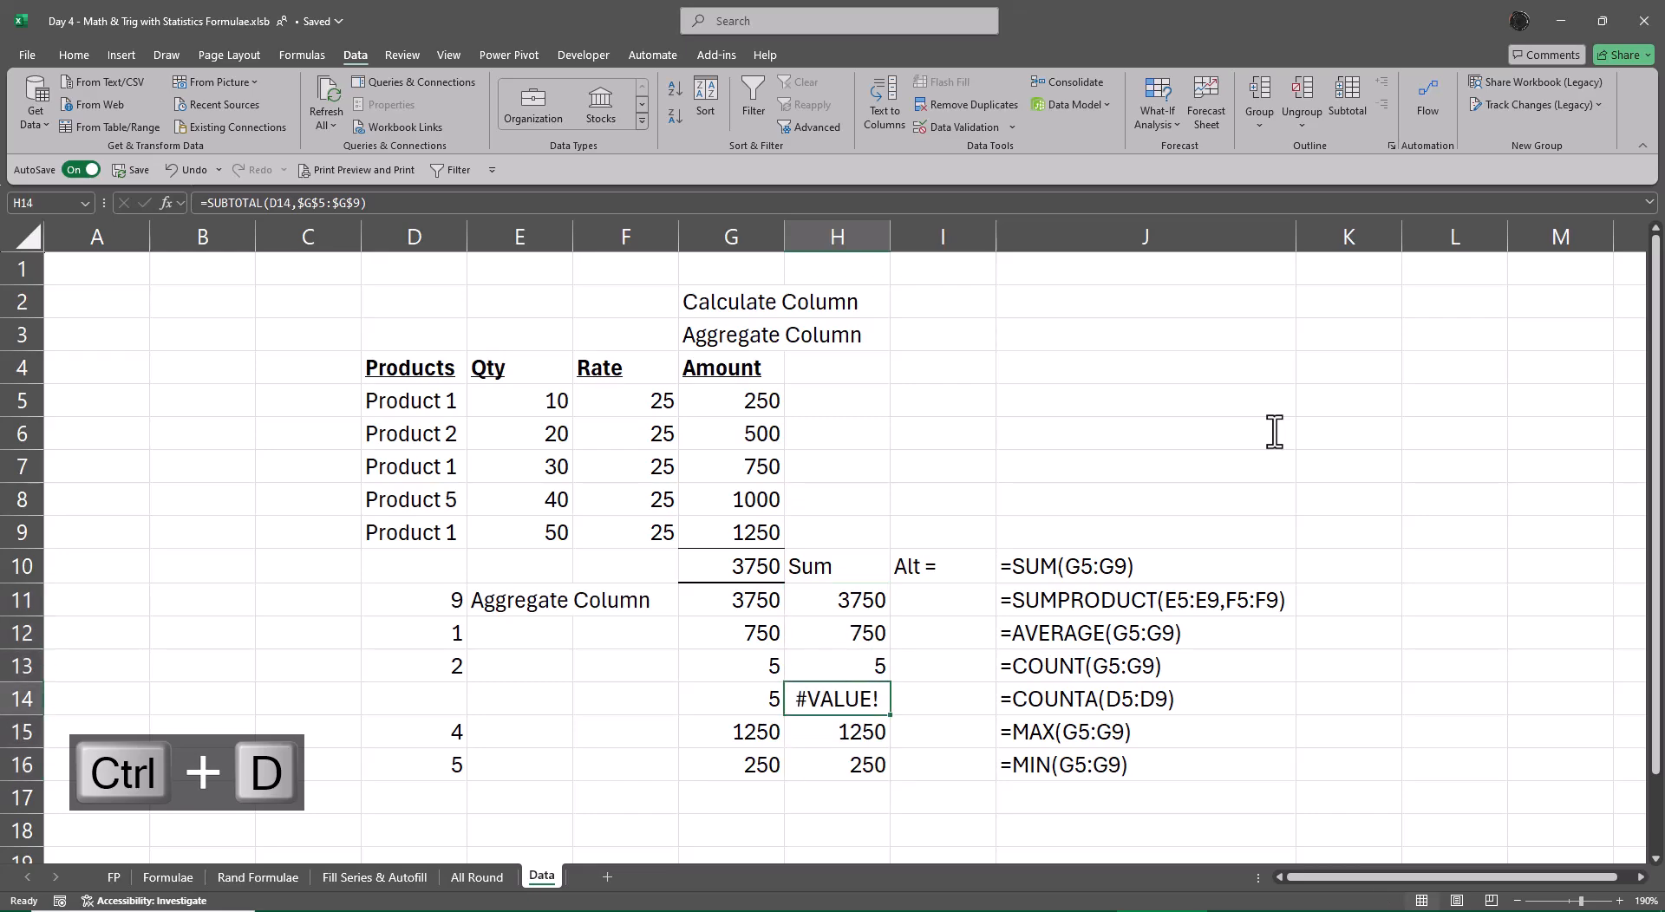
{"action": "key", "text": "Left"}
{"action": "key", "text": "Left"}
{"action": "key", "text": "Left"}
{"action": "key", "text": "Left"}
{"action": "key", "text": "Left"}
{"action": "key", "text": "Left"}
{"action": "key", "text": "Left"}
{"action": "key", "text": "Up"}
{"action": "key", "text": "Up"}
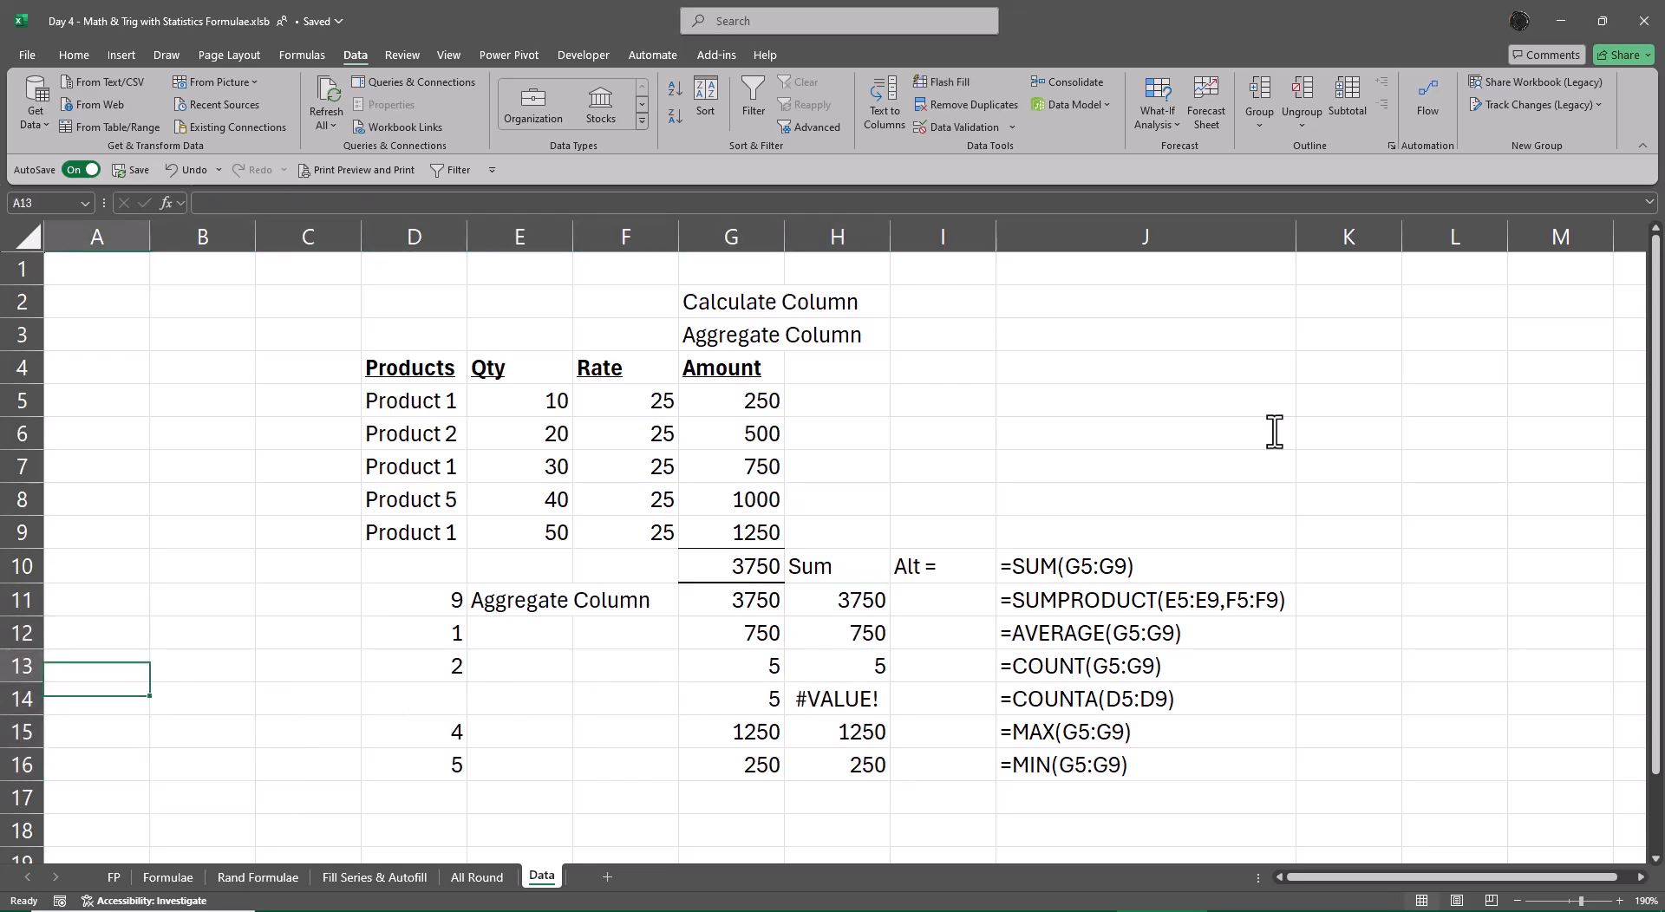
{"action": "key", "text": "Right"}
{"action": "type", "text": "=sub"}
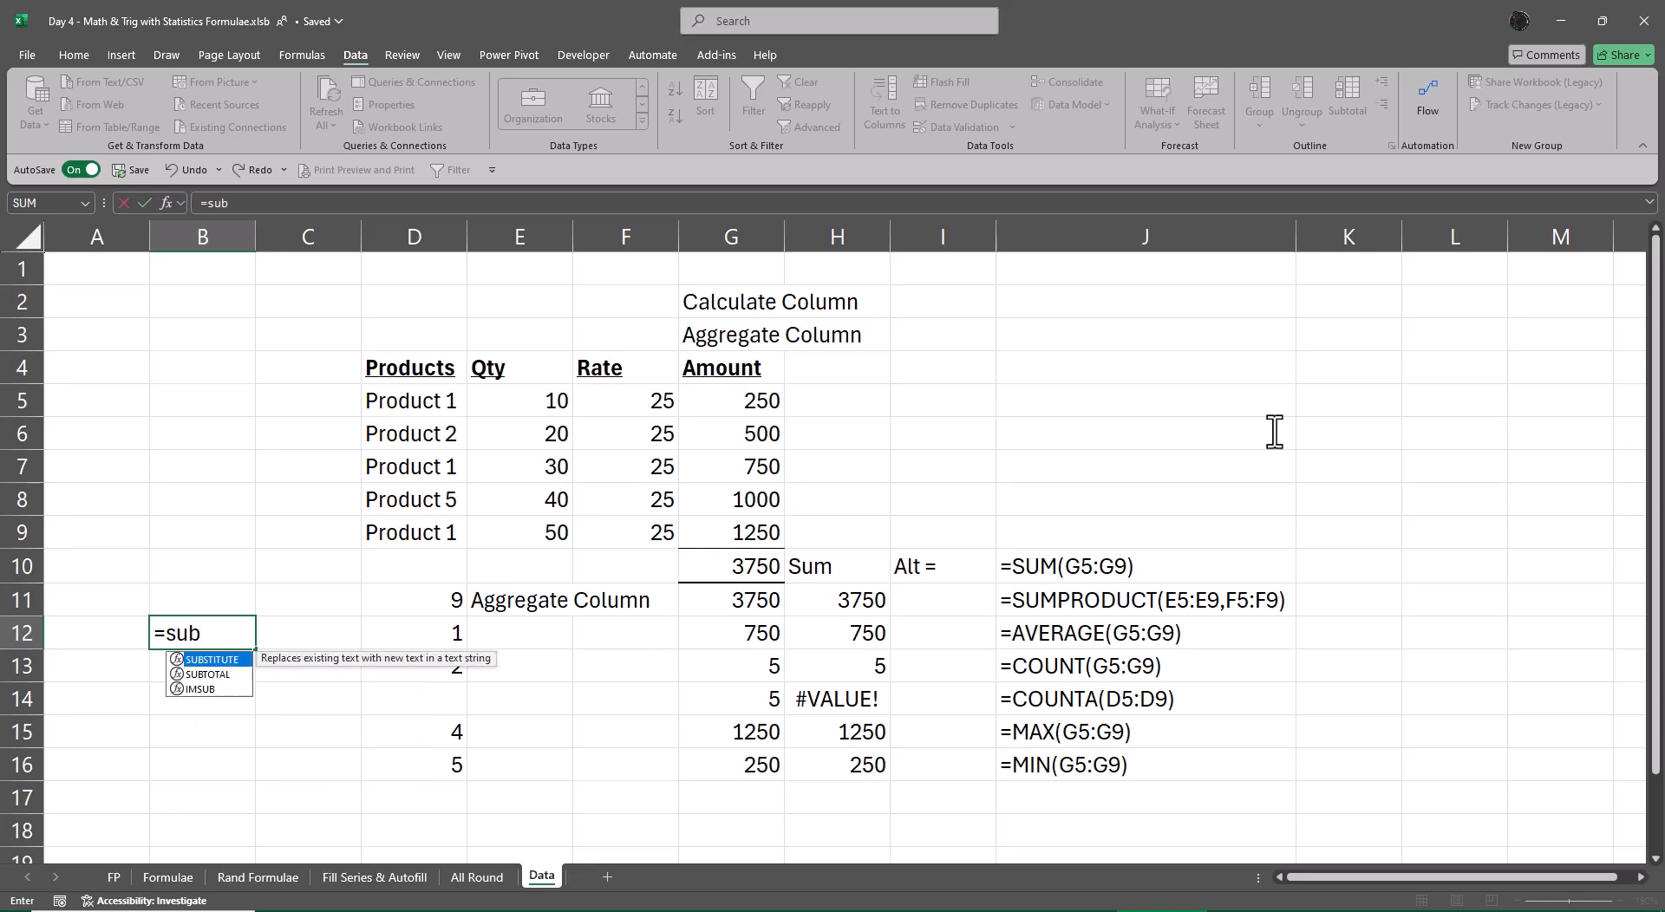
{"action": "key", "text": "Down"}
{"action": "key", "text": "Tab"}
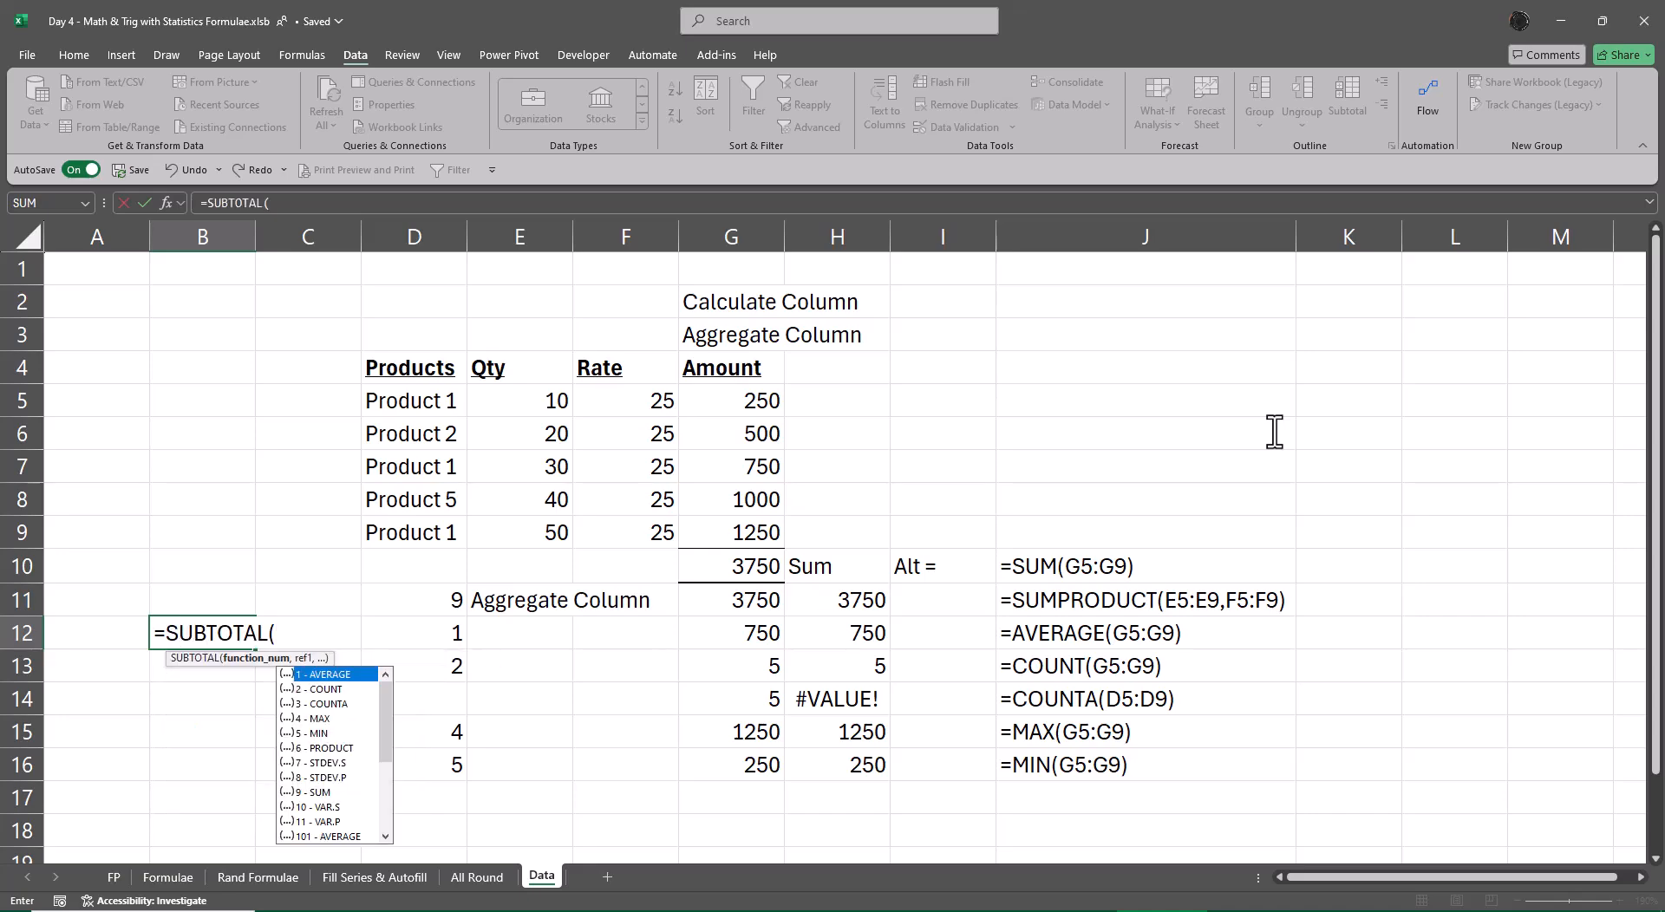
{"action": "key", "text": "Escape"}
{"action": "key", "text": "Right"}
{"action": "key", "text": "Escape"}
- Enter the function number 3 in D14 for the COUNTA row
{"action": "key", "text": "Right"}
{"action": "key", "text": "Down"}
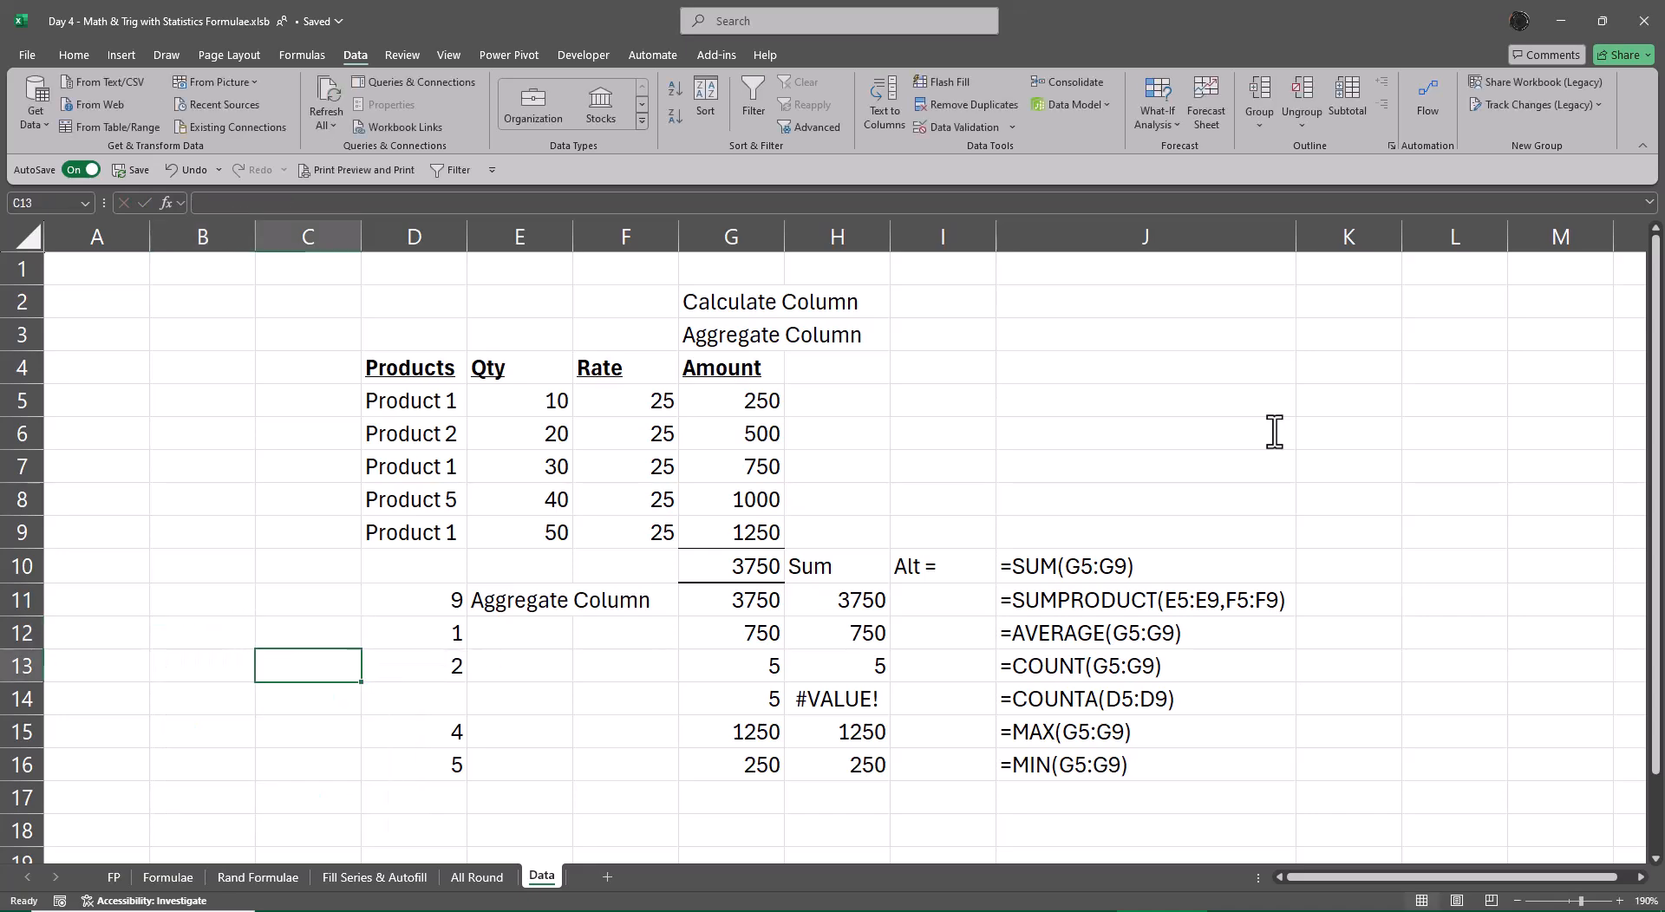
{"action": "key", "text": "Down"}
{"action": "key", "text": "Right"}
{"action": "type", "text": "3"}
{"action": "key", "text": "Return"}
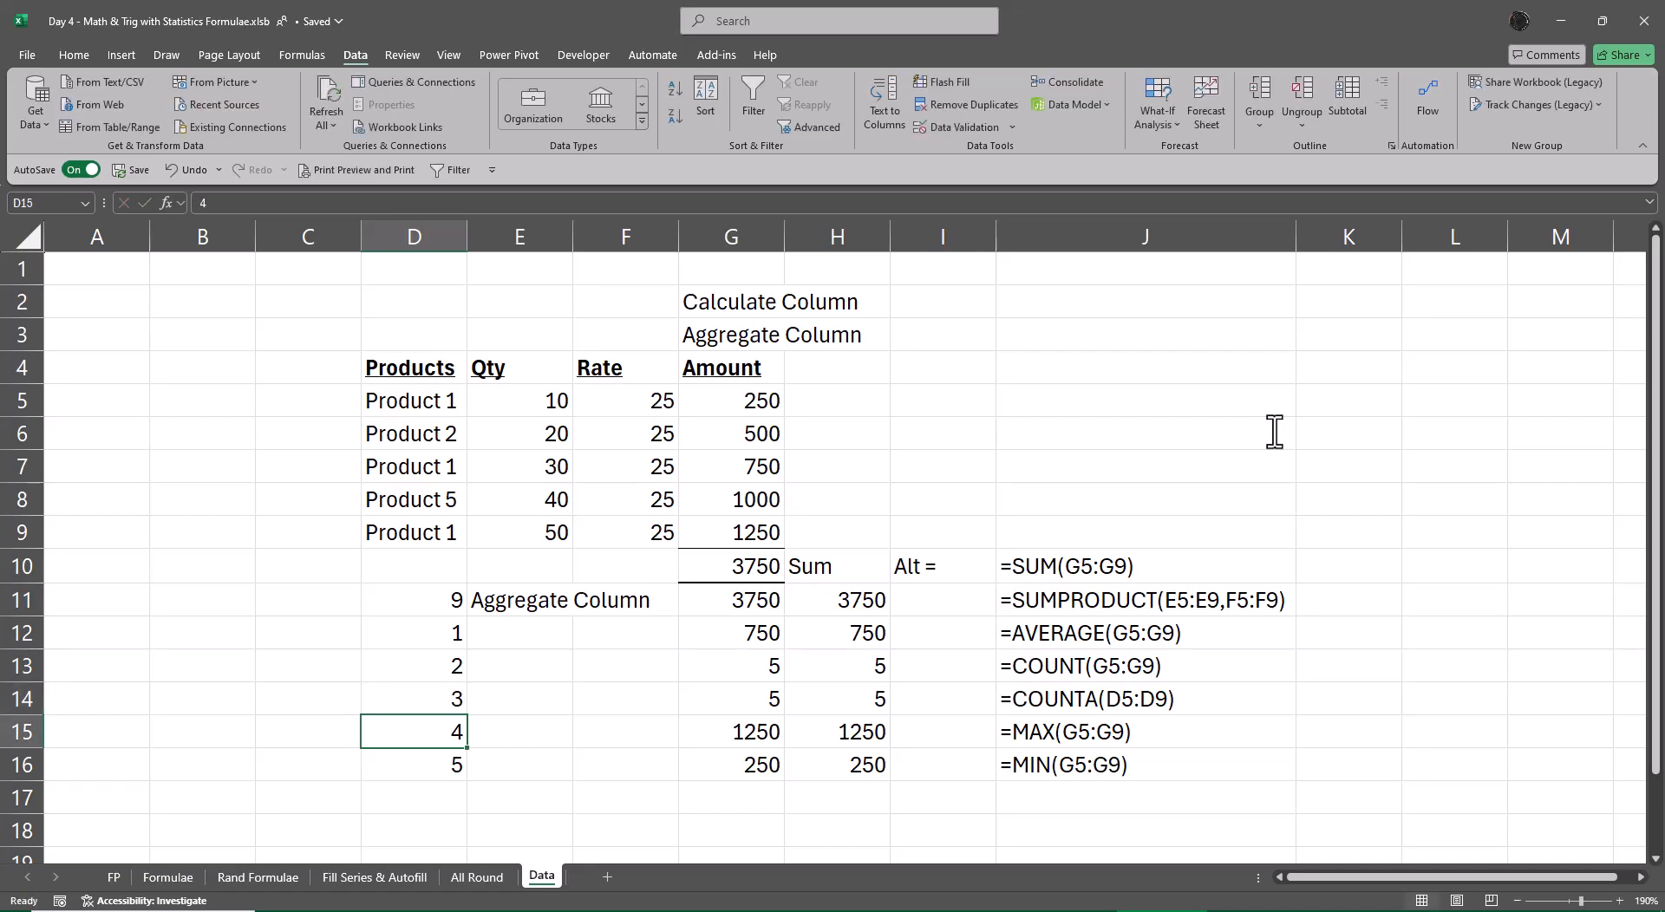
- Enter a FORMULATEXT formula in K11 that shows the SUBTOTAL formula of H11
{"action": "key", "text": "Up"}
{"action": "key", "text": "Right"}
{"action": "key", "text": "Right"}
{"action": "key", "text": "Right"}
{"action": "key", "text": "Right"}
{"action": "key", "text": "Right"}
{"action": "key", "text": "Right"}
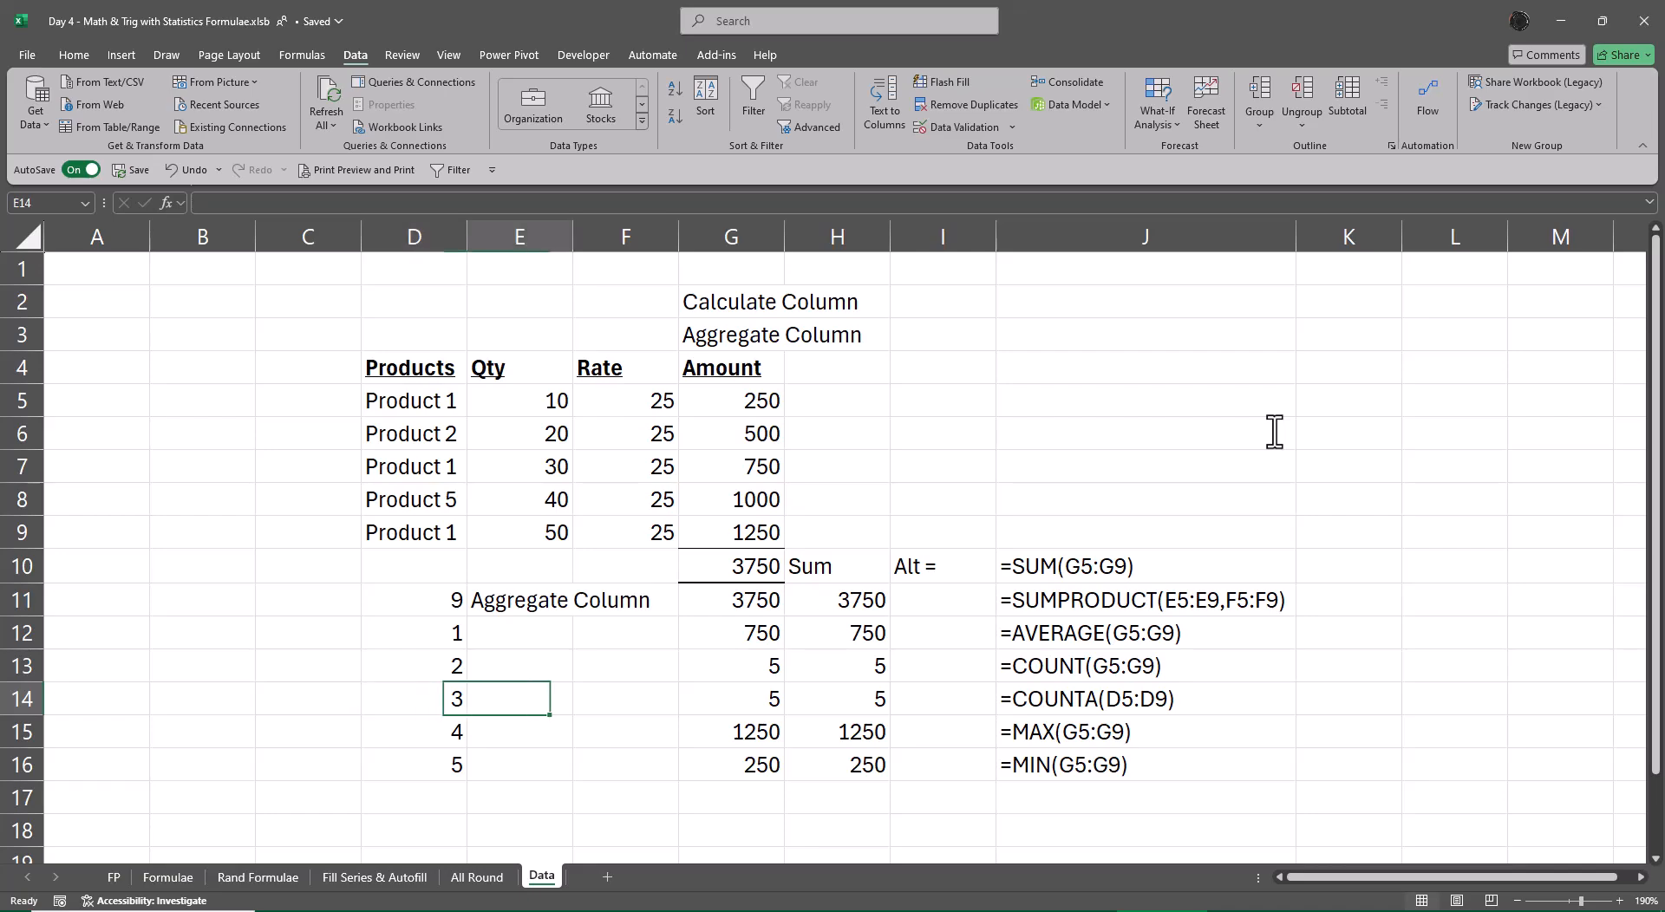
{"action": "key", "text": "Right"}
{"action": "key", "text": "Up"}
{"action": "key", "text": "Up"}
{"action": "key", "text": "Up"}
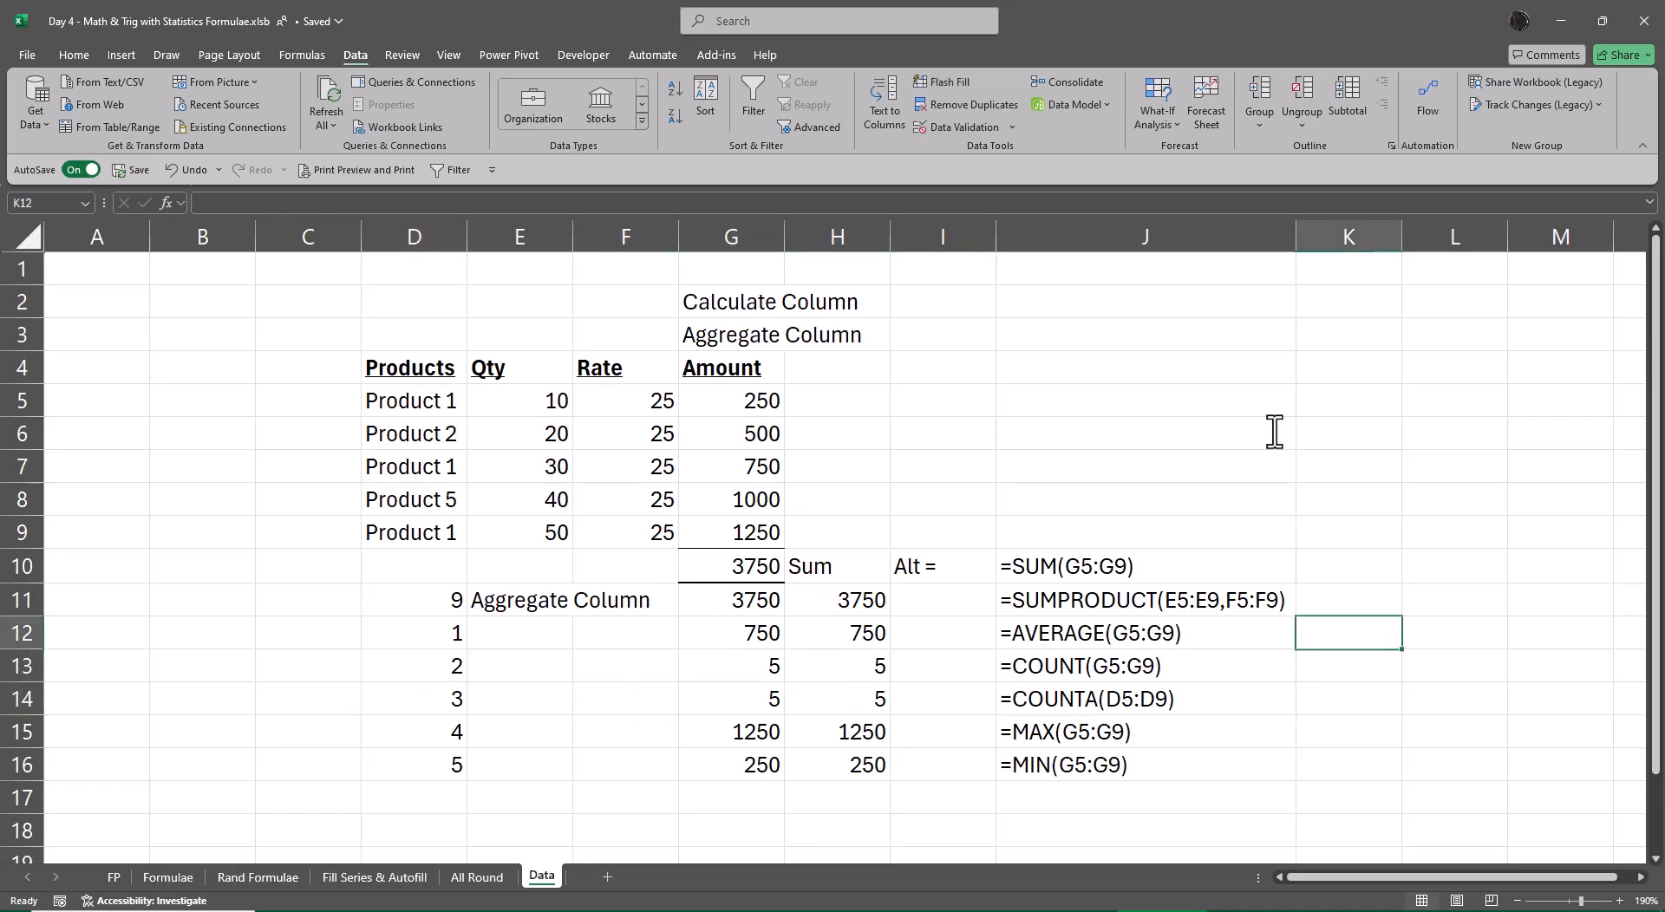
{"action": "type", "text": "=form"}
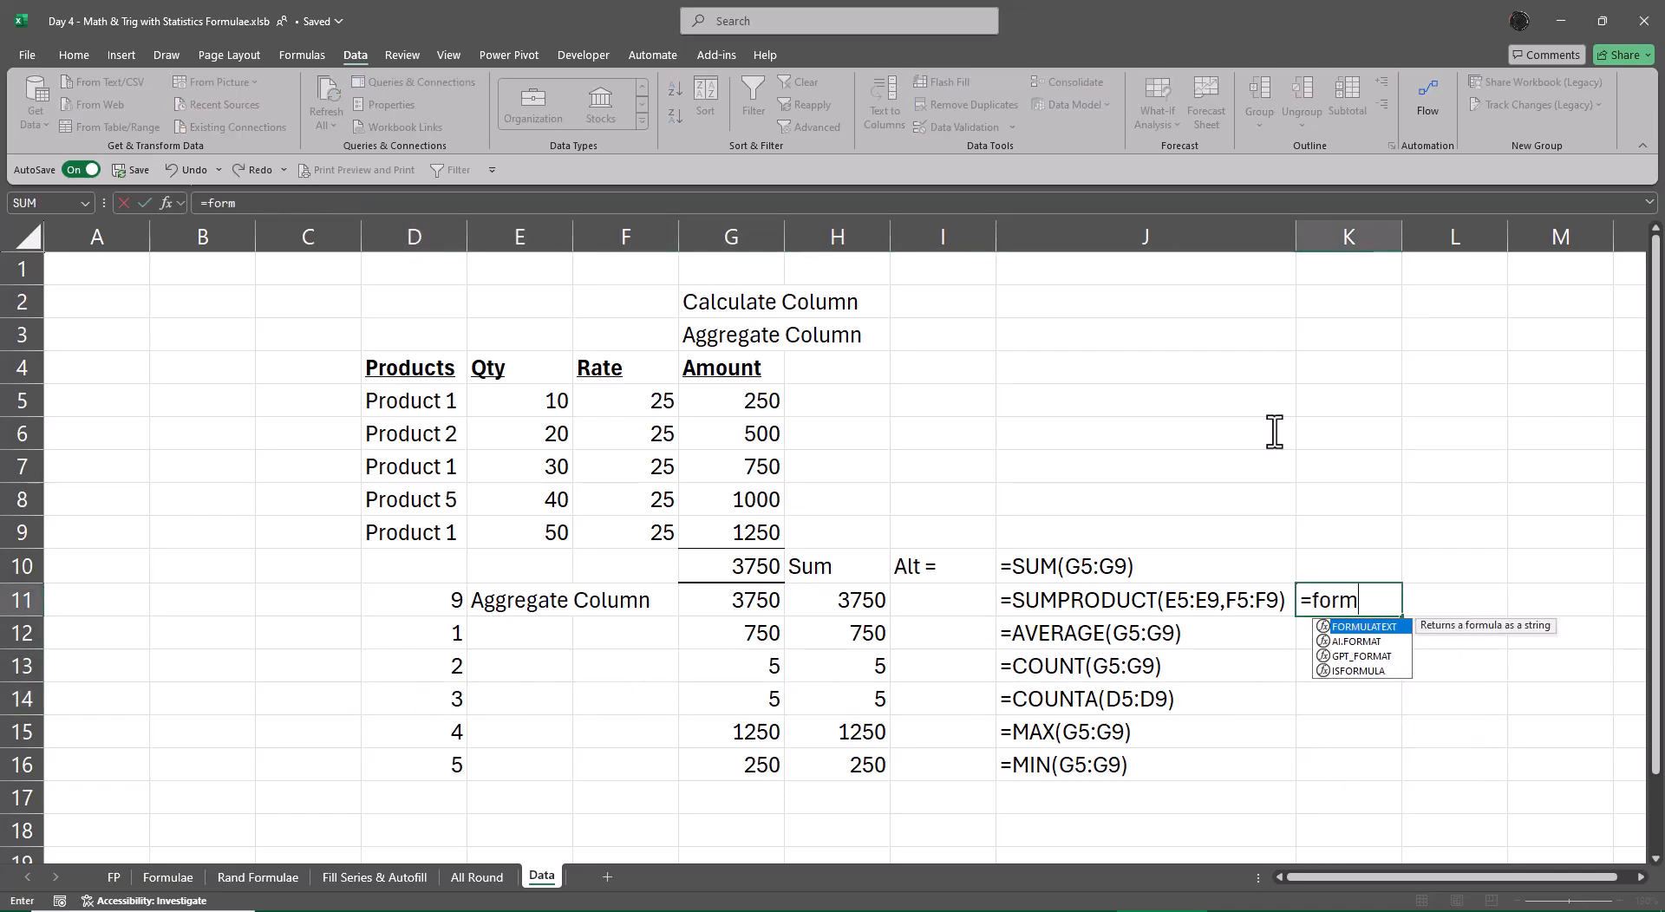
{"action": "key", "text": "Tab"}
{"action": "key", "text": "Left"}
{"action": "key", "text": "Left"}
{"action": "key", "text": "Left"}
{"action": "key", "text": "ctrl+Return"}
- Fill the FORMULATEXT formula from K11 down through K16
{"action": "key", "text": "shift+Down"}
{"action": "key", "text": "shift+Down"}
{"action": "key", "text": "shift+Down"}
{"action": "key", "text": "shift+Down"}
{"action": "key", "text": "shift+Down"}
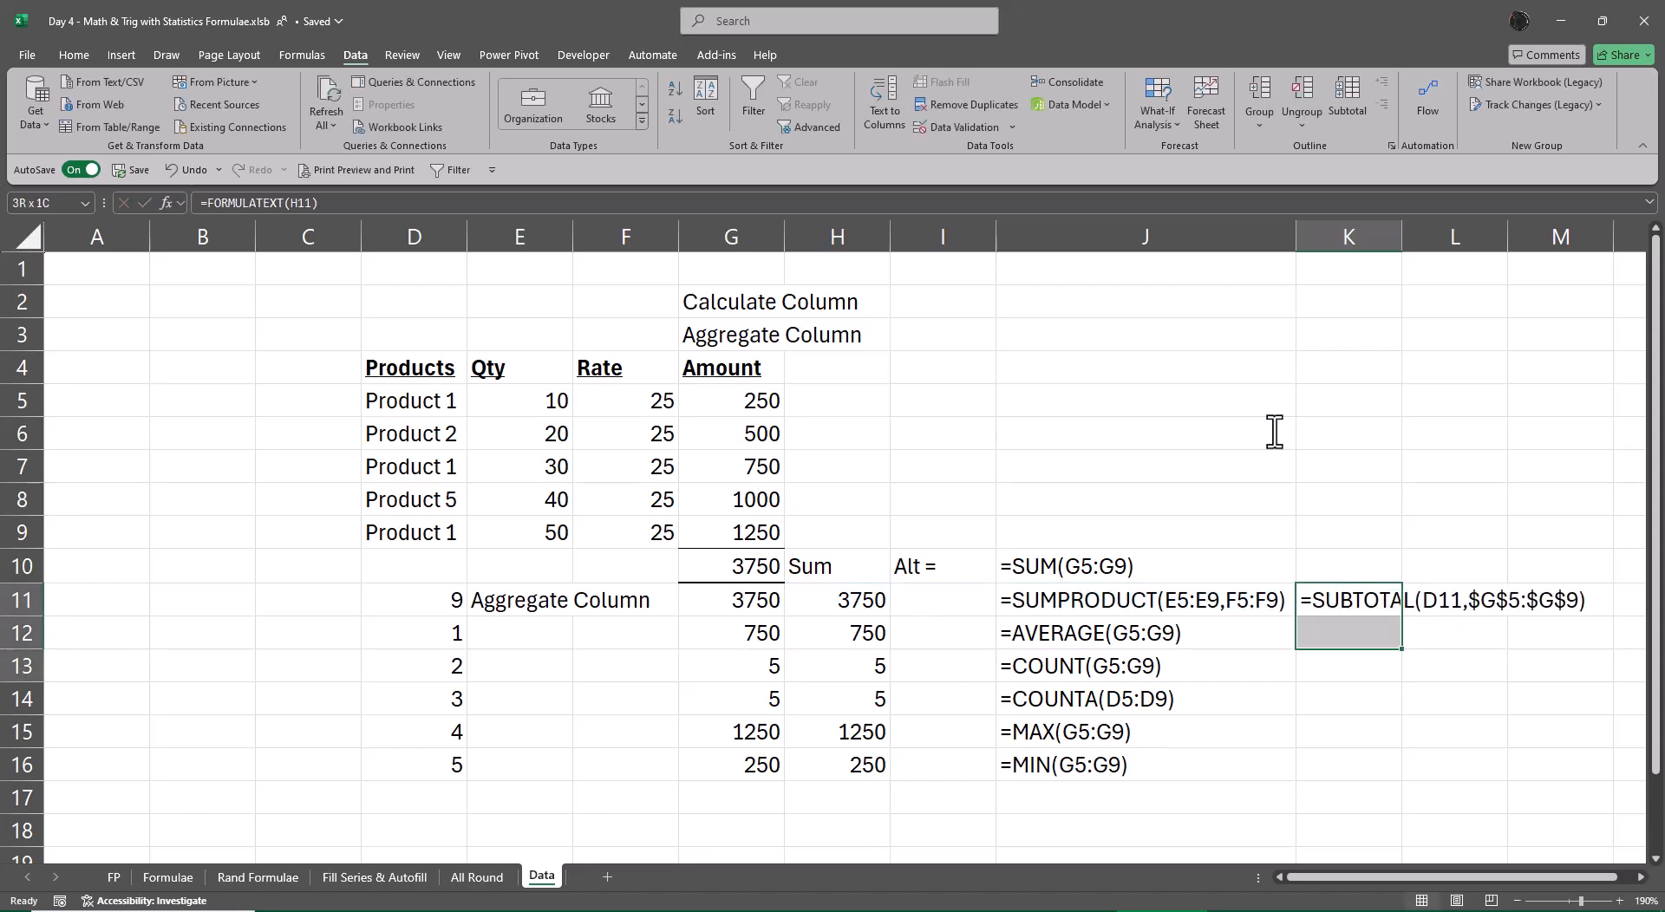
{"action": "key", "text": "ctrl+d"}
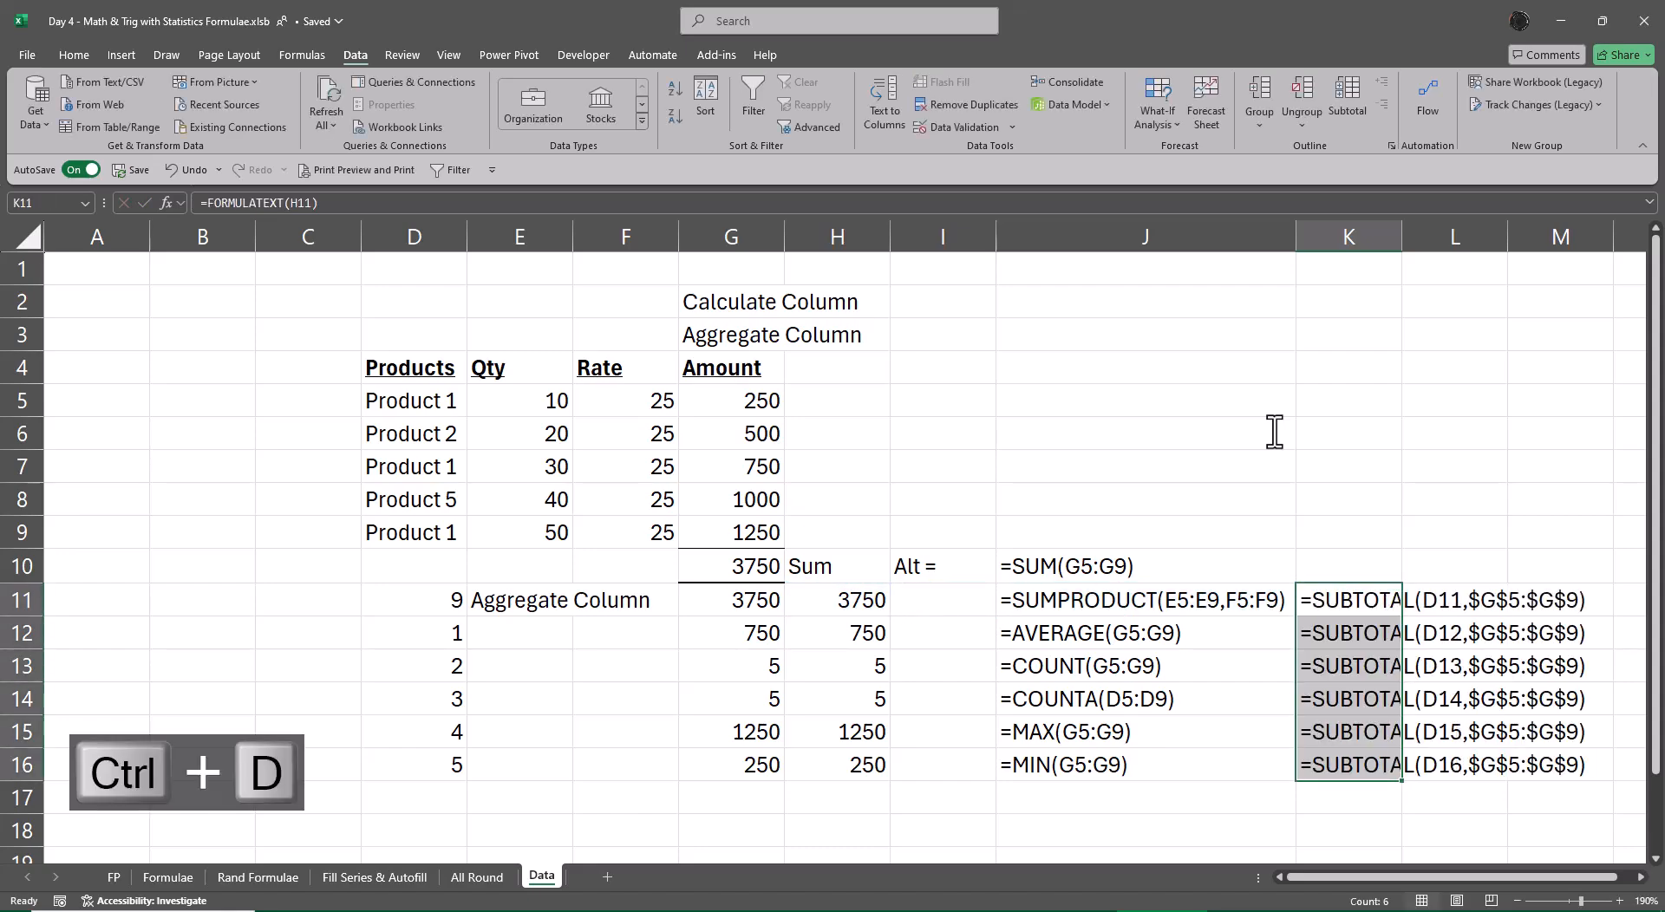
- AutoFit the width of column K to the formula texts in K11:K16
{"action": "key", "text": "alt+p"}
{"action": "key", "text": "alt+a"}
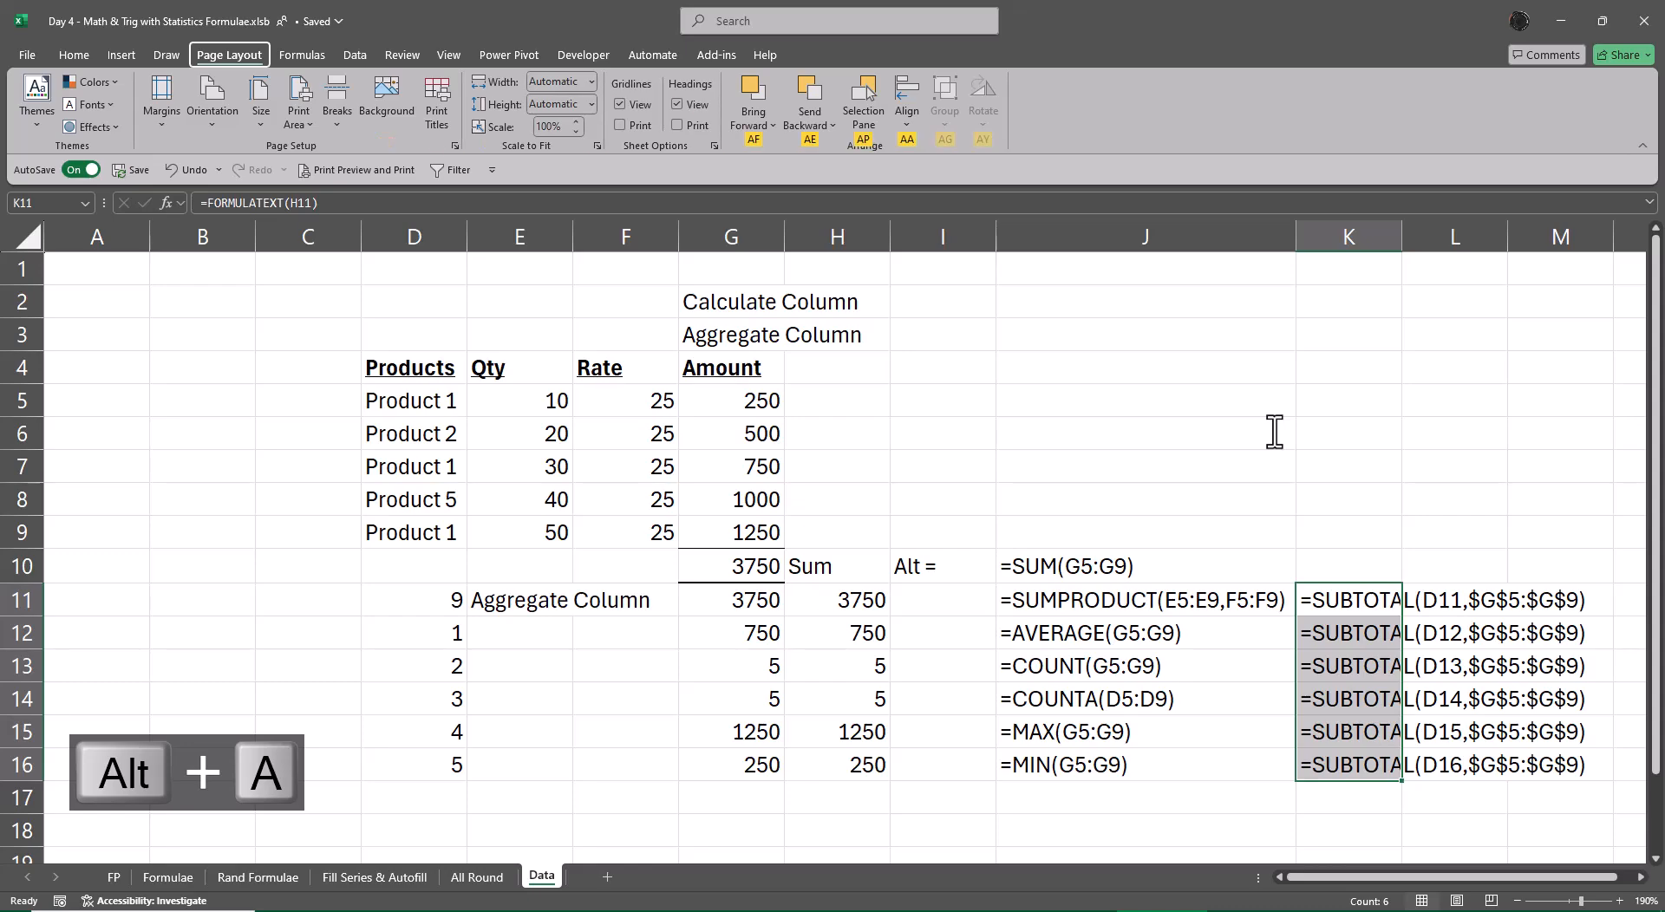
{"action": "key", "text": "alt+o"}
{"action": "key", "text": "alt+c"}
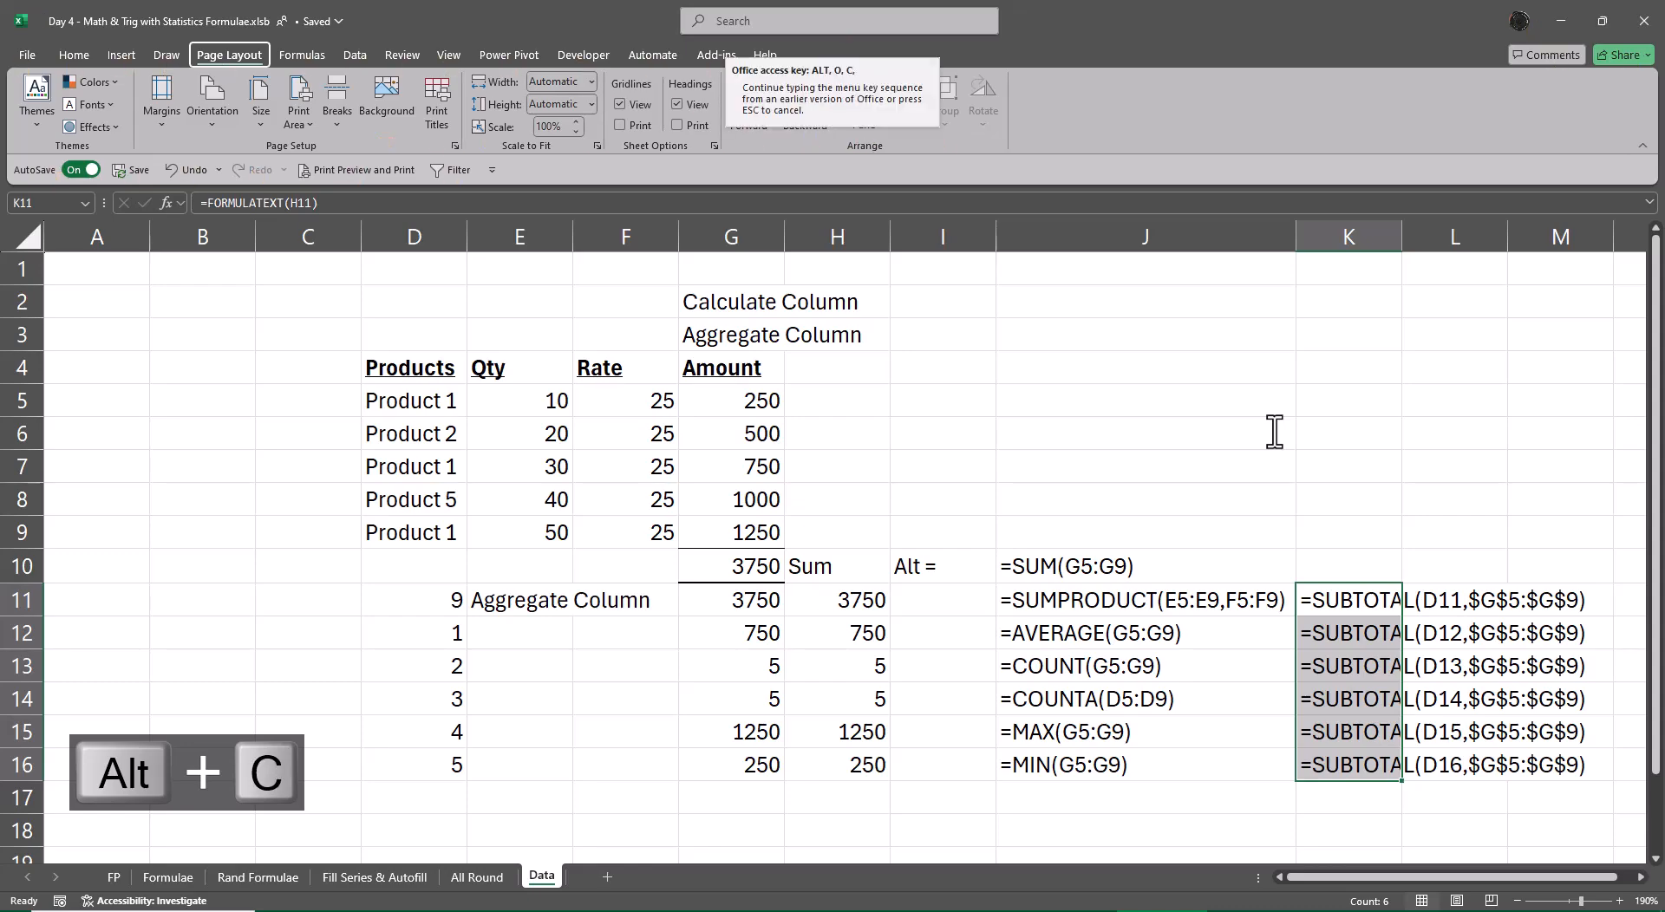
{"action": "key", "text": "alt+a"}
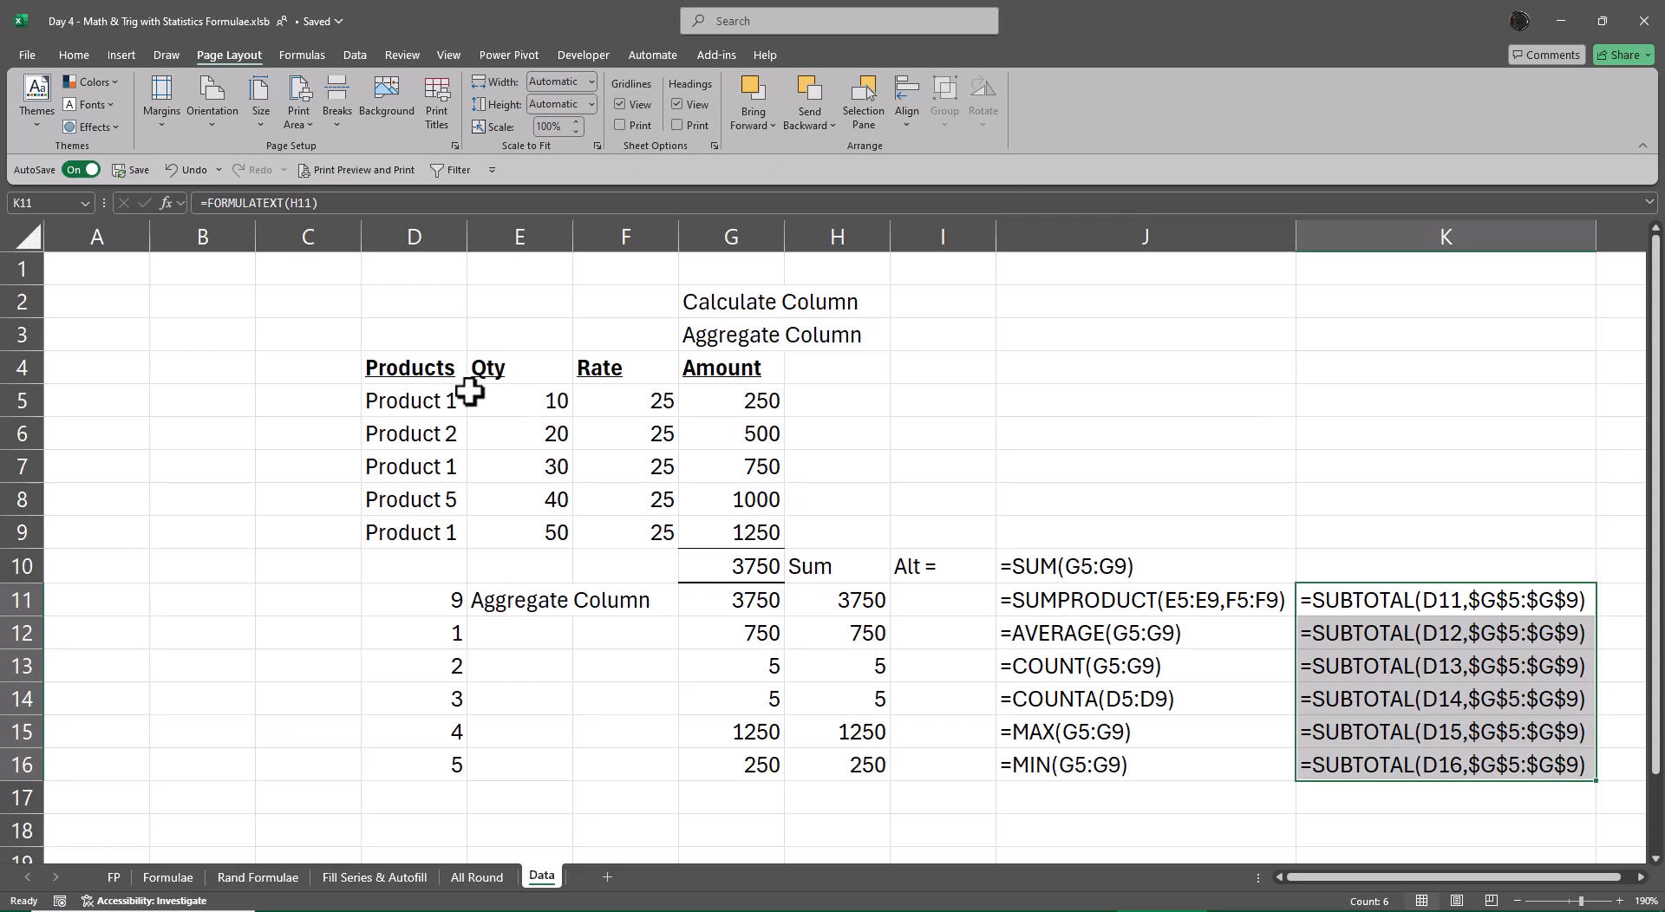
- Turn on filtering for the header row D4:G4 and turn it off again
{"action": "left_click_drag", "start_coordinate": [420, 372], "coordinate": [715, 367]}
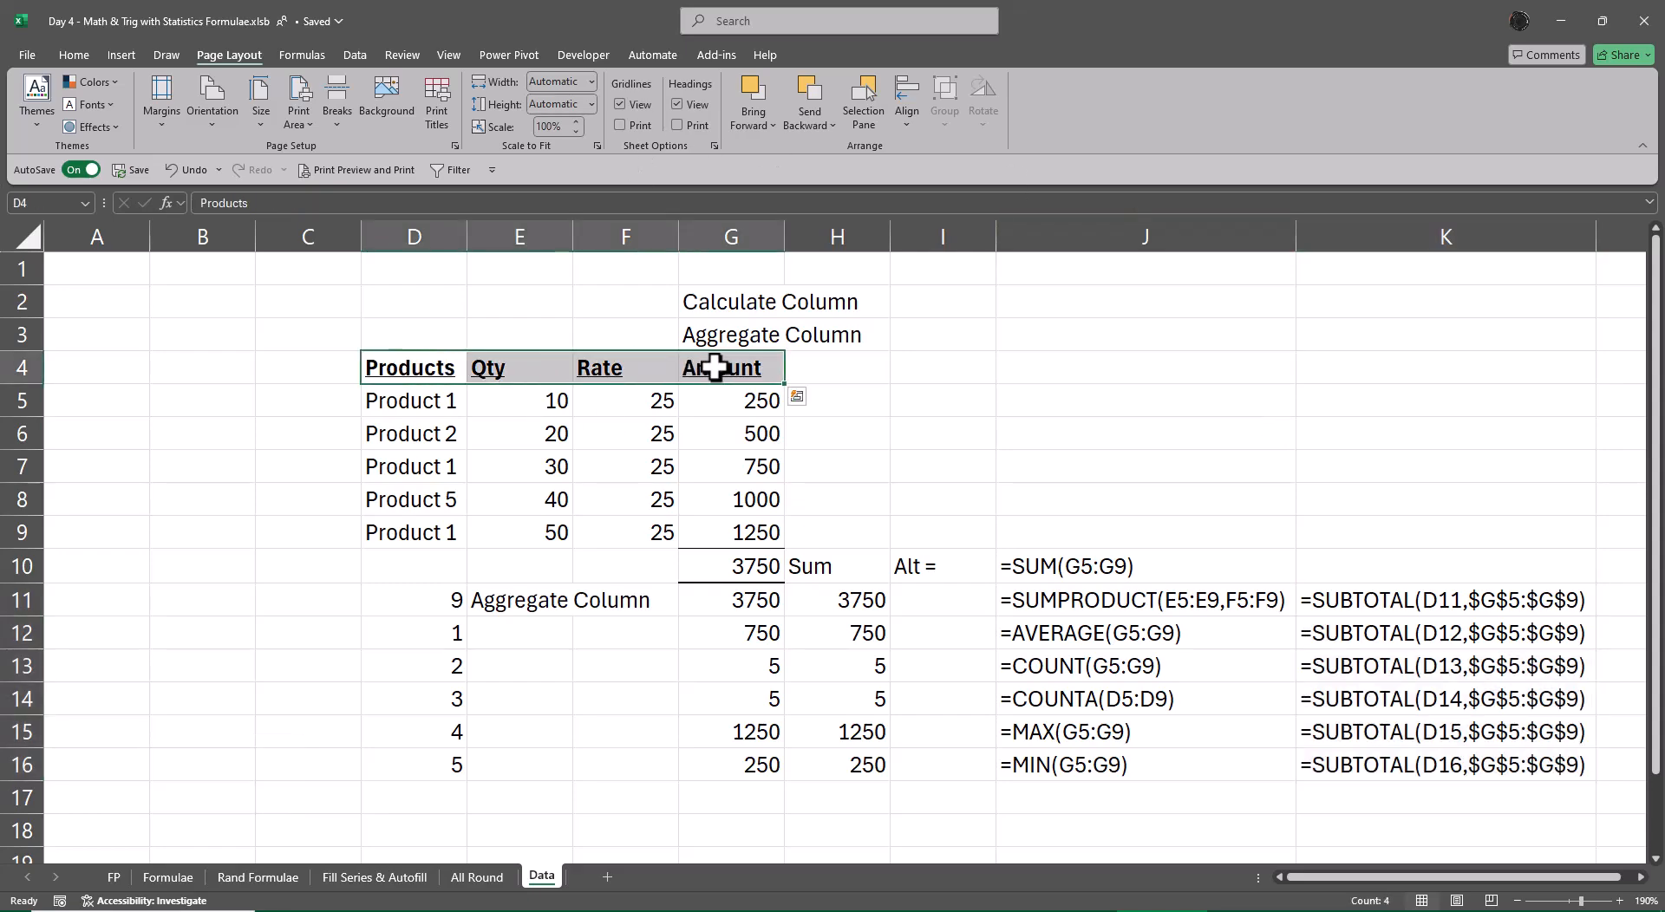
{"action": "key", "text": "ctrl+shift+l"}
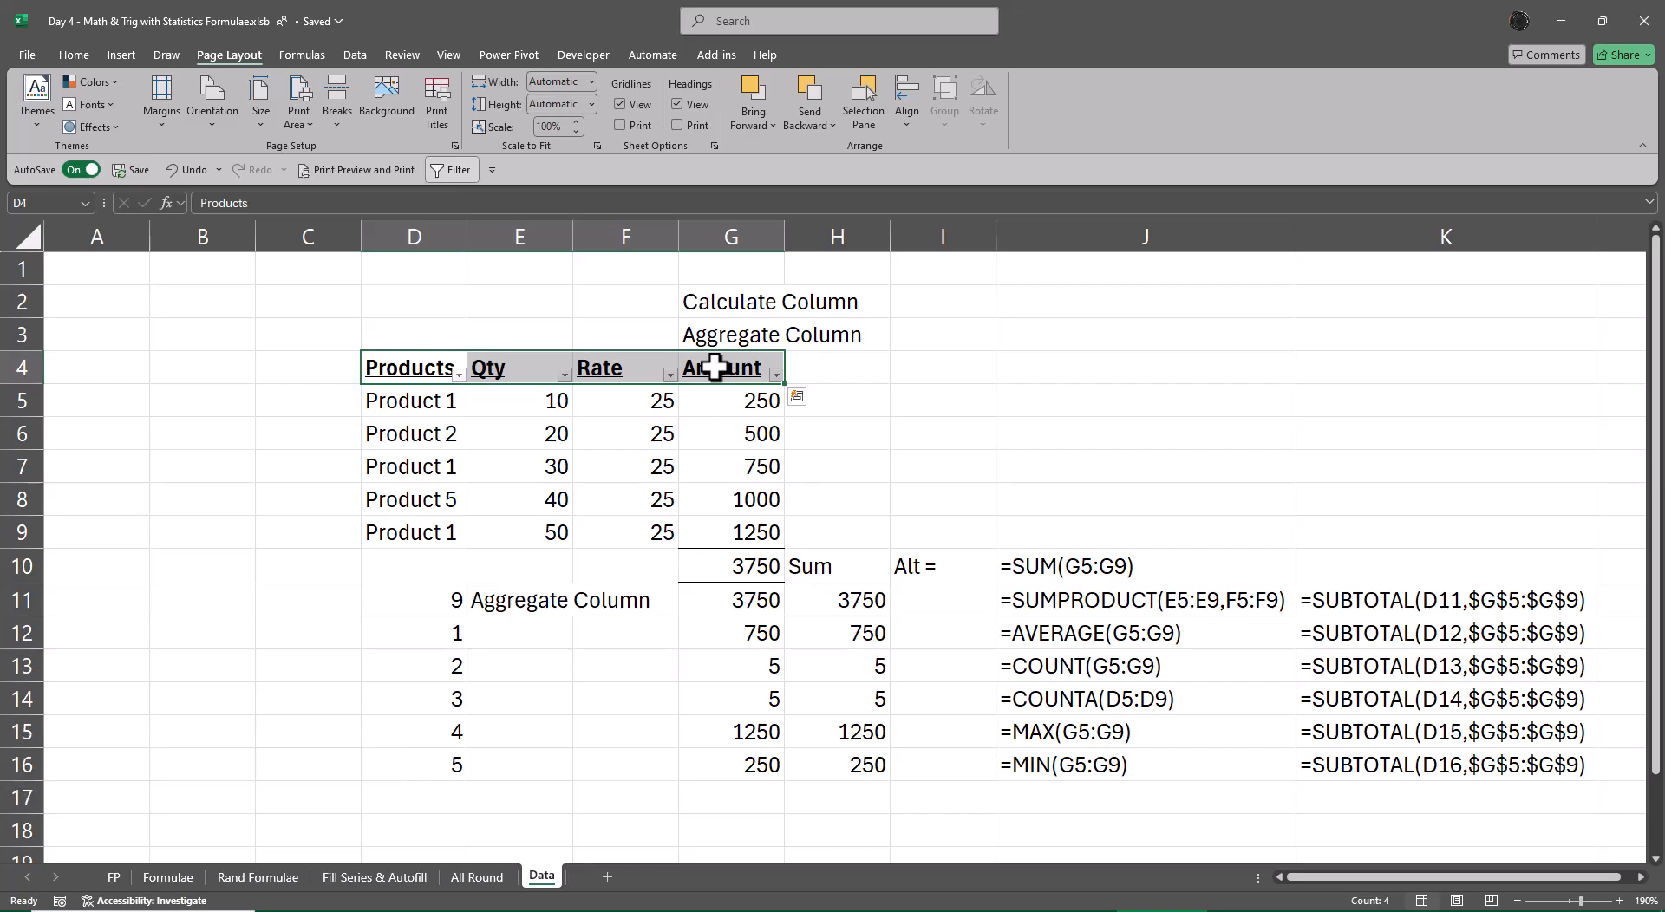
{"action": "key", "text": "alt"}
{"action": "key", "text": "a"}
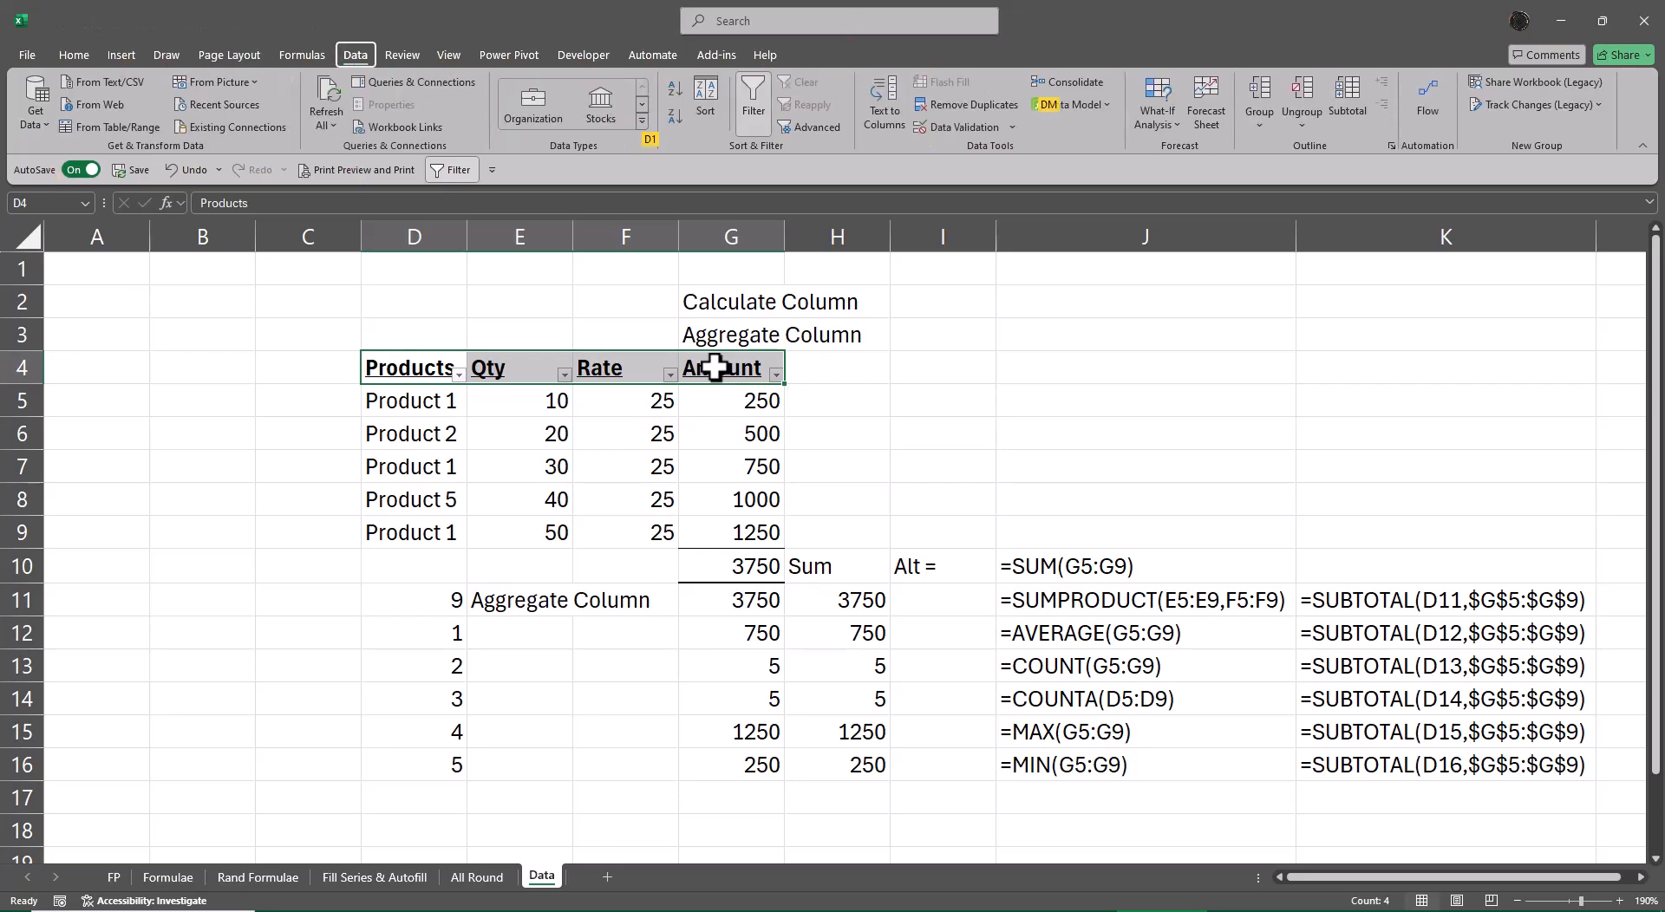
{"action": "key", "text": "alt"}
{"action": "key", "text": "alt"}
{"action": "key", "text": "d"}
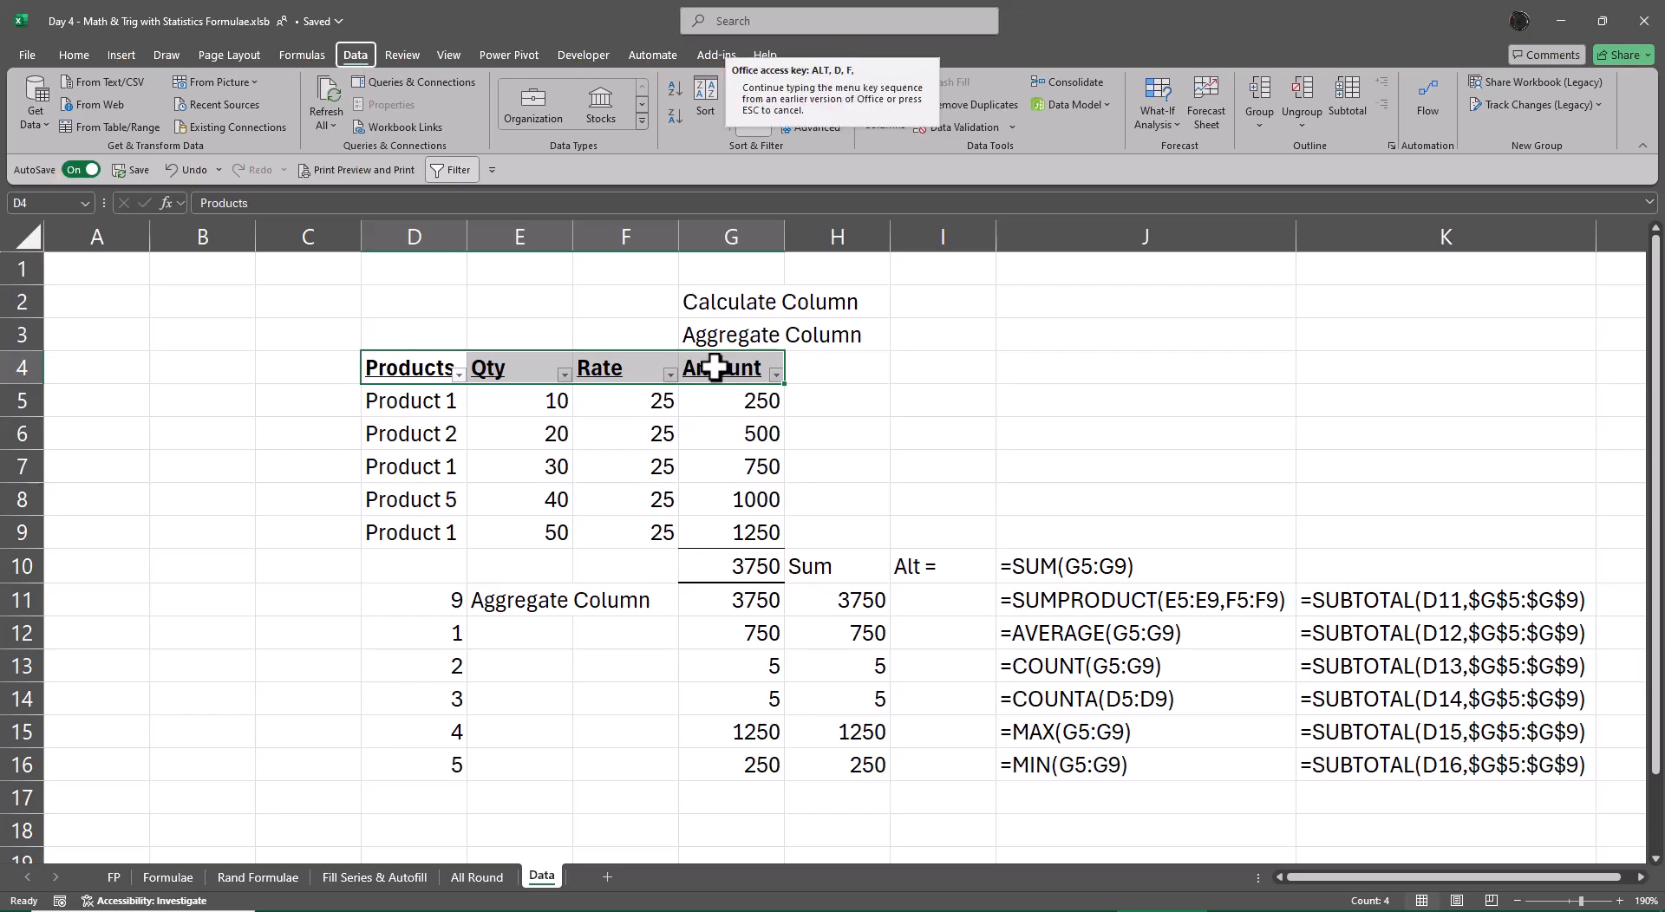
{"action": "key", "text": "f"}
{"action": "key", "text": "f"}
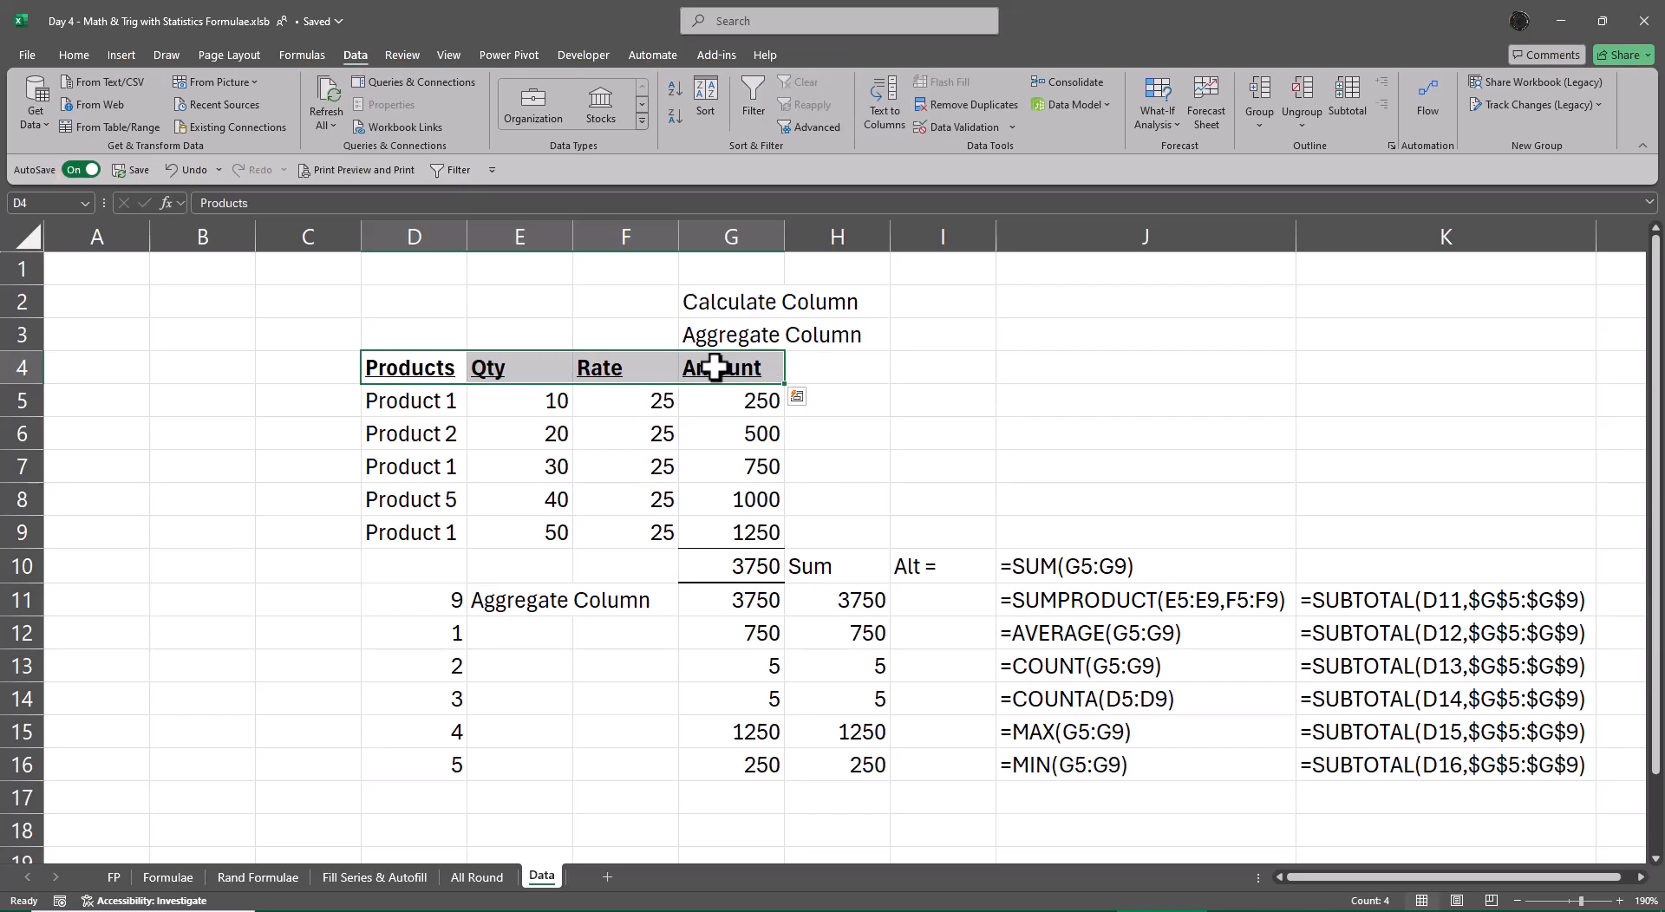
- Turn on filtering for headers D4:G4 and filter the Amount column to values greater than or equal to 500
{"action": "key", "text": "alt"}
{"action": "key", "text": "a"}
{"action": "key", "text": "t"}
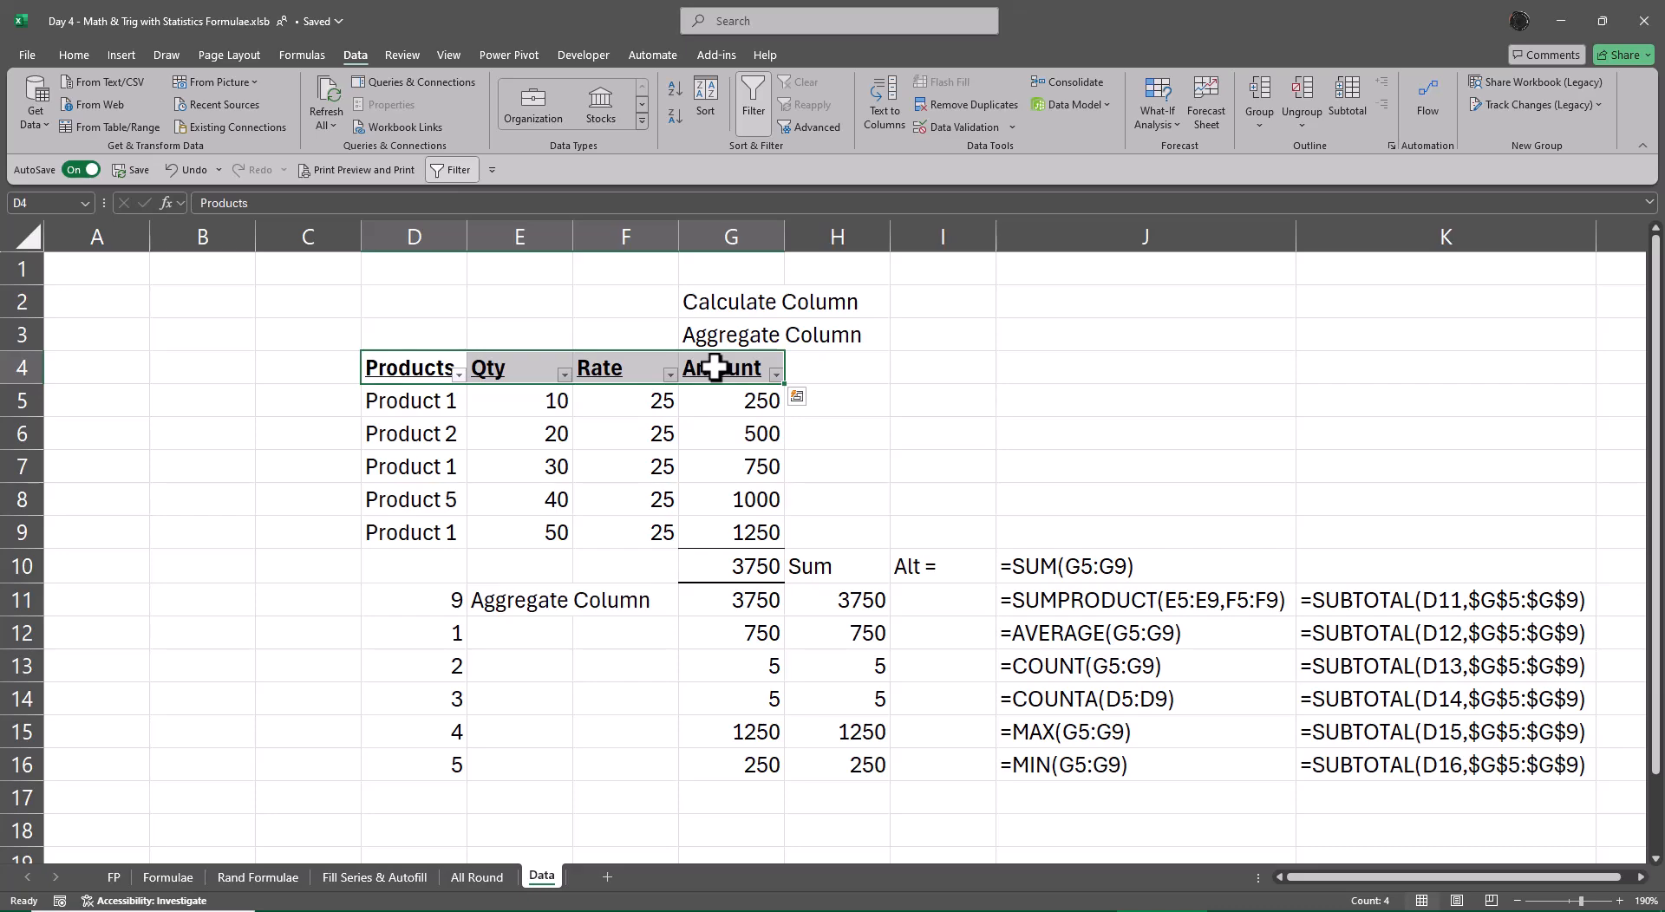
{"action": "left_click", "coordinate": [775, 375]}
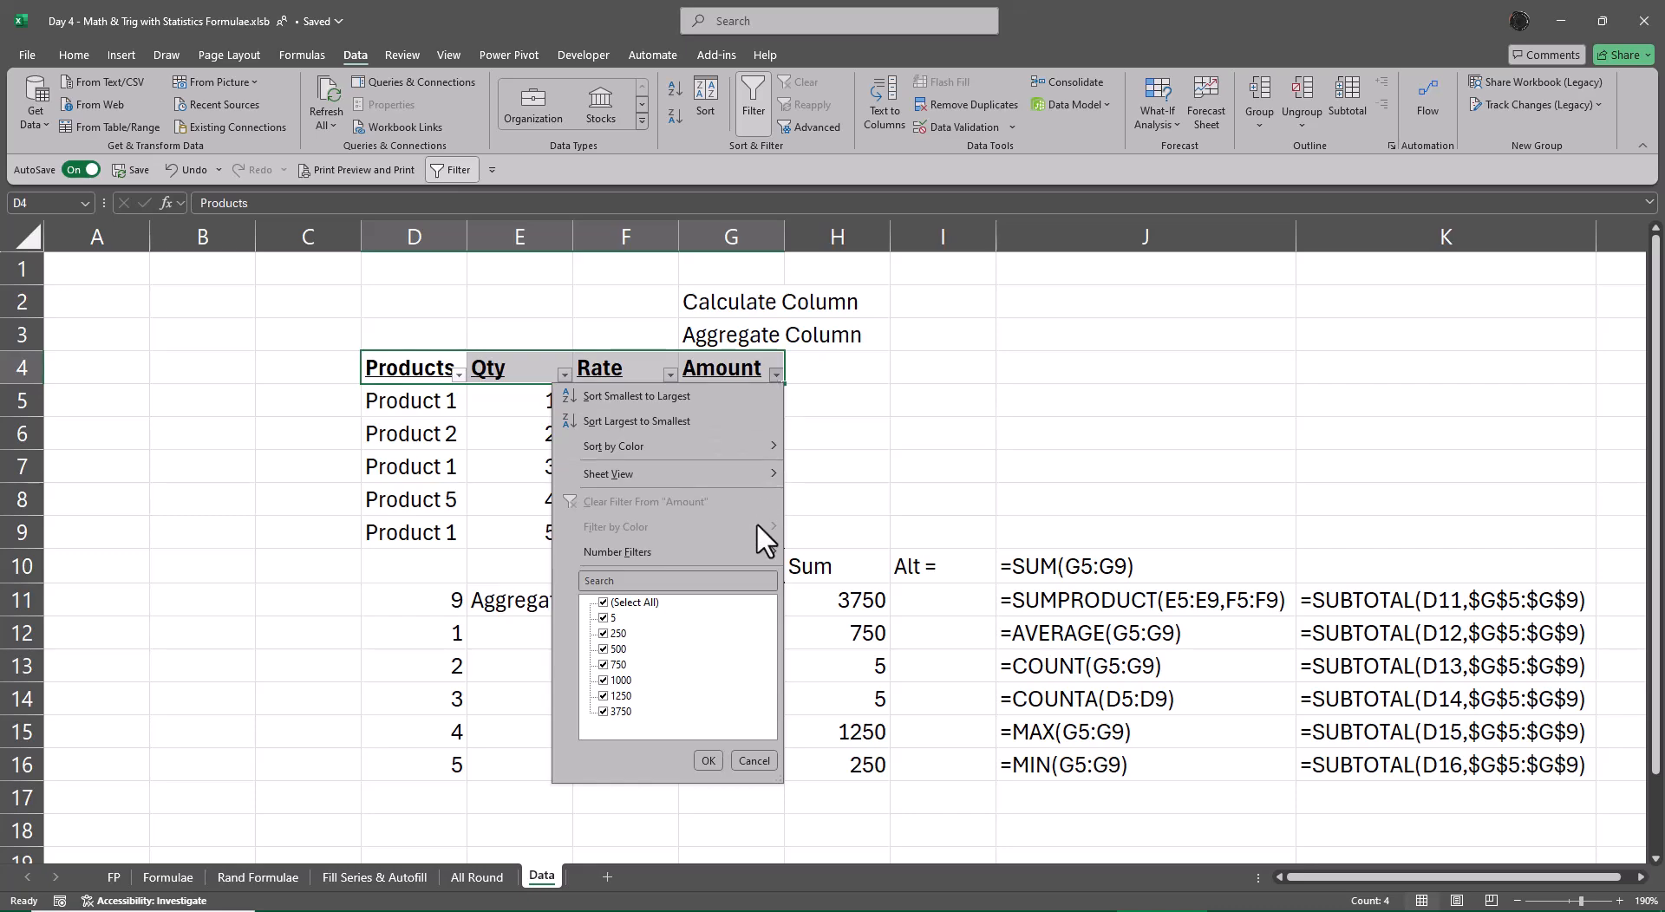
{"action": "mouse_move", "coordinate": [751, 548]}
{"action": "left_click", "coordinate": [878, 631]}
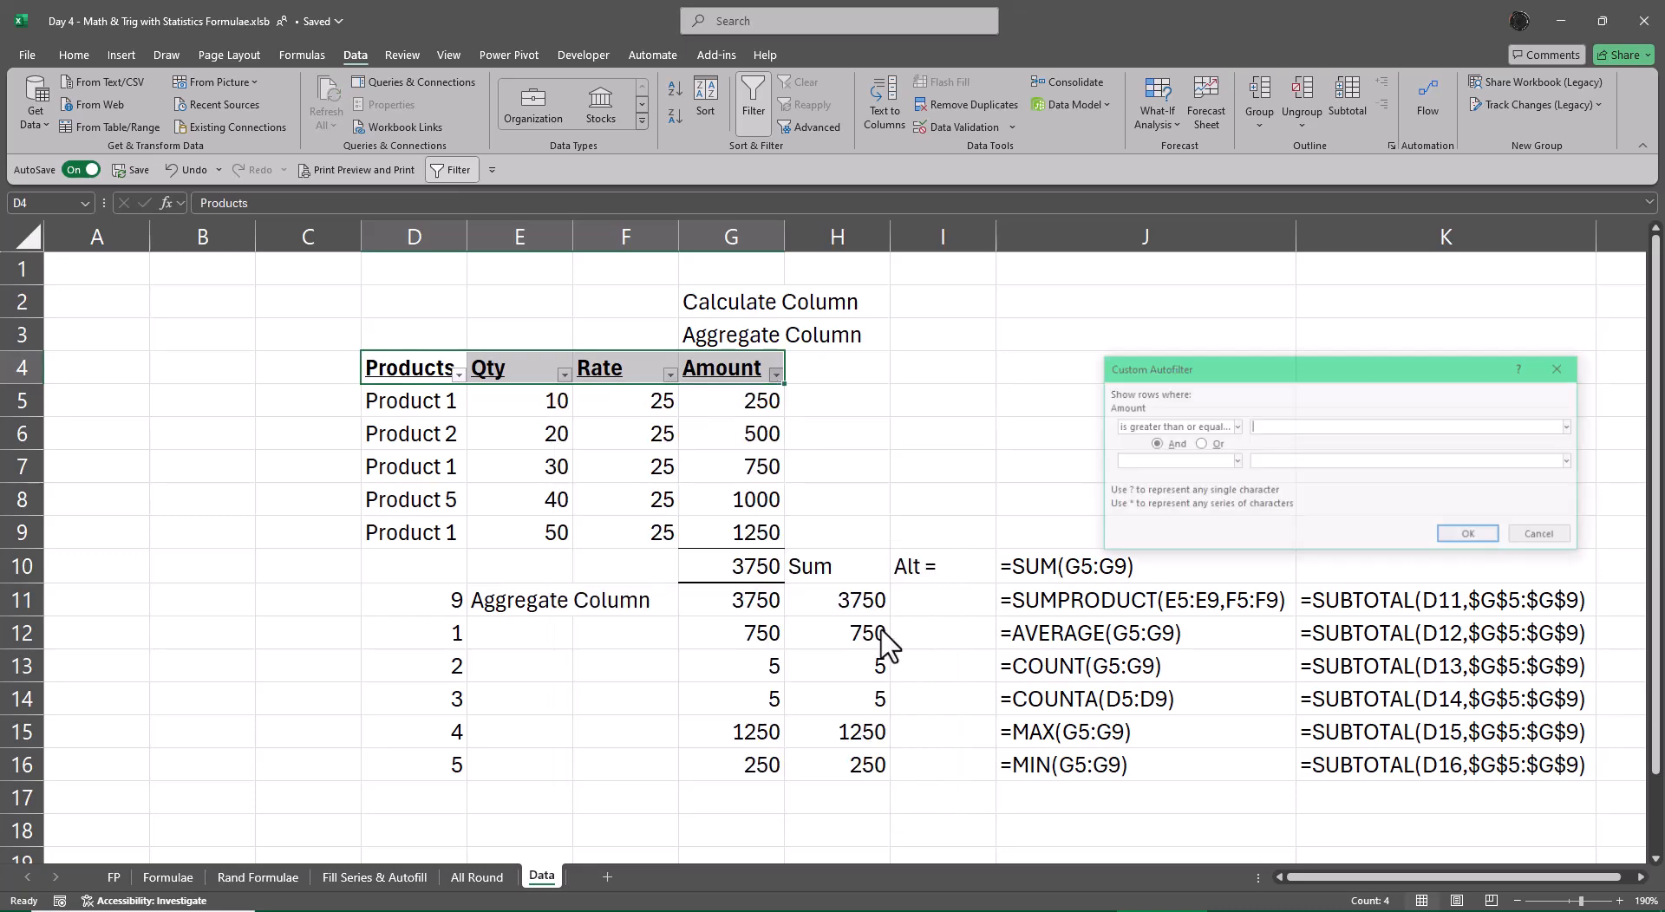
{"action": "type", "text": "500"}
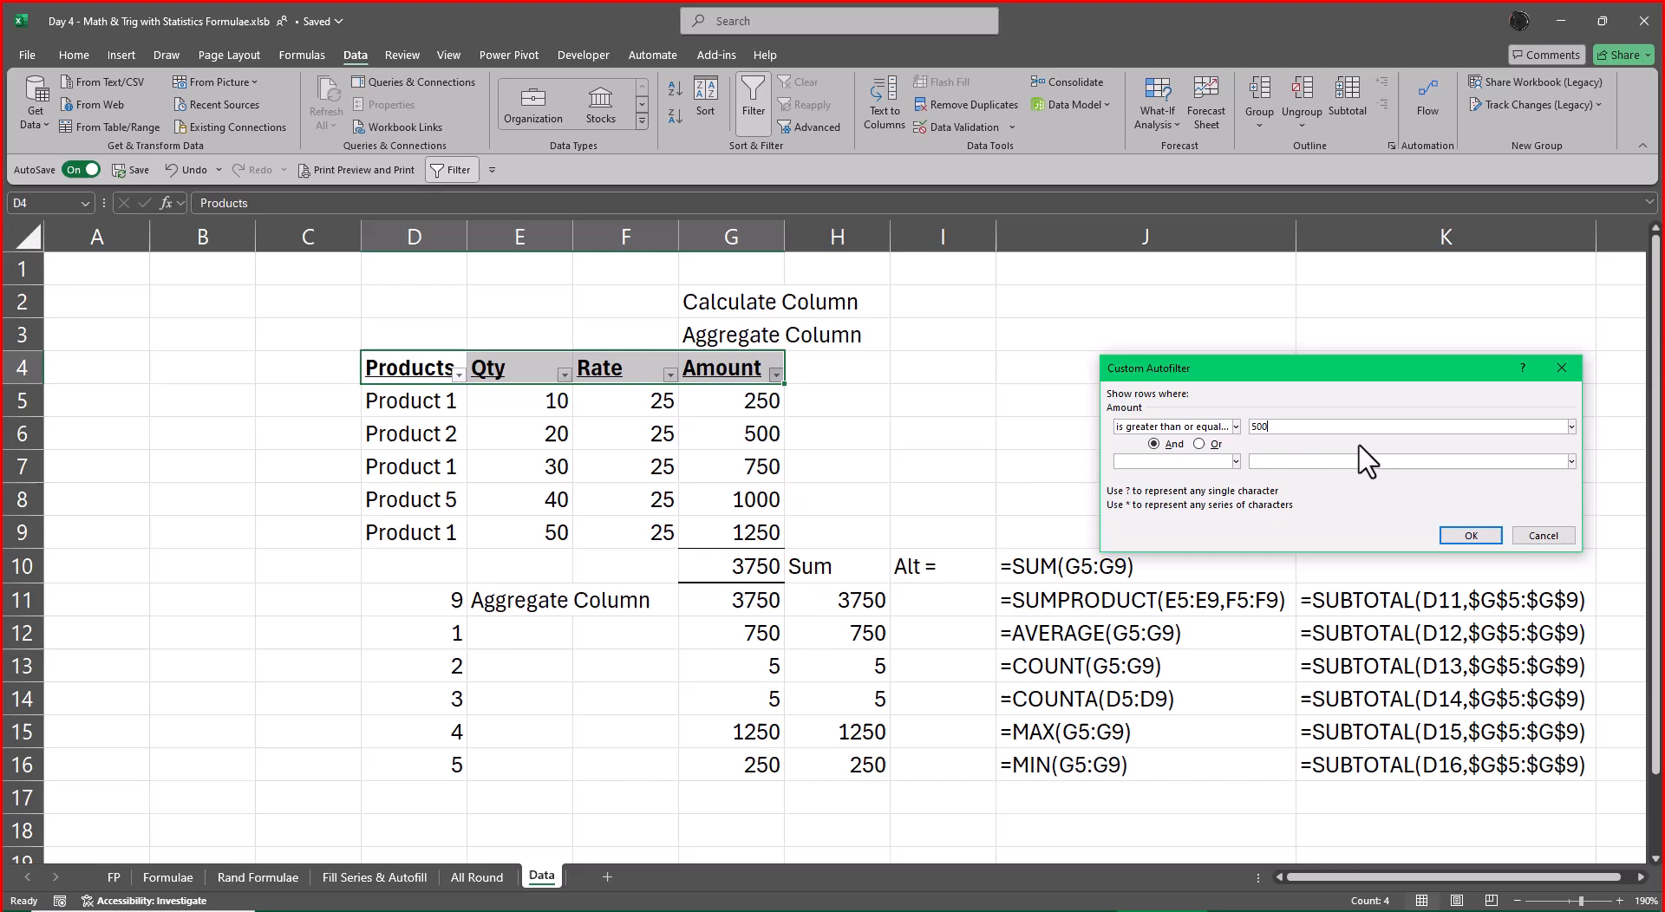
{"action": "key", "text": "Return"}
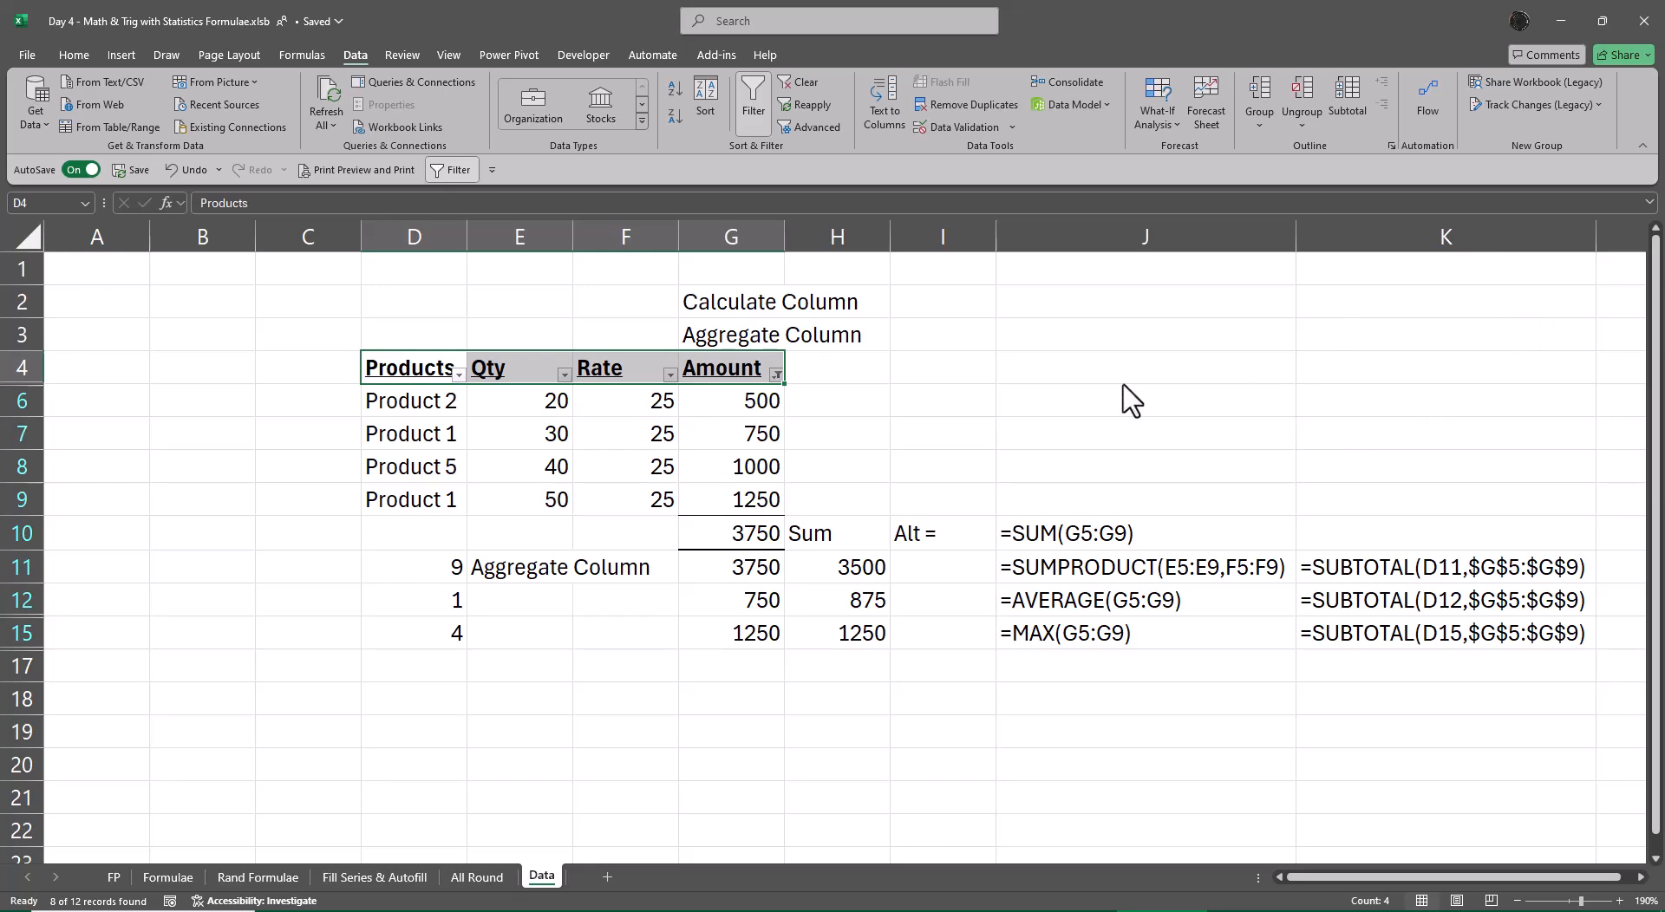
- Change the Amount column's filter to show only values greater than 500
{"action": "left_click", "coordinate": [777, 375]}
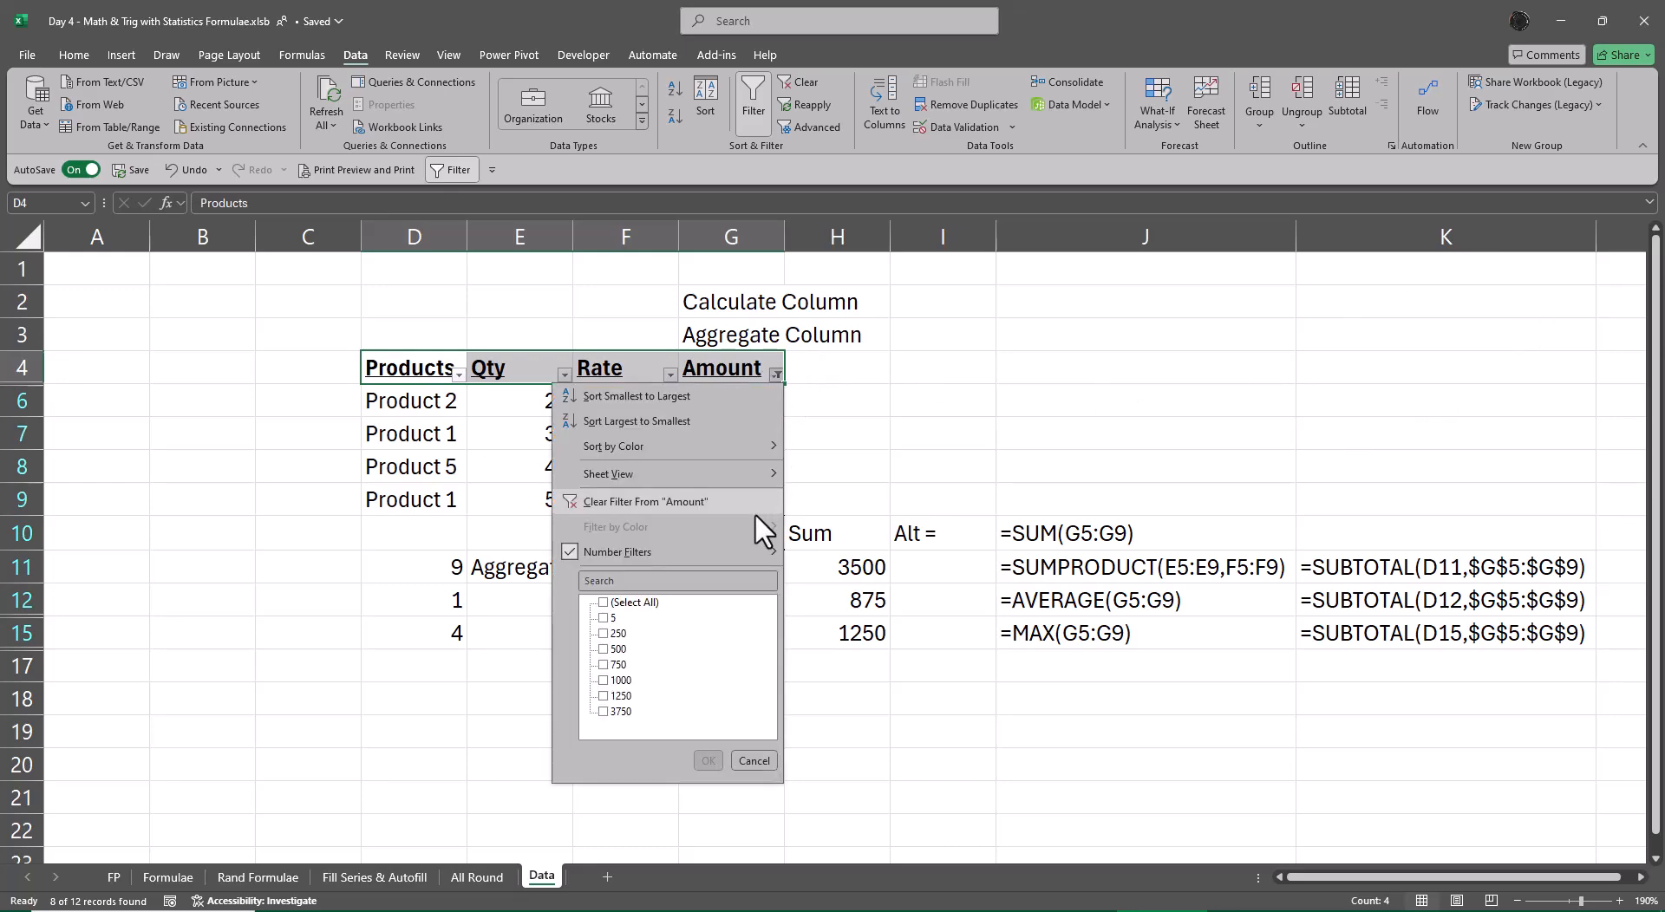
{"action": "mouse_move", "coordinate": [747, 545]}
{"action": "left_click", "coordinate": [868, 614]}
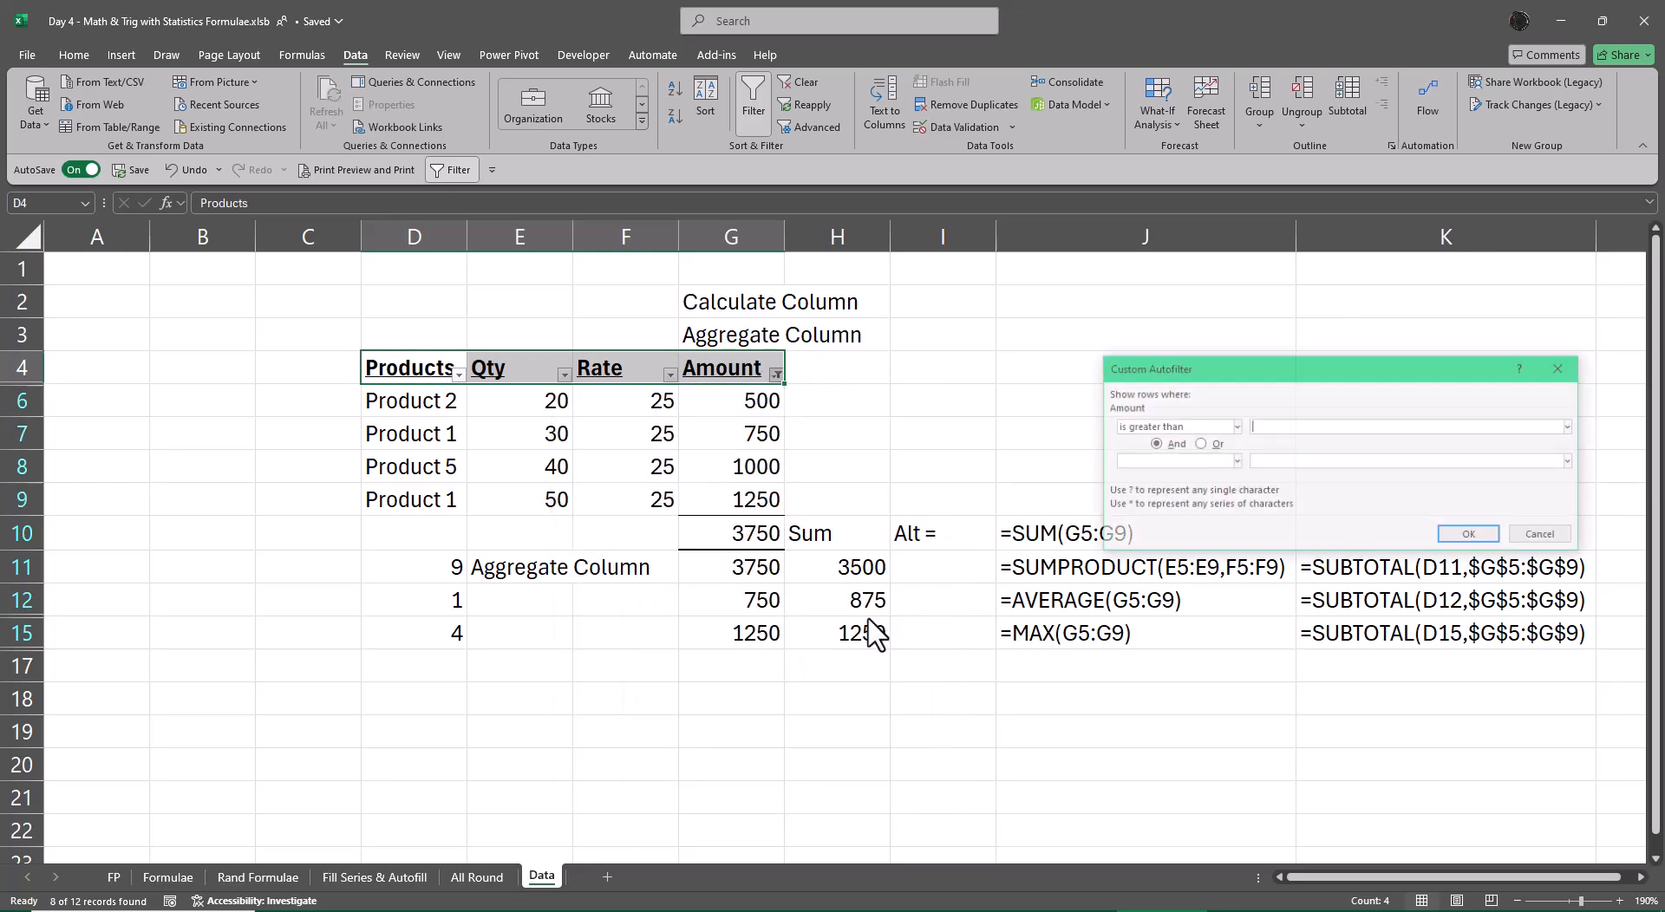
{"action": "type", "text": "500"}
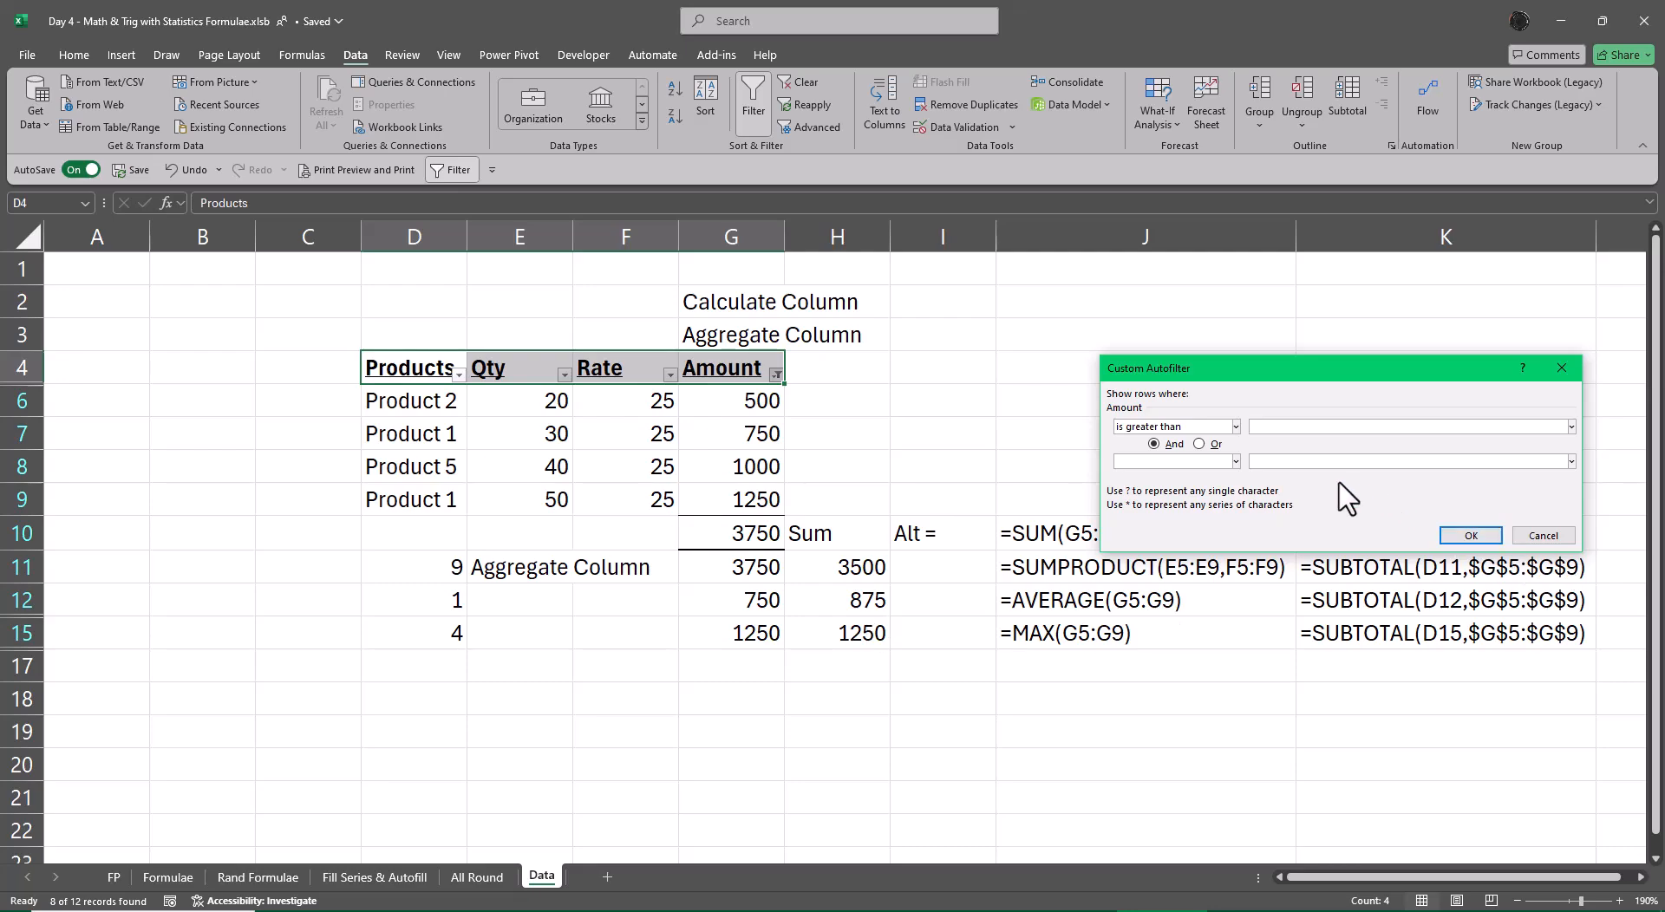
{"action": "key", "text": "Return"}
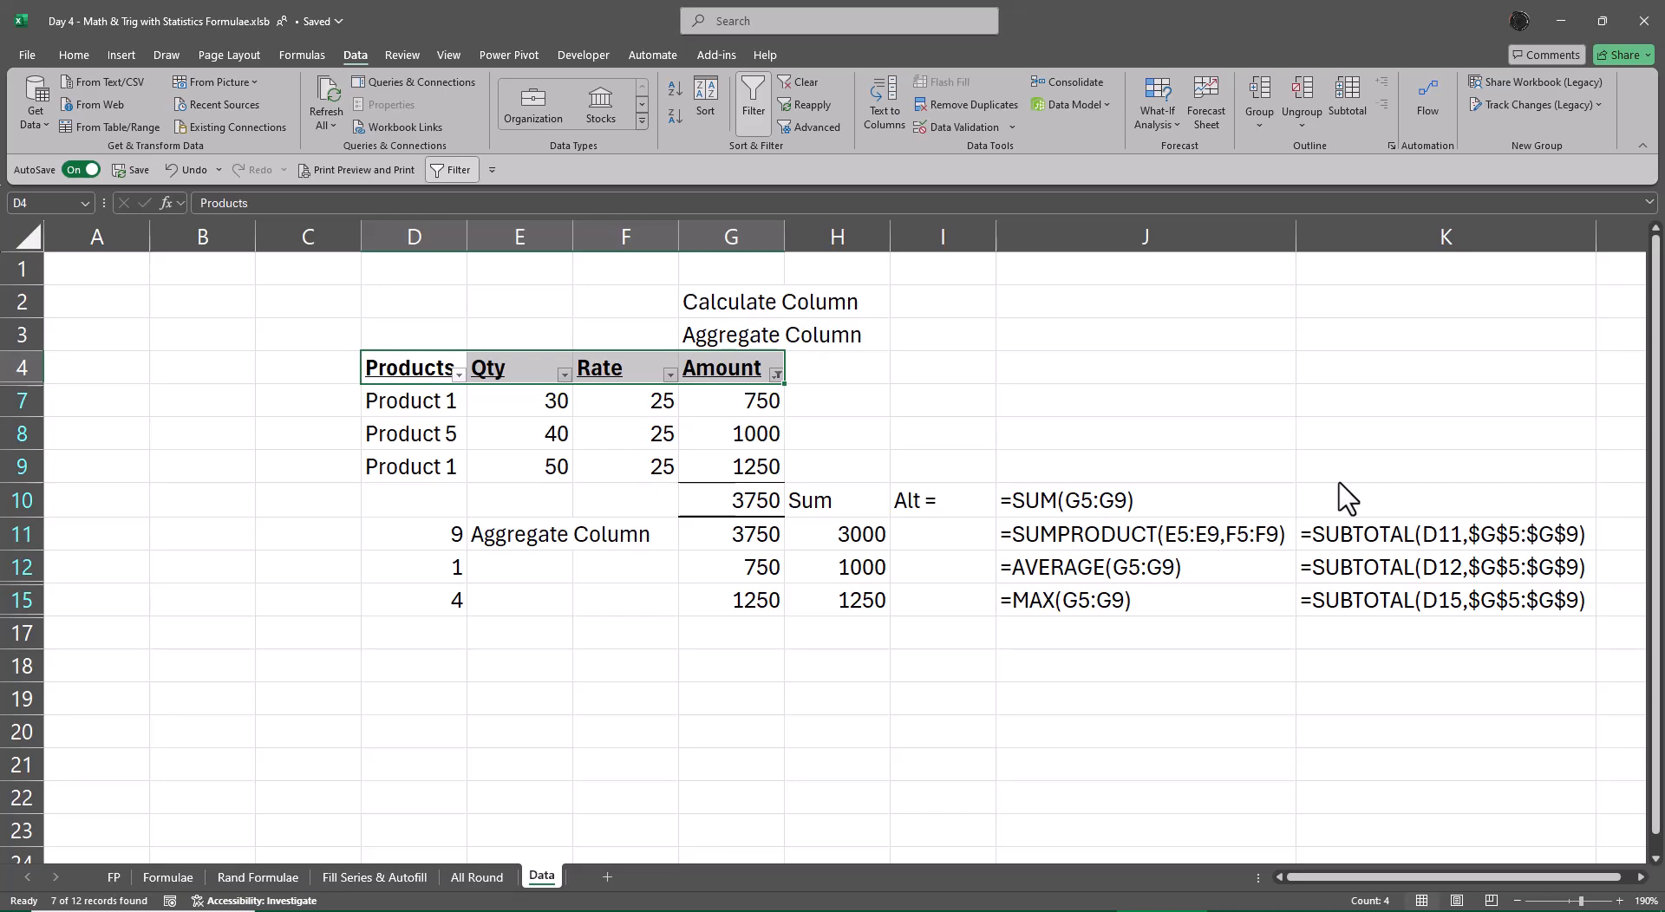
- Remove the filter from the product table and select cell B4
{"action": "key", "text": "ctrl+shift+l"}
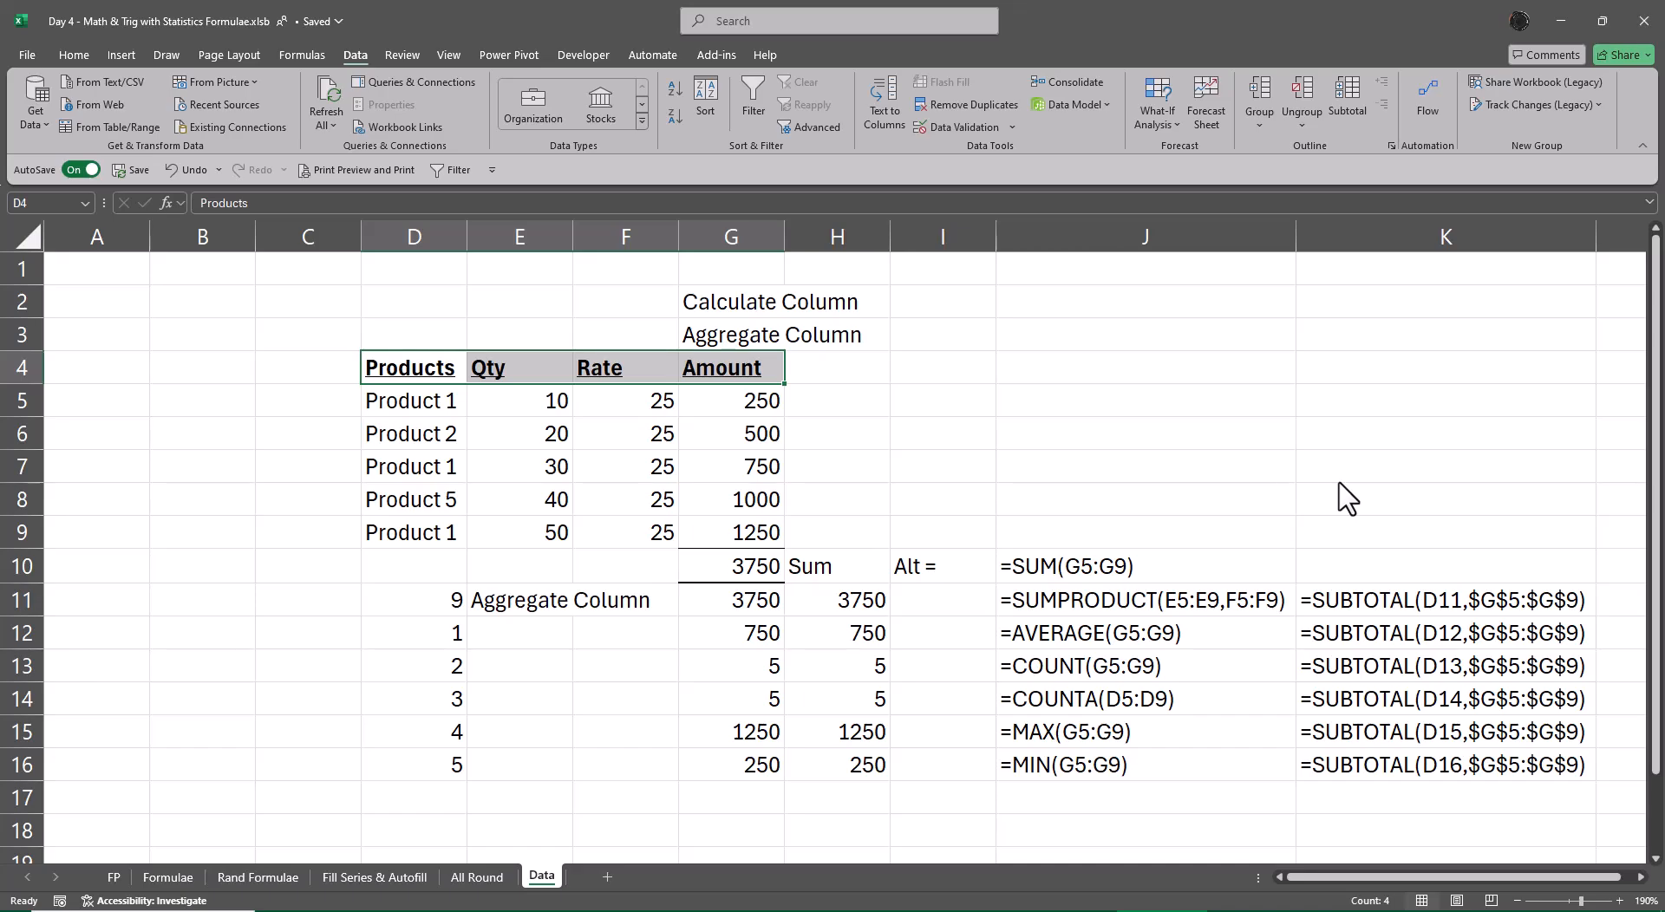
{"action": "key", "text": "Left"}
{"action": "key", "text": "Left"}
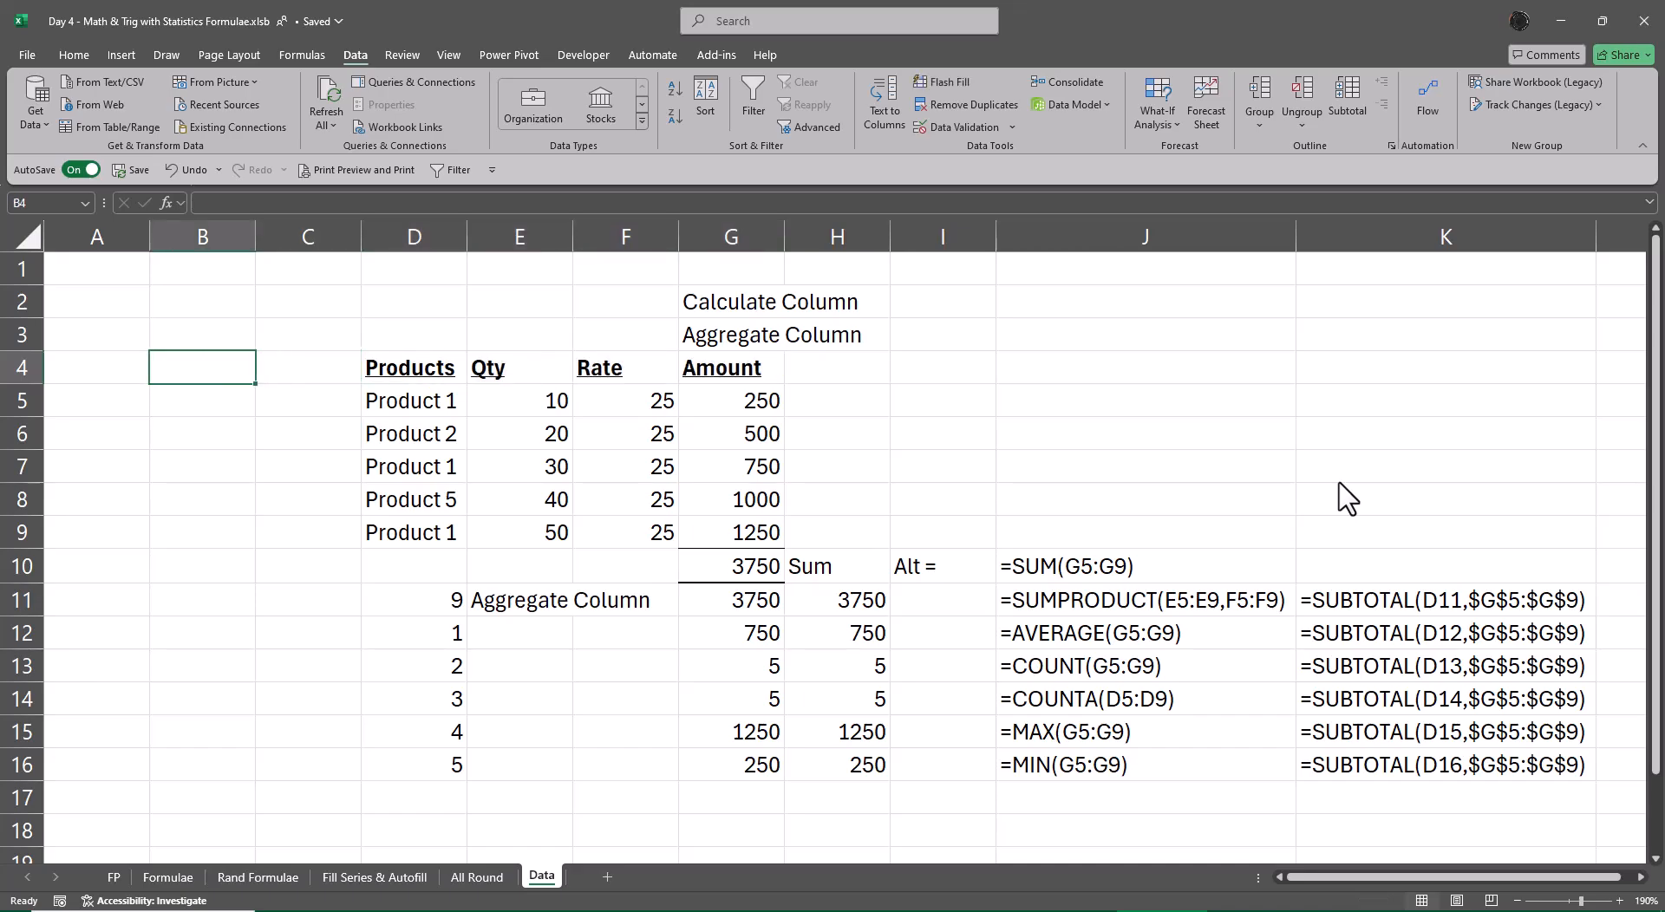
- Bold the Subtotal and Aggregate entries in D28 and D27 on the Formulae sheet
{"action": "key", "text": "ctrl+Page_Up"}
{"action": "key", "text": "ctrl+Page_Up"}
{"action": "key", "text": "ctrl+Page_Up"}
{"action": "key", "text": "ctrl+Page_Up"}
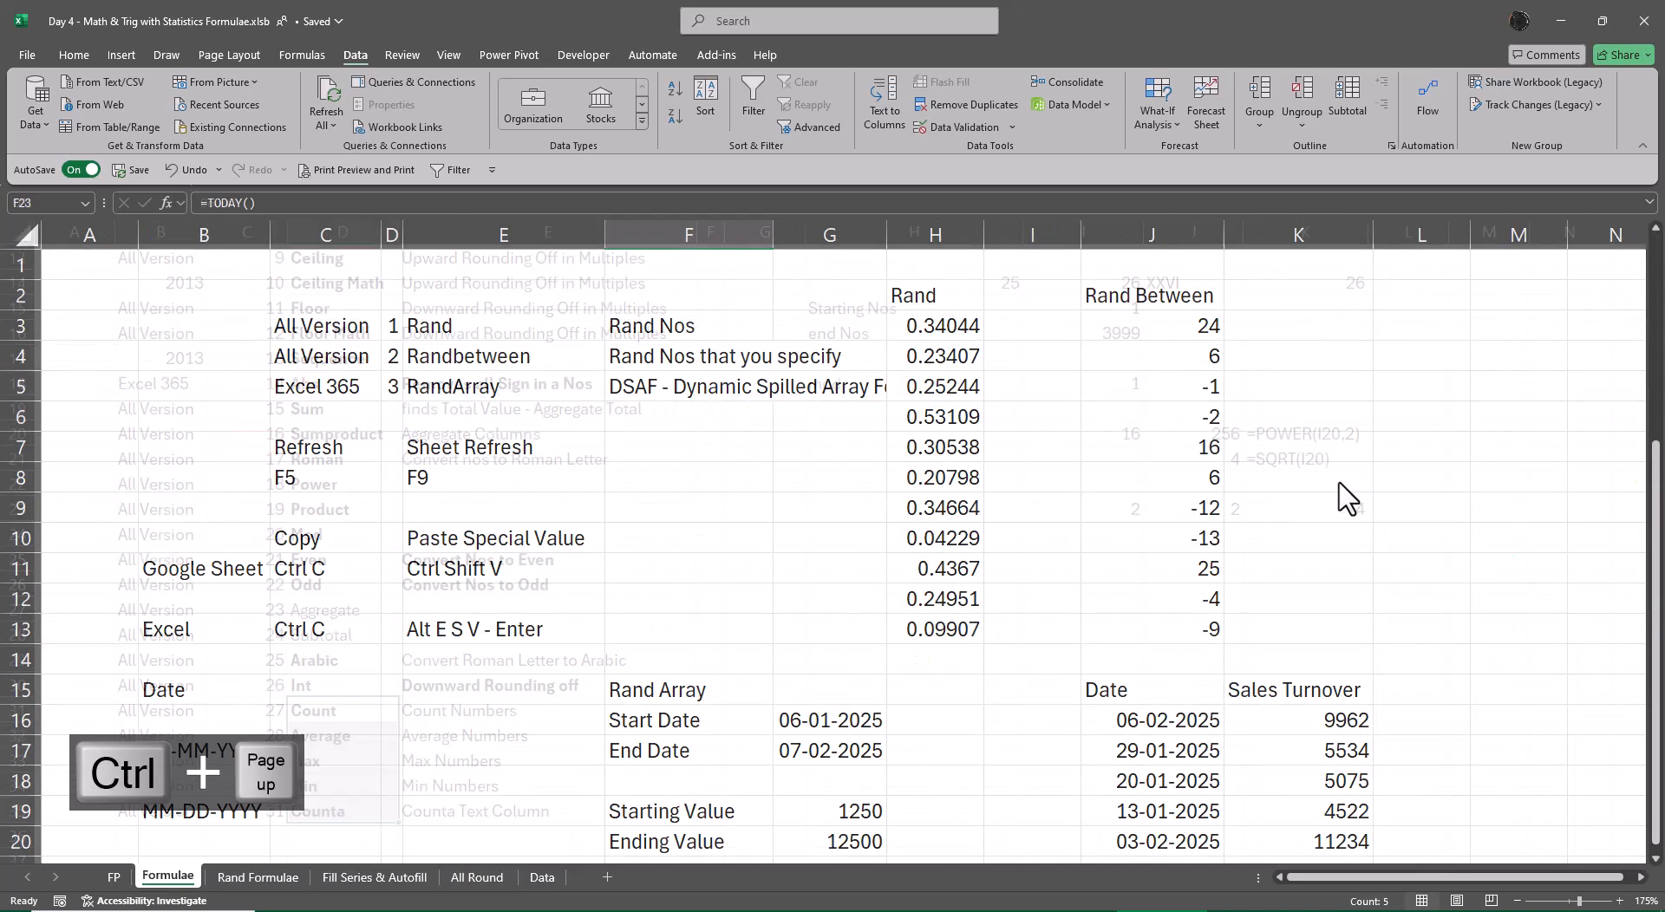
{"action": "key", "text": "Up"}
{"action": "key", "text": "Up"}
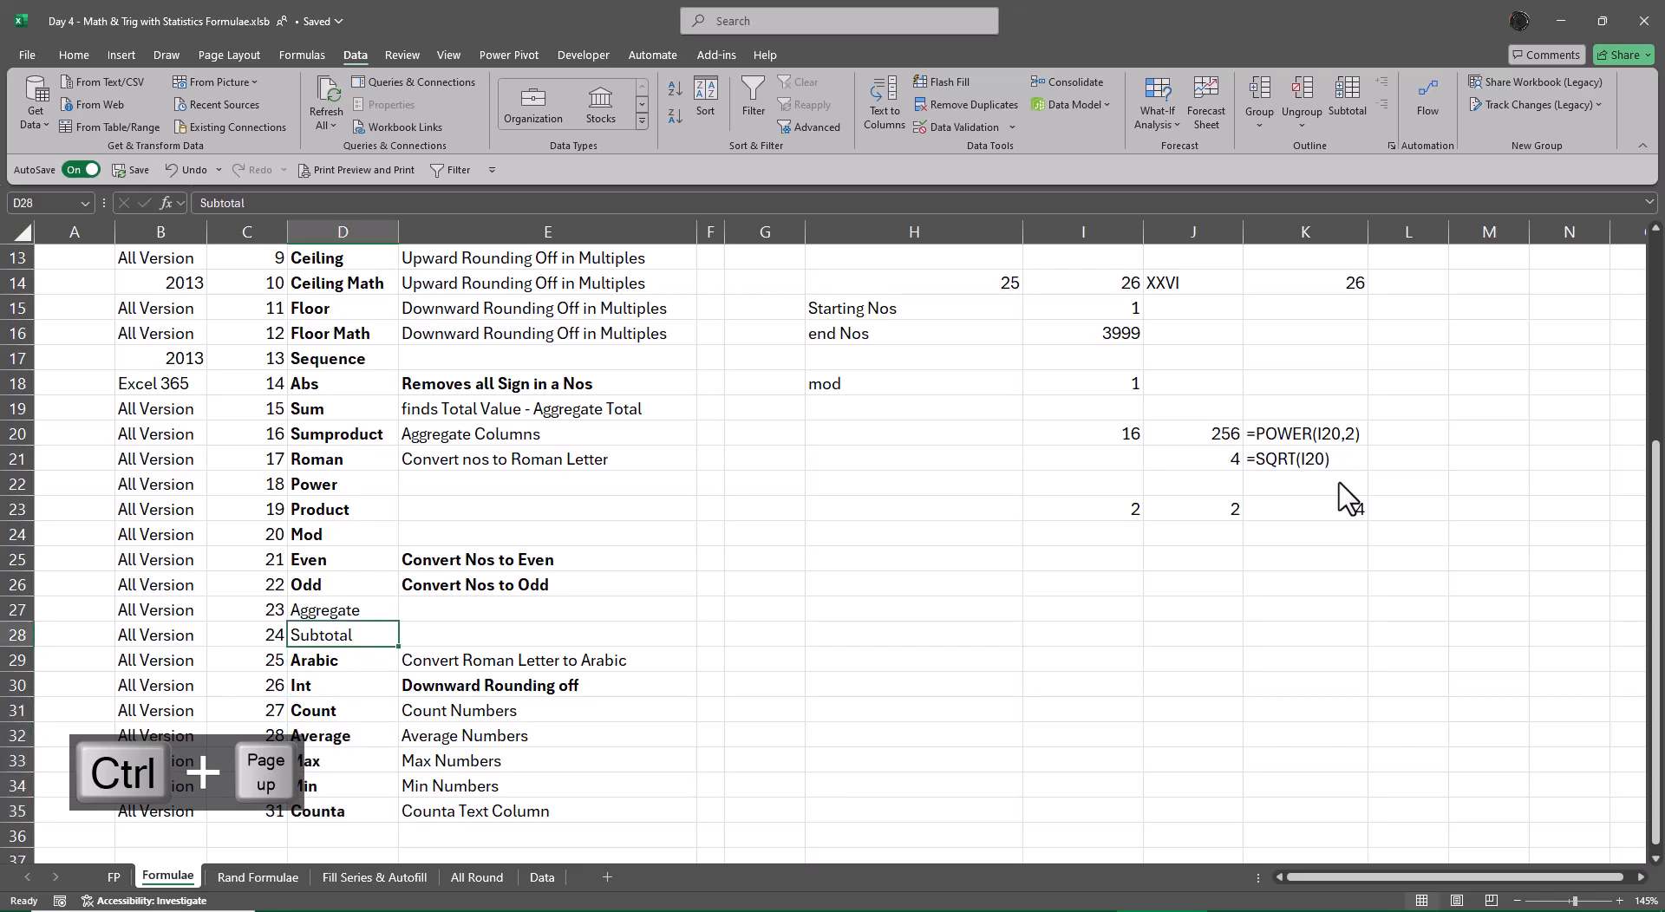
{"action": "key", "text": "ctrl+b"}
{"action": "key", "text": "Up"}
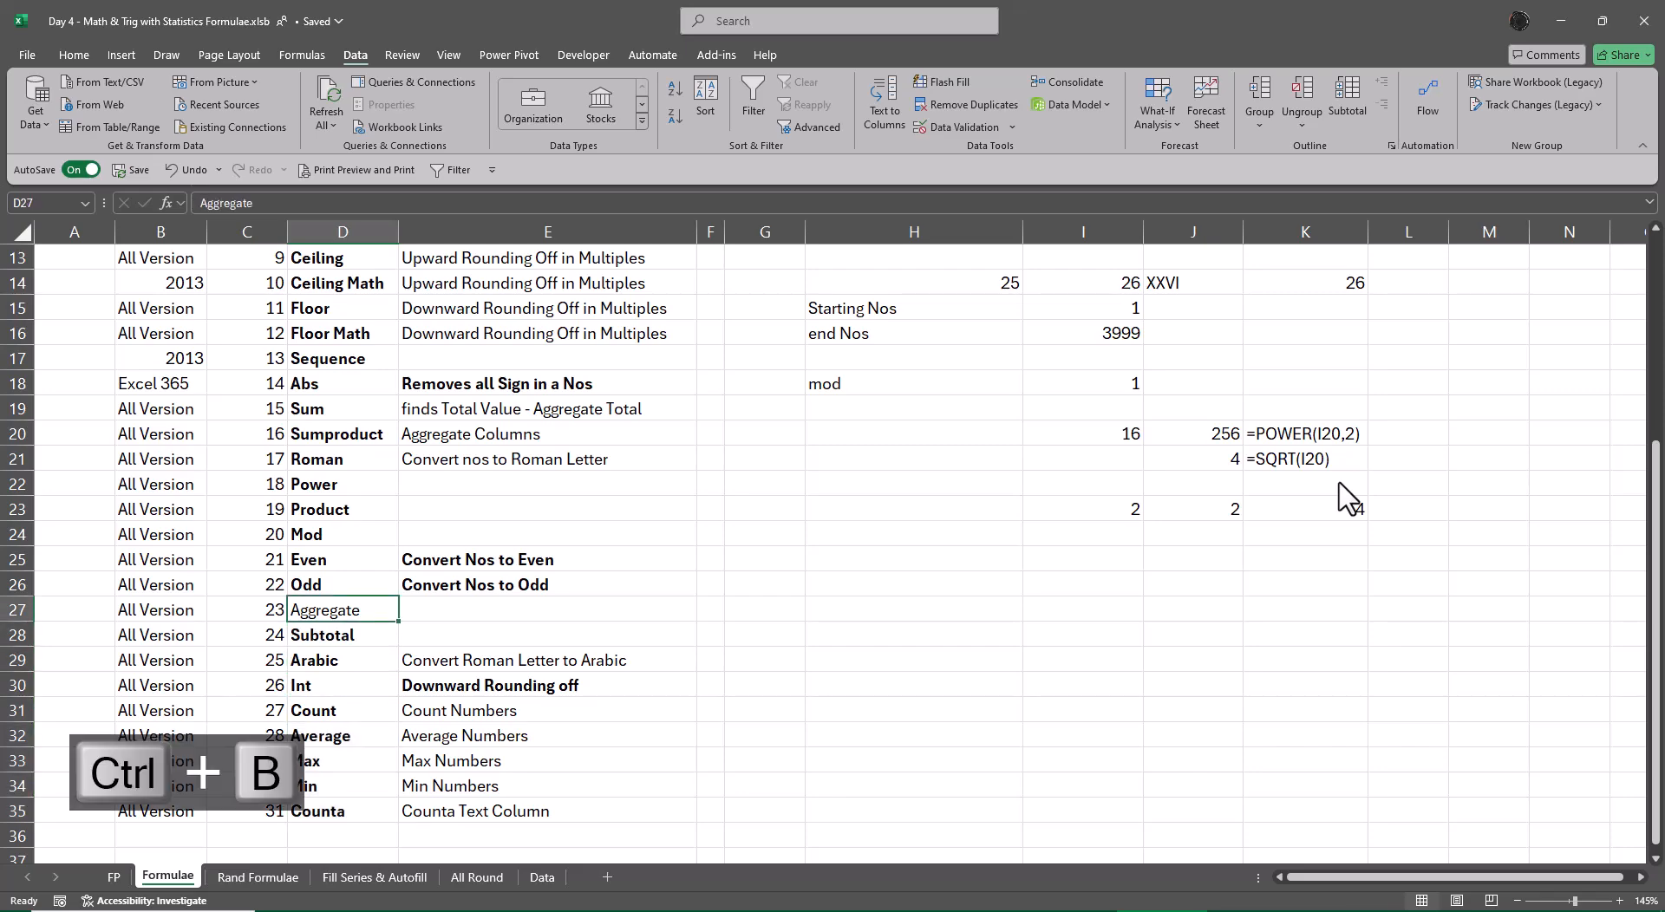
{"action": "key", "text": "ctrl+b"}
- Start an AGGREGATE formula in B4 of the Data sheet, review its function numbers 1 to 19, and discard the formula
{"action": "key", "text": "ctrl+Page_Down"}
{"action": "key", "text": "ctrl+Page_Down"}
{"action": "key", "text": "ctrl+Page_Down"}
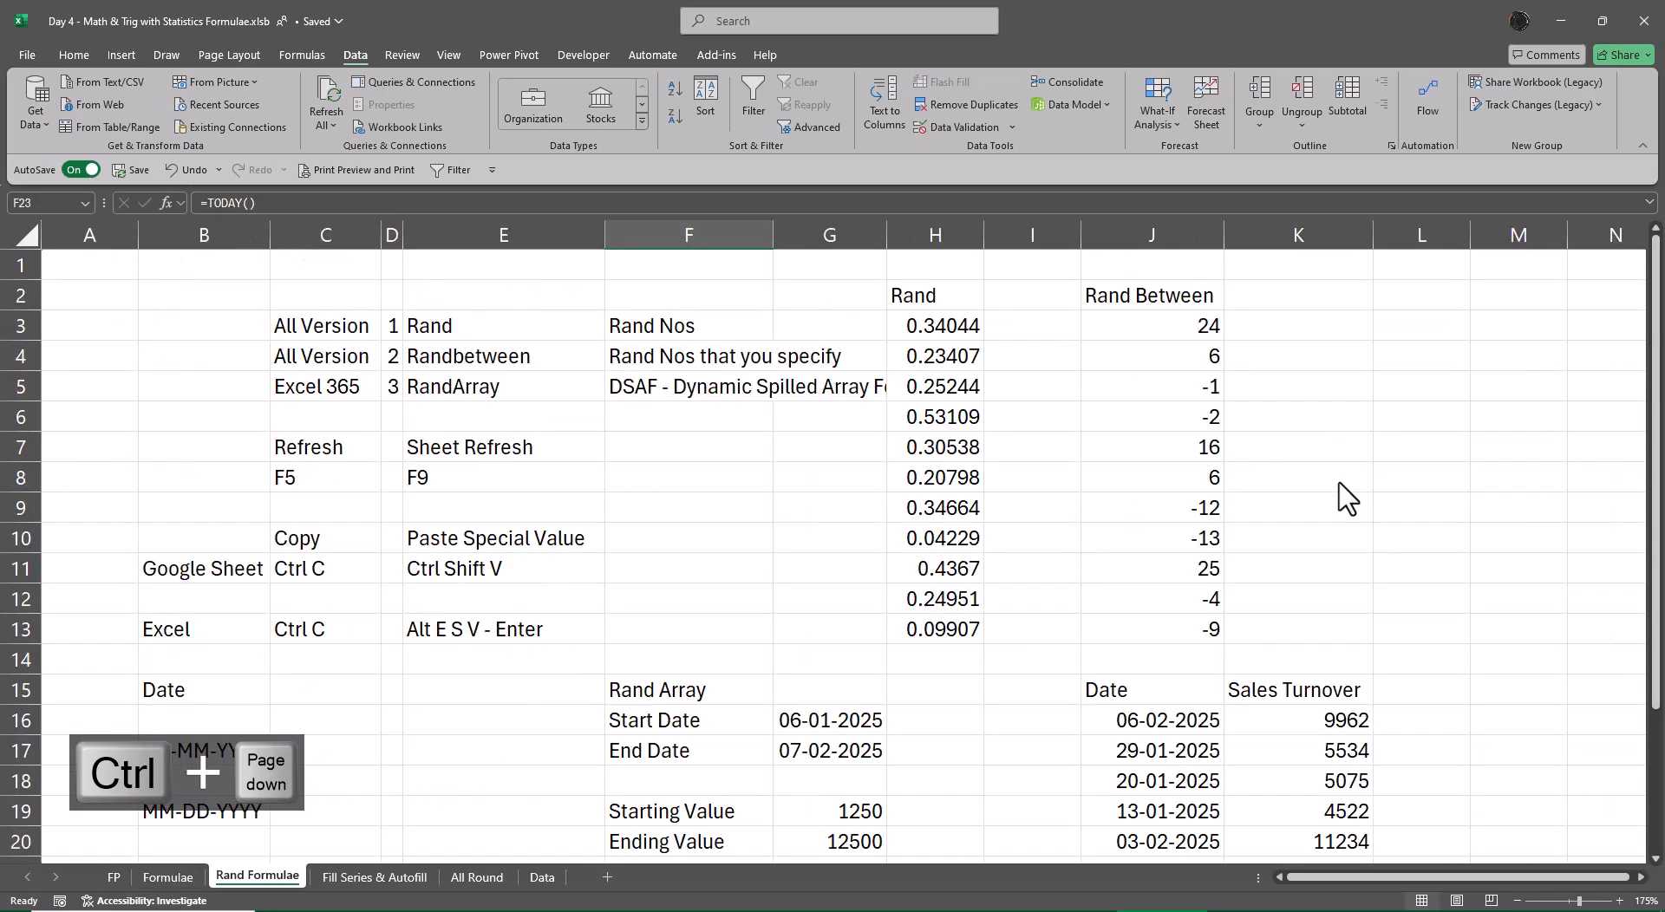
{"action": "key", "text": "ctrl+Page_Down"}
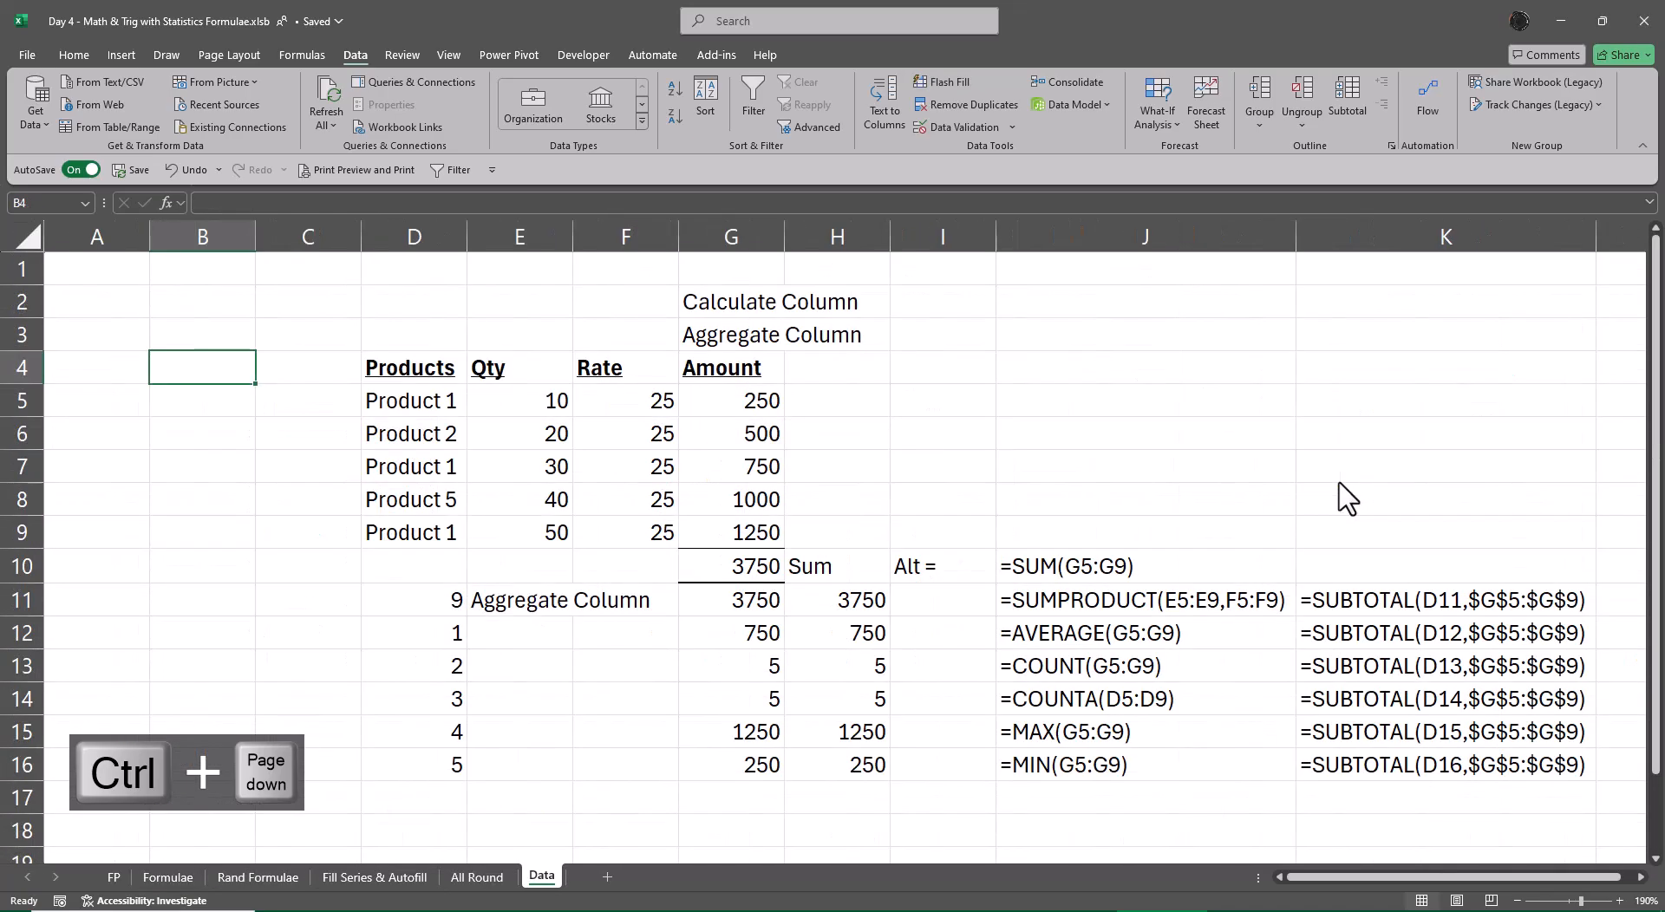
{"action": "type", "text": "=aggr"}
{"action": "key", "text": "Tab"}
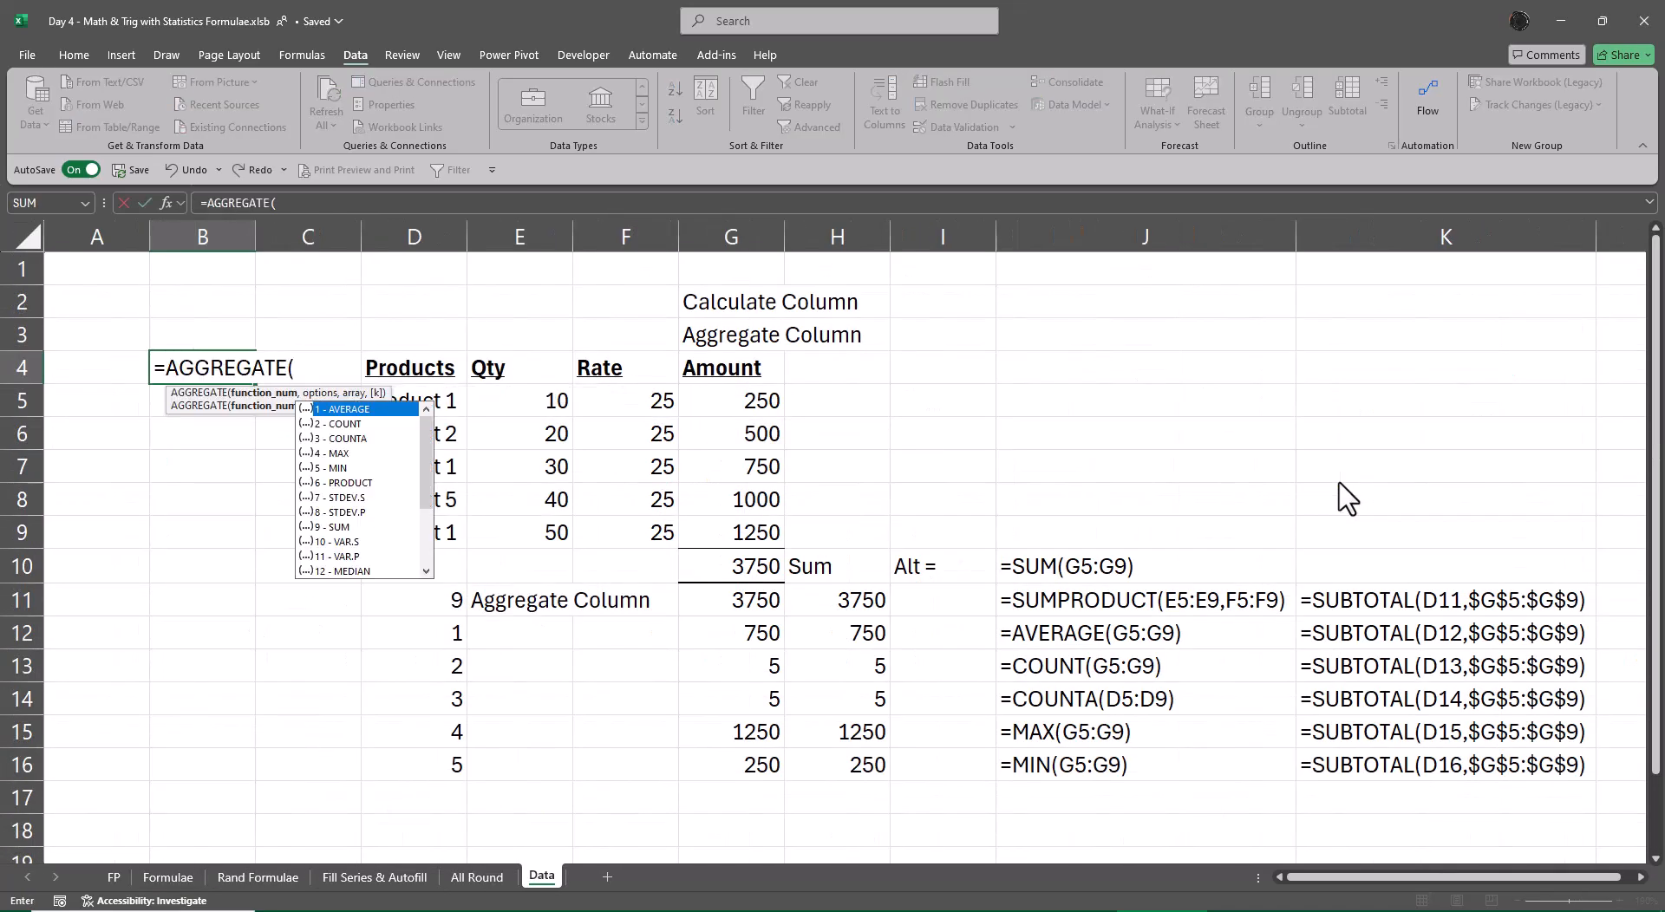
{"action": "key", "text": "Down"}
{"action": "key", "text": "Down"}
{"action": "key", "text": "Down"}
{"action": "key", "text": "Down"}
{"action": "key", "text": "Down"}
{"action": "key", "text": "Down"}
{"action": "key", "text": "Down"}
{"action": "key", "text": "Down"}
{"action": "key", "text": "Down"}
{"action": "key", "text": "Down"}
{"action": "key", "text": "Down"}
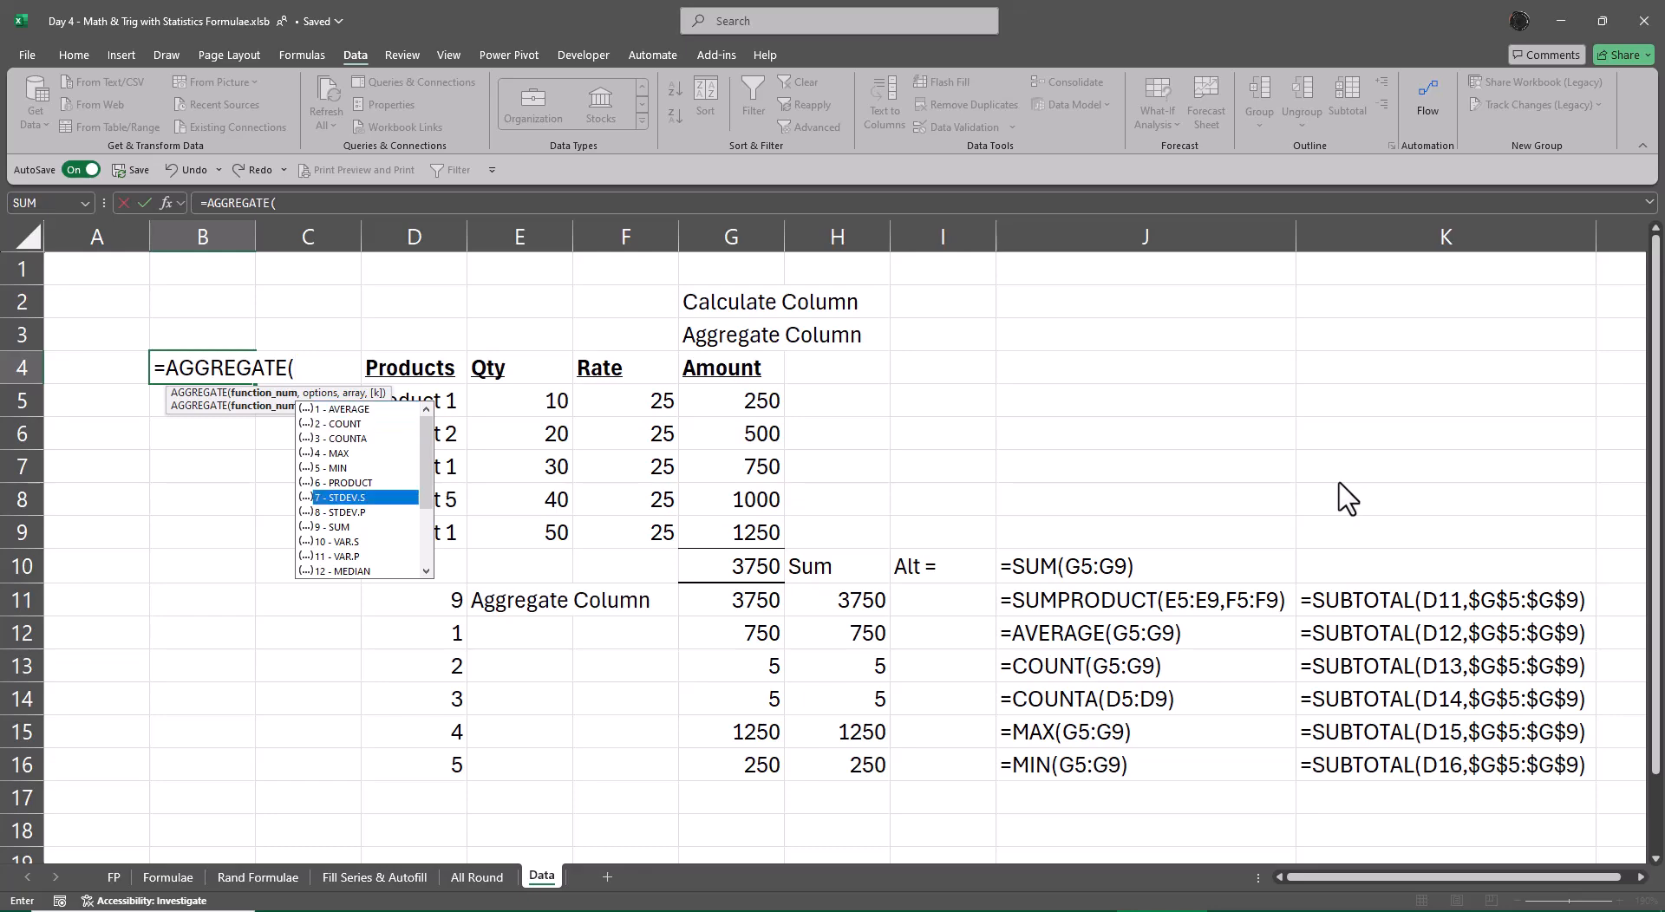
{"action": "key", "text": "Down"}
{"action": "key", "text": "Down"}
{"action": "key", "text": "Down"}
{"action": "key", "text": "Down"}
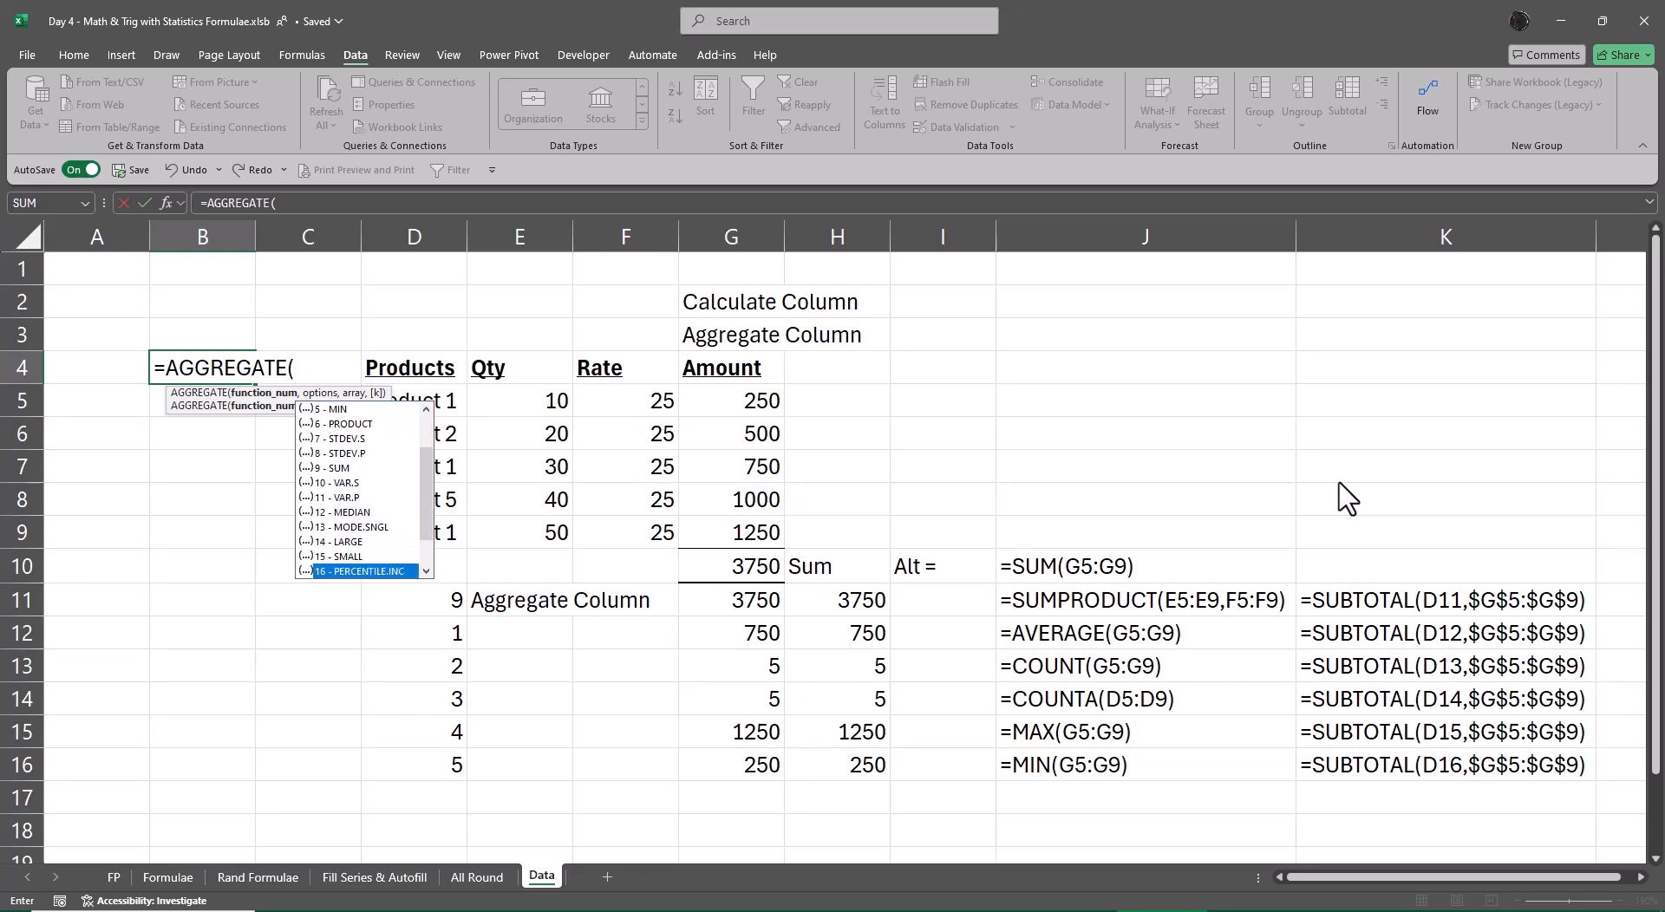
{"action": "key", "text": "Down"}
{"action": "key", "text": "Down"}
{"action": "key", "text": "Down"}
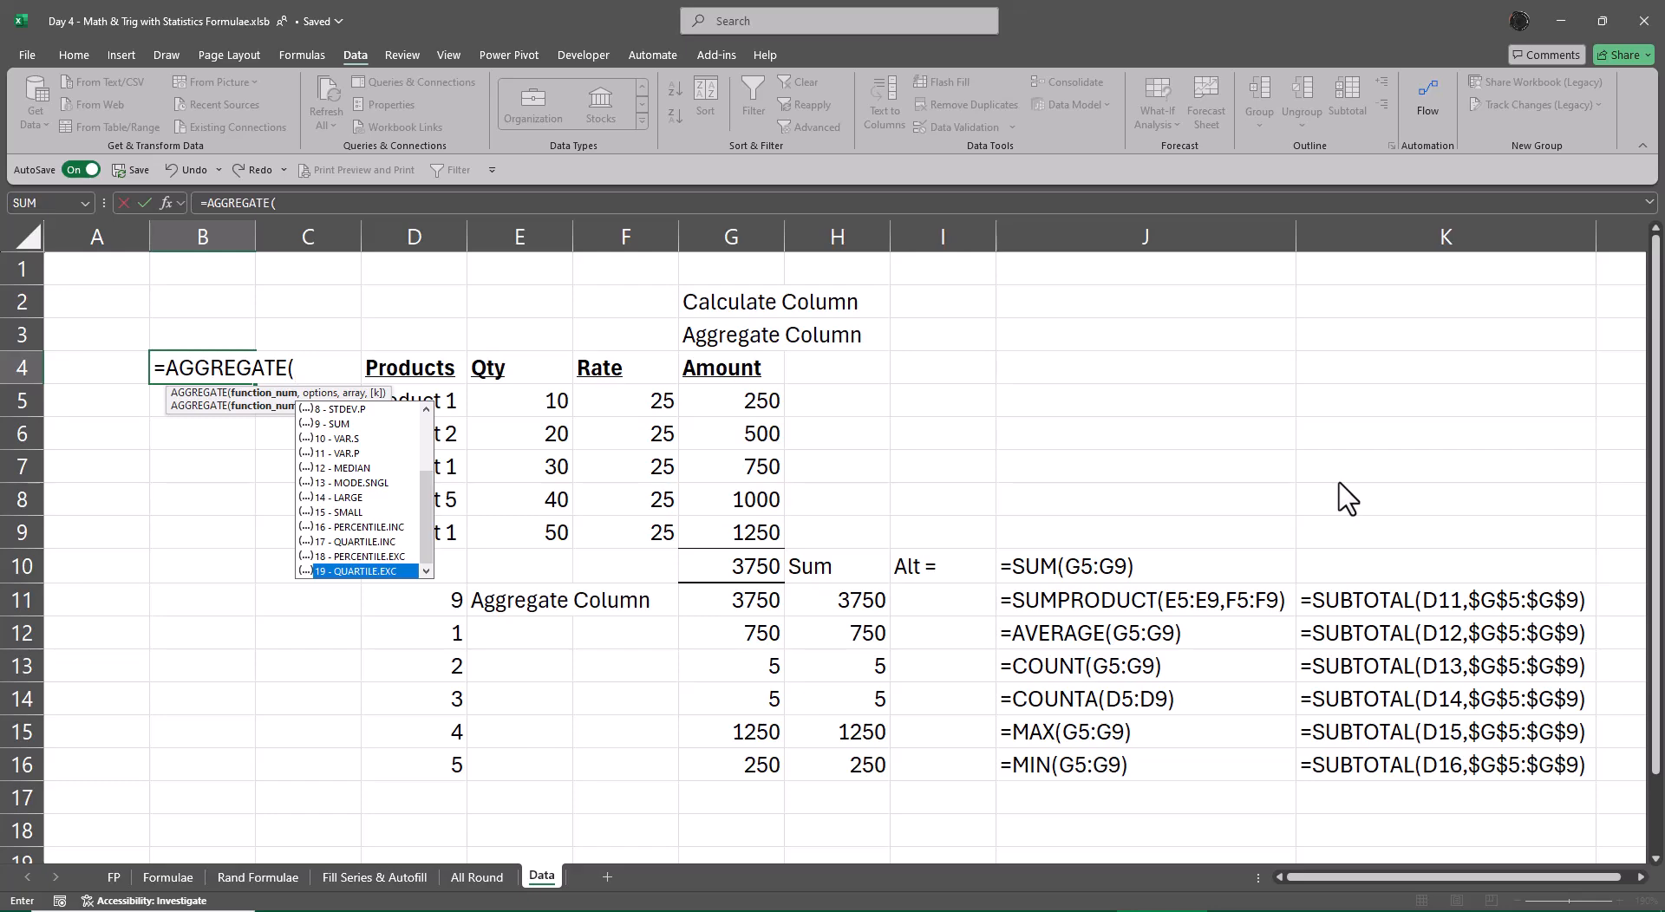
{"action": "key", "text": "Up"}
{"action": "key", "text": "Up"}
{"action": "key", "text": "Up"}
{"action": "key", "text": "Up"}
{"action": "key", "text": "Up"}
{"action": "key", "text": "Up"}
{"action": "key", "text": "Up"}
{"action": "key", "text": "Up"}
{"action": "key", "text": "Up"}
{"action": "key", "text": "Up"}
{"action": "key", "text": "Up"}
{"action": "key", "text": "Up"}
{"action": "key", "text": "Up"}
{"action": "key", "text": "Up"}
{"action": "key", "text": "Up"}
{"action": "key", "text": "Up"}
{"action": "key", "text": "Up"}
{"action": "key", "text": "Up"}
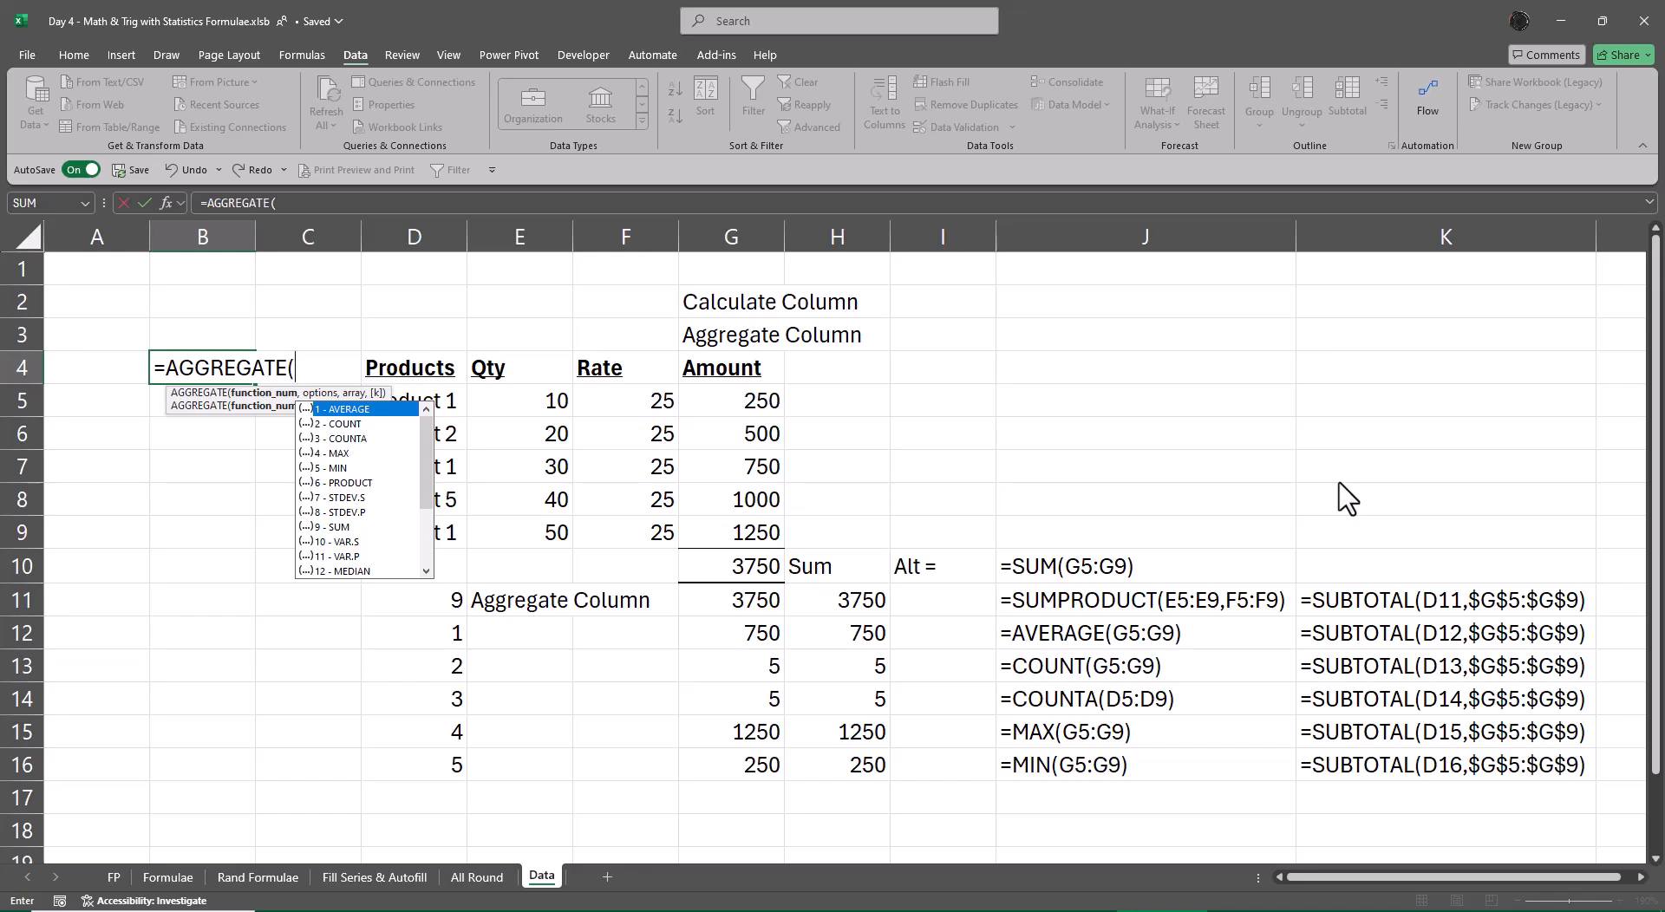
{"action": "key", "text": "Down"}
{"action": "key", "text": "Down"}
{"action": "key", "text": "Down"}
{"action": "key", "text": "Down"}
{"action": "key", "text": "Down"}
{"action": "key", "text": "Down"}
{"action": "key", "text": "Down"}
{"action": "key", "text": "Down"}
{"action": "key", "text": "Down"}
{"action": "key", "text": "Down"}
{"action": "key", "text": "Down"}
{"action": "key", "text": "Down"}
{"action": "key", "text": "Down"}
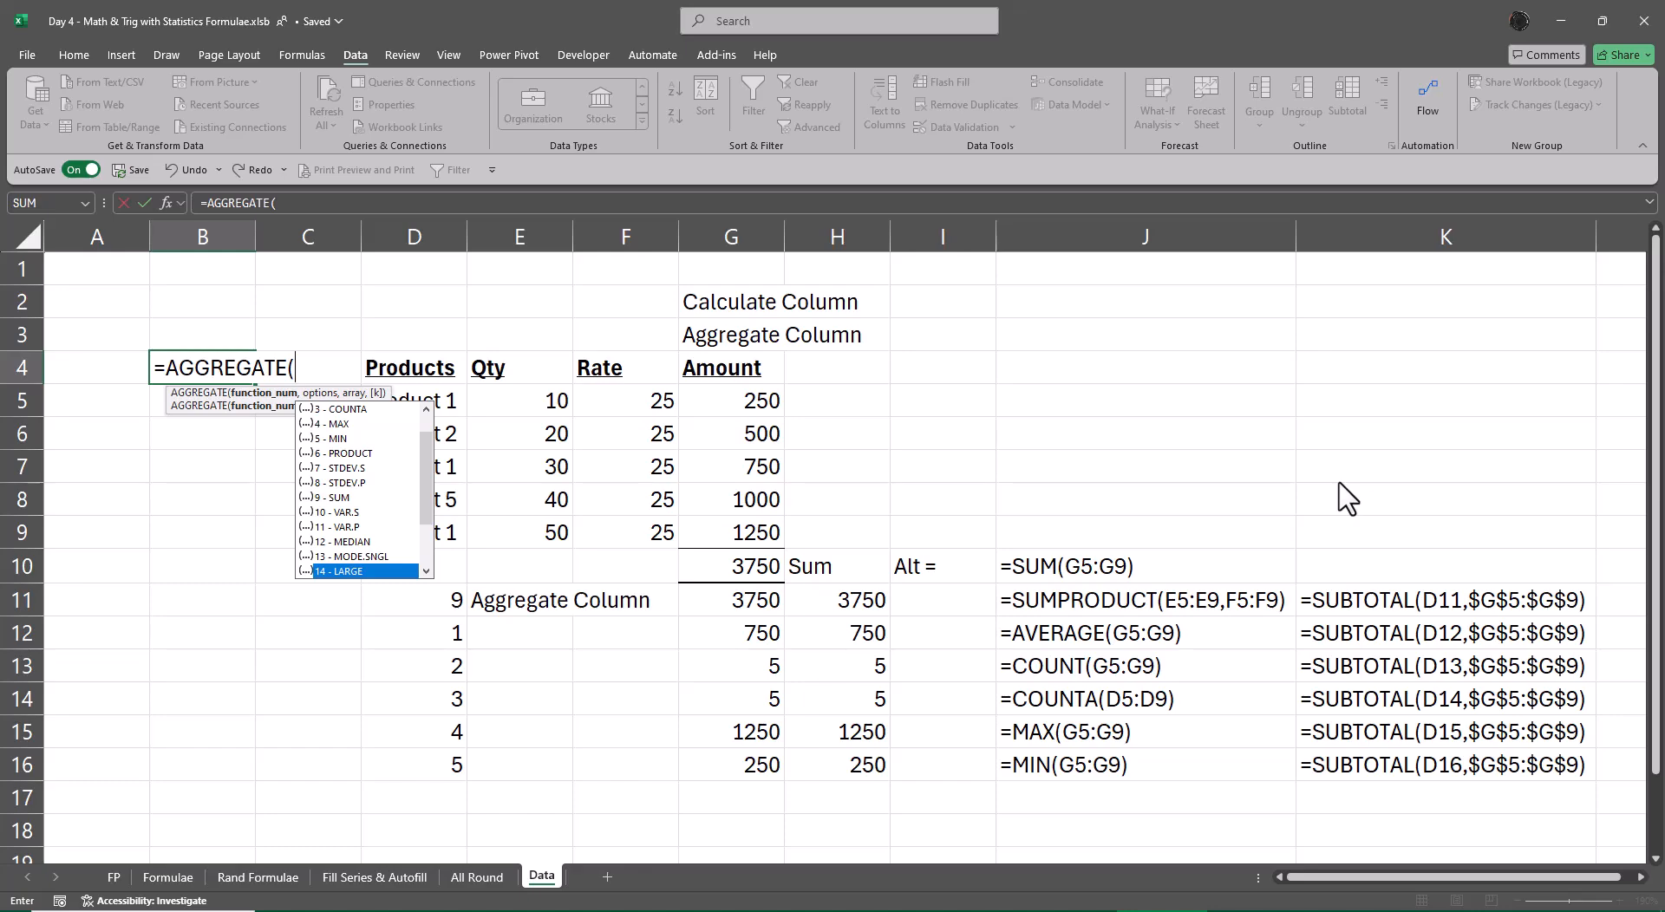
{"action": "key", "text": "Down"}
{"action": "key", "text": "Down"}
{"action": "key", "text": "Down"}
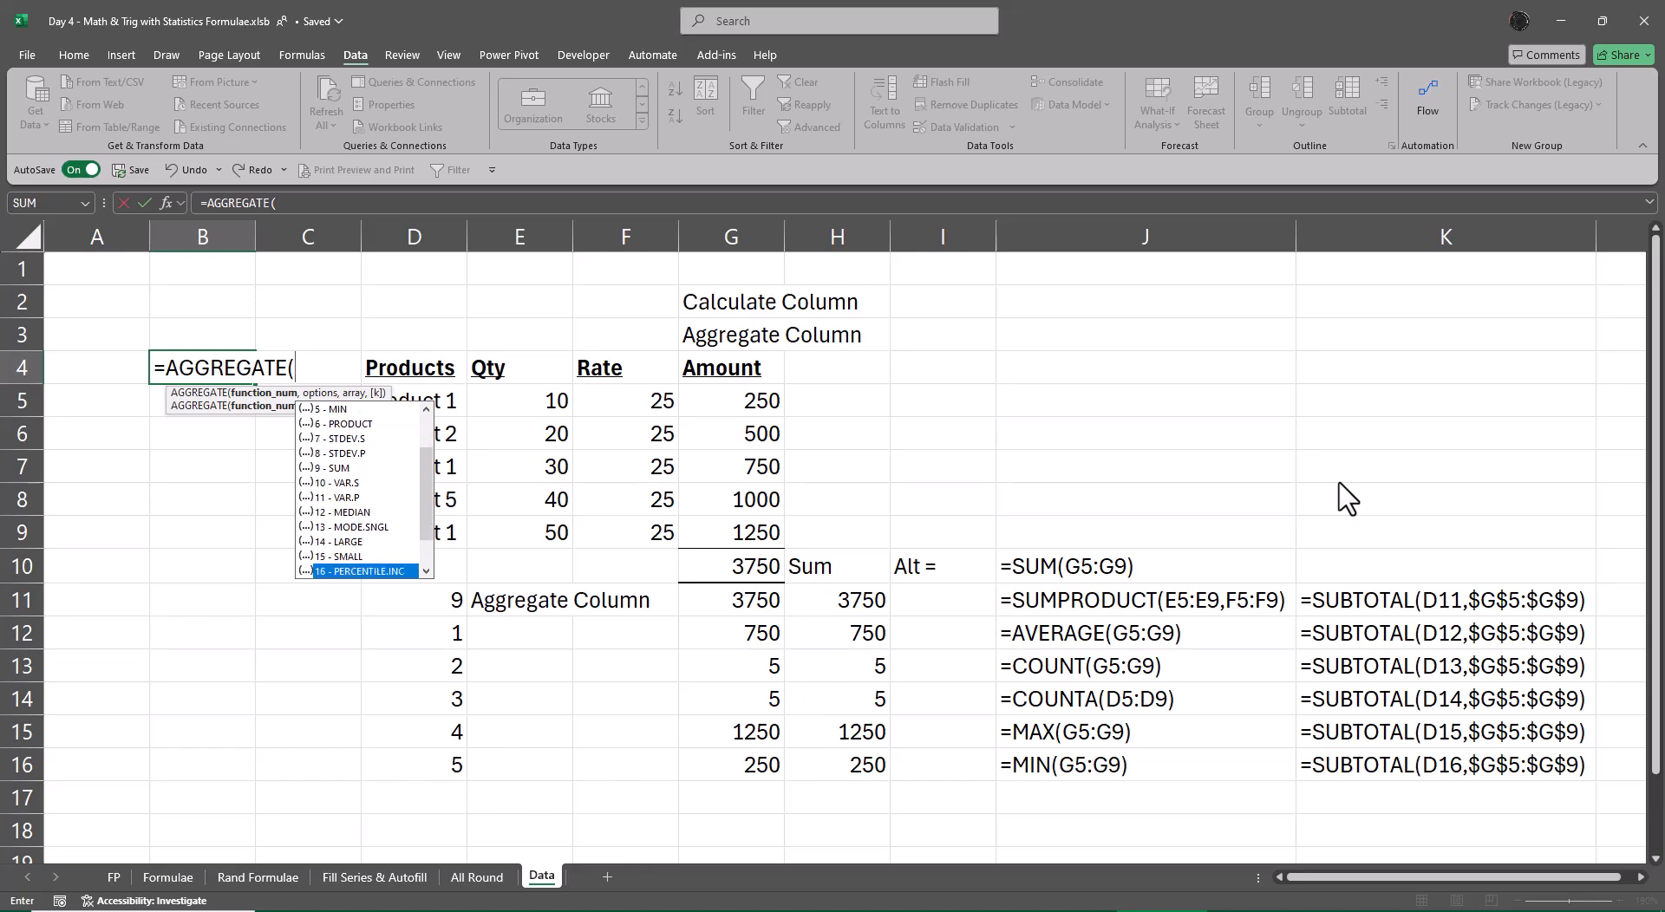
{"action": "key", "text": "Down"}
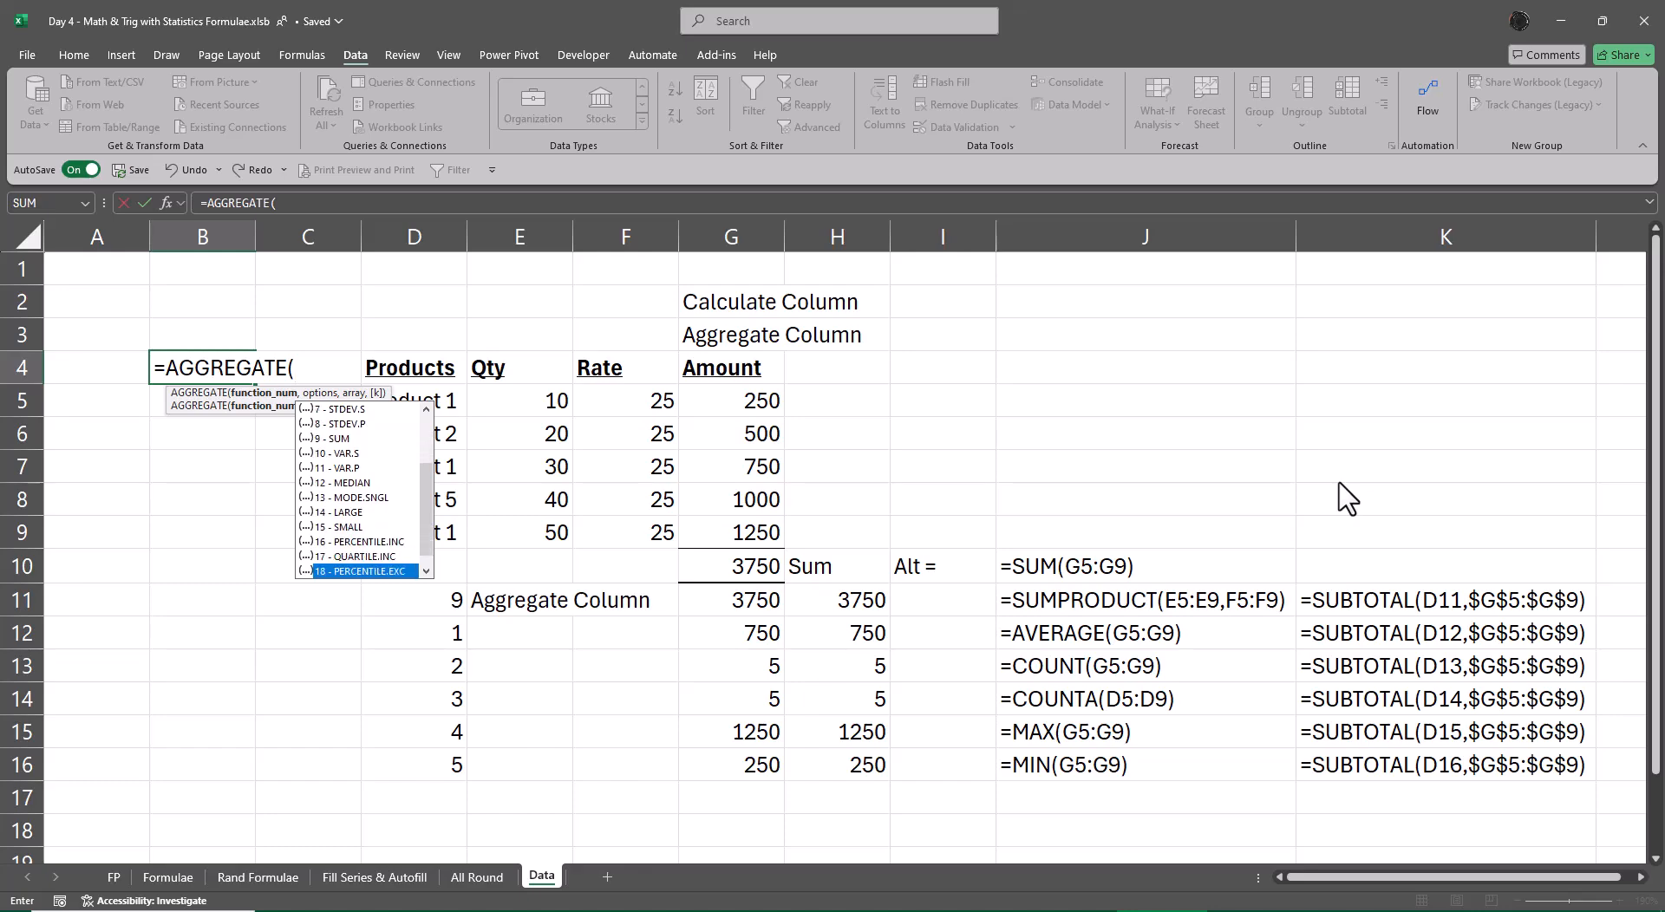
{"action": "key", "text": "Down"}
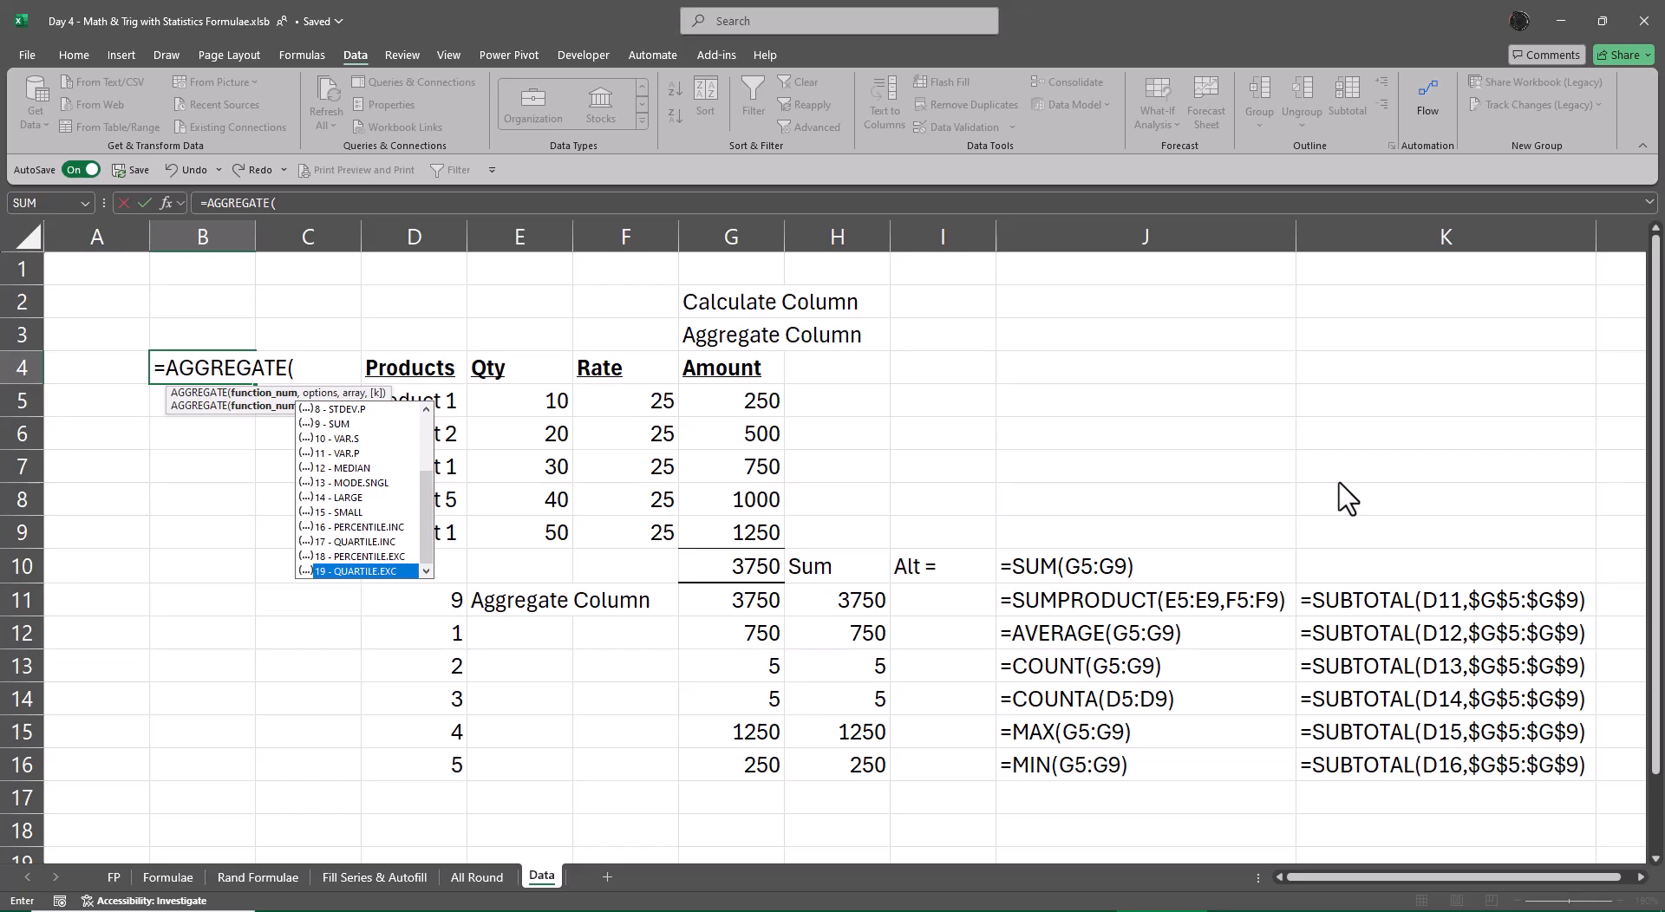
{"action": "key", "text": "Escape"}
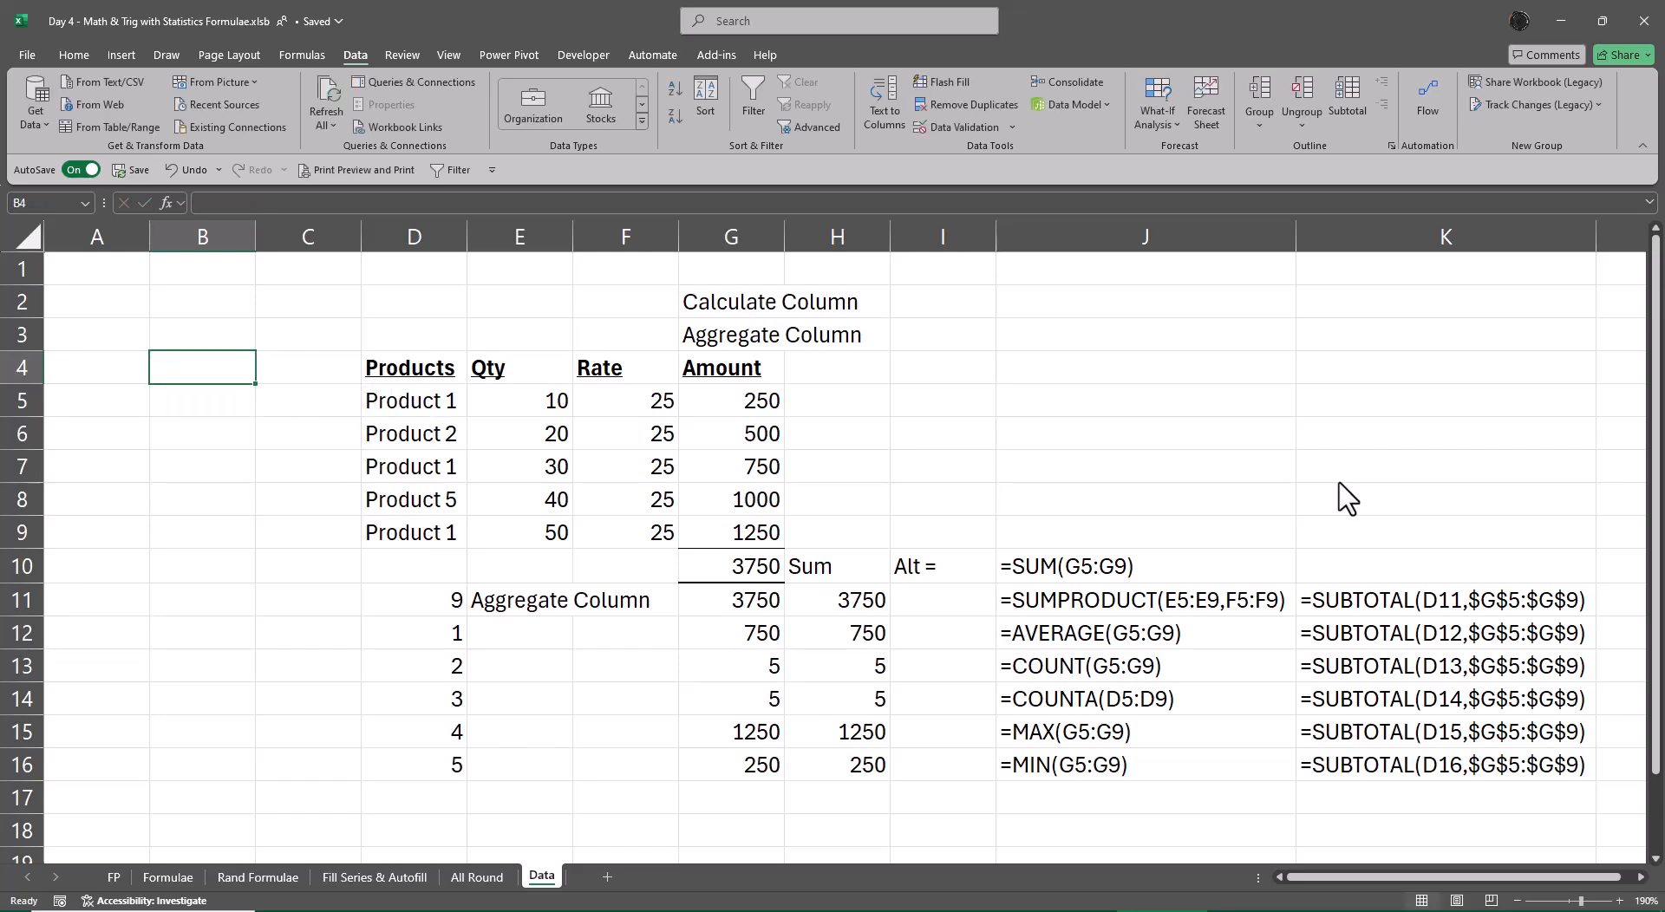
- Hide row 7 of the product table on the Data sheet
{"action": "key", "text": "Down"}
{"action": "key", "text": "Down"}
{"action": "key", "text": "Down"}
{"action": "key", "text": "Down"}
{"action": "key", "text": "Down"}
{"action": "key", "text": "Down"}
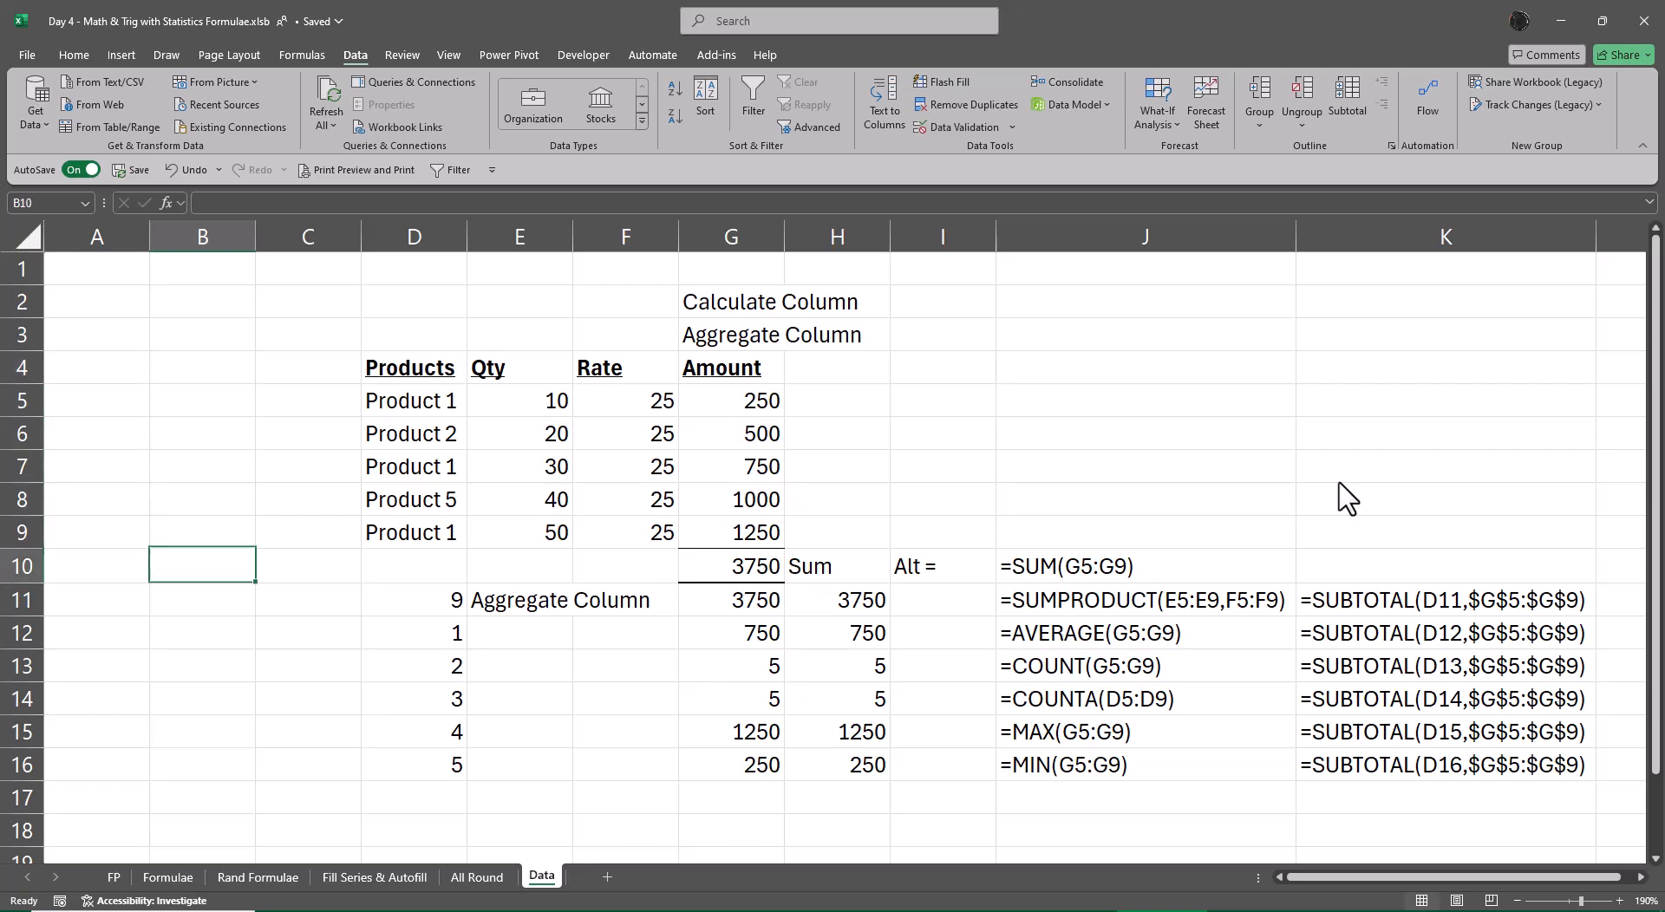
{"action": "key", "text": "Up"}
{"action": "key", "text": "Up"}
{"action": "key", "text": "Up"}
{"action": "key", "text": "shift+space"}
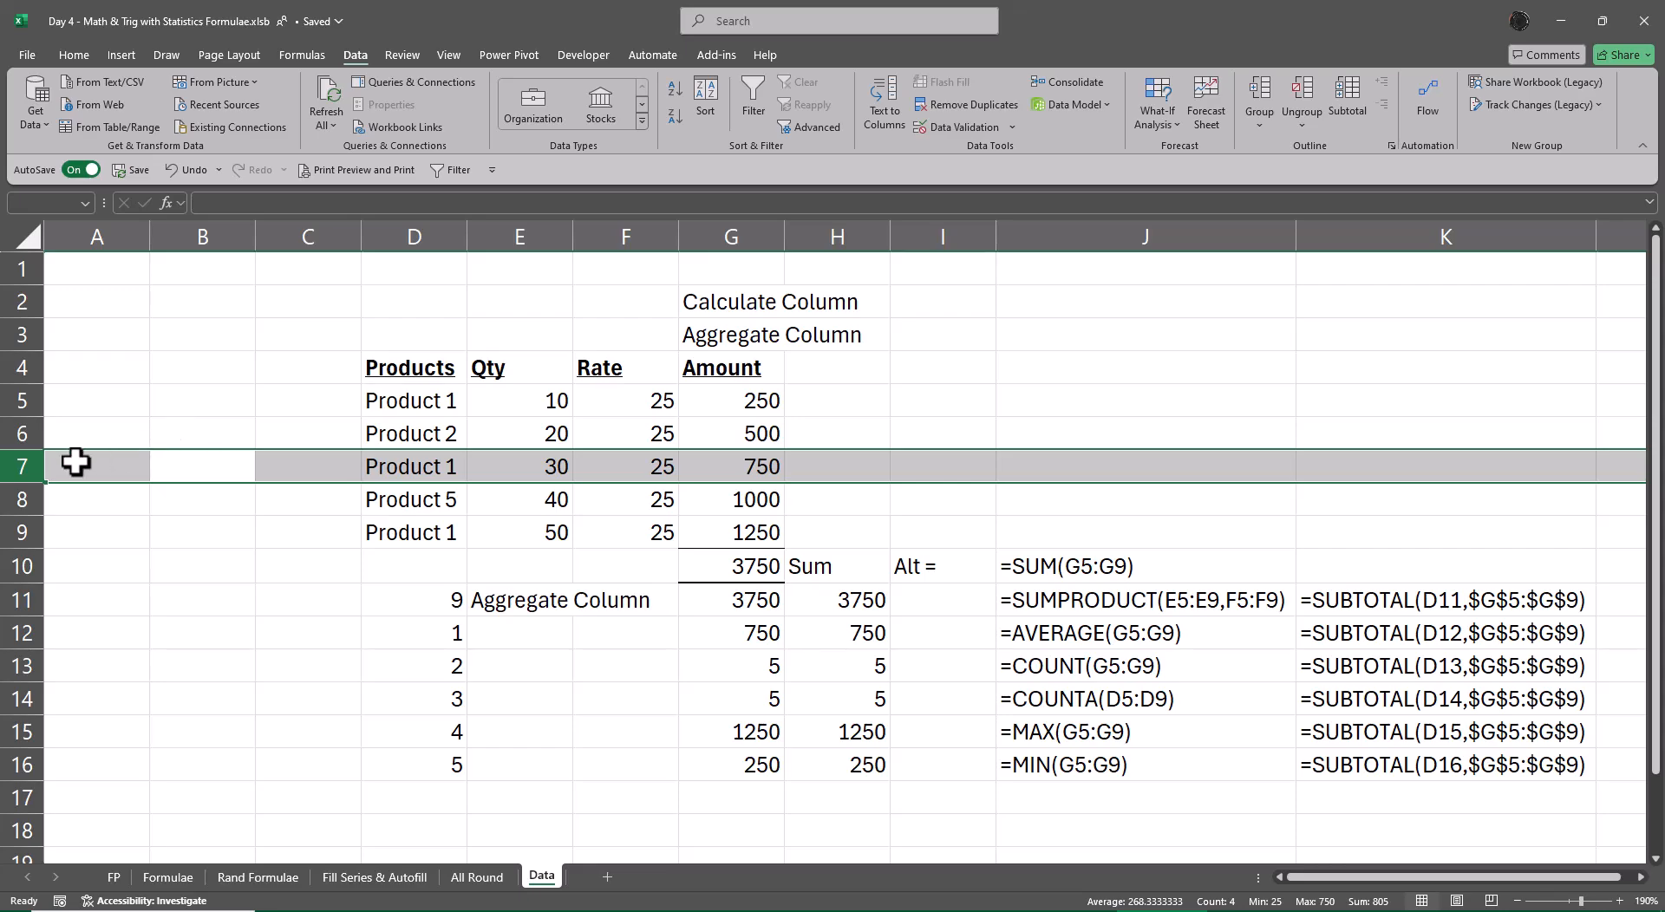
{"action": "right_click", "coordinate": [35, 467]}
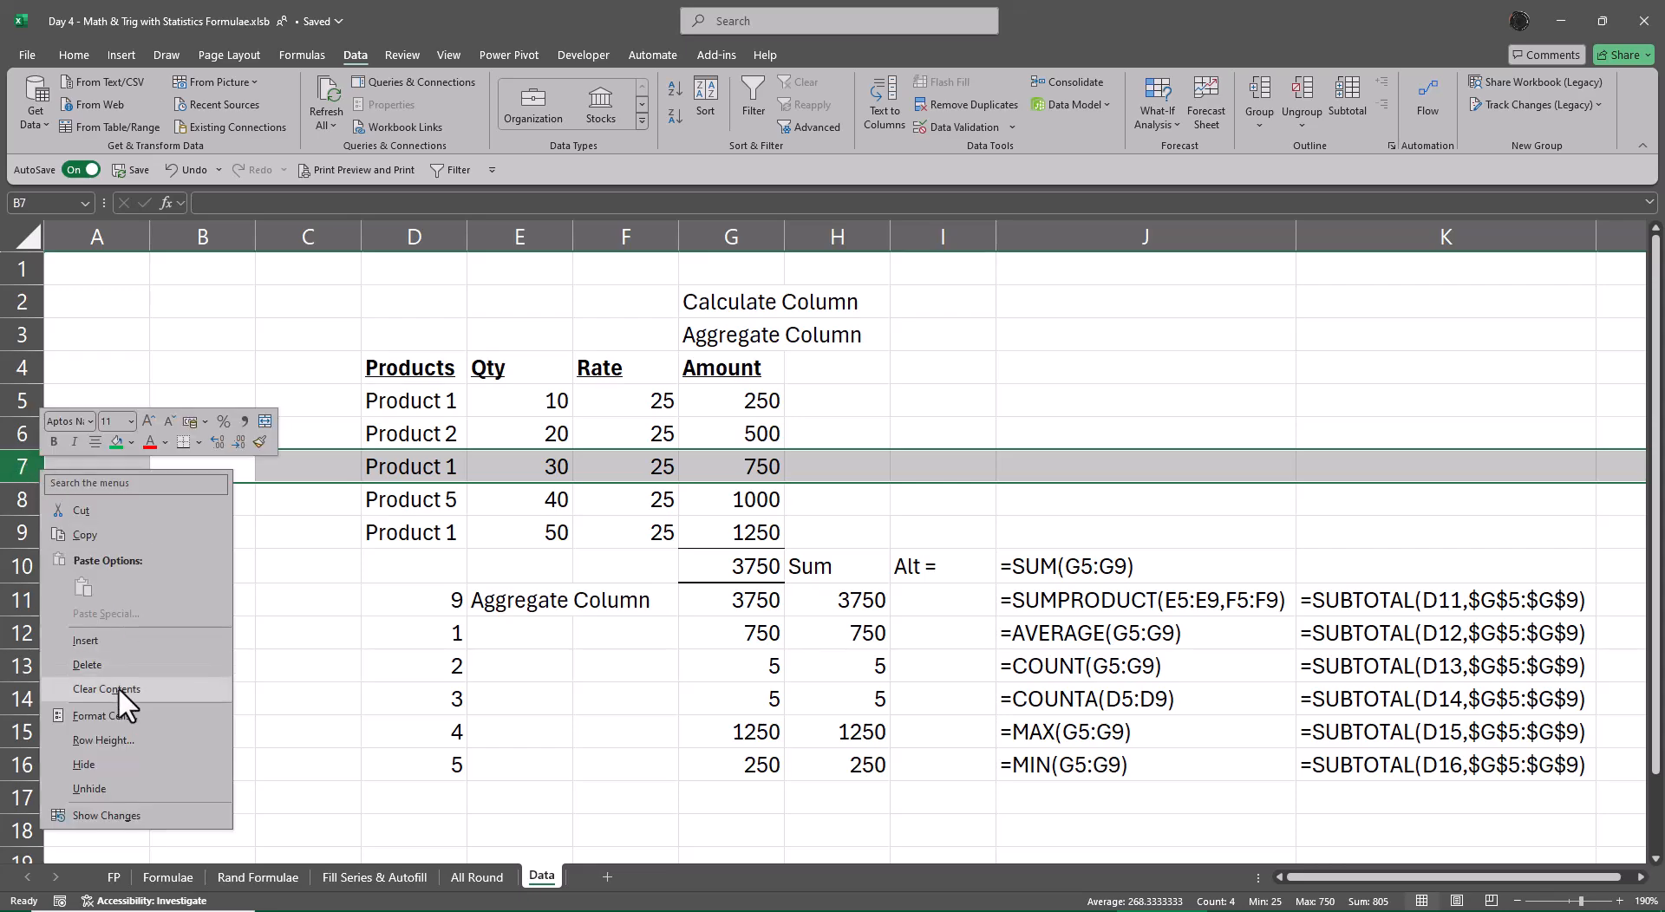
{"action": "left_click", "coordinate": [123, 767]}
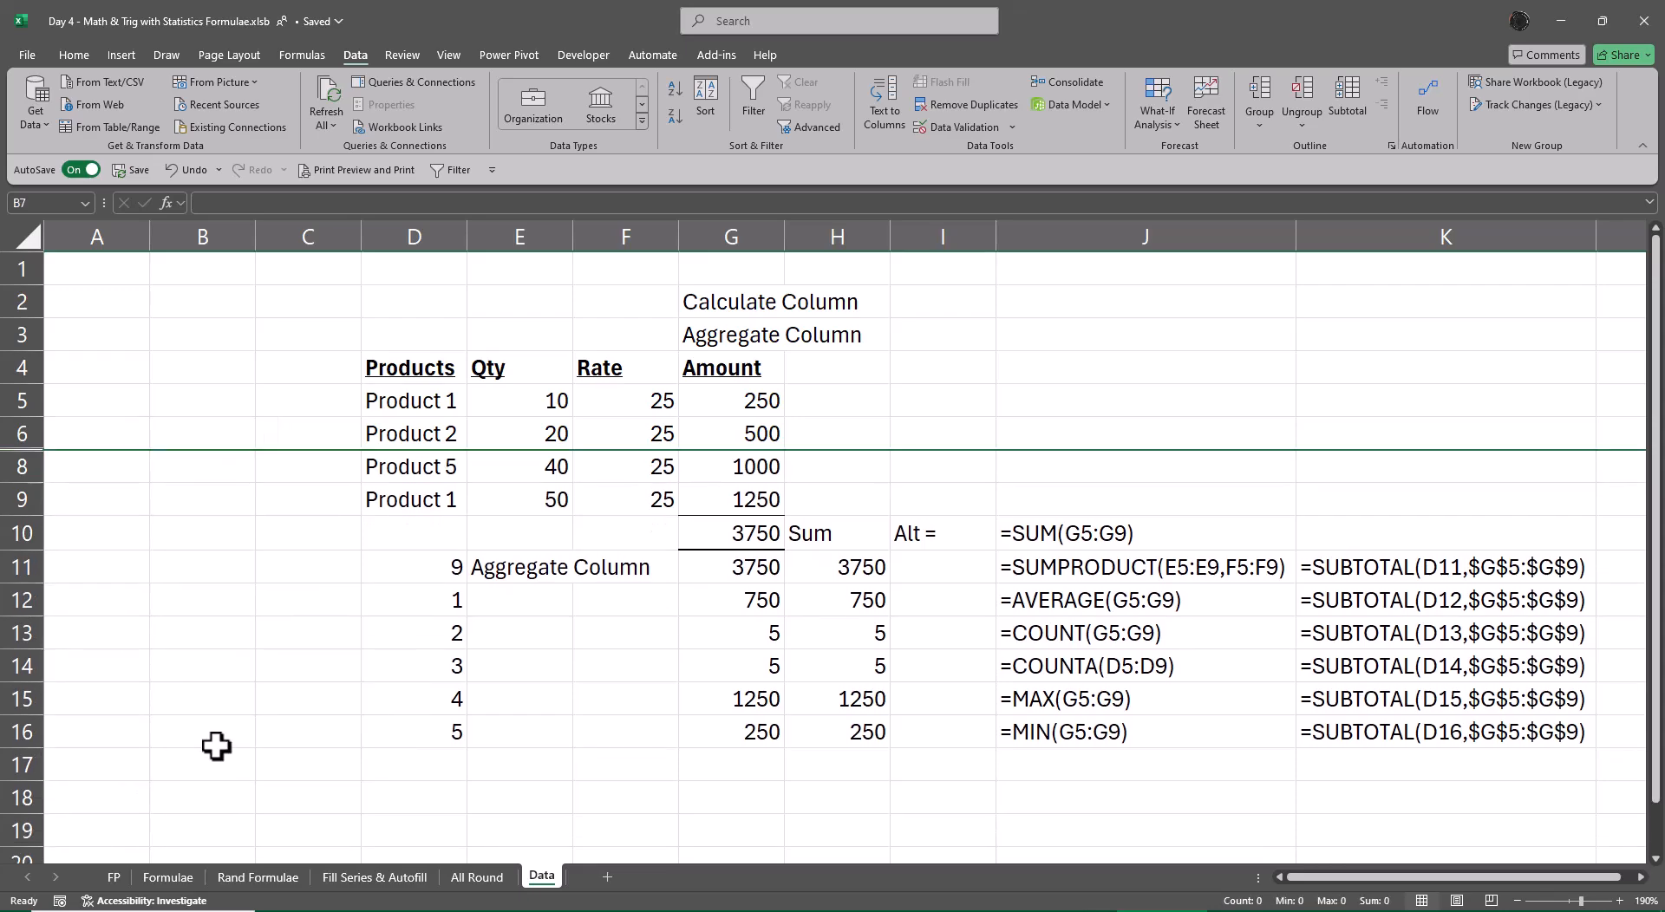
{"action": "left_click", "coordinate": [216, 744]}
{"action": "key", "text": "Up"}
{"action": "key", "text": "Up"}
{"action": "key", "text": "Up"}
{"action": "key", "text": "Up"}
{"action": "key", "text": "Up"}
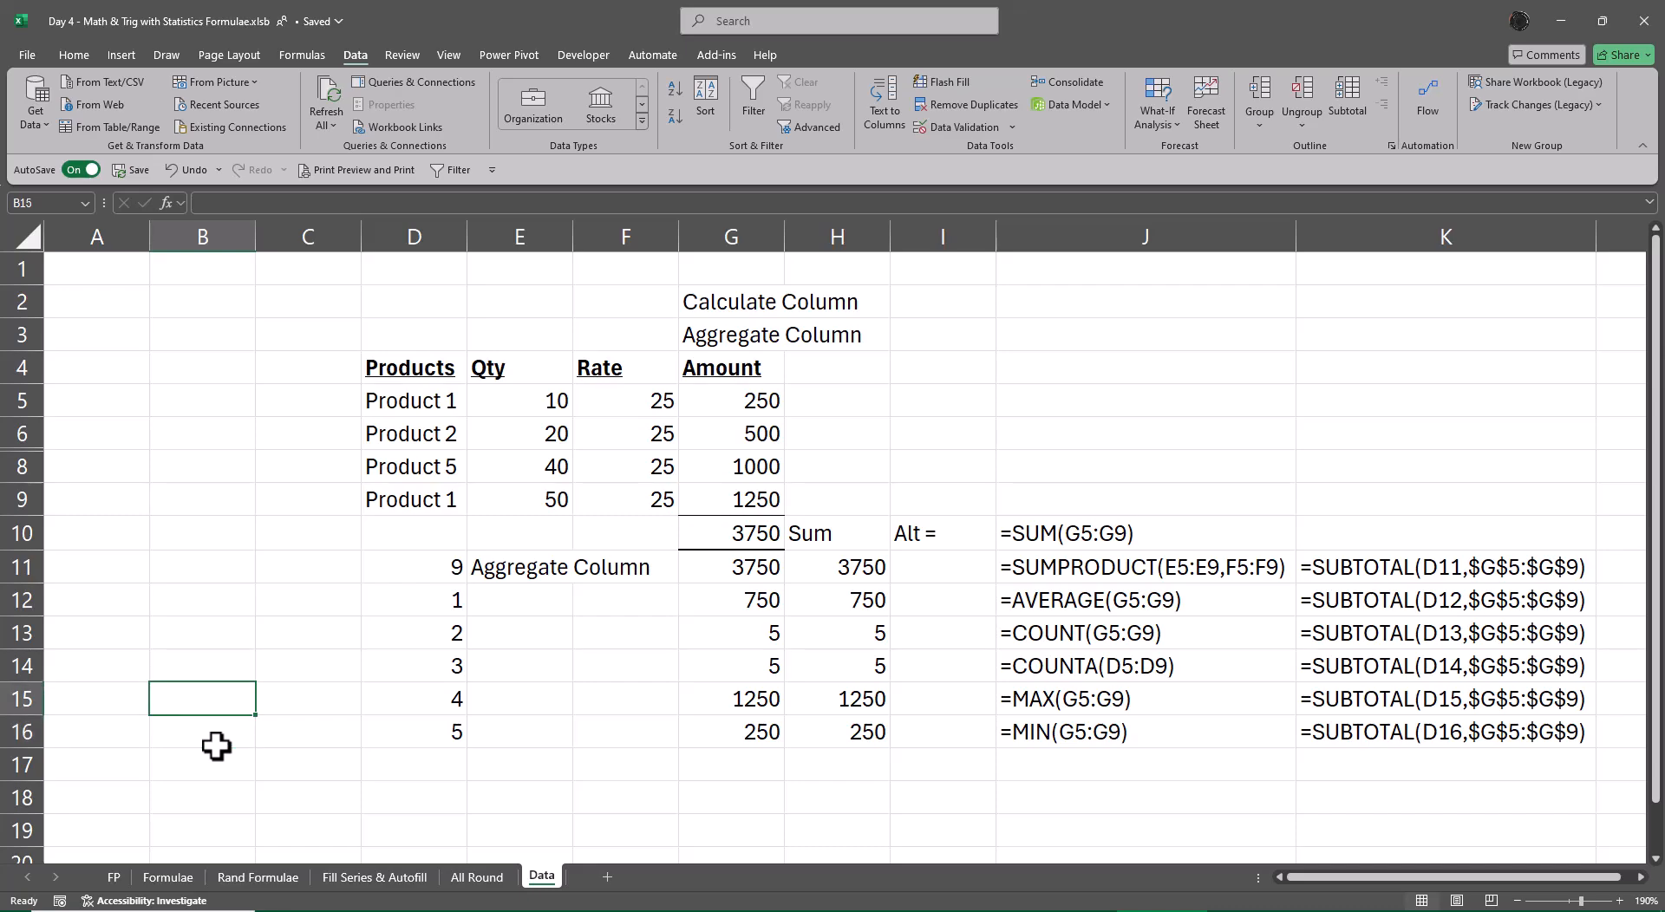
{"action": "key", "text": "Right"}
{"action": "type", "text": "=ag"}
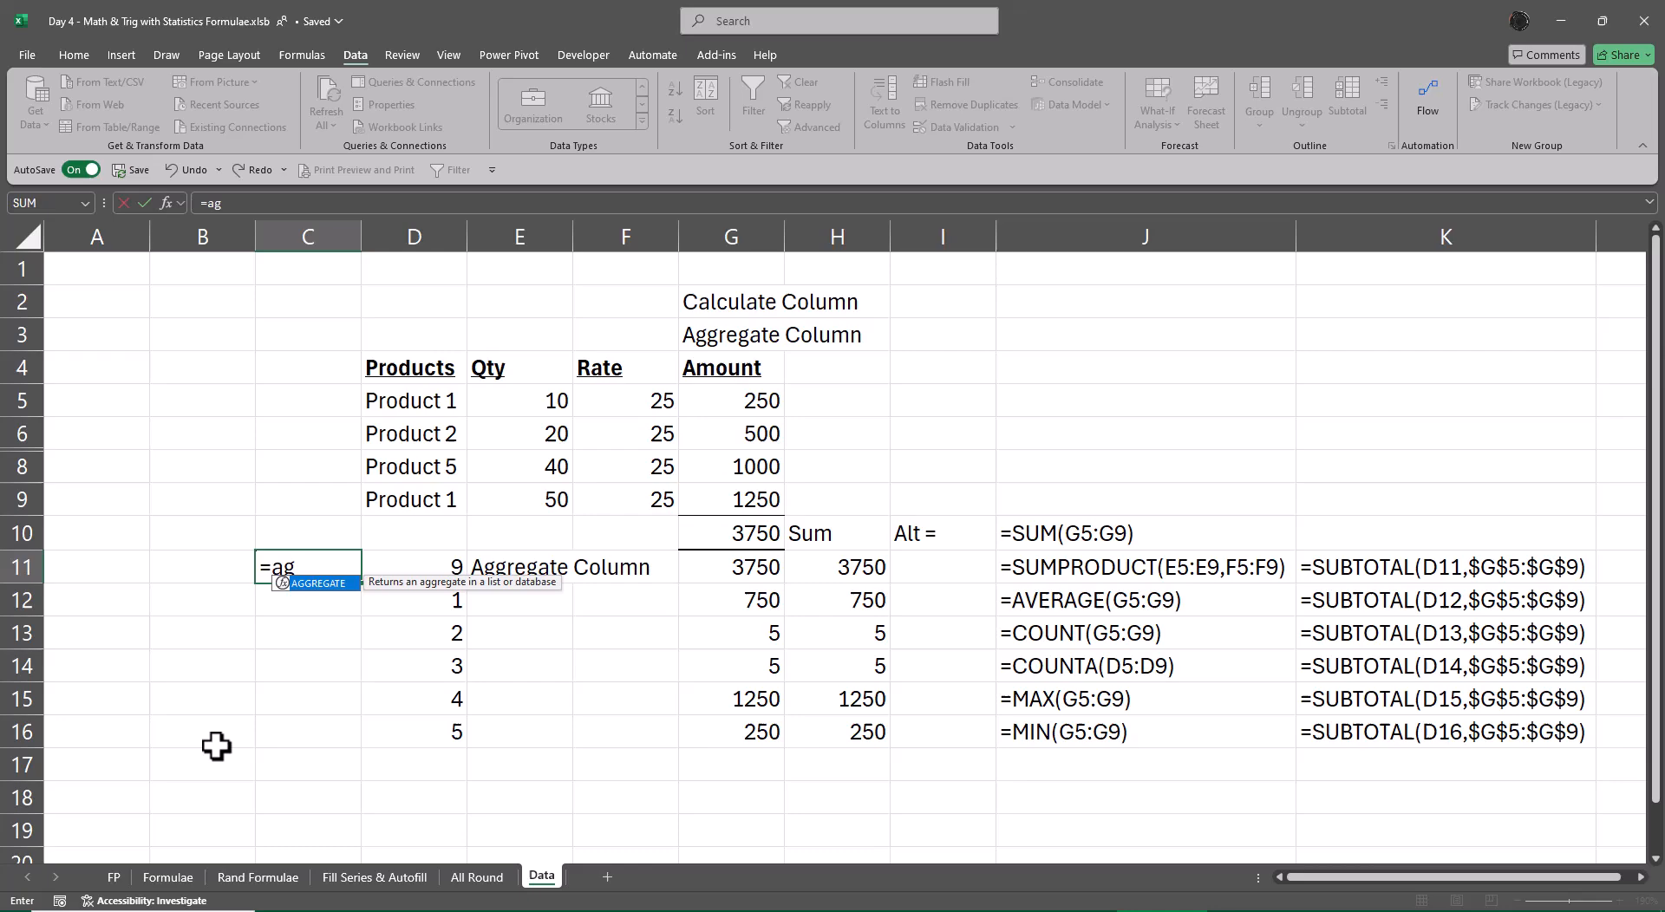
{"action": "key", "text": "Tab"}
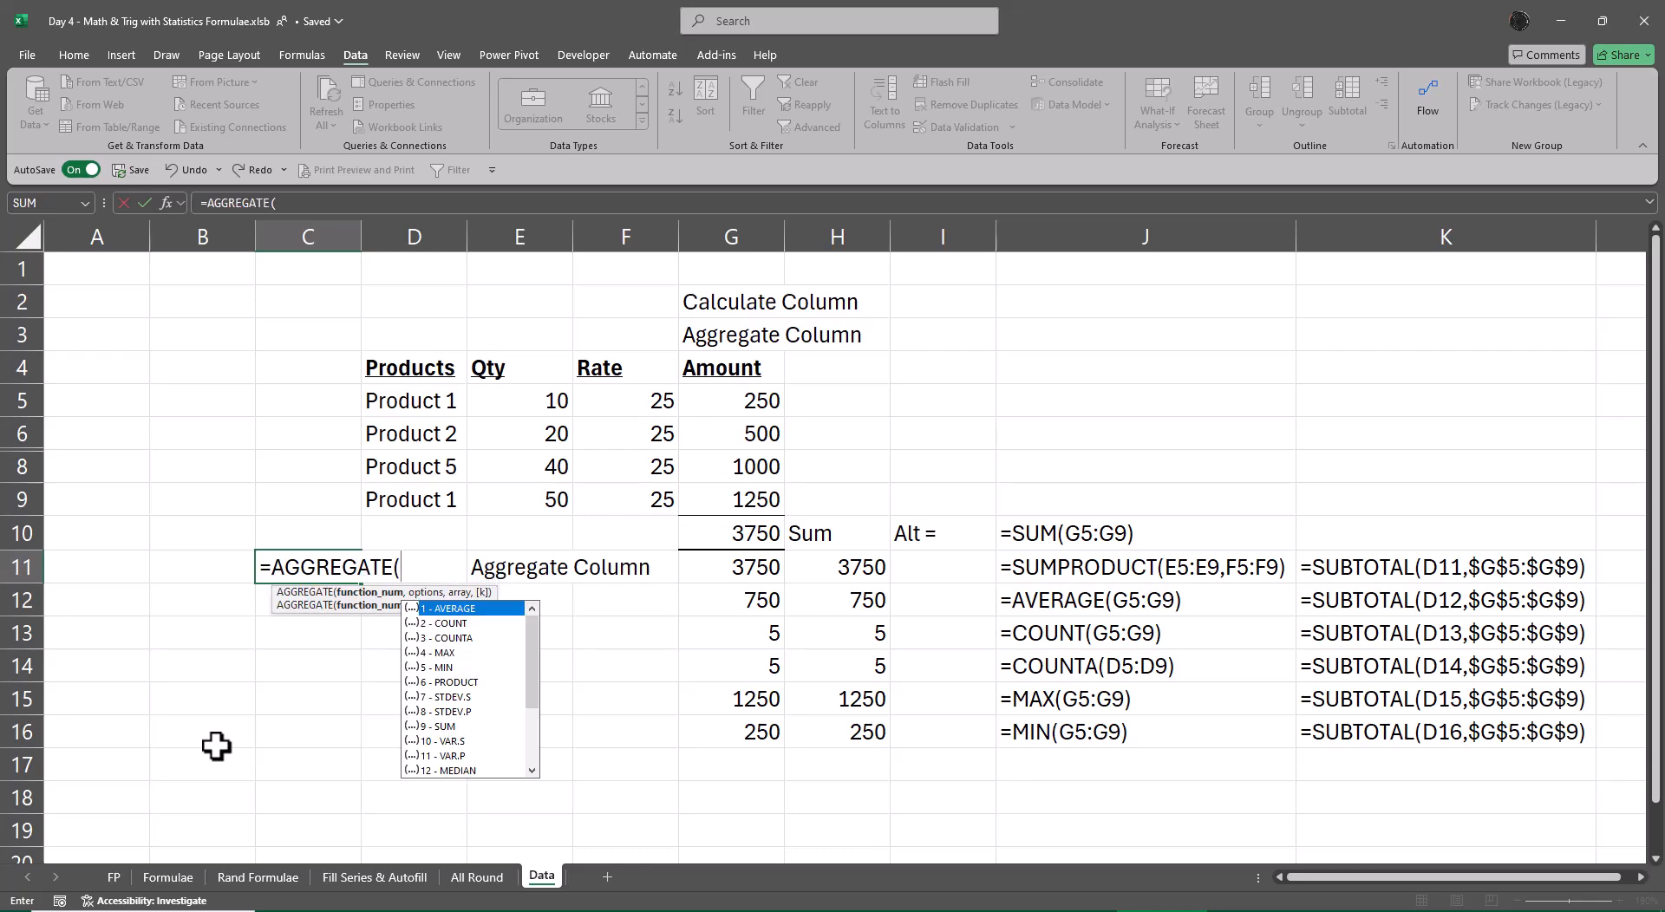
{"action": "key", "text": "Escape"}
- Start an AGGREGATE formula in B11 with D11 as the function number and option 5, Ignore hidden rows
{"action": "key", "text": "Left"}
{"action": "key", "text": "Left"}
{"action": "key", "text": "Right"}
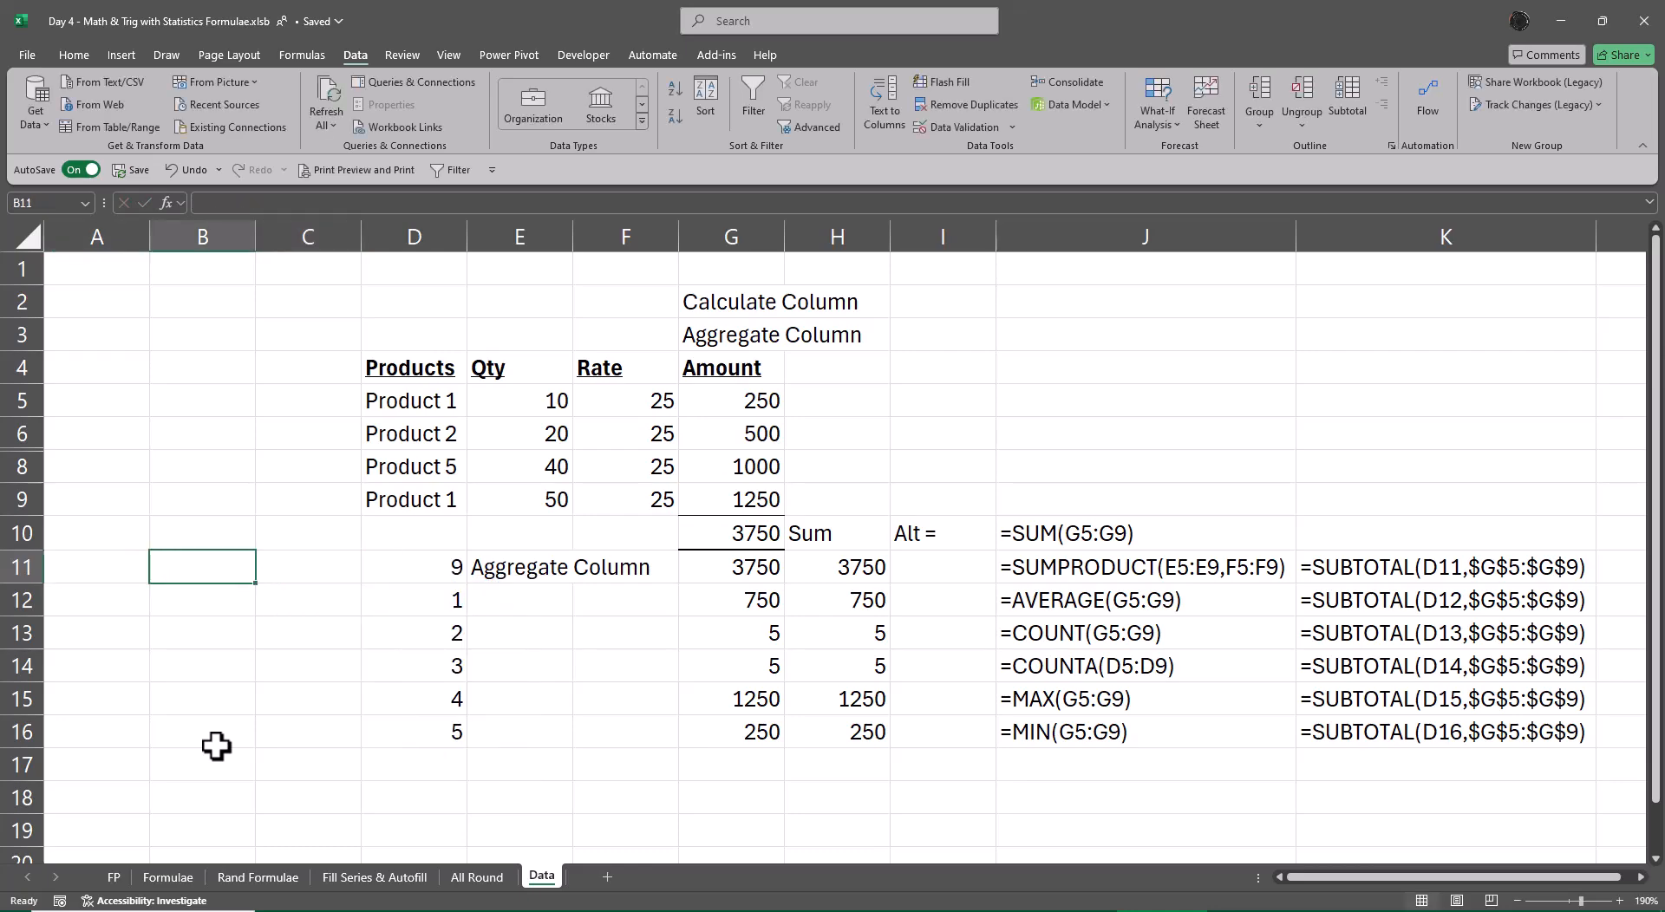
{"action": "type", "text": "=ag"}
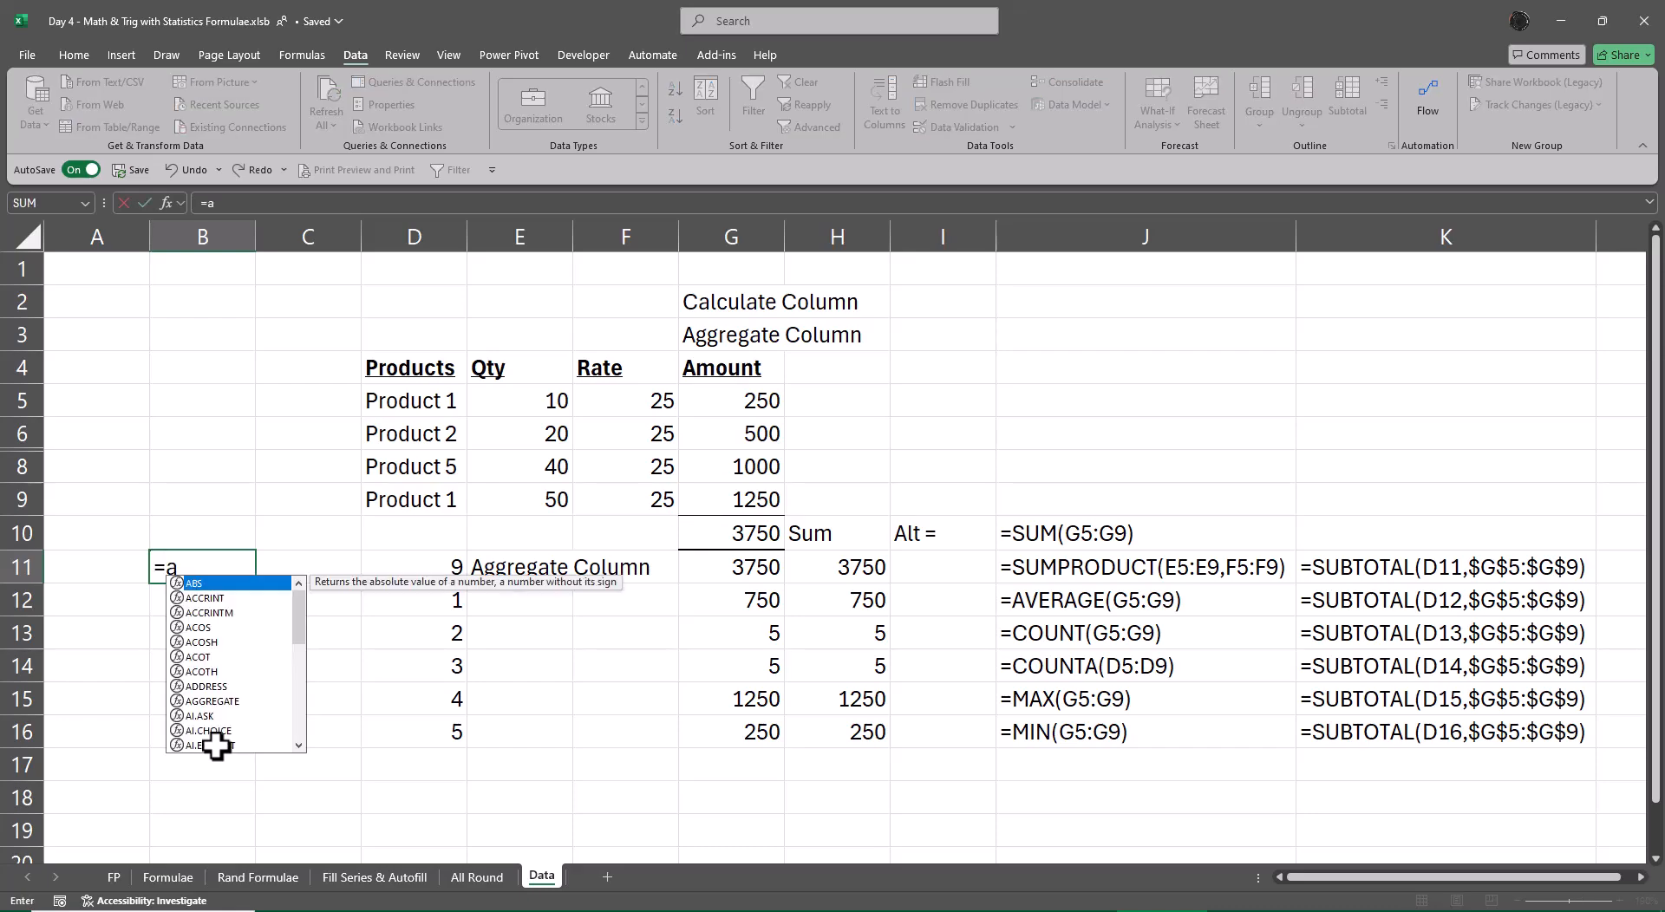
{"action": "key", "text": "Tab"}
{"action": "key", "text": "Right"}
{"action": "key", "text": "Right"}
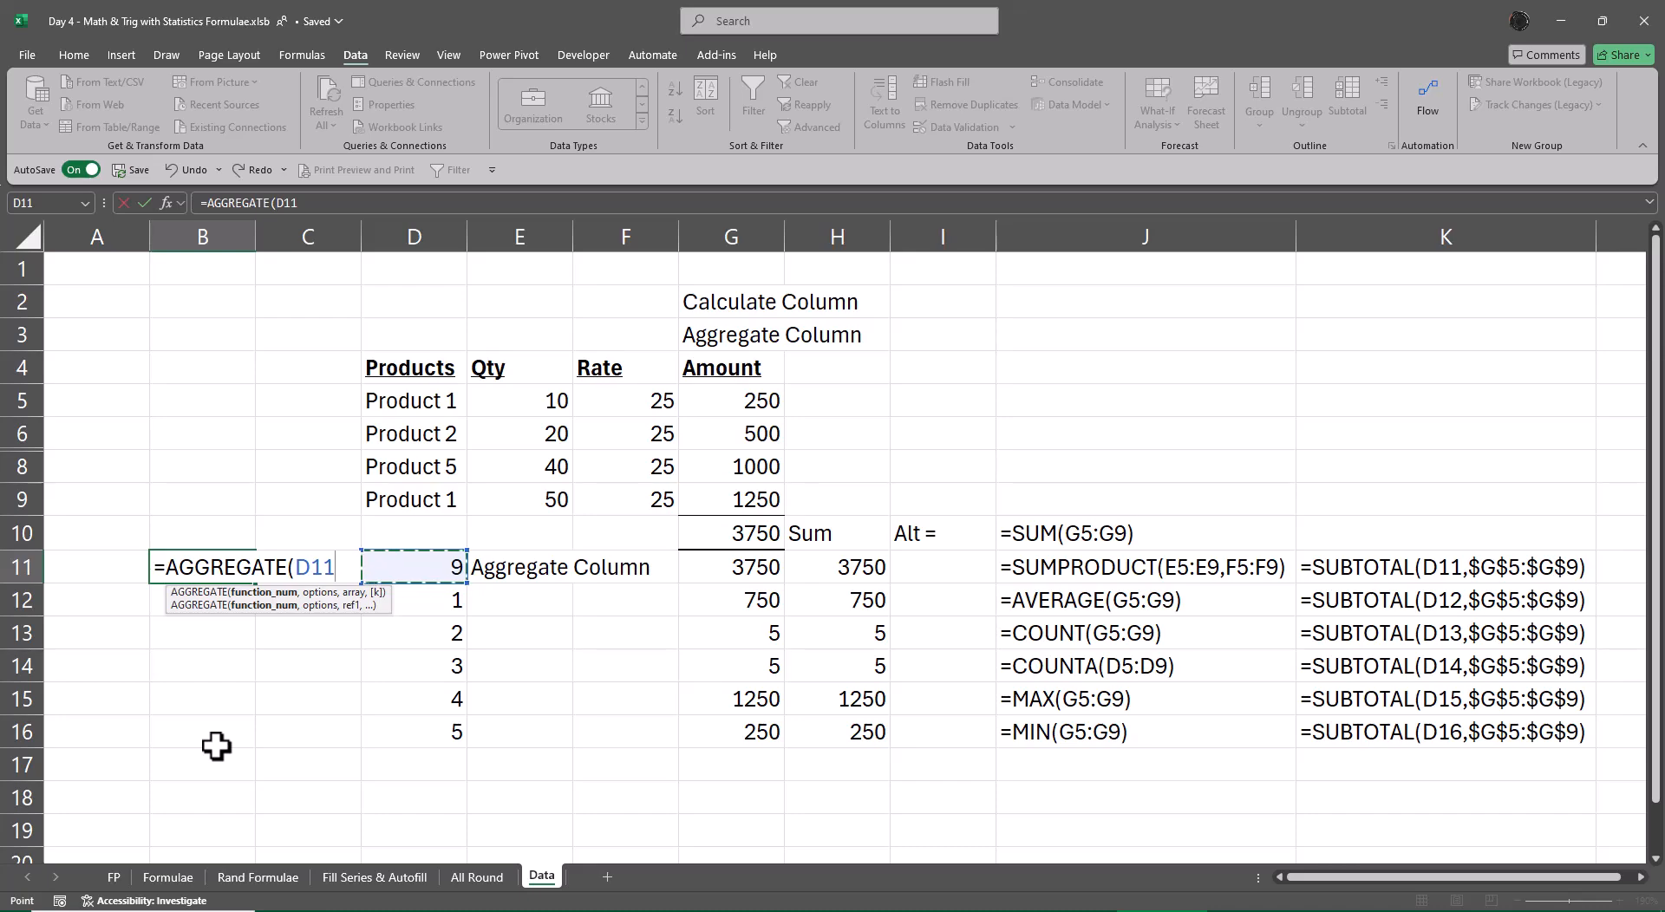
{"action": "type", "text": ","}
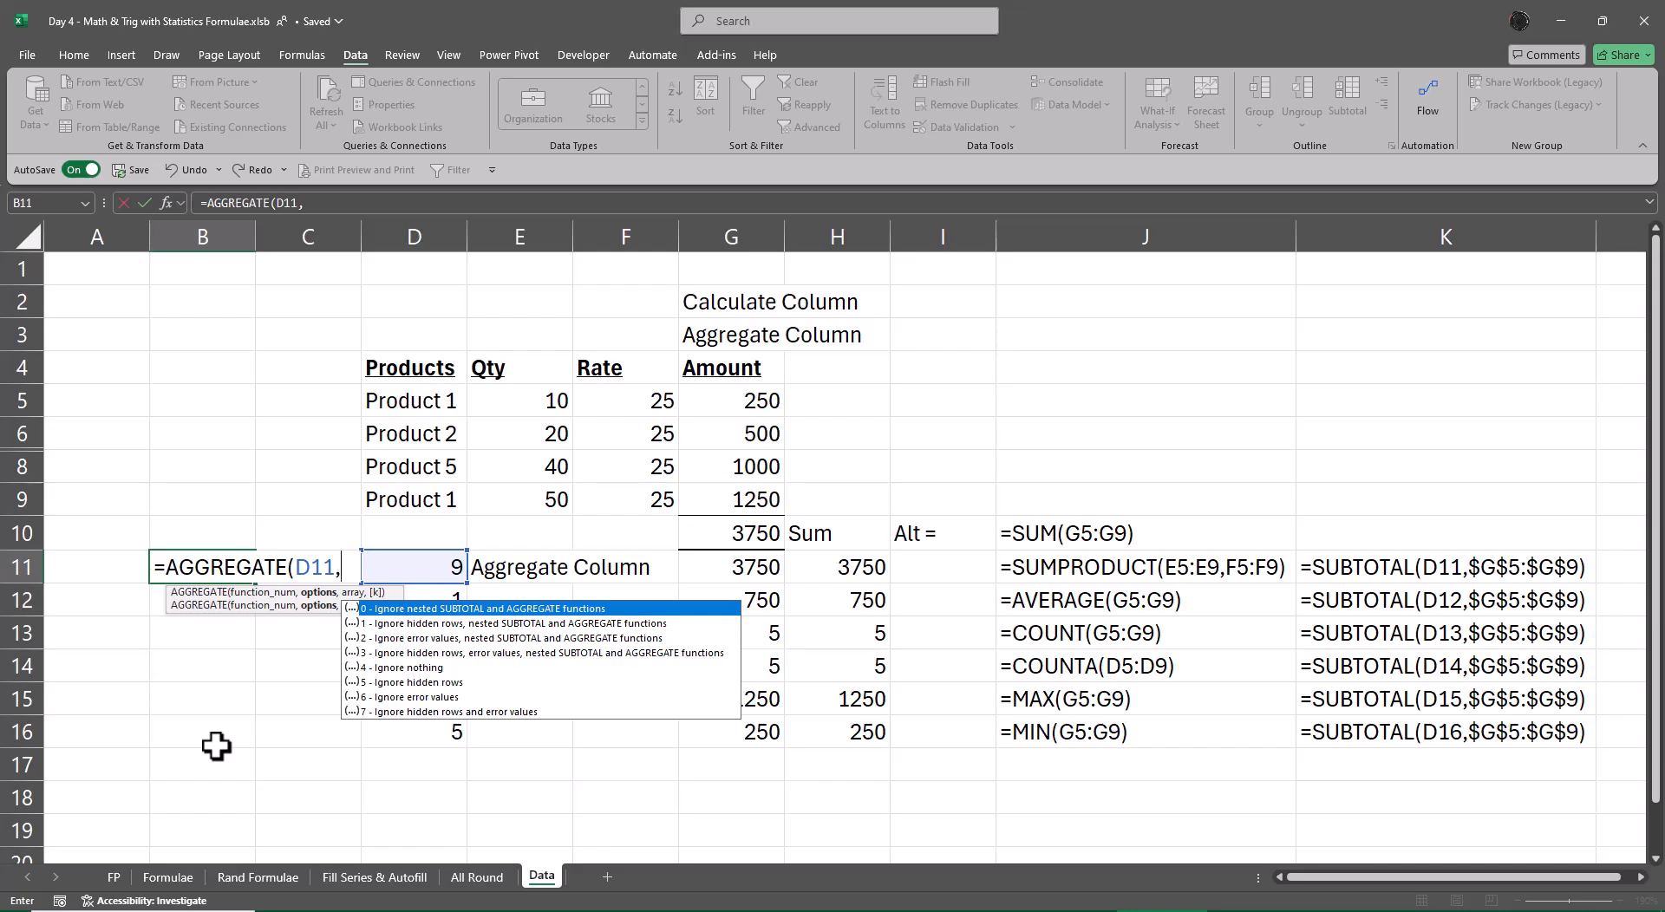
{"action": "key", "text": "Down"}
{"action": "key", "text": "Down"}
{"action": "key", "text": "Down"}
{"action": "key", "text": "Down"}
{"action": "key", "text": "Down"}
{"action": "key", "text": "Tab"}
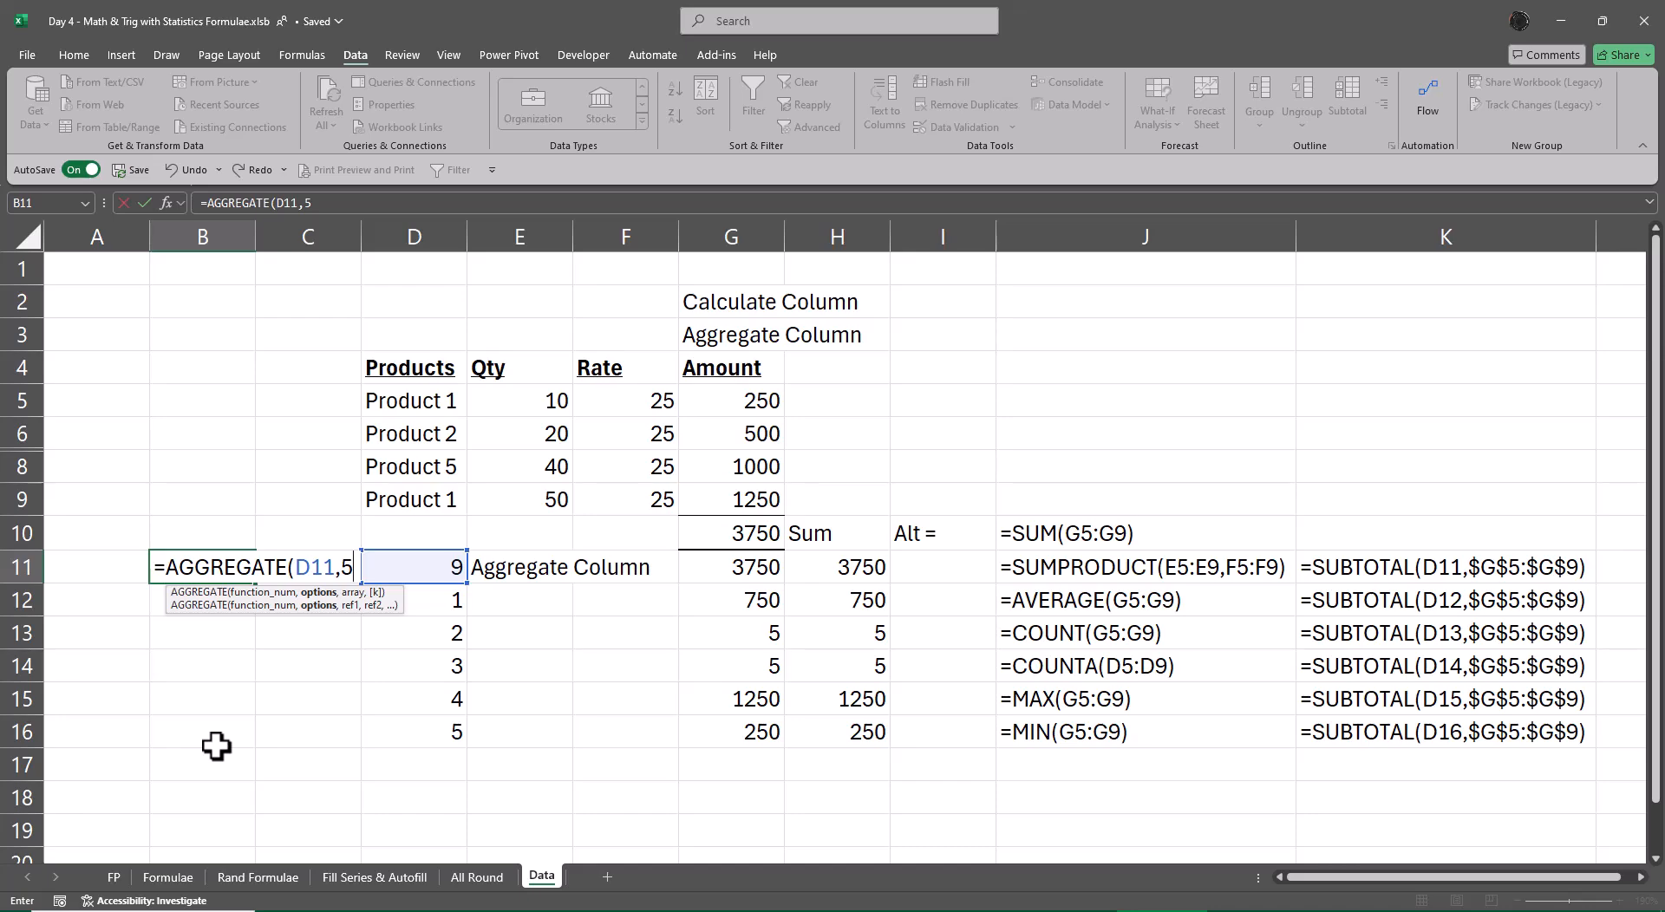
- Complete the AGGREGATE formula in B11 with the Amount range G5:G9 as its reference
{"action": "type", "text": ","}
{"action": "key", "text": "Right"}
{"action": "key", "text": "Right"}
{"action": "key", "text": "Right"}
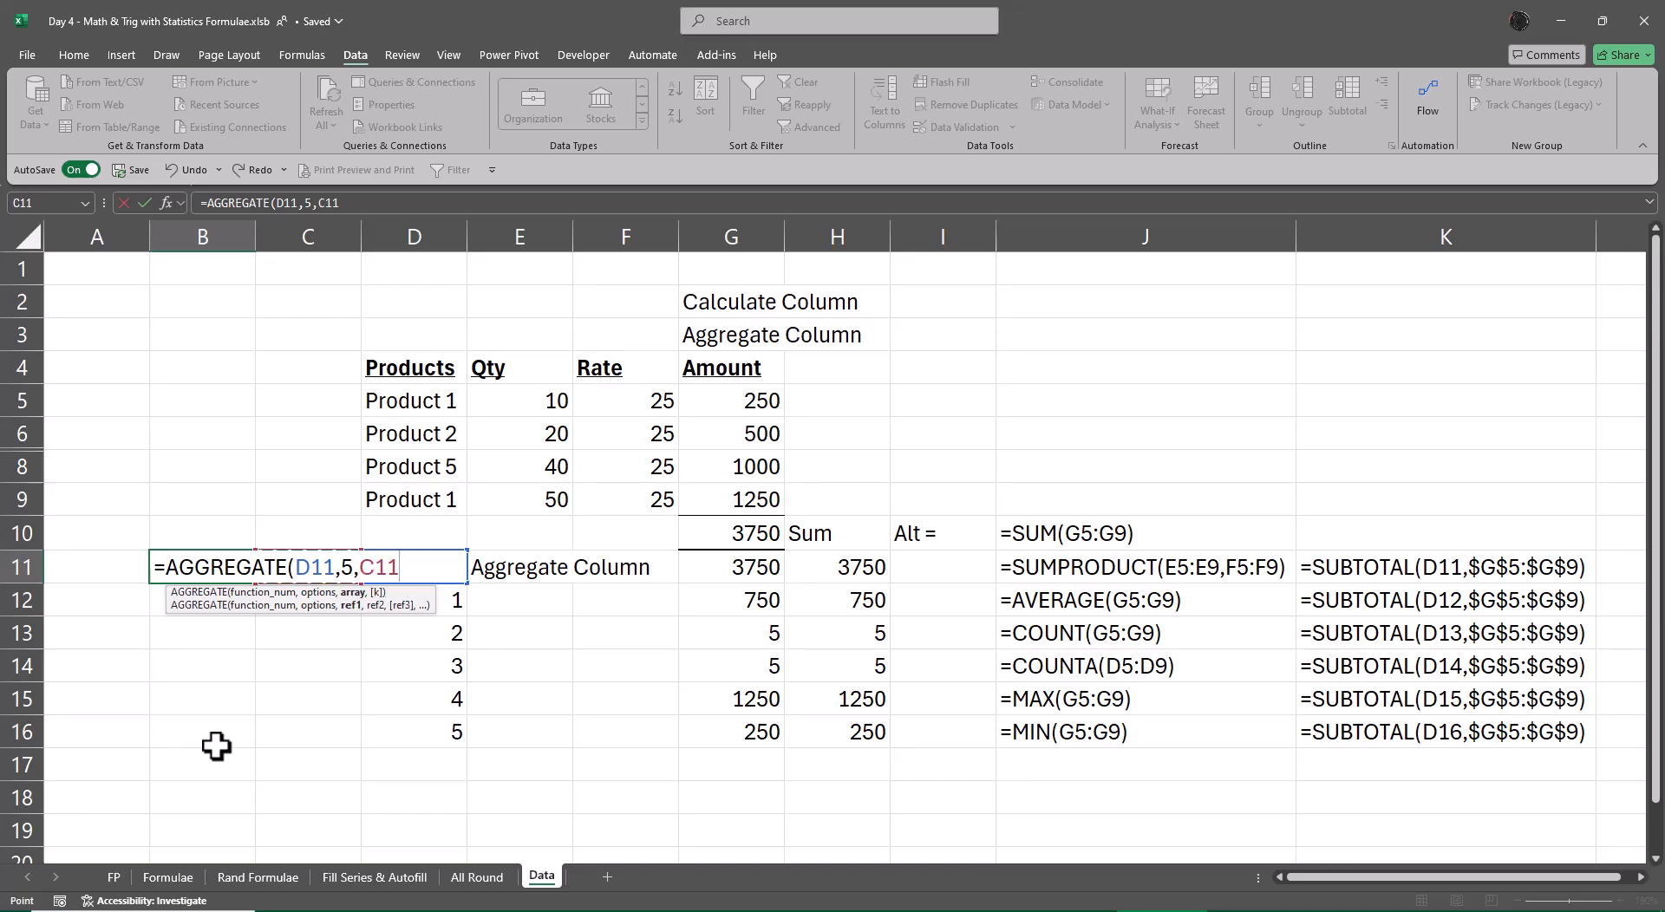
{"action": "key", "text": "Up"}
{"action": "key", "text": "Up"}
{"action": "key", "text": "Up"}
{"action": "key", "text": "Up"}
{"action": "key", "text": "Up"}
{"action": "key", "text": "Right"}
{"action": "key", "text": "Right"}
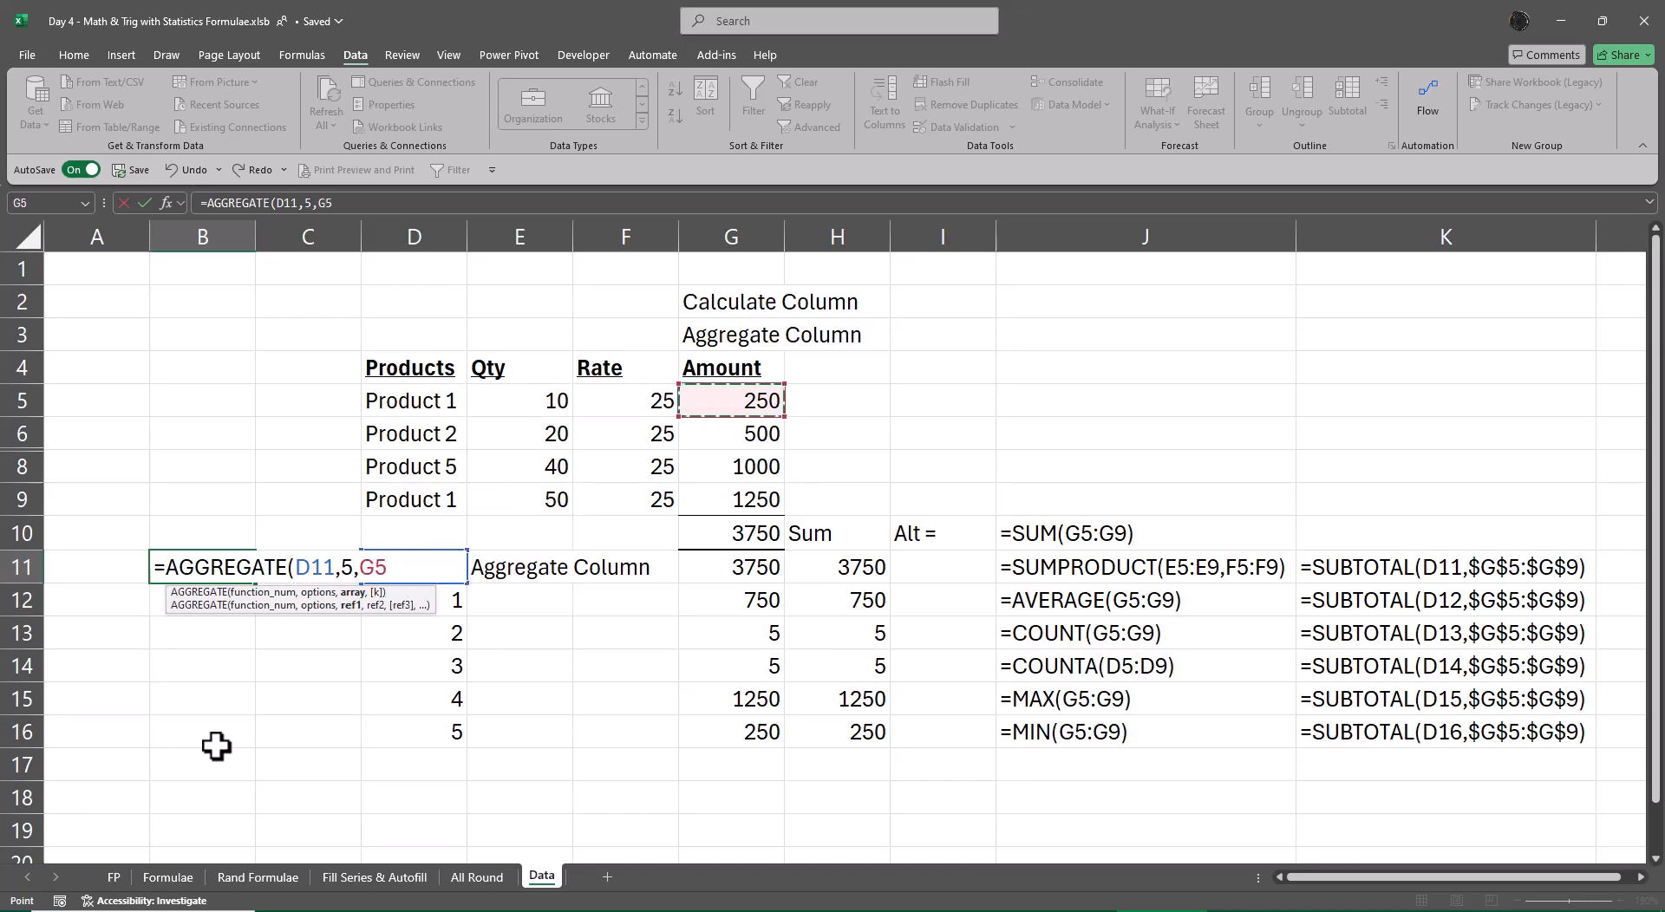
{"action": "key", "text": "shift+Down"}
{"action": "key", "text": "shift+Down"}
{"action": "key", "text": "shift+Down"}
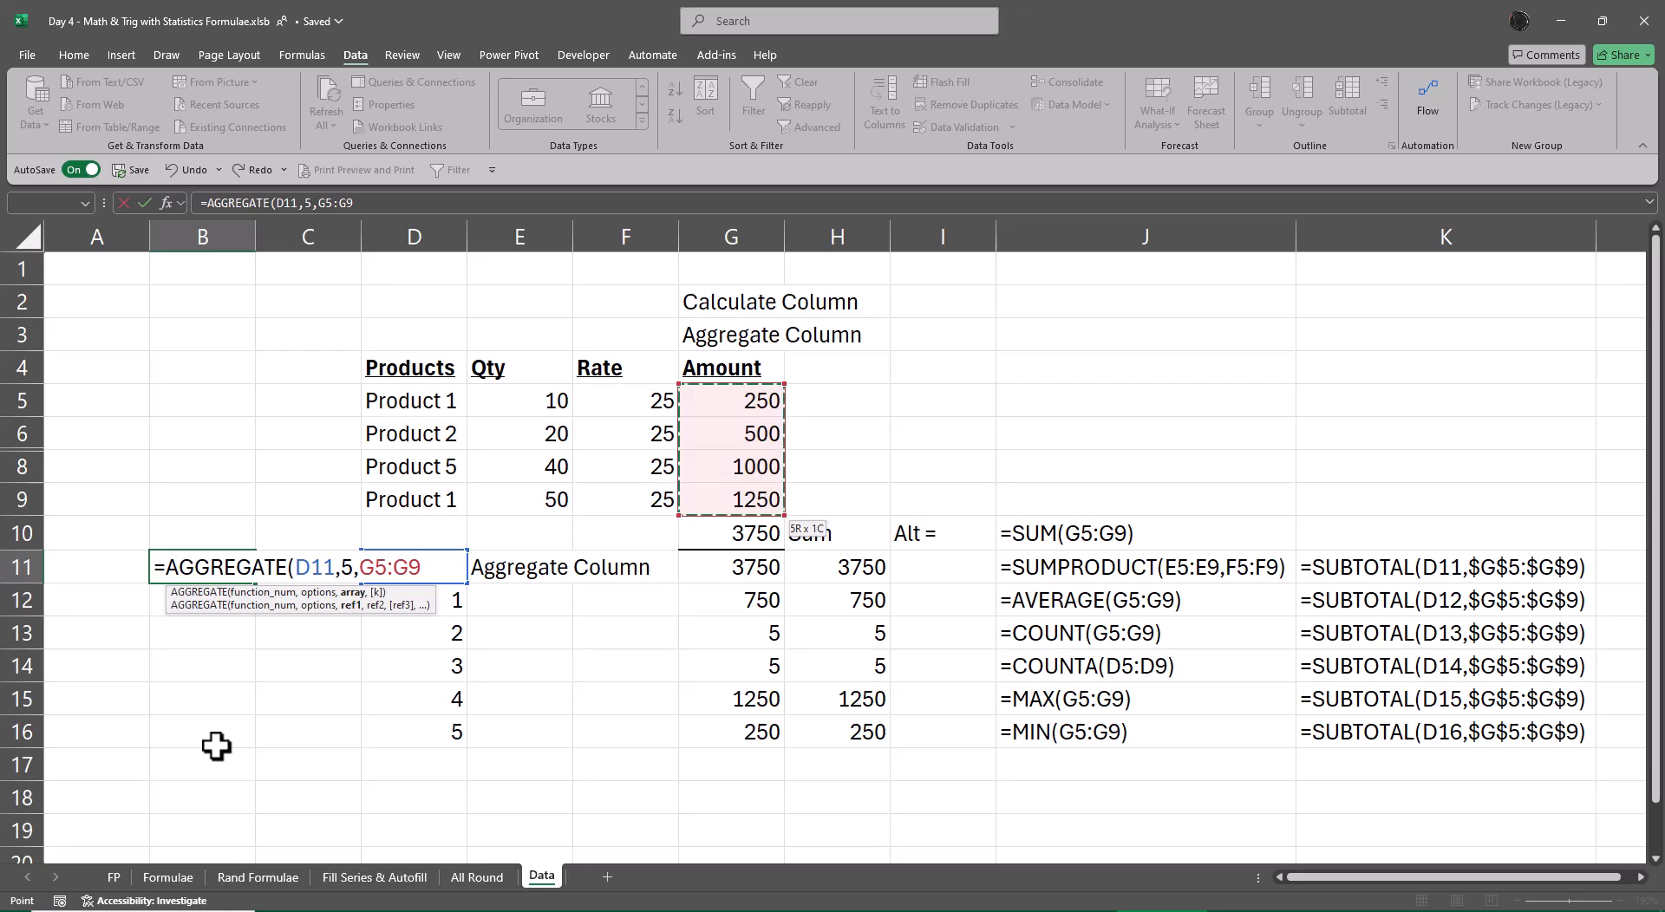
{"action": "type", "text": ")"}
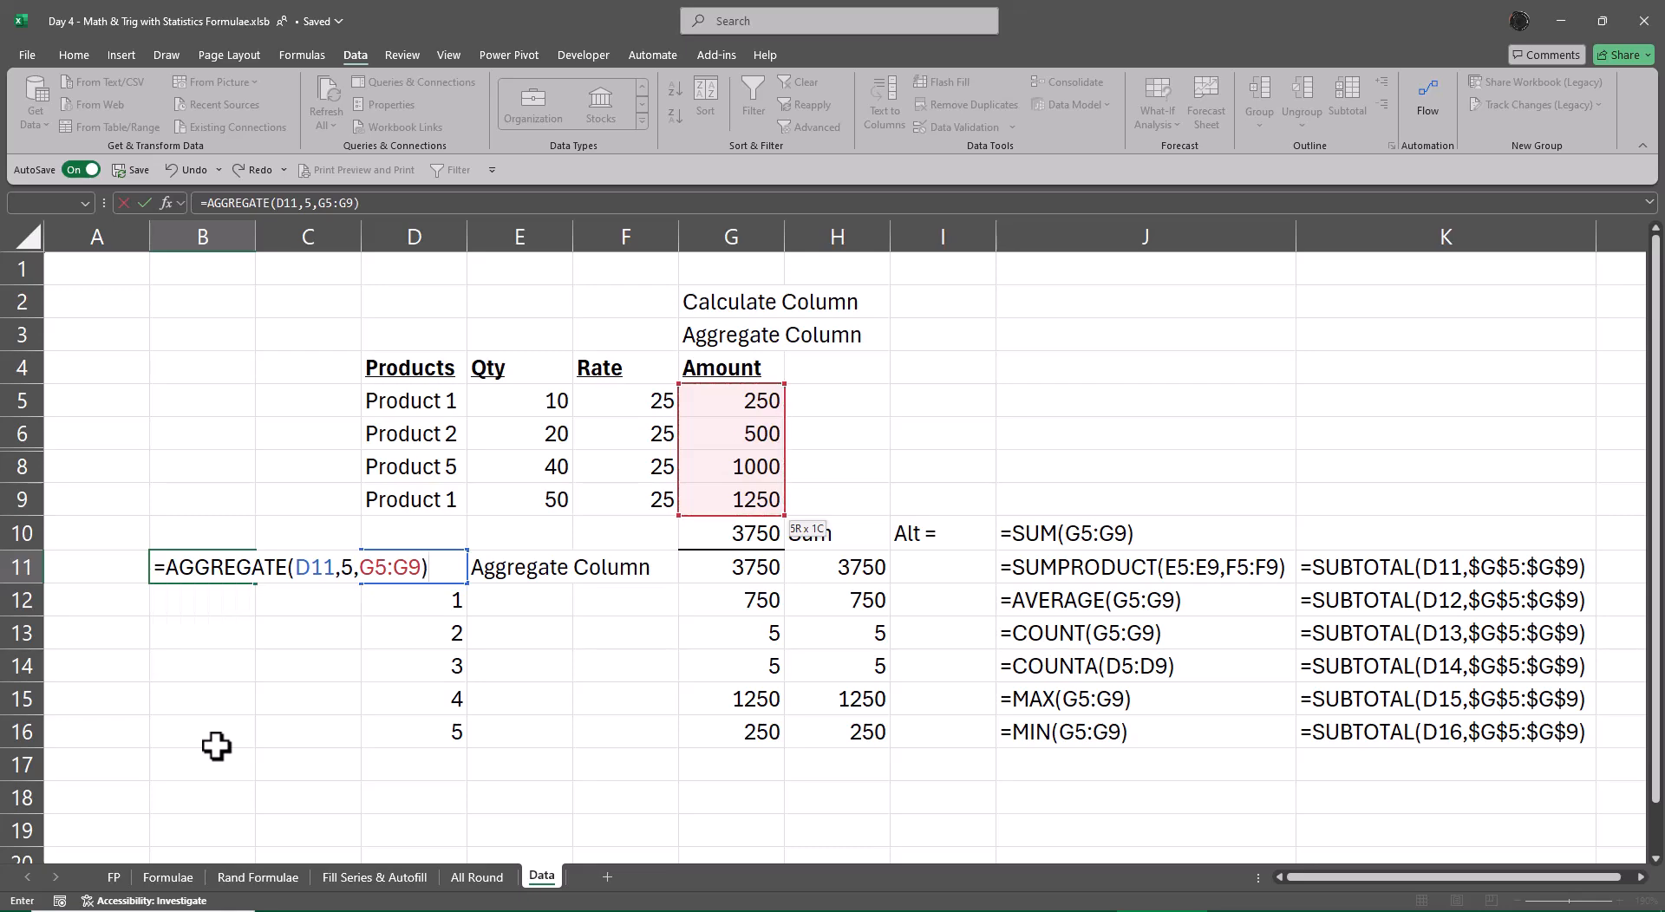
{"action": "key", "text": "Return"}
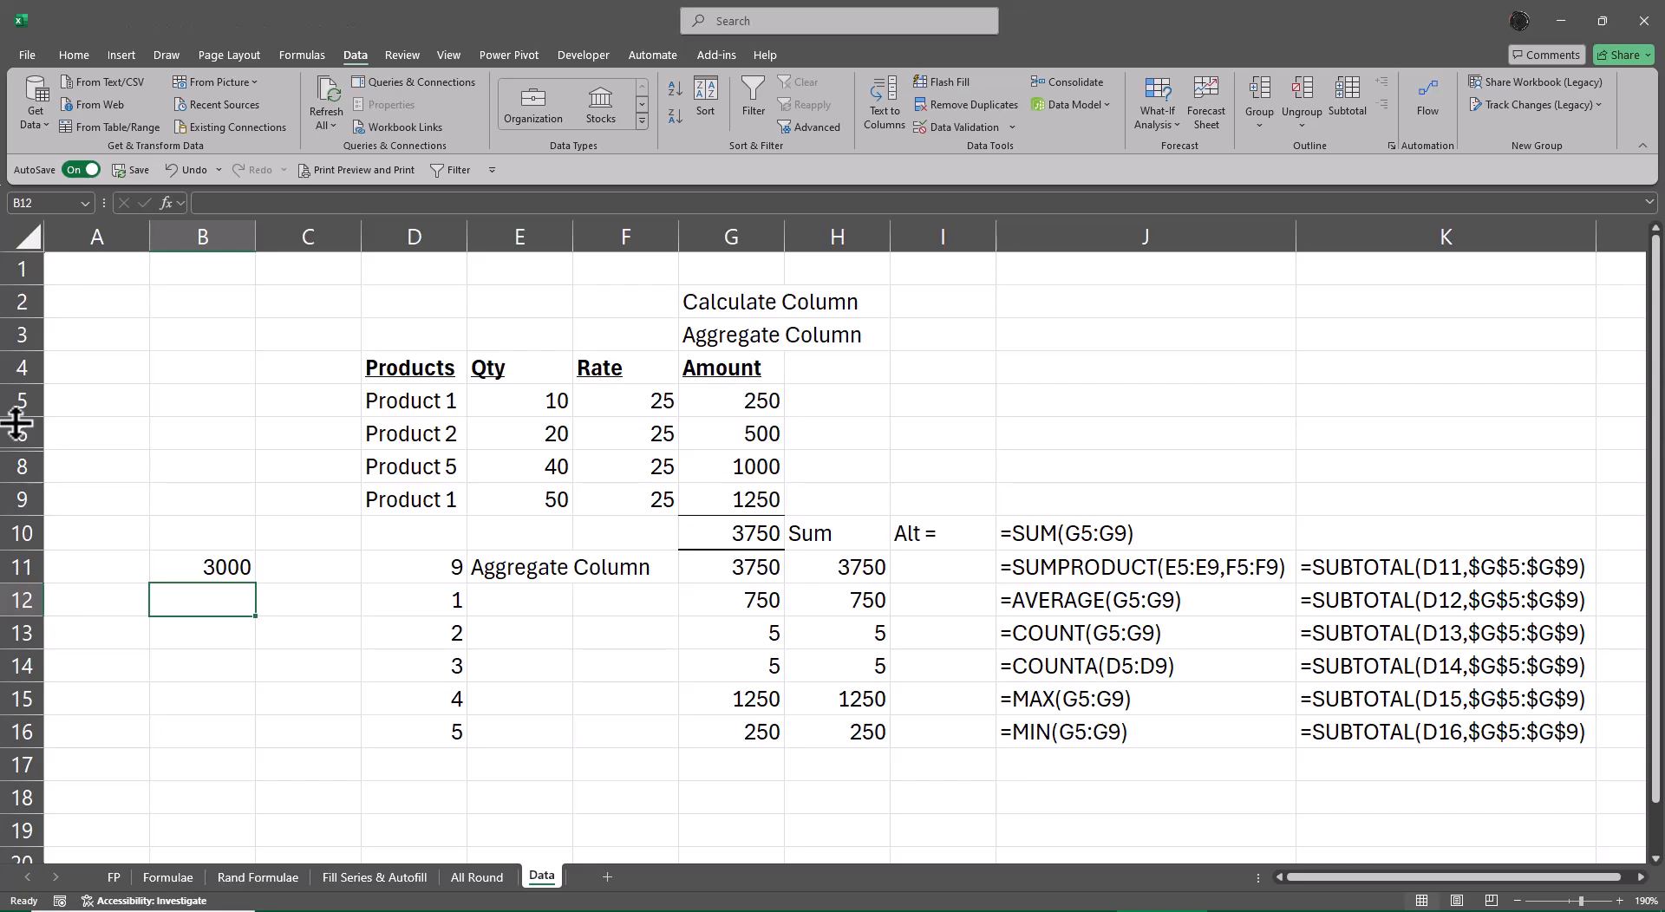
- Unhide row 7 of the product table
{"action": "left_click_drag", "start_coordinate": [18, 434], "coordinate": [16, 466]}
{"action": "right_click", "coordinate": [16, 466]}
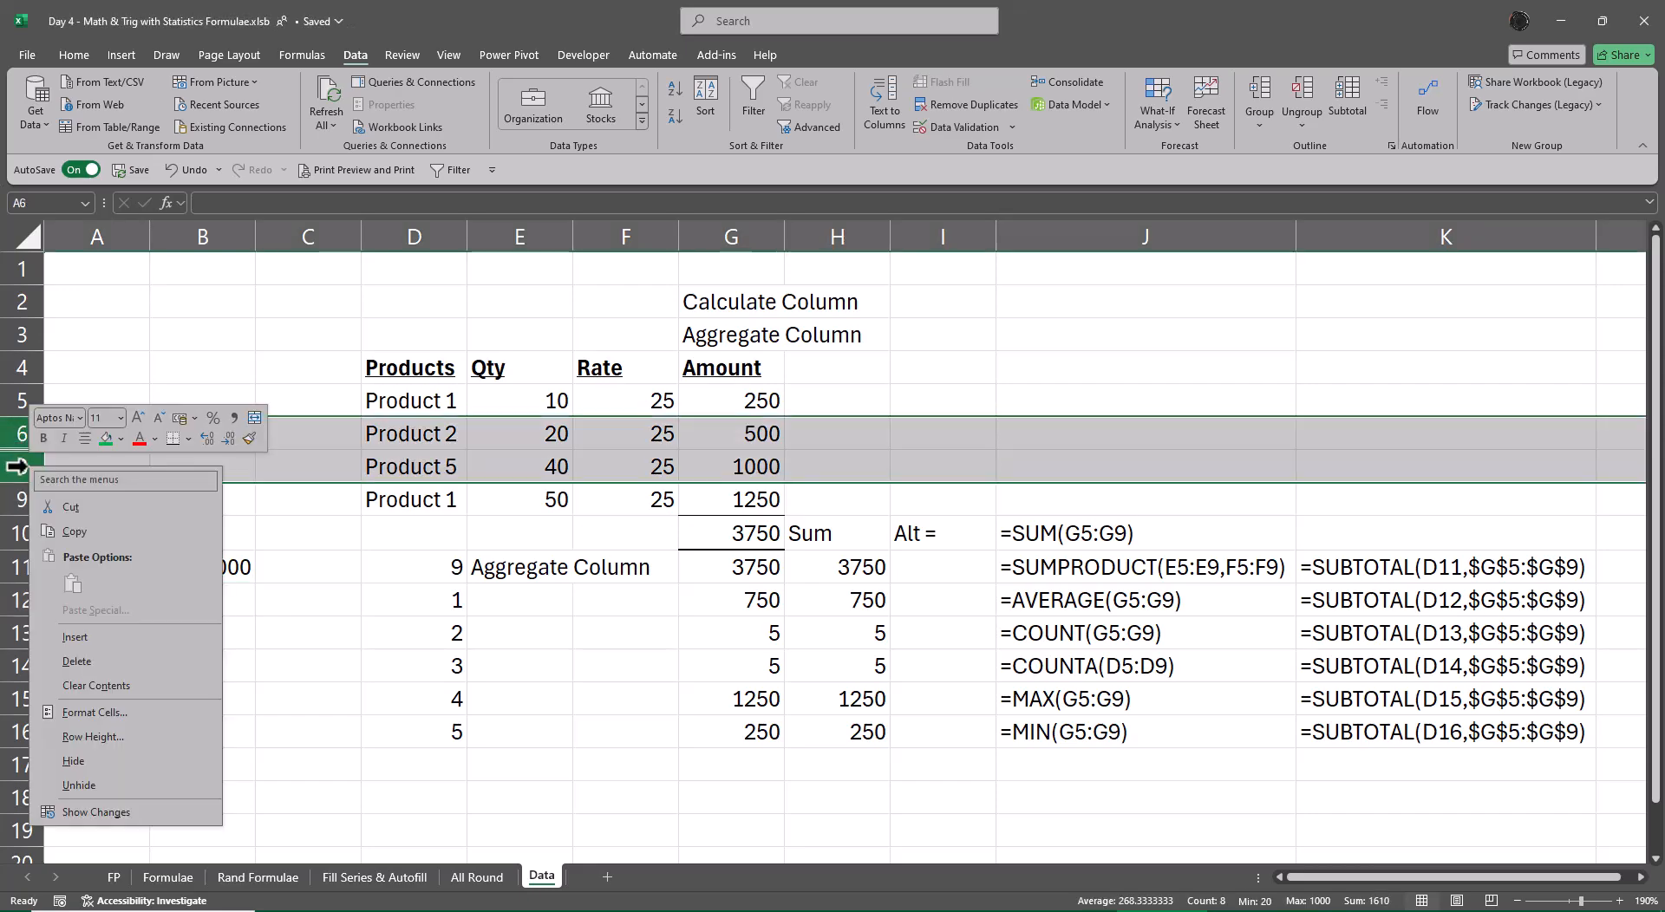
{"action": "left_click", "coordinate": [149, 785]}
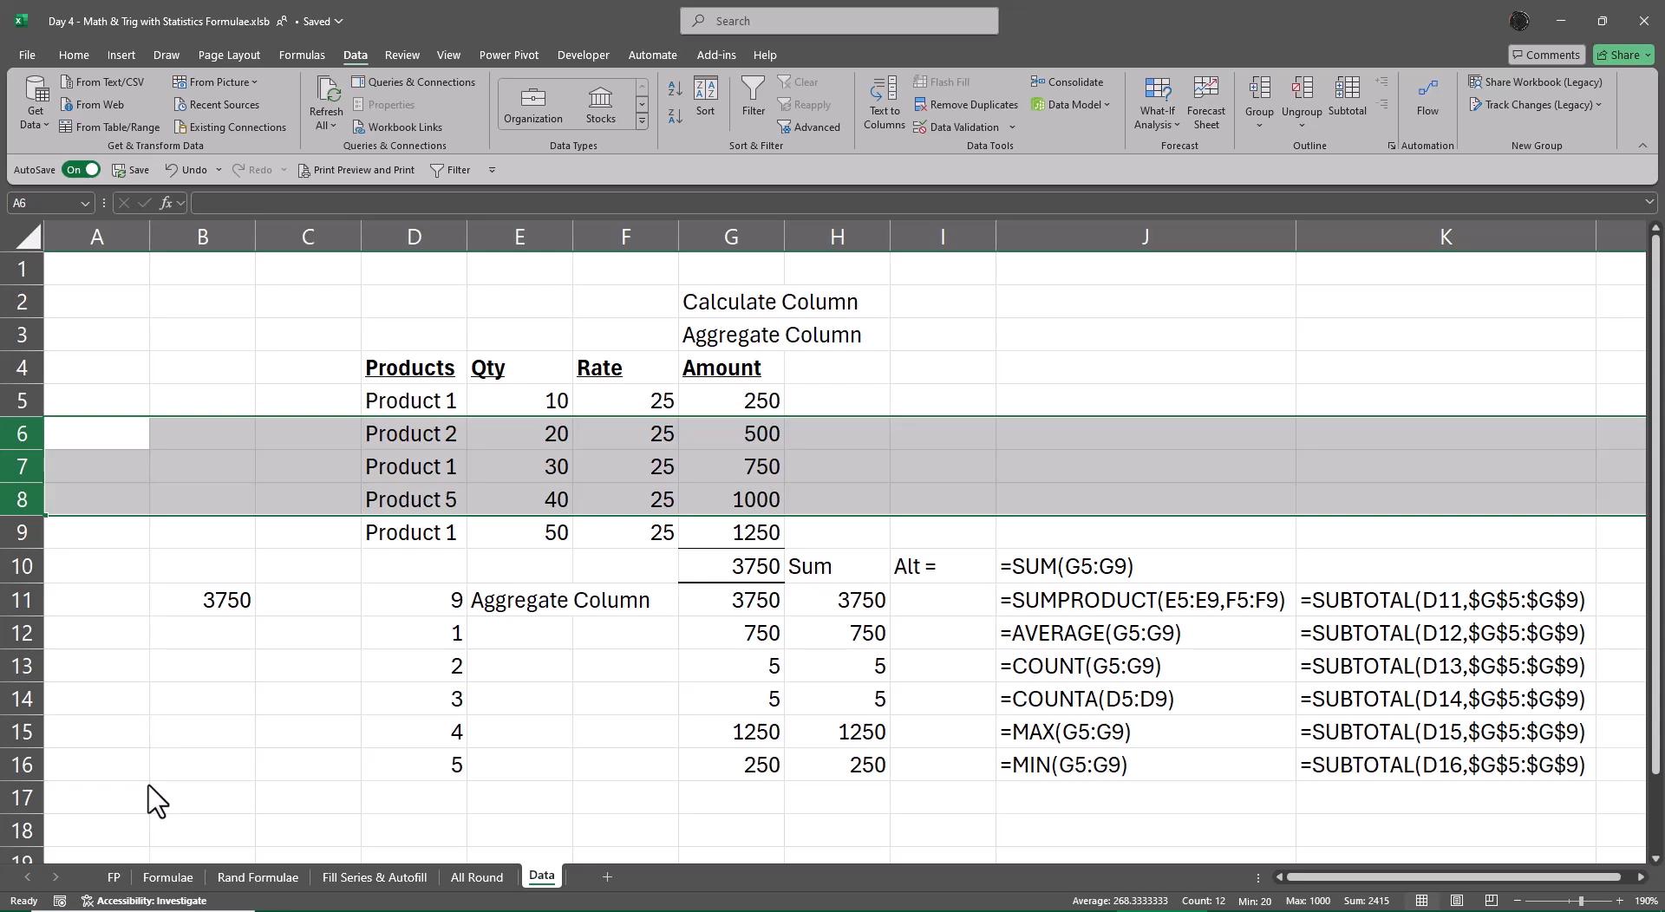
- Make the range in the B11 AGGREGATE formula absolute as $G$5:$G$9
{"action": "key", "text": "Down"}
{"action": "key", "text": "Down"}
{"action": "key", "text": "Down"}
{"action": "key", "text": "Right"}
{"action": "key", "text": "Down"}
{"action": "key", "text": "Down"}
{"action": "key", "text": "F2"}
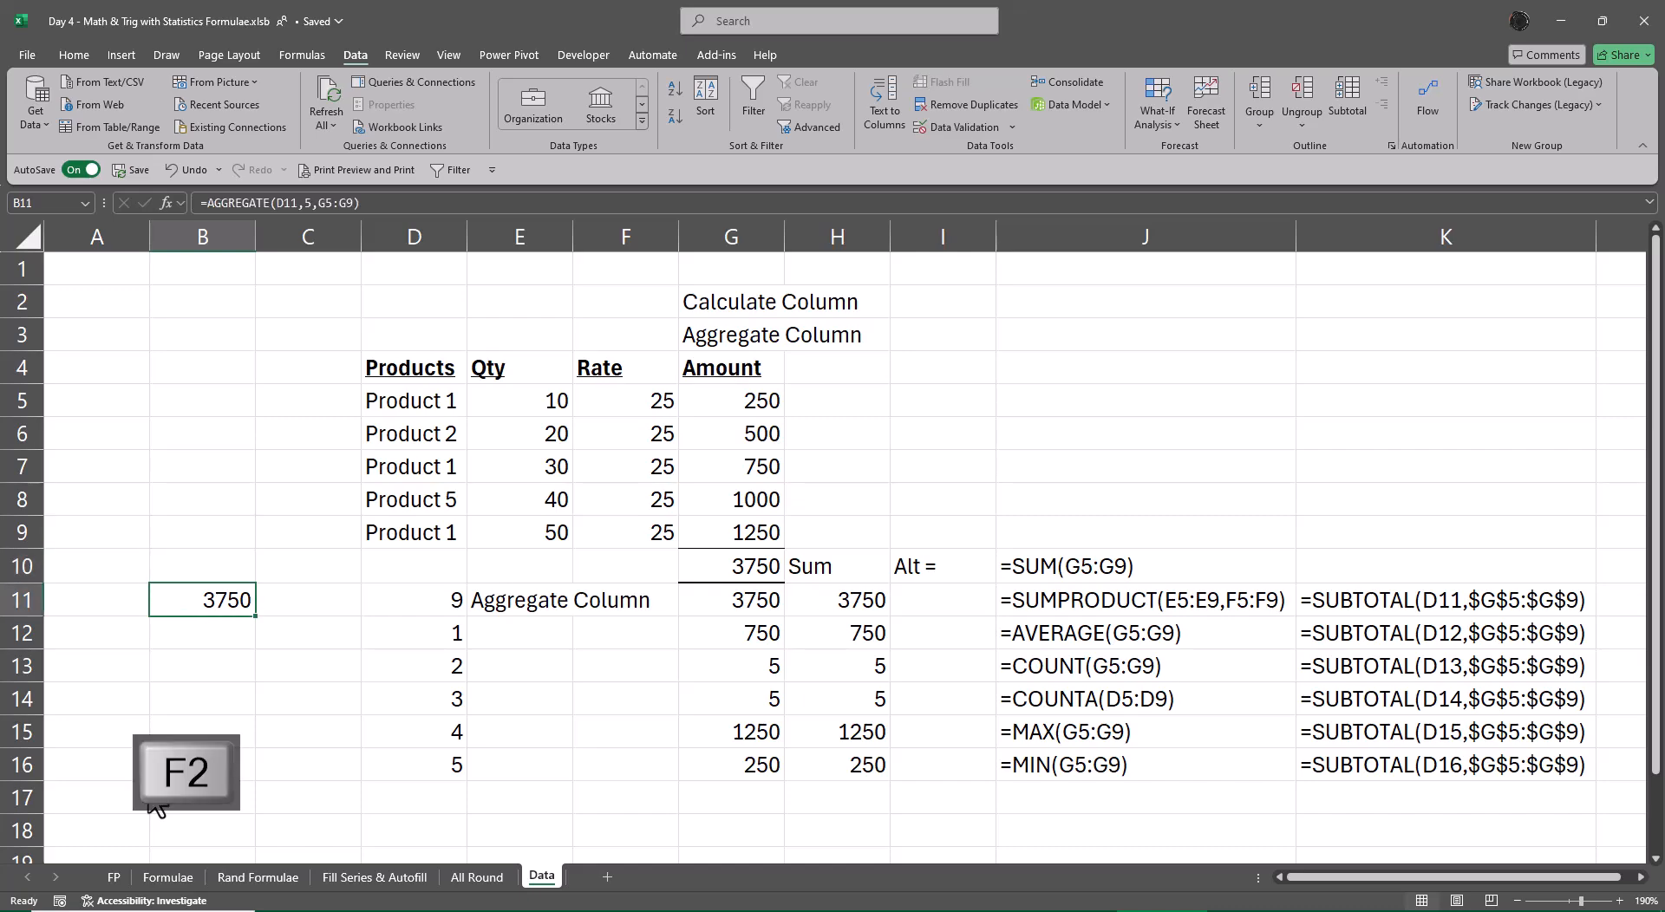
{"action": "key", "text": "Left"}
{"action": "key", "text": "shift+Left"}
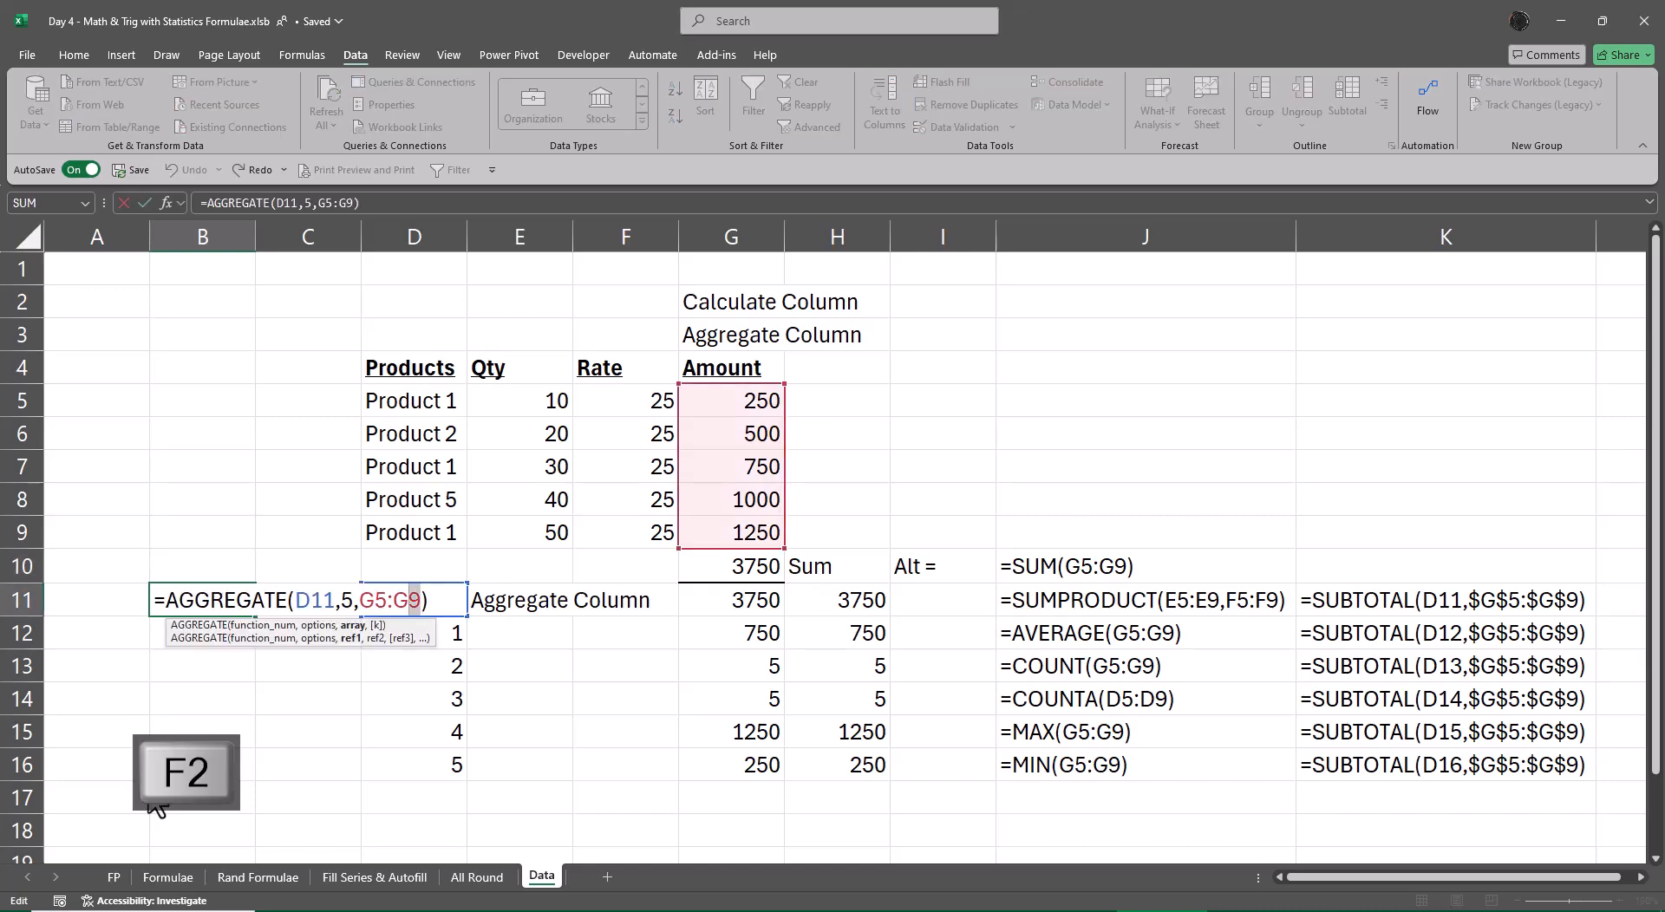
{"action": "key", "text": "shift+Left"}
{"action": "key", "text": "shift+Left"}
{"action": "key", "text": "shift+Left"}
{"action": "key", "text": "shift+Left"}
{"action": "key", "text": "F4"}
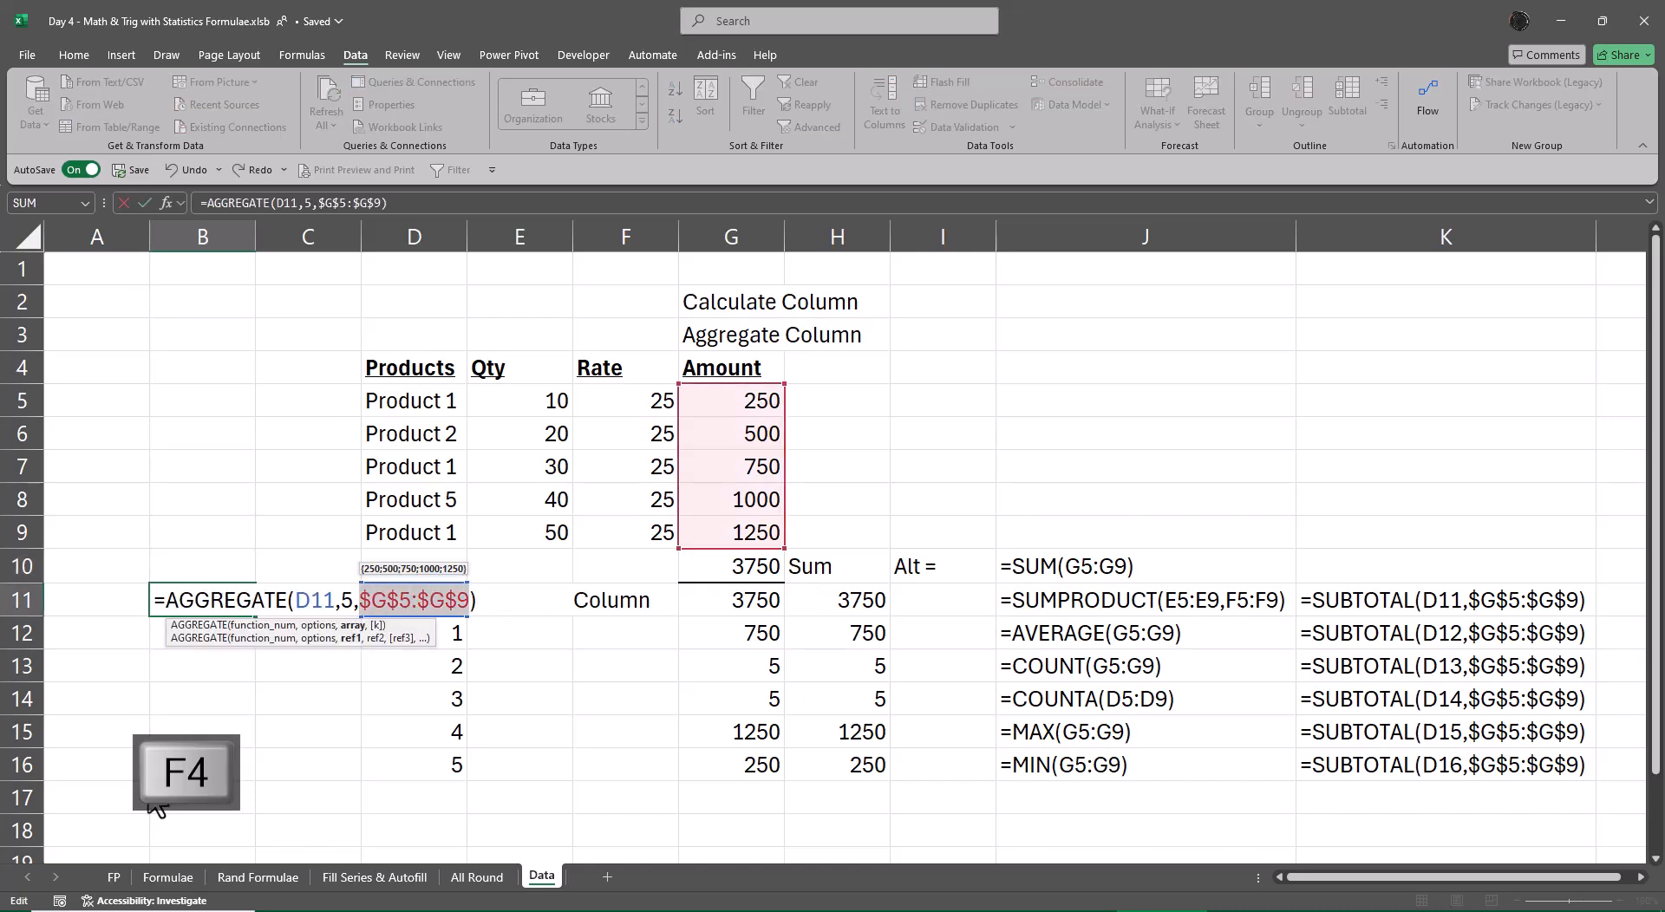
{"action": "key", "text": "ctrl+Return"}
- Copy the AGGREGATE formula from B11 into cells B12 to B16
{"action": "key", "text": "ctrl+c"}
{"action": "key", "text": "Down"}
{"action": "key", "text": "ctrl+v"}
{"action": "key", "text": "Down"}
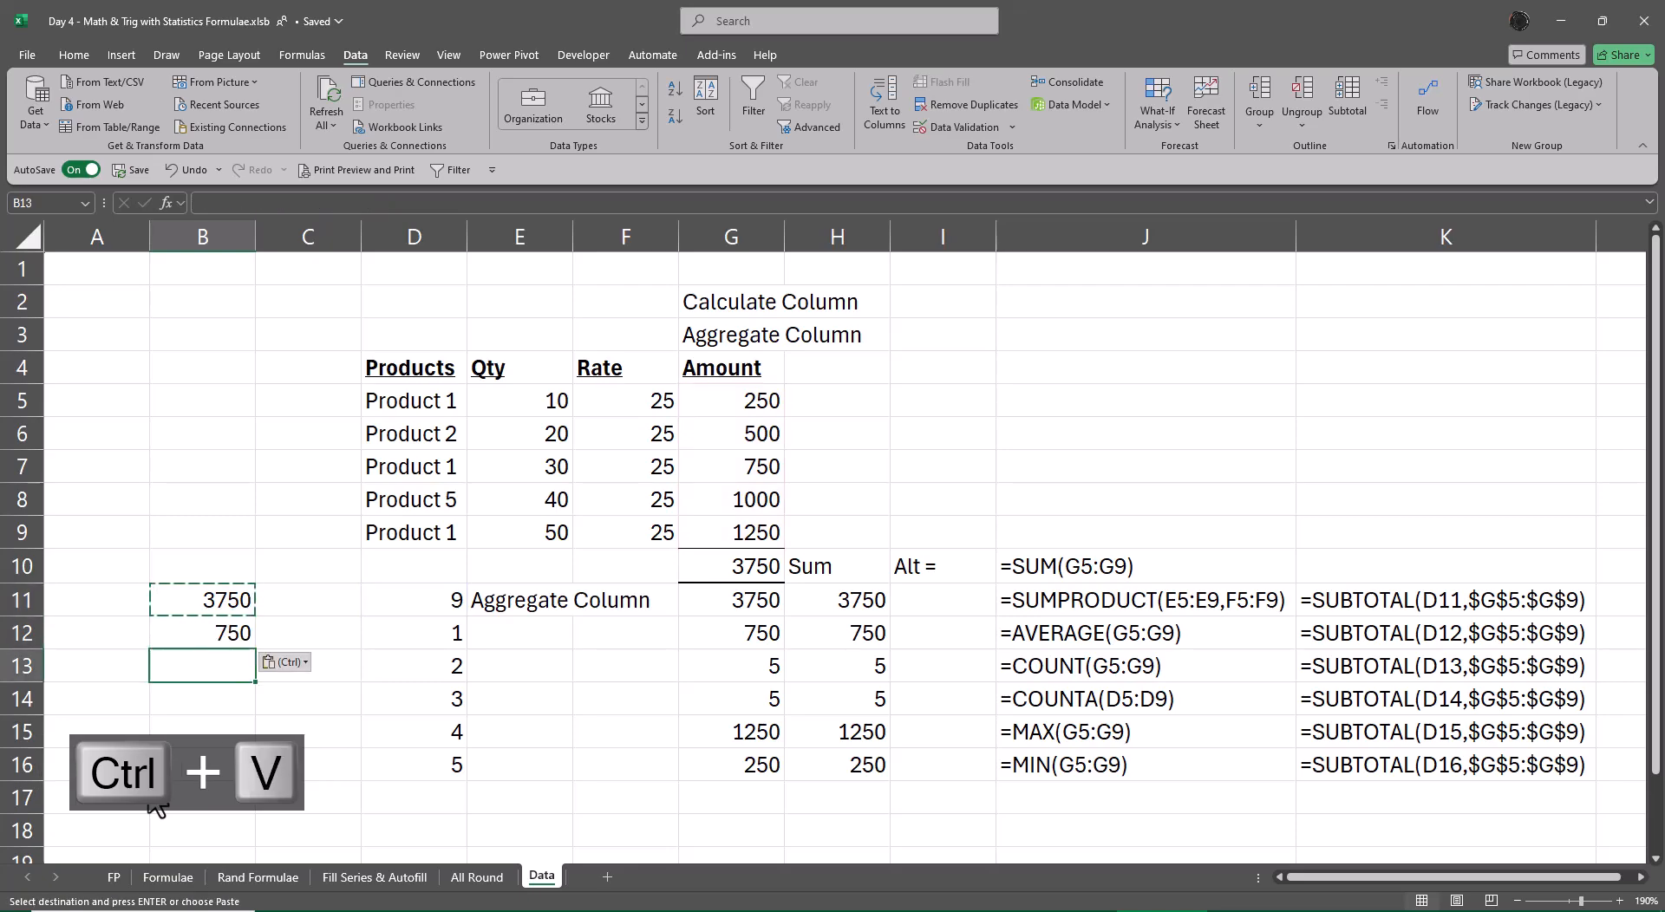
{"action": "key", "text": "ctrl+v"}
{"action": "key", "text": "Down"}
{"action": "key", "text": "ctrl+v"}
{"action": "key", "text": "Down"}
{"action": "key", "text": "ctrl+v"}
{"action": "key", "text": "Down"}
{"action": "key", "text": "ctrl+v"}
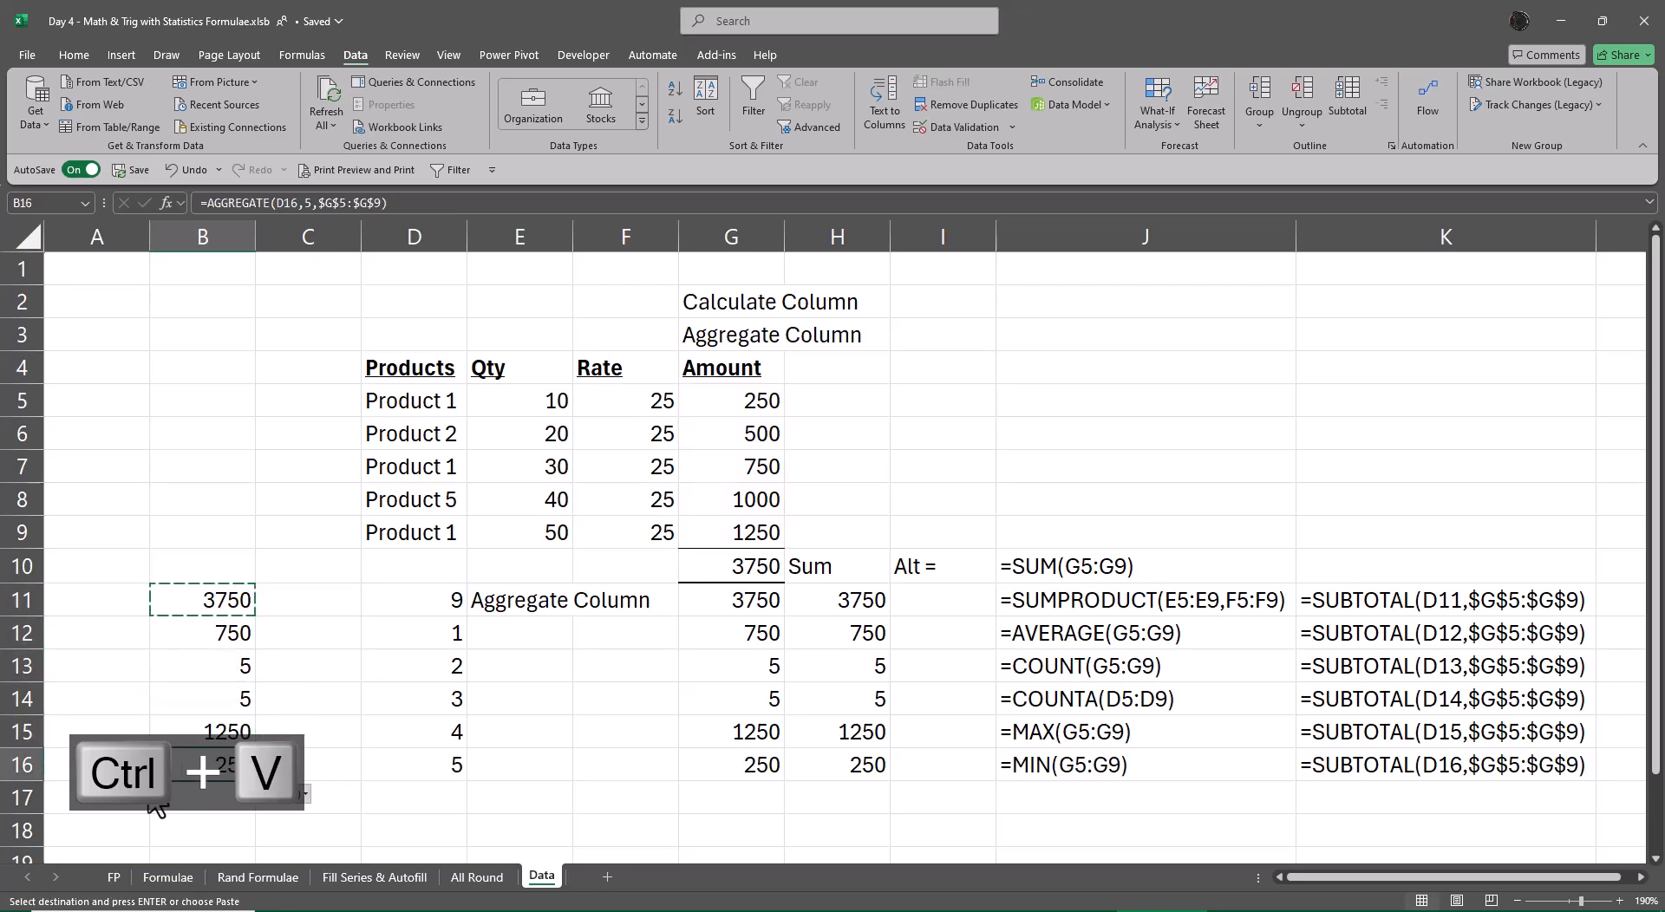
{"action": "key", "text": "Escape"}
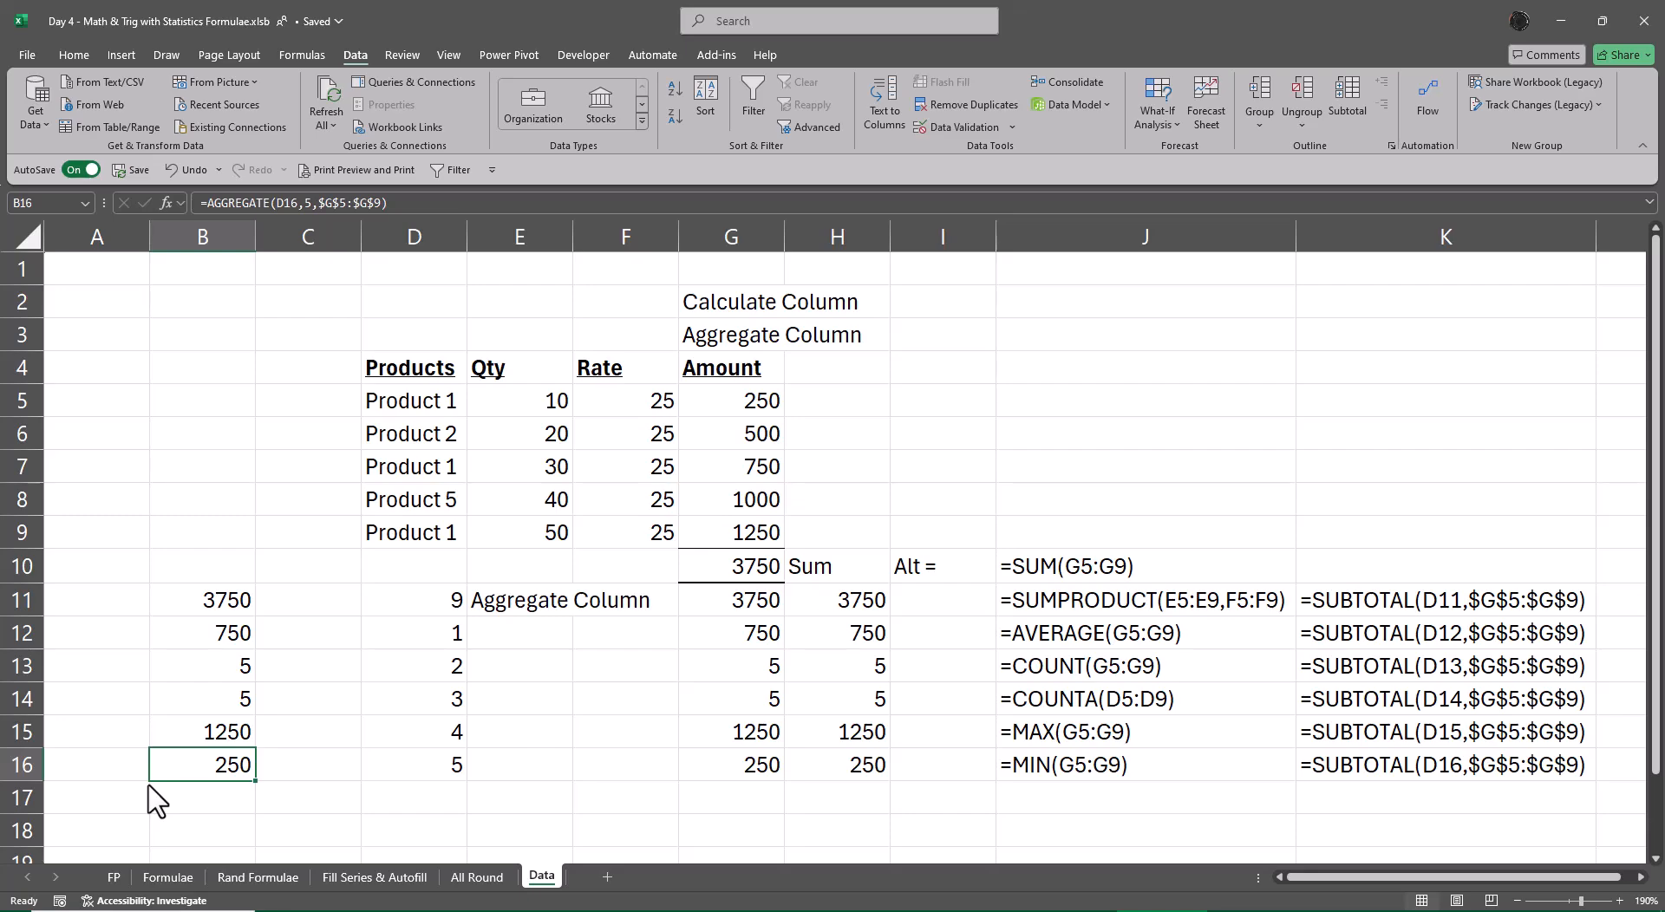
- Select the Products header cell D4 of the product table
{"action": "key", "text": "Up"}
{"action": "key", "text": "Up"}
{"action": "key", "text": "Up"}
{"action": "key", "text": "Up"}
{"action": "key", "text": "Up"}
{"action": "key", "text": "Up"}
{"action": "key", "text": "Up"}
{"action": "key", "text": "Up"}
{"action": "key", "text": "Up"}
{"action": "key", "text": "Up"}
{"action": "key", "text": "Up"}
{"action": "key", "text": "Right"}
{"action": "key", "text": "Right"}
{"action": "key", "text": "Up"}
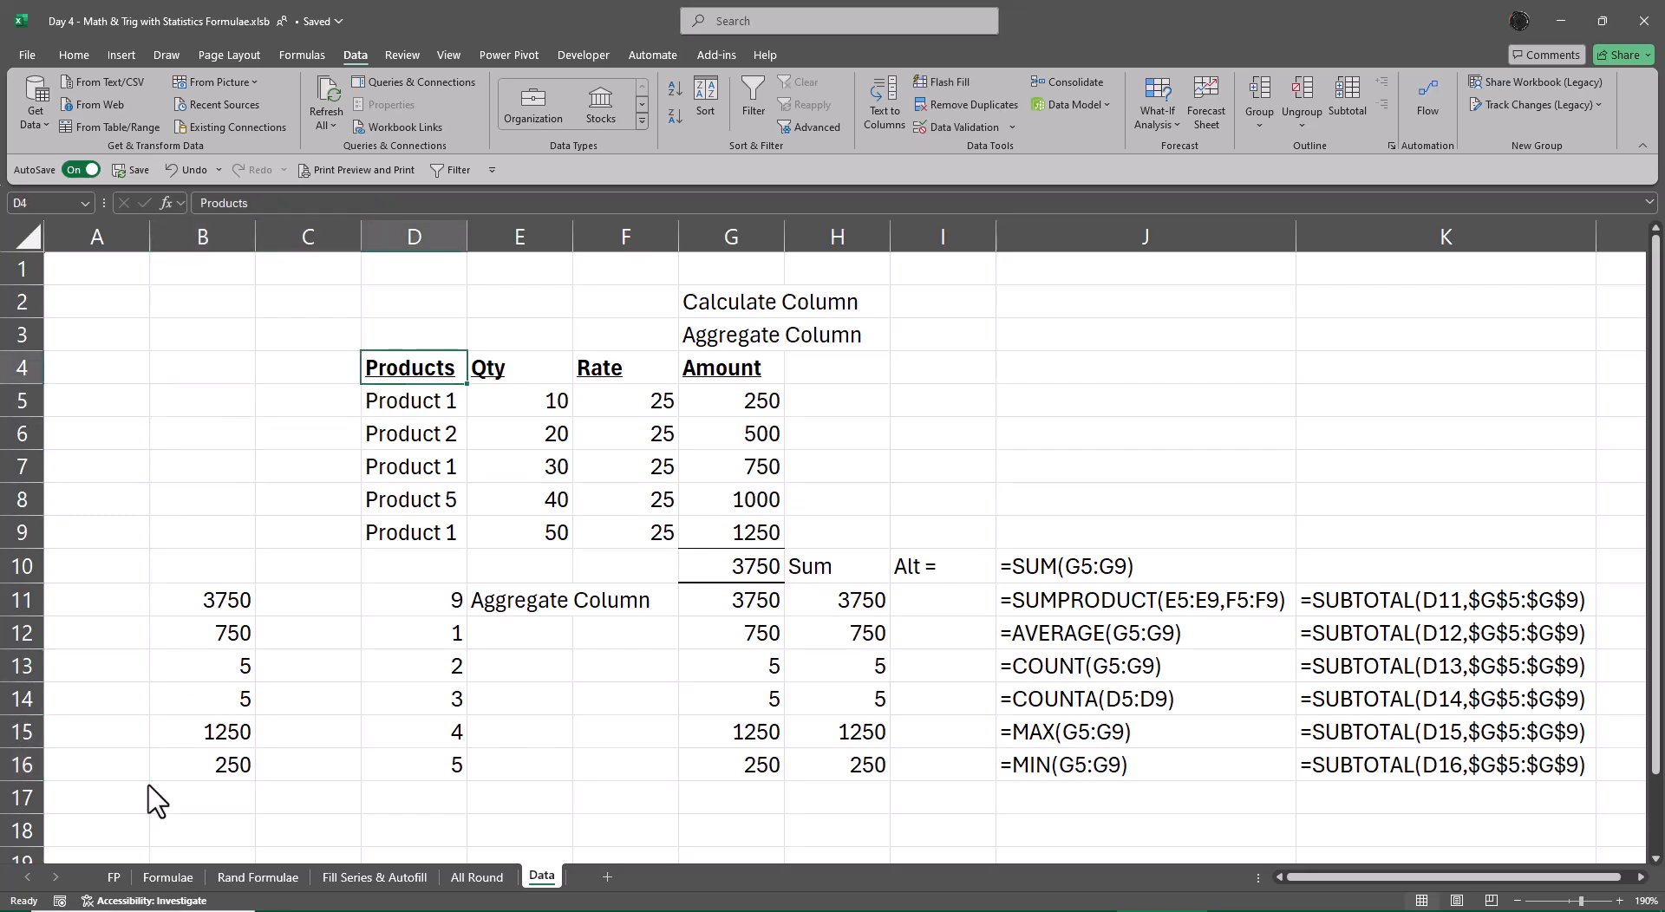
- Filter 250 out of the Amount column using header filters on D4:G4, and remove the filters again
{"action": "key", "text": "ctrl+shift+Right"}
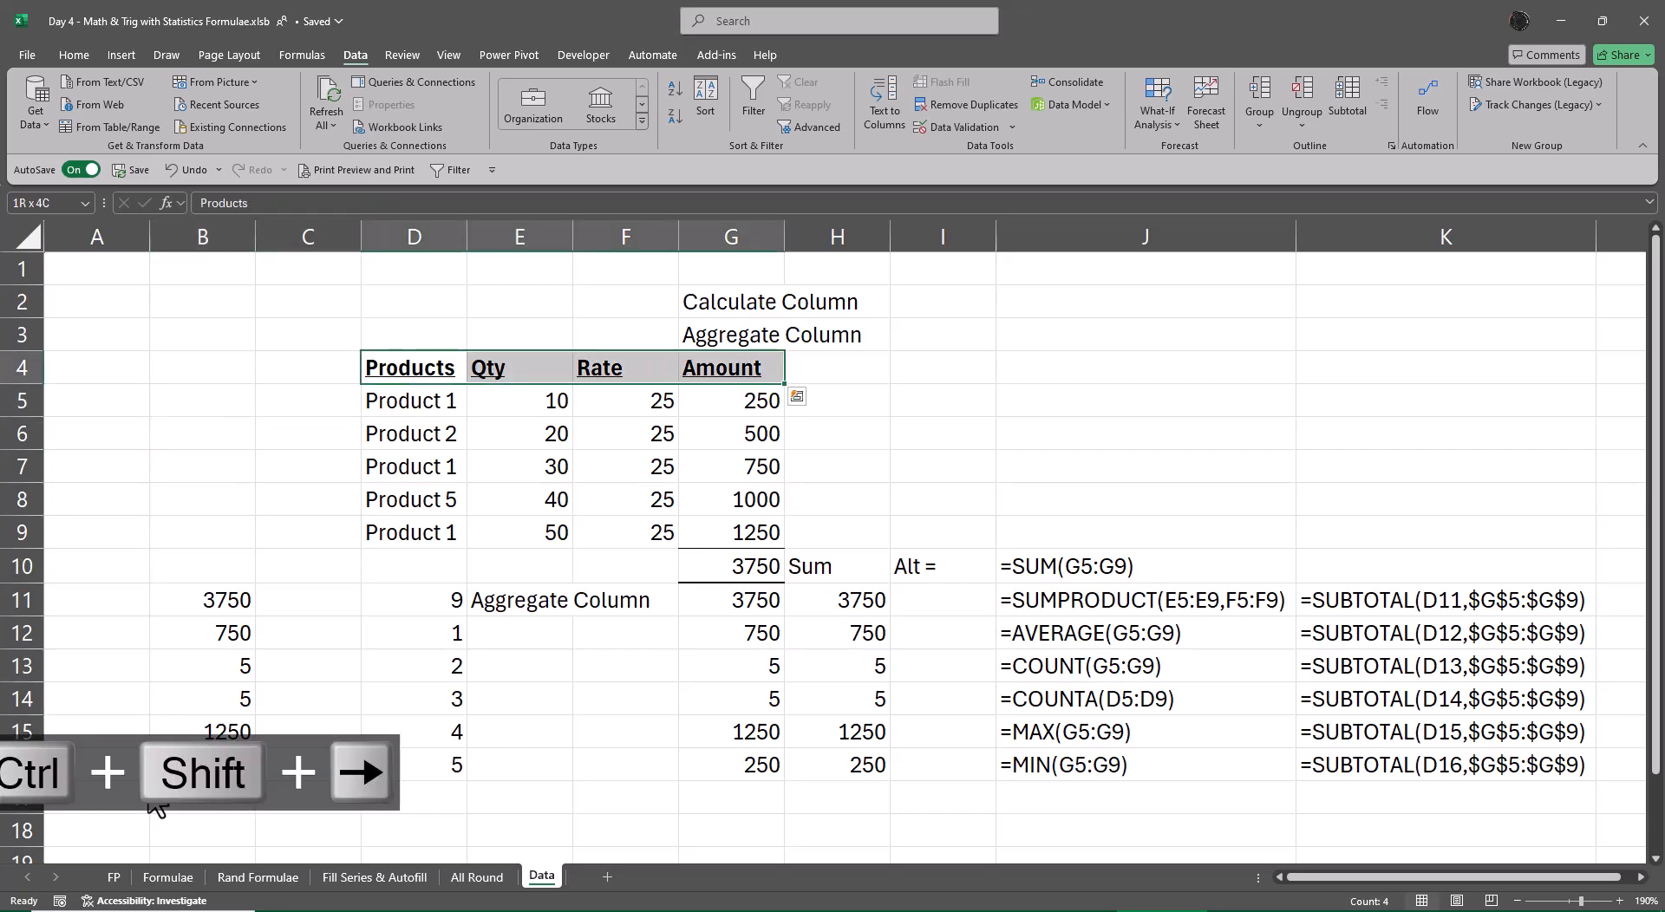
{"action": "key", "text": "ctrl+shift+l"}
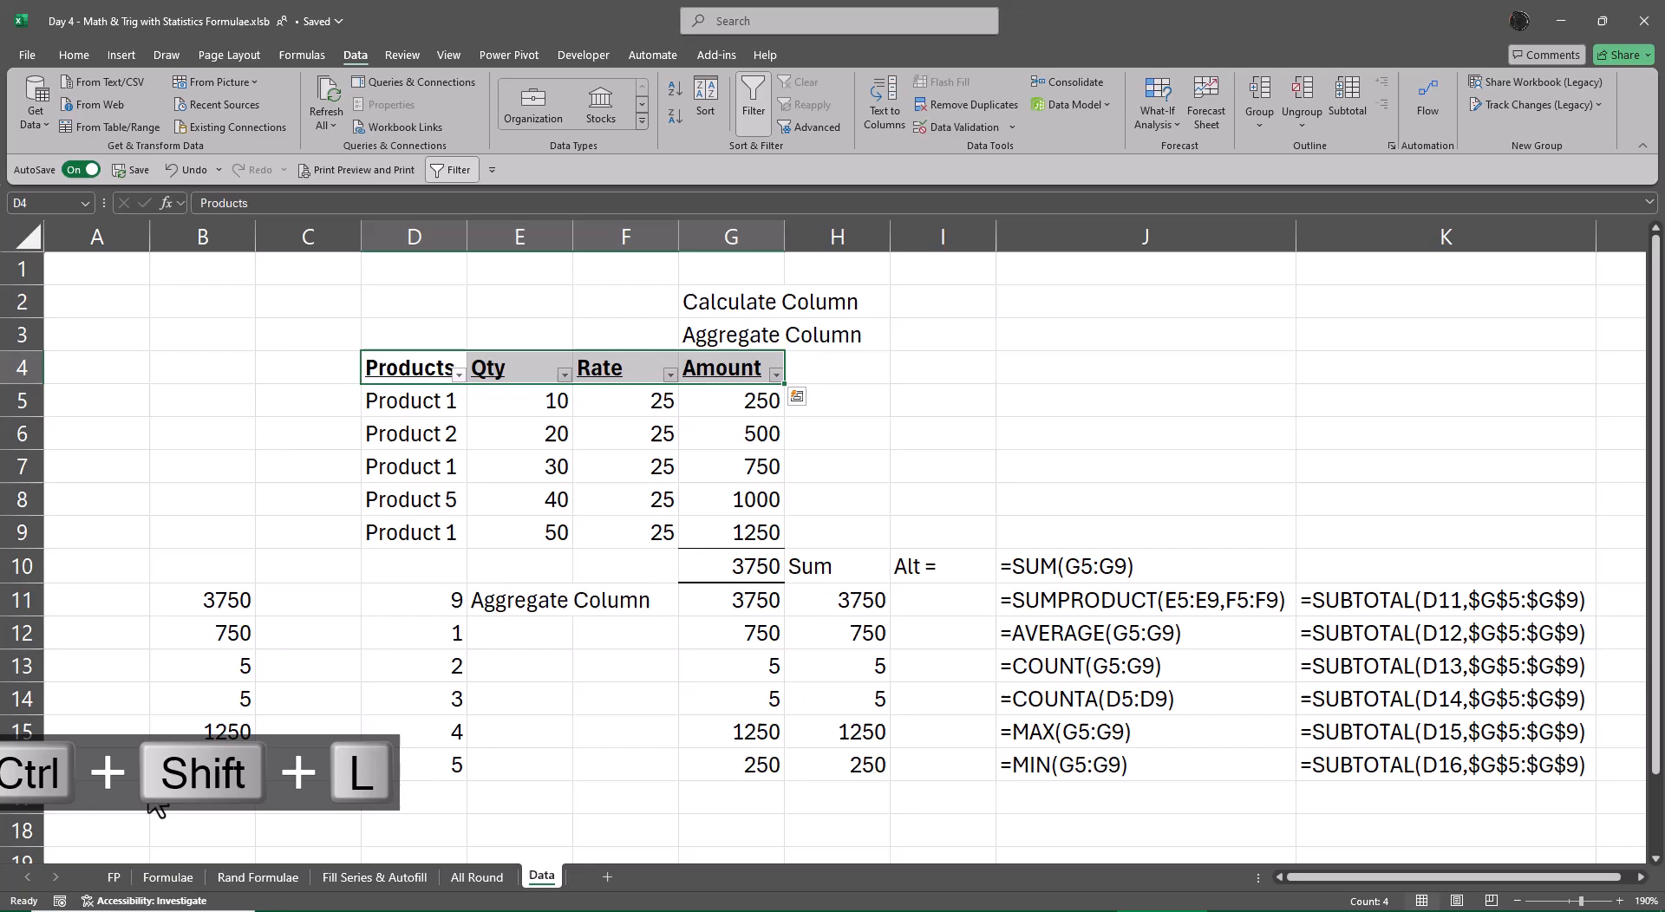
{"action": "left_click", "coordinate": [775, 374]}
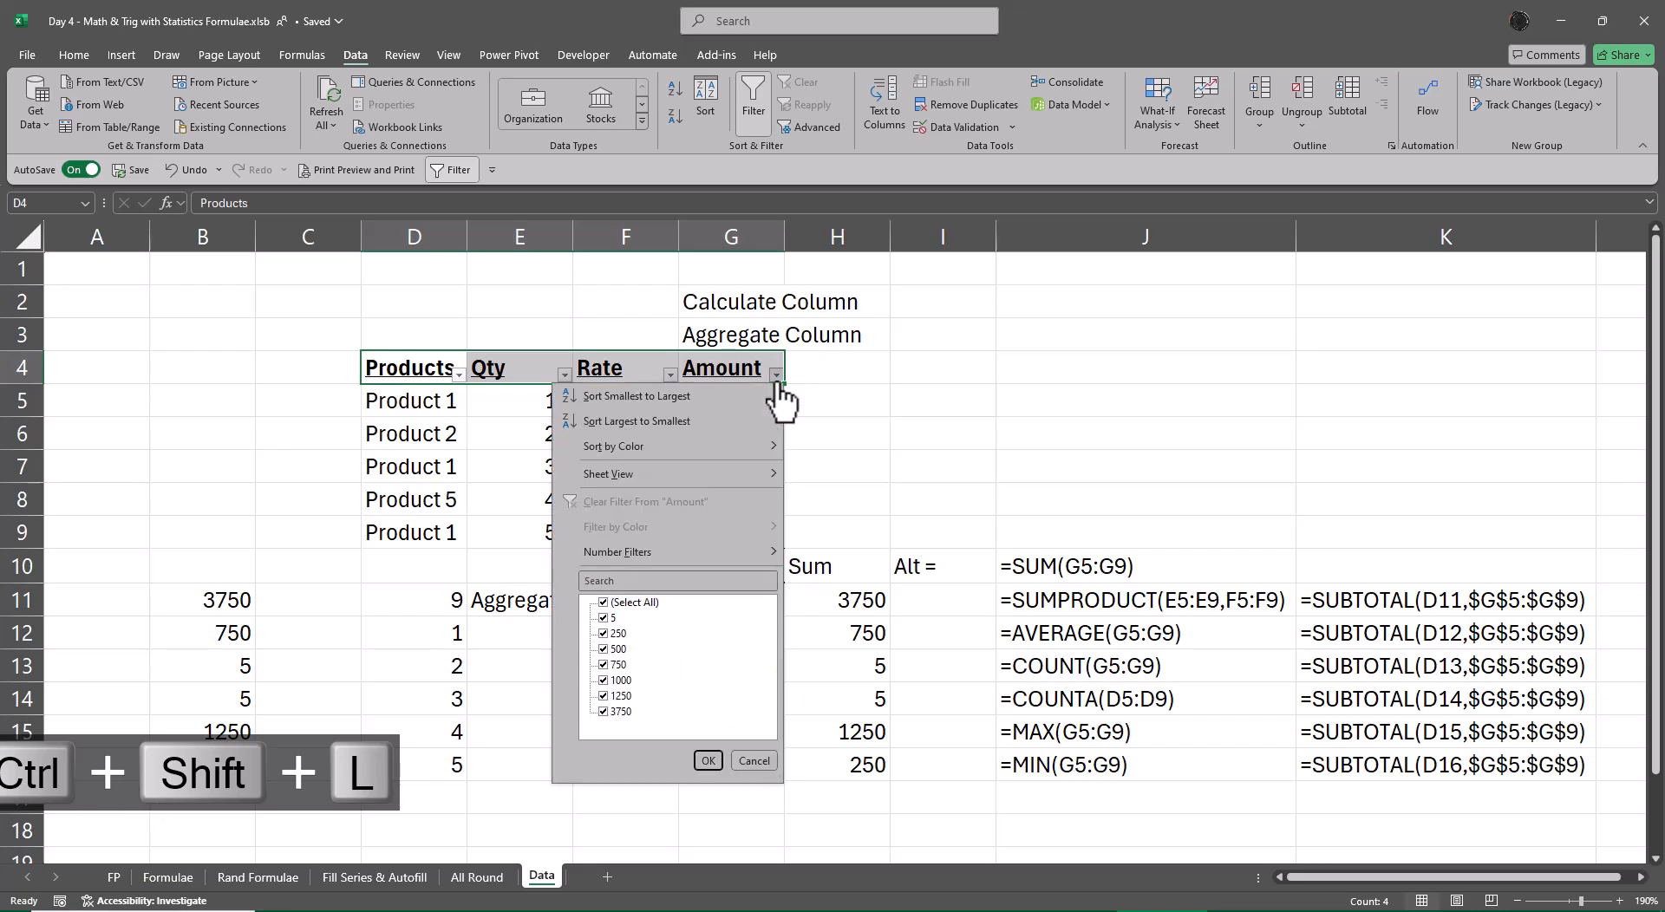
{"action": "left_click", "coordinate": [606, 635]}
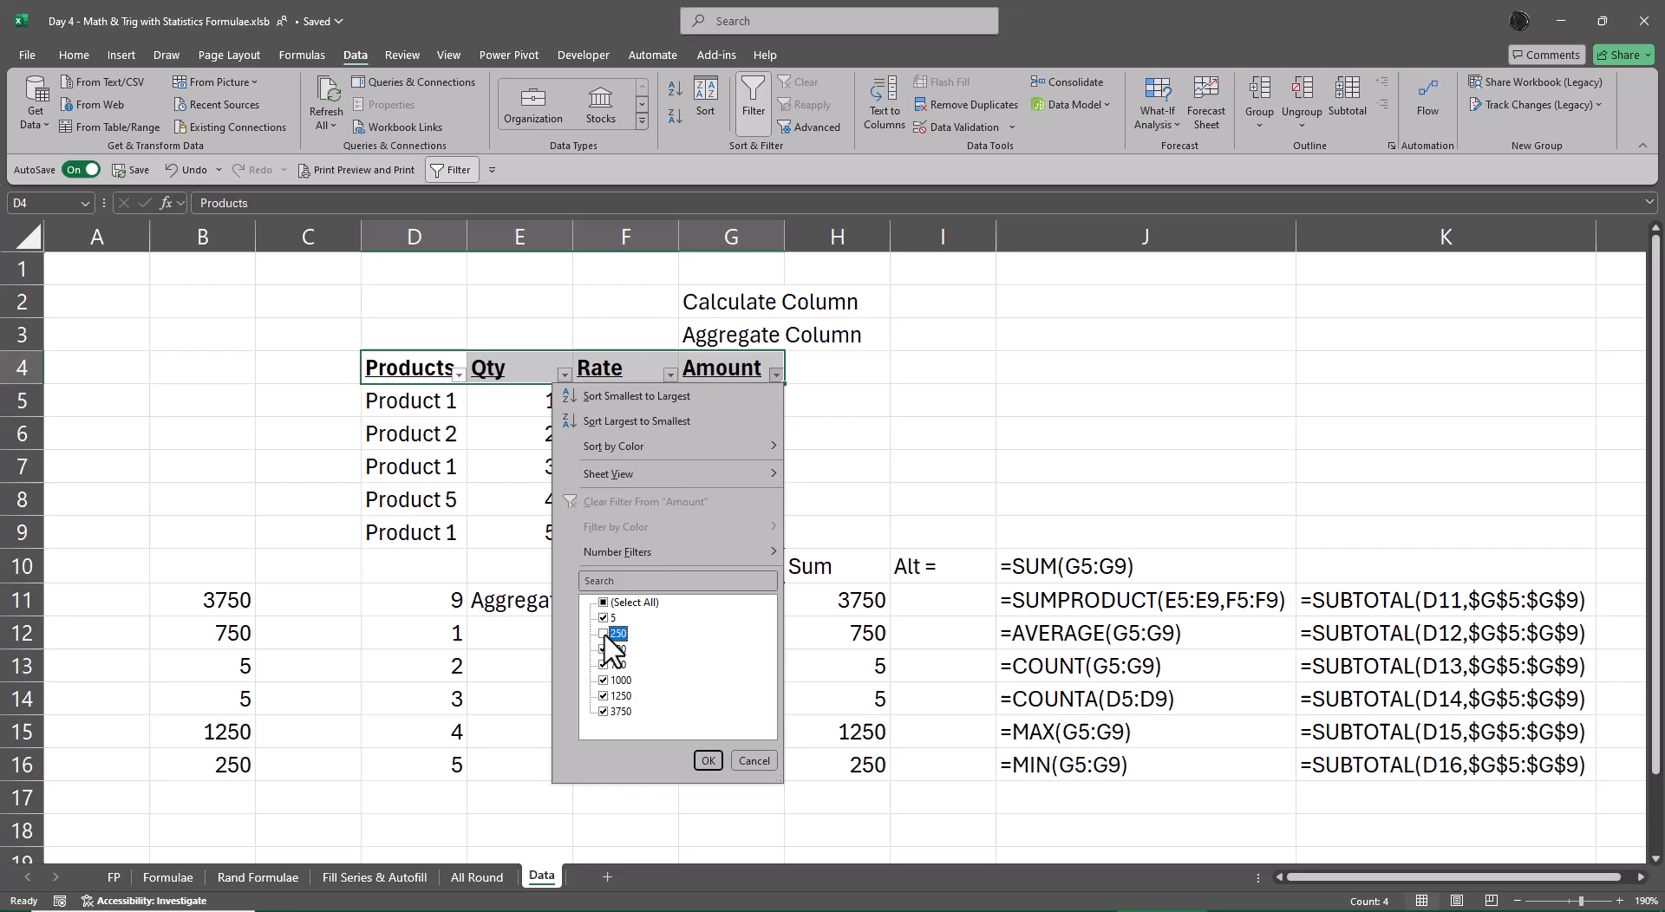
{"action": "left_click", "coordinate": [708, 761]}
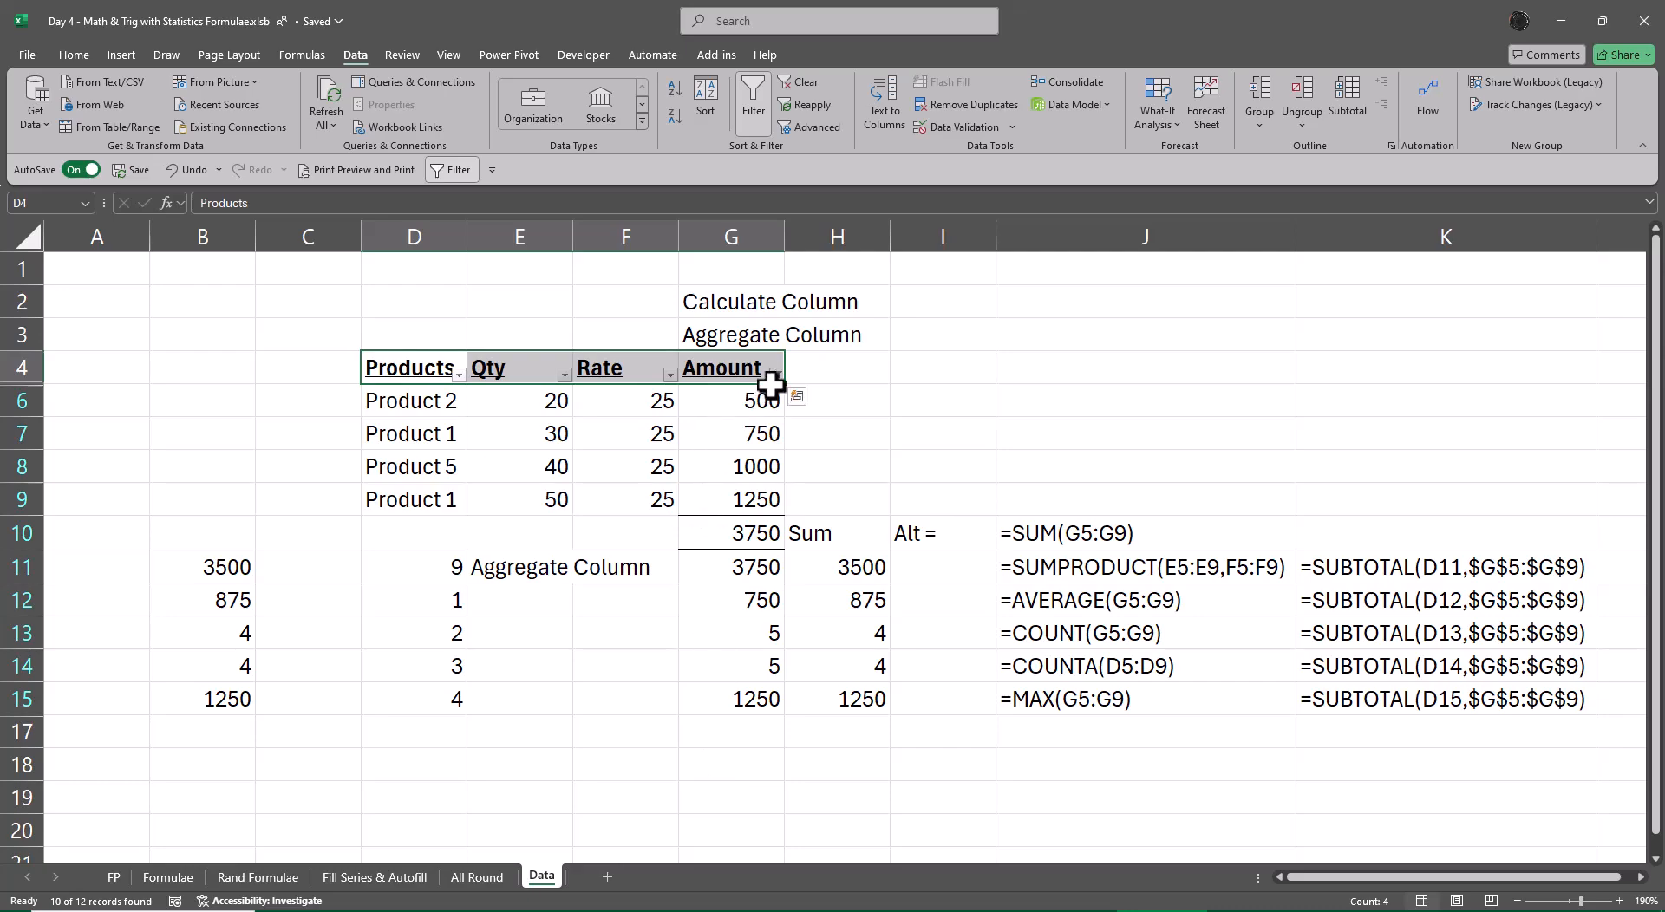
{"action": "key", "text": "ctrl+shift+l"}
- Change the options argument of the AGGREGATE formula in B11 to 4 (Ignore nothing)
{"action": "key", "text": "Down"}
{"action": "key", "text": "Down"}
{"action": "key", "text": "Down"}
{"action": "key", "text": "Down"}
{"action": "key", "text": "Down"}
{"action": "key", "text": "Down"}
{"action": "key", "text": "Down"}
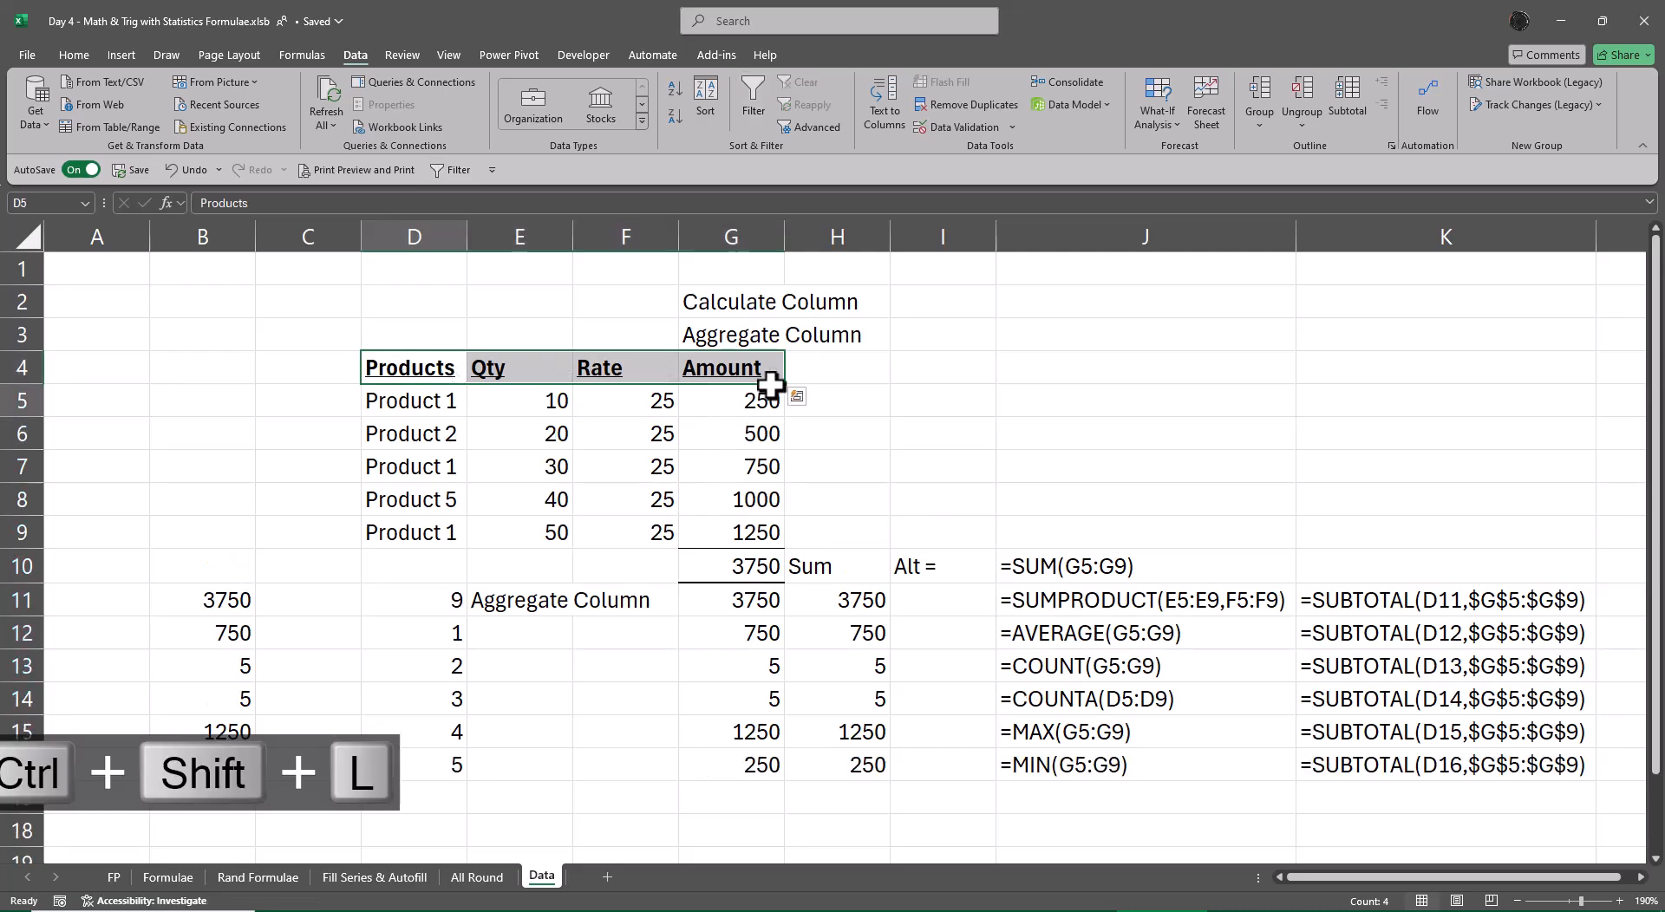
{"action": "key", "text": "Left"}
{"action": "key", "text": "Left"}
{"action": "key", "text": "F2"}
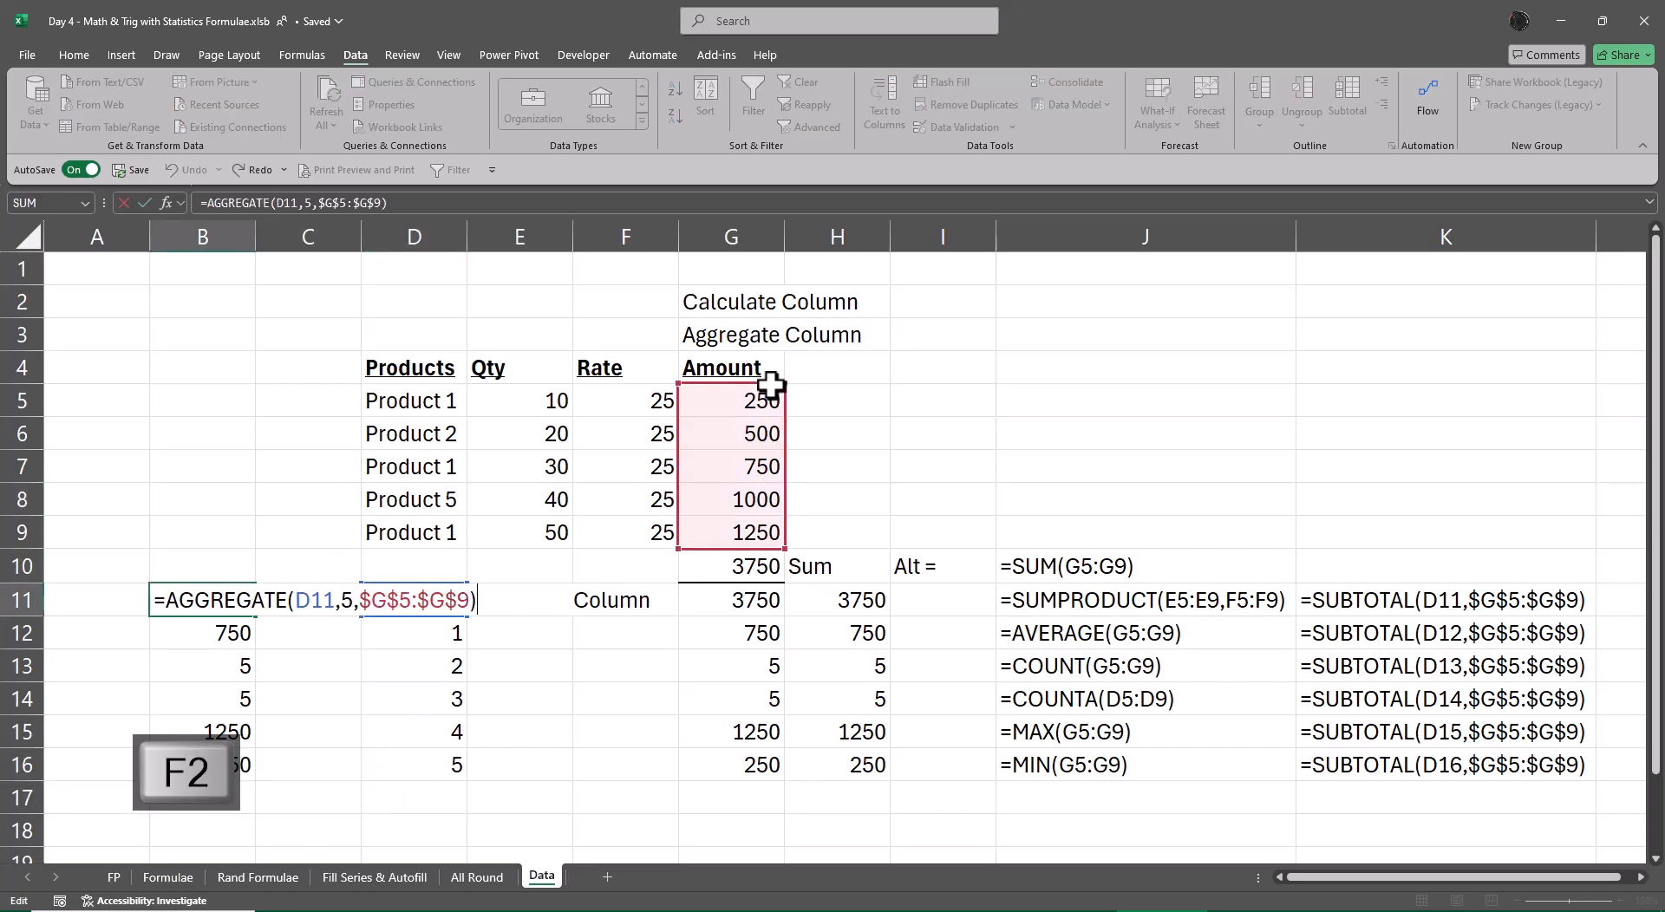
{"action": "key", "text": "Left"}
{"action": "key", "text": "Left"}
{"action": "key", "text": "Left"}
{"action": "key", "text": "Left"}
{"action": "key", "text": "Left"}
{"action": "key", "text": "Left"}
{"action": "key", "text": "Left"}
{"action": "key", "text": "Left"}
{"action": "key", "text": "Left"}
{"action": "key", "text": "Left"}
{"action": "key", "text": "Left"}
{"action": "key", "text": "Left"}
{"action": "key", "text": "Left"}
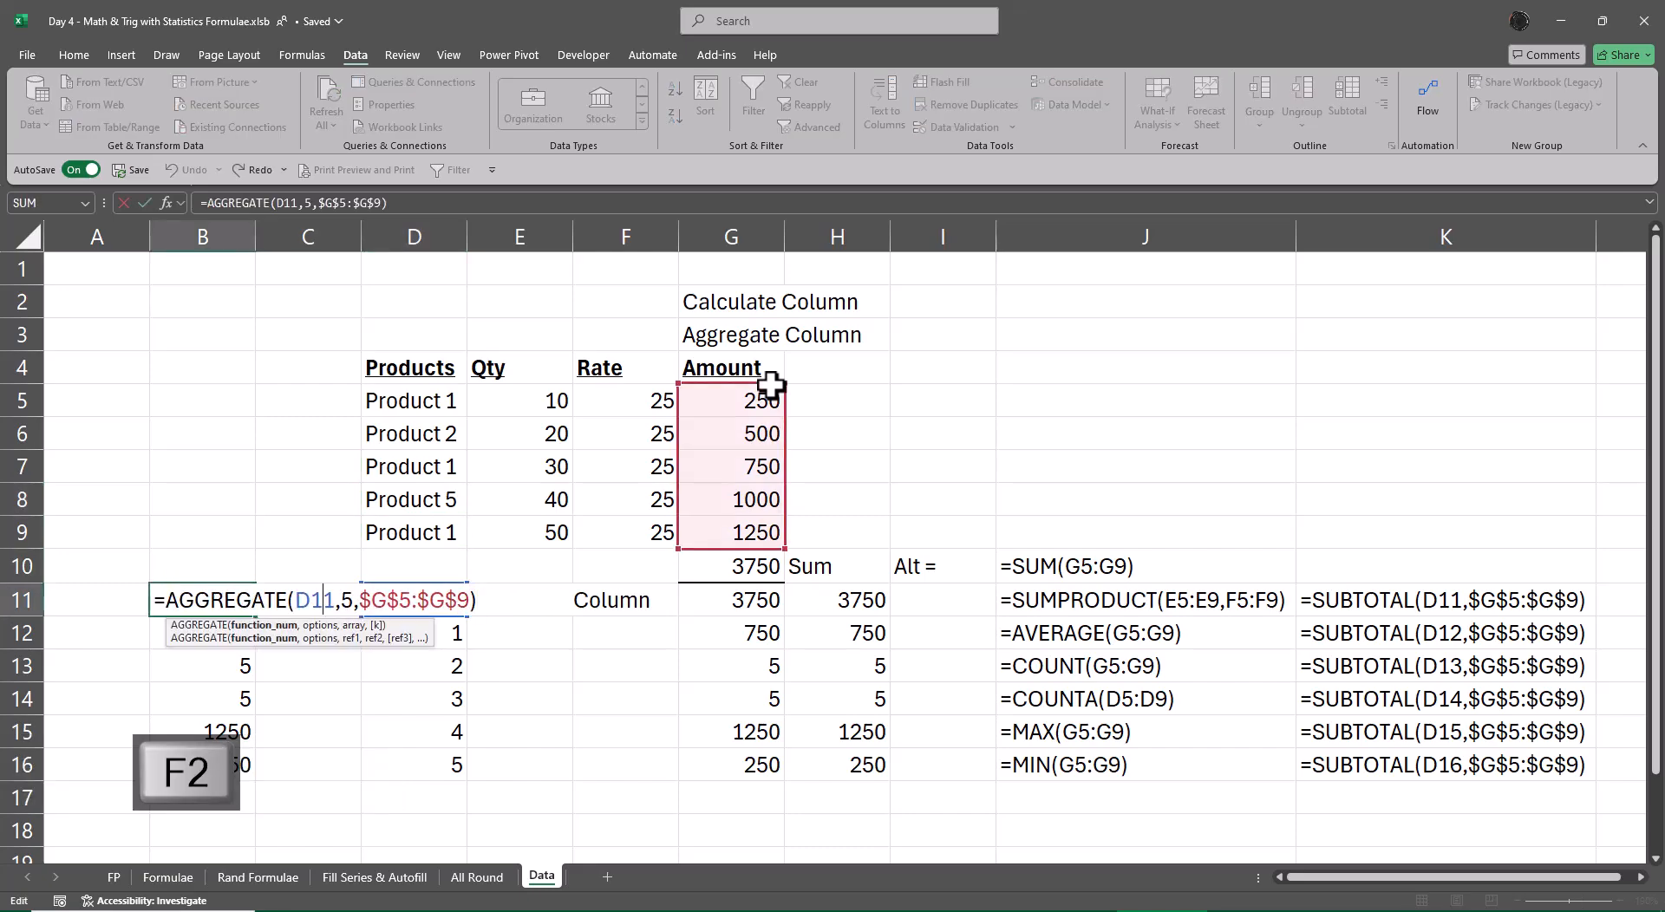
{"action": "key", "text": "Right"}
{"action": "key", "text": "Right"}
{"action": "key", "text": "Right"}
{"action": "key", "text": "BackSpace"}
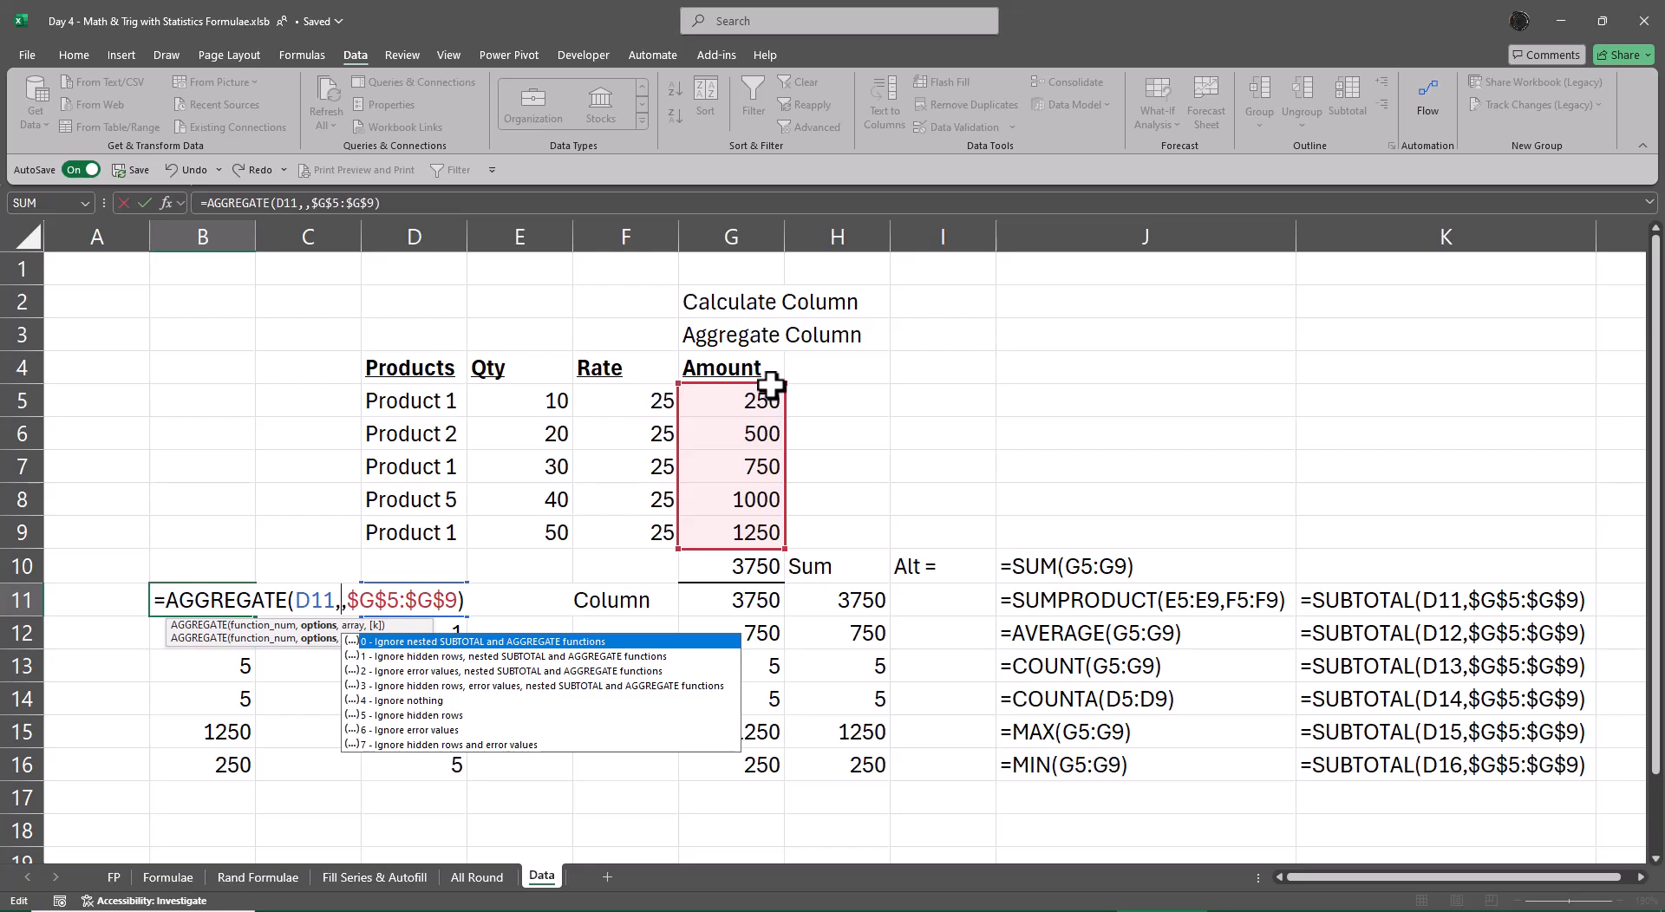
{"action": "key", "text": "Down"}
{"action": "key", "text": "Down"}
{"action": "key", "text": "Down"}
{"action": "key", "text": "Down"}
{"action": "key", "text": "Tab"}
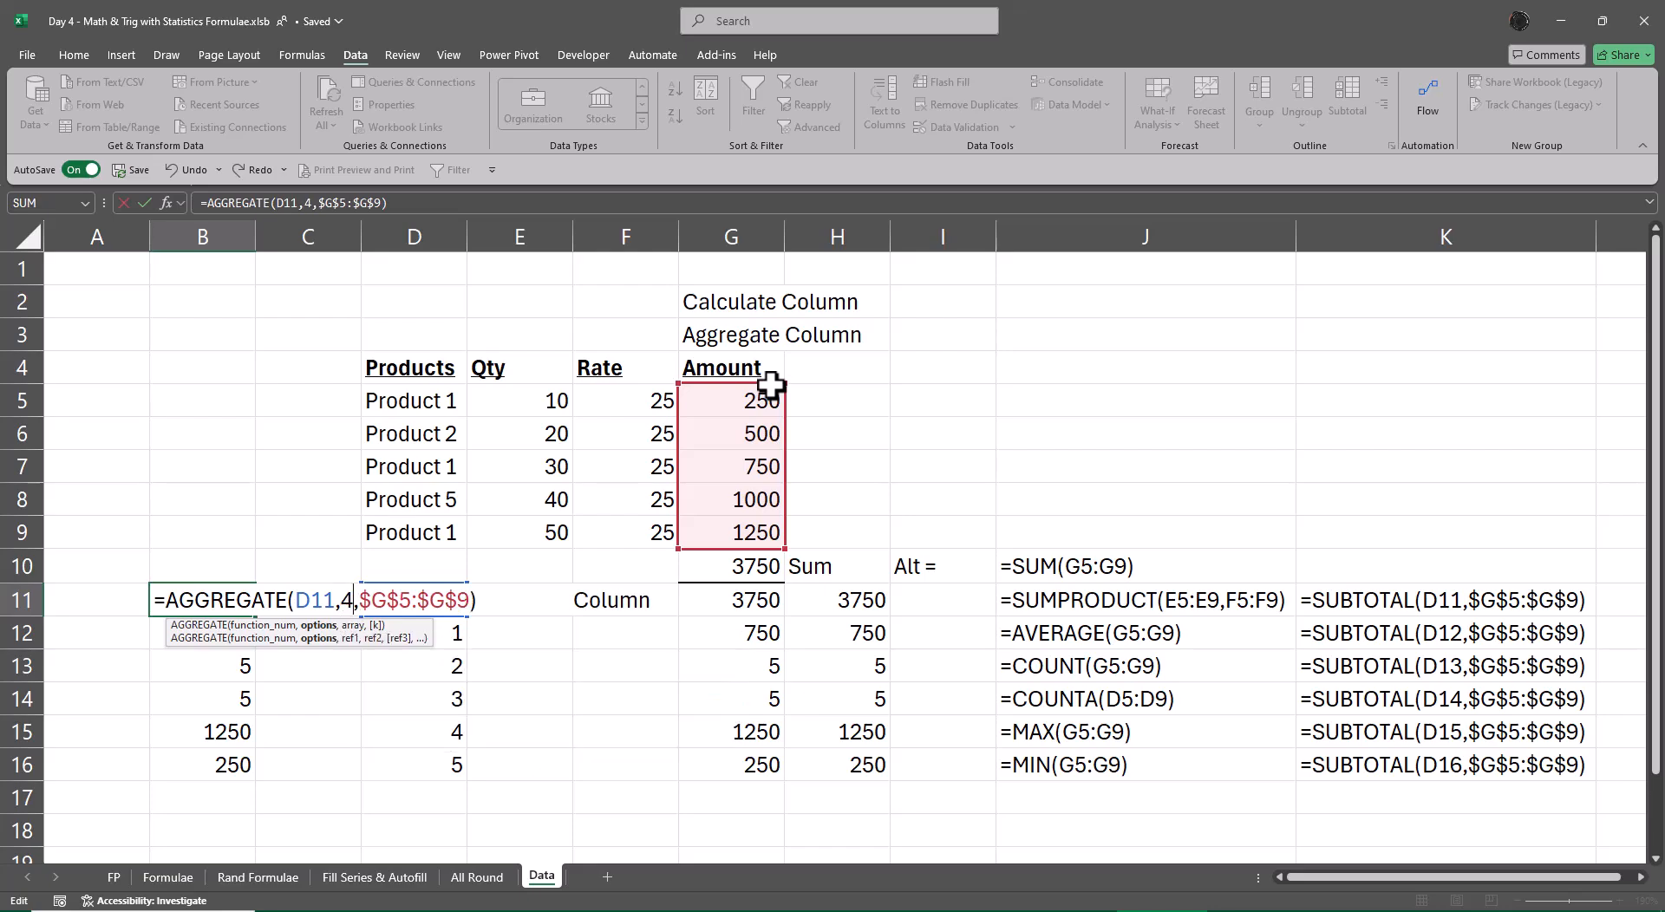
{"action": "key", "text": "Return"}
- Fill the B11 AGGREGATE formula down through B16
{"action": "key", "text": "Up"}
{"action": "key", "text": "ctrl+shift+Down"}
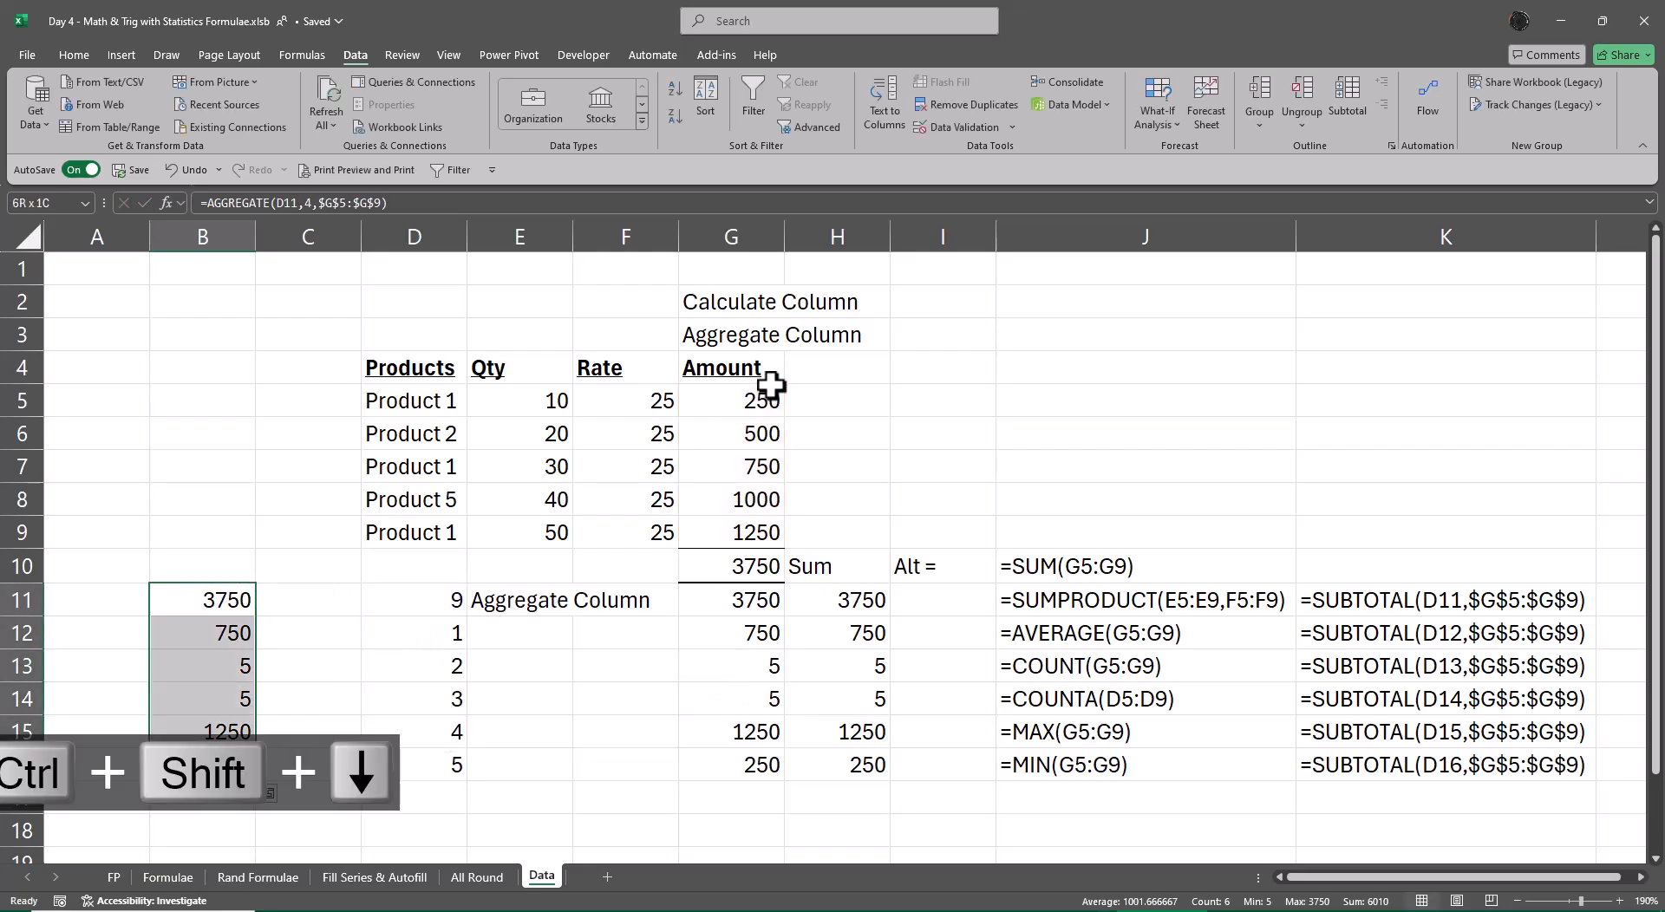
{"action": "key", "text": "ctrl+d"}
- Add filters to the table D4:G9, exclude 250 from the Amount column, and remove the filters again
{"action": "key", "text": "Up"}
{"action": "key", "text": "Up"}
{"action": "key", "text": "Up"}
{"action": "key", "text": "Up"}
{"action": "key", "text": "Up"}
{"action": "key", "text": "Up"}
{"action": "key", "text": "Up"}
{"action": "key", "text": "Up"}
{"action": "key", "text": "Up"}
{"action": "key", "text": "Up"}
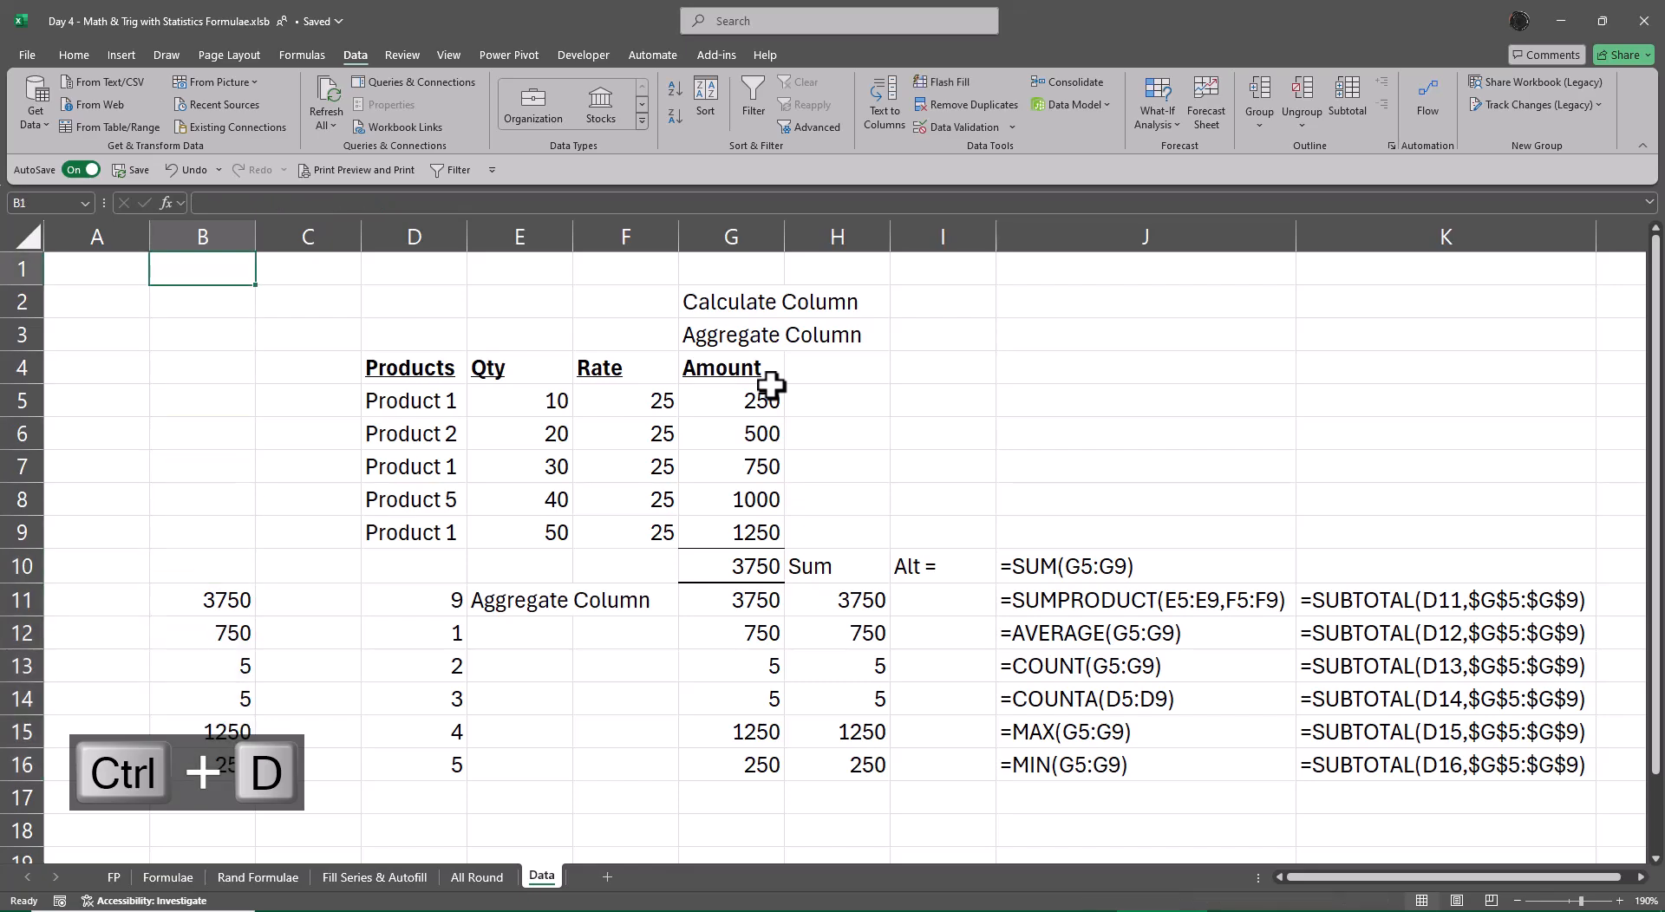
{"action": "key", "text": "Right"}
{"action": "key", "text": "Right"}
{"action": "key", "text": "Down"}
{"action": "key", "text": "Down"}
{"action": "key", "text": "Right"}
{"action": "key", "text": "Down"}
{"action": "key", "text": "Left"}
{"action": "key", "text": "ctrl+shift+Right"}
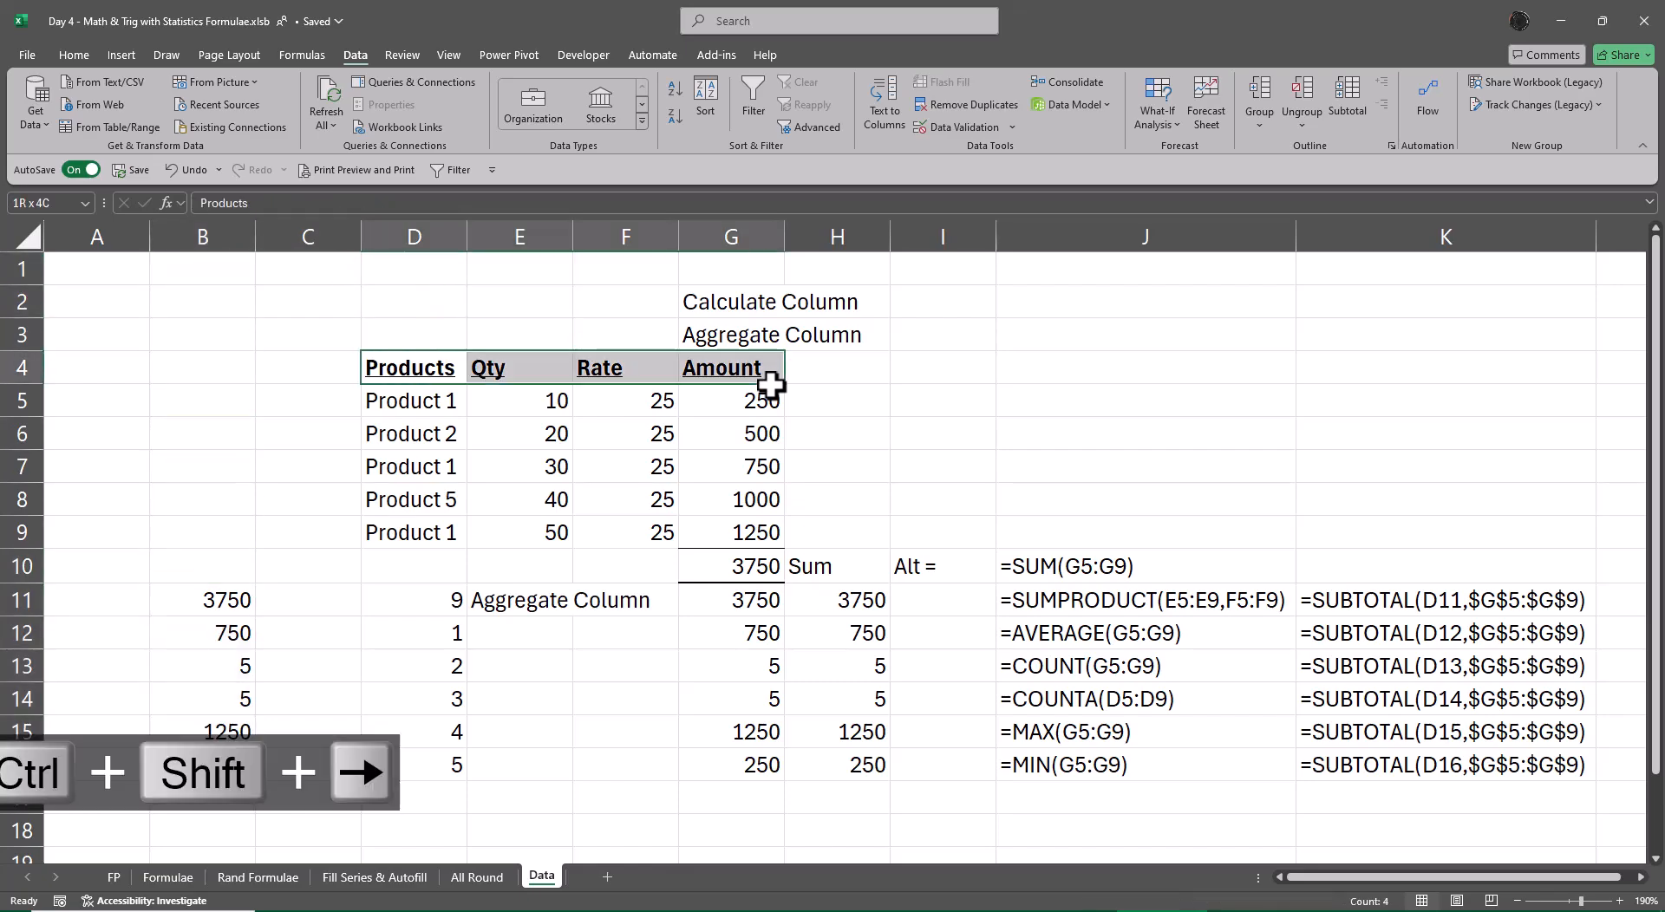
{"action": "key", "text": "ctrl+shift+Down"}
{"action": "key", "text": "ctrl+shift+l"}
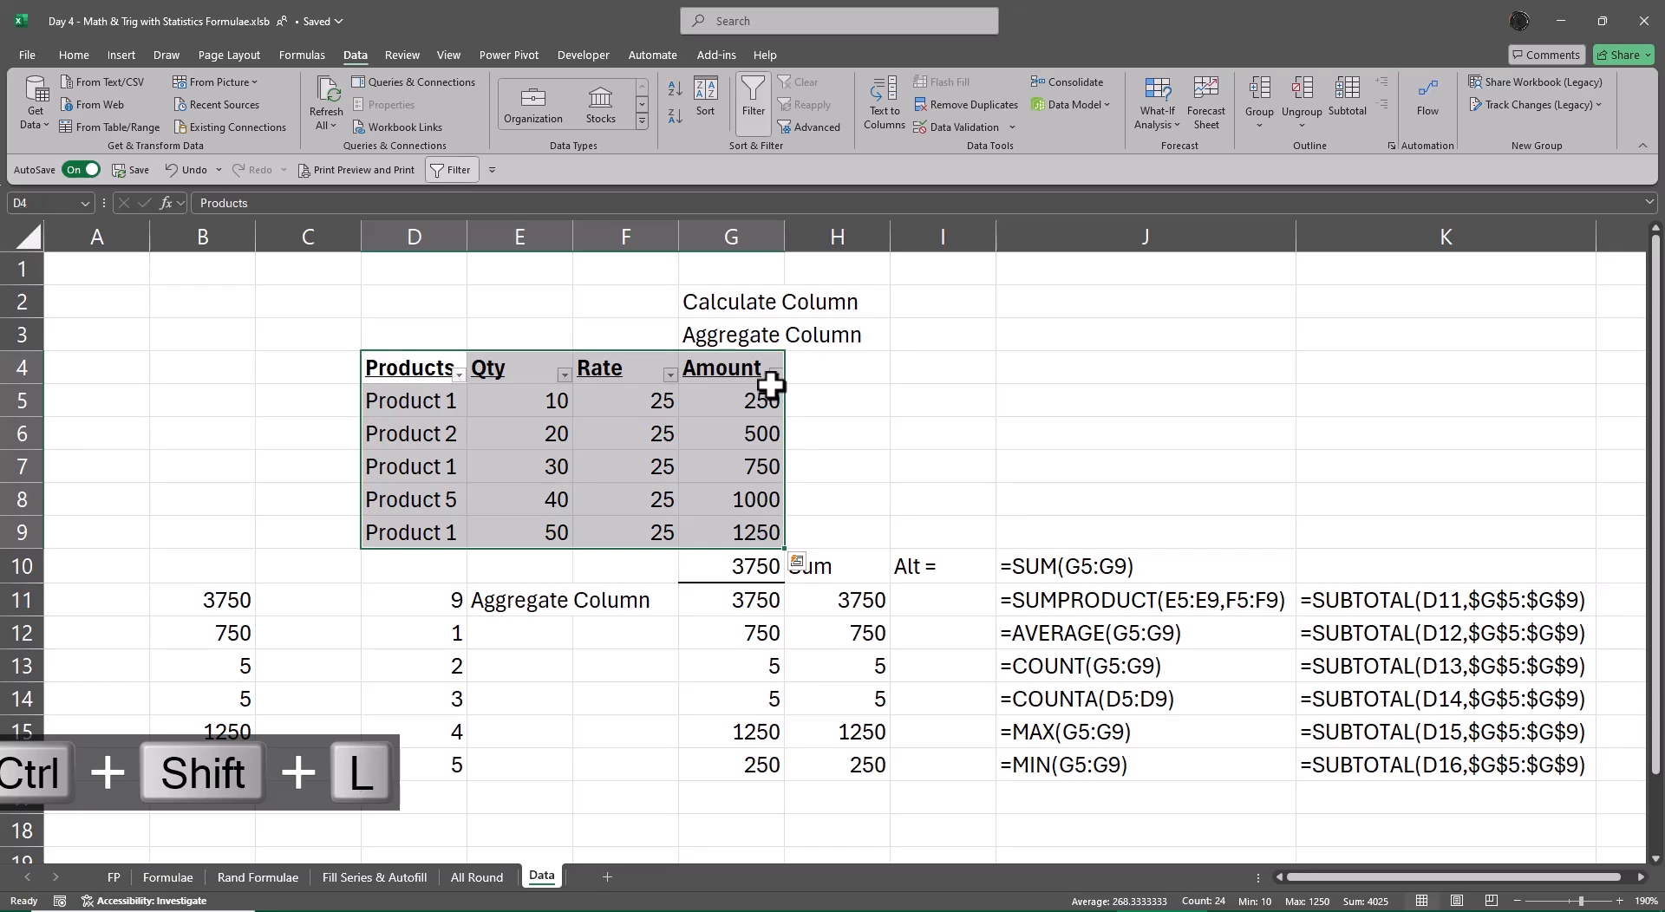
{"action": "left_click", "coordinate": [775, 375]}
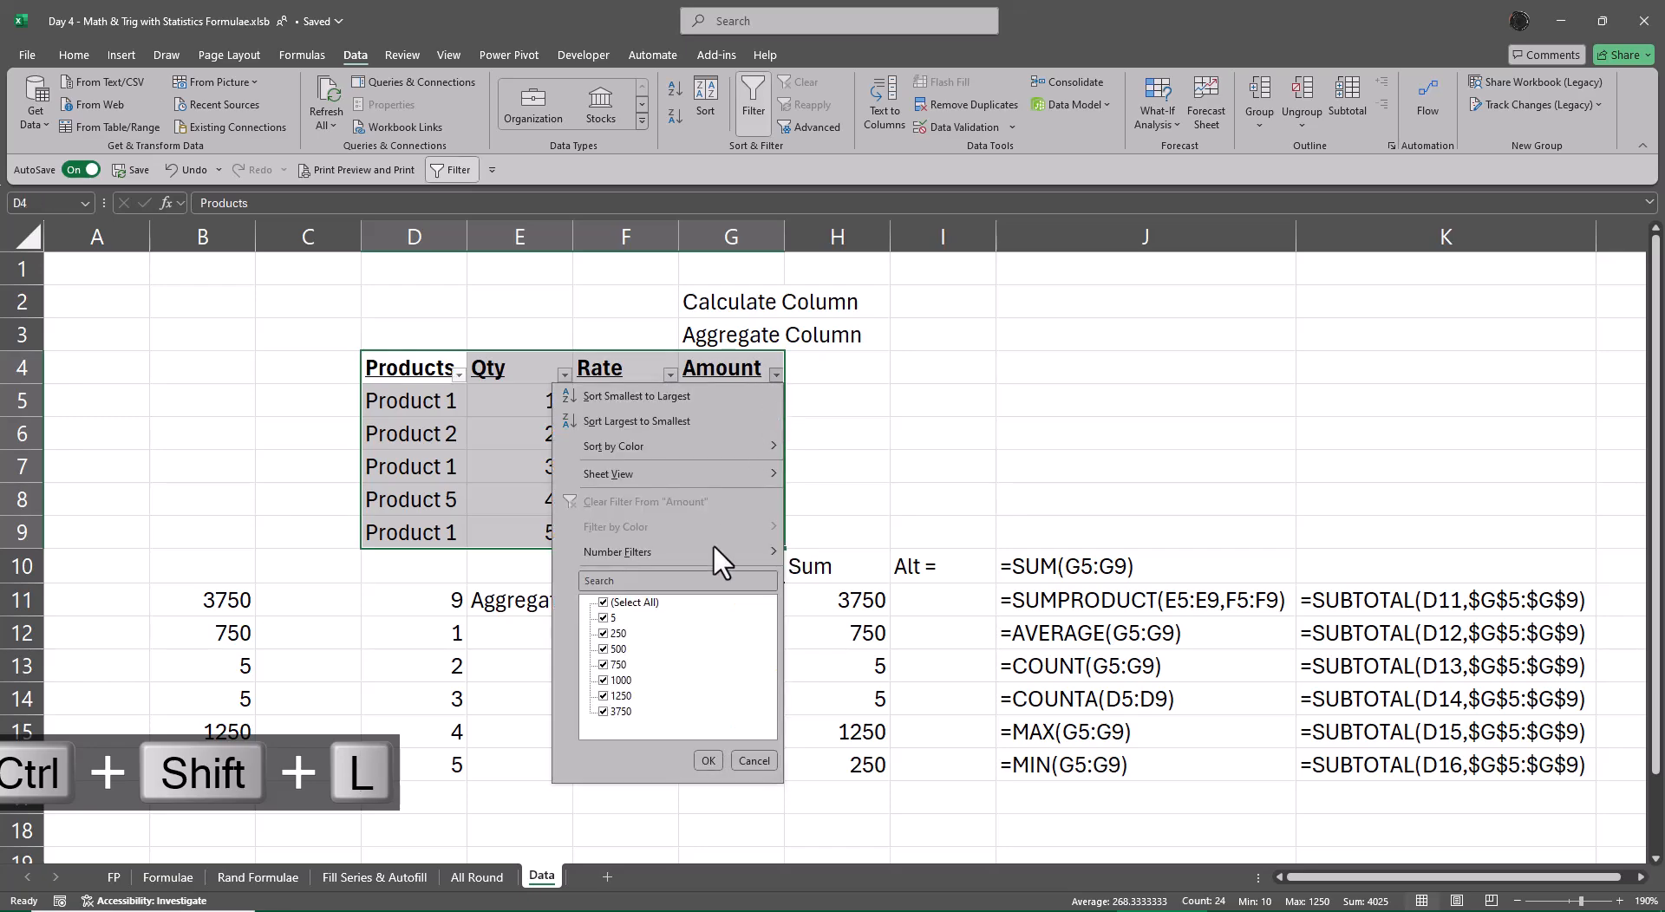
{"action": "left_click", "coordinate": [622, 635]}
{"action": "left_click", "coordinate": [708, 761]}
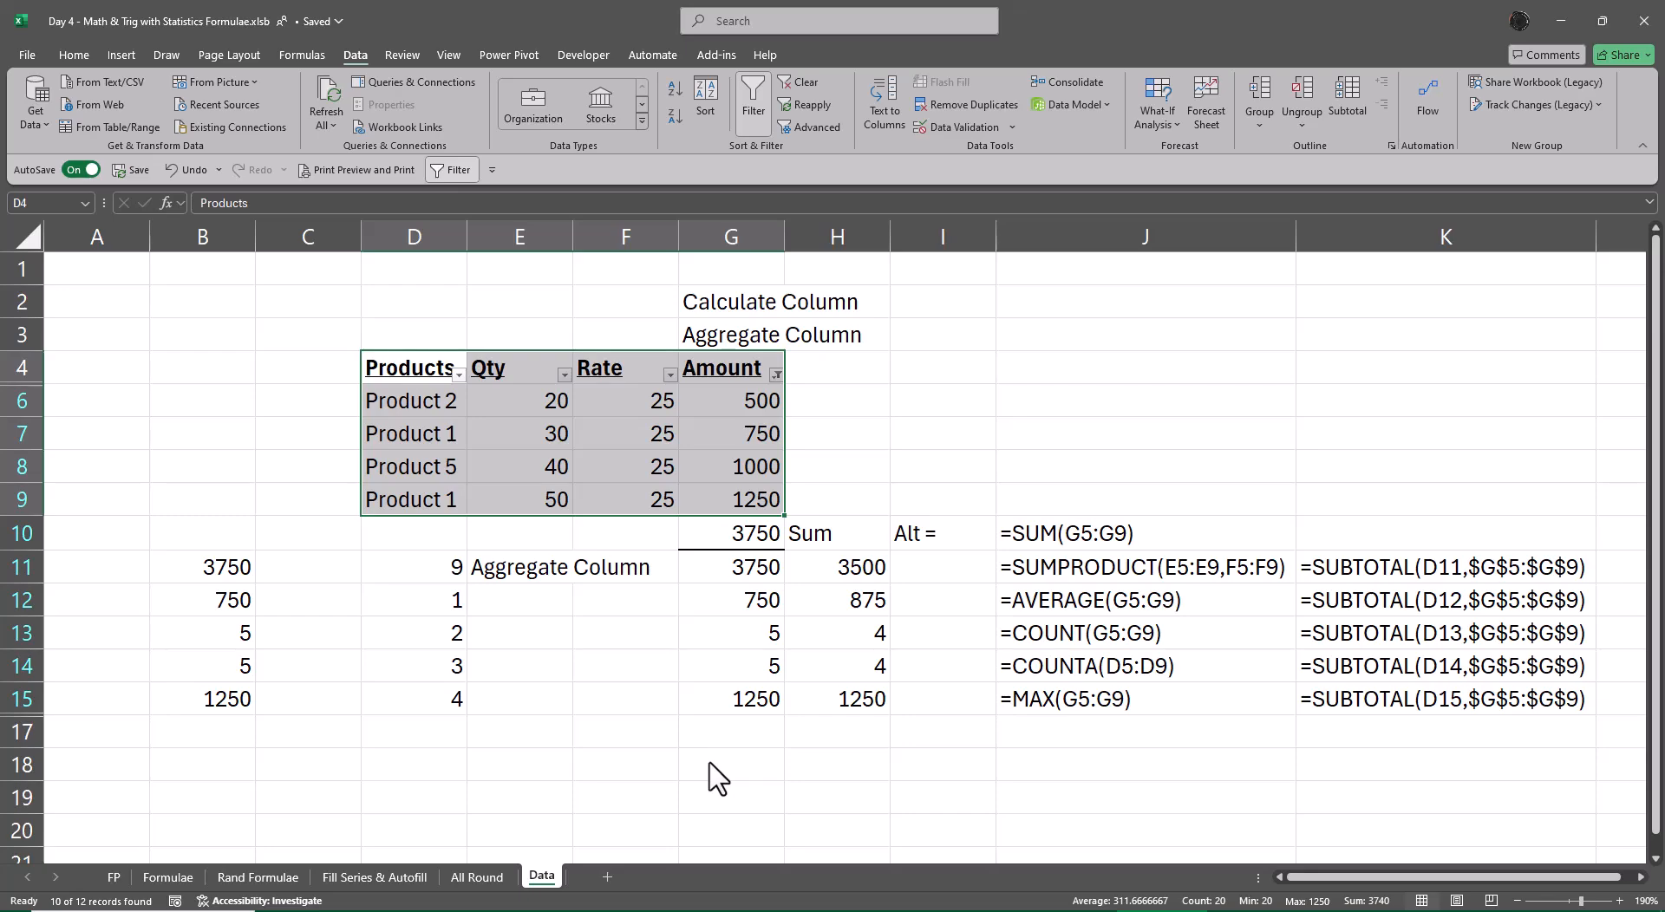
{"action": "key", "text": "ctrl+shift+l"}
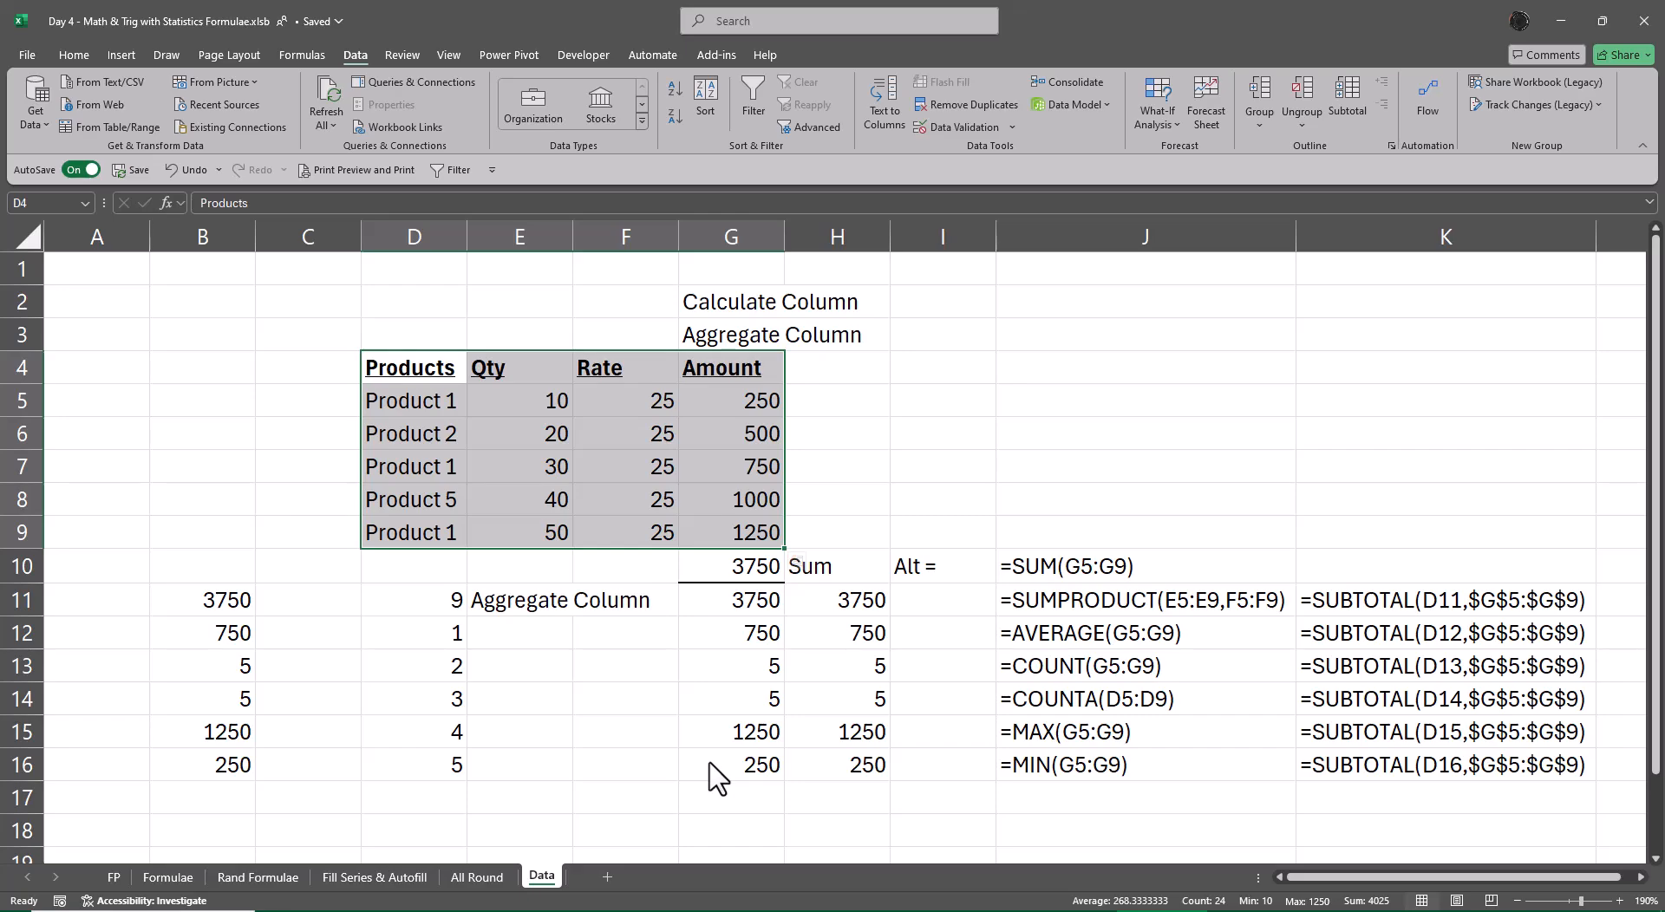
- Enter a FORMULATEXT formula in B10 that references B11
{"action": "key", "text": "Left"}
{"action": "key", "text": "Left"}
{"action": "key", "text": "Left"}
{"action": "key", "text": "Down"}
{"action": "key", "text": "Down"}
{"action": "key", "text": "Down"}
{"action": "key", "text": "Down"}
{"action": "key", "text": "Down"}
{"action": "key", "text": "Down"}
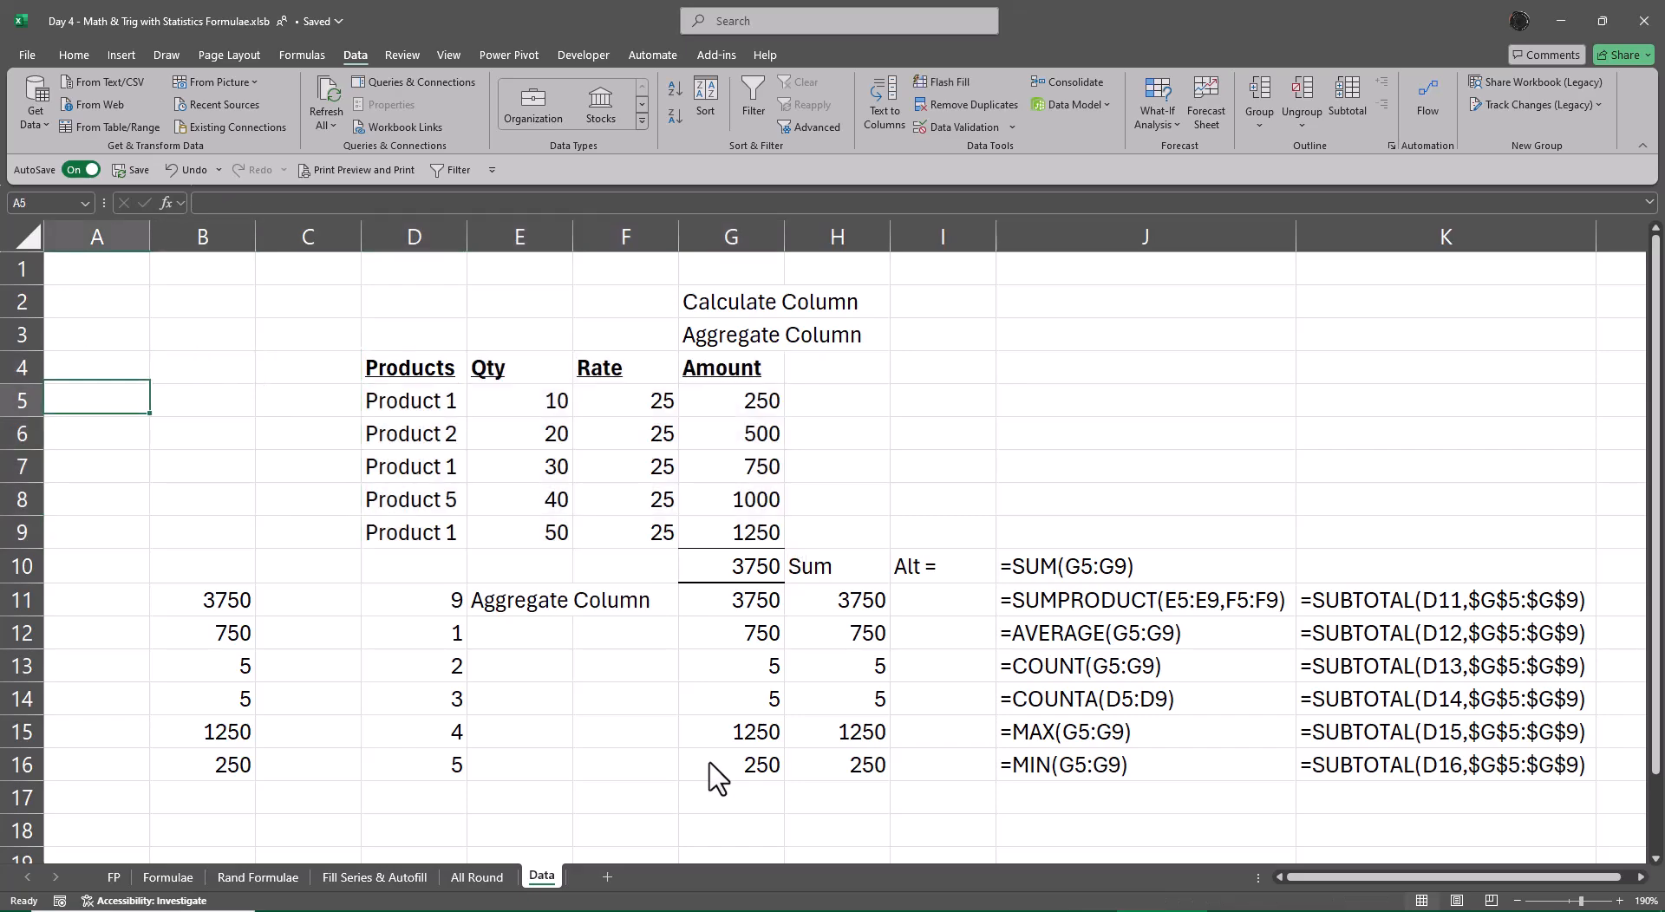
{"action": "key", "text": "Right"}
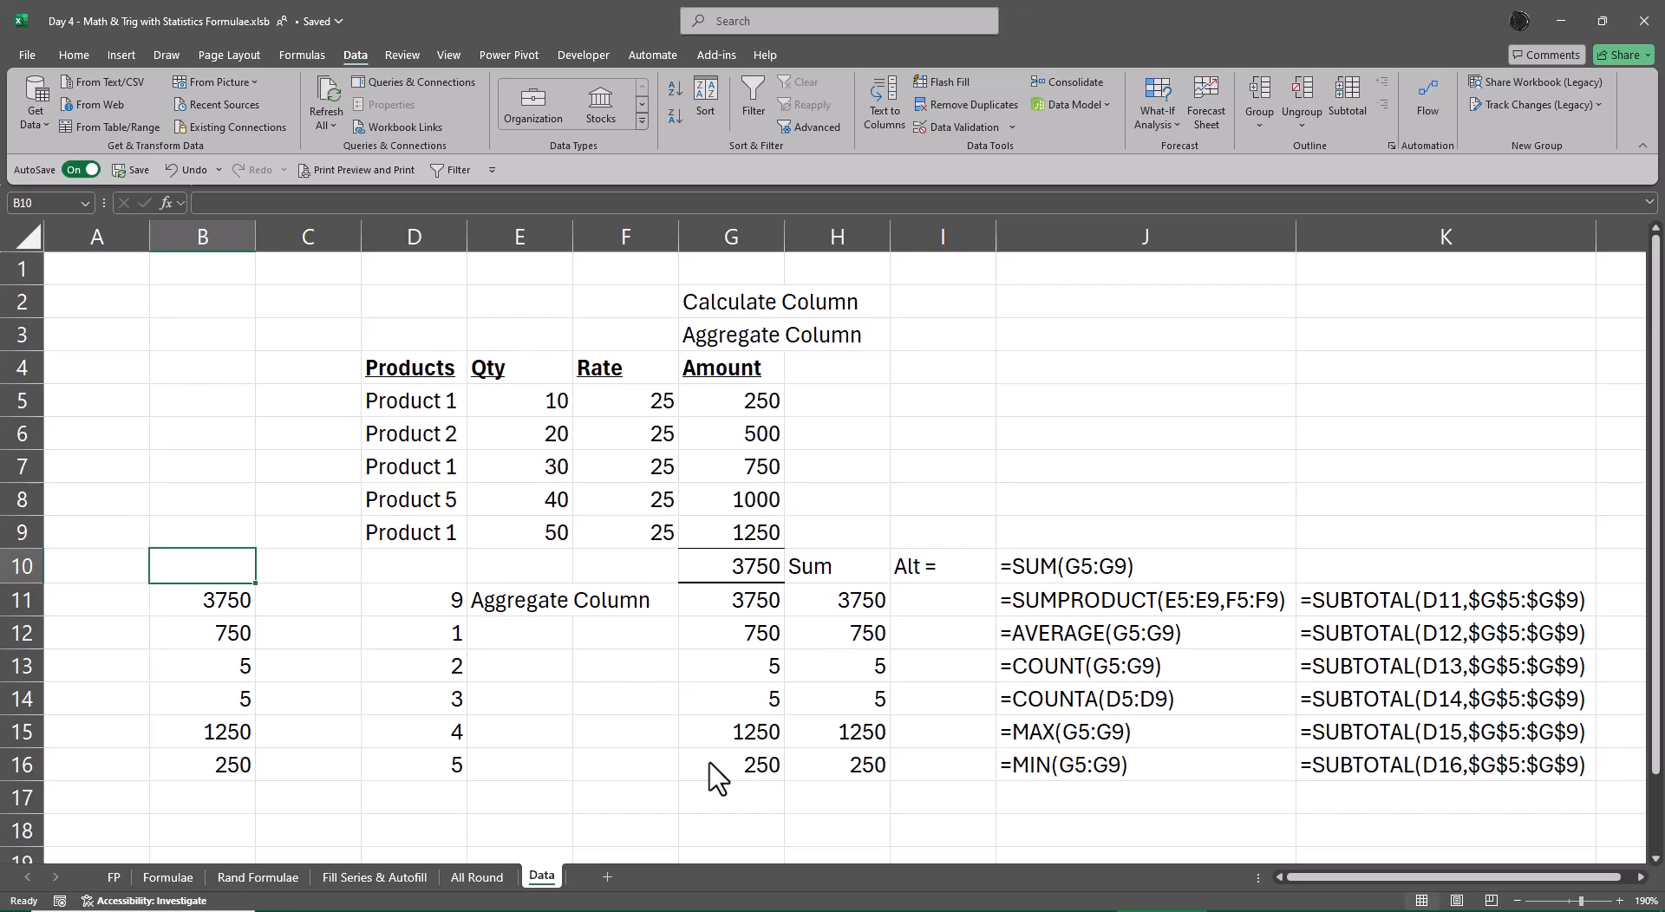
{"action": "type", "text": "=form"}
{"action": "key", "text": "Tab"}
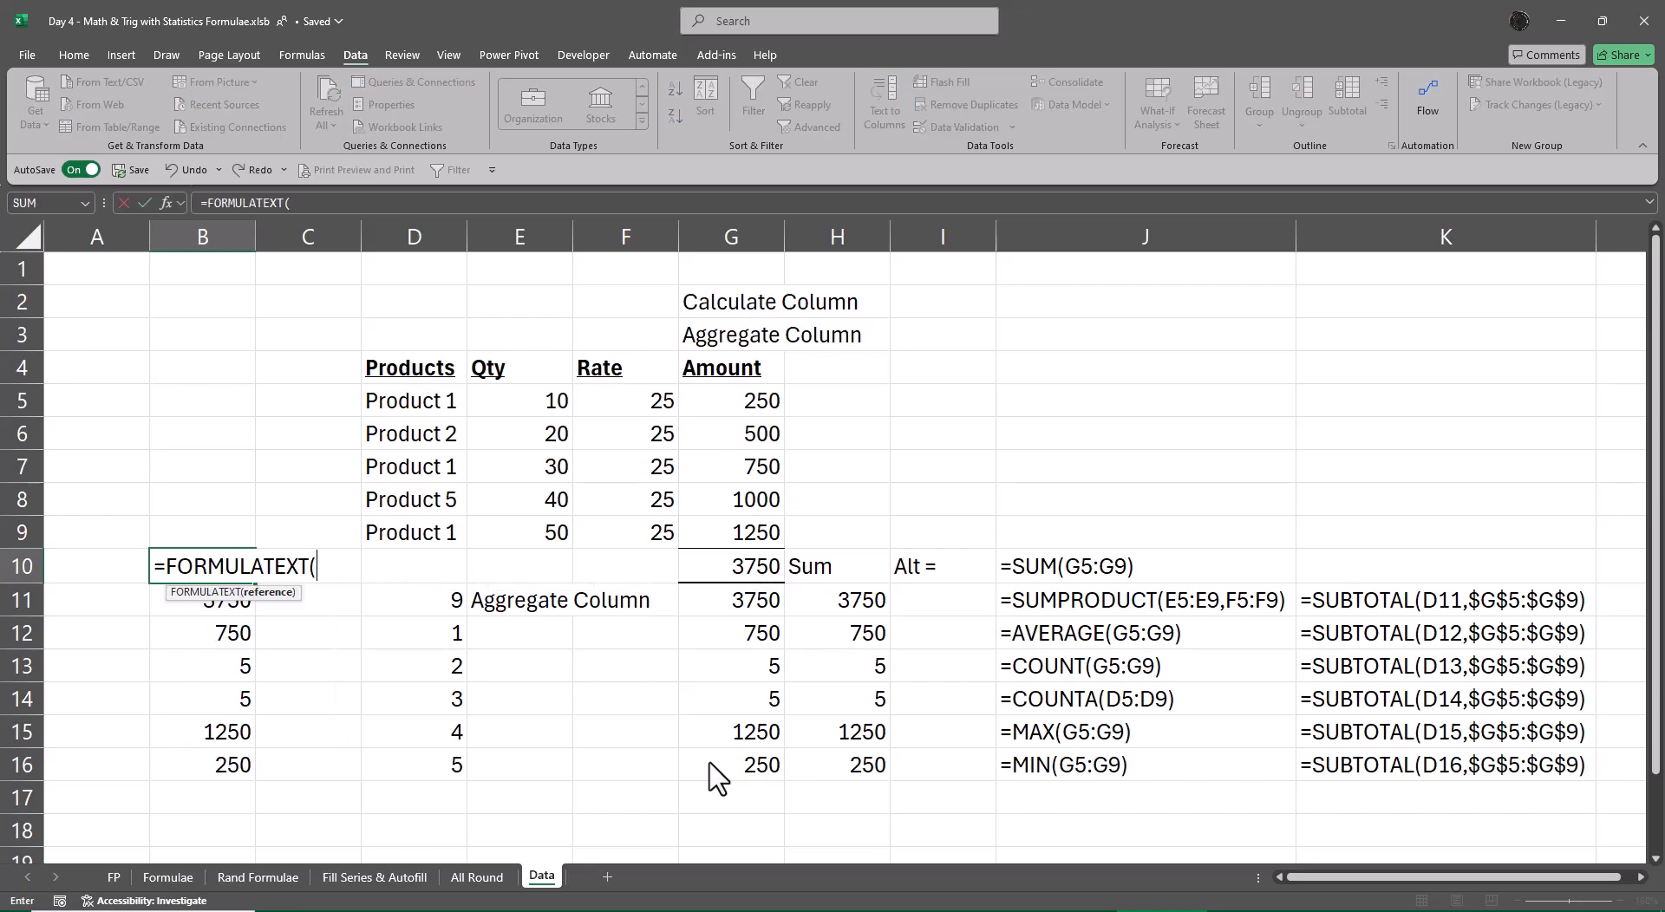
{"action": "key", "text": "Down"}
{"action": "key", "text": "Return"}
{"action": "key", "text": "Up"}
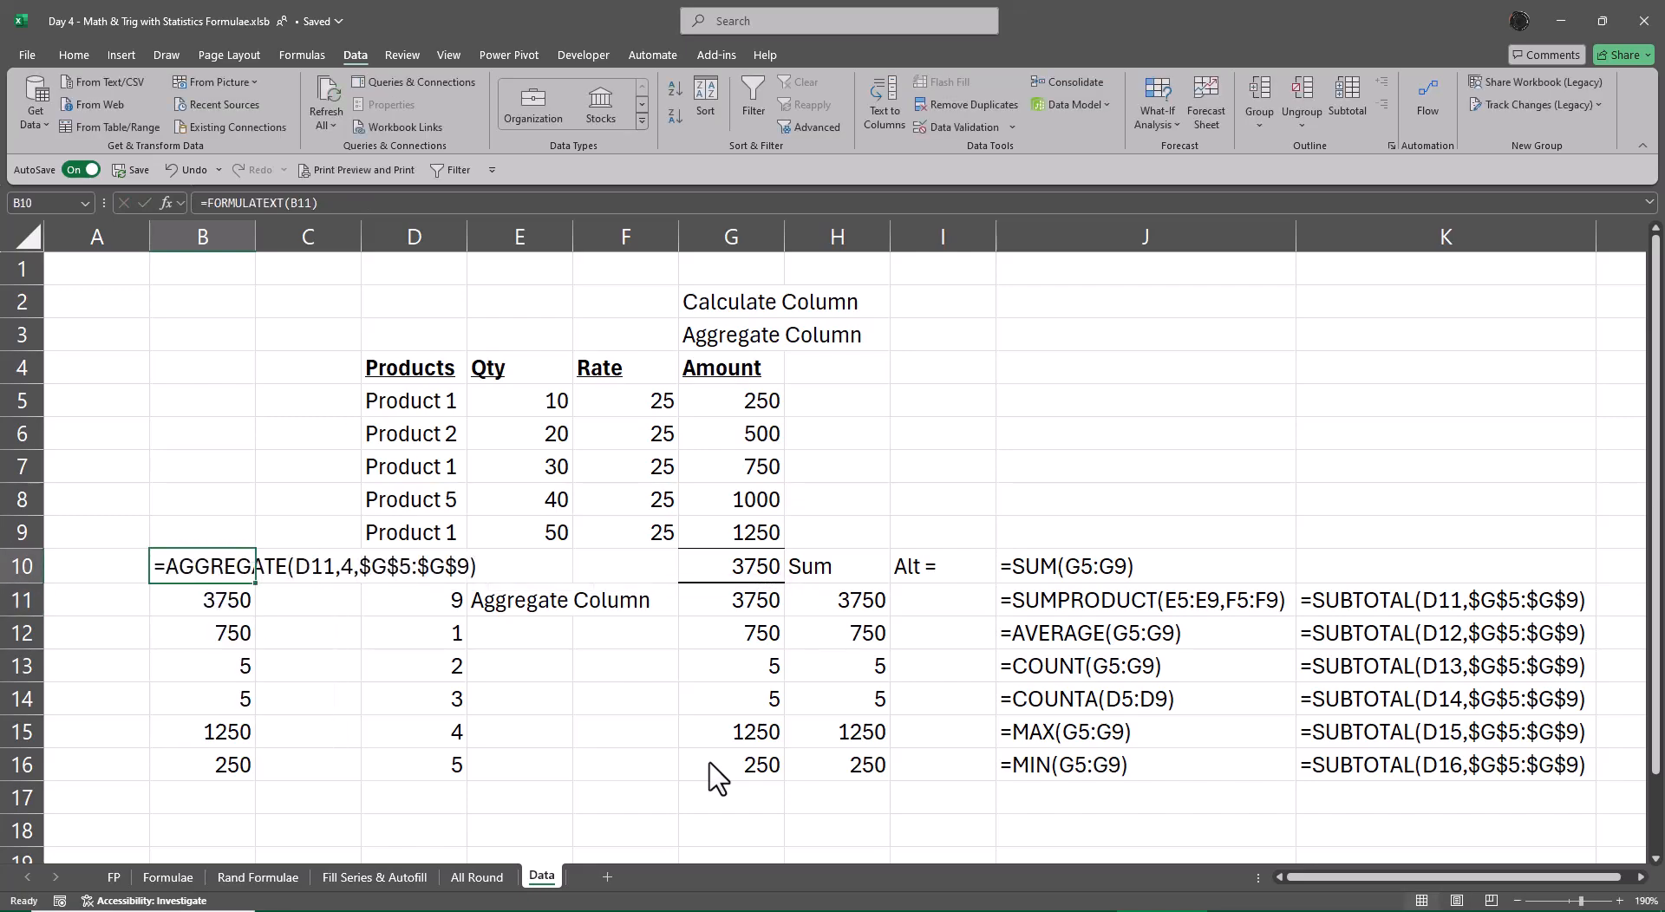
- Merge and center the formula text across B10:E10
{"action": "key", "text": "shift+Right"}
{"action": "key", "text": "shift+Right"}
{"action": "key", "text": "shift+Right"}
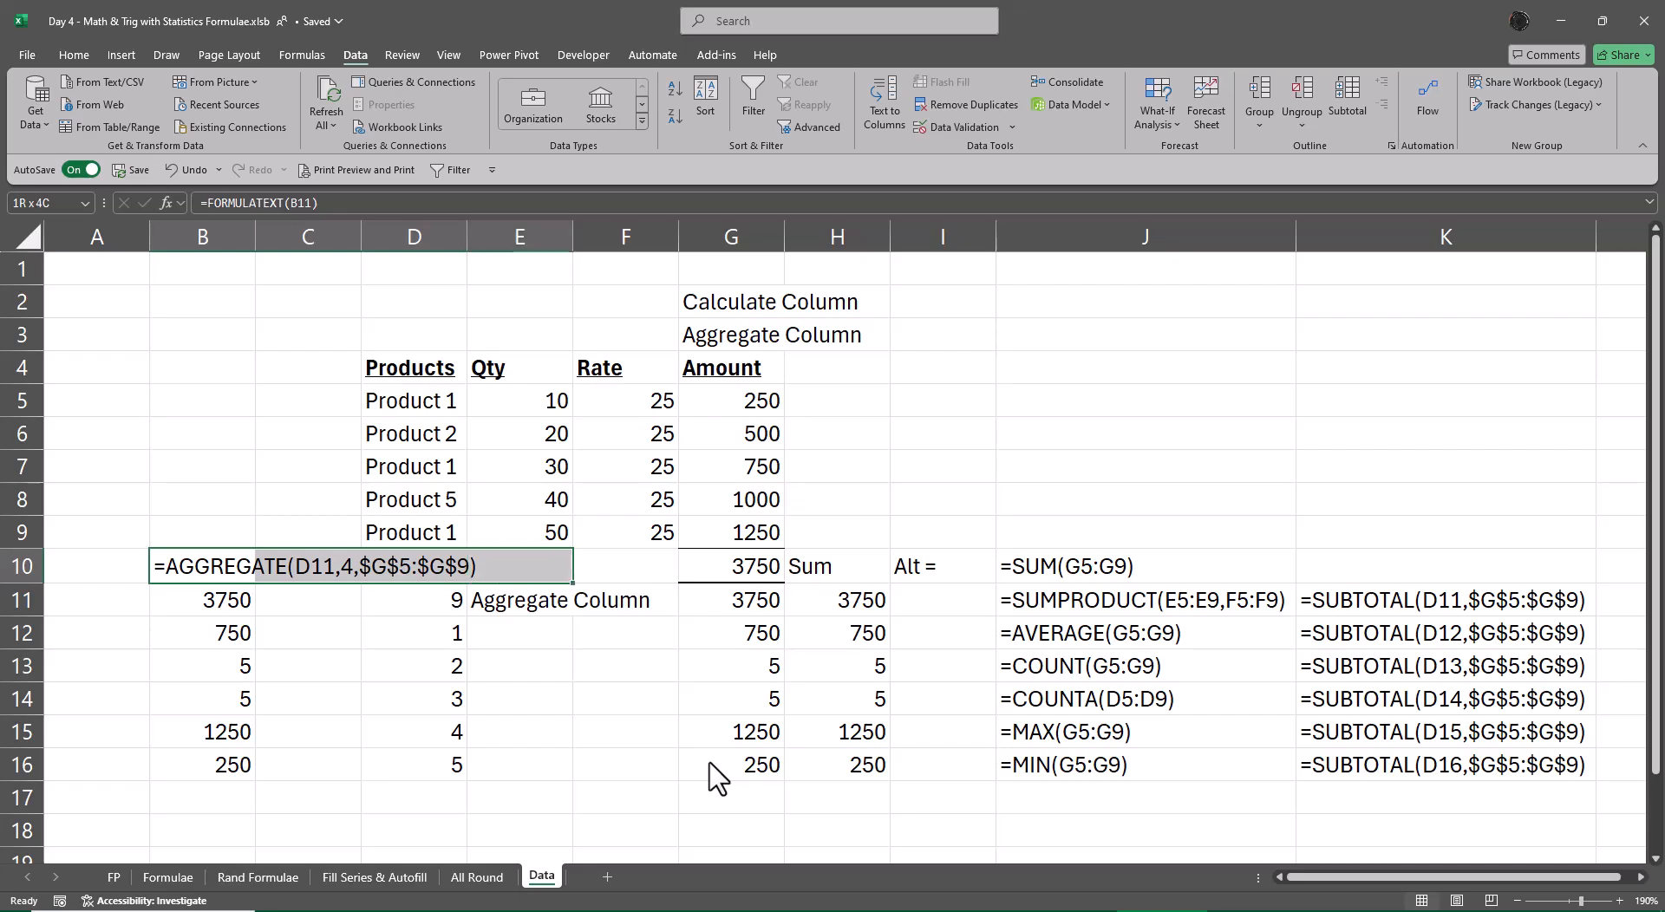
{"action": "left_click", "coordinate": [71, 58]}
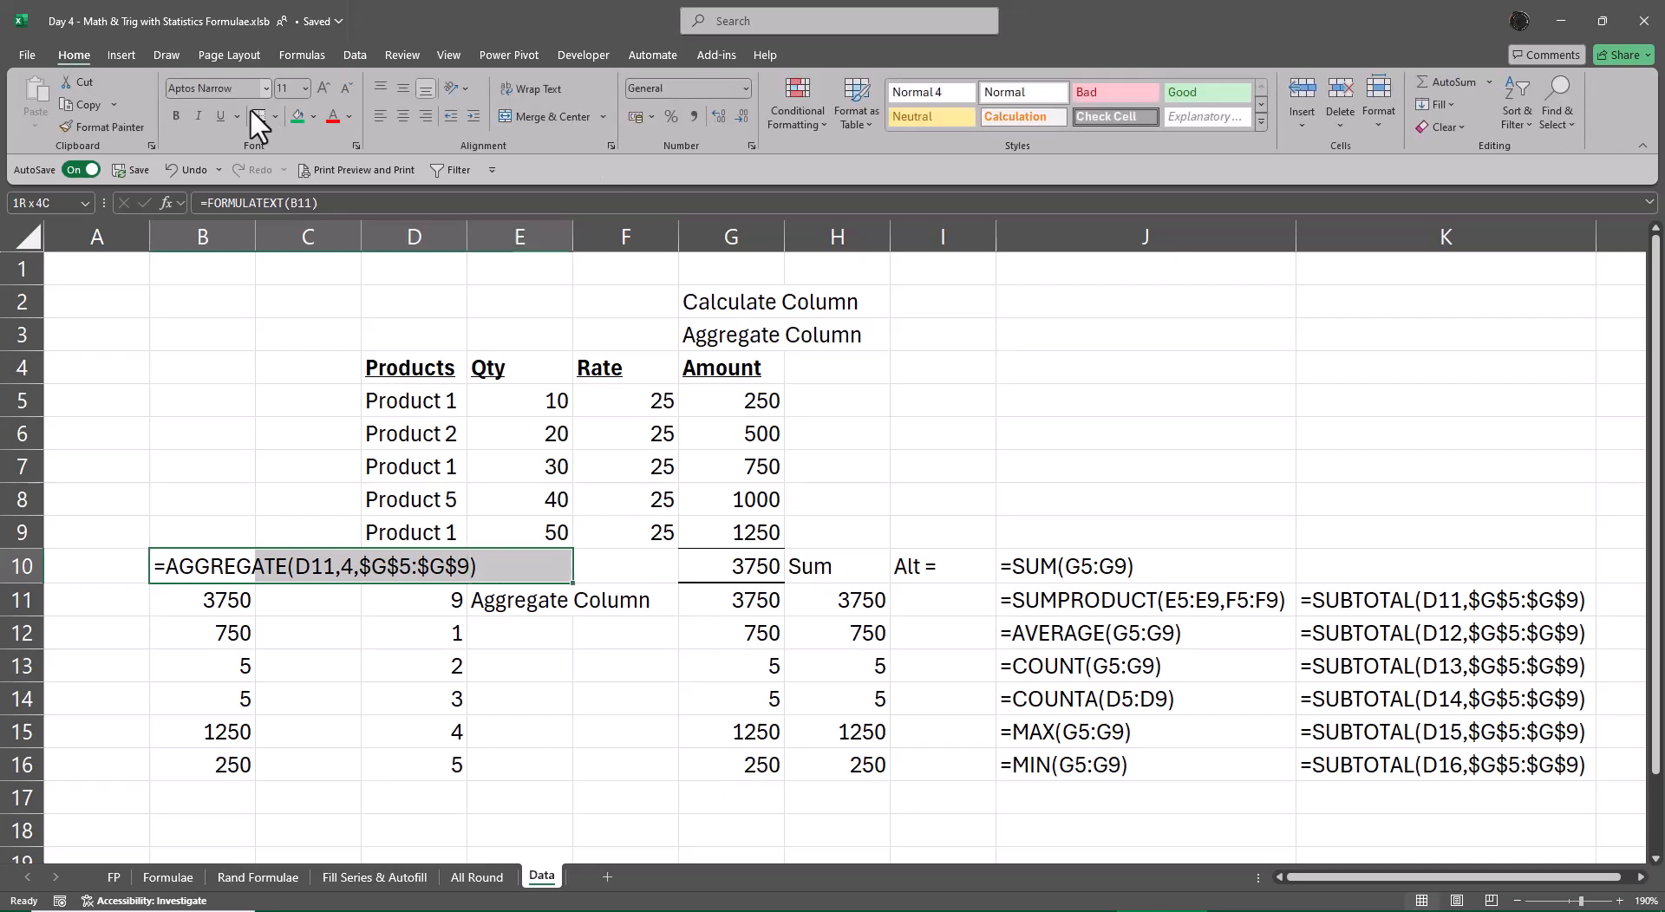
{"action": "left_click", "coordinate": [538, 115]}
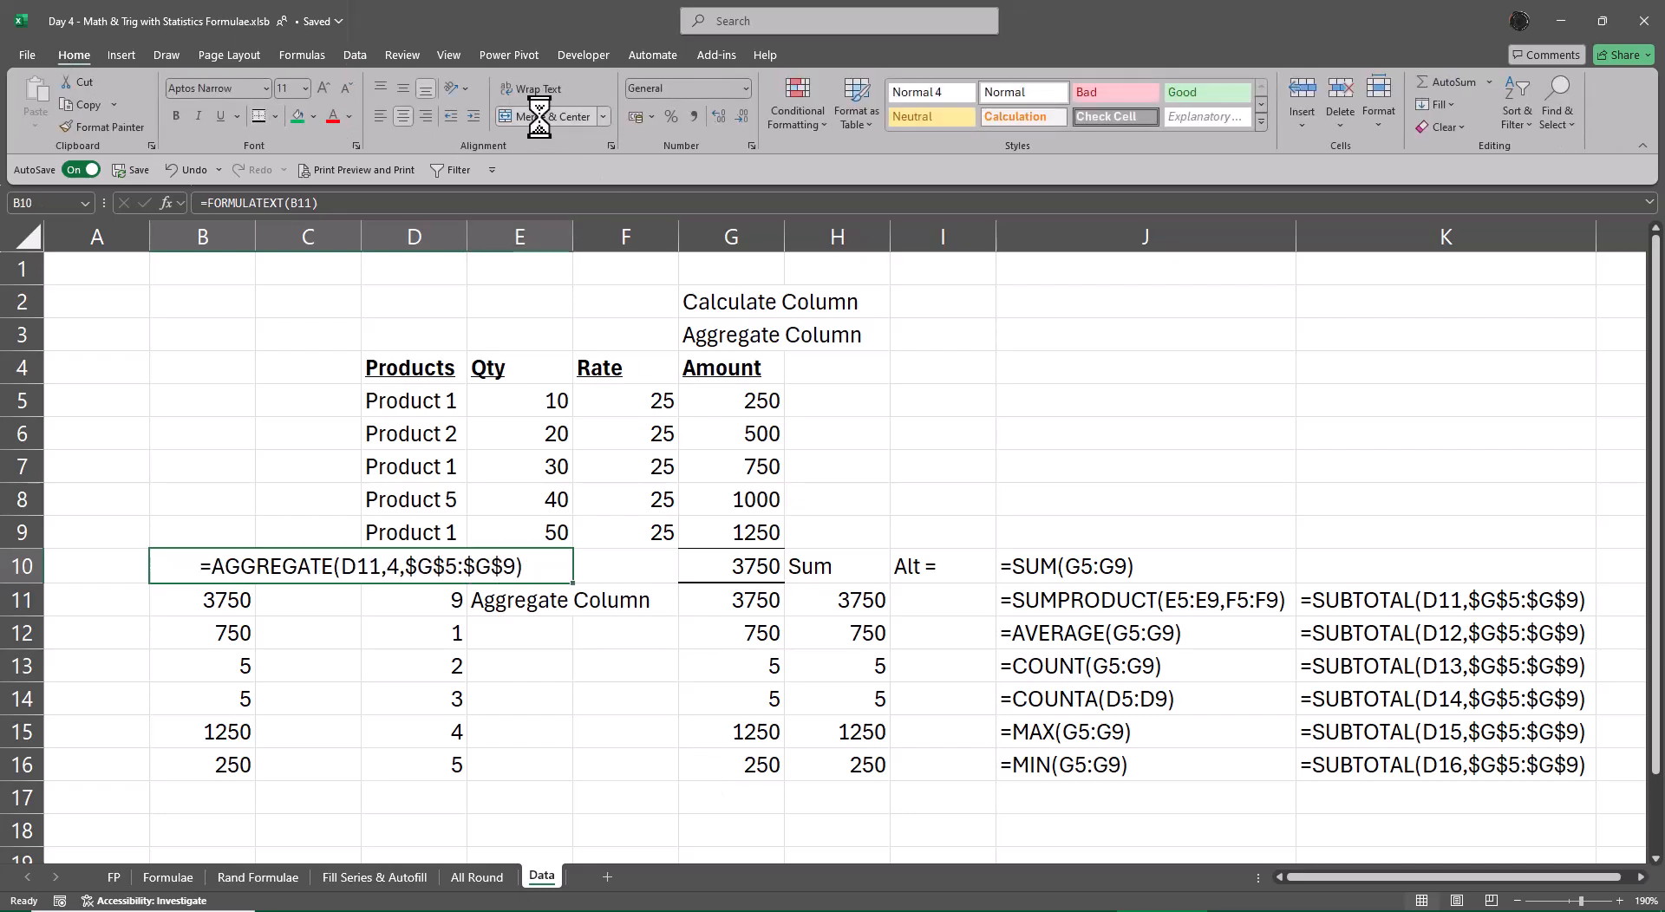
- Format the merged cell B10:E10 with a green fill and bold white text
{"action": "left_click", "coordinate": [297, 115]}
{"action": "left_click", "coordinate": [348, 117]}
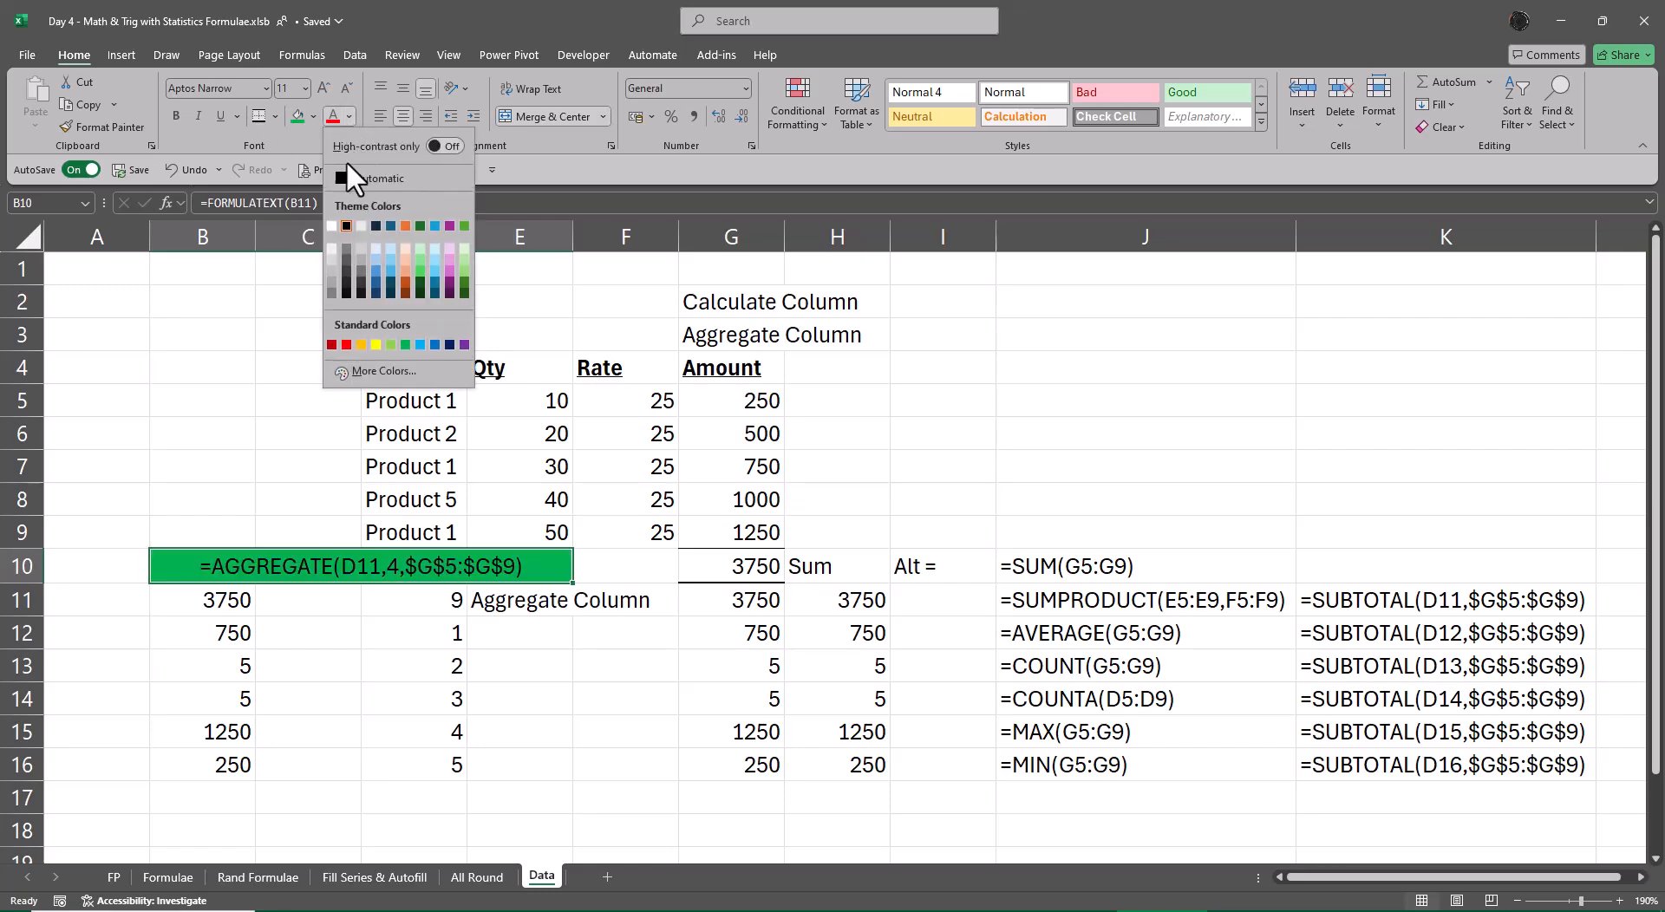
{"action": "left_click", "coordinate": [331, 226]}
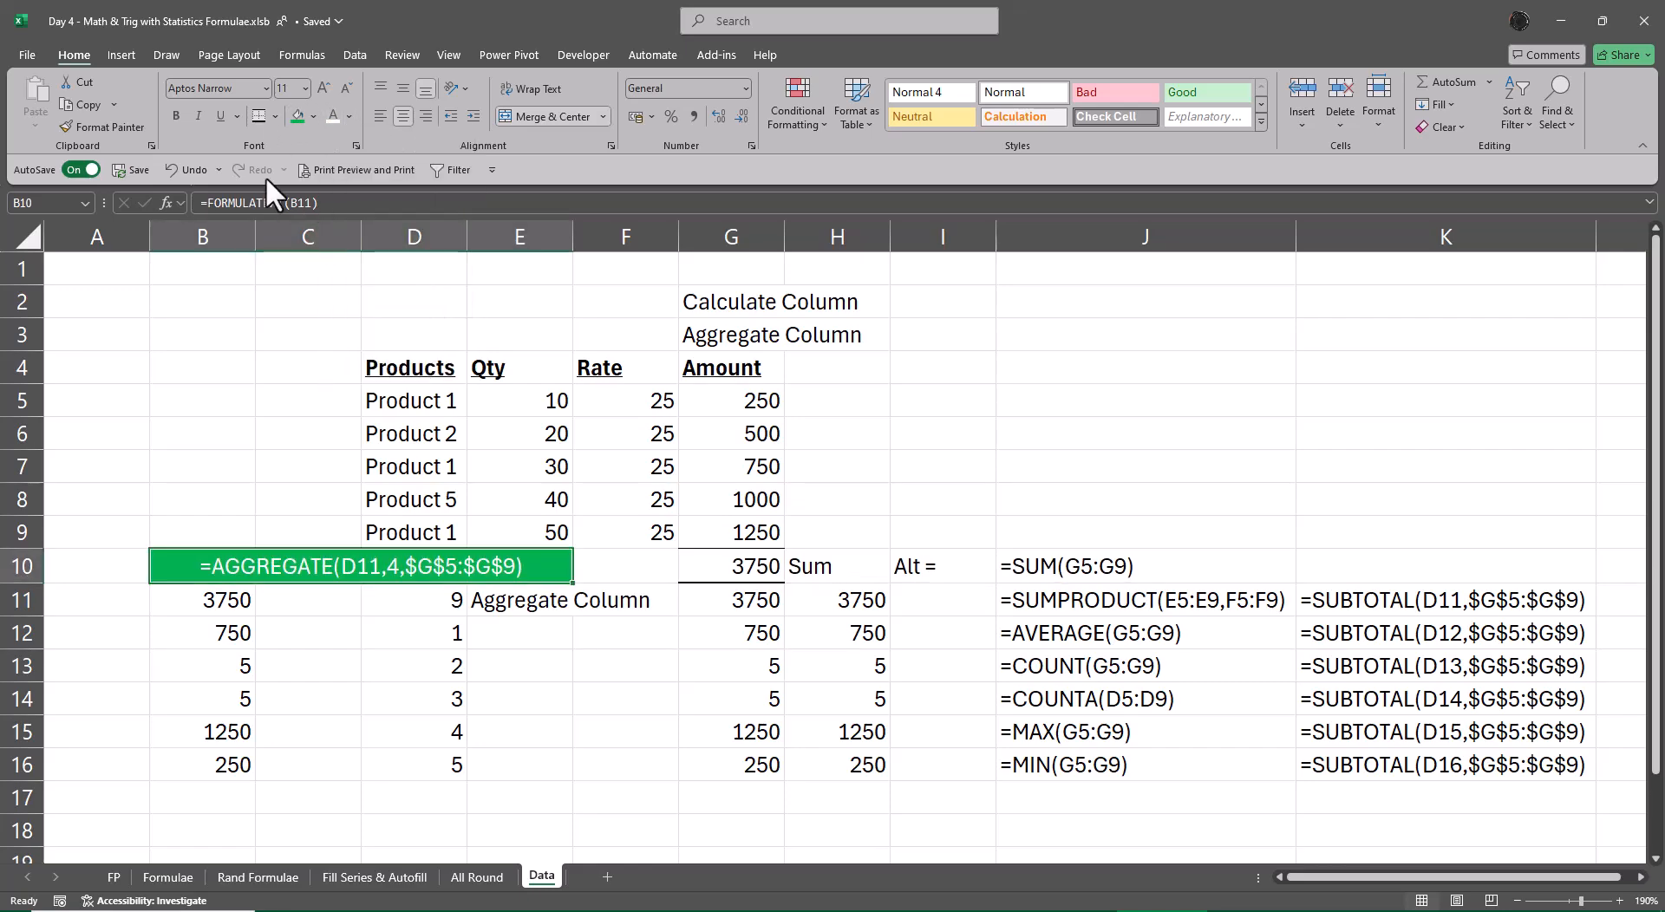
{"action": "left_click", "coordinate": [176, 116]}
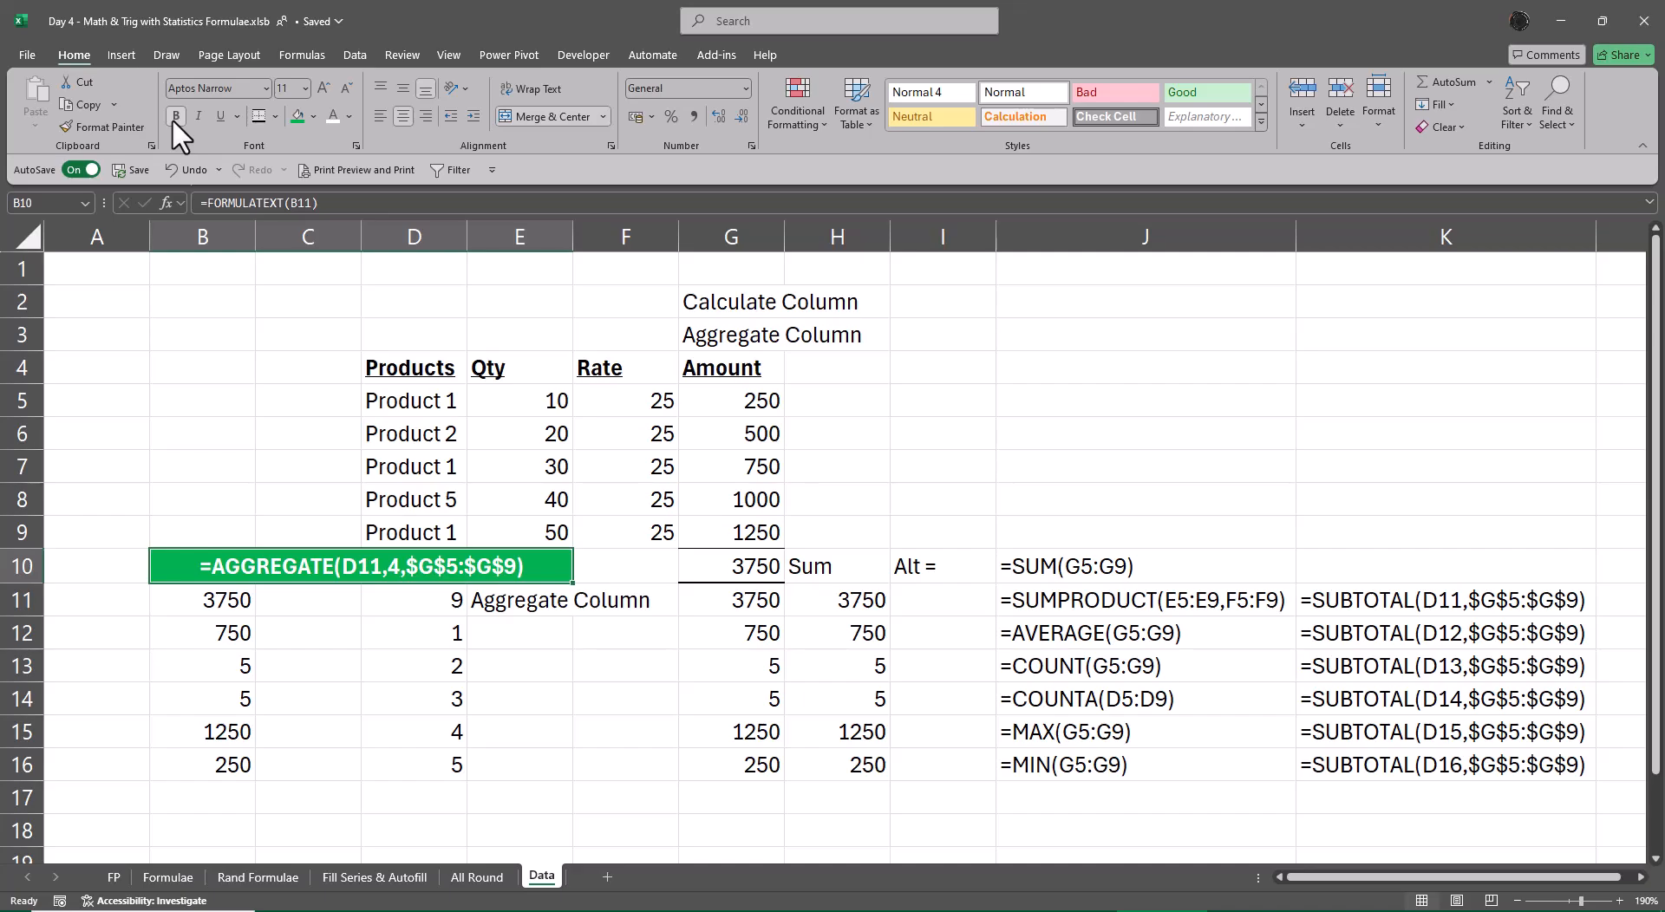
- Review the list of functions and their usage on the Formulae sheet from the header to the last entry
{"action": "key", "text": "ctrl+Page_Up"}
{"action": "key", "text": "ctrl+Page_Up"}
{"action": "key", "text": "ctrl+Page_Up"}
{"action": "key", "text": "ctrl+Page_Up"}
{"action": "key", "text": "ctrl+Page_Up"}
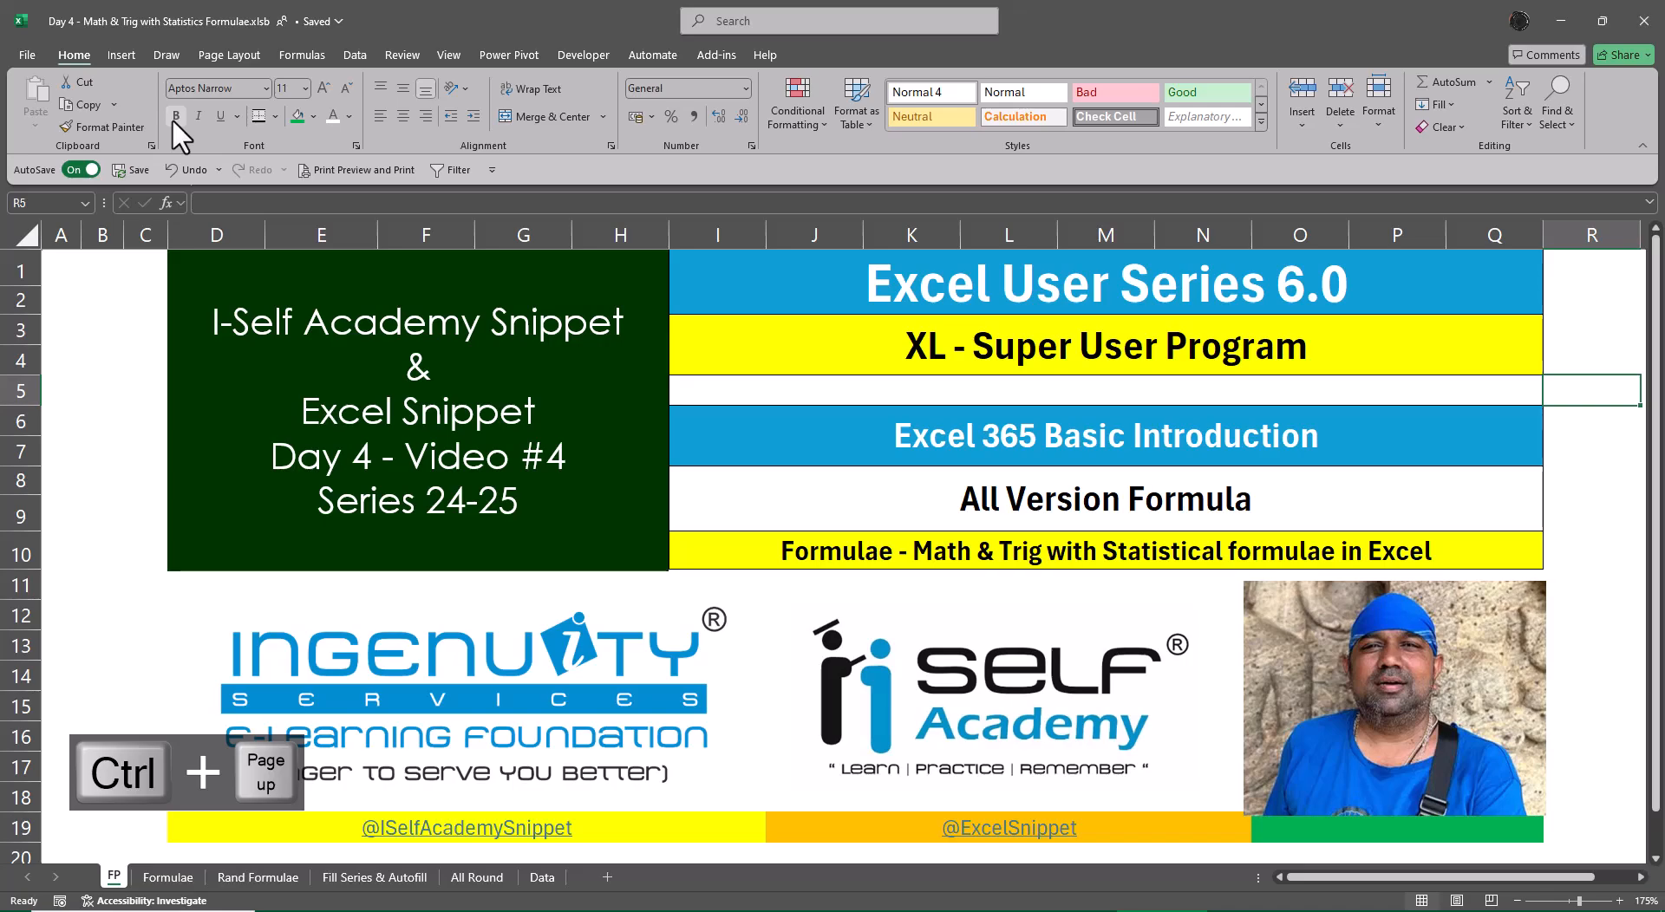
{"action": "key", "text": "ctrl+Page_Down"}
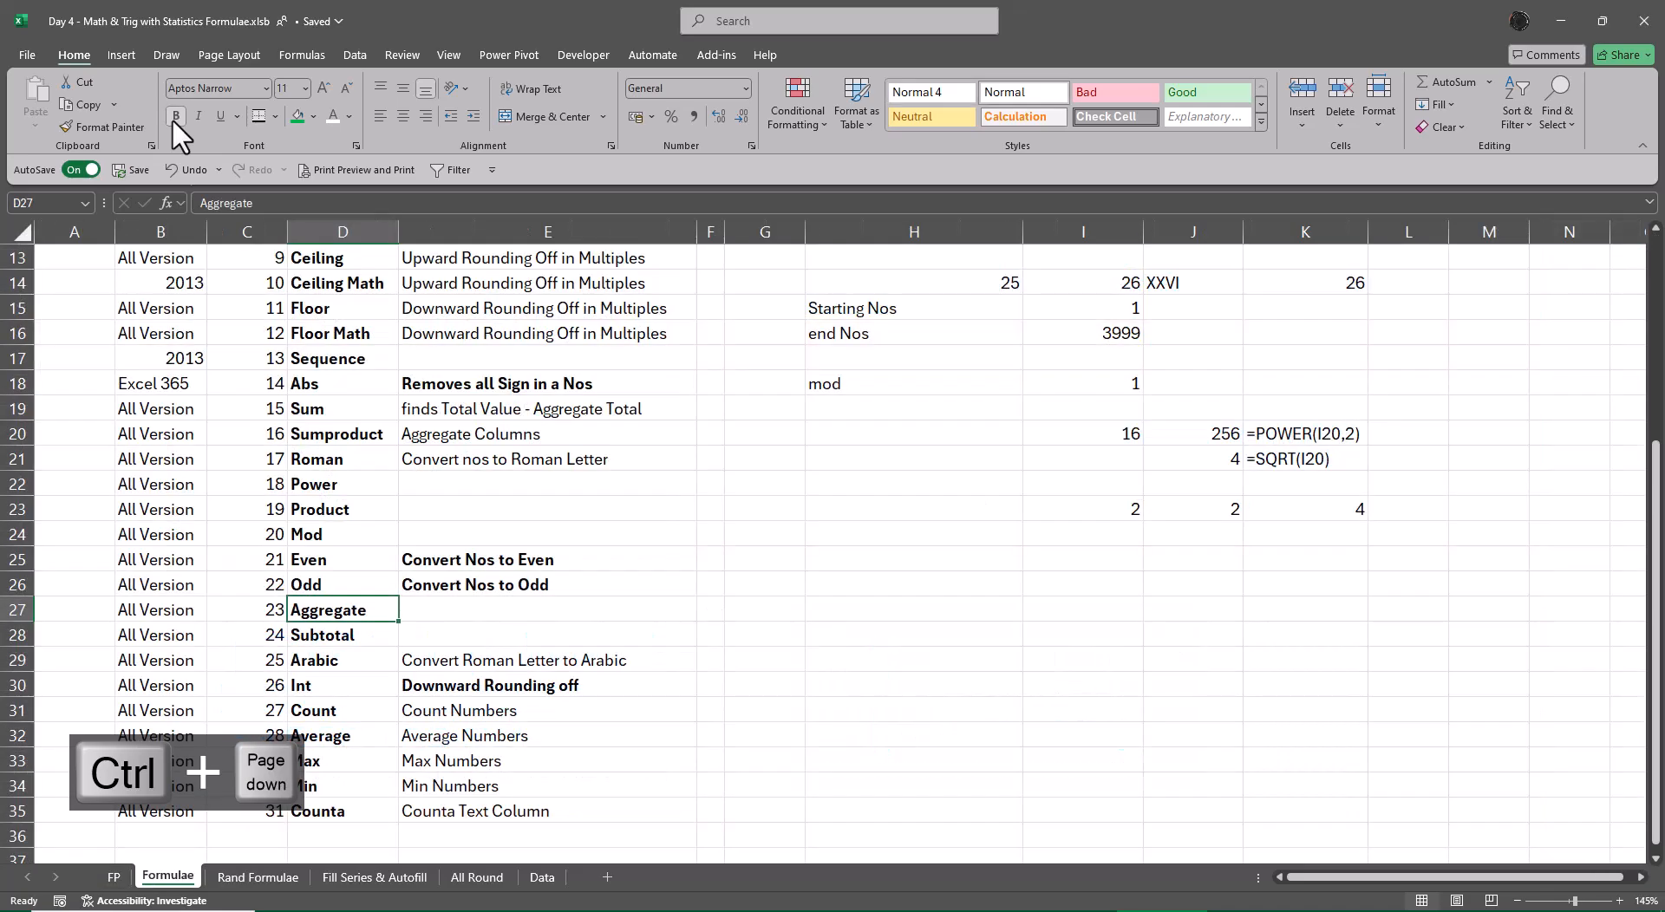
{"action": "key", "text": "ctrl+Up"}
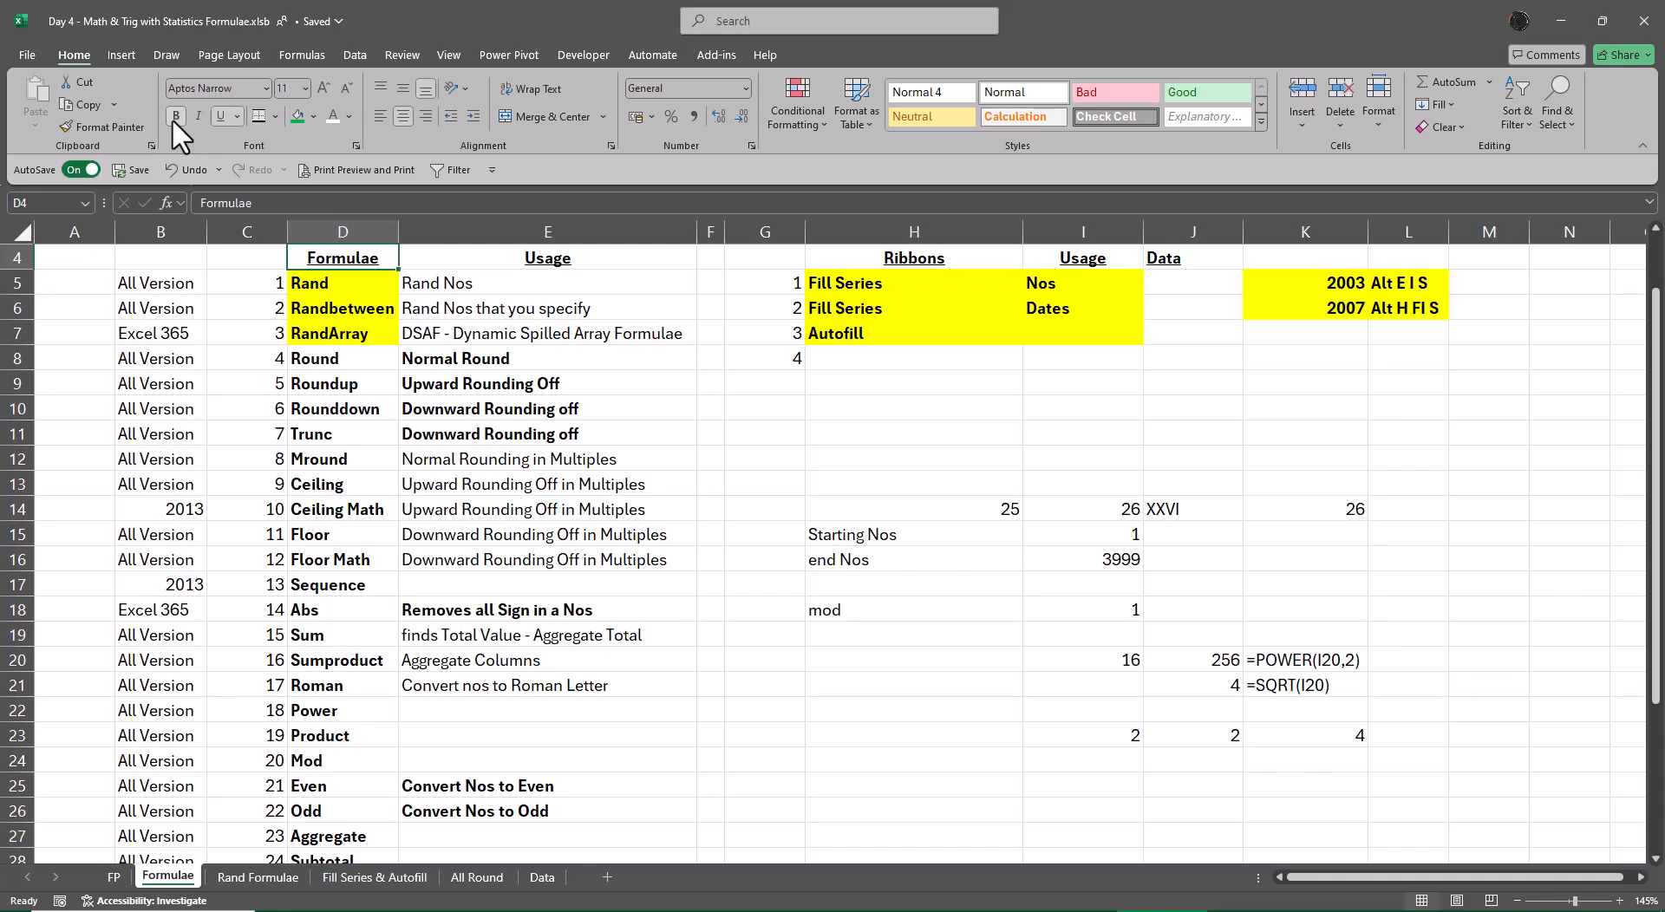
{"action": "key", "text": "ctrl+Down"}
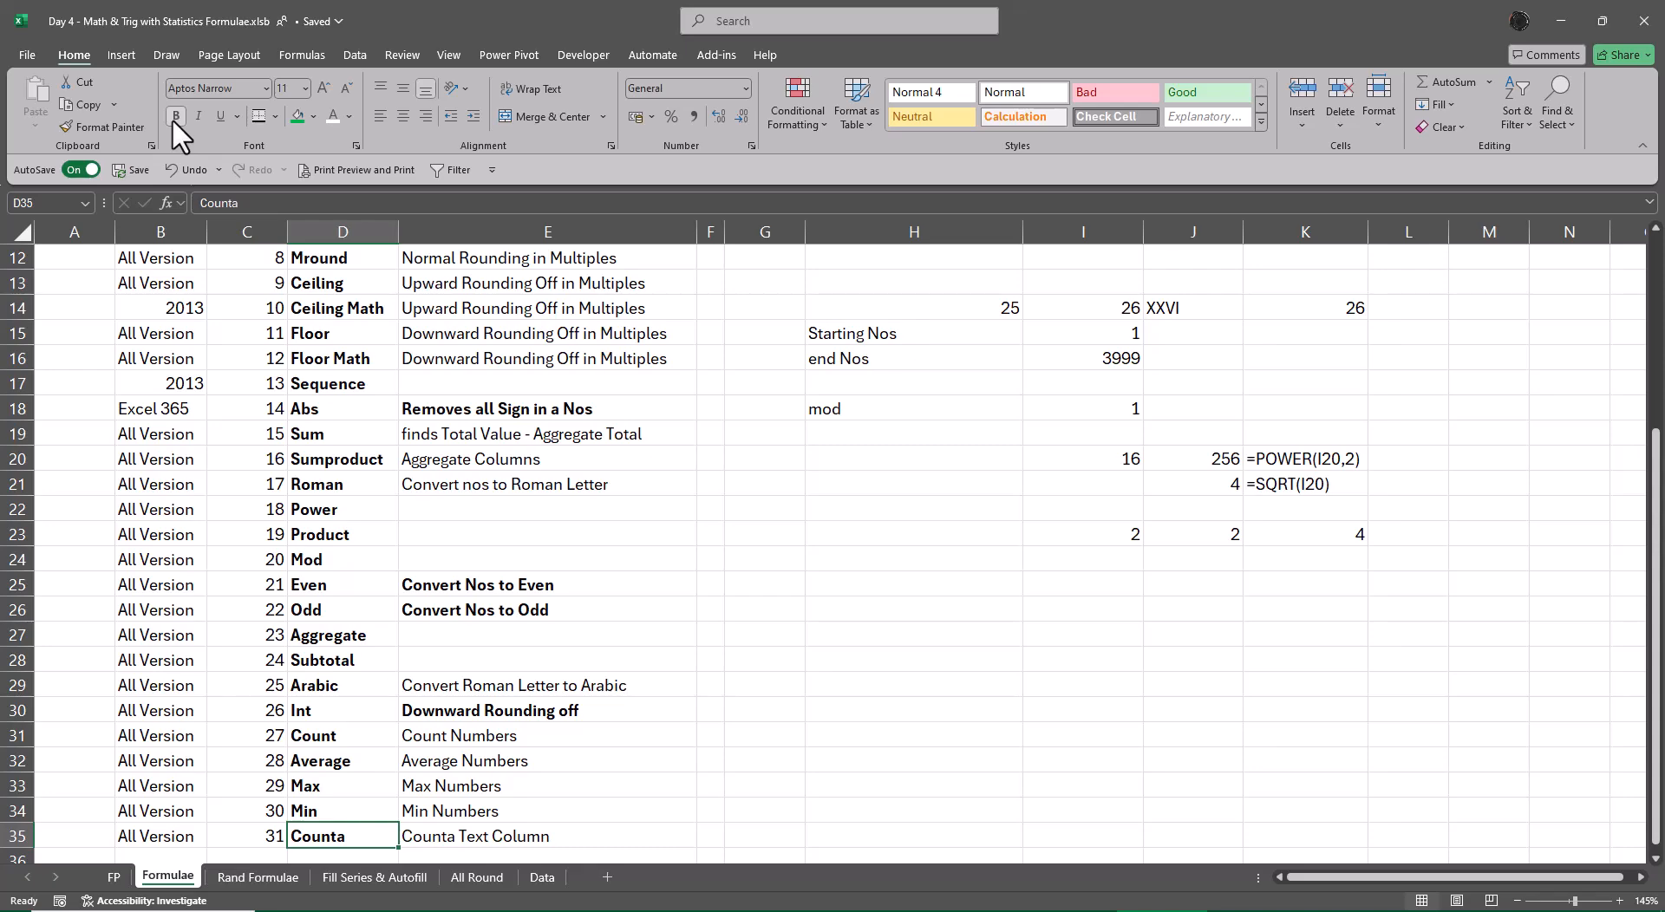
{"action": "key", "text": "ctrl+Up"}
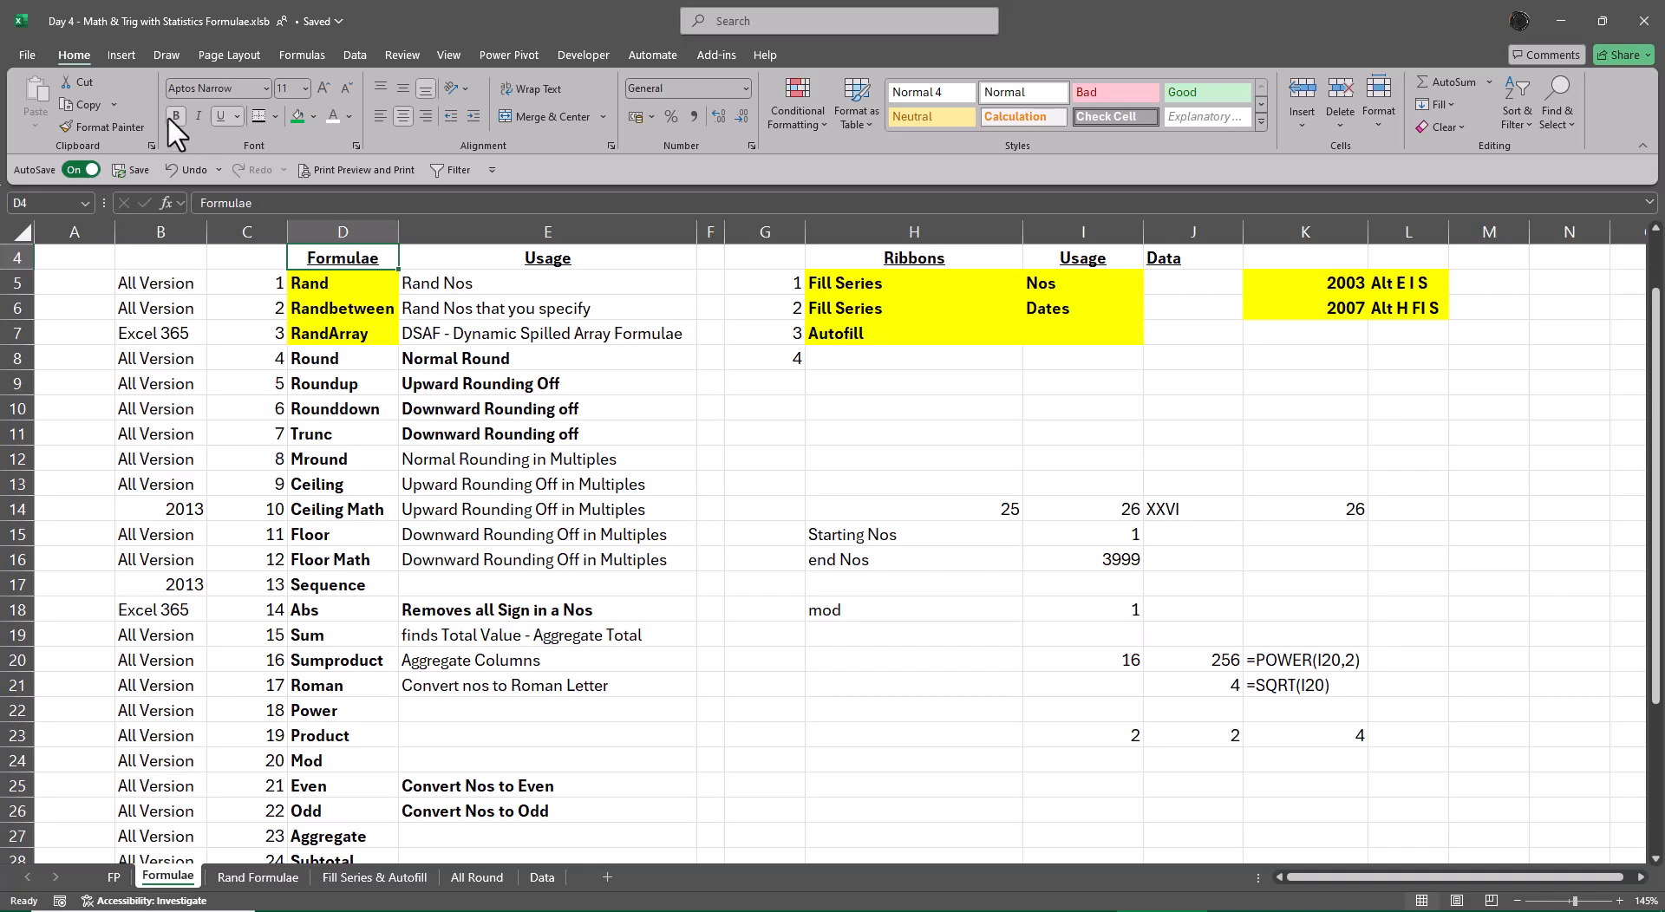
- Check the arguments of the ISO.CEILING function in cell H20 without keeping a formula
{"action": "key", "text": "Down"}
{"action": "key", "text": "Down"}
{"action": "key", "text": "Down"}
{"action": "key", "text": "Down"}
{"action": "key", "text": "Down"}
{"action": "key", "text": "Down"}
{"action": "key", "text": "Down"}
{"action": "key", "text": "Down"}
{"action": "key", "text": "Down"}
{"action": "key", "text": "Down"}
{"action": "key", "text": "Down"}
{"action": "key", "text": "Down"}
{"action": "key", "text": "Down"}
{"action": "key", "text": "Down"}
{"action": "key", "text": "Down"}
{"action": "key", "text": "Down"}
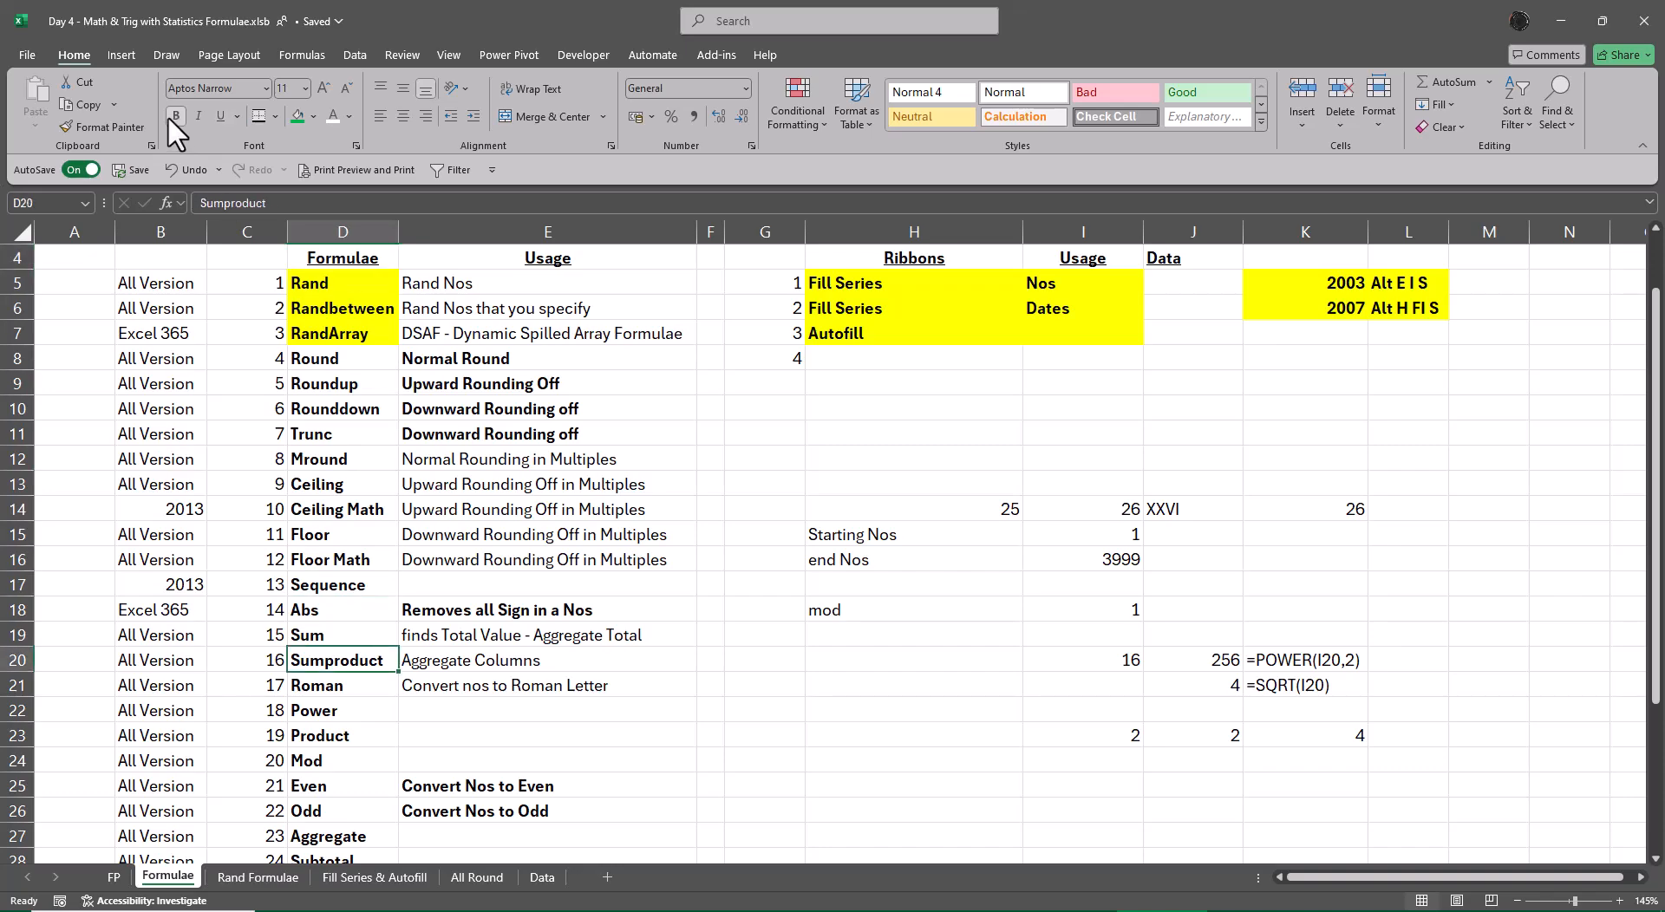
{"action": "key", "text": "Right"}
{"action": "key", "text": "Right"}
{"action": "key", "text": "Right"}
{"action": "key", "text": "Right"}
{"action": "type", "text": "=iso"}
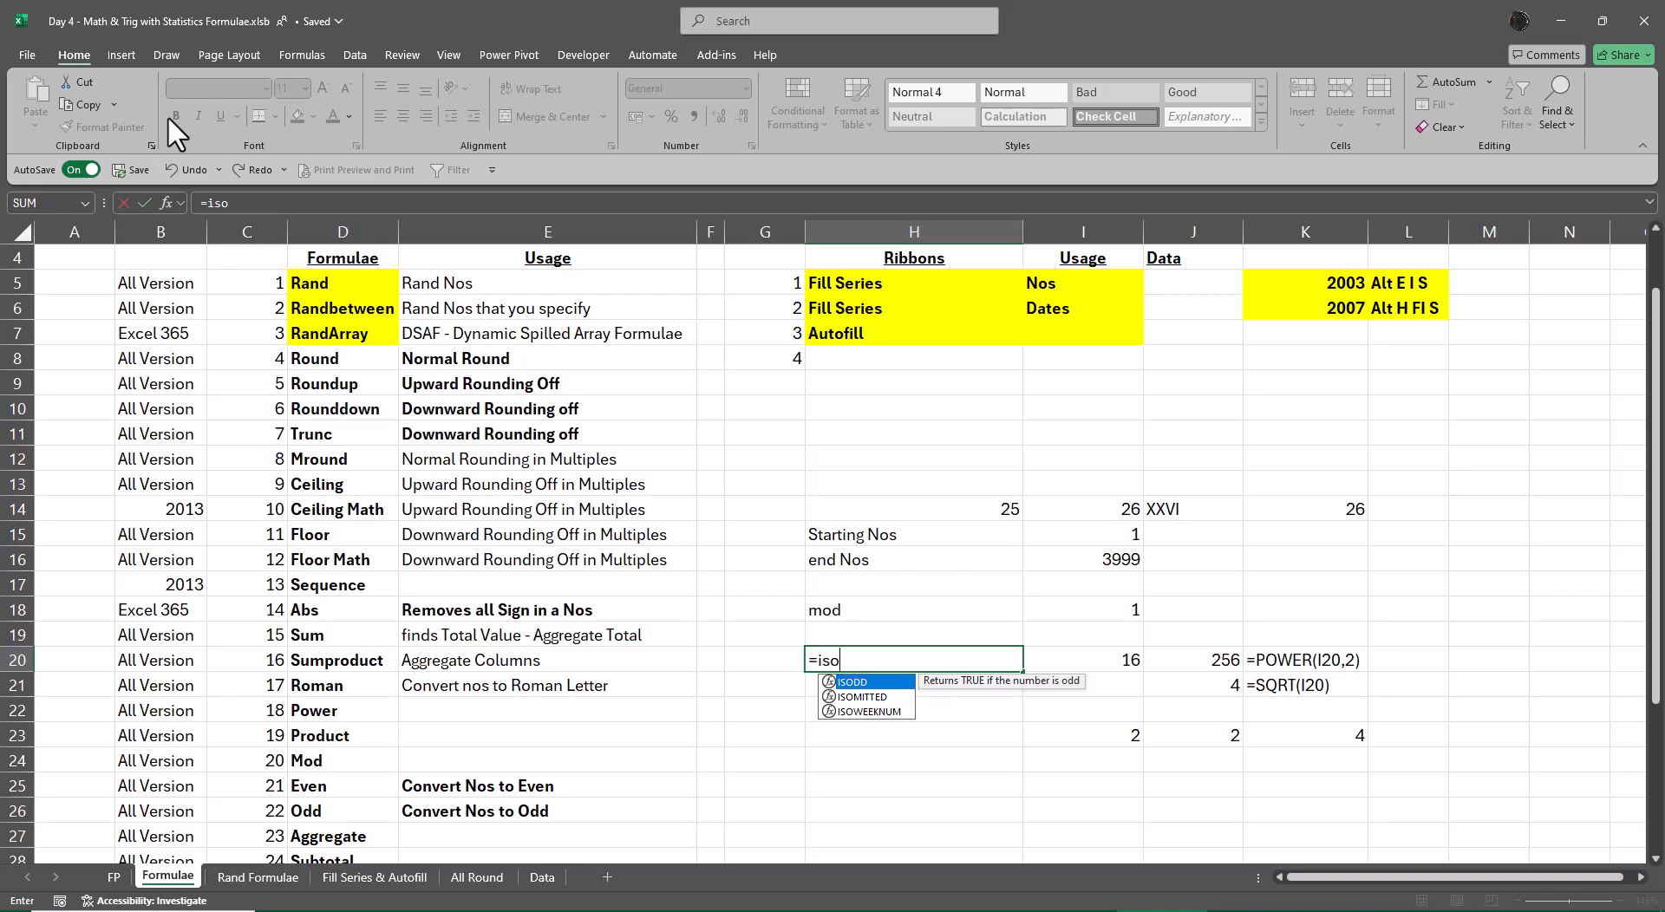
{"action": "type", "text": ".ceil"}
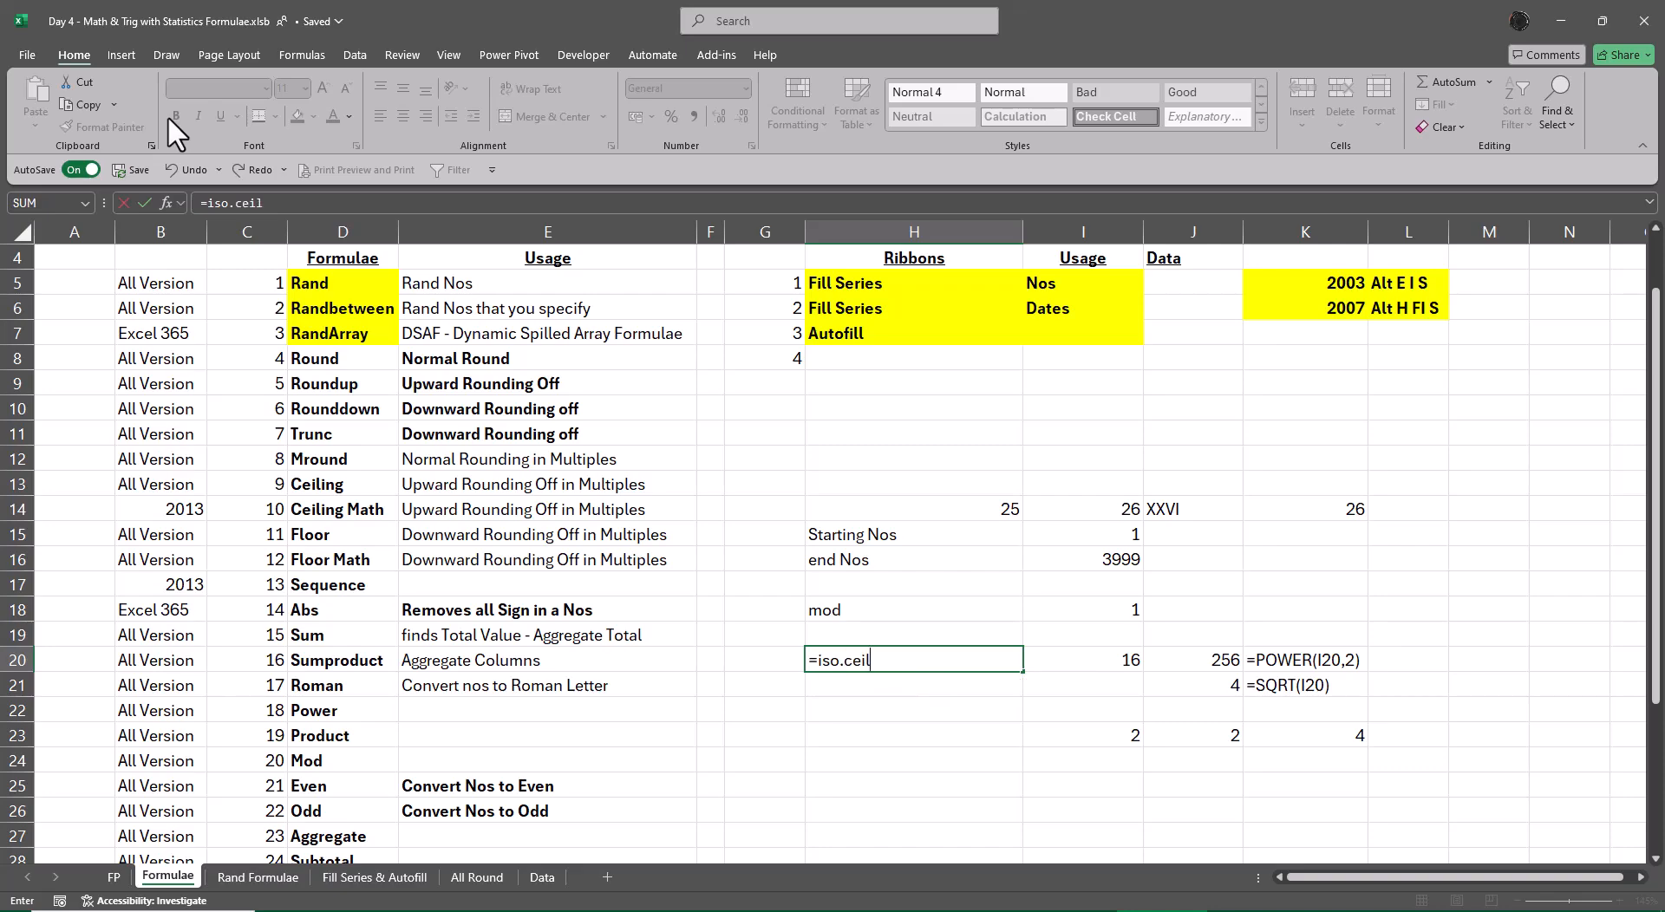
{"action": "type", "text": "ing("}
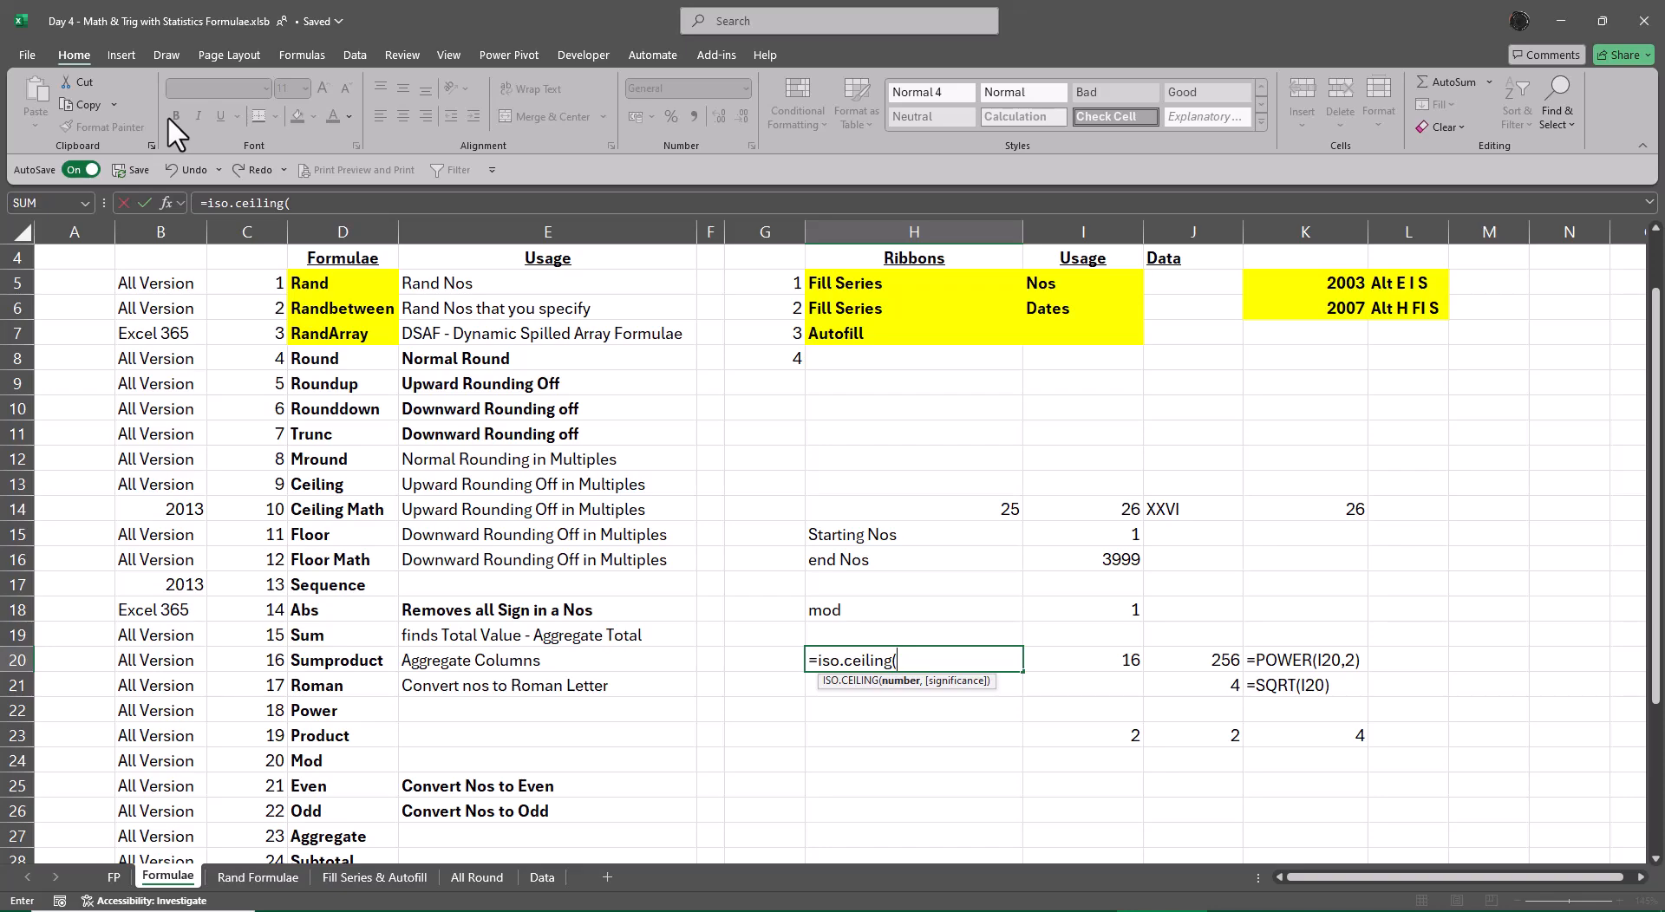
{"action": "key", "text": "Escape"}
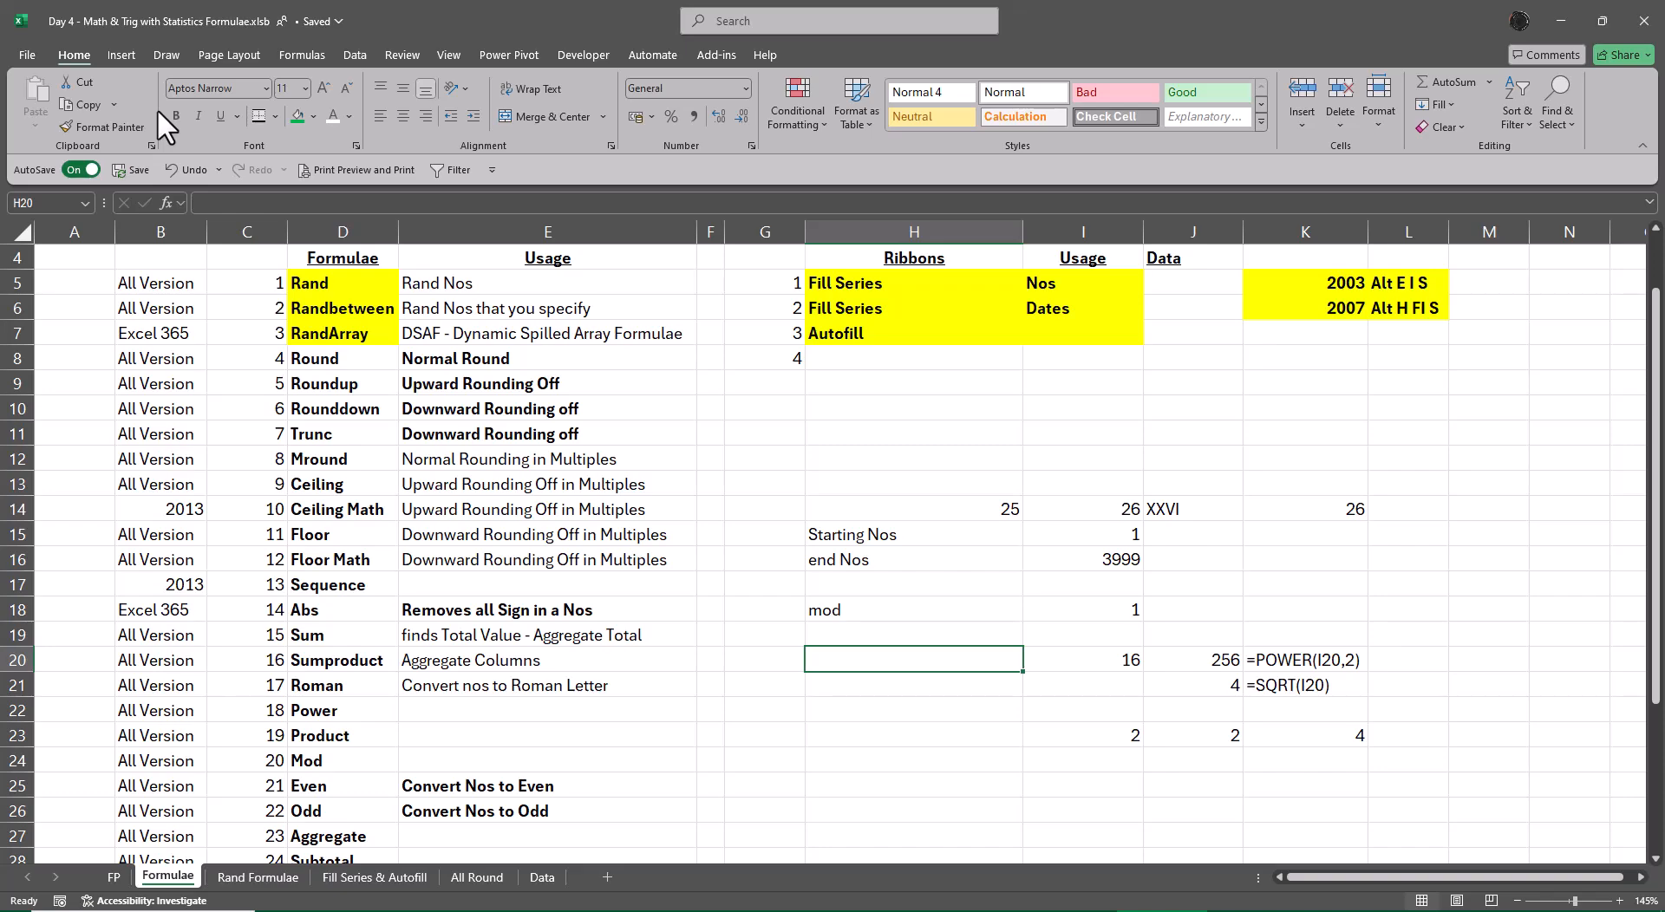
- Close the Day 4 workbook and show the start of the Formulae sheet in the Day 5 - Date n Time Formulae workbook
{"action": "key", "text": "alt+F4"}
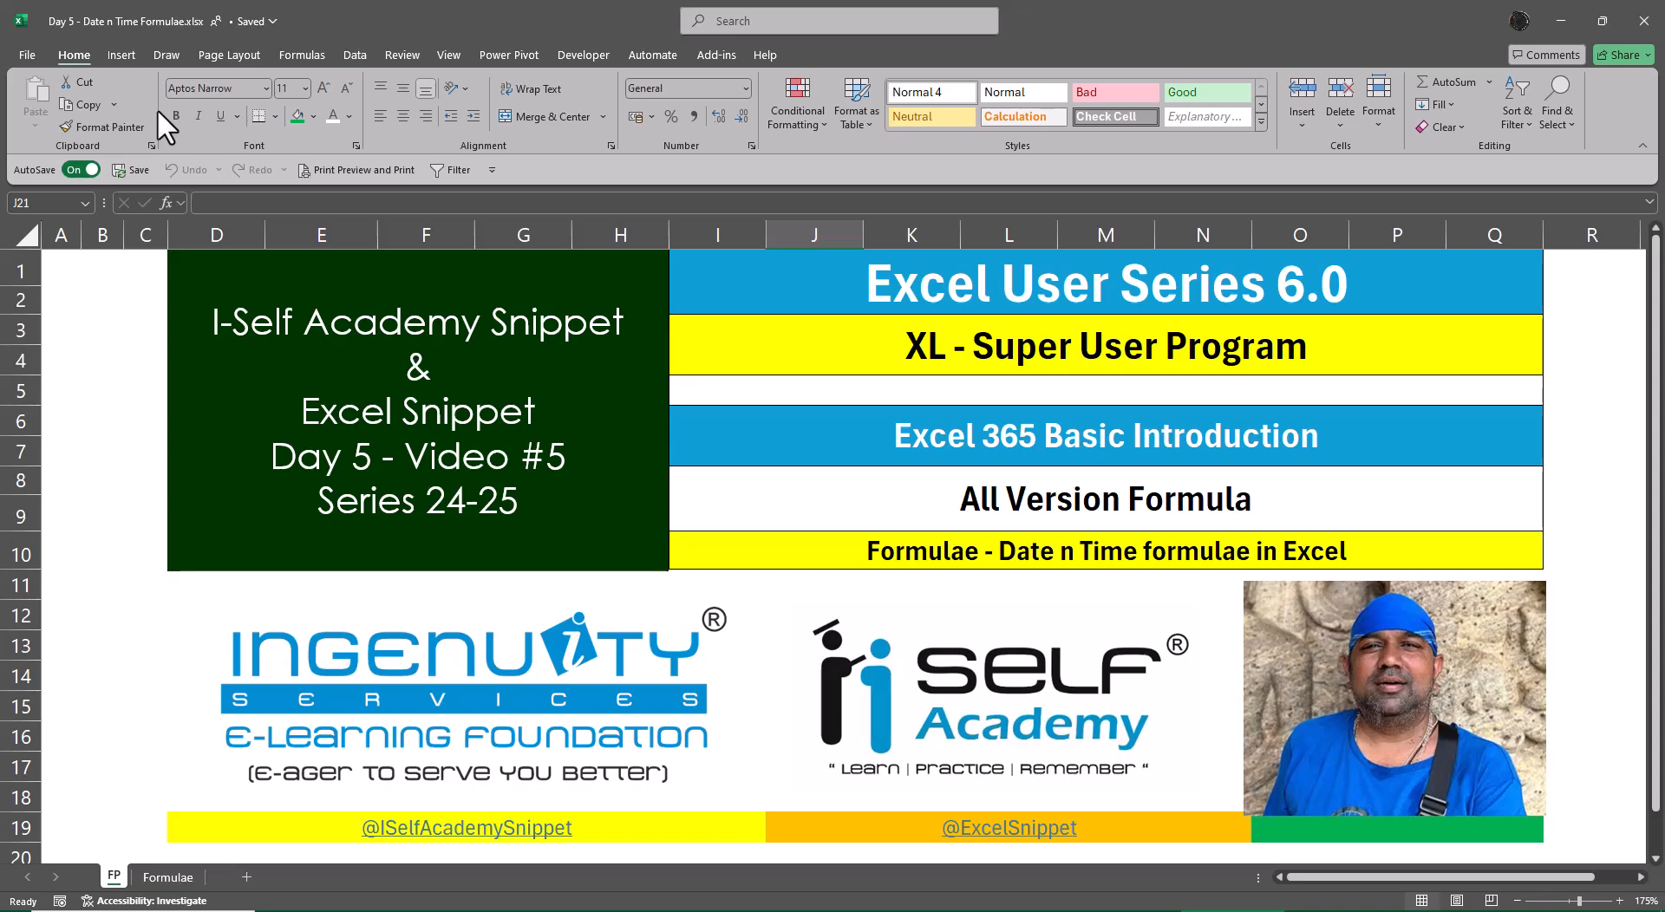
{"action": "key", "text": "ctrl+Page_Down"}
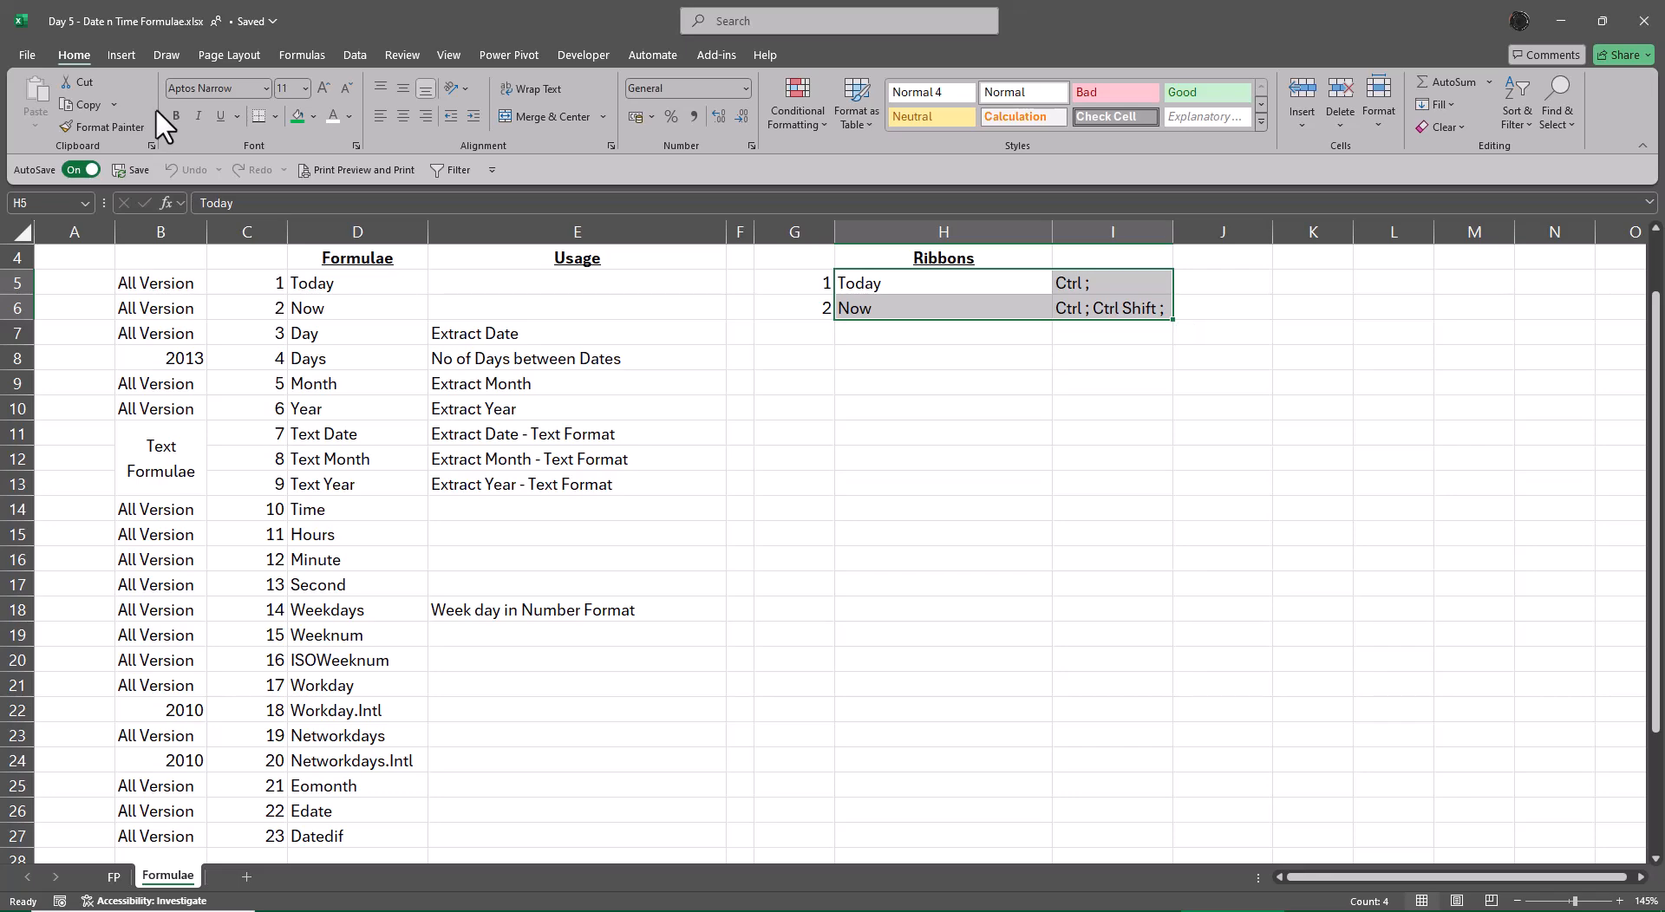
{"action": "left_click", "coordinate": [884, 567]}
{"action": "scroll", "coordinate": [884, 568], "scroll_direction": "up", "scroll_amount": 1}
{"action": "scroll", "coordinate": [884, 567], "scroll_direction": "up", "scroll_amount": 1}
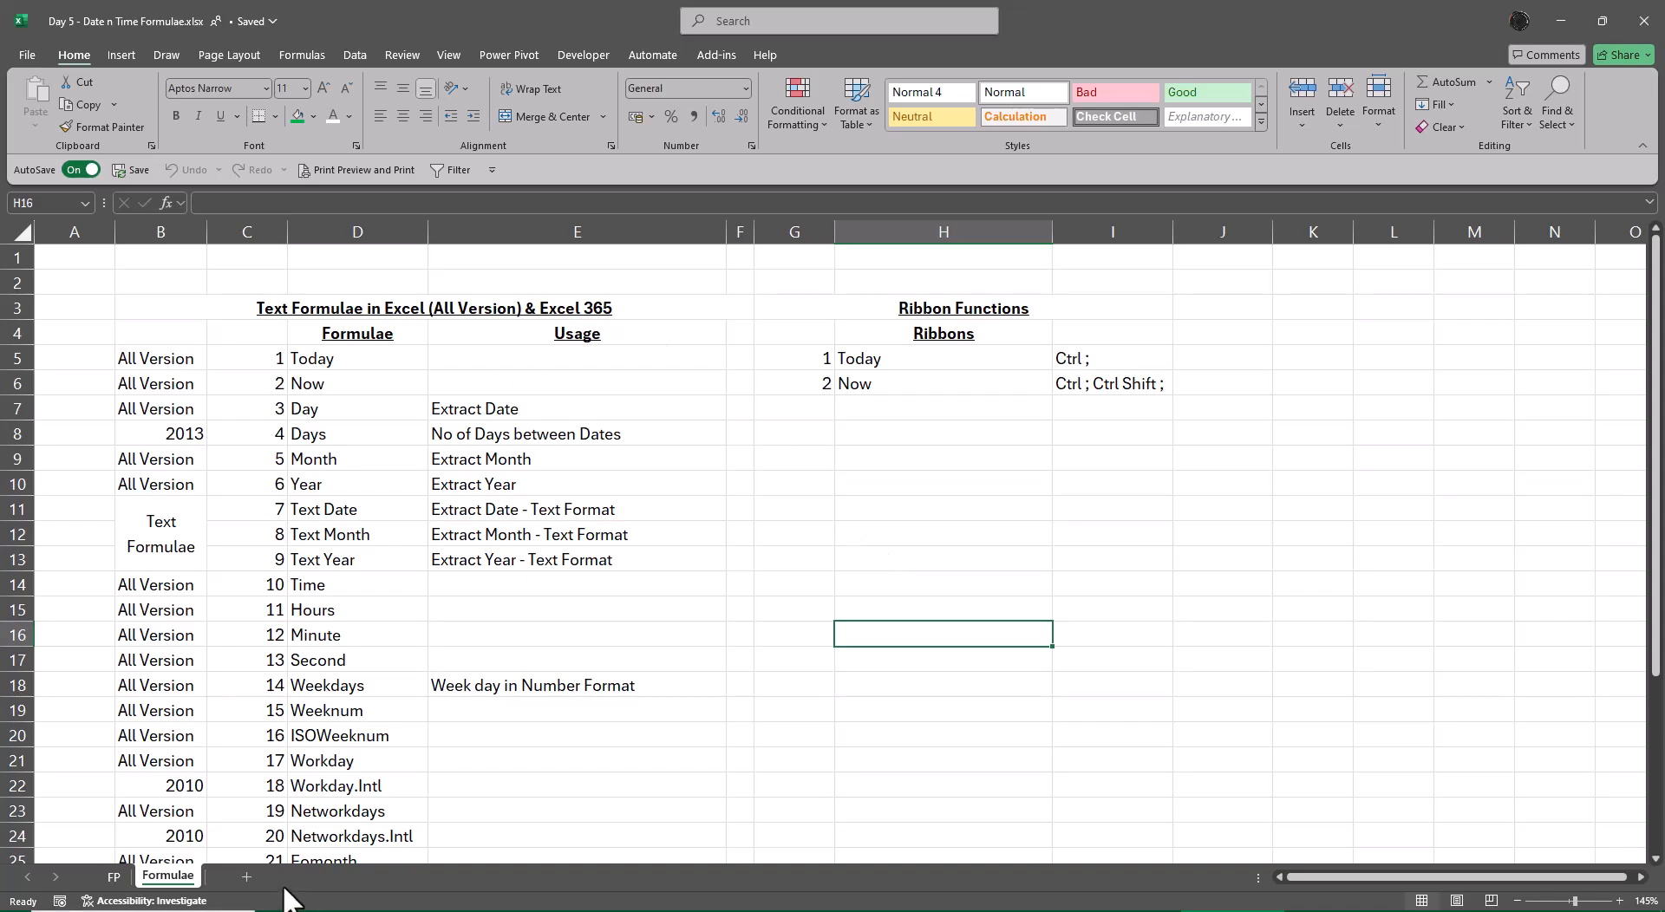
- Add a new worksheet zoomed to 190% and enter 1 in cell C3
{"action": "left_click", "coordinate": [247, 878]}
{"action": "scroll", "coordinate": [550, 611], "scroll_direction": "up", "scroll_amount": 6}
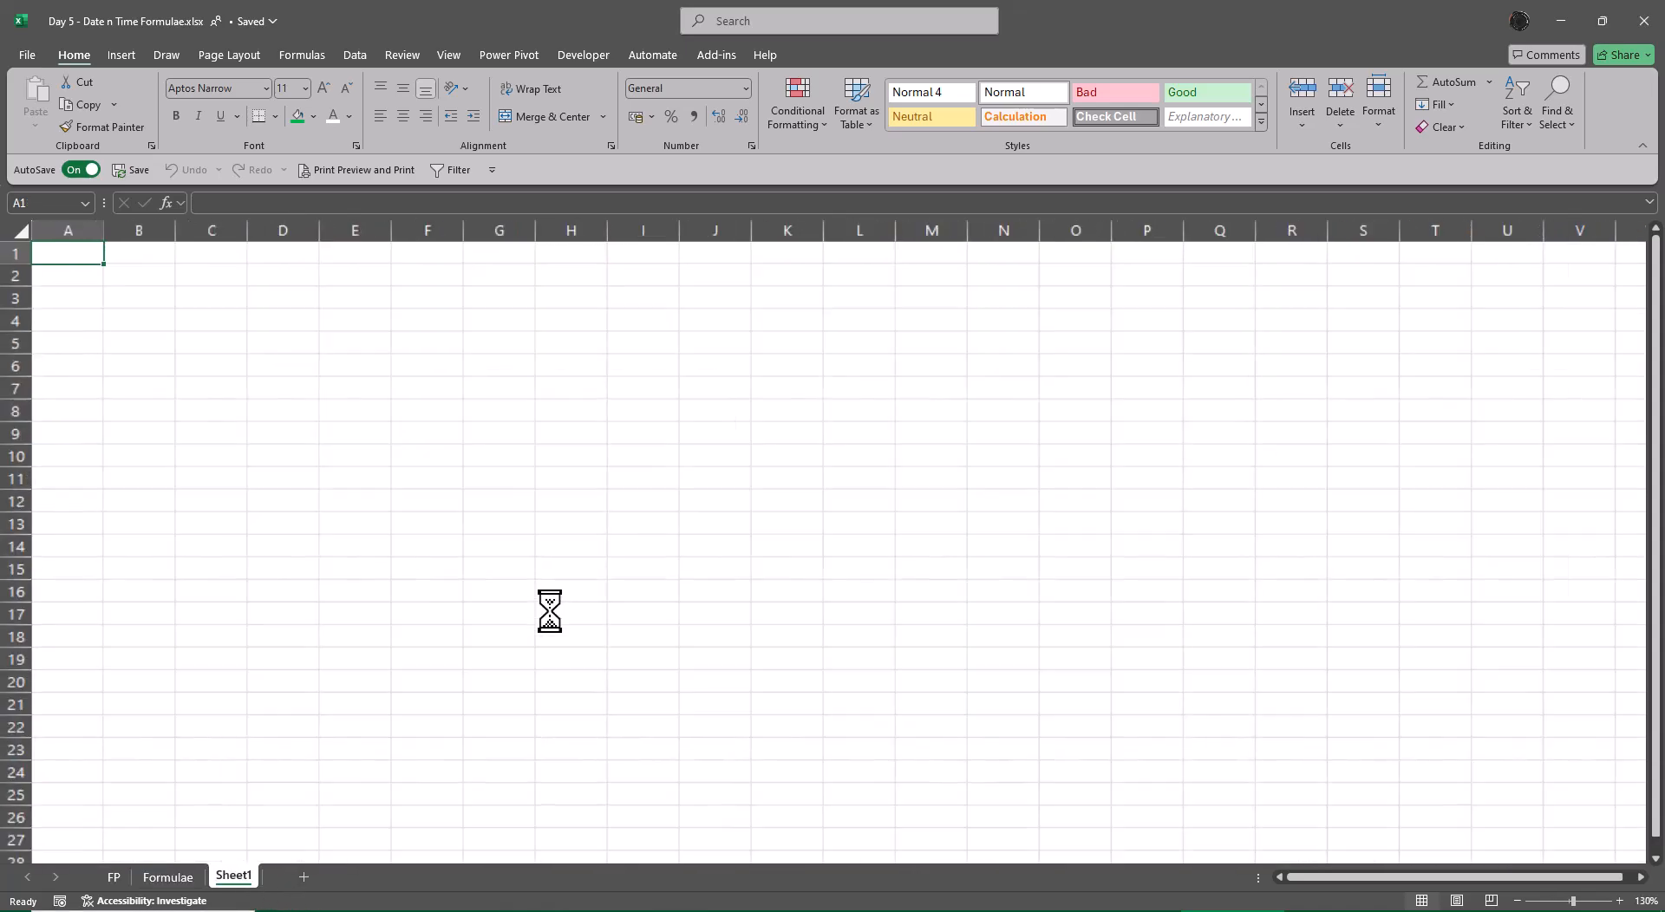
{"action": "left_click", "coordinate": [304, 342]}
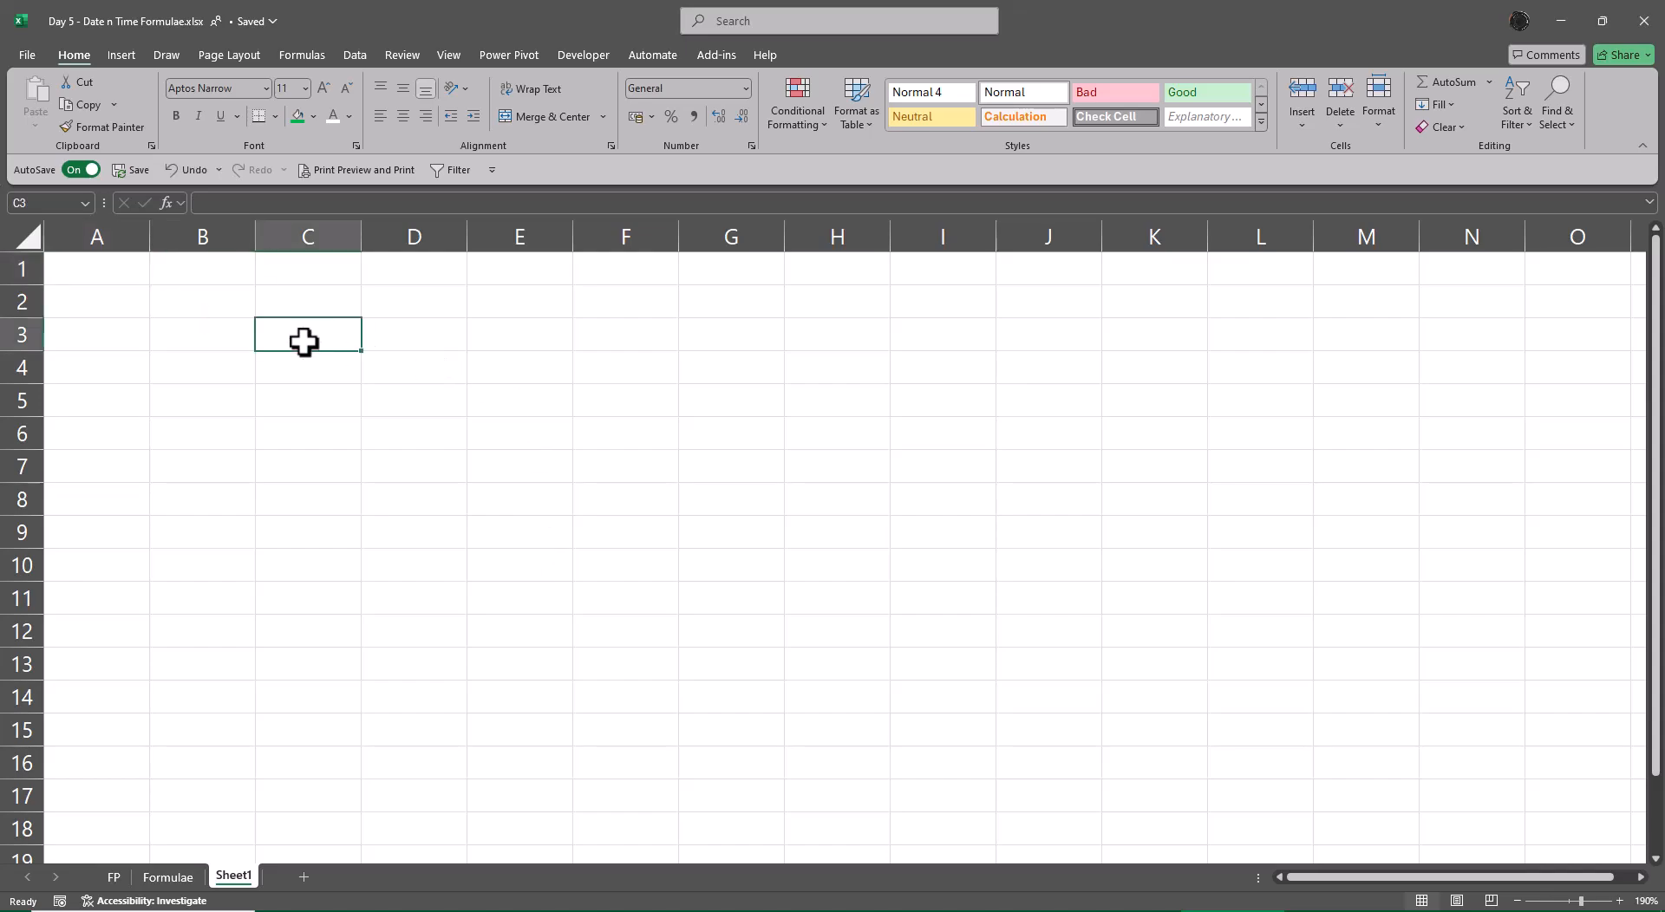
{"action": "type", "text": "1"}
{"action": "key", "text": "Tab"}
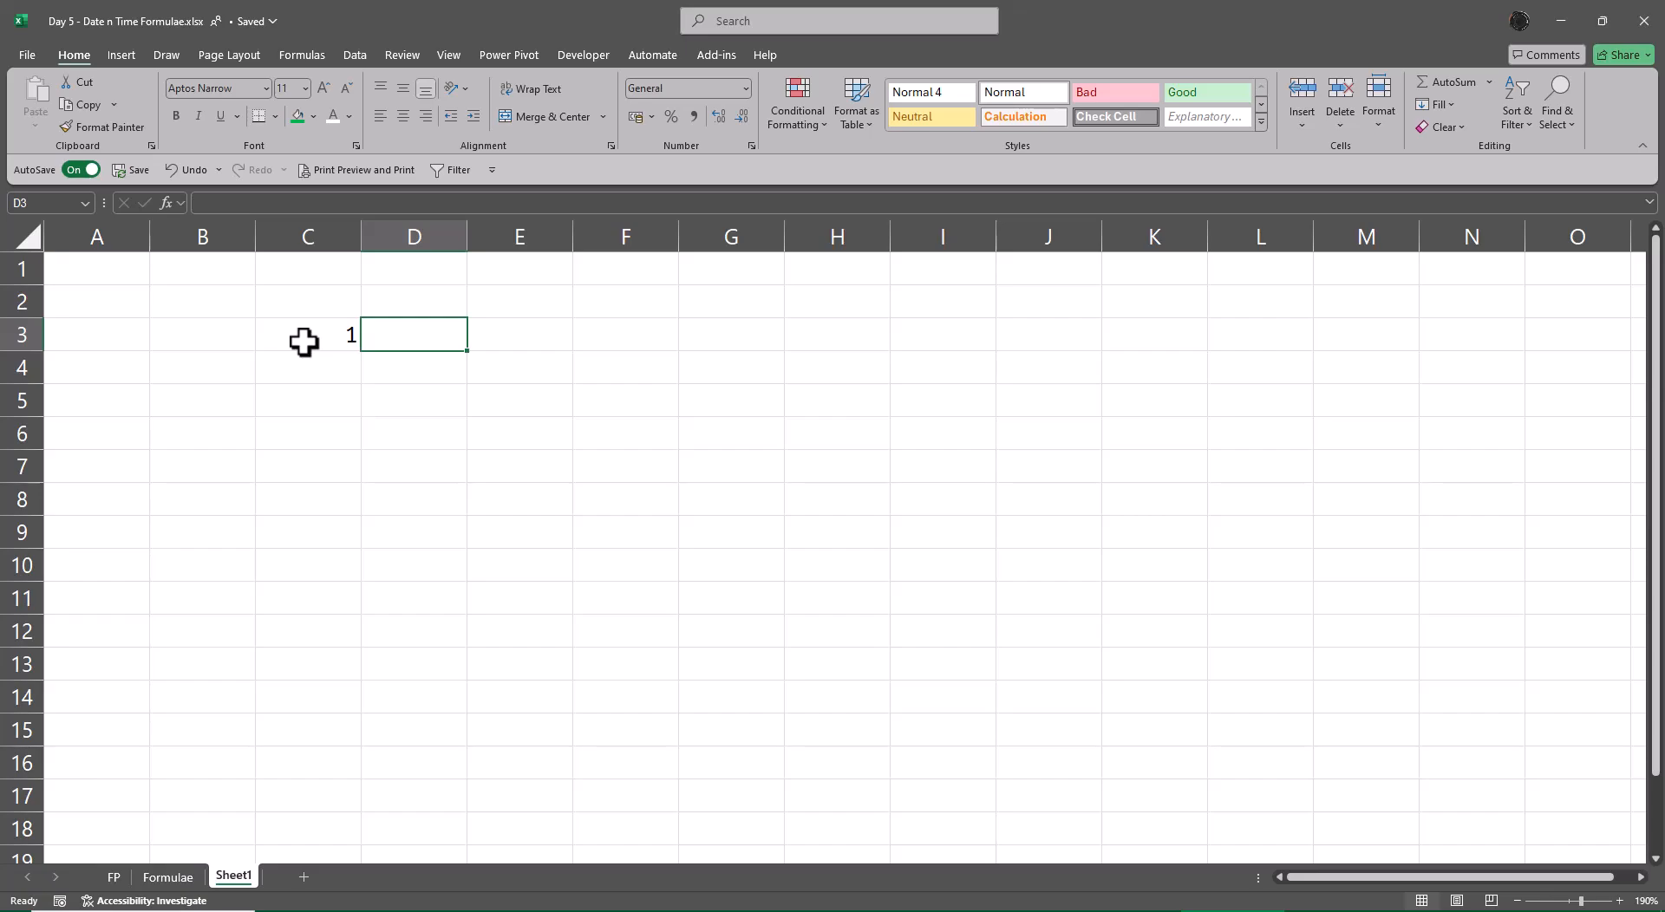
- Enter a TODAY formula in D3 and select cell F3
{"action": "type", "text": "=to"}
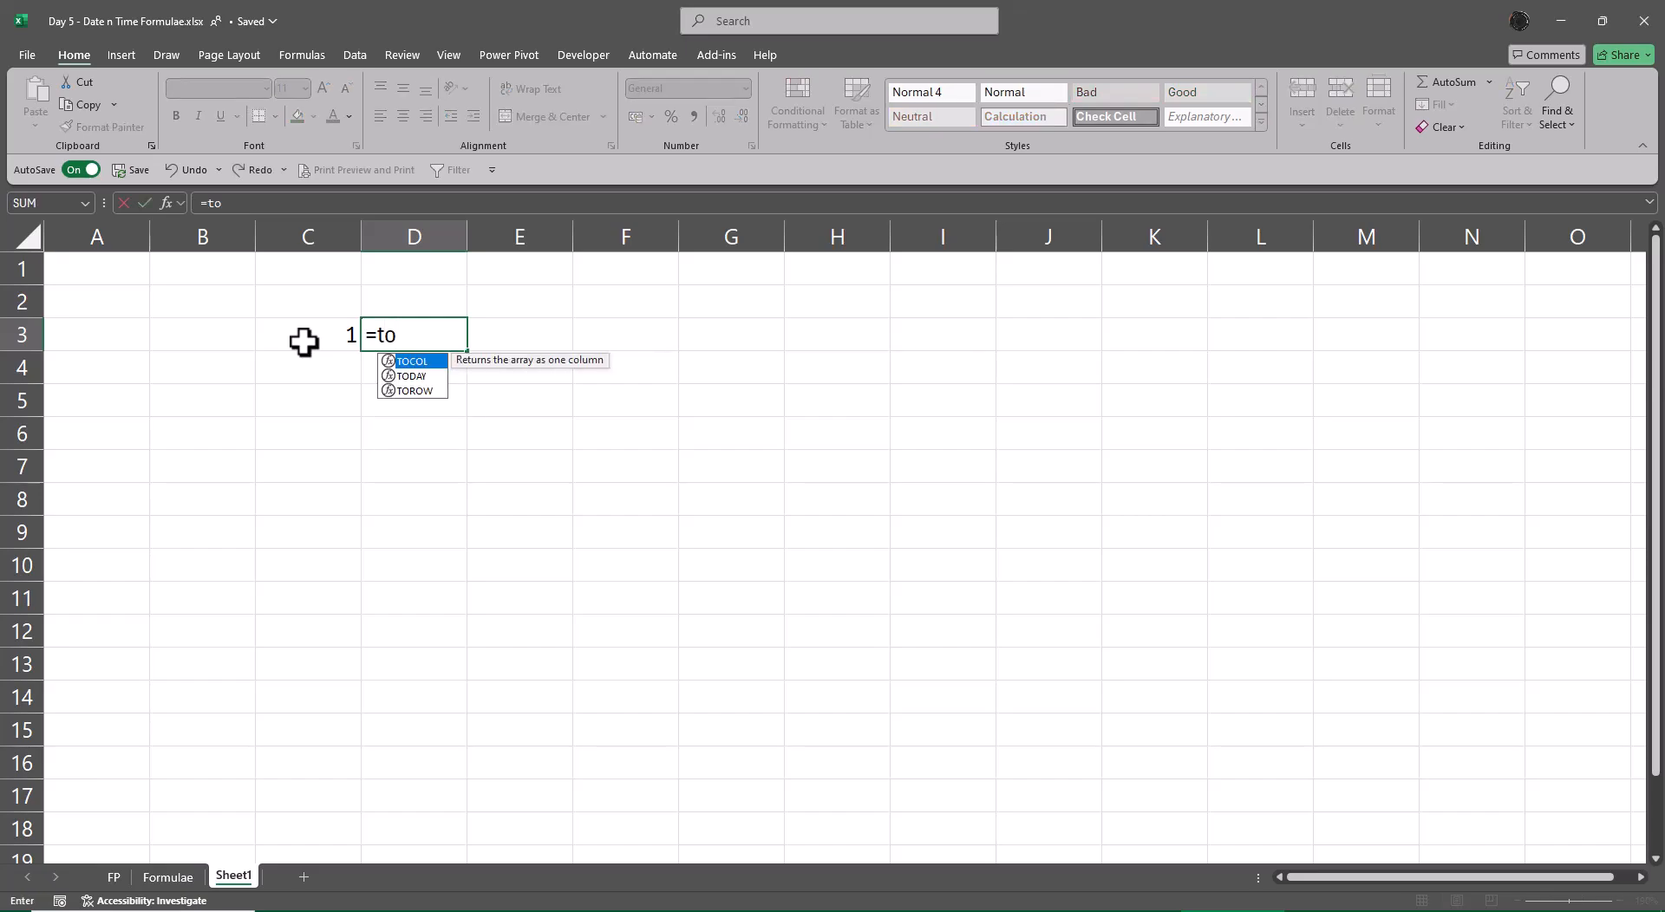
{"action": "key", "text": "Down"}
{"action": "key", "text": "Down"}
{"action": "key", "text": "Up"}
{"action": "key", "text": "Tab"}
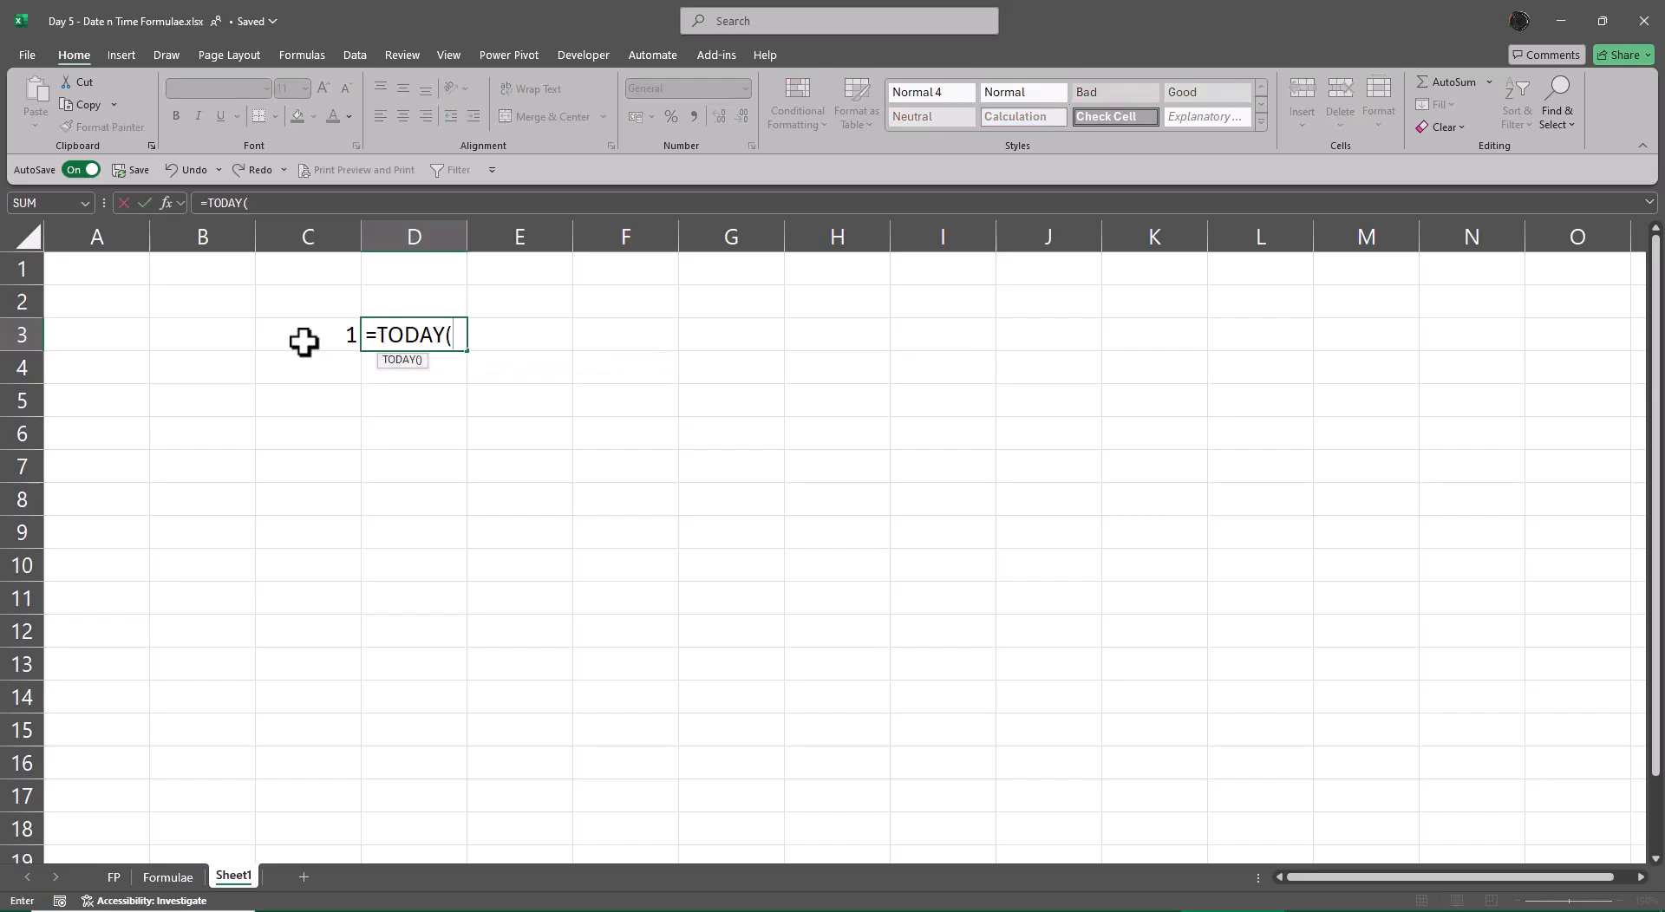
{"action": "type", "text": ")"}
{"action": "key", "text": "Return"}
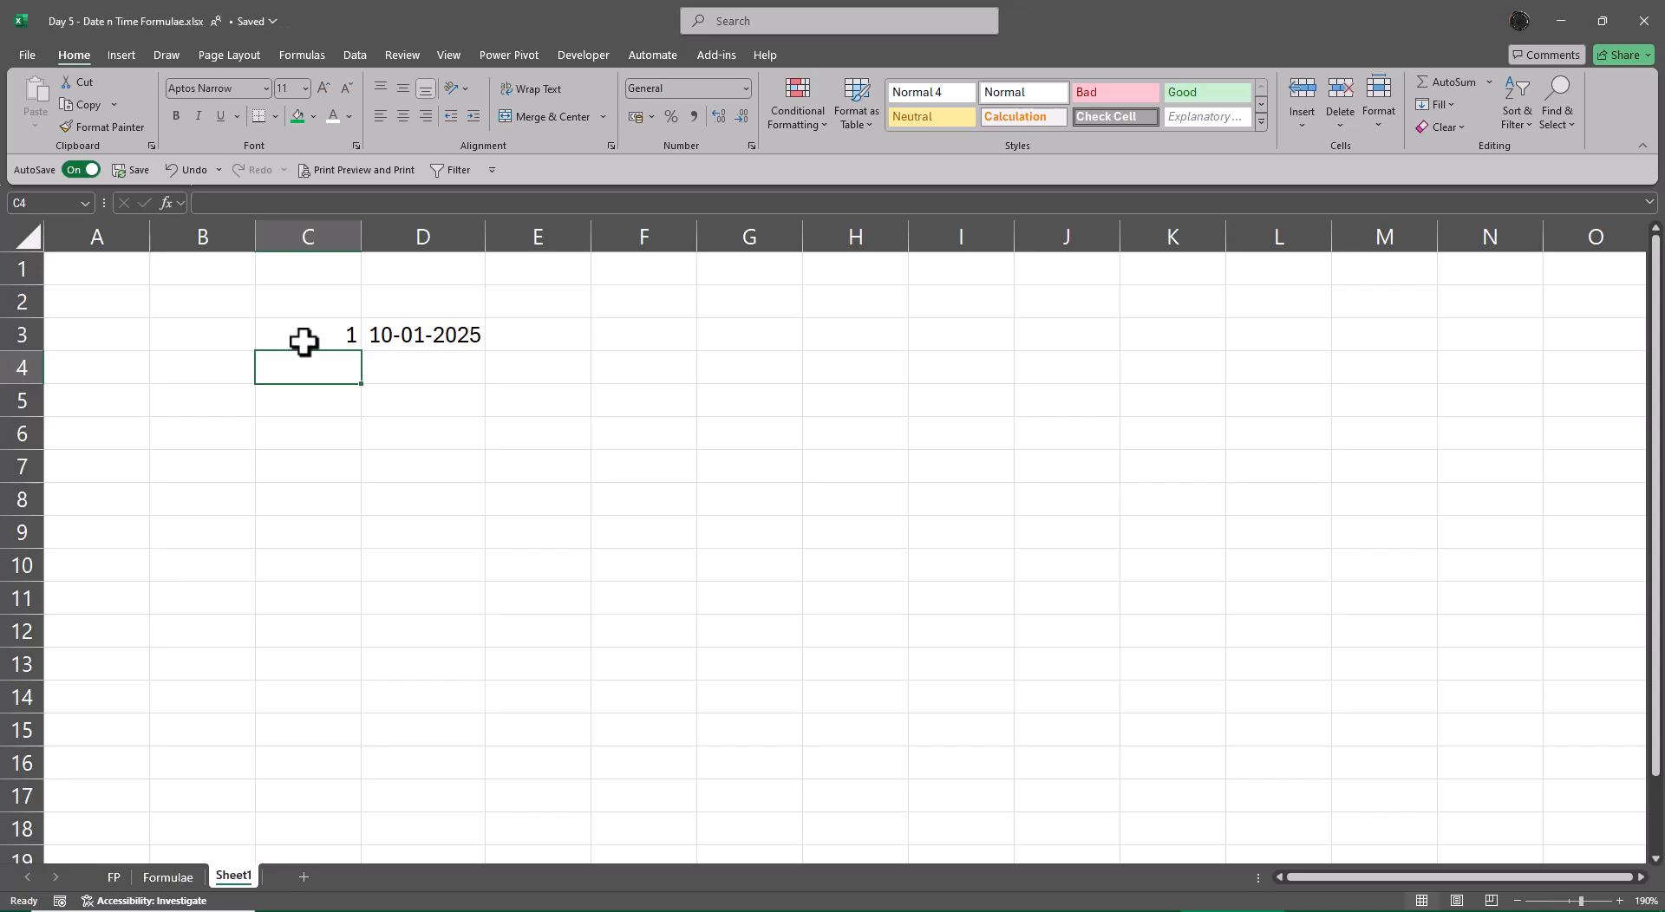
{"action": "key", "text": "Up"}
{"action": "key", "text": "Right"}
{"action": "key", "text": "Right"}
{"action": "key", "text": "Right"}
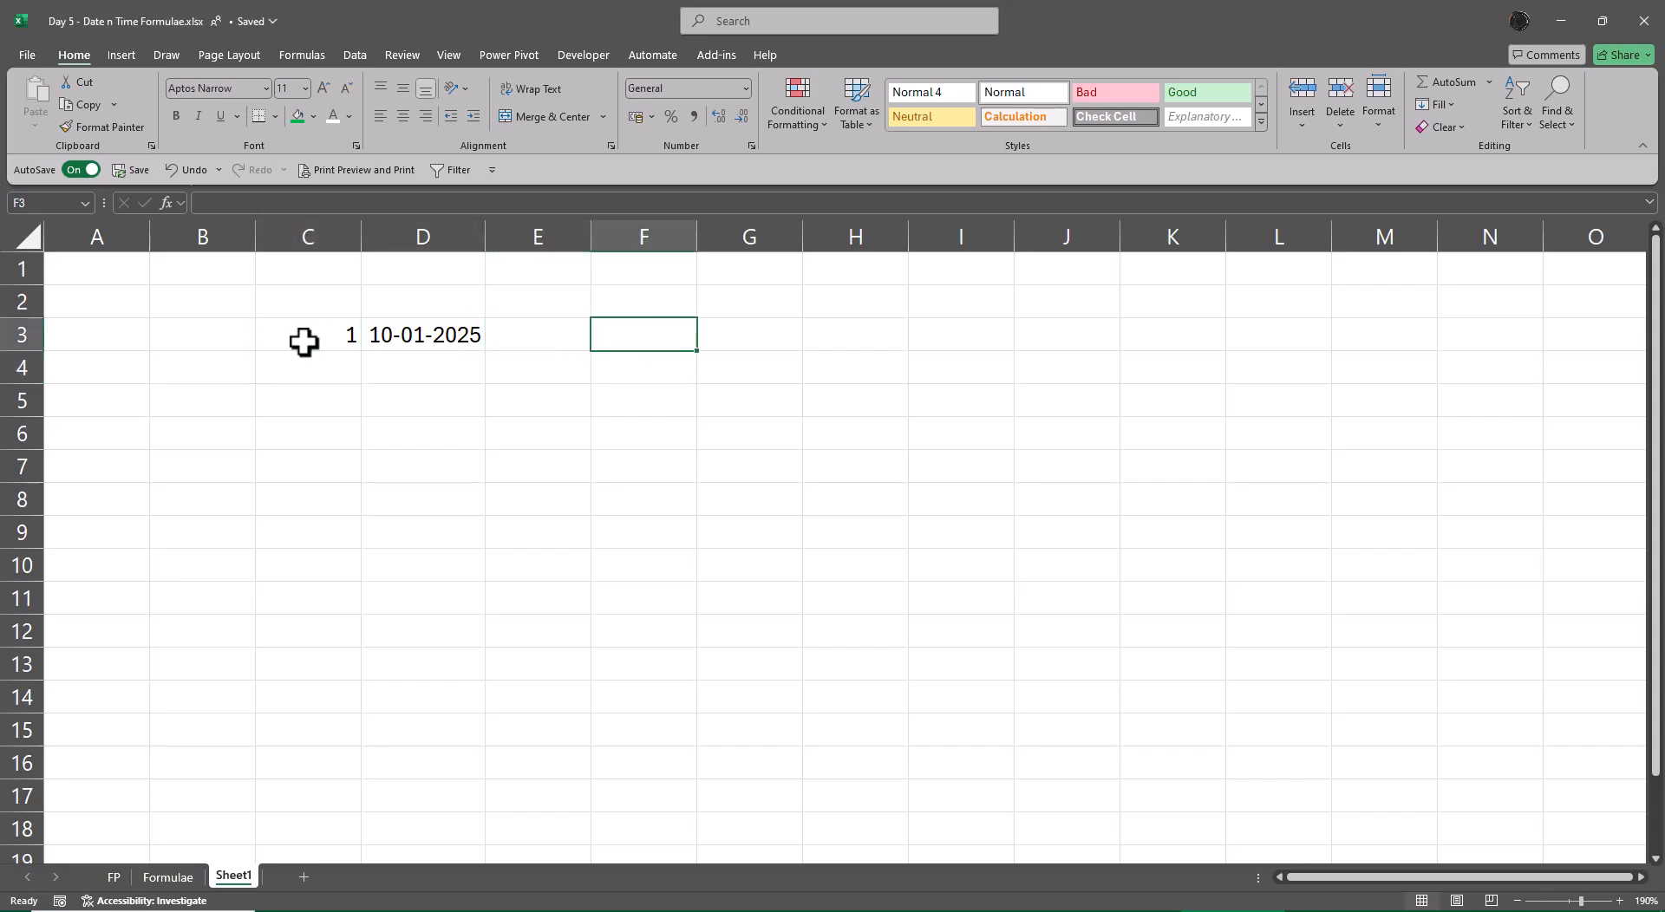
{"action": "type", "text": "=to"}
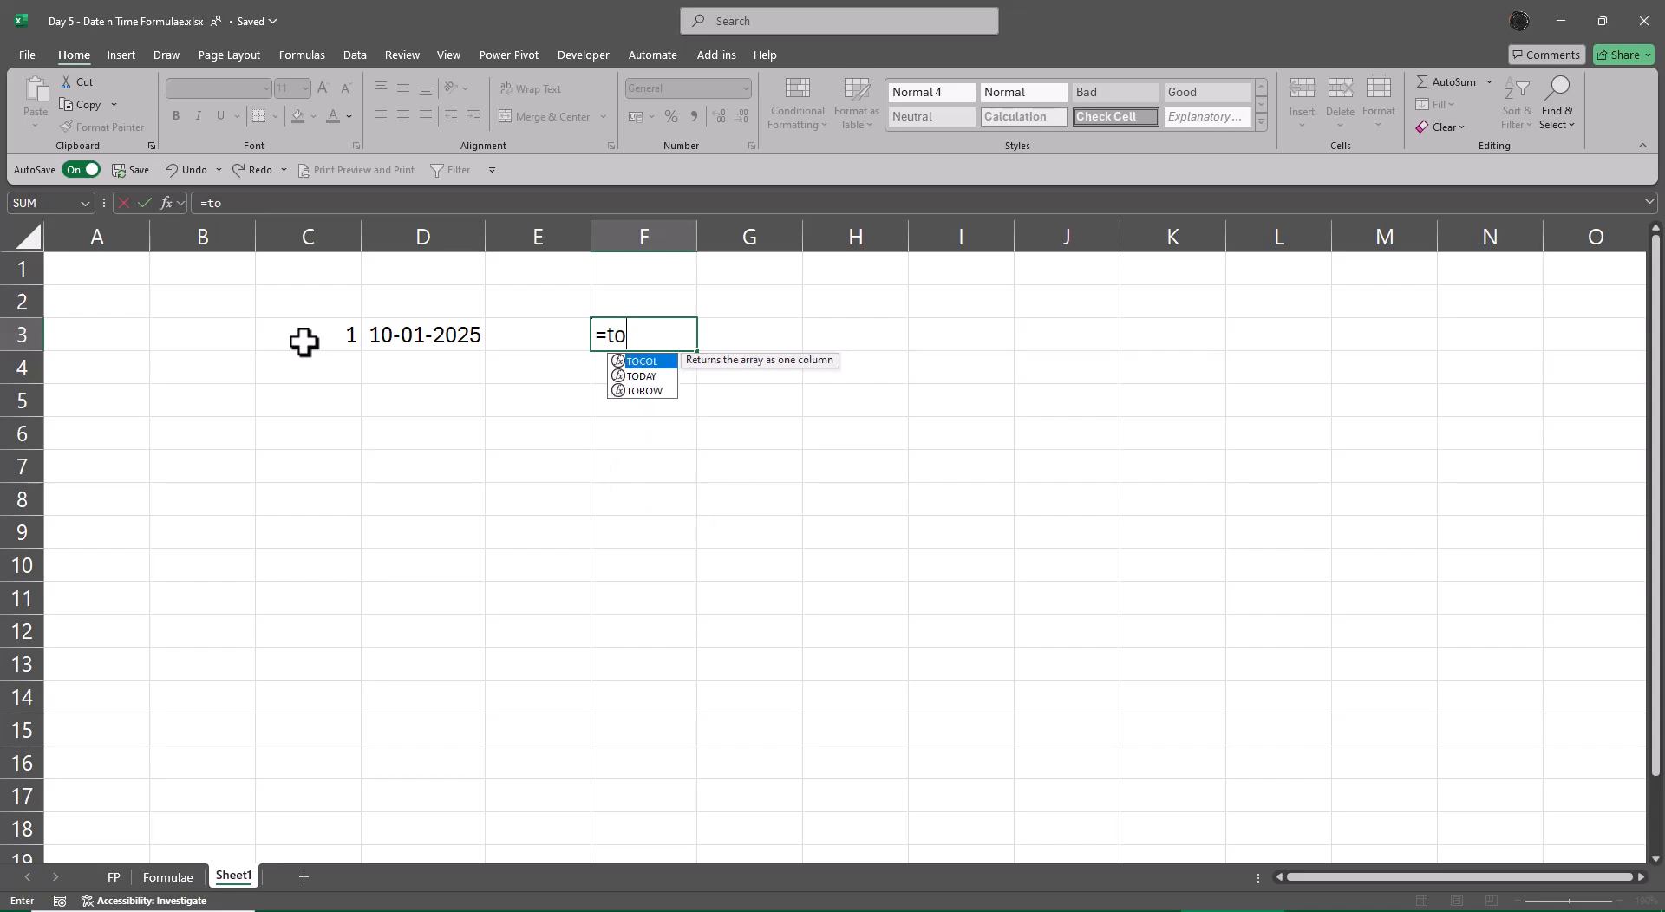
{"action": "key", "text": "Down"}
{"action": "key", "text": "BackSpace"}
{"action": "key", "text": "BackSpace"}
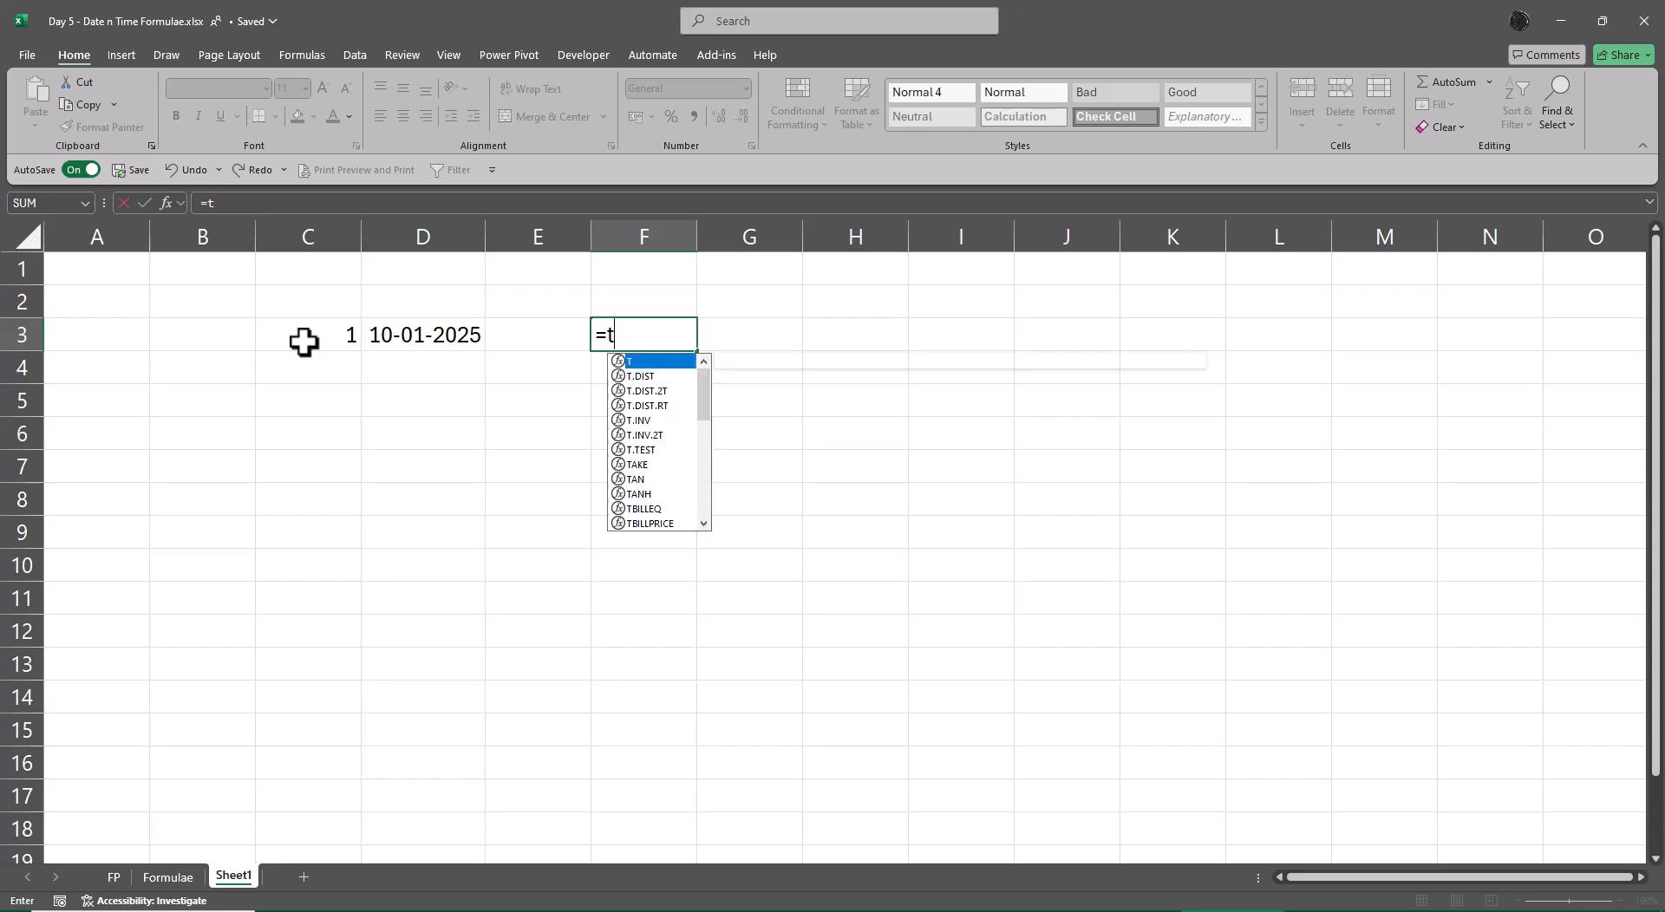
{"action": "type", "text": "for"}
{"action": "key", "text": "Down"}
{"action": "key", "text": "Tab"}
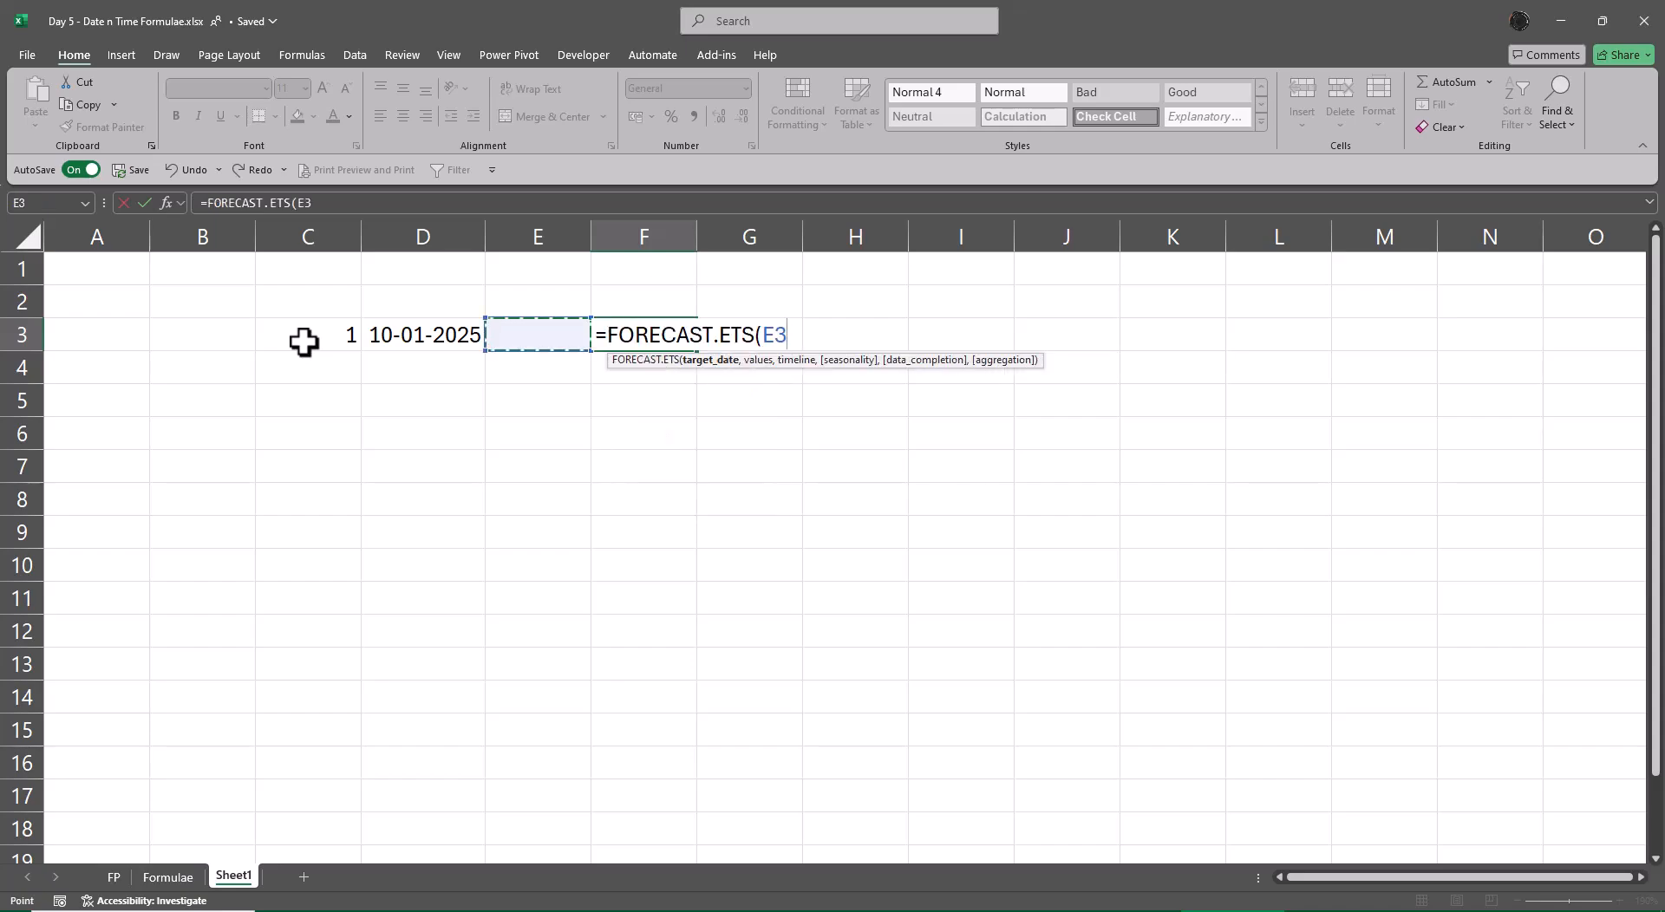
{"action": "key", "text": "Escape"}
- Enter a FORMULATEXT formula in F3 that references D3
{"action": "type", "text": "=form"}
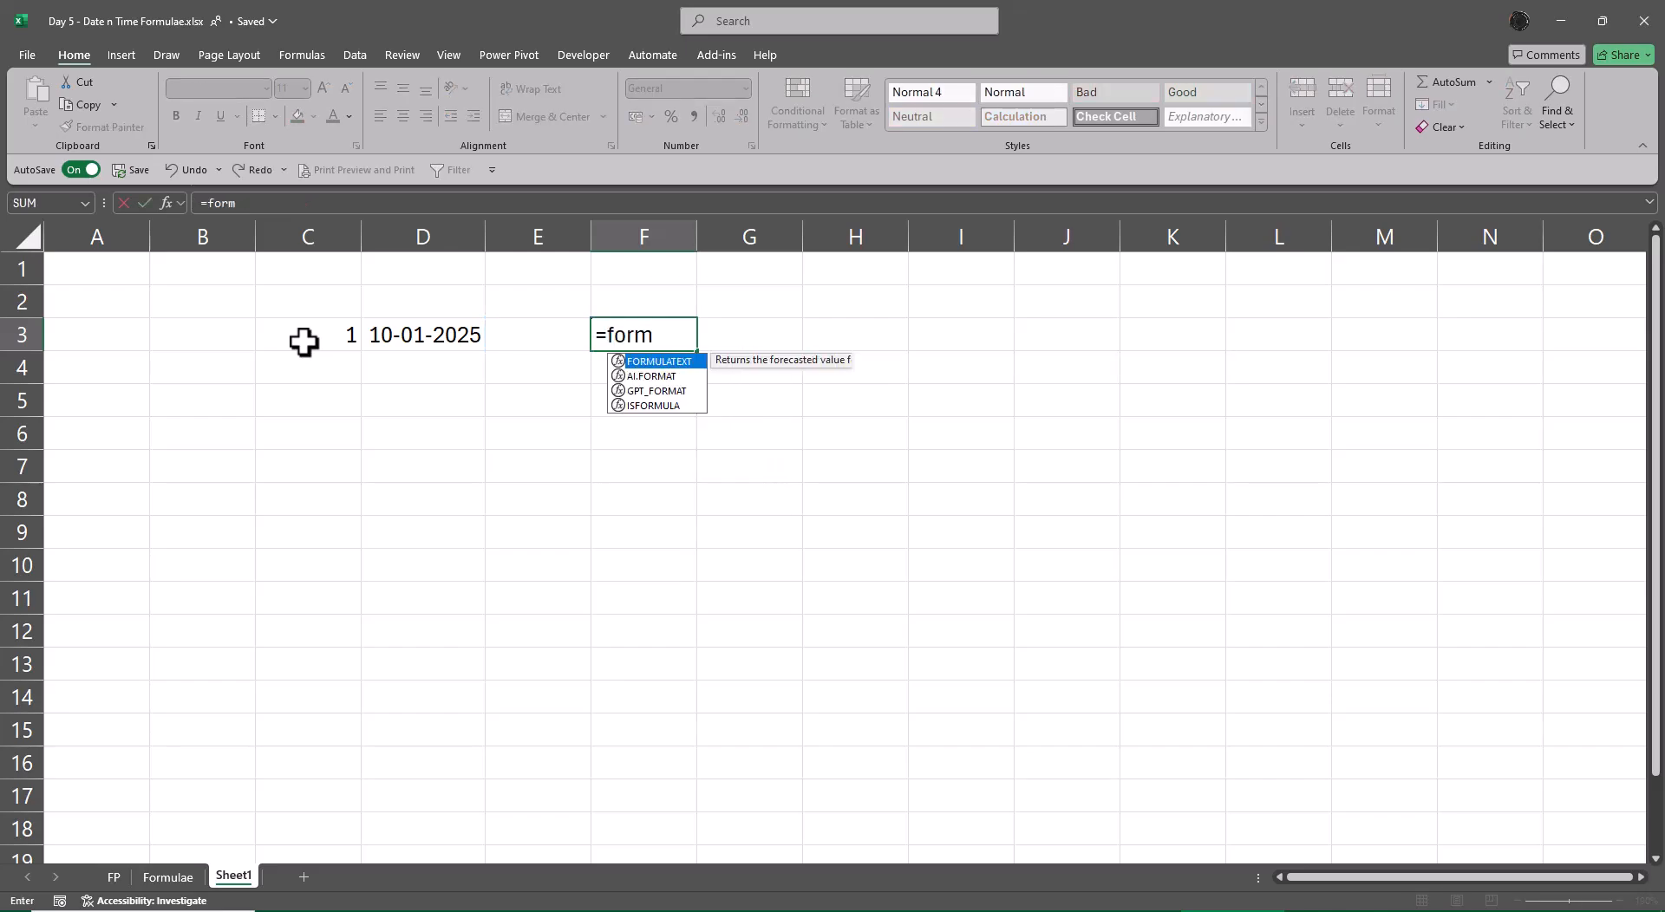
{"action": "key", "text": "Tab"}
{"action": "key", "text": "Left"}
{"action": "key", "text": "Left"}
{"action": "key", "text": "Return"}
{"action": "key", "text": "Up"}
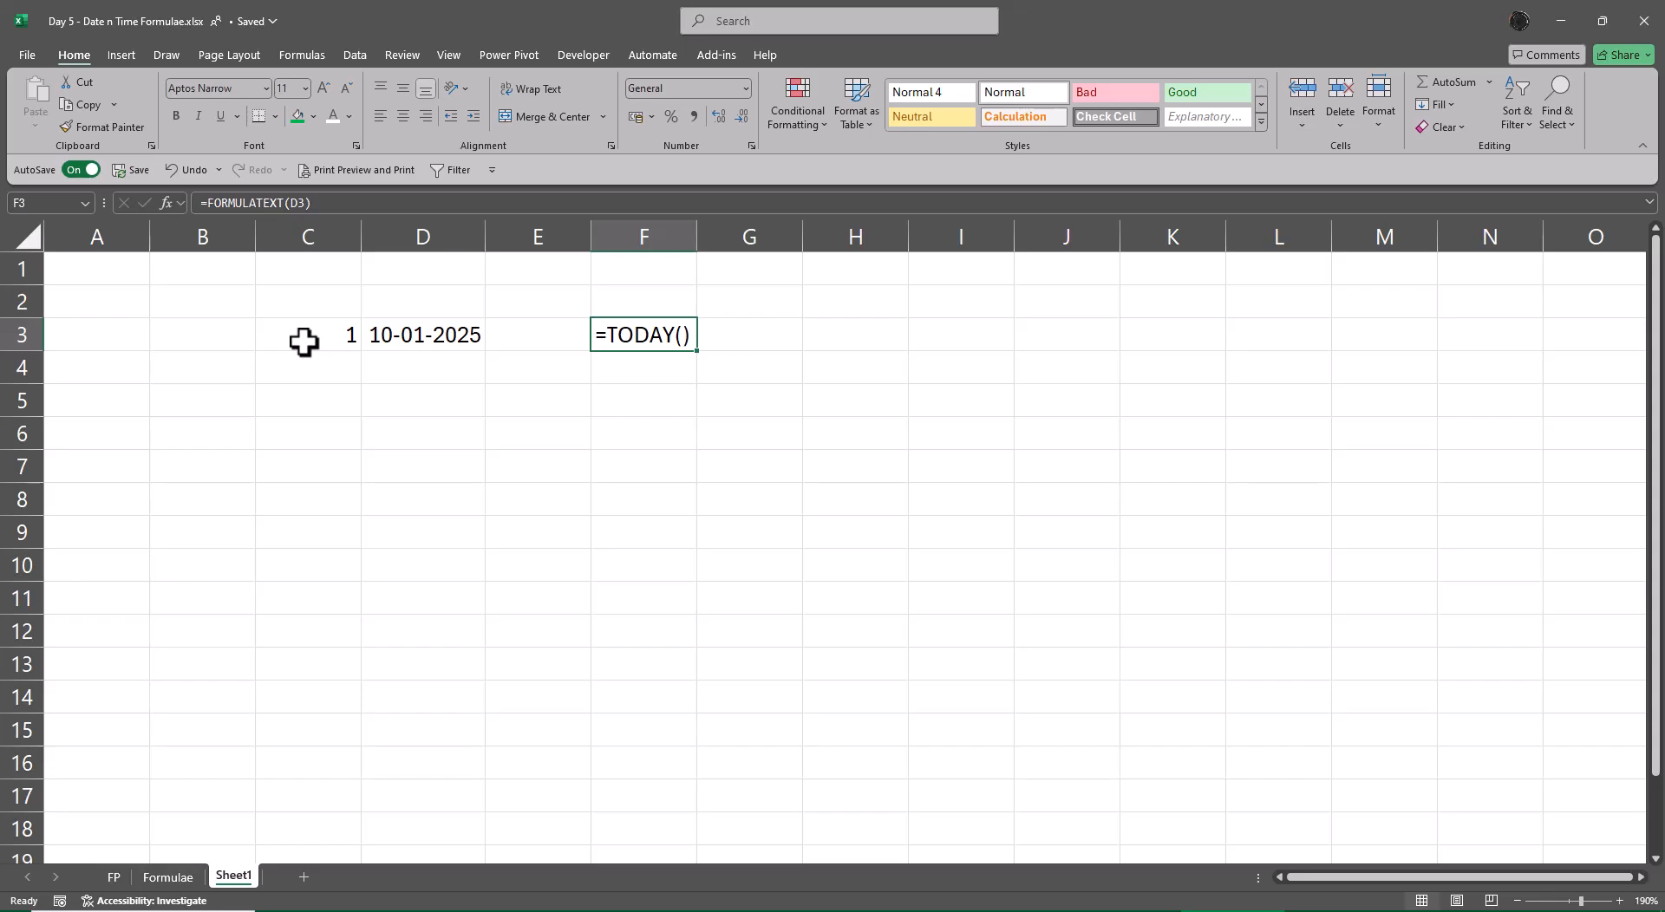
- Enter 2 in C4 and a NOW formula in D4
{"action": "key", "text": "Left"}
{"action": "key", "text": "Left"}
{"action": "key", "text": "Left"}
{"action": "key", "text": "Down"}
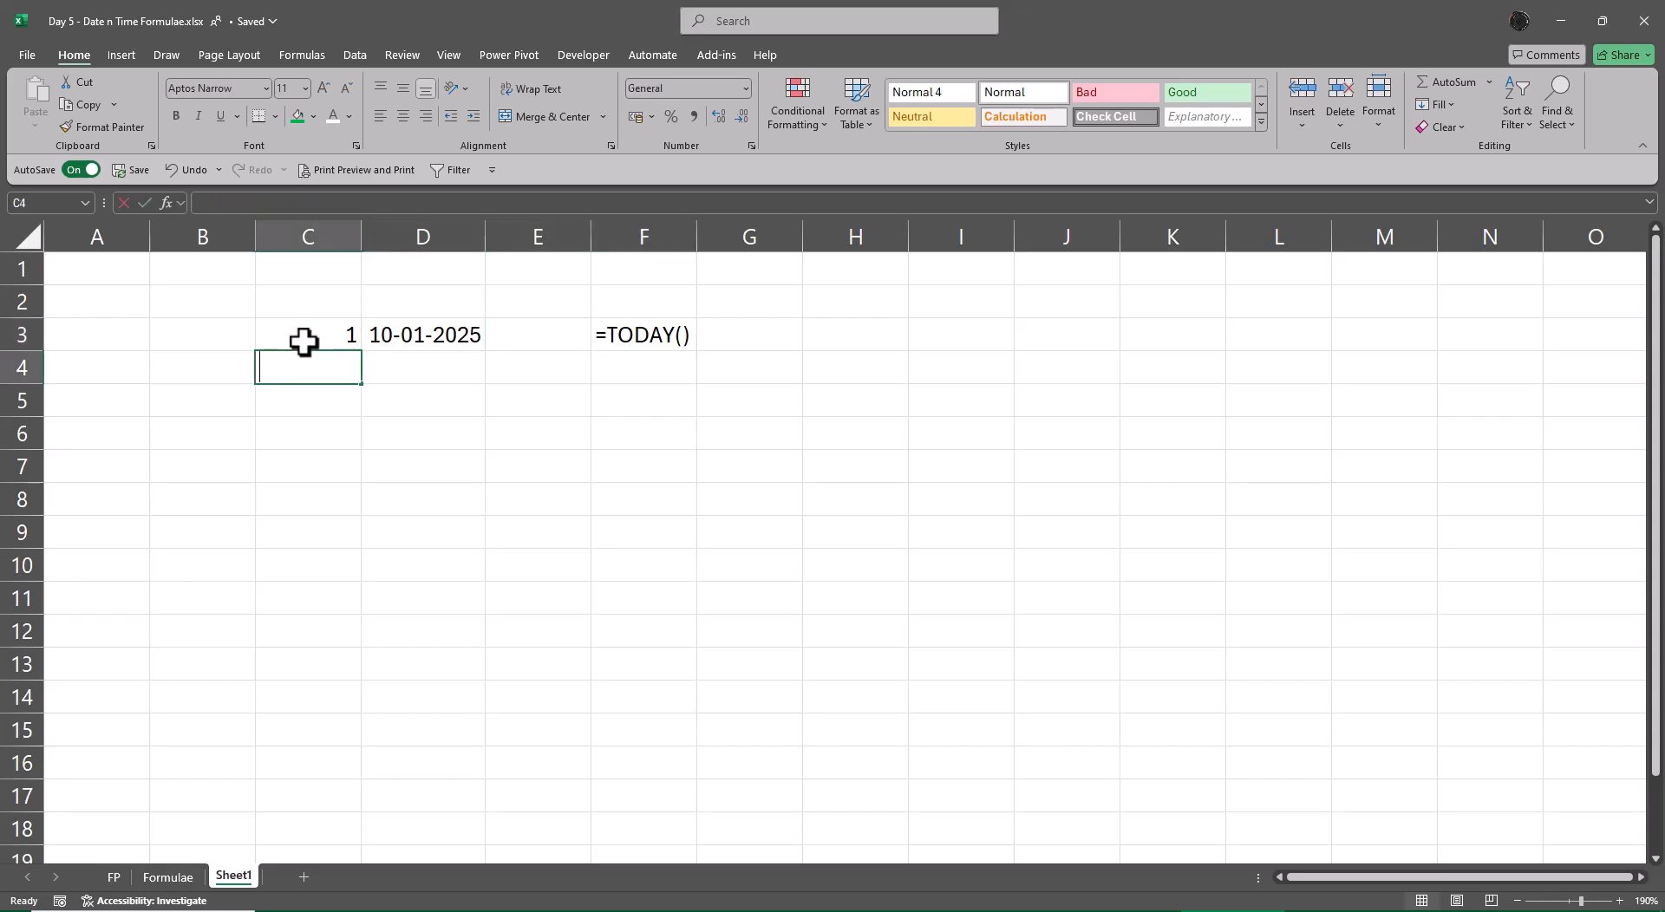
{"action": "type", "text": "2"}
{"action": "key", "text": "Tab"}
{"action": "type", "text": "=npw"}
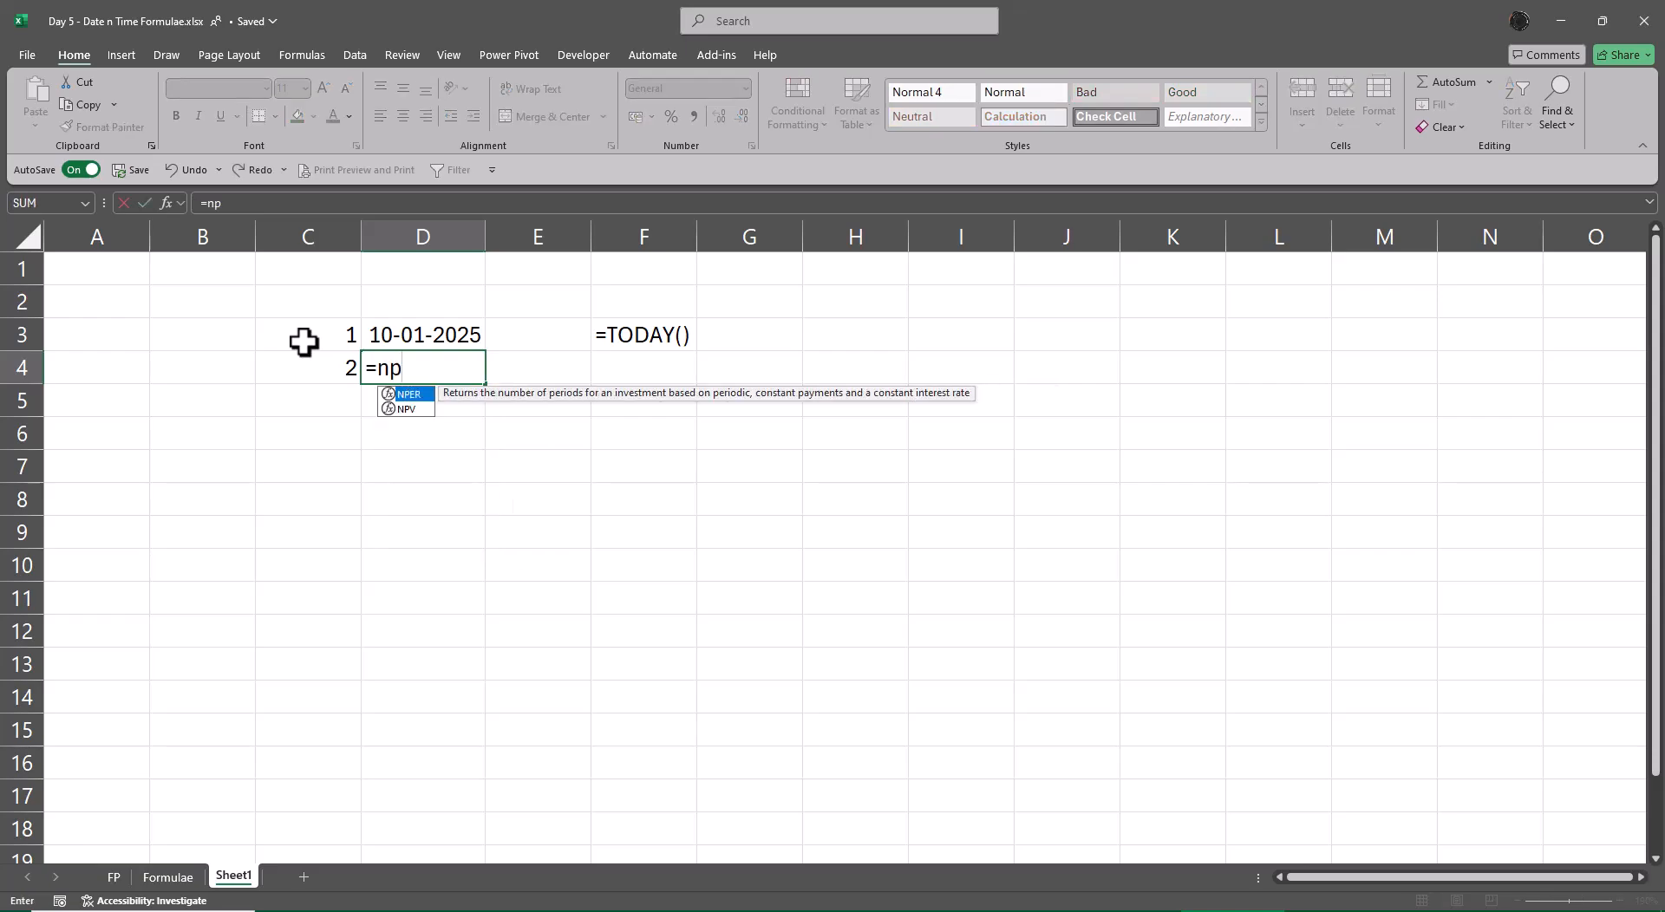
{"action": "key", "text": "BackSpace"}
{"action": "key", "text": "BackSpace"}
{"action": "type", "text": "ow"}
{"action": "key", "text": "Tab"}
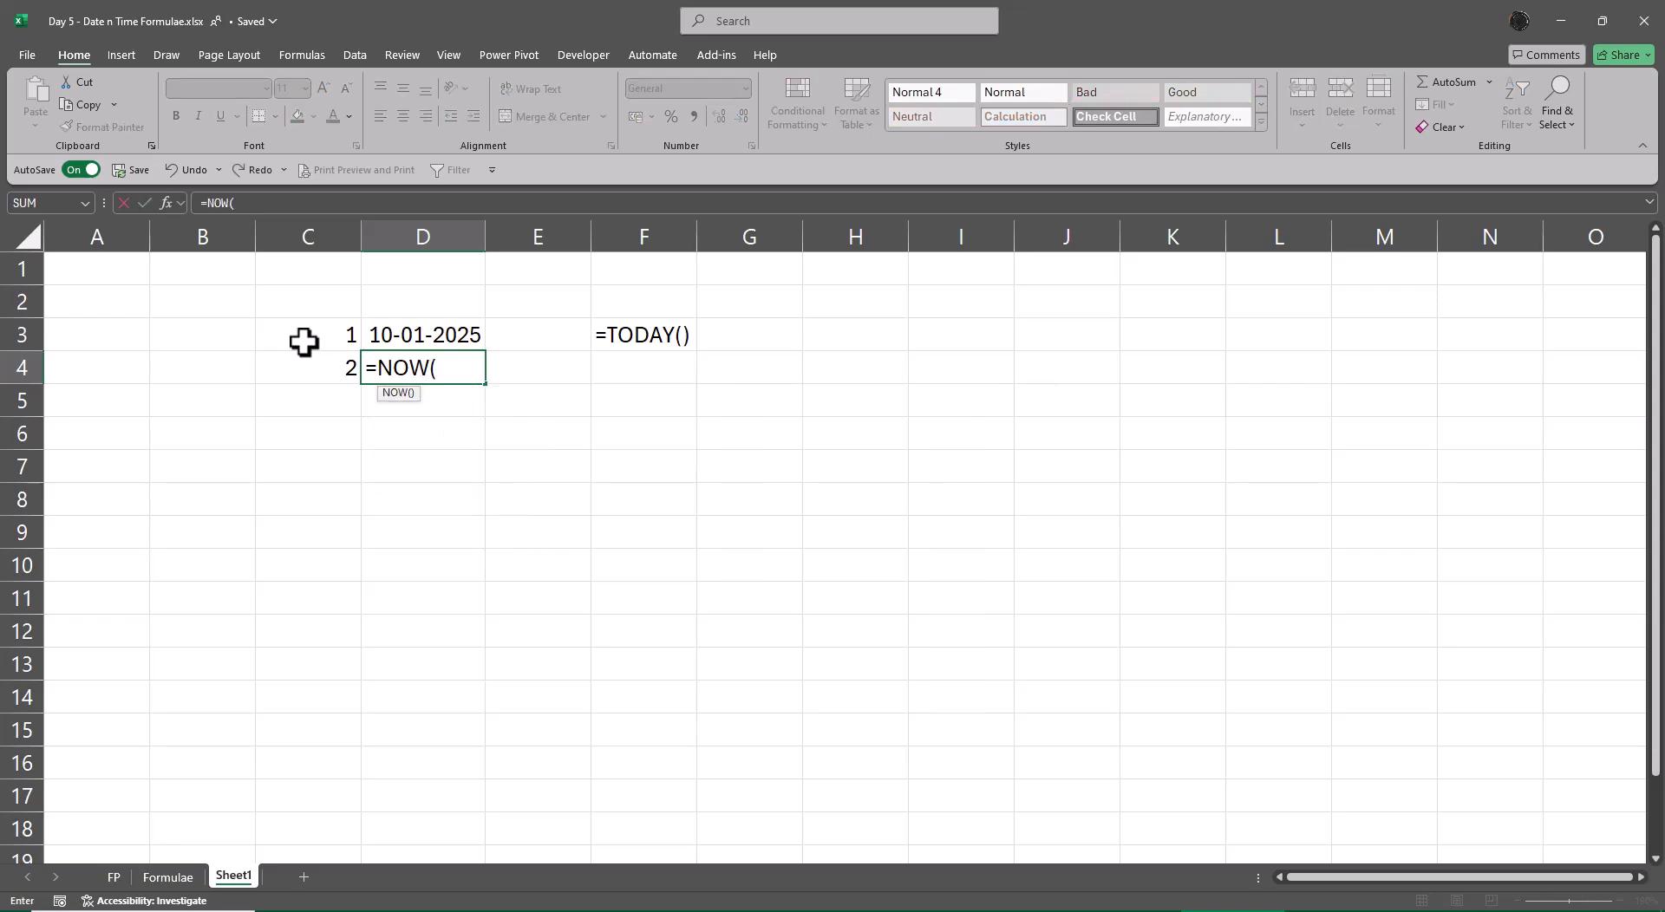
{"action": "type", "text": ")"}
{"action": "key", "text": "Return"}
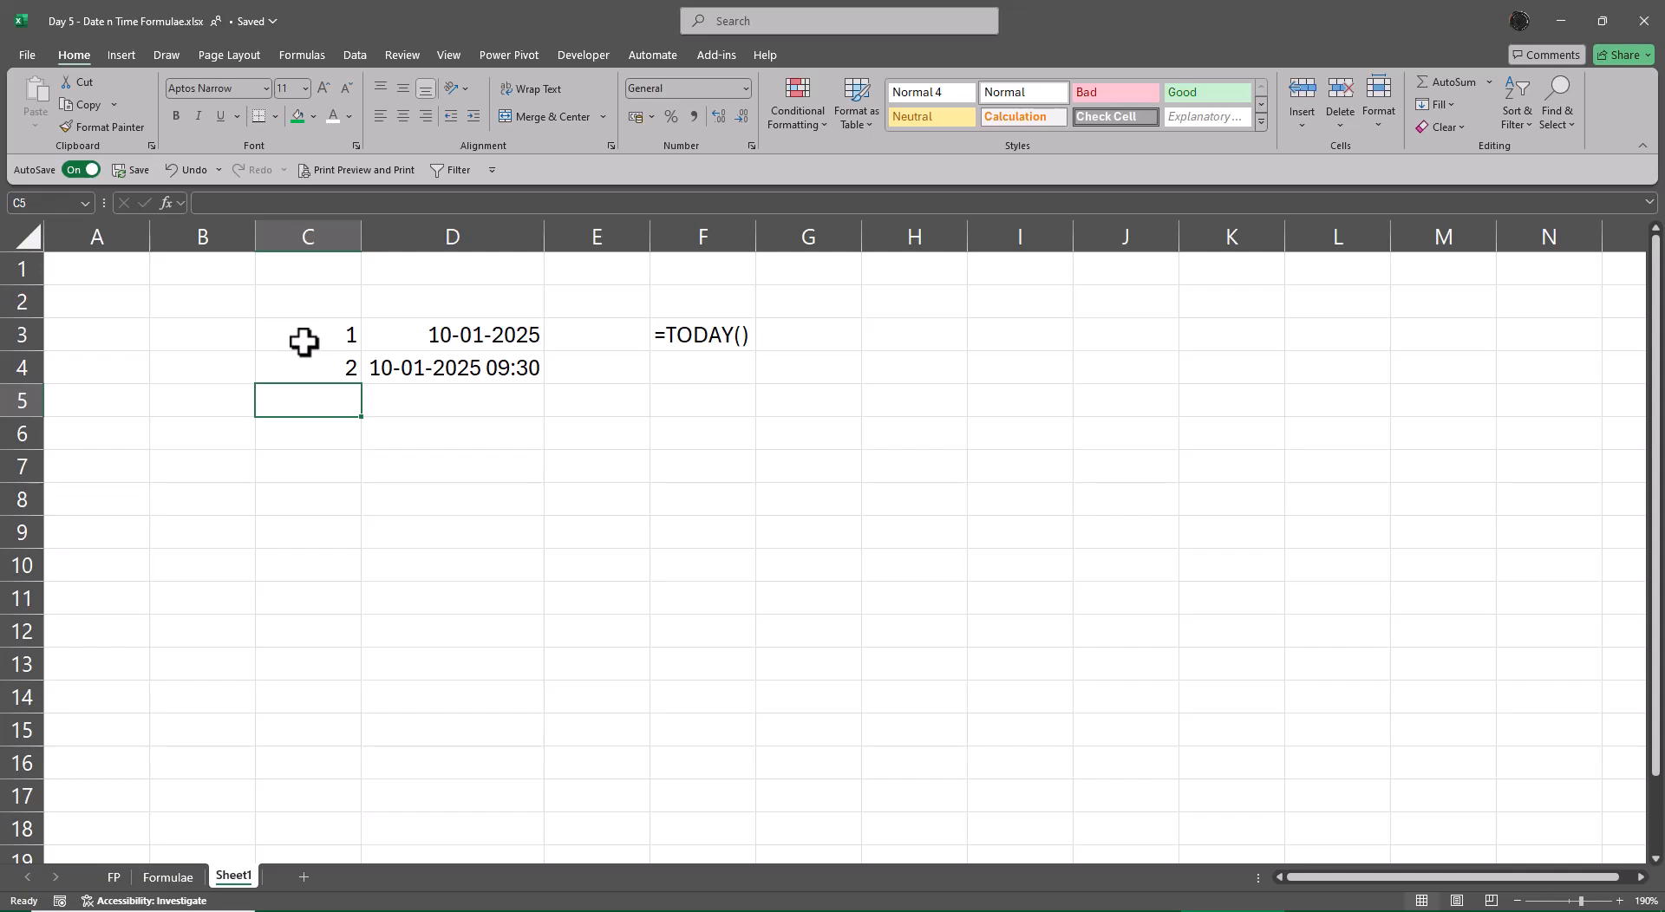
- Fill the FORMULATEXT formula from F3 down to F4
{"action": "key", "text": "Up"}
{"action": "key", "text": "Right"}
{"action": "key", "text": "Right"}
{"action": "key", "text": "Right"}
{"action": "key", "text": "Right"}
{"action": "key", "text": "Up"}
{"action": "key", "text": "Left"}
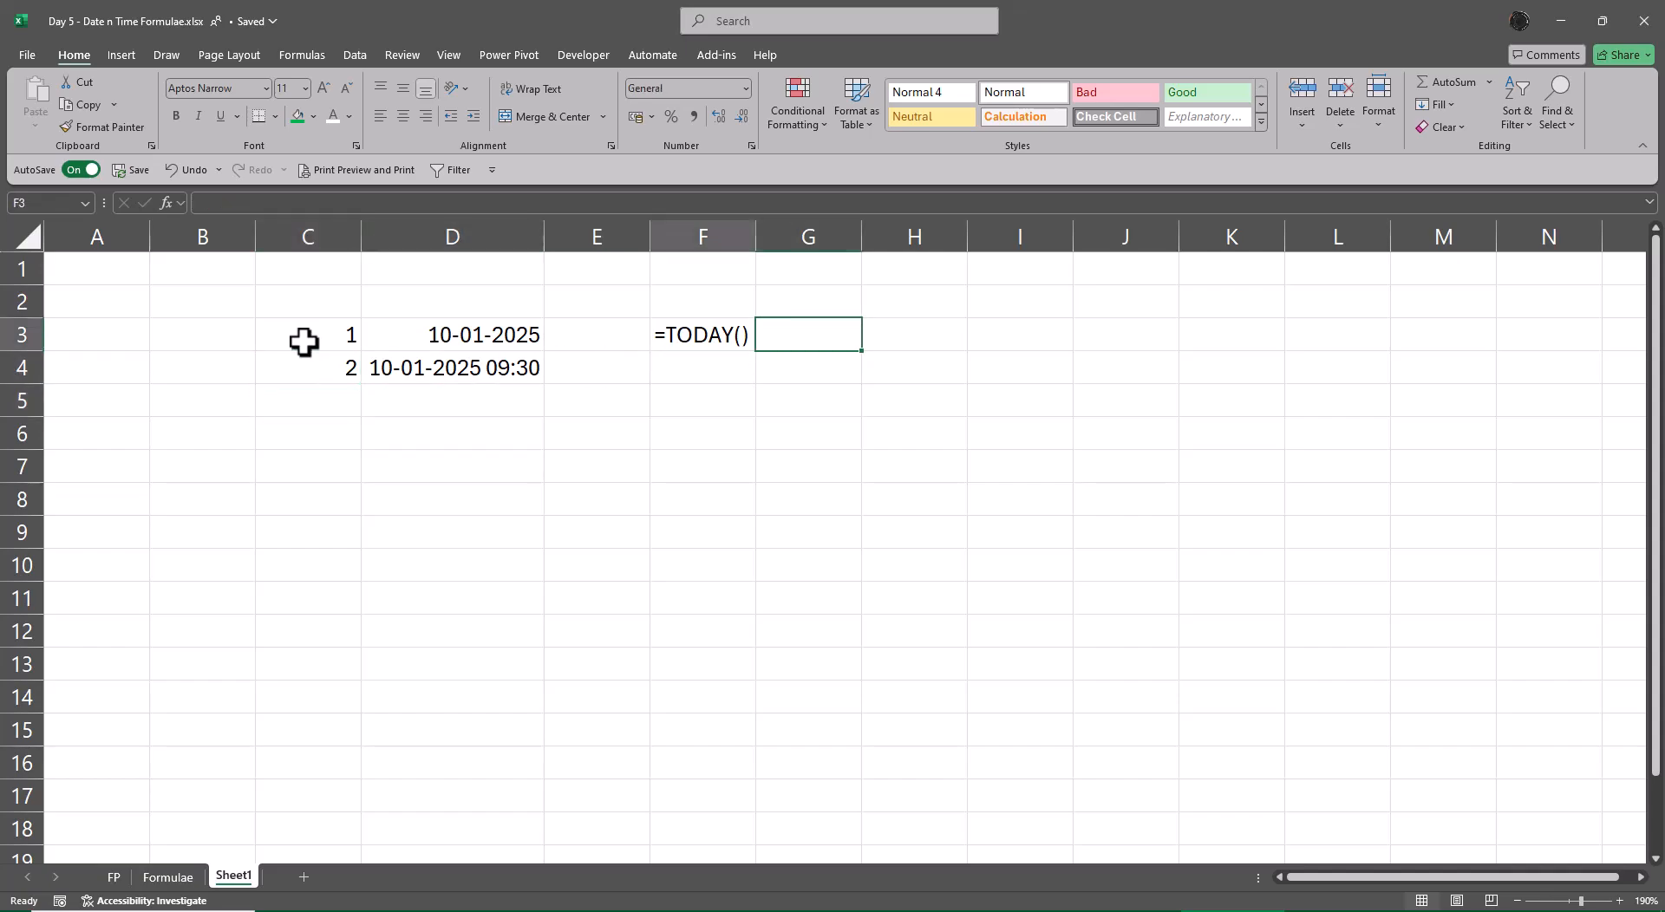
{"action": "key", "text": "shift+Down"}
{"action": "key", "text": "ctrl+d"}
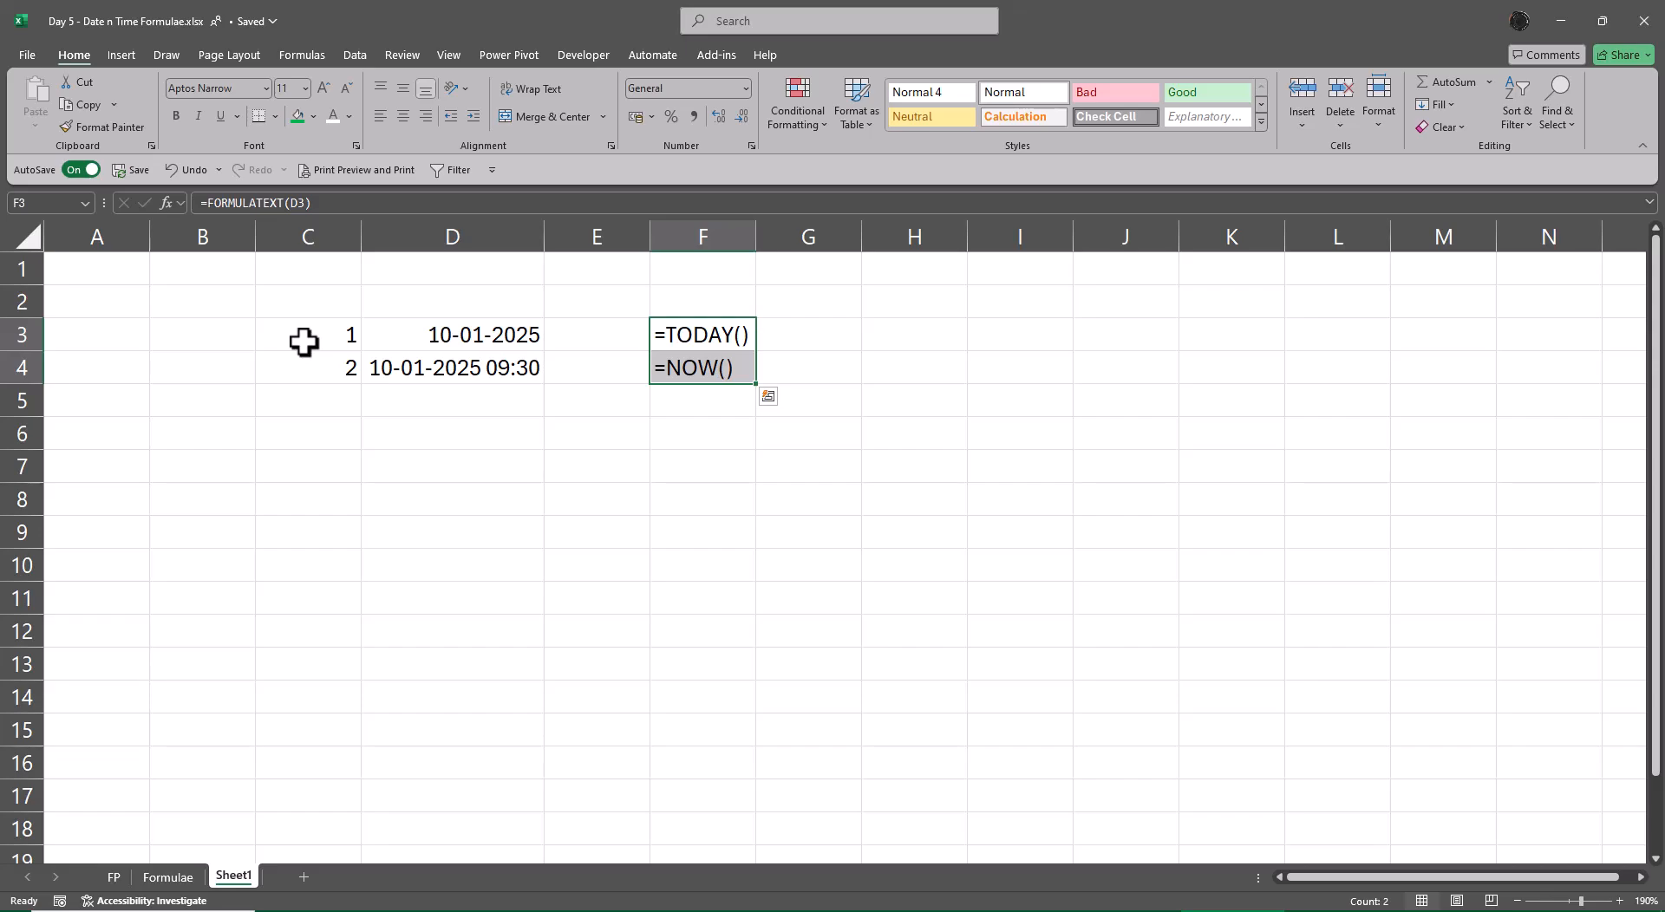
- Delete the empty columns before the numbered entries and insert one back, so the numbers sit in column B
{"action": "key", "text": "Left"}
{"action": "key", "text": "Left"}
{"action": "key", "text": "Left"}
{"action": "key", "text": "Left"}
{"action": "key", "text": "Left"}
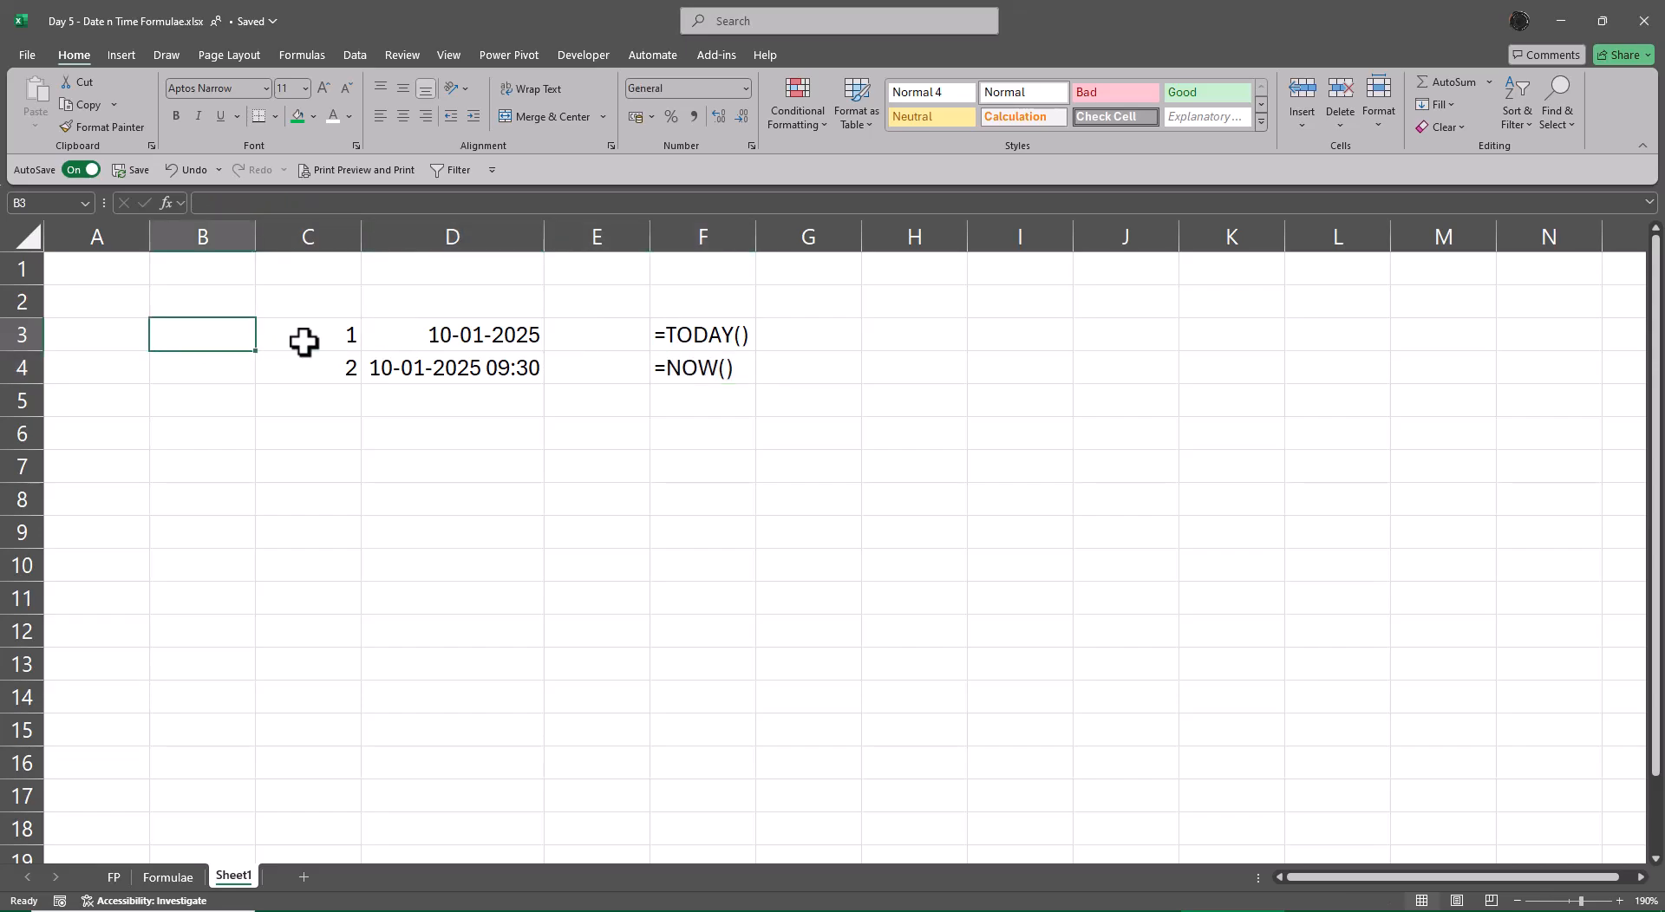
{"action": "key", "text": "ctrl+space"}
{"action": "key", "text": "ctrl+minus"}
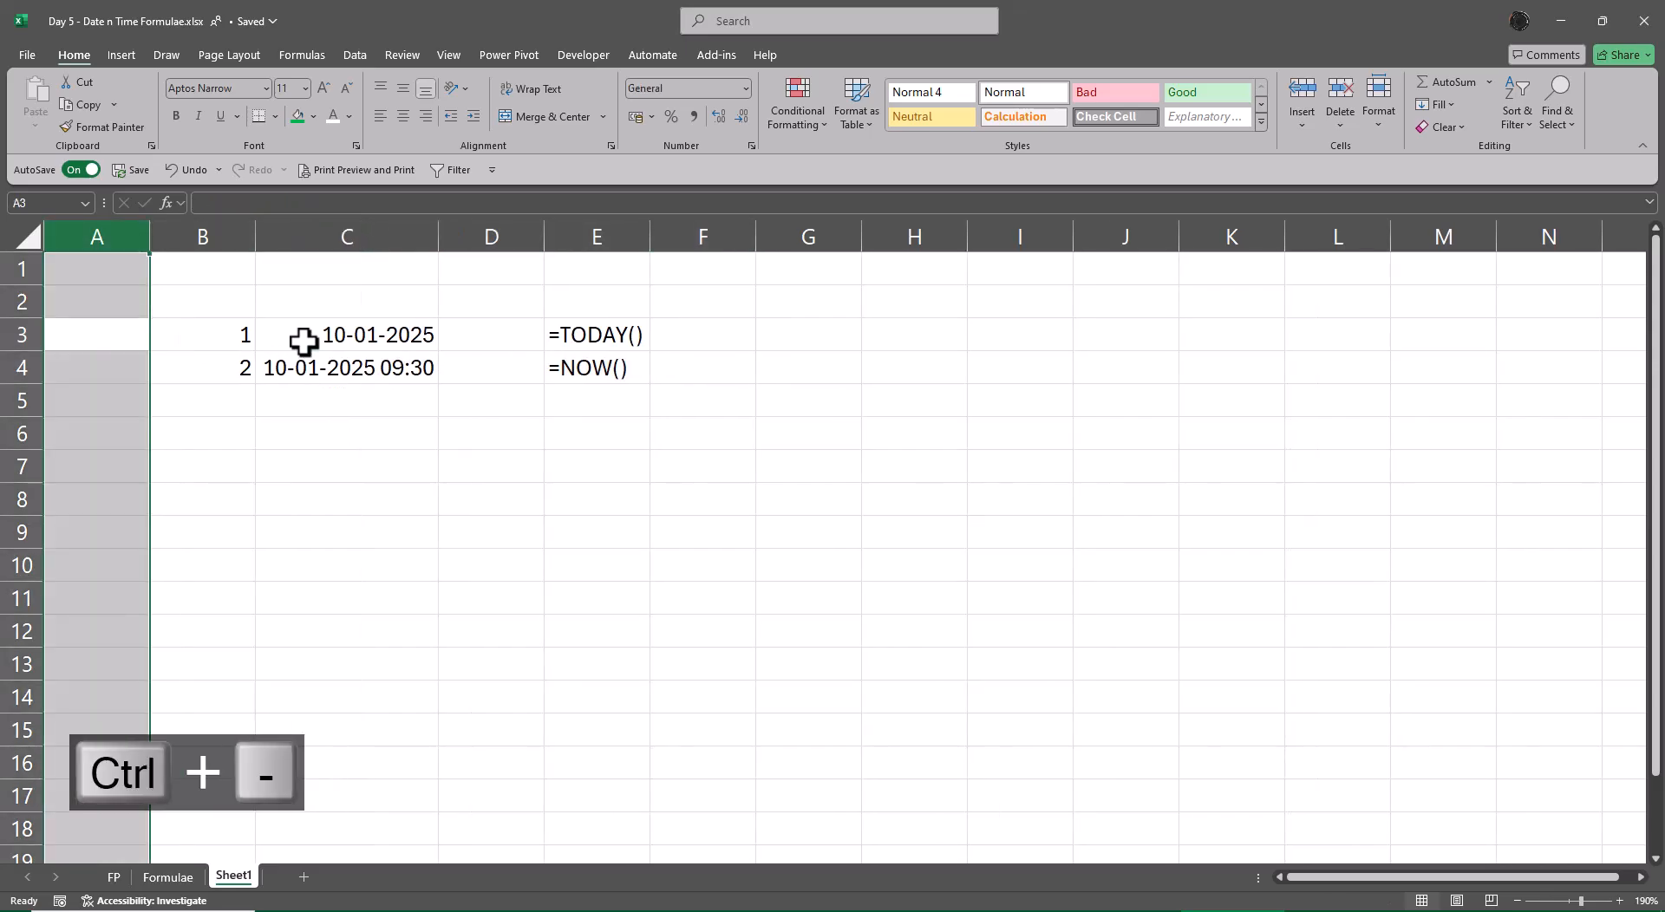
{"action": "key", "text": "ctrl+minus"}
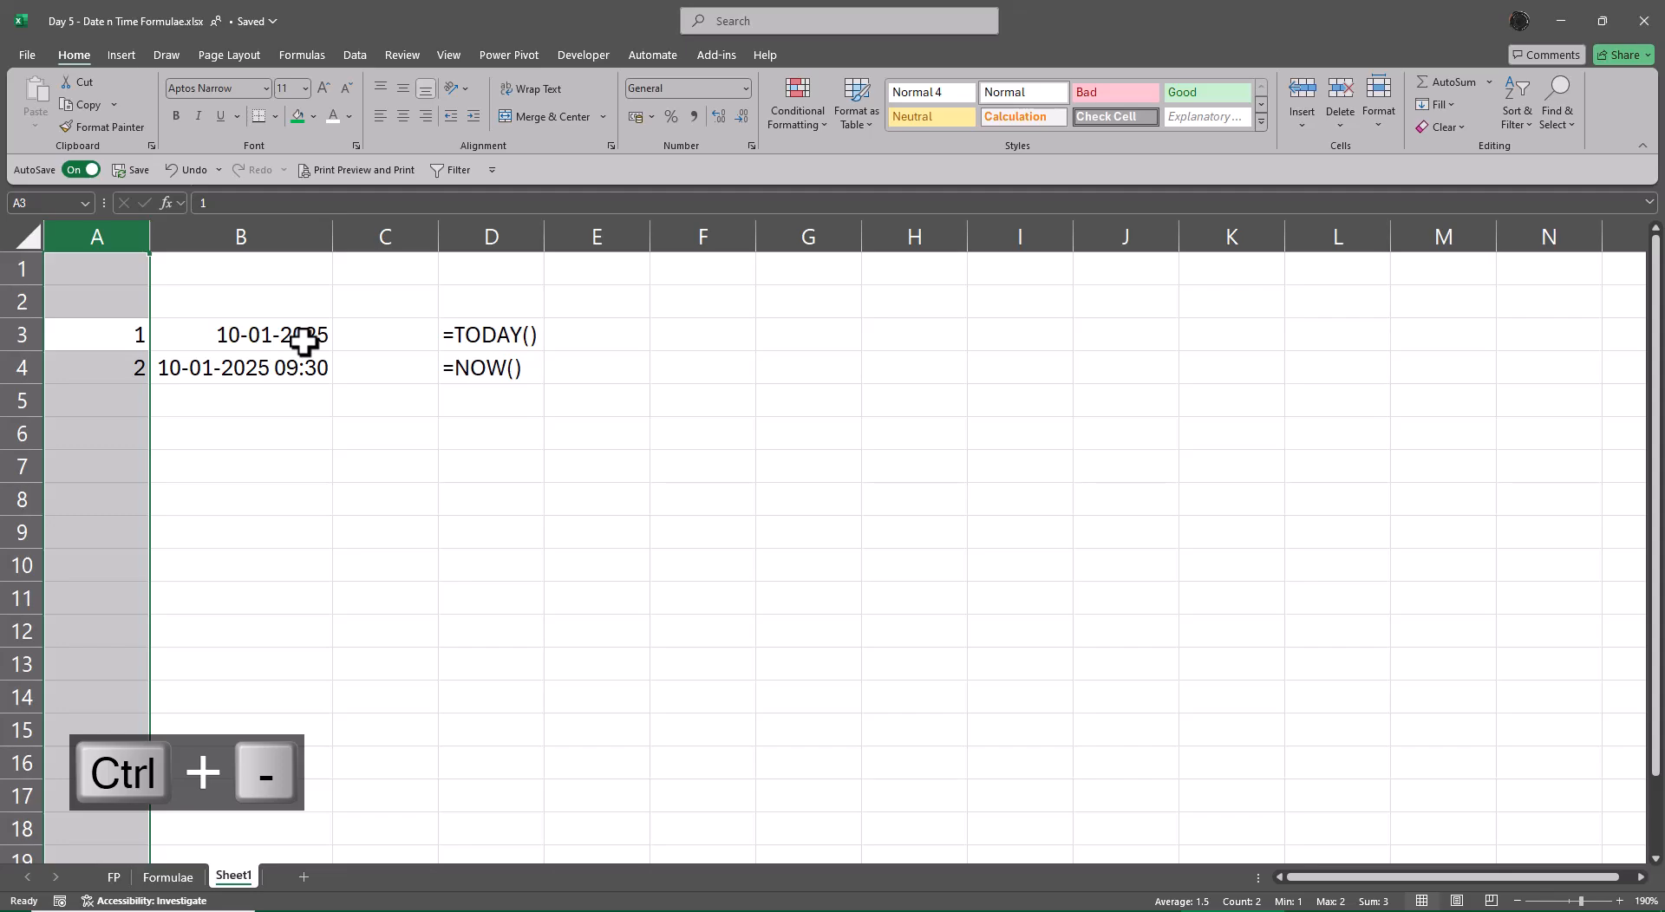
{"action": "key", "text": "ctrl+plus"}
- Enter the heading Dynamic in C2 above the date and time results
{"action": "key", "text": "Right"}
{"action": "key", "text": "Right"}
{"action": "key", "text": "Right"}
{"action": "key", "text": "Right"}
{"action": "key", "text": "Right"}
{"action": "key", "text": "Right"}
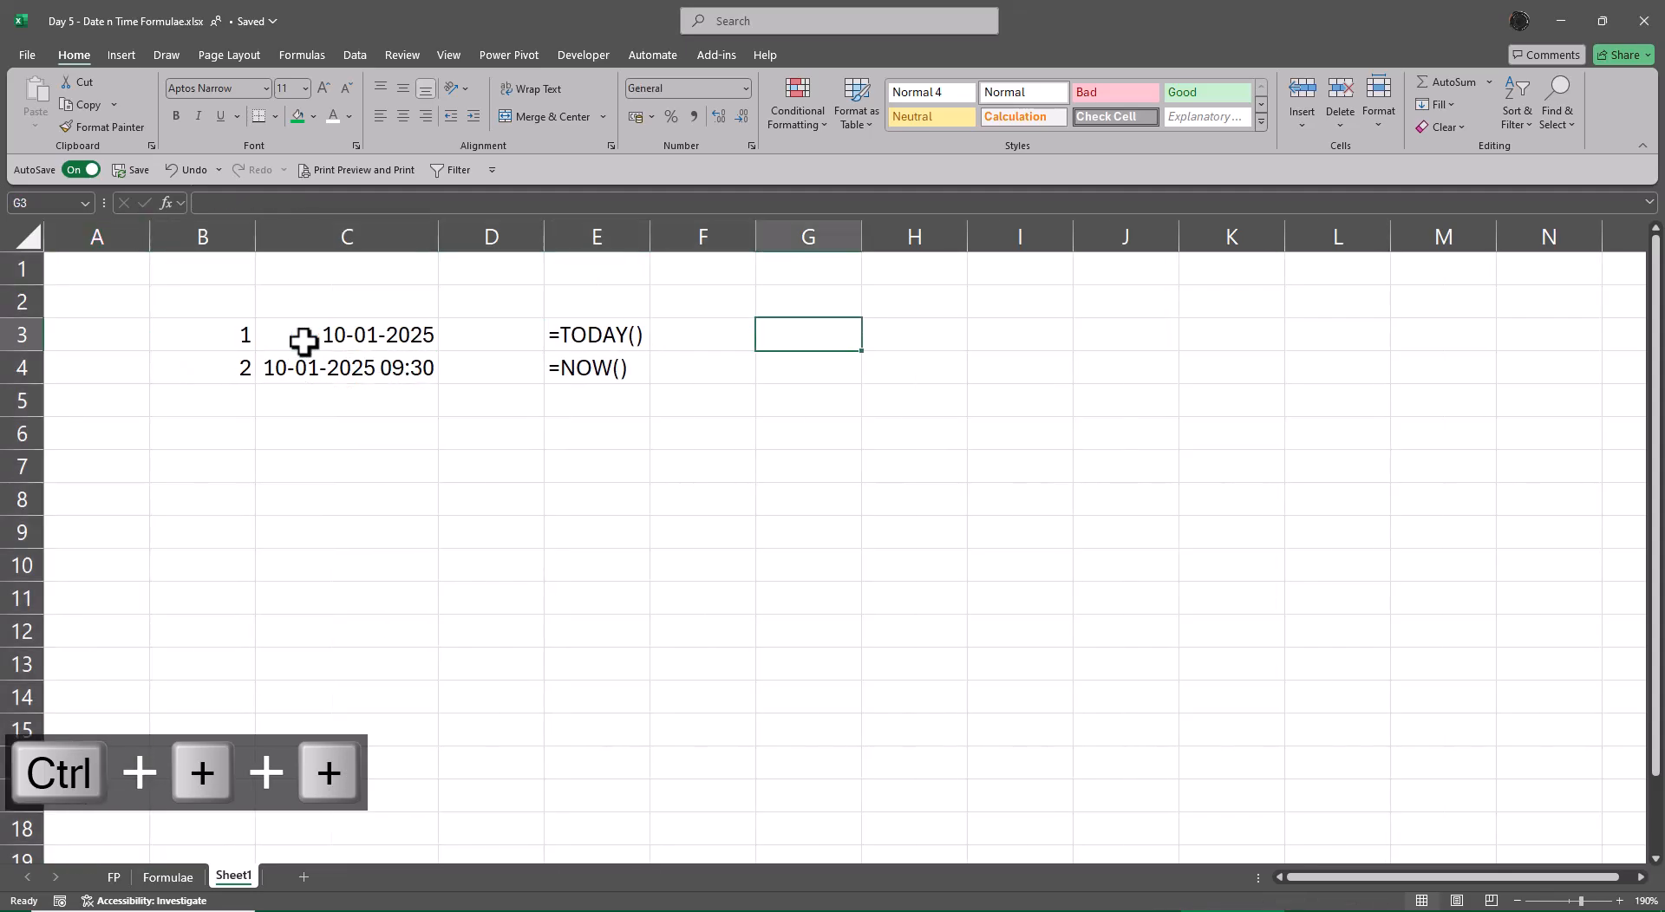
{"action": "key", "text": "Right"}
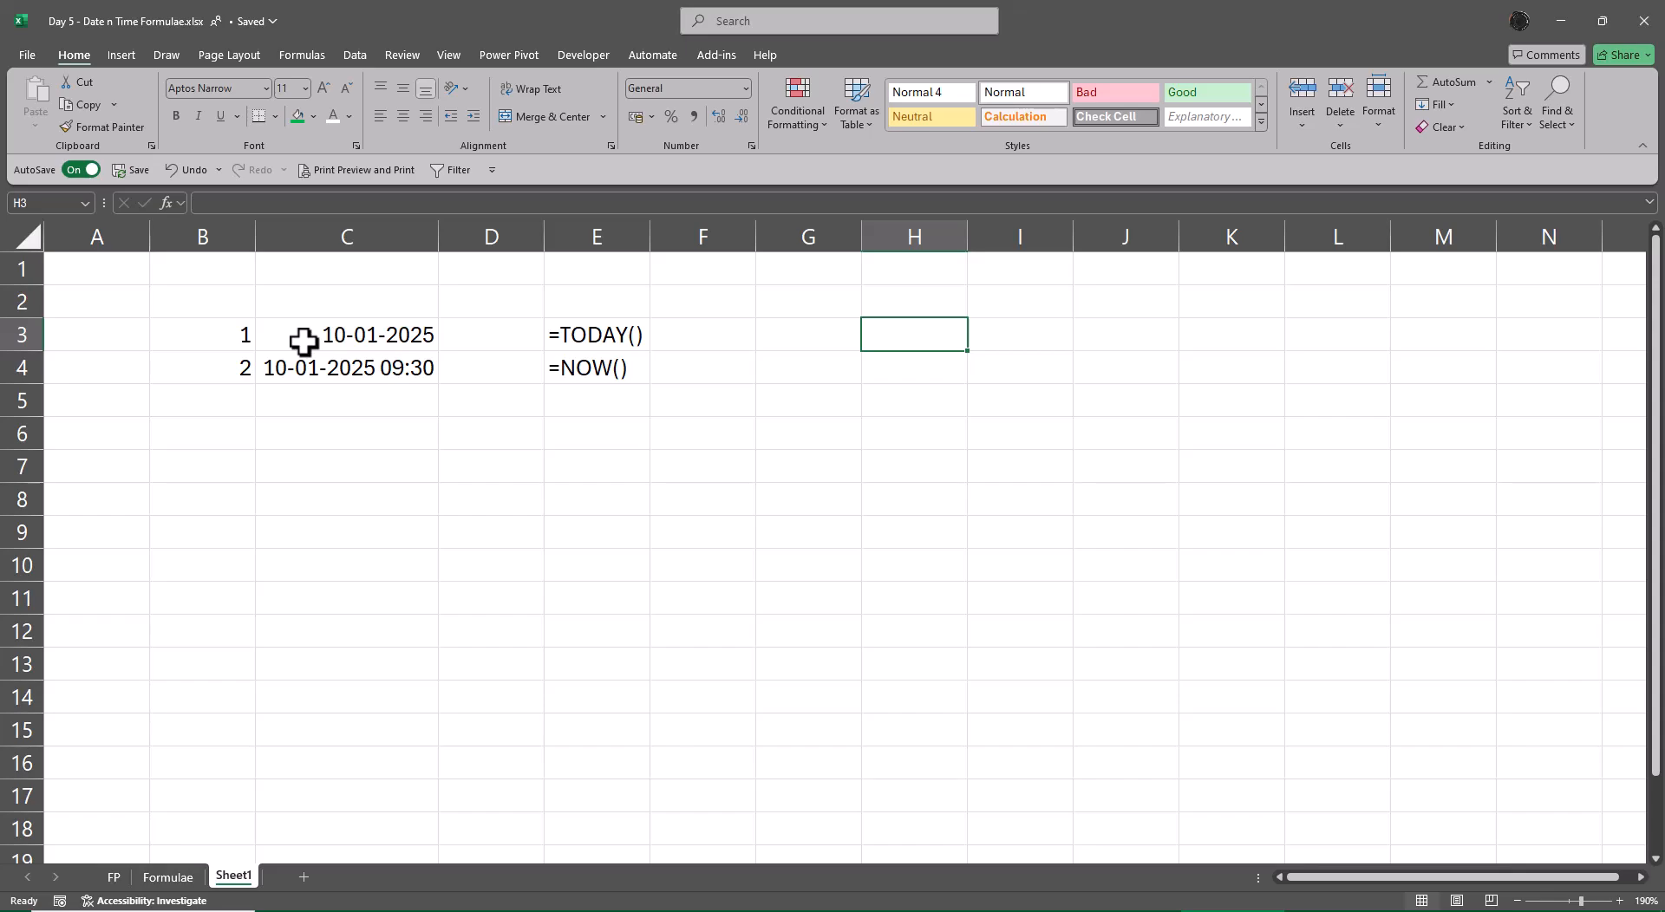
{"action": "key", "text": "Up"}
{"action": "key", "text": "Left"}
{"action": "key", "text": "Left"}
{"action": "key", "text": "Left"}
{"action": "key", "text": "Left"}
{"action": "key", "text": "Left"}
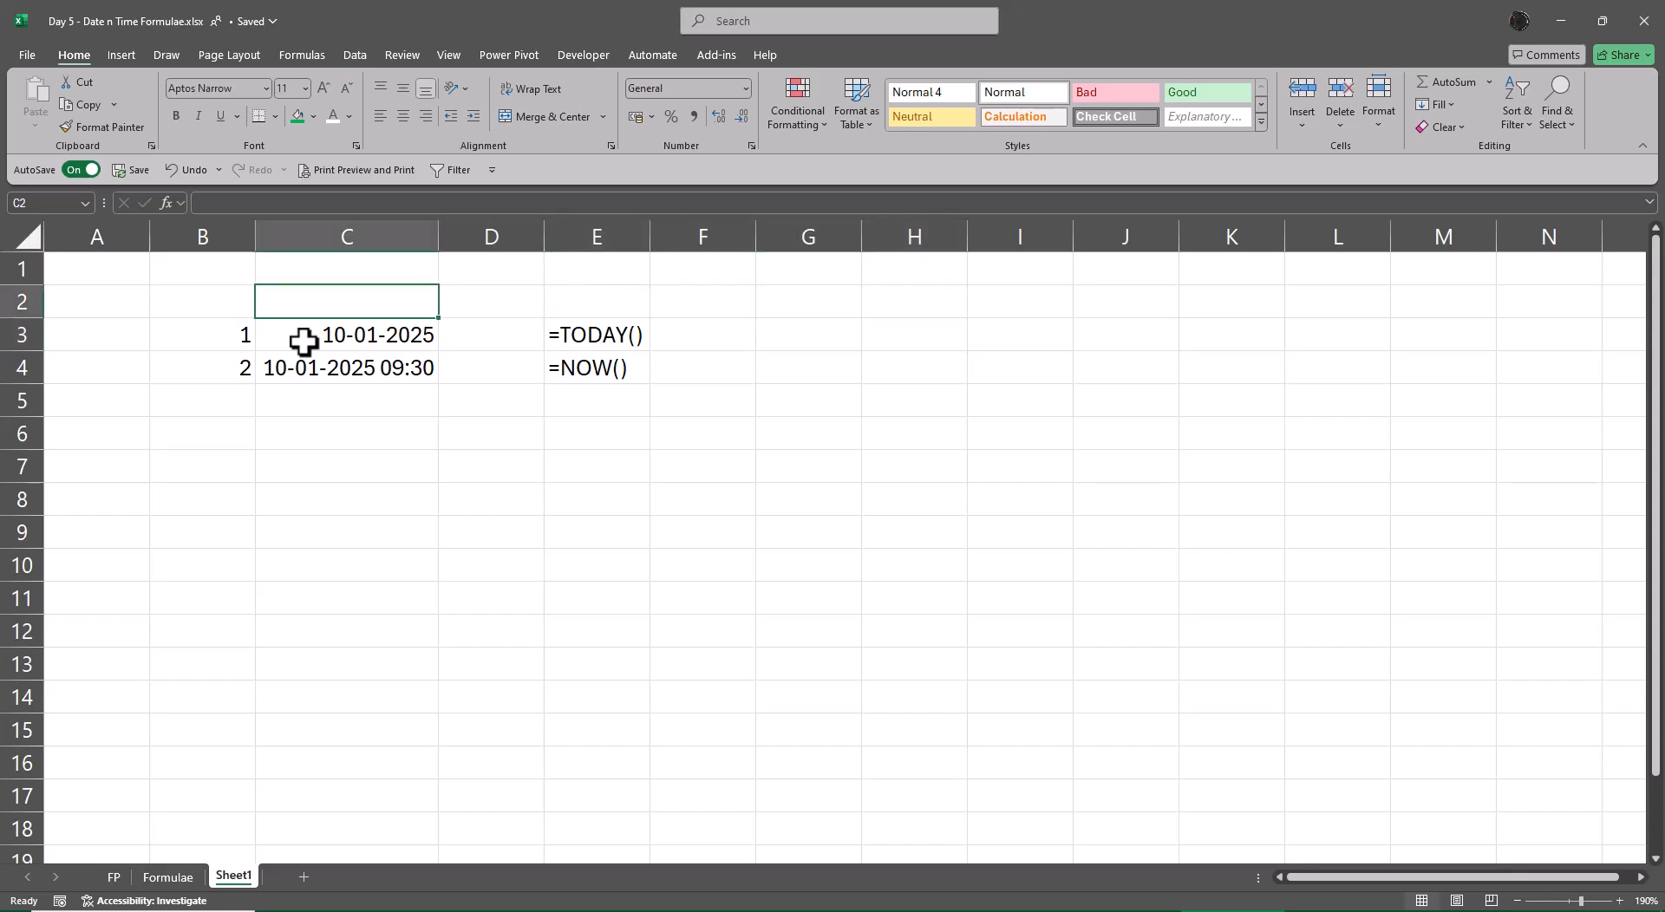
{"action": "type", "text": "Dynamic"}
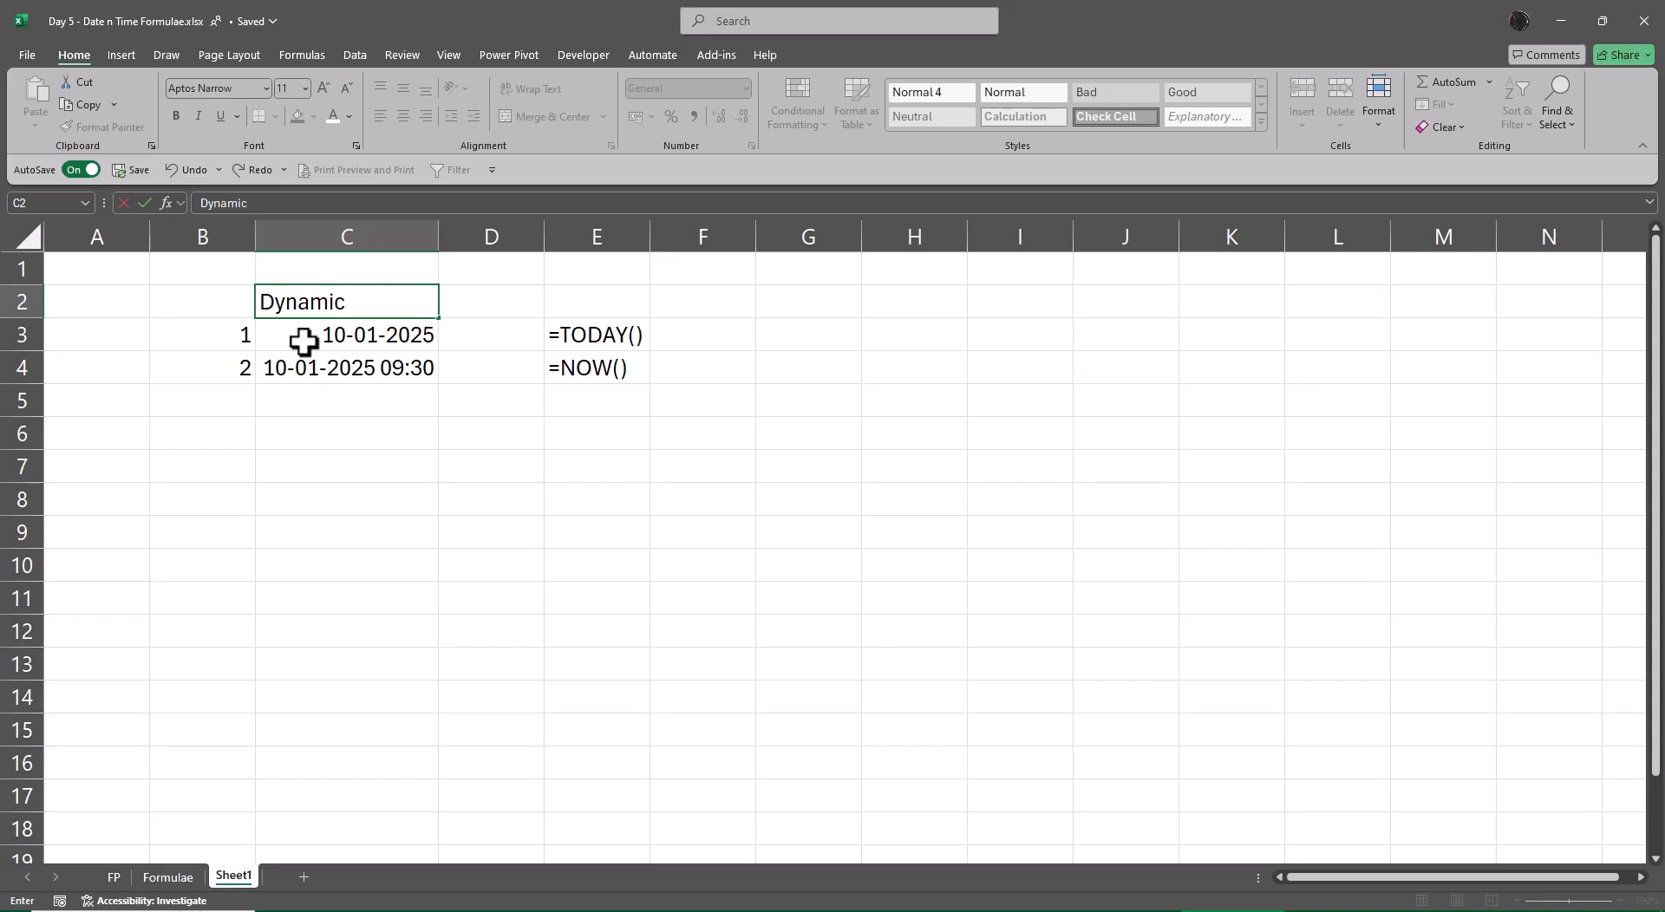
- Enter the heading Static in H2, on the same row as the Dynamic heading
{"action": "key", "text": "Right"}
{"action": "key", "text": "Right"}
{"action": "key", "text": "Right"}
{"action": "key", "text": "Right"}
{"action": "key", "text": "Right"}
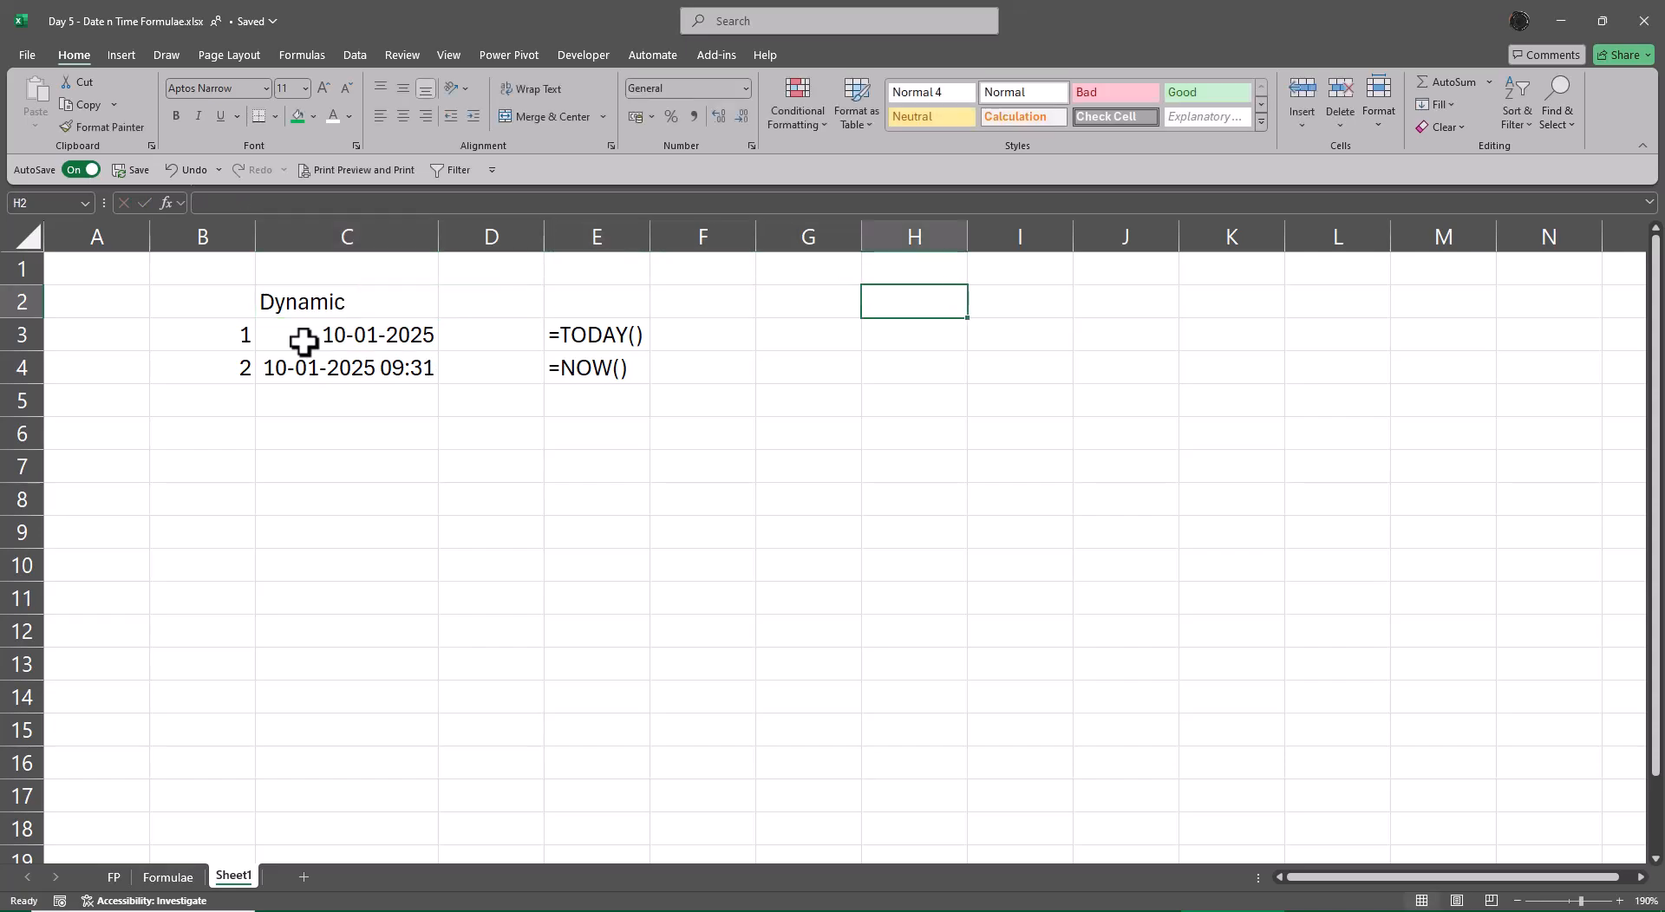
{"action": "type", "text": "Static"}
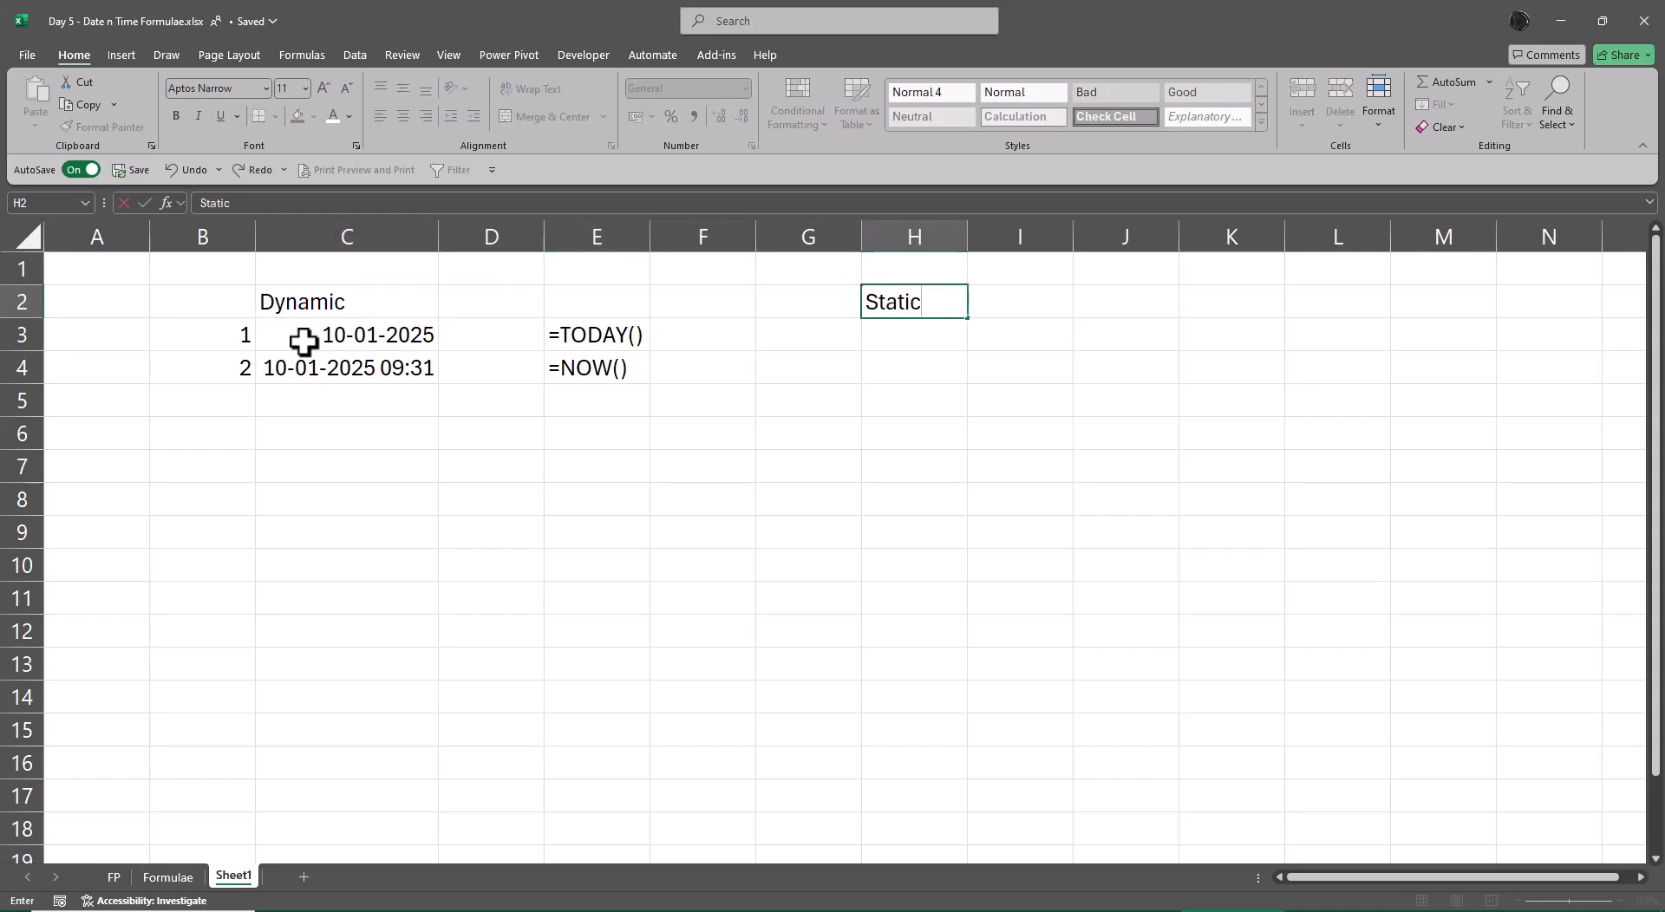
- Enter the label Keyboard Sh Cut in H3 and move it to J3
{"action": "left_click", "coordinate": [304, 341]}
{"action": "key", "text": "Right"}
{"action": "key", "text": "Right"}
{"action": "key", "text": "Right"}
{"action": "key", "text": "Right"}
{"action": "key", "text": "Right"}
{"action": "key", "text": "Right"}
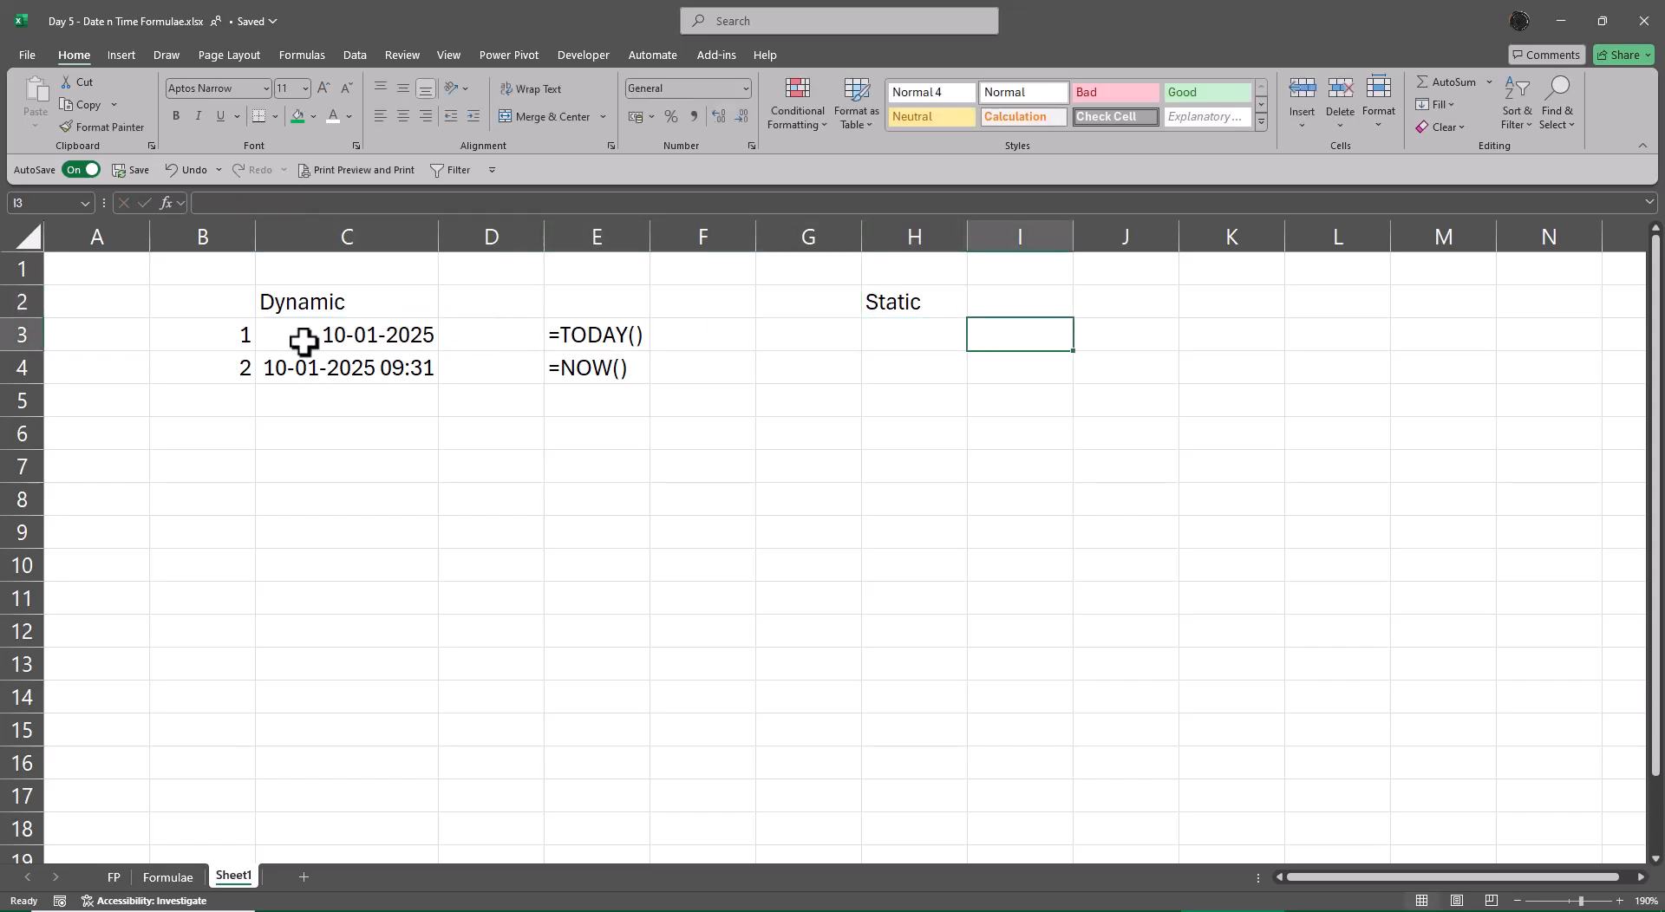
{"action": "key", "text": "Left"}
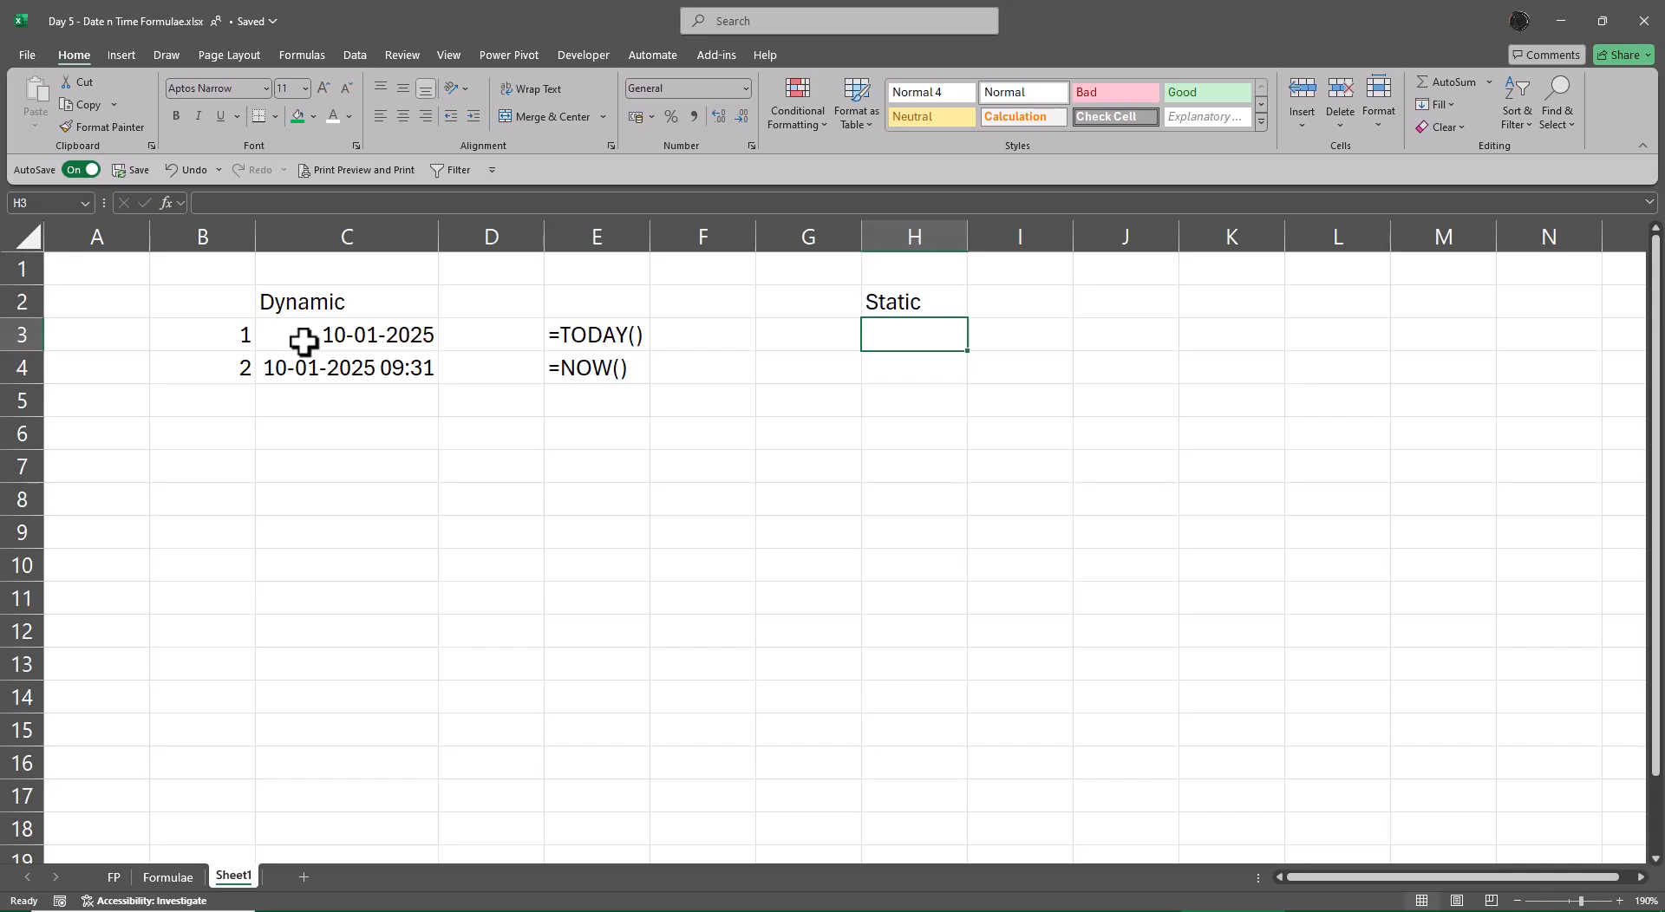
{"action": "type", "text": "Keyboard"}
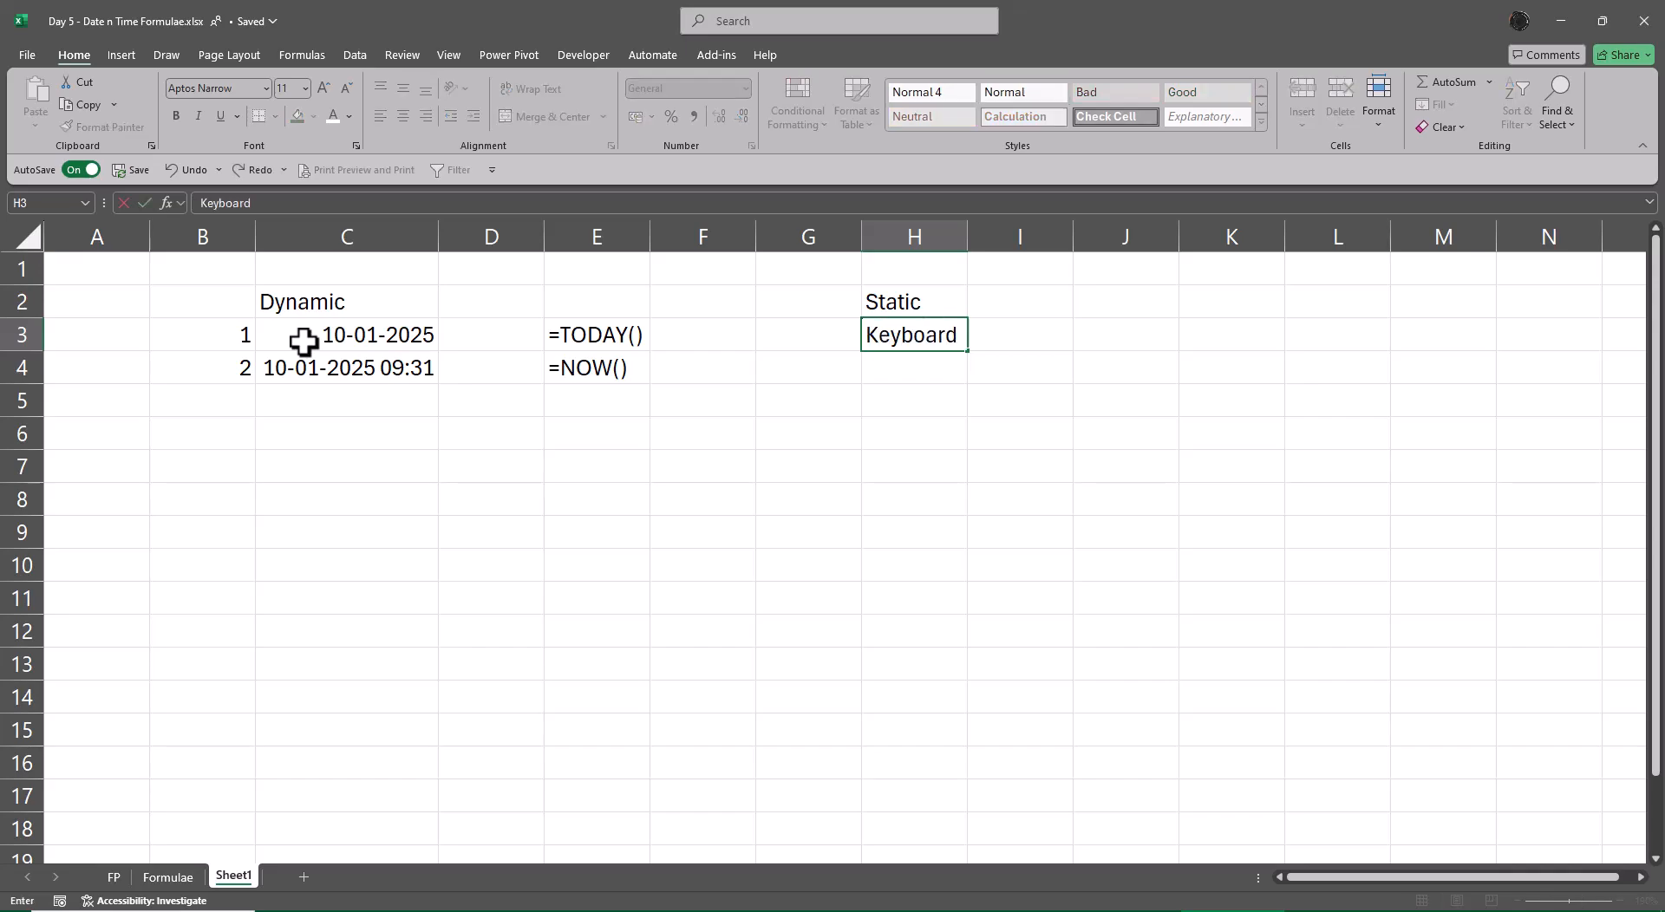
{"action": "type", "text": " Sh Cut"}
{"action": "key", "text": "Return"}
{"action": "key", "text": "Up"}
{"action": "key", "text": "ctrl+x"}
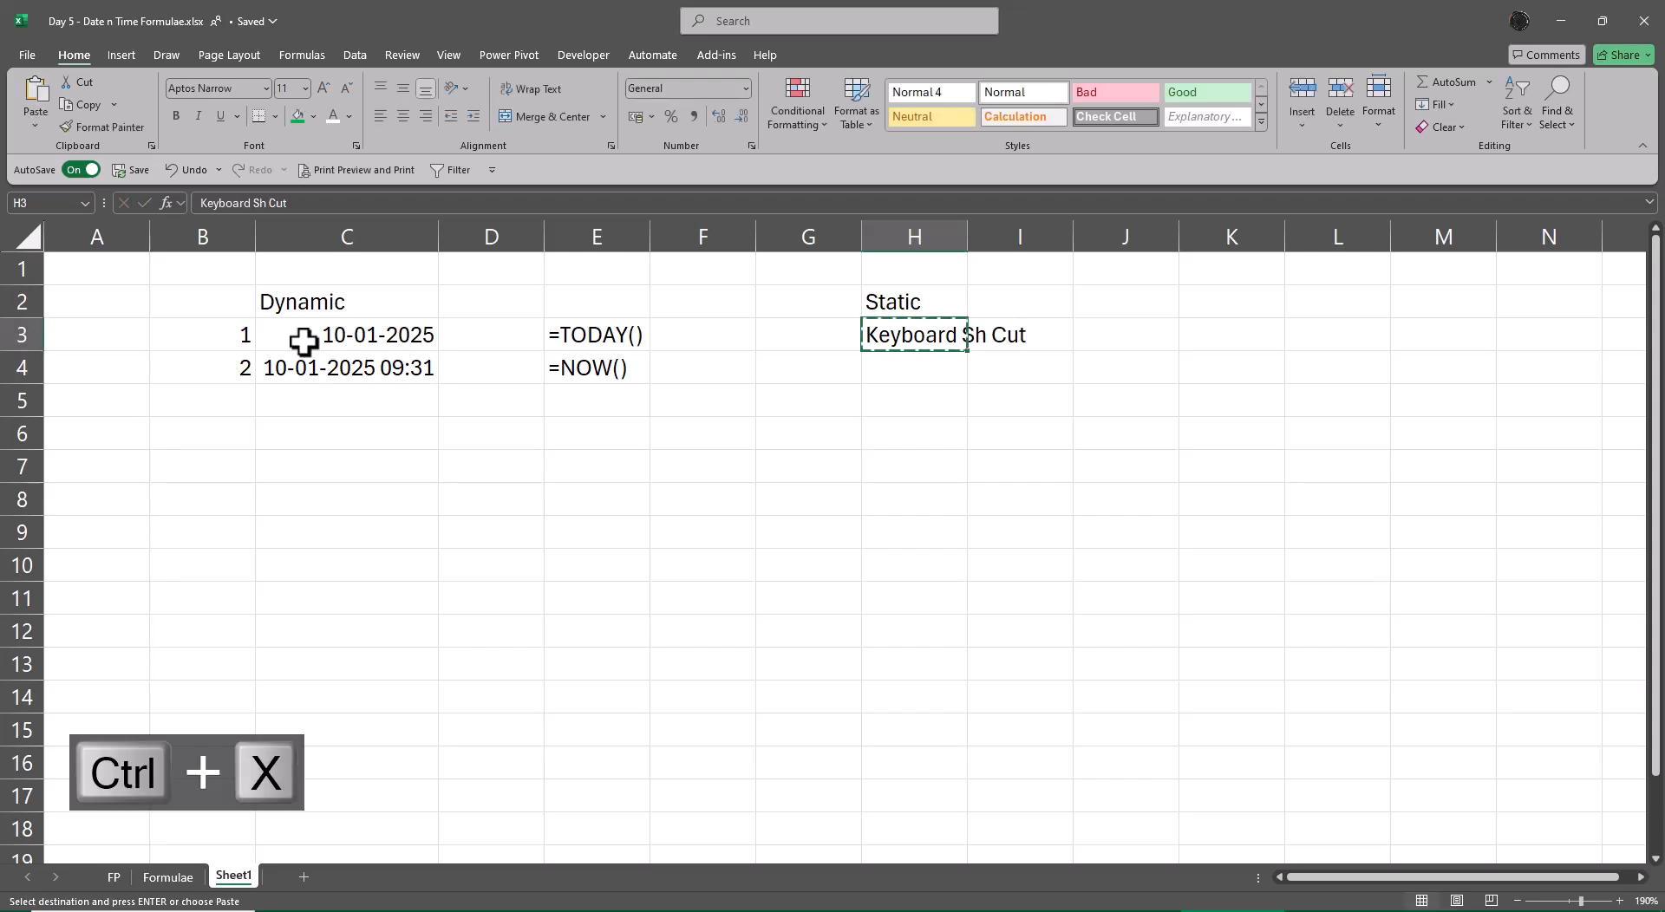
{"action": "key", "text": "Right"}
{"action": "key", "text": "Right"}
{"action": "key", "text": "ctrl+v"}
- Enter the shortcut note "Ctrl ;" in I3, beside the Keyboard Sh Cut label
{"action": "key", "text": "Left"}
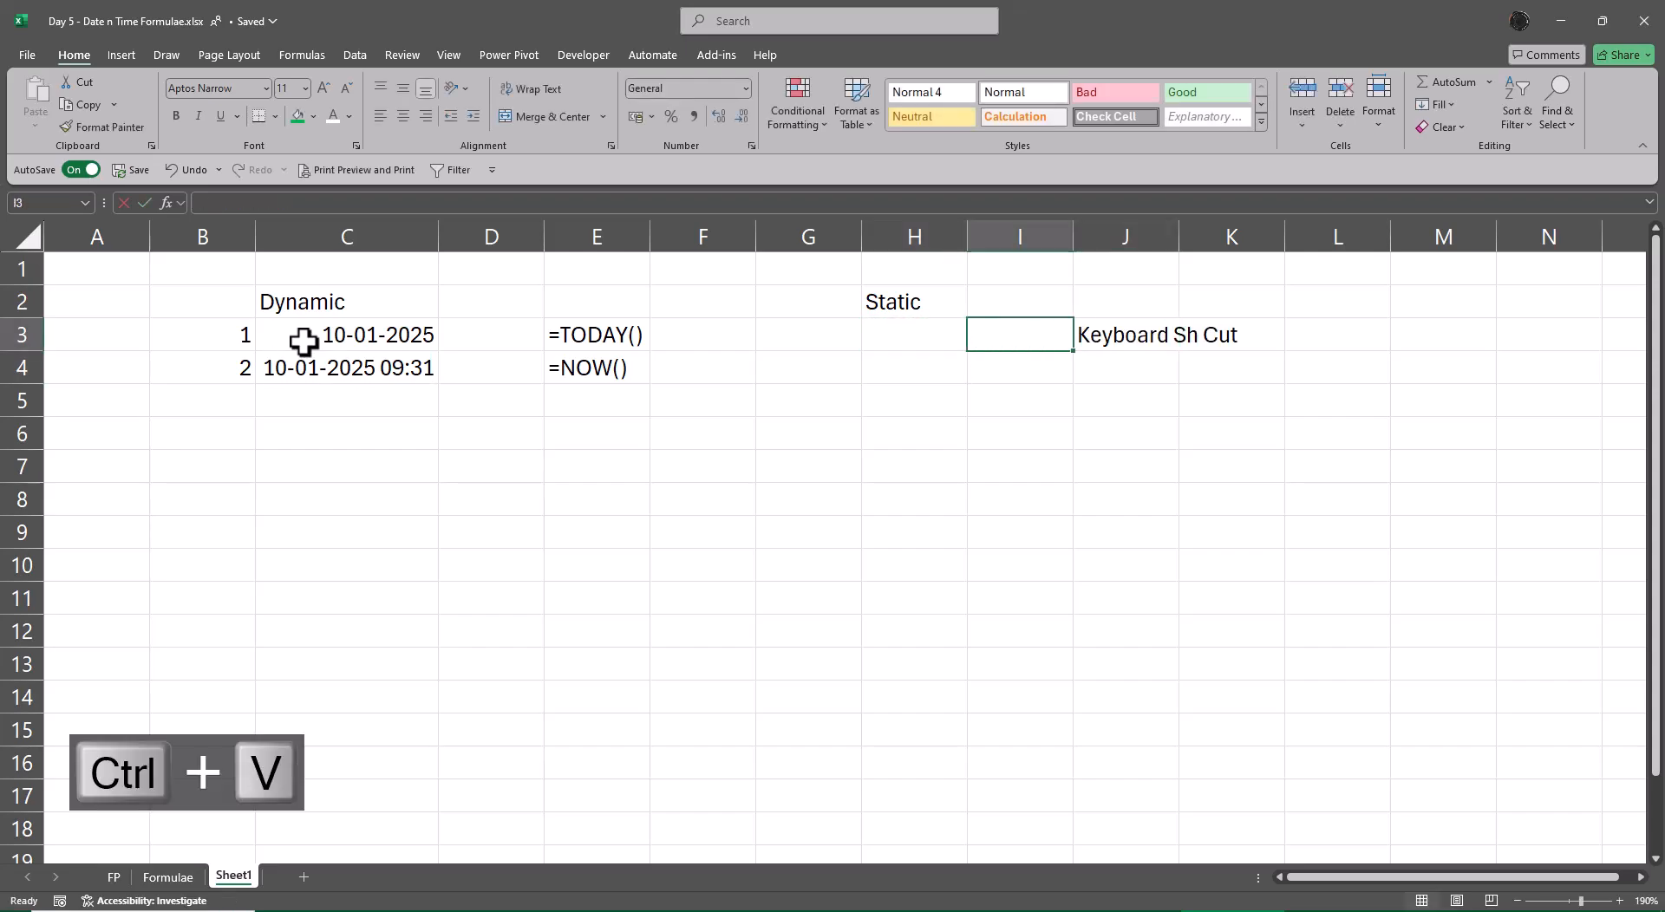
{"action": "type", "text": "Ctrl ;"}
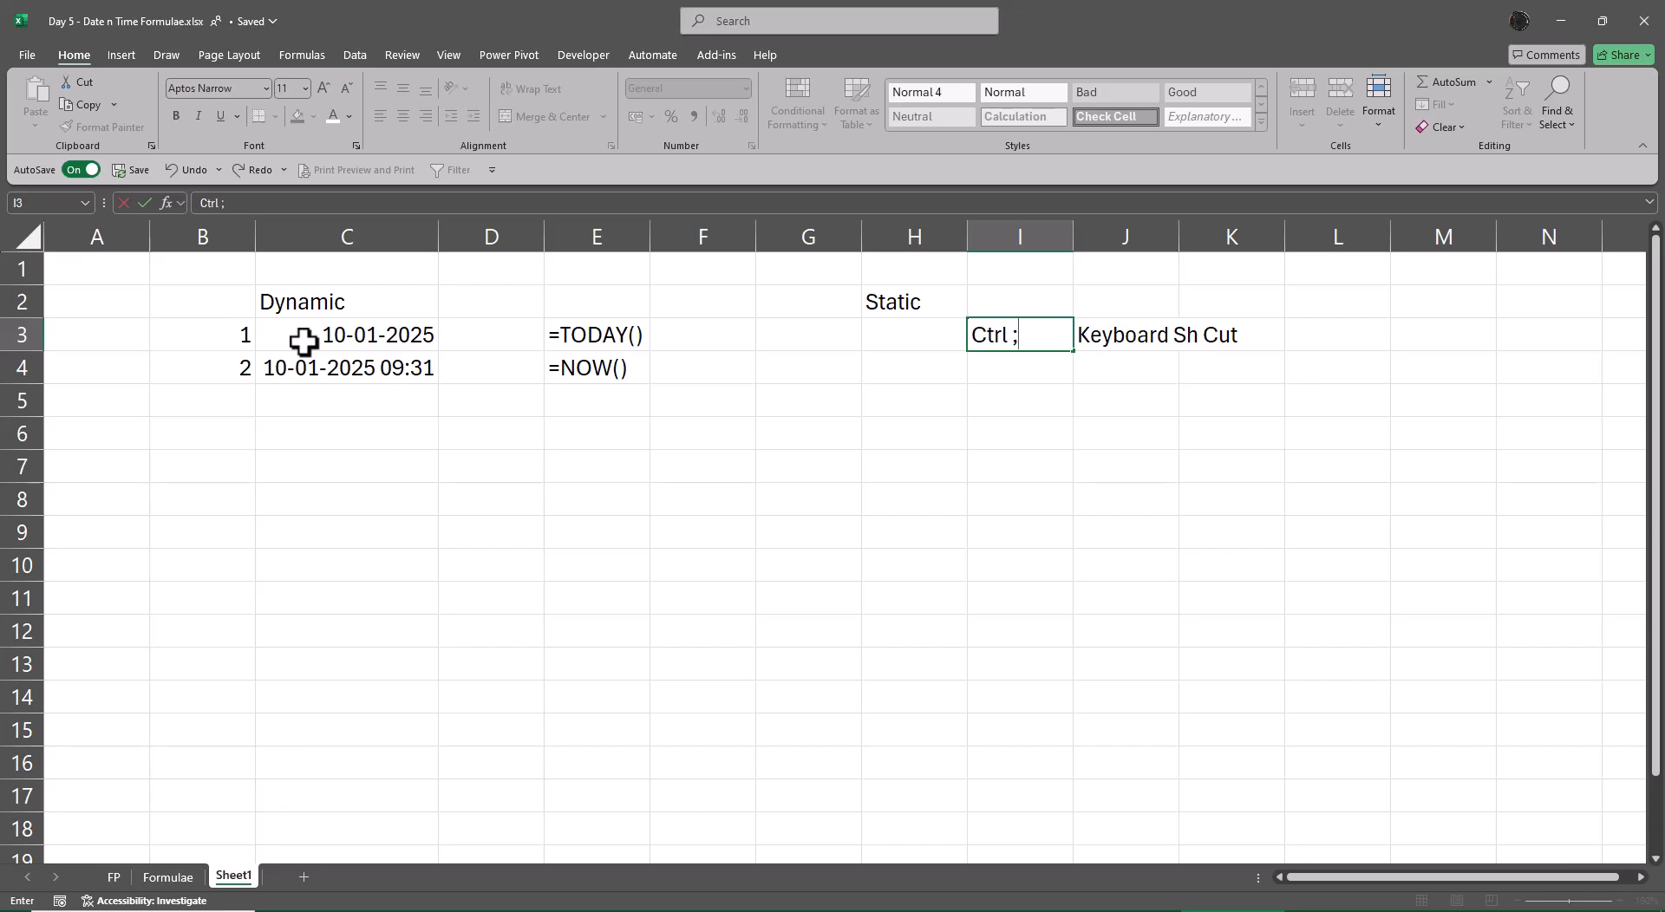
{"action": "key", "text": "Return"}
{"action": "key", "text": "Up"}
- Insert the current date, 10-01-2025, as a static value in H3
{"action": "key", "text": "Left"}
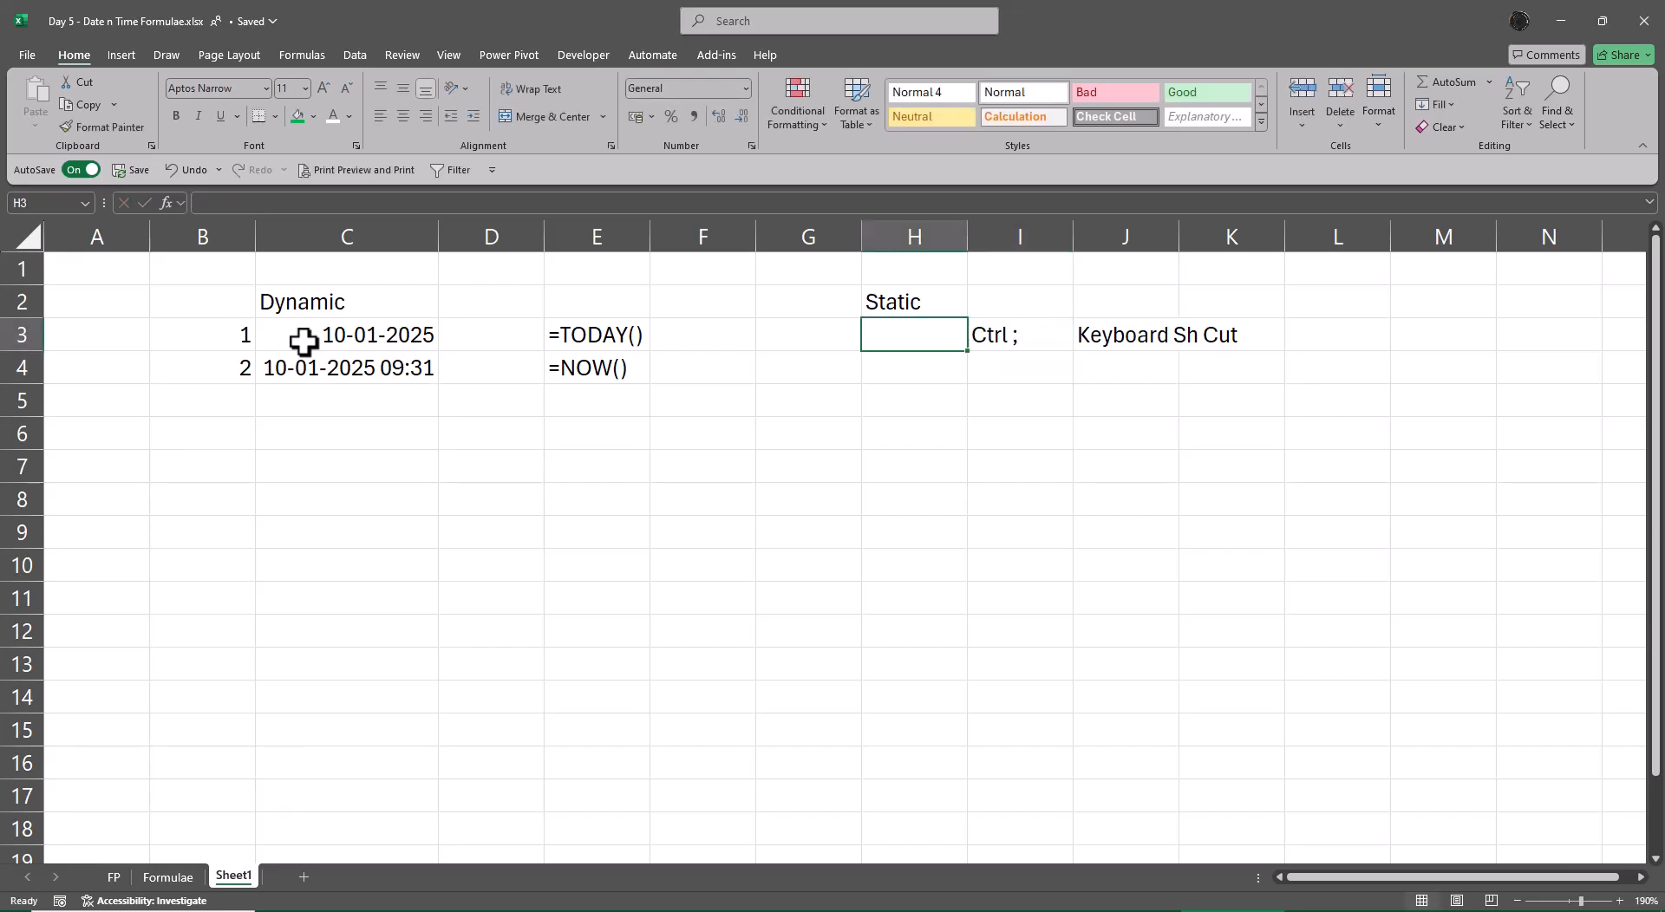
{"action": "key", "text": "ctrl+semicolon"}
{"action": "key", "text": "Return"}
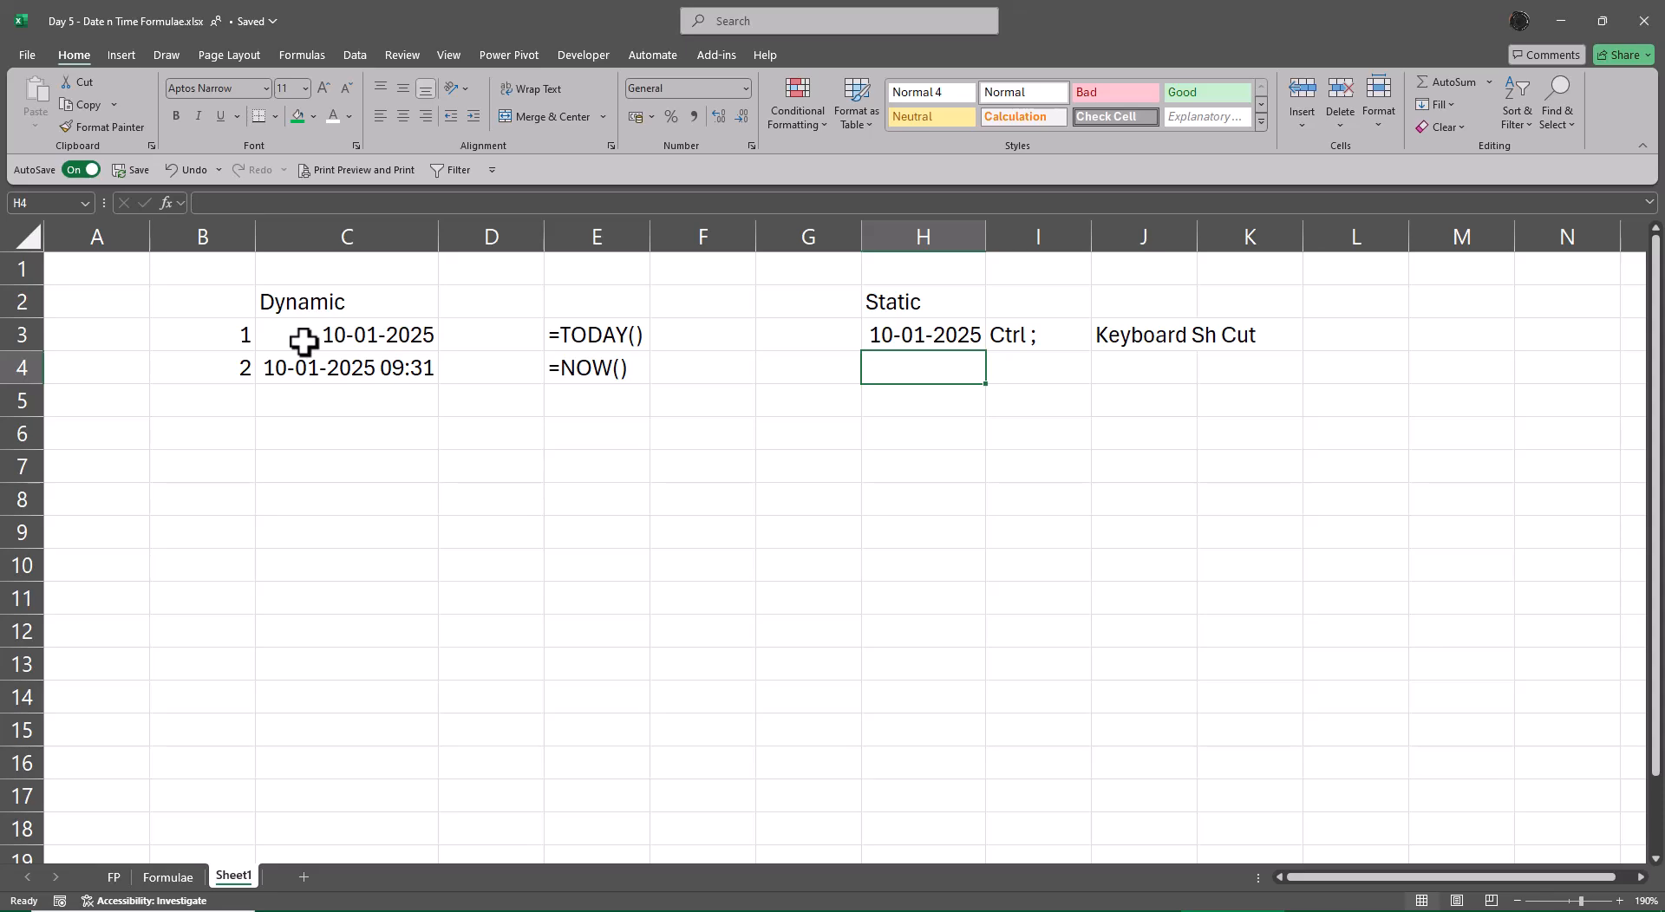
- Enter the shortcut note "Ctrl ; Ctrl Shift ;" in I4
{"action": "key", "text": "Right"}
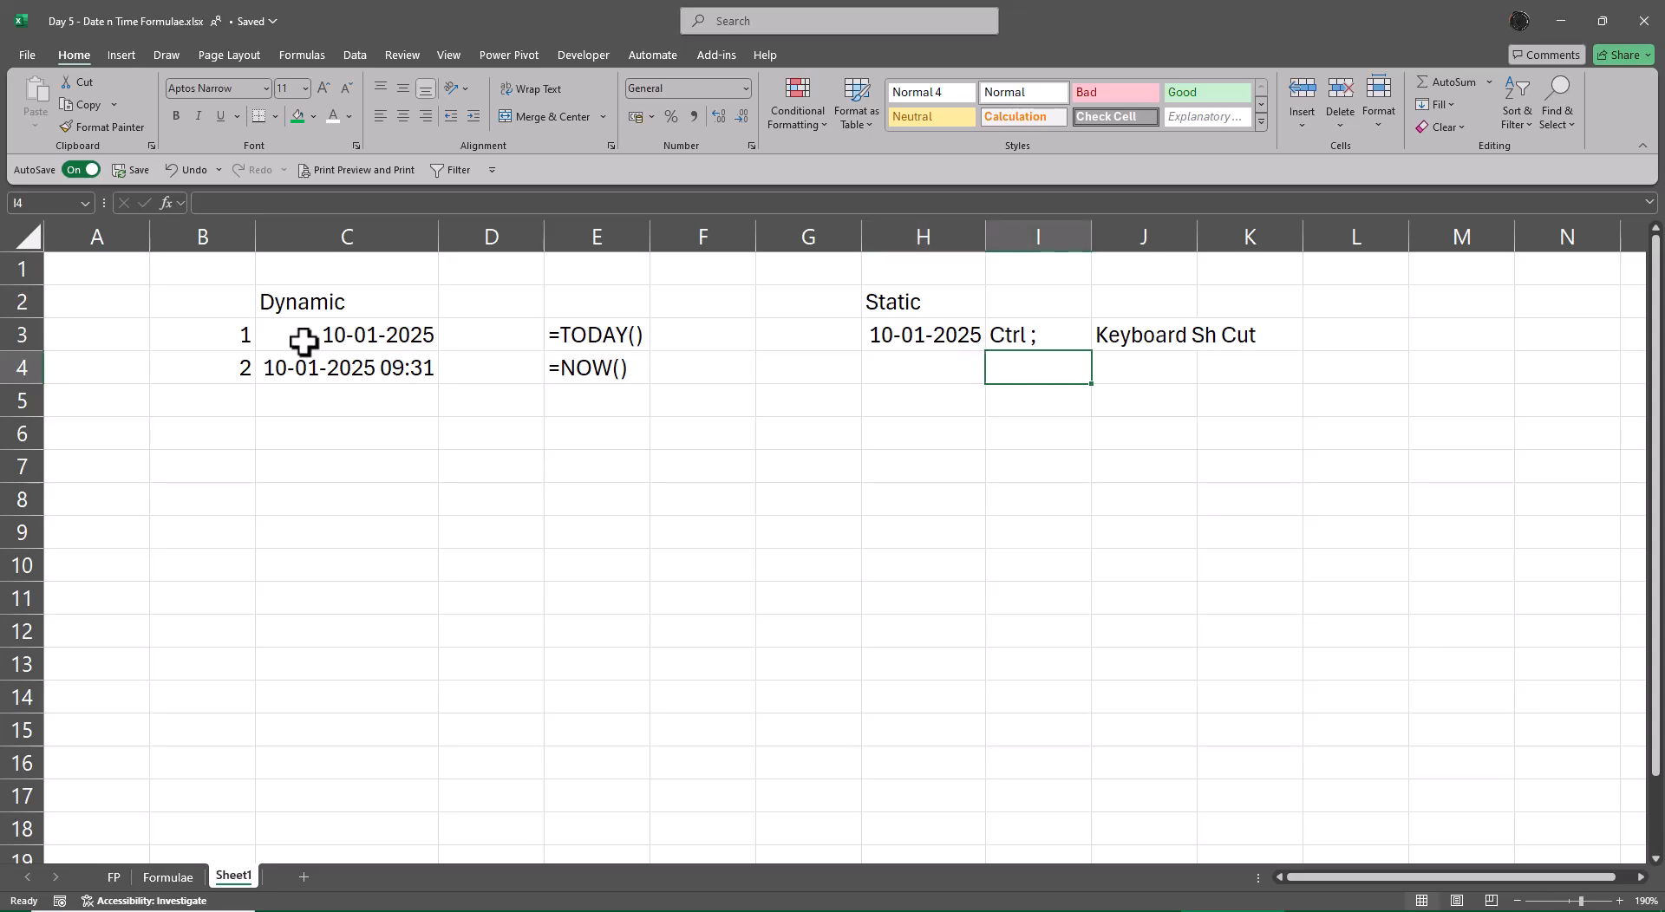
{"action": "type", "text": "Ctrl "}
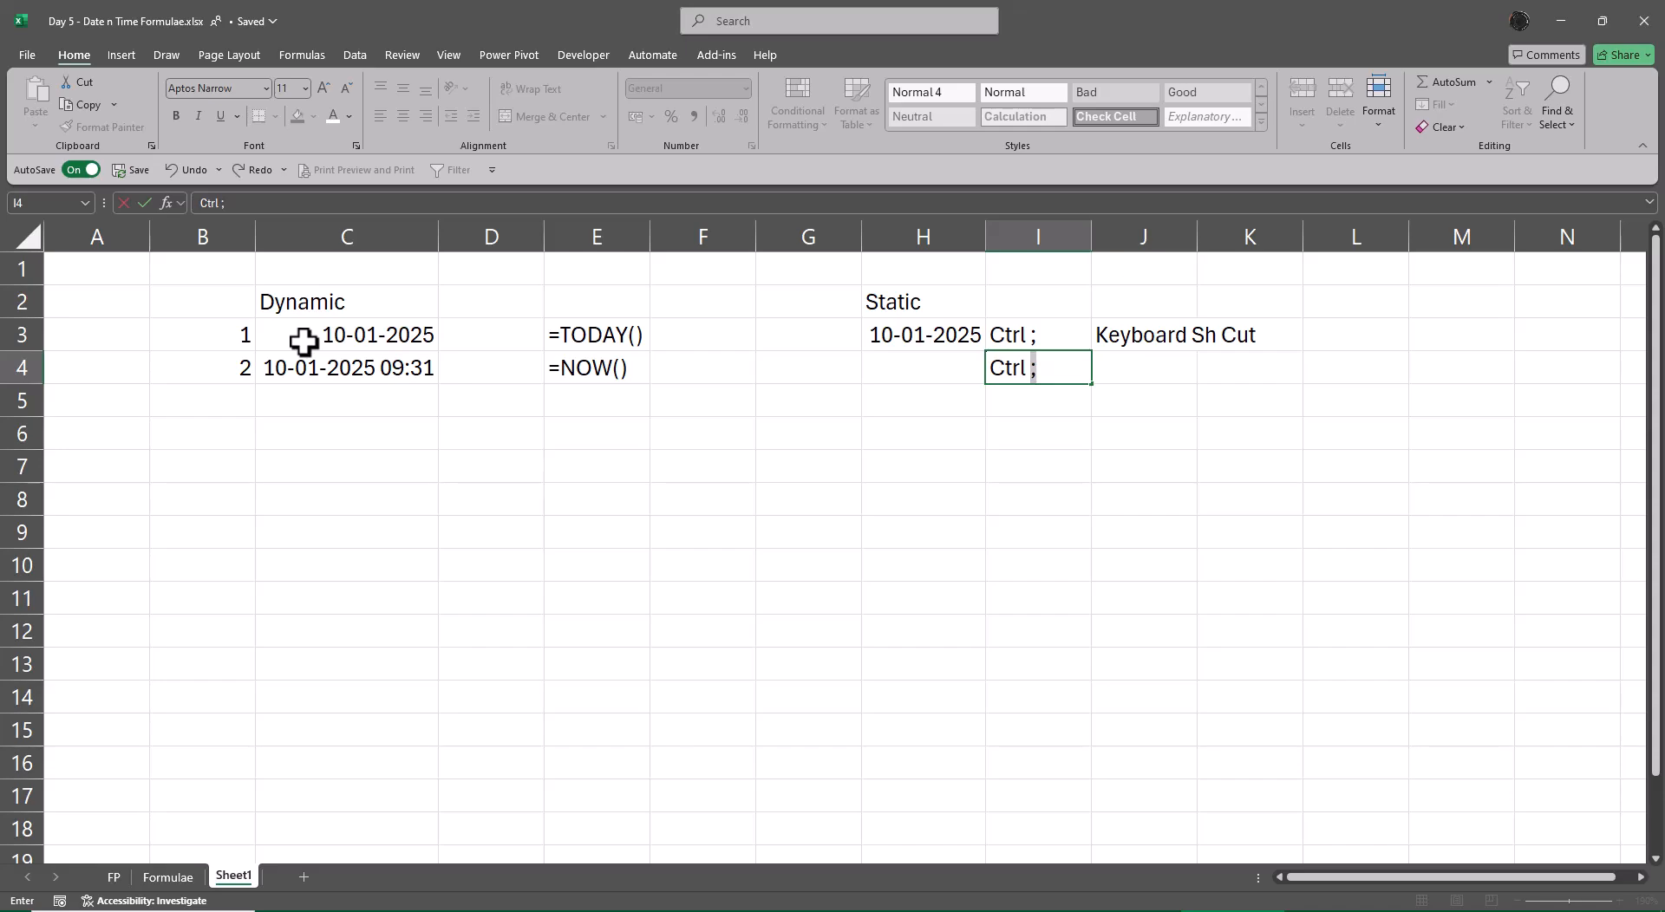
{"action": "type", "text": "; Ct"}
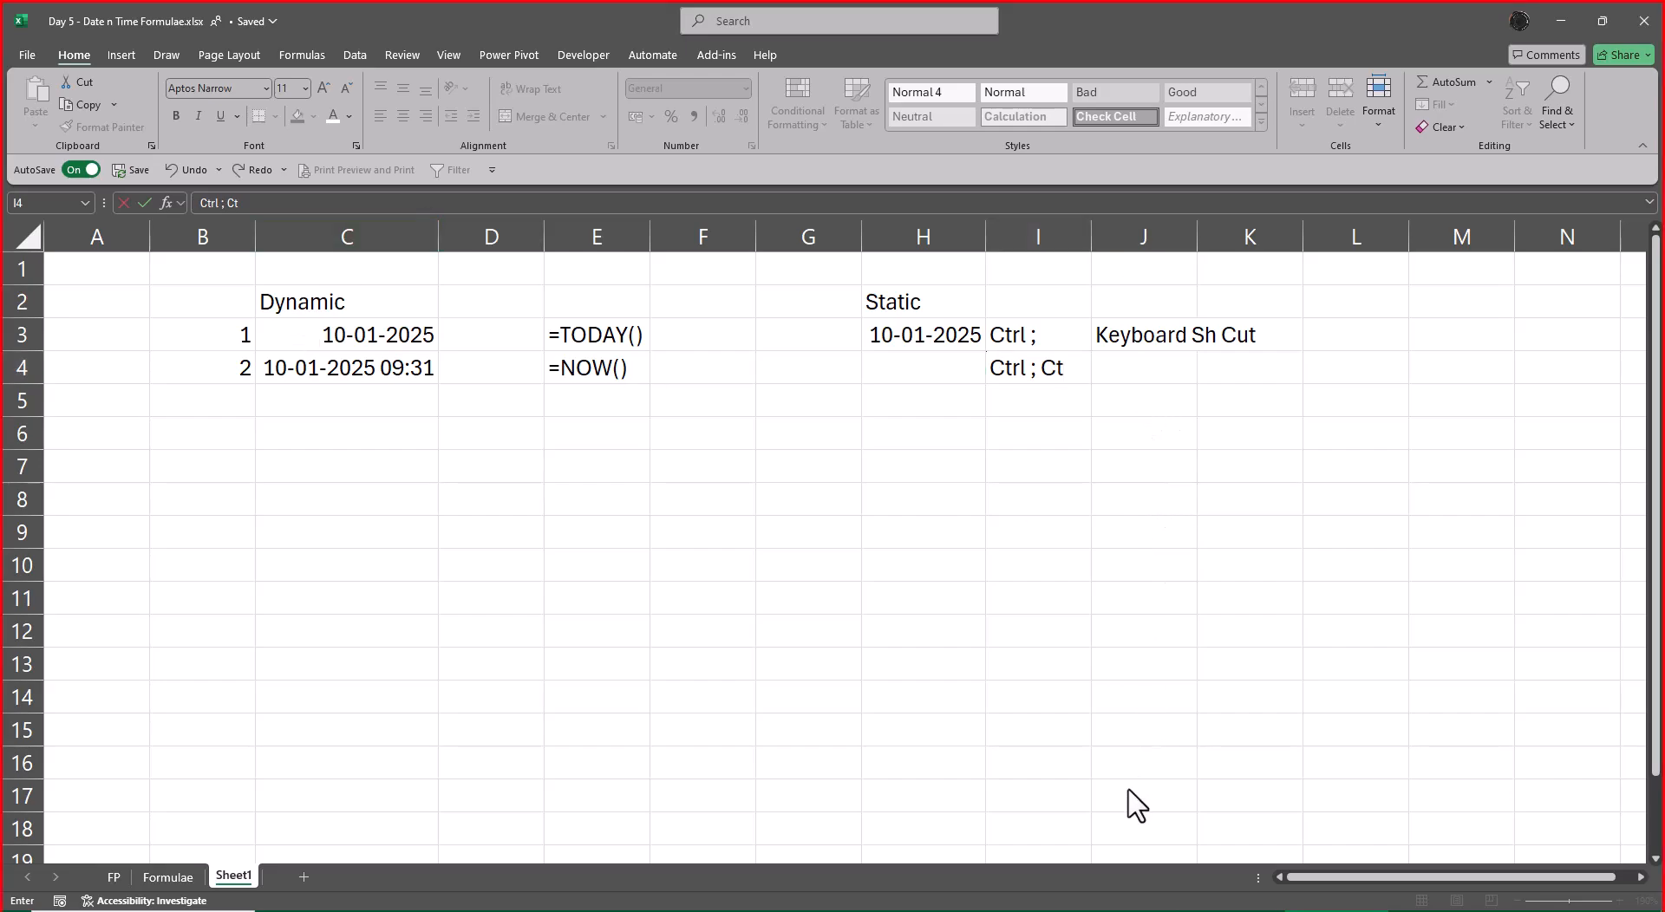
{"action": "left_click", "coordinate": [1075, 368]}
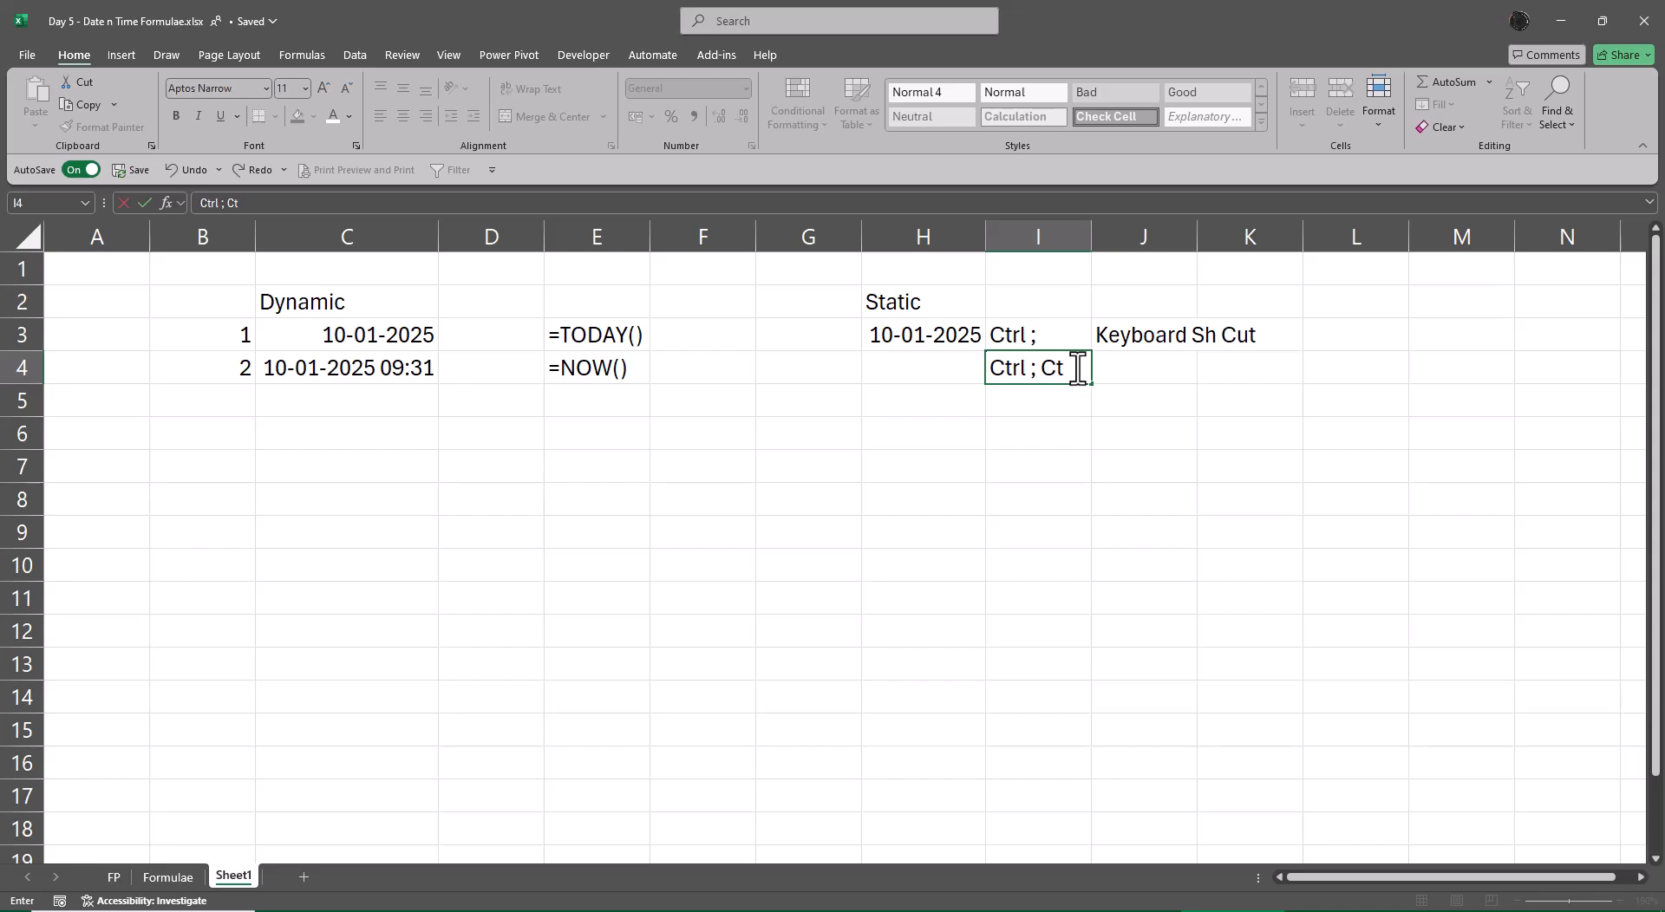
{"action": "type", "text": "rl"}
{"action": "type", "text": " Shif"}
{"action": "key", "text": "BackSpace"}
{"action": "type", "text": "ift ;"}
{"action": "key", "text": "Return"}
{"action": "left_click", "coordinate": [1078, 368]}
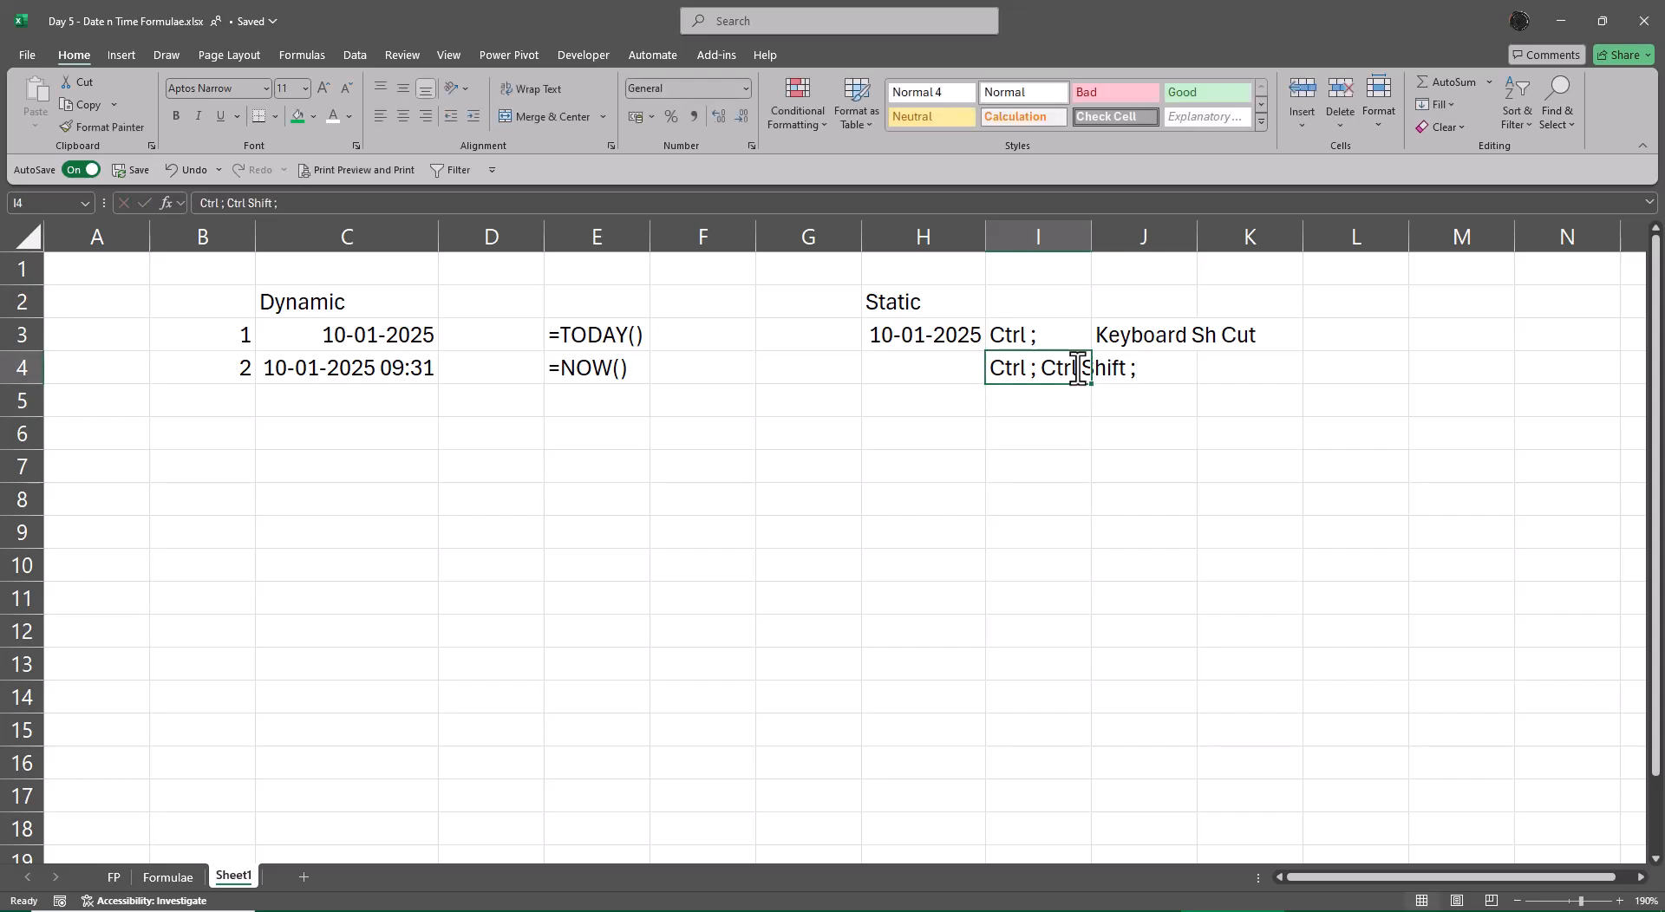
- Insert the current date and time as a static value in H4
{"action": "key", "text": "Left"}
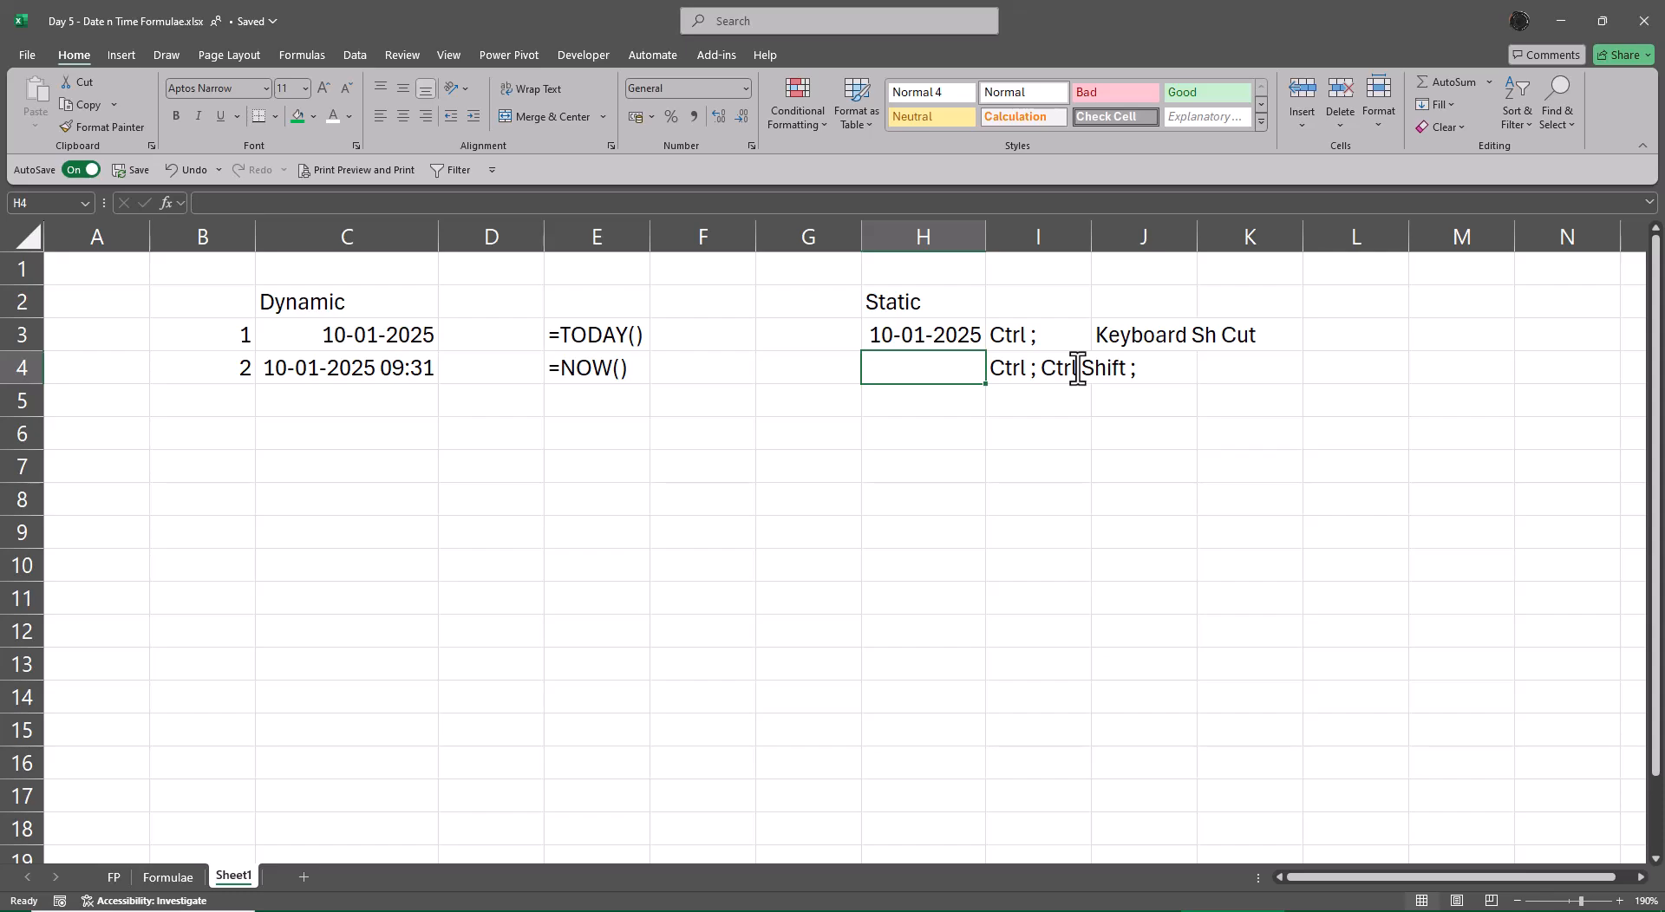
{"action": "key", "text": "ctrl+semicolon"}
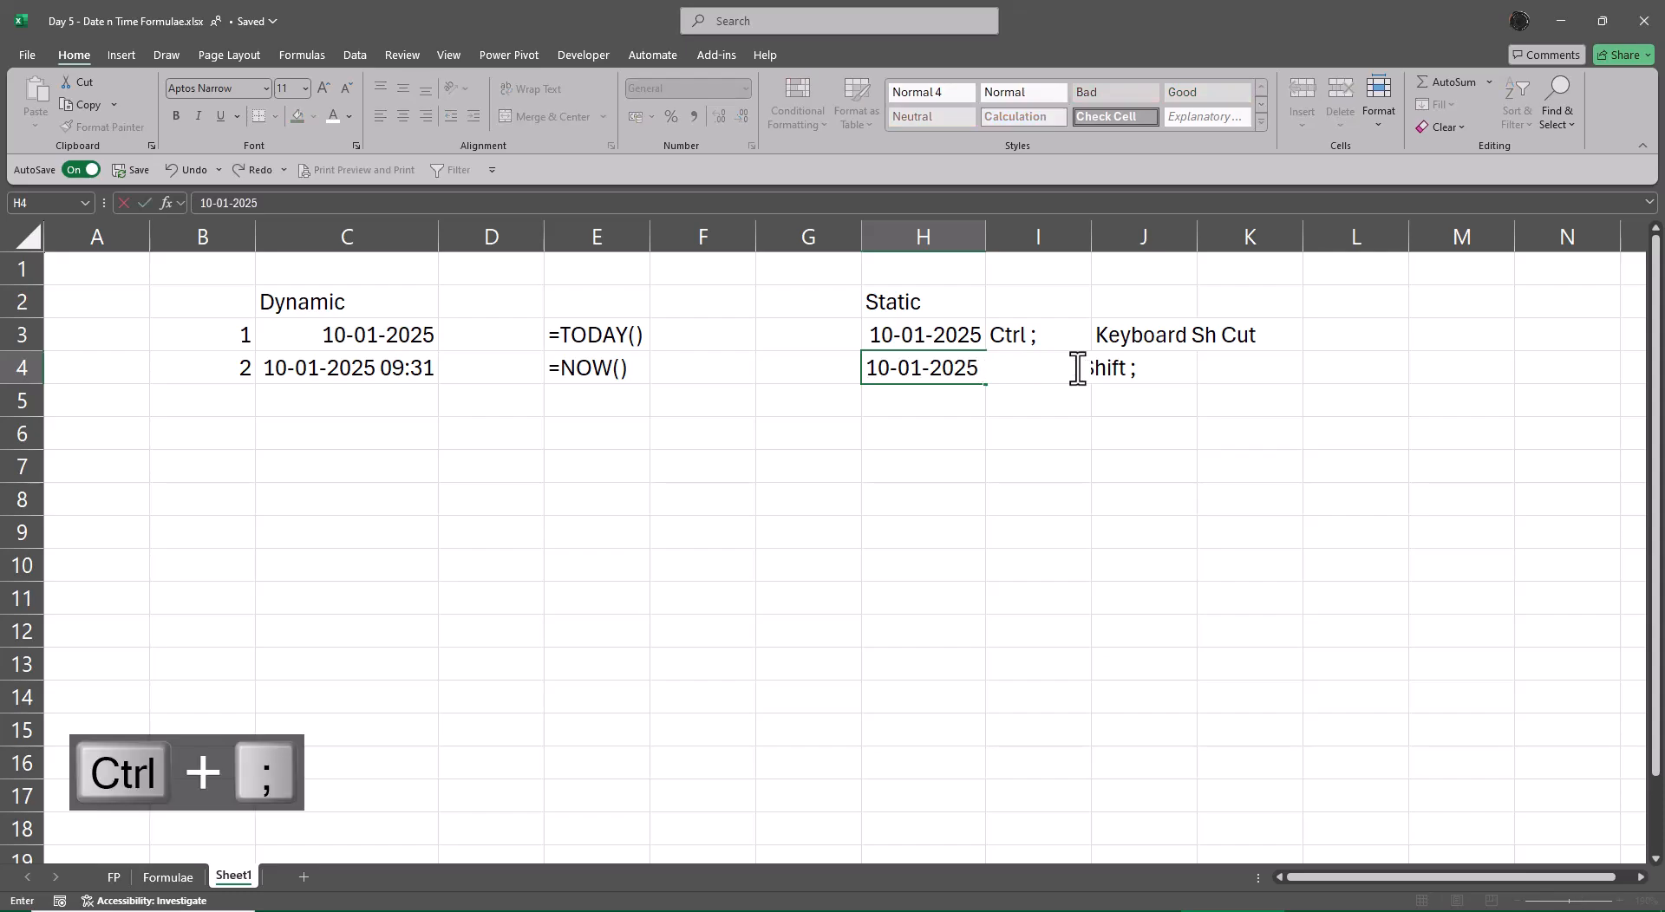
{"action": "key", "text": "ctrl+shift+semicolon"}
{"action": "key", "text": "Return"}
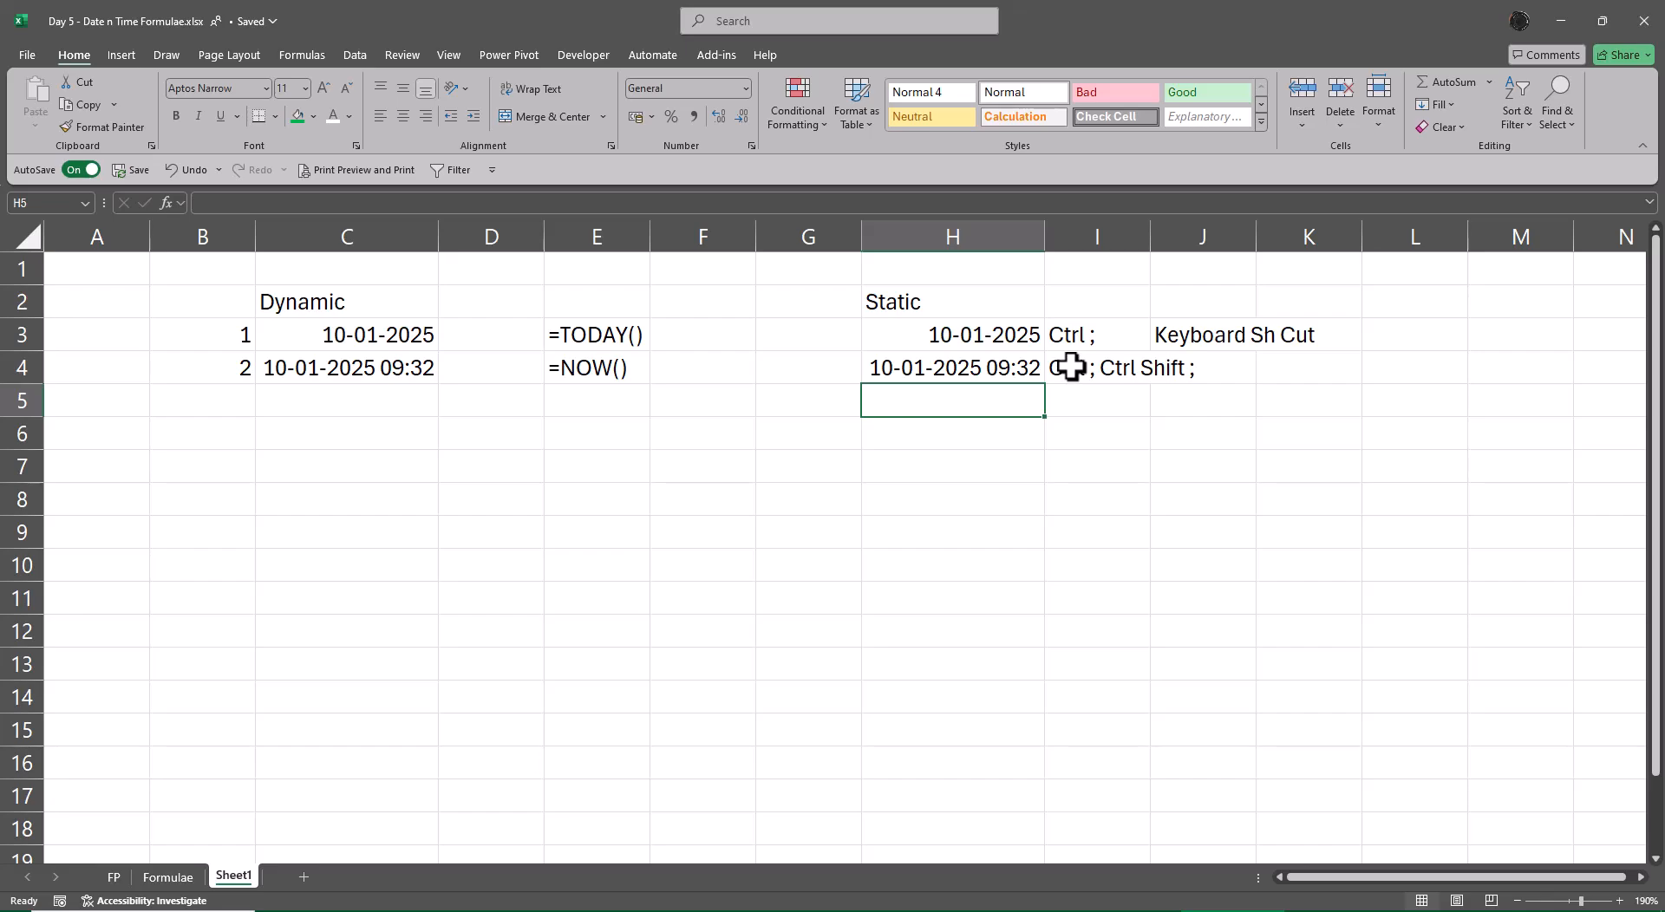
- Fill the FORMULATEXT formula from E4 down to E12
{"action": "key", "text": "Left"}
{"action": "key", "text": "Left"}
{"action": "key", "text": "Left"}
{"action": "key", "text": "Up"}
{"action": "key", "text": "shift+Down"}
{"action": "key", "text": "shift+Down"}
{"action": "key", "text": "shift+Down"}
{"action": "key", "text": "shift+Down"}
{"action": "key", "text": "shift+Down"}
{"action": "key", "text": "shift+Down"}
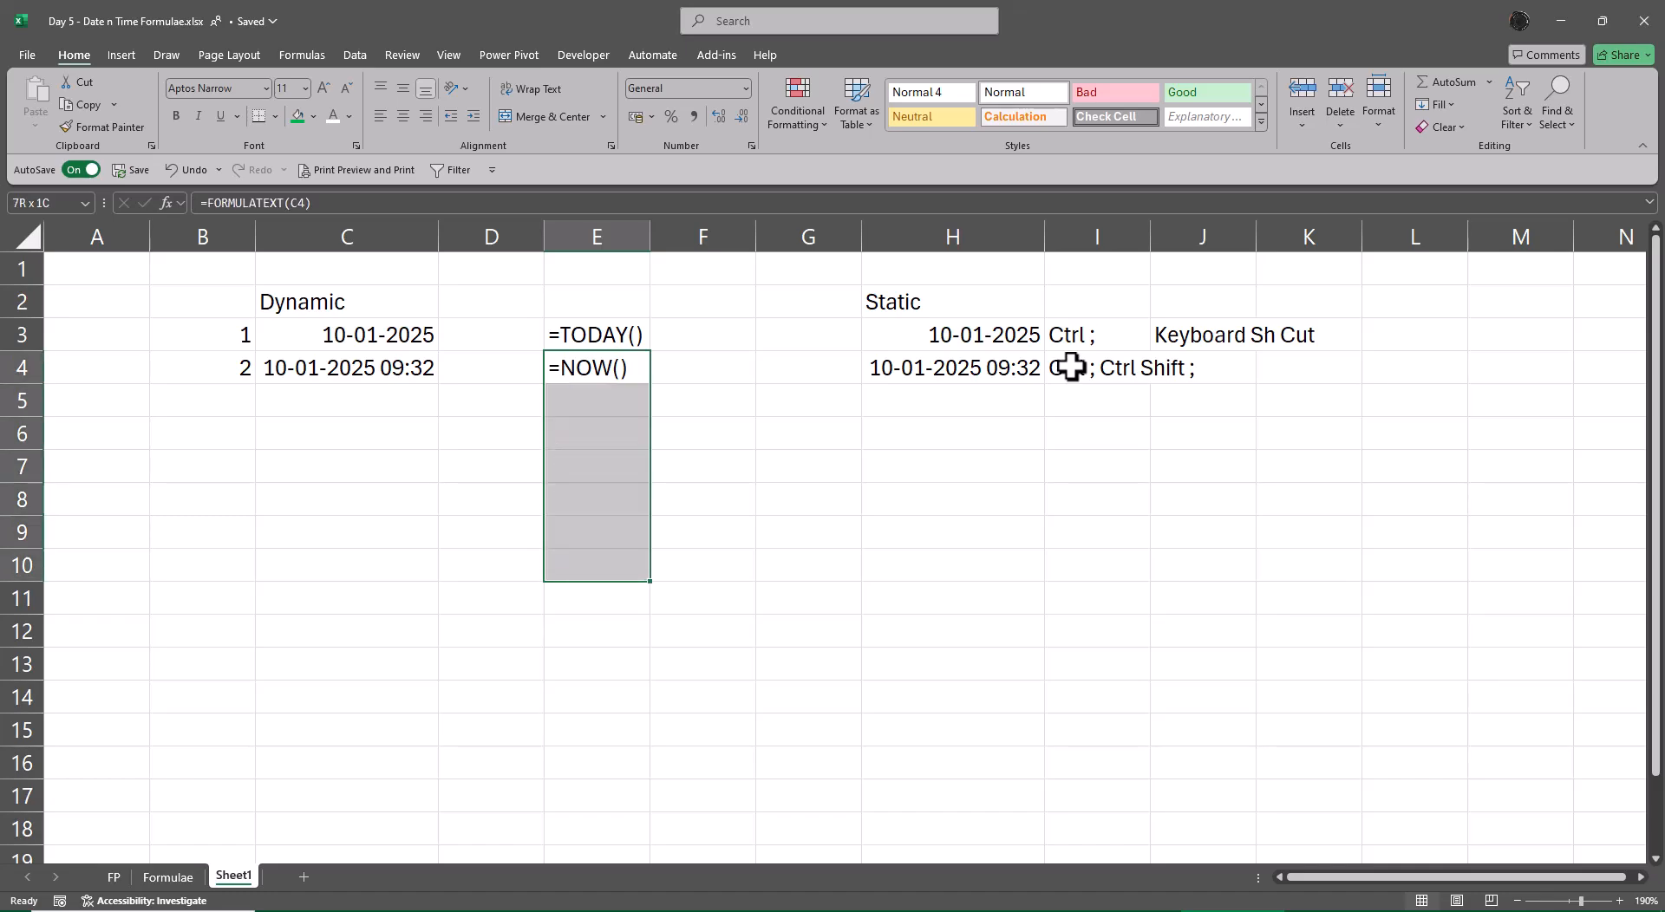
{"action": "key", "text": "shift+Down"}
{"action": "key", "text": "shift+Down"}
{"action": "key", "text": "ctrl+d"}
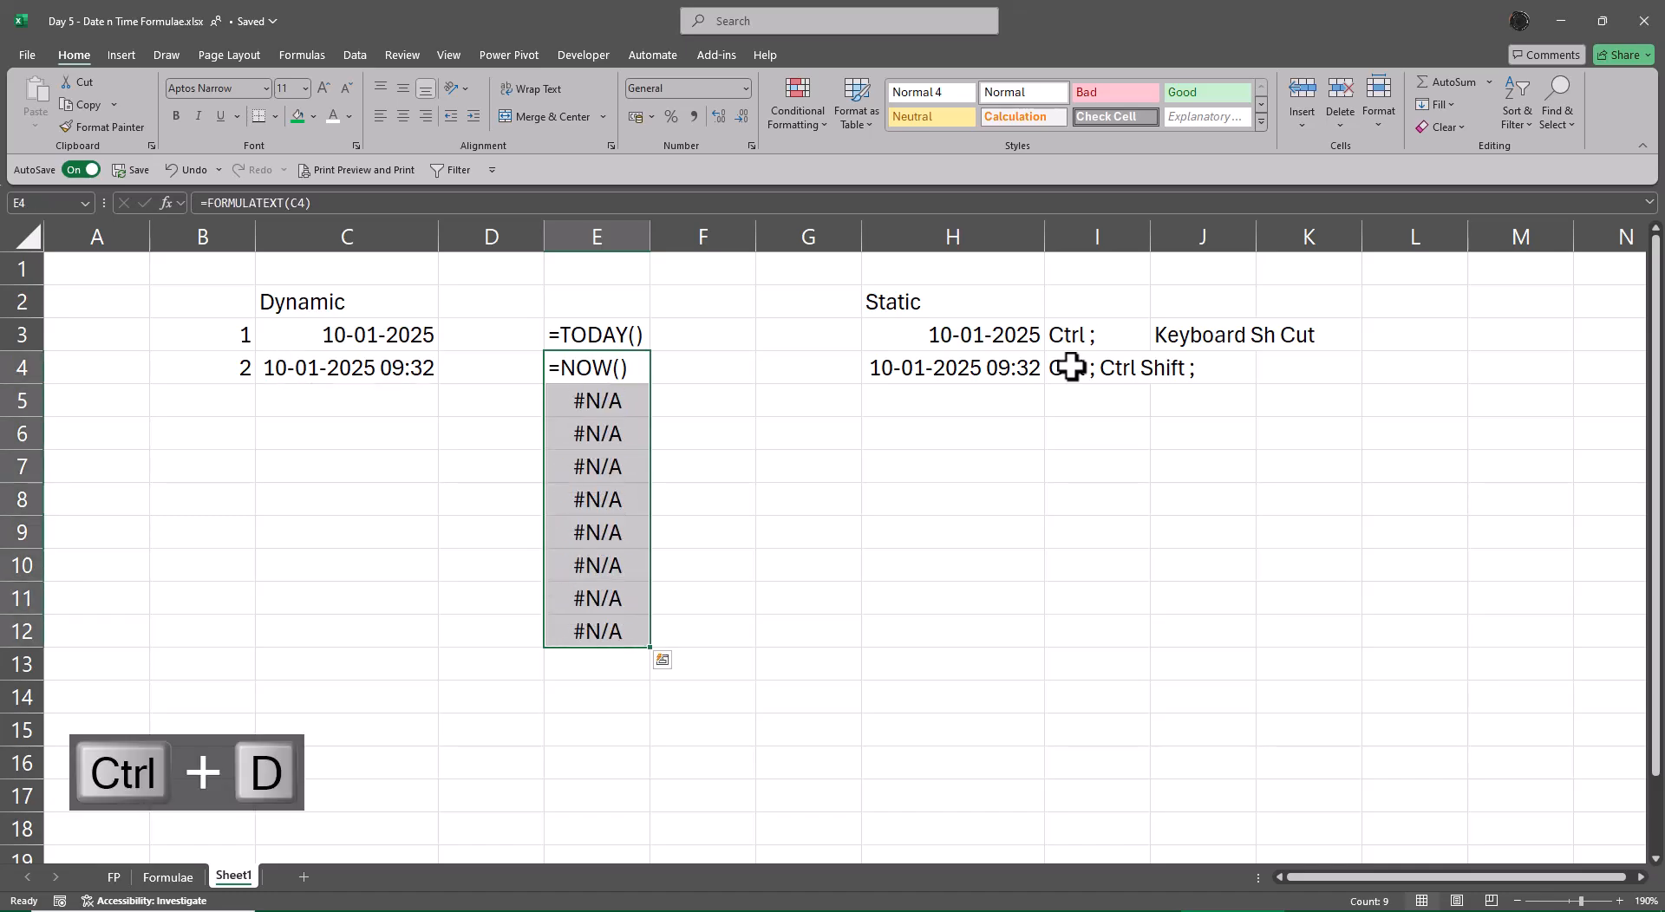
- Copy the function names from Today to Text Year in D5:D13 of the Formulae sheet
{"action": "key", "text": "ctrl+Page_Up"}
{"action": "key", "text": "Left"}
{"action": "key", "text": "Left"}
{"action": "key", "text": "Left"}
{"action": "key", "text": "Left"}
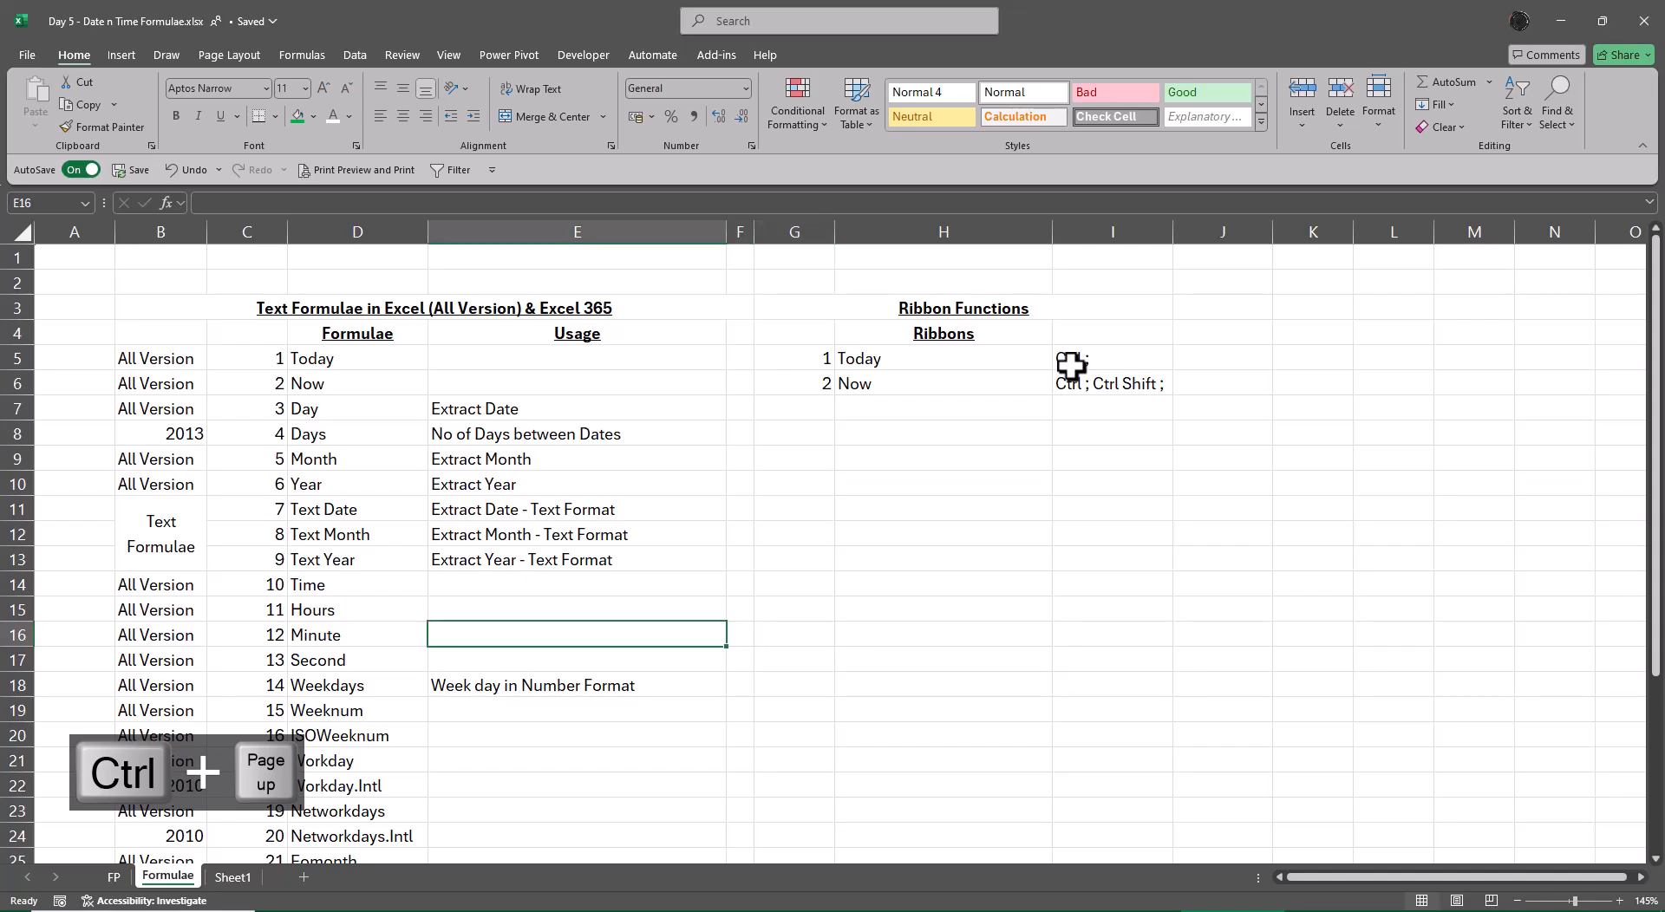
{"action": "key", "text": "Up"}
{"action": "key", "text": "Up"}
{"action": "key", "text": "Up"}
{"action": "key", "text": "Up"}
{"action": "key", "text": "Up"}
{"action": "key", "text": "Up"}
{"action": "key", "text": "Up"}
{"action": "key", "text": "Up"}
{"action": "key", "text": "Up"}
{"action": "key", "text": "Up"}
{"action": "key", "text": "Up"}
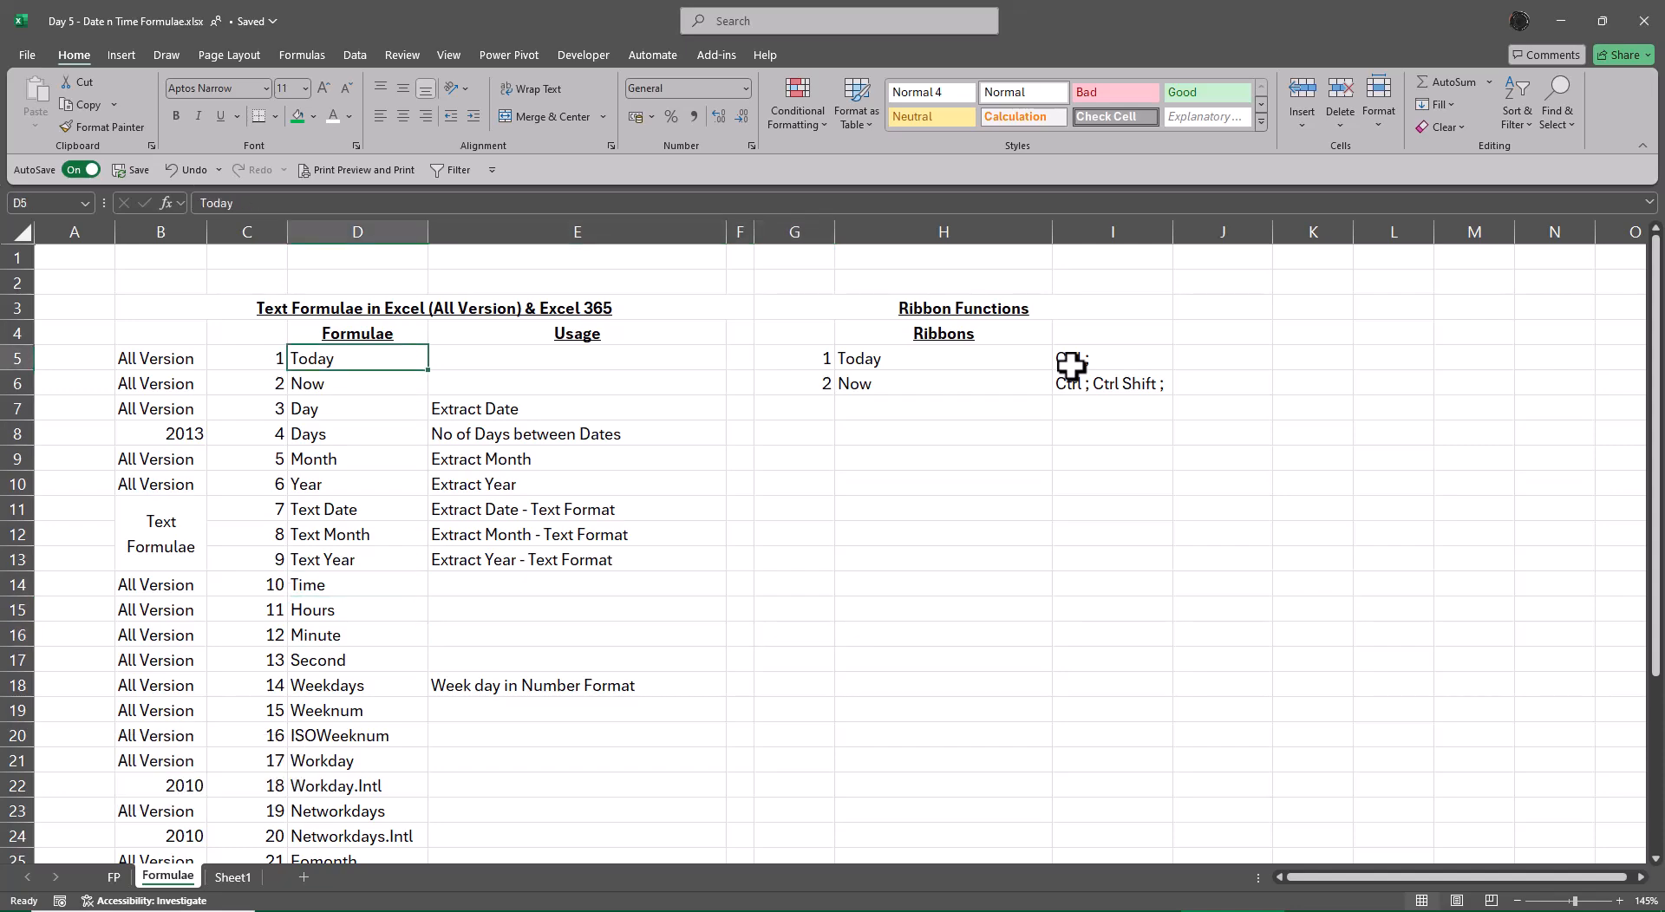
{"action": "key", "text": "shift+Down"}
{"action": "key", "text": "shift+Down"}
{"action": "key", "text": "shift+Down"}
{"action": "key", "text": "shift+Down"}
{"action": "key", "text": "shift+Down"}
{"action": "key", "text": "shift+Down"}
{"action": "key", "text": "shift+Down"}
{"action": "key", "text": "shift+Down"}
{"action": "key", "text": "ctrl+c"}
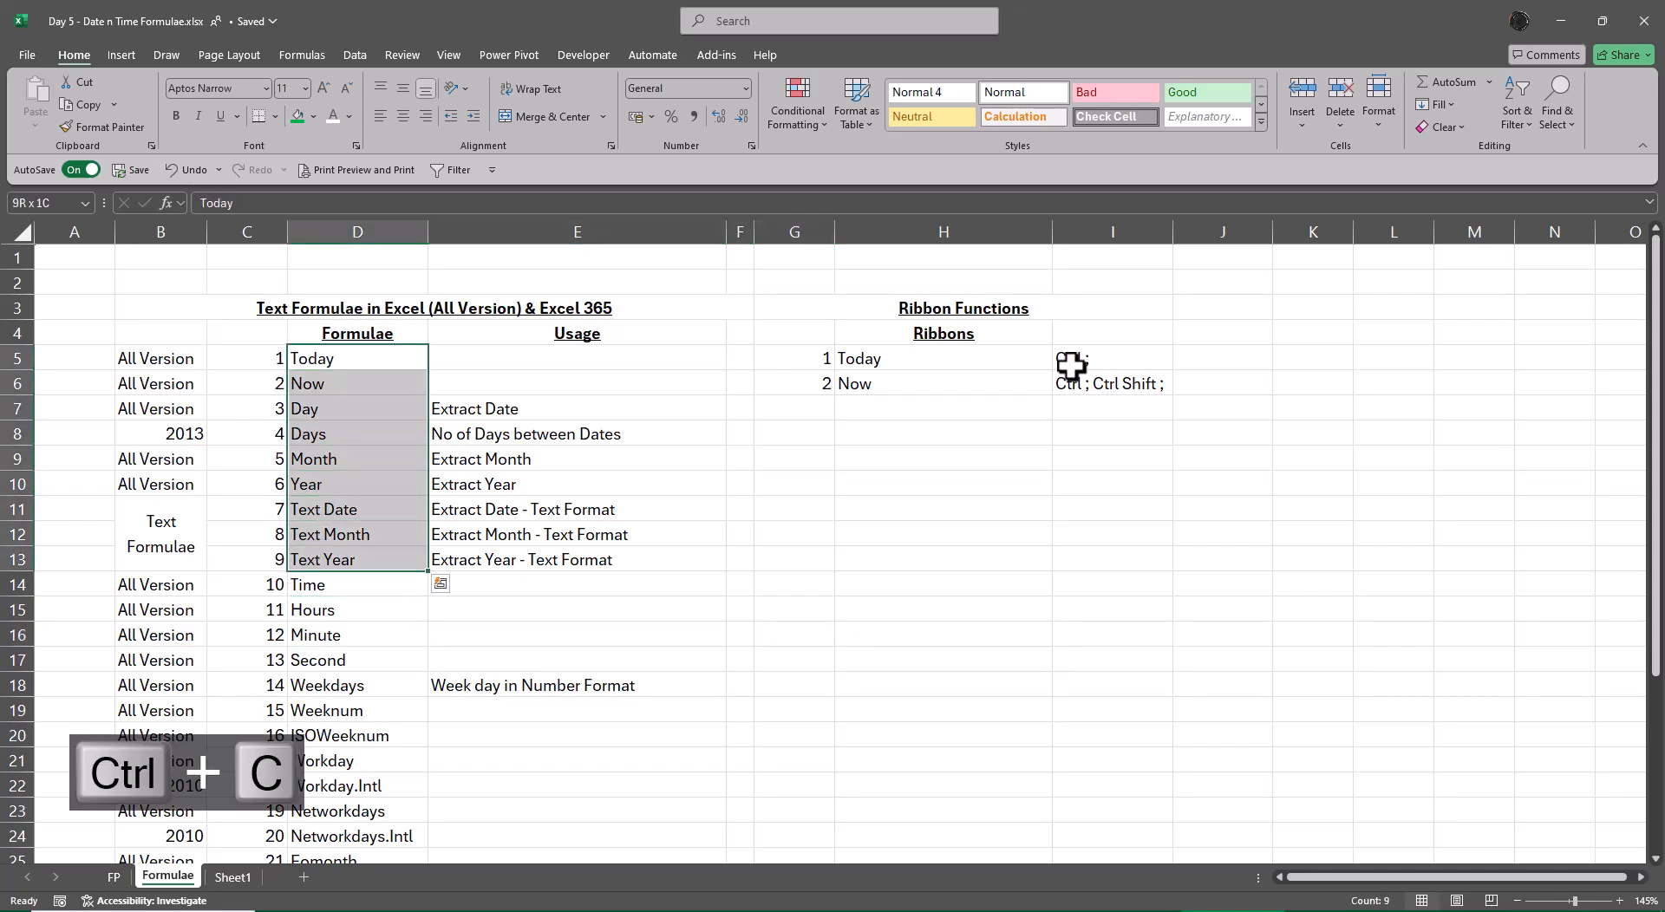
- Paste the copied function names into Sheet1 starting at A3
{"action": "key", "text": "ctrl+Page_Down"}
{"action": "key", "text": "Left"}
{"action": "key", "text": "Left"}
{"action": "key", "text": "Left"}
{"action": "key", "text": "Left"}
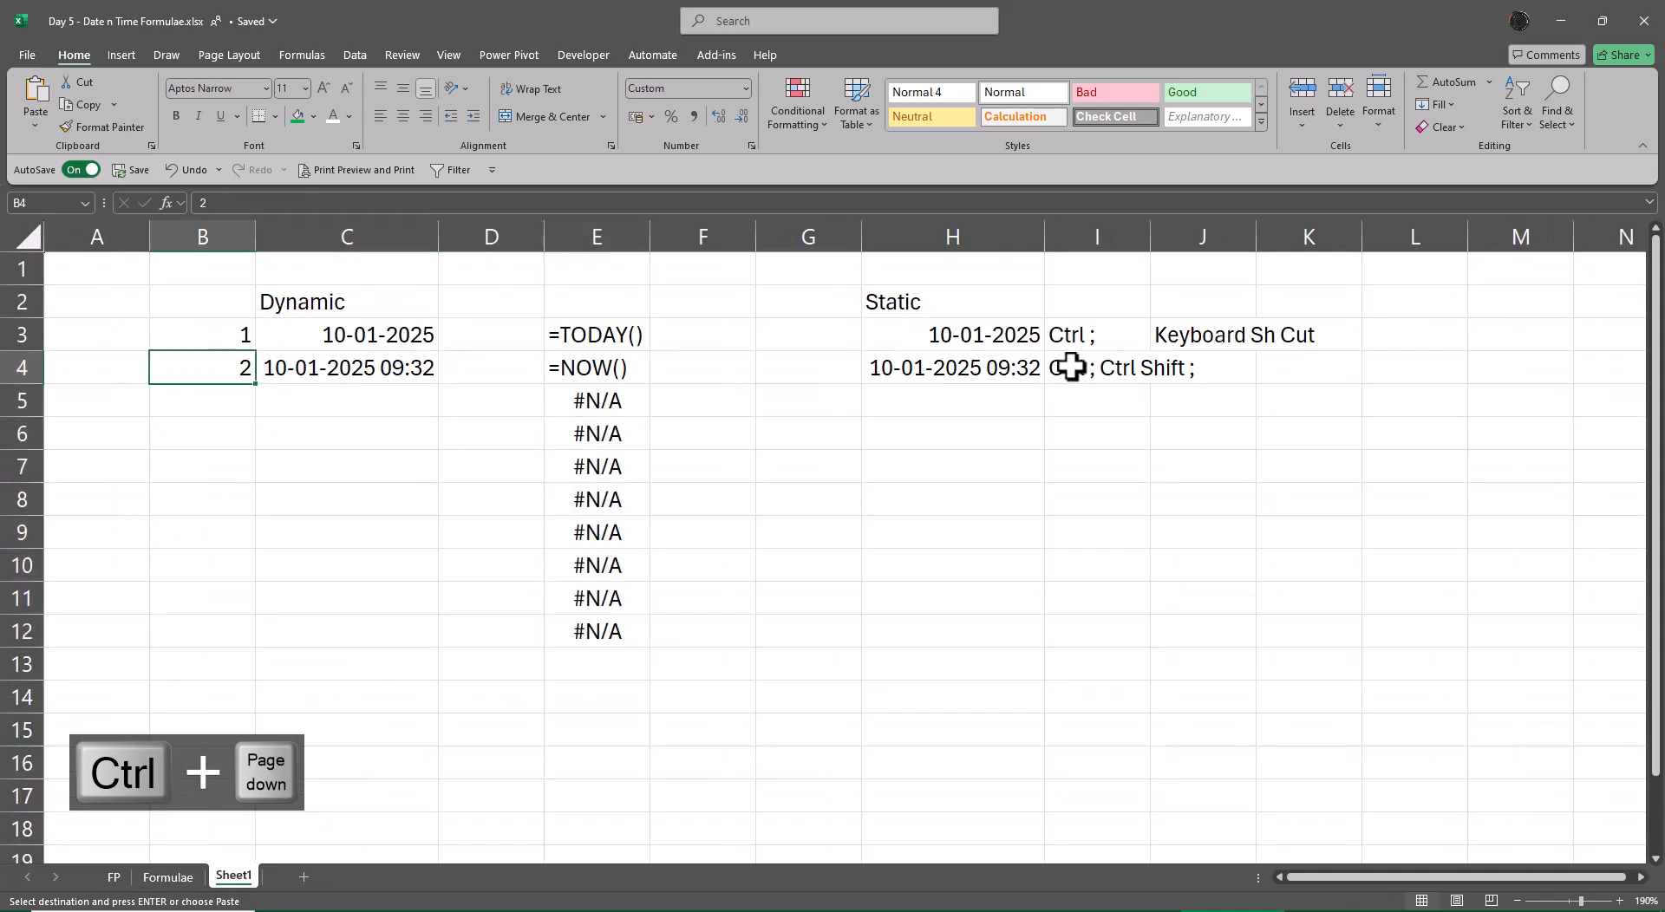
{"action": "key", "text": "Up"}
{"action": "key", "text": "ctrl+v"}
{"action": "key", "text": "Escape"}
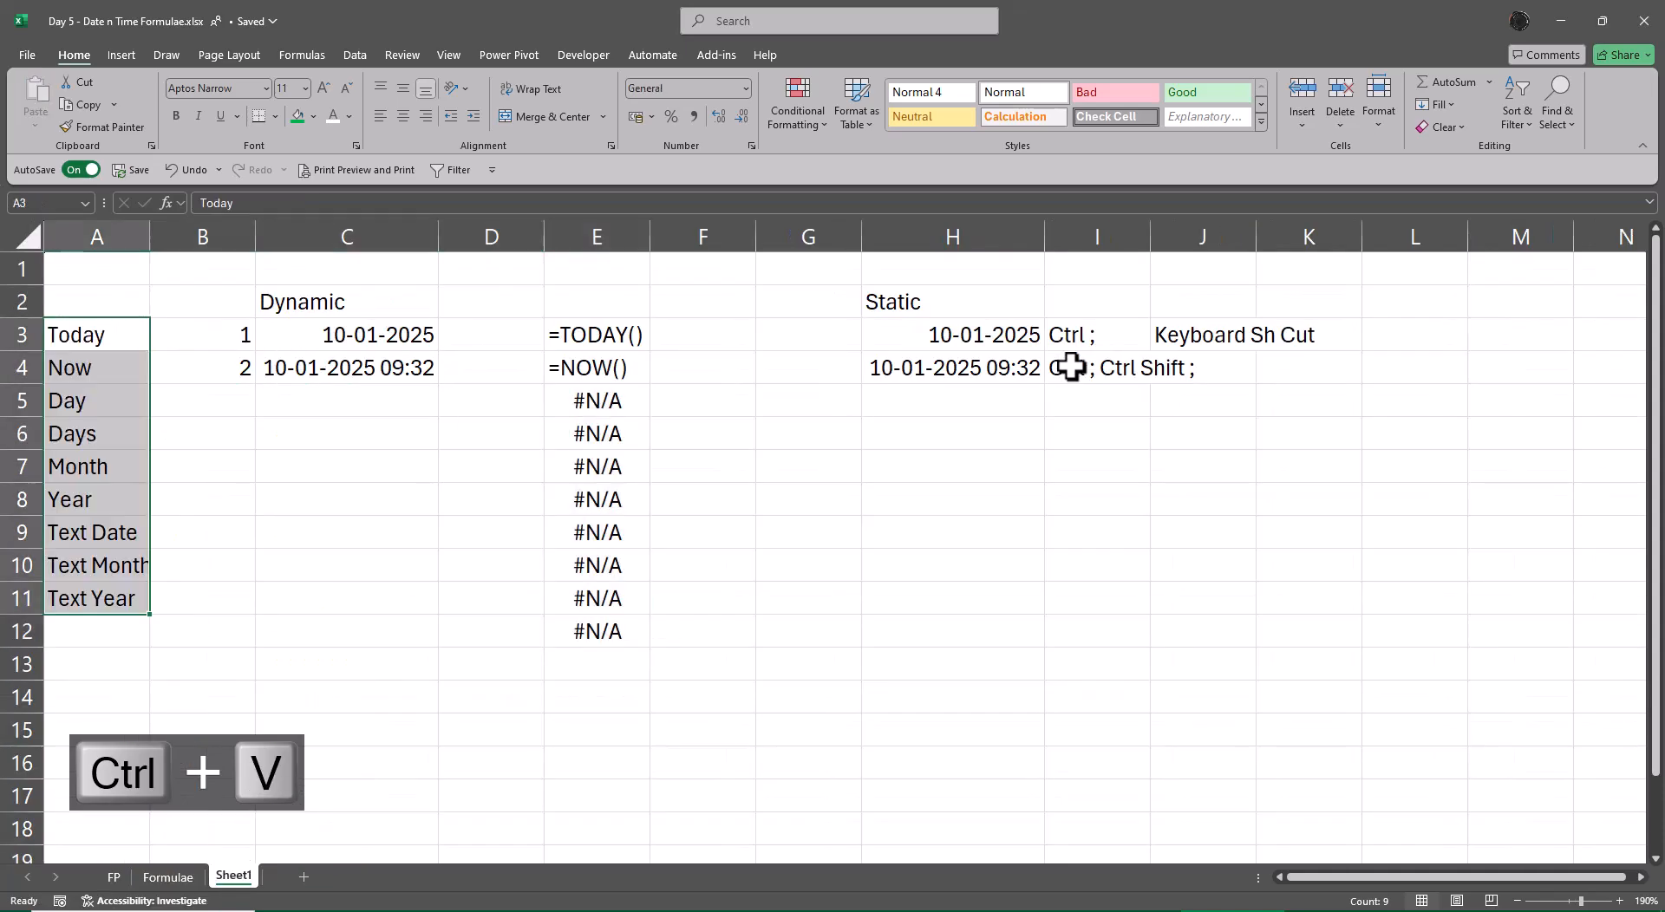
- Enter the number 3 in B5 beside the Day label
{"action": "key", "text": "Right"}
{"action": "key", "text": "Down"}
{"action": "key", "text": "Down"}
{"action": "key", "text": "Right"}
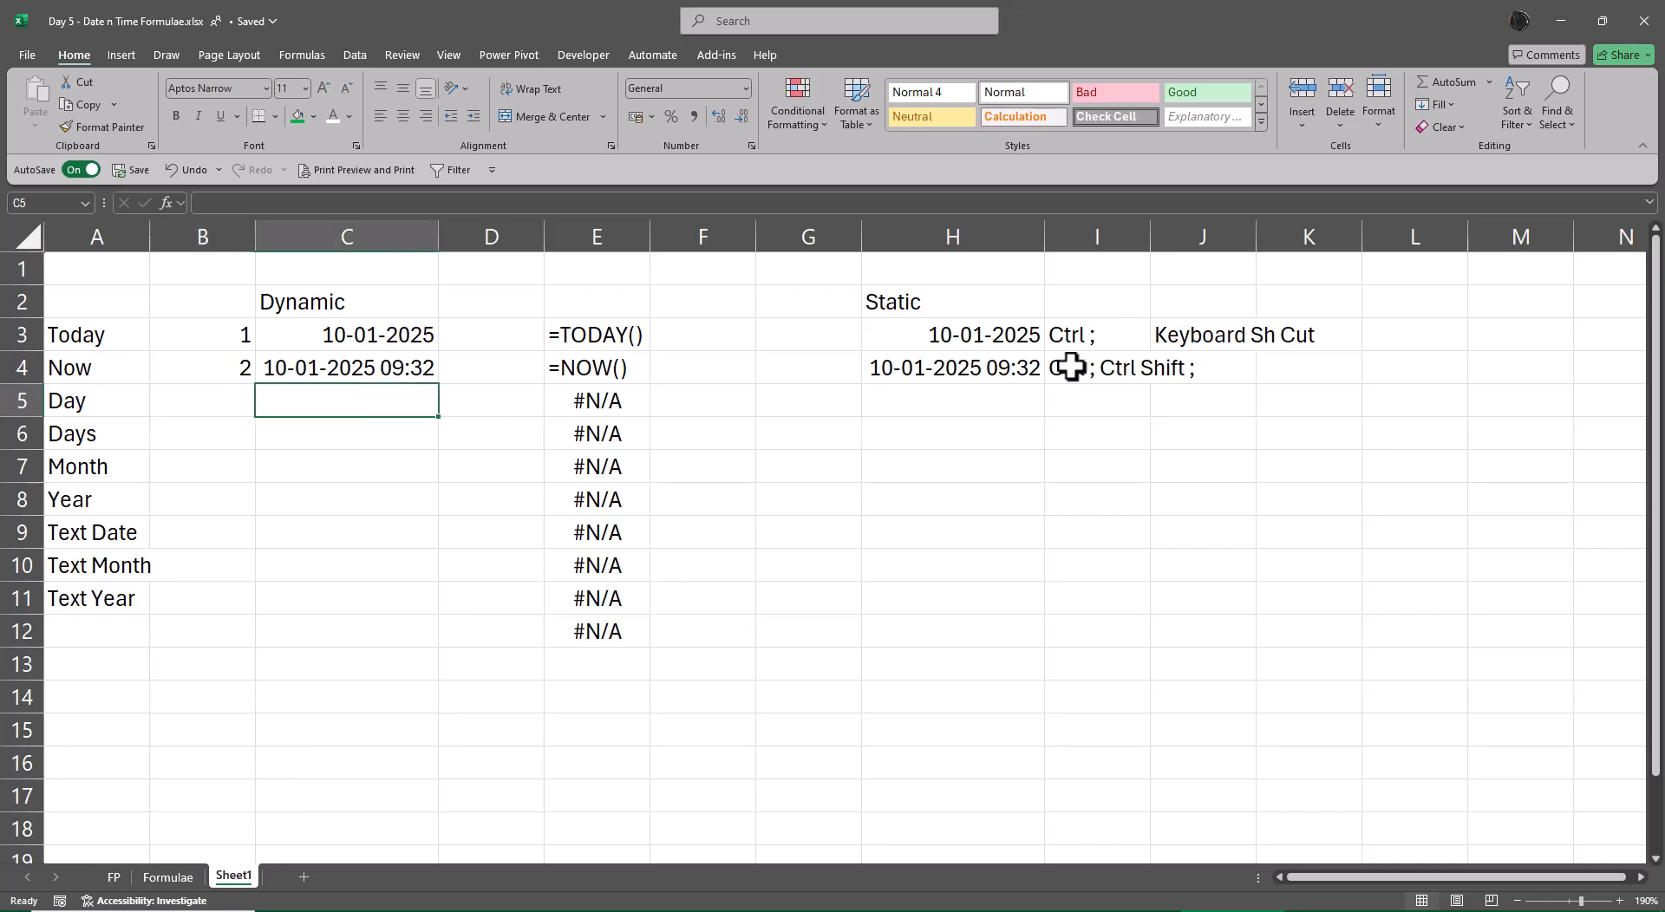
{"action": "key", "text": "Left"}
{"action": "type", "text": "3"}
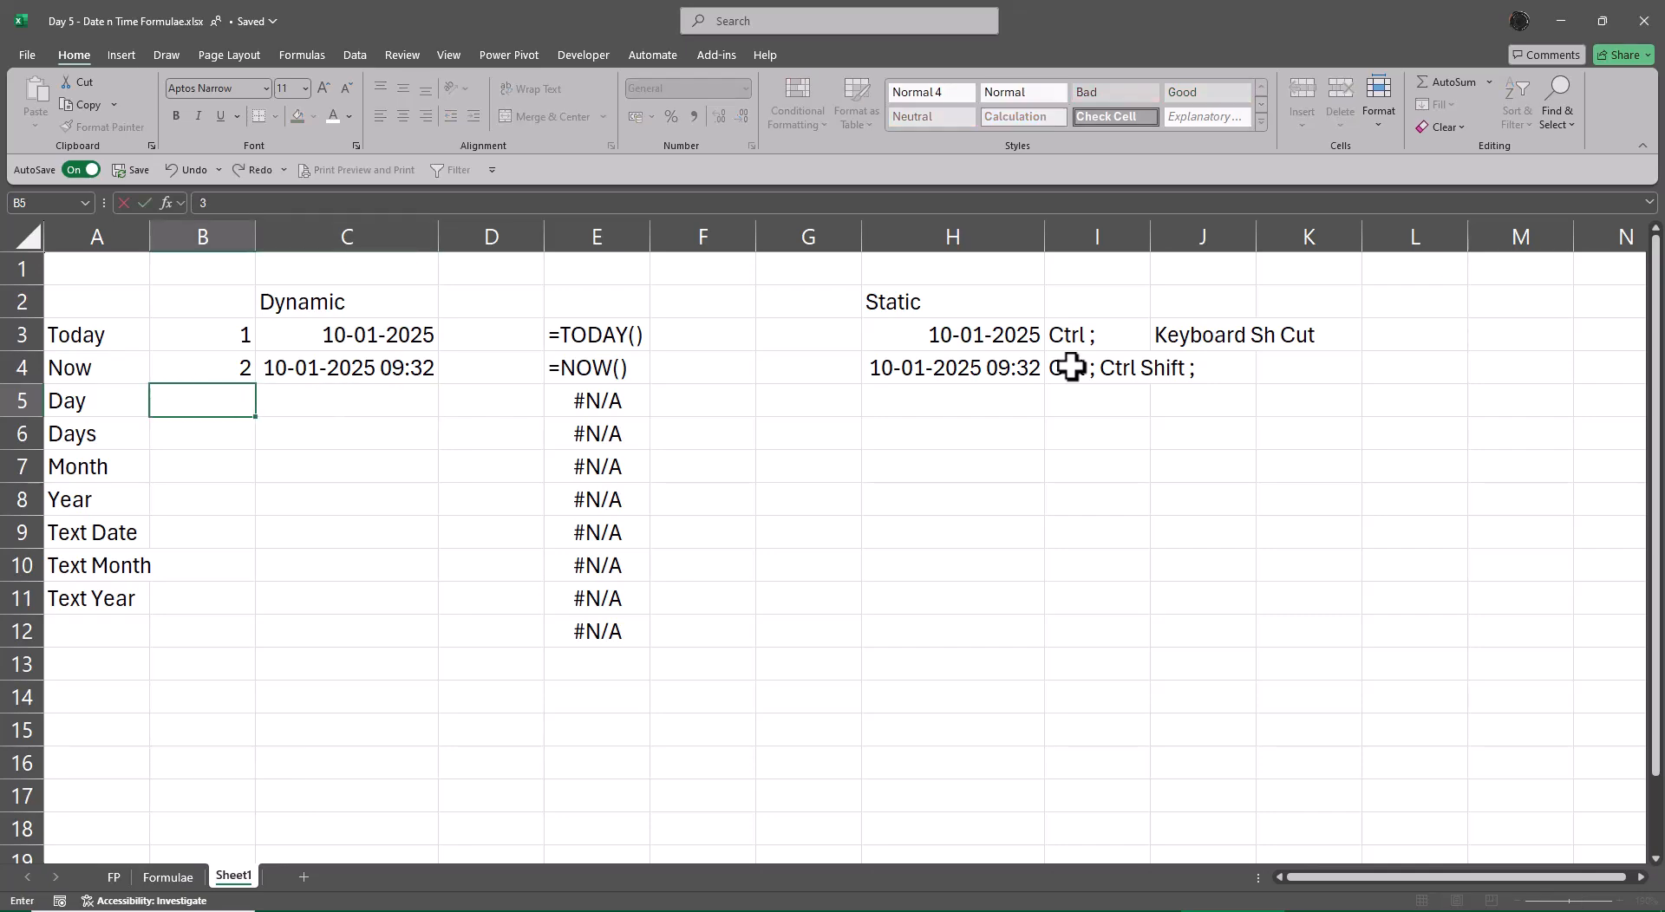
{"action": "key", "text": "Tab"}
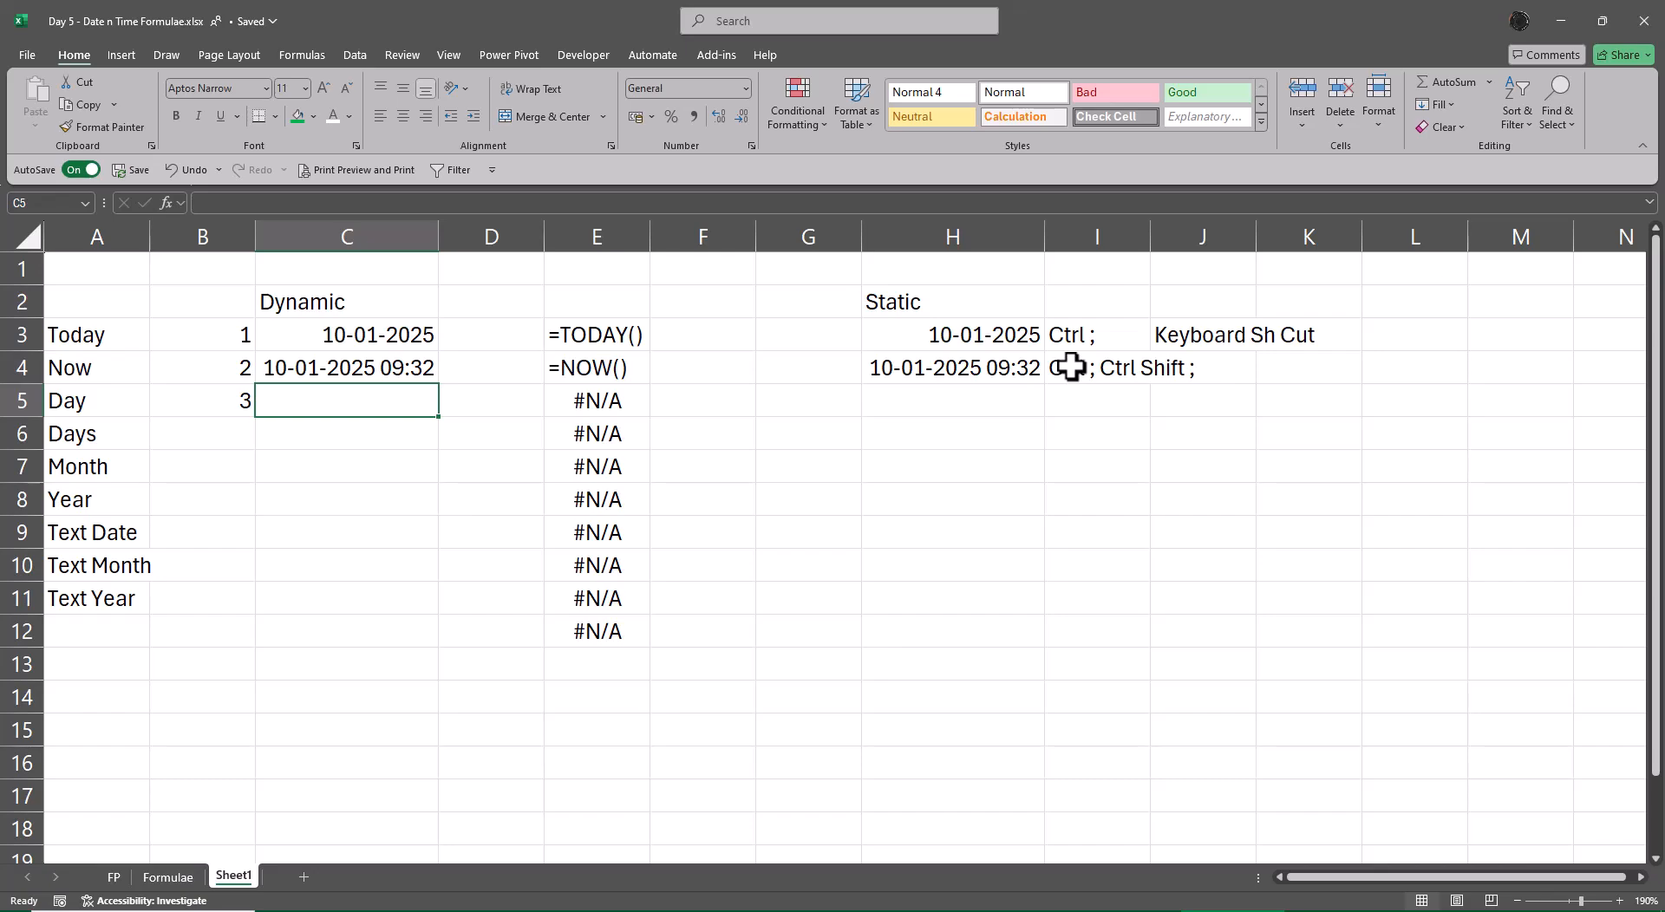
- Enter the formula =DAY(TODAY()) in C5
{"action": "type", "text": "=day"}
{"action": "key", "text": "Tab"}
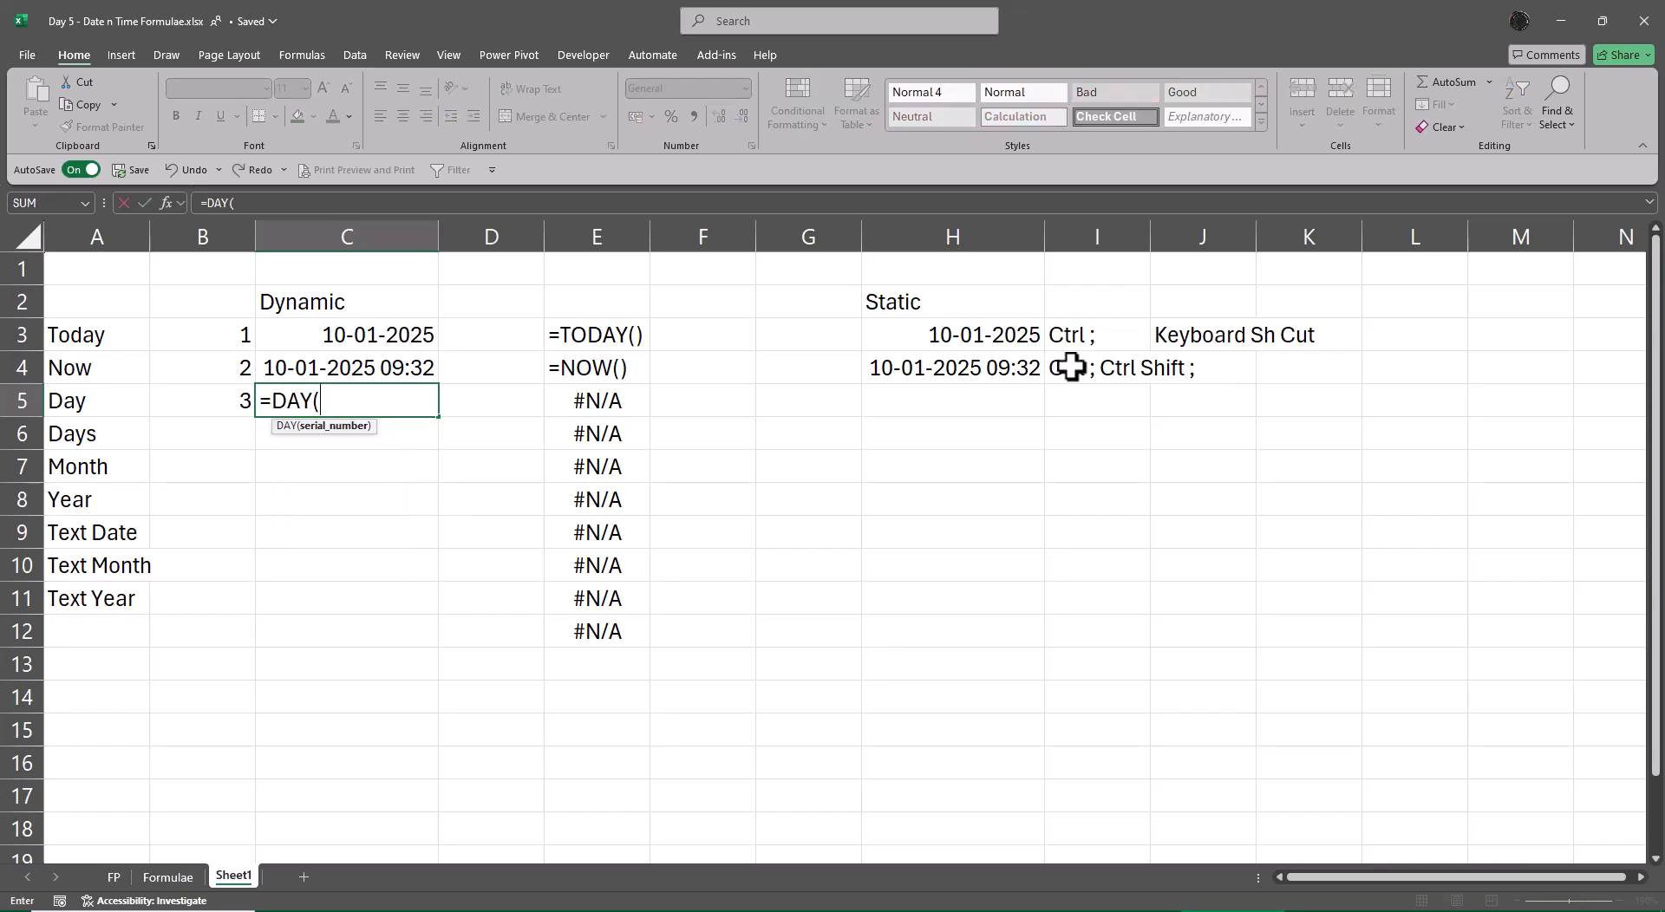
{"action": "type", "text": "toda"}
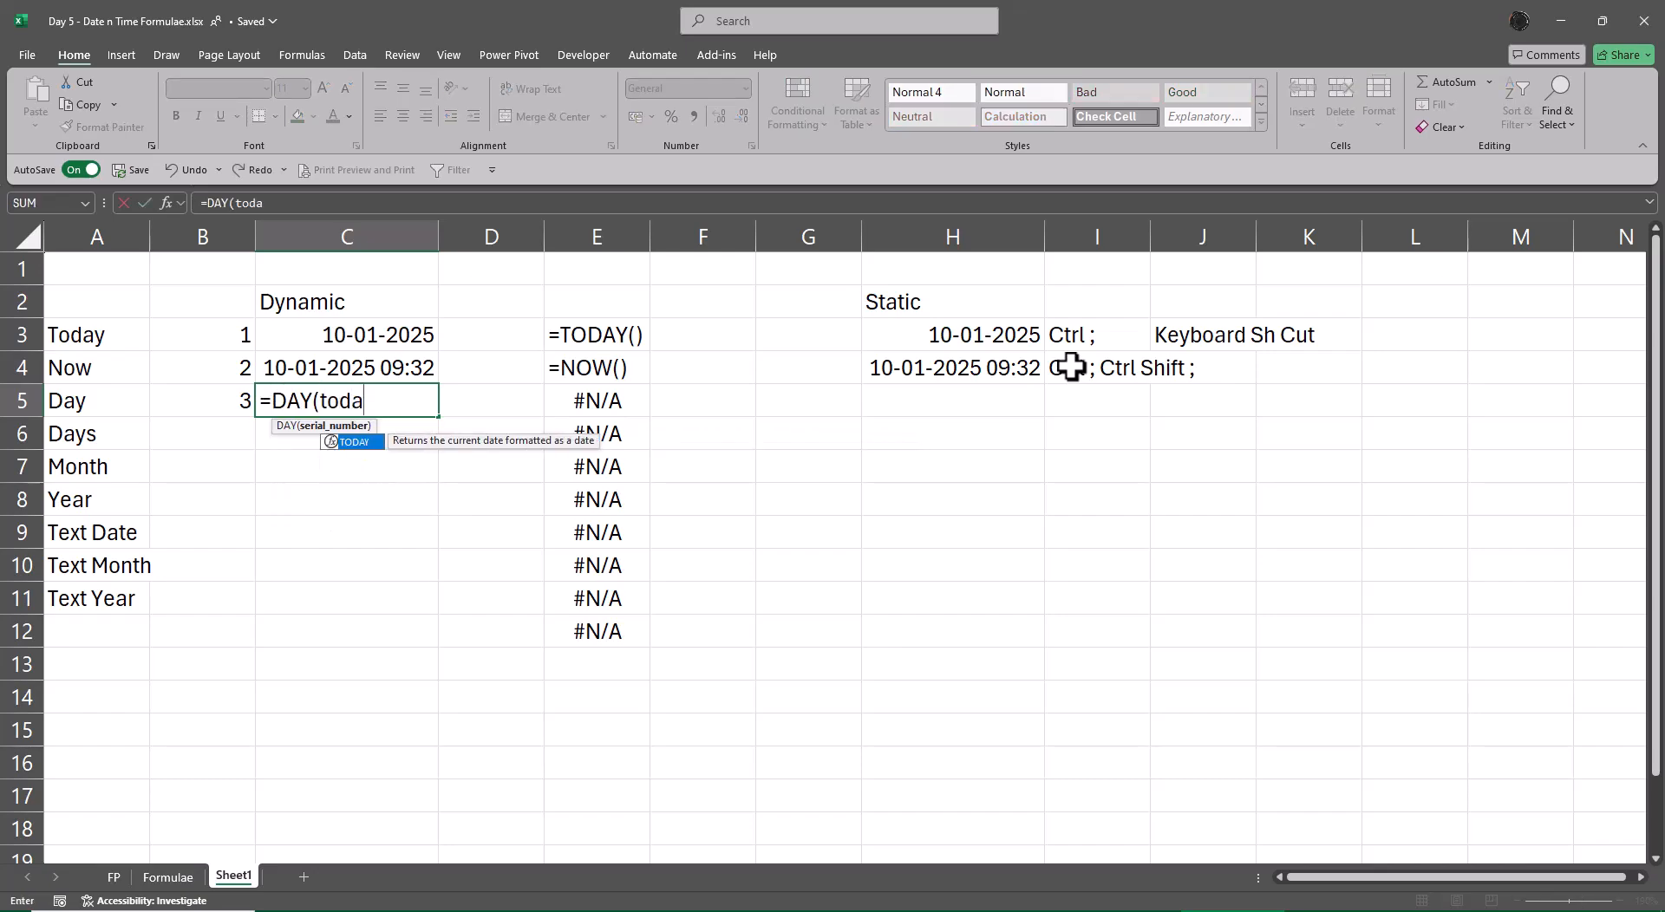
{"action": "key", "text": "Tab"}
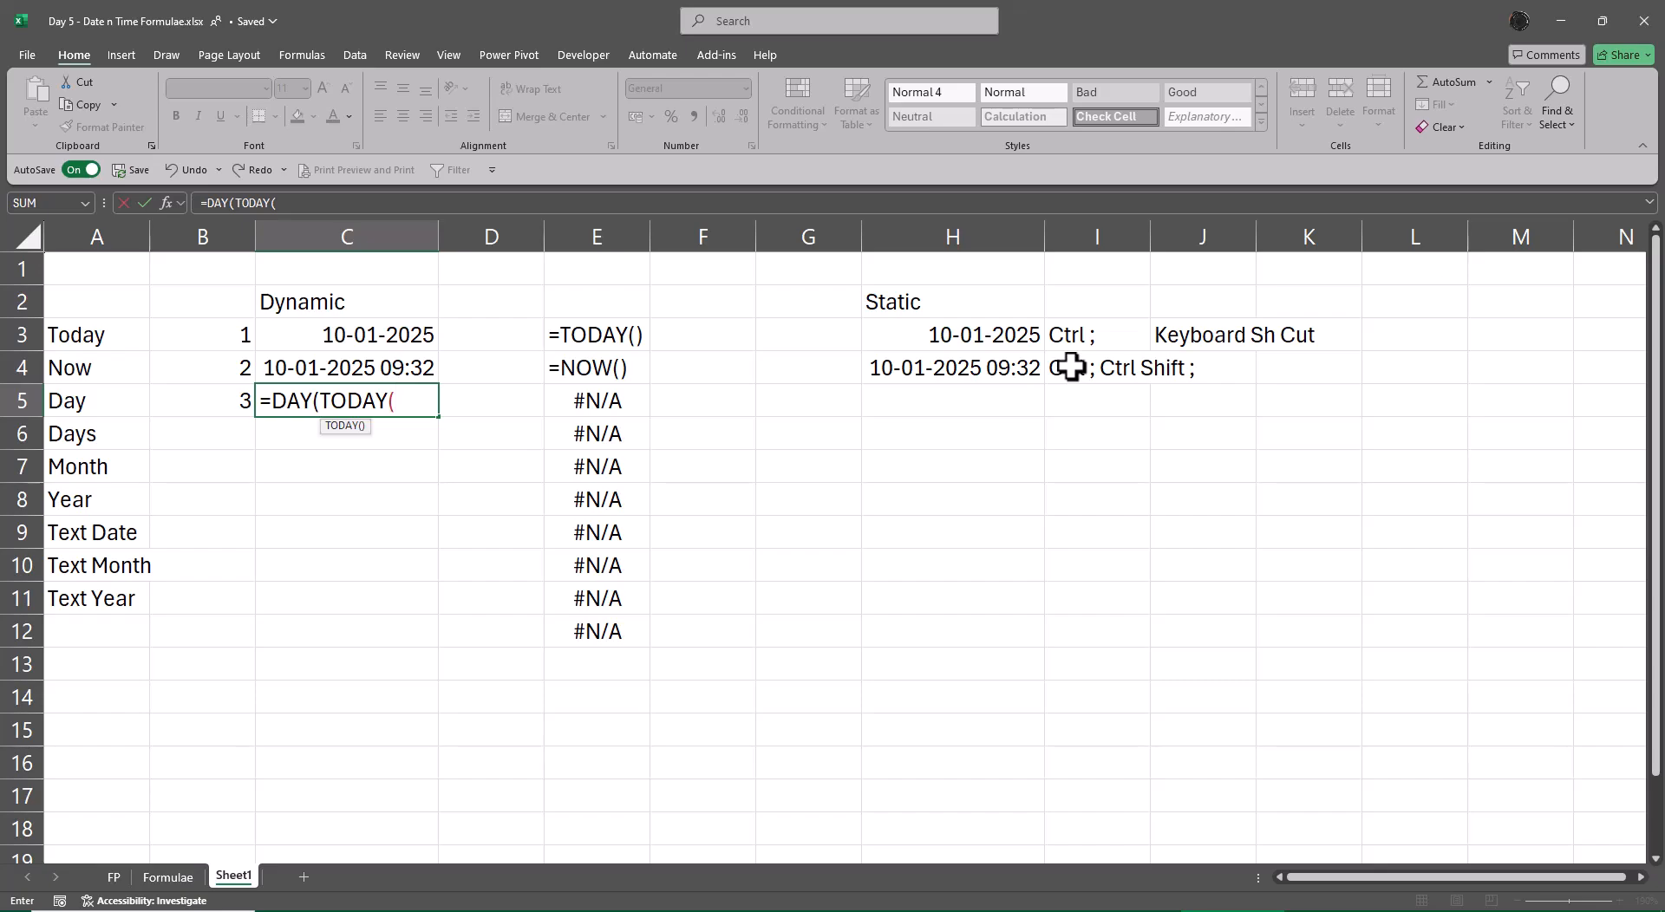
{"action": "type", "text": "))"}
{"action": "key", "text": "Return"}
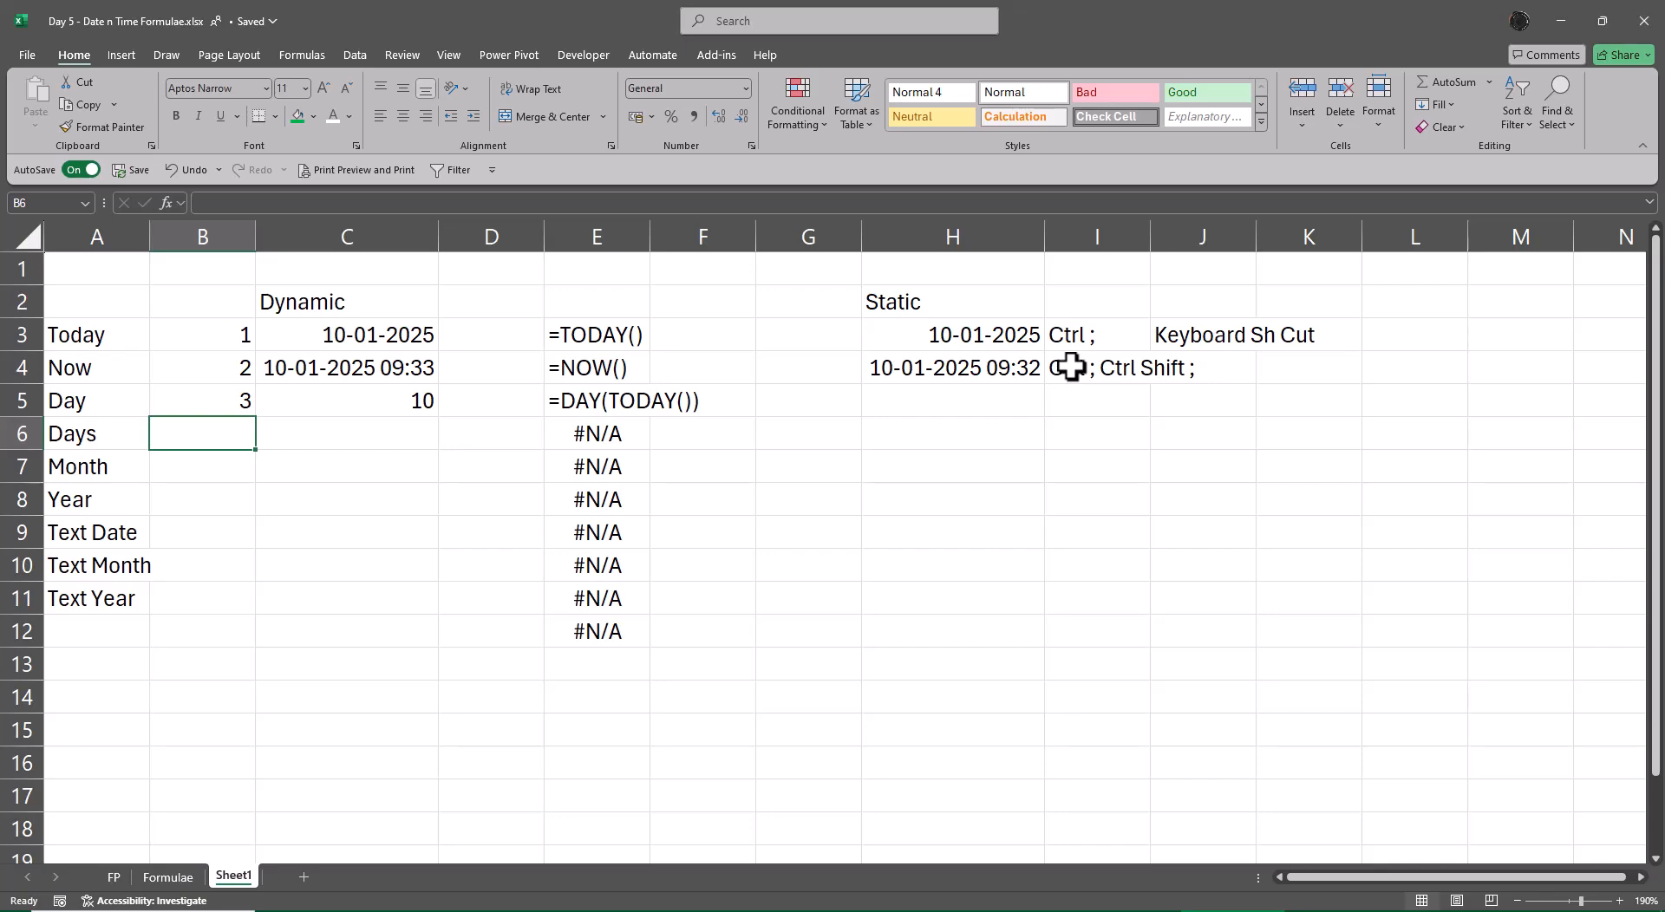
- Enter the number 5 in B7 beside the Month label, leaving the Days row empty
{"action": "key", "text": "Down"}
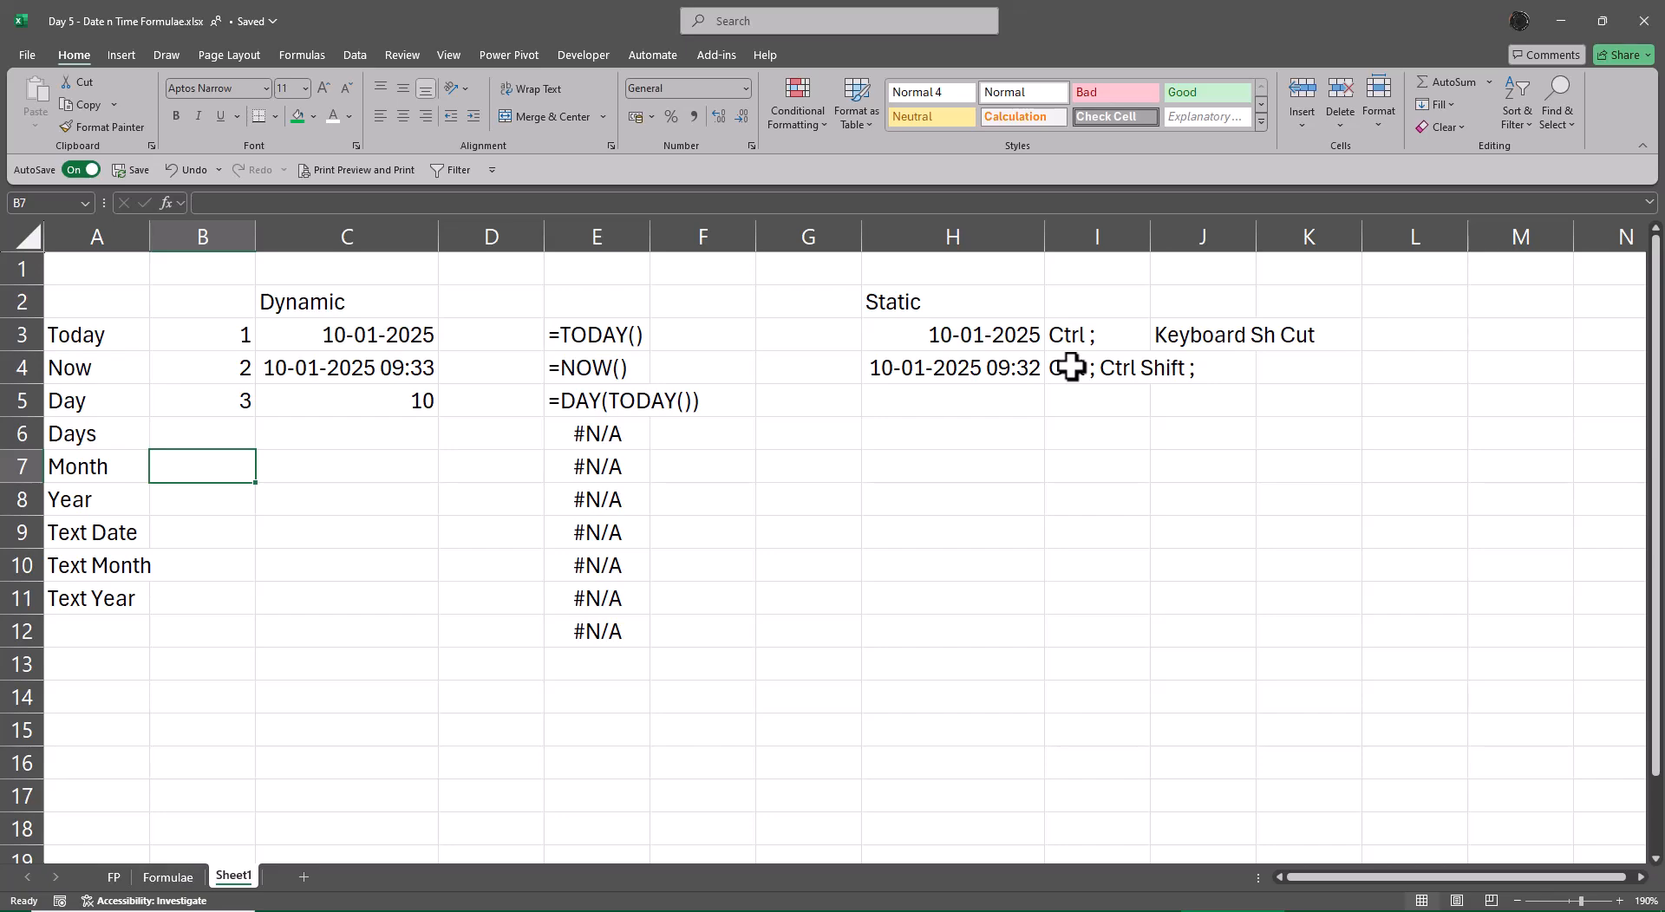
{"action": "type", "text": "5"}
{"action": "key", "text": "Return"}
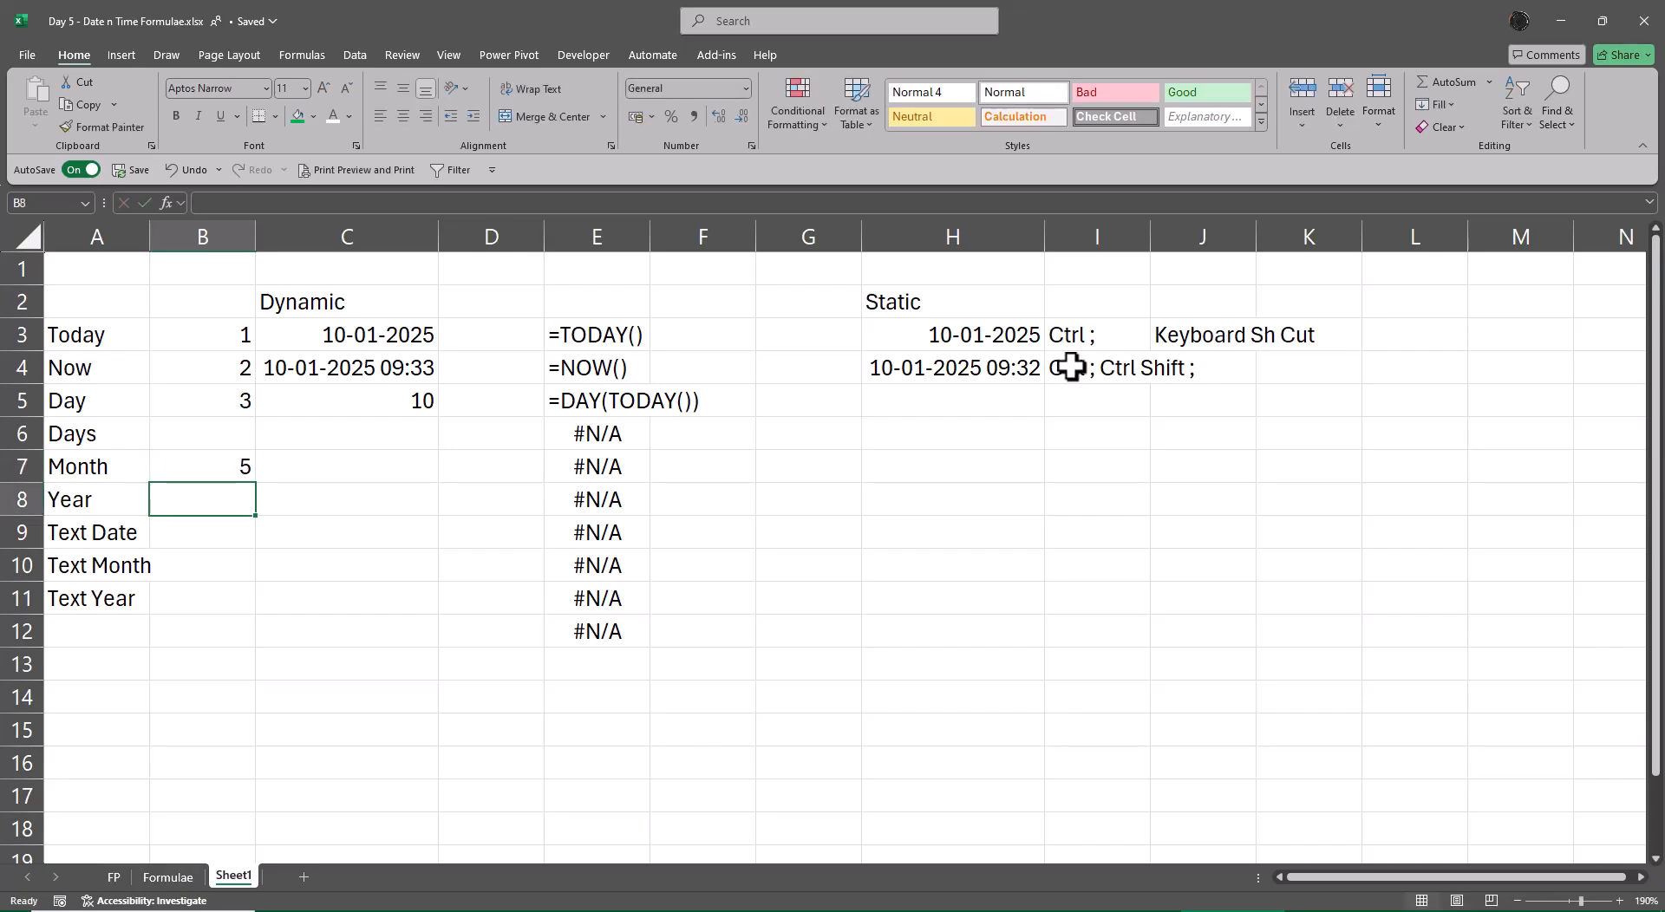
{"action": "key", "text": "Up"}
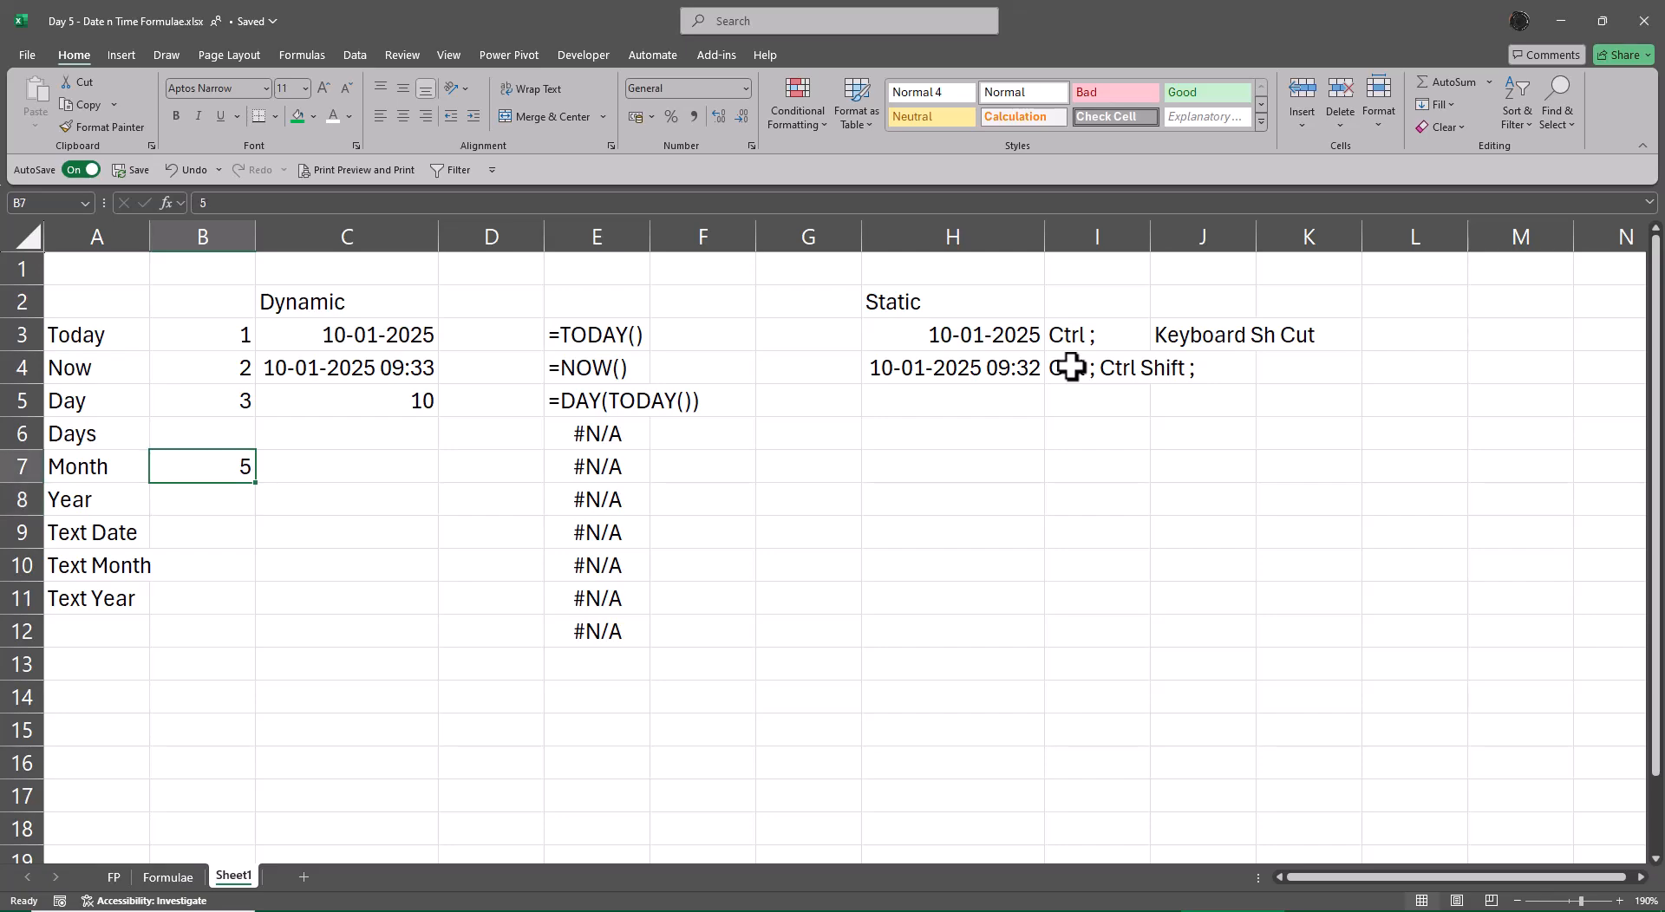
- Insert three blank rows between the Days row and the Month row
{"action": "key", "text": "Up"}
{"action": "key", "text": "Right"}
{"action": "key", "text": "Right"}
{"action": "key", "text": "Left"}
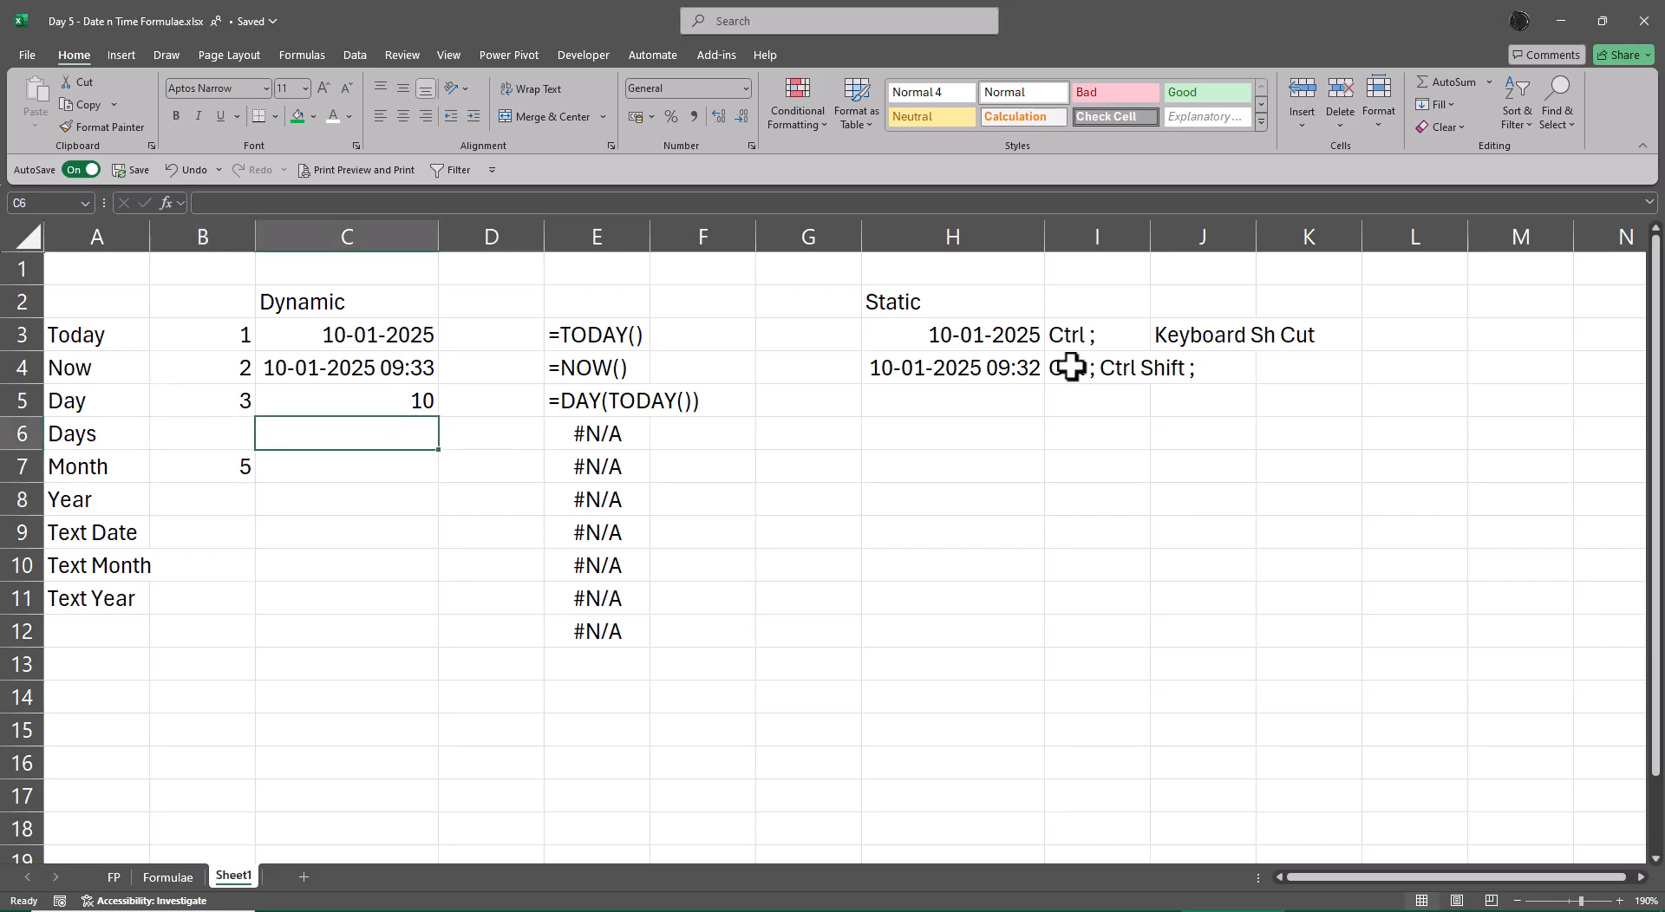
{"action": "key", "text": "Left"}
{"action": "key", "text": "Down"}
{"action": "key", "text": "shift+space"}
{"action": "key", "text": "ctrl+plus"}
{"action": "key", "text": "ctrl+plus"}
{"action": "key", "text": "ctrl+plus"}
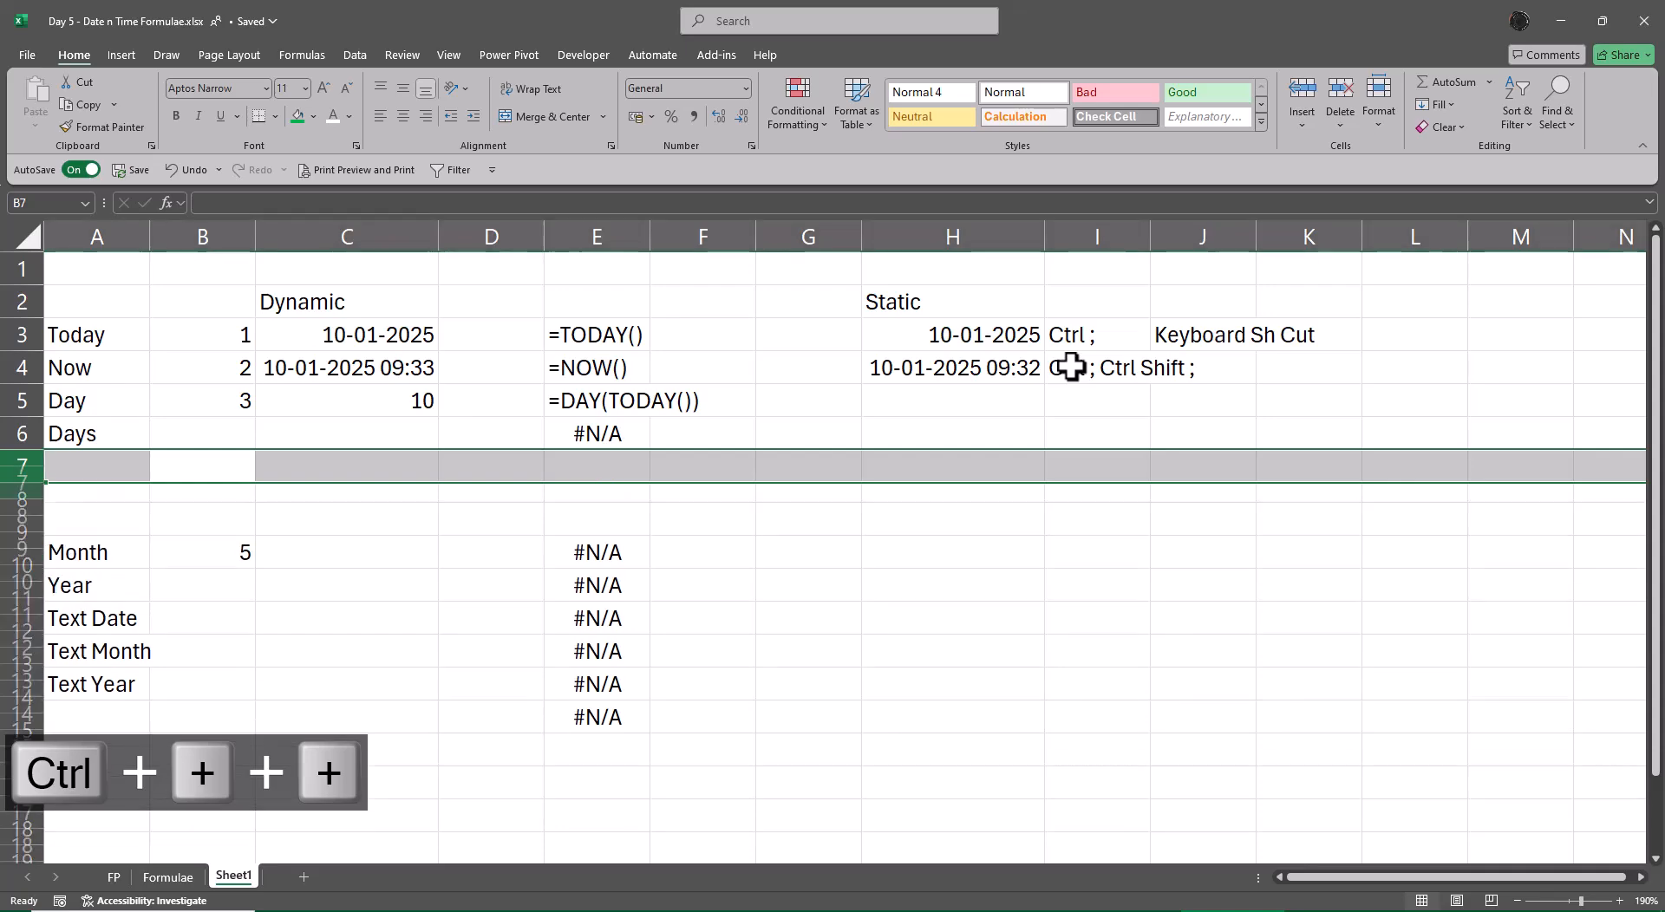
- Insert a blank column between the function labels in column A and the numbering in column B
{"action": "key", "text": "Up"}
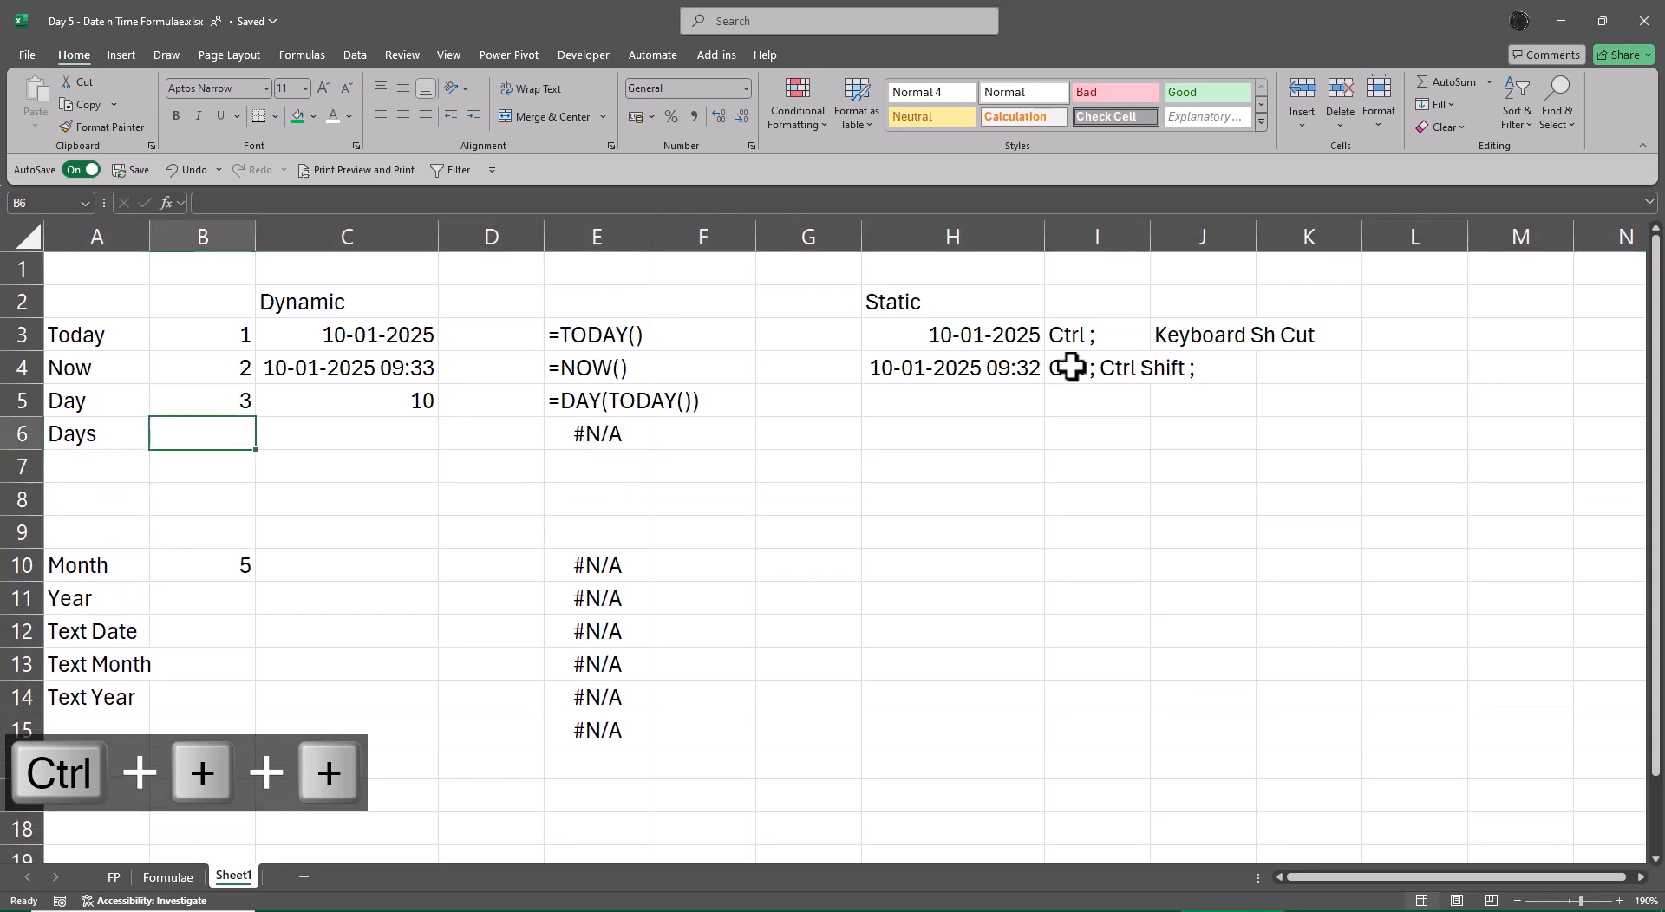
{"action": "key", "text": "ctrl+space"}
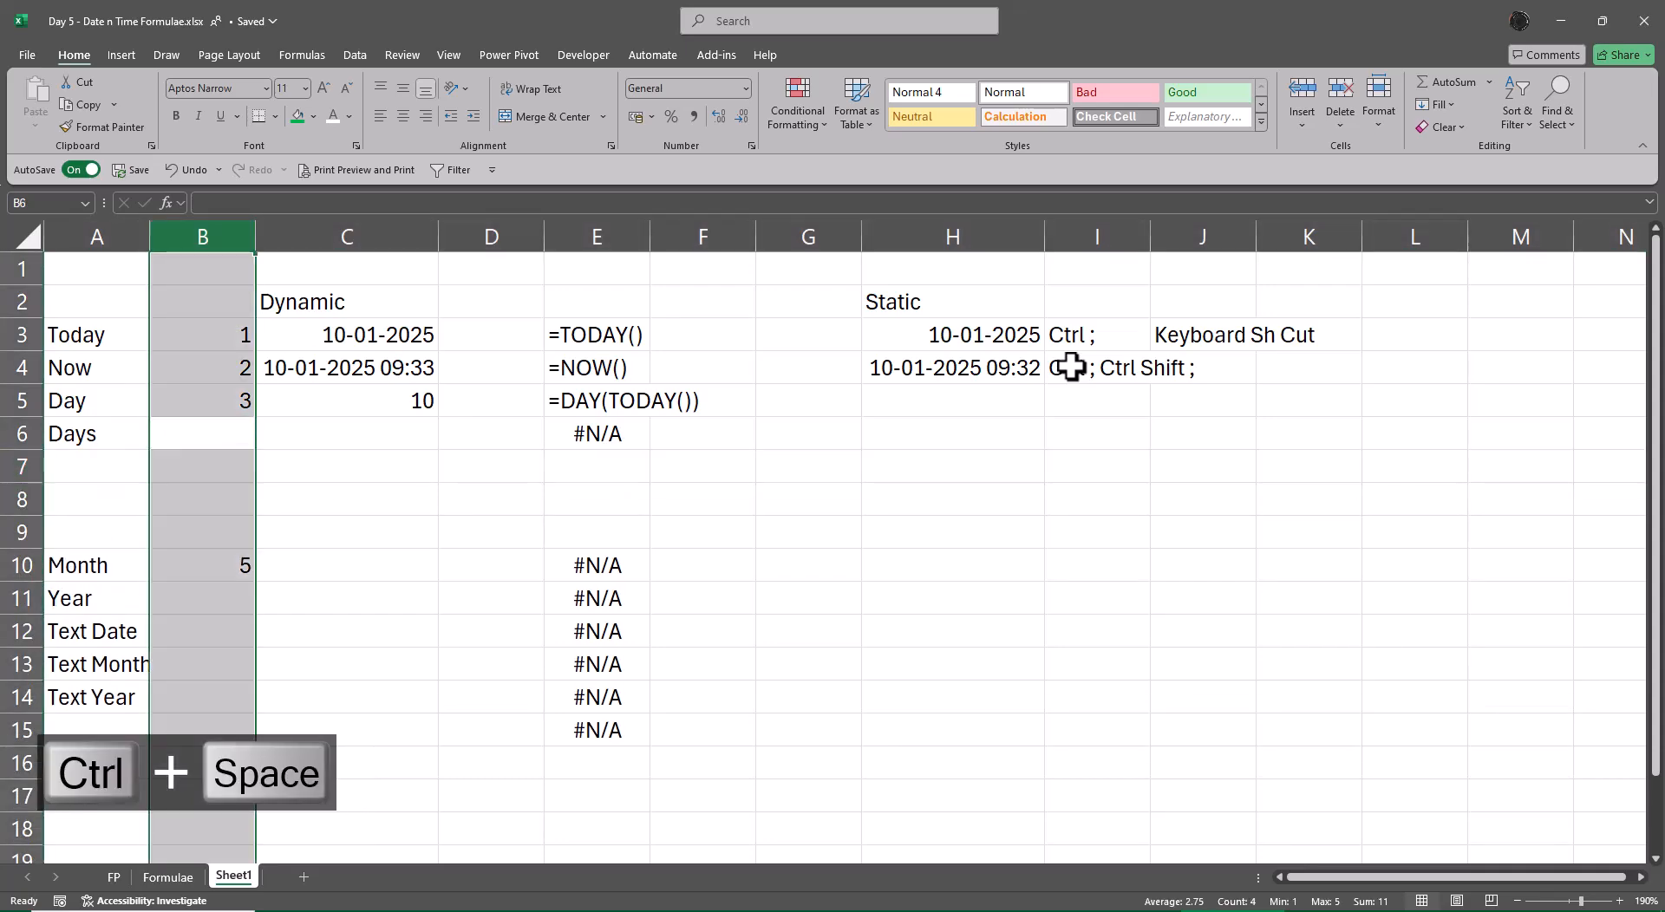
{"action": "key", "text": "ctrl+plus"}
{"action": "key", "text": "Right"}
{"action": "key", "text": "Left"}
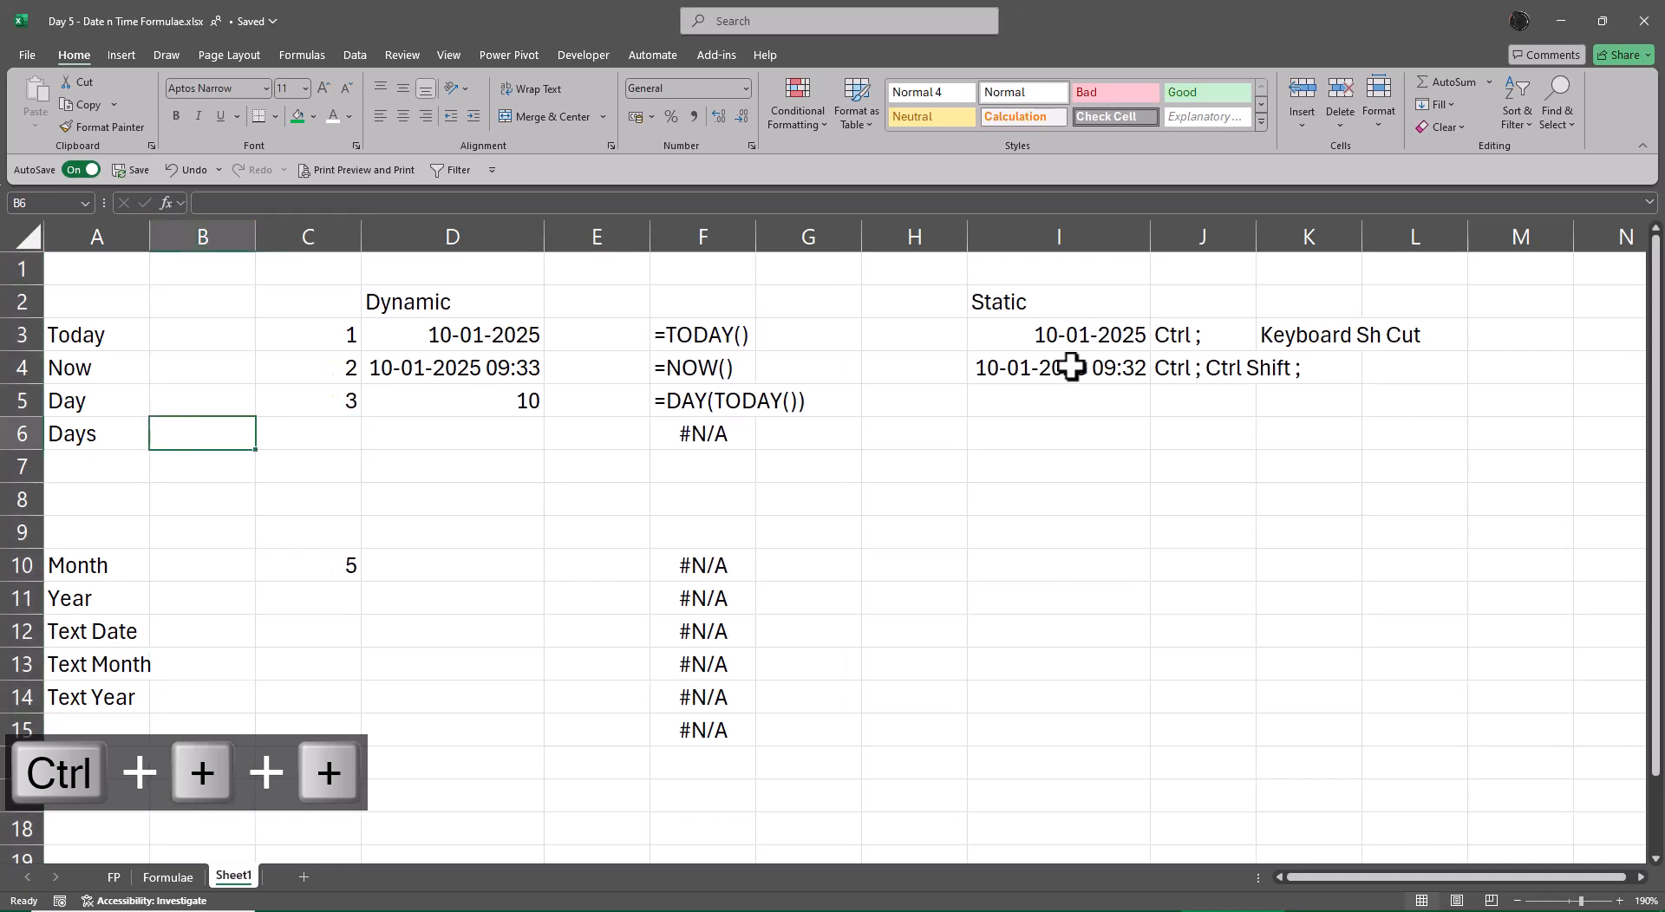
- Enter the label St Date in A7, below Days
{"action": "type", "text": "St"}
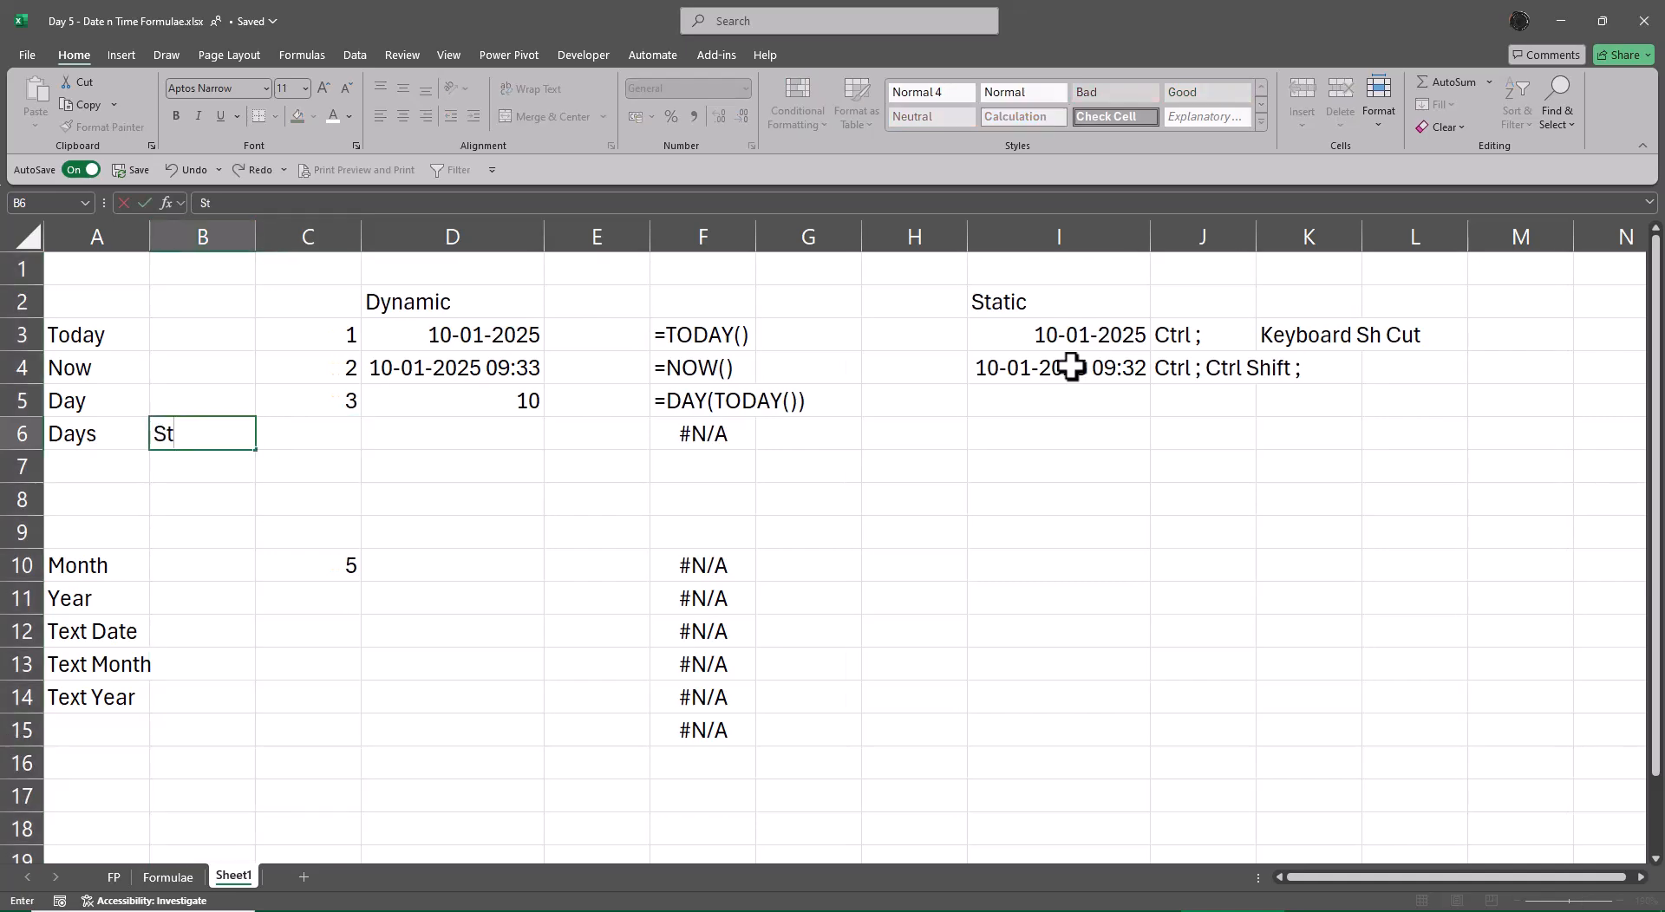
{"action": "key", "text": "Escape"}
{"action": "key", "text": "Down"}
{"action": "key", "text": "Left"}
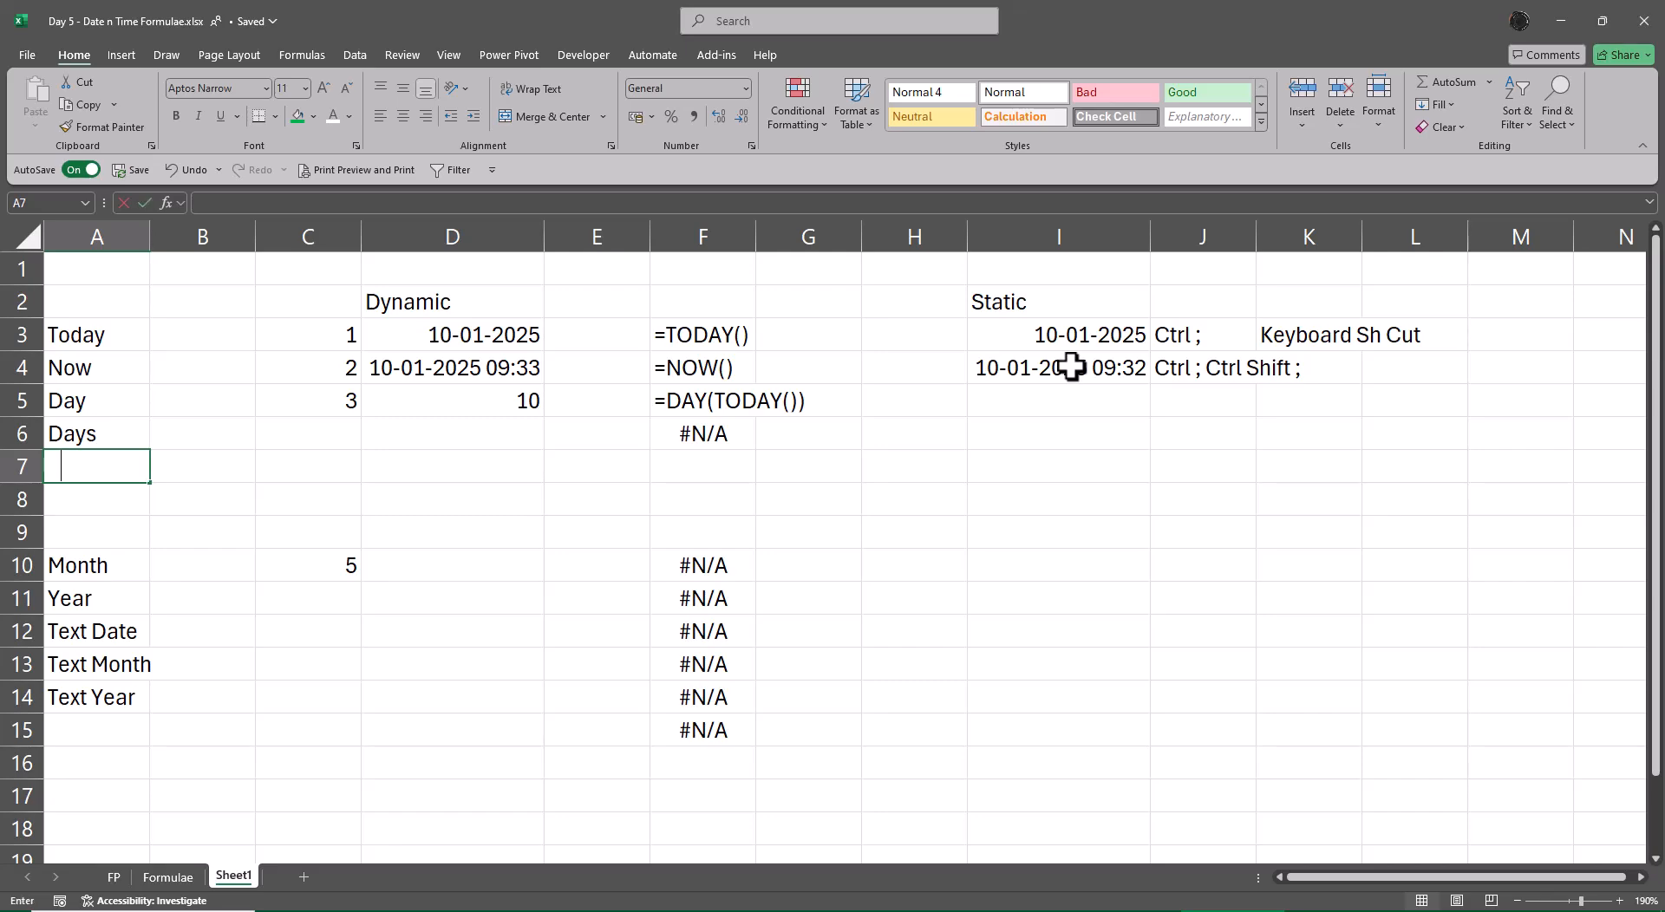
{"action": "type", "text": "Sta"}
{"action": "key", "text": "BackSpace"}
{"action": "type", "text": "Dat"}
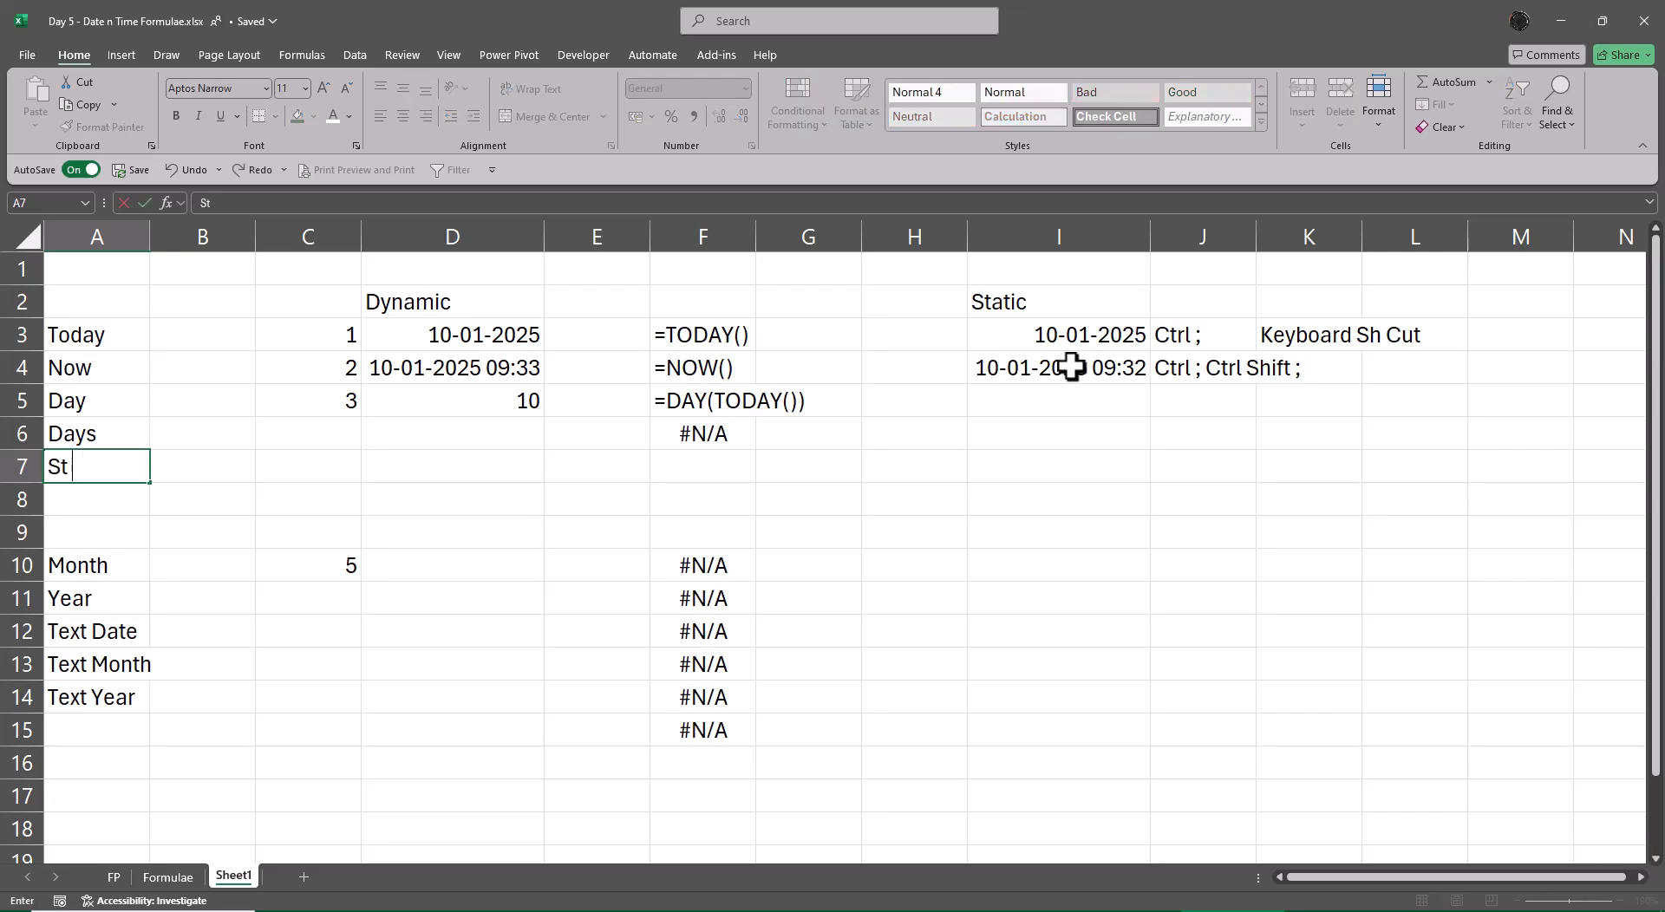
{"action": "type", "text": "e"}
{"action": "key", "text": "Return"}
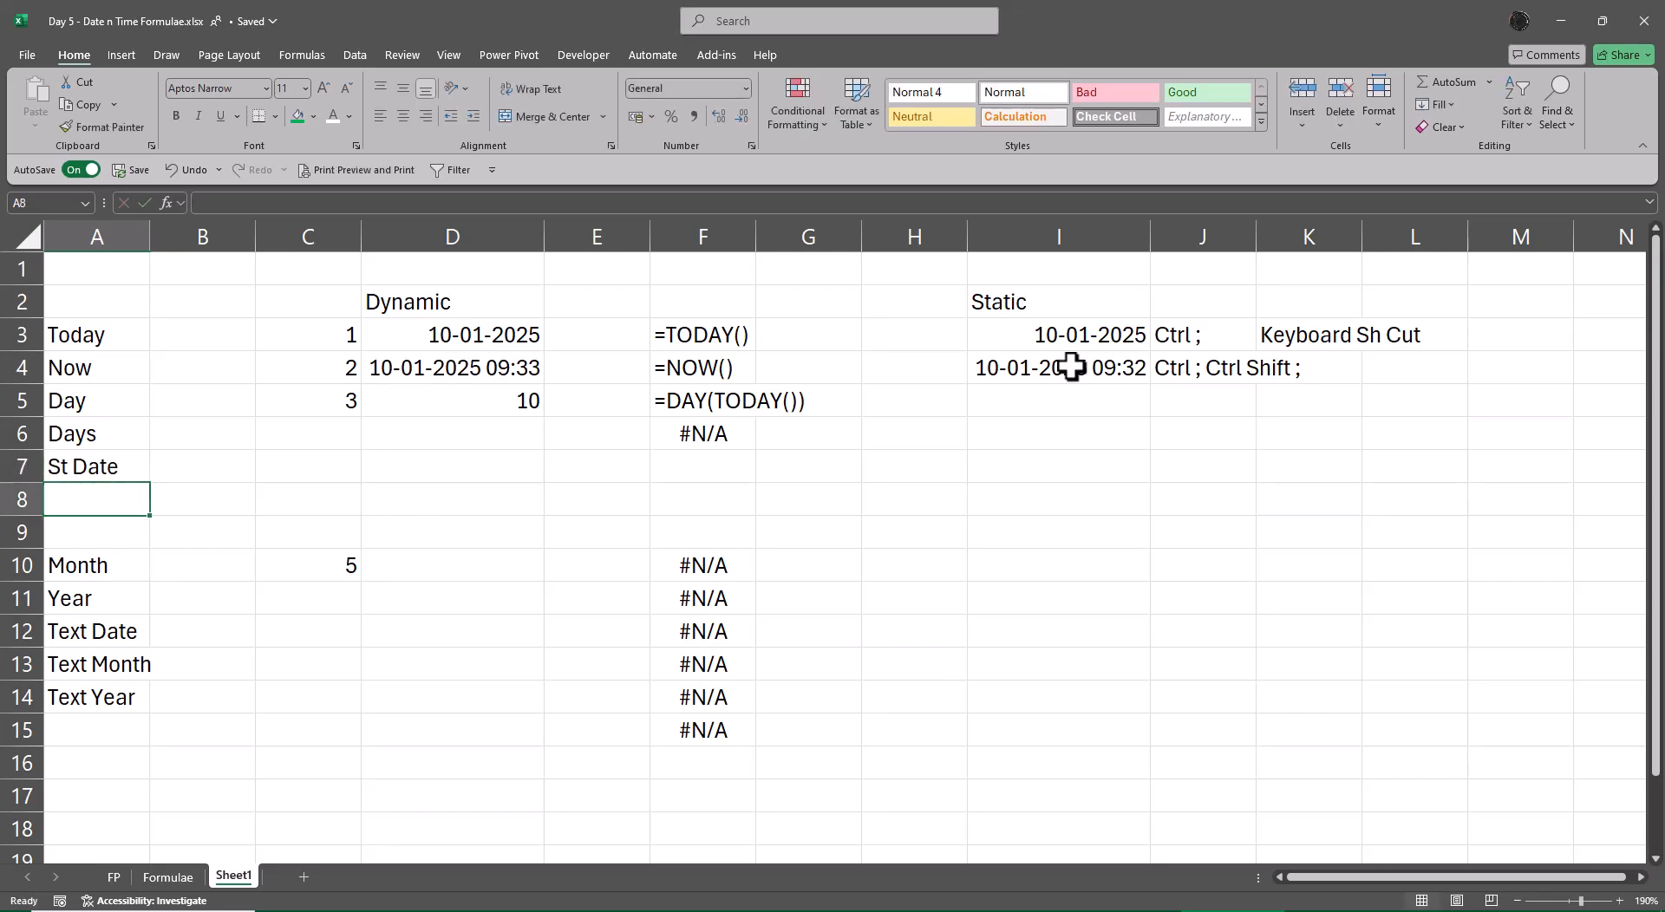
- Enter the label Ed Date in A8
{"action": "type", "text": "Ed "}
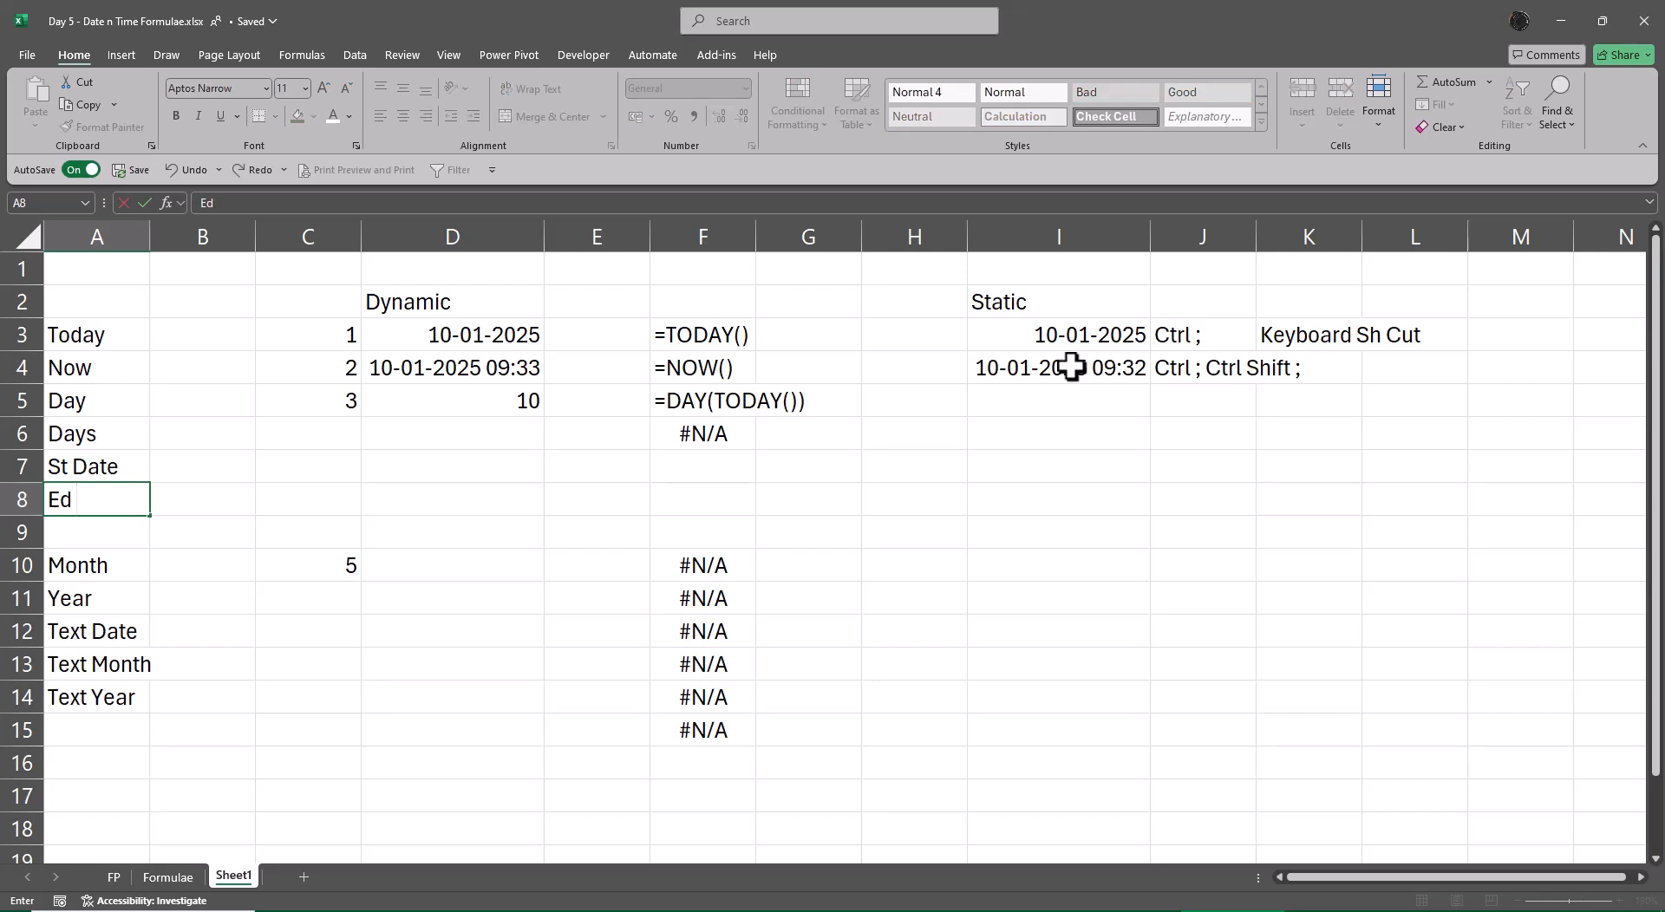
{"action": "type", "text": "S"}
{"action": "key", "text": "BackSpace"}
{"action": "key", "text": "BackSpace"}
{"action": "type", "text": "Date"}
{"action": "key", "text": "Return"}
- Enter the start date 01-01-2025 in B7 and the end date 31-01-2025 in B8
{"action": "key", "text": "Up"}
{"action": "key", "text": "Up"}
{"action": "key", "text": "Right"}
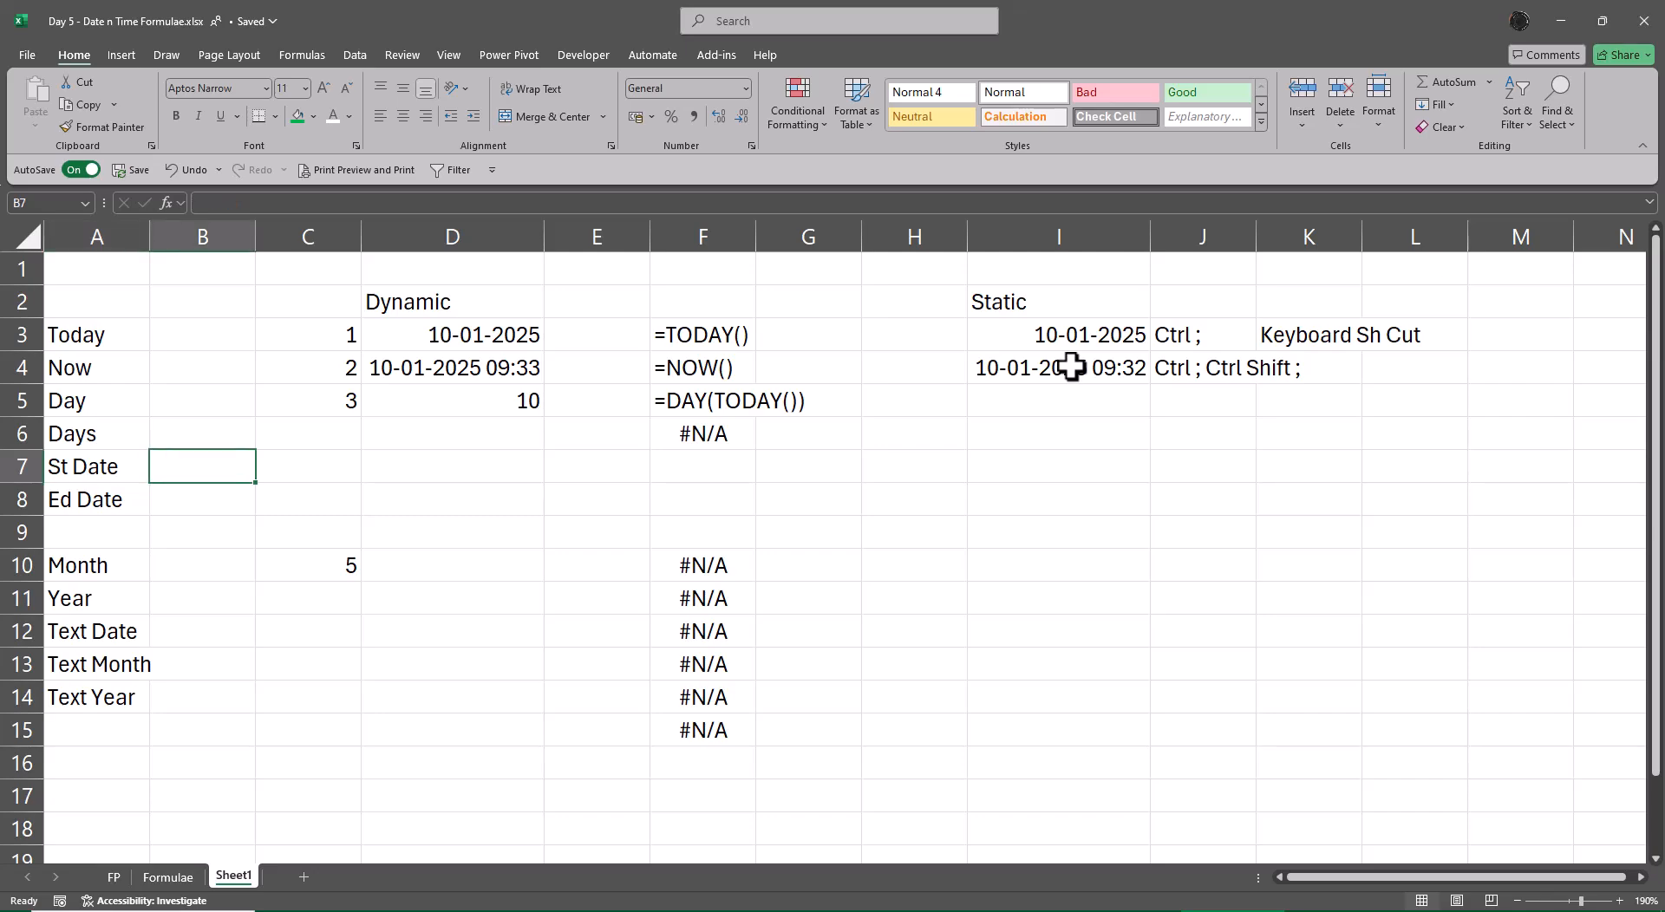
{"action": "type", "text": "1-01-"}
{"action": "type", "text": "2025"}
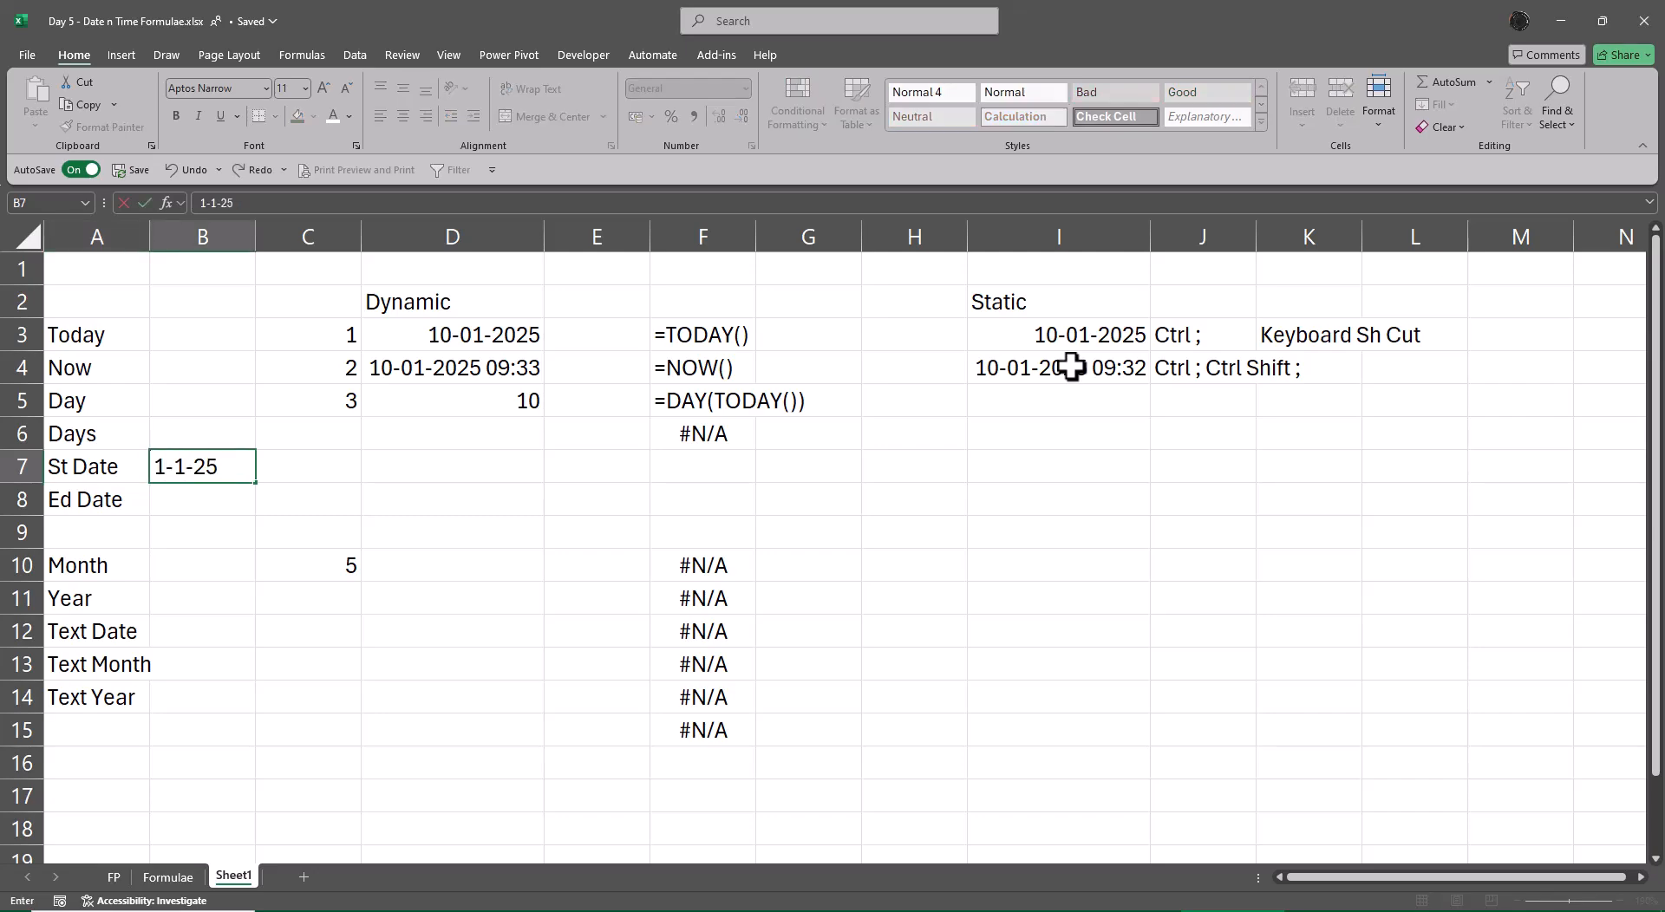
{"action": "key", "text": "Return"}
{"action": "type", "text": "31-01-2025"}
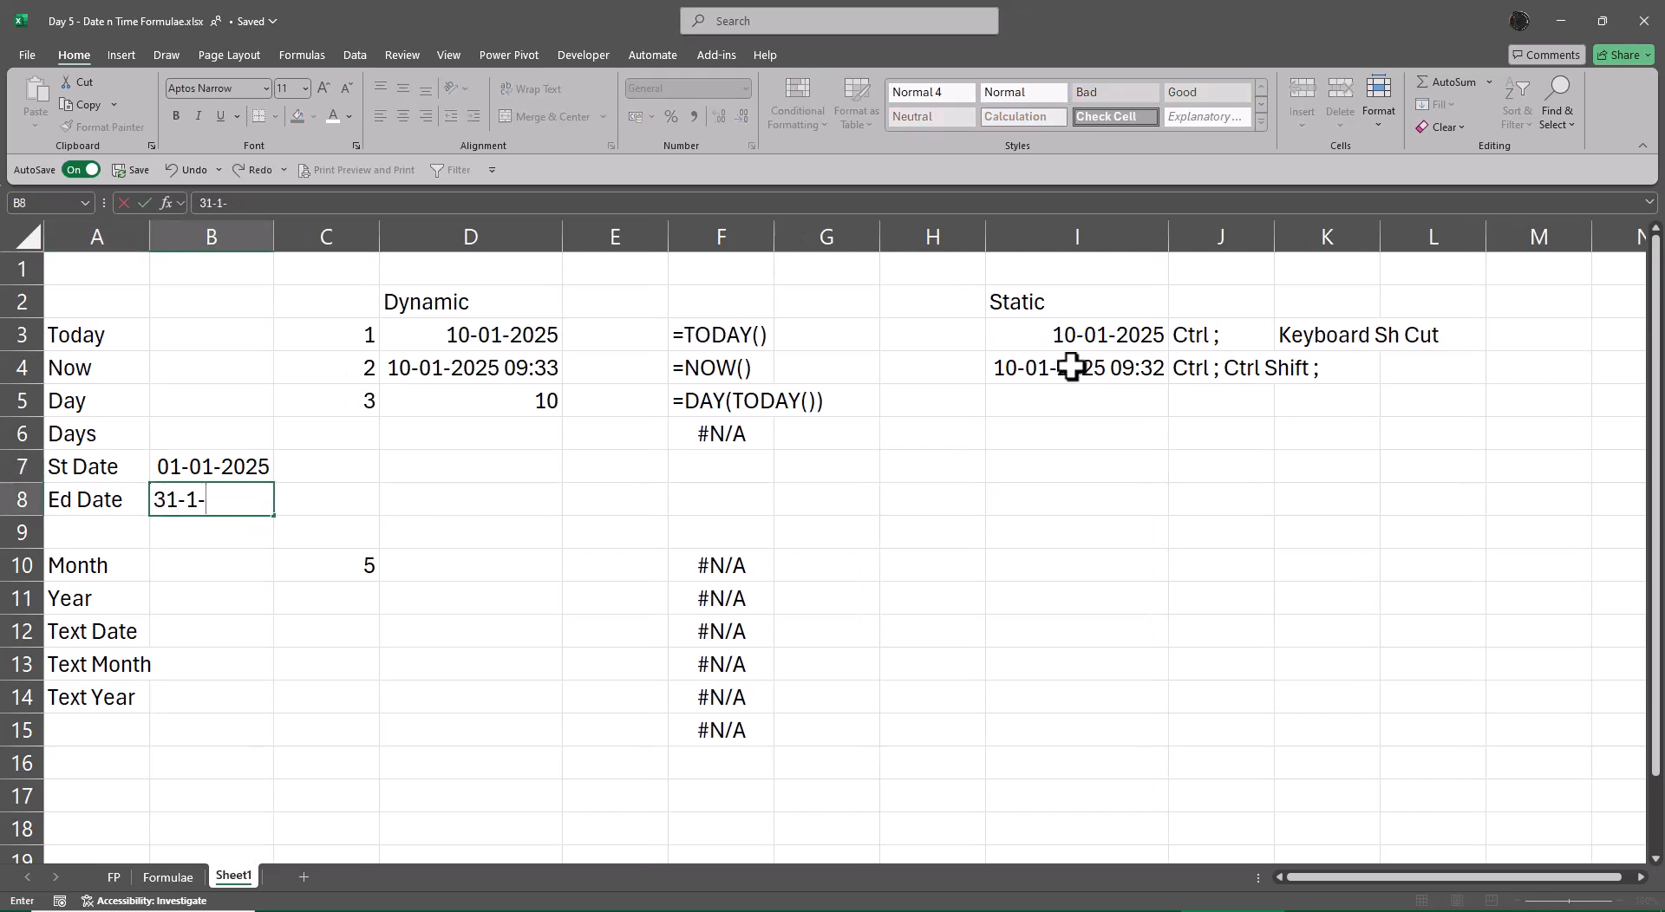
{"action": "key", "text": "Return"}
- Enter the number 4 in C7 beside the start date
{"action": "key", "text": "Up"}
{"action": "key", "text": "Right"}
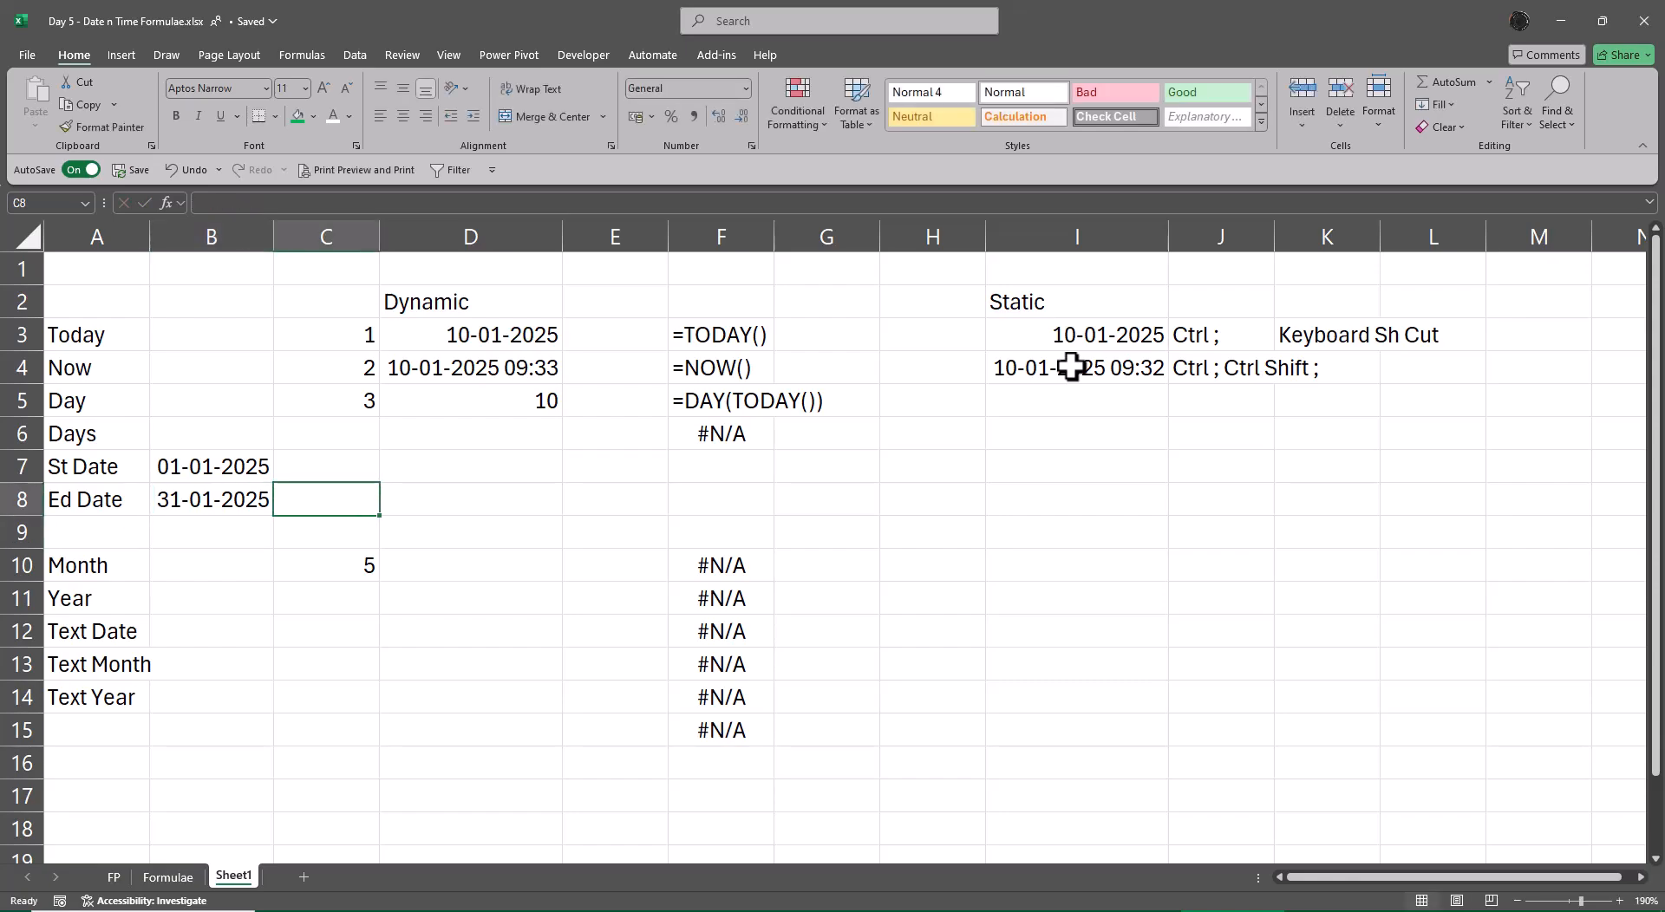
{"action": "key", "text": "Up"}
{"action": "type", "text": "4"}
{"action": "key", "text": "Right"}
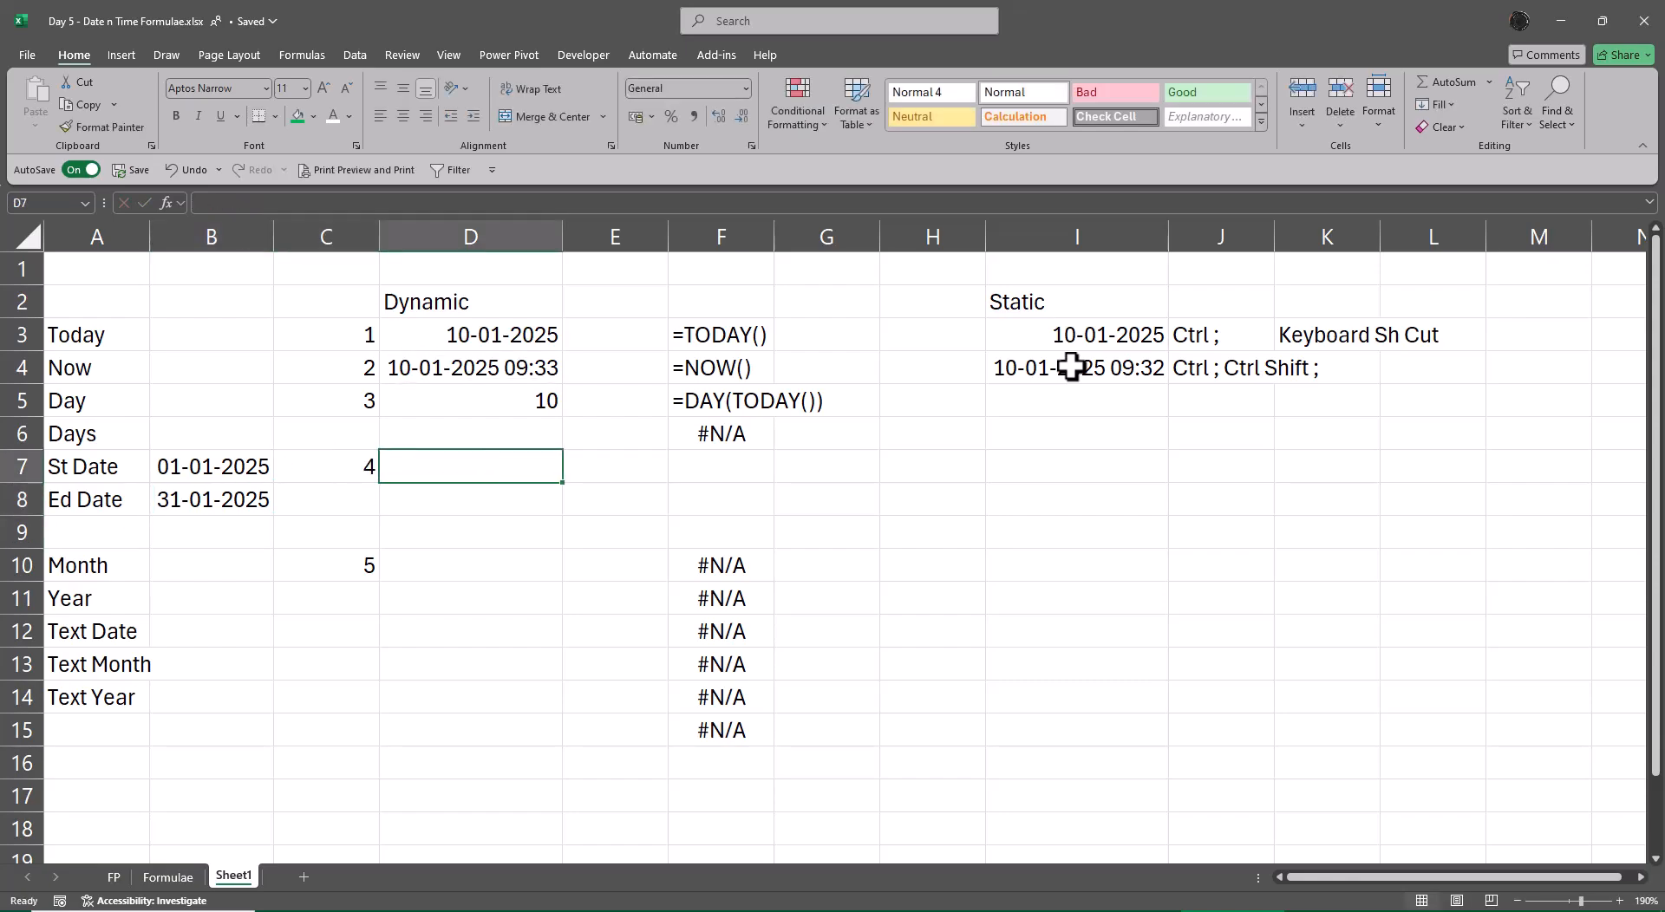
- Copy the FORMULATEXT formula from F6 into F7, F8 and F9
{"action": "key", "text": "Right"}
{"action": "key", "text": "Right"}
{"action": "key", "text": "Up"}
{"action": "key", "text": "ctrl+c"}
{"action": "key", "text": "Down"}
{"action": "key", "text": "ctrl+v"}
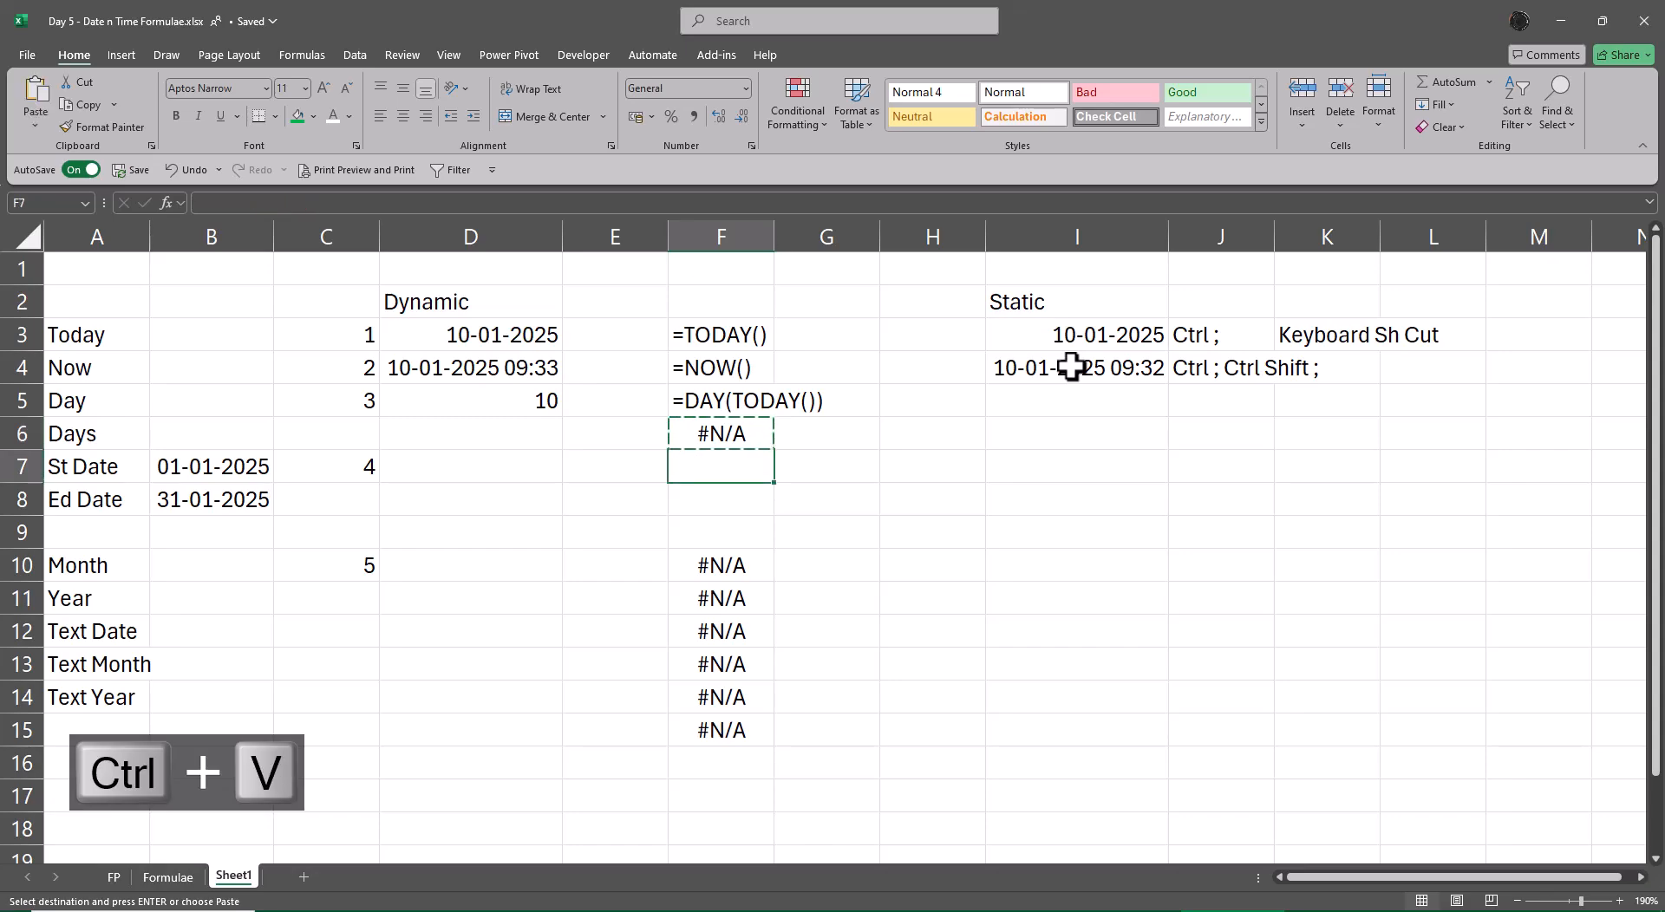
{"action": "key", "text": "Down"}
{"action": "key", "text": "ctrl+v"}
{"action": "key", "text": "Down"}
{"action": "key", "text": "ctrl+v"}
{"action": "key", "text": "Escape"}
- Enter the formula =DAYS(B8,B7) in D7 to count the days between the two dates
{"action": "key", "text": "Up"}
{"action": "key", "text": "Left"}
{"action": "key", "text": "Left"}
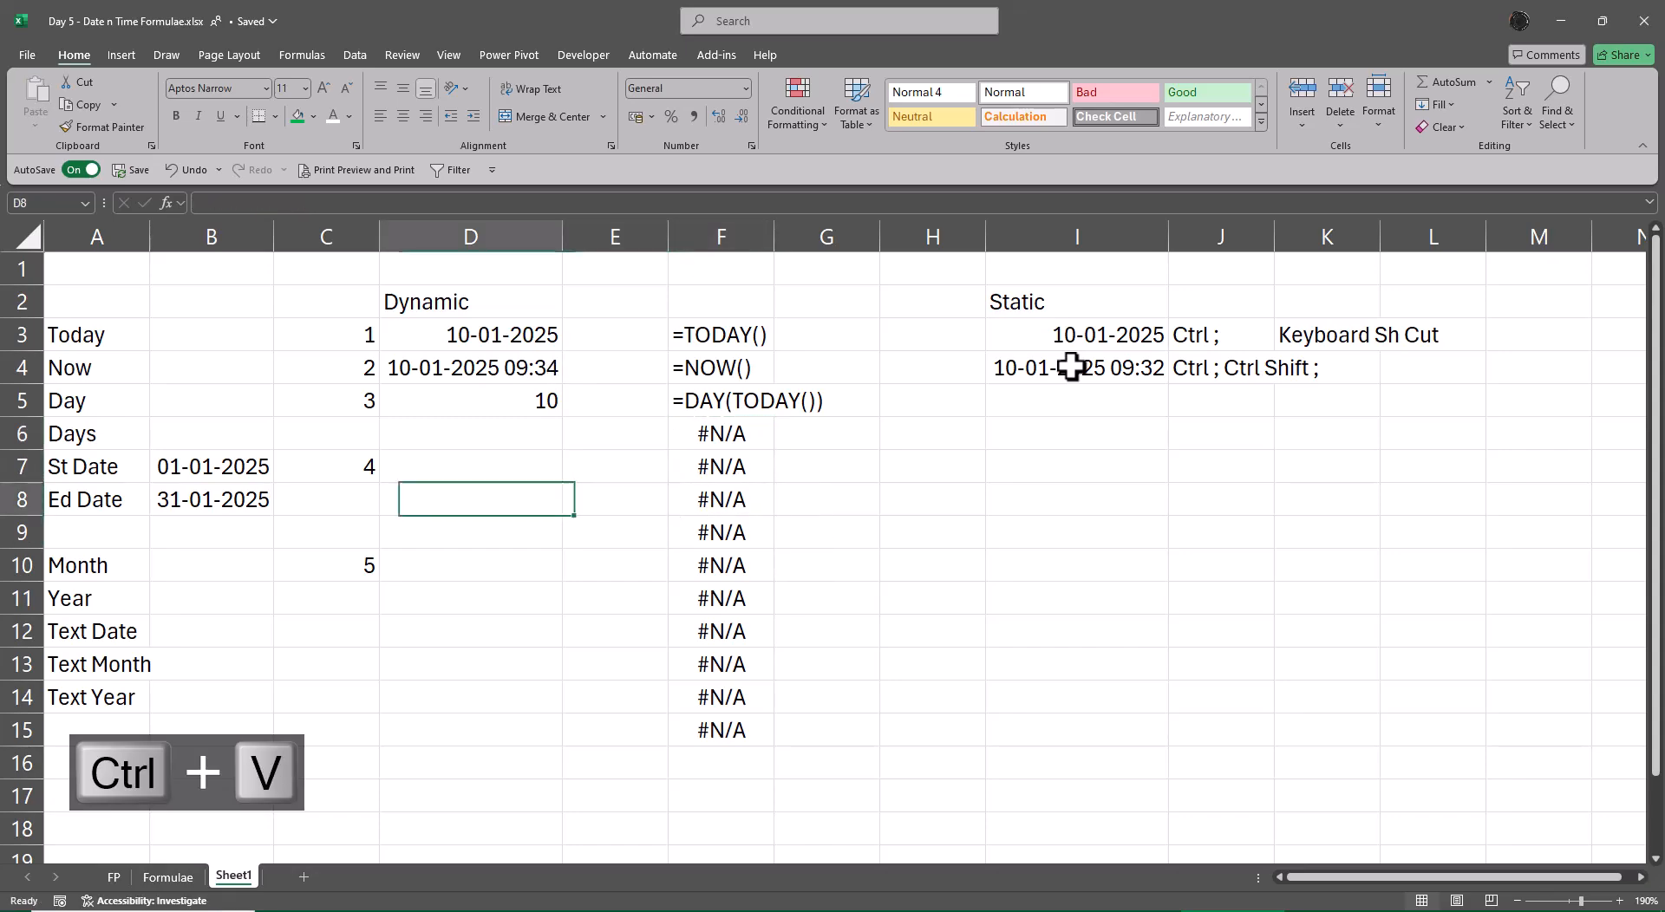
{"action": "key", "text": "Up"}
{"action": "type", "text": "=days"}
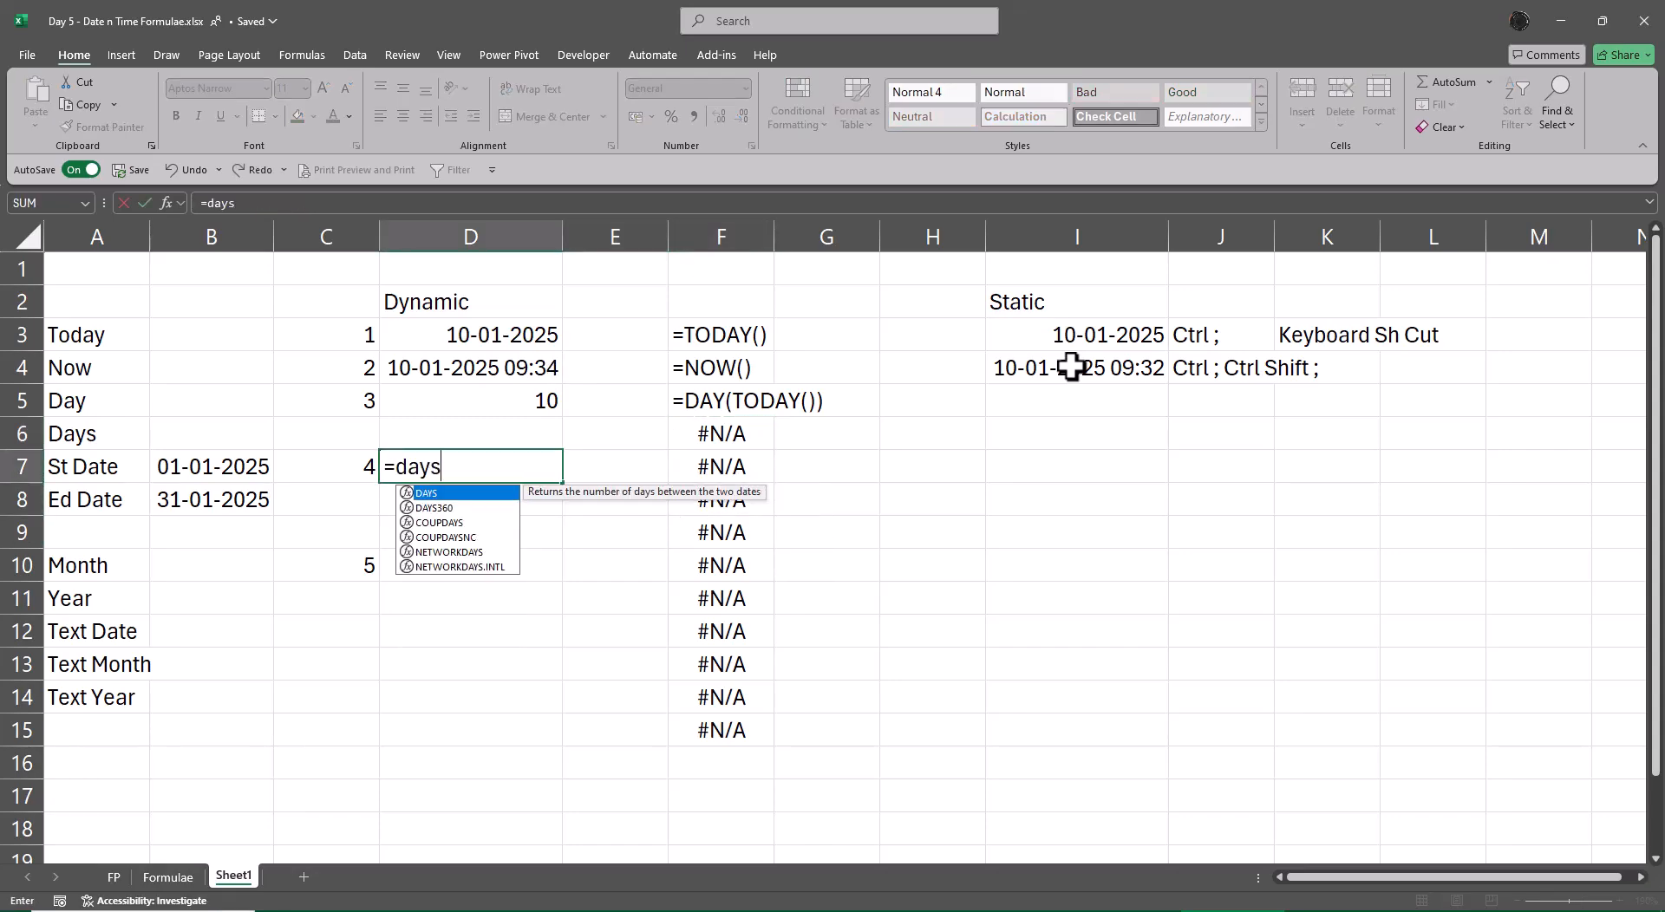
{"action": "key", "text": "Tab"}
{"action": "key", "text": "Left"}
{"action": "key", "text": "Left"}
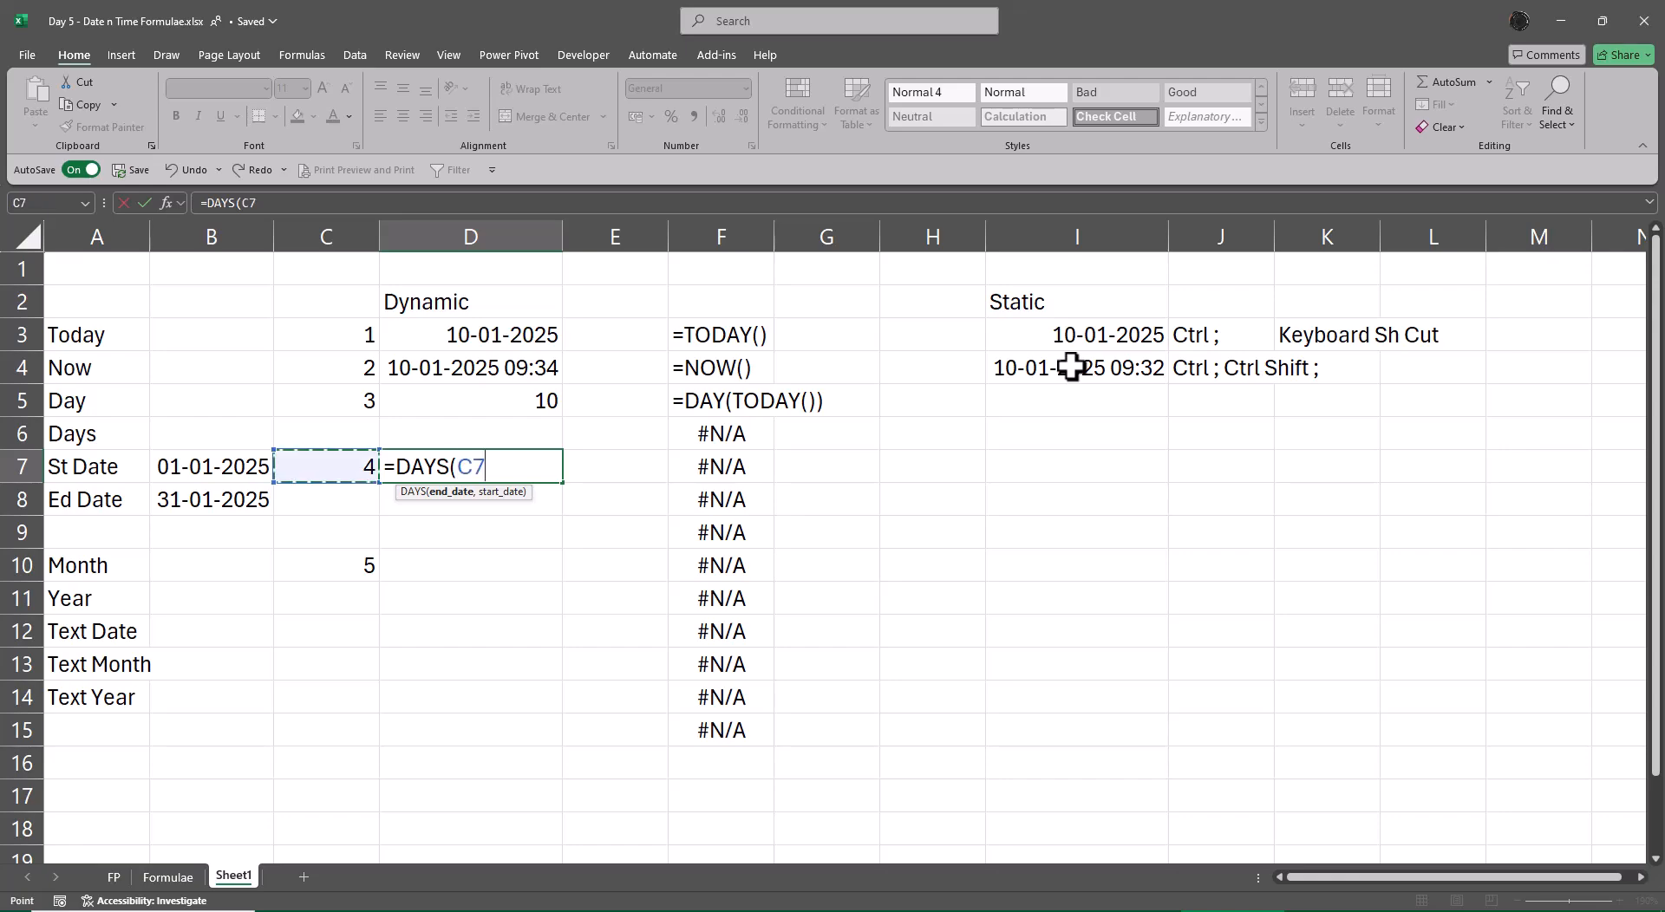
{"action": "key", "text": "Down"}
{"action": "type", "text": ","}
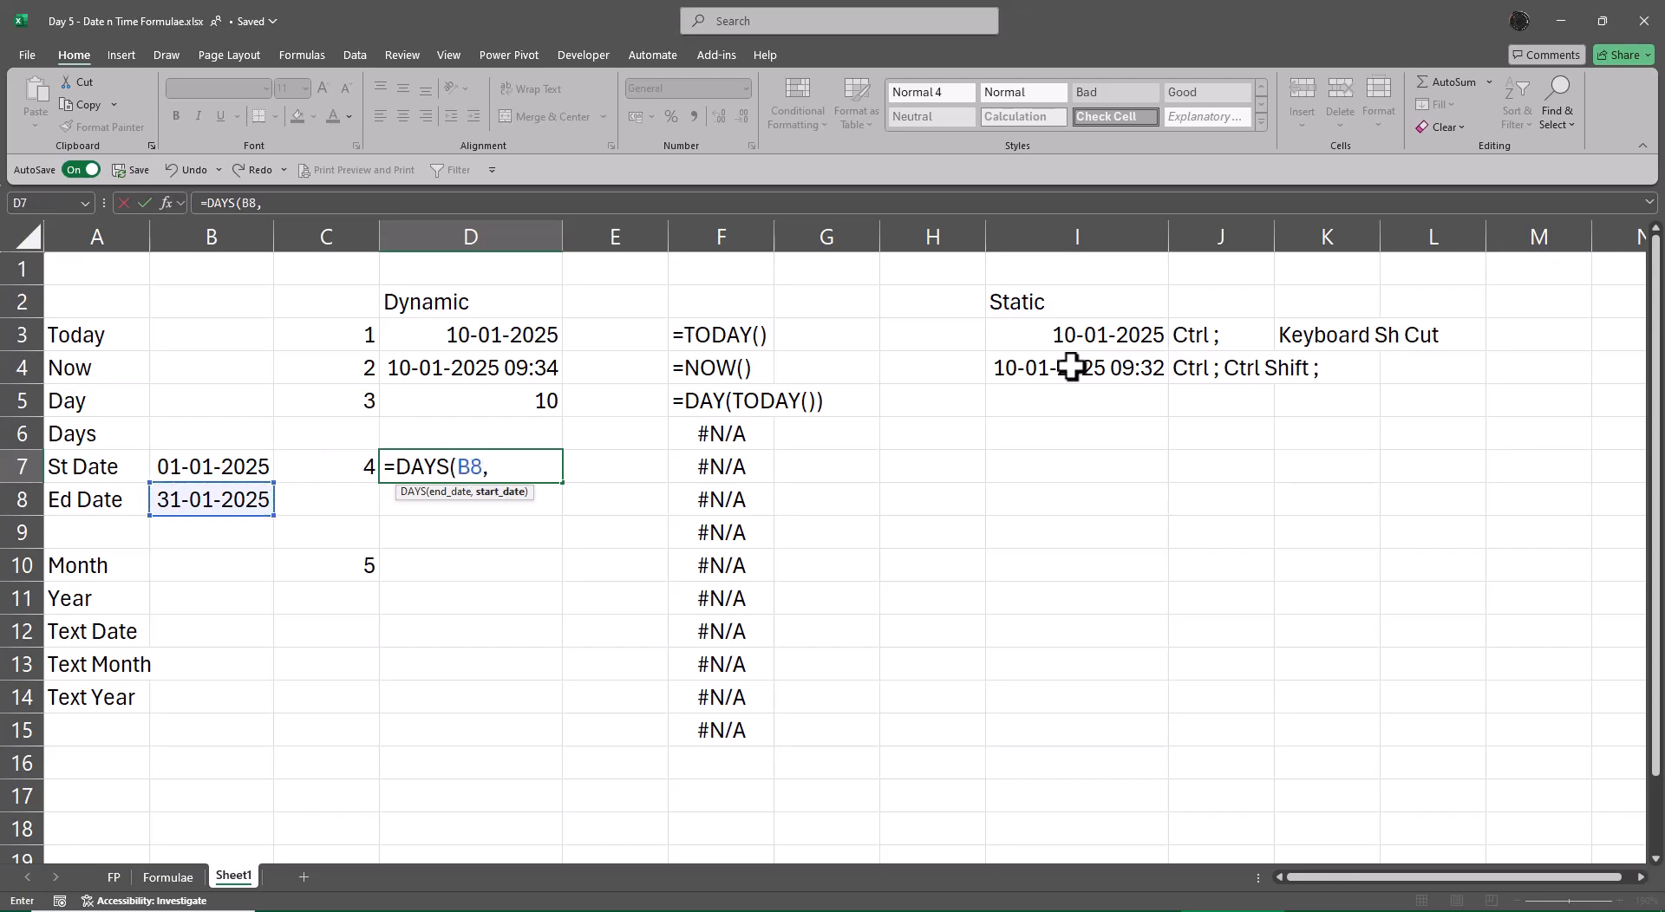
{"action": "key", "text": "Left"}
{"action": "key", "text": "Left"}
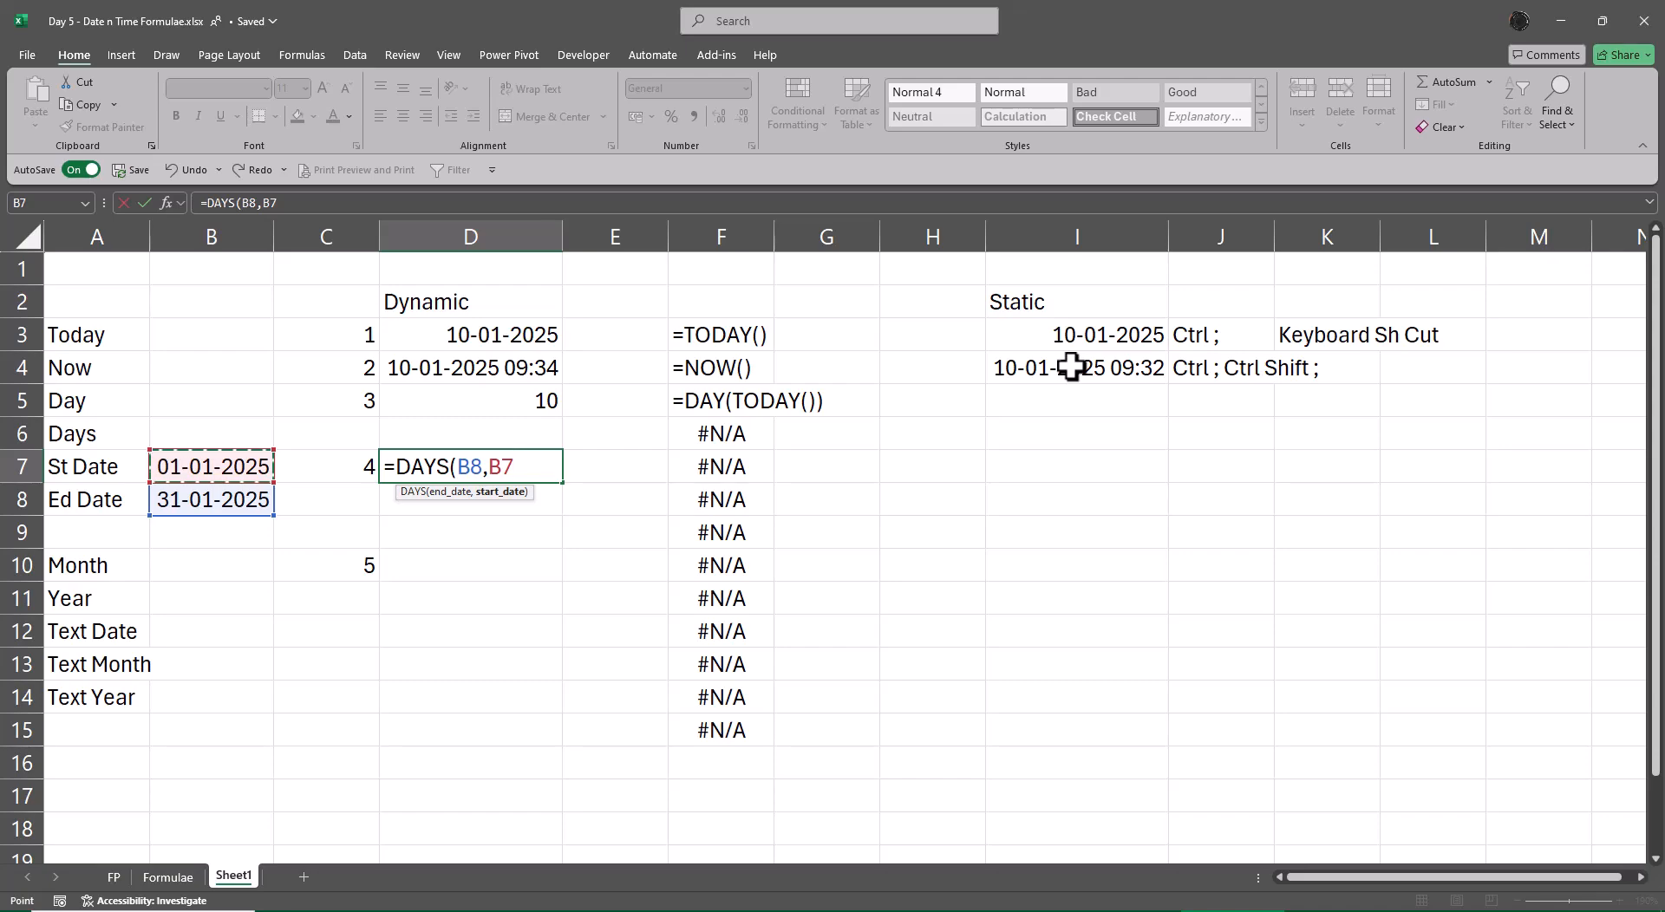
{"action": "type", "text": ")"}
{"action": "key", "text": "Return"}
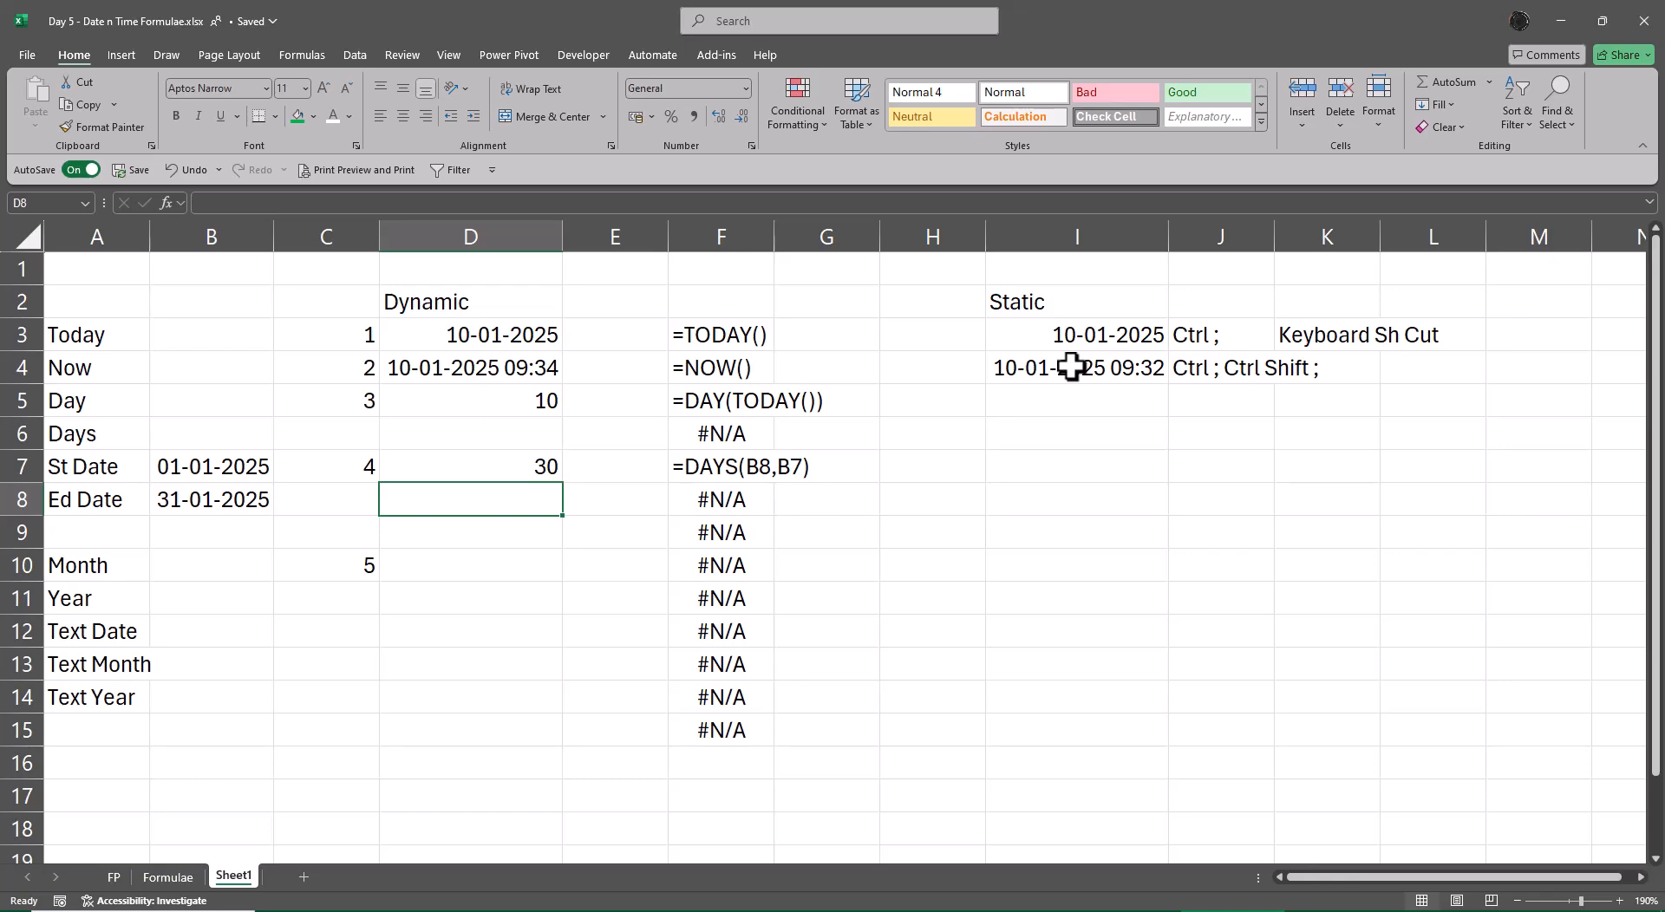
- Enter the subtraction formula =B8-B7 in D8 as an alternative to DAYS
{"action": "type", "text": "="}
{"action": "key", "text": "Left"}
{"action": "key", "text": "Left"}
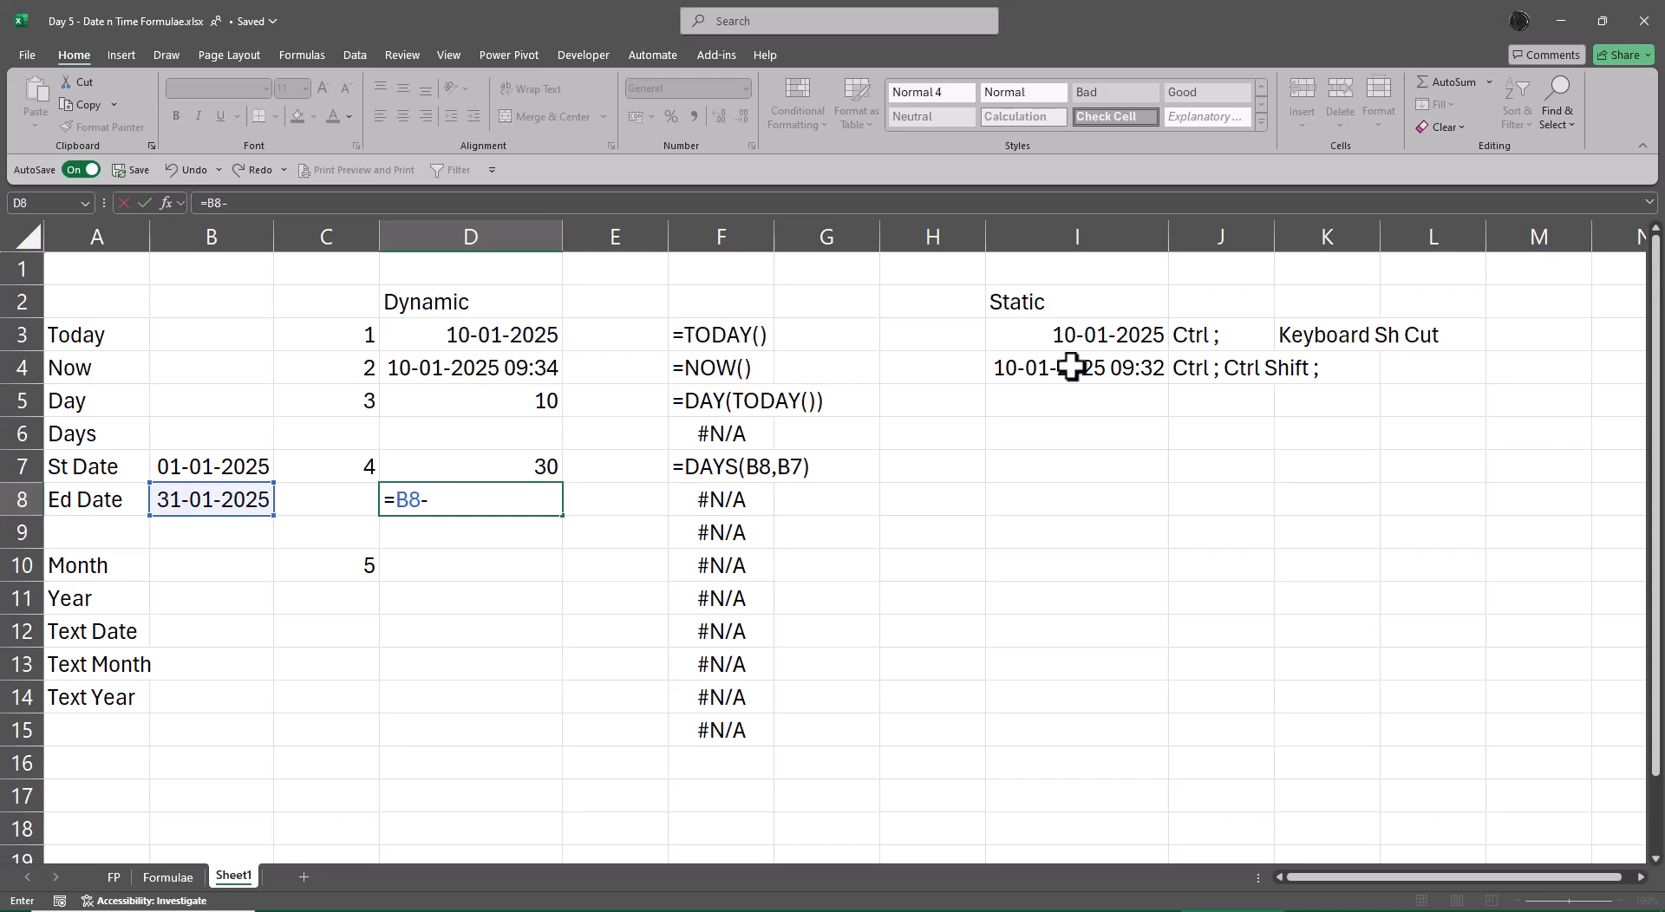
{"action": "key", "text": "Up"}
{"action": "key", "text": "Left"}
{"action": "key", "text": "Left"}
{"action": "key", "text": "Return"}
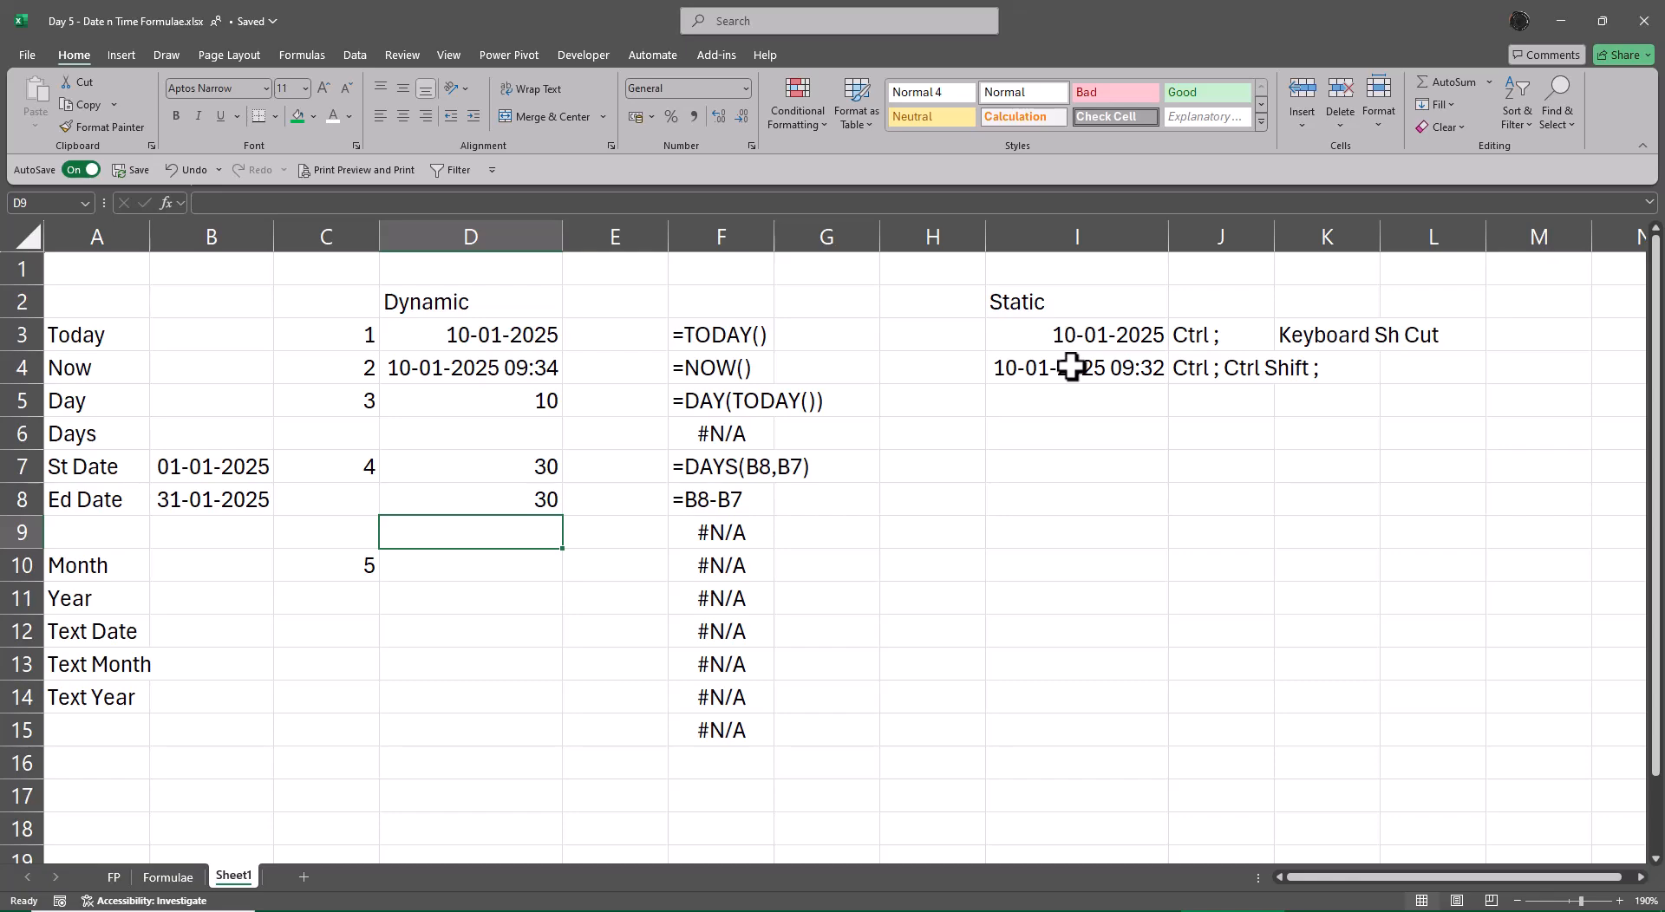
- Delete the empty cells A9:D9 and shift the cells below up
{"action": "key", "text": "Down"}
{"action": "key", "text": "Up"}
{"action": "key", "text": "Right"}
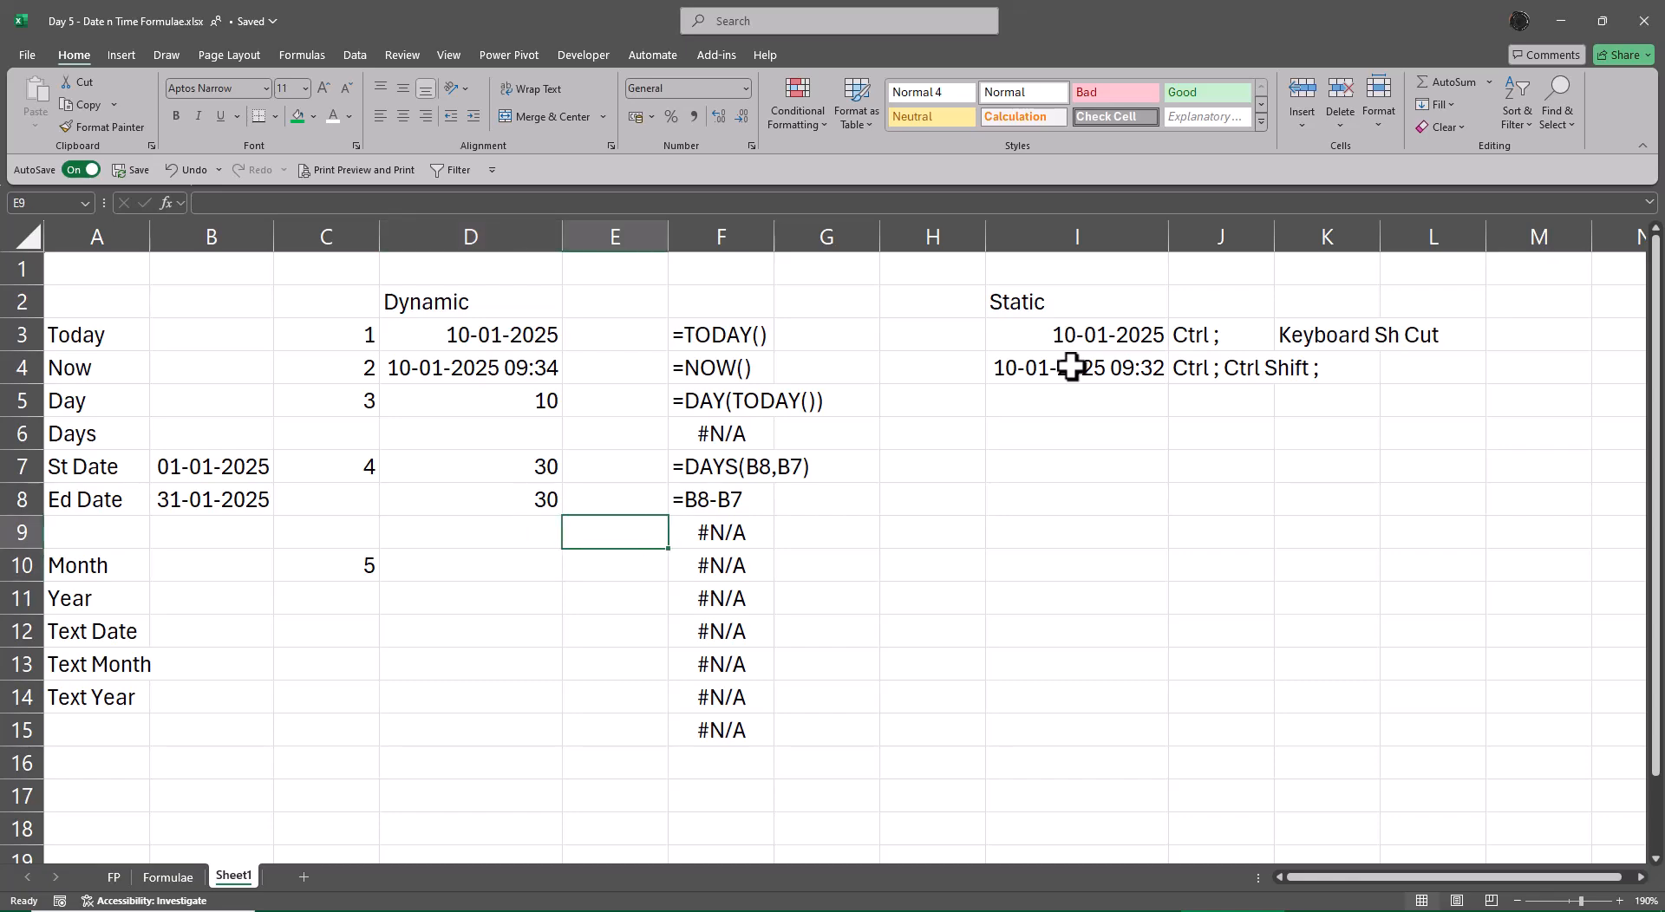
{"action": "key", "text": "Left"}
{"action": "key", "text": "Left"}
{"action": "key", "text": "Left"}
{"action": "key", "text": "Left"}
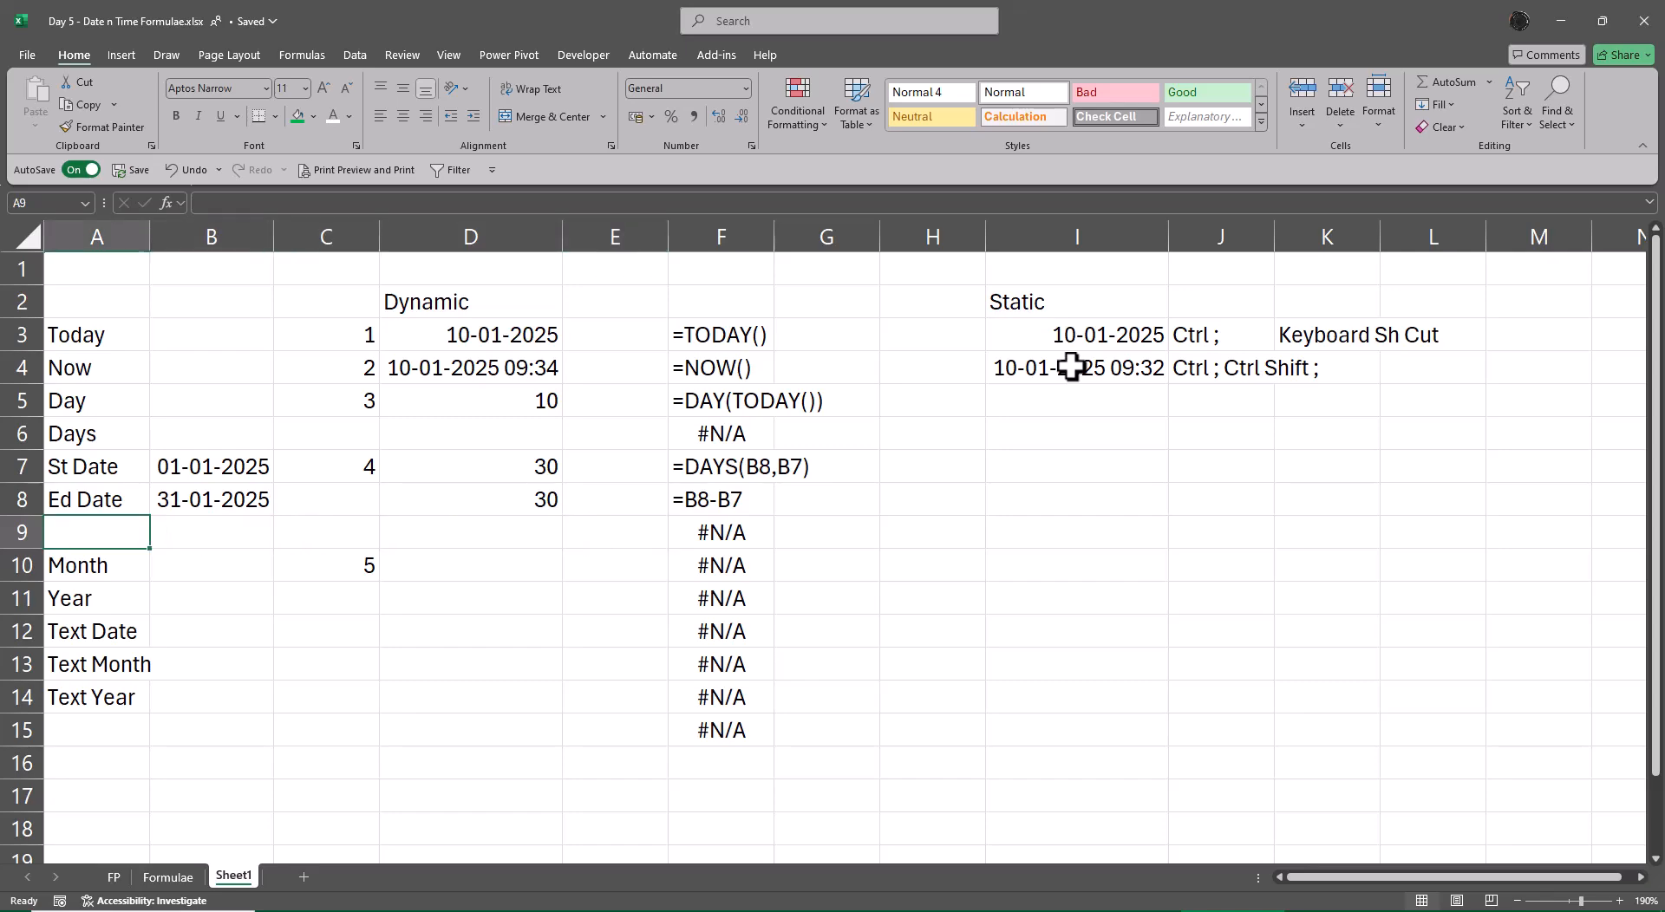
{"action": "key", "text": "shift+Right"}
{"action": "key", "text": "shift+Right"}
{"action": "key", "text": "shift+Right"}
{"action": "key", "text": "ctrl+minus"}
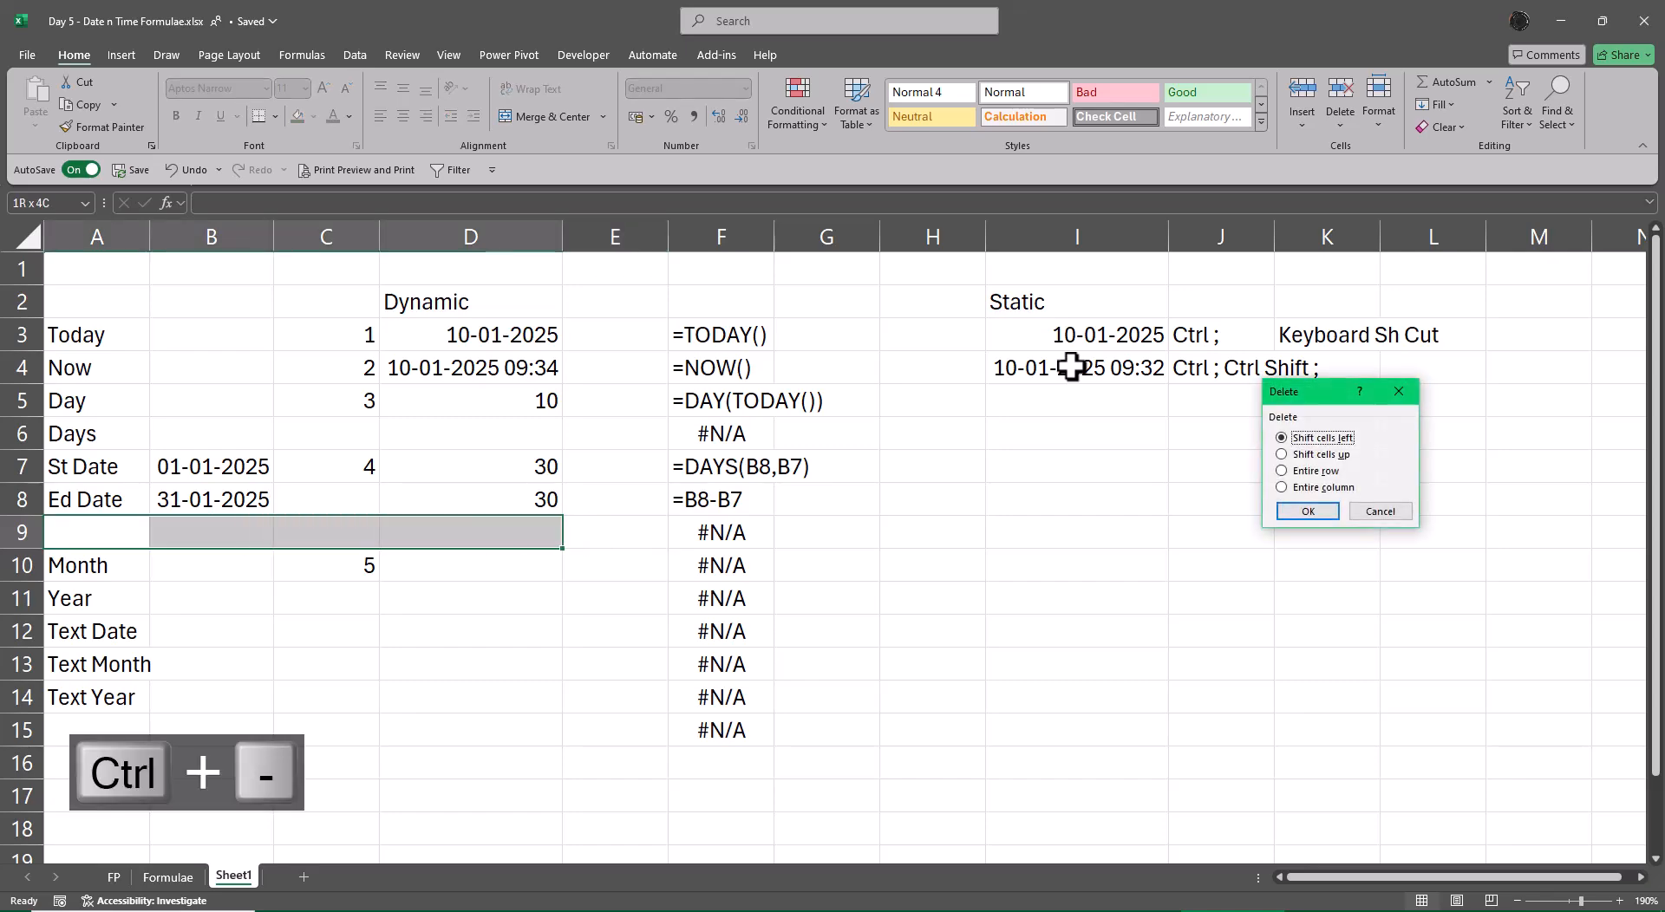
{"action": "key", "text": "Return"}
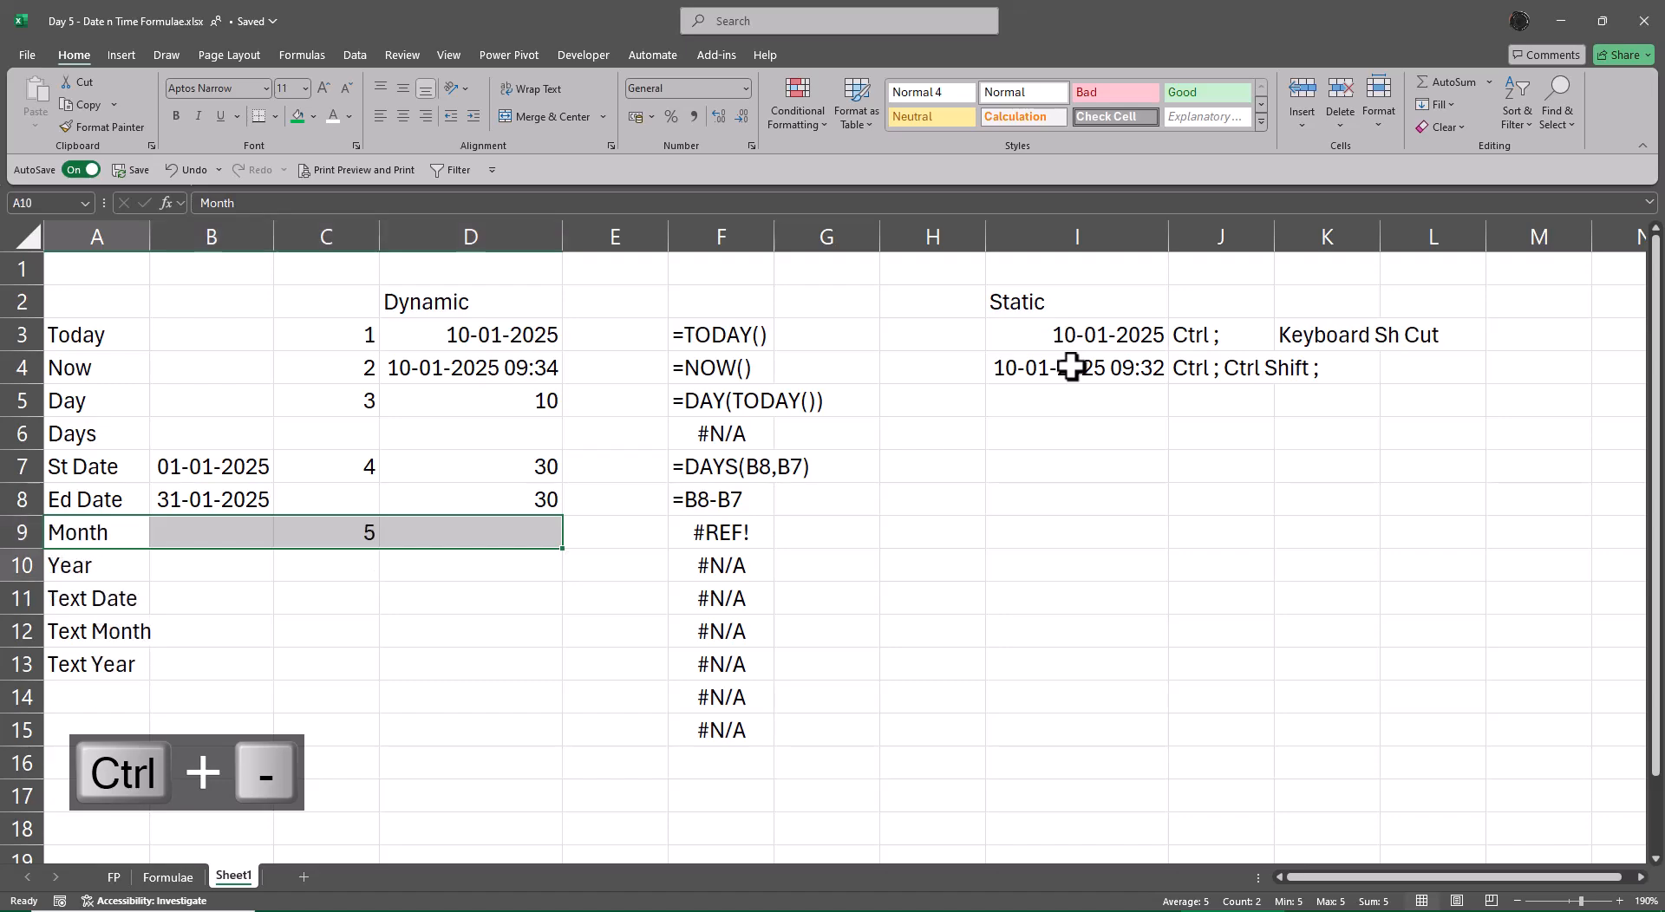
- Try to repair the formula in F9 with a copy of F10, and clear F9 again
{"action": "key", "text": "Left"}
{"action": "key", "text": "Right"}
{"action": "key", "text": "Right"}
{"action": "key", "text": "Right"}
{"action": "key", "text": "Right"}
{"action": "key", "text": "Right"}
{"action": "key", "text": "Down"}
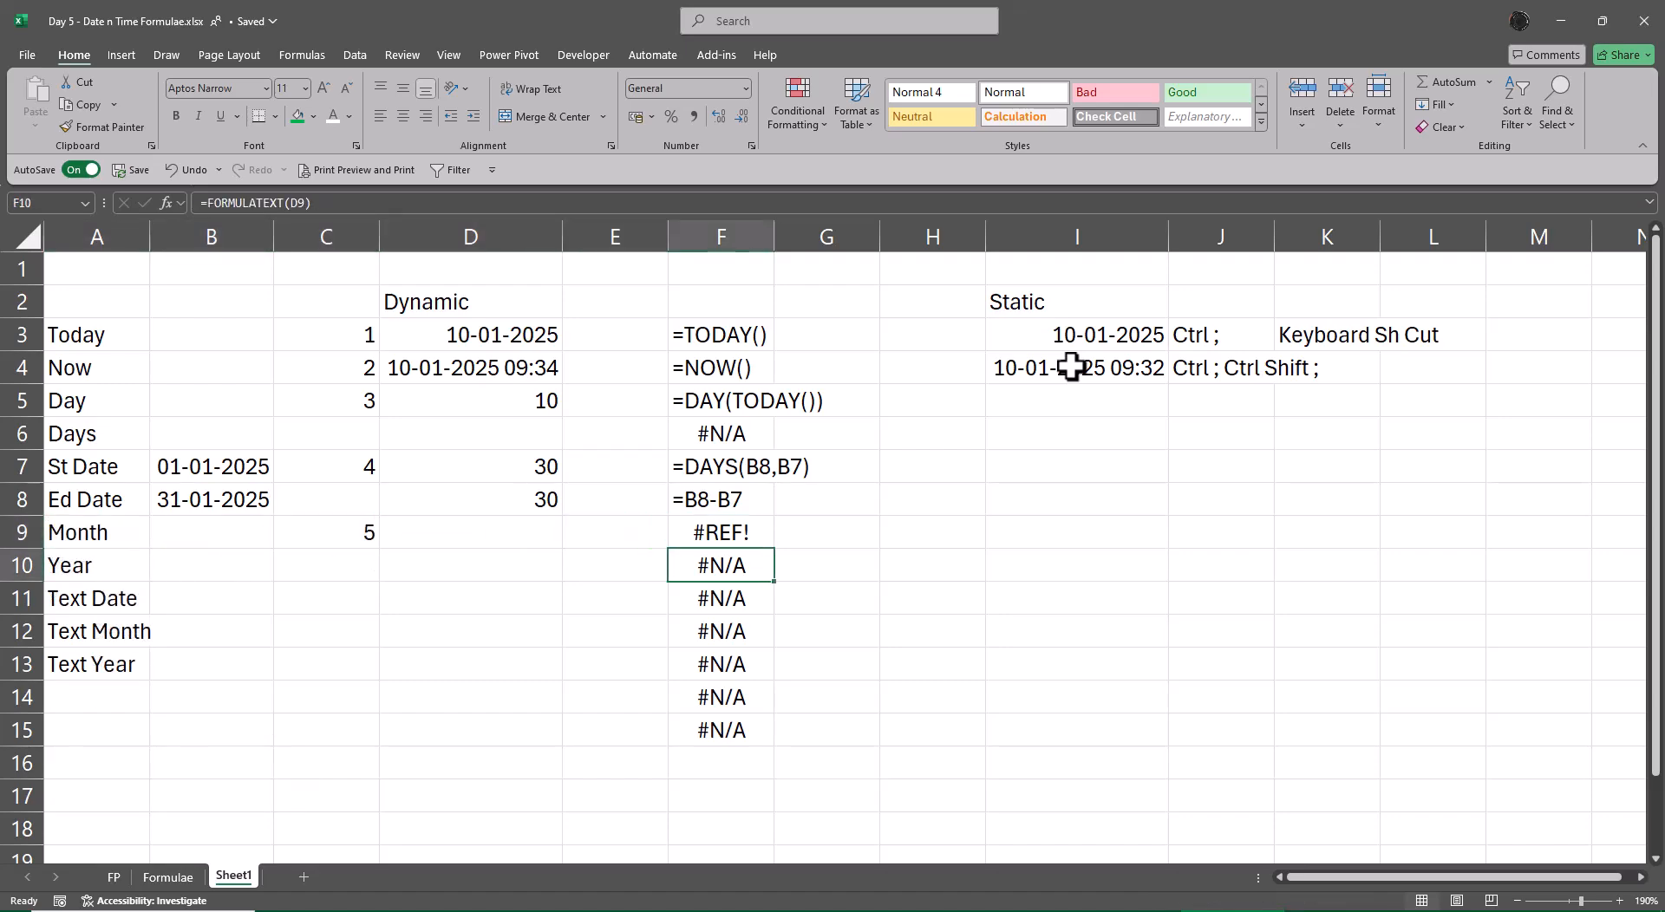
{"action": "key", "text": "ctrl+c"}
{"action": "key", "text": "Up"}
{"action": "key", "text": "ctrl+v"}
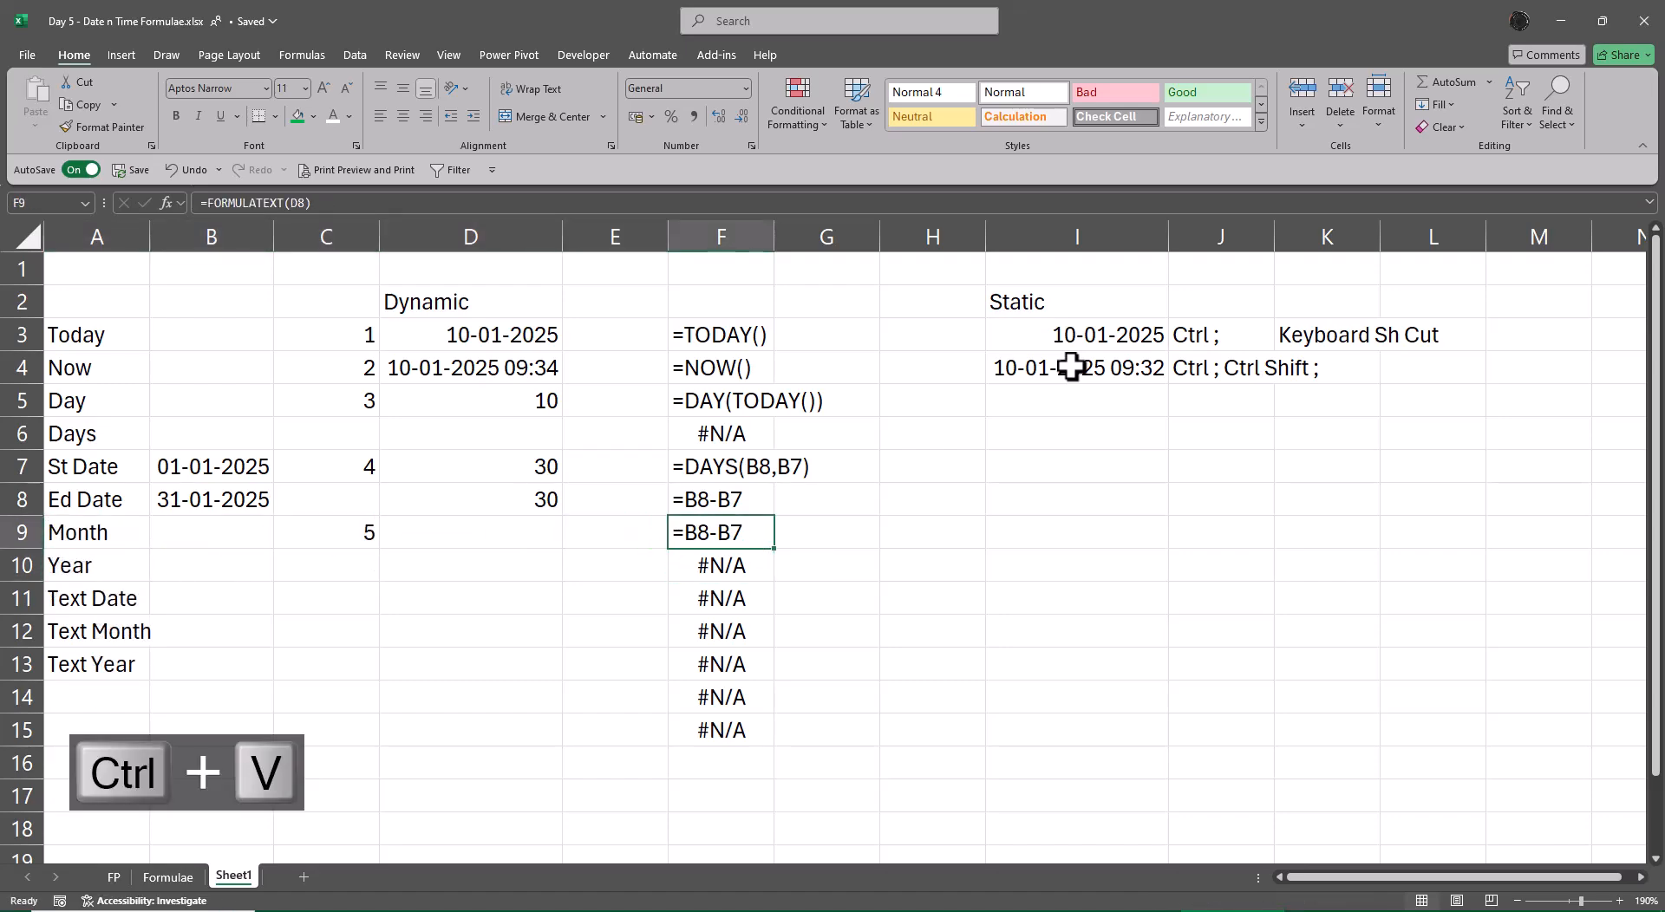
{"action": "key", "text": "F2"}
{"action": "key", "text": "Escape"}
{"action": "key", "text": "Delete"}
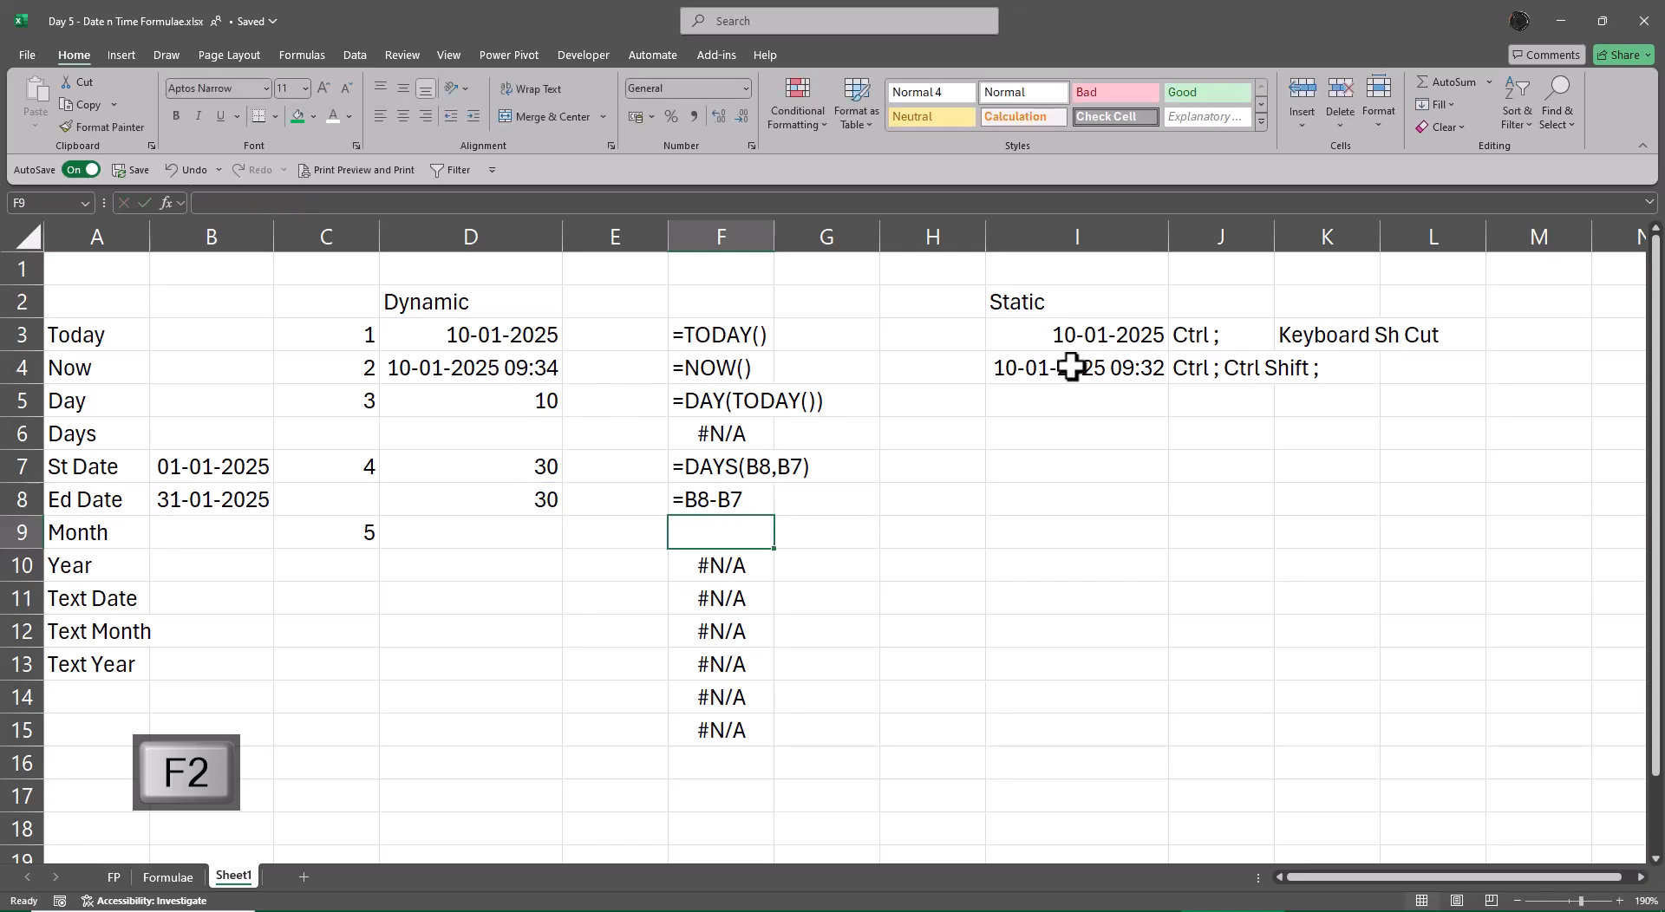
- Copy the FORMULATEXT formula from F6 into F9 and check that it references D9
{"action": "key", "text": "Up"}
{"action": "key", "text": "Up"}
{"action": "key", "text": "Up"}
{"action": "key", "text": "ctrl+c"}
{"action": "key", "text": "Down"}
{"action": "key", "text": "Down"}
{"action": "key", "text": "Down"}
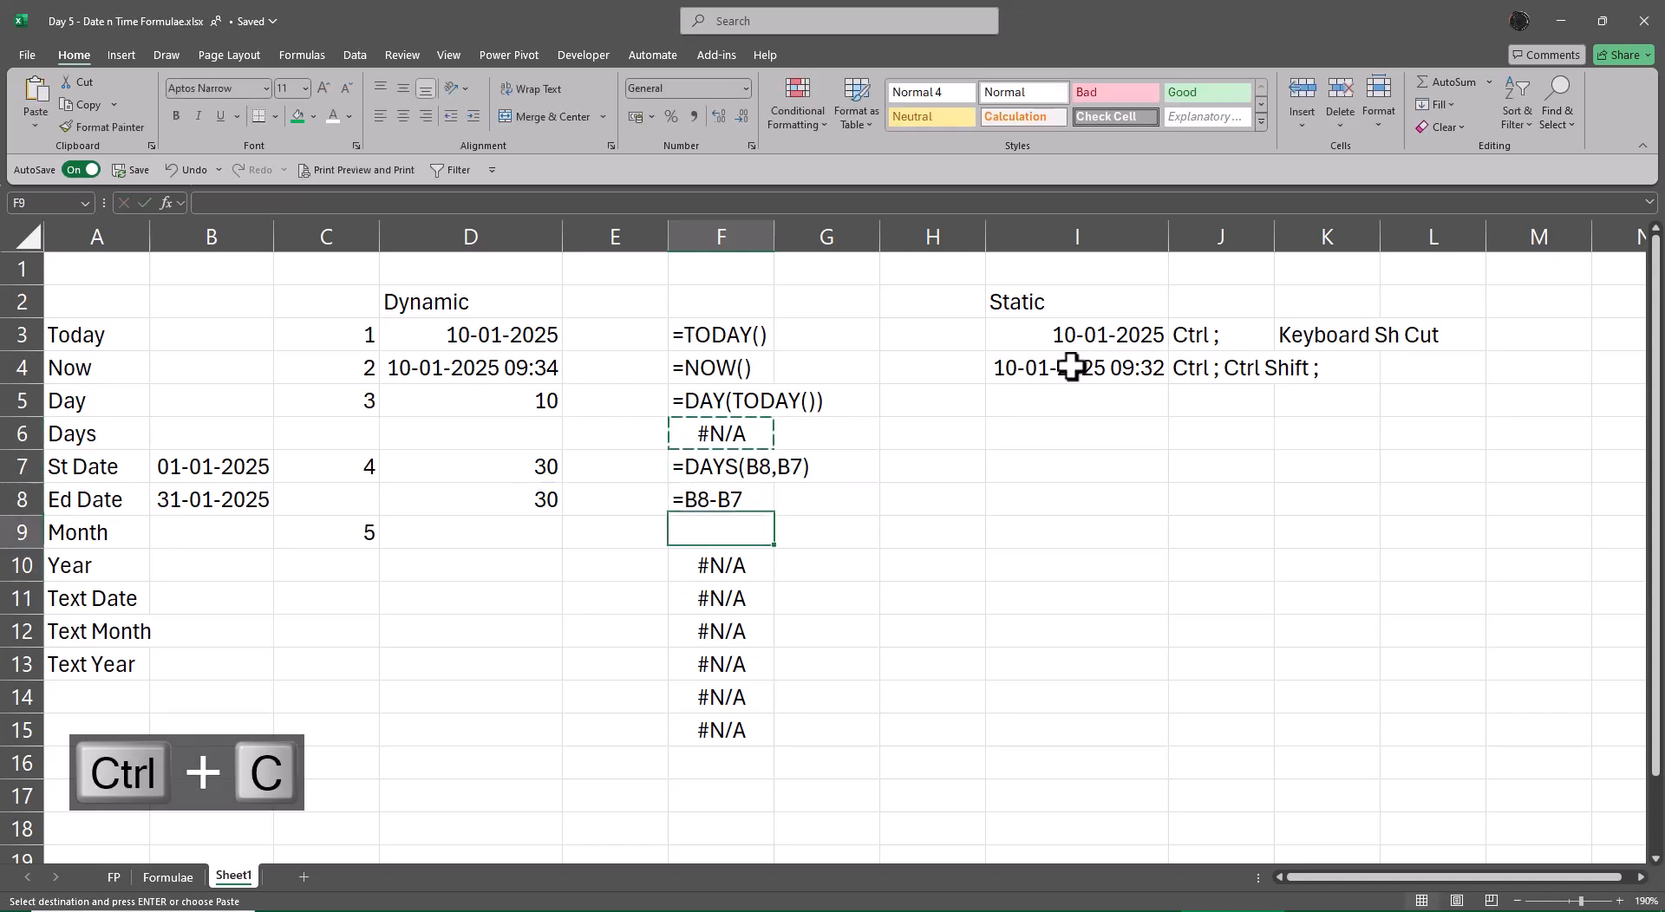
{"action": "key", "text": "Down"}
{"action": "key", "text": "Up"}
{"action": "key", "text": "ctrl+v"}
{"action": "key", "text": "F2"}
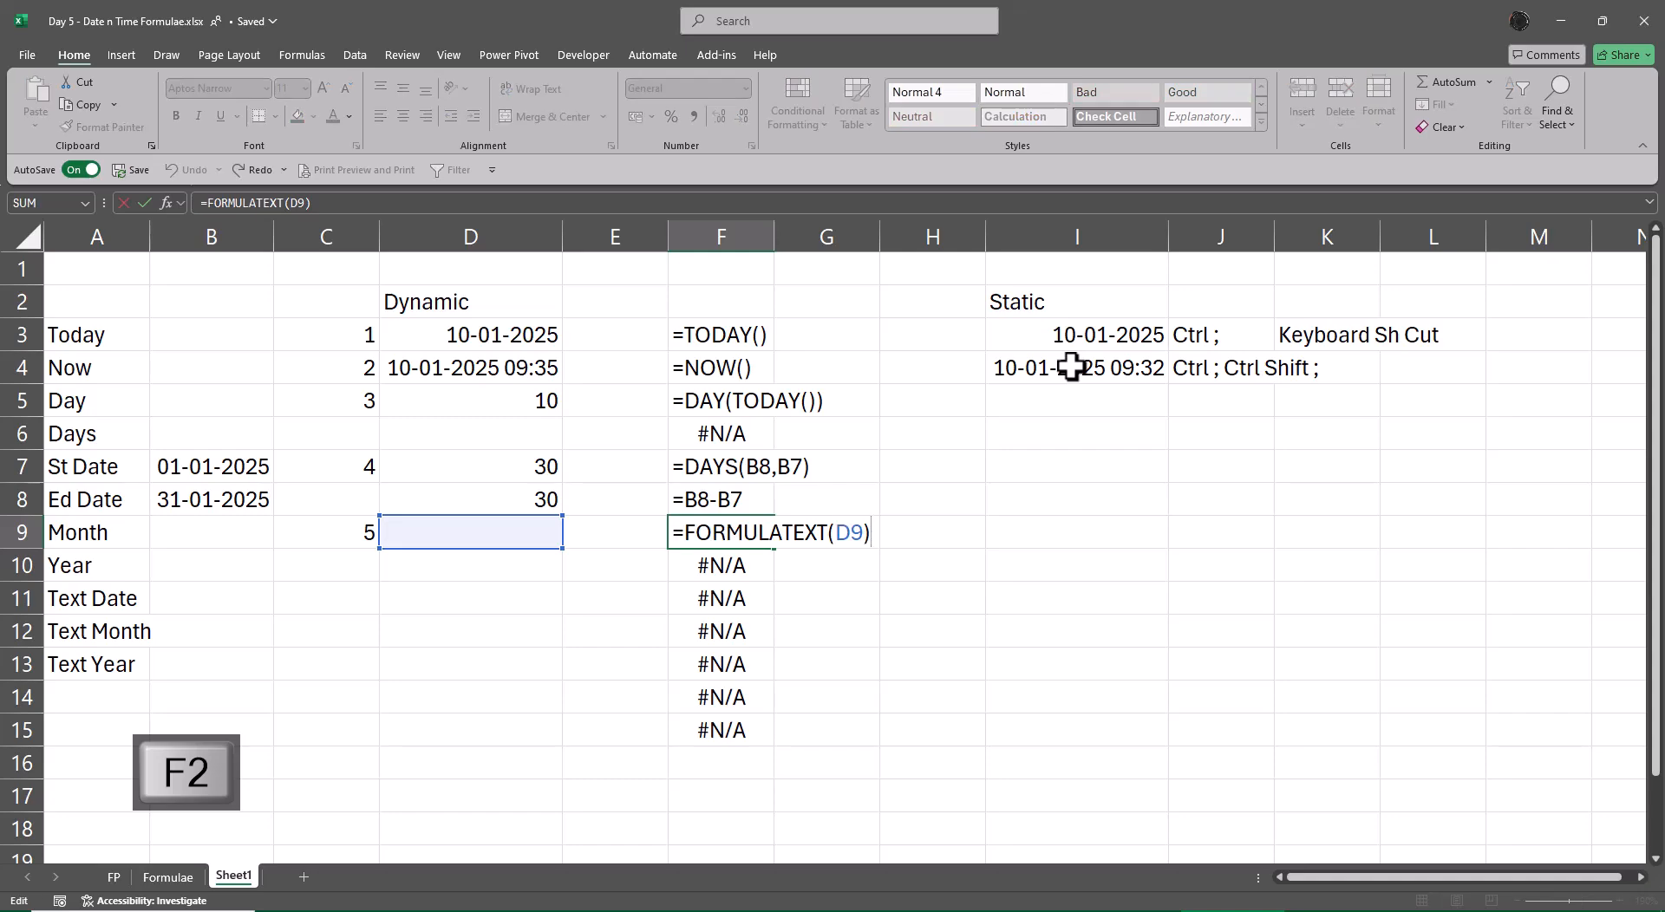
{"action": "key", "text": "Escape"}
- Enter the formula =MONTH(TODAY()) in D9 to return the current month number
{"action": "key", "text": "Left"}
{"action": "key", "text": "Left"}
{"action": "type", "text": "=month"}
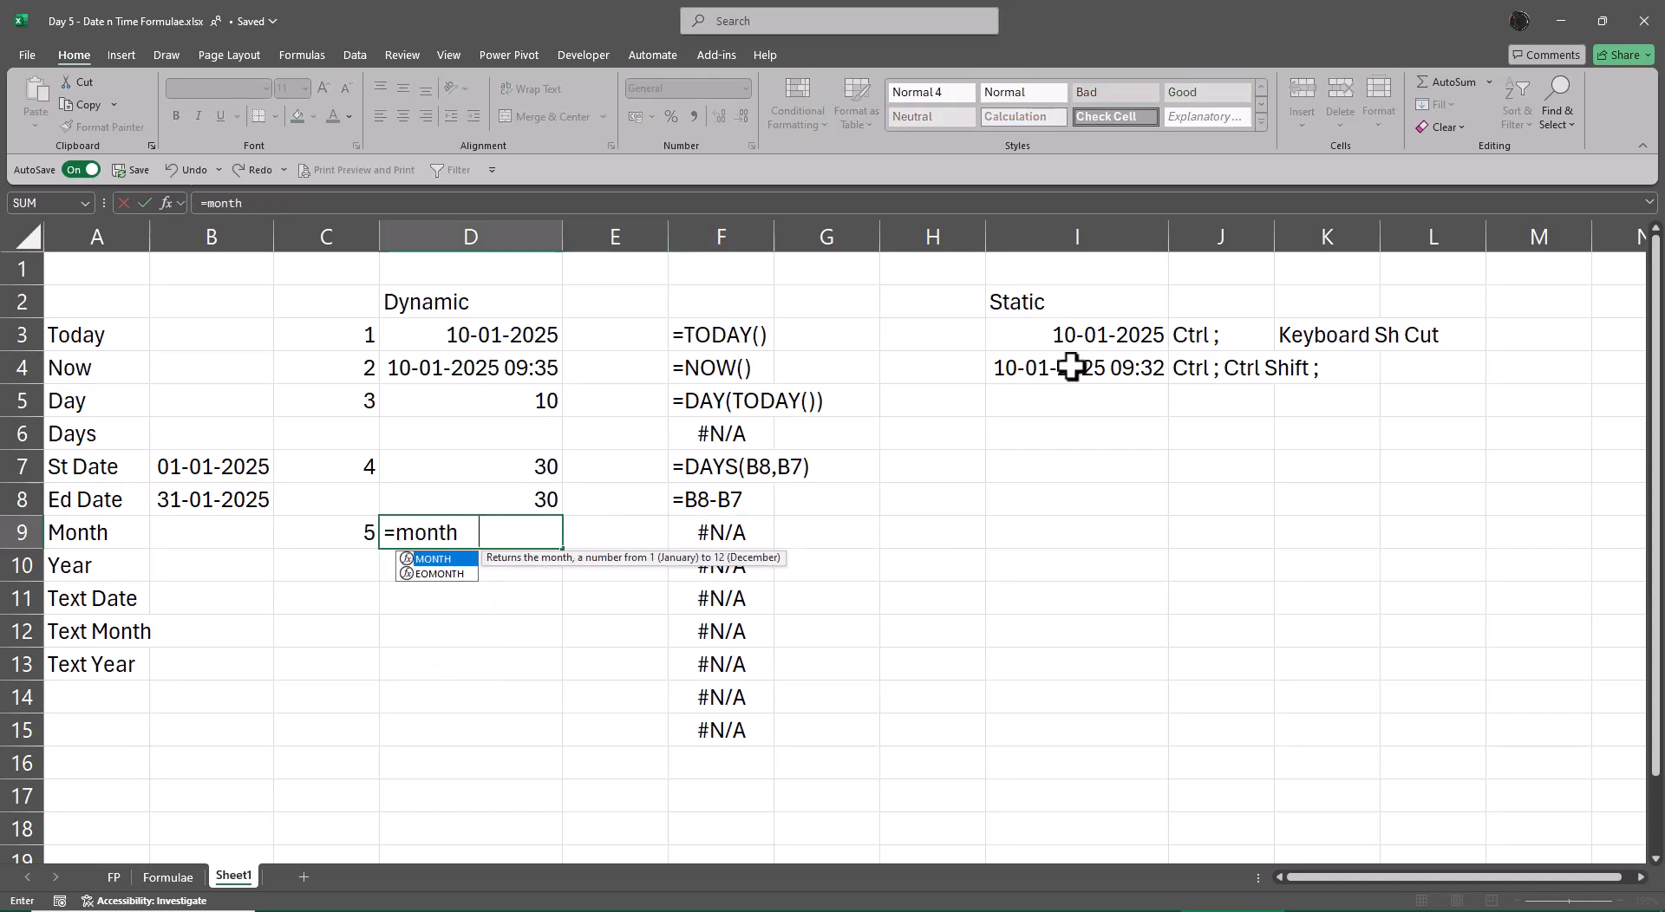
{"action": "key", "text": "Tab"}
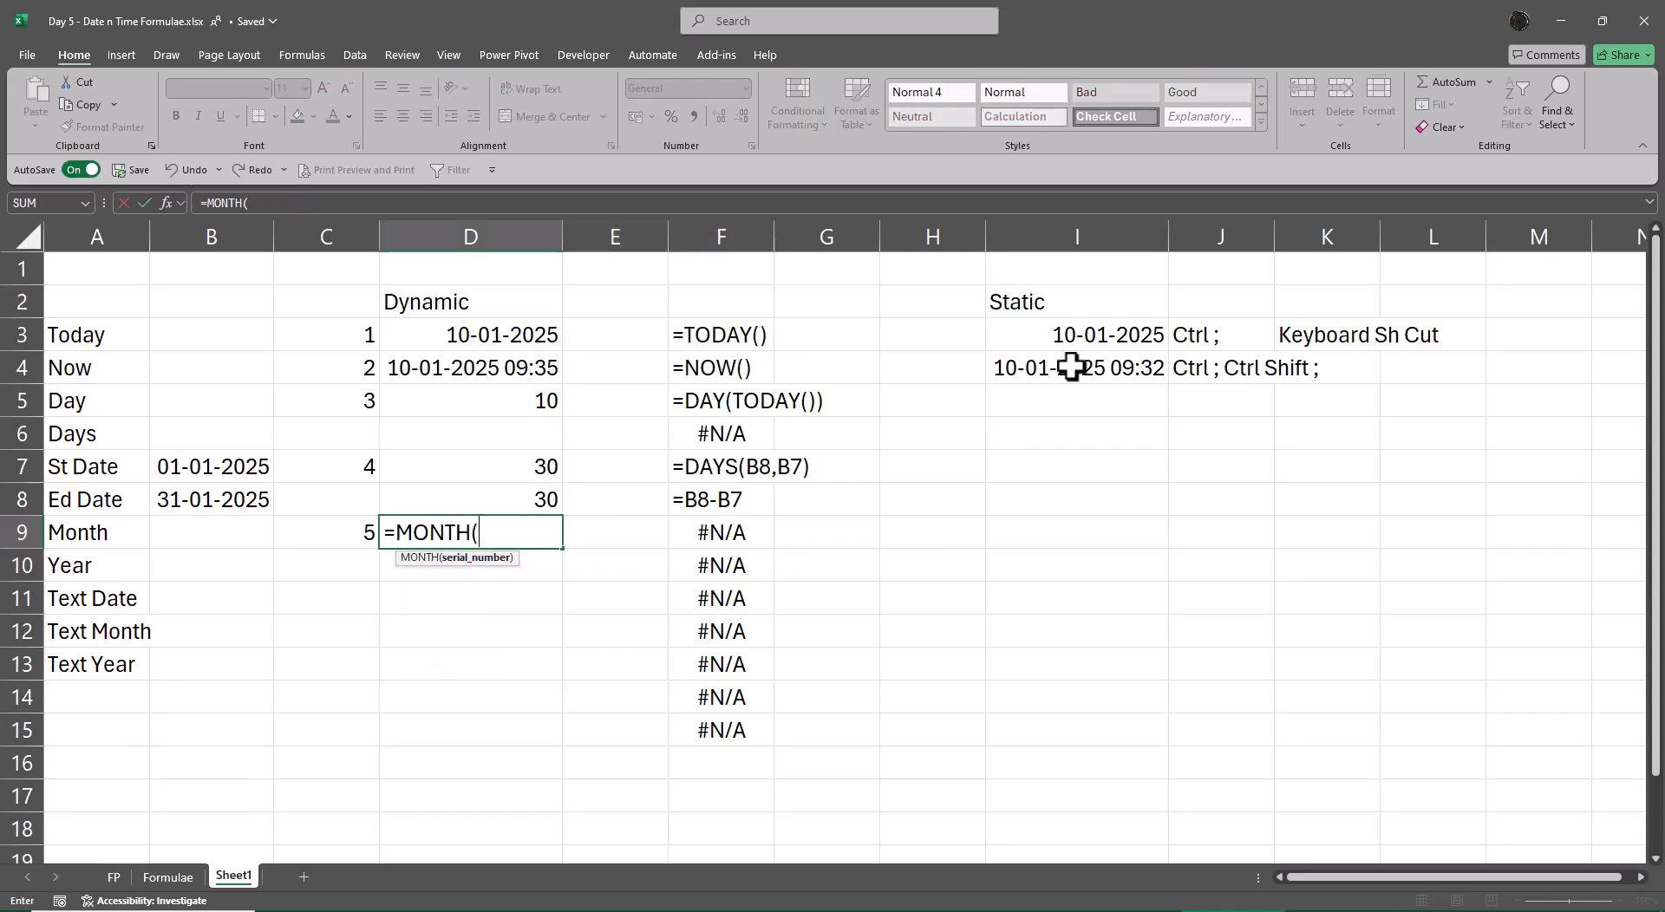
{"action": "type", "text": "to"}
{"action": "key", "text": "Tab"}
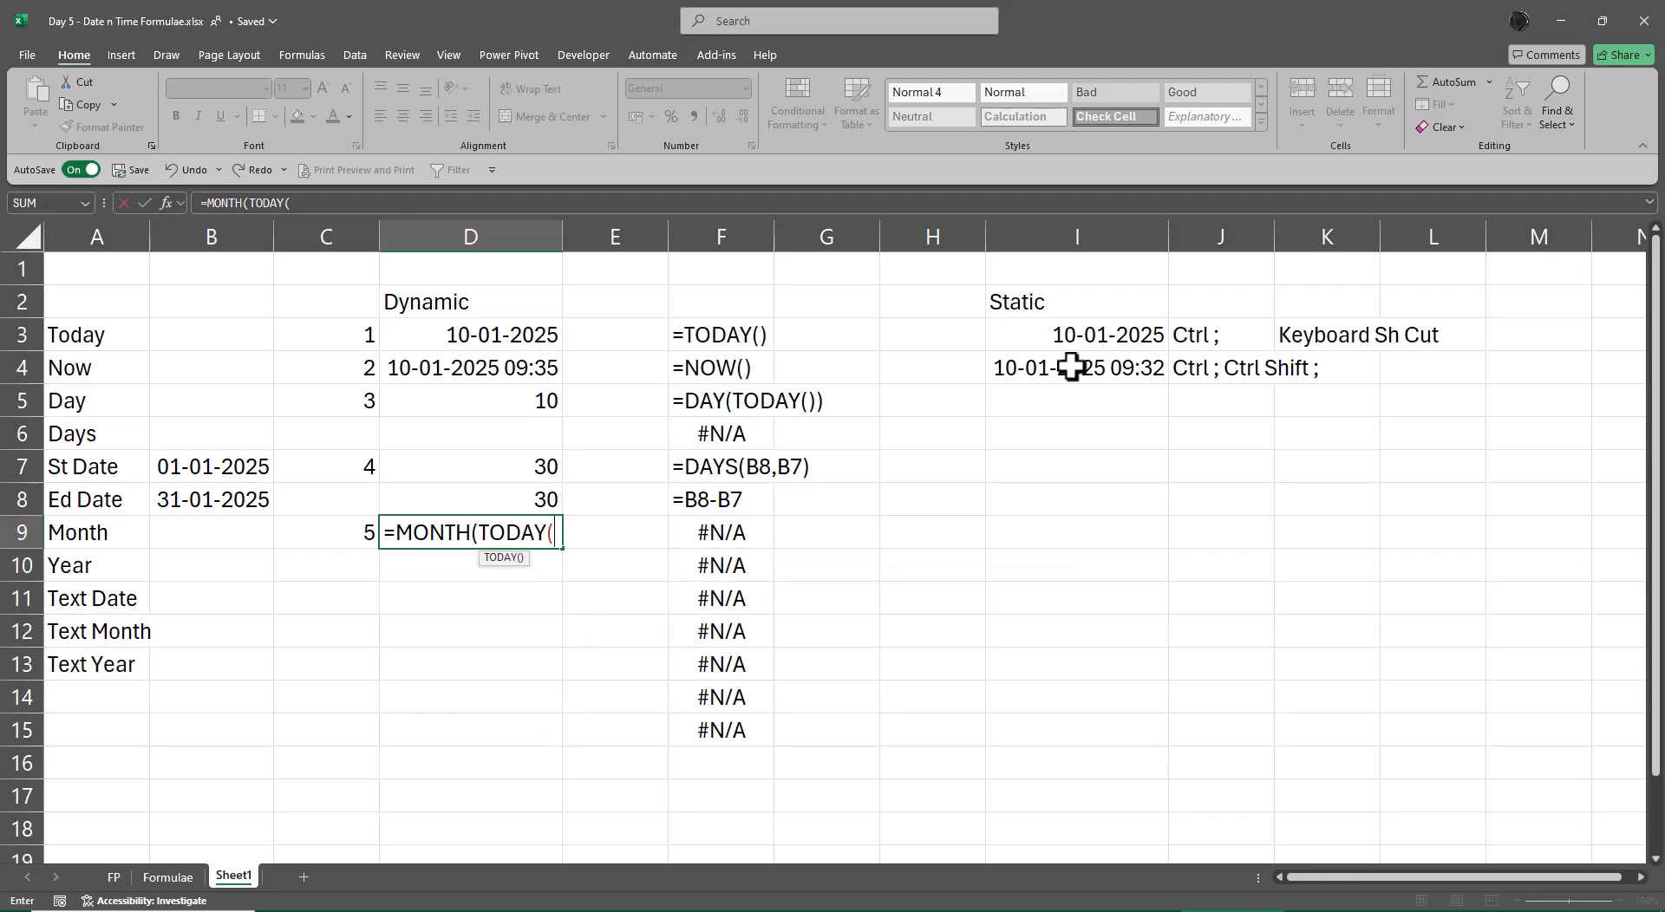
{"action": "type", "text": "))"}
{"action": "key", "text": "Return"}
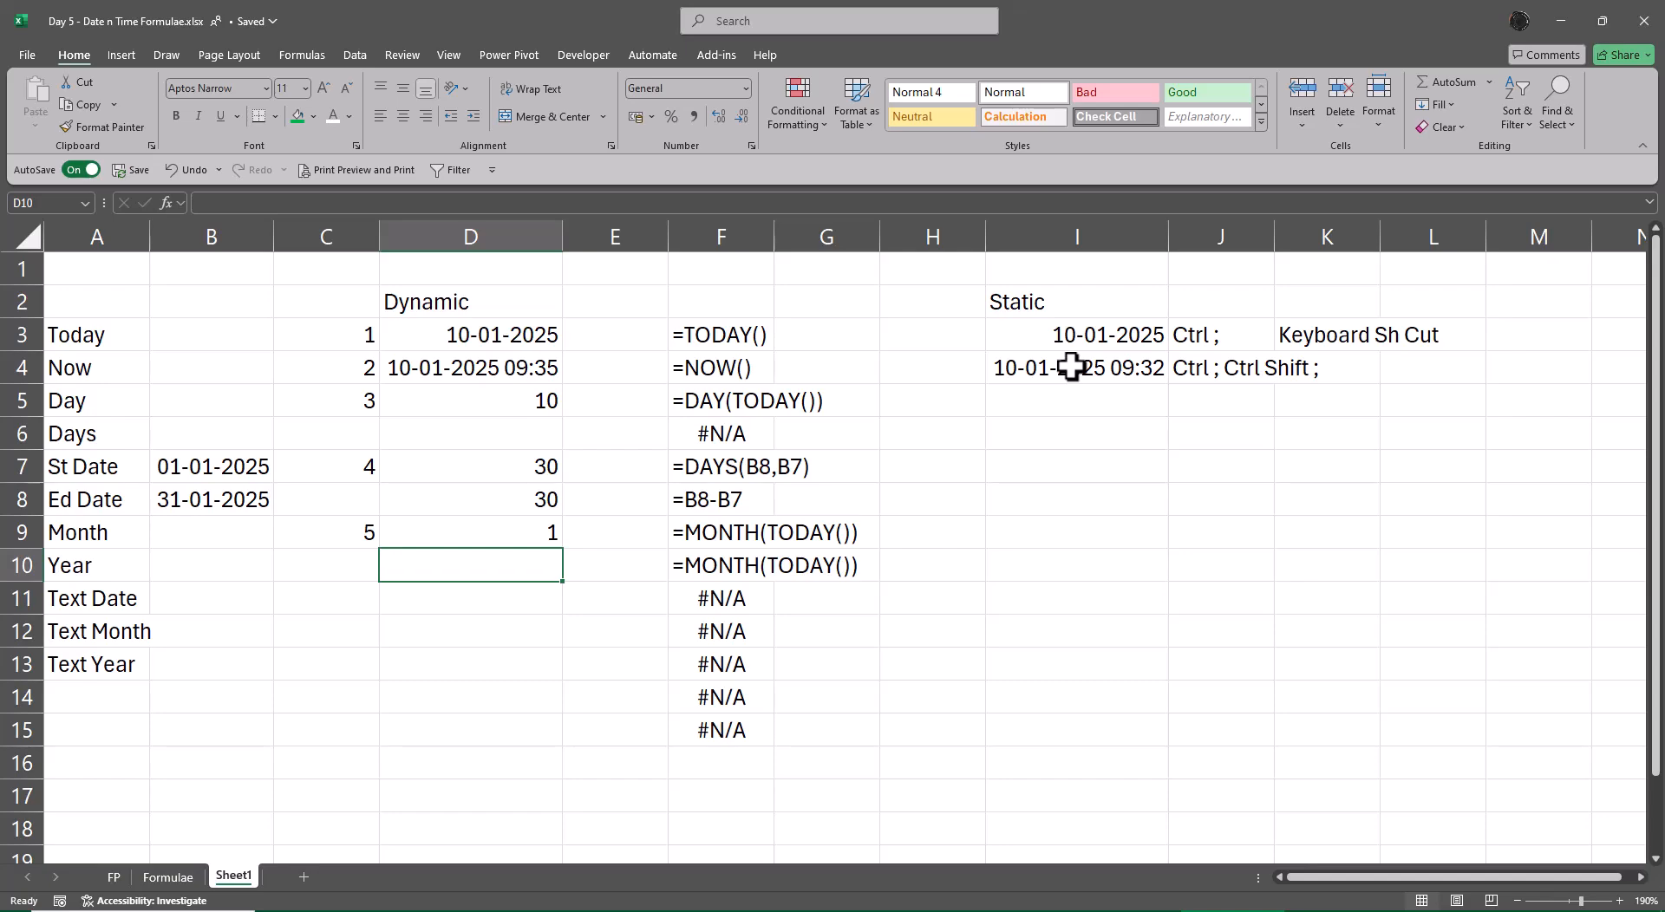
- Try to correct the formula reference in F10 with a copy of F11, and clear F10 again
{"action": "key", "text": "Right"}
{"action": "key", "text": "Right"}
{"action": "key", "text": "Delete"}
{"action": "key", "text": "Down"}
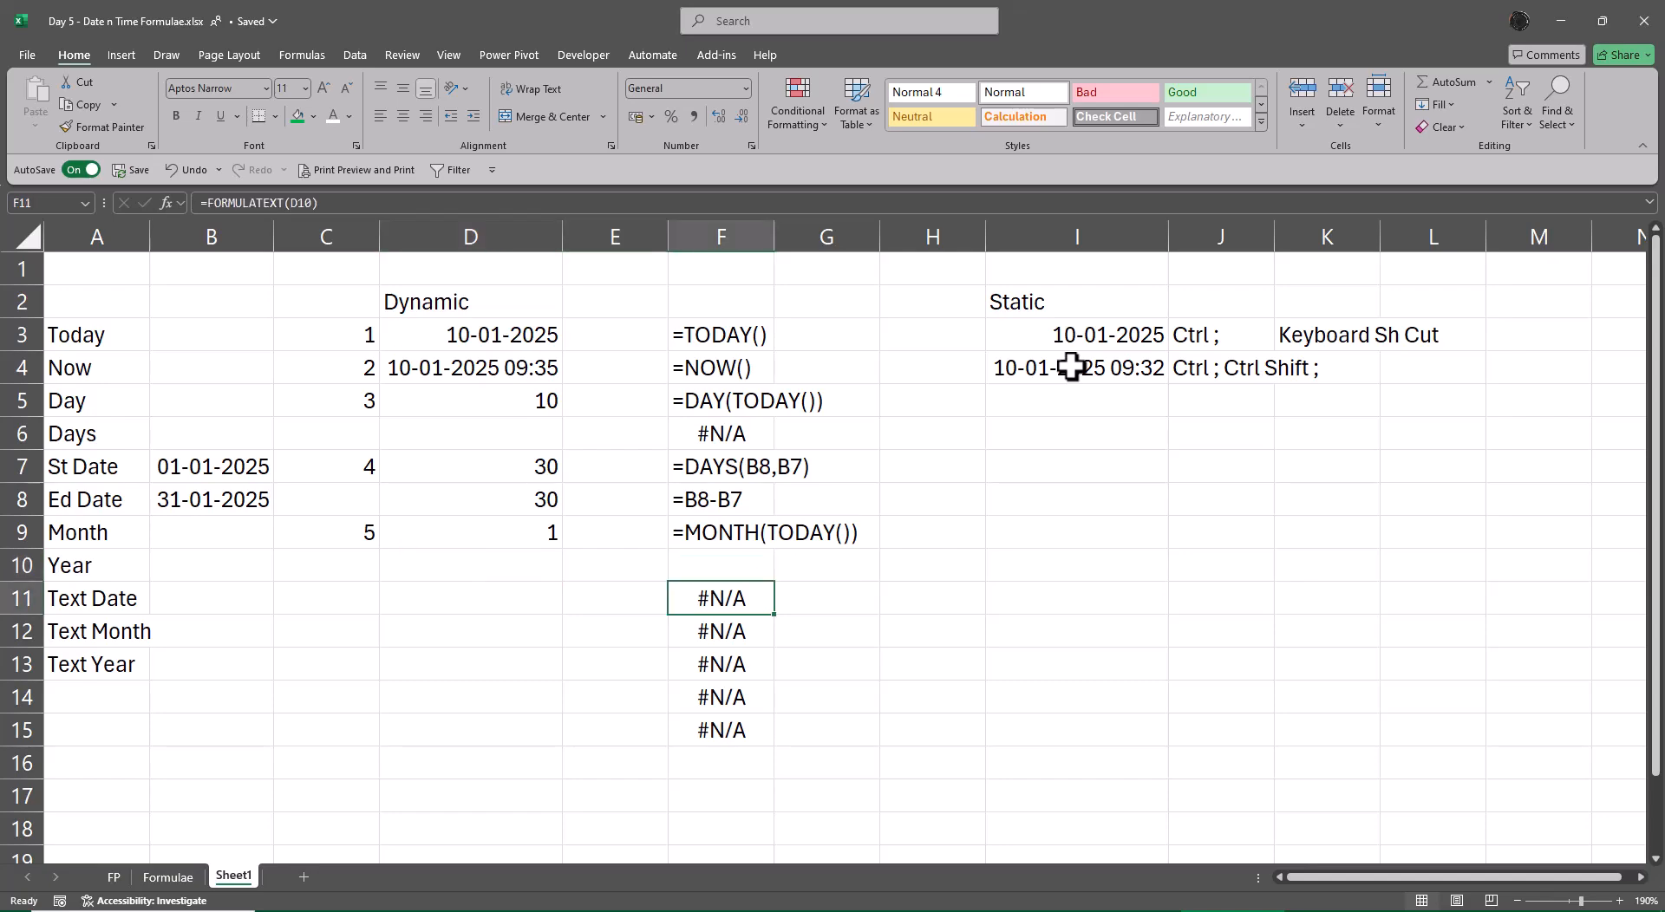
{"action": "key", "text": "ctrl+c"}
{"action": "key", "text": "Up"}
{"action": "key", "text": "ctrl+v"}
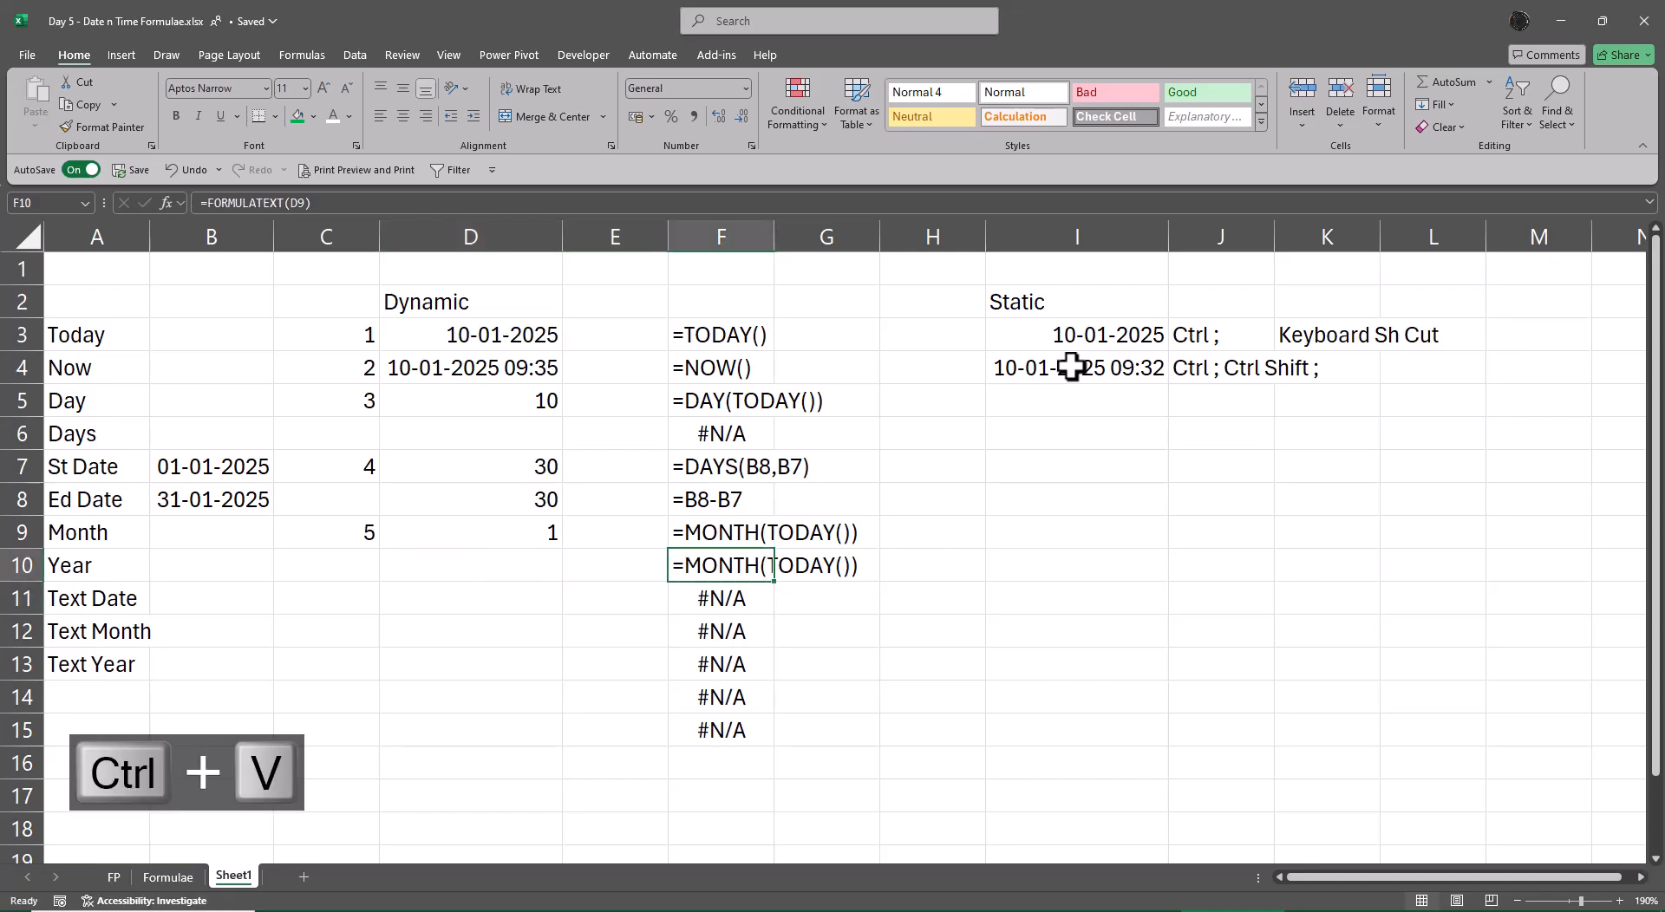
{"action": "key", "text": "Delete"}
- Enter the formula =FORMULATEXT(D10) in F10
{"action": "type", "text": "=form"}
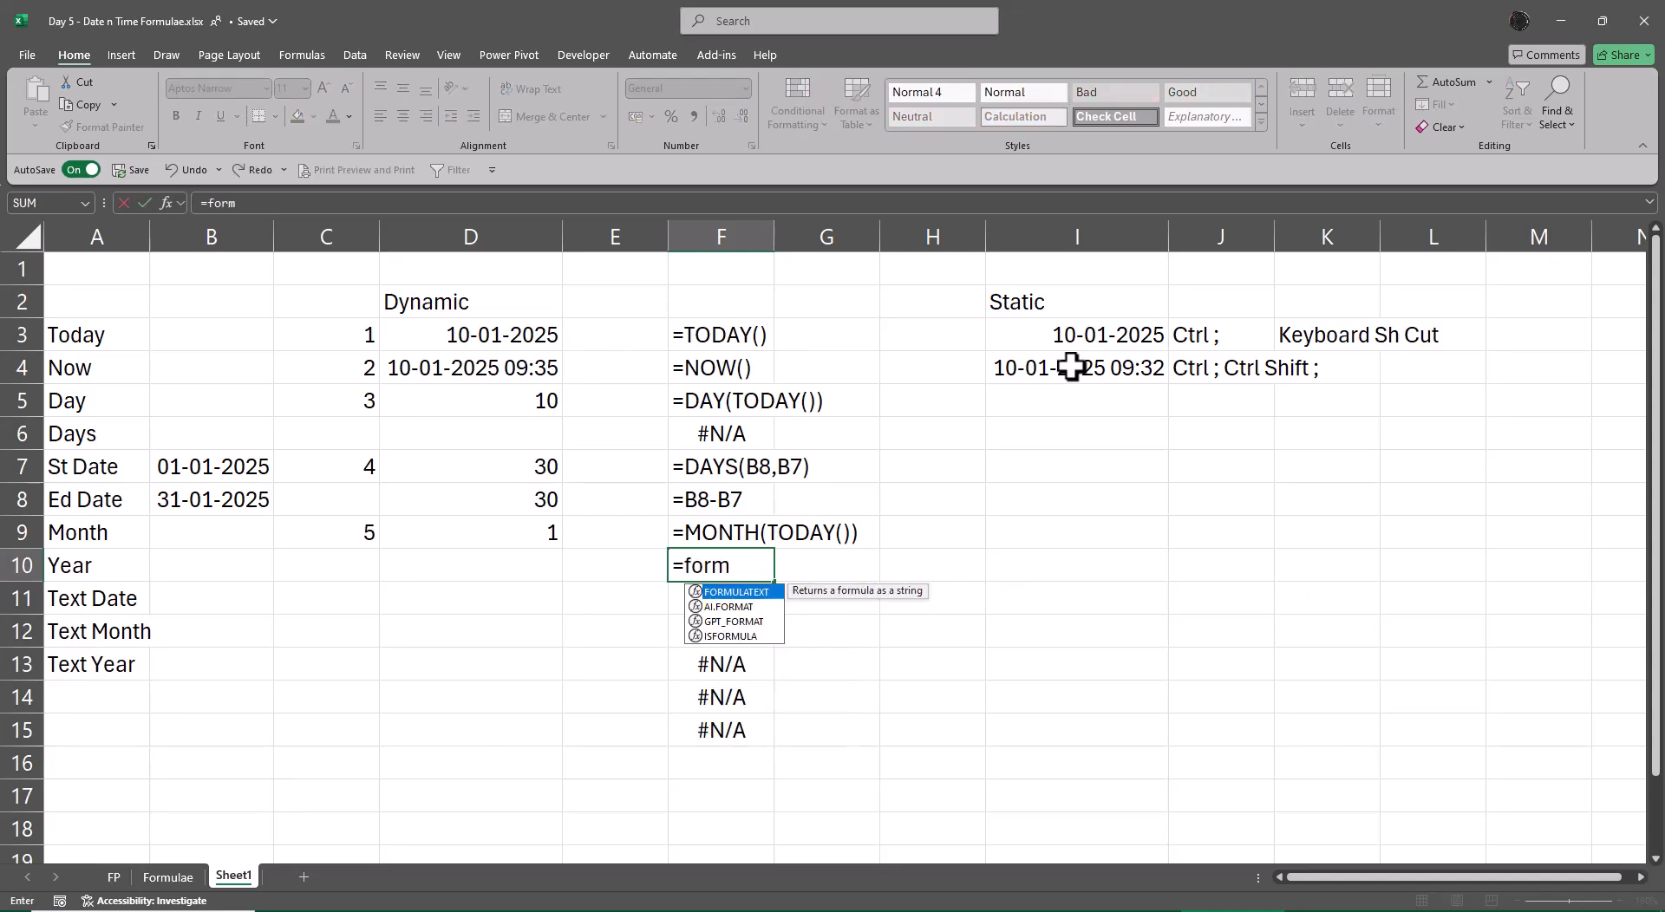
{"action": "key", "text": "Tab"}
{"action": "key", "text": "Left"}
{"action": "key", "text": "Left"}
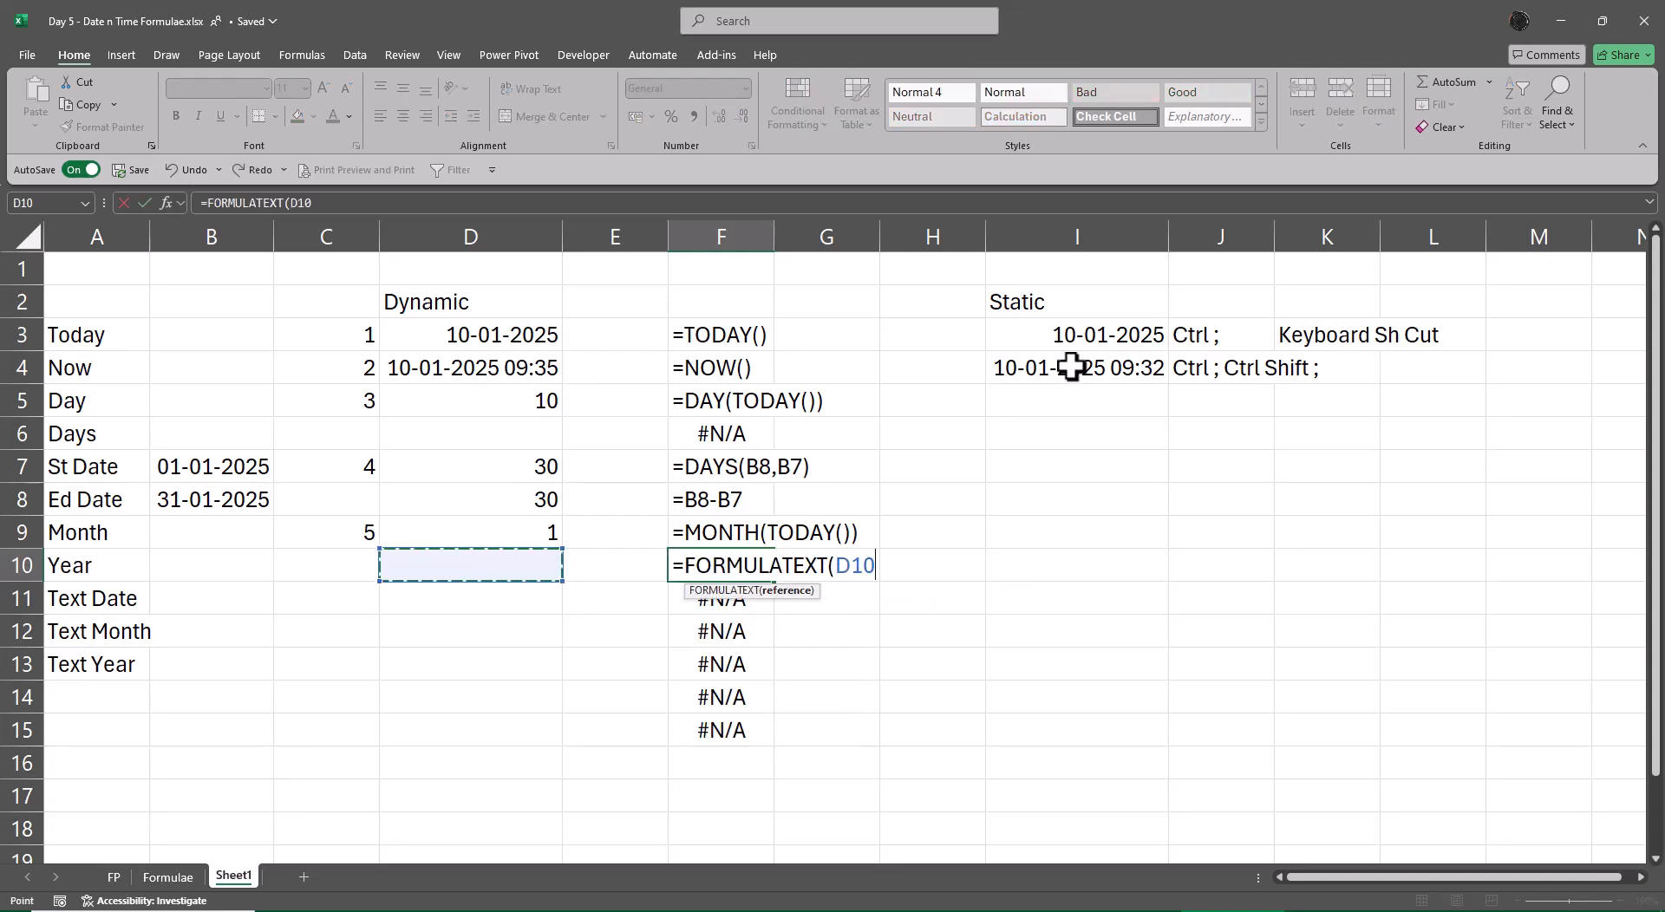
{"action": "key", "text": "Return"}
- Fill C9:C13 with a linear series continuing from 5 to 9 down to the Text Year row
{"action": "key", "text": "Up"}
{"action": "key", "text": "Left"}
{"action": "key", "text": "Left"}
{"action": "key", "text": "Up"}
{"action": "key", "text": "Left"}
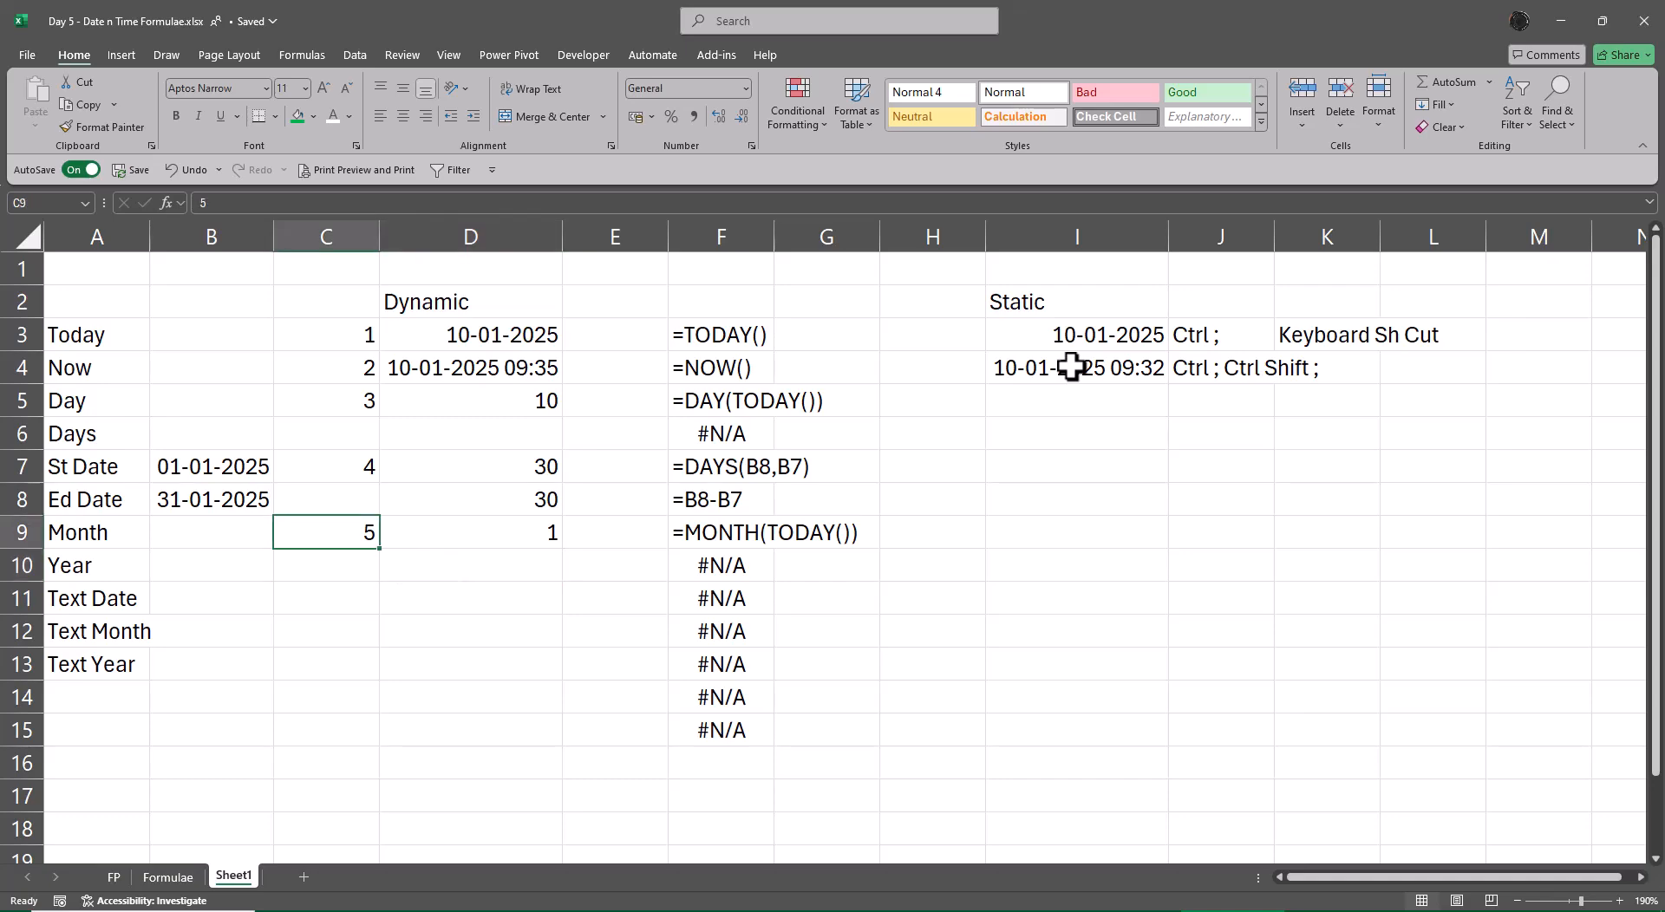
{"action": "key", "text": "shift+Down"}
{"action": "key", "text": "shift+Down"}
{"action": "key", "text": "shift+Down"}
{"action": "key", "text": "shift+Down"}
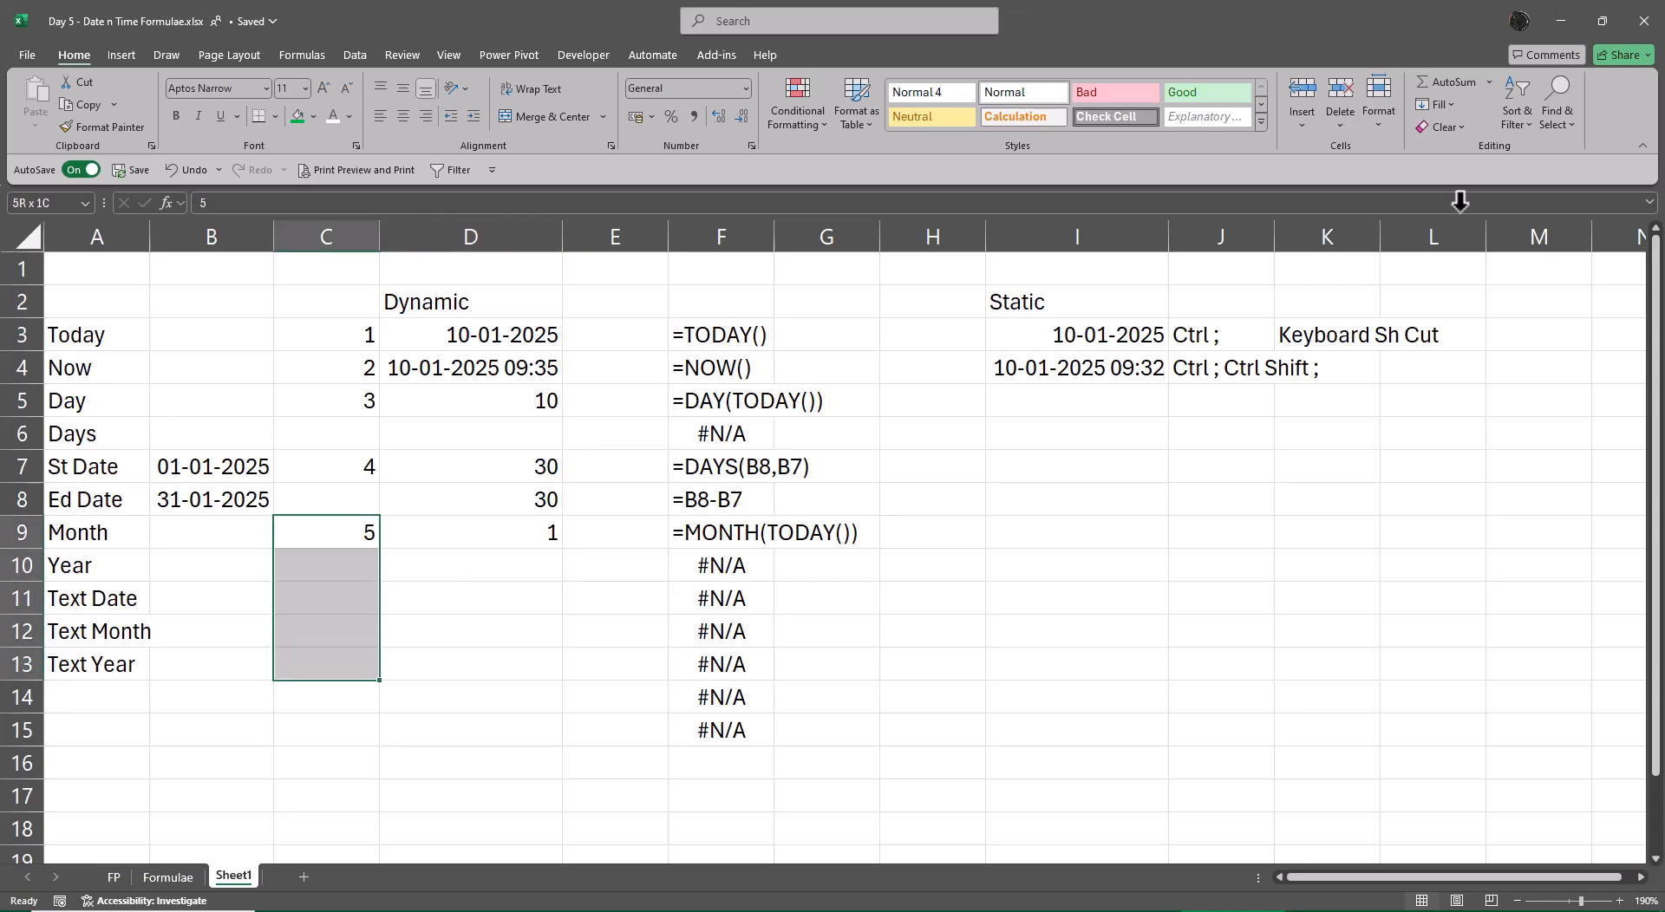
{"action": "left_click", "coordinate": [1442, 106]}
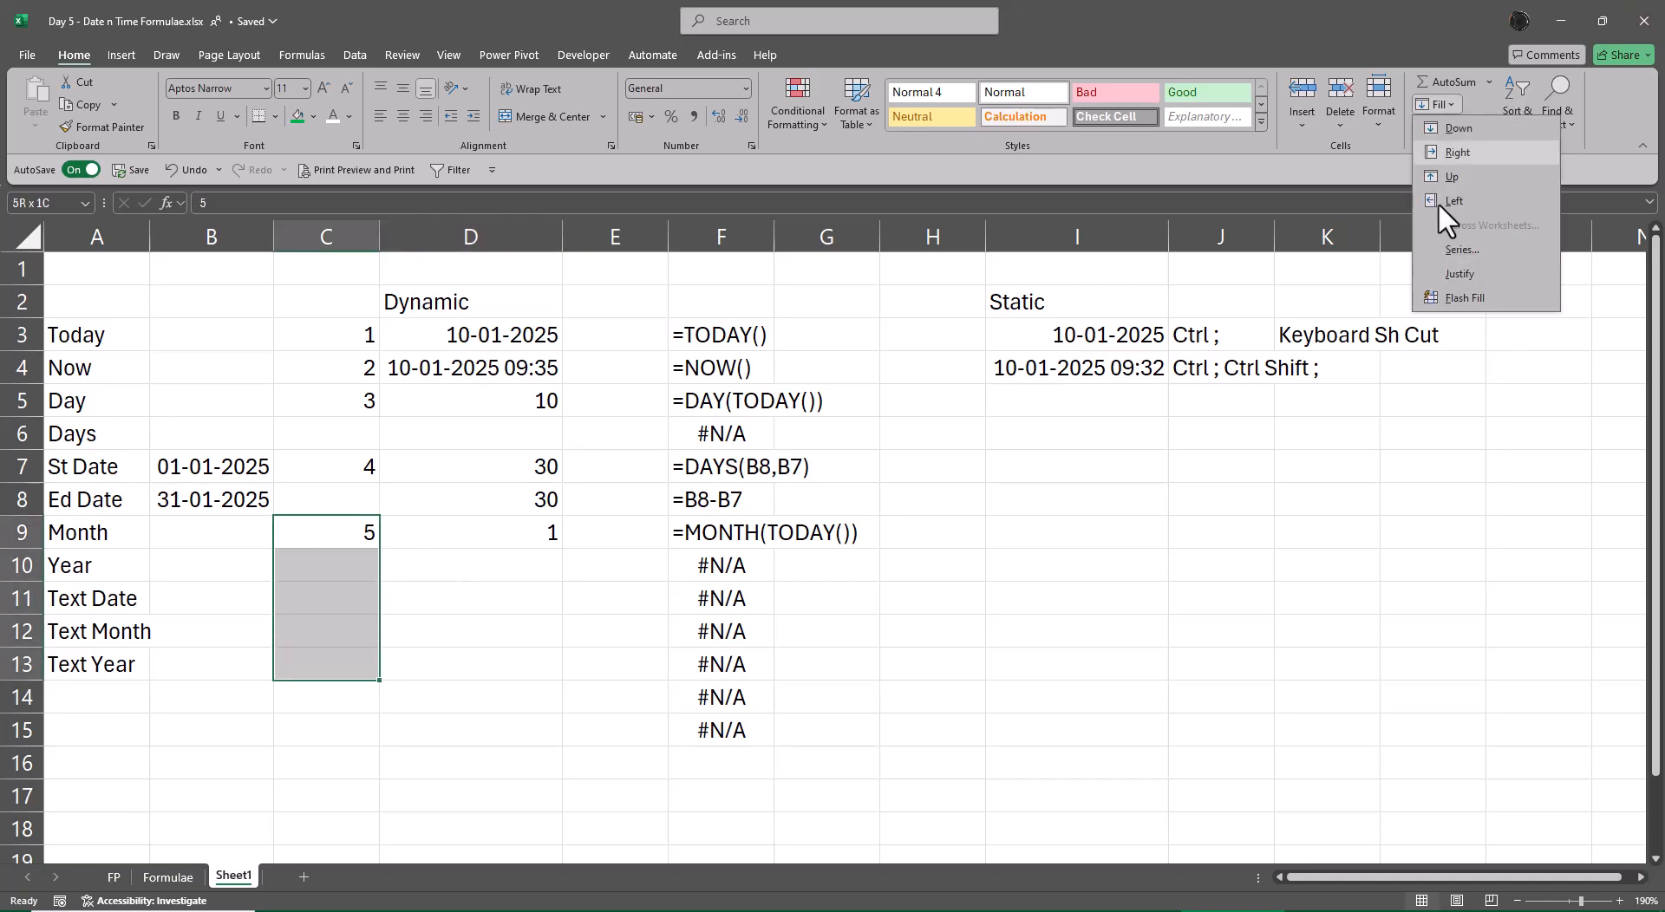
{"action": "left_click", "coordinate": [1440, 249]}
{"action": "left_click", "coordinate": [1333, 508]}
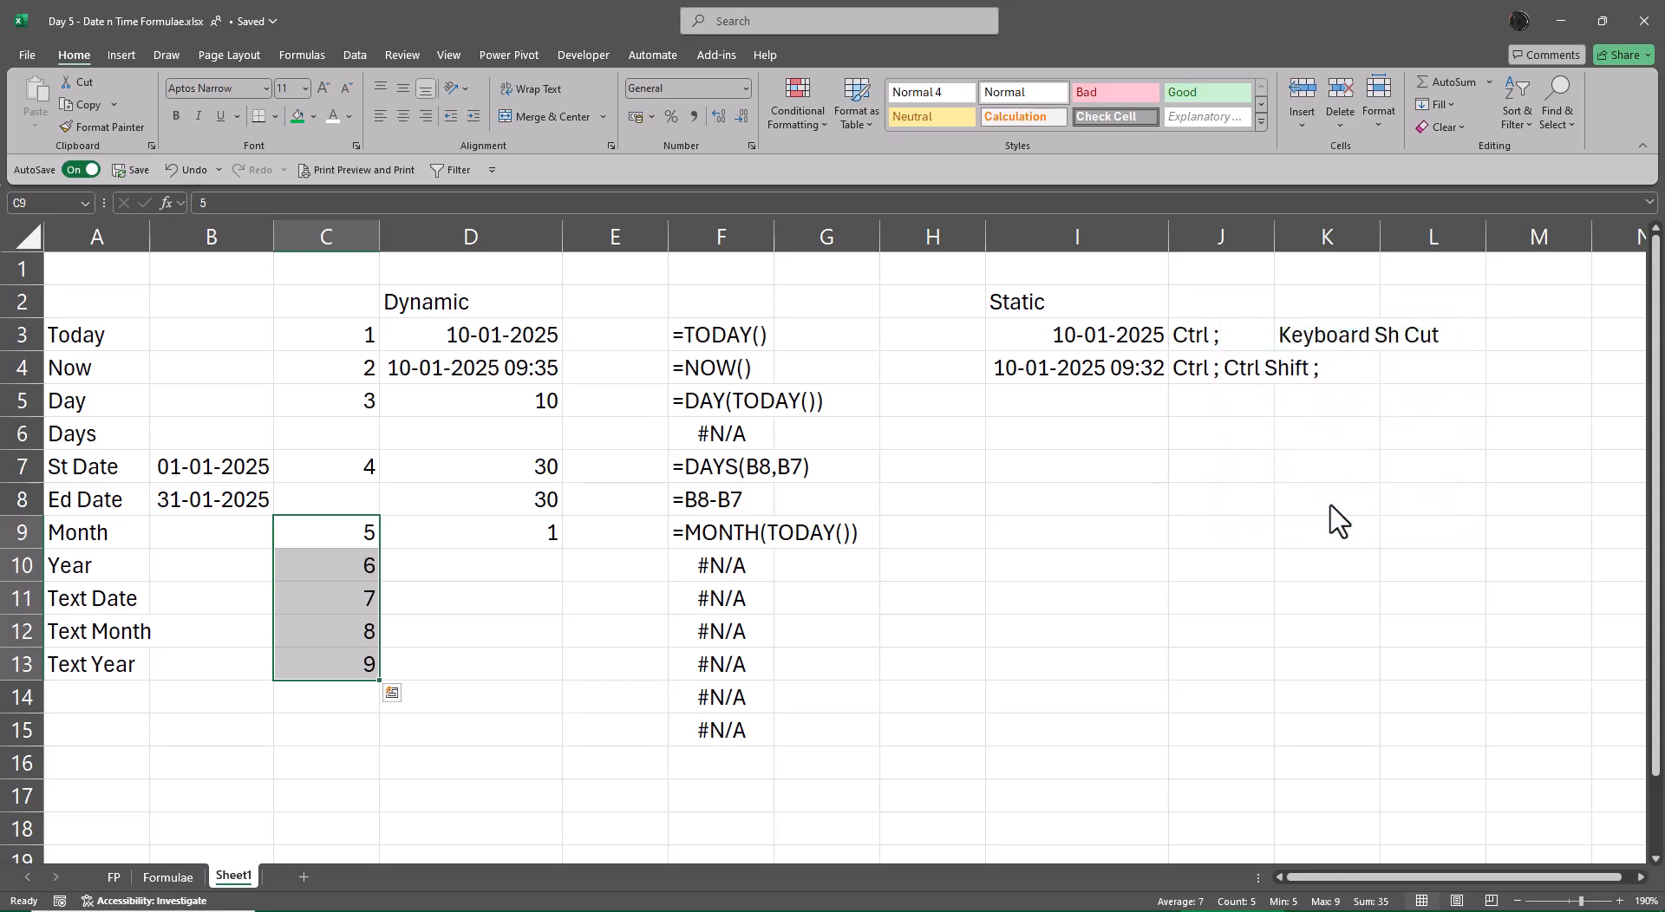
- Enter the formula =YEAR(TODAY()) in D10 to return the current year
{"action": "key", "text": "Right"}
{"action": "key", "text": "Down"}
{"action": "key", "text": "Right"}
{"action": "key", "text": "Left"}
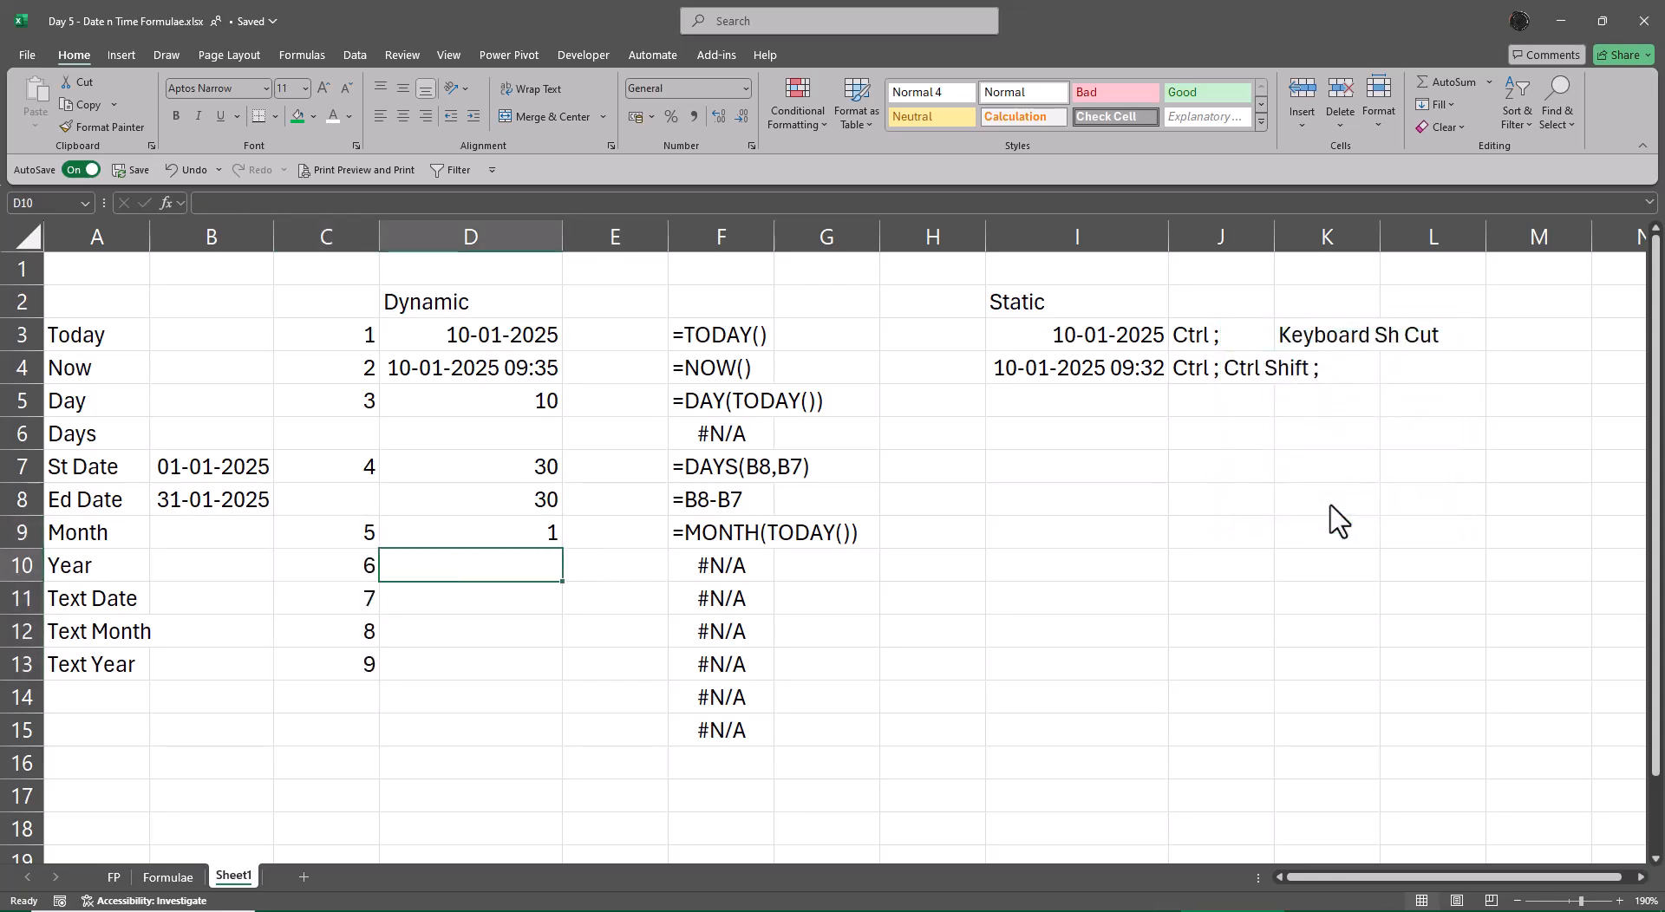
{"action": "type", "text": "=year"}
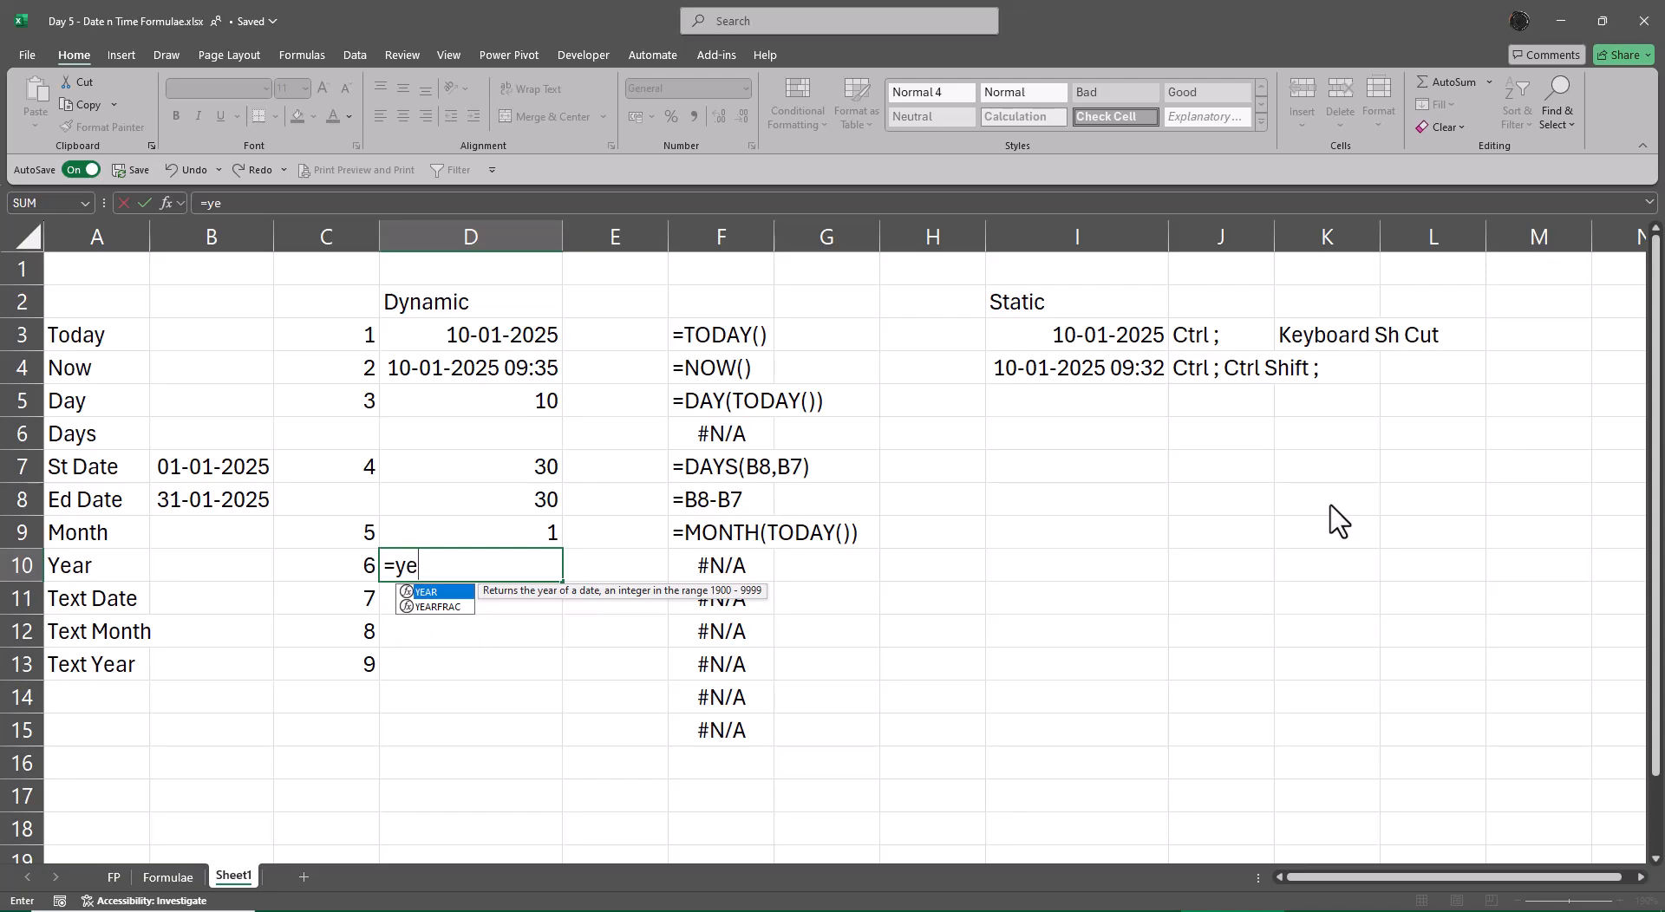
{"action": "key", "text": "Tab"}
{"action": "type", "text": "to"}
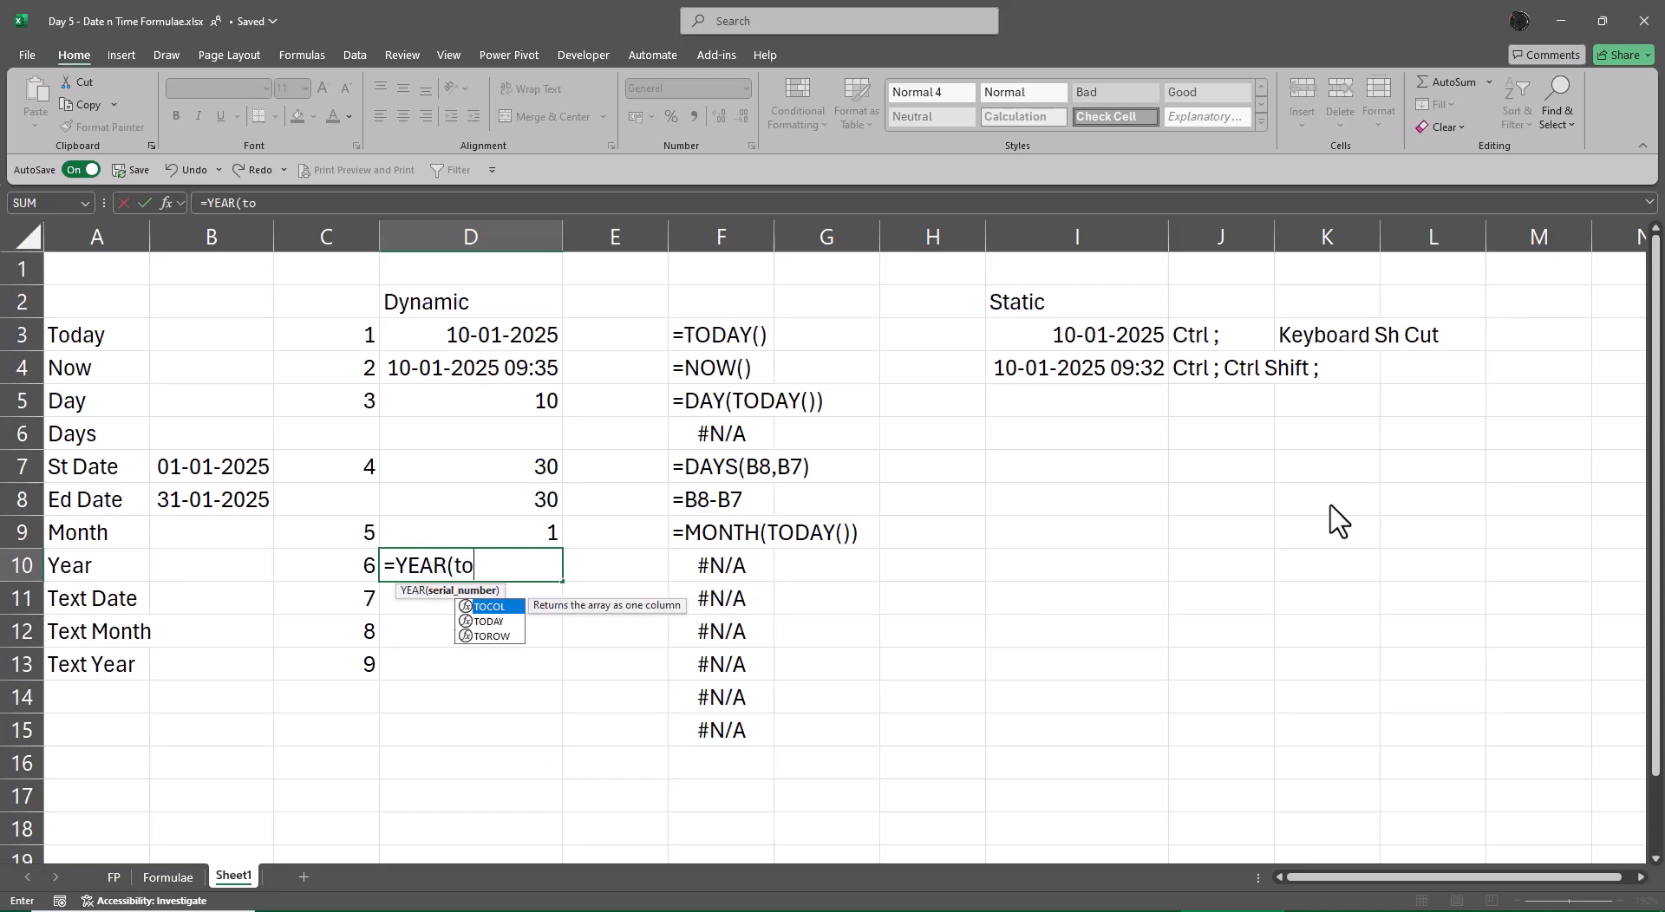
{"action": "key", "text": "Tab"}
{"action": "type", "text": "))"}
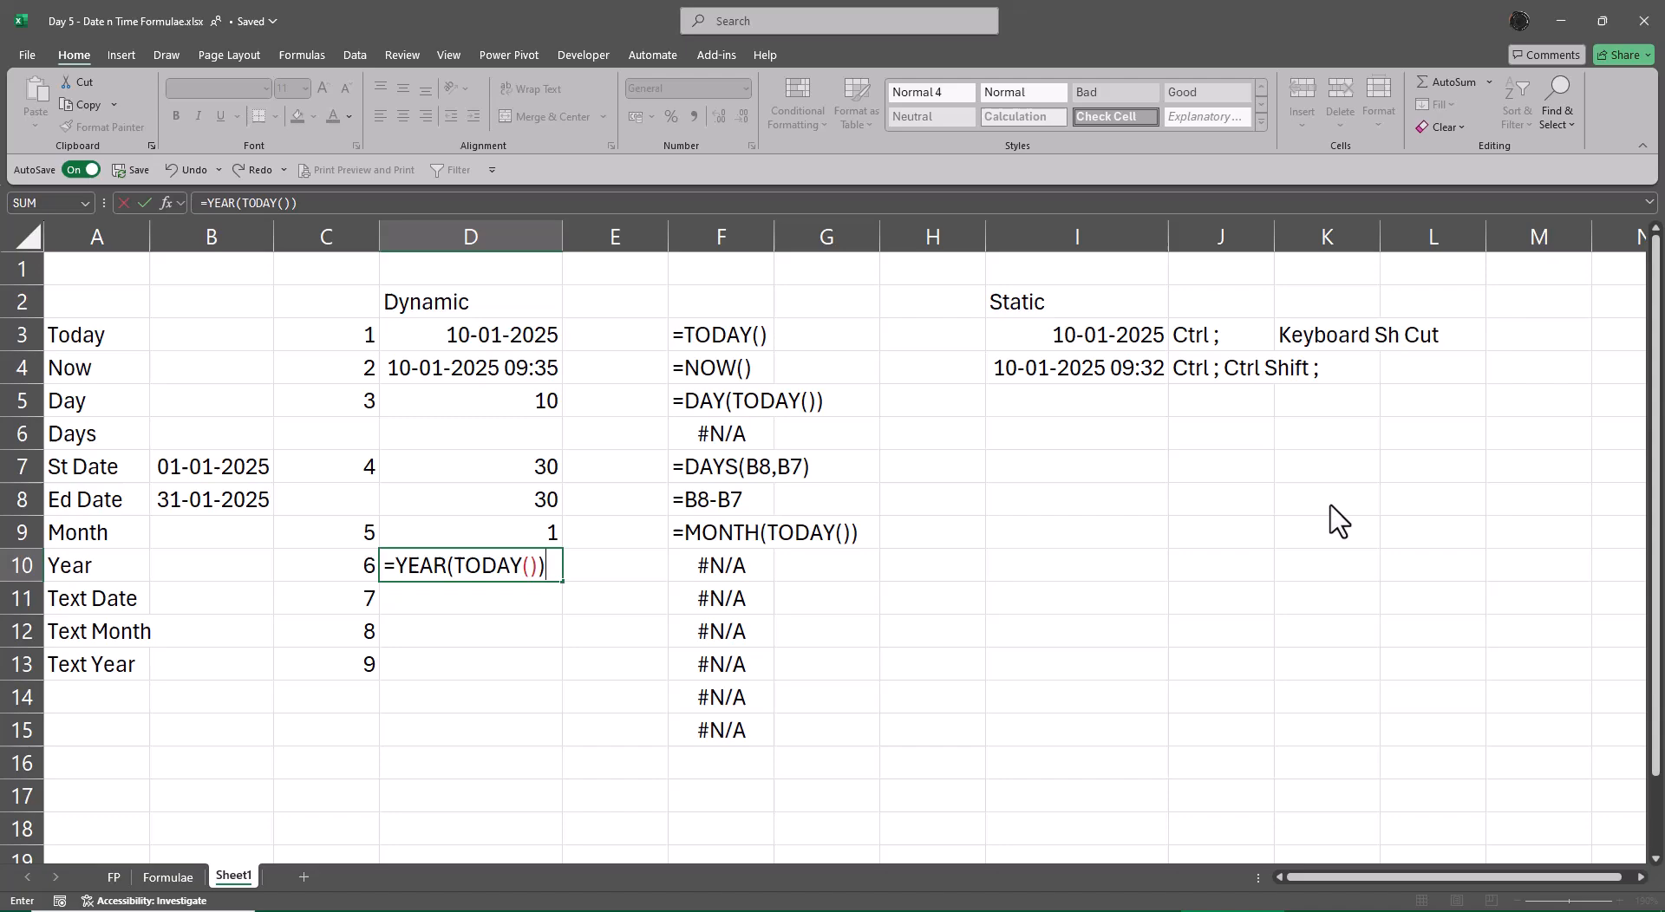
{"action": "key", "text": "Return"}
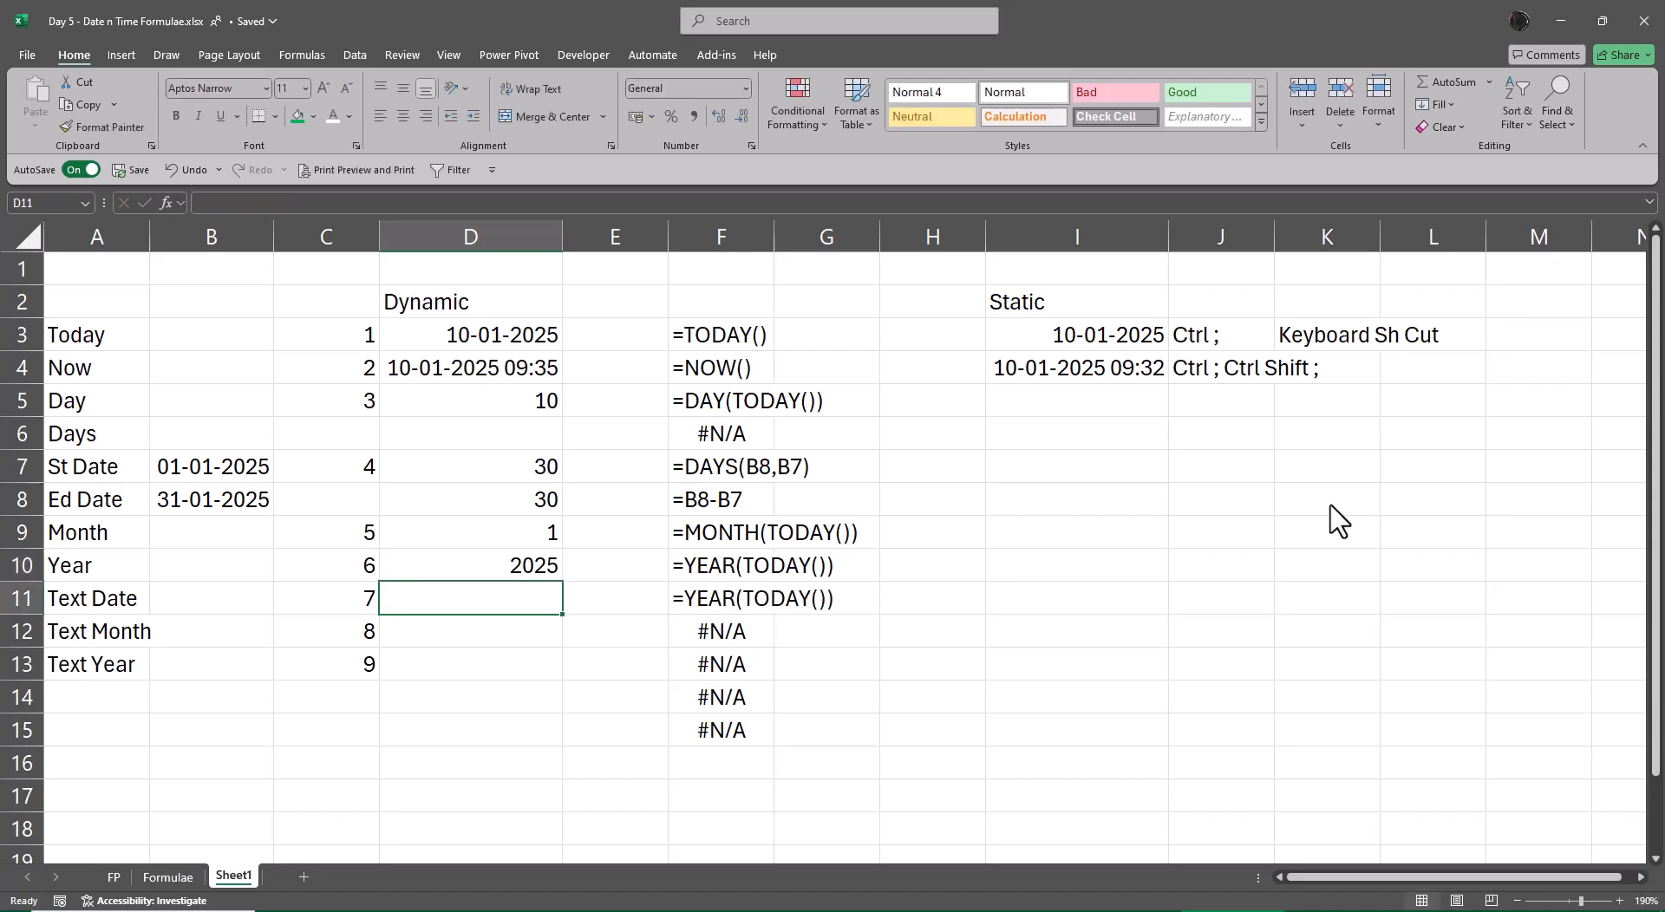
- Clear the misreferenced formula in F11 and delete the cell, shifting the cells below up
{"action": "key", "text": "Right"}
{"action": "key", "text": "Right"}
{"action": "key", "text": "Delete"}
{"action": "key", "text": "Down"}
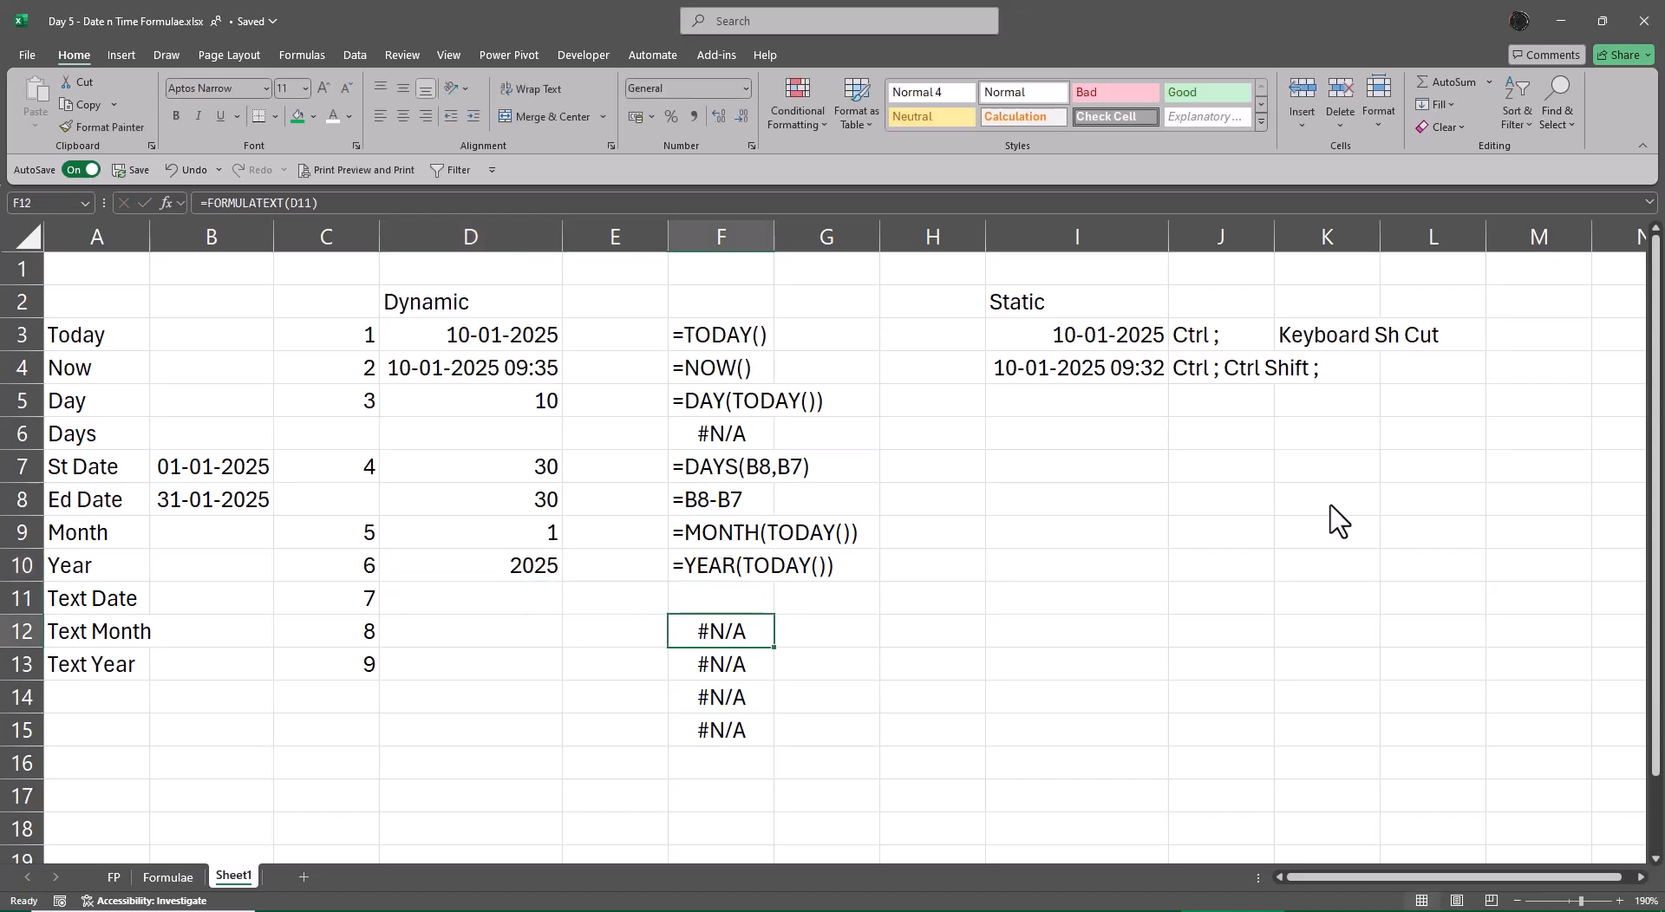
{"action": "key", "text": "Up"}
{"action": "key", "text": "ctrl+minus"}
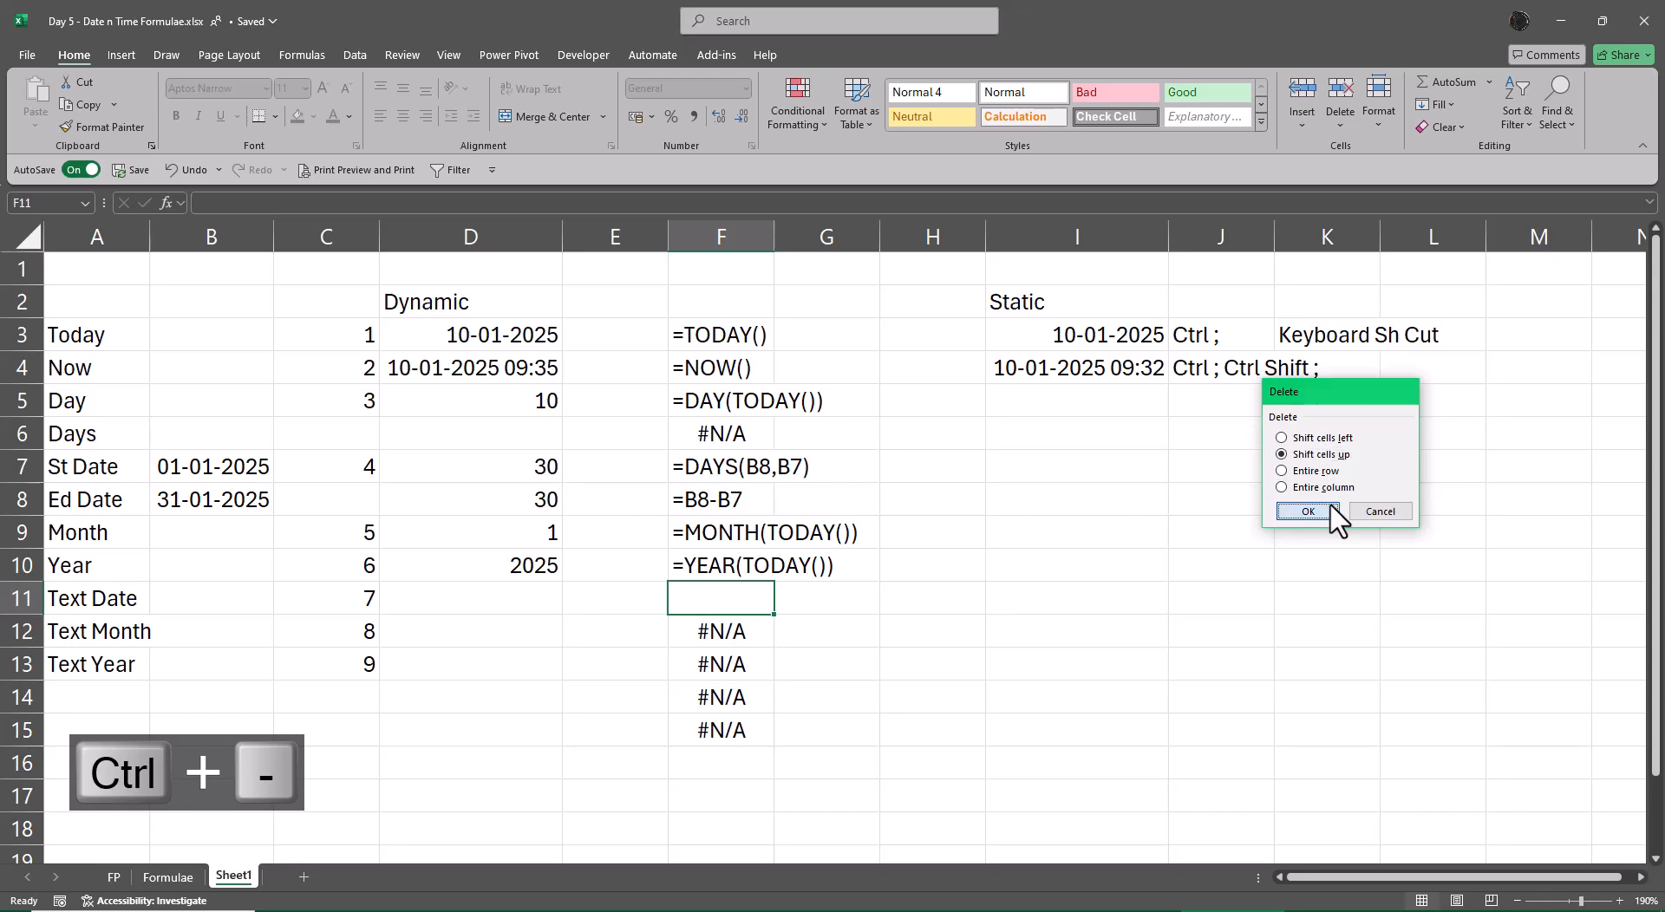
{"action": "left_click", "coordinate": [1308, 512]}
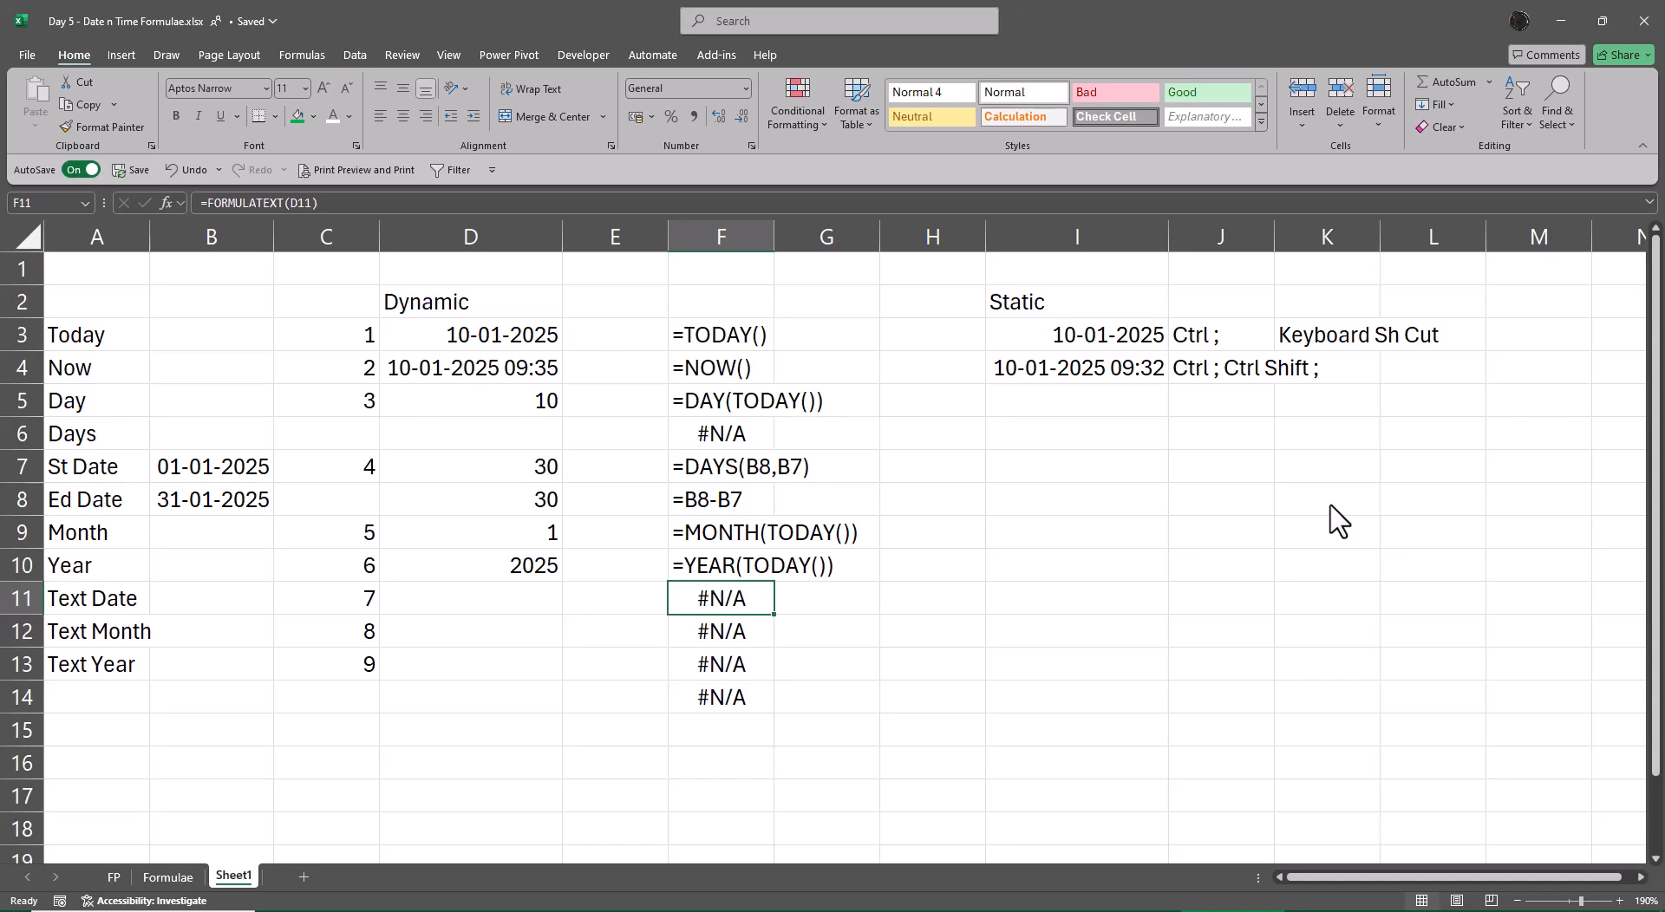
- Enter the formula =TEXT(TODAY(),"DDDD") in D11 to return the weekday name
{"action": "key", "text": "Left"}
{"action": "key", "text": "Left"}
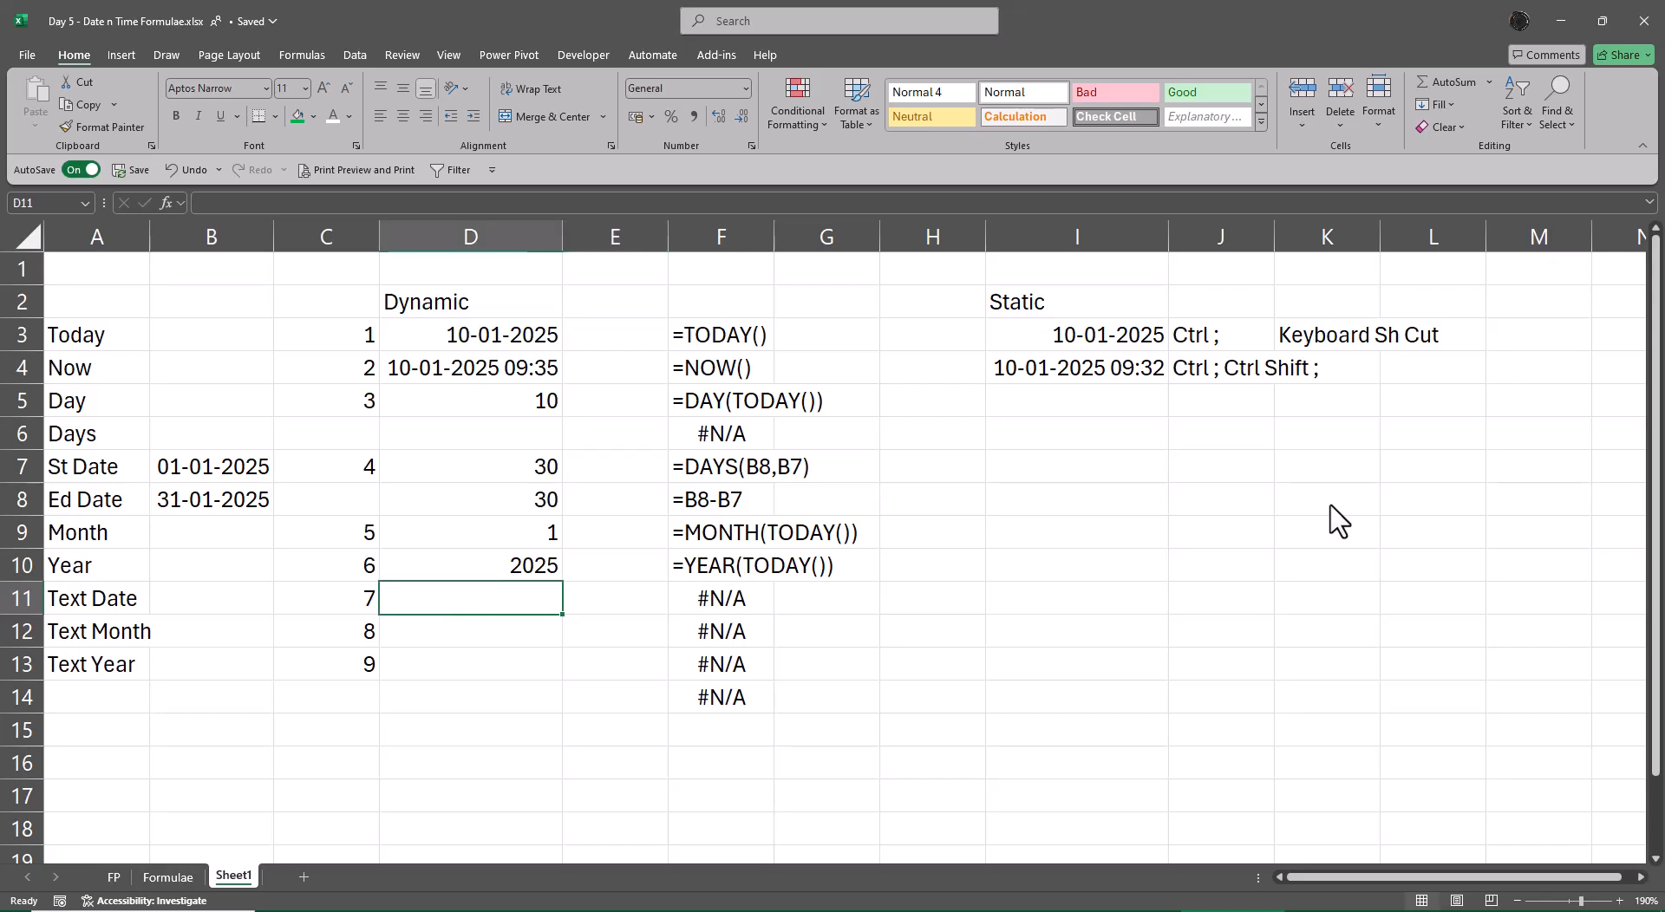
{"action": "type", "text": "=text"}
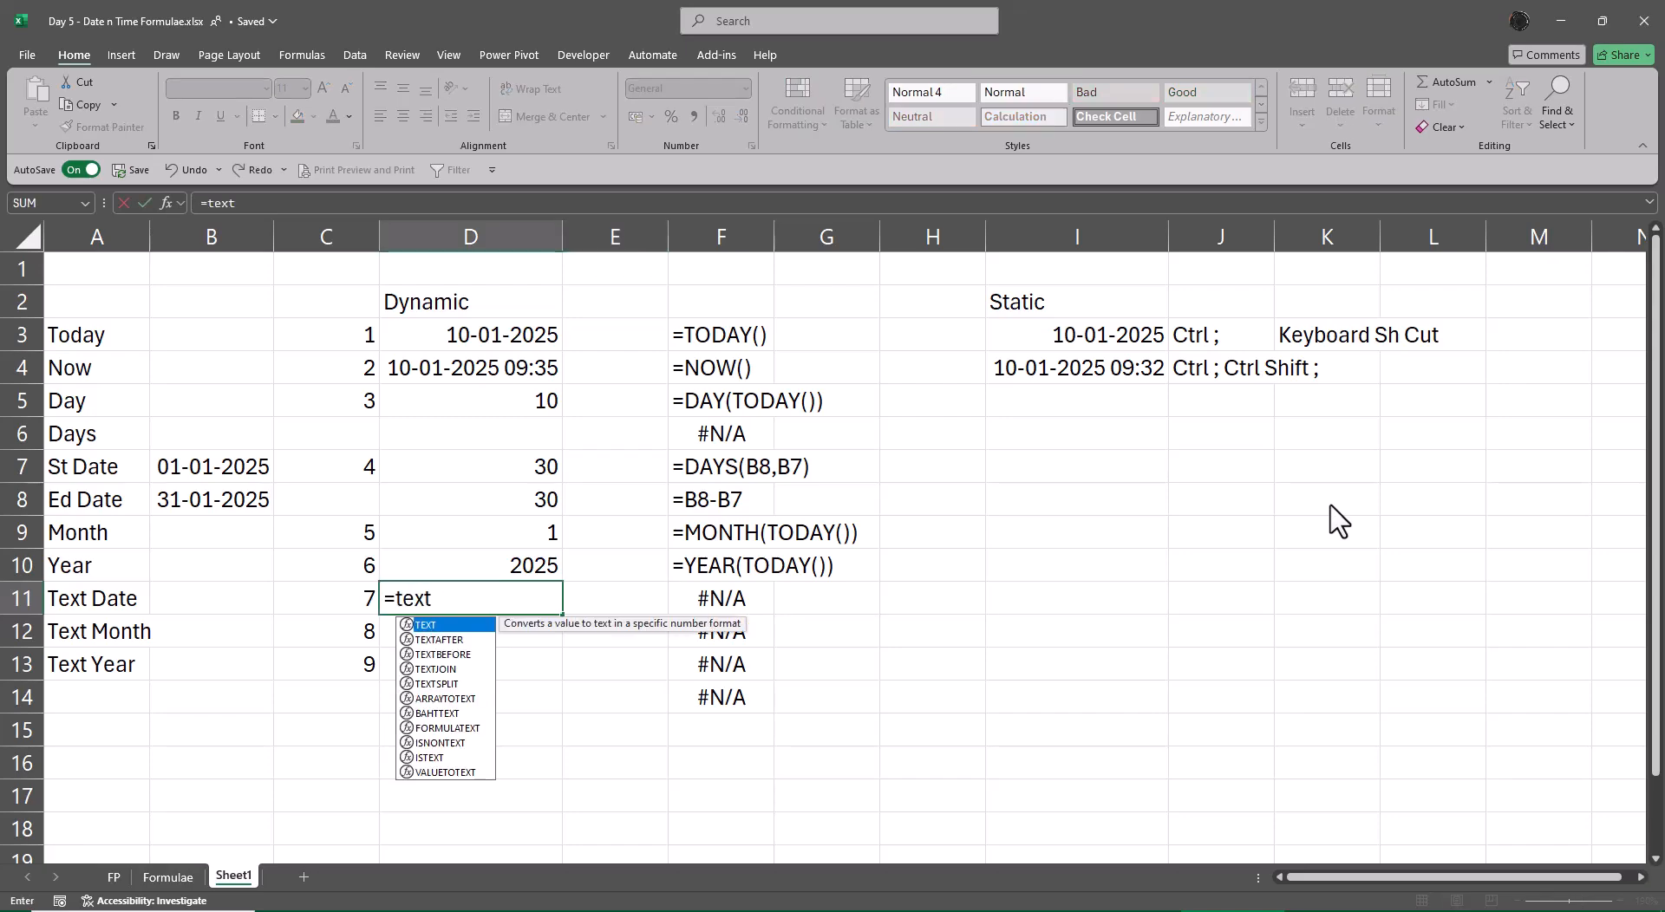
{"action": "key", "text": "Tab"}
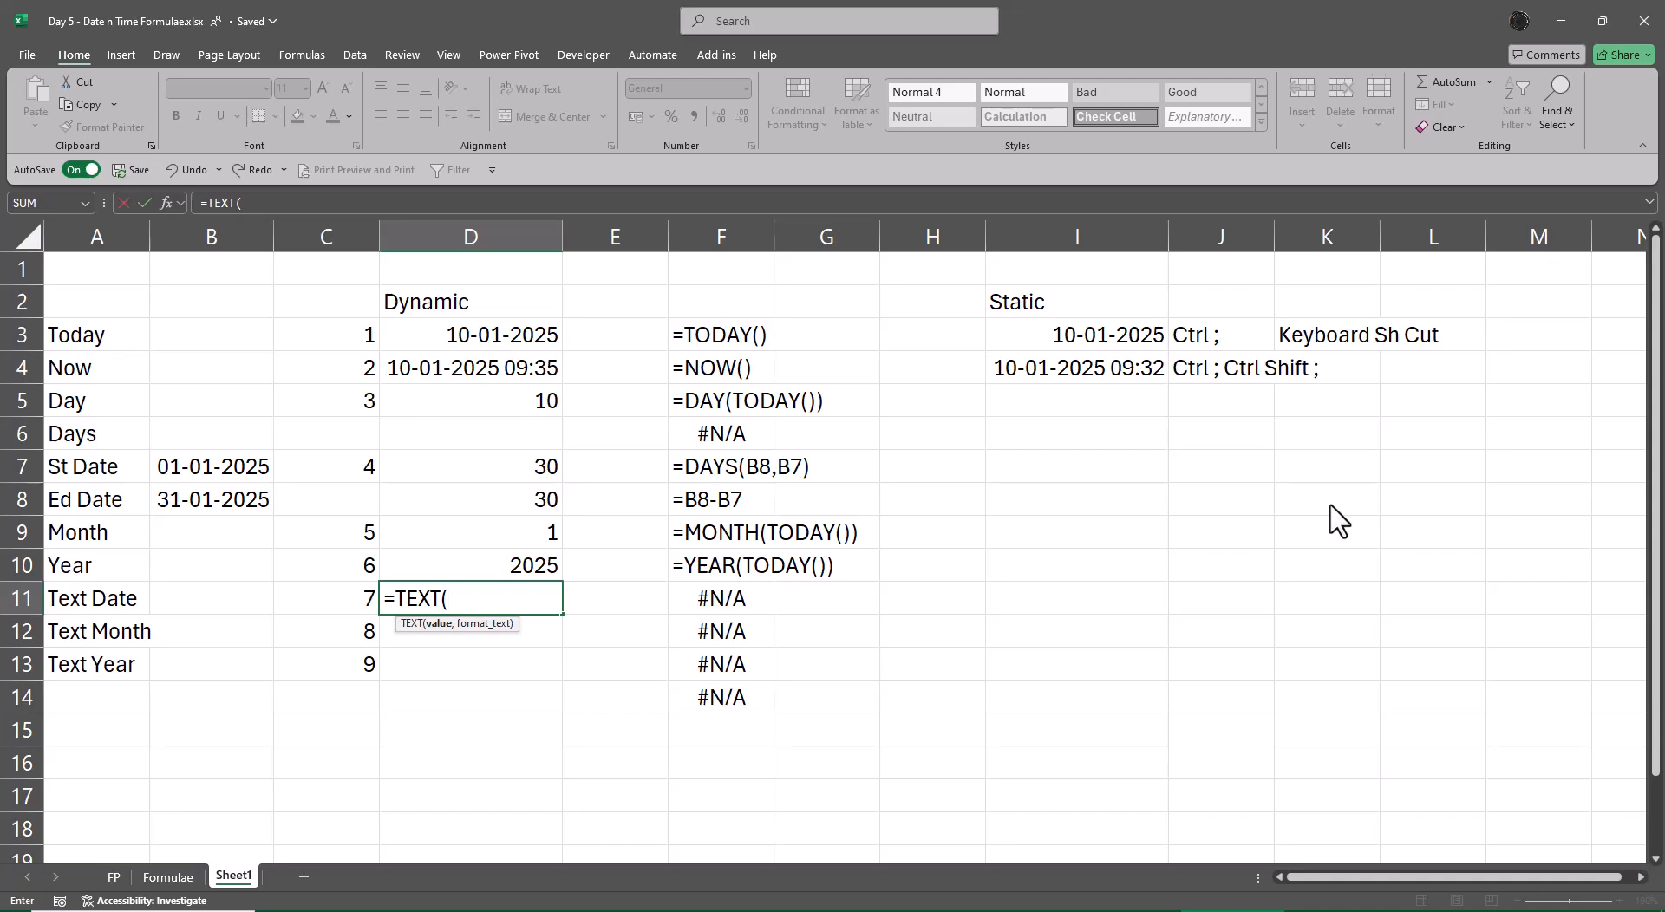
{"action": "type", "text": "toda"}
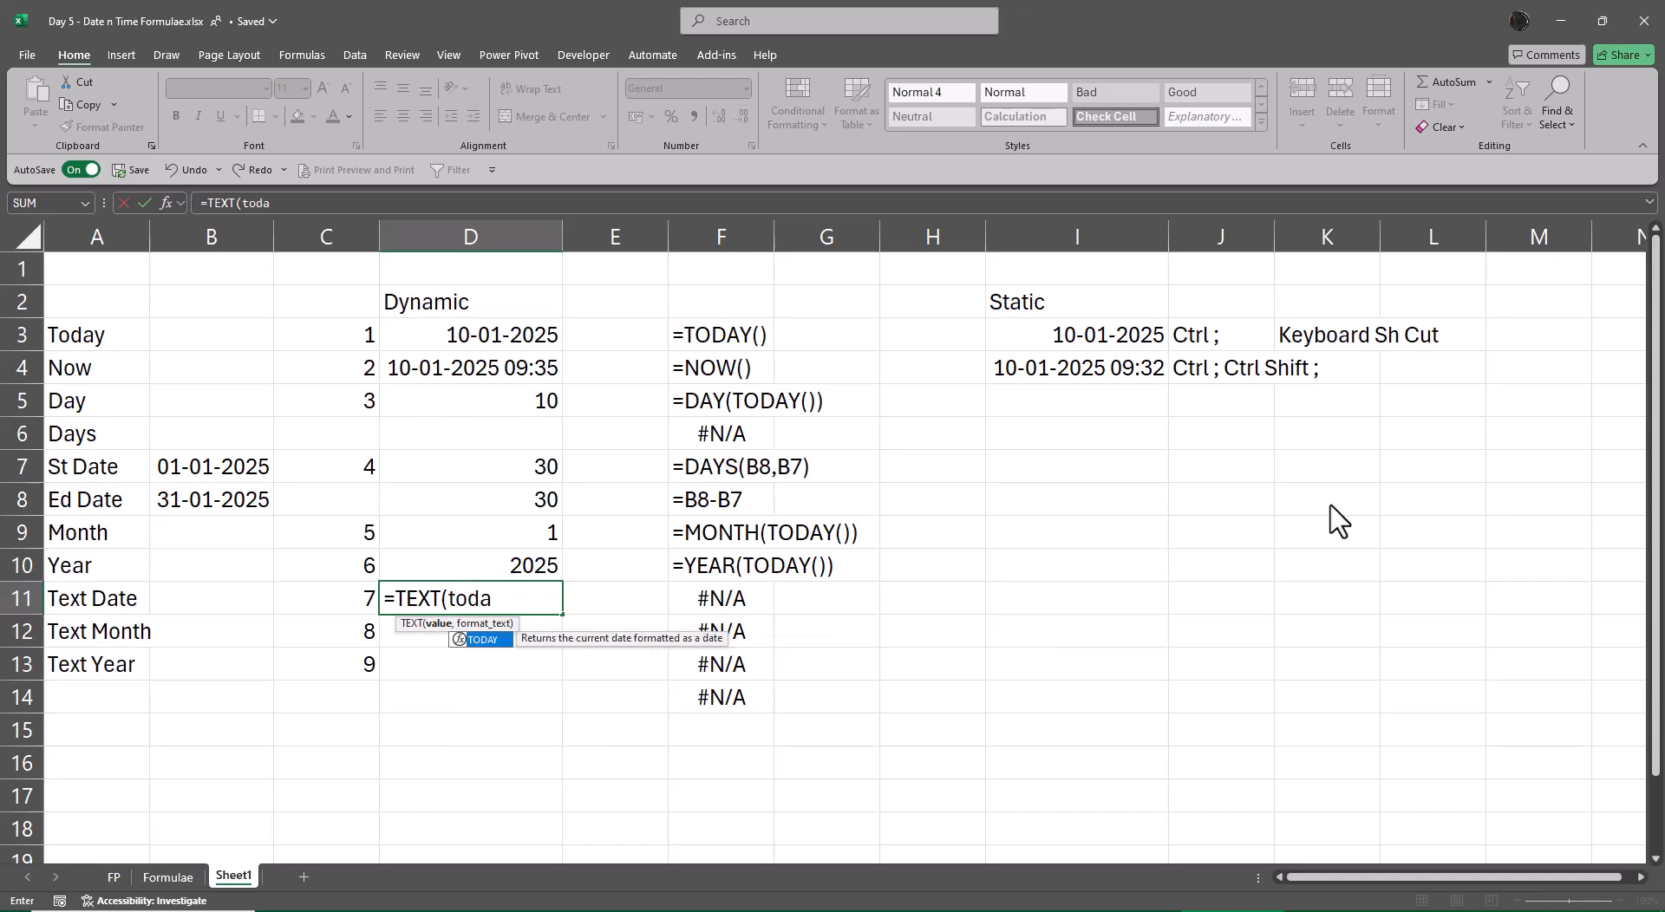
{"action": "key", "text": "Tab"}
{"action": "type", "text": ")"}
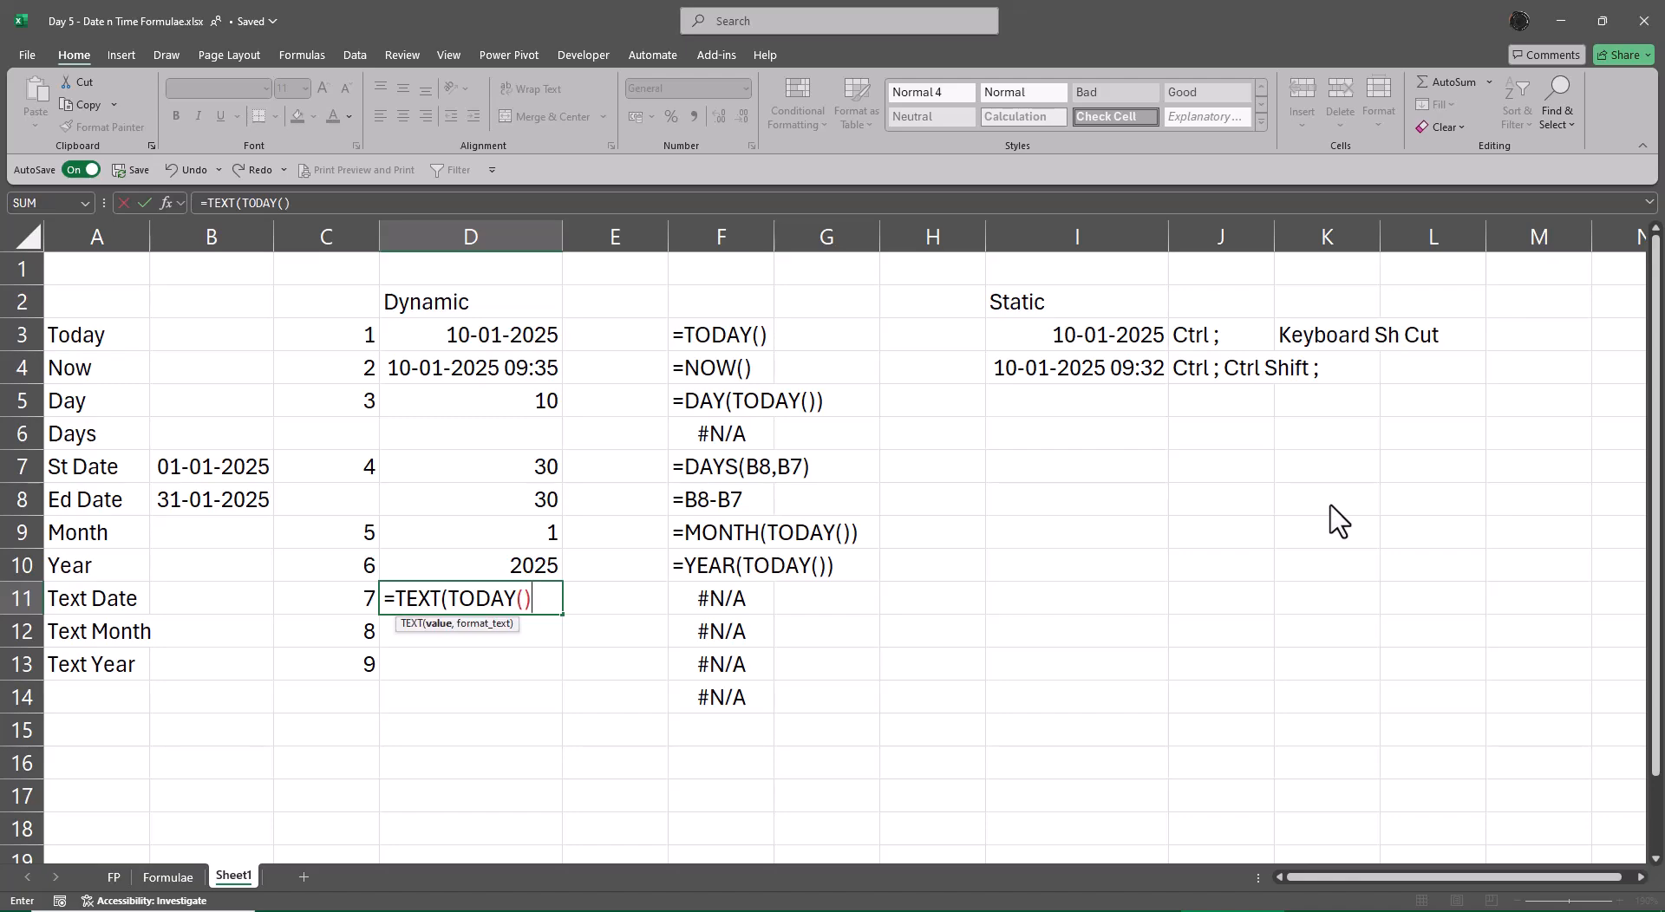
{"action": "type", "text": ",\"DDDD\"0"}
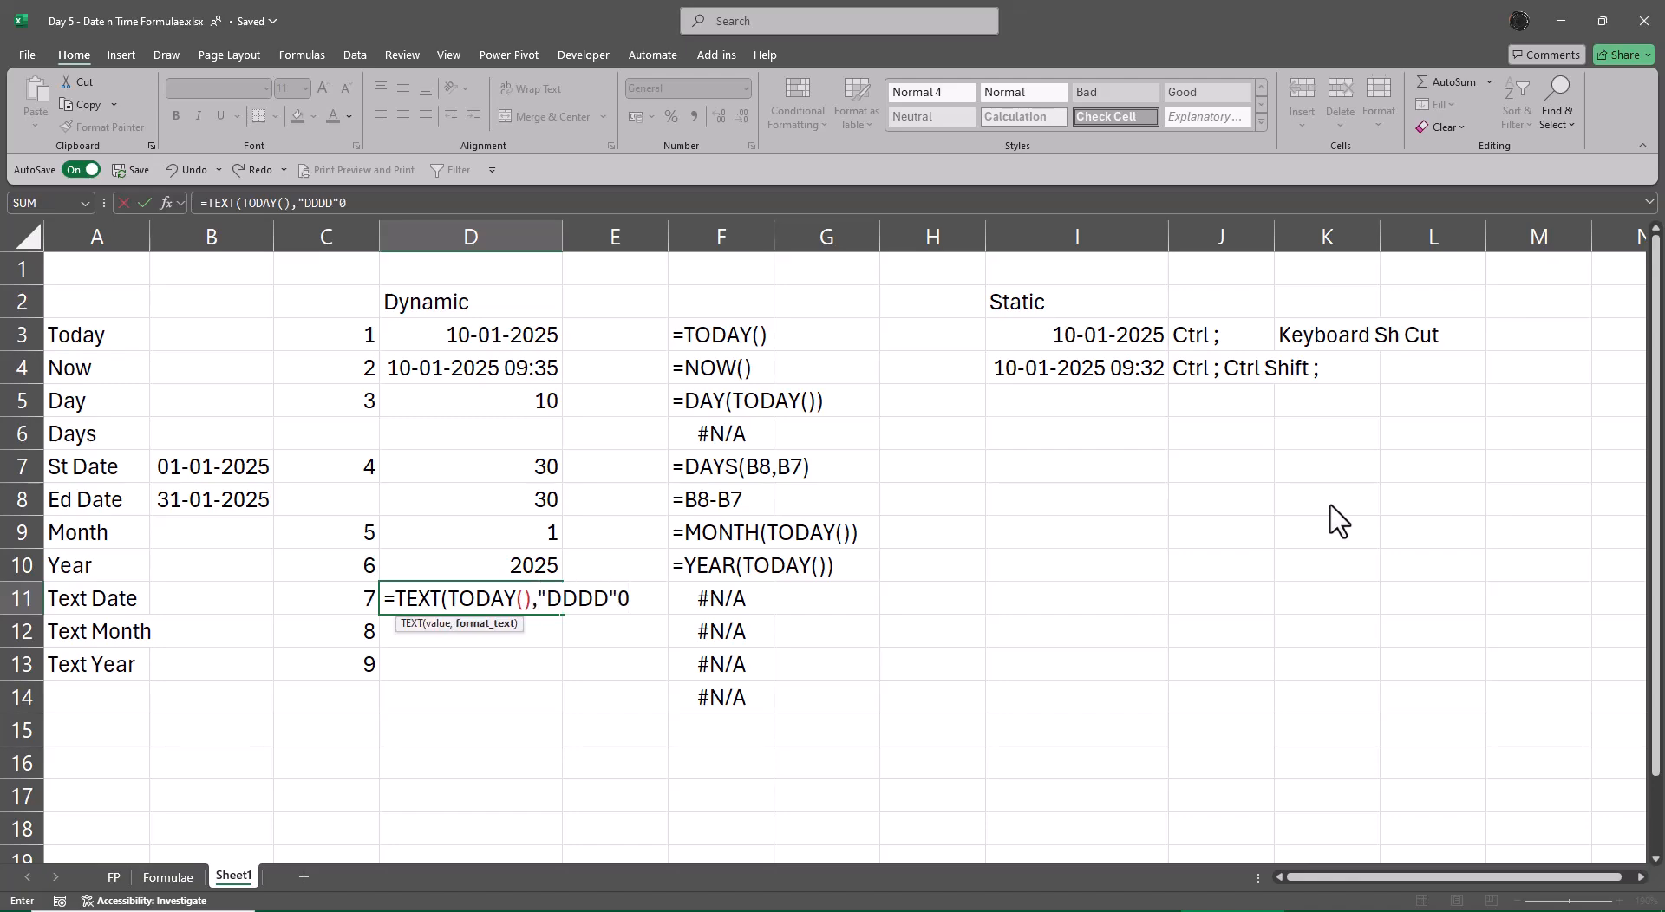
{"action": "key", "text": "BackSpace"}
{"action": "type", "text": ")"}
{"action": "key", "text": "Return"}
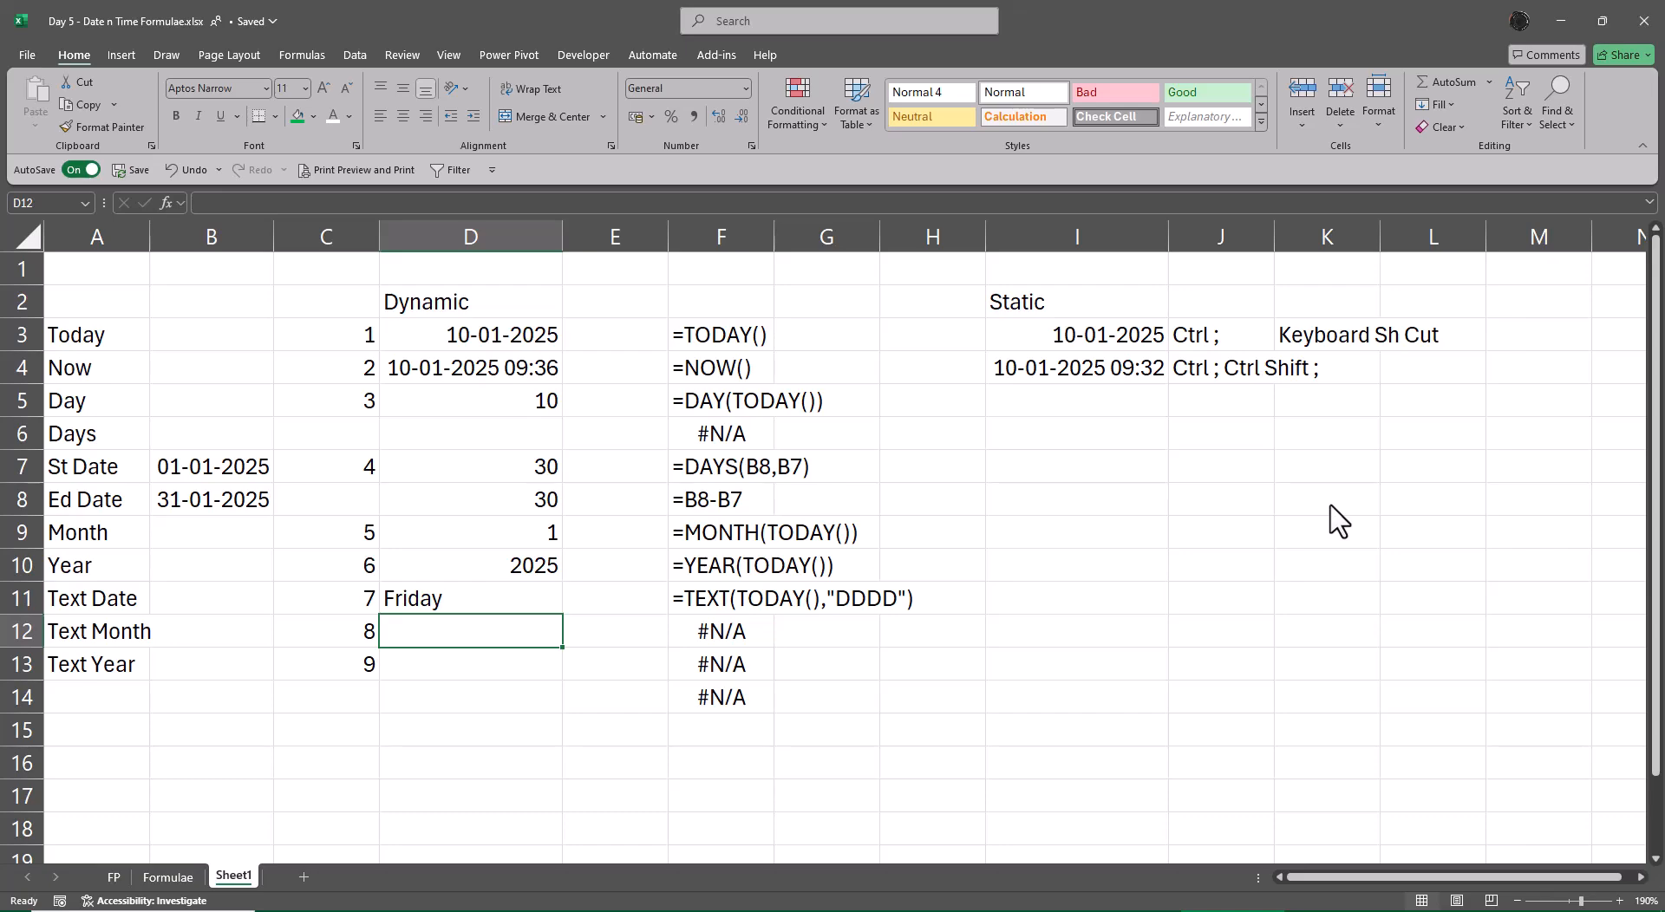
- Enter the formula =TEXT(TODAY(),"MMMM") in D12 to return the month name
{"action": "type", "text": "="}
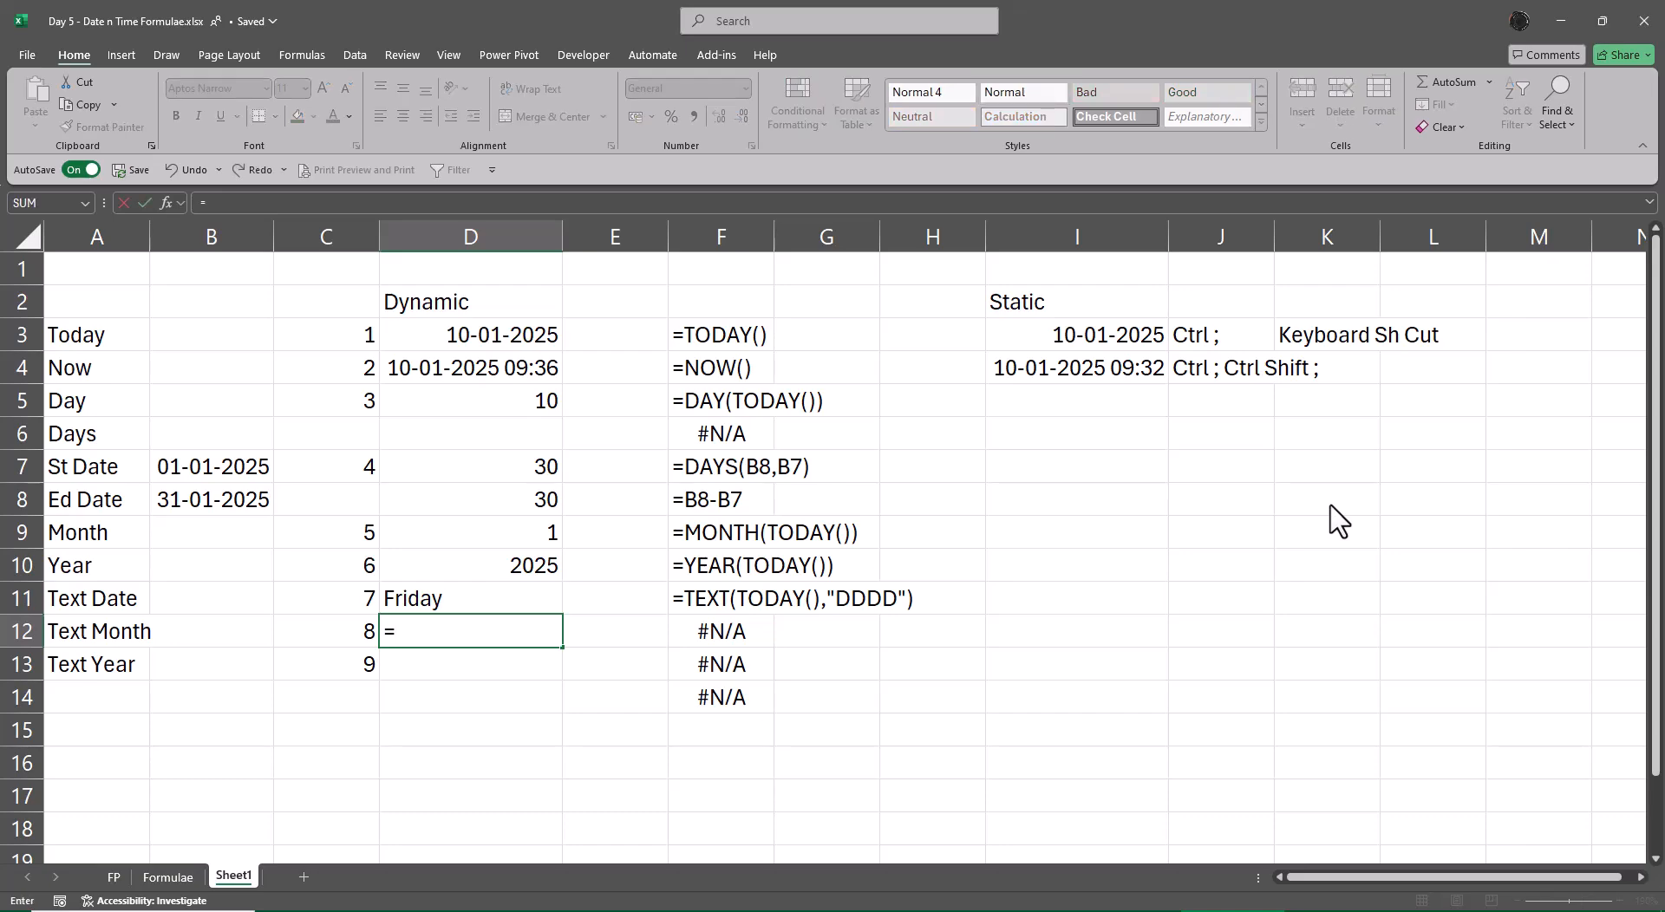
{"action": "type", "text": "text"}
{"action": "key", "text": "Tab"}
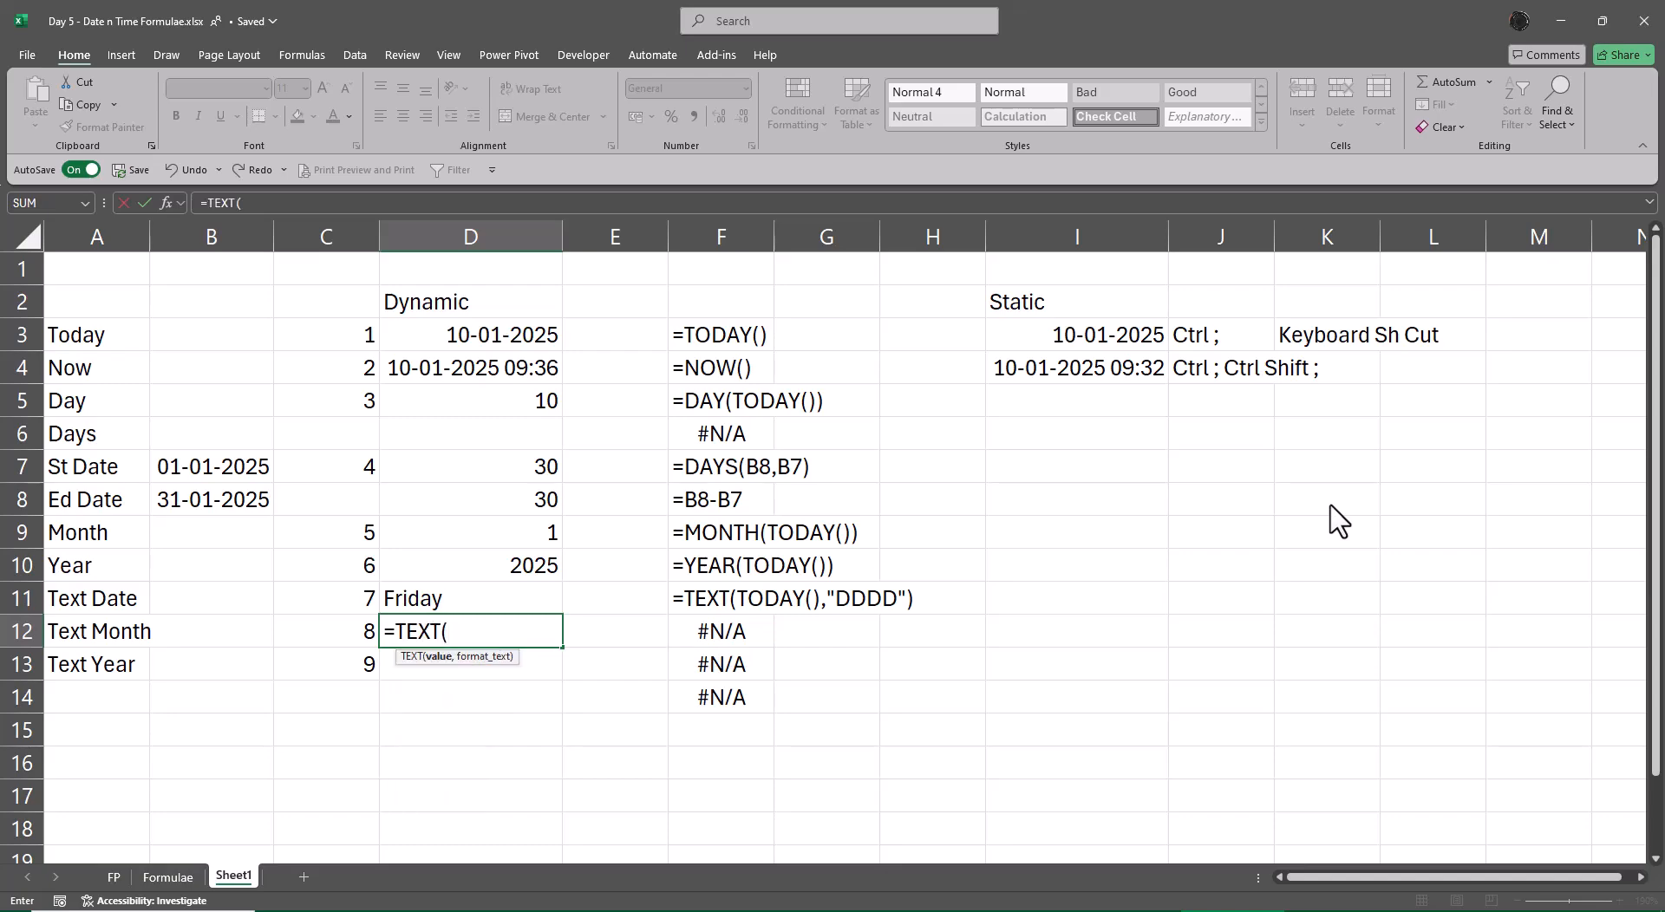
{"action": "type", "text": "toda"}
{"action": "key", "text": "Tab"}
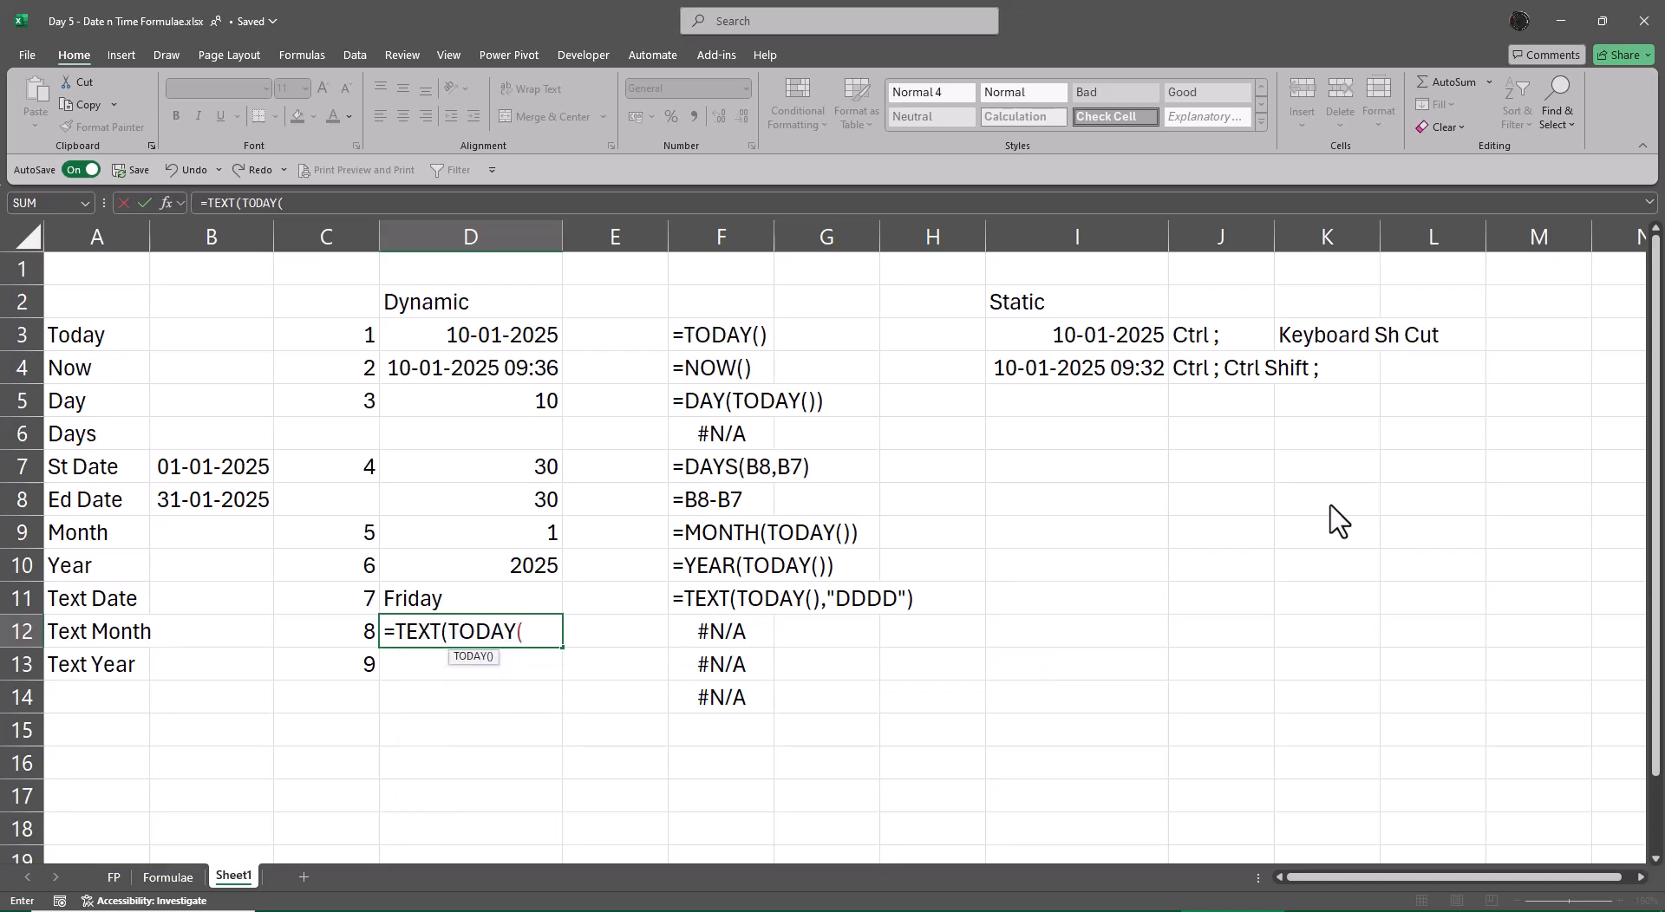
{"action": "type", "text": "),"}
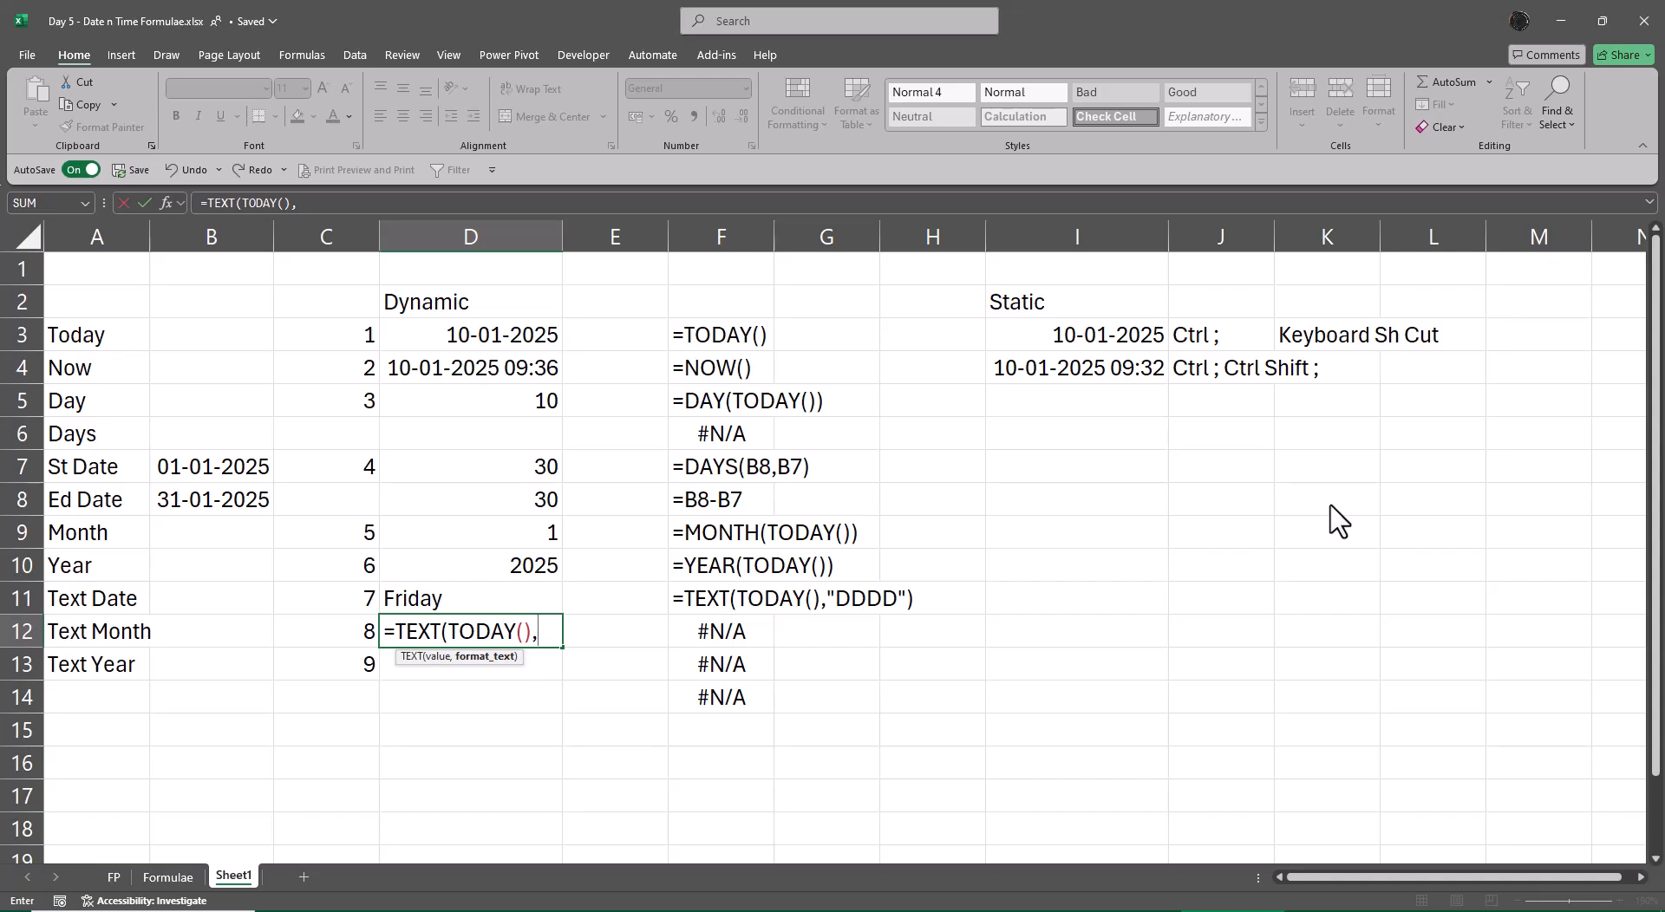
{"action": "type", "text": "\"MMMM\")"}
{"action": "key", "text": "Return"}
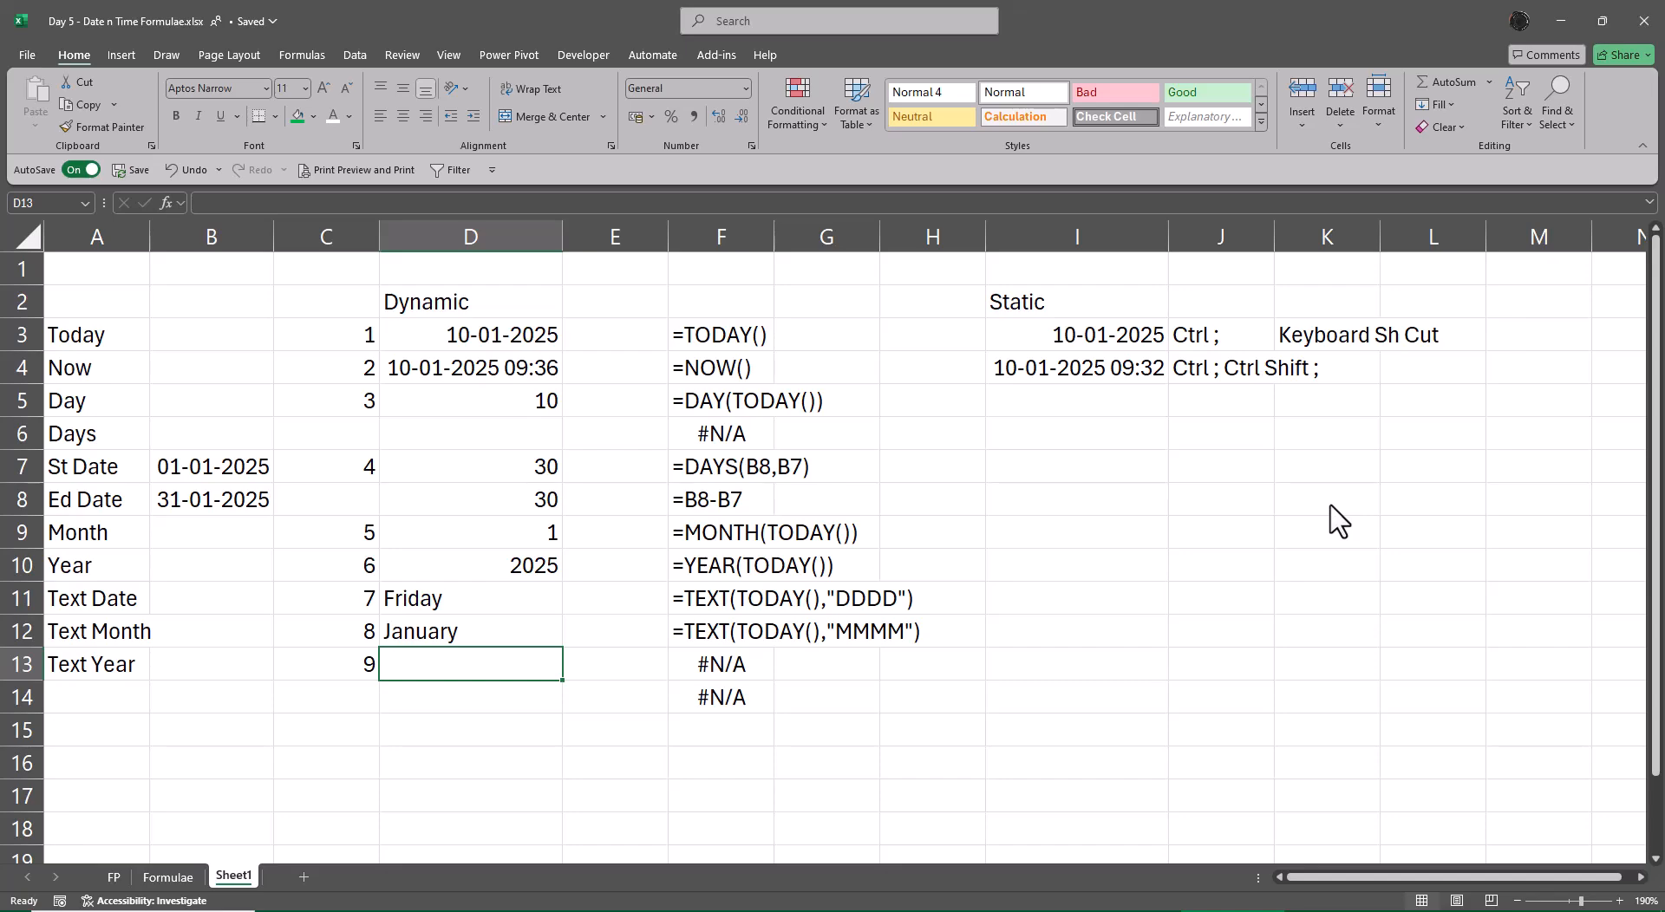
- Enter the formula =TEXT(TODAY(),"YYYY") in D13 to return the current year as text
{"action": "type", "text": "=text"}
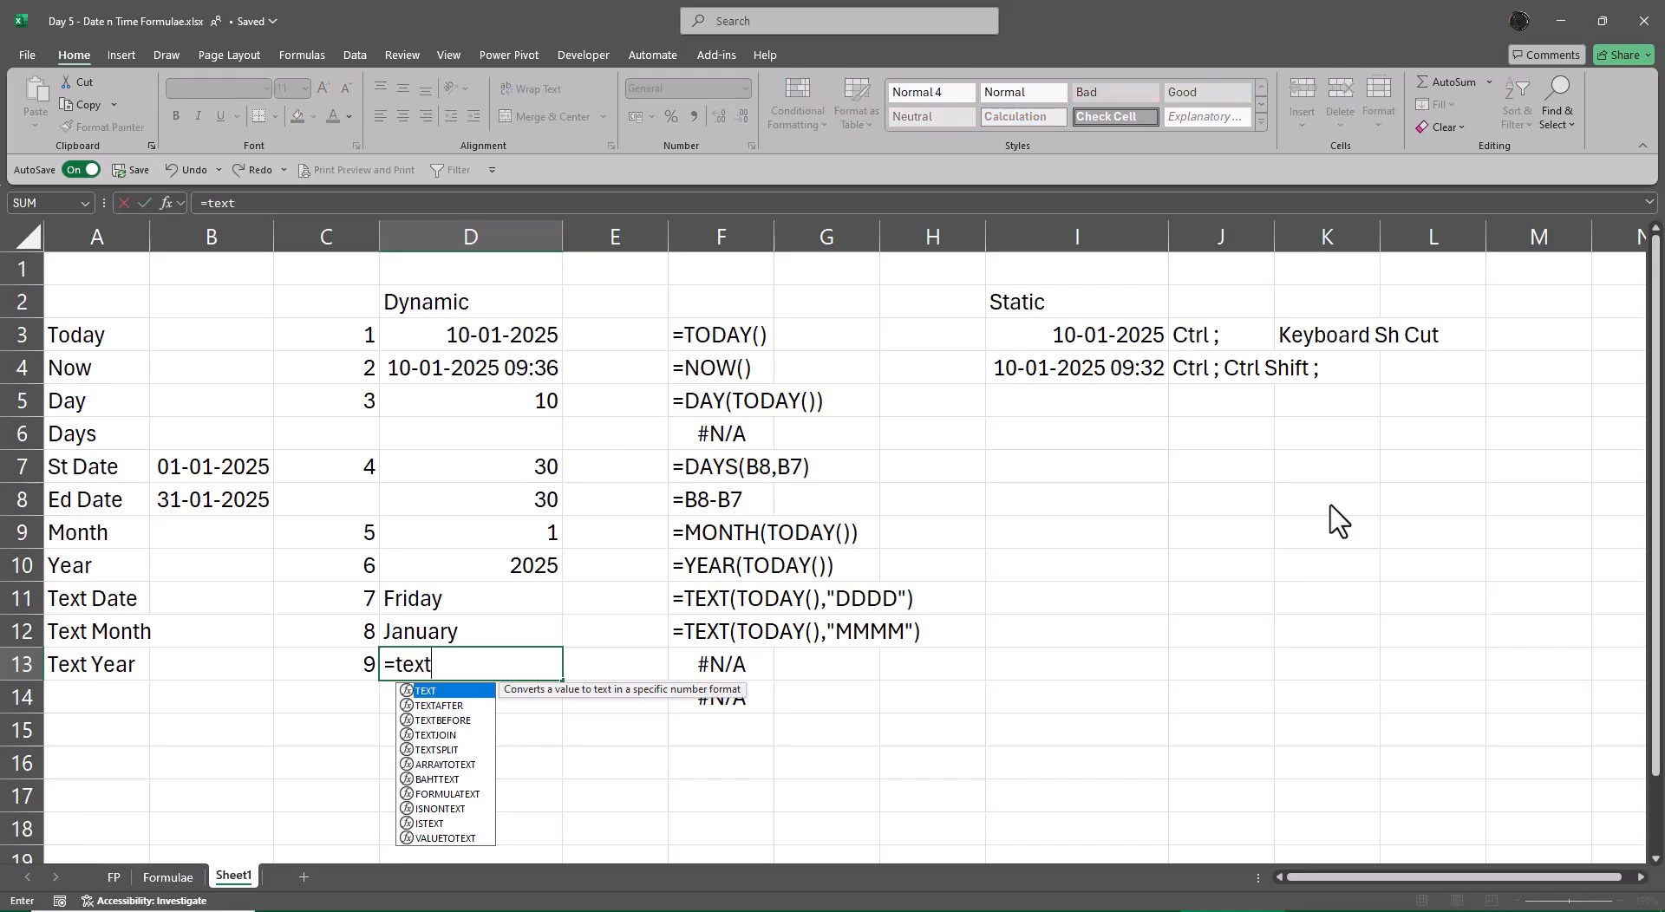
{"action": "key", "text": "Tab"}
{"action": "type", "text": "toda"}
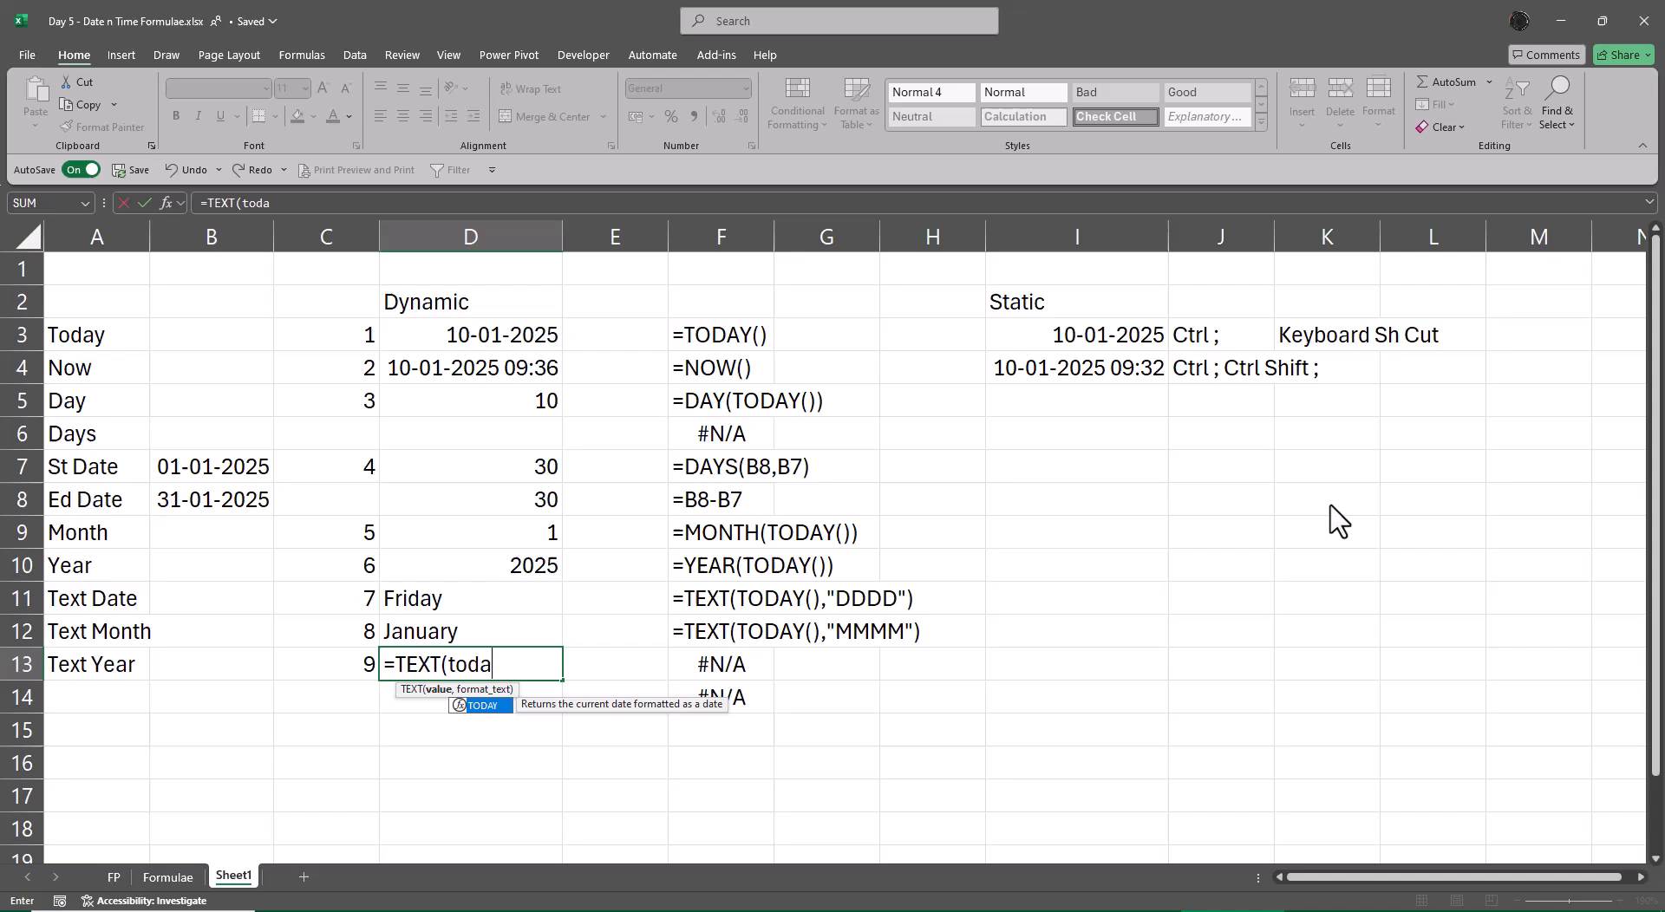
{"action": "key", "text": "Tab"}
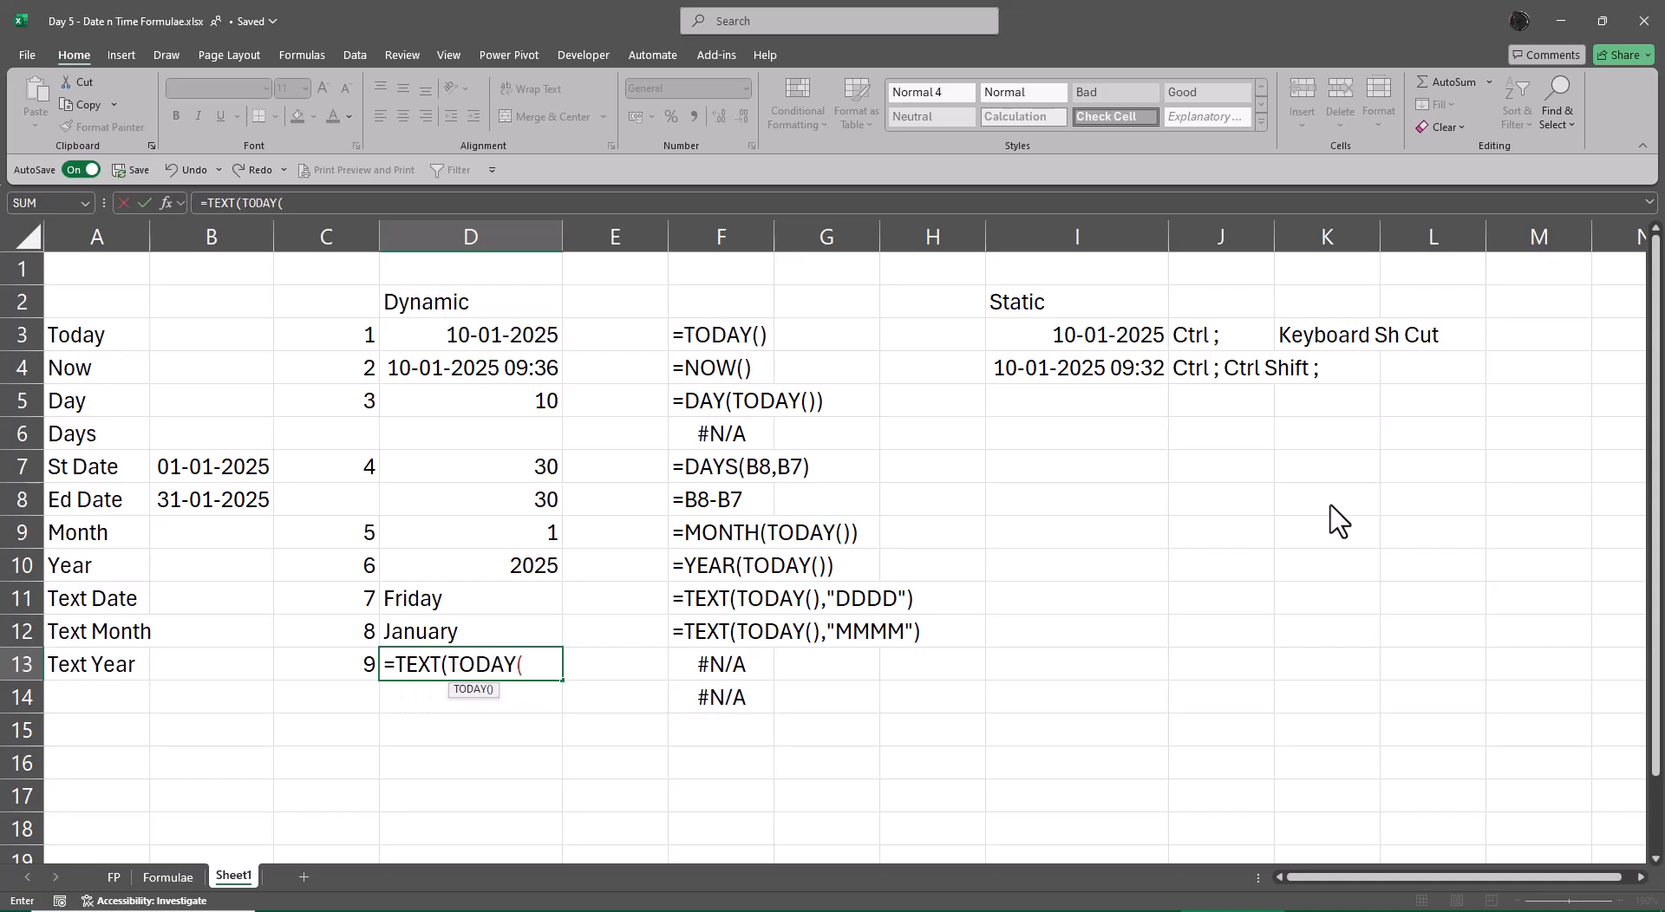
{"action": "type", "text": "),"}
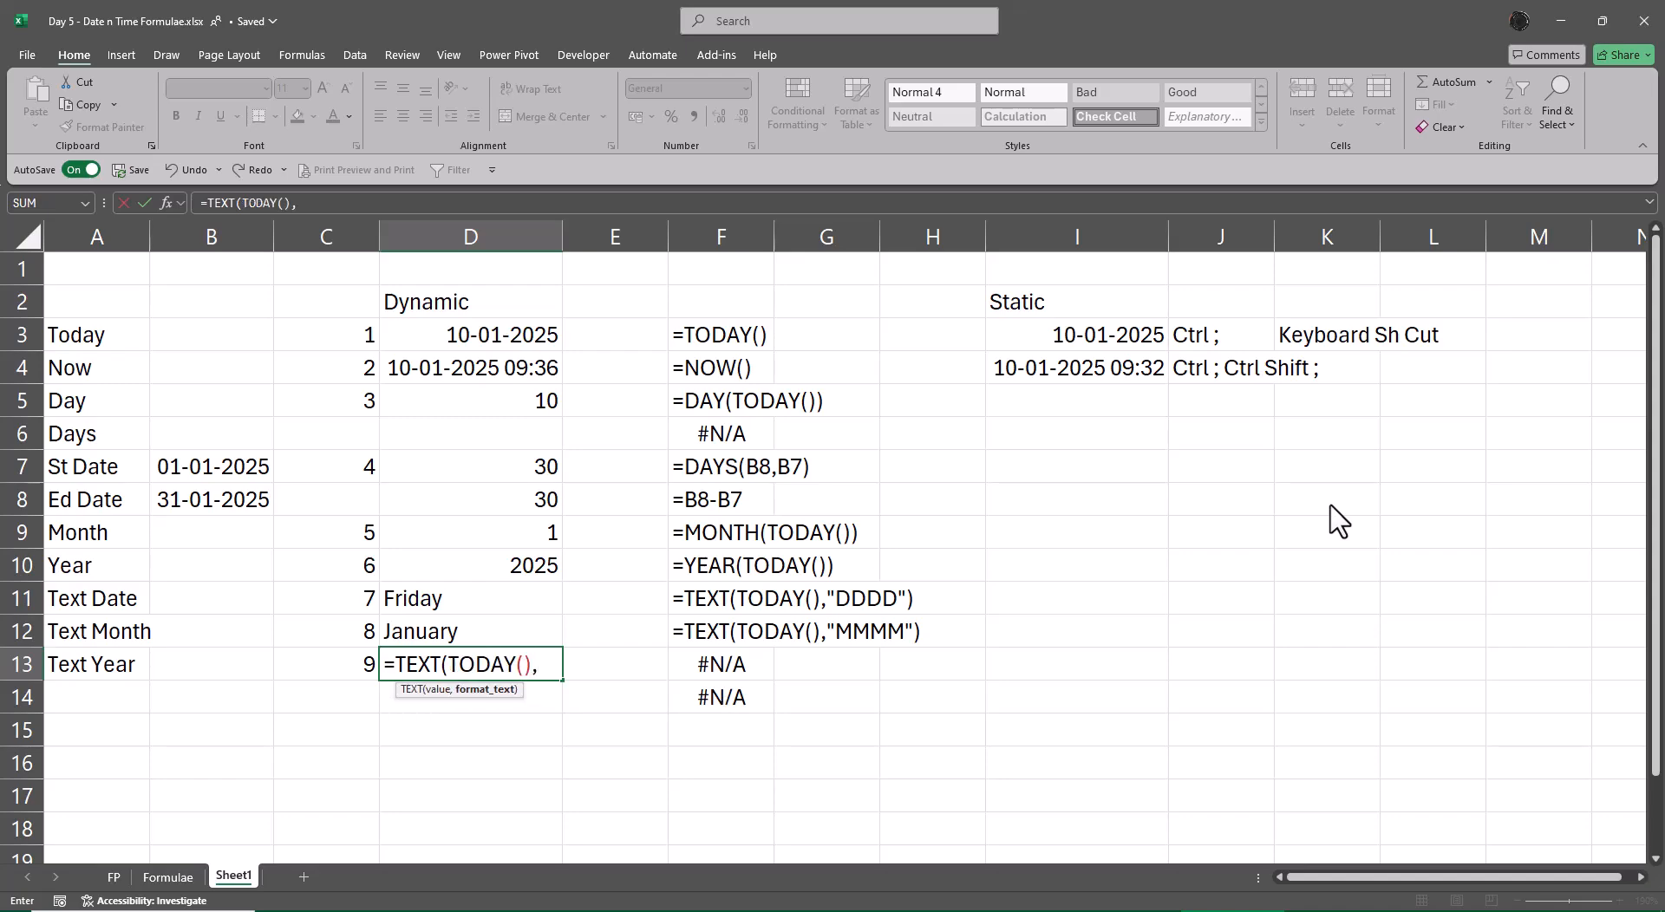
{"action": "type", "text": "\"YYYY\")"}
{"action": "key", "text": "ctrl+Return"}
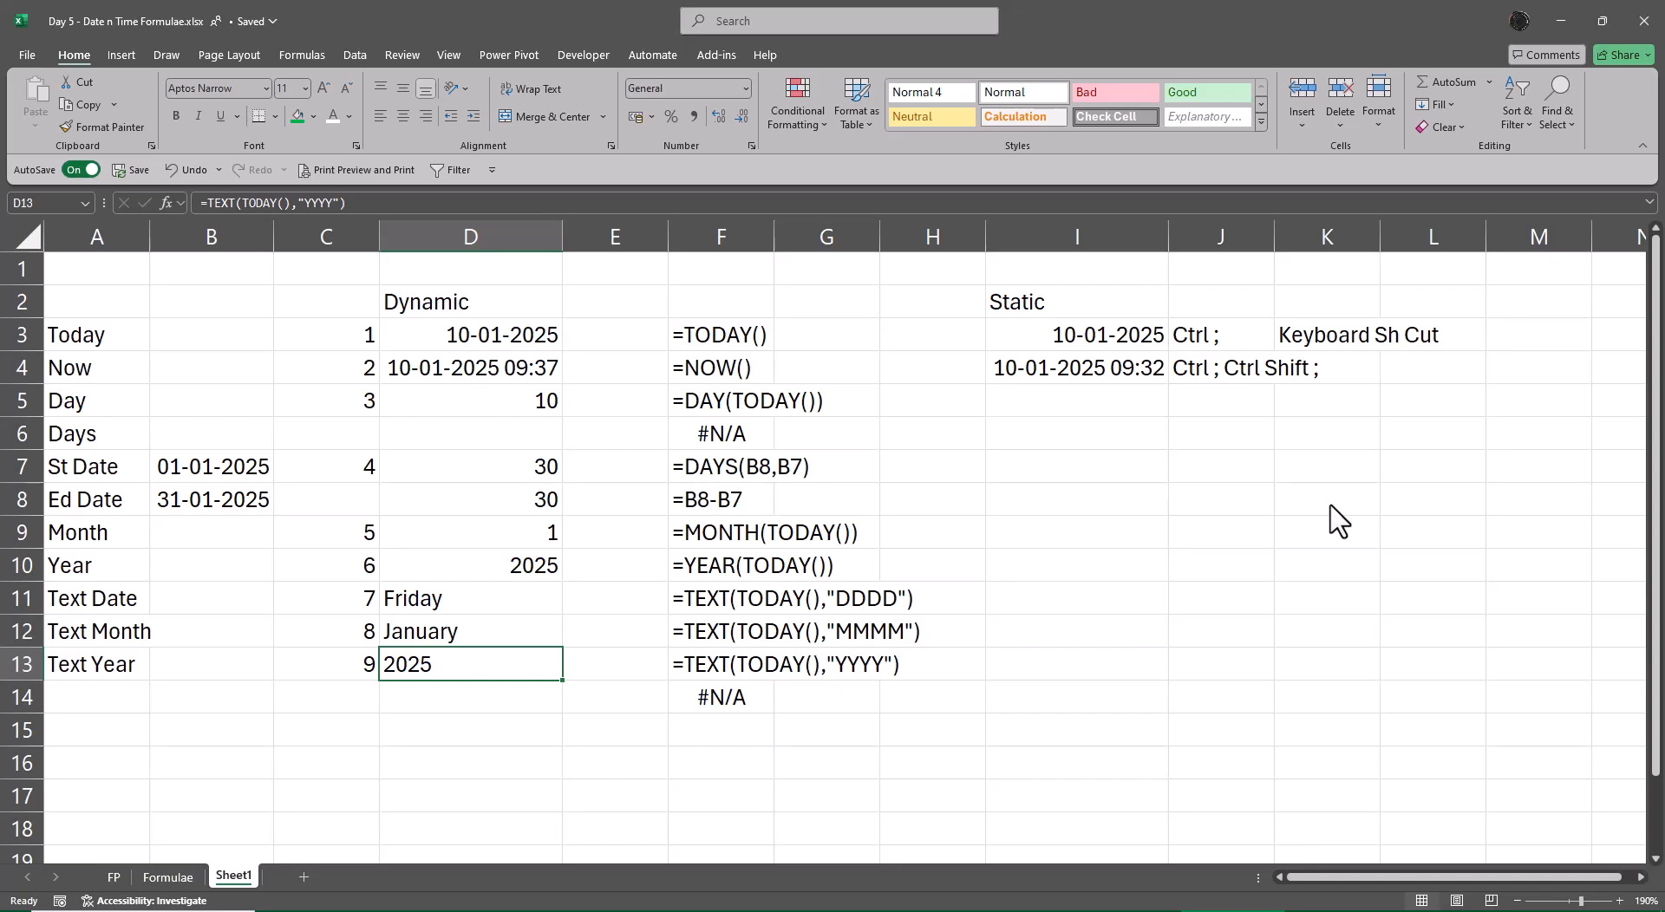
- Clear the leftover FORMULATEXT formula in F14 beneath the formula listing
{"action": "key", "text": "Right"}
{"action": "key", "text": "Right"}
{"action": "key", "text": "Down"}
{"action": "key", "text": "Delete"}
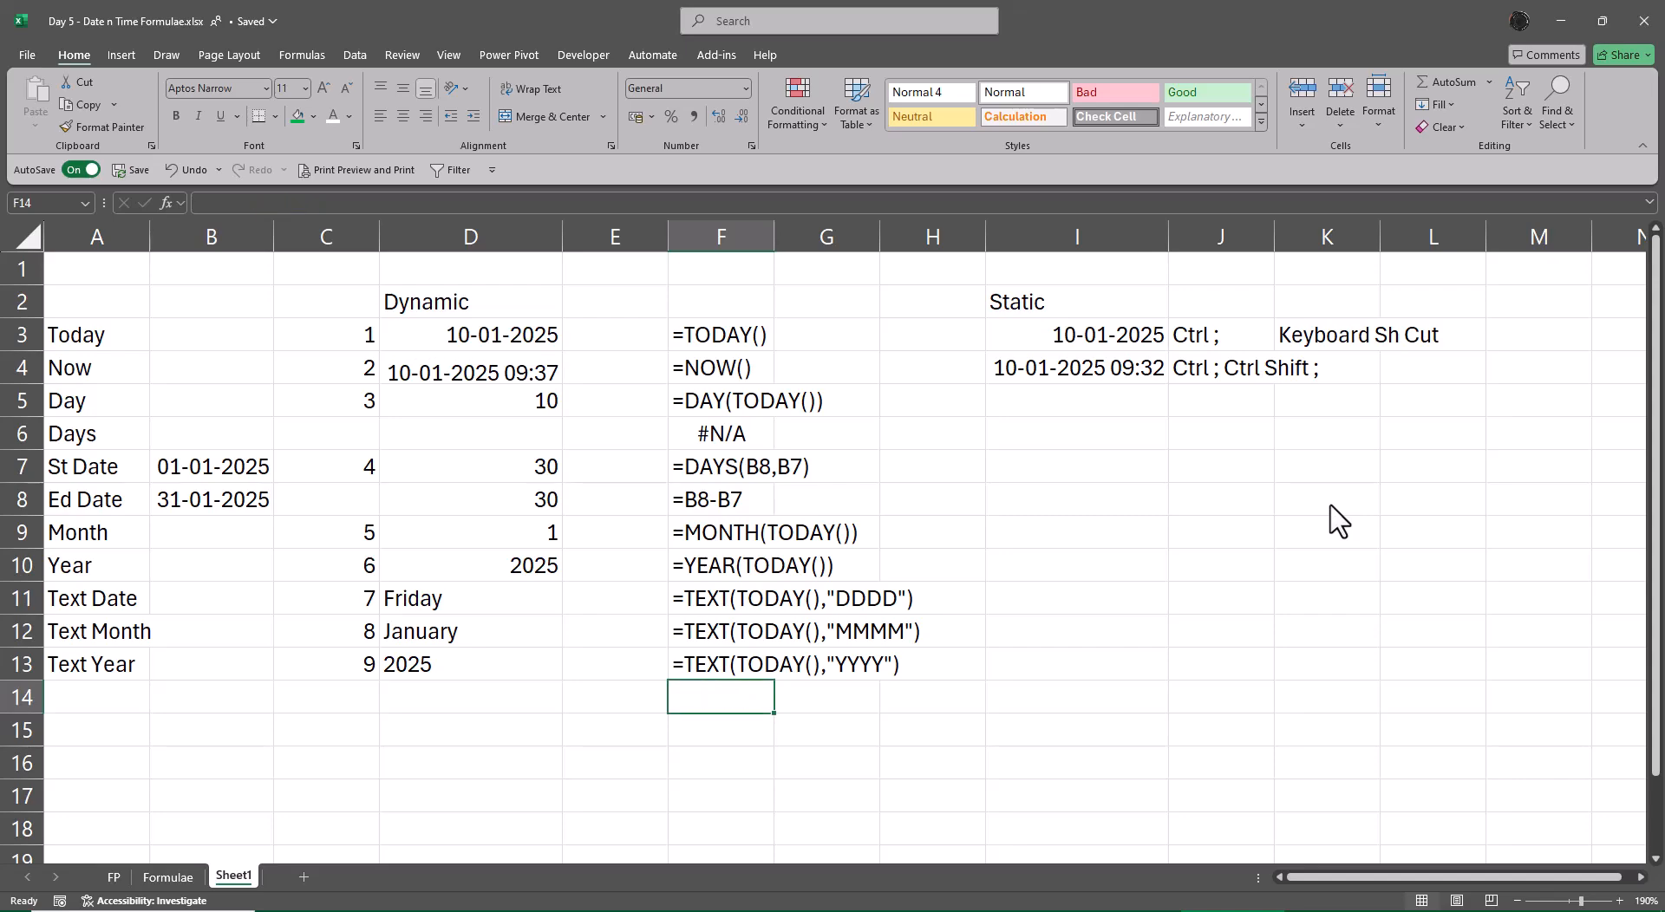
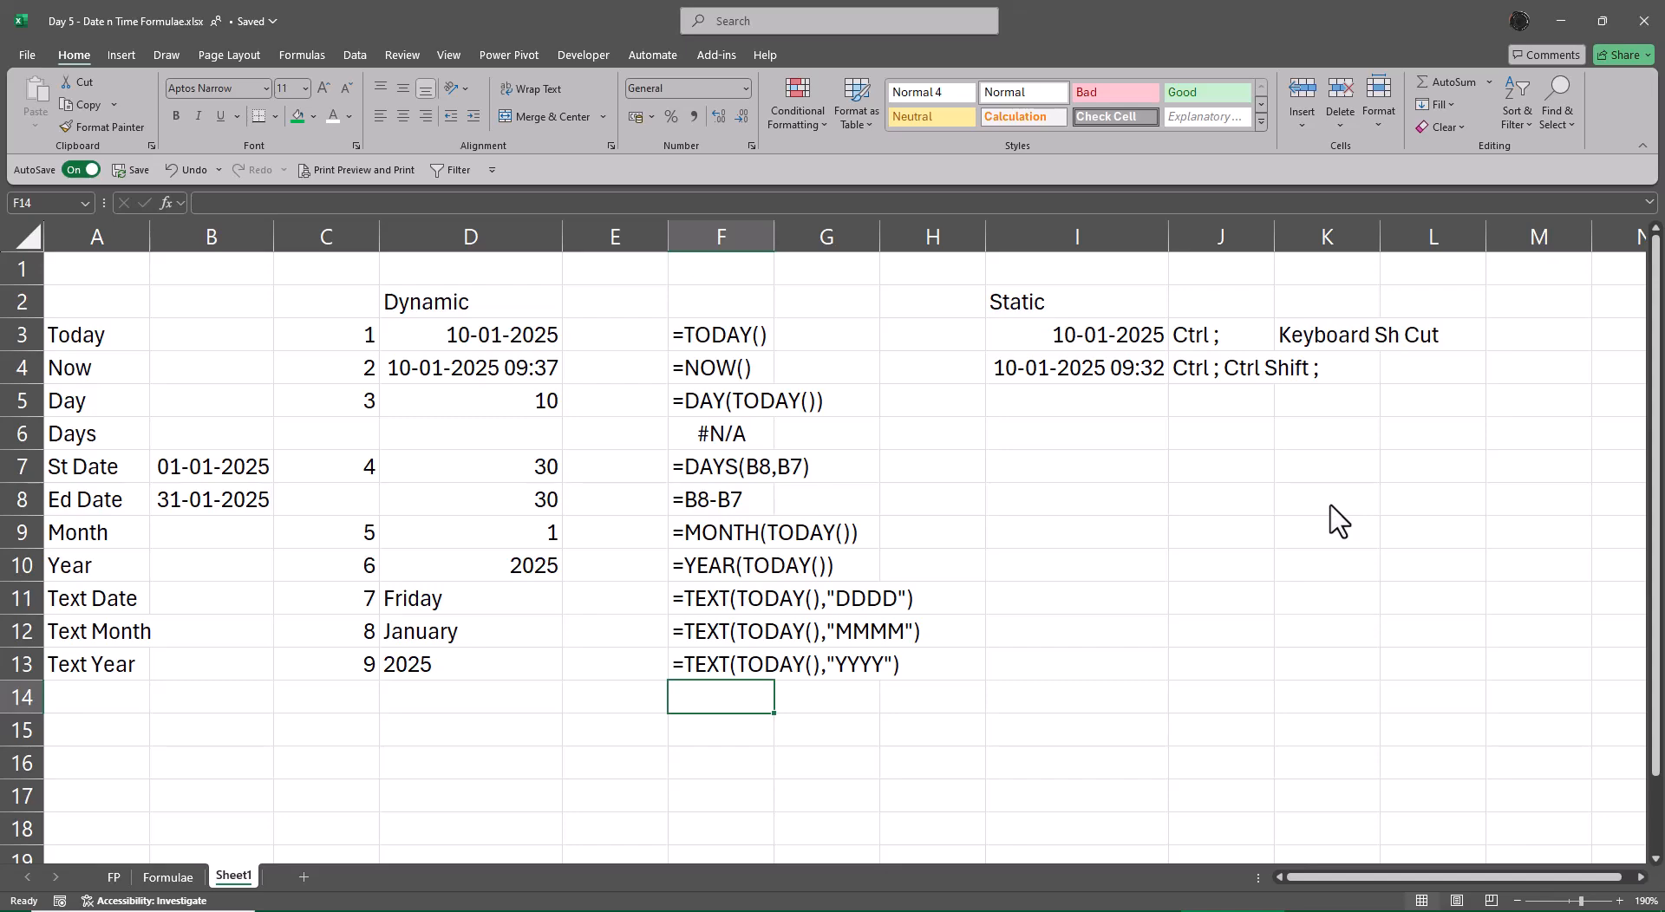
- Format the start and end date cells A7:B8 in bold italic and autofit their column widths
{"action": "key", "text": "Up"}
{"action": "key", "text": "Up"}
{"action": "key", "text": "Up"}
{"action": "key", "text": "Up"}
{"action": "key", "text": "Up"}
{"action": "key", "text": "Up"}
{"action": "key", "text": "Up"}
{"action": "key", "text": "Up"}
{"action": "key", "text": "Up"}
{"action": "key", "text": "Up"}
{"action": "key", "text": "Up"}
{"action": "key", "text": "Up"}
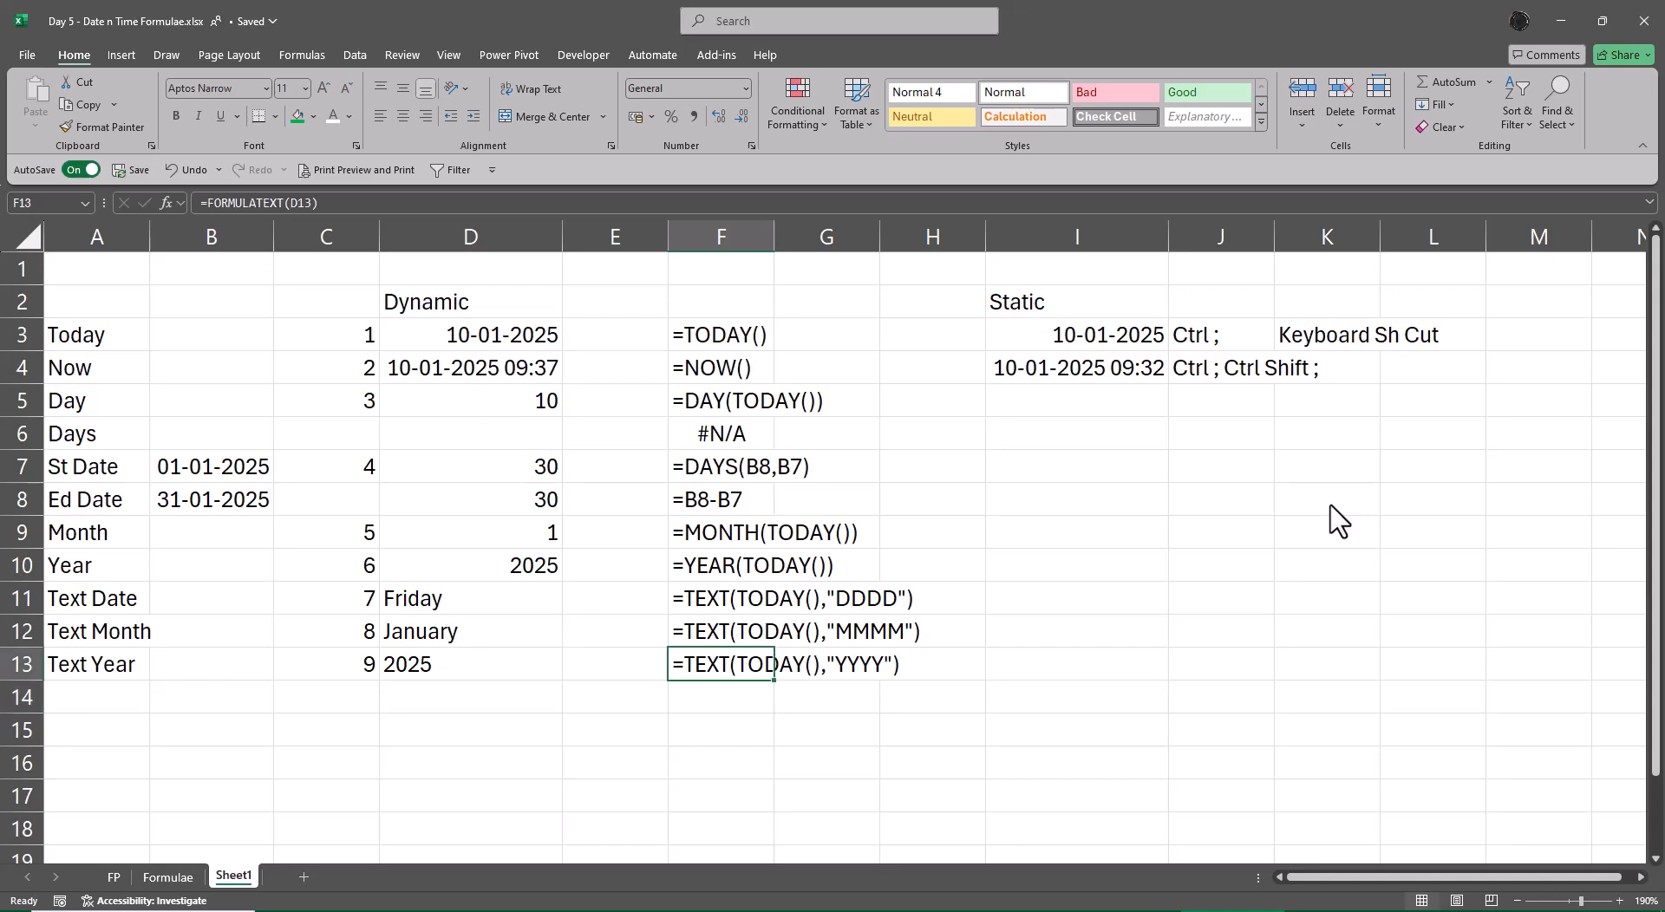
{"action": "key", "text": "Left"}
{"action": "key", "text": "Left"}
{"action": "key", "text": "Left"}
{"action": "key", "text": "Down"}
{"action": "key", "text": "Down"}
{"action": "key", "text": "Down"}
{"action": "key", "text": "Down"}
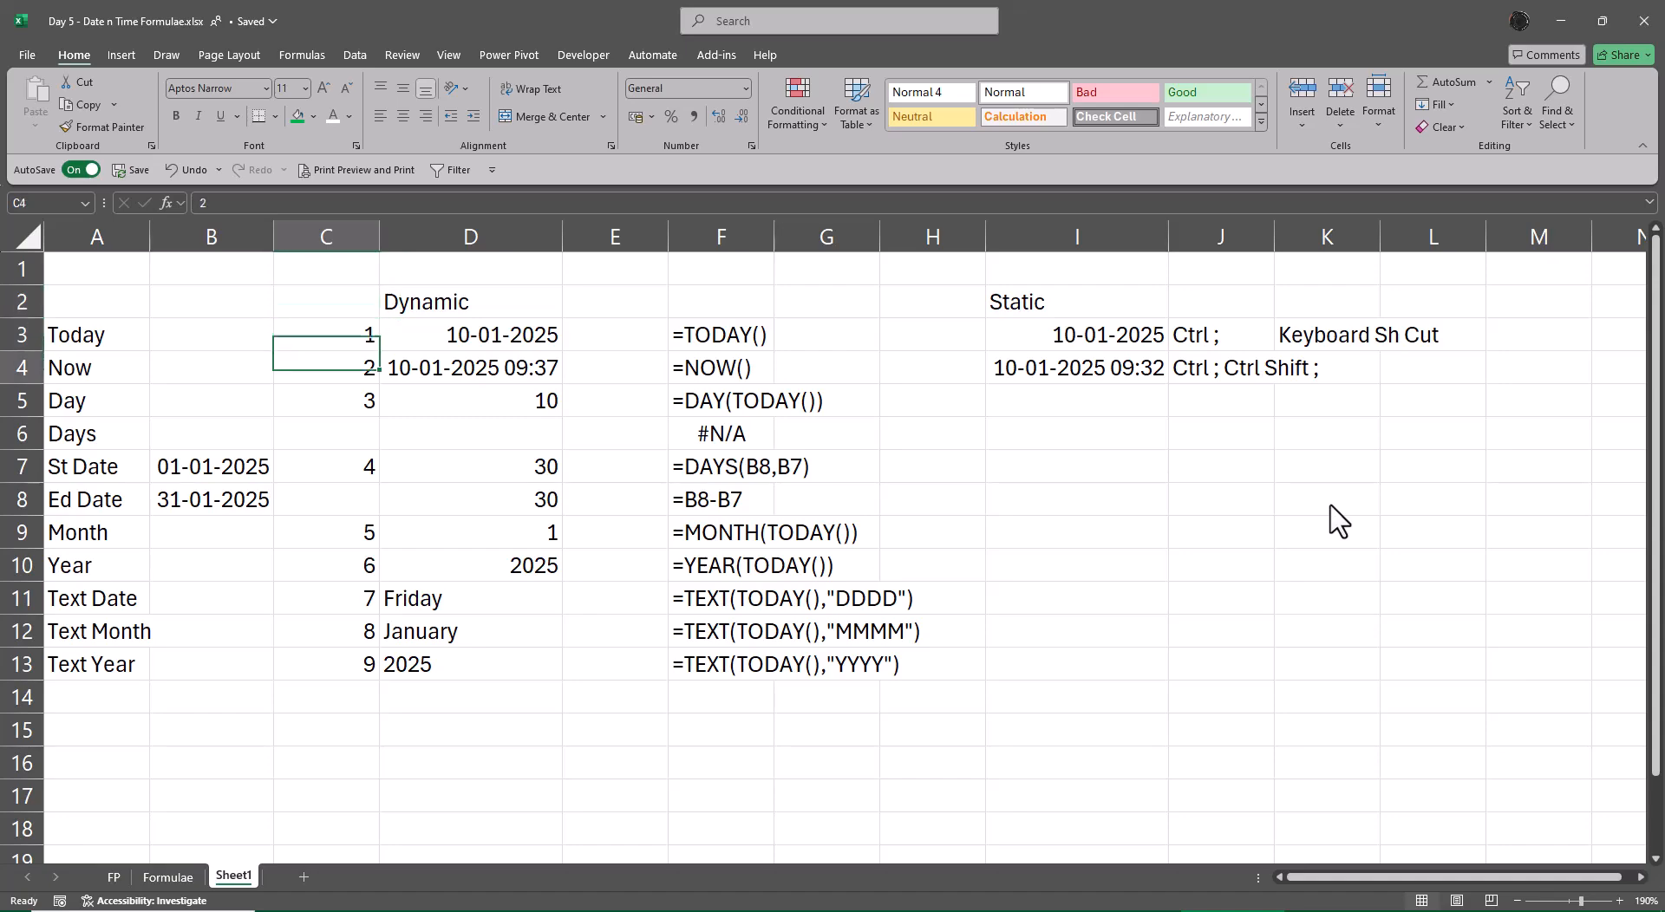
{"action": "key", "text": "Left"}
{"action": "key", "text": "Left"}
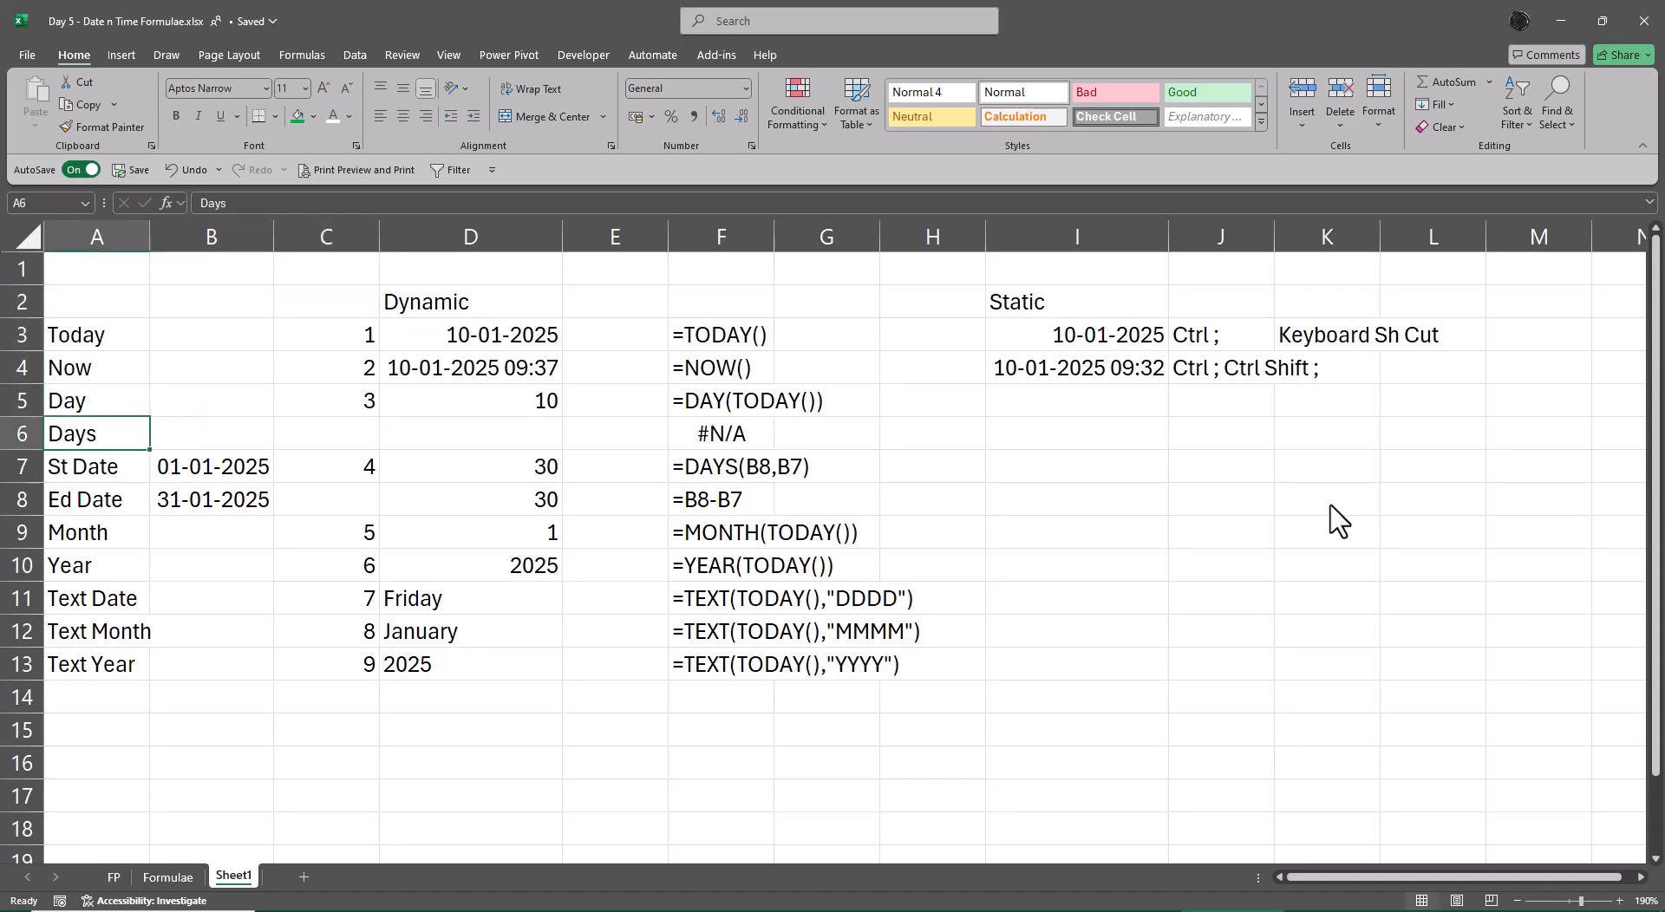
{"action": "key", "text": "Down"}
{"action": "key", "text": "shift+Right"}
{"action": "key", "text": "shift+Down"}
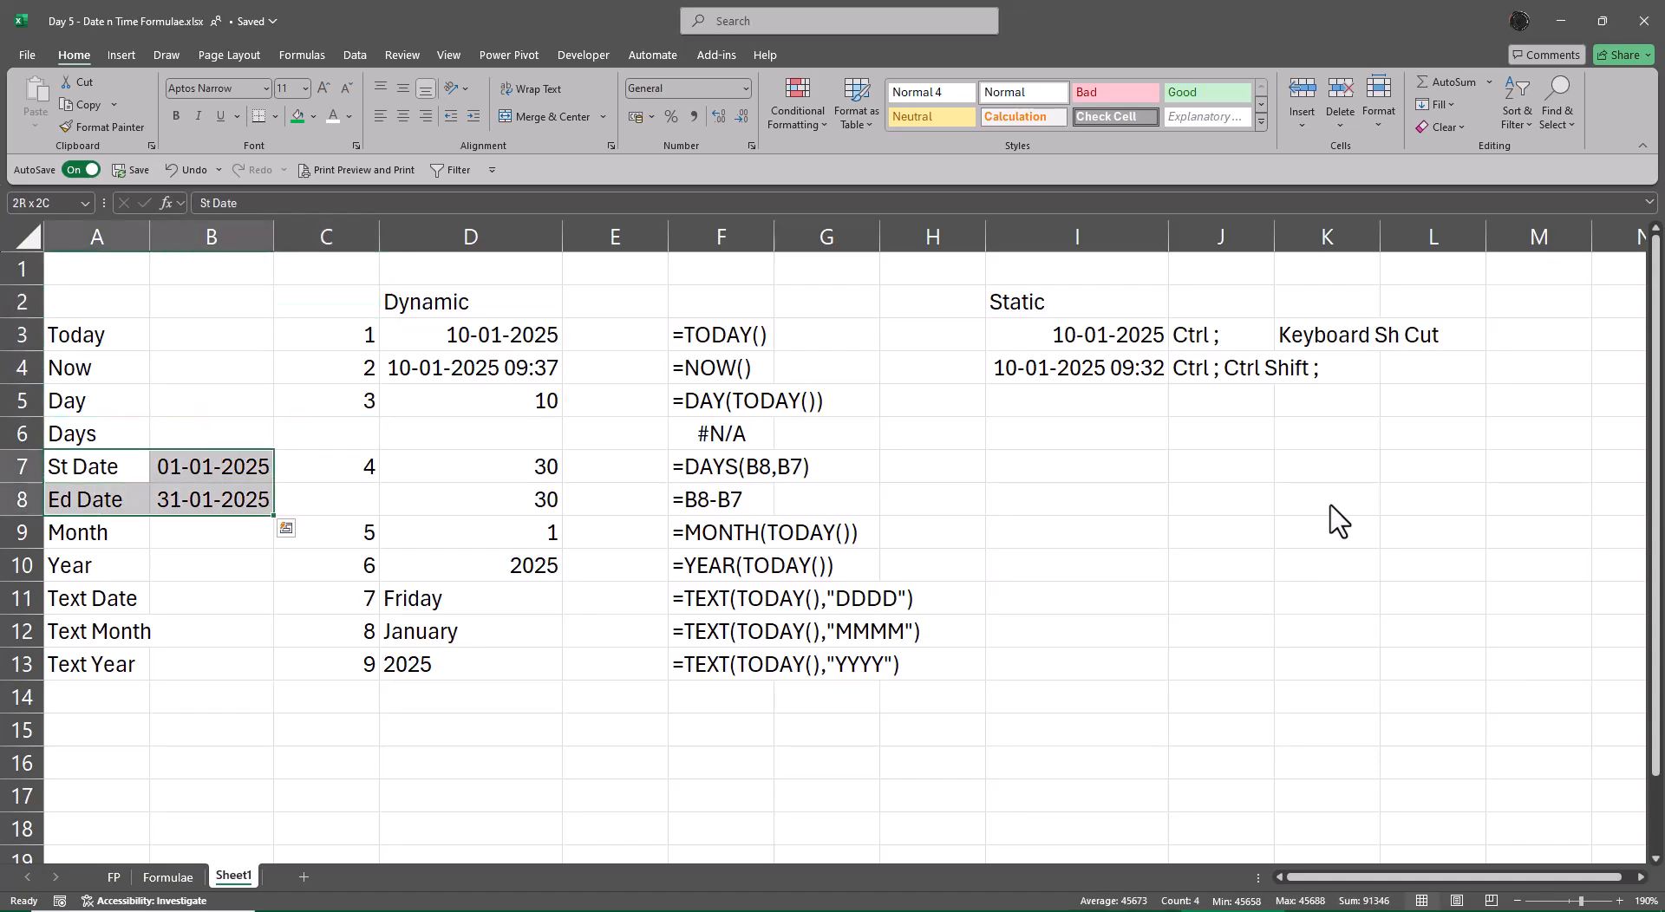
{"action": "key", "text": "ctrl+i"}
{"action": "key", "text": "alt+a"}
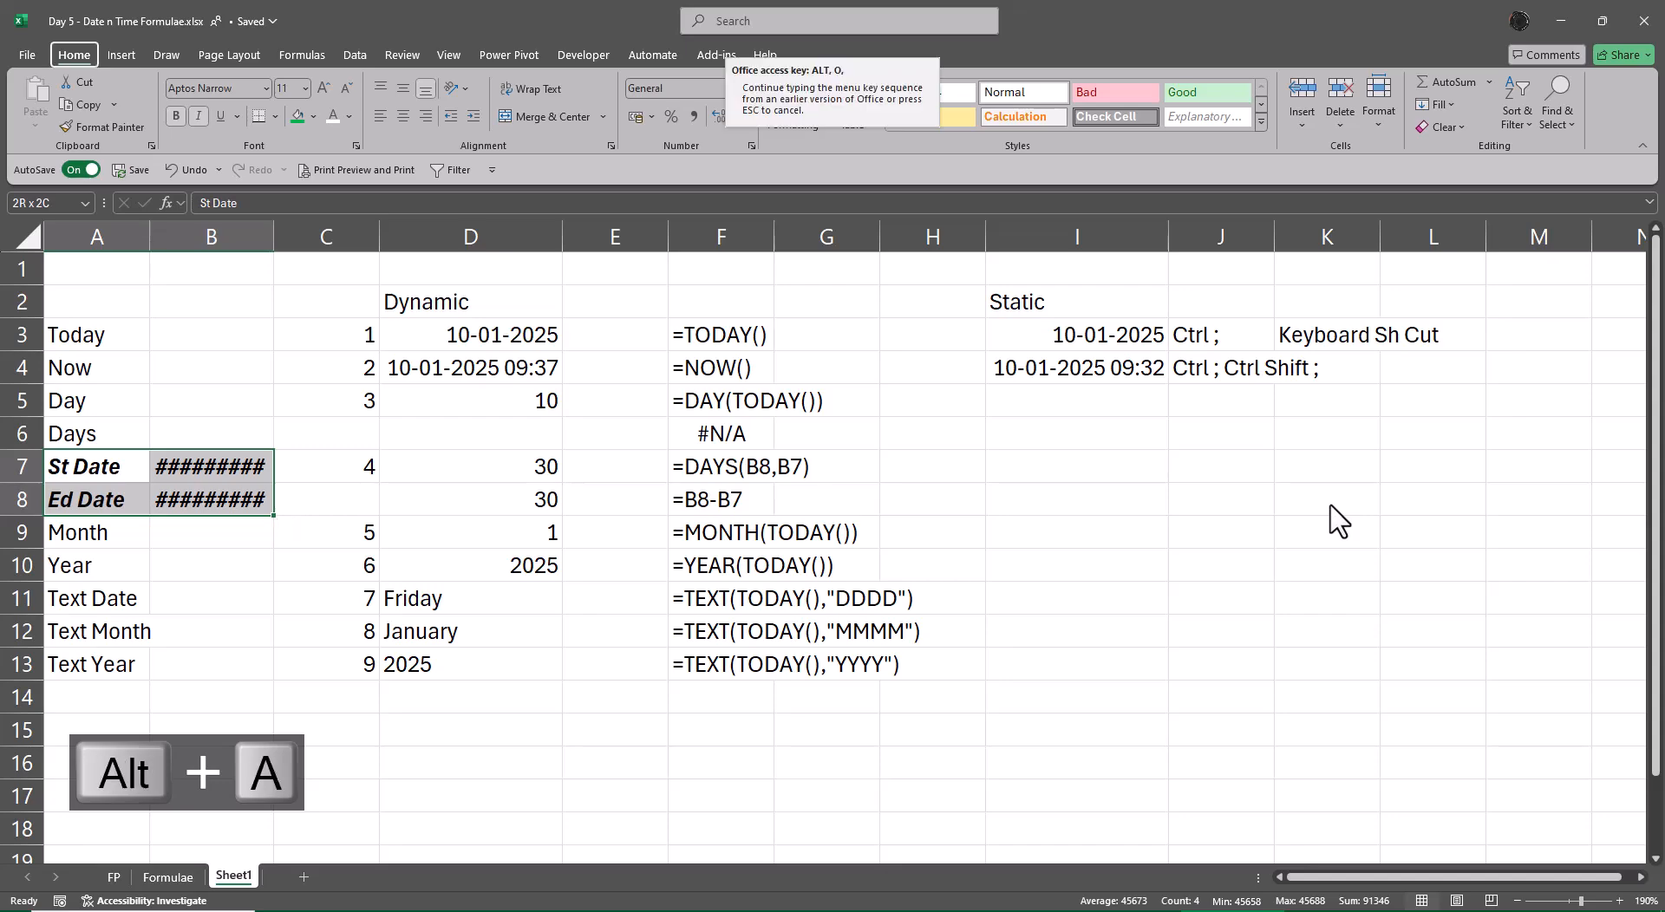
- Check the Formulae sheet for the functions that follow Text Year, and return to Sheet1
{"action": "key", "text": "ctrl+Prior"}
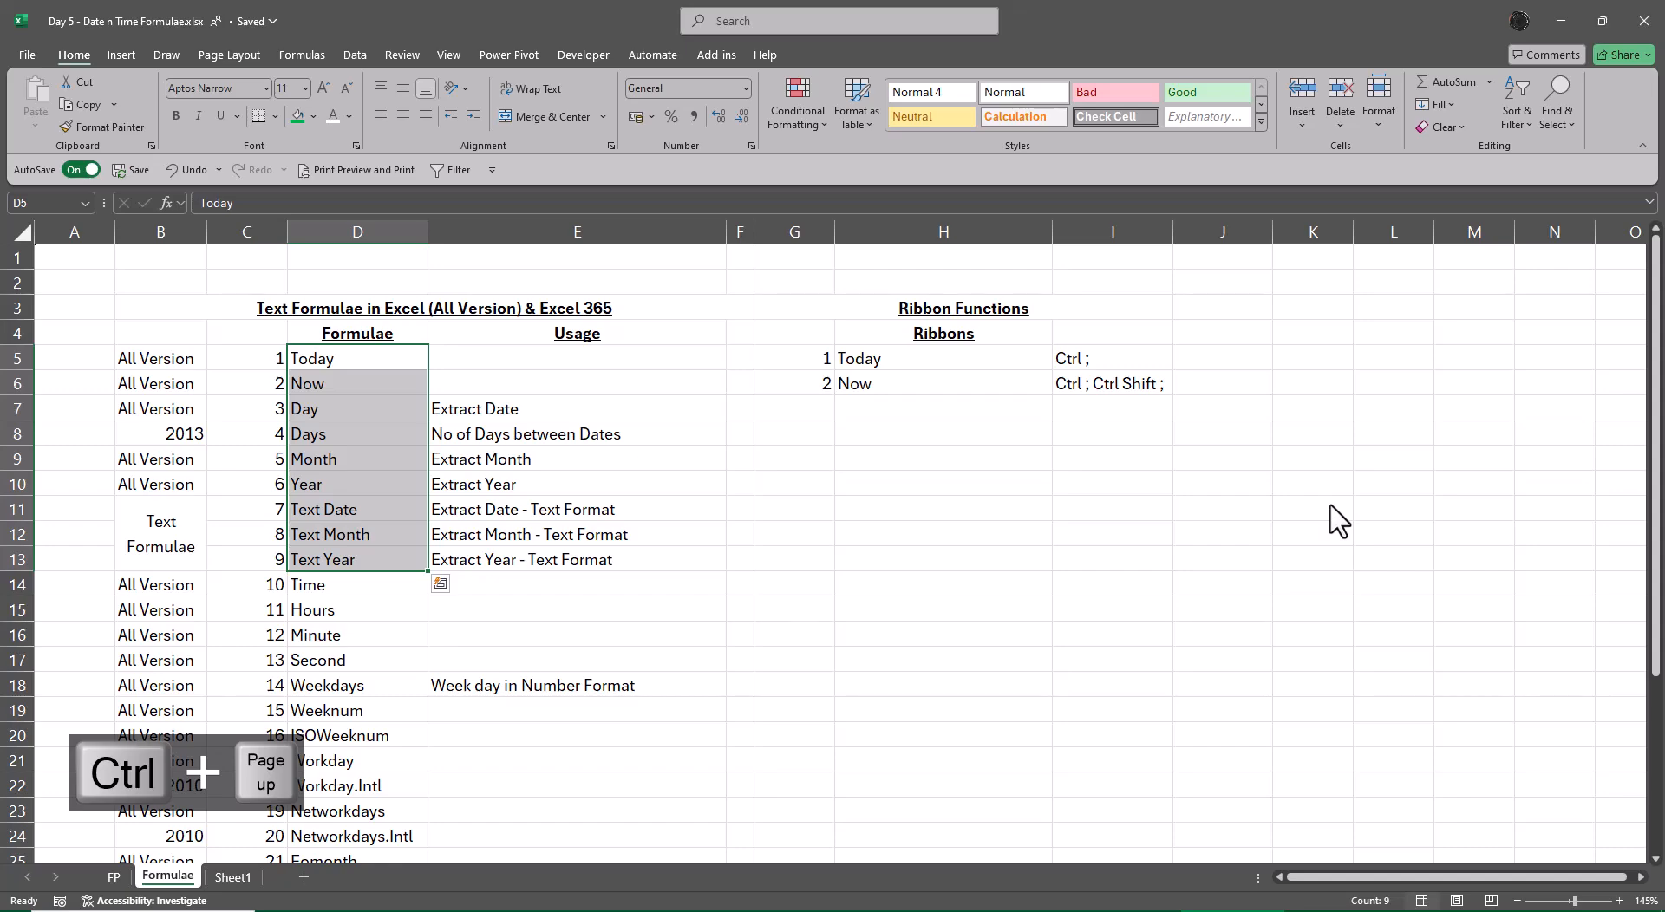
{"action": "key", "text": "alt+Tab"}
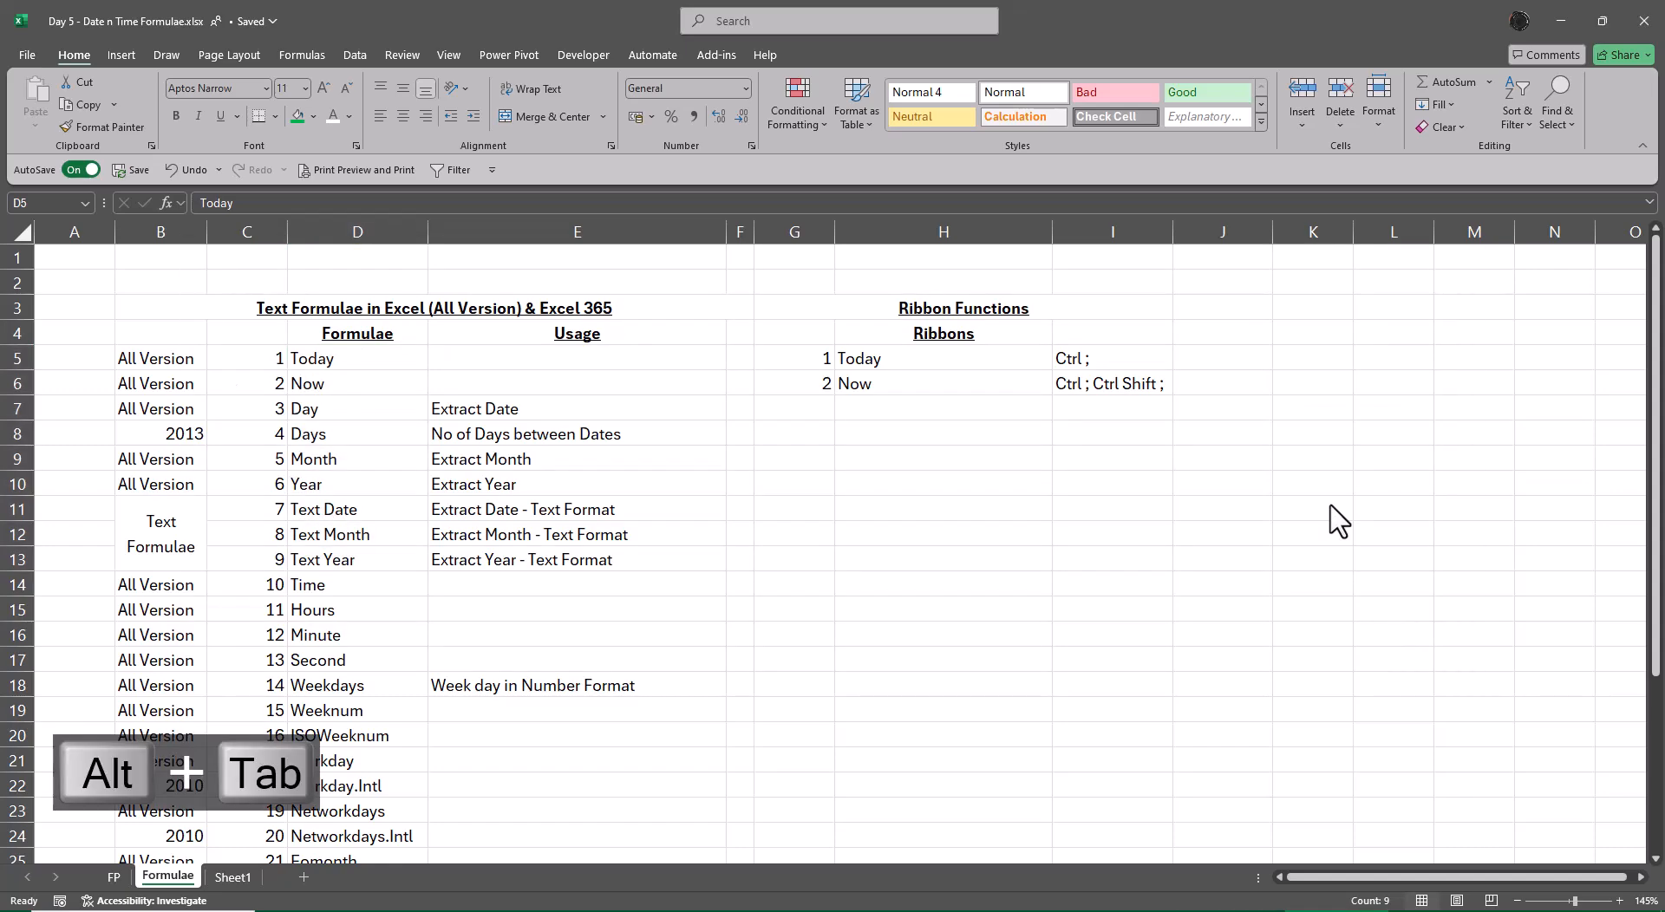
{"action": "key", "text": "ctrl+Page_Down"}
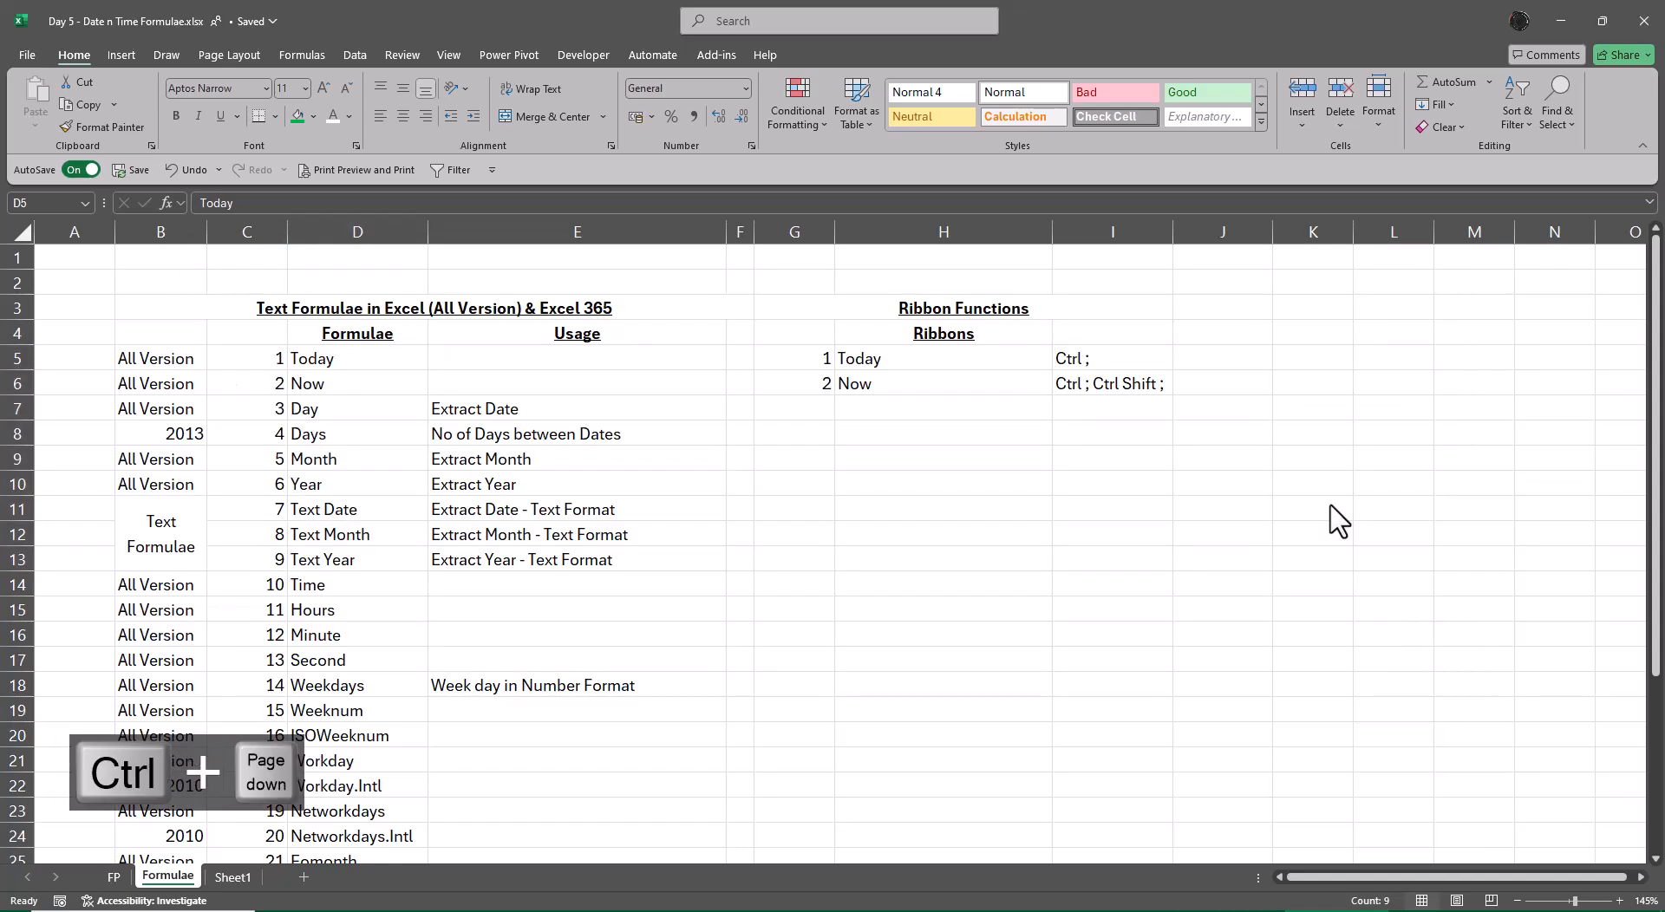
{"action": "left_click", "coordinate": [937, 557]}
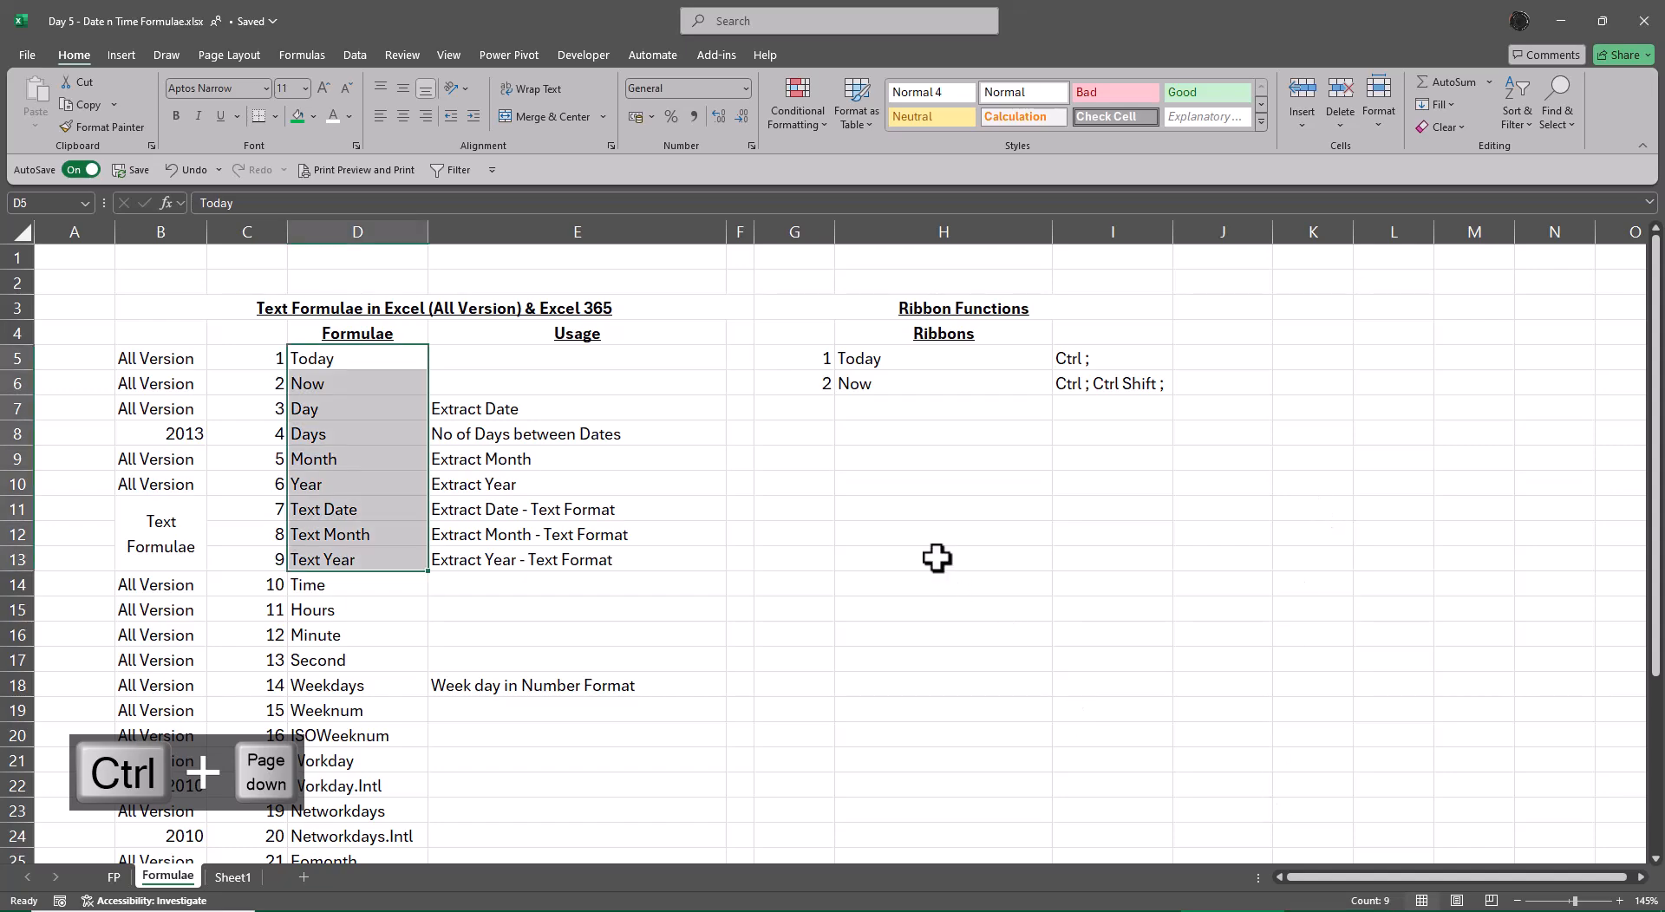
{"action": "key", "text": "ctrl+Page_Down"}
- Extend the numbering from C13 down to C17 with a linear column series using step value 1
{"action": "key", "text": "Right"}
{"action": "key", "text": "Down"}
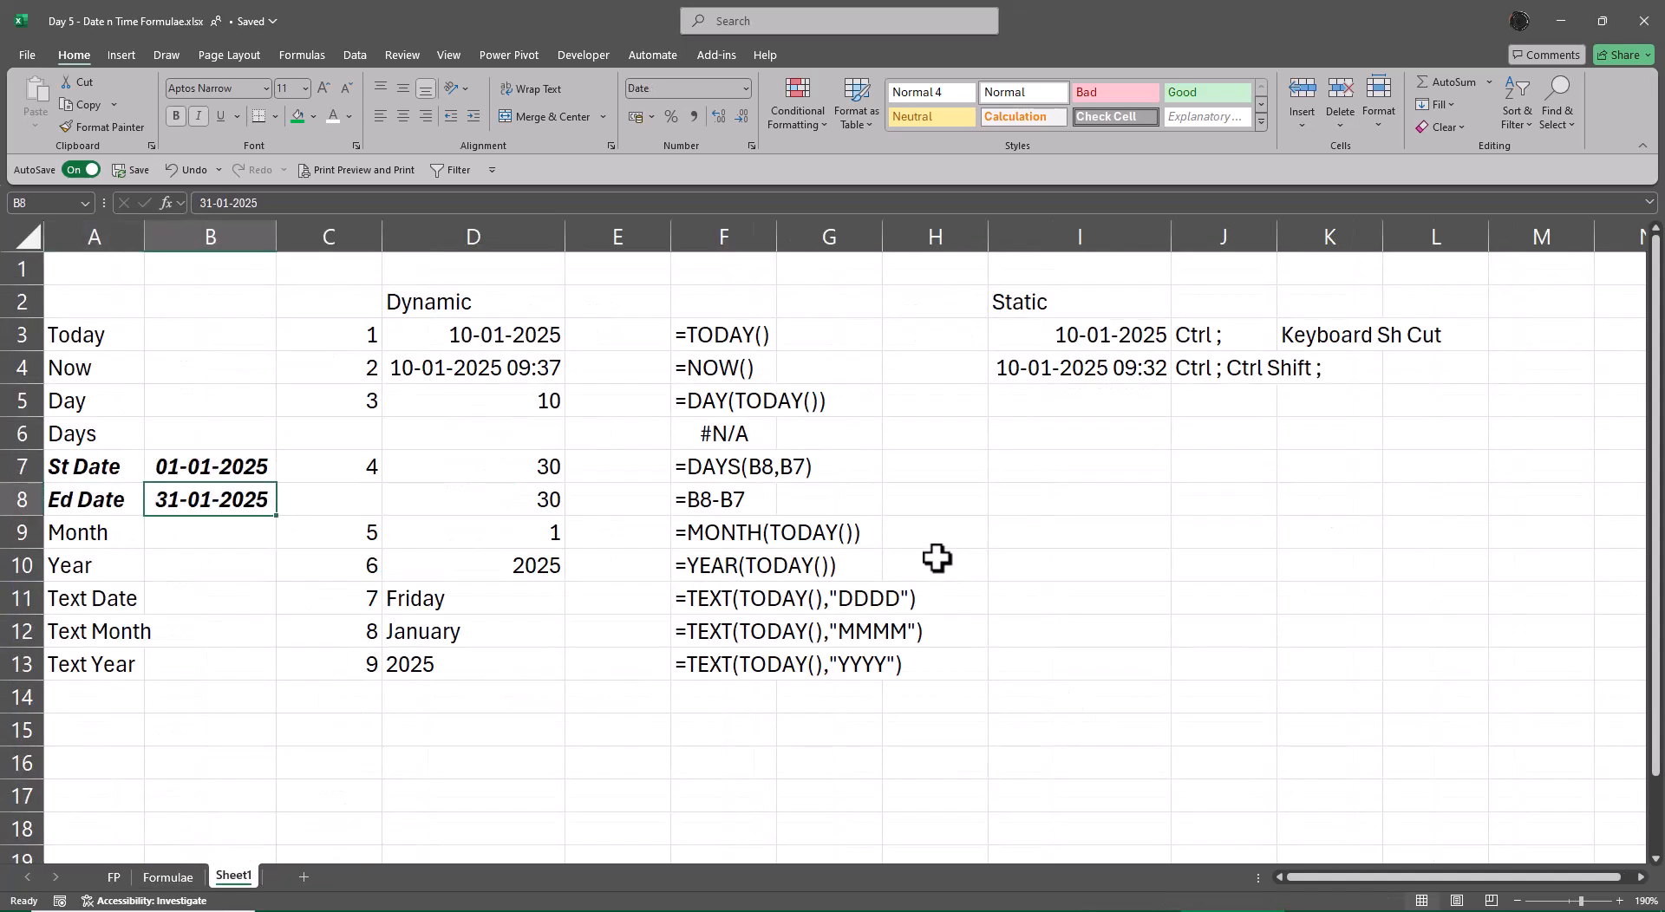
{"action": "key", "text": "Down"}
{"action": "key", "text": "Down"}
{"action": "key", "text": "Right"}
{"action": "key", "text": "Down"}
{"action": "key", "text": "Down"}
{"action": "key", "text": "Down"}
{"action": "key", "text": "Down"}
{"action": "key", "text": "Down"}
{"action": "key", "text": "Up"}
{"action": "key", "text": "Up"}
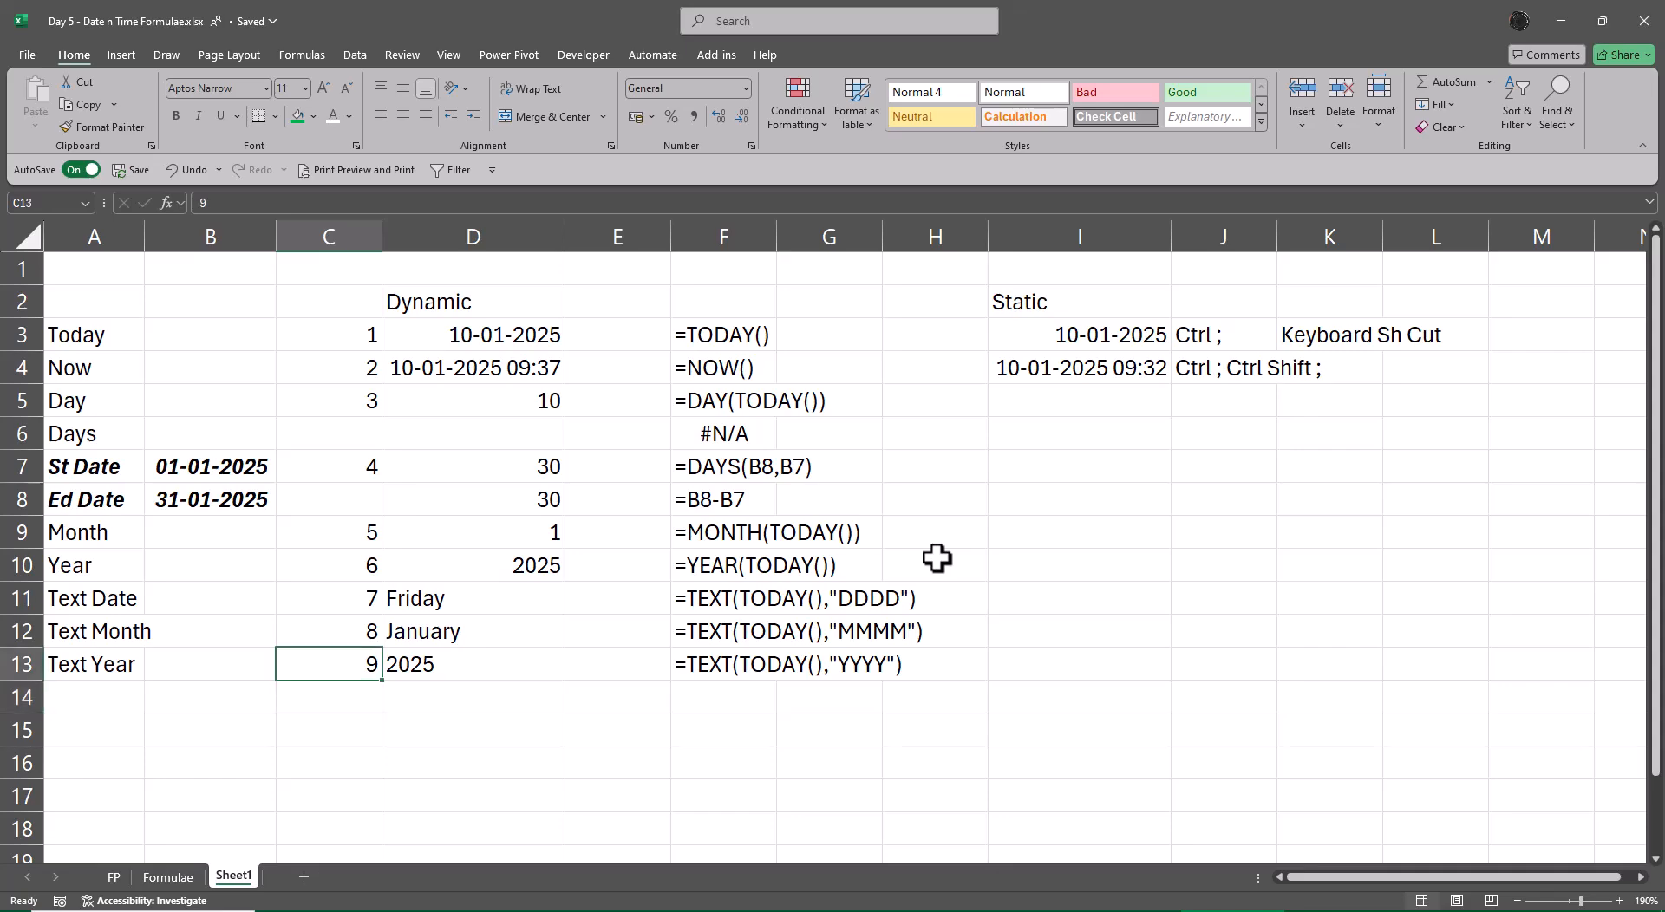
{"action": "key", "text": "shift+Down"}
{"action": "key", "text": "shift+Down"}
{"action": "key", "text": "shift+Down"}
{"action": "key", "text": "shift+Down"}
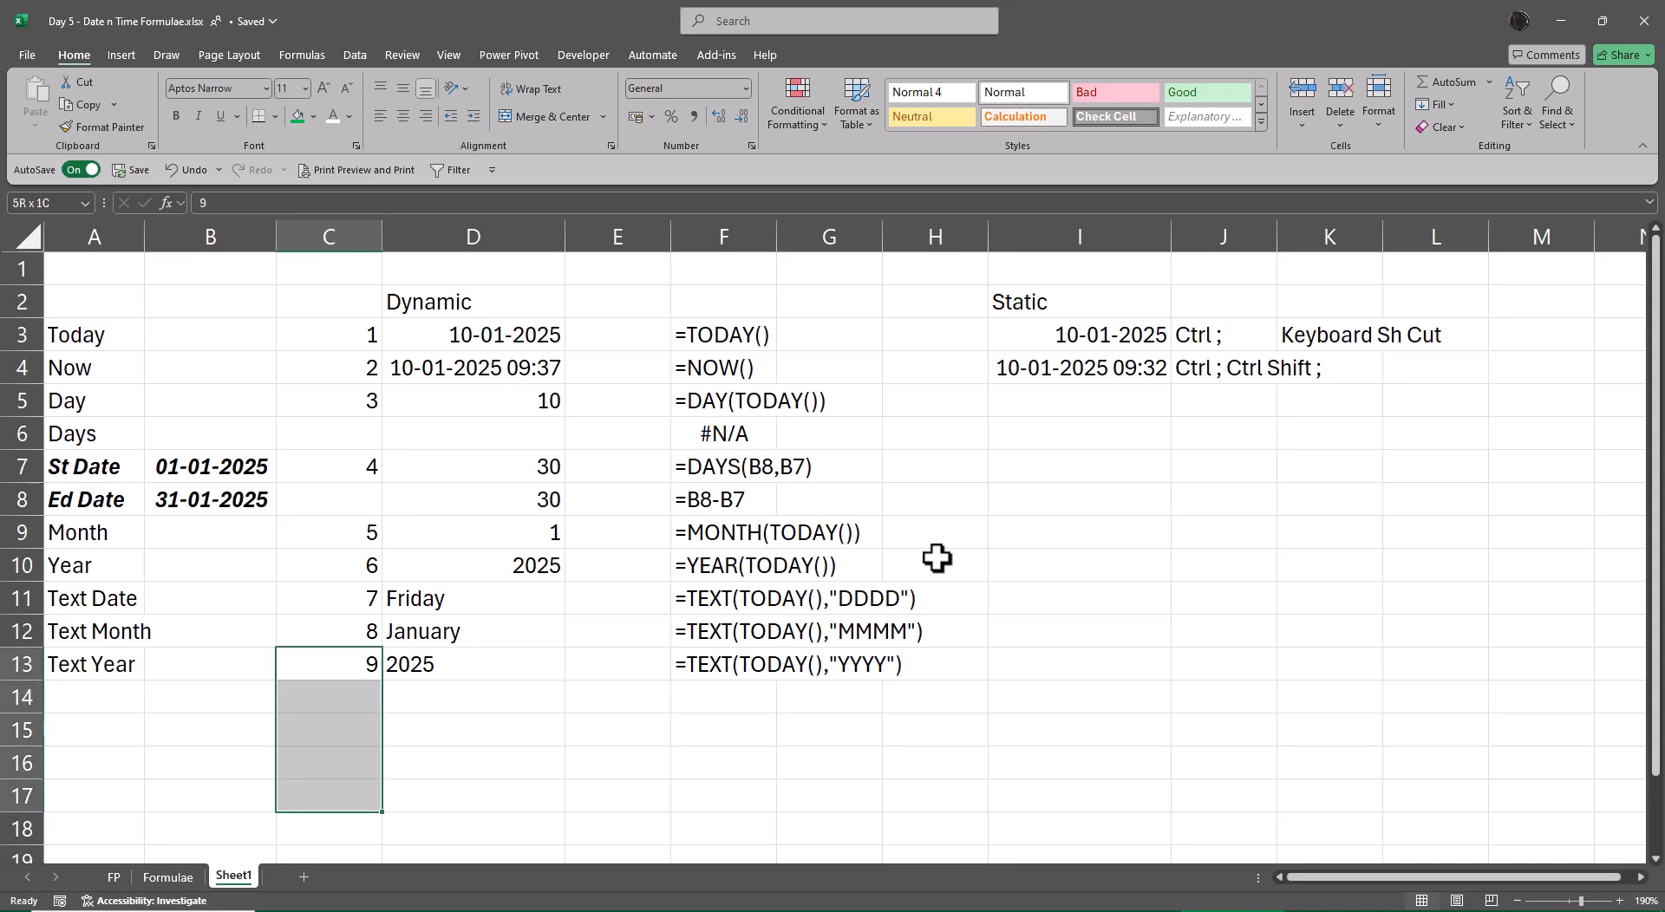
{"action": "left_click", "coordinate": [1444, 105]}
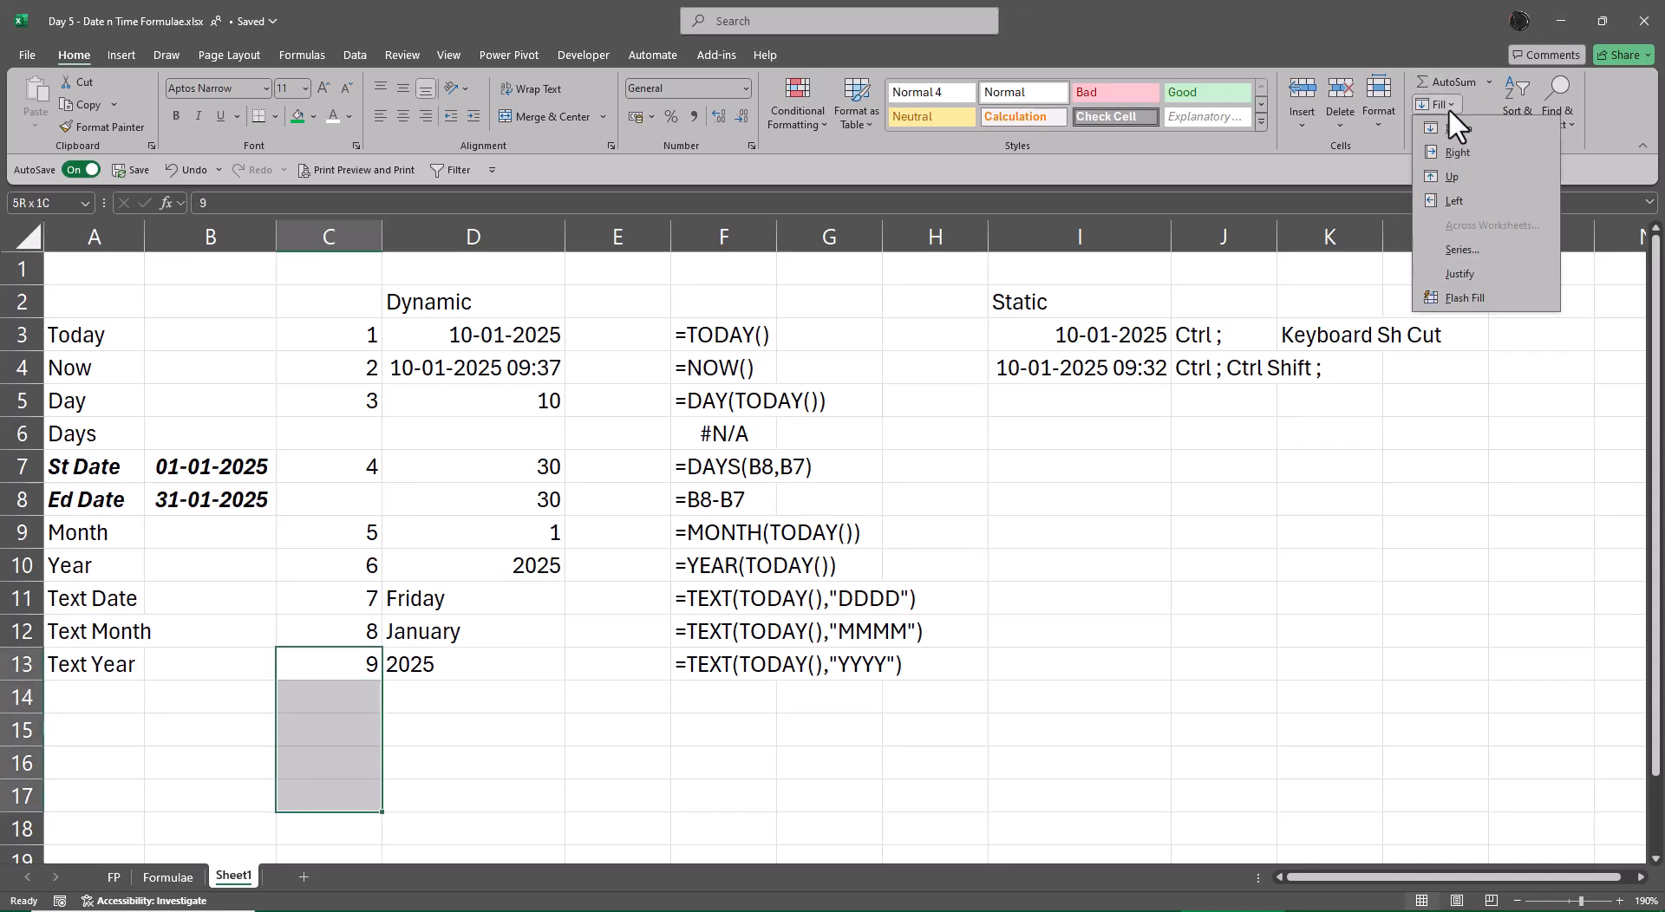
{"action": "left_click", "coordinate": [1461, 268]}
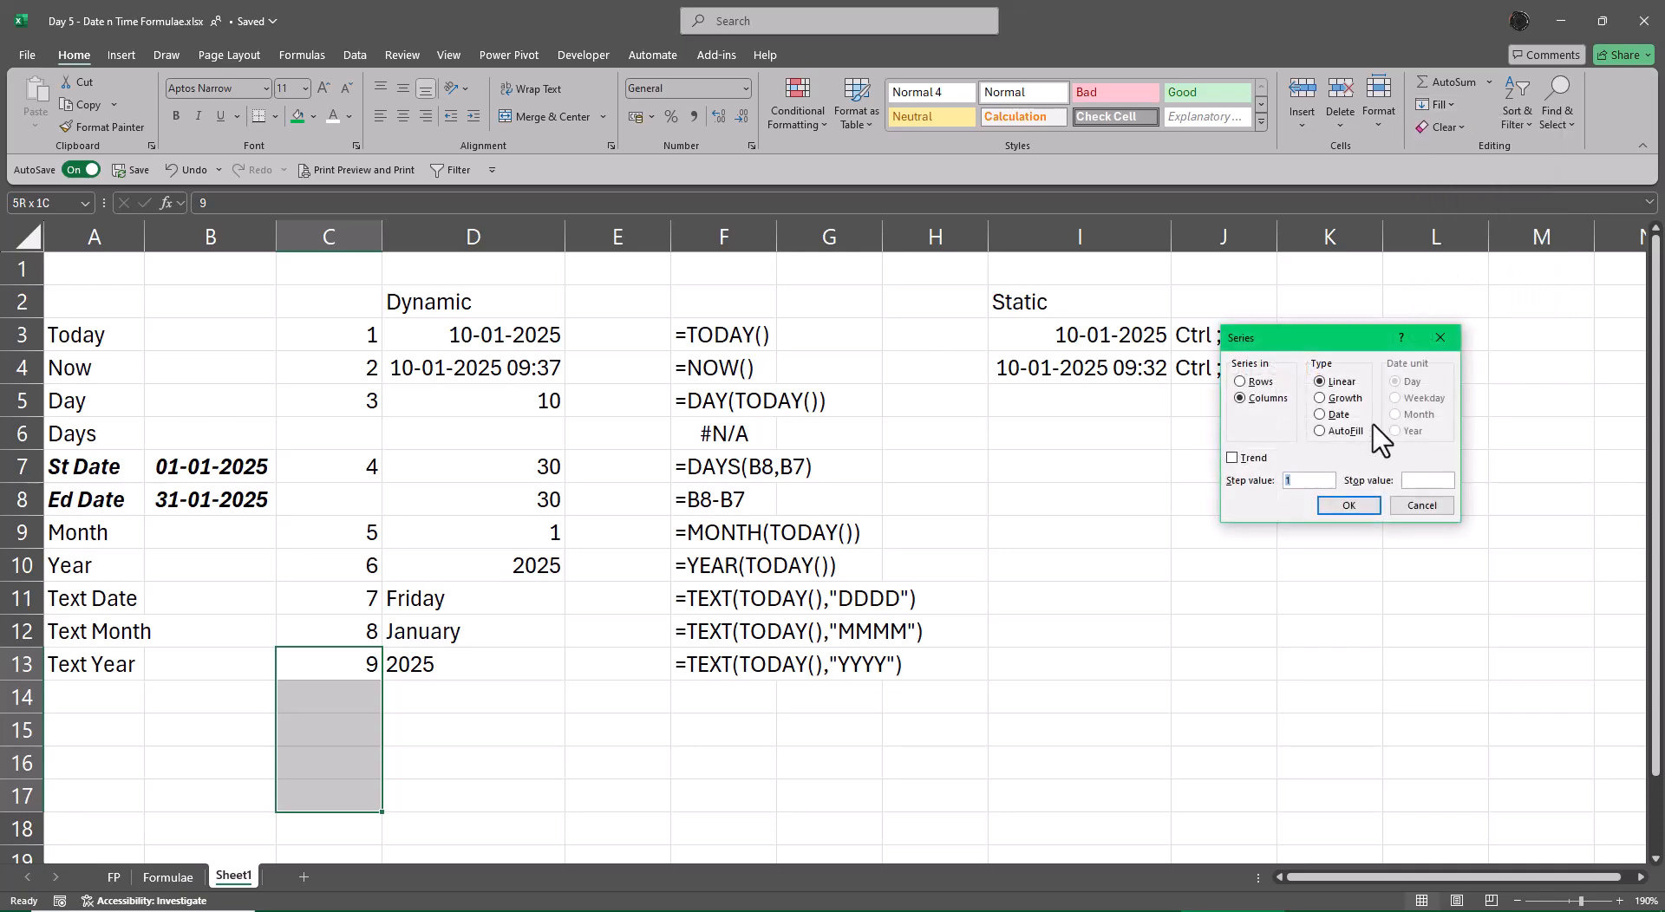
{"action": "left_click", "coordinate": [1346, 510]}
- Add the label "Time" in A14, beside serial number 10
{"action": "key", "text": "Right"}
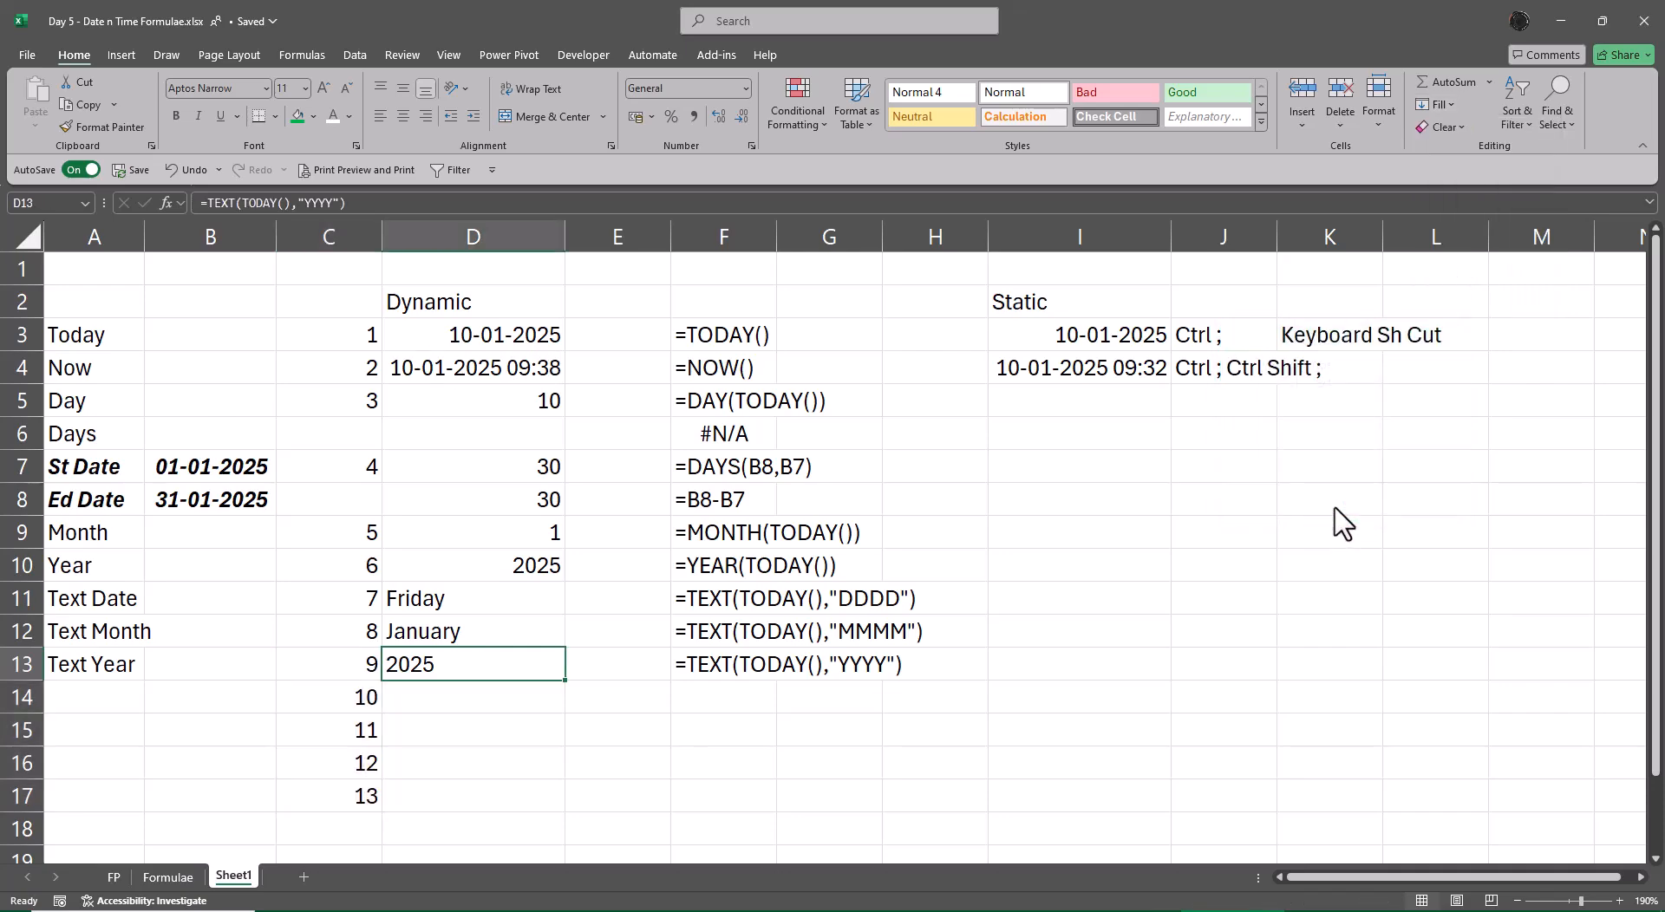
{"action": "key", "text": "Down"}
{"action": "key", "text": "Left"}
{"action": "key", "text": "Left"}
{"action": "key", "text": "Left"}
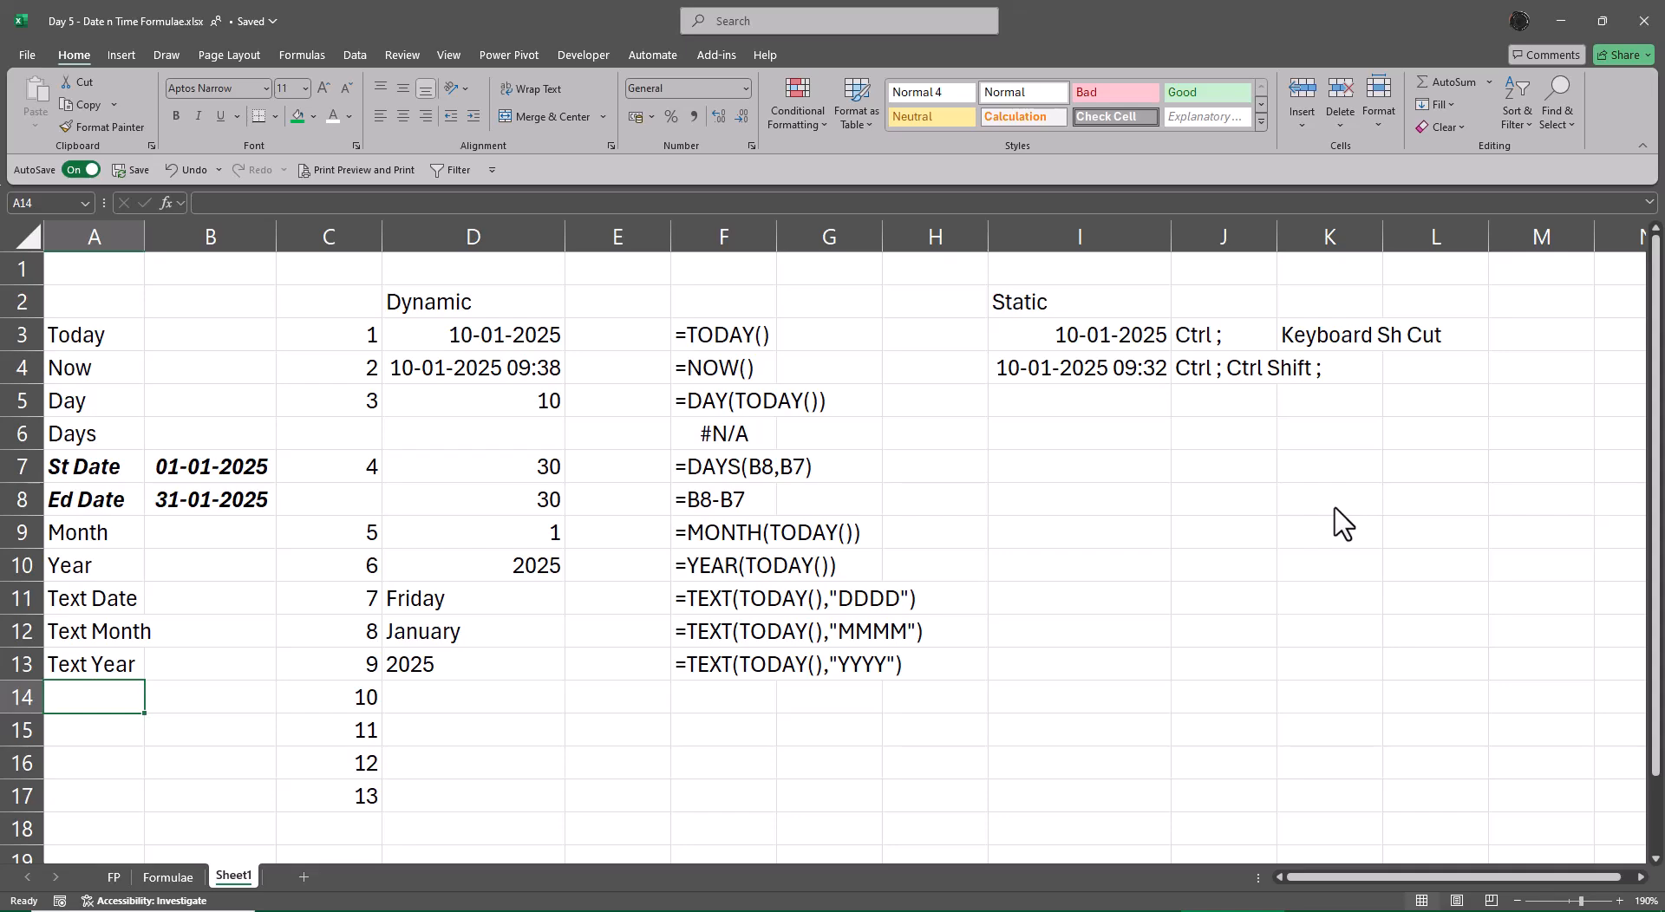
{"action": "type", "text": "Time"}
{"action": "key", "text": "Tab"}
{"action": "key", "text": "Tab"}
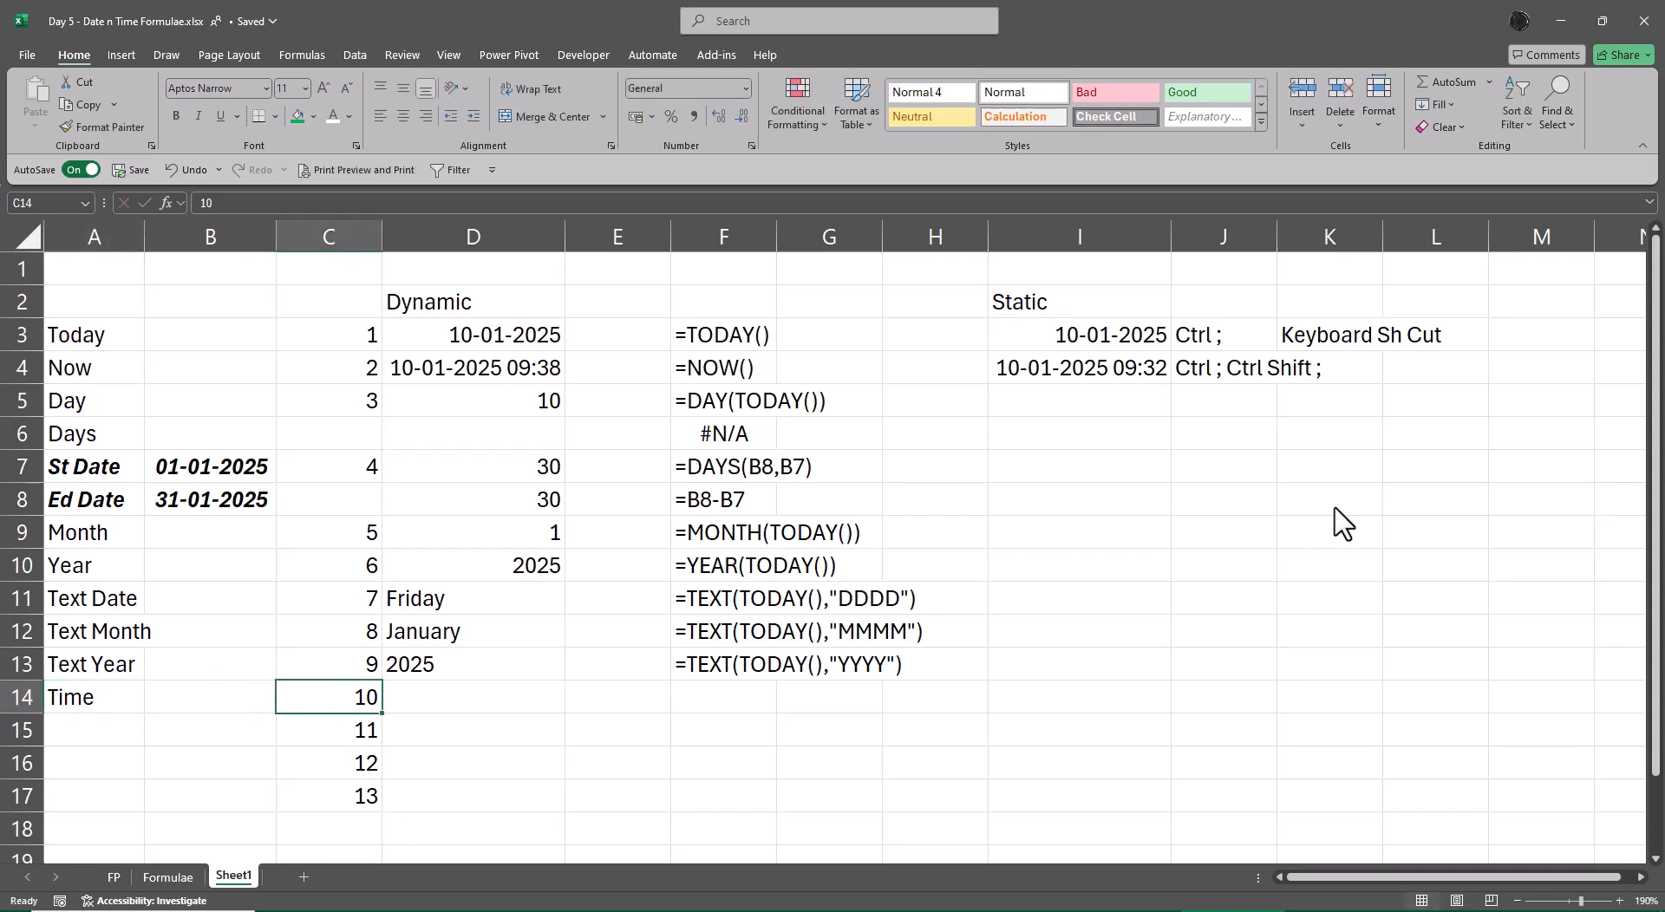
{"action": "key", "text": "Tab"}
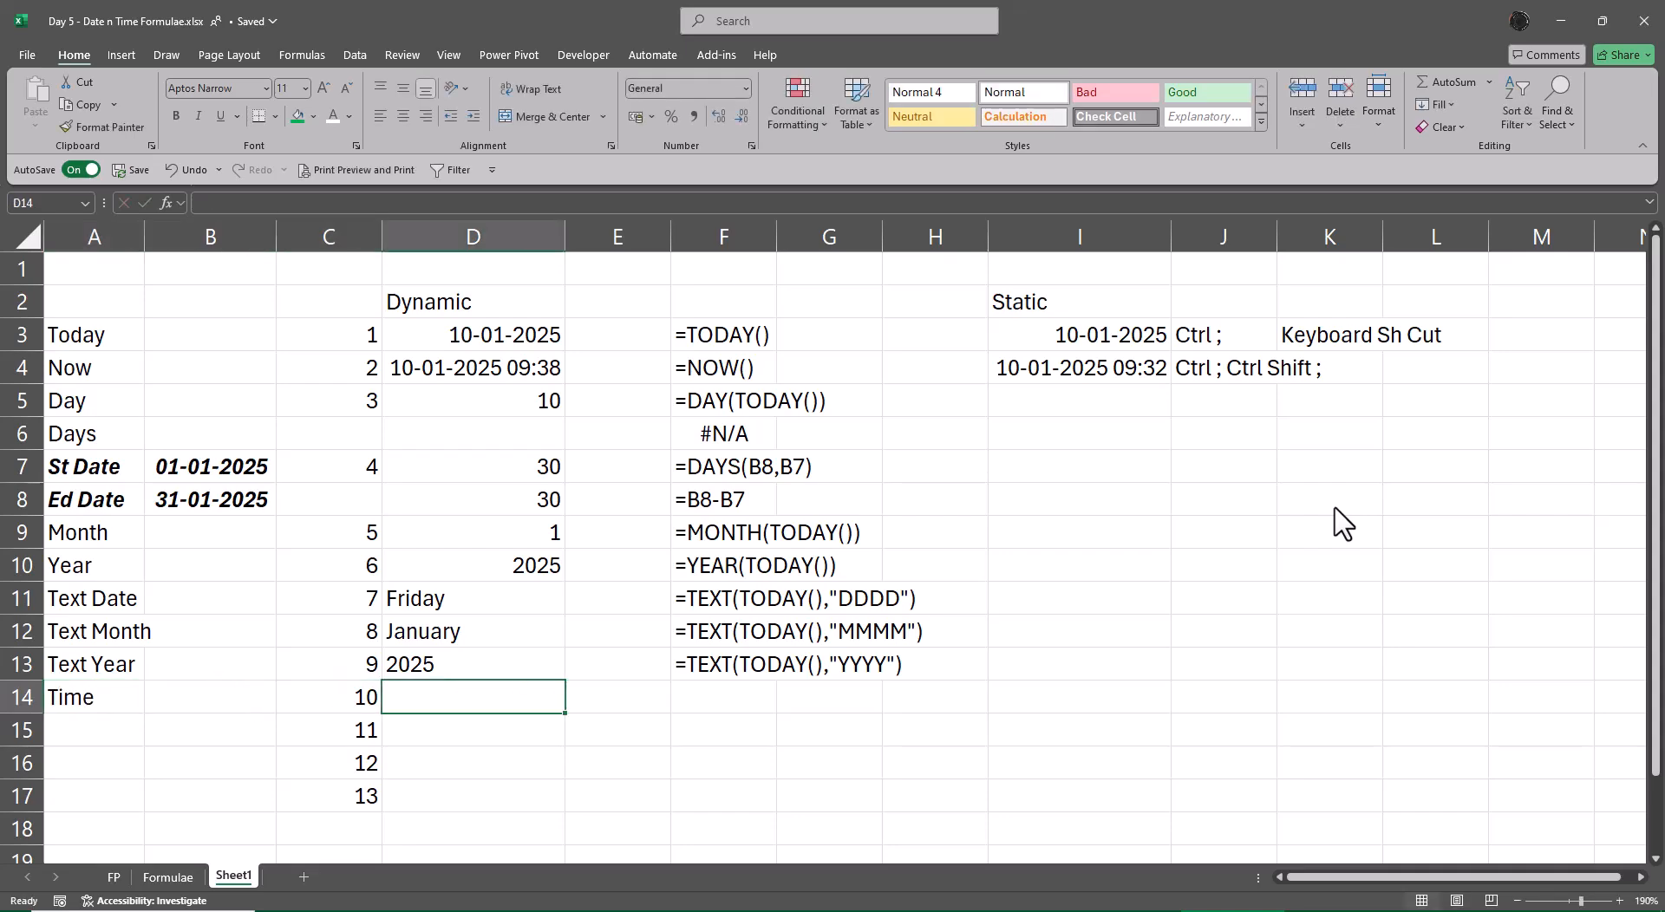
{"action": "type", "text": "=tim"}
{"action": "key", "text": "Tab"}
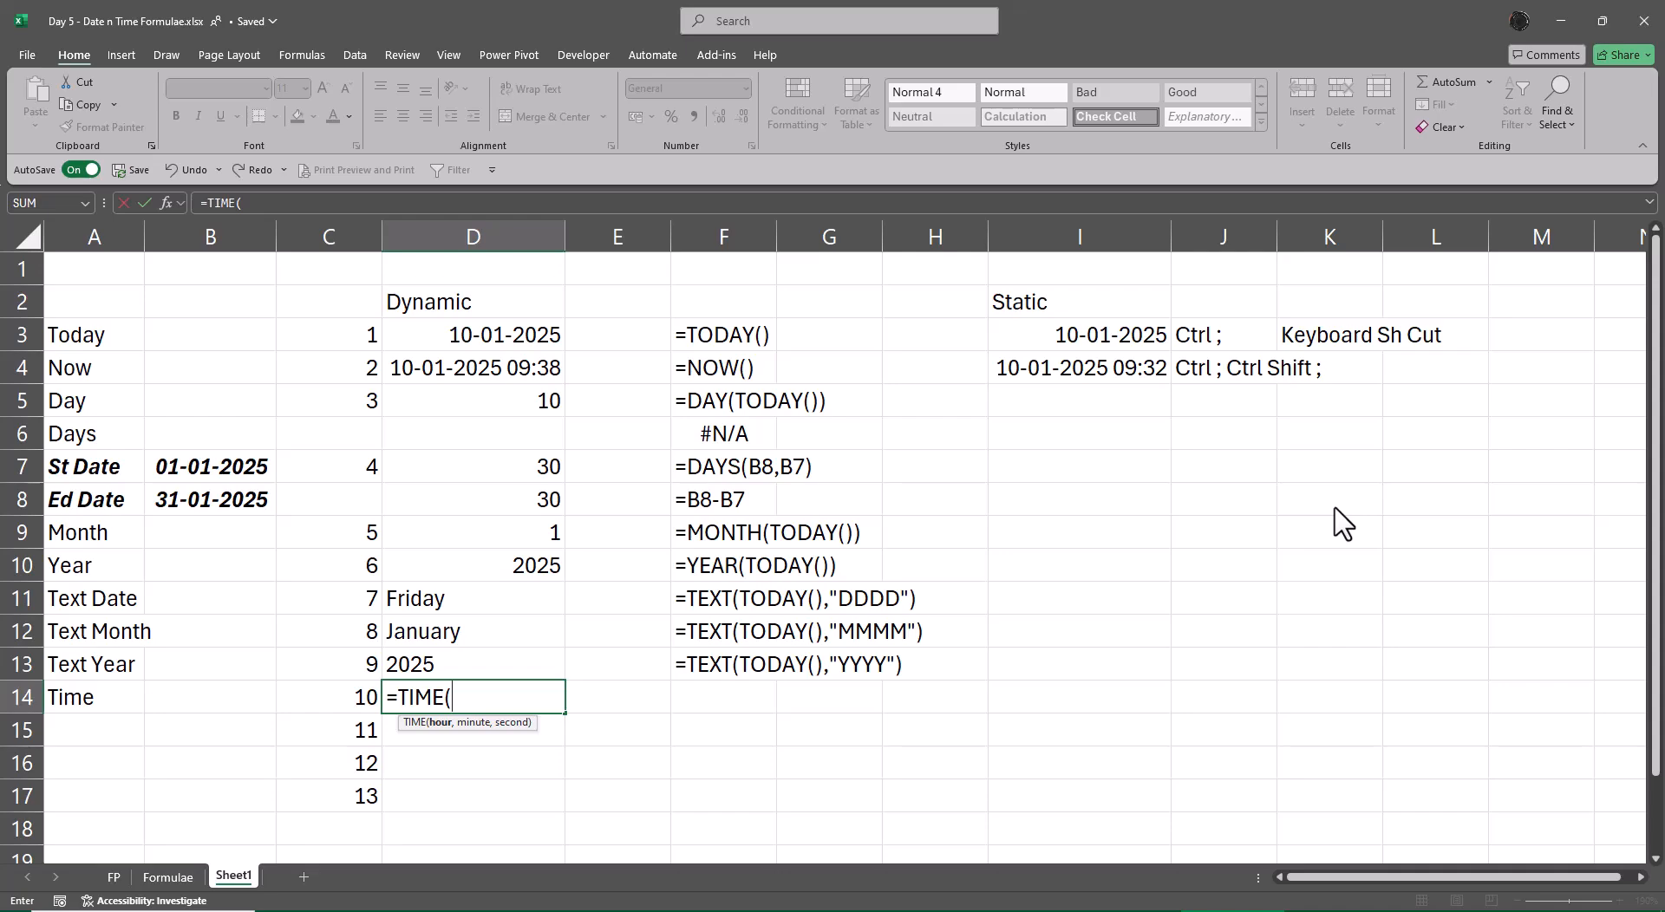
{"action": "key", "text": "Escape"}
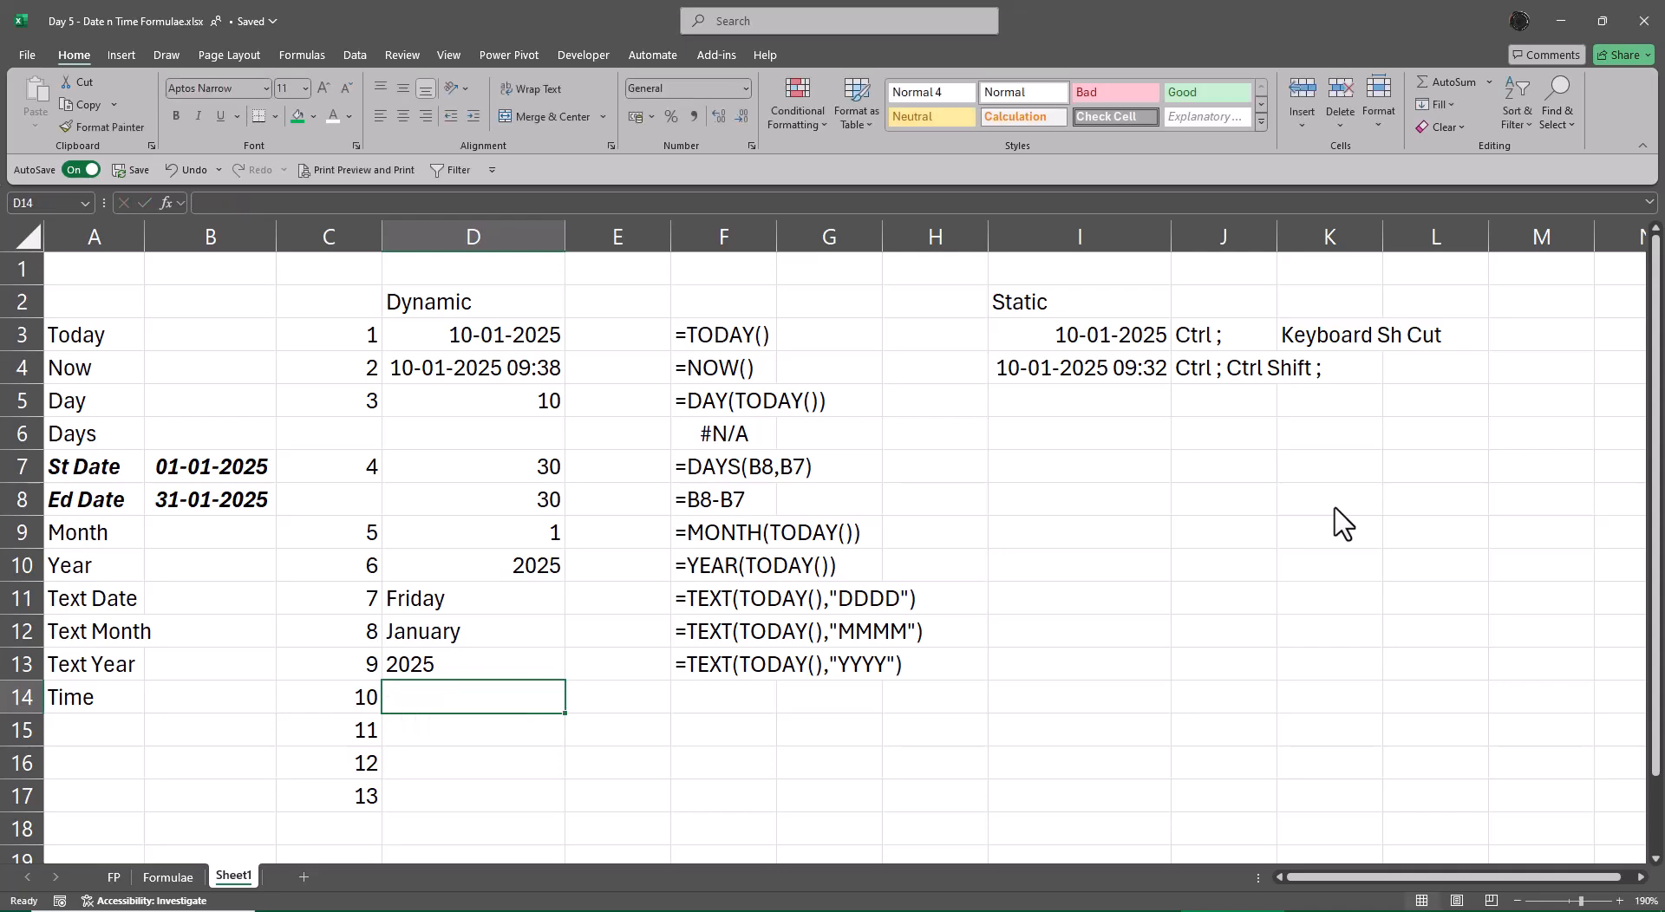
- Enter the formula =NOW() in D14 to return the current date and time
{"action": "type", "text": "=now"}
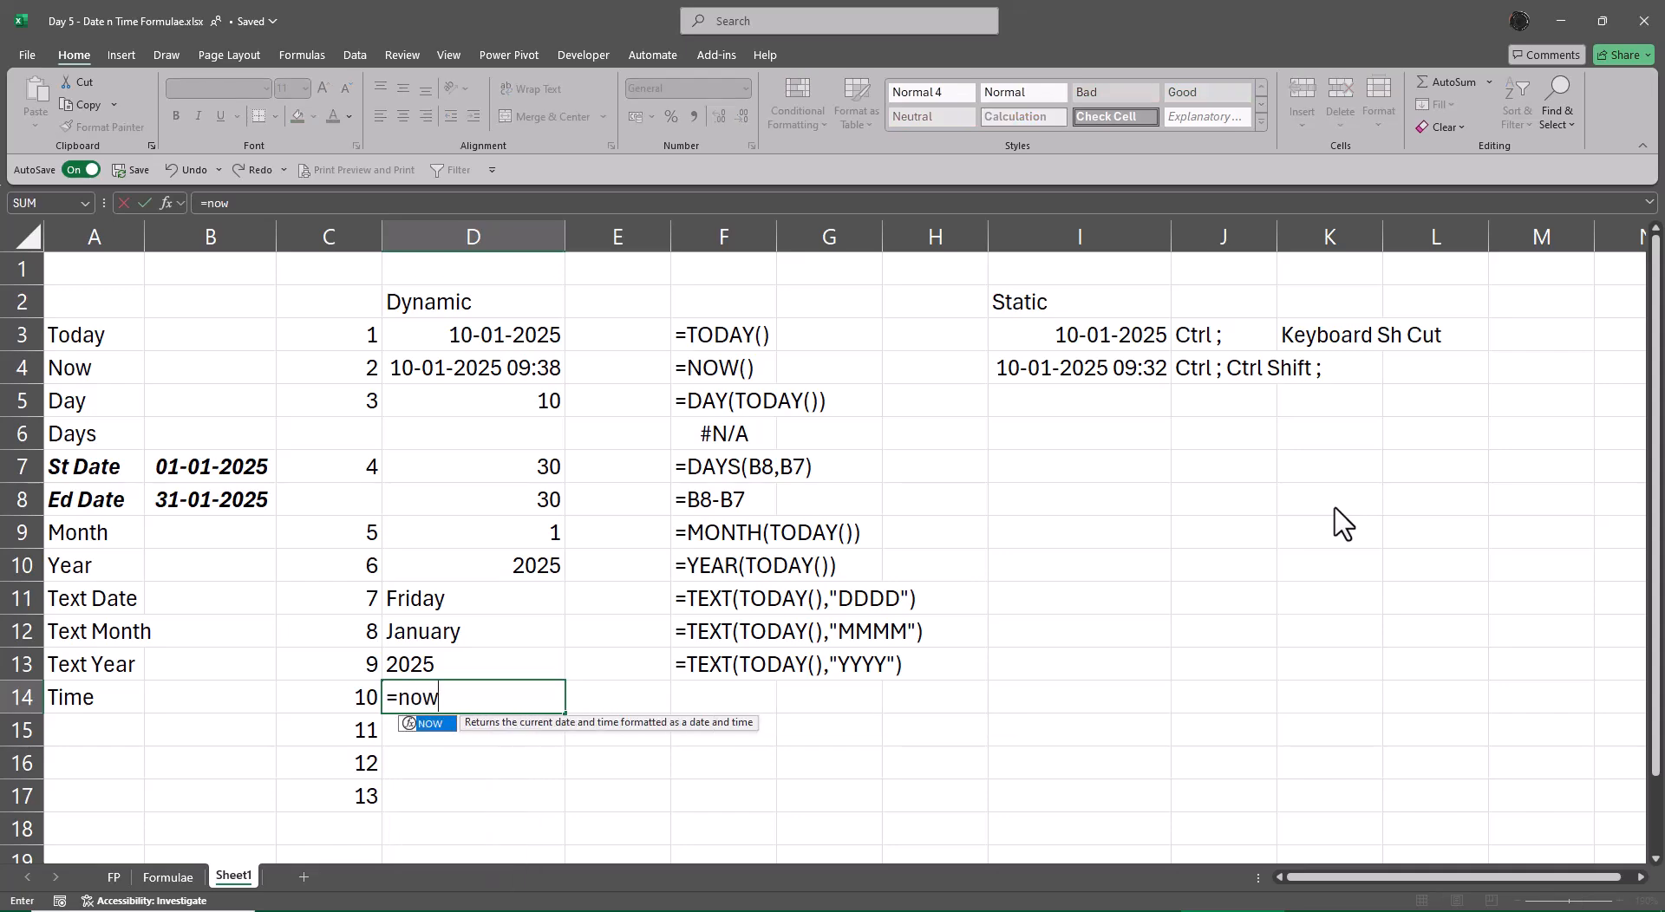
{"action": "key", "text": "Tab"}
{"action": "type", "text": ")"}
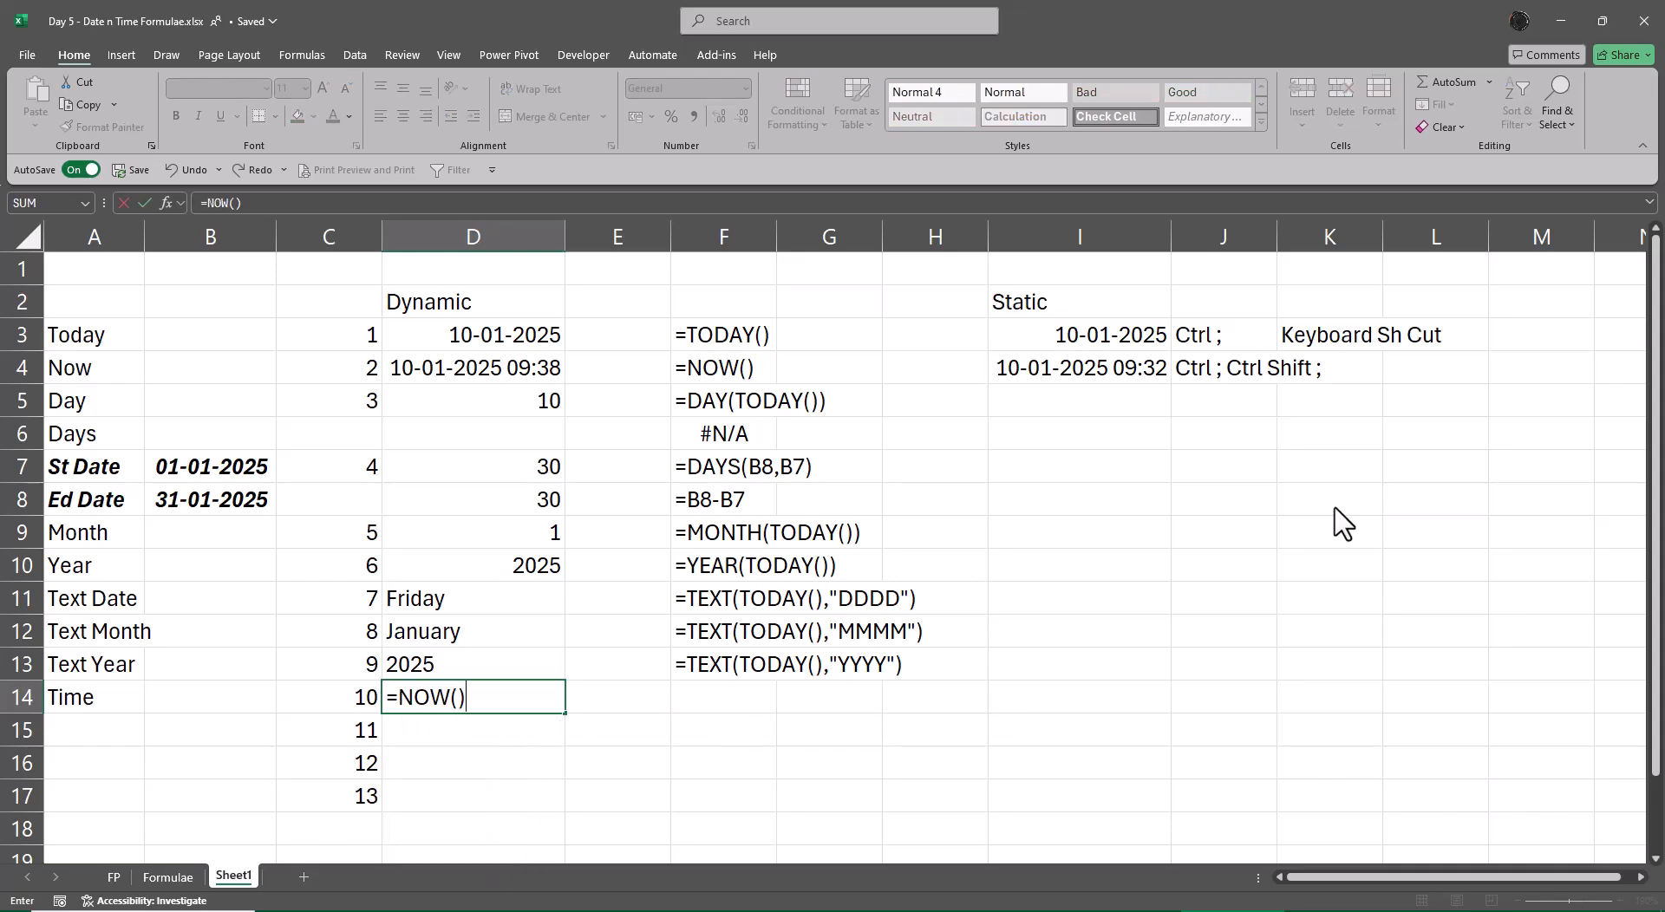
{"action": "key", "text": "Return"}
{"action": "key", "text": "Up"}
{"action": "key", "text": "Right"}
{"action": "key", "text": "Right"}
{"action": "key", "text": "Right"}
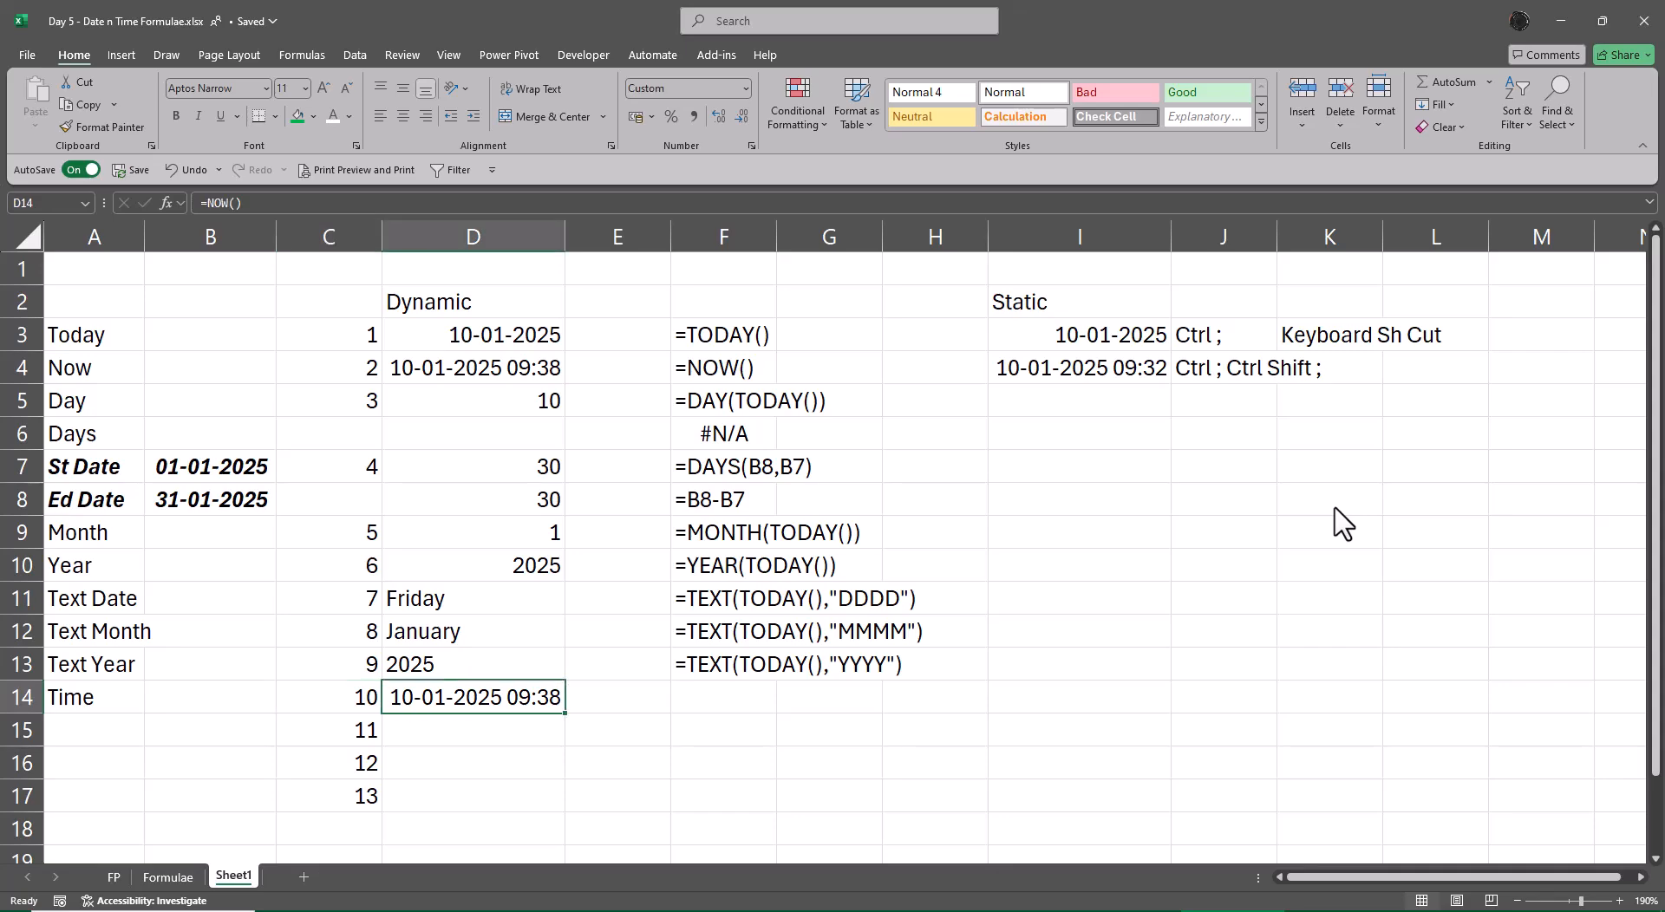
- Wrap the D14 formula in TEXT as =TEXT(NOW(),"HH:MM:SS") to return only the current time
{"action": "key", "text": "F2"}
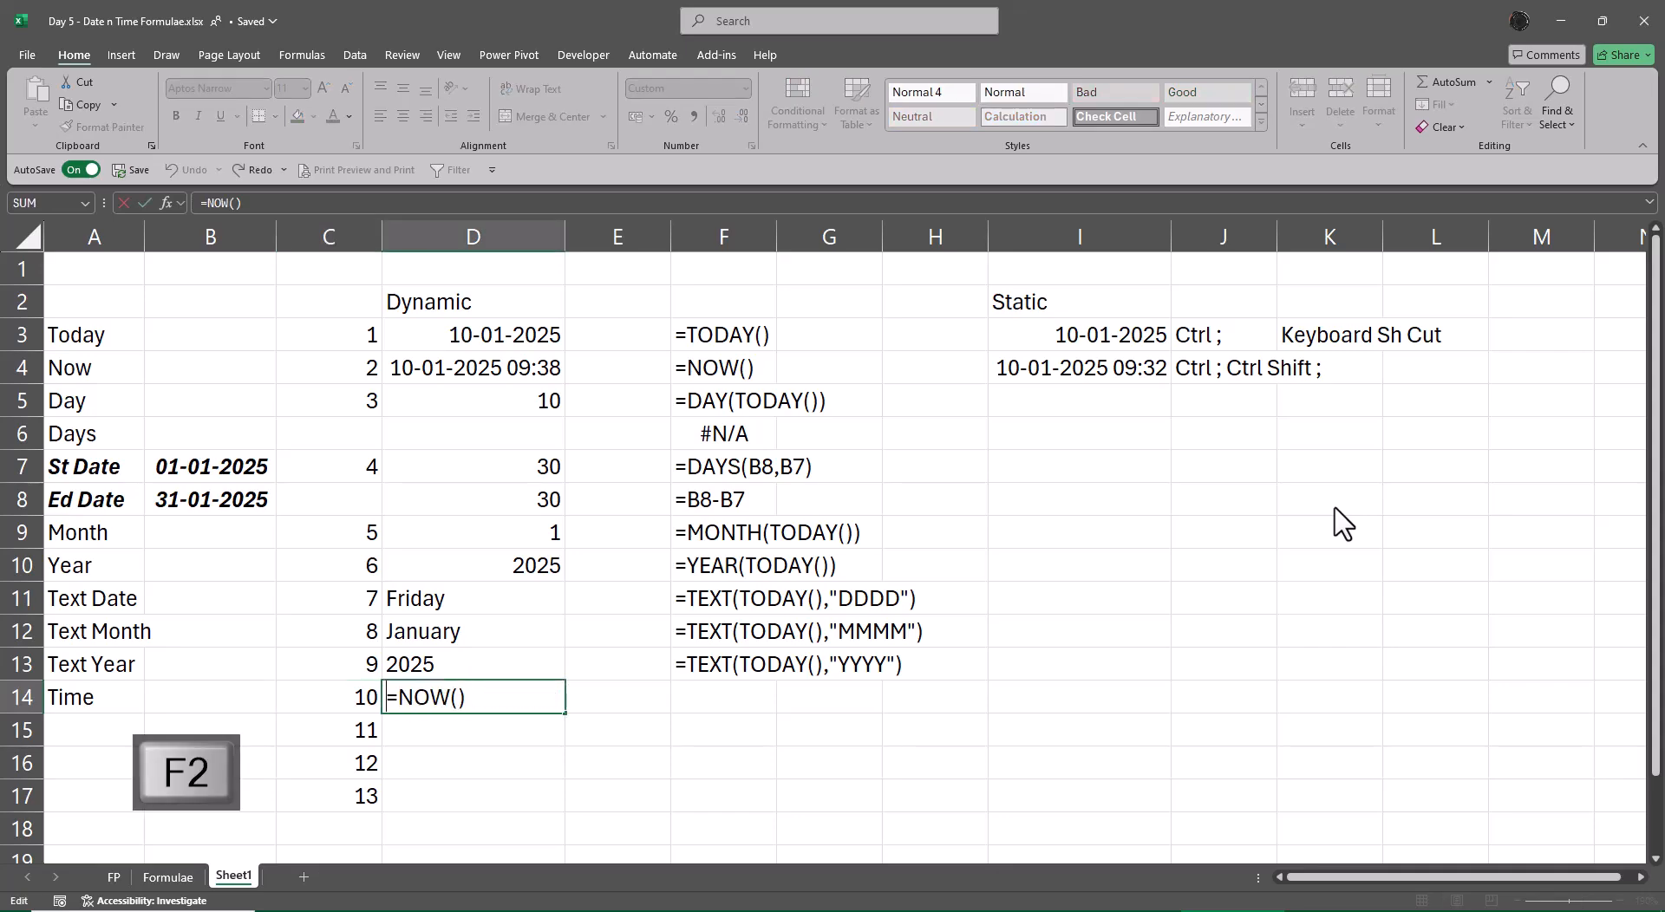
{"action": "type", "text": "text"}
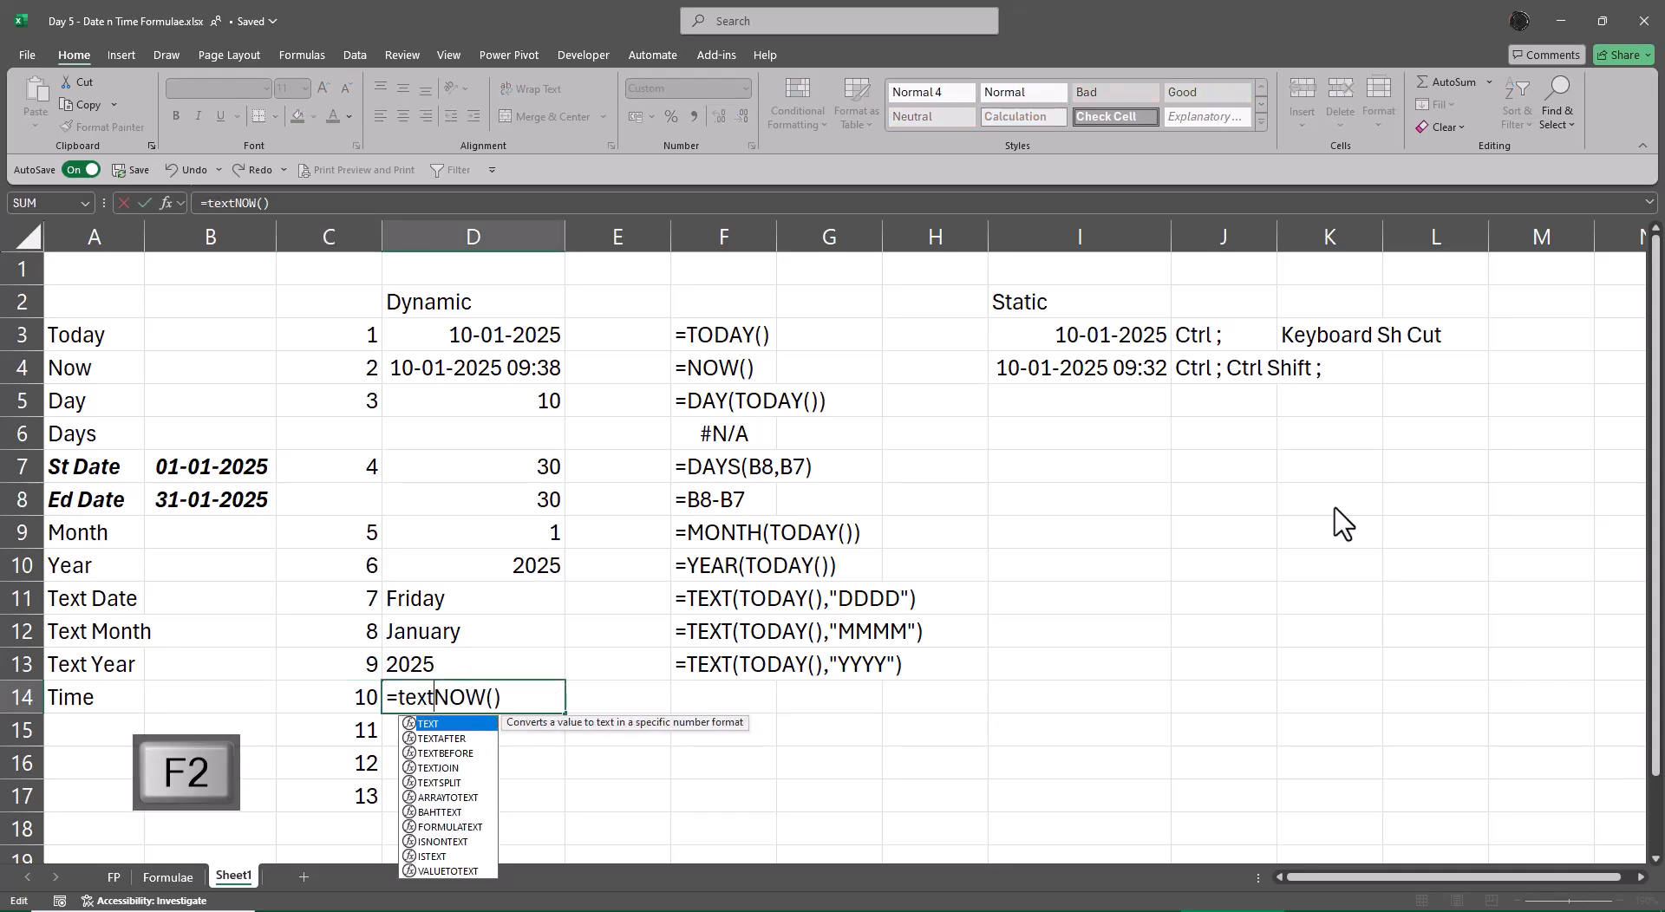
{"action": "key", "text": "Tab"}
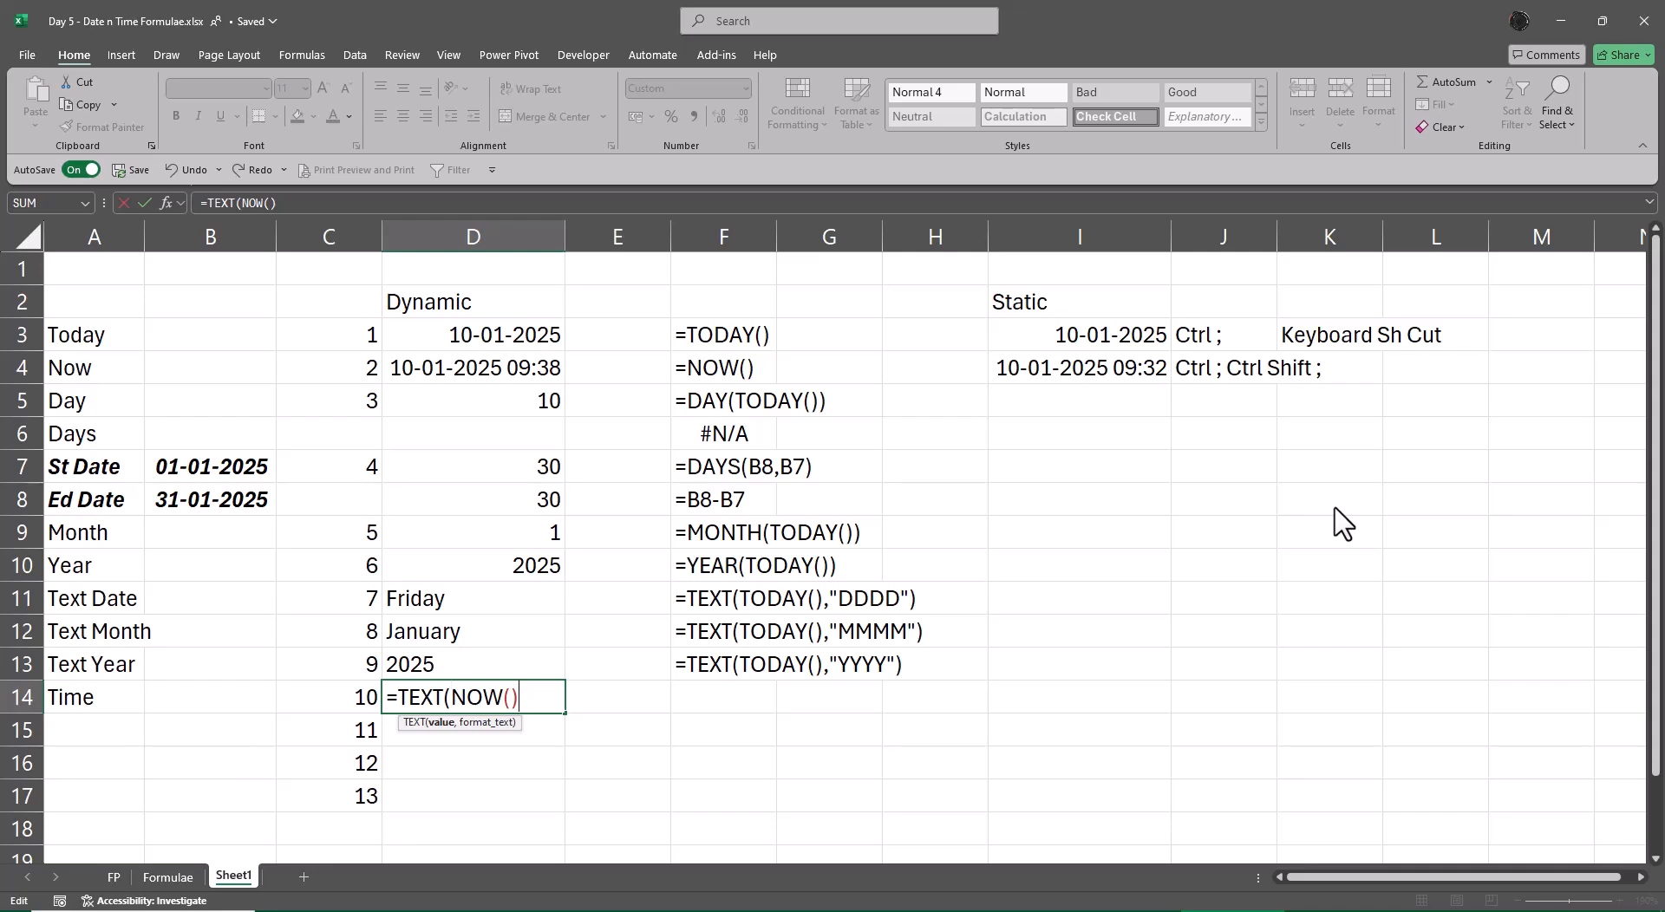
{"action": "type", "text": ",\"HH"}
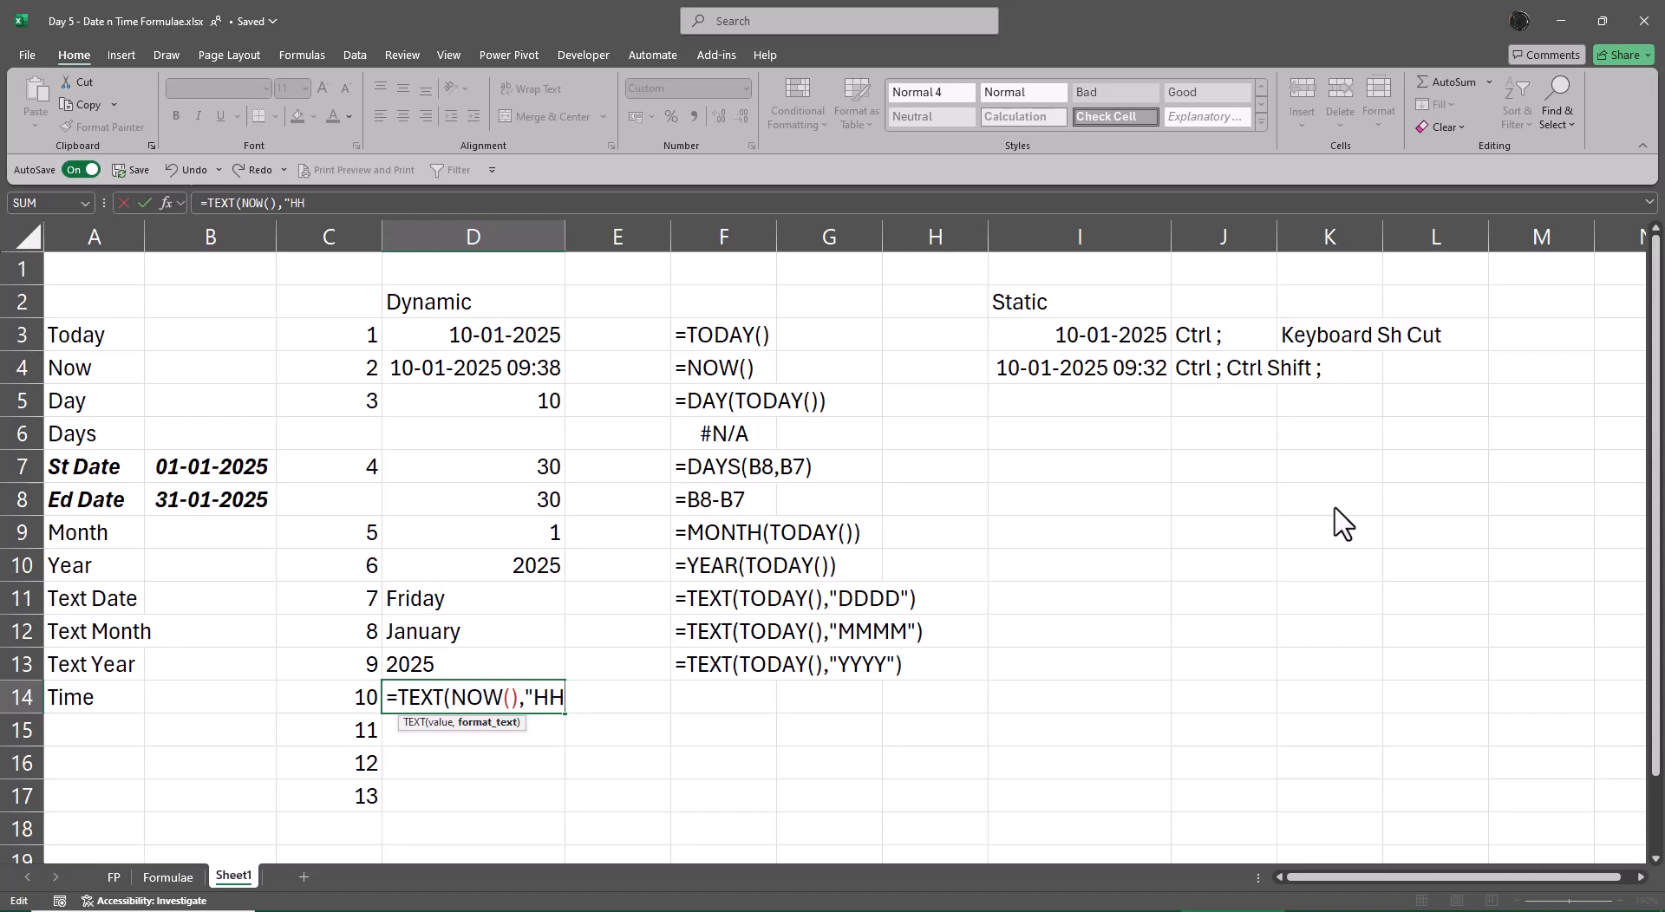
{"action": "type", "text": ":MM:SS\")"}
{"action": "key", "text": "ctrl+Return"}
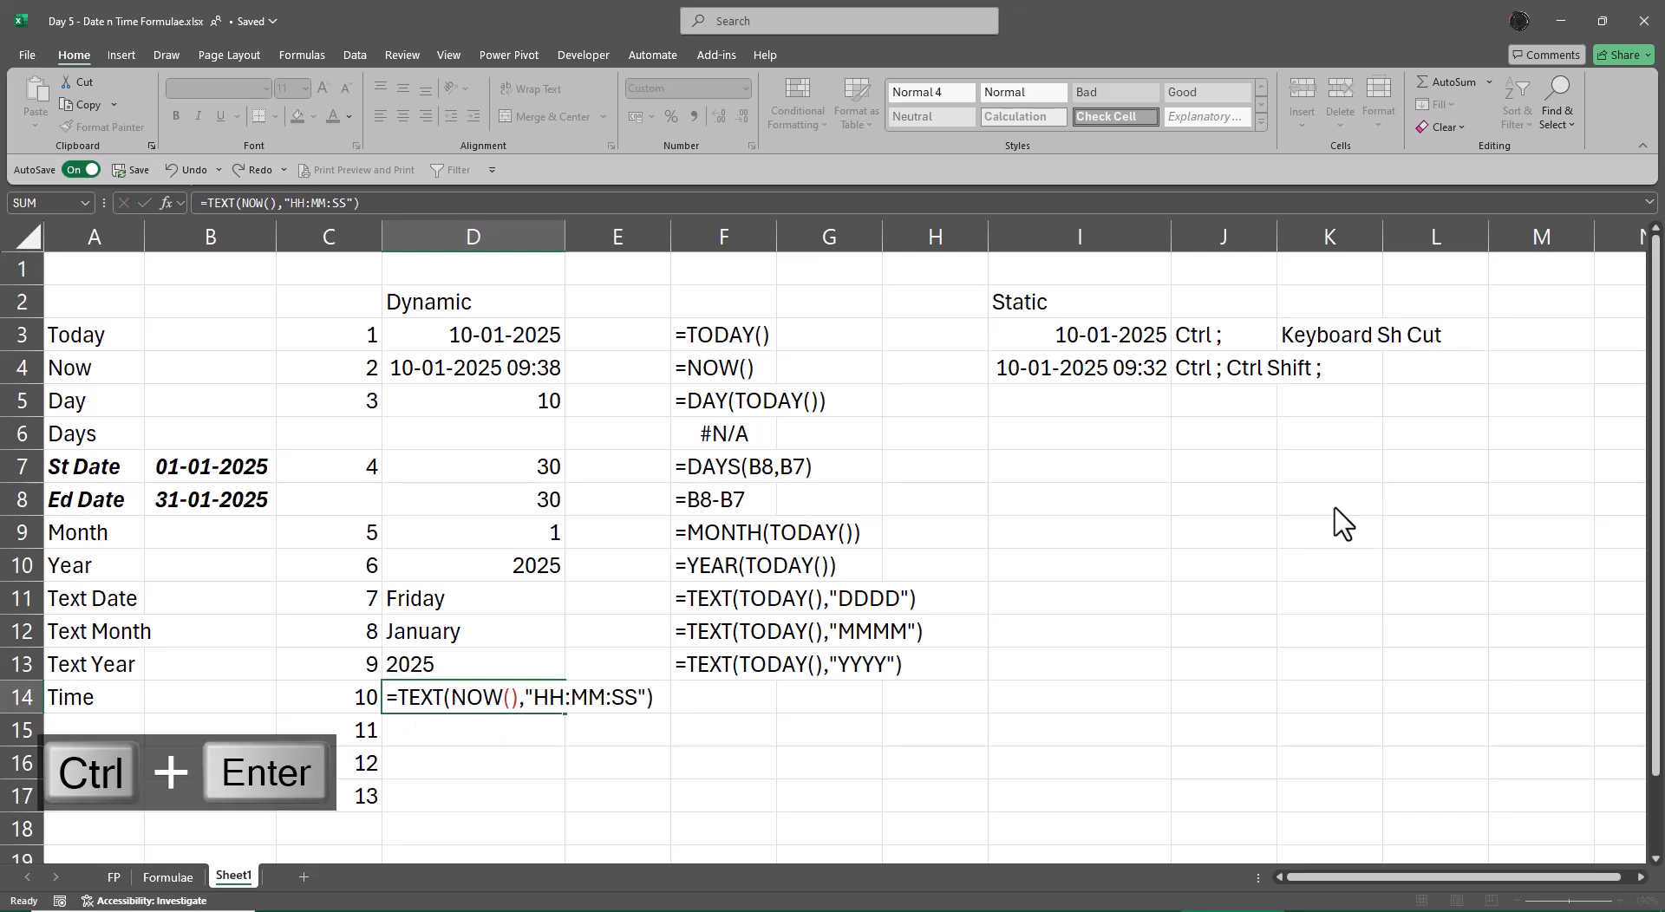
- Fill the FORMULATEXT formula from F13 down to F17 so the new column D formulas are displayed
{"action": "key", "text": "Right"}
{"action": "key", "text": "Right"}
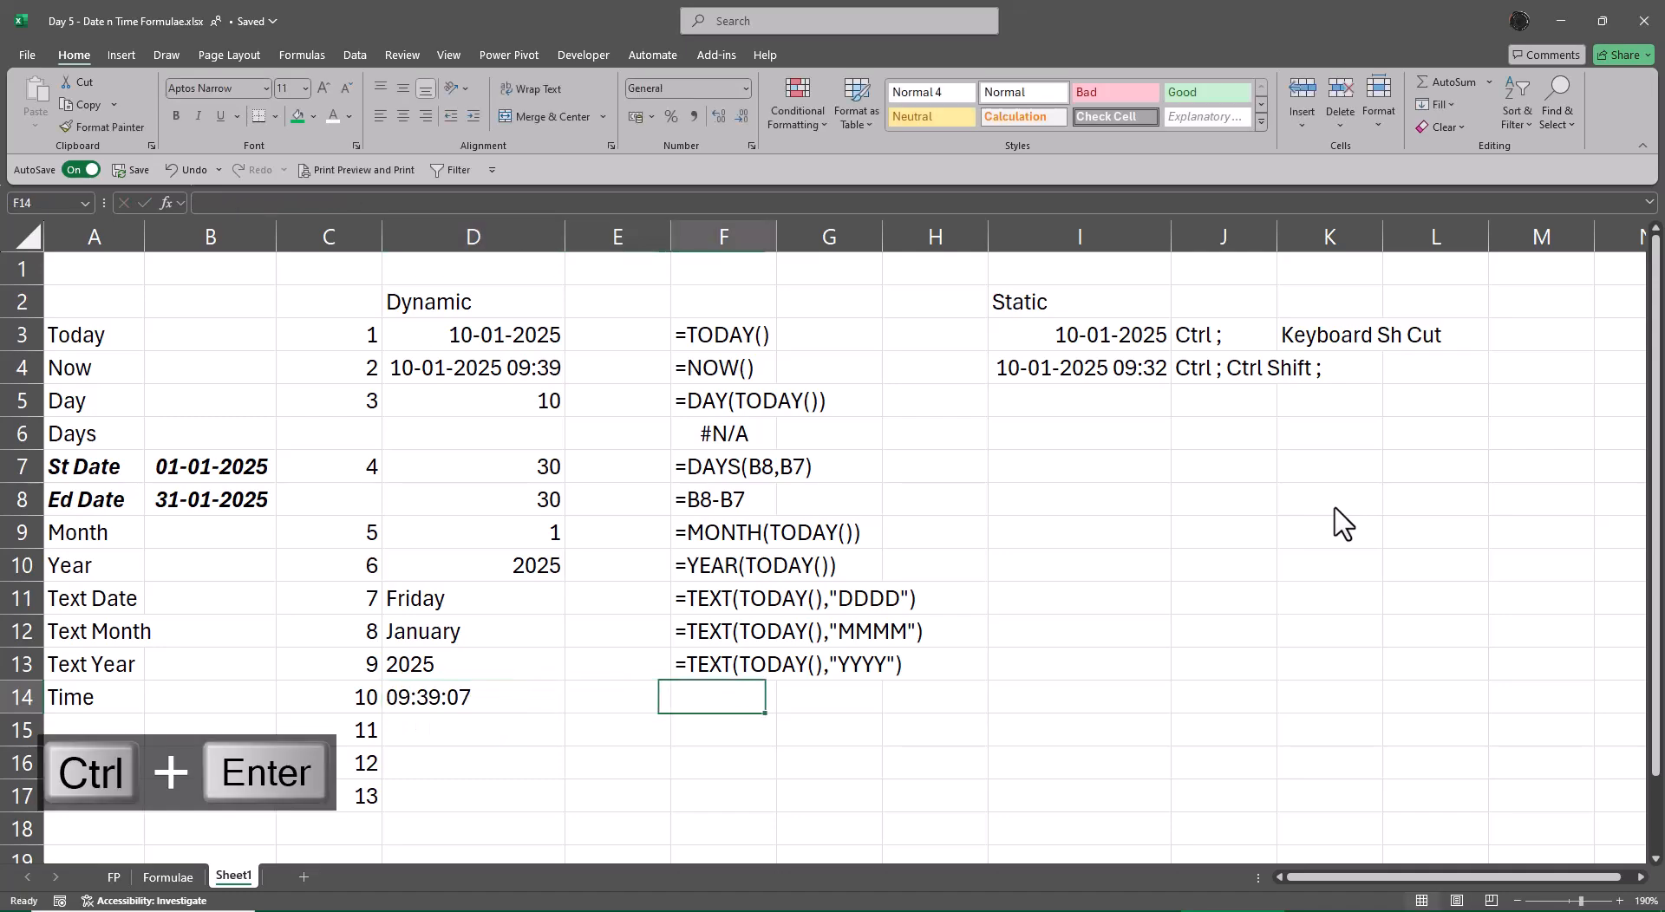
{"action": "key", "text": "Up"}
{"action": "key", "text": "ctrl+Down"}
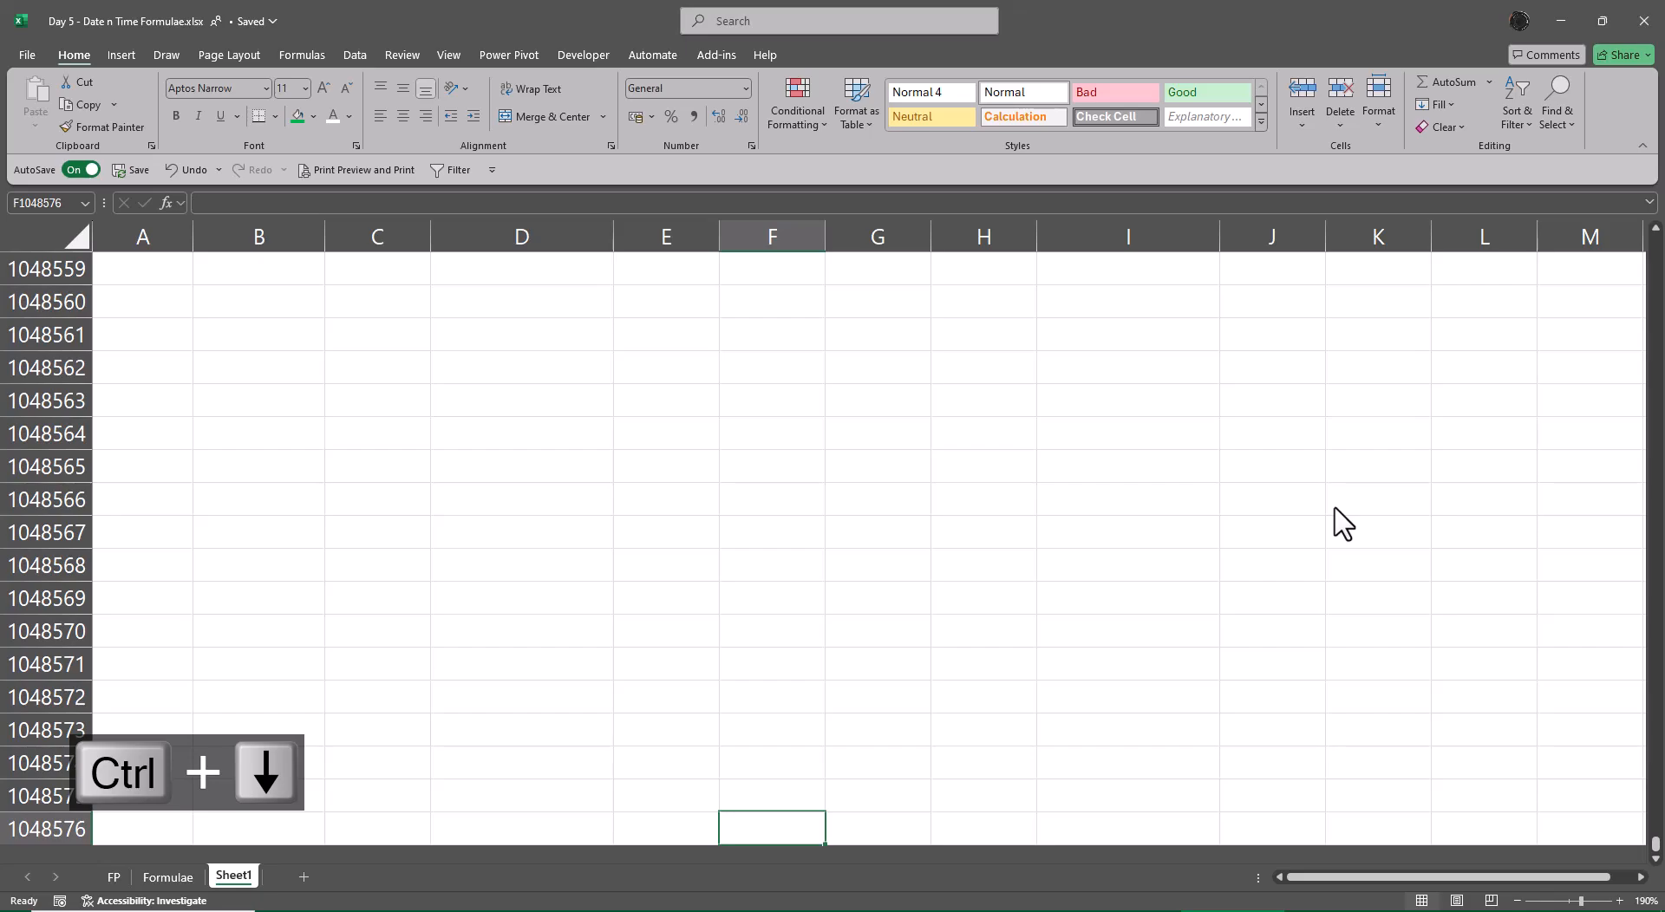
{"action": "key", "text": "ctrl+Up"}
{"action": "key", "text": "shift+Down"}
{"action": "key", "text": "shift+Down"}
{"action": "key", "text": "shift+Down"}
{"action": "key", "text": "shift+Down"}
{"action": "key", "text": "ctrl+d"}
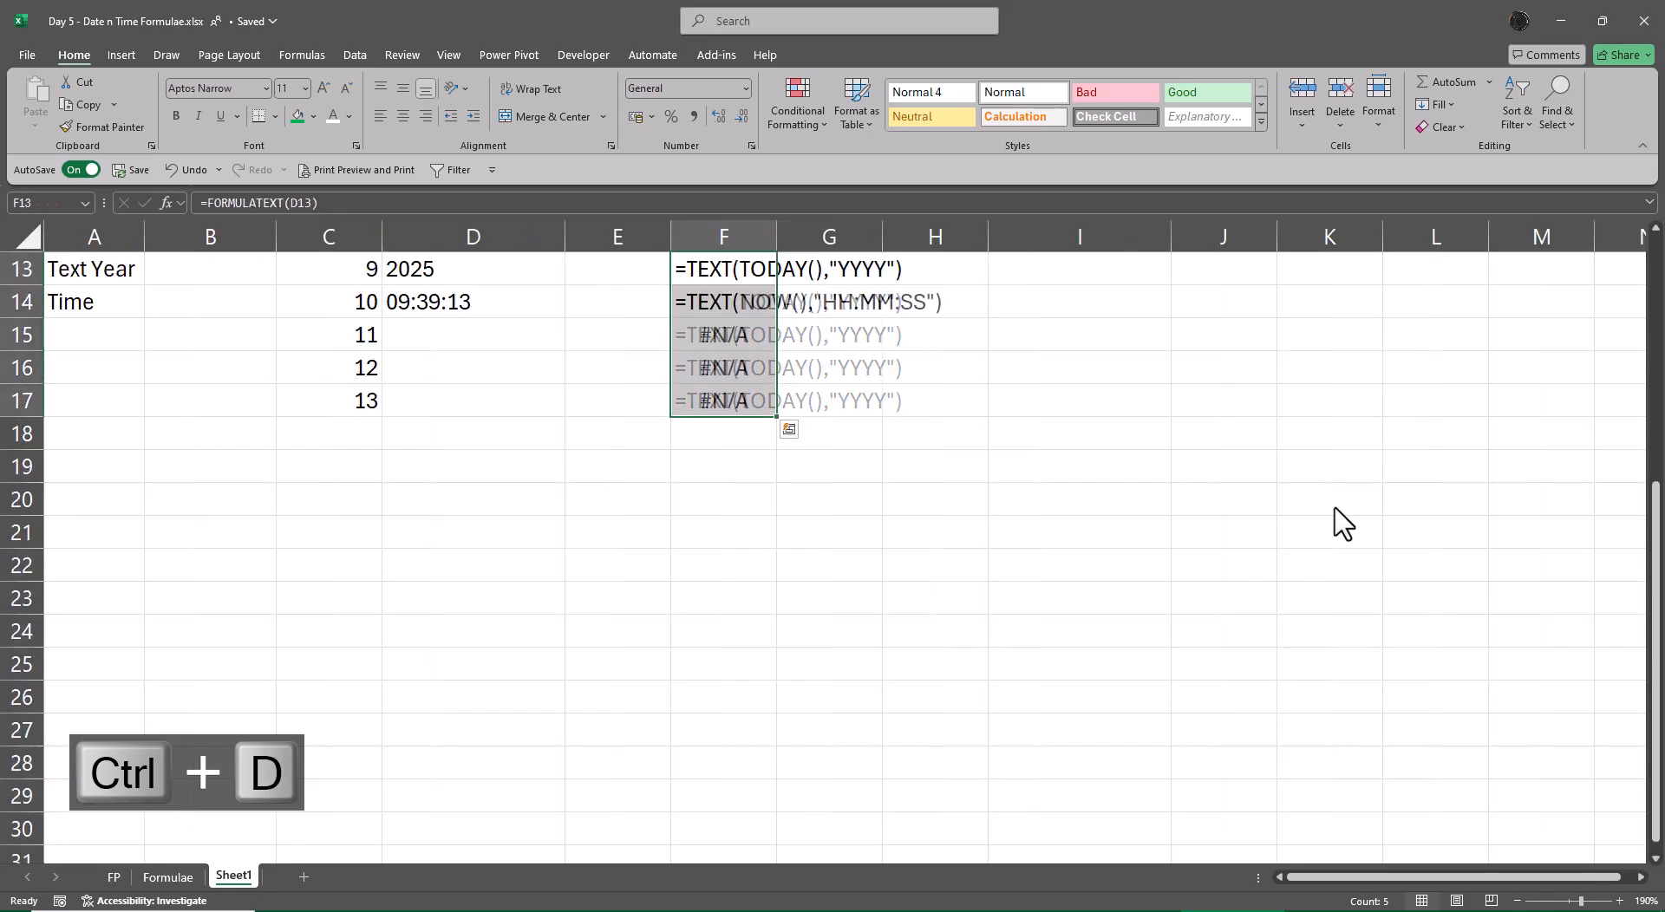
{"action": "key", "text": "Up"}
{"action": "key", "text": "Up"}
{"action": "key", "text": "Up"}
{"action": "key", "text": "Up"}
{"action": "key", "text": "Up"}
{"action": "key", "text": "Up"}
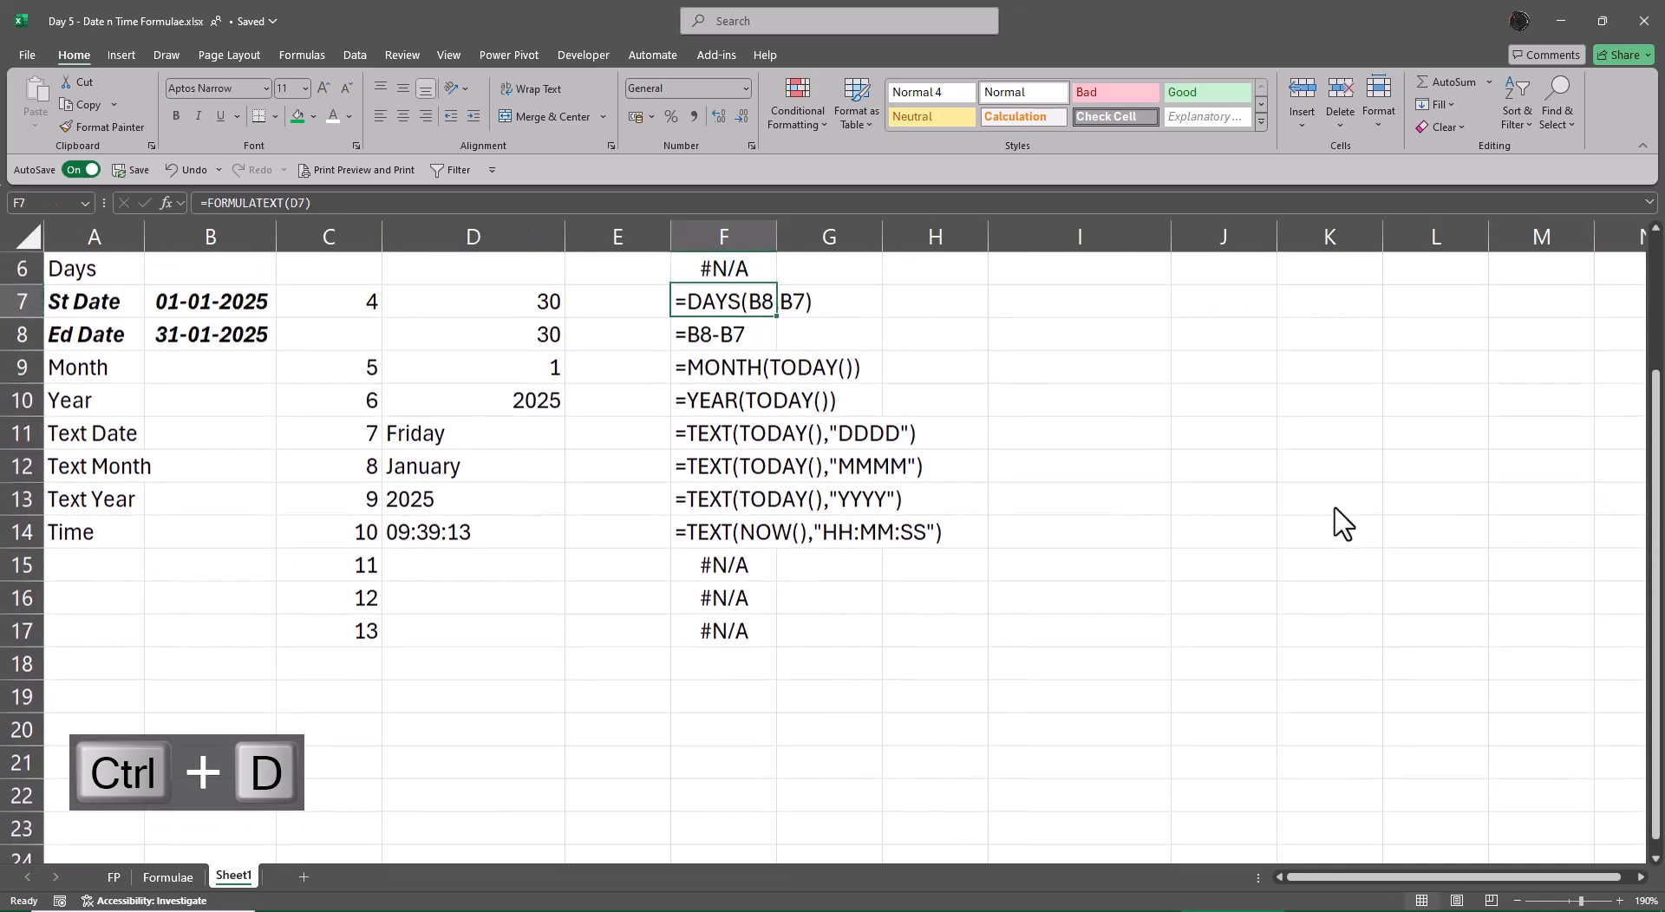
{"action": "key", "text": "Down"}
{"action": "key", "text": "Down"}
{"action": "key", "text": "Down"}
{"action": "key", "text": "Down"}
{"action": "key", "text": "Down"}
{"action": "key", "text": "Down"}
{"action": "key", "text": "Down"}
{"action": "key", "text": "Down"}
{"action": "key", "text": "Down"}
{"action": "key", "text": "Down"}
{"action": "key", "text": "Down"}
{"action": "key", "text": "Up"}
{"action": "key", "text": "Up"}
{"action": "key", "text": "Up"}
{"action": "key", "text": "Up"}
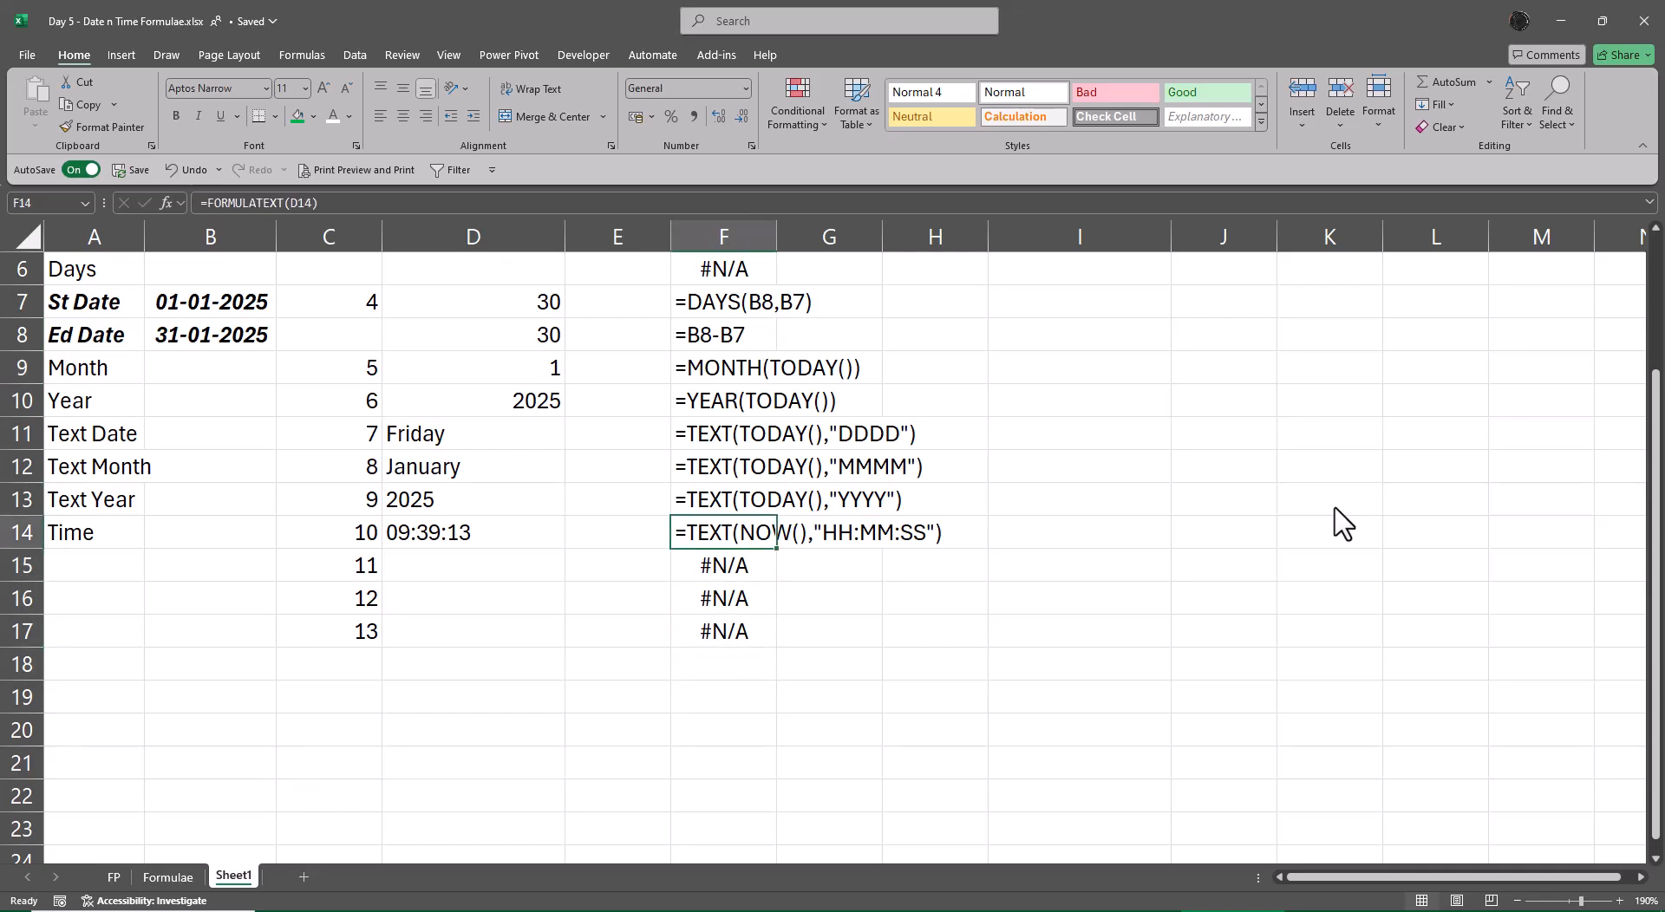
- Try to enter the formula =TIME(HOUR(),MINUTE(),SECOND()) in E14, beside the current time
{"action": "key", "text": "Left"}
{"action": "key", "text": "Left"}
{"action": "key", "text": "Left"}
{"action": "key", "text": "Right"}
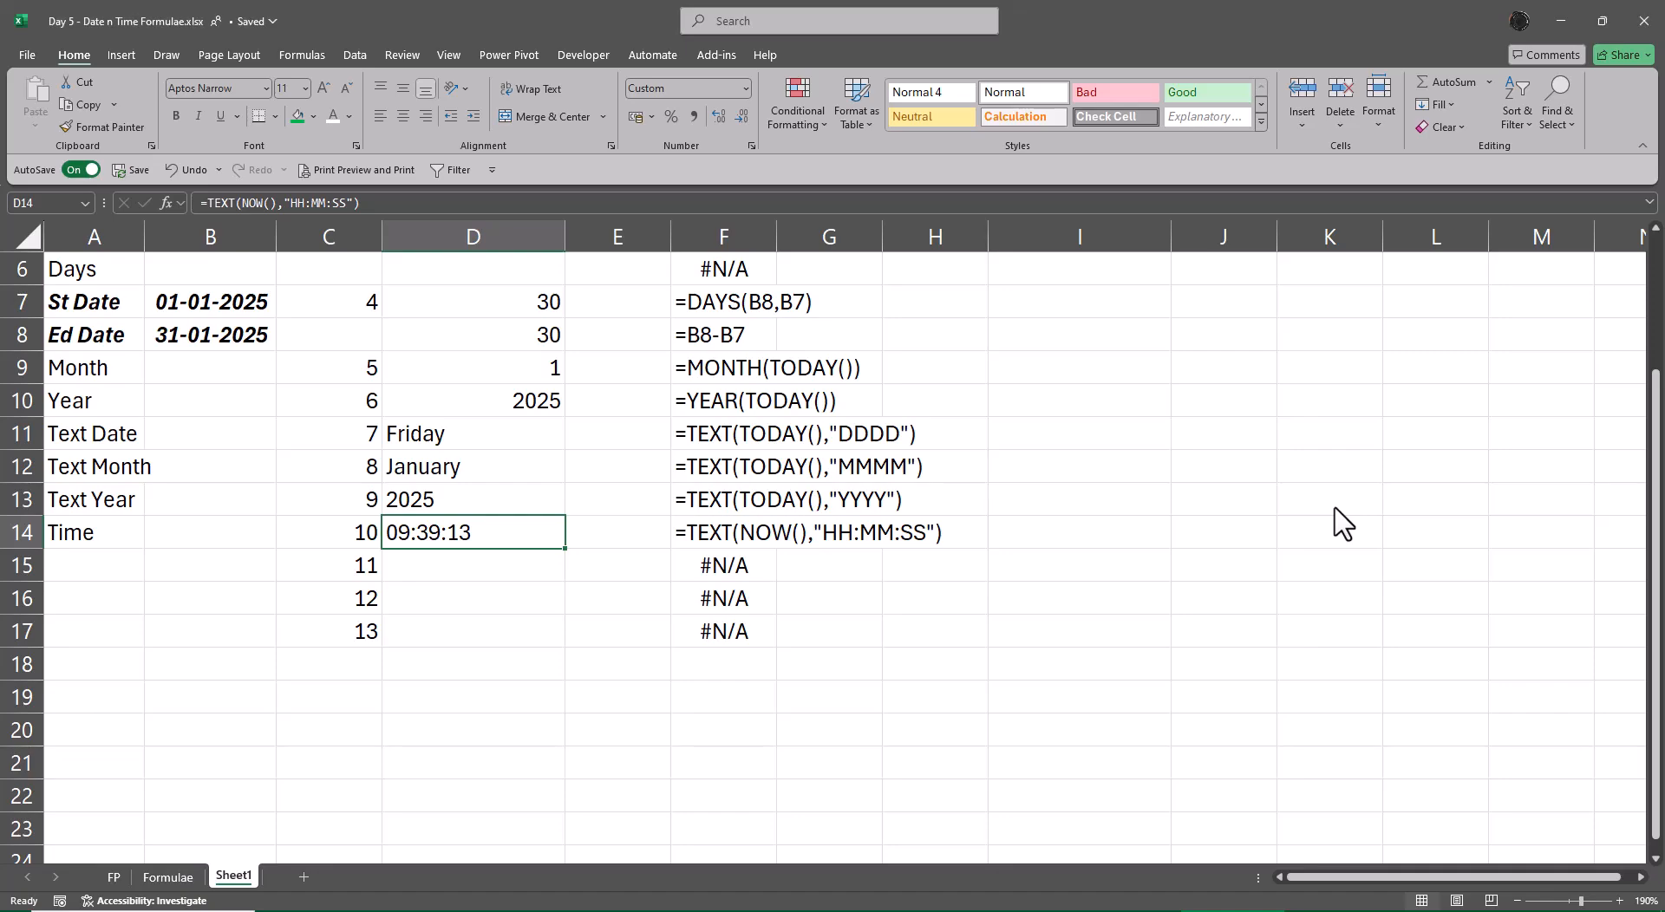
{"action": "key", "text": "Right"}
{"action": "type", "text": "=time"}
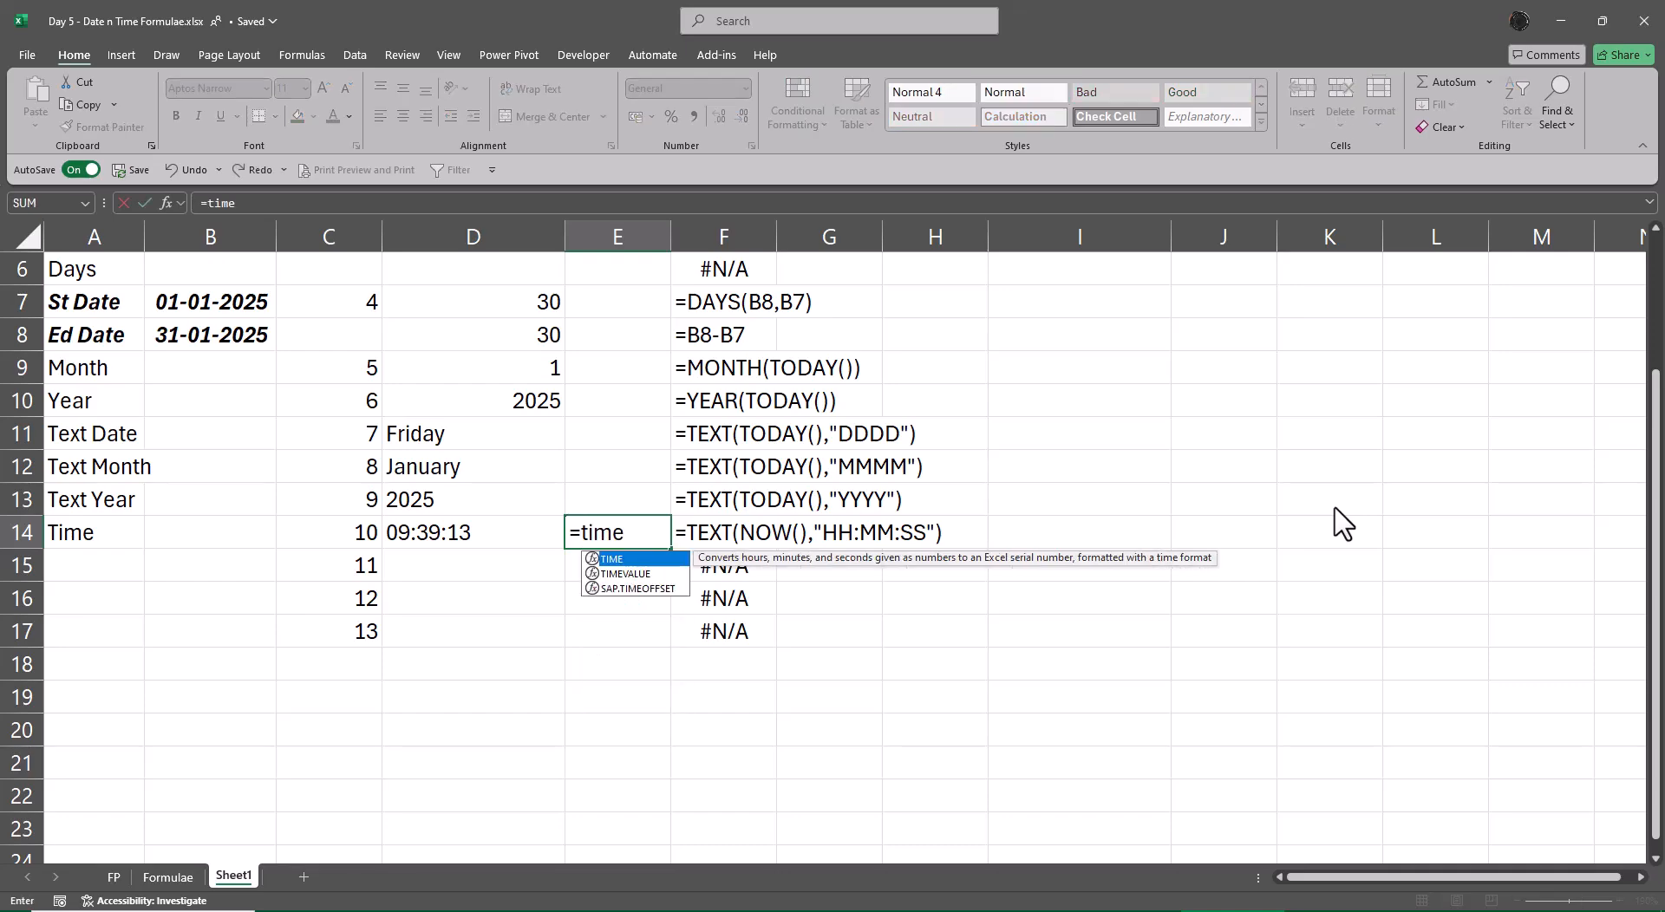
{"action": "key", "text": "Tab"}
{"action": "type", "text": "h"}
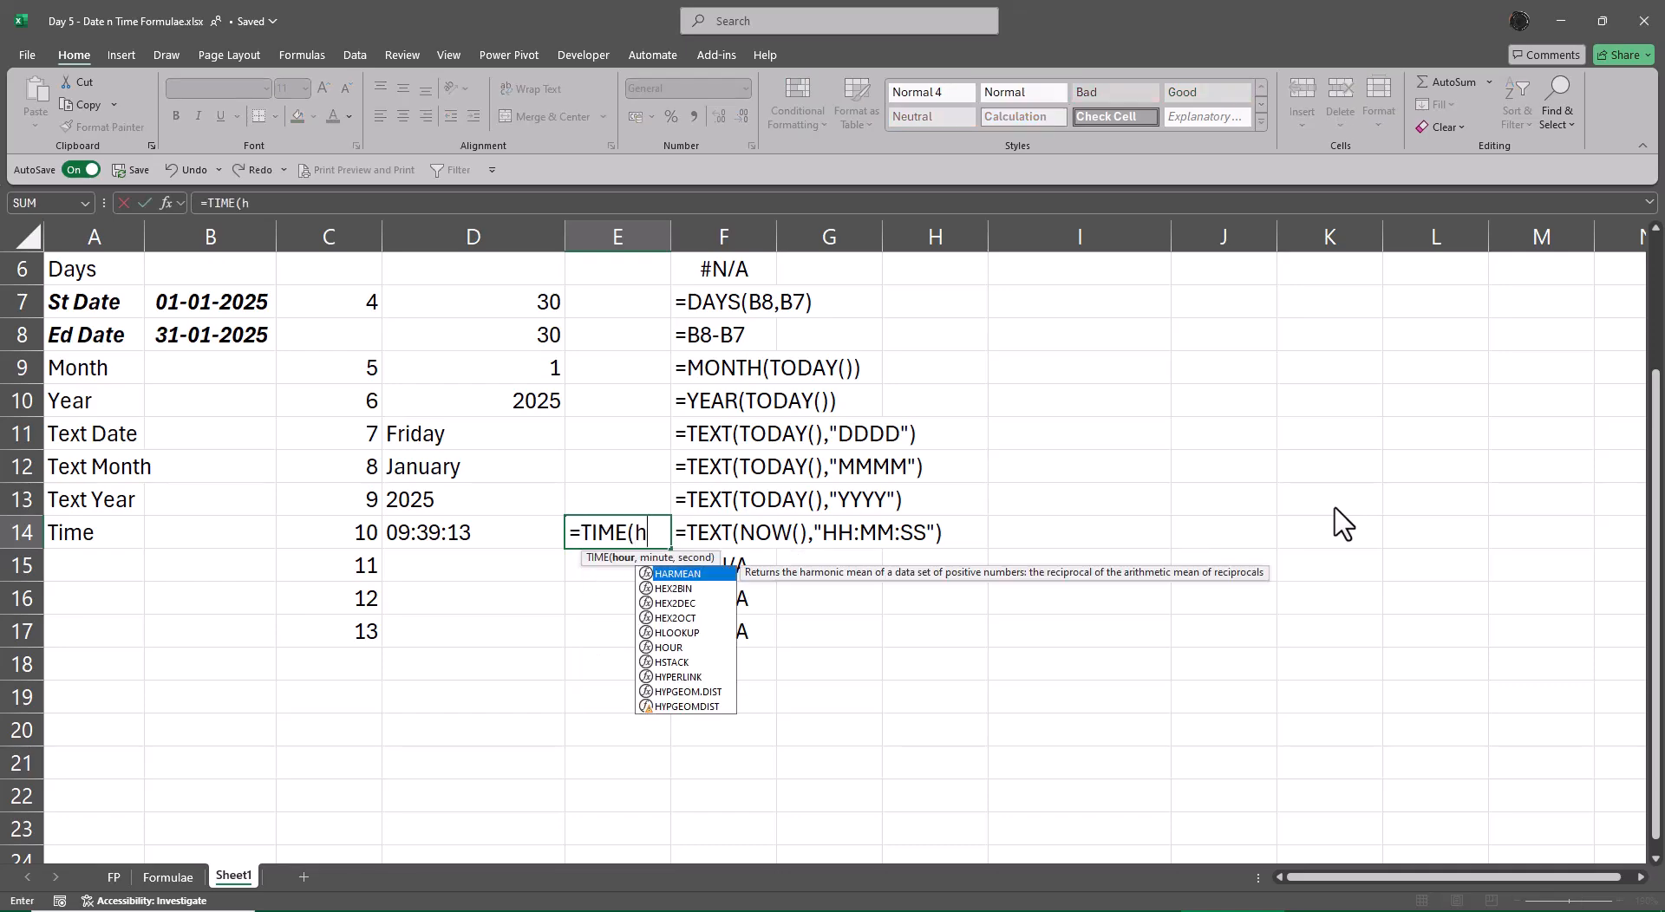
{"action": "type", "text": "o"}
{"action": "key", "text": "Tab"}
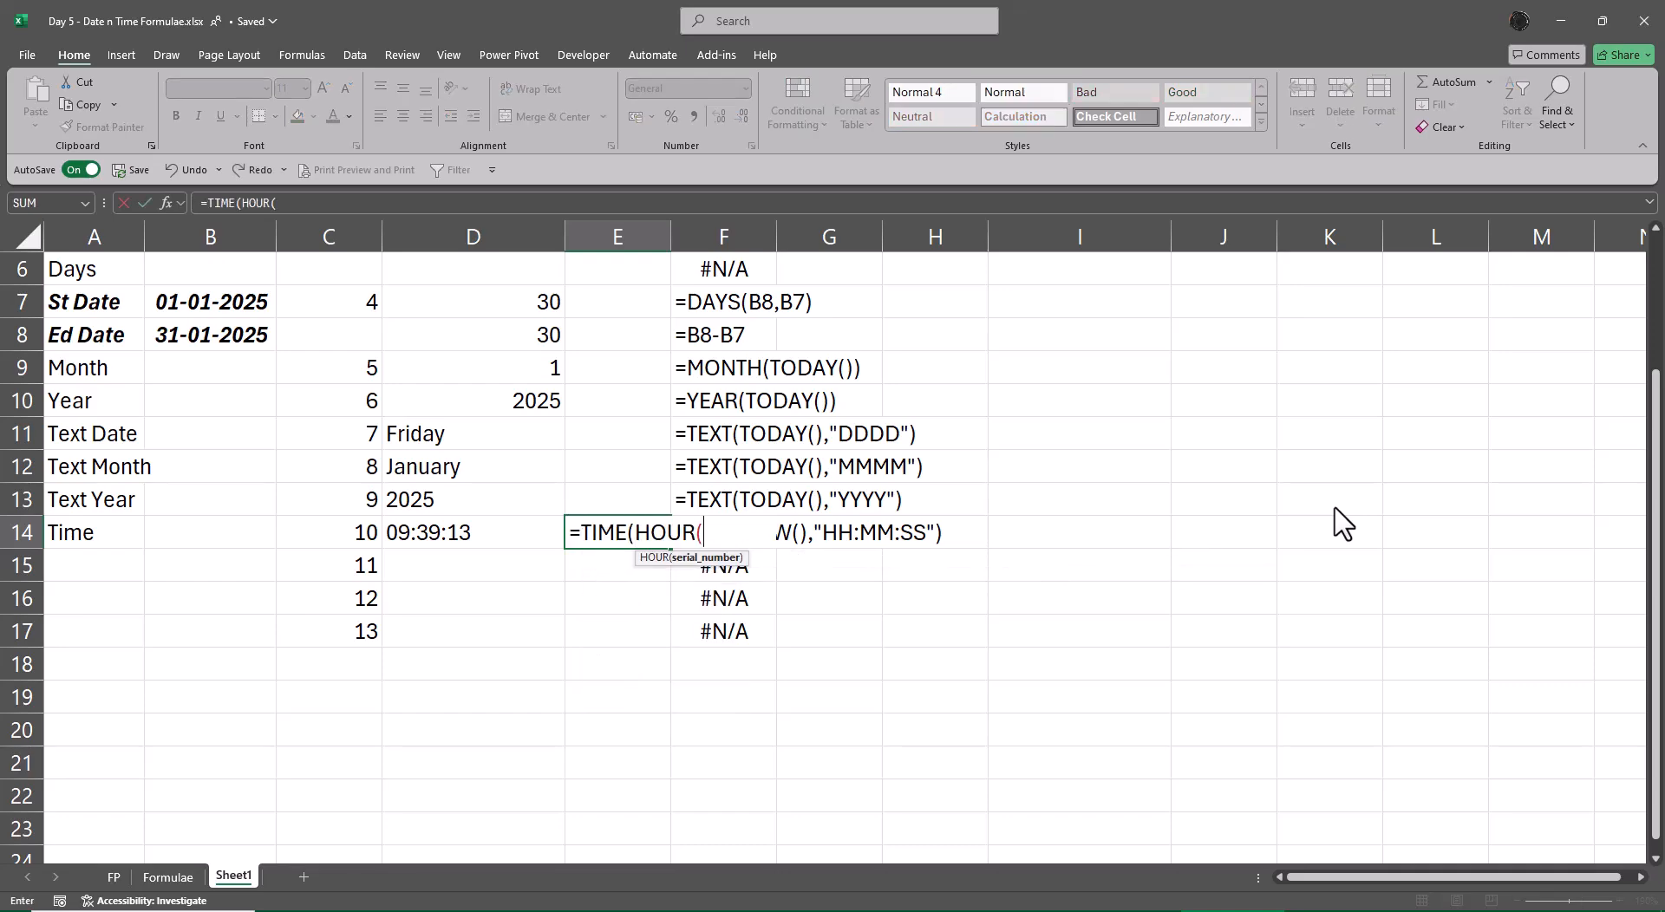
{"action": "type", "text": "),"}
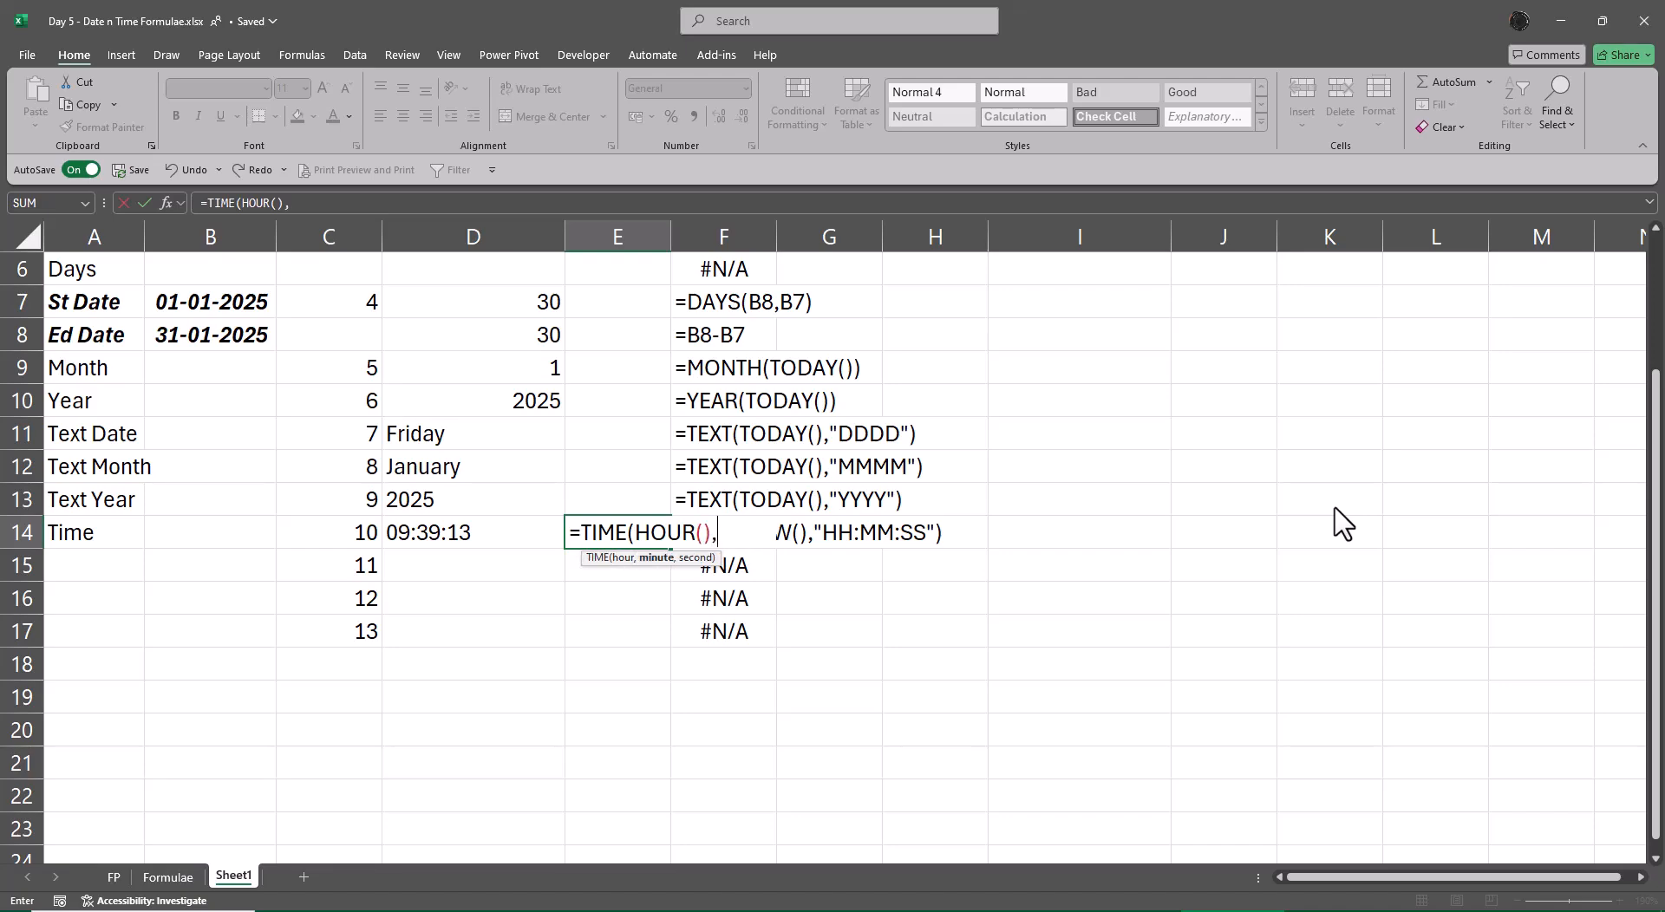
{"action": "type", "text": "mi"}
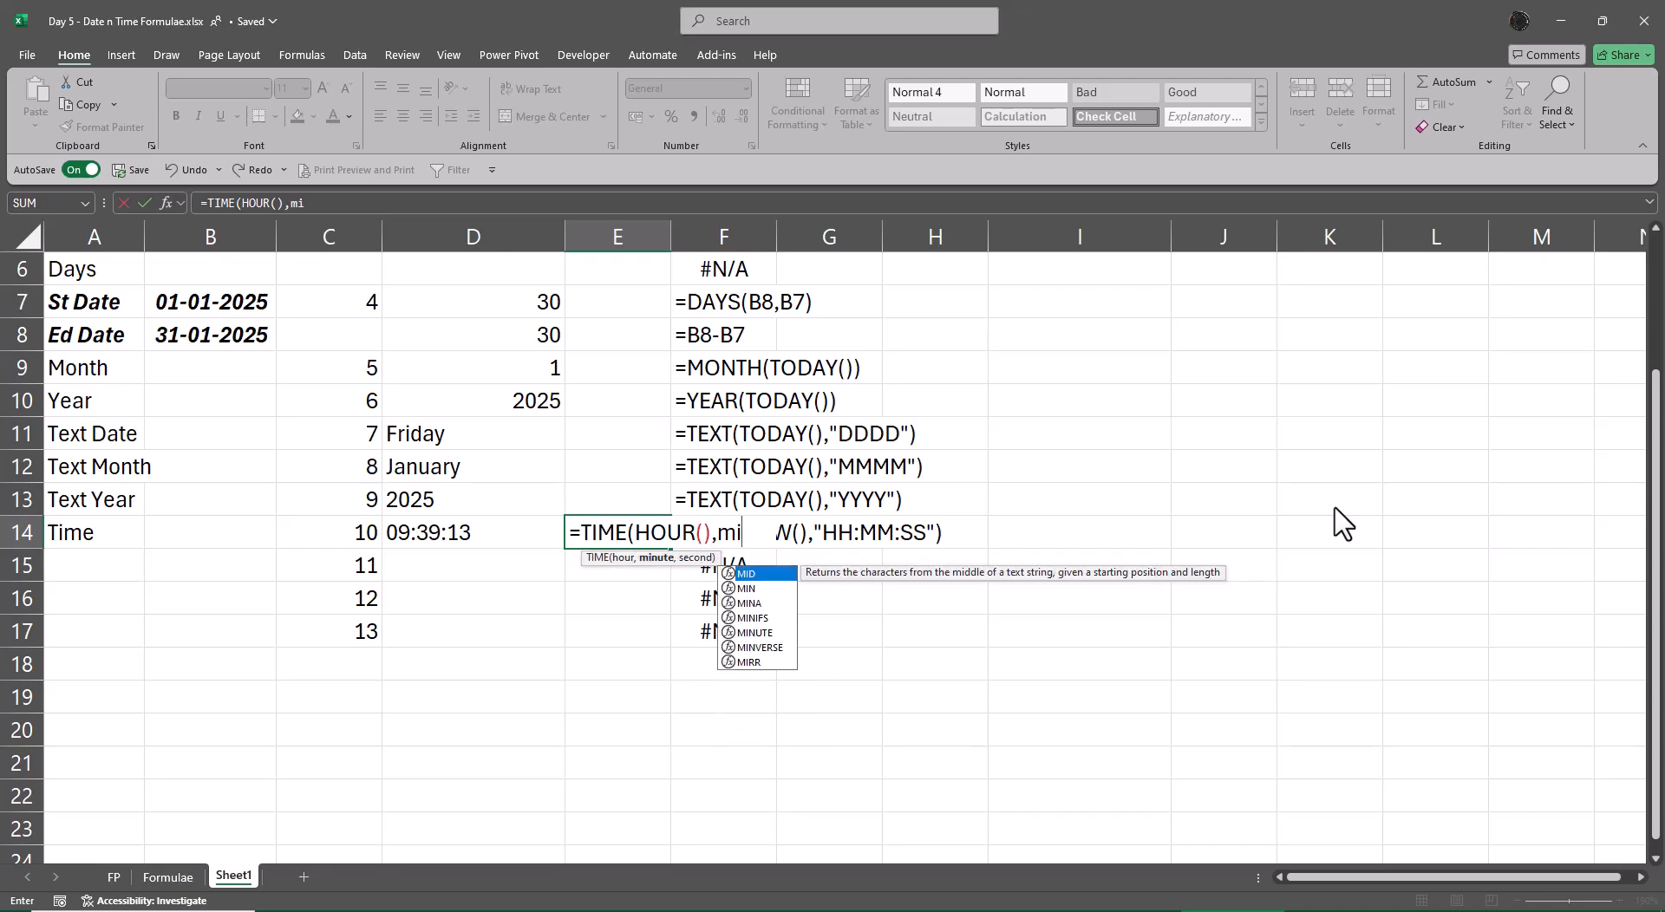
{"action": "type", "text": "n"}
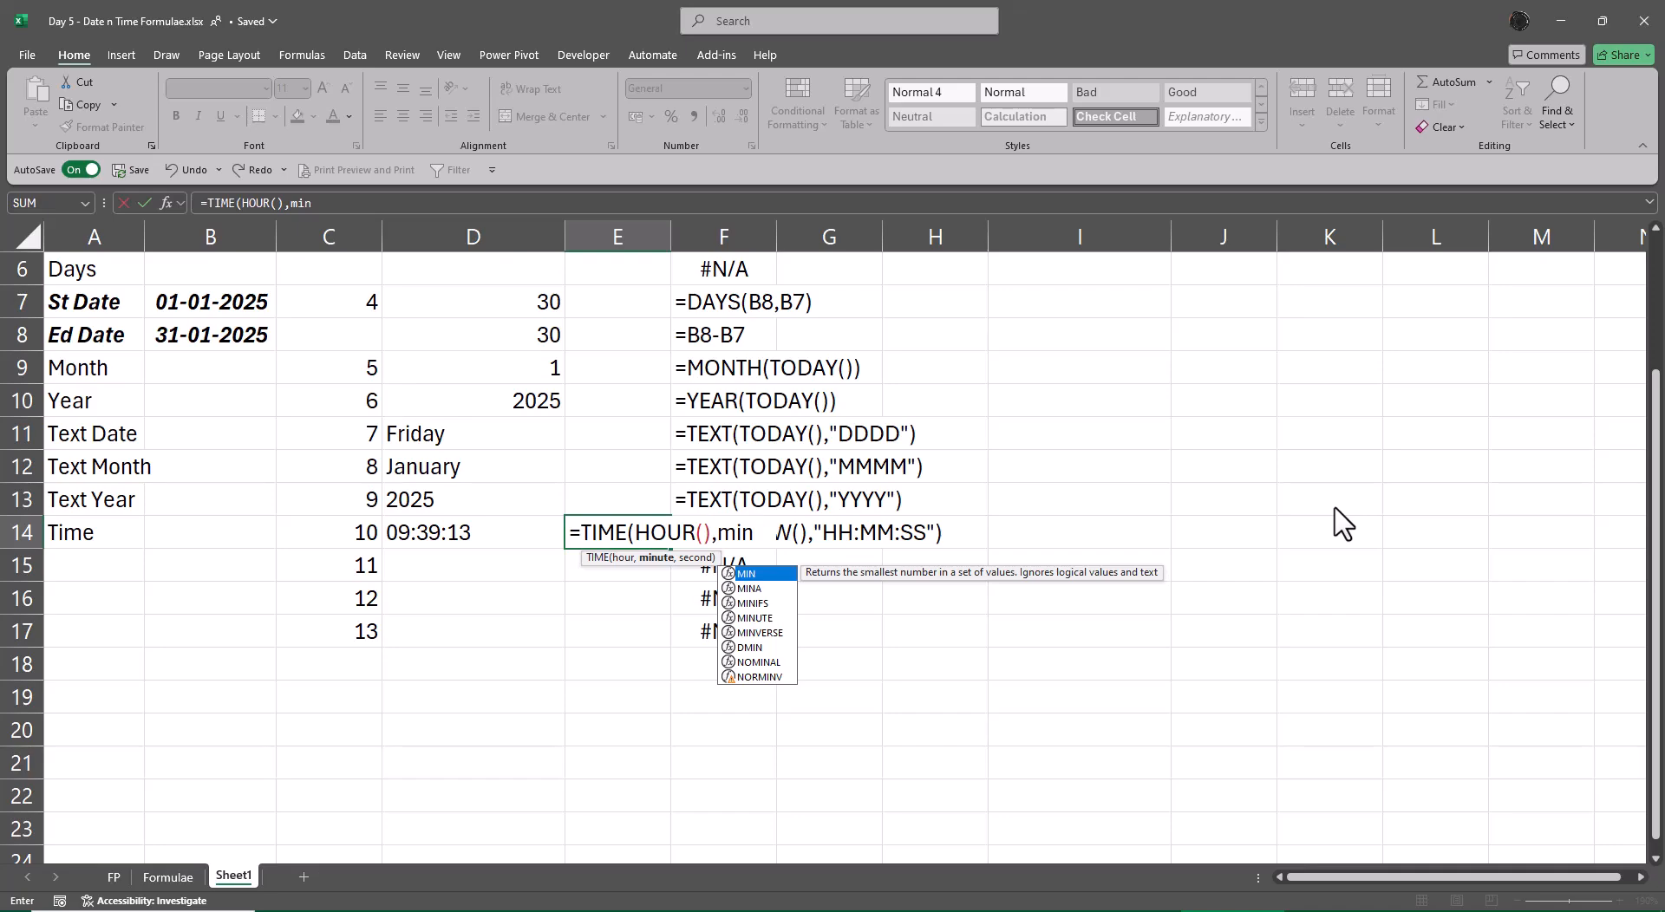
{"action": "type", "text": "u"}
{"action": "key", "text": "Tab"}
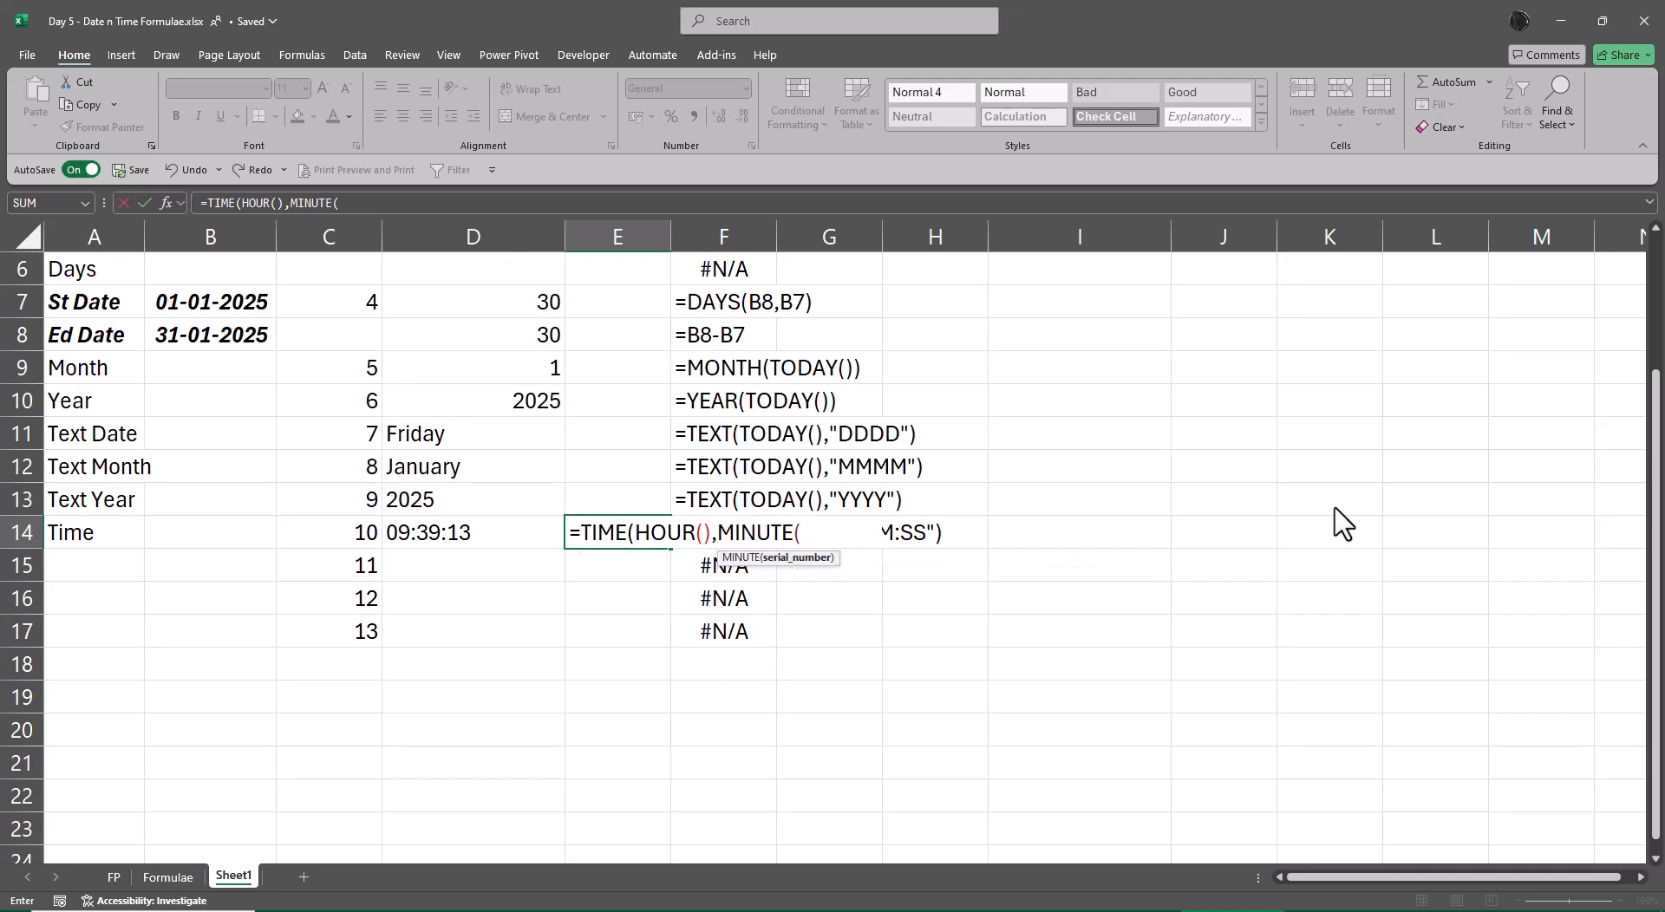
{"action": "type", "text": "),"}
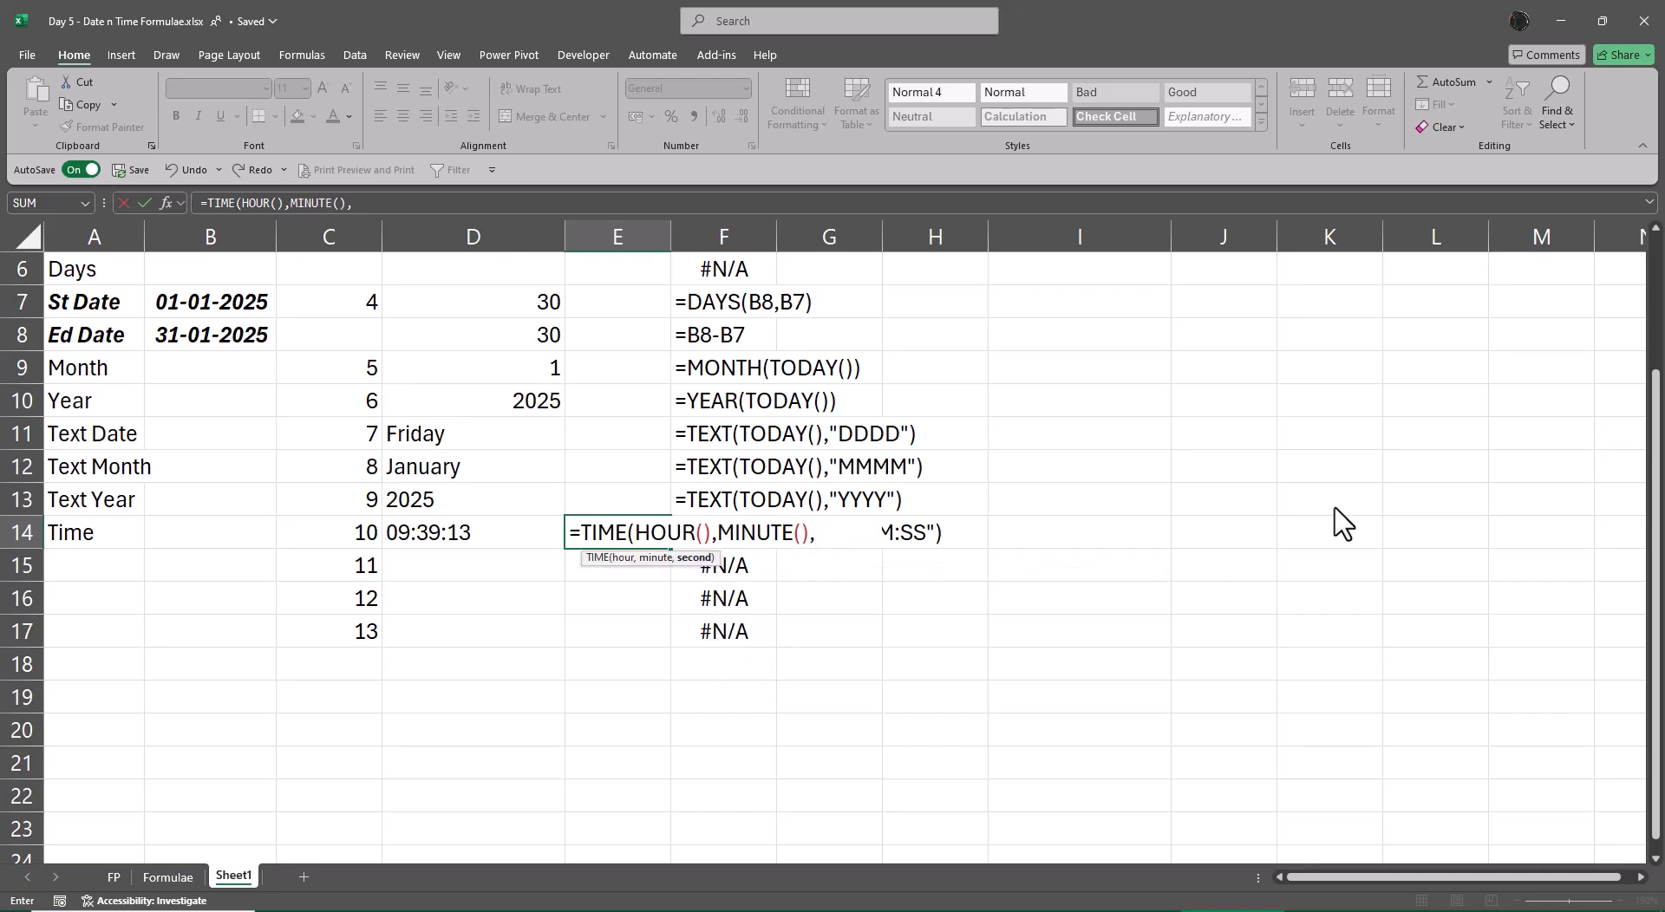
{"action": "type", "text": "Sec"}
{"action": "key", "text": "Down"}
{"action": "key", "text": "Down"}
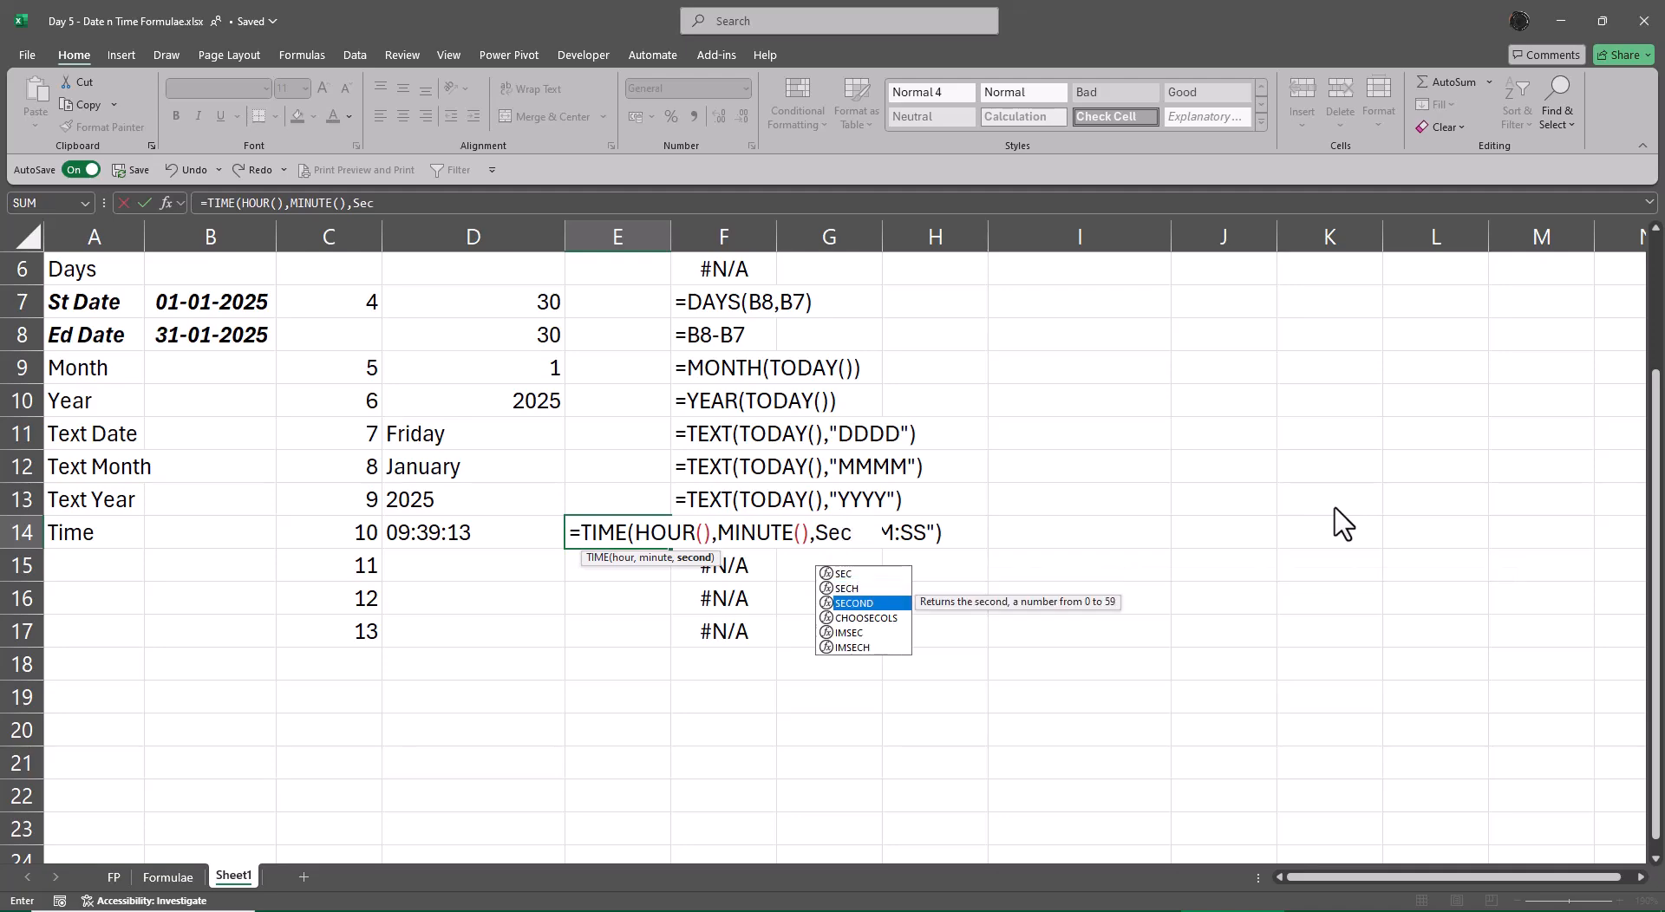
{"action": "key", "text": "Tab"}
{"action": "type", "text": "))"}
{"action": "key", "text": "Return"}
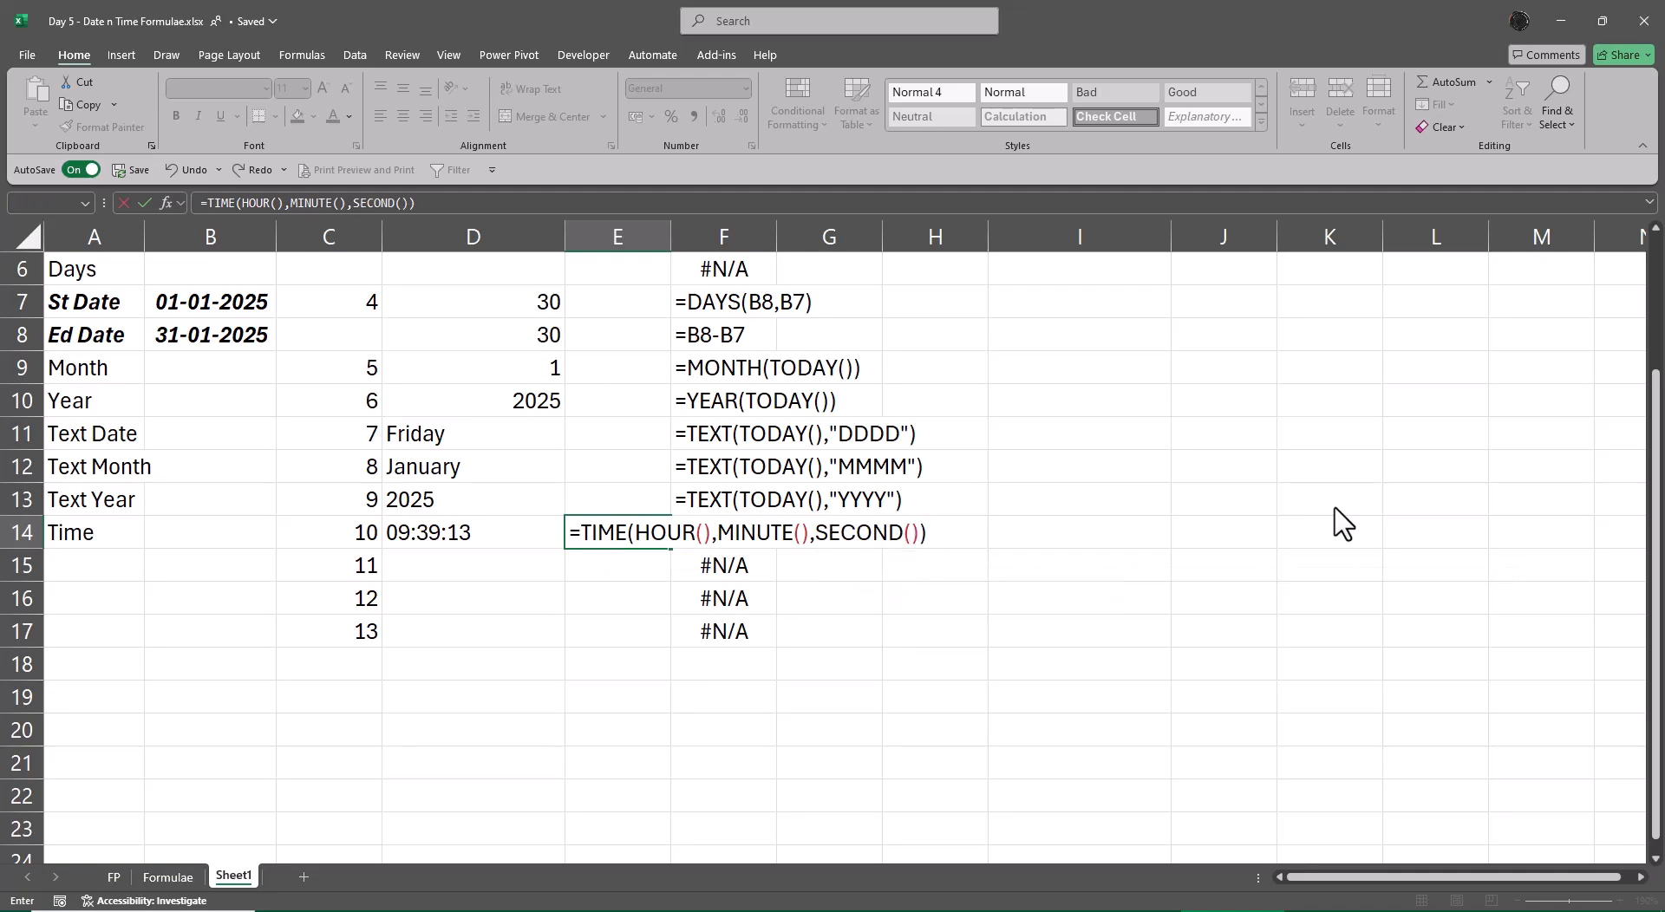
{"action": "key", "text": "Return"}
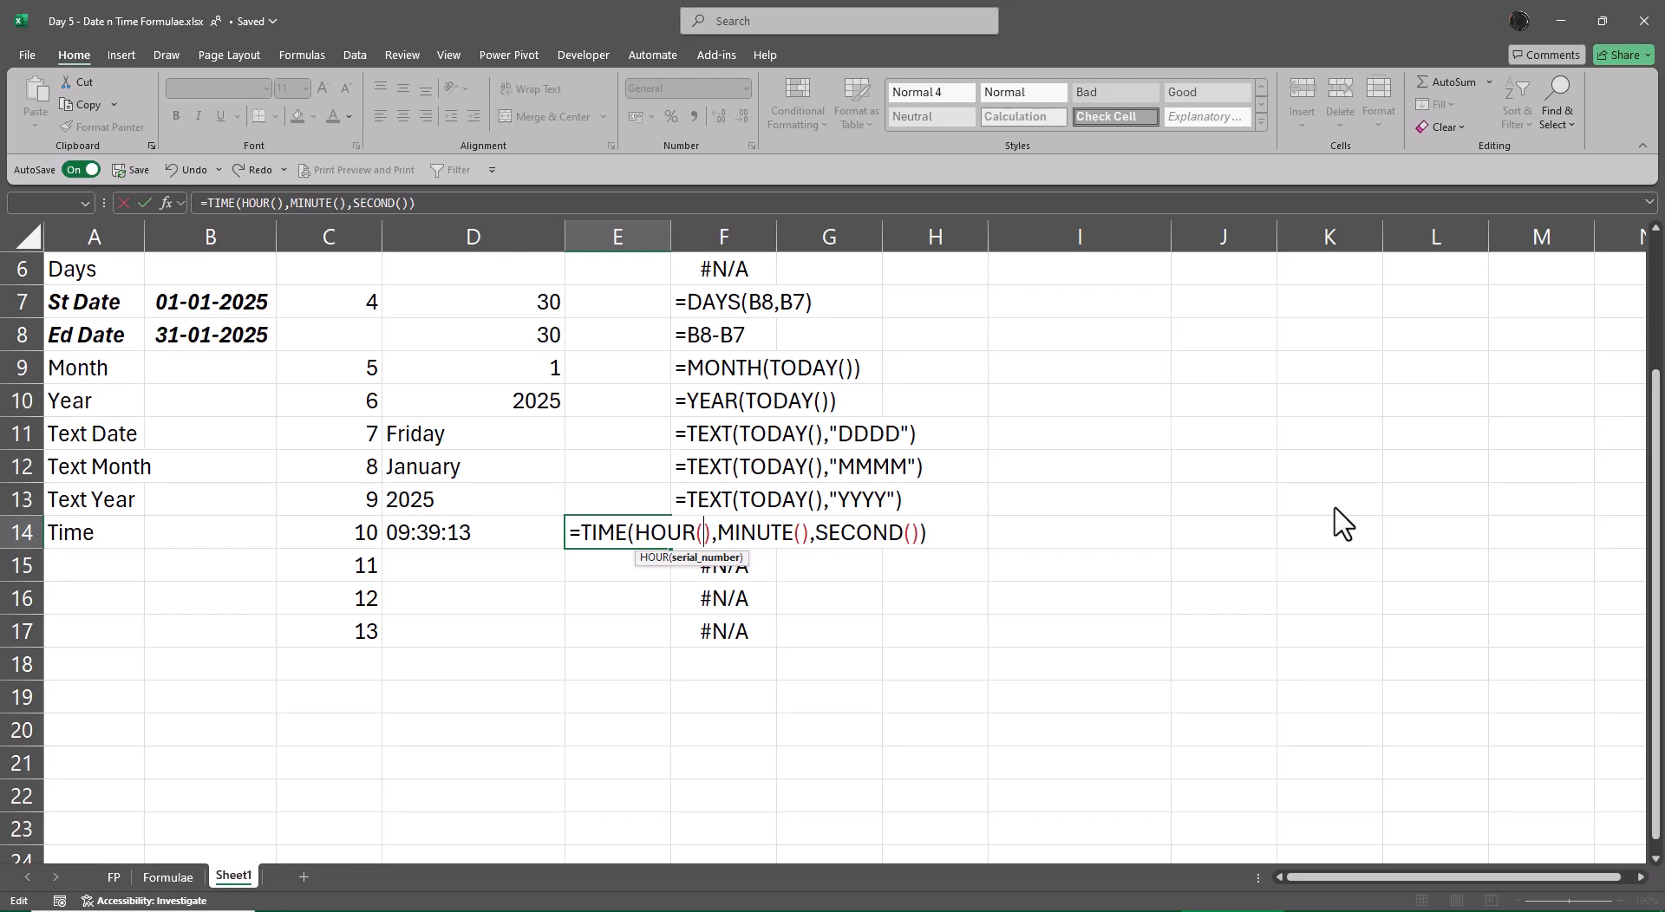
{"action": "key", "text": "Escape"}
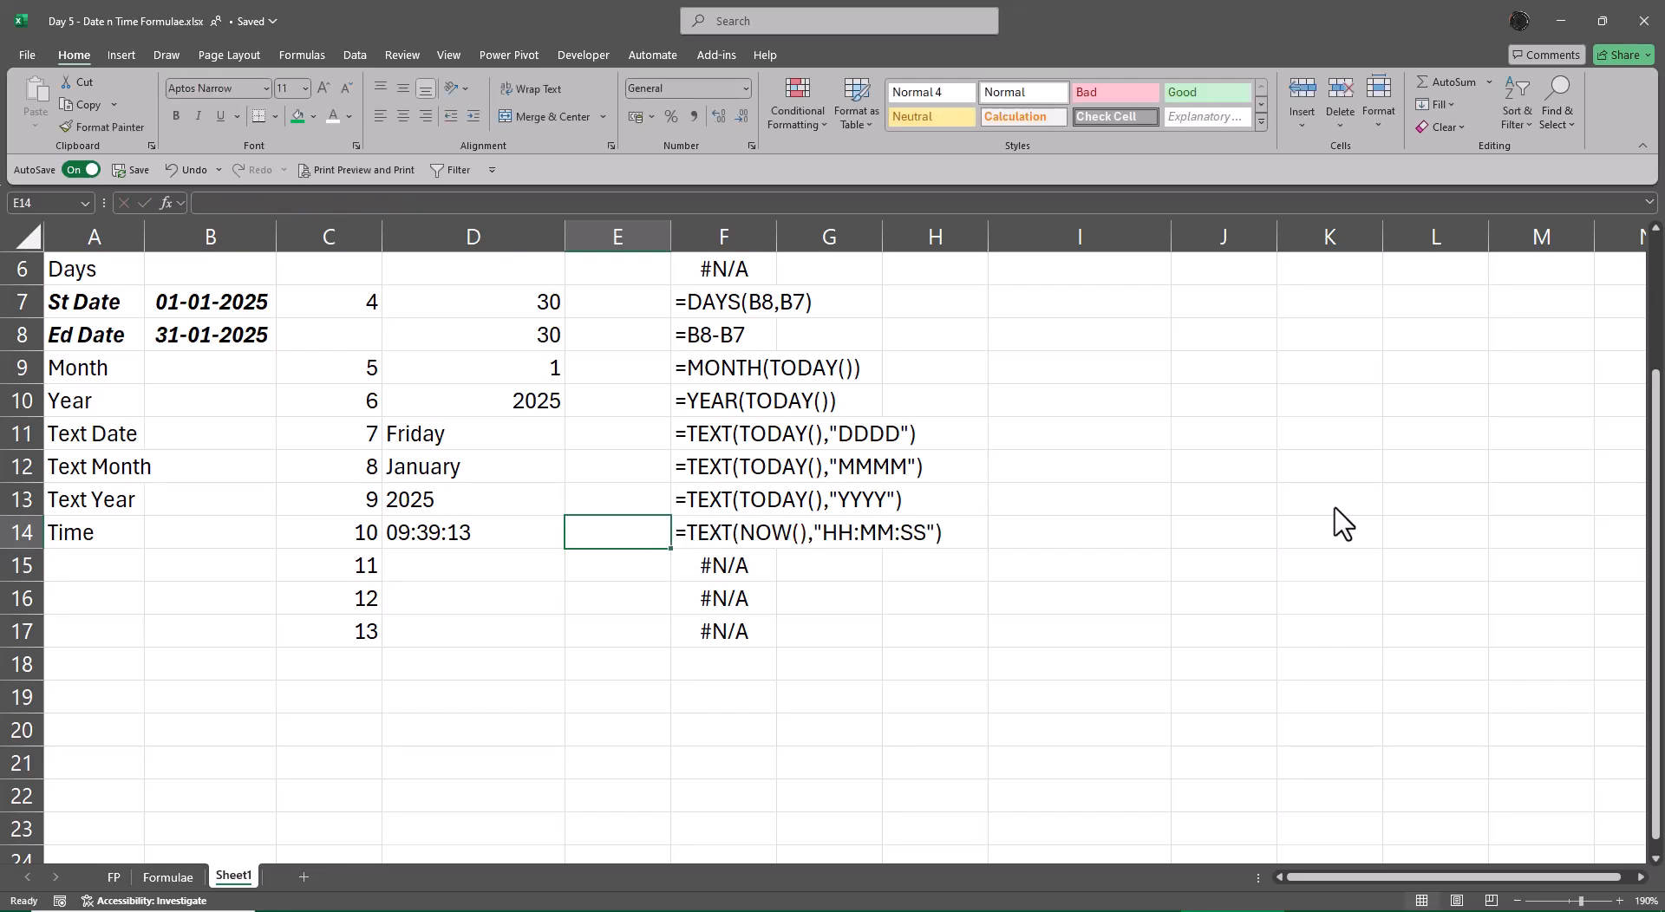
- Enter the formula =NOW() in D15, beside serial number 11
{"action": "key", "text": "Left"}
{"action": "key", "text": "Right"}
{"action": "key", "text": "Down"}
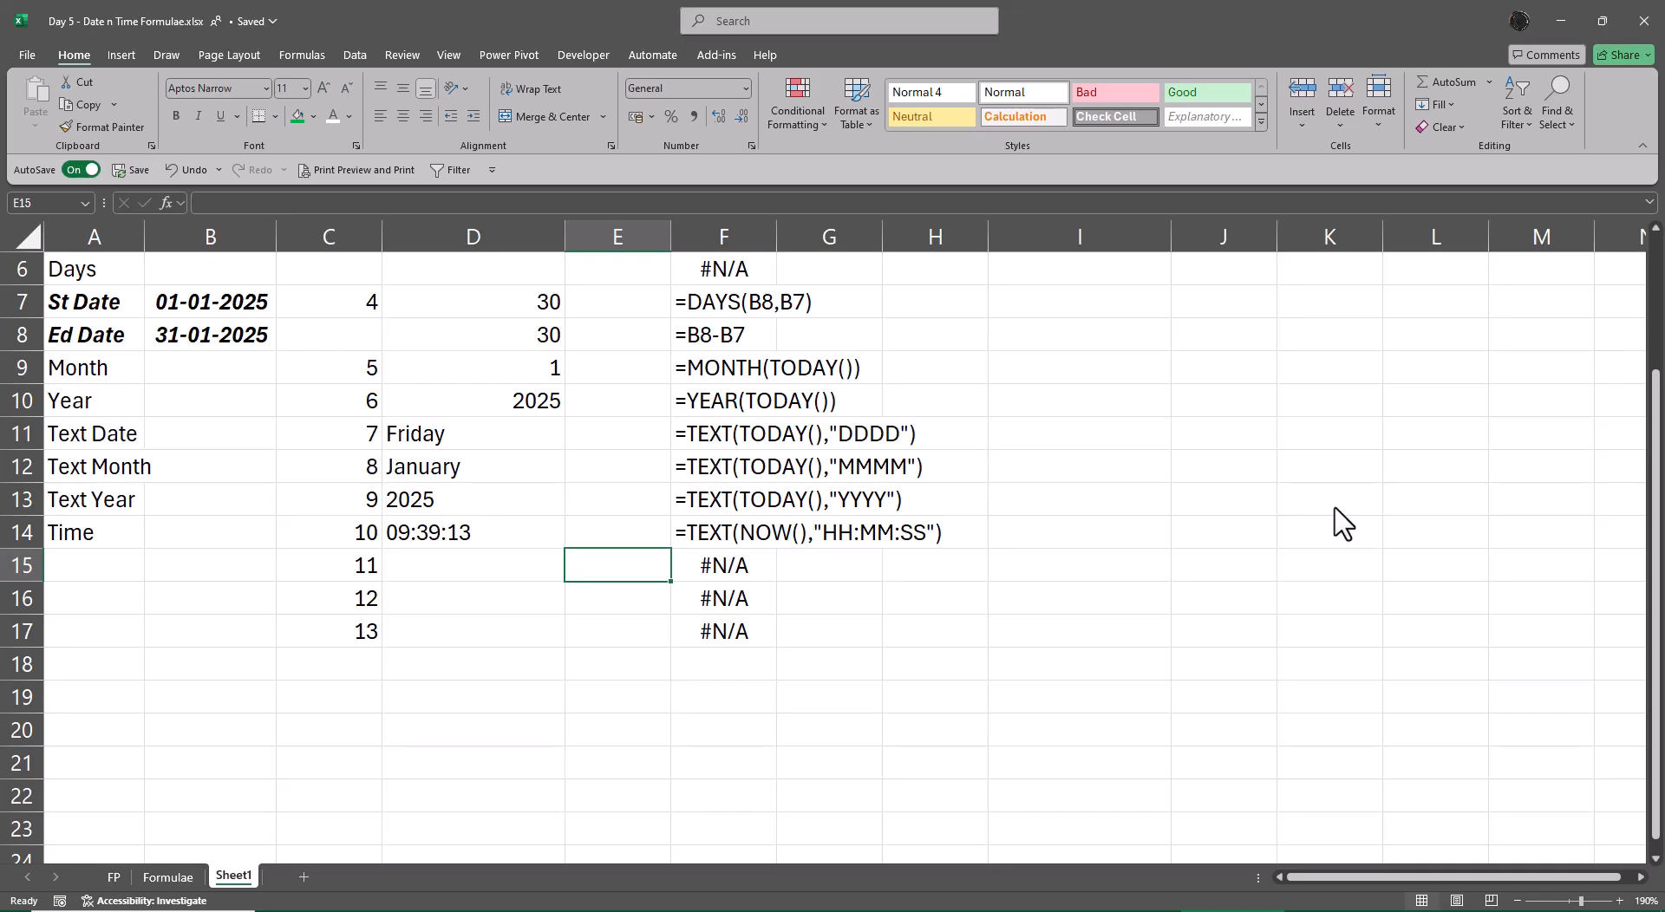
{"action": "key", "text": "Left"}
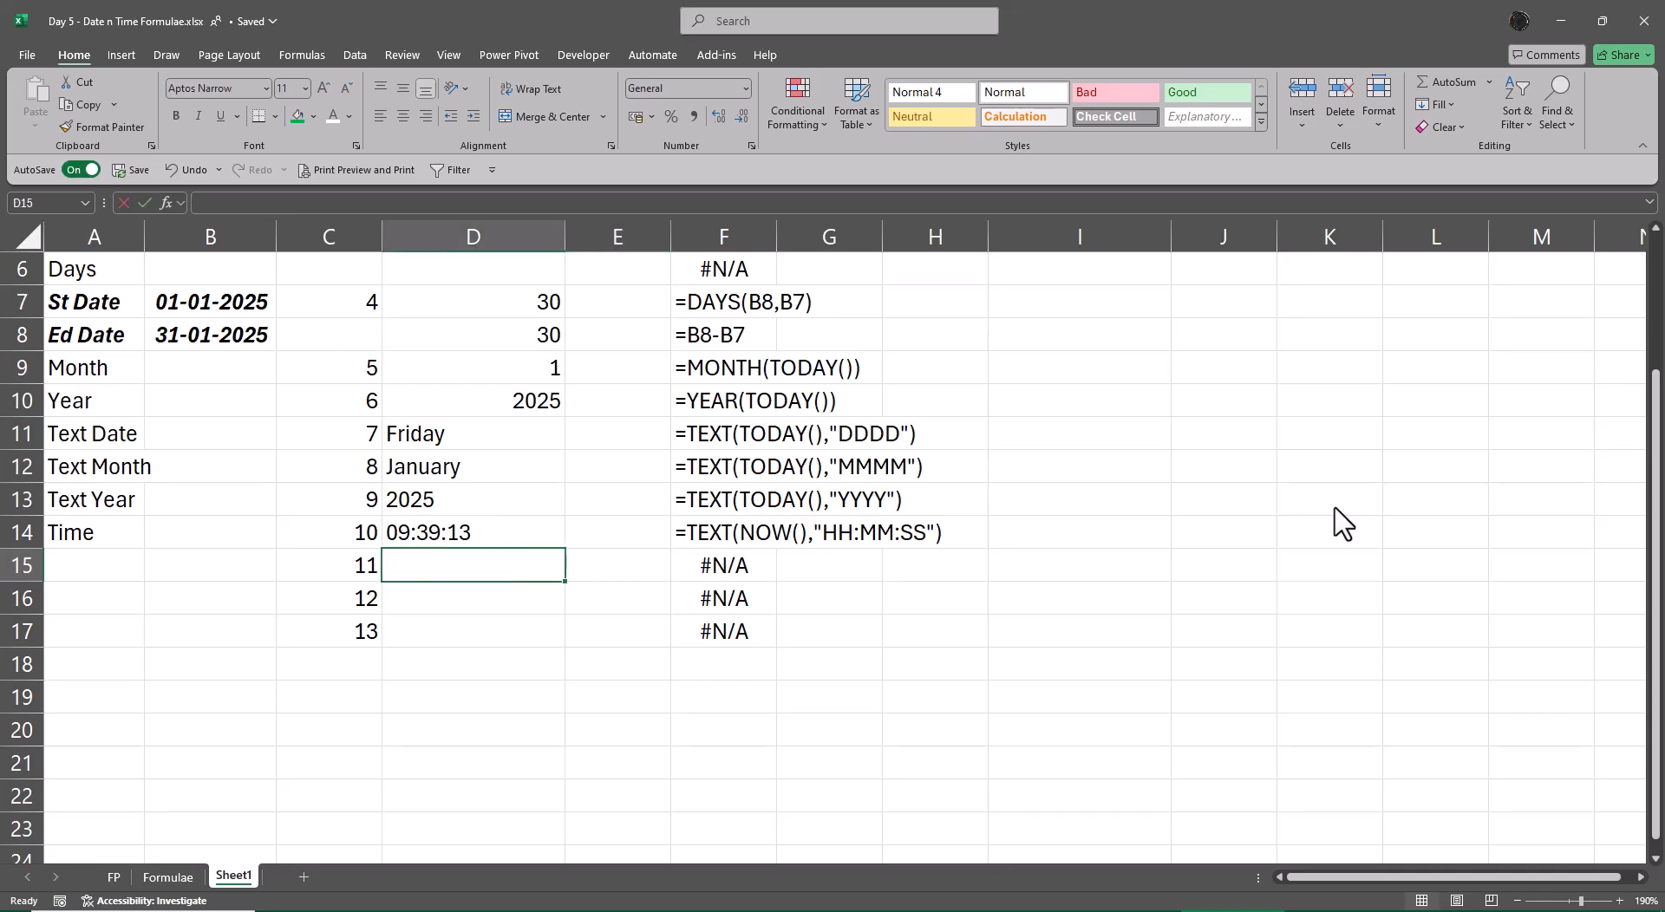
{"action": "type", "text": "now"}
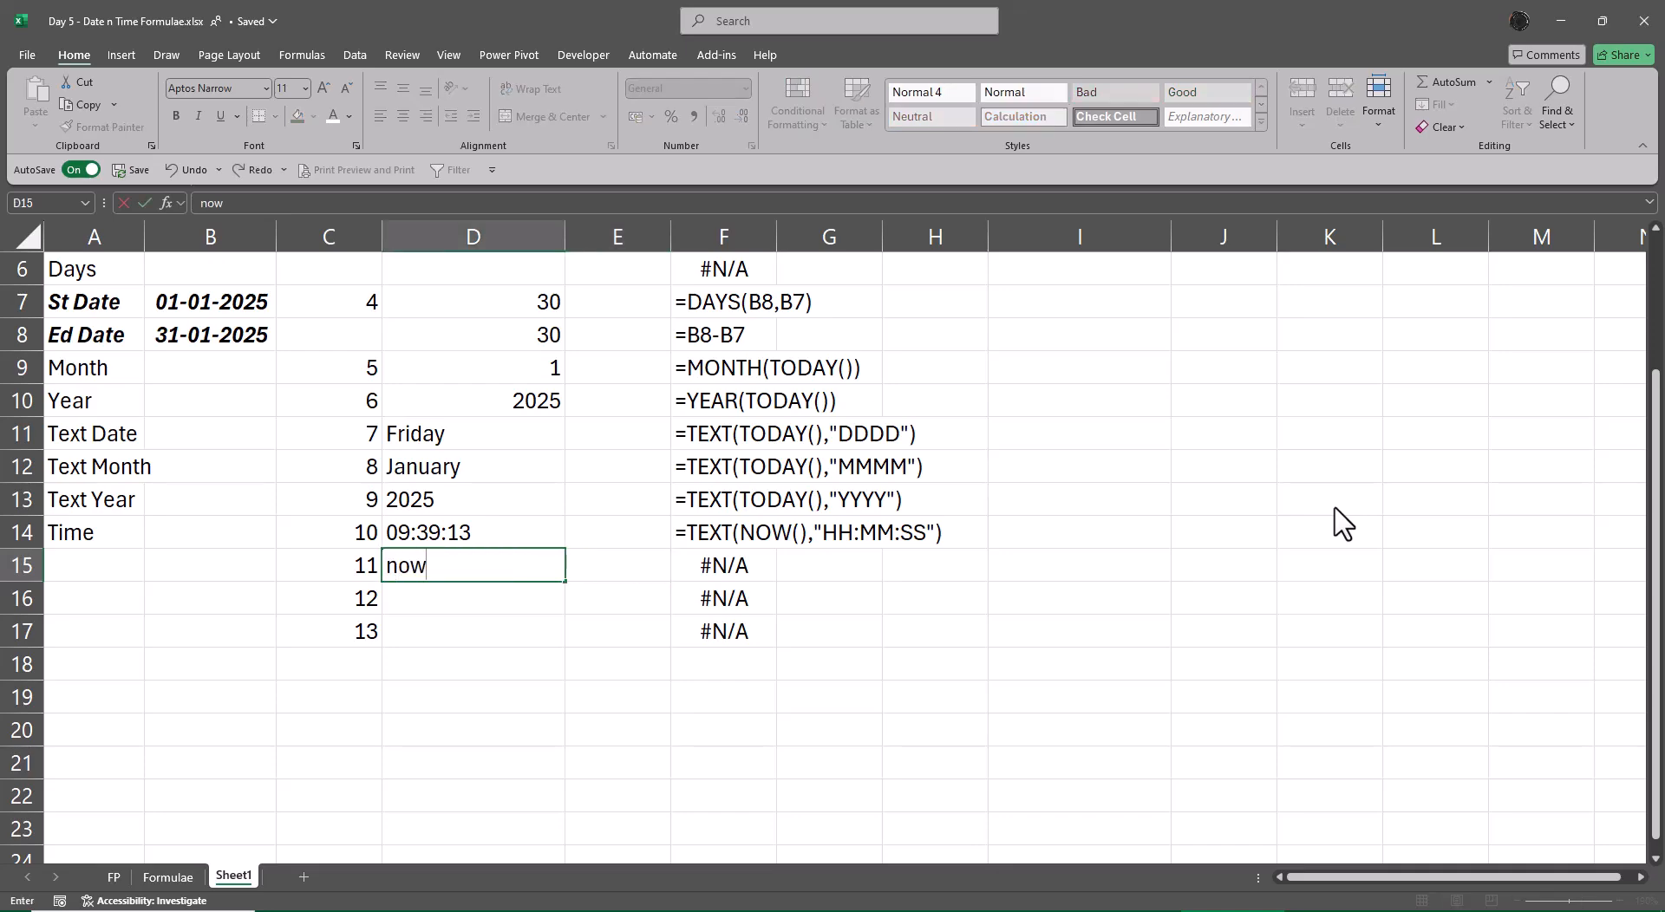
{"action": "key", "text": "Right"}
{"action": "key", "text": "Left"}
{"action": "key", "text": "F2"}
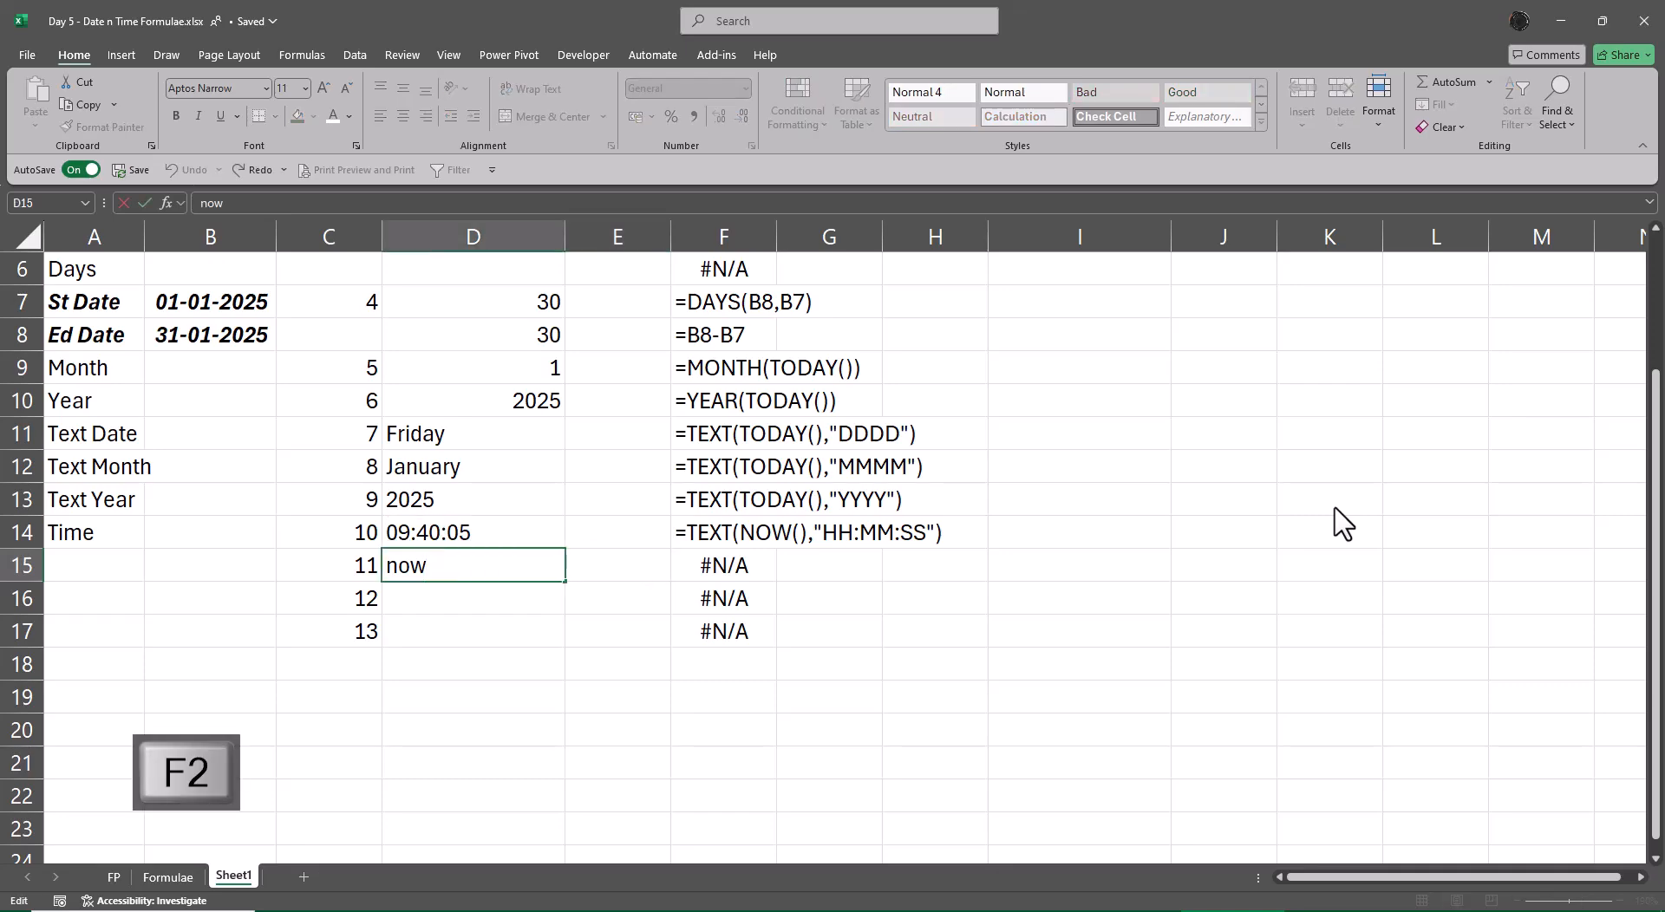
{"action": "key", "text": "Escape"}
{"action": "type", "text": "=now"}
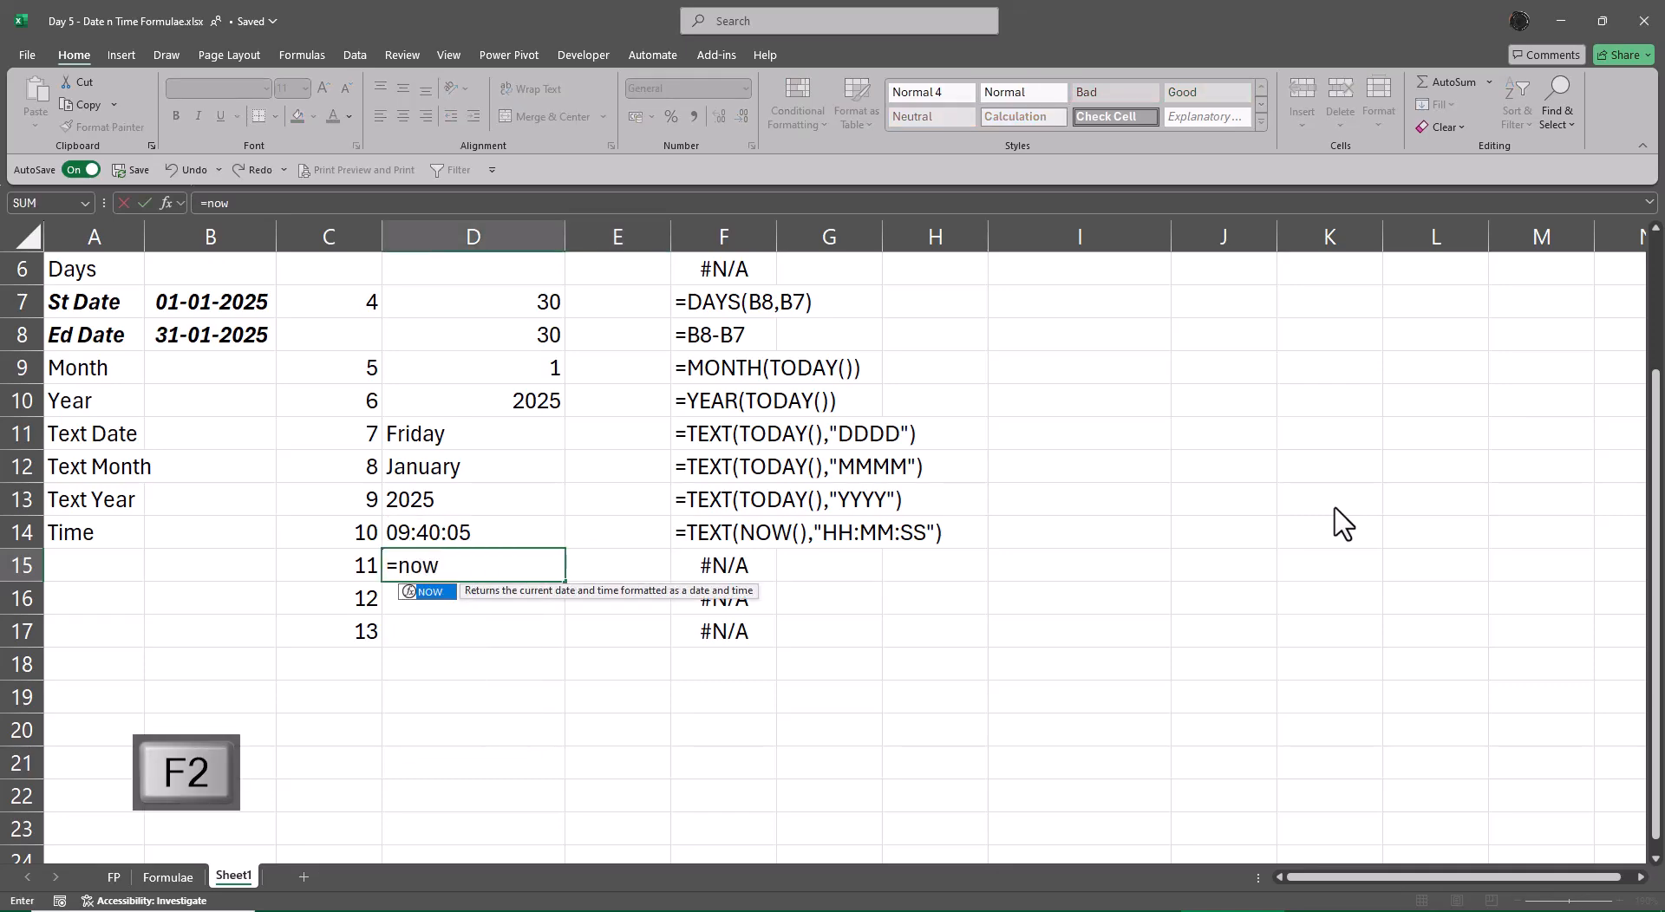
{"action": "key", "text": "Tab"}
{"action": "type", "text": ")"}
{"action": "key", "text": "Return"}
- Wrap the D15 formula in HOUR as =HOUR(NOW()) to extract the current hour
{"action": "key", "text": "Up"}
{"action": "key", "text": "F2"}
{"action": "key", "text": "Home"}
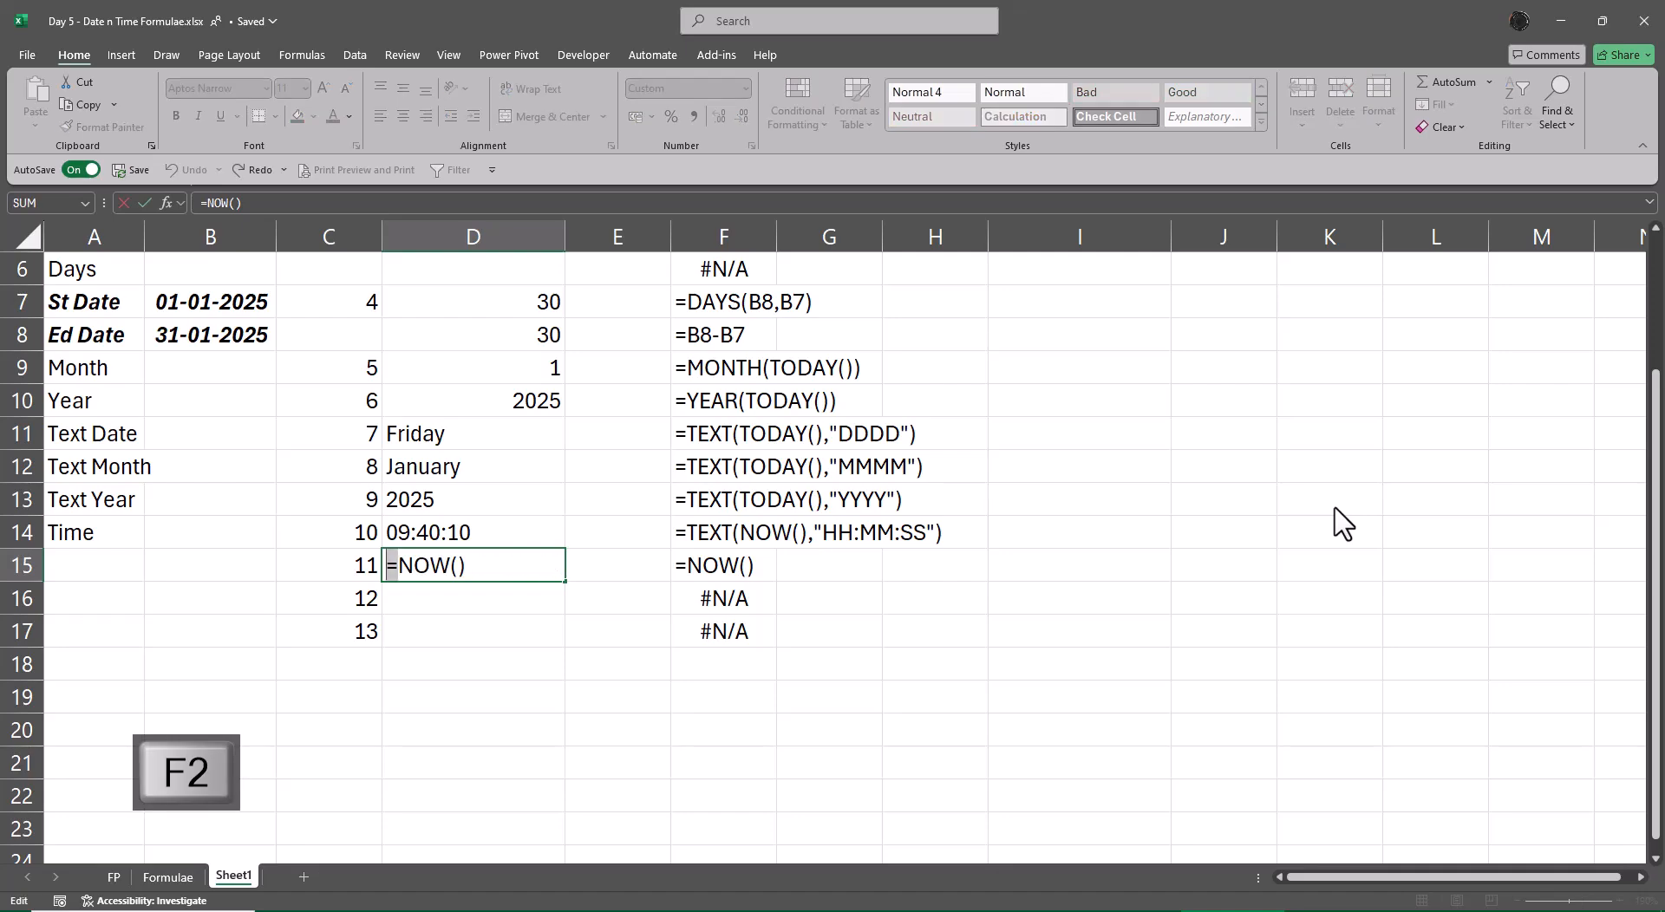
{"action": "key", "text": "Right"}
{"action": "type", "text": "h"}
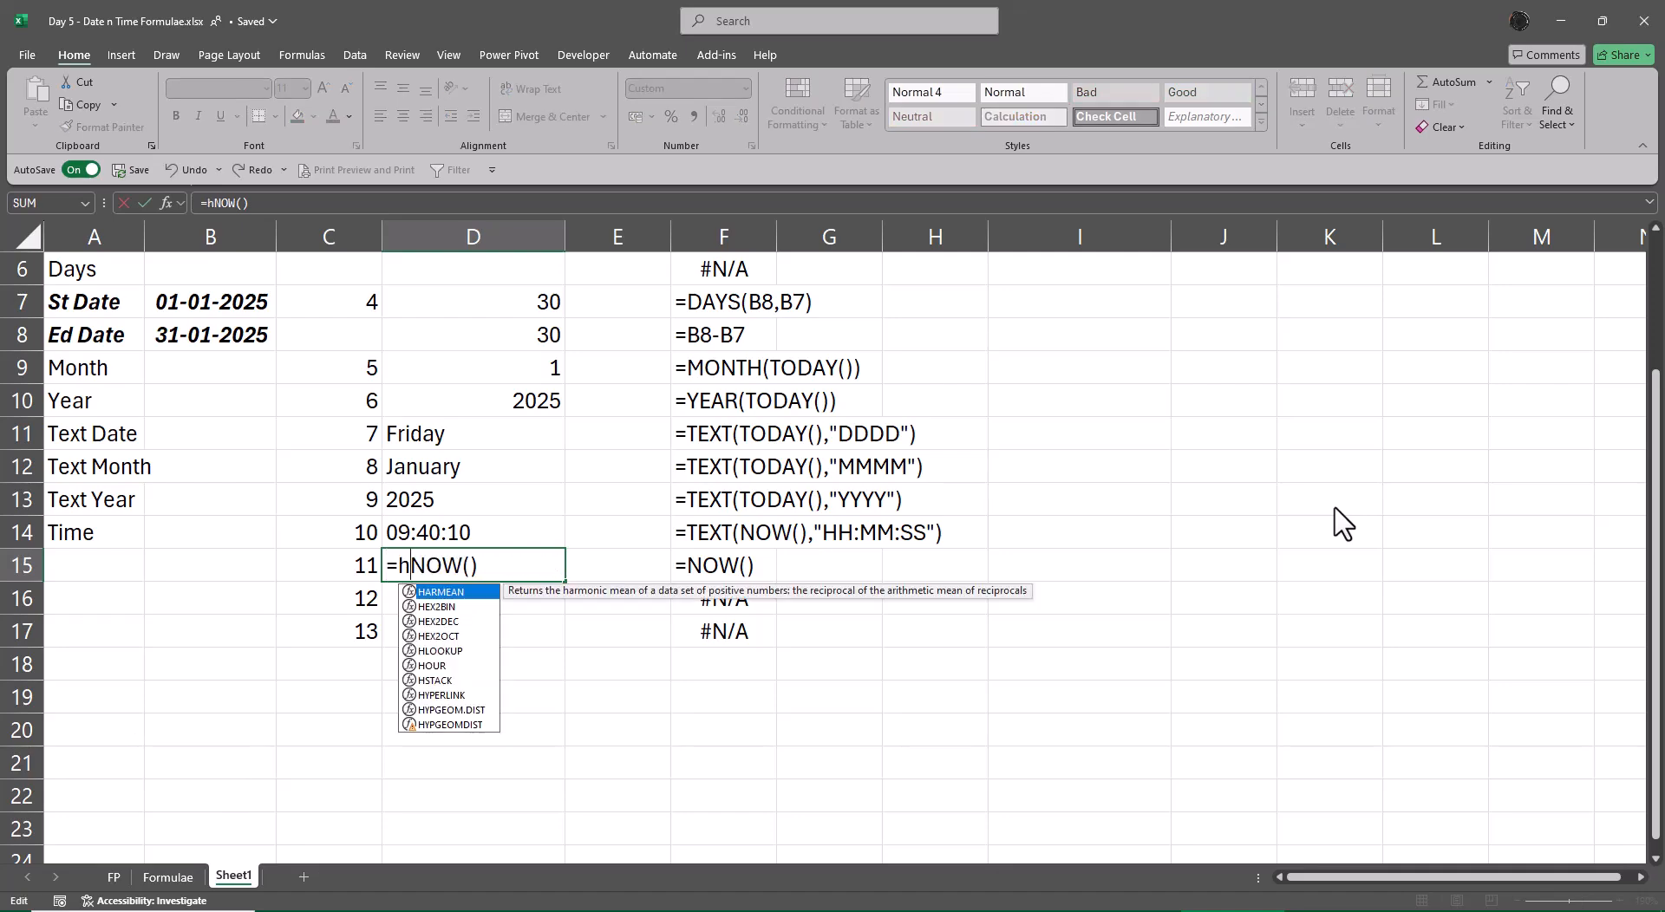
{"action": "type", "text": "our"}
{"action": "key", "text": "Tab"}
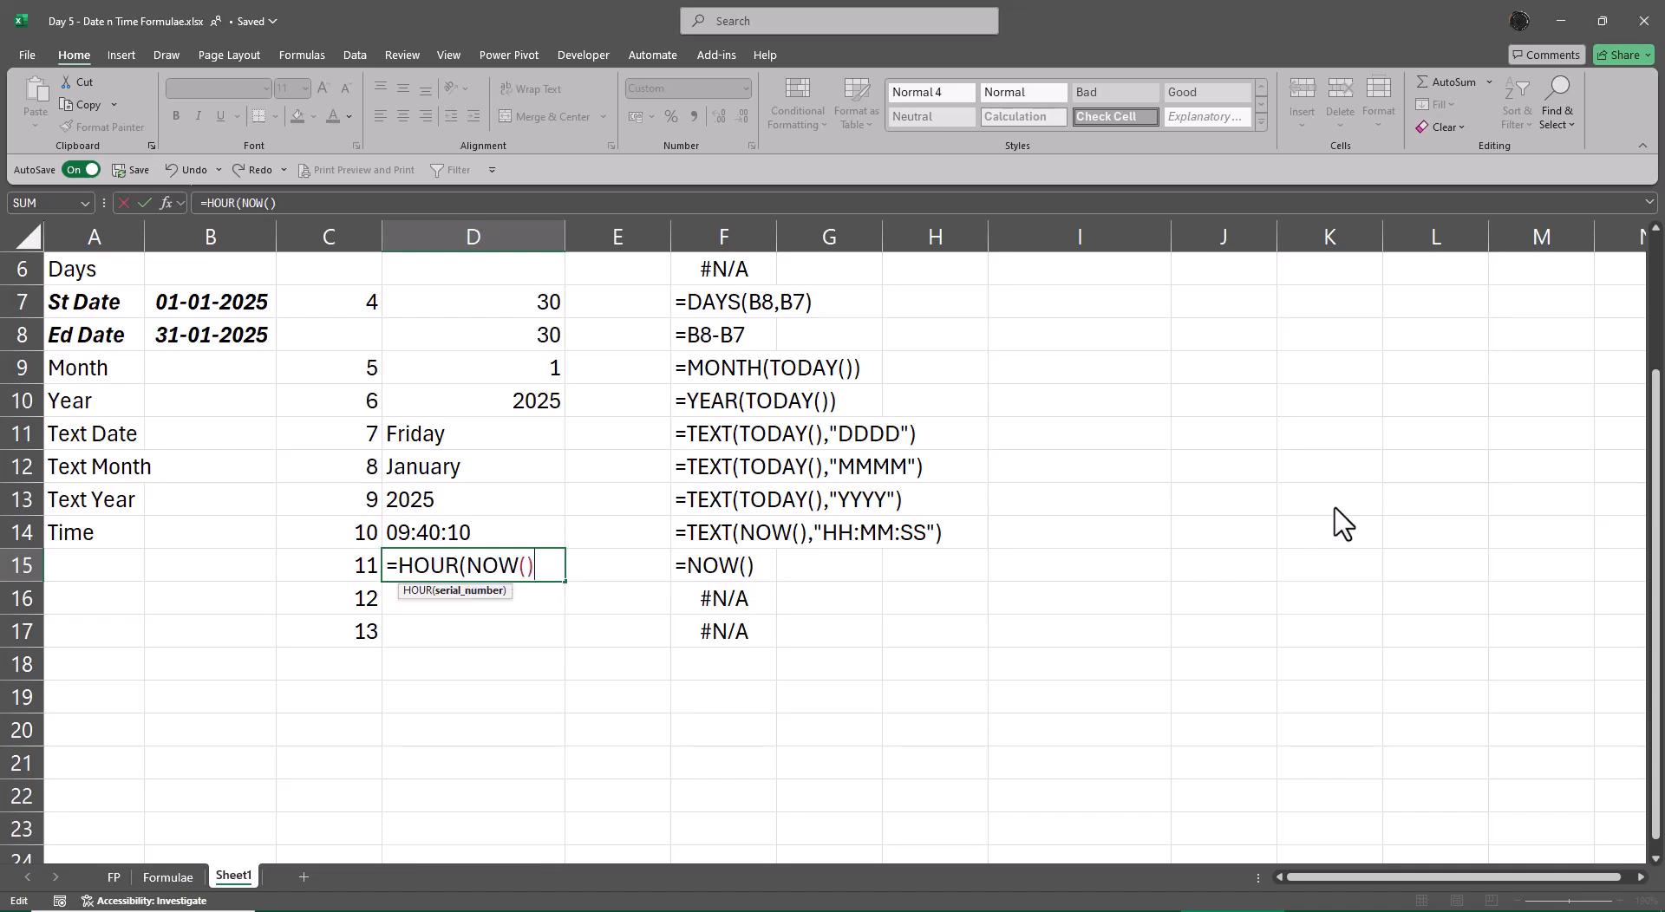
{"action": "type", "text": ")"}
{"action": "key", "text": "Return"}
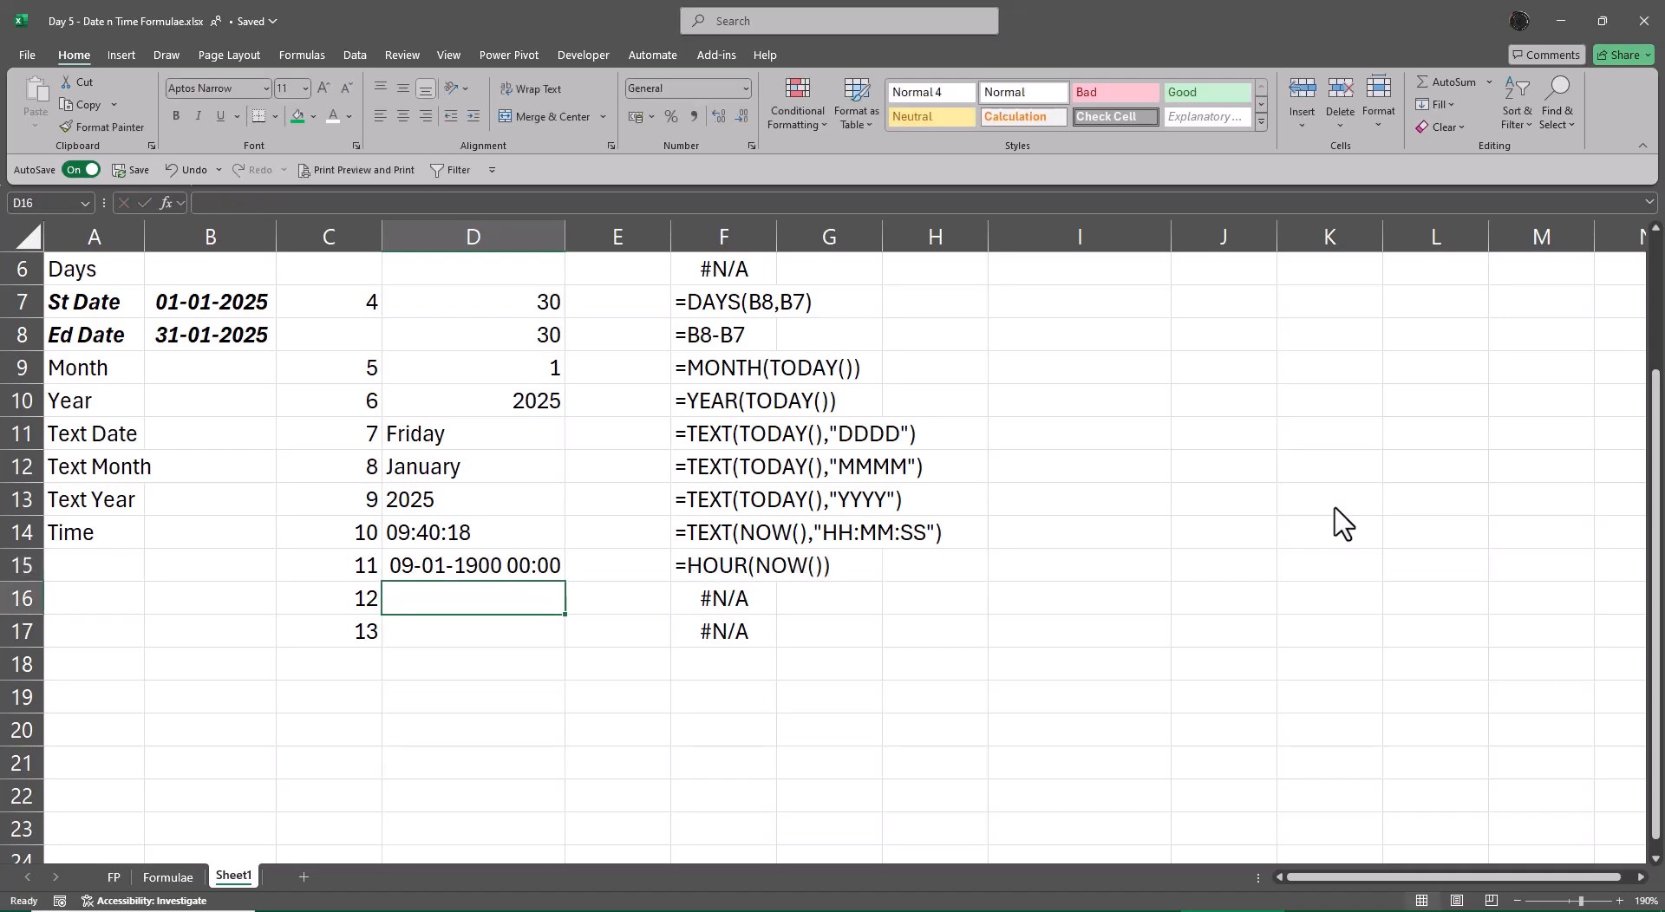
- Replace the formula in D15 with =HOUR(D14) to take the hour from the time text above
{"action": "key", "text": "Up"}
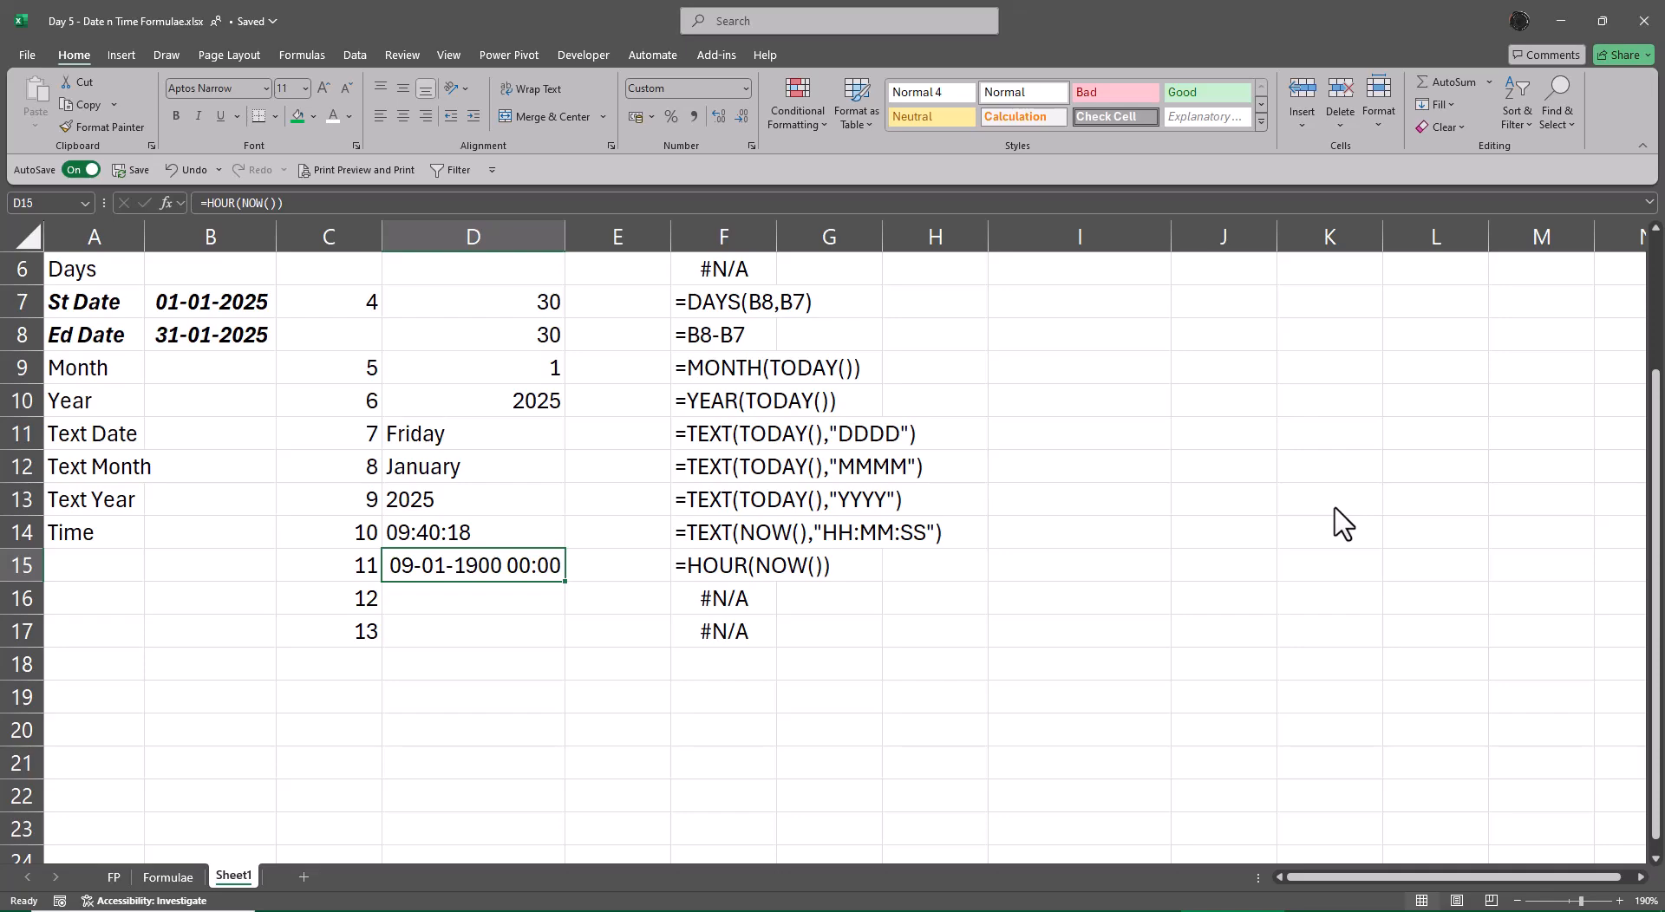
{"action": "key", "text": "Delete"}
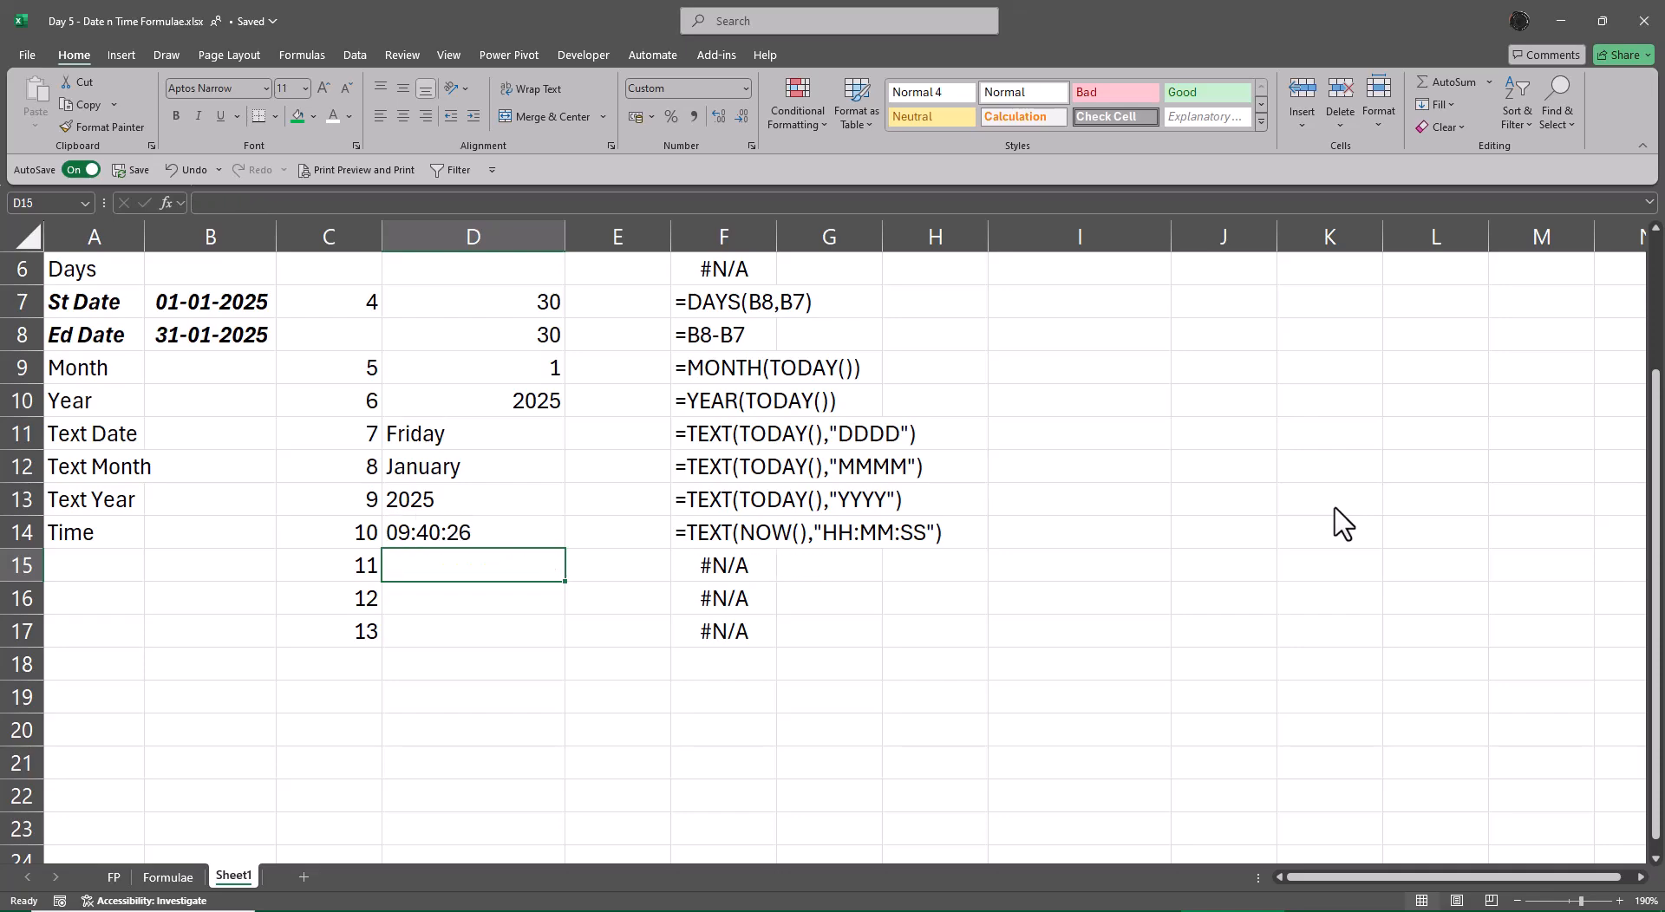
{"action": "type", "text": "="}
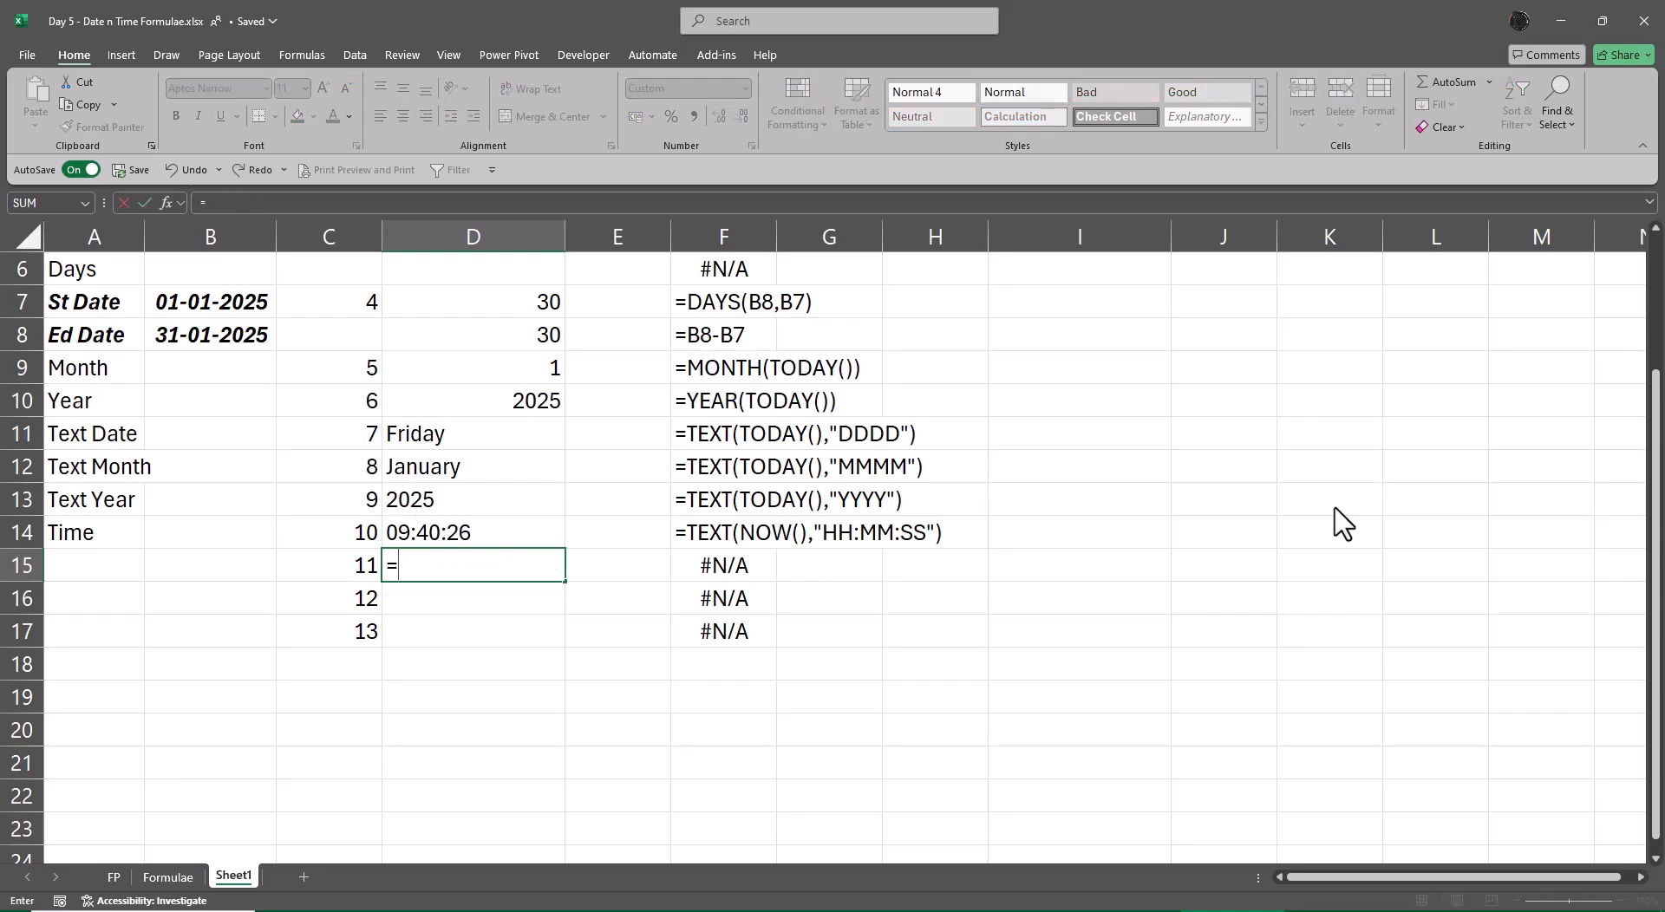
{"action": "type", "text": "hour"}
{"action": "key", "text": "Tab"}
{"action": "key", "text": "Up"}
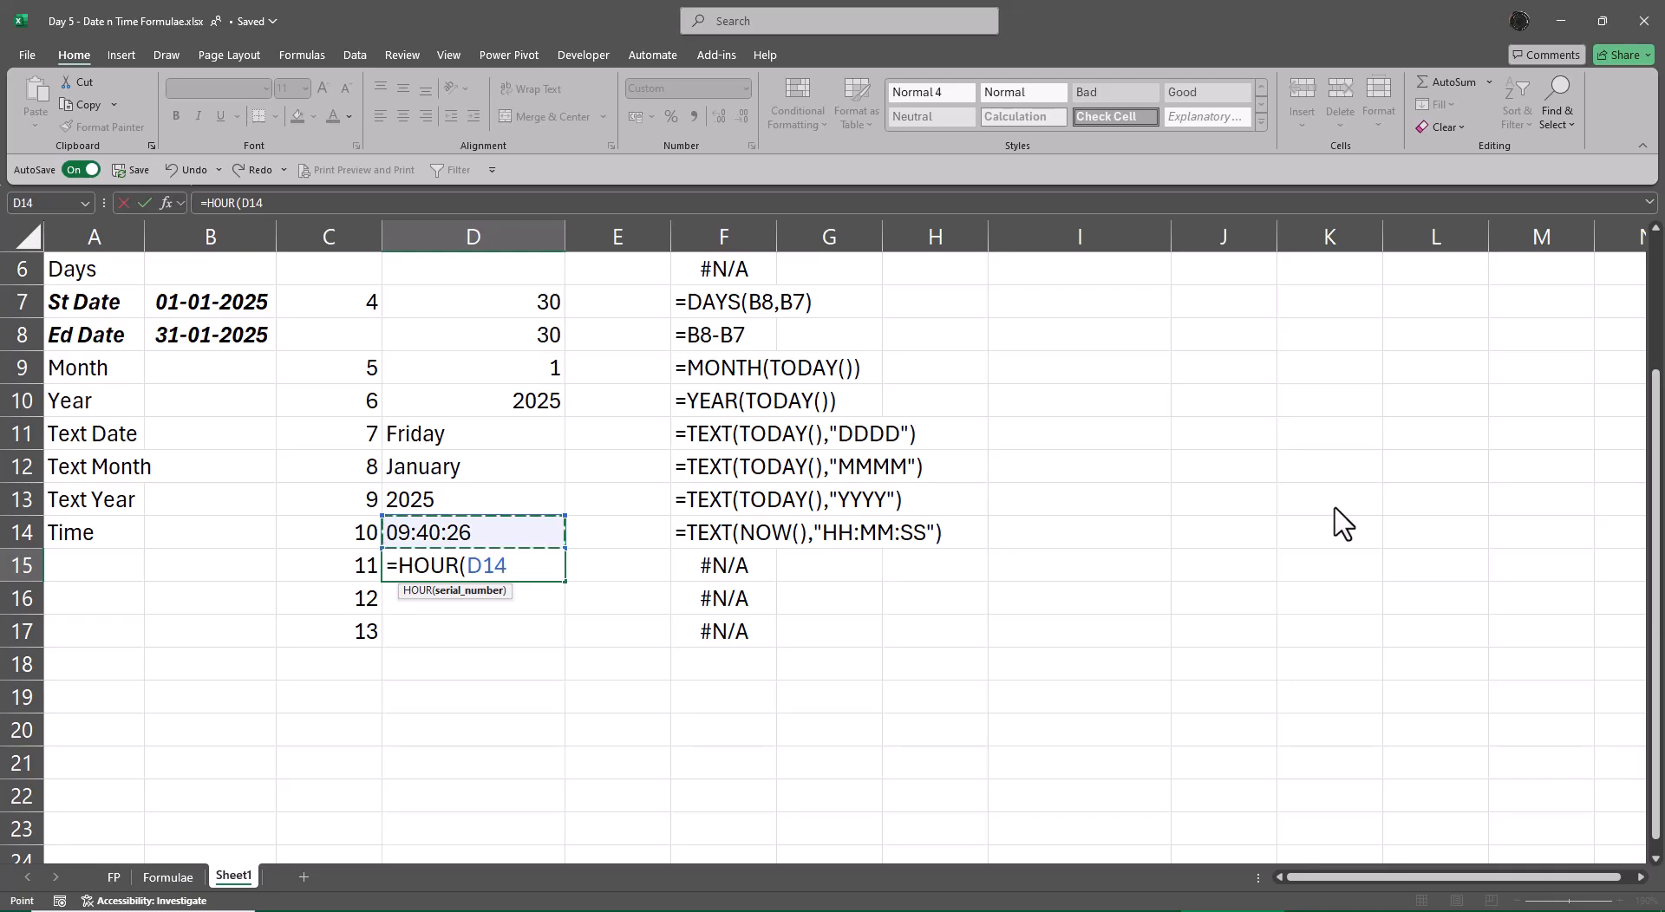
{"action": "type", "text": ")"}
{"action": "key", "text": "Return"}
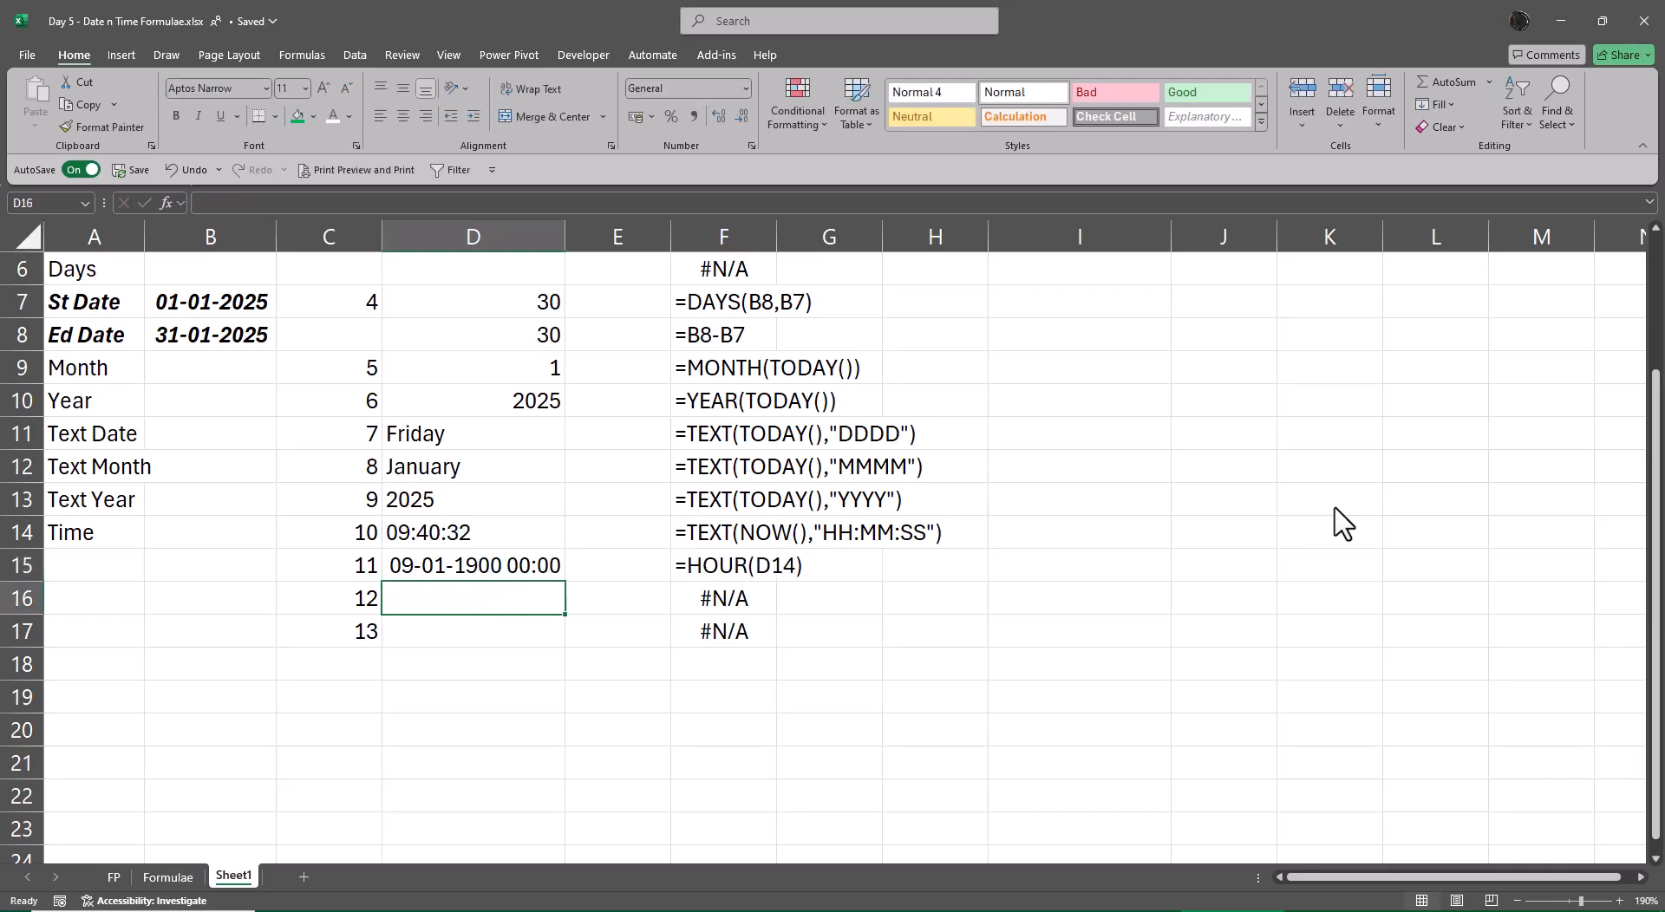
- Apply the Time number format to the HOUR result in D15
{"action": "key", "text": "Up"}
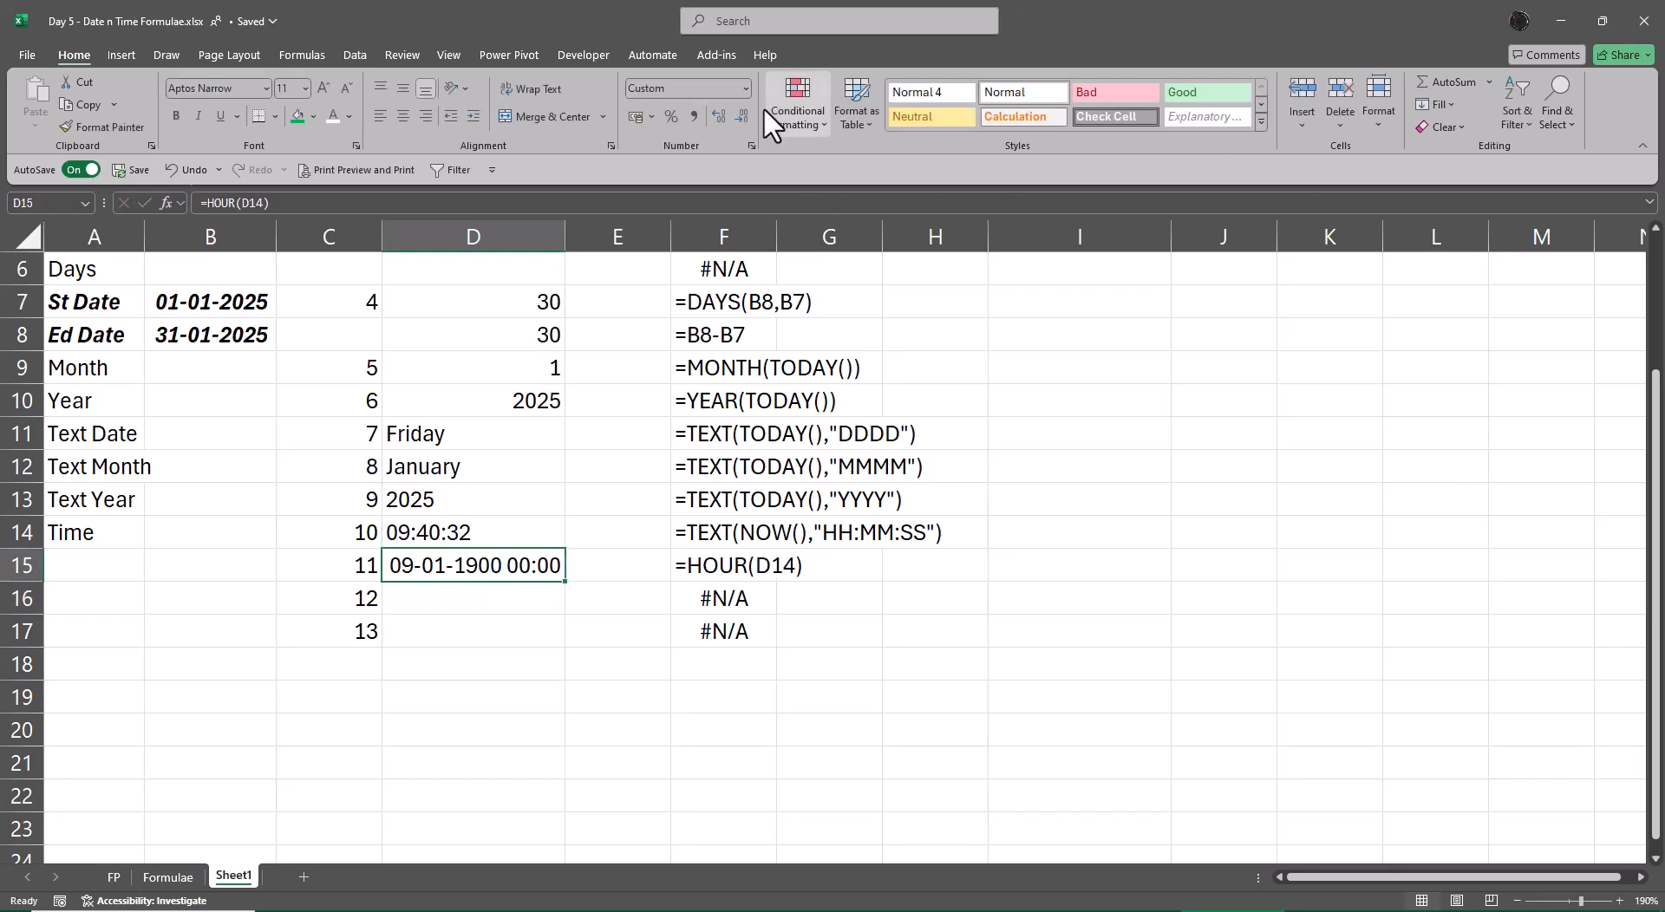
{"action": "left_click", "coordinate": [746, 90]}
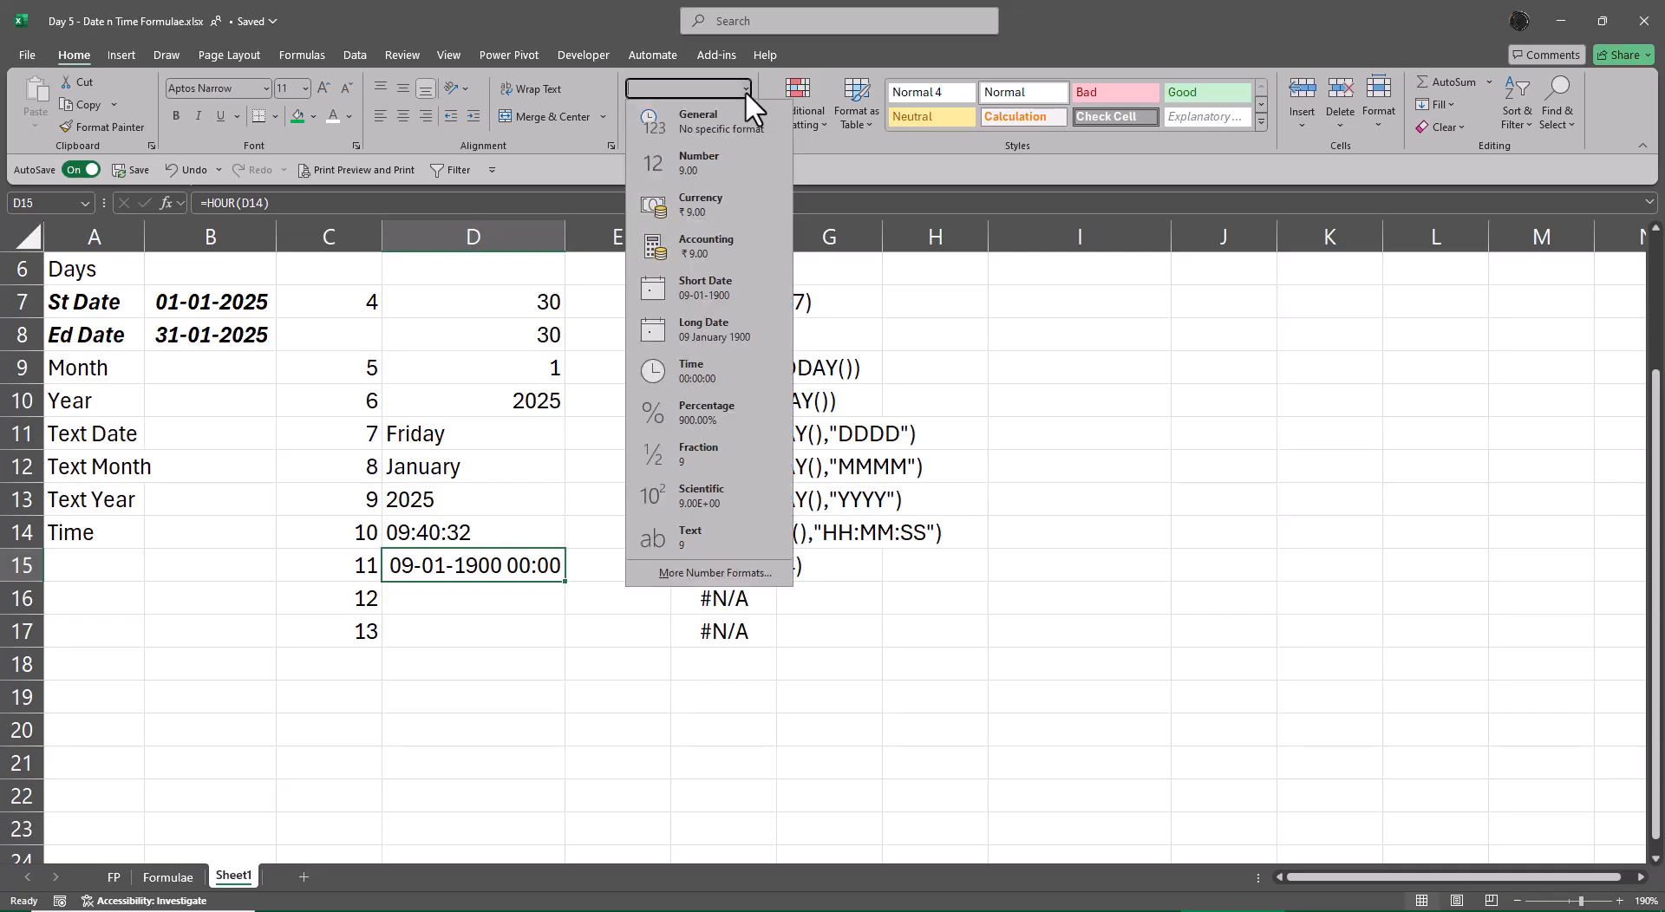
{"action": "left_click", "coordinate": [746, 371]}
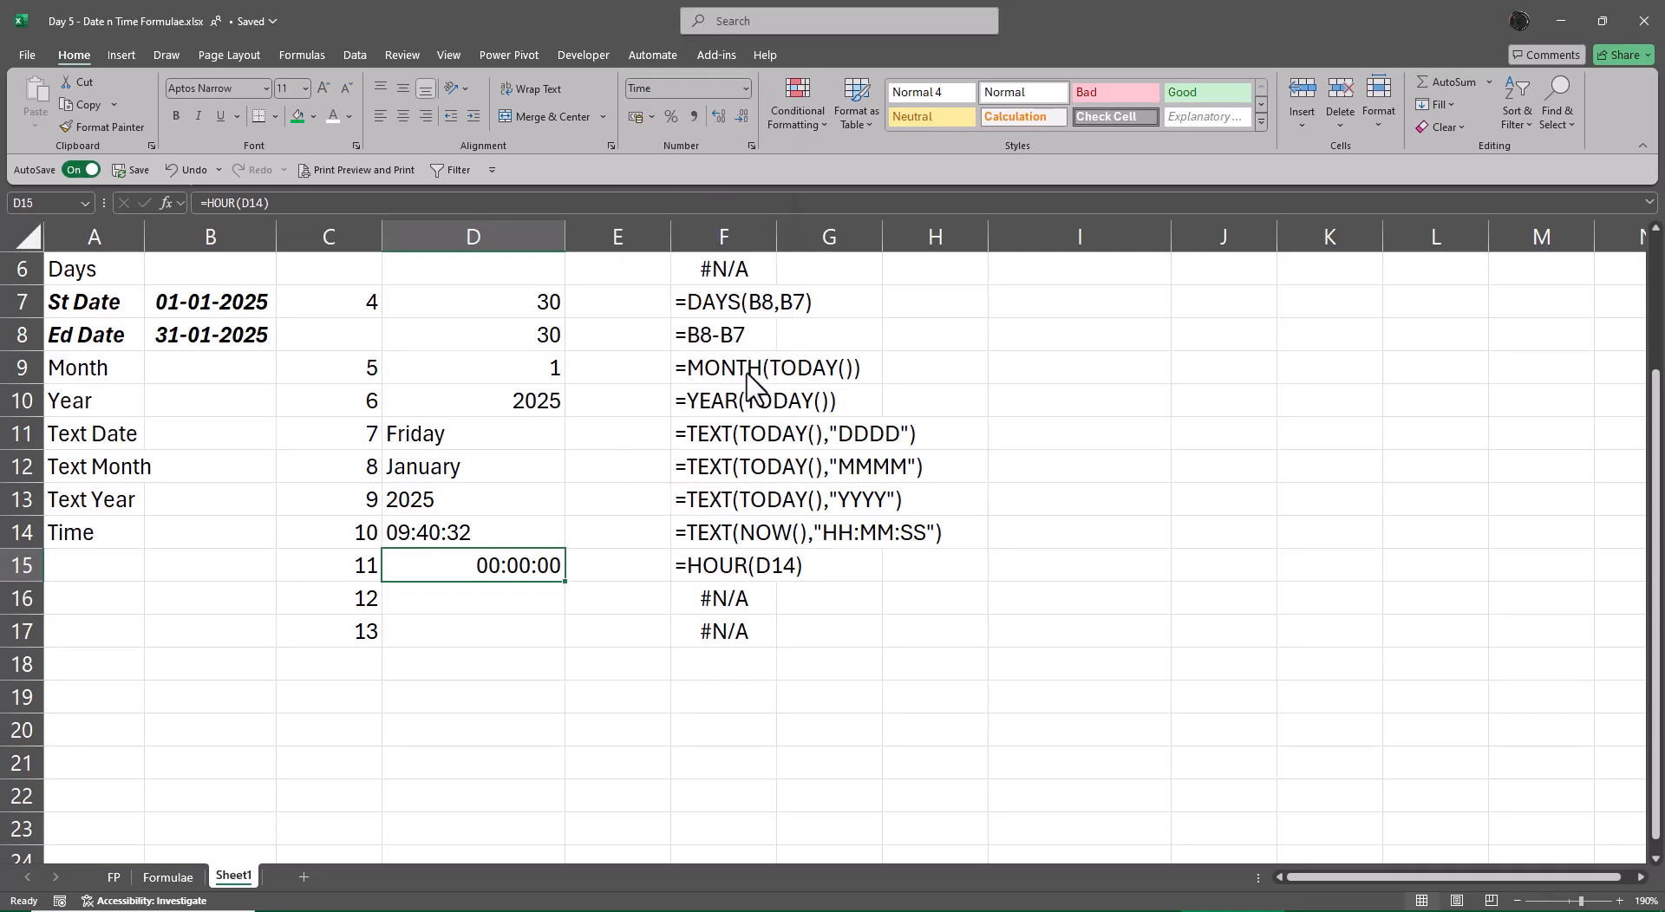
- Clear the HOUR formula from D15 and enter =NOW() in its place
{"action": "key", "text": "Delete"}
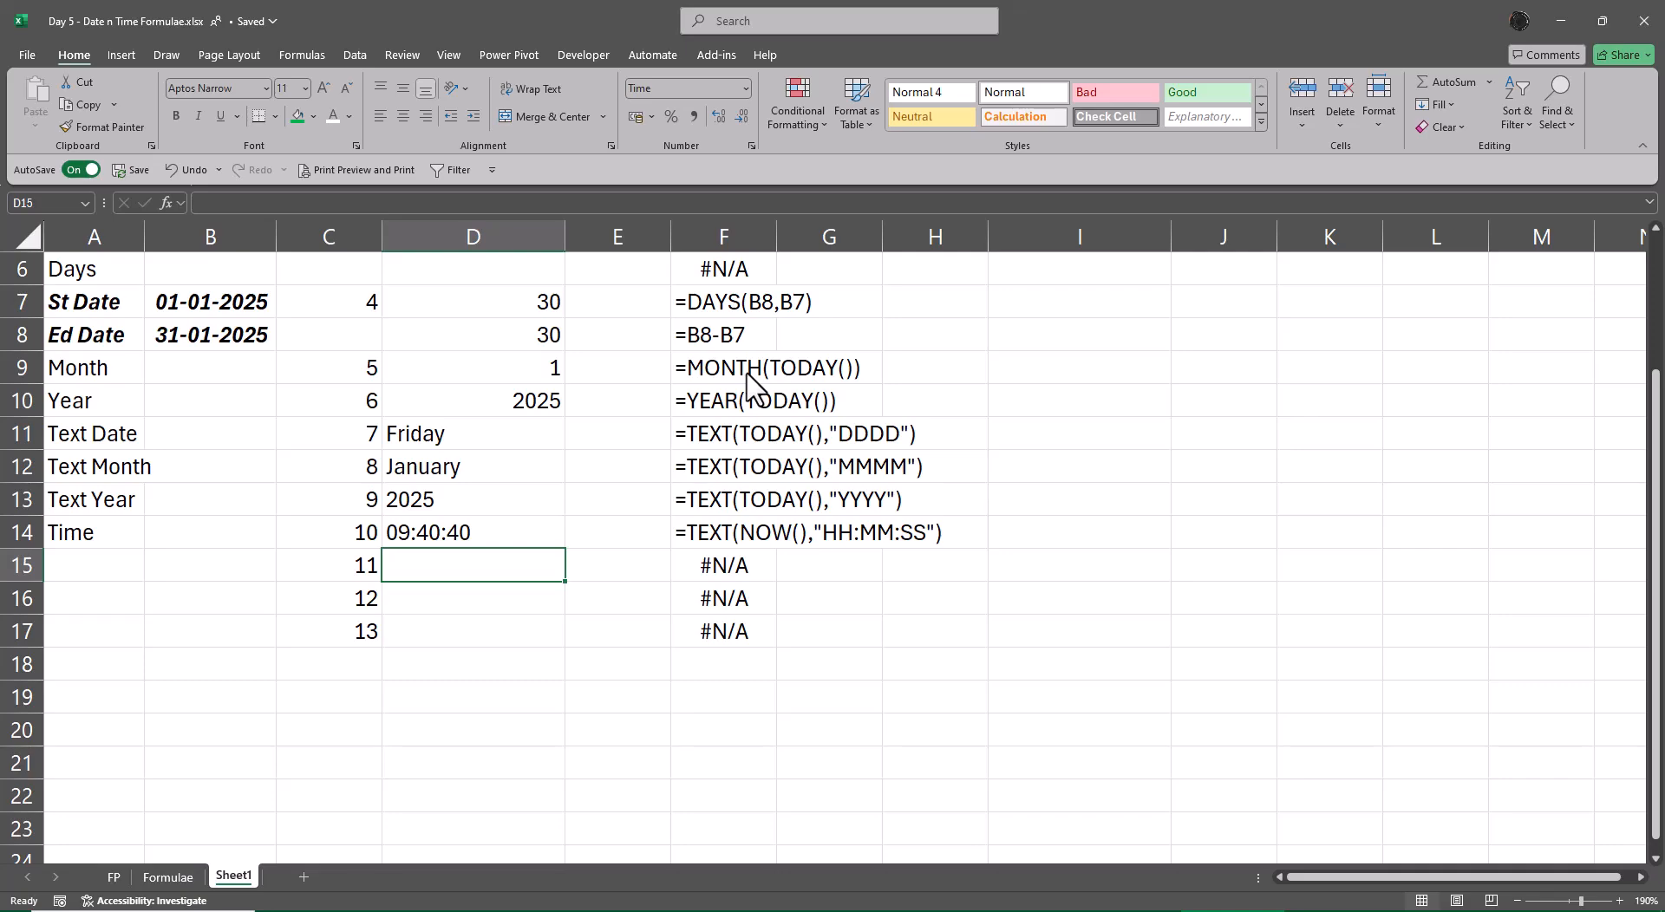
{"action": "type", "text": "hour"}
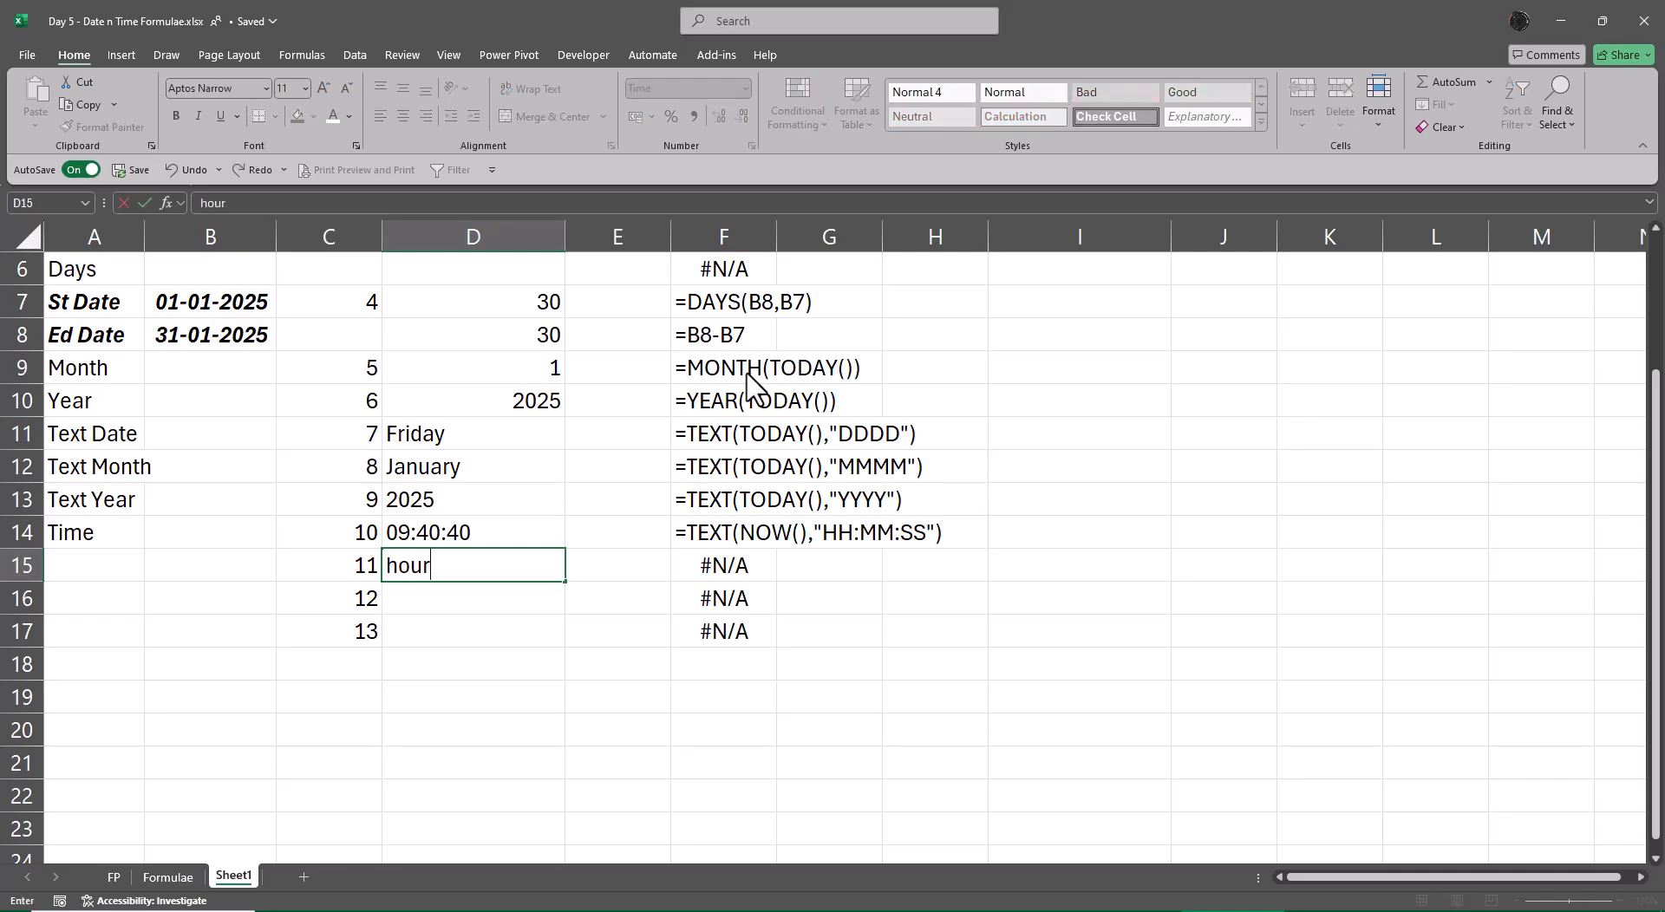
{"action": "key", "text": "Escape"}
{"action": "key", "text": "F2"}
{"action": "type", "text": "="}
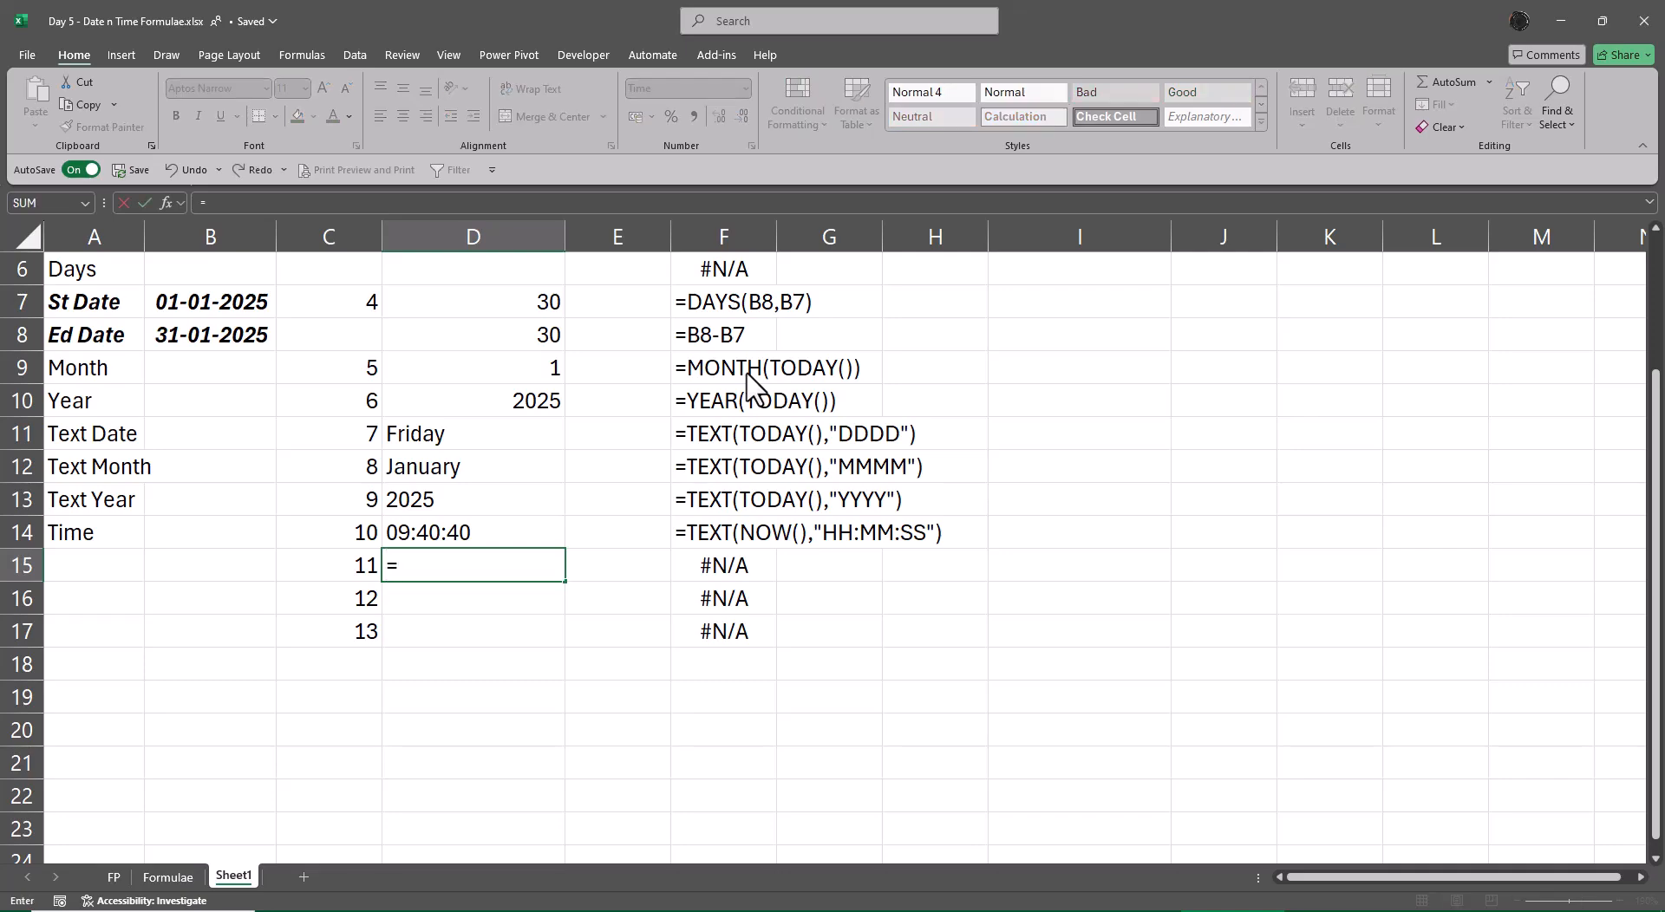
{"action": "type", "text": "now"}
{"action": "key", "text": "Tab"}
{"action": "type", "text": ")"}
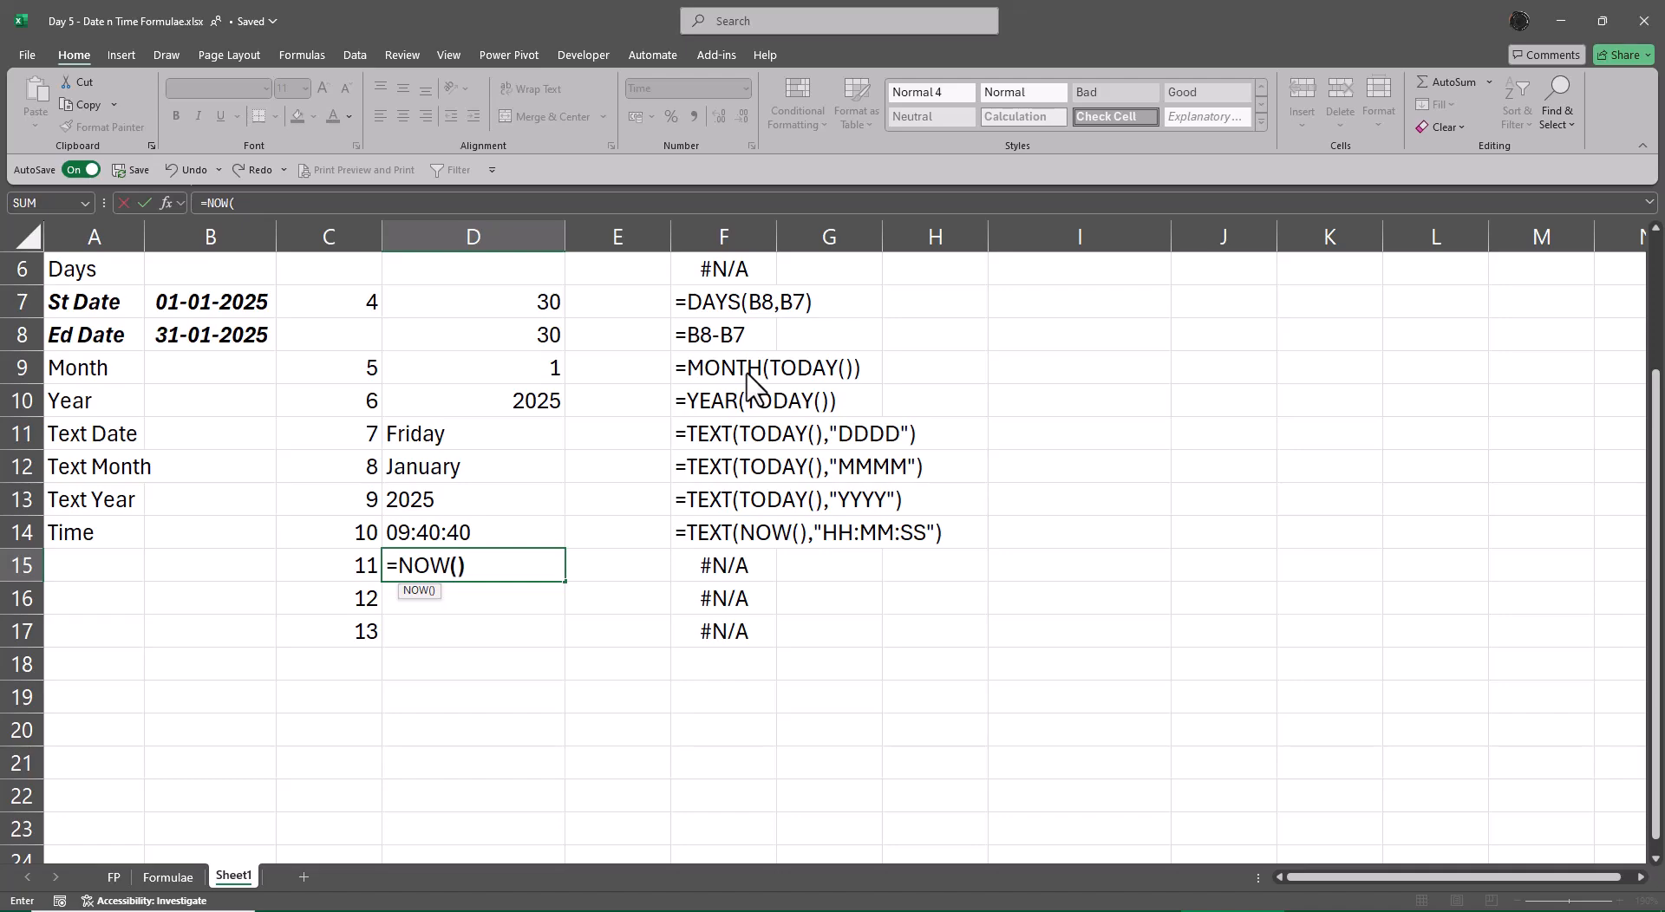
{"action": "key", "text": "ctrl+Return"}
- Wrap the NOW formula in D15 in HOUR so that it reads =HOUR(NOW())
{"action": "key", "text": "F2"}
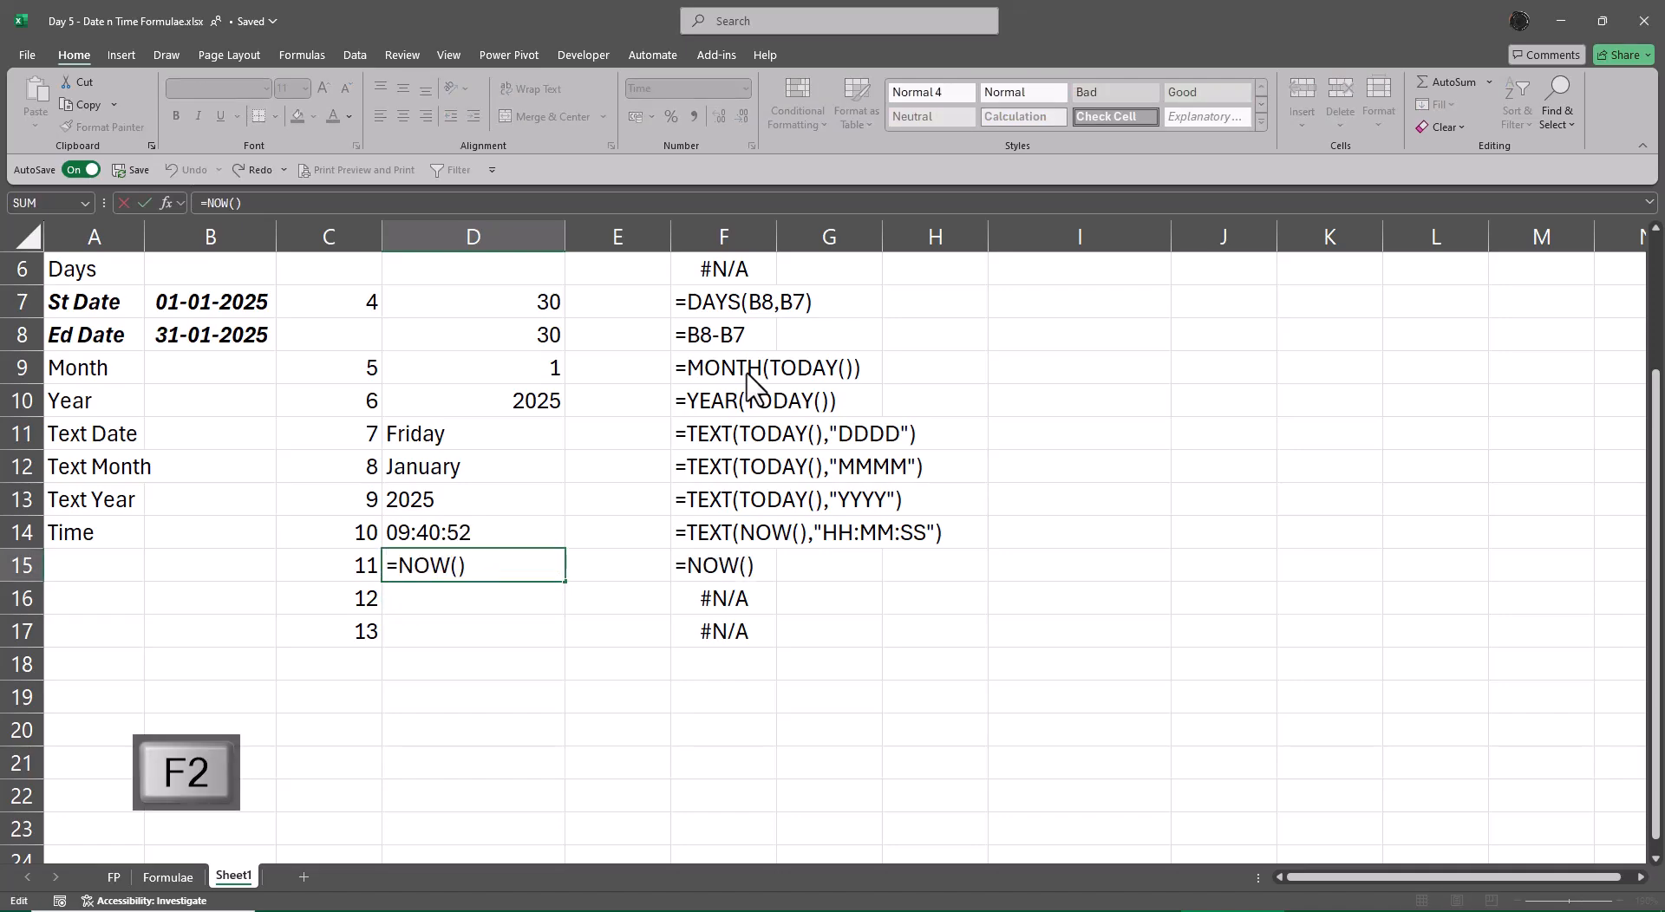
{"action": "type", "text": "txt"}
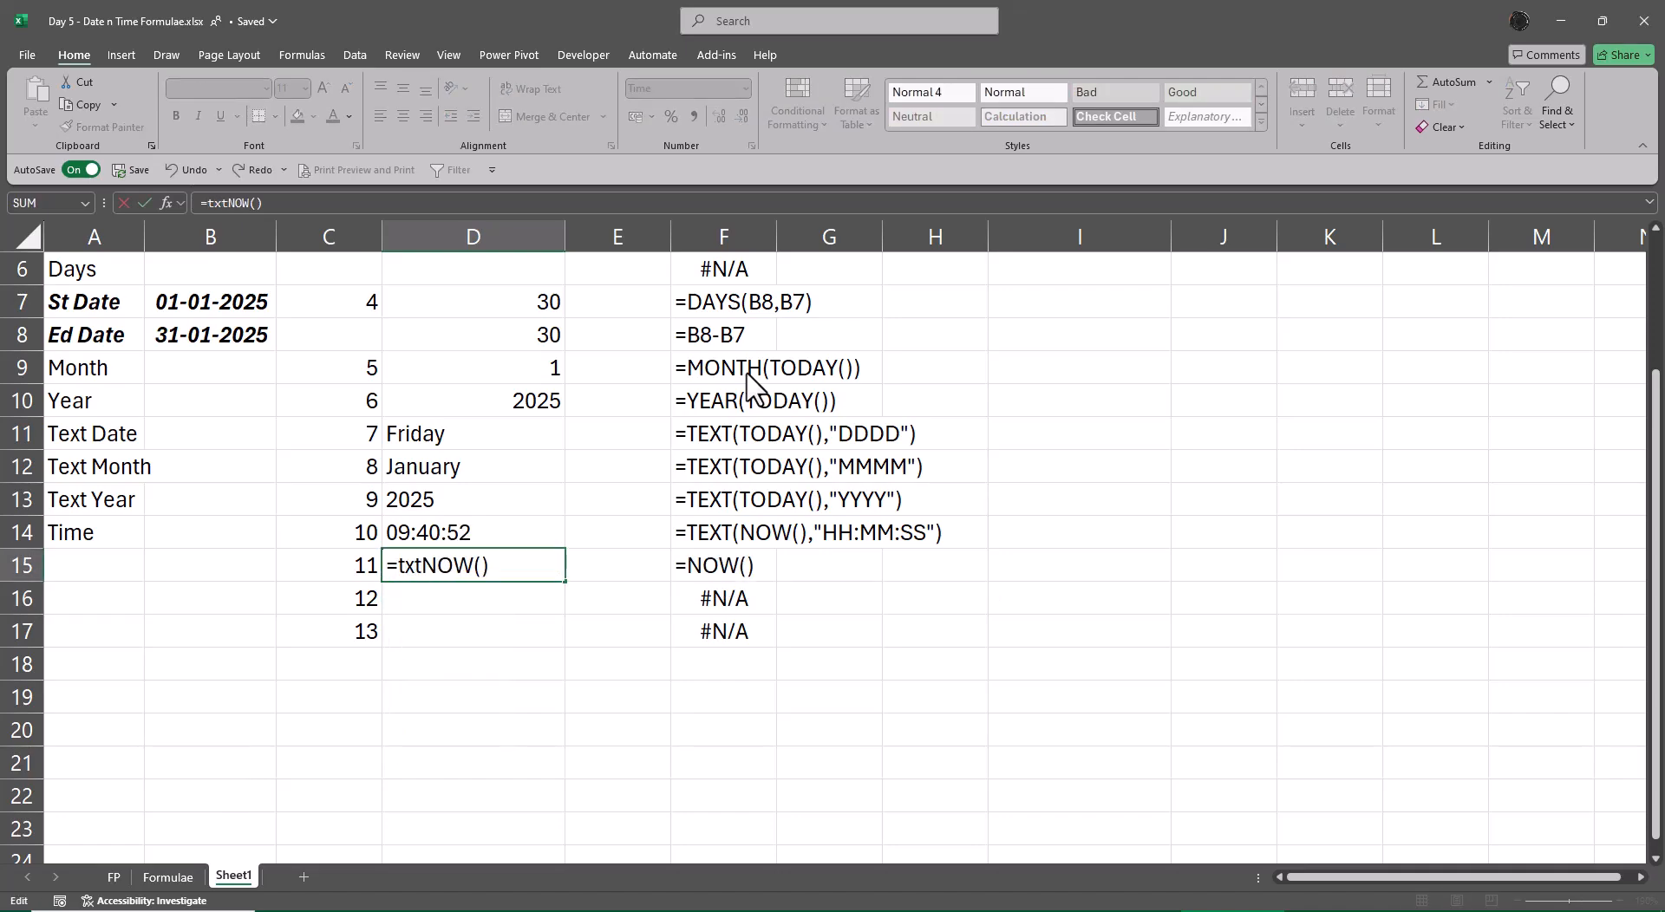
{"action": "key", "text": "BackSpace"}
{"action": "key", "text": "BackSpace"}
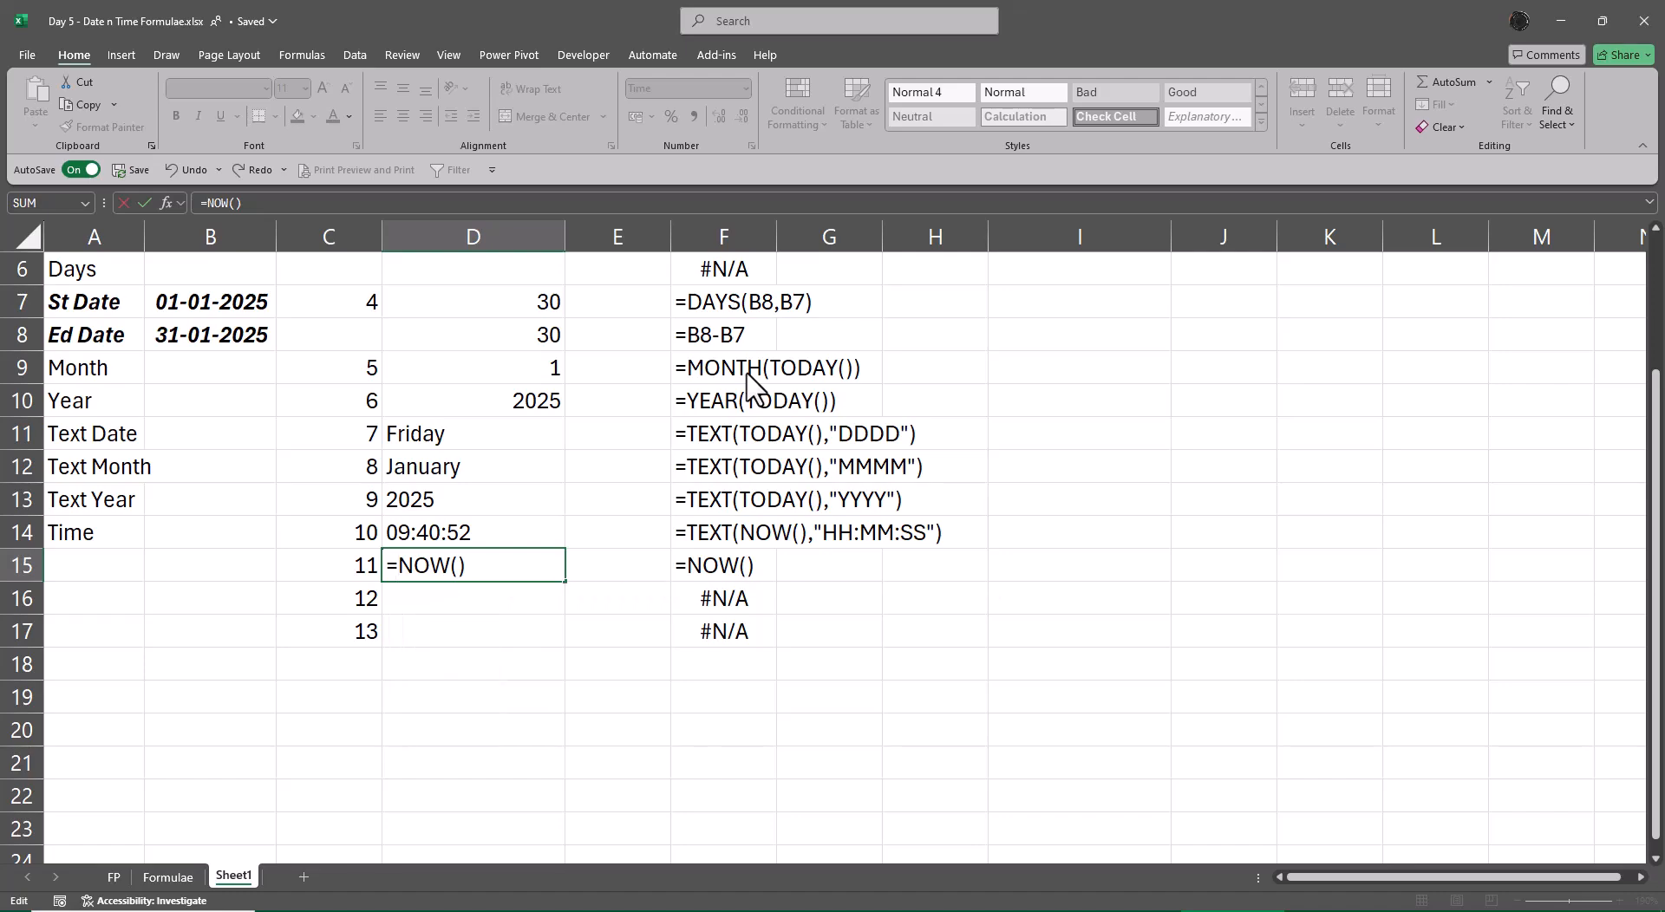
{"action": "type", "text": "hour"}
{"action": "key", "text": "Tab"}
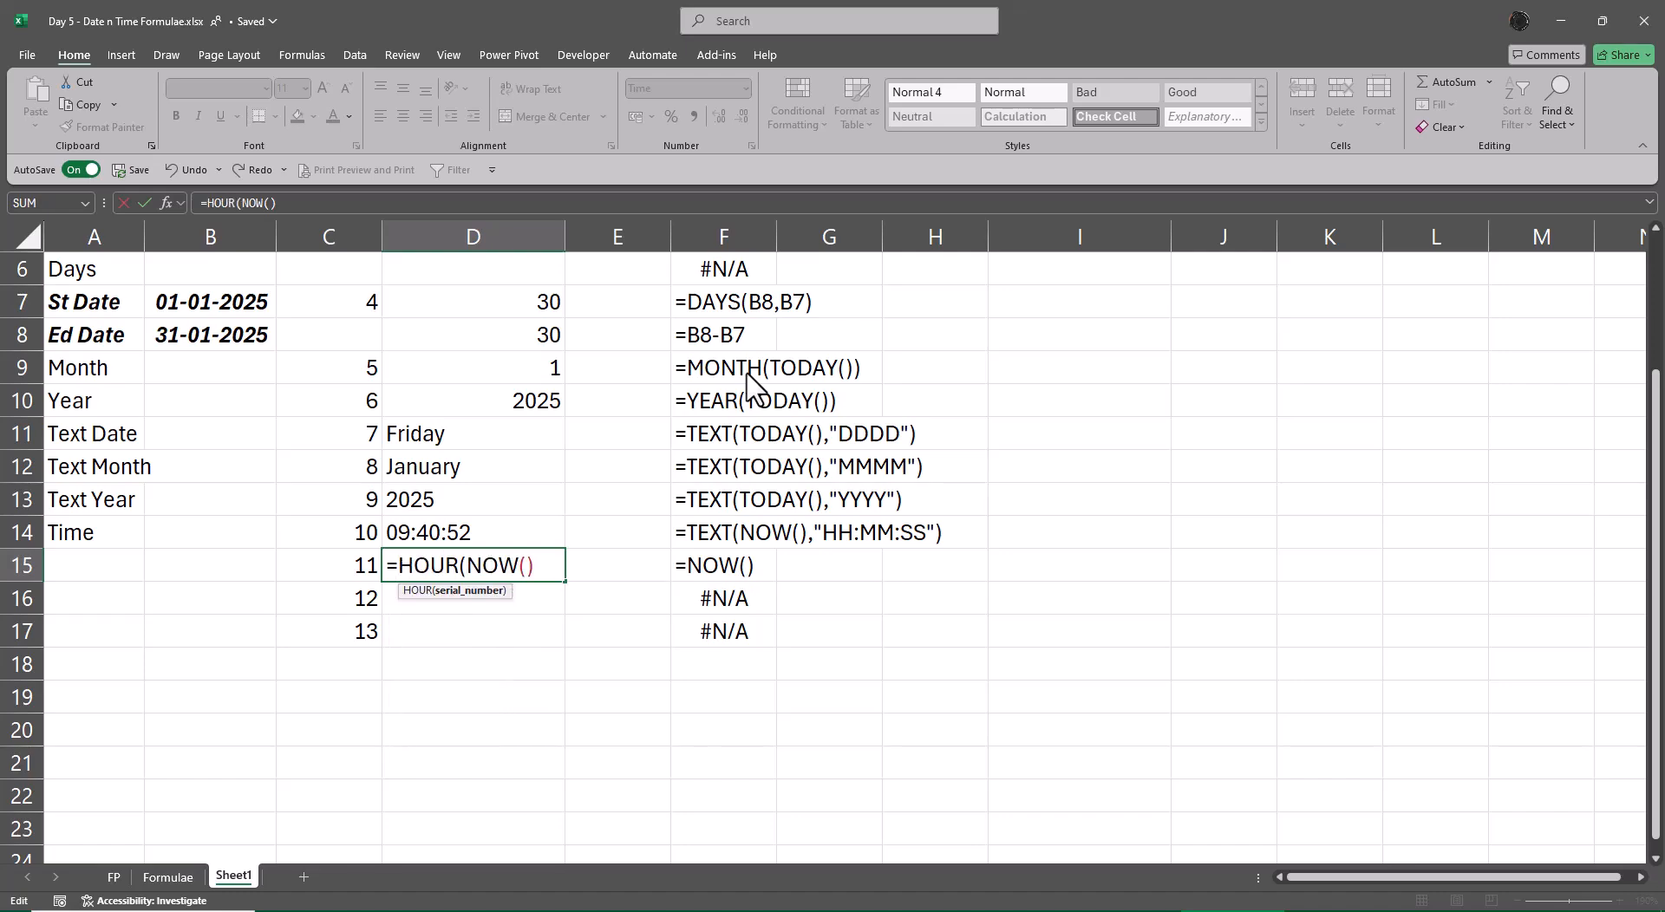
{"action": "type", "text": ")"}
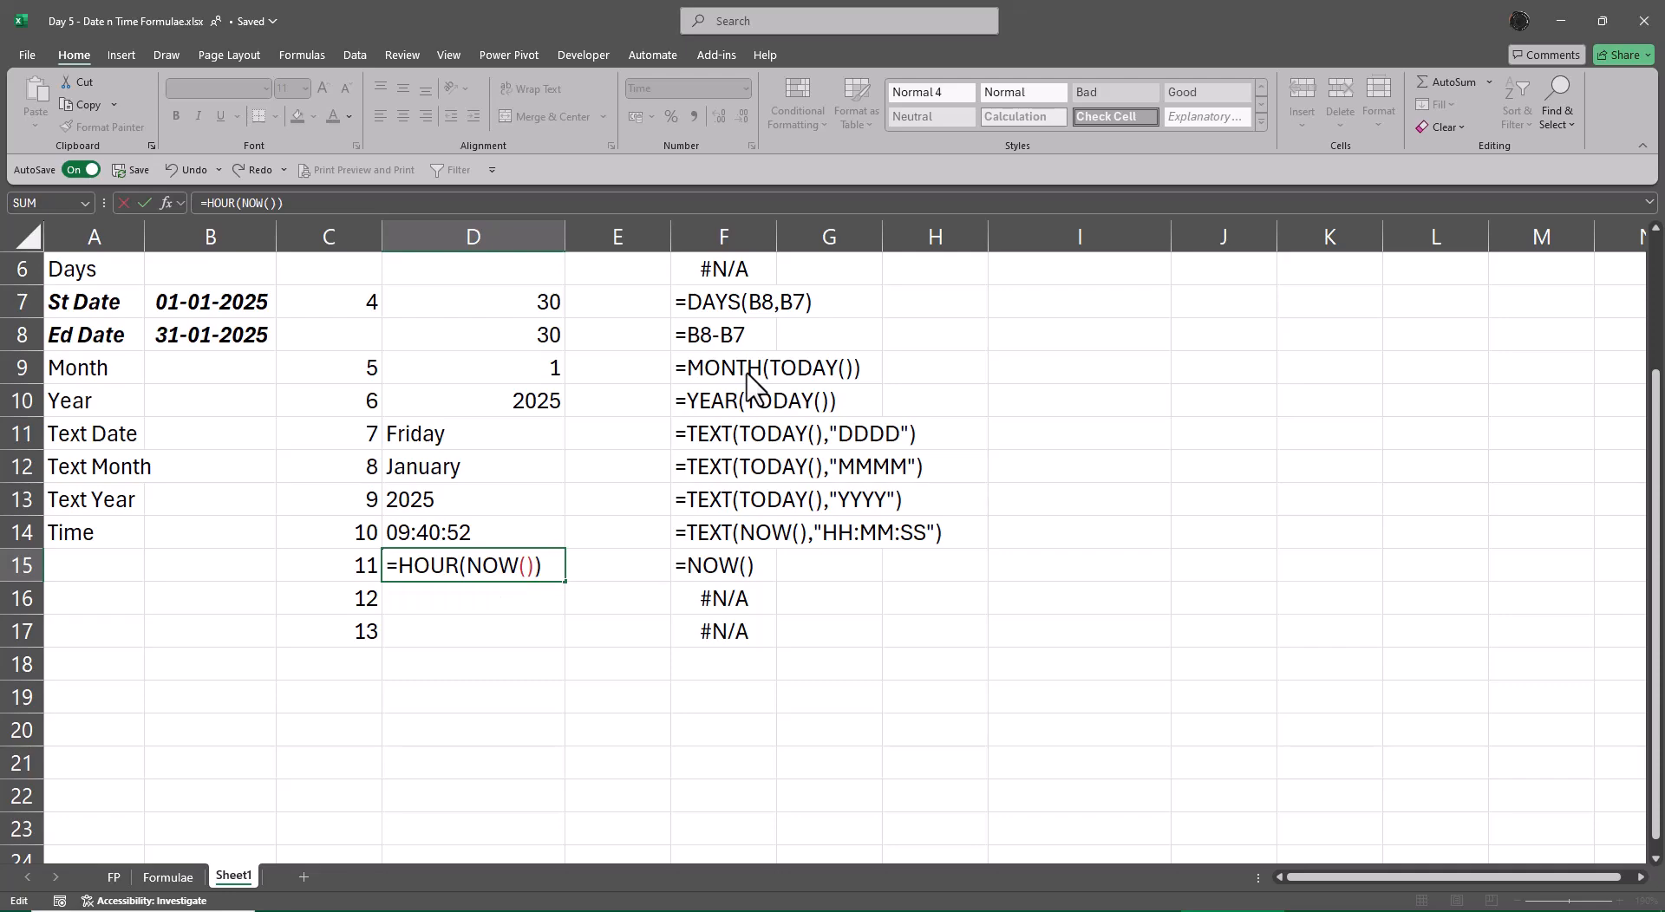
{"action": "key", "text": "Return"}
{"action": "key", "text": "Up"}
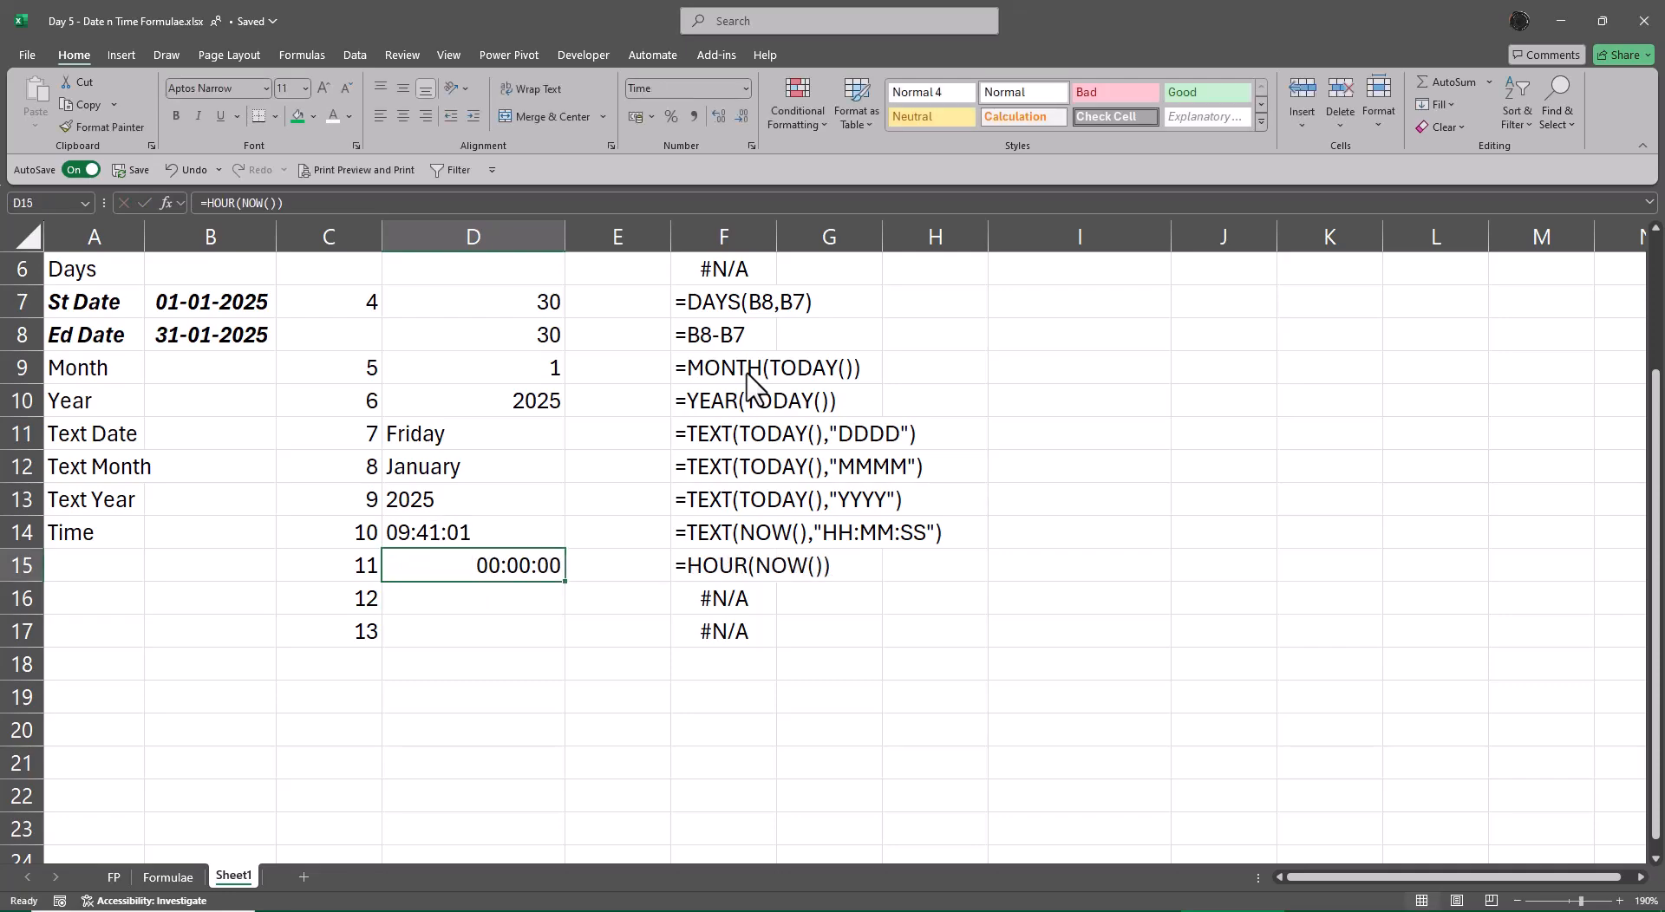
- Replace the D15 formula with =TEXT(NOW(),"HH") to return the current hour as text
{"action": "key", "text": "Delete"}
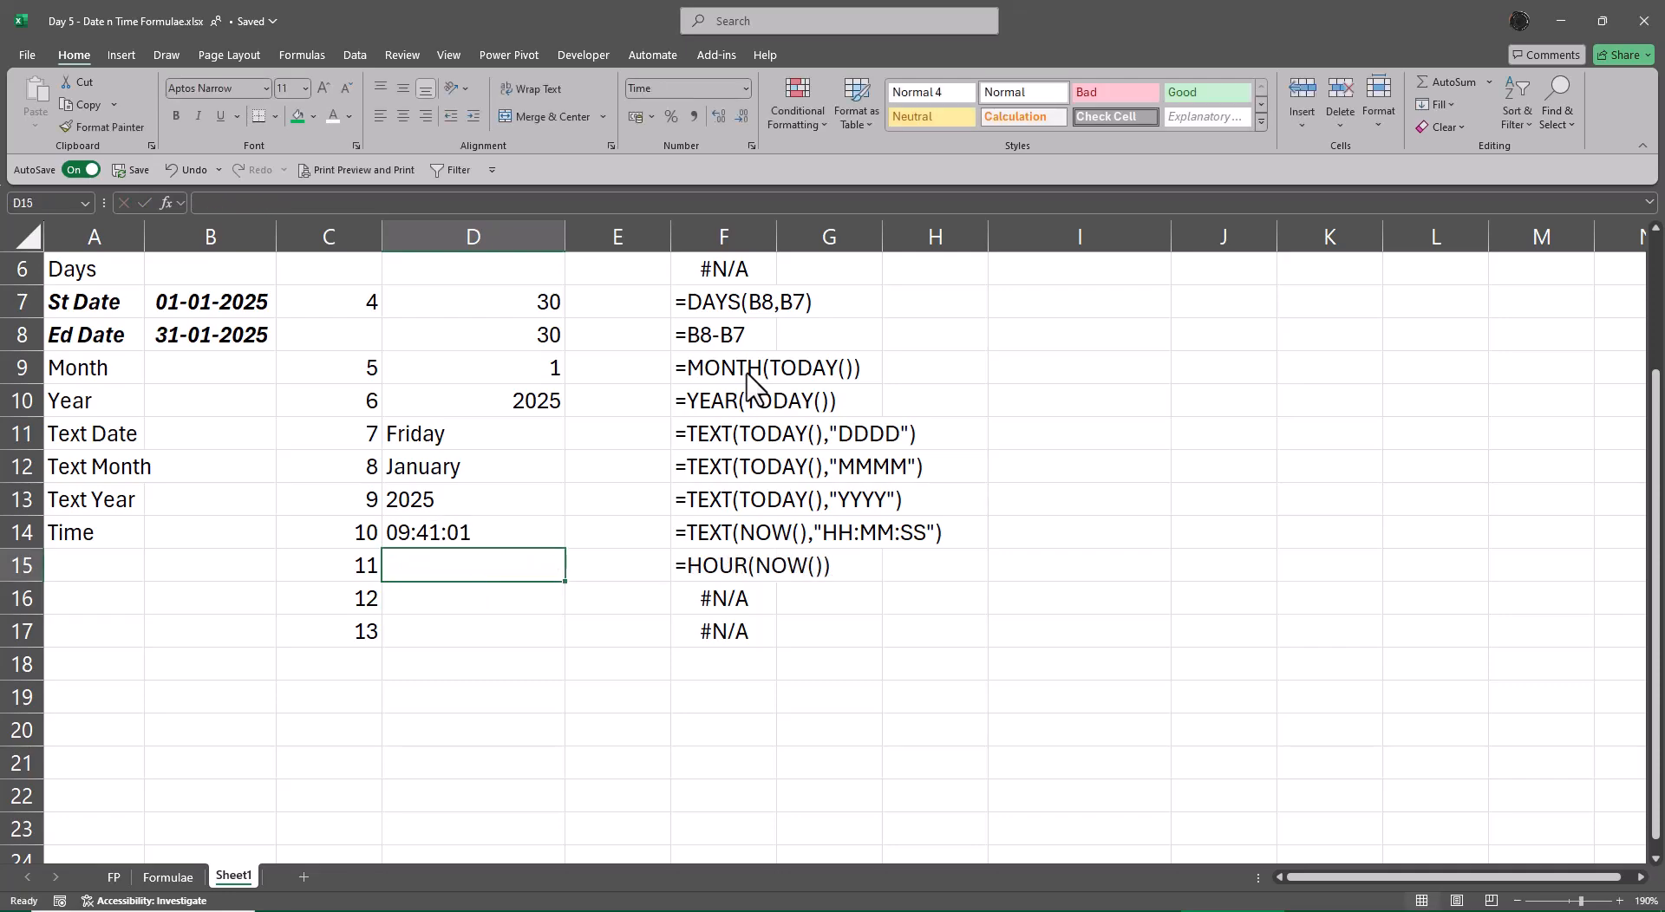
{"action": "type", "text": "="}
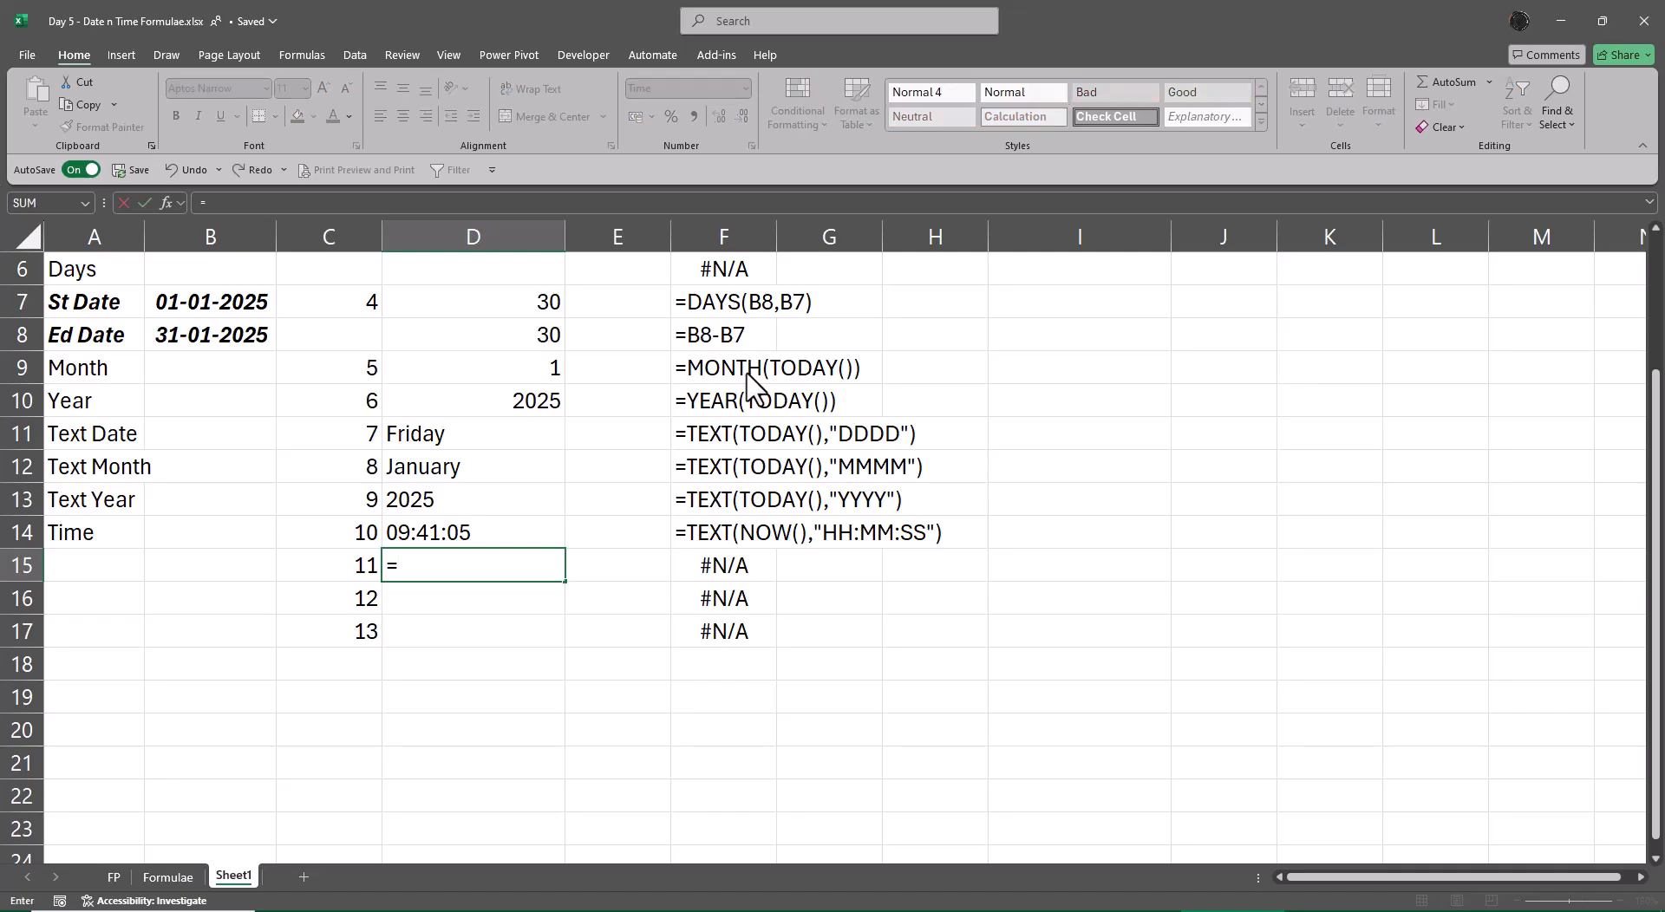
{"action": "type", "text": "text("}
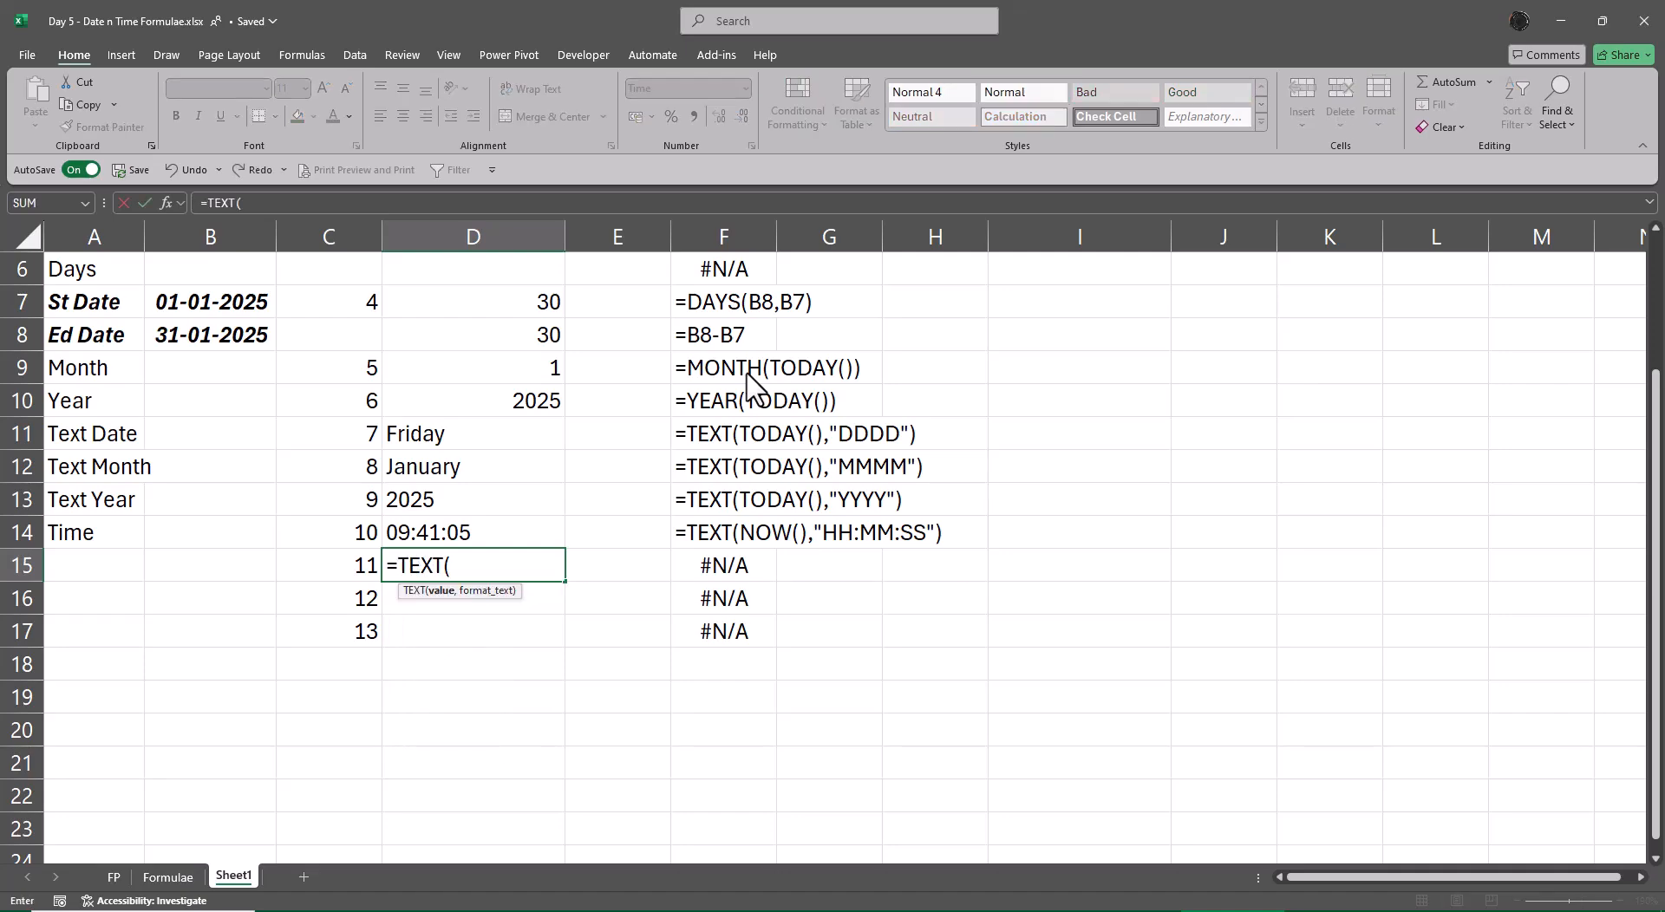
{"action": "type", "text": "ow"}
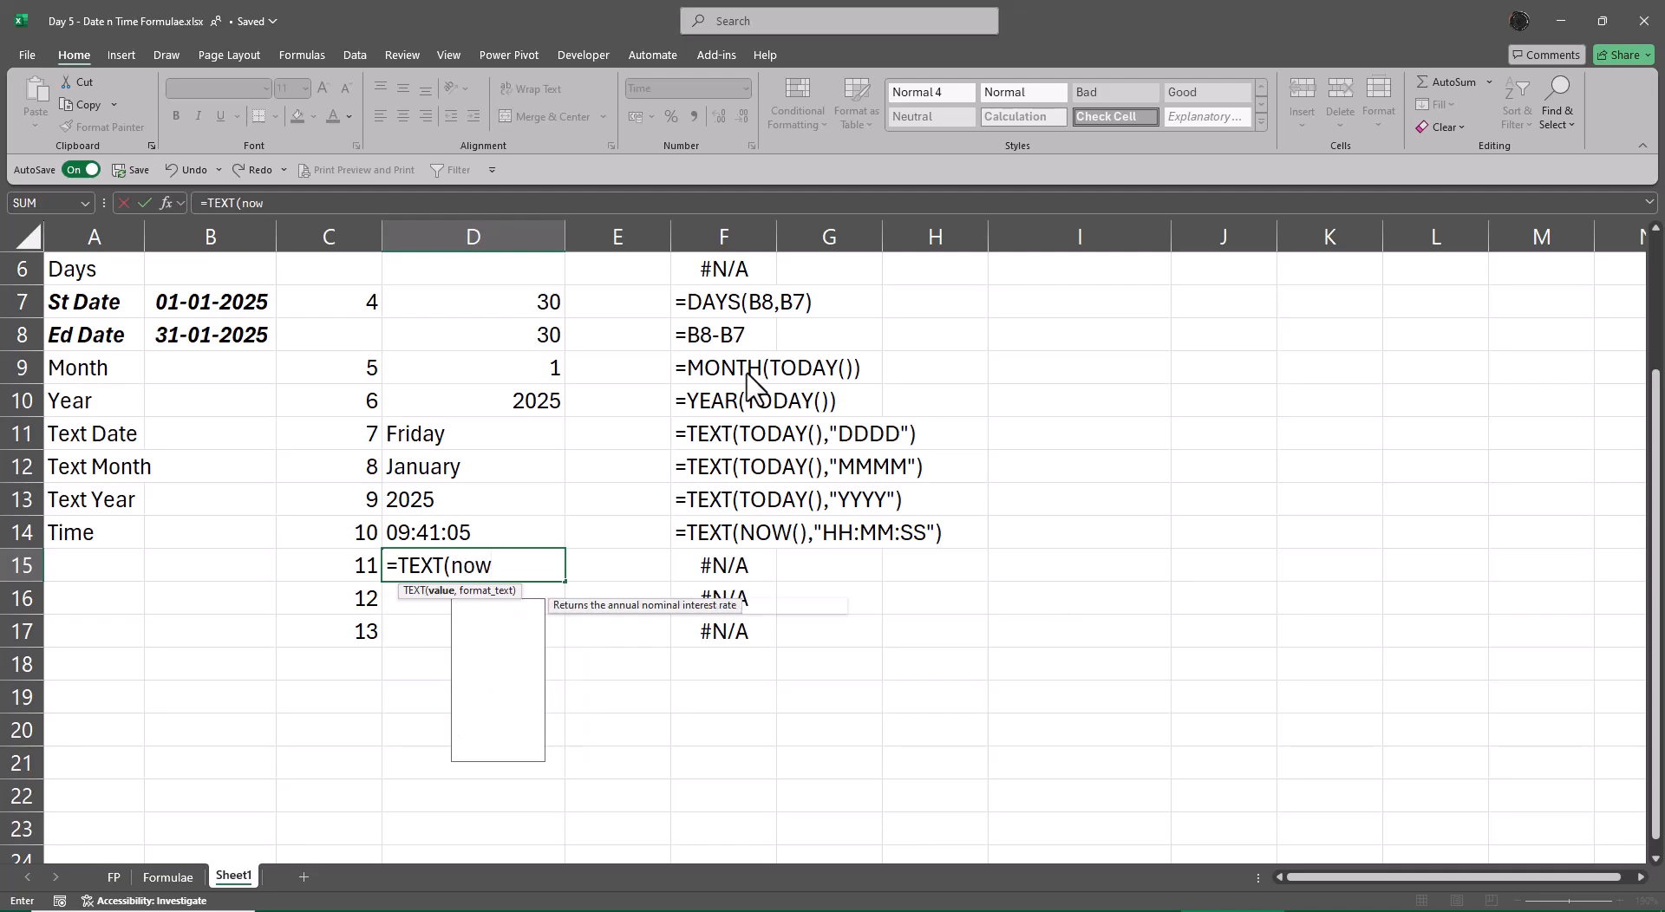
{"action": "key", "text": "Tab"}
{"action": "type", "text": ")"}
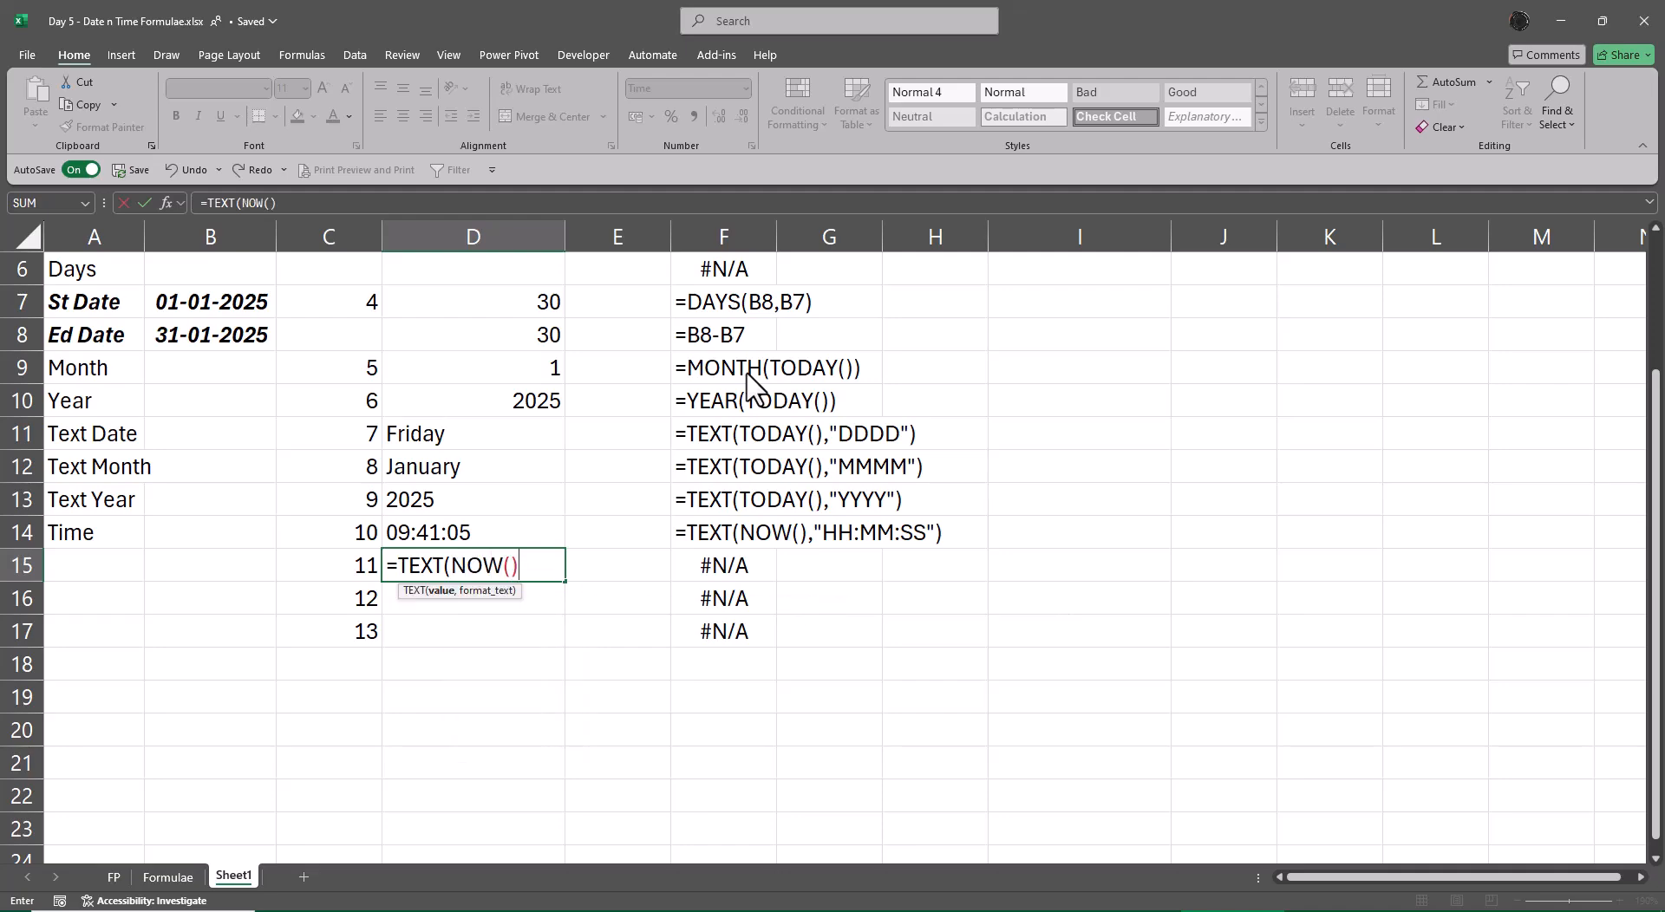
{"action": "type", "text": ",\"HH\")"}
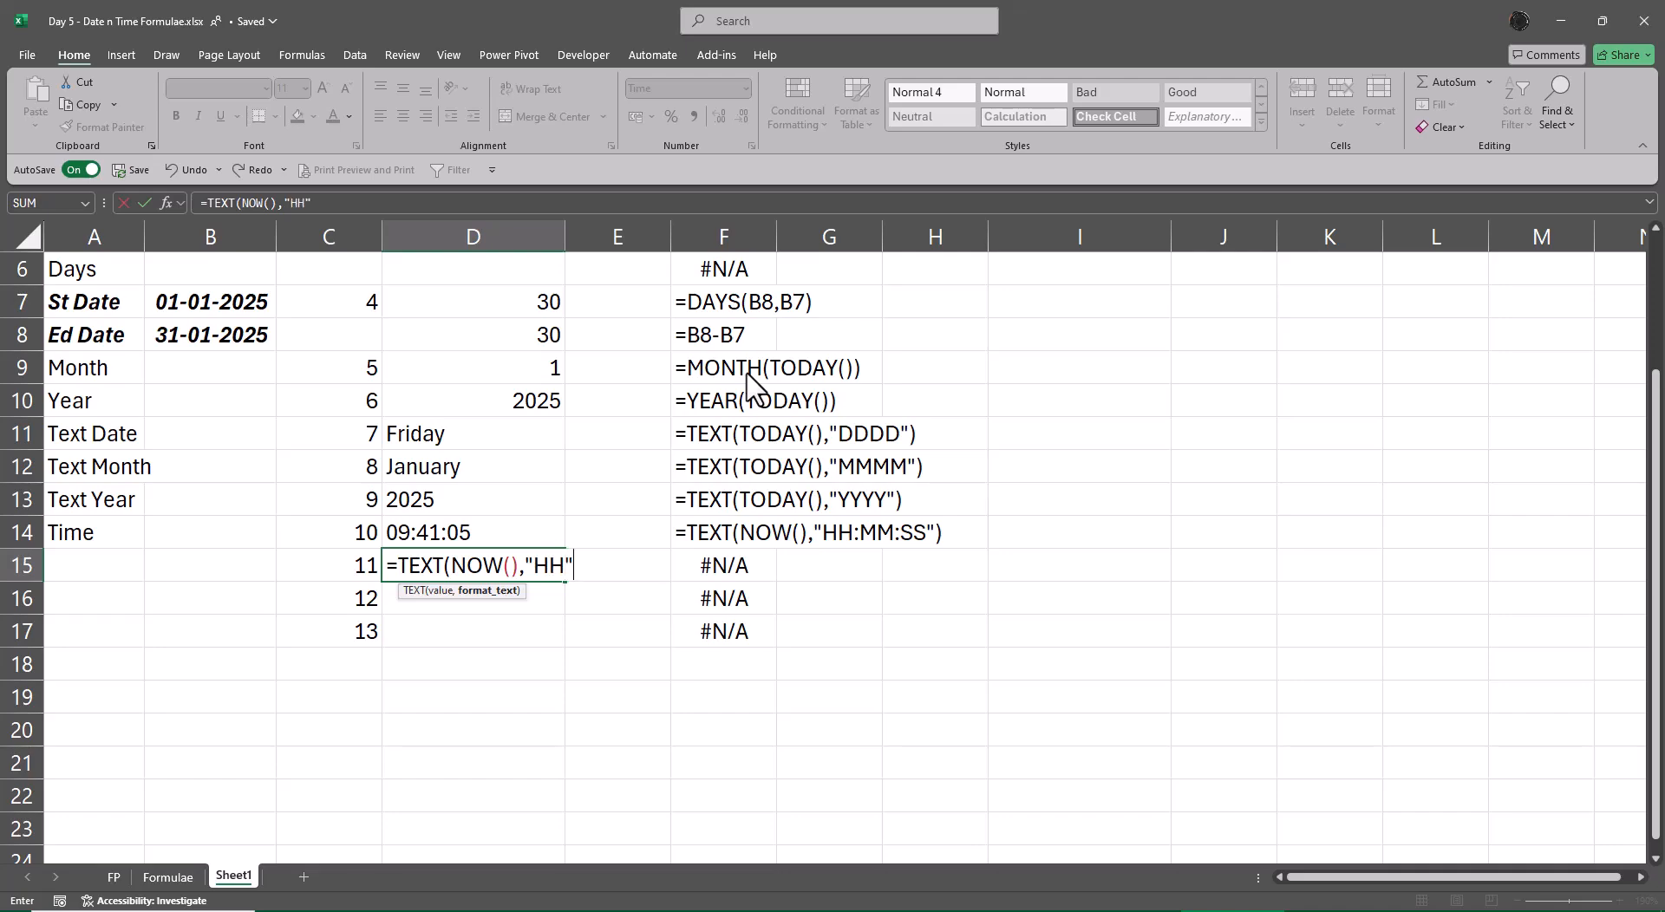
{"action": "key", "text": "Return"}
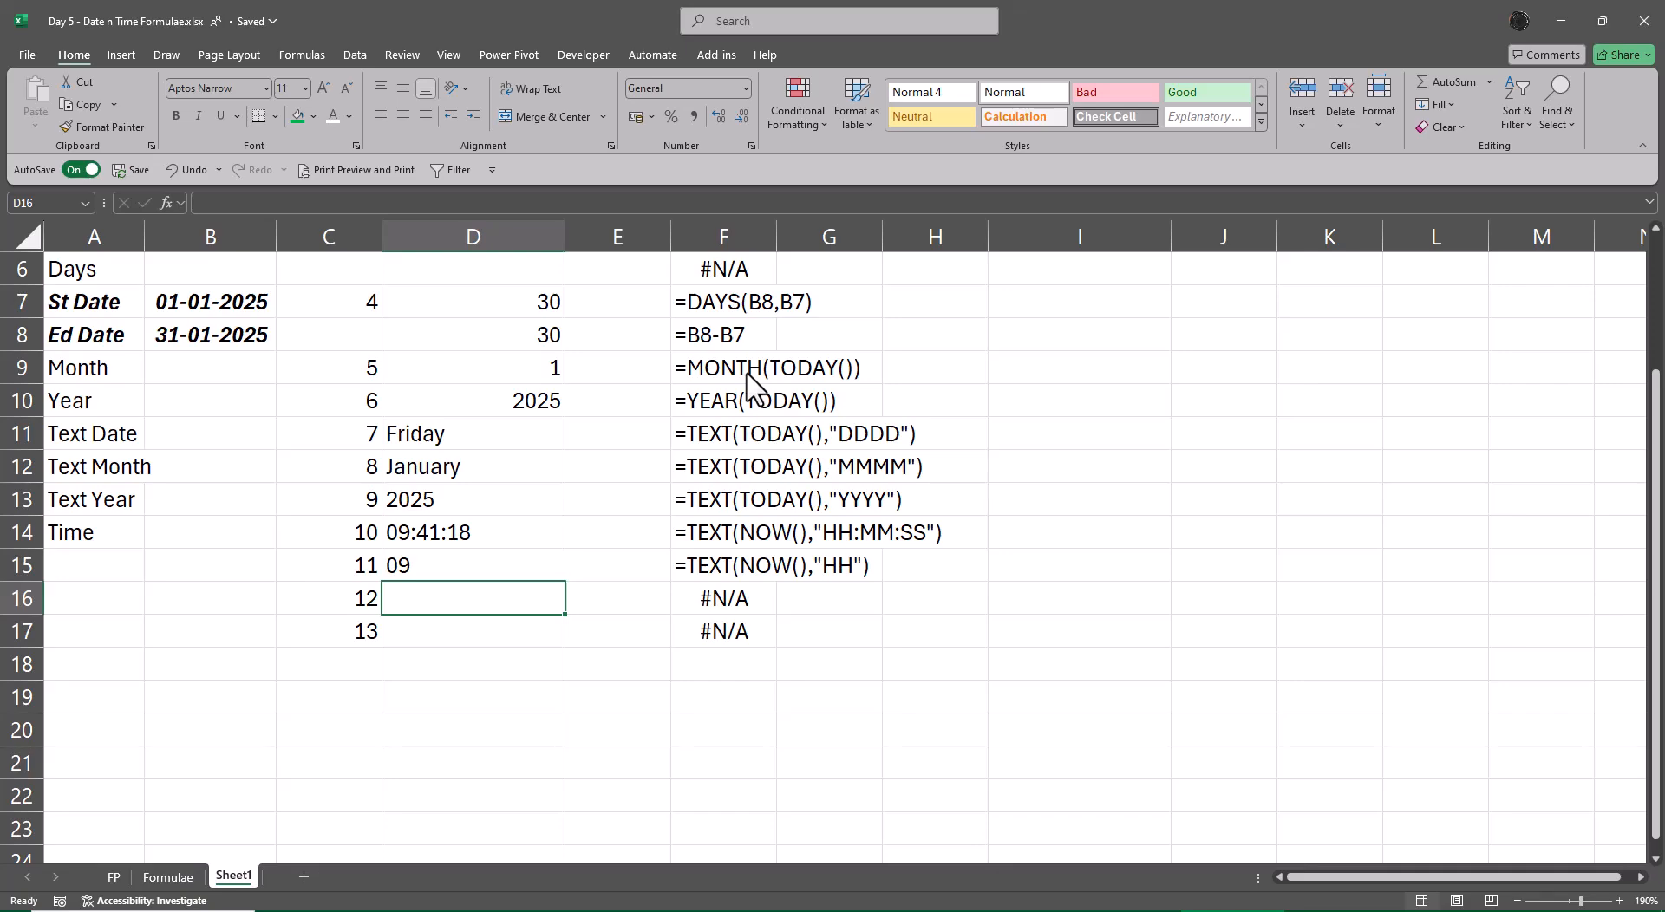
- Fill the TEXT hour formula from D15 down through D17
{"action": "key", "text": "Up"}
{"action": "key", "text": "shift+Down"}
{"action": "key", "text": "shift+Down"}
{"action": "key", "text": "ctrl+d"}
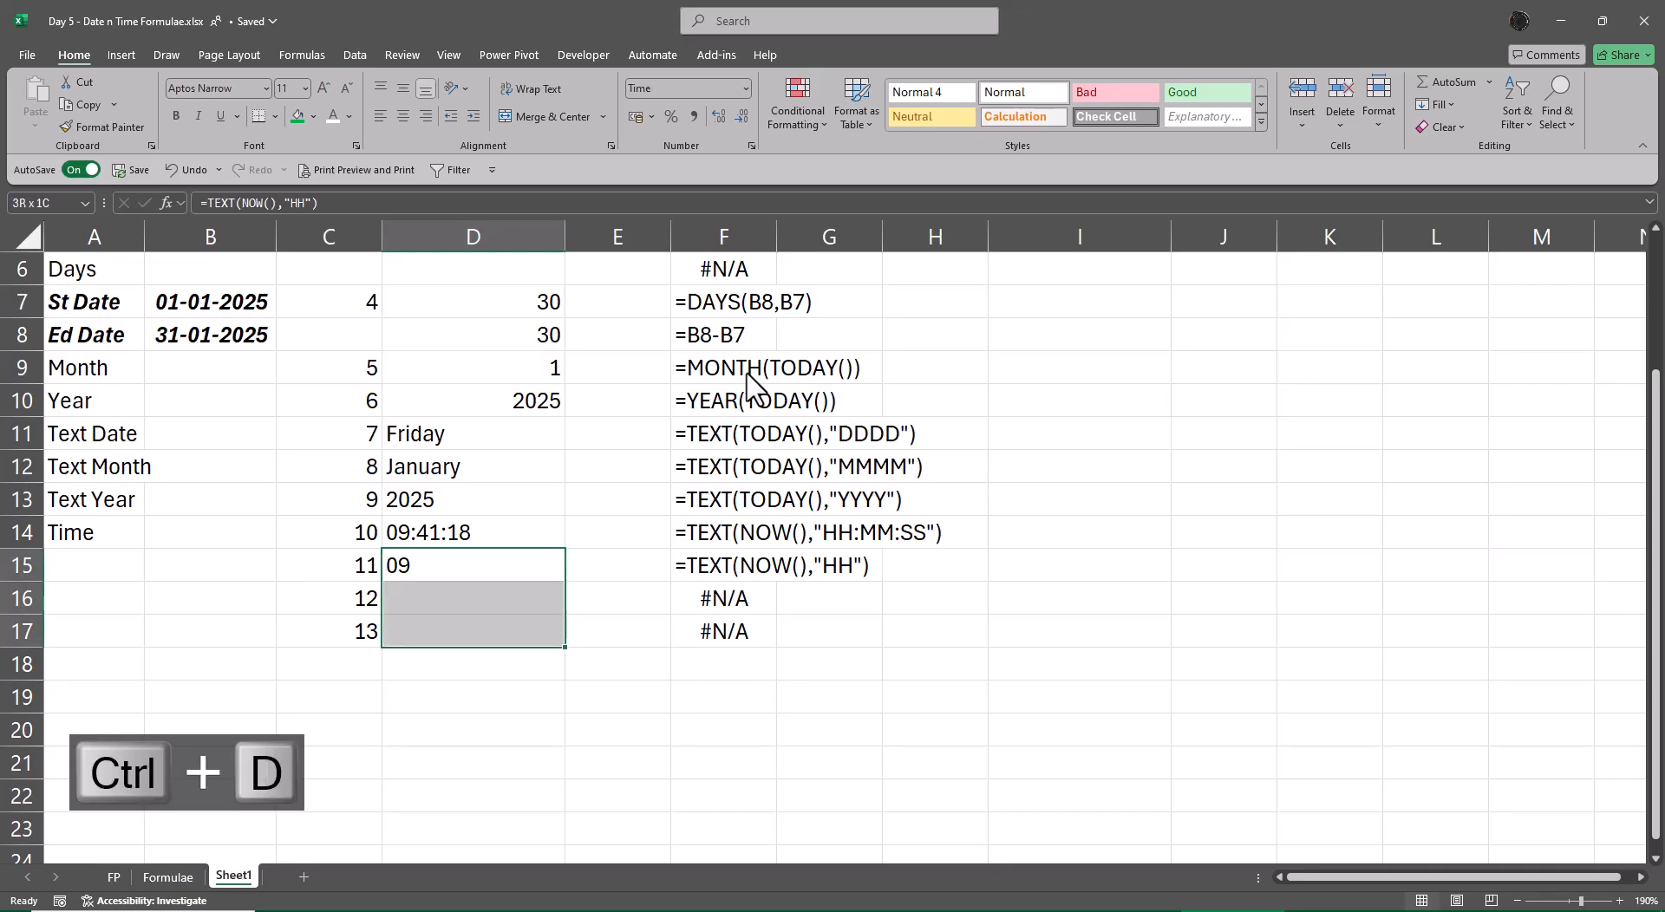
- Change the format code in the D16 formula to "MM", giving =TEXT(NOW(),"MM")
{"action": "key", "text": "F2"}
{"action": "key", "text": "Left"}
{"action": "key", "text": "Left"}
{"action": "key", "text": "BackSpace"}
{"action": "key", "text": "BackSpace"}
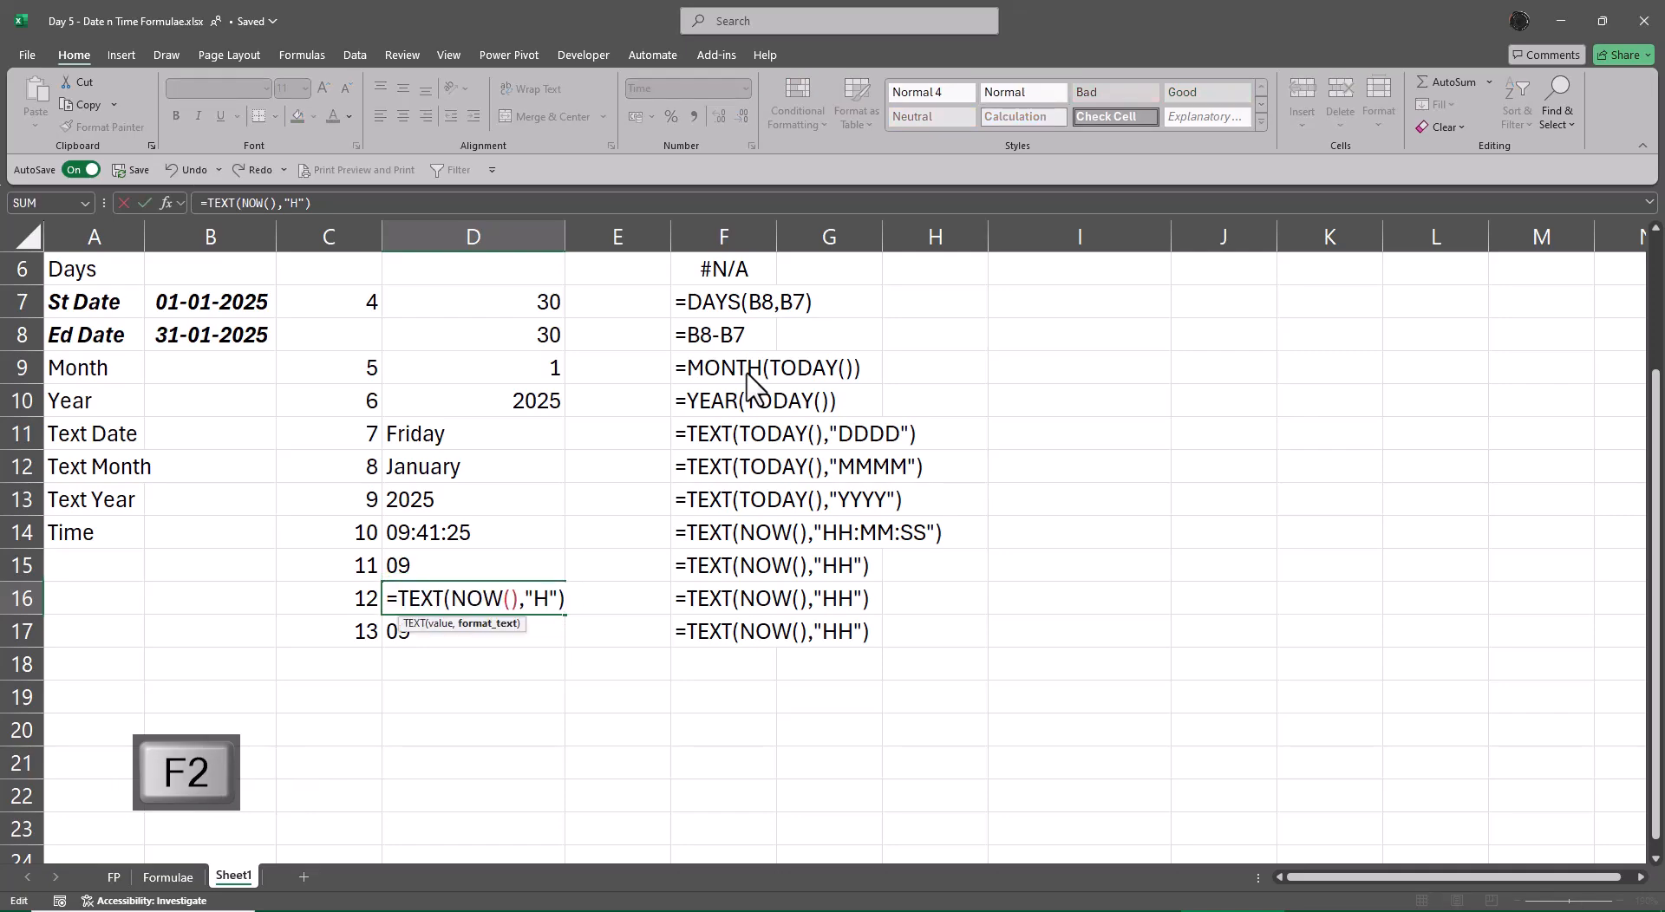
{"action": "type", "text": "MM"}
{"action": "key", "text": "Return"}
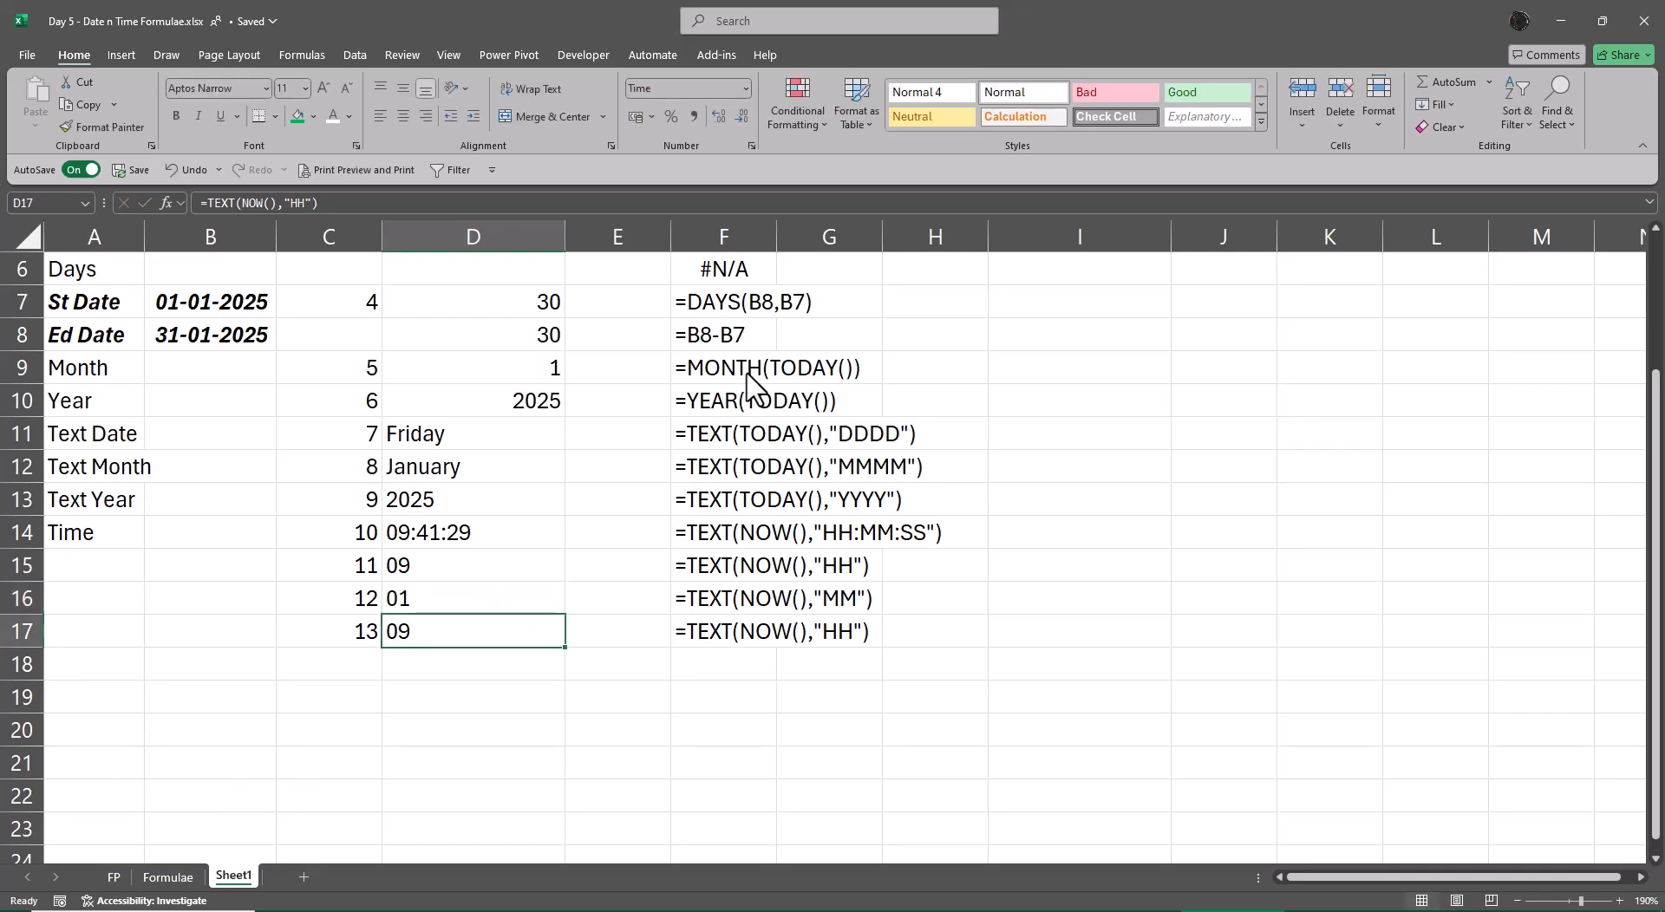
- Change the format code in the D17 formula to "SS", giving =TEXT(NOW(),"SS")
{"action": "key", "text": "F2"}
{"action": "key", "text": "Left"}
{"action": "key", "text": "Left"}
{"action": "key", "text": "BackSpace"}
{"action": "key", "text": "BackSpace"}
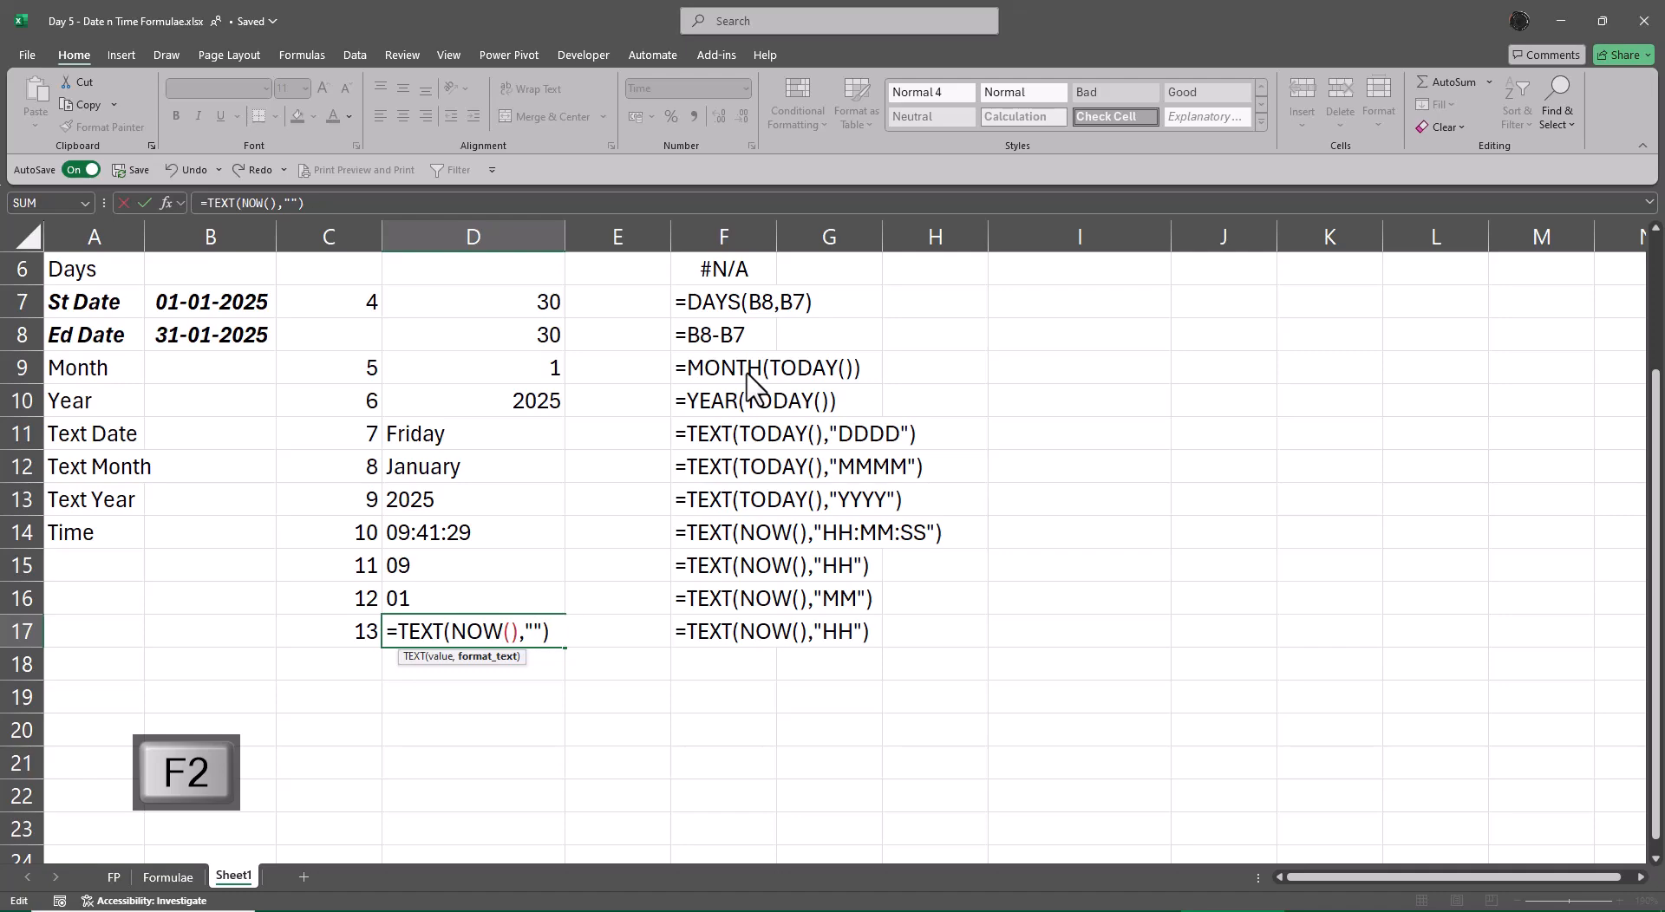
{"action": "type", "text": "SS"}
{"action": "key", "text": "ctrl+Return"}
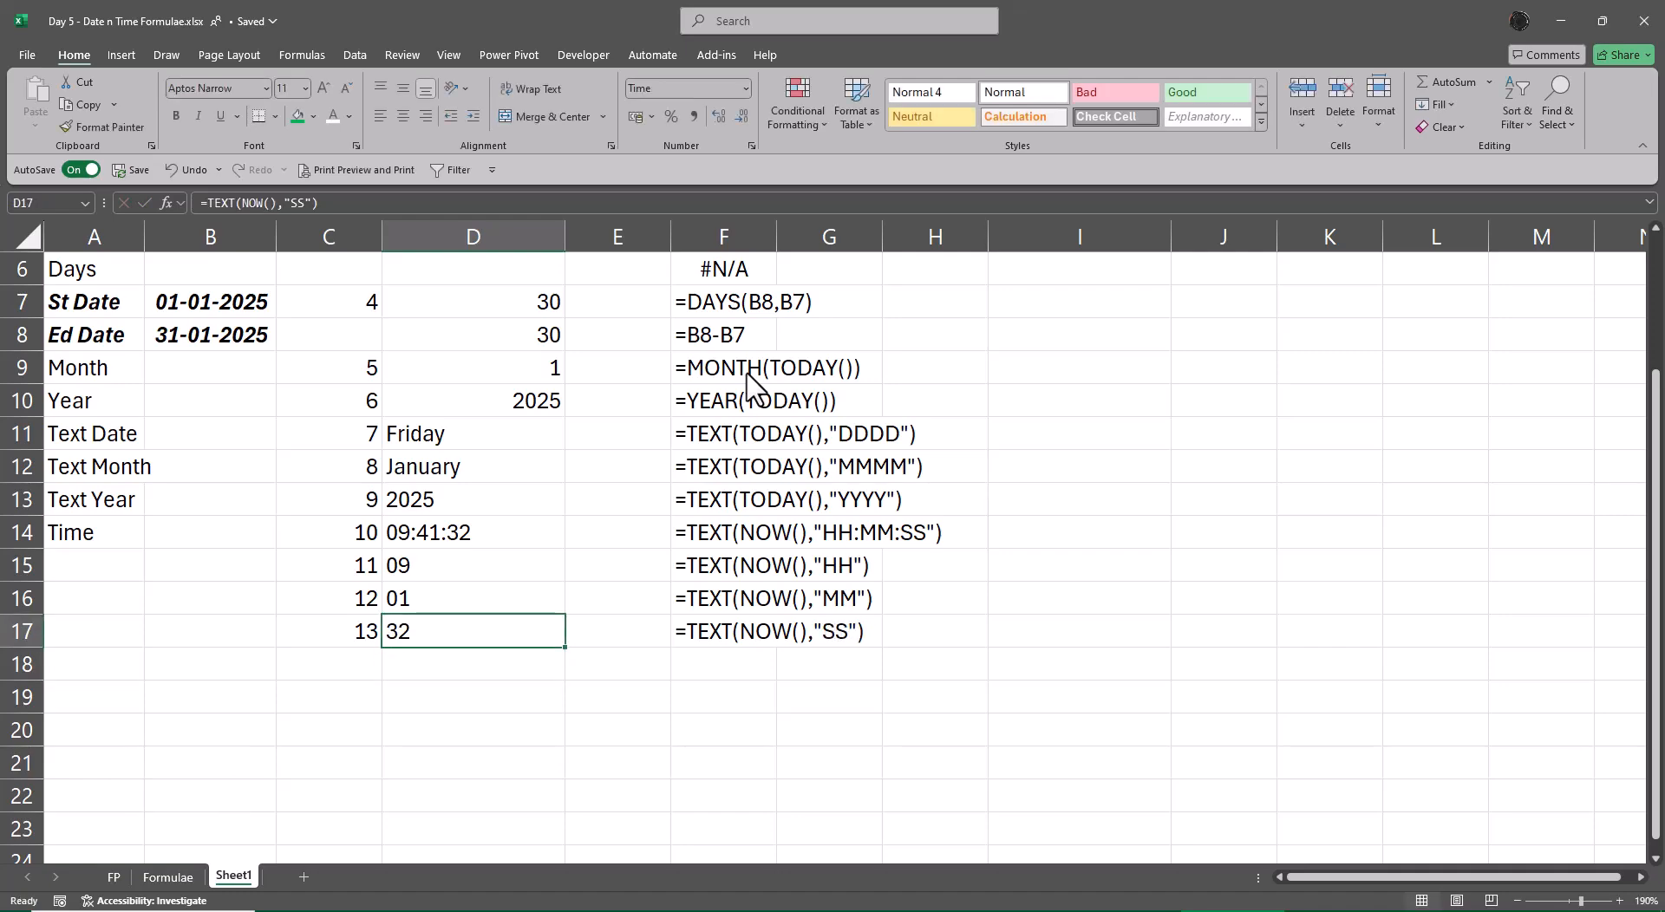
- Set the TEXT format code to "MM" in D17 and to the single-letter "M" in D16
{"action": "key", "text": "F4"}
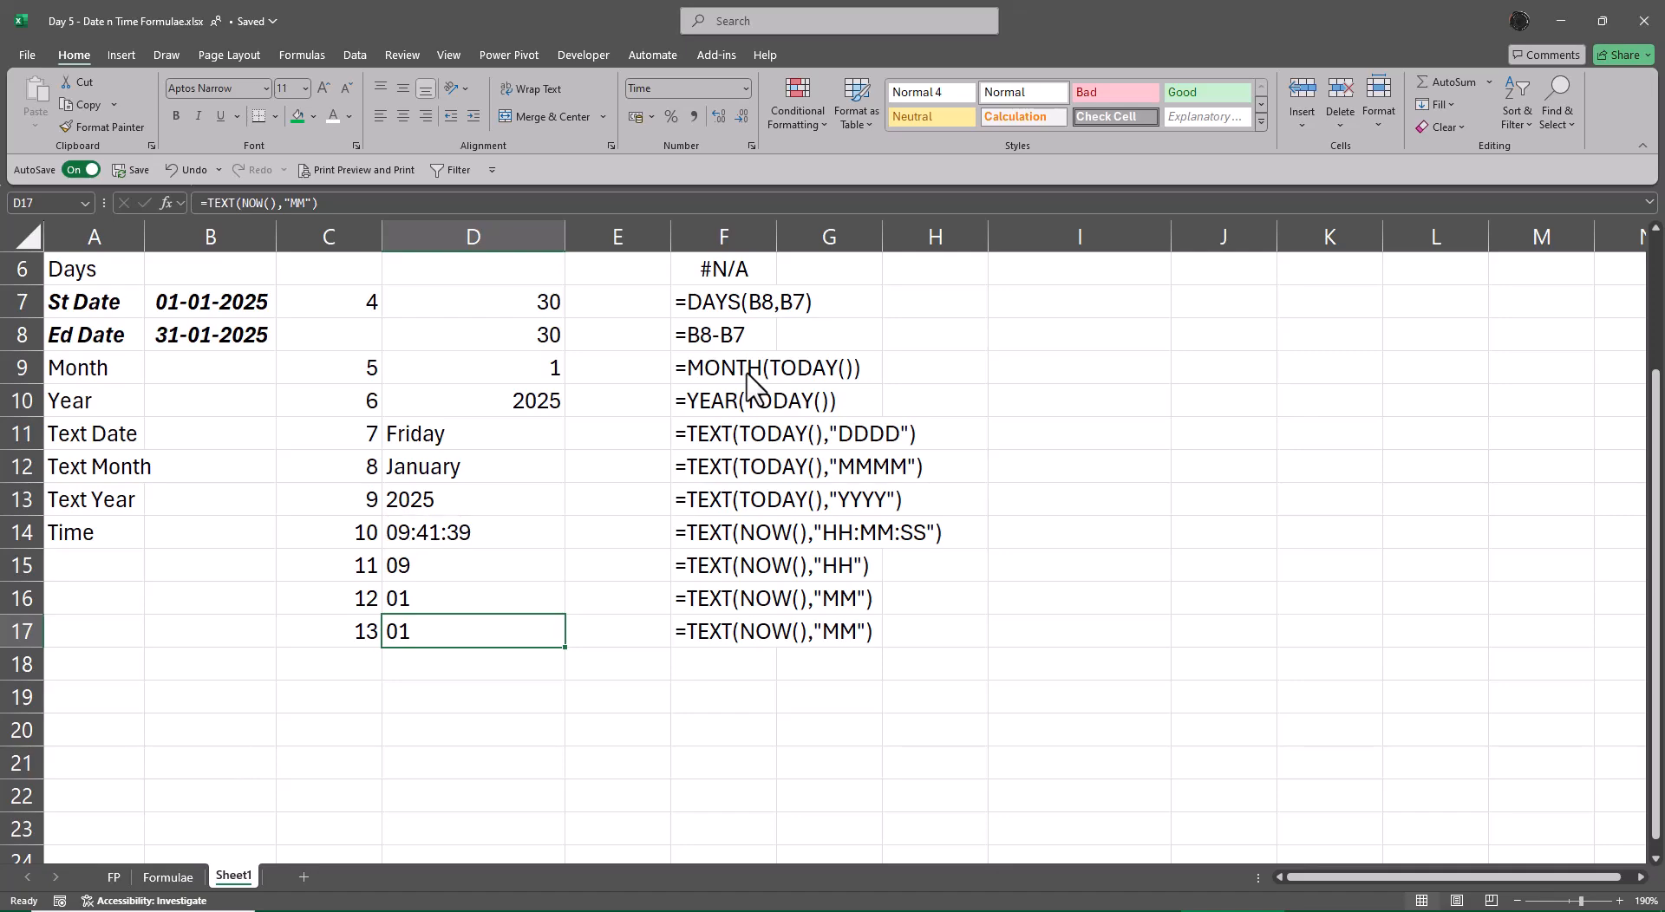
{"action": "key", "text": "Up"}
{"action": "key", "text": "Up"}
{"action": "key", "text": "Down"}
{"action": "key", "text": "F2"}
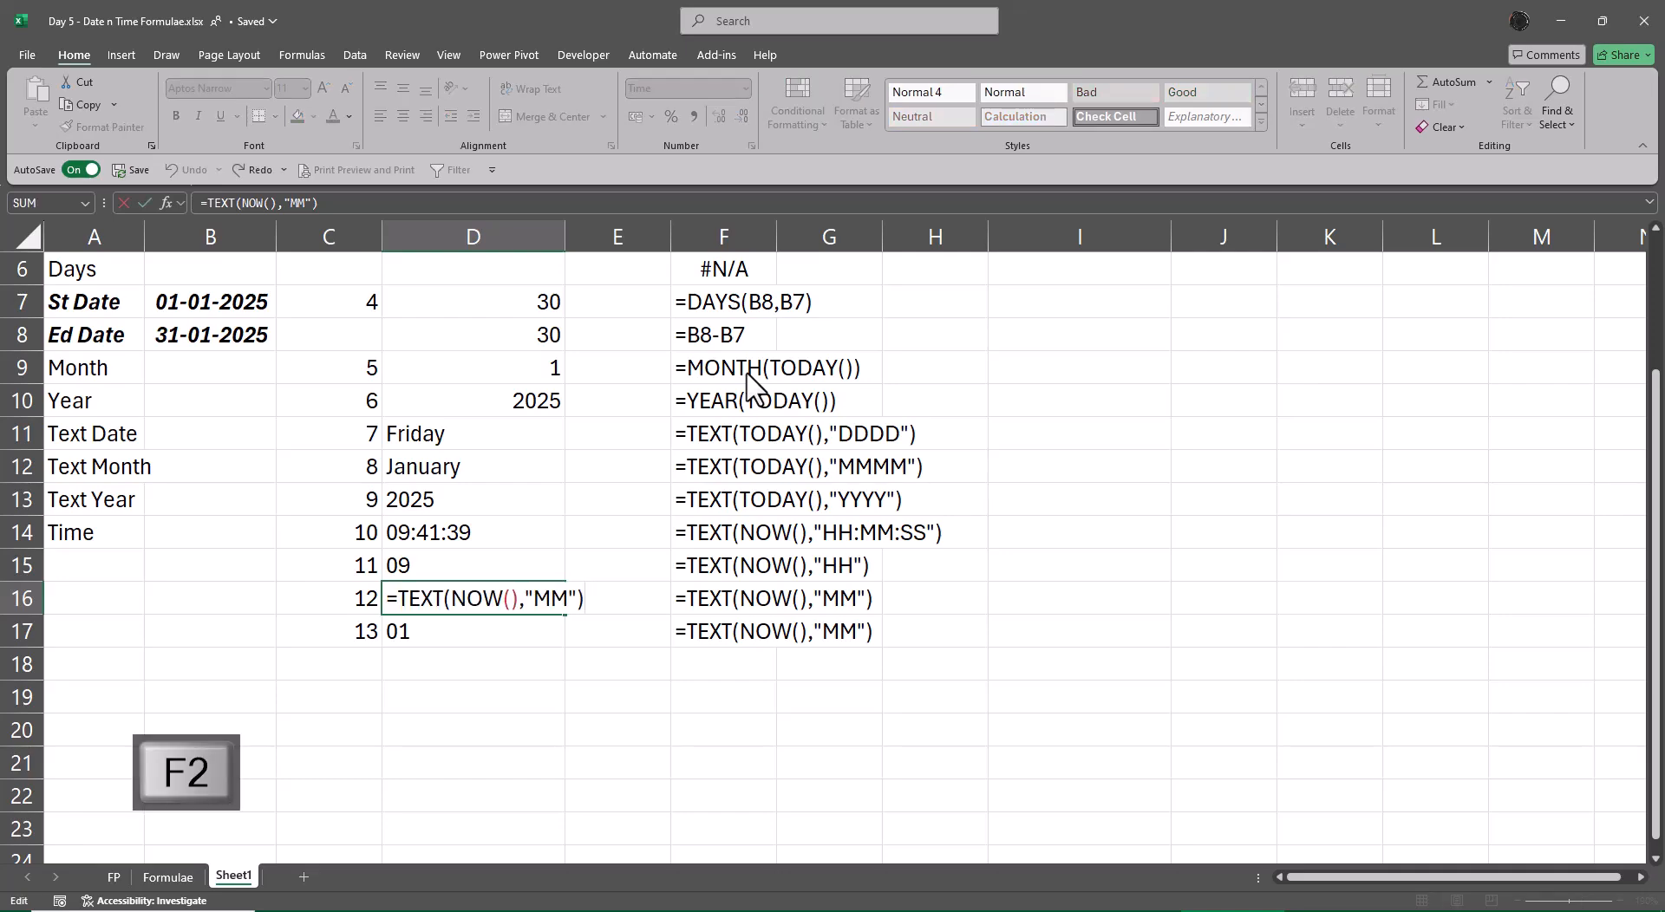
{"action": "key", "text": "Left"}
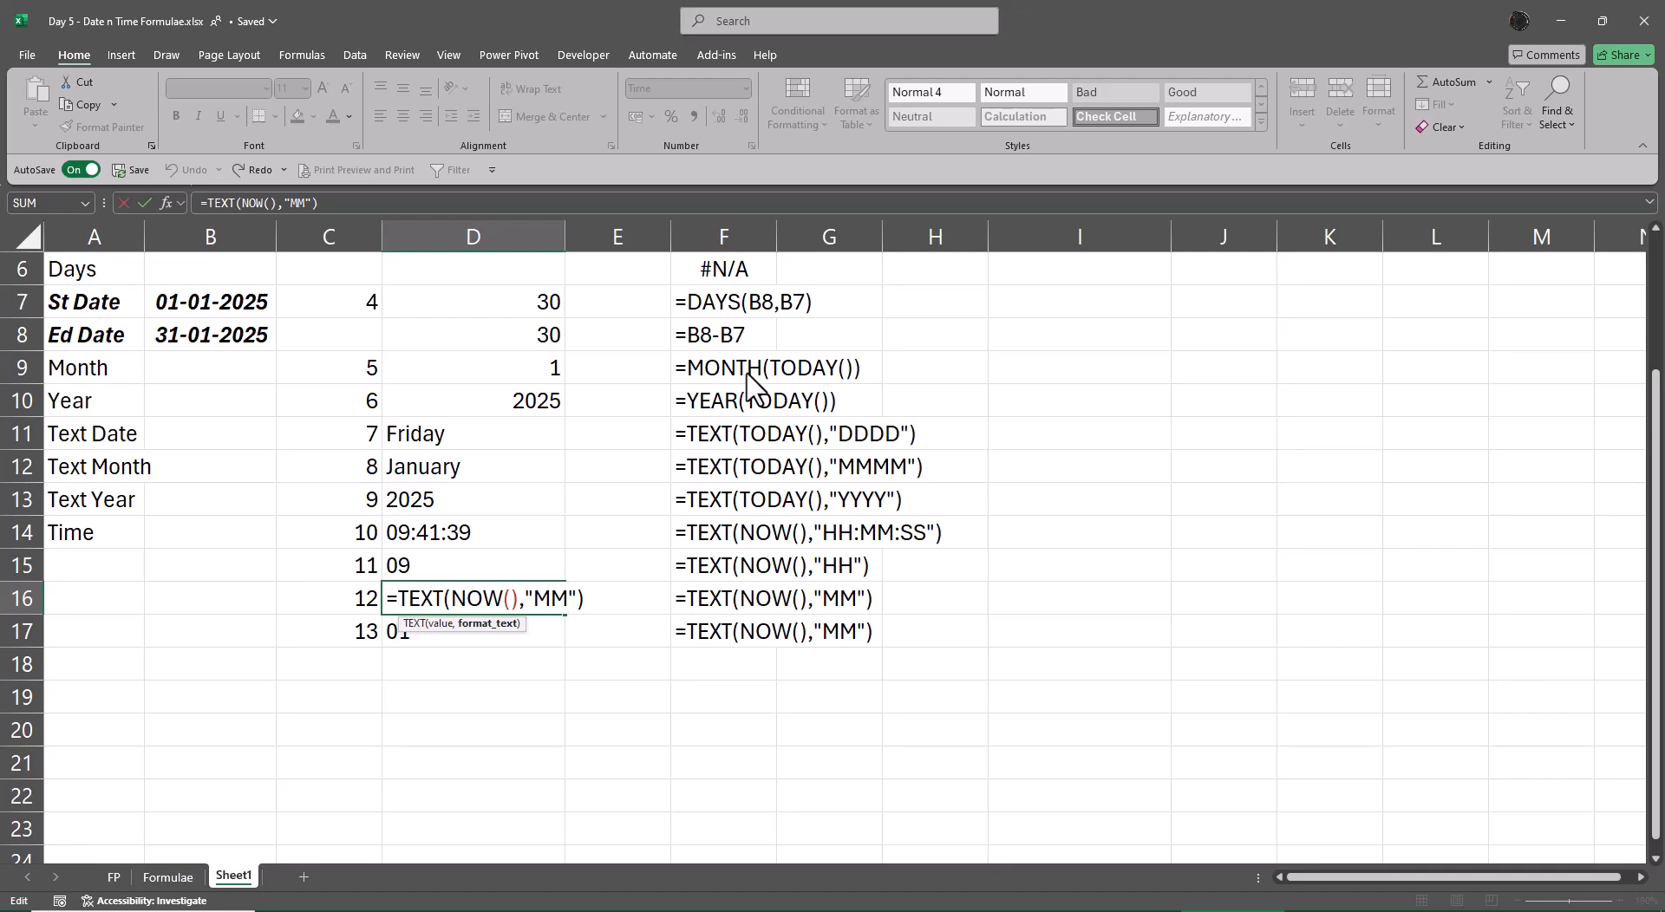
{"action": "key", "text": "BackSpace"}
{"action": "key", "text": "Return"}
- Shorten the format code in the D15 formula to "H", giving =TEXT(NOW(),"H")
{"action": "key", "text": "Up"}
{"action": "key", "text": "Up"}
{"action": "key", "text": "F2"}
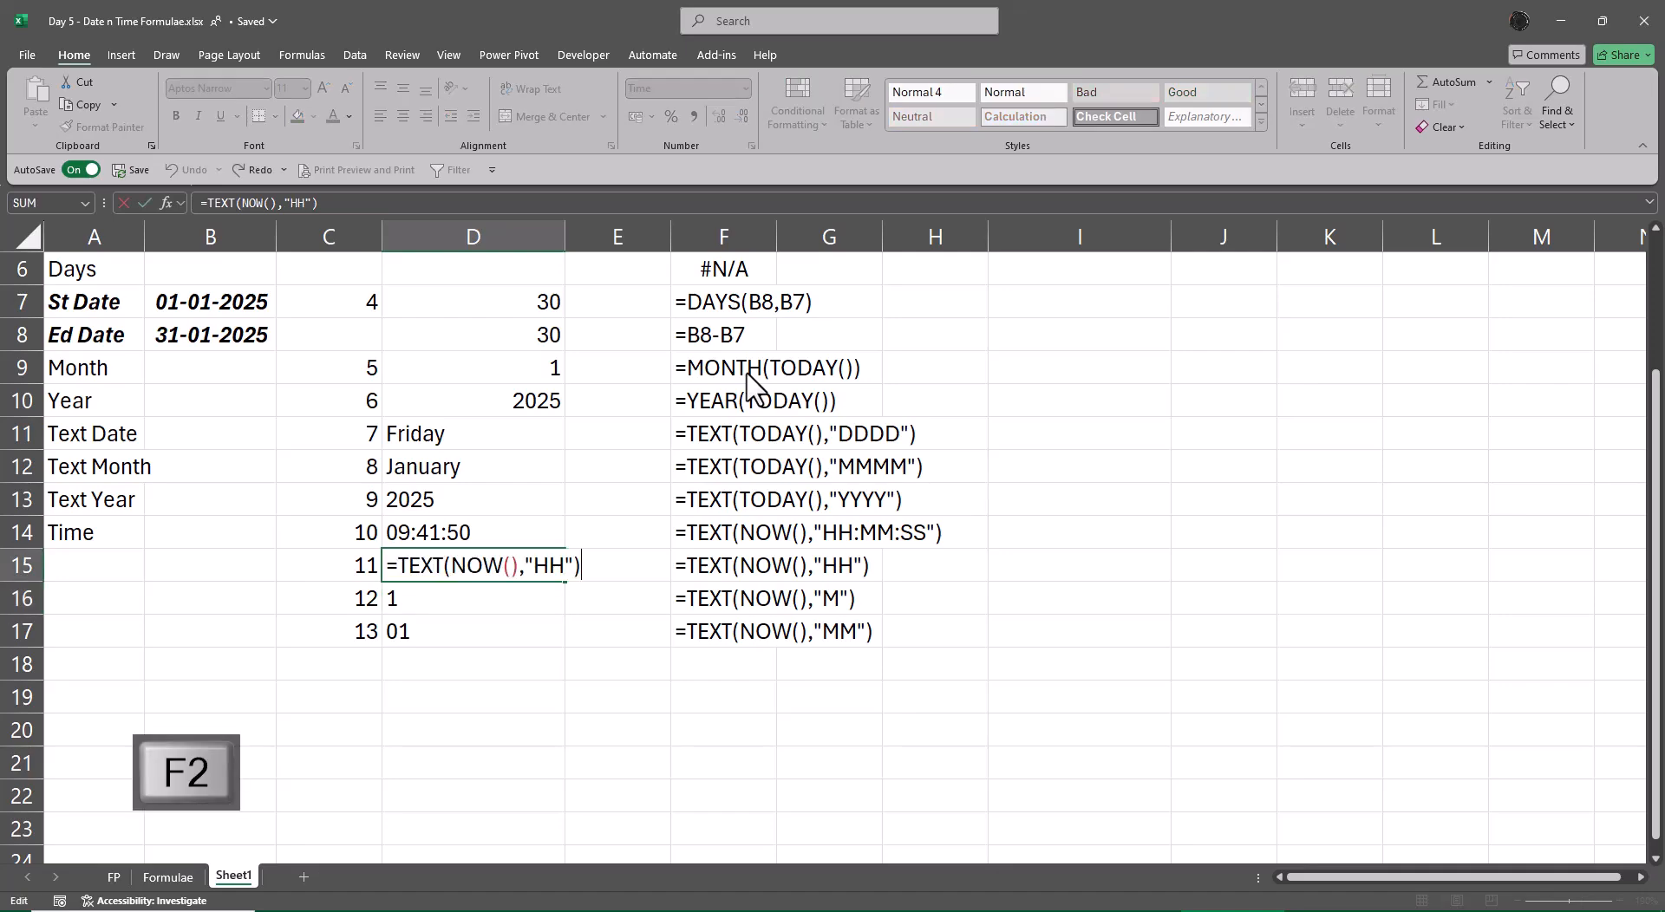
{"action": "key", "text": "Left"}
{"action": "key", "text": "Left"}
{"action": "key", "text": "BackSpace"}
{"action": "key", "text": "Return"}
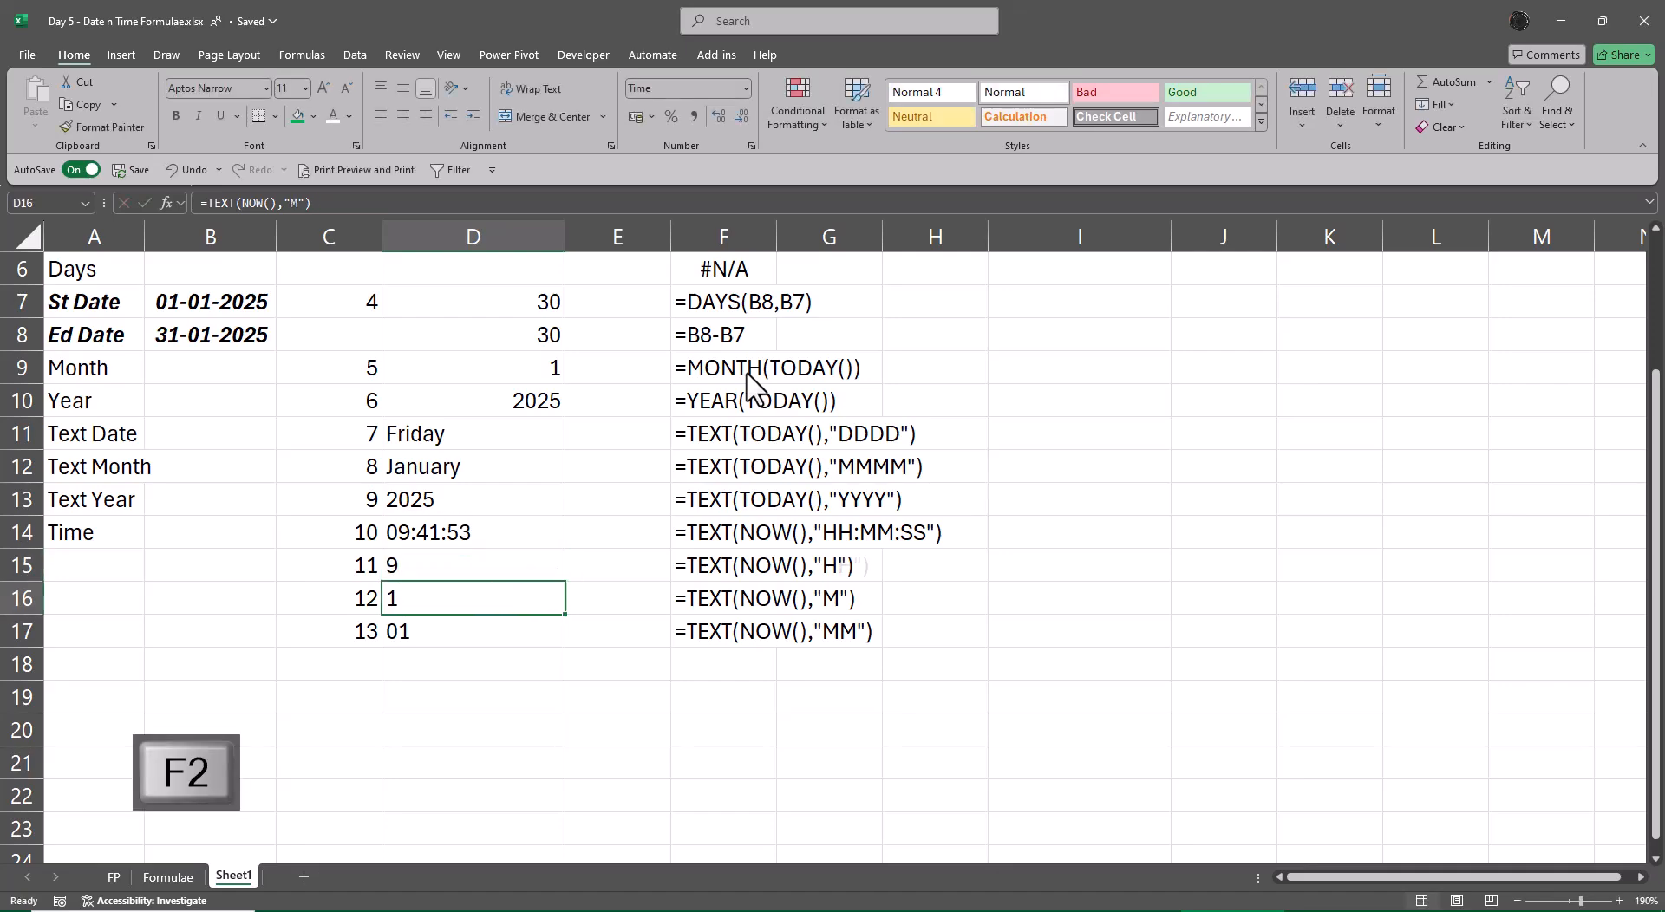
- Replace the D16 formula with =MINUTE(D14) to take the minutes from the time text
{"action": "key", "text": "F2"}
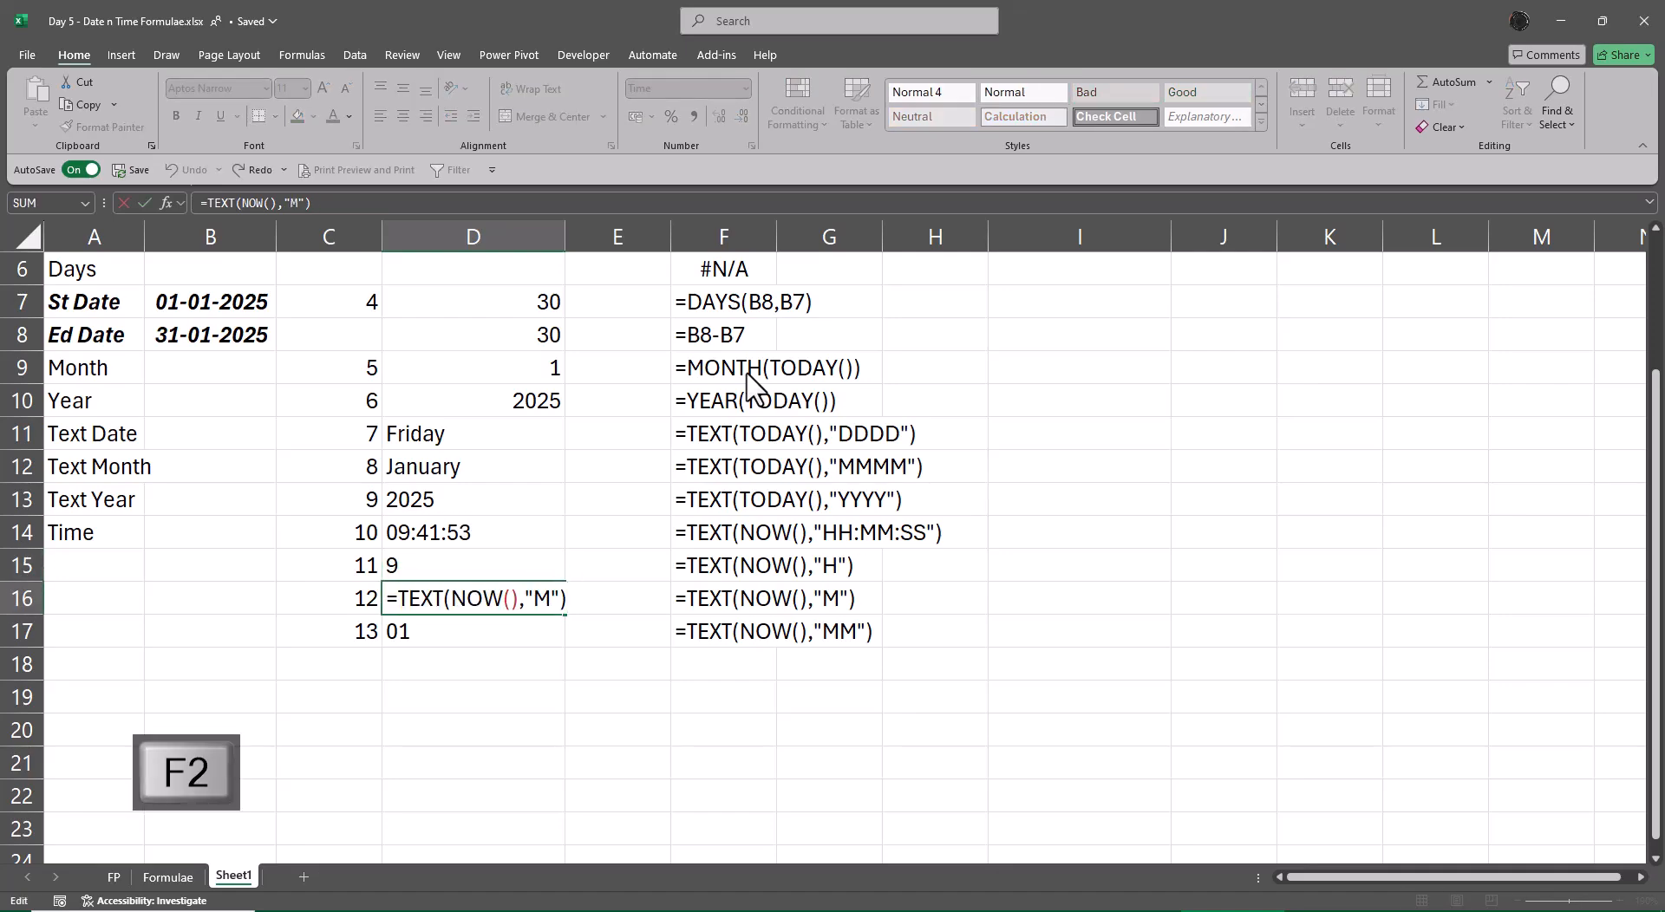
{"action": "key", "text": "Escape"}
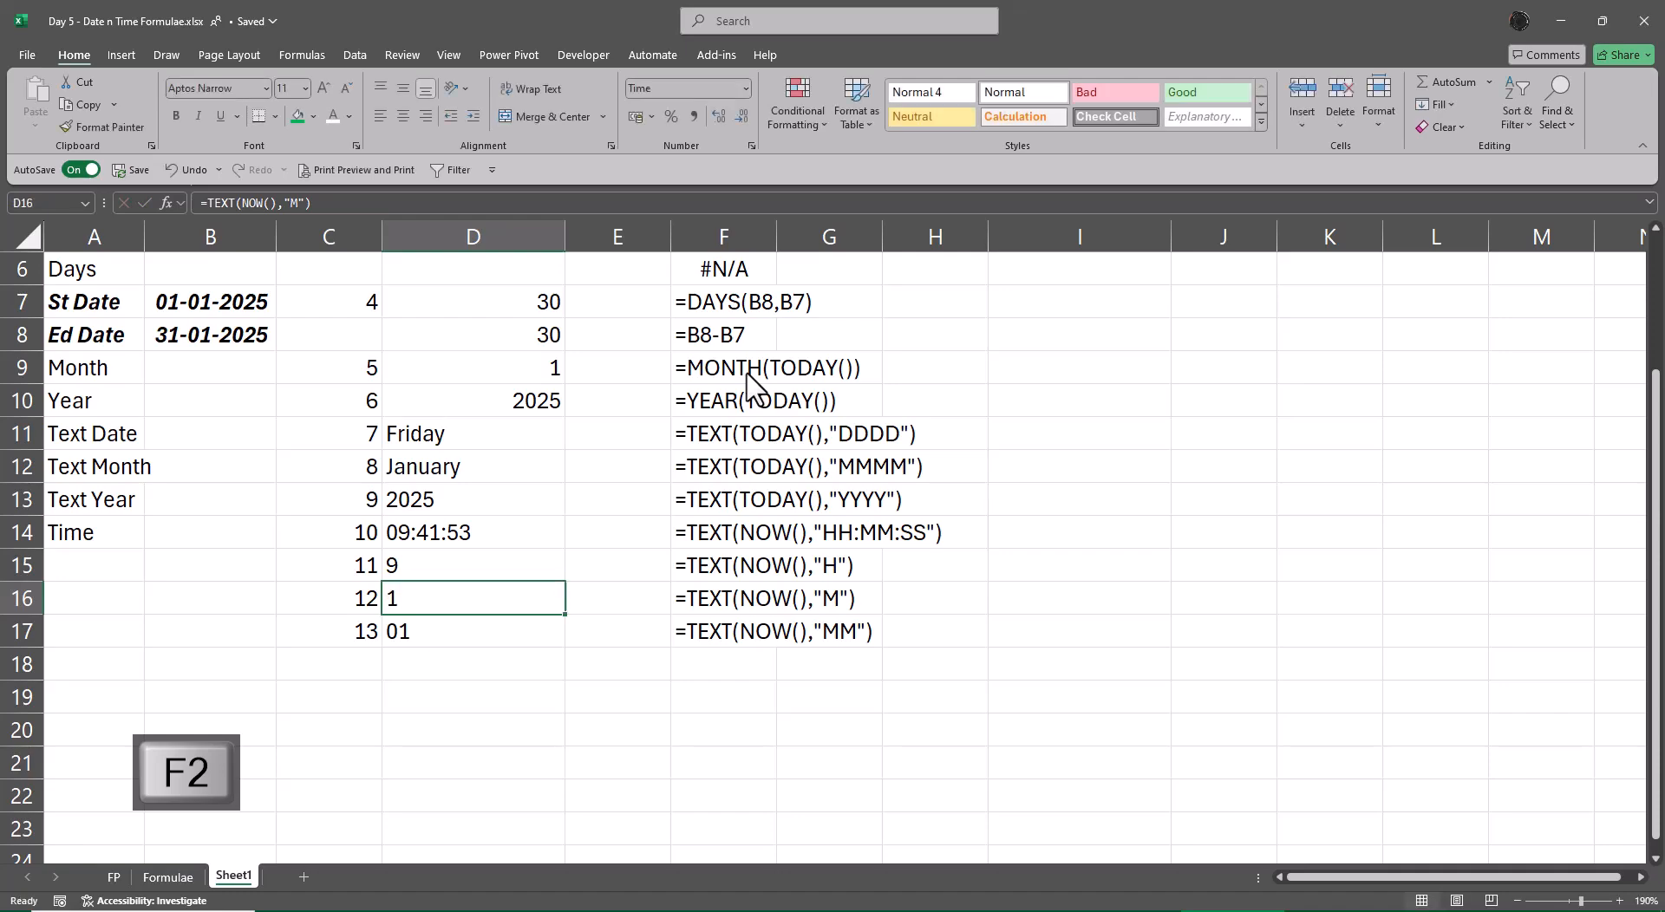
{"action": "key", "text": "Delete"}
{"action": "type", "text": "=minu"}
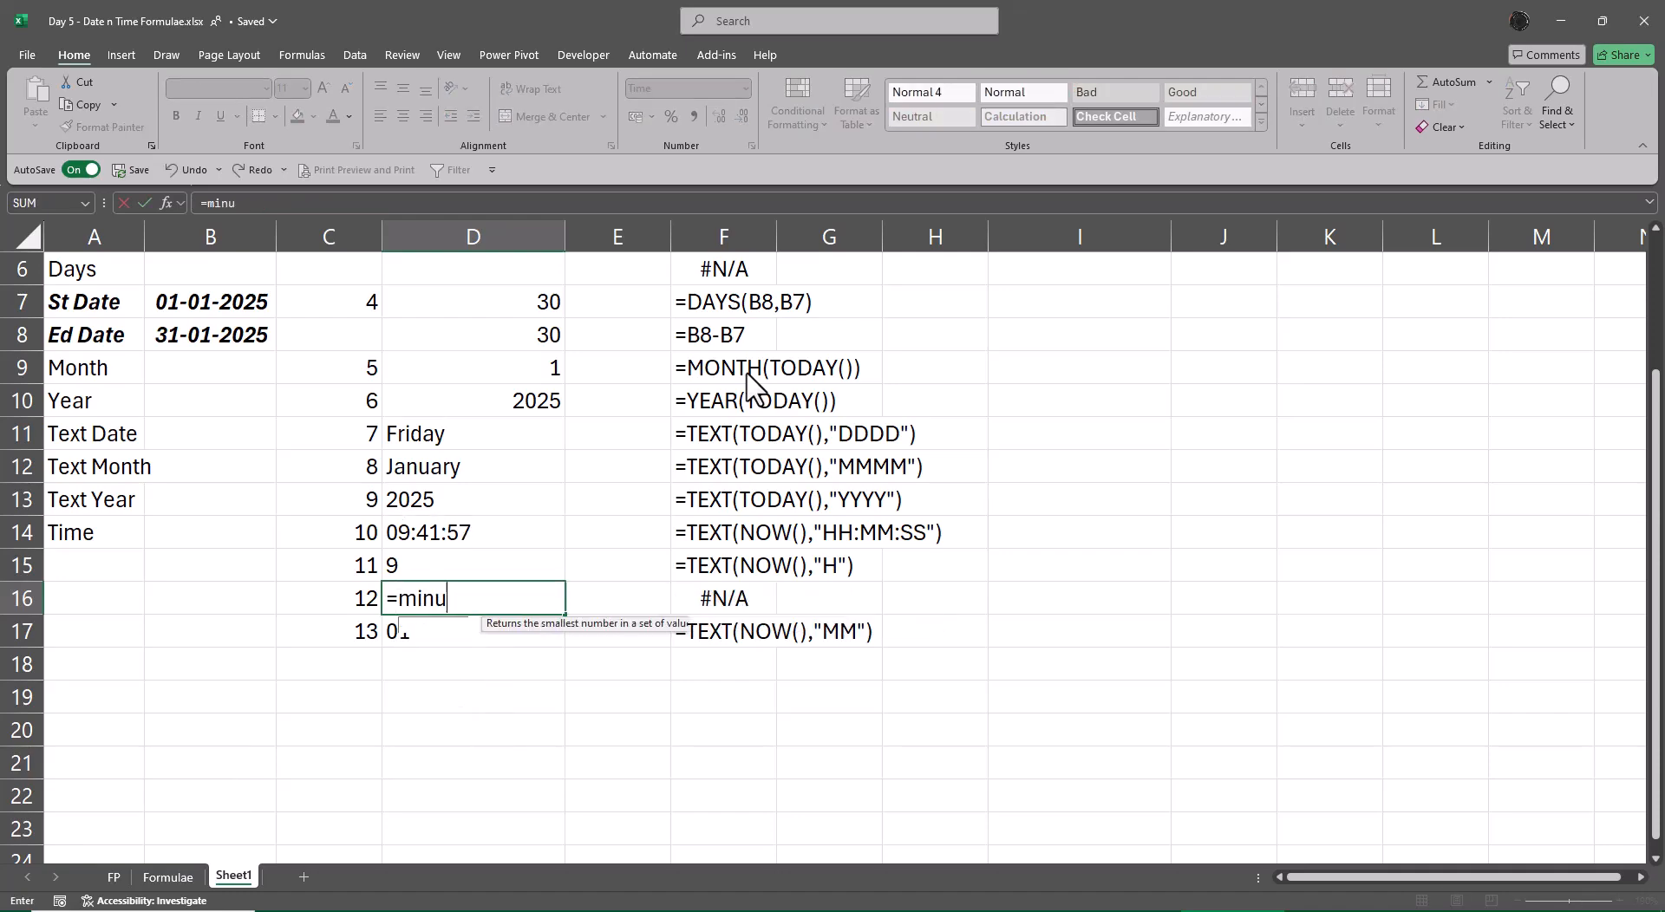
{"action": "key", "text": "Tab"}
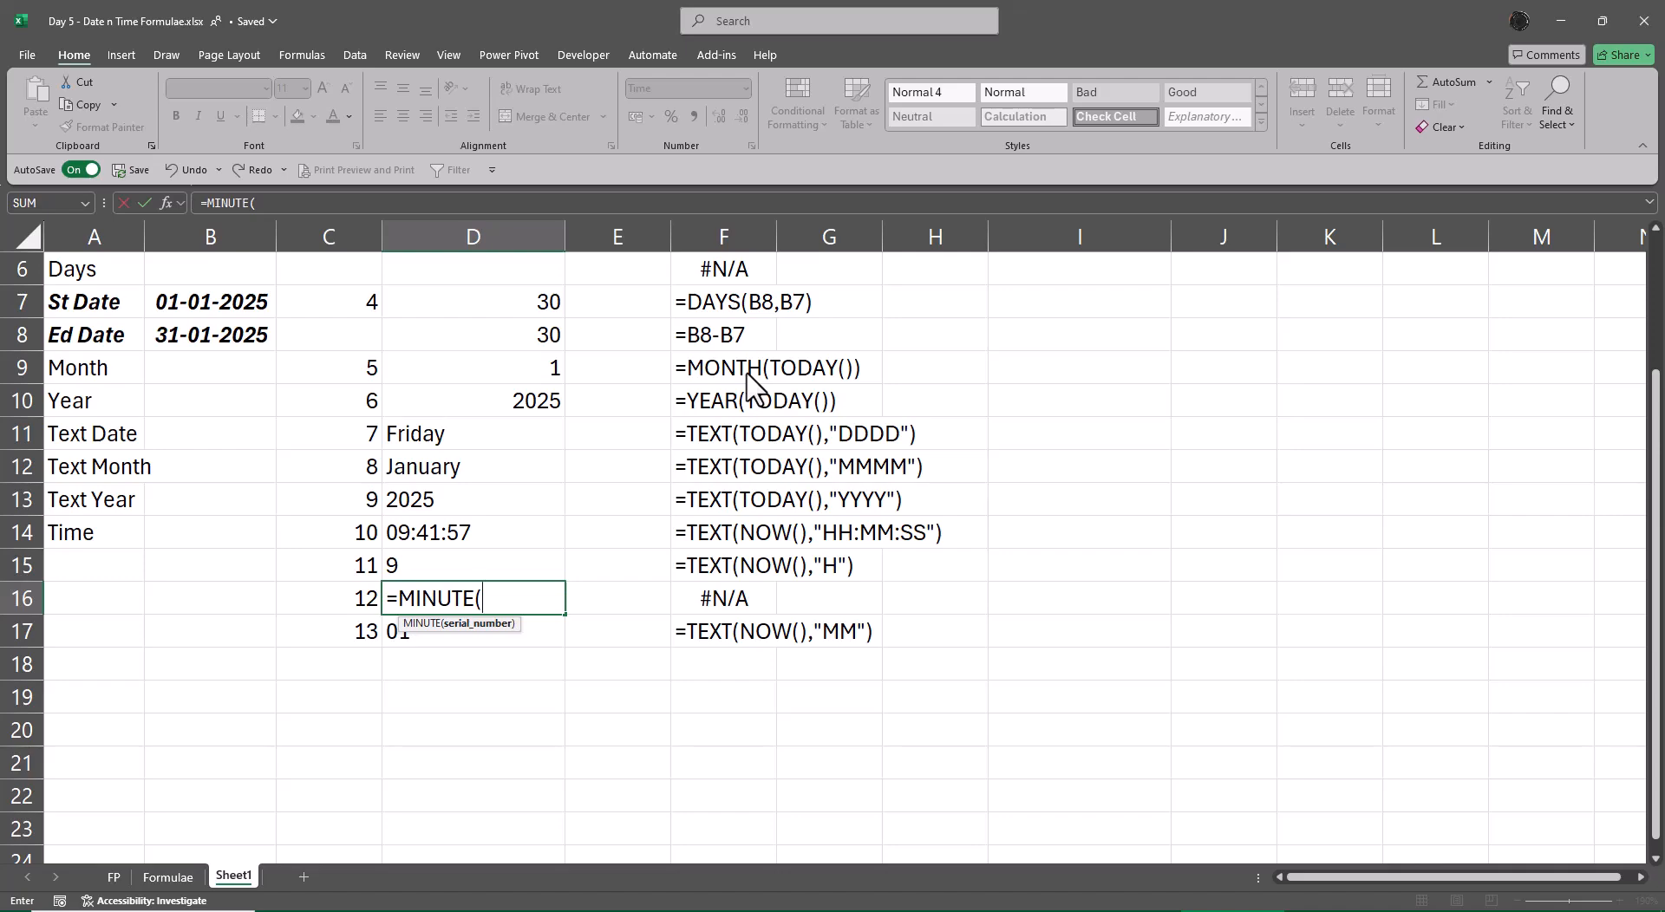
{"action": "key", "text": "Up"}
{"action": "key", "text": "Up"}
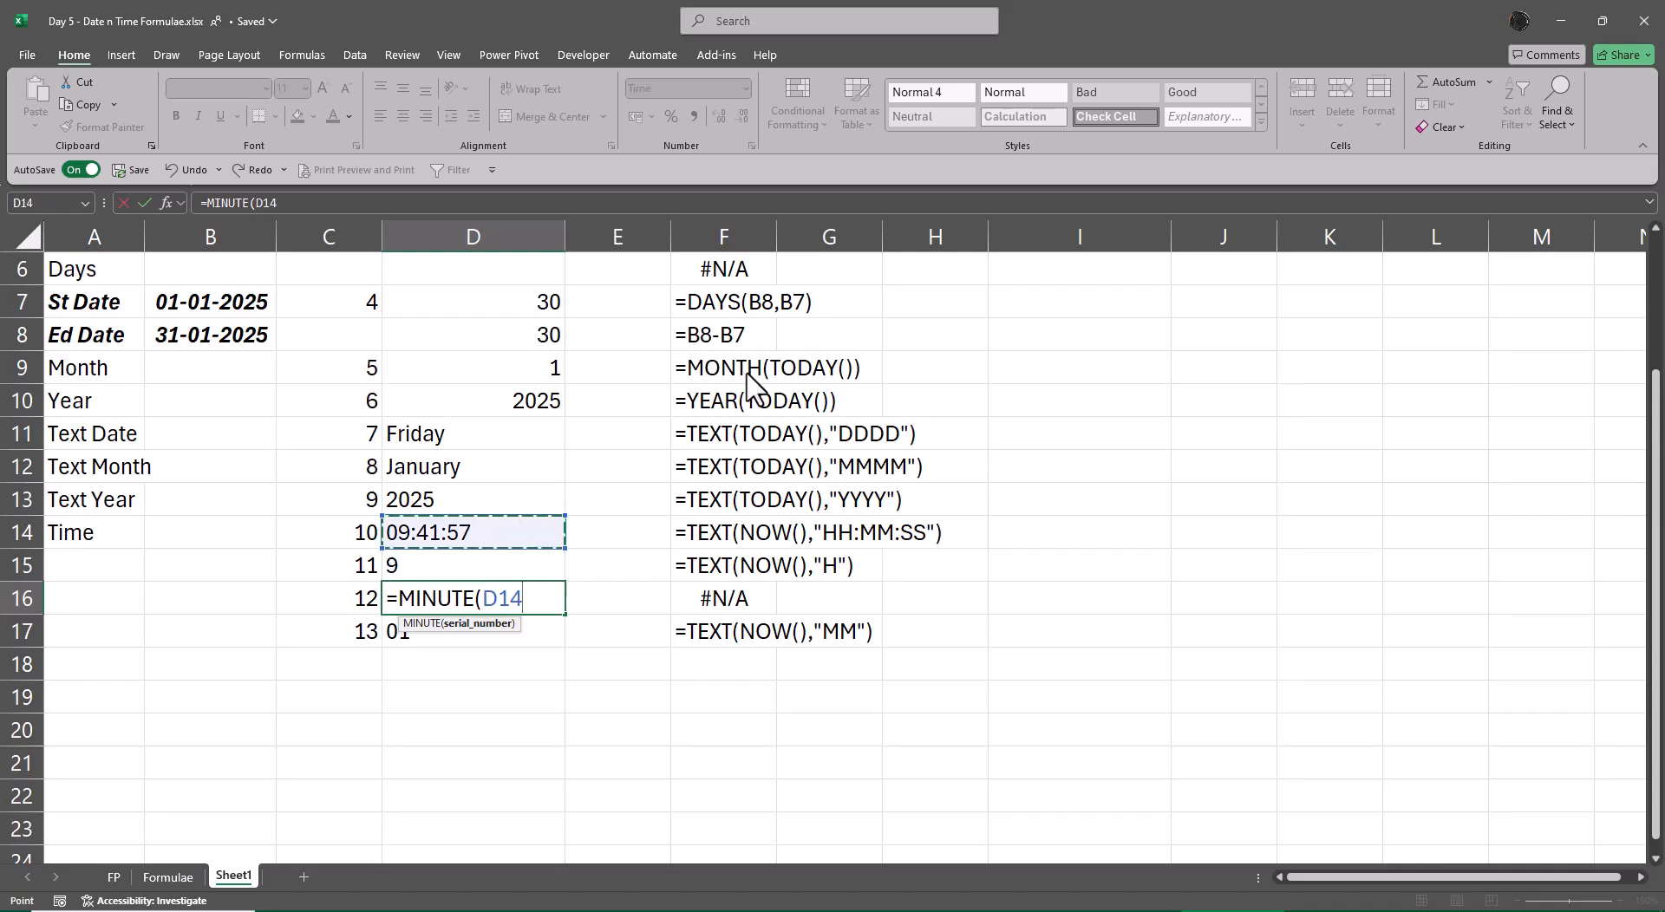
{"action": "key", "text": "Return"}
{"action": "key", "text": "Up"}
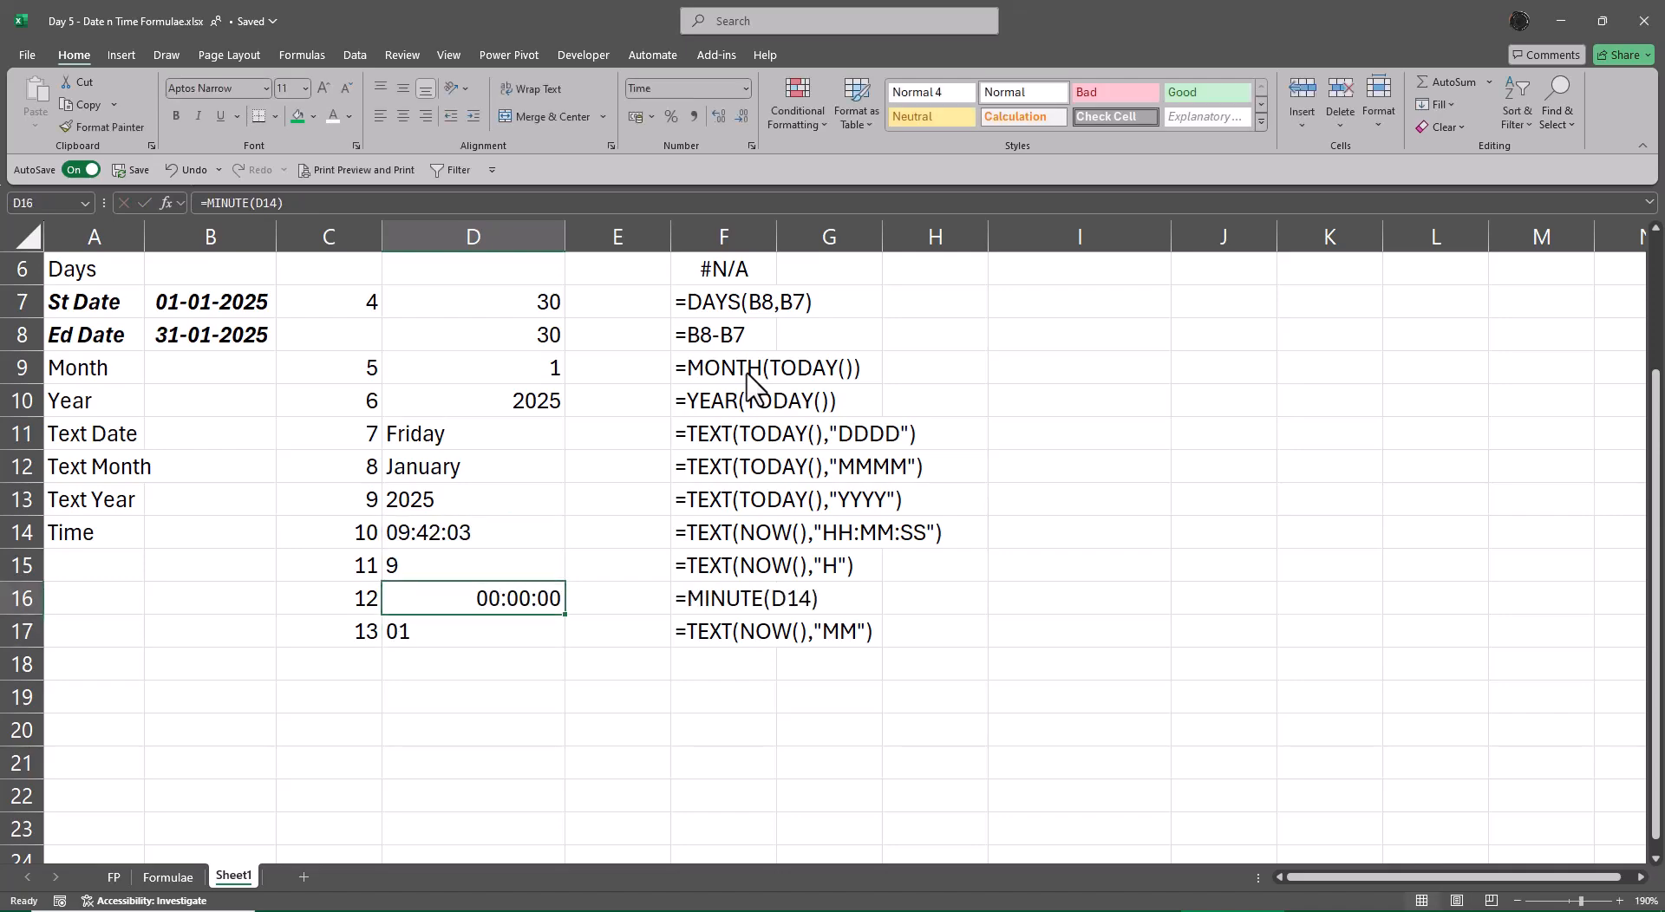
- Undo the MINUTE formula entry in D16 and clear the formula from D17
{"action": "key", "text": "ctrl+z"}
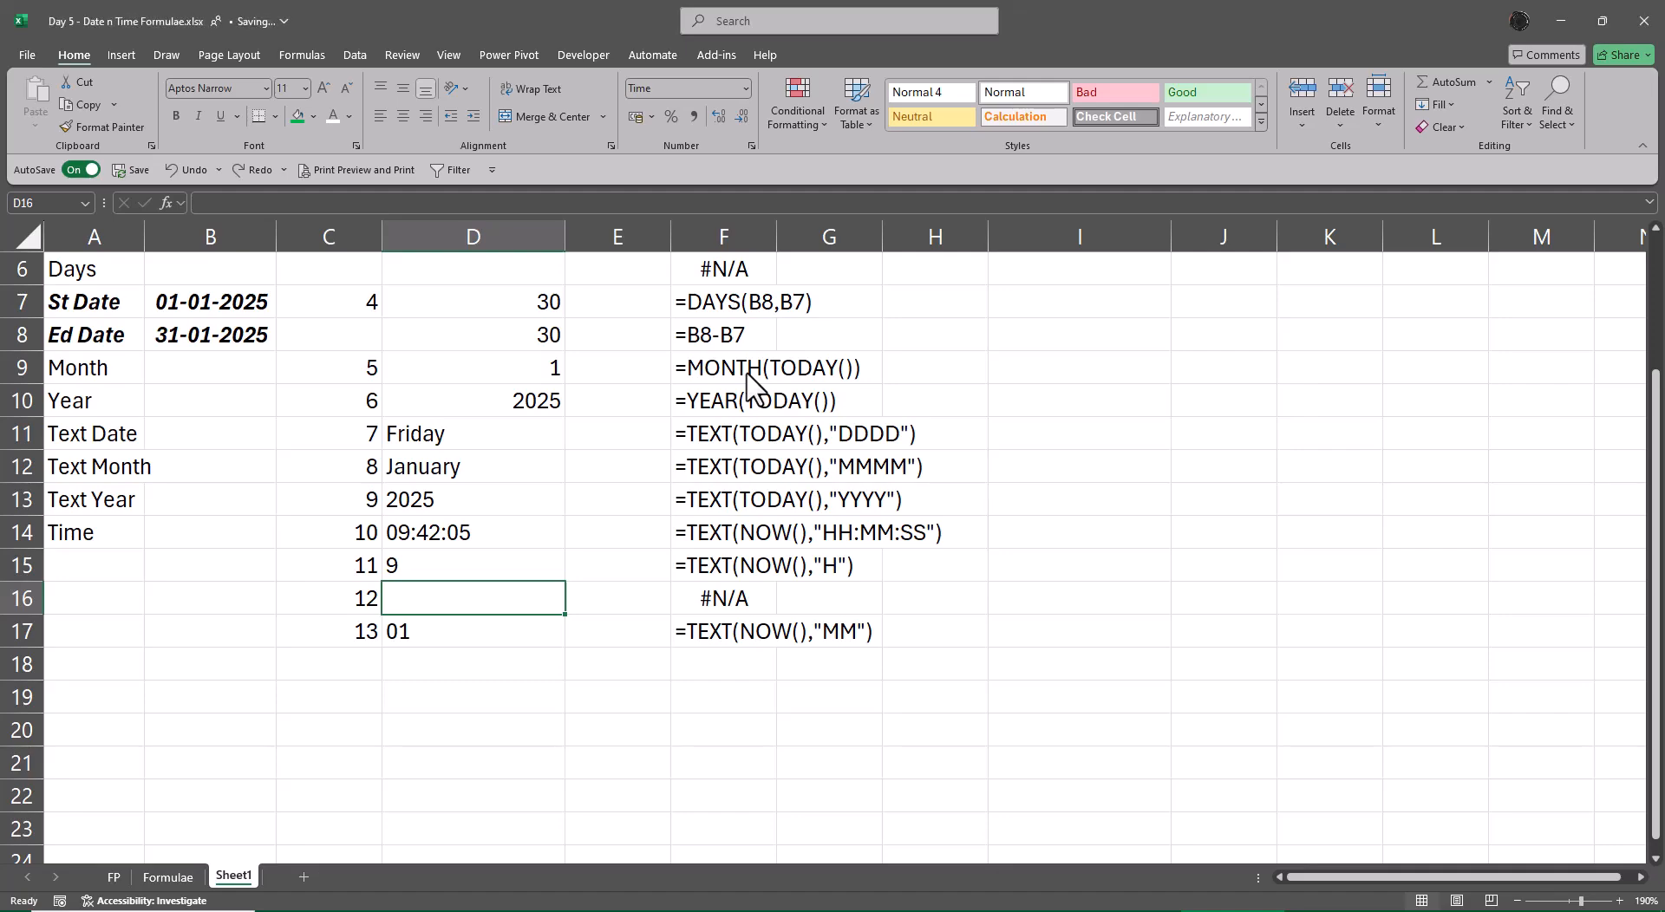
{"action": "key", "text": "Down"}
{"action": "key", "text": "Delete"}
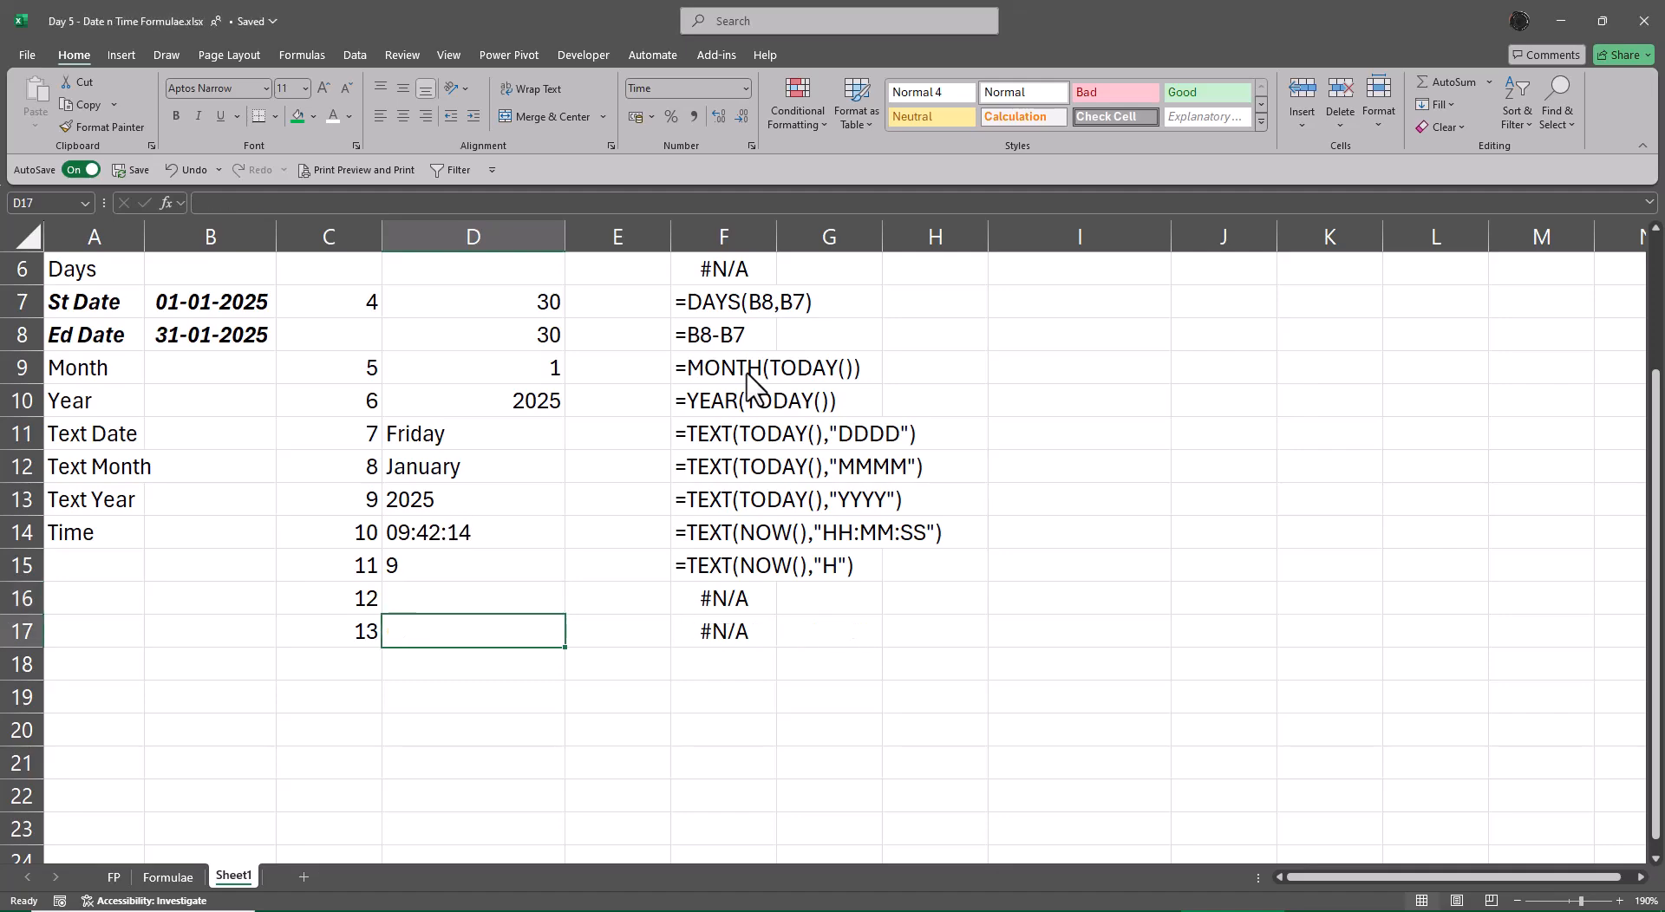
- Restore the TEXT formula in D17 and change its format code to seconds, giving =TEXT(NOW(),"SS")
{"action": "key", "text": "Up"}
{"action": "key", "text": "ctrl+z"}
{"action": "key", "text": "F2"}
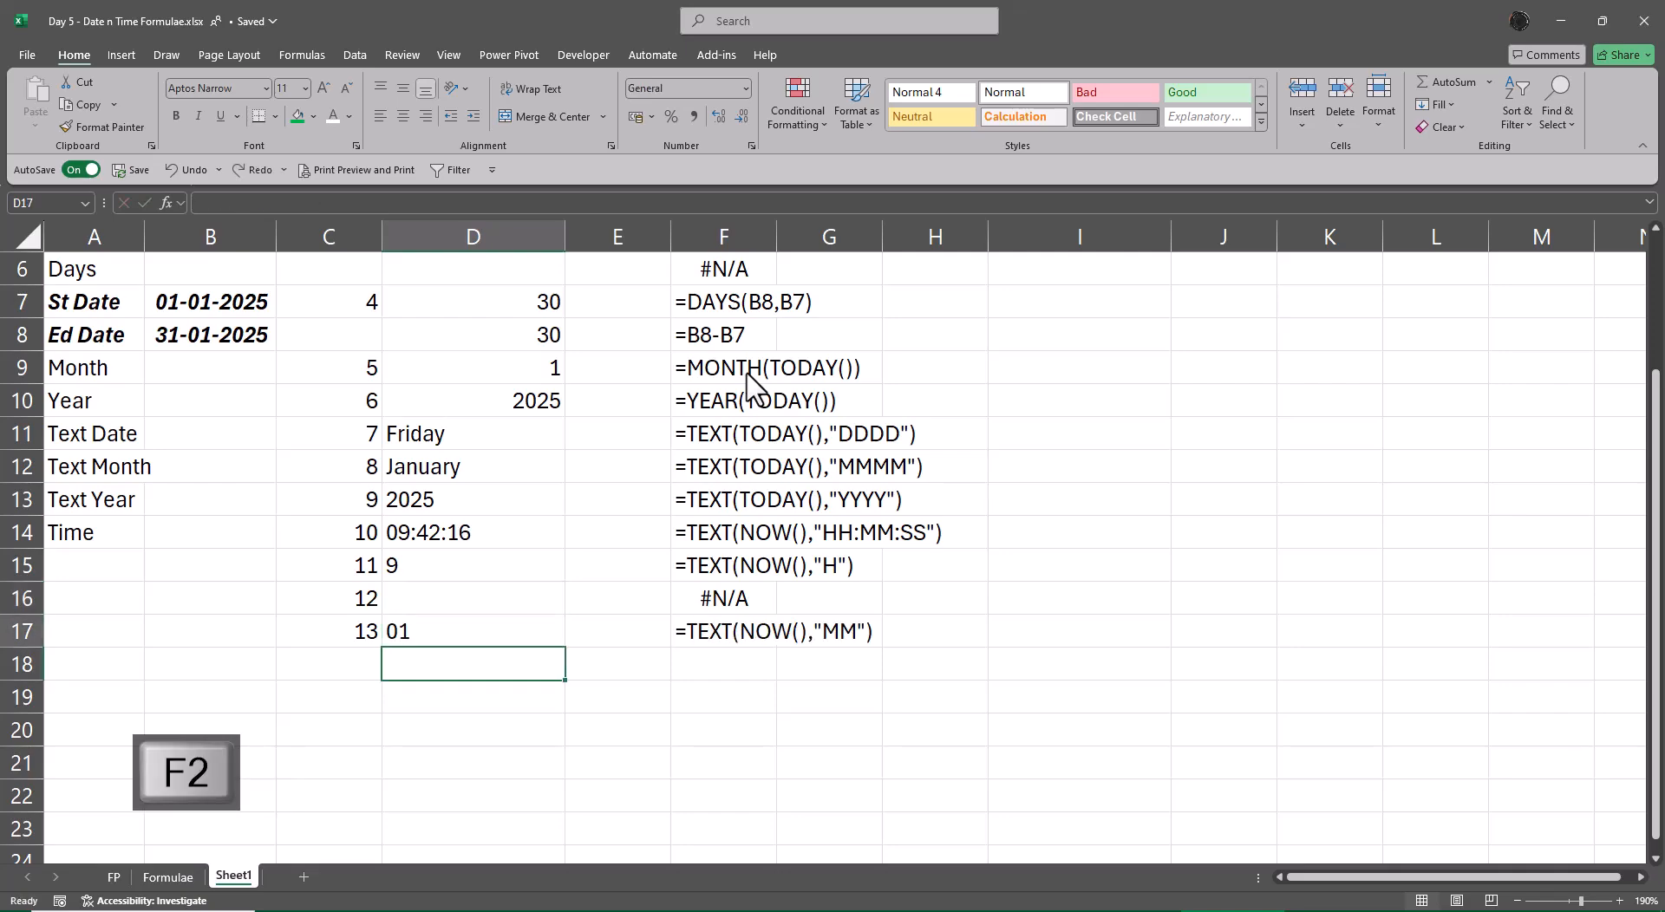
{"action": "key", "text": "BackSpace"}
{"action": "key", "text": "BackSpace"}
{"action": "type", "text": "SS"}
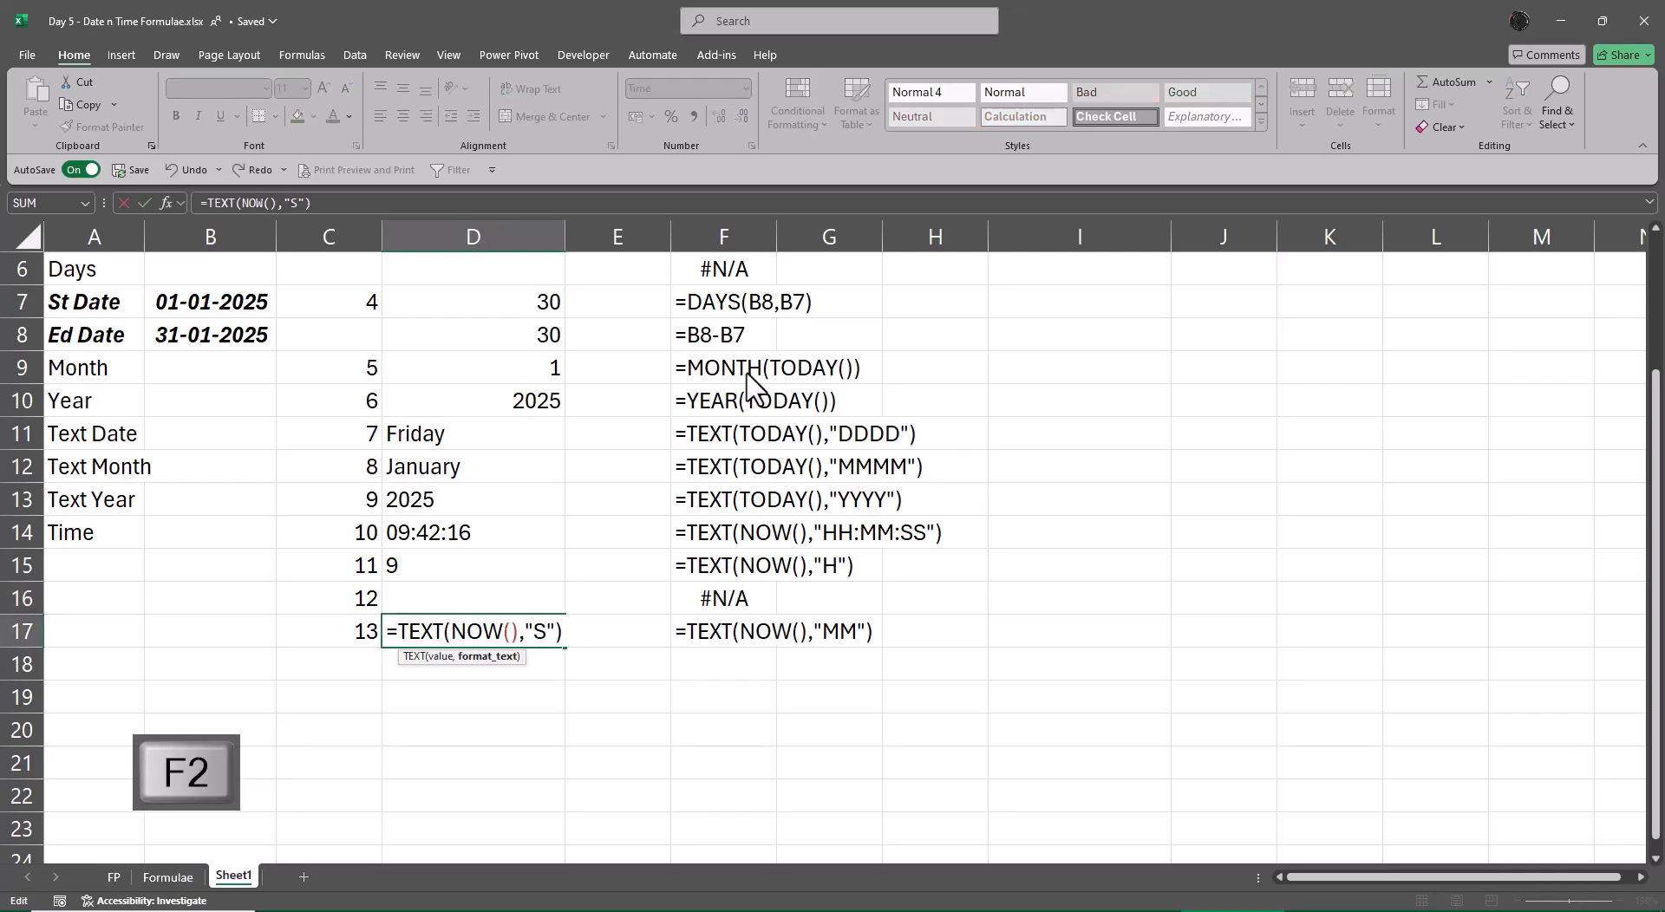
{"action": "key", "text": "Return"}
{"action": "key", "text": "Up"}
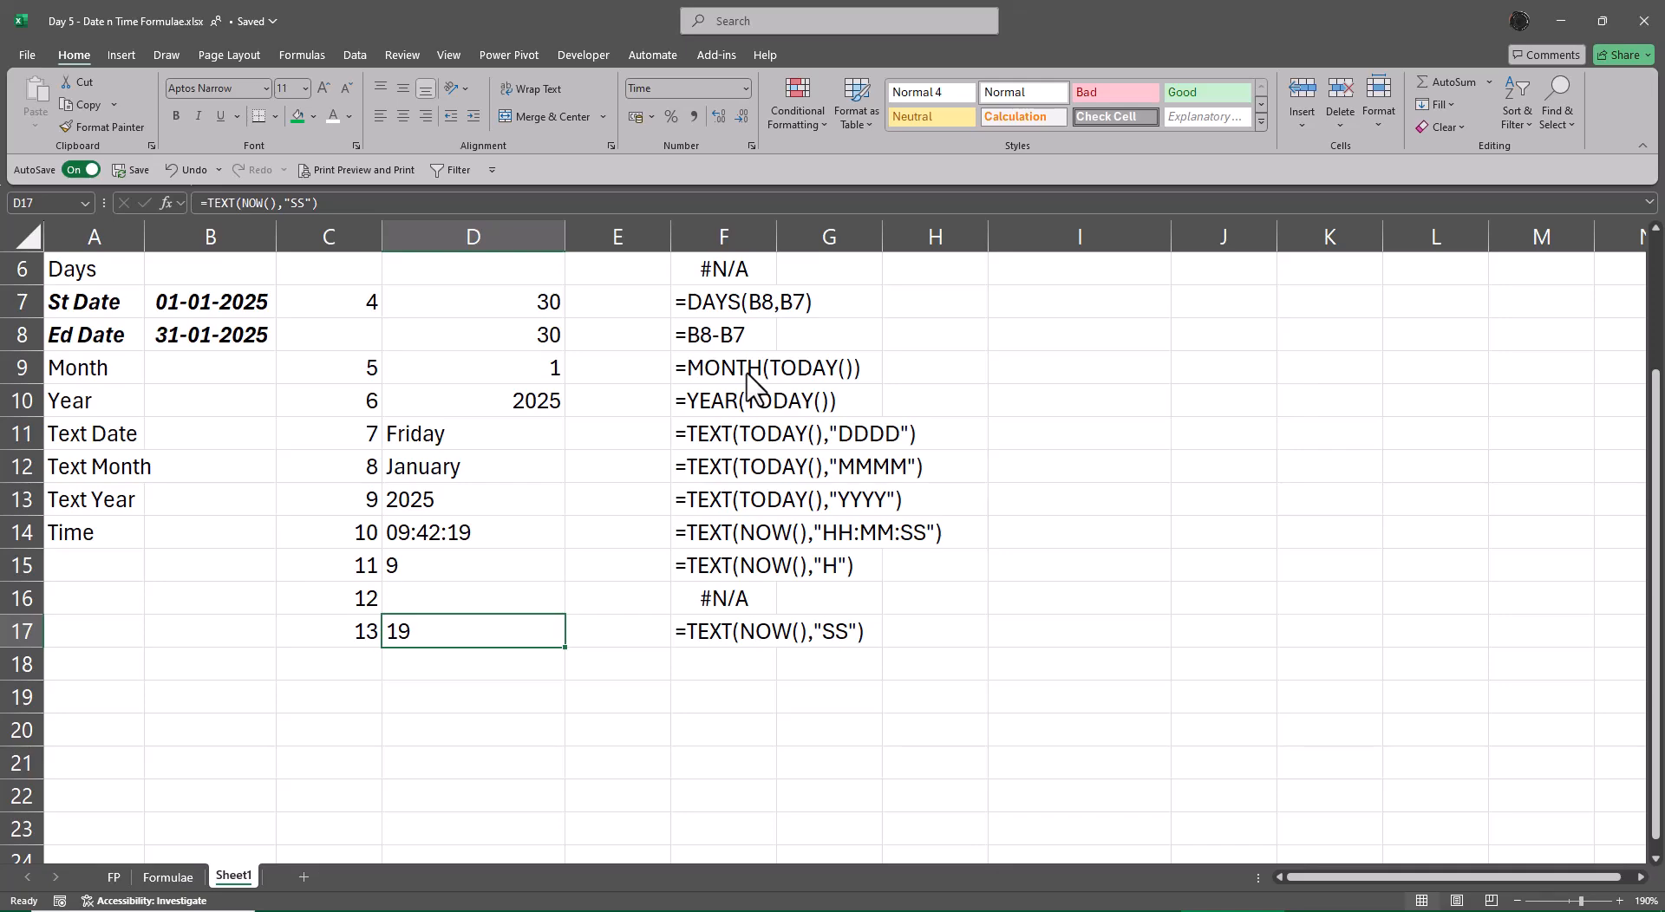
{"action": "key", "text": "F5"}
{"action": "key", "text": "Escape"}
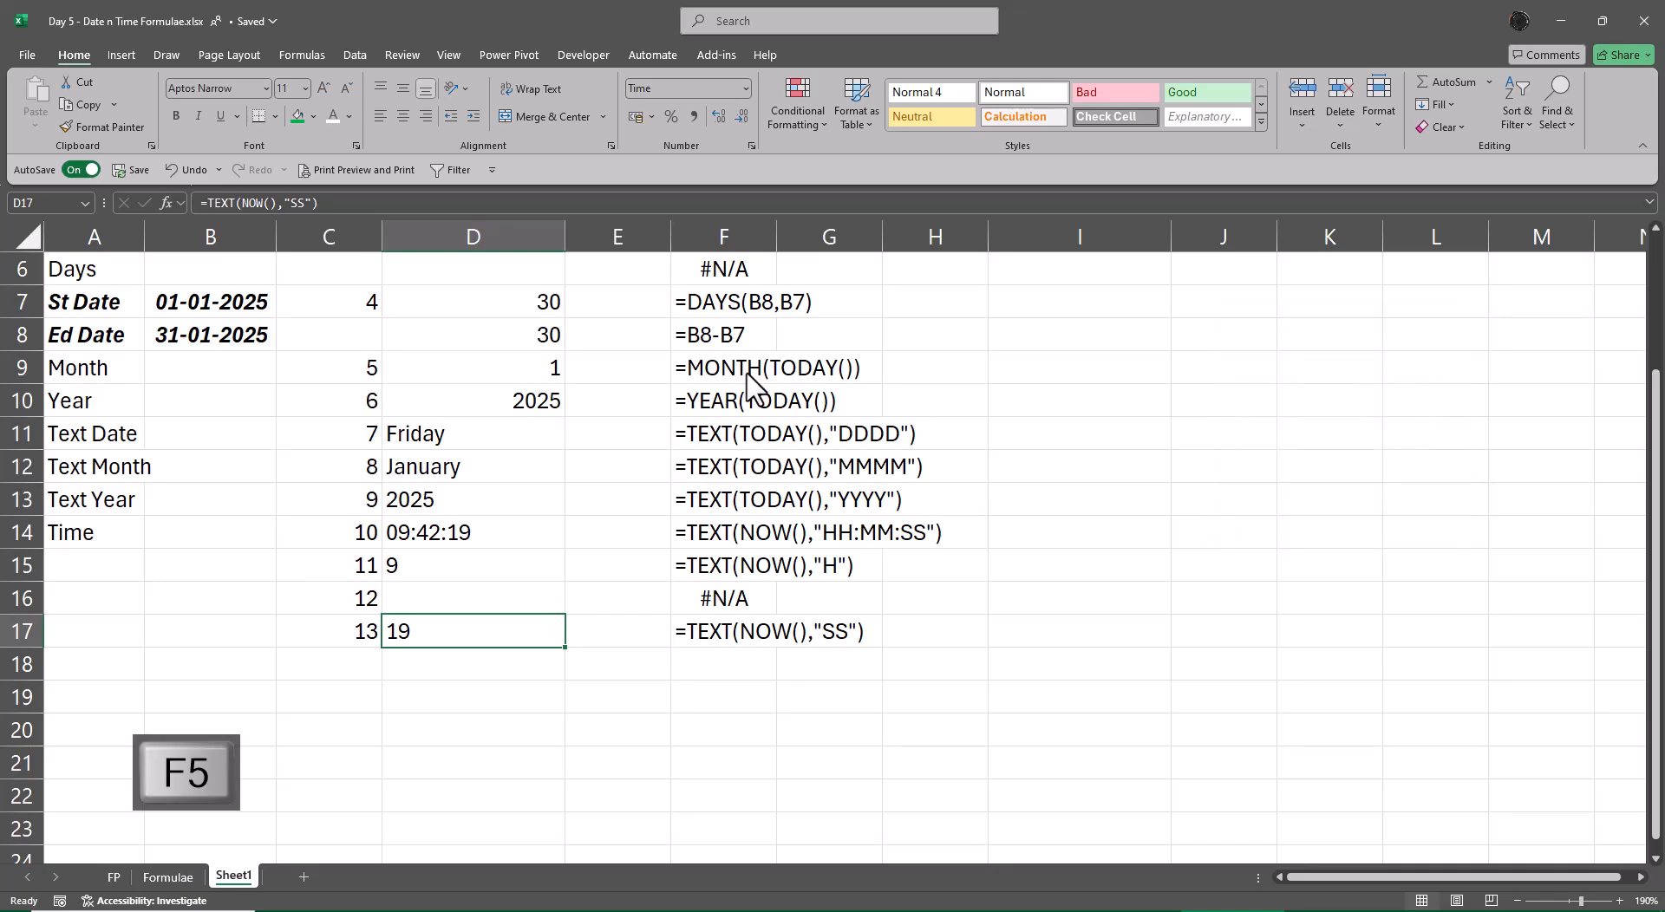
{"action": "key", "text": "F8"}
{"action": "key", "text": "F8"}
{"action": "key", "text": "F5"}
{"action": "key", "text": "Escape"}
- Switch the workbook's calculation mode between Partial and Automatic to refresh the time formulas
{"action": "left_click", "coordinate": [295, 54]}
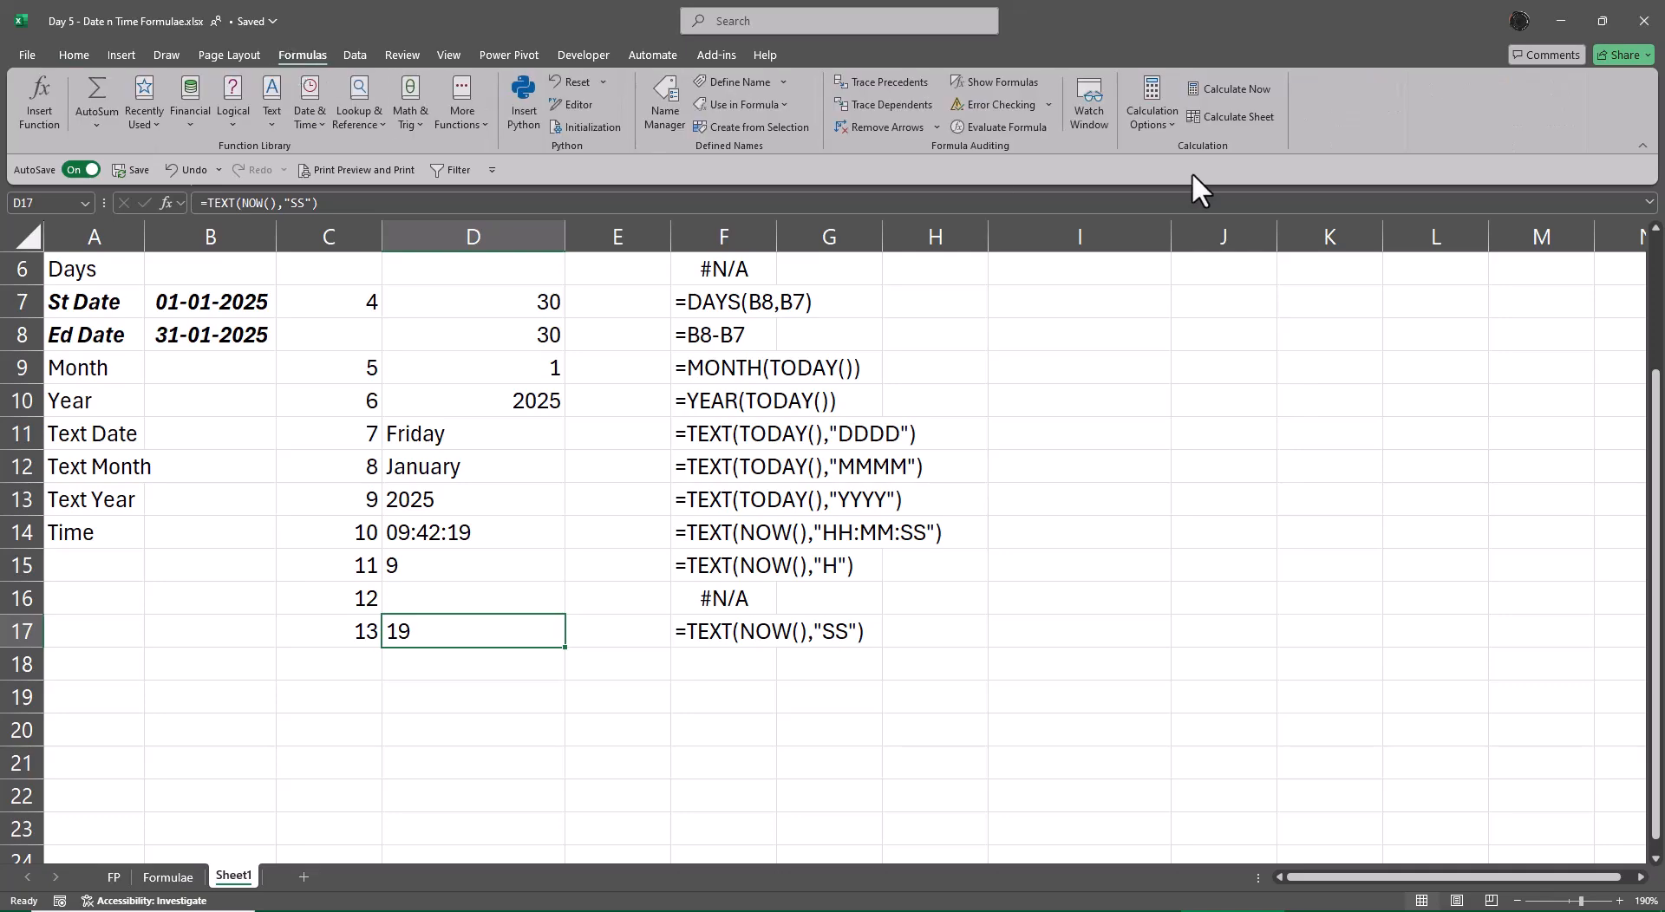
{"action": "left_click", "coordinate": [1148, 107]}
{"action": "left_click", "coordinate": [1178, 168]}
{"action": "left_click", "coordinate": [1162, 105]}
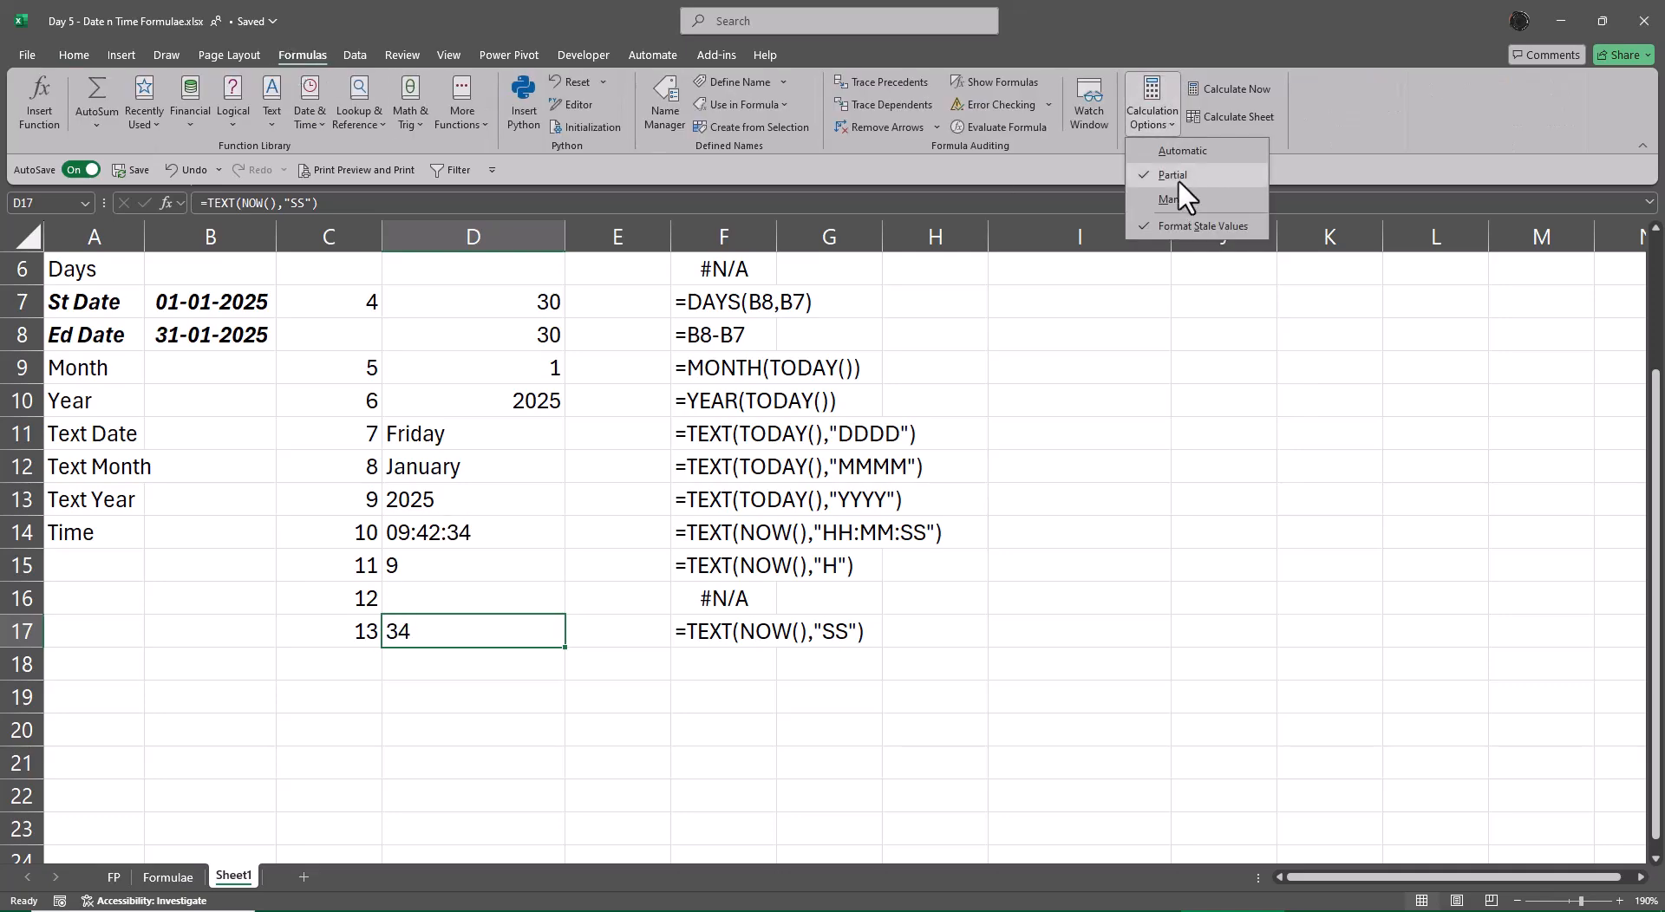
{"action": "left_click", "coordinate": [1178, 179]}
{"action": "left_click", "coordinate": [1162, 112]}
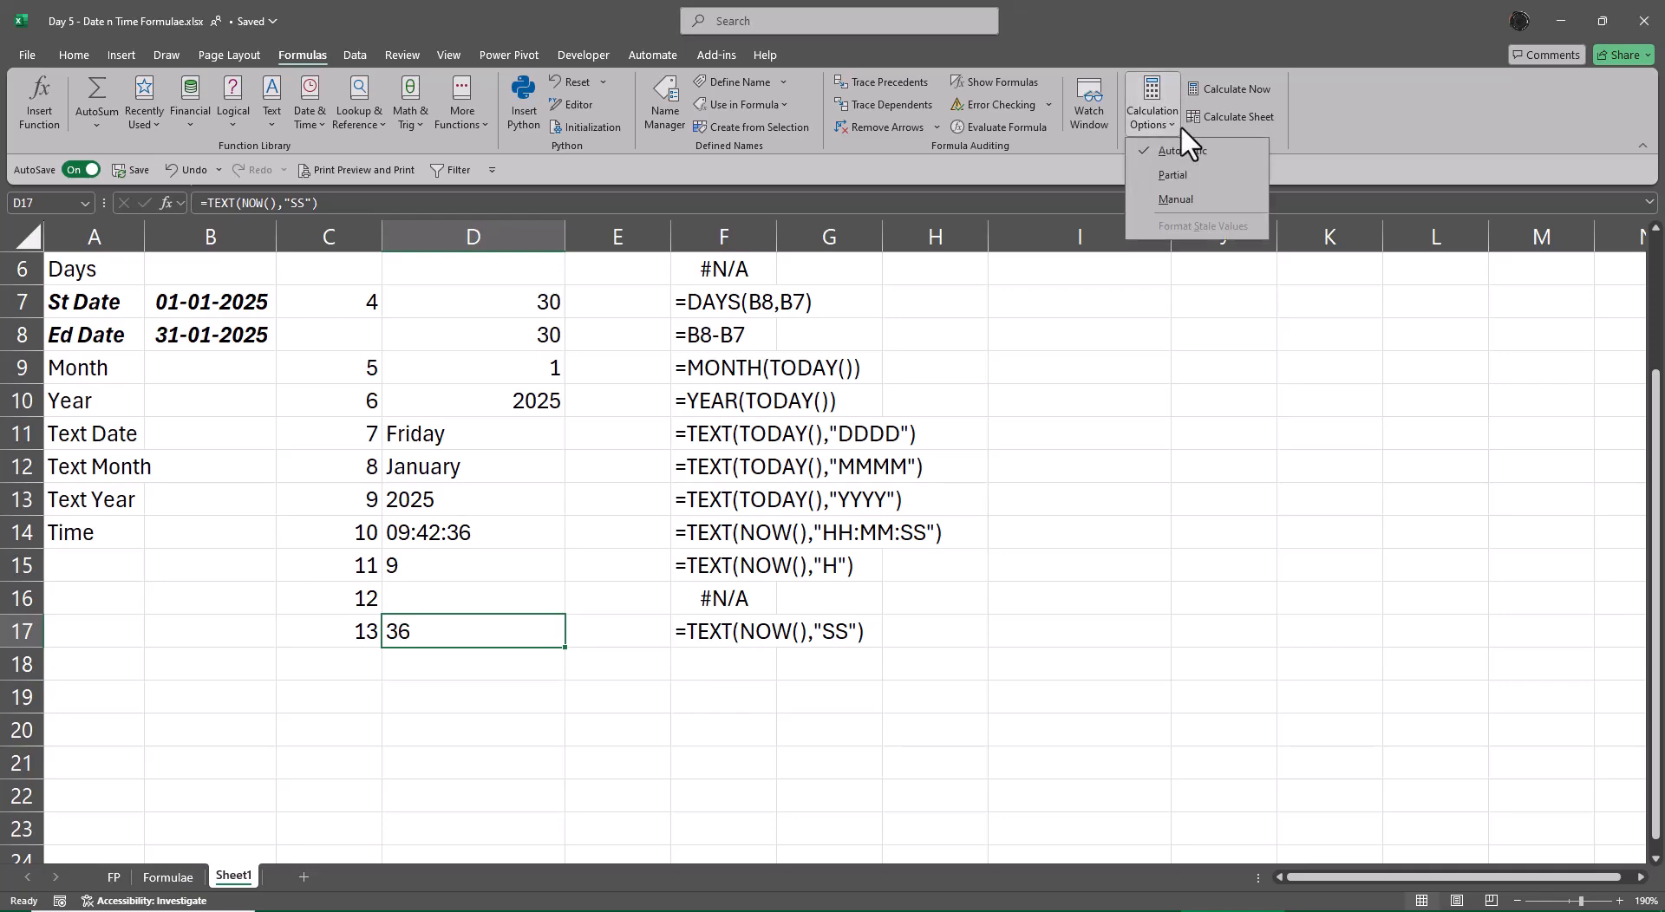
{"action": "left_click", "coordinate": [1191, 171]}
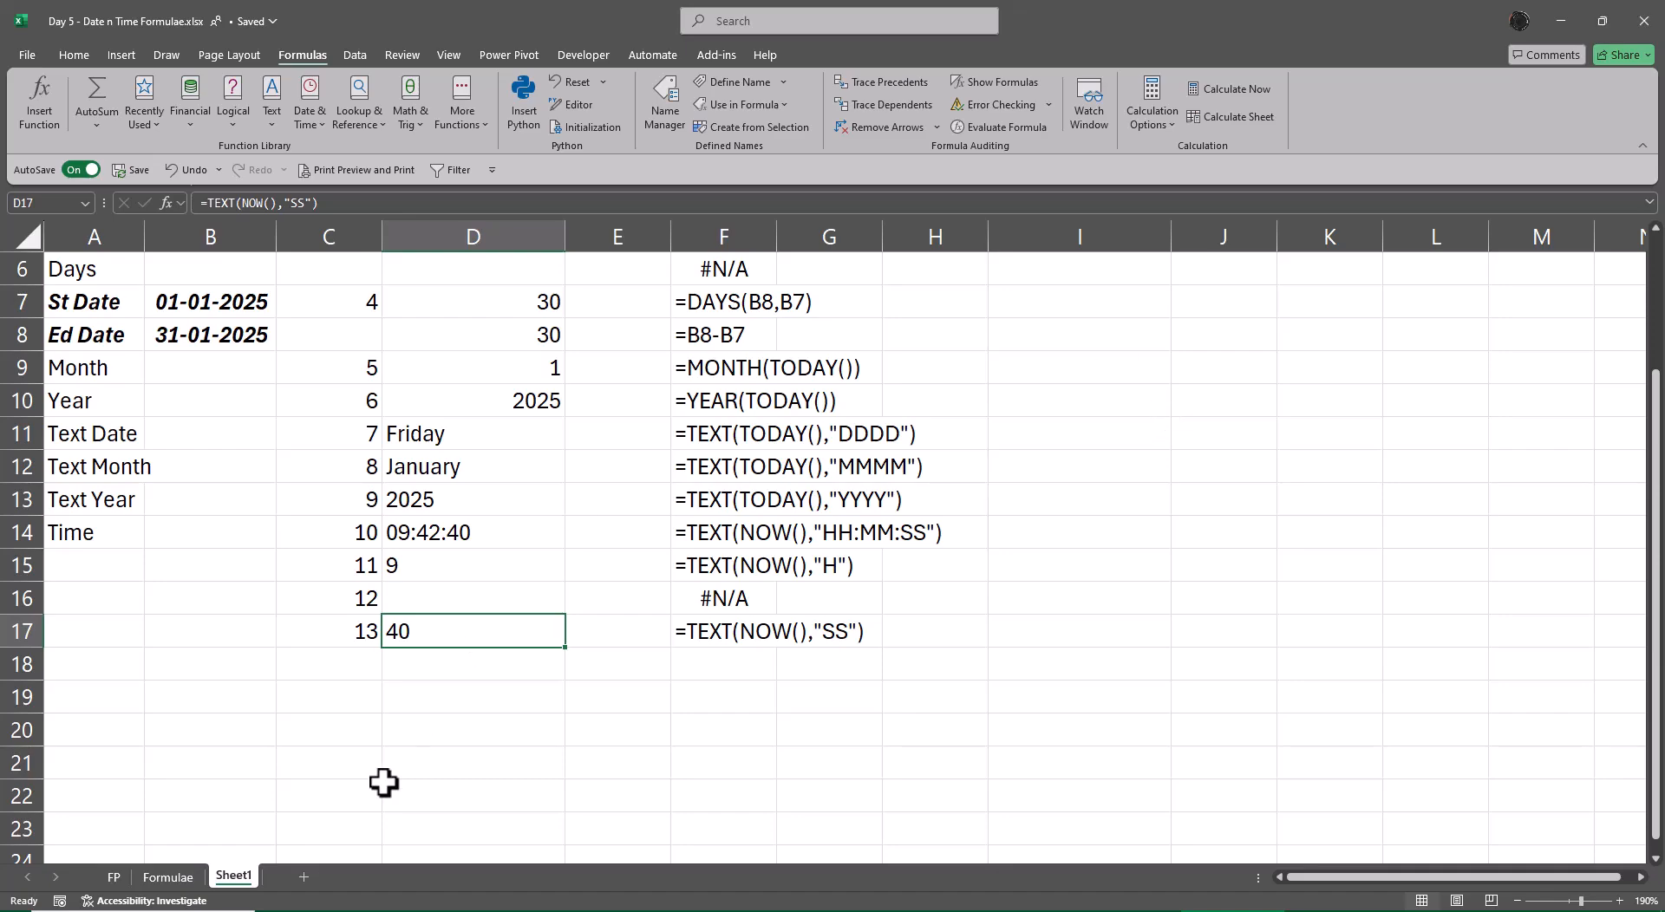
- On the Formulae sheet, bold the function names from Time to Second in D14:D17 and from Today to Text Year in D5:D13
{"action": "left_click", "coordinate": [168, 877]}
{"action": "left_click_drag", "start_coordinate": [374, 585], "coordinate": [392, 658]}
{"action": "key", "text": "ctrl+b"}
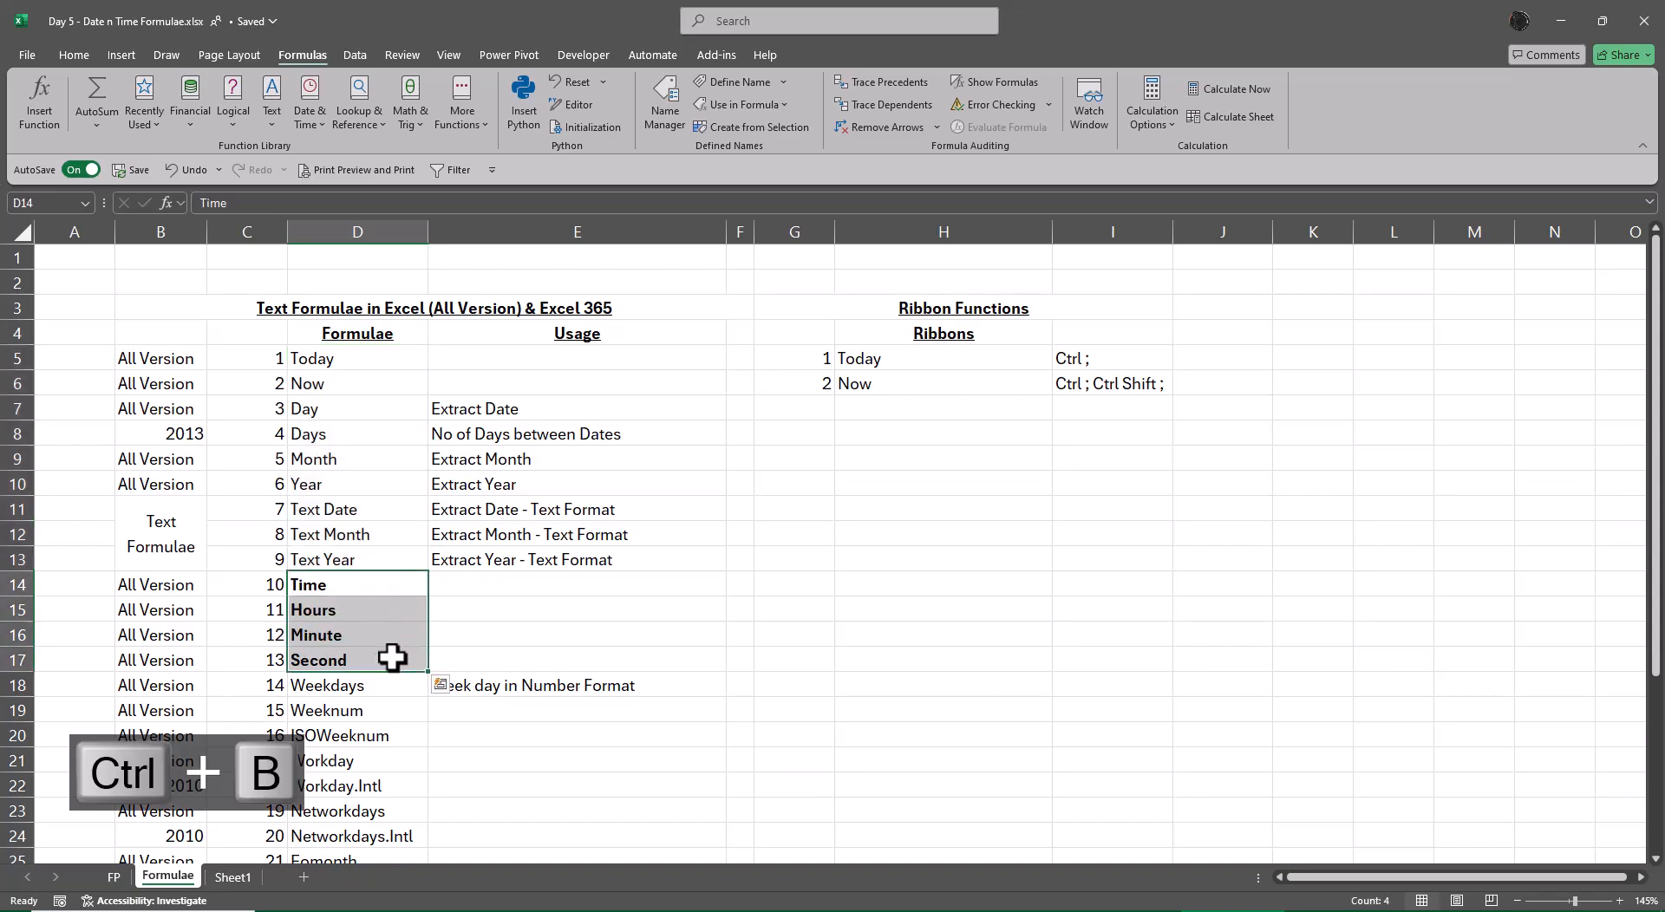
{"action": "left_click_drag", "start_coordinate": [337, 358], "coordinate": [368, 552]}
{"action": "key", "text": "ctrl+b"}
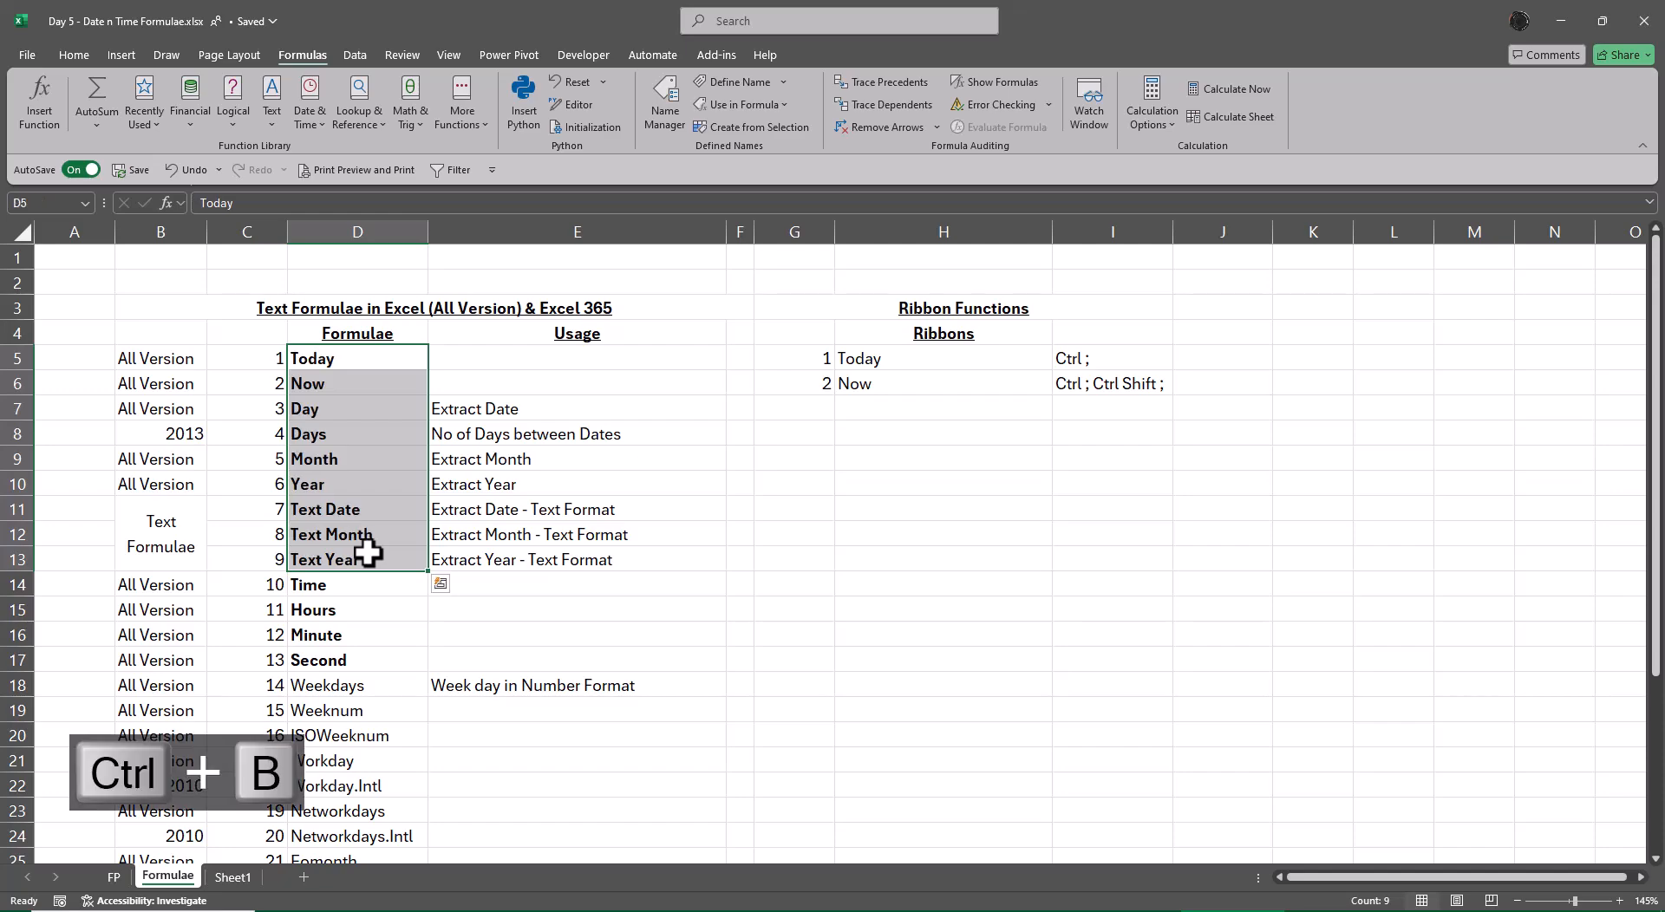
- On Sheet1, continue the numbering in C18:C20 with 14, 15 and 16
{"action": "left_click", "coordinate": [232, 878]}
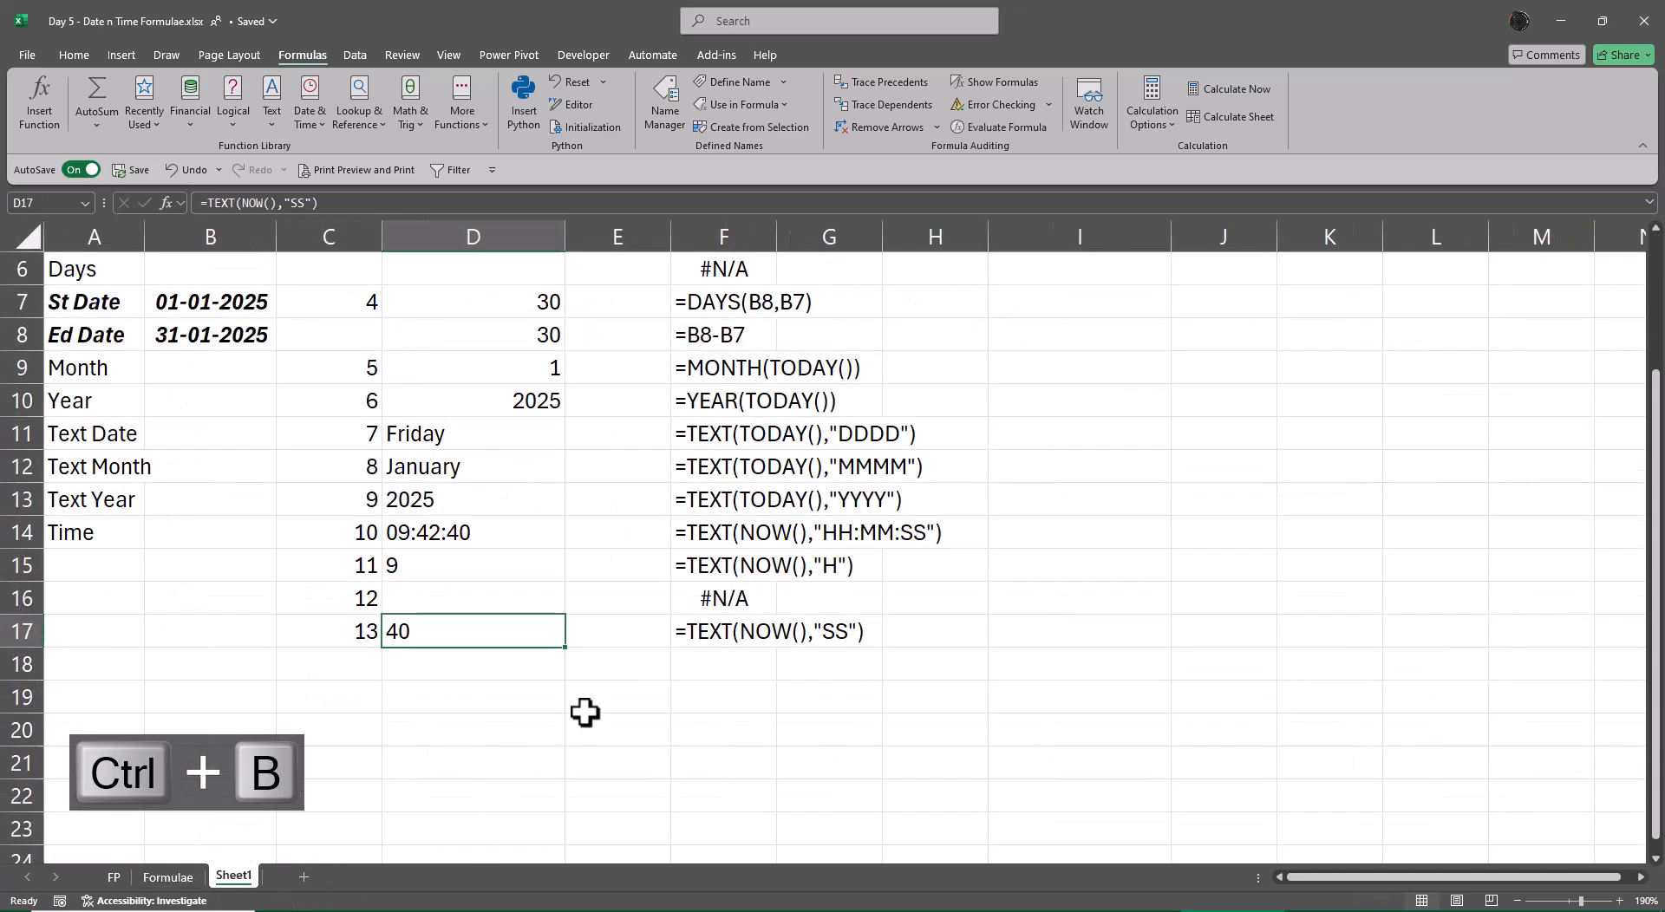
{"action": "scroll", "coordinate": [577, 707], "scroll_direction": "down", "scroll_amount": 1}
{"action": "left_click", "coordinate": [327, 563]}
{"action": "type", "text": "14"}
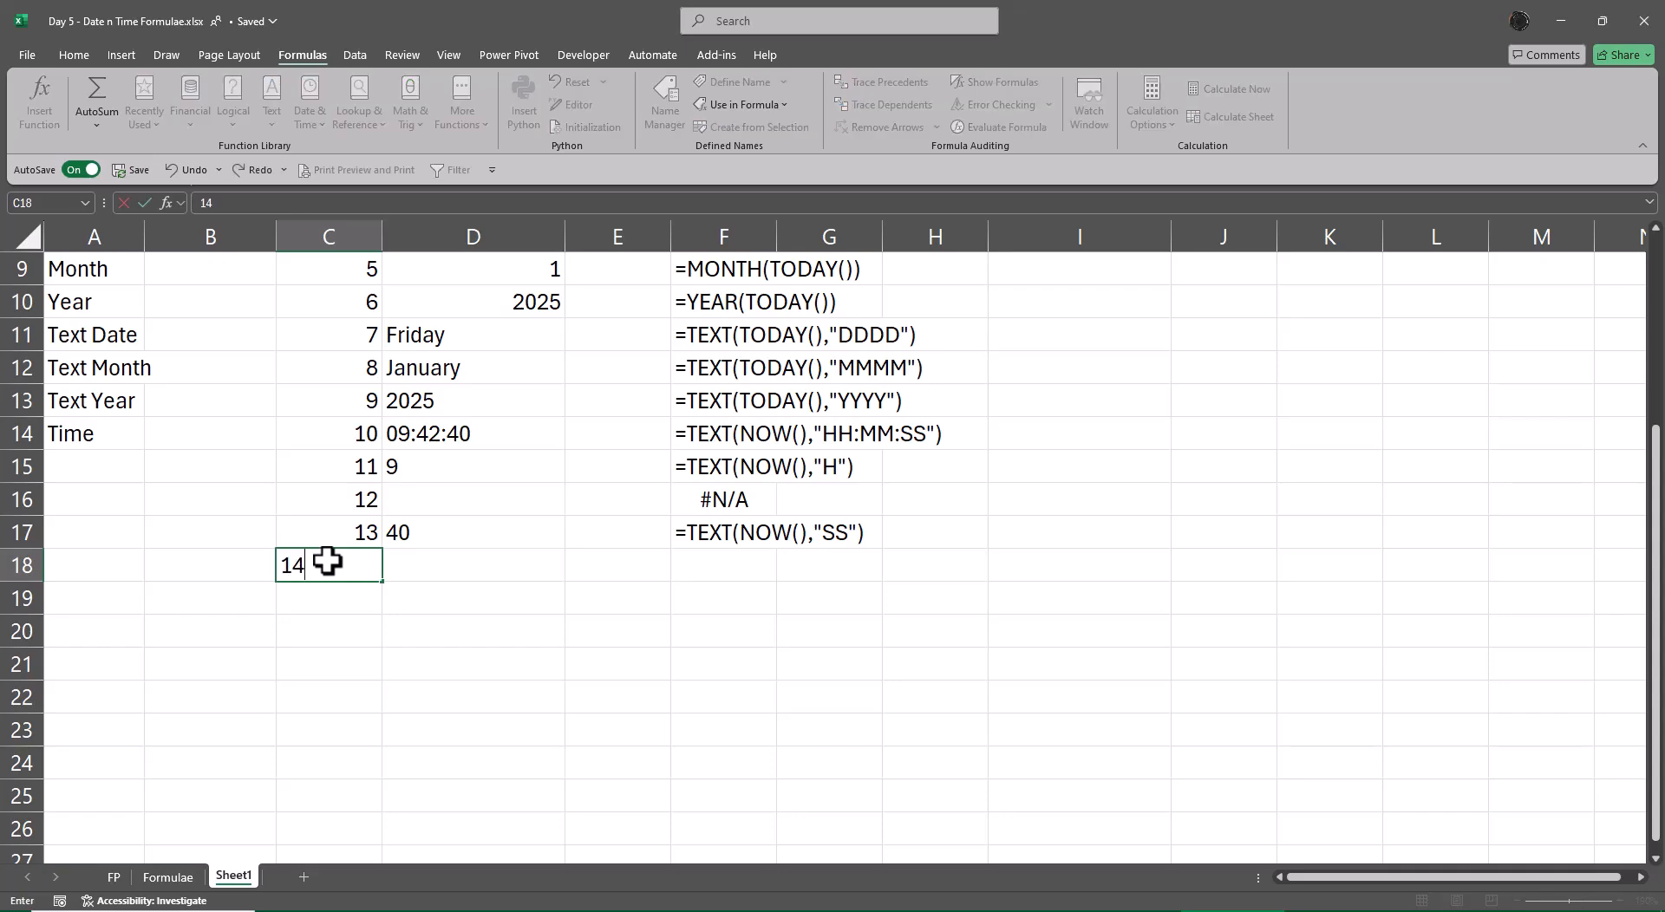
{"action": "key", "text": "Return"}
{"action": "type", "text": "15"}
{"action": "key", "text": "Return"}
{"action": "type", "text": "16"}
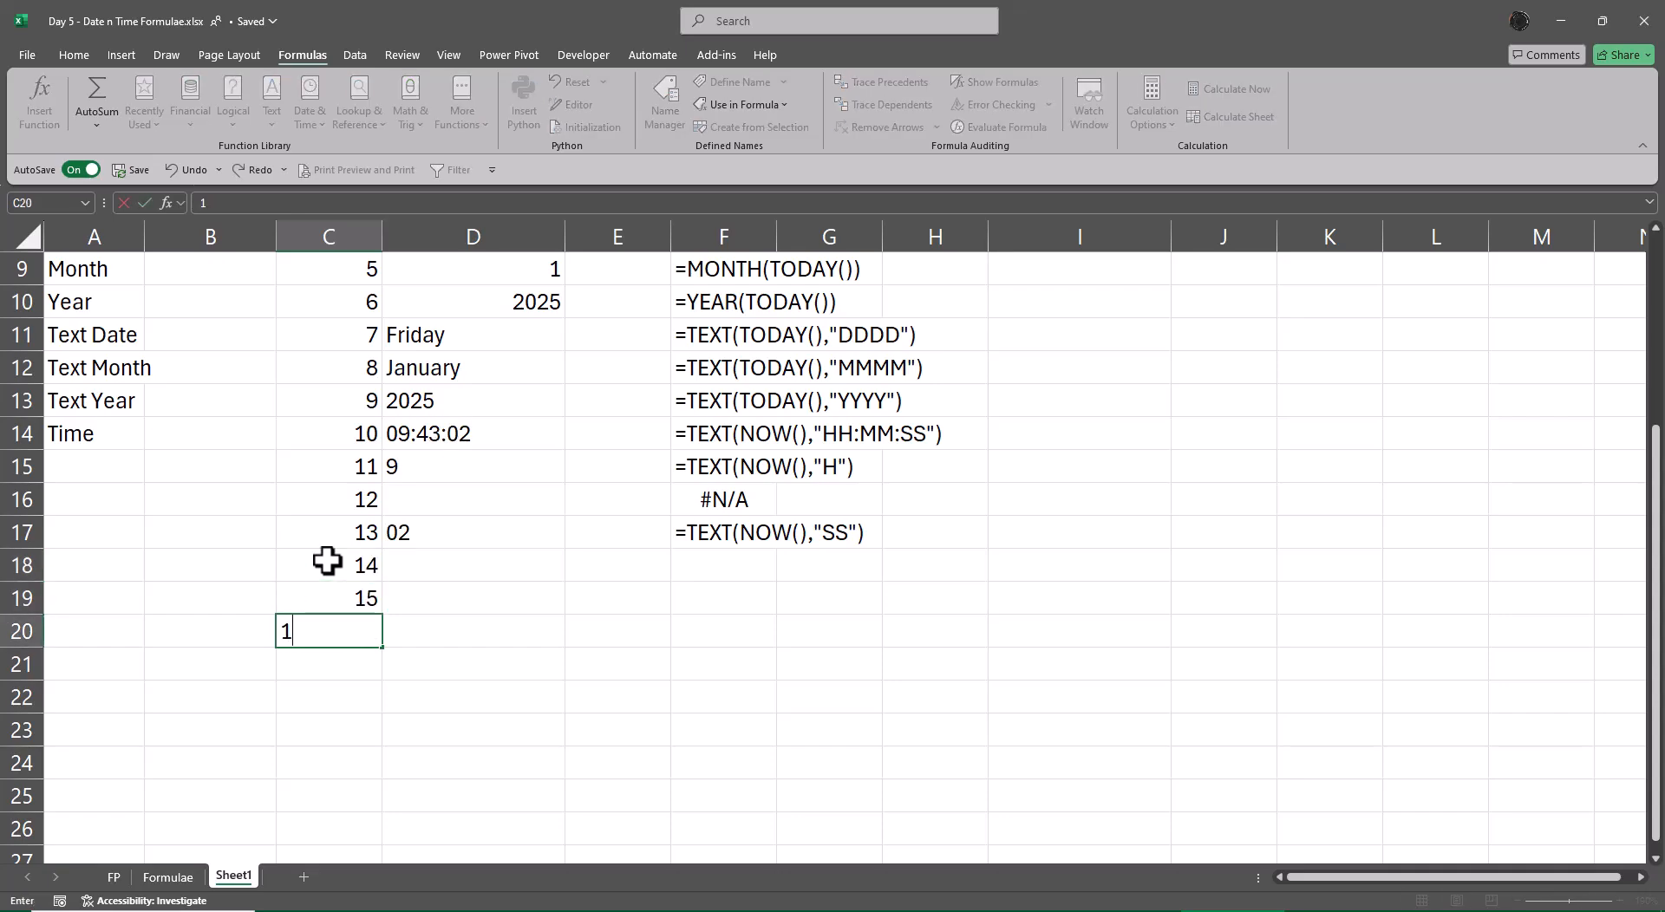
{"action": "key", "text": "Return"}
- Copy the TODAY formula from D3 into D18:D20
{"action": "key", "text": "Up"}
{"action": "key", "text": "Up"}
{"action": "key", "text": "Right"}
{"action": "key", "text": "Right"}
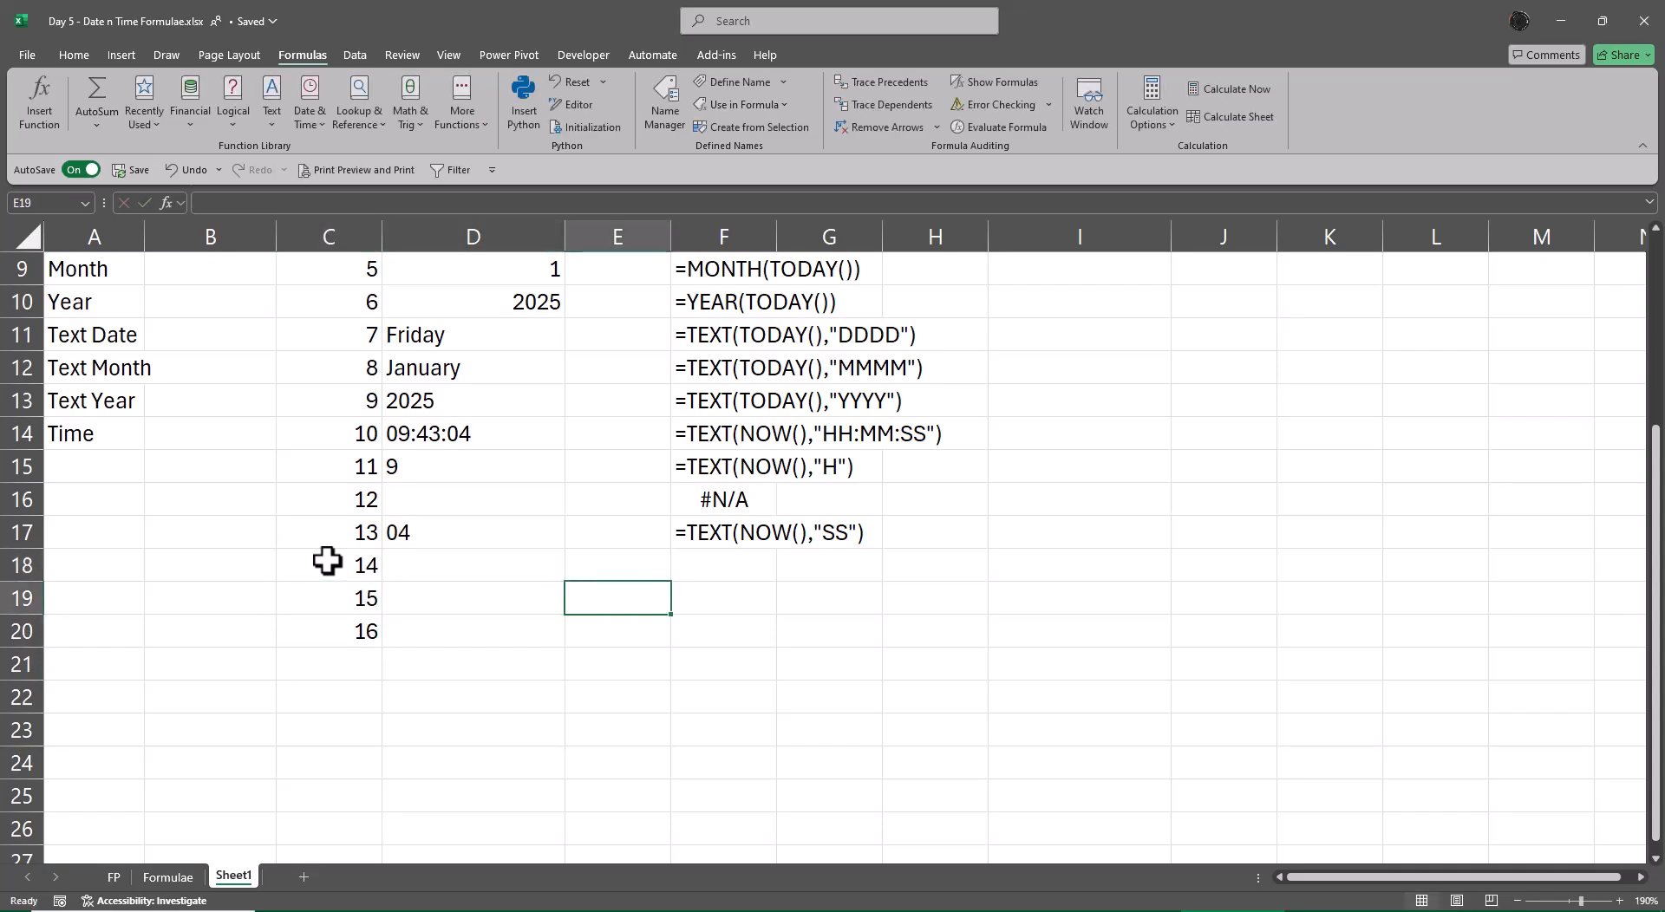
{"action": "key", "text": "Up"}
{"action": "key", "text": "Left"}
{"action": "key", "text": "Up"}
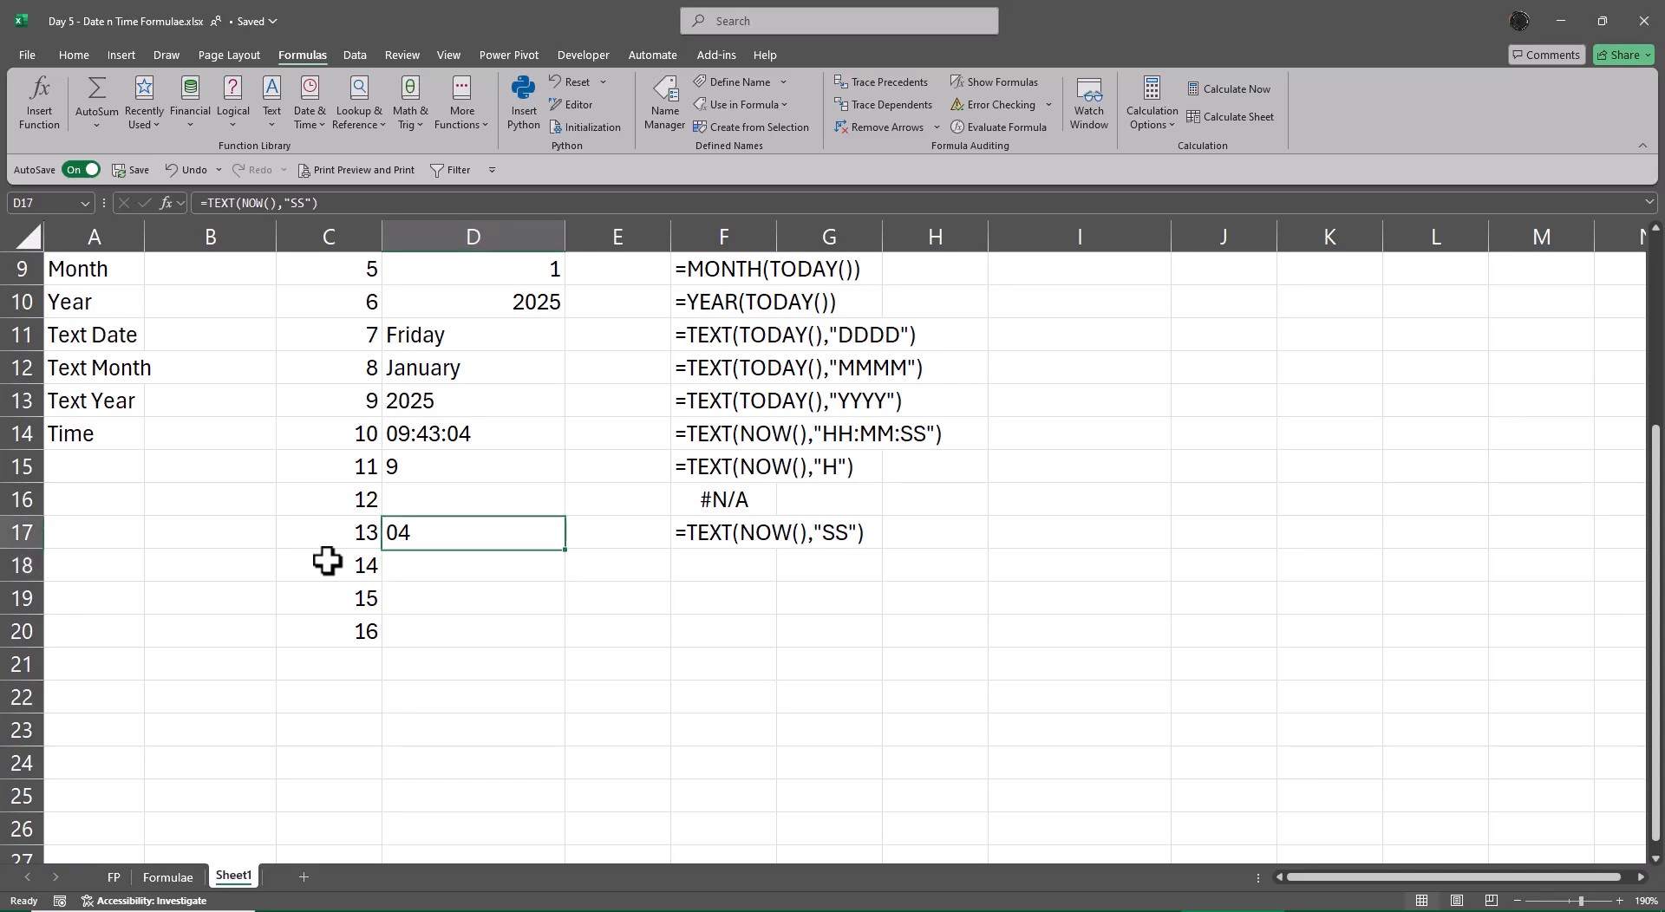
{"action": "key", "text": "ctrl+Up"}
{"action": "key", "text": "ctrl+Up"}
{"action": "key", "text": "ctrl+Up"}
{"action": "key", "text": "ctrl+Up"}
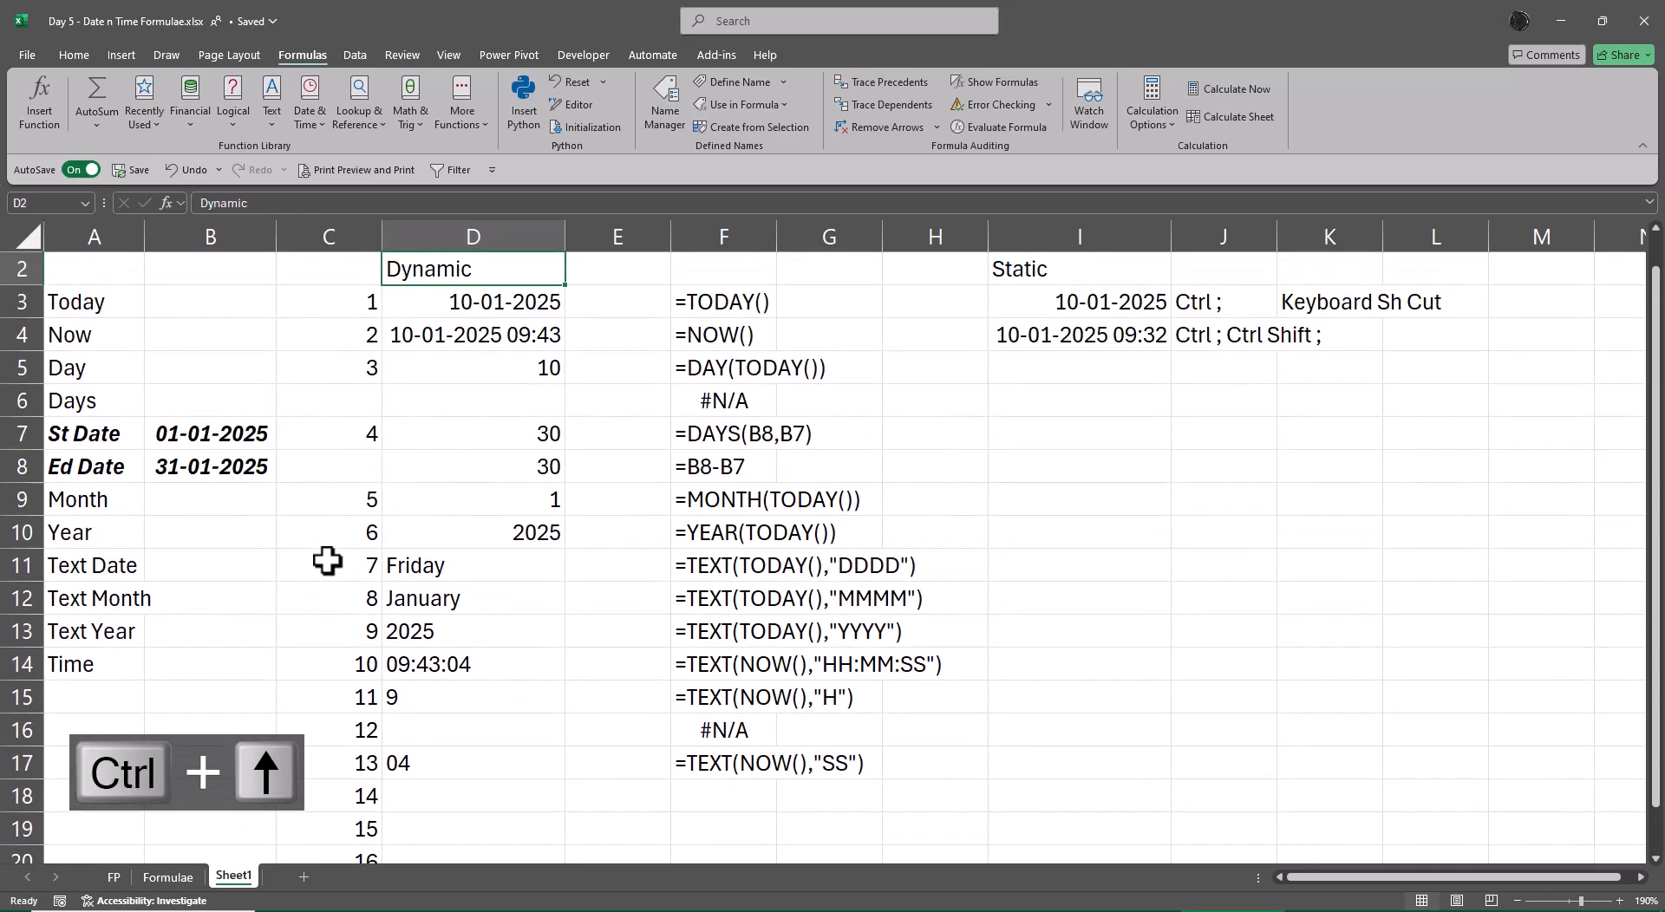
{"action": "key", "text": "Down"}
{"action": "key", "text": "Down"}
{"action": "key", "text": "shift+Up"}
{"action": "key", "text": "ctrl+c"}
{"action": "key", "text": "Down"}
{"action": "key", "text": "Down"}
{"action": "key", "text": "Down"}
{"action": "key", "text": "Down"}
{"action": "key", "text": "Down"}
{"action": "key", "text": "Down"}
{"action": "key", "text": "Down"}
{"action": "key", "text": "Down"}
{"action": "key", "text": "Down"}
{"action": "key", "text": "Down"}
{"action": "key", "text": "Down"}
{"action": "key", "text": "Down"}
{"action": "key", "text": "Down"}
{"action": "key", "text": "Down"}
{"action": "key", "text": "Down"}
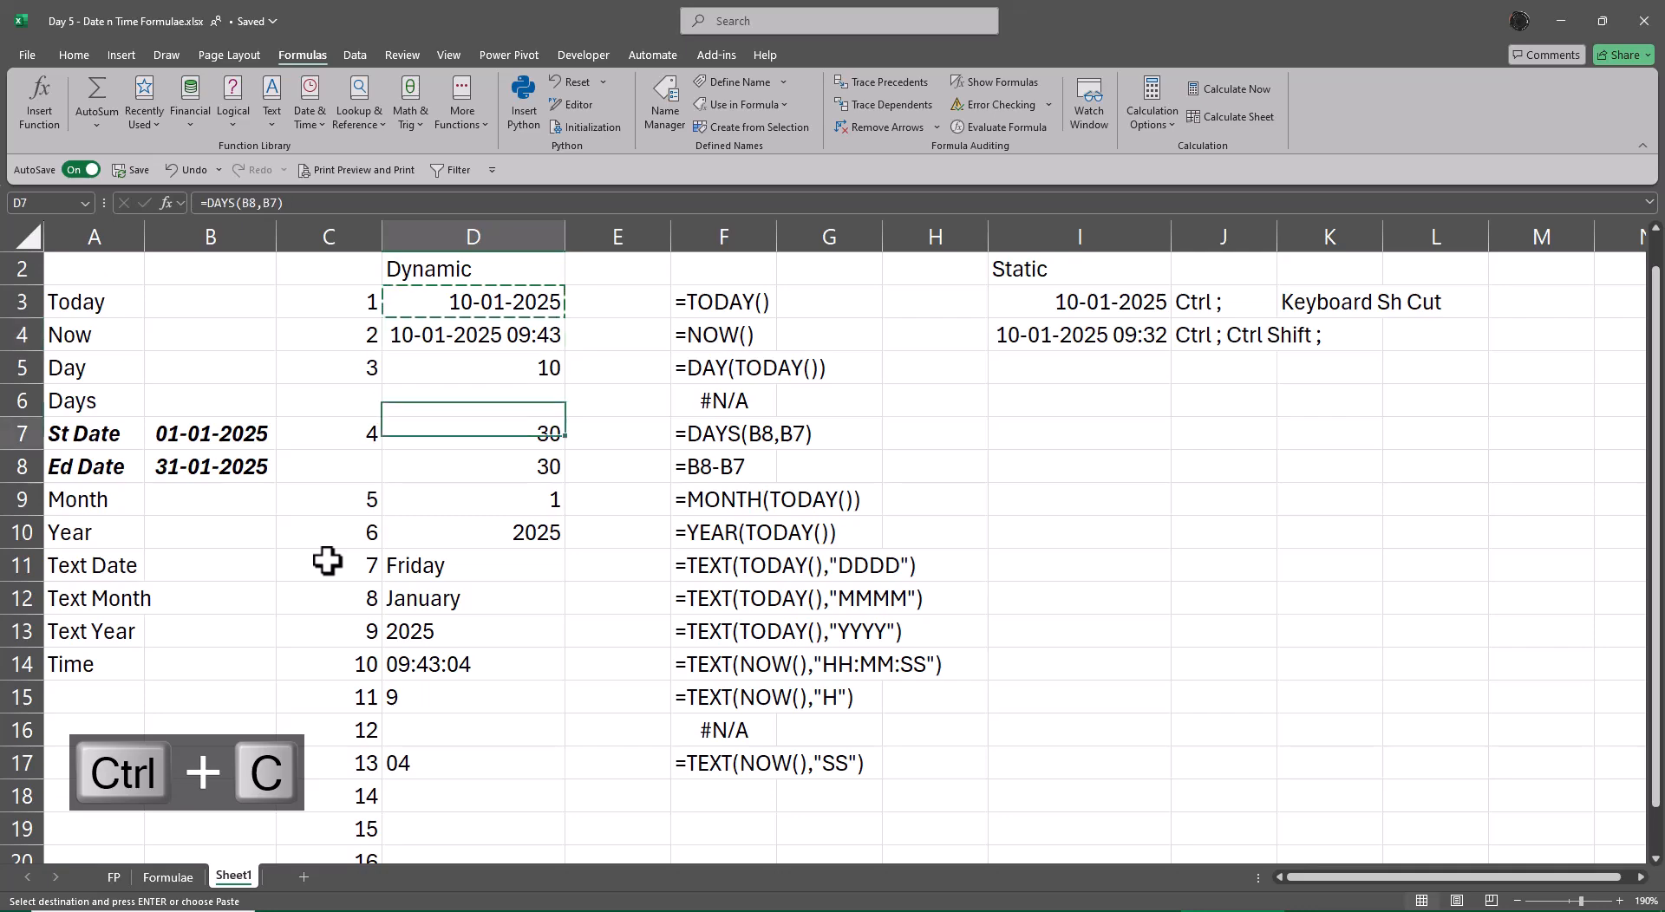
{"action": "key", "text": "Up"}
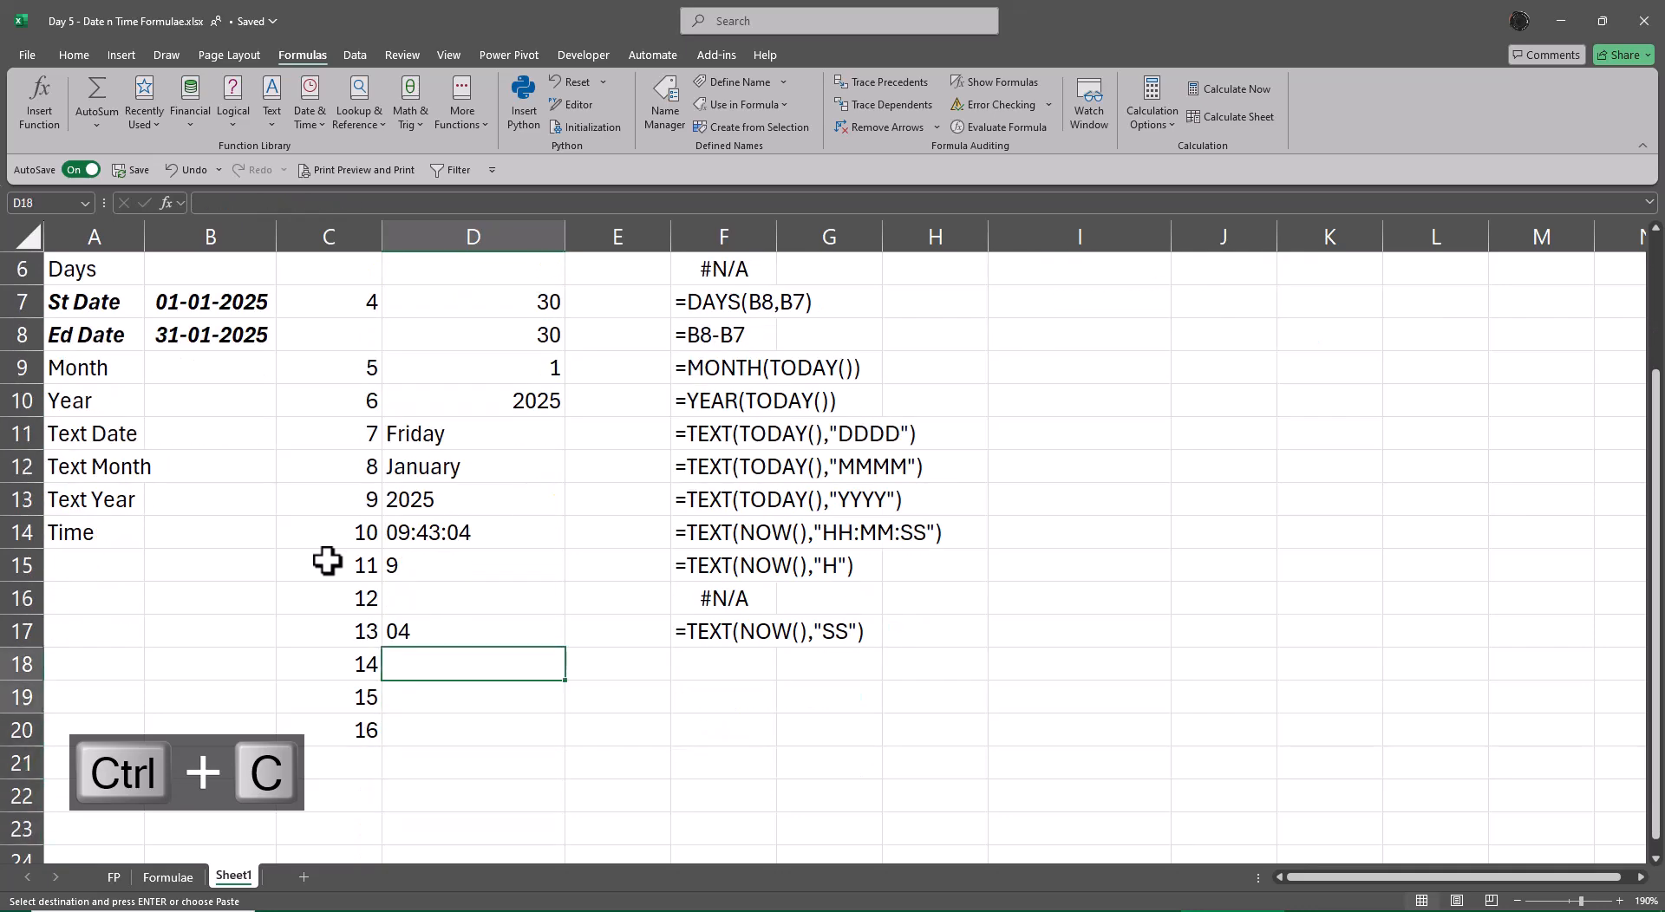
{"action": "key", "text": "shift+Down"}
{"action": "key", "text": "shift+Down"}
{"action": "key", "text": "ctrl+v"}
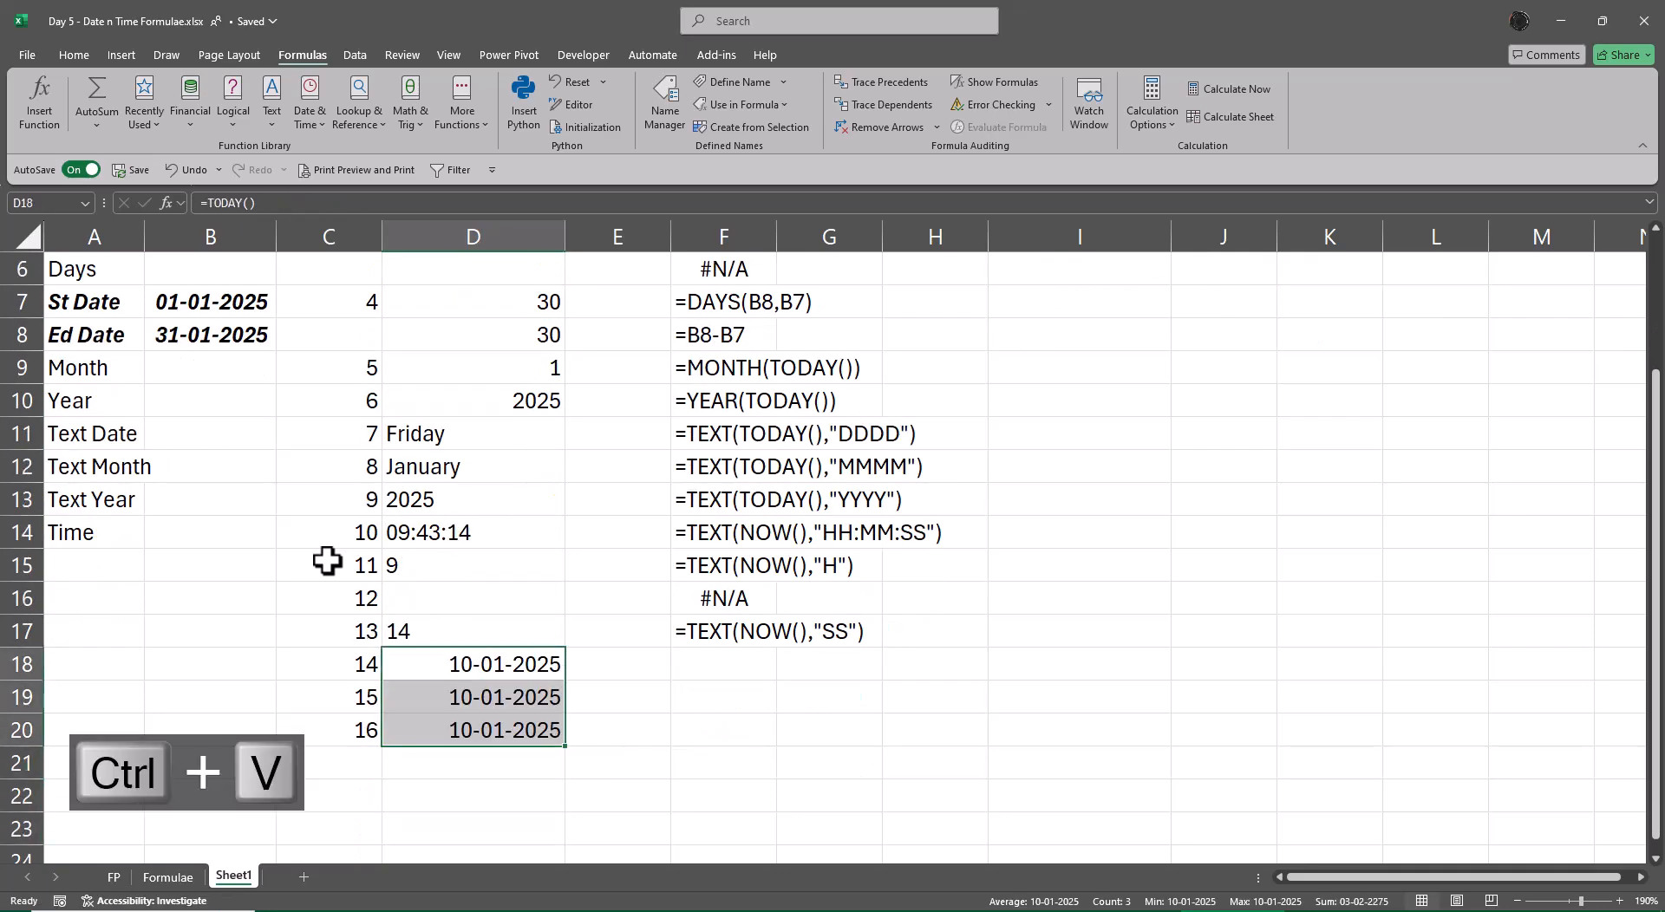
- Enter =WEEKDAY(D18) in F18 to return the weekday number of the date
{"action": "key", "text": "Right"}
{"action": "key", "text": "Right"}
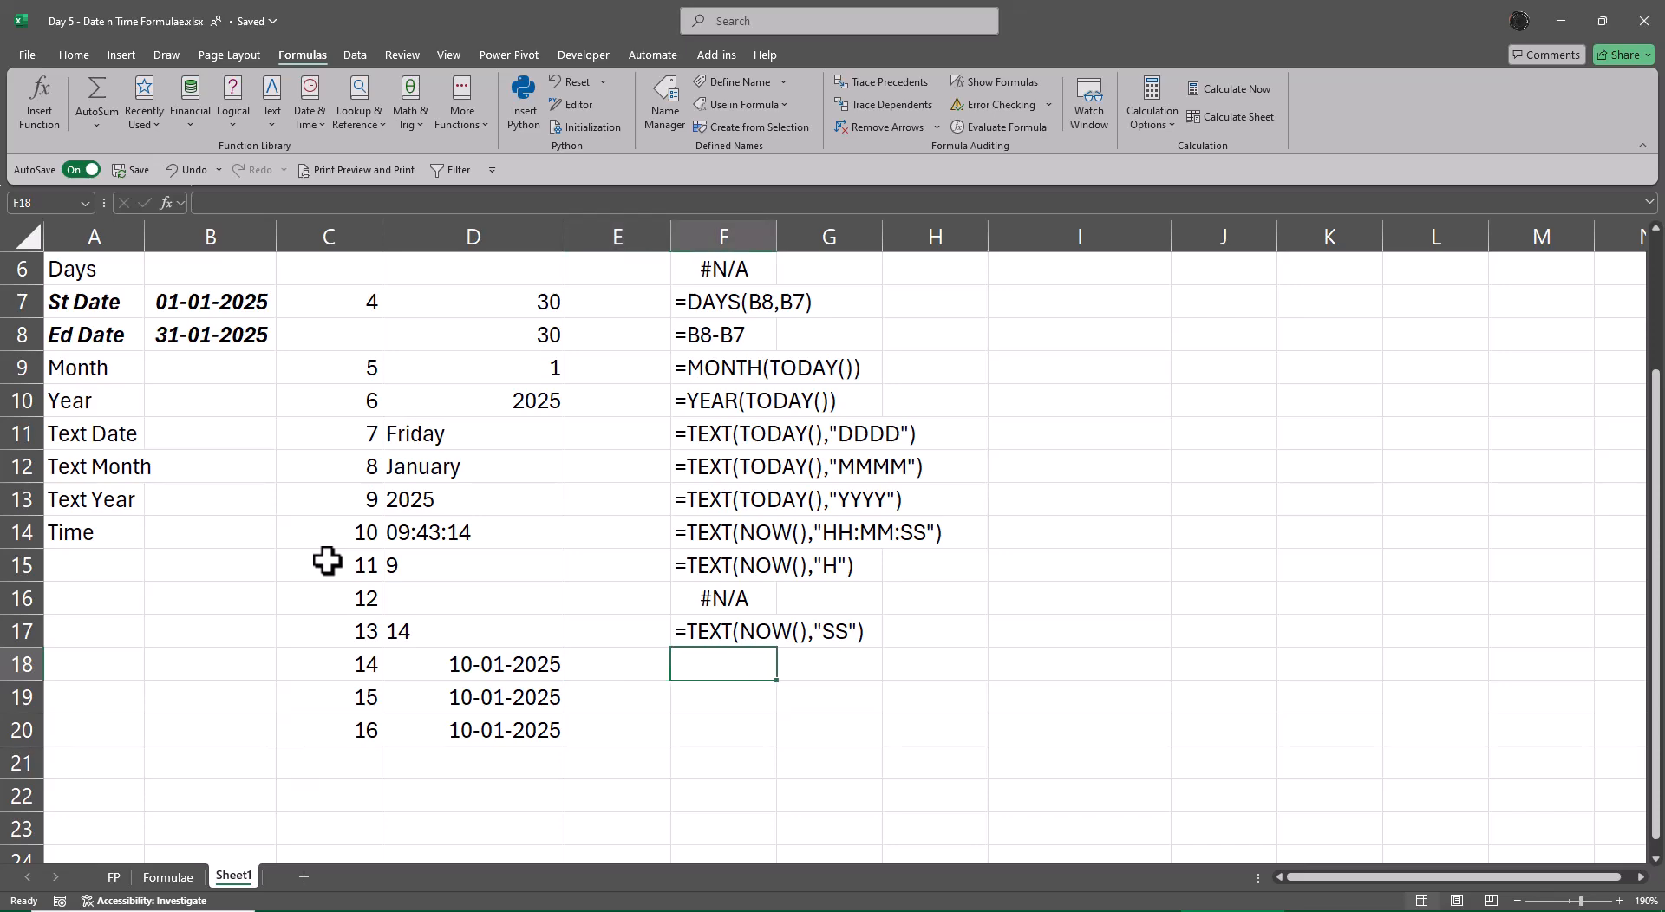
{"action": "type", "text": "=wee"}
{"action": "key", "text": "Tab"}
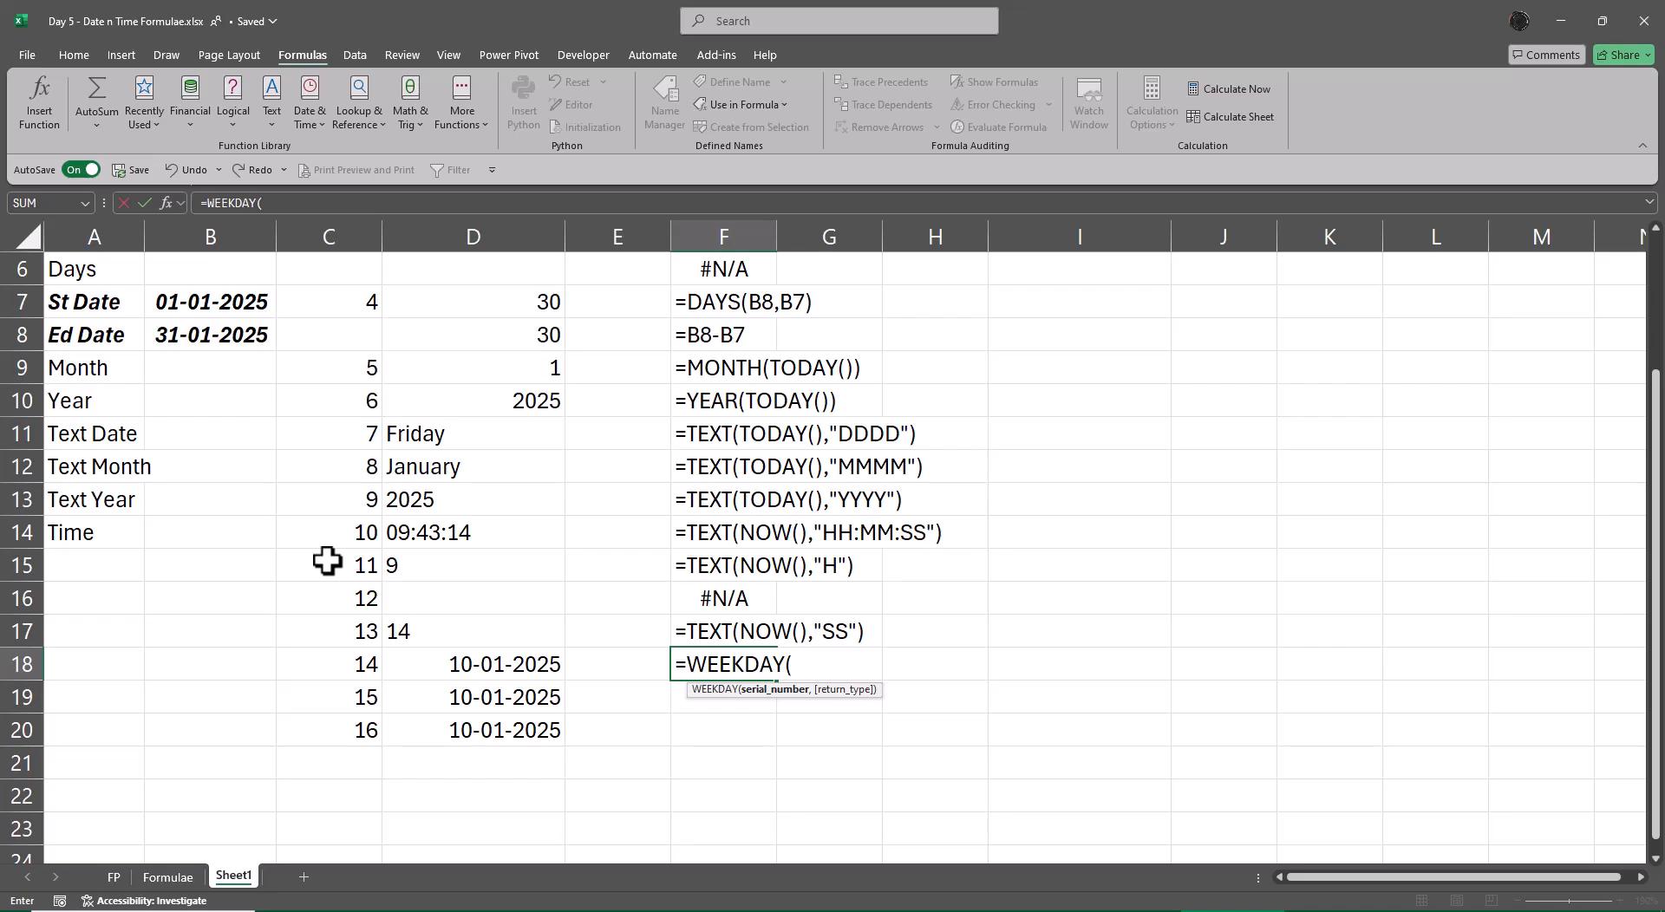
{"action": "key", "text": "Left"}
{"action": "key", "text": "Left"}
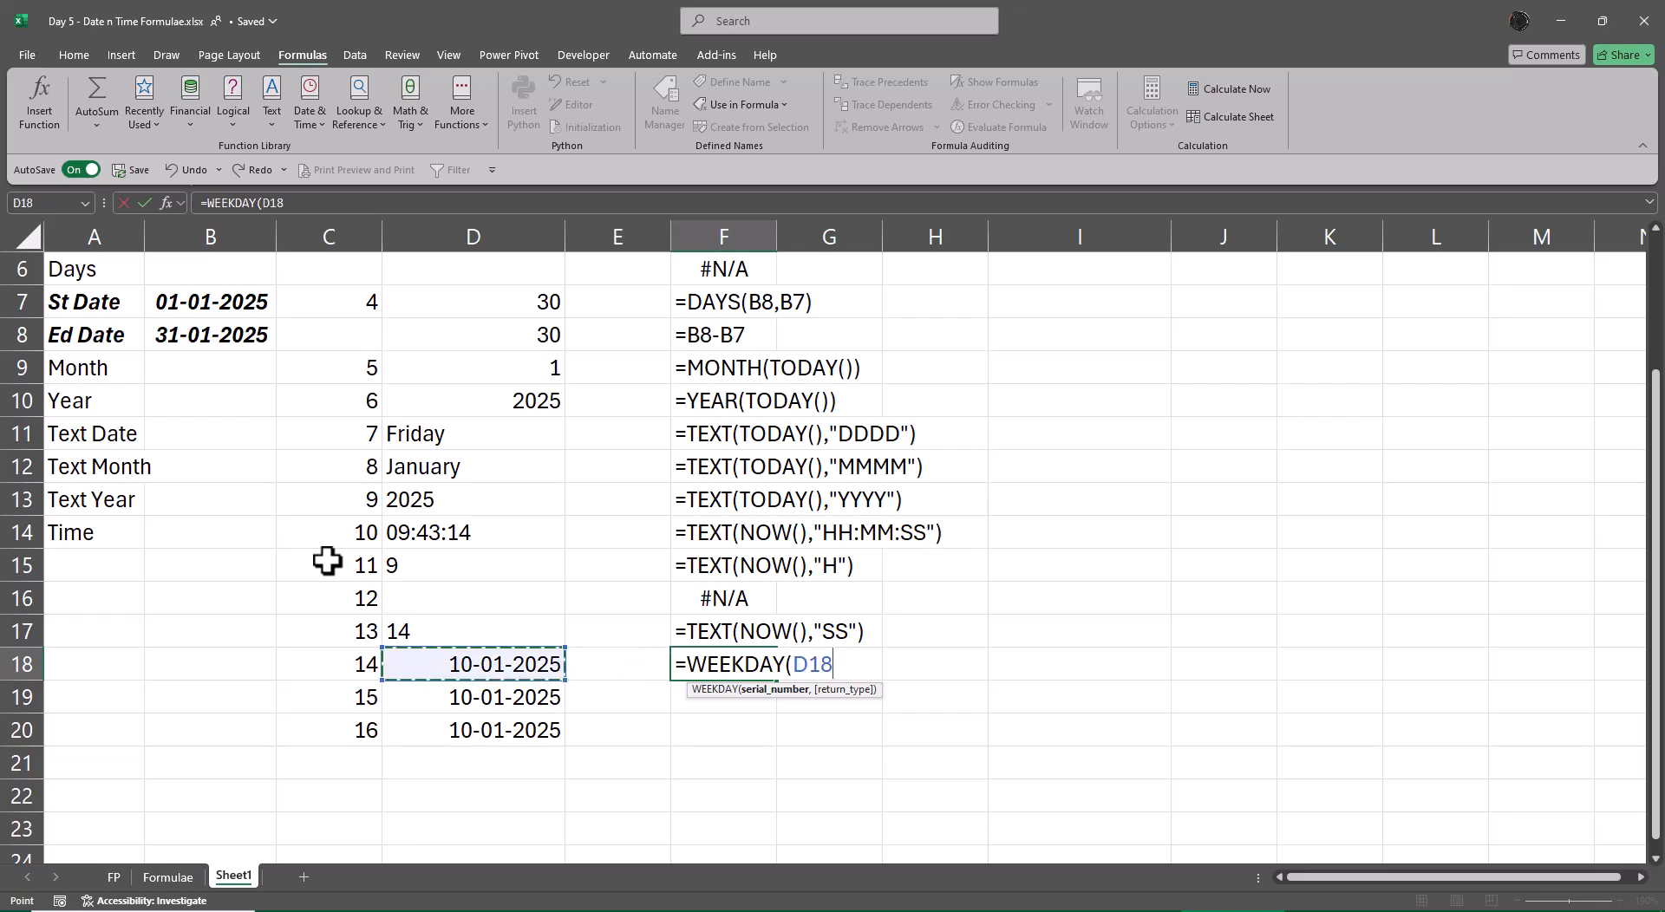
{"action": "type", "text": ")"}
{"action": "key", "text": "ctrl+Return"}
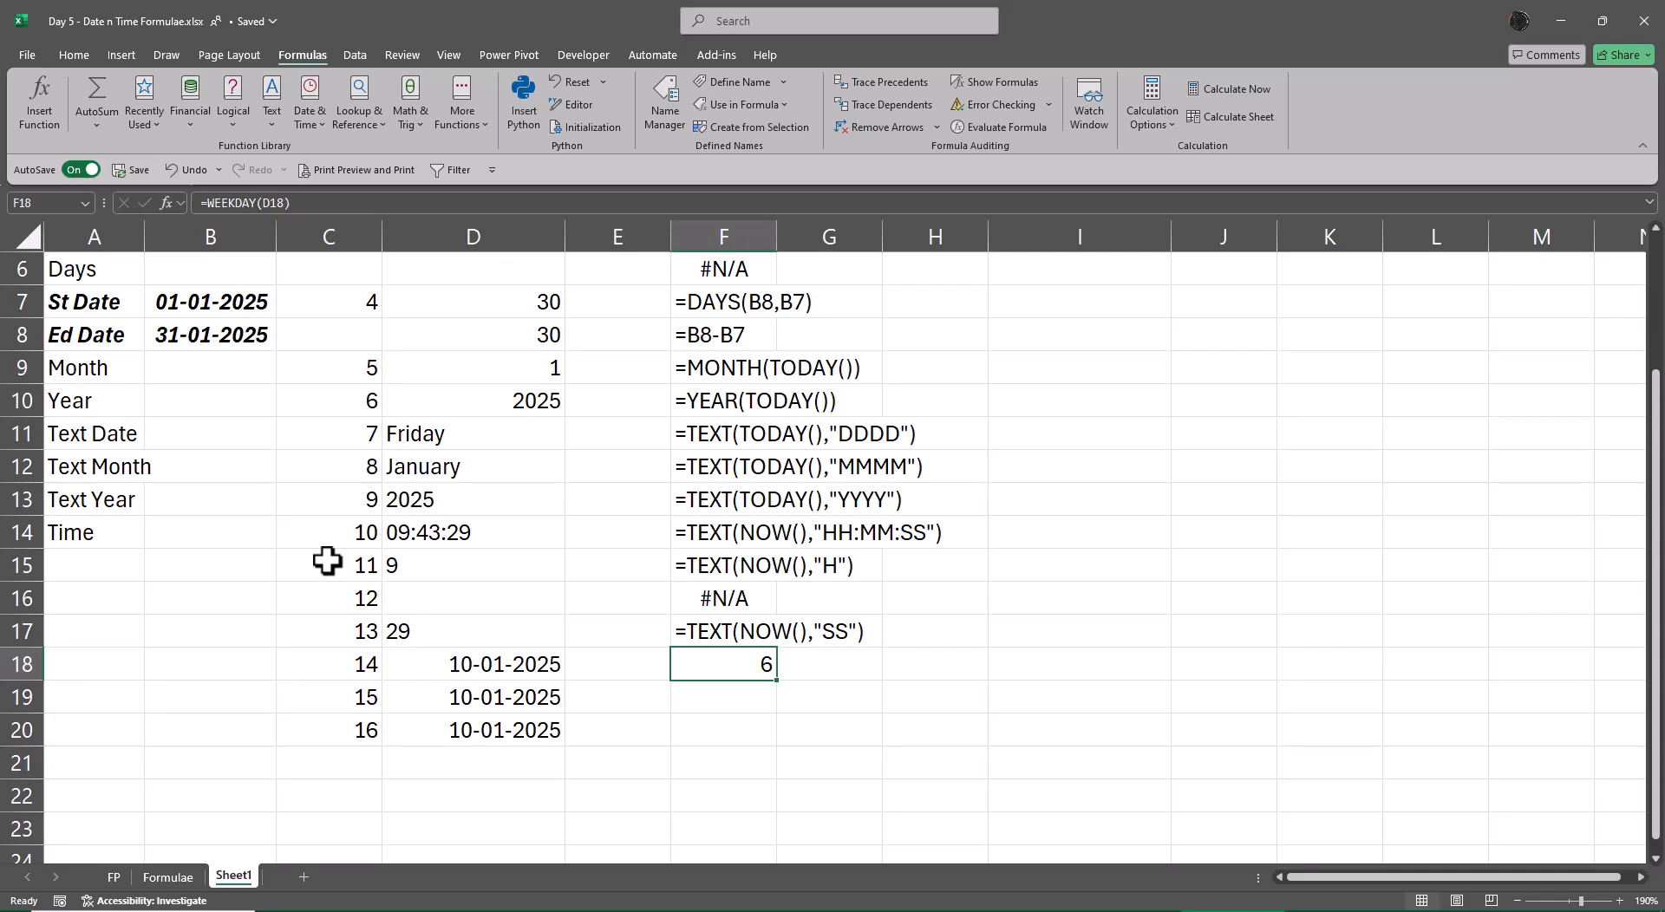
- Add return type 2, numbers 1 (Monday) through 7 (Sunday), to the WEEKDAY formula in F18
{"action": "key", "text": "F2"}
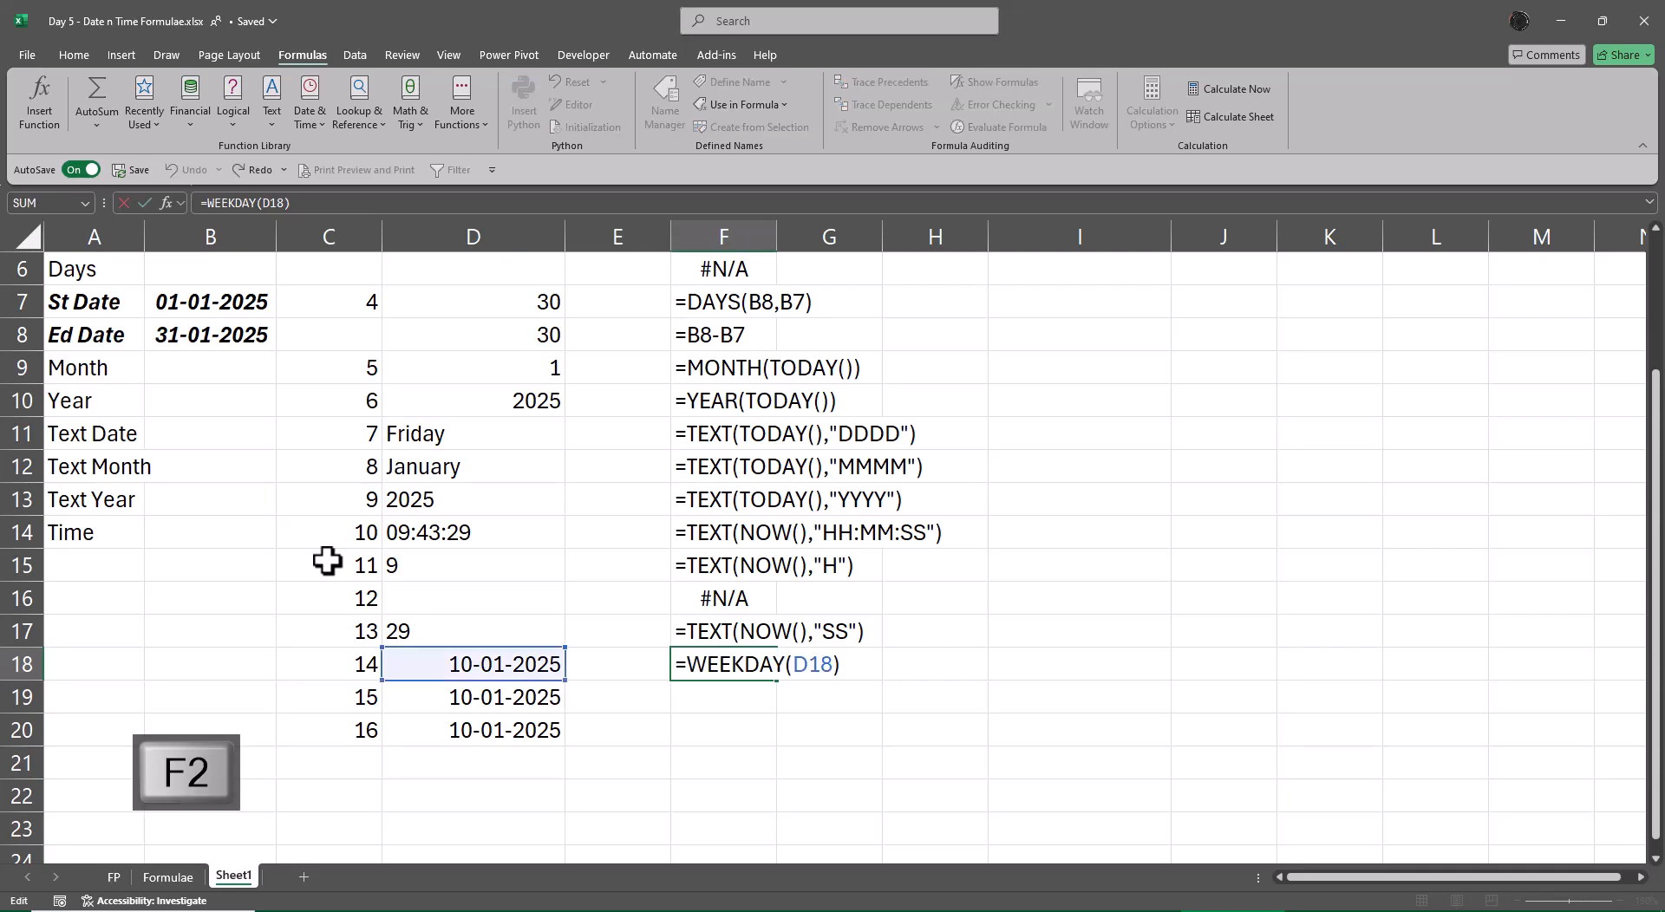
{"action": "key", "text": "Left"}
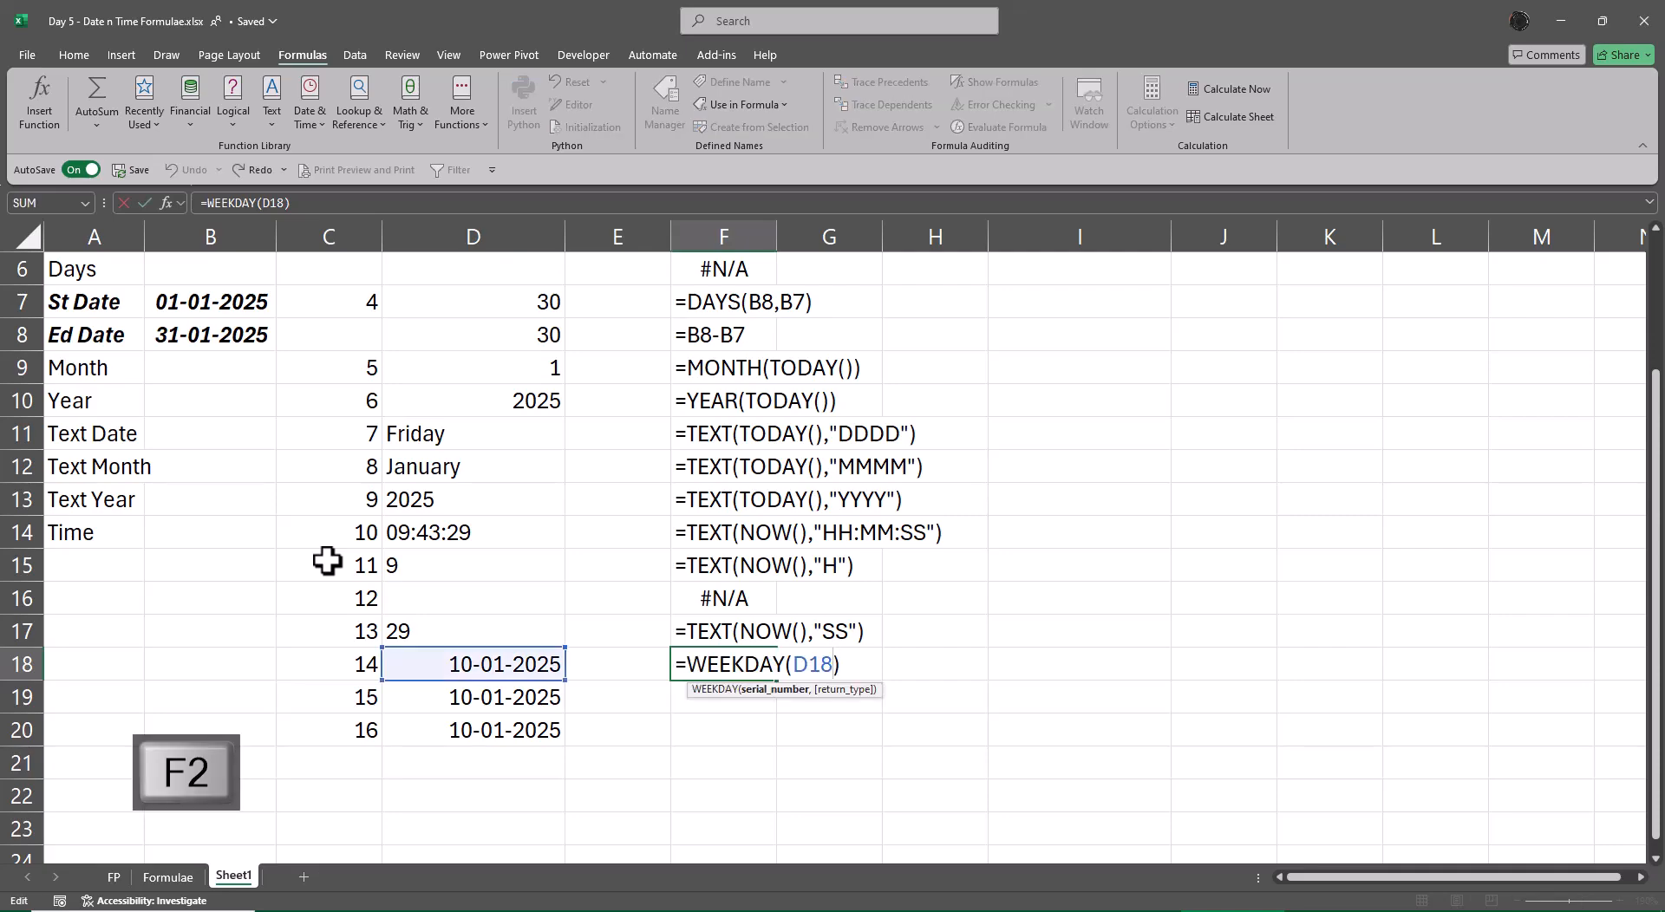
{"action": "type", "text": ","}
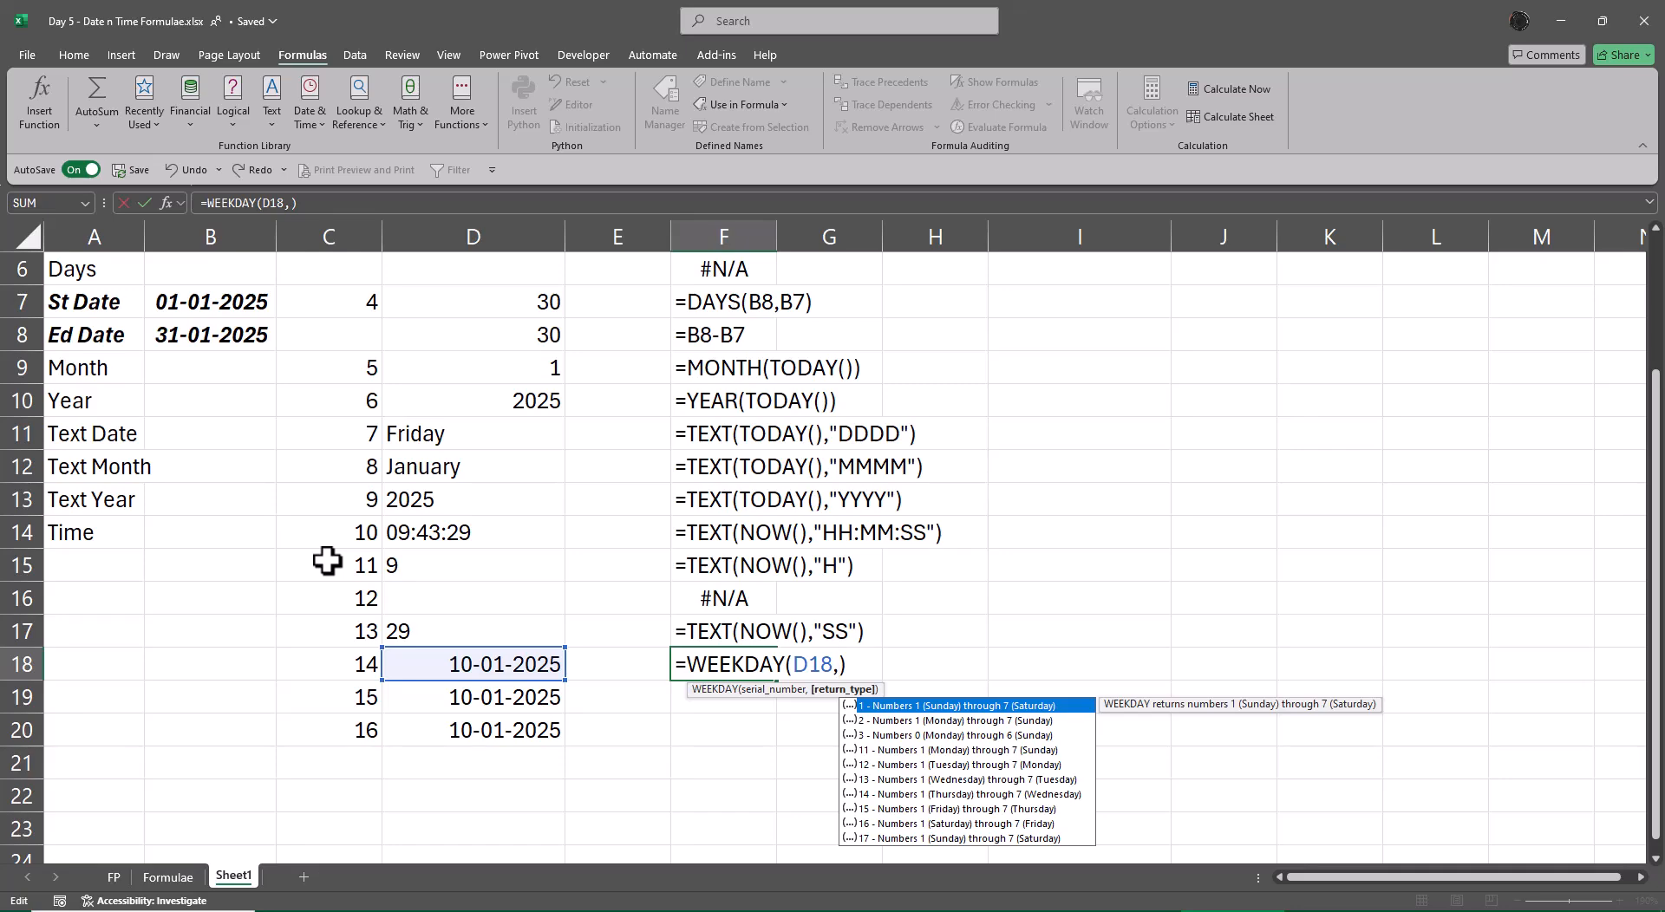
{"action": "key", "text": "Down"}
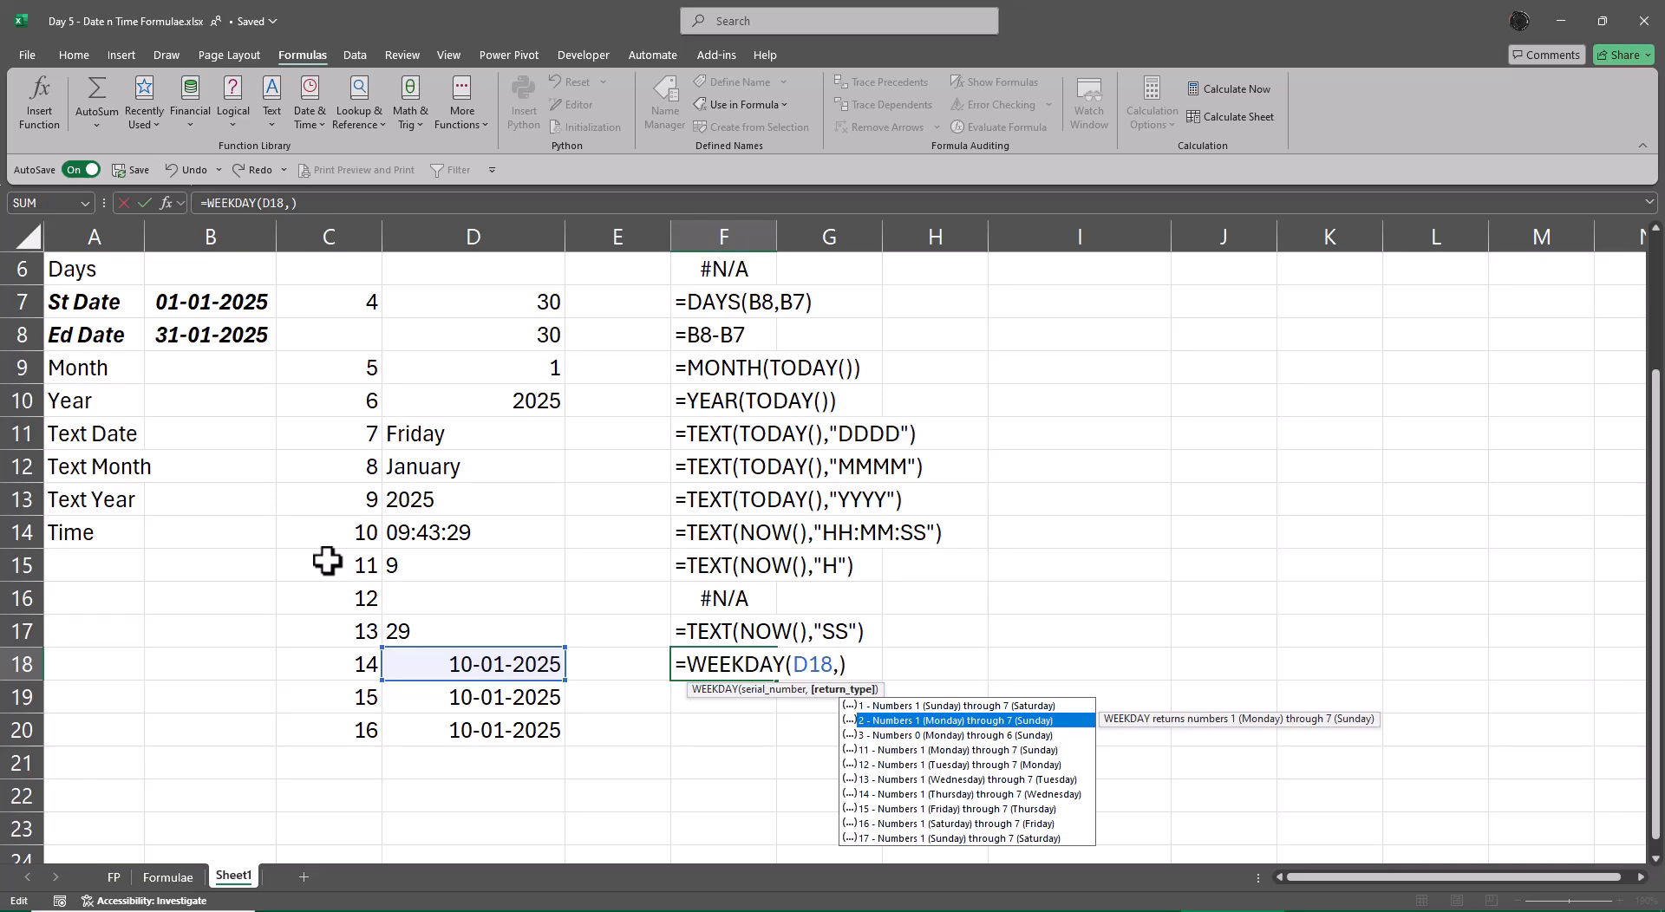
{"action": "key", "text": "Tab"}
{"action": "key", "text": "Return"}
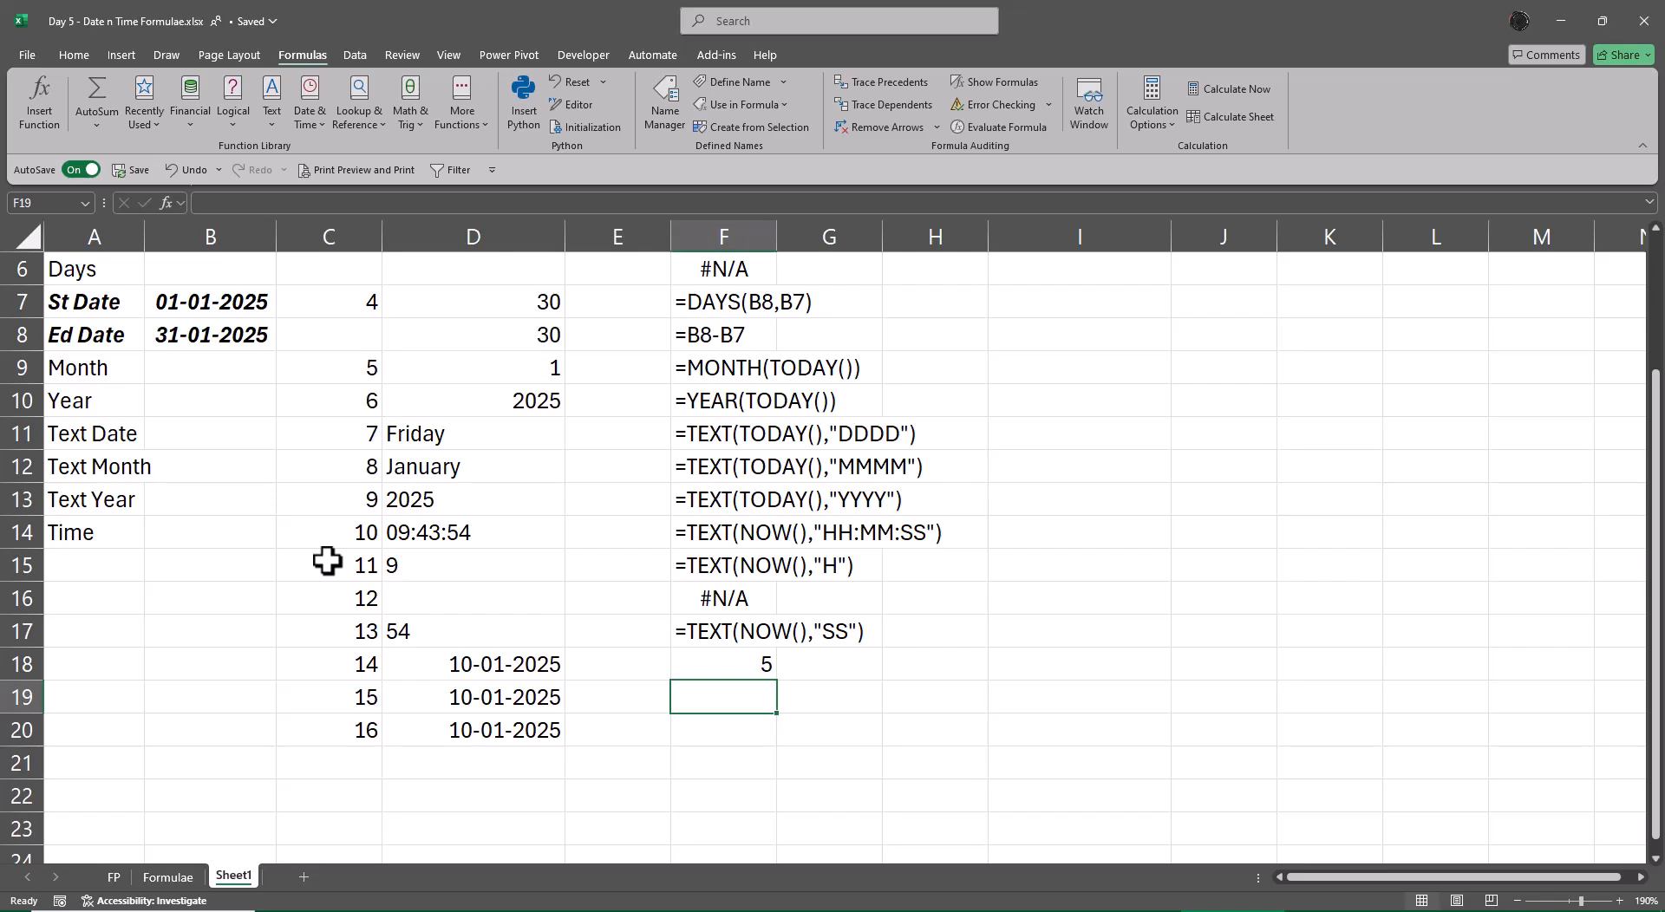
- Enter =WEEKNUM(D19) in F19 to return the week number of the date
{"action": "type", "text": "=week"}
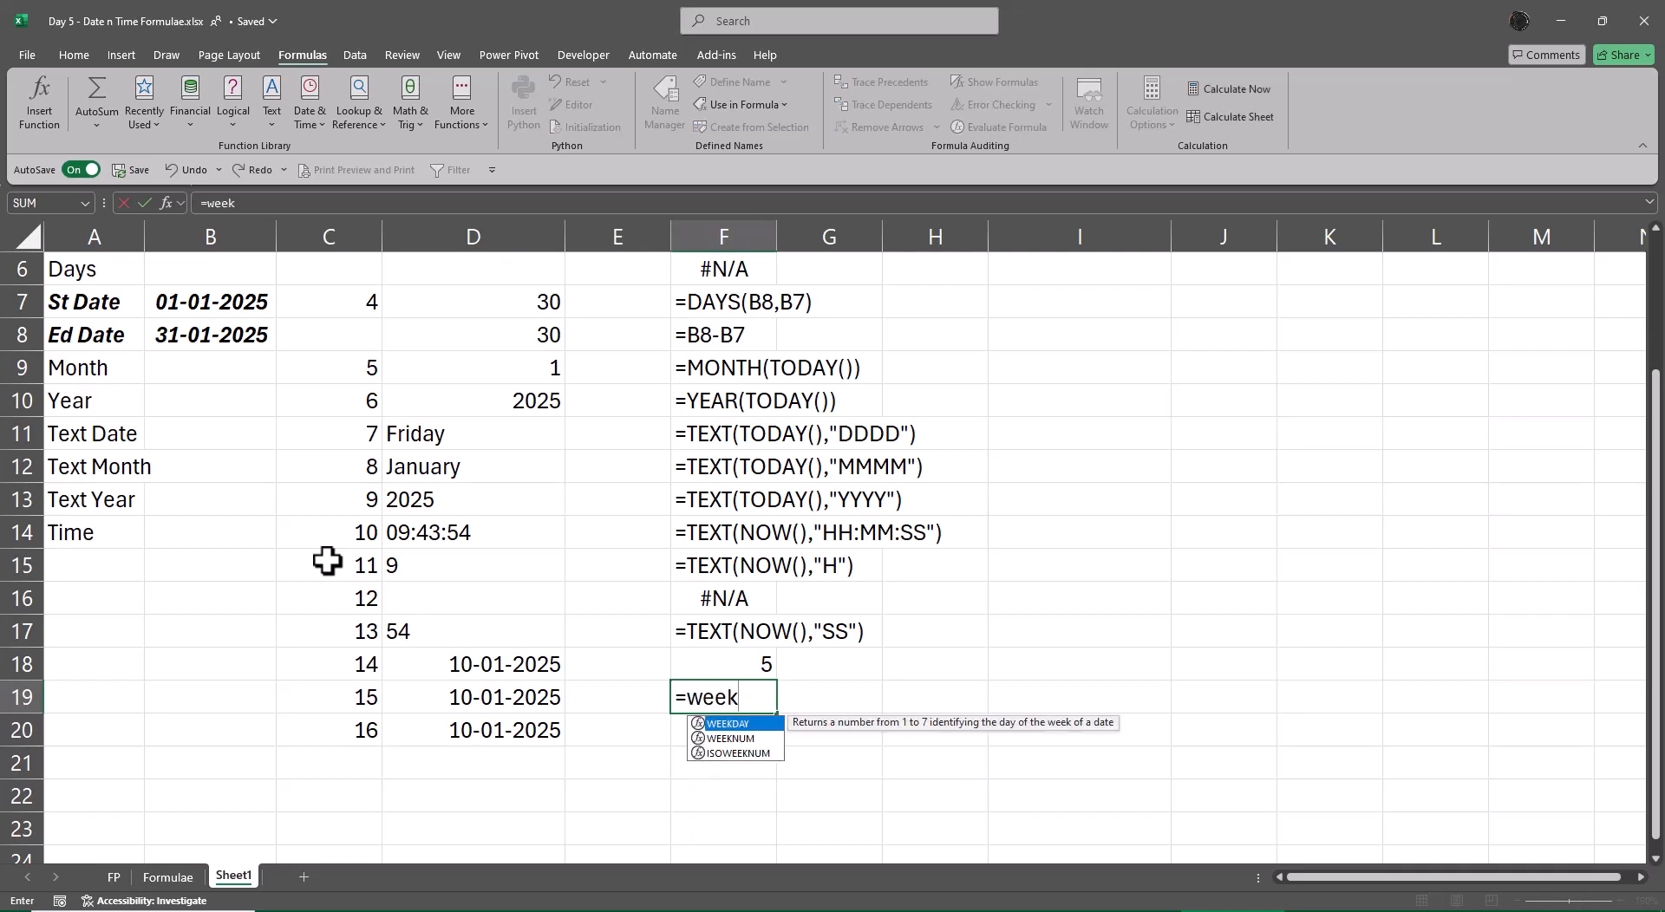
{"action": "key", "text": "Tab"}
{"action": "key", "text": "Left"}
{"action": "key", "text": "Left"}
{"action": "key", "text": "ctrl+Return"}
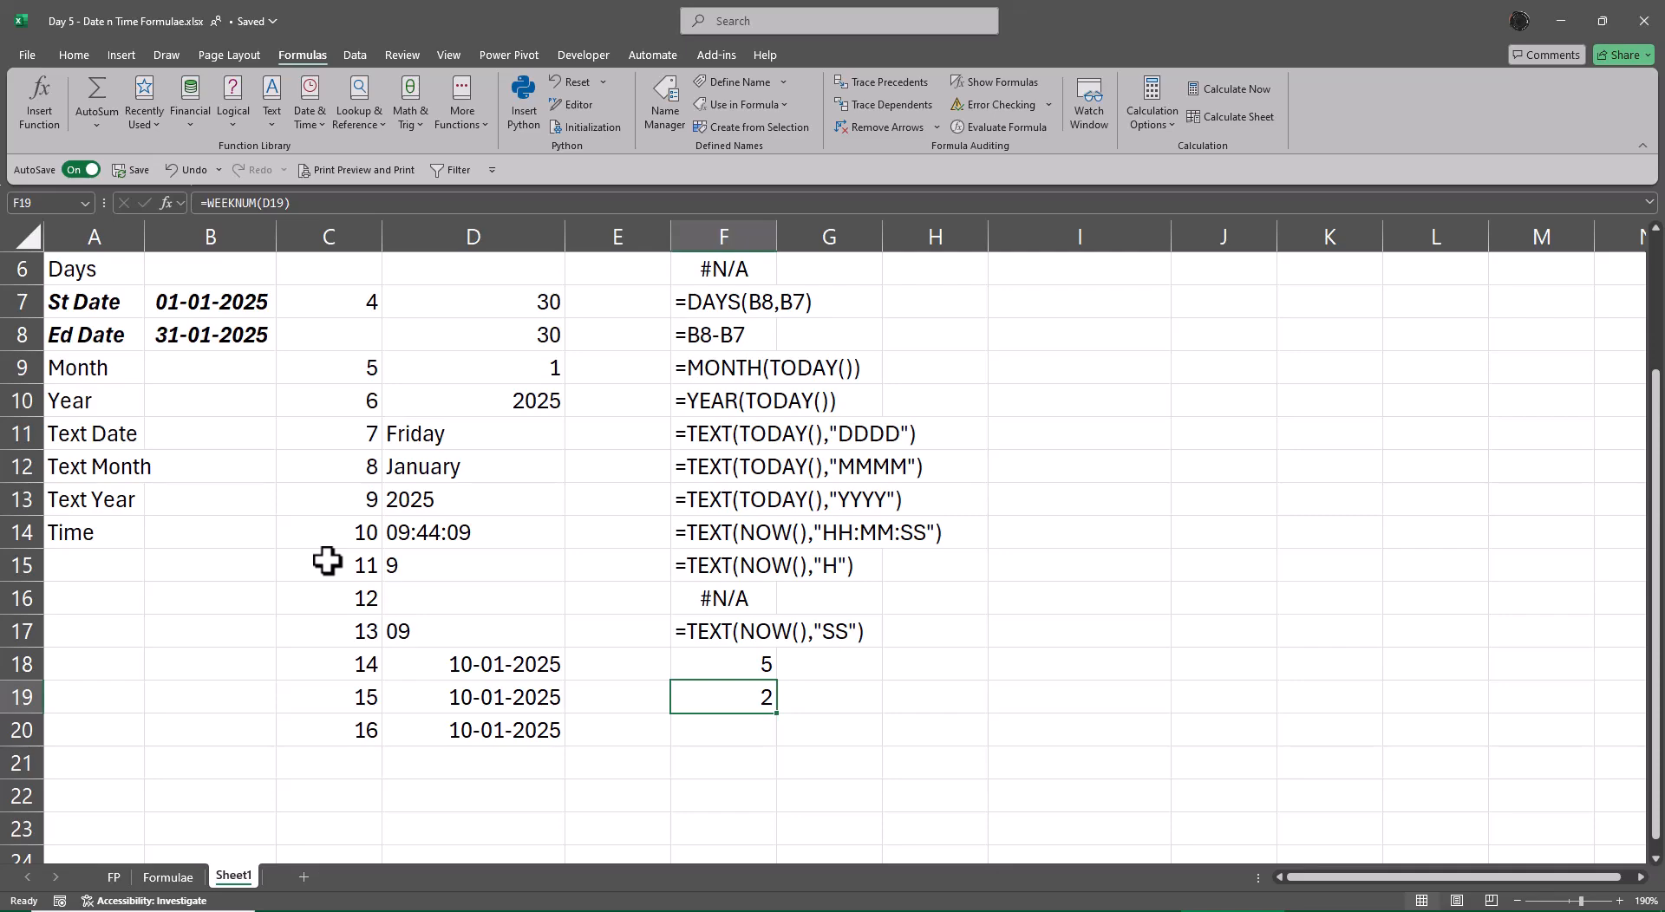
- Enter =ISOWEEKNUM(D20) in F20 to return the ISO week number of the date
{"action": "key", "text": "Down"}
{"action": "type", "text": "=iso"}
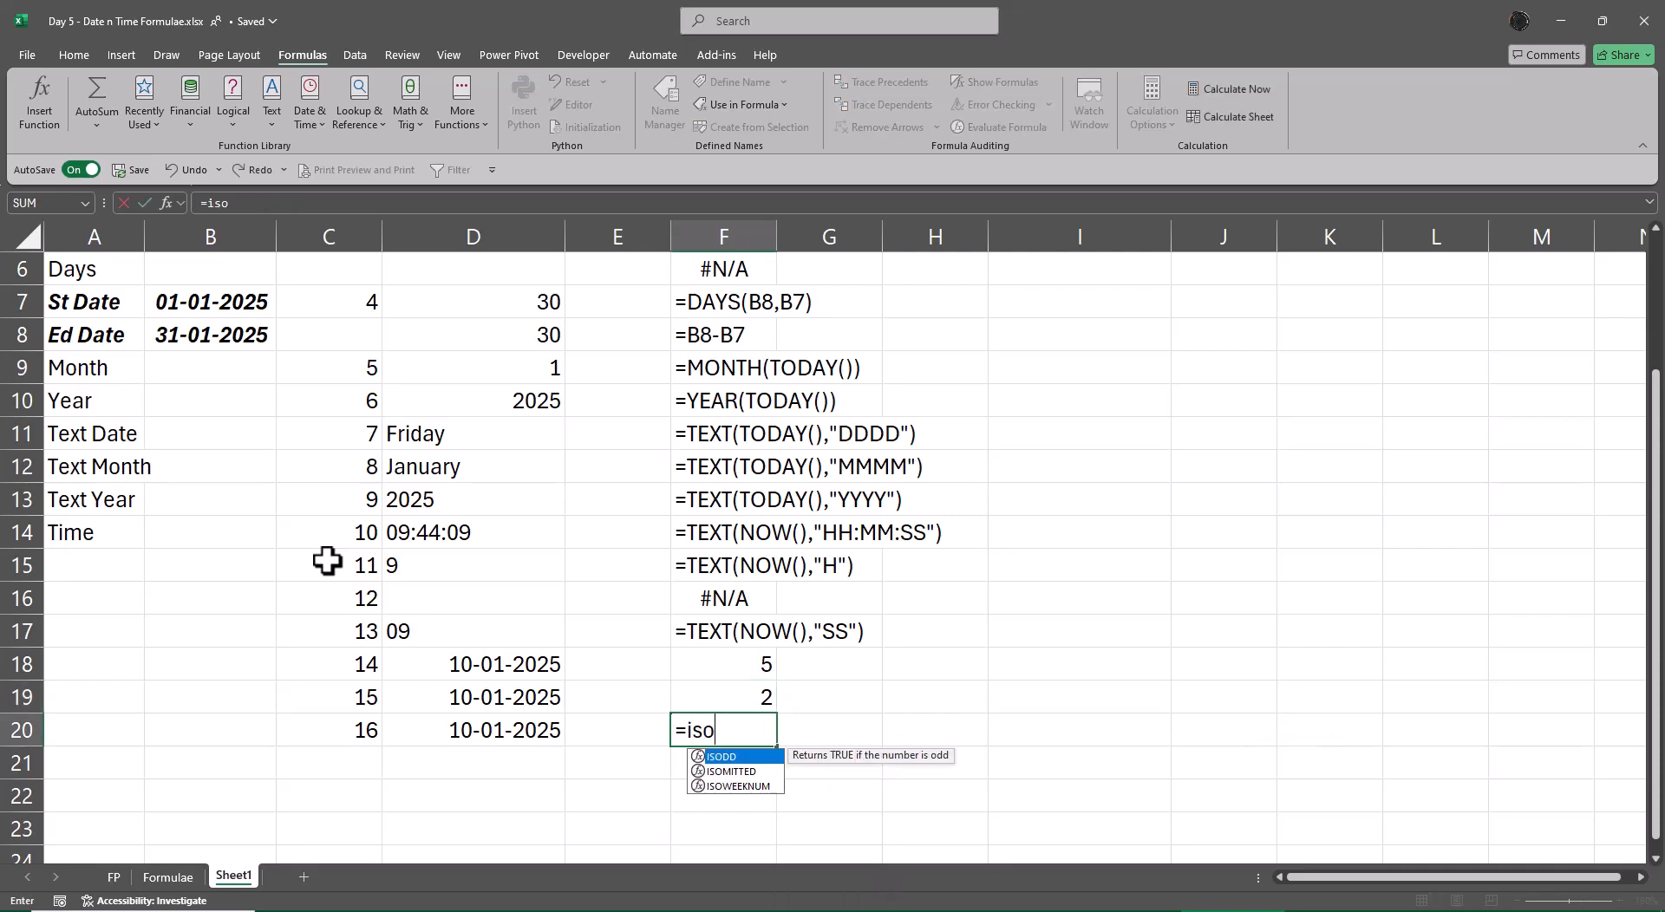
{"action": "key", "text": "Down"}
{"action": "key", "text": "Down"}
{"action": "key", "text": "Tab"}
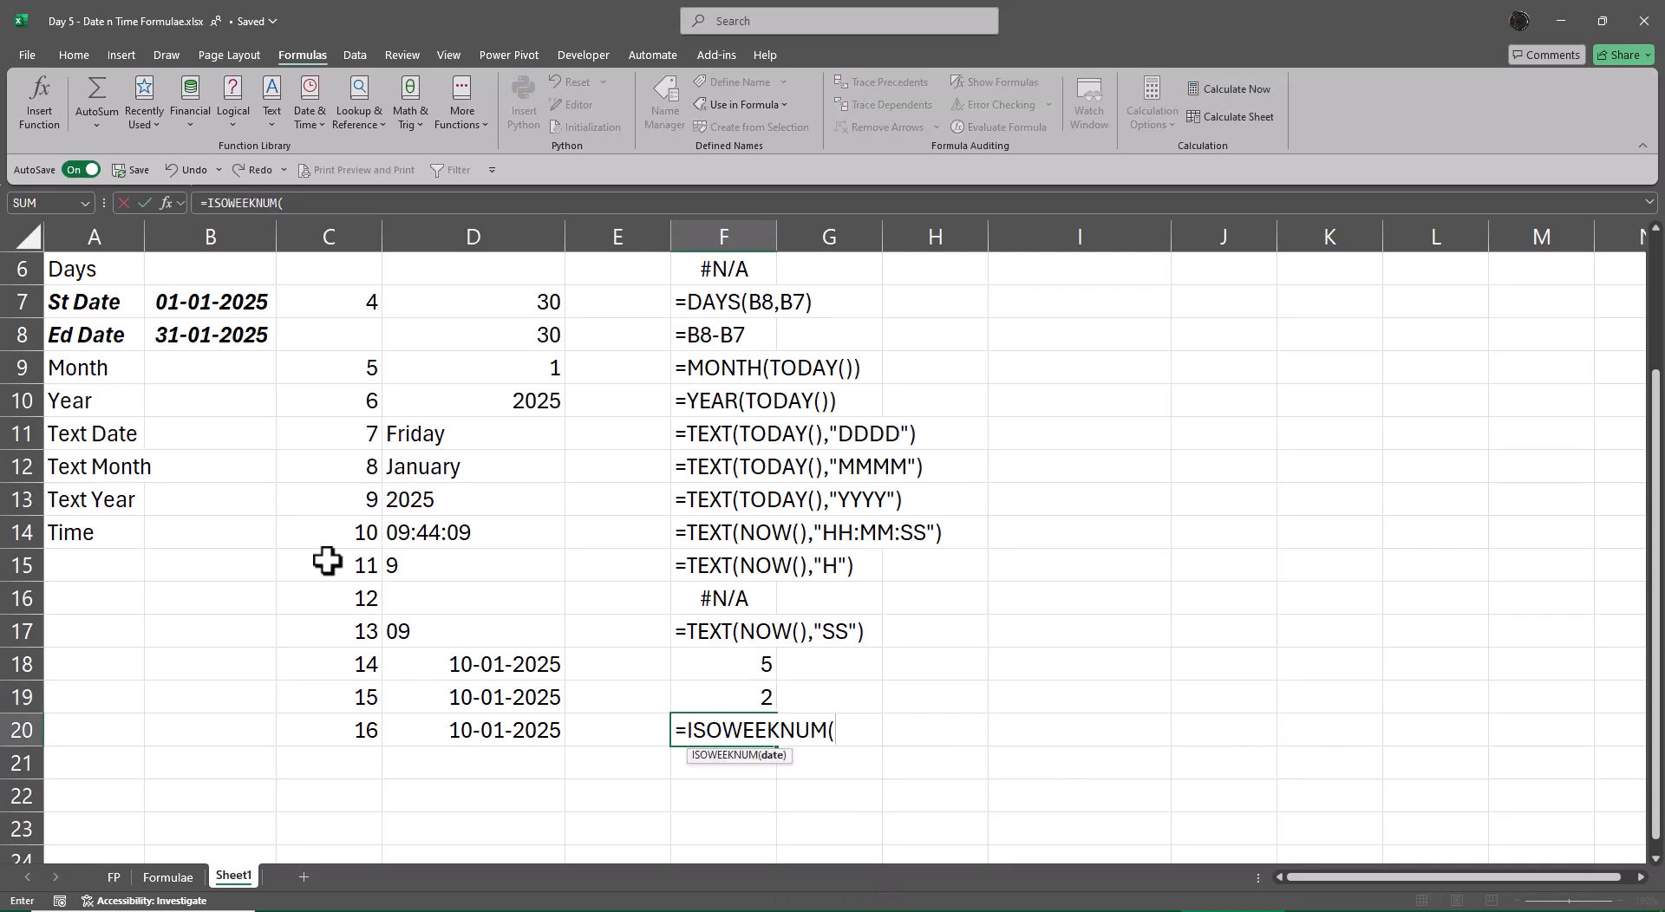
{"action": "key", "text": "Left"}
{"action": "key", "text": "Left"}
{"action": "key", "text": "ctrl+Return"}
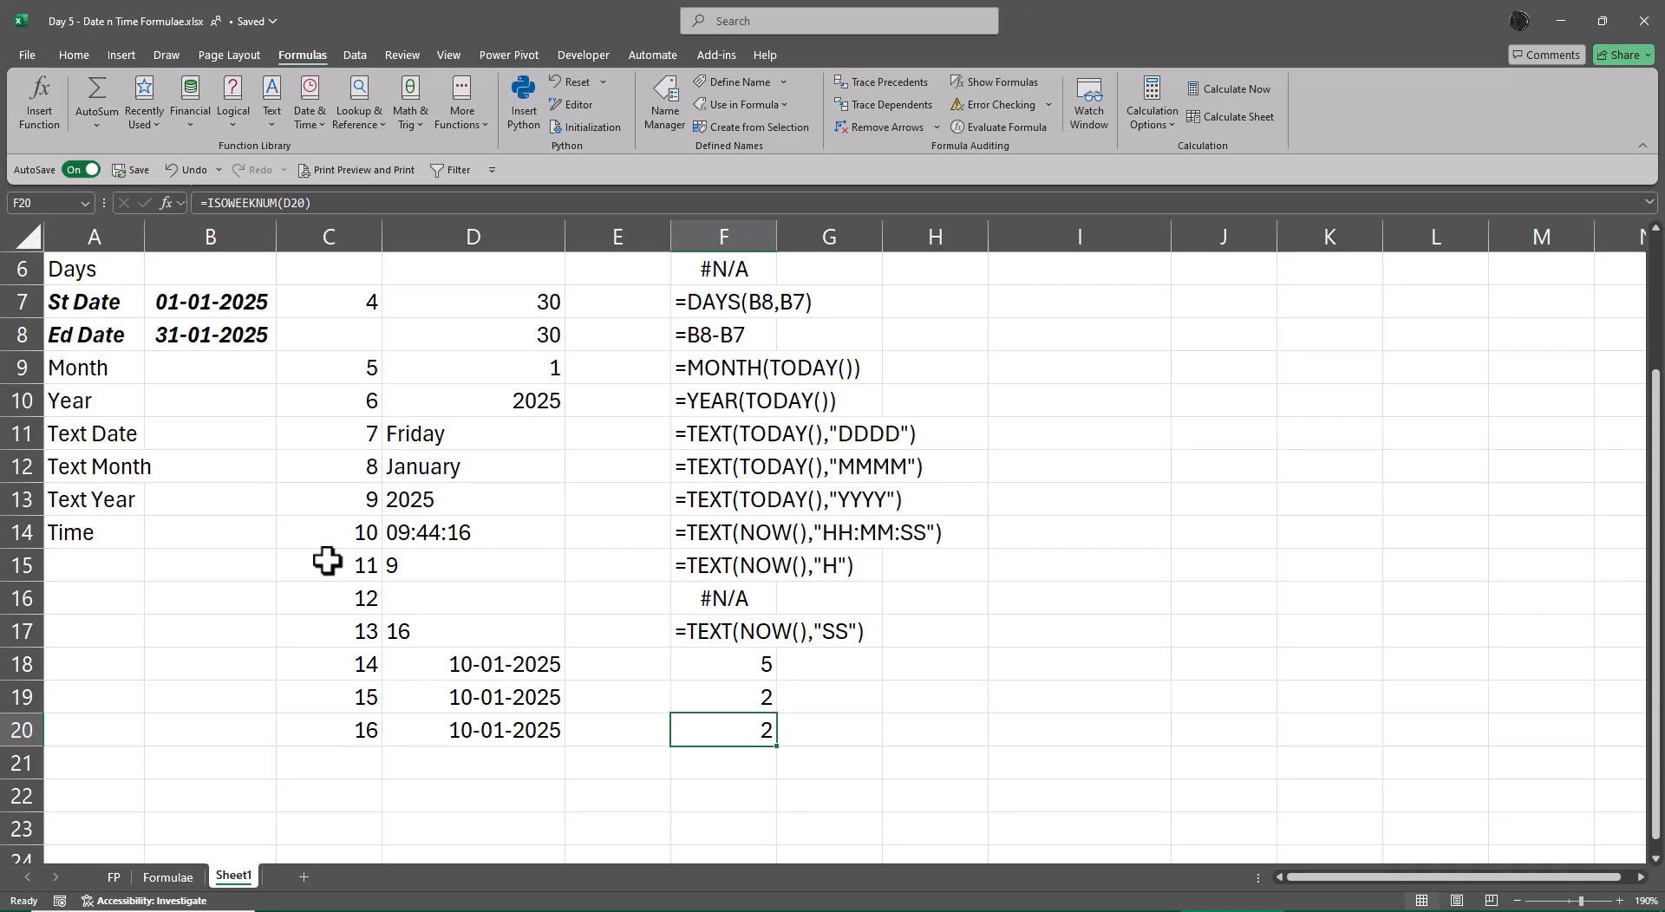
- Replace the date in D19 with 12-1-2025 to test the WEEKNUM formula
{"action": "key", "text": "Up"}
{"action": "key", "text": "Left"}
{"action": "key", "text": "Left"}
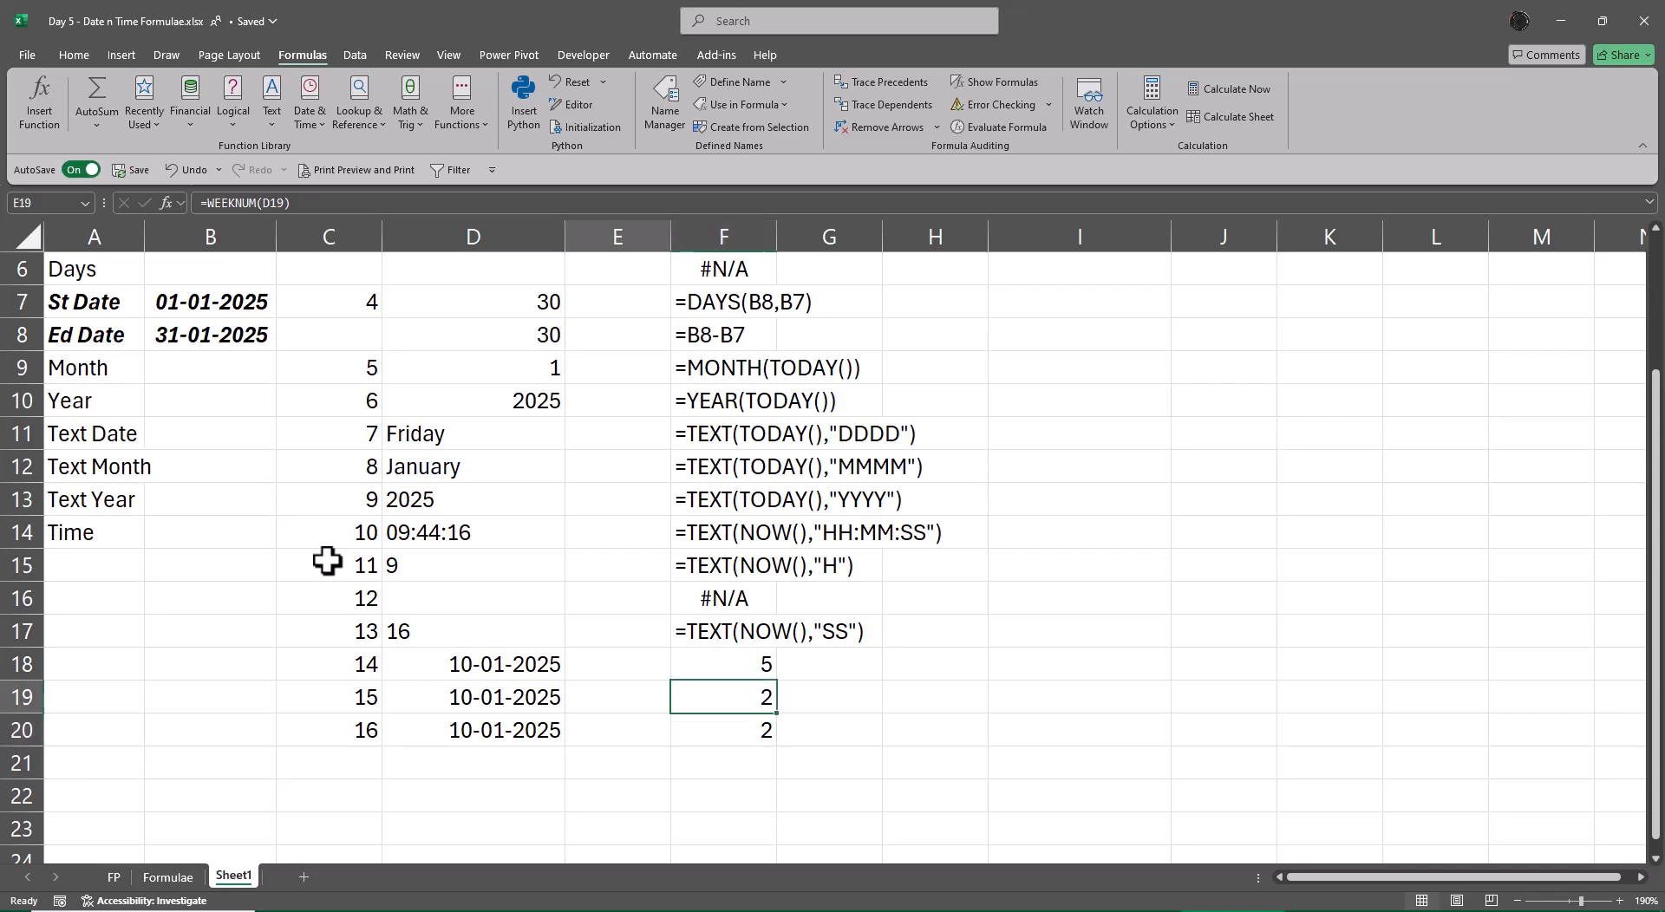
{"action": "type", "text": "12-1-2025"}
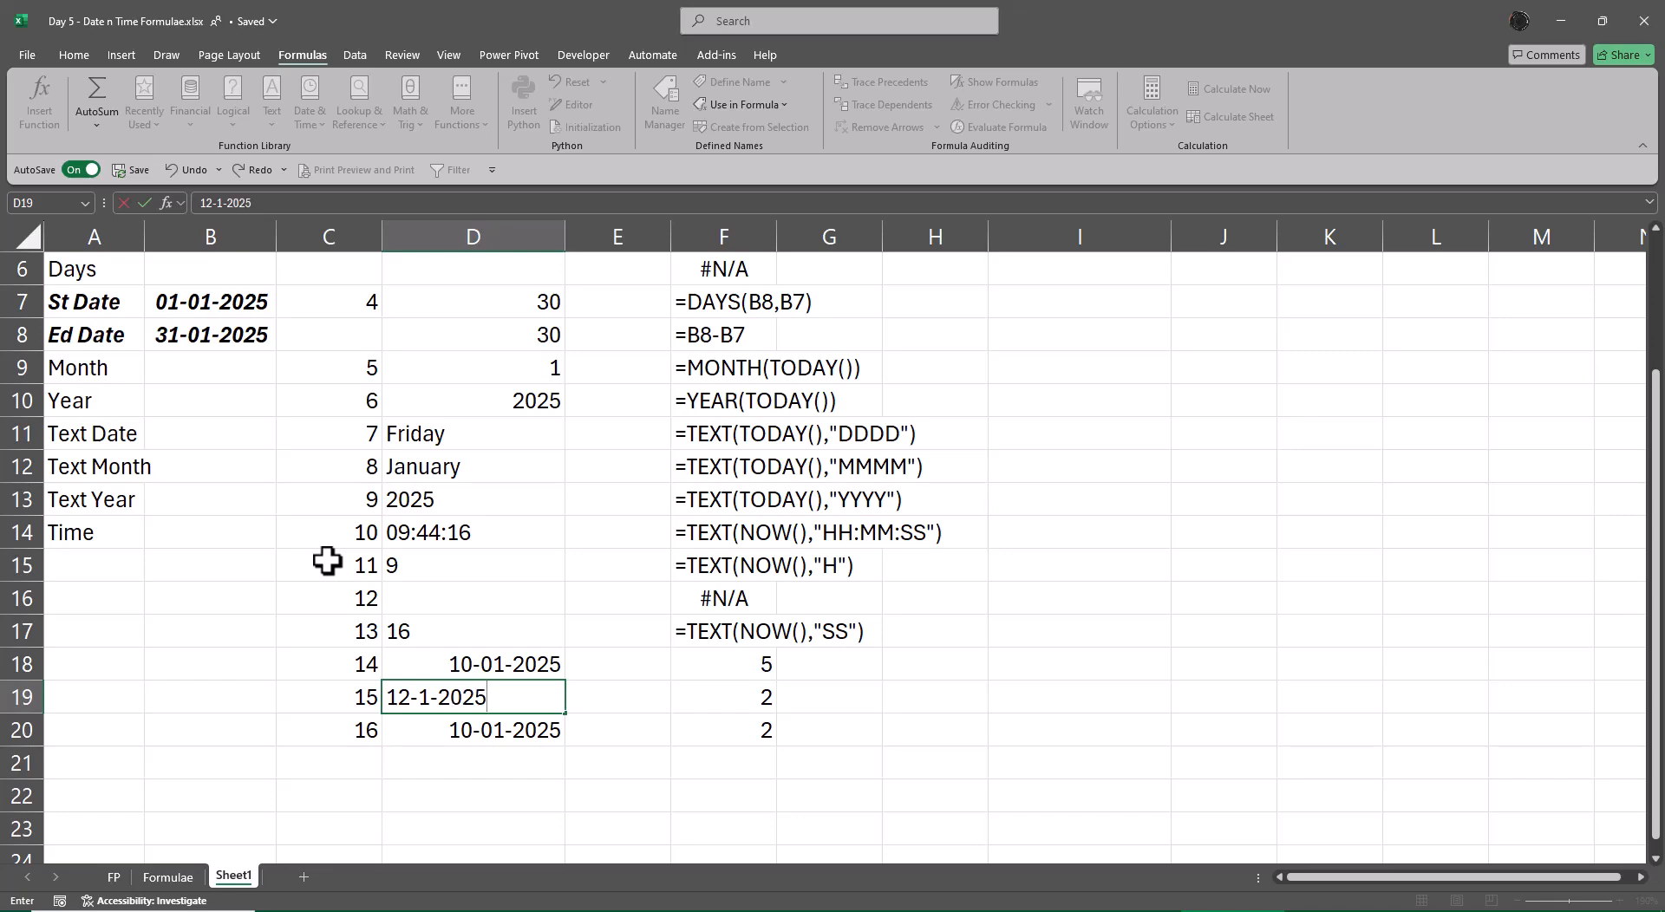
{"action": "key", "text": "Return"}
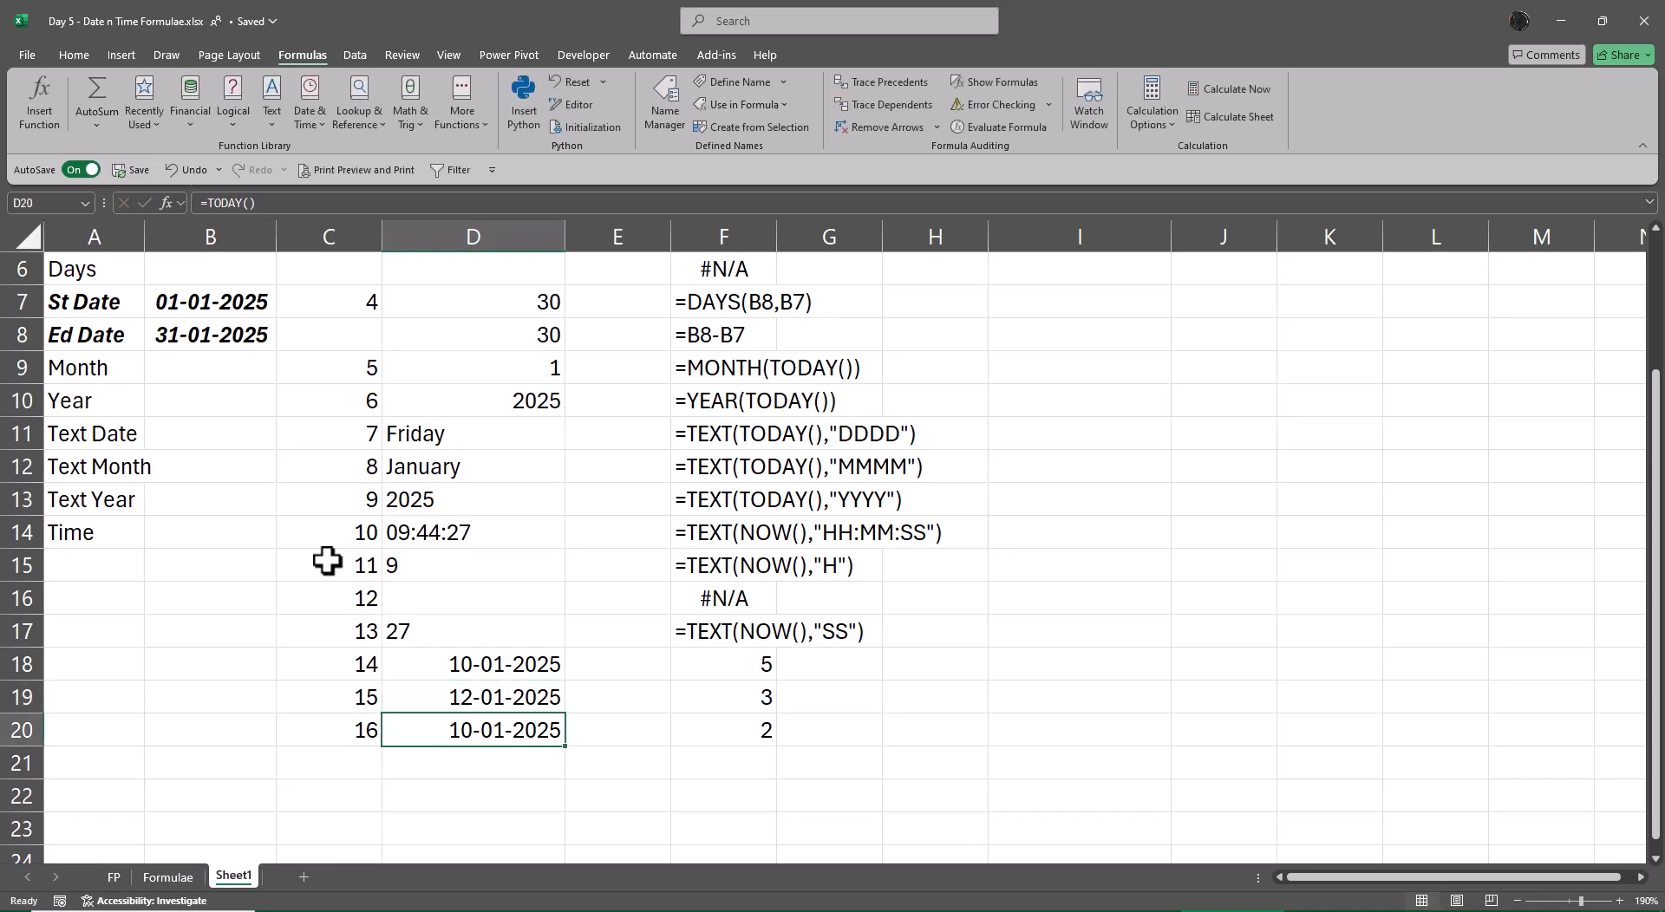
- Enter =FORMULATEXT(F18) in G18 to show the WEEKDAY formula as text
{"action": "key", "text": "Up"}
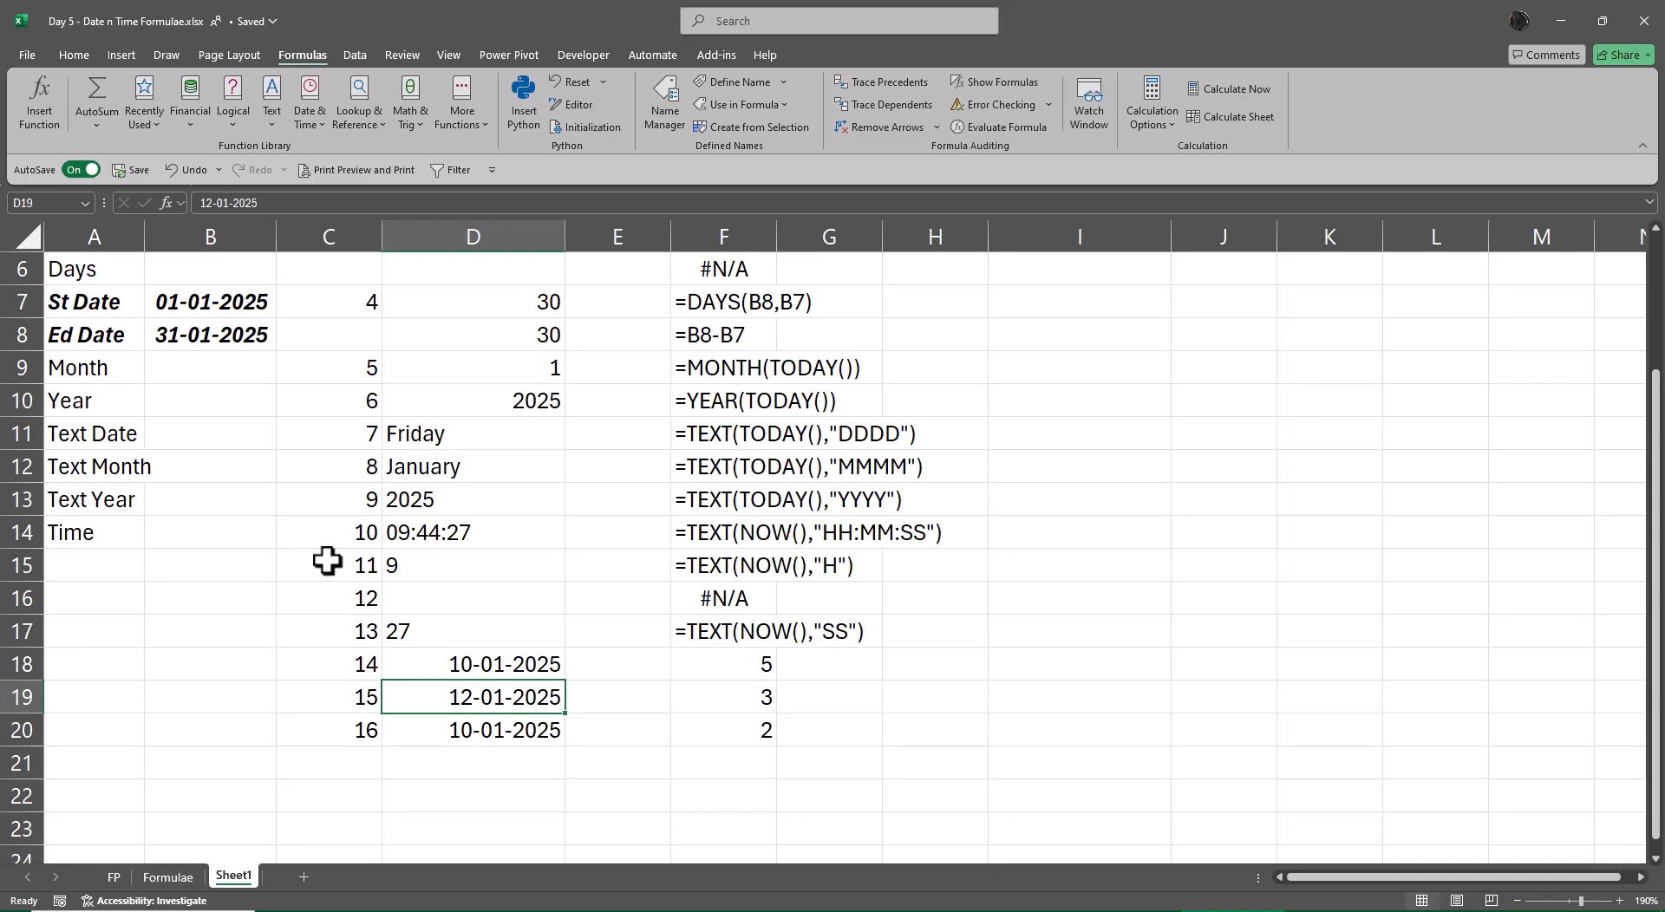
{"action": "key", "text": "Right"}
{"action": "key", "text": "Right"}
{"action": "key", "text": "Up"}
{"action": "key", "text": "Right"}
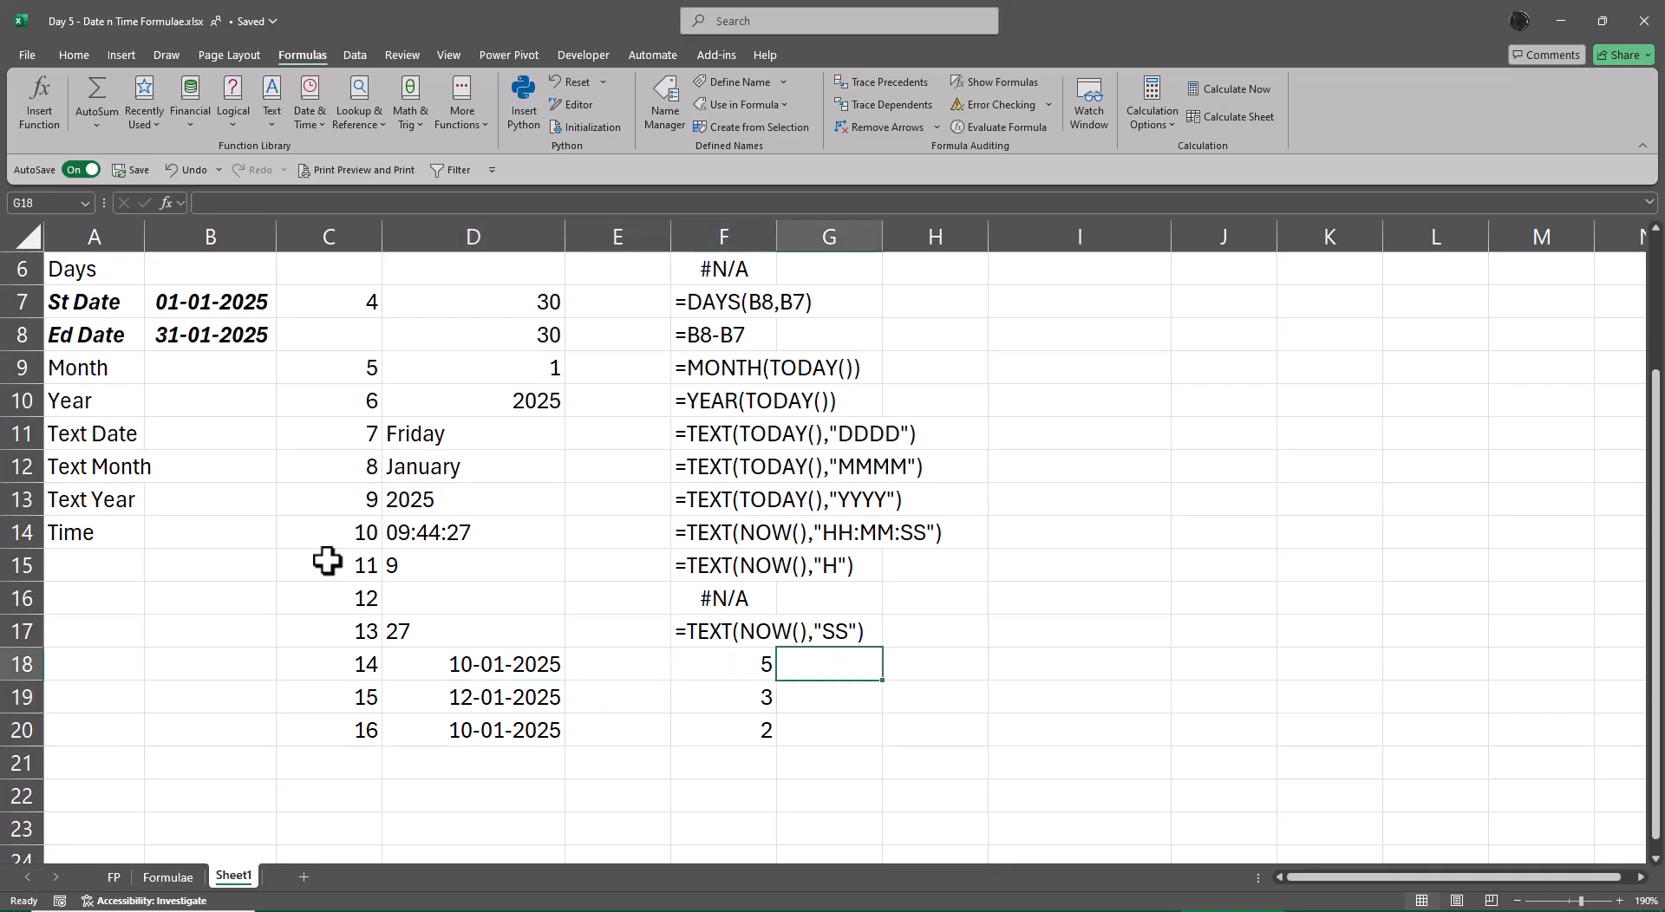
{"action": "type", "text": "=form"}
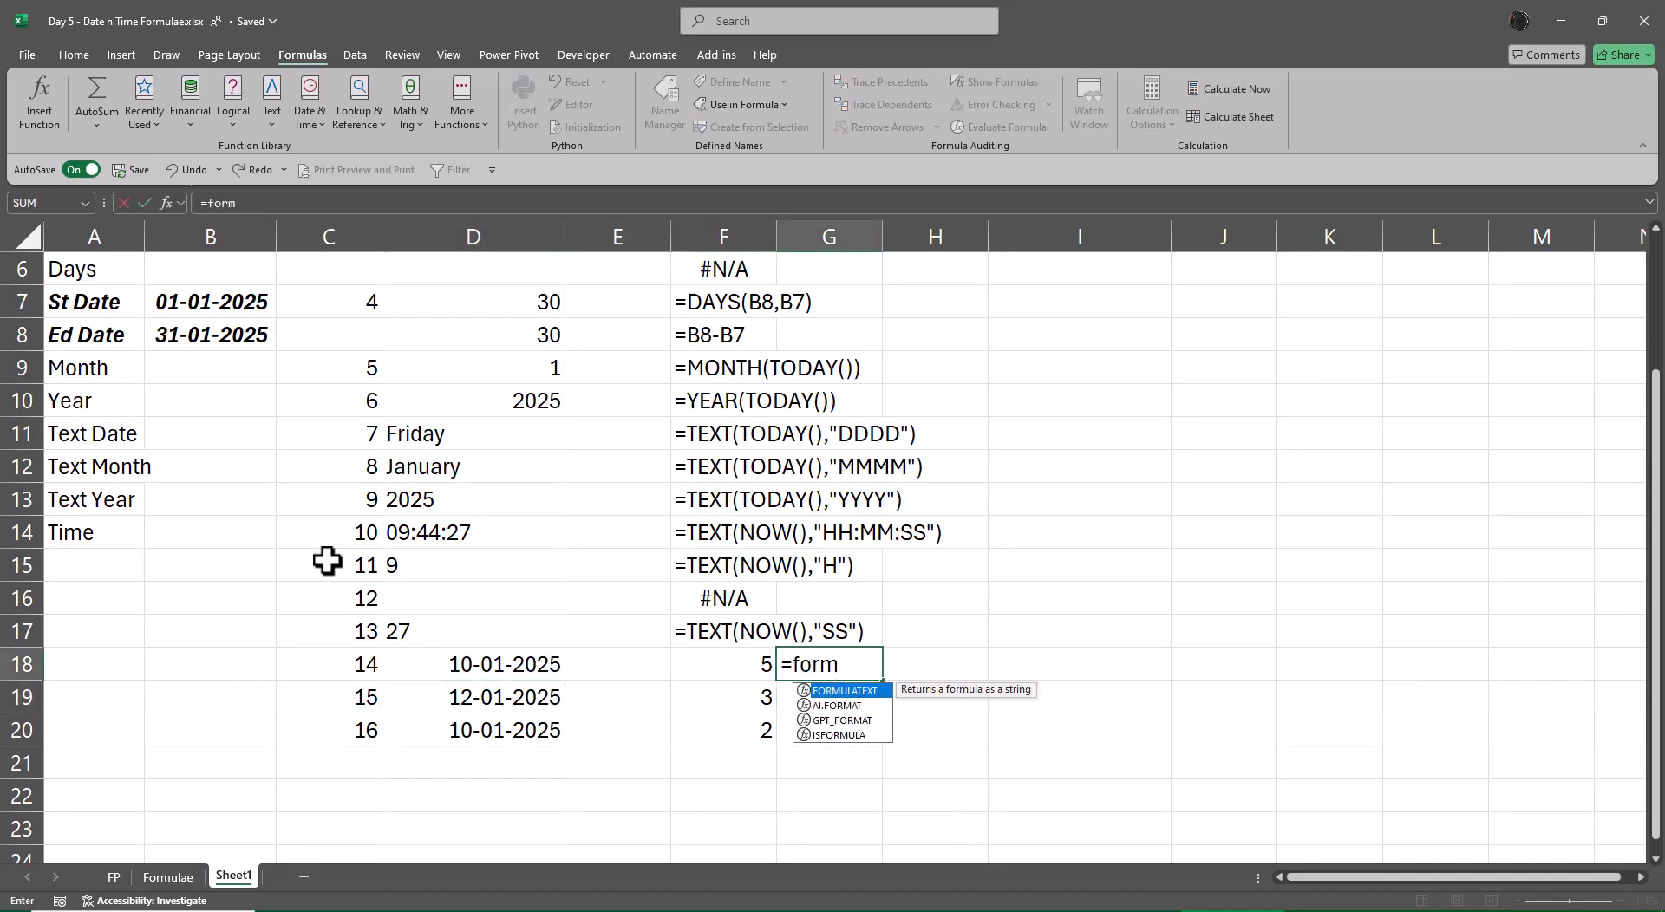
{"action": "key", "text": "Tab"}
{"action": "key", "text": "Left"}
{"action": "key", "text": "ctrl+Return"}
- Fill the FORMULATEXT formula from G18 down to G20 and check the reference in G19
{"action": "key", "text": "shift+Down"}
{"action": "key", "text": "shift+Down"}
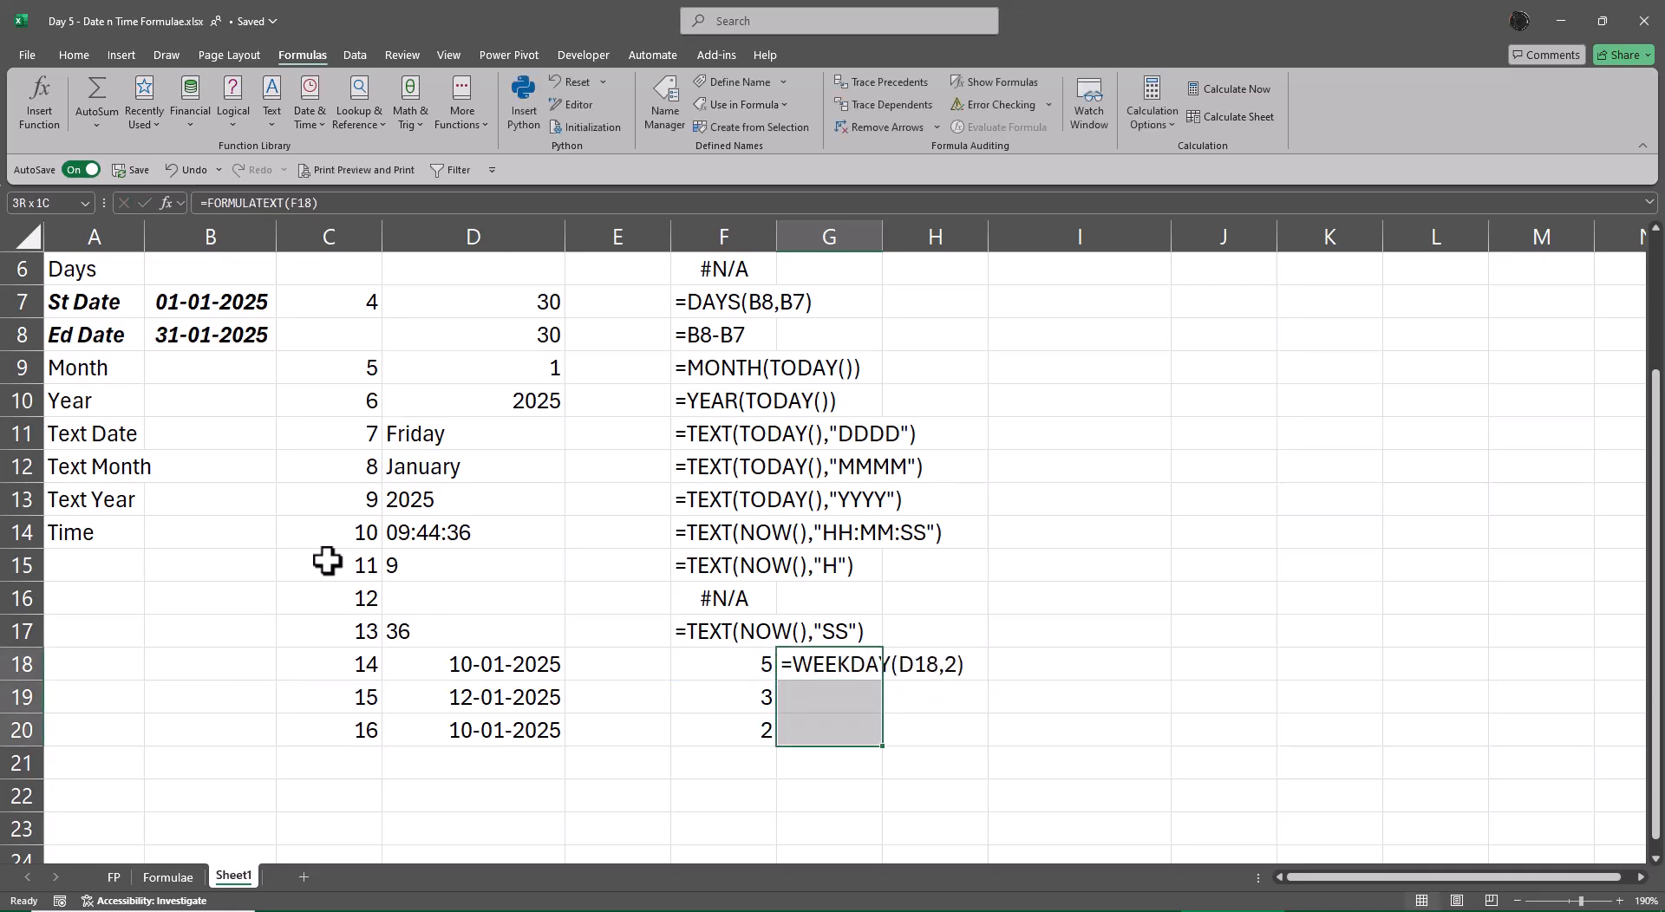
{"action": "key", "text": "ctrl+d"}
{"action": "key", "text": "Down"}
{"action": "key", "text": "F2"}
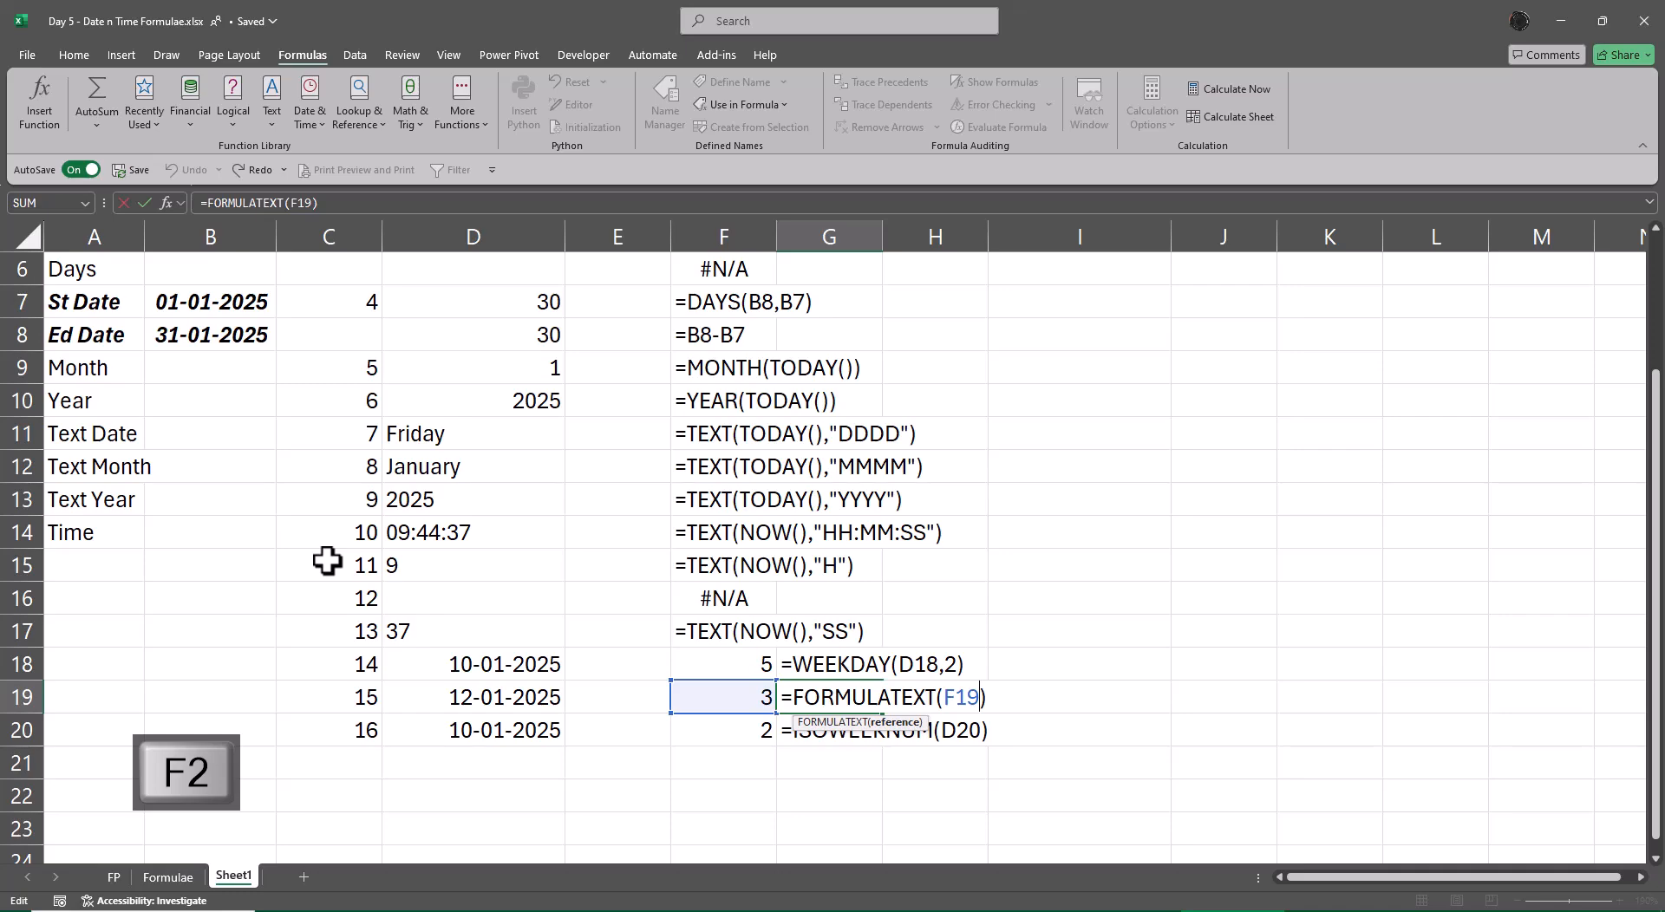
{"action": "key", "text": "Escape"}
{"action": "key", "text": "Down"}
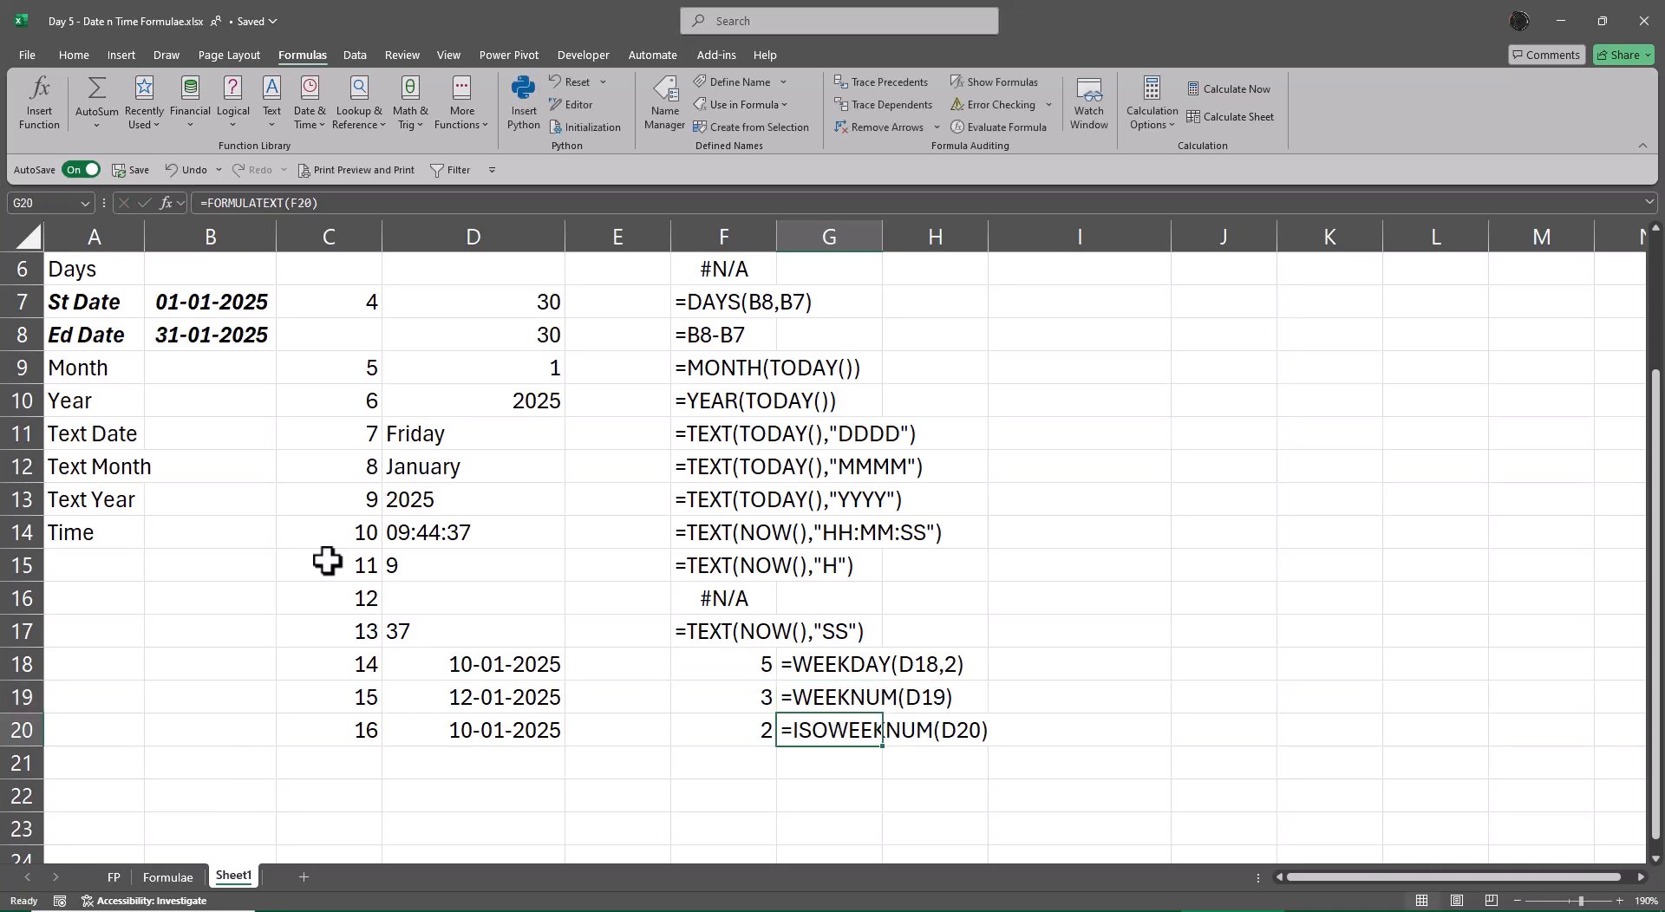
- Fill the date from D19 down into D20 so ISOWEEKNUM uses the same date
{"action": "key", "text": "Left"}
{"action": "key", "text": "Left"}
{"action": "key", "text": "Left"}
{"action": "key", "text": "Up"}
{"action": "key", "text": "shift+Down"}
{"action": "key", "text": "ctrl+d"}
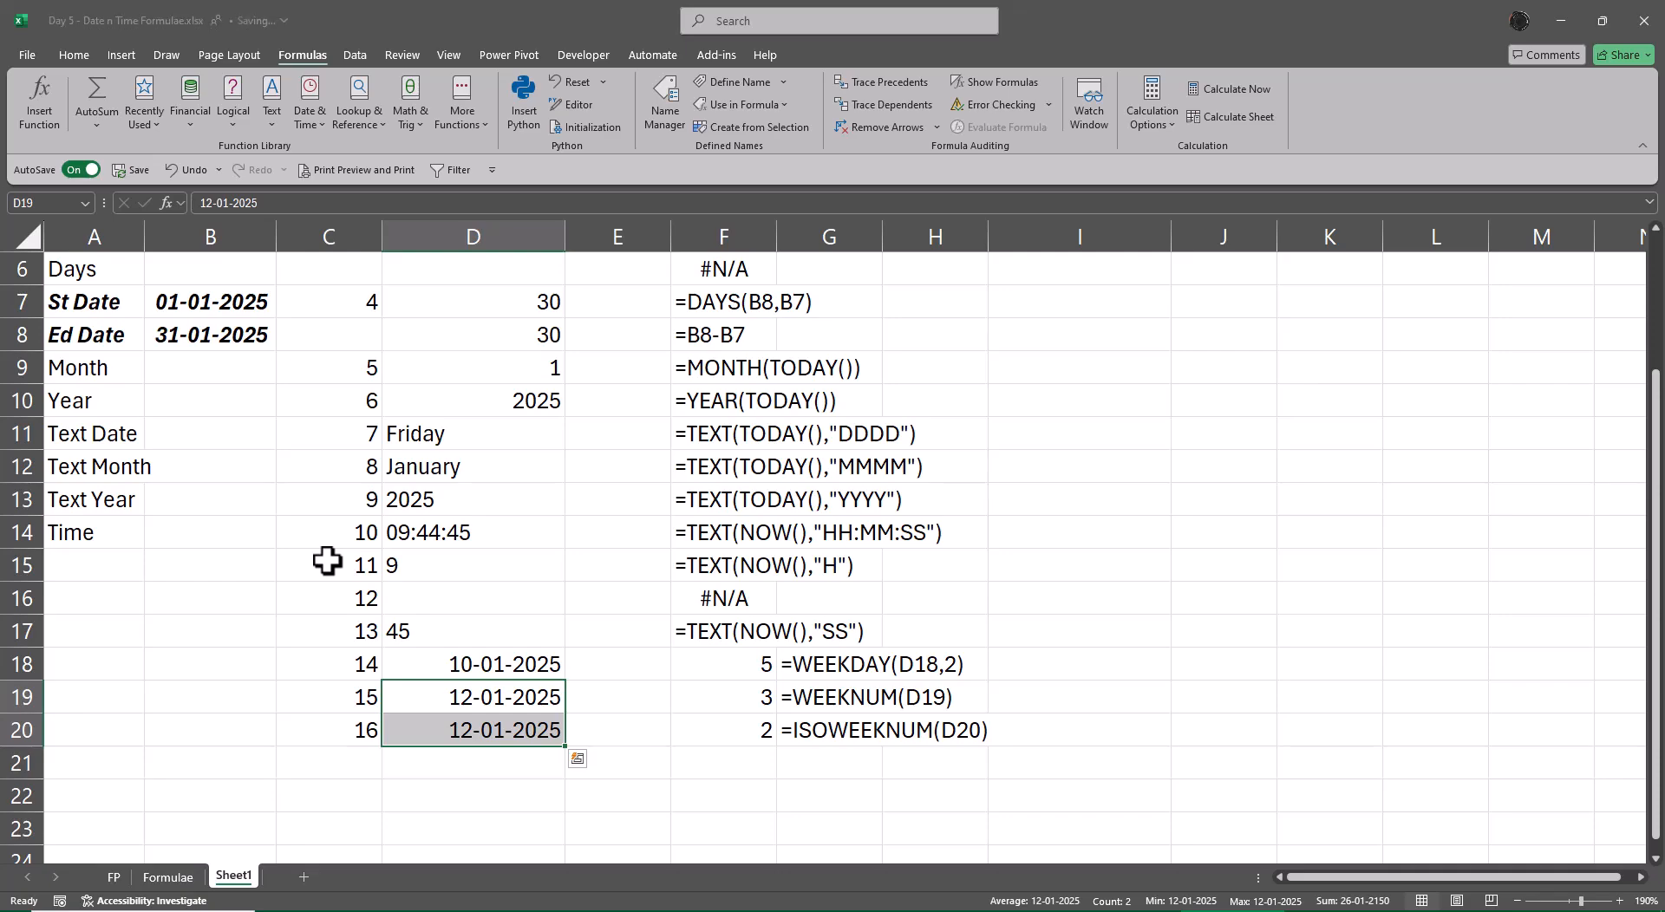
- Try 13-1-2025 as the date in D20 for ISOWEEKNUM, and undo that entry
{"action": "key", "text": "Down"}
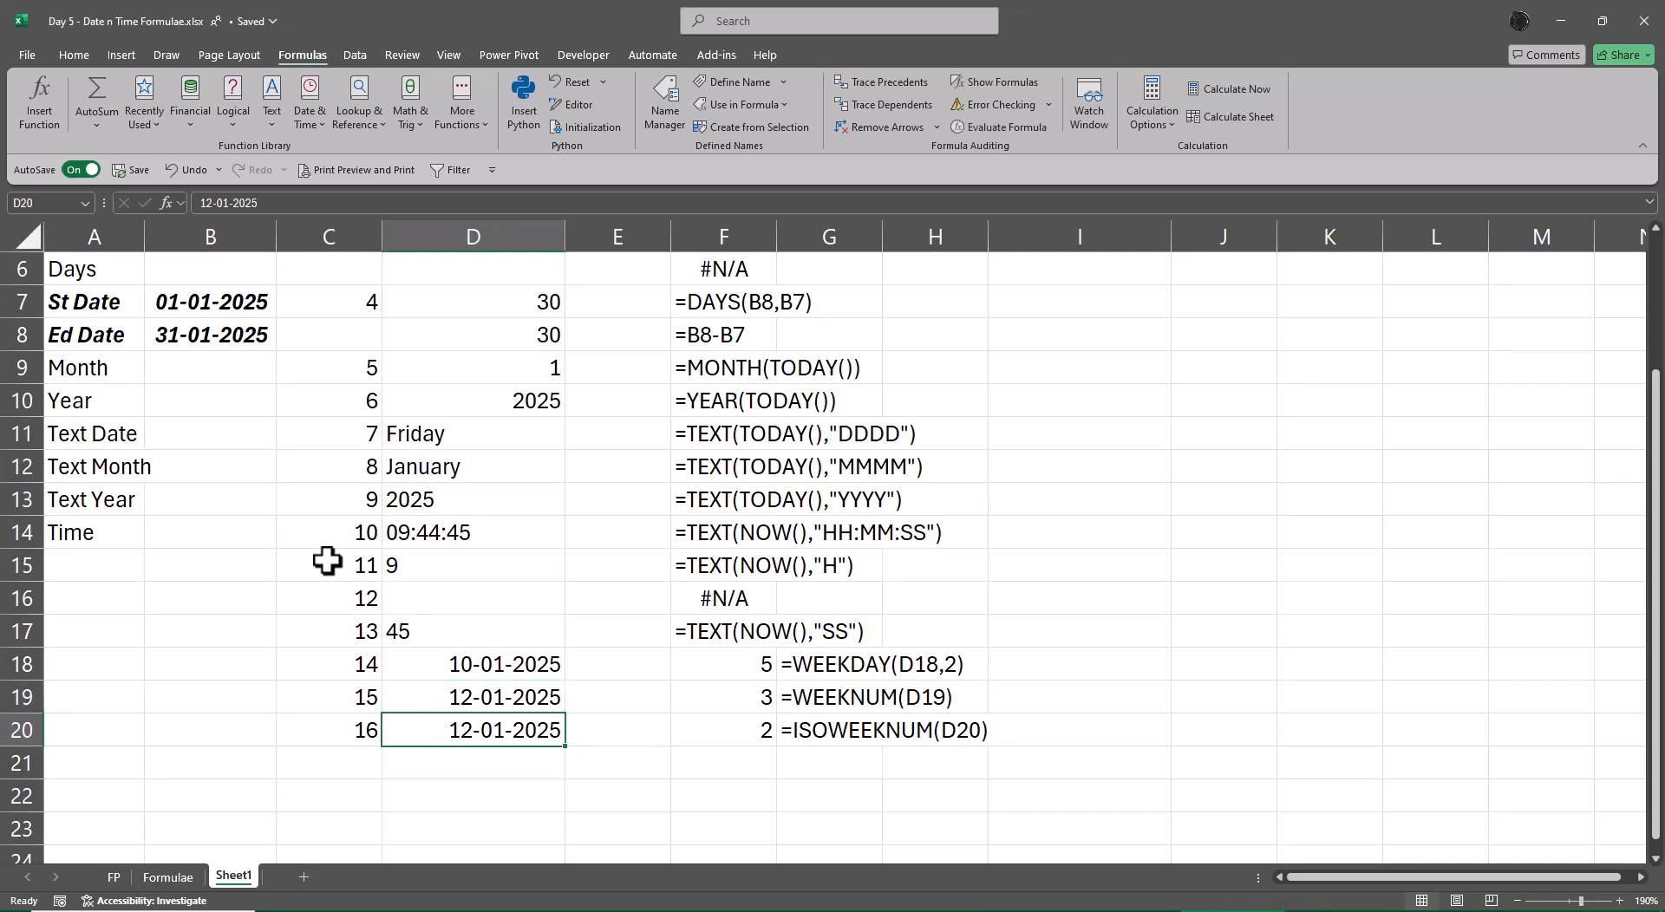
{"action": "type", "text": "13-01-202"}
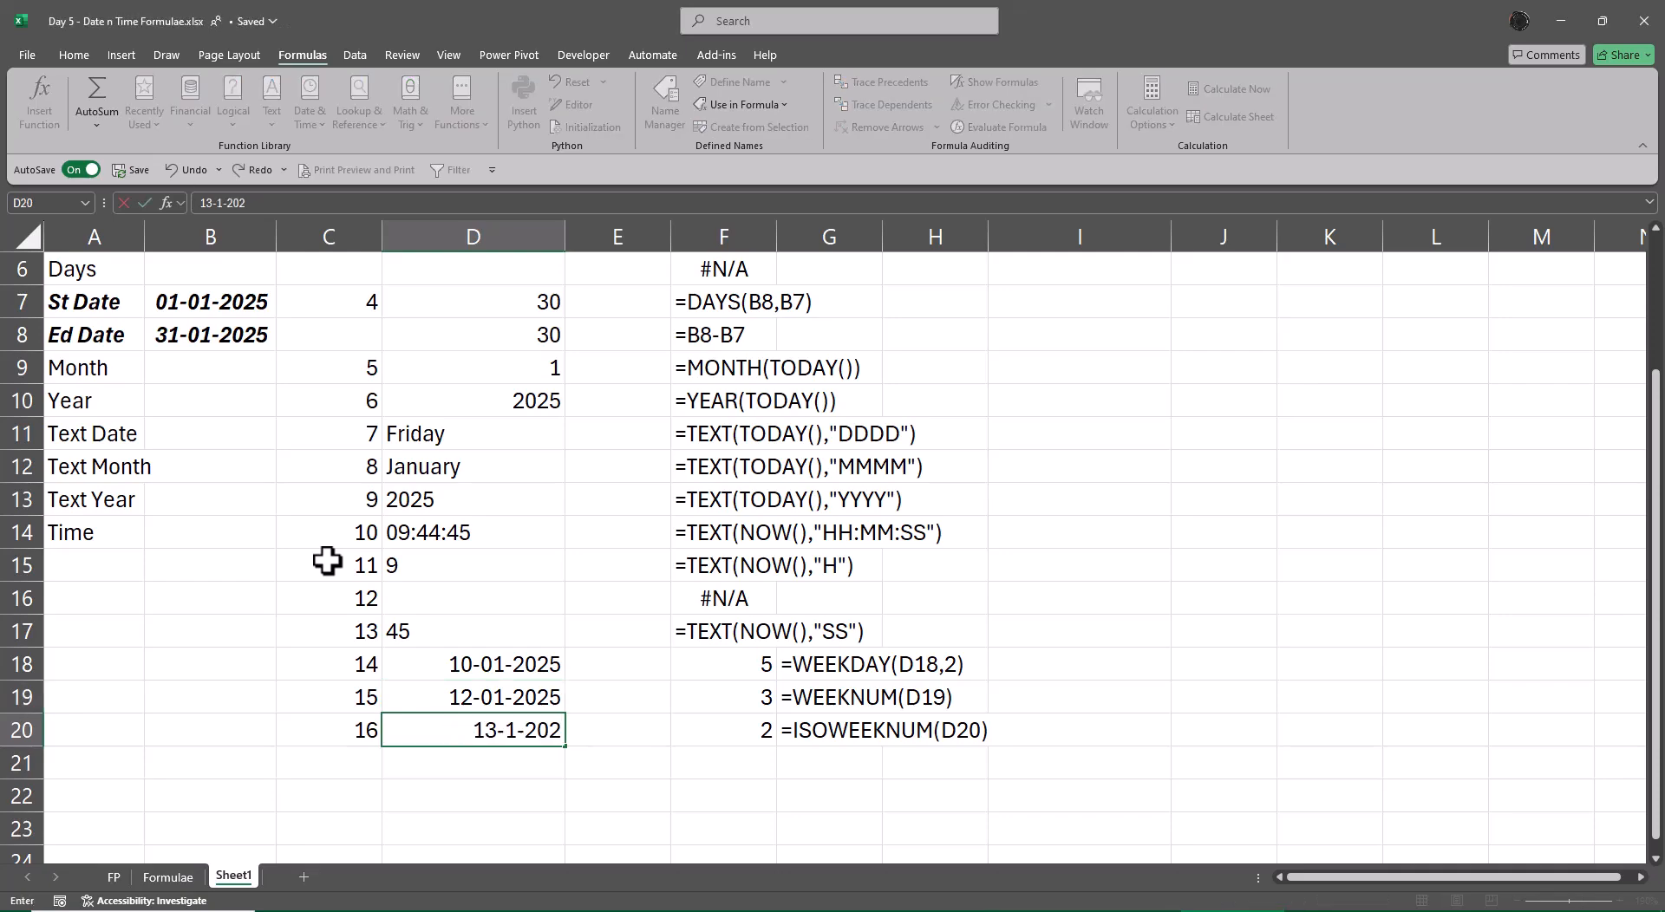
{"action": "type", "text": "5"}
{"action": "key", "text": "Return"}
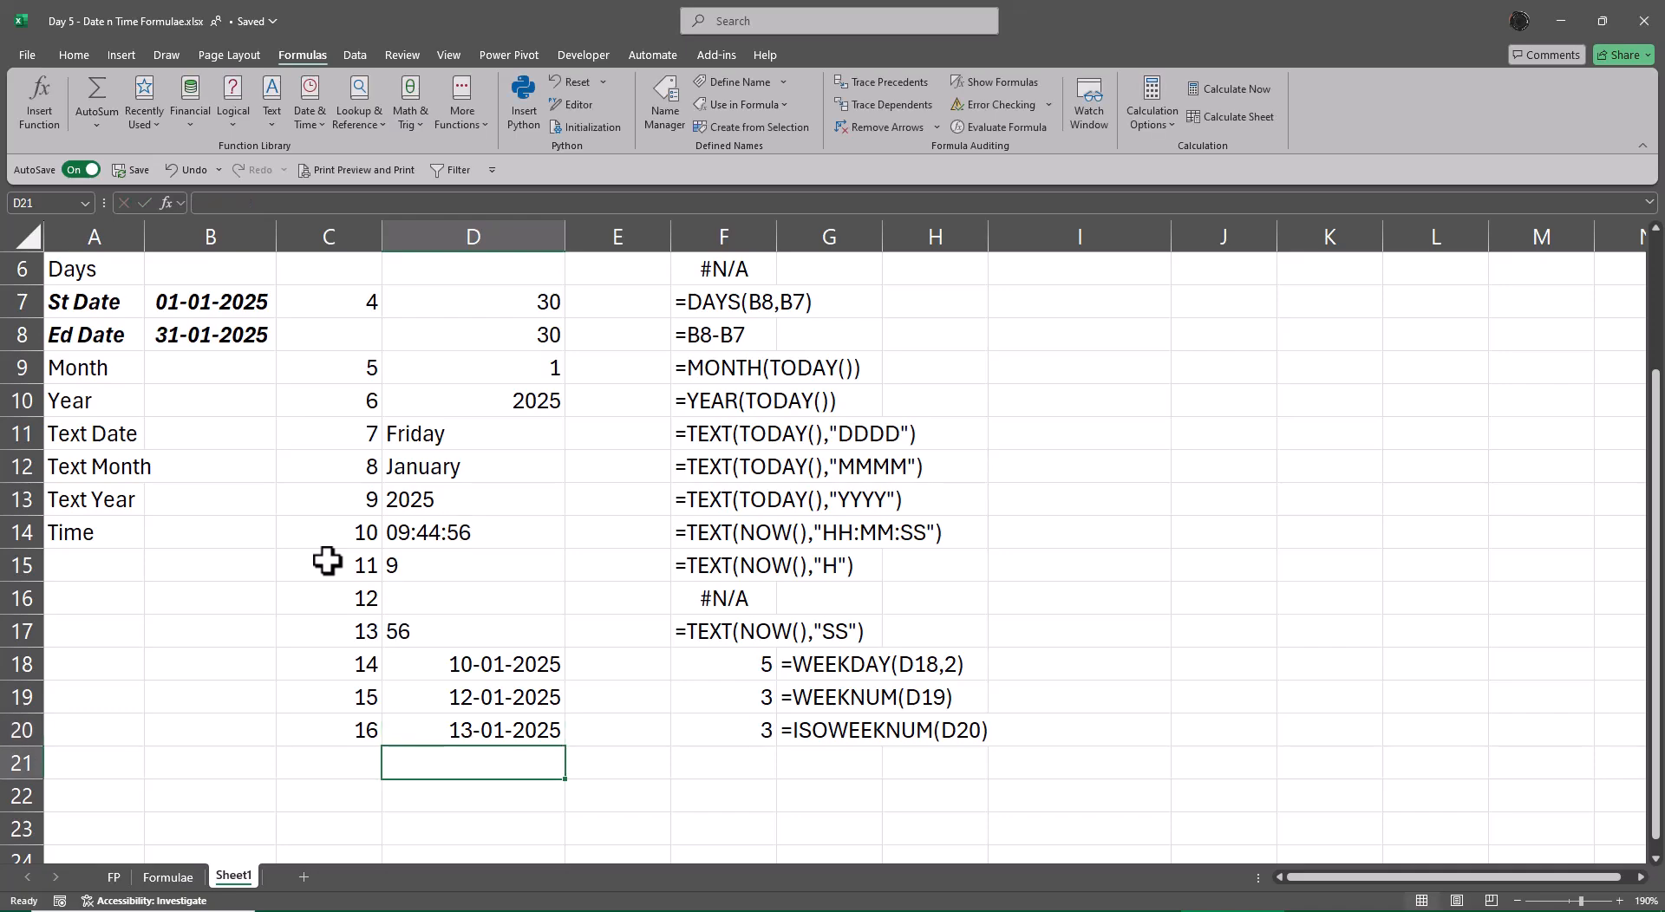
{"action": "key", "text": "ctrl+z"}
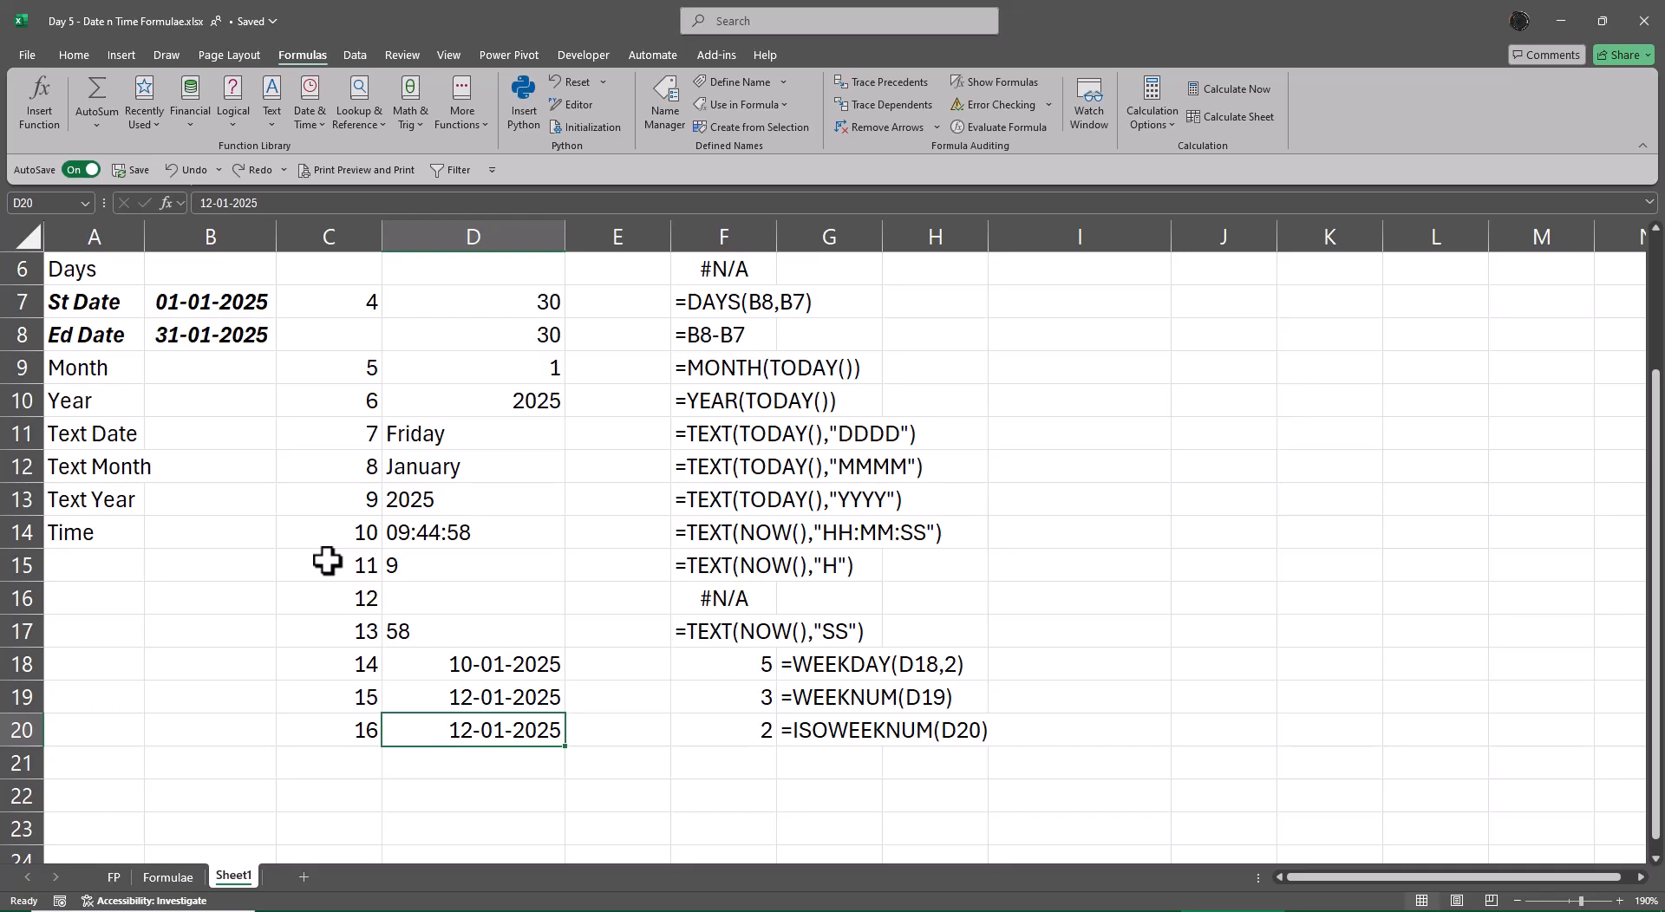
- Enter the label Hour in A15, beside the TEXT formula that returns the hour
{"action": "key", "text": "Up"}
{"action": "key", "text": "Up"}
{"action": "key", "text": "Up"}
{"action": "key", "text": "Up"}
{"action": "key", "text": "Up"}
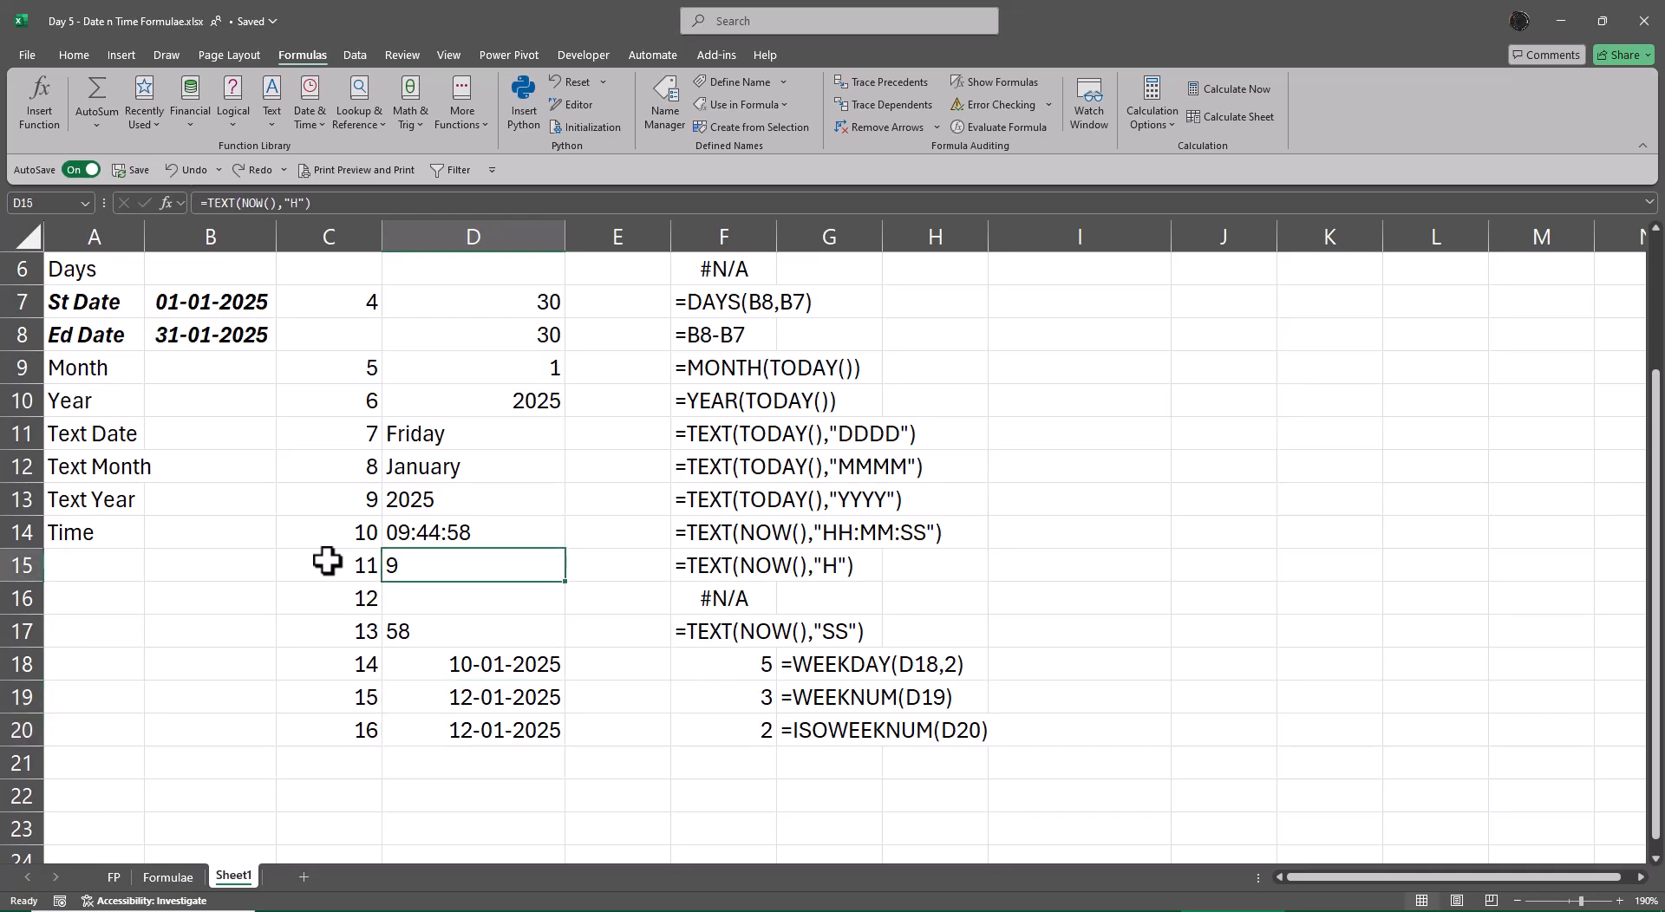
{"action": "key", "text": "Left"}
{"action": "key", "text": "Left"}
{"action": "key", "text": "Left"}
{"action": "type", "text": "Hour"}
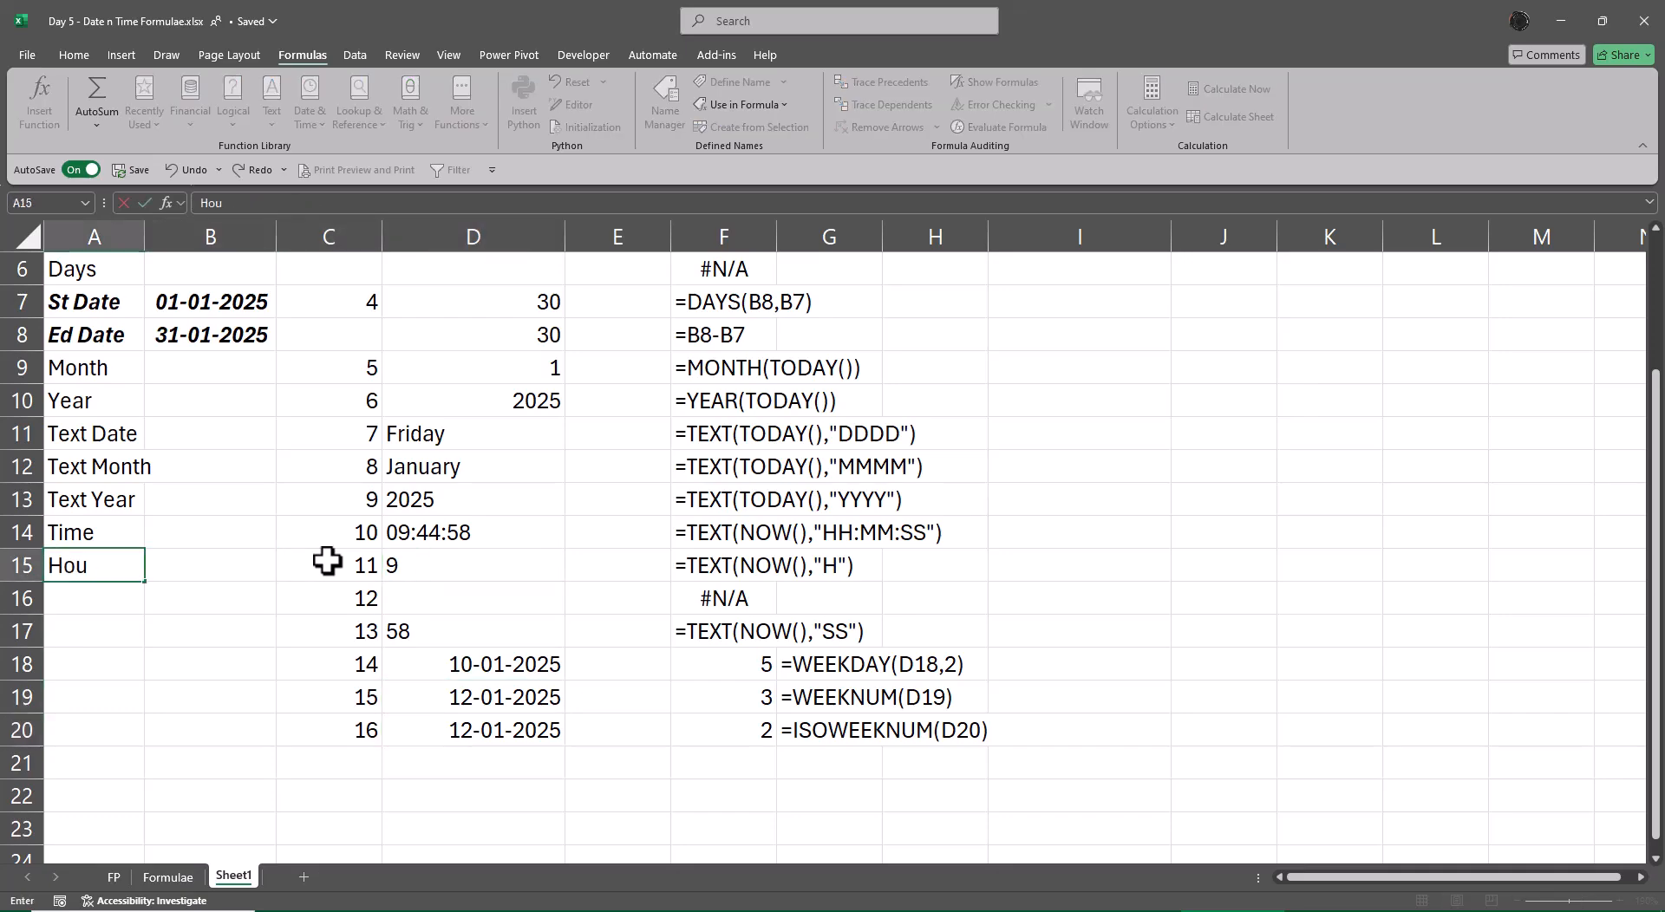
{"action": "key", "text": "Return"}
- Enter the labels Minute in A16 and Second in A17
{"action": "type", "text": "Mi"}
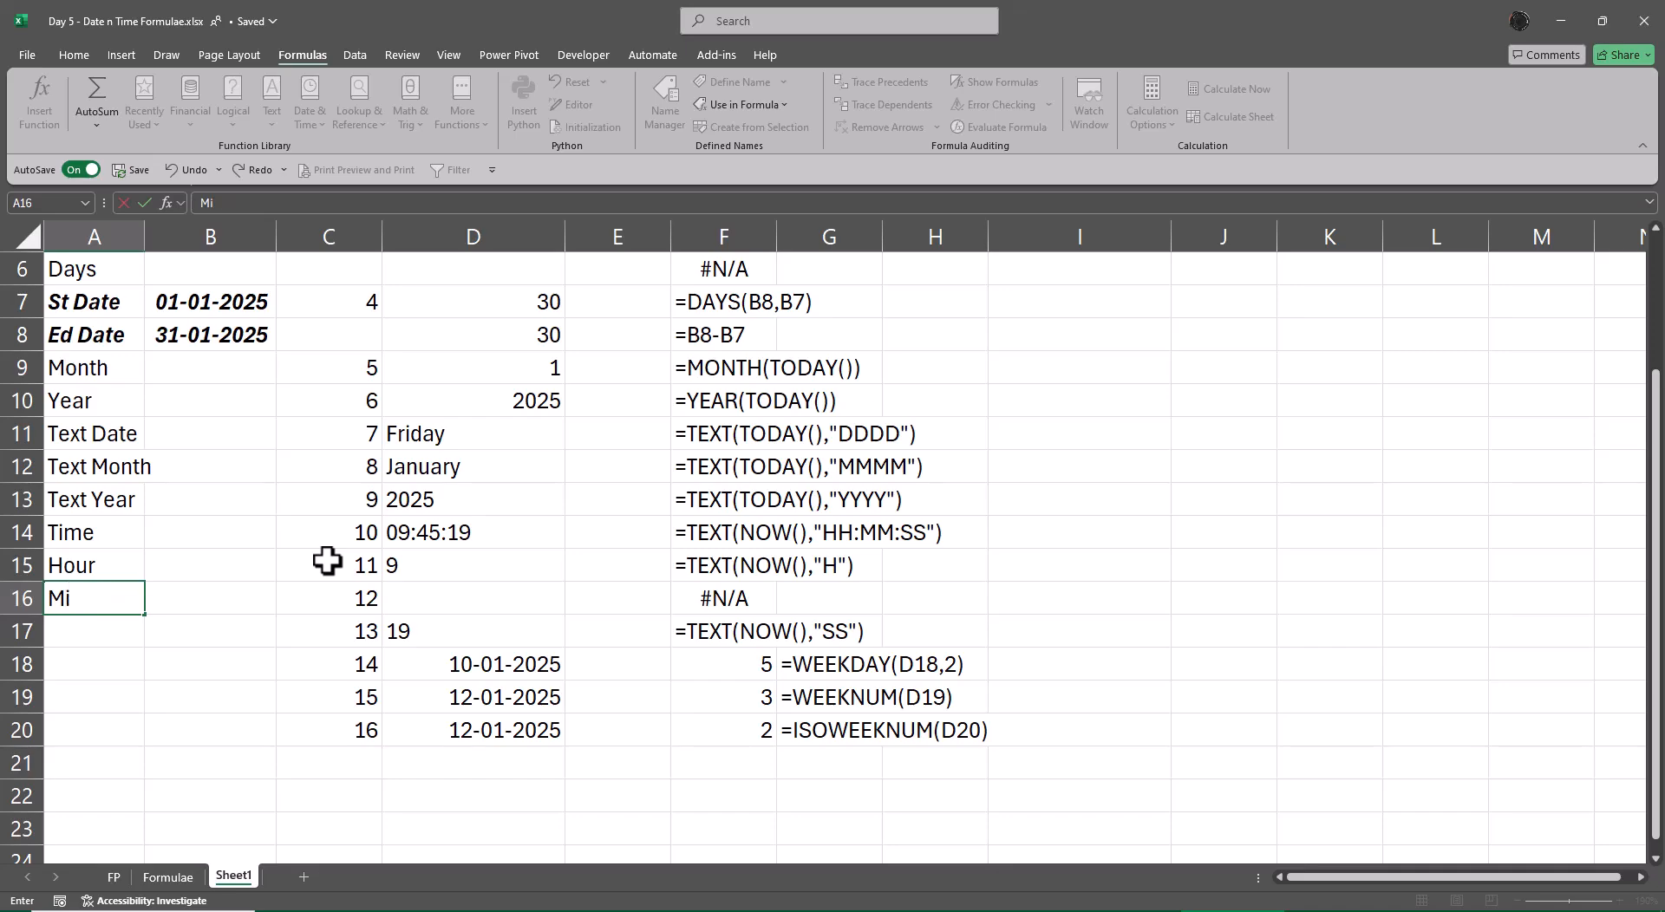
{"action": "type", "text": "nute"}
{"action": "key", "text": "Return"}
{"action": "type", "text": "Seo"}
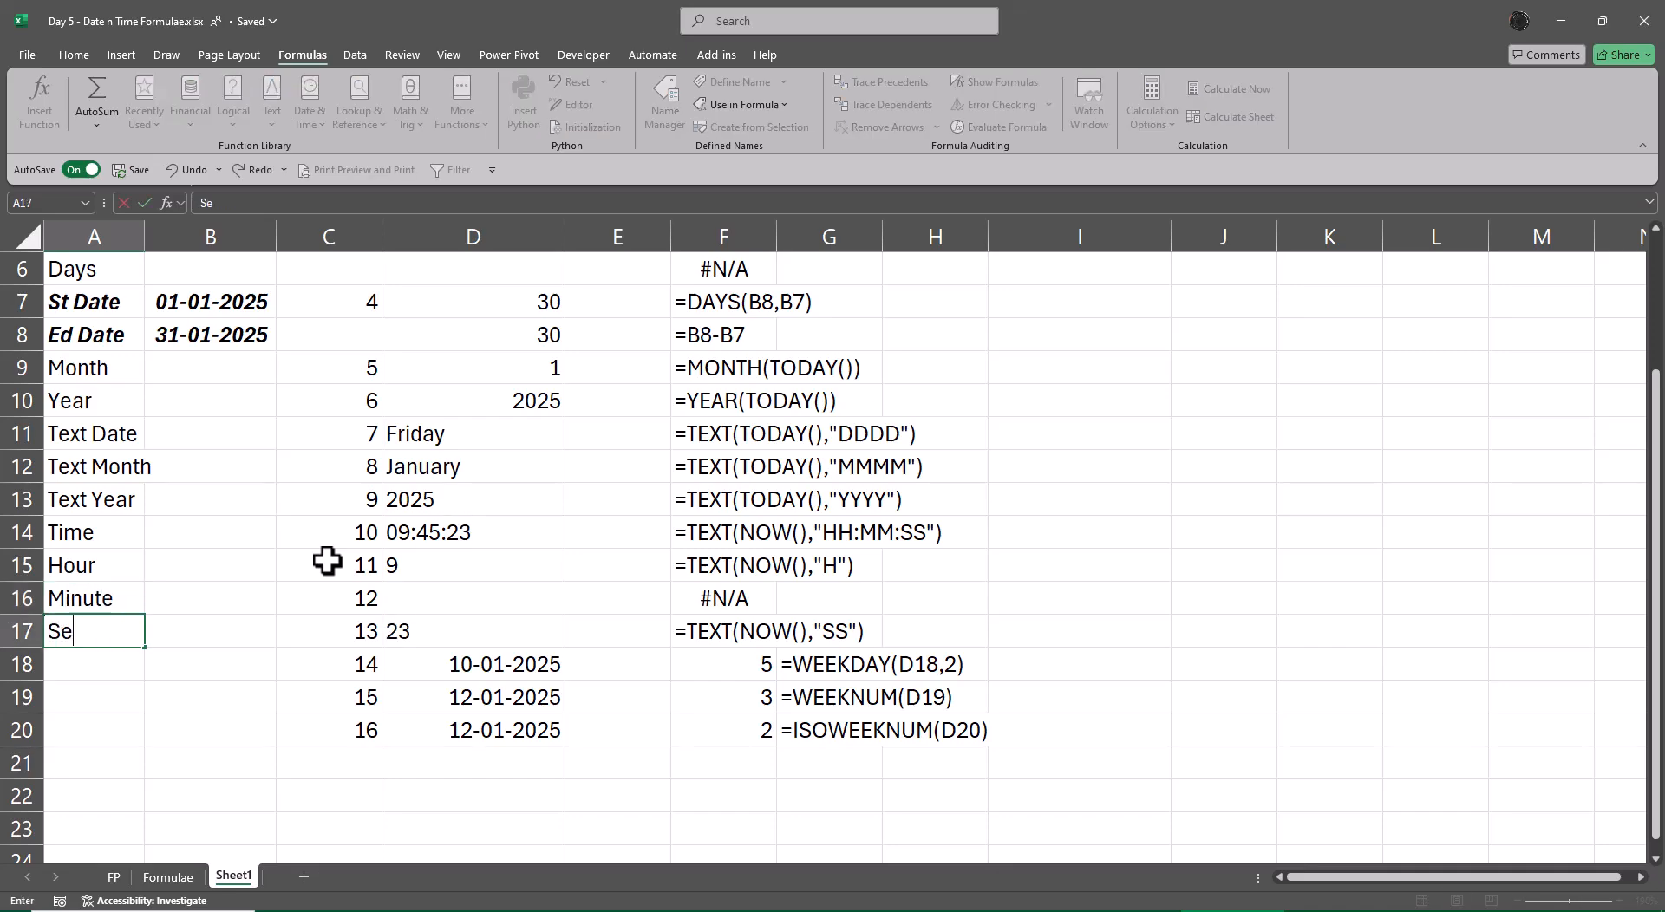
{"action": "key", "text": "BackSpace"}
{"action": "type", "text": "cond"}
{"action": "key", "text": "Return"}
- Copy the seconds formula from D17 into the empty Minute cell D16
{"action": "key", "text": "Up"}
{"action": "key", "text": "Right"}
{"action": "key", "text": "Right"}
{"action": "key", "text": "Right"}
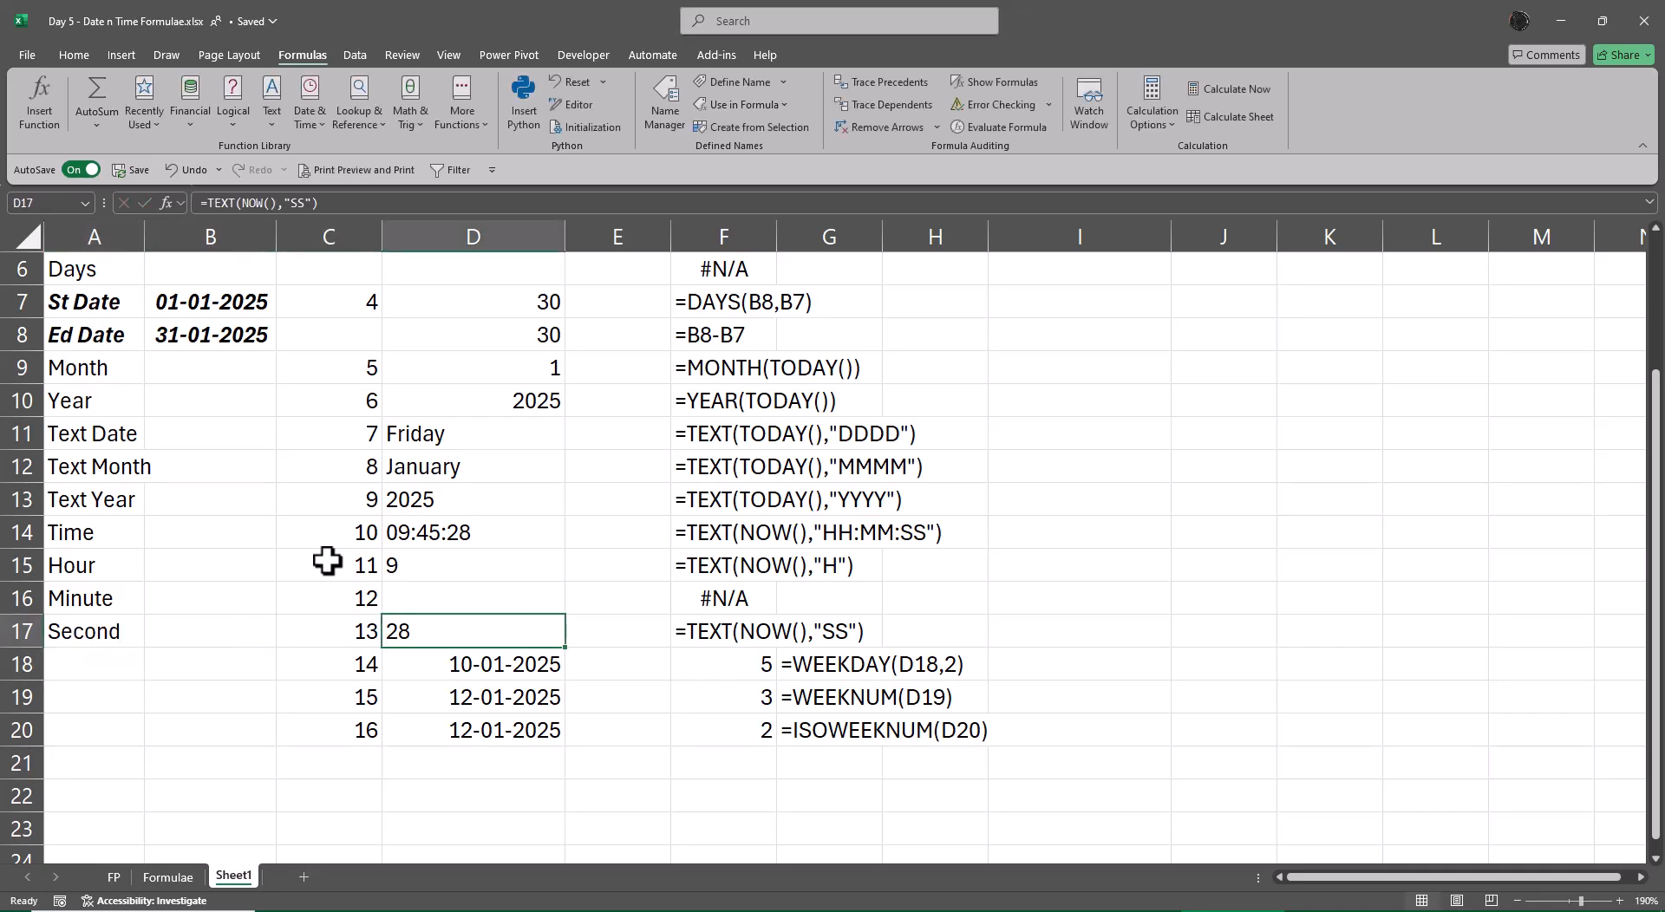
{"action": "key", "text": "ctrl+c"}
{"action": "key", "text": "Up"}
{"action": "key", "text": "ctrl+v"}
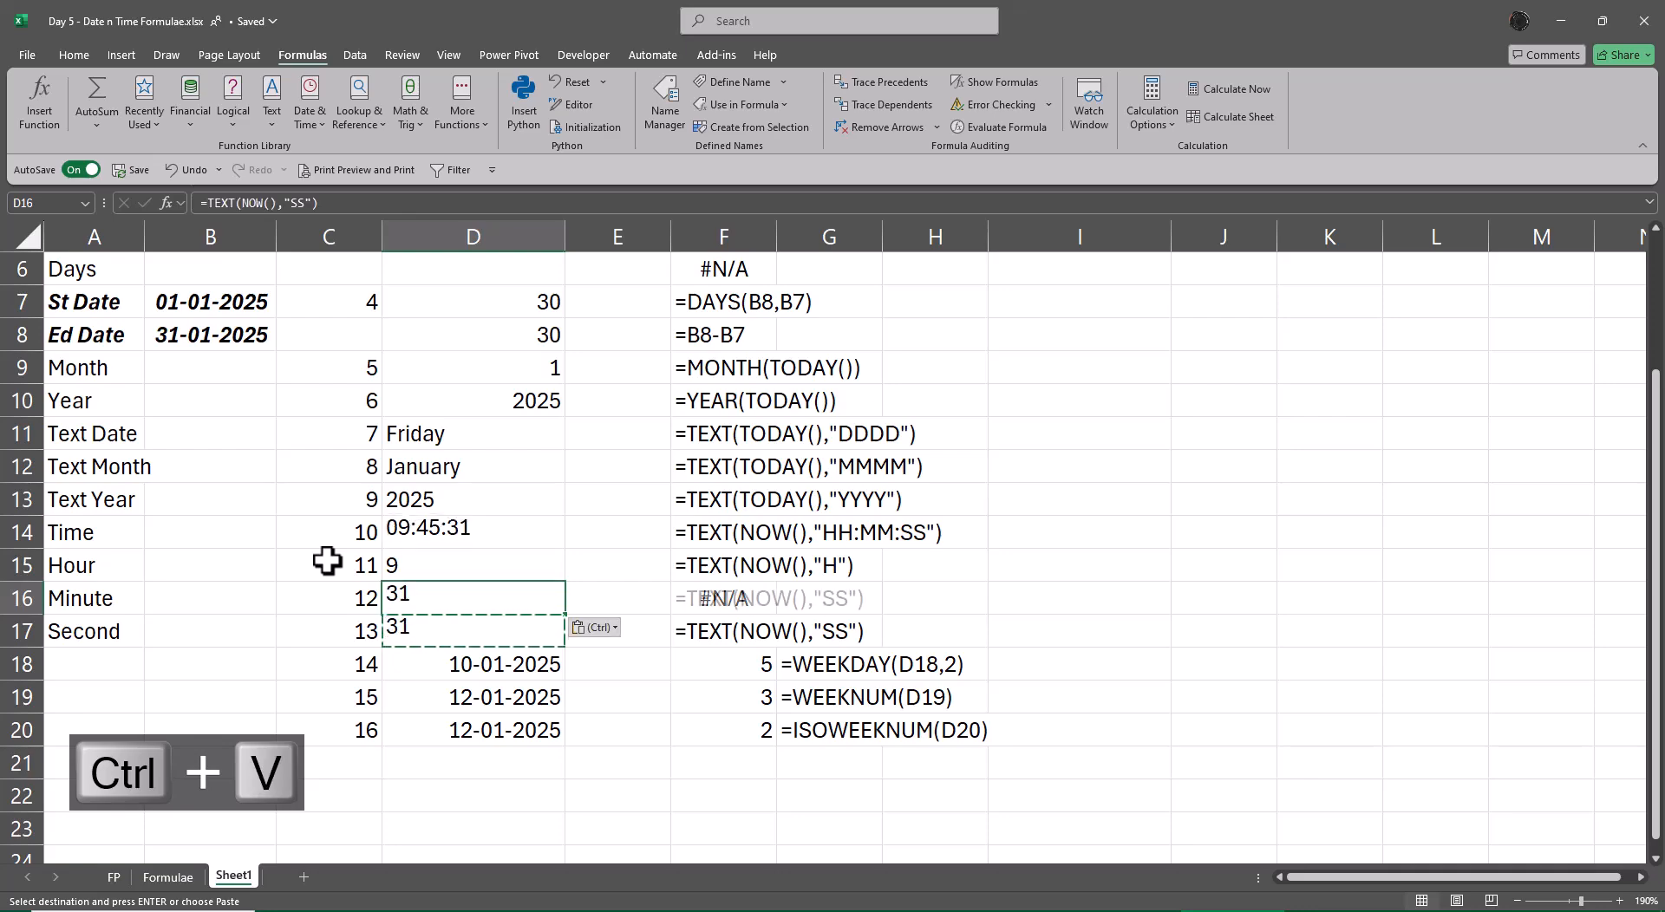
- Try the format code "MIn" in the TEXT formula in D16
{"action": "key", "text": "F2"}
{"action": "key", "text": "Left"}
{"action": "key", "text": "Left"}
{"action": "key", "text": "BackSpace"}
{"action": "key", "text": "BackSpace"}
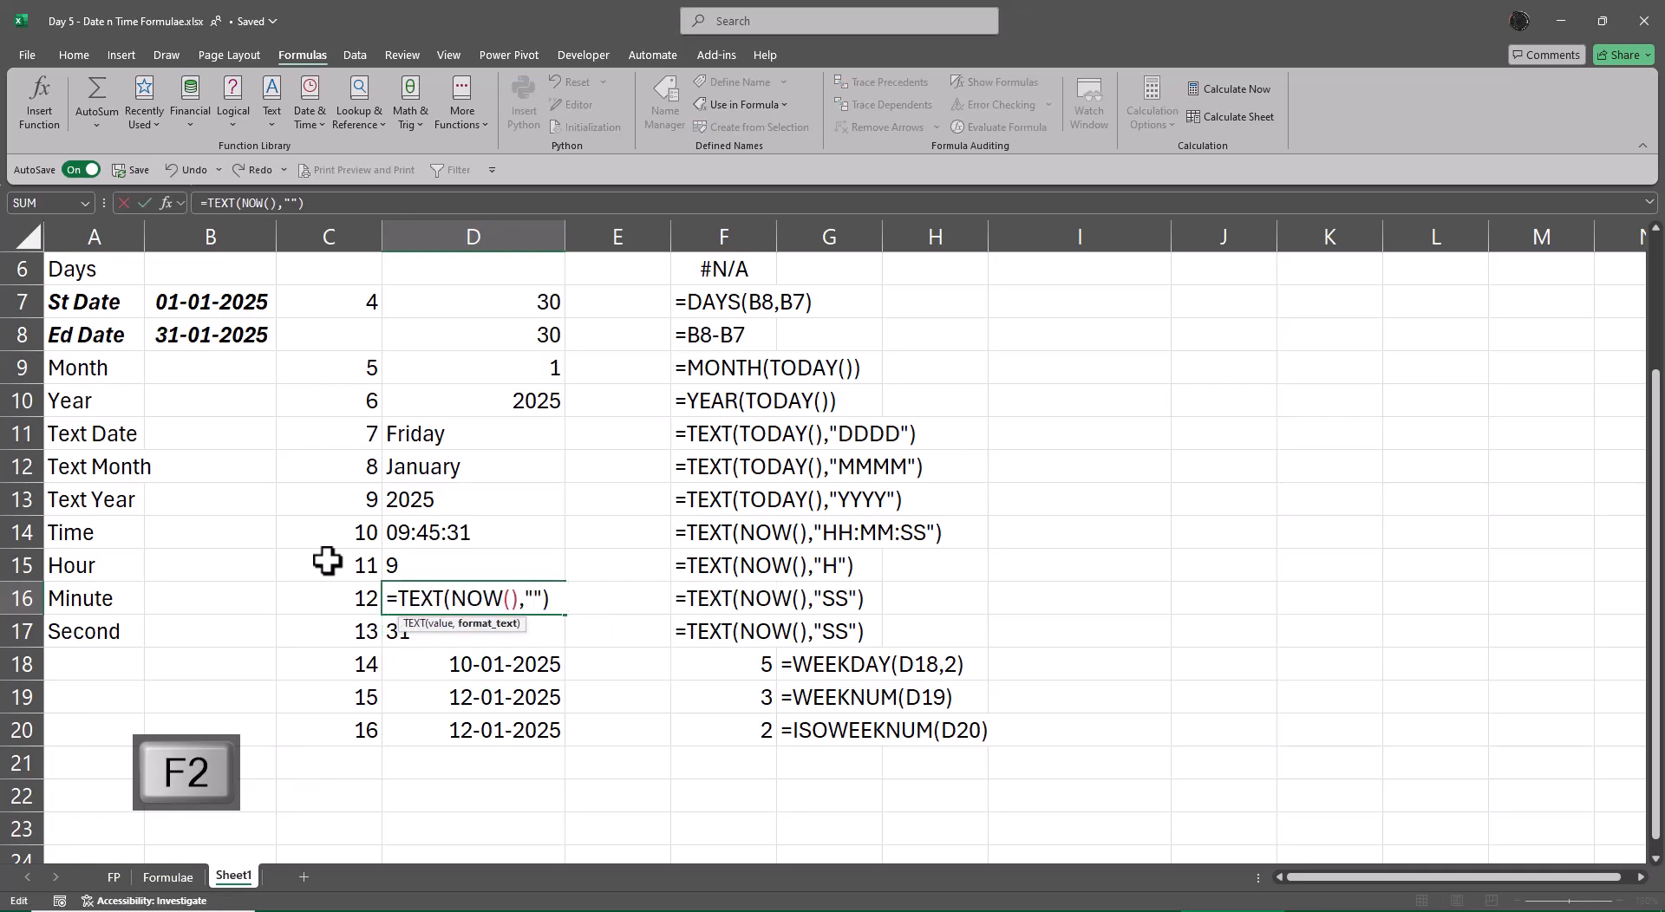
{"action": "type", "text": "MIn"}
{"action": "key", "text": "Return"}
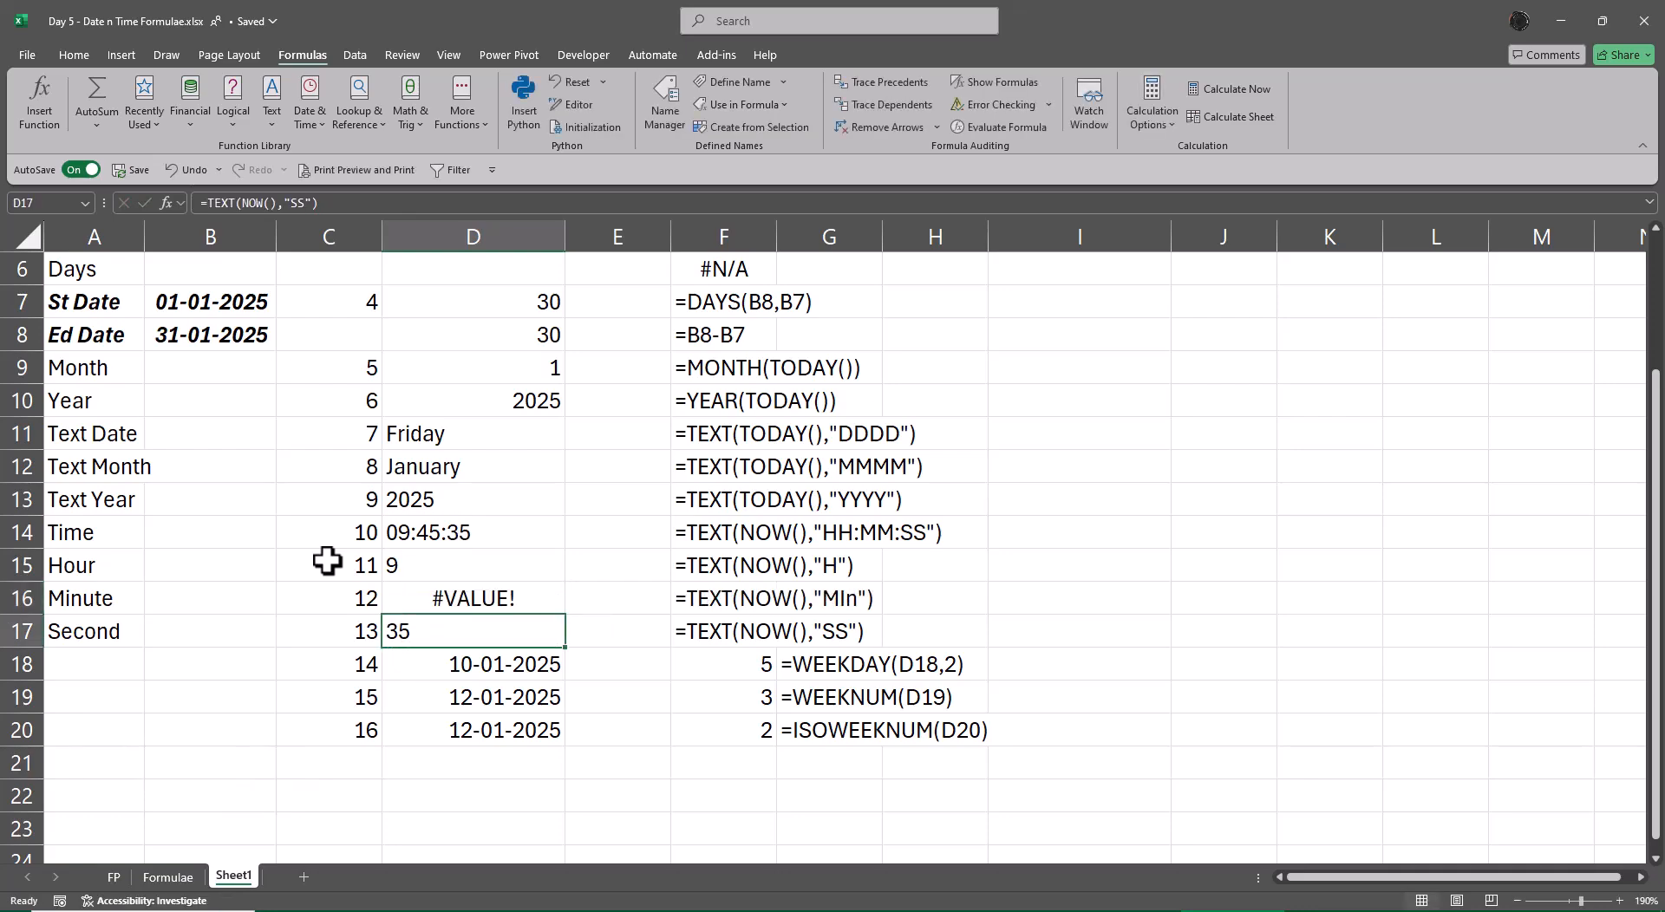
- Try the format code "Mn" in the TEXT formula in D16
{"action": "key", "text": "Up"}
{"action": "key", "text": "F2"}
{"action": "key", "text": "Left"}
{"action": "key", "text": "Left"}
{"action": "key", "text": "Left"}
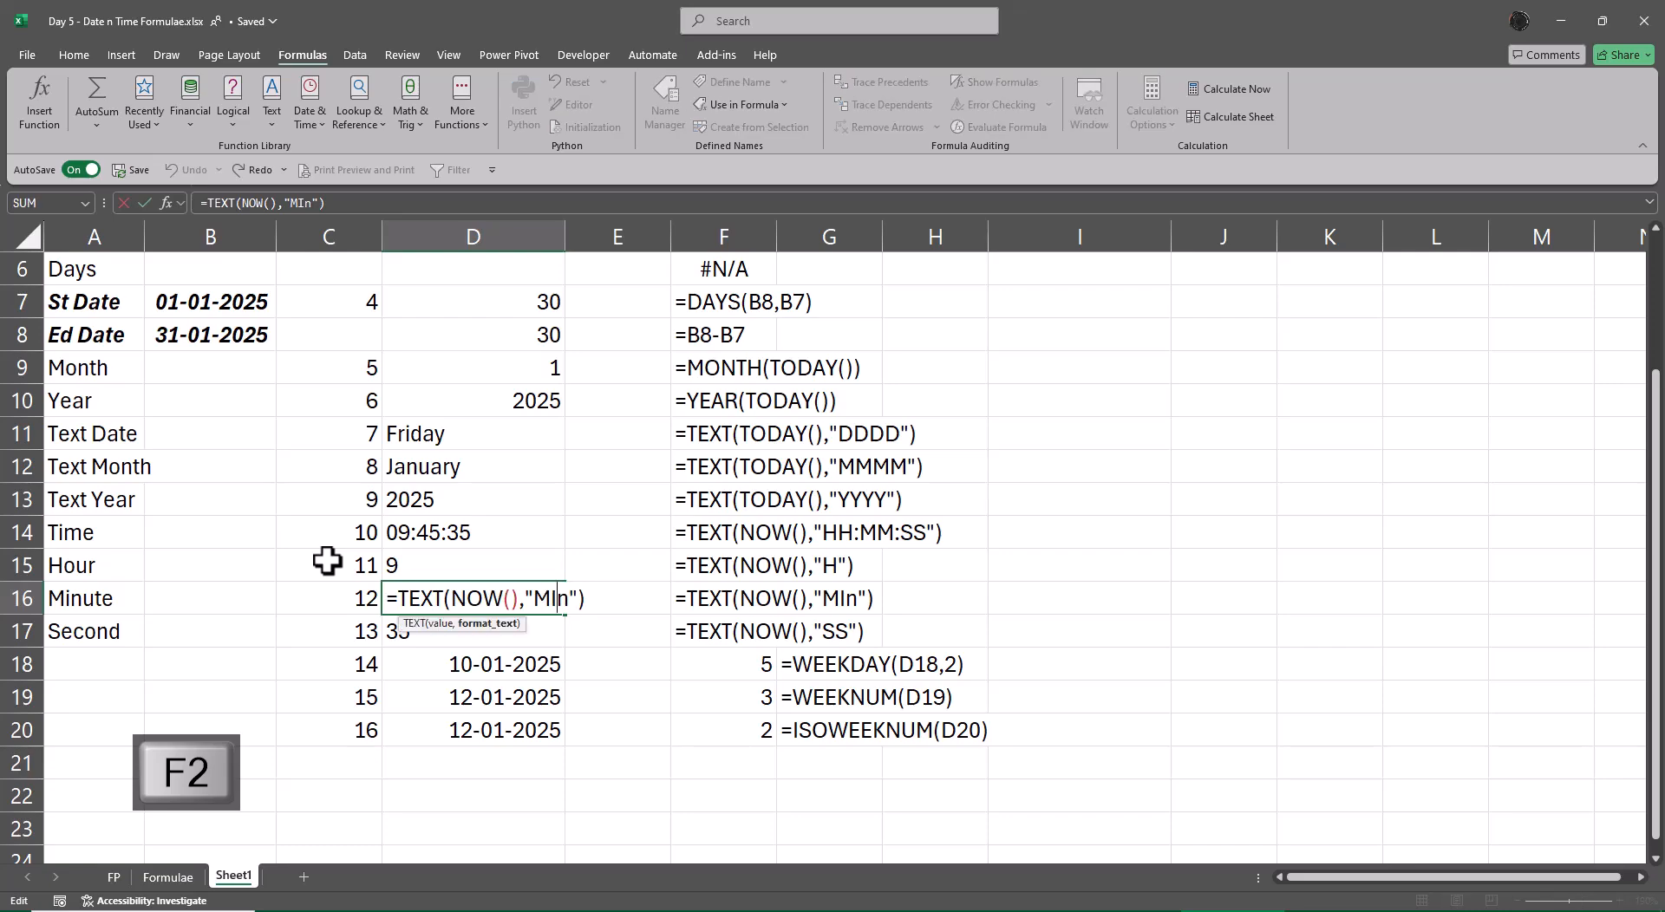
{"action": "type", "text": "\\"}
{"action": "key", "text": "BackSpace"}
{"action": "key", "text": "BackSpace"}
{"action": "key", "text": "Return"}
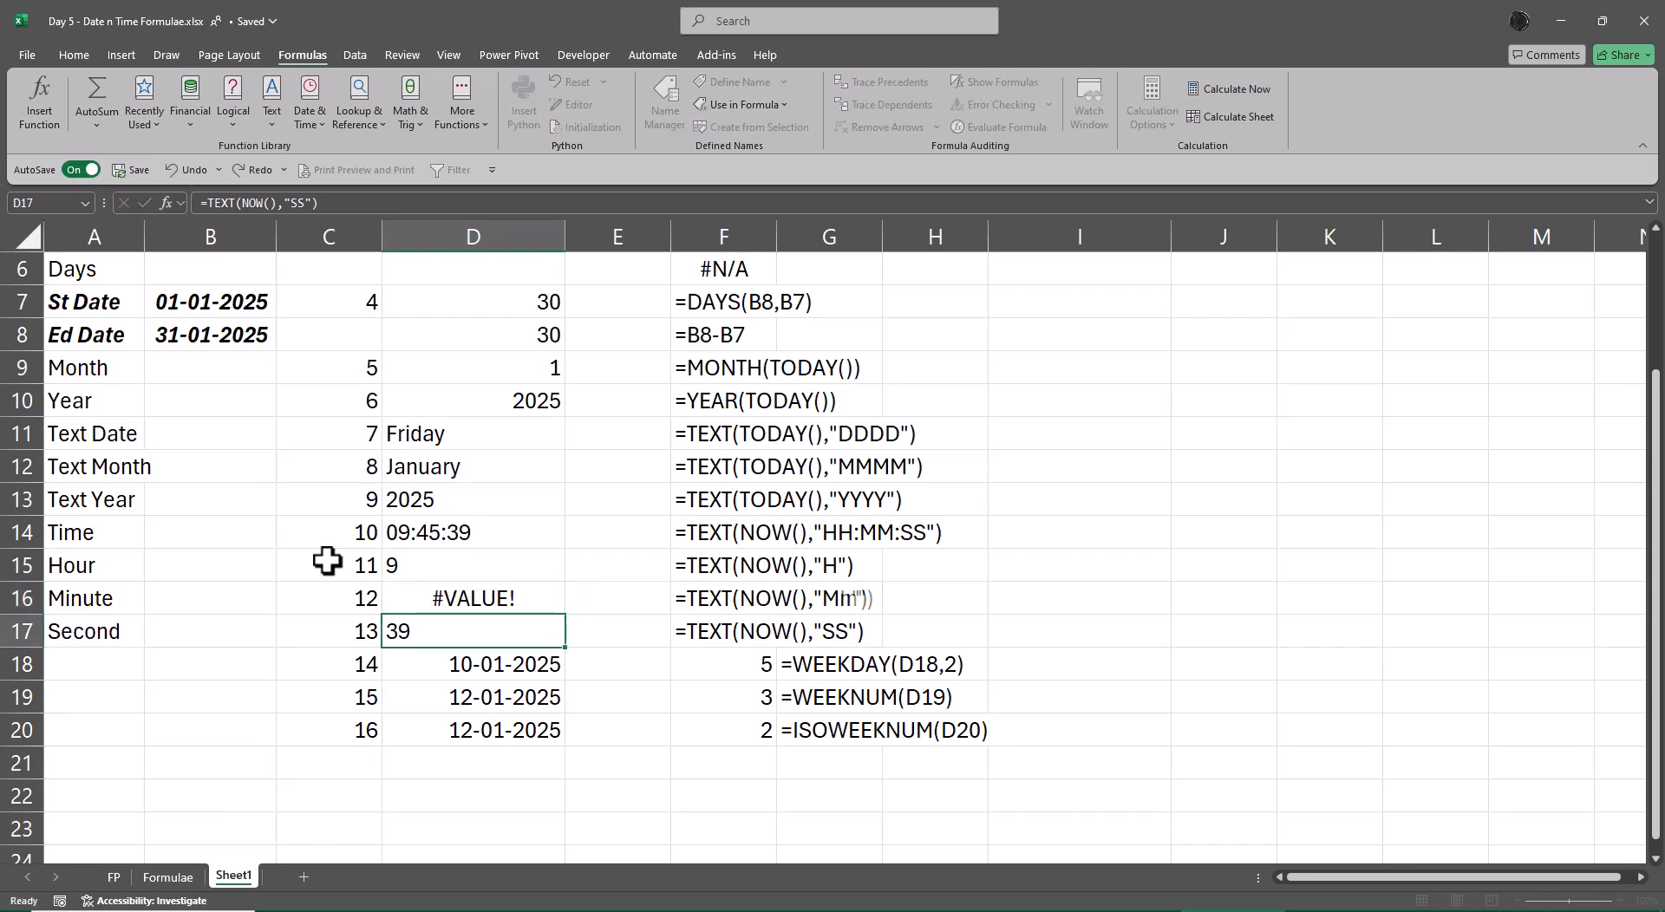
- Clear the TEXT formula from the Minute cell D16
{"action": "key", "text": "Up"}
{"action": "key", "text": "F2"}
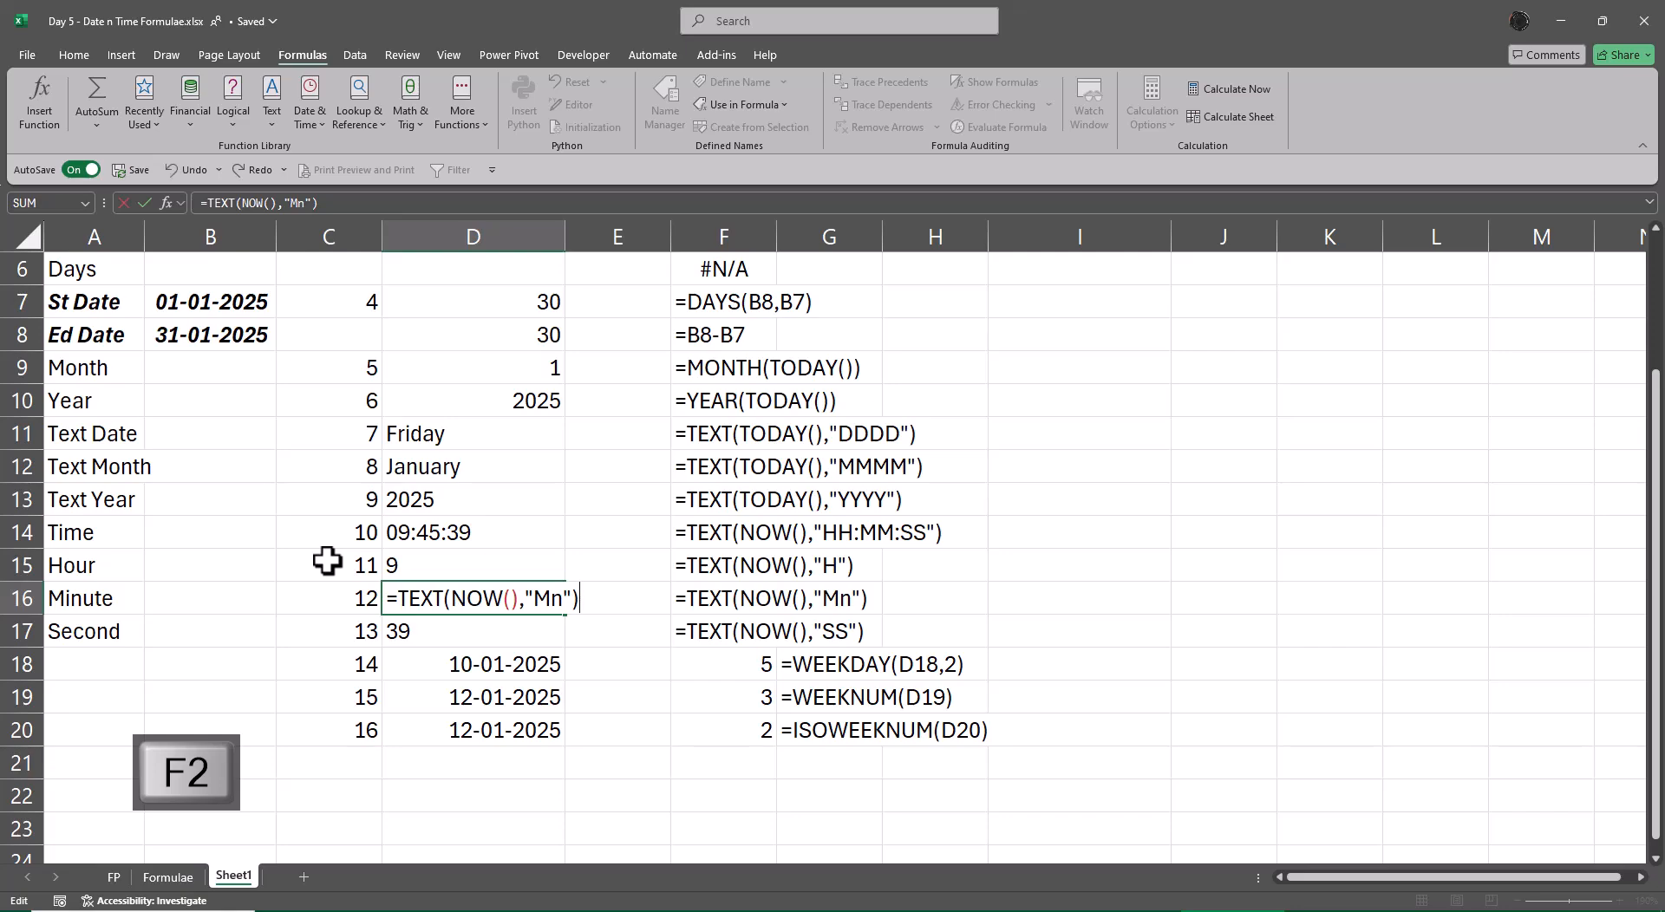
{"action": "key", "text": "Escape"}
{"action": "key", "text": "Delete"}
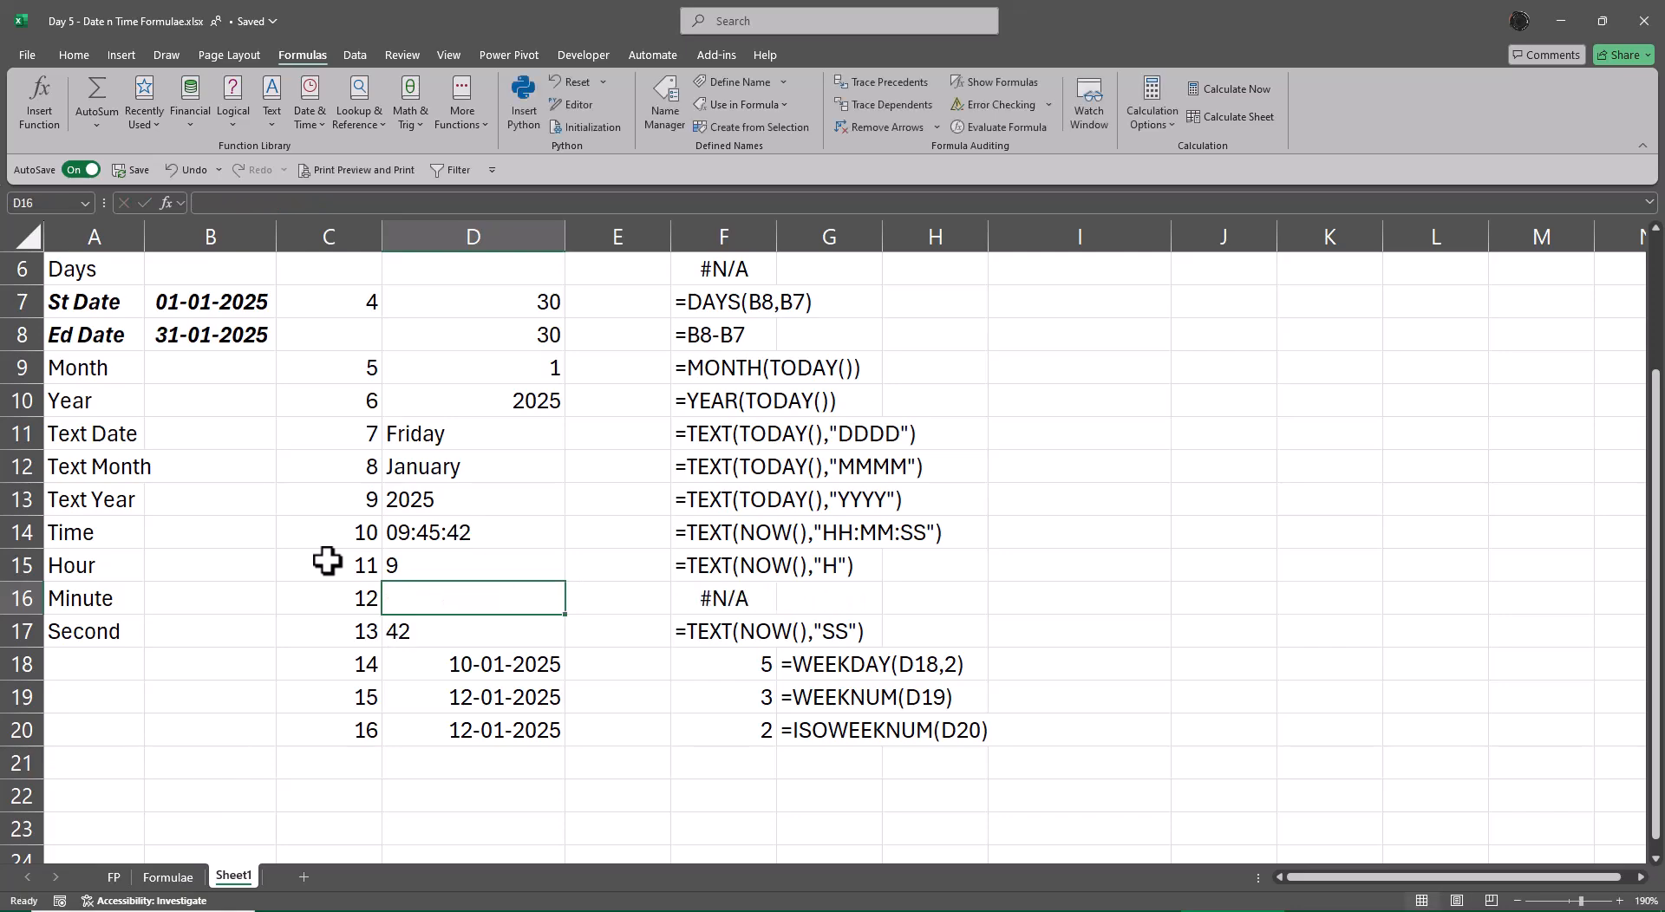
- Enter the label Weekday in A18
{"action": "key", "text": "Left"}
{"action": "key", "text": "Left"}
{"action": "key", "text": "Down"}
{"action": "key", "text": "Down"}
{"action": "key", "text": "Left"}
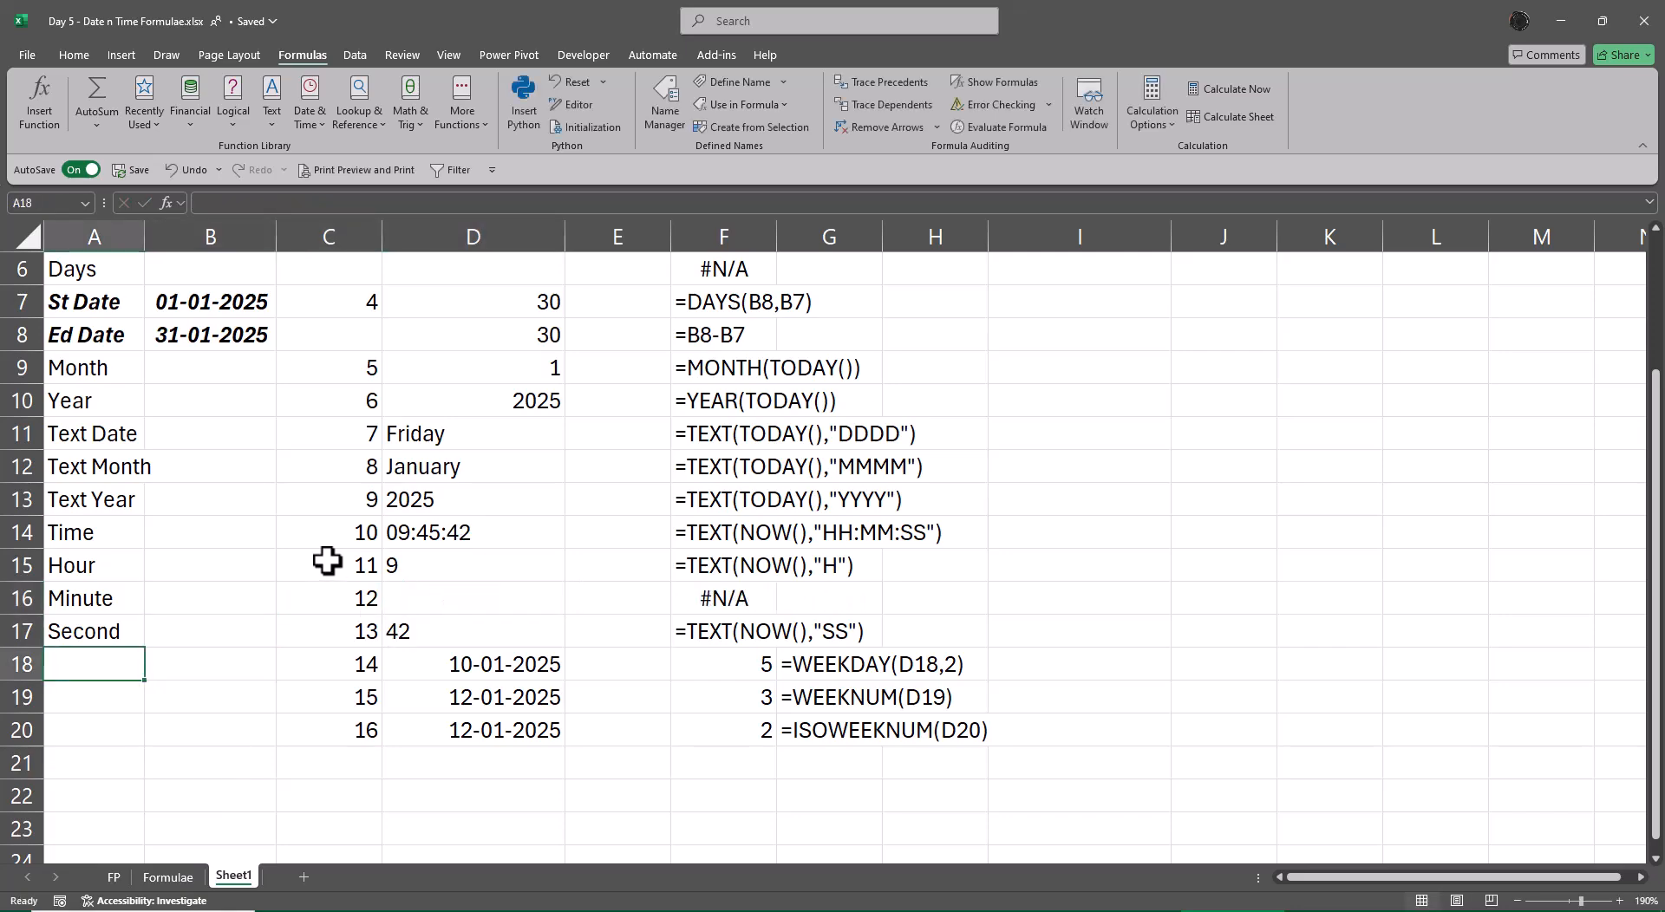
{"action": "type", "text": "Weekday"}
{"action": "key", "text": "Return"}
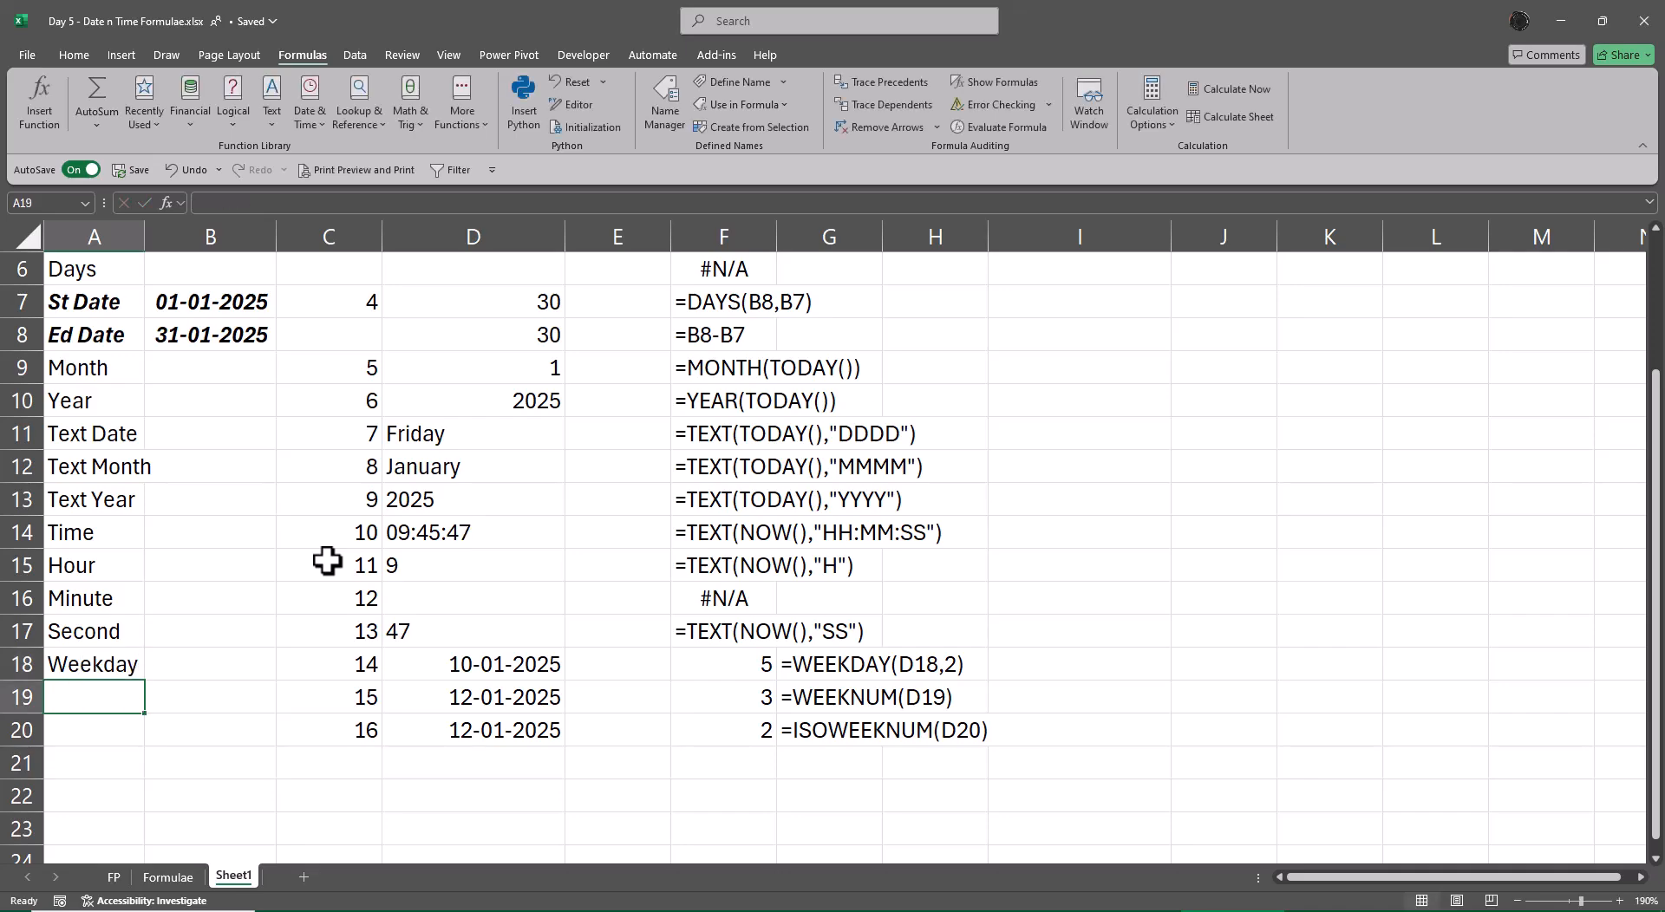
- Enter the labels Weeknum in A19 and ISOWeeknum in A20
{"action": "type", "text": "Weeknum"}
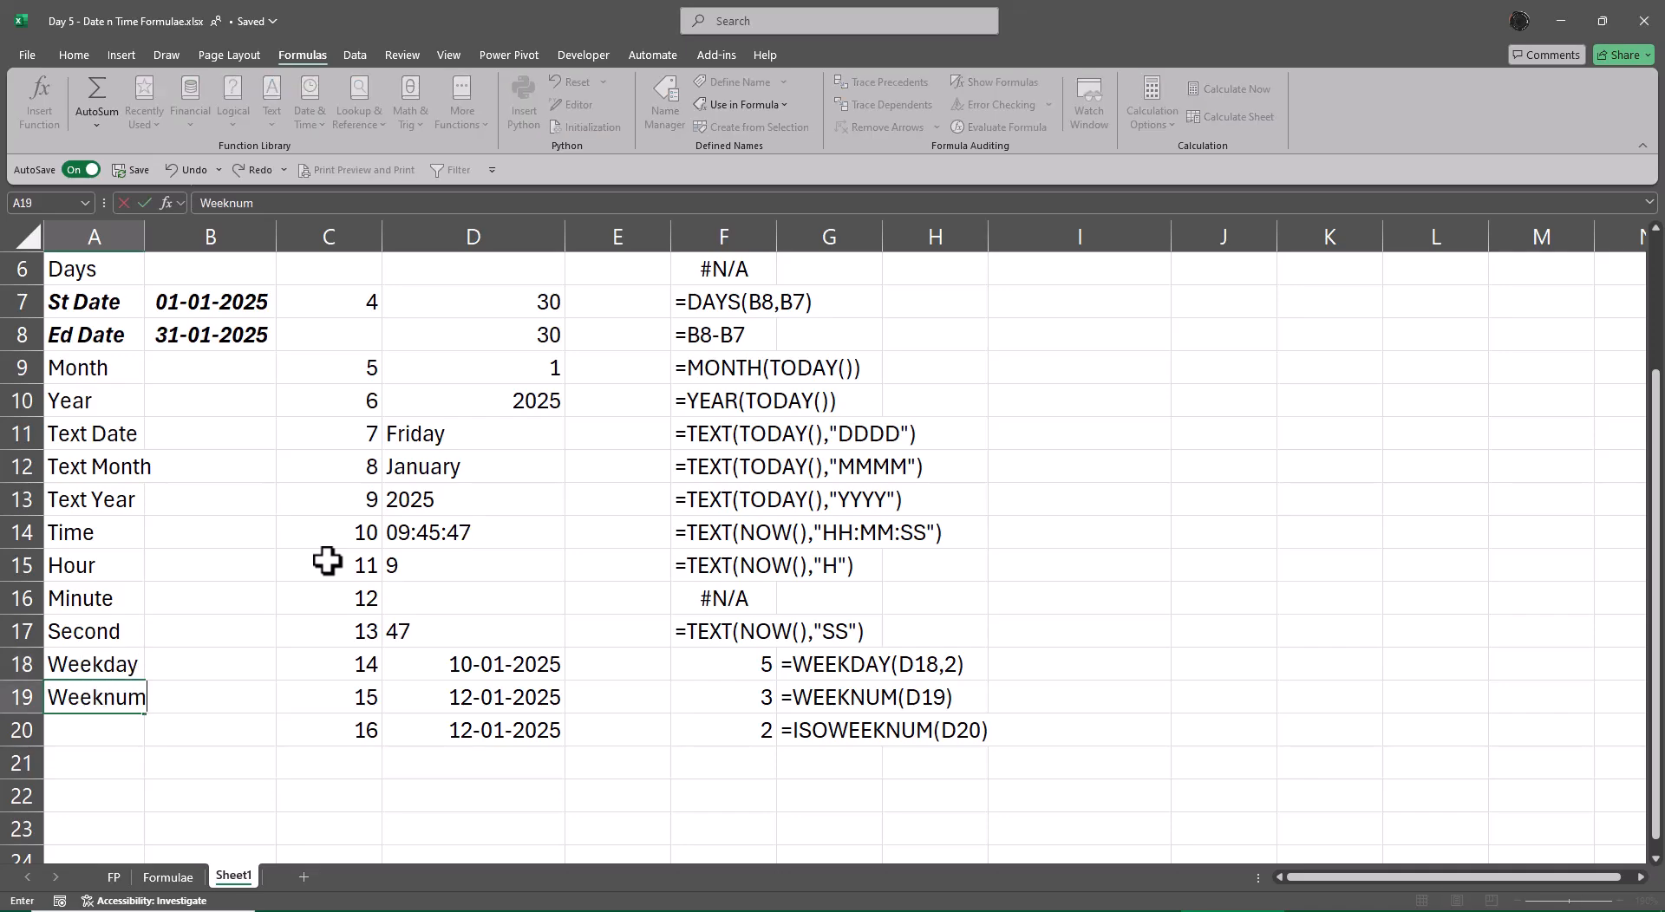
{"action": "key", "text": "Return"}
{"action": "type", "text": "ISO"}
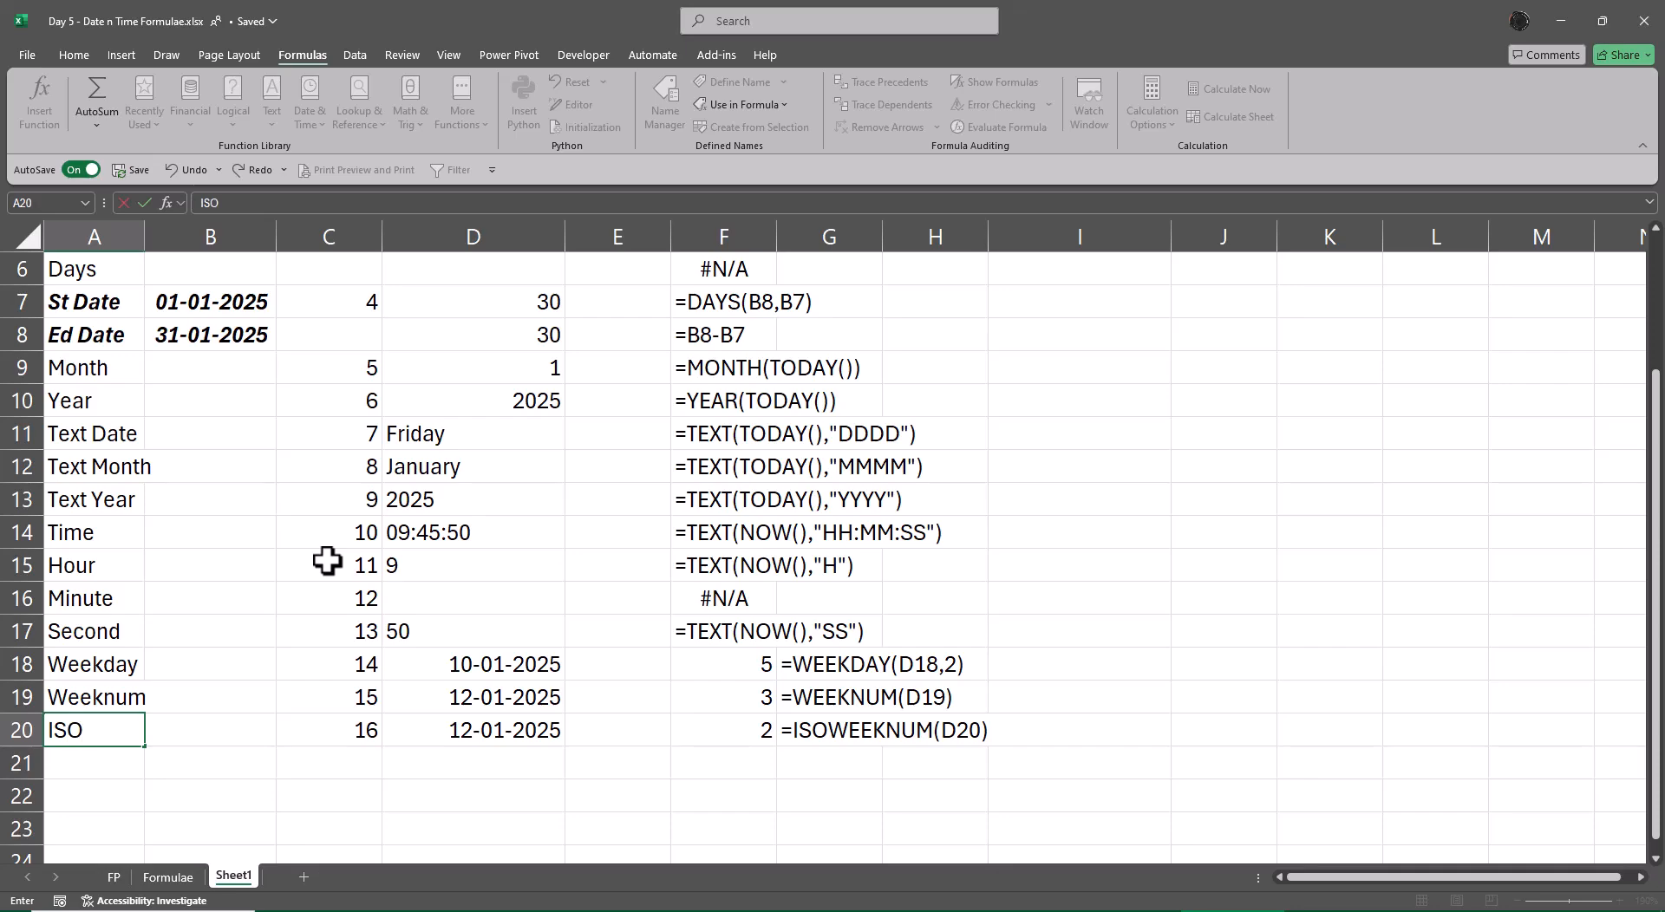
{"action": "type", "text": "Weeknum"}
{"action": "key", "text": "Return"}
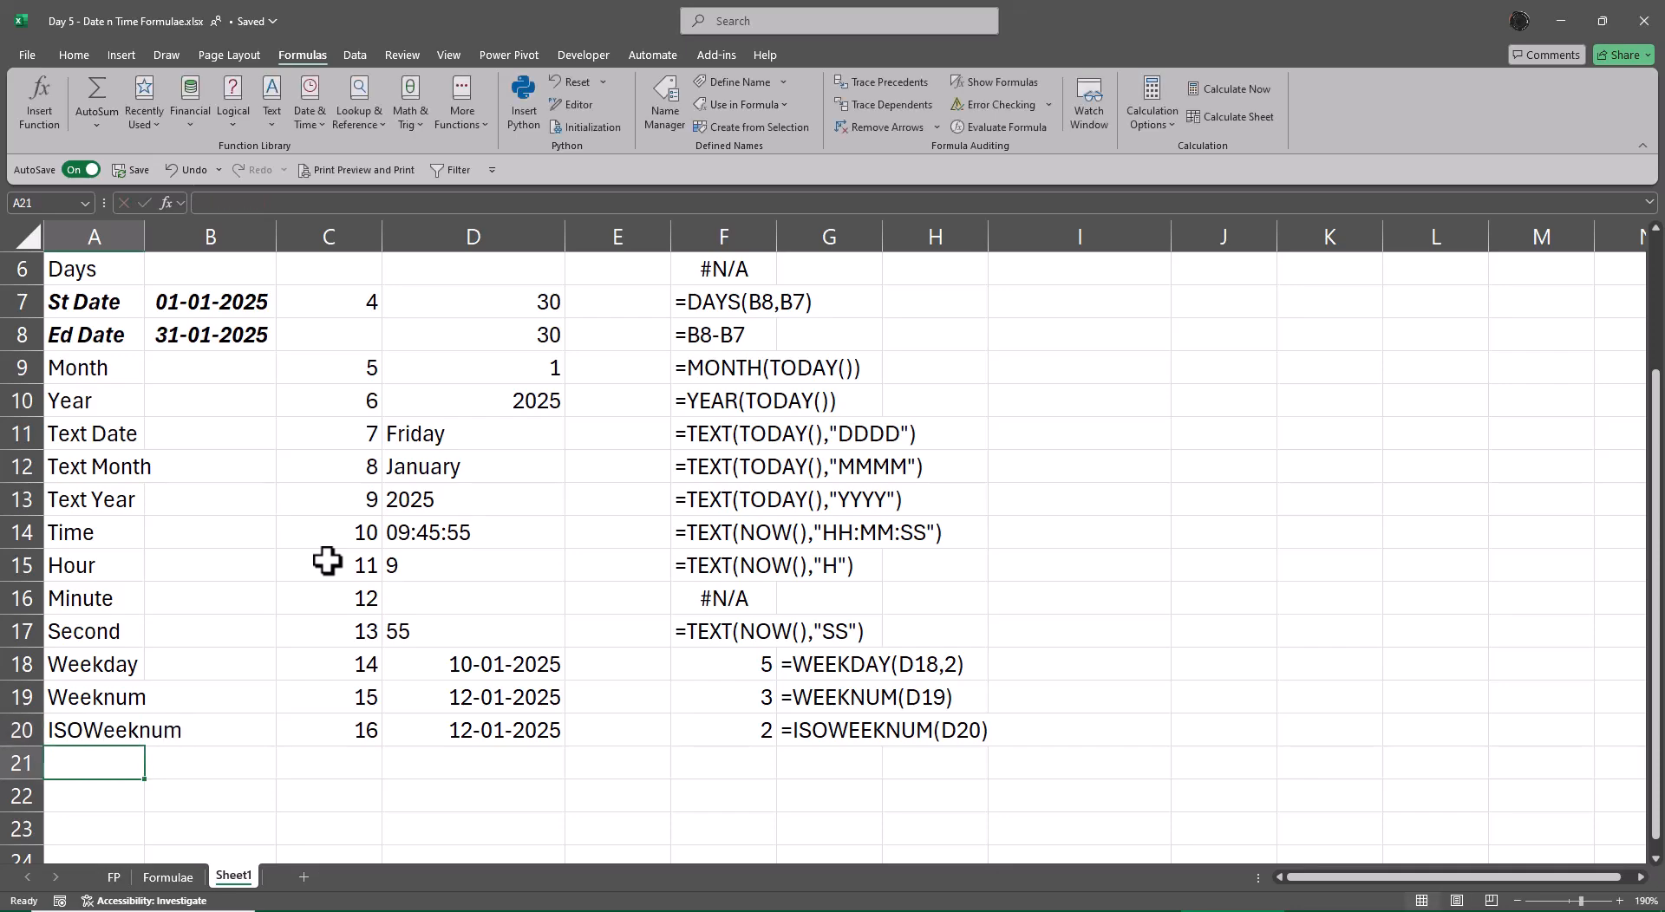
{"action": "key", "text": "Up"}
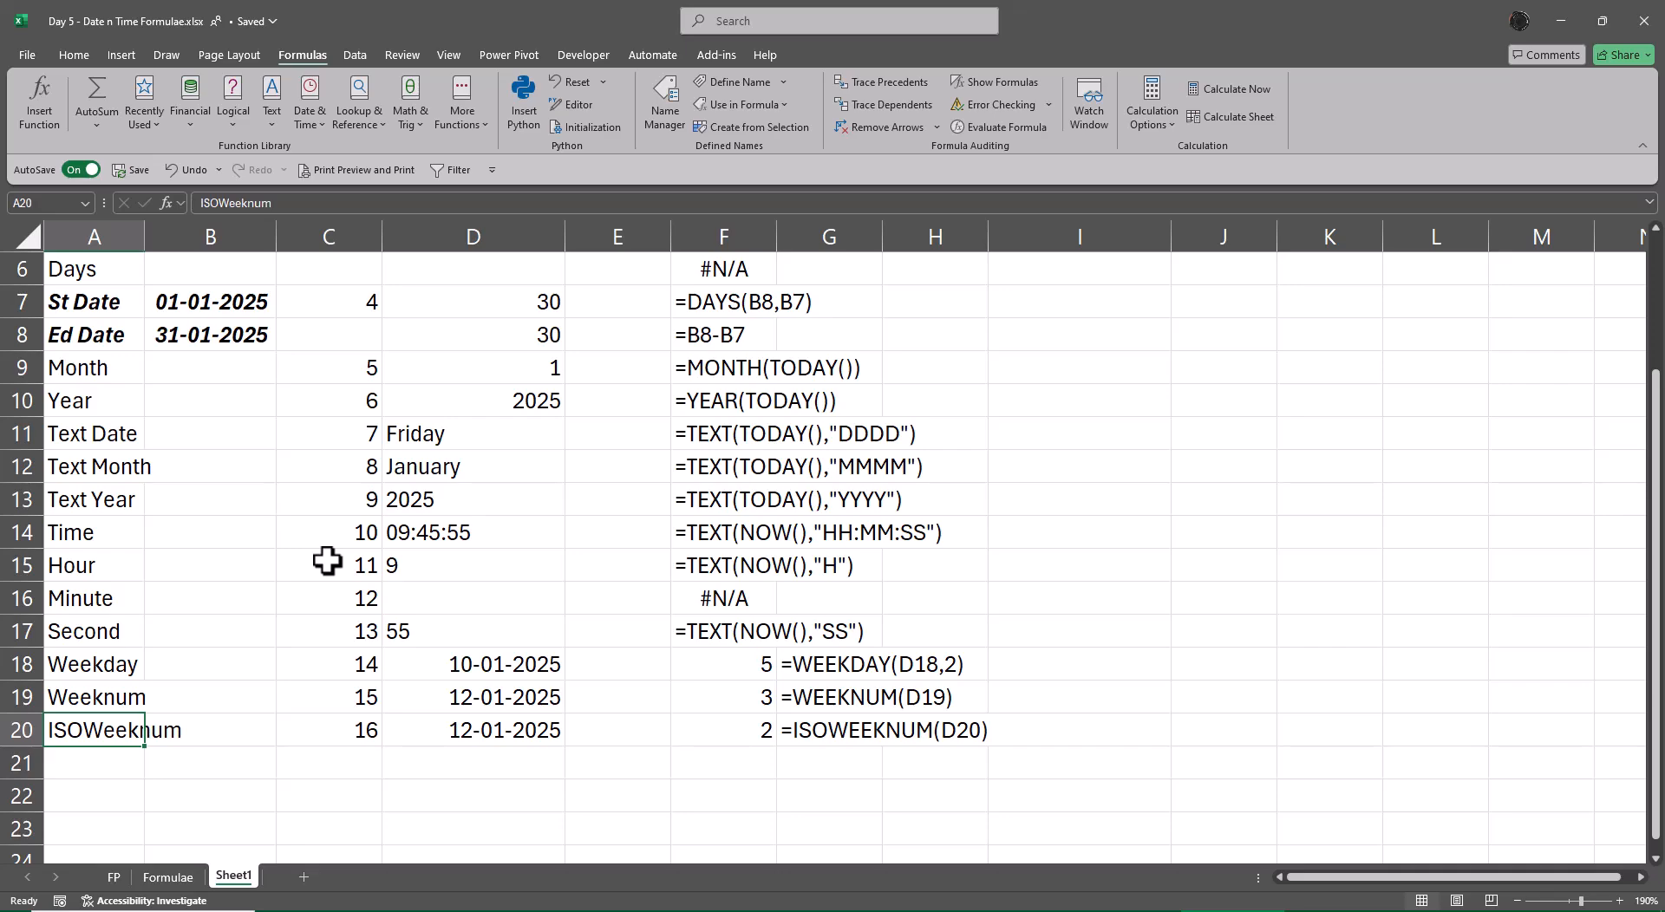
- Rename the worksheet Sheet1 as Basic
{"action": "double_click", "coordinate": [232, 876]}
{"action": "key", "text": "BackSpace"}
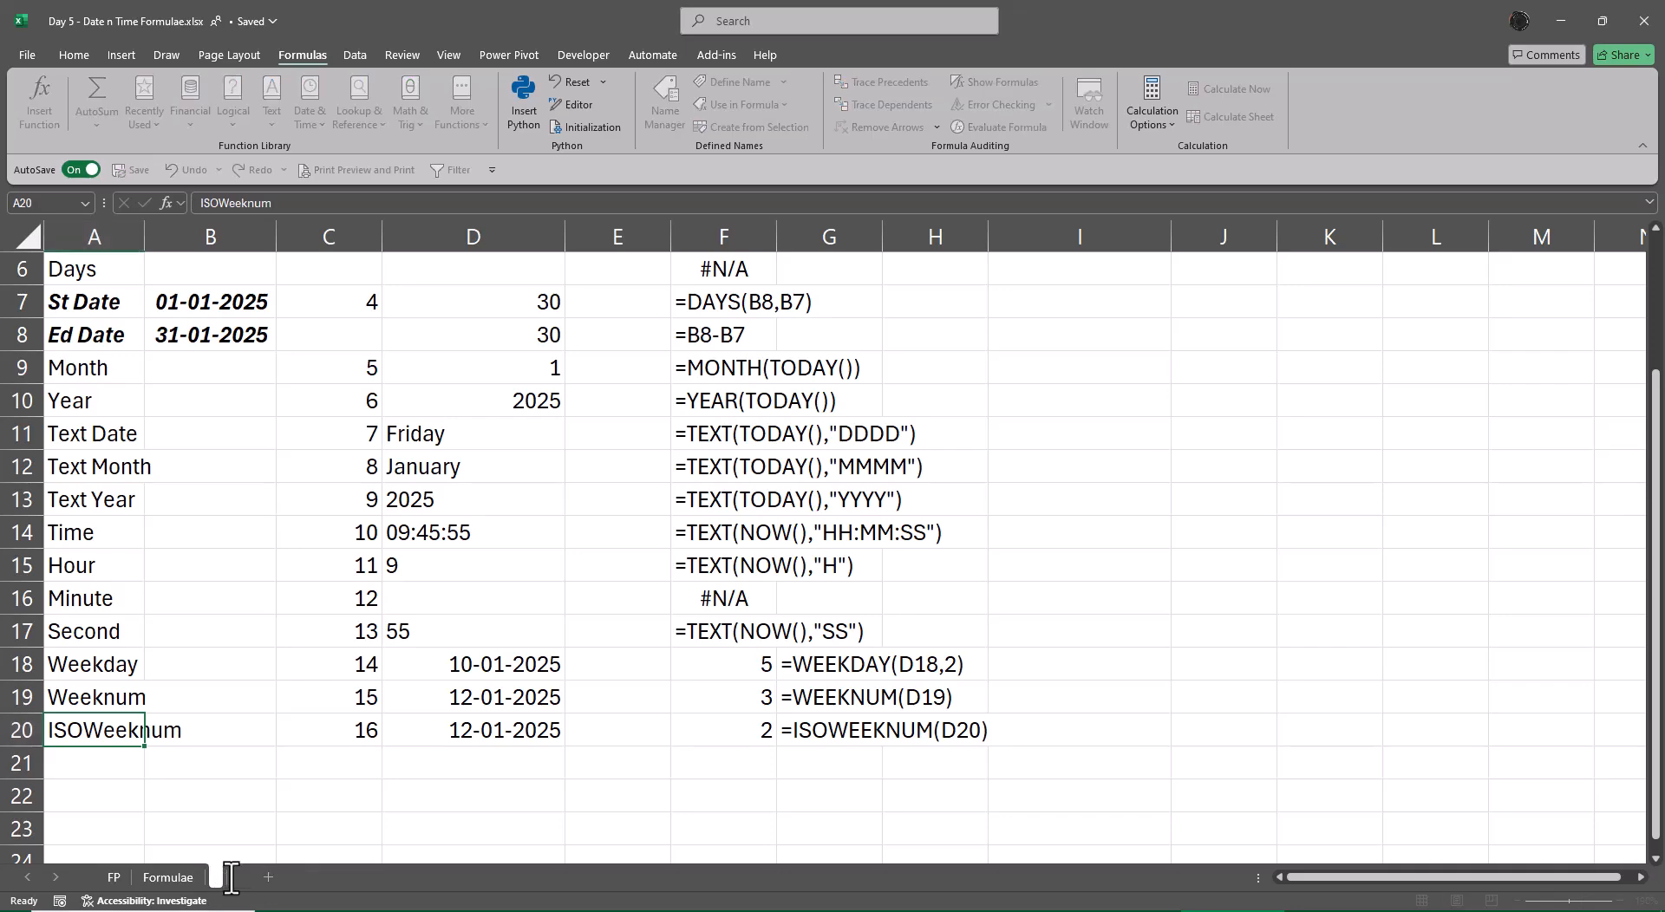
{"action": "type", "text": "Basic"}
{"action": "key", "text": "Return"}
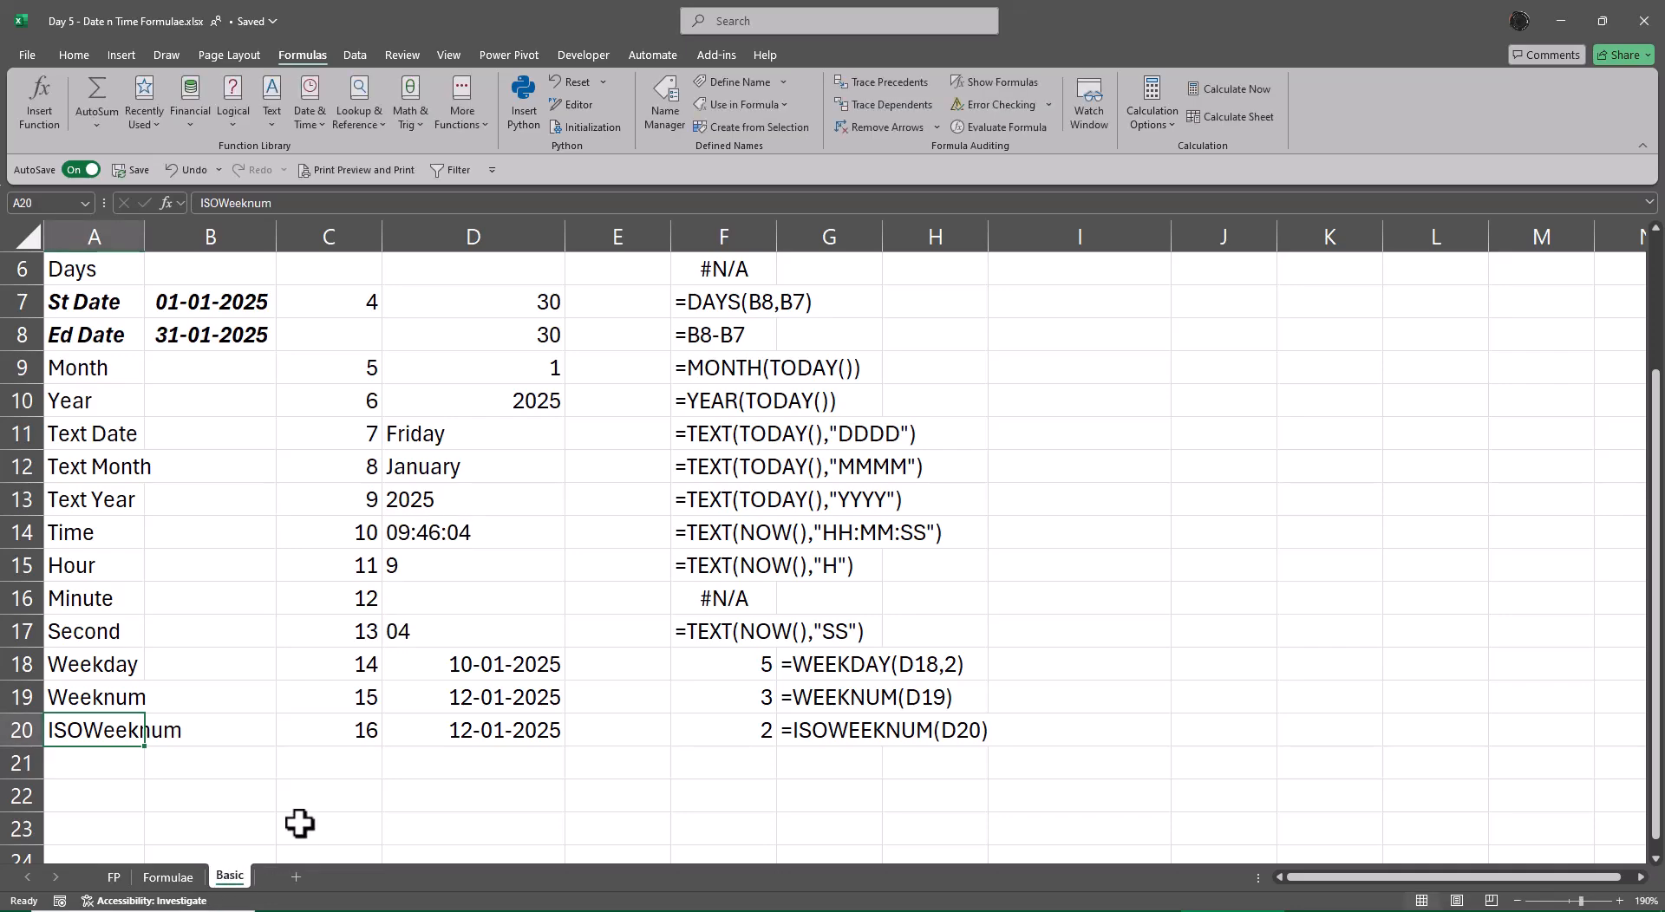
{"action": "scroll", "coordinate": [742, 867], "scroll_direction": "up", "scroll_amount": 2}
{"action": "scroll", "coordinate": [741, 866], "scroll_direction": "down", "scroll_amount": 2}
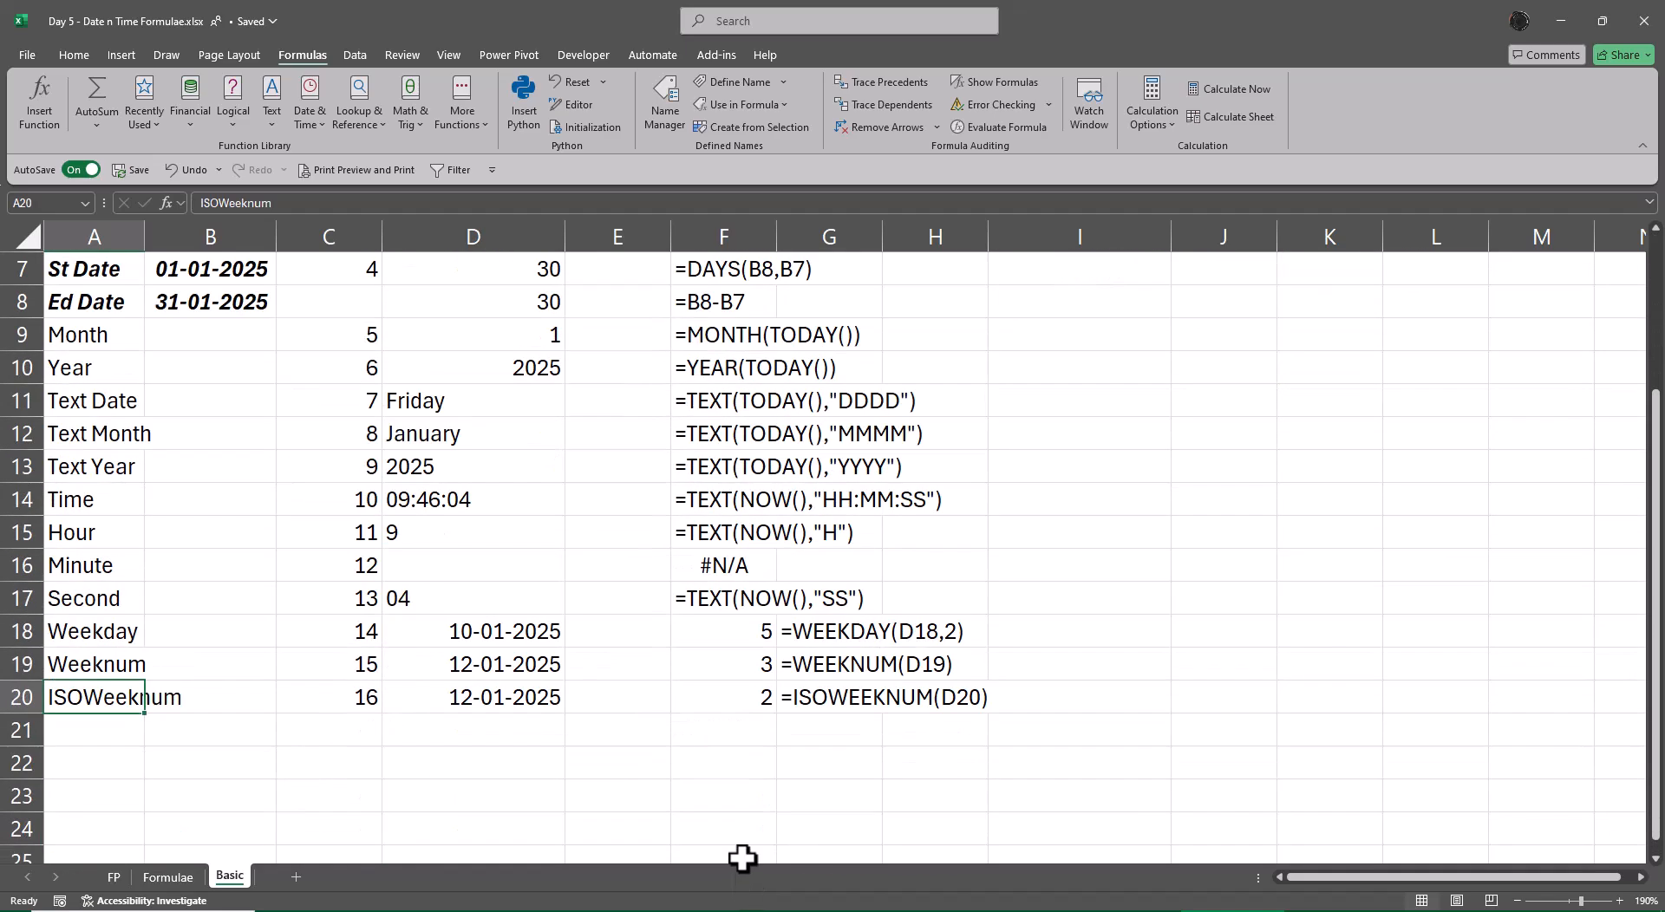
- Copy the function names Workday through Datedif in D21:D27 of the Formulae sheet
{"action": "scroll", "coordinate": [741, 859], "scroll_direction": "up", "scroll_amount": 2}
{"action": "left_click", "coordinate": [160, 879]}
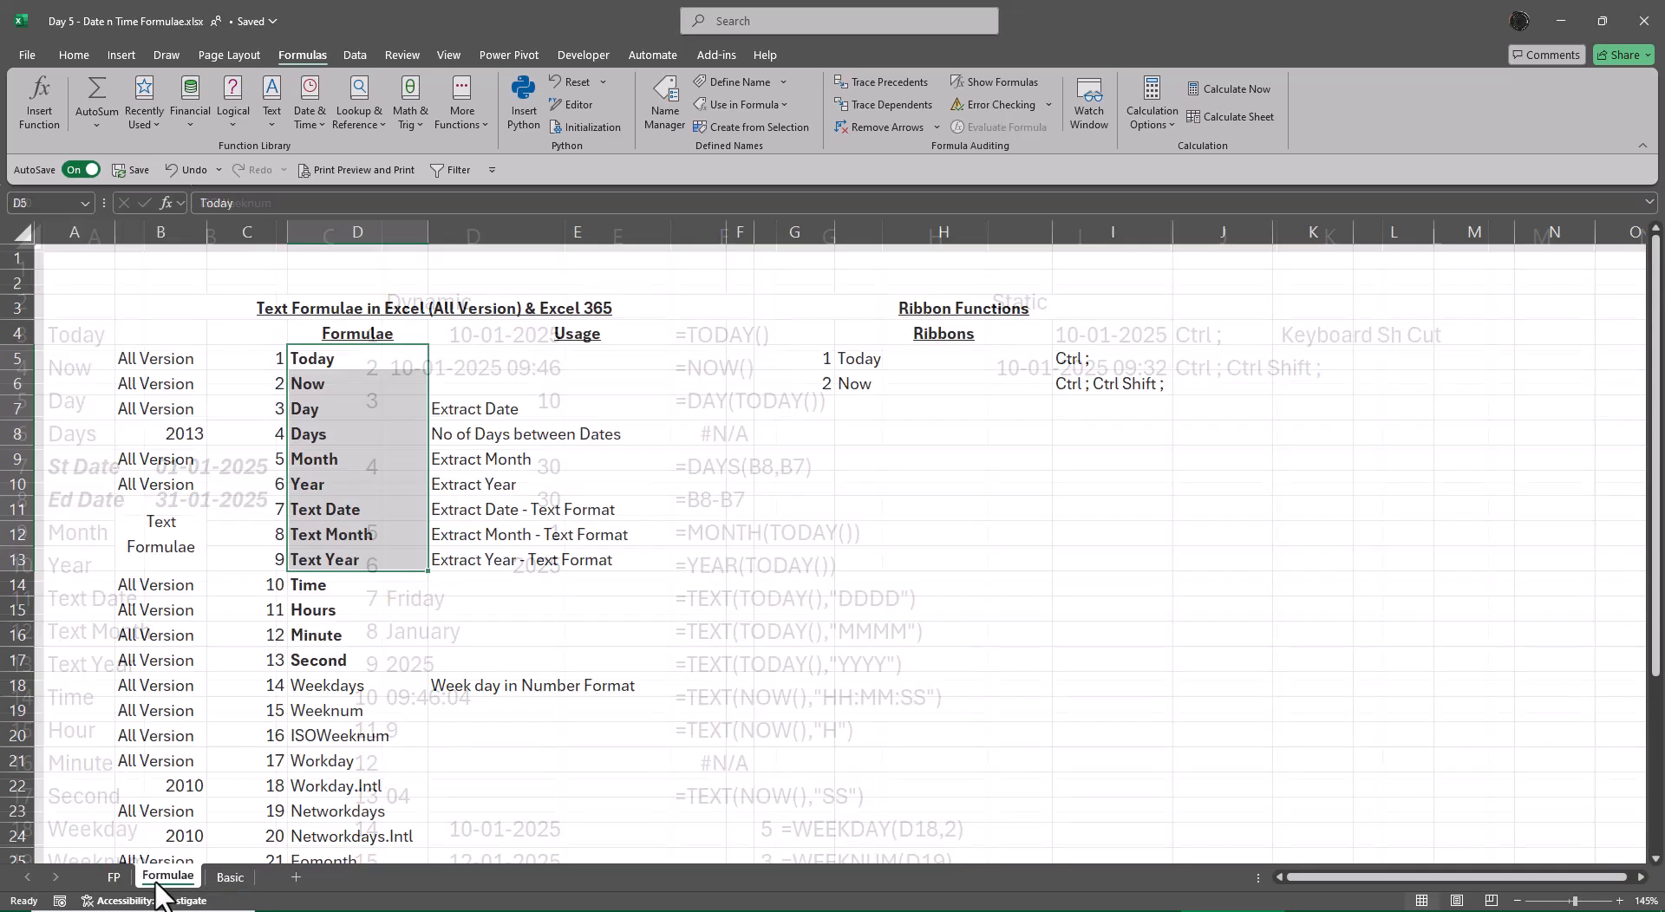
{"action": "scroll", "coordinate": [390, 694], "scroll_direction": "down", "scroll_amount": 2}
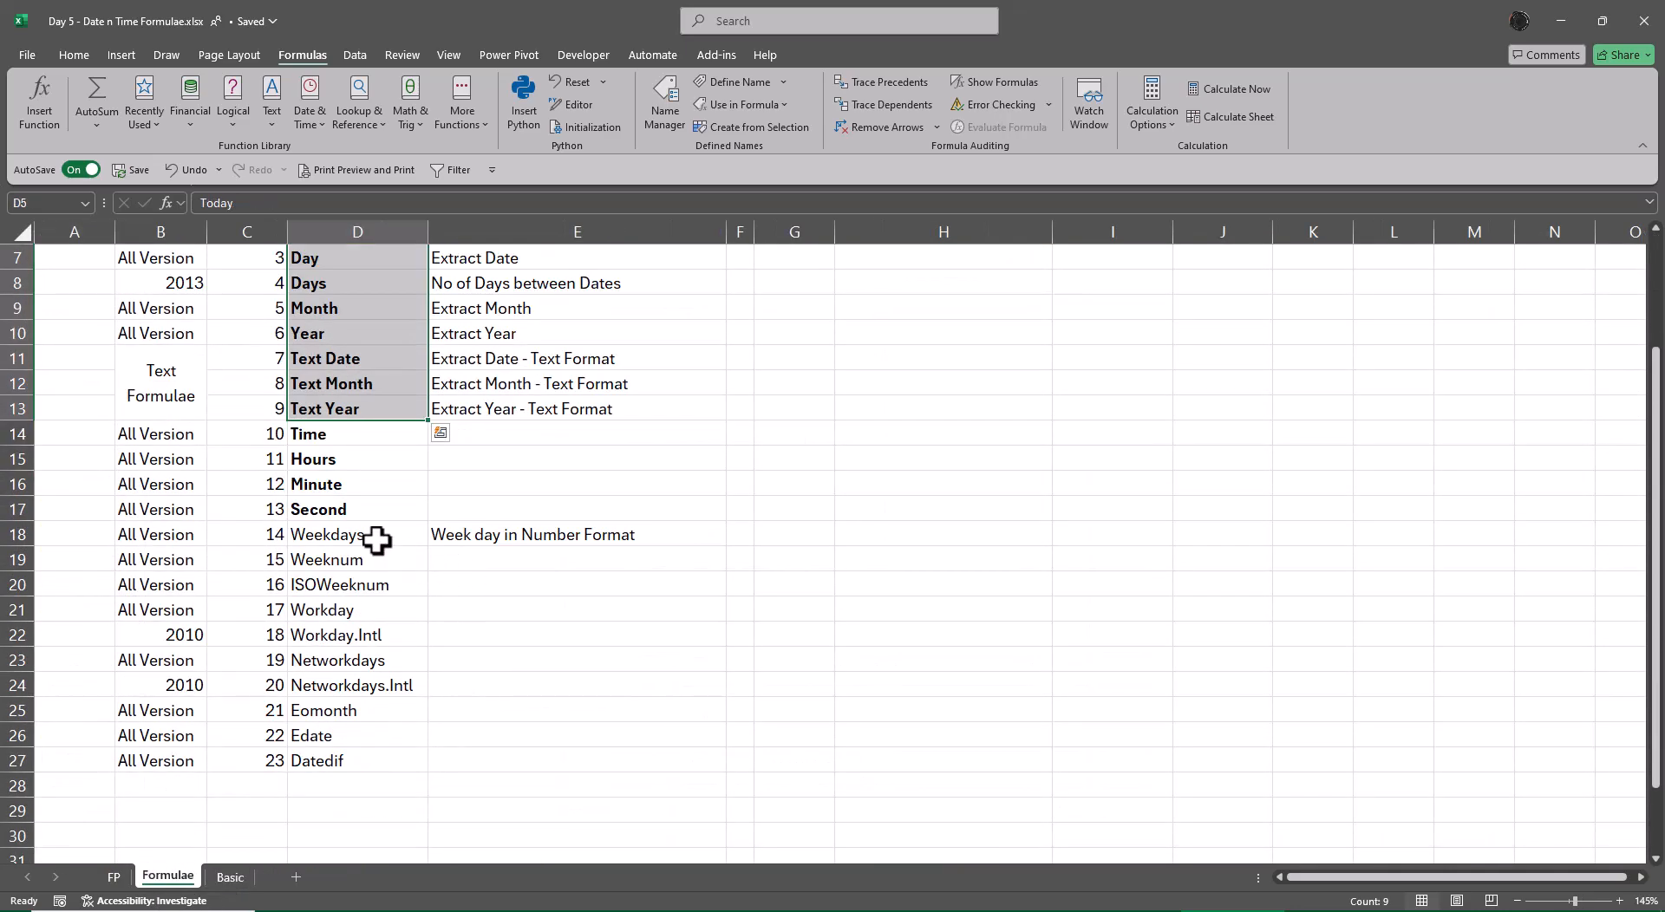
{"action": "left_click_drag", "start_coordinate": [373, 586], "coordinate": [386, 754]}
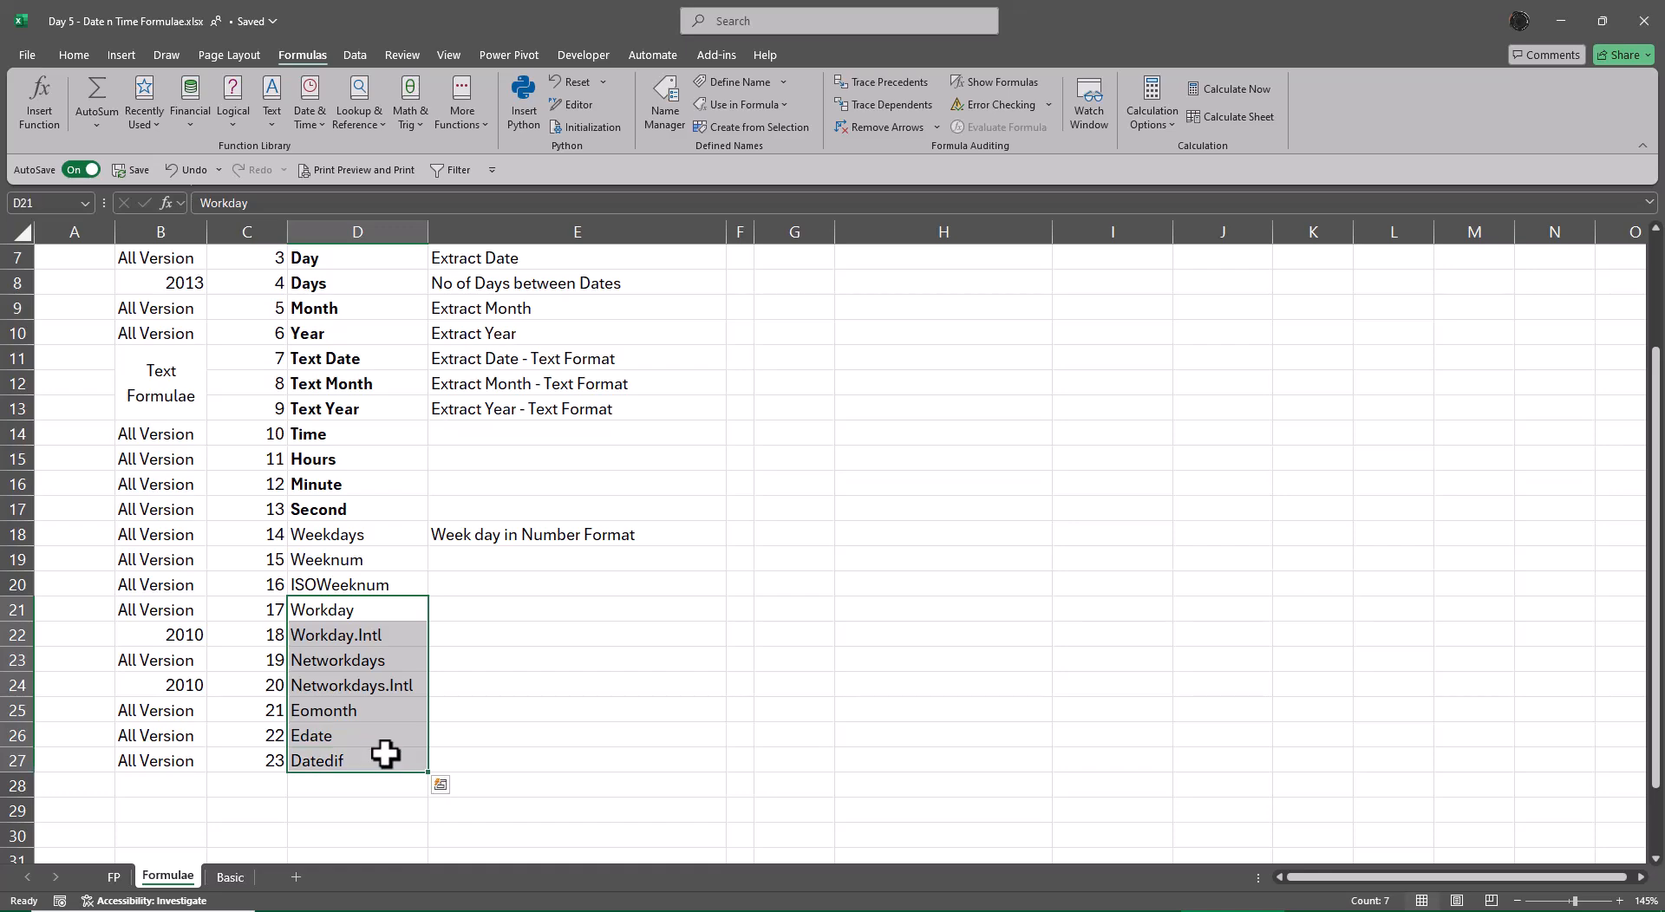
{"action": "key", "text": "ctrl+c"}
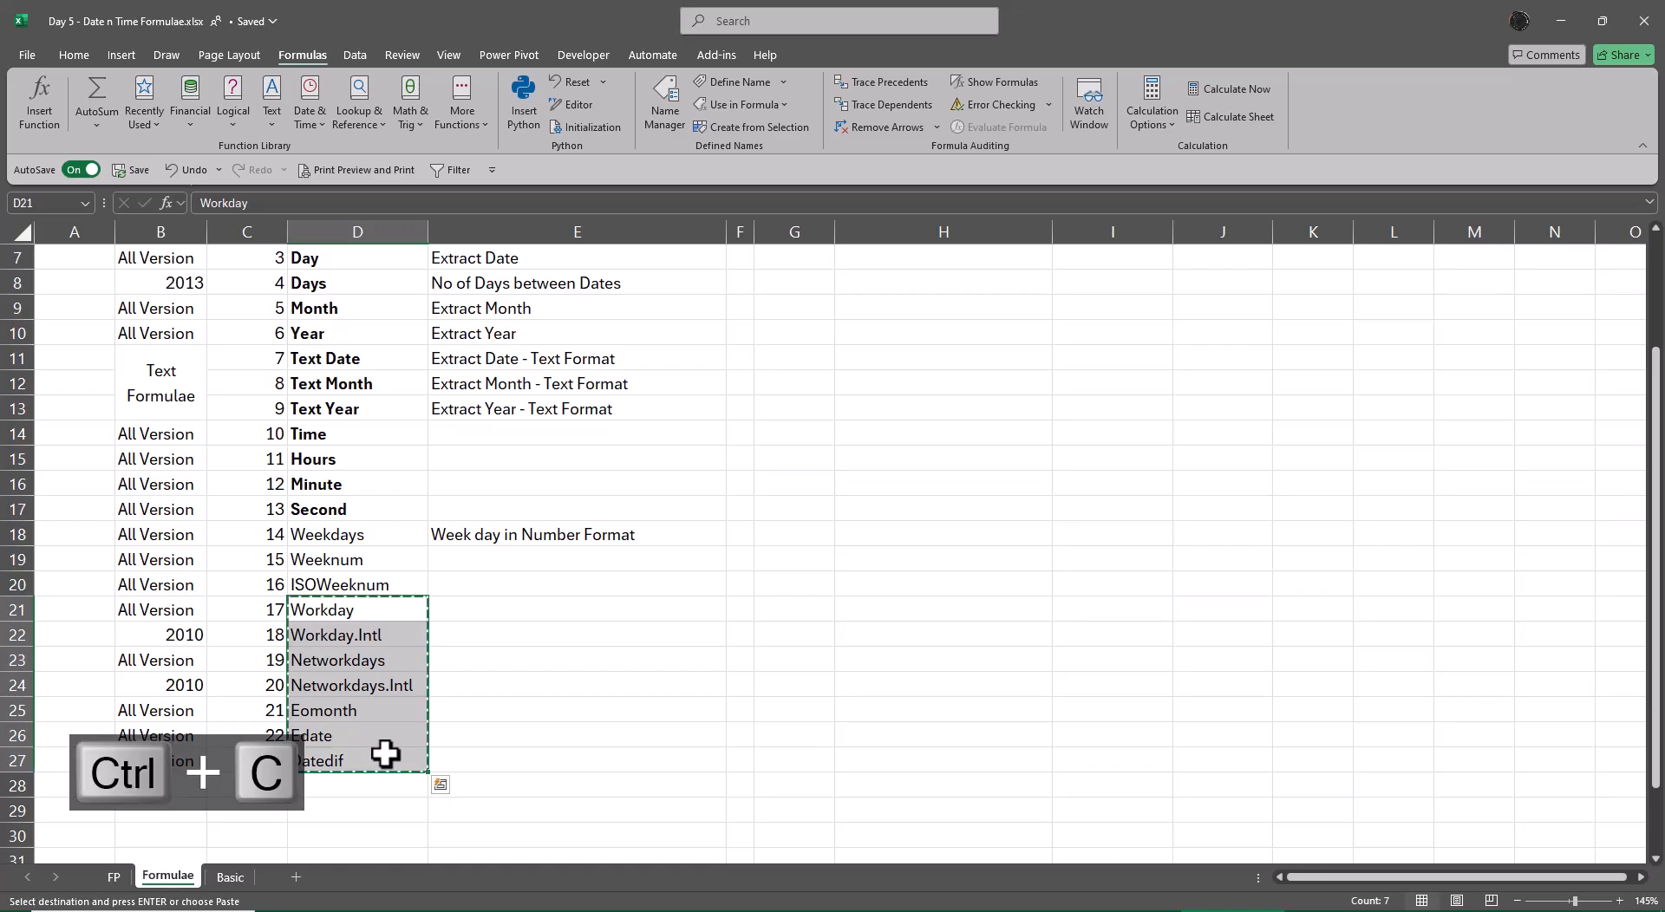
- Add a new worksheet and paste the copied function names starting at C3
{"action": "left_click", "coordinate": [295, 877]}
{"action": "scroll", "coordinate": [416, 552], "scroll_direction": "up", "scroll_amount": 7}
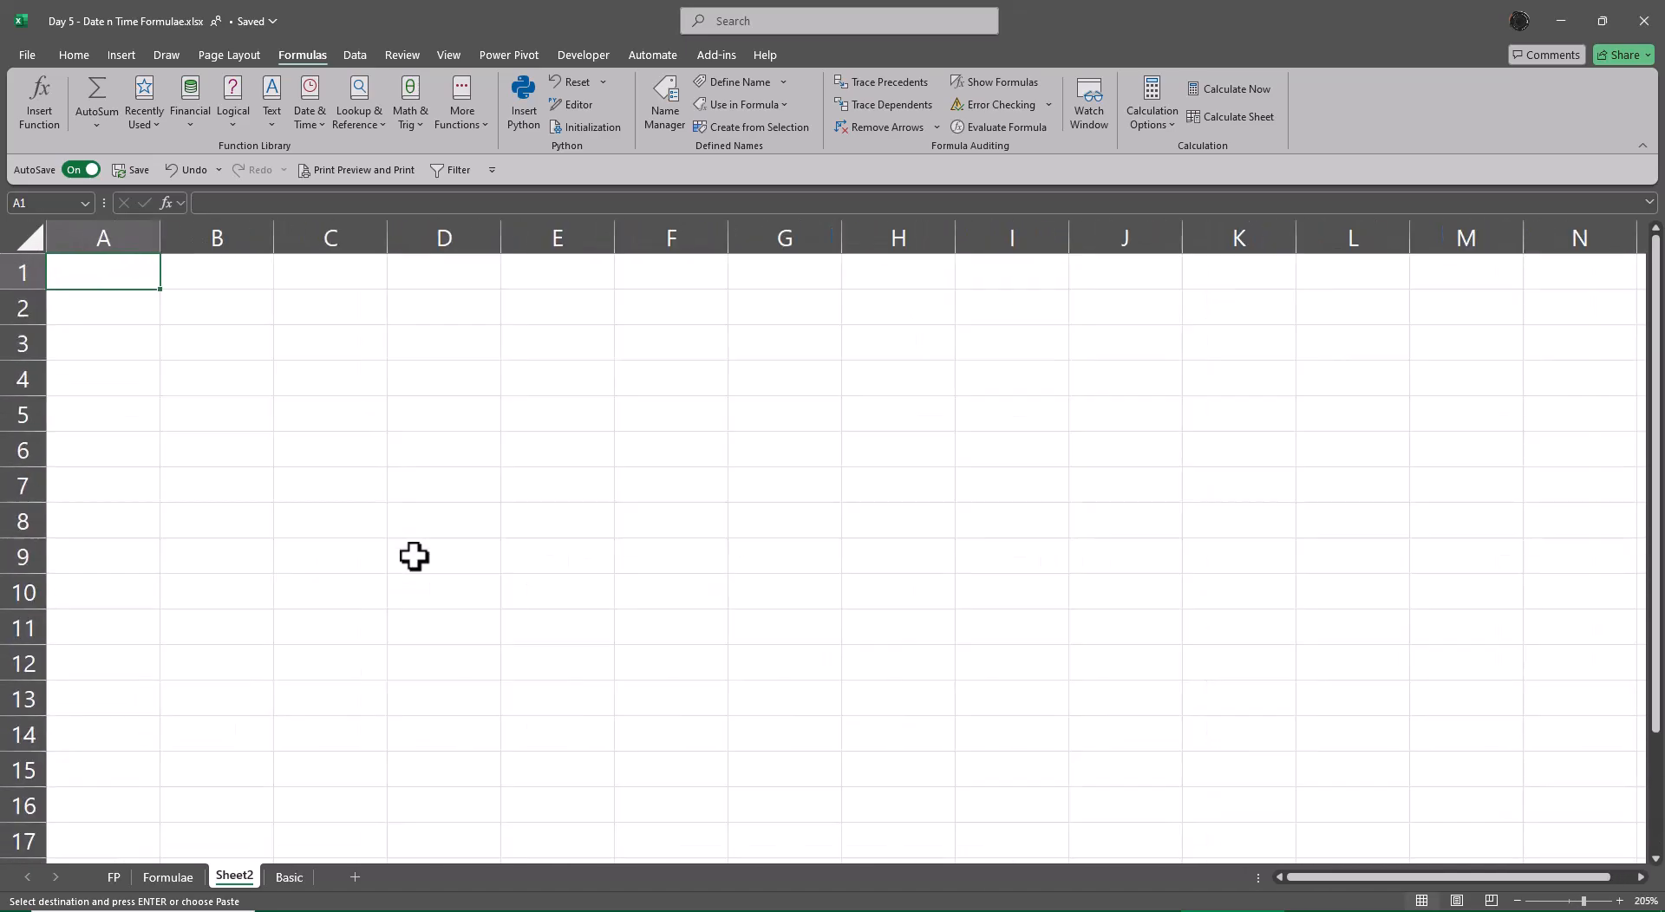
{"action": "left_click", "coordinate": [343, 350]}
{"action": "key", "text": "ctrl+v"}
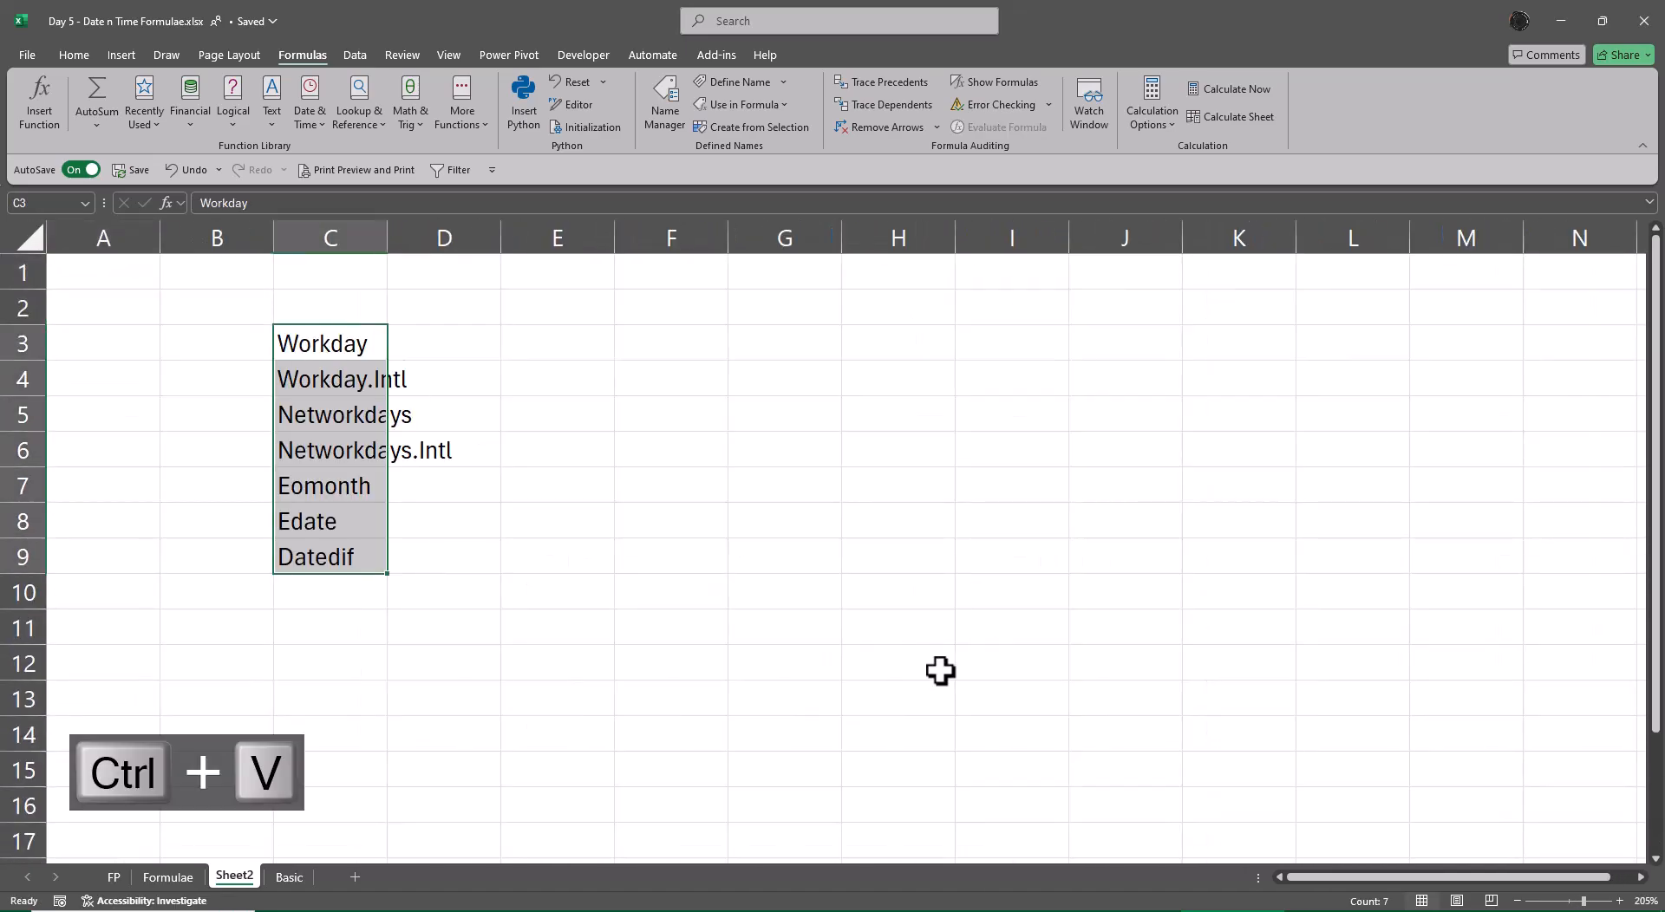
- Insert four blank rows between Workday and Workday.Intl
{"action": "key", "text": "Down"}
{"action": "key", "text": "shift+space"}
{"action": "key", "text": "ctrl+plus"}
{"action": "key", "text": "ctrl+plus"}
{"action": "key", "text": "ctrl+plus"}
{"action": "key", "text": "ctrl+plus"}
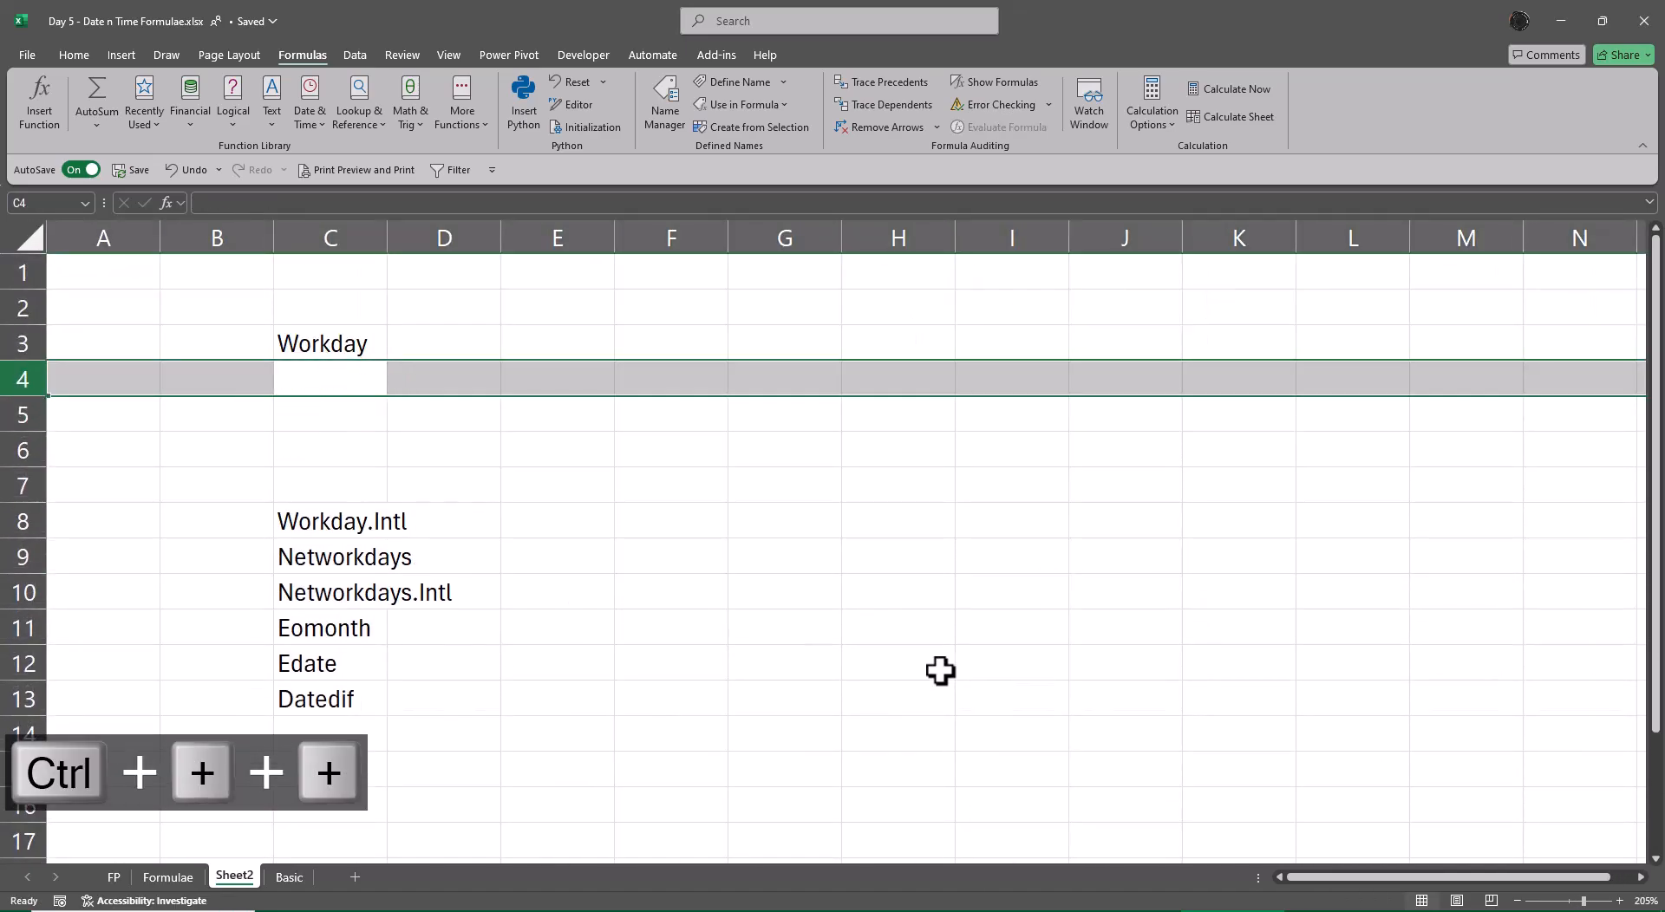
- Enter the label End Date in D3, beside Workday
{"action": "key", "text": "Up"}
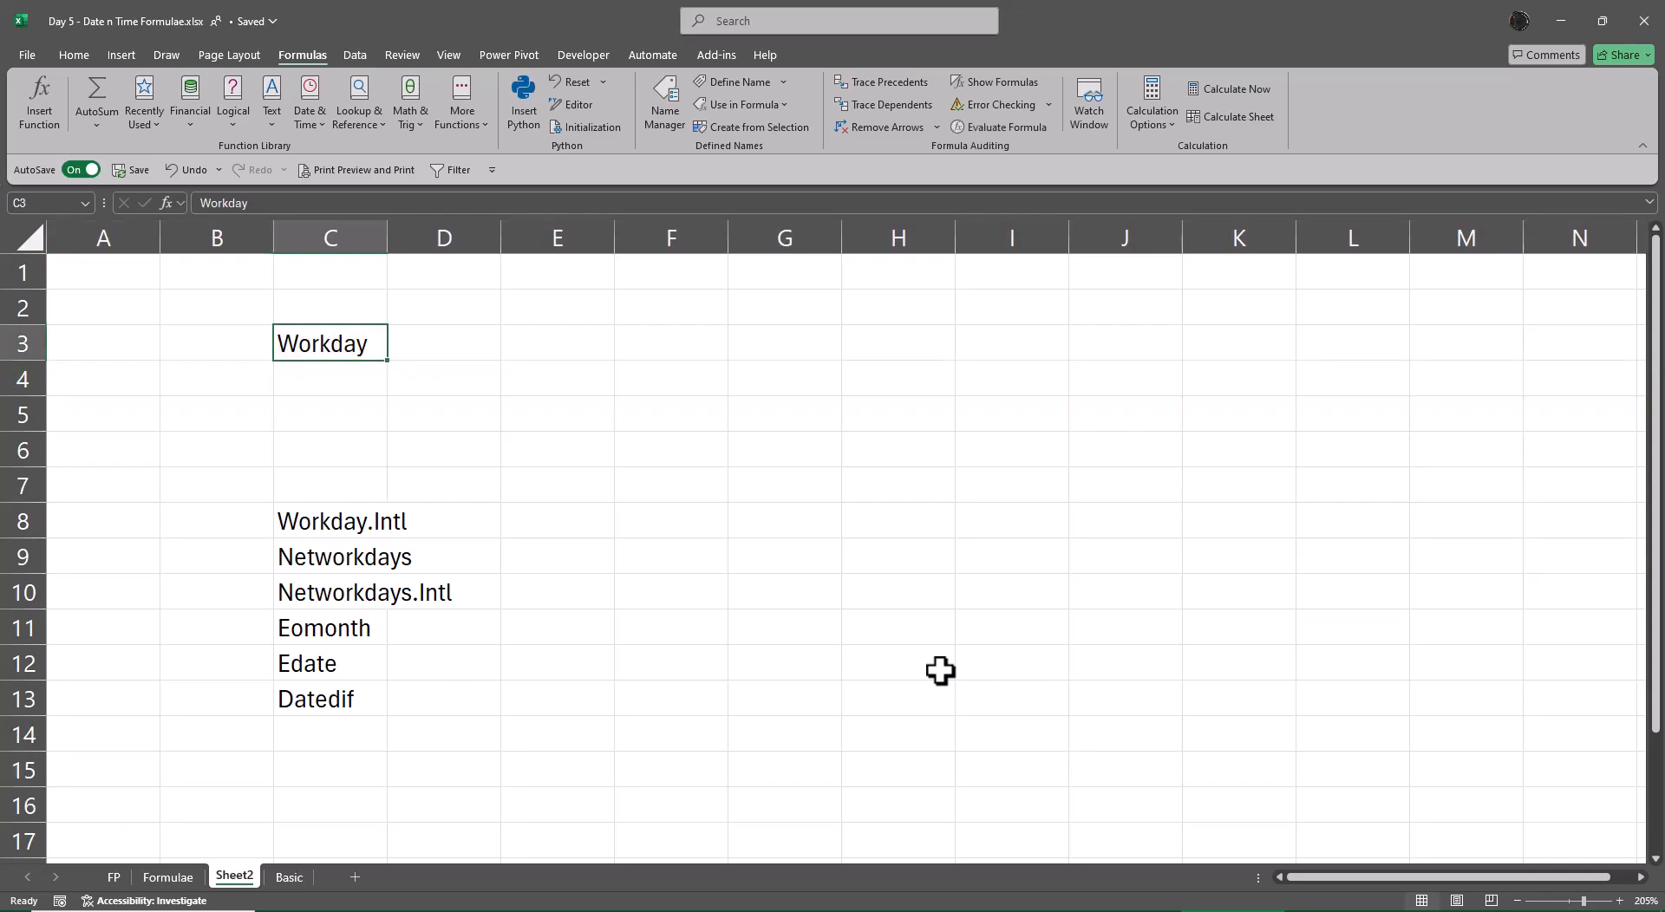
{"action": "key", "text": "Right"}
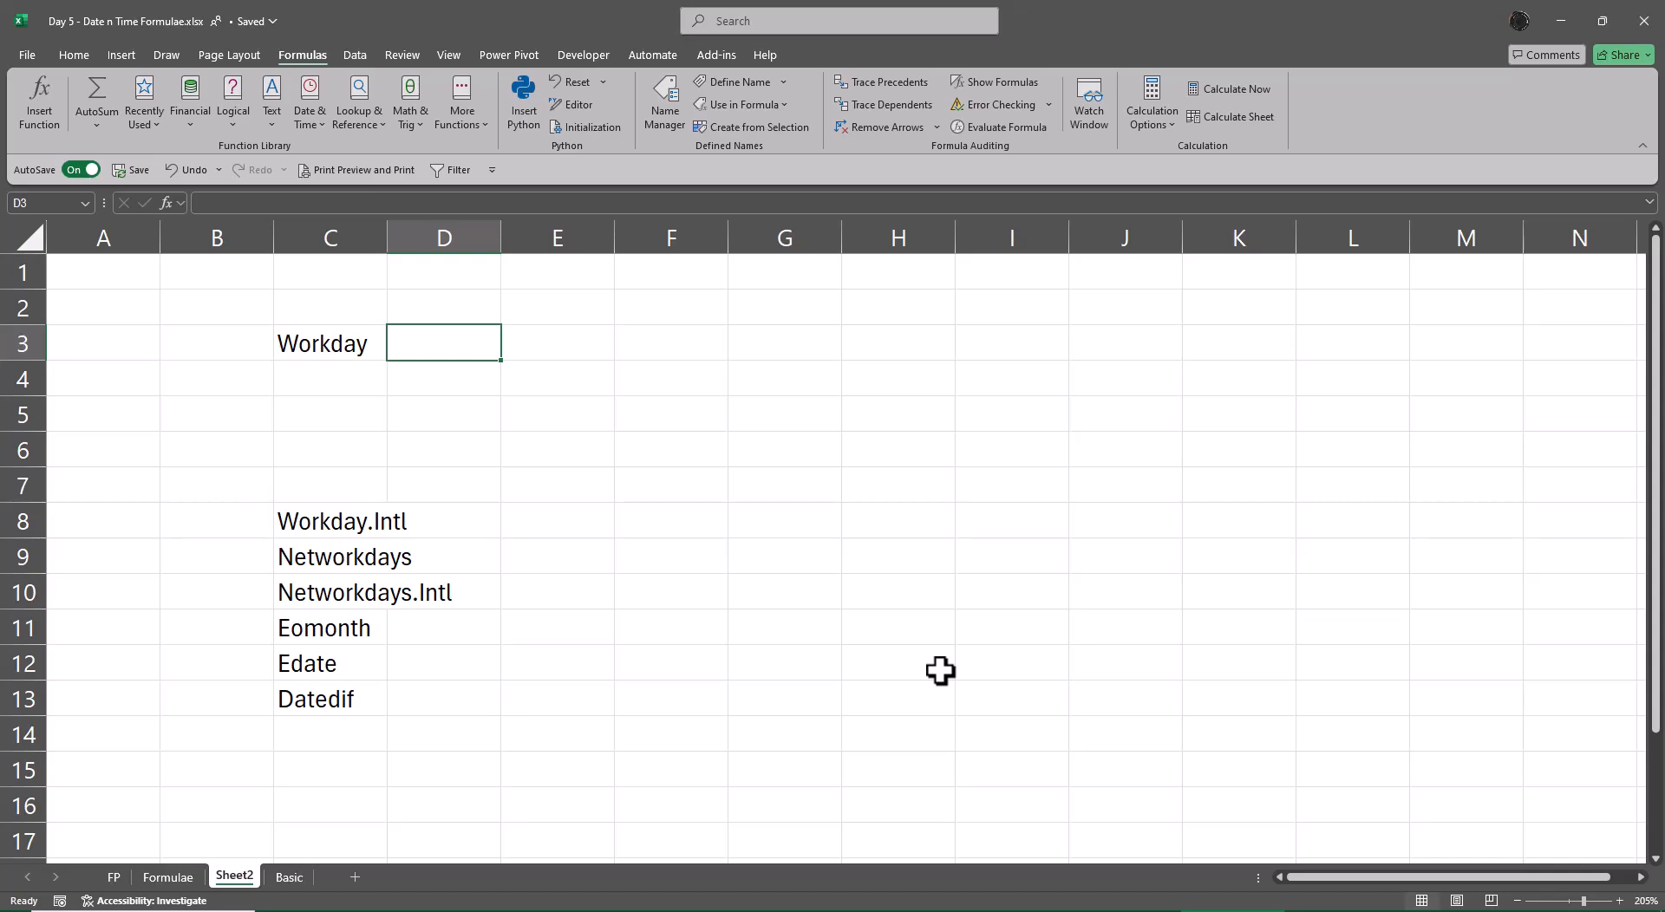
{"action": "type", "text": "End Date"}
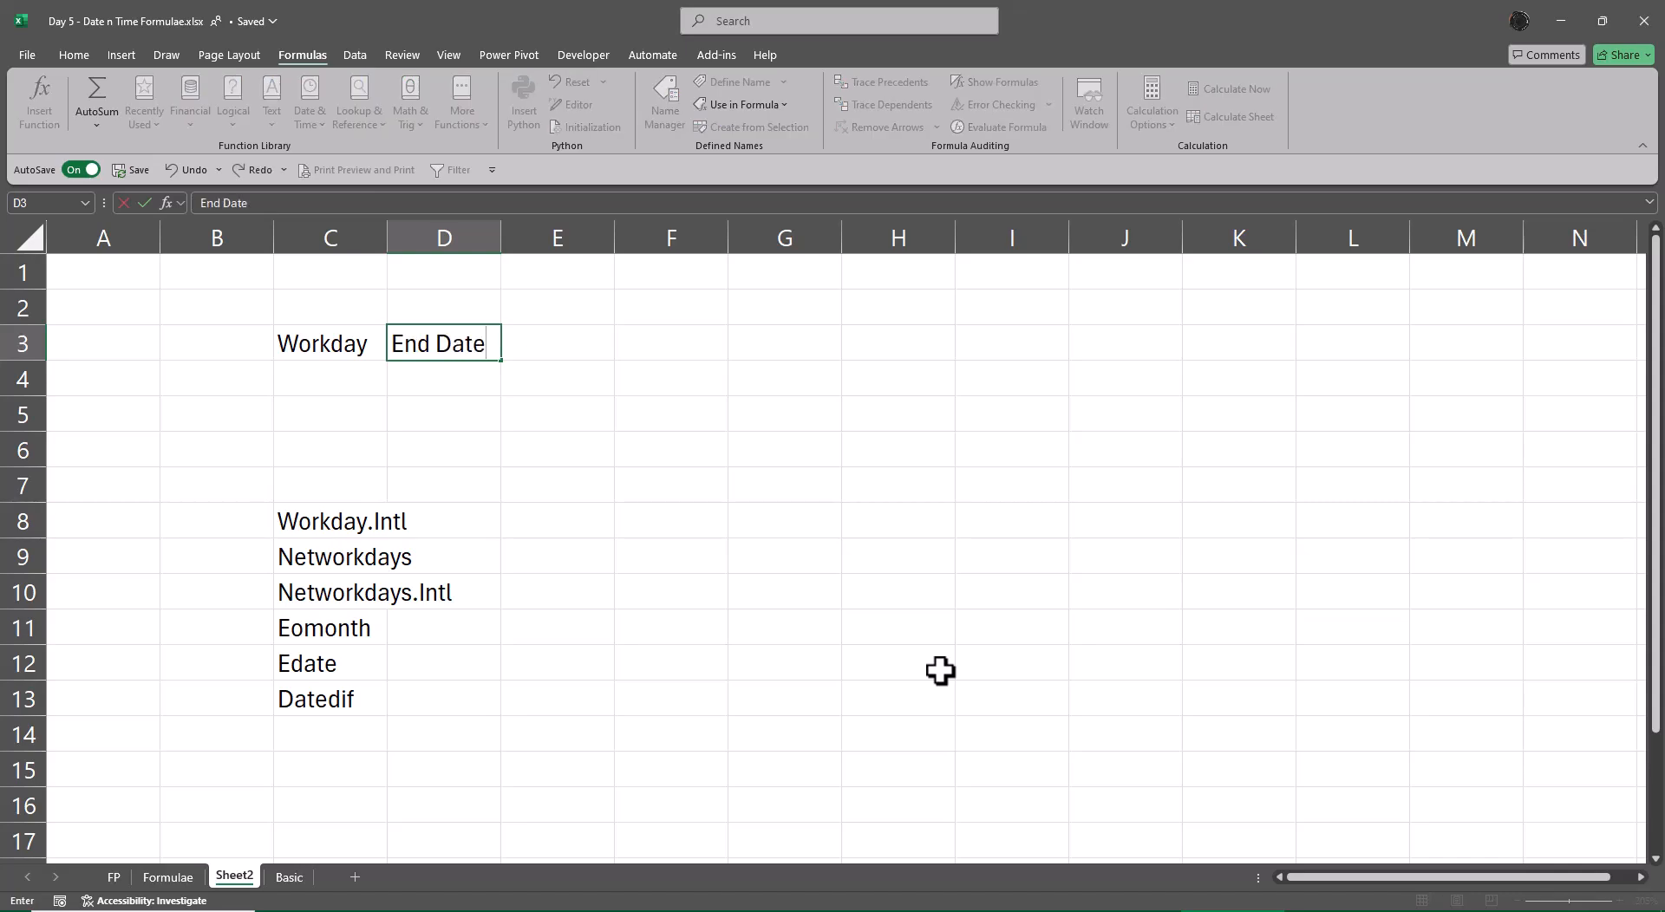
{"action": "key", "text": "Return"}
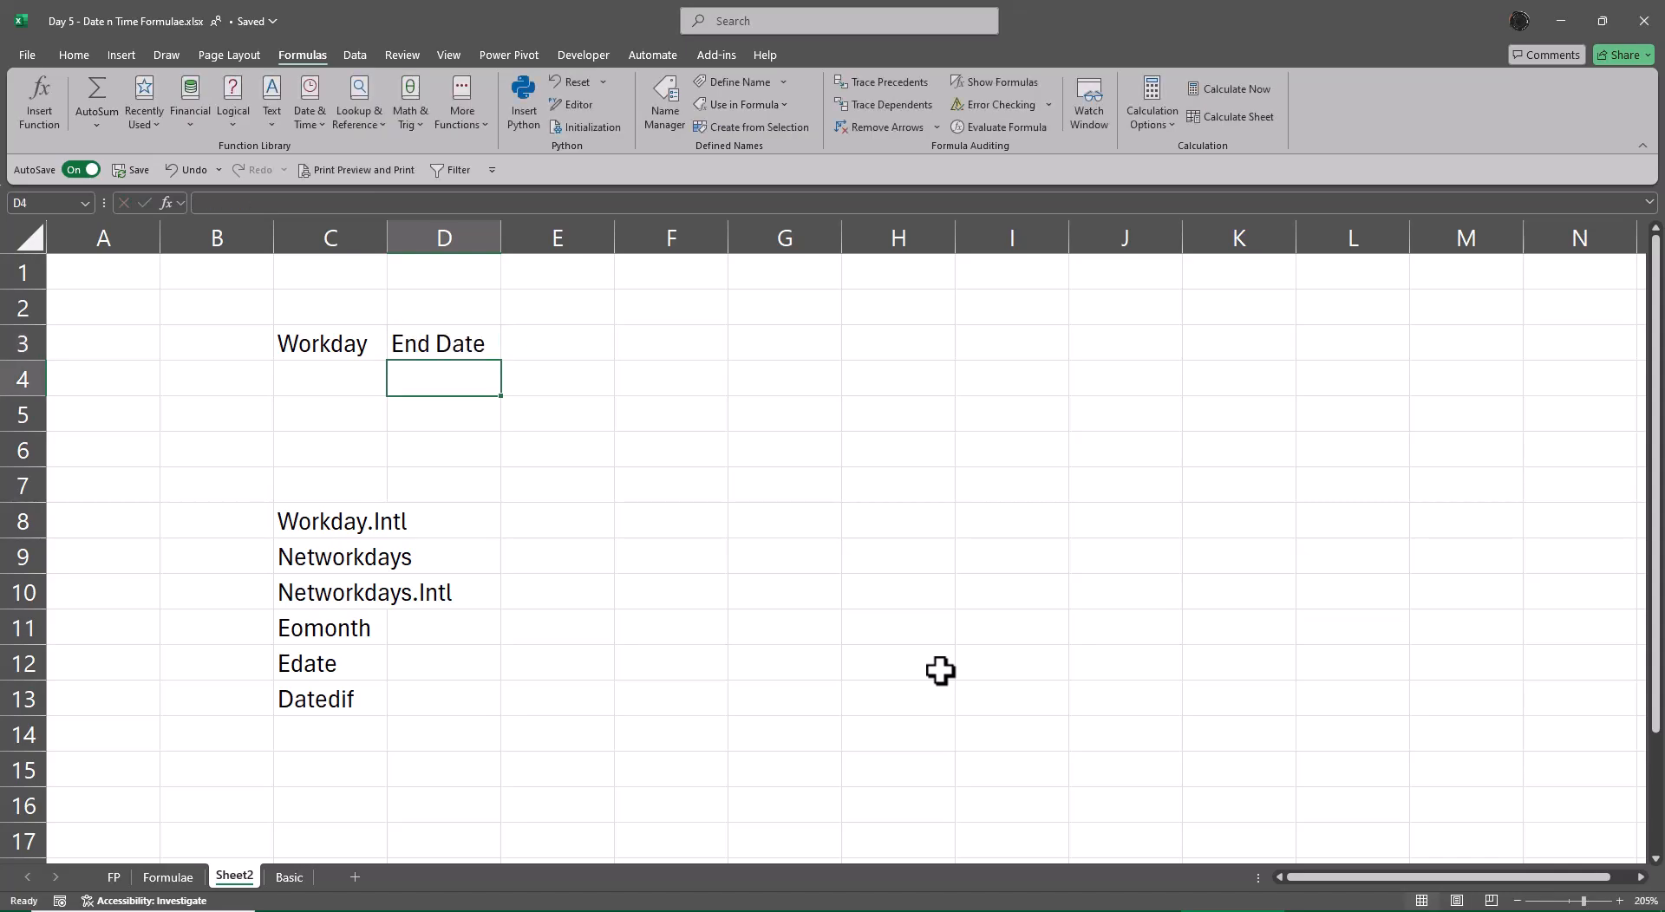
- Fit the width of column C to the Workday.Intl label in C8
{"action": "key", "text": "Down"}
{"action": "key", "text": "Down"}
{"action": "key", "text": "Down"}
{"action": "key", "text": "Down"}
{"action": "key", "text": "Left"}
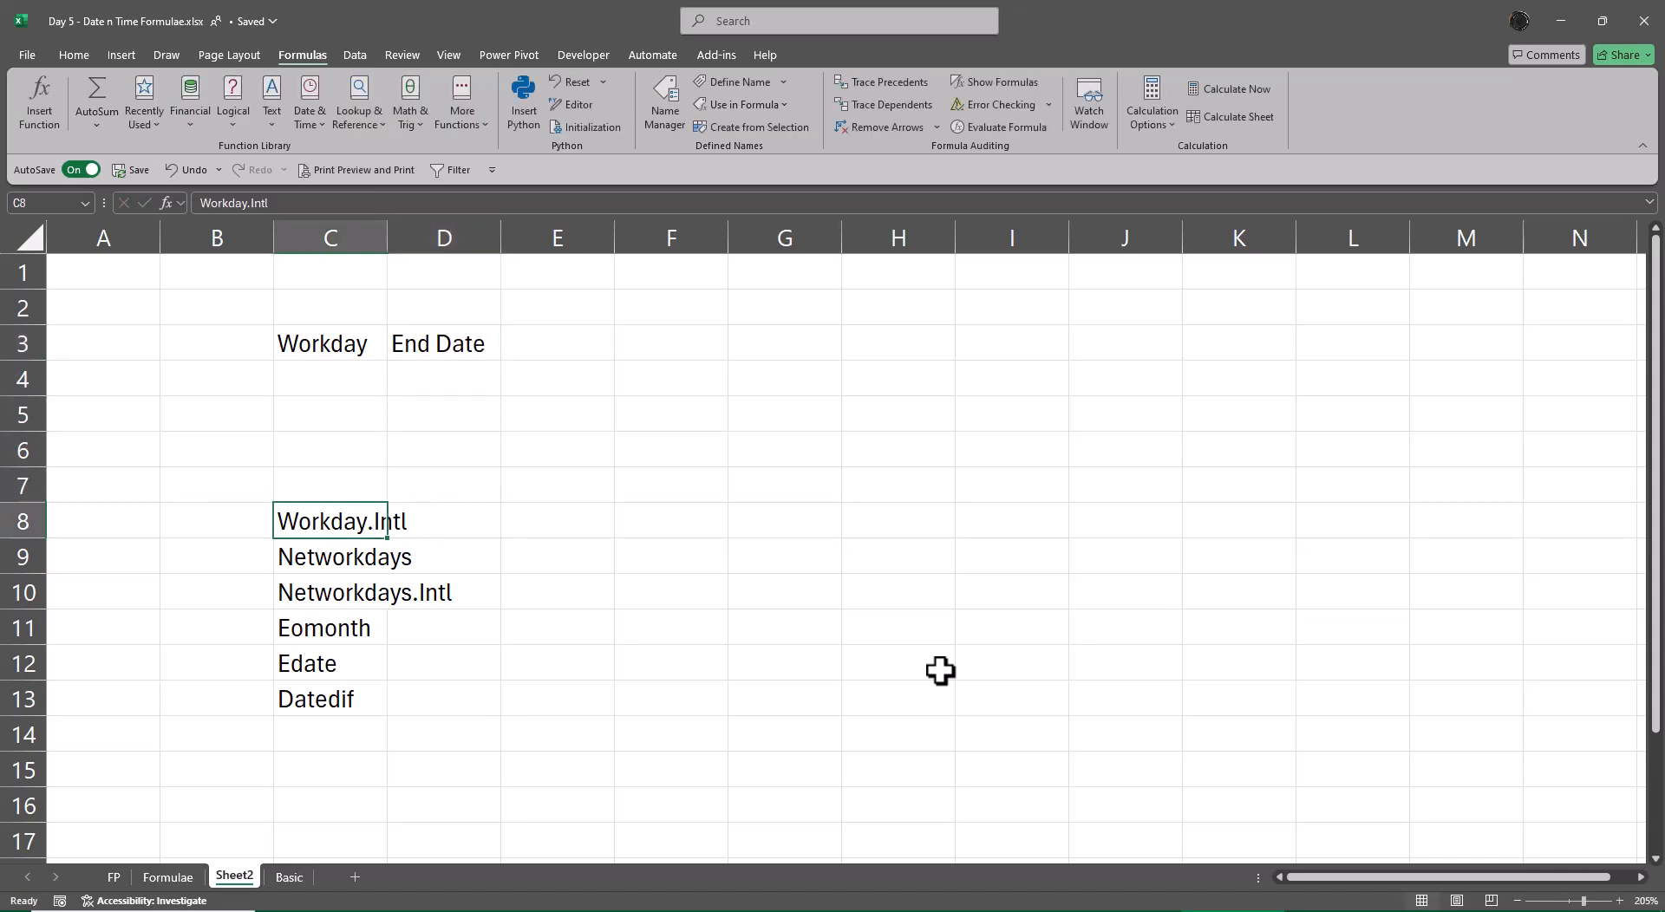
{"action": "key", "text": "alt+c"}
{"action": "key", "text": "alt+a"}
- Copy the End Date label from D3 to D8, beside Workday.Intl
{"action": "key", "text": "Right"}
{"action": "key", "text": "ctrl+Up"}
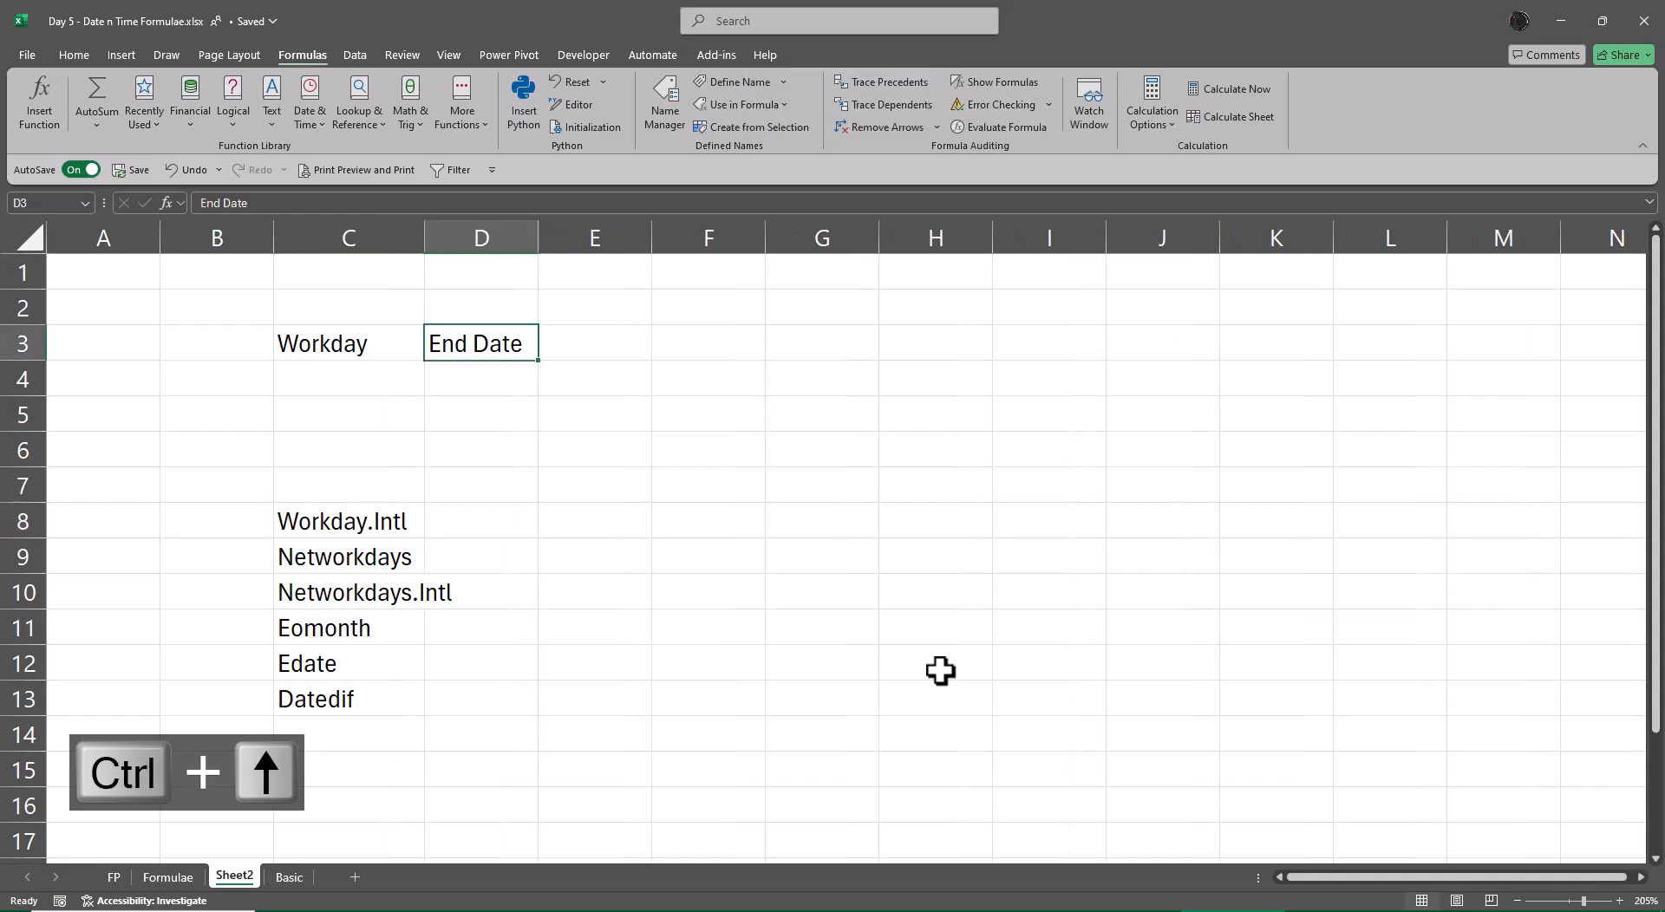
{"action": "key", "text": "ctrl+c"}
{"action": "key", "text": "Down"}
{"action": "key", "text": "Down"}
{"action": "key", "text": "Down"}
{"action": "key", "text": "Down"}
{"action": "key", "text": "Down"}
{"action": "key", "text": "ctrl+v"}
{"action": "key", "text": "Escape"}
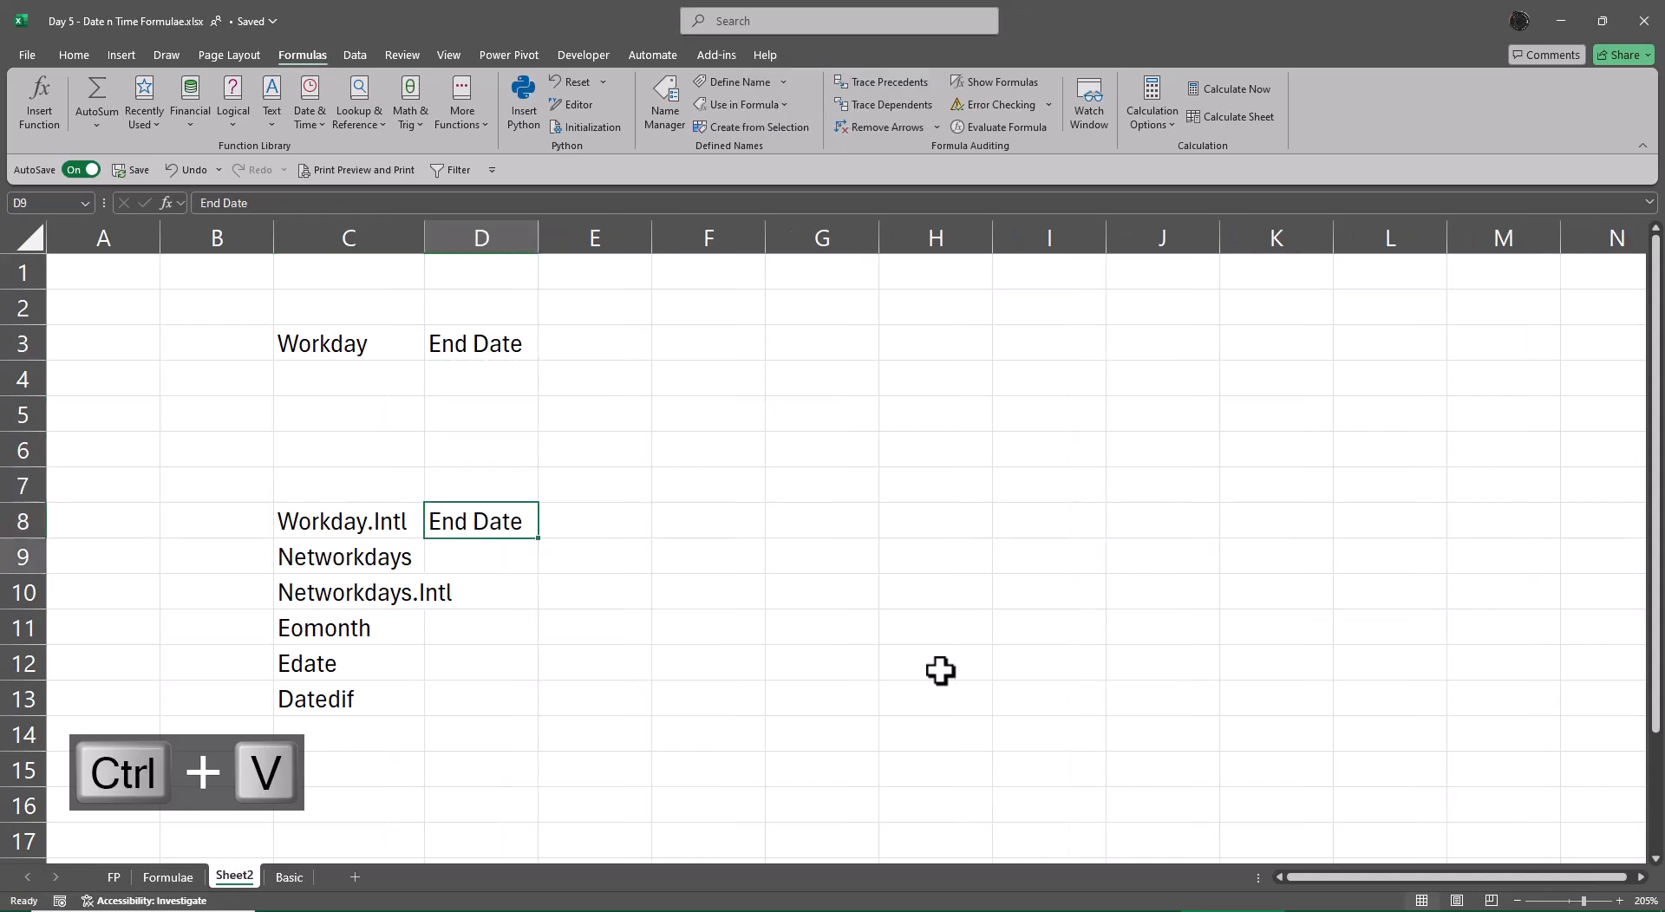
- Insert six blank rows between Workday.Intl and Networkdays
{"action": "key", "text": "Down"}
{"action": "key", "text": "shift+space"}
{"action": "key", "text": "ctrl+plus"}
{"action": "key", "text": "ctrl+plus"}
{"action": "key", "text": "ctrl+plus"}
{"action": "key", "text": "ctrl+plus"}
{"action": "key", "text": "ctrl+plus"}
{"action": "key", "text": "ctrl+plus"}
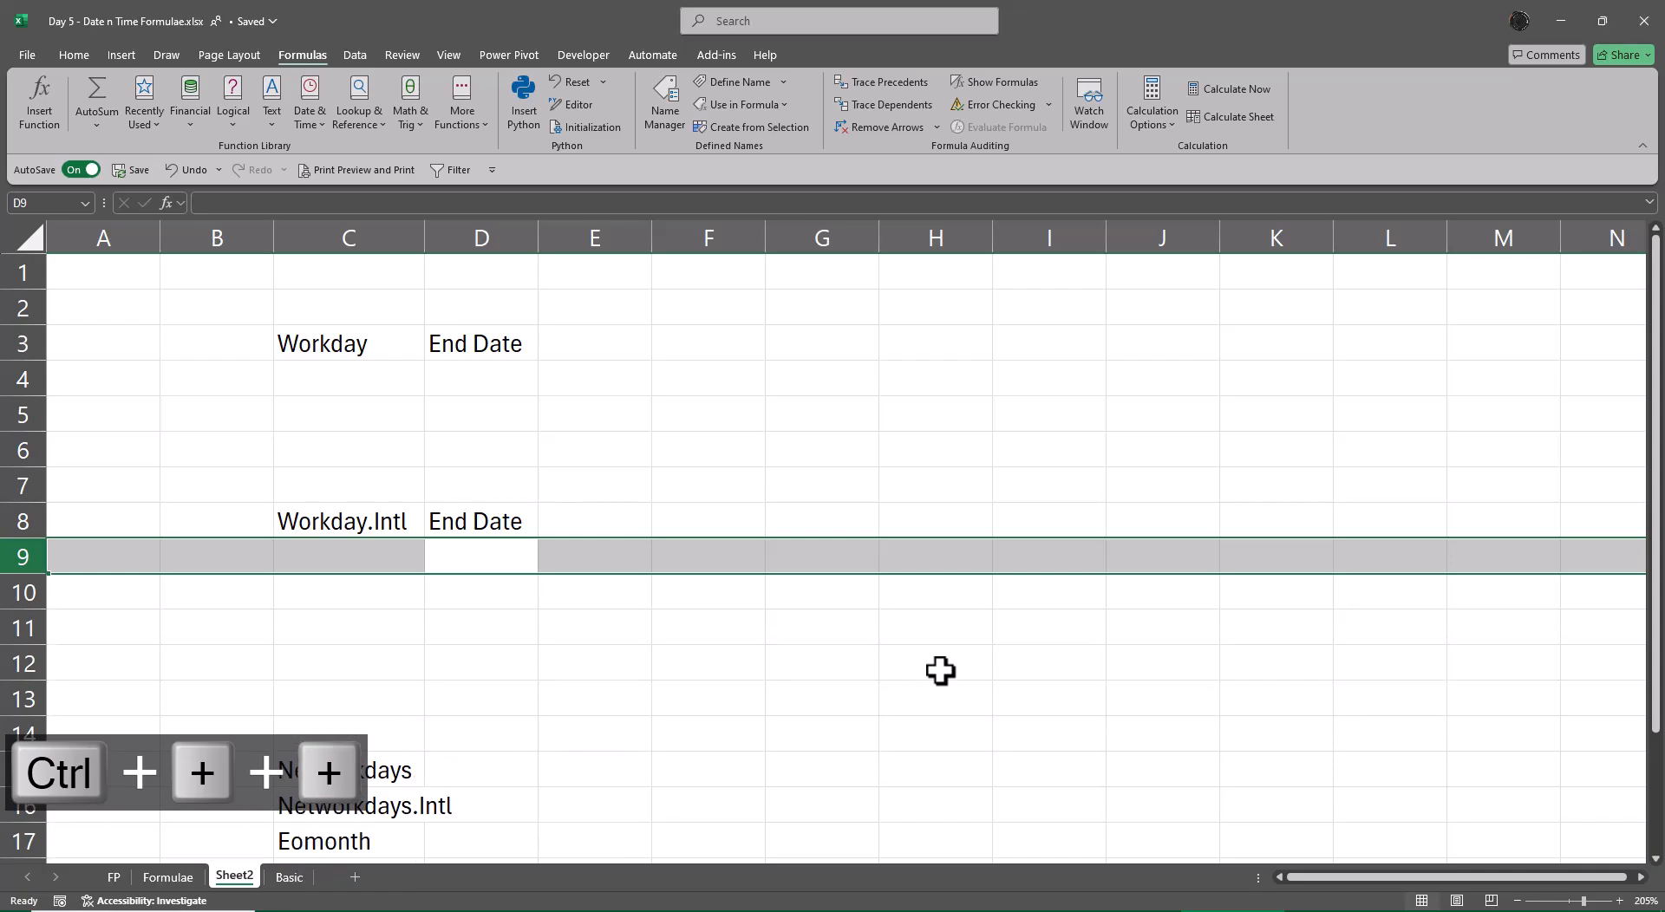
- Enter the label Start Date in C4, under Workday
{"action": "key", "text": "ctrl+Up"}
{"action": "key", "text": "ctrl+Up"}
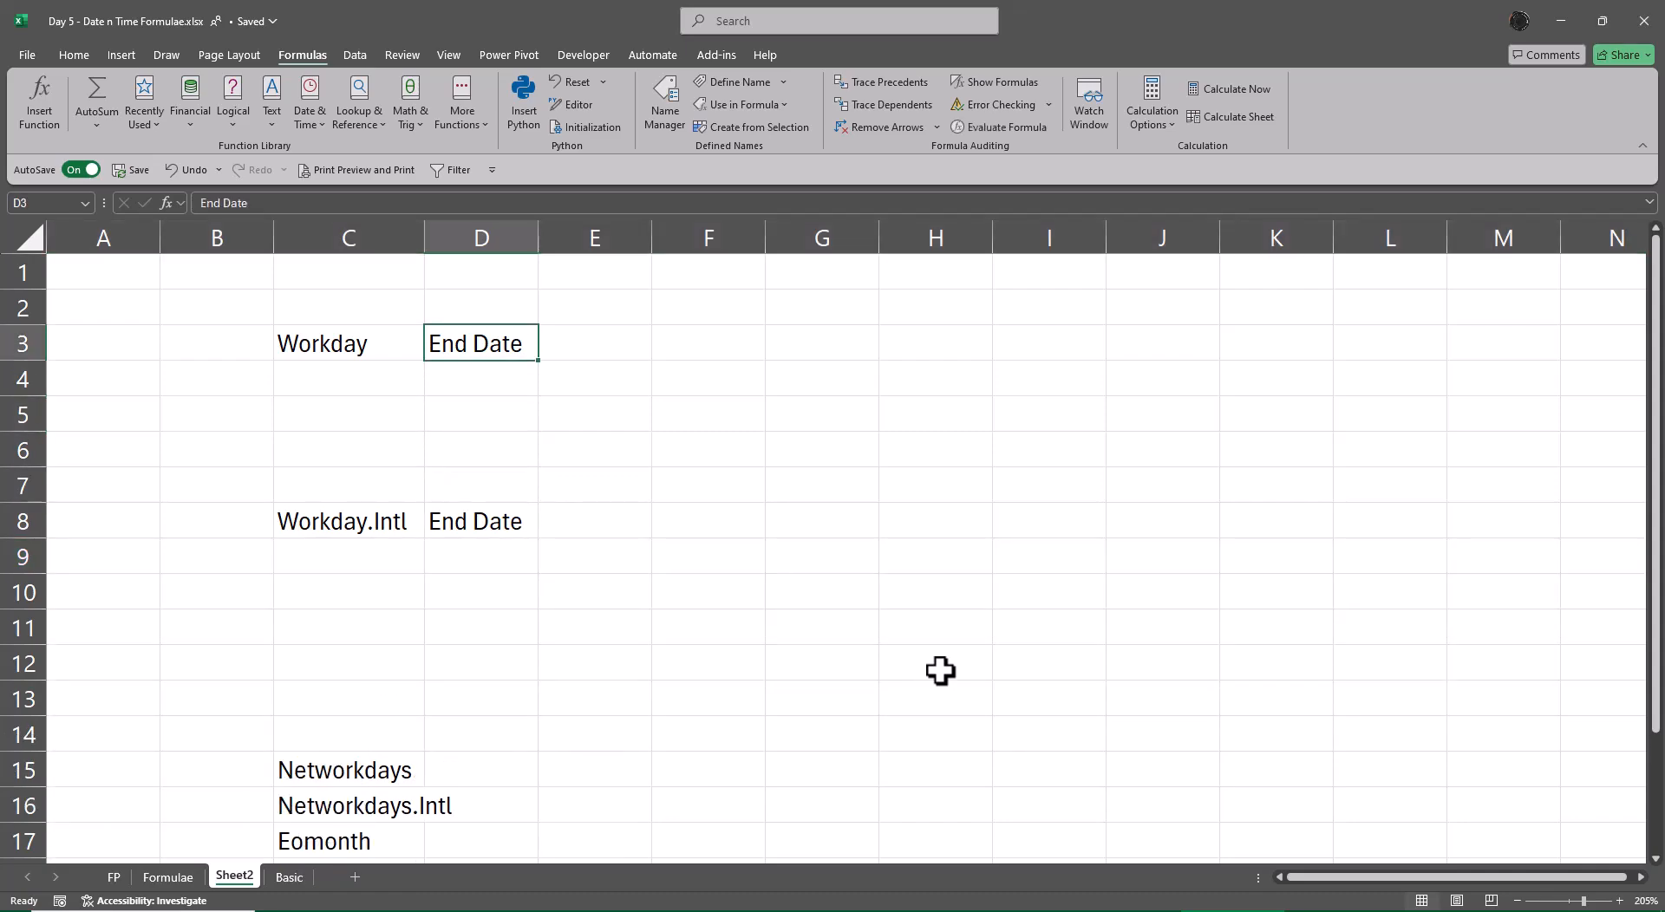
{"action": "key", "text": "Down"}
{"action": "key", "text": "Left"}
{"action": "type", "text": "Sta"}
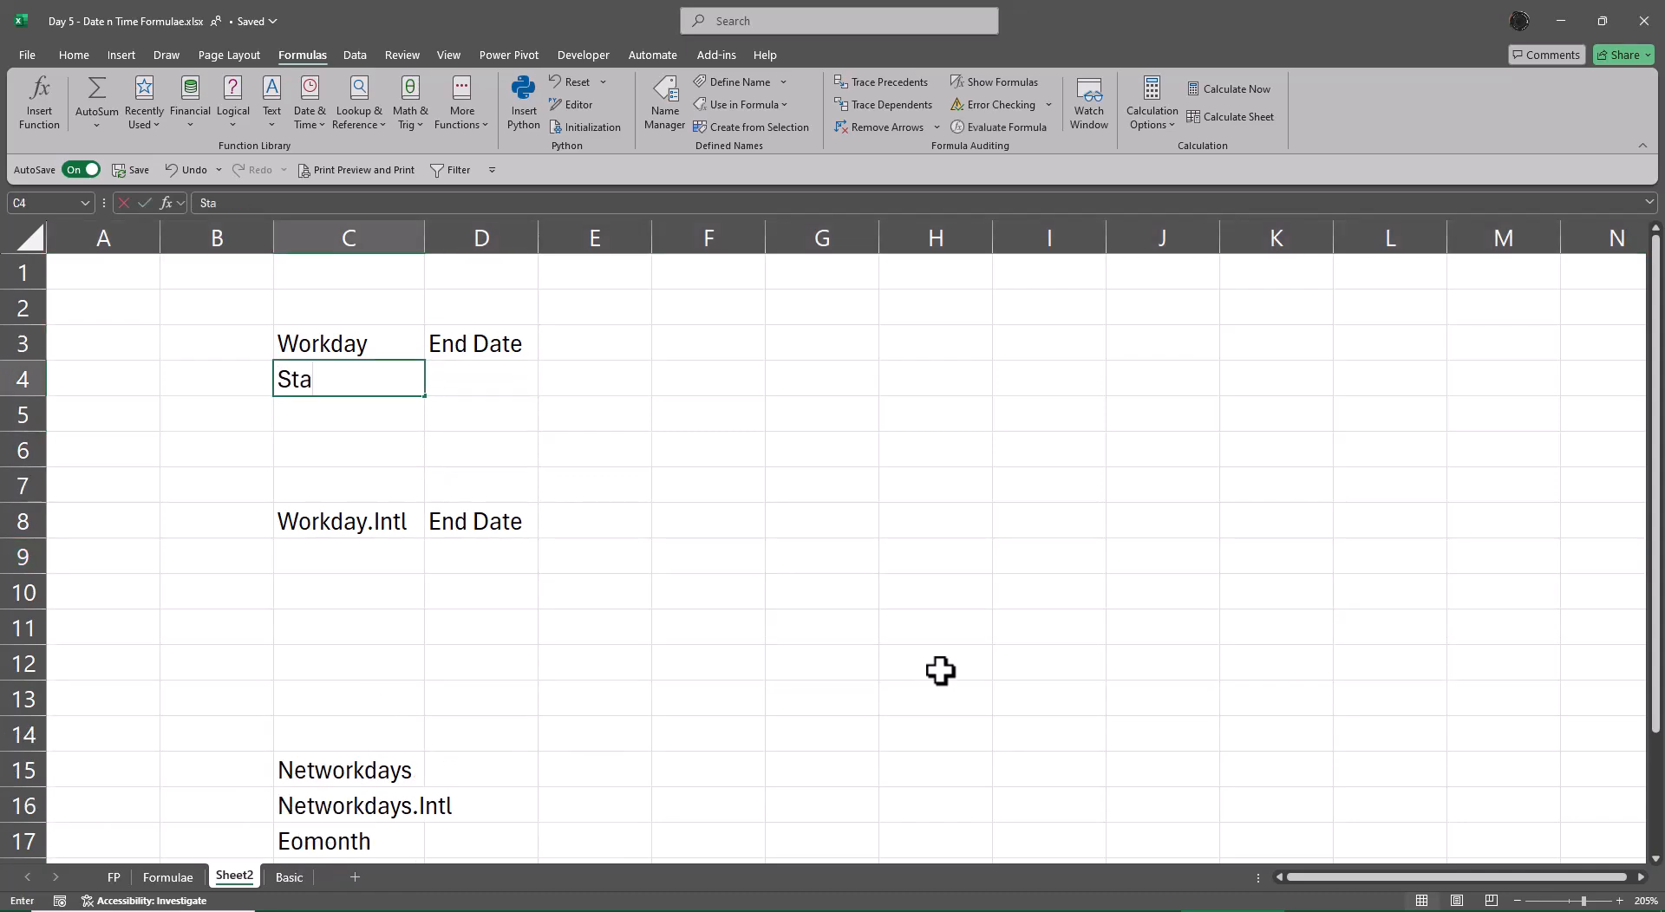
{"action": "type", "text": "rt Date"}
{"action": "key", "text": "Return"}
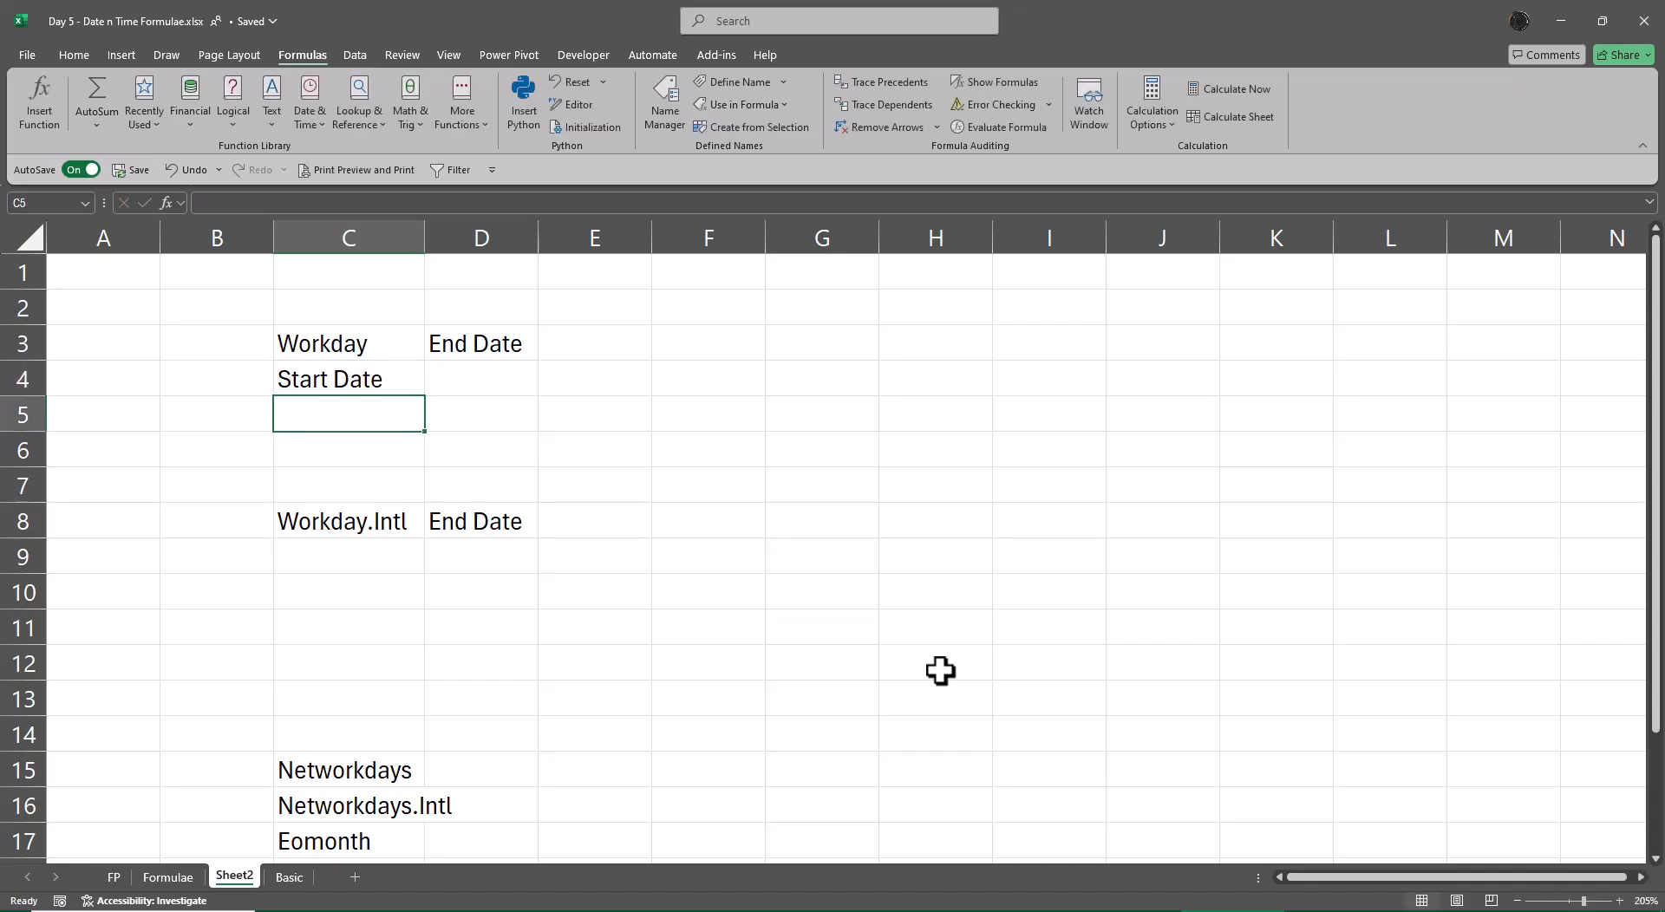
- Insert the current date, 10-01-2025, as a static start date in D4
{"action": "key", "text": "Up"}
{"action": "key", "text": "Right"}
{"action": "key", "text": "ctrl+semicolon"}
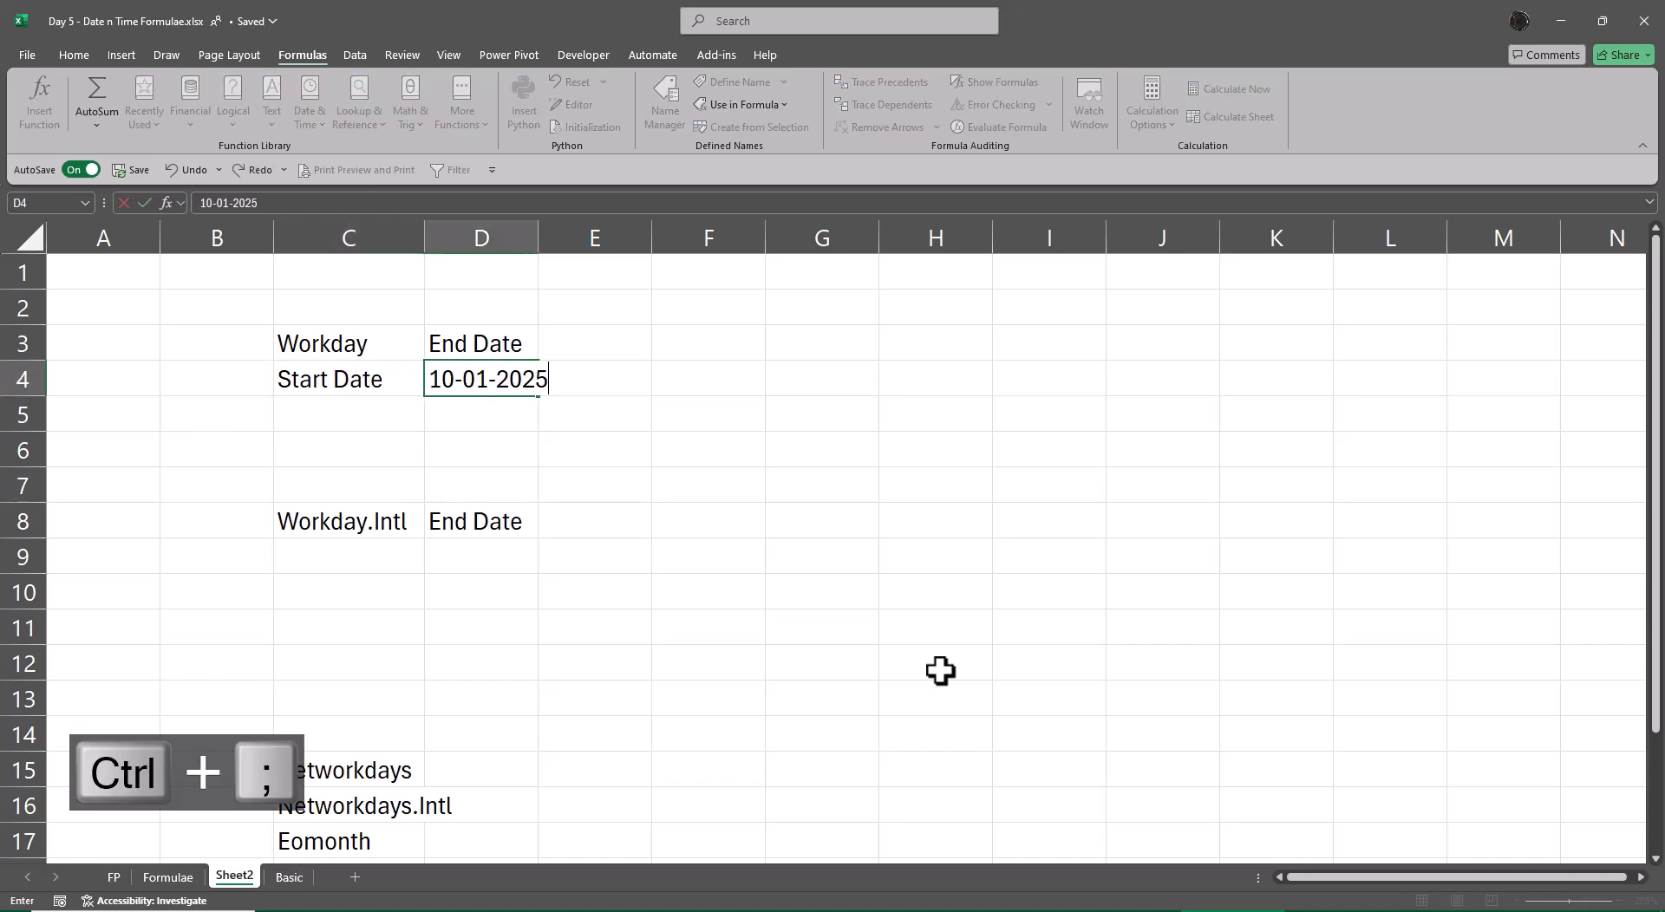
- Confirm the start date 10-01-2025 in D4 and label cell C6 "End Date"
{"action": "key", "text": "Return"}
{"action": "key", "text": "Left"}
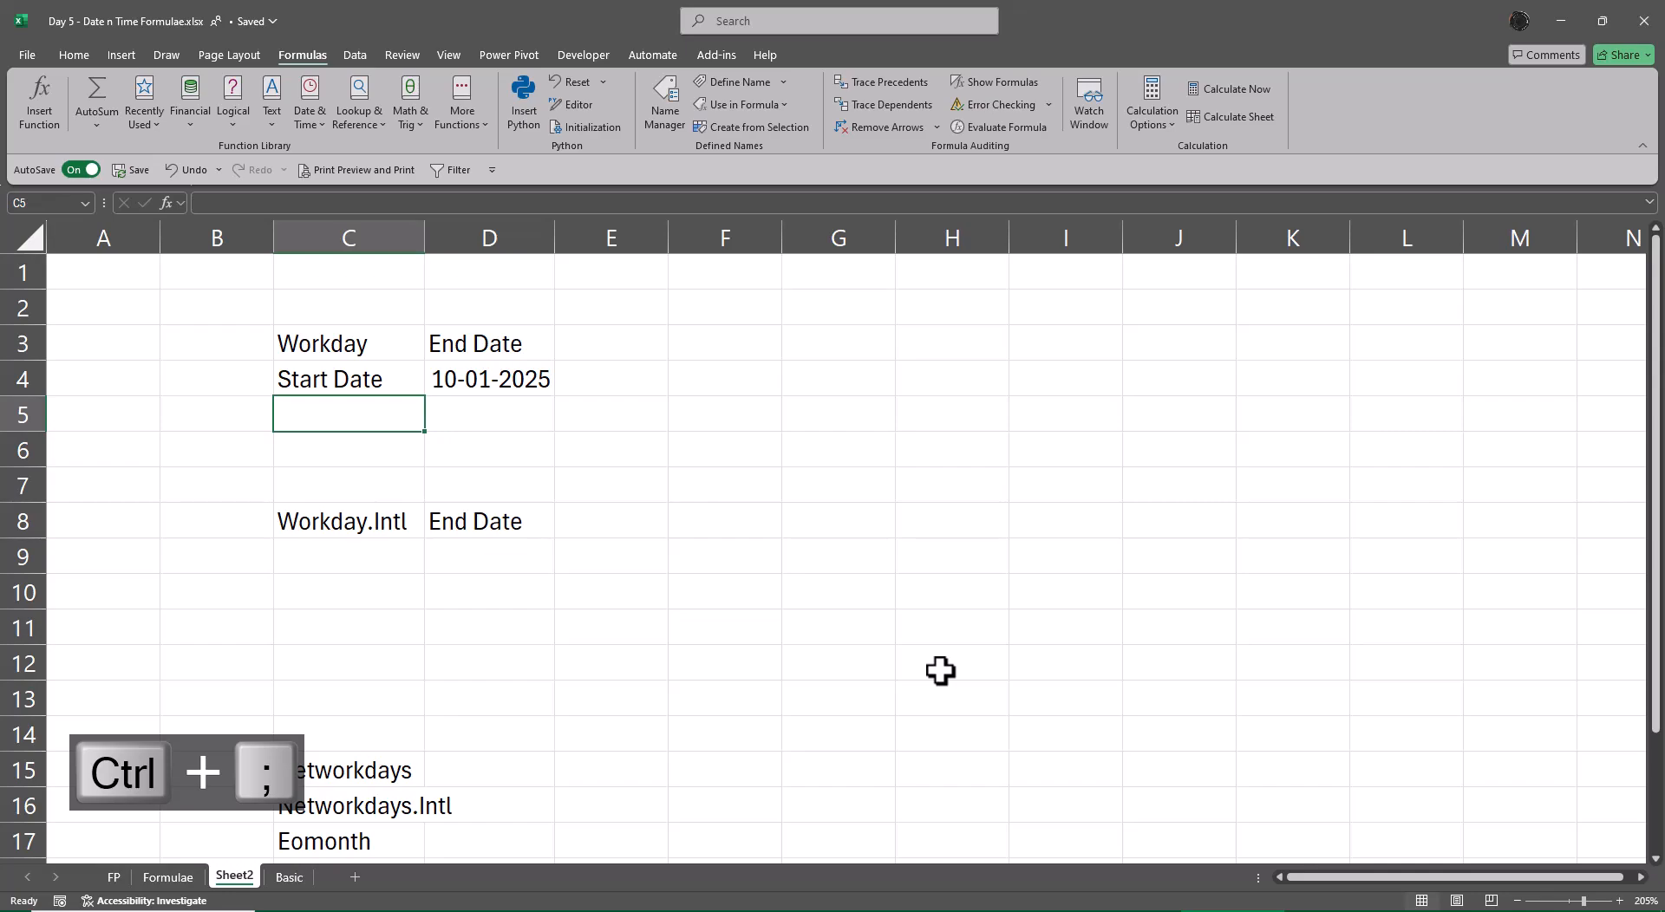
{"action": "type", "text": "E"}
{"action": "key", "text": "Escape"}
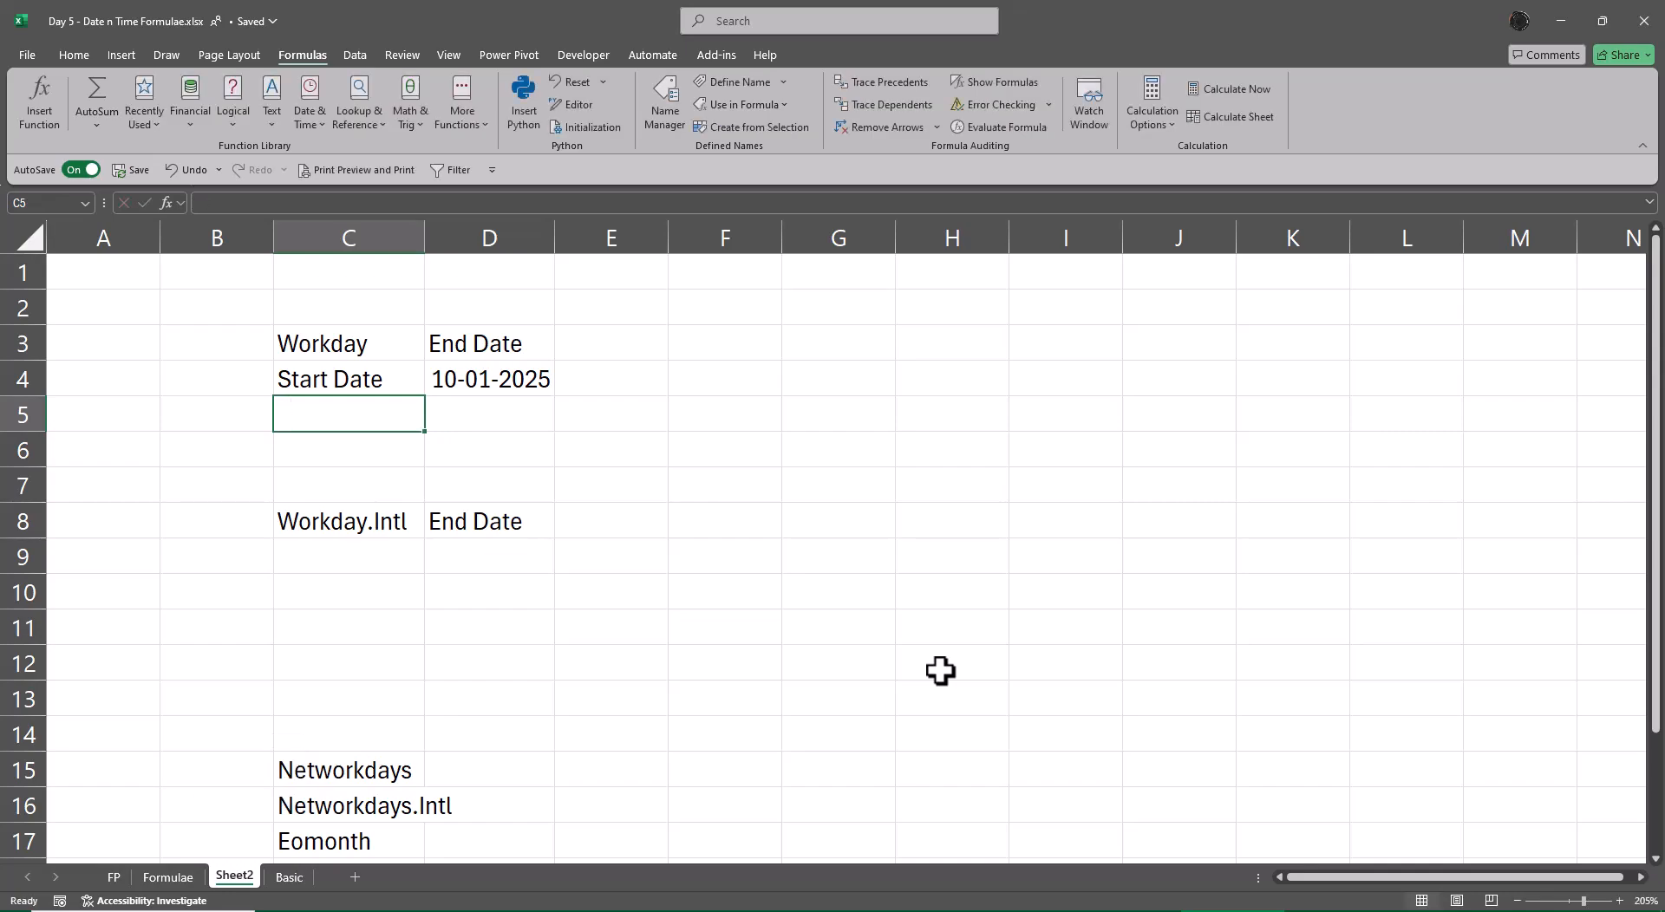
{"action": "key", "text": "Down"}
{"action": "type", "text": "End Date"}
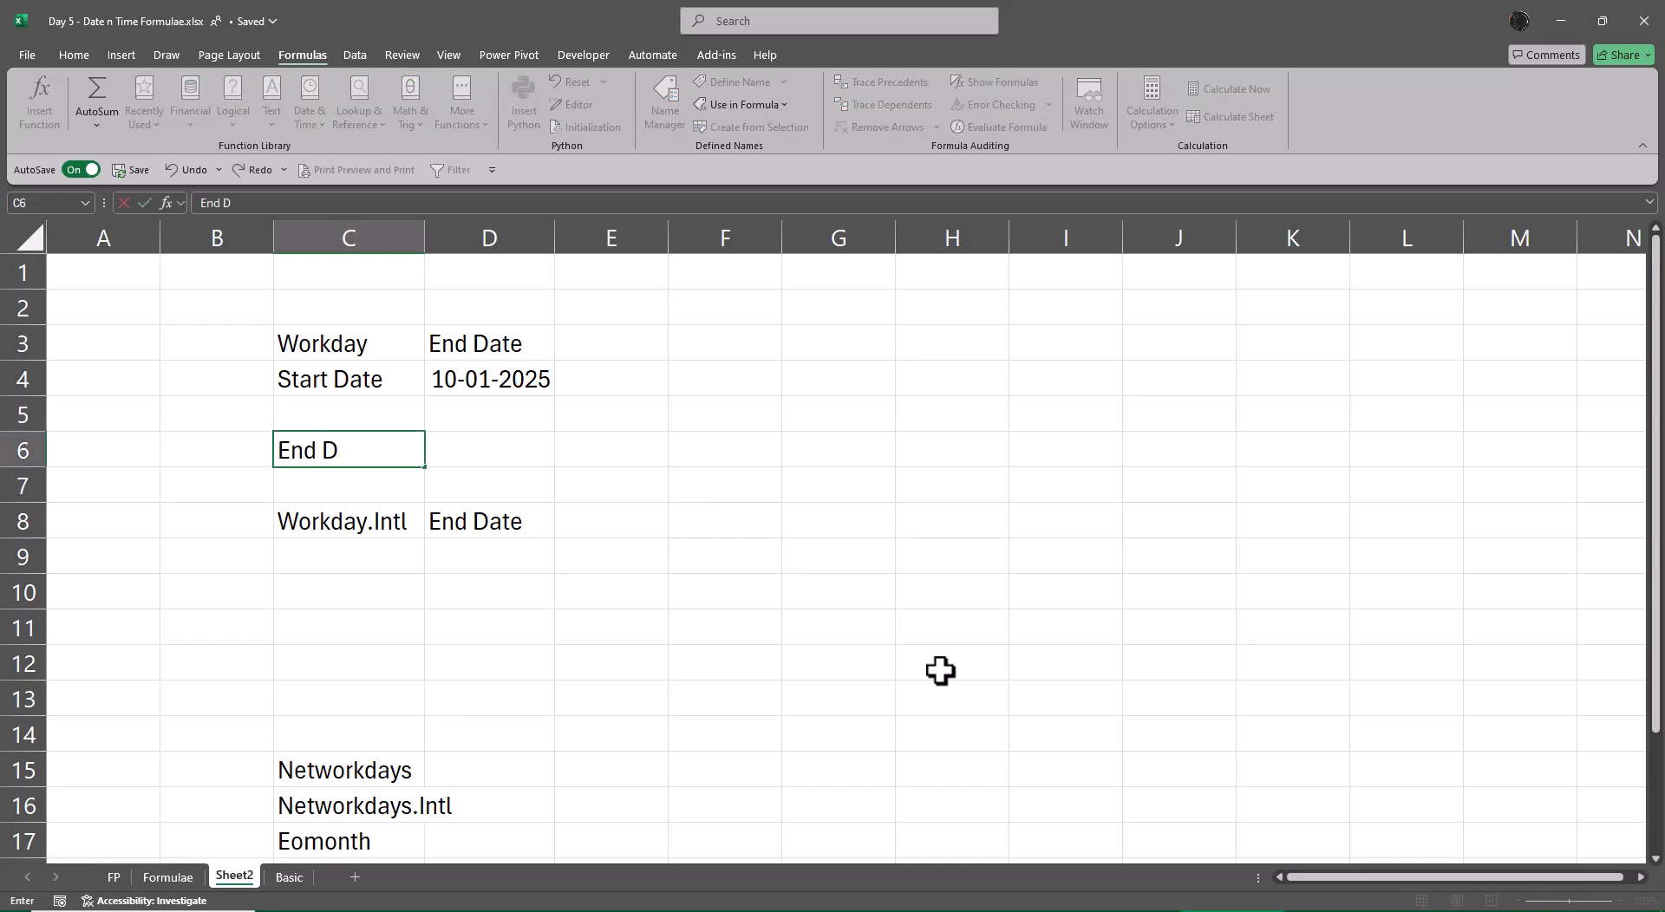
{"action": "key", "text": "Return"}
- Label cell C5 "No of Project" and enter 15 beside it in D5
{"action": "key", "text": "Up"}
{"action": "key", "text": "Up"}
{"action": "type", "text": "No"}
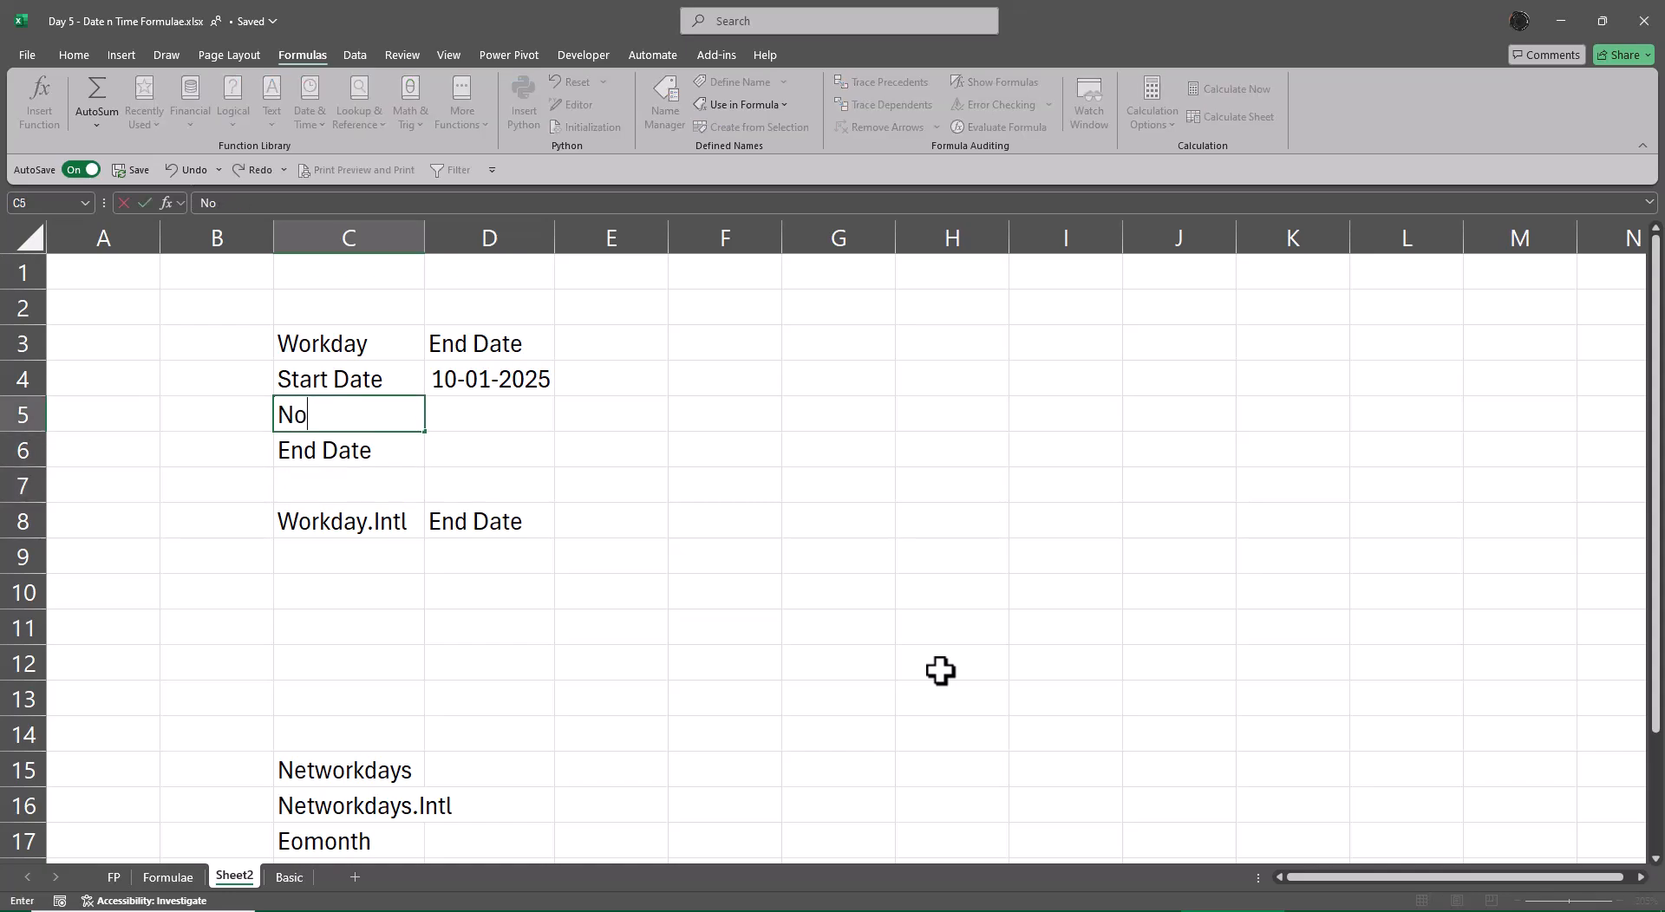
{"action": "type", "text": " of Project"}
{"action": "key", "text": "Tab"}
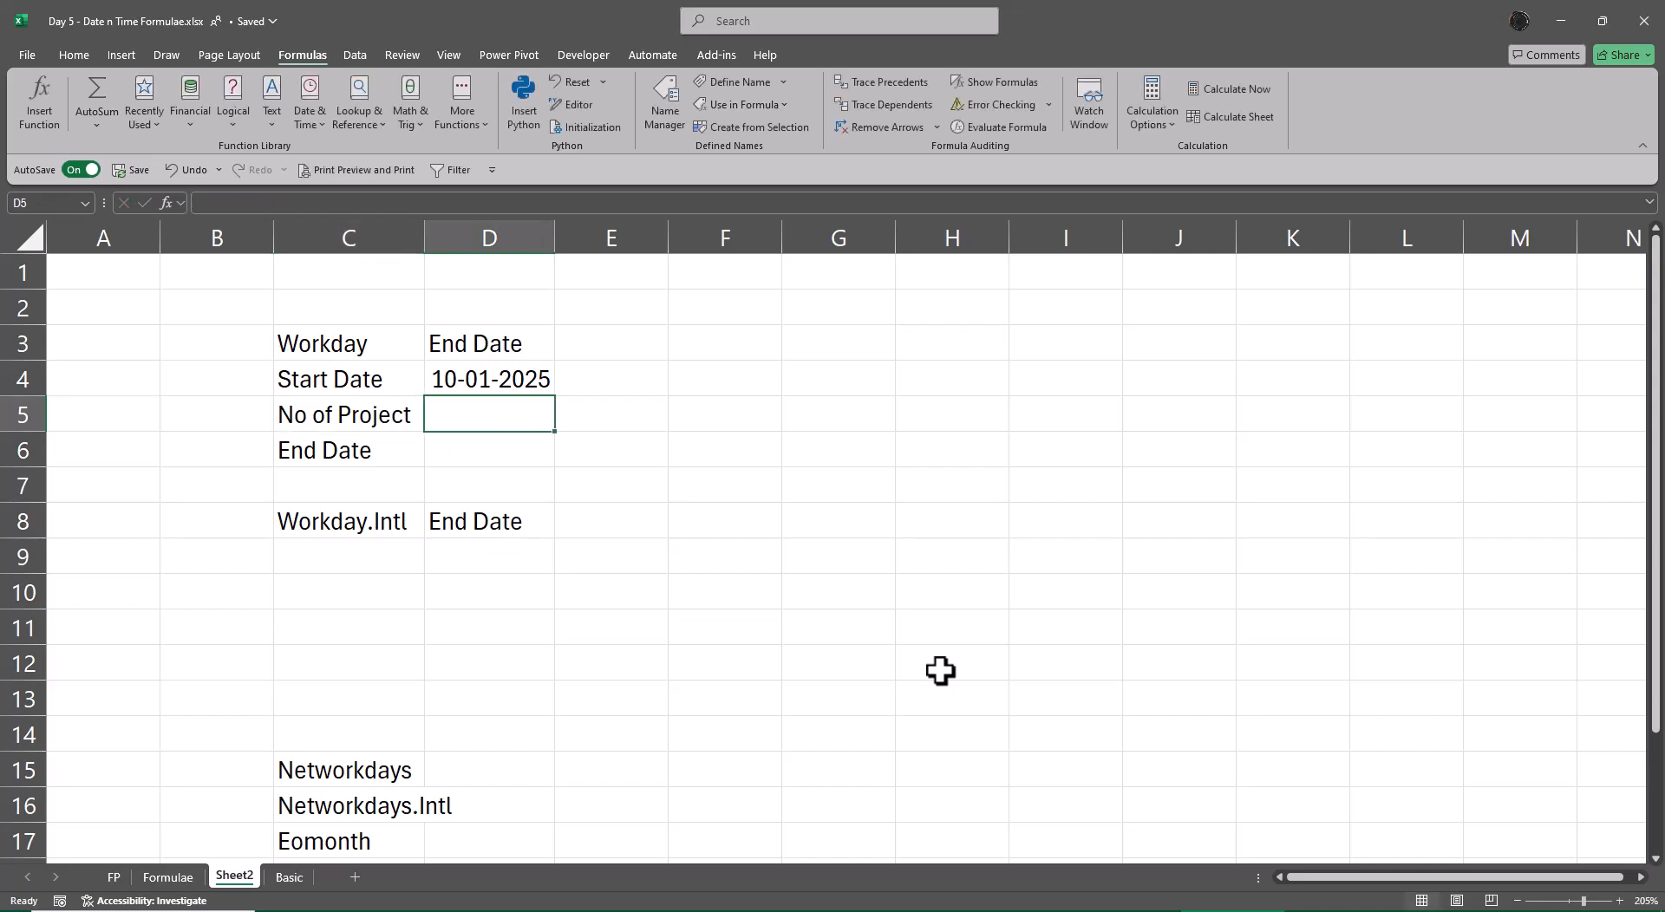
{"action": "type", "text": "15"}
{"action": "key", "text": "Return"}
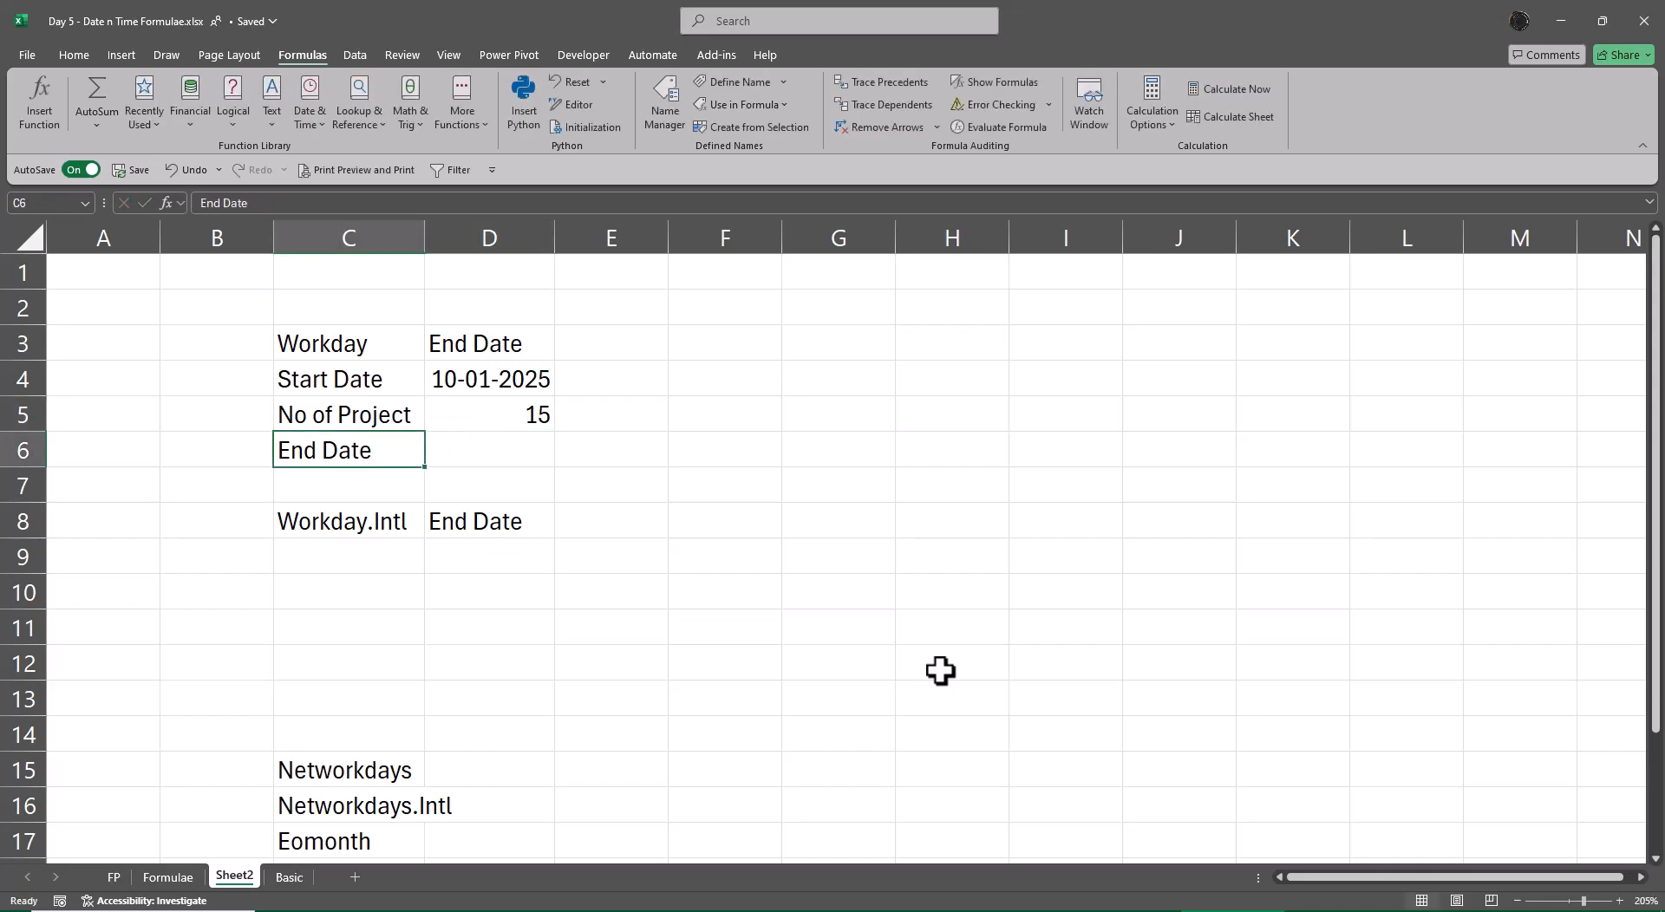
- Enter the header "US Calendar" in F3 and autofit column F to its text
{"action": "key", "text": "Up"}
{"action": "key", "text": "Up"}
{"action": "key", "text": "Up"}
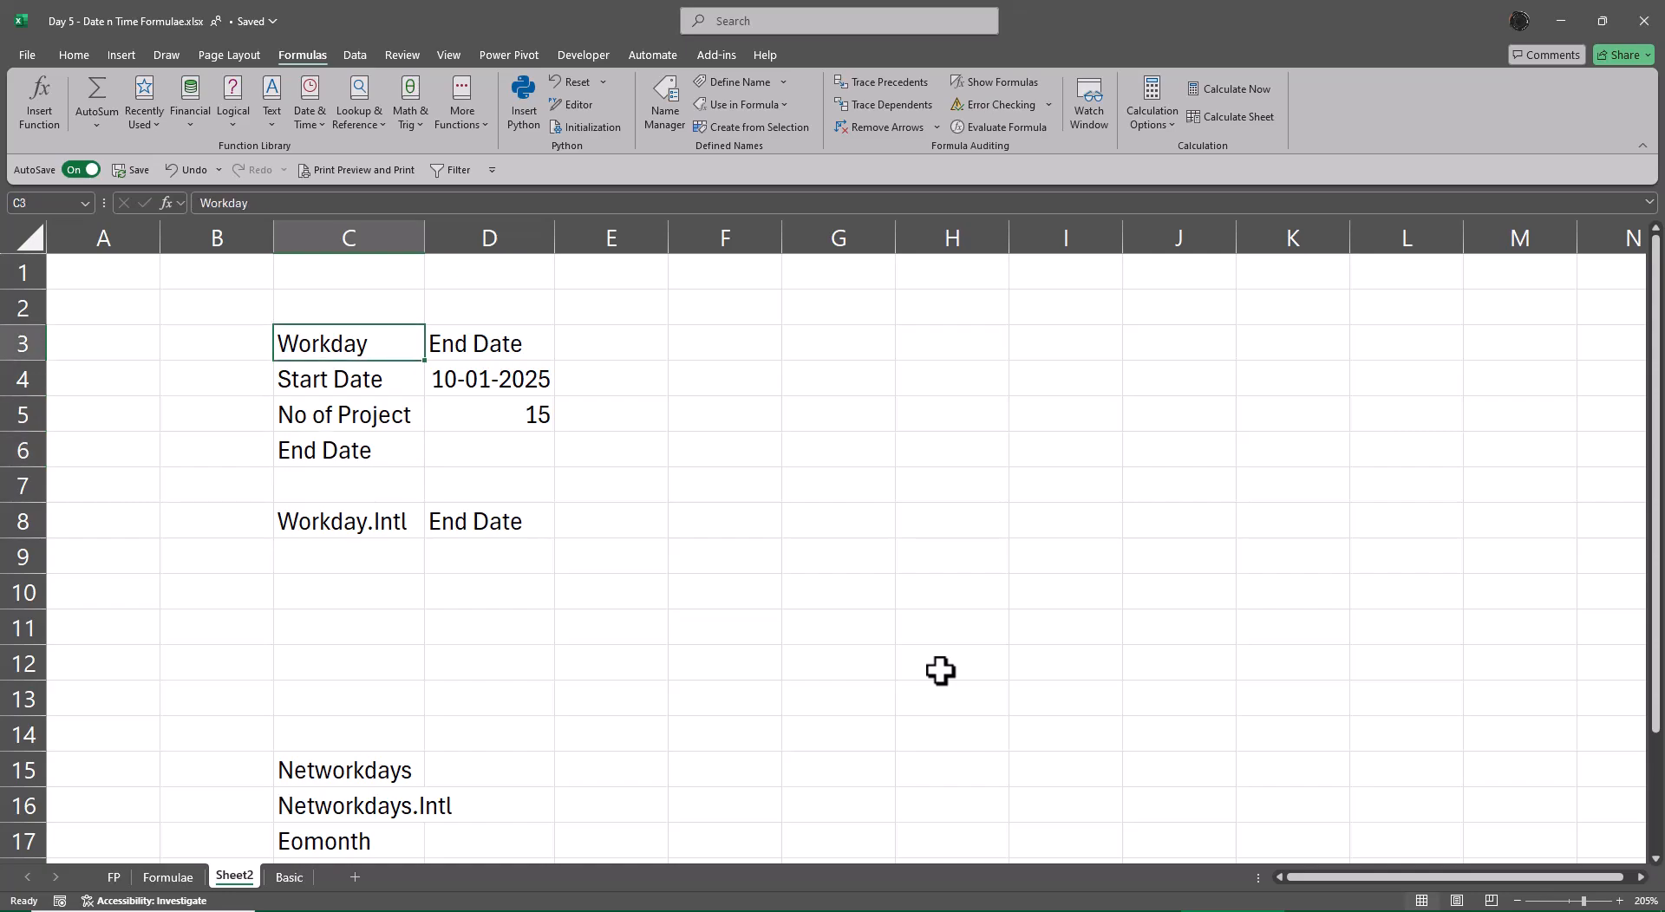
{"action": "key", "text": "Right"}
{"action": "key", "text": "Right"}
{"action": "key", "text": "Right"}
{"action": "type", "text": "US "}
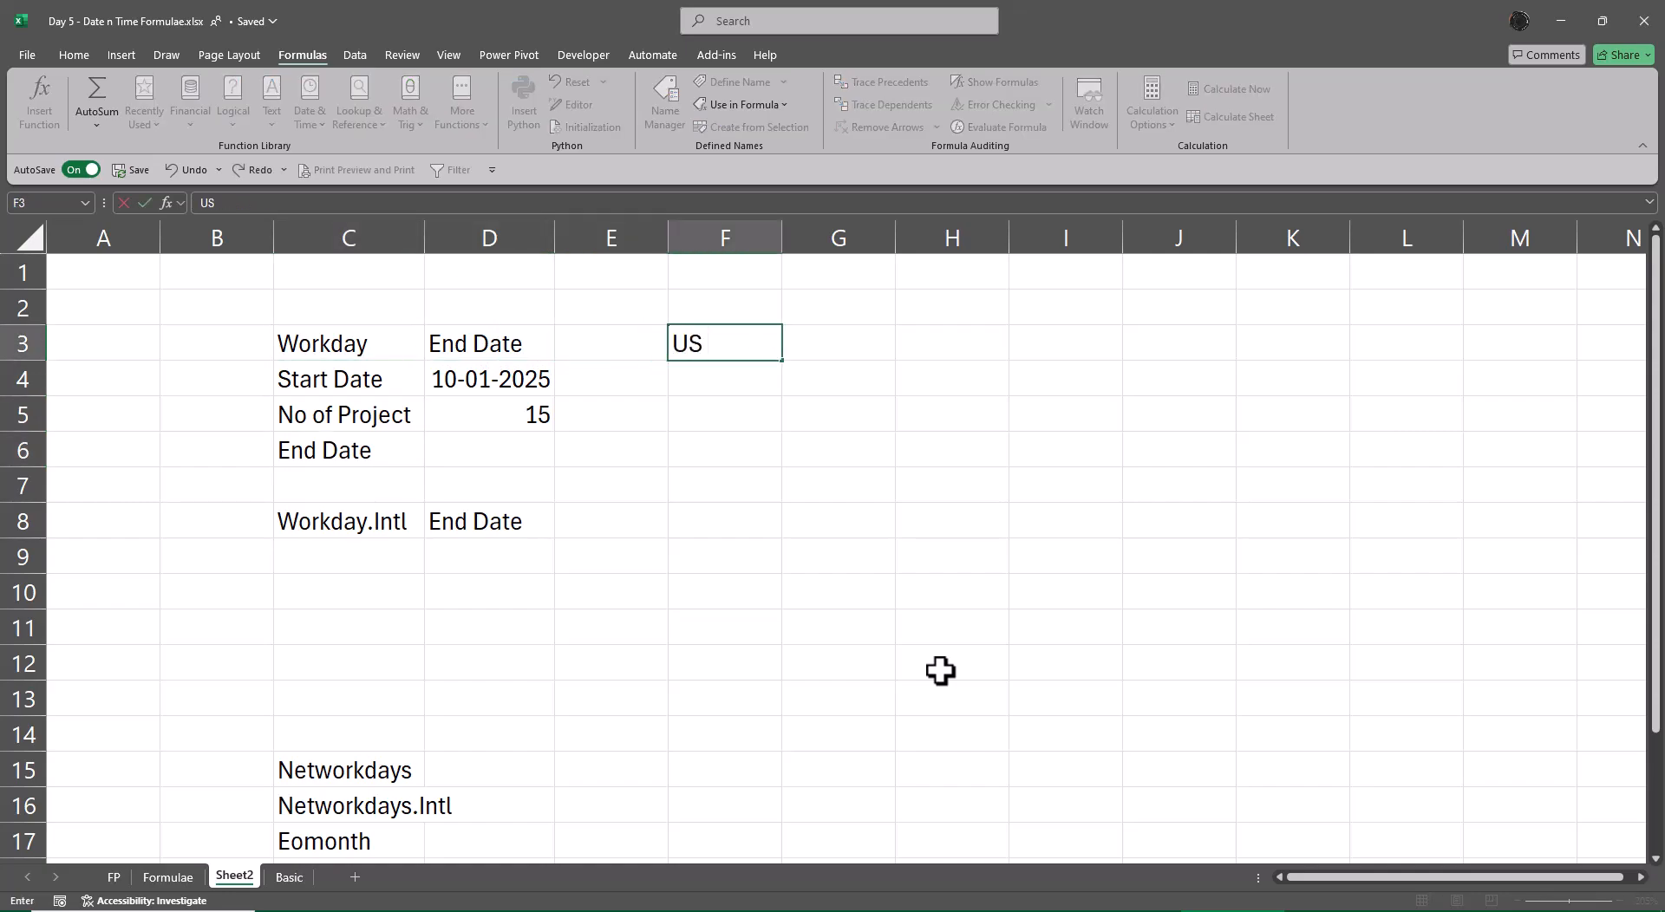
{"action": "type", "text": "Calendar"}
{"action": "key", "text": "Return"}
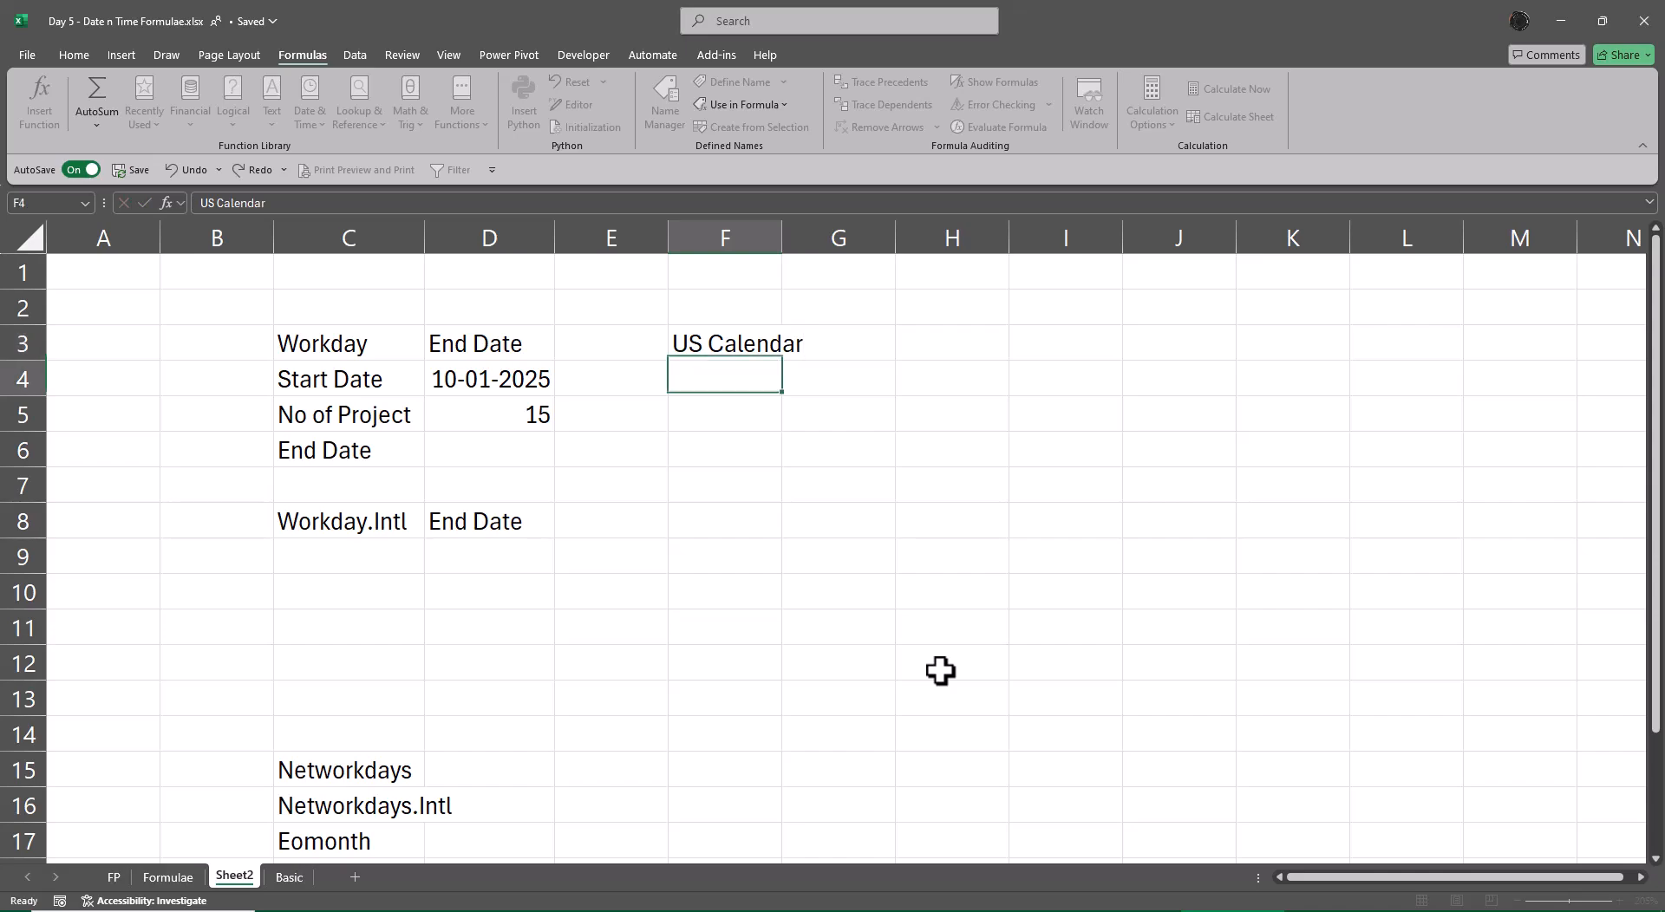
{"action": "key", "text": "Up"}
{"action": "key", "text": "alt+o"}
{"action": "key", "text": "alt+a"}
- Enter "Sat & Sun" in F4 under the US Calendar header
{"action": "key", "text": "Down"}
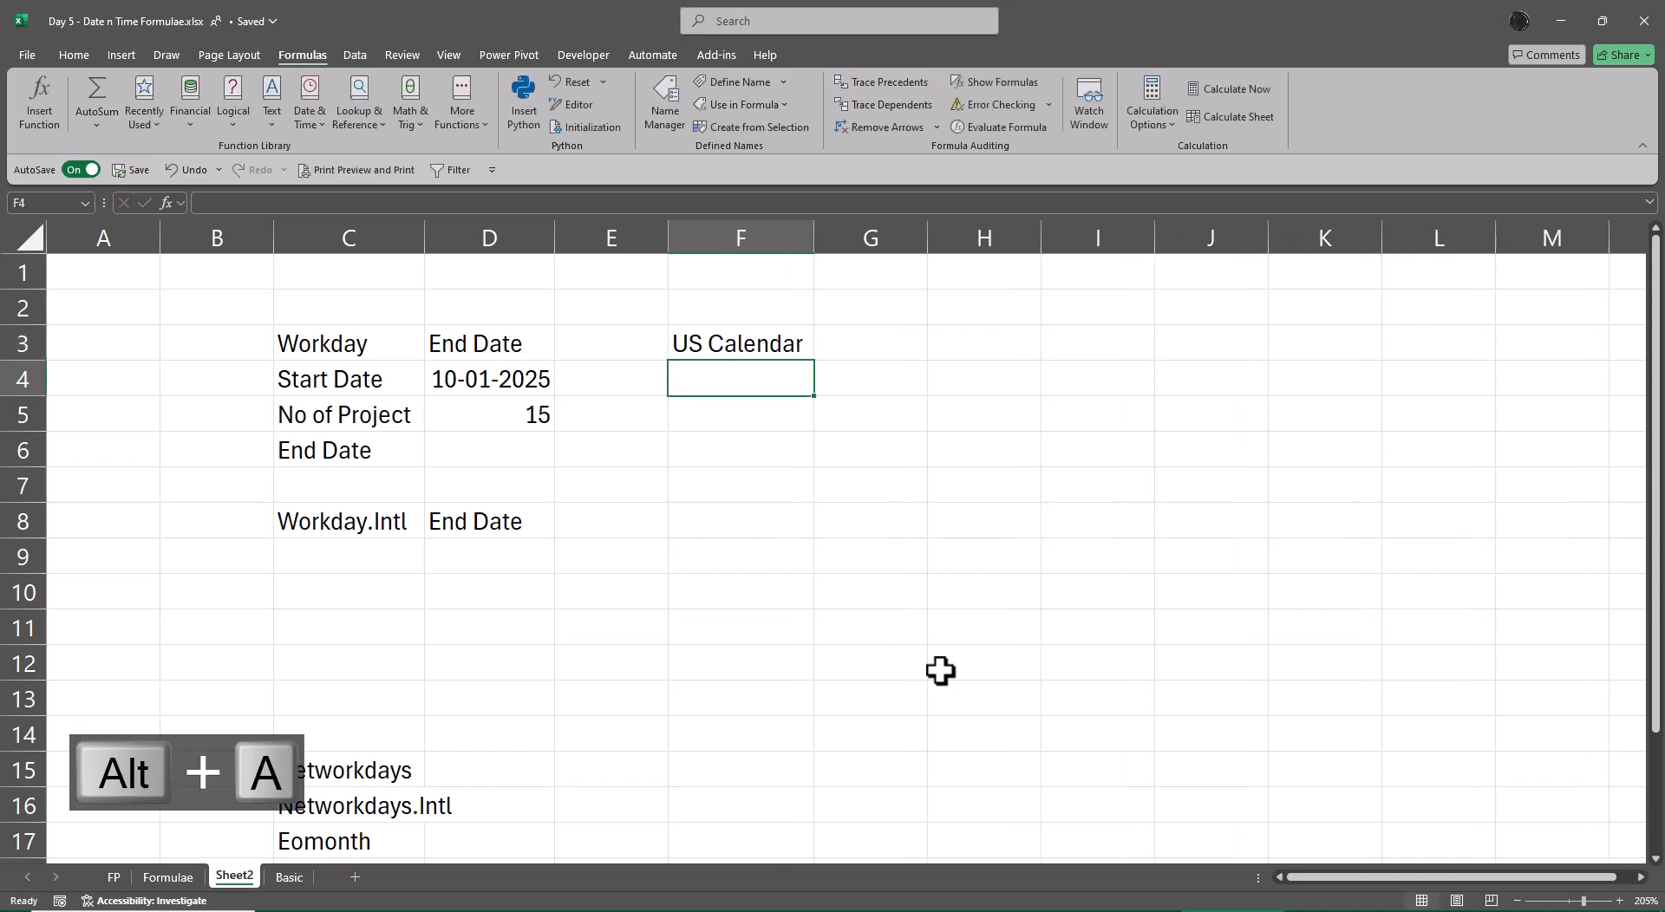
{"action": "type", "text": "Sat & Sun"}
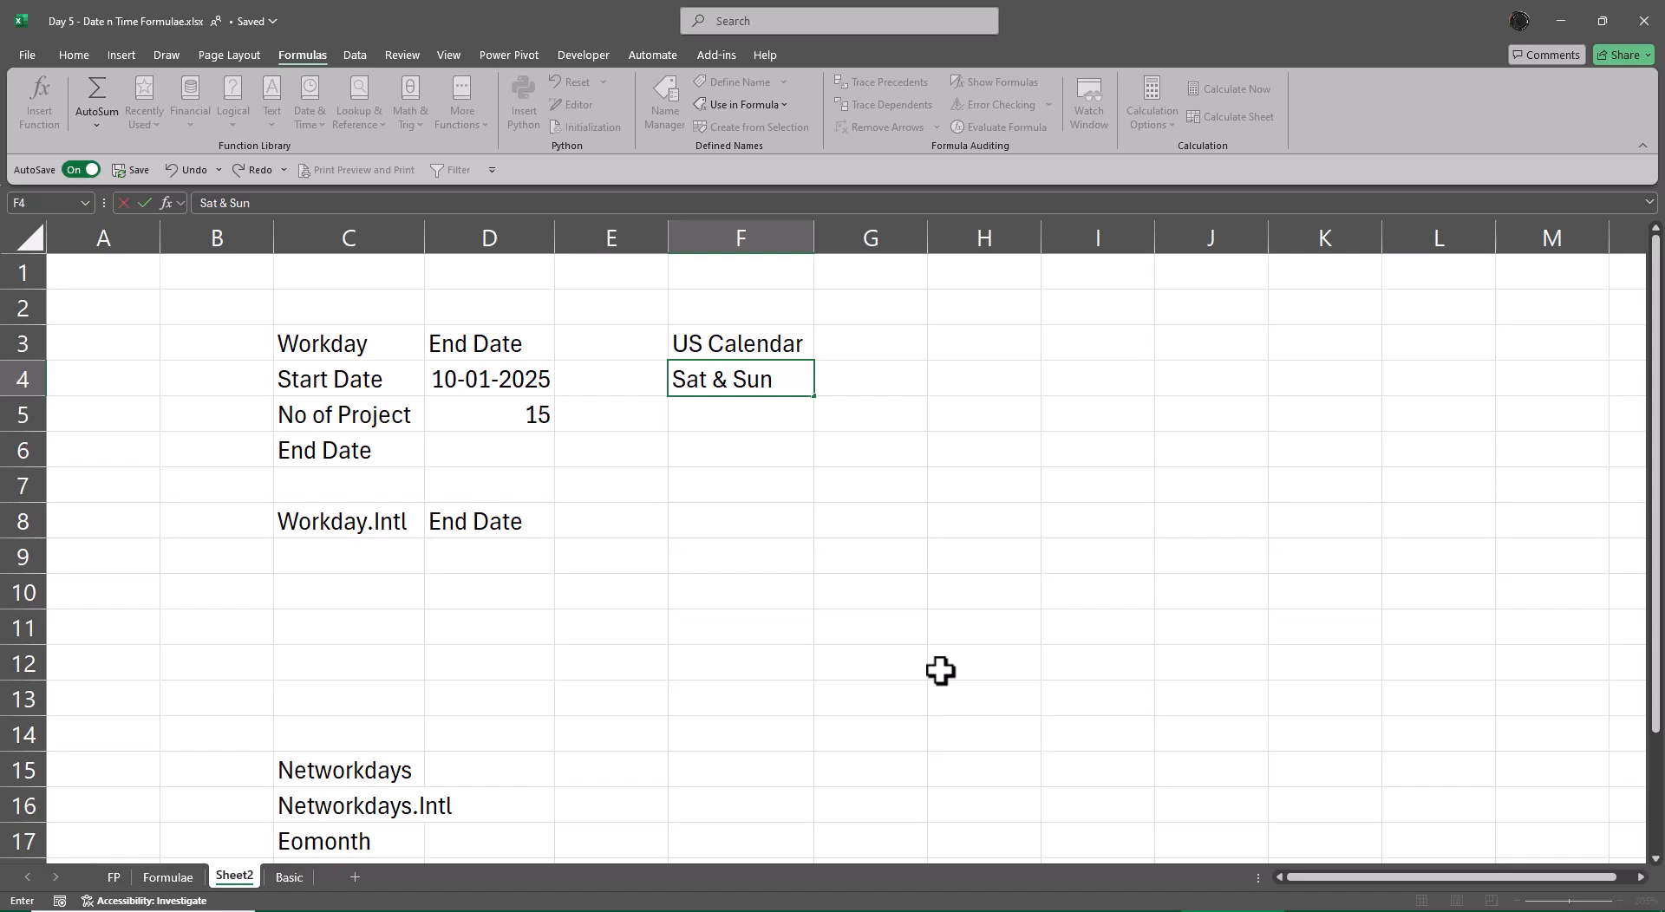
{"action": "key", "text": "Return"}
{"action": "key", "text": "Up"}
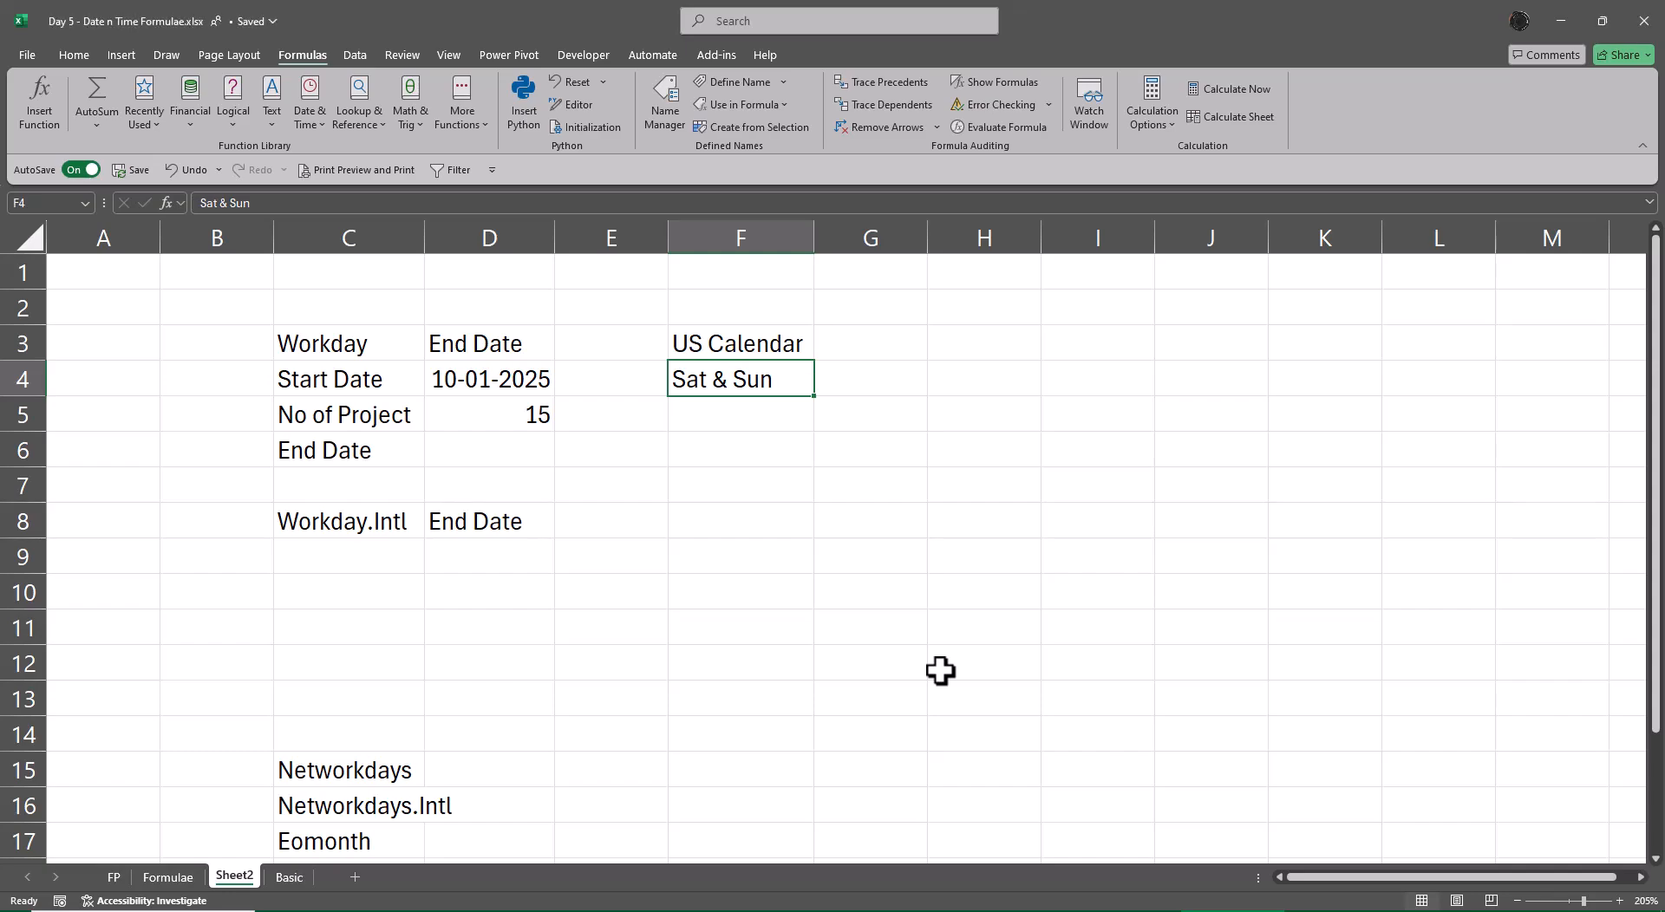
- Enter the header "Holiday" in H3, two columns past the US Calendar header
{"action": "key", "text": "Up"}
{"action": "key", "text": "Right"}
{"action": "key", "text": "Right"}
{"action": "type", "text": "Holiday"}
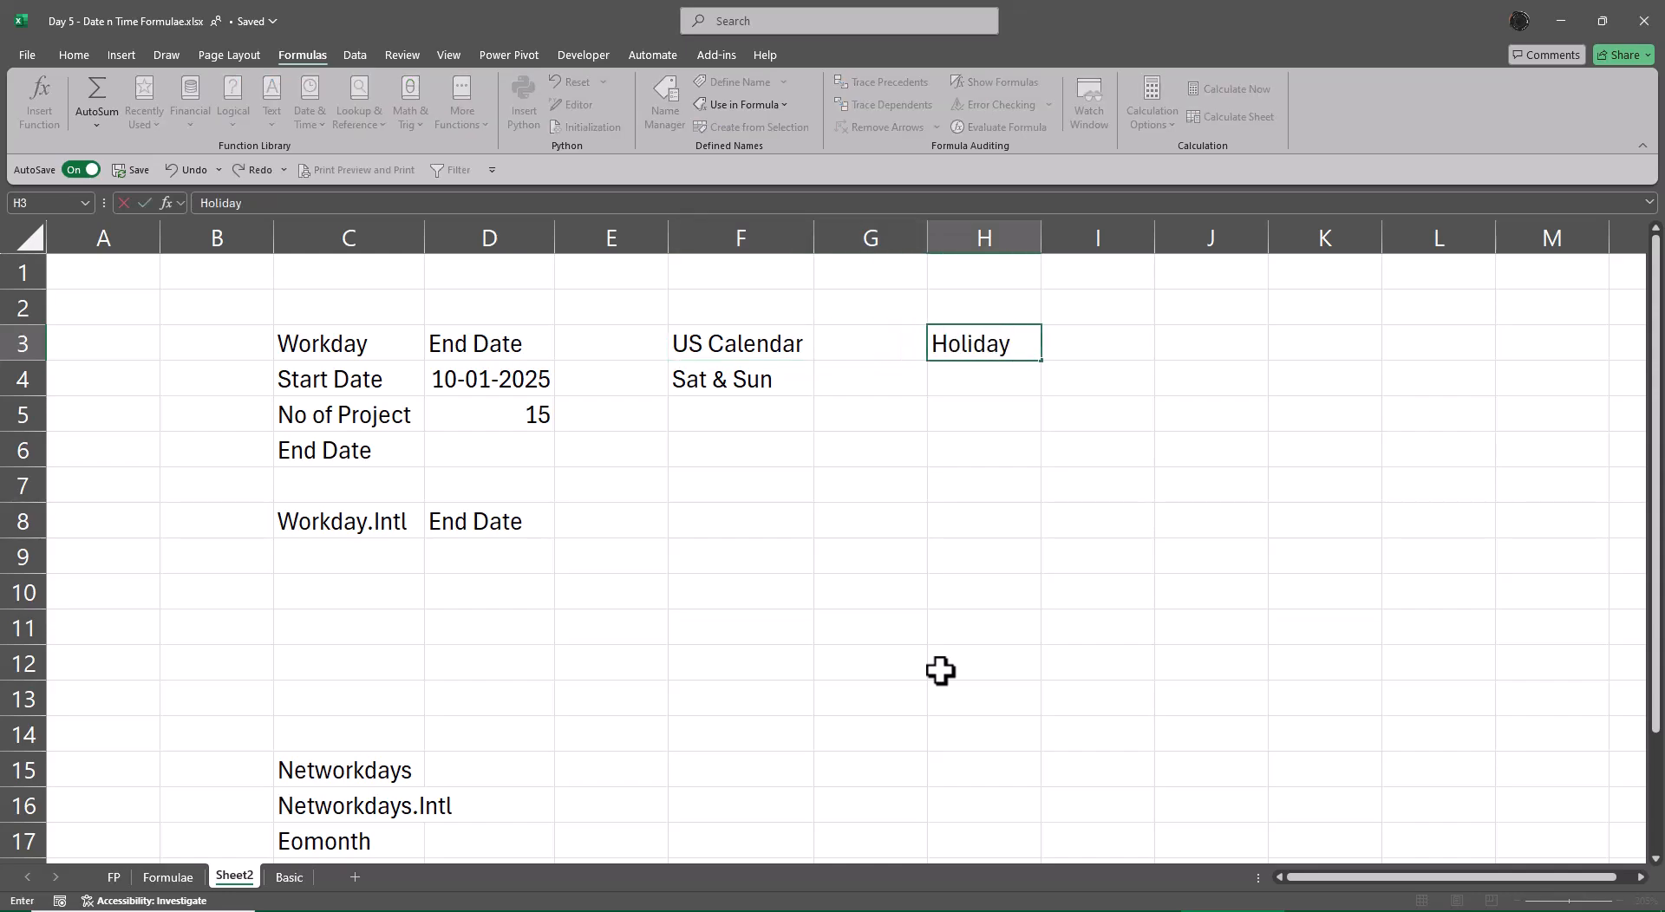
{"action": "key", "text": "Return"}
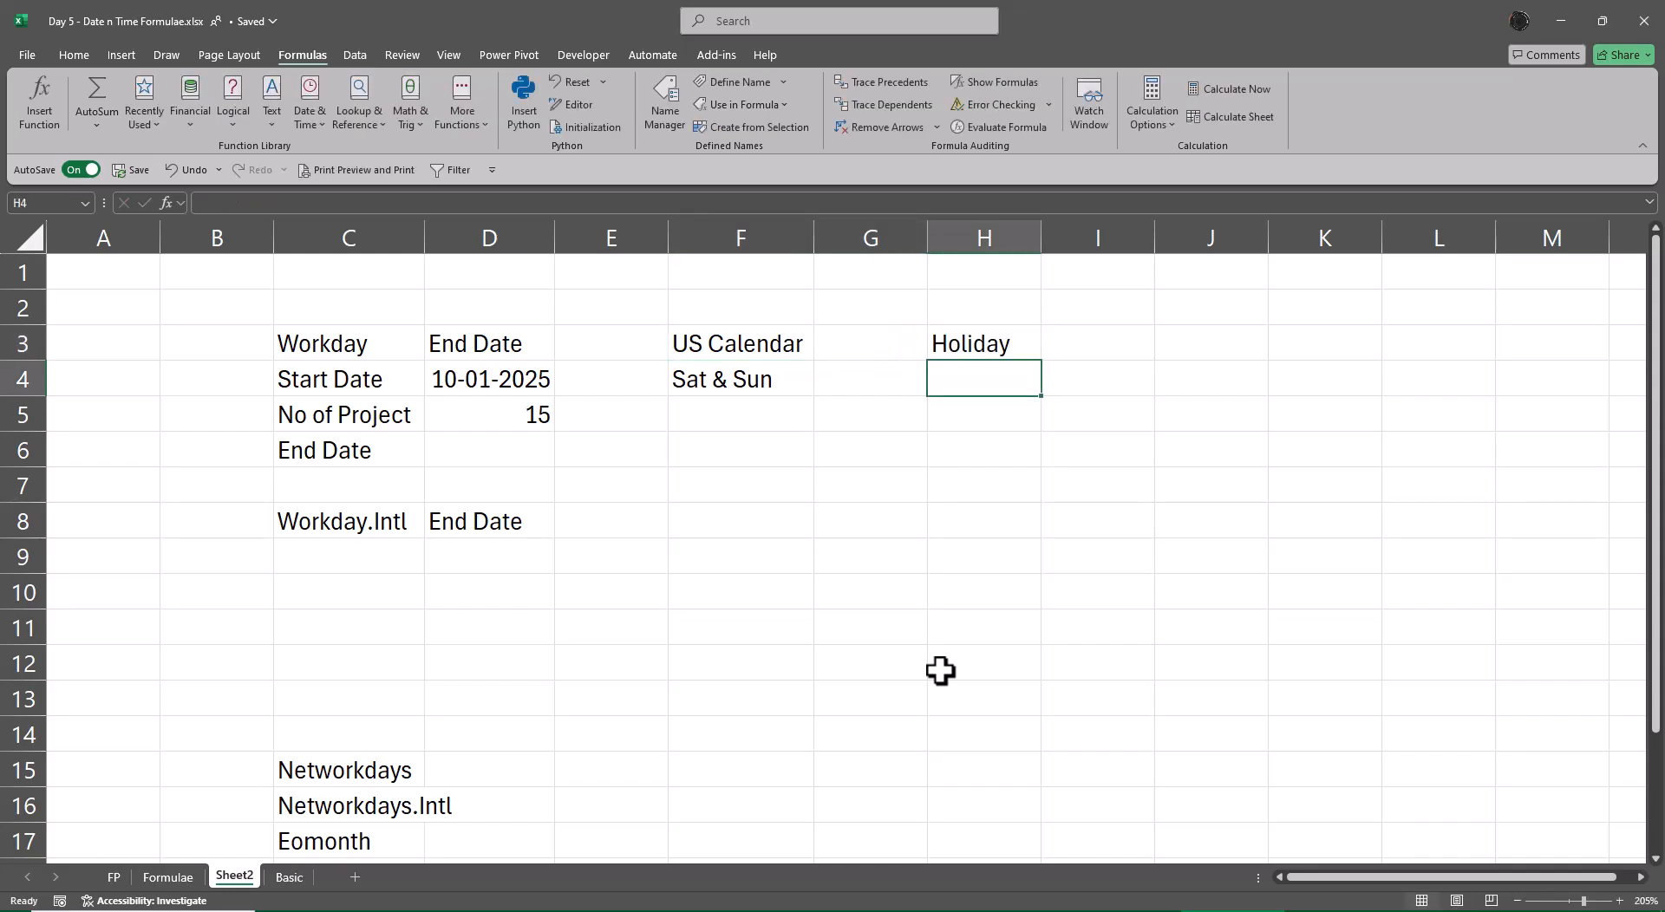
- Change the H3 header to "Public Holiday" and autofit column H to its text
{"action": "key", "text": "Up"}
{"action": "key", "text": "F2"}
{"action": "key", "text": "Home"}
{"action": "type", "text": "Public"}
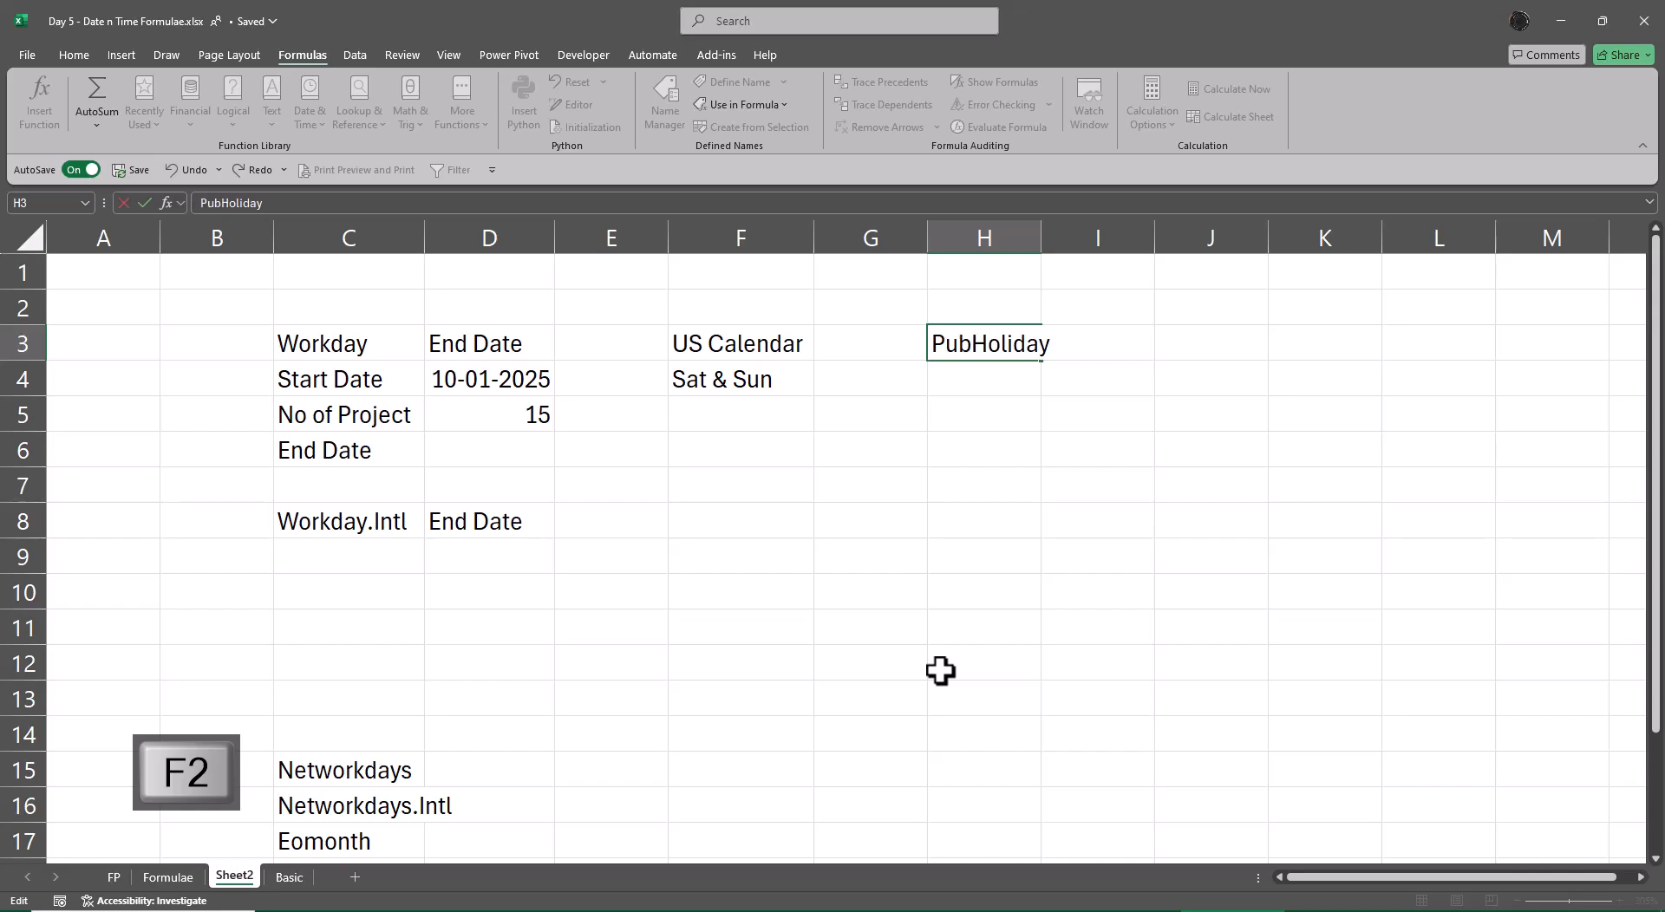
{"action": "key", "text": "Return"}
{"action": "key", "text": "Up"}
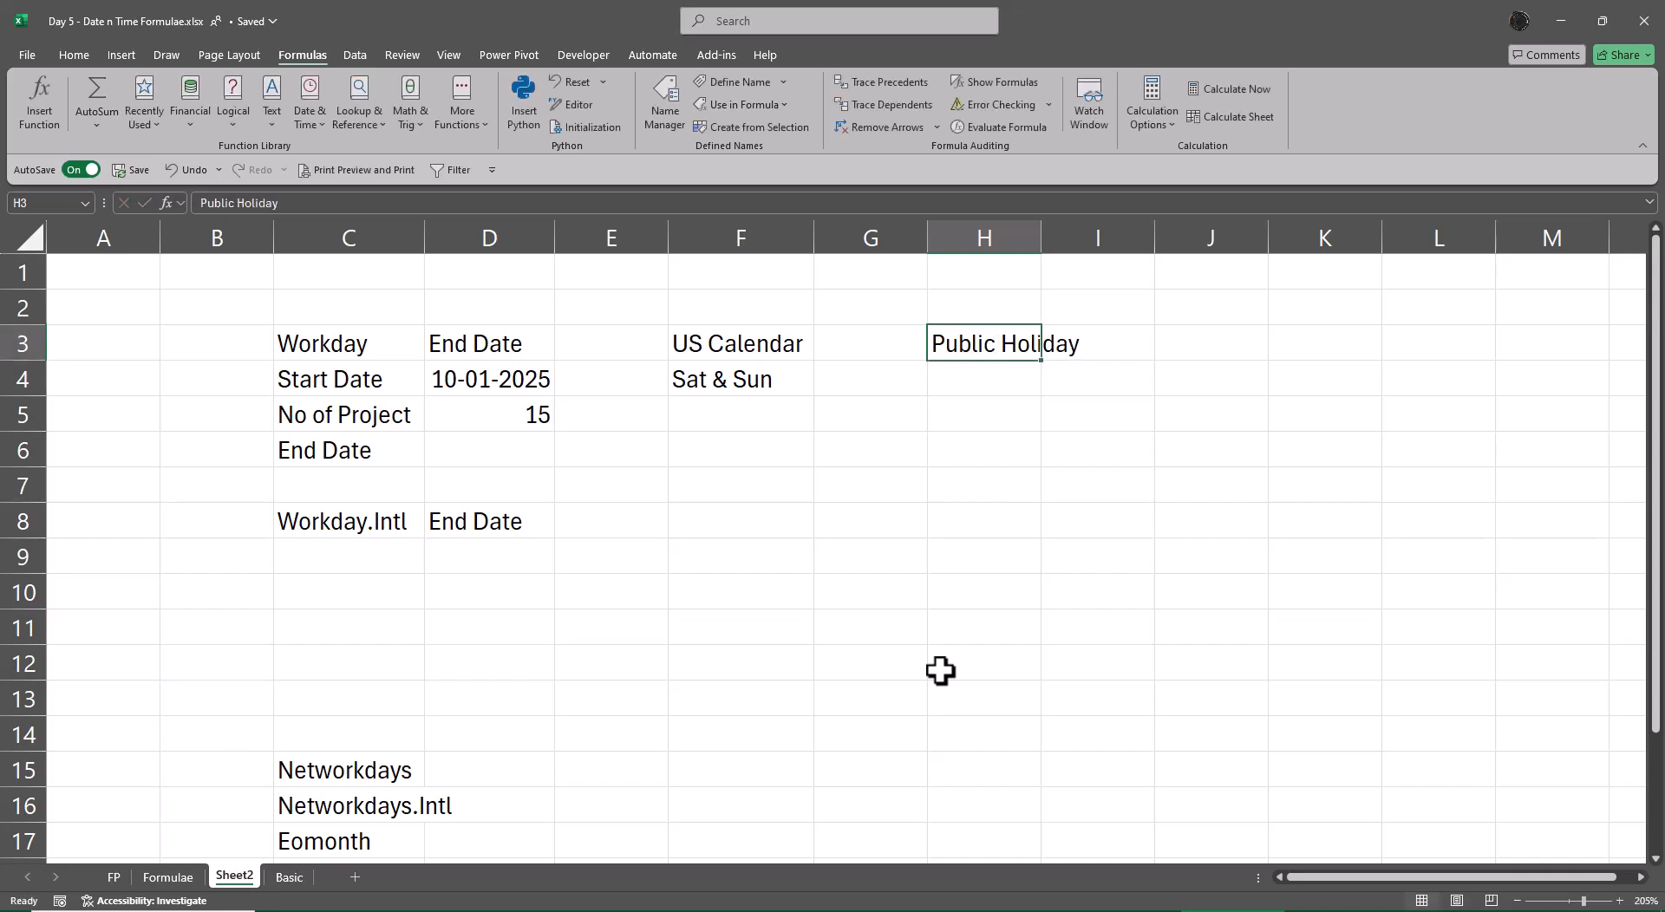
{"action": "key", "text": "alt+o"}
{"action": "key", "text": "alt+c"}
{"action": "key", "text": "alt+a"}
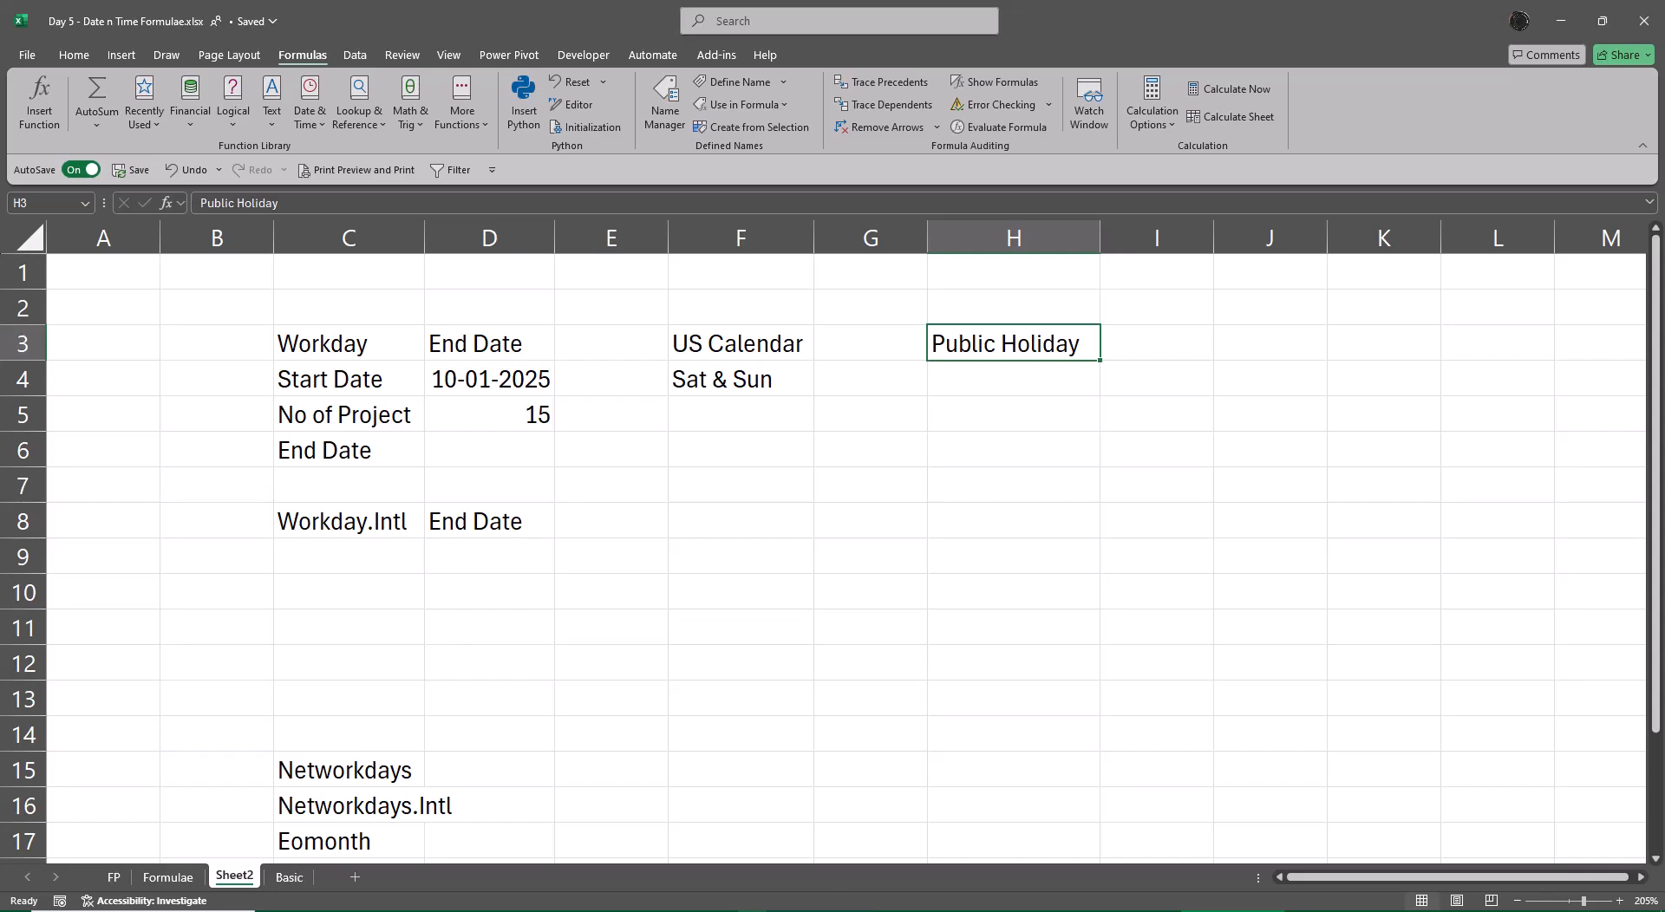
- Switch to the web browser and search for "us calendar 2025"
{"action": "left_click", "coordinate": [850, 911]}
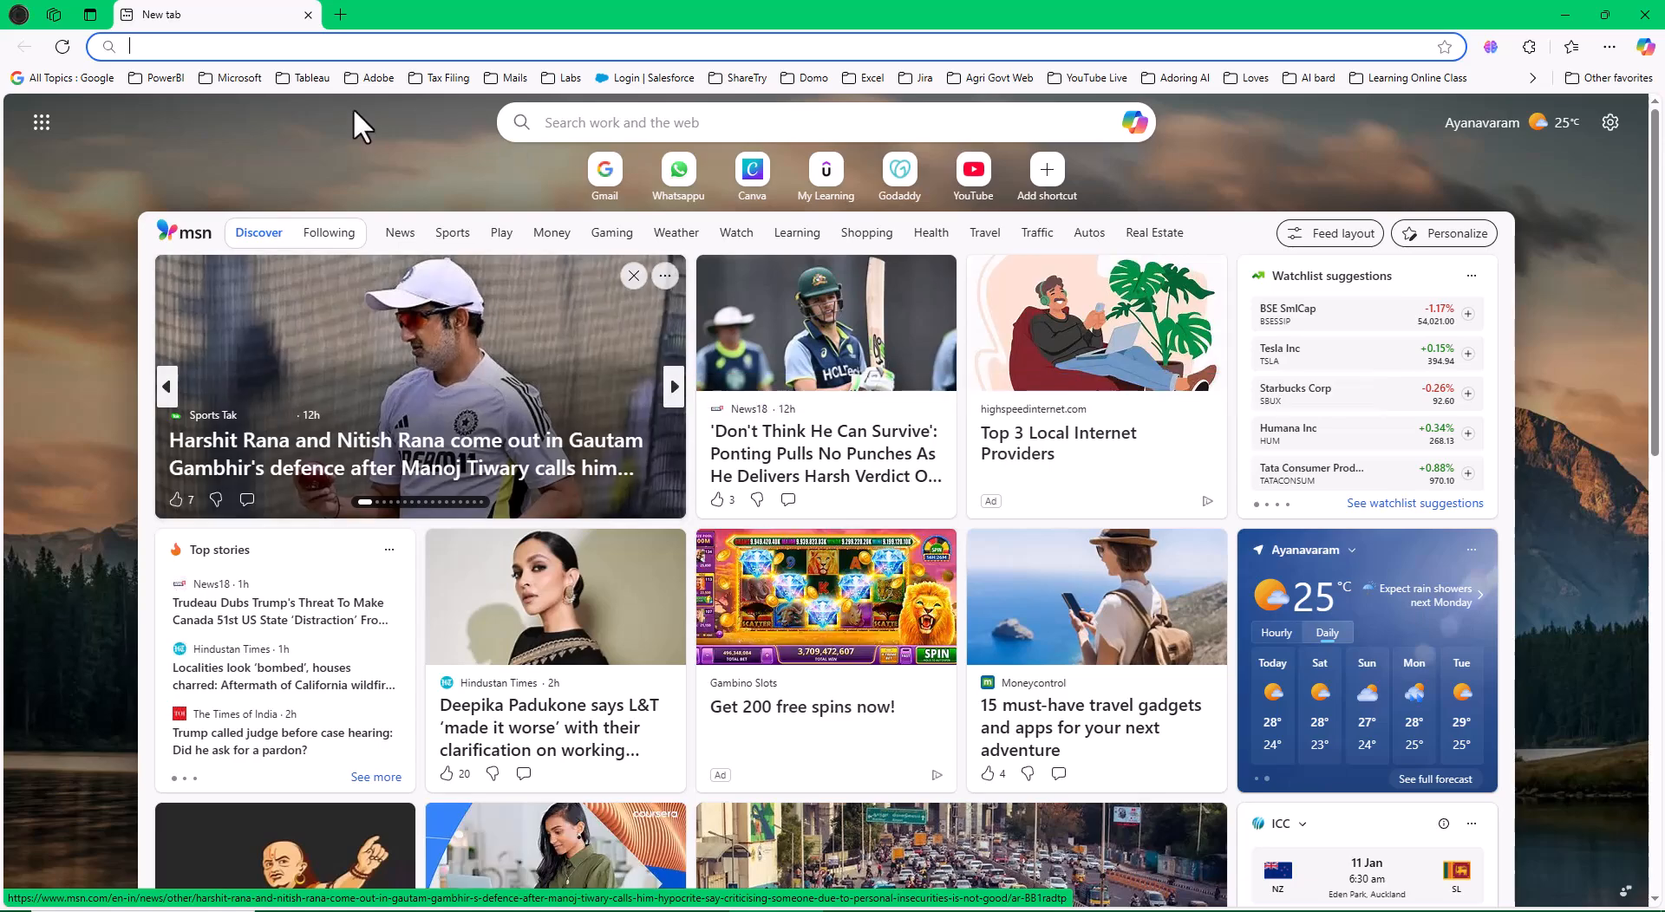
{"action": "type", "text": "I"}
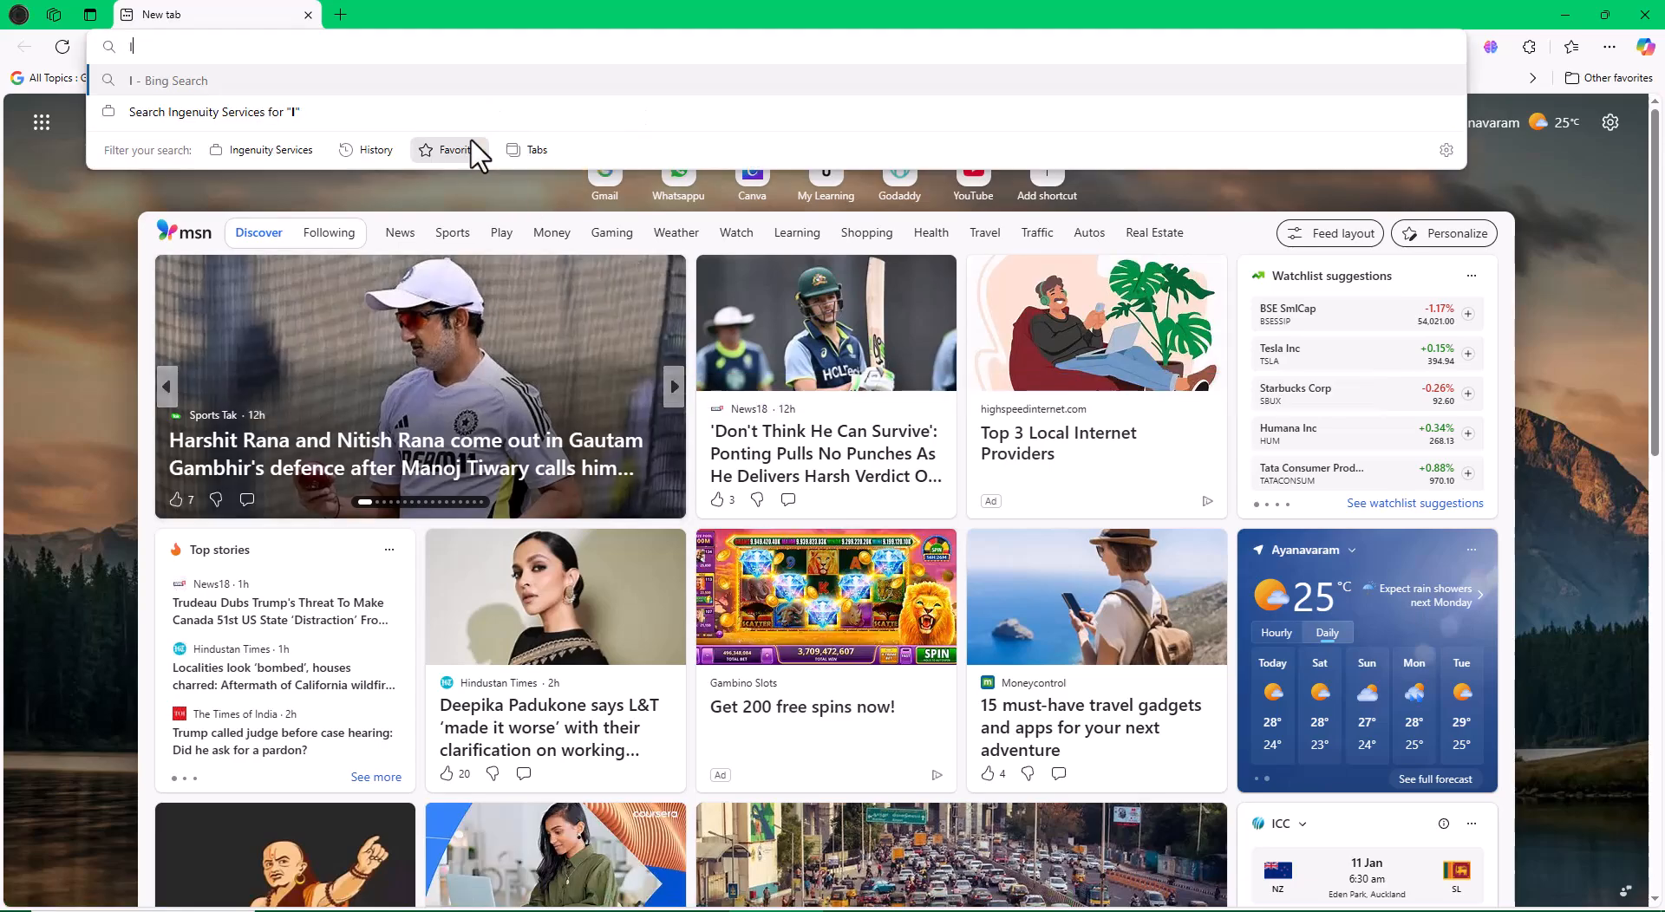
{"action": "key", "text": "BackSpace"}
{"action": "type", "text": "US Ca"}
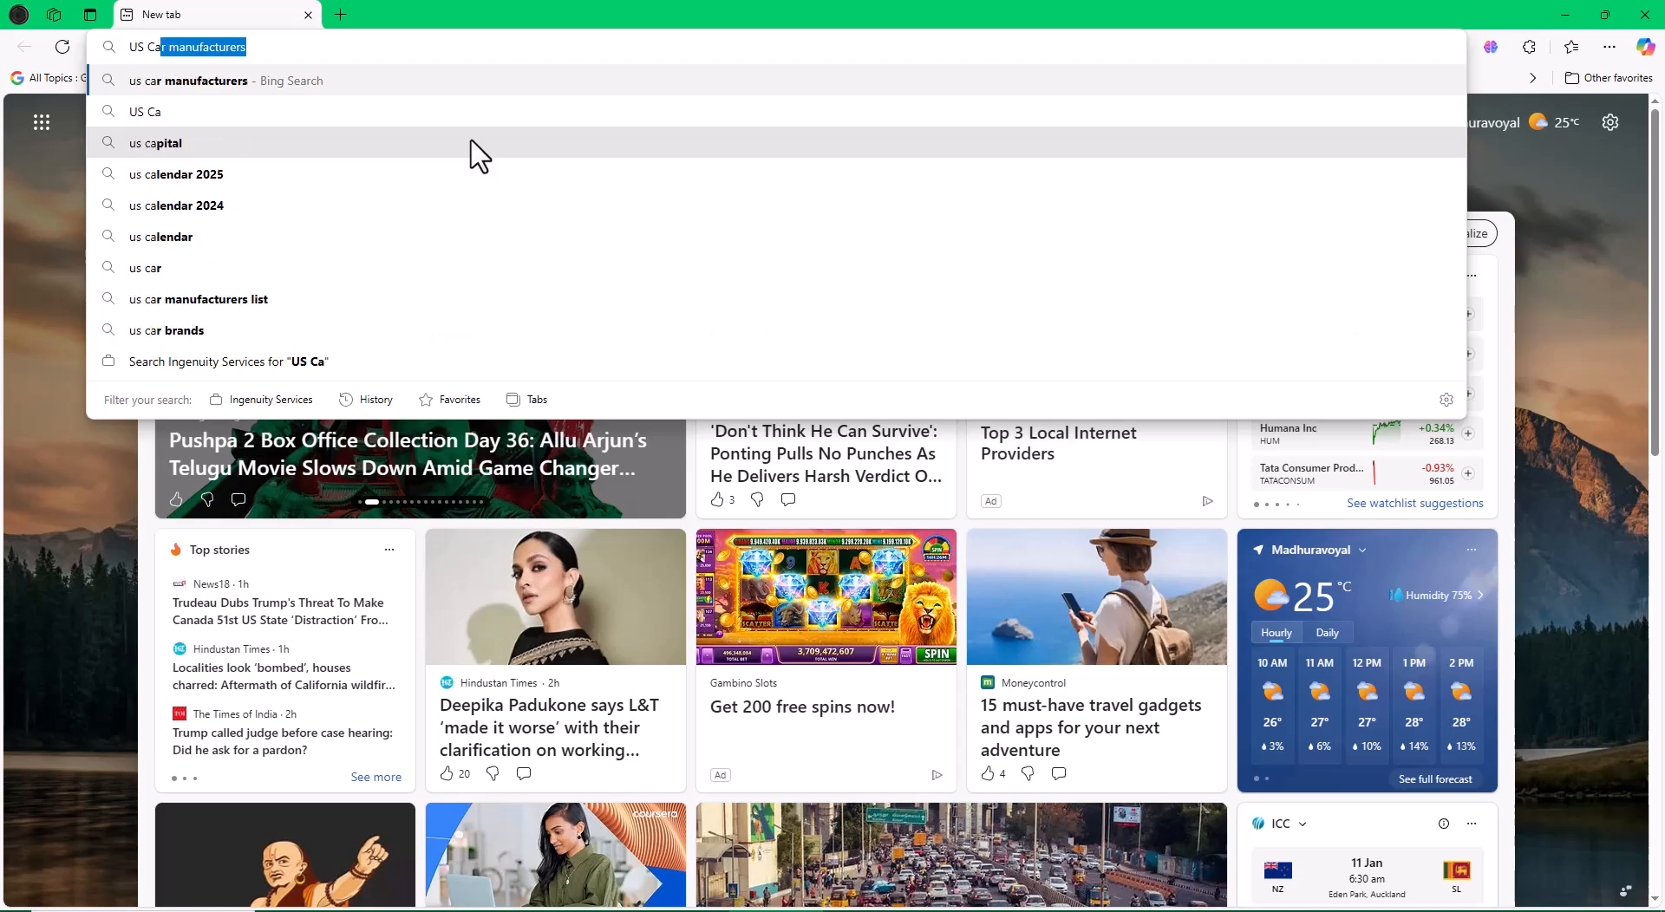
{"action": "type", "text": "l"}
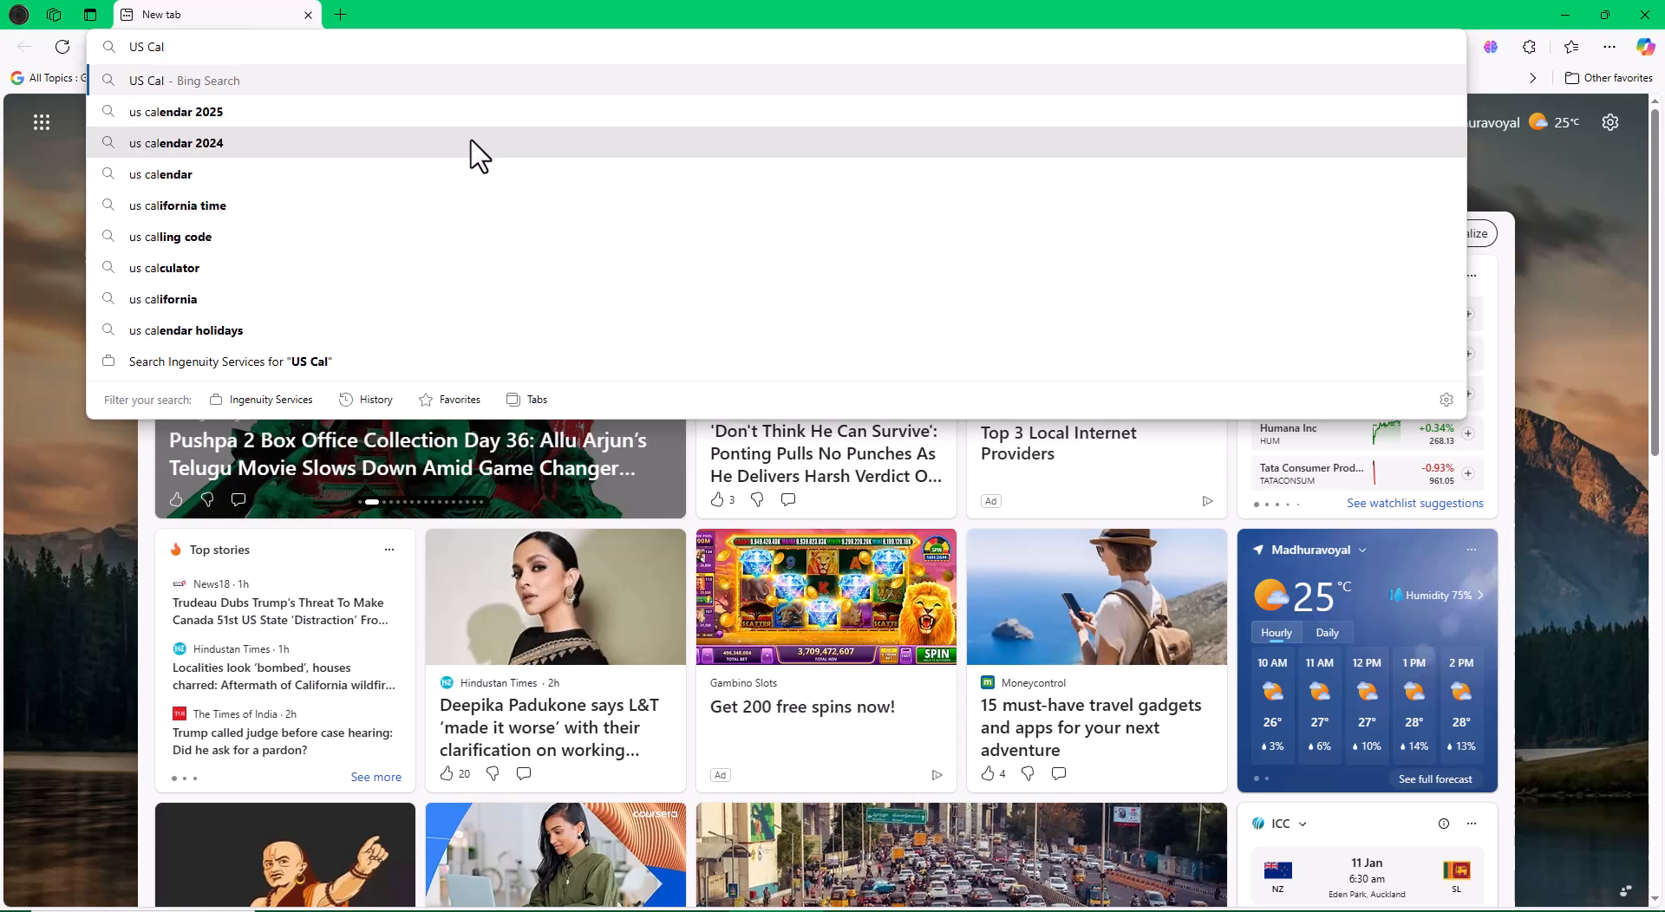
{"action": "key", "text": "Up"}
{"action": "key", "text": "Up"}
{"action": "key", "text": "Up"}
{"action": "key", "text": "Up"}
{"action": "key", "text": "Up"}
{"action": "key", "text": "Up"}
{"action": "key", "text": "Up"}
{"action": "key", "text": "Up"}
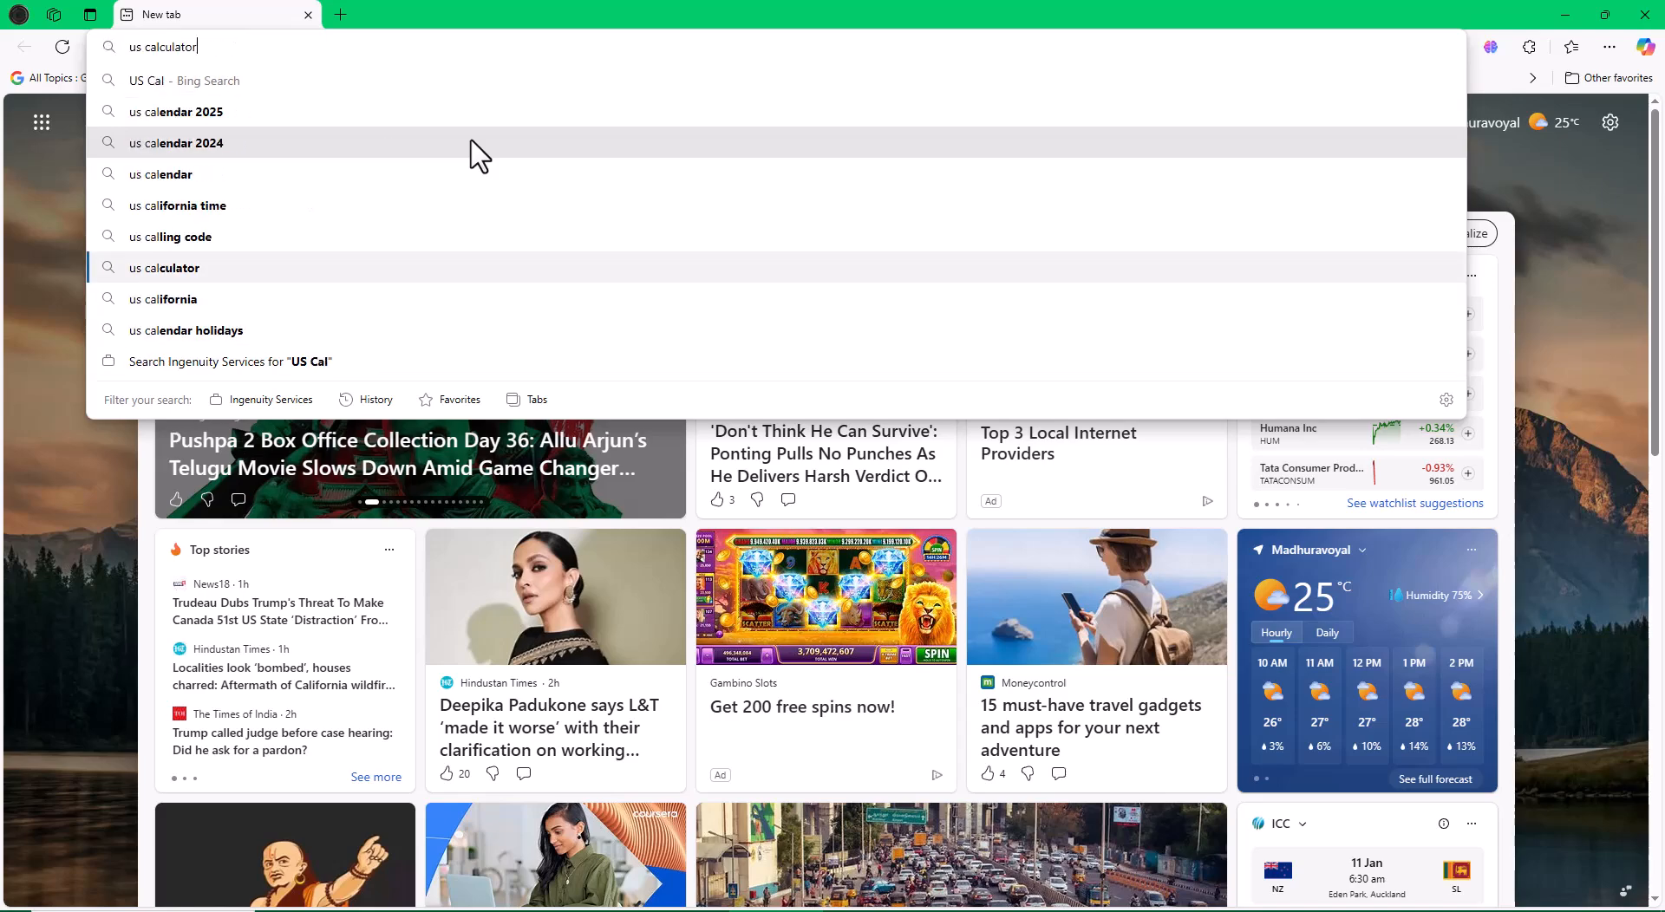
{"action": "key", "text": "Up"}
{"action": "key", "text": "Return"}
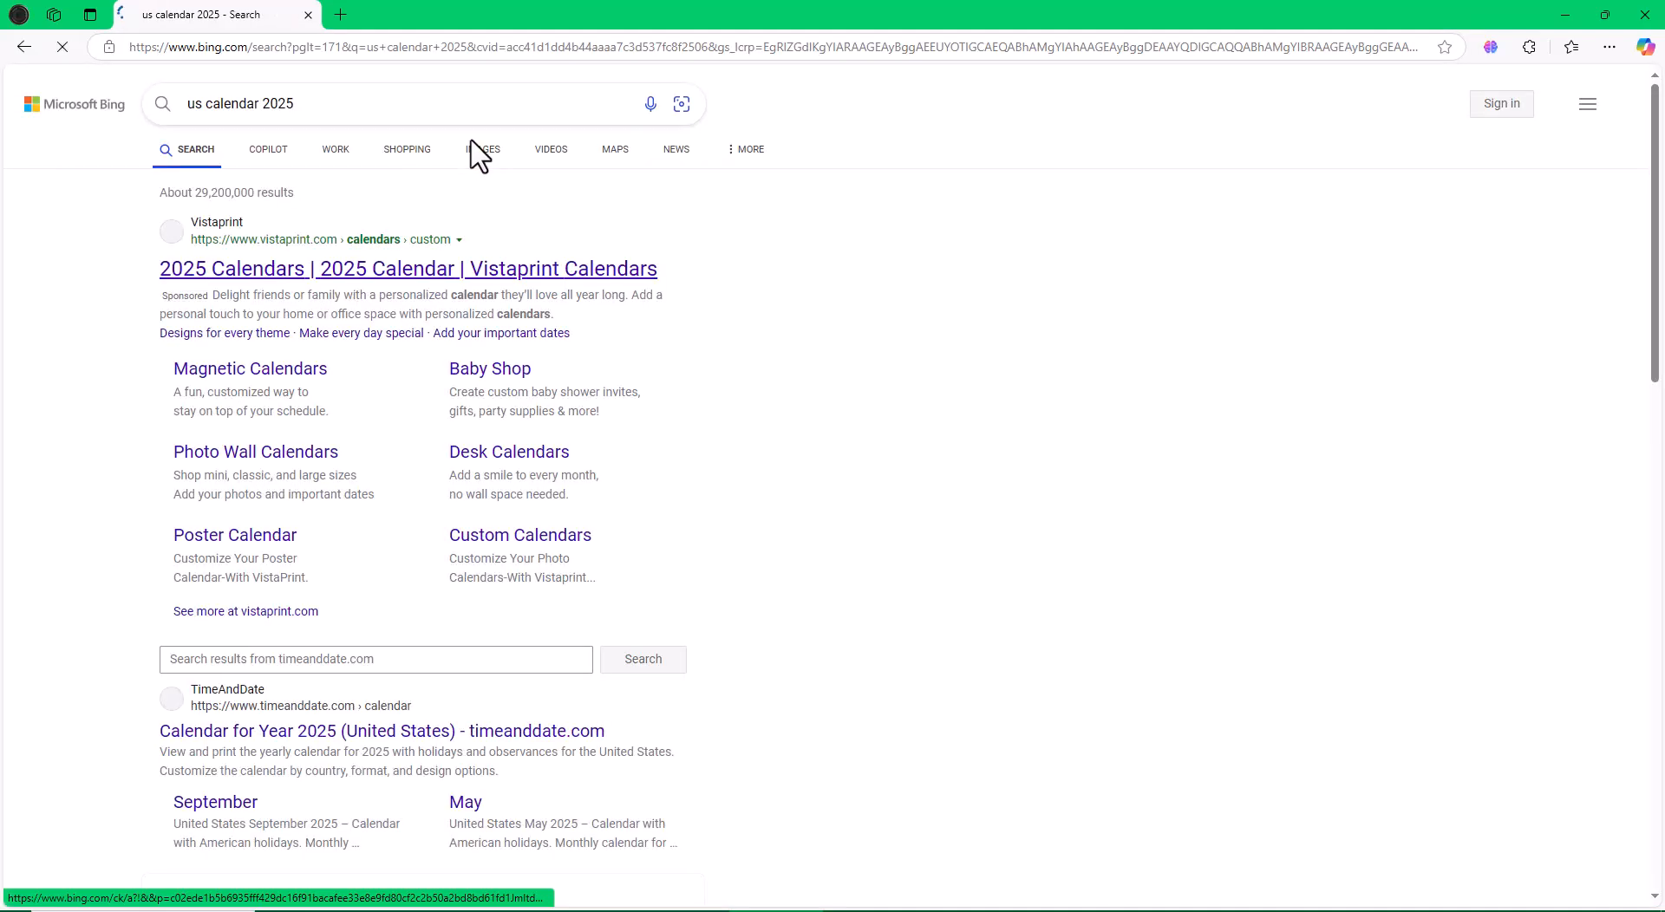
{"action": "left_click", "coordinate": [388, 277]}
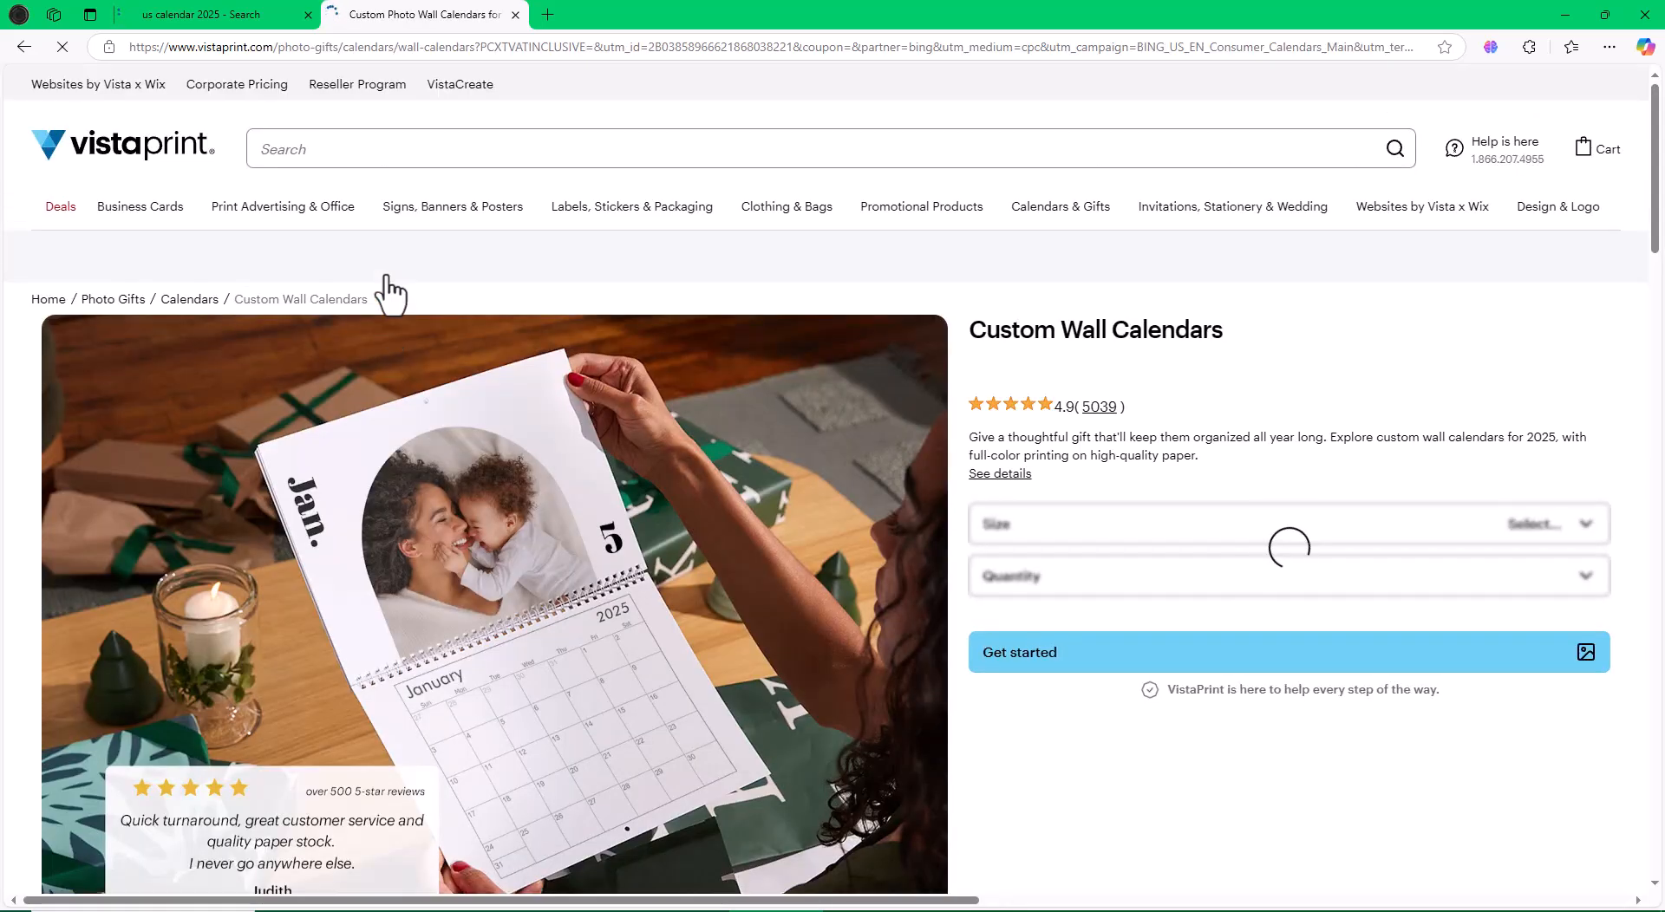
{"action": "scroll", "coordinate": [664, 514], "scroll_direction": "down", "scroll_amount": 10}
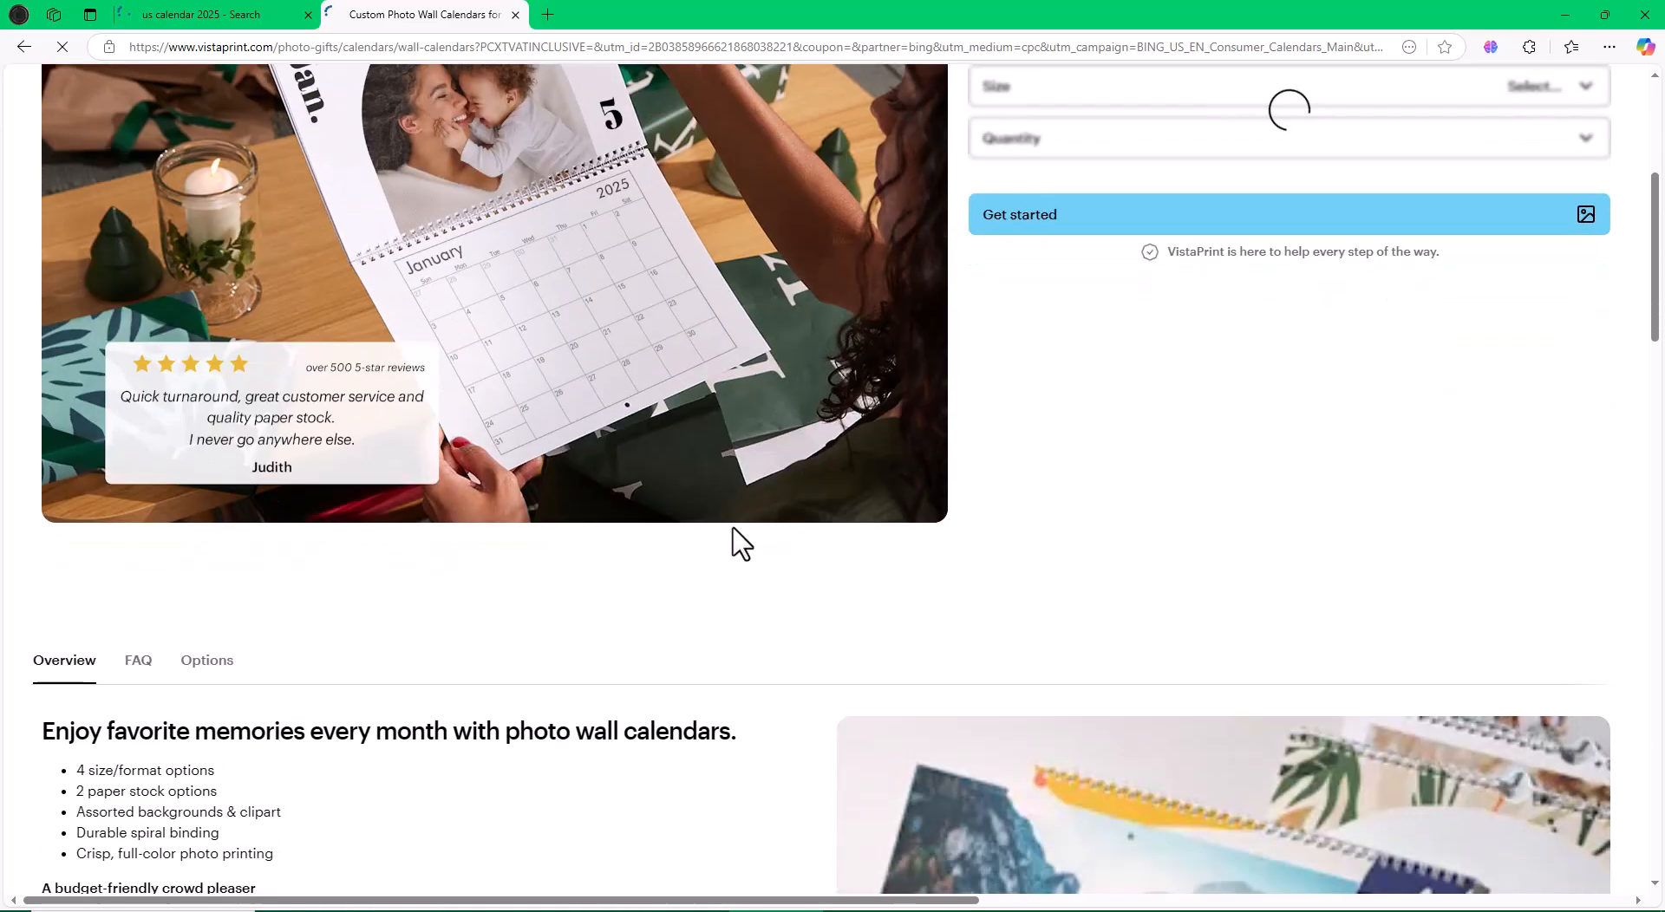
{"action": "scroll", "coordinate": [754, 533], "scroll_direction": "up", "scroll_amount": 4}
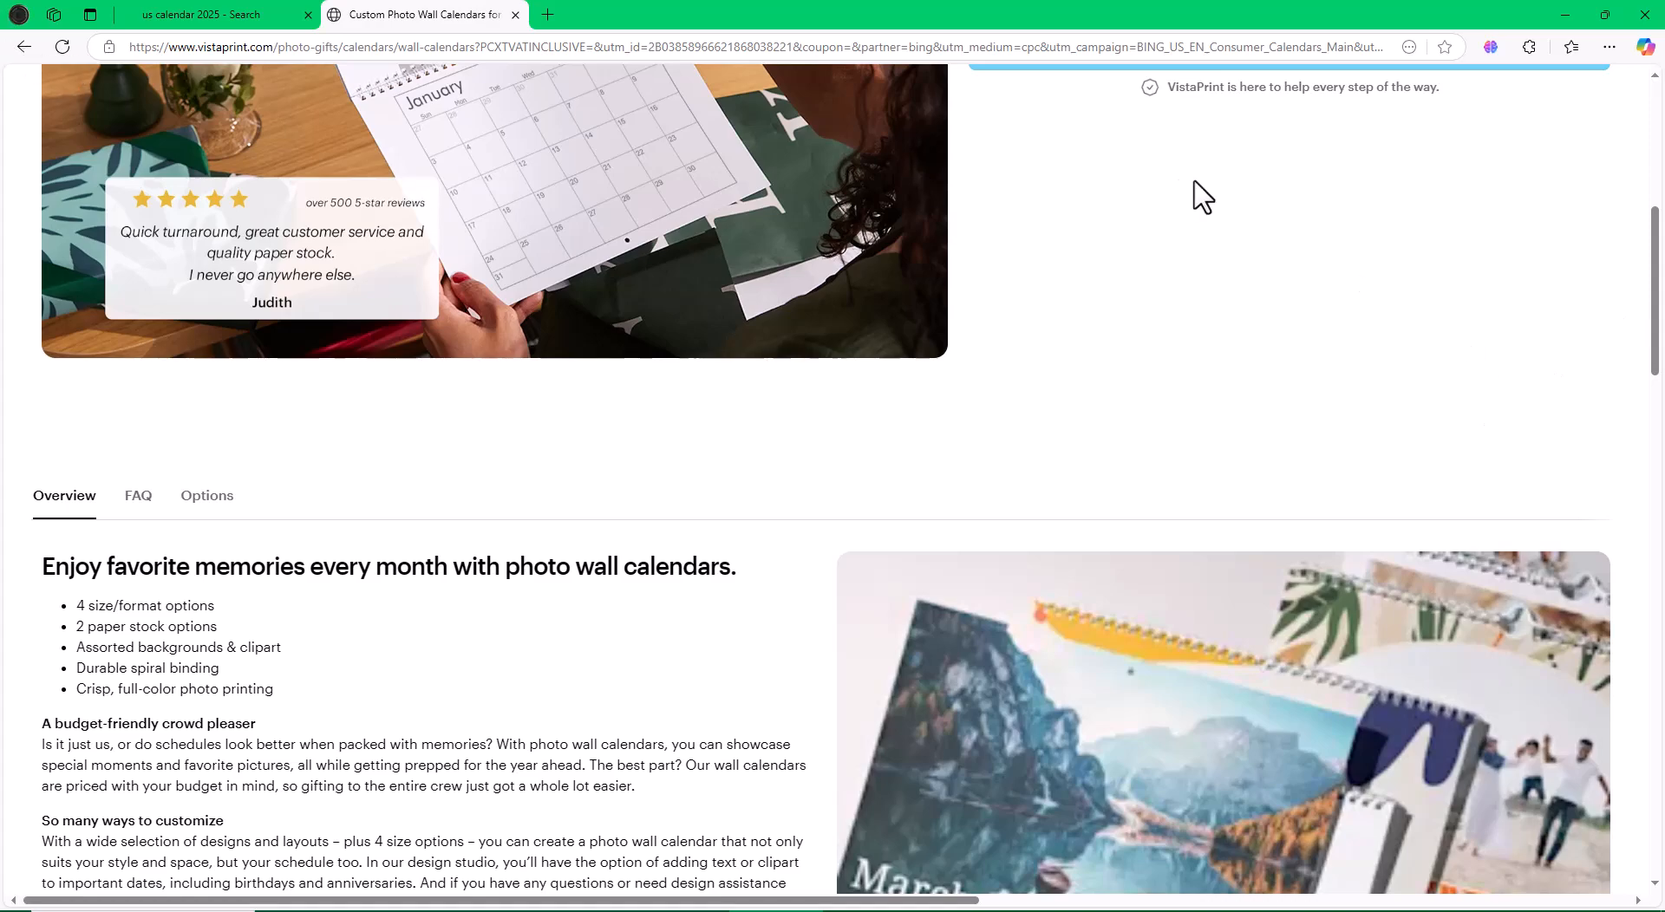
{"action": "key", "text": "ctrl+w"}
- Open the timeanddate.com 2025 United States calendar from the search results and look through its holidays and observances list
{"action": "scroll", "coordinate": [828, 484], "scroll_direction": "down", "scroll_amount": 4}
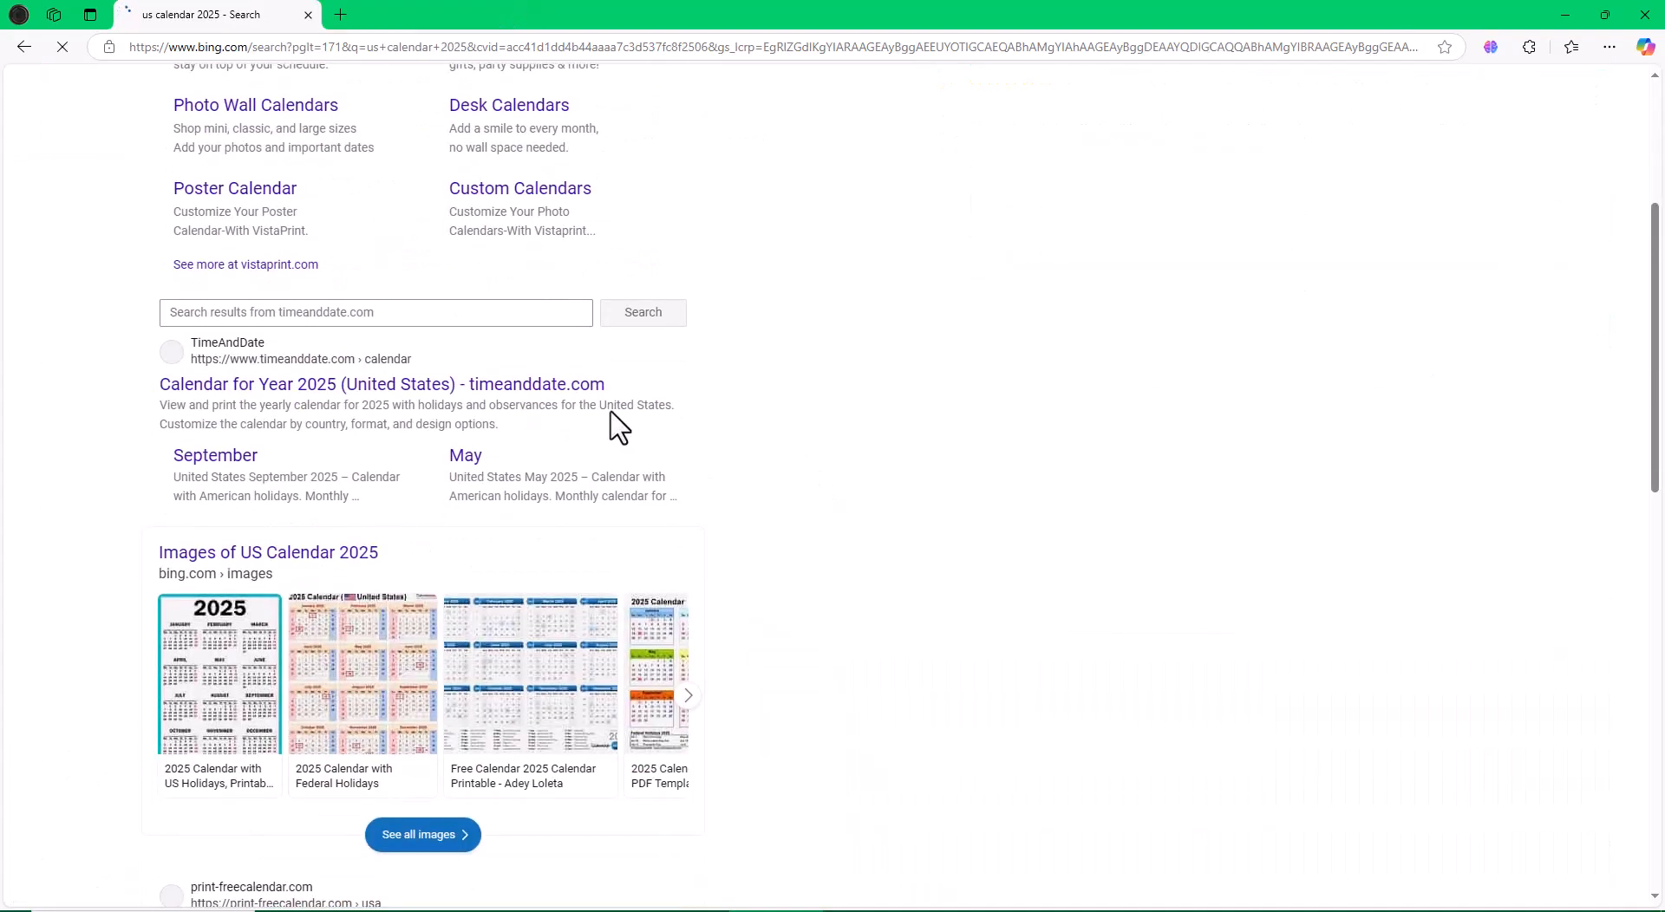
{"action": "left_click", "coordinate": [356, 403]}
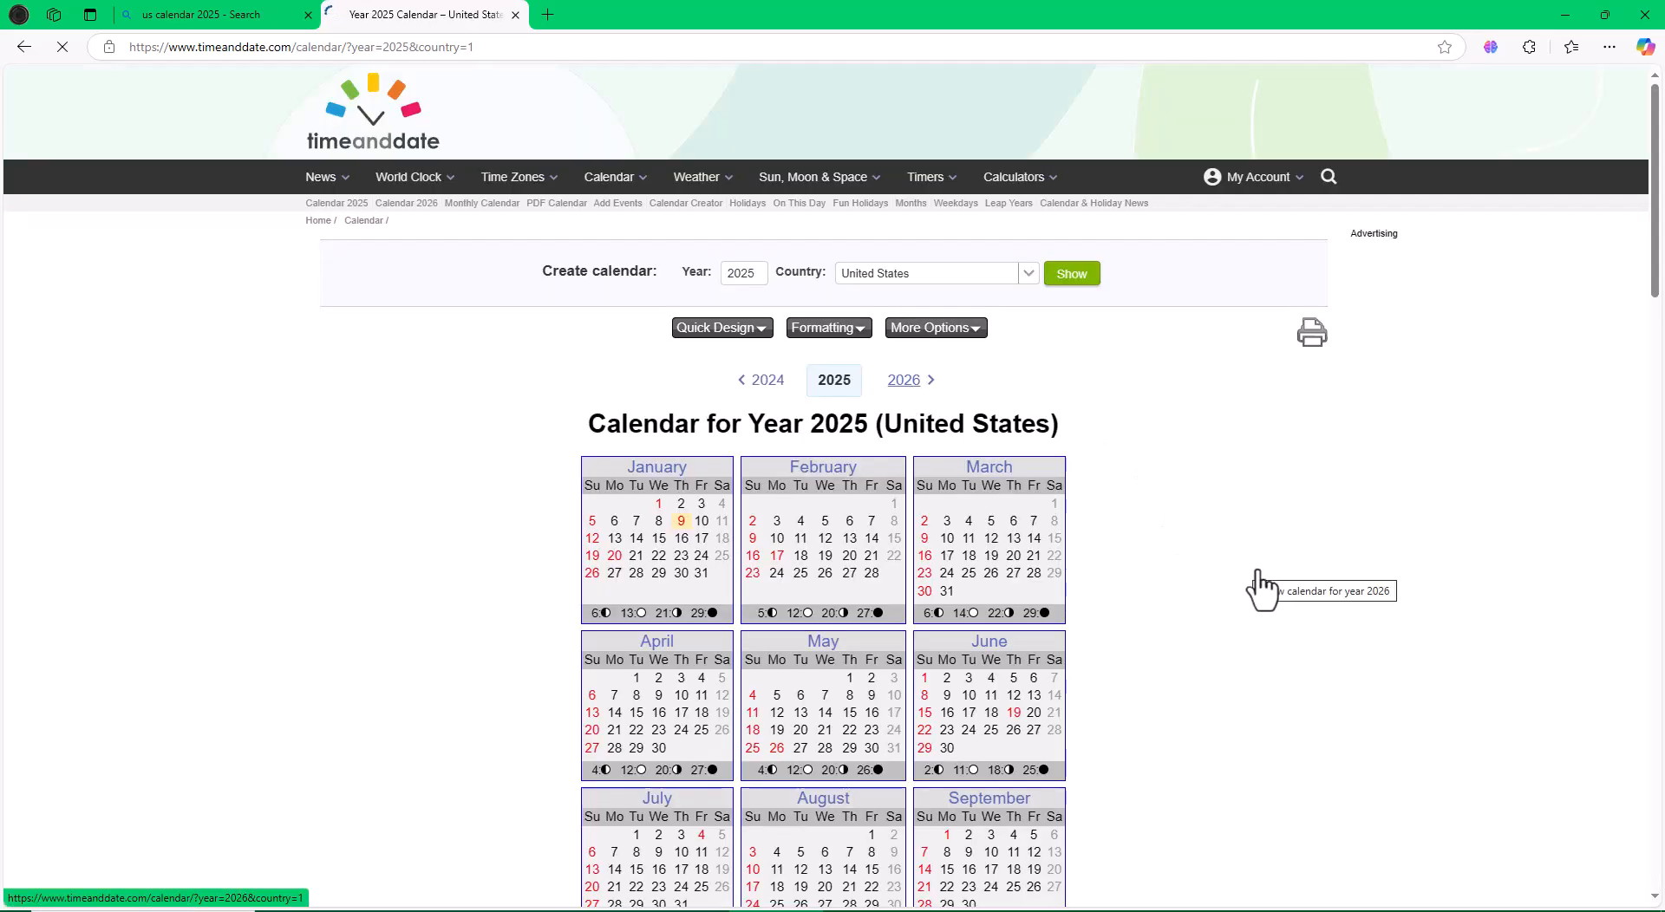
{"action": "scroll", "coordinate": [1260, 565], "scroll_direction": "down", "scroll_amount": 9}
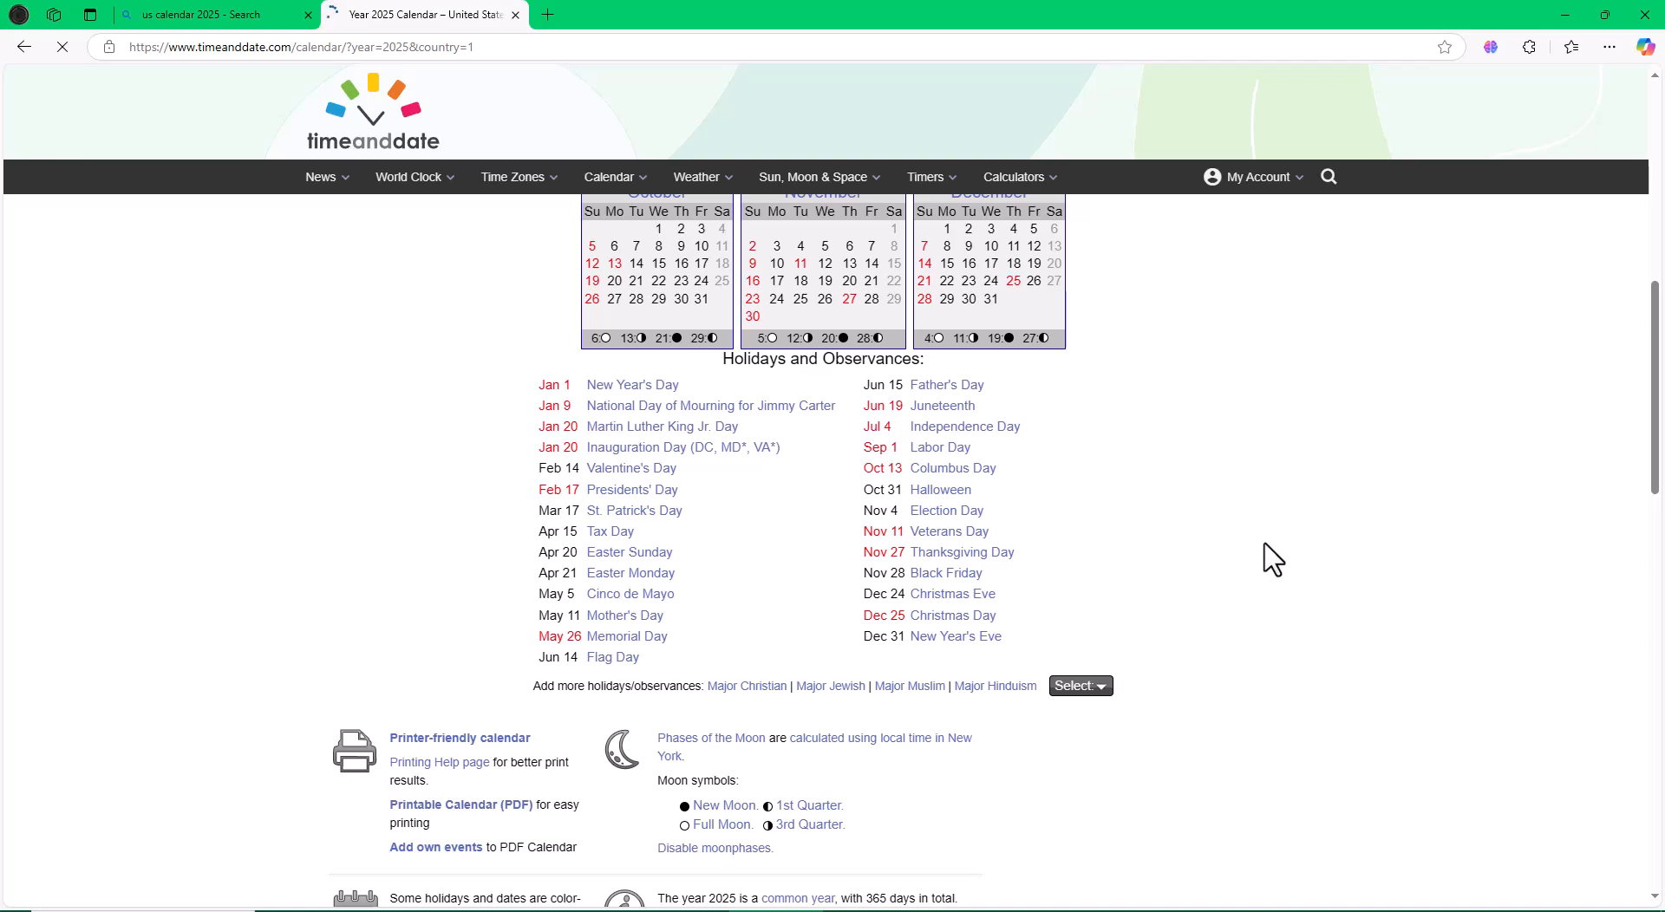
- Switch back to the Excel workbook and enter the holiday date 20-01-2025 in H4 under Public Holiday
{"action": "key", "text": "alt+Tab"}
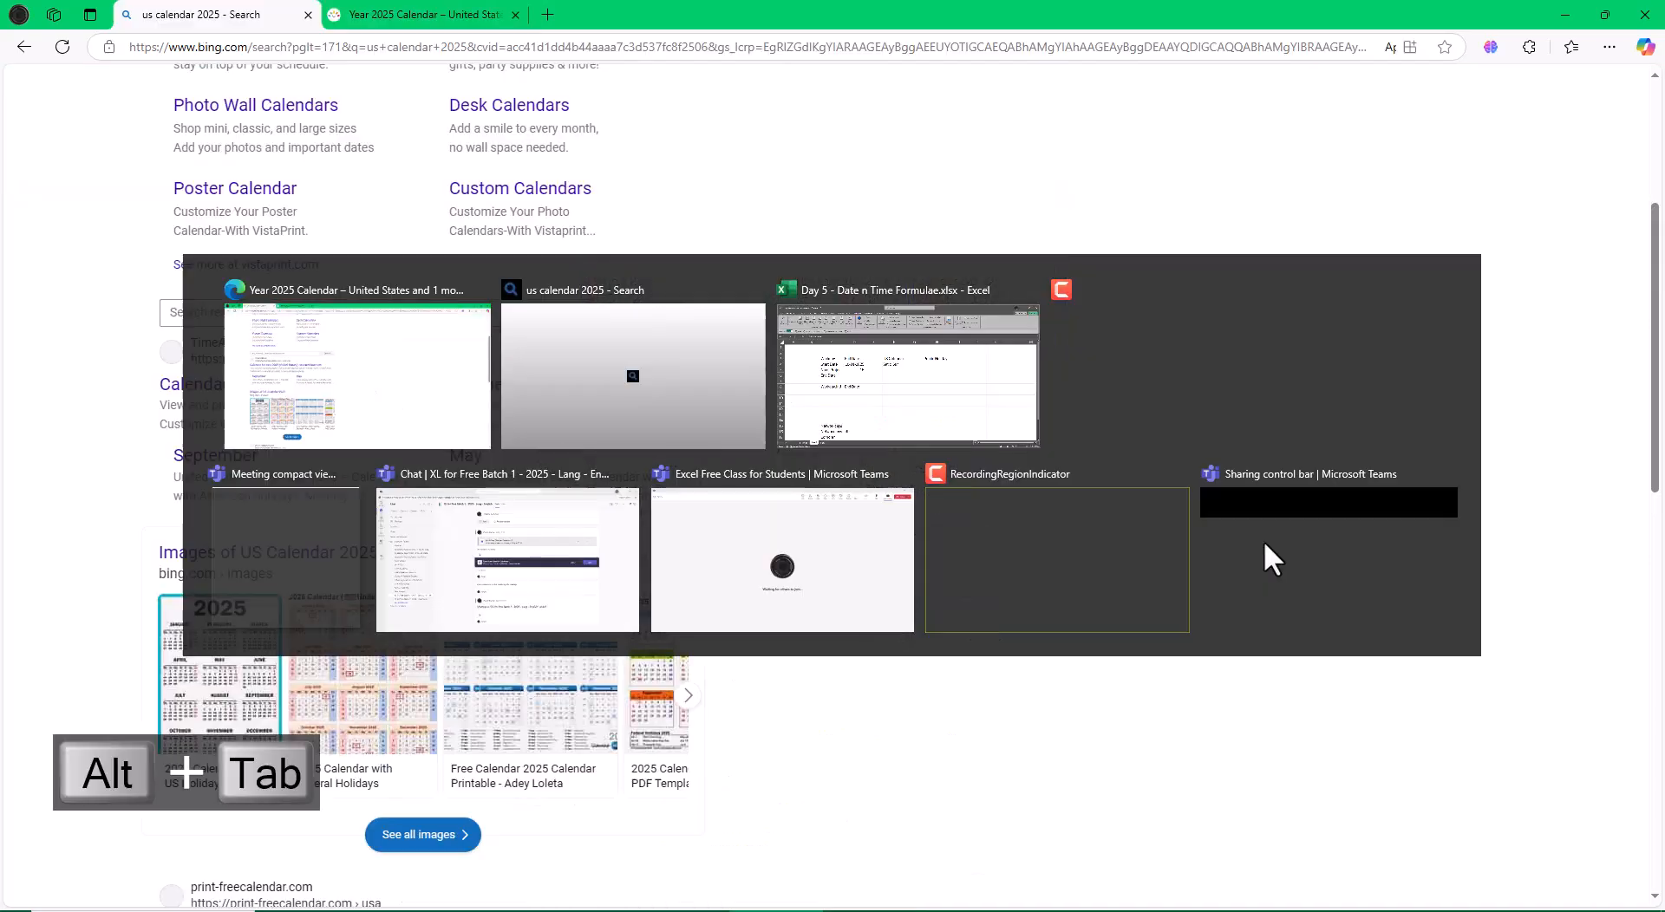
{"action": "key", "text": "alt+Tab"}
{"action": "key", "text": "alt+Tab"}
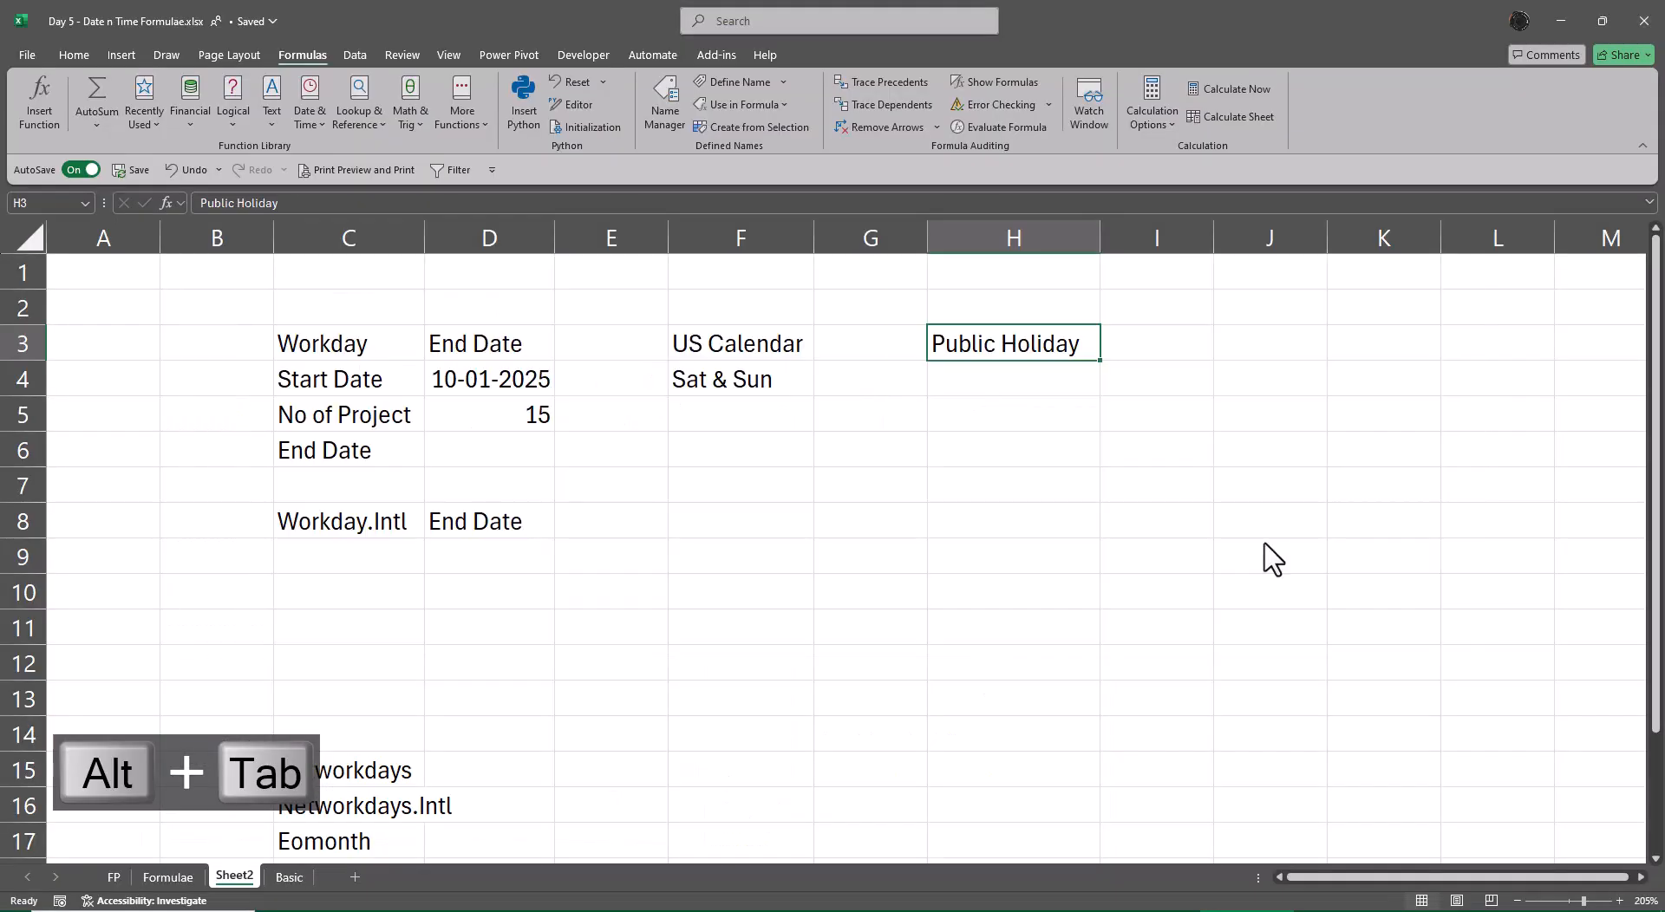
{"action": "key", "text": "Down"}
{"action": "type", "text": "20"}
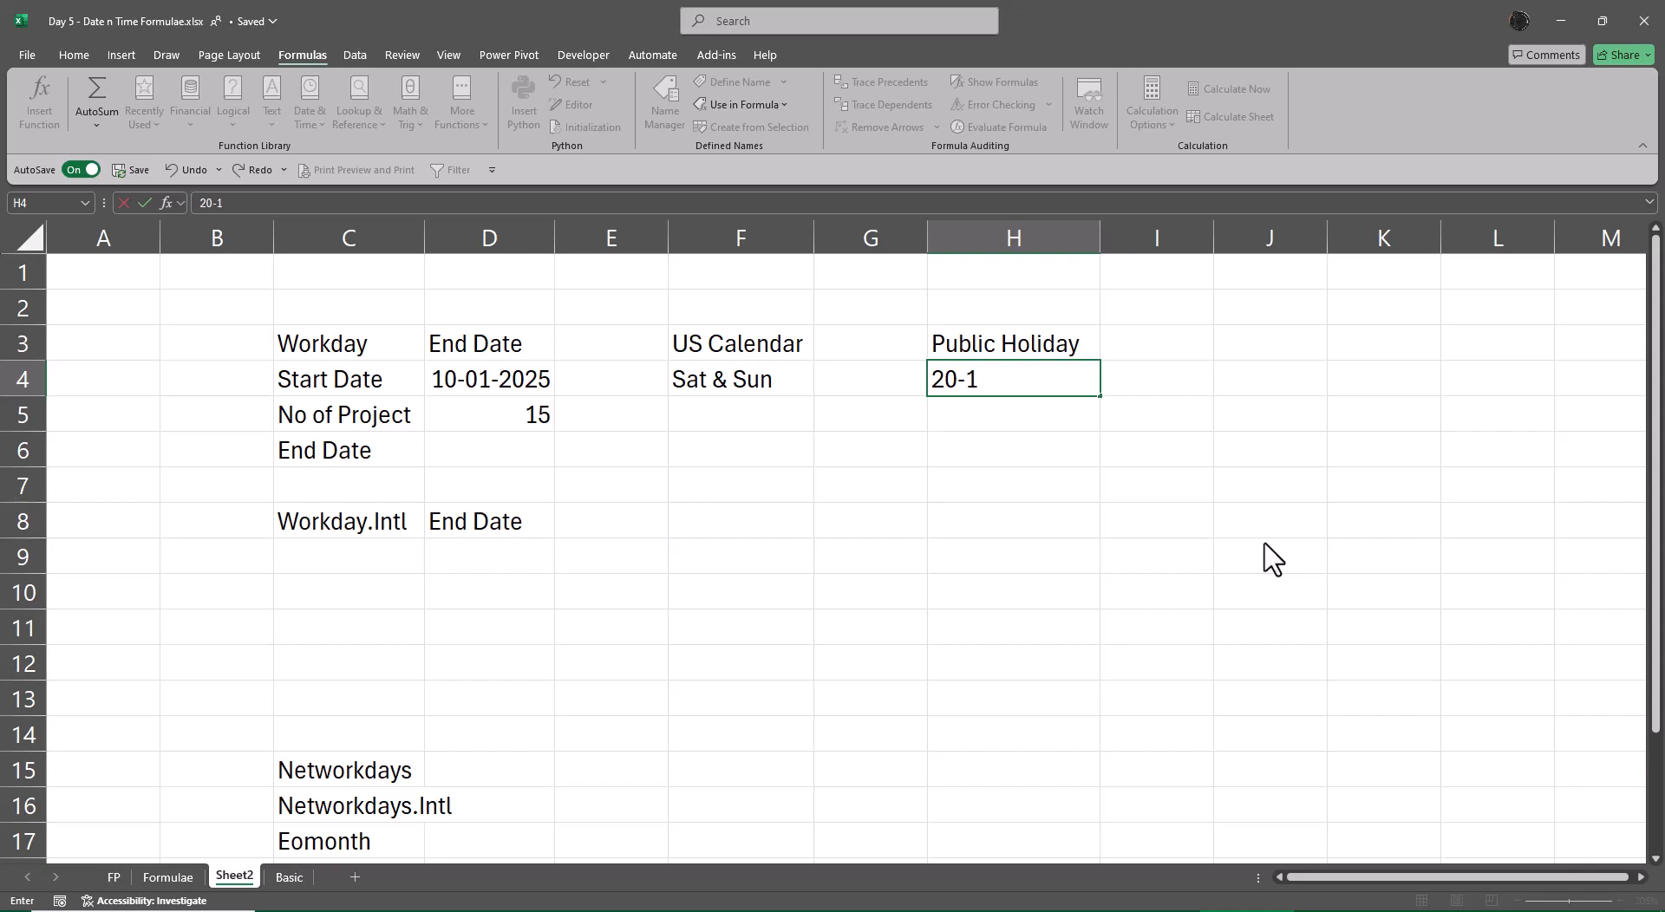
{"action": "type", "text": "-01-2025"}
{"action": "key", "text": "Return"}
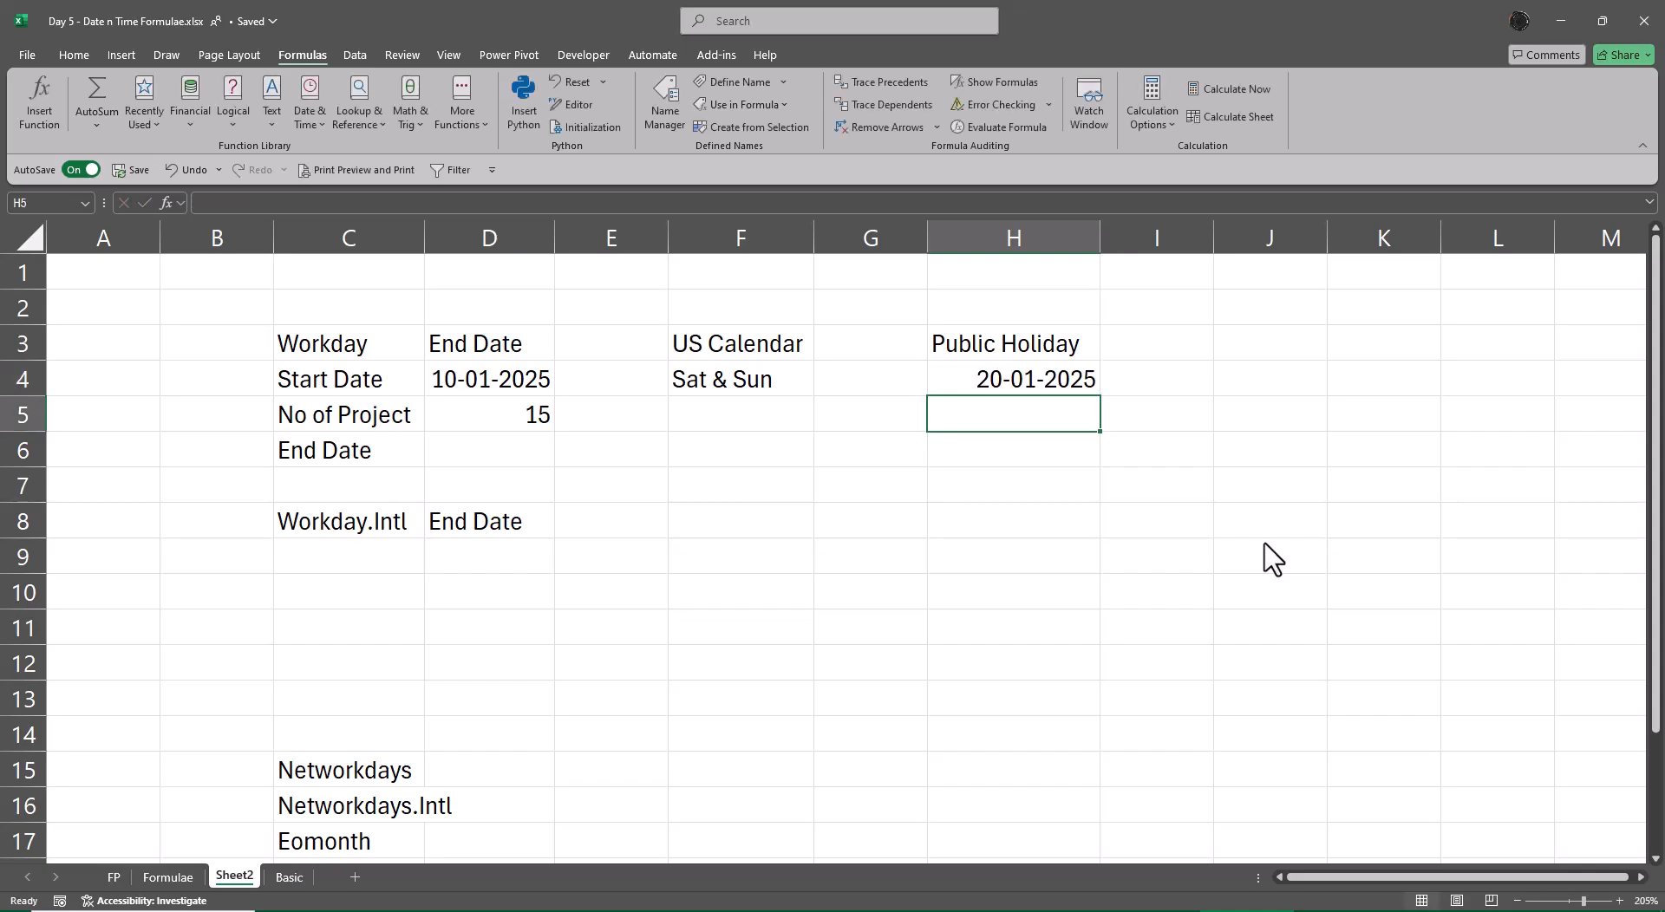
- Begin a WORKDAY formula in D6 and bring up its function arguments, placed clear of the date and holiday cells
{"action": "key", "text": "Left"}
{"action": "key", "text": "Left"}
{"action": "key", "text": "Left"}
{"action": "key", "text": "Left"}
{"action": "key", "text": "Down"}
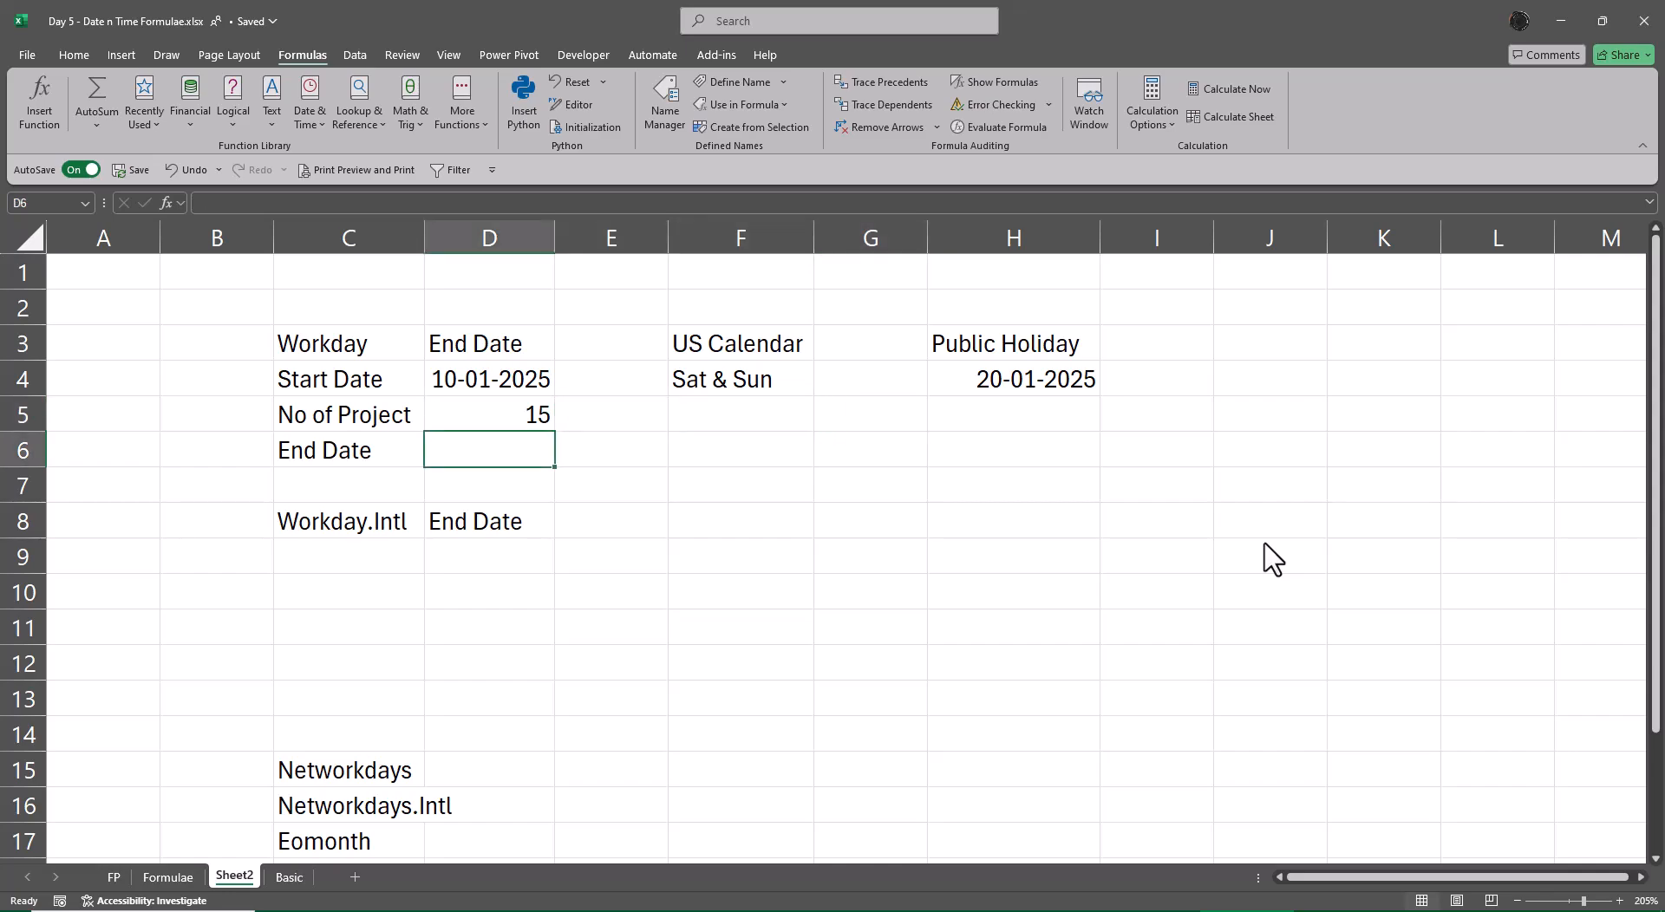
{"action": "type", "text": "="}
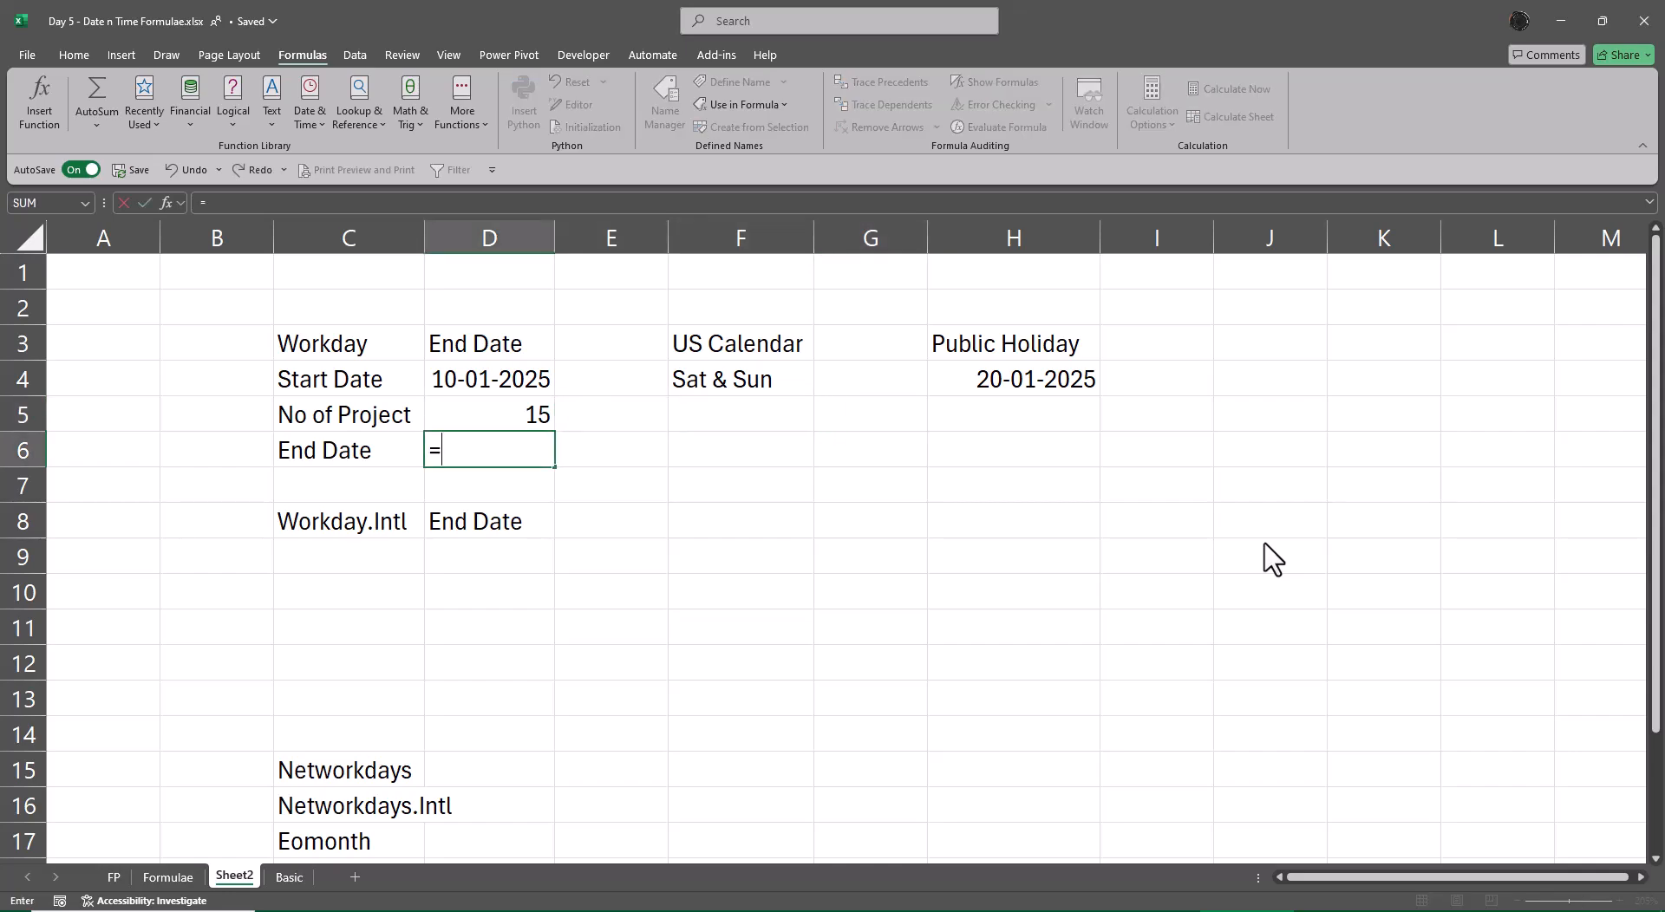
{"action": "type", "text": "wor"}
{"action": "key", "text": "Tab"}
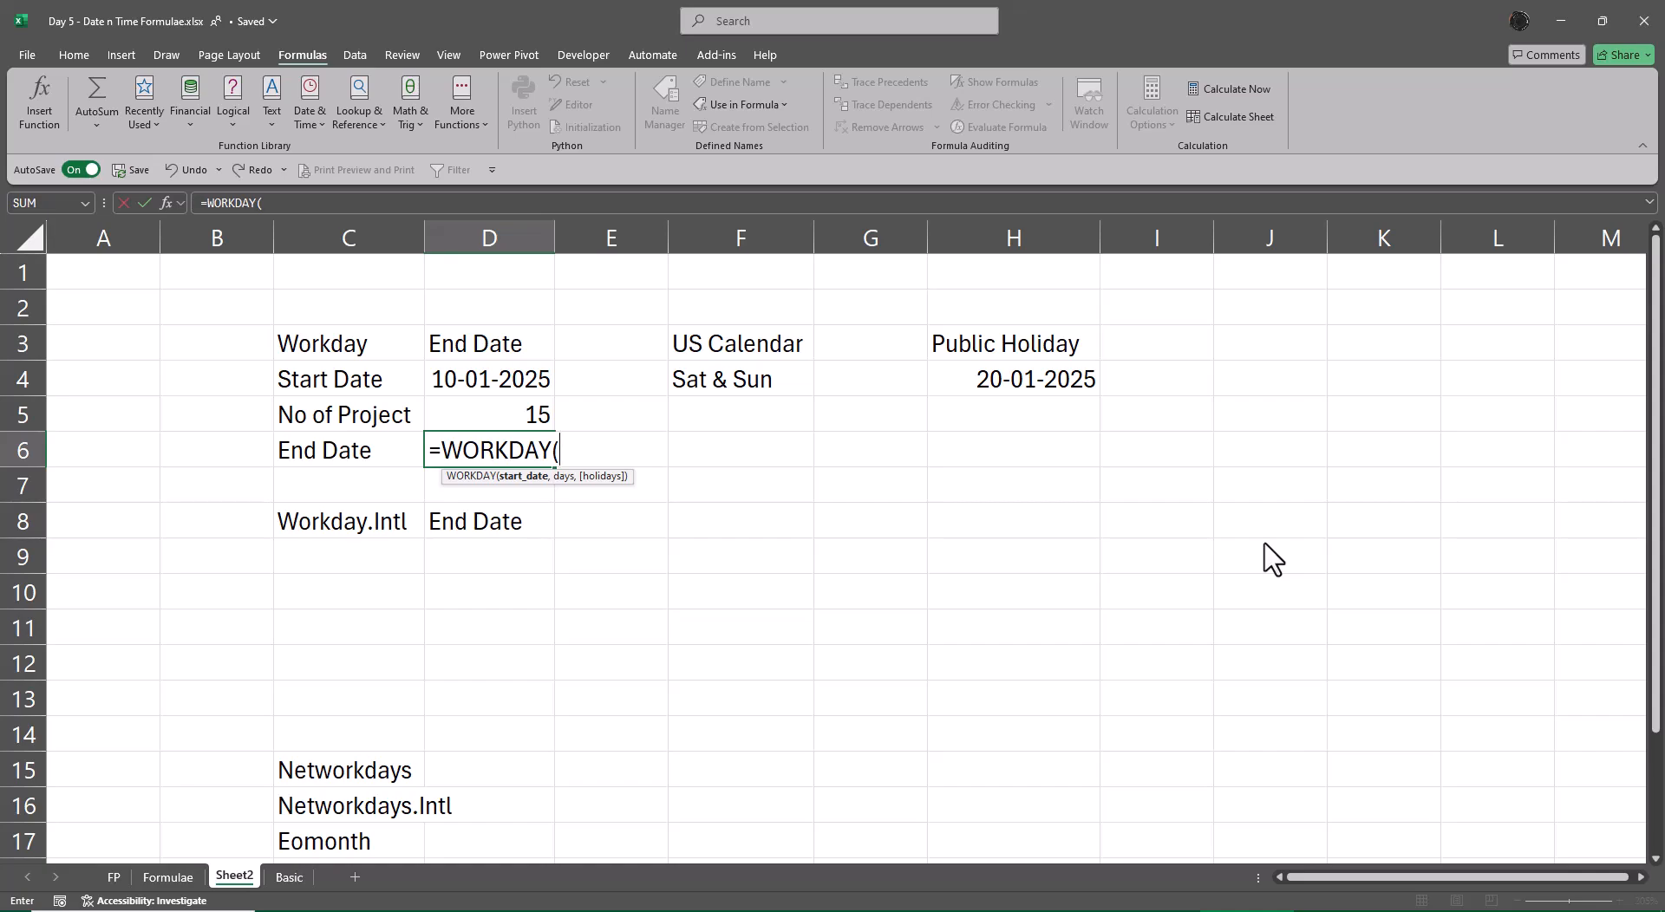
{"action": "key", "text": "ctrl+a"}
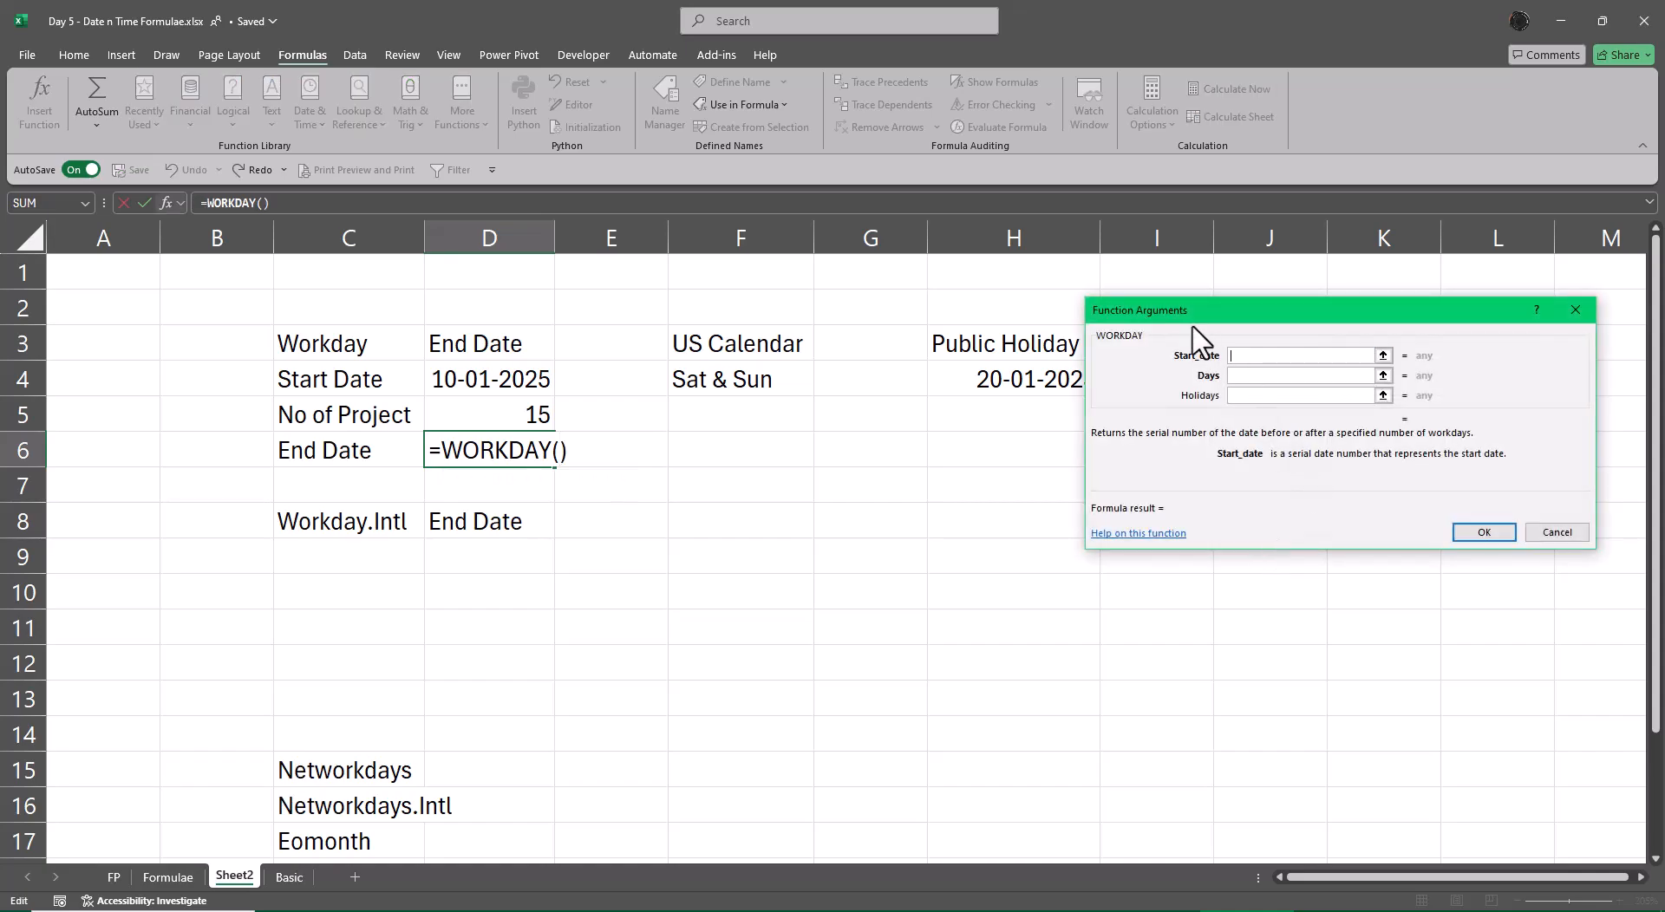
{"action": "left_click_drag", "start_coordinate": [1198, 324], "coordinate": [733, 447]}
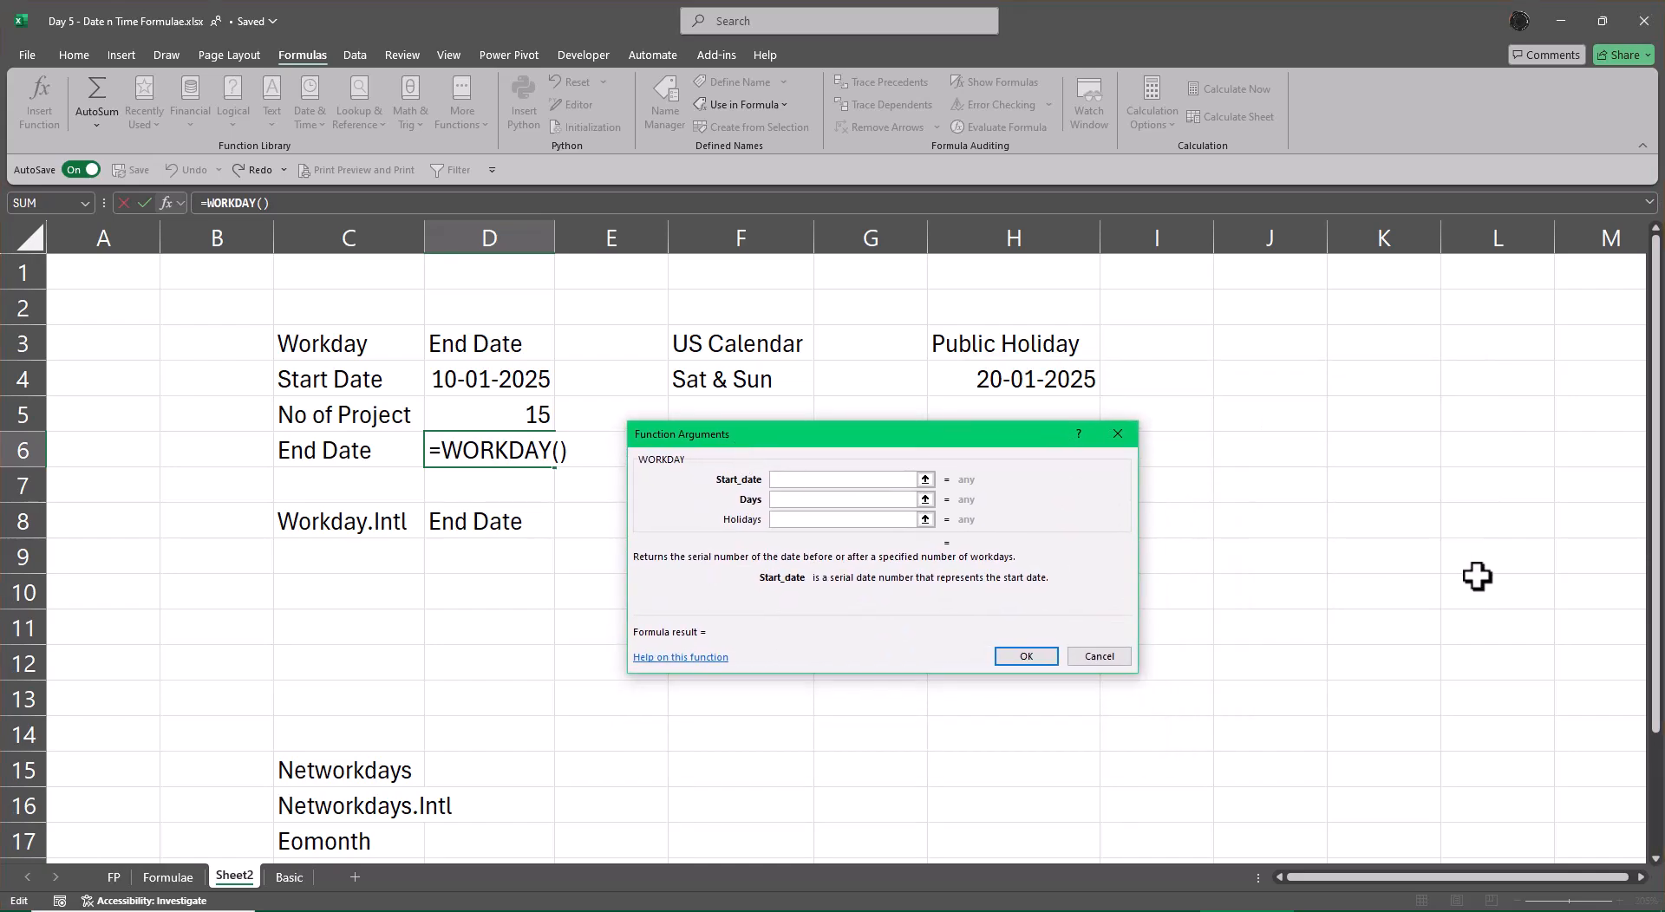
- Complete the WORKDAY formula with D4 as start date, D5 as days and H4 as holidays
{"action": "left_click", "coordinate": [514, 383]}
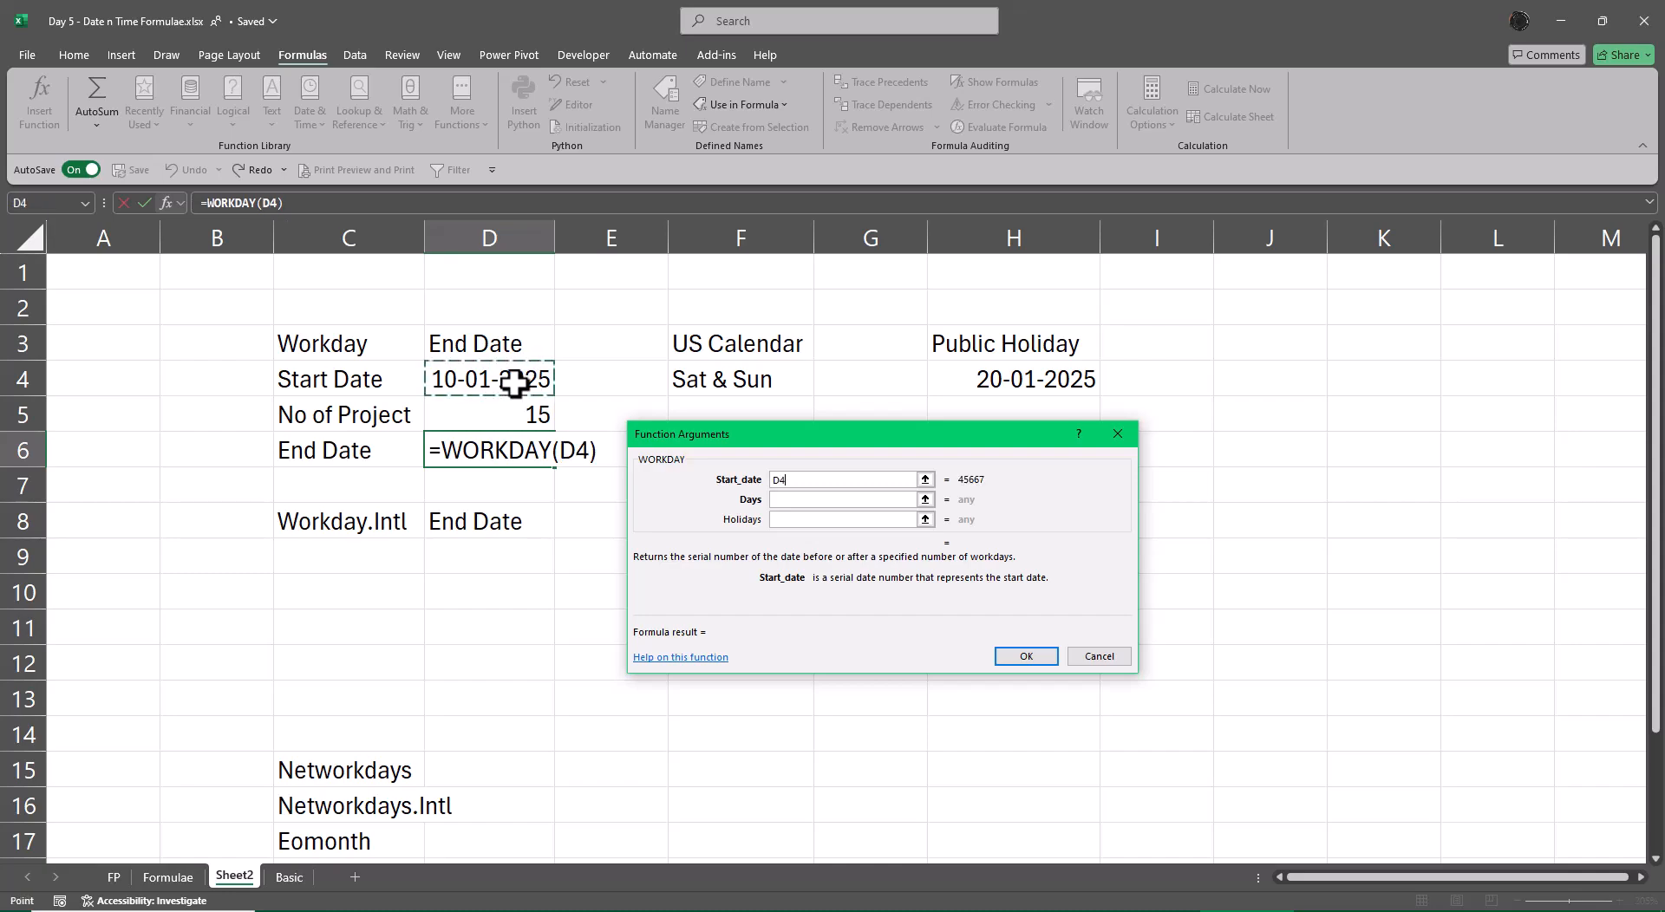
{"action": "key", "text": "Tab"}
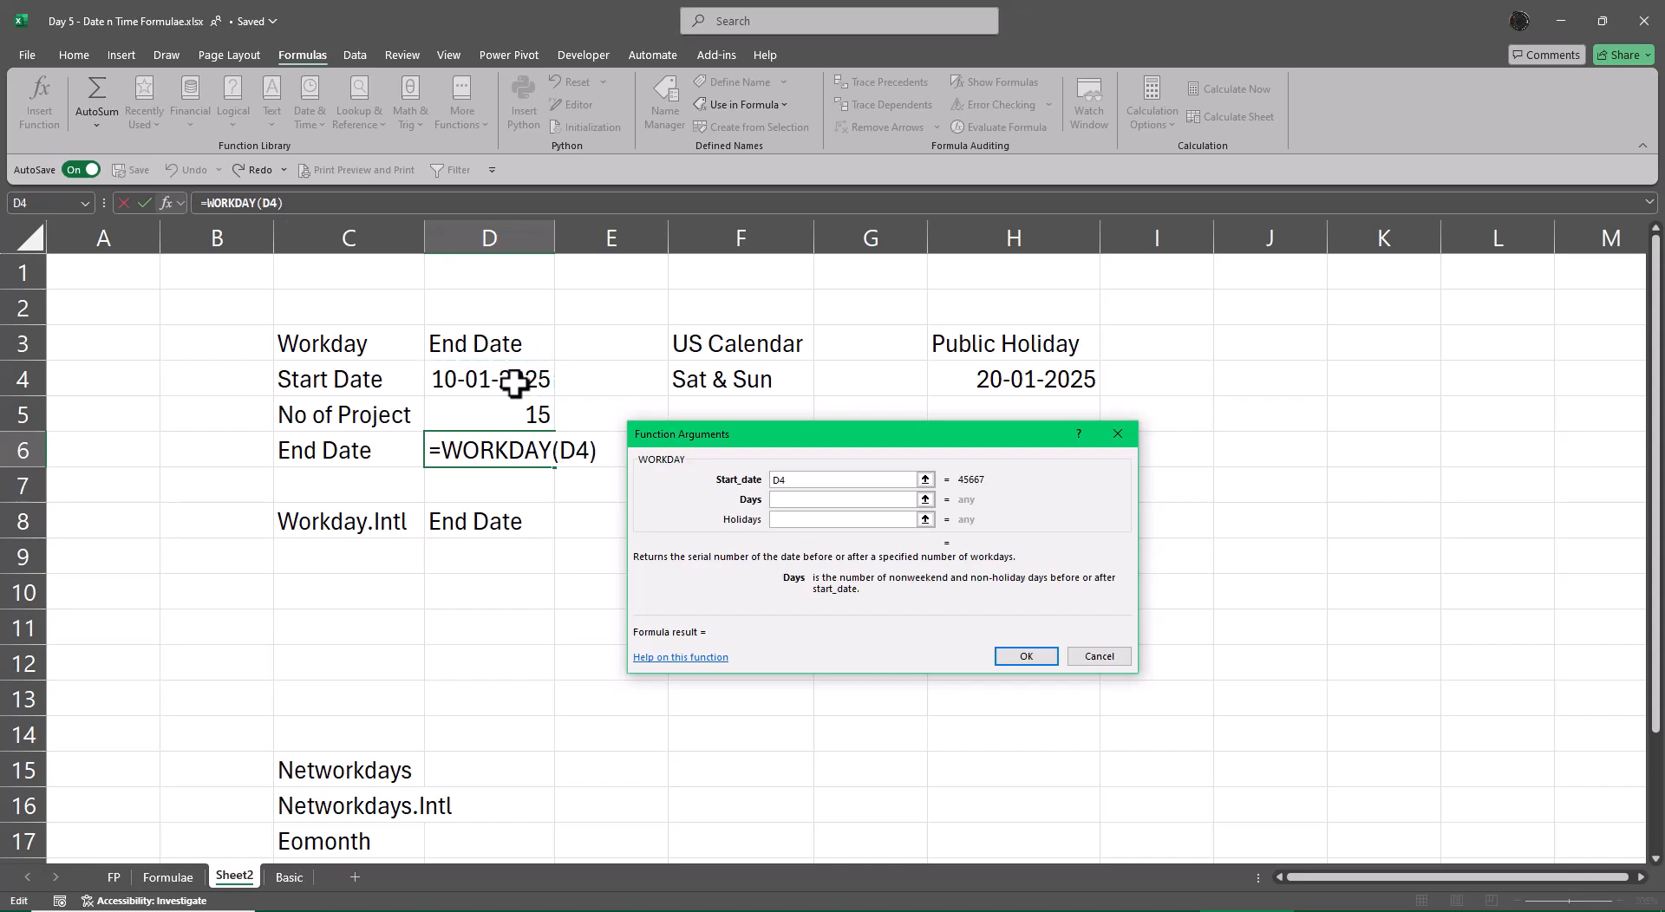
{"action": "left_click", "coordinate": [492, 416]}
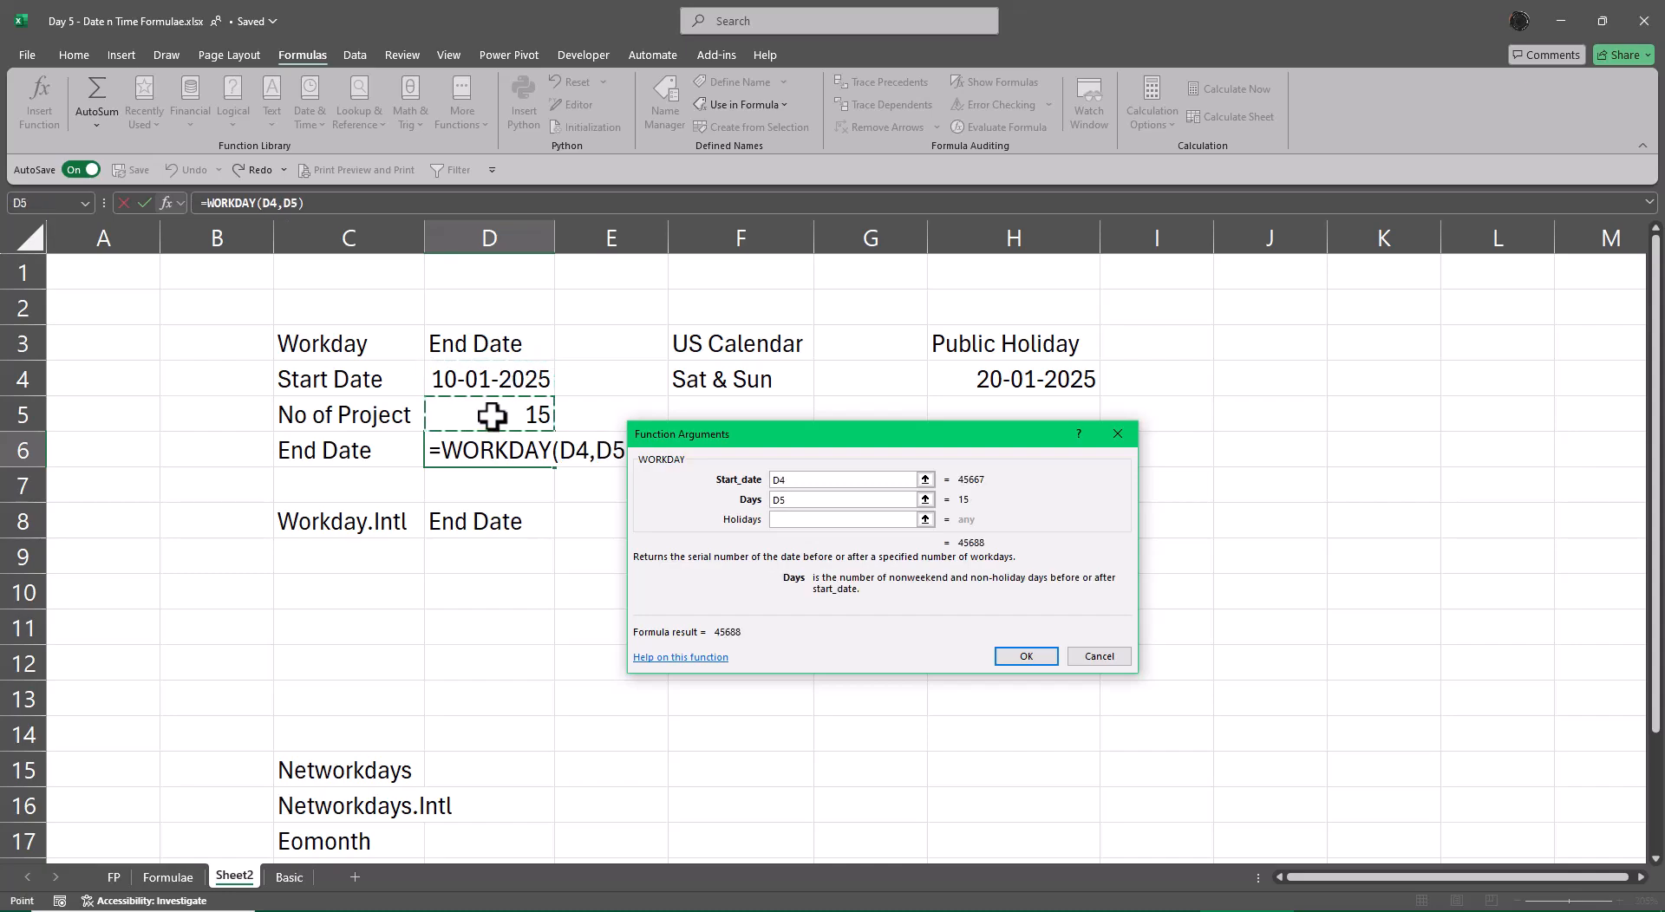
{"action": "key", "text": "Tab"}
{"action": "left_click", "coordinate": [1038, 382]}
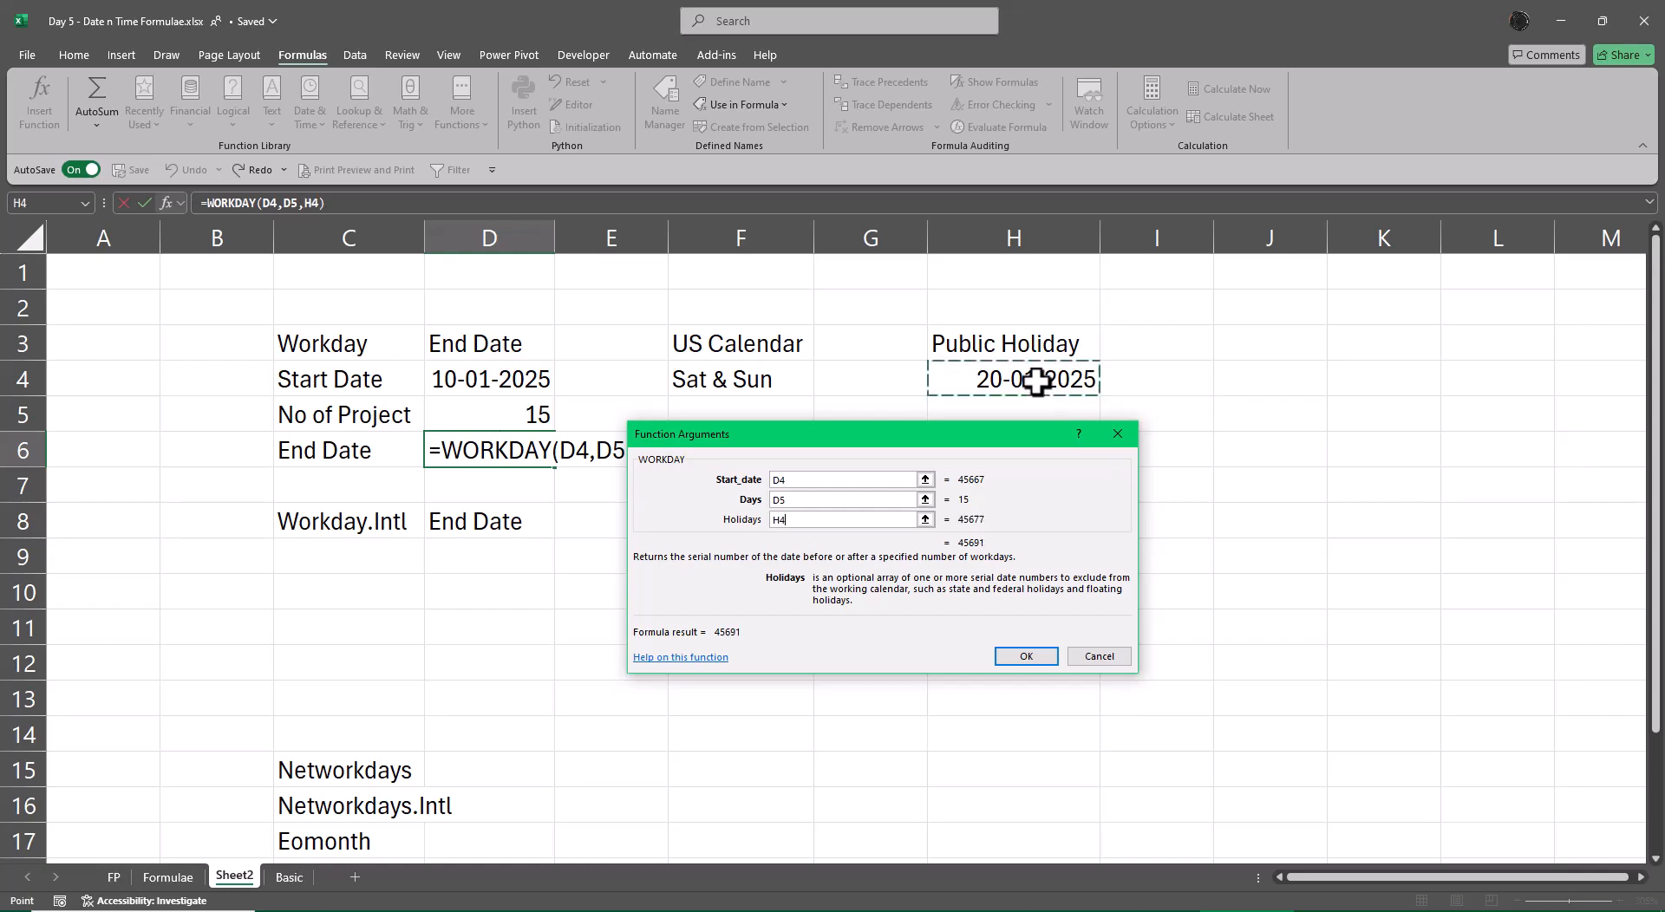
{"action": "left_click", "coordinate": [1029, 659]}
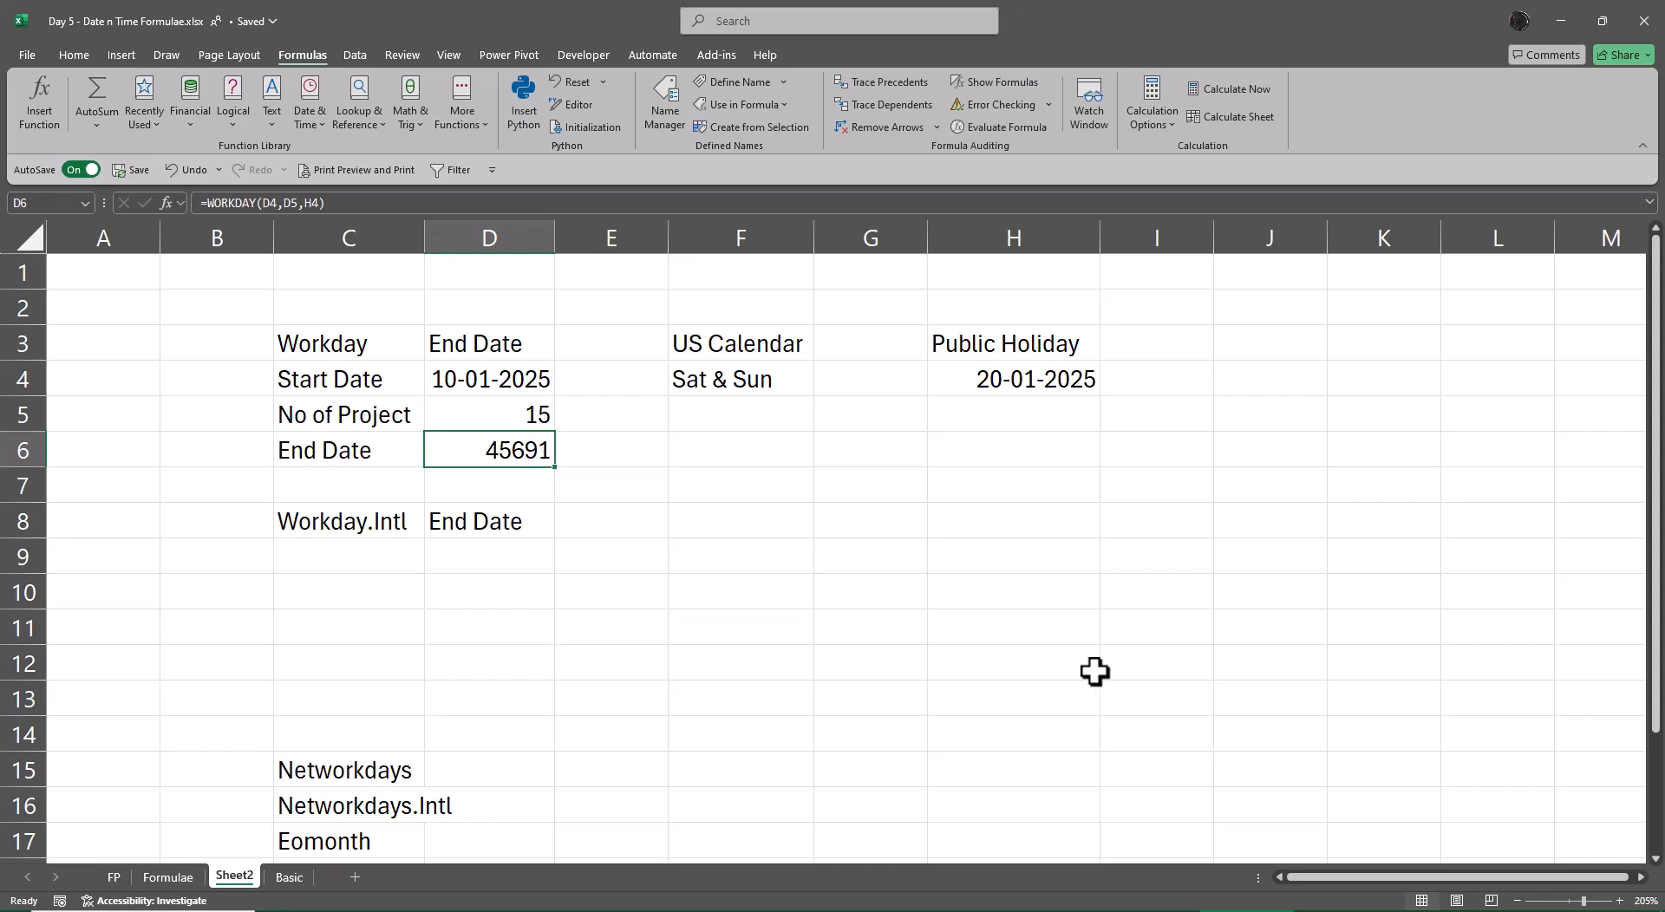
- Copy the date formatting of the start date in D4 onto the End Date result in D6
{"action": "left_click", "coordinate": [71, 58]}
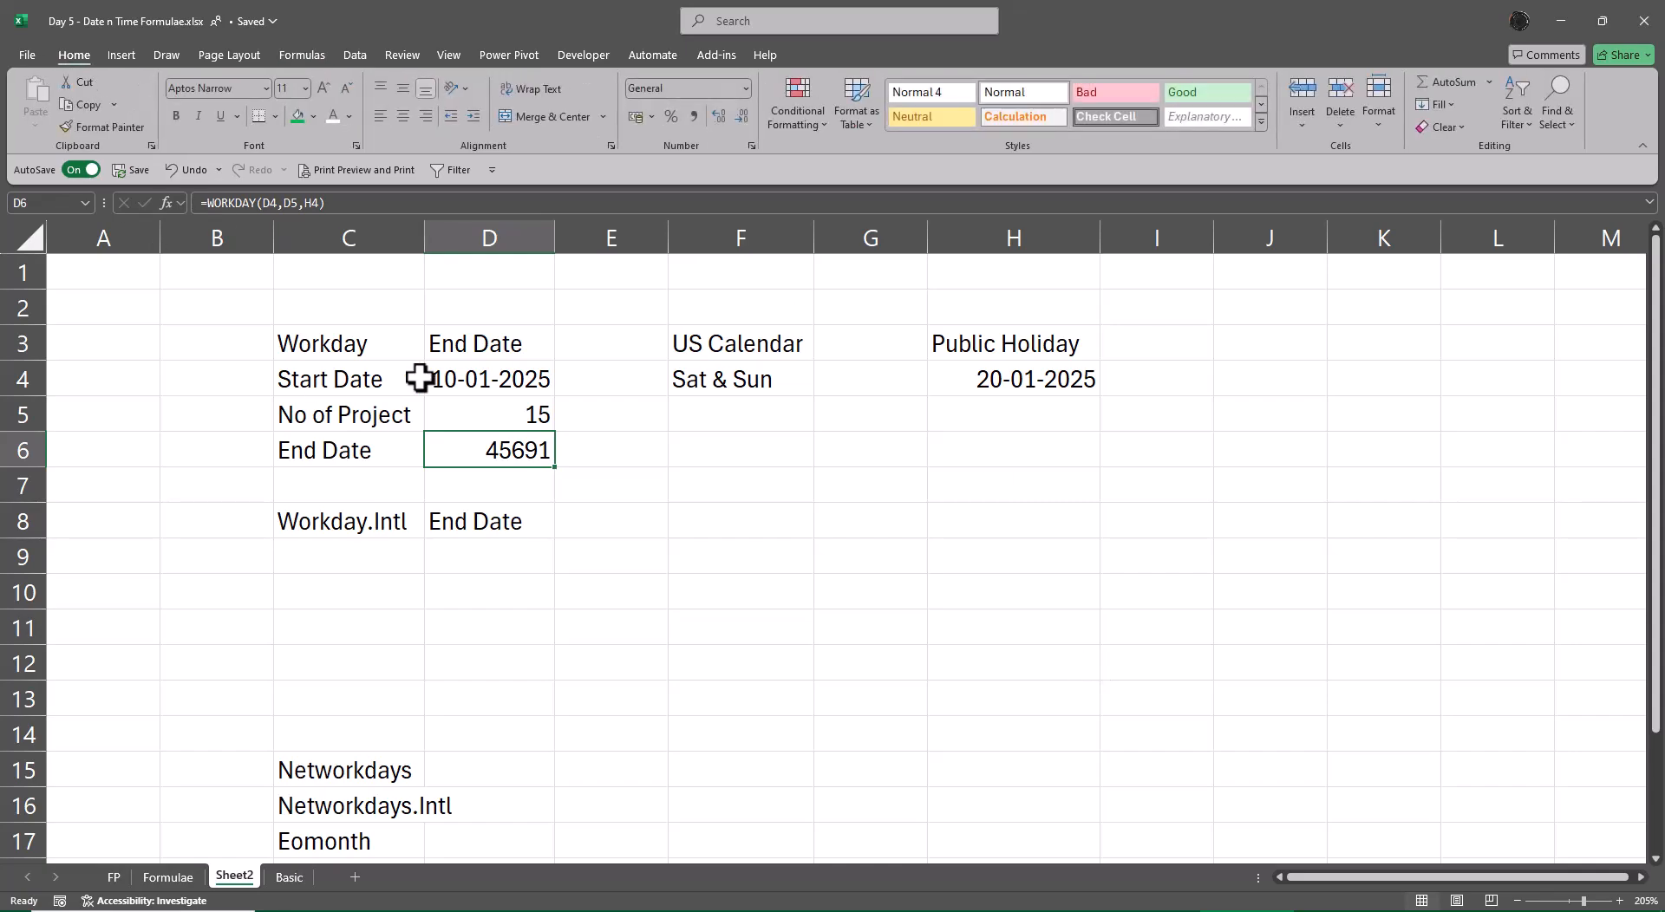
{"action": "left_click", "coordinate": [503, 381]}
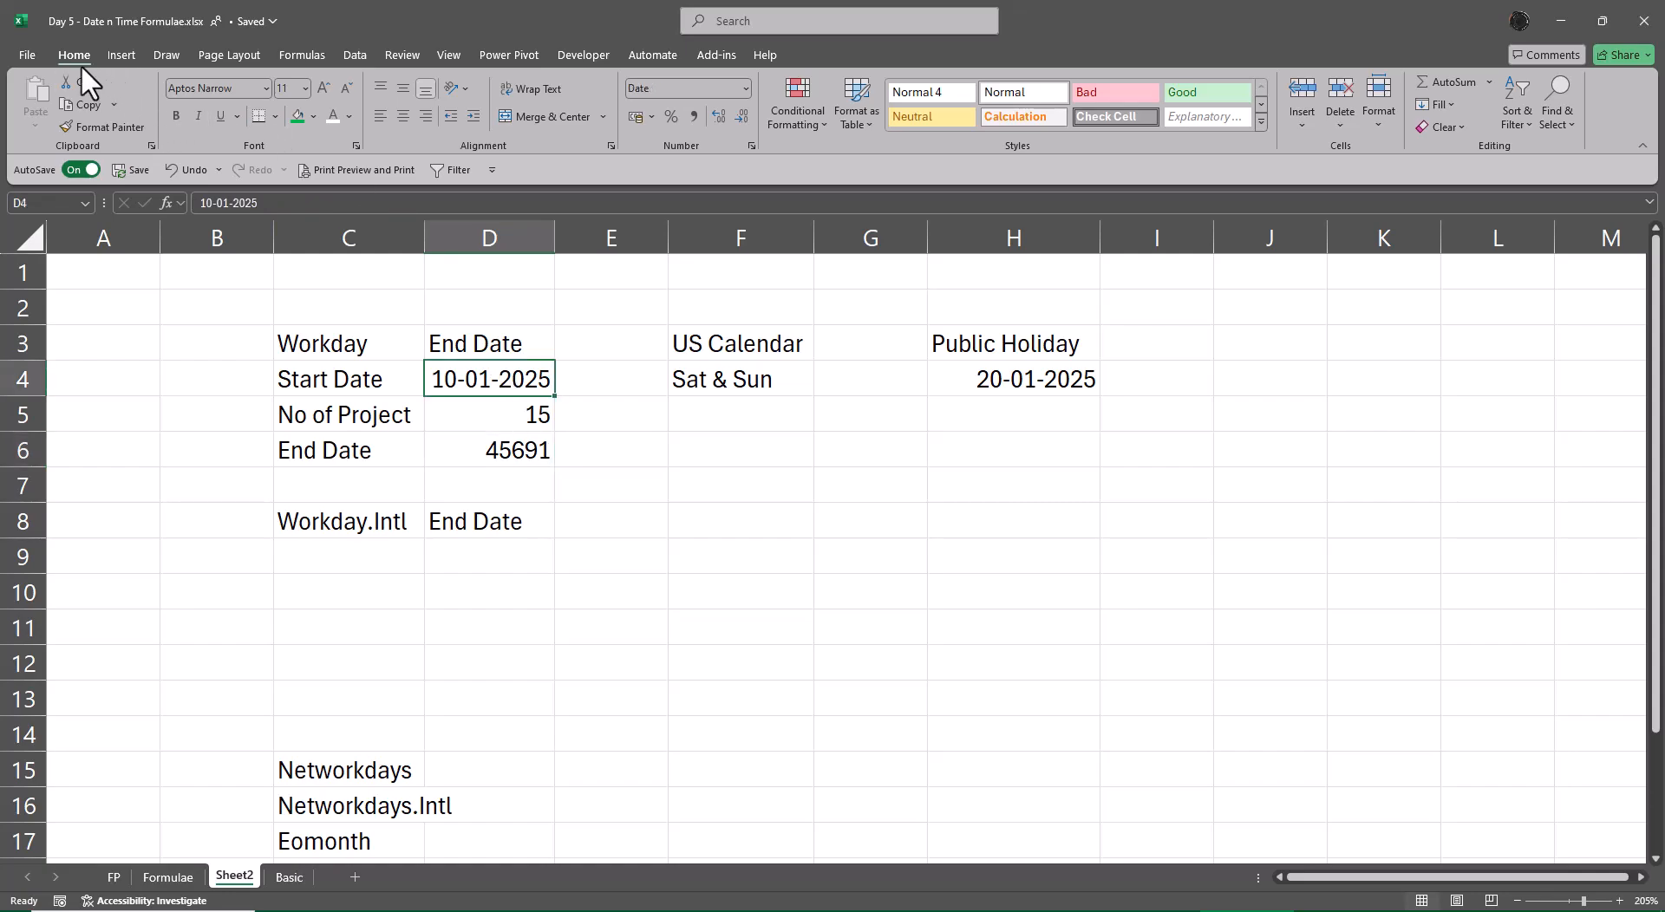
{"action": "left_click", "coordinate": [106, 126]}
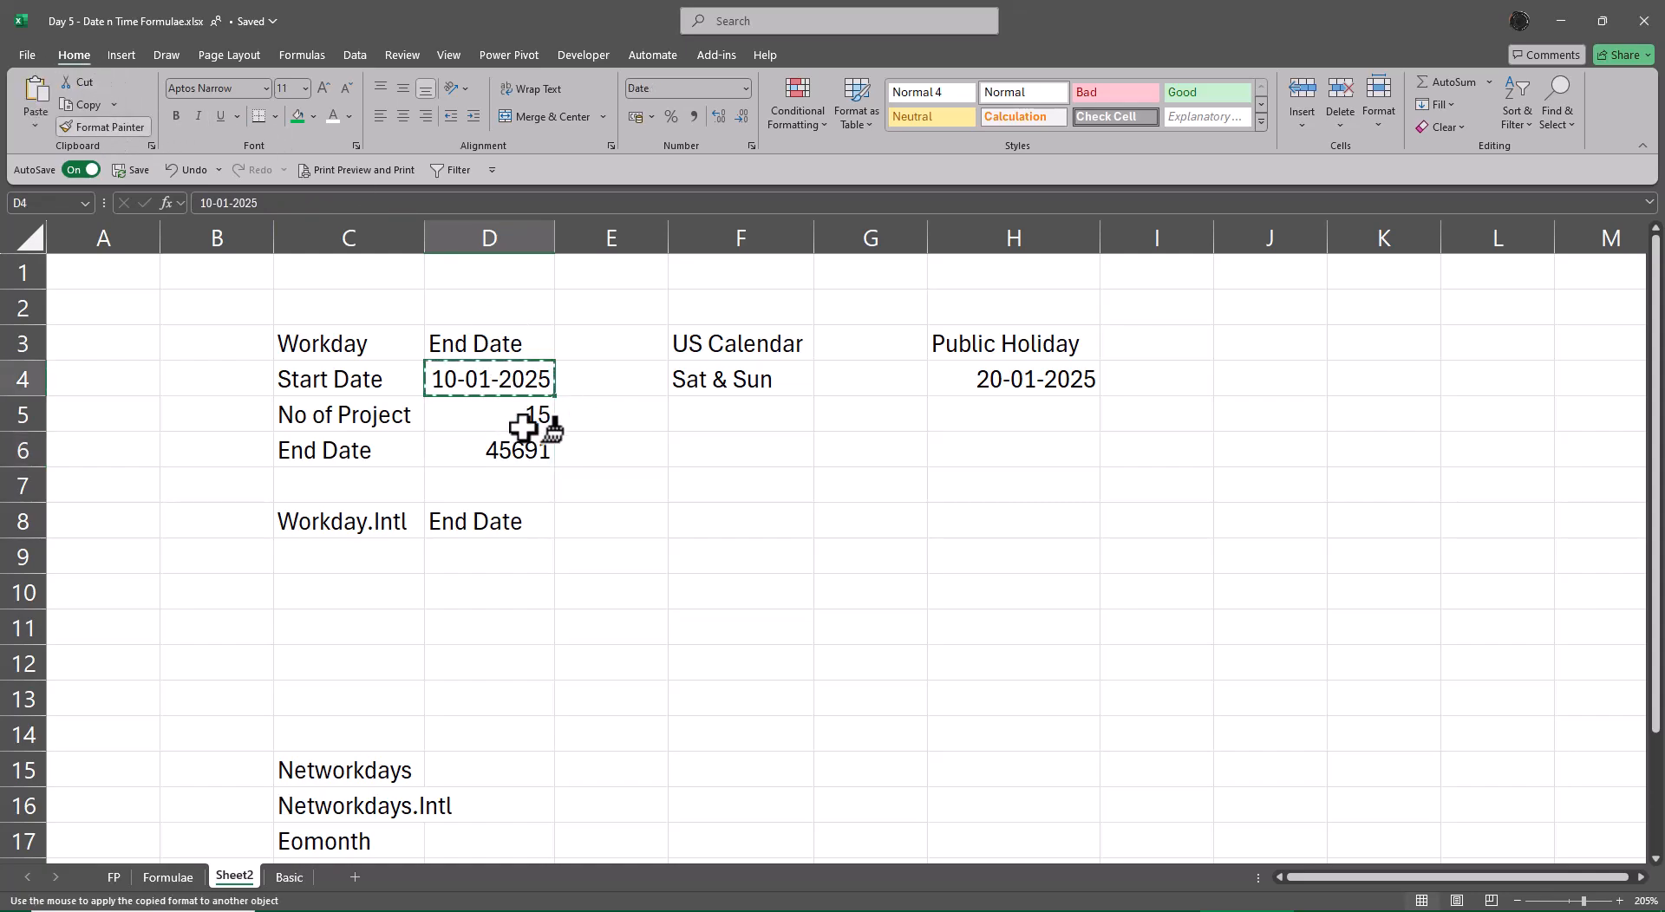
{"action": "left_click", "coordinate": [453, 450]}
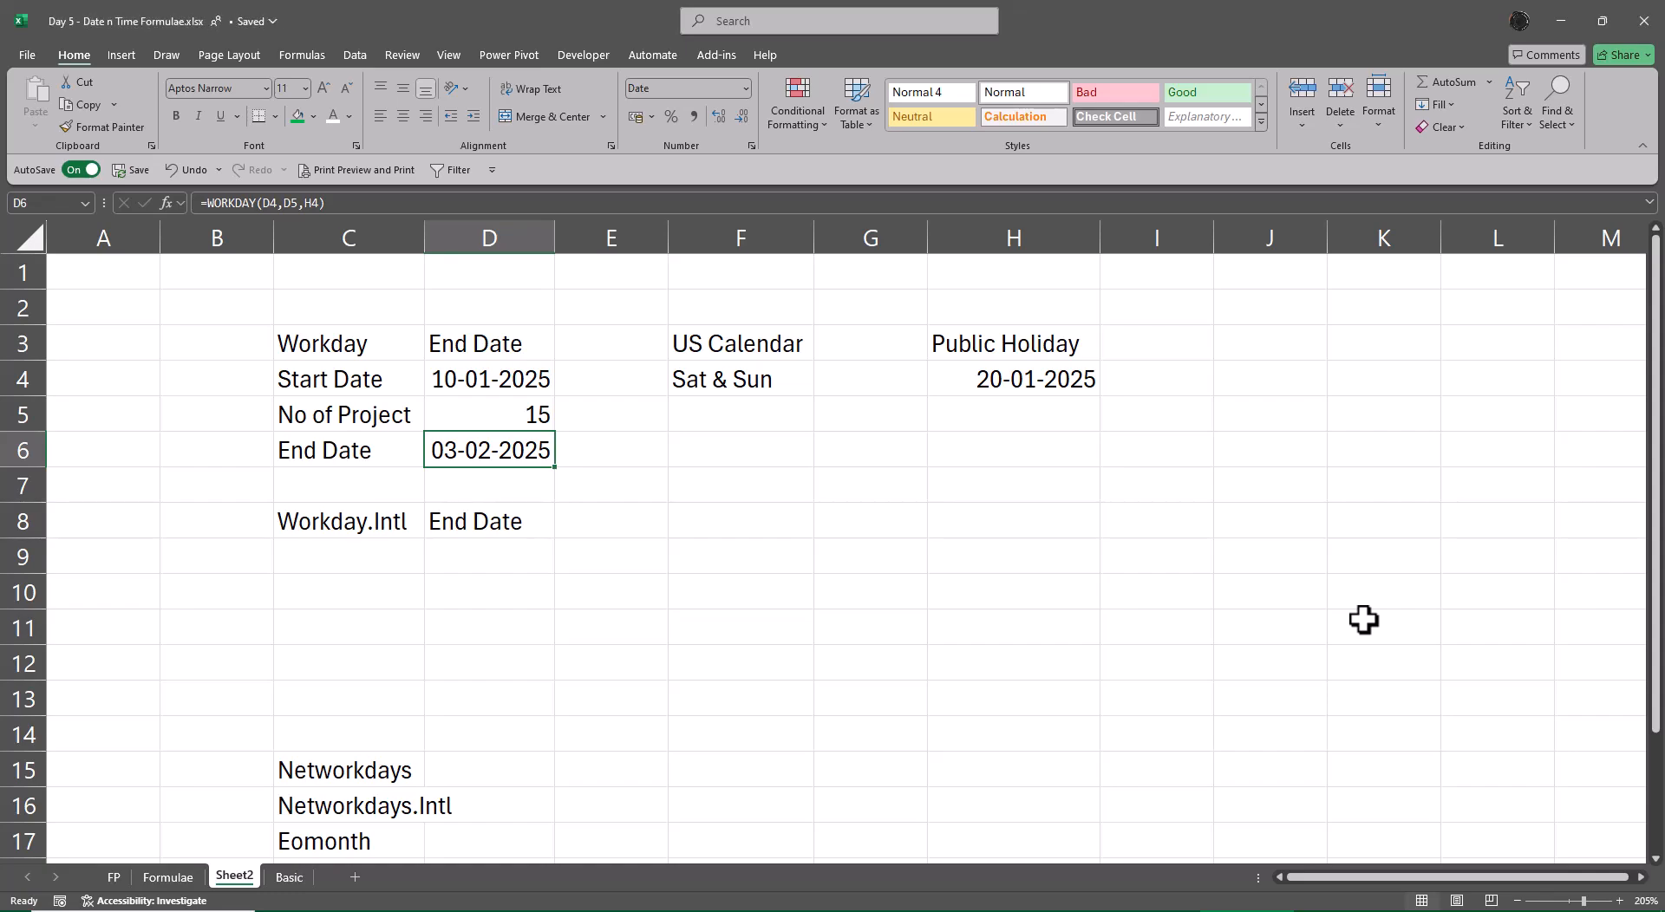
- Copy the Start Date and No of Project rows in C4:D5 to C9:D10 under Workday.Intl
{"action": "key", "text": "Up"}
{"action": "key", "text": "Up"}
{"action": "key", "text": "Left"}
{"action": "key", "text": "shift+Right"}
{"action": "key", "text": "shift+Down"}
{"action": "key", "text": "ctrl+c"}
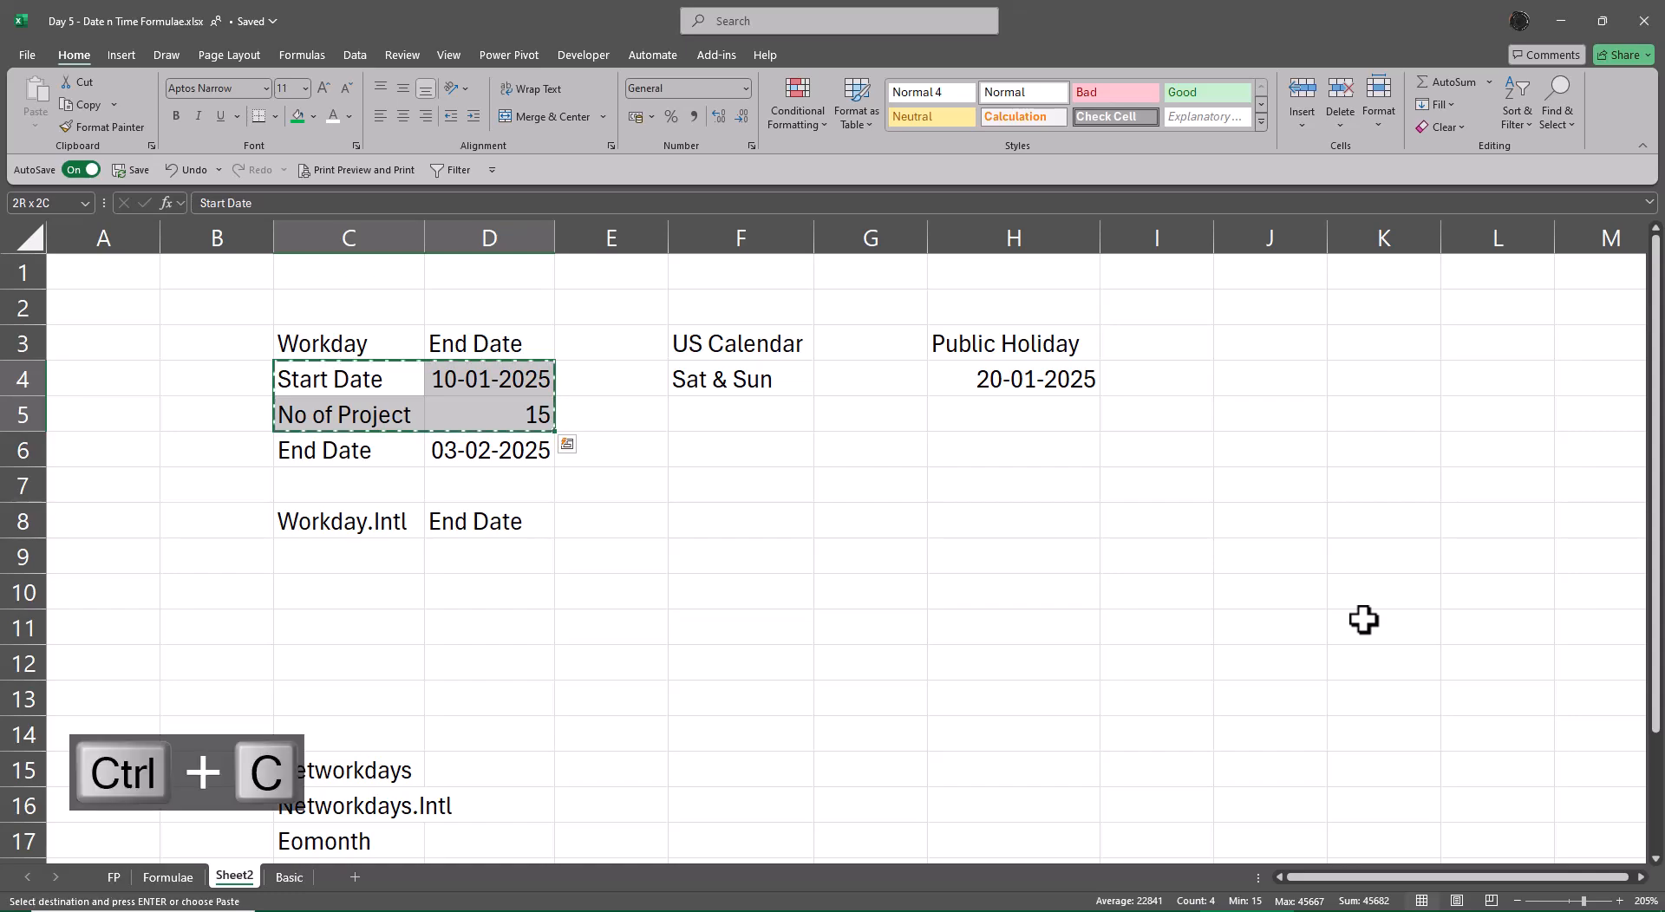
{"action": "key", "text": "Down"}
{"action": "key", "text": "Down"}
{"action": "key", "text": "Down"}
{"action": "key", "text": "Down"}
{"action": "key", "text": "Down"}
{"action": "key", "text": "shift+Right"}
{"action": "key", "text": "shift+Down"}
{"action": "key", "text": "ctrl+v"}
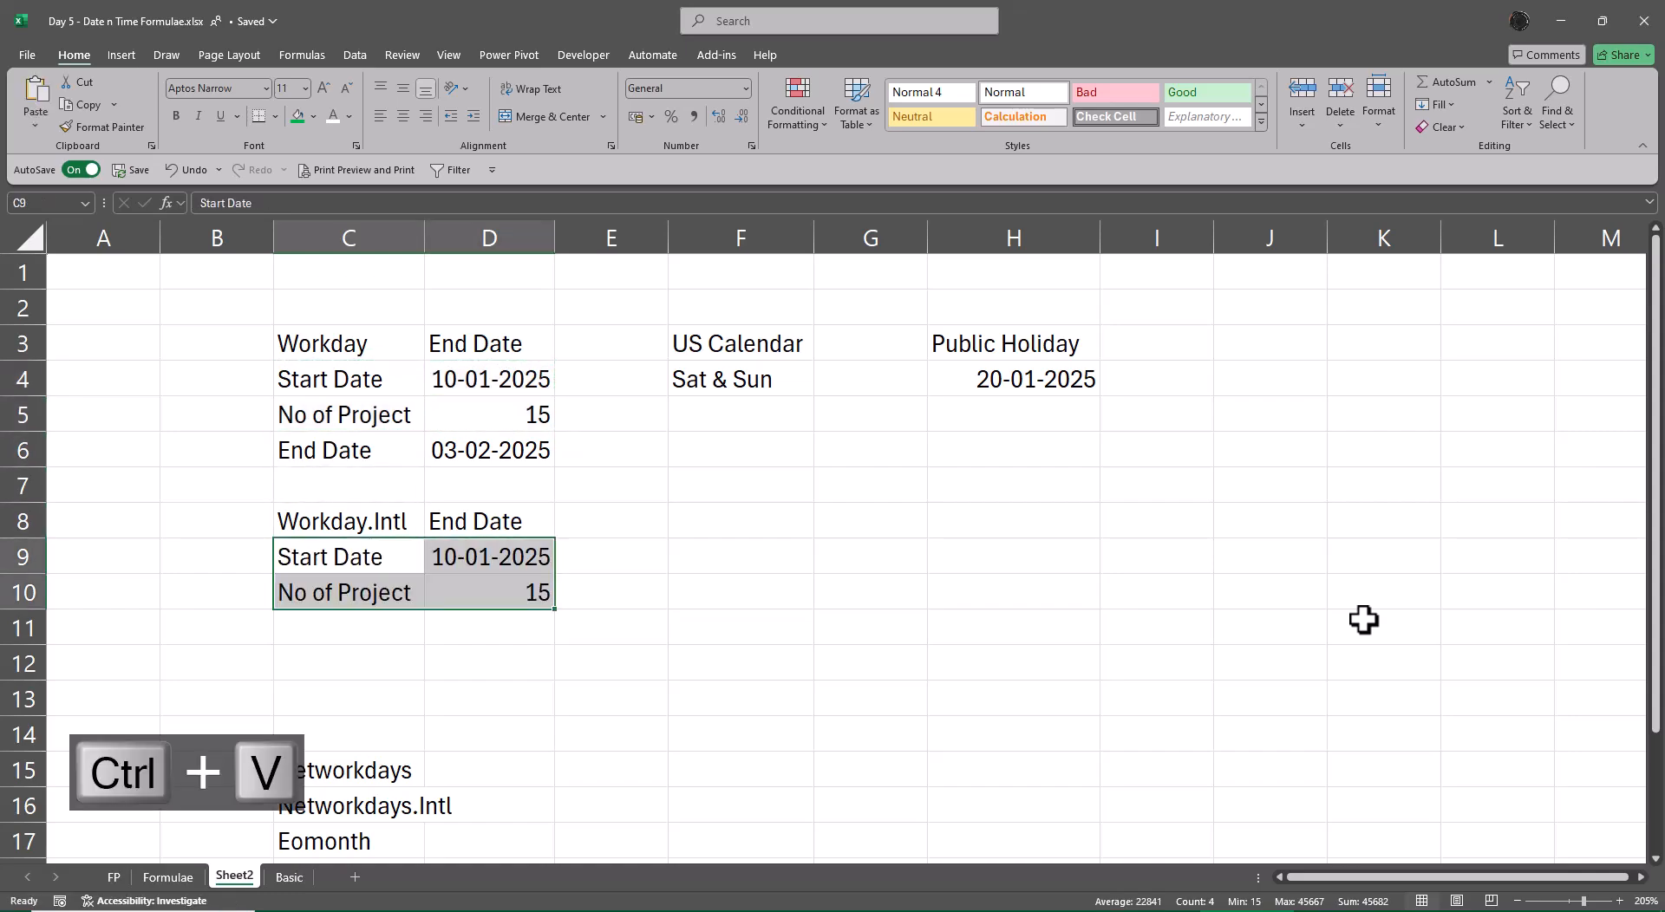
{"action": "key", "text": "Escape"}
- Enter the header "Ind Calendar" in F8 on the Workday.Intl row
{"action": "key", "text": "Right"}
{"action": "key", "text": "Right"}
{"action": "key", "text": "Up"}
{"action": "key", "text": "Up"}
{"action": "key", "text": "Up"}
{"action": "key", "text": "Up"}
{"action": "key", "text": "Up"}
{"action": "key", "text": "Right"}
{"action": "key", "text": "Right"}
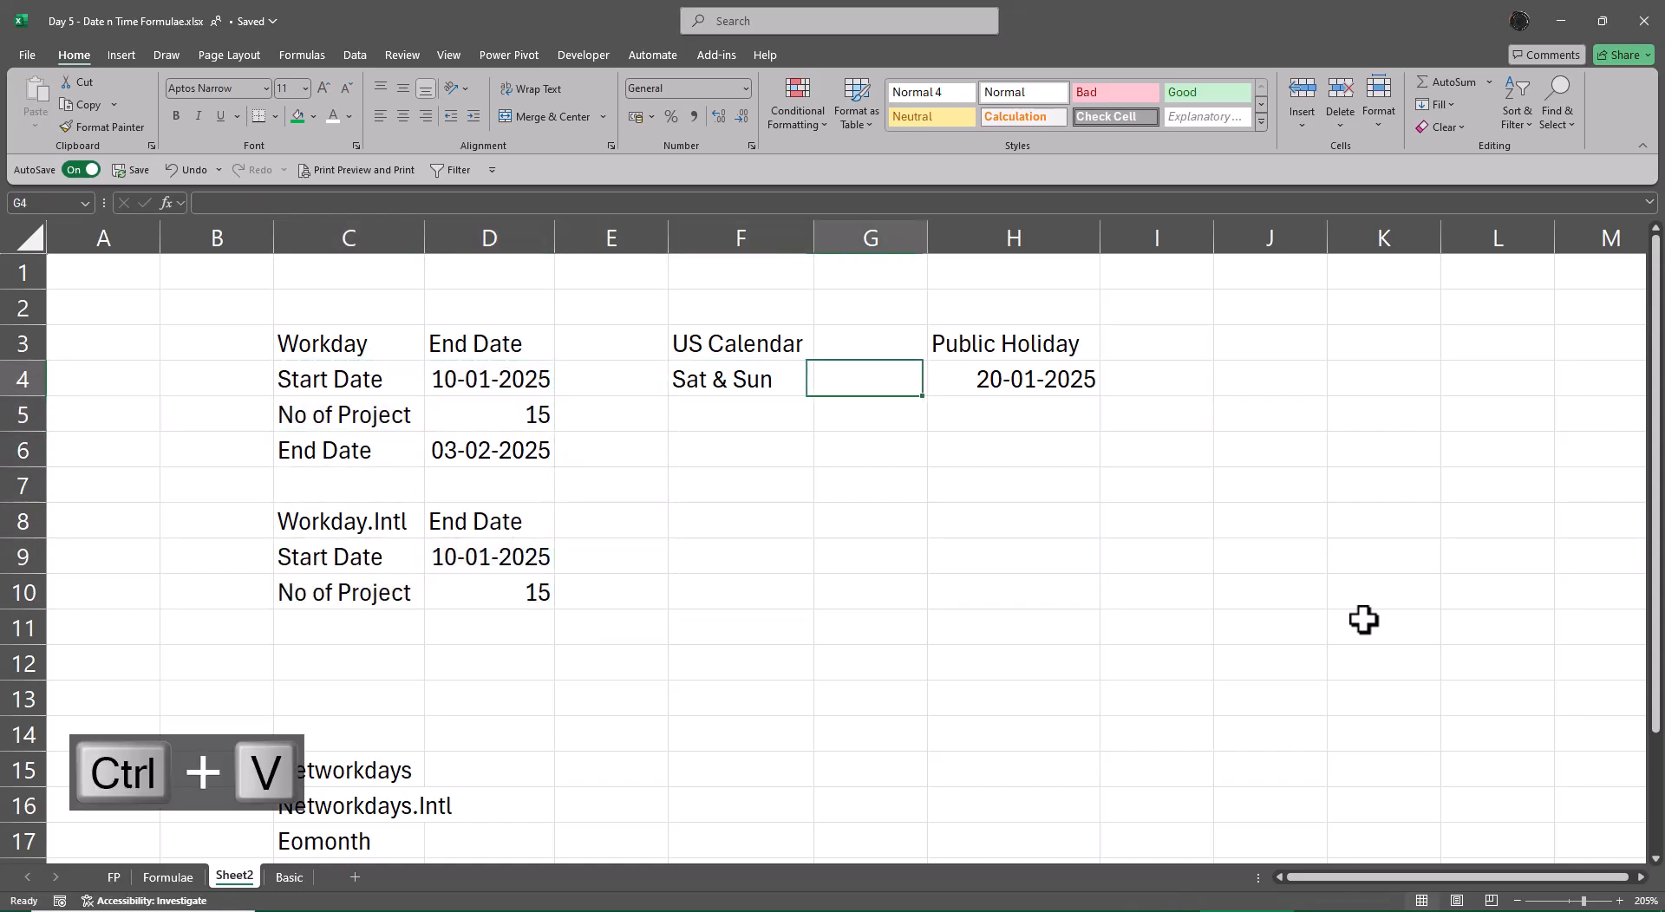
{"action": "key", "text": "Down"}
{"action": "key", "text": "Down"}
{"action": "key", "text": "Down"}
{"action": "key", "text": "Left"}
{"action": "key", "text": "Down"}
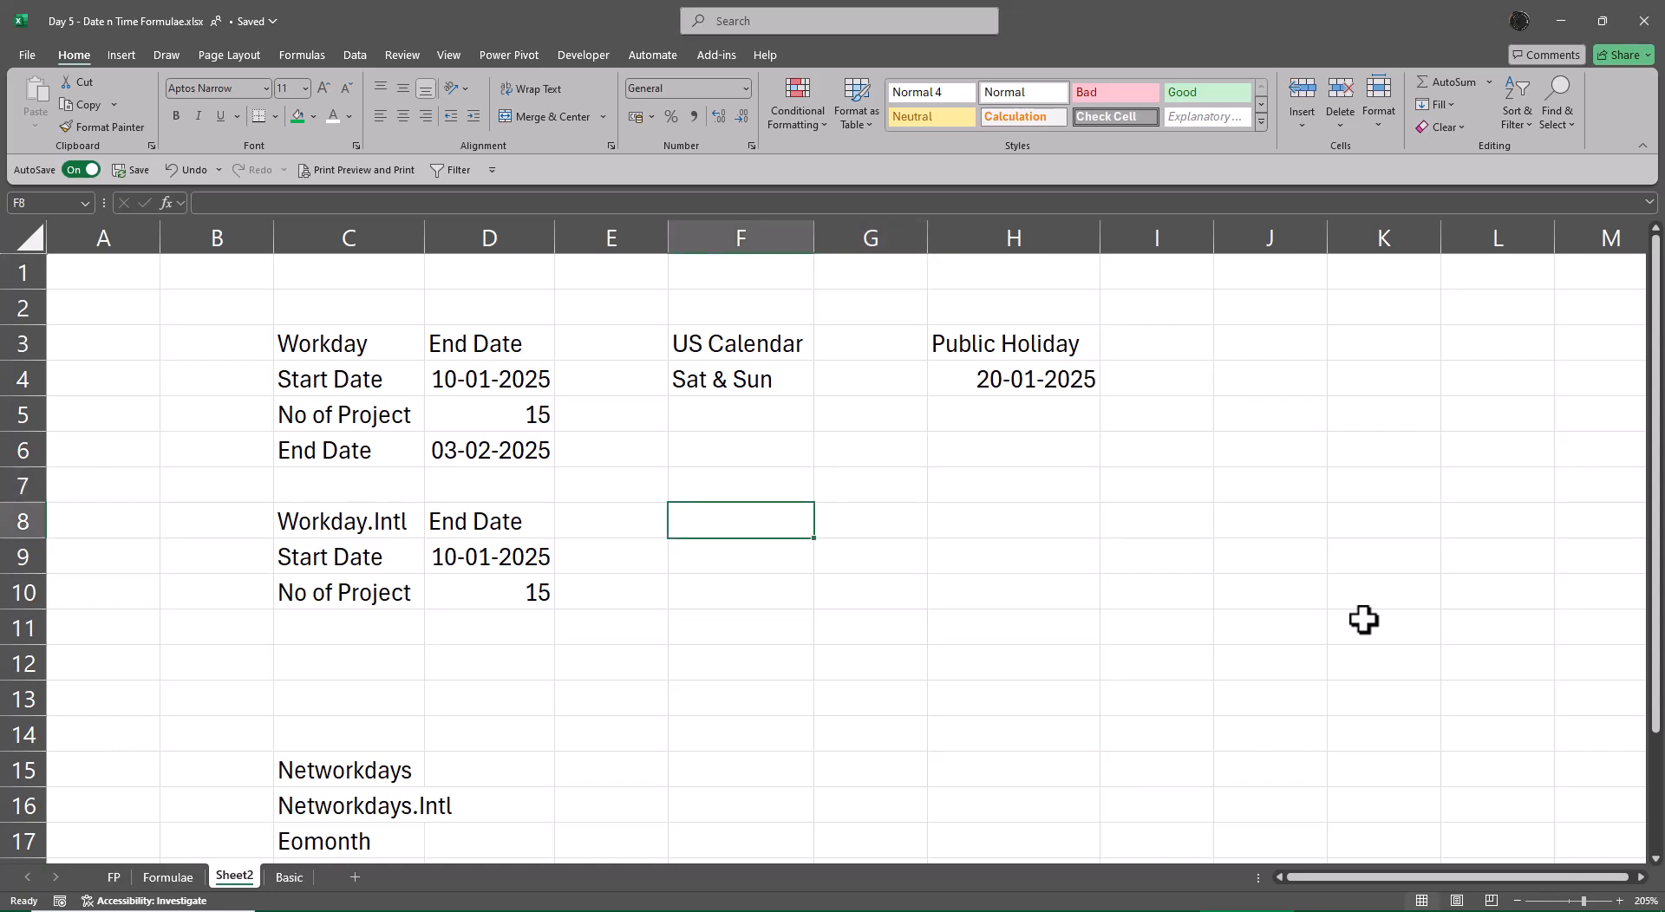
{"action": "type", "text": "ljd"}
{"action": "key", "text": "BackSpace"}
{"action": "key", "text": "BackSpace"}
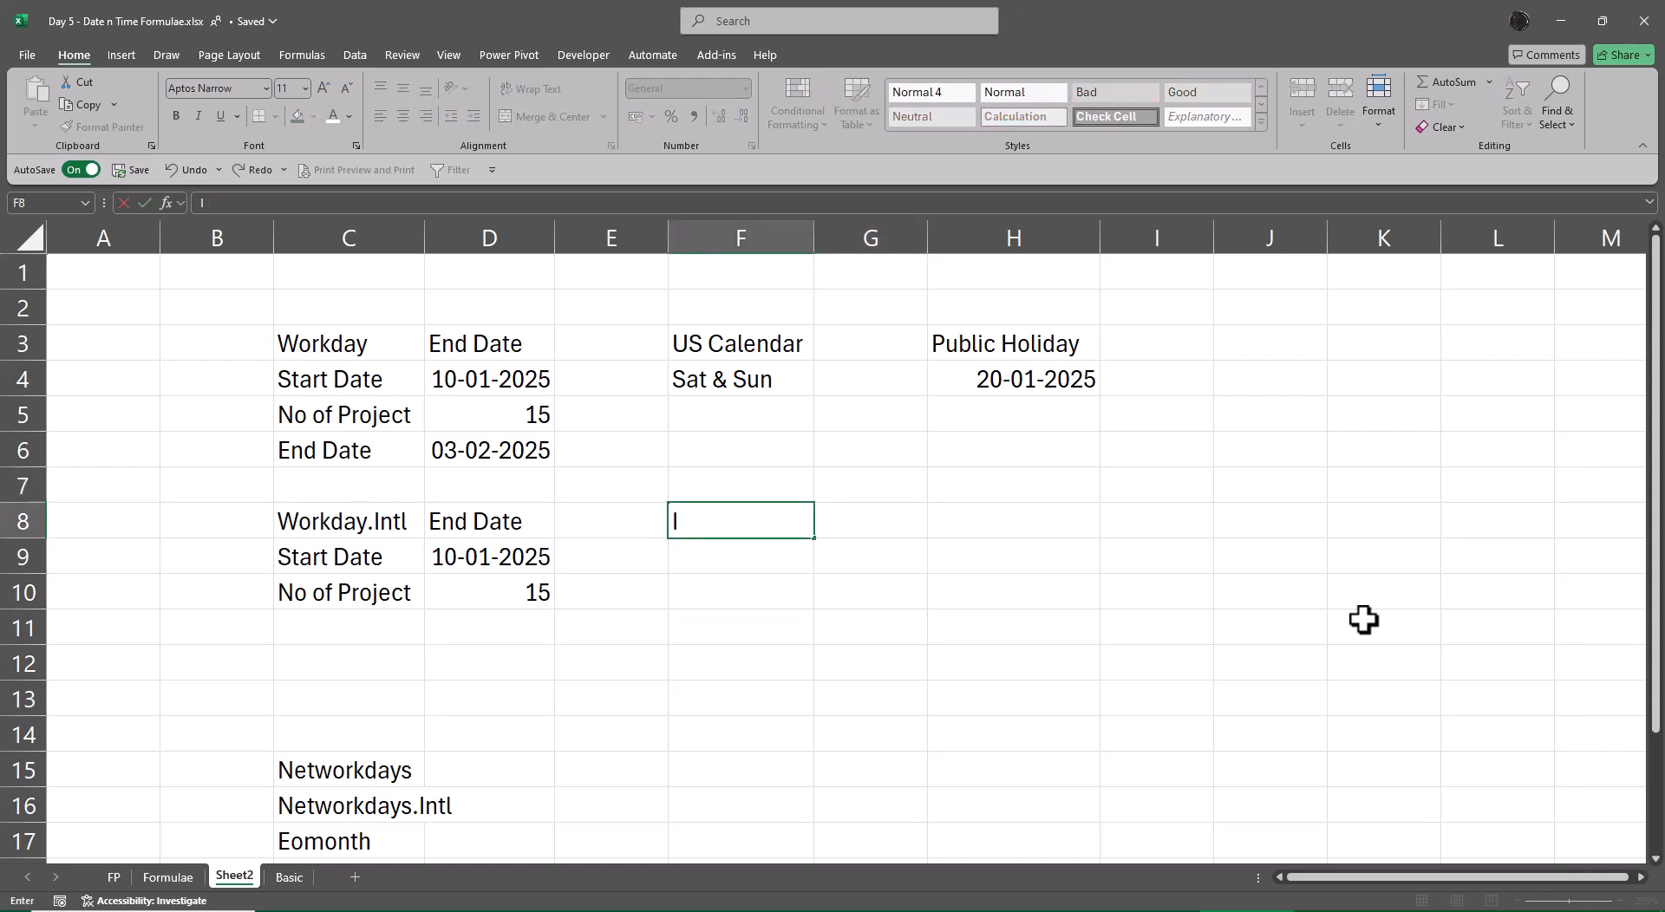
{"action": "type", "text": "nd Calendar"}
{"action": "key", "text": "ctrl+Return"}
- Copy the "Public Holiday" header from H3 to H8
{"action": "key", "text": "Up"}
{"action": "key", "text": "Up"}
{"action": "key", "text": "Up"}
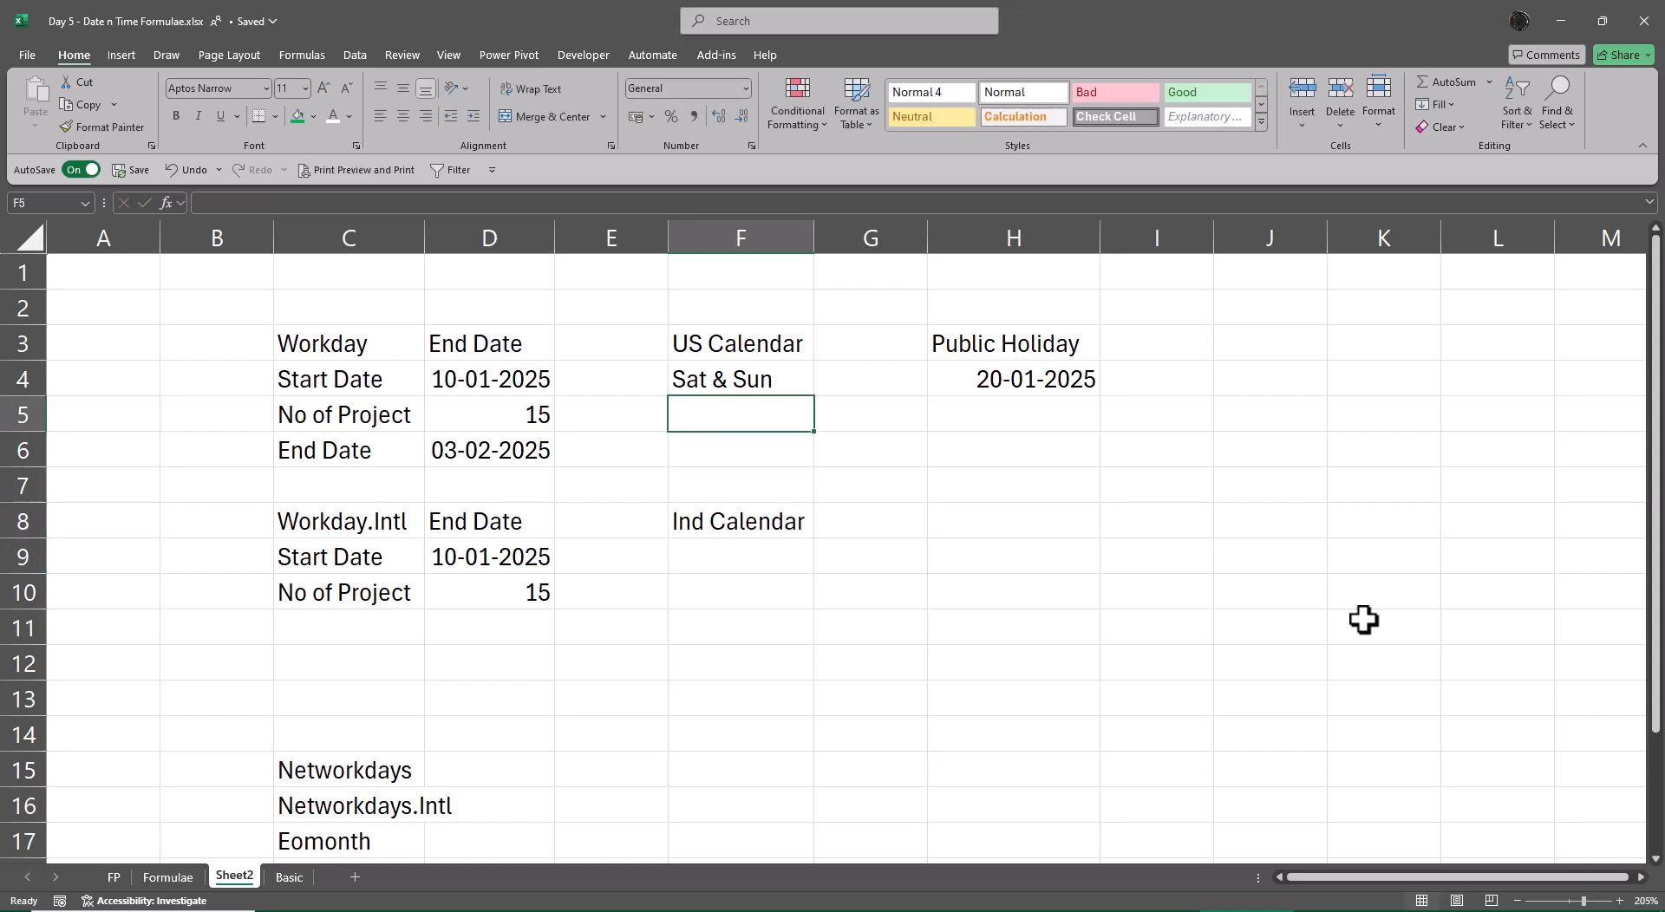
{"action": "key", "text": "Down"}
{"action": "key", "text": "Down"}
{"action": "key", "text": "Down"}
{"action": "key", "text": "Right"}
{"action": "key", "text": "Right"}
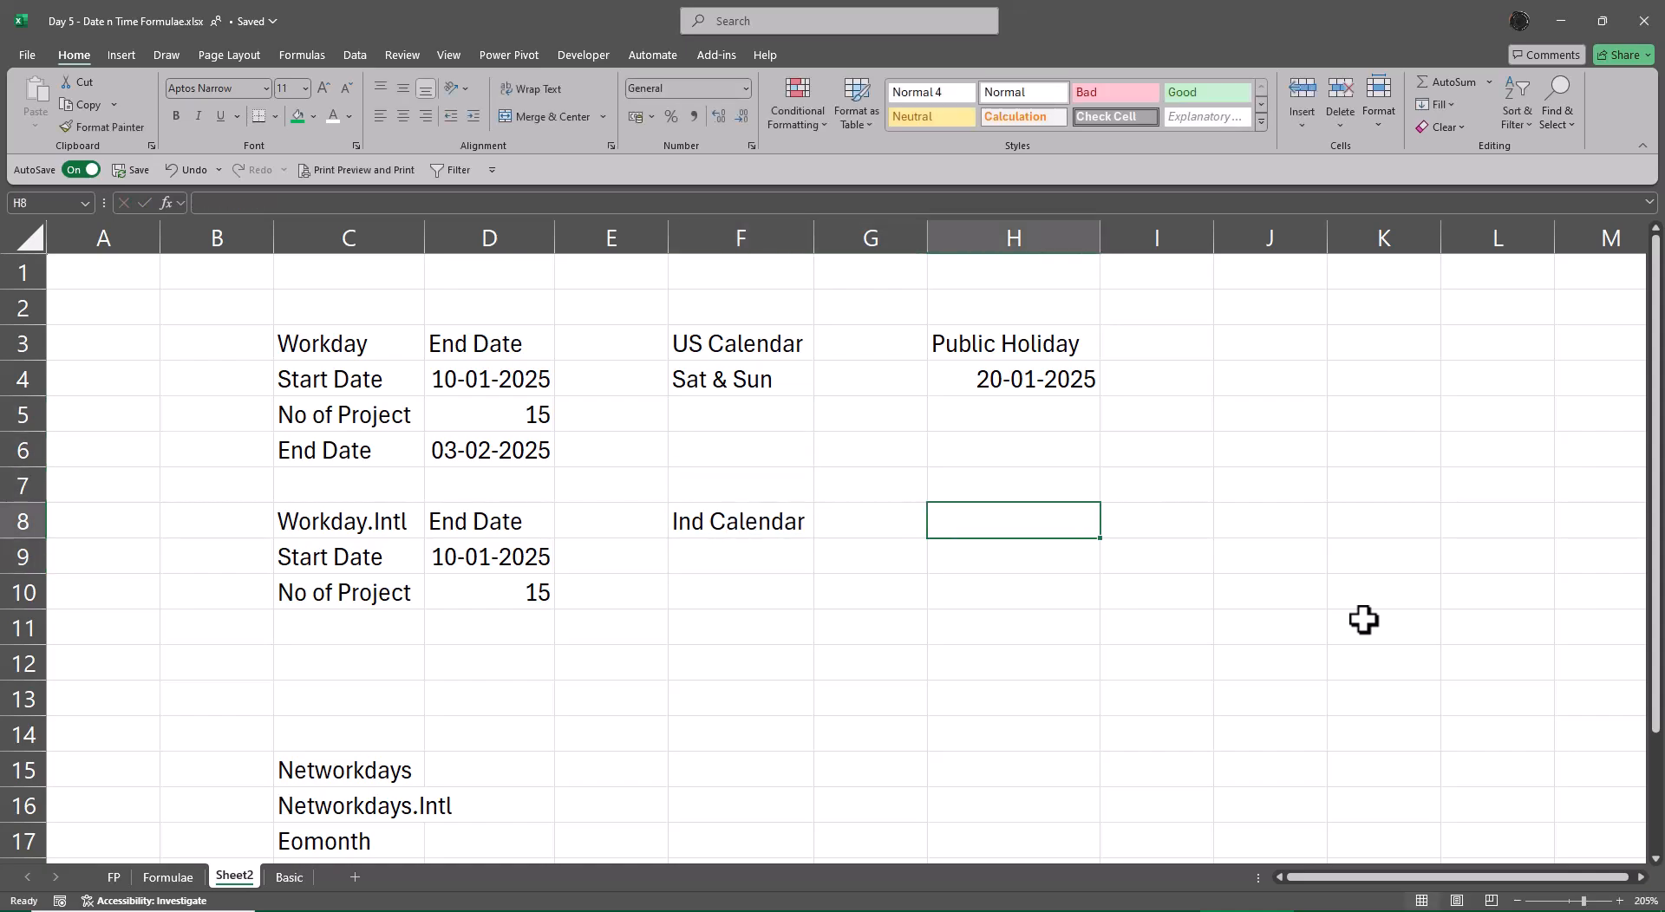
{"action": "key", "text": "ctrl+Up"}
{"action": "key", "text": "Up"}
{"action": "key", "text": "ctrl+c"}
{"action": "key", "text": "Down"}
{"action": "key", "text": "Down"}
{"action": "key", "text": "Down"}
{"action": "key", "text": "Down"}
{"action": "key", "text": "Down"}
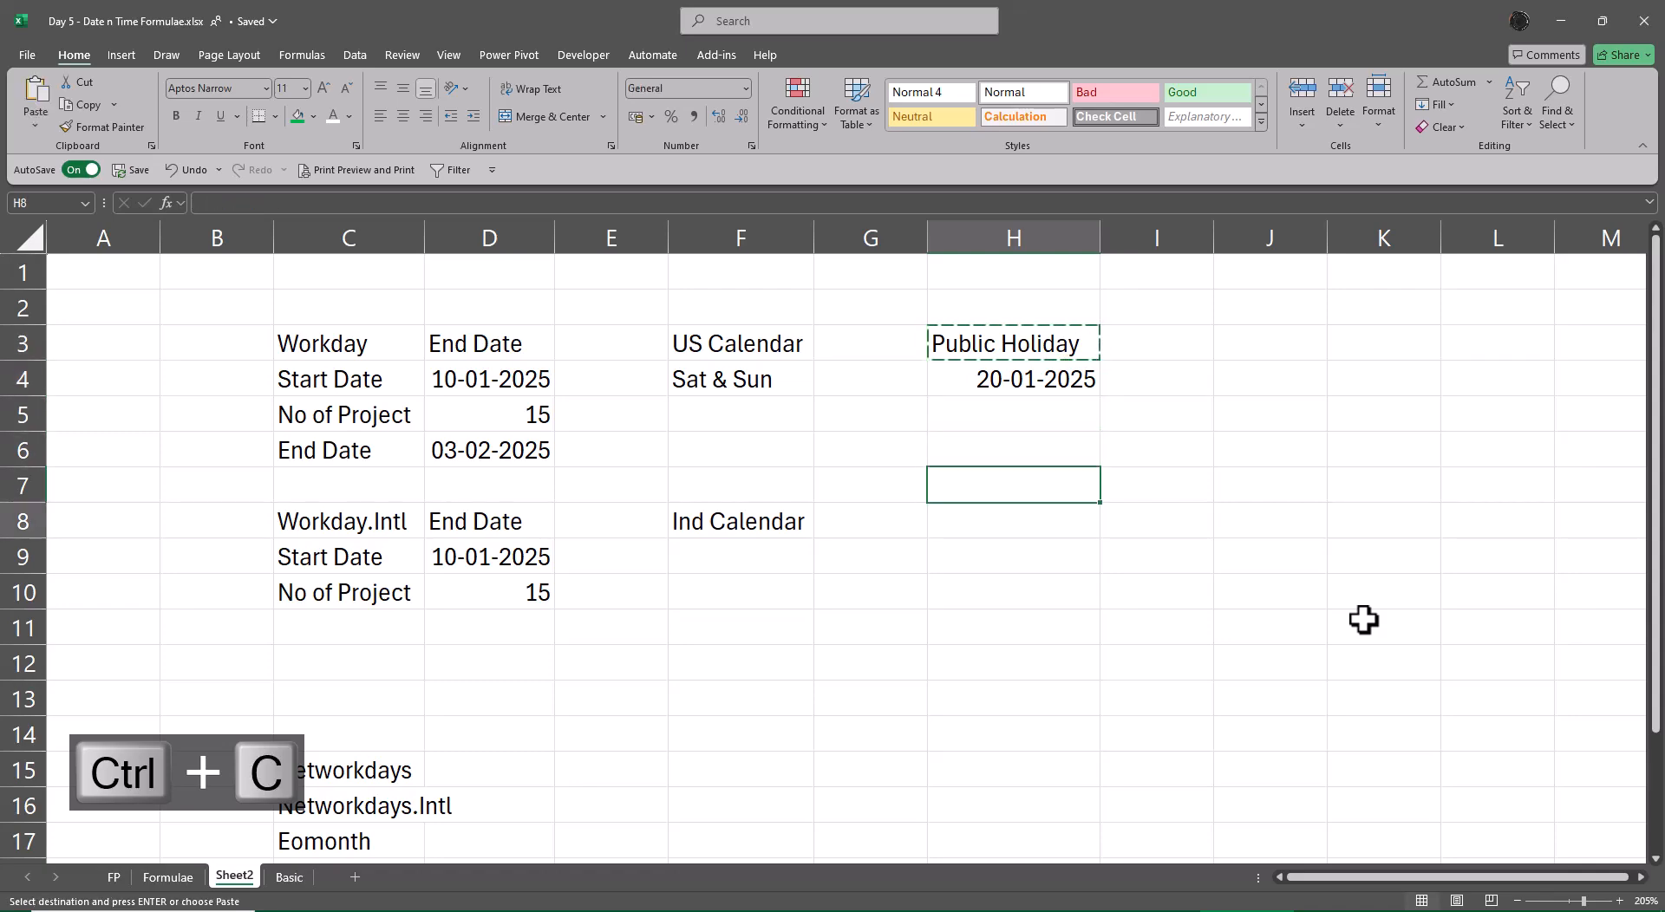
{"action": "key", "text": "ctrl+v"}
{"action": "key", "text": "Return"}
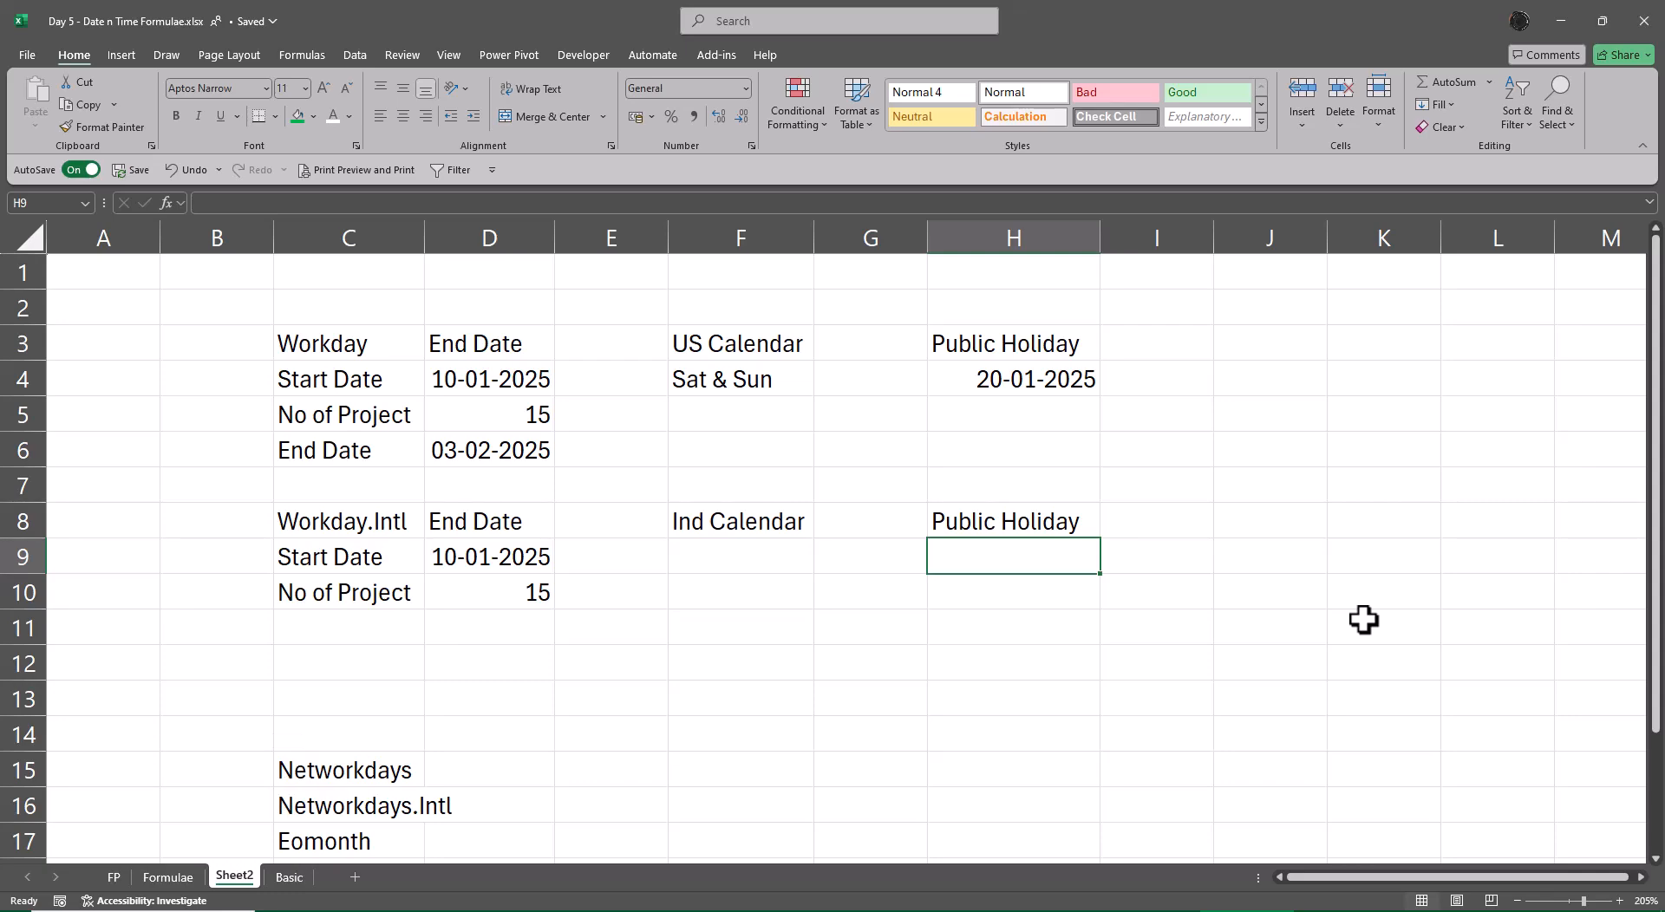
- Enter the holiday date 14-01-2025 in H9 under the second Public Holiday header
{"action": "type", "text": "14-1"}
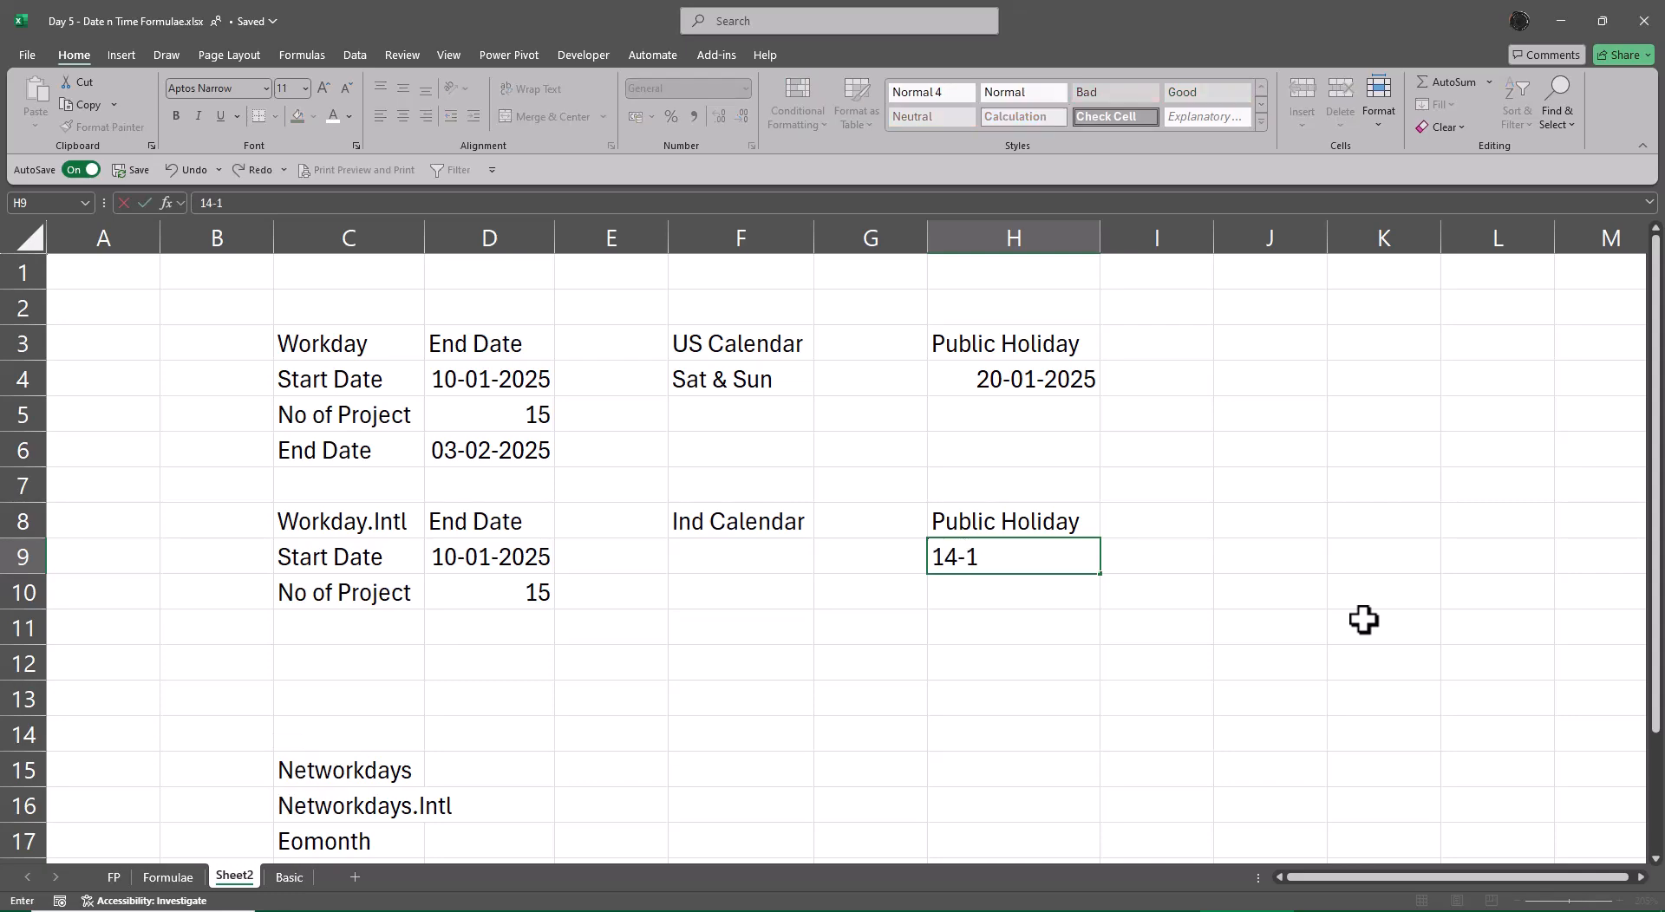
{"action": "type", "text": "-01-2025"}
{"action": "key", "text": "Return"}
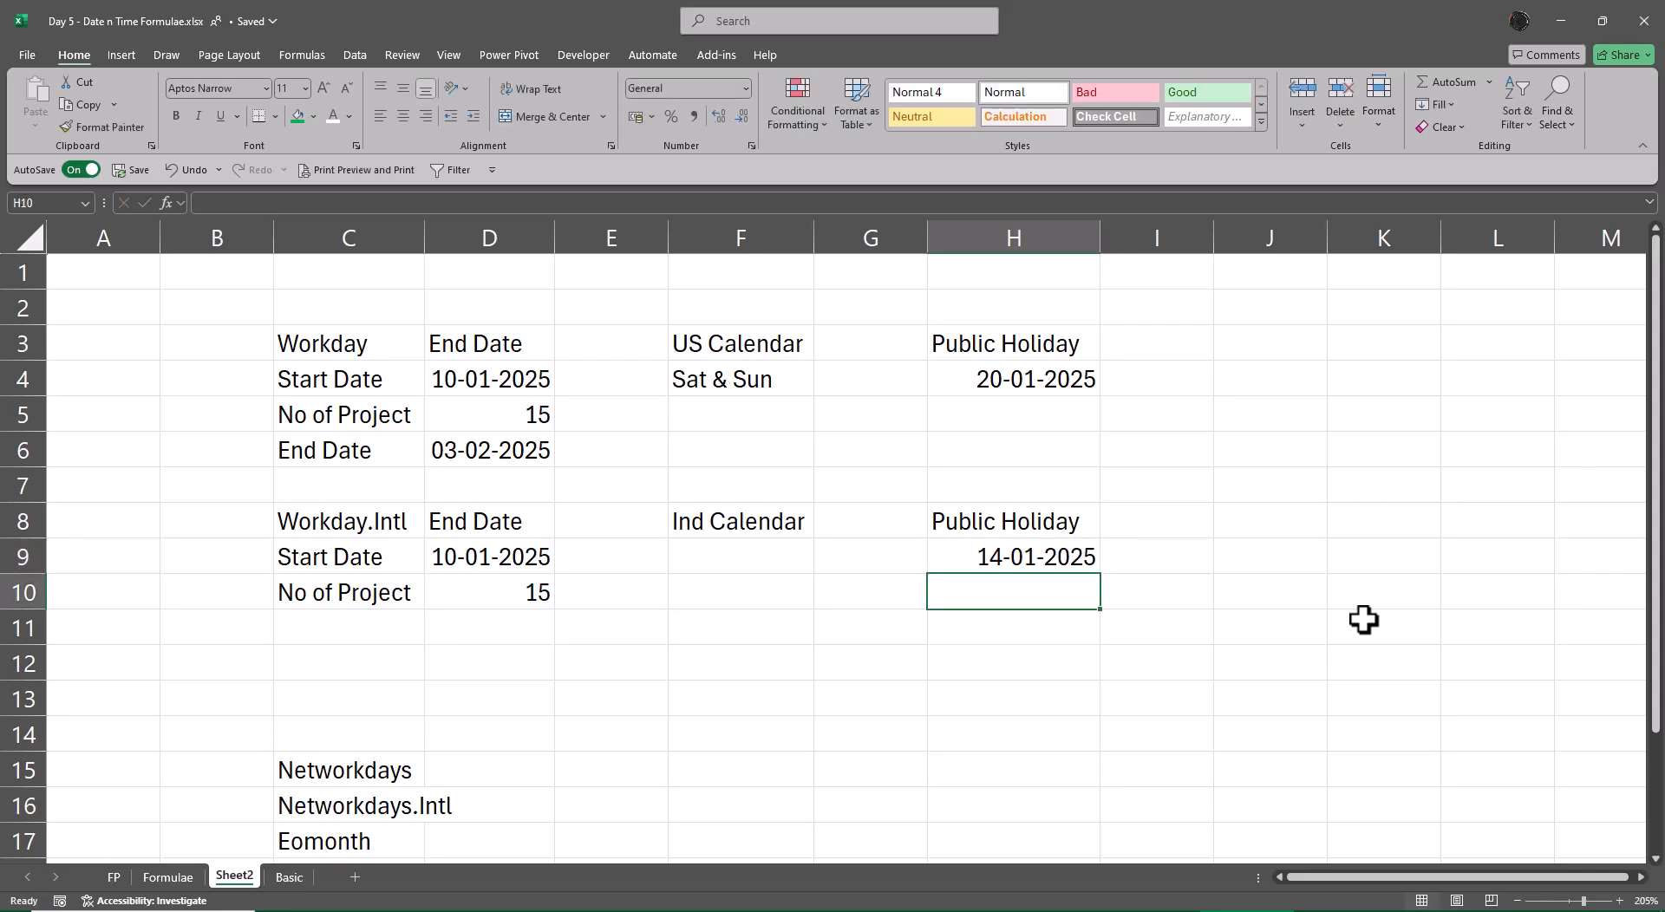
- Fill H10:H12 with consecutive holiday dates using the formula =H9+1
{"action": "key", "text": "shift+Down"}
{"action": "key", "text": "shift+Down"}
{"action": "type", "text": "="}
{"action": "key", "text": "Up"}
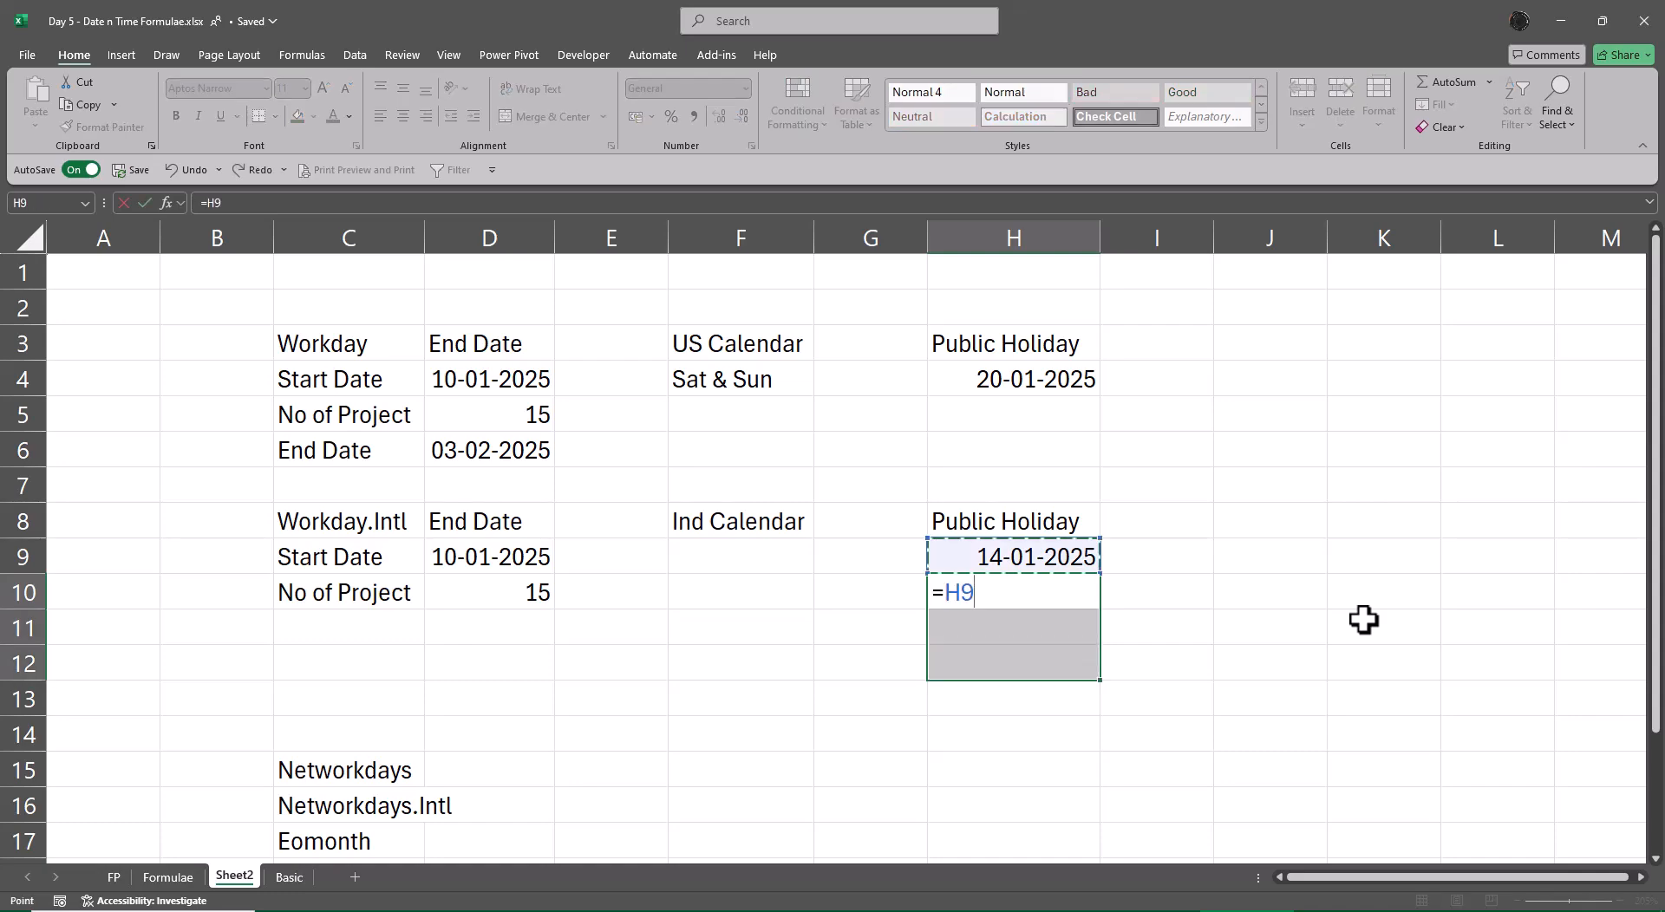
{"action": "type", "text": "+1"}
{"action": "key", "text": "ctrl+Return"}
- Add the holiday date 26-01-2025 in H13 below the consecutive dates
{"action": "key", "text": "Up"}
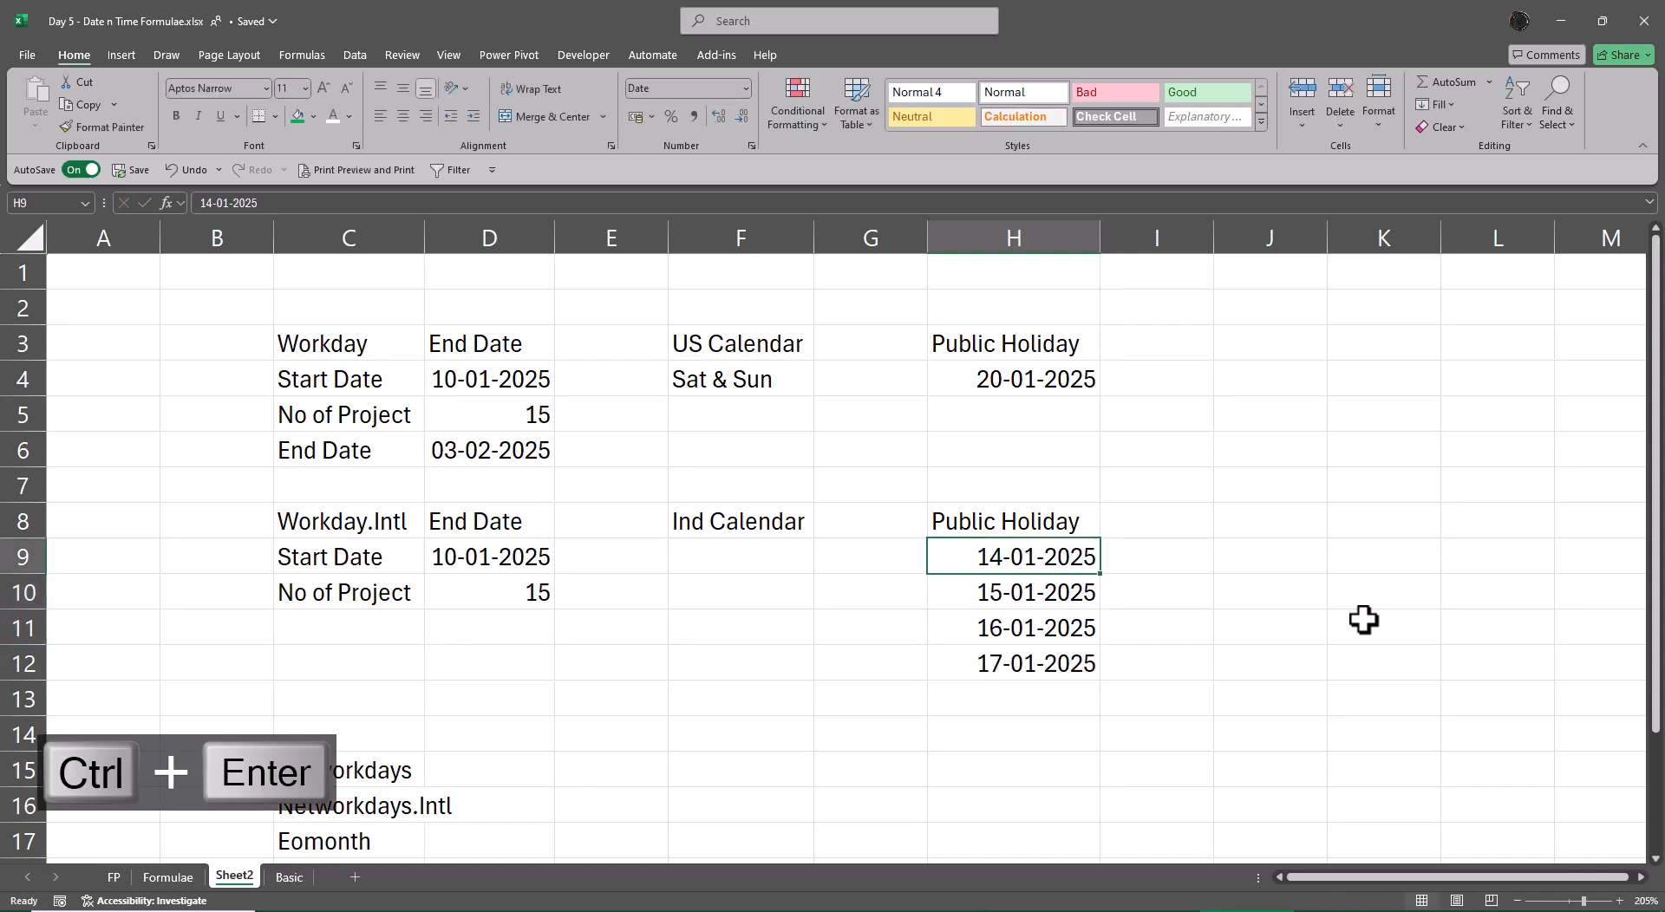
{"action": "key", "text": "Down"}
{"action": "key", "text": "Down"}
{"action": "key", "text": "Down"}
{"action": "key", "text": "Down"}
{"action": "type", "text": "26-01"}
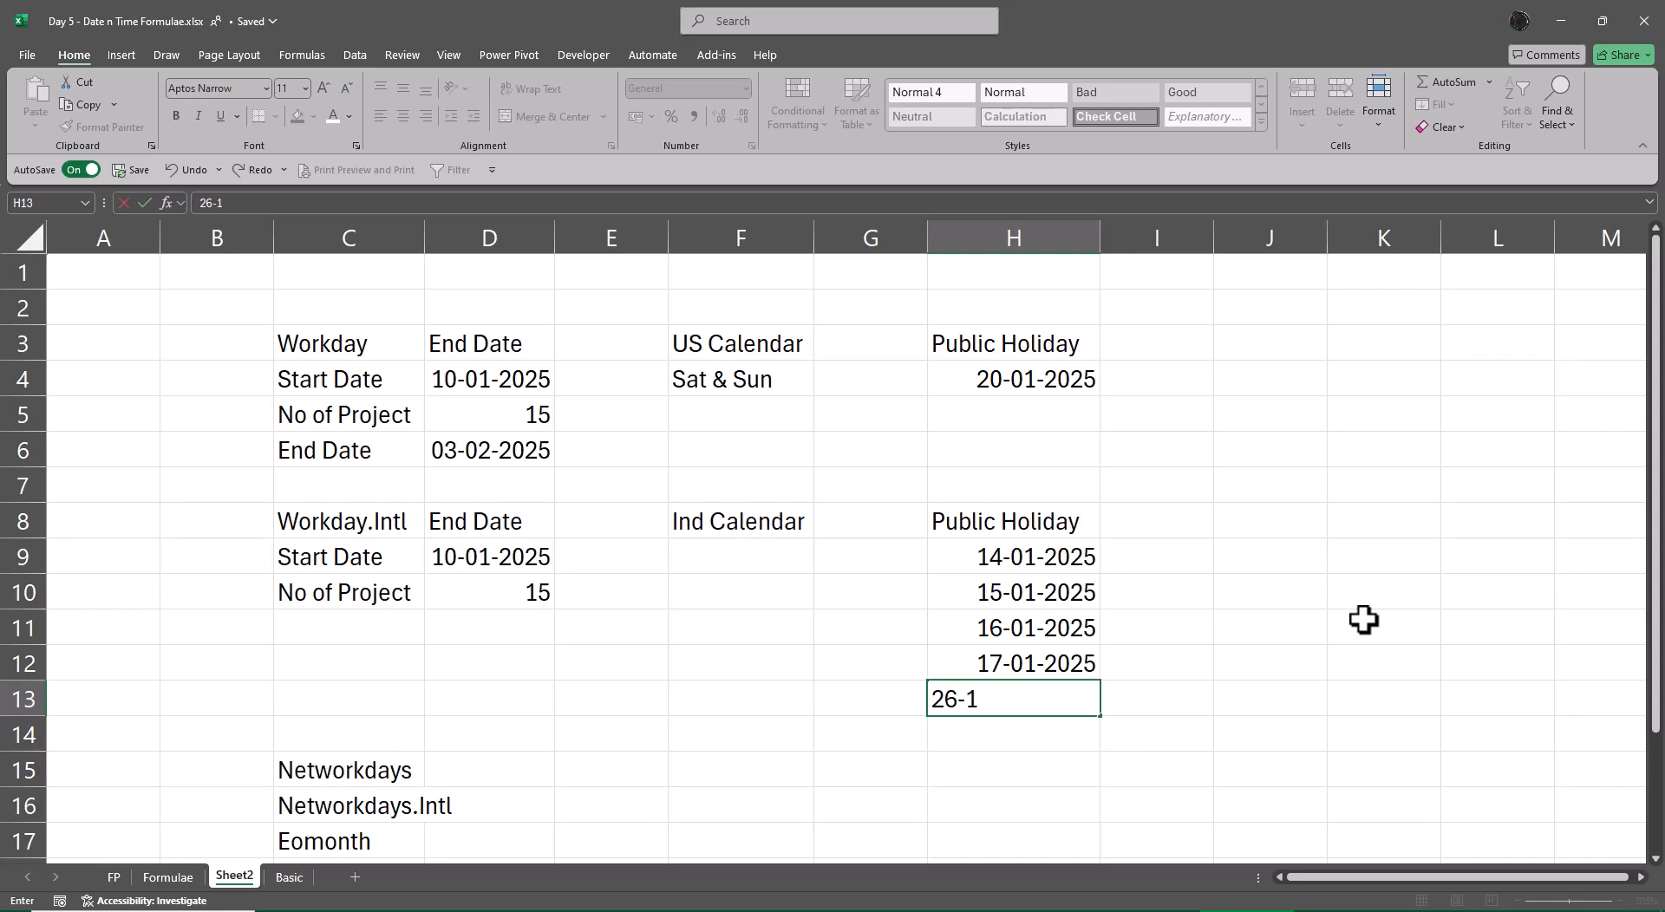
{"action": "type", "text": "-2025"}
{"action": "key", "text": "Return"}
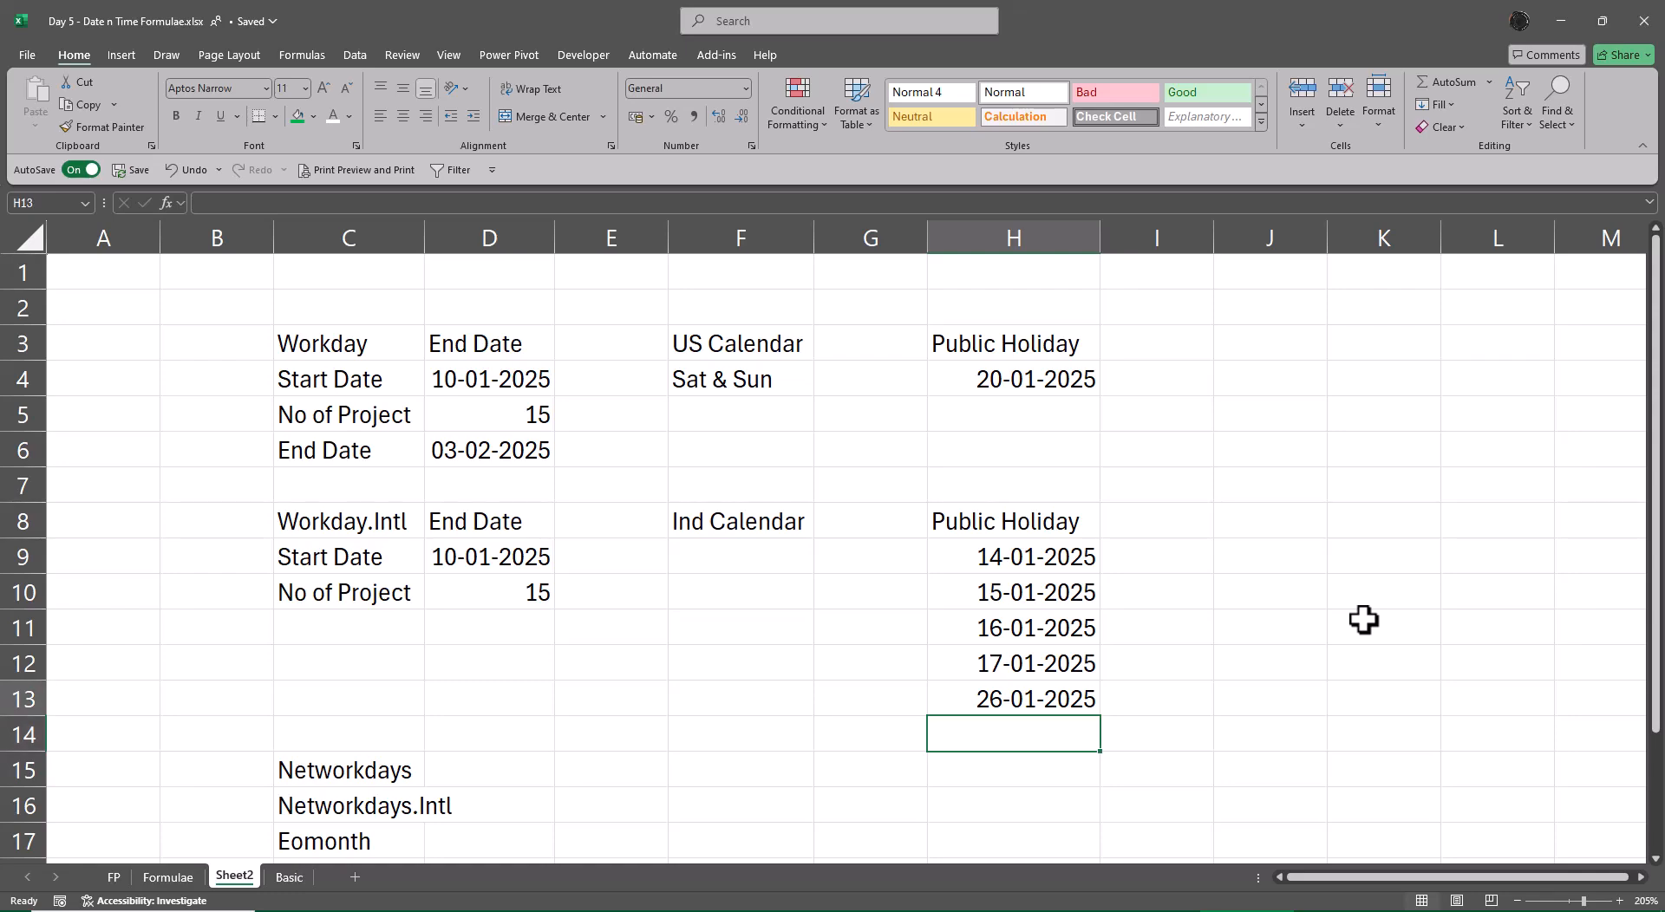
- Enter "Sun" as the weekend day in F9 under Ind Calendar
{"action": "key", "text": "Up"}
{"action": "key", "text": "Up"}
{"action": "key", "text": "Up"}
{"action": "key", "text": "Up"}
{"action": "key", "text": "Up"}
{"action": "key", "text": "Left"}
{"action": "key", "text": "Left"}
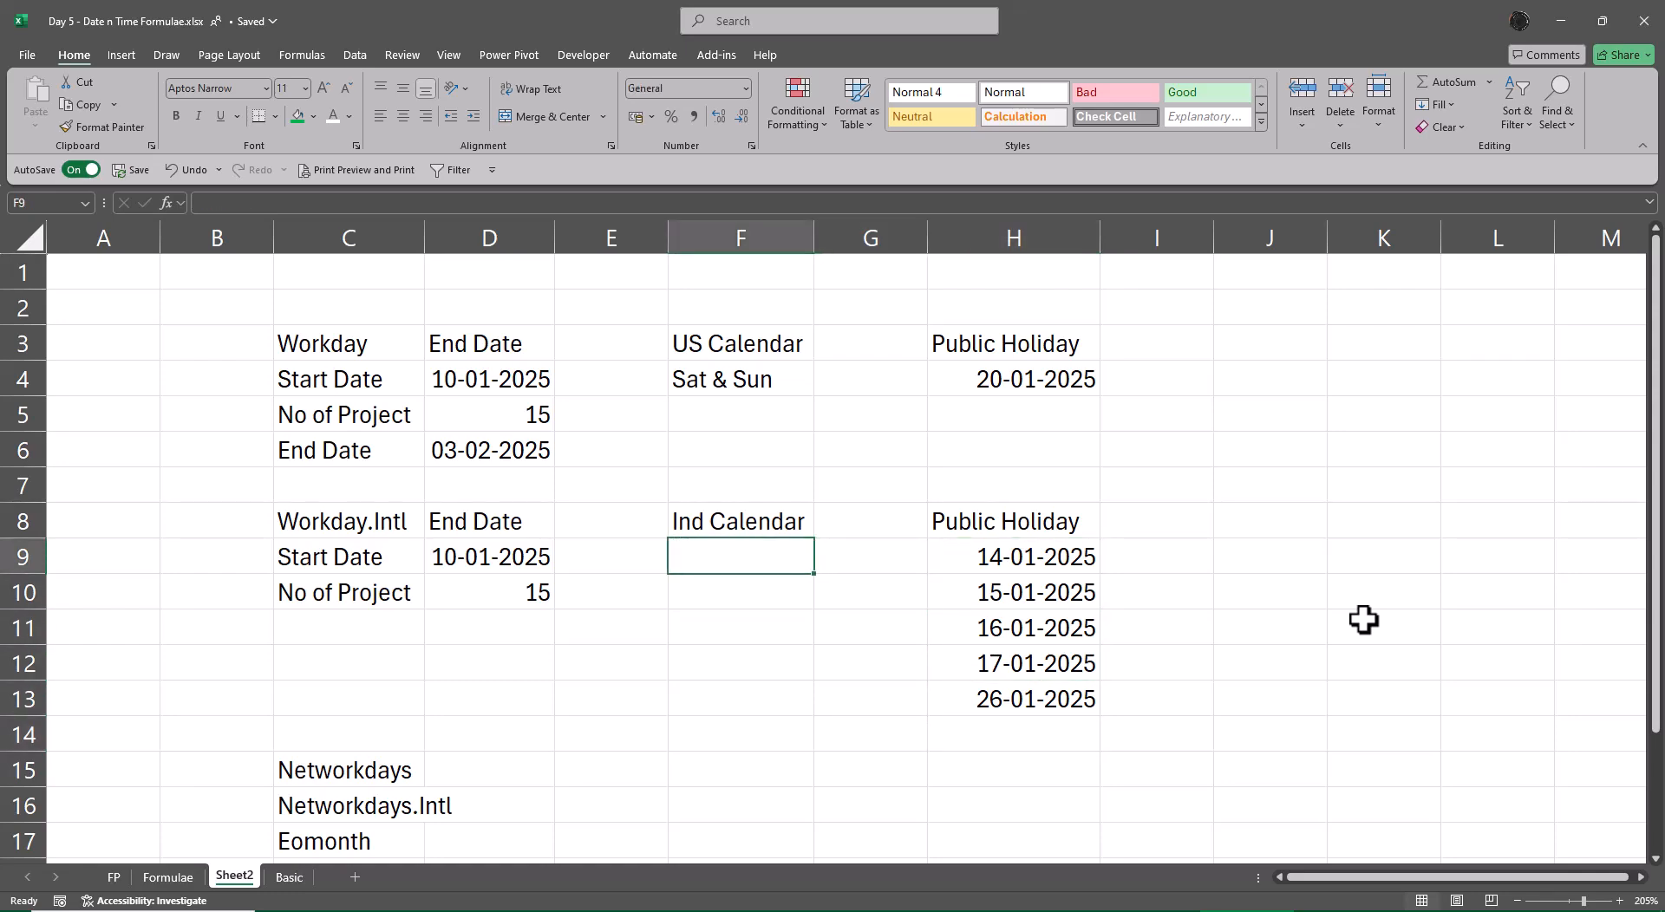
{"action": "type", "text": "Sun"}
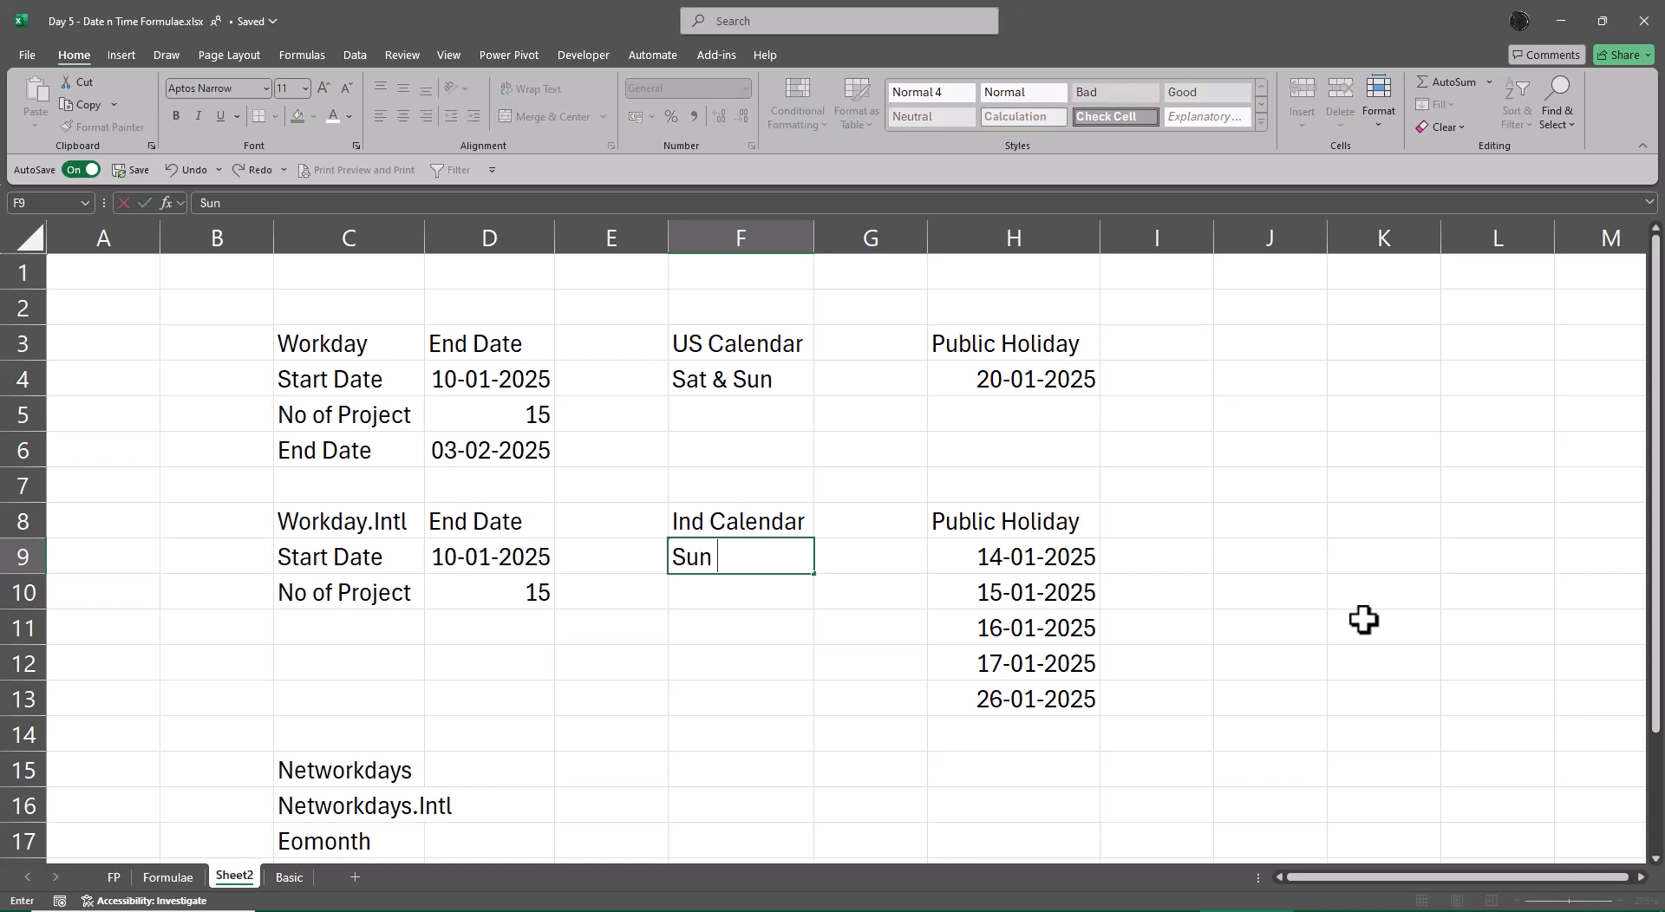
{"action": "key", "text": "Return"}
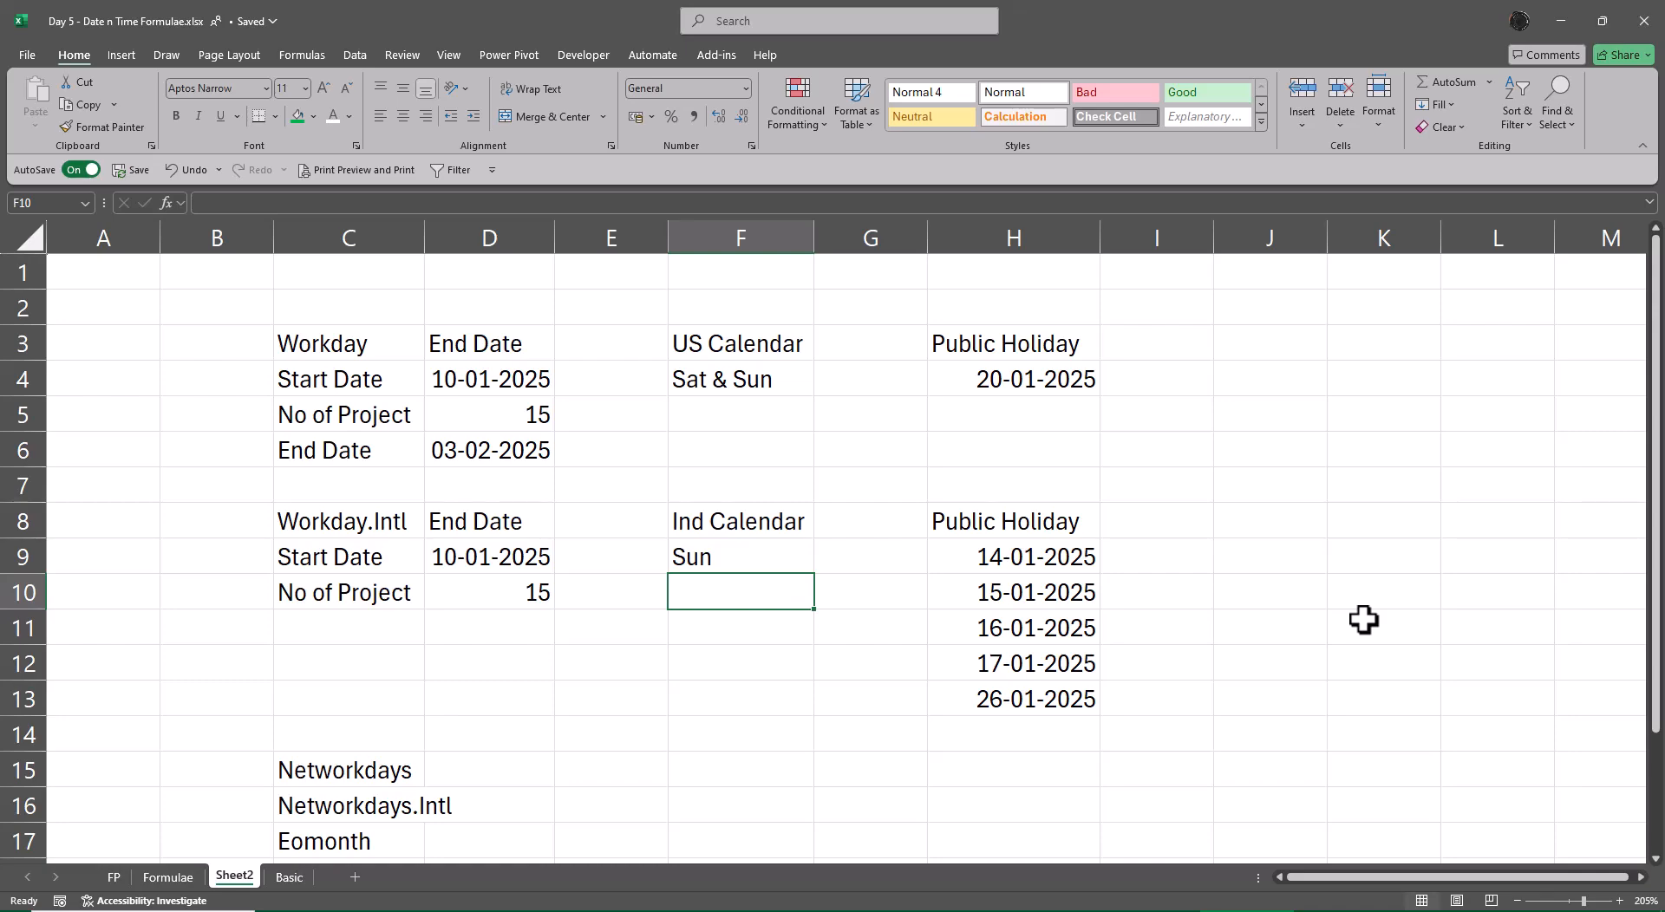
- Copy the "End Date" label from C6 to C11 in the Workday.Intl block
{"action": "key", "text": "Up"}
{"action": "key", "text": "Up"}
{"action": "key", "text": "Up"}
{"action": "key", "text": "Up"}
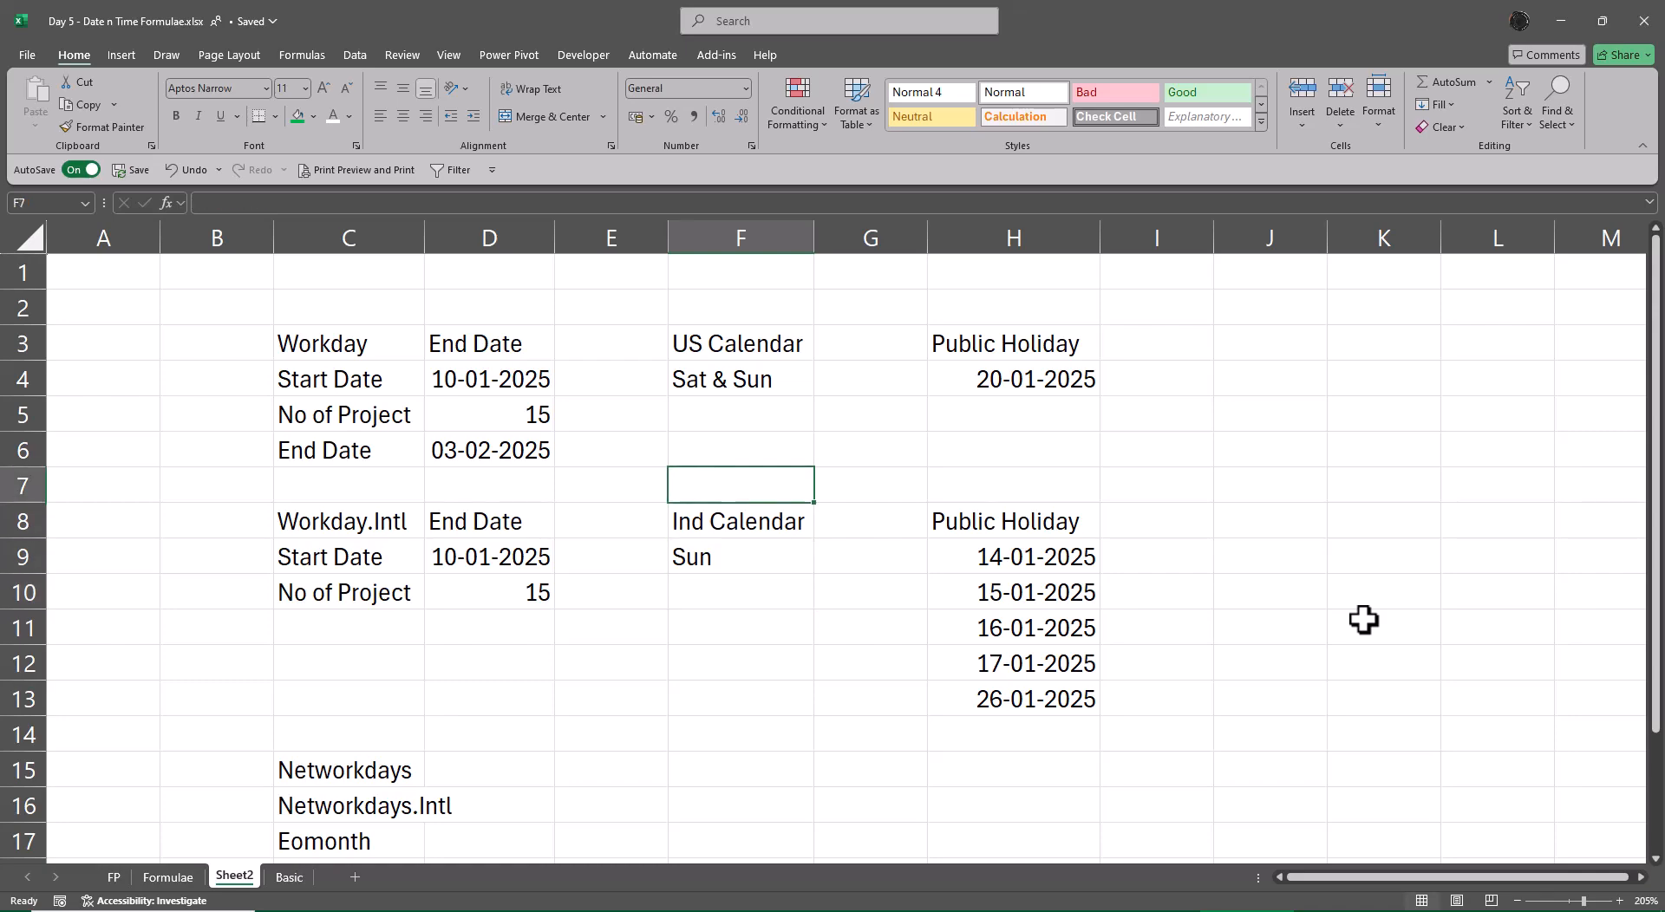
{"action": "key", "text": "Left"}
{"action": "key", "text": "Left"}
{"action": "key", "text": "Left"}
{"action": "key", "text": "ctrl+c"}
{"action": "key", "text": "Down"}
{"action": "key", "text": "Down"}
{"action": "key", "text": "Down"}
{"action": "key", "text": "Down"}
{"action": "key", "text": "Down"}
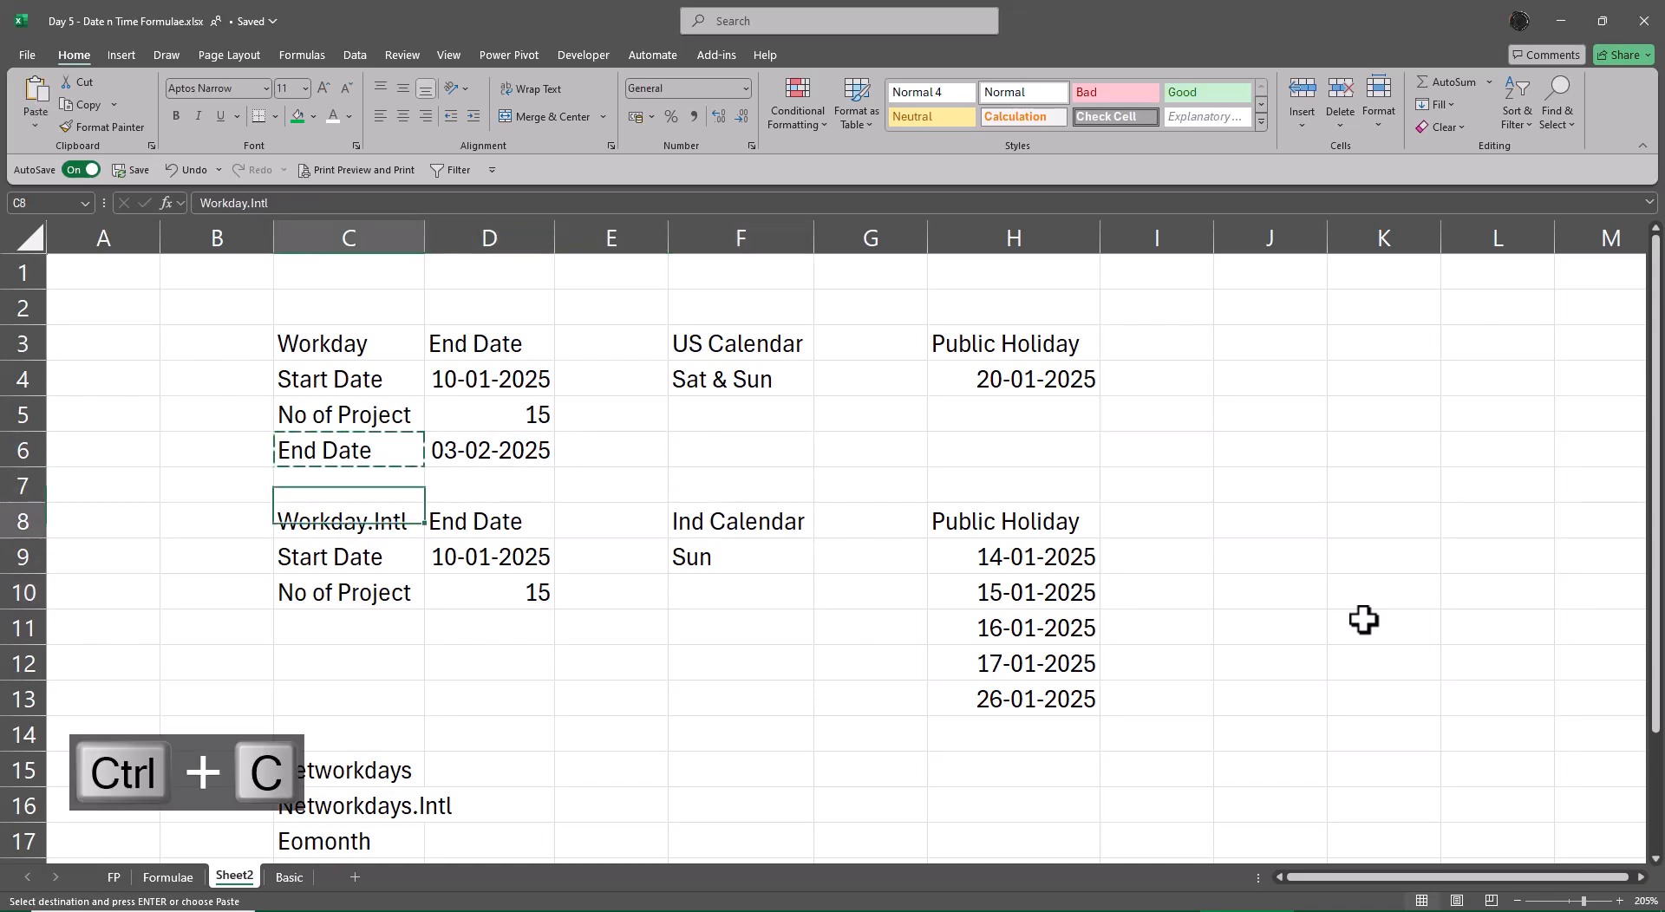
{"action": "key", "text": "ctrl+v"}
{"action": "key", "text": "Escape"}
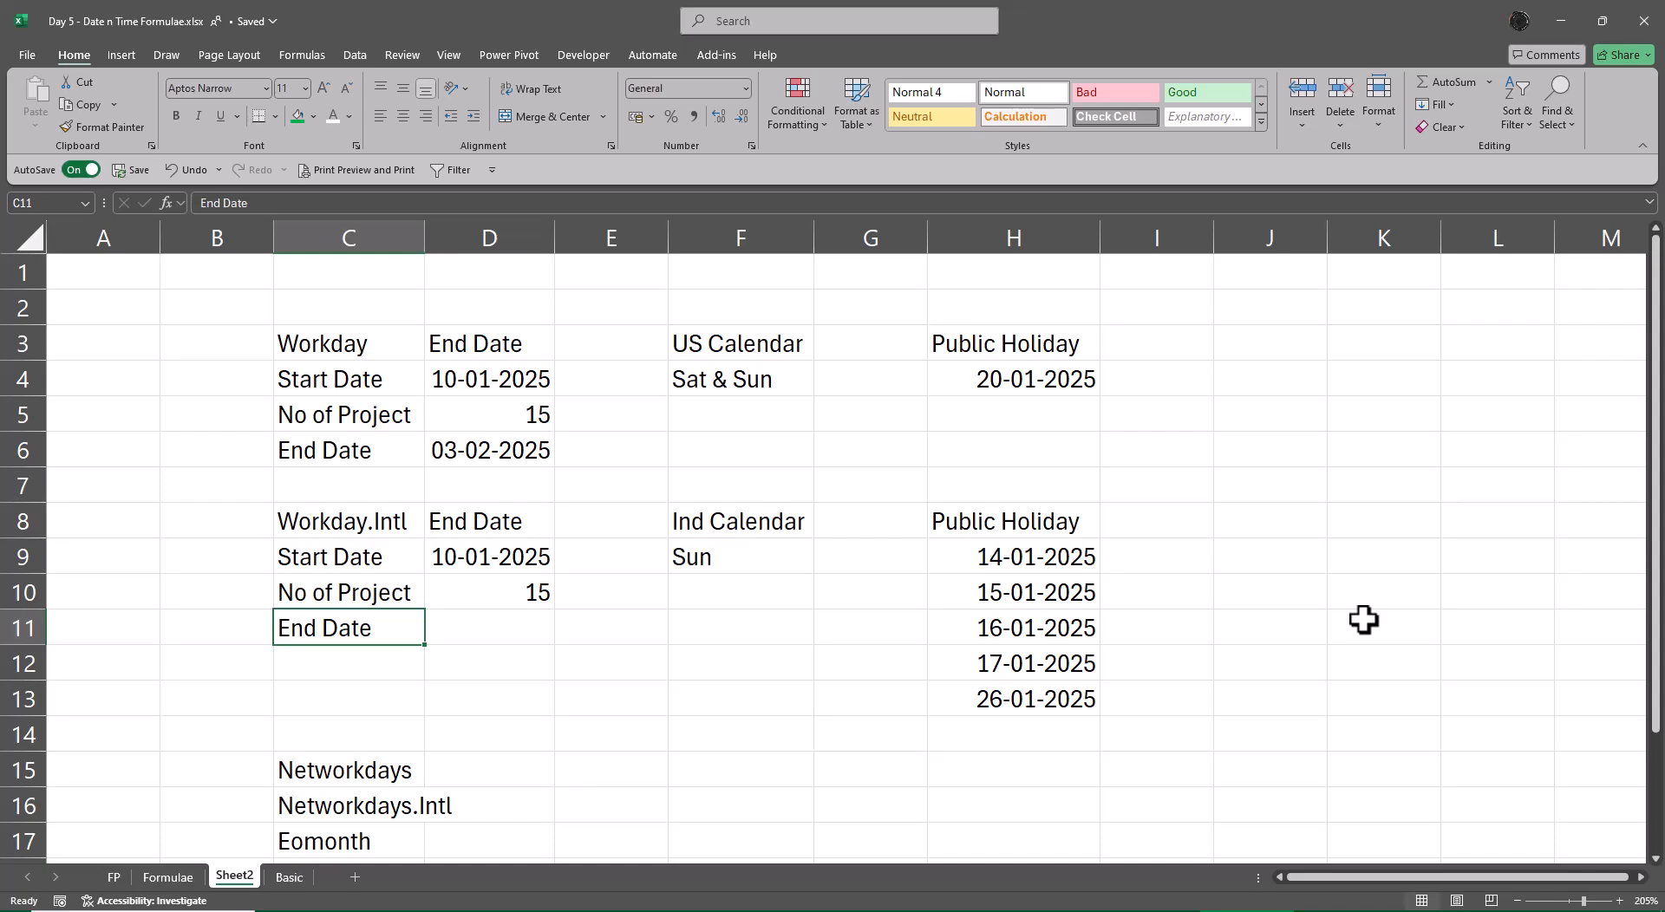
{"action": "key", "text": "Right"}
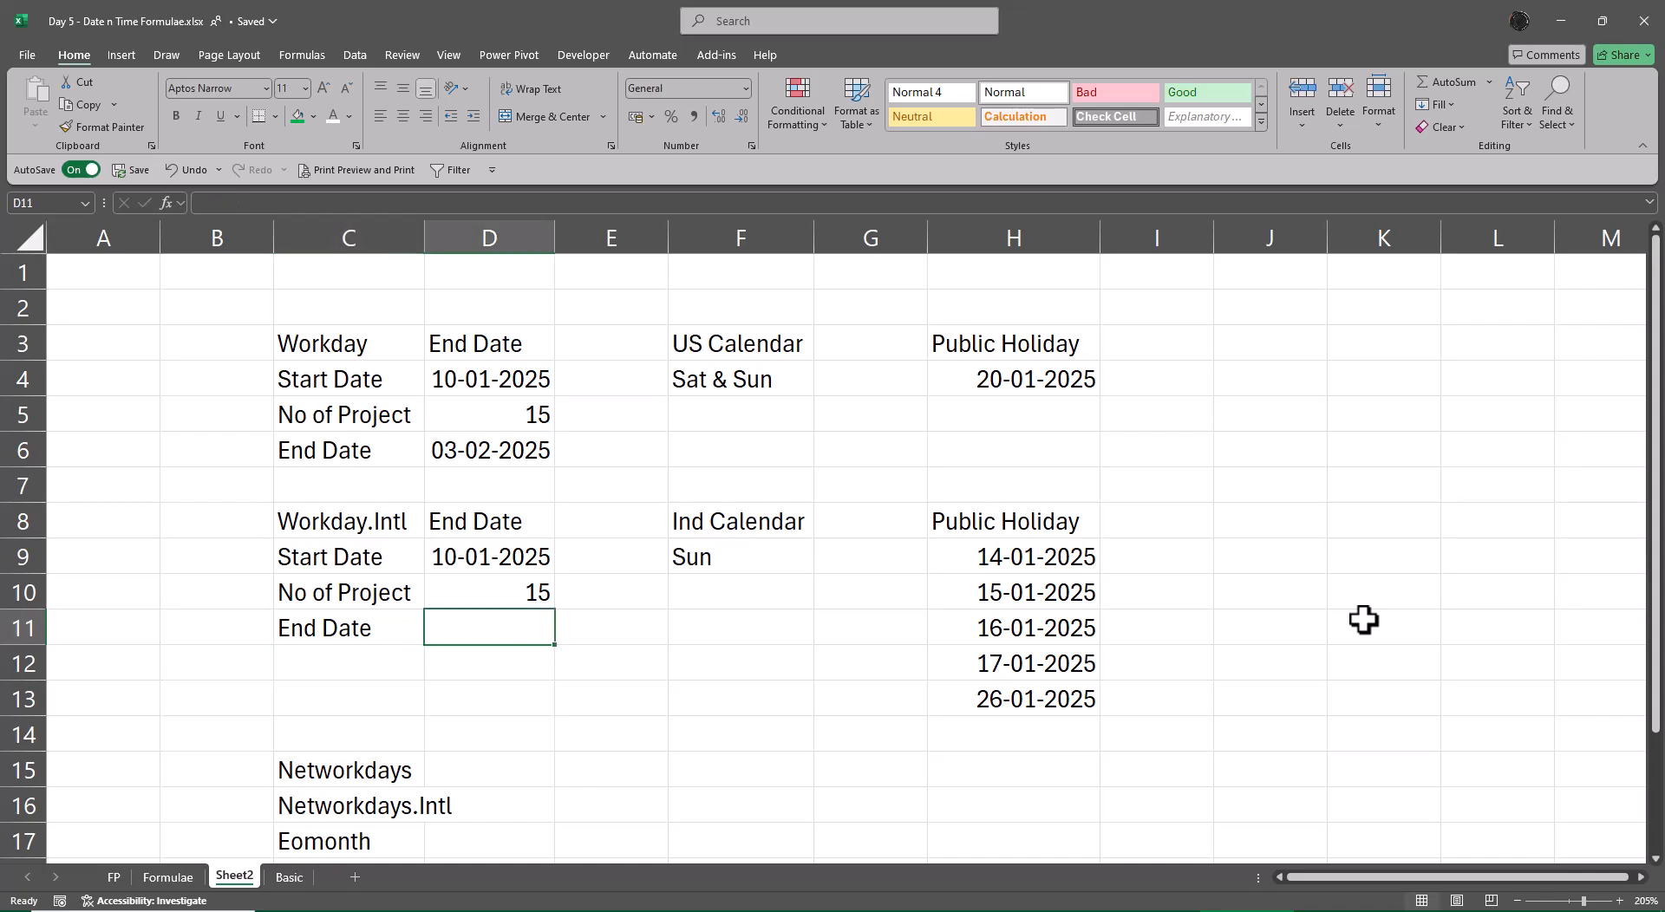
{"action": "type", "text": "=wor"}
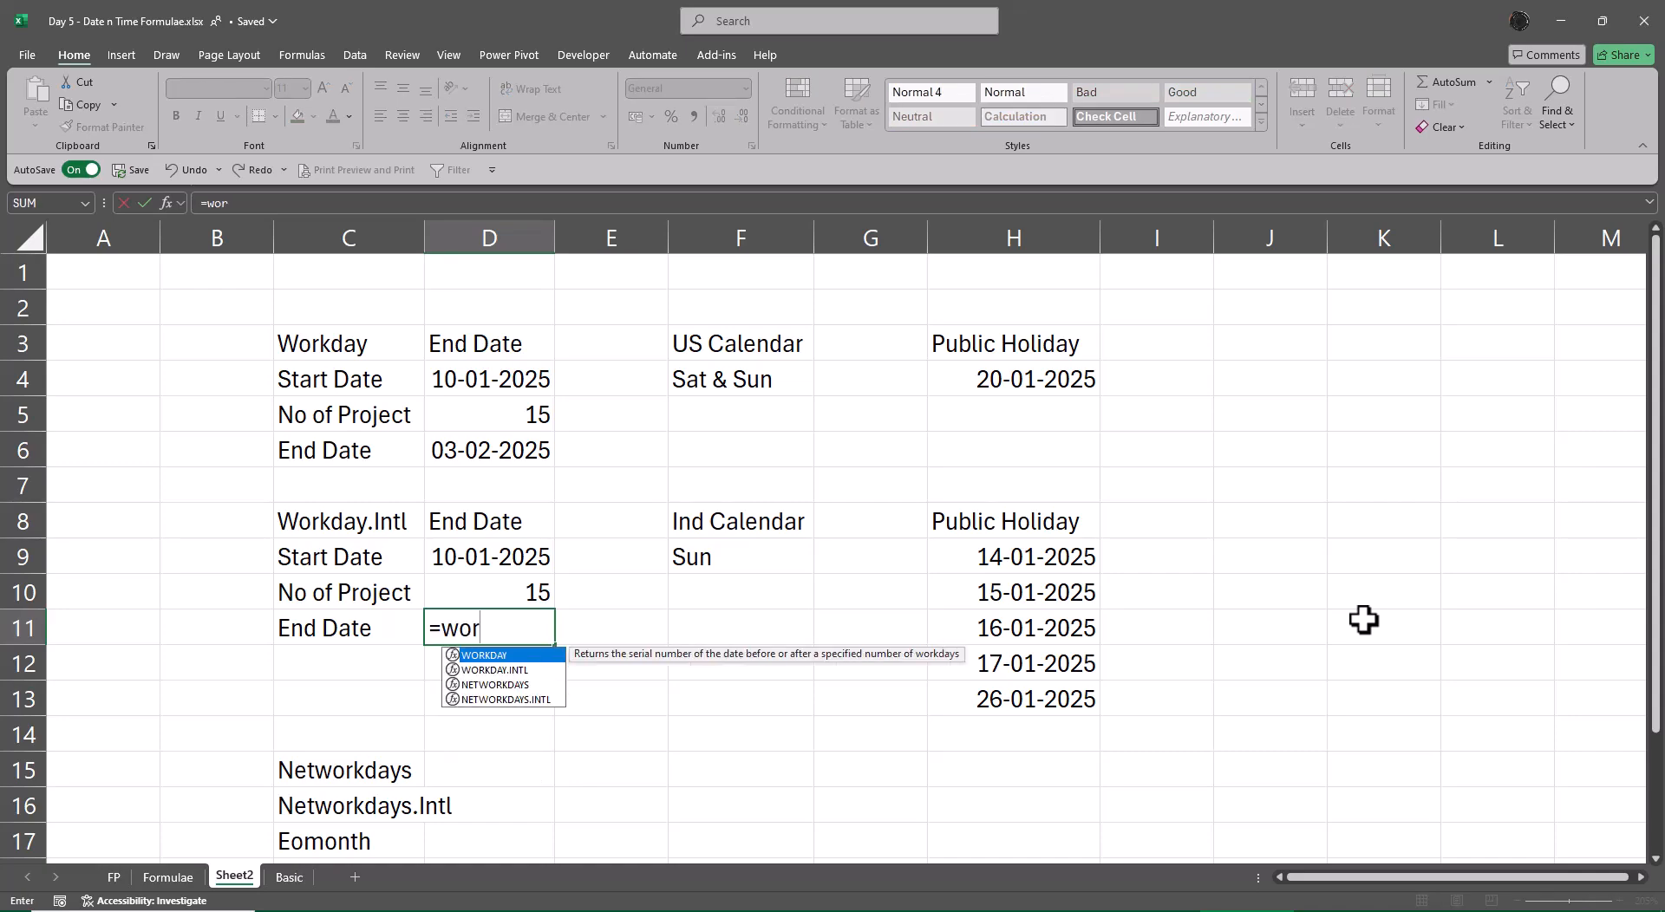
{"action": "key", "text": "Down"}
{"action": "key", "text": "Tab"}
{"action": "key", "text": "ctrl+a"}
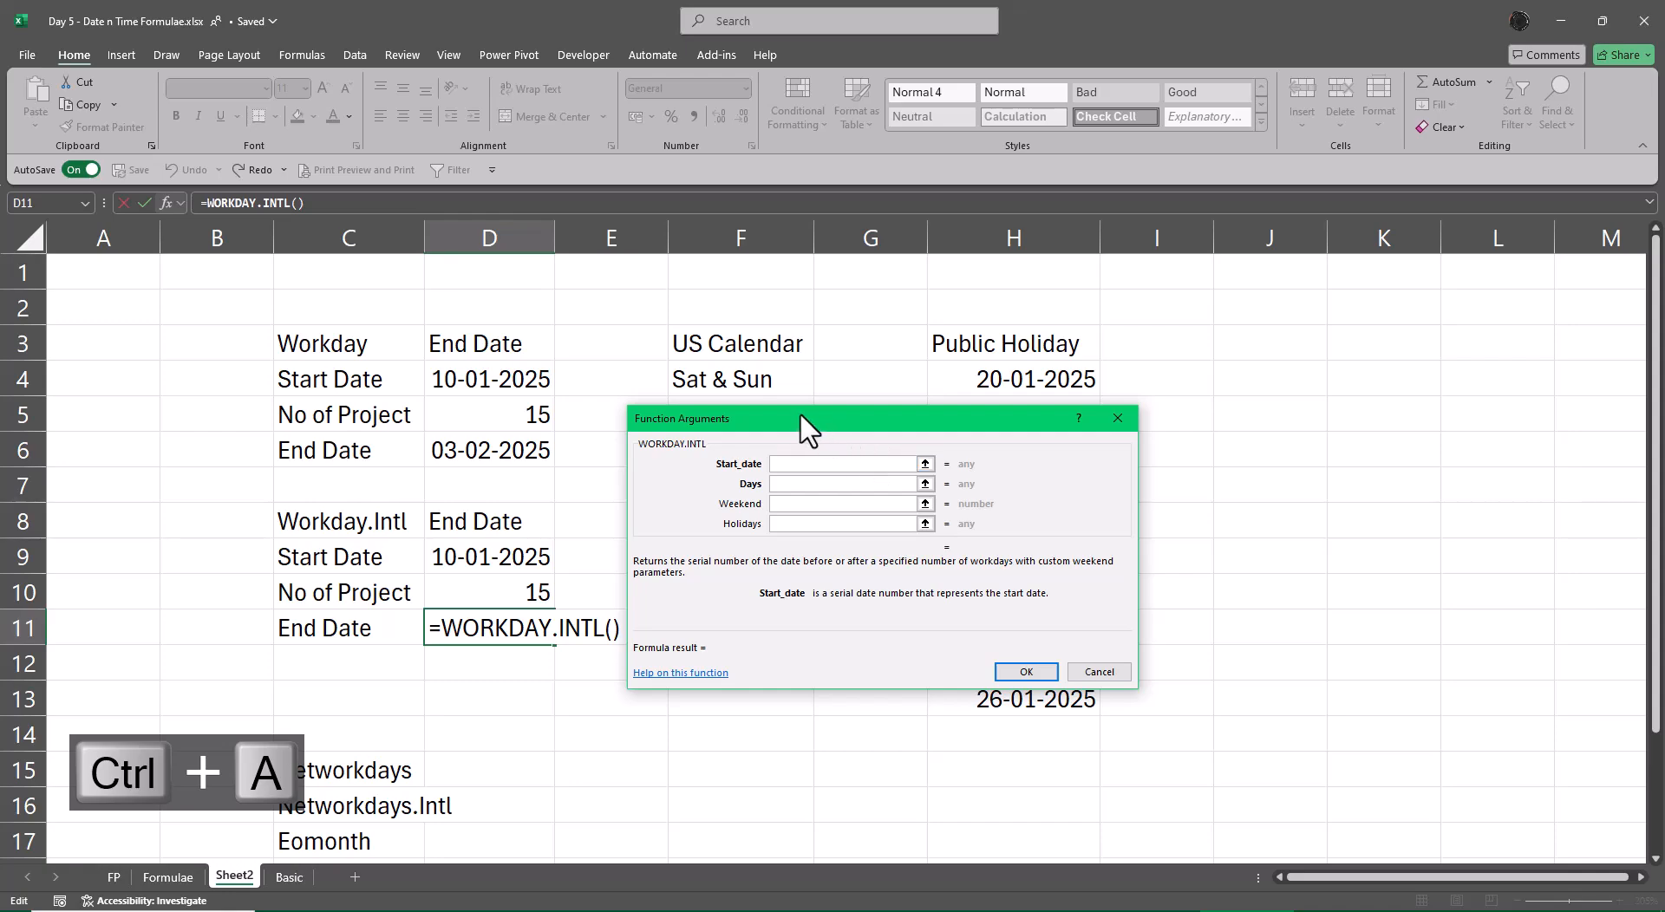
{"action": "left_click_drag", "start_coordinate": [799, 415], "coordinate": [1223, 266]}
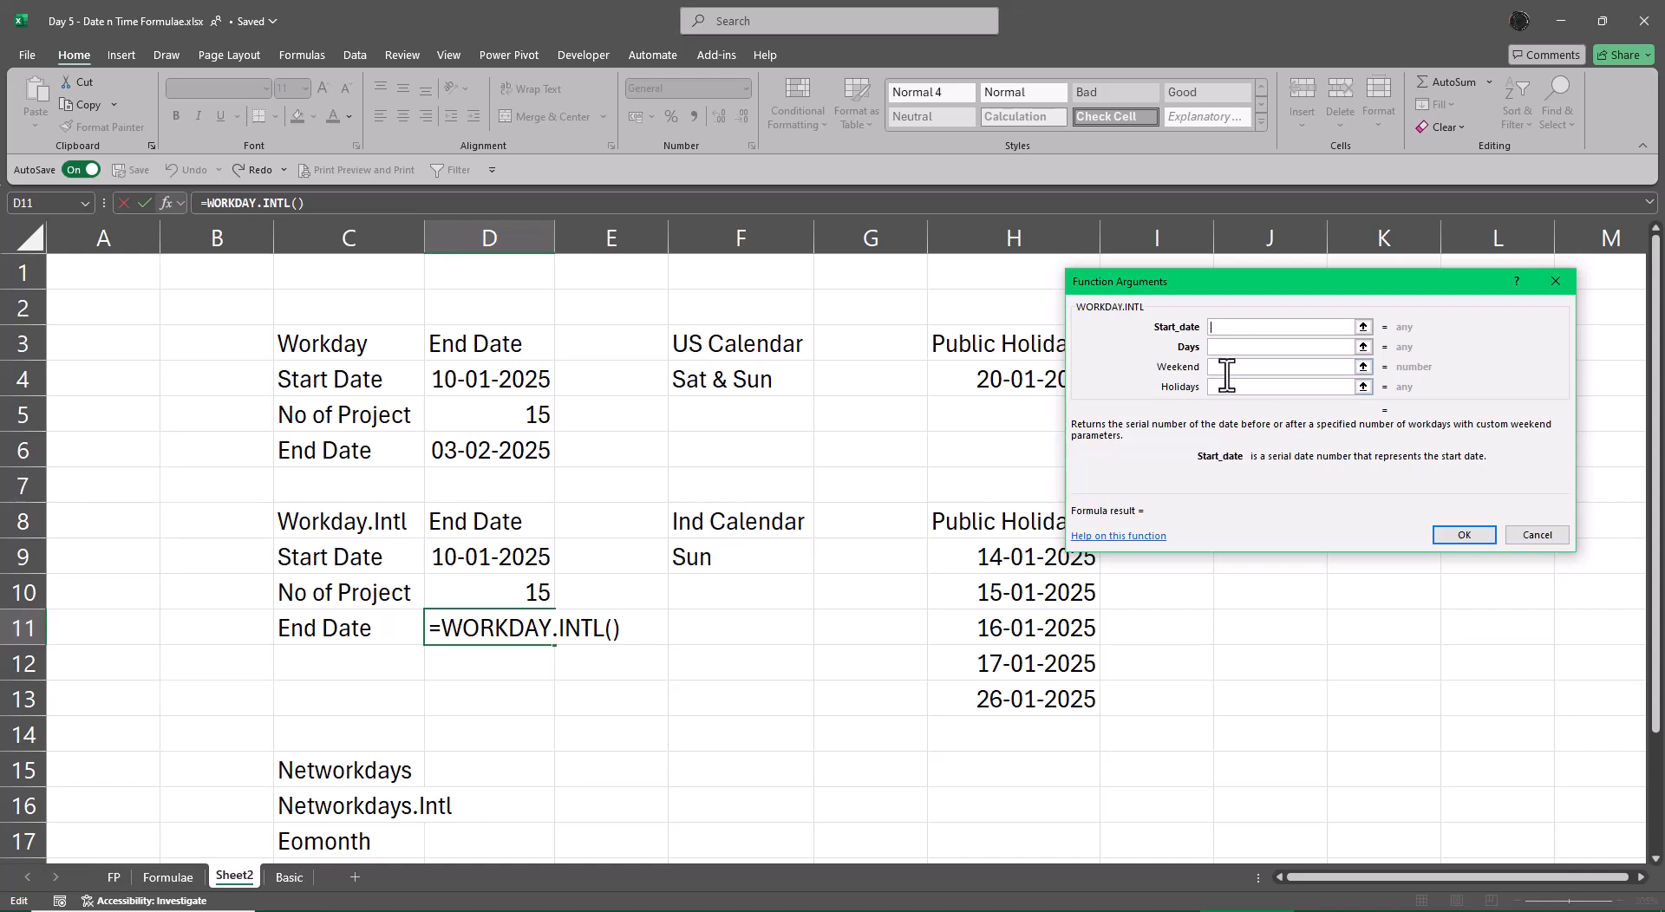
{"action": "key", "text": "Escape"}
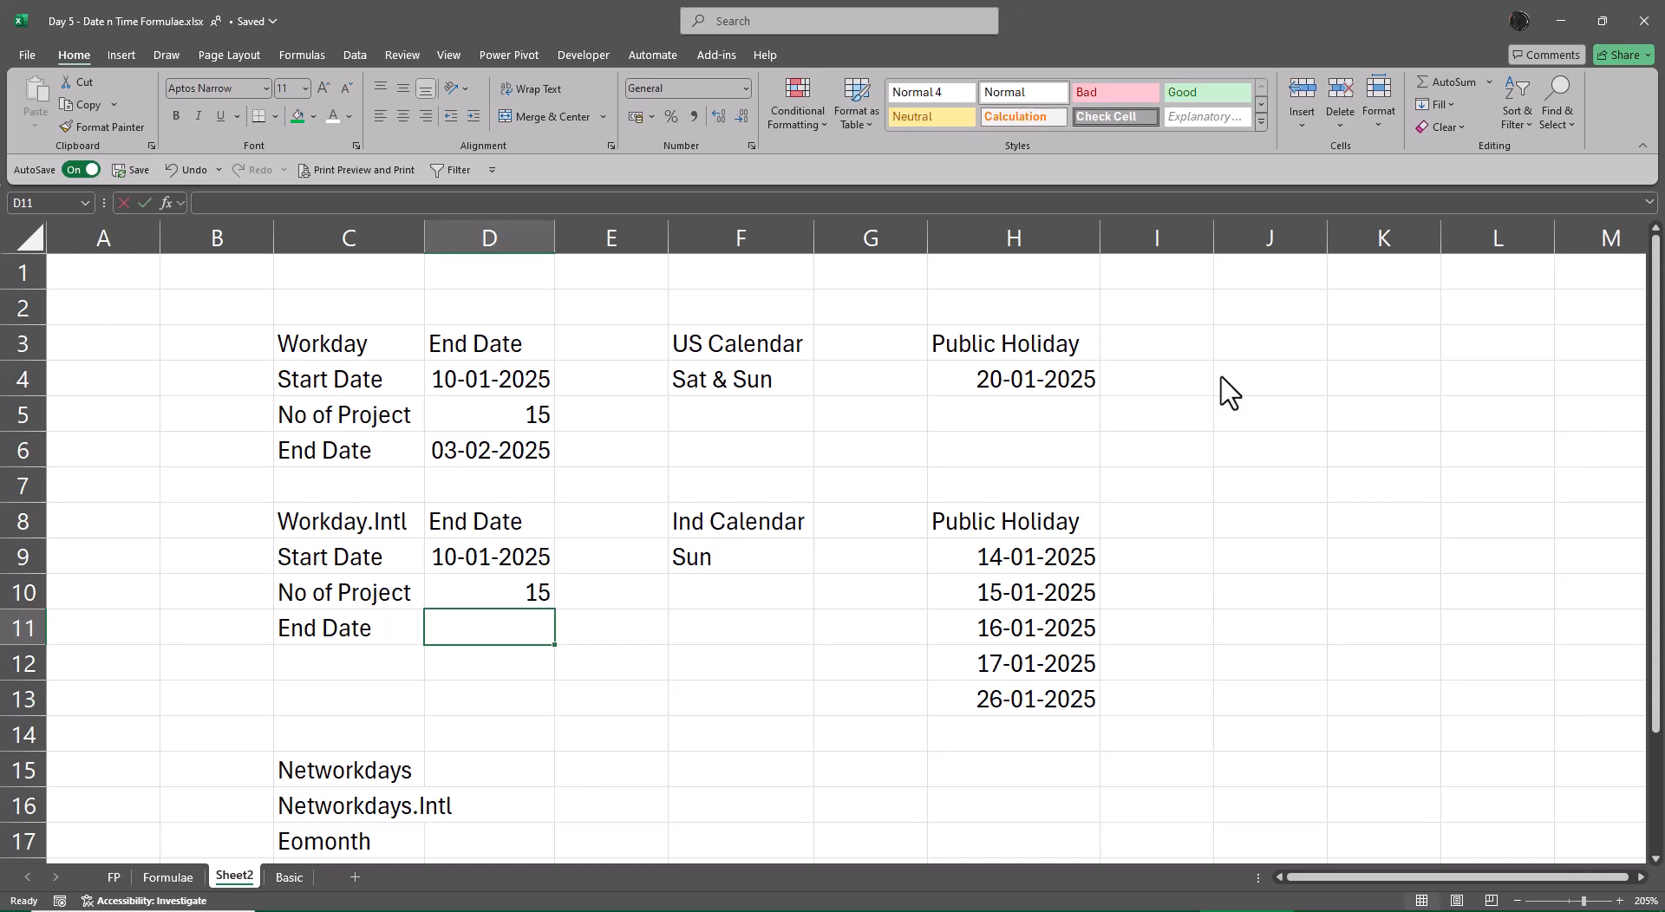
- Start a WORKDAY.INTL formula in D11 with D9 as the start date and D10 as the number of days
{"action": "type", "text": "=wor"}
{"action": "key", "text": "Down"}
{"action": "key", "text": "Tab"}
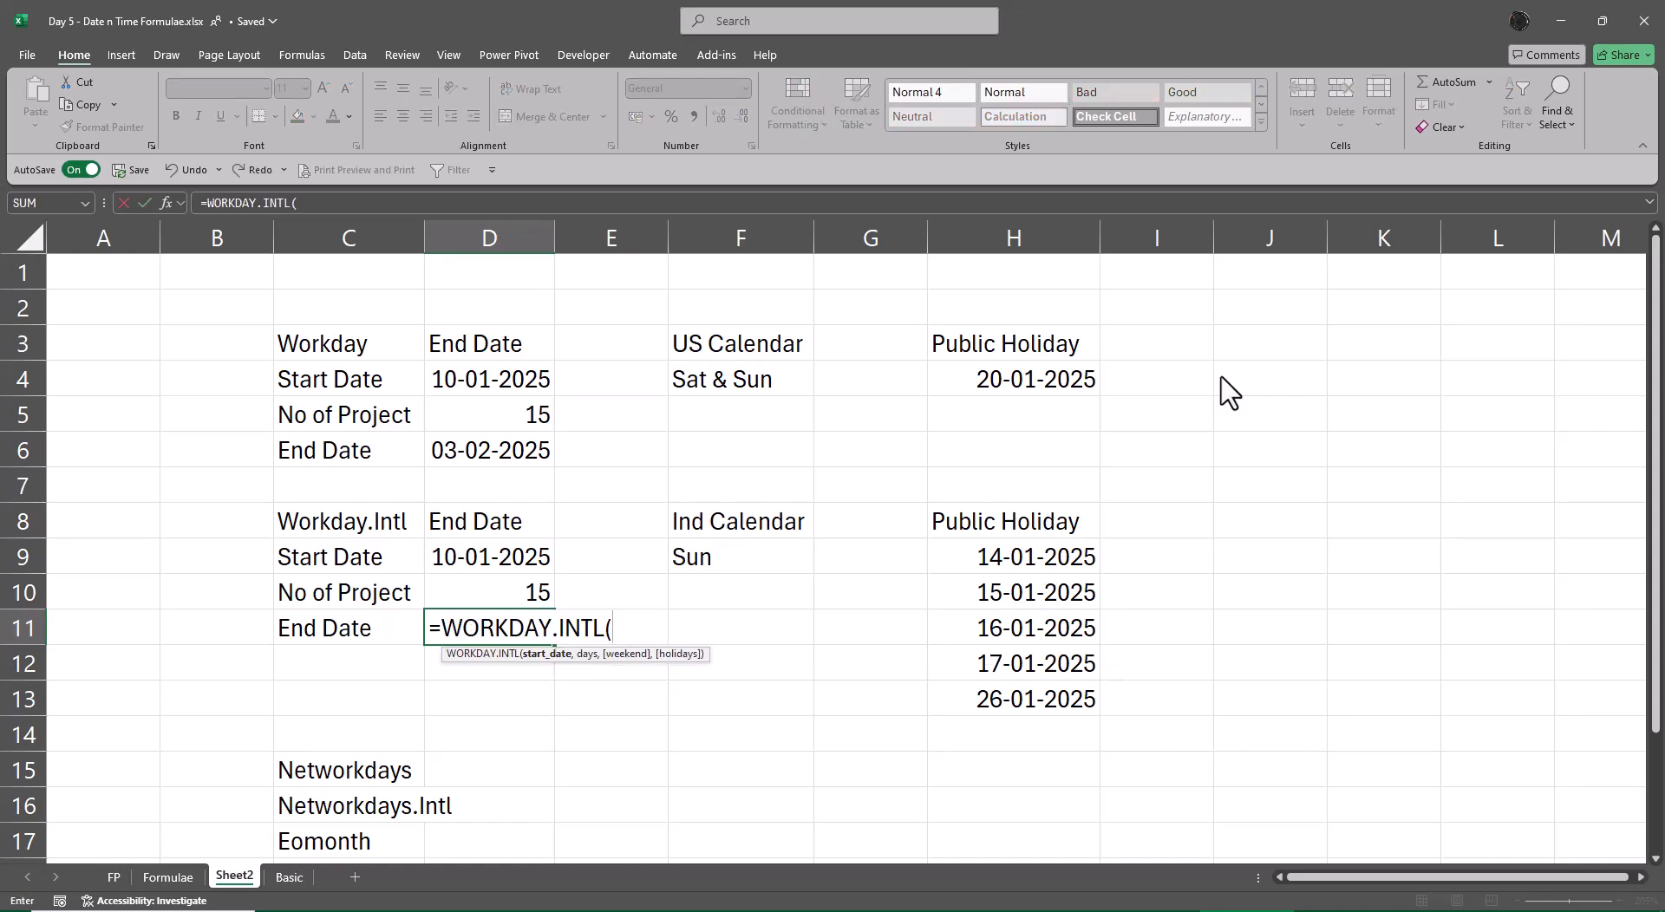
{"action": "key", "text": "Up"}
{"action": "key", "text": "Up"}
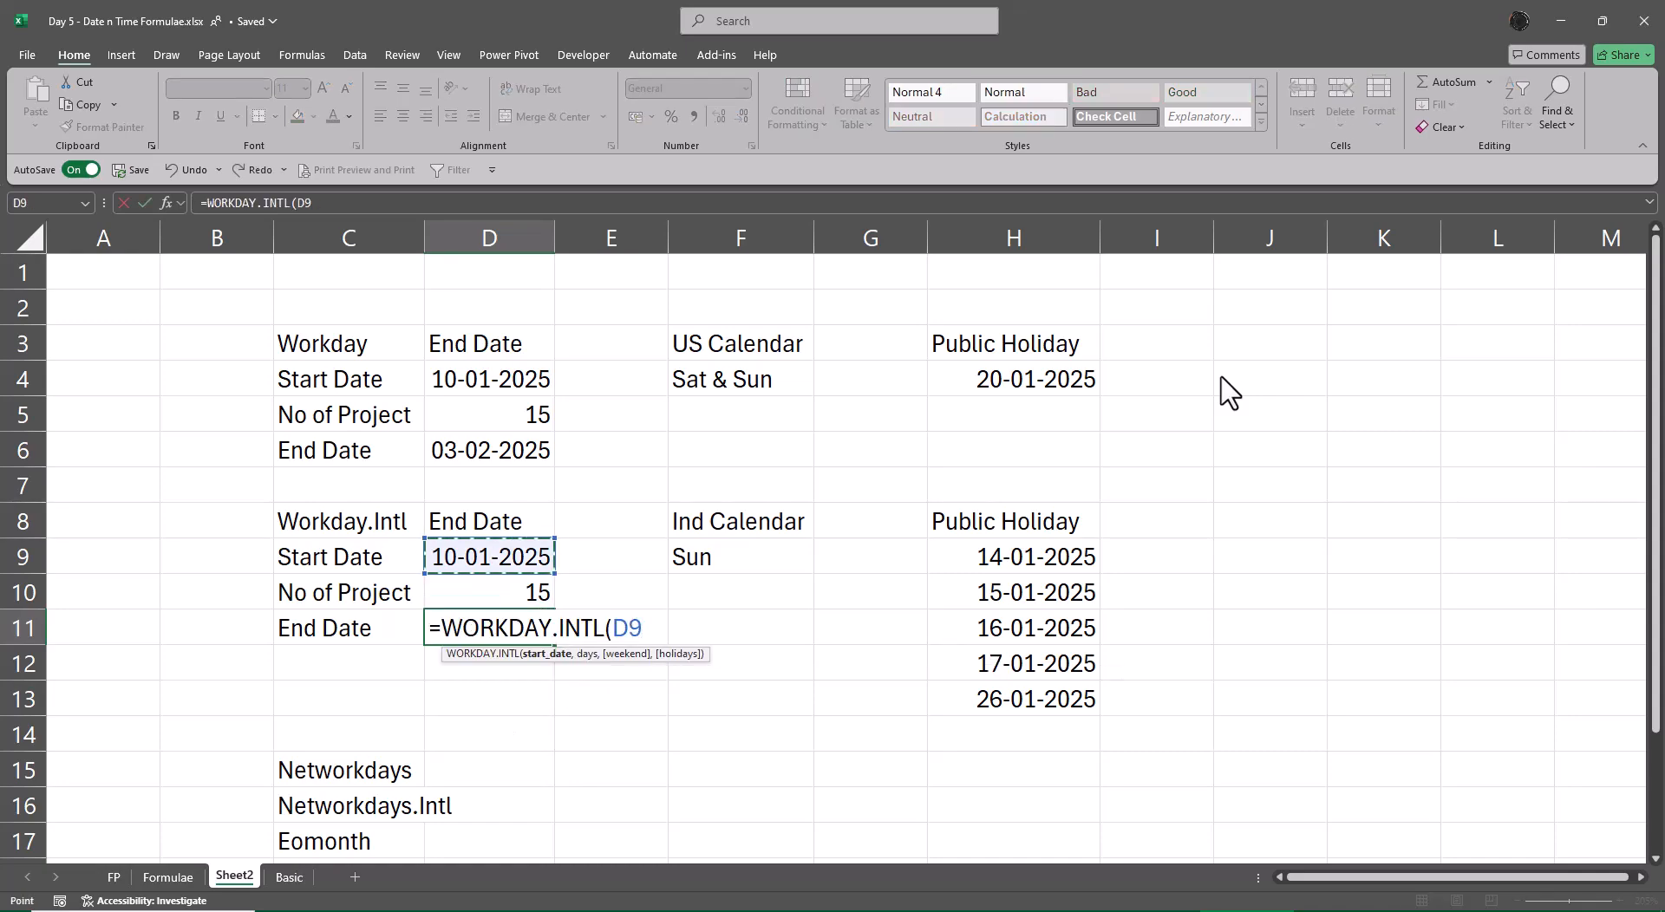
{"action": "type", "text": ","}
{"action": "key", "text": "Down"}
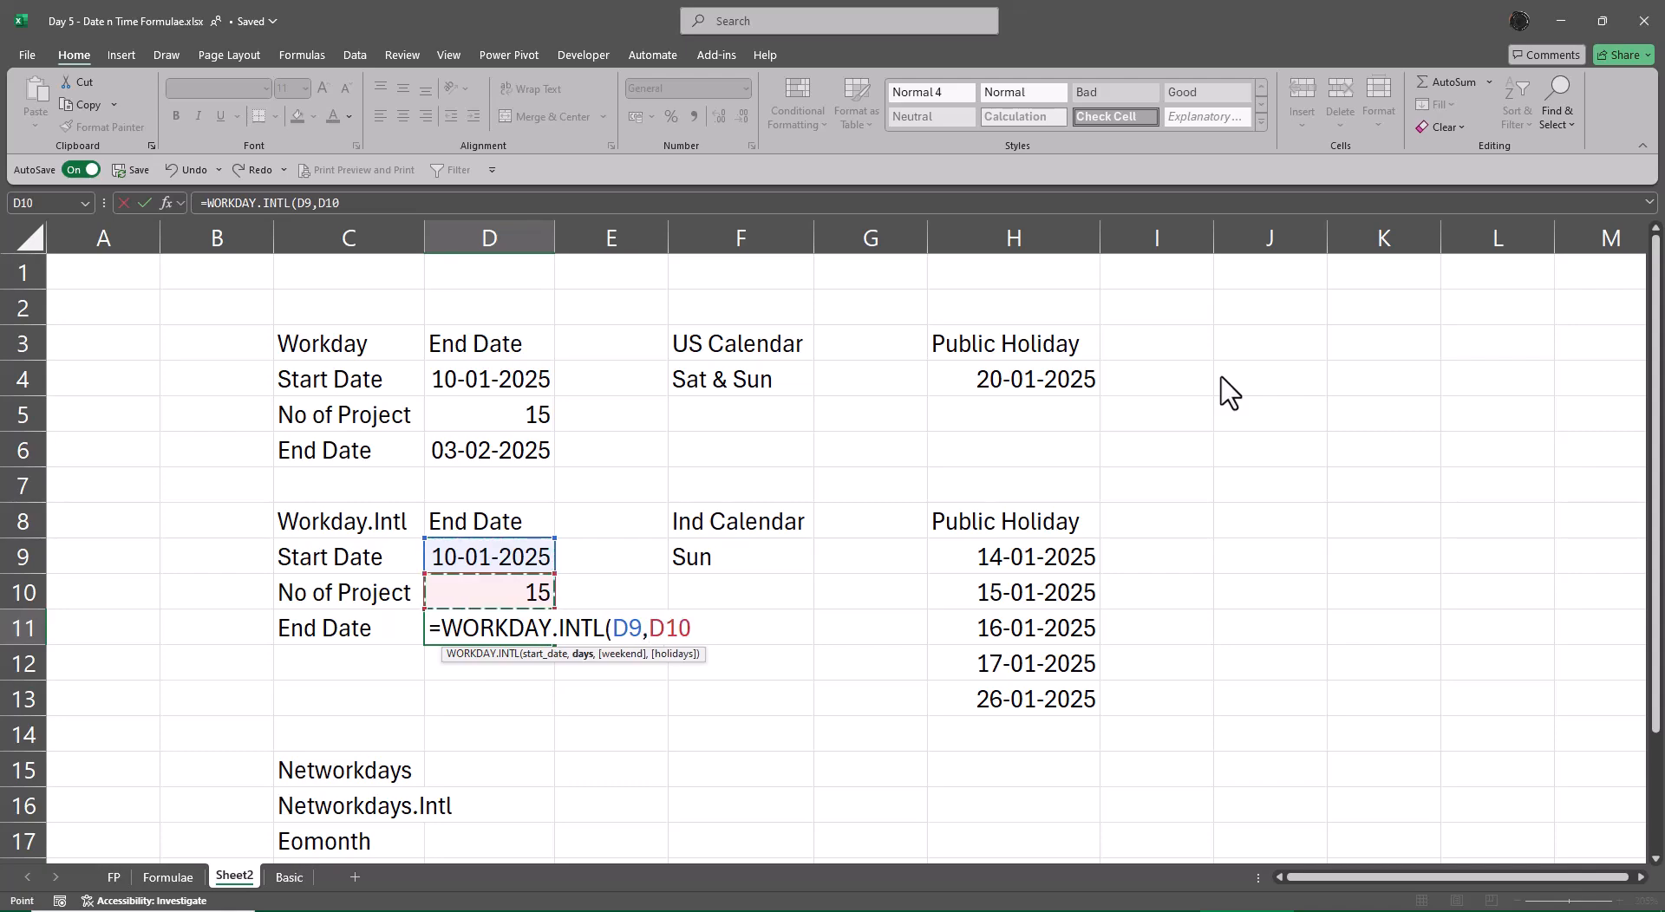
{"action": "type", "text": ","}
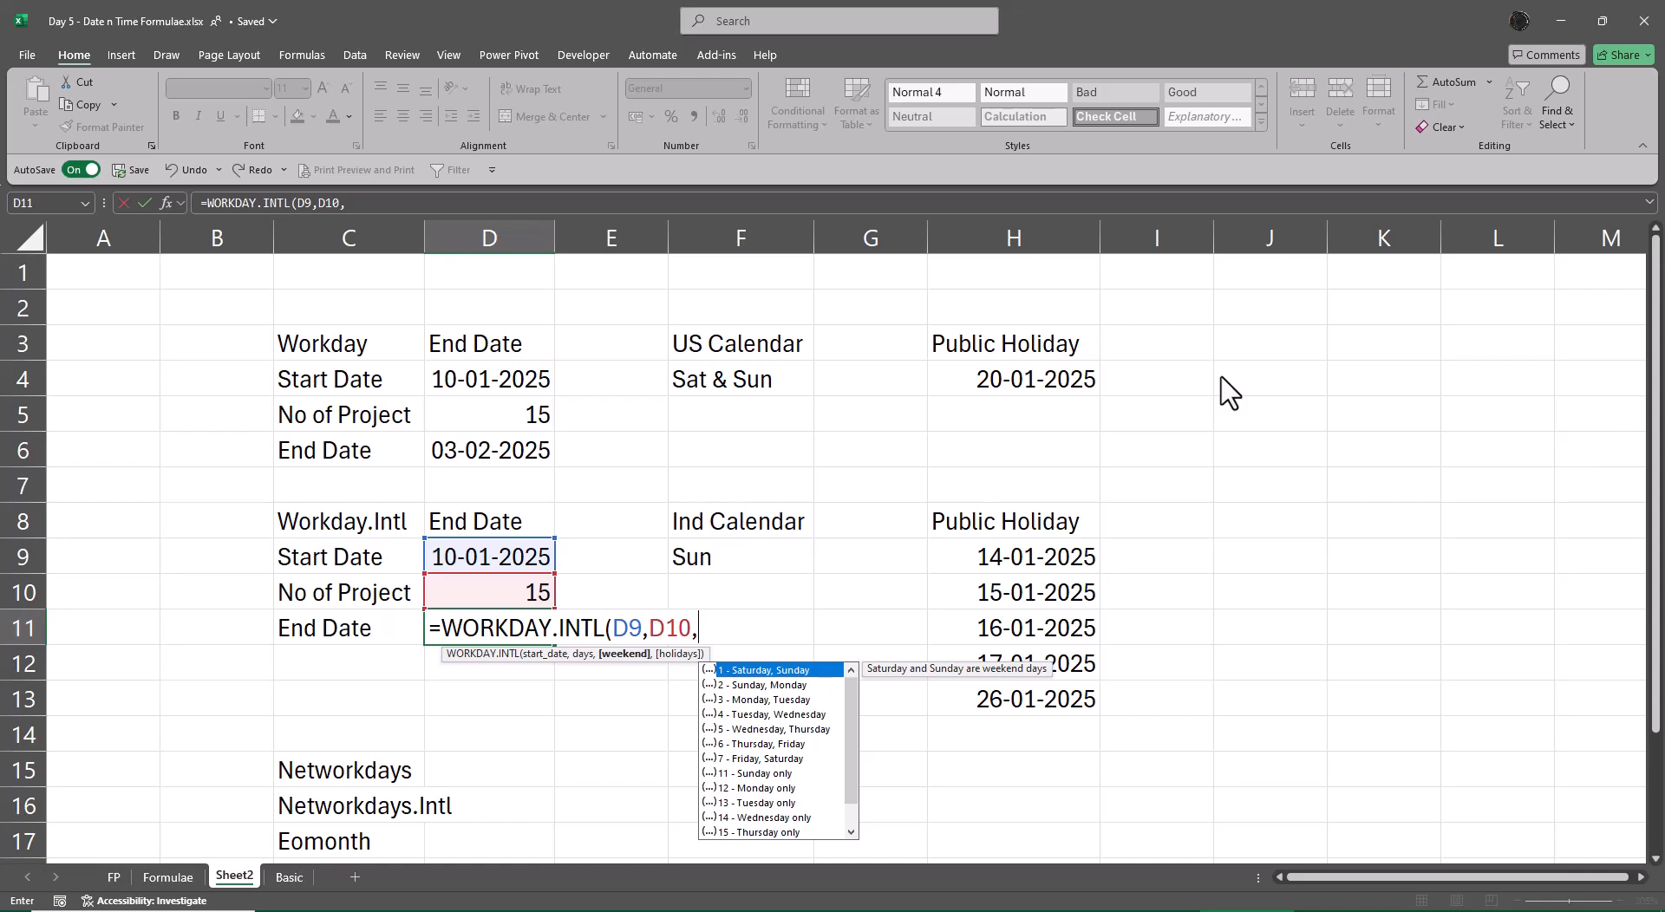
- Set the formula's weekend argument to 11 - Sunday only
{"action": "key", "text": "Down"}
{"action": "key", "text": "Down"}
{"action": "key", "text": "Down"}
{"action": "key", "text": "Down"}
{"action": "key", "text": "Down"}
{"action": "key", "text": "Down"}
{"action": "key", "text": "Down"}
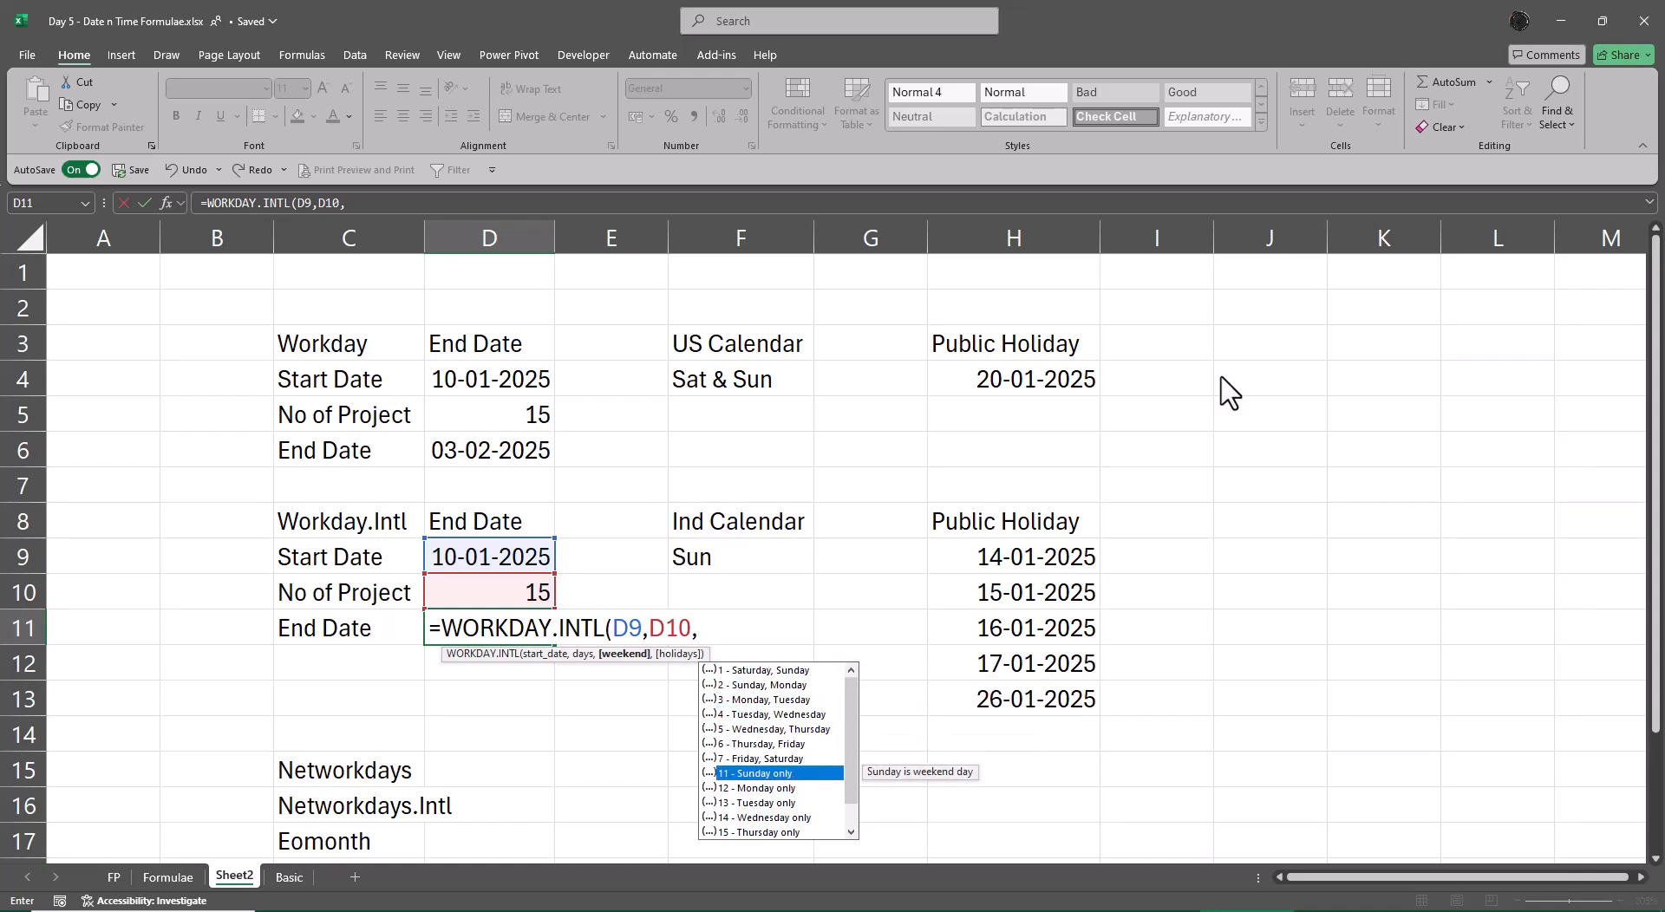
{"action": "key", "text": "Tab"}
{"action": "type", "text": ","}
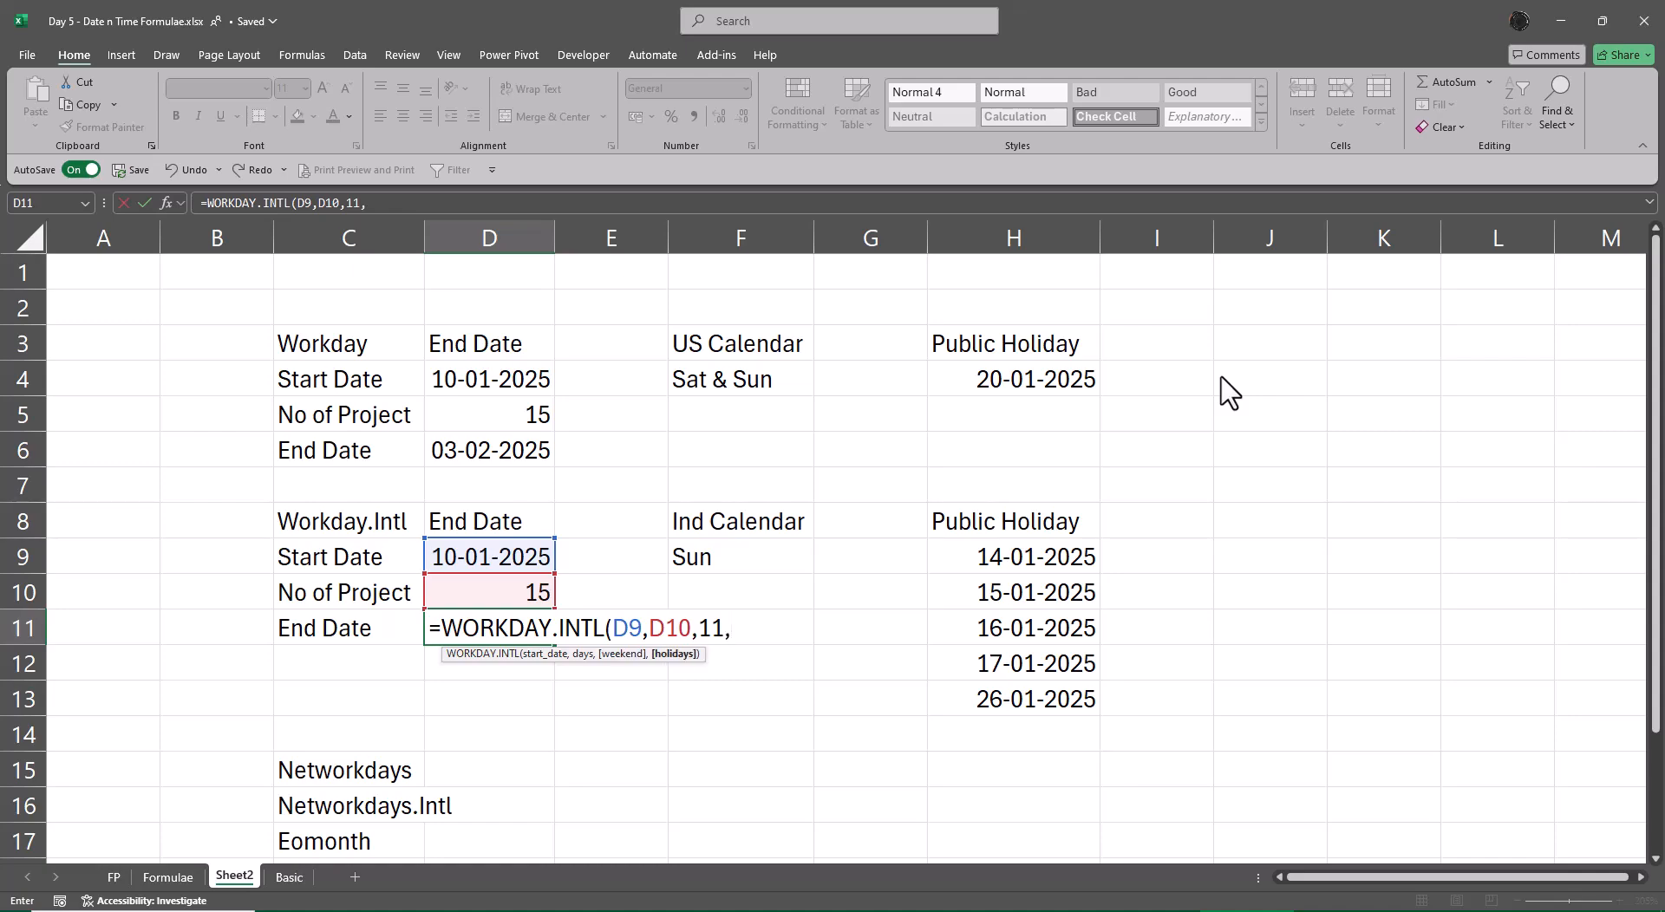
- Use H9:H13 as the holidays argument and complete the formula in D11
{"action": "key", "text": "Right"}
{"action": "key", "text": "Right"}
{"action": "key", "text": "Right"}
{"action": "key", "text": "Up"}
{"action": "key", "text": "Up"}
{"action": "key", "text": "Right"}
{"action": "key", "text": "ctrl+shift+Down"}
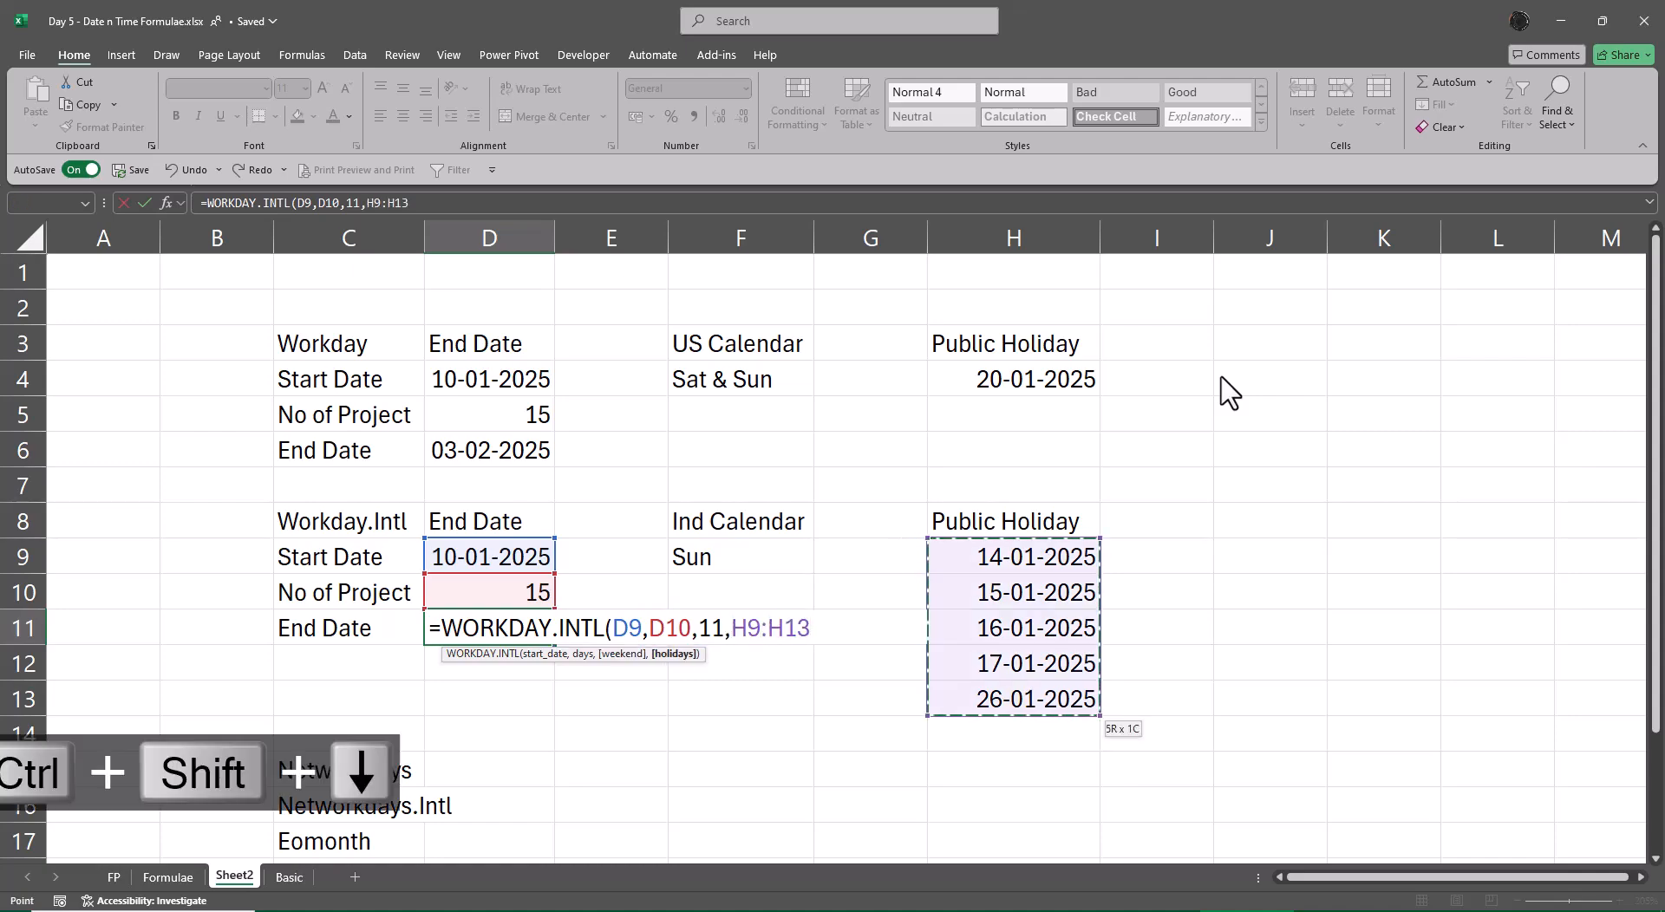
{"action": "type", "text": ")"}
{"action": "key", "text": "Return"}
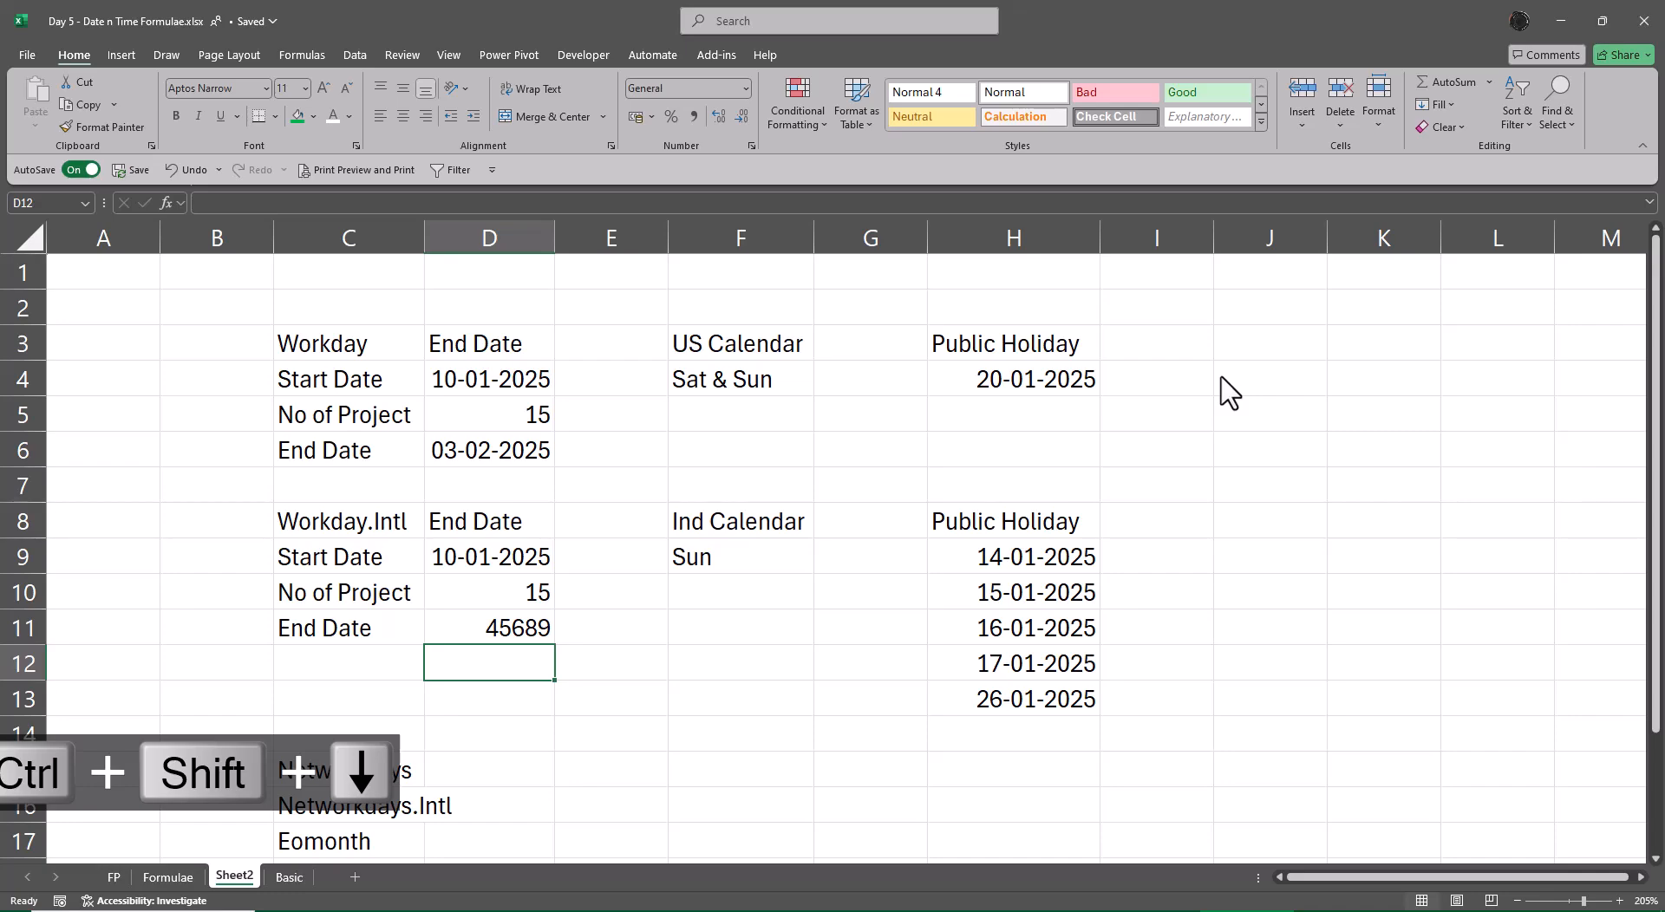
- Copy the date format of D9 onto the End Date result in D11
{"action": "key", "text": "Up"}
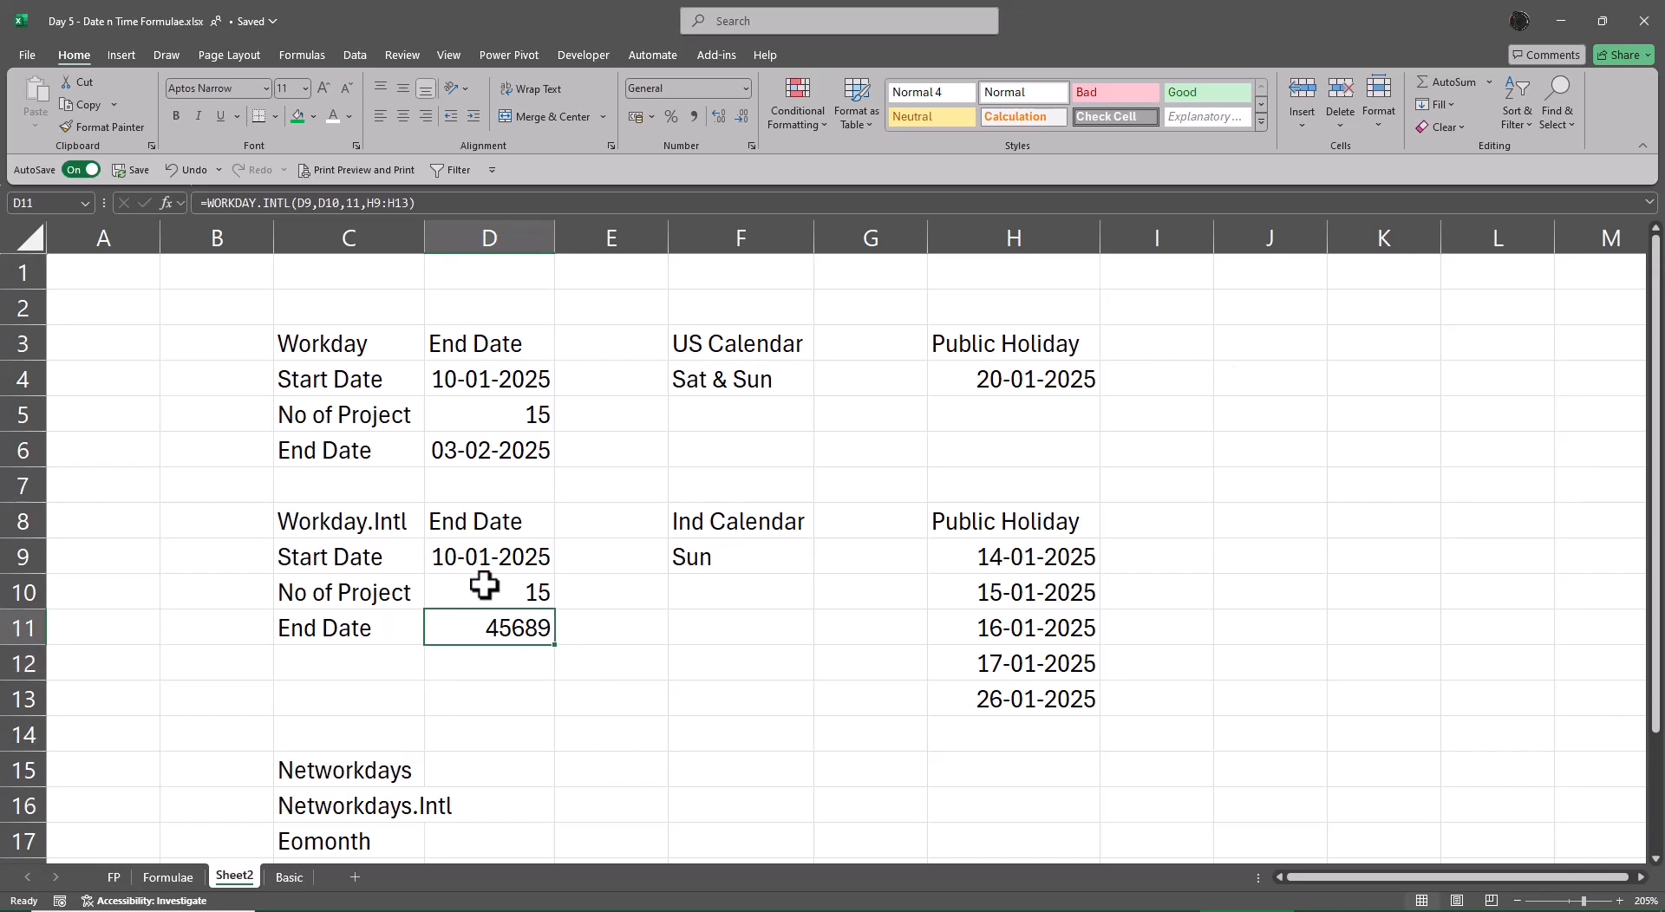
{"action": "left_click", "coordinate": [477, 557]}
{"action": "left_click", "coordinate": [104, 127]}
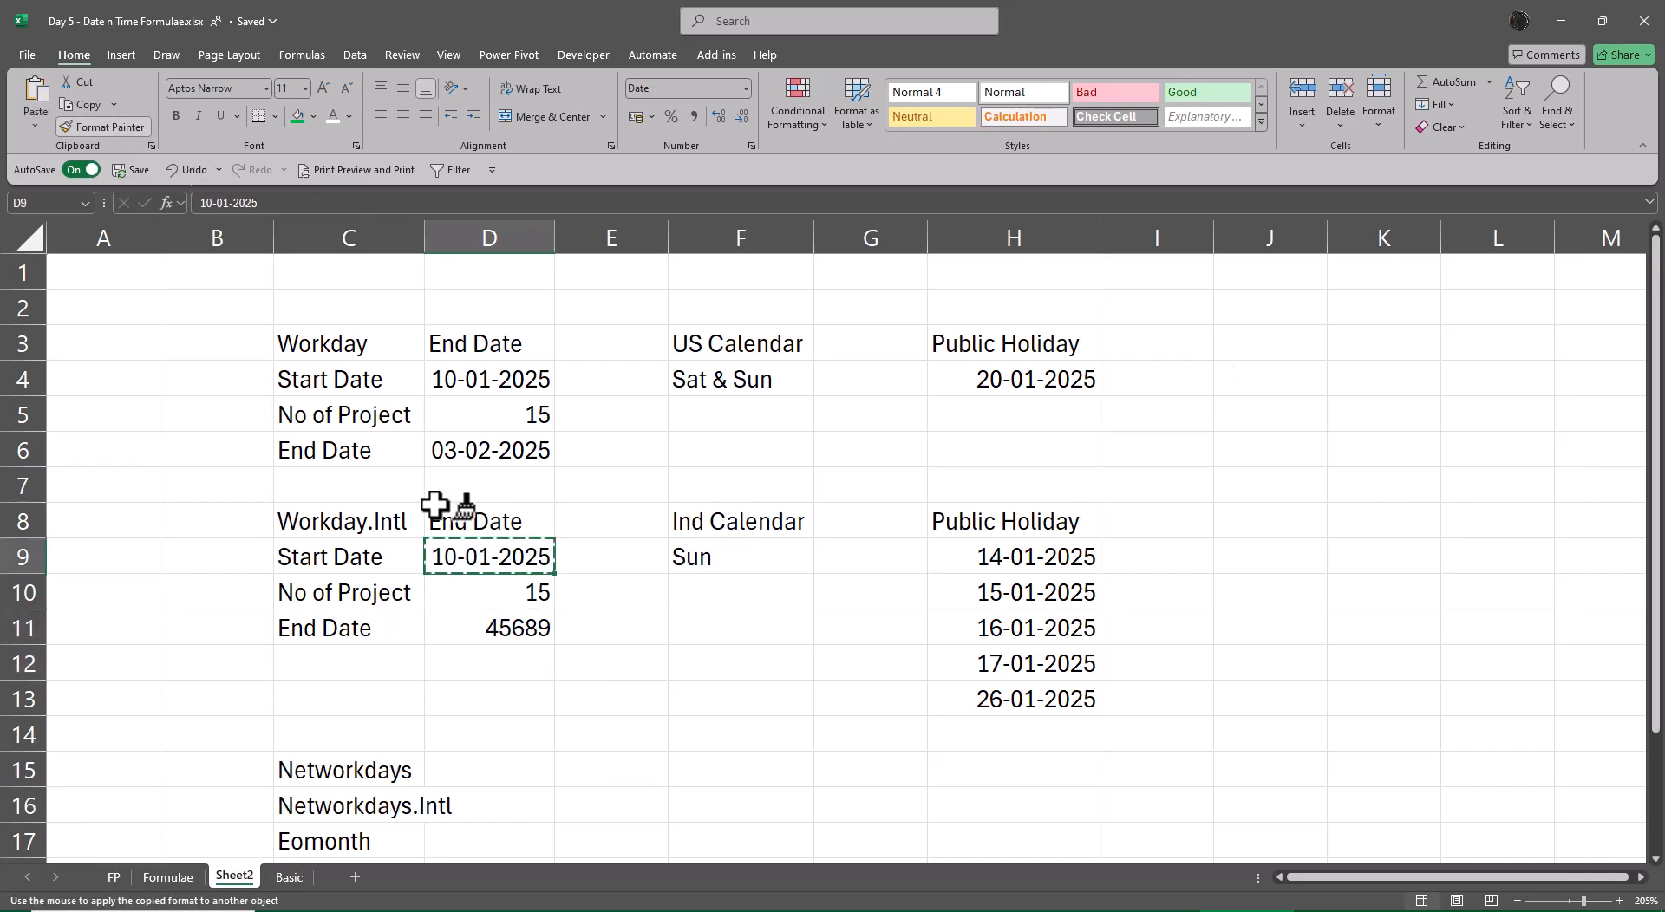
{"action": "left_click", "coordinate": [467, 626]}
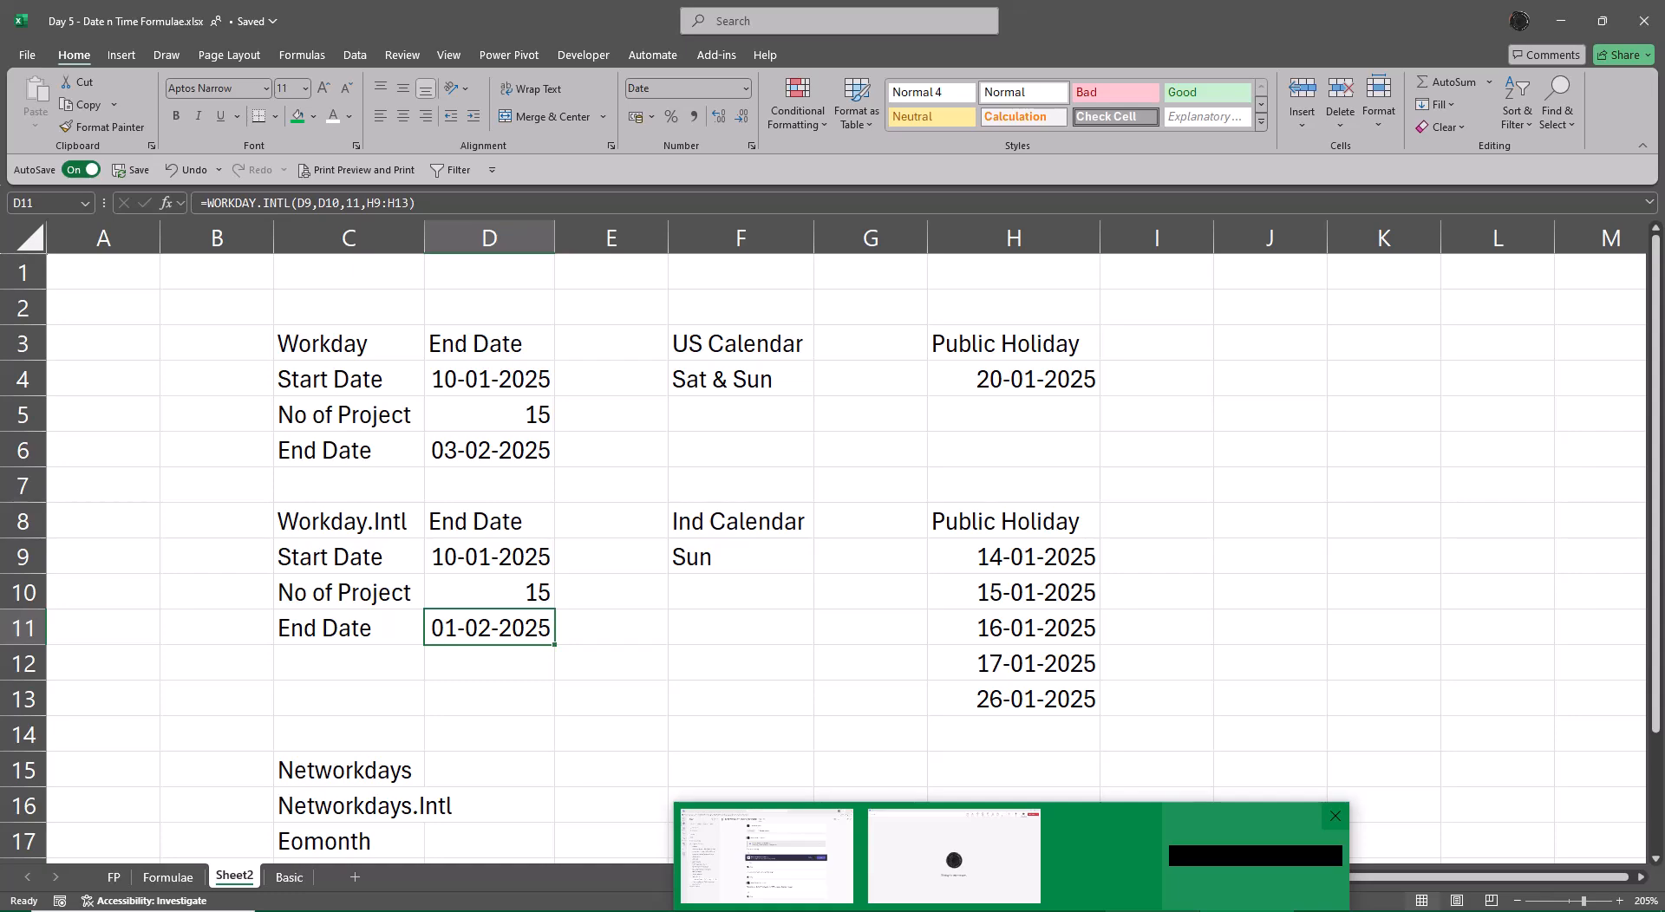
- Convert the public holiday dates in H9:H13 from formulas to plain values in place
{"action": "key", "text": "Right"}
{"action": "key", "text": "Right"}
{"action": "key", "text": "Right"}
{"action": "key", "text": "Right"}
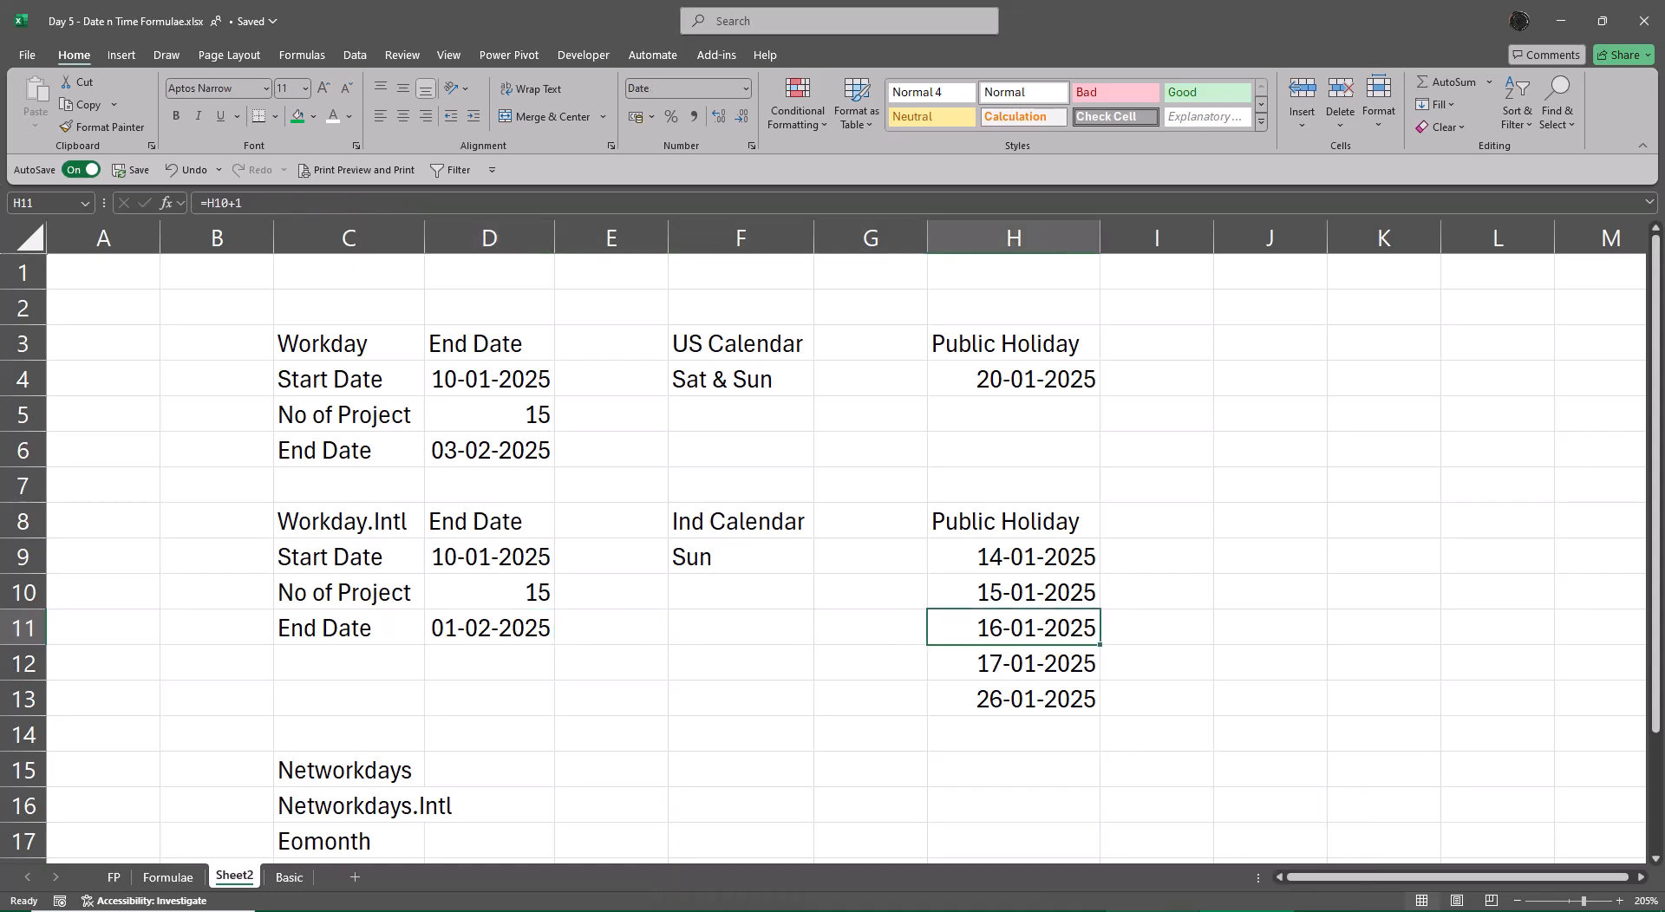
{"action": "key", "text": "Up"}
{"action": "key", "text": "Up"}
{"action": "key", "text": "ctrl+shift+Down"}
{"action": "key", "text": "ctrl+c"}
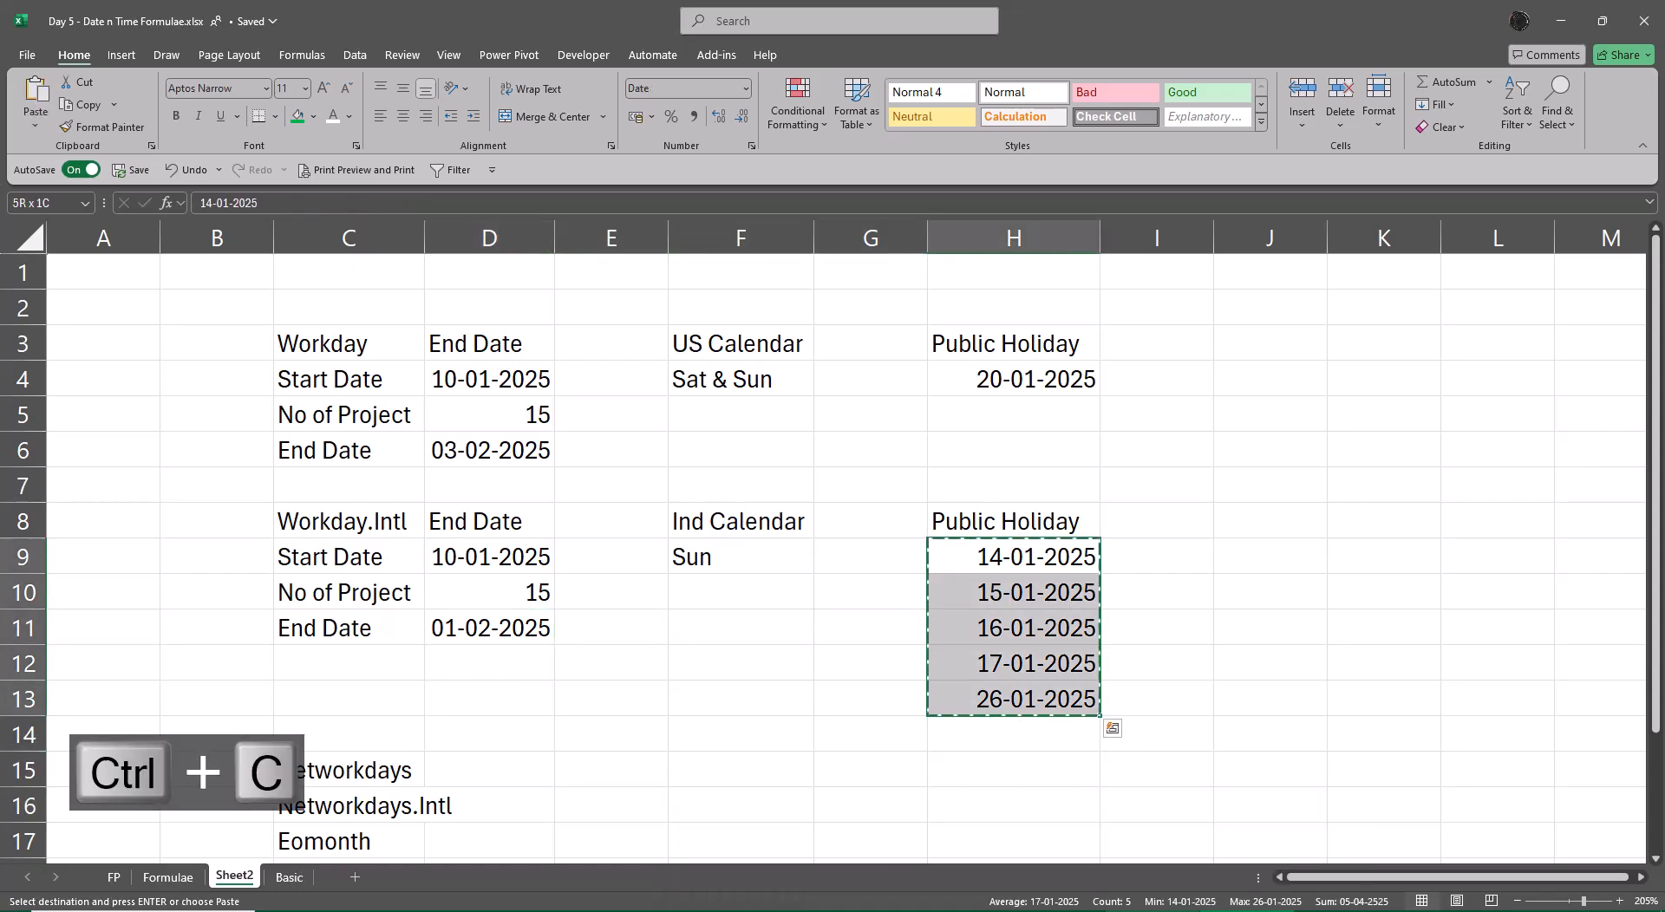
{"action": "key", "text": "ctrl+shift+v"}
{"action": "key", "text": "Escape"}
{"action": "key", "text": "Down"}
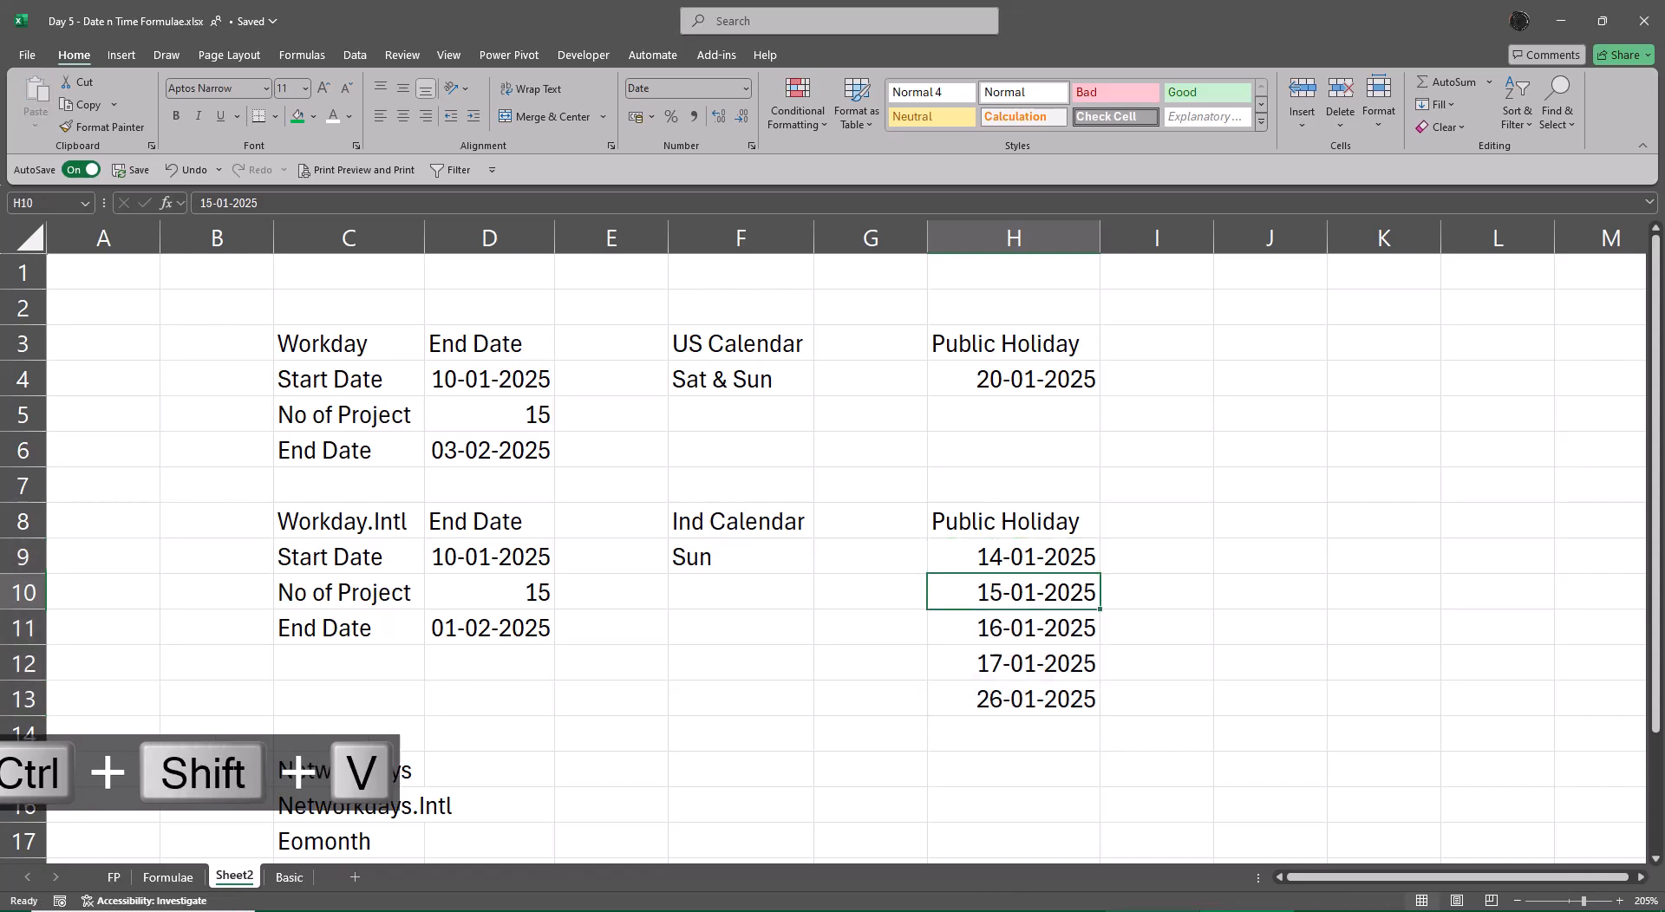
{"action": "key", "text": "Delete"}
{"action": "key", "text": "ctrl+z"}
- Clear the holiday dates 14-01-2025 in H9 and 16-01-2025 in H11
{"action": "key", "text": "Up"}
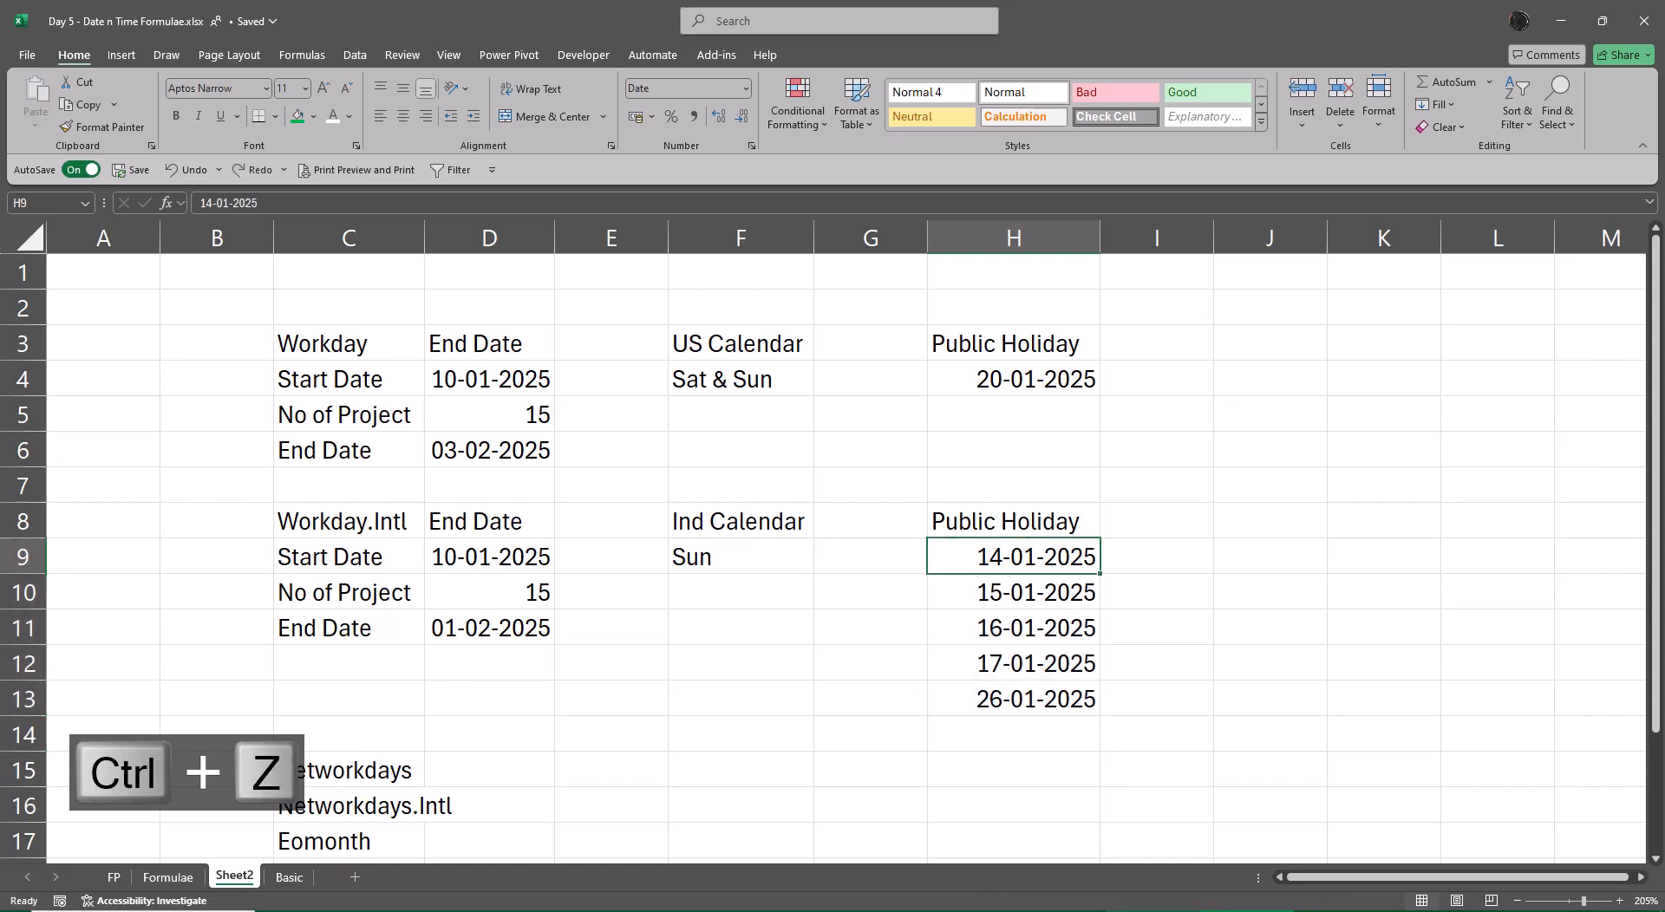
{"action": "key", "text": "Delete"}
{"action": "key", "text": "Down"}
{"action": "key", "text": "Down"}
{"action": "key", "text": "Delete"}
- Delete the two emptied cells from the Ind Calendar holiday list so the remaining dates shift up
{"action": "key", "text": "Up"}
{"action": "key", "text": "Up"}
{"action": "key", "text": "ctrl+minus"}
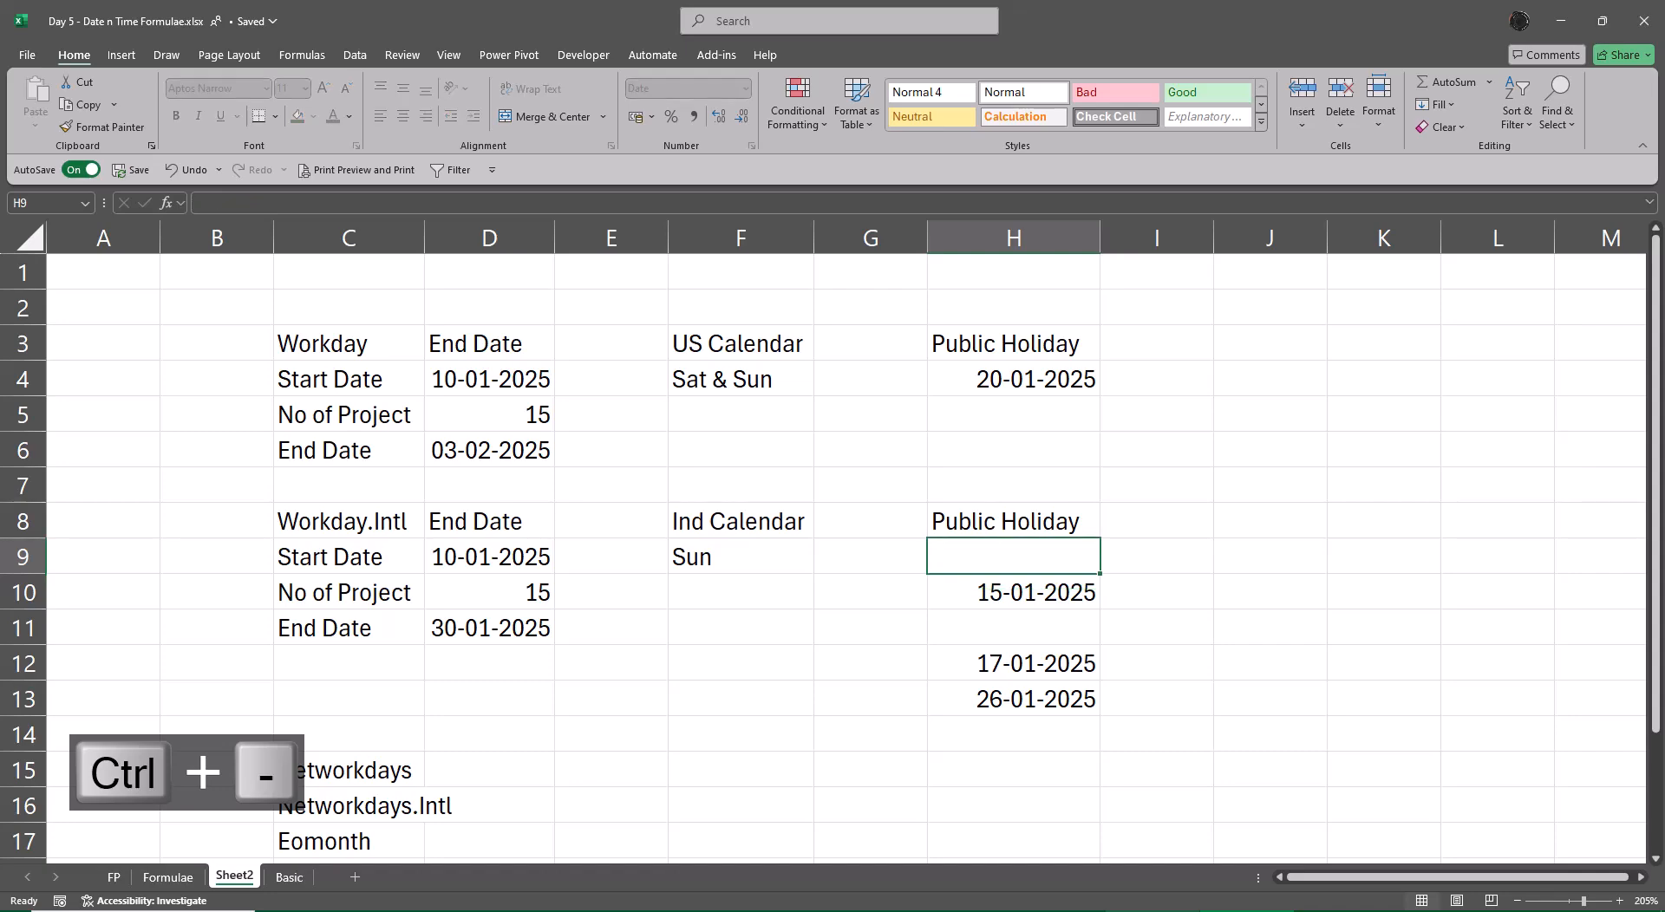
{"action": "key", "text": "Return"}
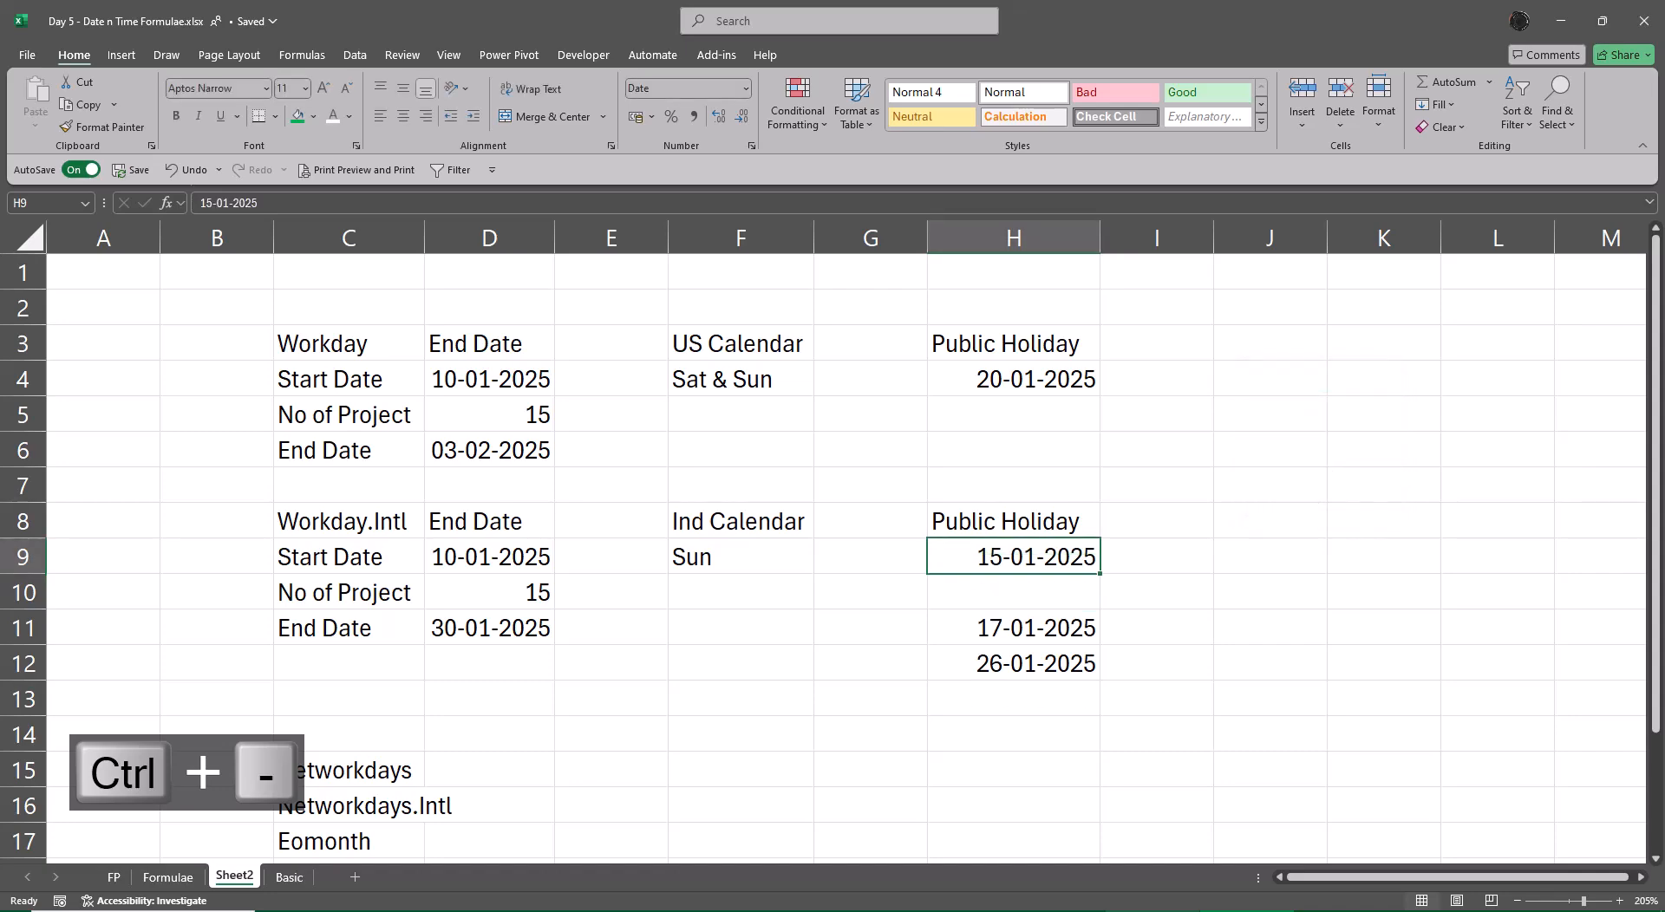
{"action": "key", "text": "Down"}
{"action": "key", "text": "ctrl+minus"}
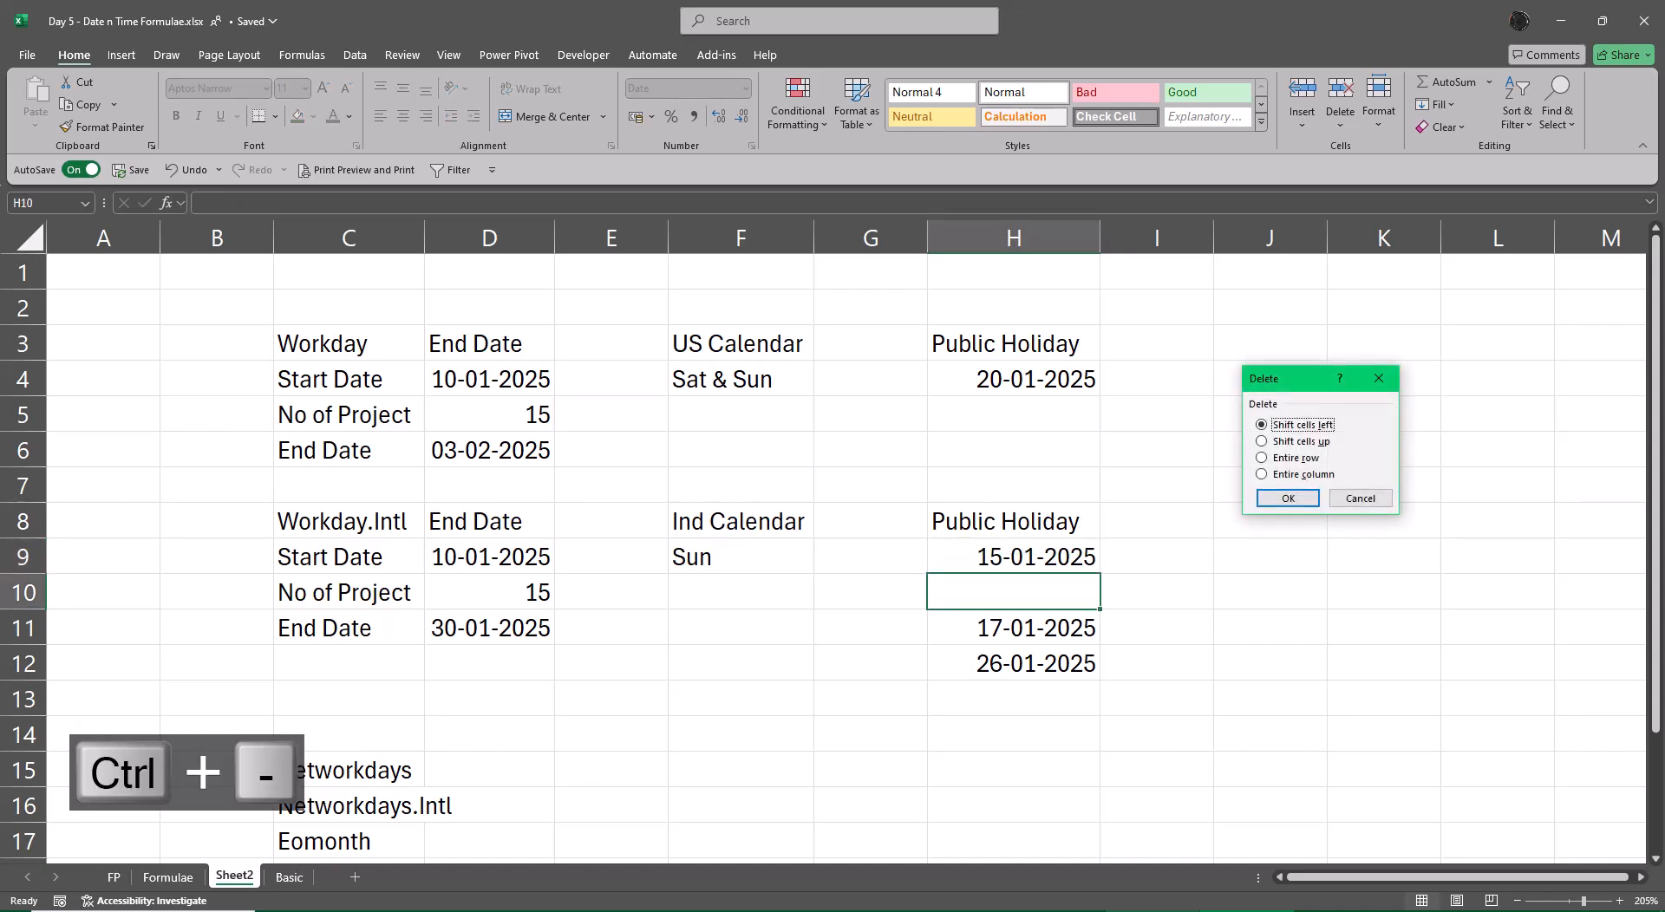
{"action": "key", "text": "Down"}
{"action": "key", "text": "Return"}
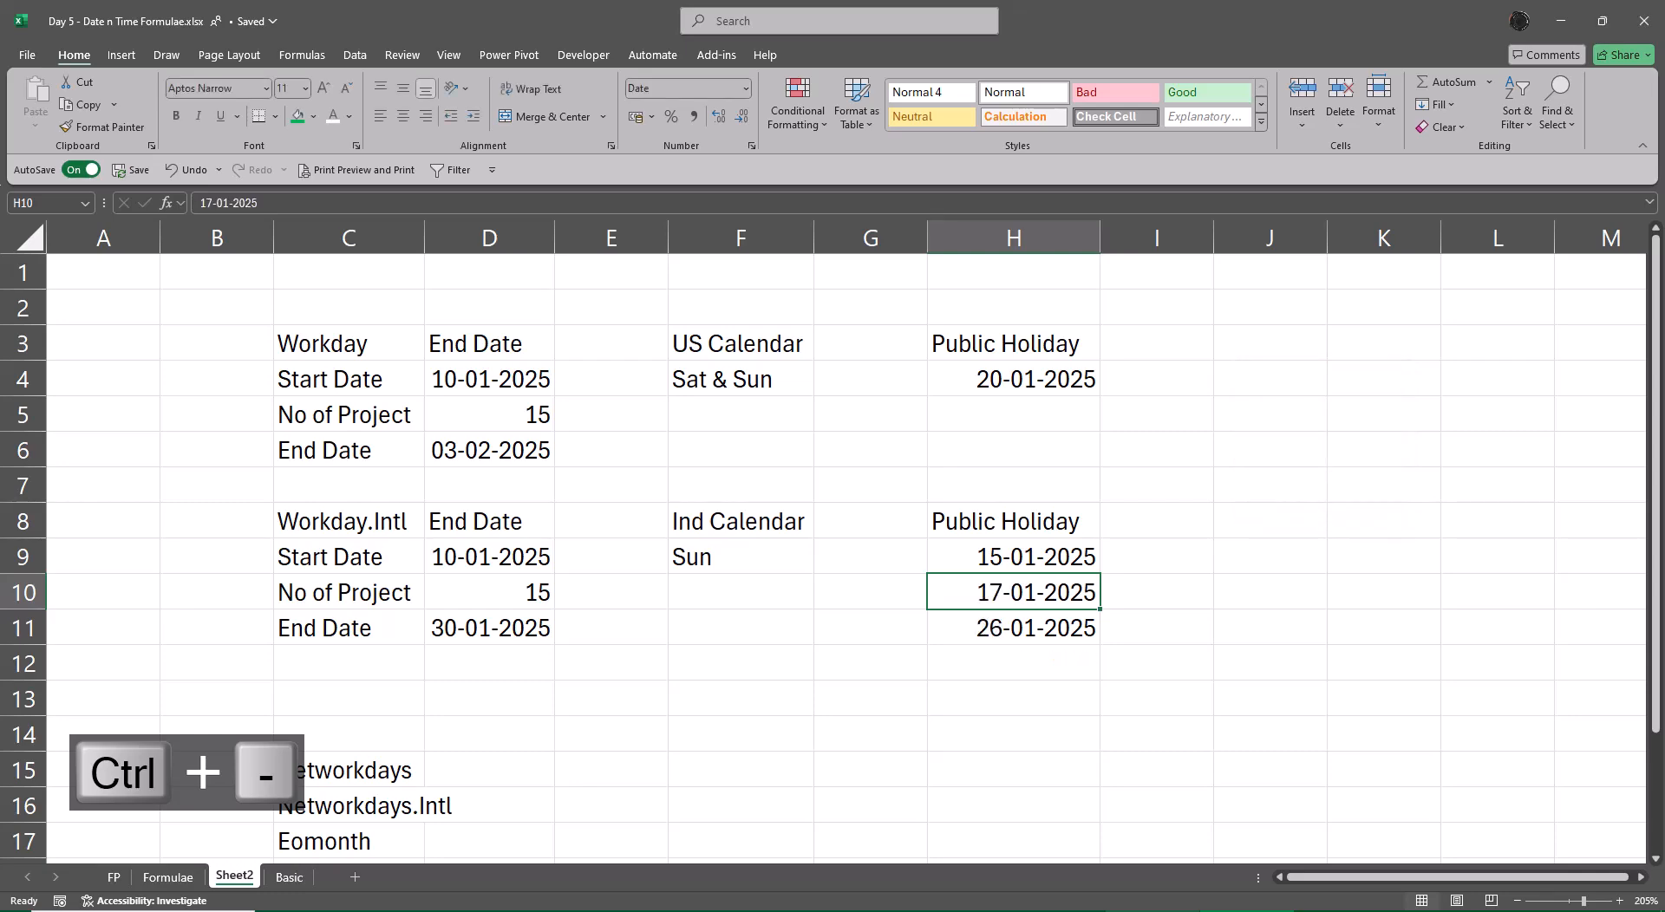
- Delete the 17-01-2025 holiday cell in H10, shifting the cells below it up
{"action": "key", "text": "ctrl+minus"}
{"action": "key", "text": "Down"}
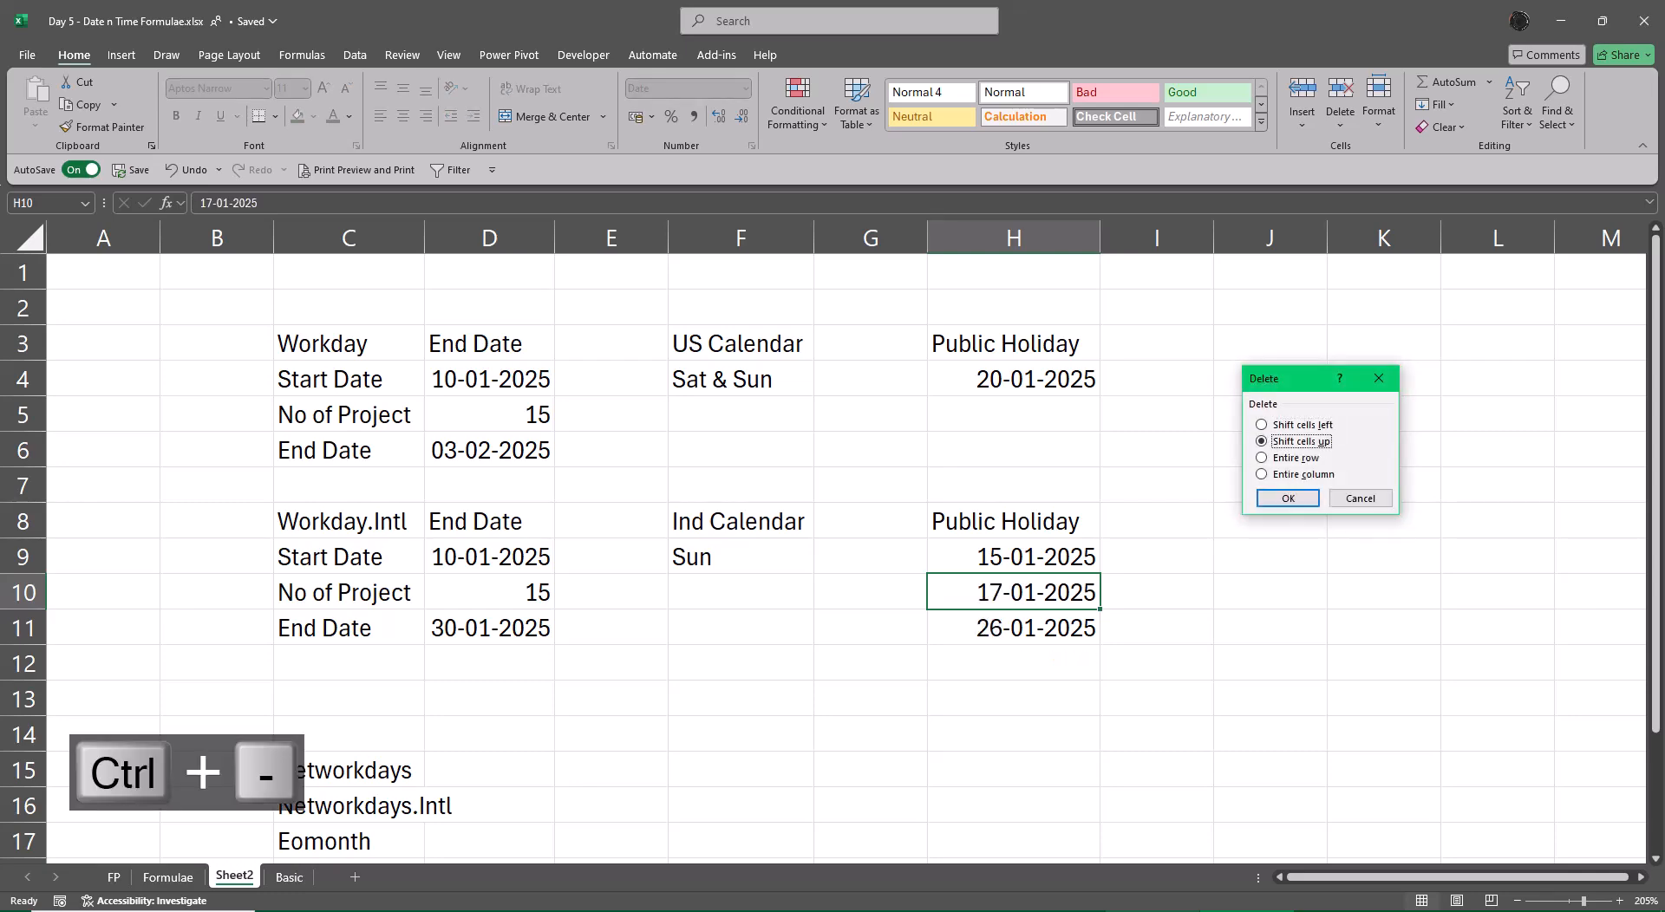
{"action": "key", "text": "Return"}
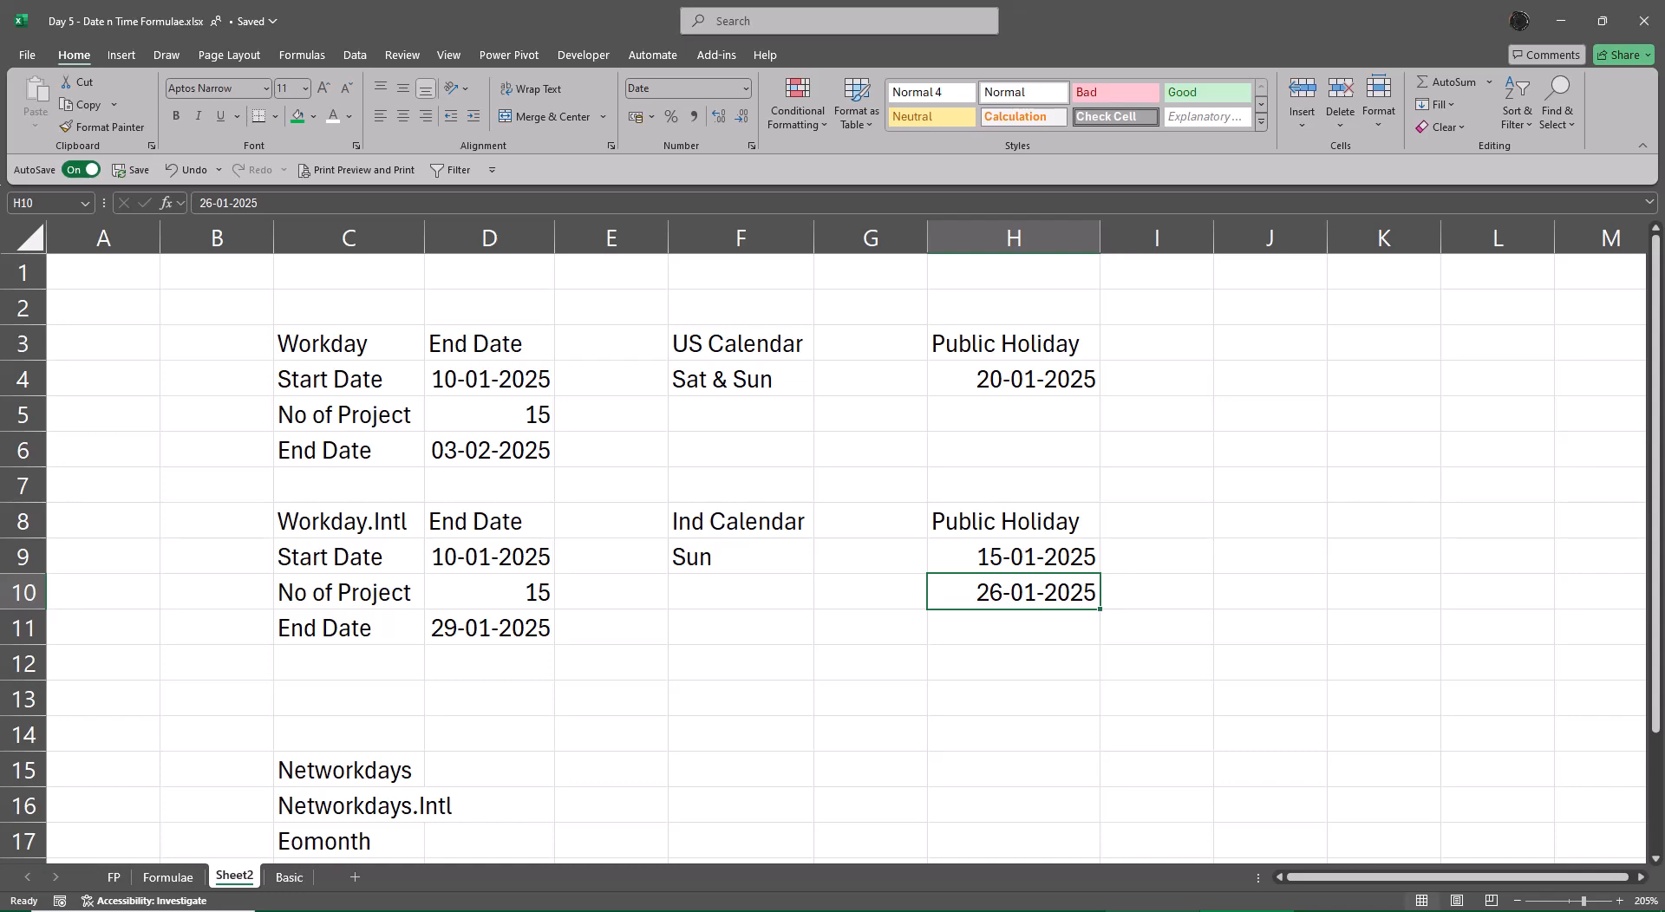
- Delete two of the empty rows between the Workday.Intl block and Networkdays, starting at row 12
{"action": "key", "text": "Down"}
{"action": "key", "text": "Down"}
{"action": "key", "text": "shift+space"}
{"action": "key", "text": "ctrl+minus"}
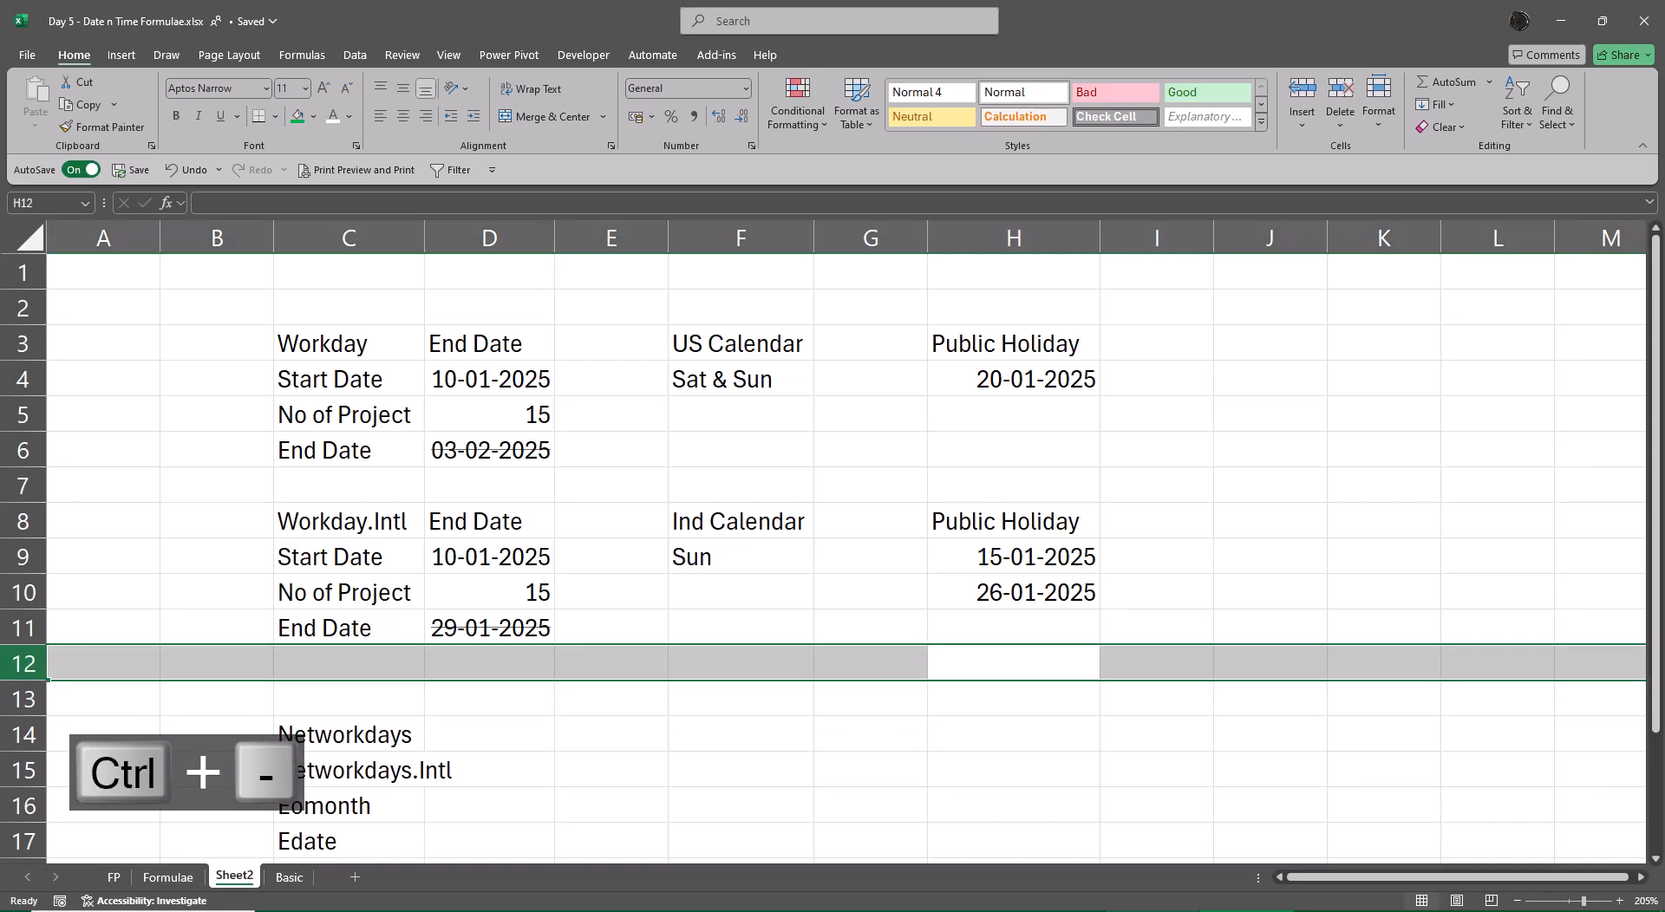
{"action": "key", "text": "ctrl+minus"}
- Insert three blank rows at row 14, between Networkdays and Networkdays.Intl
{"action": "key", "text": "Down"}
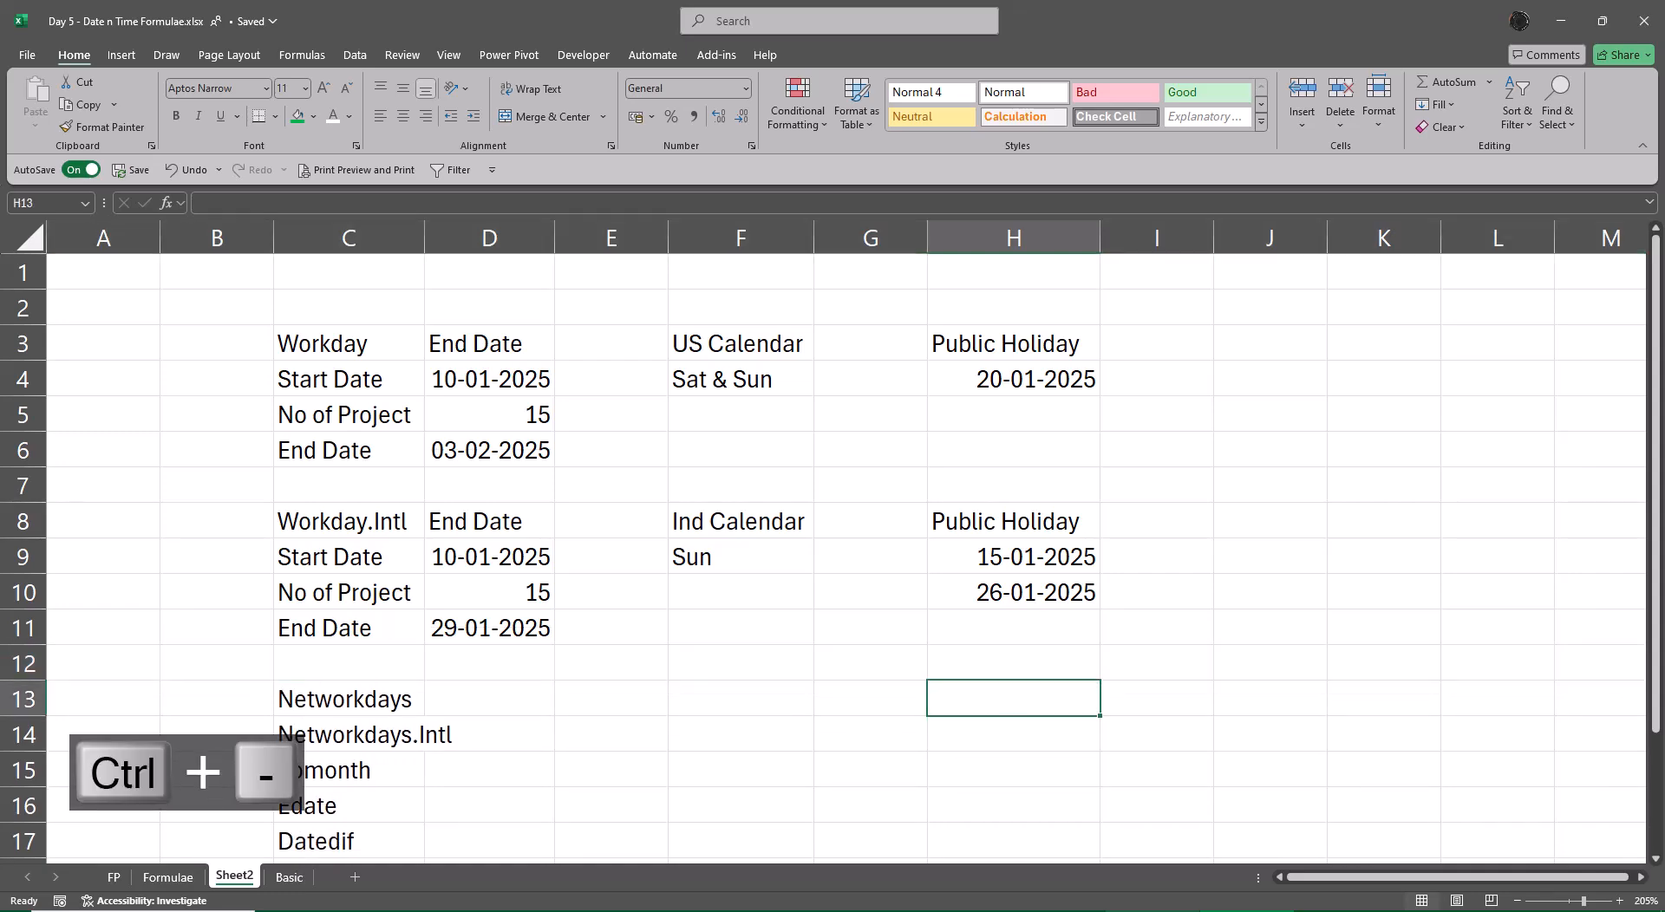
{"action": "key", "text": "Down"}
{"action": "key", "text": "shift+space"}
{"action": "key", "text": "ctrl+plus"}
{"action": "key", "text": "ctrl+plus"}
{"action": "key", "text": "ctrl+plus"}
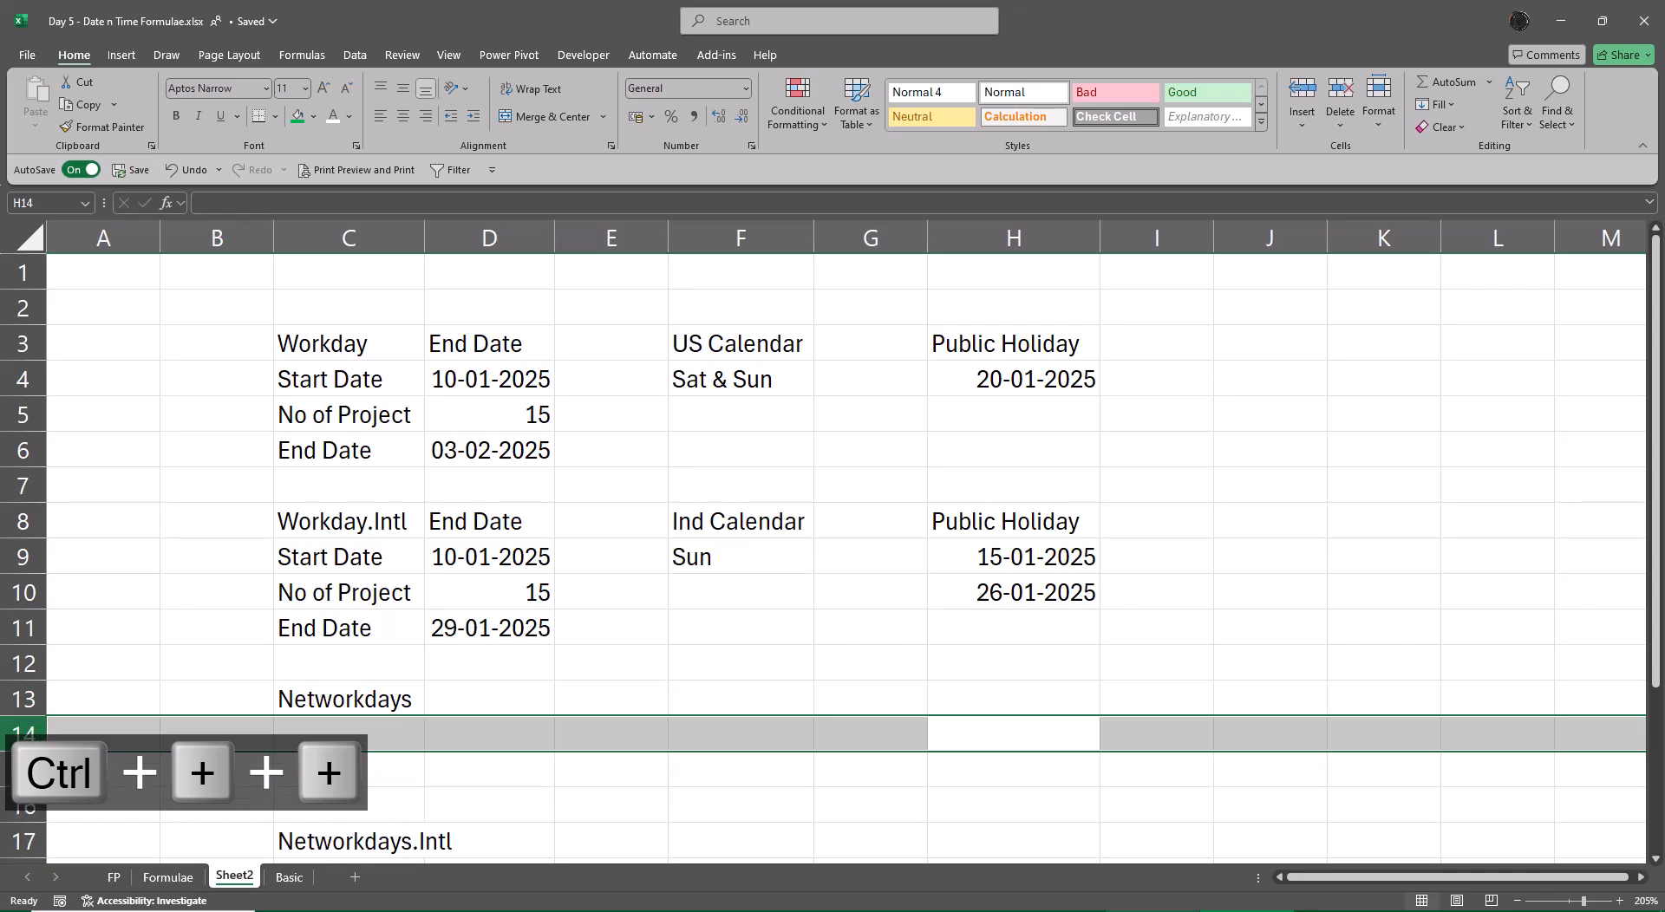
- Insert three blank rows at row 18, between Networkdays.Intl and Eomonth
{"action": "key", "text": "Down"}
{"action": "key", "text": "Down"}
{"action": "key", "text": "Down"}
{"action": "key", "text": "Down"}
{"action": "key", "text": "Down"}
{"action": "key", "text": "Down"}
{"action": "key", "text": "Down"}
{"action": "key", "text": "Down"}
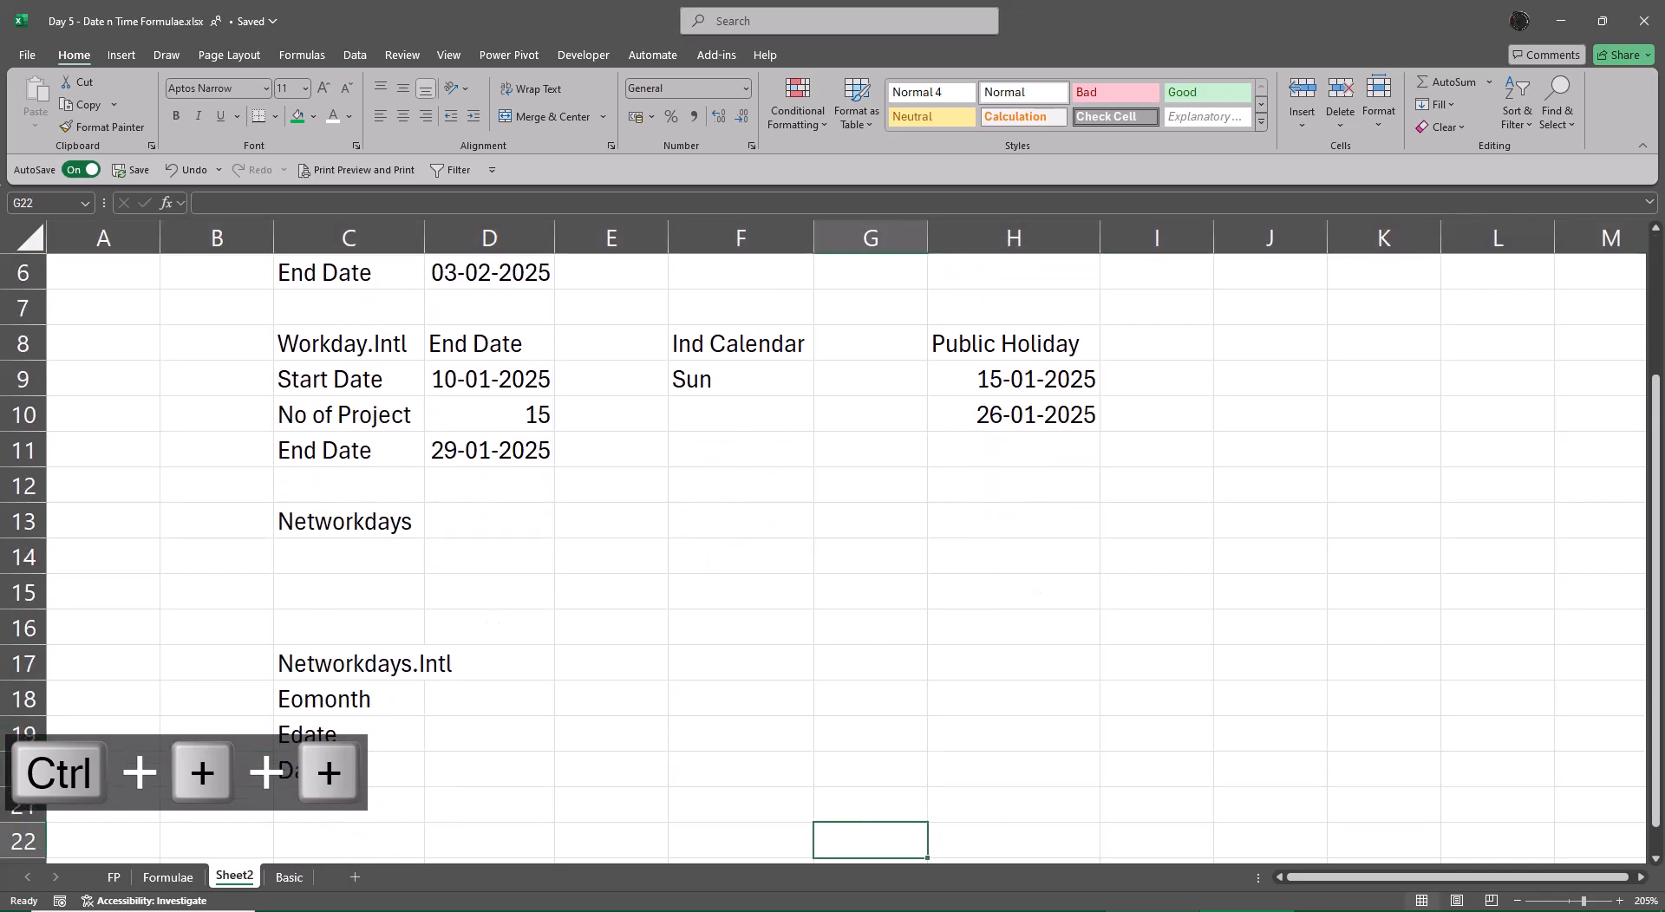
{"action": "key", "text": "Home"}
{"action": "key", "text": "Up"}
{"action": "key", "text": "Up"}
{"action": "key", "text": "Up"}
{"action": "key", "text": "Up"}
{"action": "key", "text": "Right"}
{"action": "key", "text": "Right"}
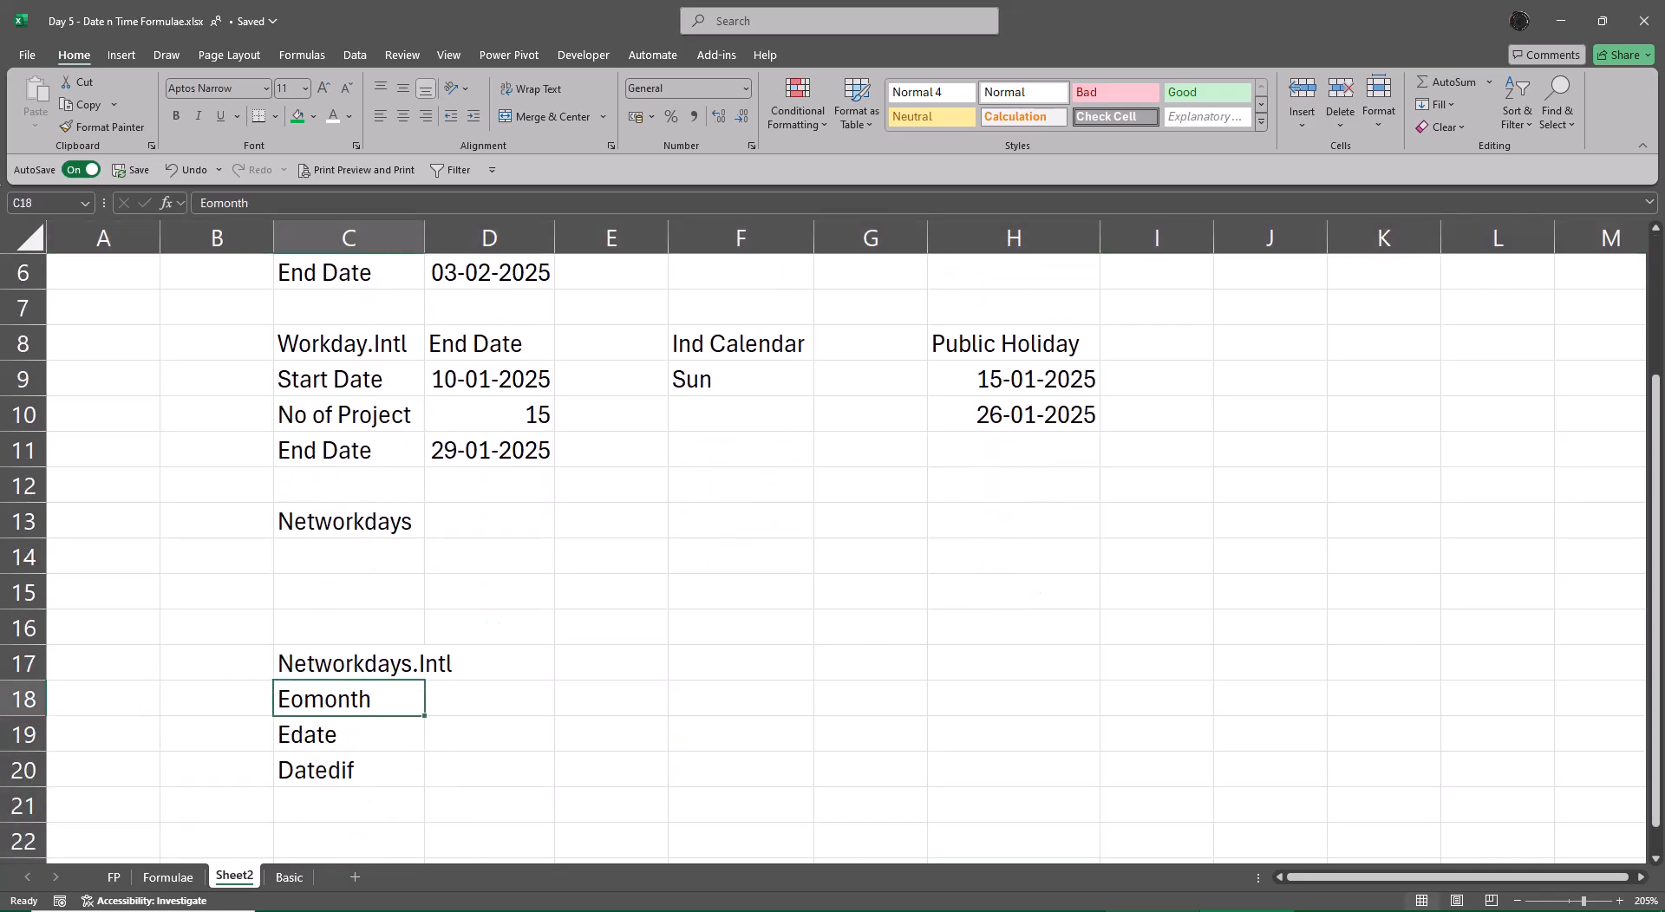
{"action": "key", "text": "ctrl+plus"}
{"action": "key", "text": "r"}
{"action": "key", "text": "Return"}
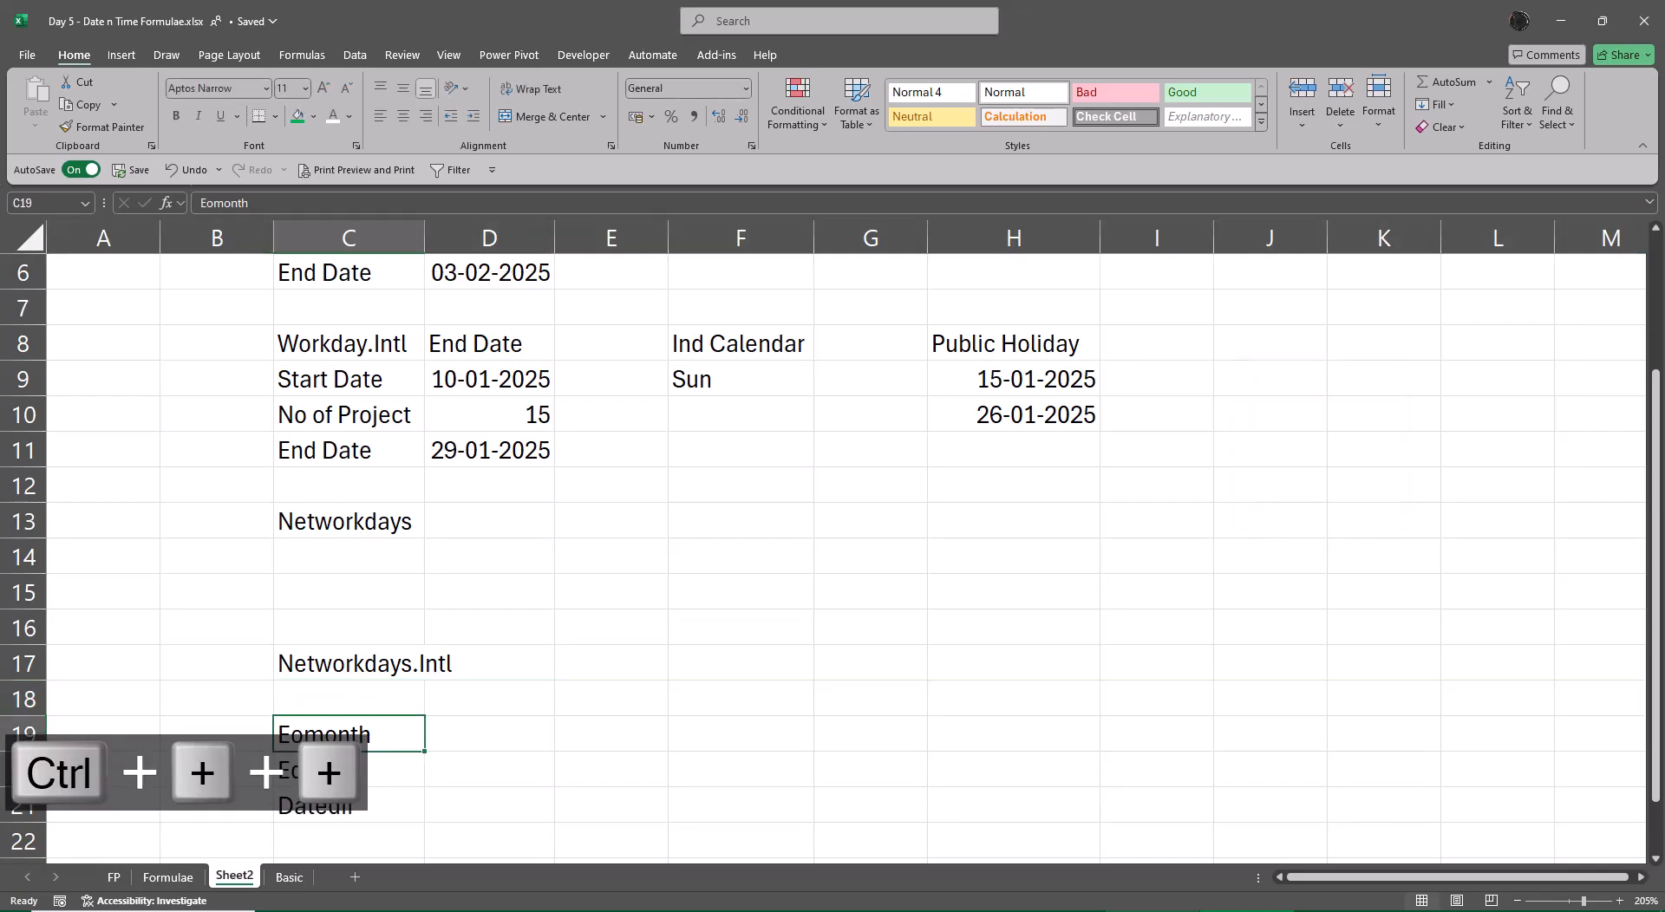
{"action": "key", "text": "F4"}
{"action": "key", "text": "Down"}
{"action": "key", "text": "F4"}
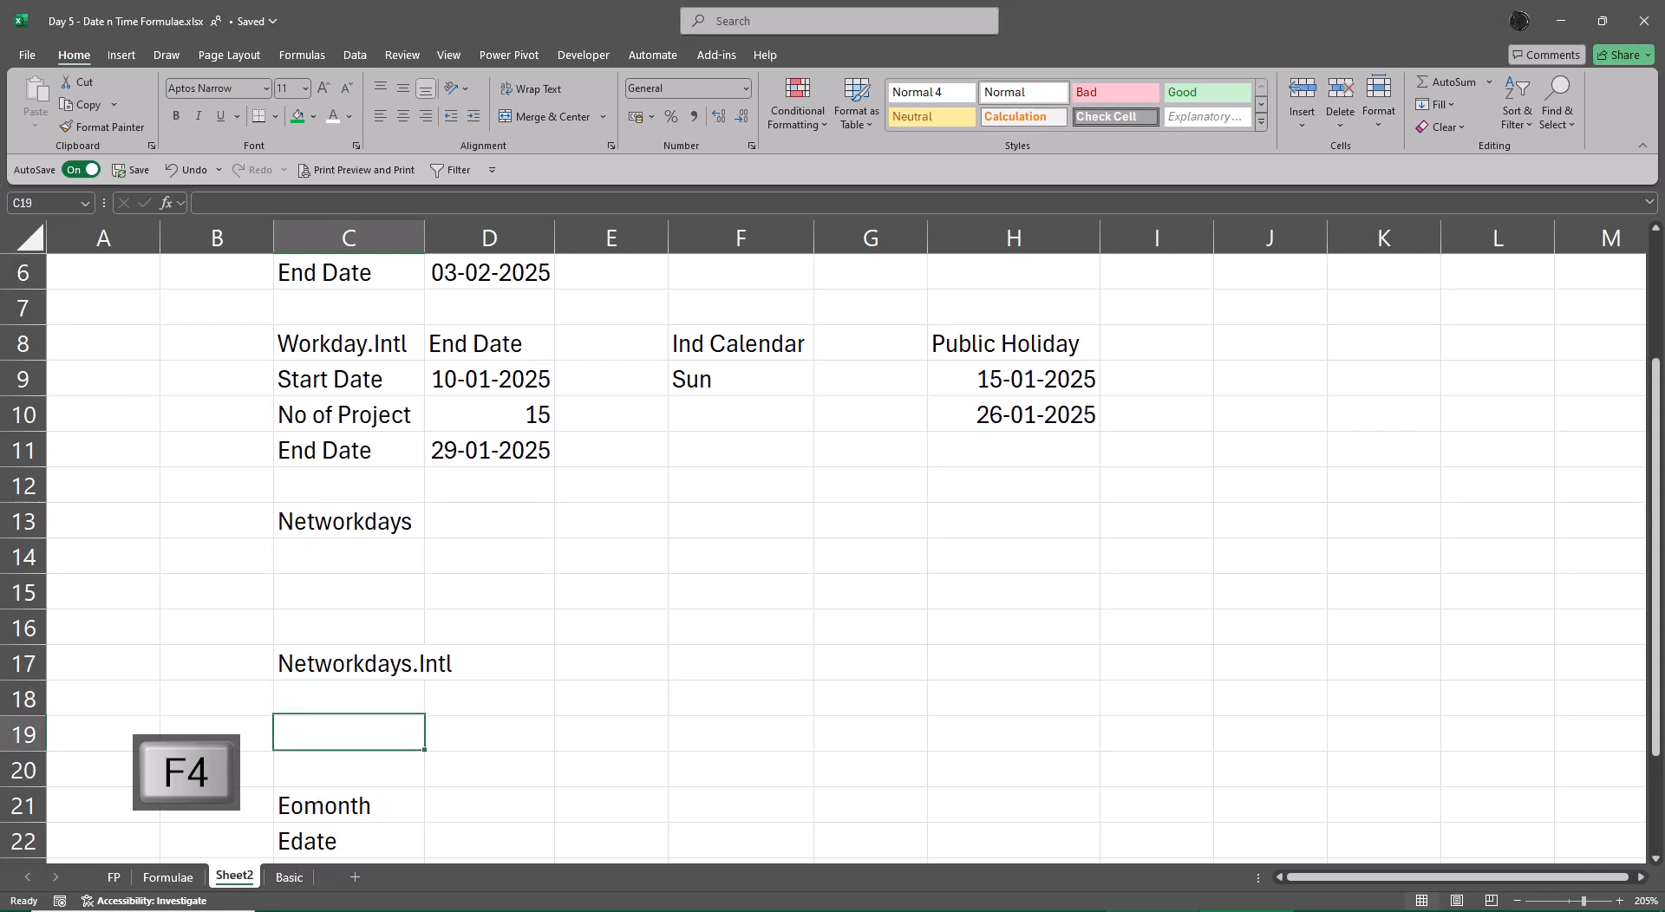
- Insert two blank rows at row 22, between Eomonth and Edate
{"action": "key", "text": "Down"}
{"action": "key", "text": "Down"}
{"action": "key", "text": "Down"}
{"action": "key", "text": "F4"}
{"action": "key", "text": "Down"}
{"action": "key", "text": "F4"}
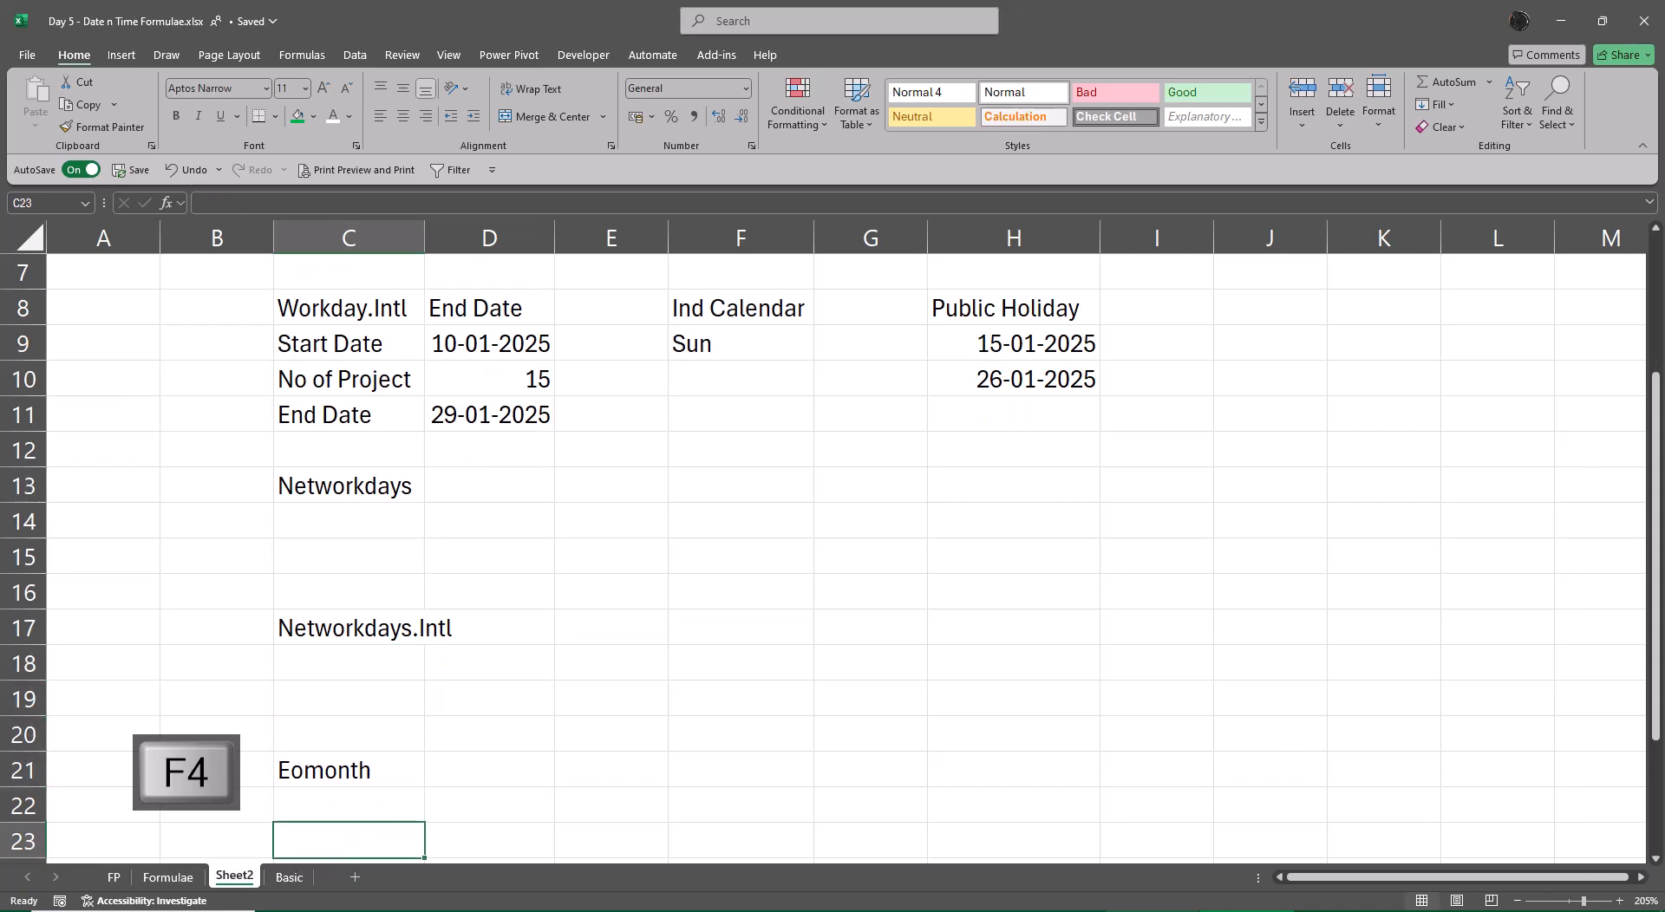
- Insert blank rows at row 25, between Edate and Datedif
{"action": "key", "text": "Down"}
{"action": "key", "text": "Down"}
{"action": "key", "text": "Down"}
{"action": "key", "text": "Down"}
{"action": "key", "text": "Up"}
{"action": "key", "text": "Up"}
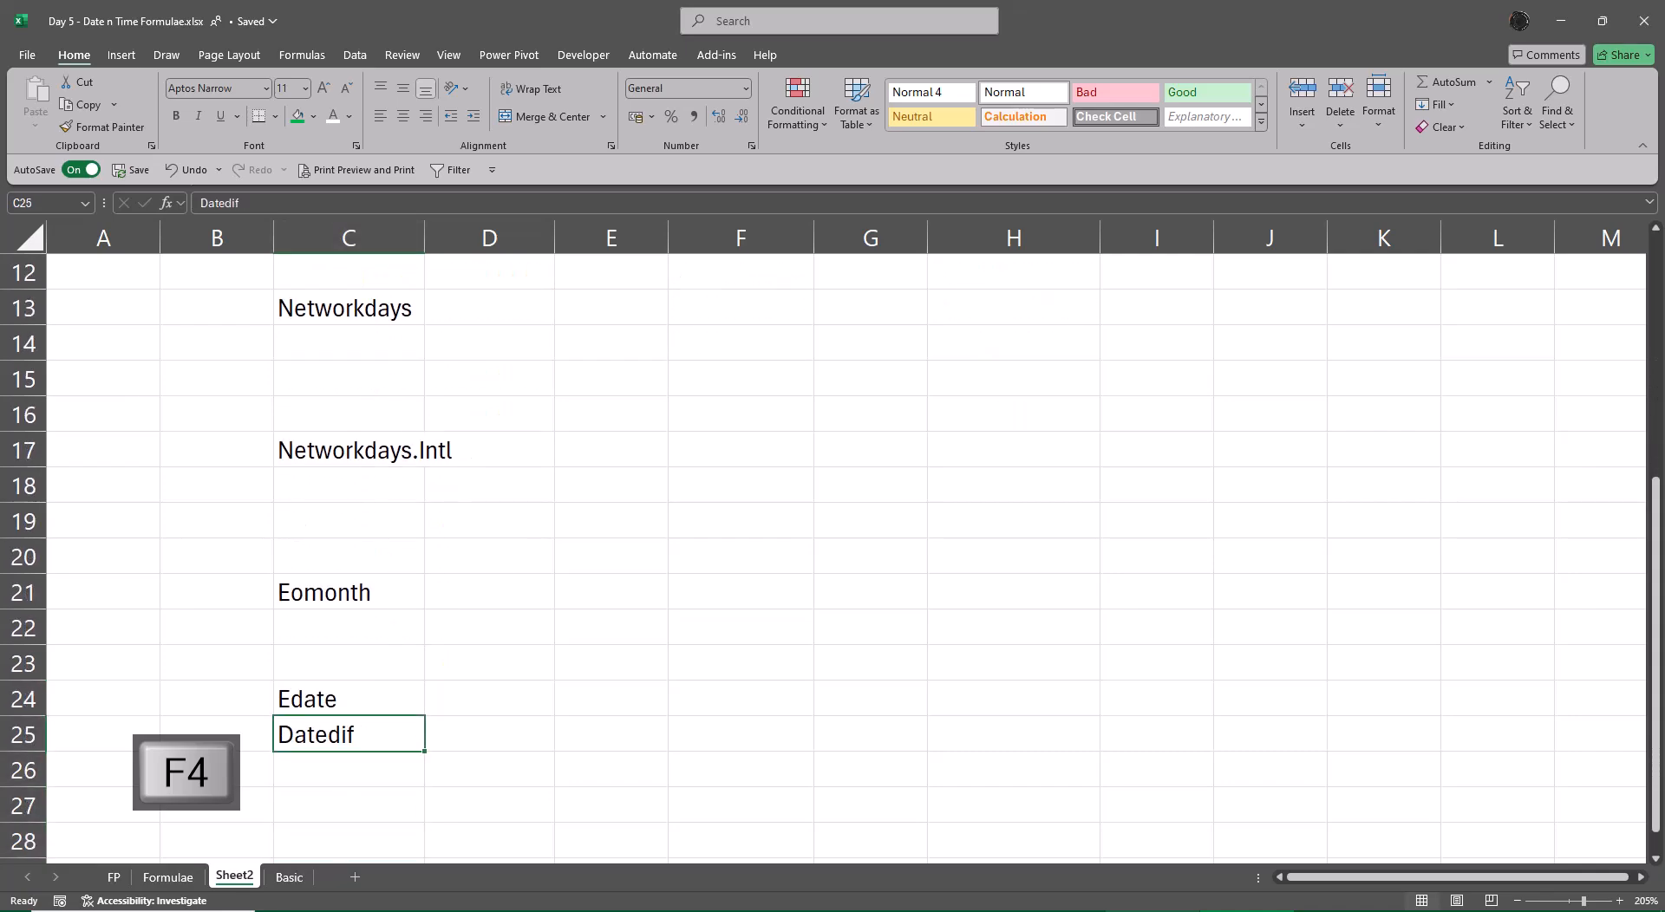
{"action": "key", "text": "F4"}
{"action": "key", "text": "F4"}
{"action": "key", "text": "F4"}
{"action": "key", "text": "F4"}
- Make the Workday block's header row bold, from C3 to H3
{"action": "key", "text": "Up"}
{"action": "key", "text": "Up"}
{"action": "key", "text": "Up"}
{"action": "key", "text": "Up"}
{"action": "key", "text": "Up"}
{"action": "key", "text": "Up"}
{"action": "key", "text": "Up"}
{"action": "key", "text": "Up"}
{"action": "key", "text": "Up"}
{"action": "key", "text": "Up"}
{"action": "key", "text": "Up"}
{"action": "key", "text": "Up"}
{"action": "key", "text": "Up"}
{"action": "key", "text": "Up"}
{"action": "key", "text": "Up"}
{"action": "key", "text": "Up"}
{"action": "key", "text": "Up"}
{"action": "key", "text": "Up"}
{"action": "key", "text": "Up"}
{"action": "key", "text": "Up"}
{"action": "key", "text": "Up"}
{"action": "key", "text": "Up"}
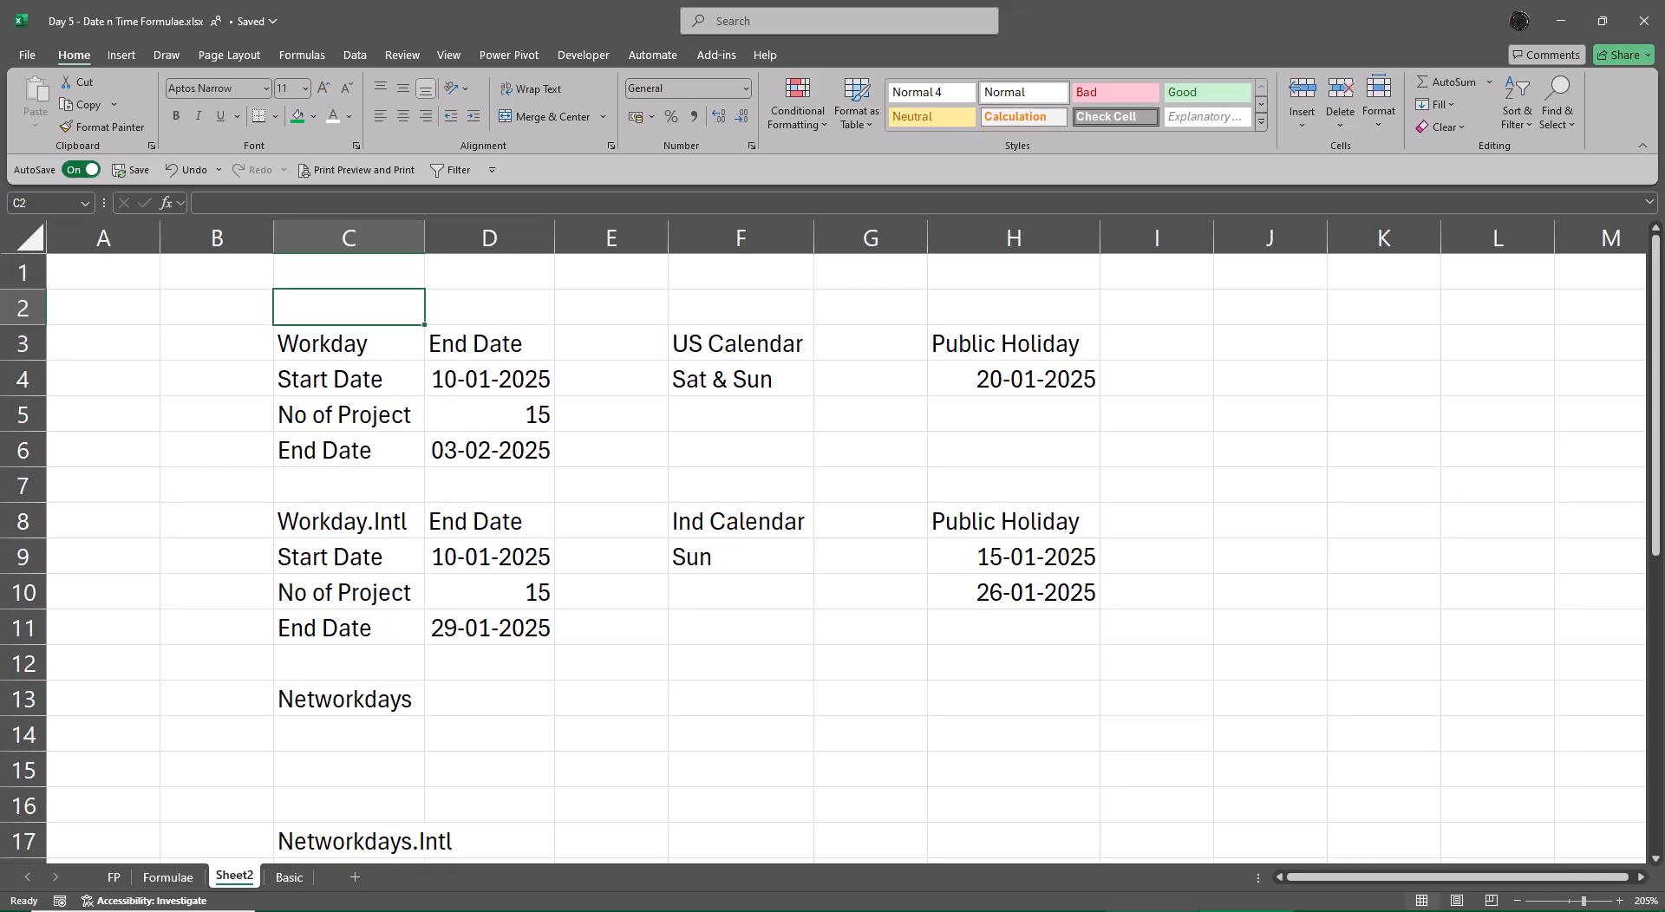
{"action": "key", "text": "Down"}
{"action": "key", "text": "ctrl+shift+Right"}
{"action": "key", "text": "ctrl+shift+Right"}
{"action": "key", "text": "ctrl+shift+Right"}
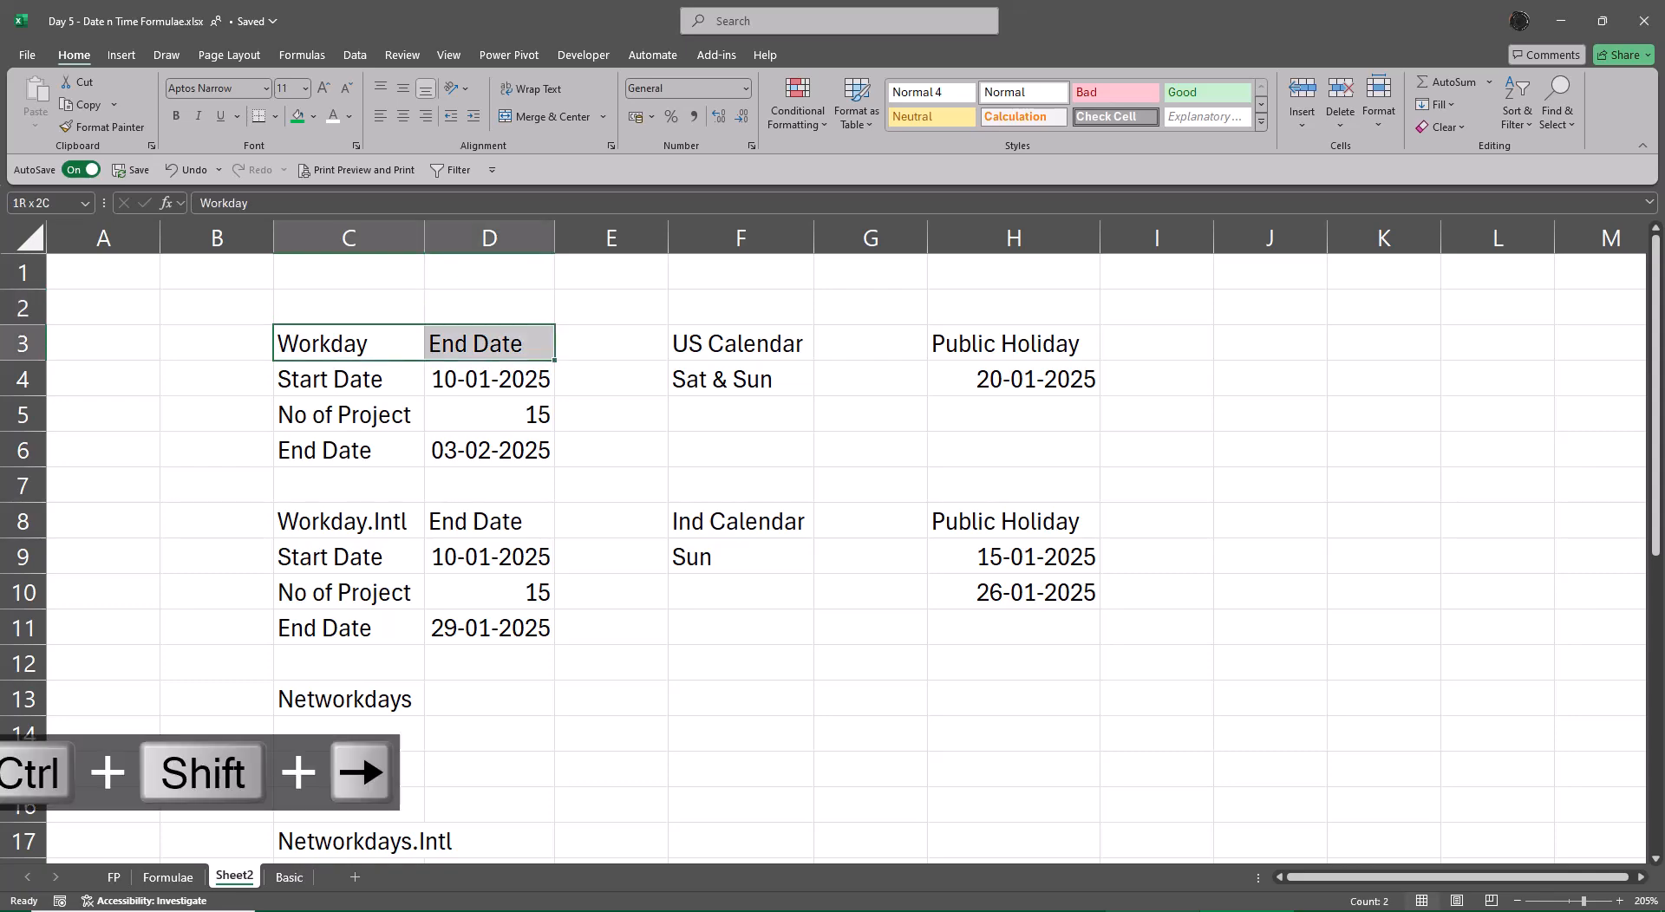
{"action": "key", "text": "ctrl+b"}
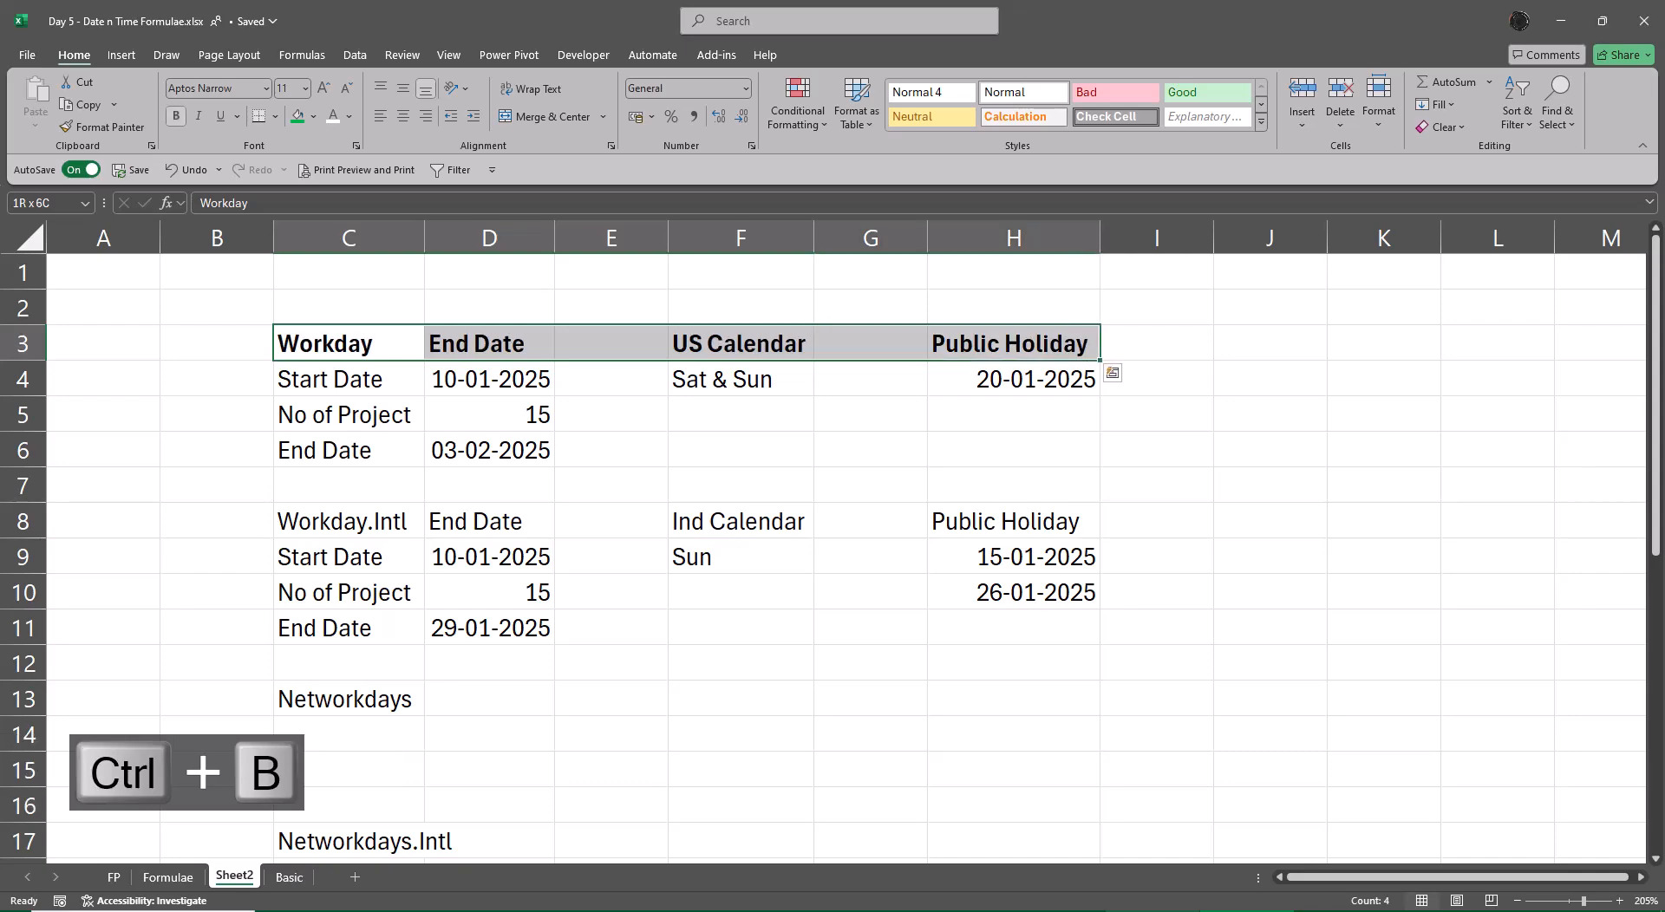
- Make the Workday.Intl block's header row bold, from C8 to H8
{"action": "key", "text": "Down"}
{"action": "key", "text": "Down"}
{"action": "key", "text": "Down"}
{"action": "key", "text": "Down"}
{"action": "key", "text": "Down"}
{"action": "key", "text": "ctrl+shift+Right"}
{"action": "key", "text": "ctrl+shift+Right"}
{"action": "key", "text": "ctrl+shift+Right"}
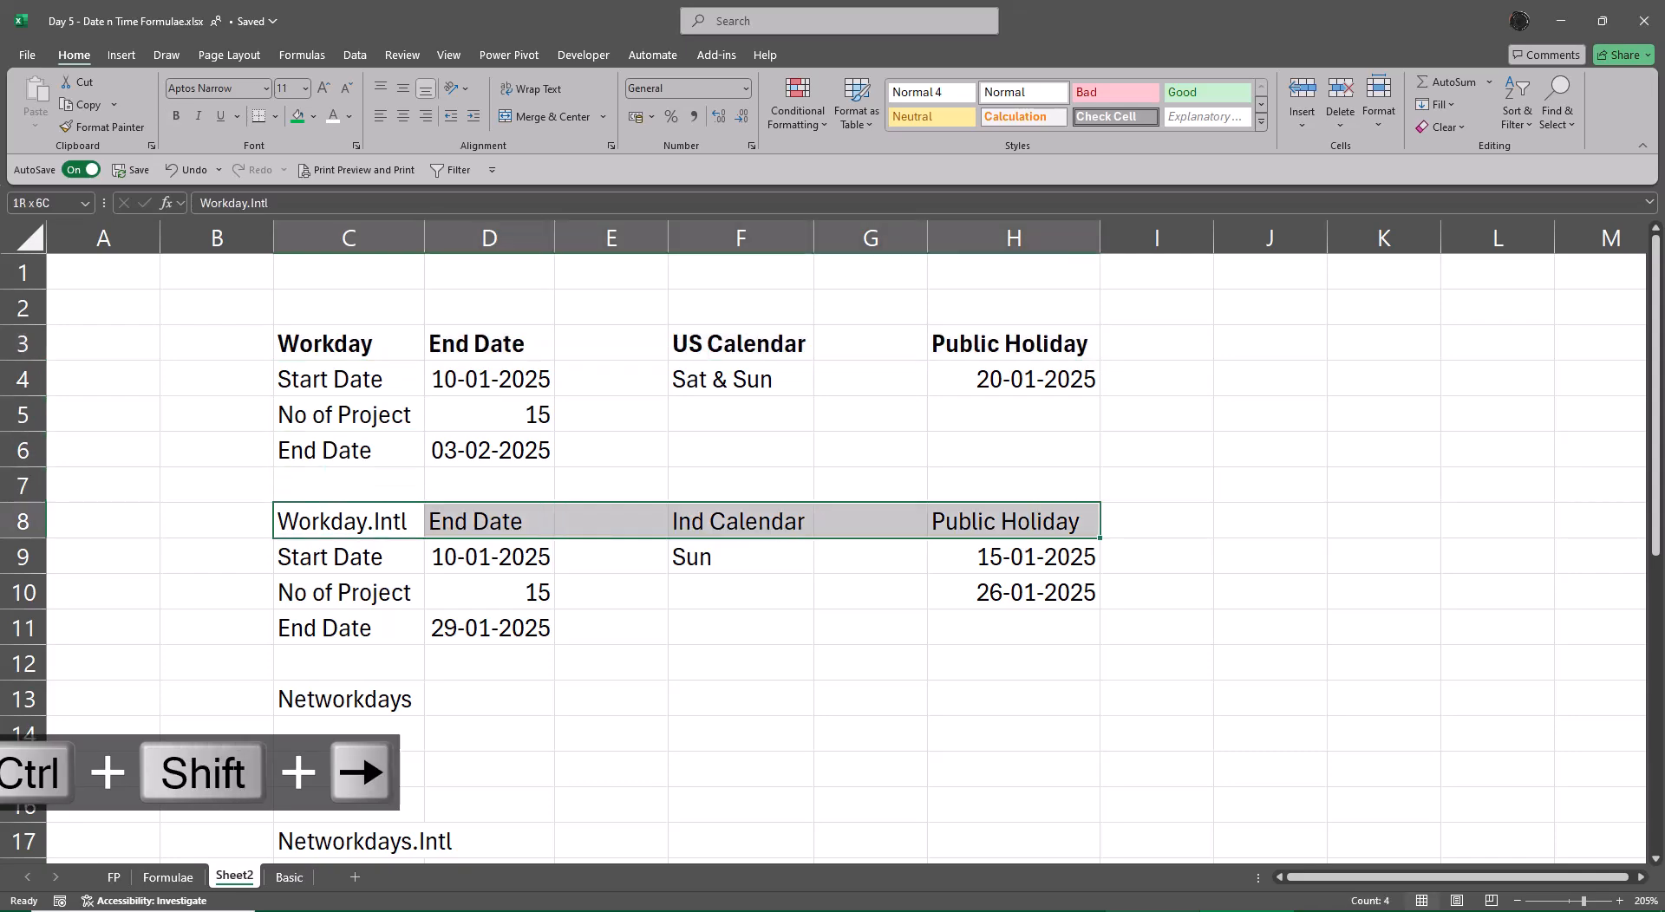
{"action": "key", "text": "ctrl+b"}
- Enter the heading "No of Days (Workings)" in D13, beside Networkdays
{"action": "key", "text": "Down"}
{"action": "key", "text": "Down"}
{"action": "key", "text": "Down"}
{"action": "key", "text": "Down"}
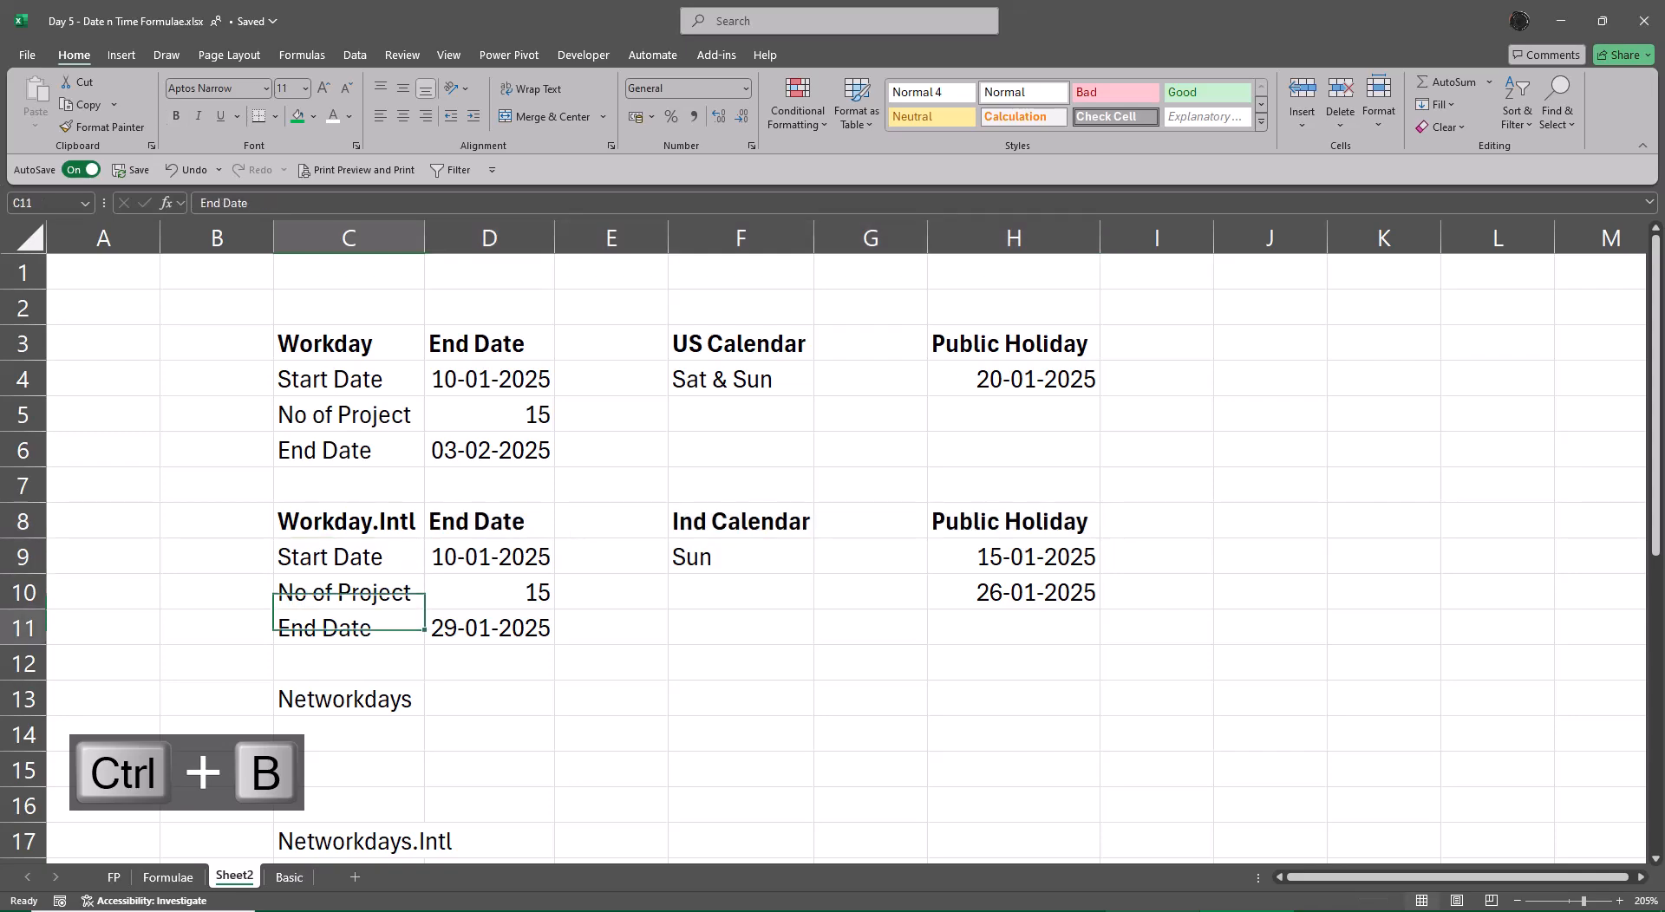
{"action": "key", "text": "Up"}
{"action": "key", "text": "Up"}
{"action": "key", "text": "Up"}
{"action": "key", "text": "Up"}
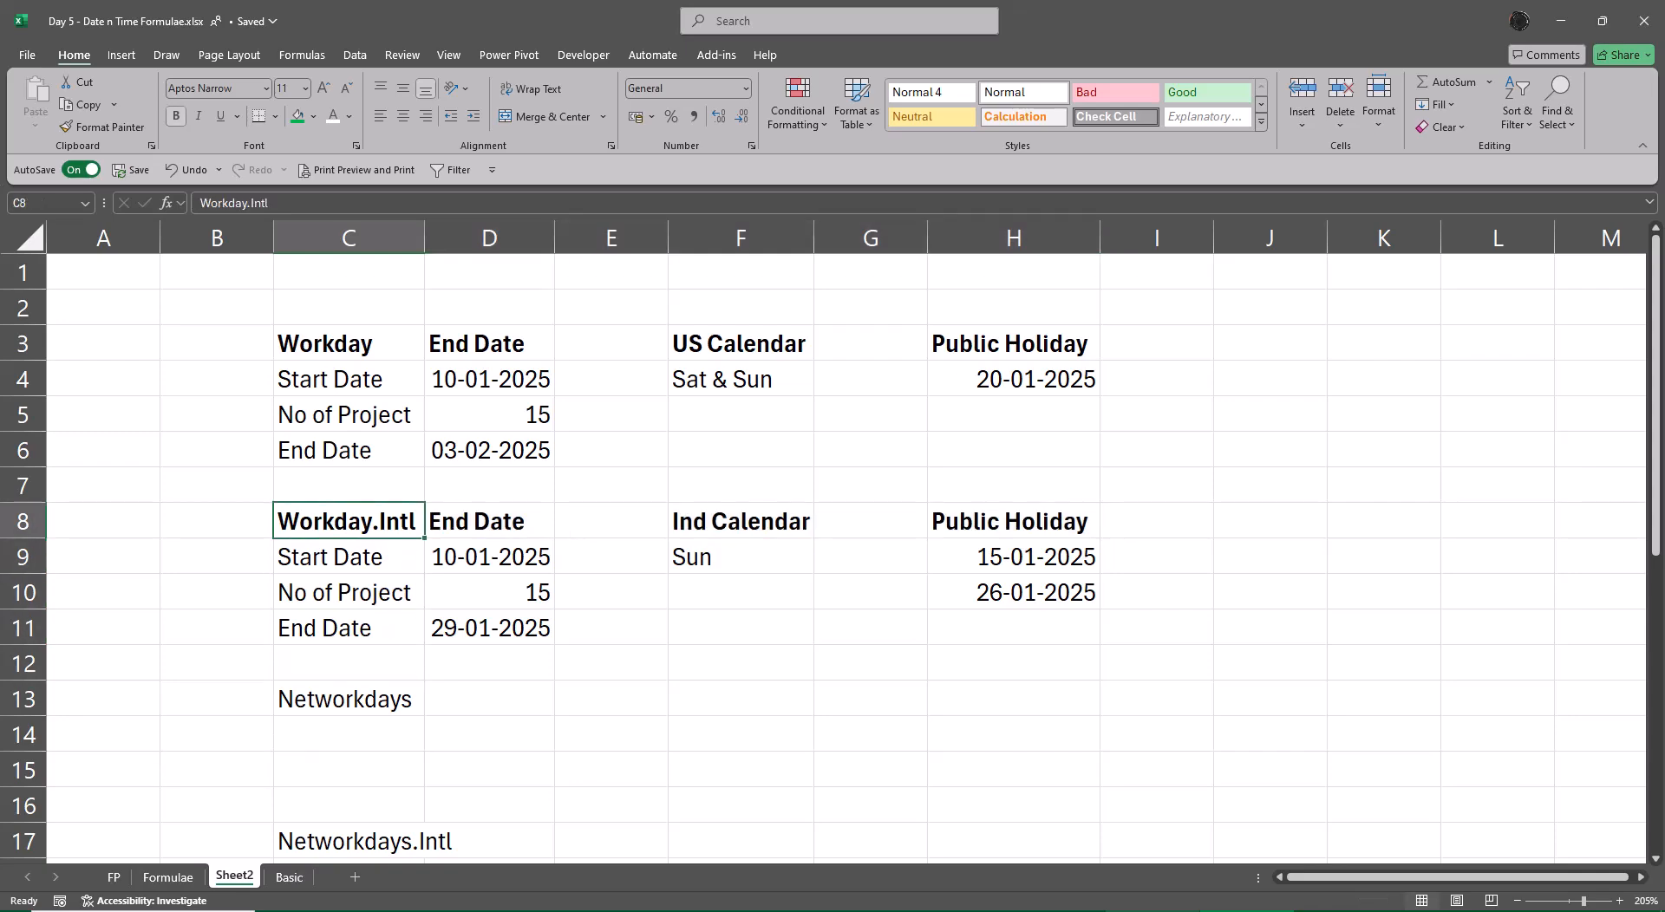
{"action": "key", "text": "Down"}
{"action": "key", "text": "Down"}
{"action": "key", "text": "Down"}
{"action": "key", "text": "Down"}
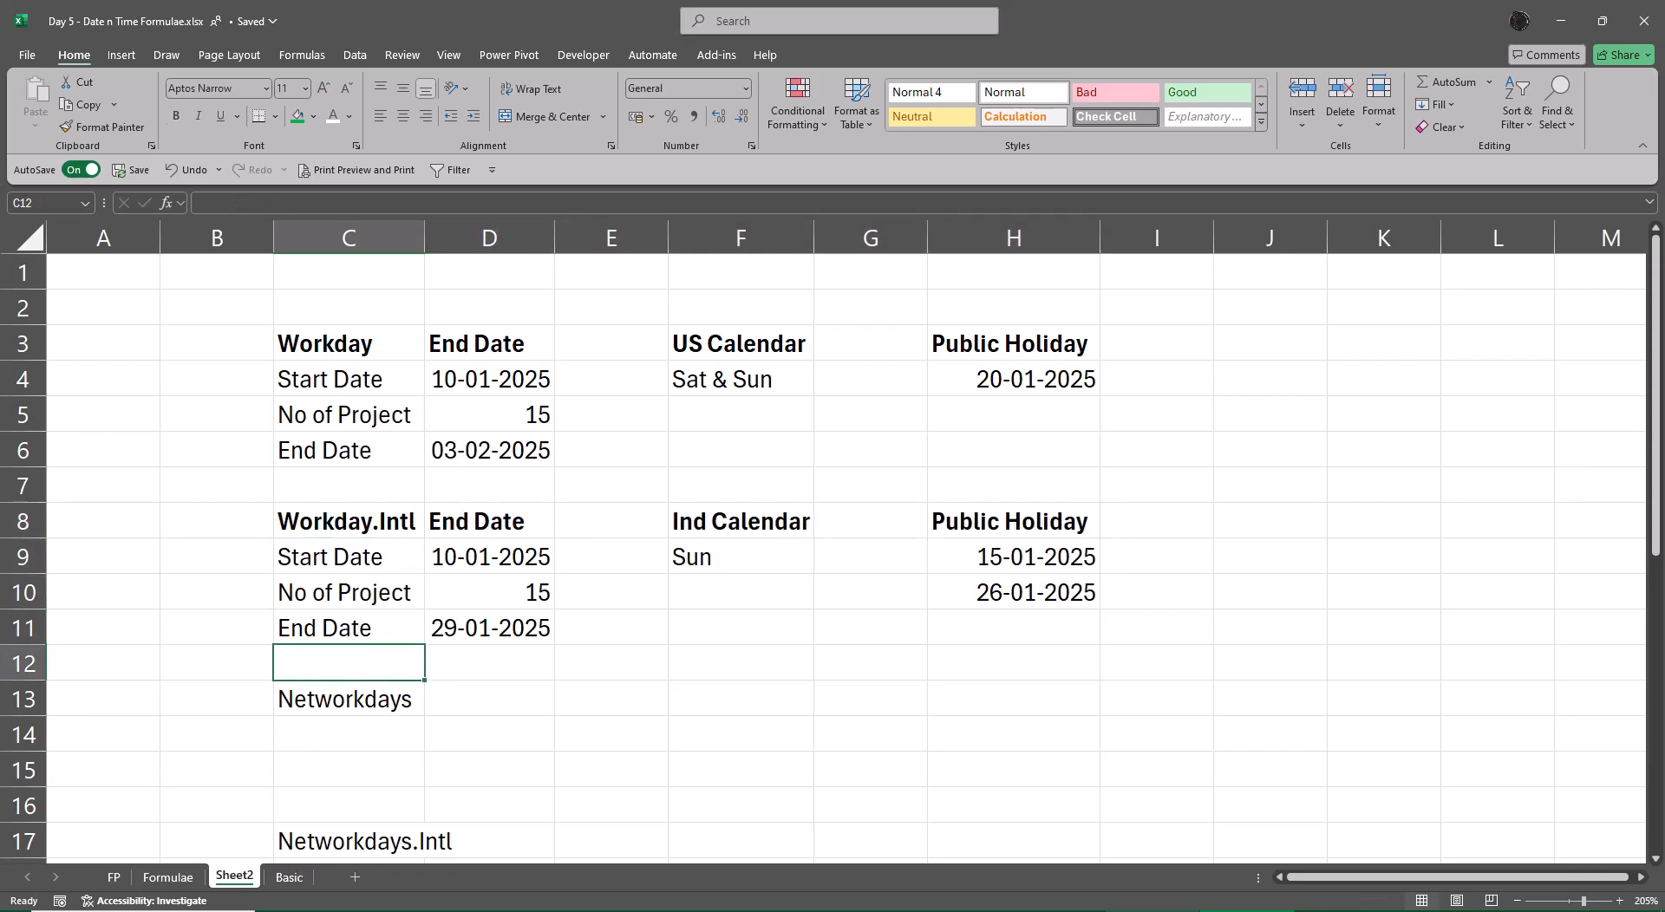
{"action": "key", "text": "Right"}
{"action": "key", "text": "Down"}
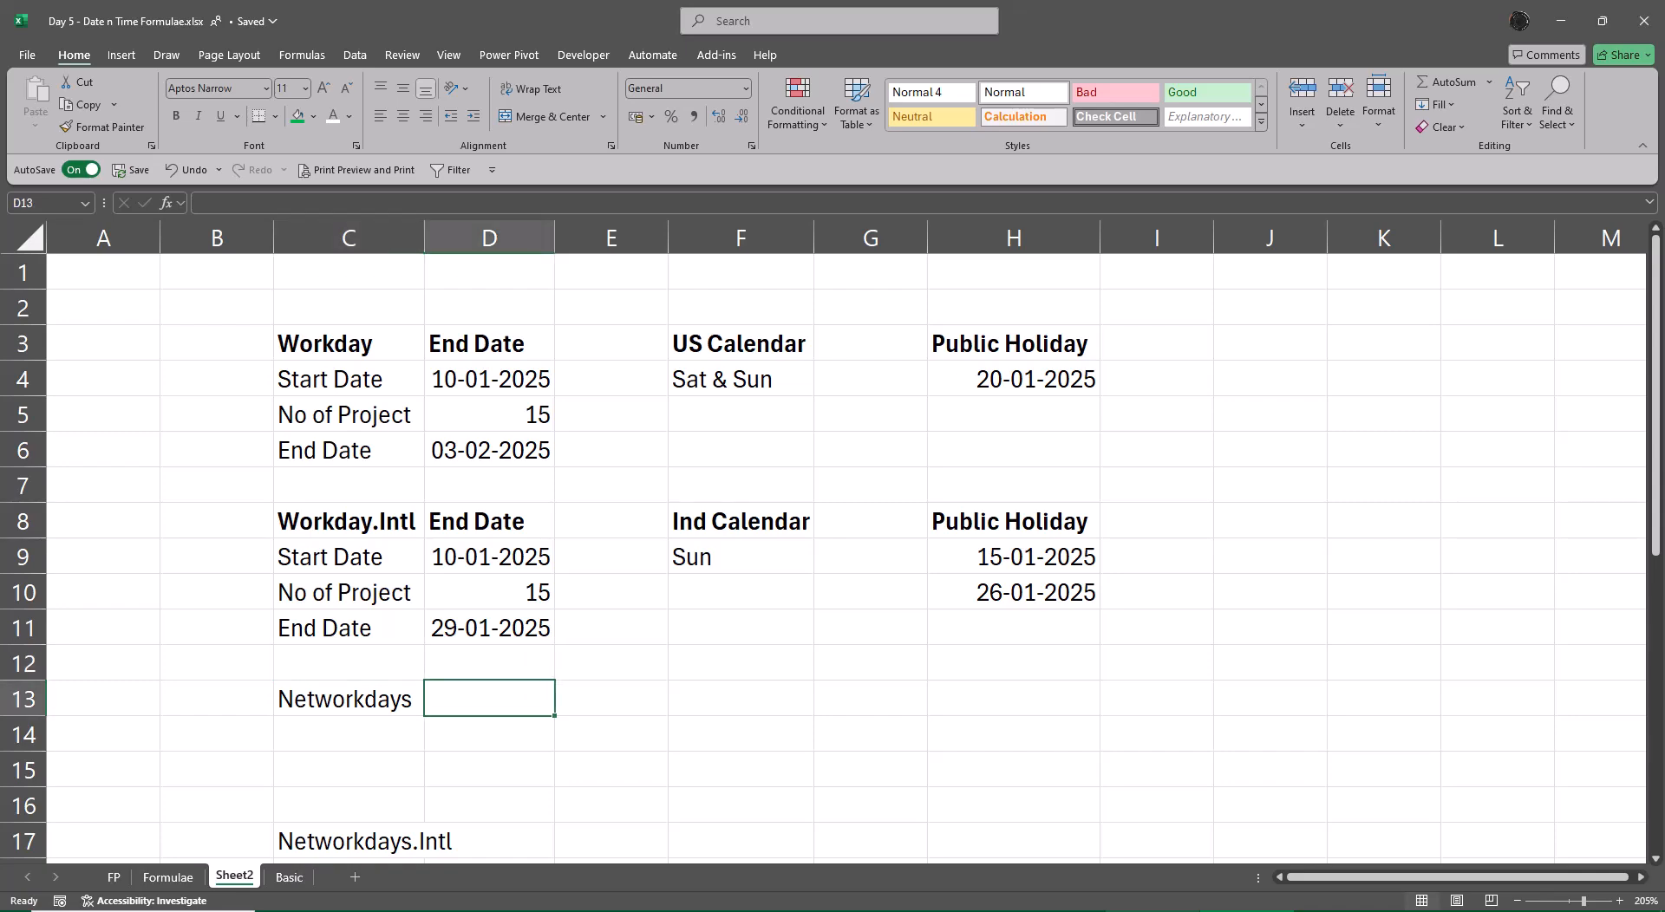
{"action": "type", "text": "No of D"}
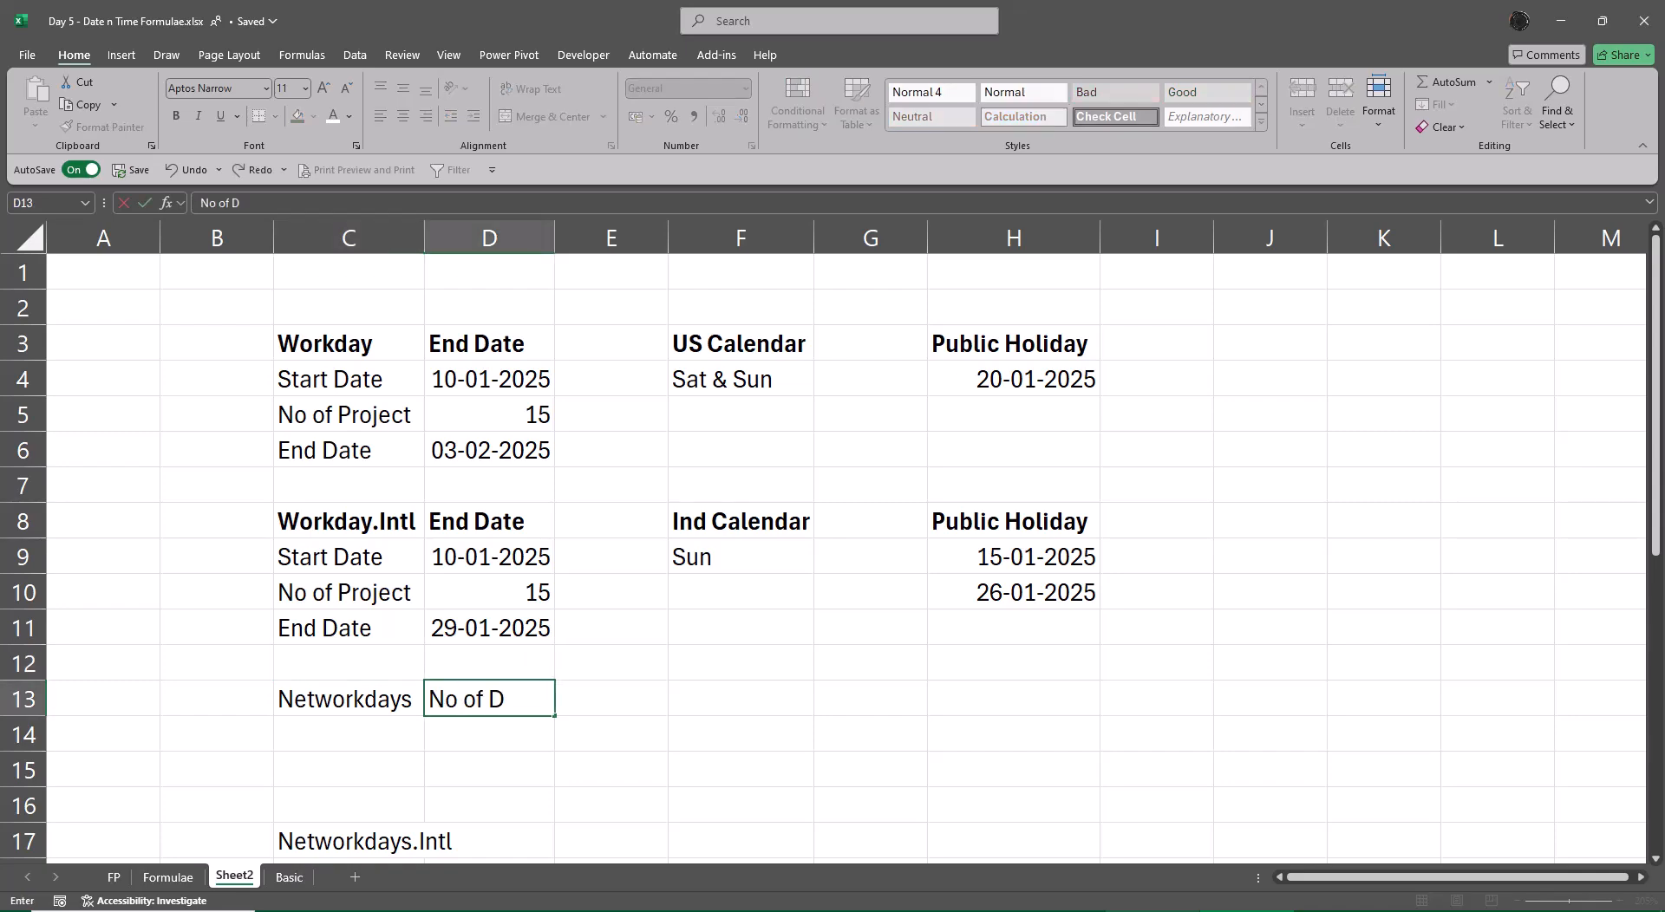
{"action": "type", "text": "ays (Workings"}
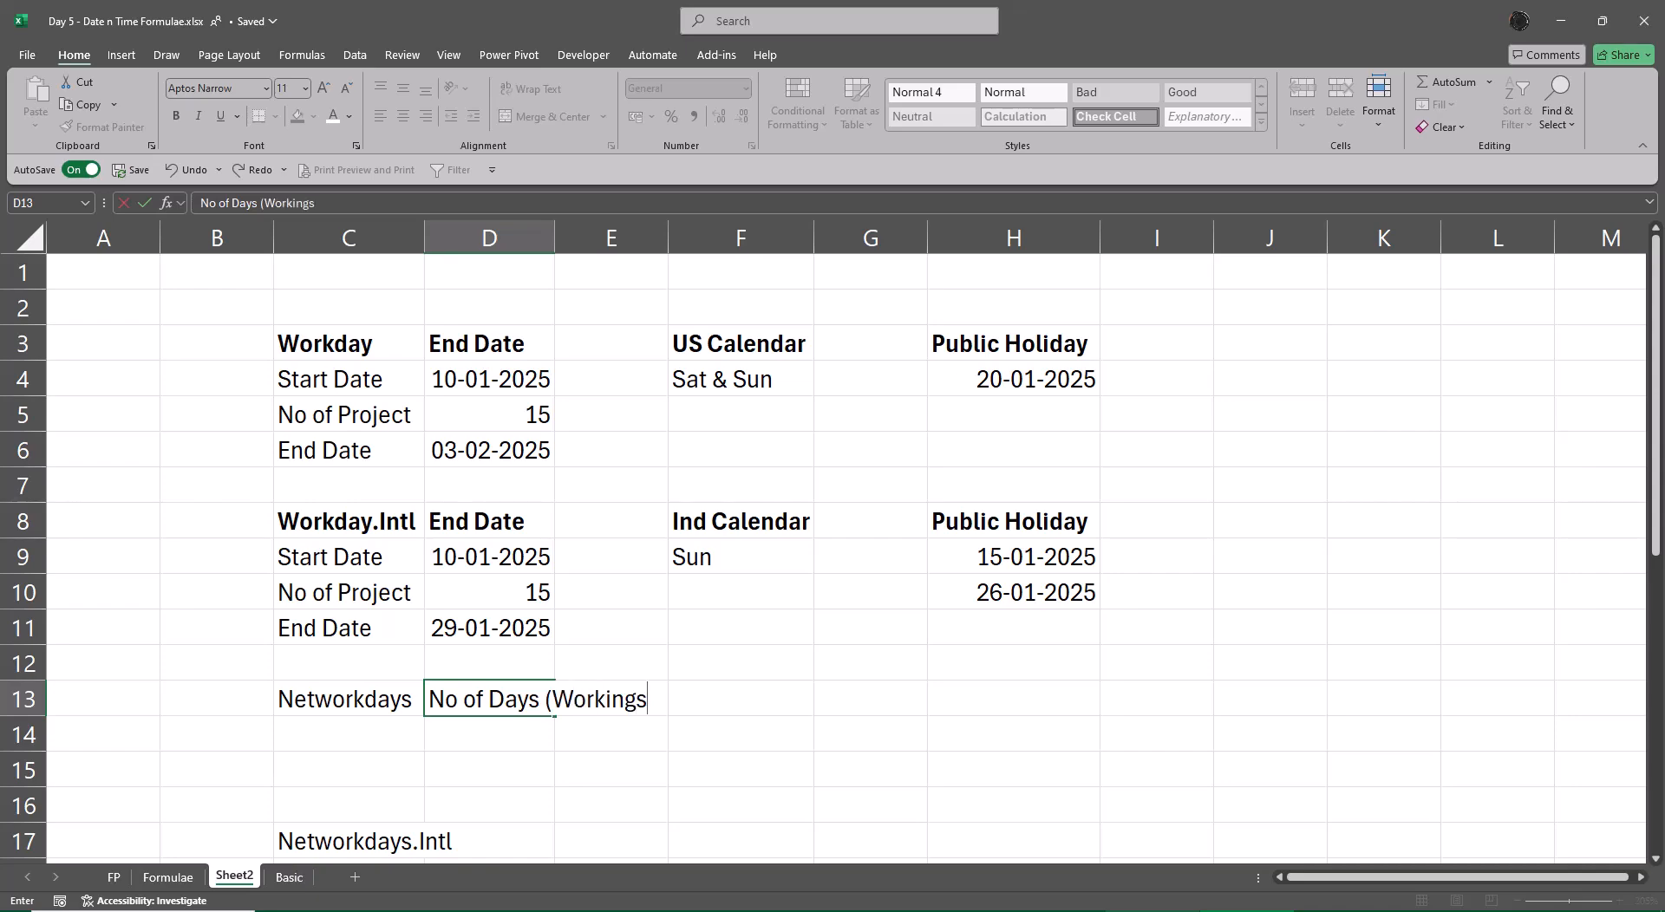
{"action": "type", "text": ")"}
{"action": "key", "text": "Return"}
- Copy the Start Date label from C9 into C14, under Networkdays
{"action": "key", "text": "Up"}
{"action": "key", "text": "Up"}
{"action": "key", "text": "Up"}
{"action": "key", "text": "Up"}
{"action": "key", "text": "Left"}
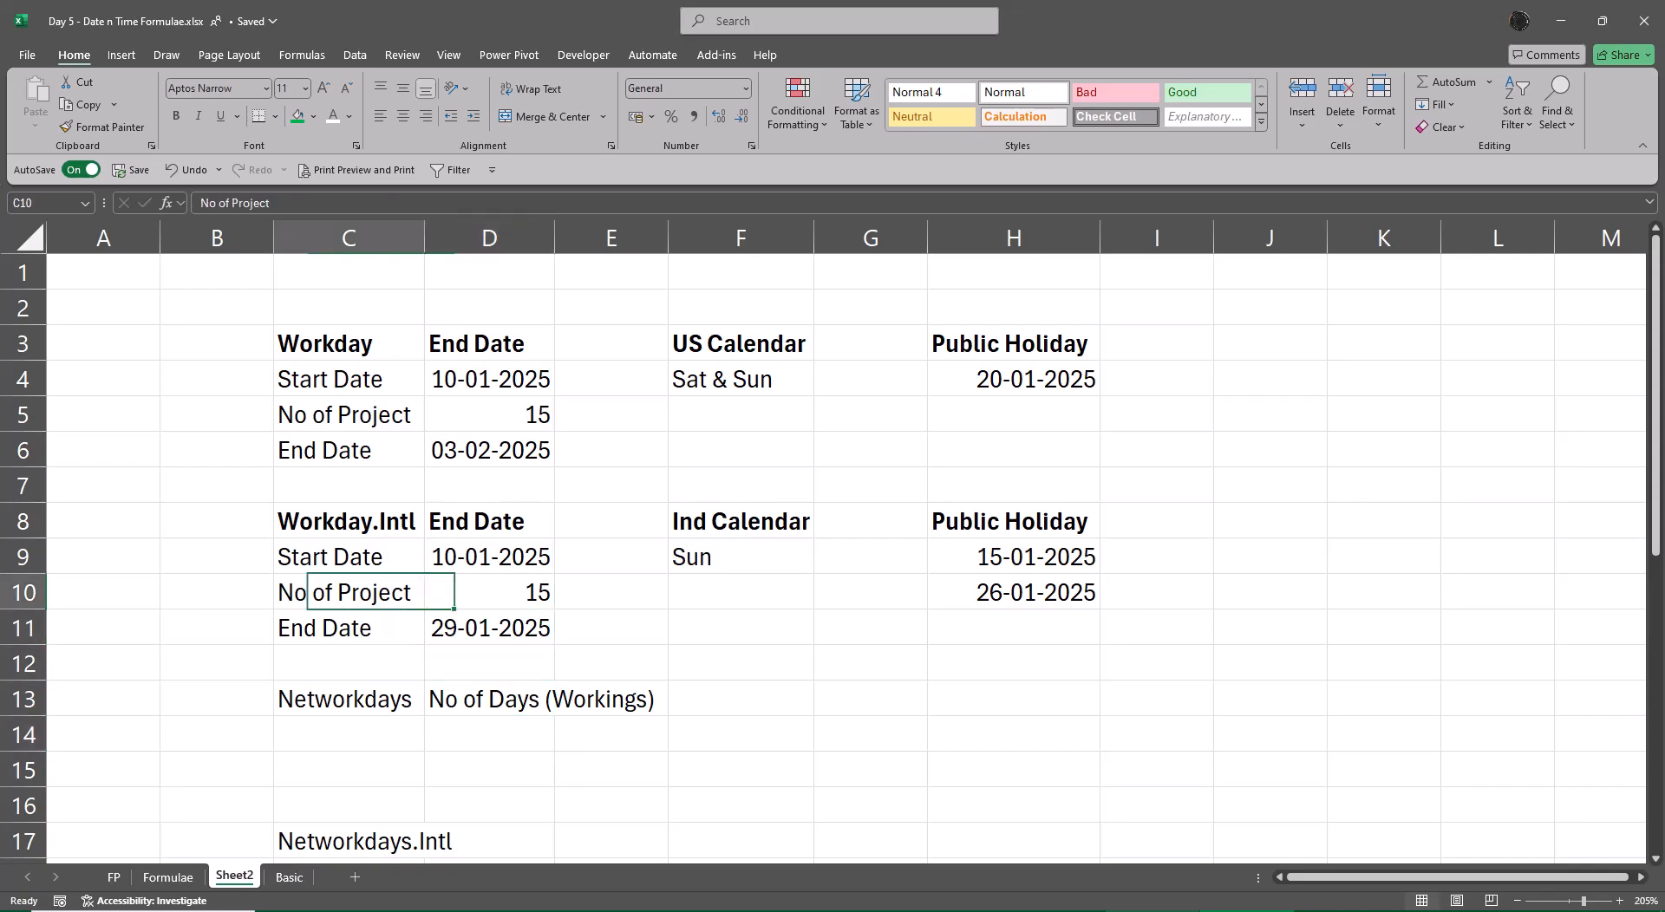
{"action": "key", "text": "Up"}
{"action": "key", "text": "ctrl+c"}
{"action": "key", "text": "Down"}
{"action": "key", "text": "Down"}
{"action": "key", "text": "Down"}
{"action": "key", "text": "Down"}
{"action": "key", "text": "Down"}
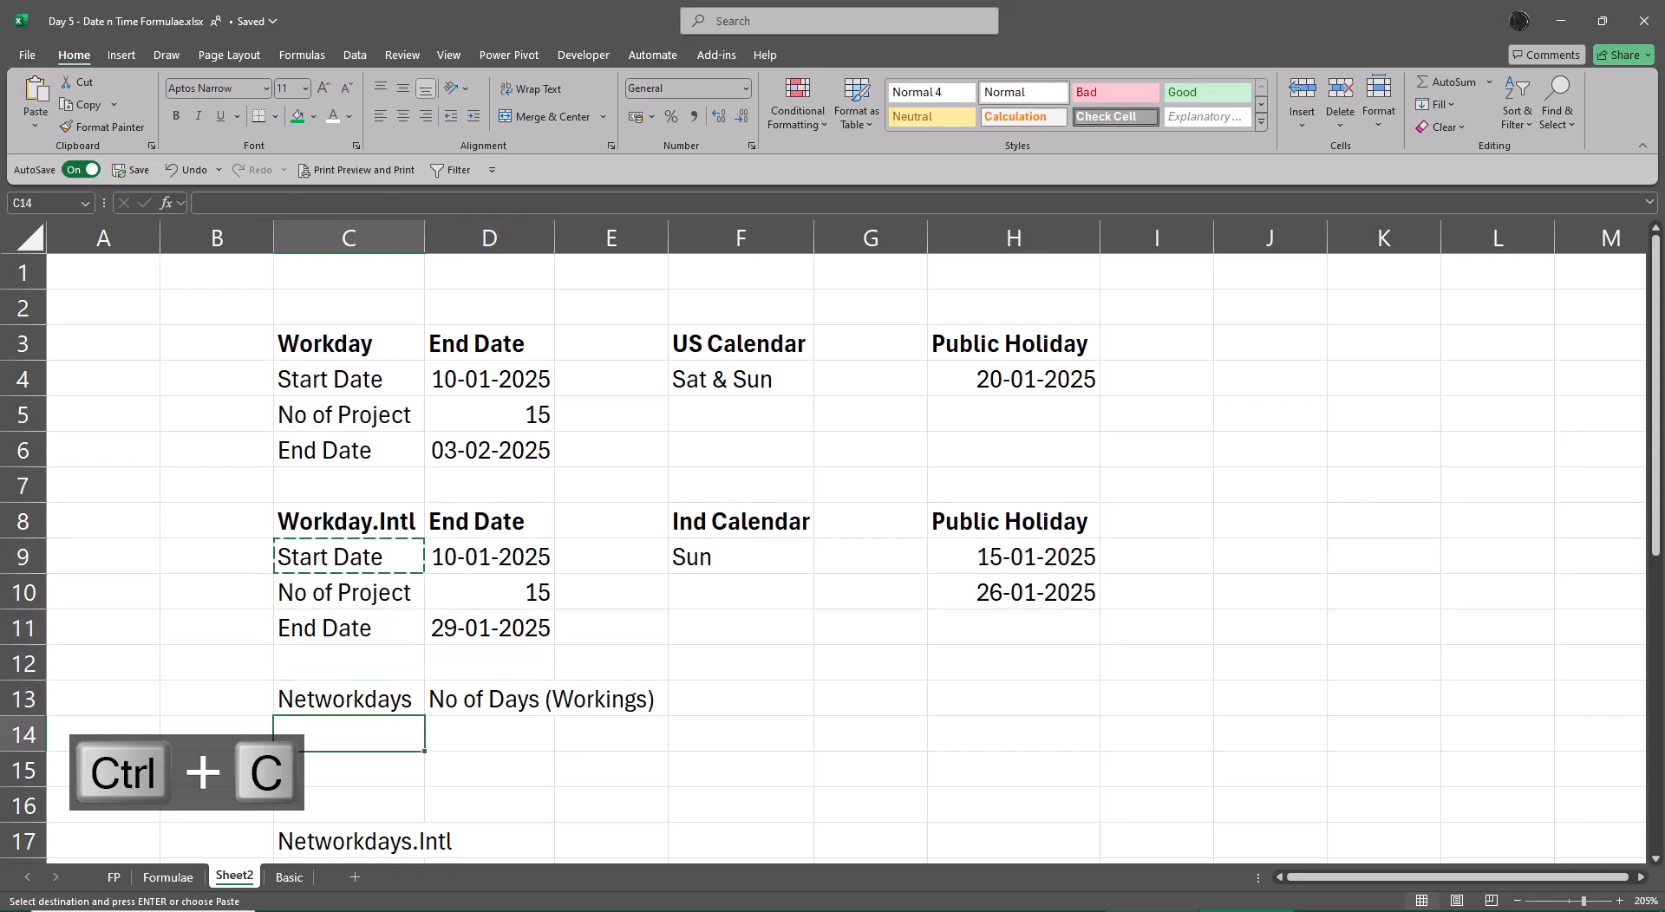
{"action": "key", "text": "ctrl+v"}
{"action": "key", "text": "Escape"}
- Copy the End Date label from C11 into C15, below the Networkdays Start Date label
{"action": "key", "text": "Up"}
{"action": "key", "text": "Up"}
{"action": "key", "text": "Up"}
{"action": "key", "text": "ctrl+c"}
{"action": "key", "text": "Down"}
{"action": "key", "text": "Down"}
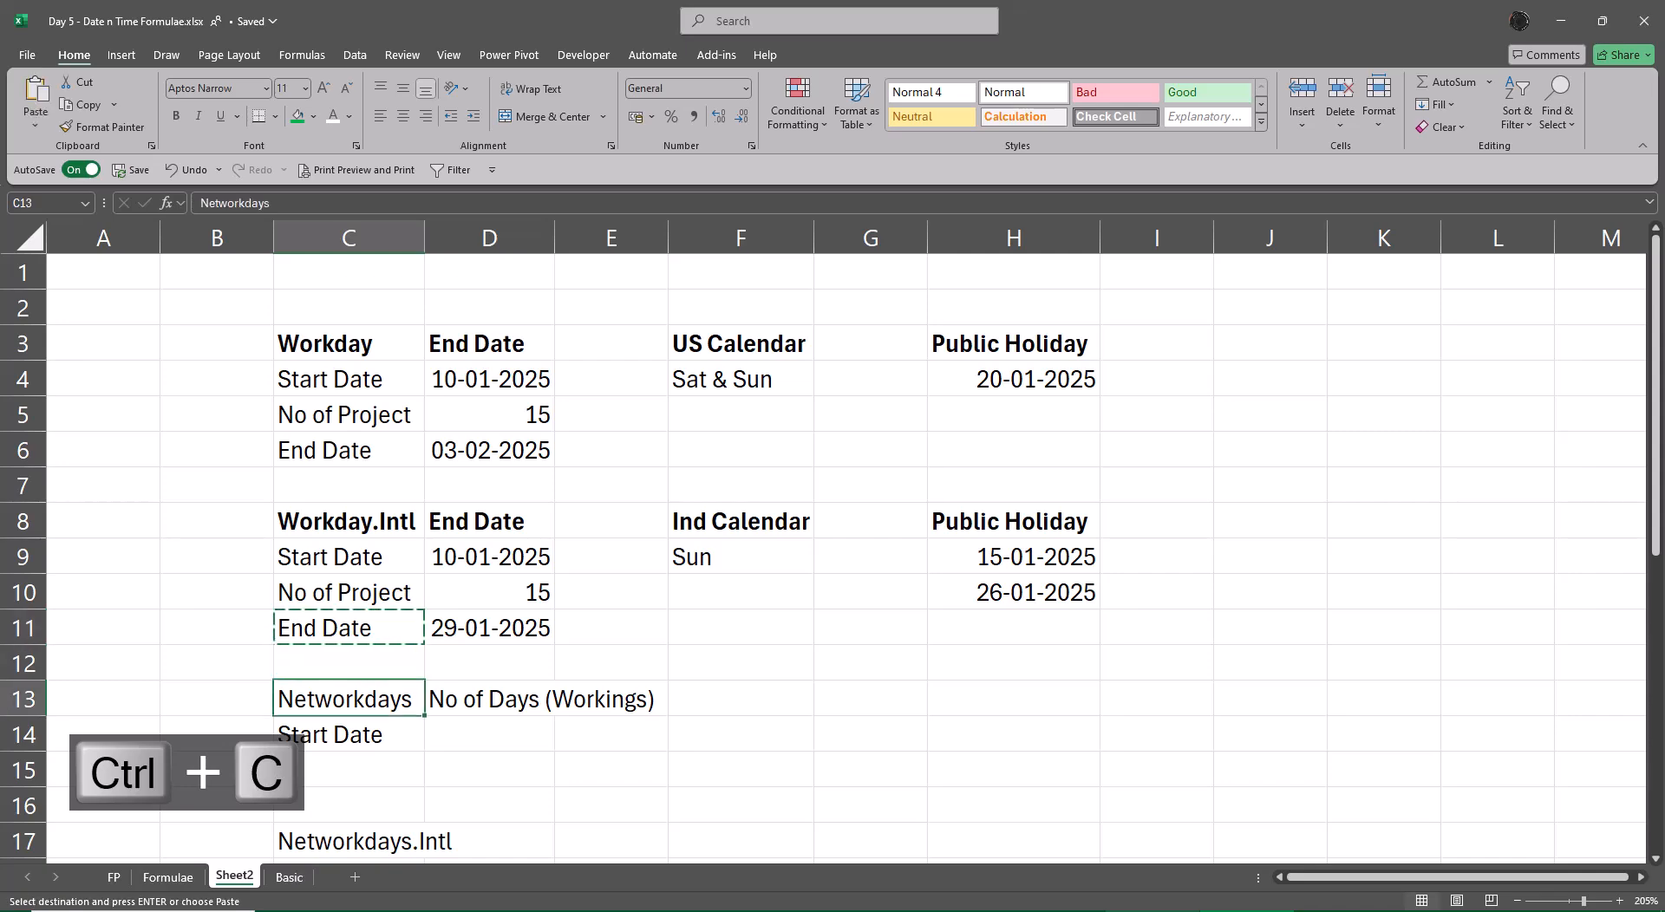
{"action": "key", "text": "Down"}
{"action": "key", "text": "Down"}
{"action": "key", "text": "ctrl+v"}
{"action": "key", "text": "Escape"}
- Enter 01-01-2025 as the Networkdays start date in D14 and 31-01-2025 as the end date in D15
{"action": "key", "text": "Up"}
{"action": "key", "text": "Right"}
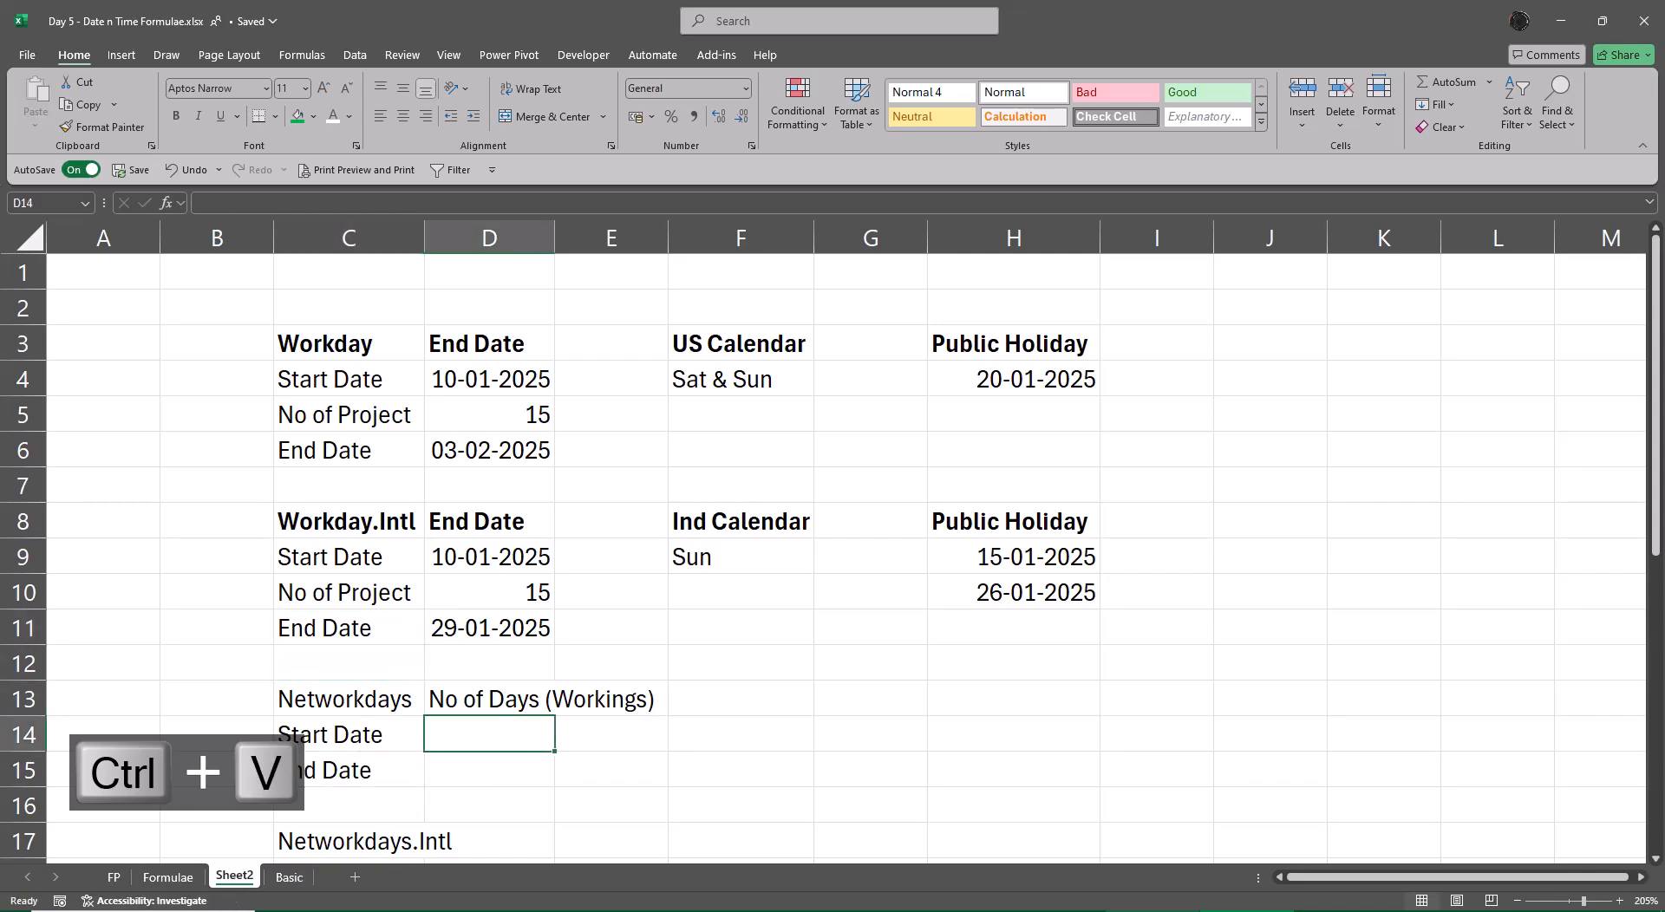
{"action": "type", "text": "1-01-2025"}
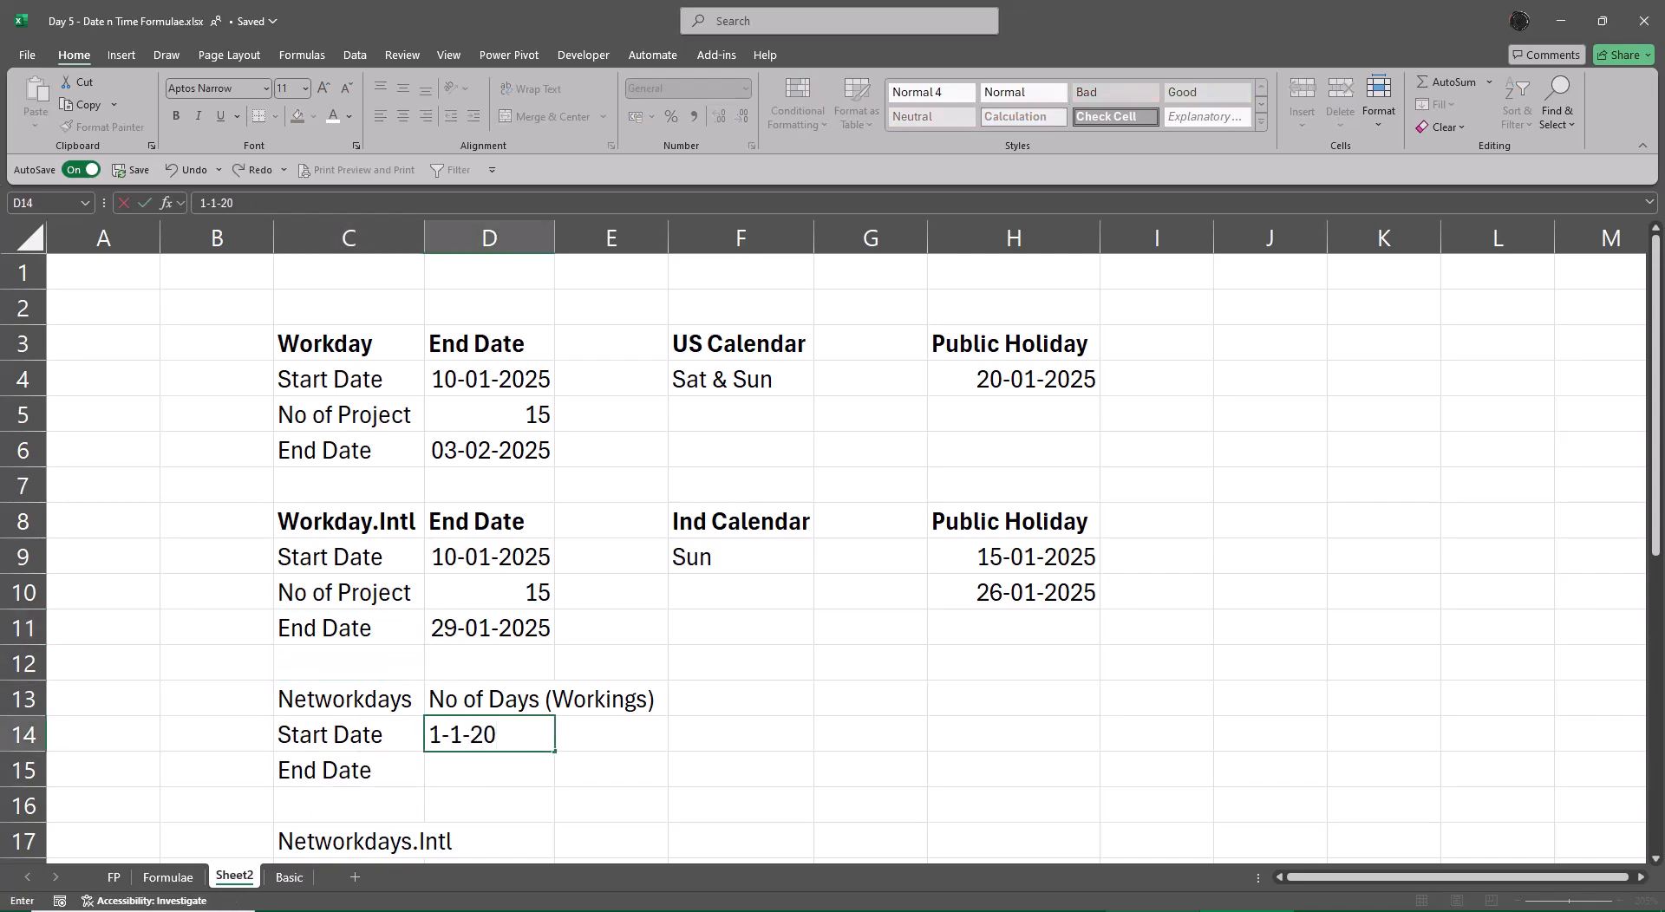
{"action": "key", "text": "Return"}
{"action": "type", "text": "31-1-2025"}
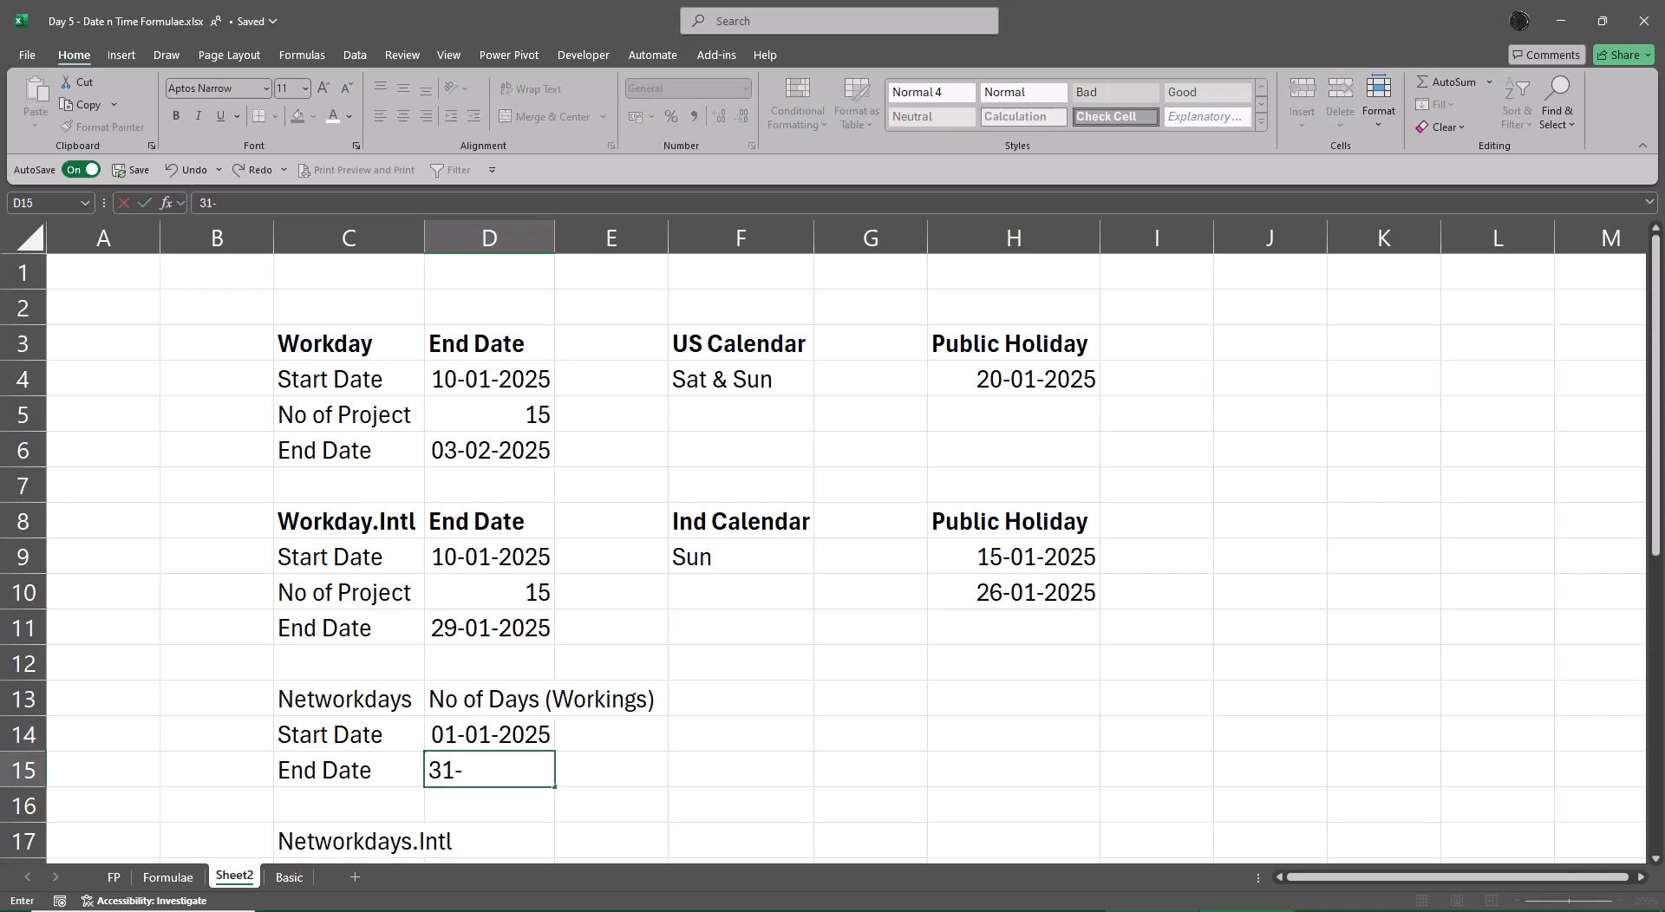
{"action": "key", "text": "Return"}
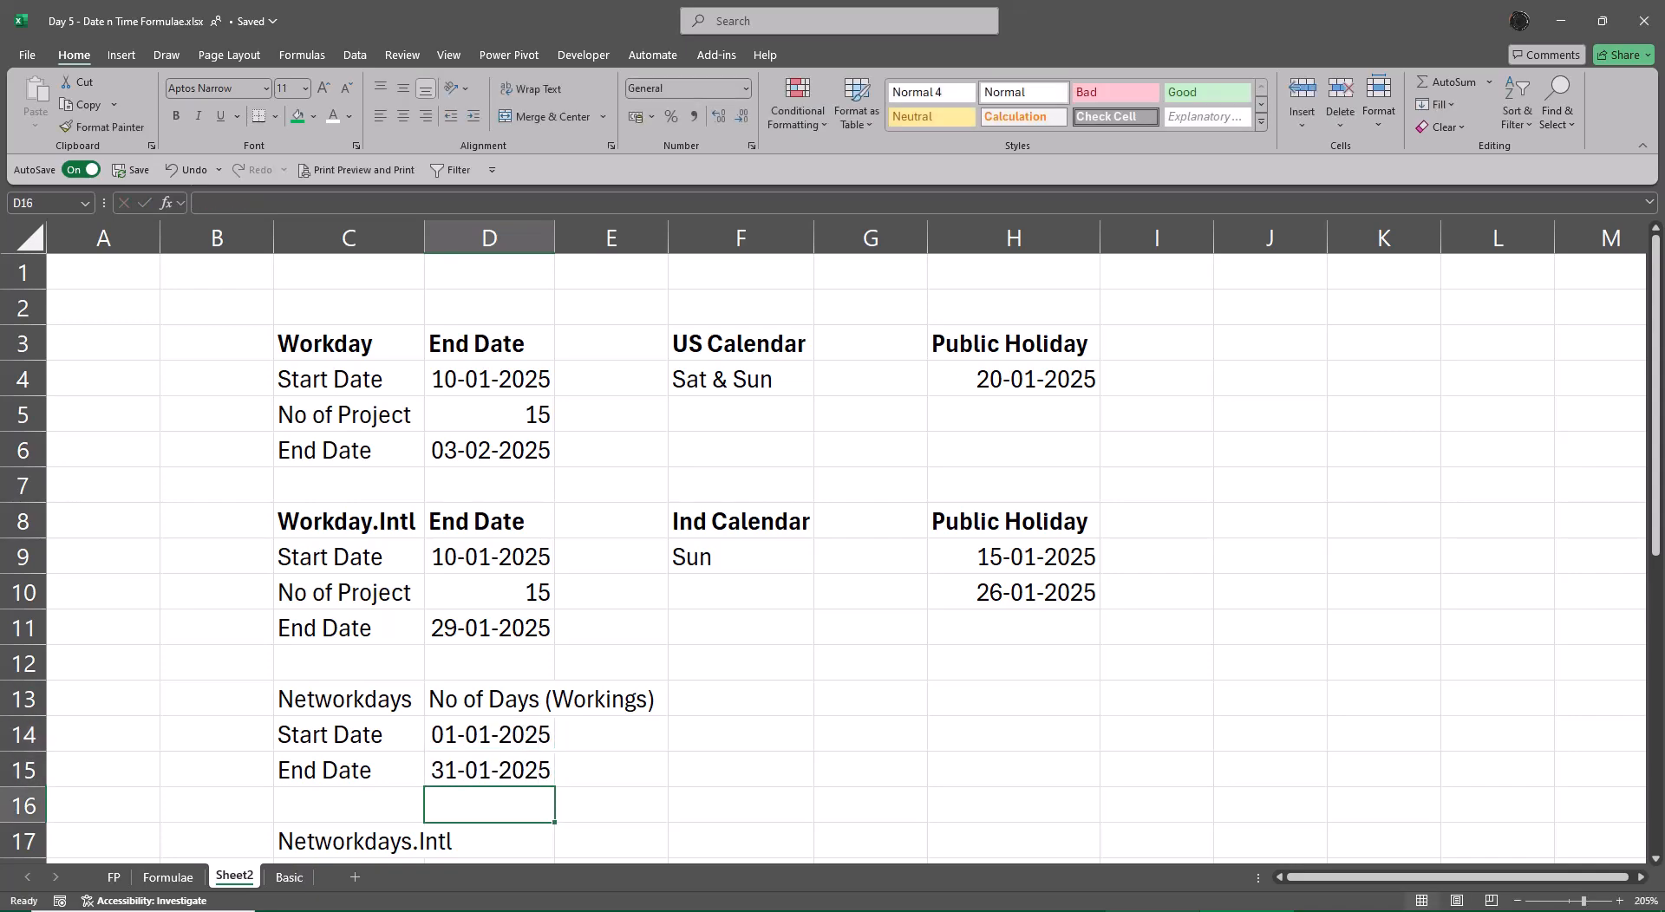
- Copy the US Calendar and Public Holiday block F3:H4 to F13, beside the Networkdays example
{"action": "key", "text": "Up"}
{"action": "key", "text": "Up"}
{"action": "key", "text": "Up"}
{"action": "key", "text": "Up"}
{"action": "key", "text": "Up"}
{"action": "key", "text": "Up"}
{"action": "key", "text": "Up"}
{"action": "key", "text": "Up"}
{"action": "key", "text": "Up"}
{"action": "key", "text": "Up"}
{"action": "key", "text": "Up"}
{"action": "key", "text": "Up"}
{"action": "key", "text": "Up"}
{"action": "key", "text": "Right"}
{"action": "key", "text": "Right"}
{"action": "key", "text": "shift+Right"}
{"action": "key", "text": "shift+Right"}
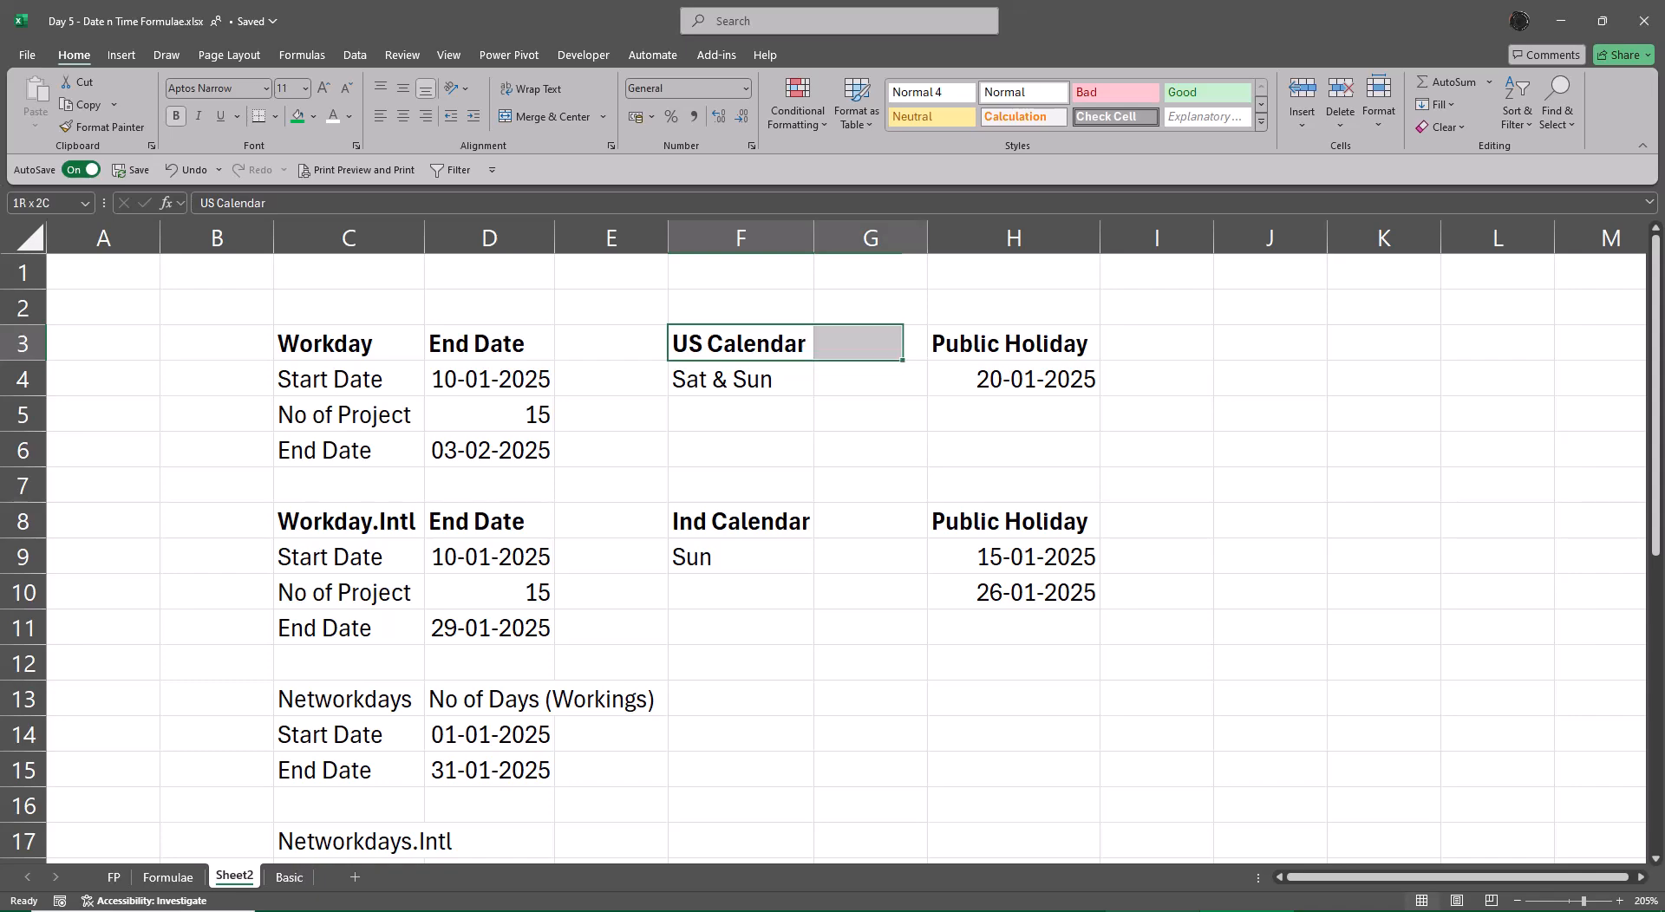
{"action": "key", "text": "shift+Down"}
{"action": "key", "text": "ctrl+c"}
{"action": "key", "text": "Down"}
{"action": "key", "text": "Down"}
{"action": "key", "text": "Down"}
{"action": "key", "text": "Down"}
{"action": "key", "text": "Down"}
{"action": "key", "text": "Down"}
{"action": "key", "text": "Down"}
{"action": "key", "text": "Down"}
{"action": "key", "text": "Down"}
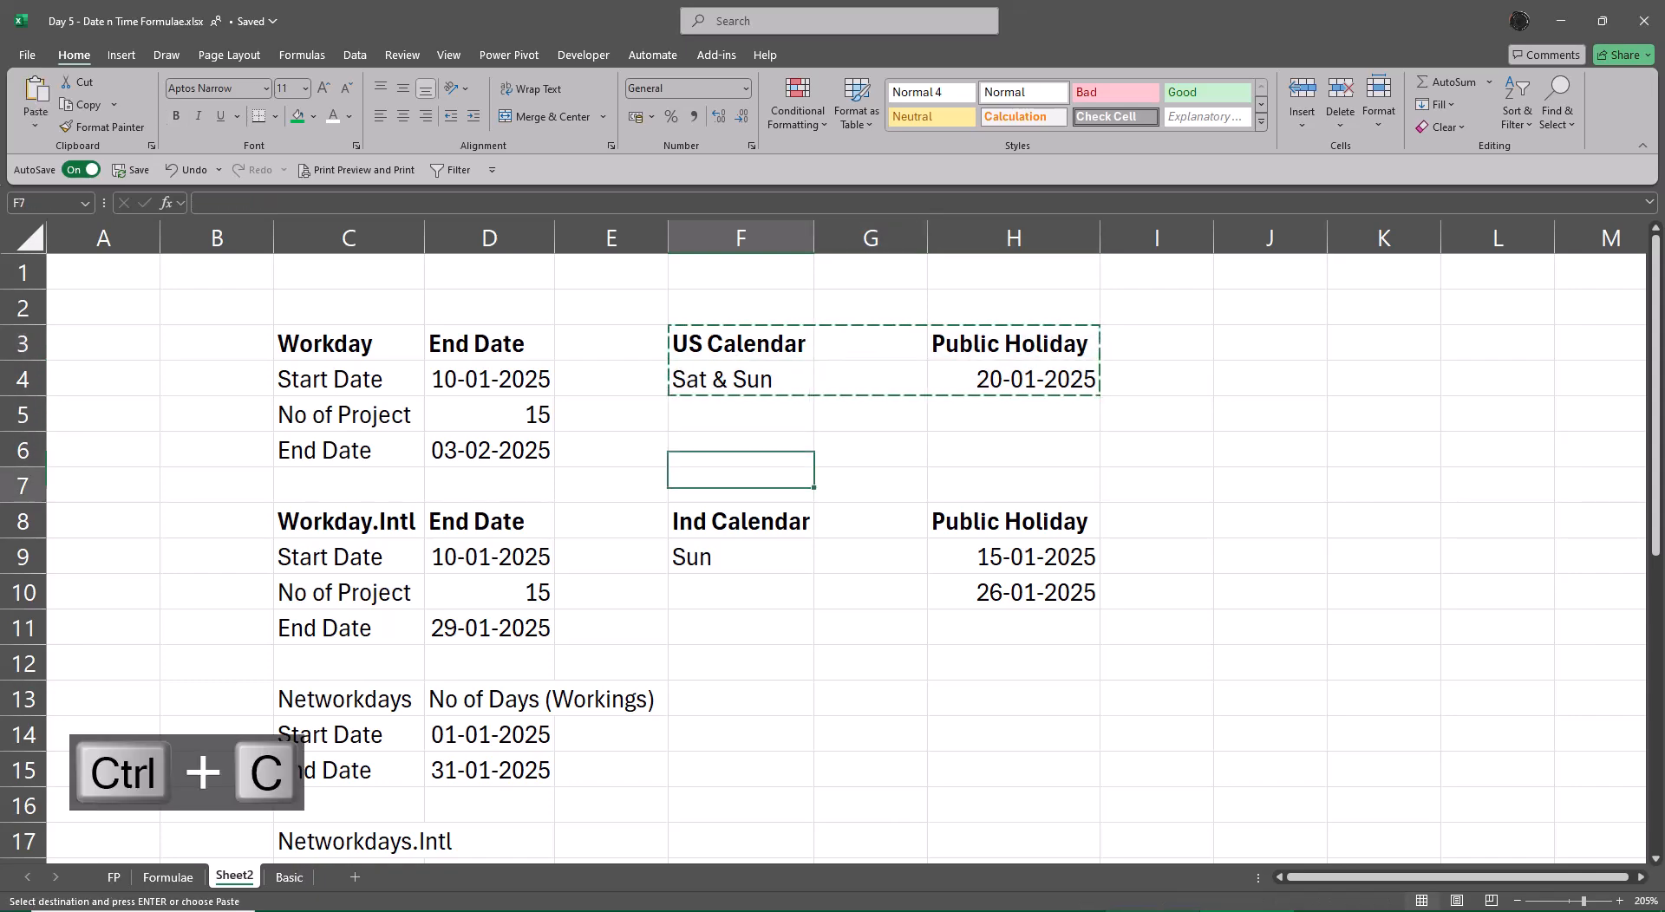
{"action": "key", "text": "ctrl+v"}
{"action": "key", "text": "Escape"}
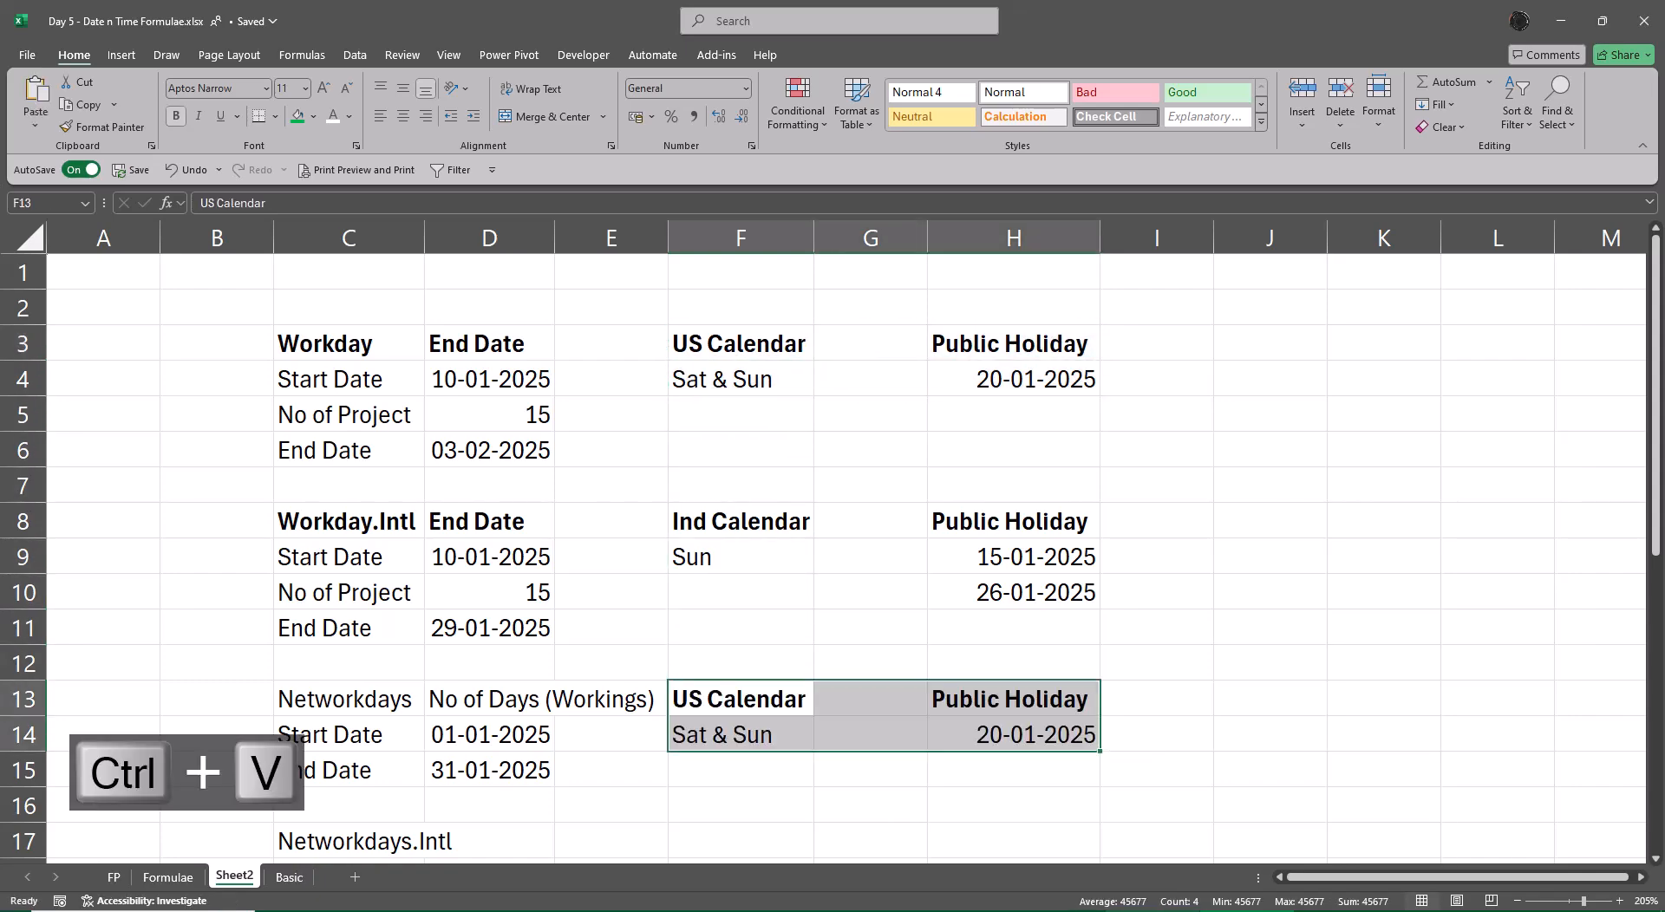
- Insert two blank rows at row 17, above Networkdays.Intl
{"action": "key", "text": "Down"}
{"action": "key", "text": "Down"}
{"action": "key", "text": "Down"}
{"action": "key", "text": "Down"}
{"action": "key", "text": "Down"}
{"action": "key", "text": "Down"}
{"action": "key", "text": "Down"}
{"action": "key", "text": "Down"}
{"action": "key", "text": "Up"}
{"action": "key", "text": "Up"}
{"action": "key", "text": "Up"}
{"action": "key", "text": "Up"}
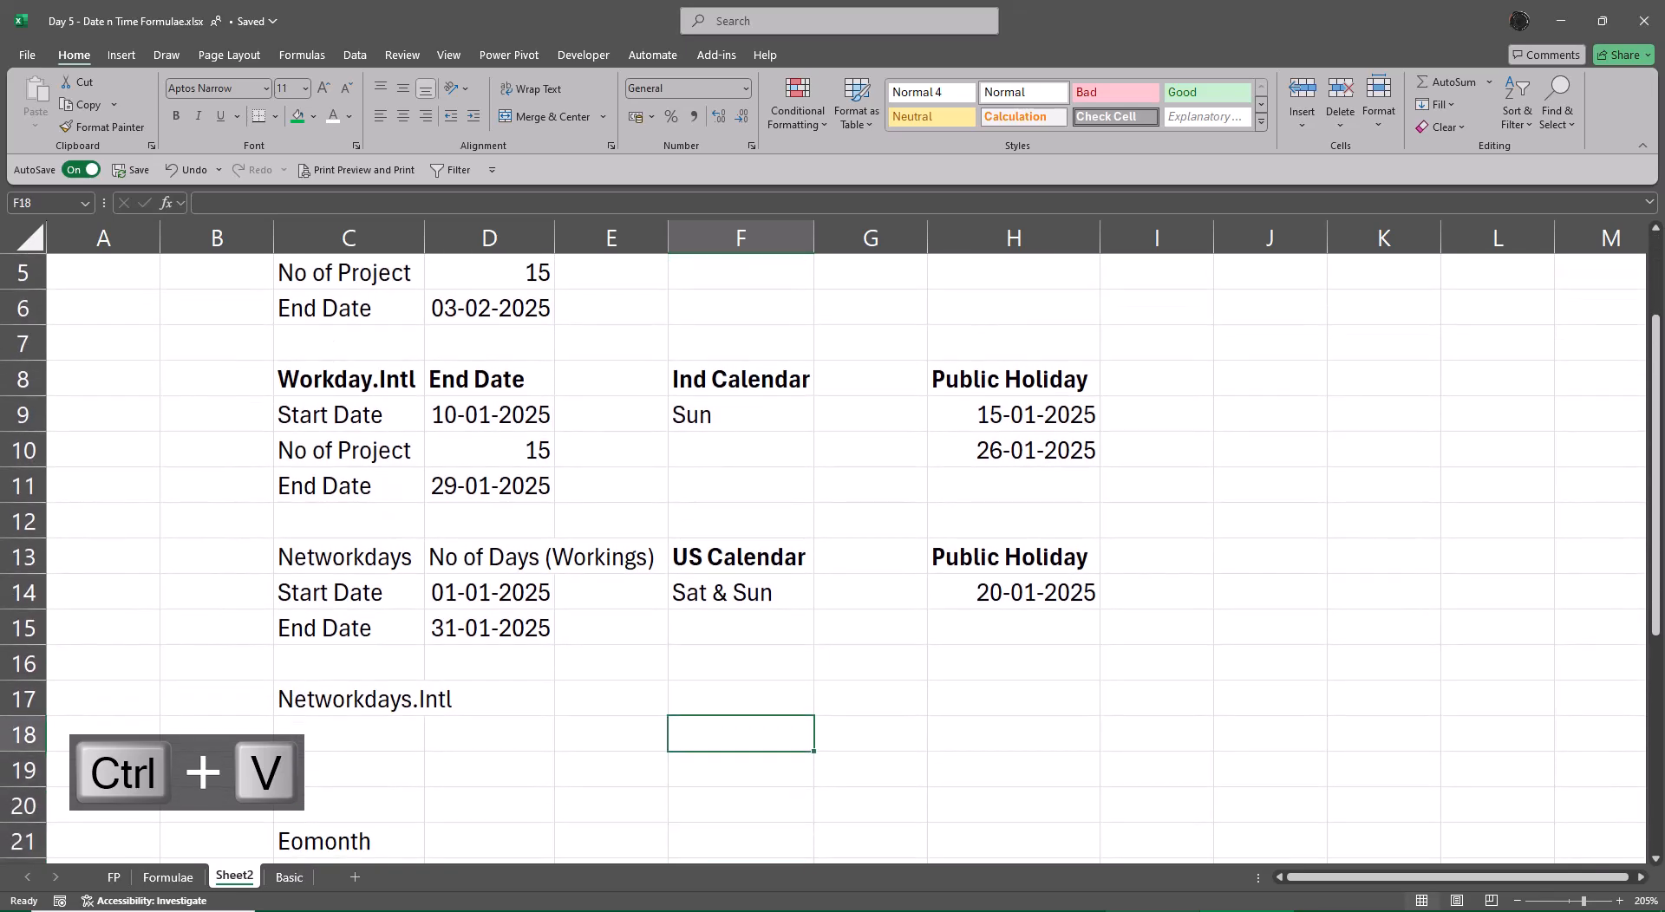
{"action": "key", "text": "shift+space"}
{"action": "key", "text": "ctrl+plus"}
{"action": "key", "text": "ctrl+plus"}
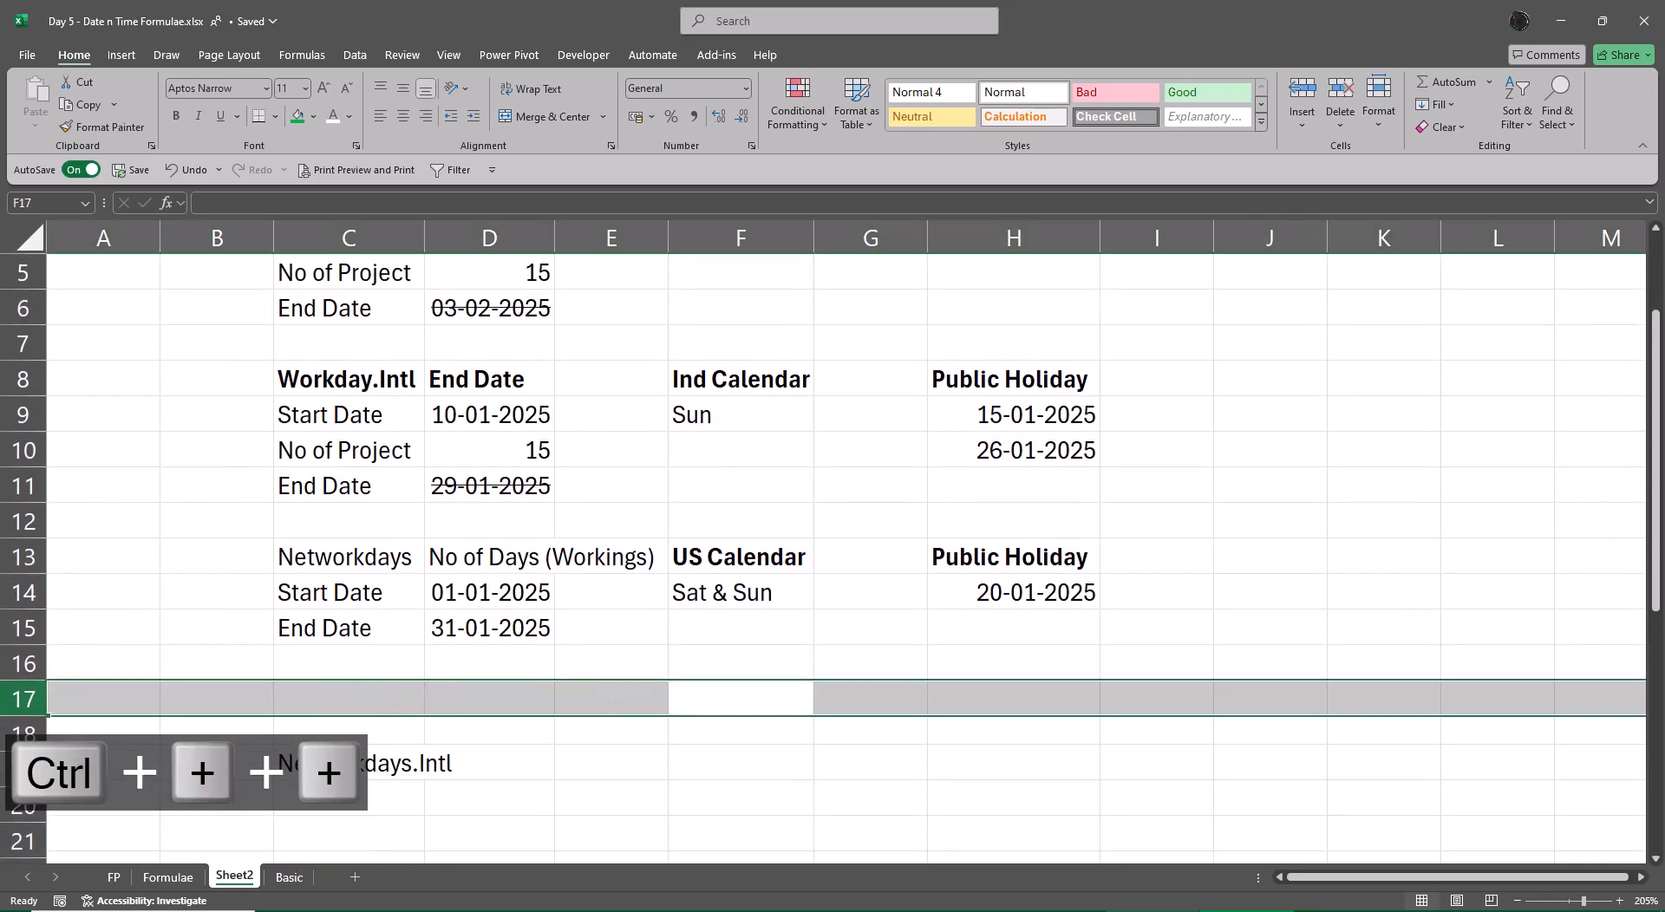
- Copy the Ind Calendar and Public Holiday block F8:H10 to F19, beside the Networkdays.Intl example
{"action": "key", "text": "Up"}
{"action": "key", "text": "Up"}
{"action": "key", "text": "Up"}
{"action": "key", "text": "Up"}
{"action": "key", "text": "Up"}
{"action": "key", "text": "Up"}
{"action": "key", "text": "Up"}
{"action": "key", "text": "Up"}
{"action": "key", "text": "Up"}
{"action": "key", "text": "Up"}
{"action": "key", "text": "Up"}
{"action": "key", "text": "Down"}
{"action": "key", "text": "Down"}
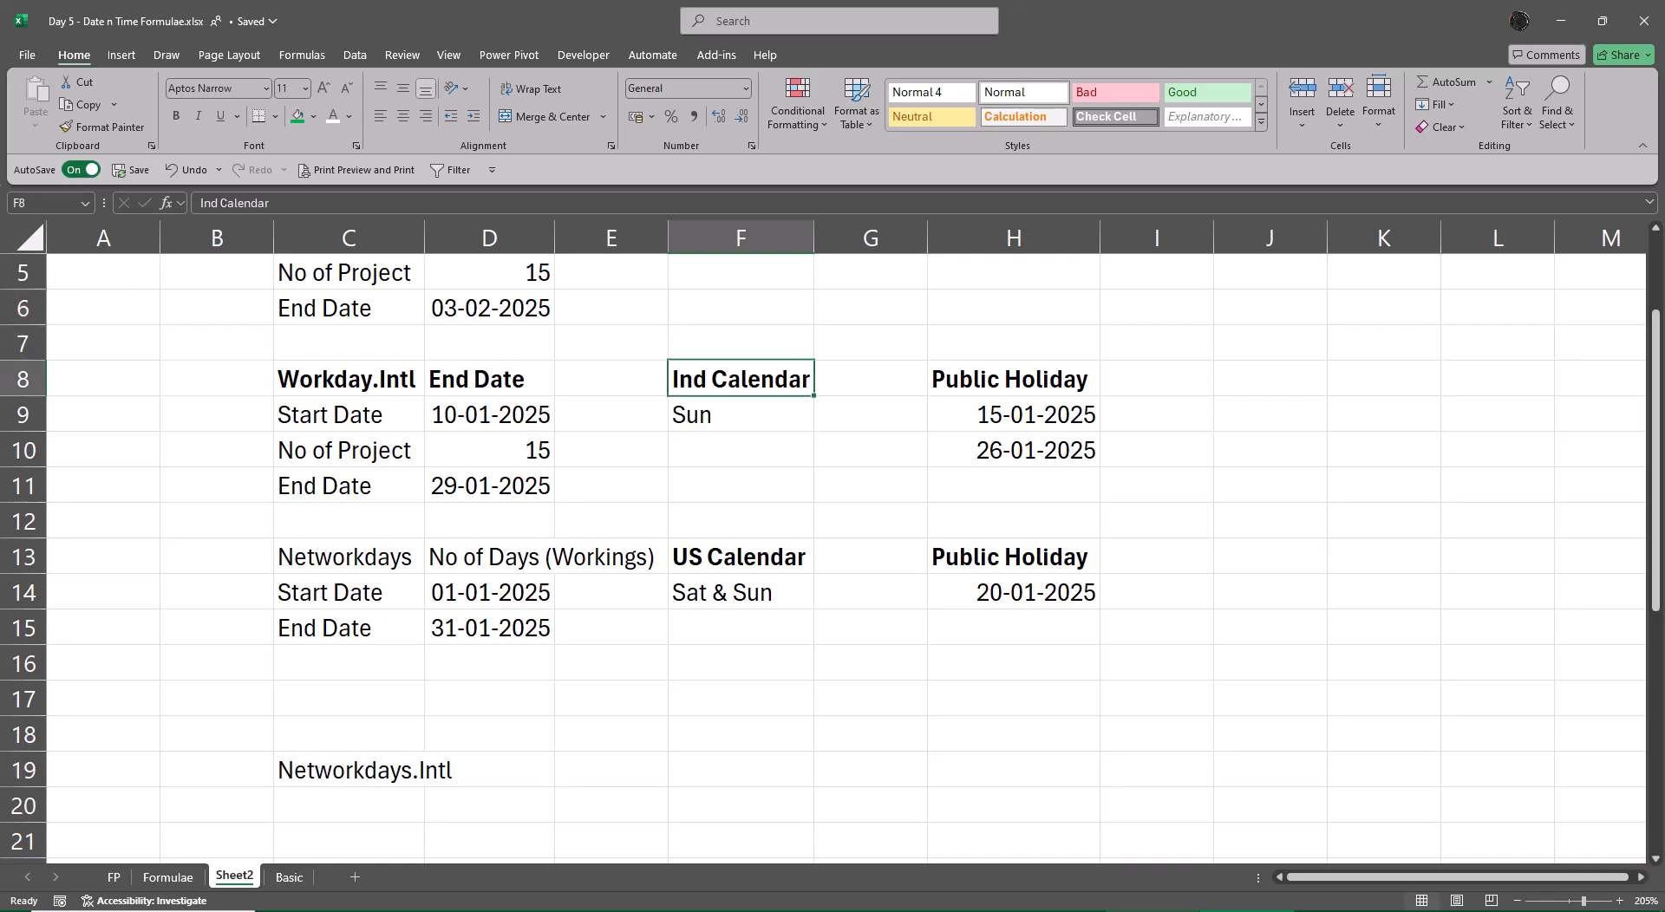
{"action": "key", "text": "Left"}
{"action": "key", "text": "Left"}
{"action": "key", "text": "Right"}
{"action": "key", "text": "Right"}
{"action": "key", "text": "shift+Right"}
{"action": "key", "text": "shift+Right"}
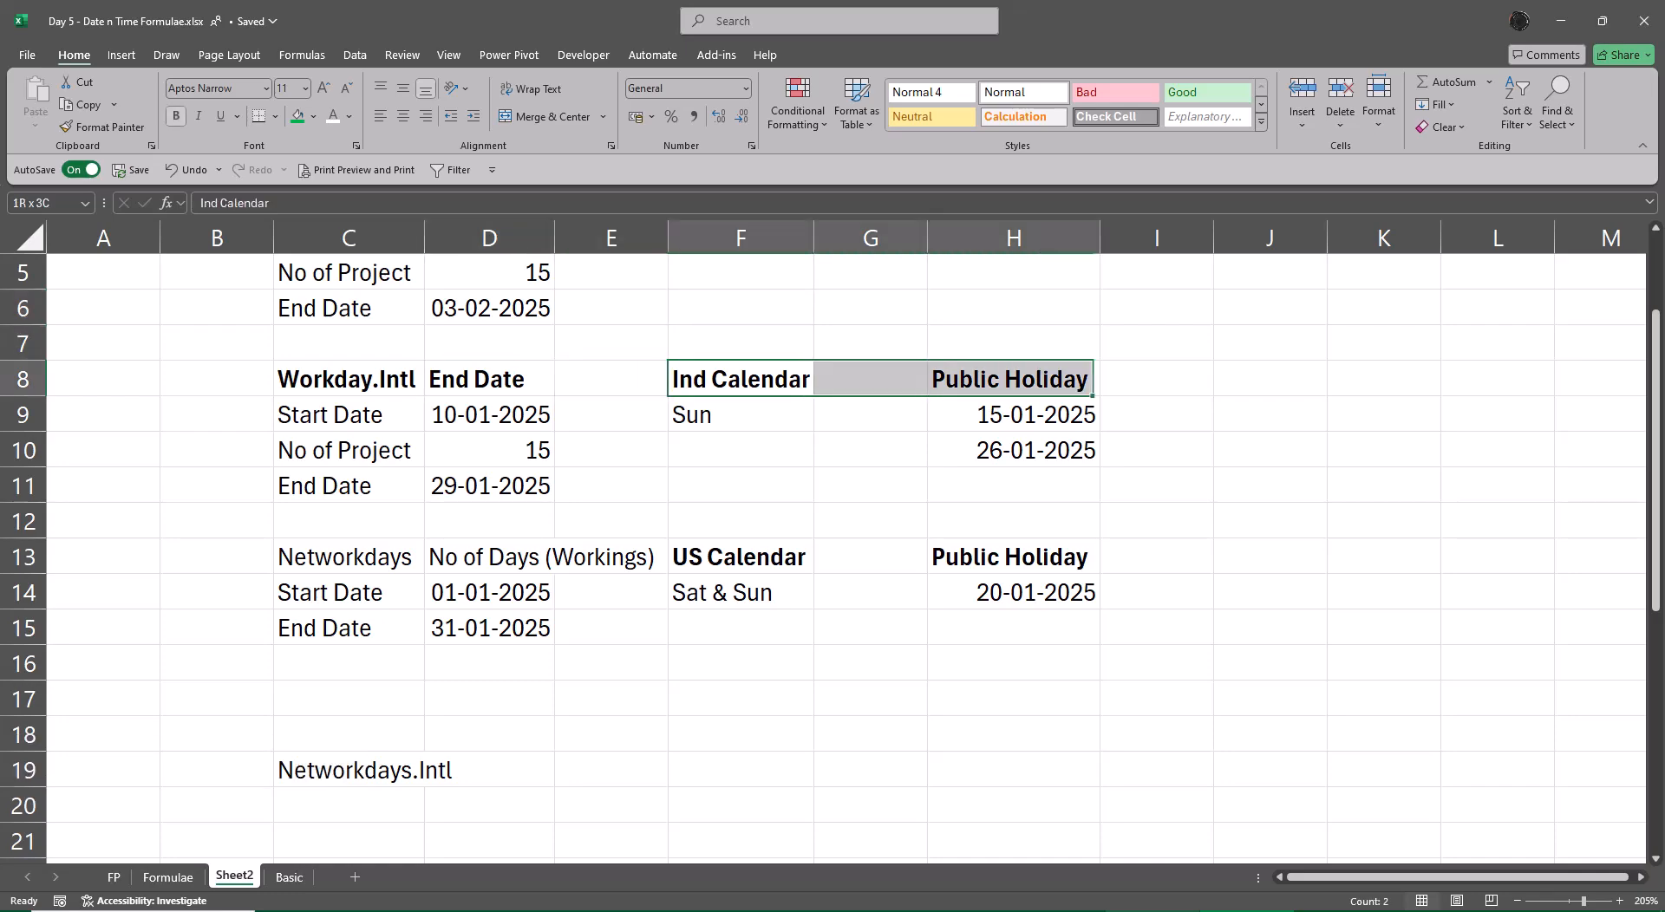
{"action": "key", "text": "ctrl+q"}
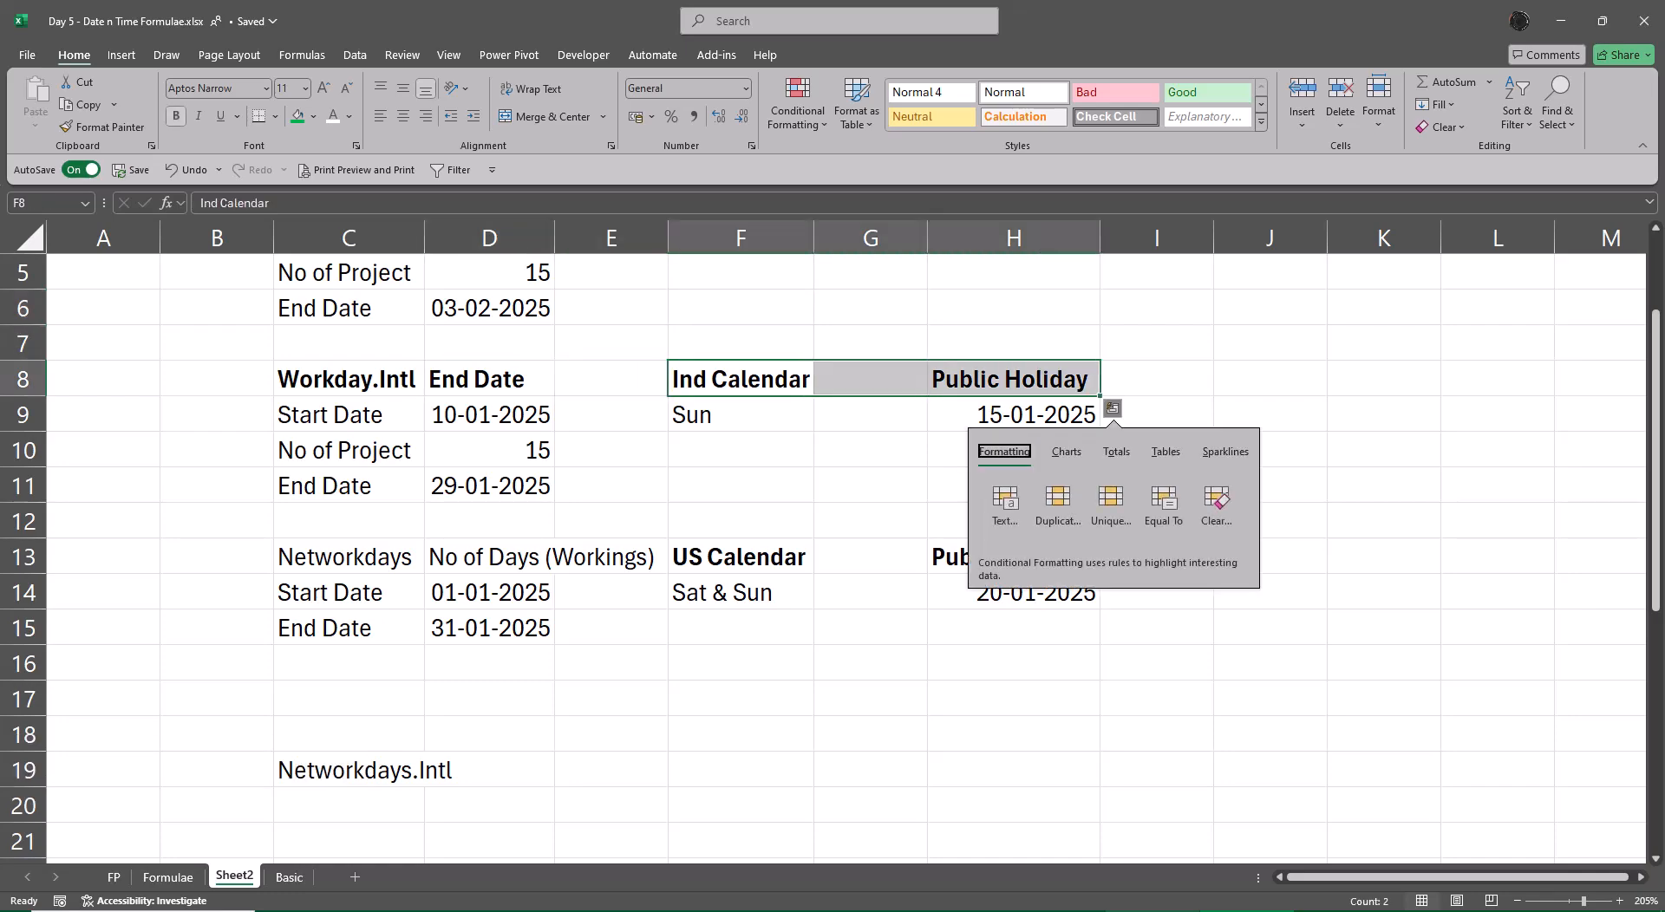
{"action": "key", "text": "Escape"}
{"action": "key", "text": "shift+Down"}
{"action": "key", "text": "shift+Down"}
{"action": "key", "text": "ctrl+c"}
{"action": "key", "text": "Down"}
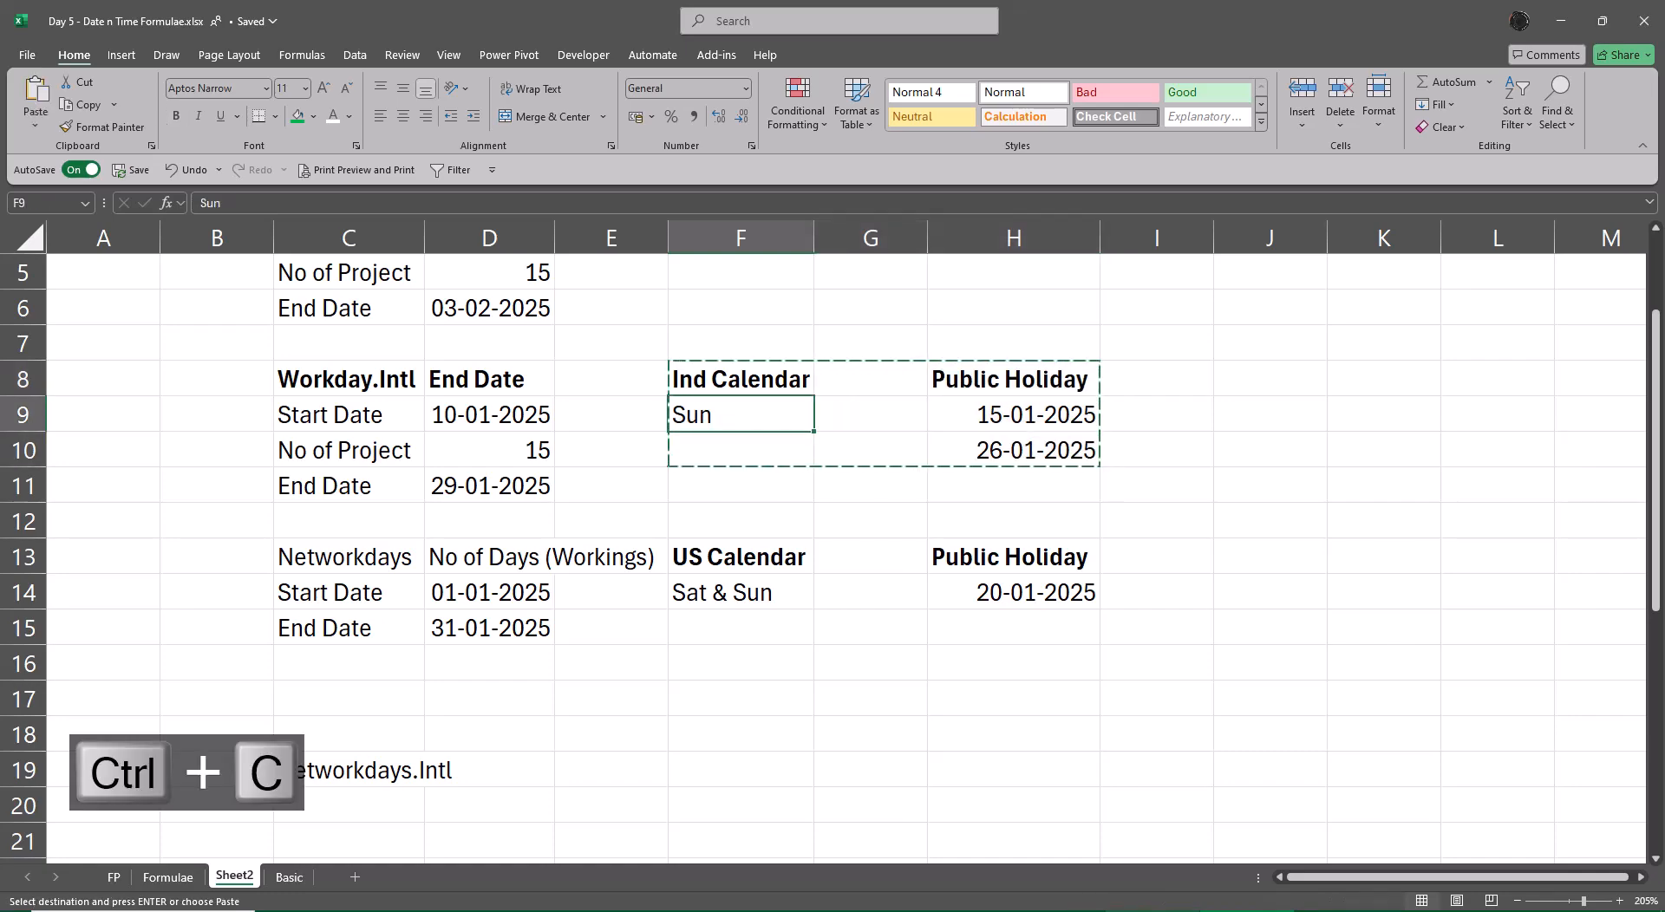
{"action": "key", "text": "Down"}
{"action": "key", "text": "Down"}
{"action": "key", "text": "Down"}
{"action": "key", "text": "Down"}
{"action": "key", "text": "Down"}
{"action": "key", "text": "Down"}
{"action": "key", "text": "Down"}
{"action": "key", "text": "Down"}
{"action": "key", "text": "Down"}
{"action": "key", "text": "Down"}
{"action": "key", "text": "ctrl+v"}
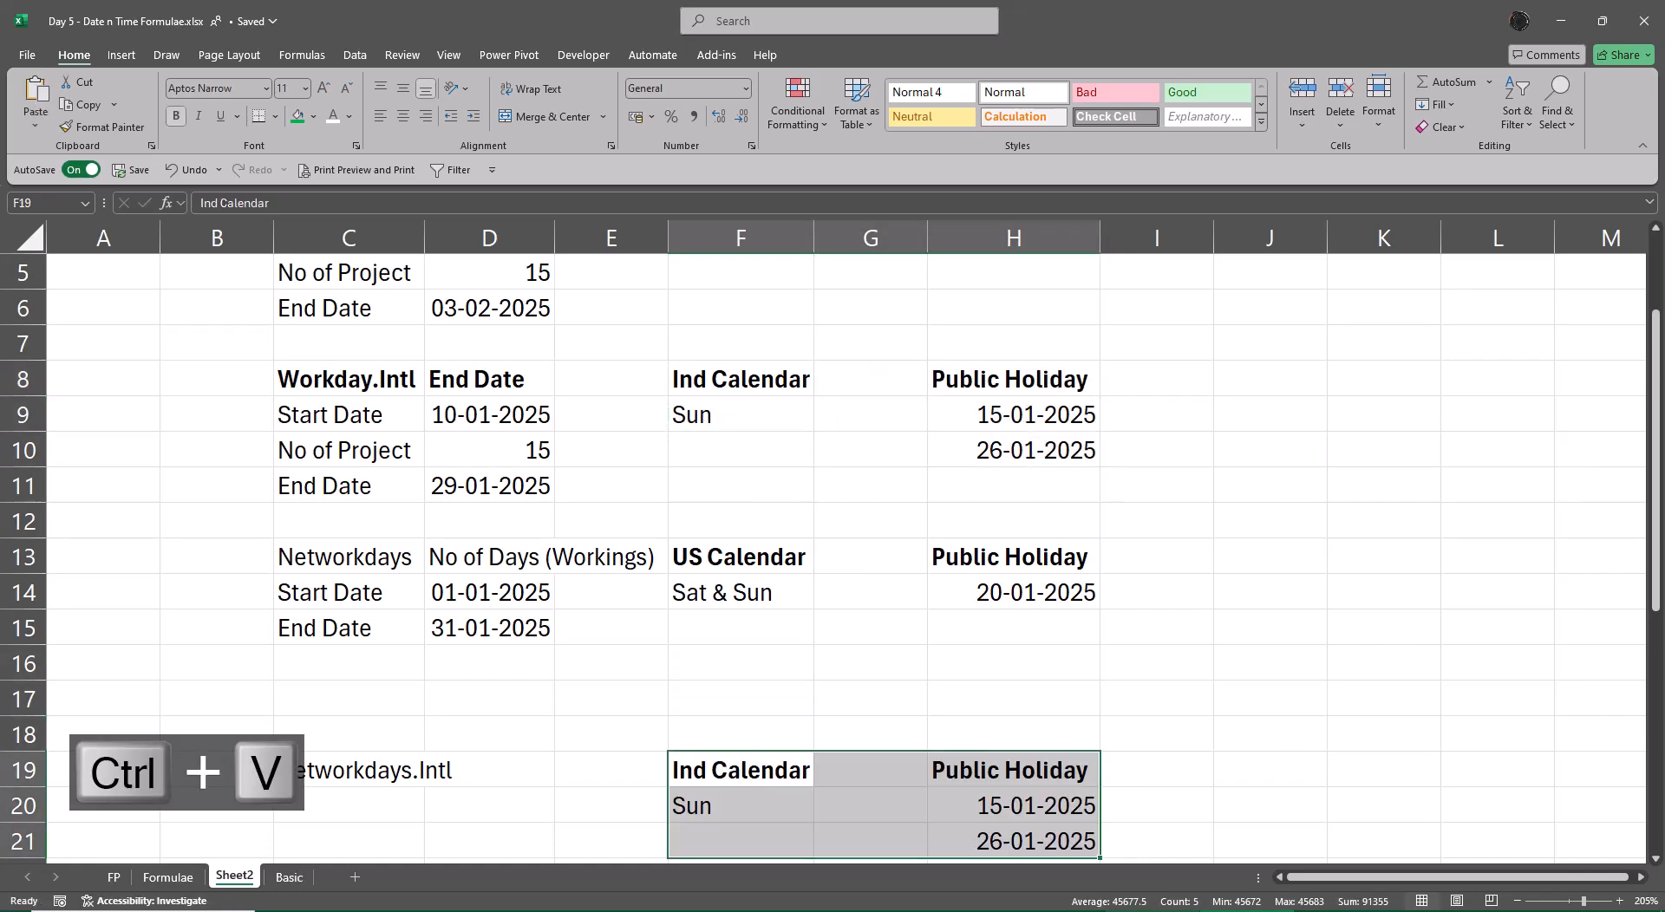
- Copy the No of Days (Workings) label from D13 into C17, below the Networkdays dates
{"action": "key", "text": "Up"}
{"action": "key", "text": "Up"}
{"action": "key", "text": "Up"}
{"action": "key", "text": "Left"}
{"action": "key", "text": "Left"}
{"action": "key", "text": "Left"}
{"action": "key", "text": "Up"}
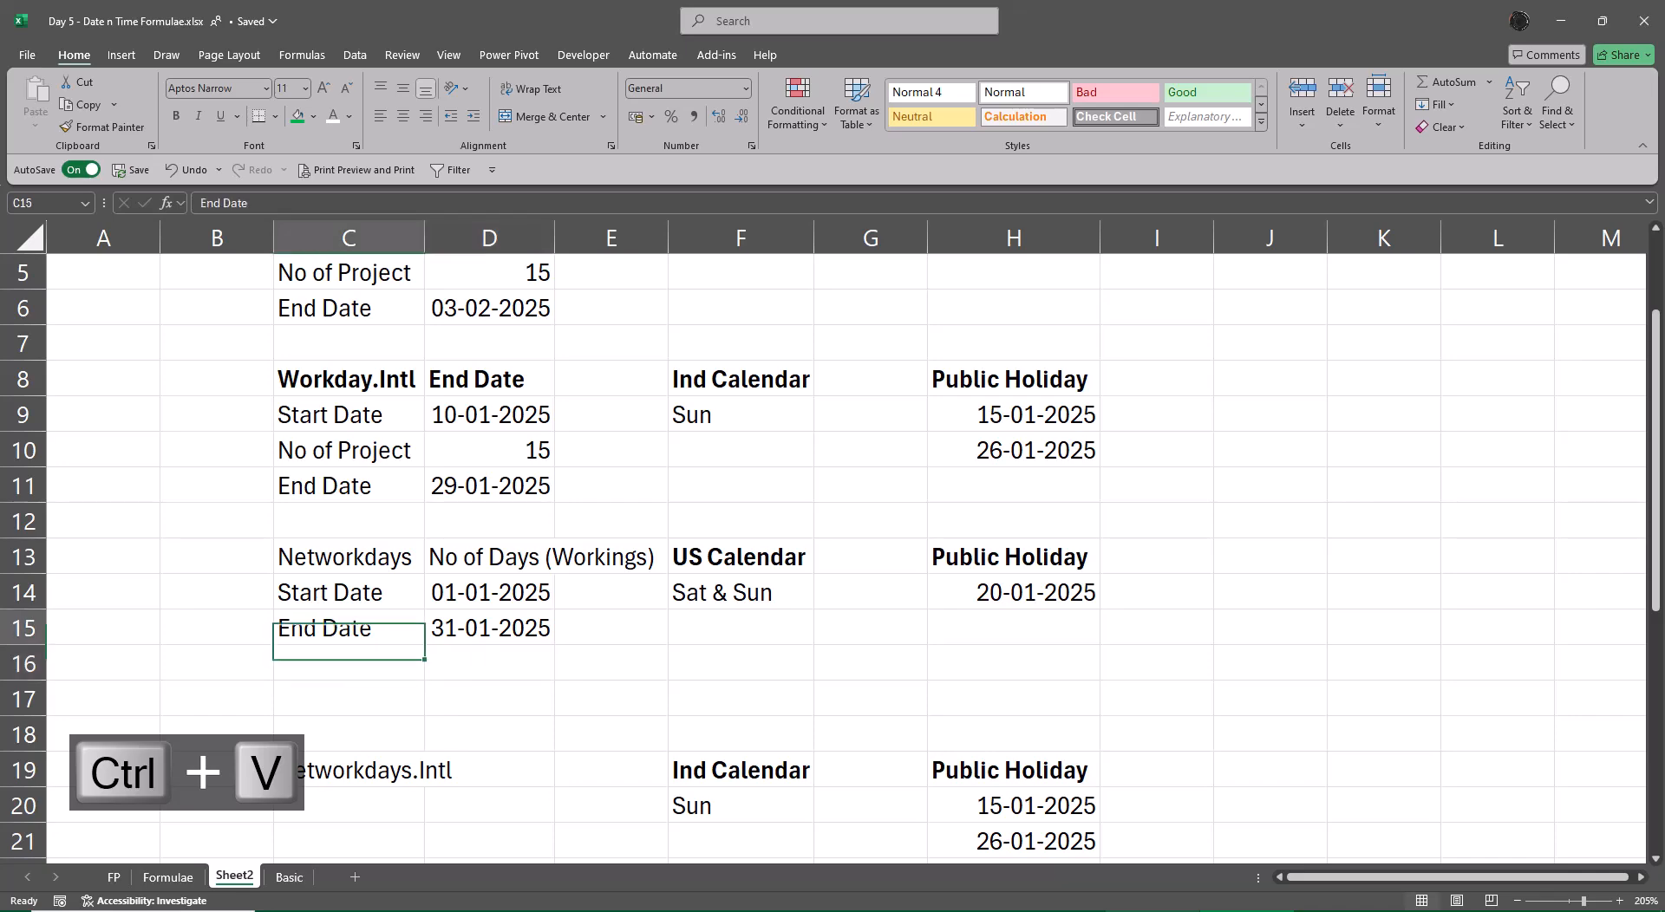
{"action": "key", "text": "Up"}
{"action": "key", "text": "Up"}
{"action": "key", "text": "Up"}
{"action": "key", "text": "Up"}
{"action": "key", "text": "Up"}
{"action": "key", "text": "Down"}
{"action": "key", "text": "Down"}
{"action": "key", "text": "Down"}
{"action": "key", "text": "Down"}
{"action": "key", "text": "Down"}
{"action": "key", "text": "Down"}
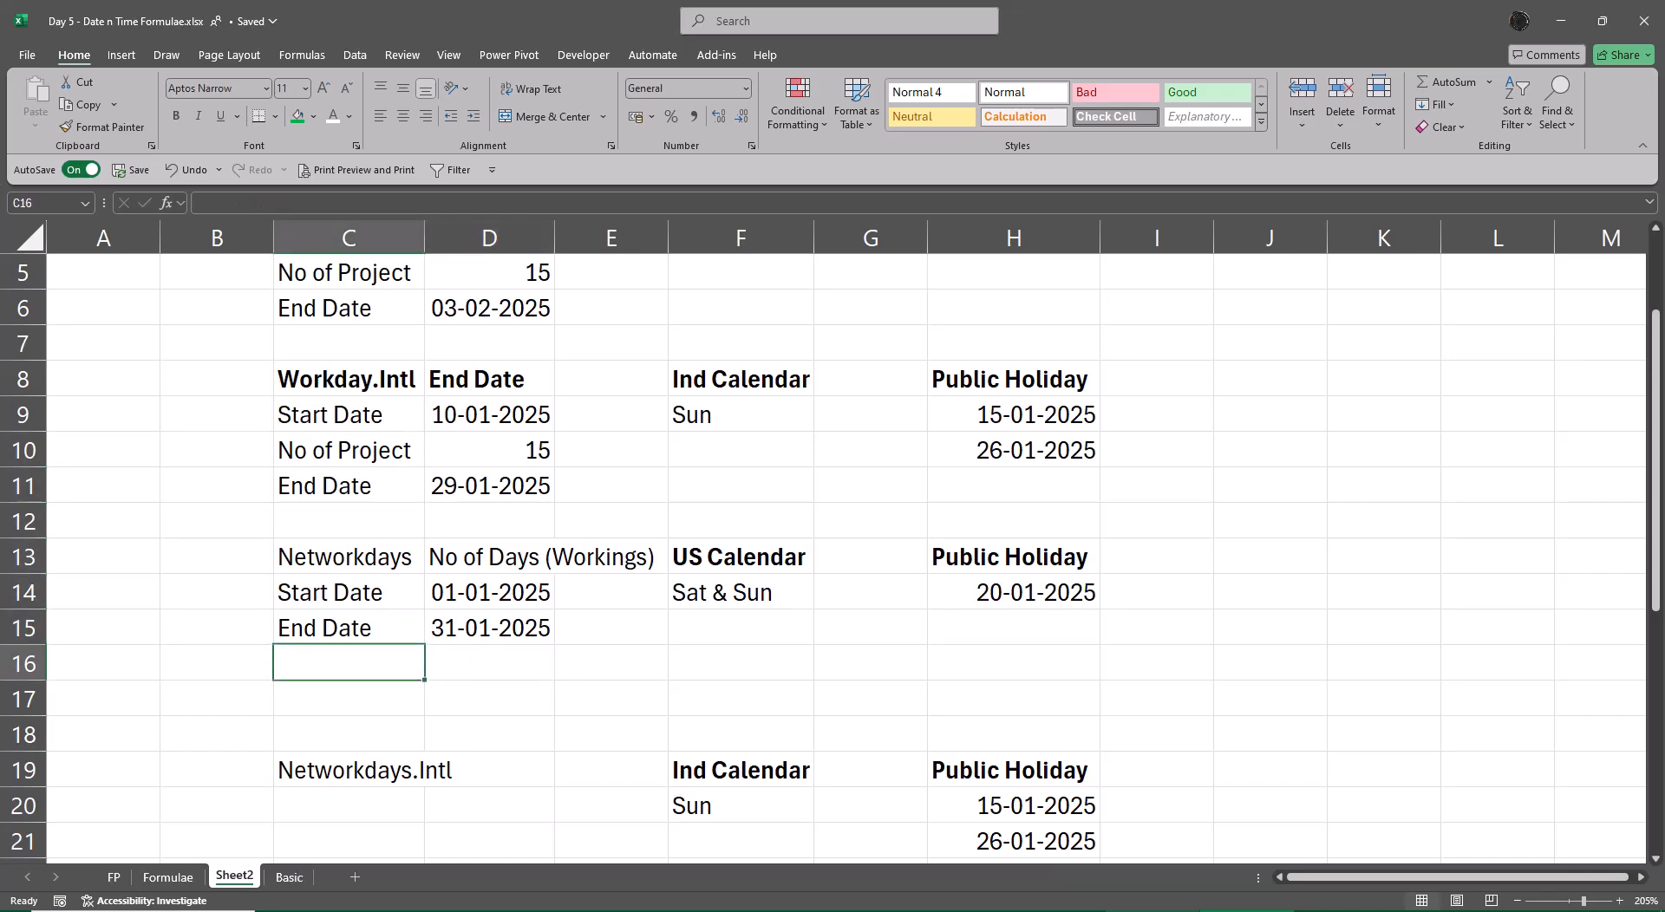
{"action": "key", "text": "Up"}
{"action": "key", "text": "Up"}
{"action": "key", "text": "Right"}
{"action": "key", "text": "Up"}
{"action": "key", "text": "ctrl+c"}
{"action": "key", "text": "Down"}
{"action": "key", "text": "Down"}
{"action": "key", "text": "Down"}
{"action": "key", "text": "Down"}
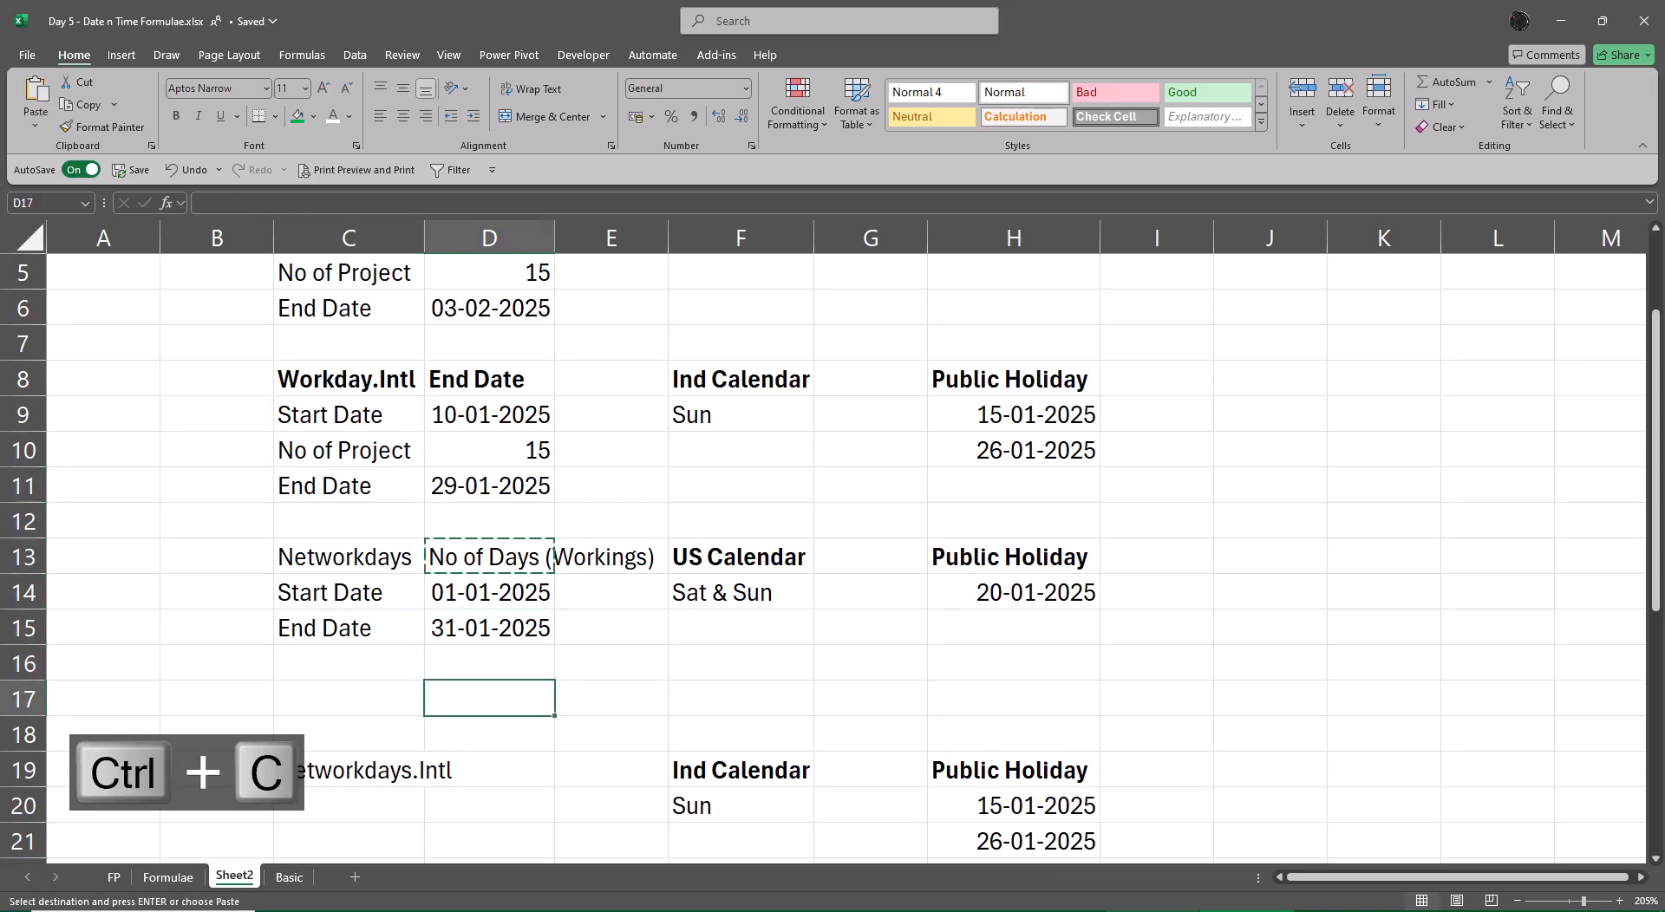
{"action": "key", "text": "Left"}
{"action": "key", "text": "ctrl+v"}
- Paste the No of Days (Workings) label into C22 as well, and insert a blank row between it and Eomonth
{"action": "key", "text": "Down"}
{"action": "key", "text": "Down"}
{"action": "key", "text": "Down"}
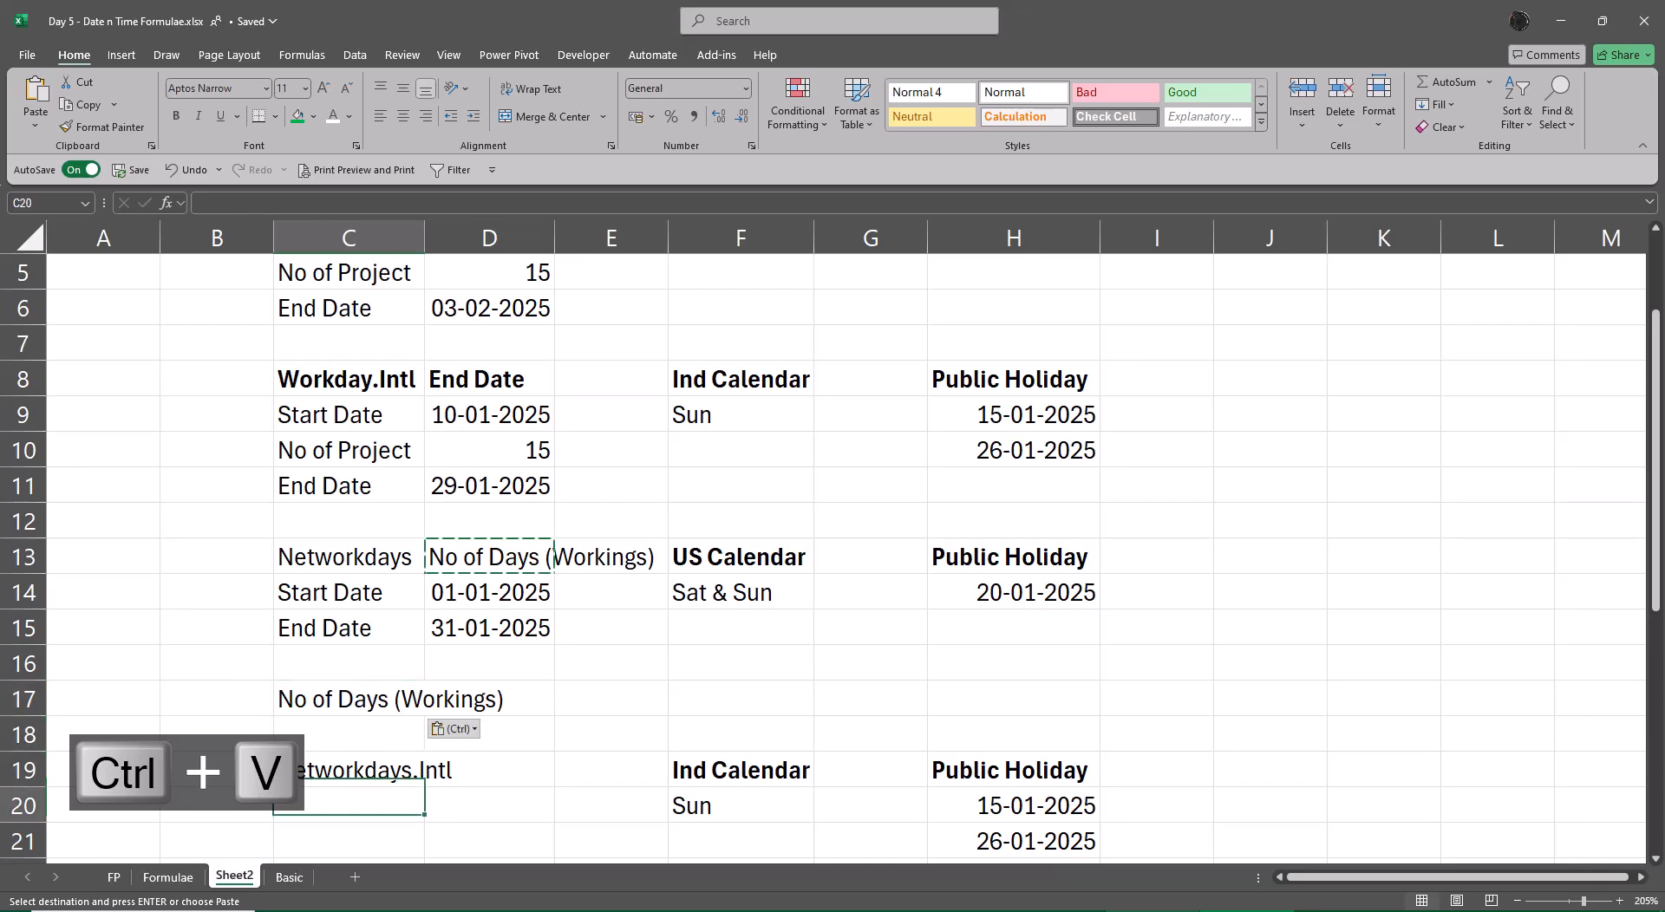
{"action": "key", "text": "Down"}
{"action": "key", "text": "Down"}
{"action": "key", "text": "Up"}
{"action": "key", "text": "Up"}
{"action": "key", "text": "Up"}
{"action": "key", "text": "Up"}
{"action": "key", "text": "Down"}
{"action": "key", "text": "Down"}
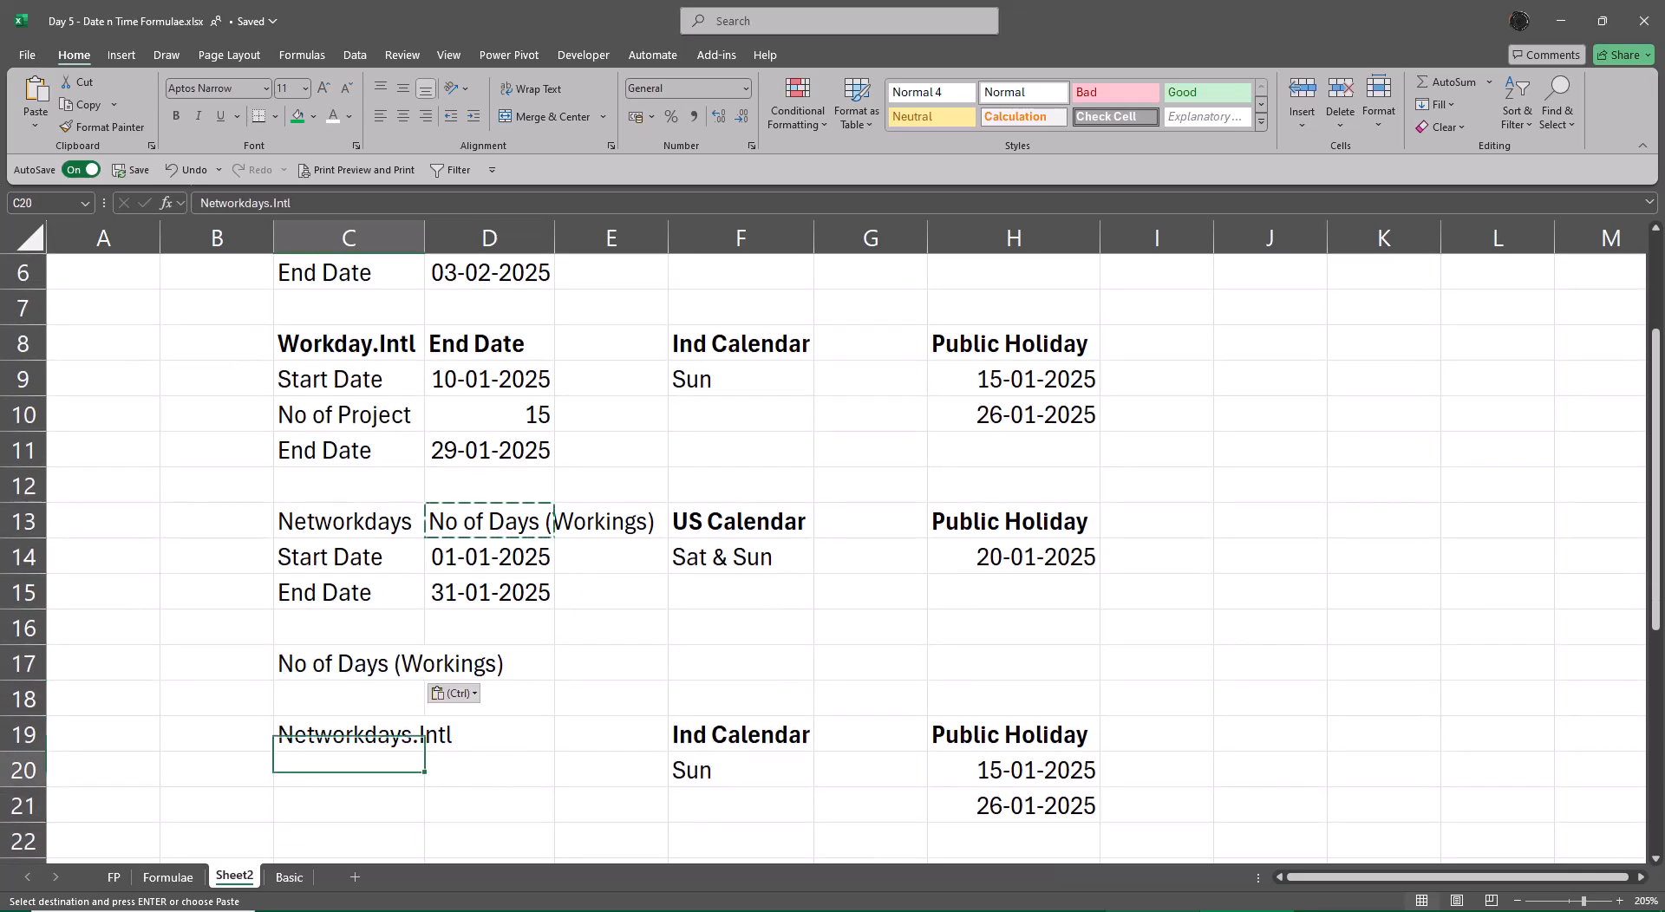
{"action": "key", "text": "Down"}
{"action": "key", "text": "ctrl"}
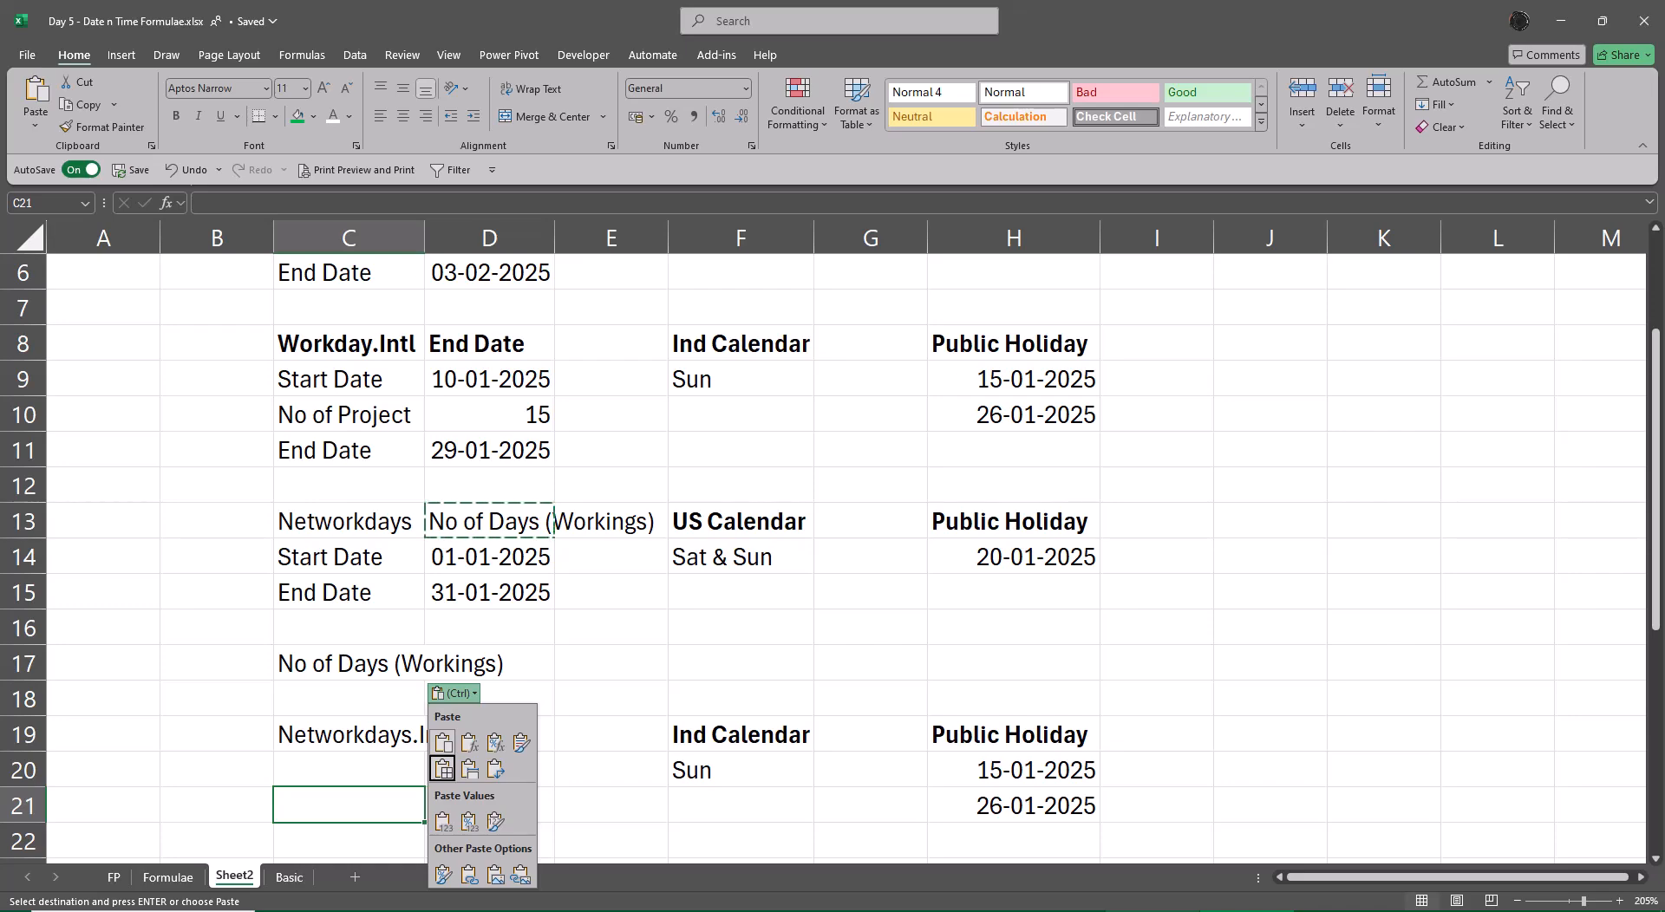
{"action": "key", "text": "Escape"}
{"action": "key", "text": "Down"}
{"action": "key", "text": "Down"}
{"action": "key", "text": "ctrl"}
{"action": "key", "text": "Up"}
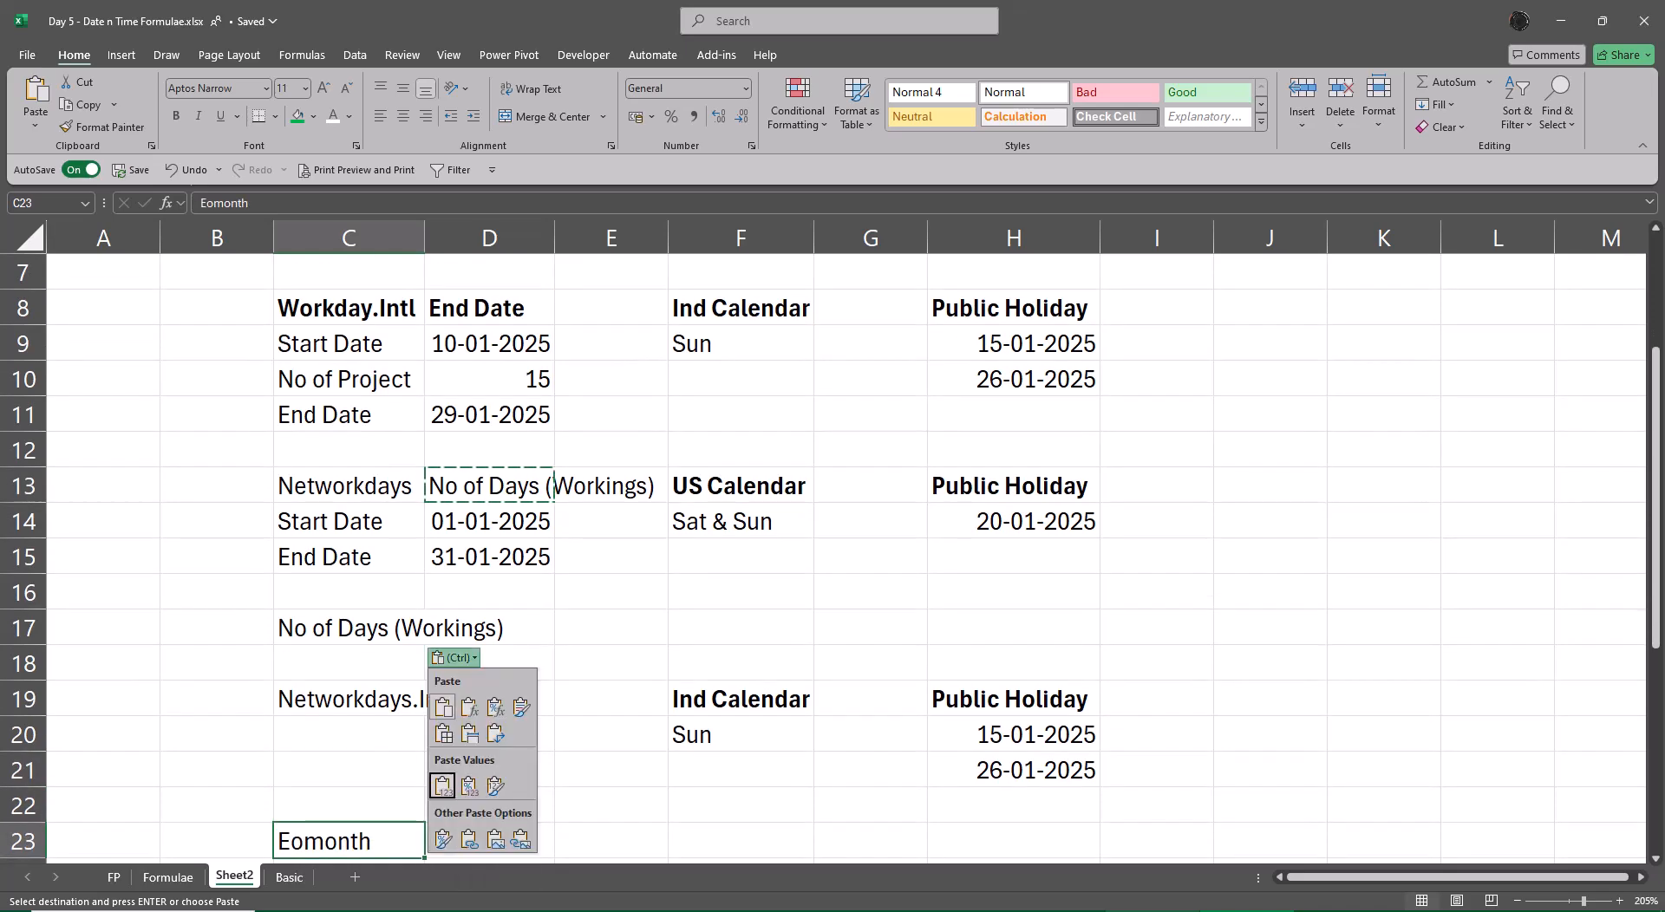
{"action": "key", "text": "Escape"}
{"action": "key", "text": "Up"}
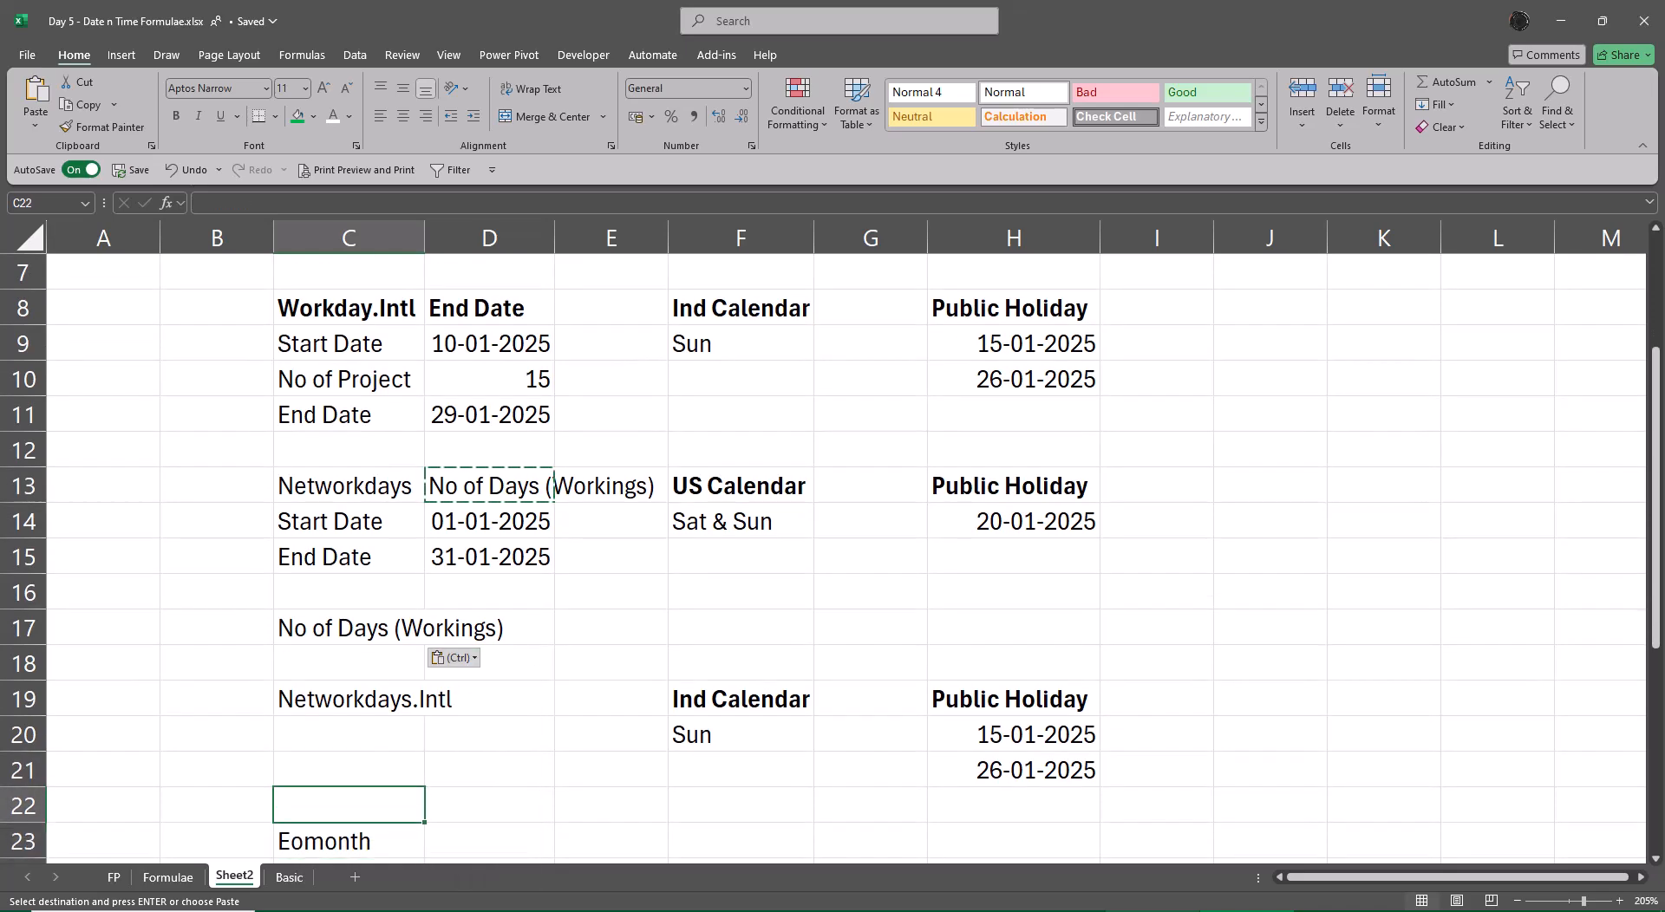
{"action": "key", "text": "ctrl+v"}
{"action": "key", "text": "Down"}
{"action": "key", "text": "ctrl+plus"}
{"action": "key", "text": "ctrl+plus"}
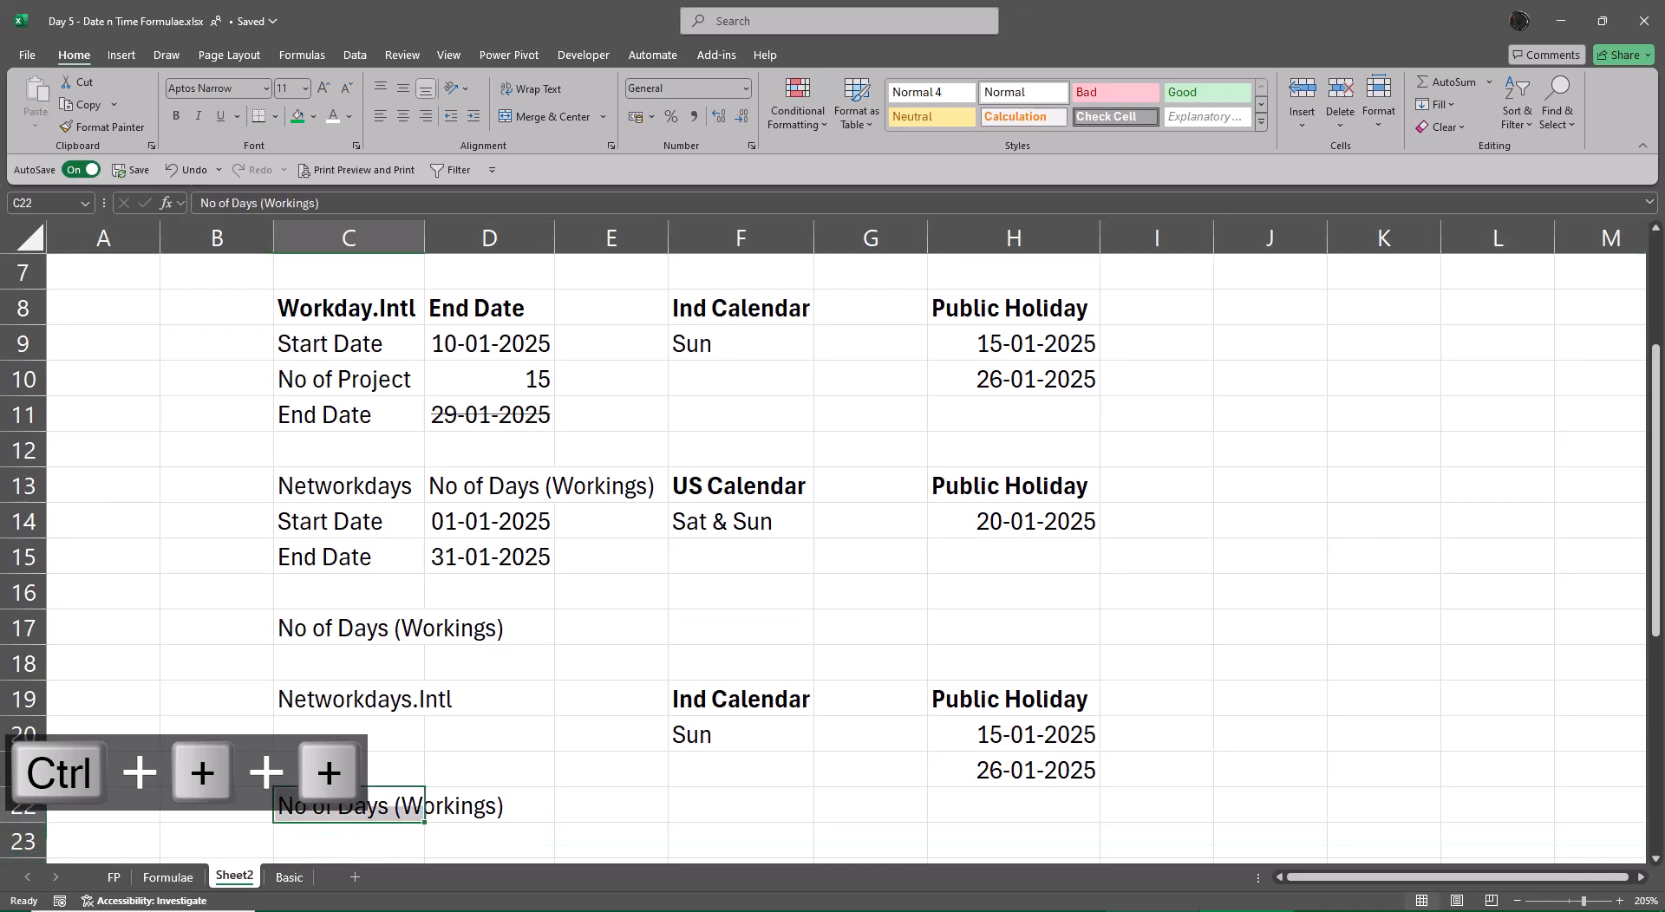
- Copy the Networkdays start and end date rows C14:D15 to C20, below the Networkdays.Intl heading
{"action": "key", "text": "Up"}
{"action": "key", "text": "Up"}
{"action": "key", "text": "Up"}
{"action": "key", "text": "Up"}
{"action": "key", "text": "Up"}
{"action": "key", "text": "Up"}
{"action": "key", "text": "Up"}
{"action": "key", "text": "Up"}
{"action": "key", "text": "Up"}
{"action": "key", "text": "shift+Right"}
{"action": "key", "text": "shift+Down"}
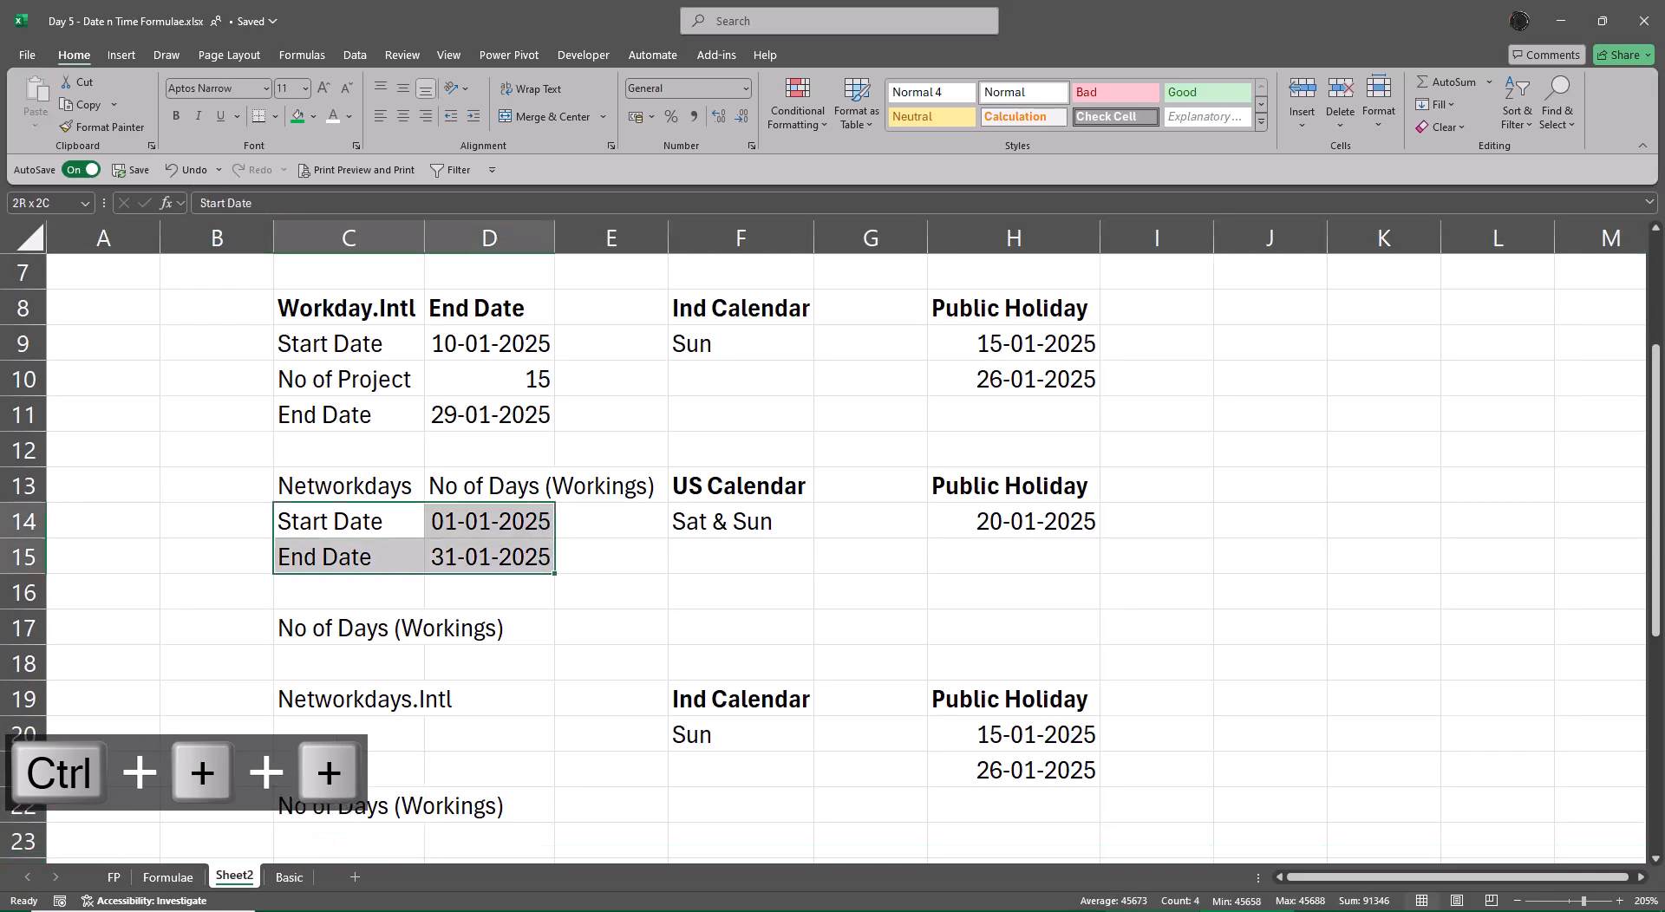
{"action": "key", "text": "ctrl+c"}
{"action": "key", "text": "Down"}
{"action": "key", "text": "Down"}
{"action": "key", "text": "Down"}
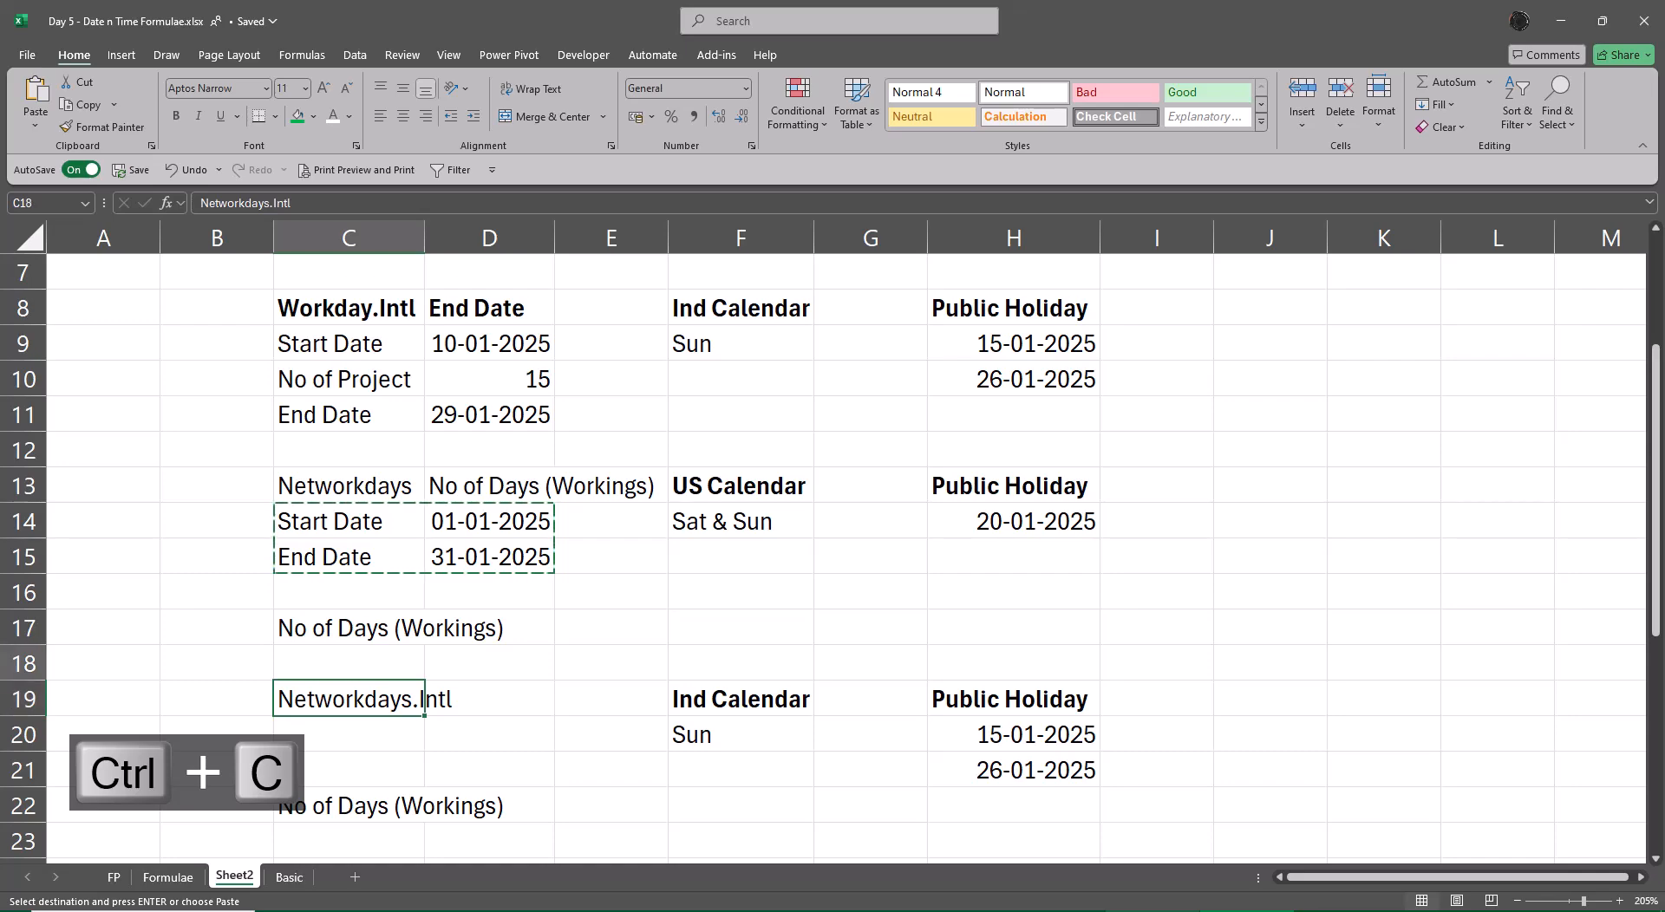
{"action": "key", "text": "Up"}
{"action": "key", "text": "Down"}
{"action": "key", "text": "Down"}
{"action": "key", "text": "ctrl+v"}
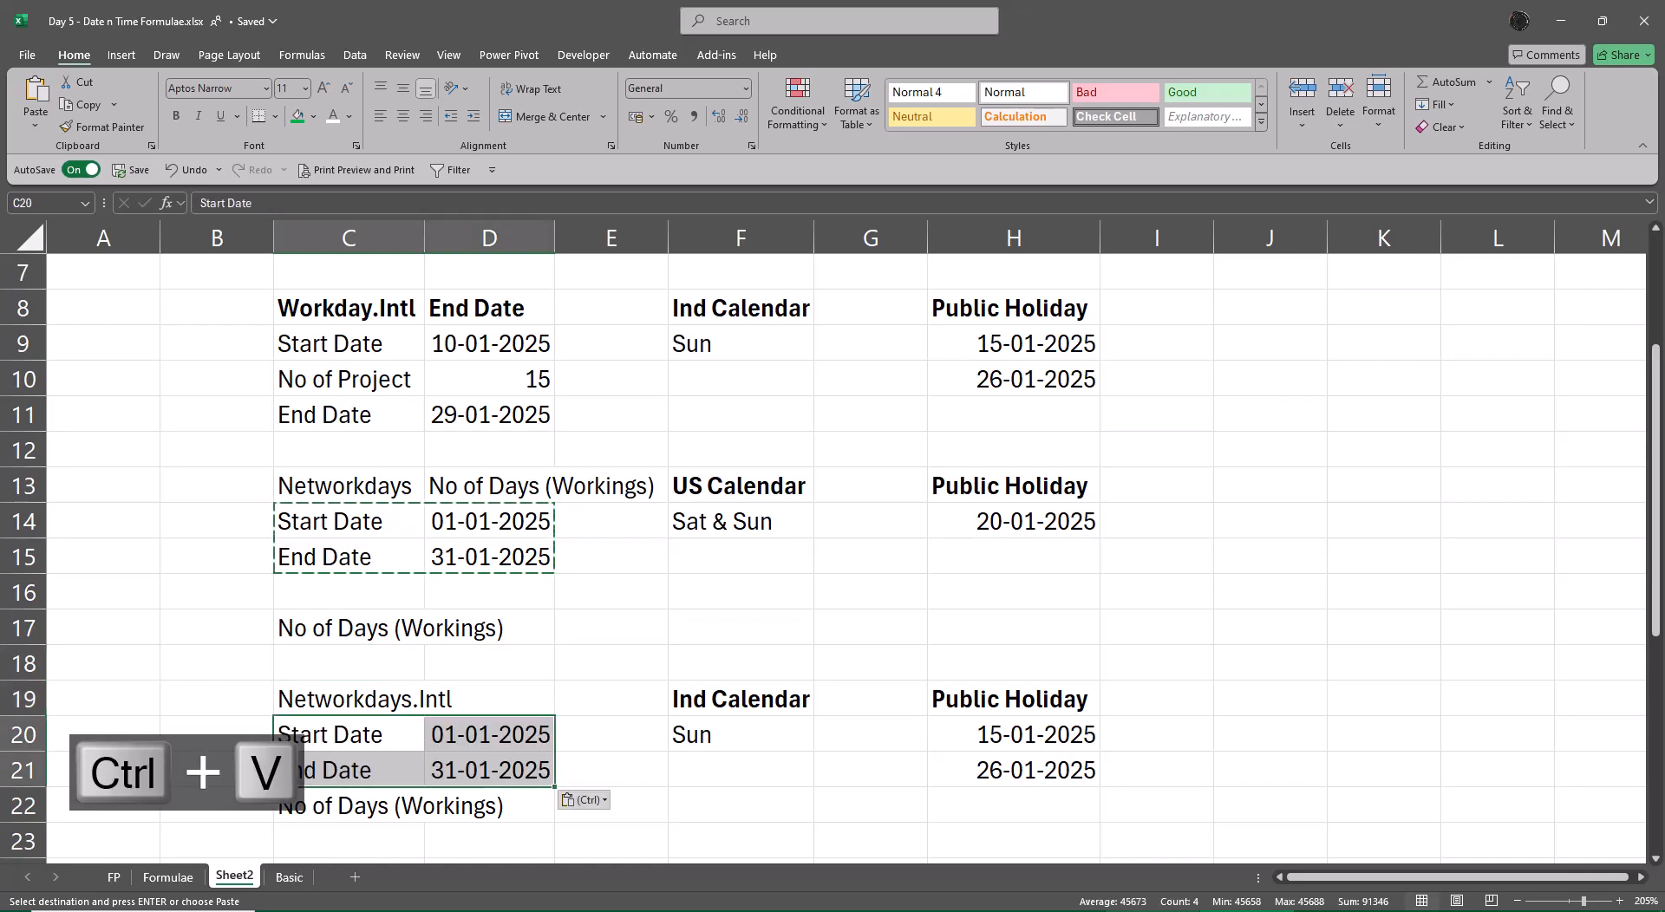
{"action": "key", "text": "Right"}
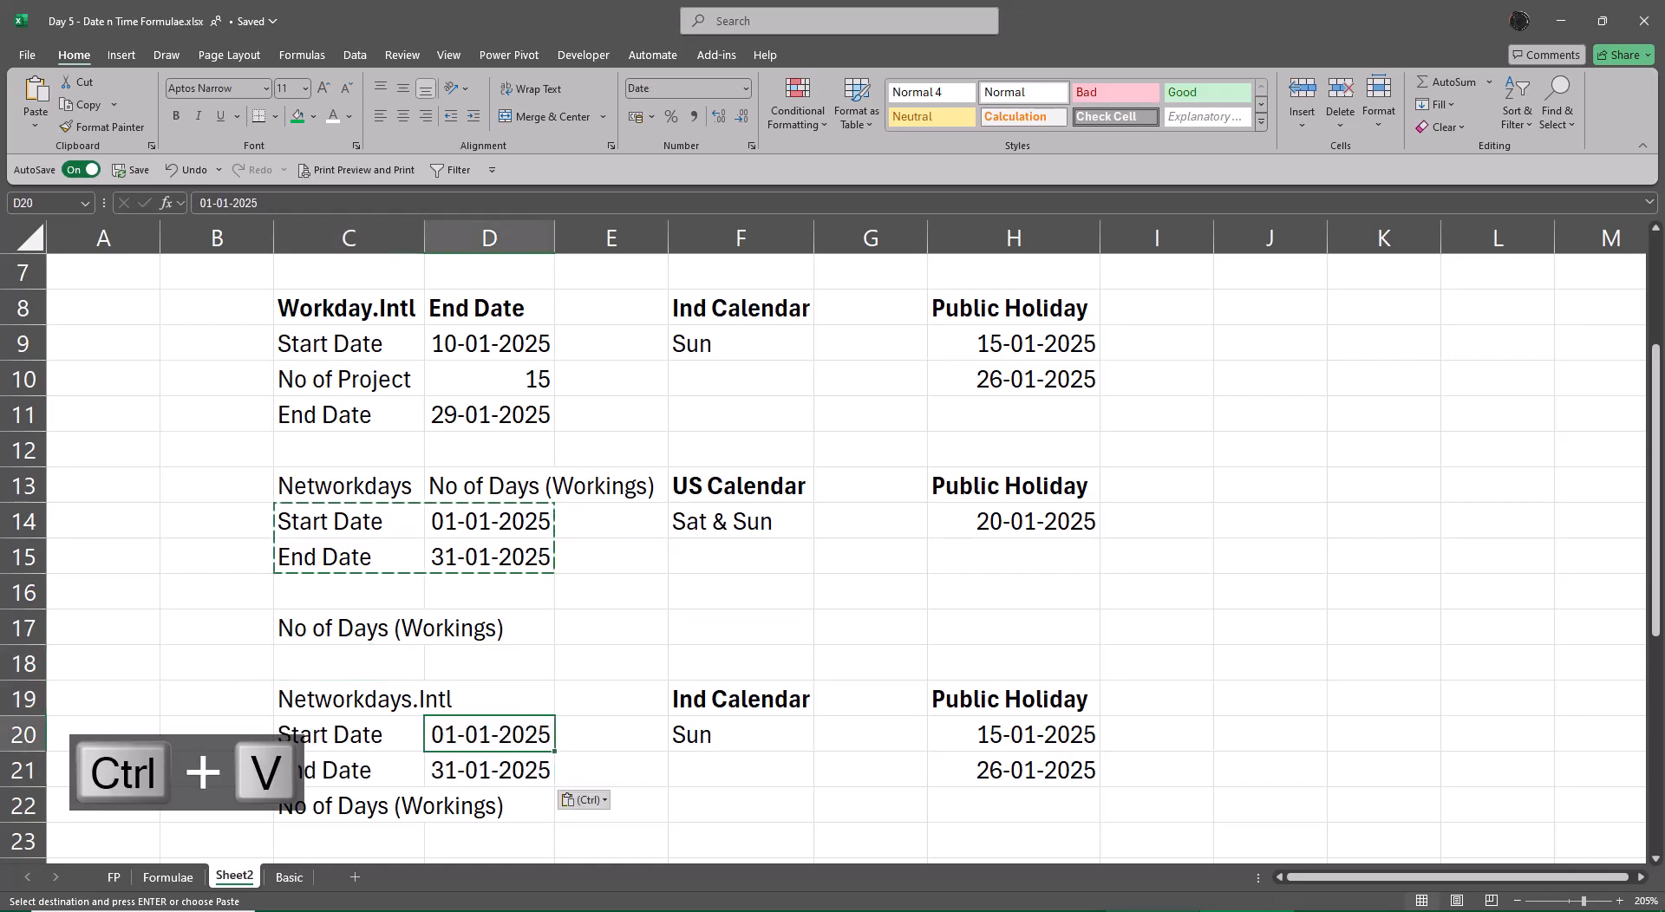
{"action": "key", "text": "Escape"}
- Autofit column C to the No of Days (Workings) label in C17
{"action": "key", "text": "Up"}
{"action": "key", "text": "Up"}
{"action": "key", "text": "Up"}
{"action": "key", "text": "Left"}
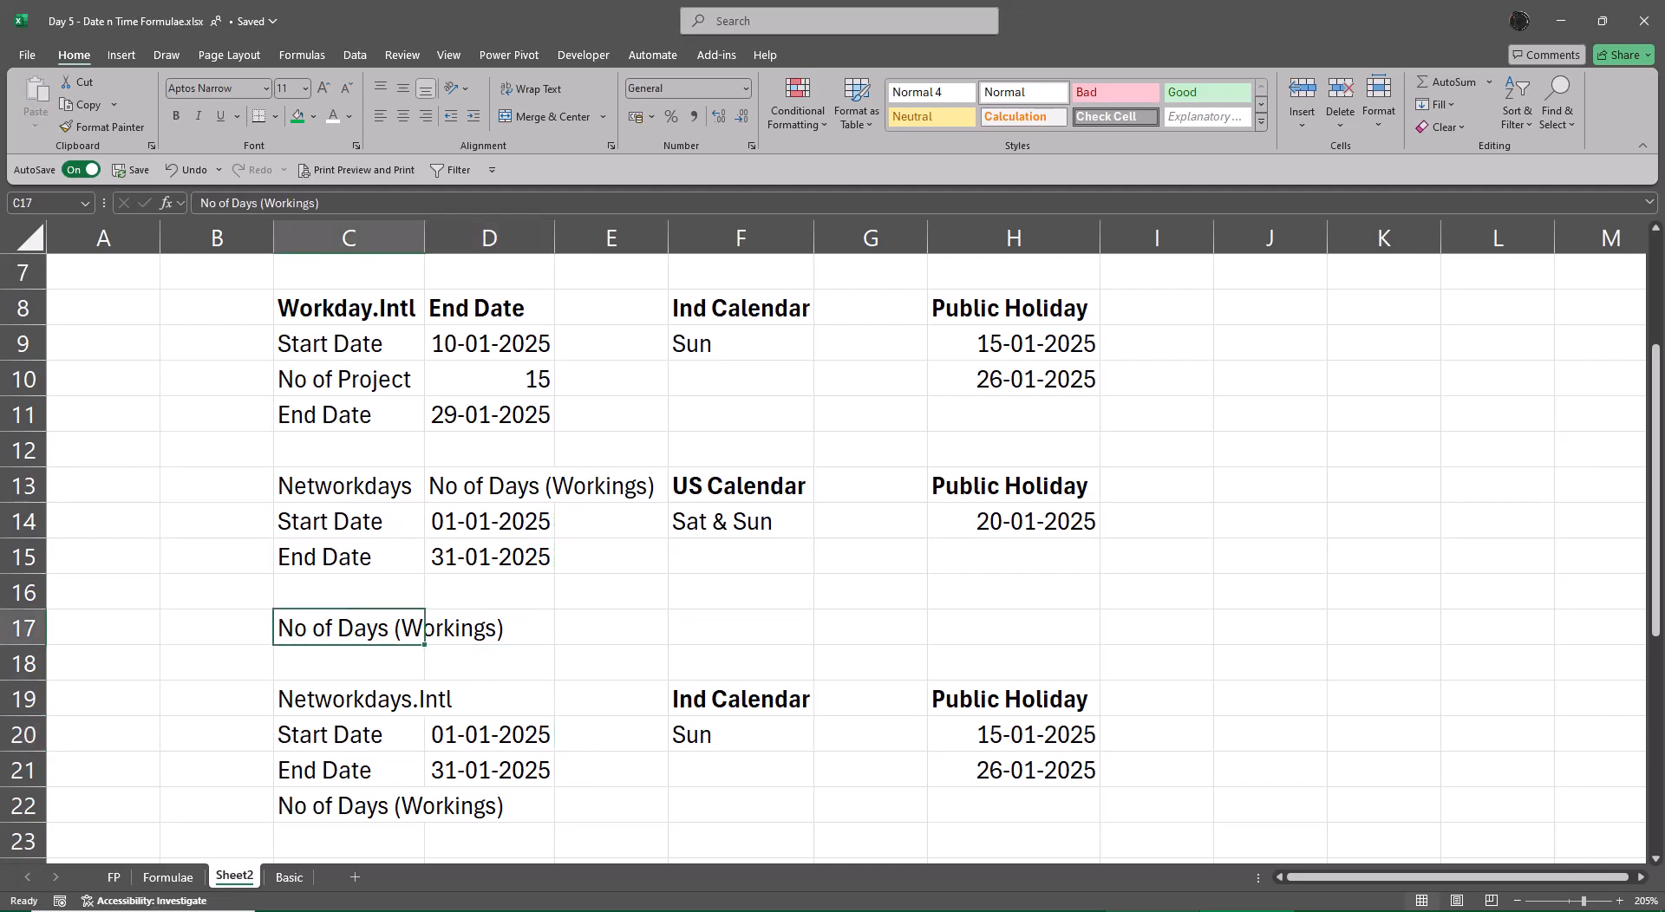
{"action": "key", "text": "alt+o"}
{"action": "key", "text": "c"}
{"action": "key", "text": "a"}
{"action": "key", "text": "Down"}
{"action": "key", "text": "Up"}
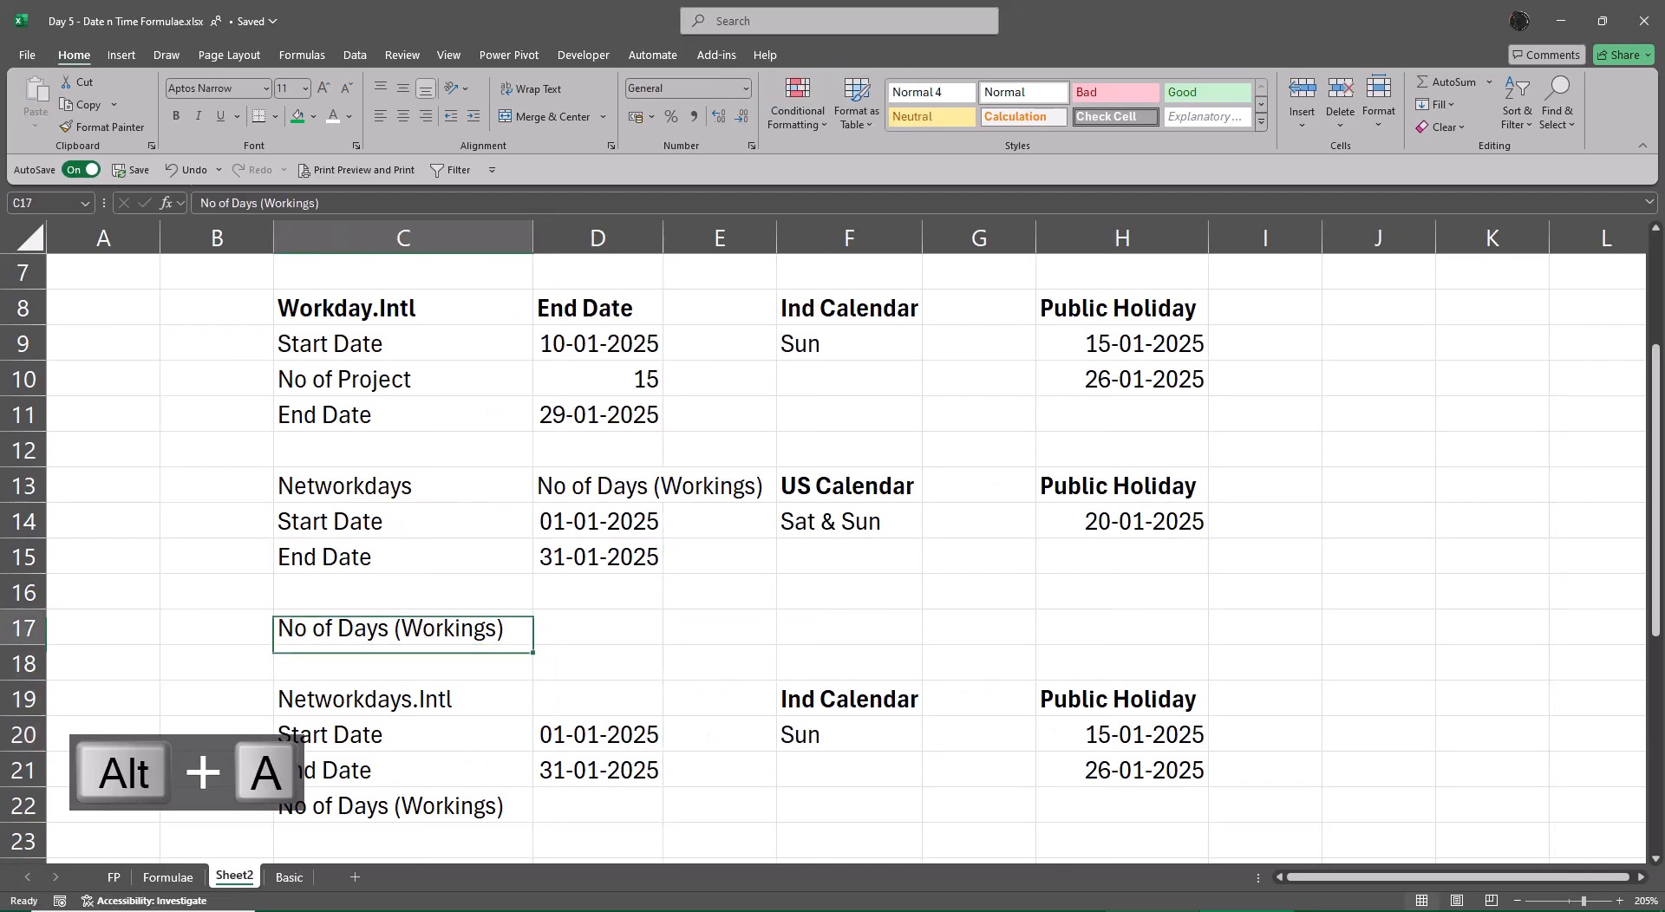
- Enter =NETWORKDAYS(D14,D15,H14) in D17 to calculate the working days excluding the US public holiday
{"action": "key", "text": "Right"}
{"action": "type", "text": "=net"}
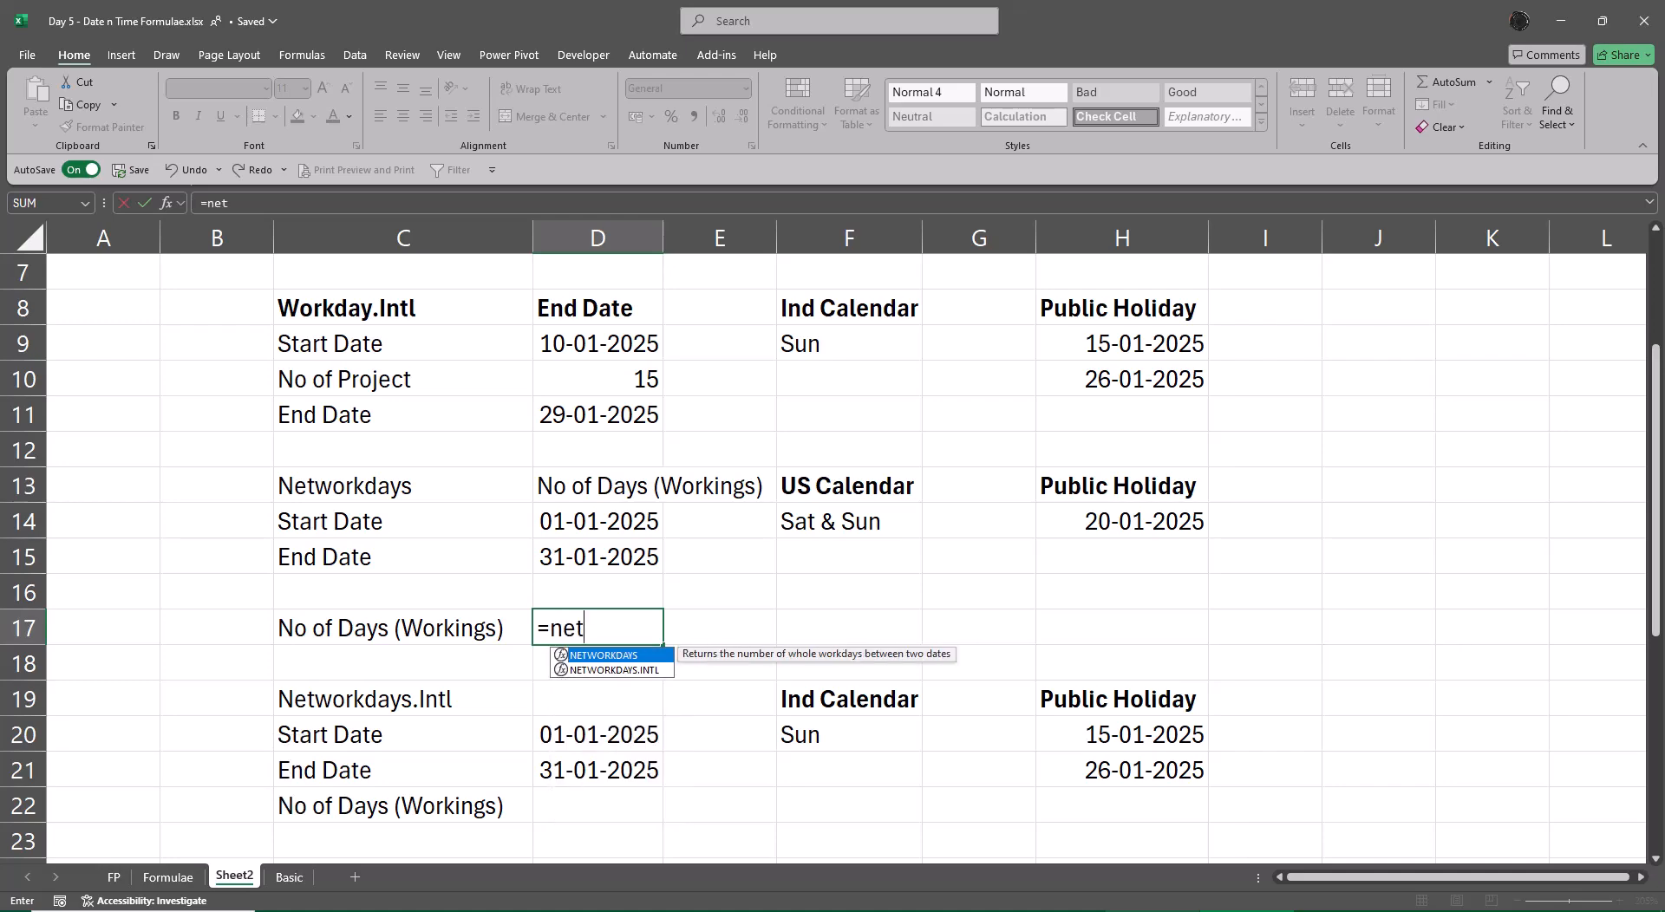
{"action": "key", "text": "Tab"}
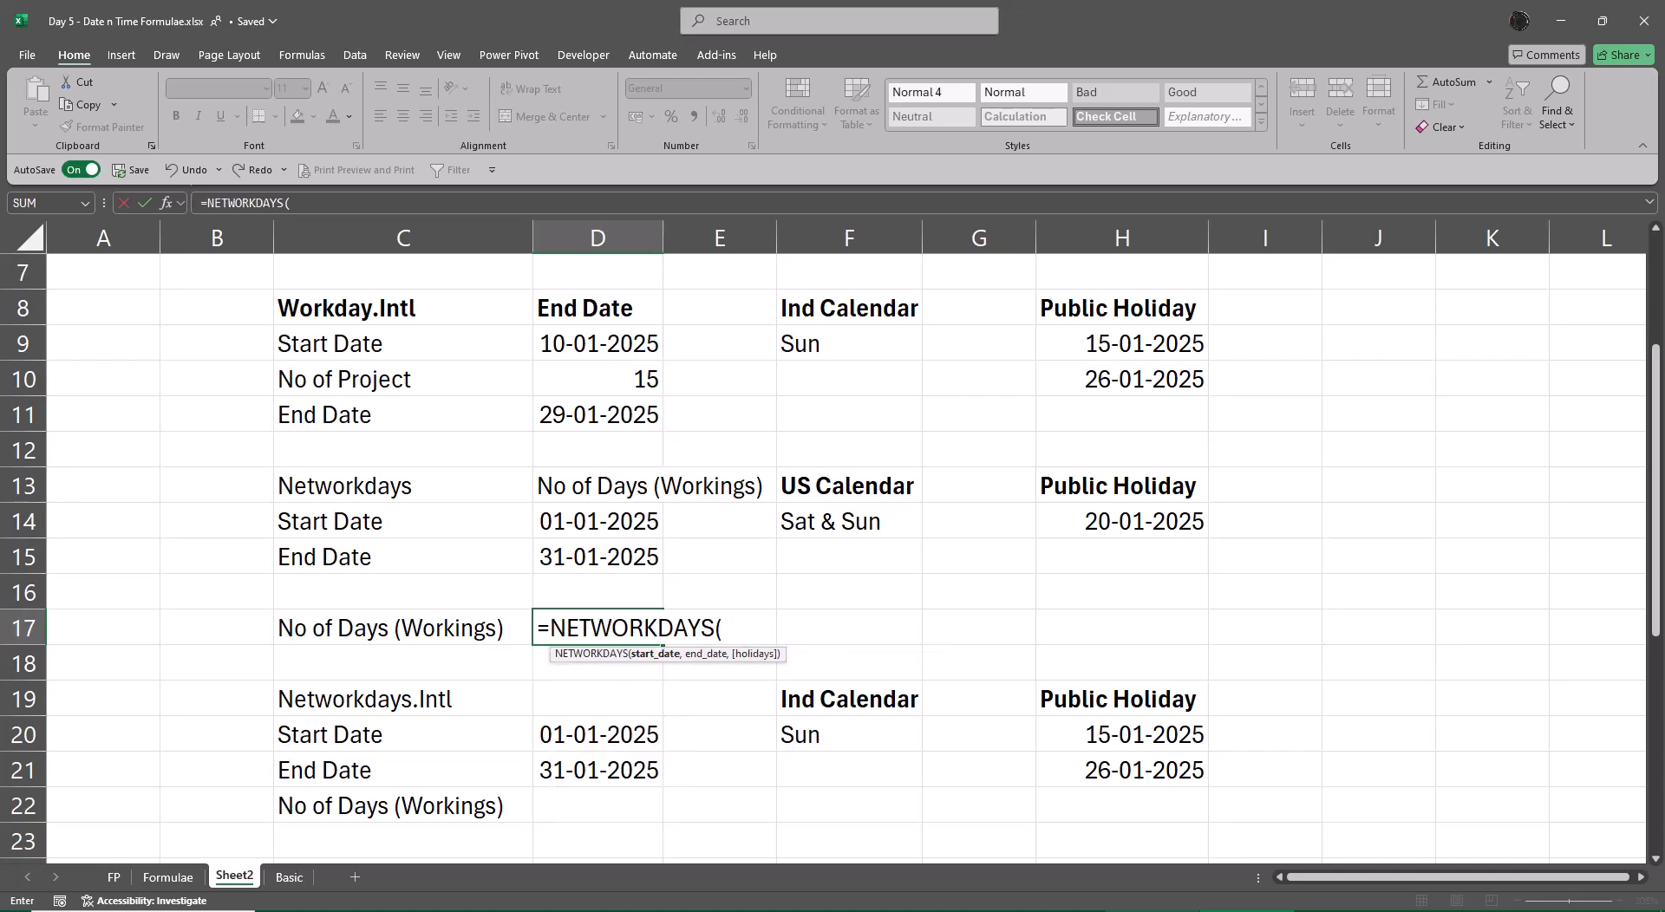
{"action": "key", "text": "Up"}
{"action": "key", "text": "Up"}
{"action": "key", "text": "Up"}
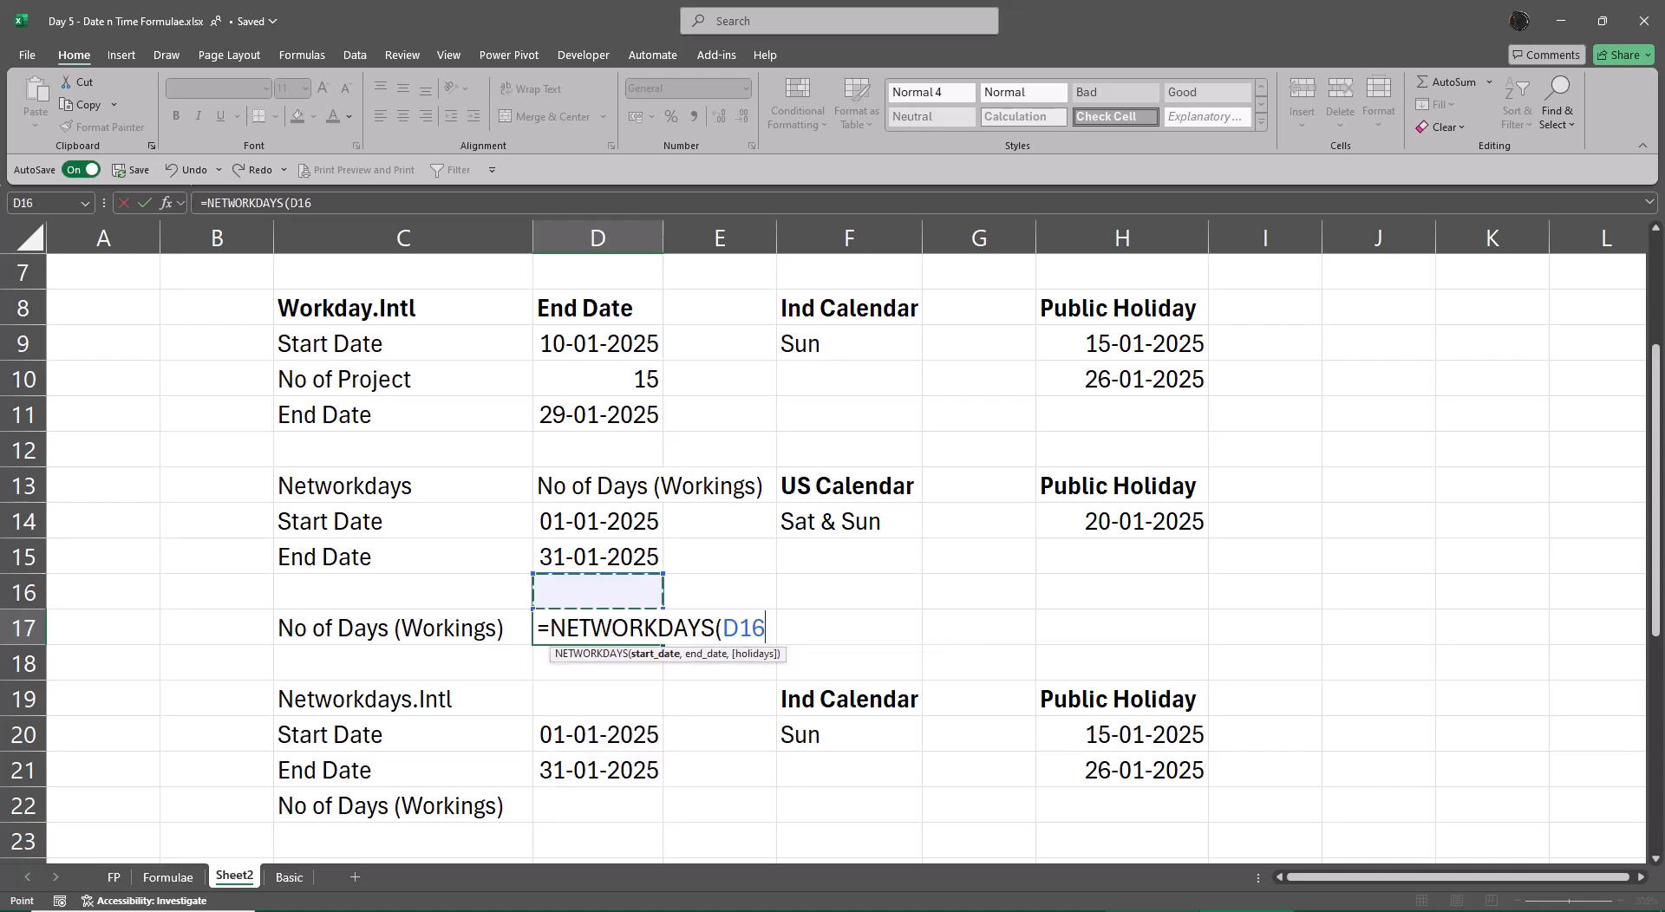
{"action": "type", "text": "."}
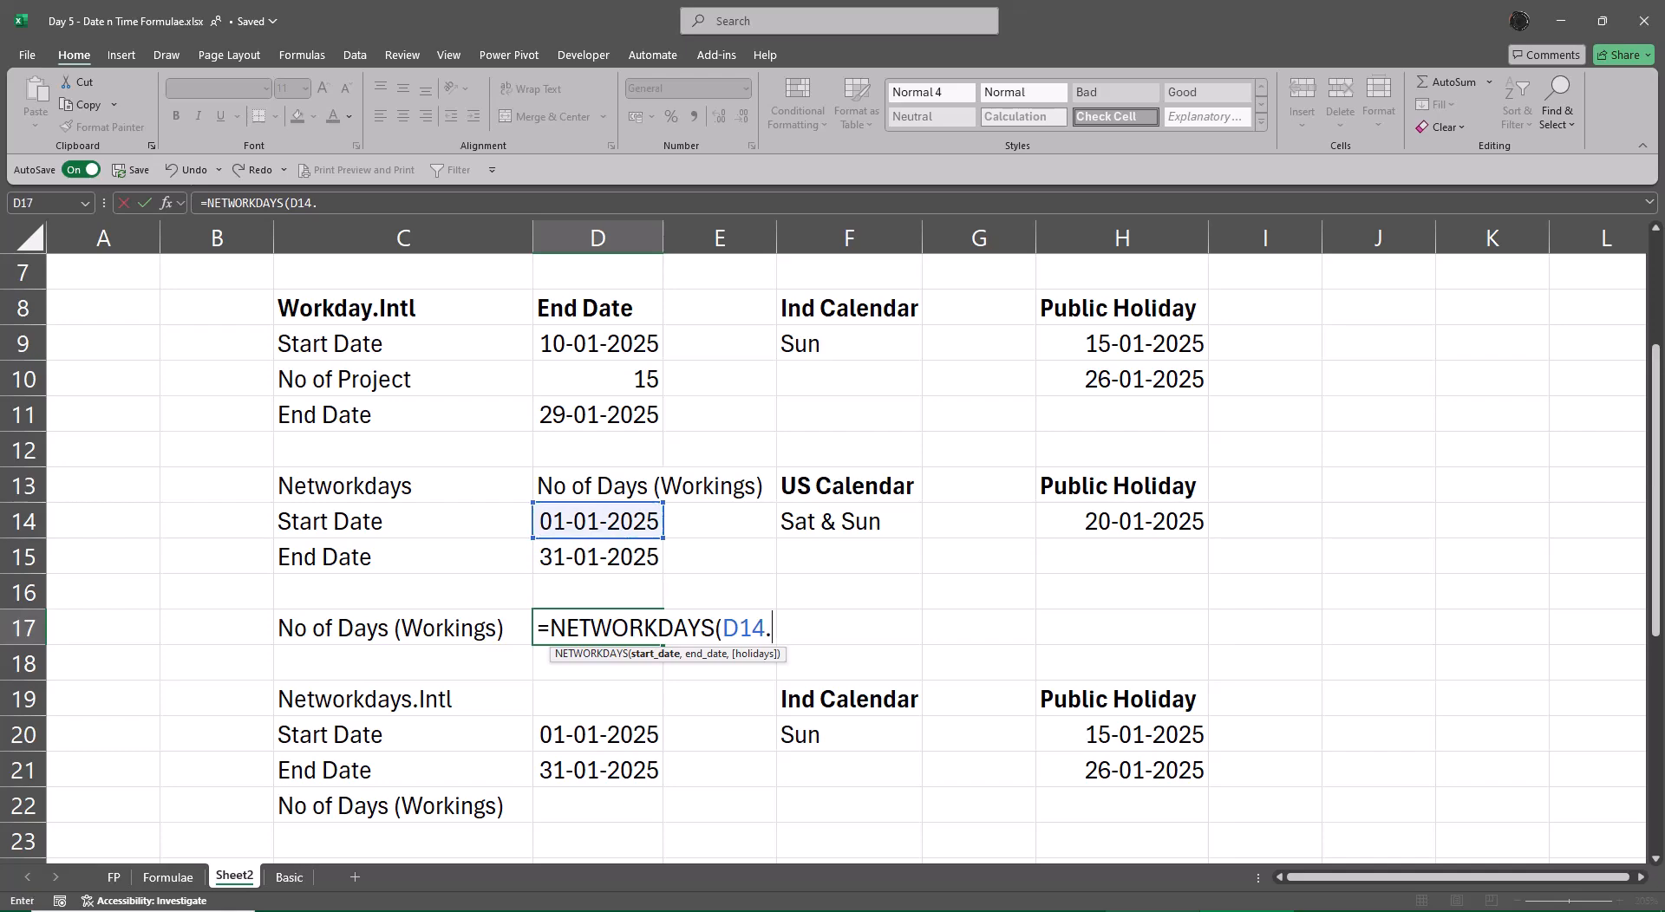
{"action": "key", "text": "Up"}
{"action": "key", "text": "BackSpace"}
{"action": "key", "text": "BackSpace"}
{"action": "key", "text": "BackSpace"}
{"action": "key", "text": "BackSpace"}
{"action": "type", "text": ","}
{"action": "key", "text": "Up"}
{"action": "key", "text": "Up"}
{"action": "type", "text": ","}
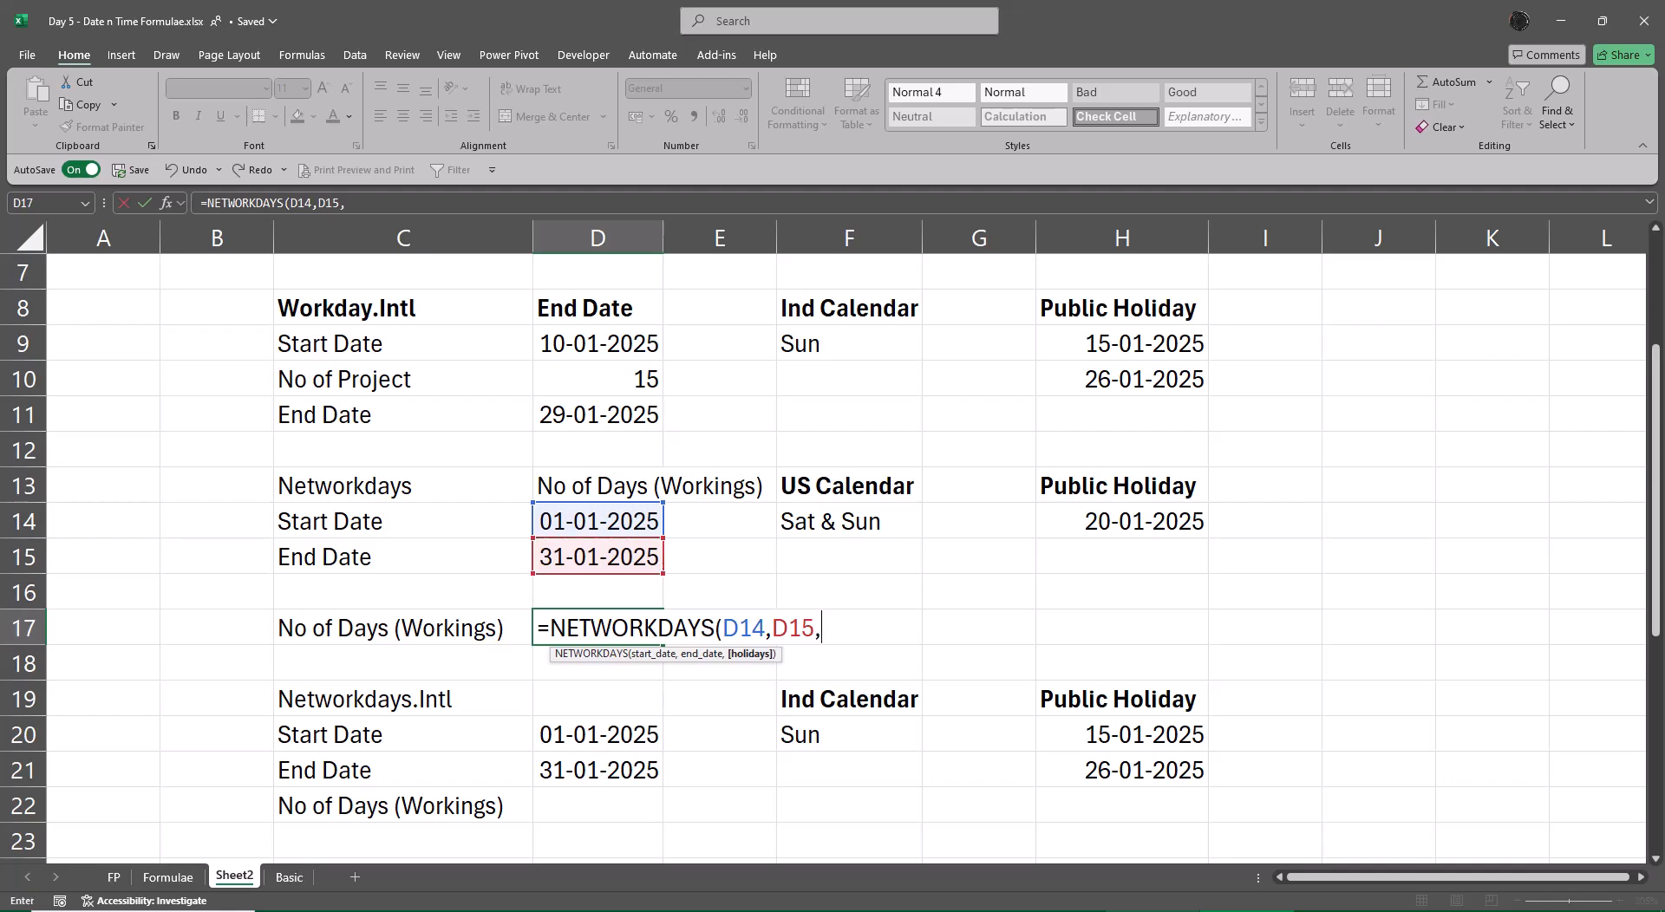
{"action": "key", "text": "Up"}
{"action": "key", "text": "Right"}
{"action": "key", "text": "Right"}
{"action": "key", "text": "Right"}
{"action": "key", "text": "Up"}
{"action": "key", "text": "Up"}
{"action": "key", "text": "Right"}
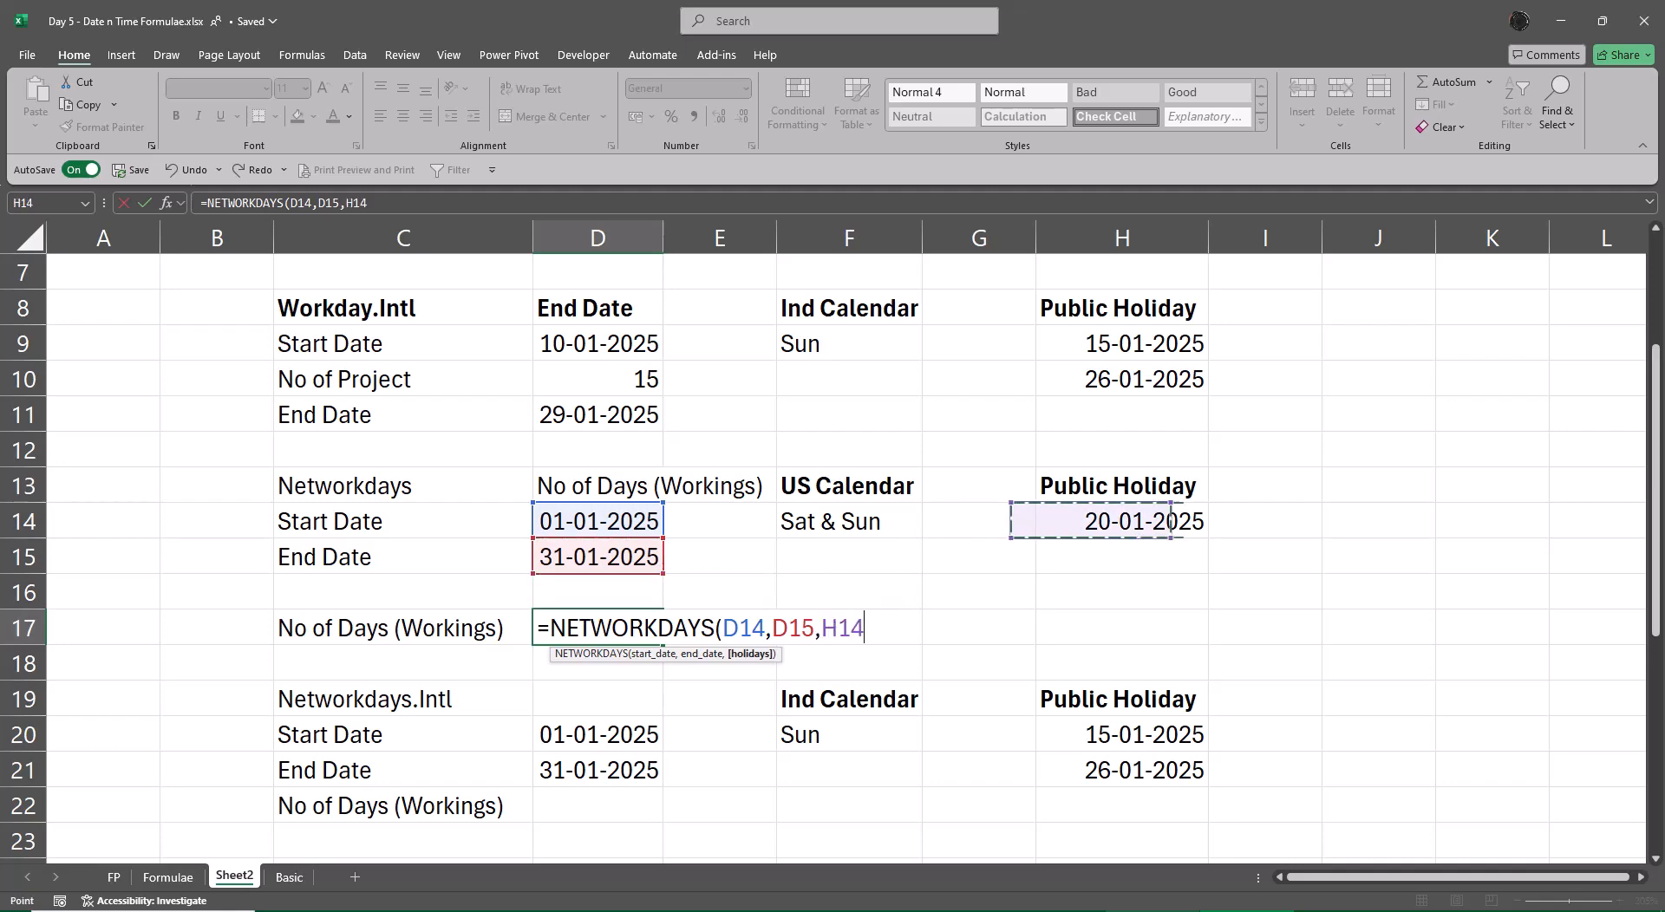
{"action": "key", "text": "Return"}
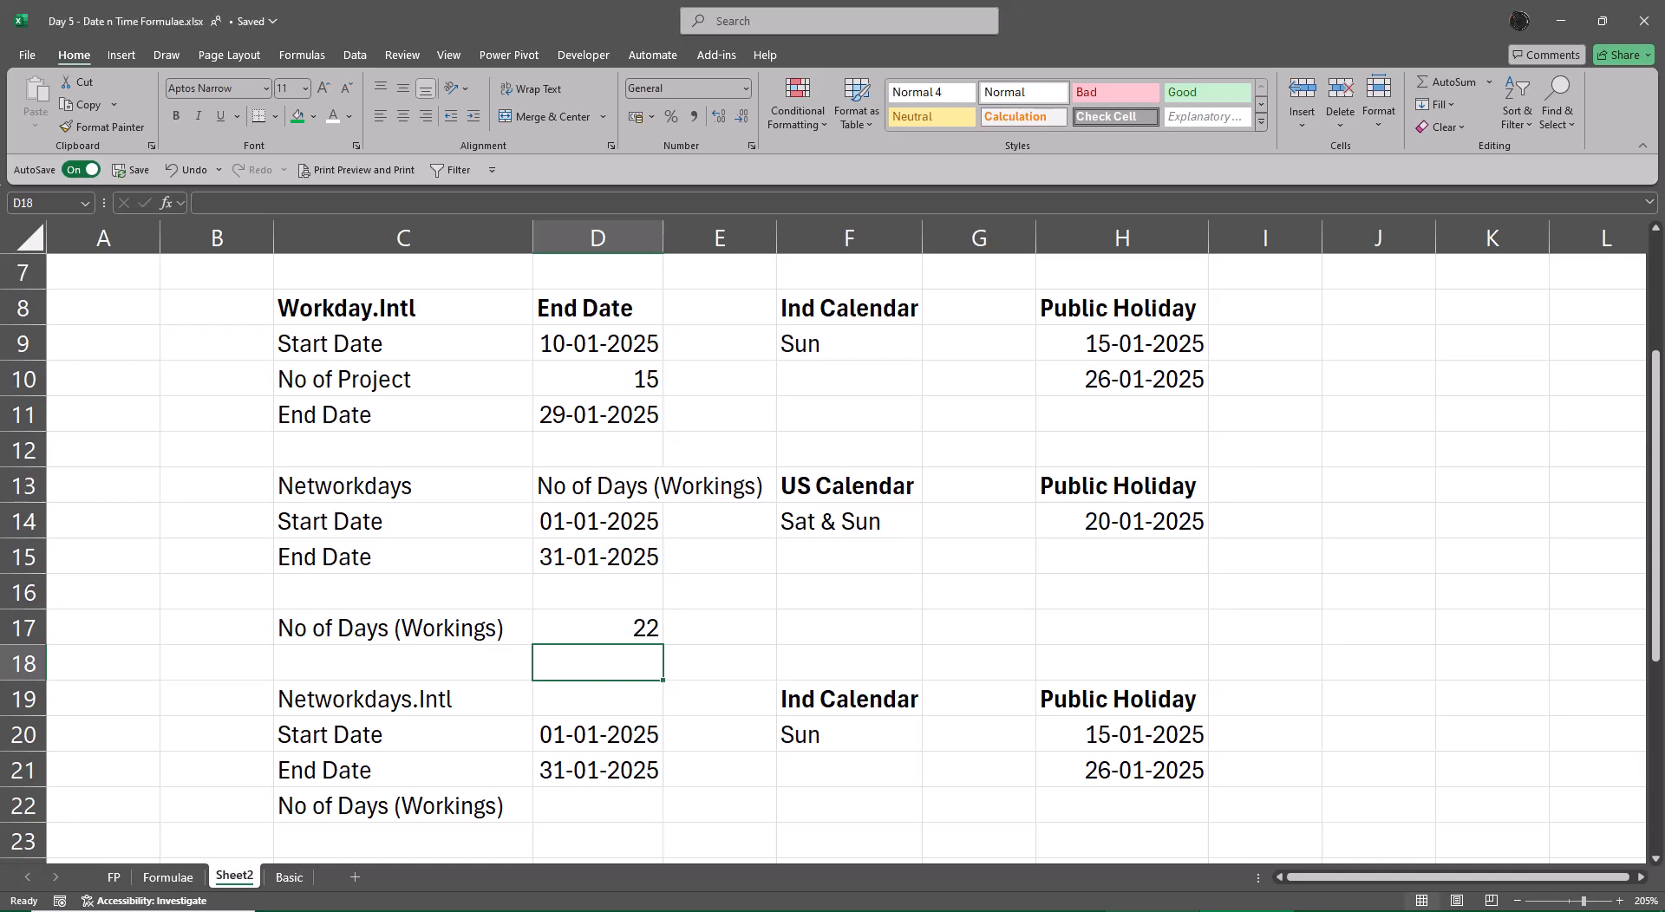
{"action": "key", "text": "Down"}
{"action": "key", "text": "Down"}
{"action": "key", "text": "Down"}
{"action": "key", "text": "Down"}
{"action": "key", "text": "Down"}
{"action": "key", "text": "Down"}
{"action": "key", "text": "Down"}
{"action": "key", "text": "Down"}
{"action": "key", "text": "Down"}
{"action": "key", "text": "Down"}
{"action": "key", "text": "Down"}
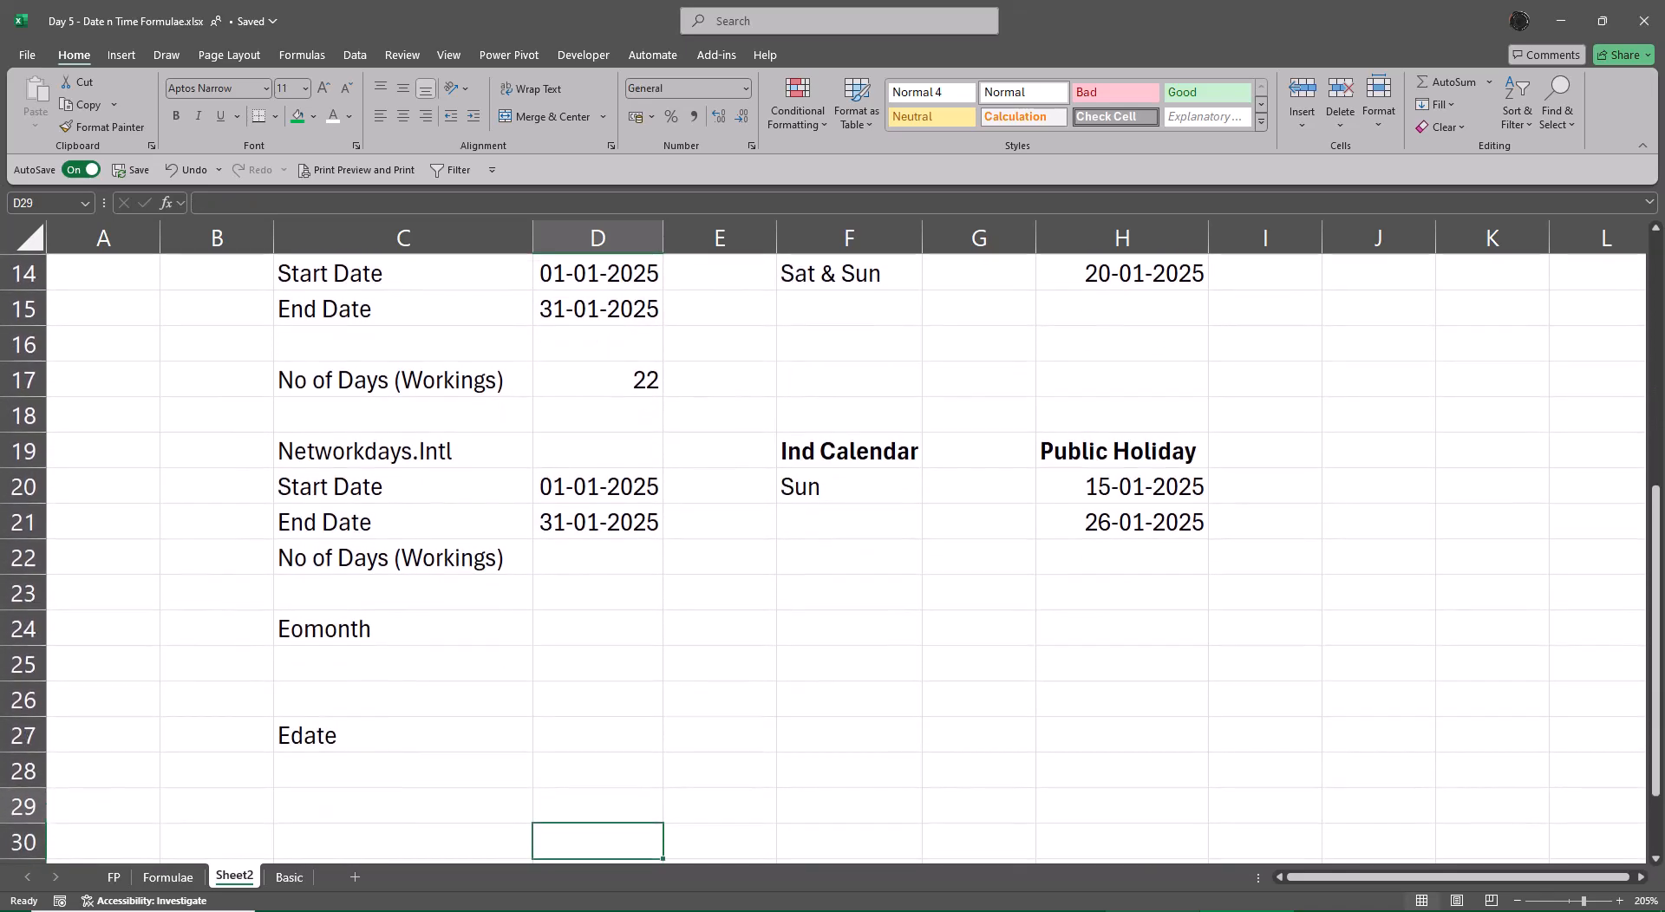
- Start a NETWORKDAYS.INTL formula in D22 with D20 as the start date and D21 as the end date
{"action": "key", "text": "Up"}
{"action": "key", "text": "Up"}
{"action": "key", "text": "Up"}
{"action": "key", "text": "Up"}
{"action": "key", "text": "Up"}
{"action": "key", "text": "Up"}
{"action": "key", "text": "Up"}
{"action": "key", "text": "Up"}
{"action": "key", "text": "Up"}
{"action": "key", "text": "Down"}
{"action": "key", "text": "Down"}
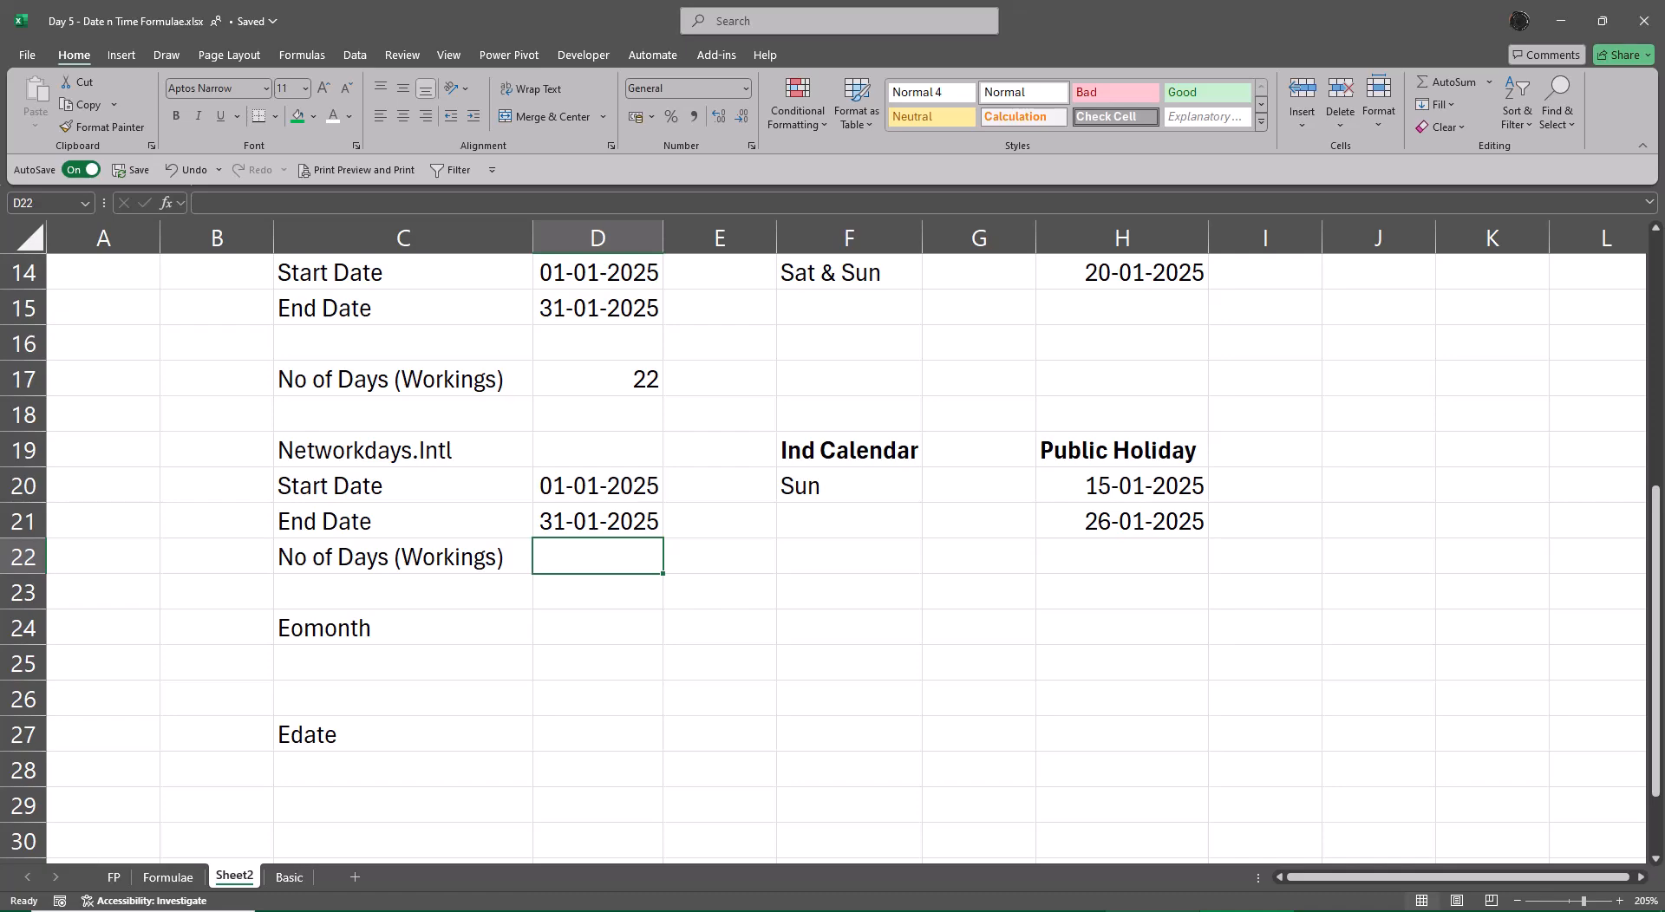
{"action": "type", "text": "="}
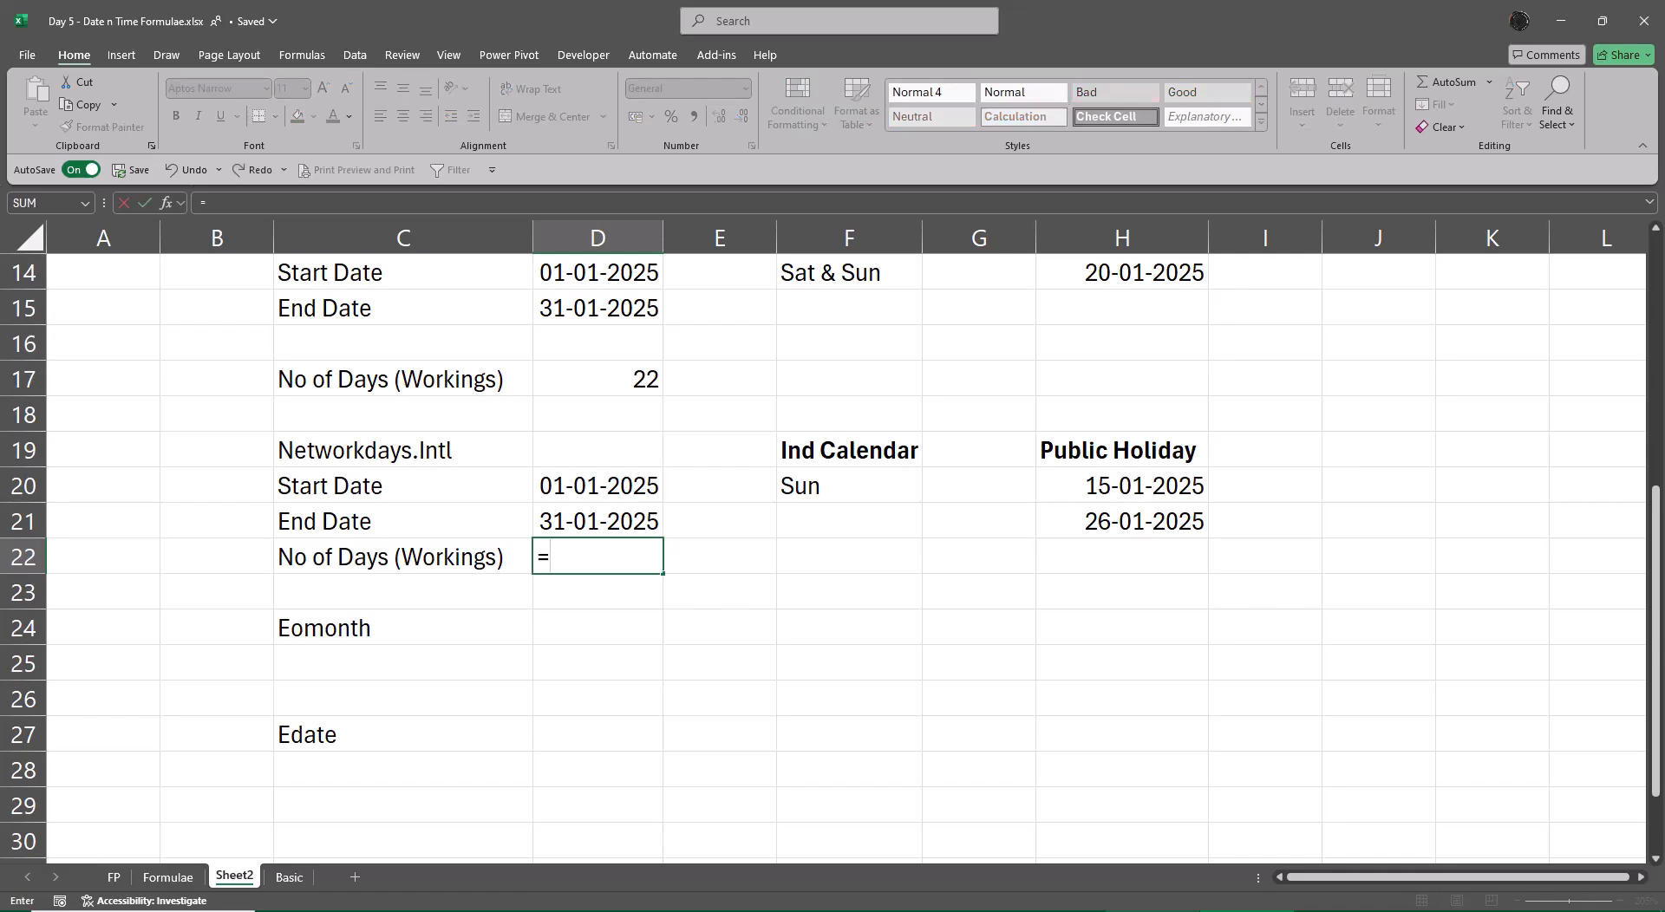
{"action": "type", "text": "net"}
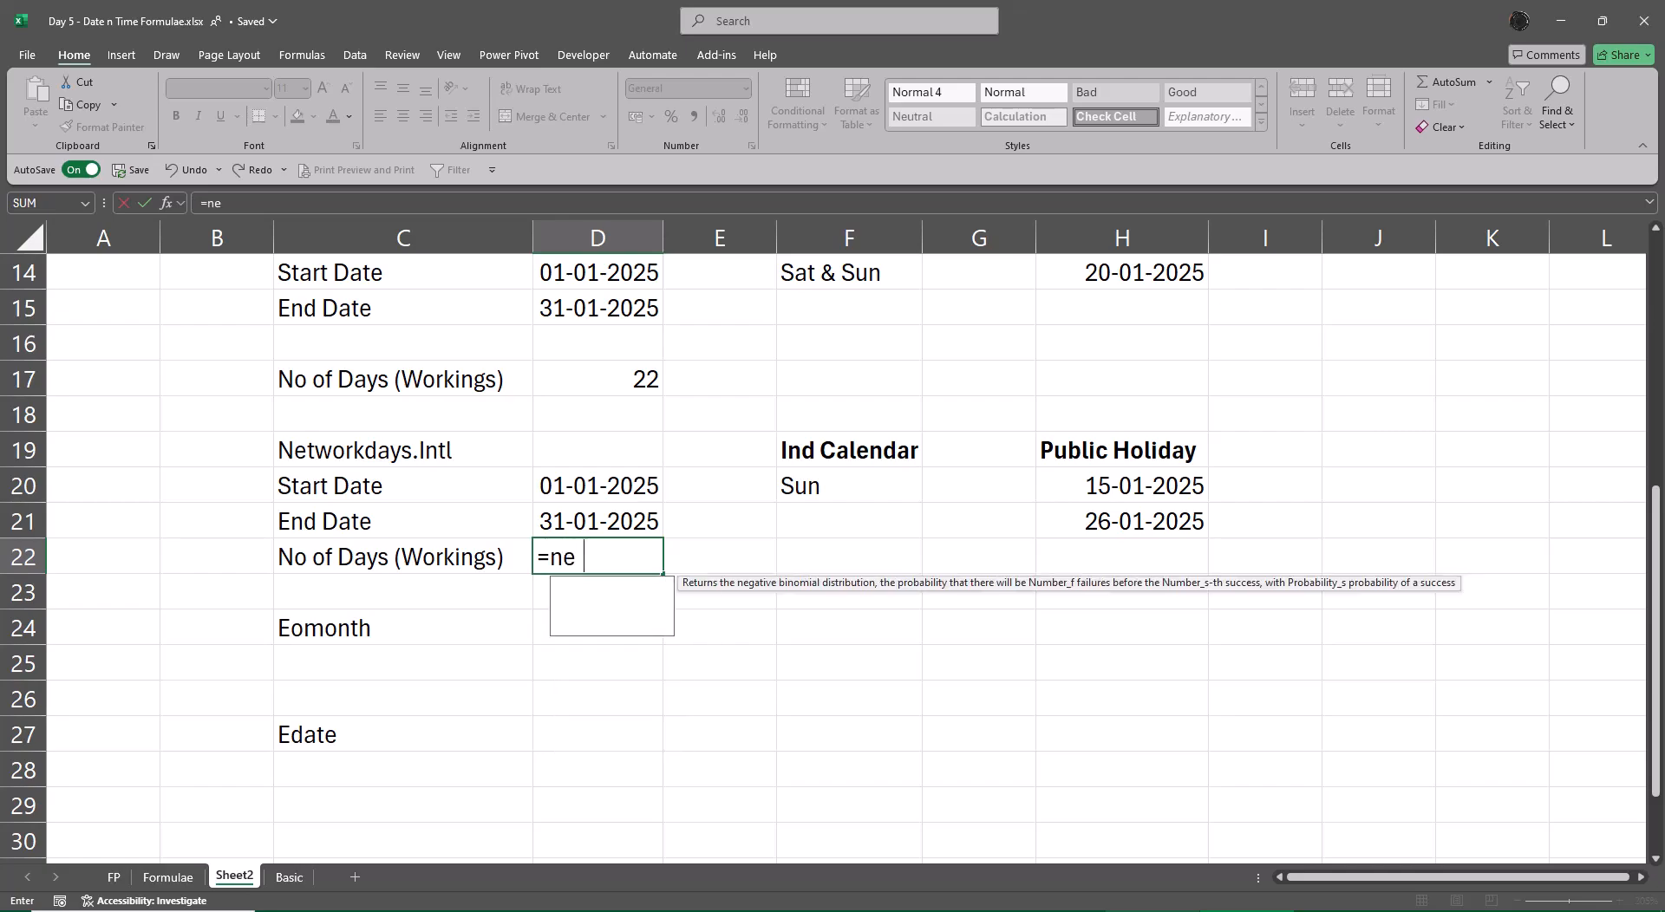
{"action": "key", "text": "Down"}
{"action": "key", "text": "Tab"}
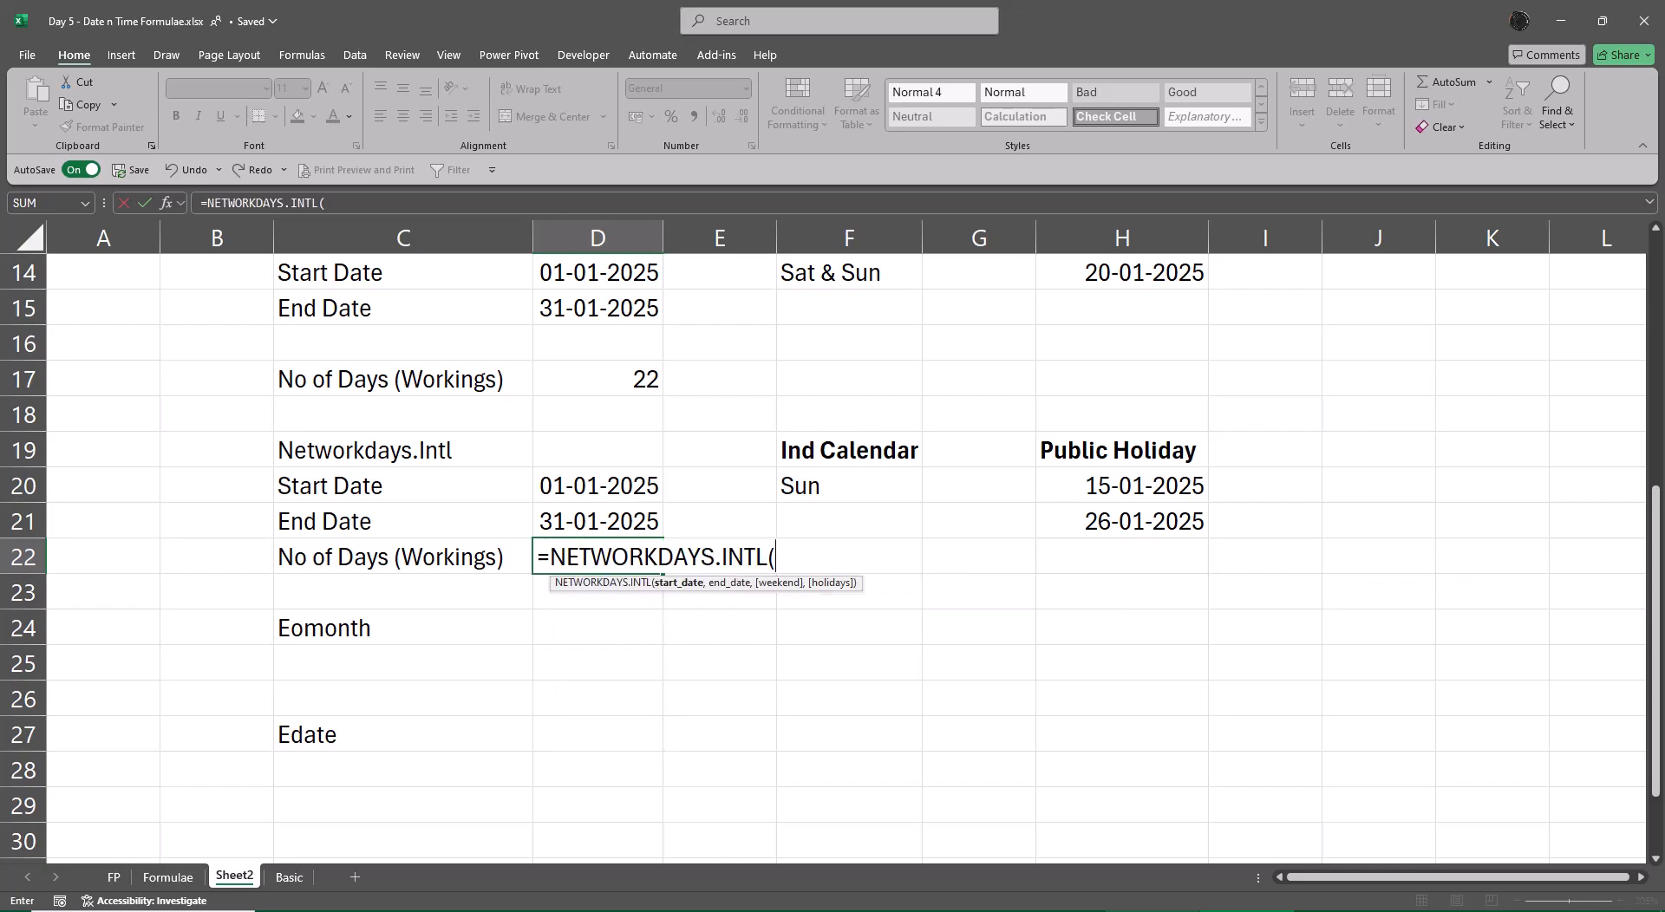
{"action": "key", "text": "Up"}
{"action": "key", "text": "Up"}
{"action": "type", "text": ","}
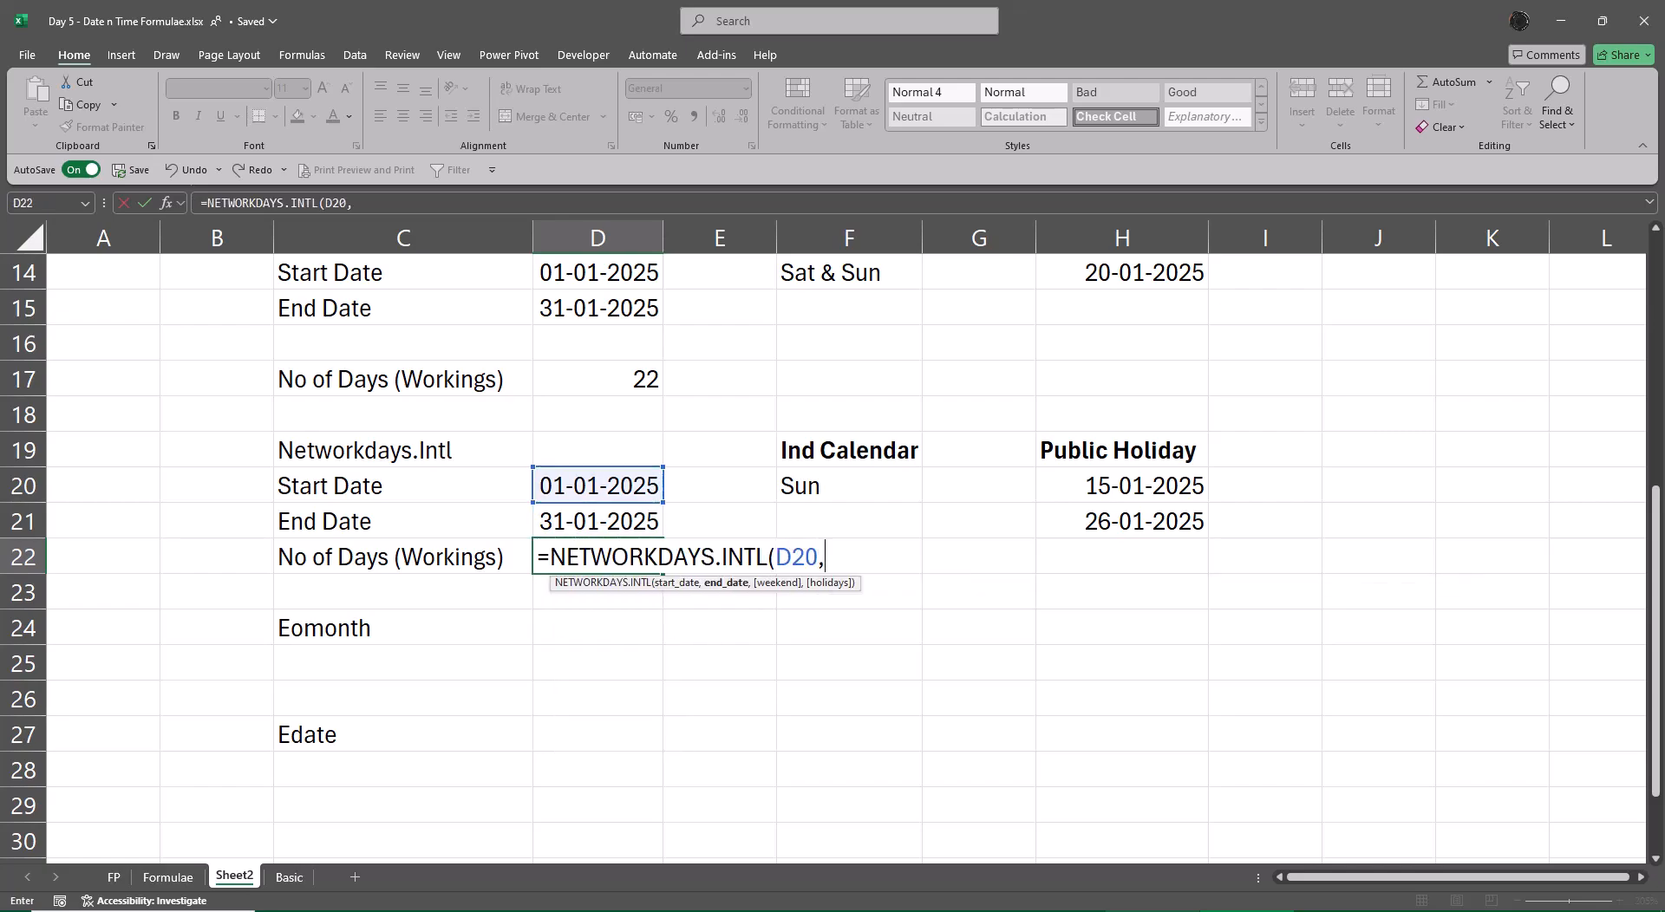
{"action": "key", "text": "Up"}
{"action": "type", "text": ","}
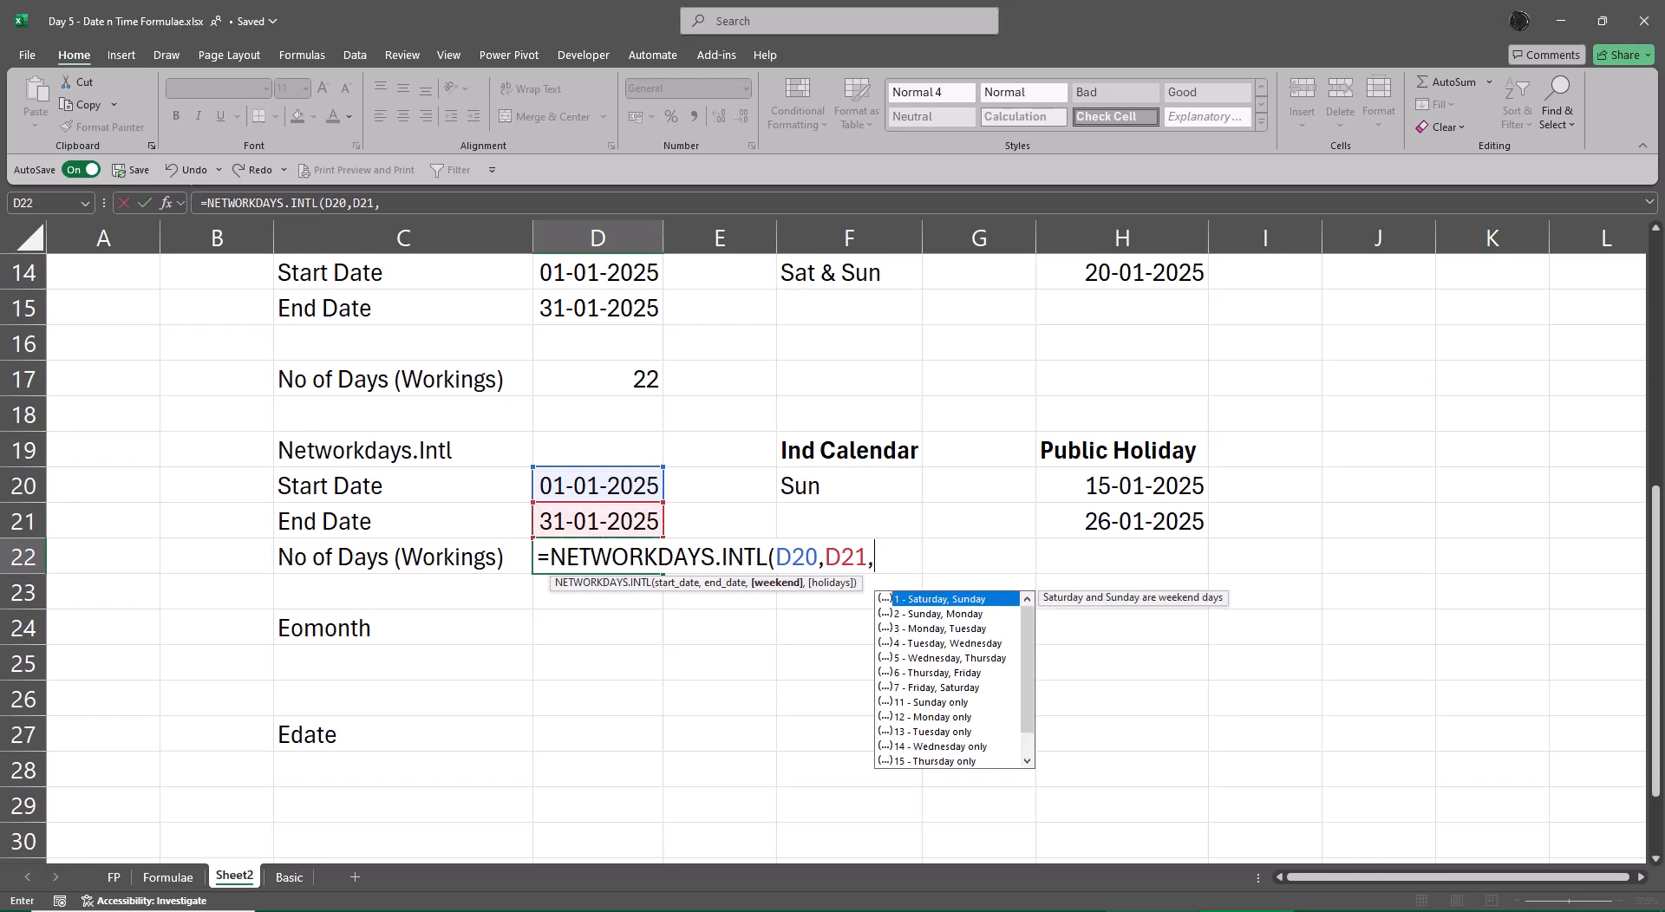
- Complete the D22 formula with weekend code 11 (Sunday only) and the Indian public holidays in H20:H21
{"action": "key", "text": "Down"}
{"action": "key", "text": "Down"}
{"action": "key", "text": "Down"}
{"action": "key", "text": "Down"}
{"action": "key", "text": "Down"}
{"action": "key", "text": "Down"}
{"action": "key", "text": "Escape"}
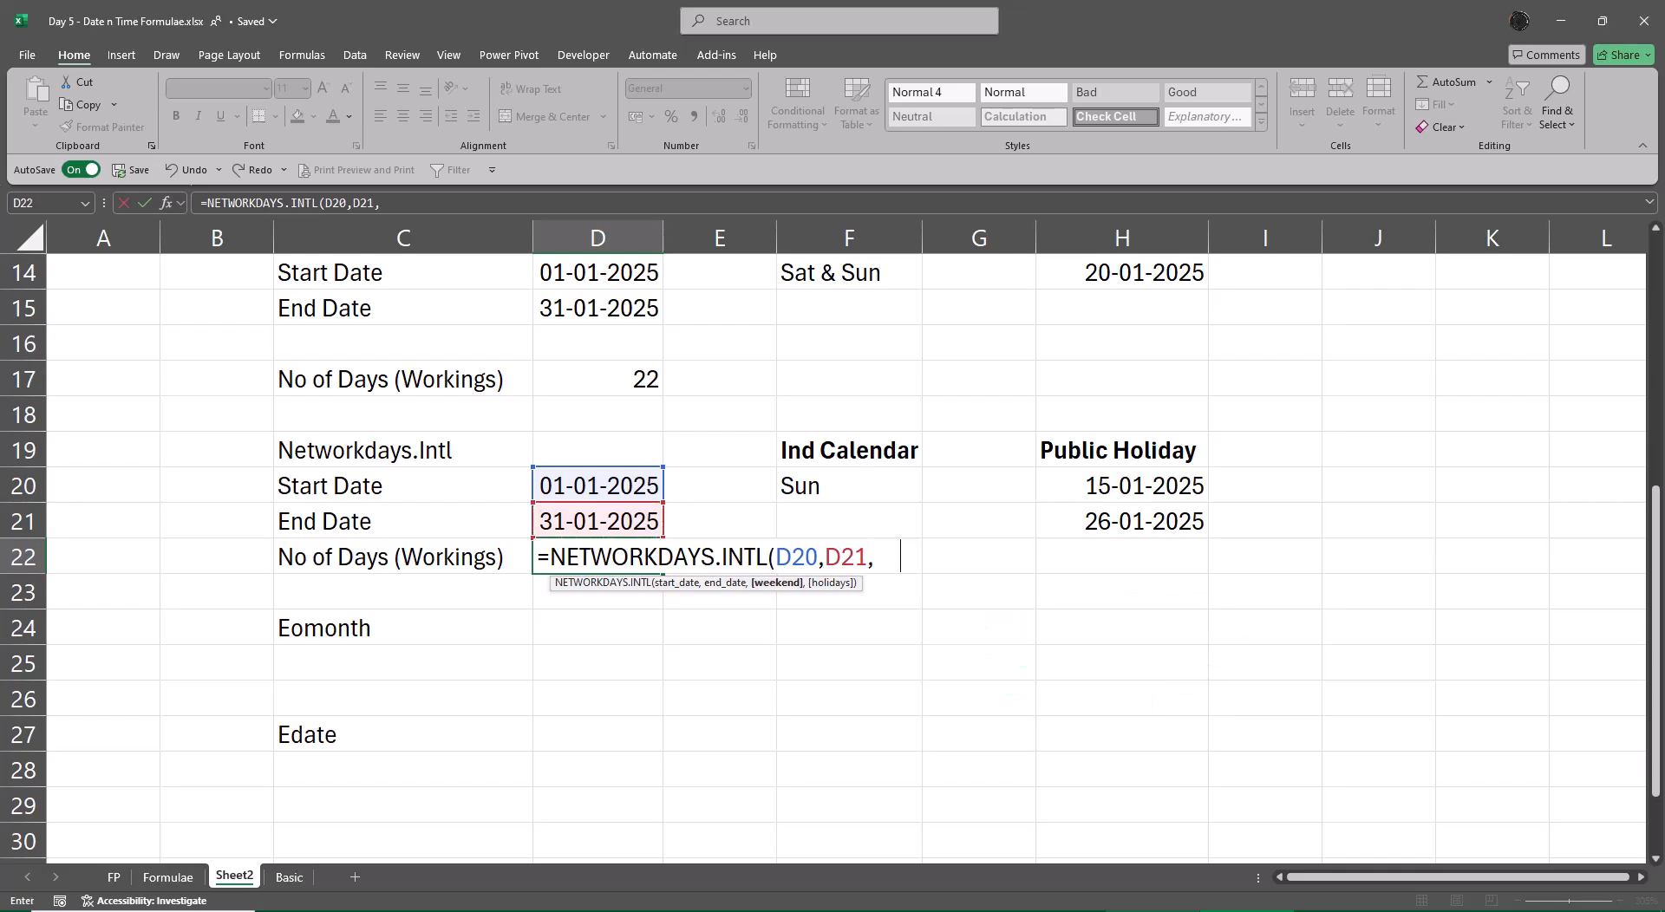
{"action": "type", "text": "11,"}
{"action": "key", "text": "Up"}
{"action": "key", "text": "Up"}
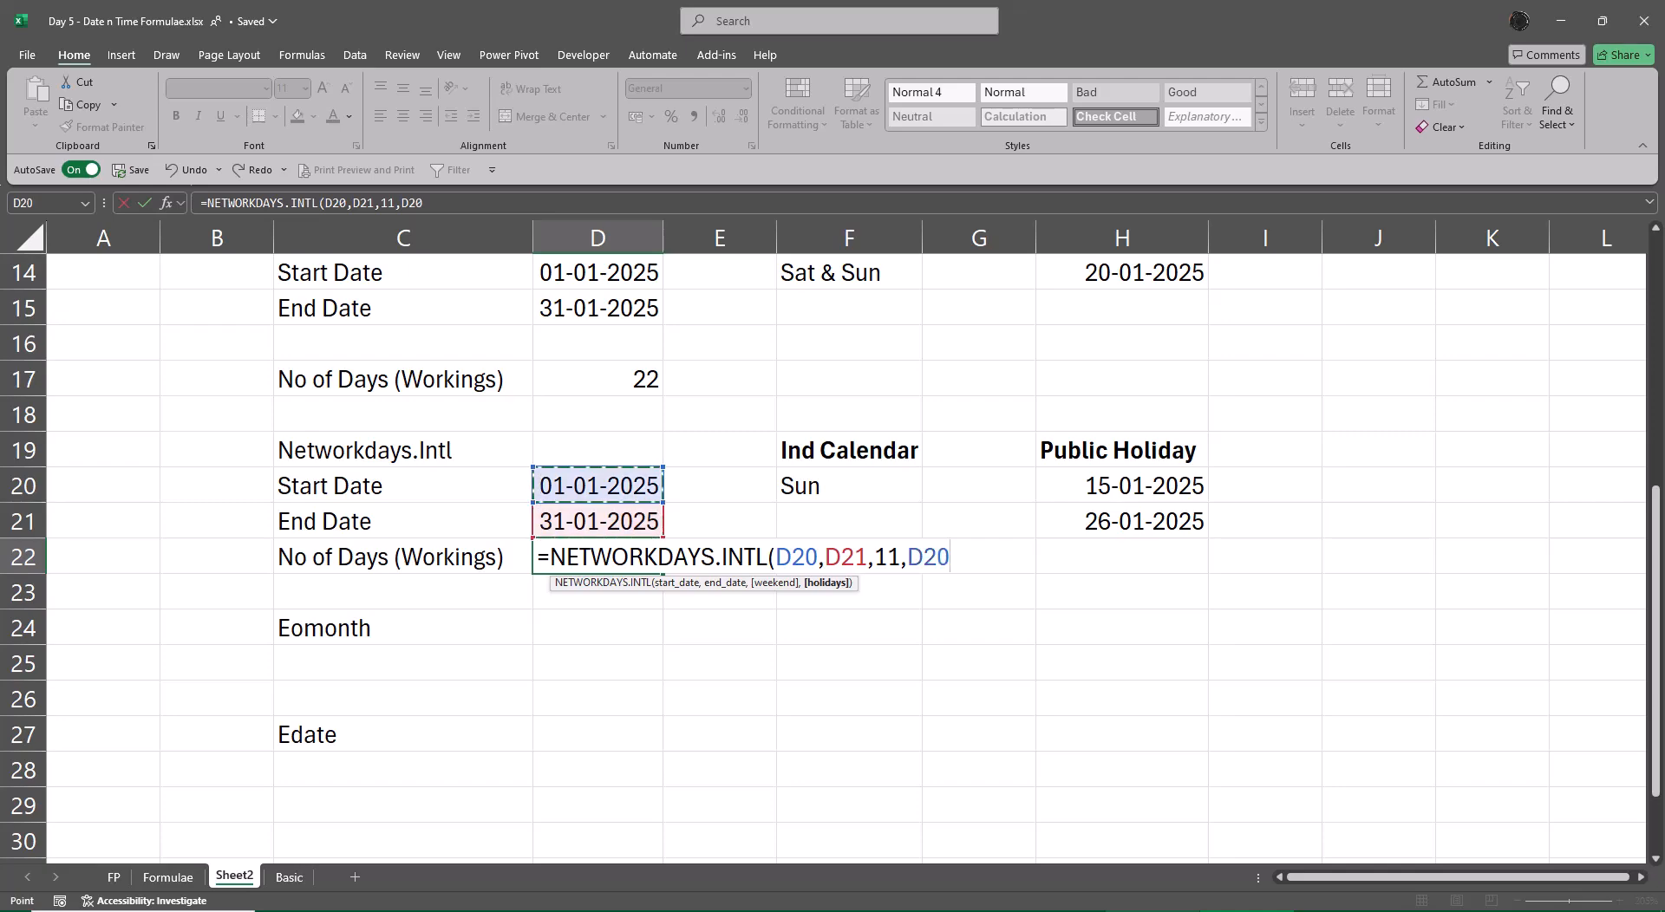
{"action": "key", "text": "Right"}
{"action": "key", "text": "Right"}
{"action": "key", "text": "Right"}
{"action": "key", "text": "Right"}
{"action": "key", "text": "shift+Down"}
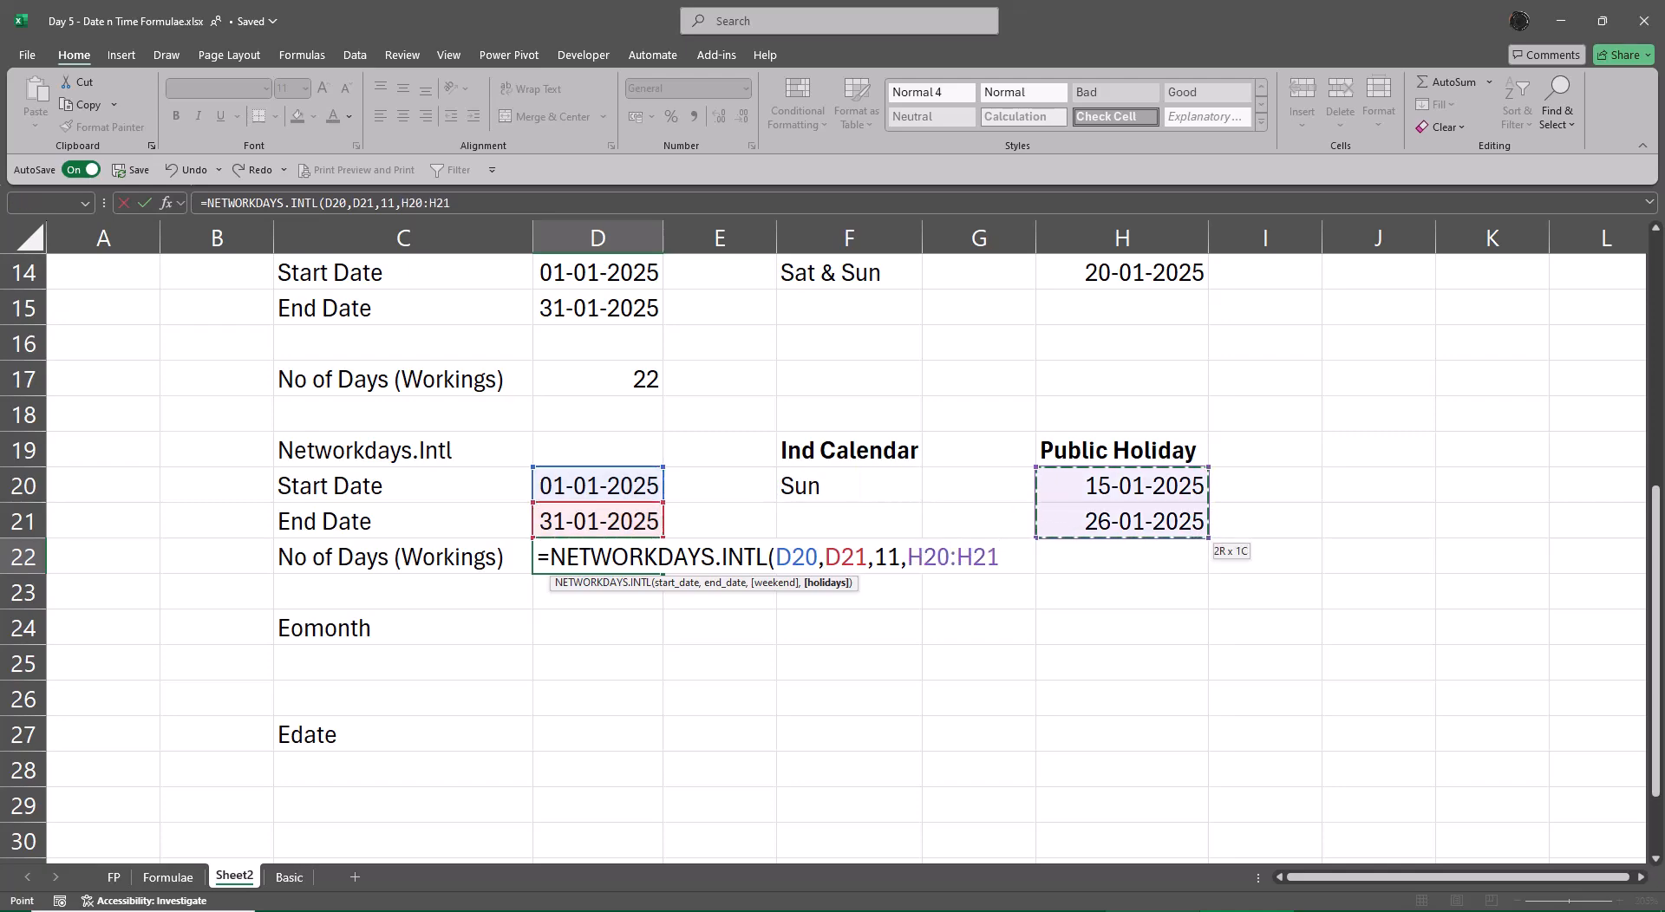
{"action": "type", "text": ")"}
{"action": "key", "text": "Return"}
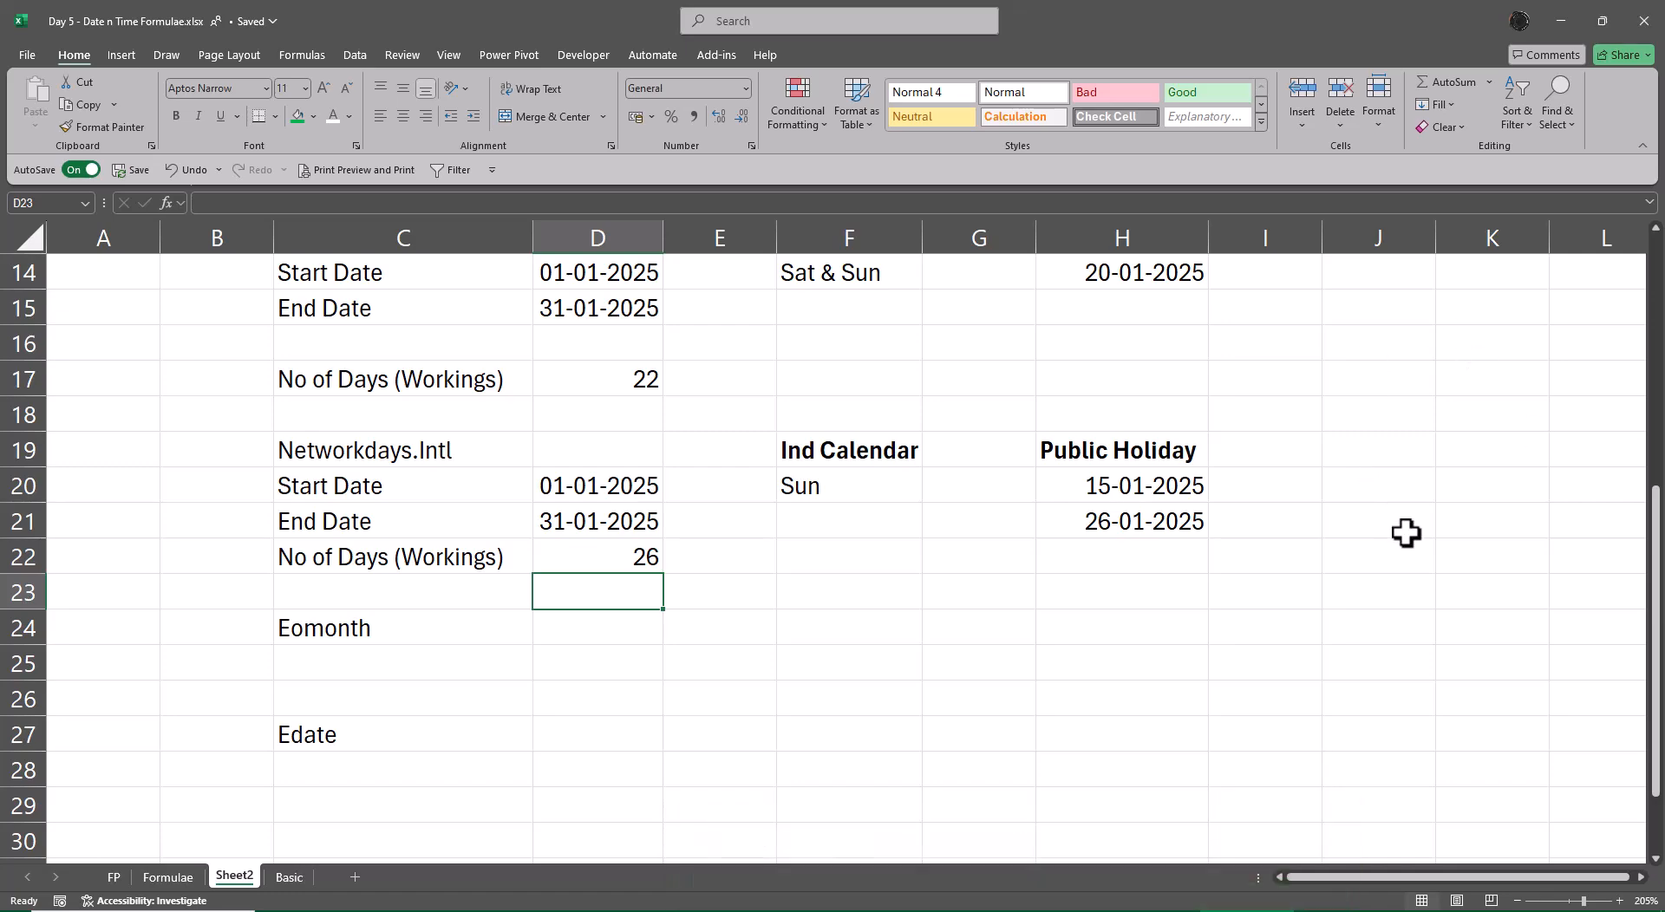
- Insert two more blank rows directly below the Eomonth heading, at row 25
{"action": "scroll", "coordinate": [1396, 536], "scroll_direction": "up", "scroll_amount": 2}
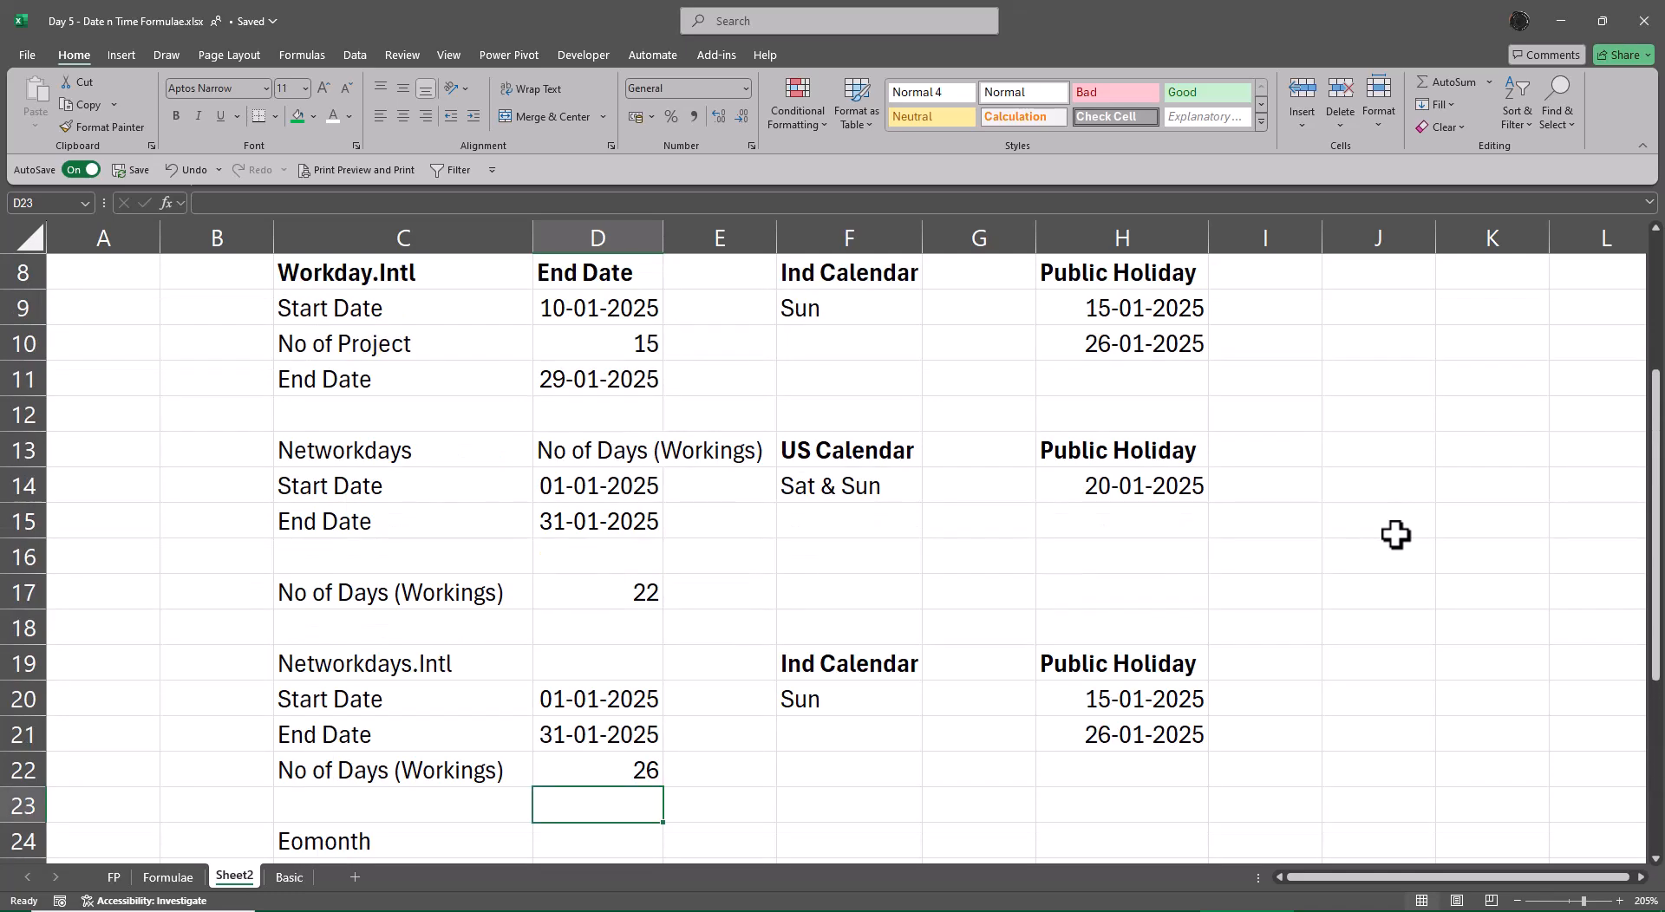
{"action": "scroll", "coordinate": [1395, 532], "scroll_direction": "up", "scroll_amount": 2}
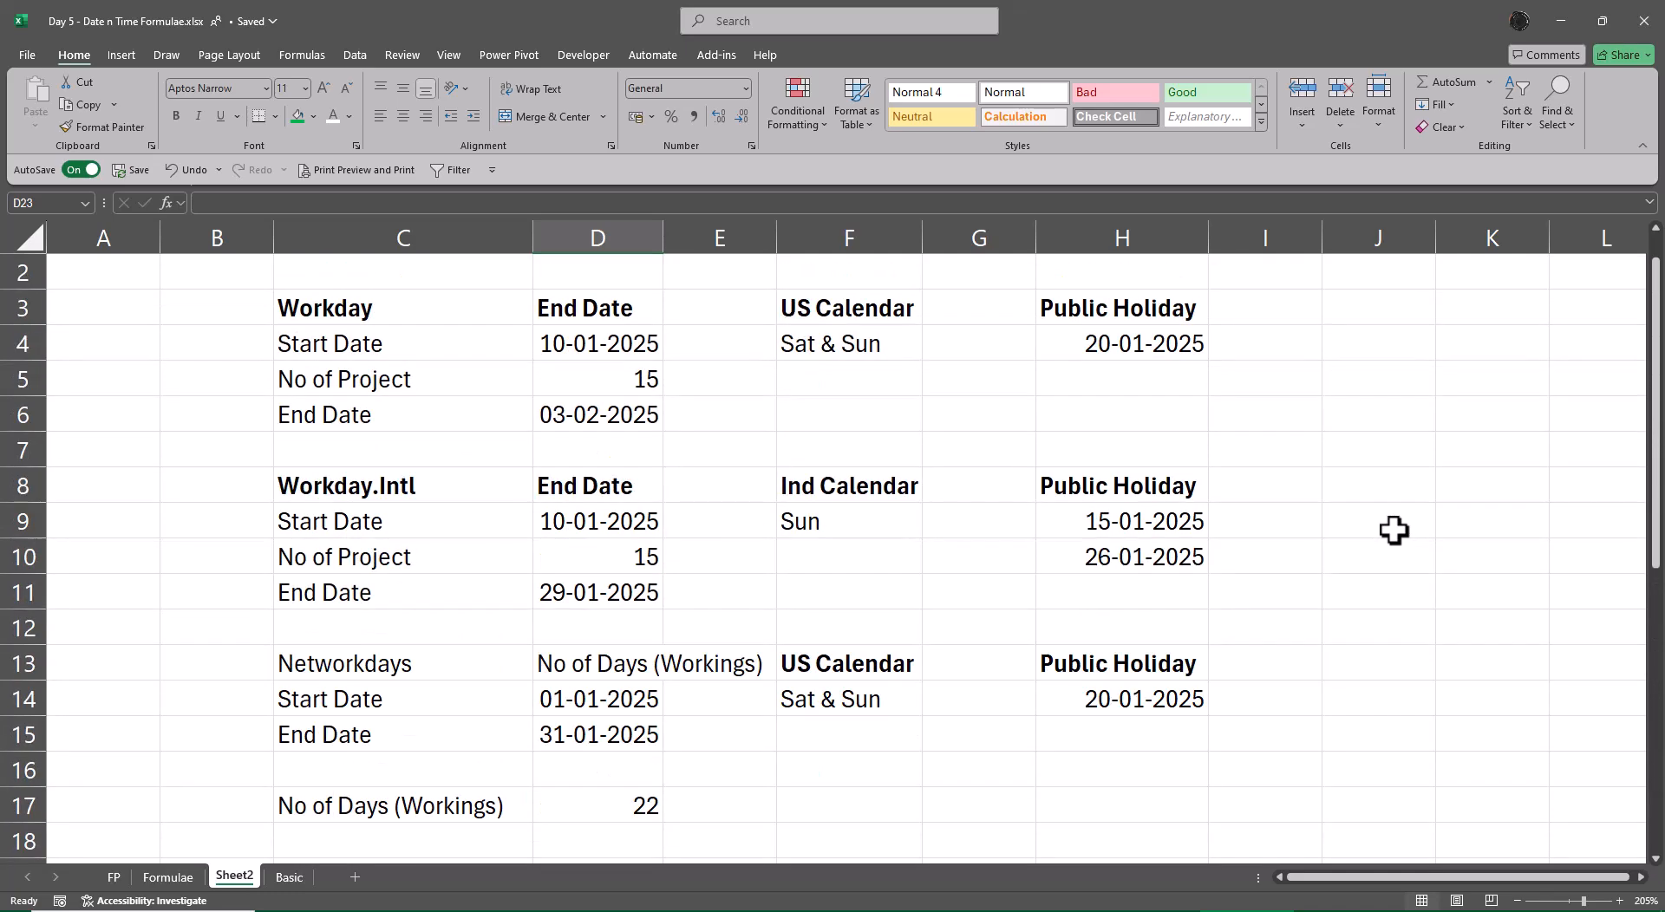
{"action": "scroll", "coordinate": [1395, 531], "scroll_direction": "up", "scroll_amount": 1}
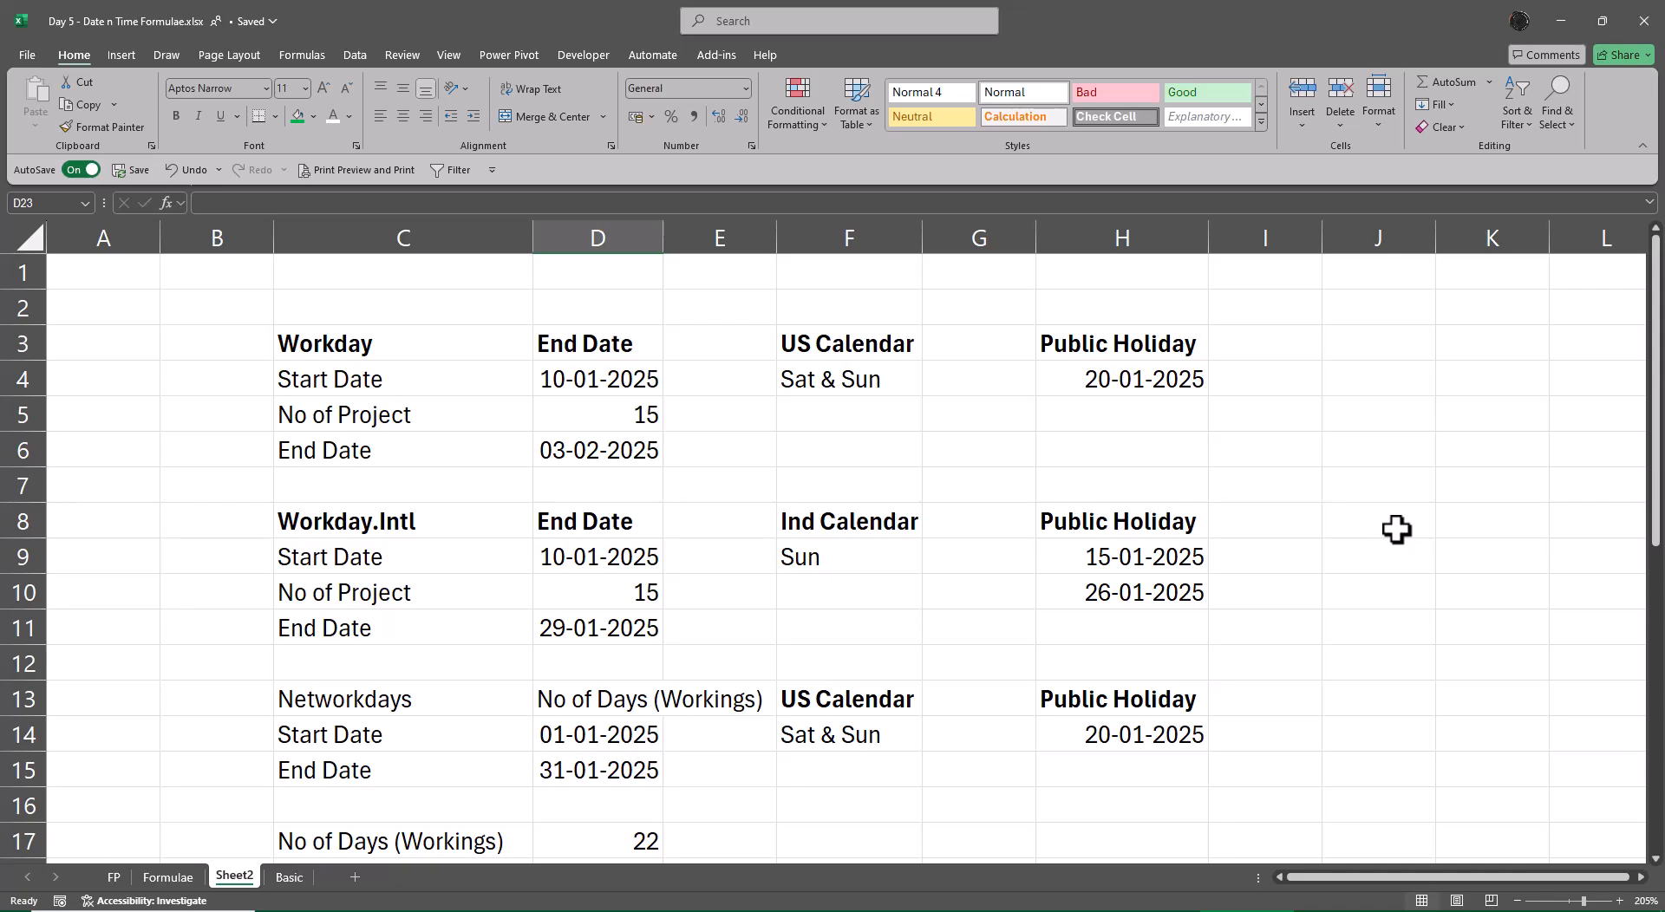
{"action": "scroll", "coordinate": [1396, 530], "scroll_direction": "down", "scroll_amount": 6}
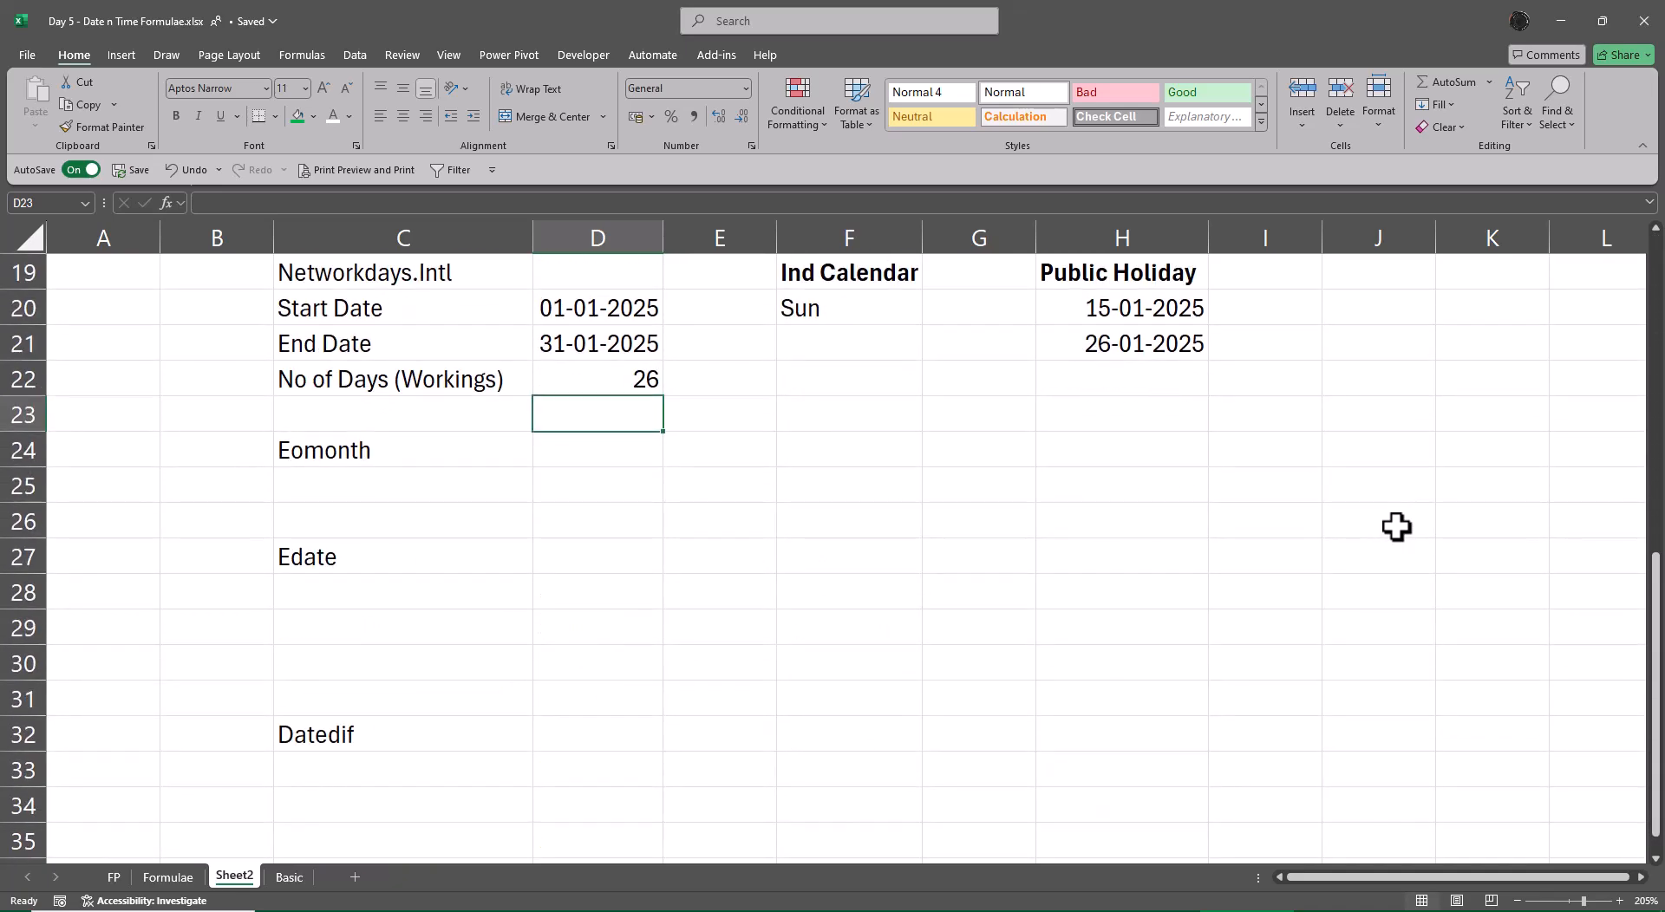
{"action": "key", "text": "Down"}
{"action": "key", "text": "Down"}
{"action": "key", "text": "shift+space"}
{"action": "key", "text": "ctrl+plus"}
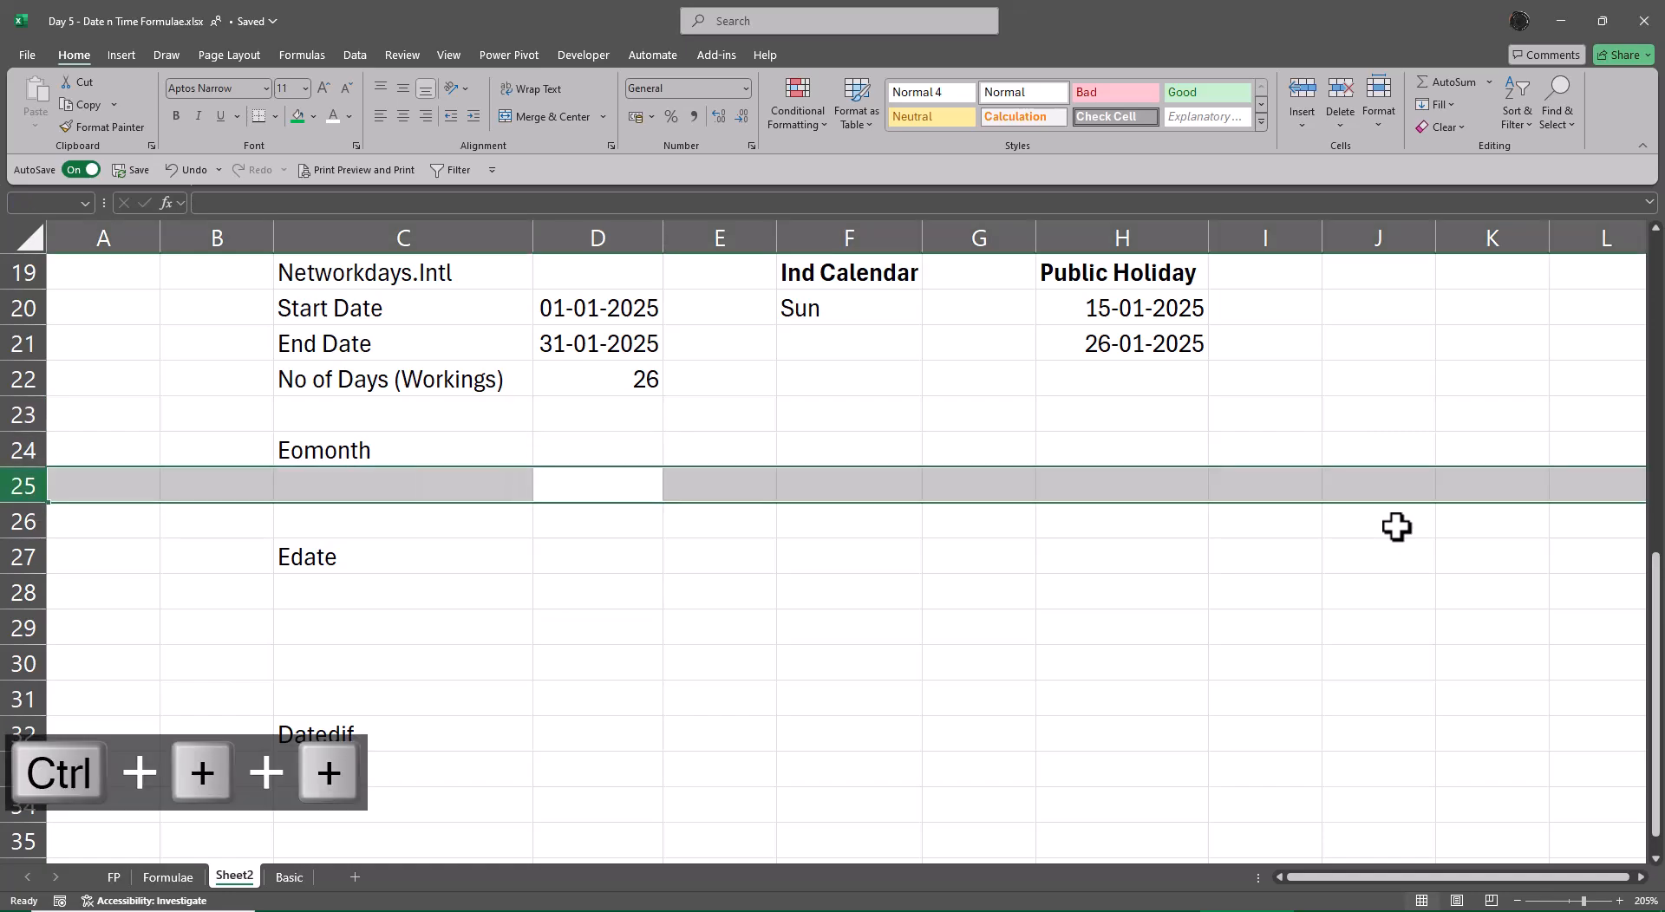
{"action": "key", "text": "ctrl+plus"}
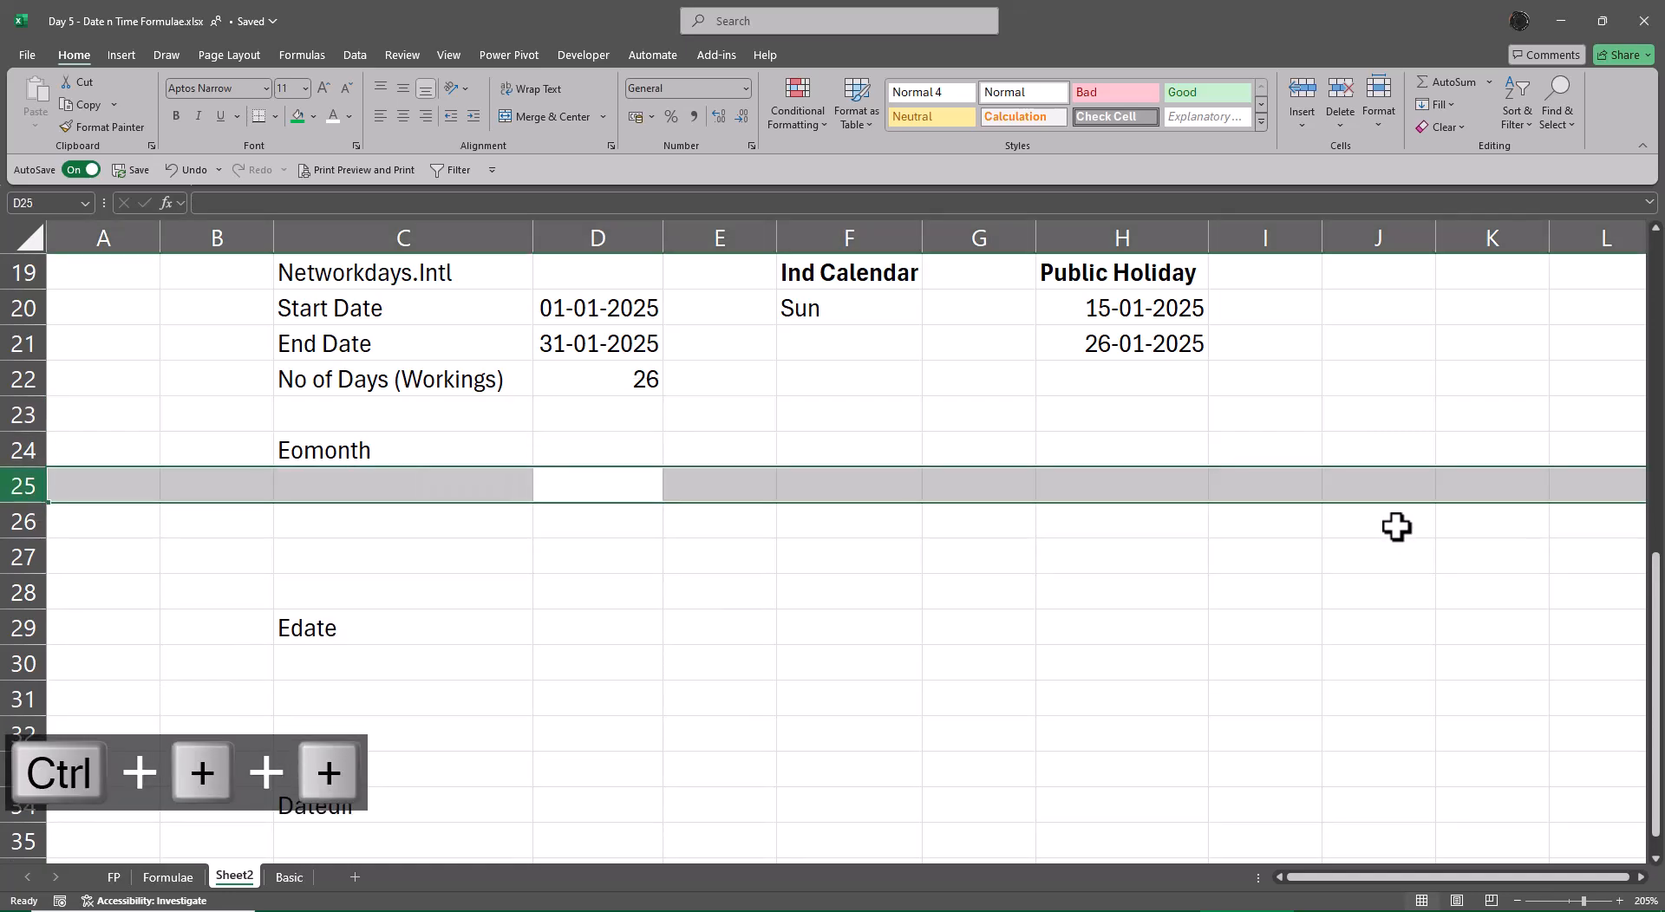
{"action": "key", "text": "Down"}
{"action": "key", "text": "Down"}
{"action": "key", "text": "Down"}
{"action": "key", "text": "Down"}
{"action": "key", "text": "Down"}
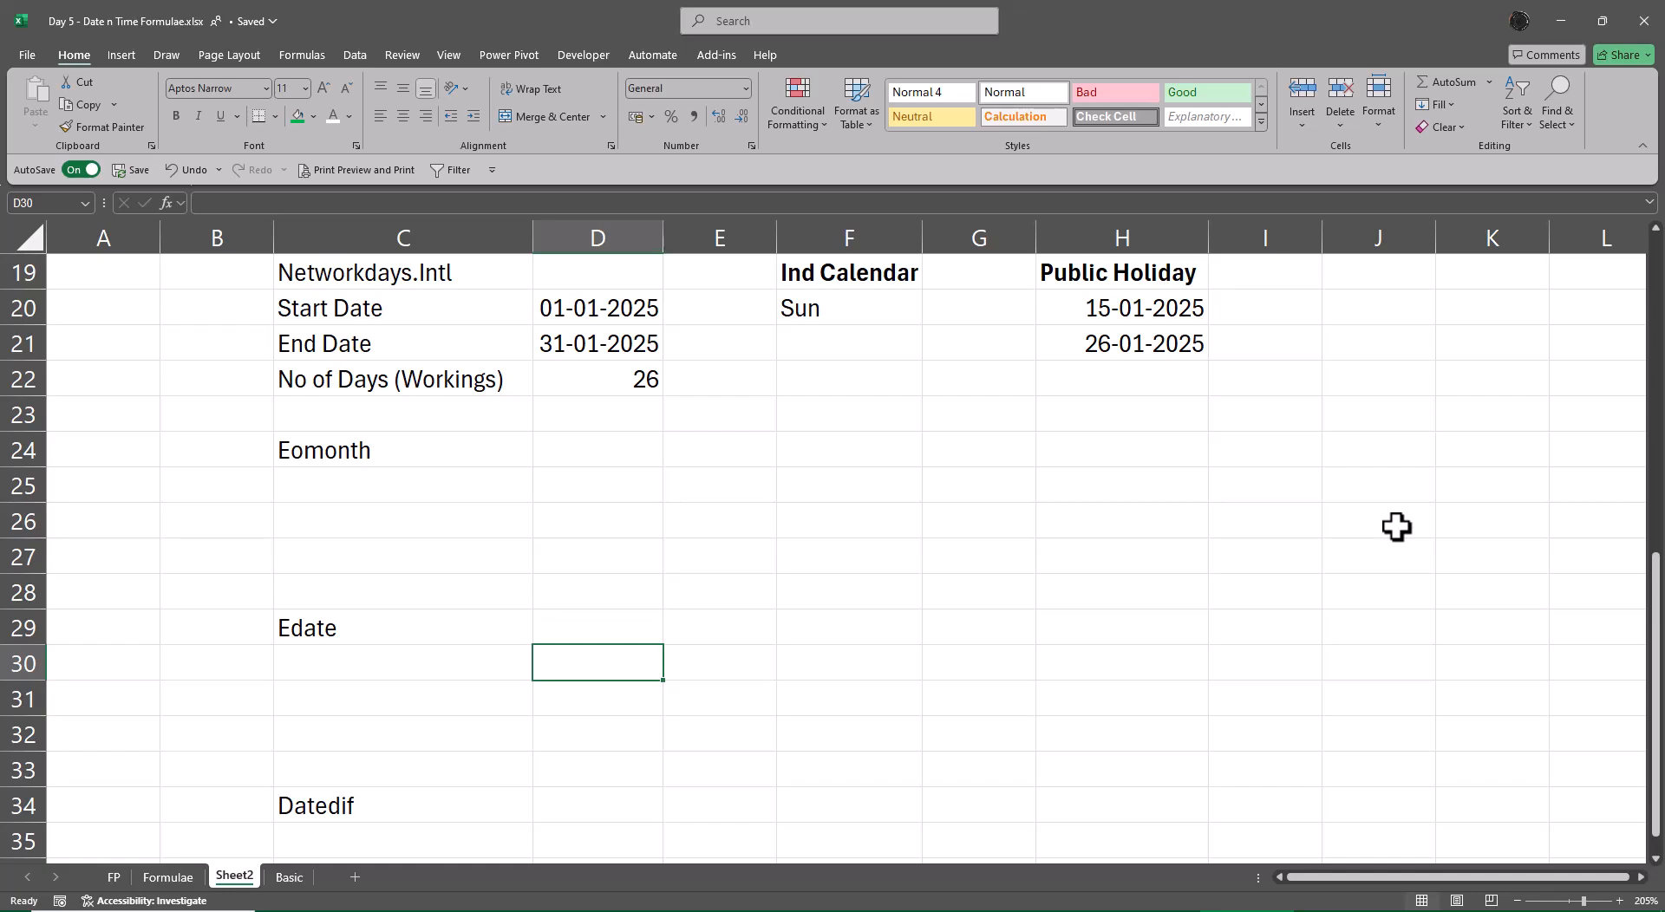
- Enter the date 01-02-2020 in C25, below the Eomonth heading
{"action": "key", "text": "Up"}
{"action": "key", "text": "Up"}
{"action": "key", "text": "Up"}
{"action": "key", "text": "Up"}
{"action": "key", "text": "Up"}
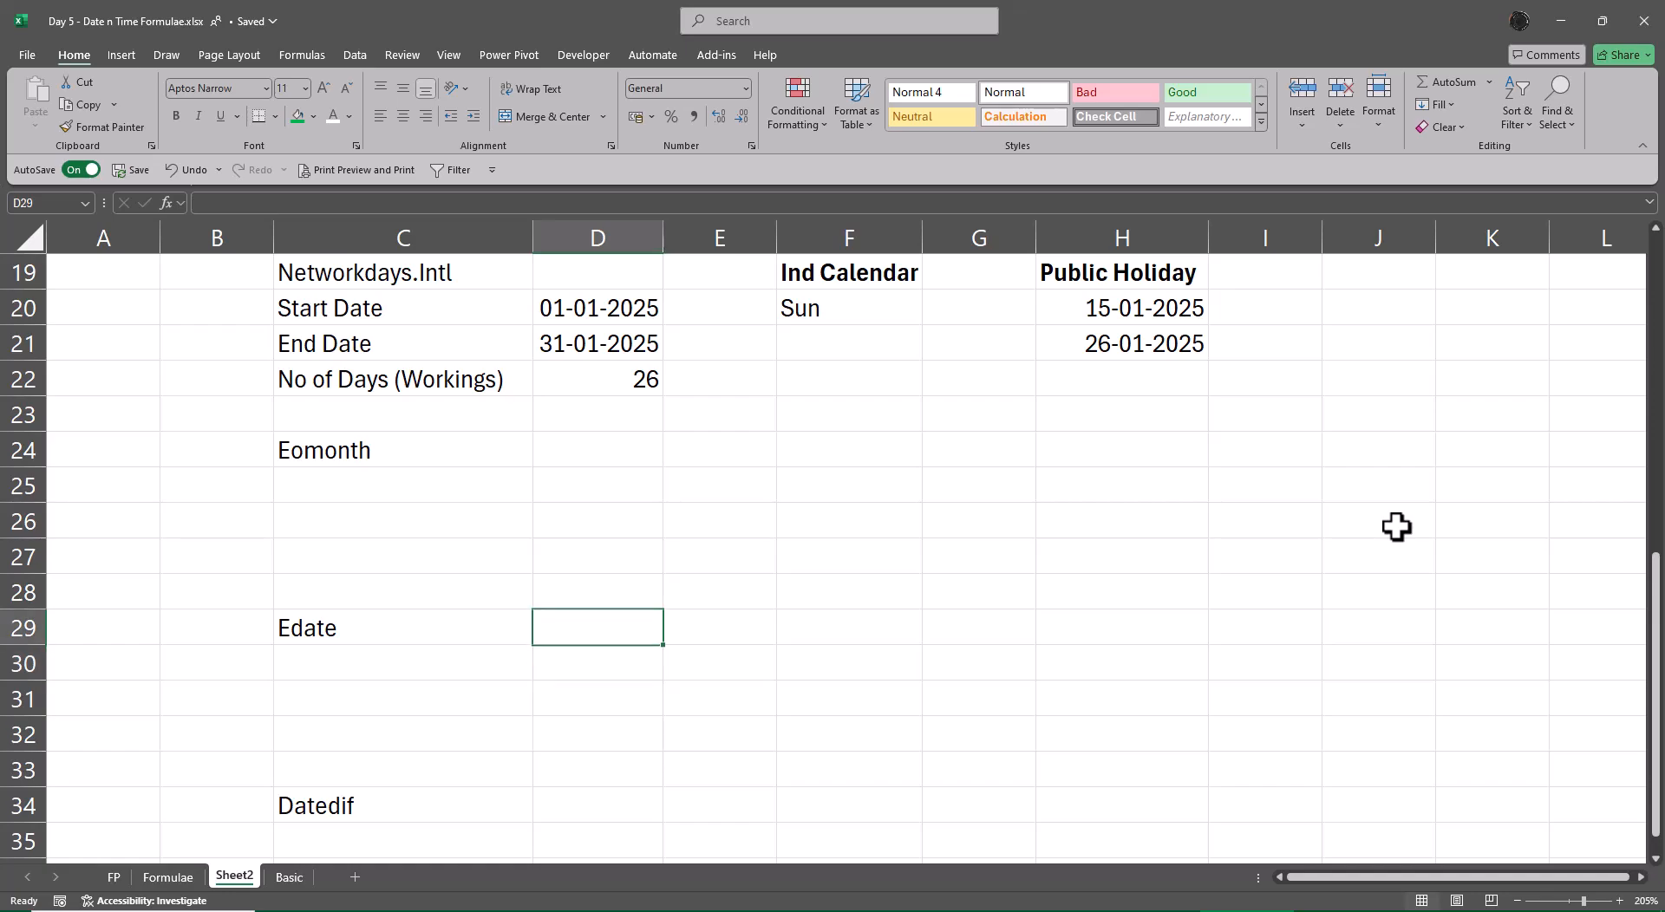
{"action": "key", "text": "Left"}
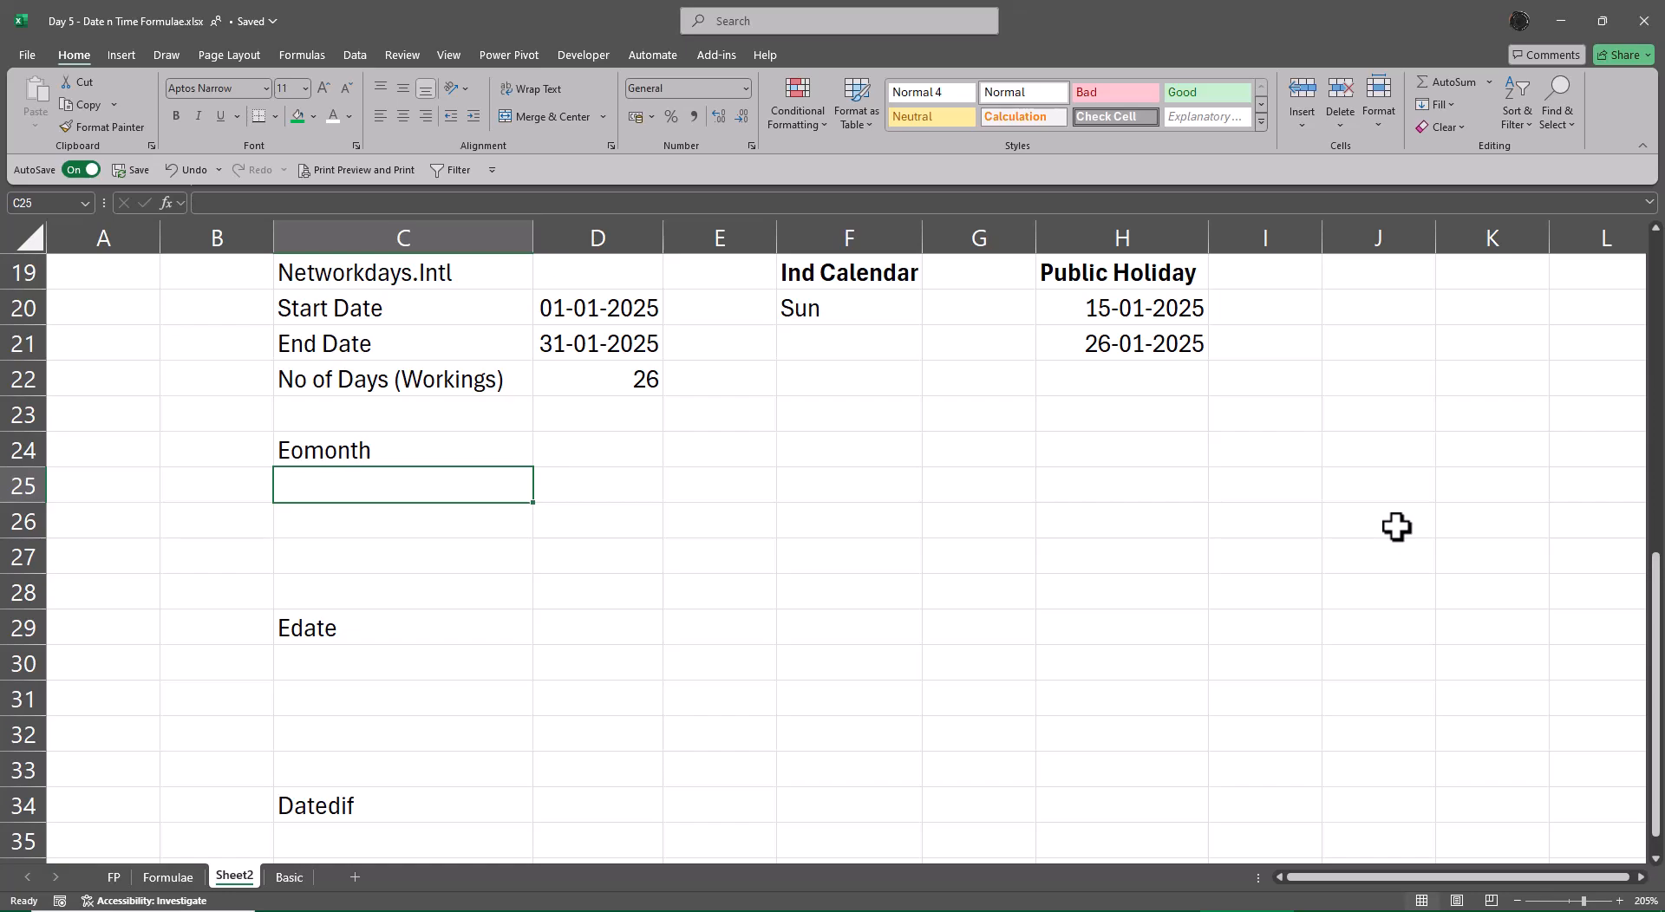
{"action": "type", "text": "1"}
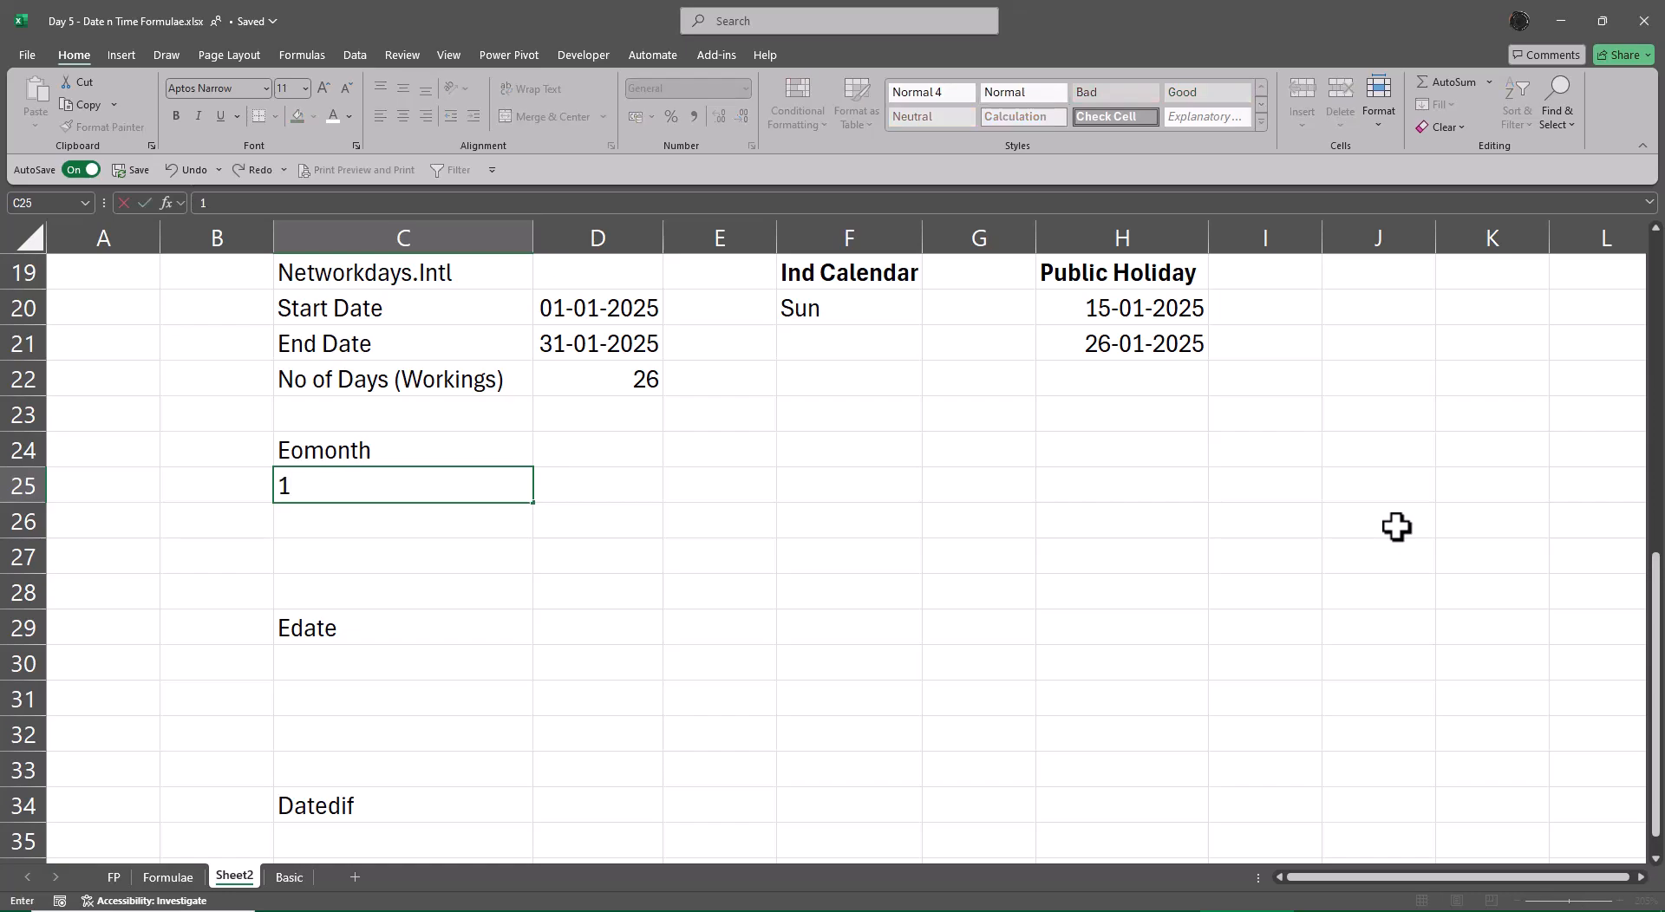
{"action": "type", "text": "-02-202020"}
{"action": "key", "text": "Return"}
- Enter =C25+730 in C26 and fill the formula down through C28
{"action": "type", "text": "="}
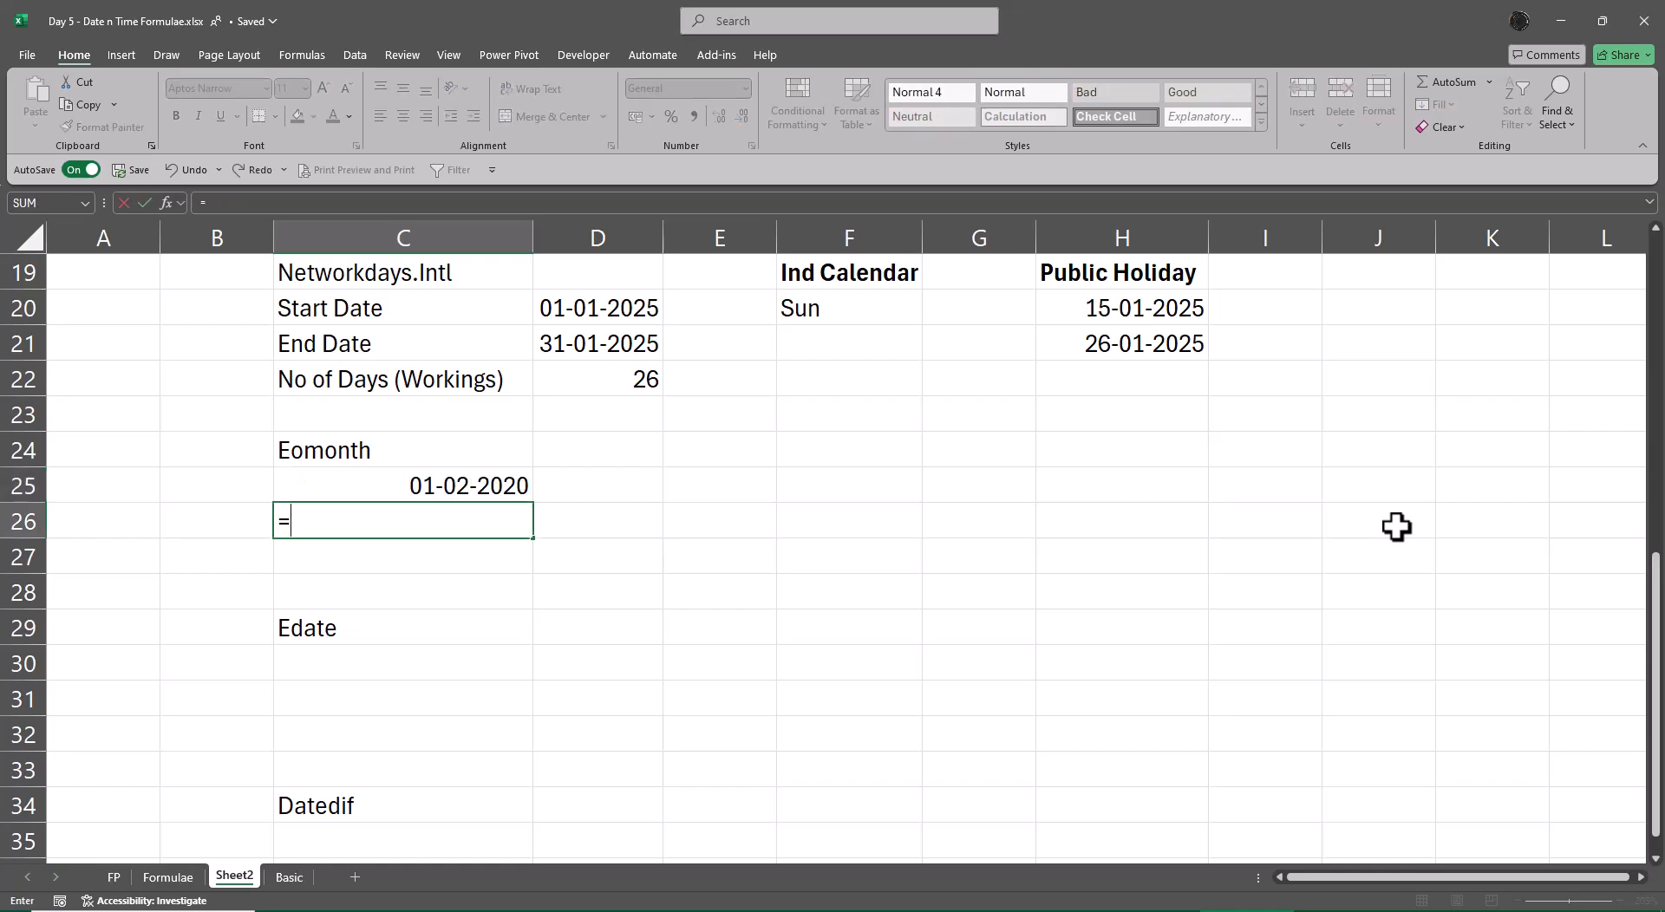
{"action": "key", "text": "Up"}
{"action": "type", "text": "+730"}
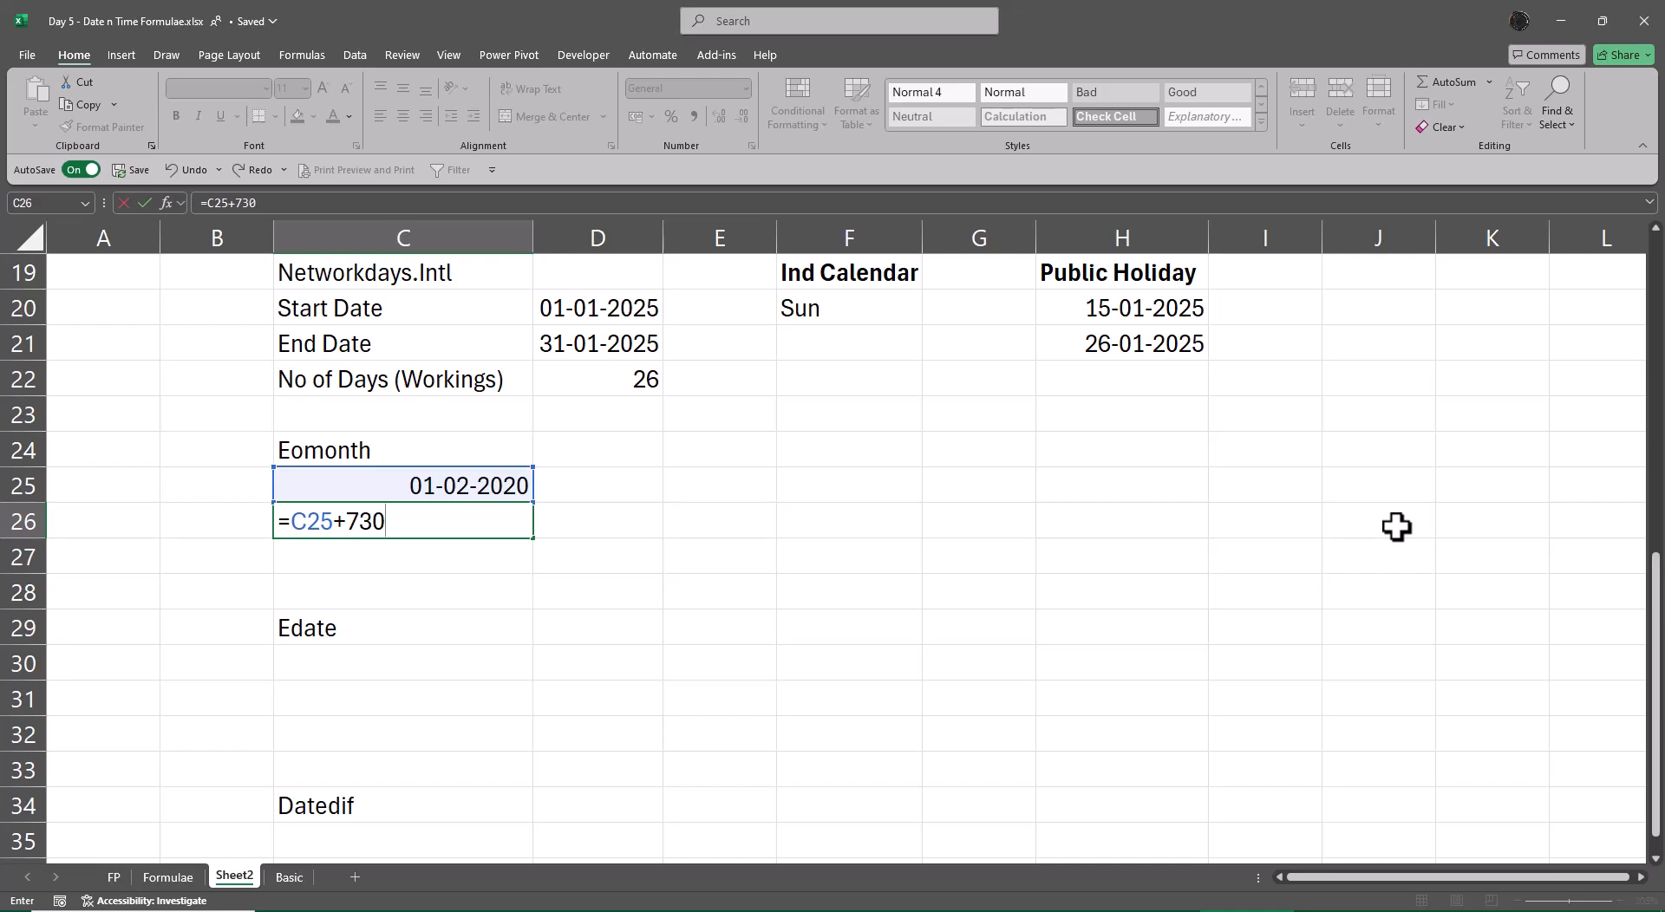
{"action": "key", "text": "ctrl+Return"}
{"action": "key", "text": "shift+Down"}
{"action": "key", "text": "shift+Down"}
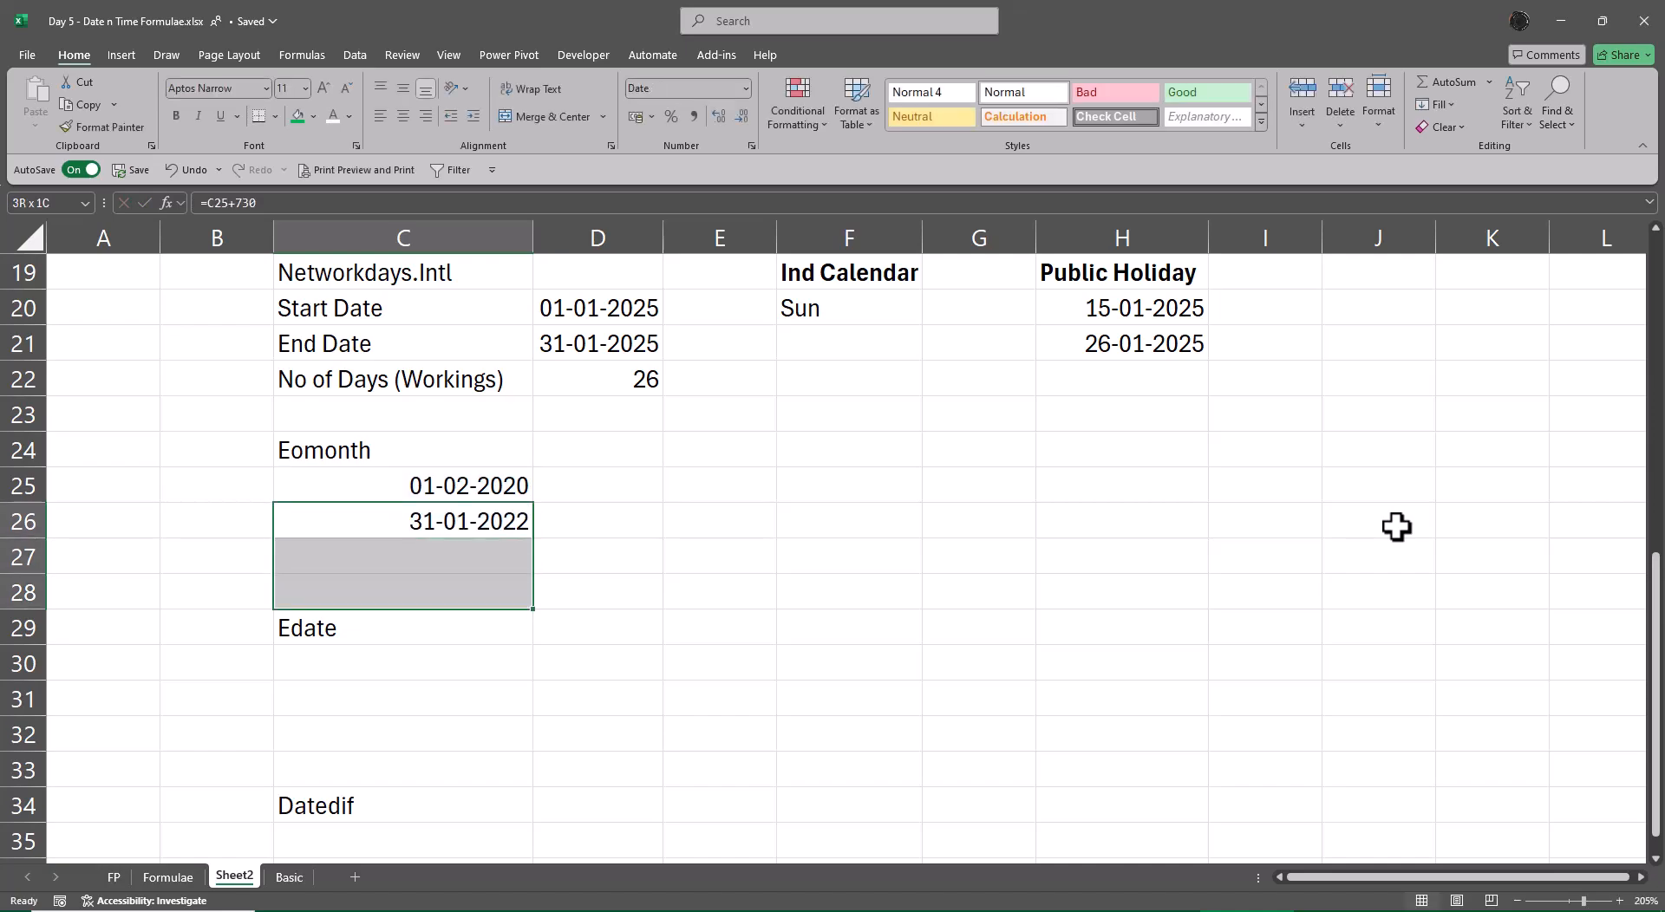
{"action": "key", "text": "ctrl+d"}
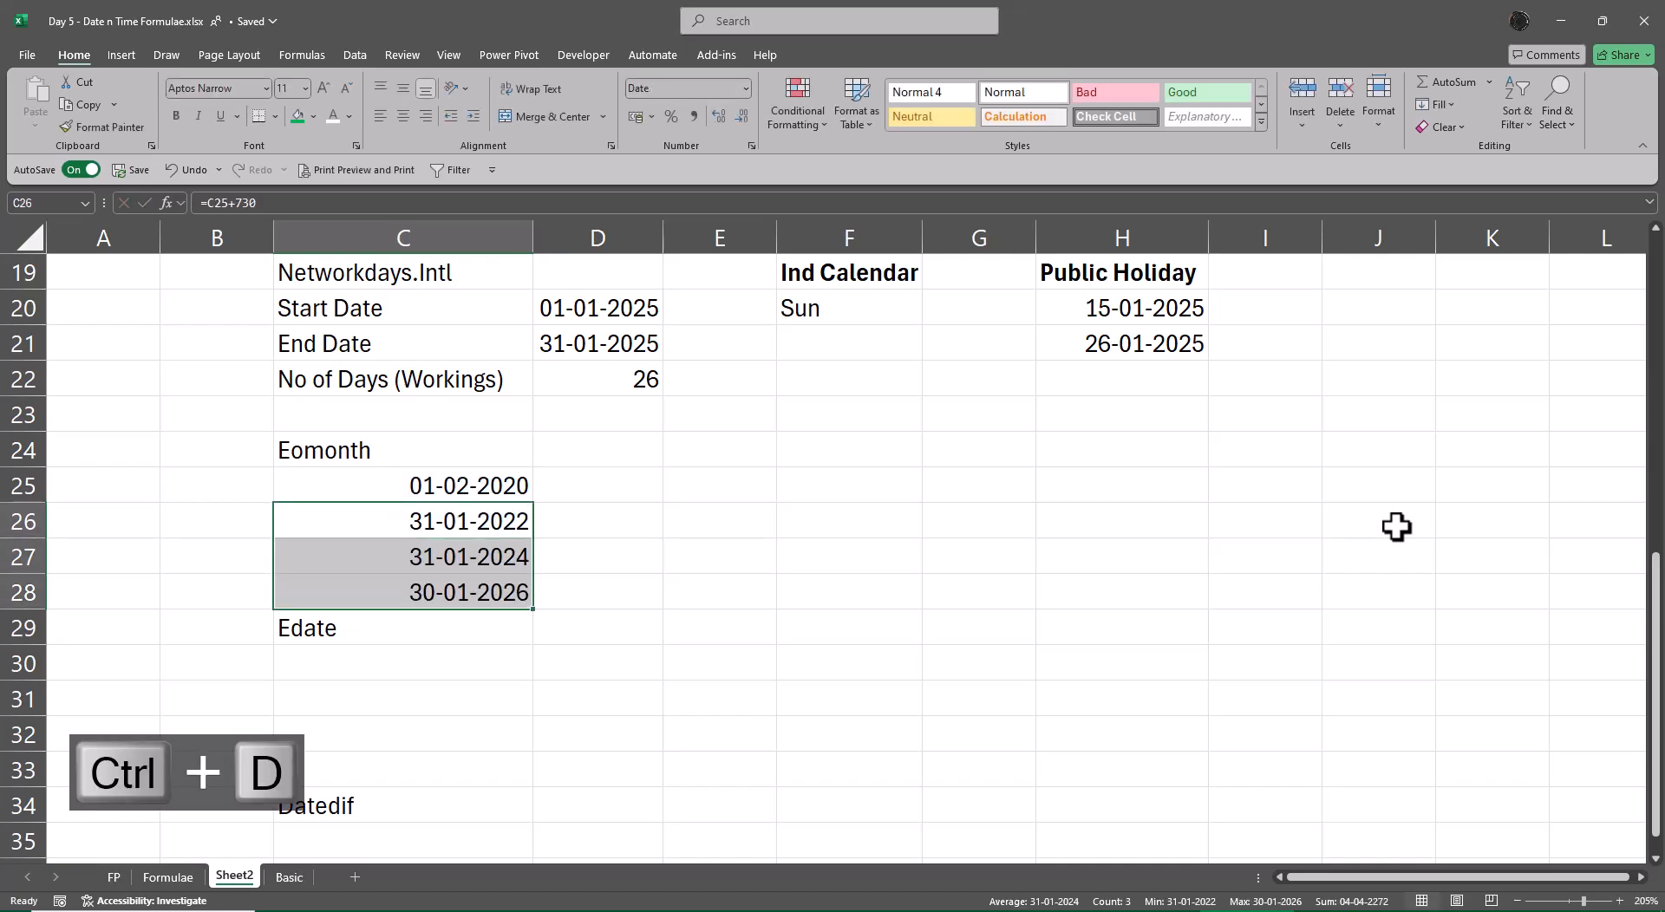
- Insert two blank rows above the Edate heading to separate it from the Eomonth dates
{"action": "key", "text": "Down"}
{"action": "key", "text": "Down"}
{"action": "key", "text": "Down"}
{"action": "key", "text": "shift+space"}
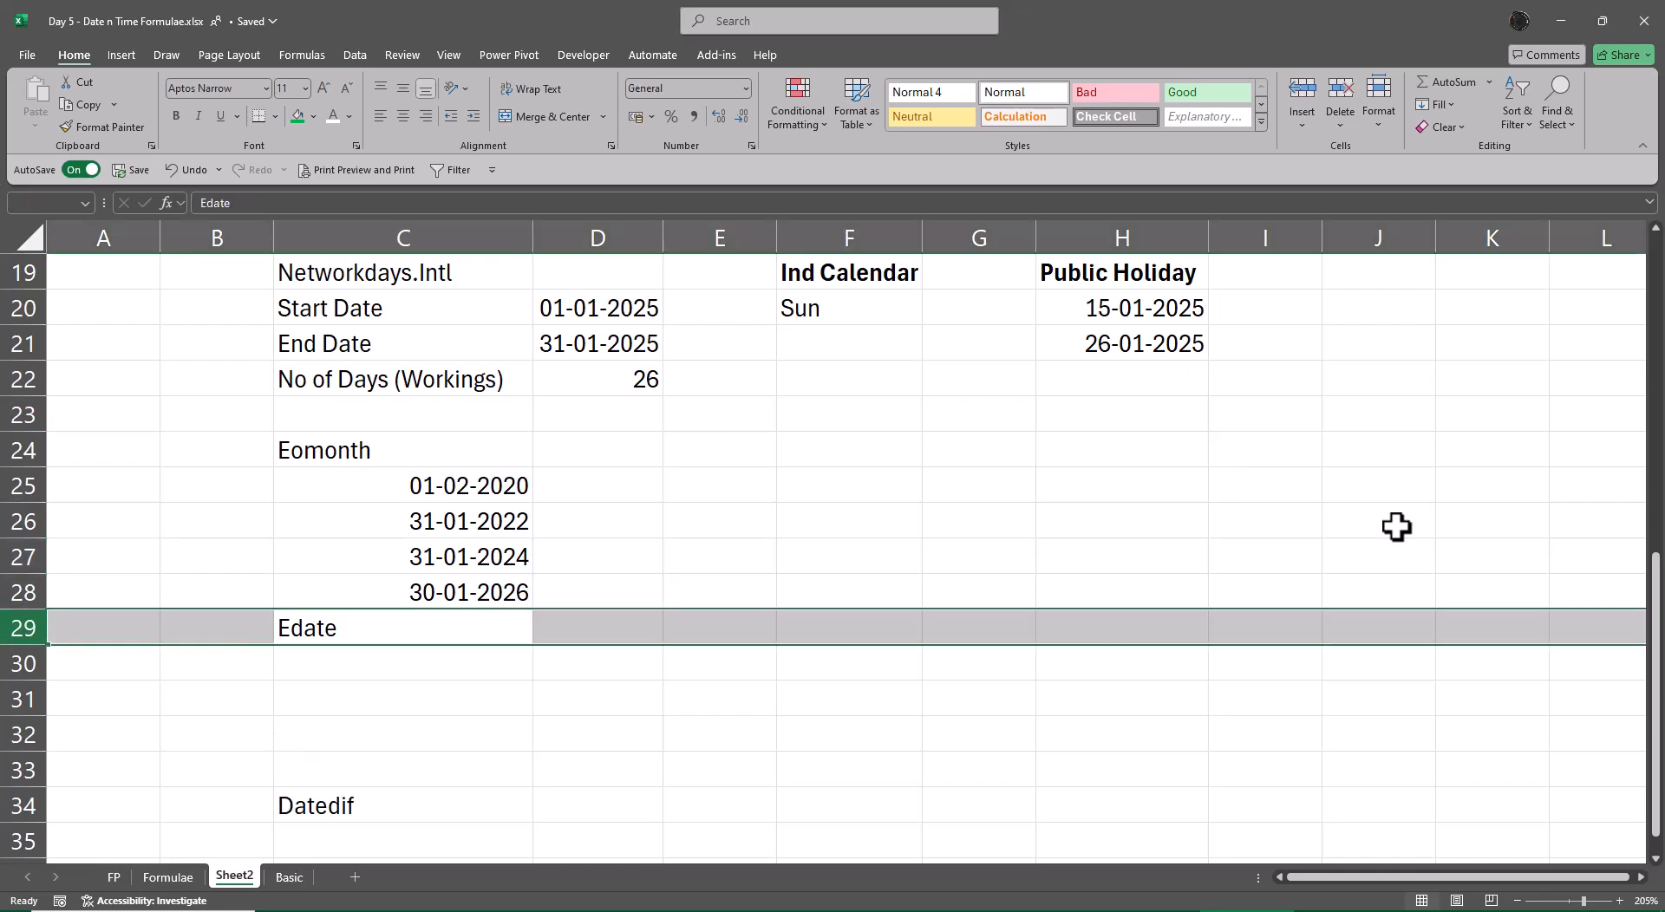
{"action": "key", "text": "ctrl+plus"}
{"action": "key", "text": "ctrl+plus"}
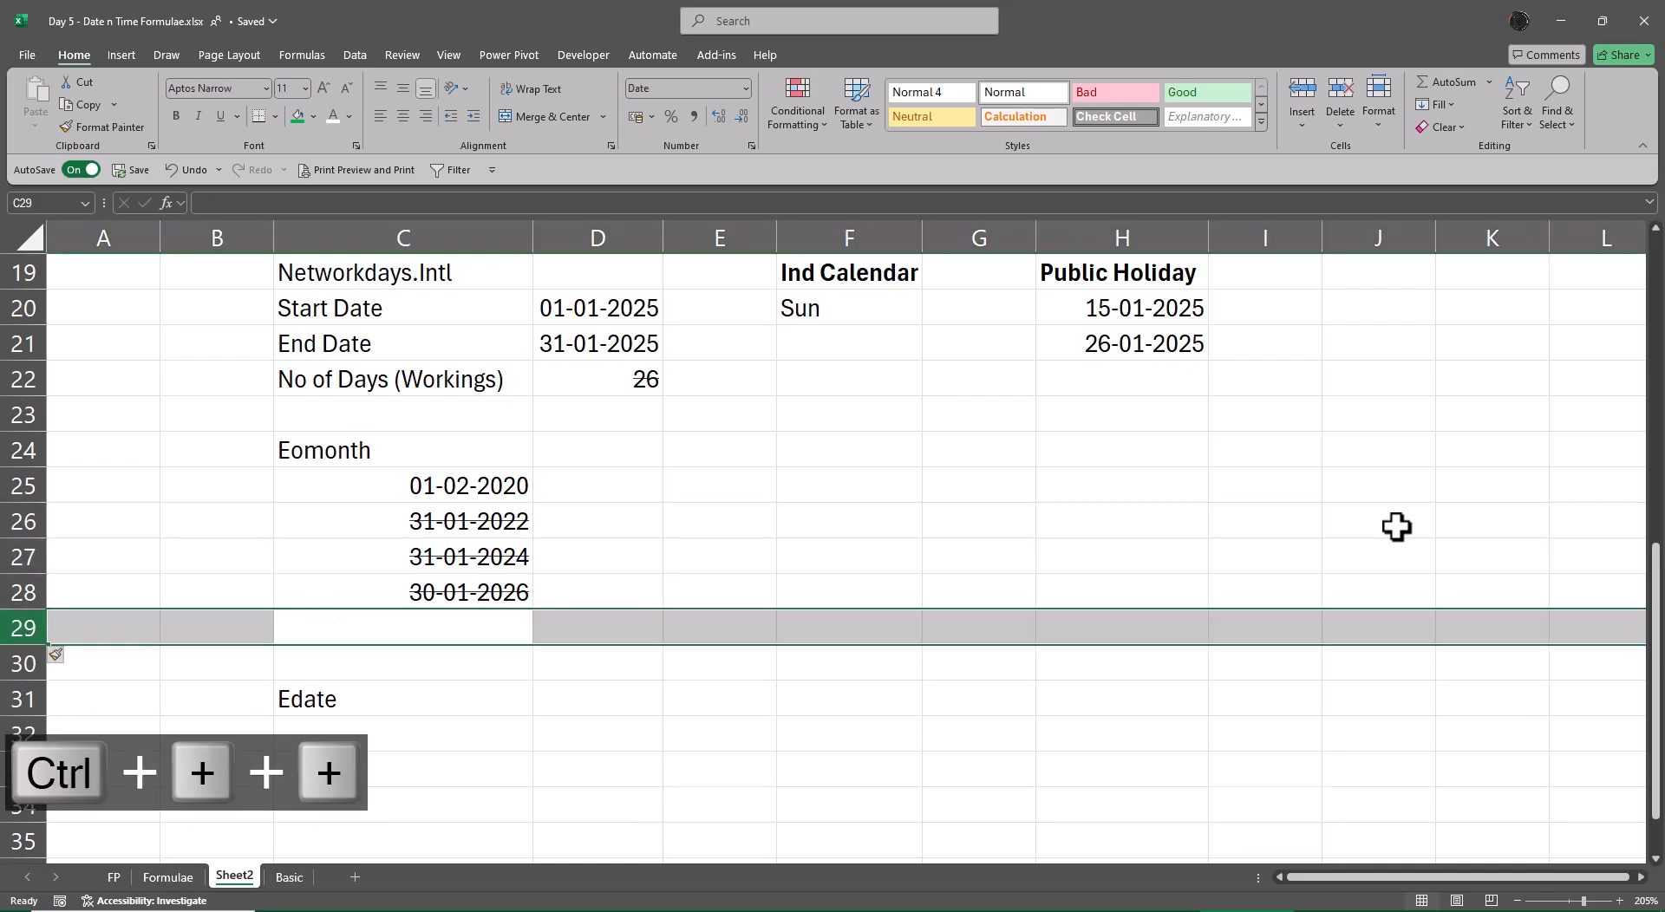
- Change the formula in C26 to =C25+732 so the date falls in February
{"action": "key", "text": "Up"}
{"action": "key", "text": "Up"}
{"action": "key", "text": "Up"}
{"action": "key", "text": "F2"}
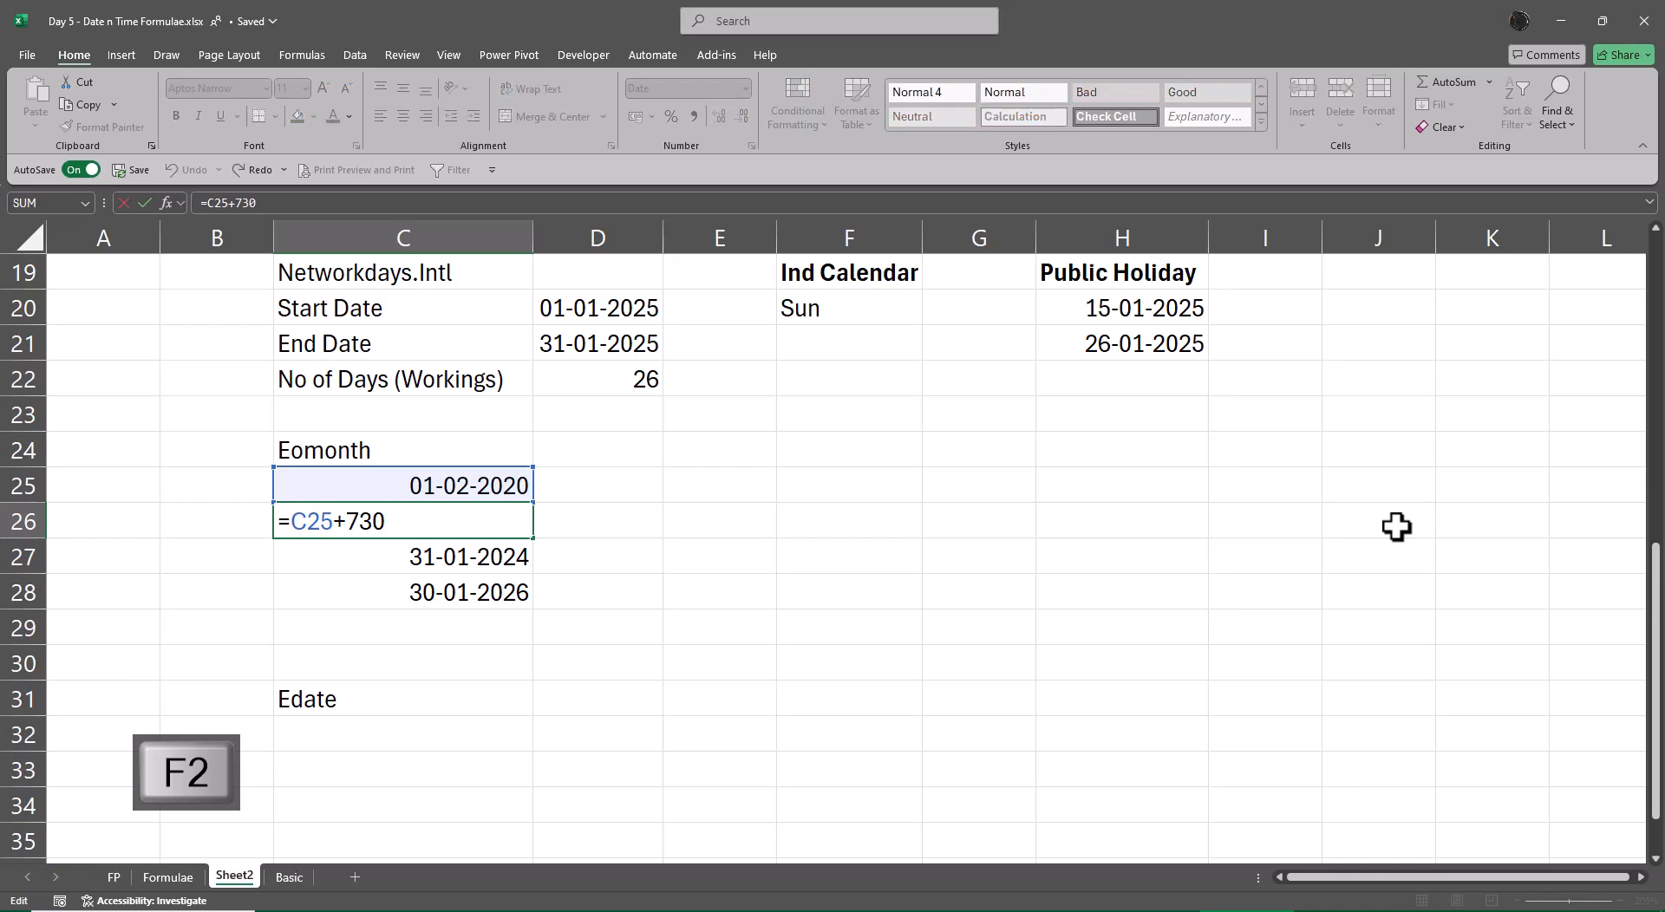
{"action": "key", "text": "BackSpace"}
{"action": "type", "text": "2"}
{"action": "key", "text": "ctrl+Return"}
{"action": "key", "text": "shift+Down"}
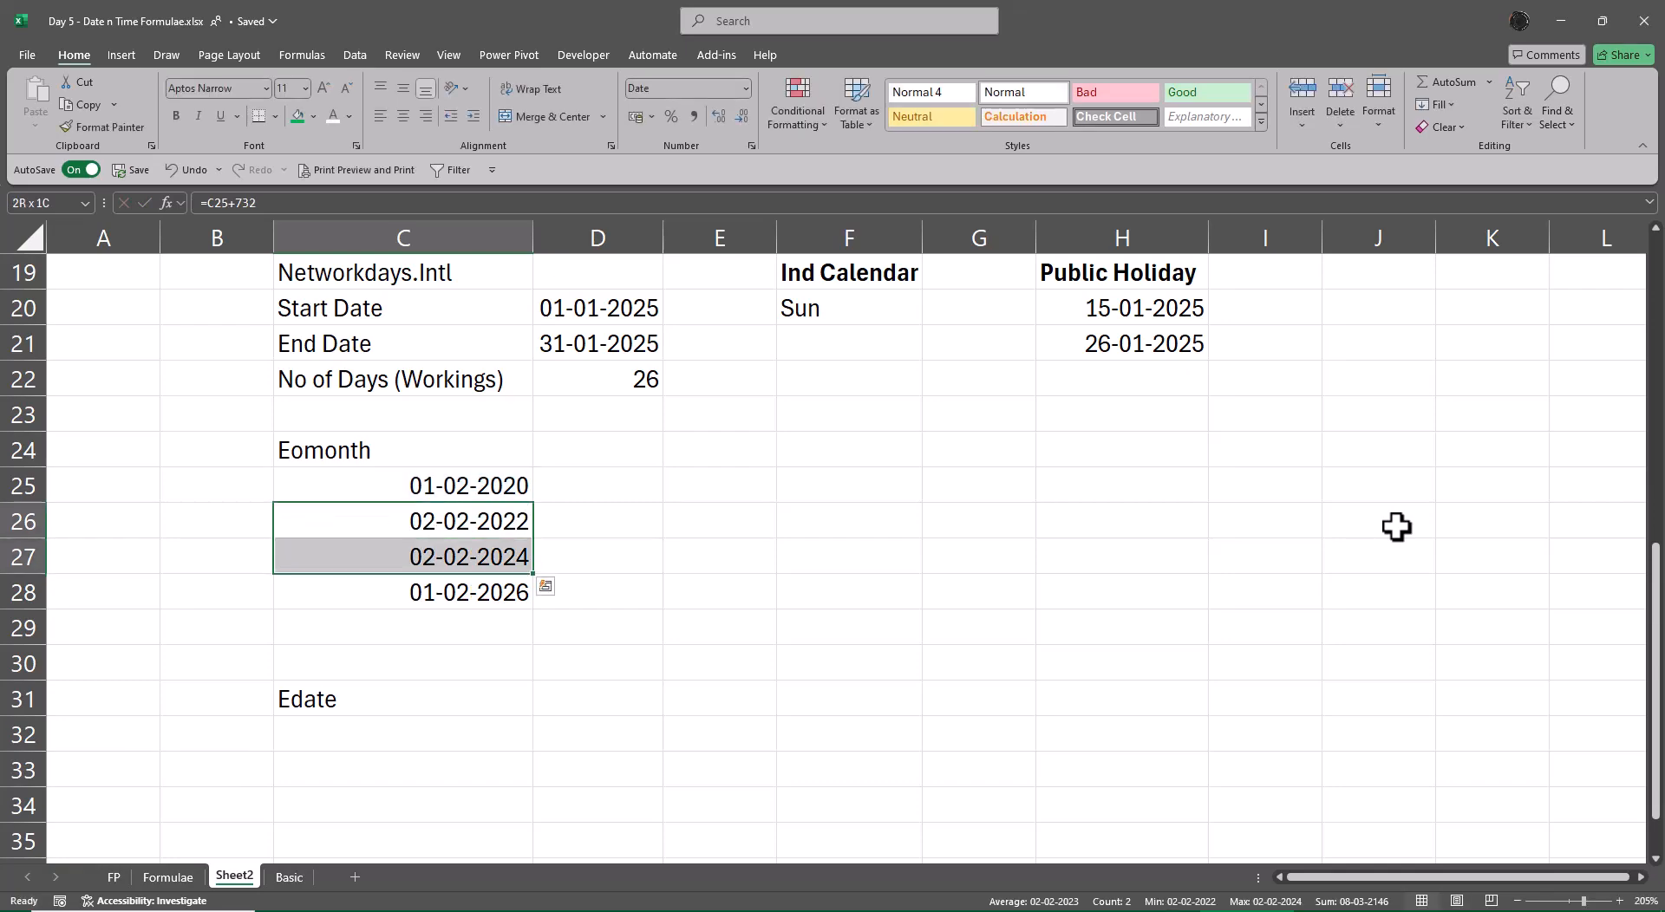
- Enter the month offsets 0, 1 and -1 in E24, F24 and G24 on the Eomonth heading row
{"action": "key", "text": "Down"}
{"action": "key", "text": "Up"}
{"action": "key", "text": "Up"}
{"action": "key", "text": "Right"}
{"action": "key", "text": "Right"}
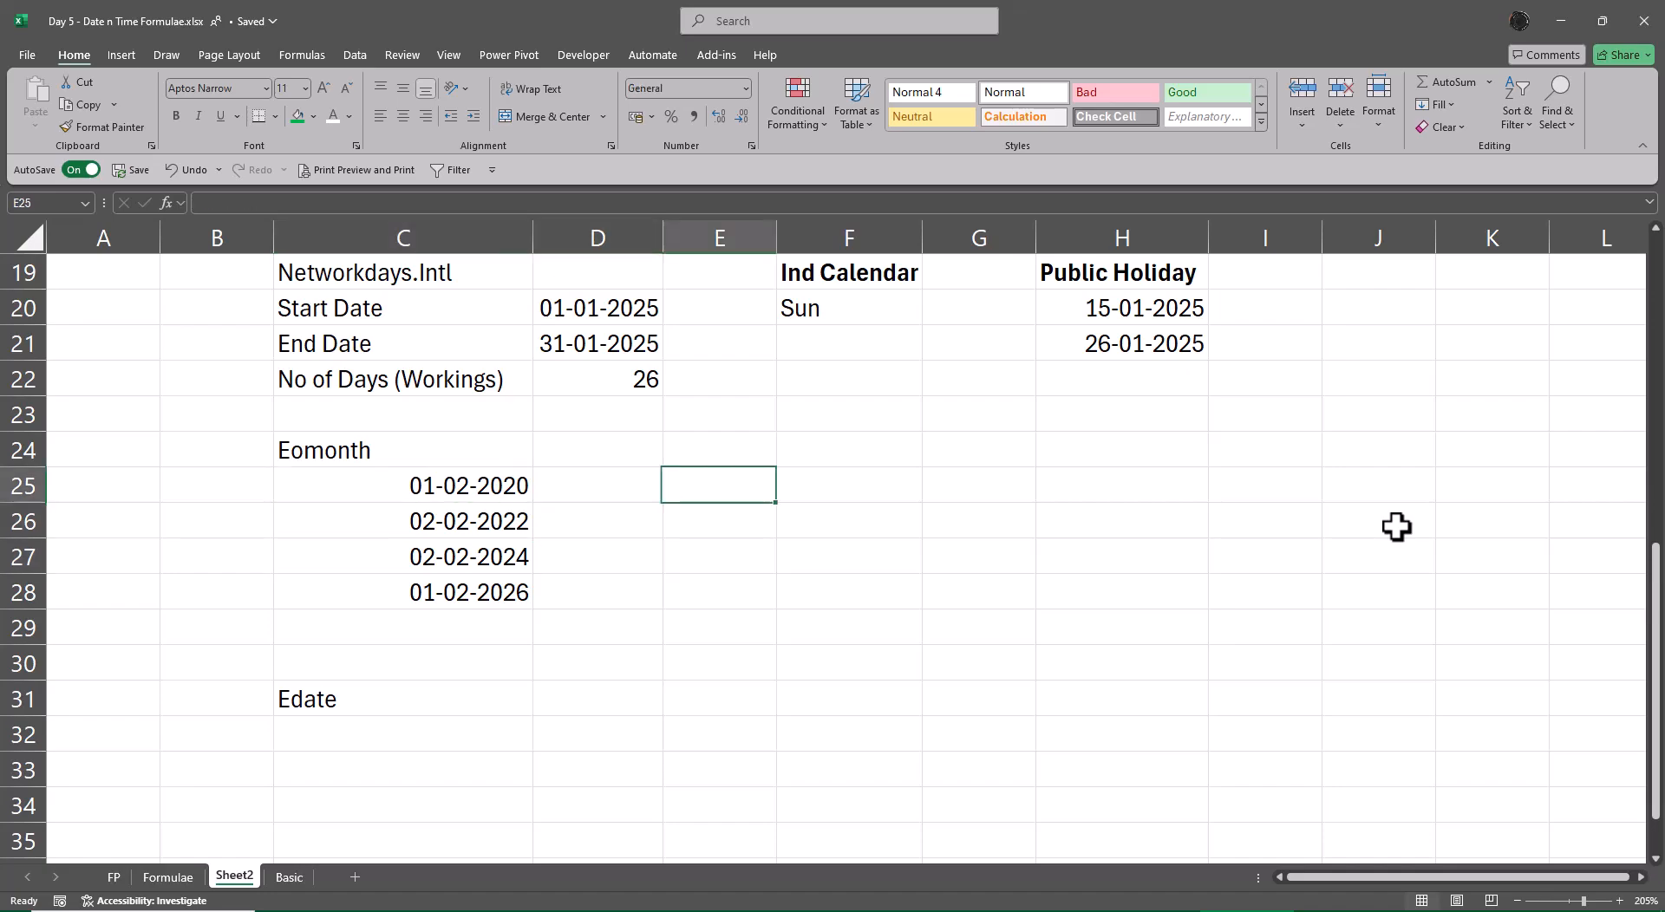
{"action": "key", "text": "Up"}
{"action": "type", "text": "0"}
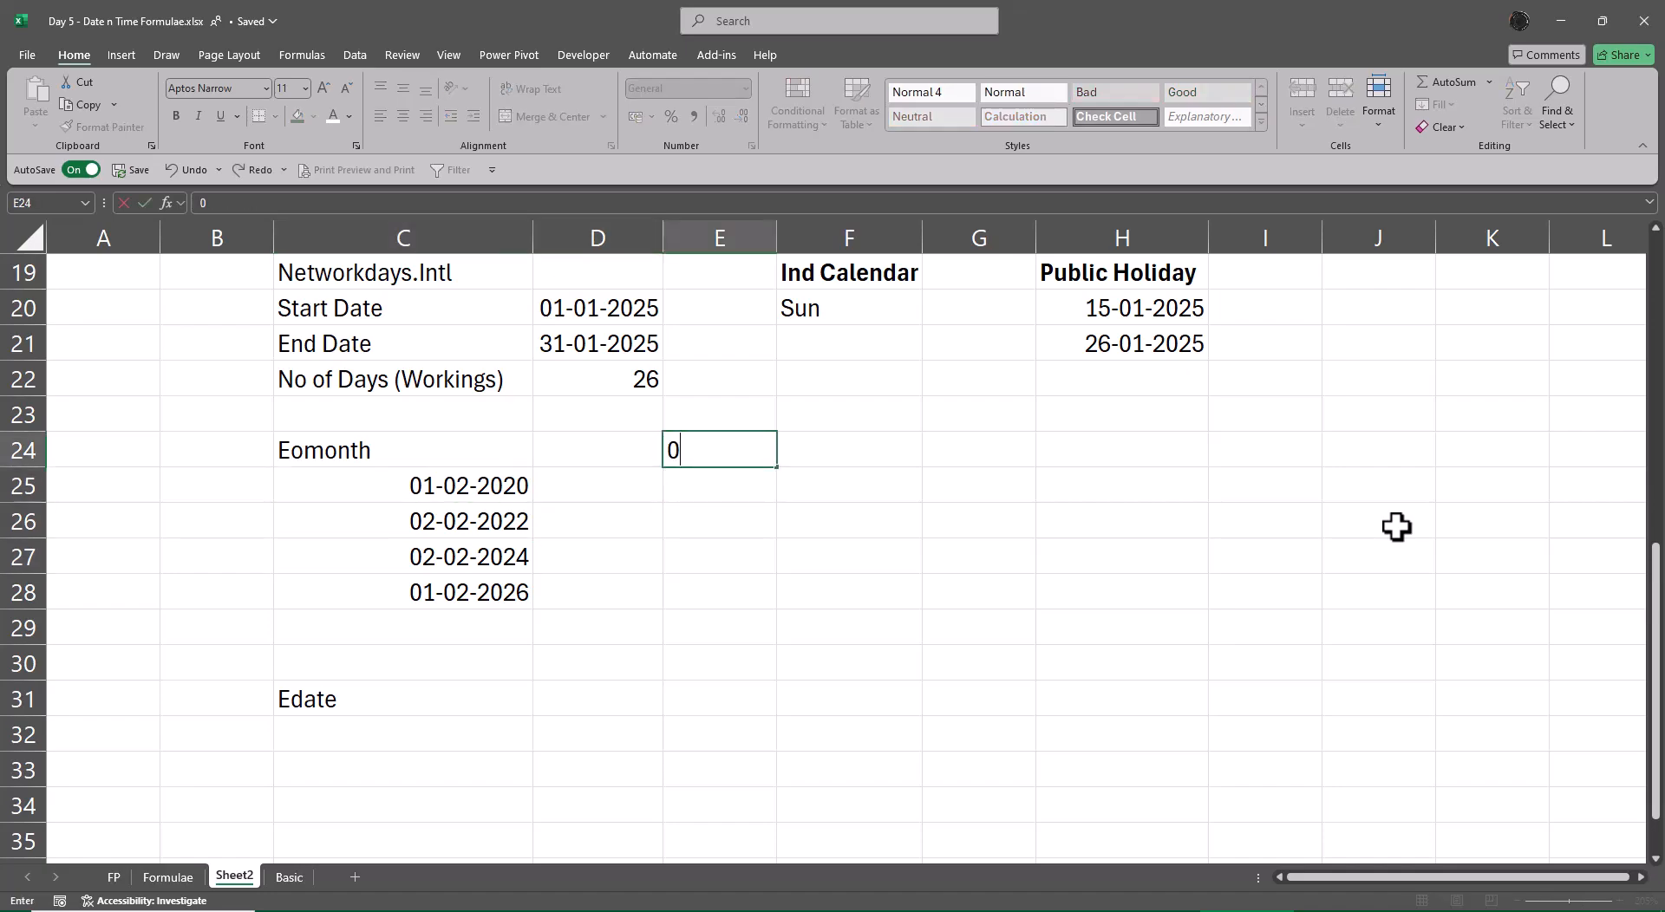
{"action": "key", "text": "Tab"}
{"action": "type", "text": "1"}
{"action": "key", "text": "Tab"}
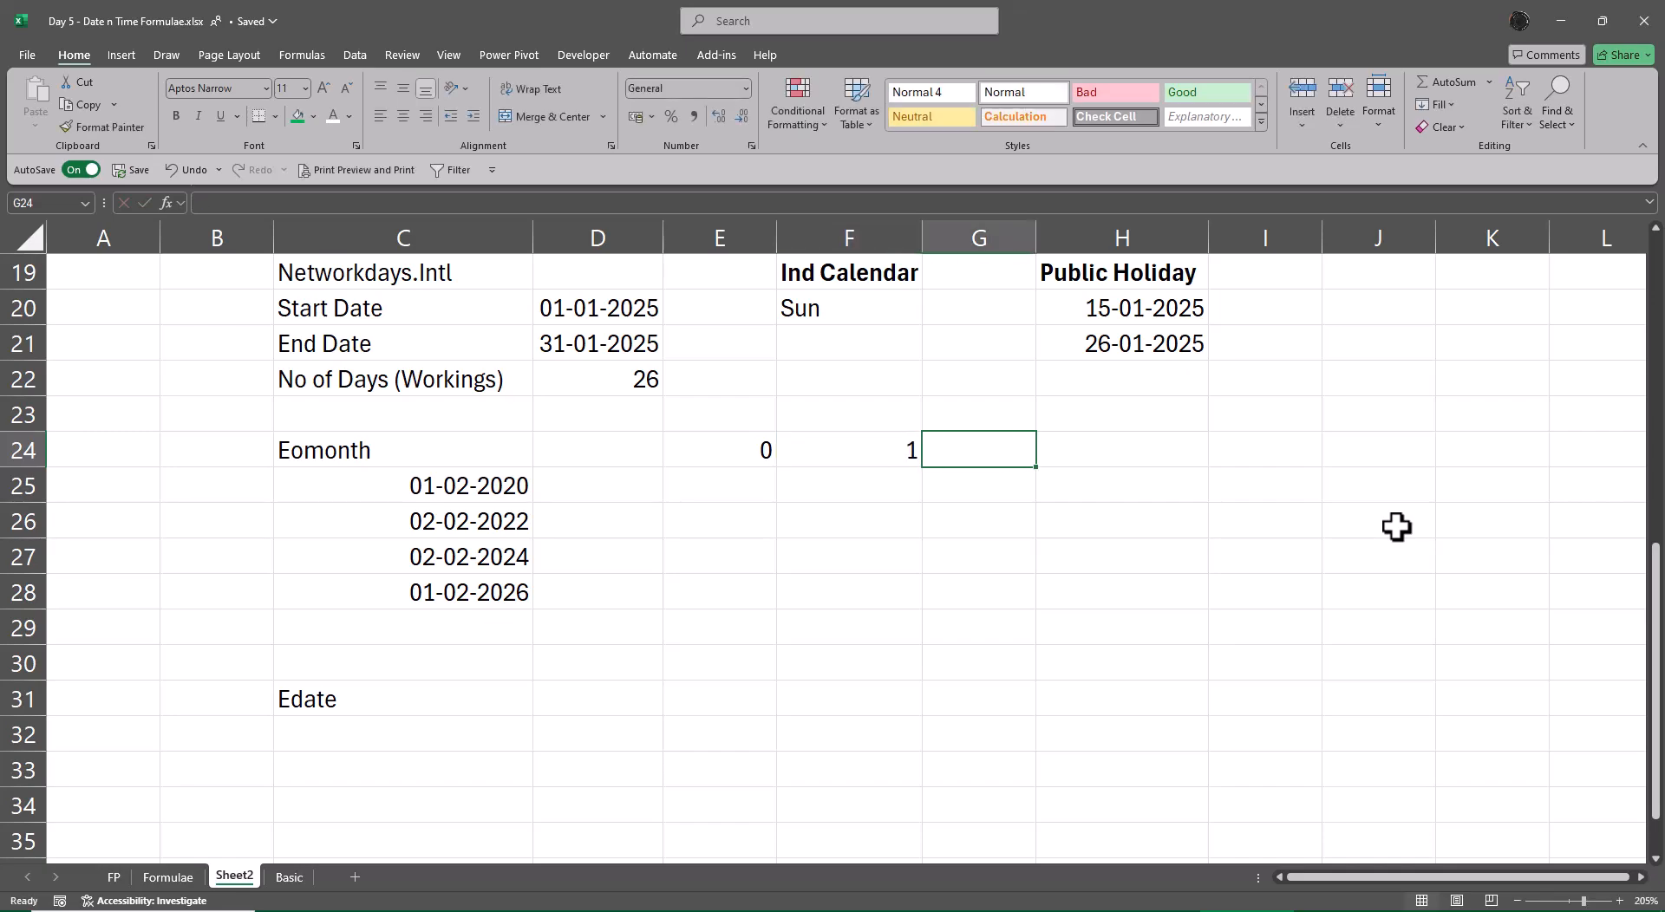
{"action": "type", "text": "-1"}
{"action": "key", "text": "Return"}
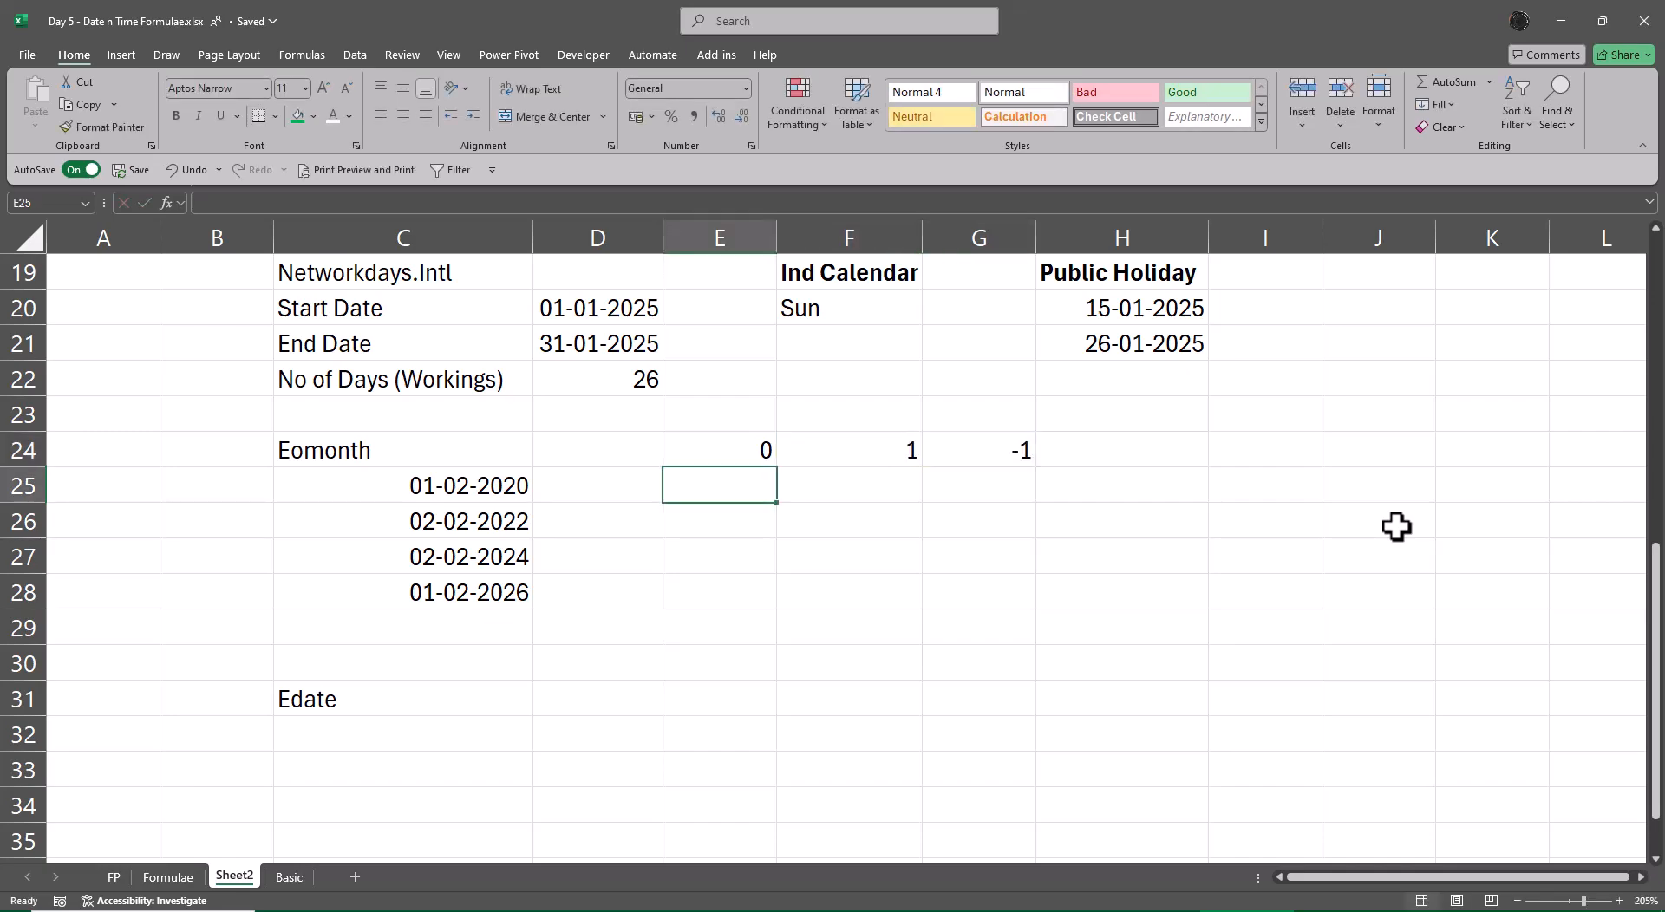
- Enter the label Current in E23 above the offset 0, and insert a blank row above that label
{"action": "key", "text": "Up"}
{"action": "key", "text": "Up"}
{"action": "type", "text": "Cu"}
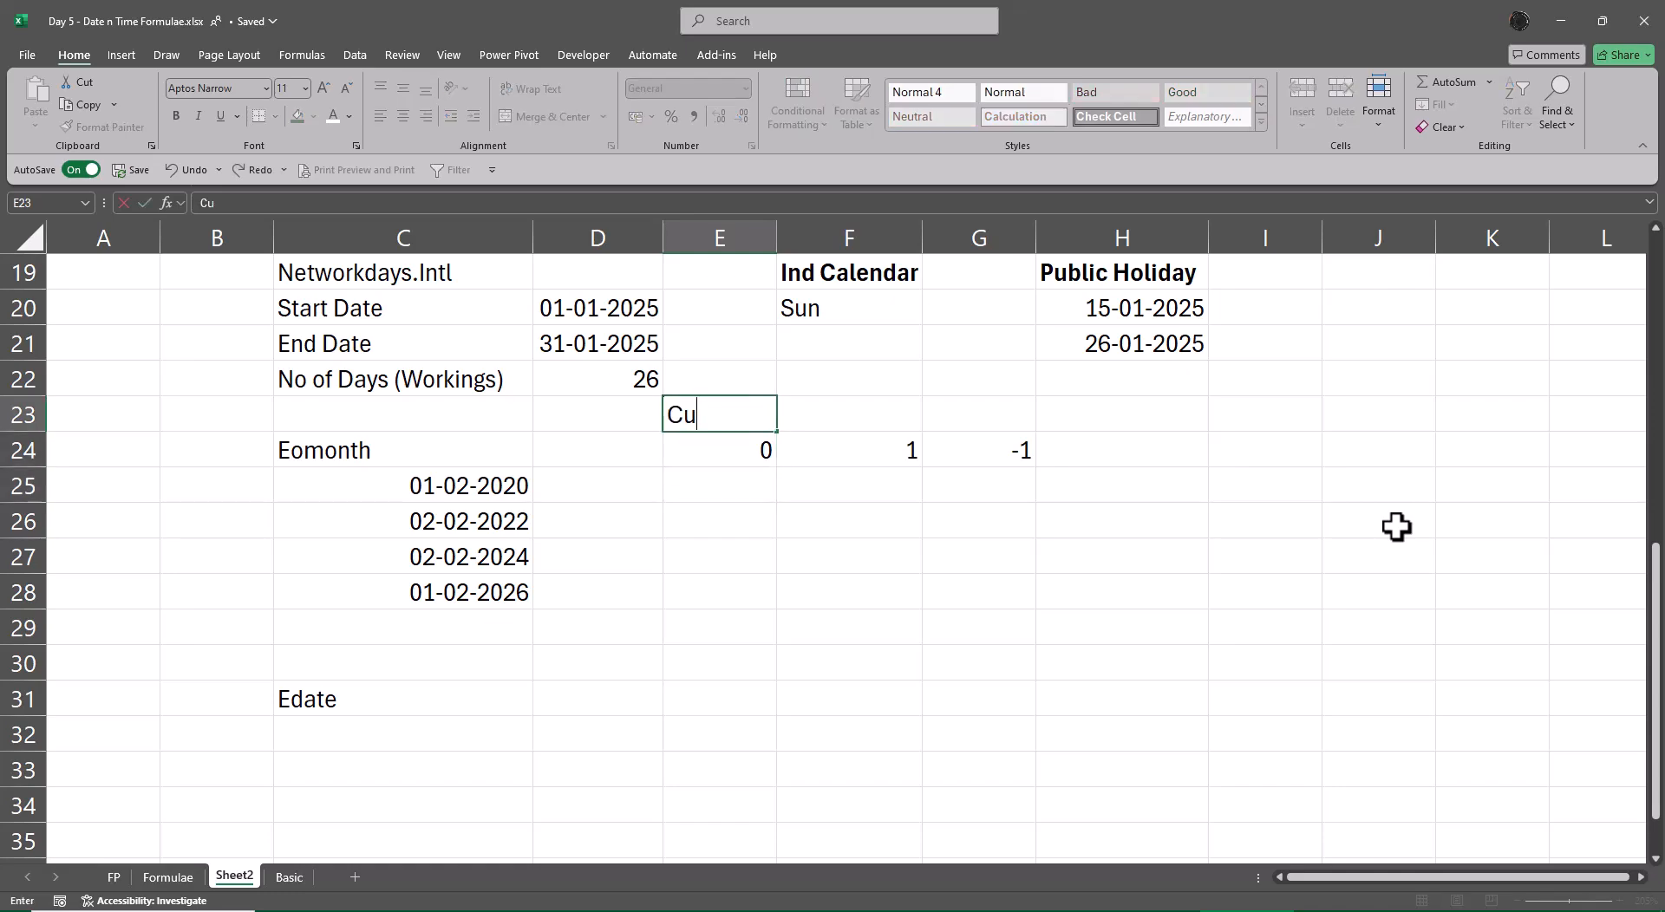
{"action": "type", "text": "rrent"}
{"action": "key", "text": "Tab"}
{"action": "key", "text": "shift+space"}
{"action": "key", "text": "ctrl+plus"}
{"action": "key", "text": "Right"}
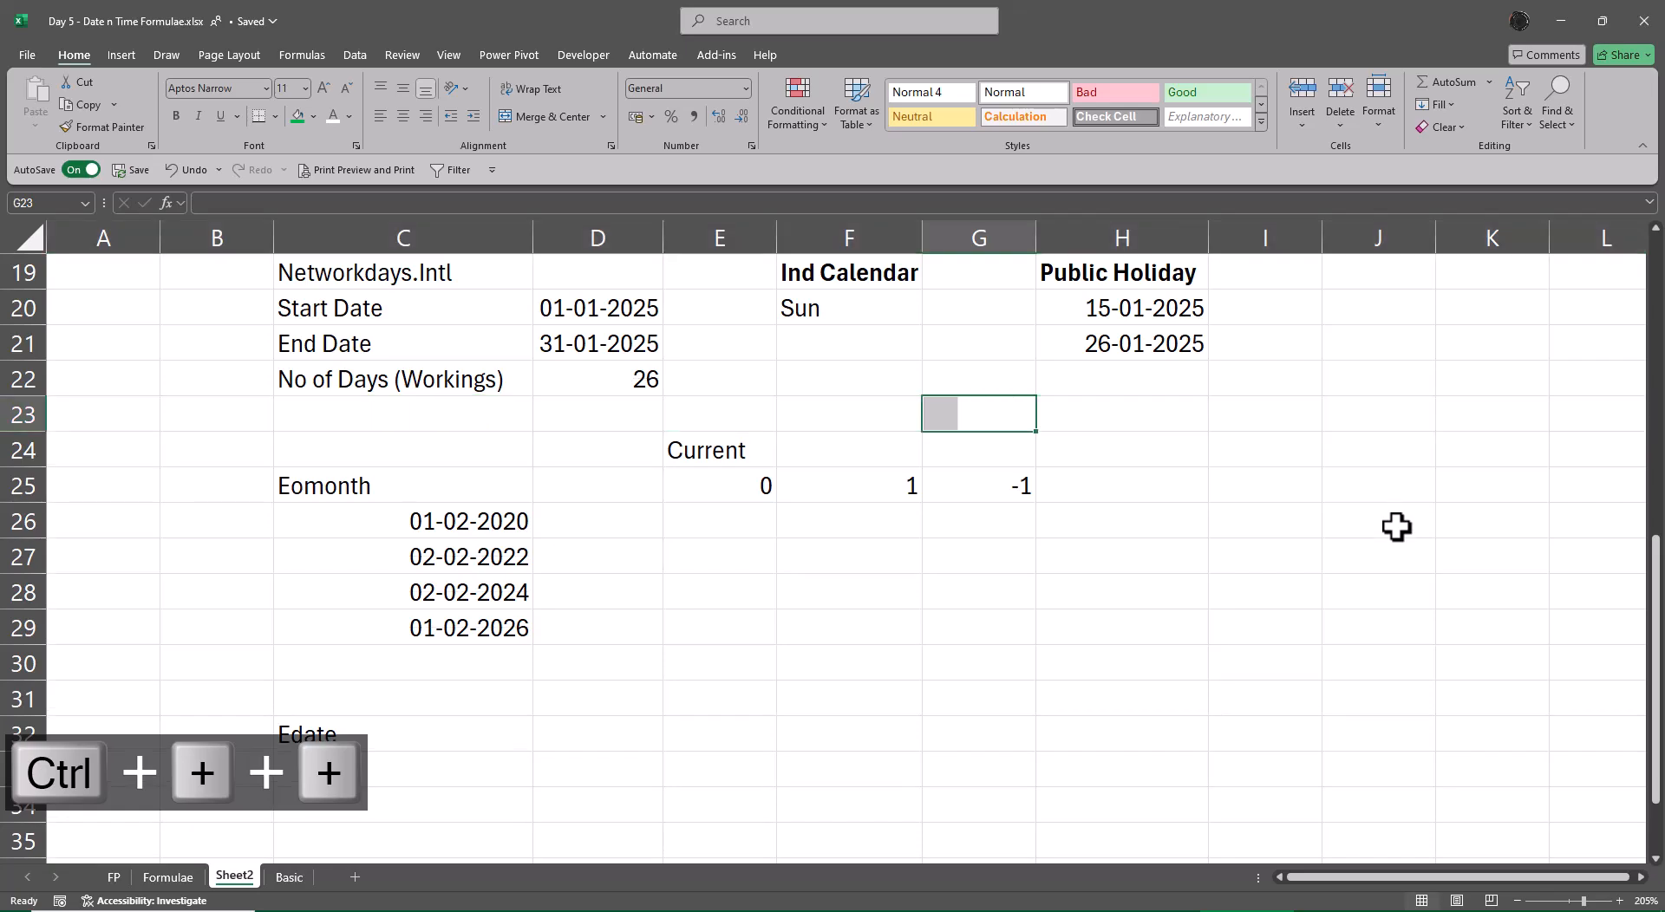
- Enter the labels Next Month in F24 and Prev Month in G24 above the offsets 1 and -1
{"action": "key", "text": "Down"}
{"action": "key", "text": "Left"}
{"action": "type", "text": "Ne"}
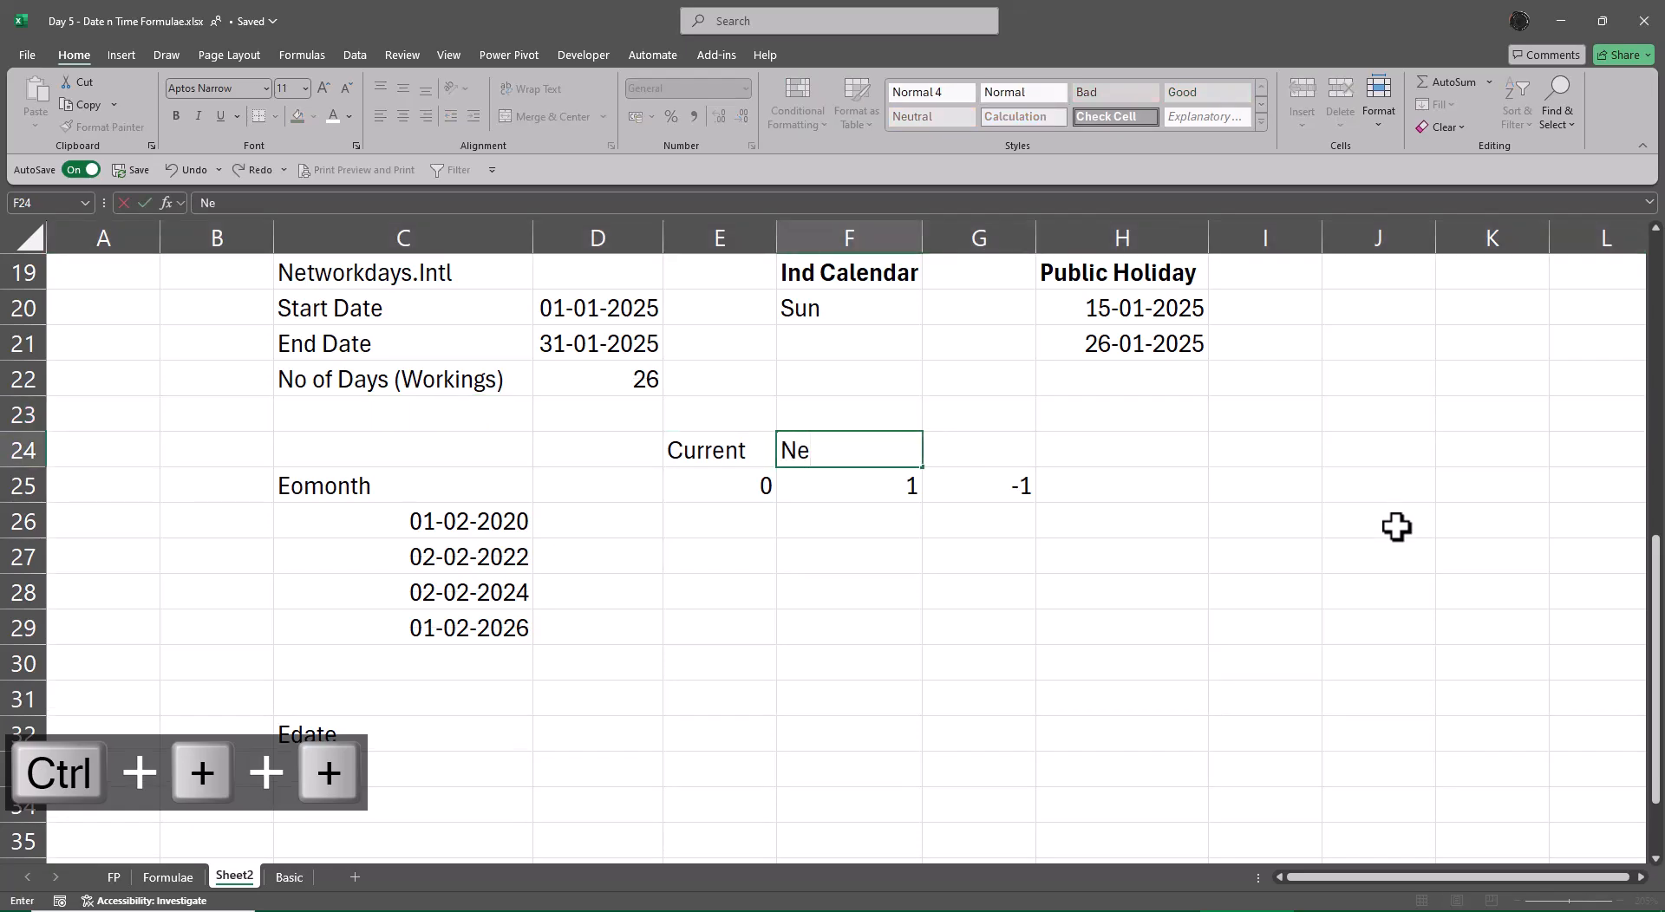
{"action": "type", "text": "xt M"}
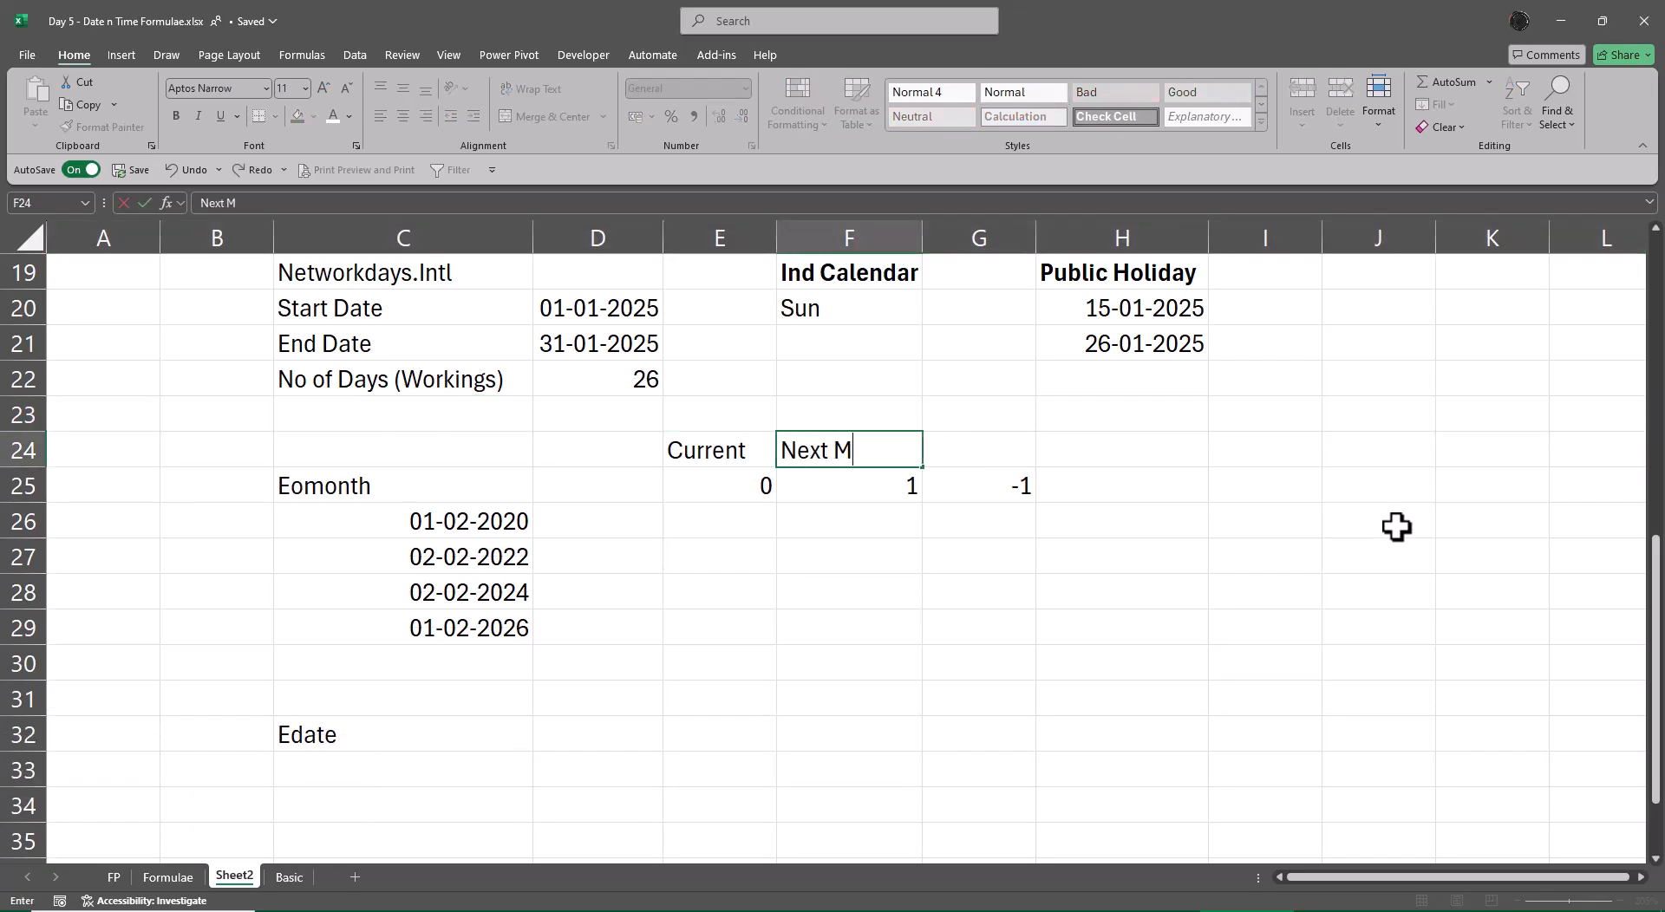
{"action": "type", "text": "onth"}
{"action": "key", "text": "Right"}
{"action": "type", "text": "P"}
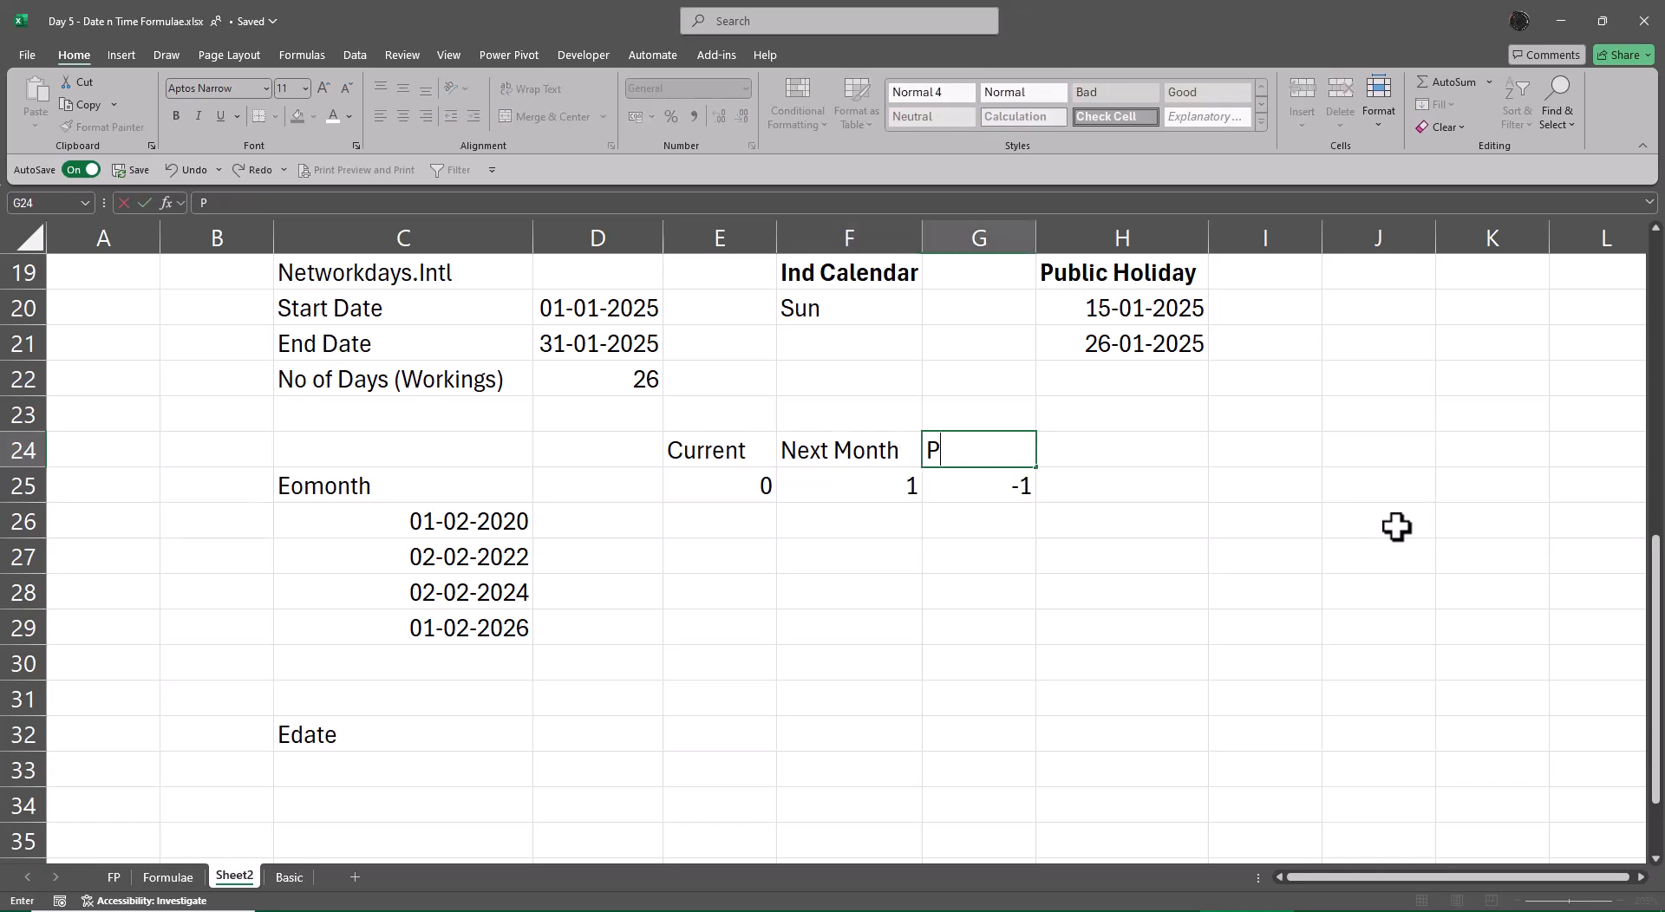
{"action": "type", "text": "rev Month"}
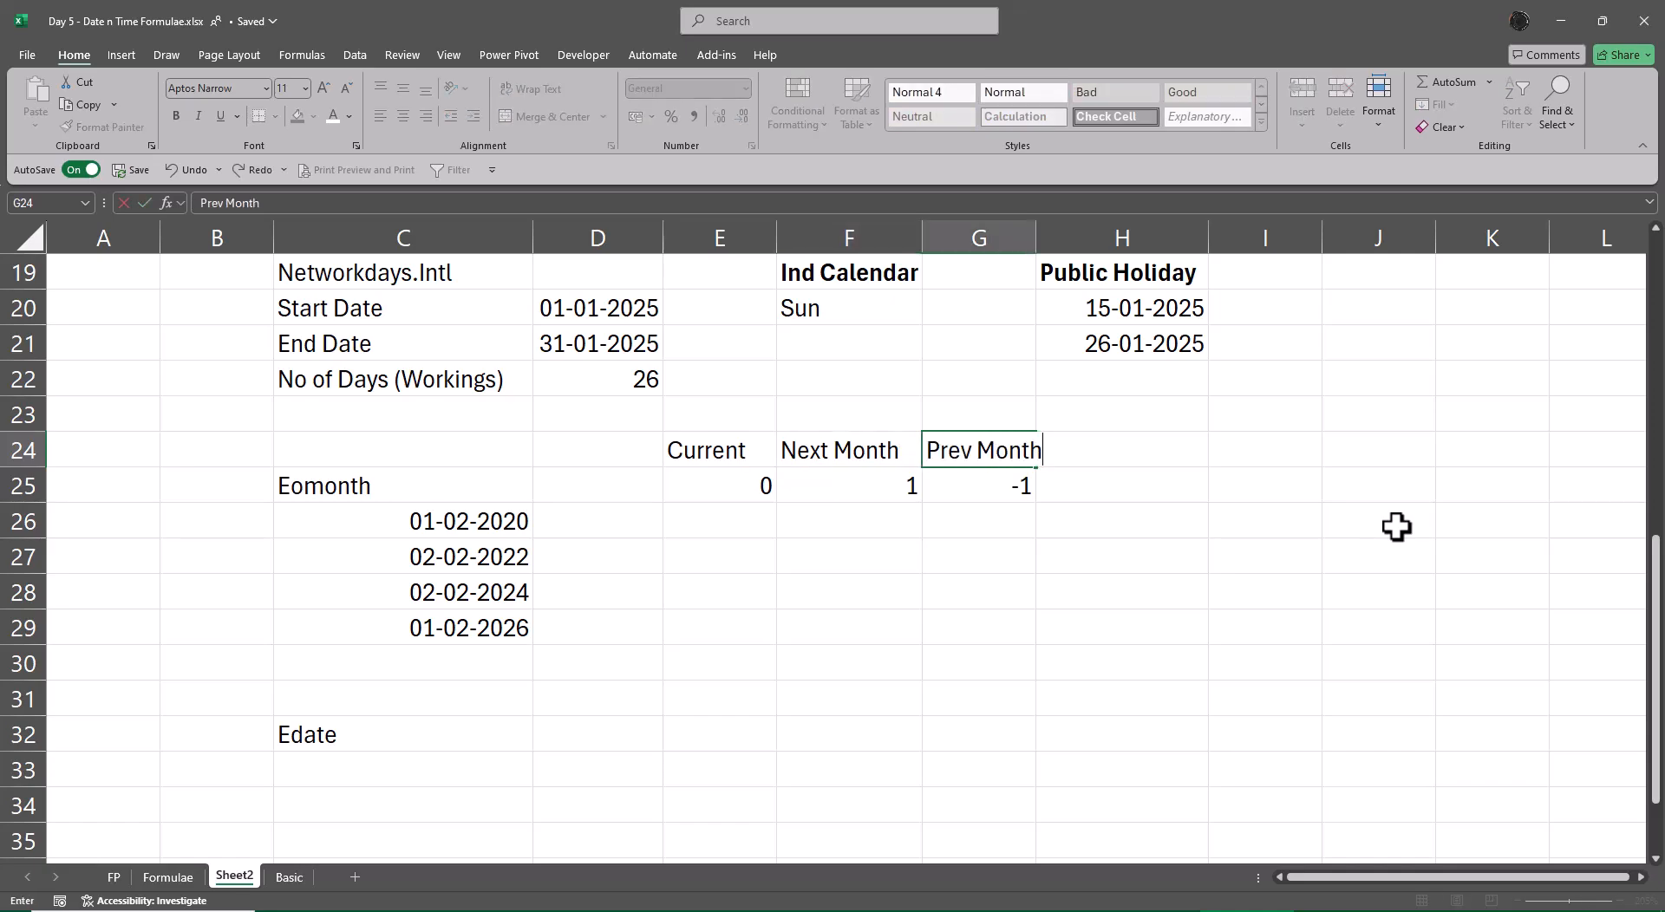
{"action": "key", "text": "ctrl+Return"}
- Autofit the widths of columns E to G to the labels in E24:G24
{"action": "key", "text": "Left"}
{"action": "key", "text": "Left"}
{"action": "key", "text": "shift+Right"}
{"action": "key", "text": "shift+Right"}
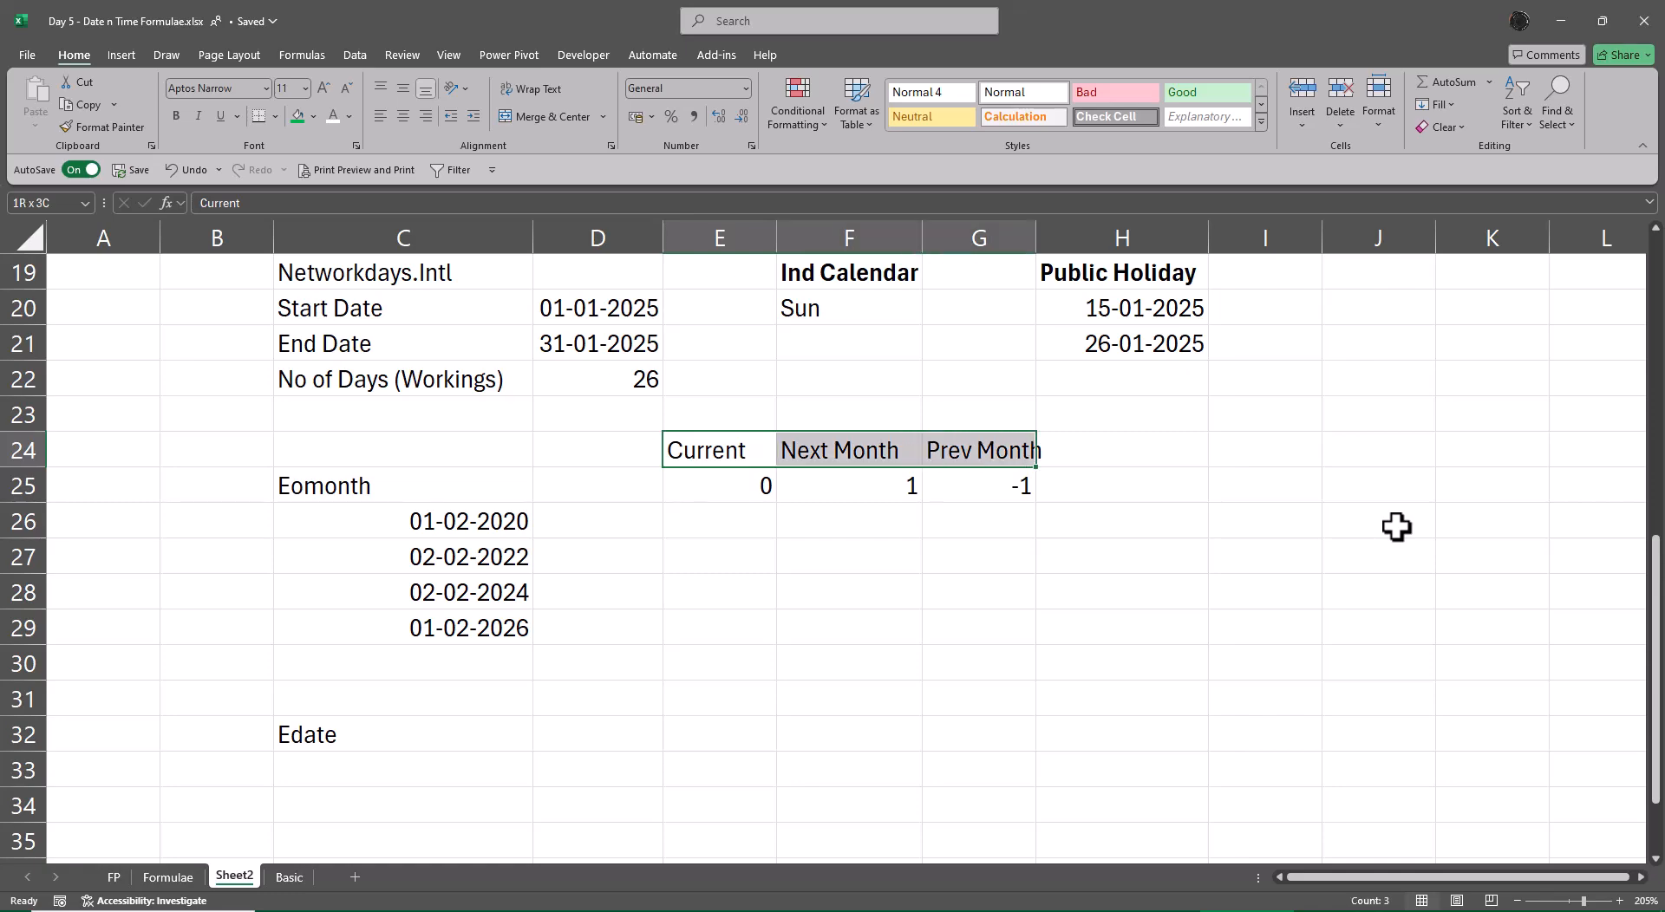
{"action": "key", "text": "alt+o"}
{"action": "key", "text": "c"}
{"action": "key", "text": "a"}
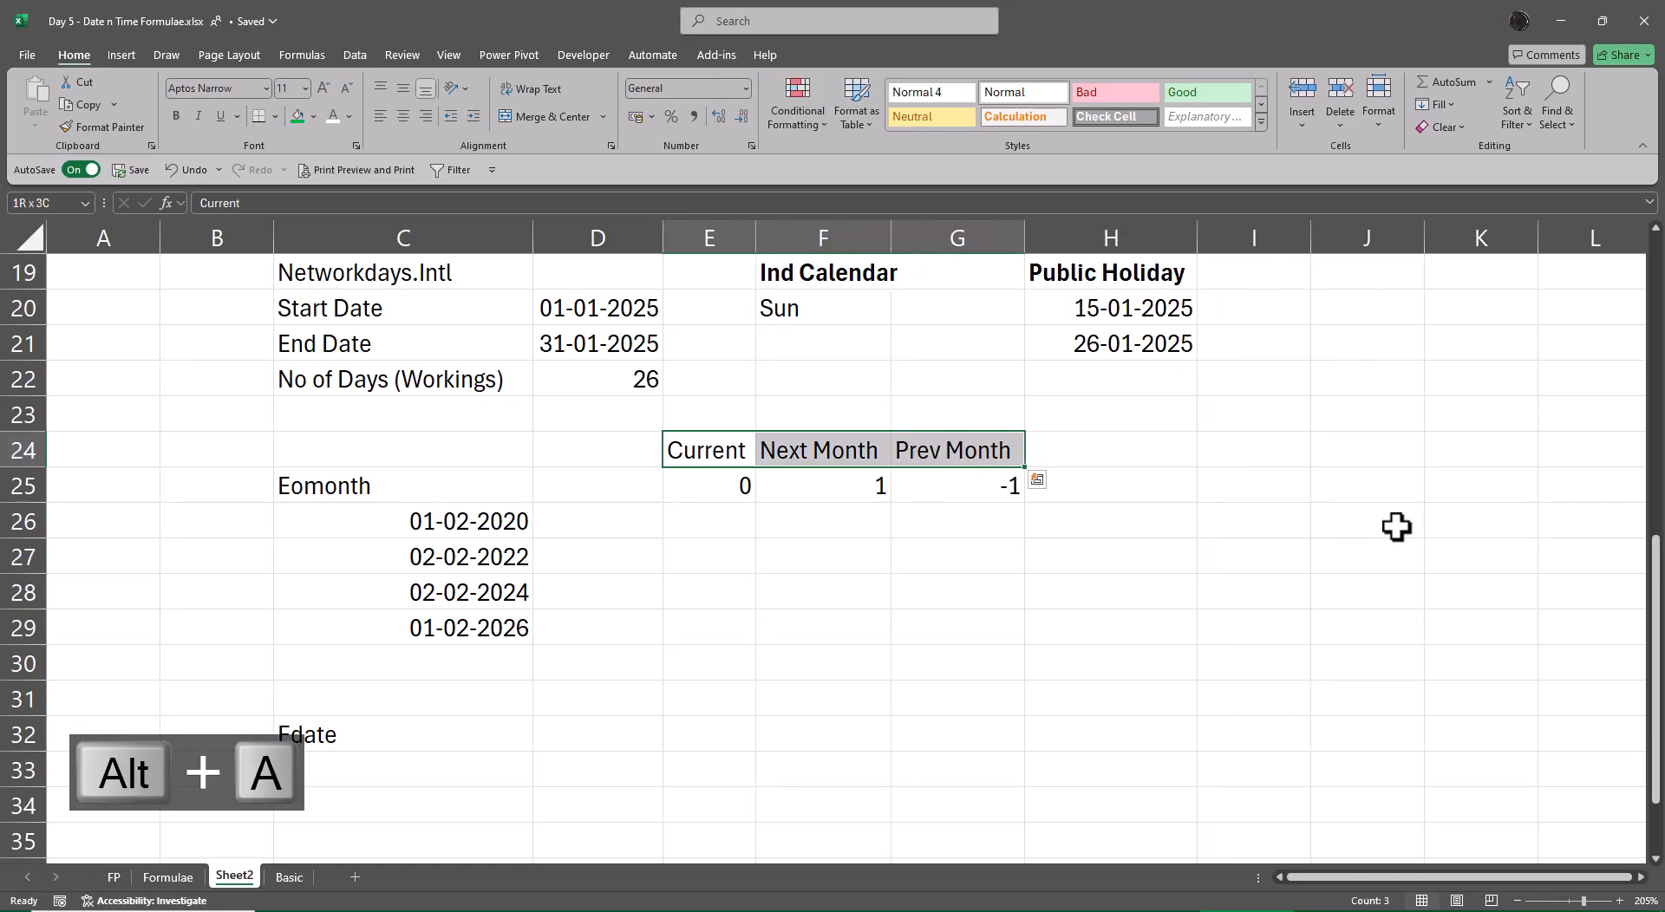
- Copy the date format of C26 onto the empty result cells E26:G29
{"action": "key", "text": "Down"}
{"action": "key", "text": "Down"}
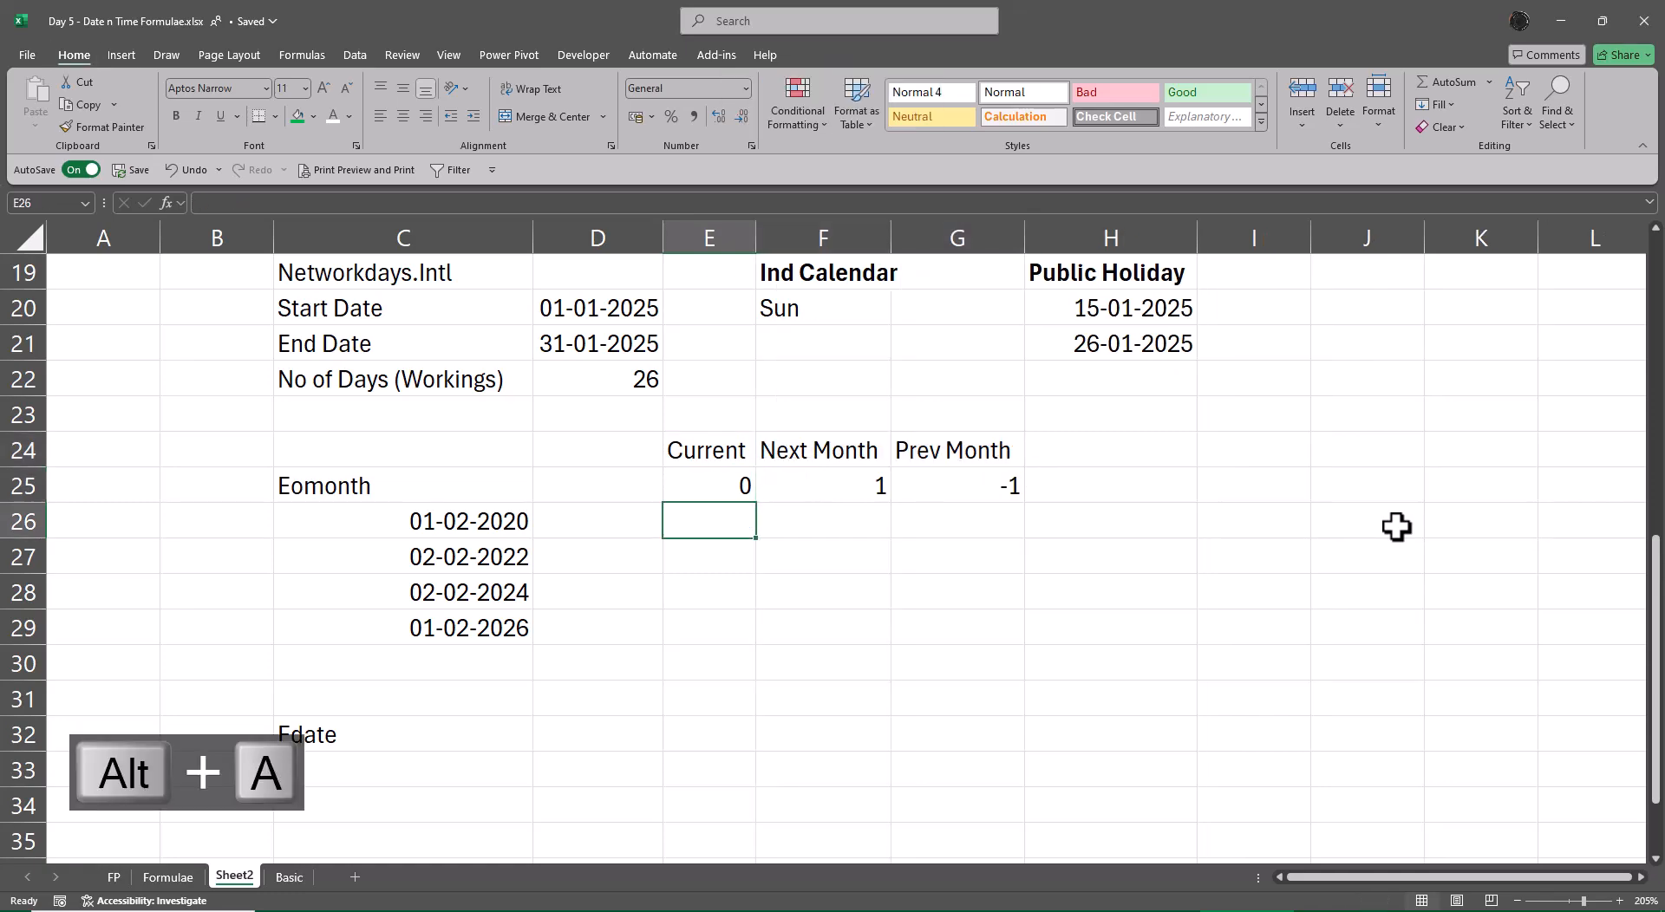
{"action": "key", "text": "Left"}
{"action": "key", "text": "Left"}
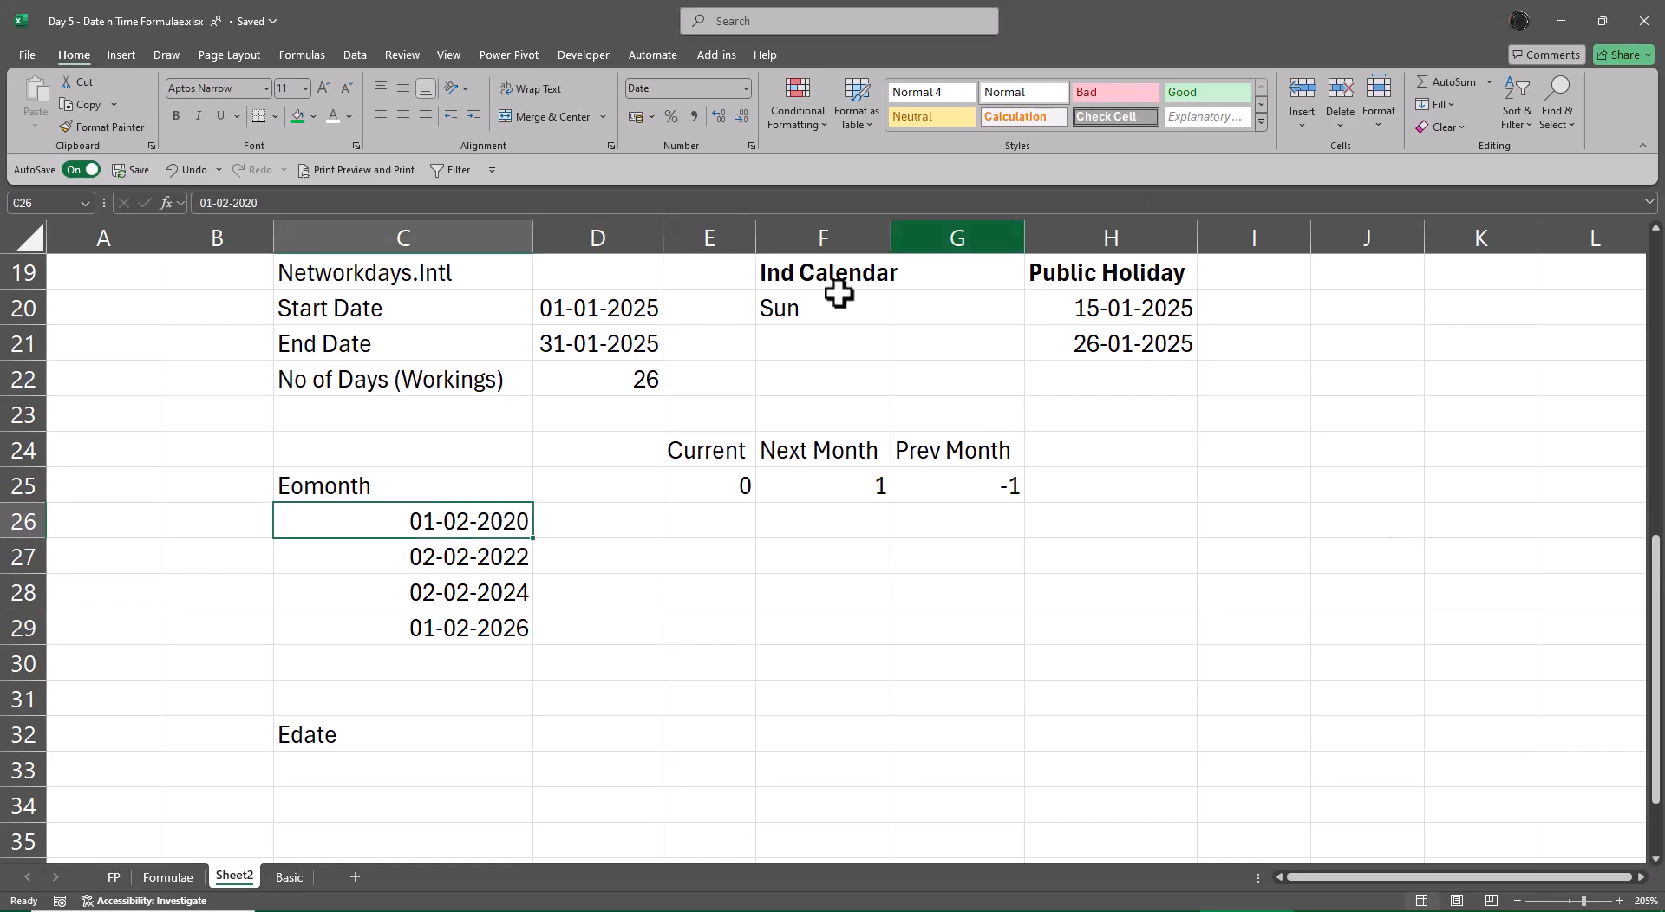
{"action": "double_click", "coordinate": [101, 127]}
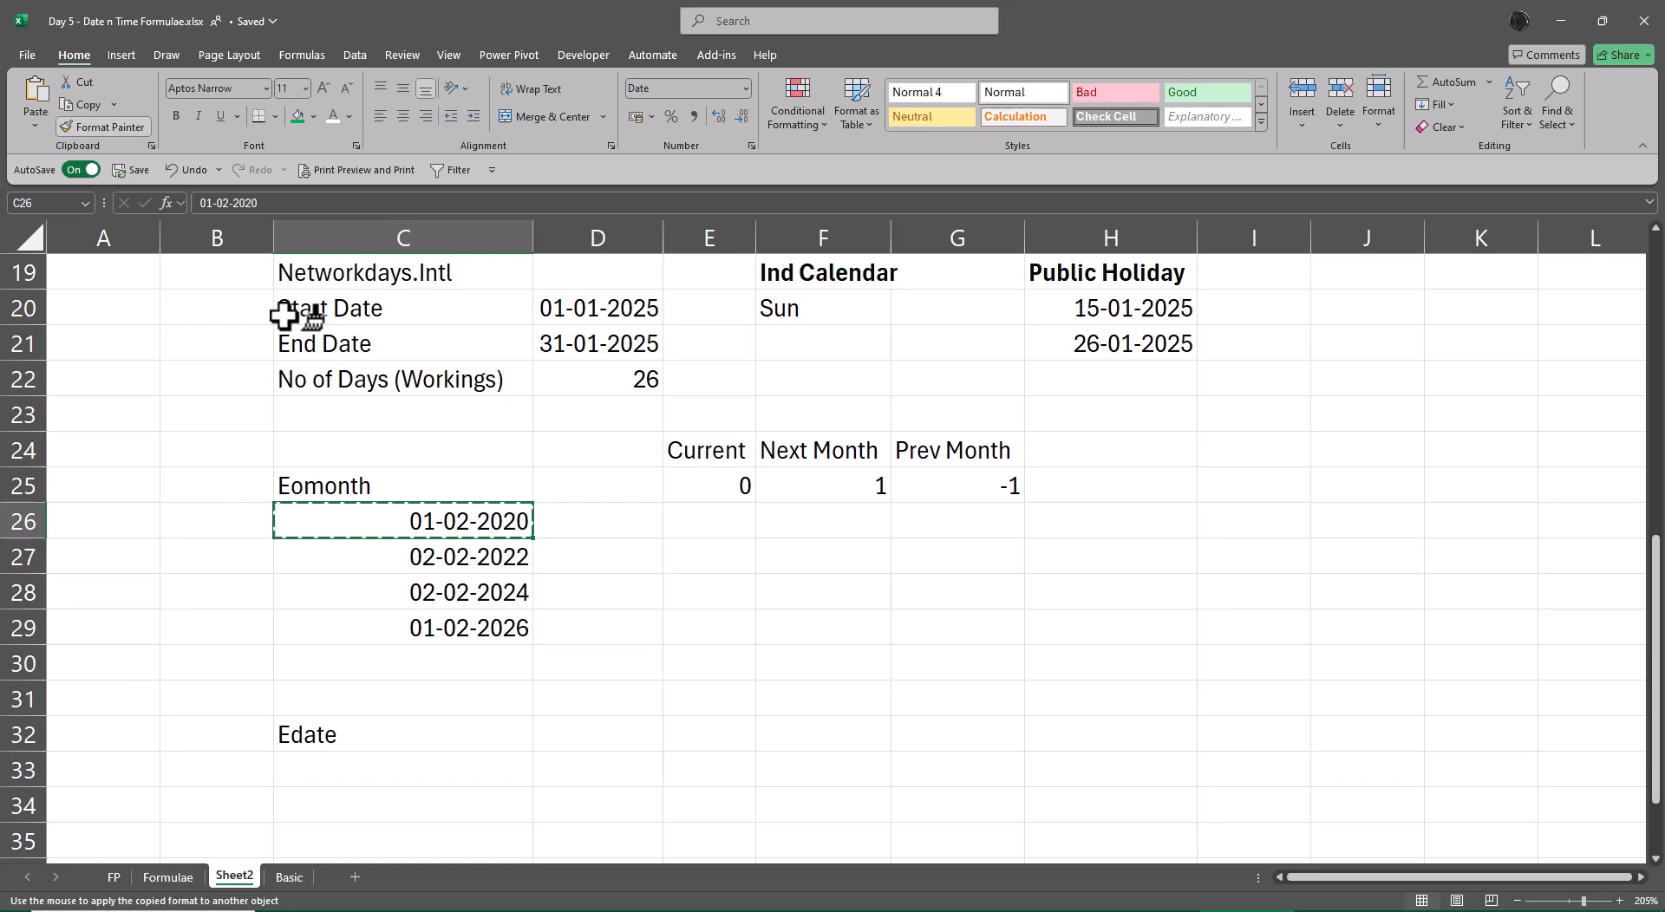
{"action": "left_click", "coordinate": [706, 522]}
{"action": "mouse_move", "coordinate": [803, 534]}
{"action": "left_mouse_down"}
{"action": "mouse_move", "coordinate": [936, 618]}
{"action": "mouse_move", "coordinate": [934, 633]}
{"action": "left_mouse_up"}
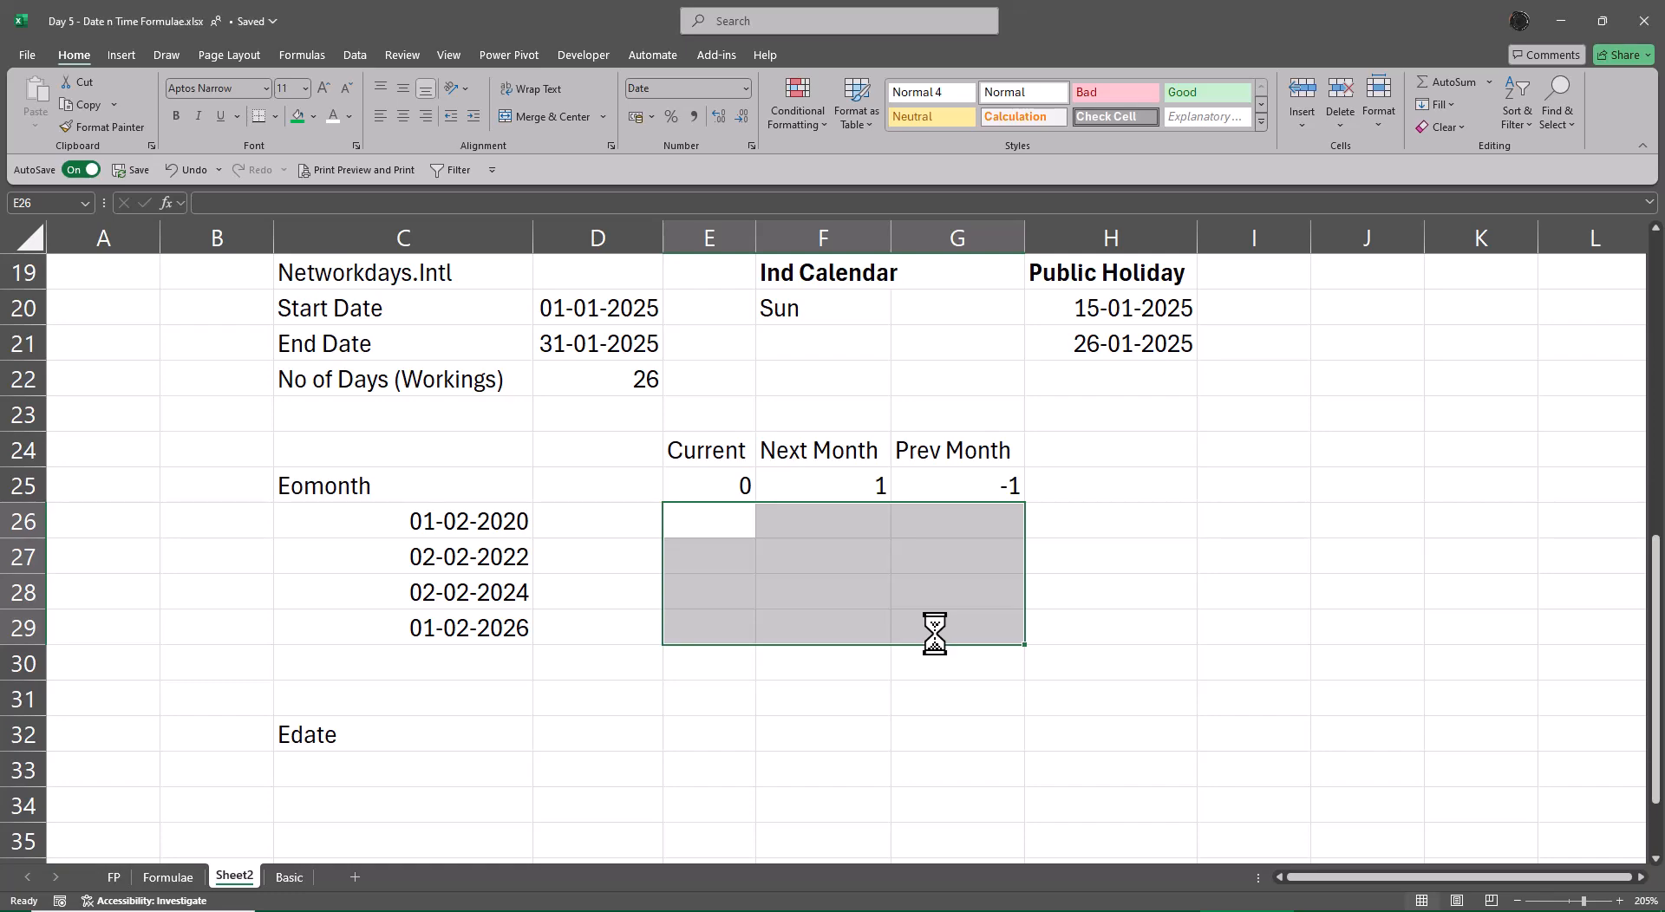
- Try the formula =EOMONTH(C26:C29,E25) in E26 on the whole date range, and clear the cell
{"action": "key", "text": "Left"}
{"action": "key", "text": "Right"}
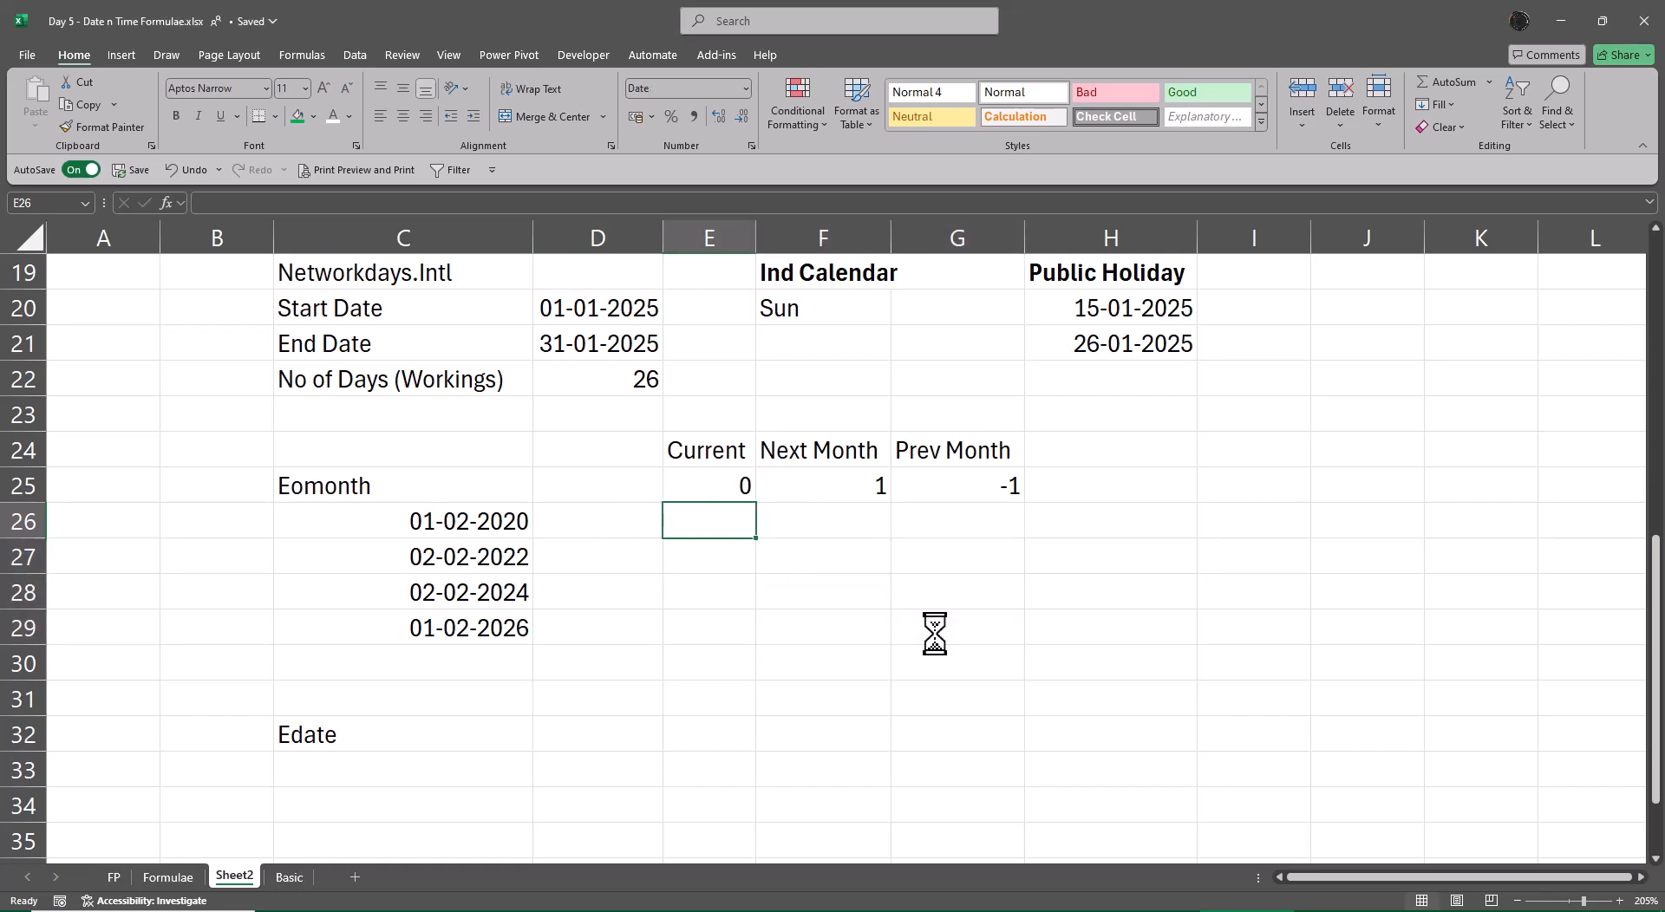
{"action": "type", "text": "=eom"}
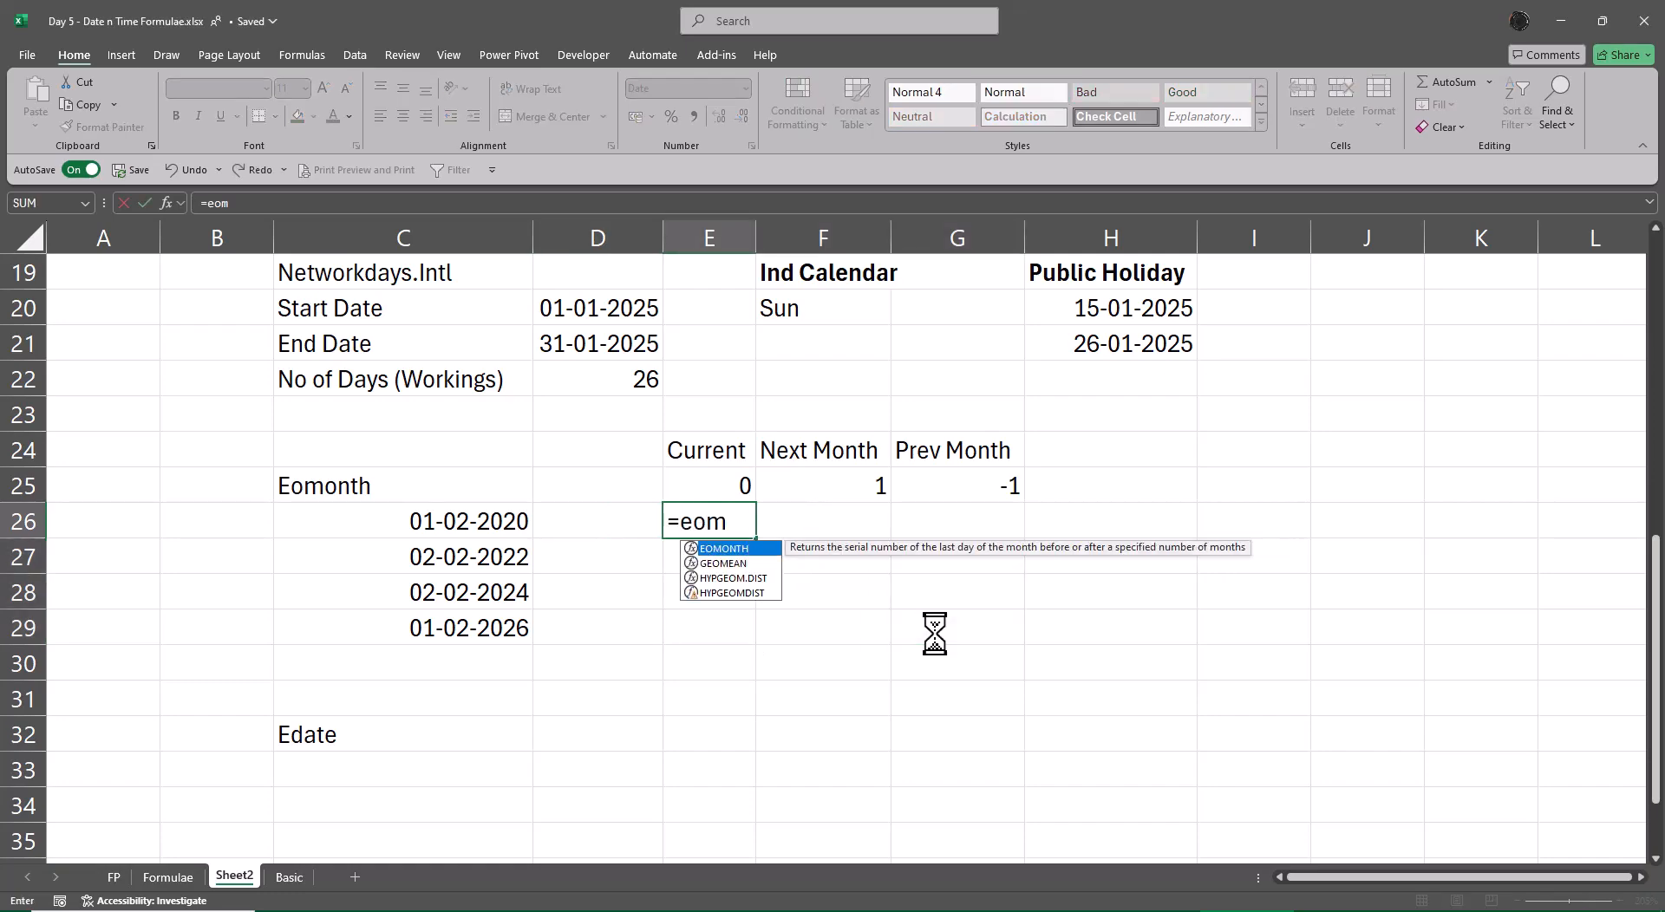
{"action": "key", "text": "Tab"}
{"action": "key", "text": "Left"}
{"action": "key", "text": "Left"}
{"action": "key", "text": "ctrl+shift+Down"}
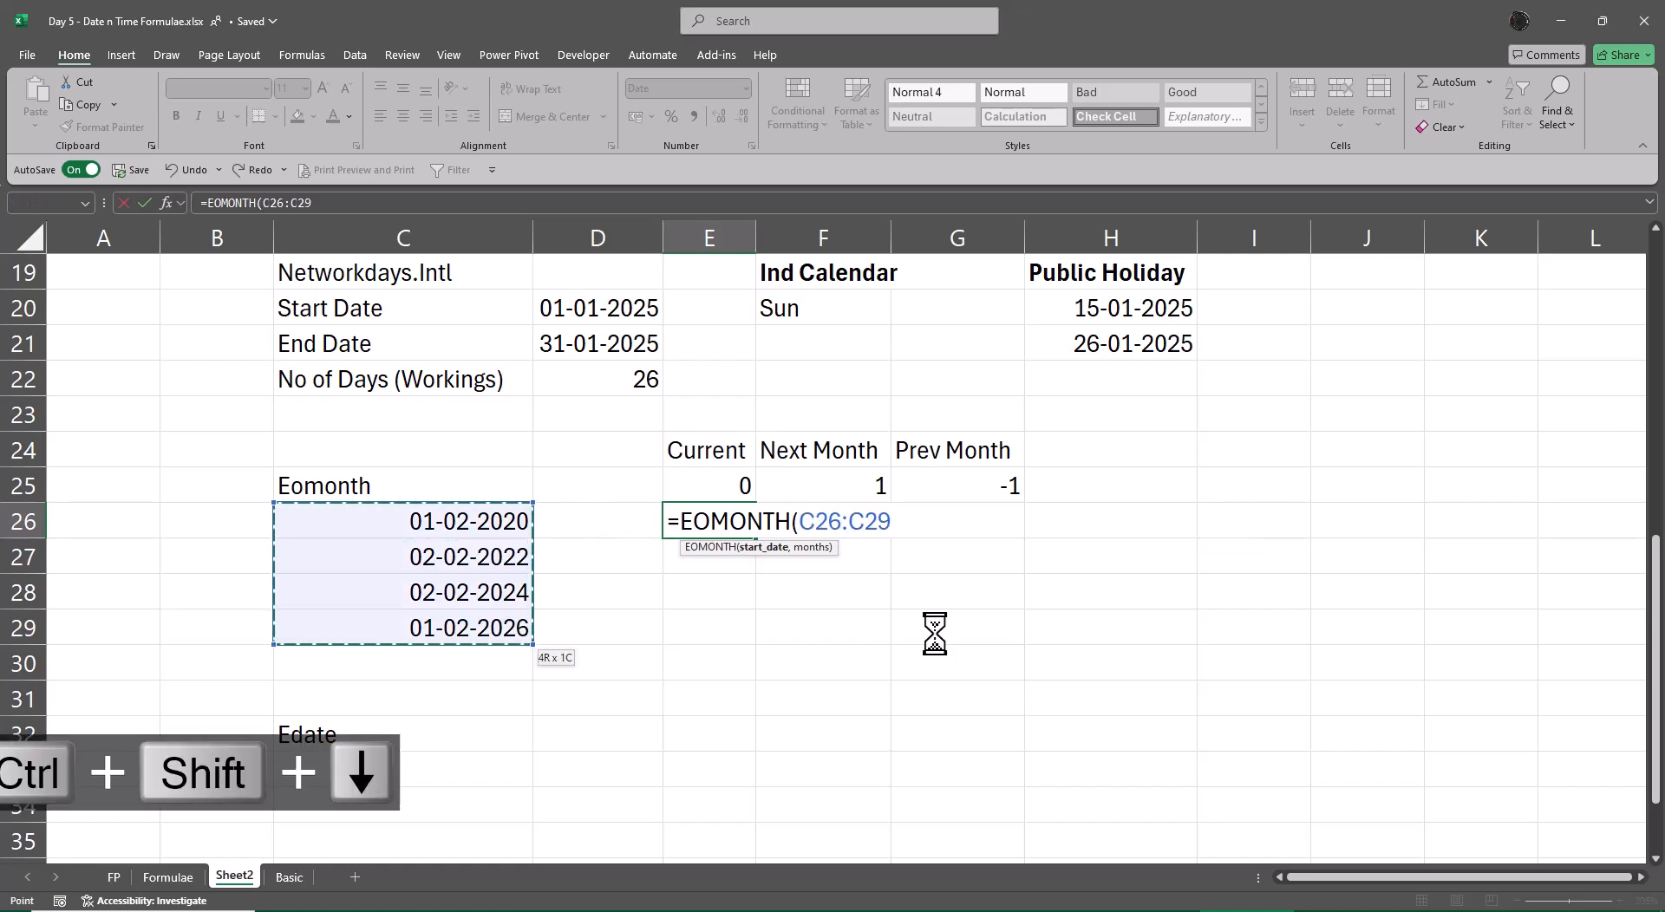
{"action": "type", "text": ","}
{"action": "key", "text": "Up"}
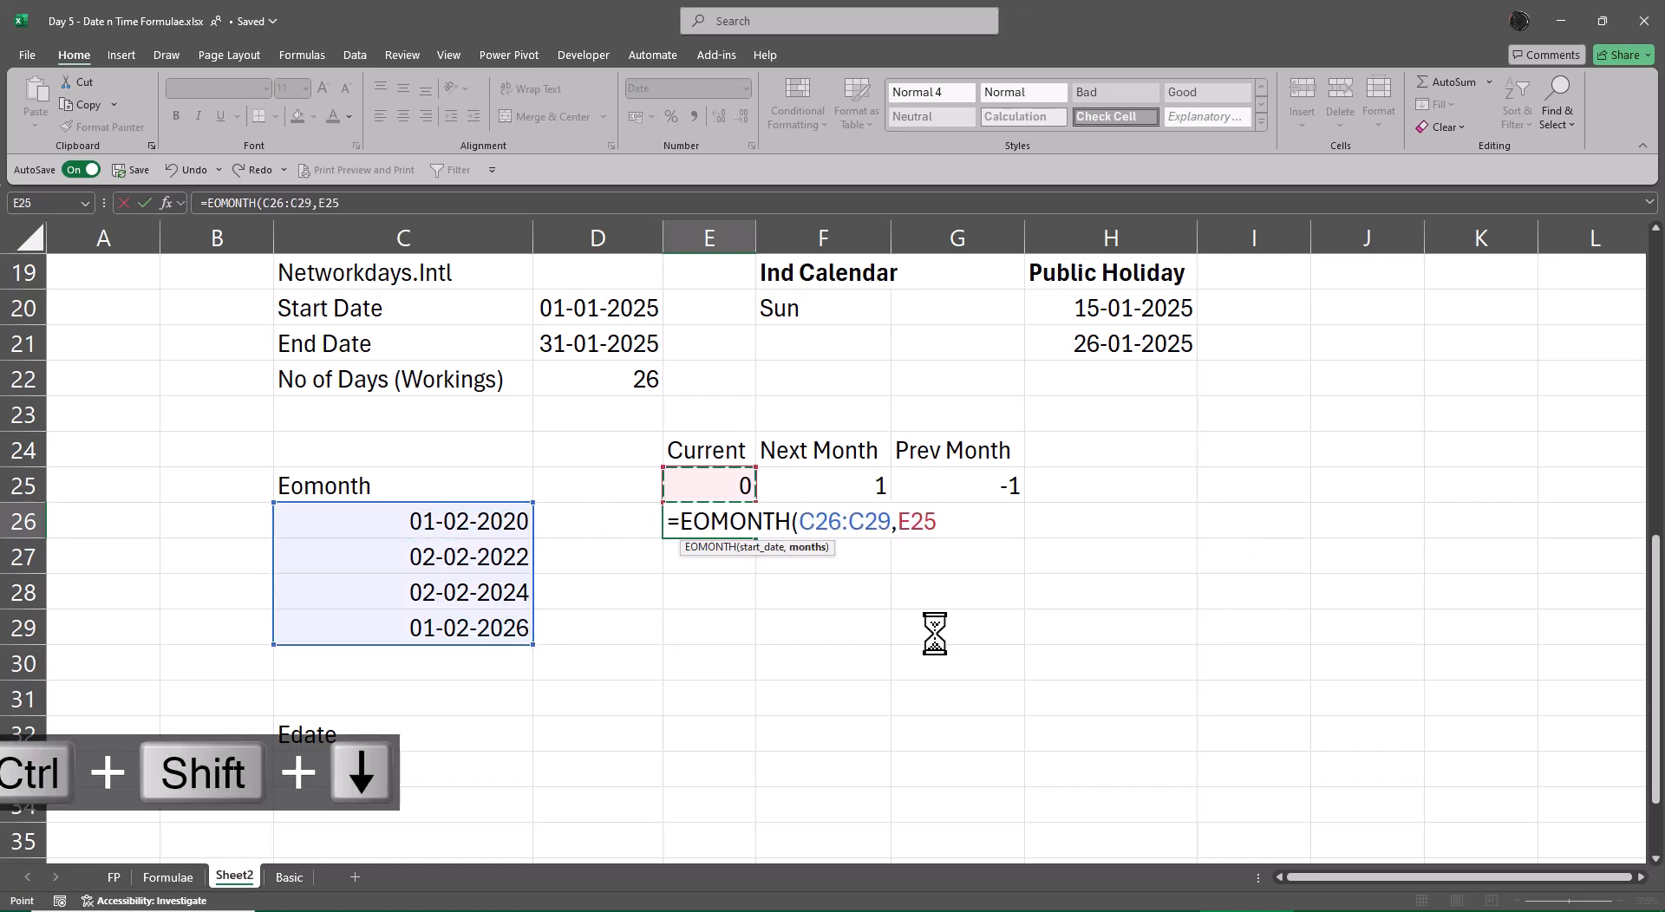
{"action": "key", "text": "ctrl+Return"}
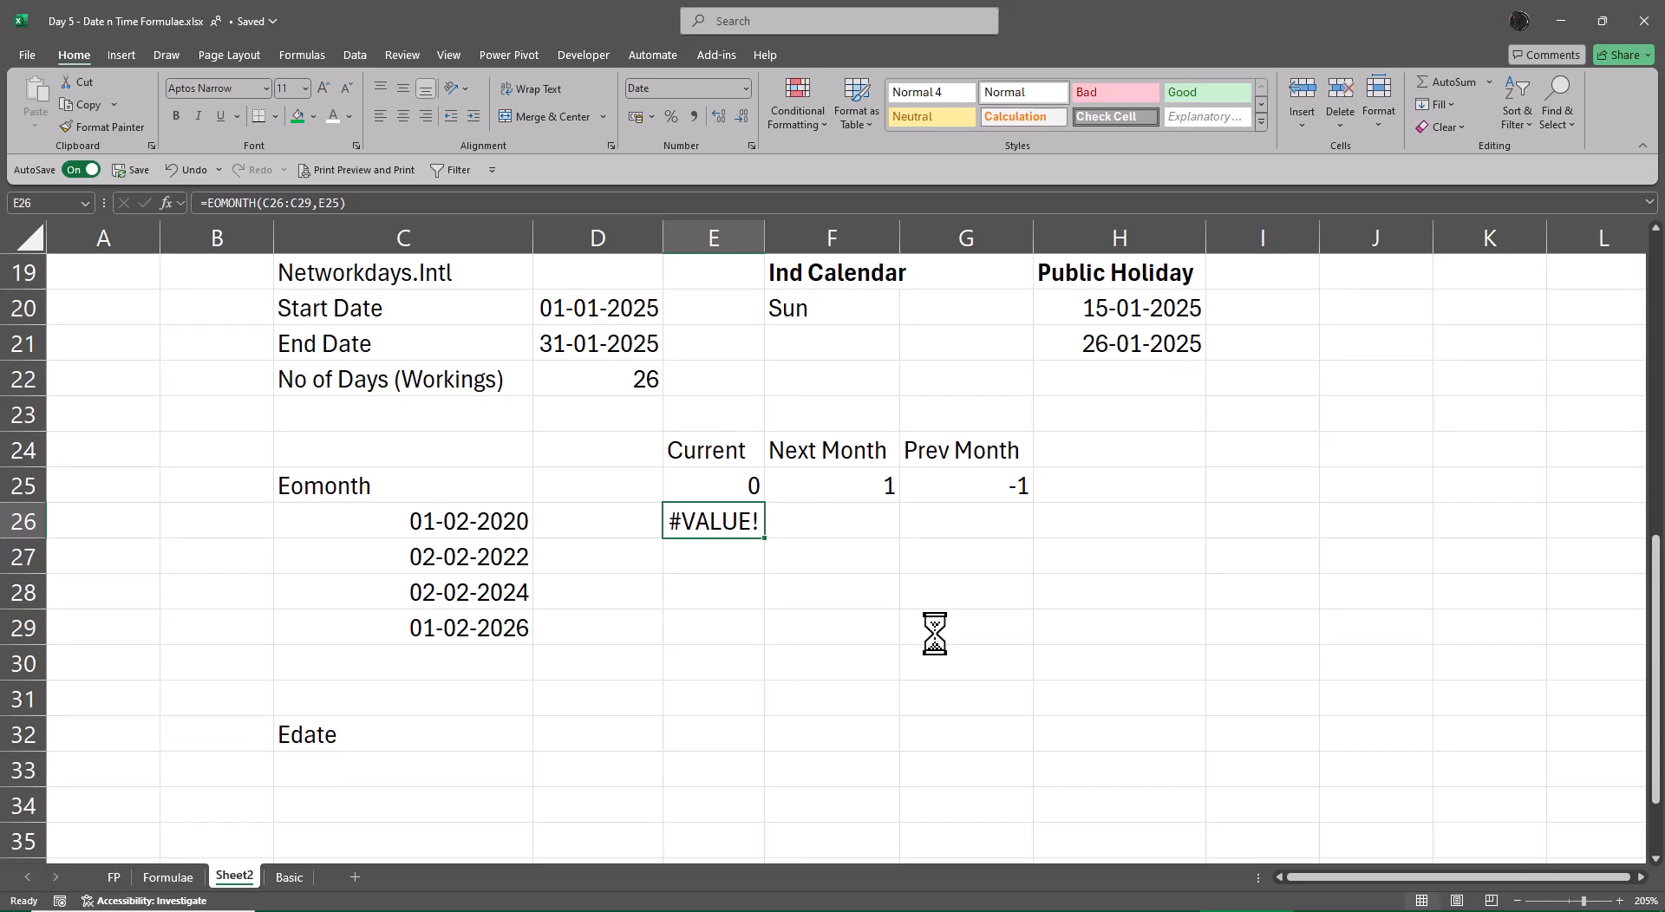
{"action": "key", "text": "Delete"}
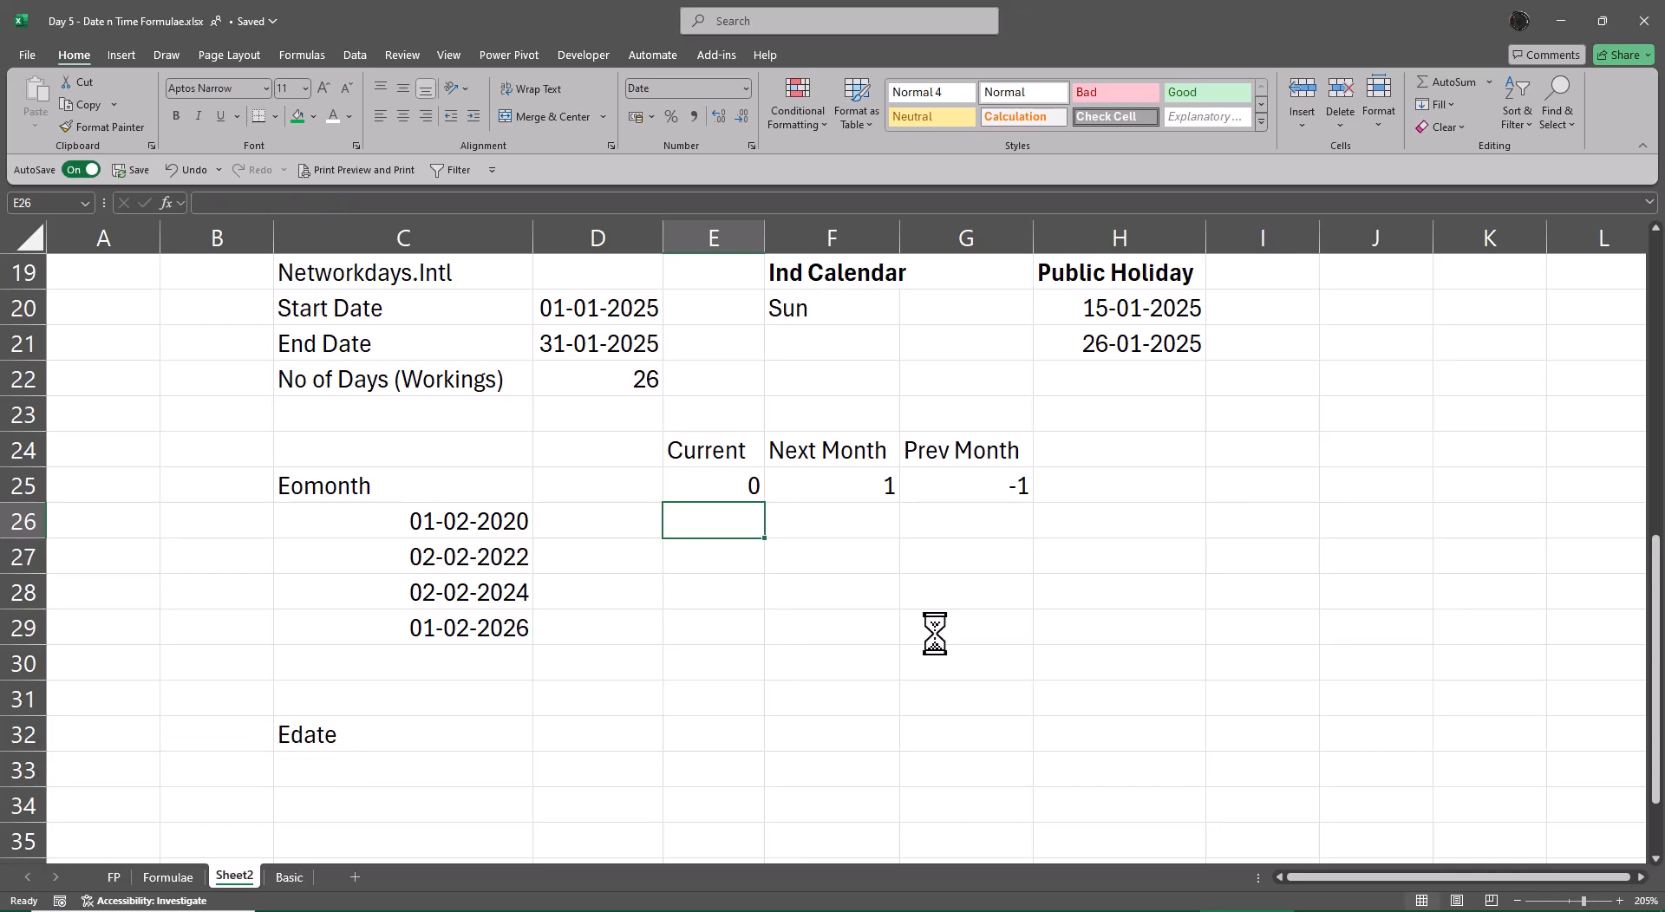
- Enter =EOMONTH(C26,$E$25) in E26 to get the month end of the first date
{"action": "type", "text": "=eom"}
{"action": "key", "text": "Tab"}
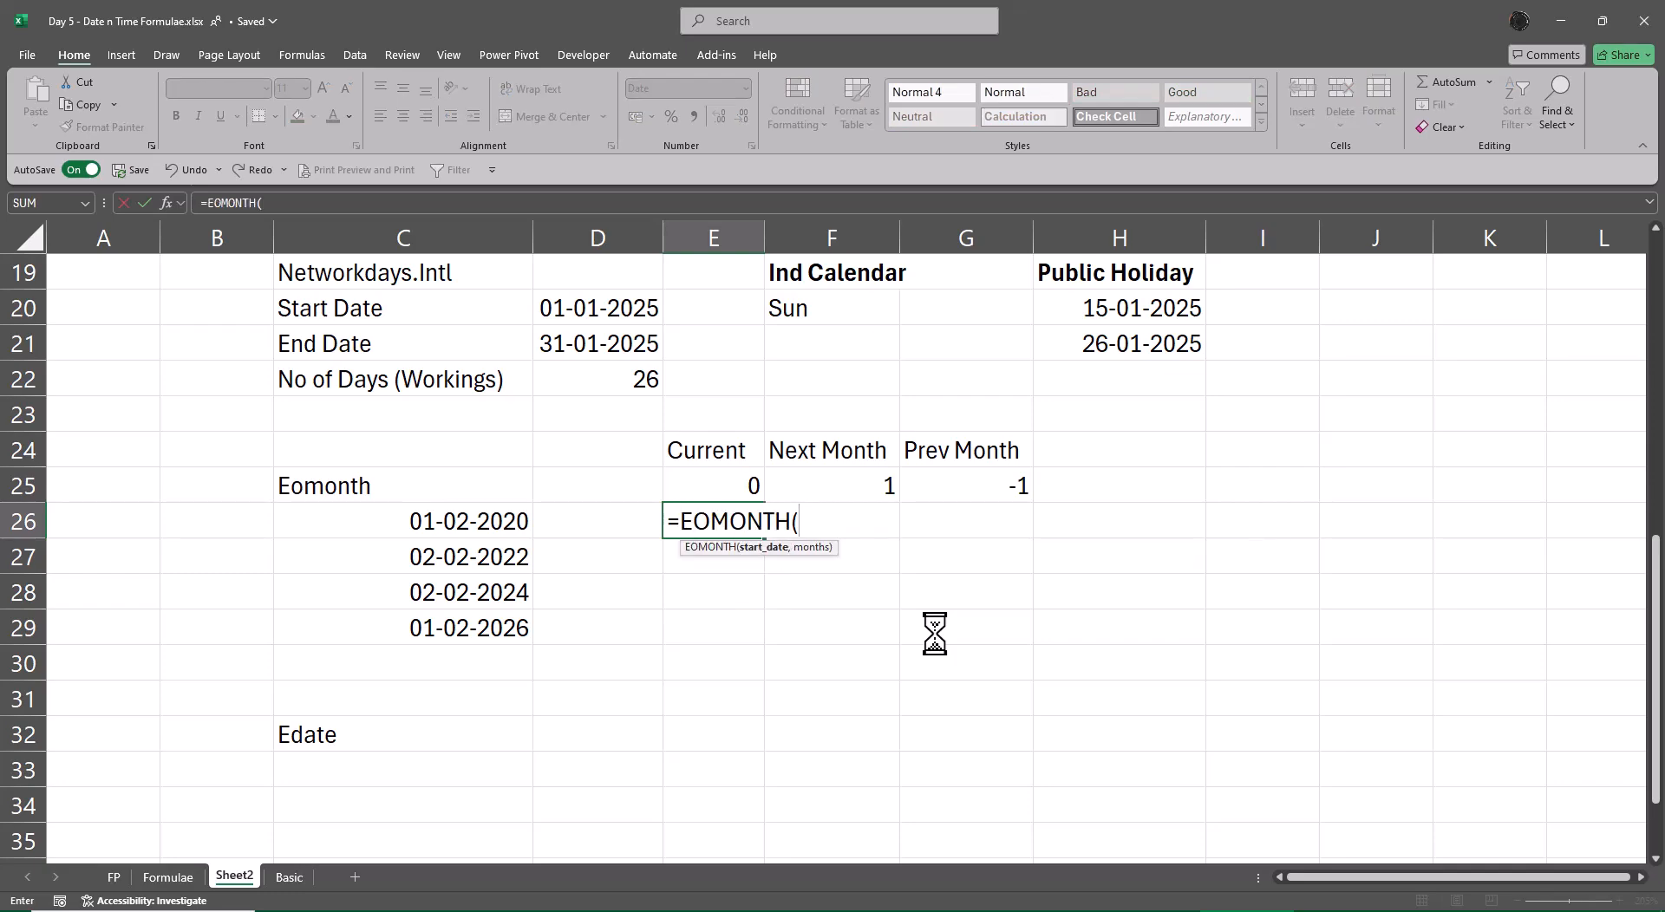
{"action": "key", "text": "Left"}
{"action": "key", "text": "Left"}
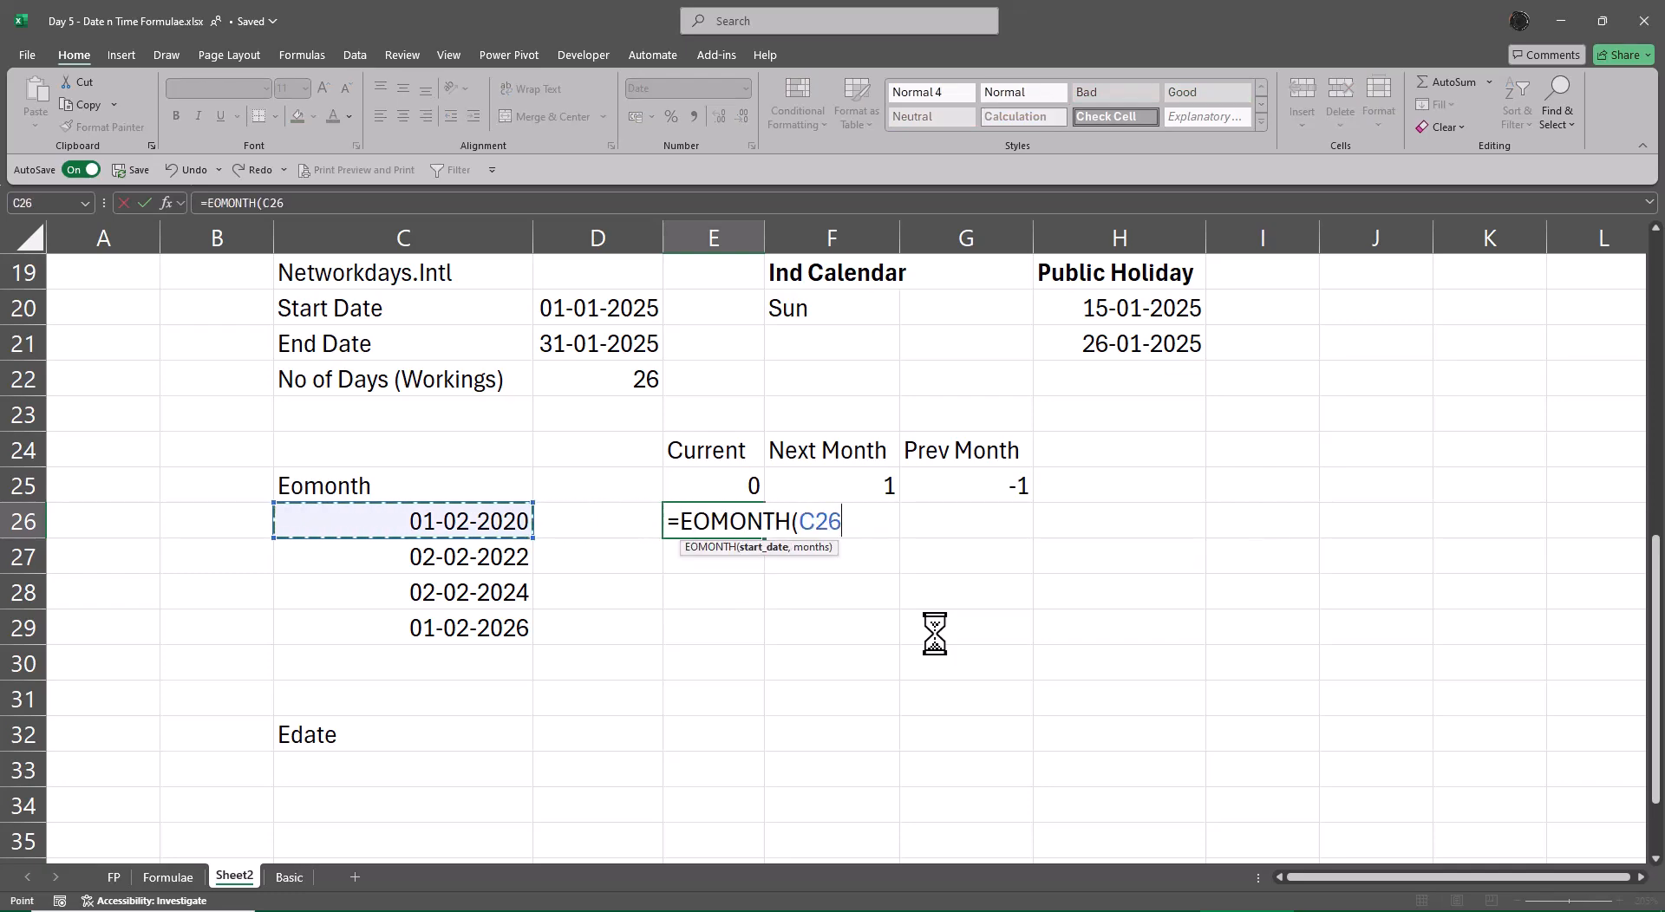
{"action": "type", "text": ","}
{"action": "key", "text": "Up"}
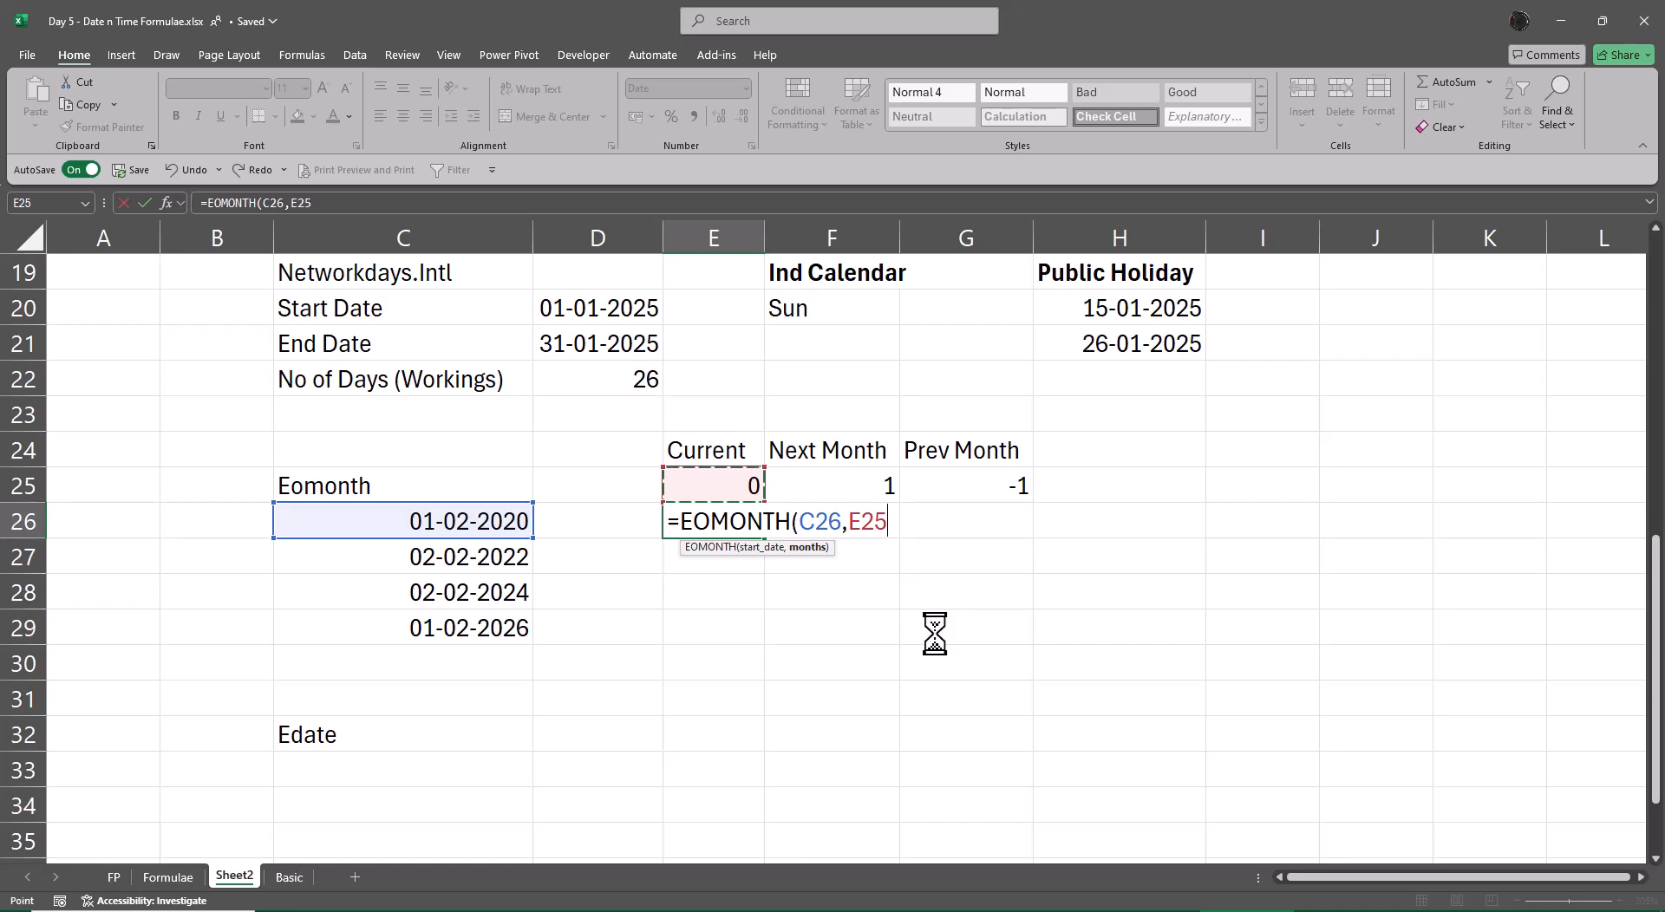
{"action": "key", "text": "F4"}
{"action": "key", "text": "ctrl+Return"}
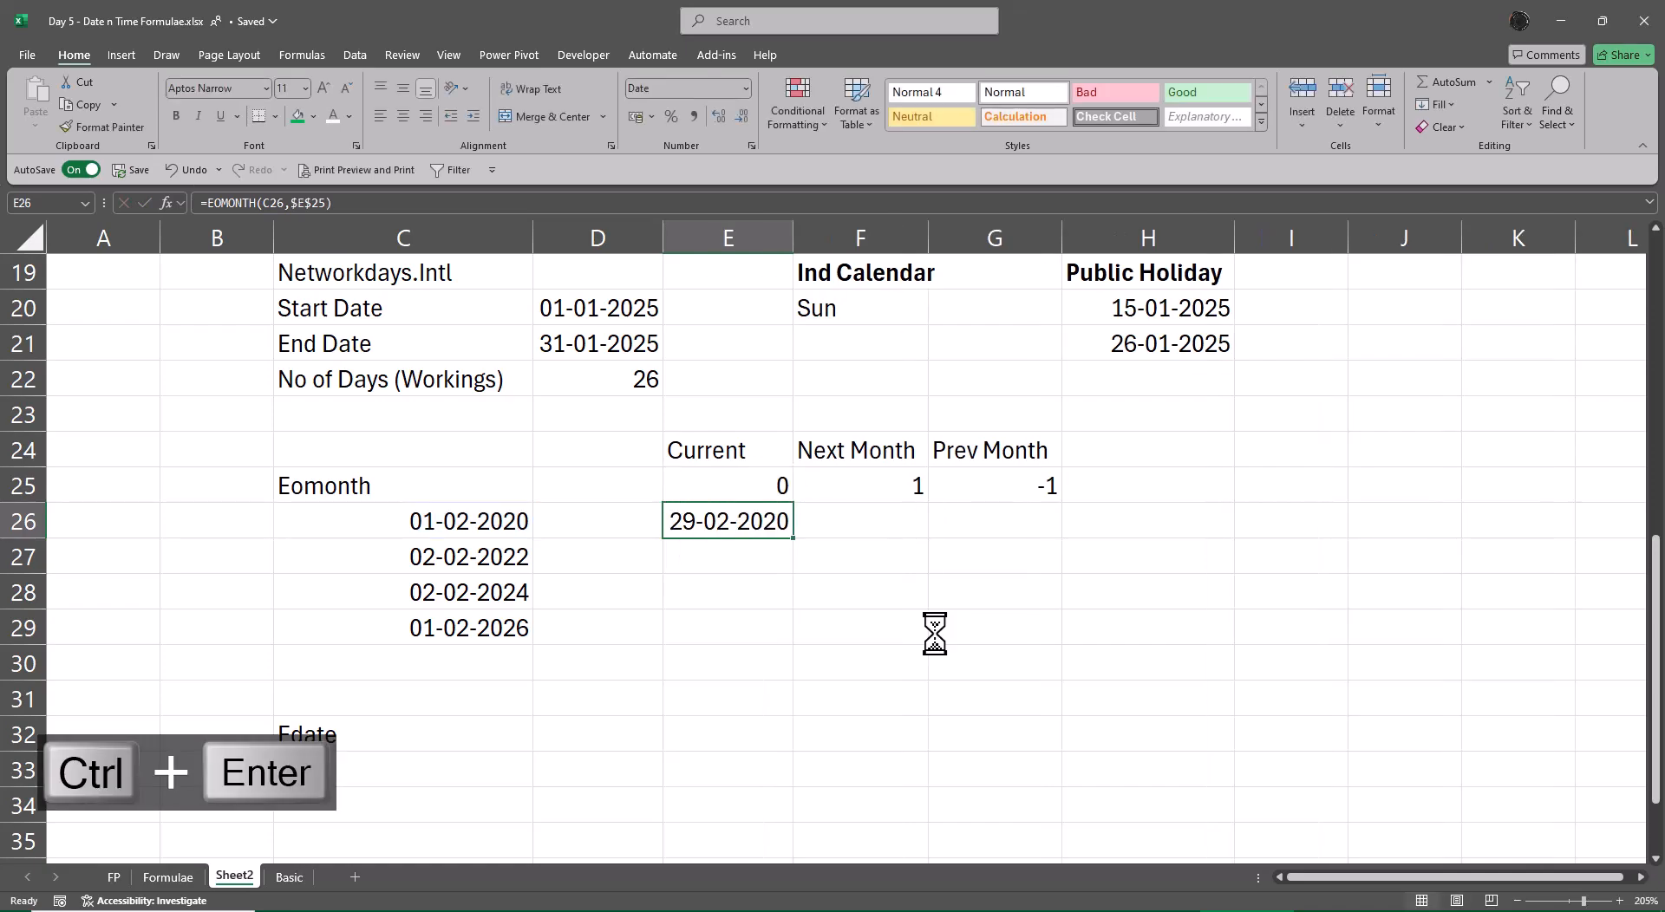
- Fill the Eomonth formula from E26 down to E29 for the remaining dates
{"action": "key", "text": "shift+Down"}
{"action": "key", "text": "shift+Down"}
{"action": "key", "text": "shift+Down"}
{"action": "key", "text": "ctrl+d"}
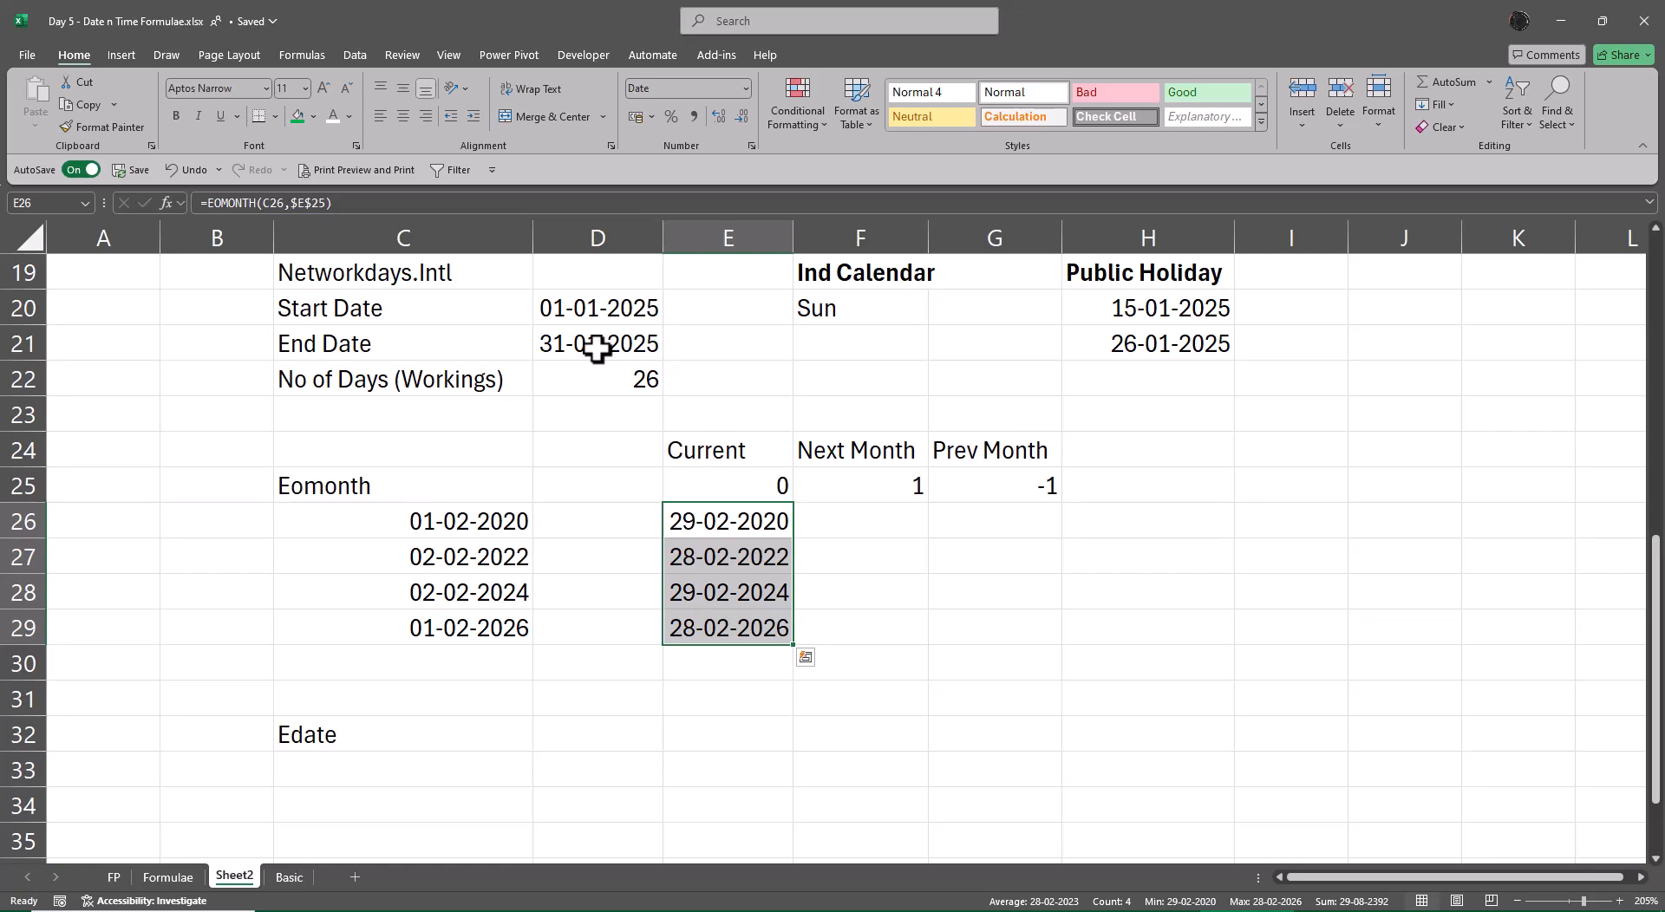
- Lock the date reference to its column in E26:E29, making the first formula =EOMONTH($C26,$E$25)
{"action": "key", "text": "F2"}
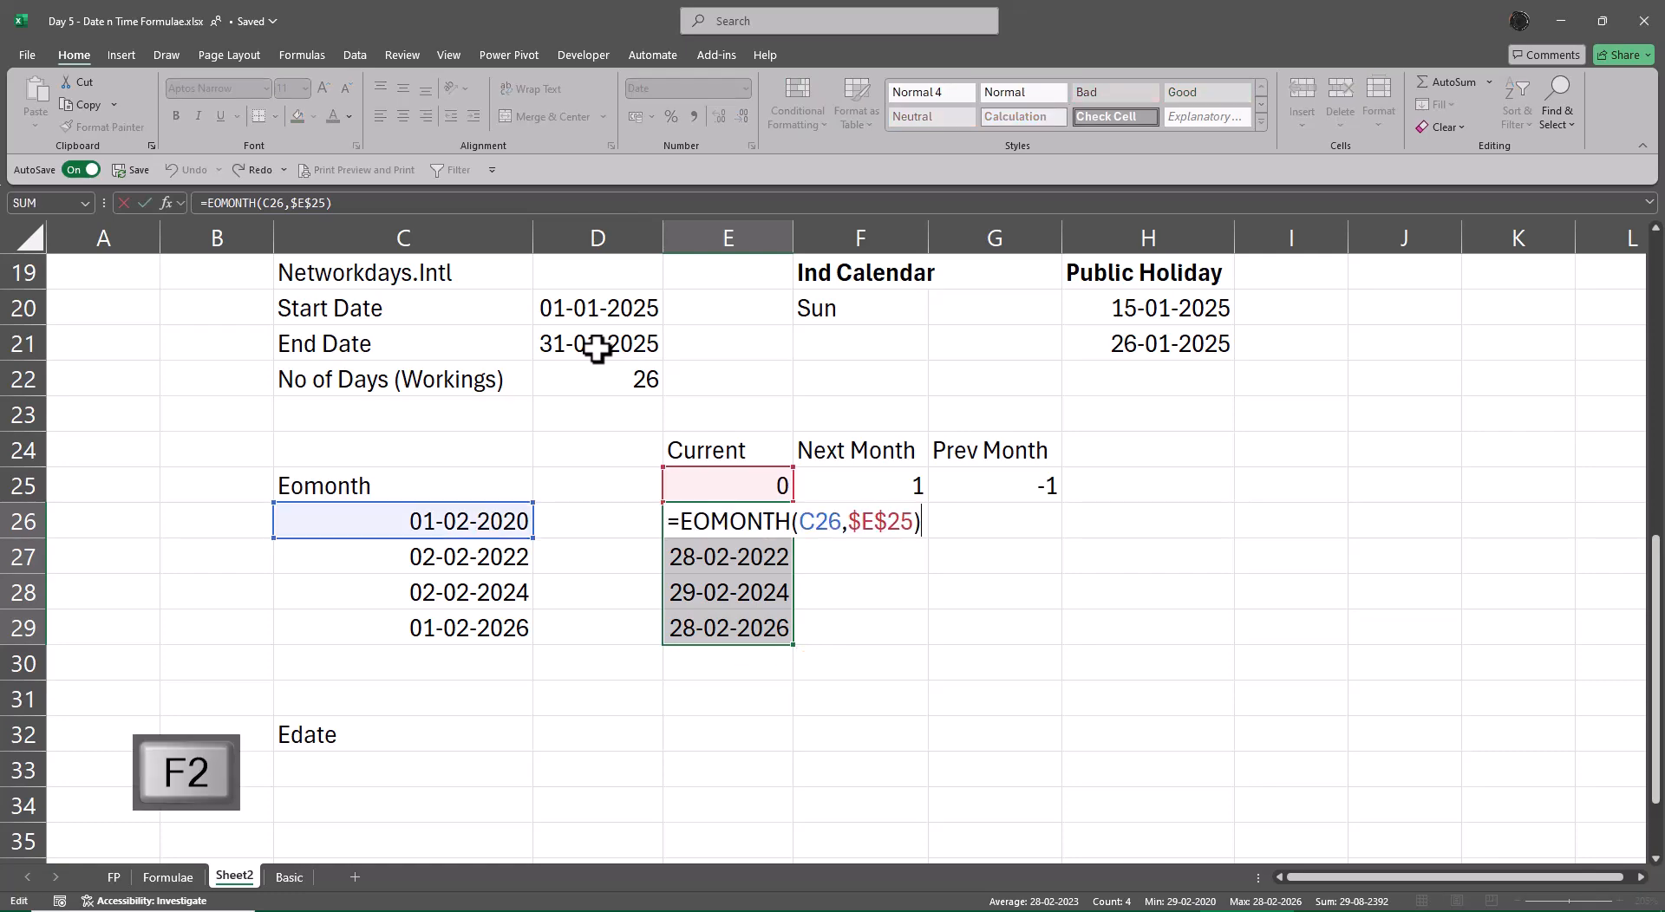
{"action": "key", "text": "Left"}
{"action": "key", "text": "Left"}
{"action": "key", "text": "Left"}
{"action": "key", "text": "Left"}
{"action": "key", "text": "Left"}
{"action": "key", "text": "Left"}
{"action": "key", "text": "Left"}
{"action": "key", "text": "Left"}
{"action": "key", "text": "Left"}
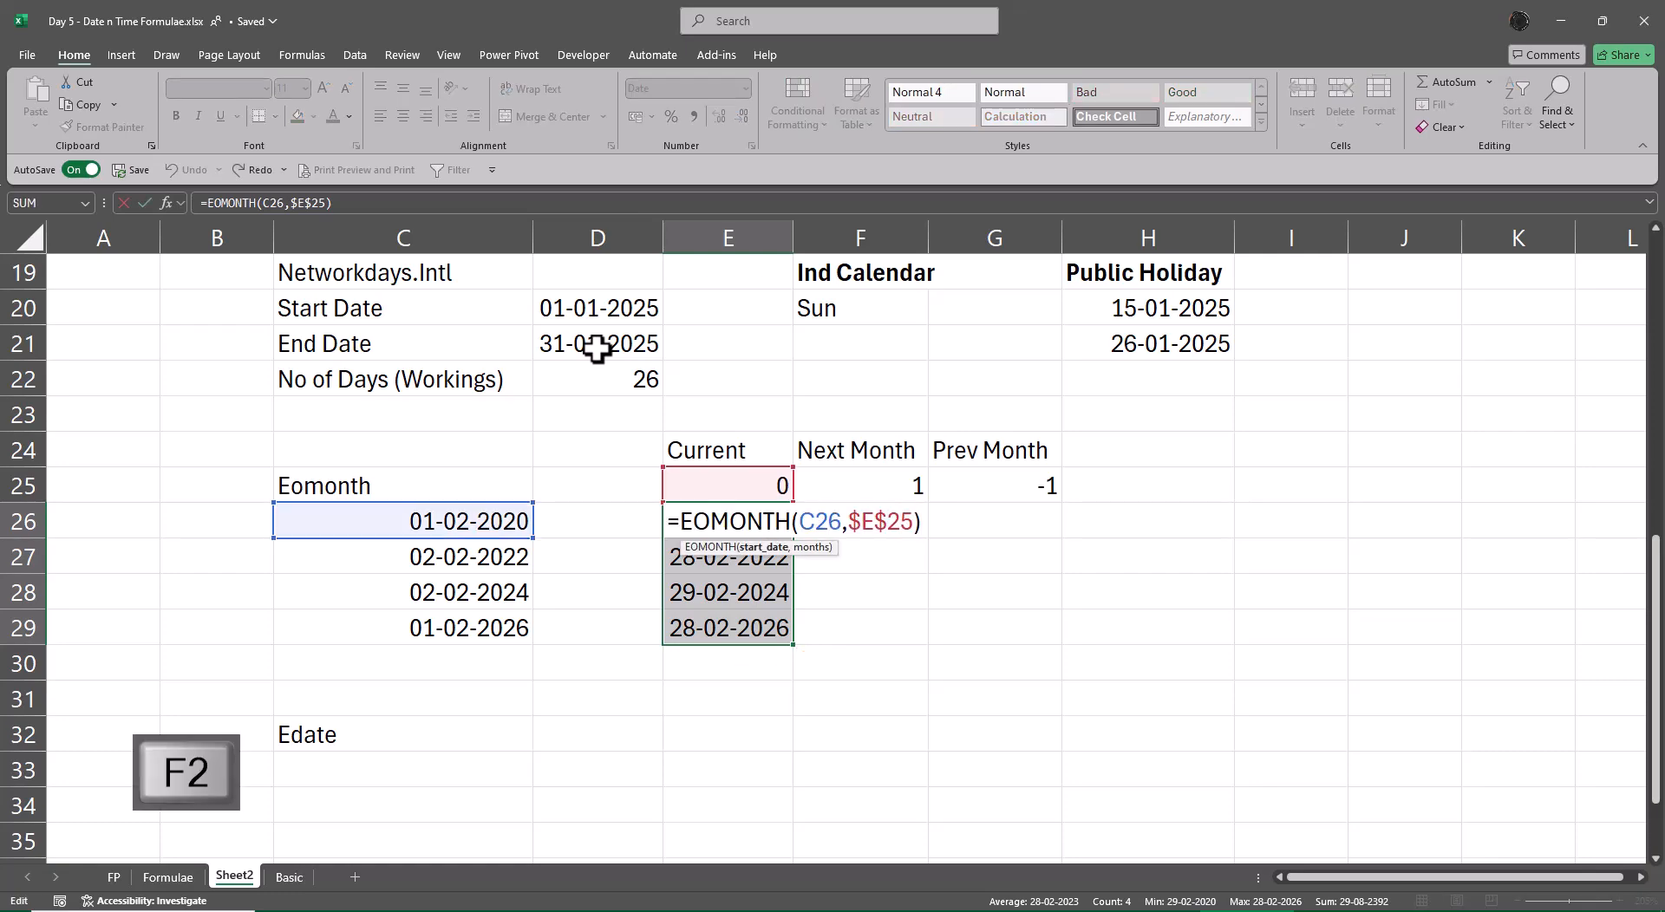
{"action": "key", "text": "F4"}
{"action": "key", "text": "F4"}
{"action": "key", "text": "F4"}
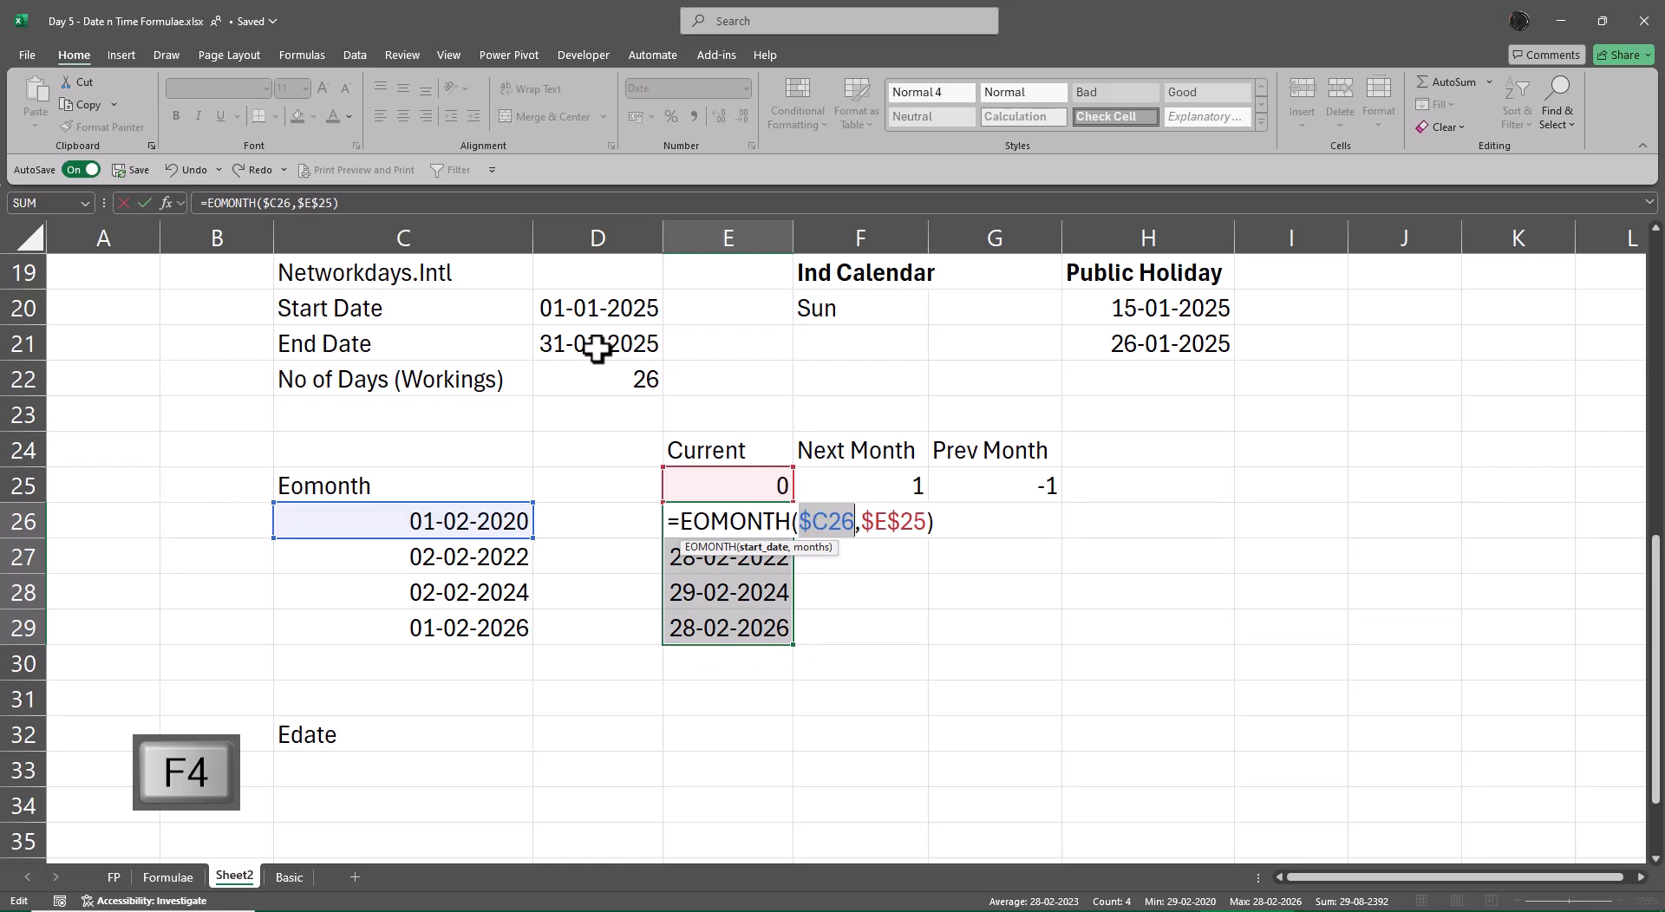
{"action": "key", "text": "ctrl+Return"}
- Fill the formulas of E26:E29 across to column G and check the references of the copy in F26
{"action": "key", "text": "shift+Right"}
{"action": "key", "text": "shift+Right"}
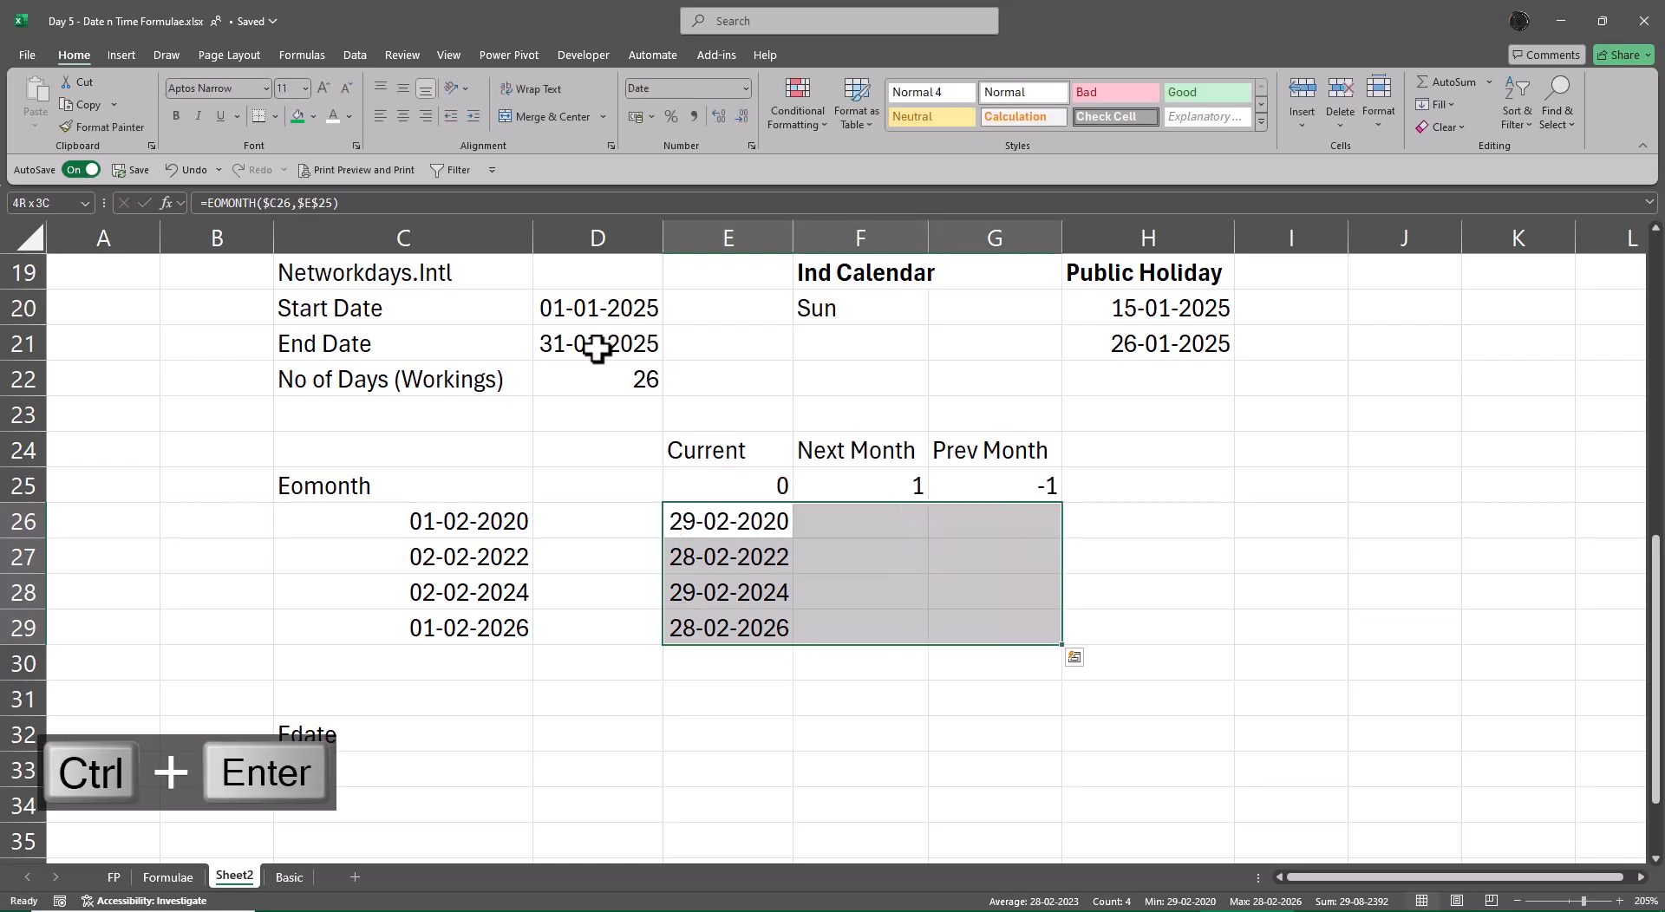
{"action": "key", "text": "ctrl+r"}
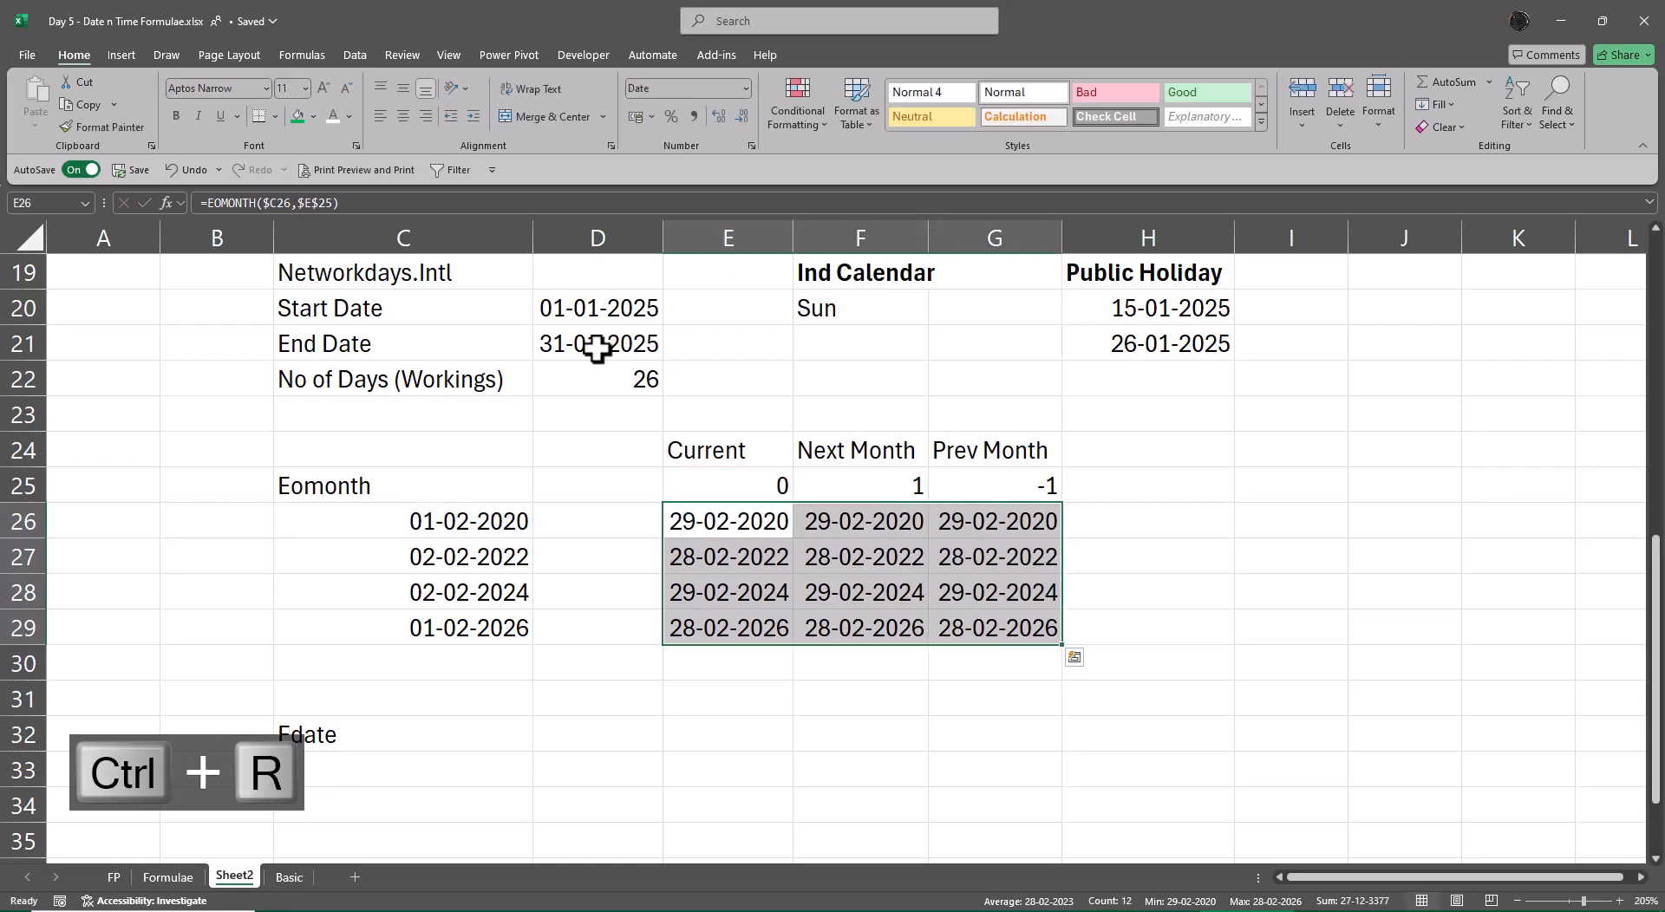
{"action": "key", "text": "Right"}
{"action": "key", "text": "F2"}
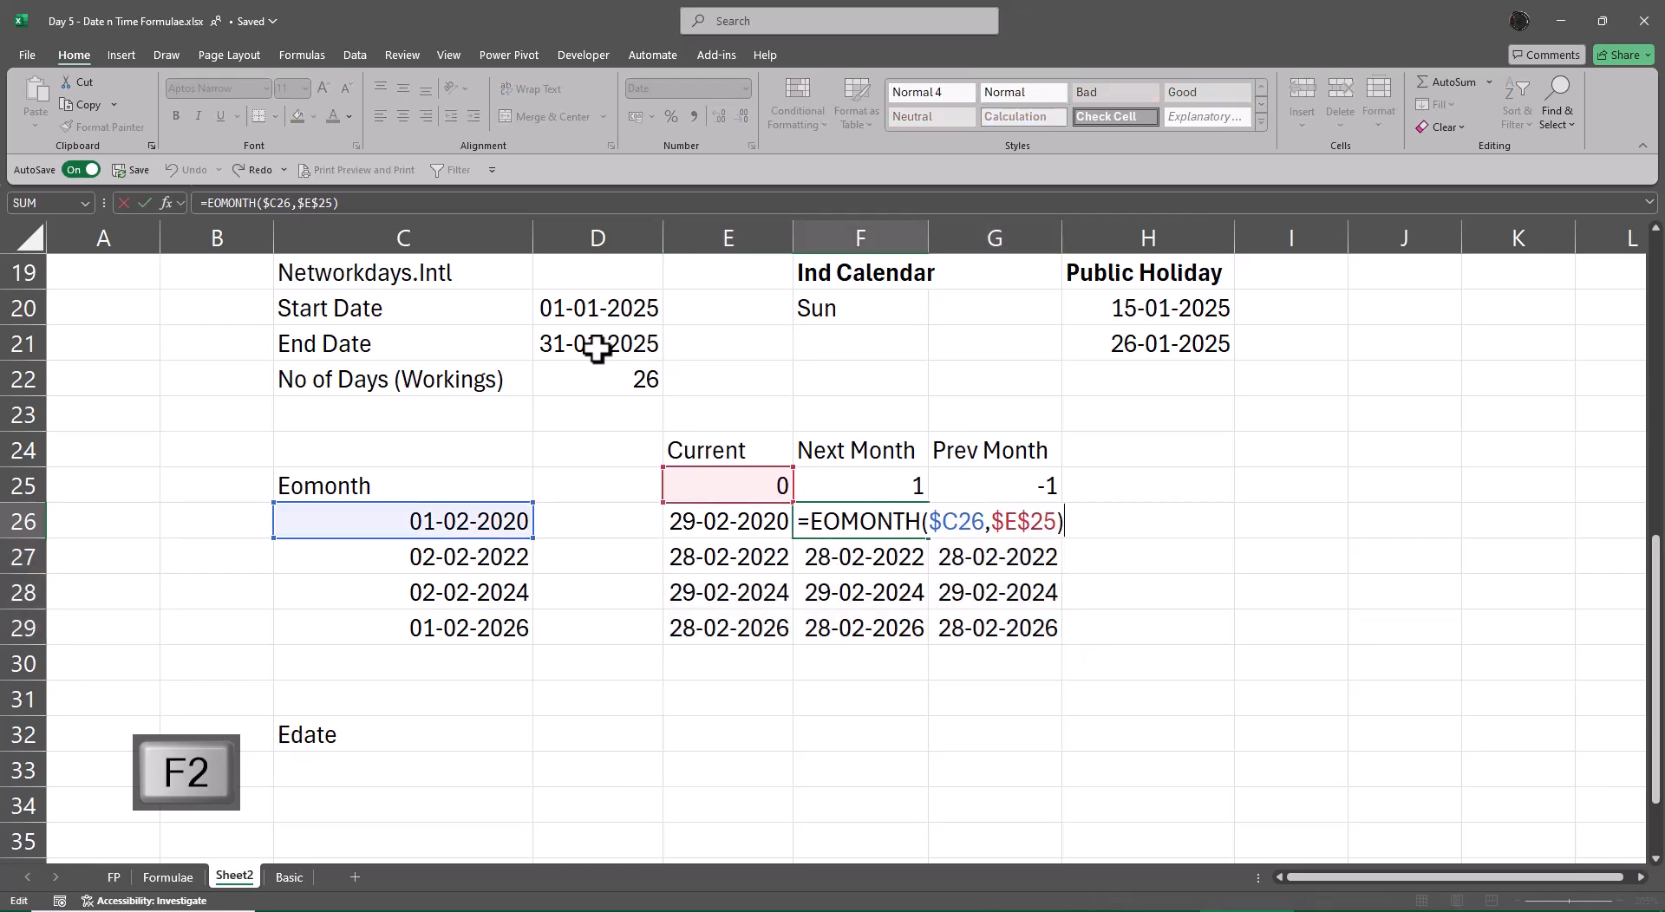
{"action": "key", "text": "Escape"}
{"action": "key", "text": "Left"}
{"action": "key", "text": "Up"}
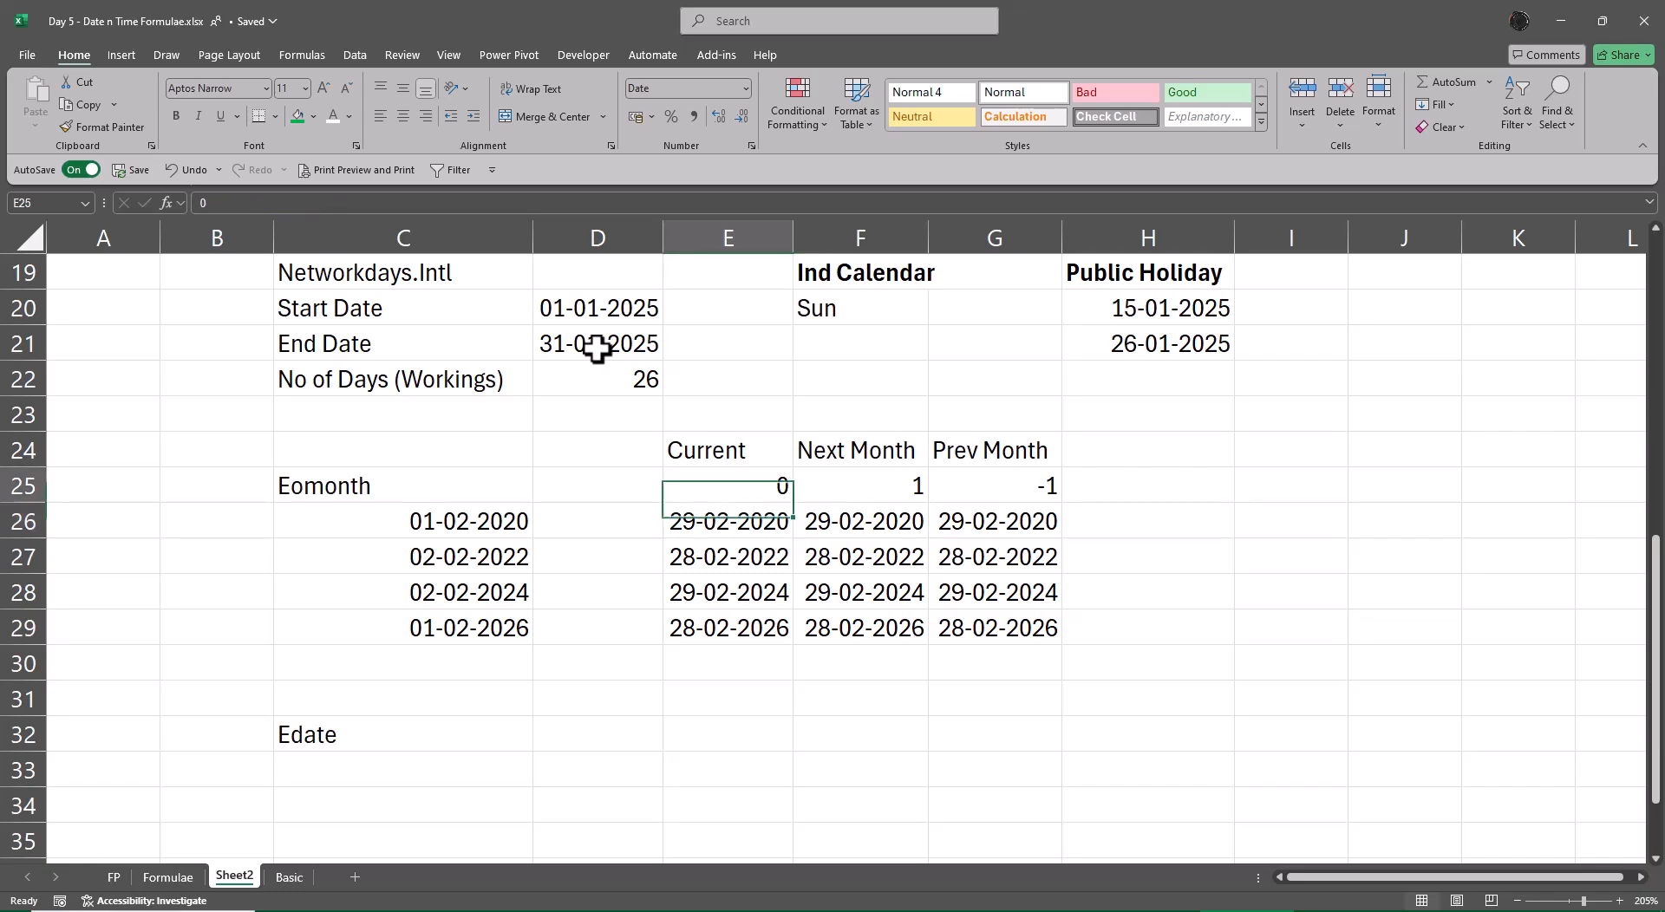
- Lock only the row of the offset reference in E26:E29, starting with =EOMONTH($C26,E$25), and fill the formulas across to column G
{"action": "key", "text": "Down"}
{"action": "key", "text": "ctrl+shift+Down"}
{"action": "key", "text": "F2"}
{"action": "key", "text": "Left"}
{"action": "key", "text": "Left"}
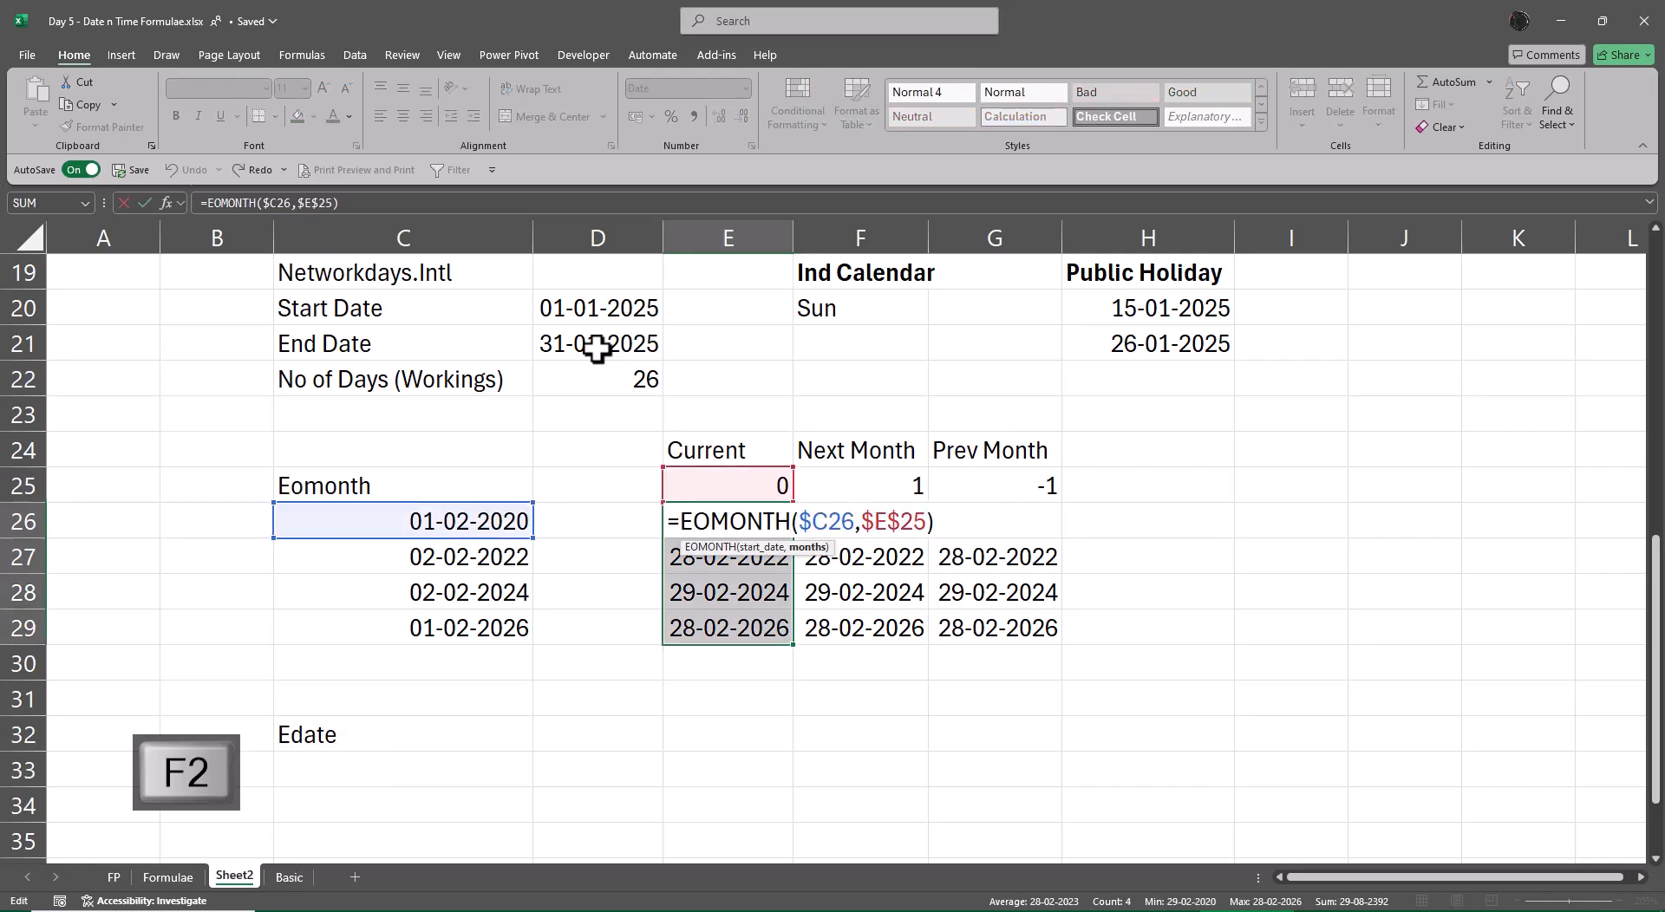
{"action": "key", "text": "F4"}
{"action": "key", "text": "F4"}
{"action": "key", "text": "F4"}
{"action": "key", "text": "F4"}
{"action": "key", "text": "F4"}
{"action": "key", "text": "F4"}
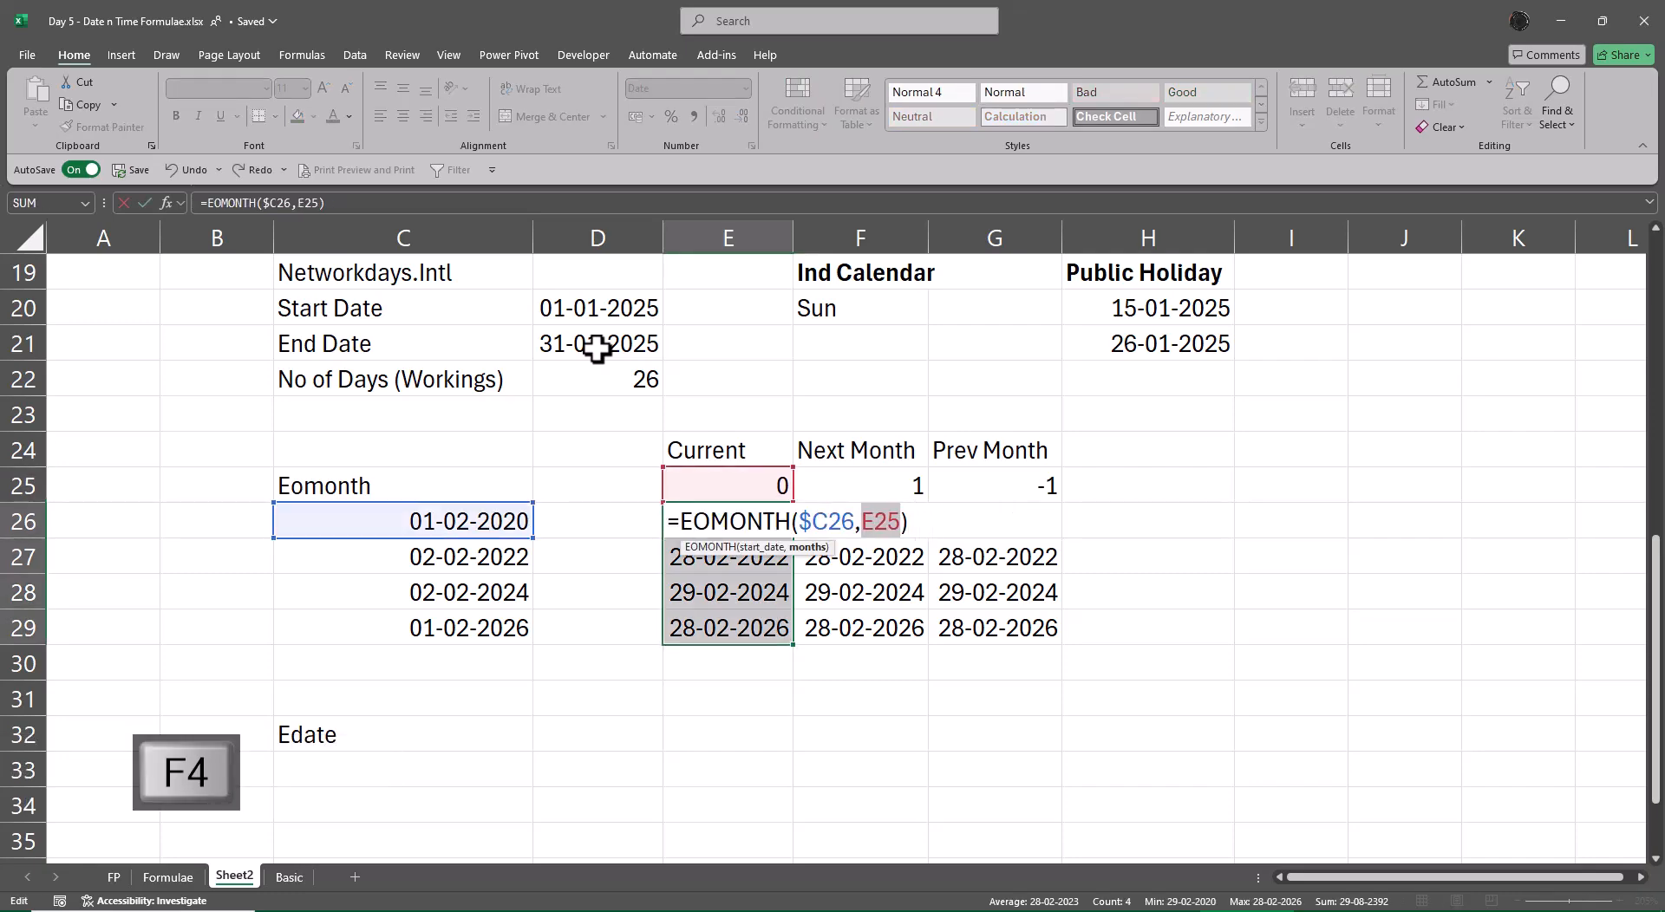
{"action": "key", "text": "ctrl+Return"}
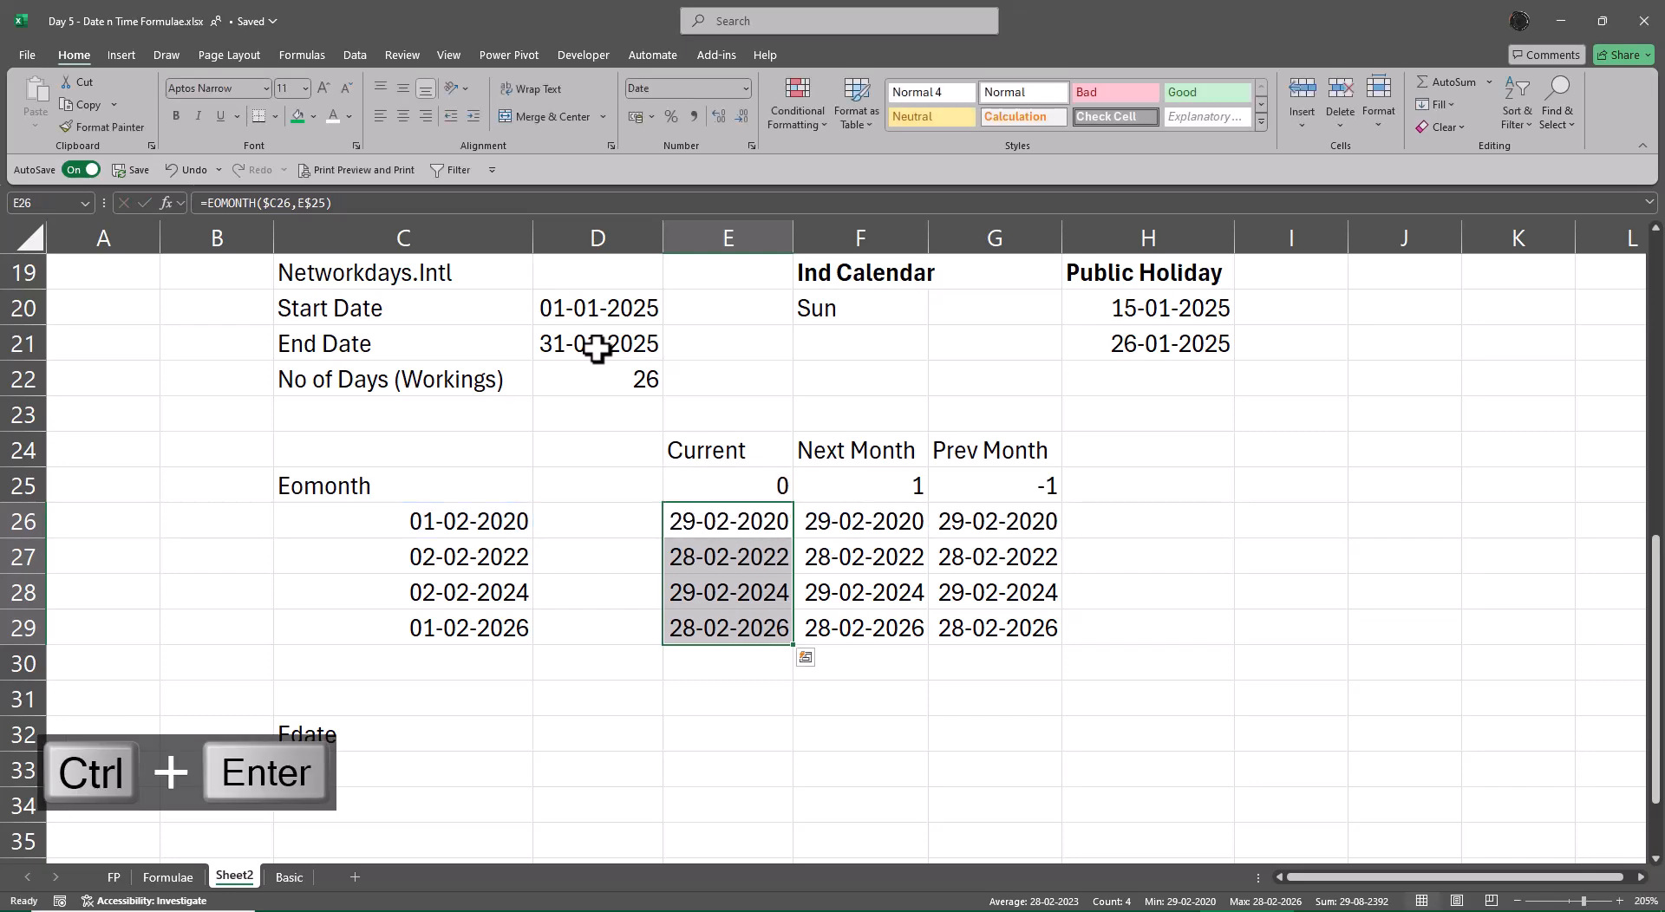
{"action": "key", "text": "ctrl+shift+Right"}
{"action": "key", "text": "ctrl+r"}
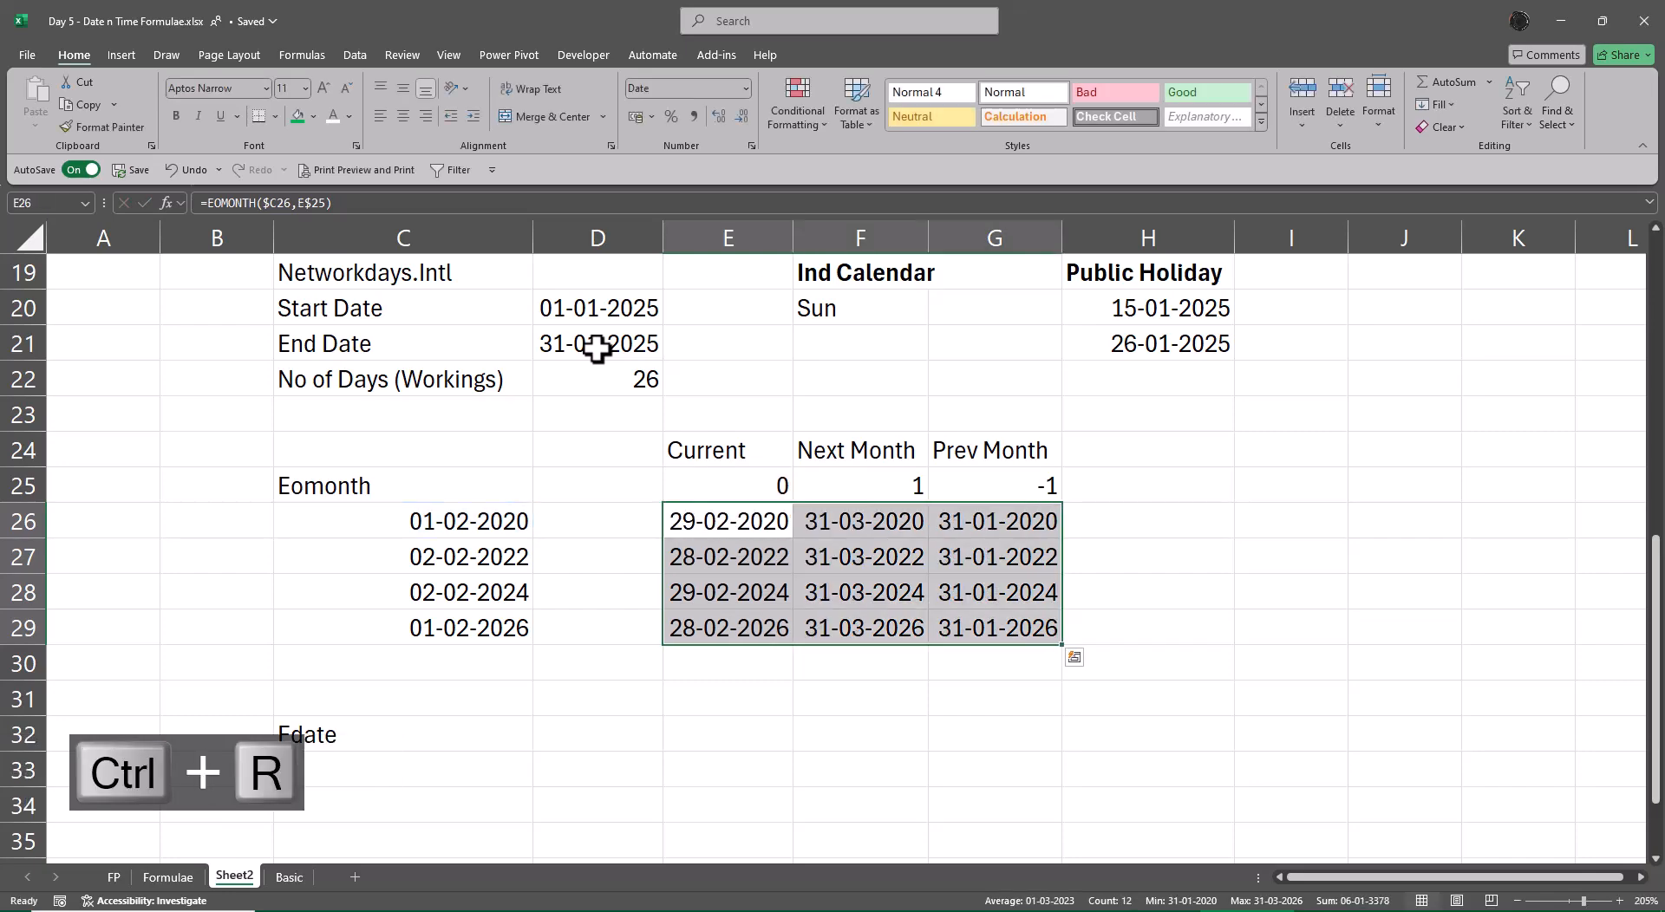
- Examine which date and offset cells the filled Eomonth formulas in F28 and G27 refer to
{"action": "key", "text": "Down"}
{"action": "key", "text": "Down"}
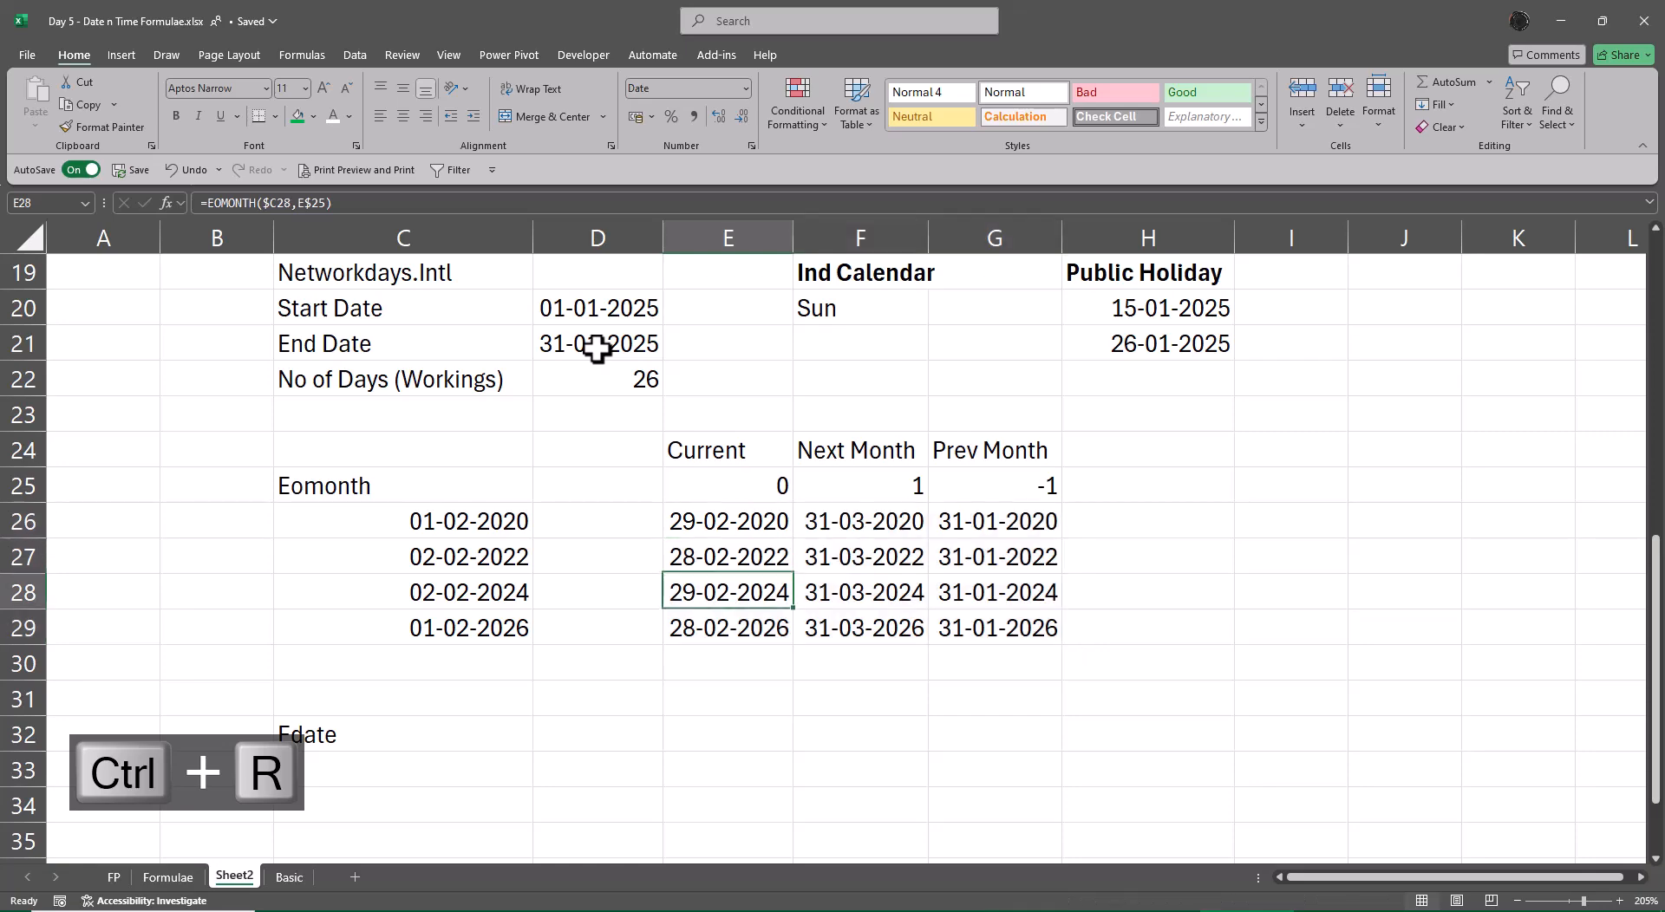
{"action": "key", "text": "Right"}
{"action": "key", "text": "F2"}
{"action": "key", "text": "Escape"}
{"action": "key", "text": "Up"}
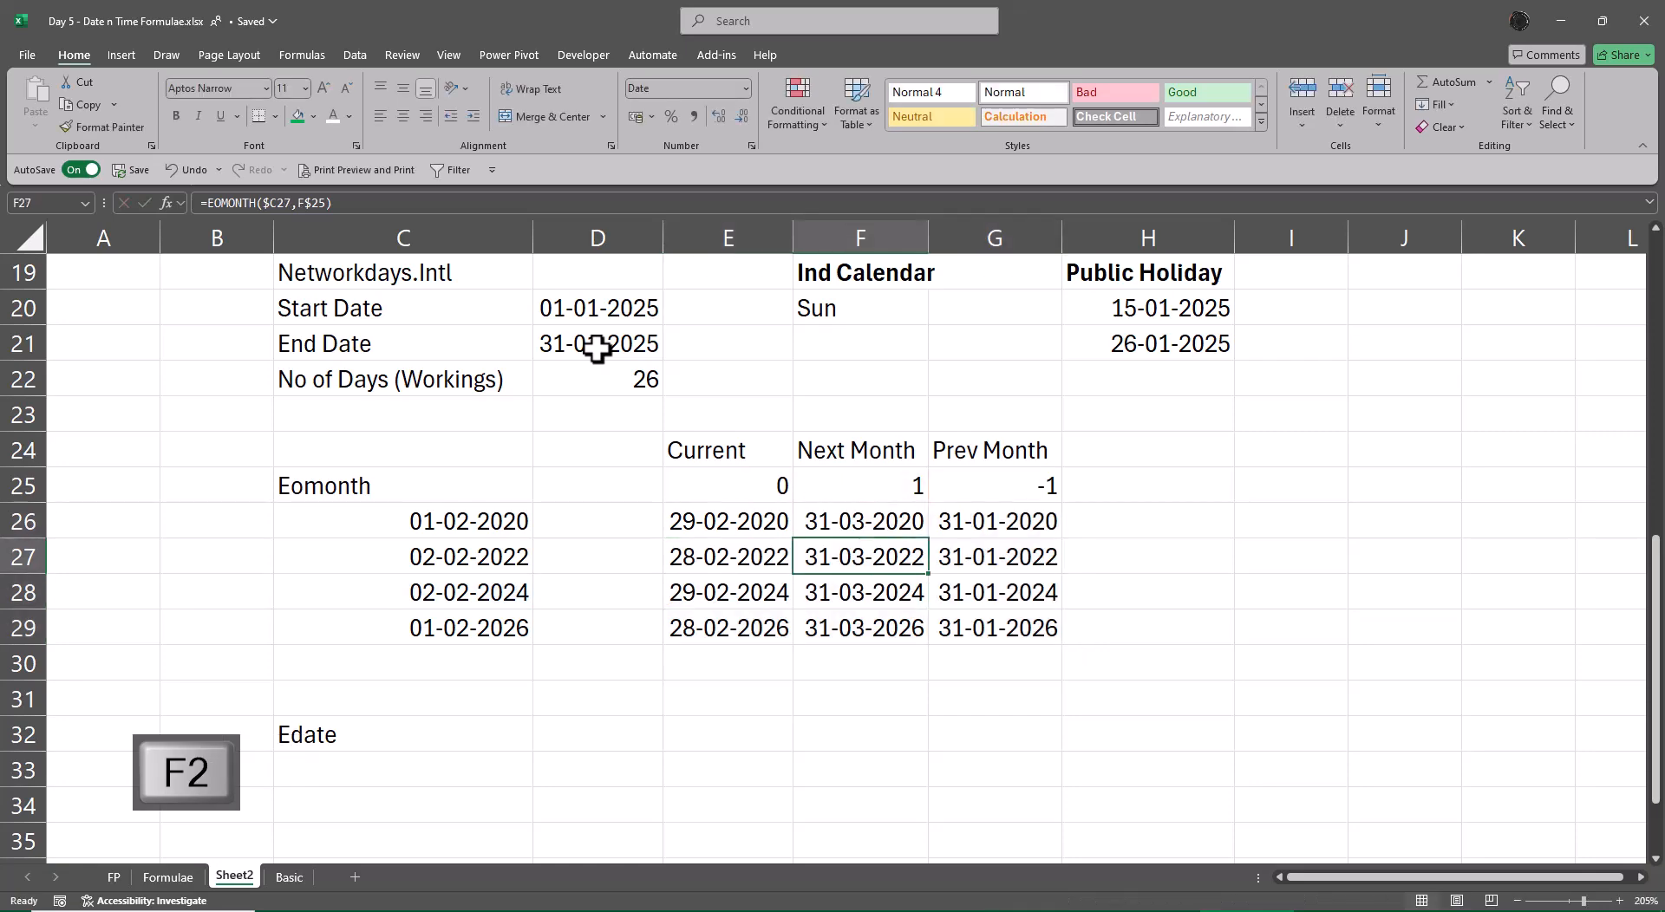
{"action": "key", "text": "Right"}
{"action": "key", "text": "F2"}
{"action": "key", "text": "Escape"}
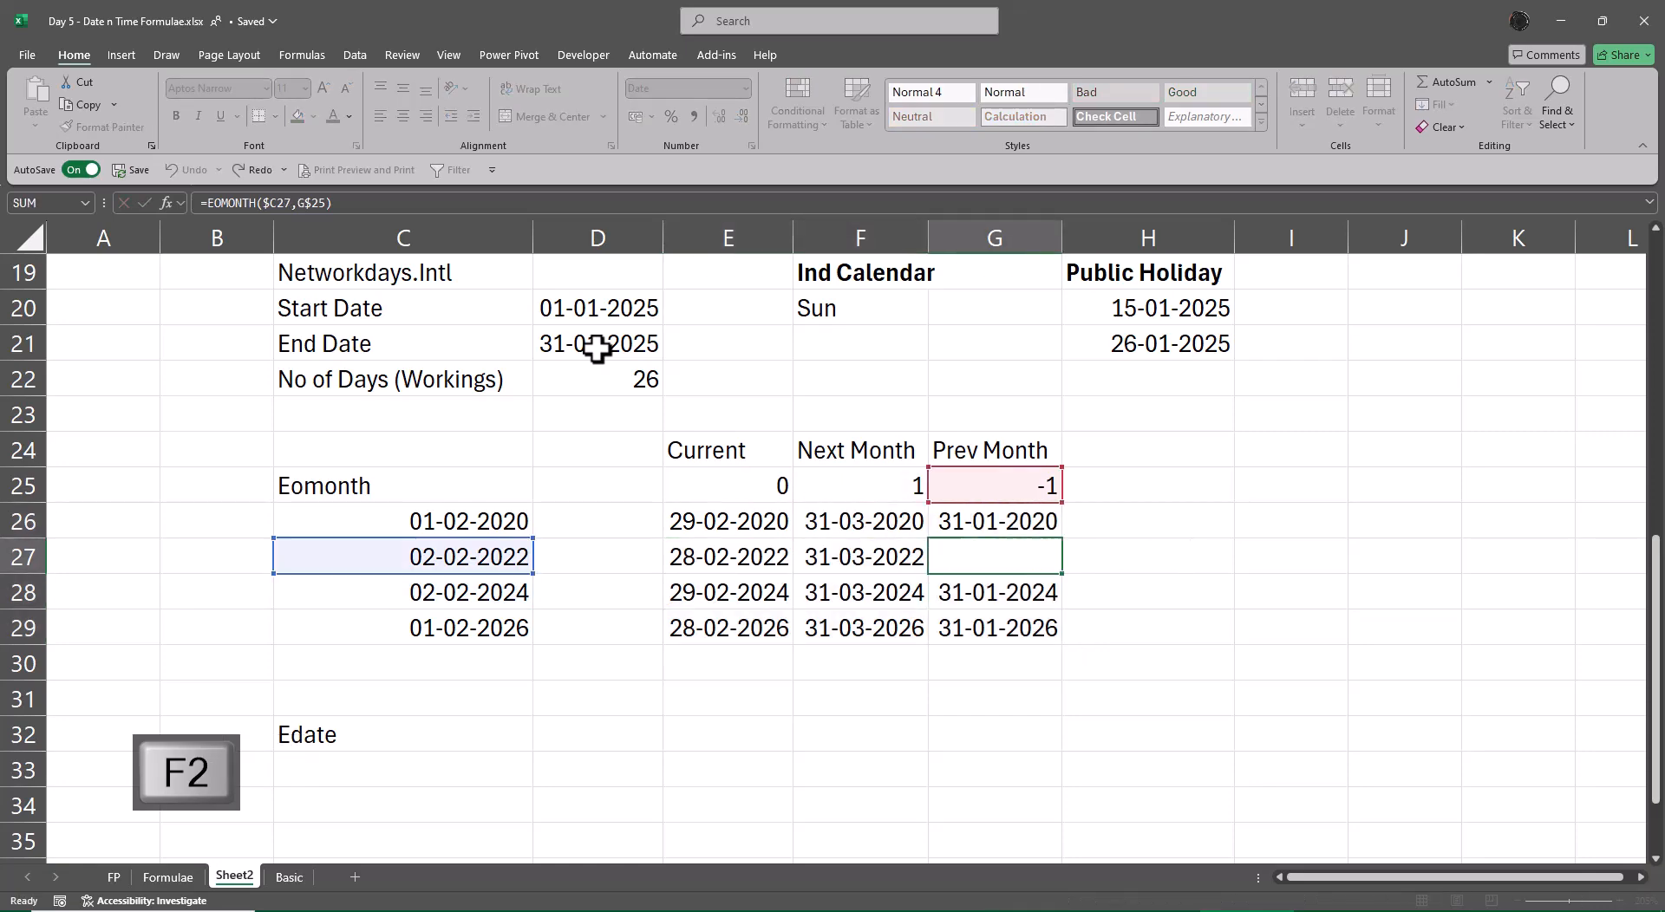
- Examine which date and offset cells the Eomonth formulas in F27 and E27 refer to
{"action": "key", "text": "Left"}
{"action": "key", "text": "F2"}
{"action": "key", "text": "Escape"}
{"action": "key", "text": "Left"}
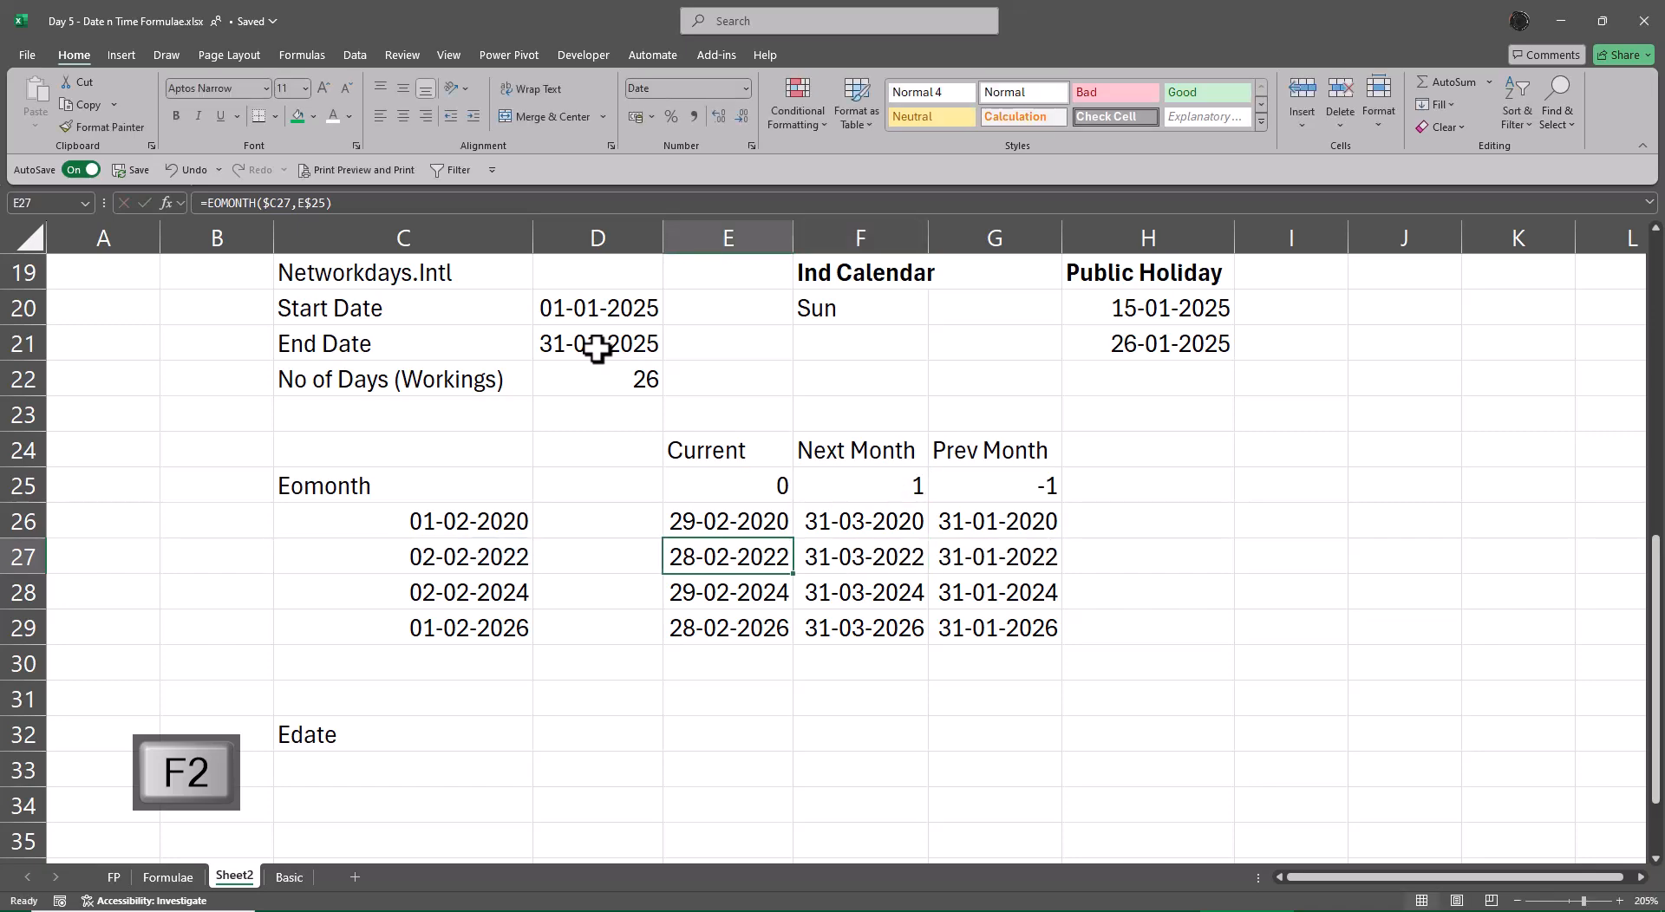
{"action": "key", "text": "F2"}
{"action": "key", "text": "Escape"}
{"action": "key", "text": "Down"}
{"action": "key", "text": "Down"}
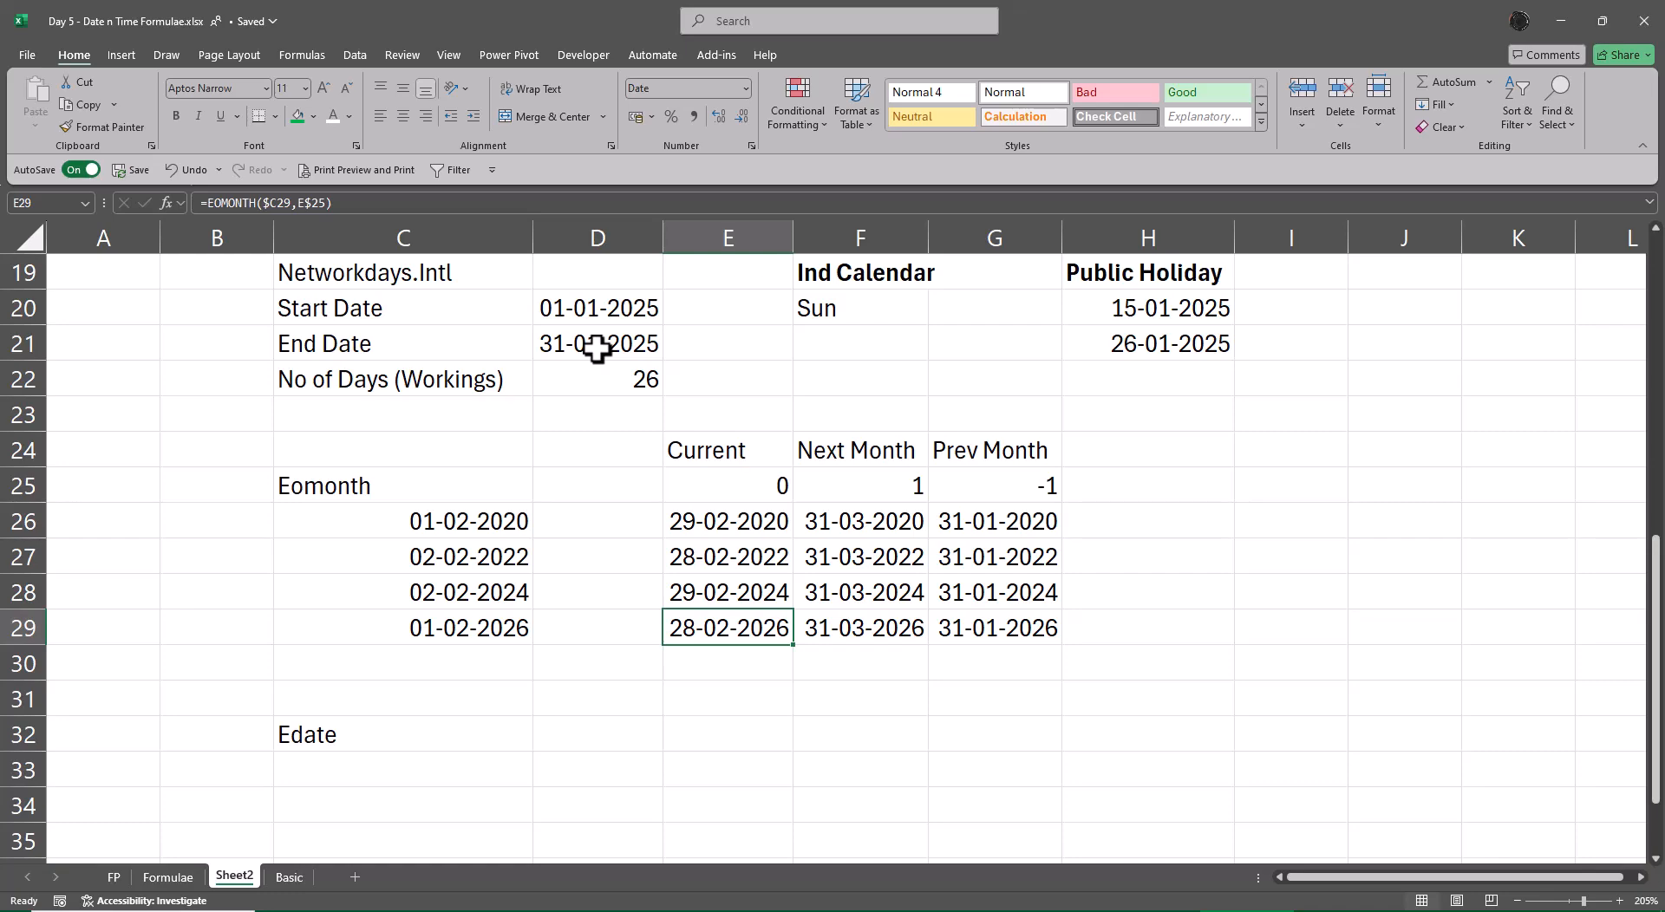
- Set the month offset under Current in E25 to 4
{"action": "key", "text": "Up"}
{"action": "key", "text": "Up"}
{"action": "key", "text": "Up"}
{"action": "key", "text": "Up"}
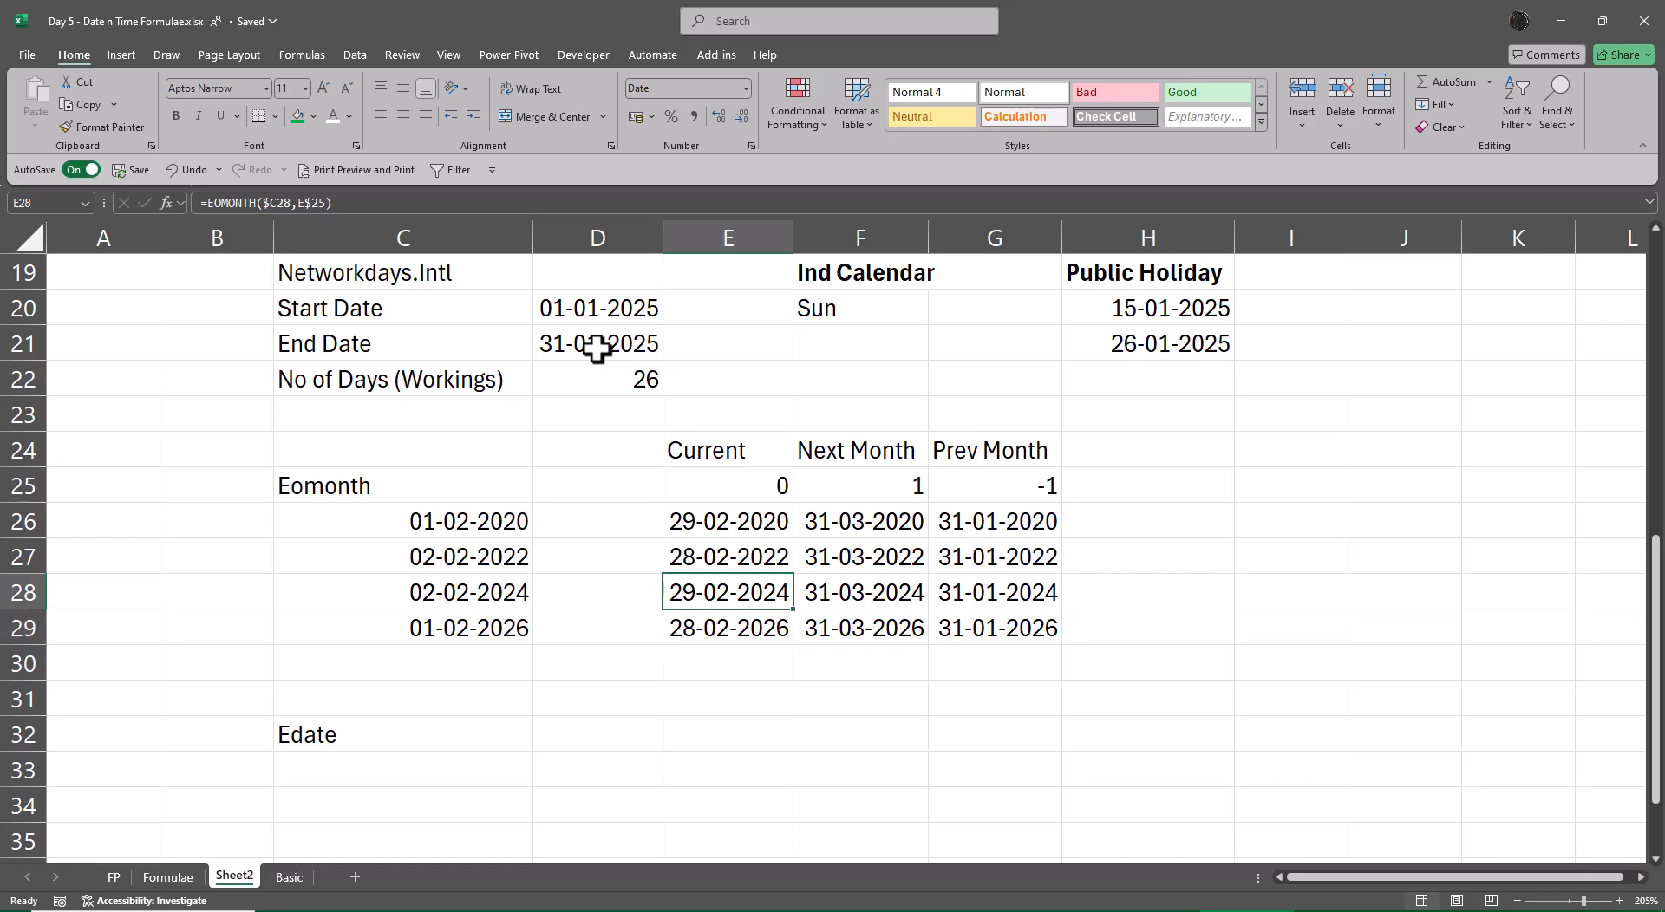
{"action": "type", "text": "4"}
{"action": "key", "text": "Return"}
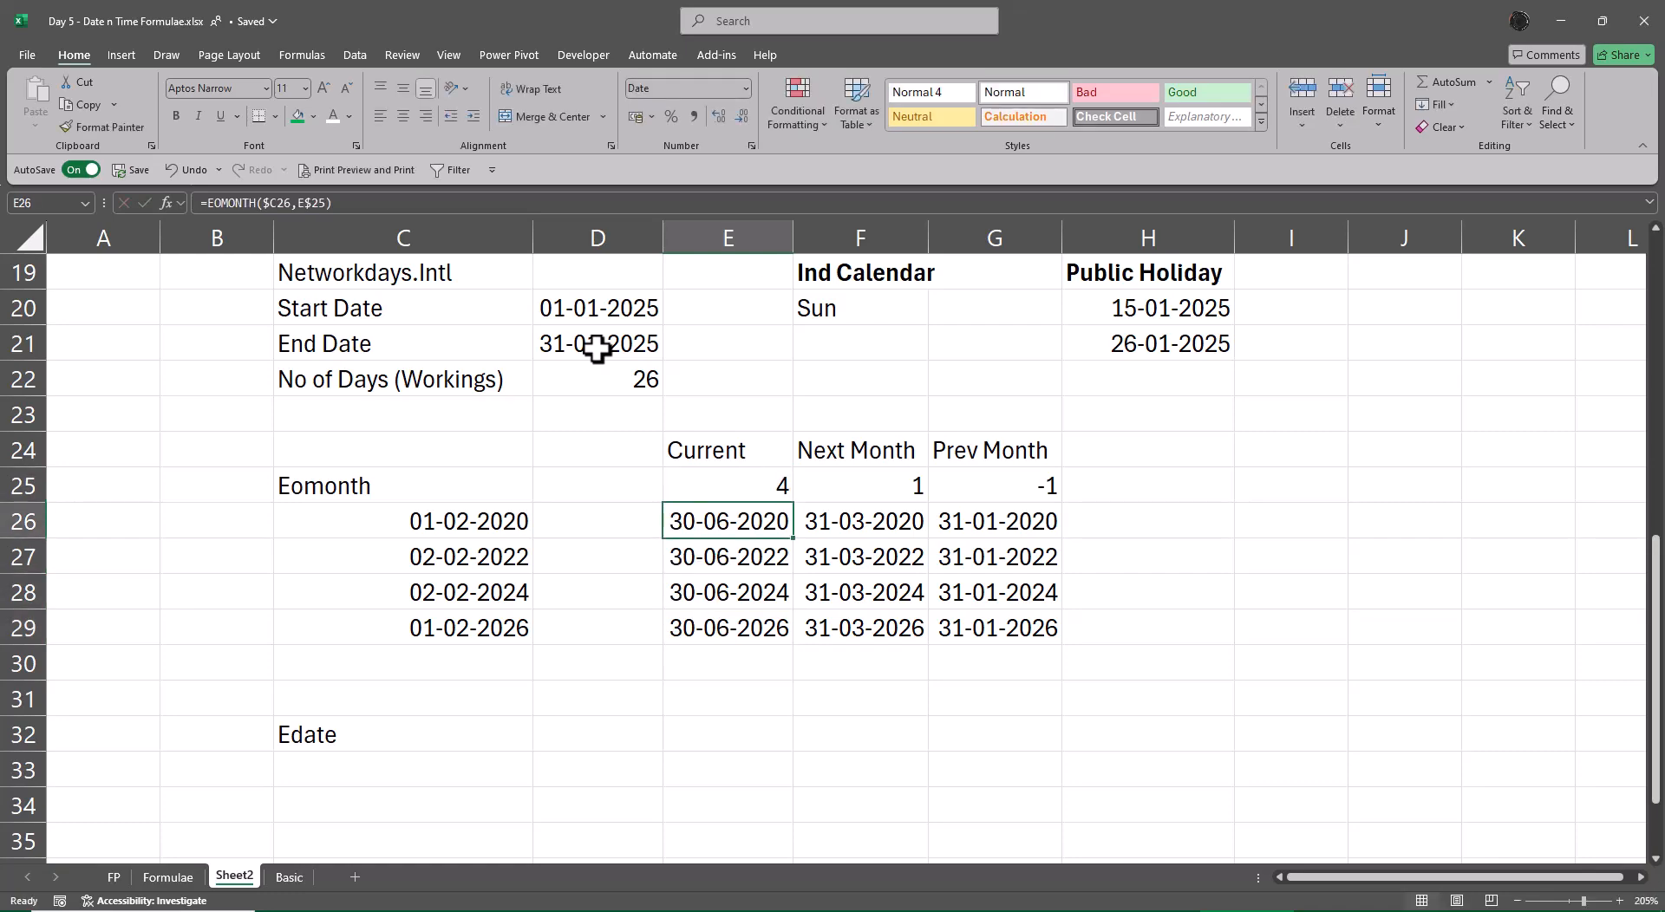
- Set the Next Month offset in F25 to 7 and the Prev Month offset in G25 to -7
{"action": "key", "text": "Up"}
{"action": "key", "text": "Right"}
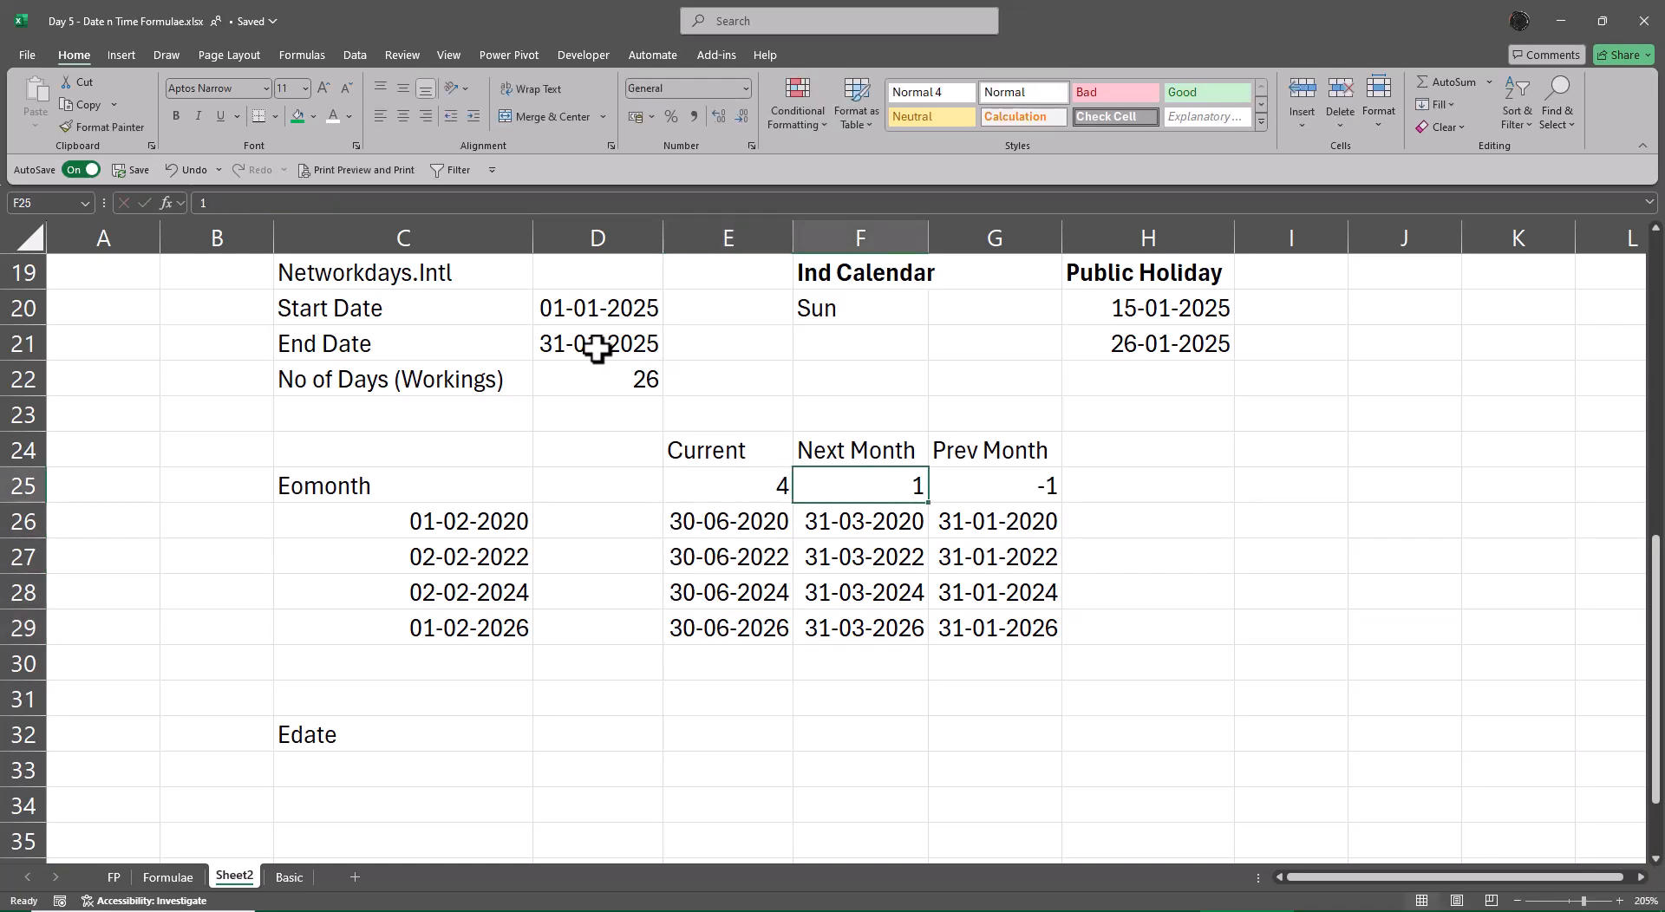
{"action": "type", "text": "7"}
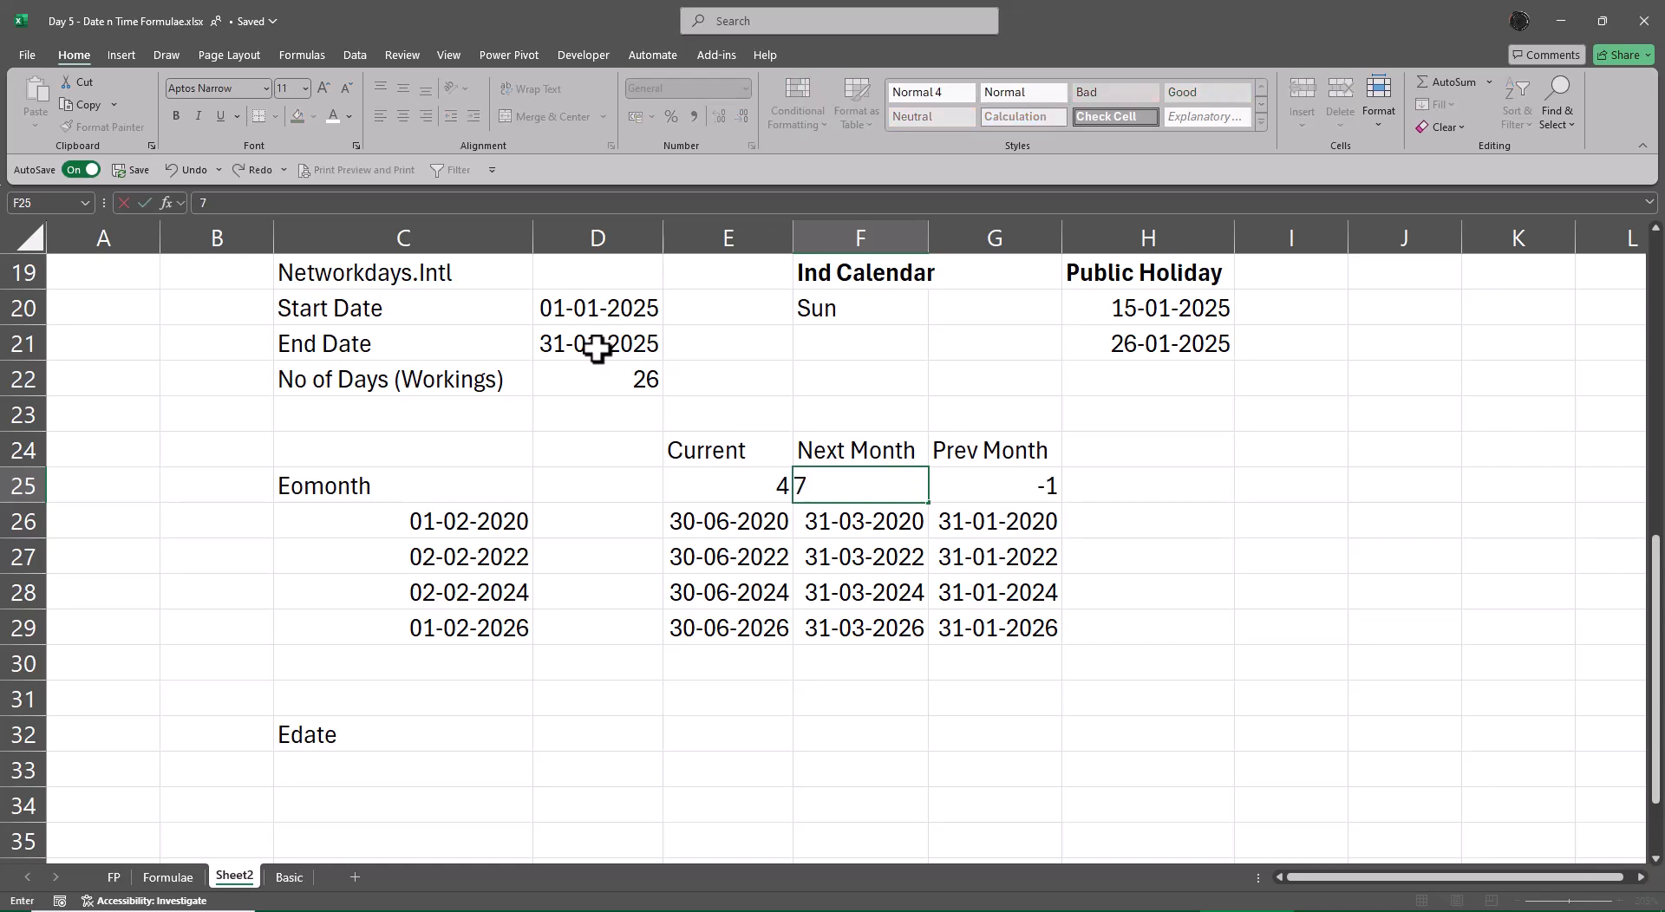
{"action": "key", "text": "Return"}
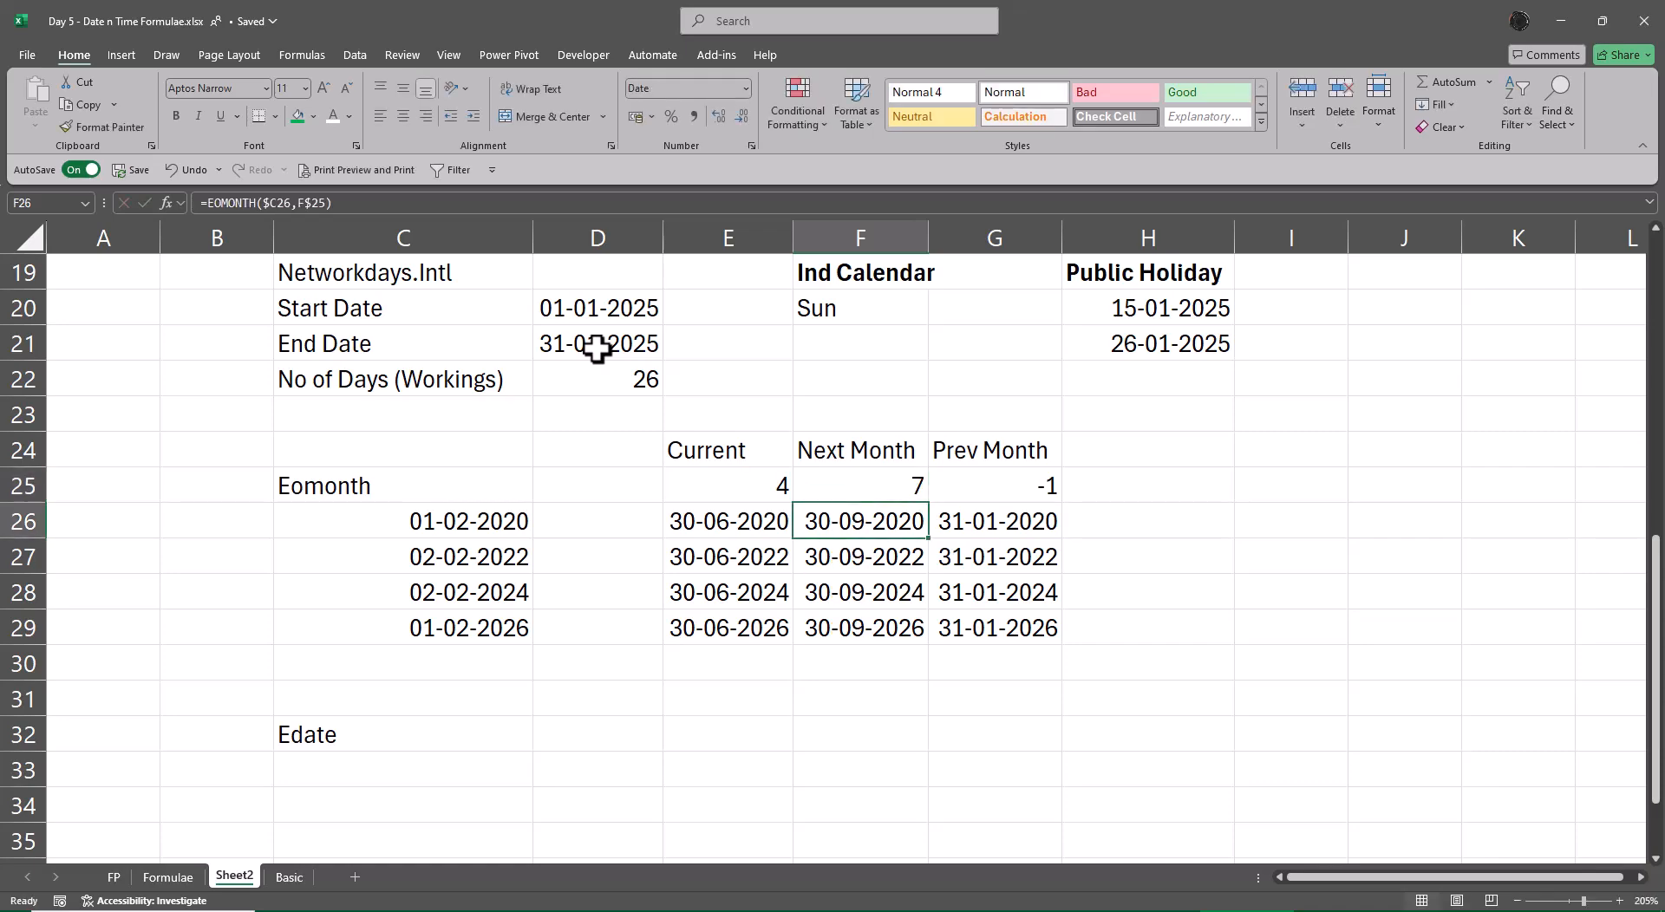
{"action": "key", "text": "Up"}
{"action": "key", "text": "Right"}
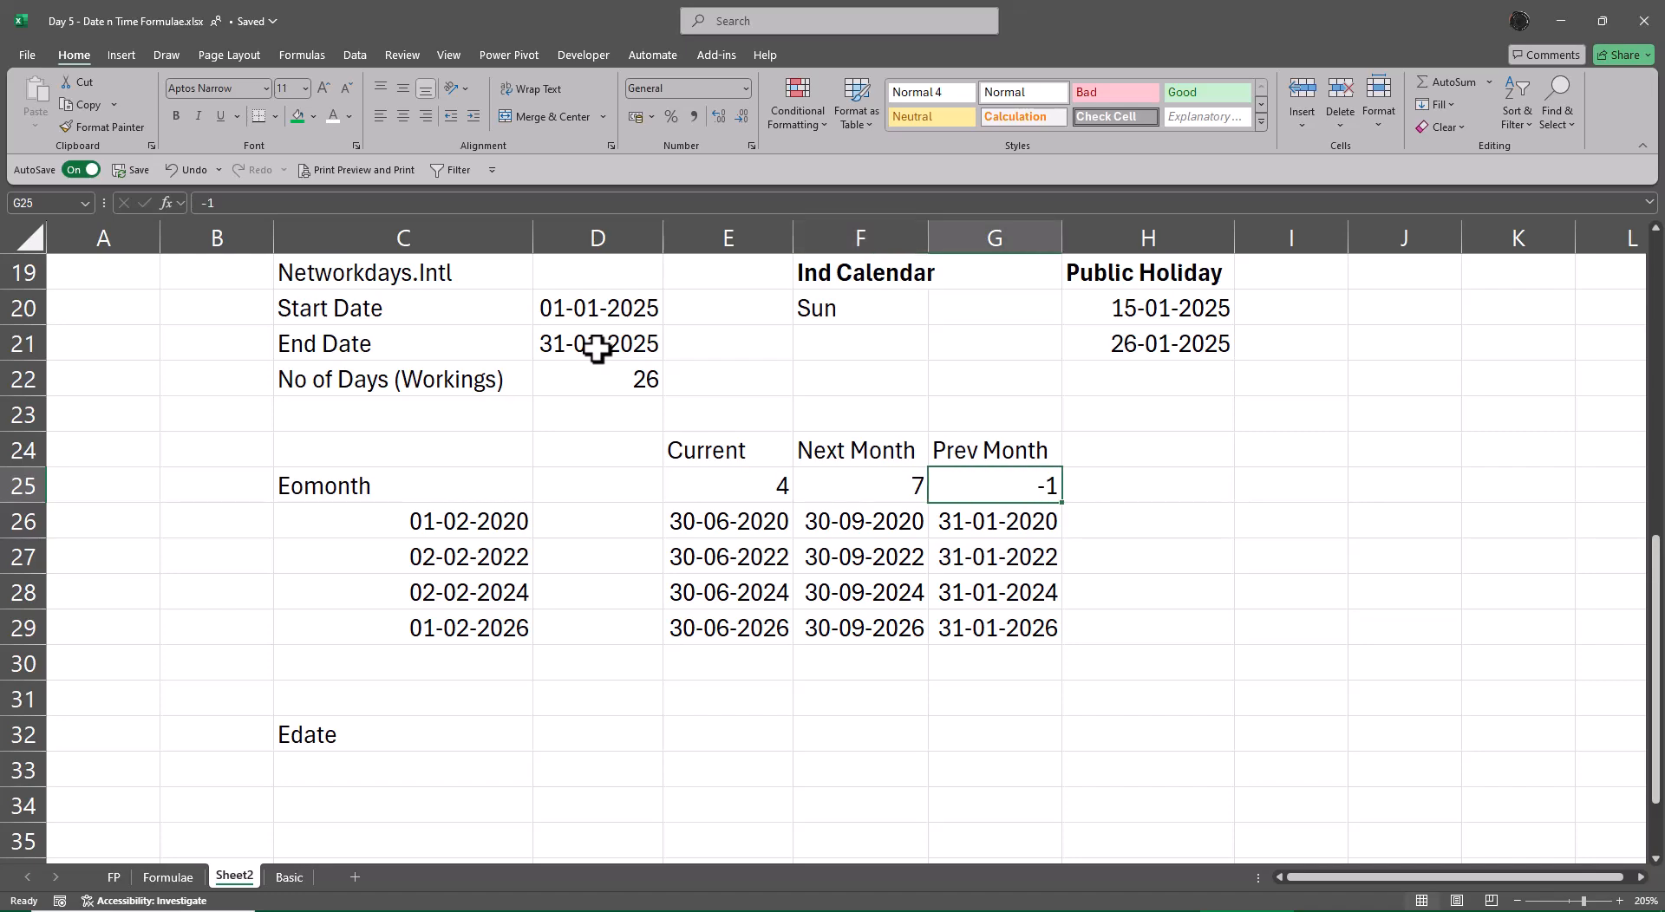
{"action": "type", "text": "-7"}
{"action": "key", "text": "Return"}
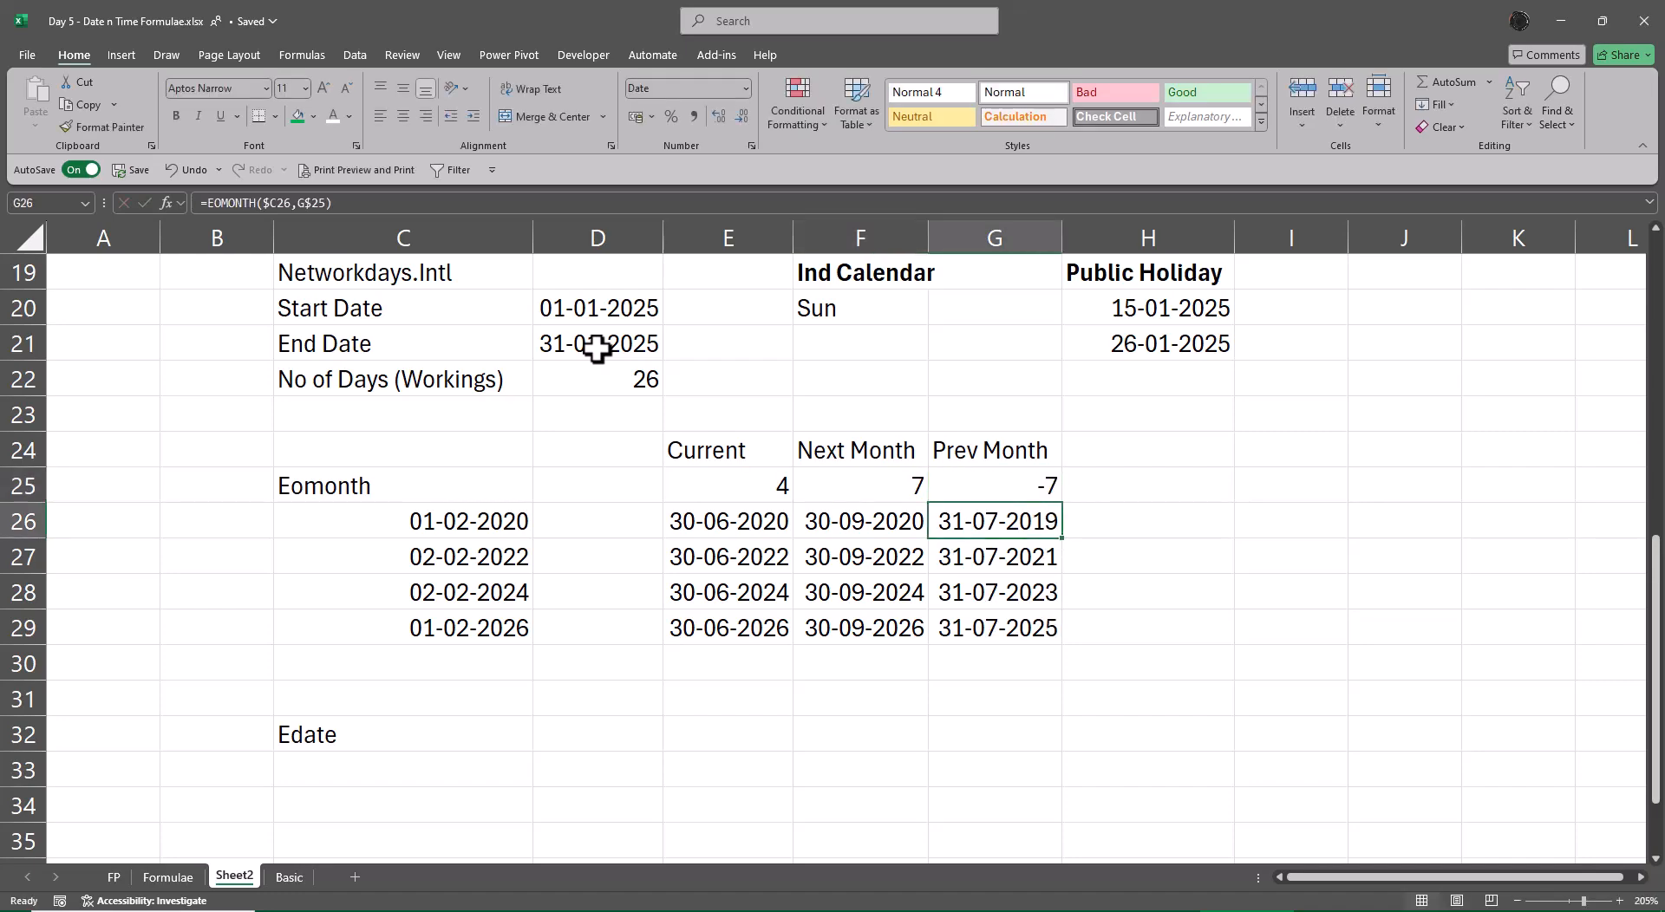
- Enter Excel's date limits beside the Eomonth table: 01-01-1900 in I25 and 31-12-9999 in I26
{"action": "key", "text": "Up"}
{"action": "key", "text": "Right"}
{"action": "key", "text": "Right"}
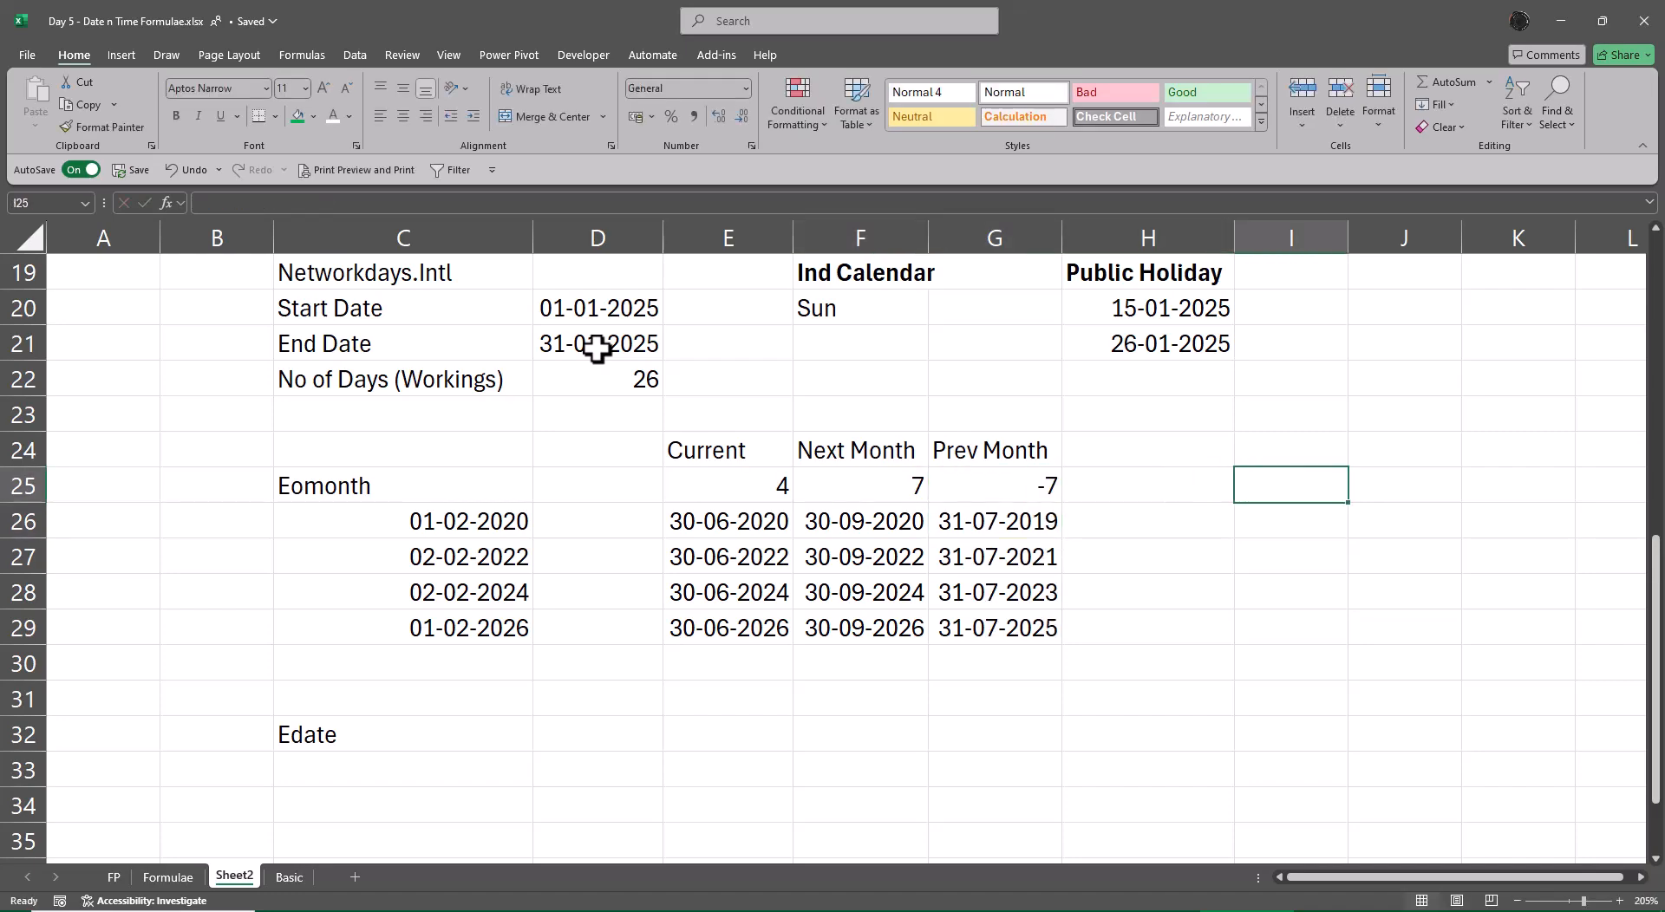
{"action": "type", "text": "1"}
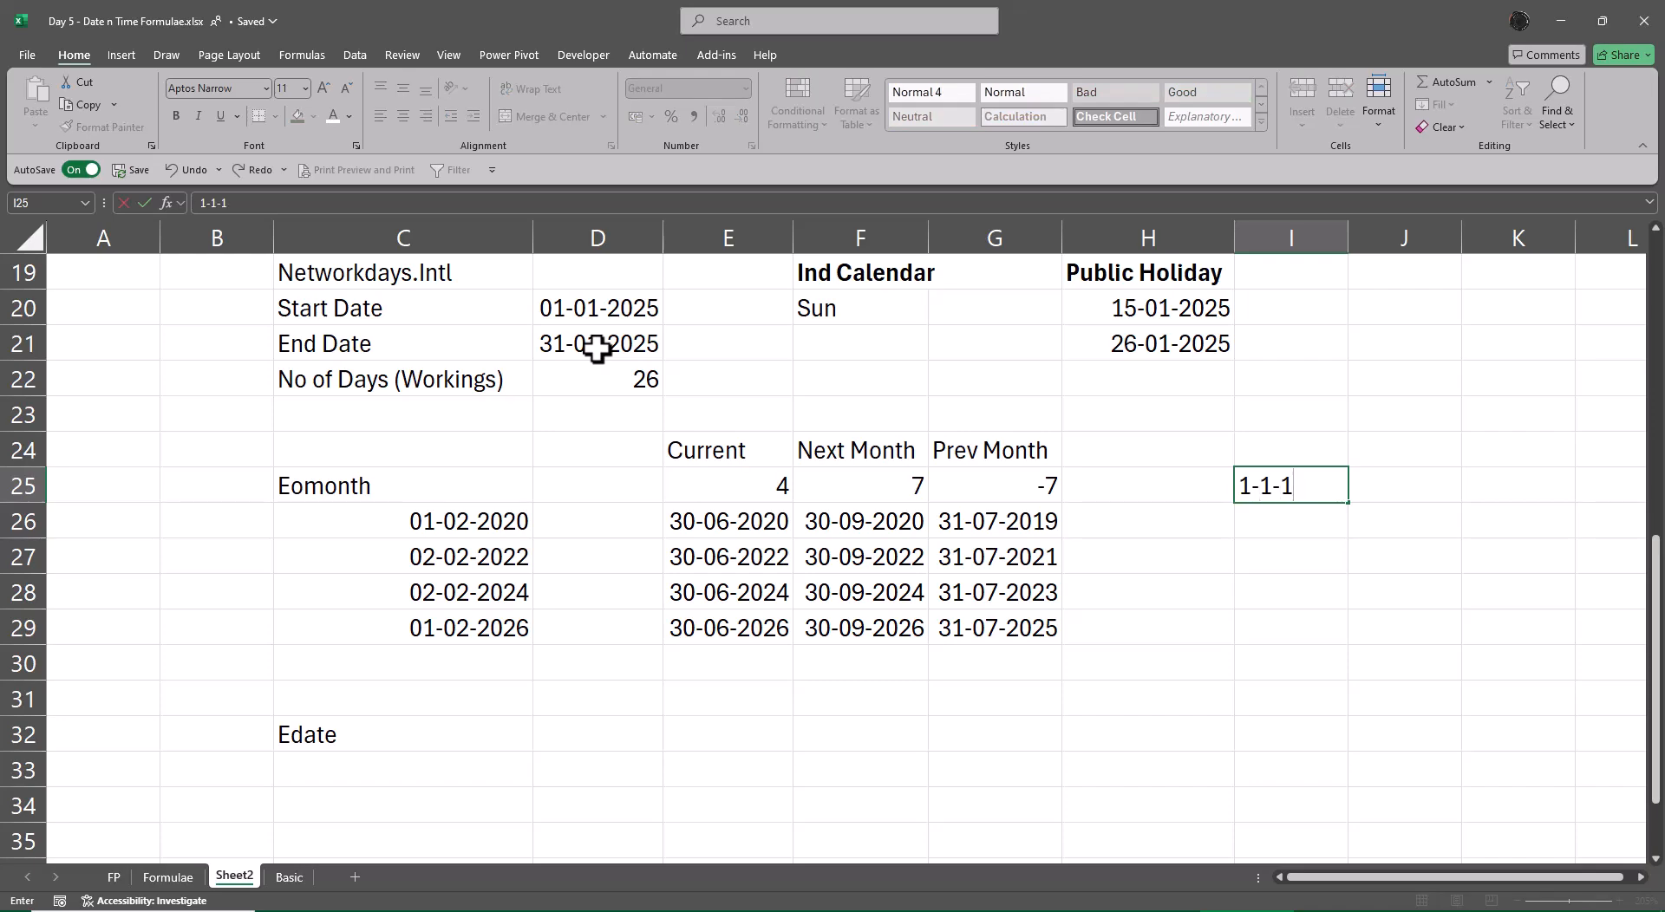
{"action": "type", "text": "-01-1900"}
{"action": "key", "text": "Return"}
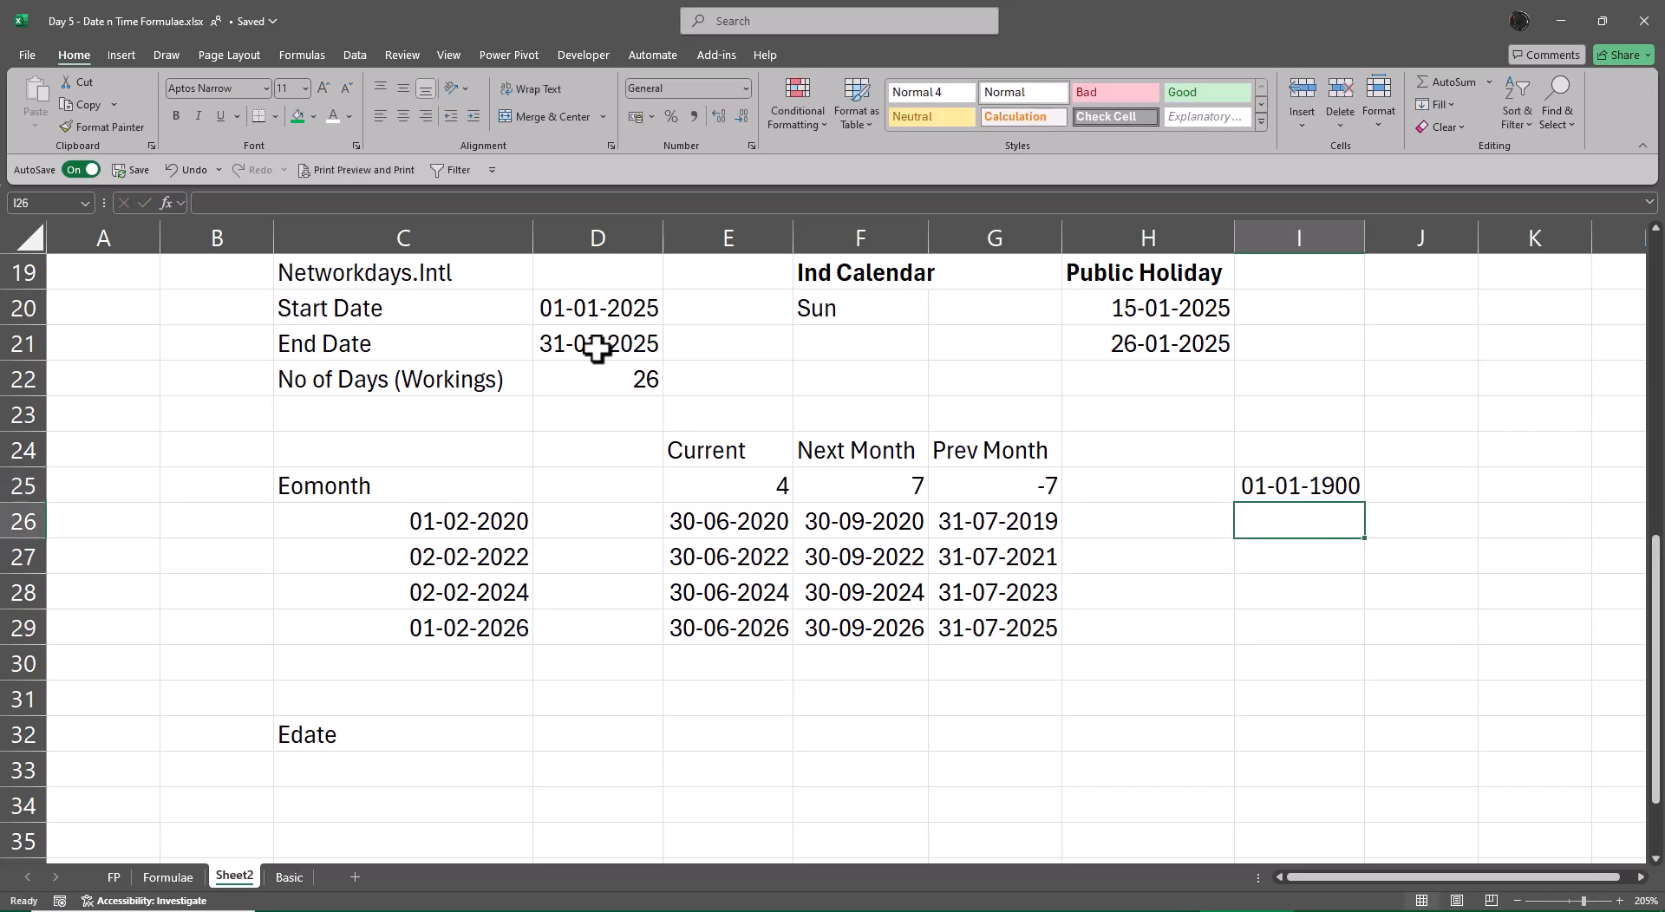
{"action": "type", "text": "31-12-9"}
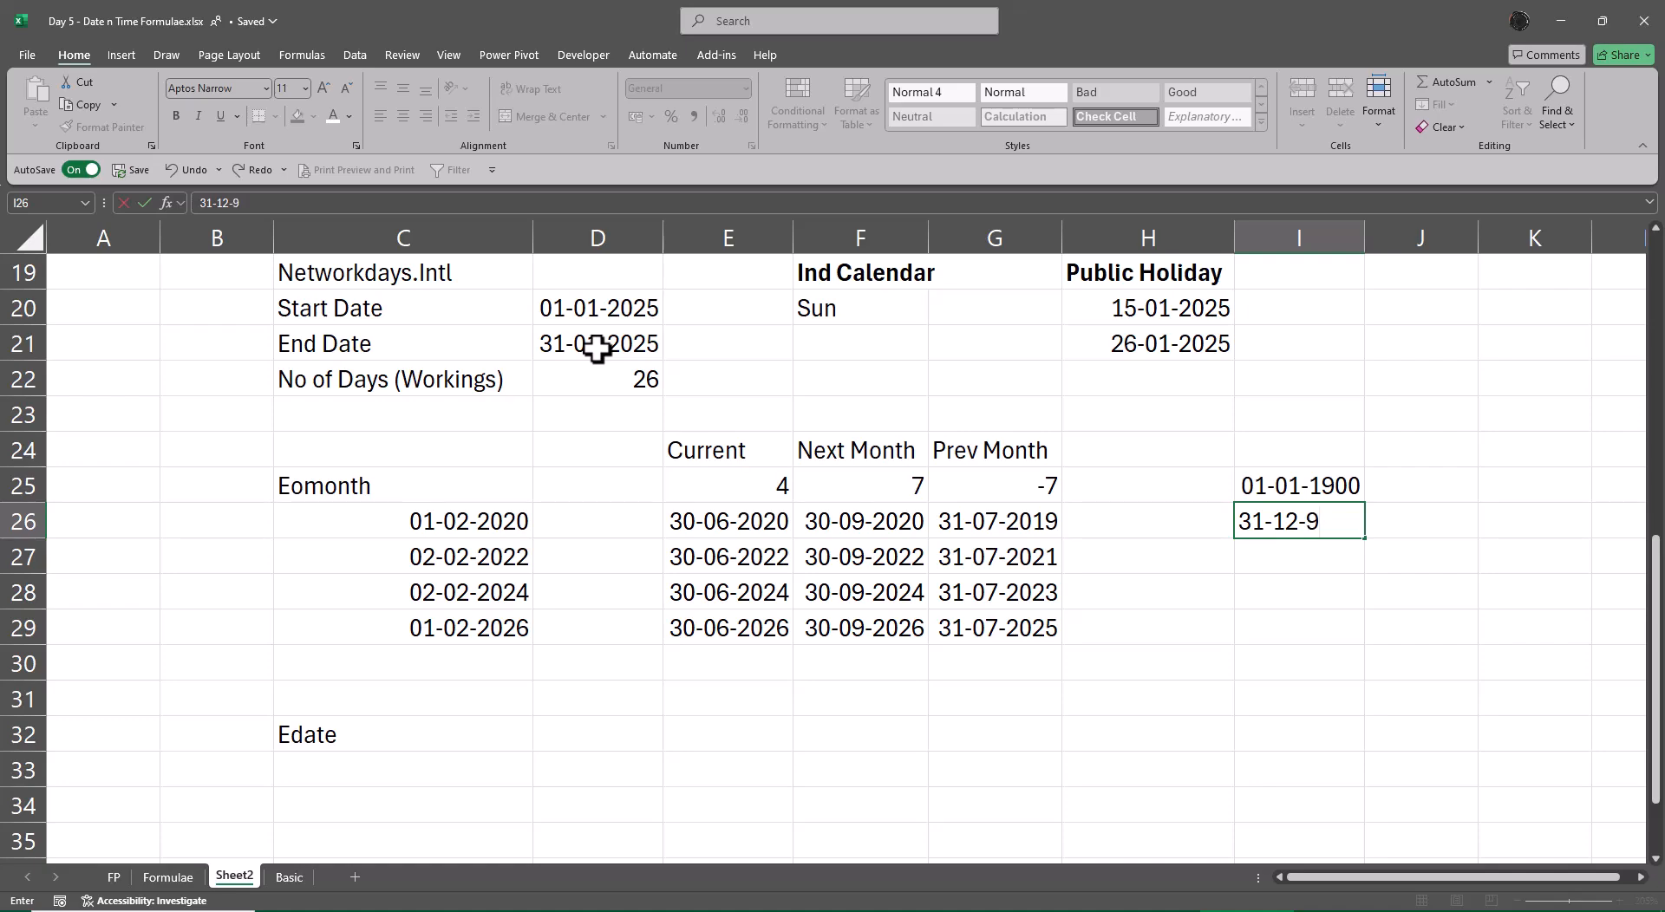
{"action": "type", "text": "999"}
{"action": "key", "text": "Return"}
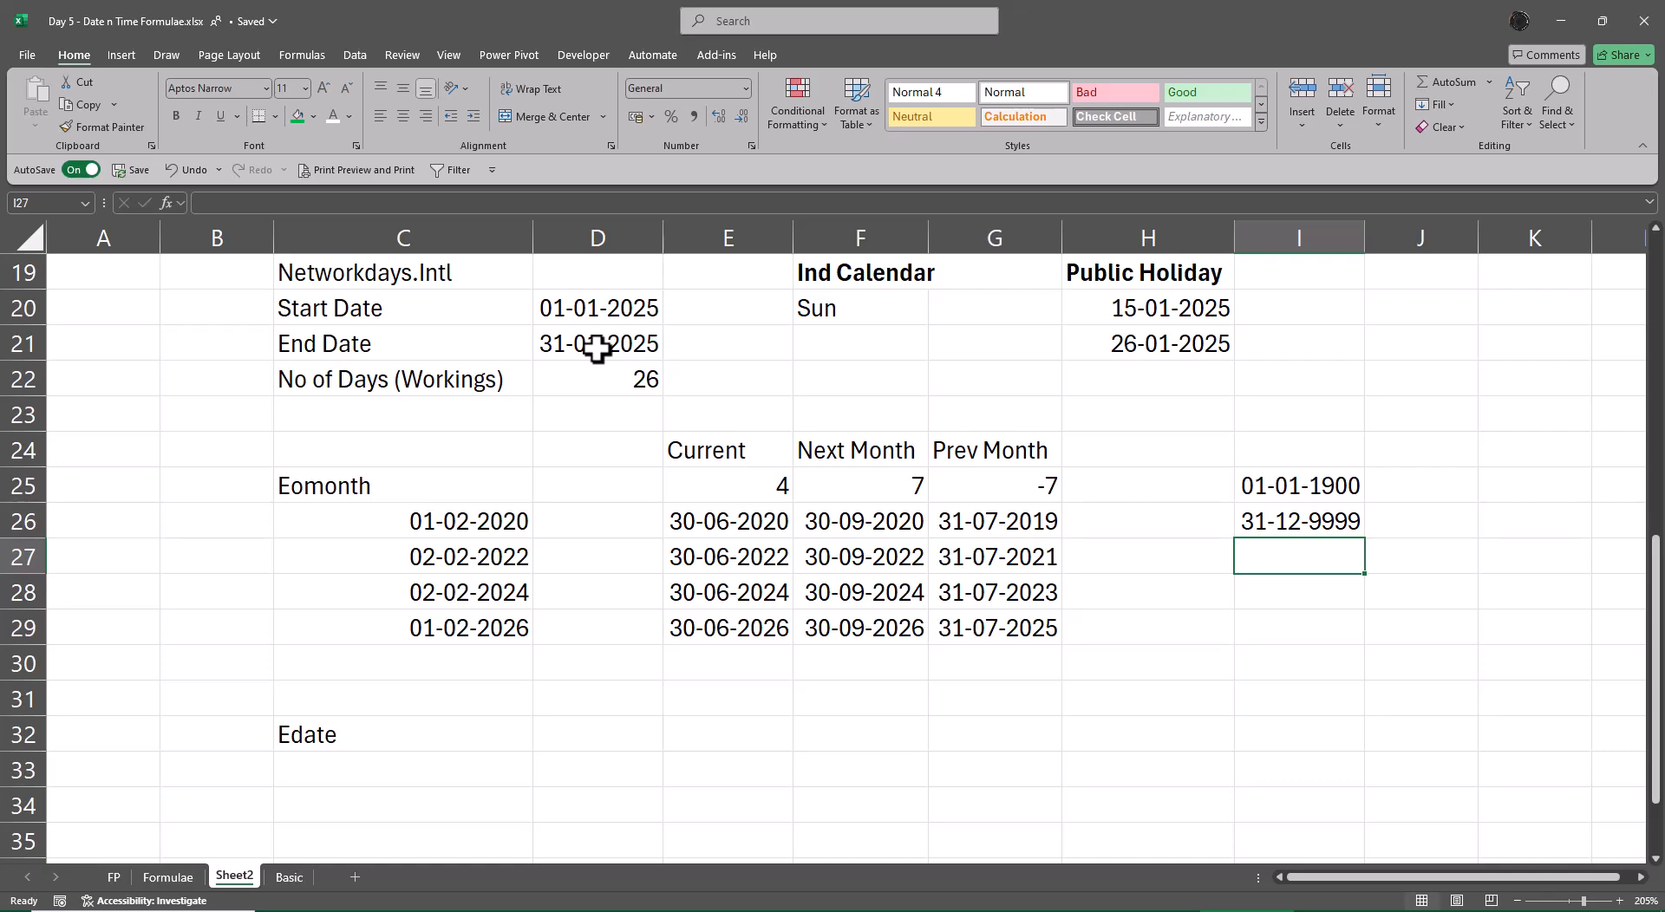
- Change the first Eomonth date in C26 to 01-02-1900
{"action": "key", "text": "Up"}
{"action": "key", "text": "Left"}
{"action": "key", "text": "Left"}
{"action": "key", "text": "Left"}
{"action": "key", "text": "Left"}
{"action": "key", "text": "Left"}
{"action": "key", "text": "Left"}
{"action": "key", "text": "F2"}
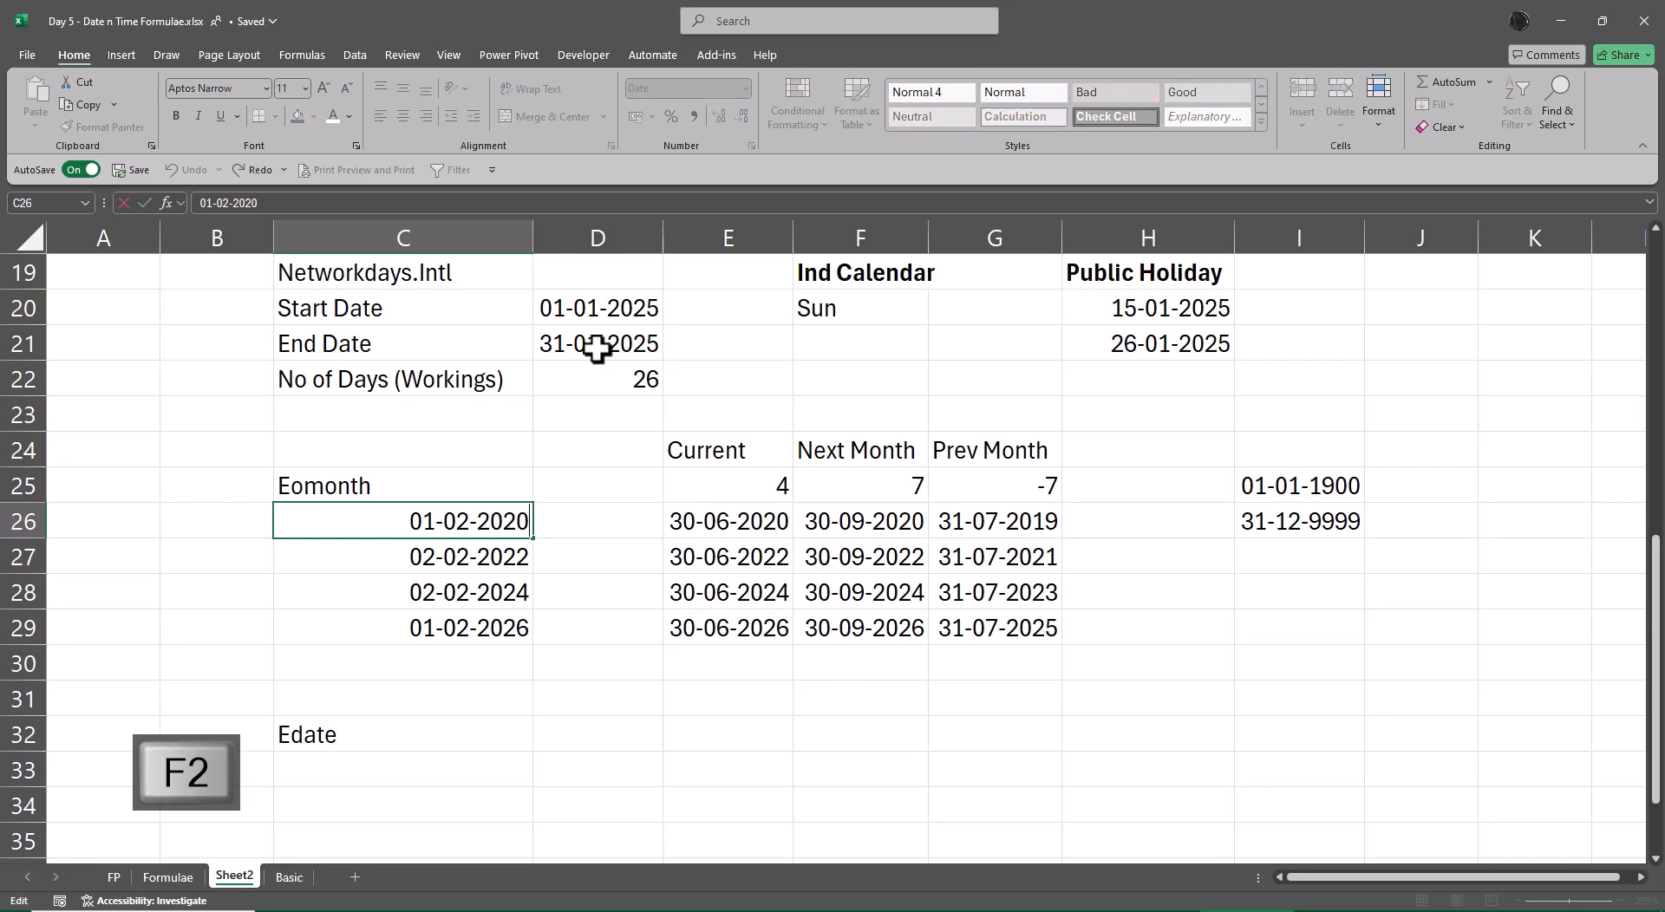
{"action": "key", "text": "BackSpace"}
{"action": "key", "text": "BackSpace"}
{"action": "key", "text": "BackSpace"}
{"action": "key", "text": "BackSpace"}
{"action": "type", "text": "19"}
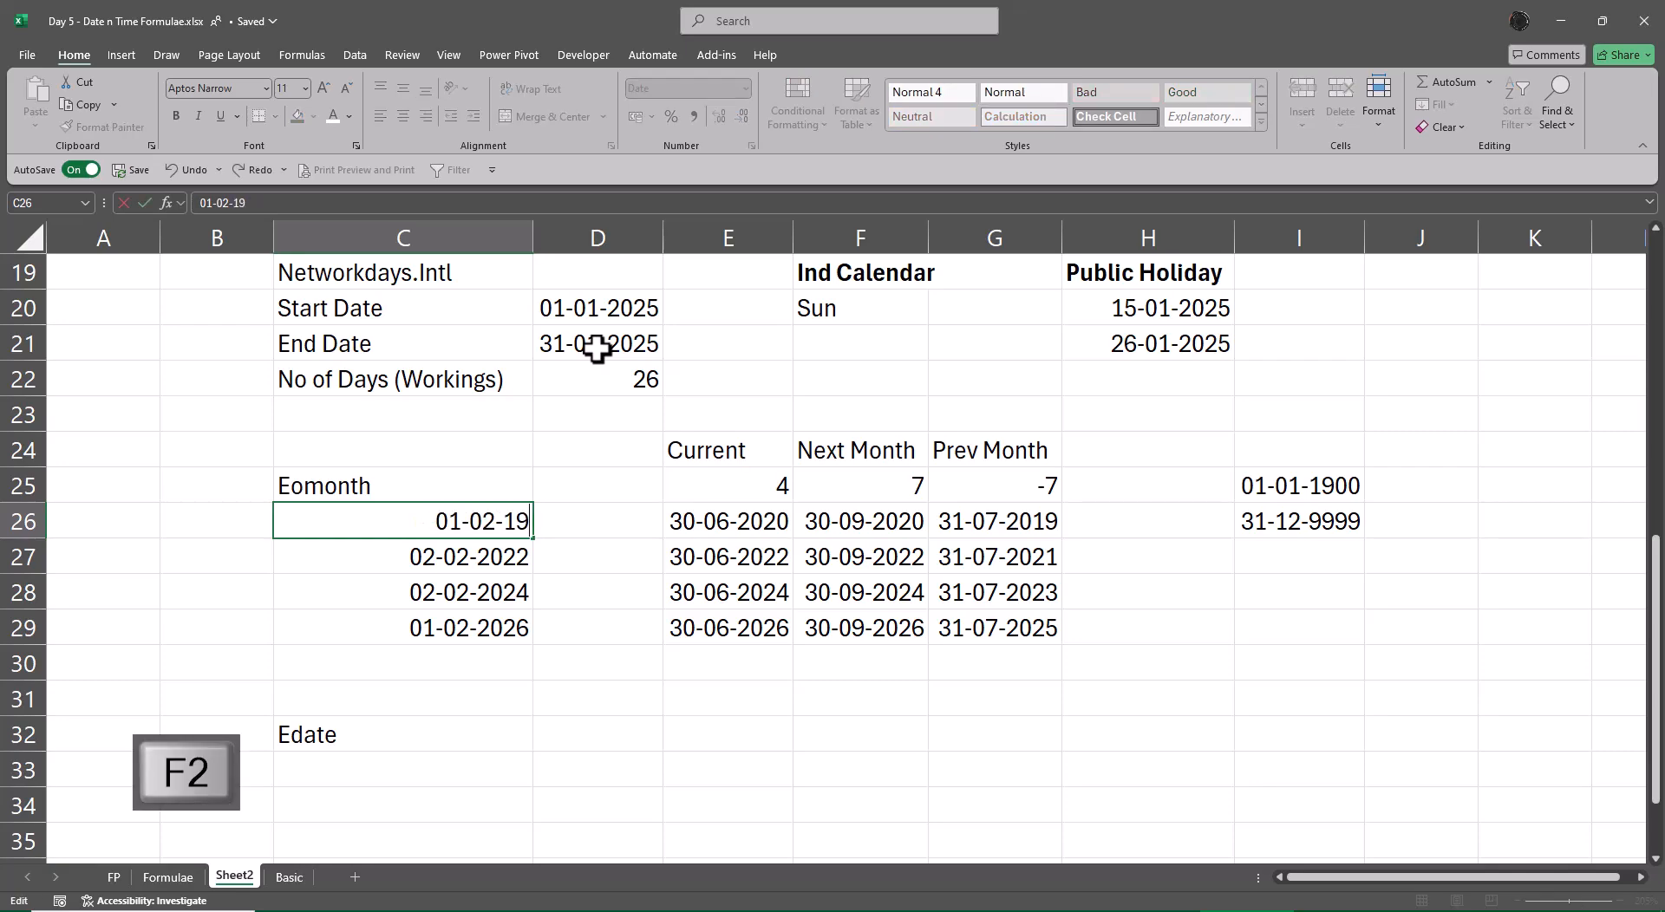
{"action": "key", "text": "Return"}
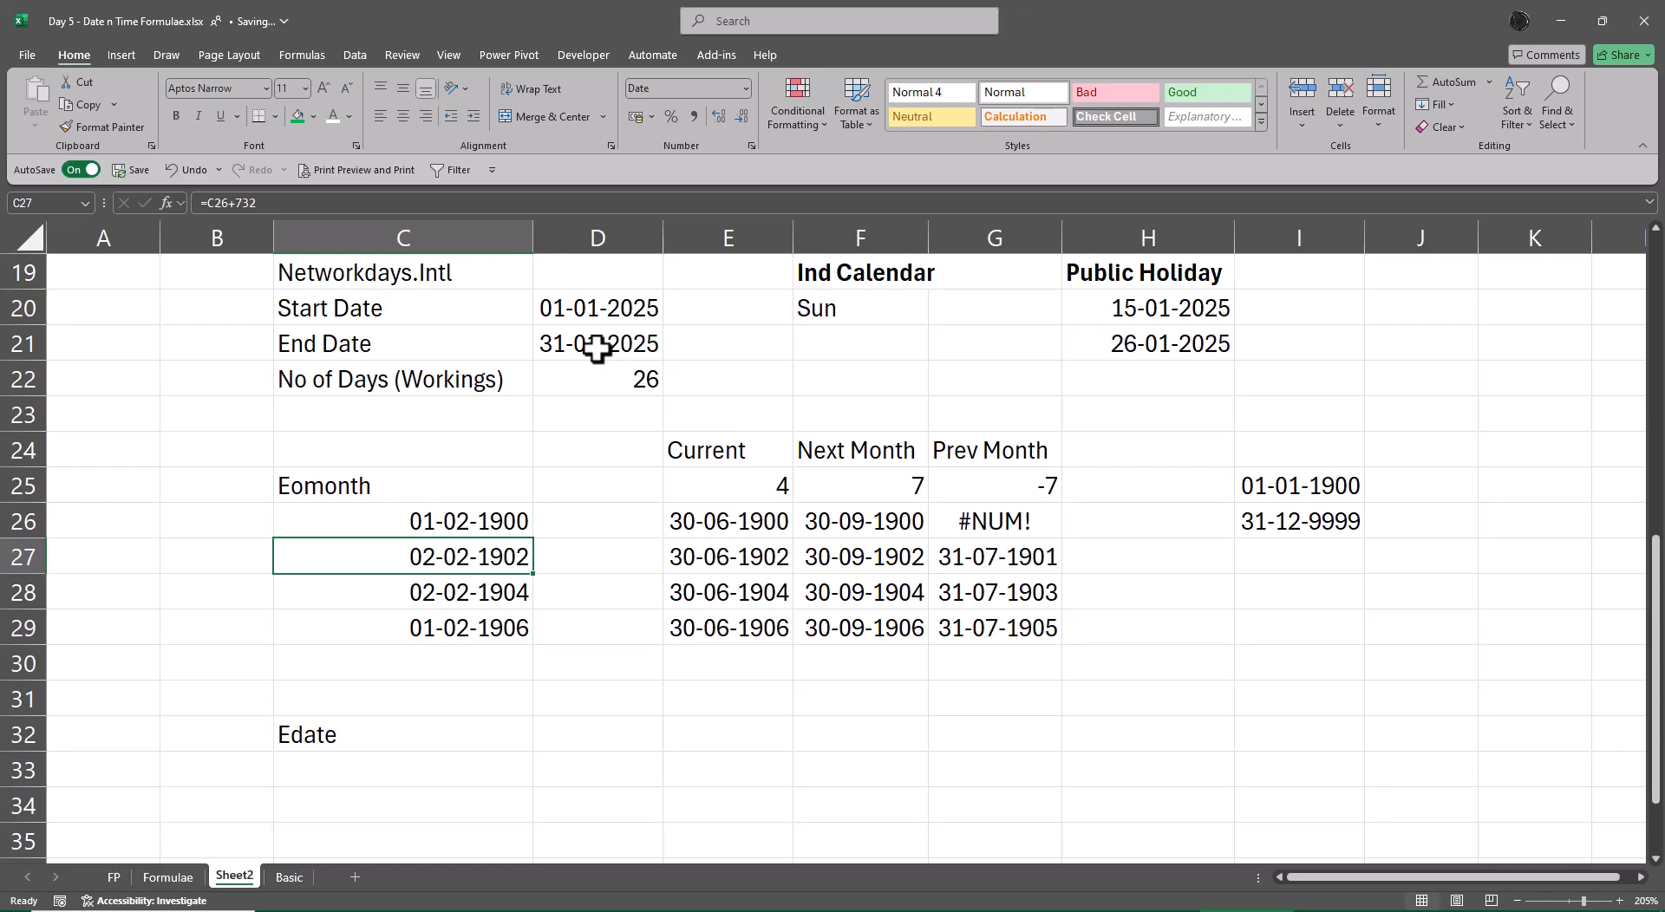
- Replace the formula of the last Eomonth date in C29 with its fixed value
{"action": "key", "text": "Down"}
{"action": "key", "text": "Down"}
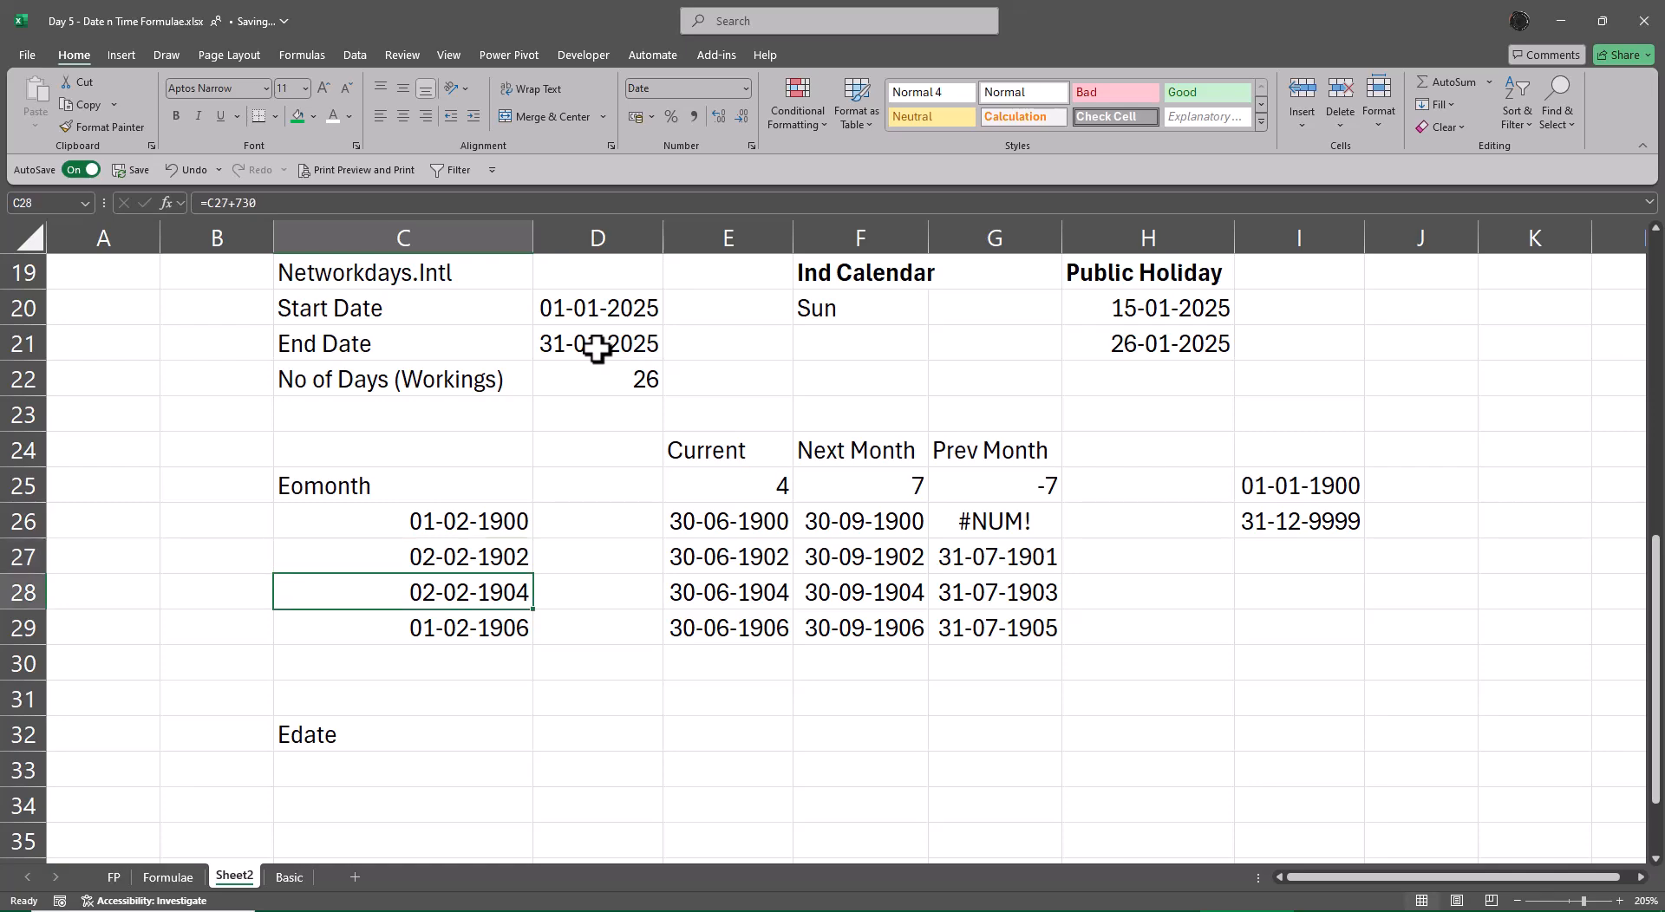
{"action": "key", "text": "F2"}
{"action": "key", "text": "BackSpace"}
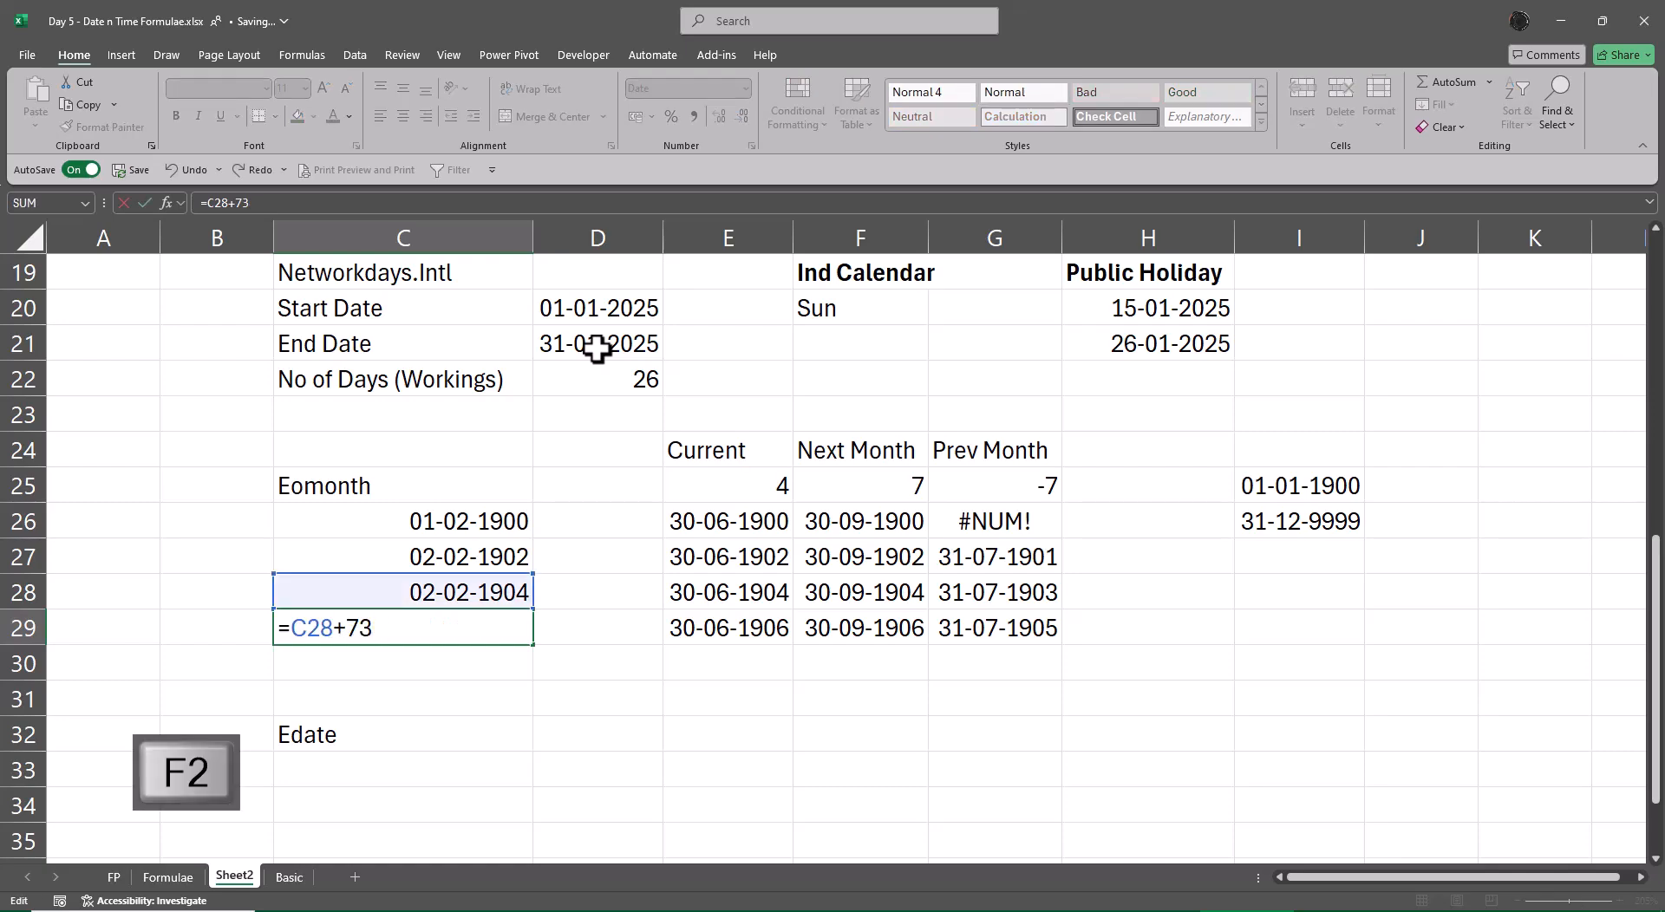
{"action": "key", "text": "Escape"}
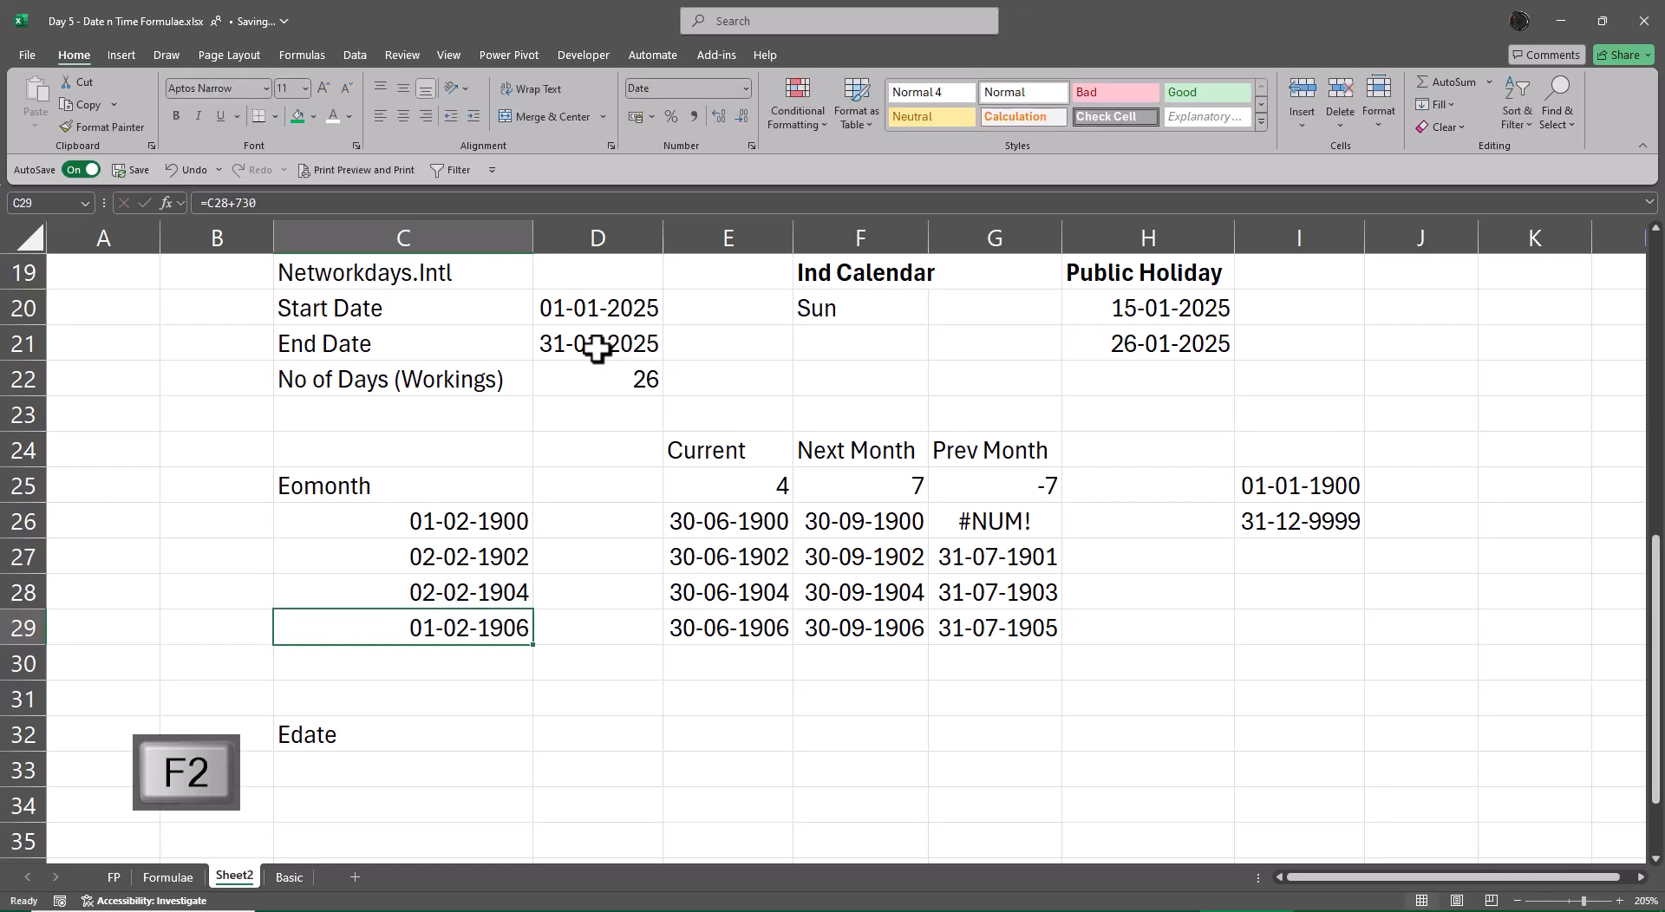
{"action": "key", "text": "ctrl+c"}
{"action": "key", "text": "ctrl+shift+v"}
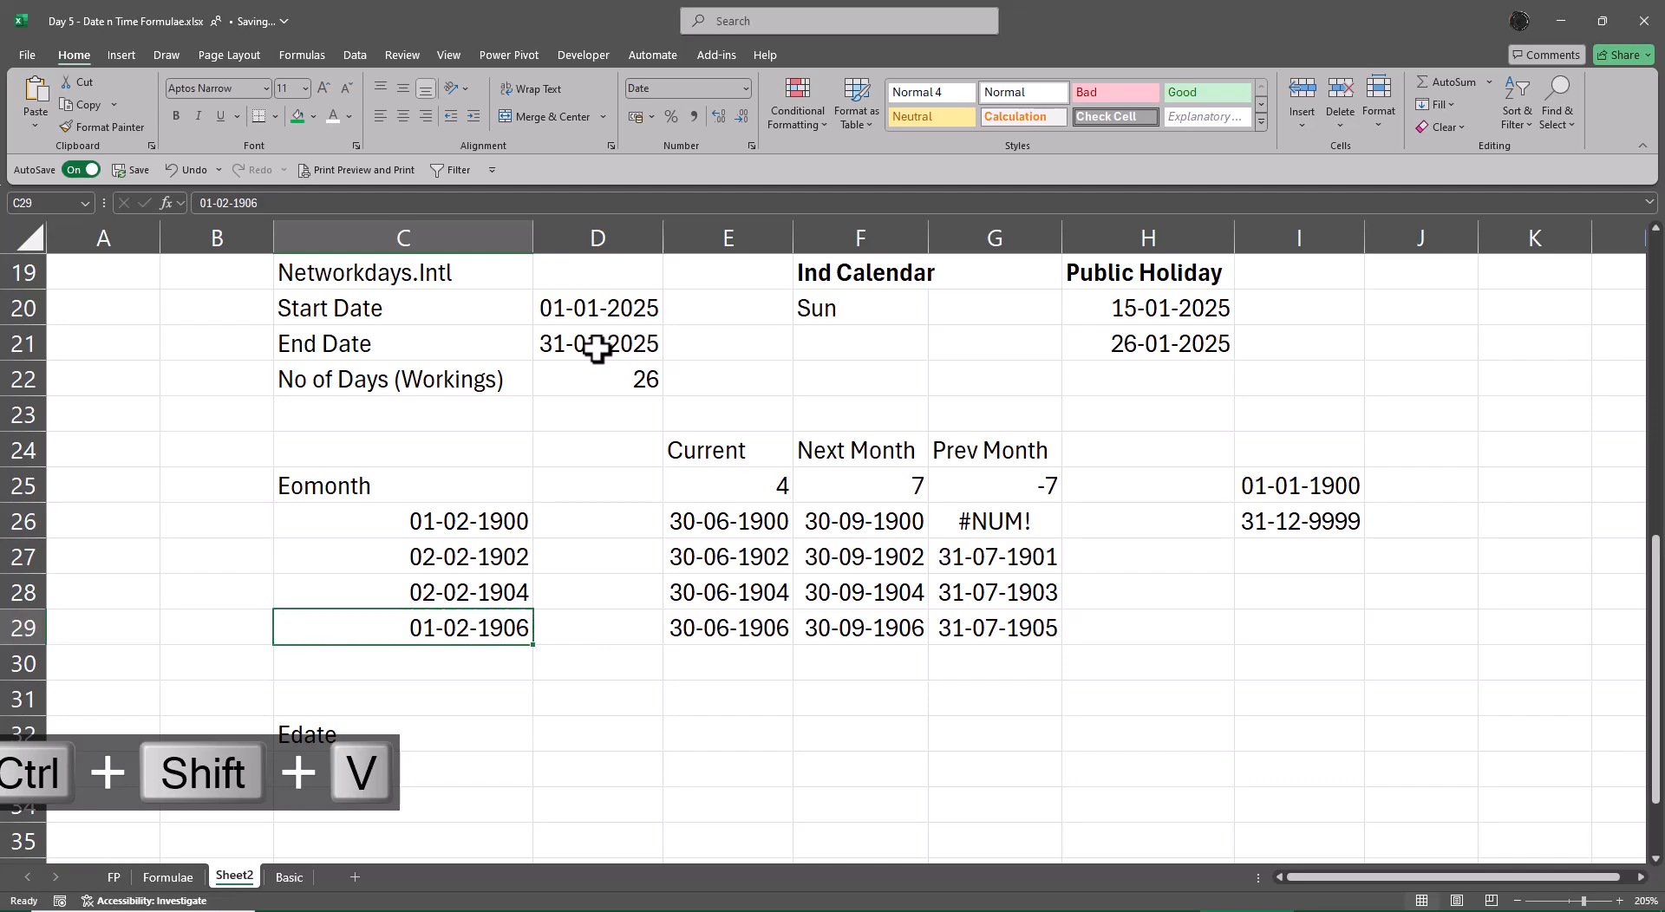
- Change the year of the date in C29 to 1998
{"action": "key", "text": "F2"}
{"action": "key", "text": "BackSpace"}
{"action": "key", "text": "BackSpace"}
{"action": "type", "text": "98"}
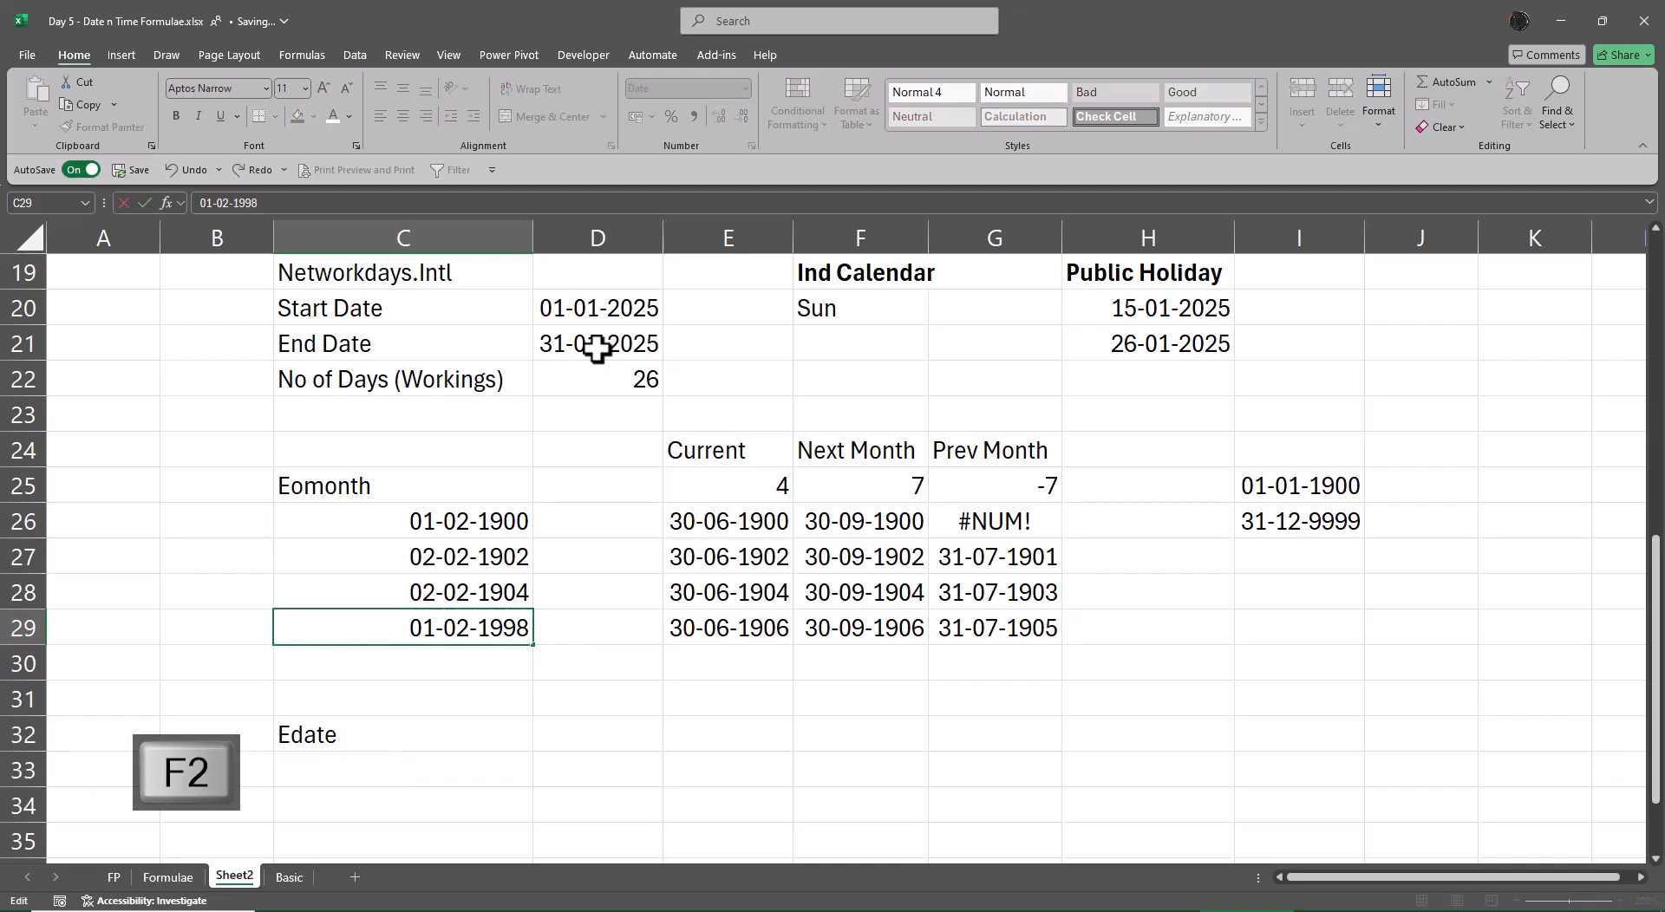
{"action": "key", "text": "Return"}
- Change the last Eomonth date in C29 to 01-02-9999
{"action": "key", "text": "Up"}
{"action": "key", "text": "F2"}
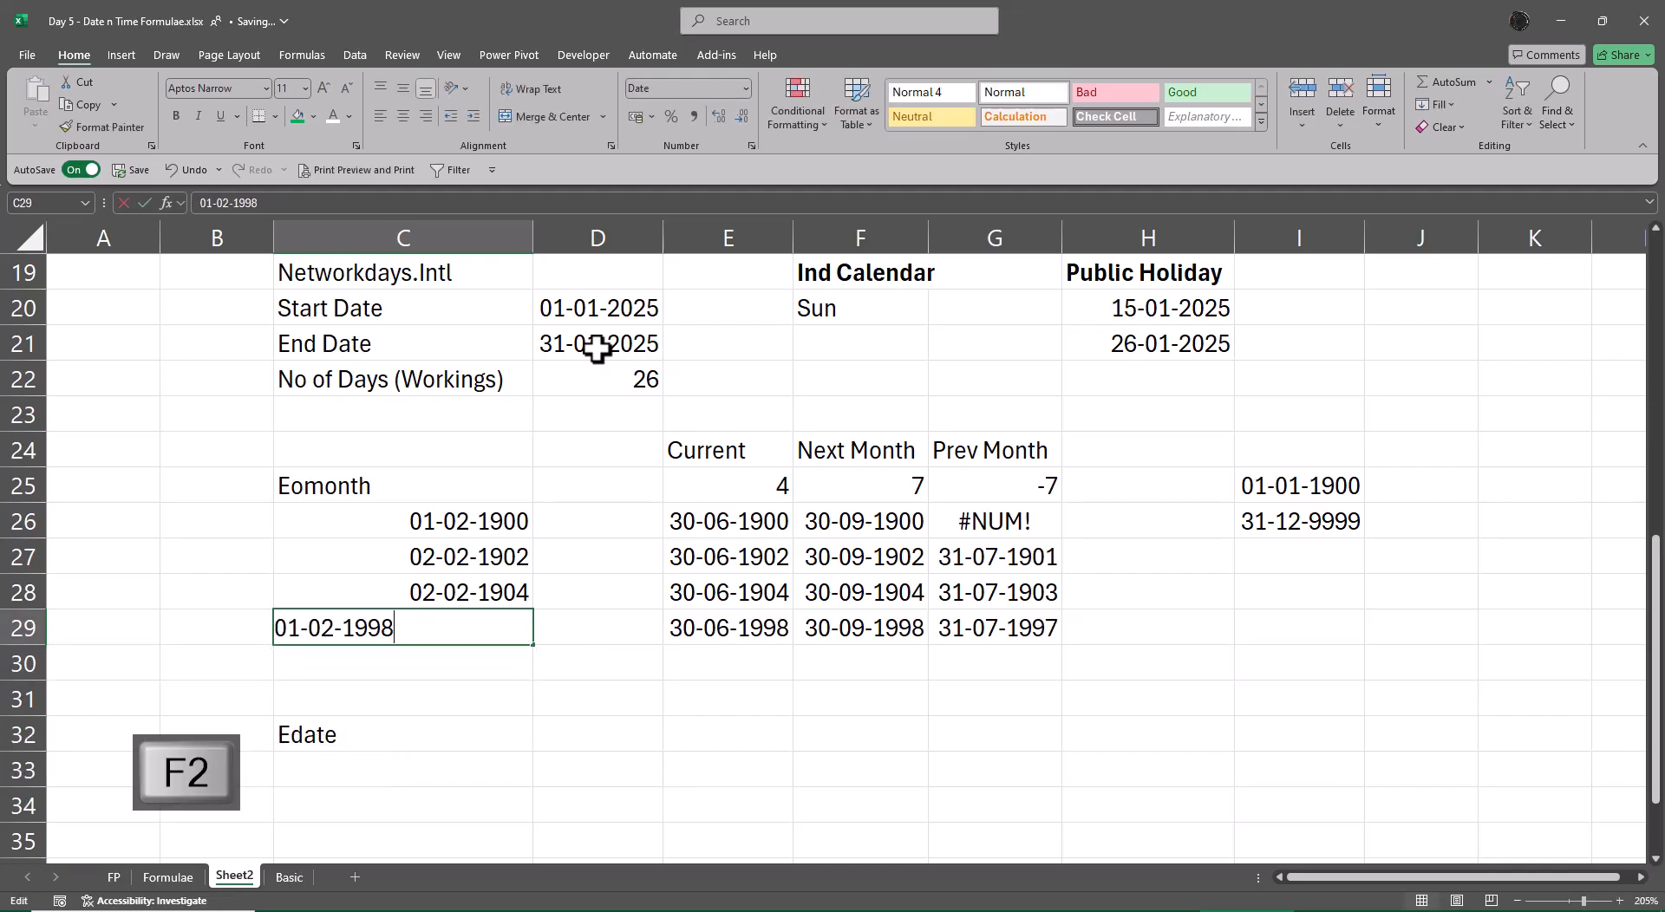
{"action": "key", "text": "Left"}
{"action": "key", "text": "Left"}
{"action": "key", "text": "Left"}
{"action": "key", "text": "BackSpace"}
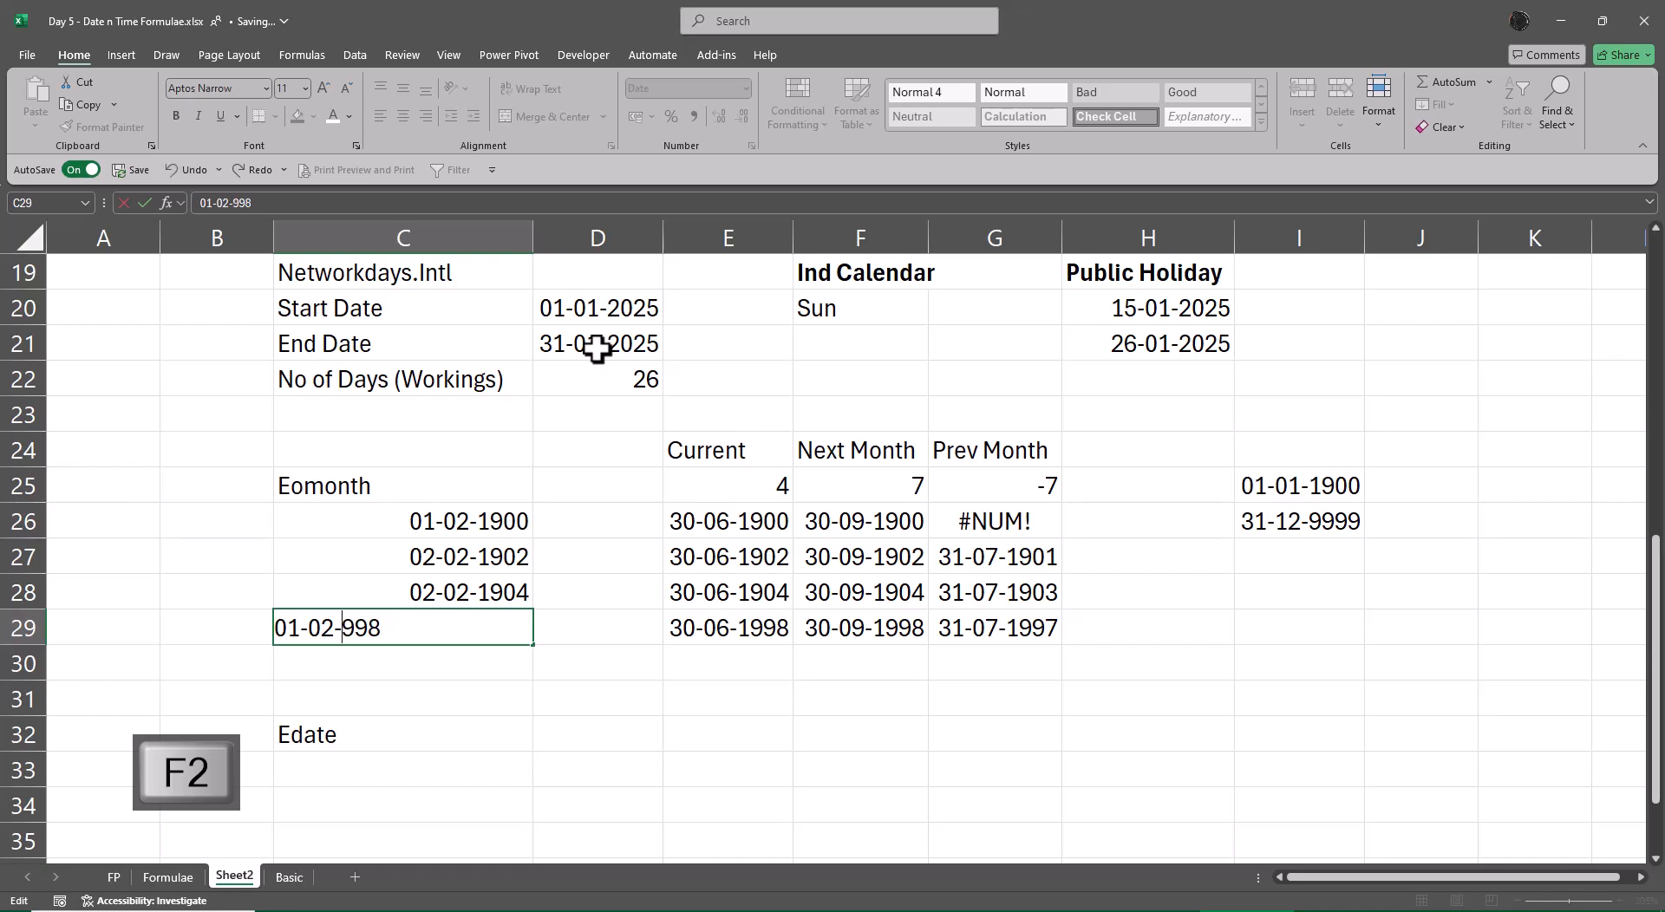
{"action": "type", "text": "9"}
{"action": "key", "text": "Right"}
{"action": "key", "text": "Right"}
{"action": "key", "text": "Delete"}
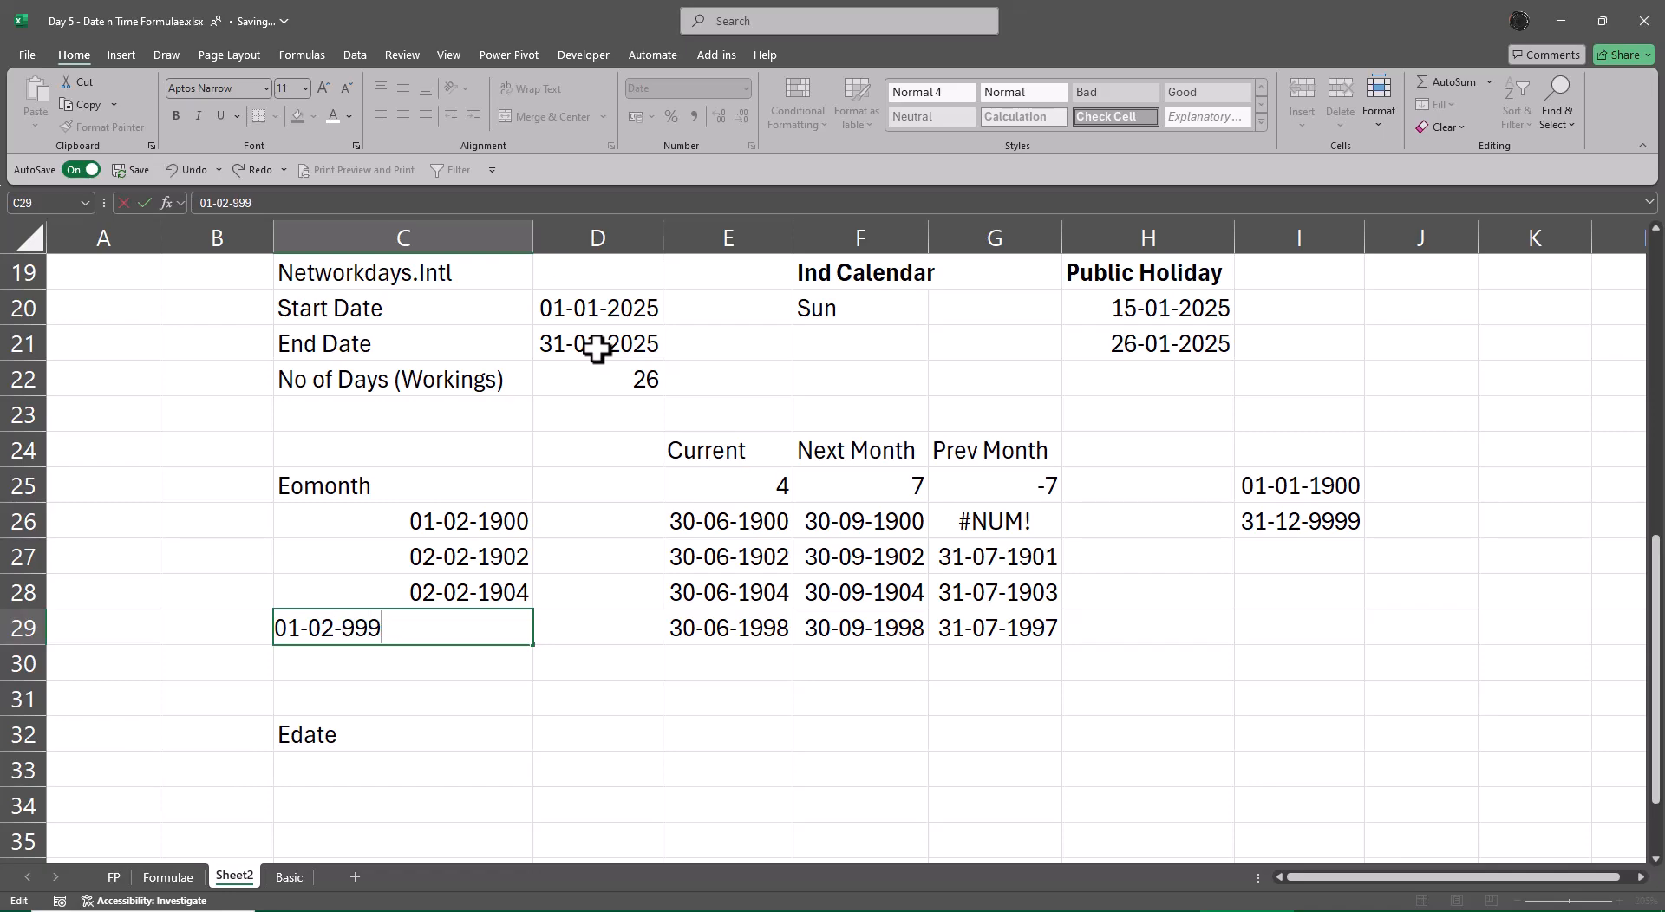
{"action": "type", "text": "9"}
{"action": "key", "text": "Return"}
{"action": "key", "text": "Up"}
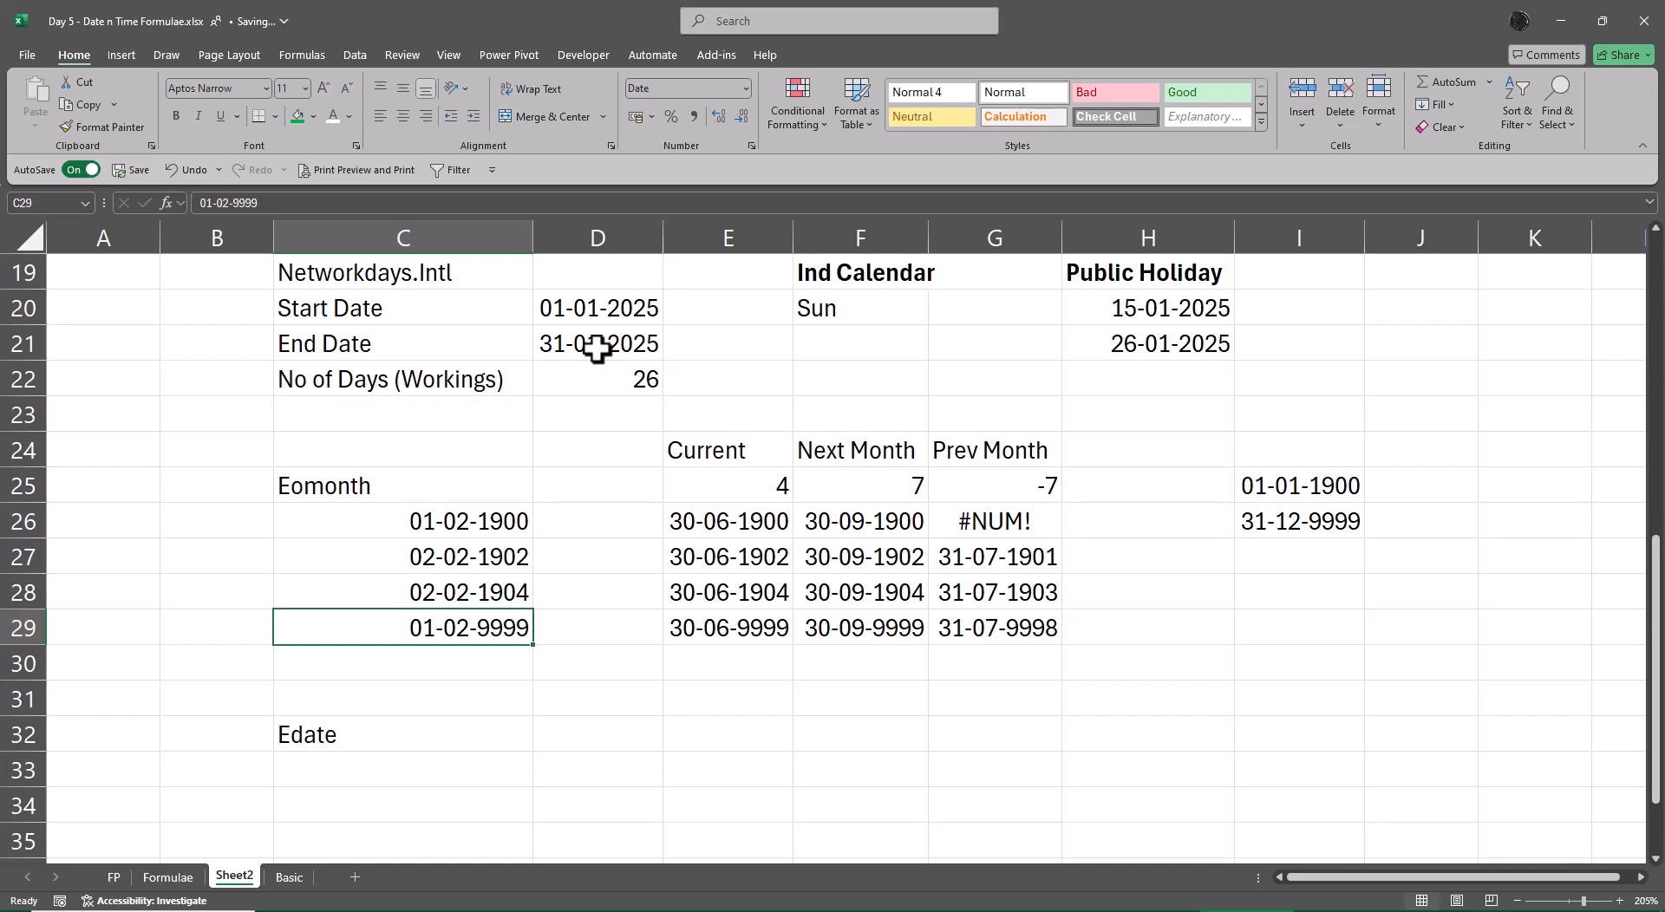
- Set the Next Month offset in F25 to 12
{"action": "key", "text": "Right"}
{"action": "key", "text": "Right"}
{"action": "key", "text": "Up"}
{"action": "key", "text": "Up"}
{"action": "key", "text": "Up"}
{"action": "key", "text": "Right"}
{"action": "key", "text": "Up"}
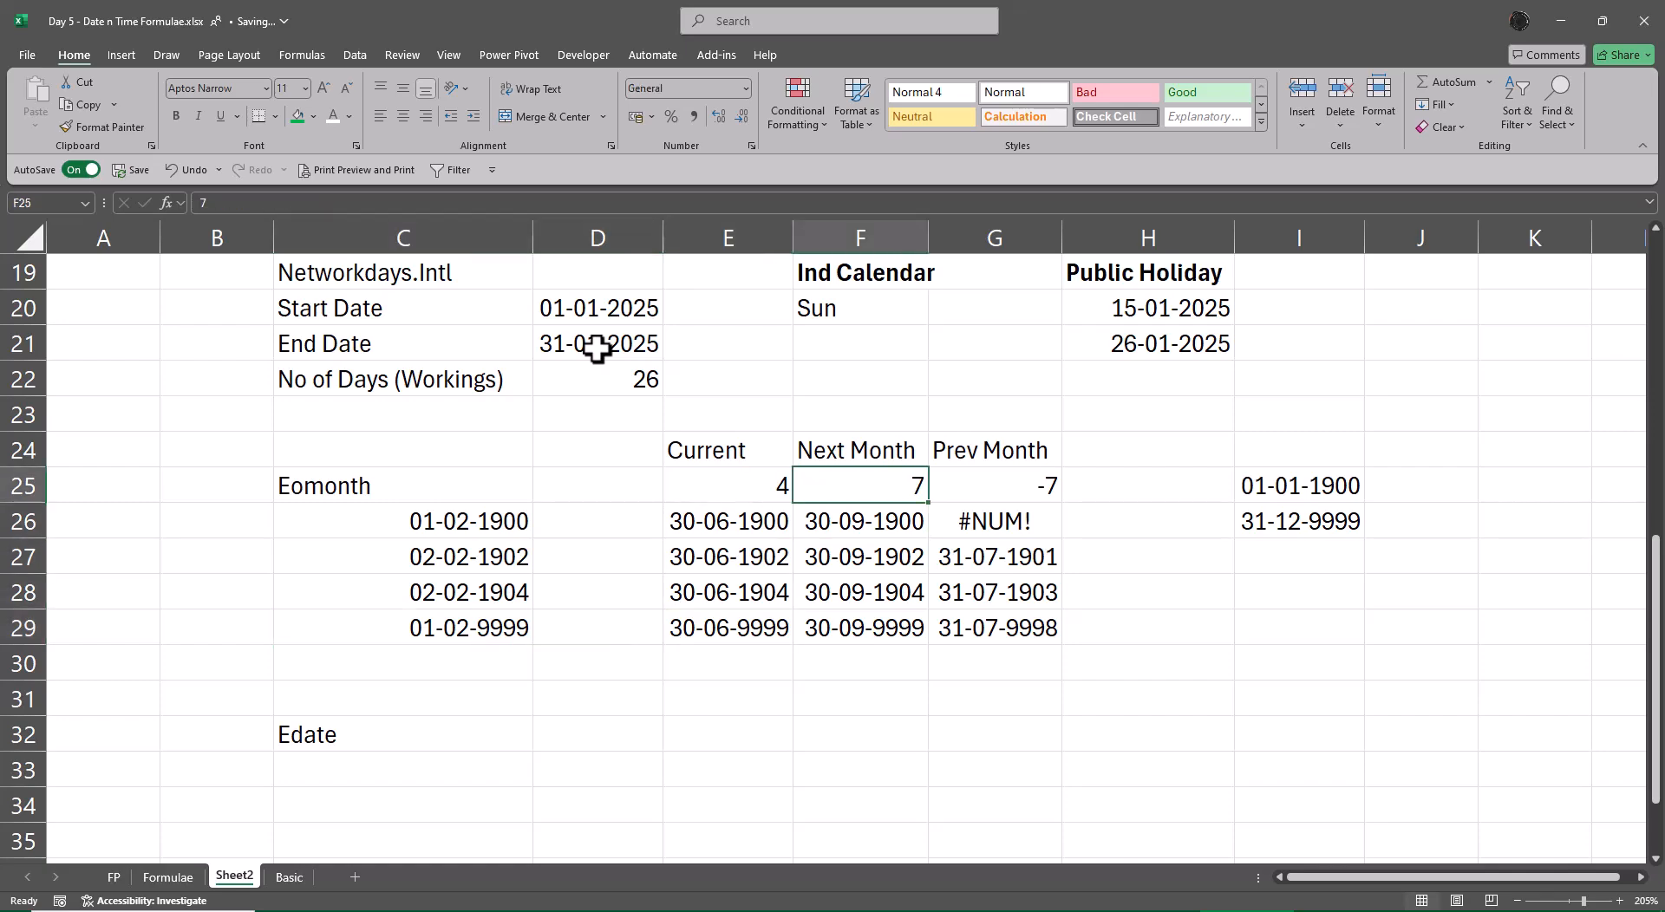
{"action": "type", "text": "12"}
{"action": "key", "text": "Return"}
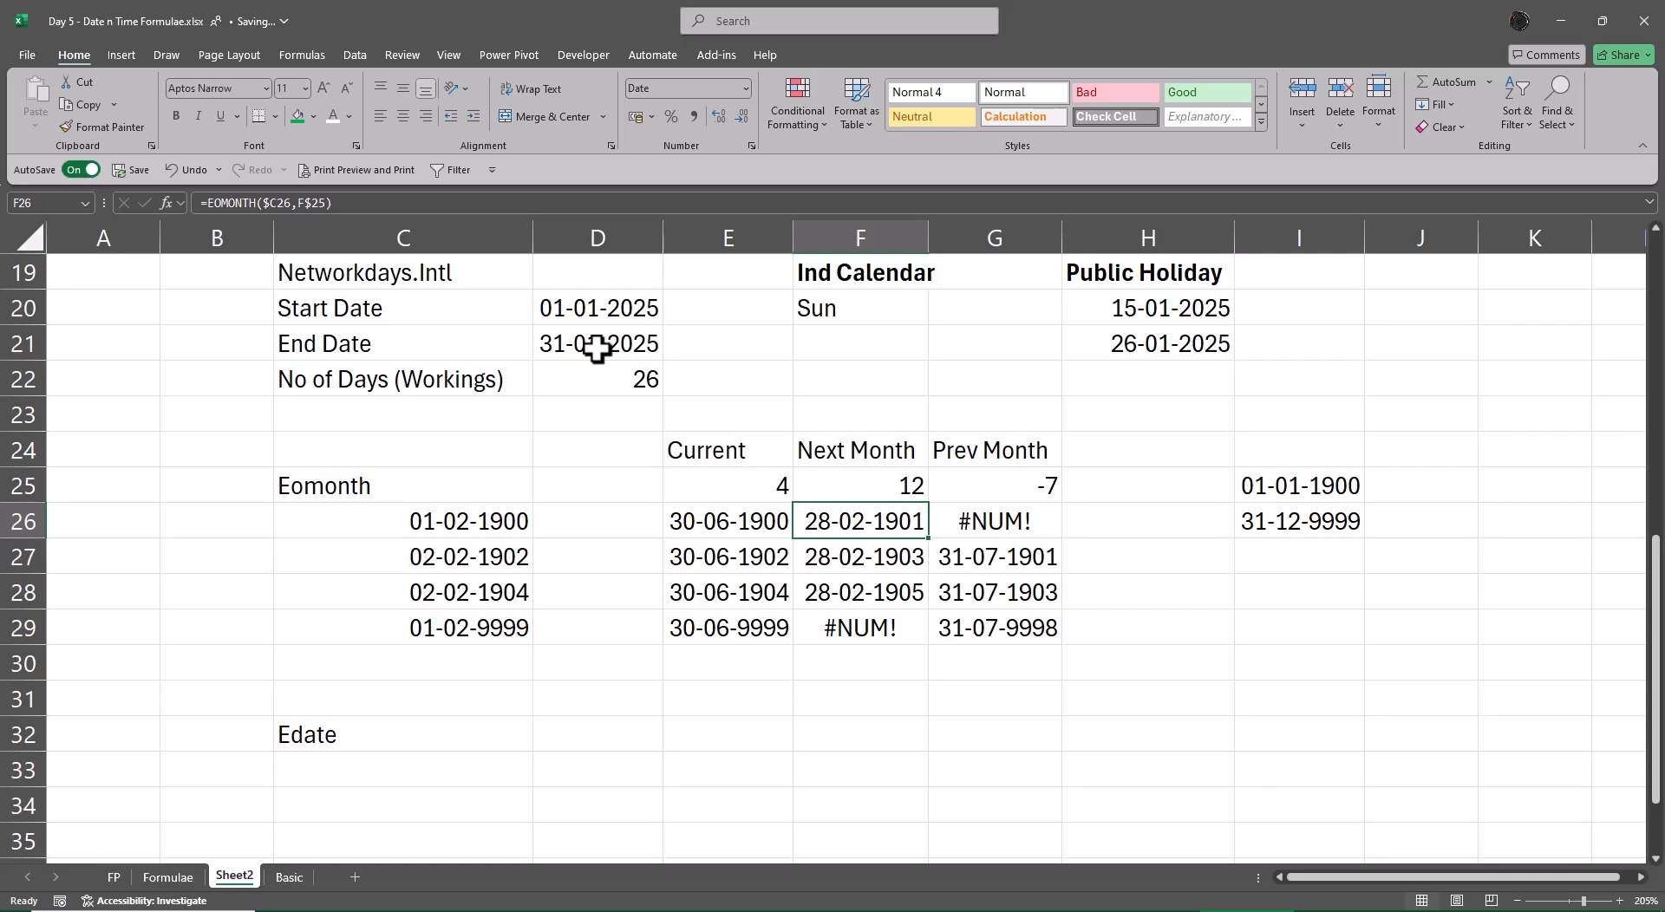
- Label the two limit dates in column J, with Start in J25 and End in J26
{"action": "key", "text": "Right"}
{"action": "key", "text": "Right"}
{"action": "key", "text": "Right"}
{"action": "key", "text": "Right"}
{"action": "key", "text": "Up"}
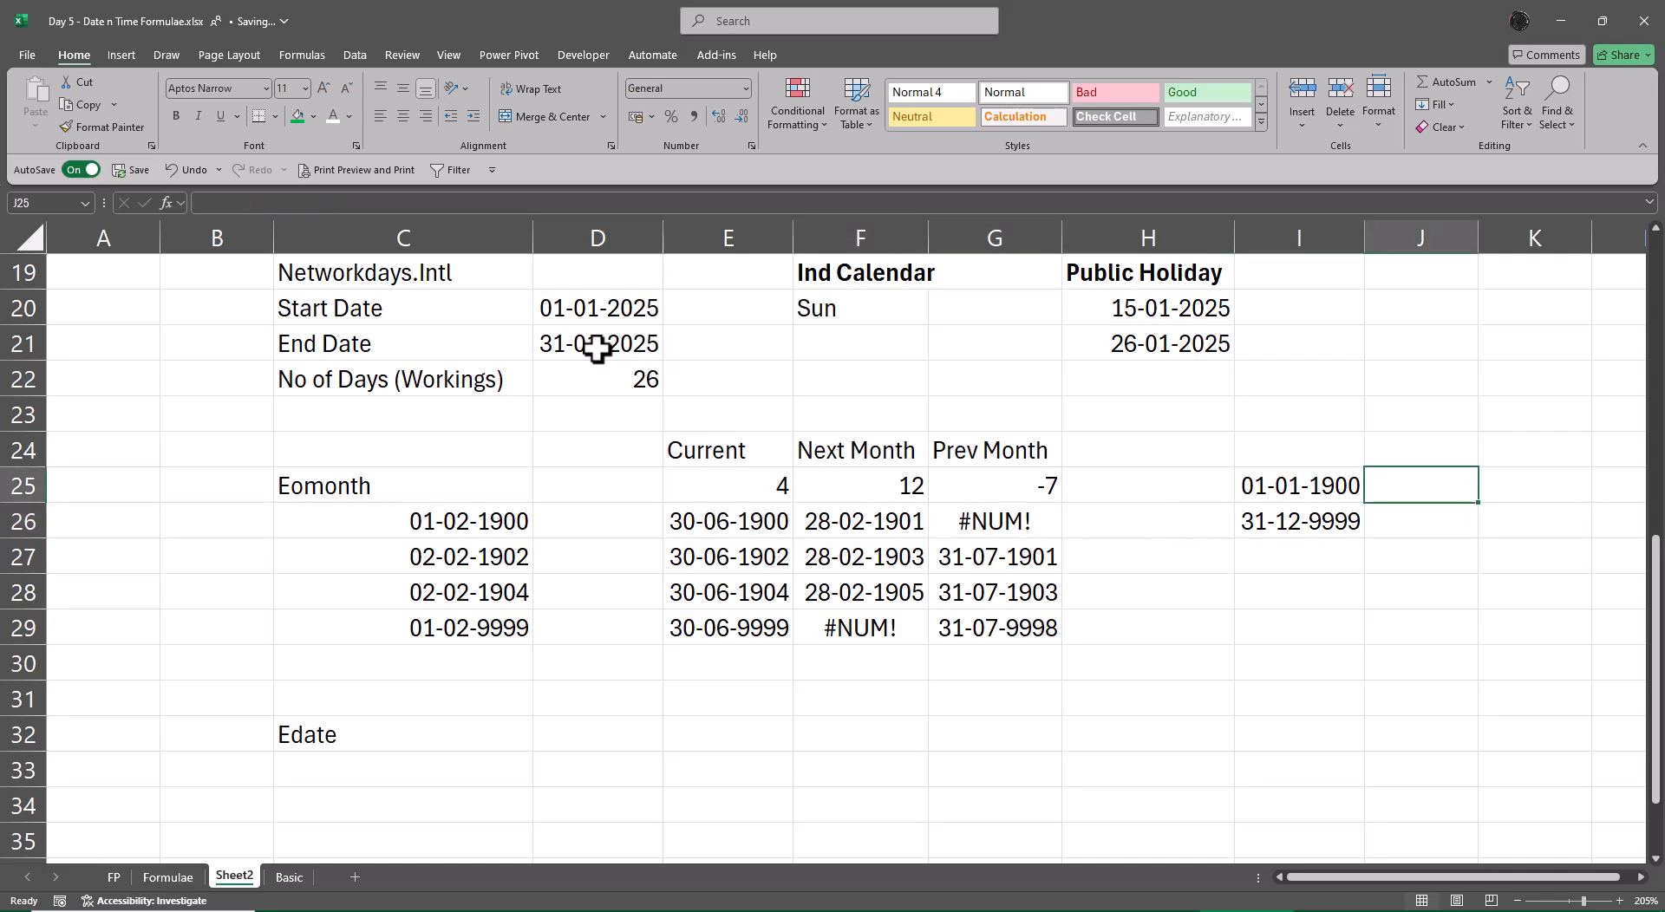
{"action": "type", "text": "Start"}
{"action": "key", "text": "Return"}
{"action": "type", "text": "E"}
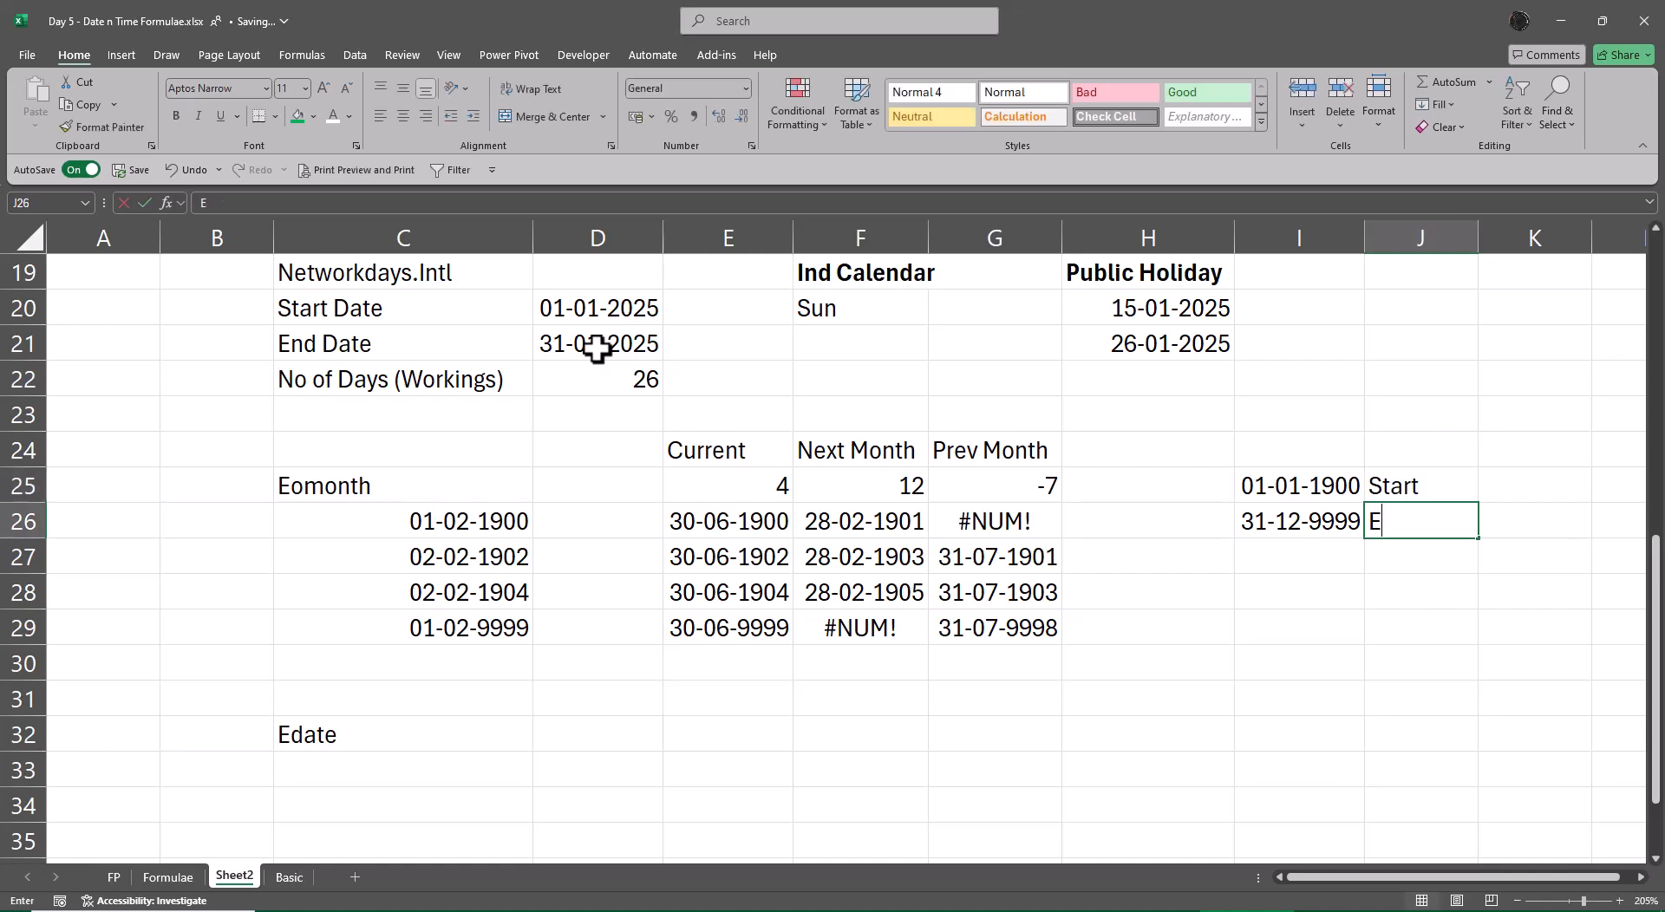
{"action": "type", "text": "nd"}
{"action": "key", "text": "Return"}
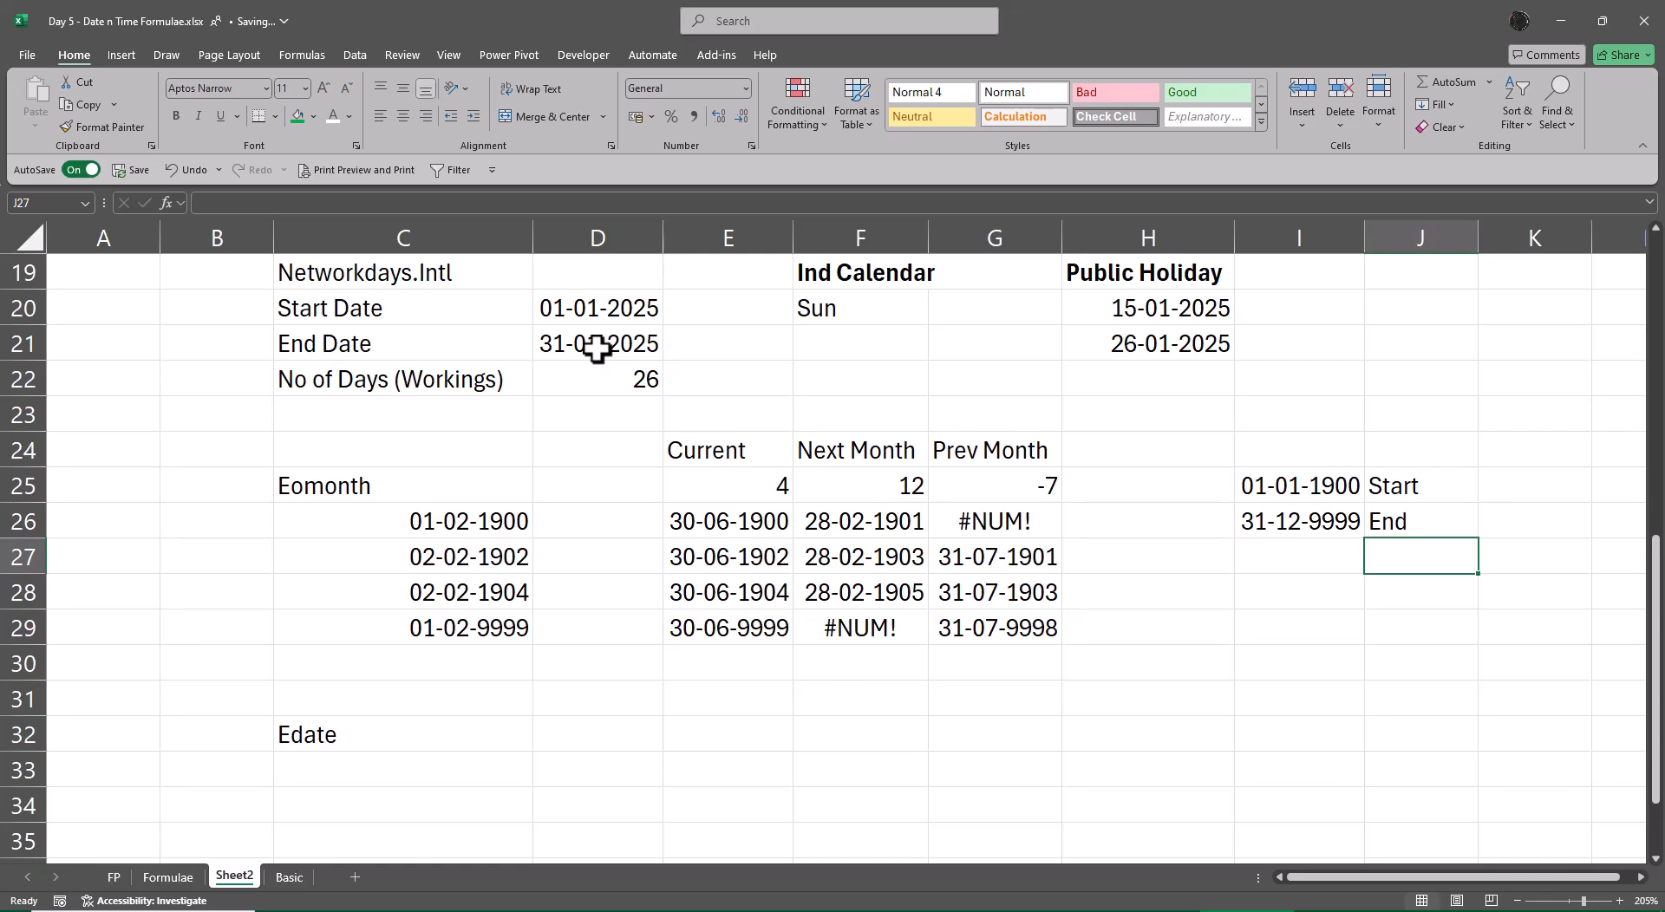
- Enter today's date, 10-01-2025, as a fixed value in C33 below the Edate label
{"action": "scroll", "coordinate": [538, 616], "scroll_direction": "down", "scroll_amount": 3}
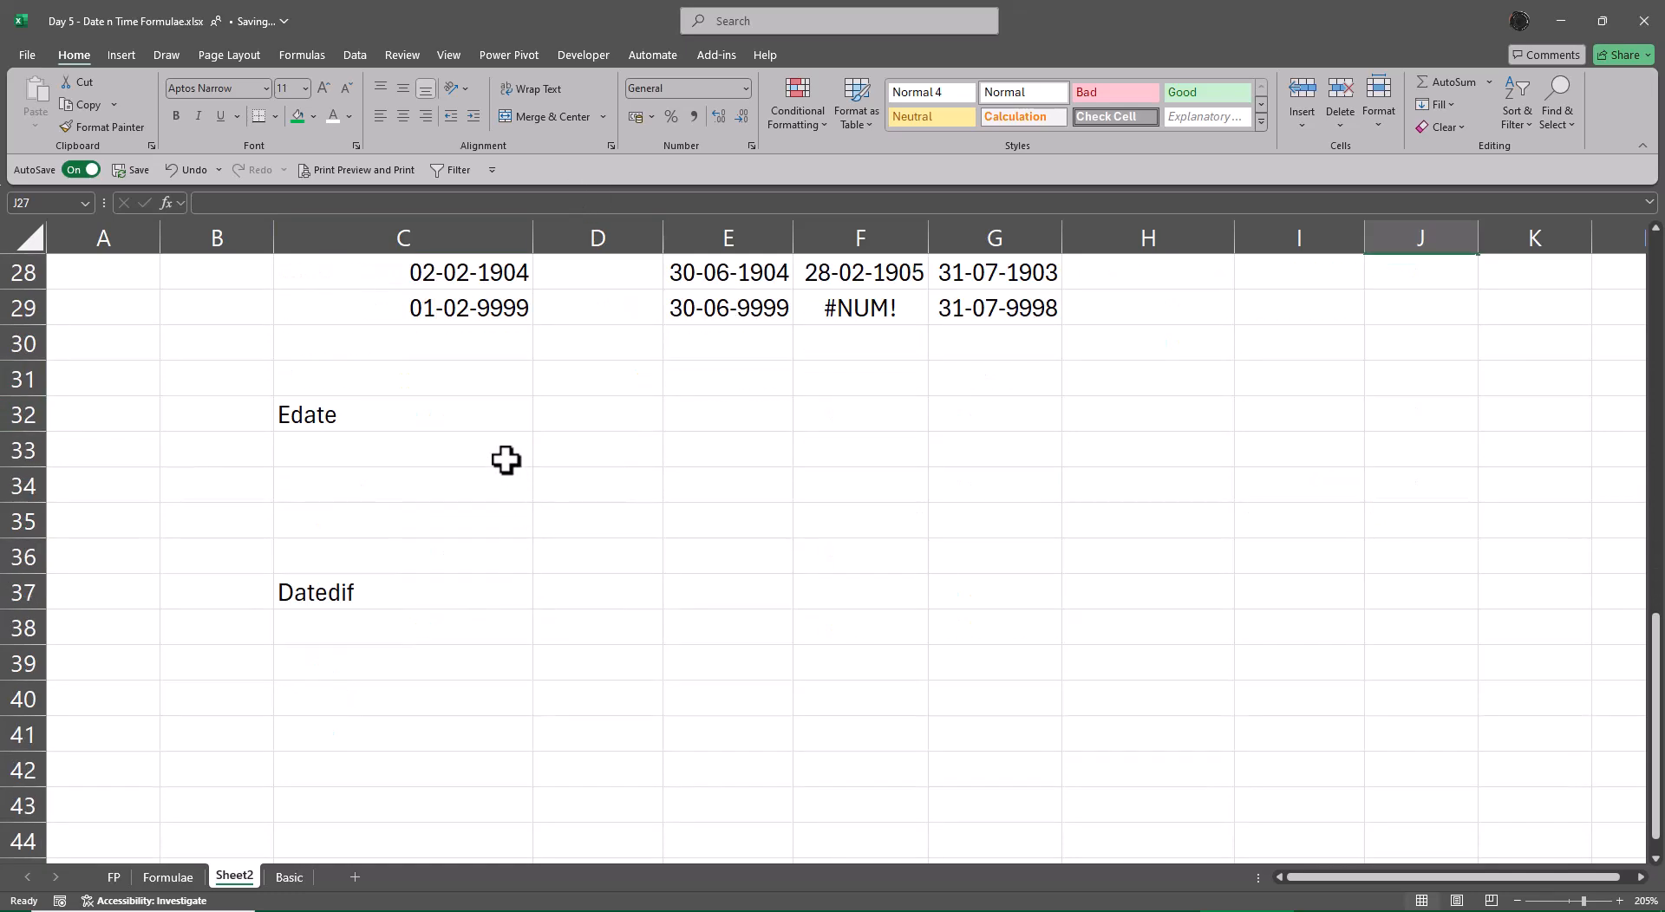
{"action": "left_click", "coordinate": [460, 451]}
{"action": "key", "text": "Up"}
{"action": "key", "text": "Up"}
{"action": "key", "text": "Up"}
{"action": "key", "text": "Up"}
{"action": "key", "text": "Up"}
{"action": "key", "text": "Up"}
{"action": "key", "text": "Up"}
{"action": "key", "text": "Up"}
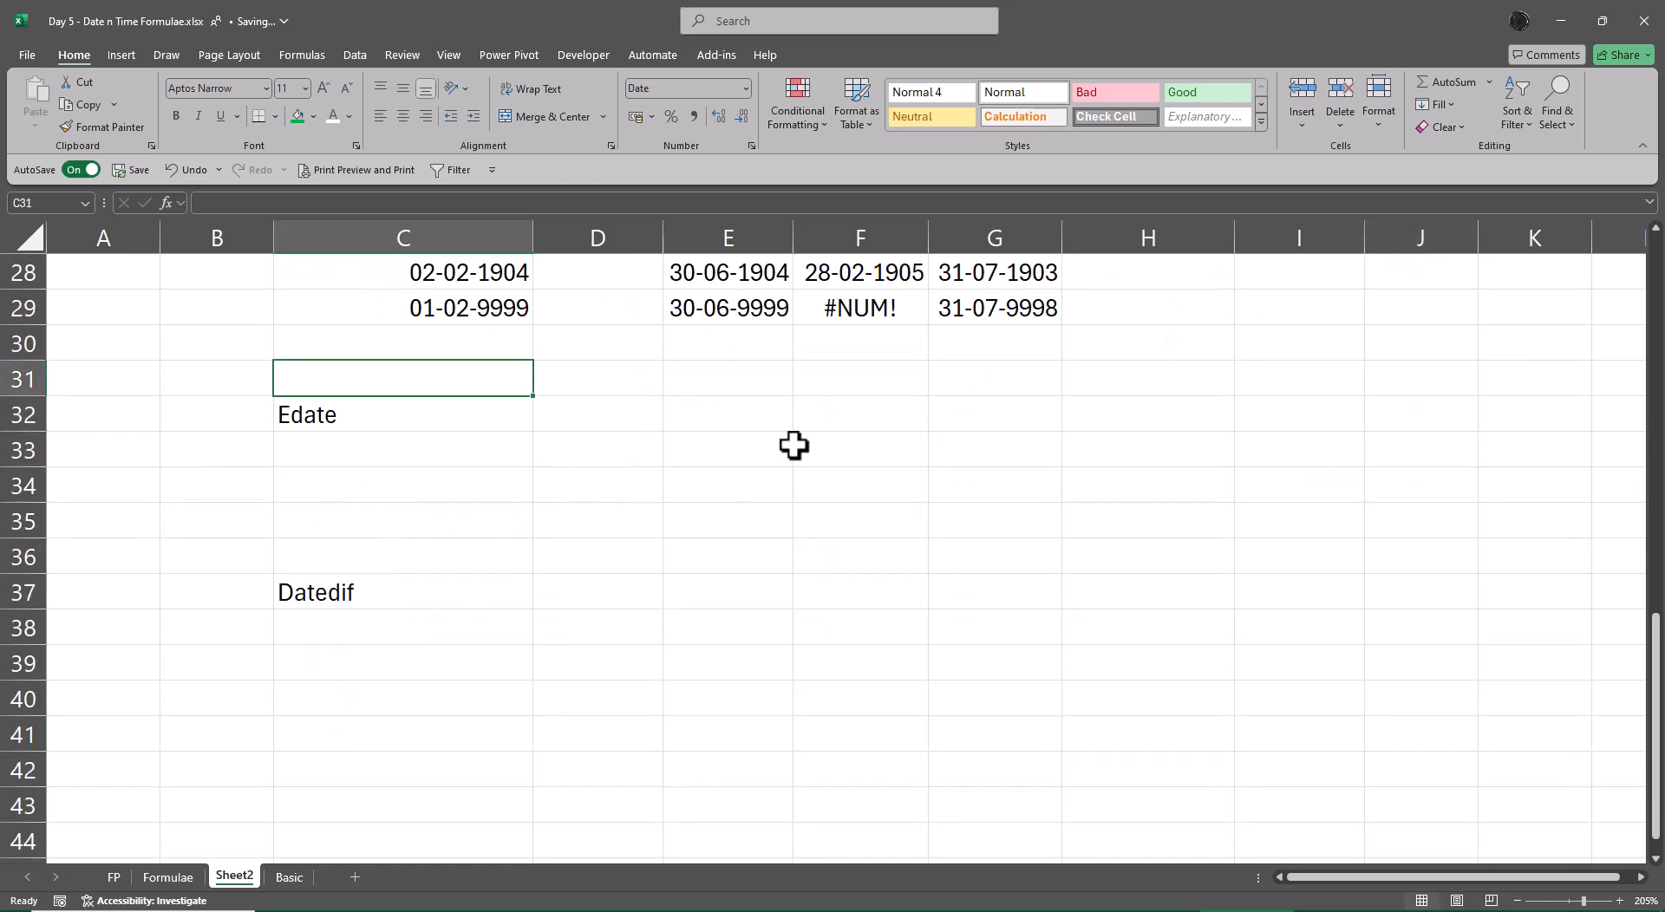
{"action": "key", "text": "Down"}
{"action": "key", "text": "Down"}
{"action": "key", "text": "Down"}
{"action": "key", "text": "Down"}
{"action": "key", "text": "Down"}
{"action": "key", "text": "Down"}
{"action": "key", "text": "Down"}
{"action": "key", "text": "Down"}
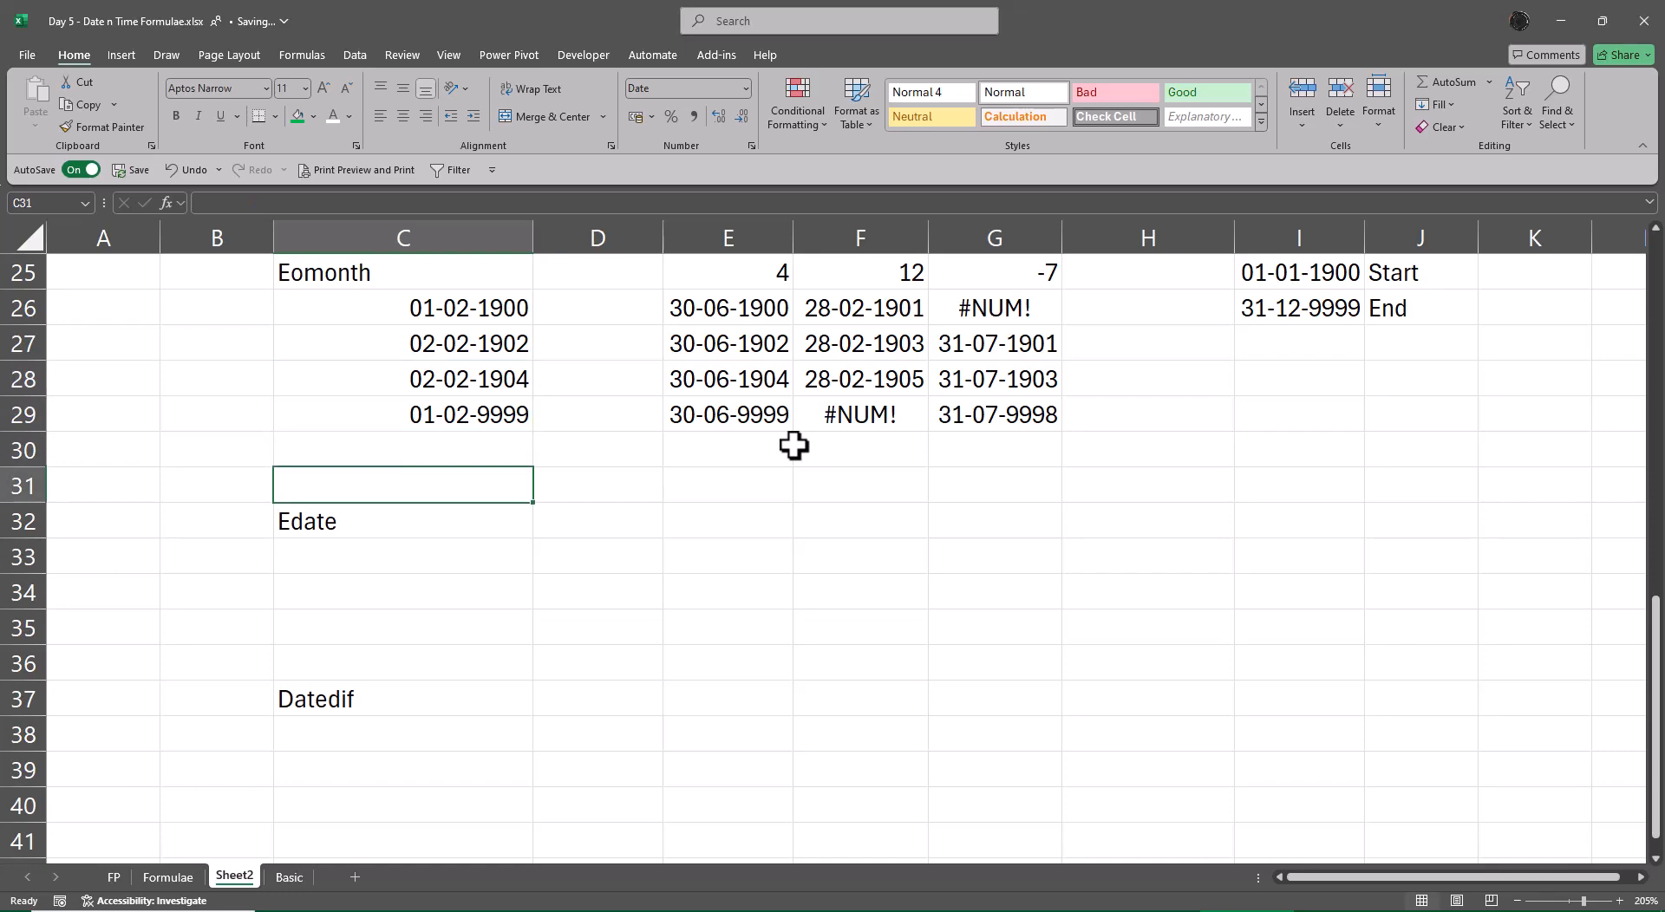
{"action": "key", "text": "ctrl+semicolon"}
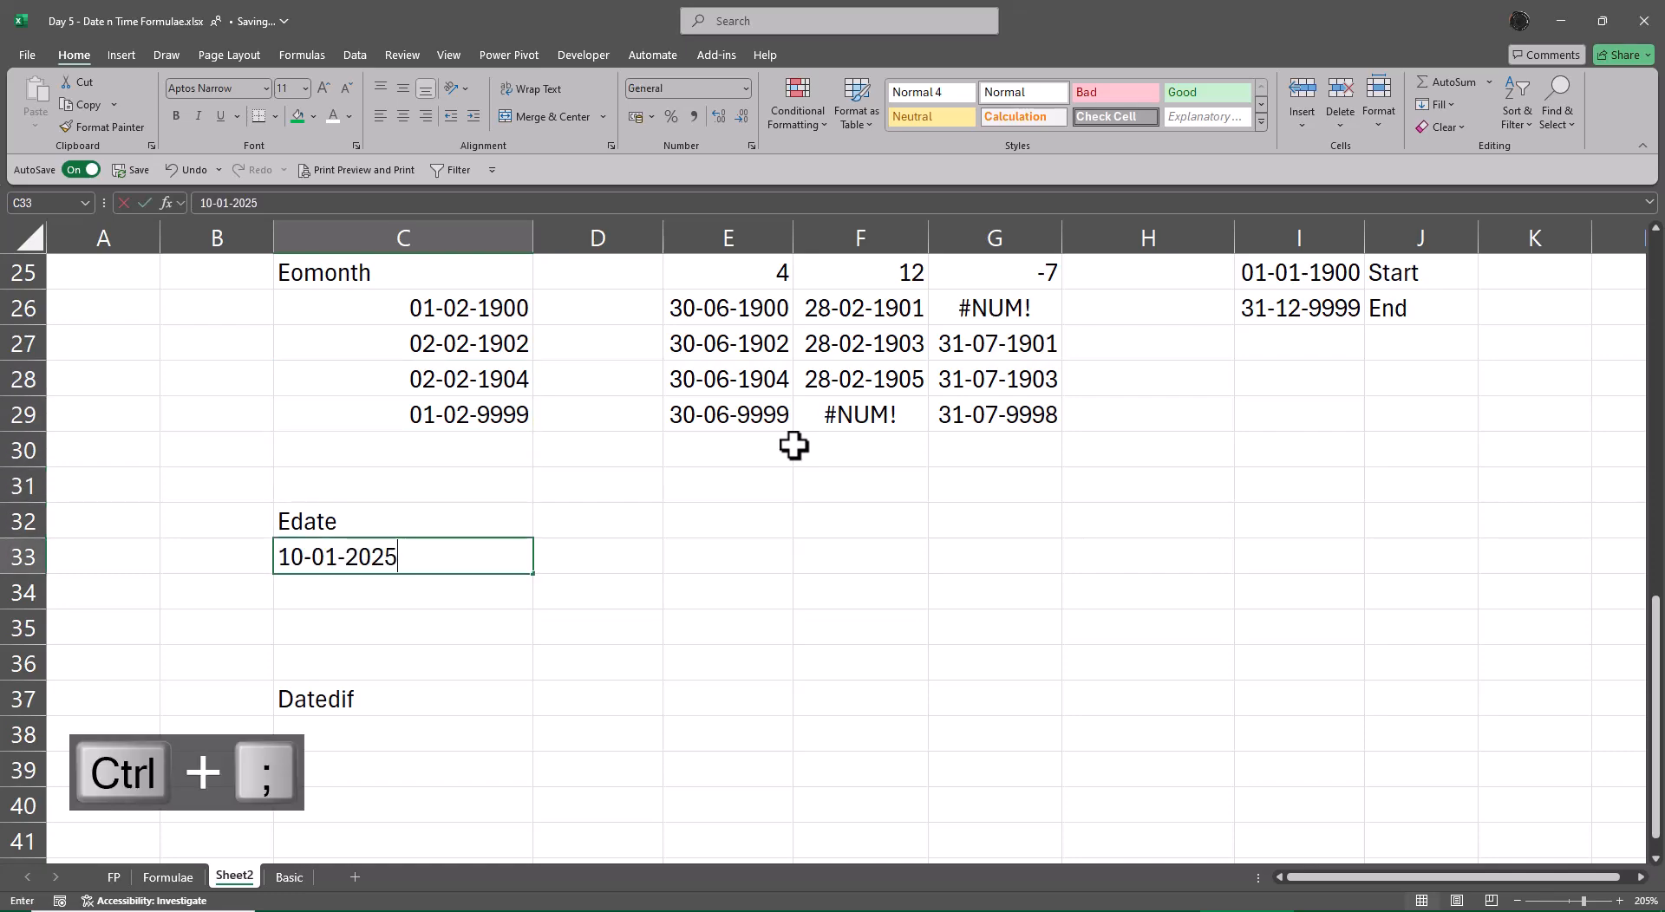
{"action": "key", "text": "Return"}
- Fill the Edate month offsets 6, 12, 24, 36 and 60 across E32:I32
{"action": "key", "text": "Up"}
{"action": "key", "text": "Up"}
{"action": "key", "text": "Right"}
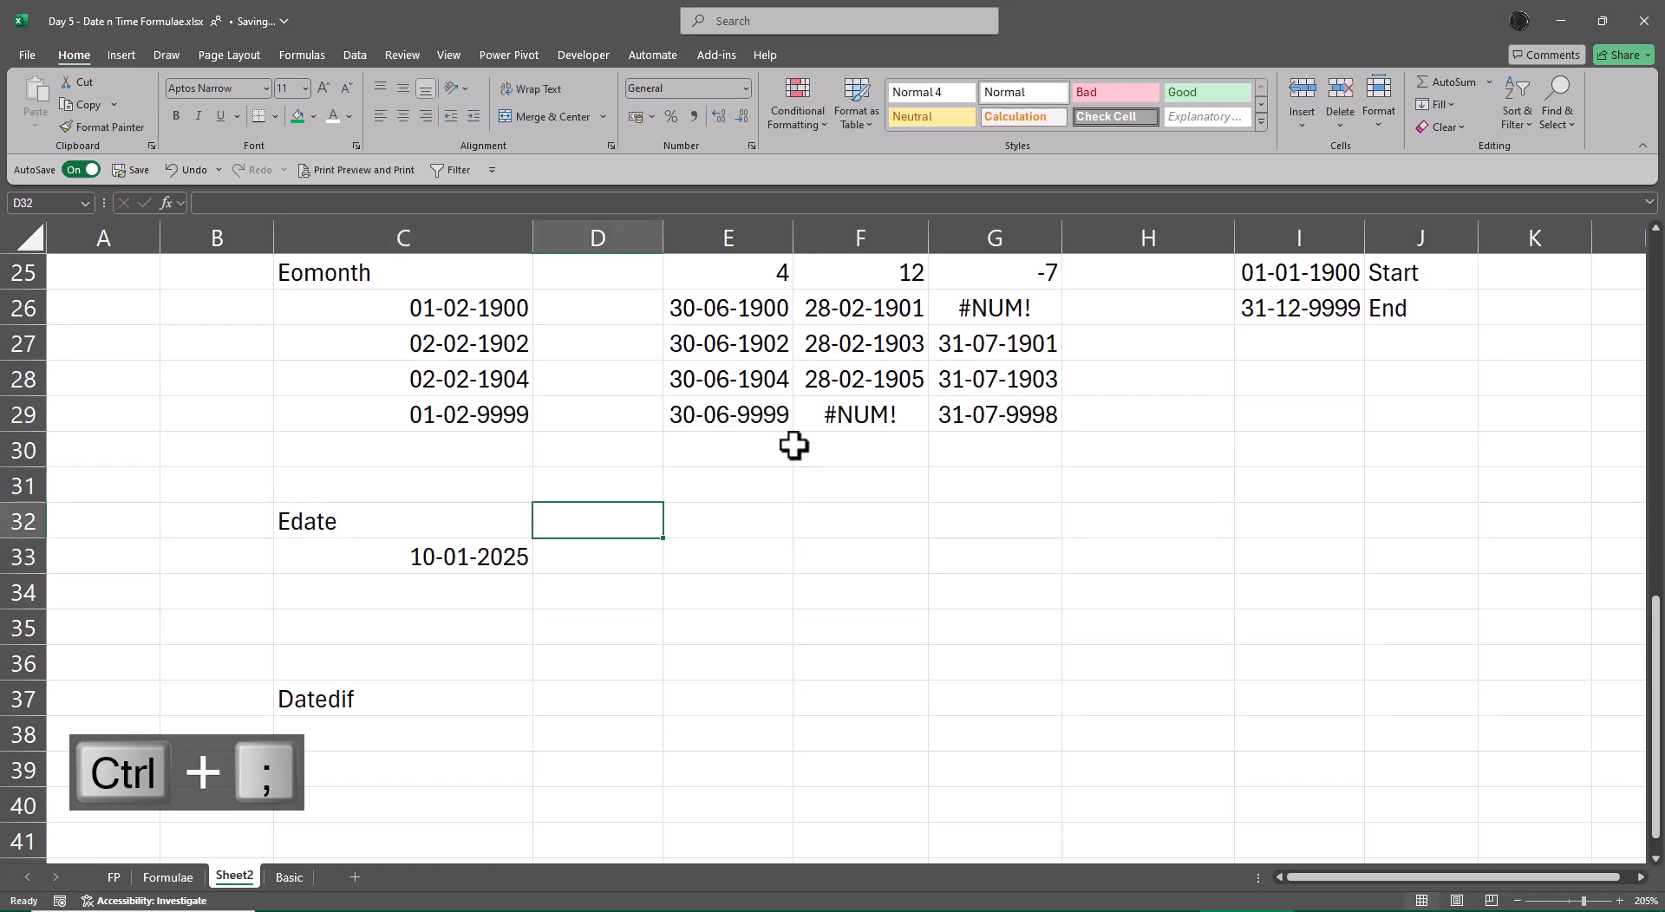
{"action": "key", "text": "Right"}
{"action": "type", "text": "6"}
{"action": "key", "text": "Right"}
{"action": "type", "text": "12"}
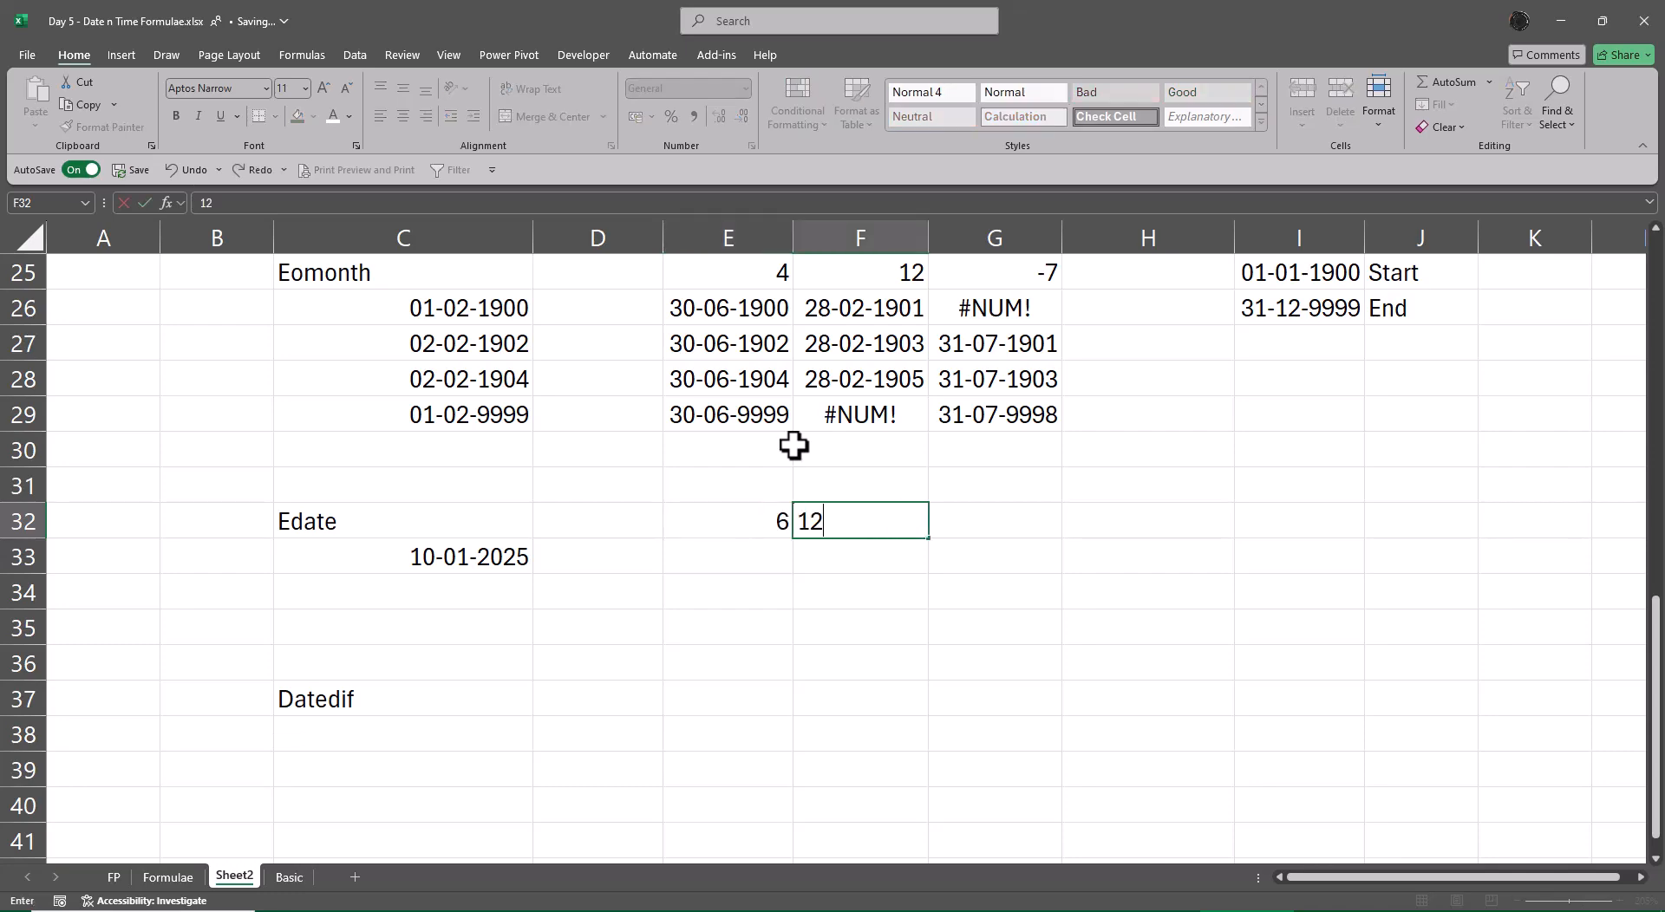
{"action": "key", "text": "Right"}
{"action": "type", "text": "24"}
{"action": "key", "text": "Right"}
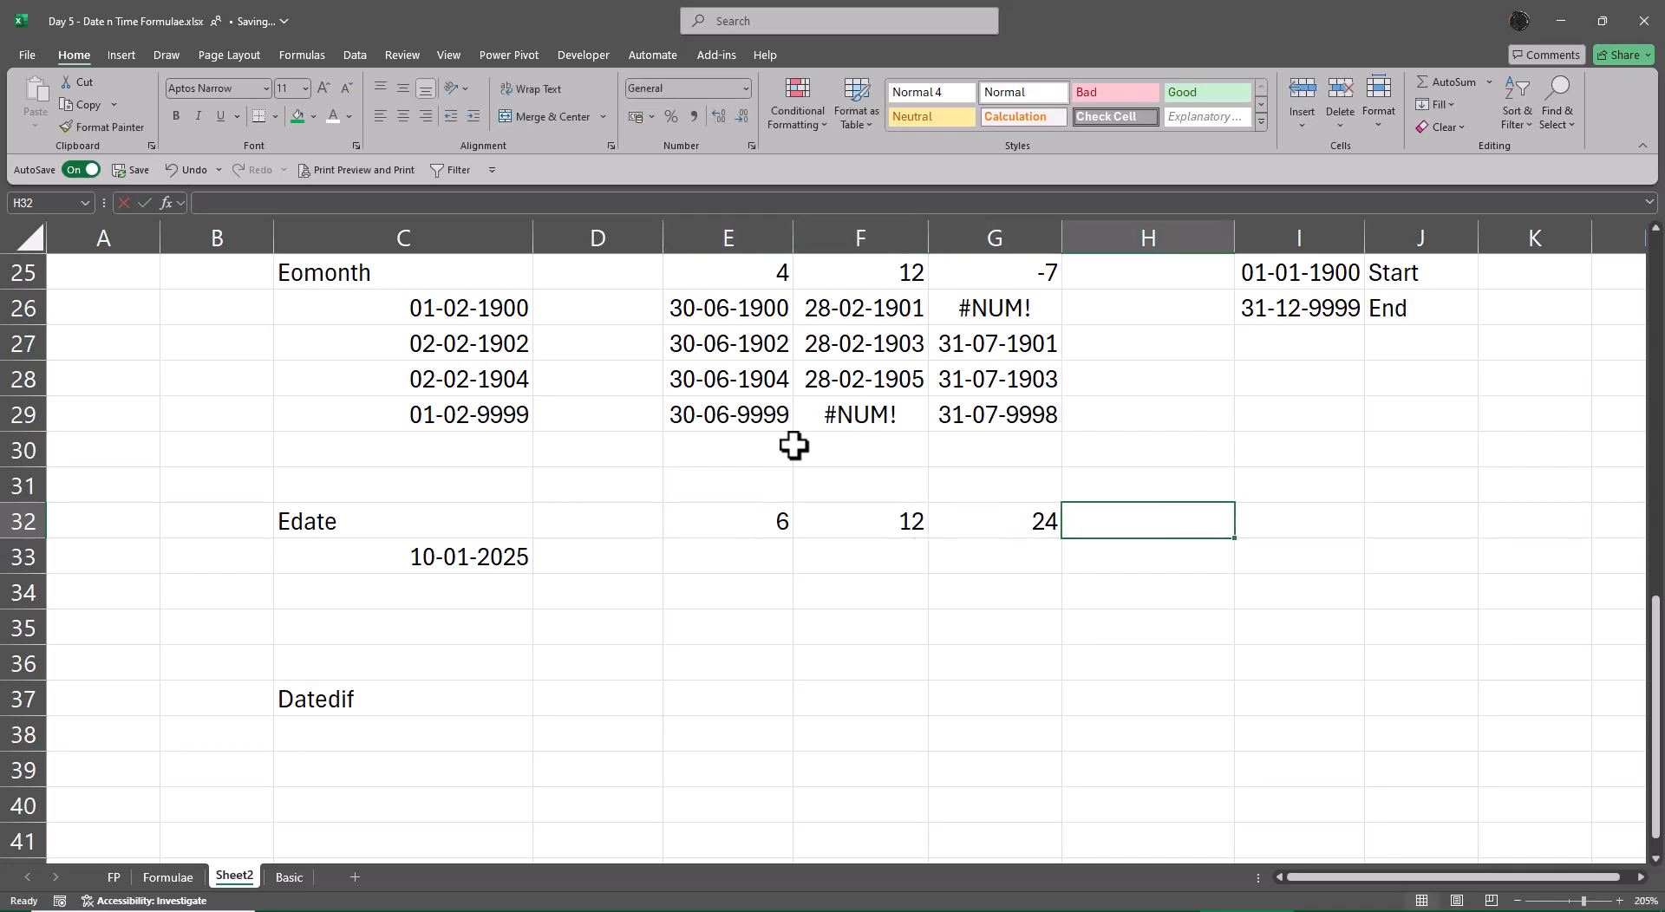
{"action": "type", "text": "36"}
{"action": "key", "text": "Right"}
{"action": "key", "text": "Return"}
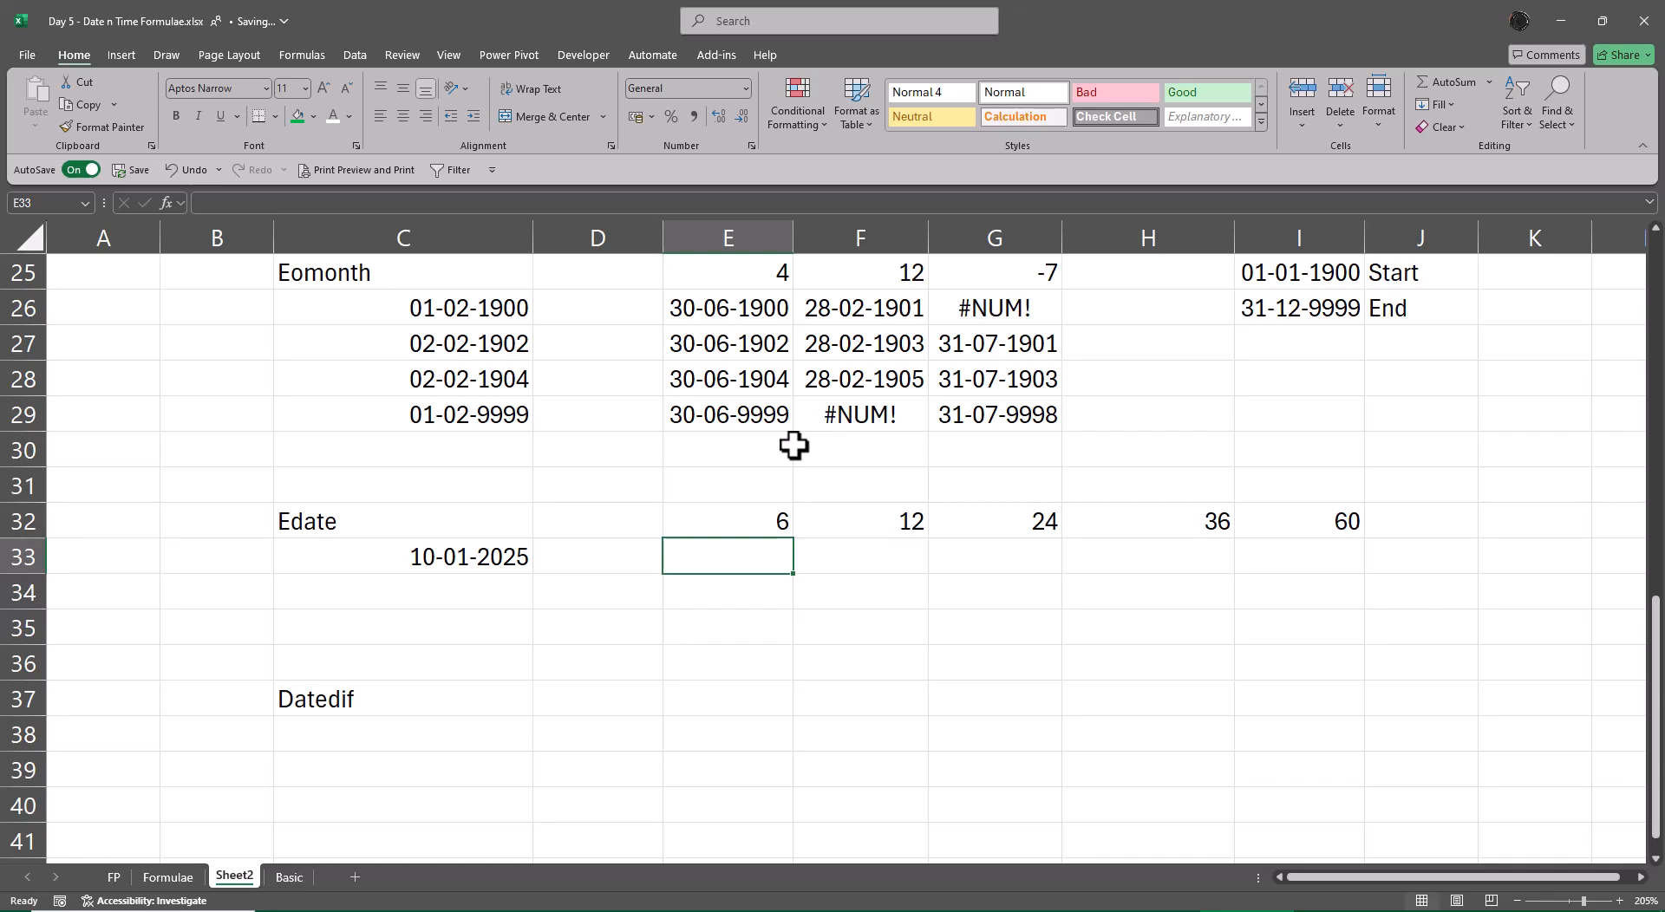
- Try an EDATE formula in E33 using C33 and the whole offset range E32:I32 as months, and clear it again
{"action": "type", "text": "=eda"}
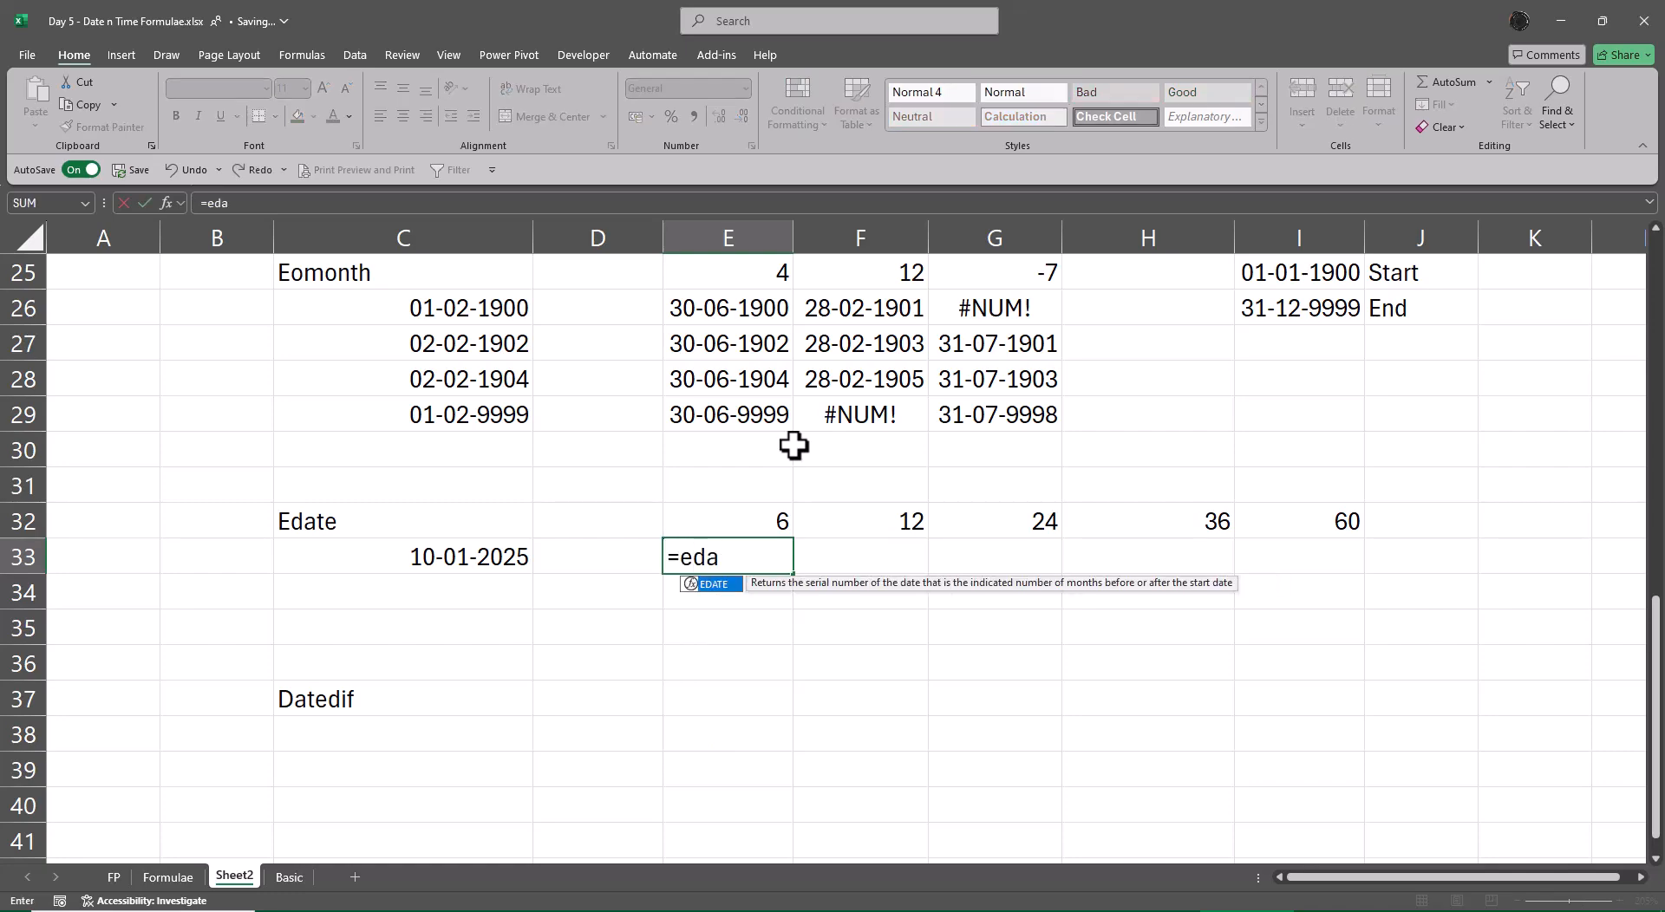
{"action": "key", "text": "Tab"}
{"action": "key", "text": "Left"}
{"action": "key", "text": "Left"}
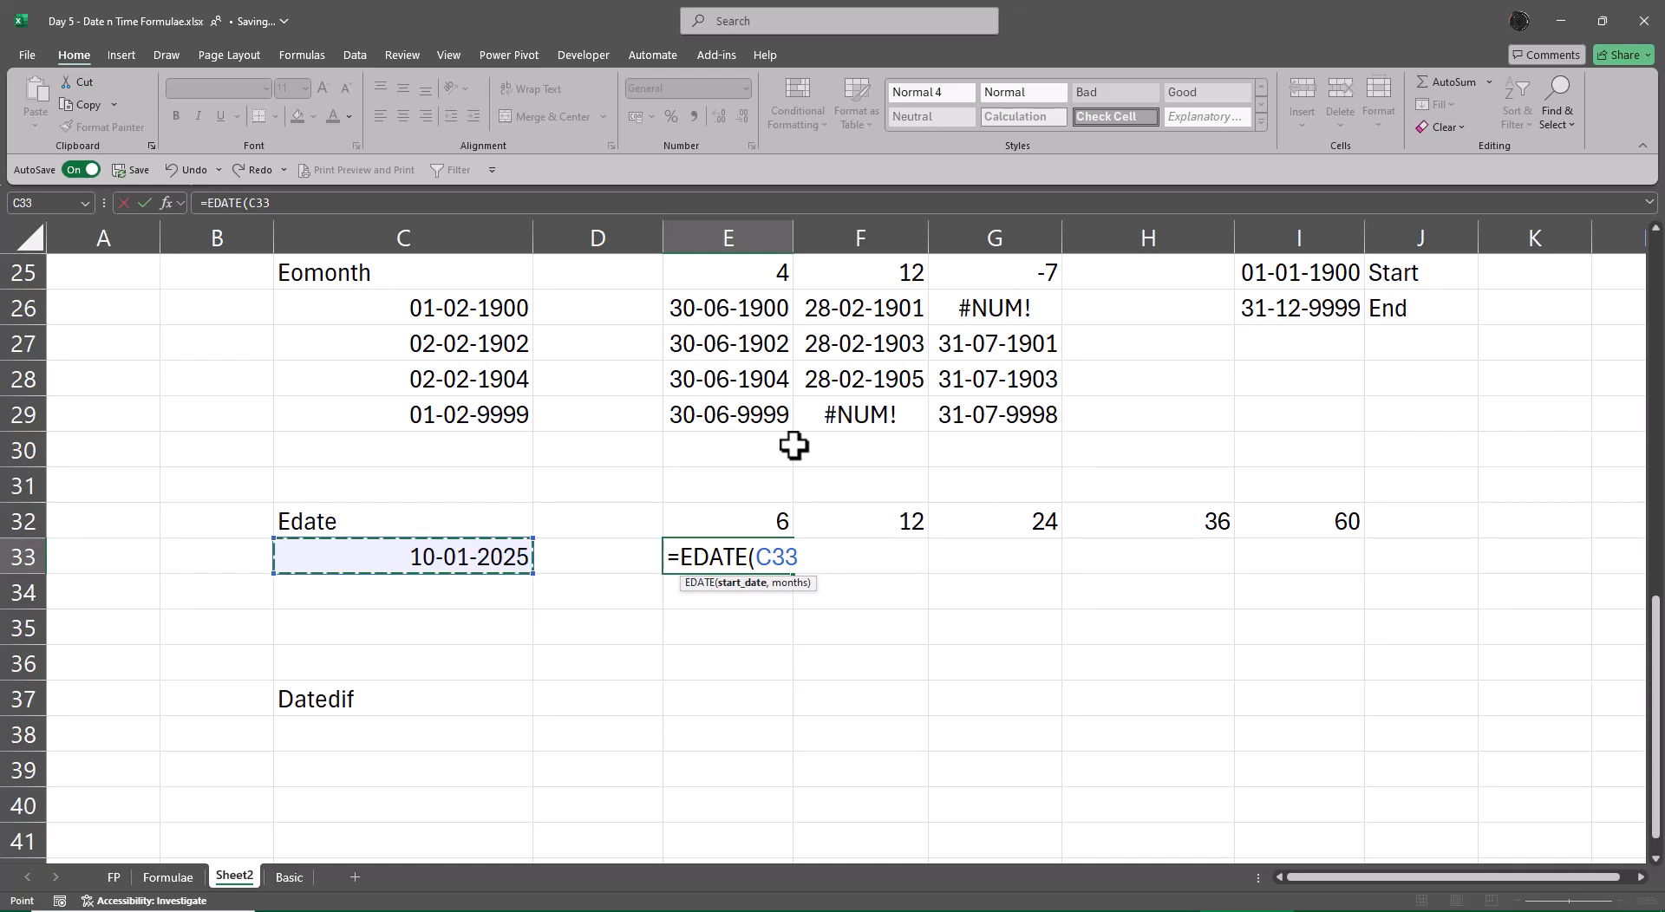
{"action": "type", "text": ","}
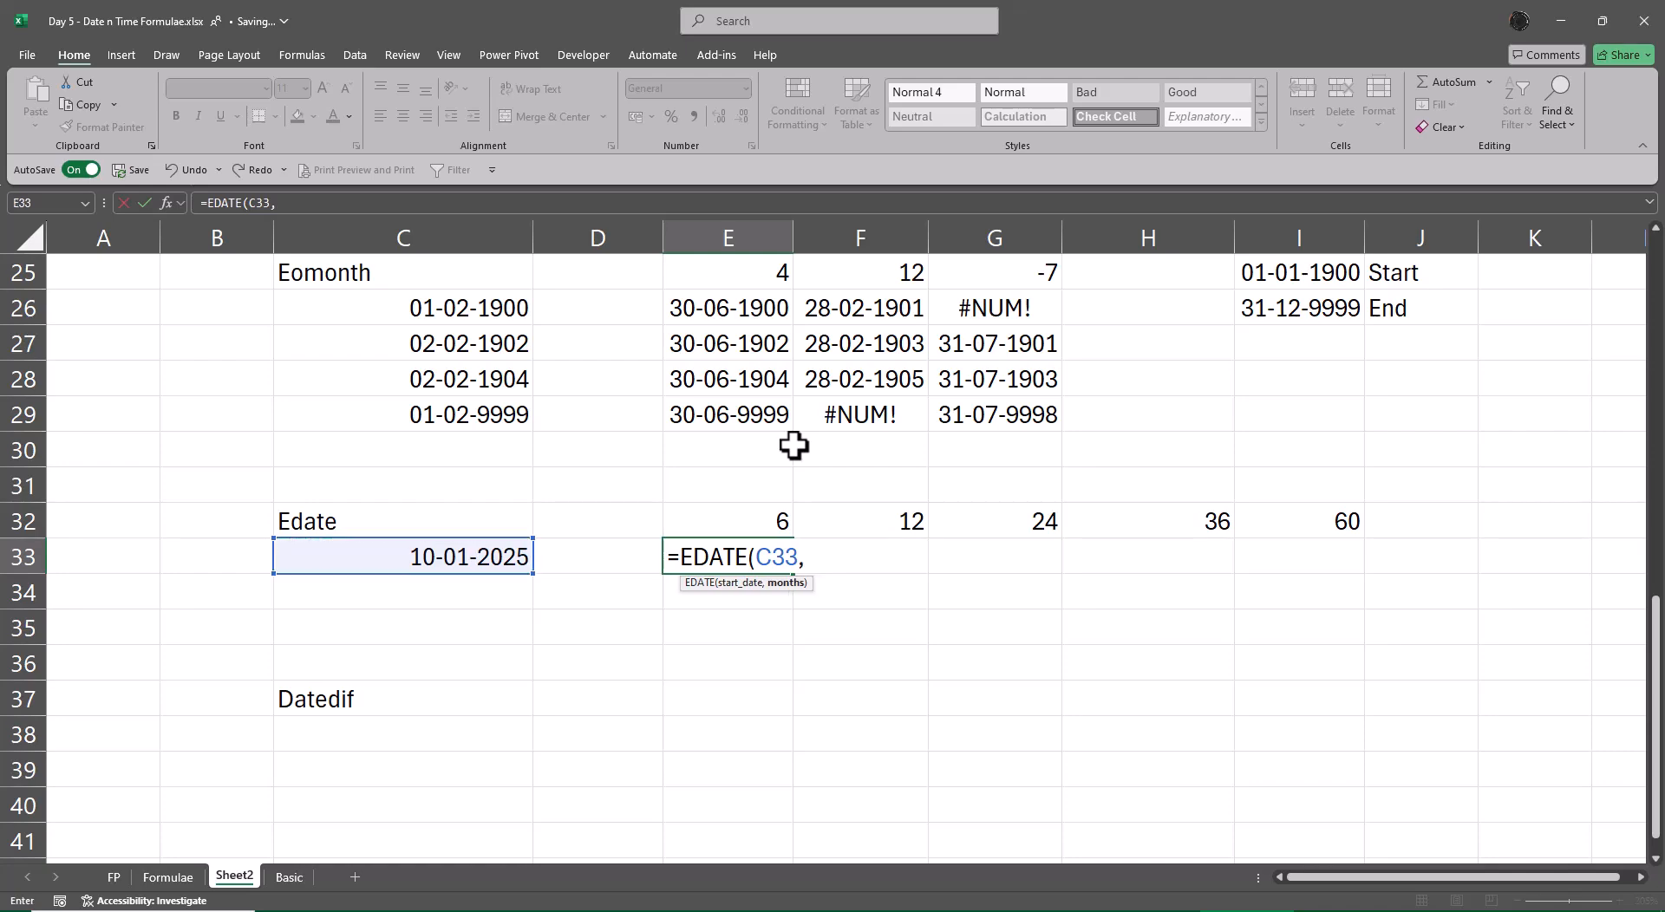
{"action": "key", "text": "Up"}
{"action": "key", "text": "ctrl+shift+Right"}
{"action": "key", "text": "Return"}
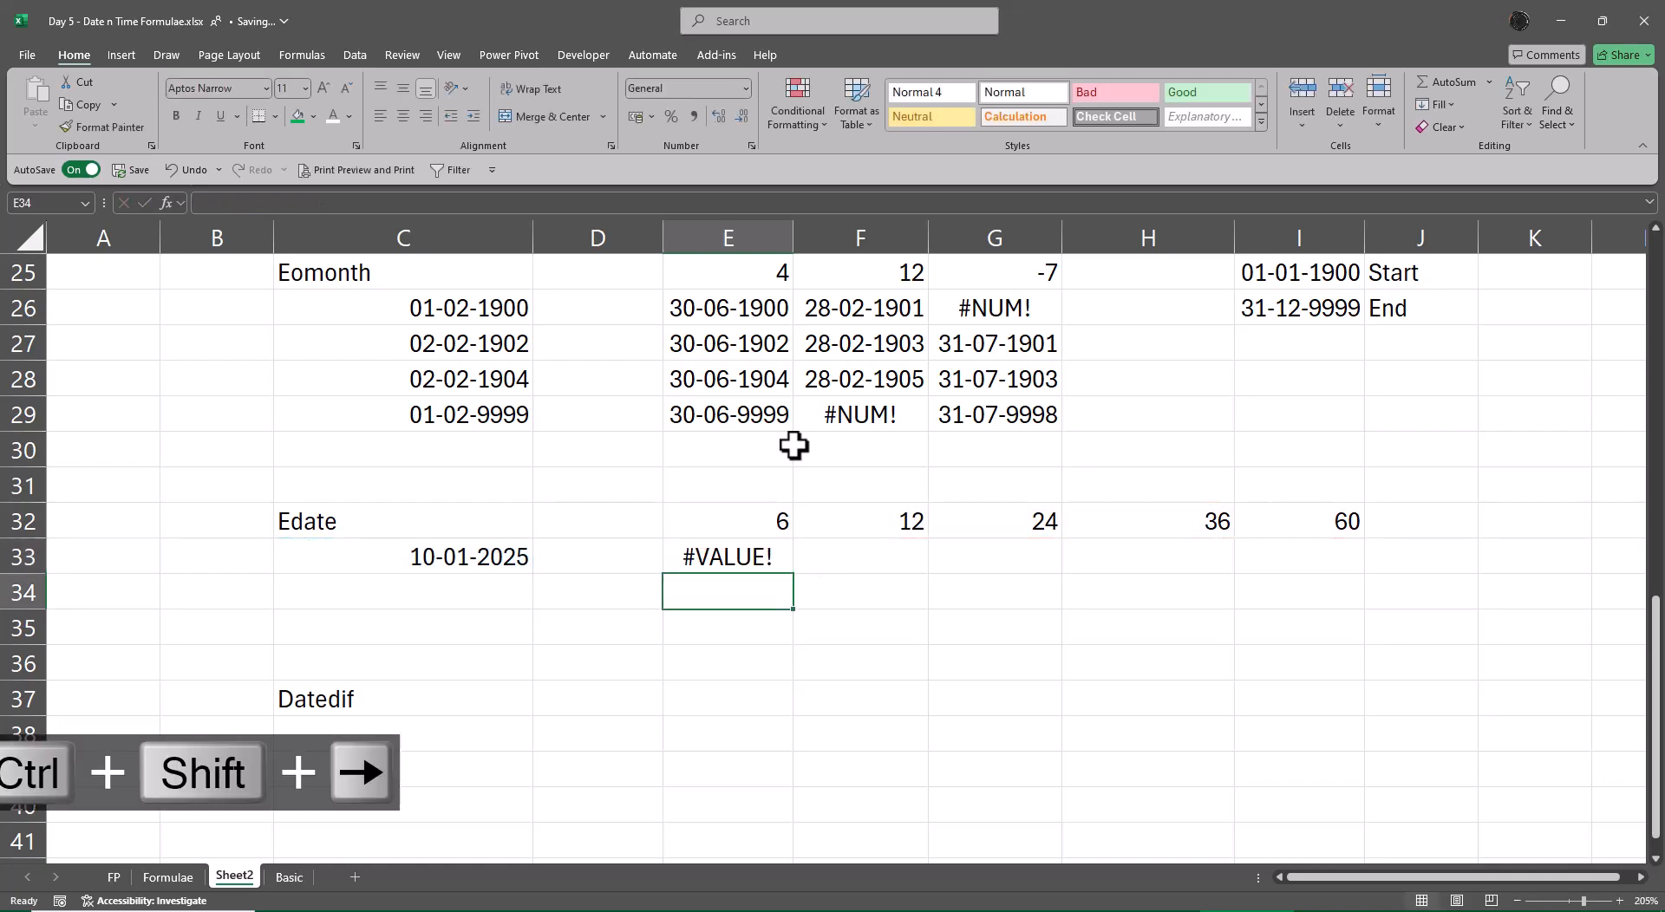
{"action": "key", "text": "Up"}
{"action": "key", "text": "Delete"}
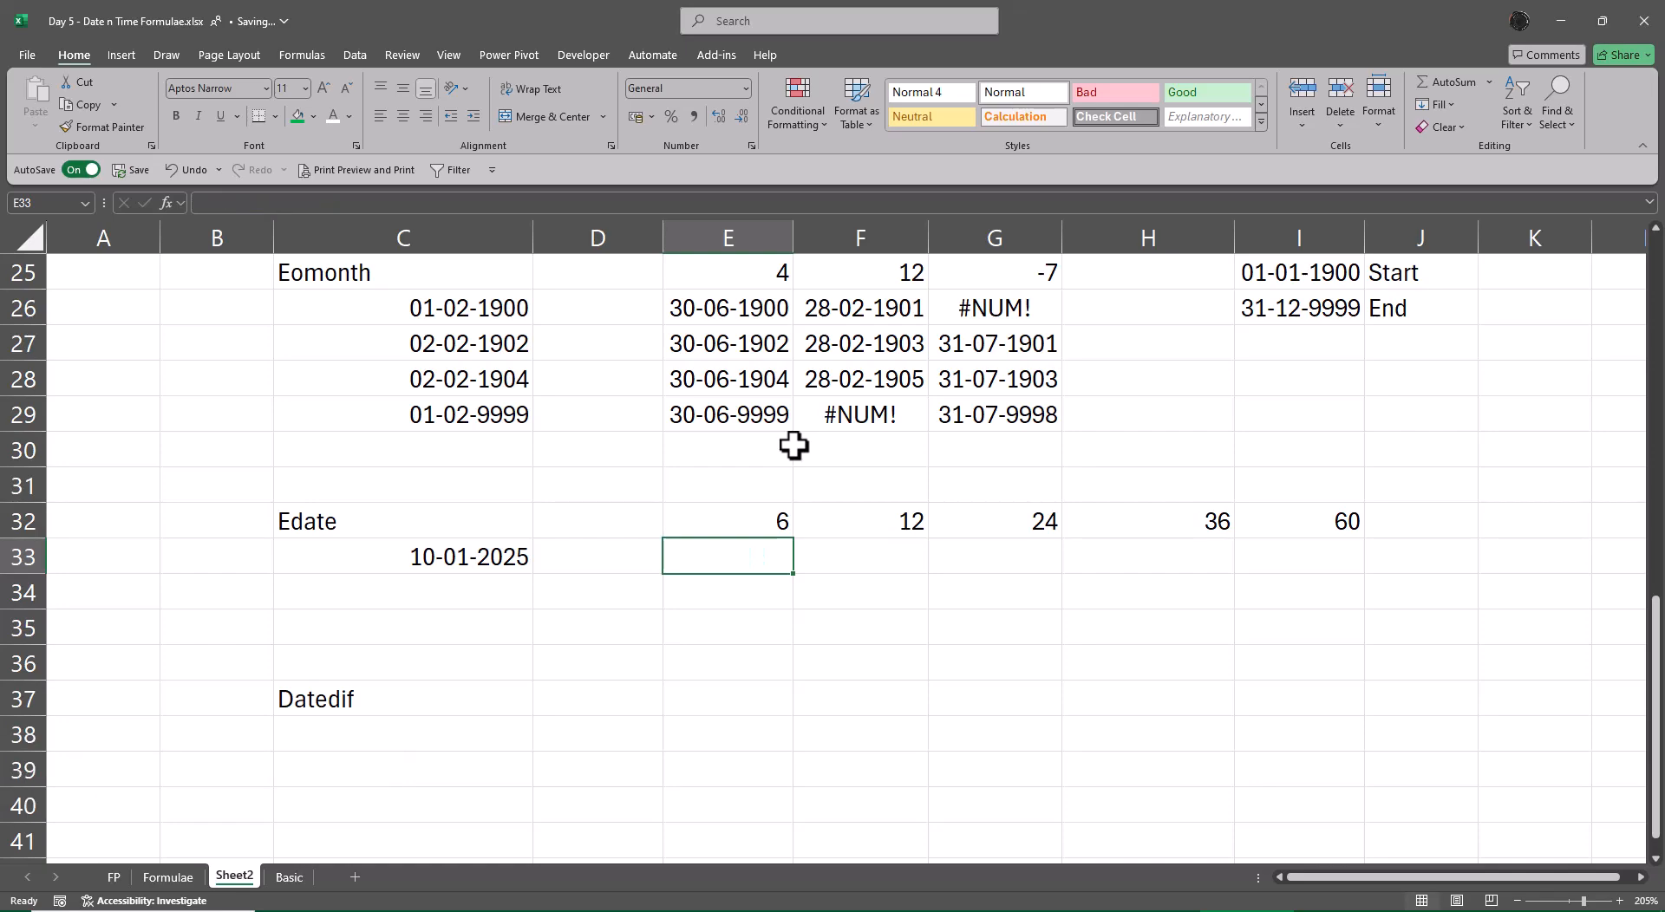
- Enter =EDATE($C33,E32) in E33, locking only the column of the start date reference
{"action": "type", "text": "=da"}
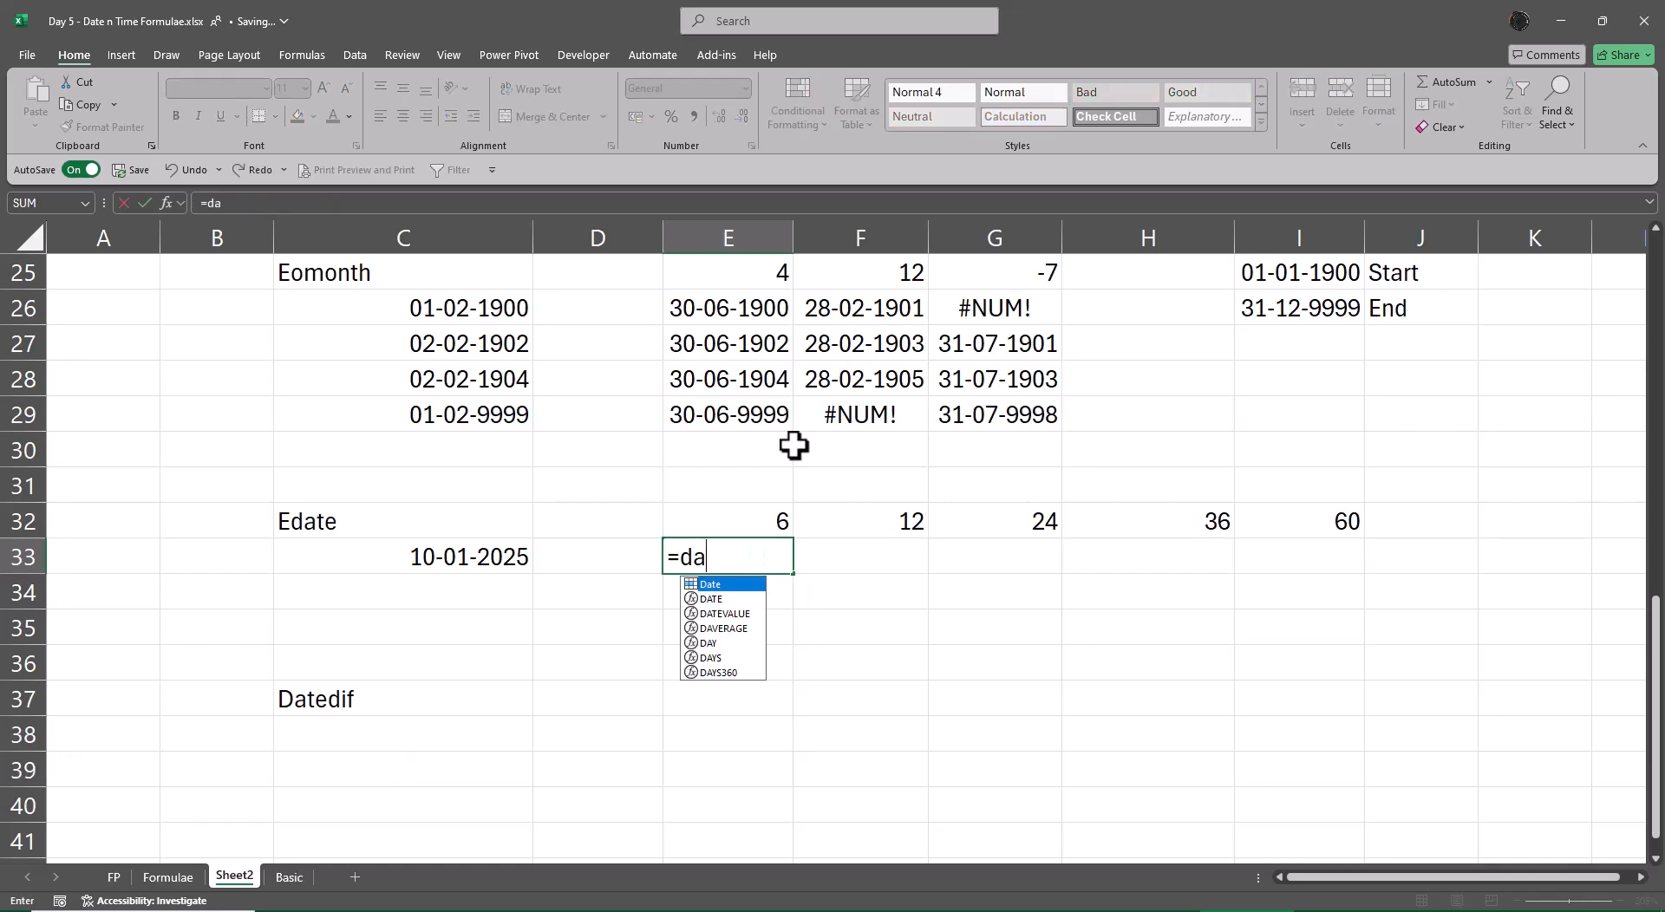
{"action": "key", "text": "BackSpace"}
{"action": "key", "text": "BackSpace"}
{"action": "type", "text": "ed"}
{"action": "key", "text": "Tab"}
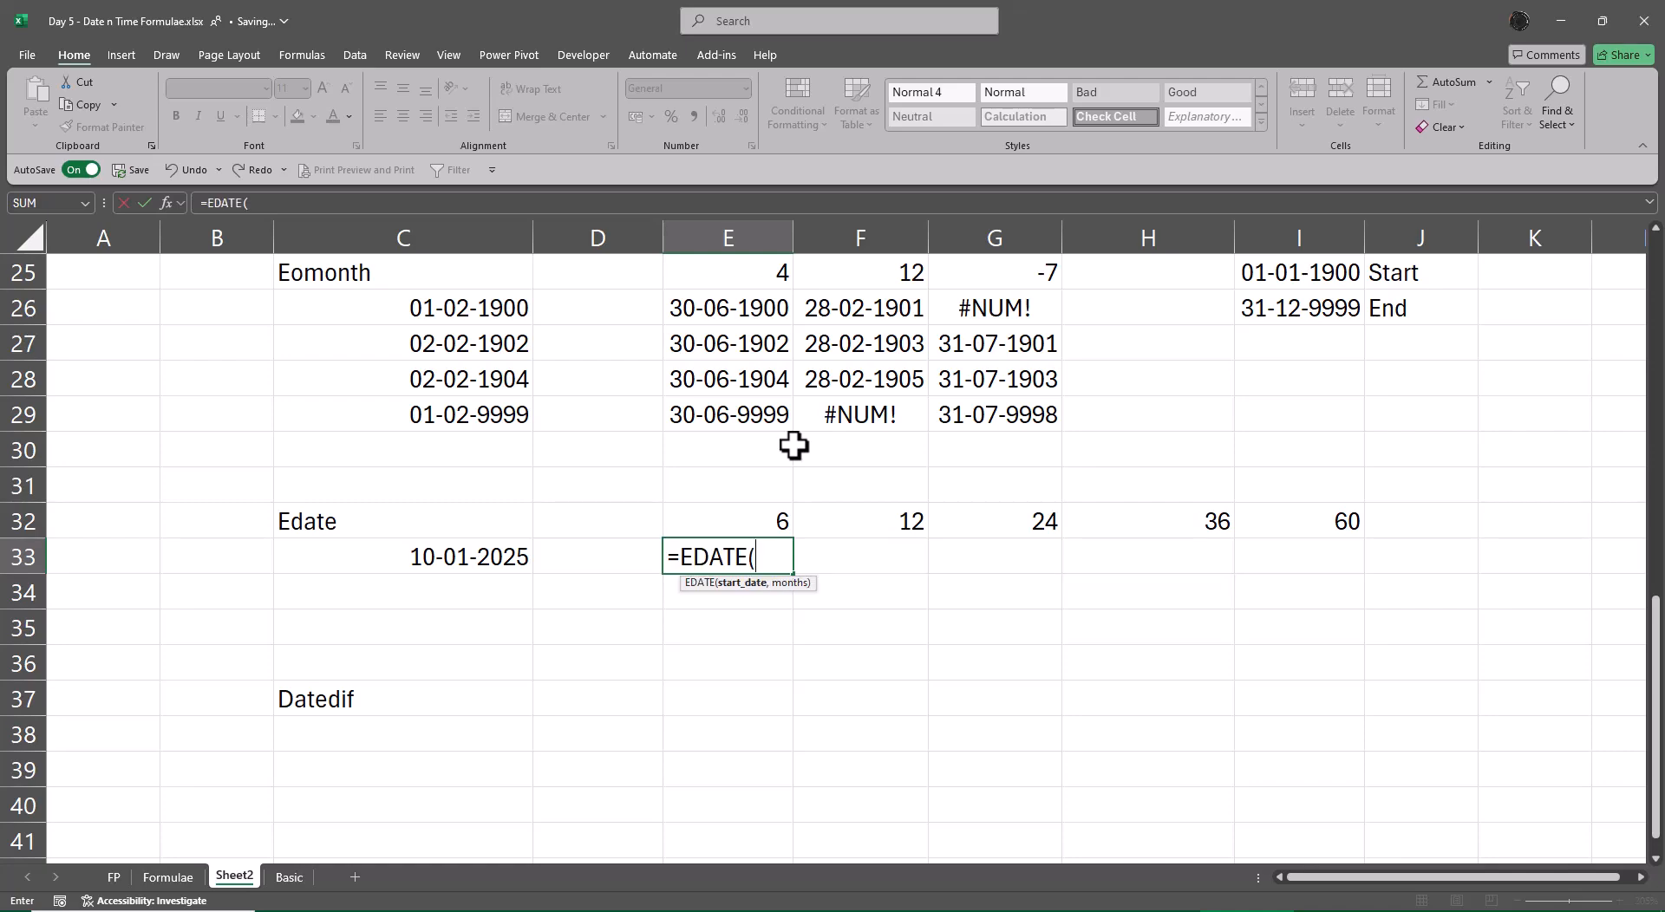
{"action": "key", "text": "Left"}
{"action": "key", "text": "Left"}
{"action": "key", "text": "F4"}
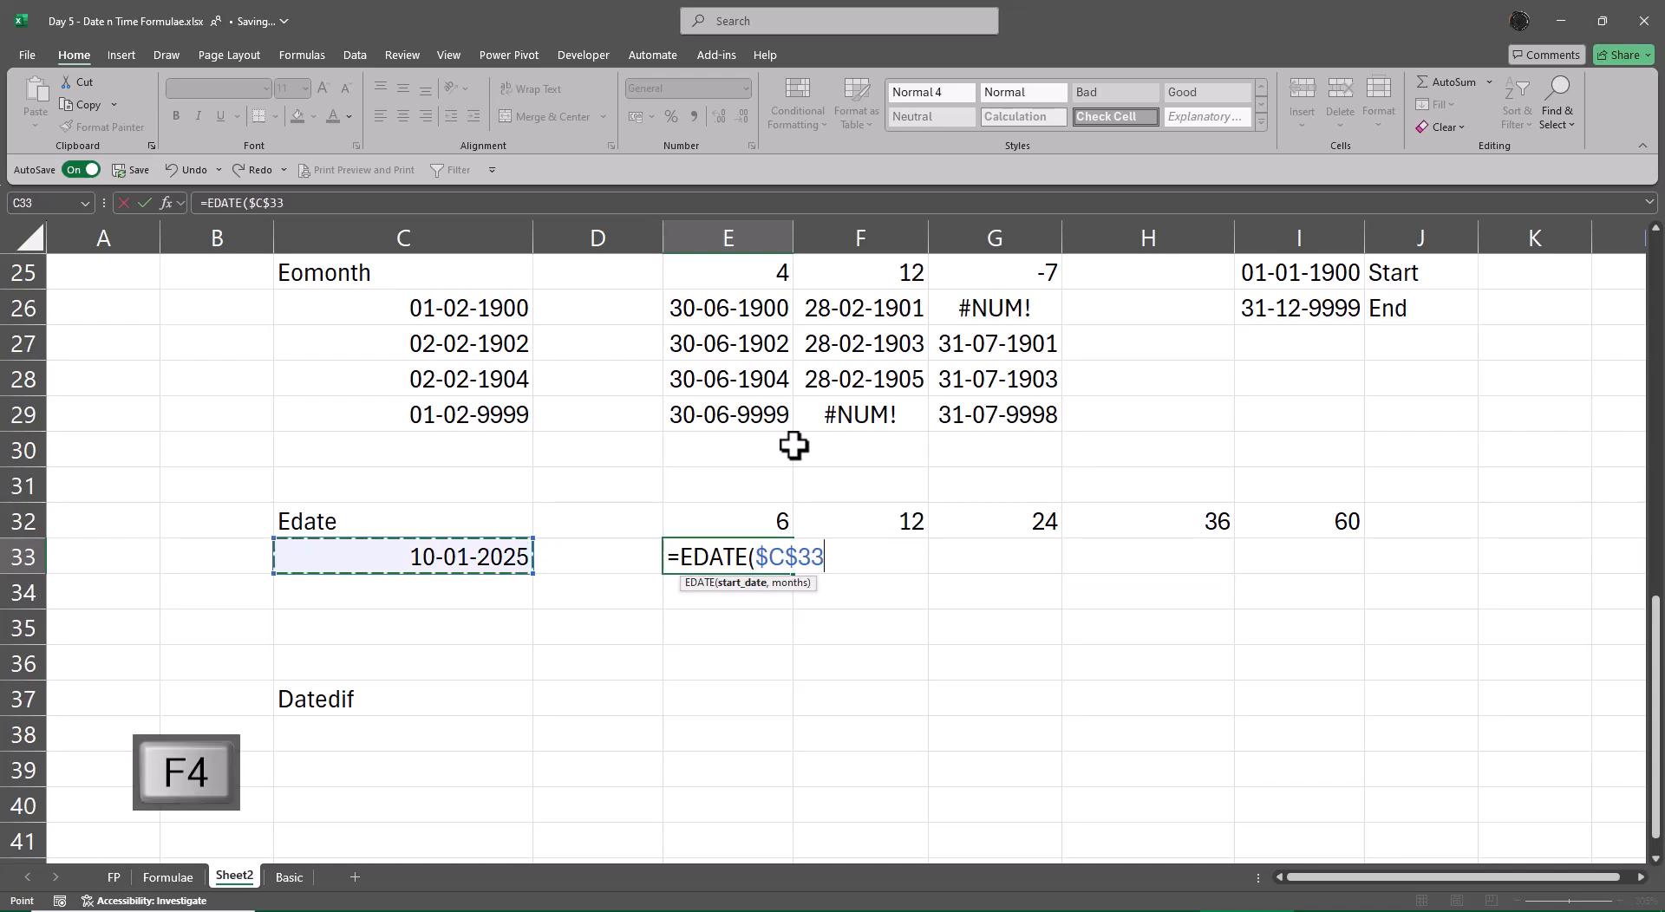
{"action": "key", "text": "F4"}
{"action": "key", "text": "F4"}
{"action": "type", "text": ","}
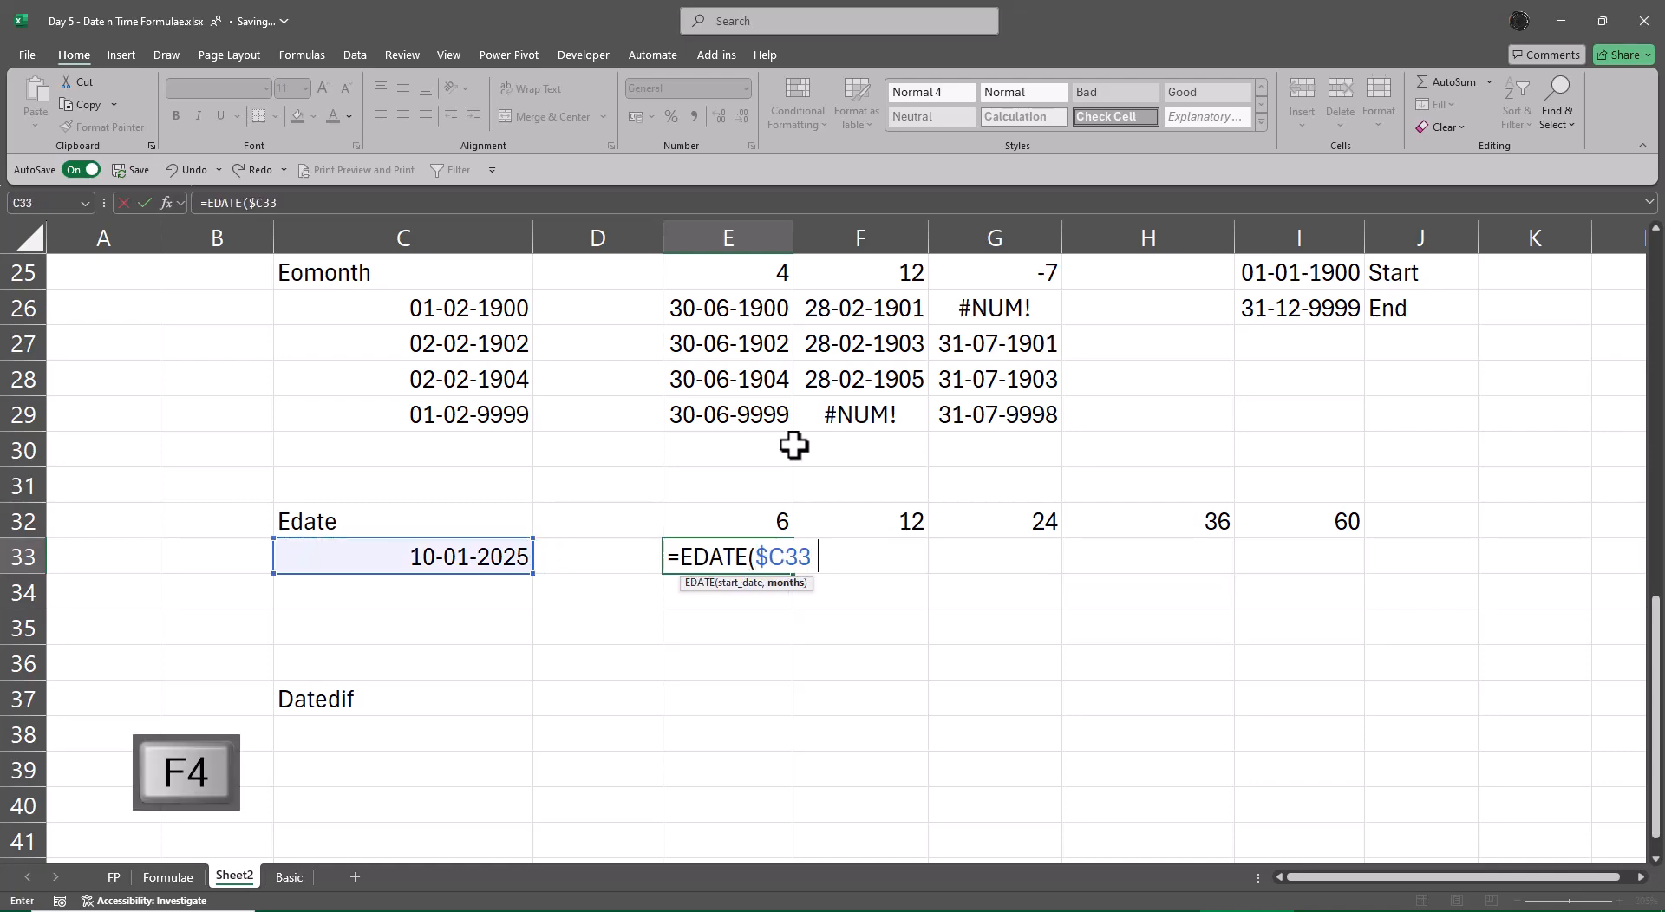
{"action": "key", "text": "Up"}
{"action": "key", "text": "ctrl+Return"}
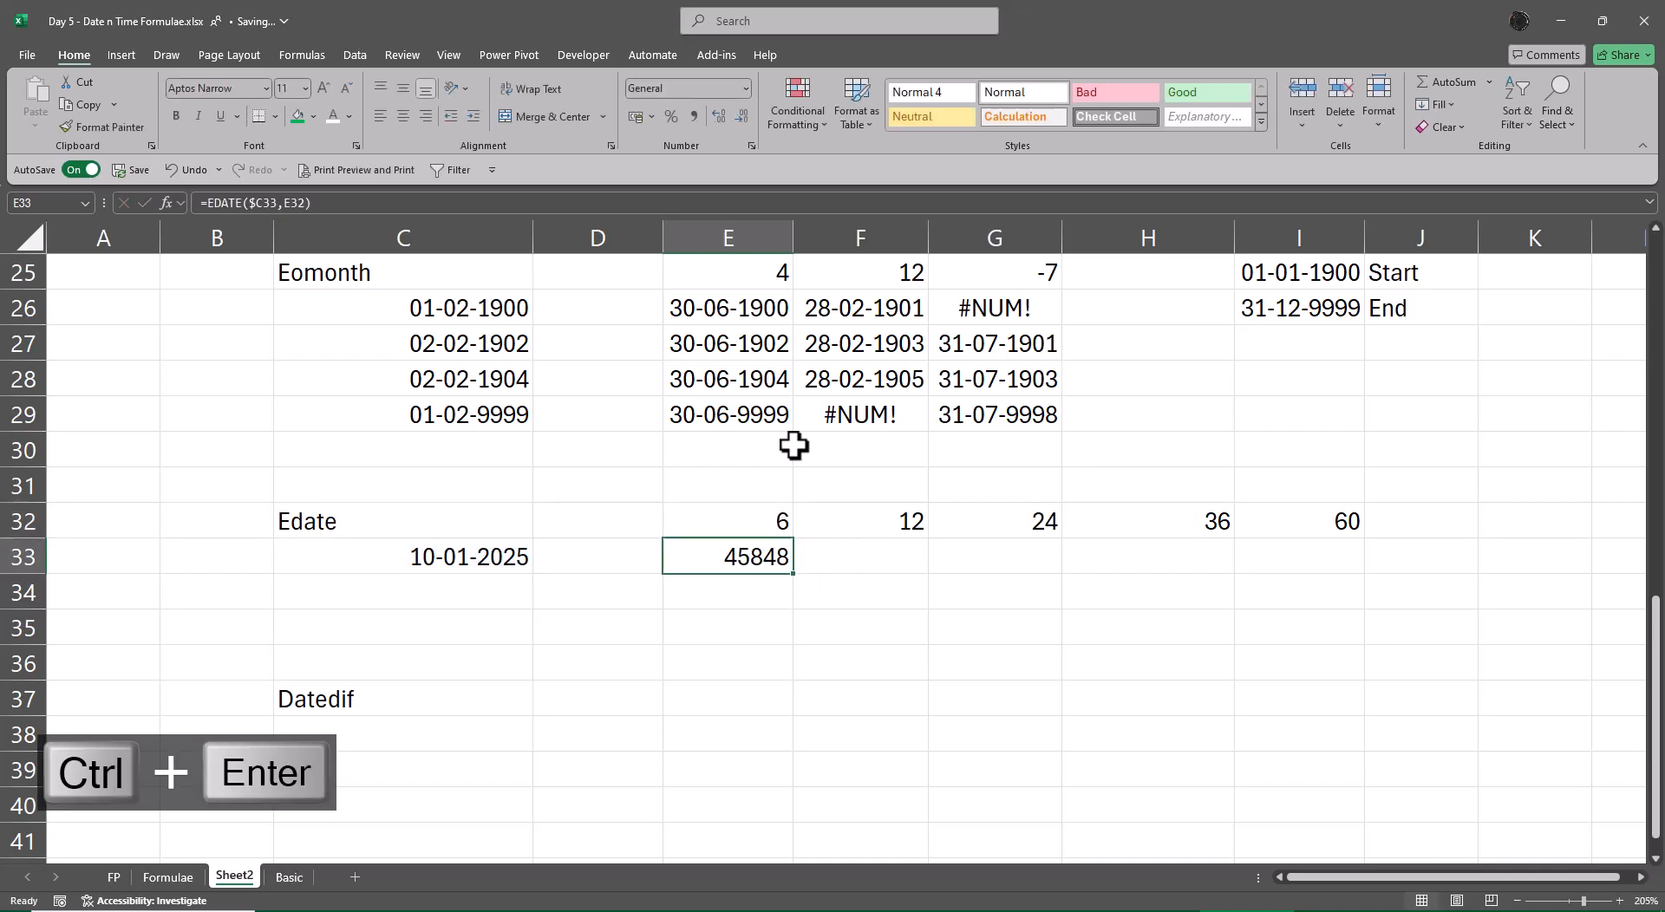
- Fill the EDATE formula from E33 across to I33
{"action": "key", "text": "shift+Right"}
{"action": "key", "text": "shift+Right"}
{"action": "key", "text": "shift+Right"}
{"action": "key", "text": "shift+Right"}
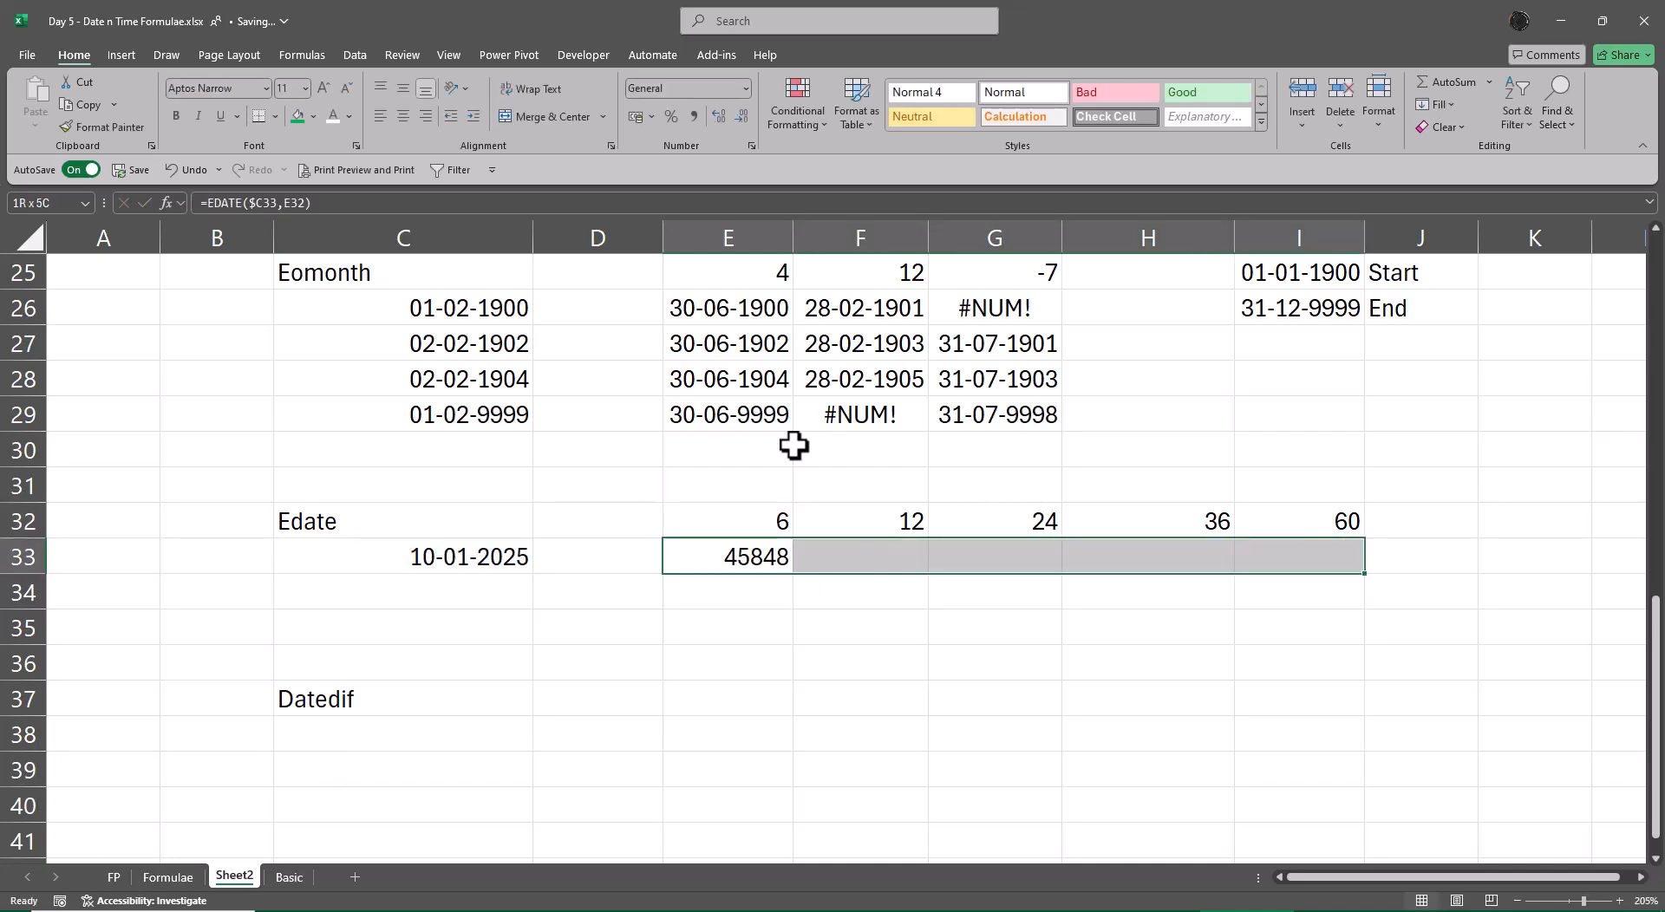
{"action": "key", "text": "ctrl+r"}
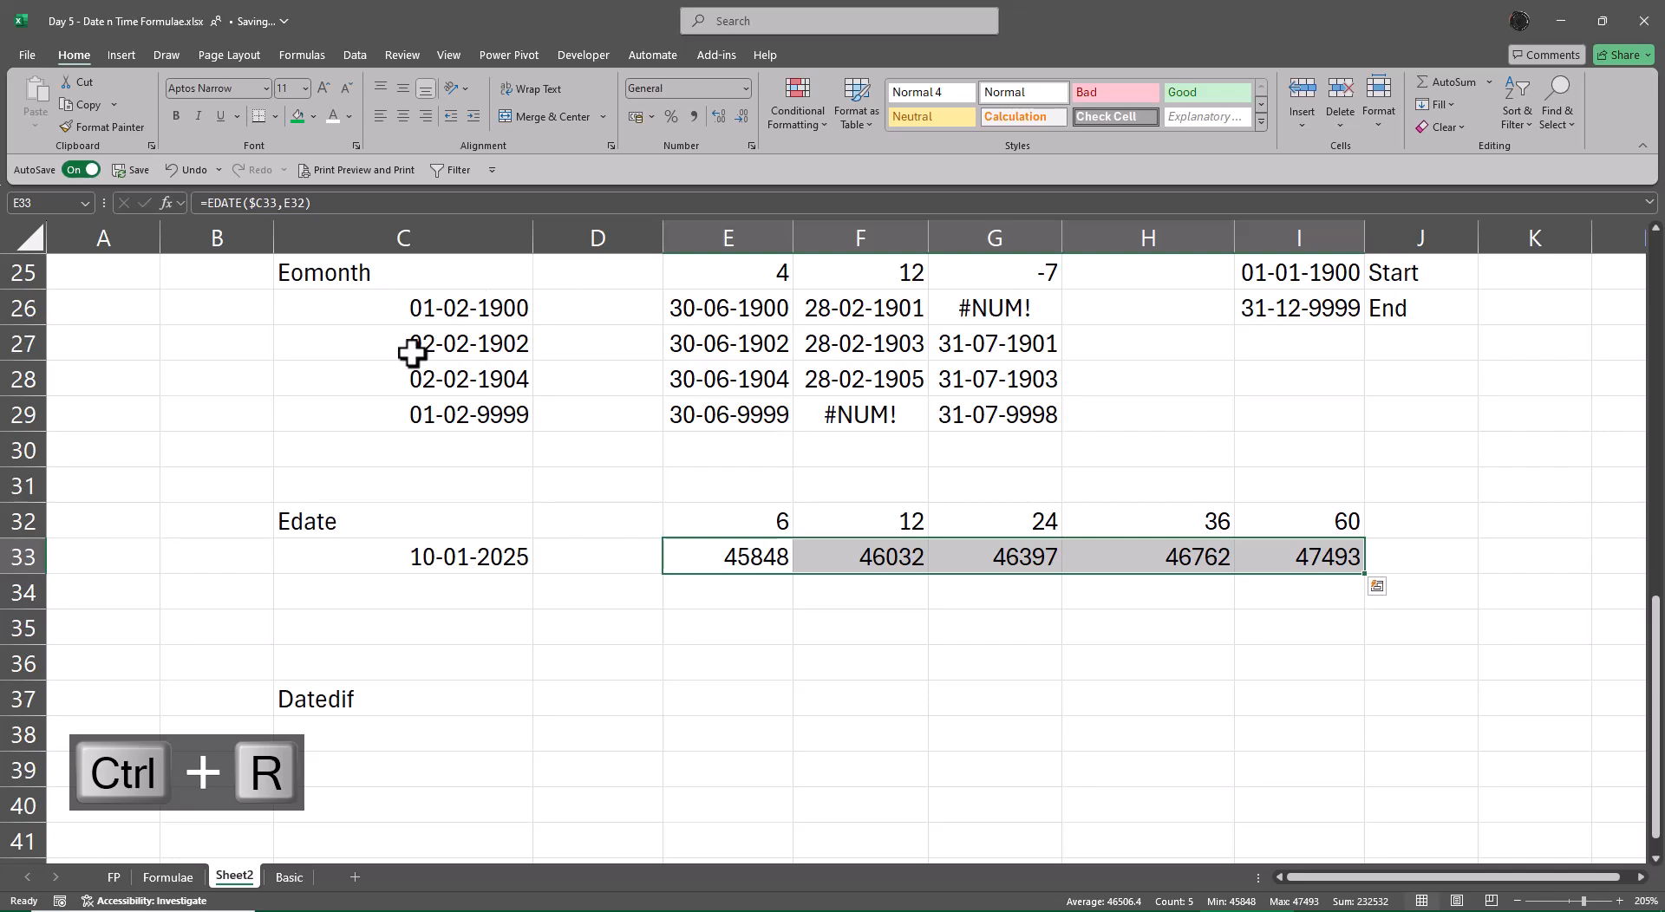
- Copy the date format of C29 to the Edate results in E33:I33
{"action": "left_click", "coordinate": [451, 423]}
{"action": "left_click", "coordinate": [100, 127]}
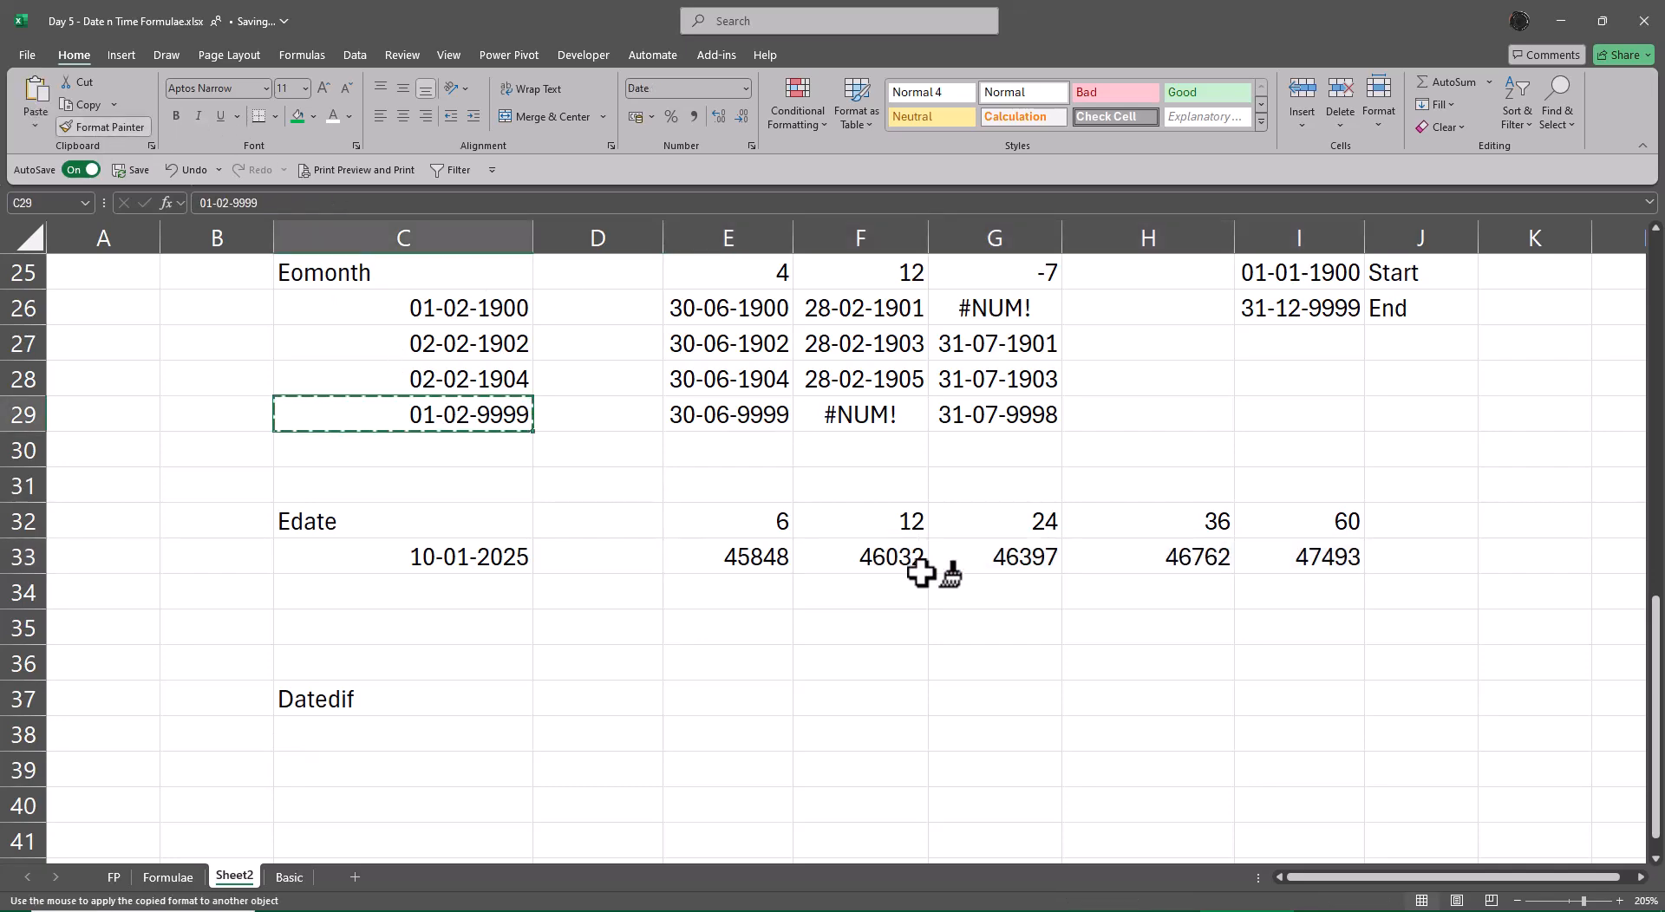
{"action": "left_click_drag", "start_coordinate": [893, 560], "coordinate": [1327, 562]}
{"action": "left_click", "coordinate": [100, 130]}
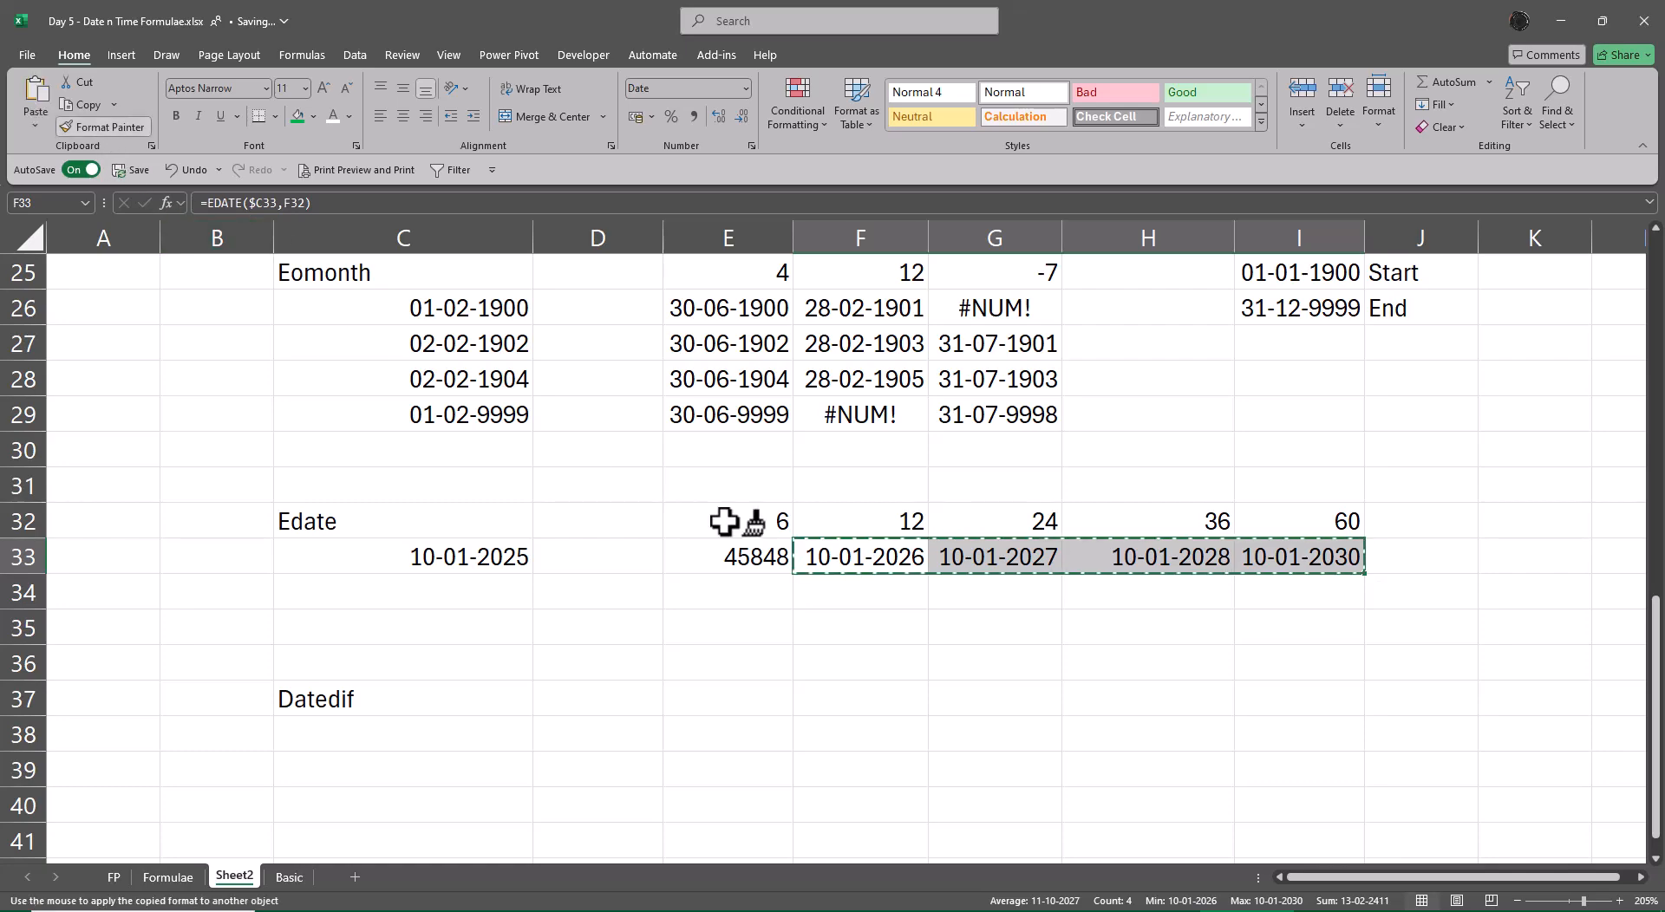
{"action": "left_click", "coordinate": [725, 558]}
{"action": "left_click", "coordinate": [858, 682]}
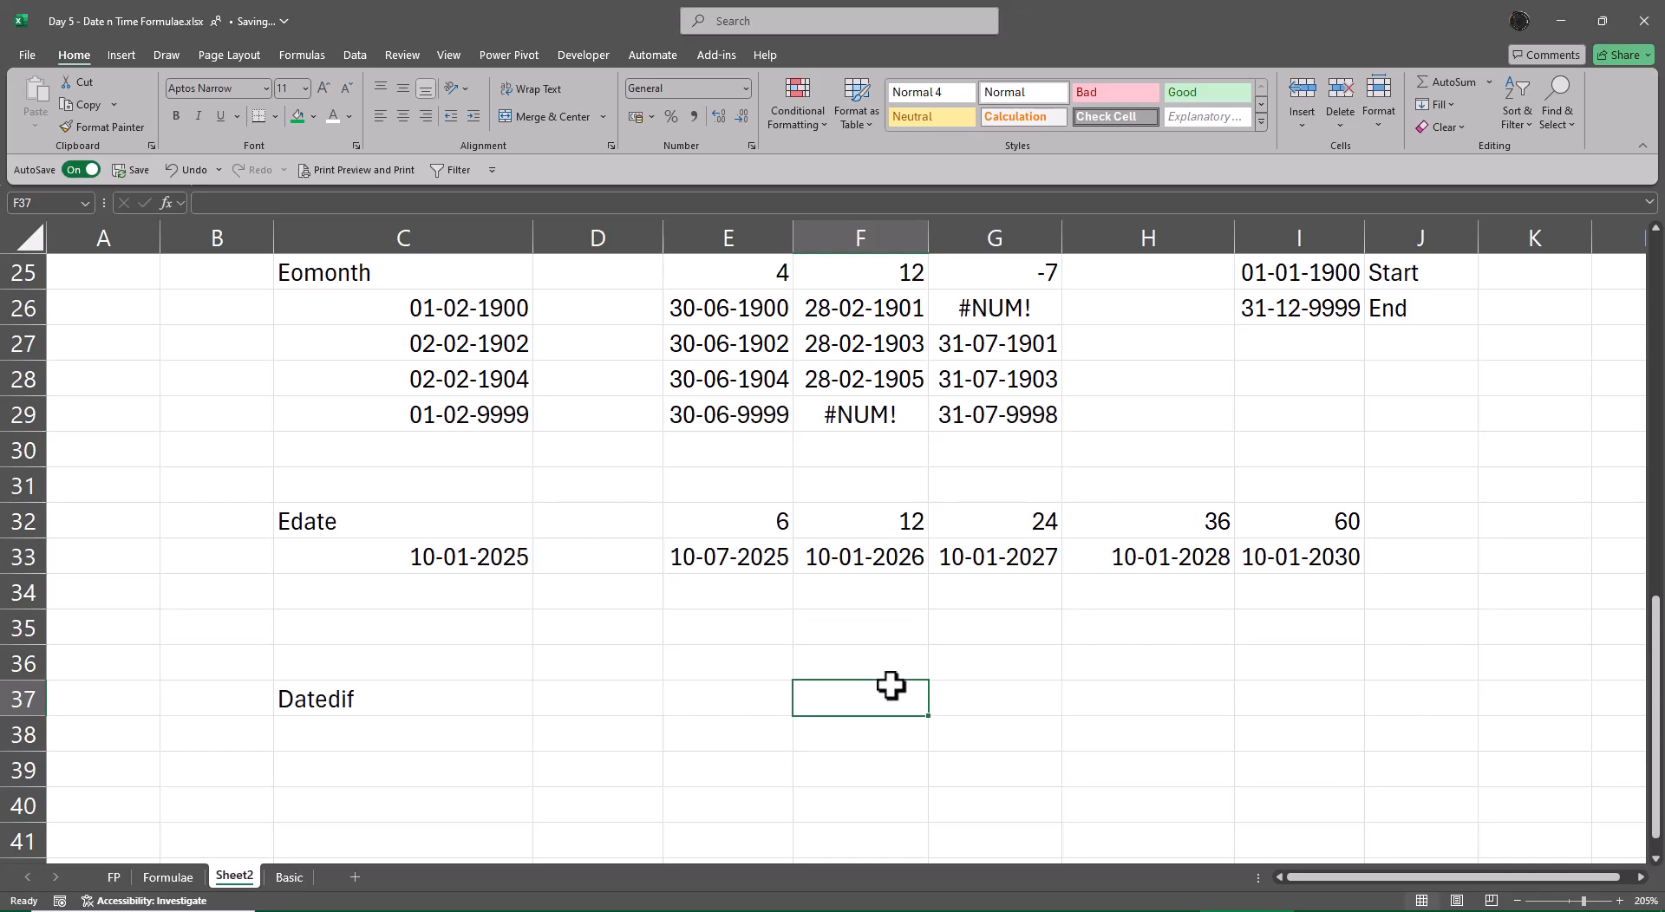
- Delete two empty rows above the Datedif label so that it sits in row 35
{"action": "key", "text": "Up"}
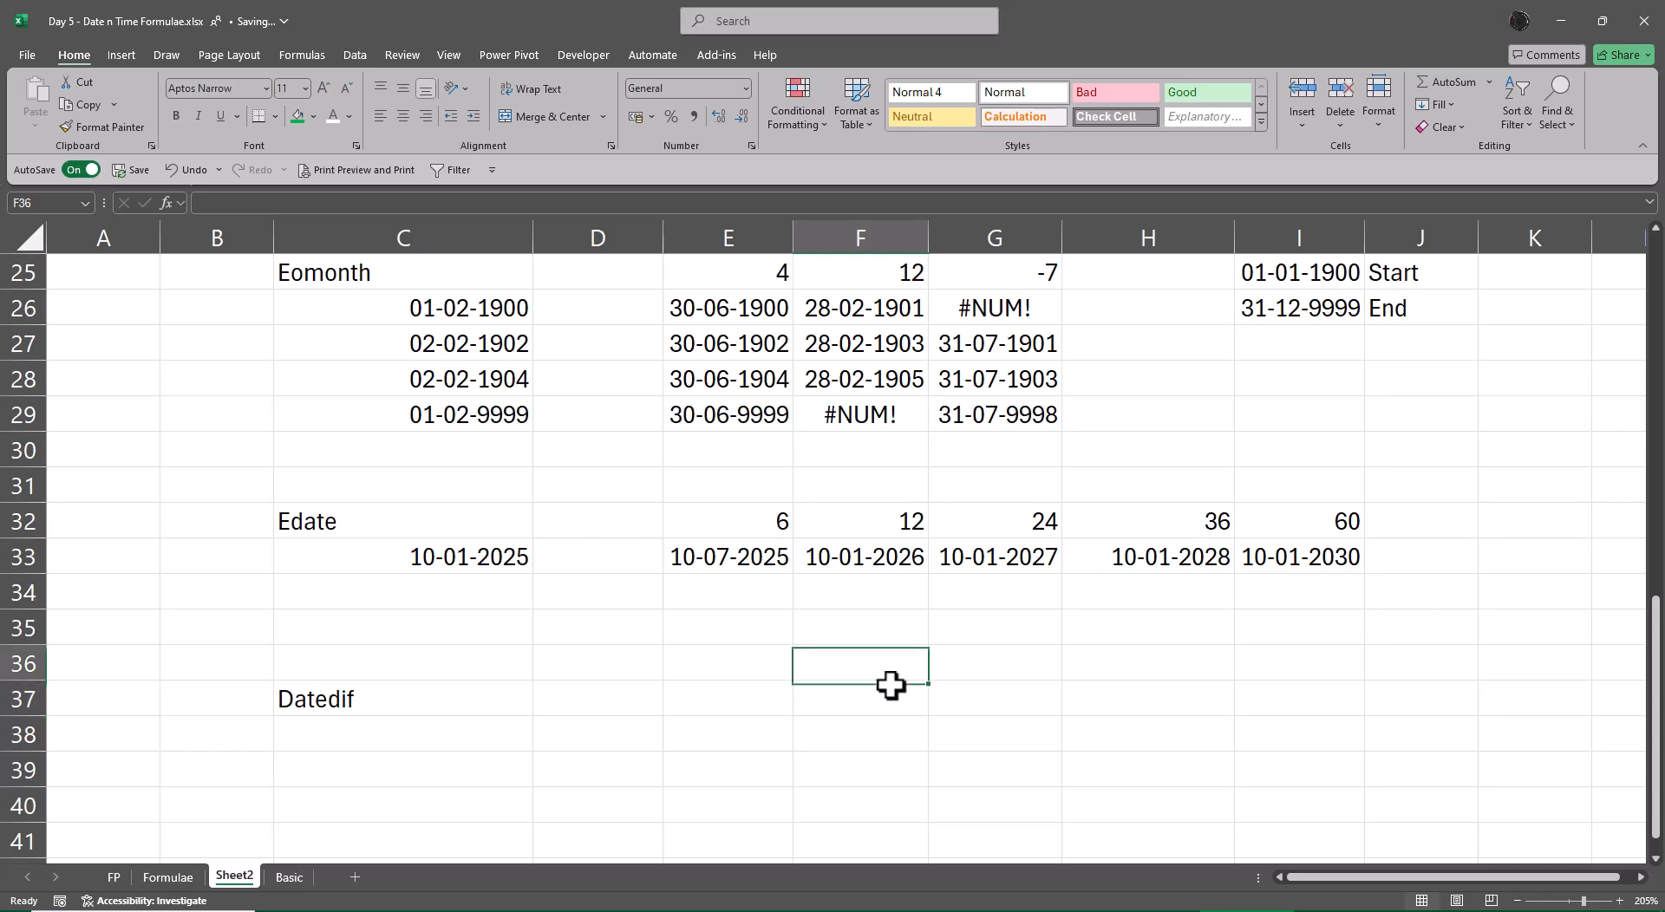
{"action": "key", "text": "Up"}
{"action": "key", "text": "Left"}
{"action": "key", "text": "Up"}
{"action": "key", "text": "Down"}
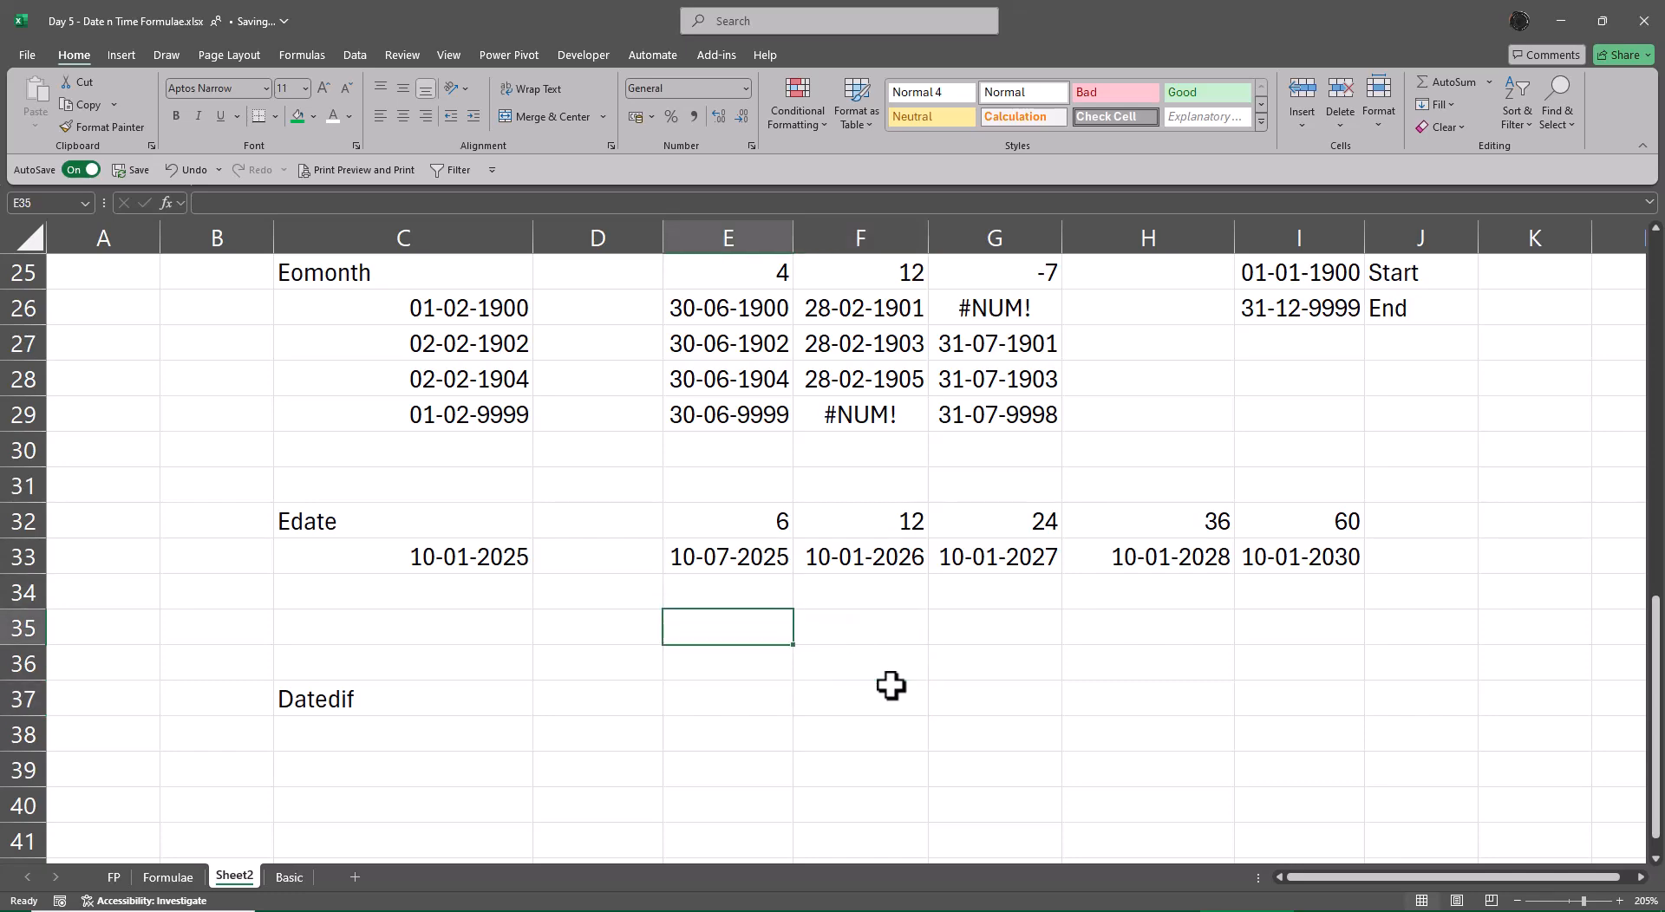
{"action": "key", "text": "shift+space"}
{"action": "key", "text": "ctrl+minus"}
{"action": "key", "text": "ctrl+minus"}
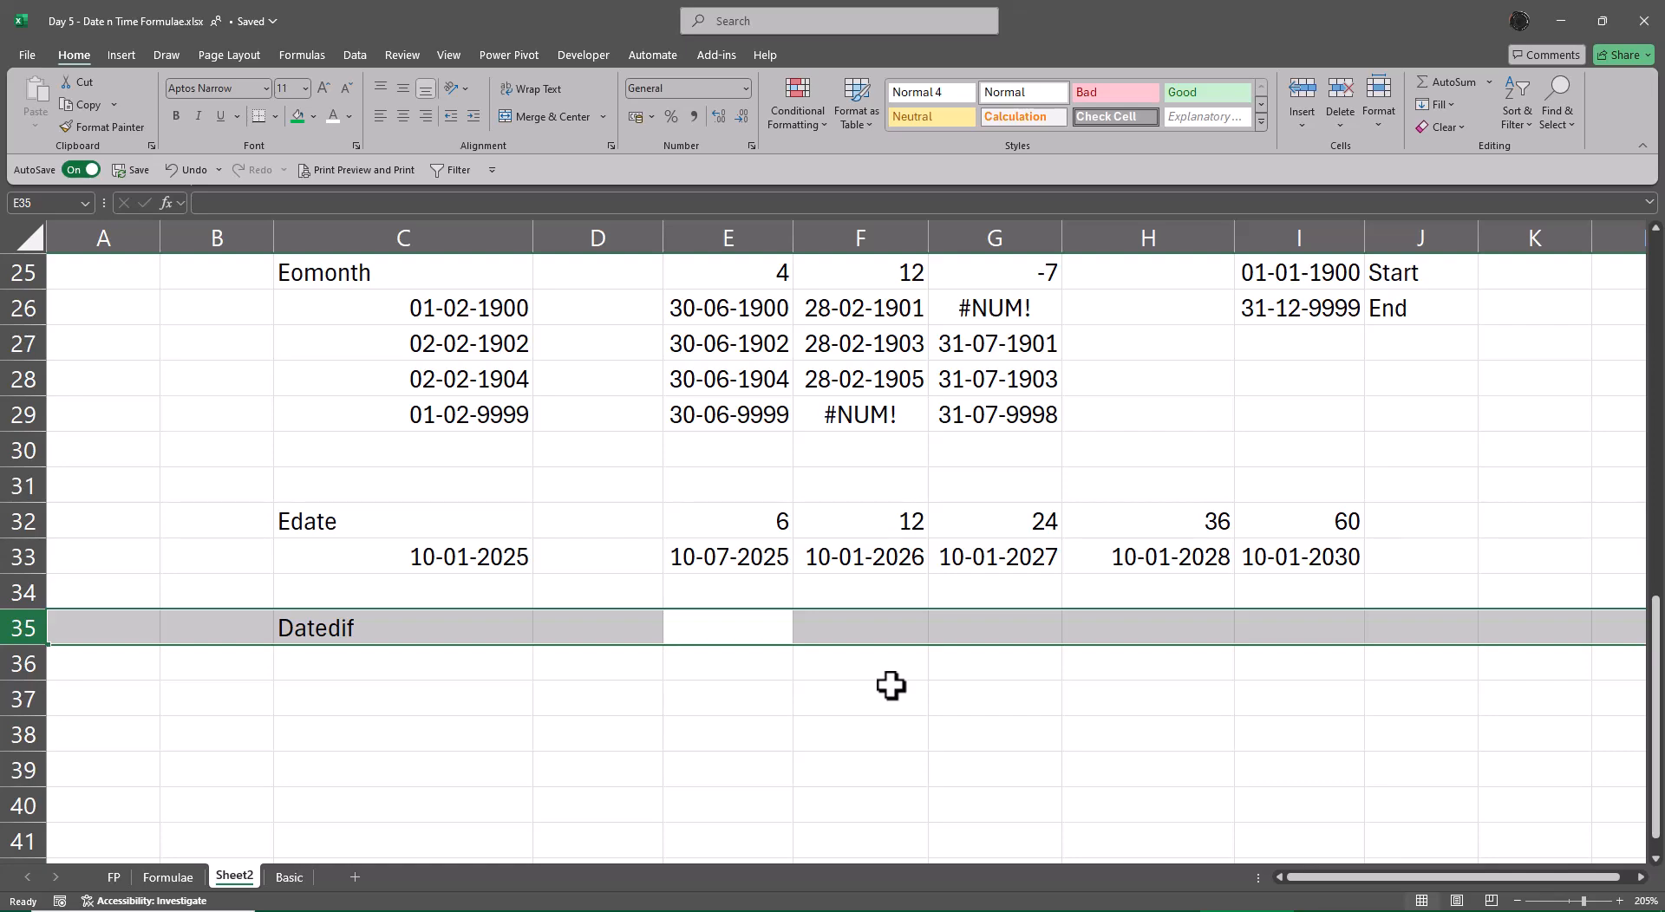
- Try out the hidden ISO.CEILING function in D35 to view its arguments, without keeping the formula
{"action": "key", "text": "Left"}
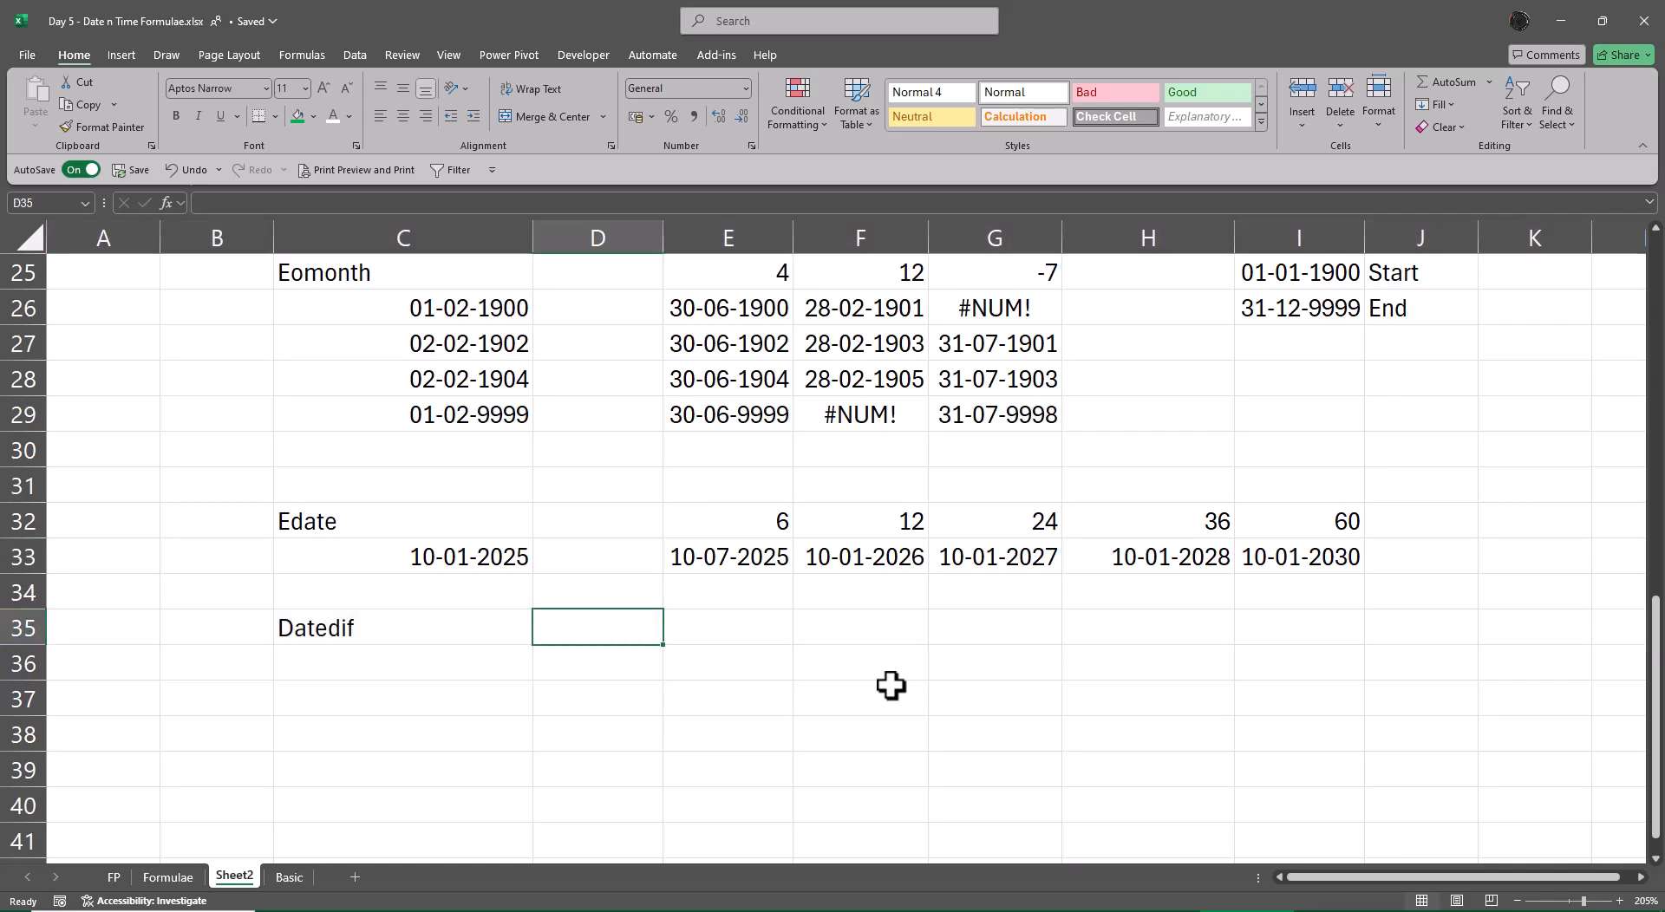
{"action": "type", "text": "=iso"}
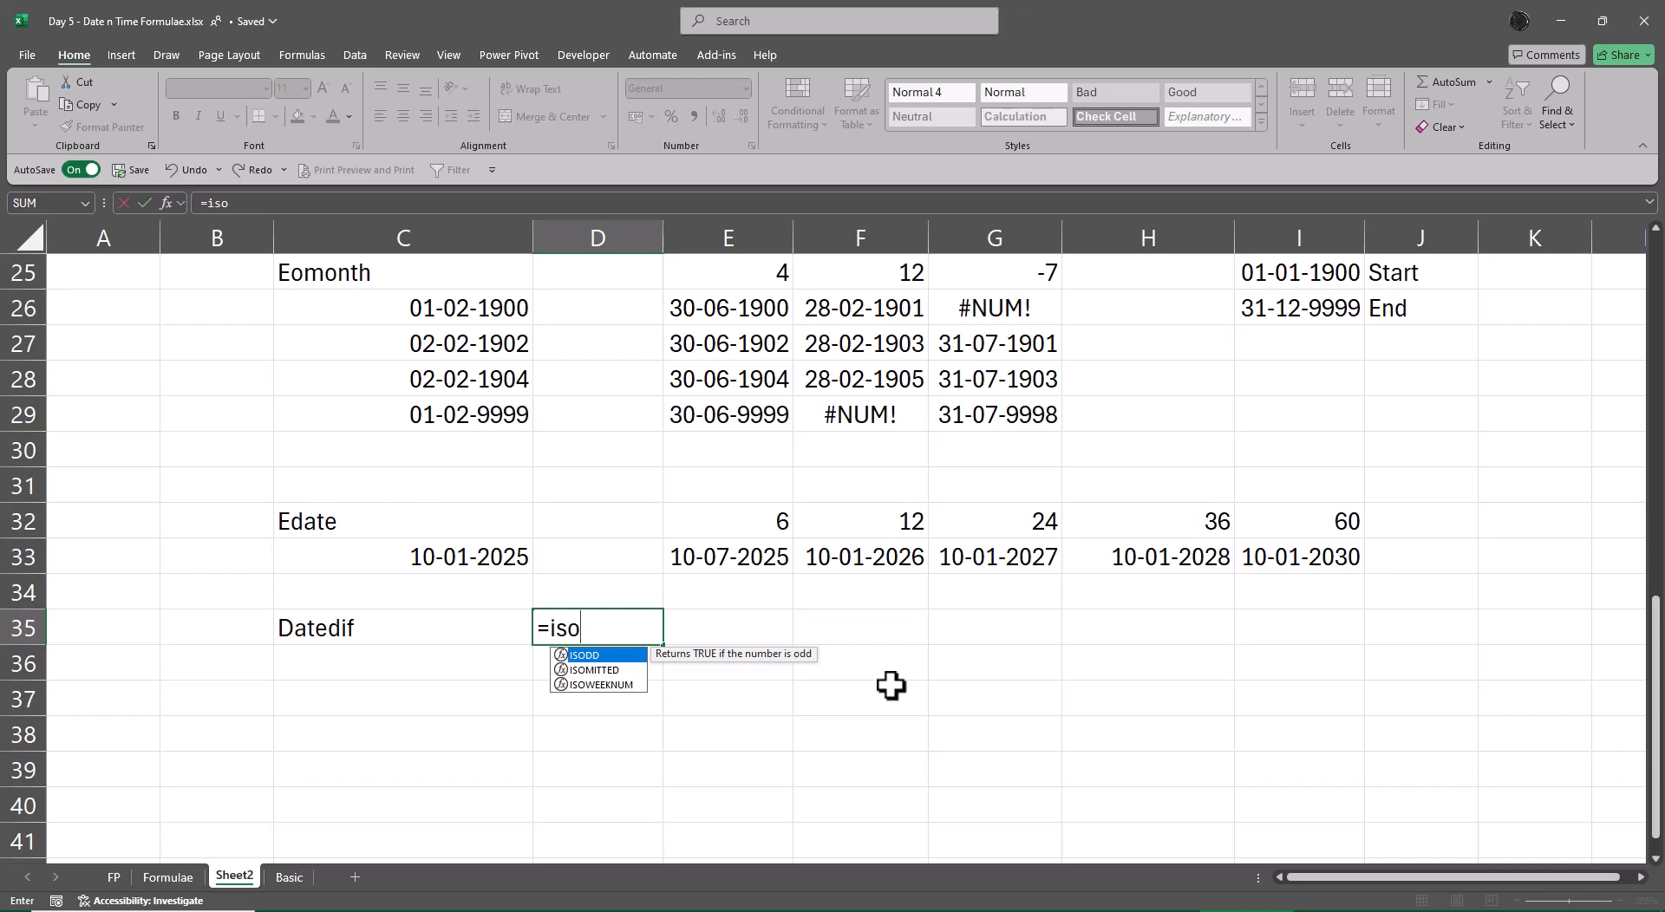
{"action": "type", "text": ".ce"}
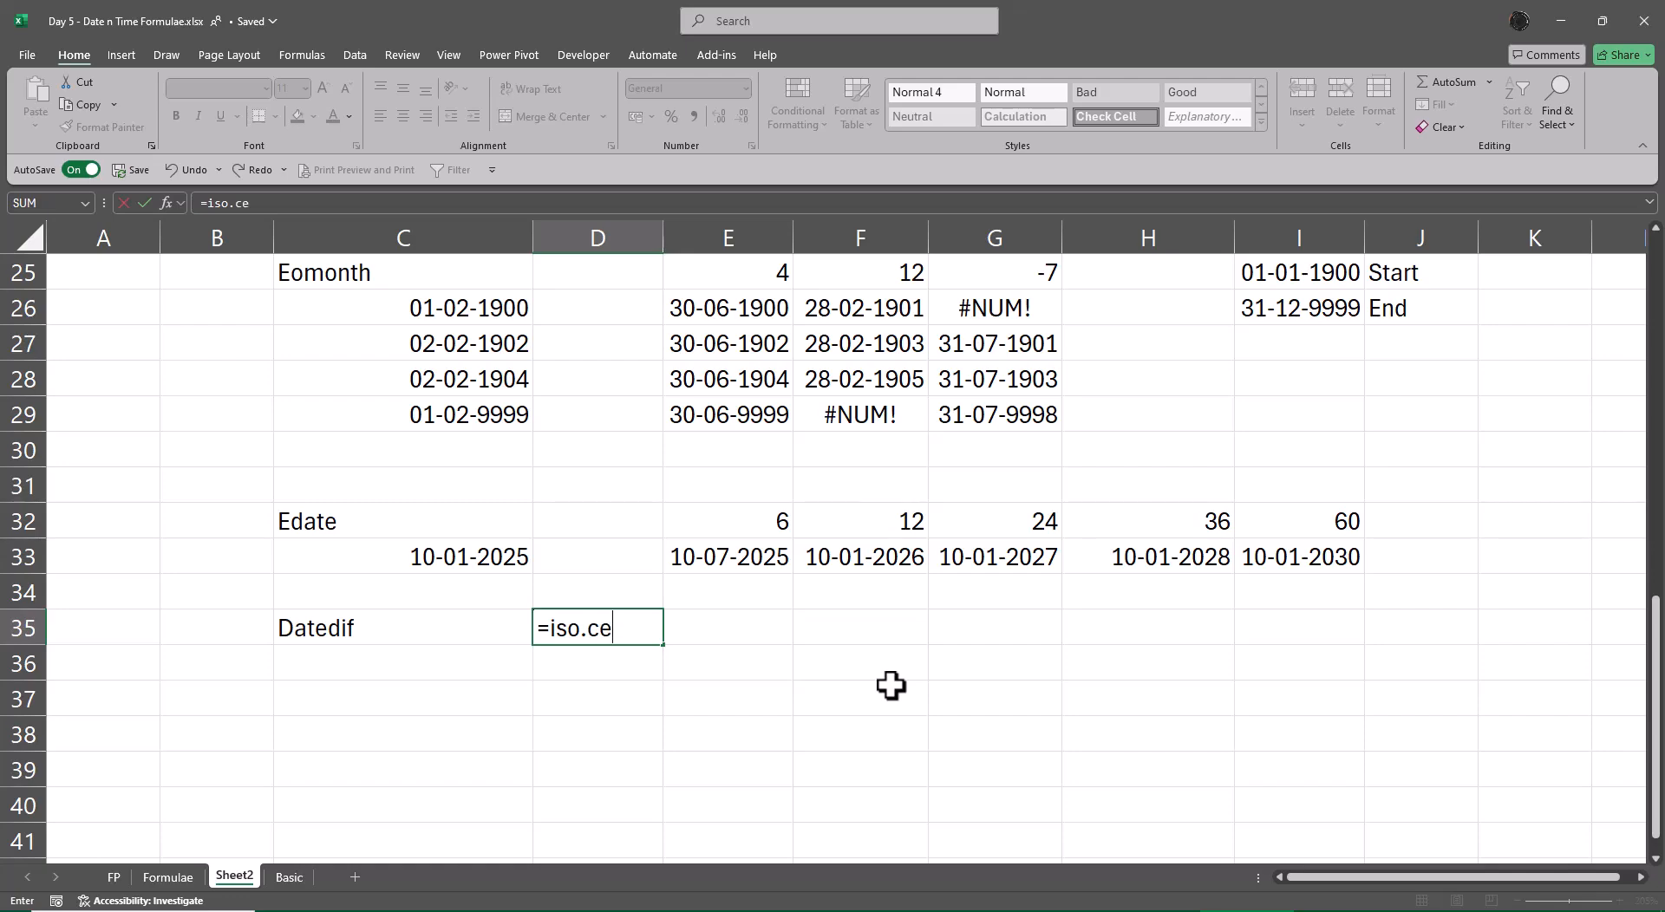
{"action": "type", "text": "iling("}
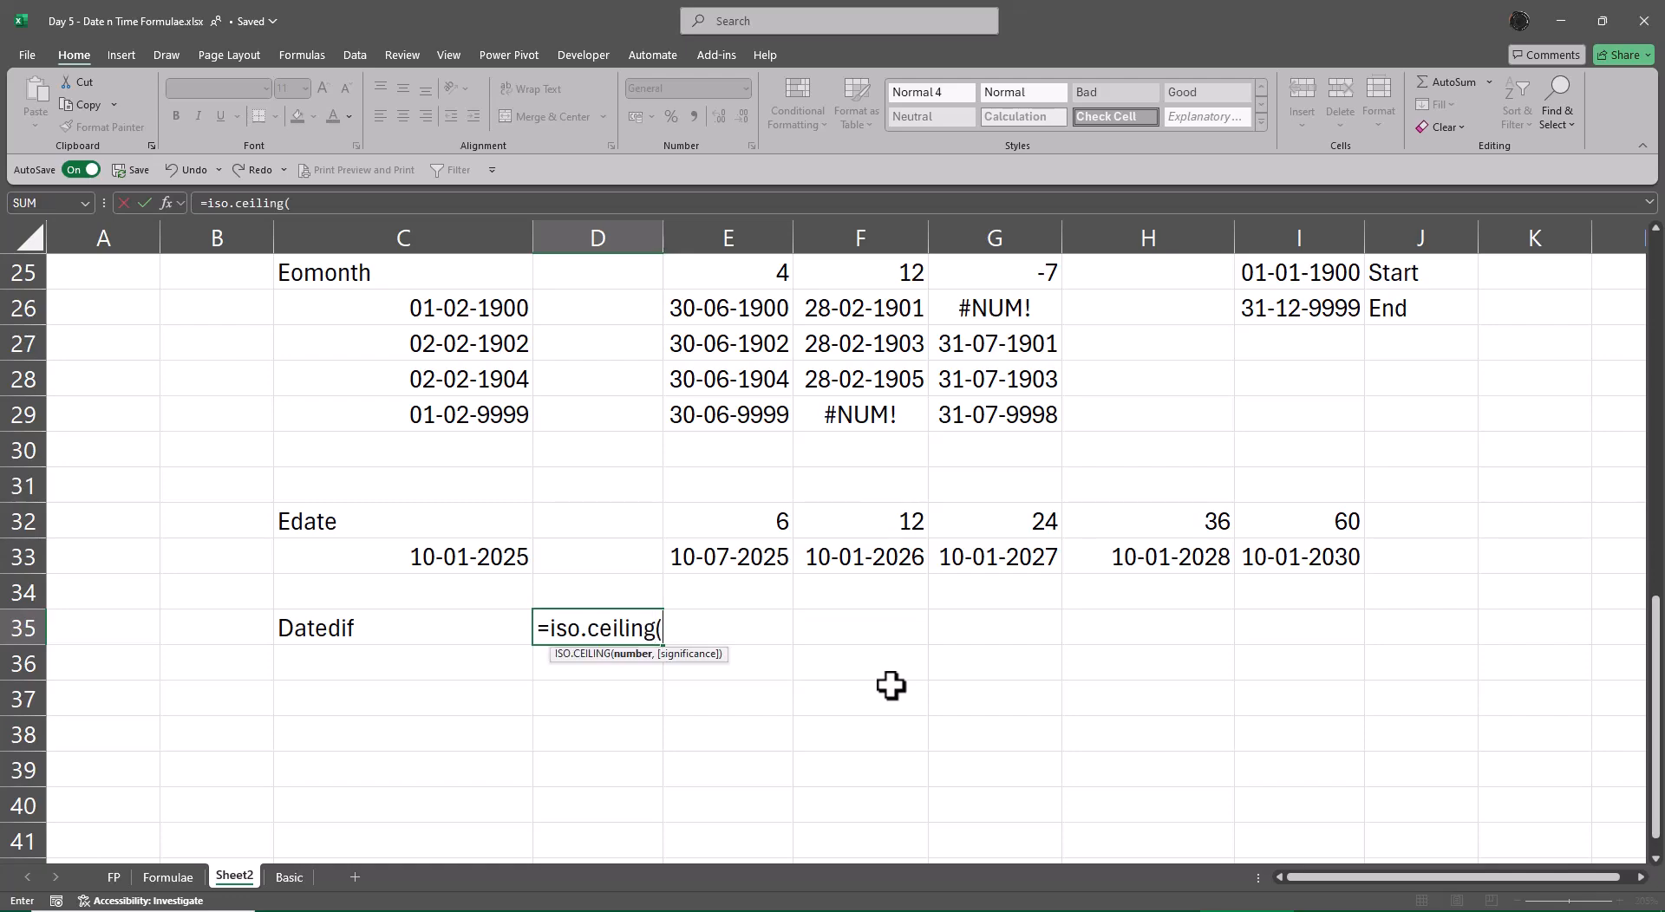
{"action": "key", "text": "Escape"}
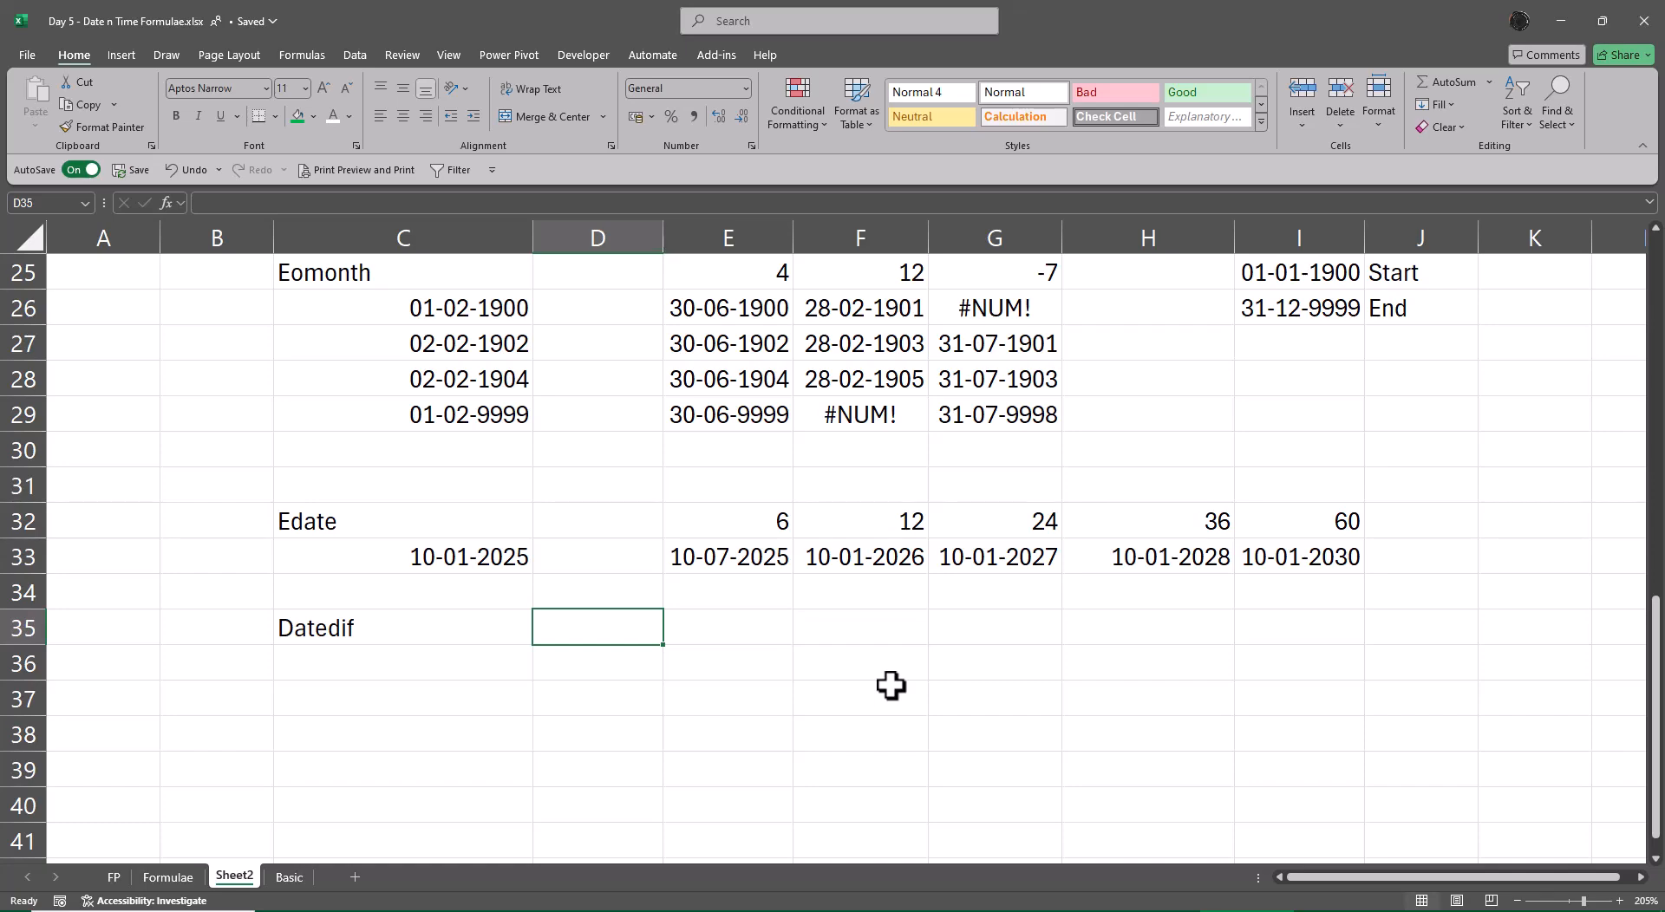
- Enter the labels Start Date in C36 and End Date in C37 below the Datedif label
{"action": "key", "text": "Down"}
{"action": "key", "text": "Left"}
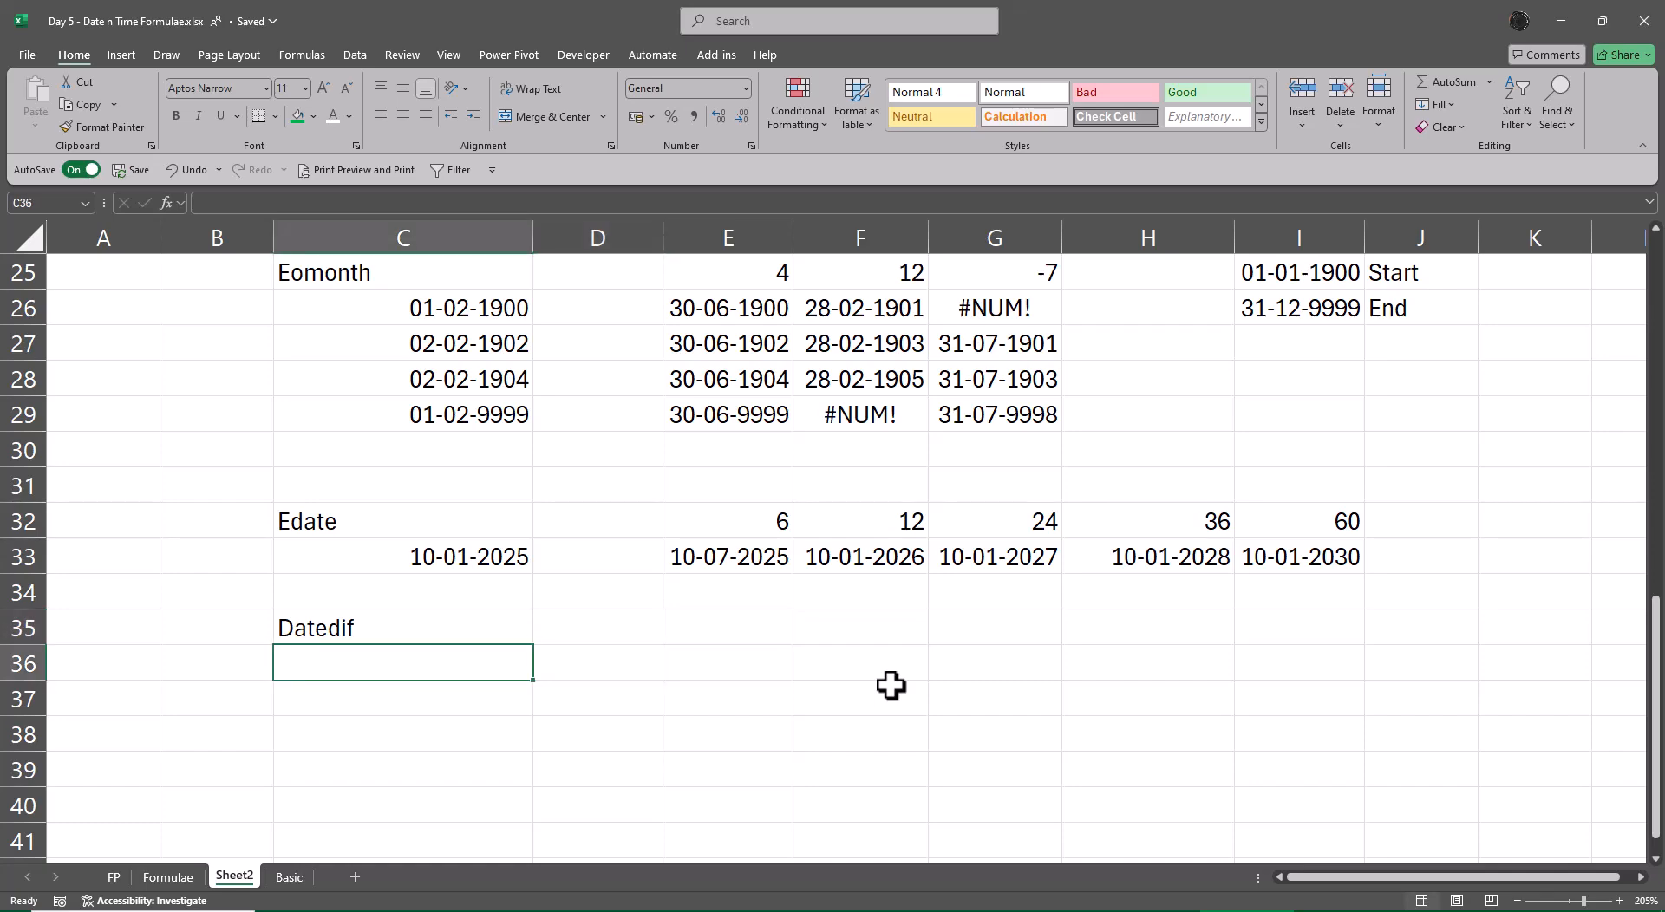
{"action": "type", "text": "Stat"}
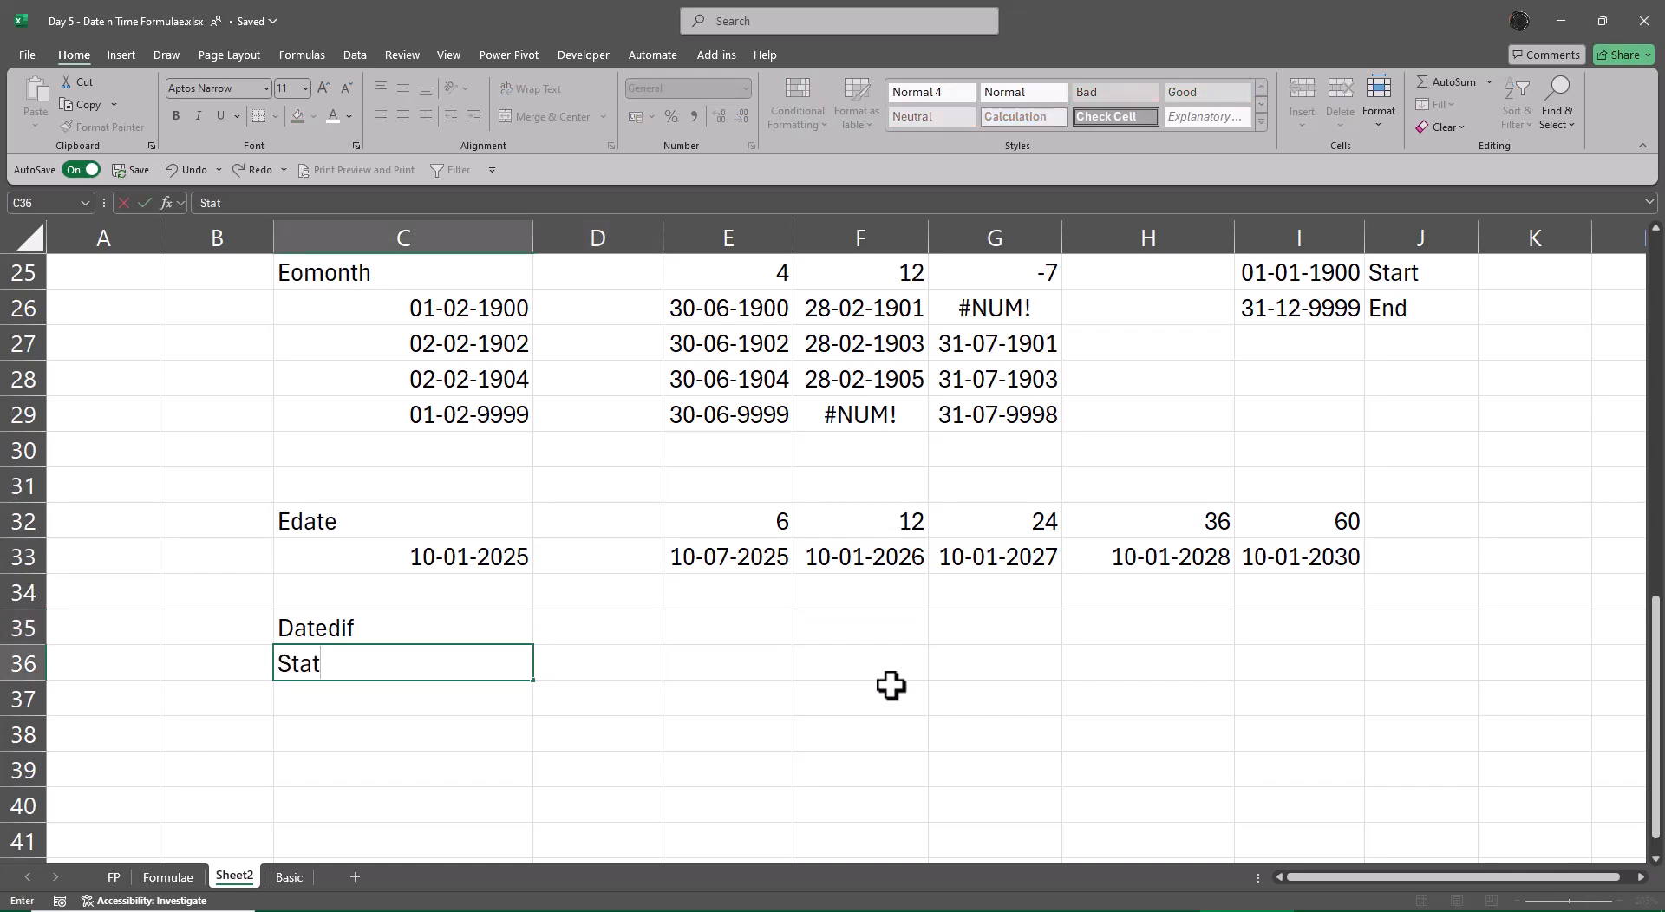
{"action": "key", "text": "BackSpace"}
{"action": "type", "text": "rt Date"}
{"action": "key", "text": "Return"}
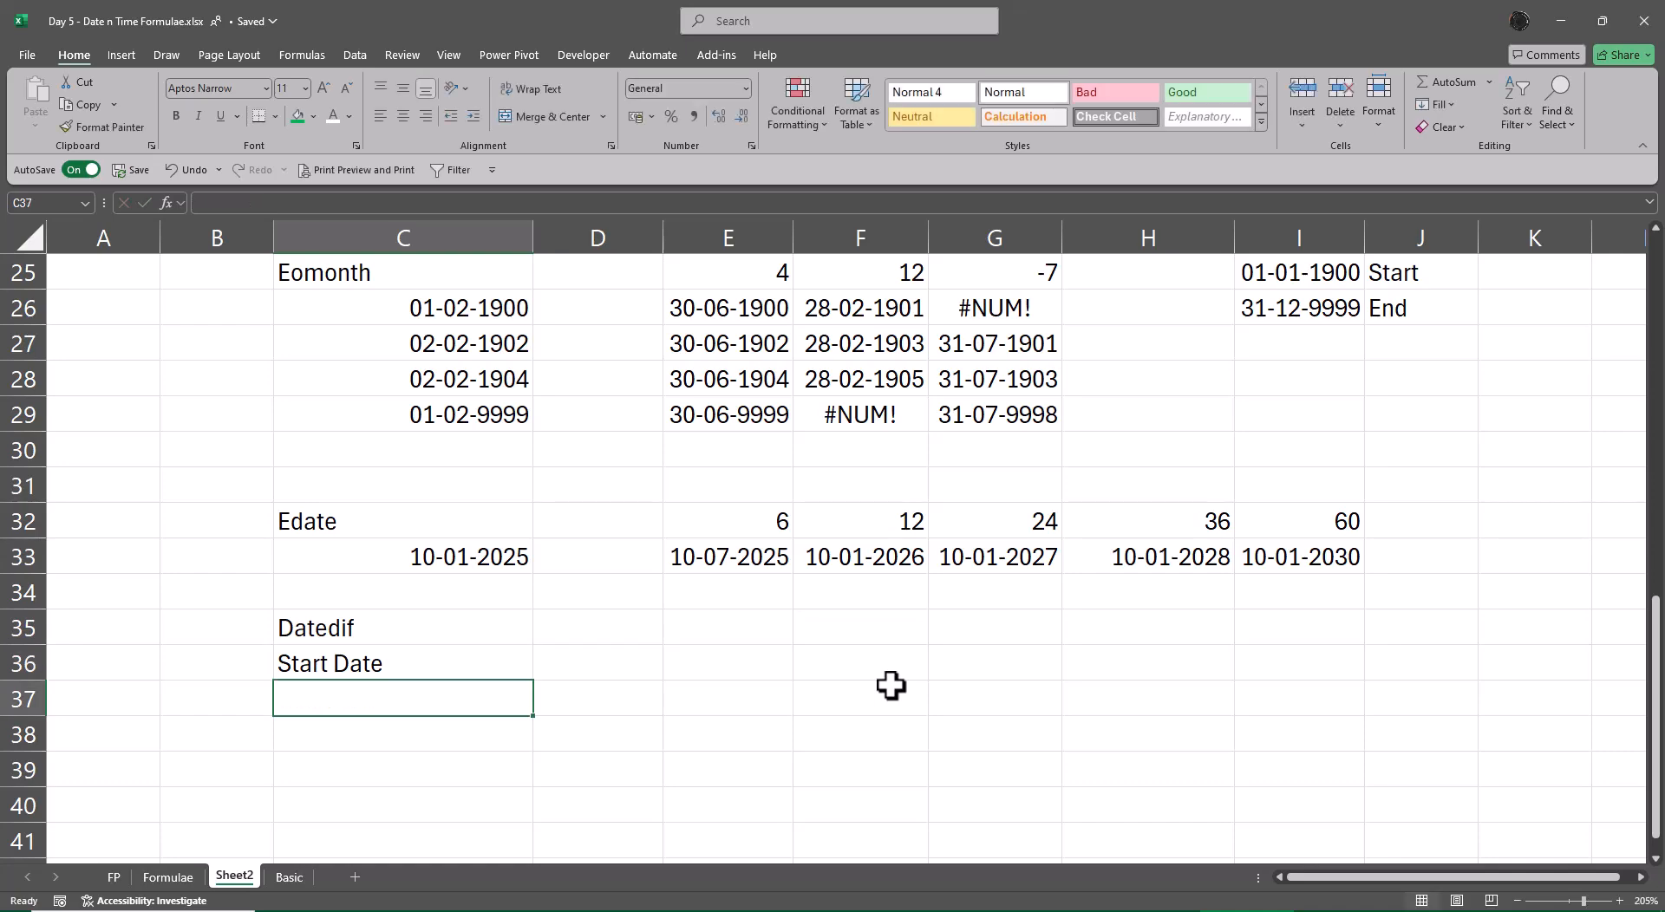
{"action": "type", "text": "End d"}
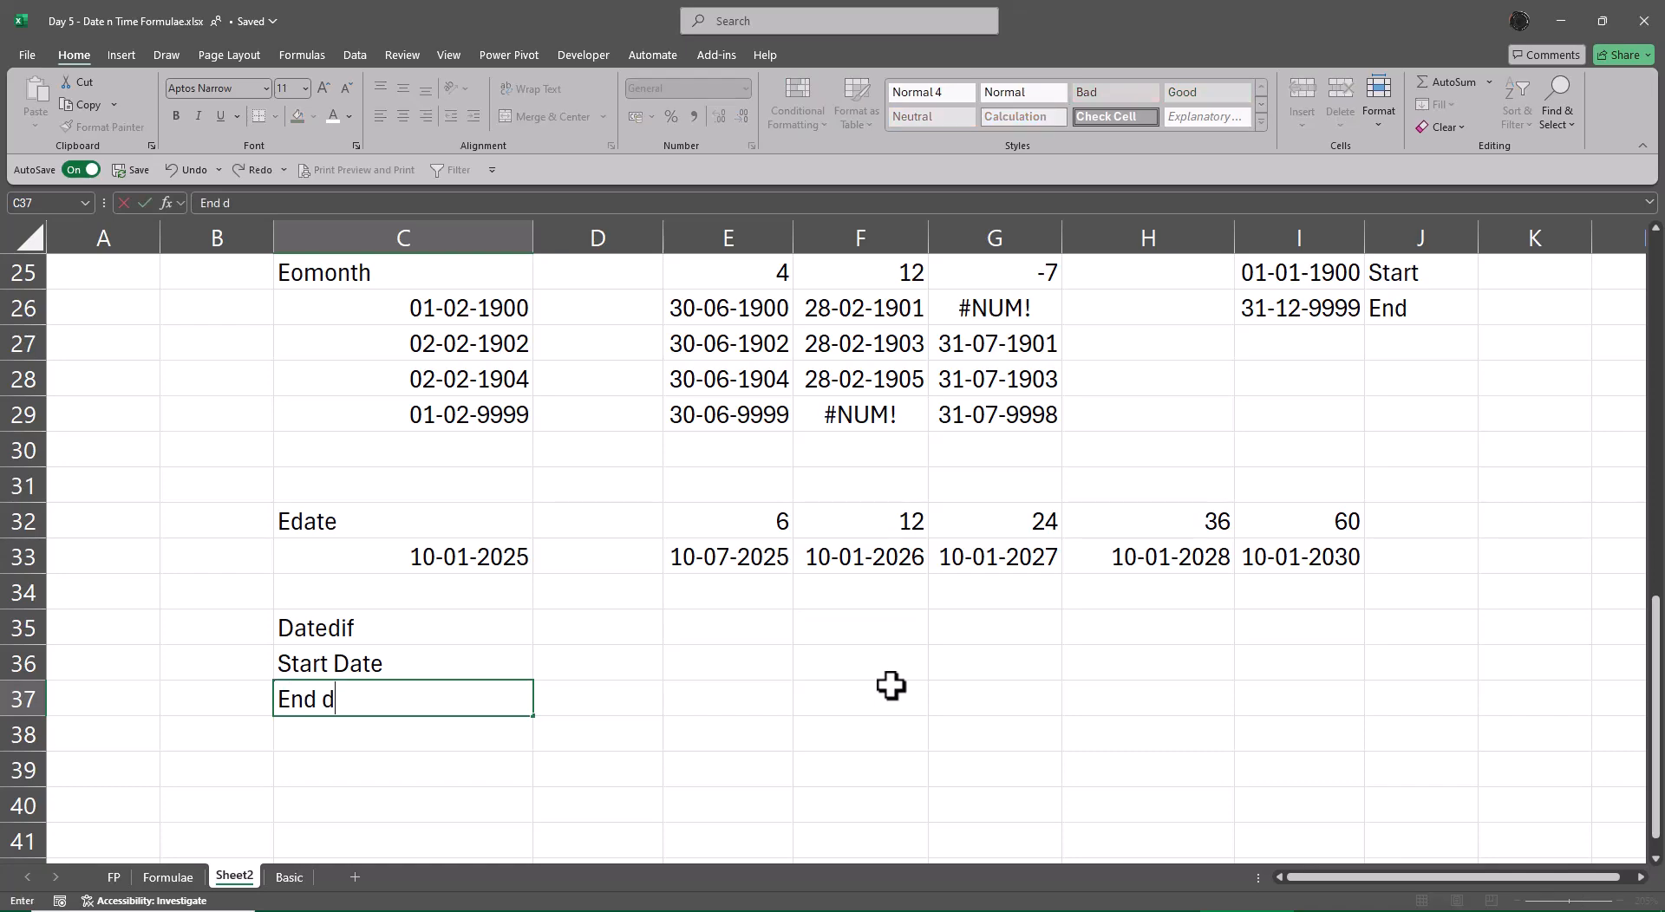
{"action": "key", "text": "BackSpace"}
{"action": "type", "text": "Date"}
{"action": "key", "text": "Return"}
- Enter the Datedif unit codes Y, YM, MD, M and D across E35:I35
{"action": "key", "text": "Up"}
{"action": "key", "text": "Up"}
{"action": "key", "text": "Right"}
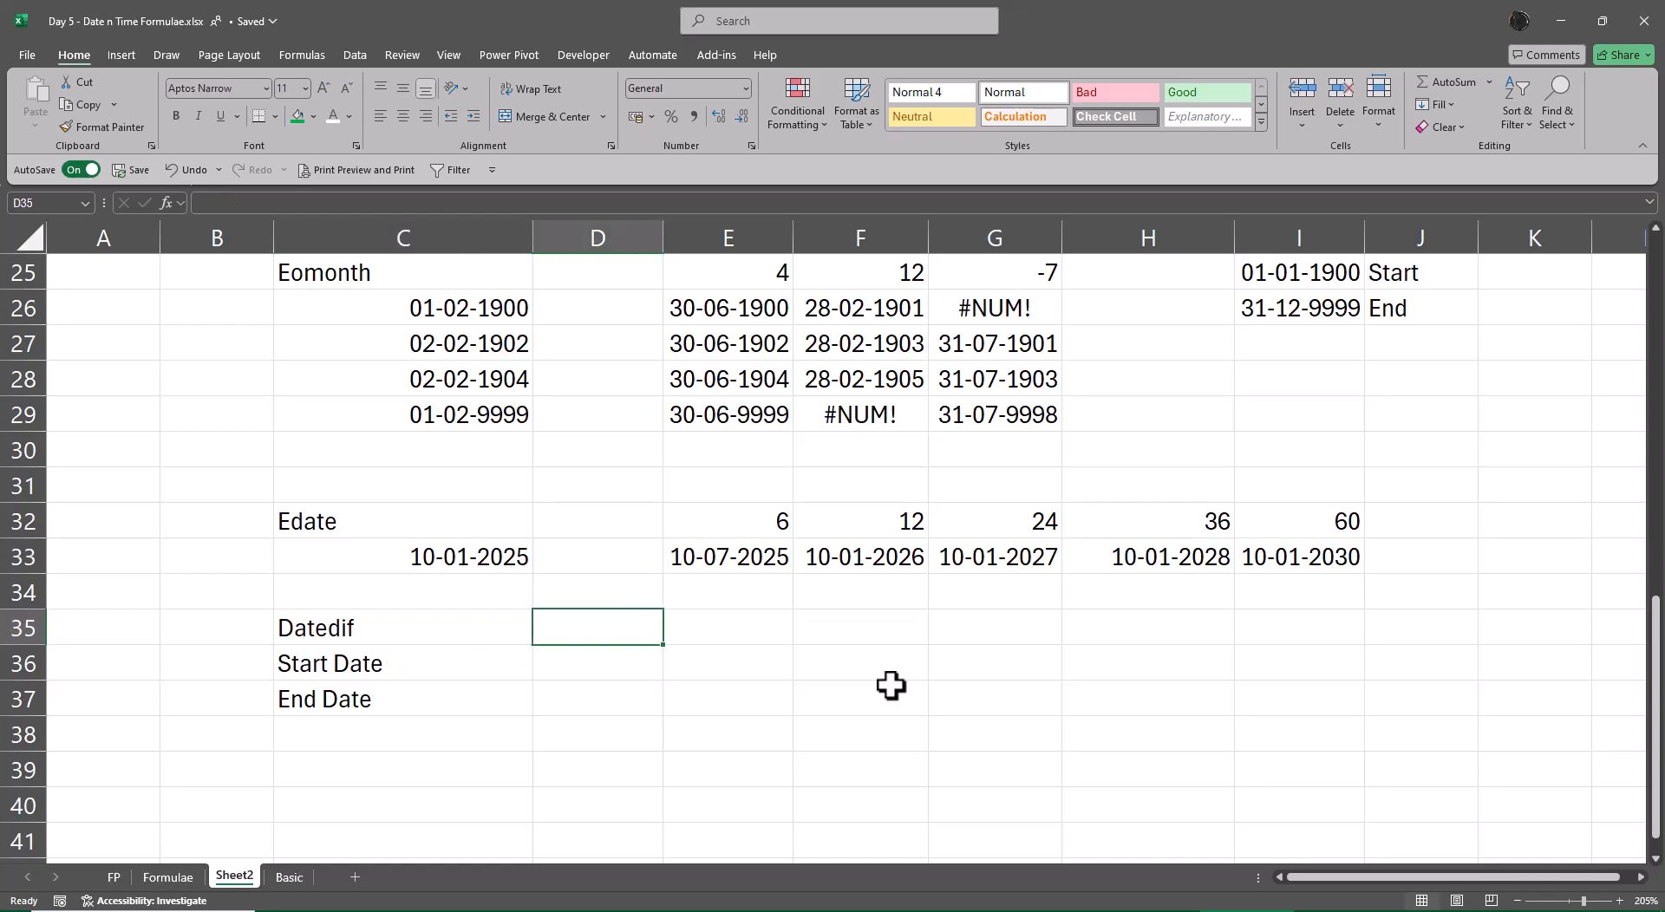
{"action": "key", "text": "Right"}
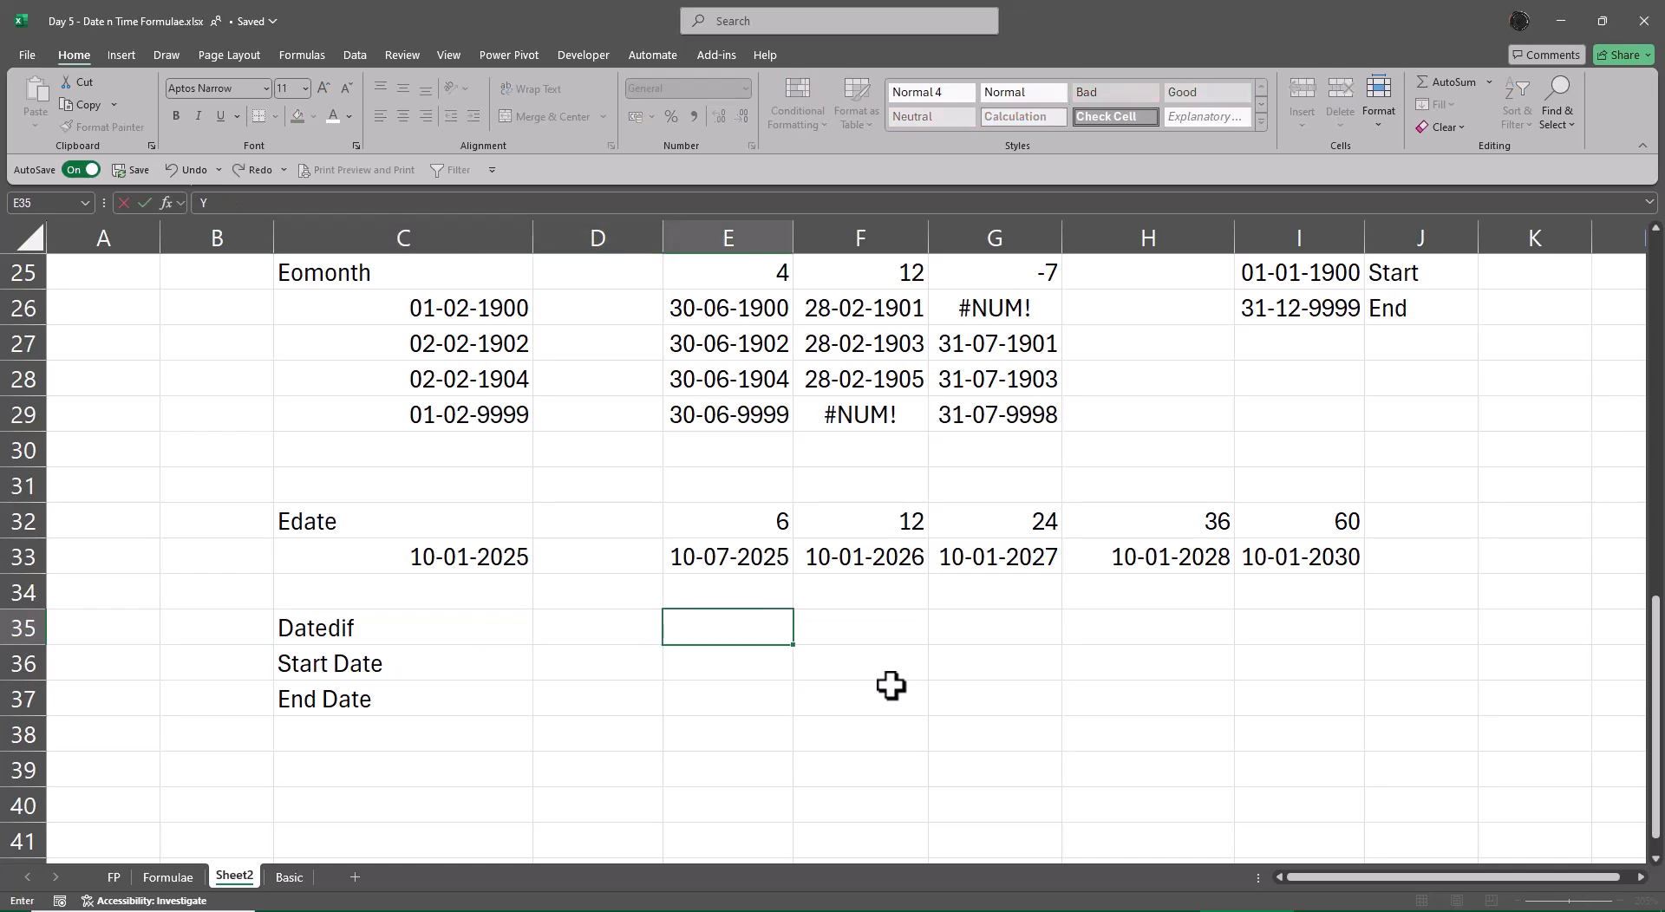
{"action": "type", "text": "Y"}
{"action": "key", "text": "Tab"}
{"action": "type", "text": "U"}
{"action": "key", "text": "BackSpace"}
{"action": "type", "text": "YM"}
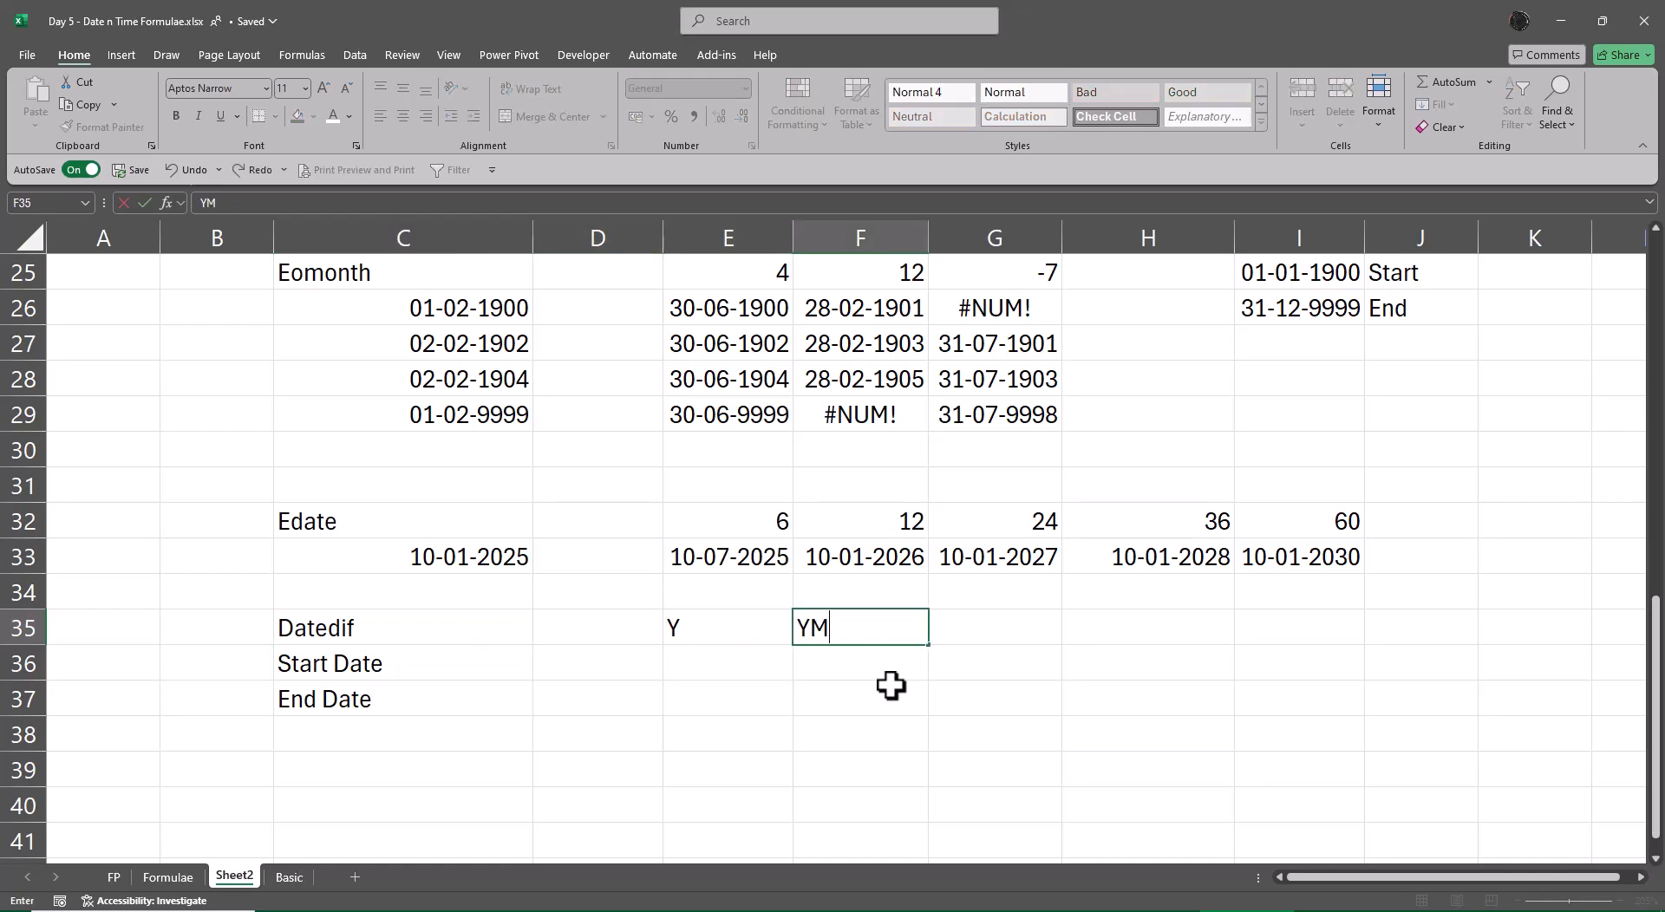
{"action": "key", "text": "Tab"}
{"action": "type", "text": "MSD"}
{"action": "key", "text": "BackSpace"}
{"action": "key", "text": "BackSpace"}
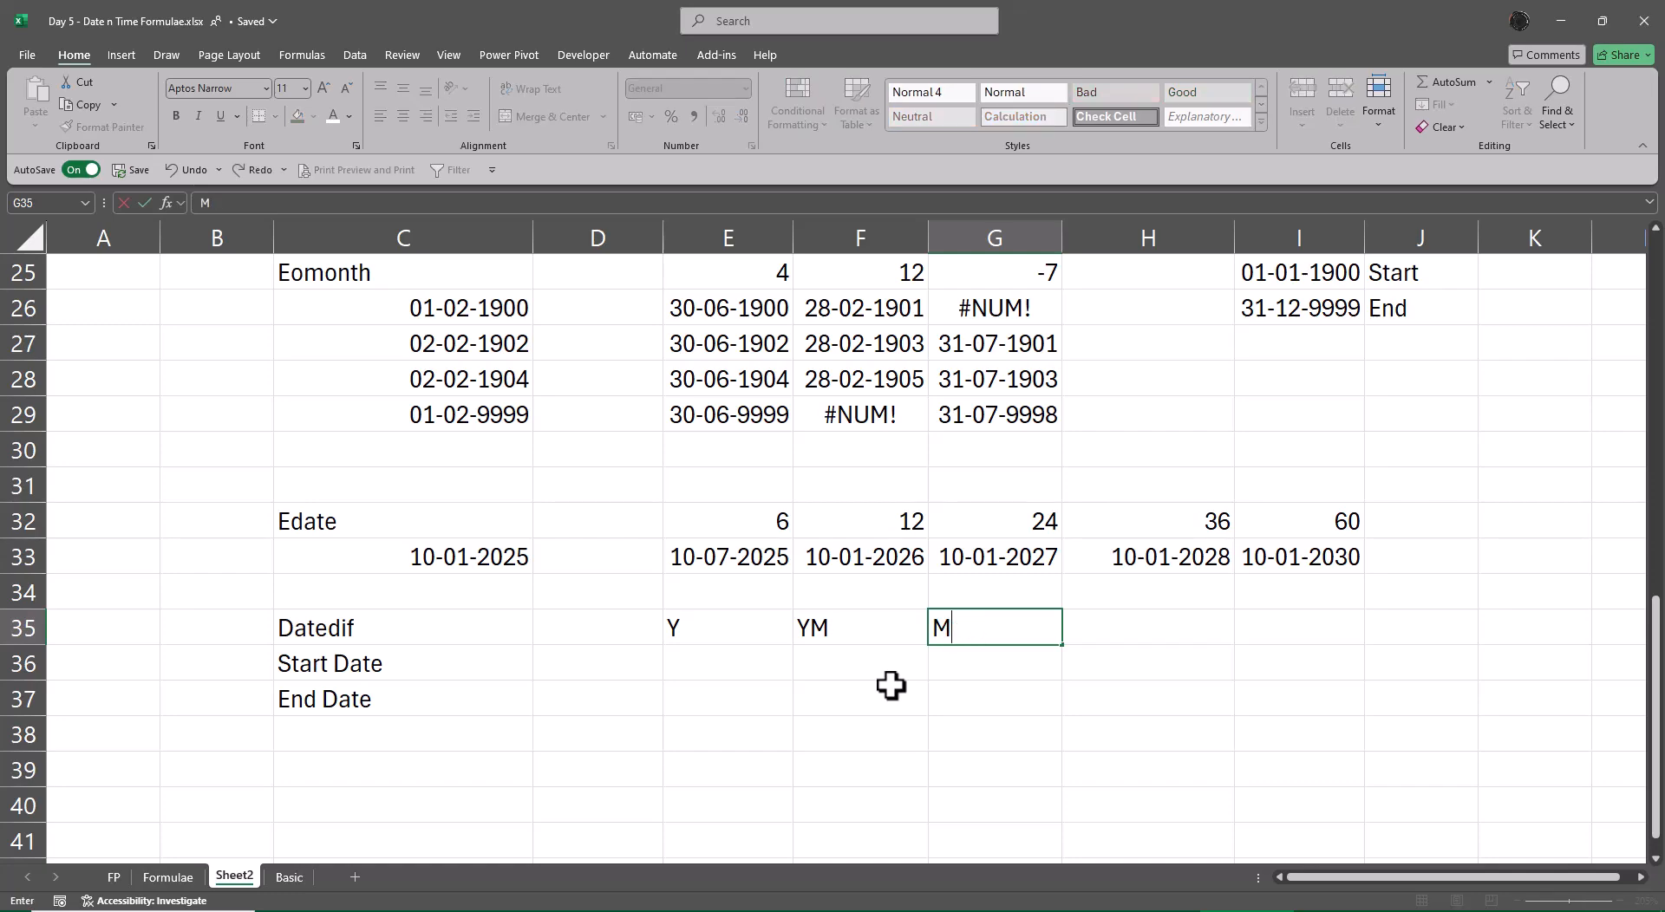
{"action": "type", "text": "D"}
{"action": "key", "text": "Tab"}
{"action": "type", "text": "M"}
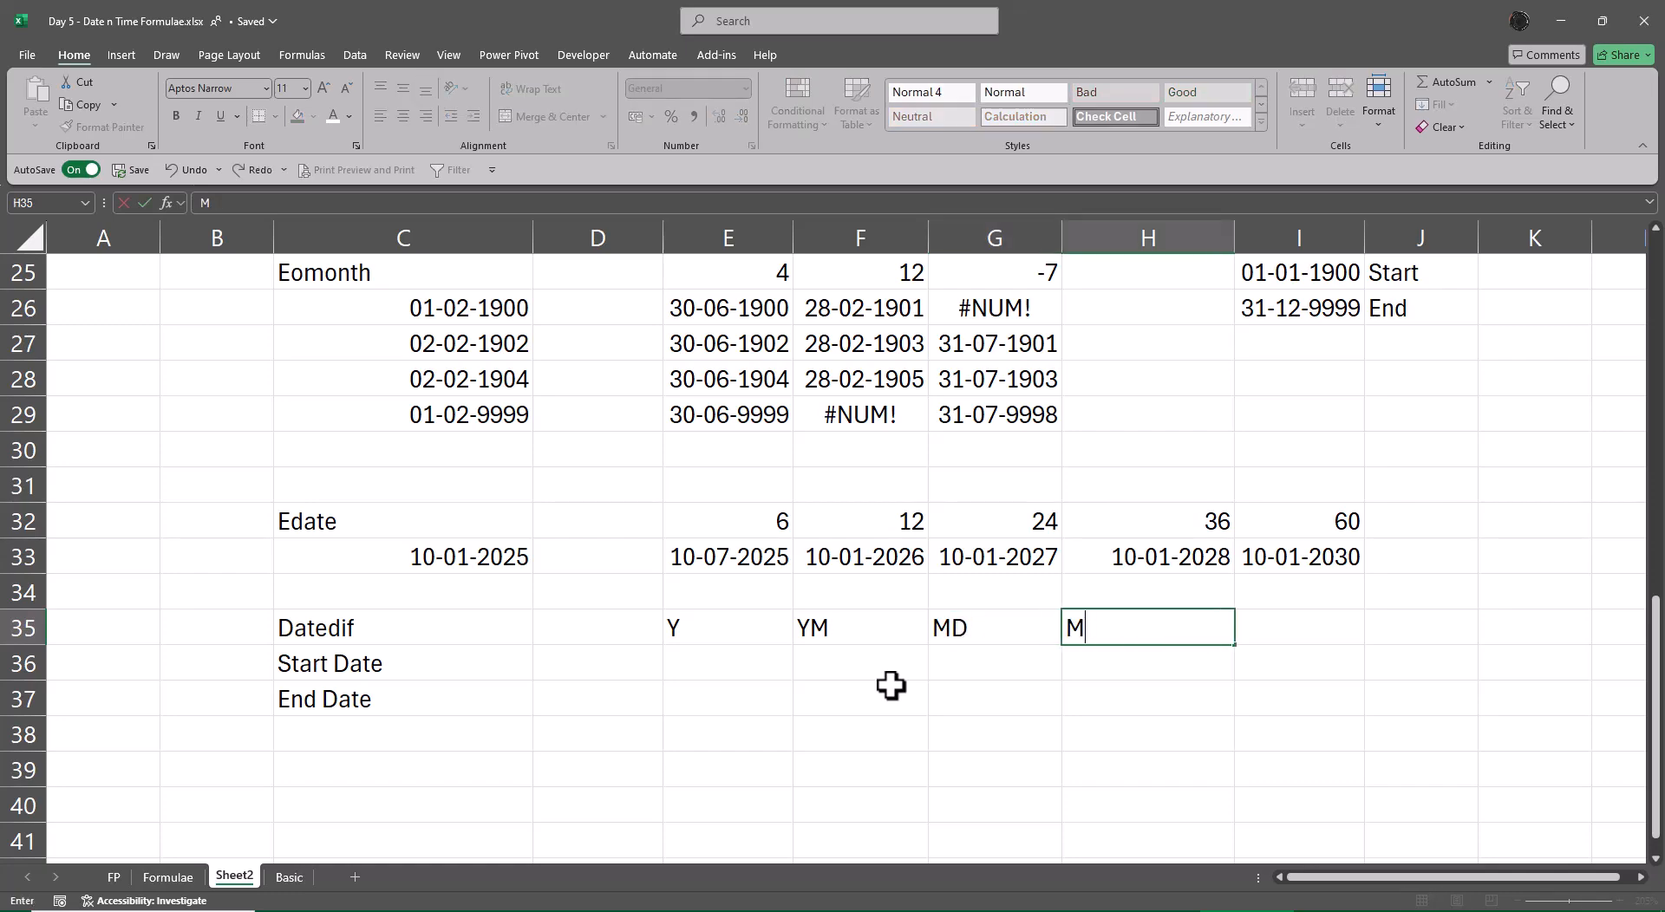
{"action": "key", "text": "Tab"}
{"action": "type", "text": "D"}
{"action": "key", "text": "Return"}
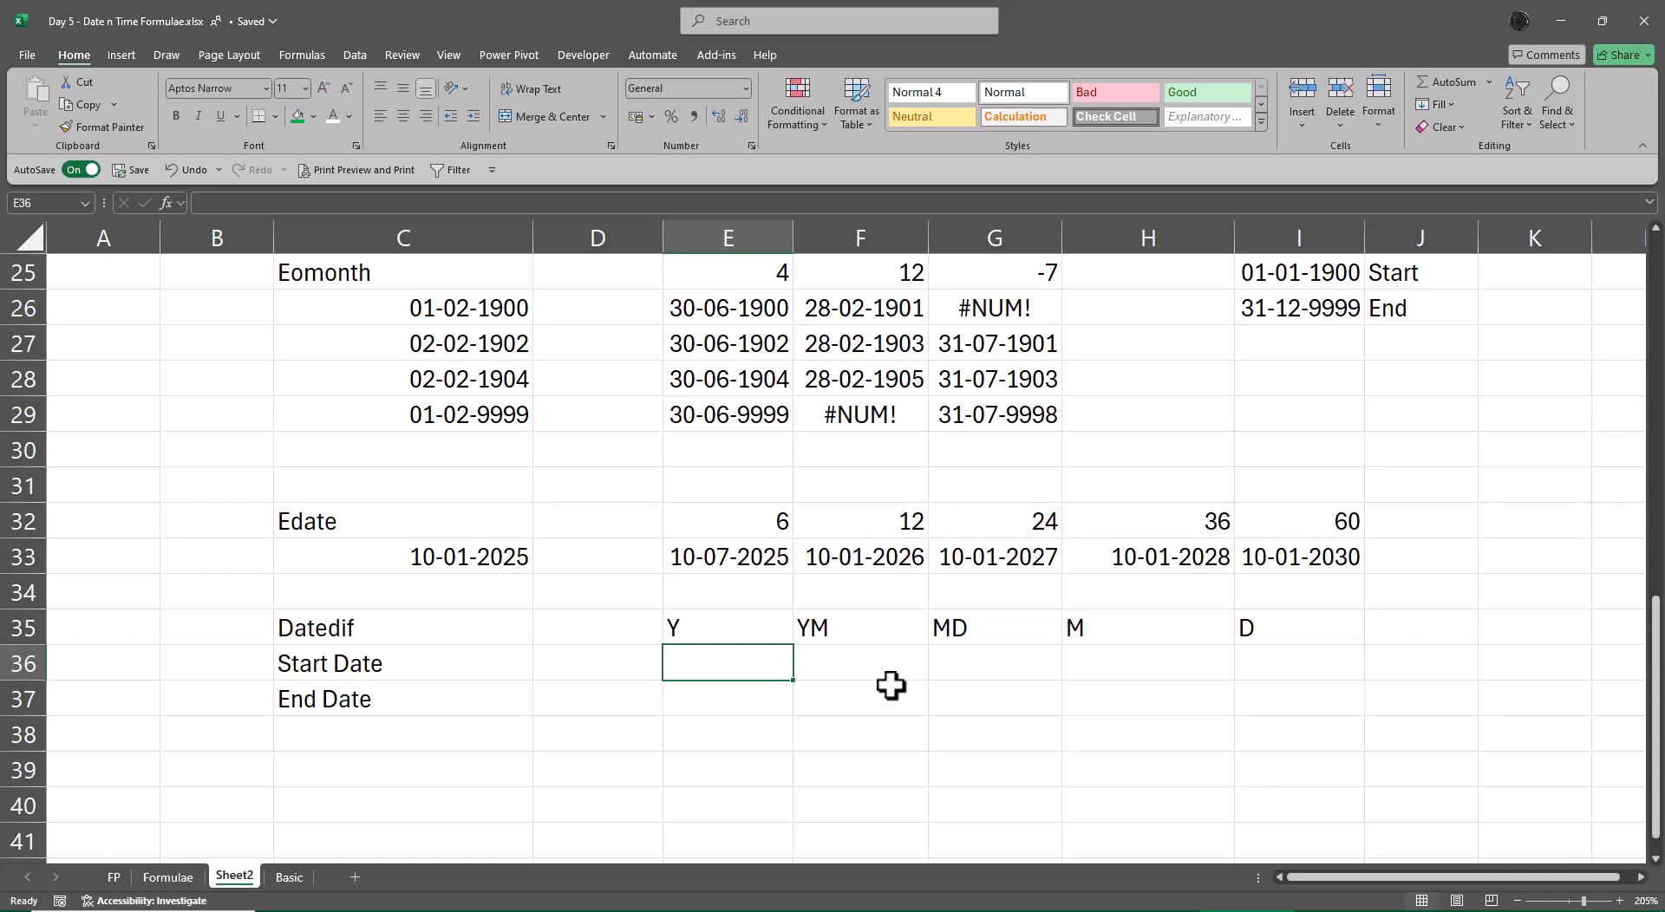
- Center the Datedif unit codes in E35:I35 horizontally
{"action": "key", "text": "Up"}
{"action": "key", "text": "ctrl+shift+Right"}
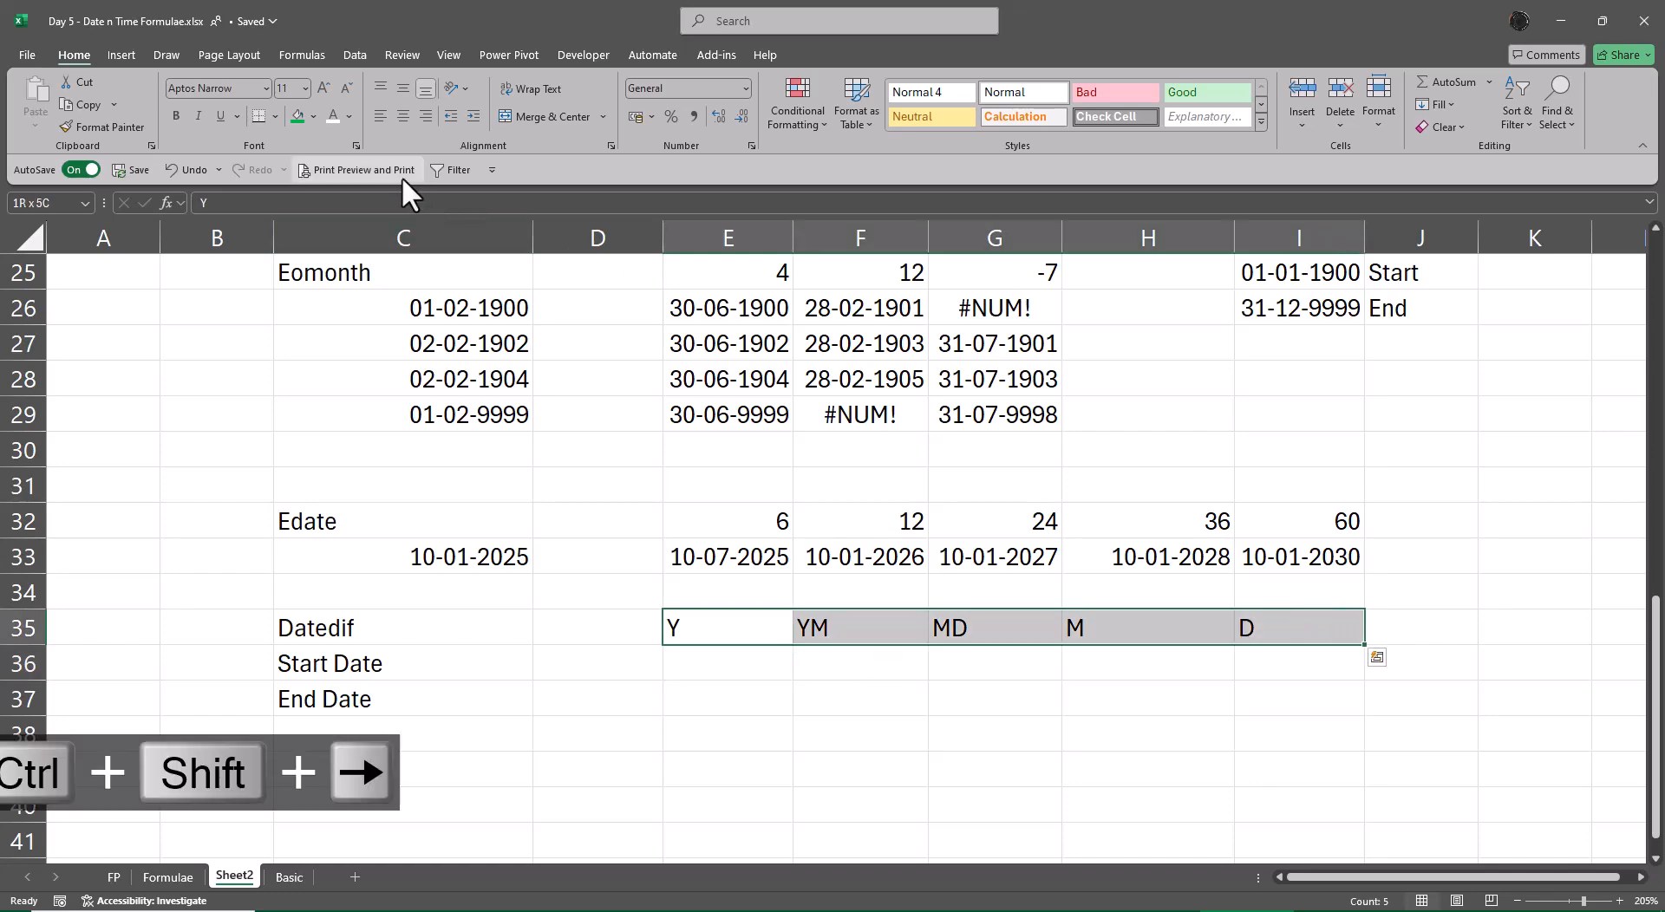
{"action": "left_click", "coordinate": [406, 118]}
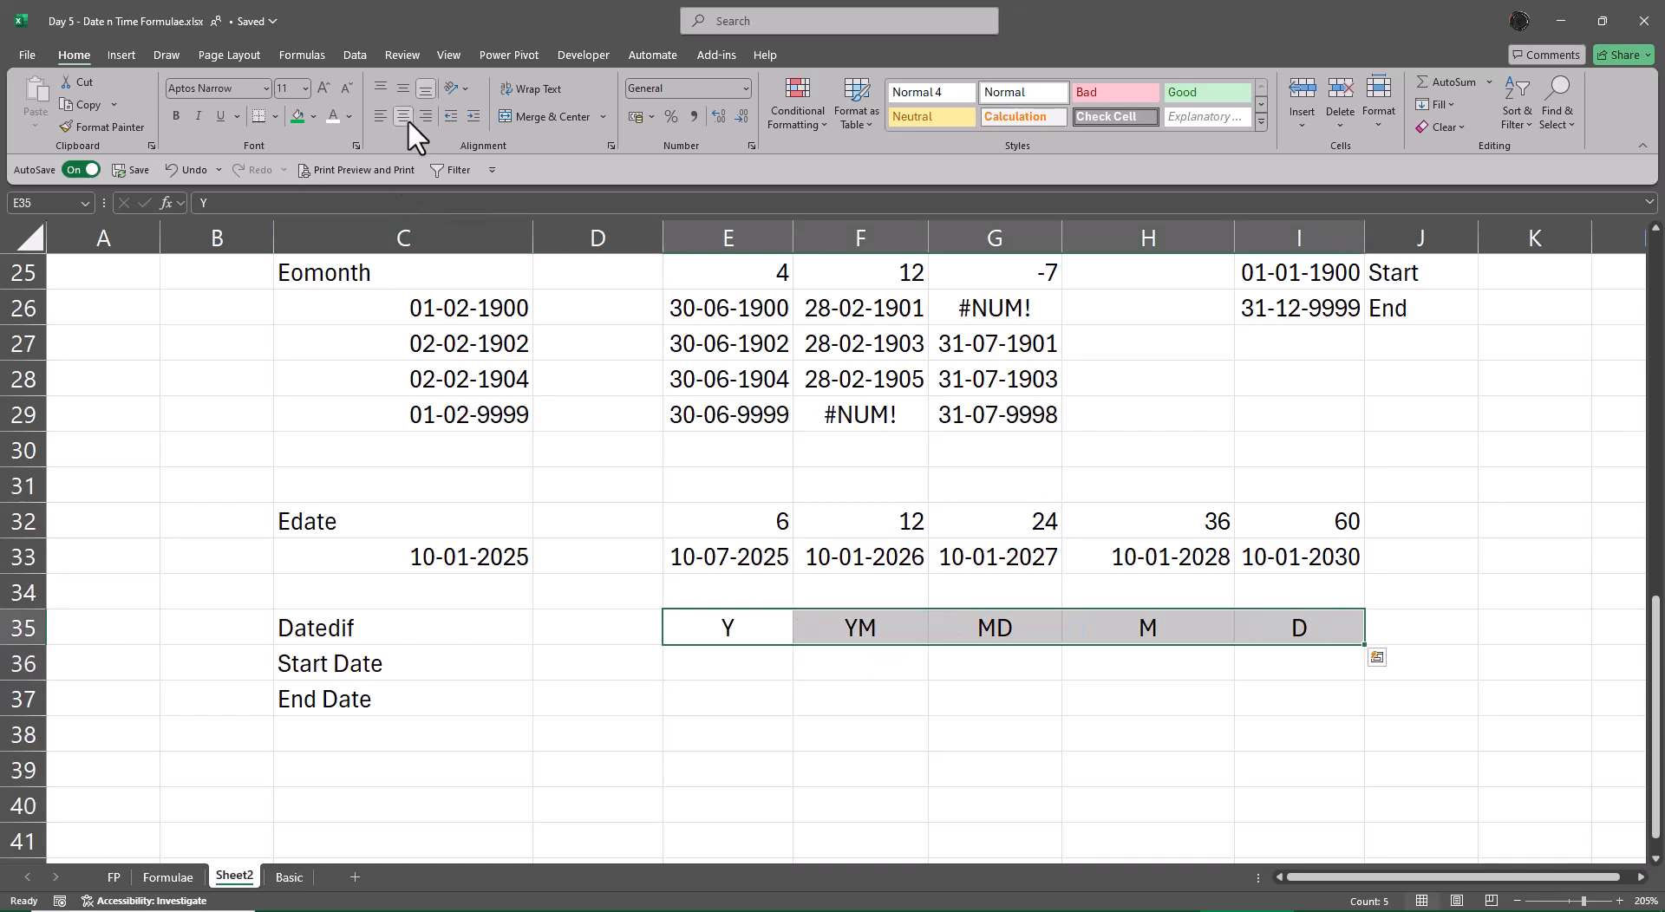
- AutoFit the width of column C to its labels and the Eomonth and Edate dates
{"action": "key", "text": "Left"}
{"action": "key", "text": "Left"}
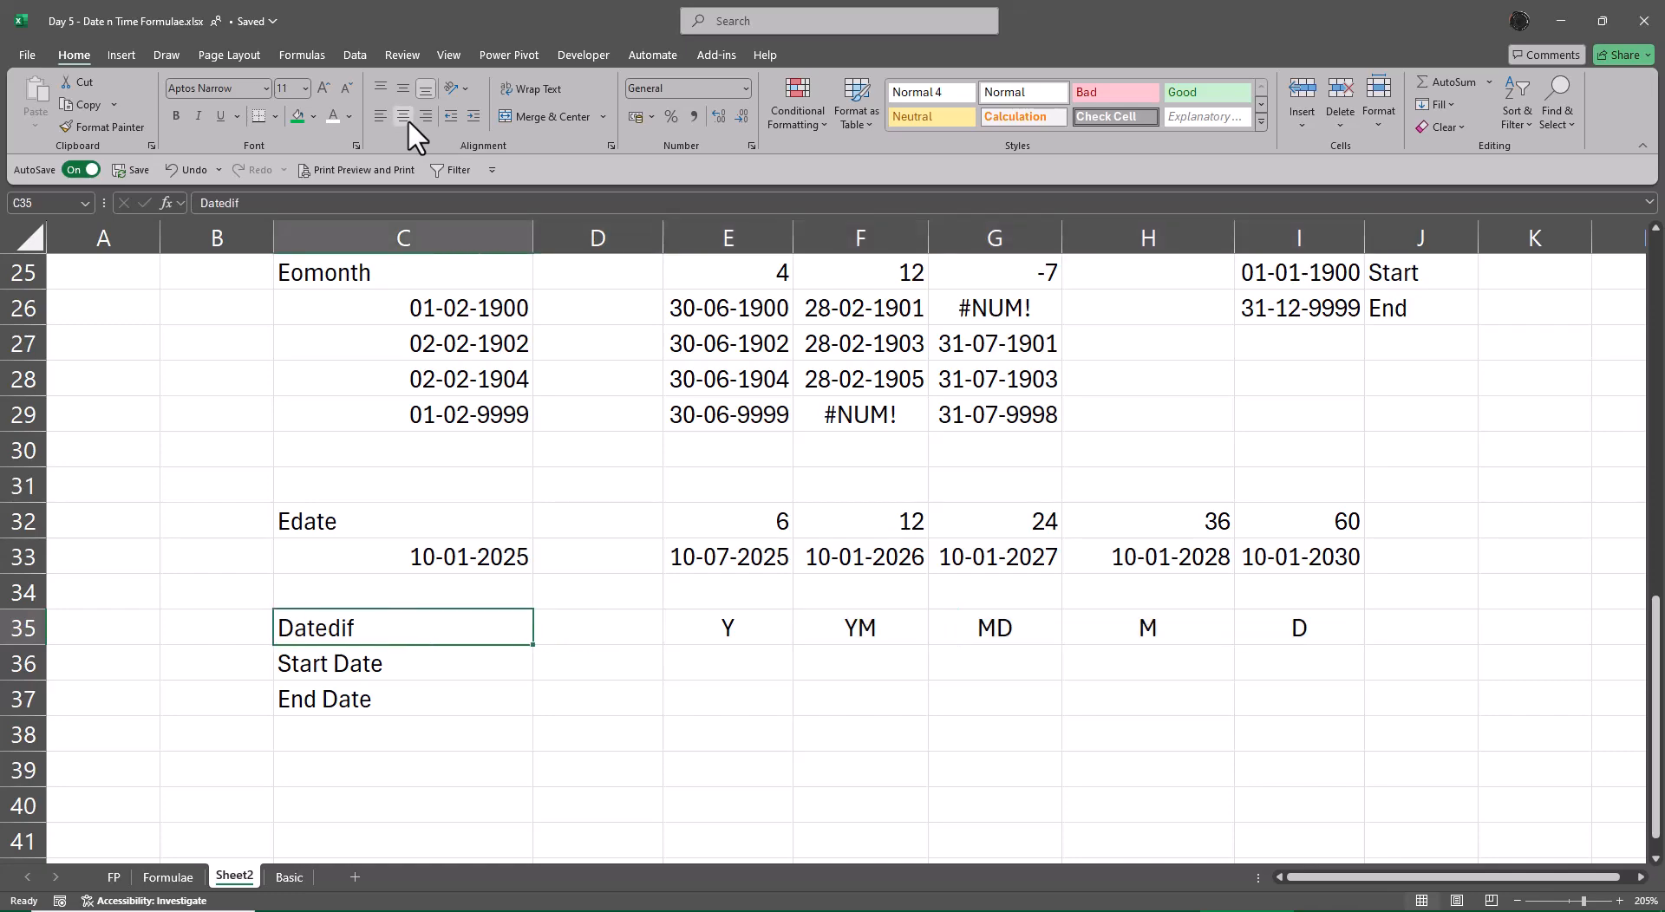
{"action": "key", "text": "Down"}
{"action": "key", "text": "ctrl+shift+Down"}
{"action": "key", "text": "alt+a"}
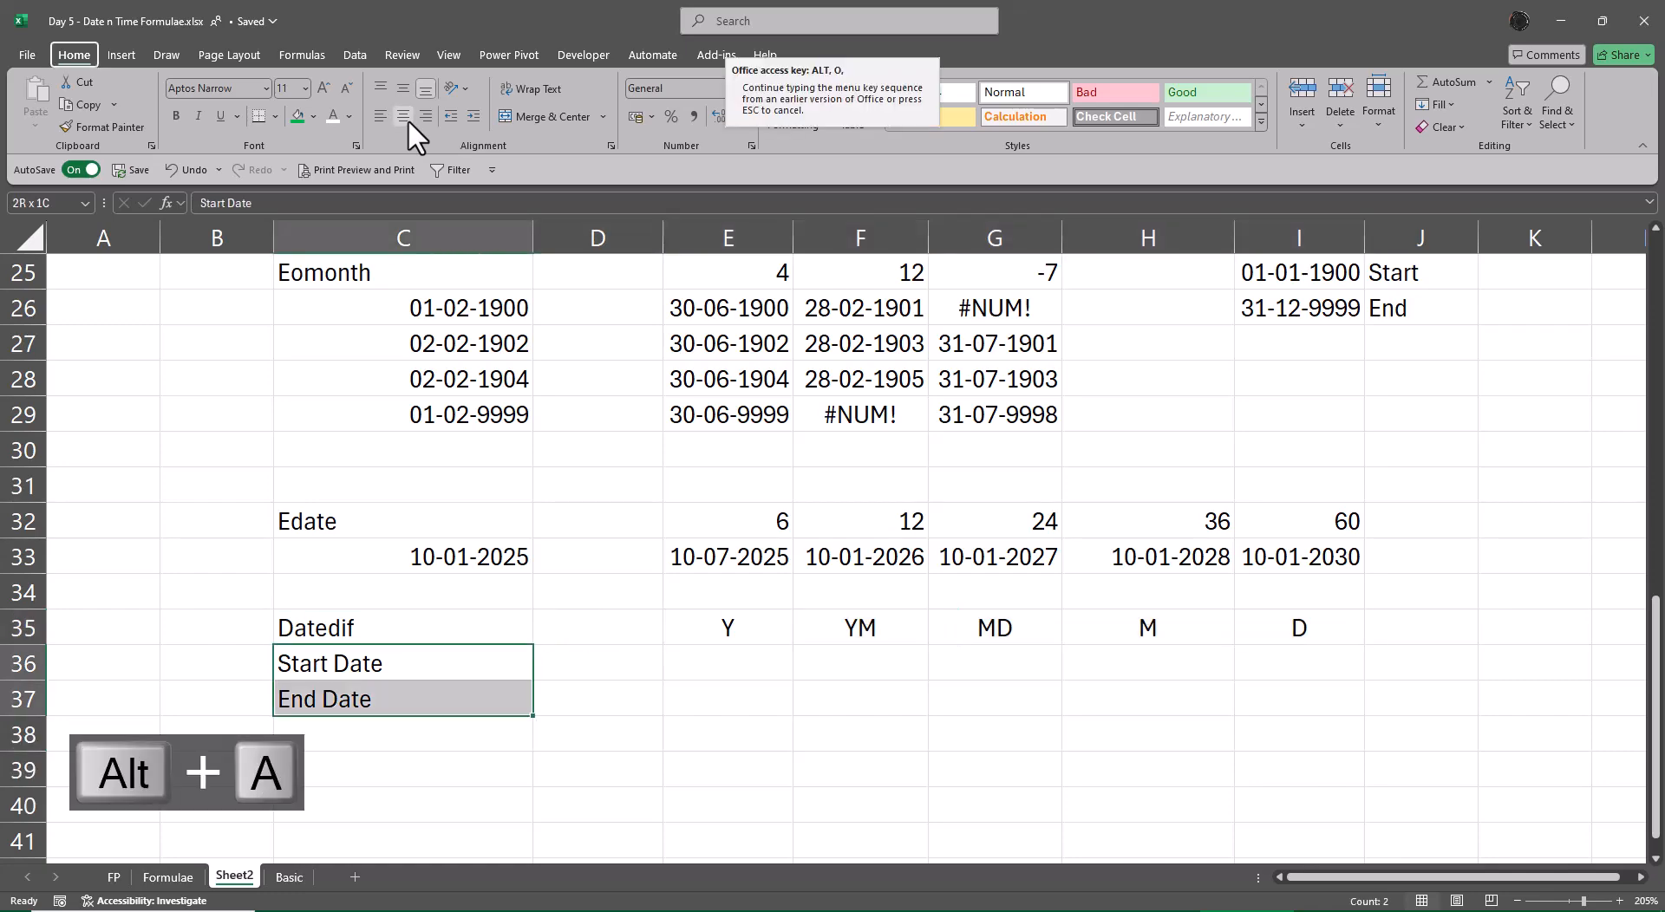
{"action": "key", "text": "ctrl+shift+Up"}
{"action": "key", "text": "ctrl+shift+Up"}
{"action": "key", "text": "ctrl+shift+Up"}
{"action": "key", "text": "ctrl+shift+Up"}
{"action": "key", "text": "ctrl+shift+Up"}
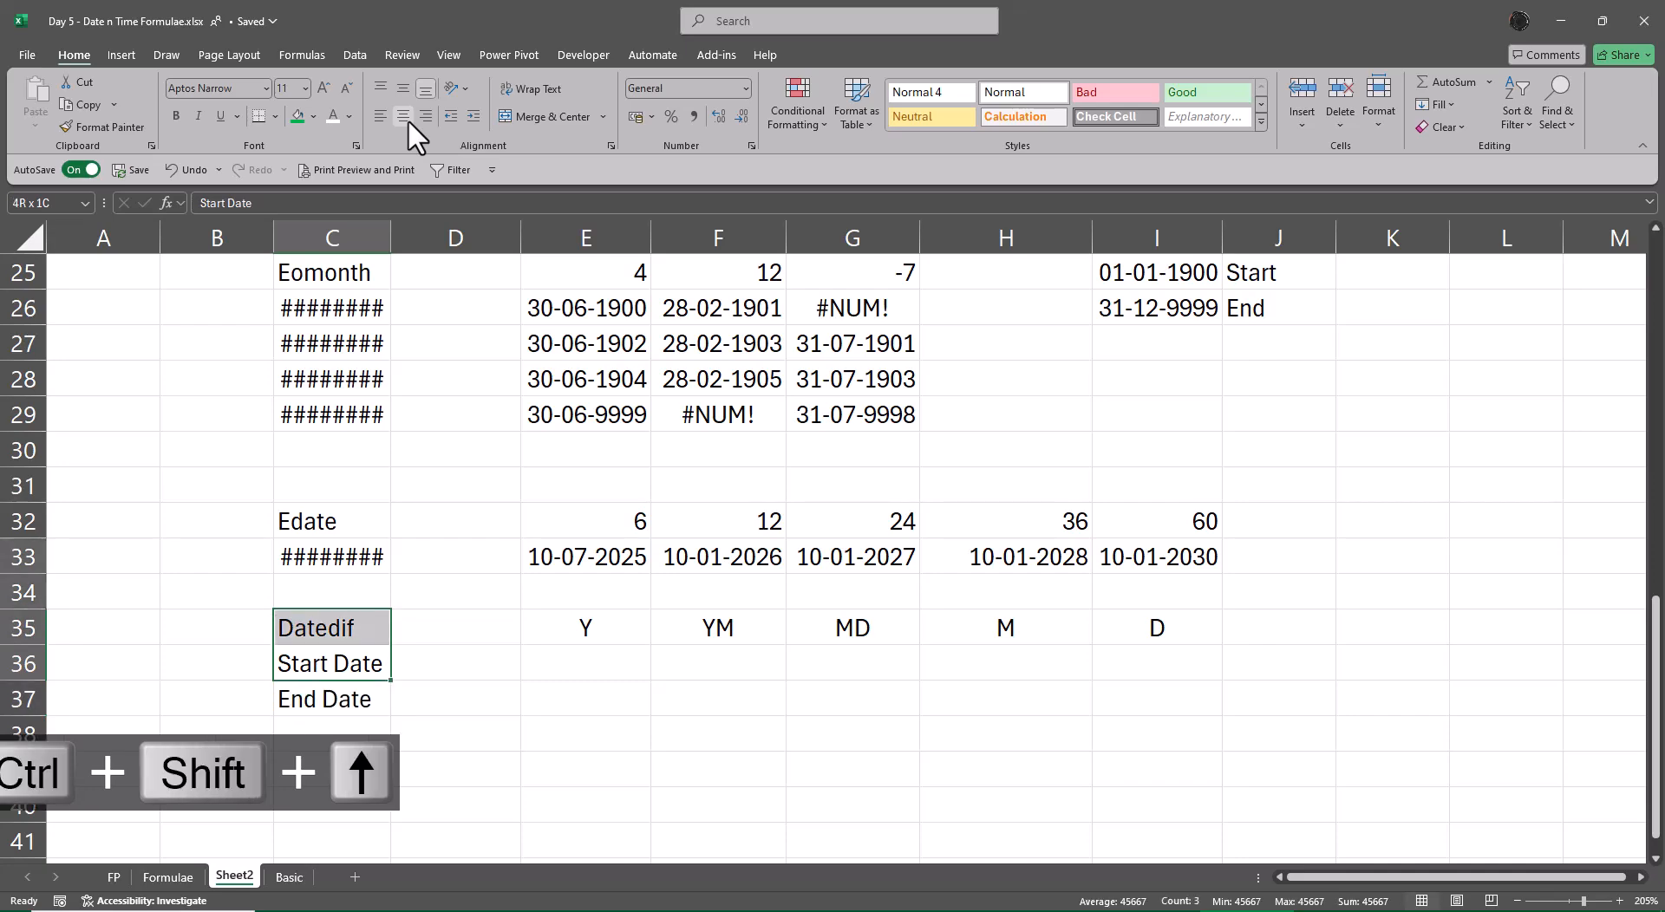
{"action": "key", "text": "alt+o"}
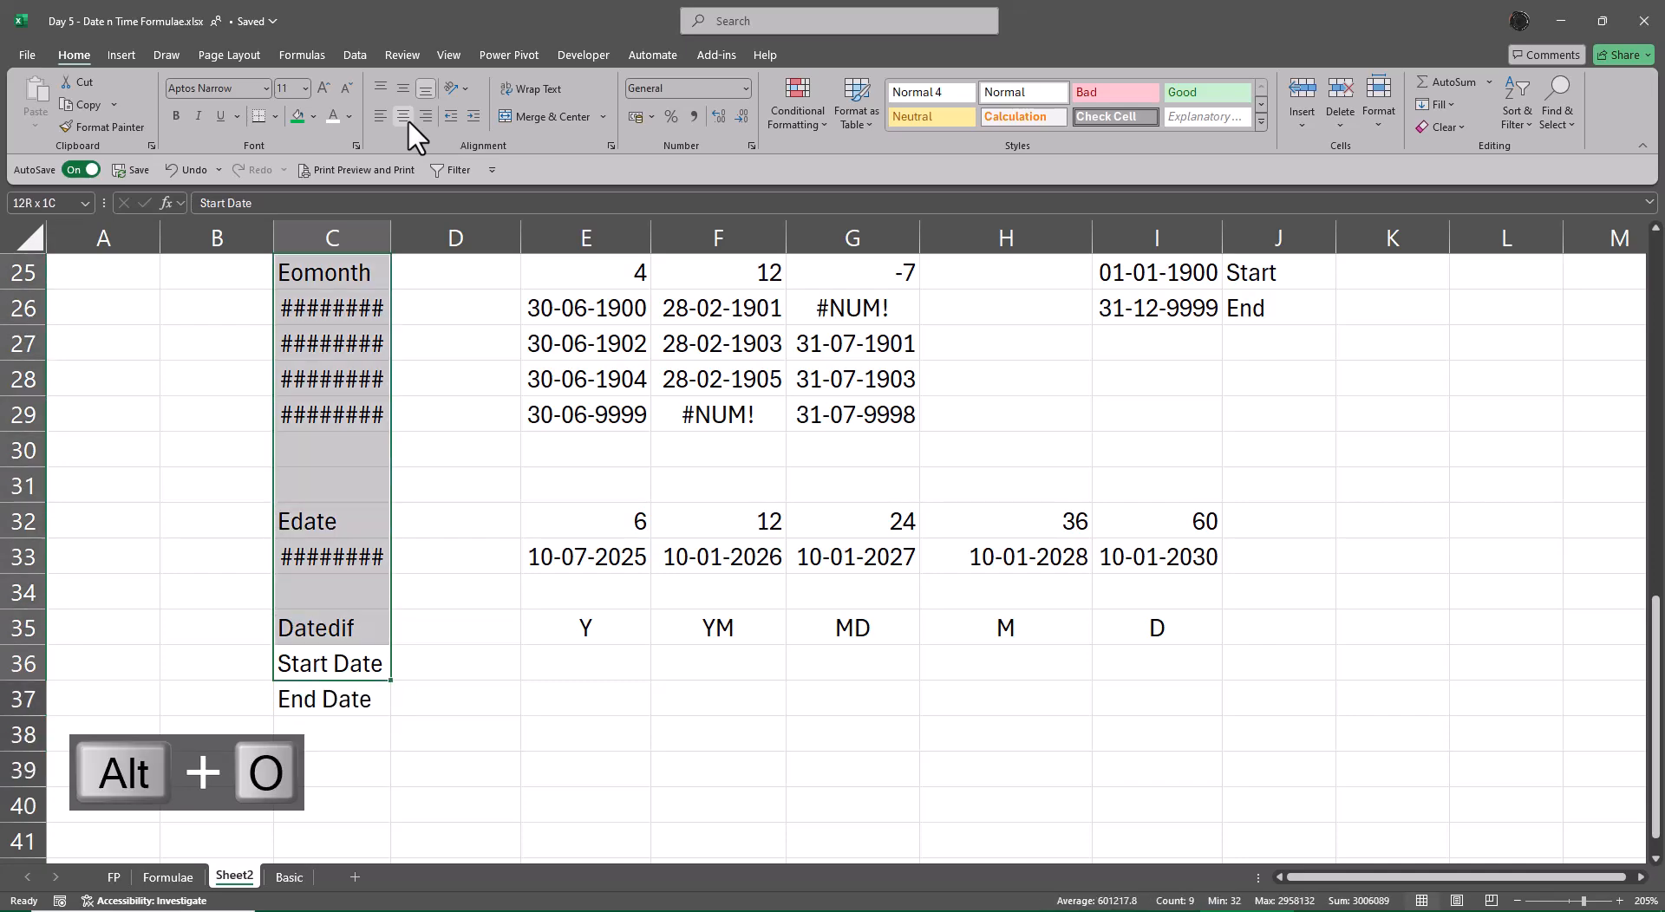
{"action": "key", "text": "alt+c"}
{"action": "key", "text": "a"}
- Enter the start date 15-08-1947 in D36 and the current date, 10-01-2025, as the end date in D37
{"action": "key", "text": "Down"}
{"action": "key", "text": "Down"}
{"action": "key", "text": "Up"}
{"action": "key", "text": "Up"}
{"action": "key", "text": "Right"}
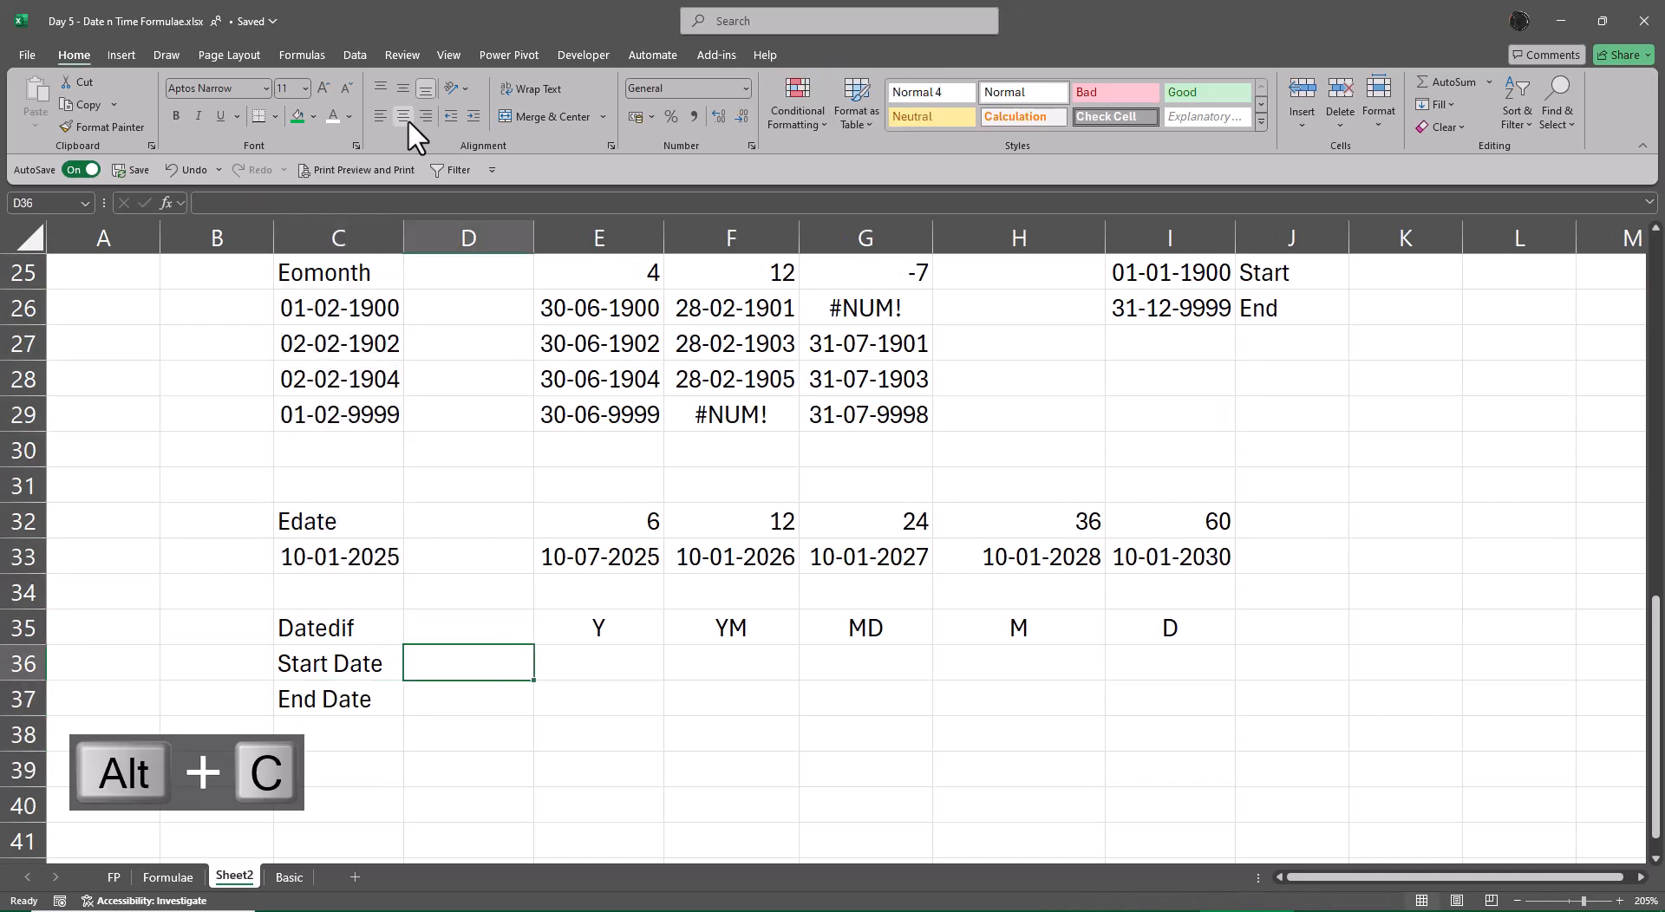
{"action": "type", "text": "15-08-1947"}
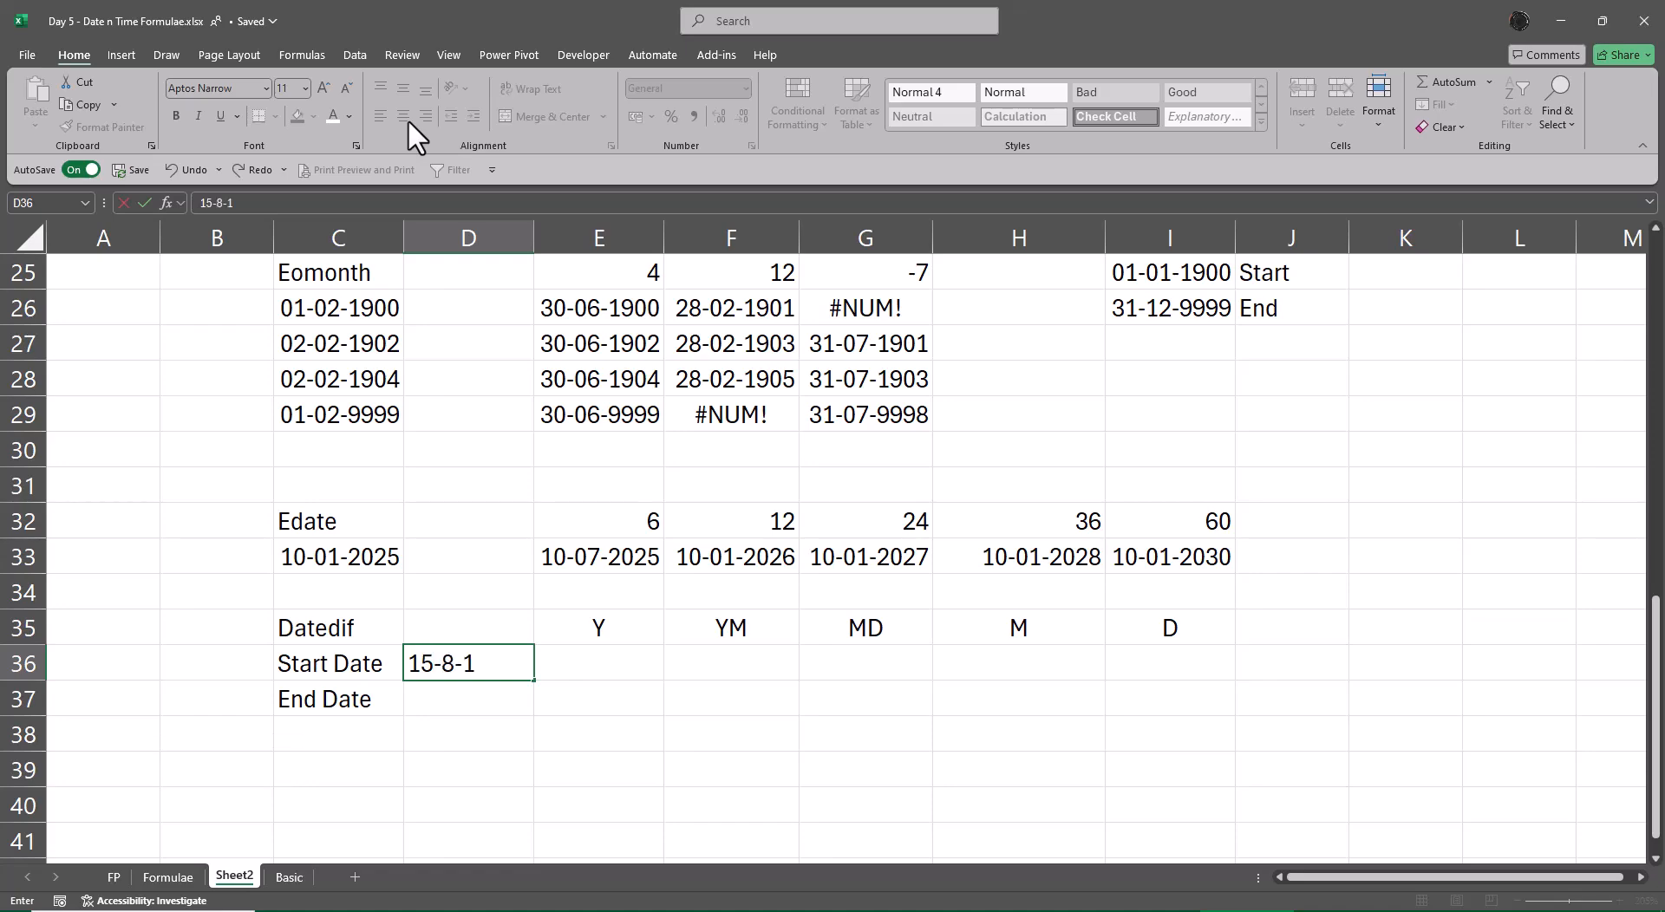
{"action": "key", "text": "Return"}
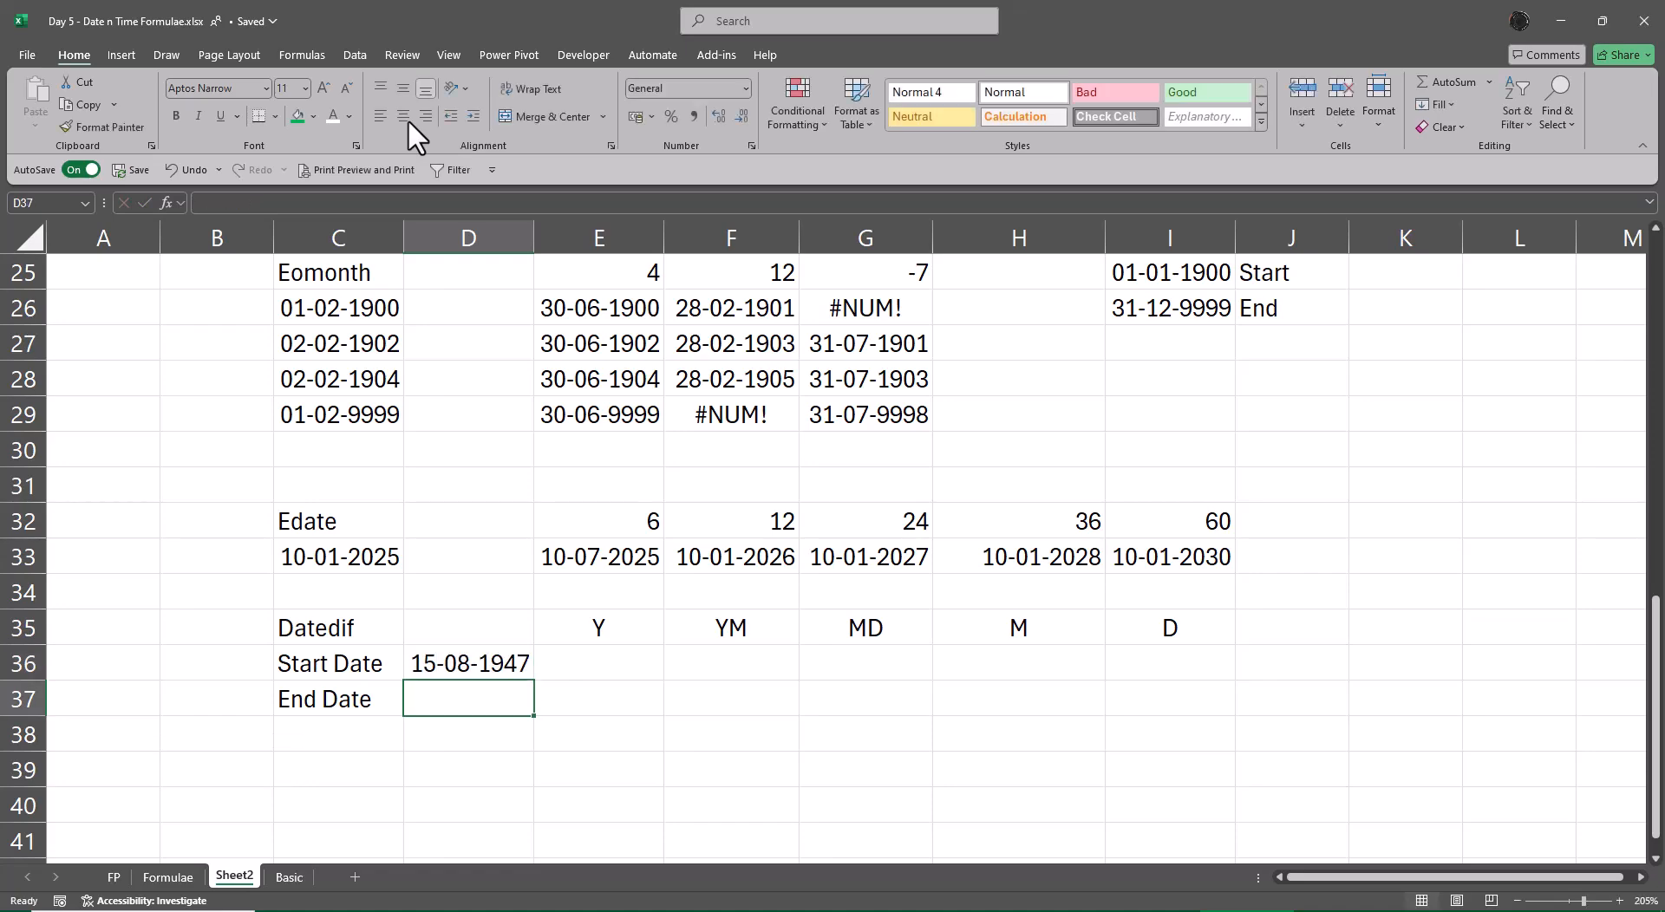
{"action": "key", "text": "ctrl+semicolon"}
{"action": "key", "text": "Return"}
{"action": "key", "text": "Up"}
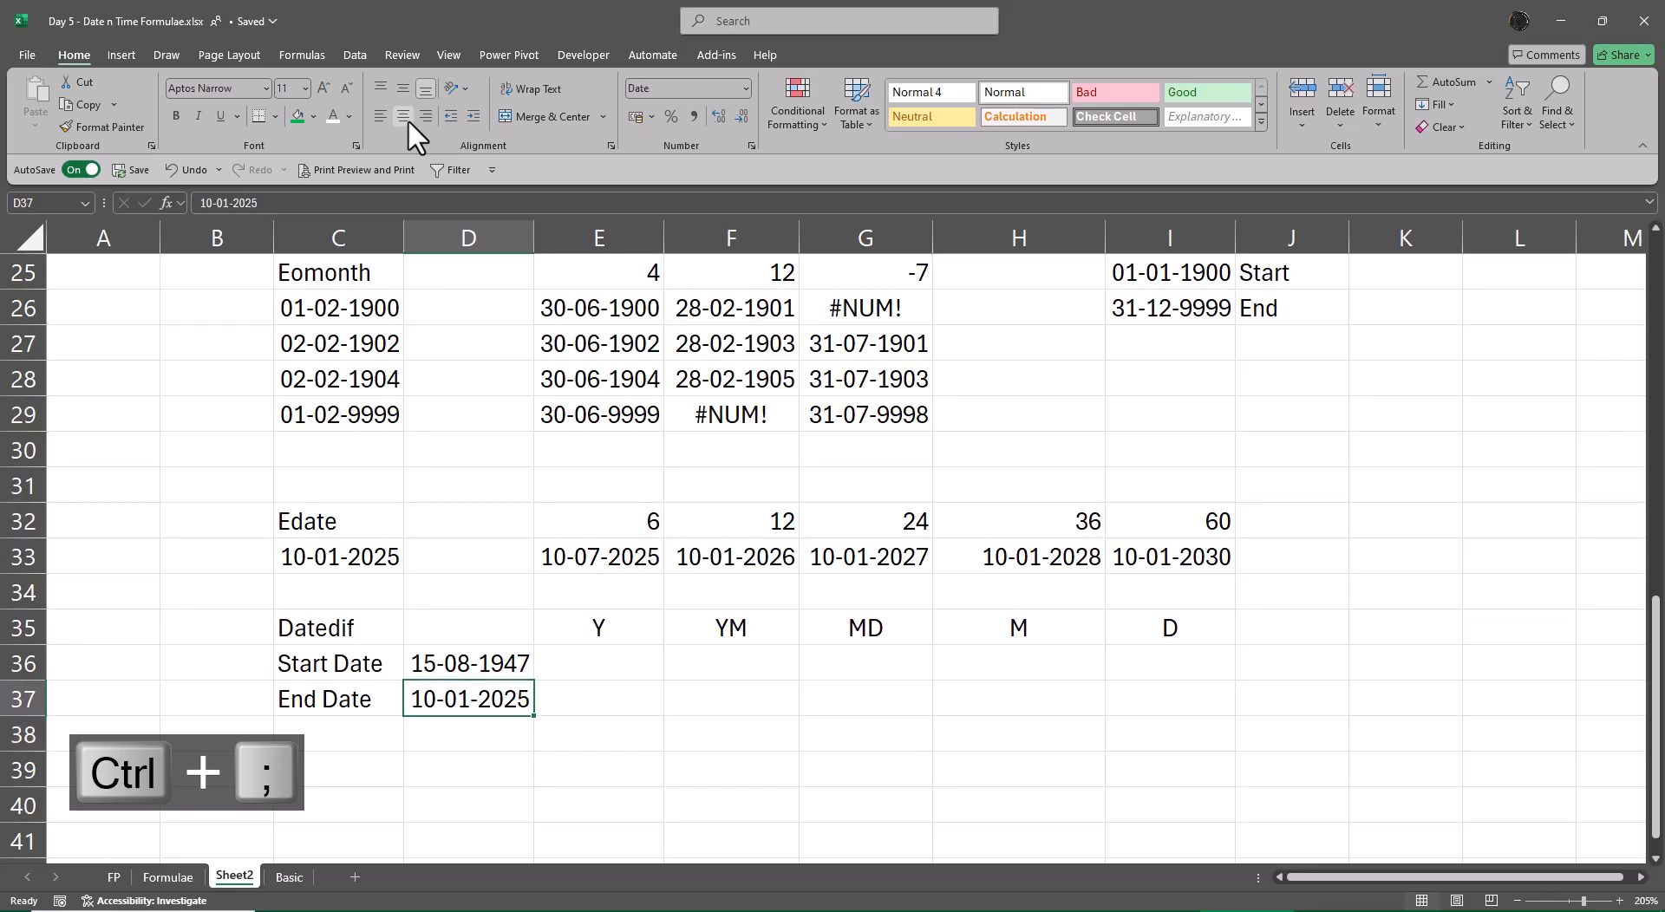
- Enter =DATEDIF($D$36,$D$37,E35) in E36 with absolute references to both dates
{"action": "key", "text": "Up"}
{"action": "key", "text": "Right"}
{"action": "type", "text": "=d"}
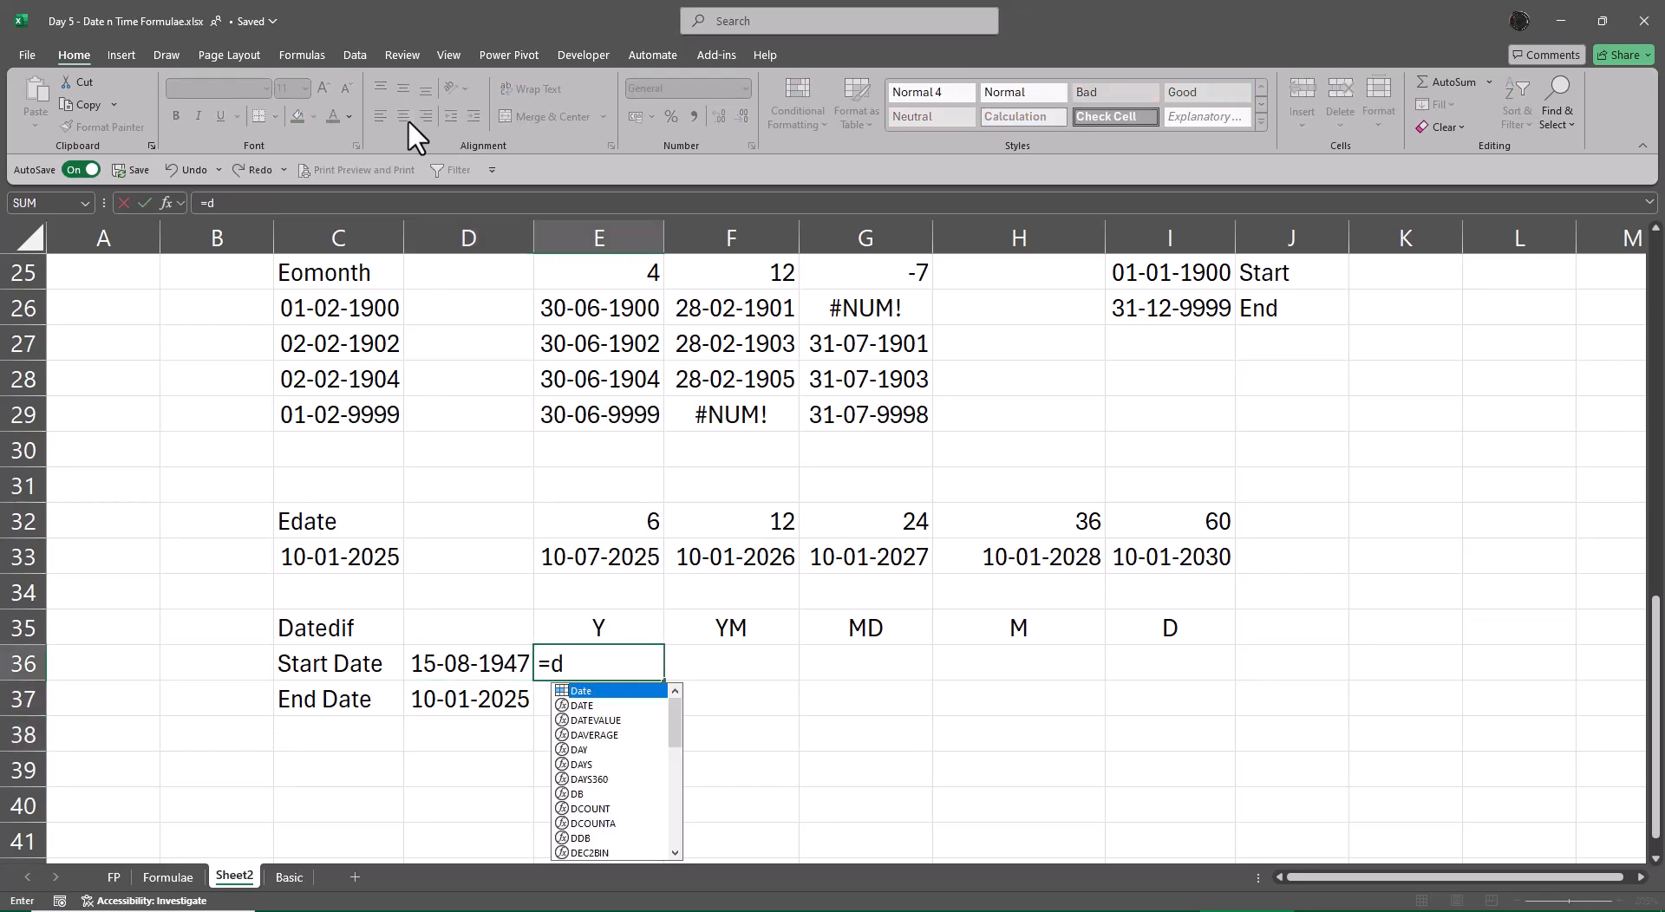
{"action": "type", "text": "atedi"}
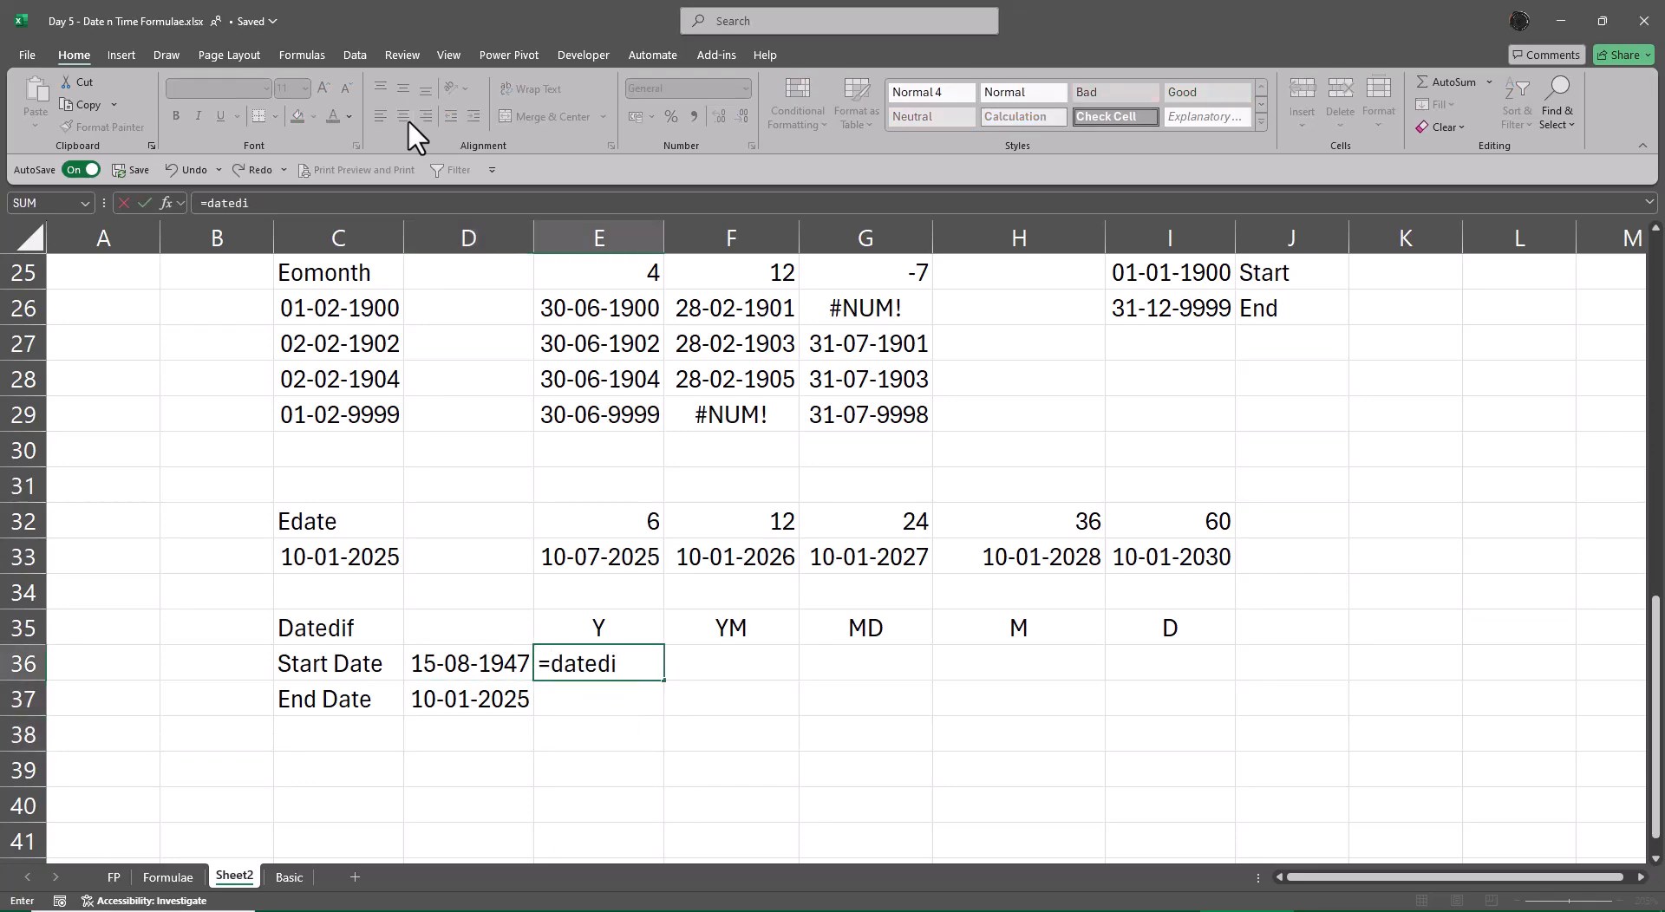
{"action": "type", "text": "f("}
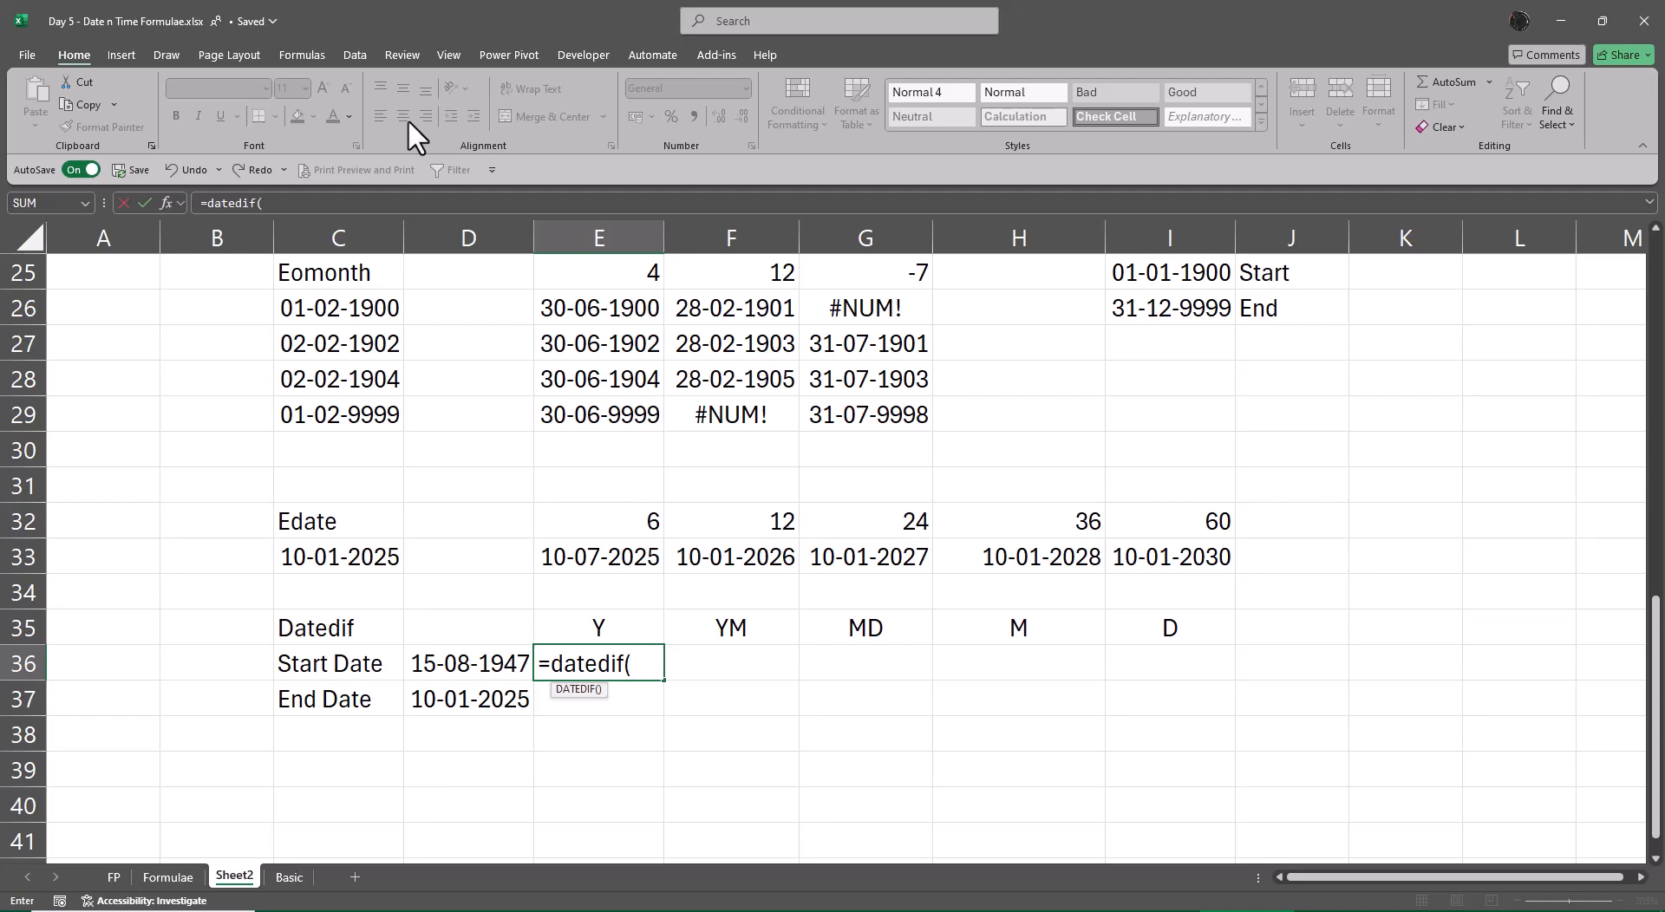
{"action": "key", "text": "Left"}
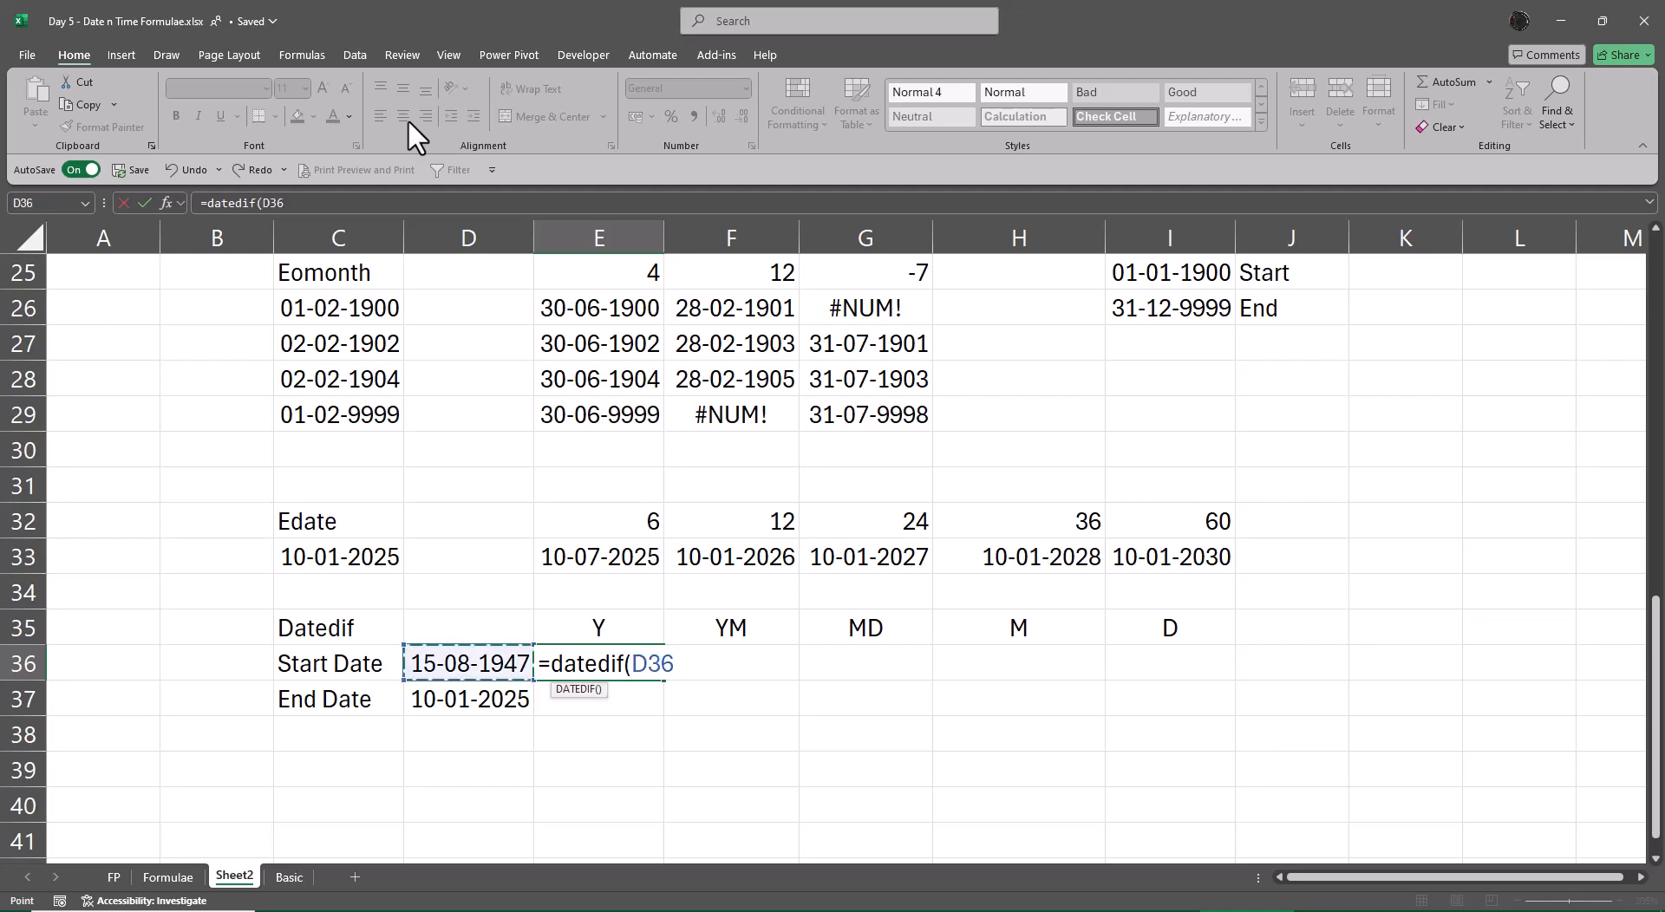
{"action": "key", "text": "F4"}
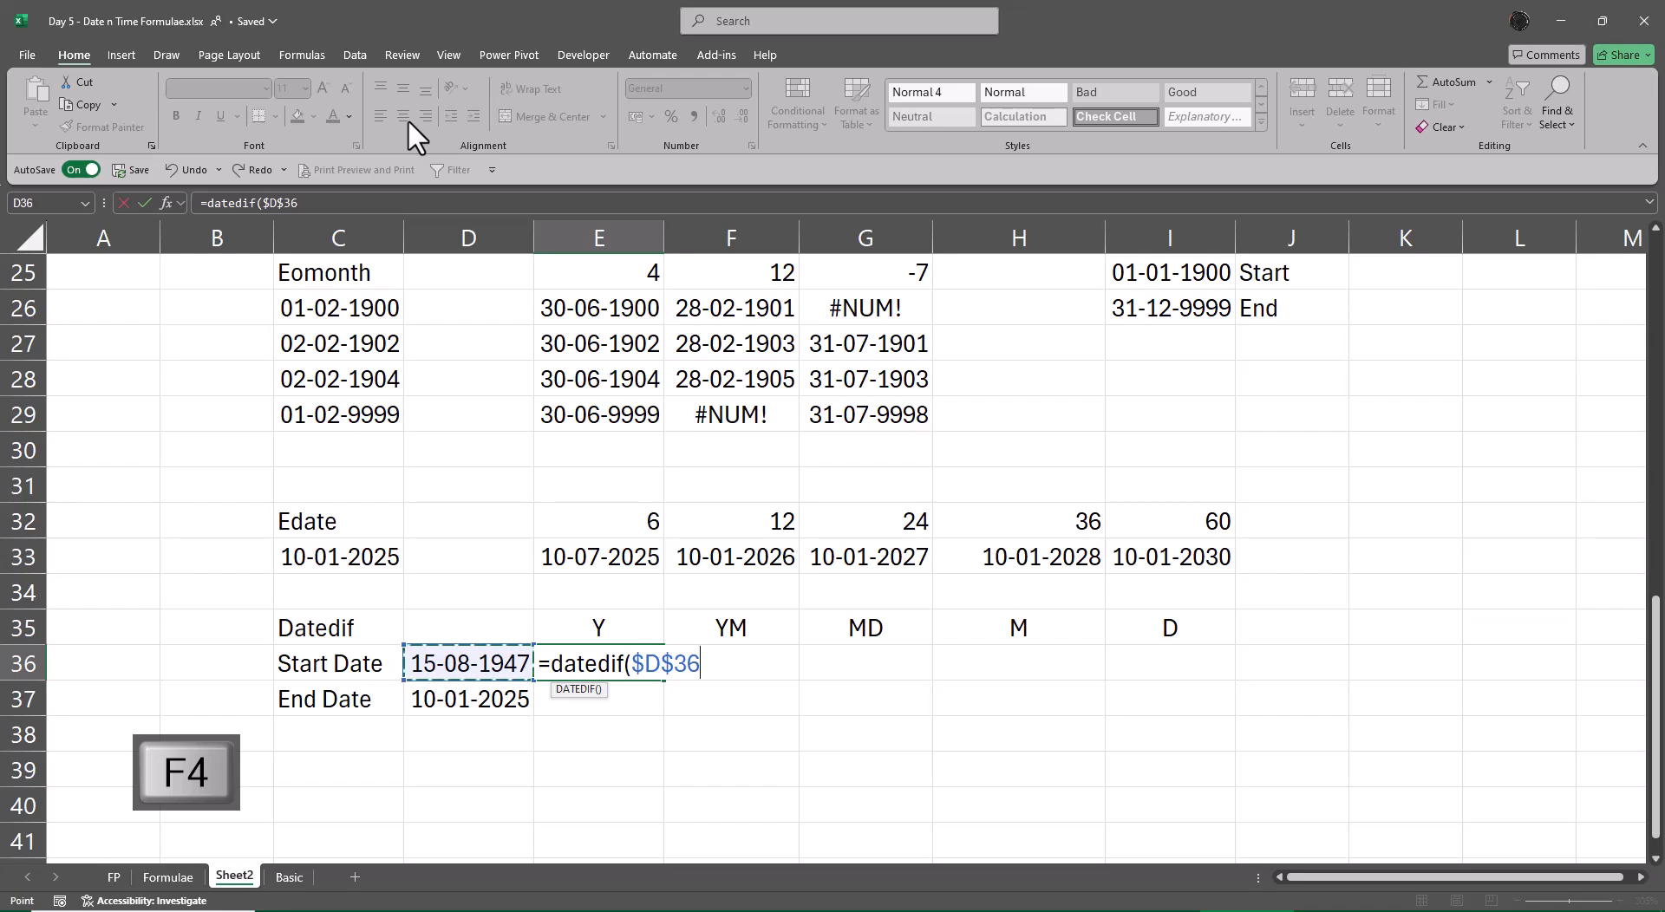
{"action": "type", "text": ","}
{"action": "key", "text": "Left"}
{"action": "key", "text": "Down"}
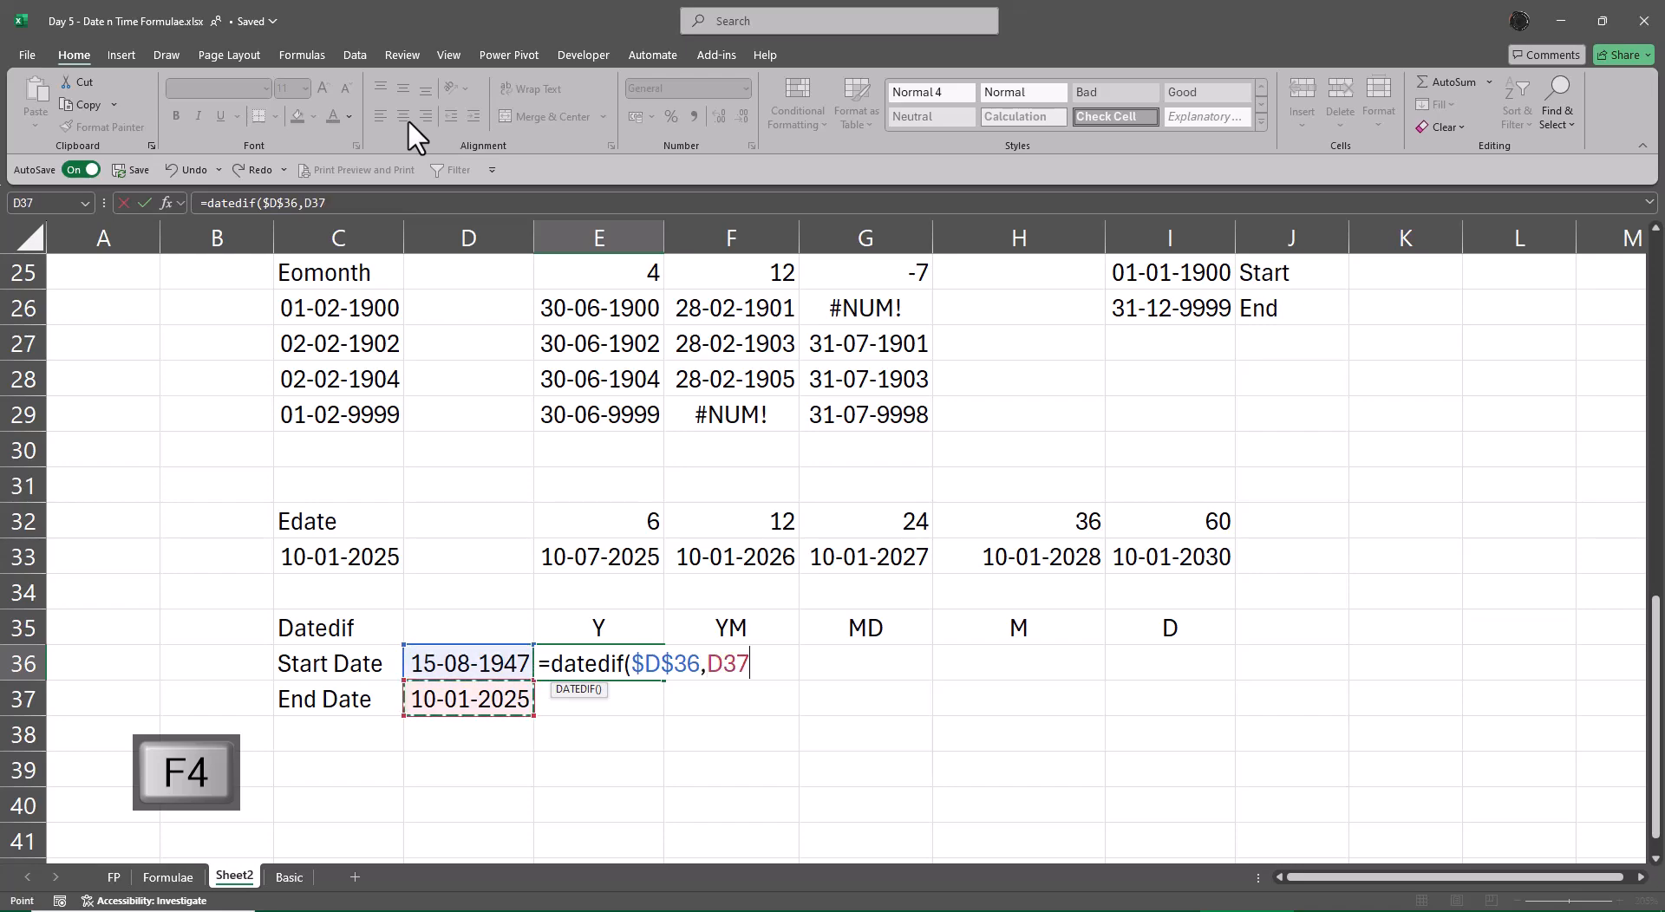
{"action": "key", "text": "F4"}
{"action": "type", "text": ","}
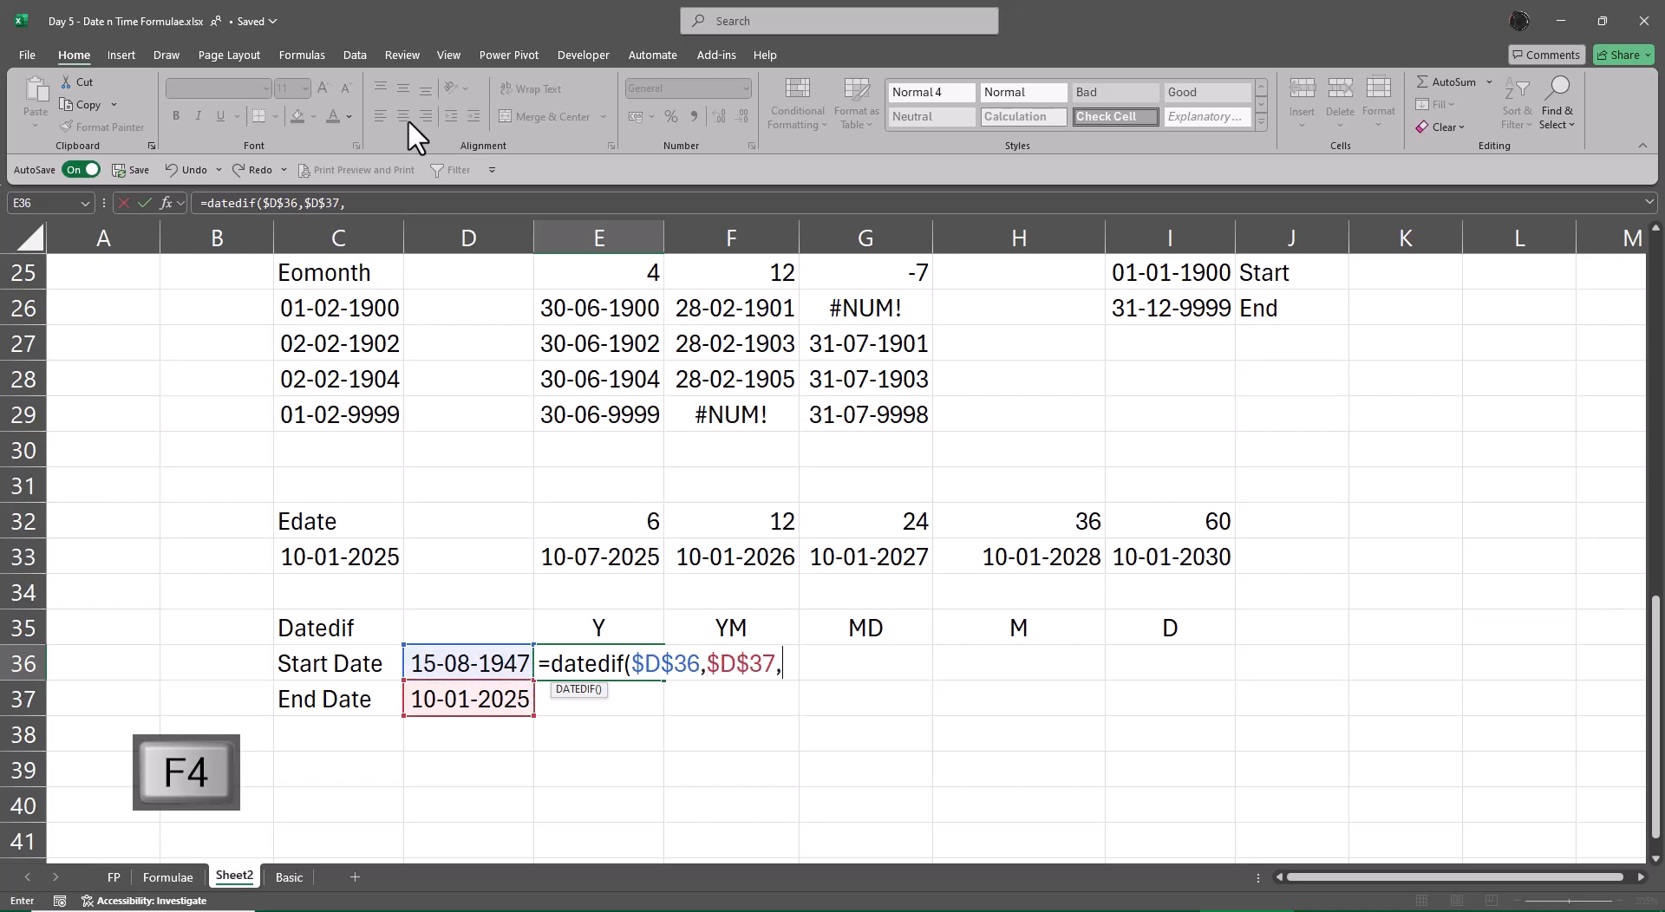
{"action": "key", "text": "Up"}
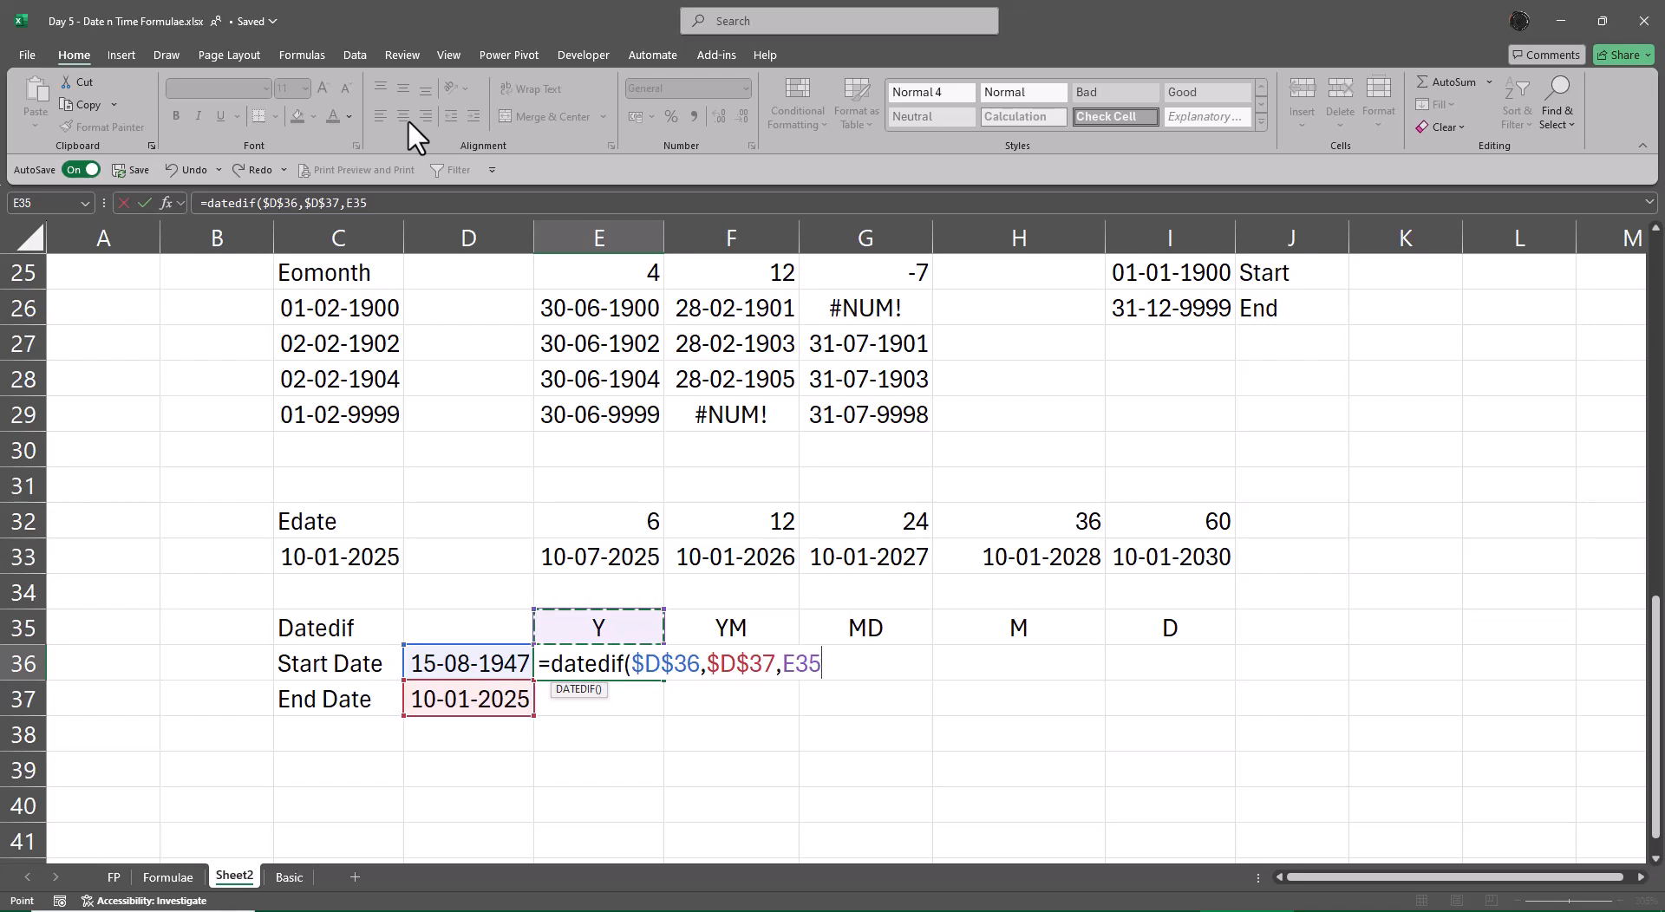
{"action": "key", "text": "ctrl+Return"}
- Fill the DATEDIF formula from E36 across to I36 and center the results
{"action": "key", "text": "shift+Right"}
{"action": "key", "text": "shift+Right"}
{"action": "key", "text": "shift+Right"}
{"action": "key", "text": "shift+Right"}
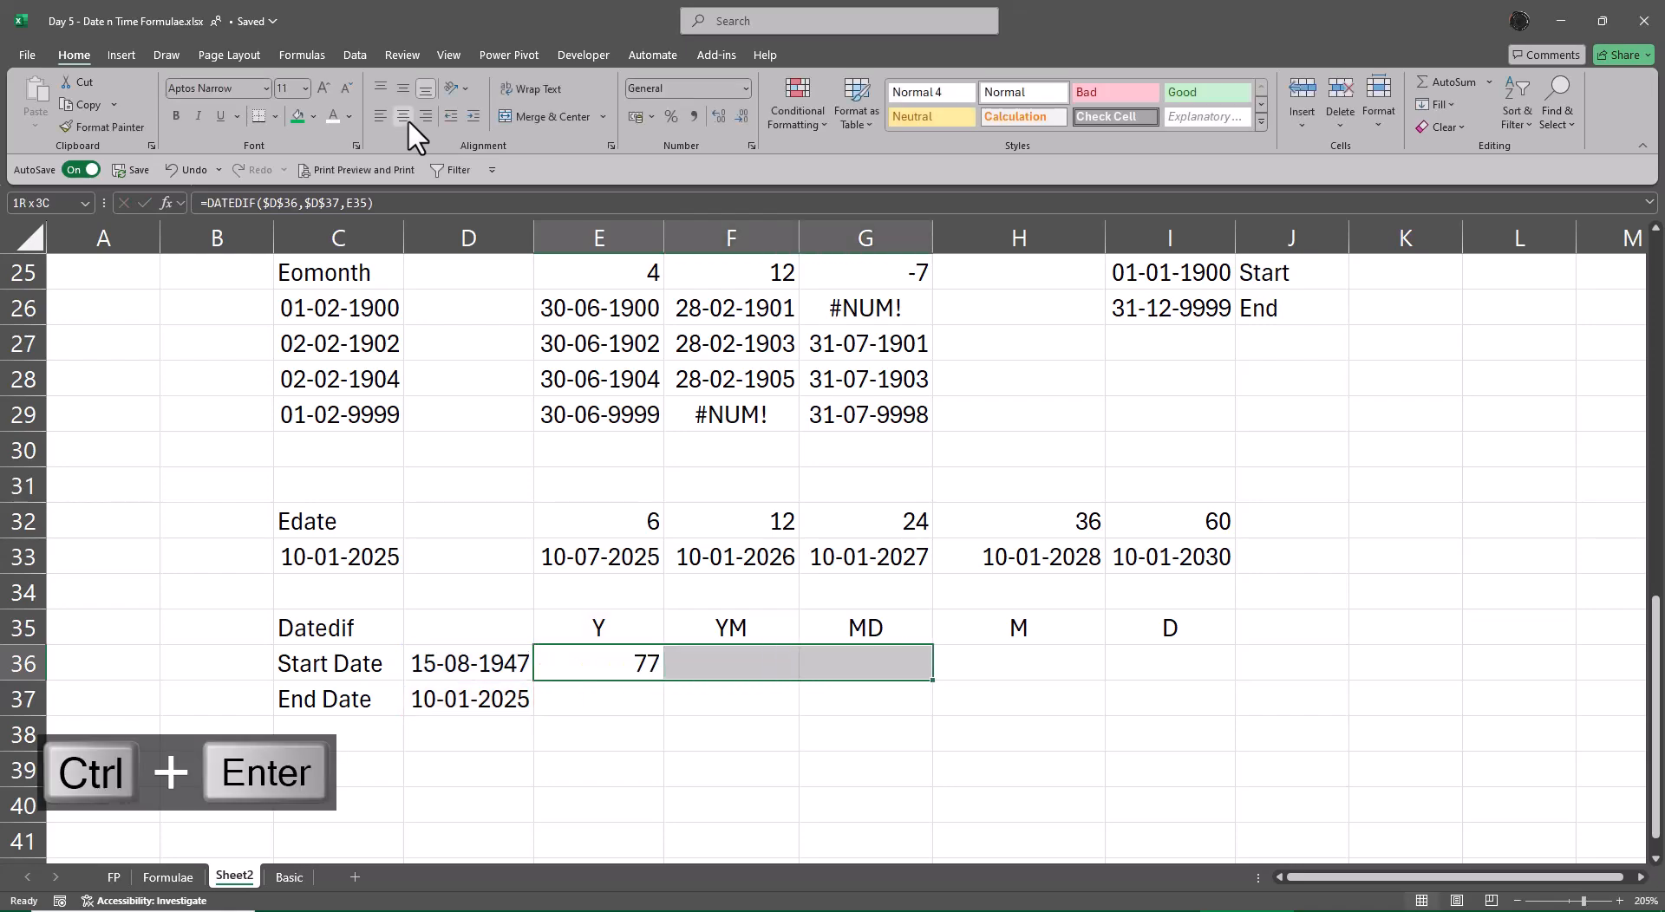
{"action": "key", "text": "ctrl+r"}
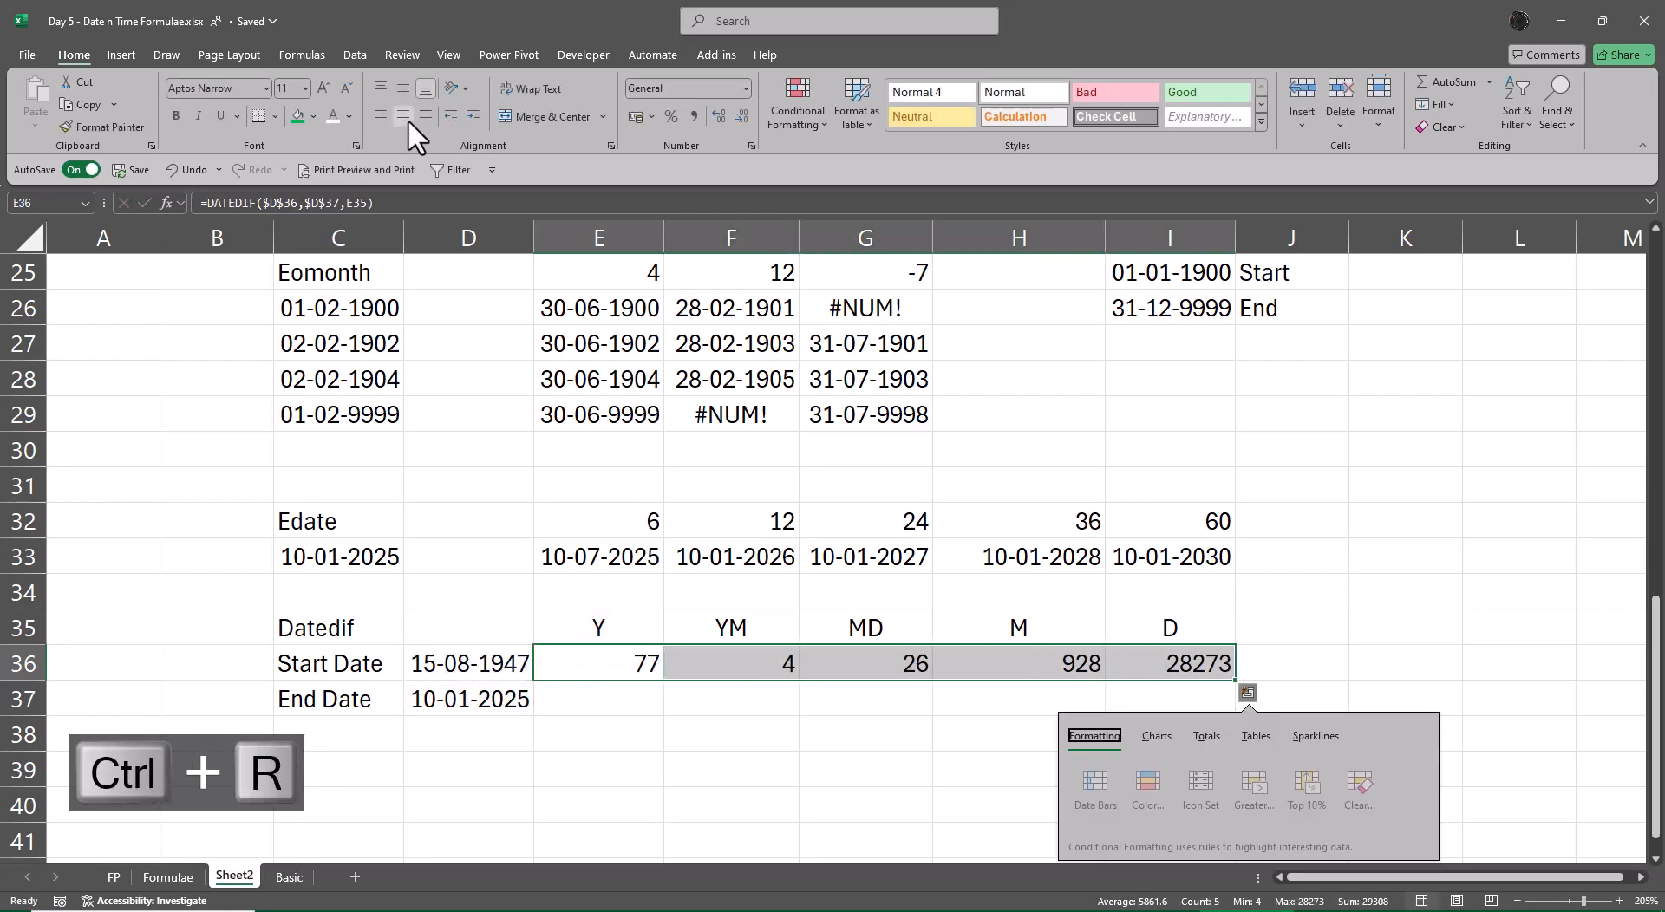
{"action": "left_click", "coordinate": [402, 118]}
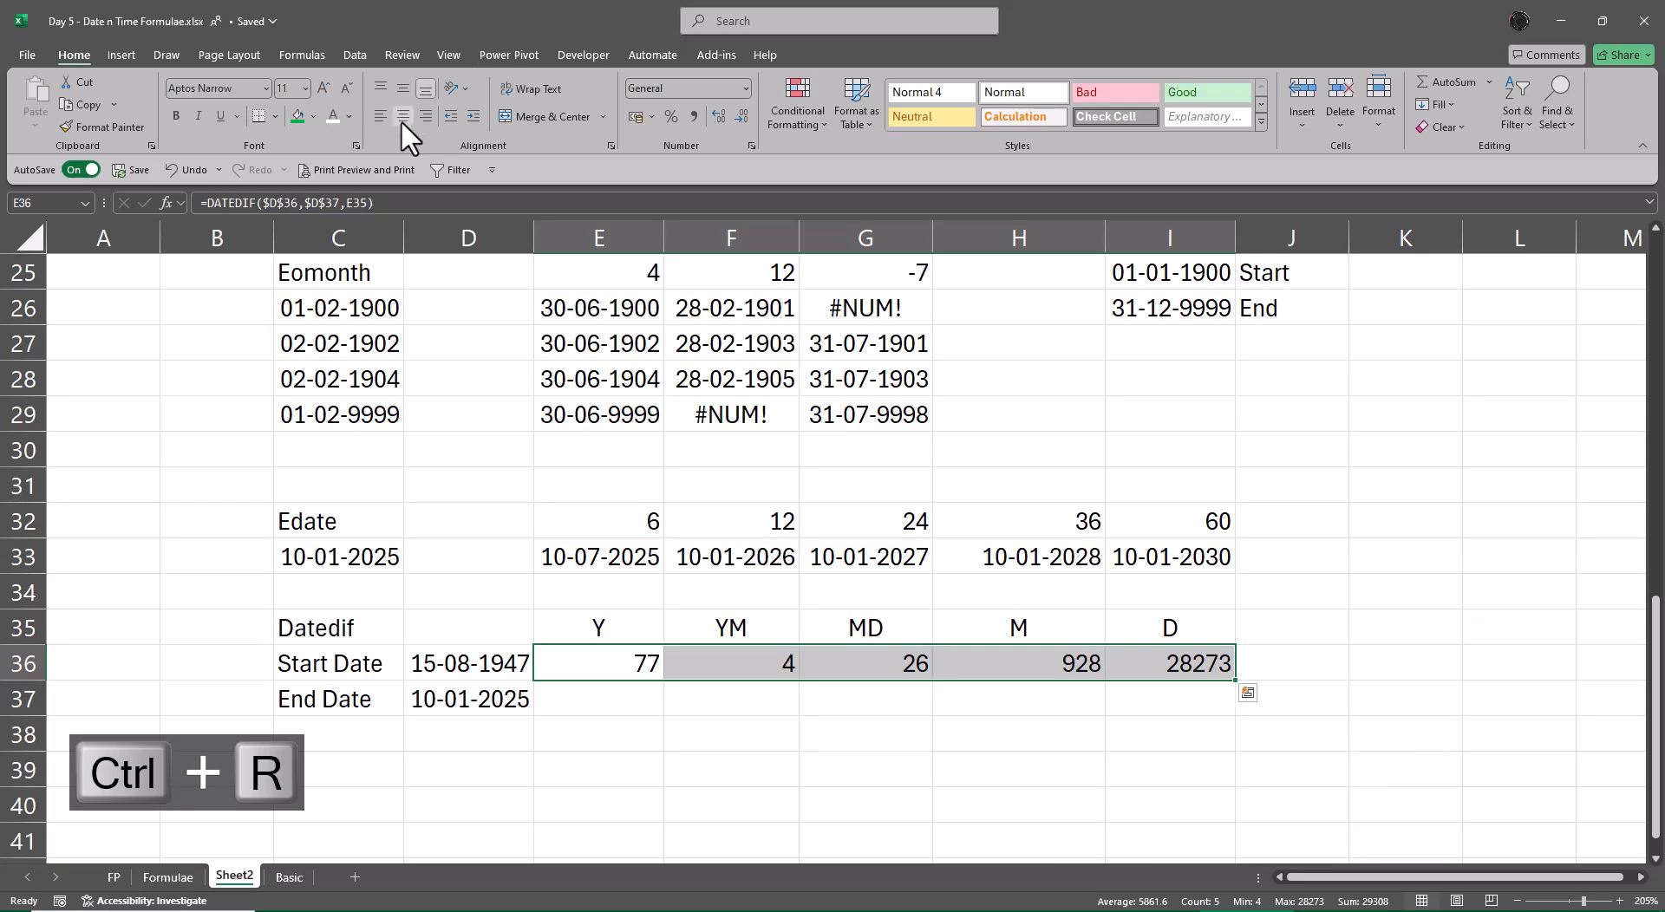
{"action": "left_click", "coordinate": [404, 117]}
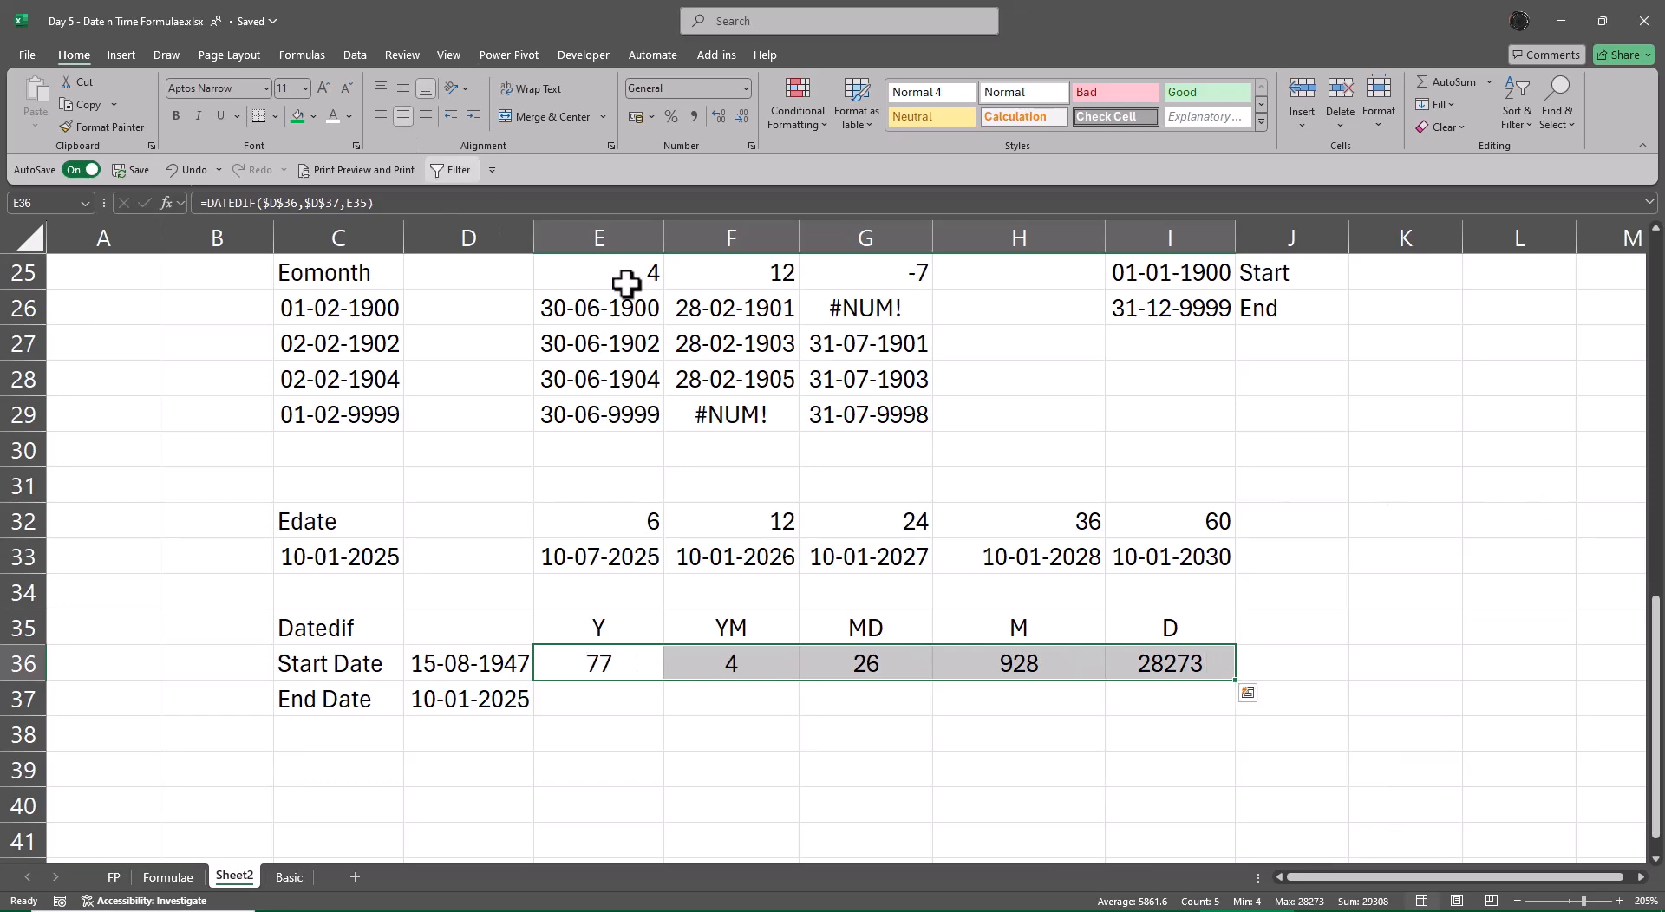
{"action": "left_click", "coordinate": [1488, 501]}
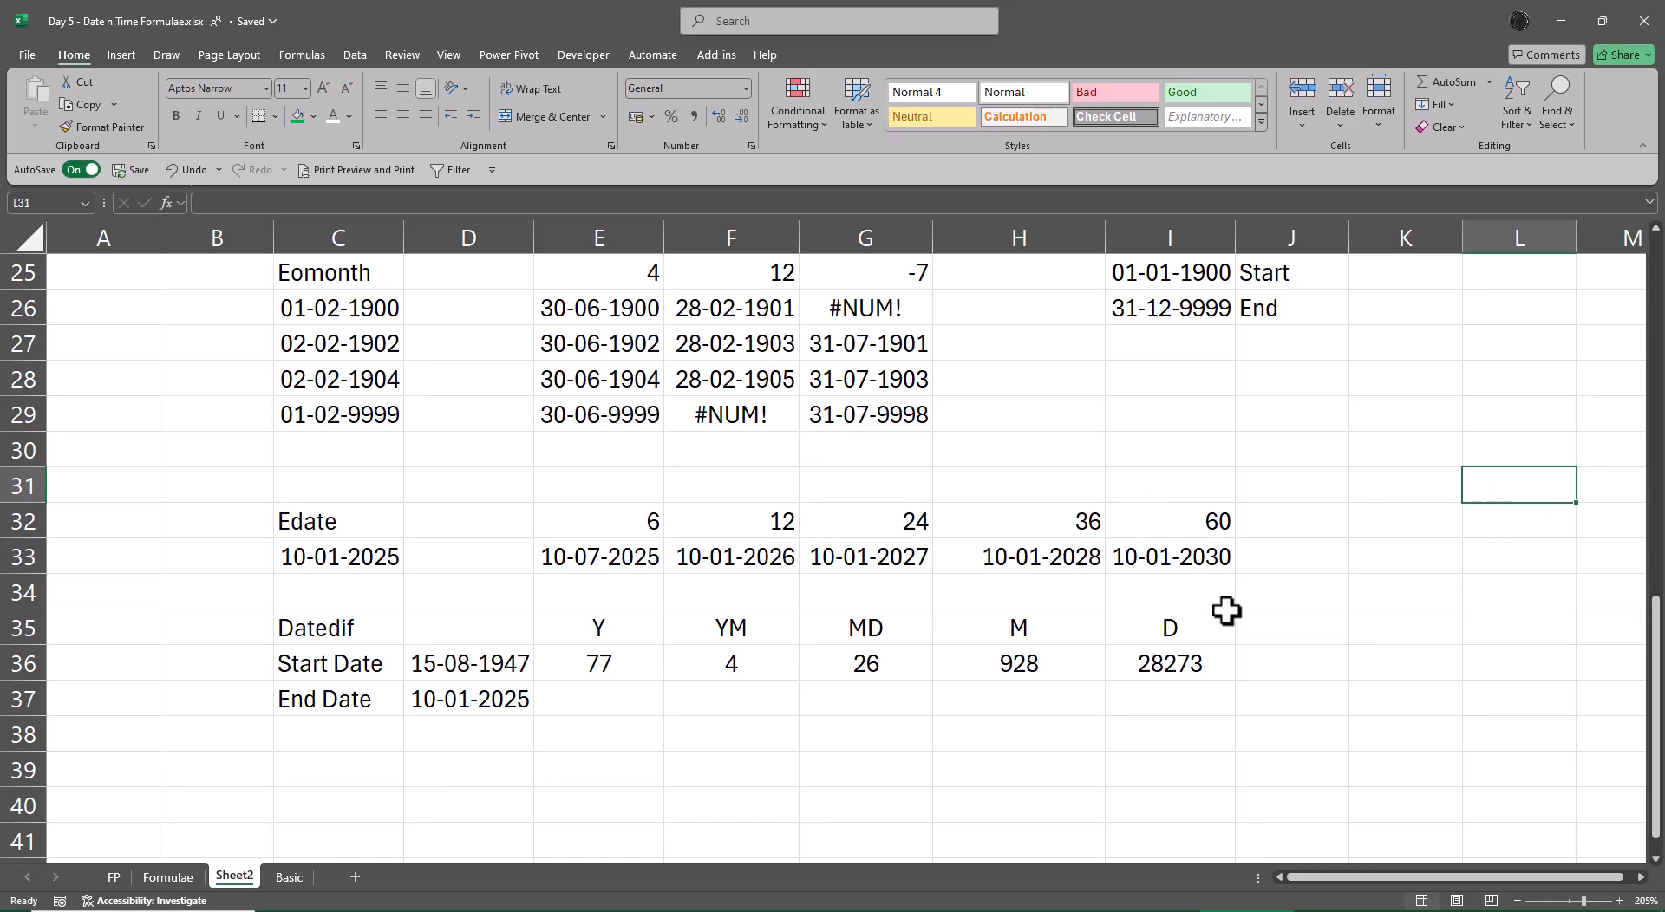
- Switch from the worked examples to the function list on the Formulae sheet
{"action": "scroll", "coordinate": [1227, 611], "scroll_direction": "up", "scroll_amount": 4}
{"action": "scroll", "coordinate": [1226, 611], "scroll_direction": "up", "scroll_amount": 4}
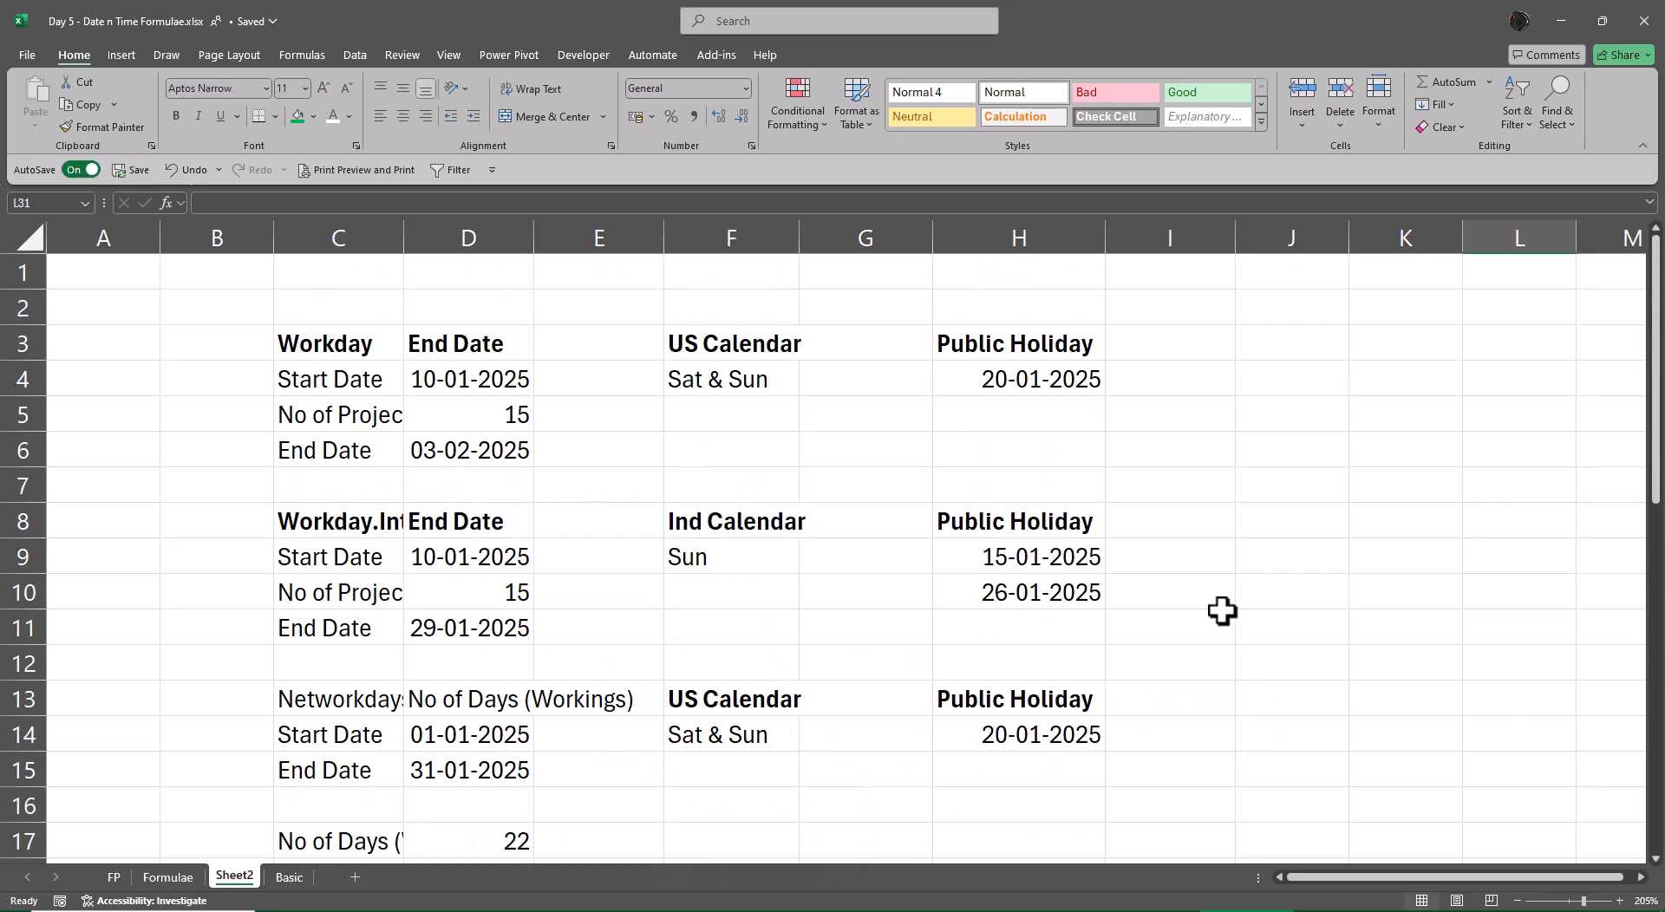
{"action": "left_click", "coordinate": [170, 881]}
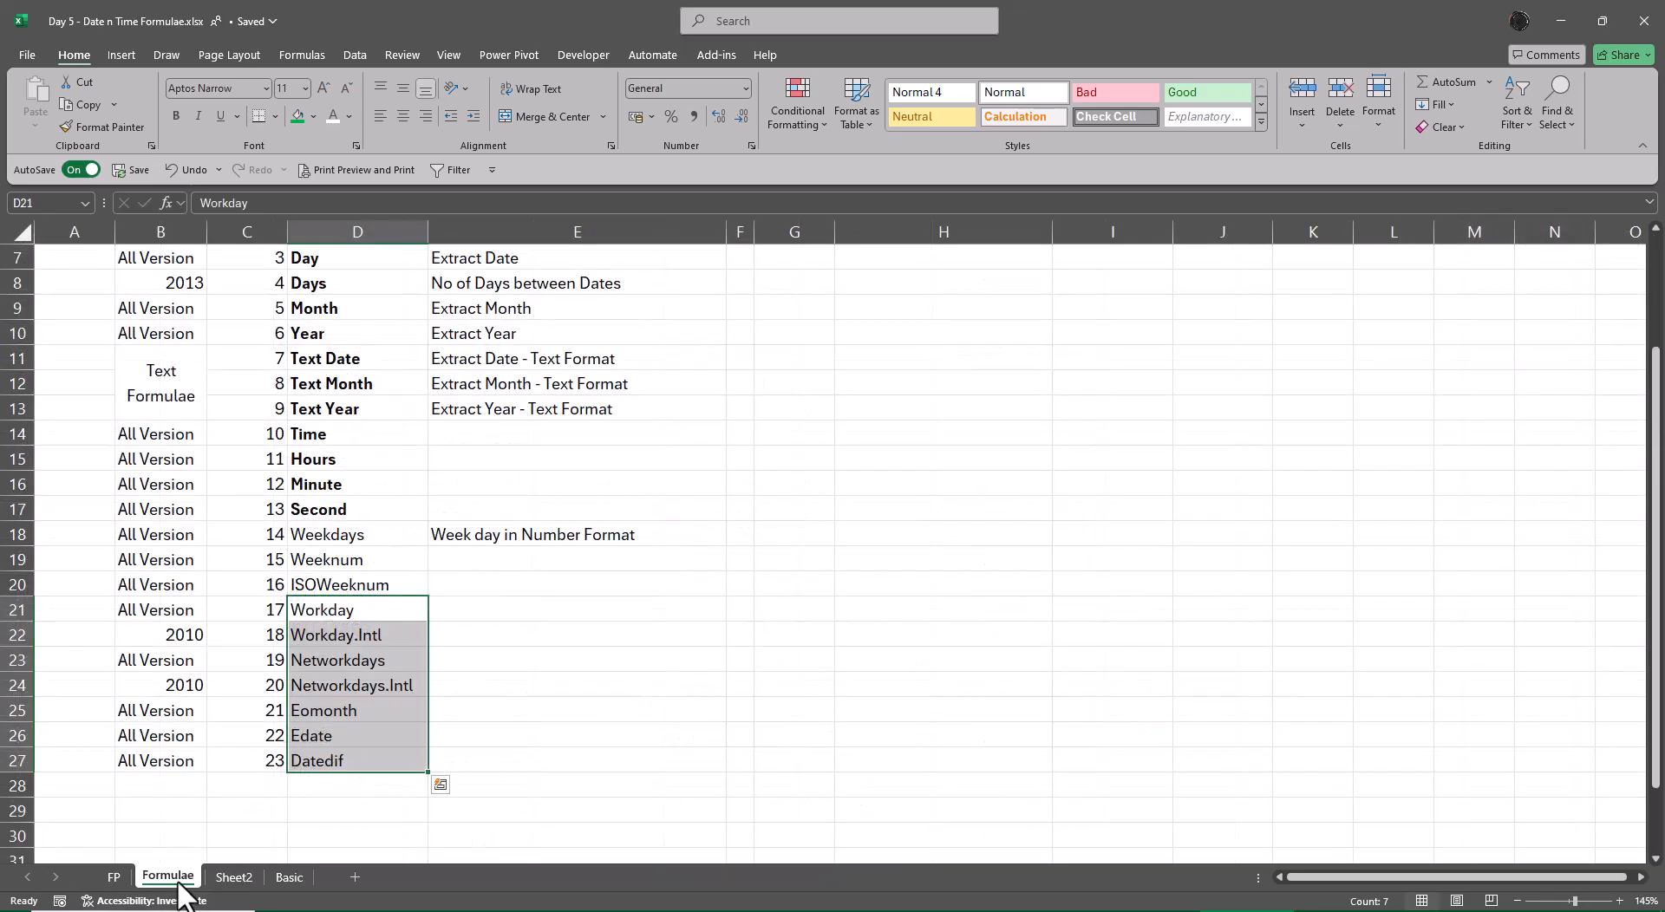
{"action": "left_click", "coordinate": [577, 743]}
{"action": "scroll", "coordinate": [607, 753], "scroll_direction": "up", "scroll_amount": 2}
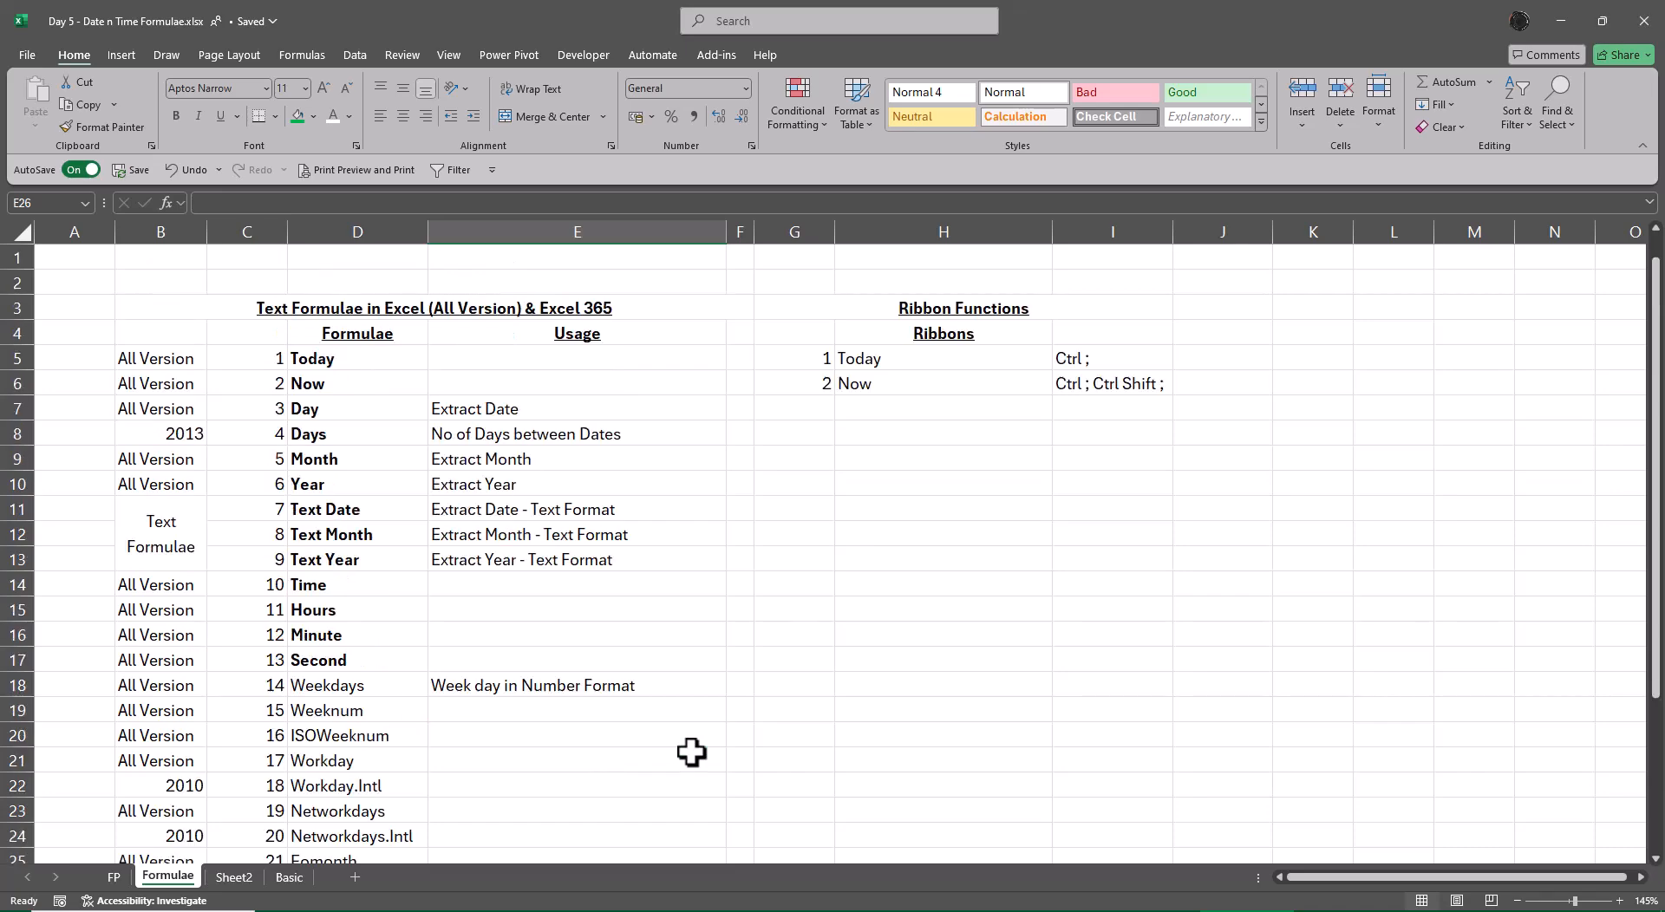
{"action": "scroll", "coordinate": [712, 749], "scroll_direction": "down", "scroll_amount": 2}
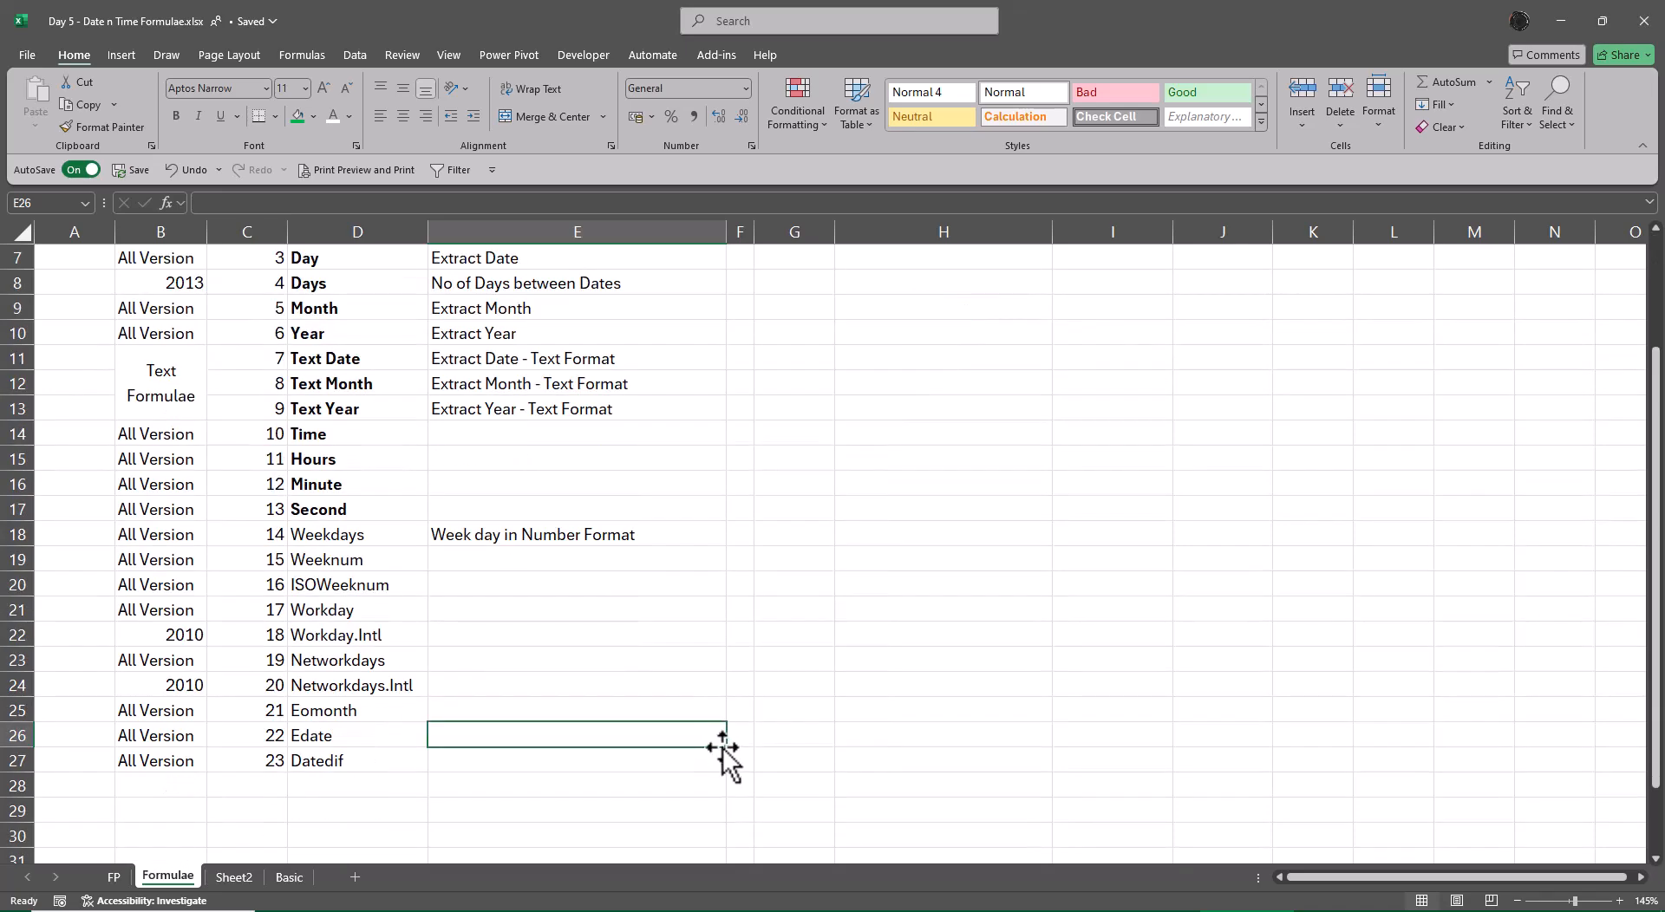
- Move Sheet2 behind the Basic sheet and rename it Intermediate
{"action": "left_click", "coordinate": [235, 879]}
{"action": "left_click_drag", "start_coordinate": [238, 882], "coordinate": [355, 880]}
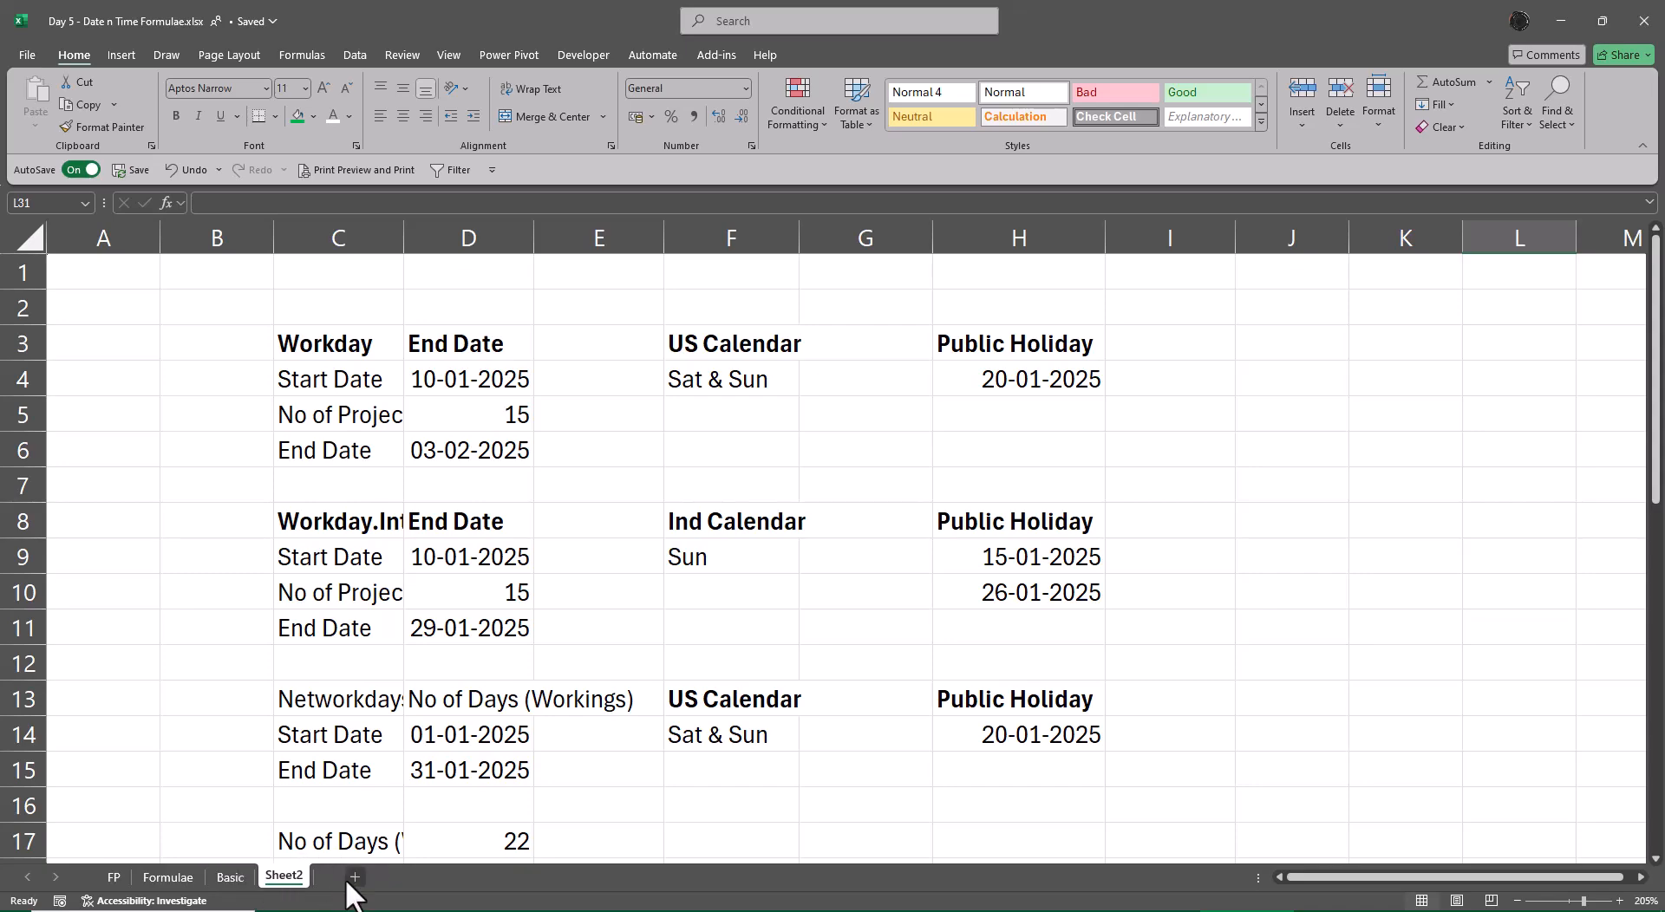
{"action": "double_click", "coordinate": [296, 878]}
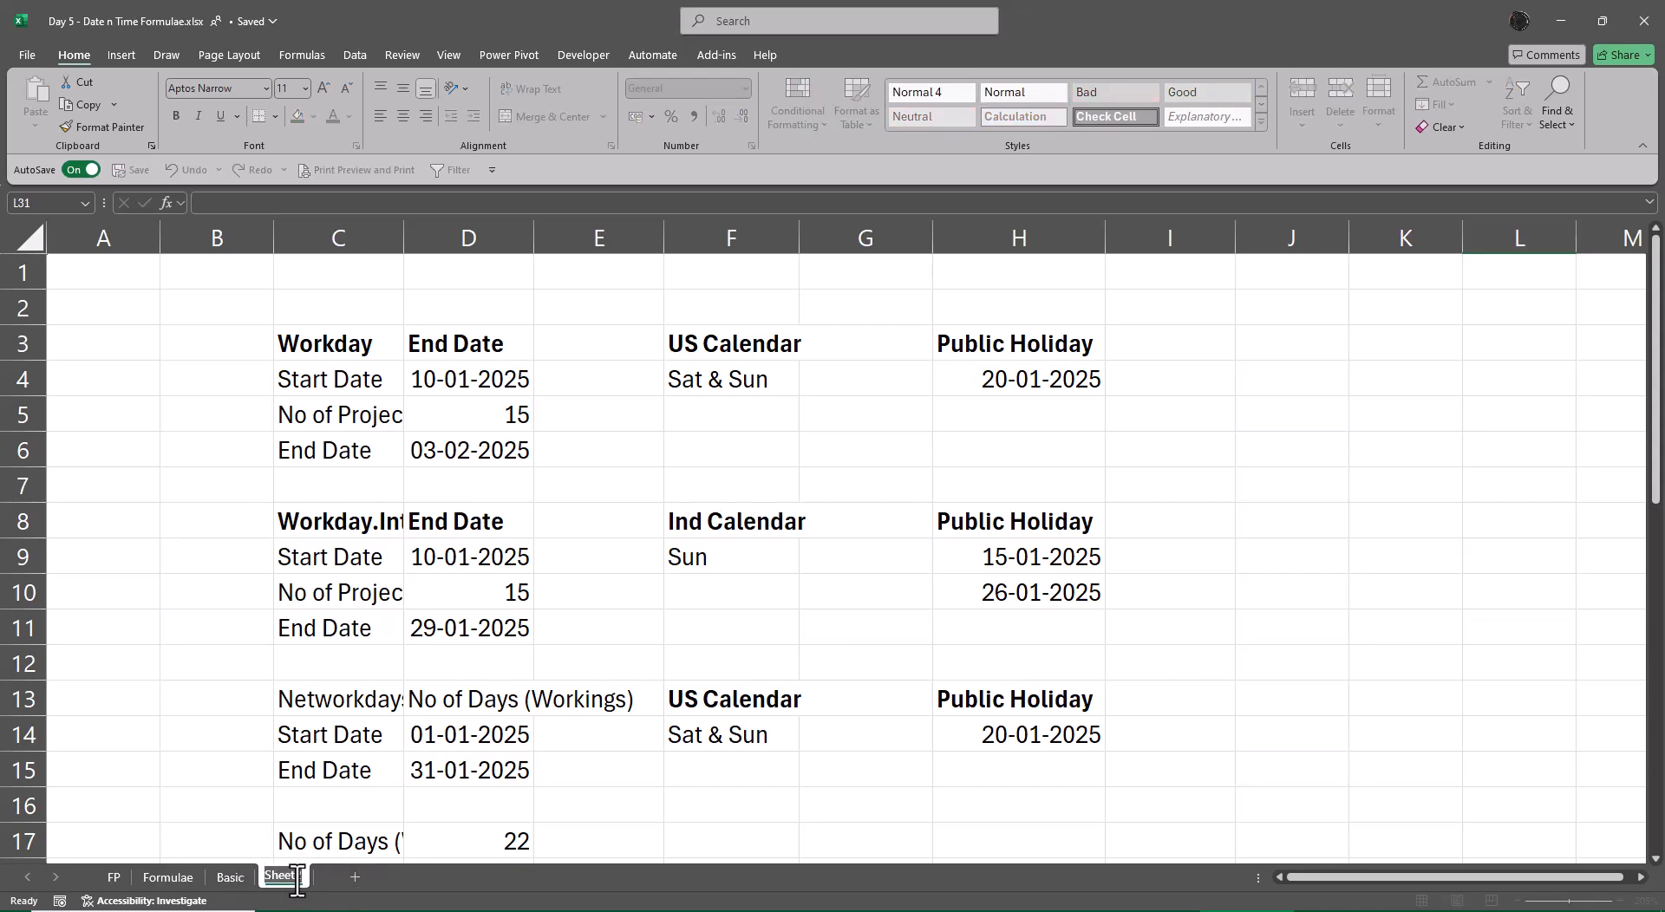
{"action": "type", "text": "Intern"}
{"action": "type", "text": "ediate"}
{"action": "key", "text": "Return"}
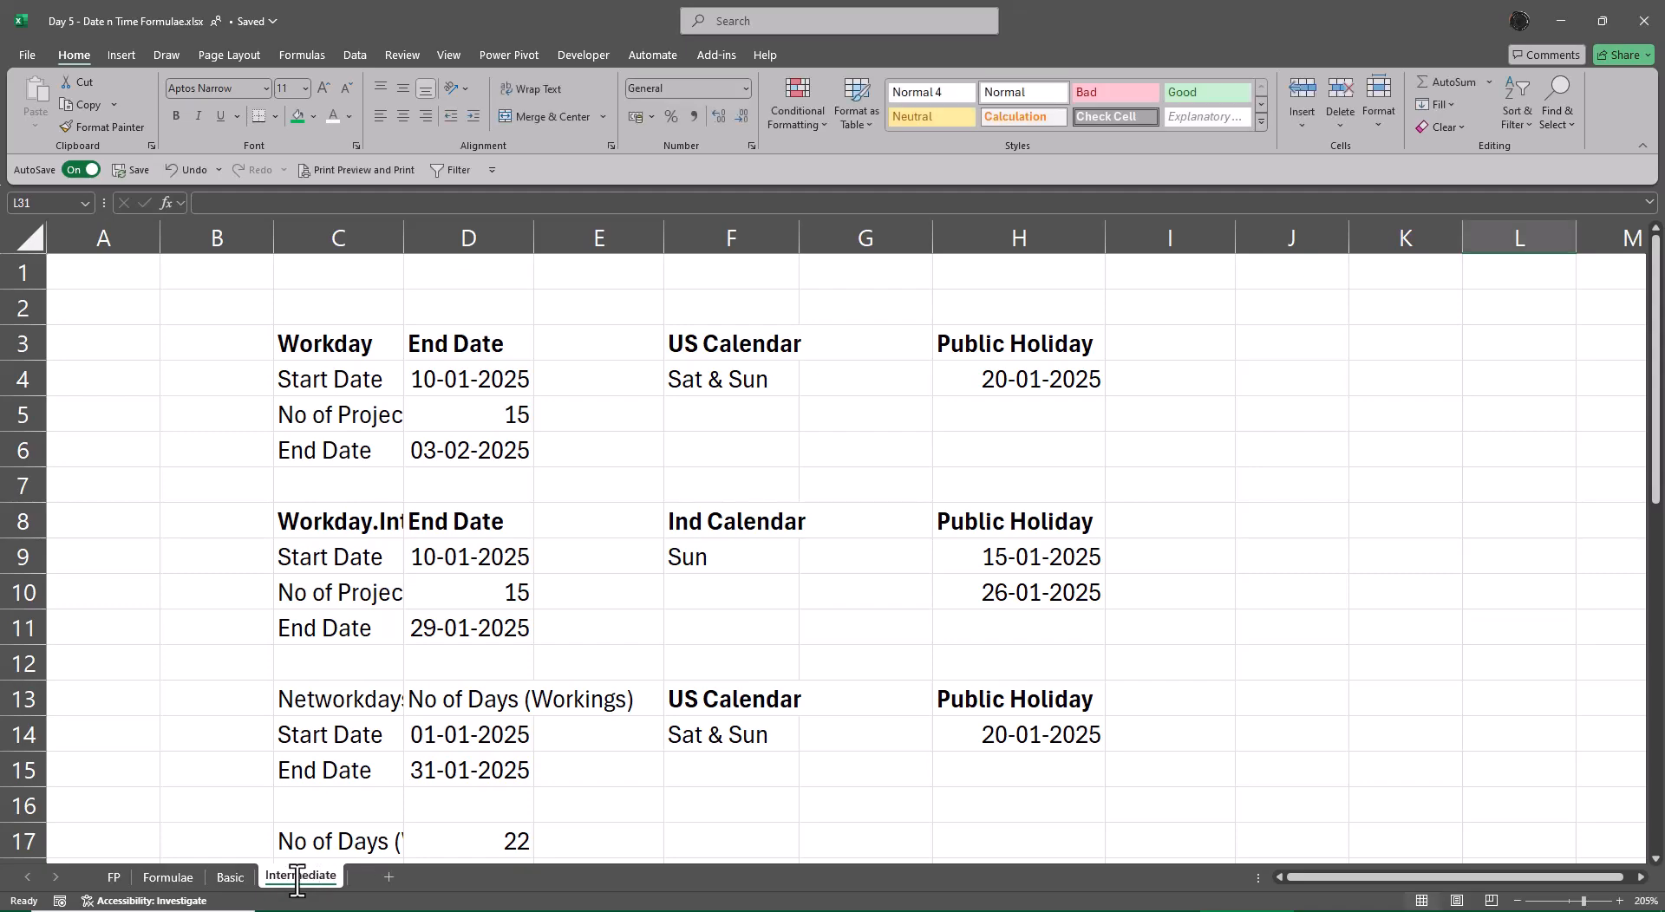
- Autofit column C of the Intermediate sheet so its labels show in full
{"action": "left_click_drag", "start_coordinate": [399, 243], "coordinate": [399, 243]}
{"action": "double_click", "coordinate": [399, 242]}
{"action": "left_click", "coordinate": [759, 559]}
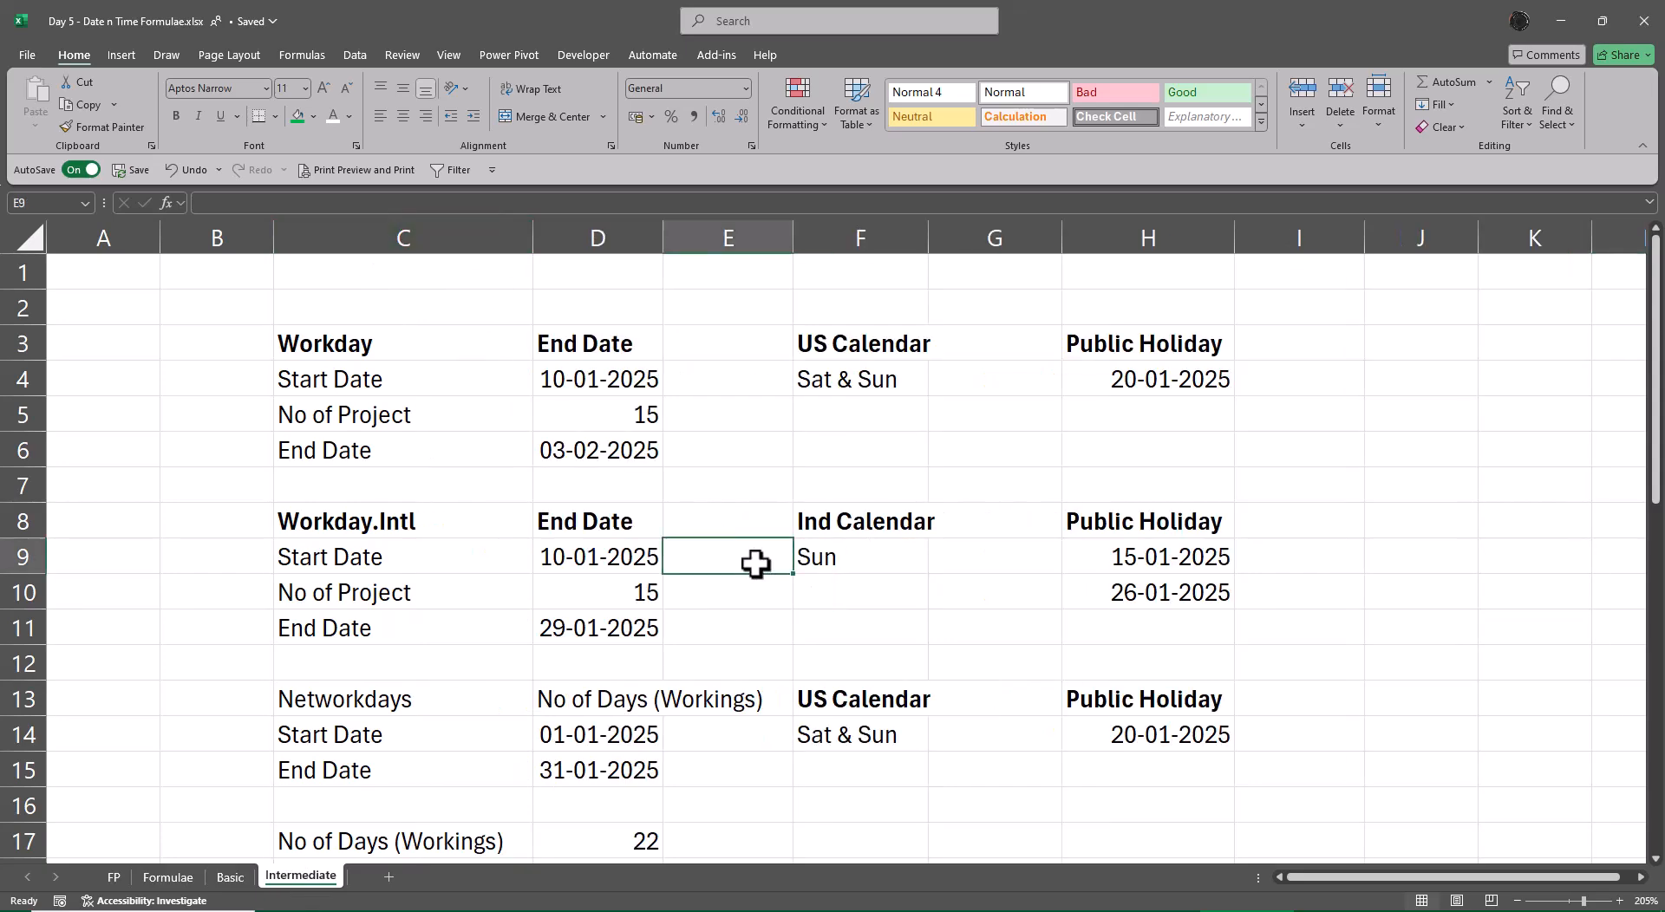
- Make the Networkdays heading in C13 and the Networkdays.Intl heading in C19 bold
{"action": "scroll", "coordinate": [768, 562], "scroll_direction": "down", "scroll_amount": 3}
{"action": "scroll", "coordinate": [768, 561], "scroll_direction": "down", "scroll_amount": 1}
{"action": "scroll", "coordinate": [770, 560], "scroll_direction": "down", "scroll_amount": 3}
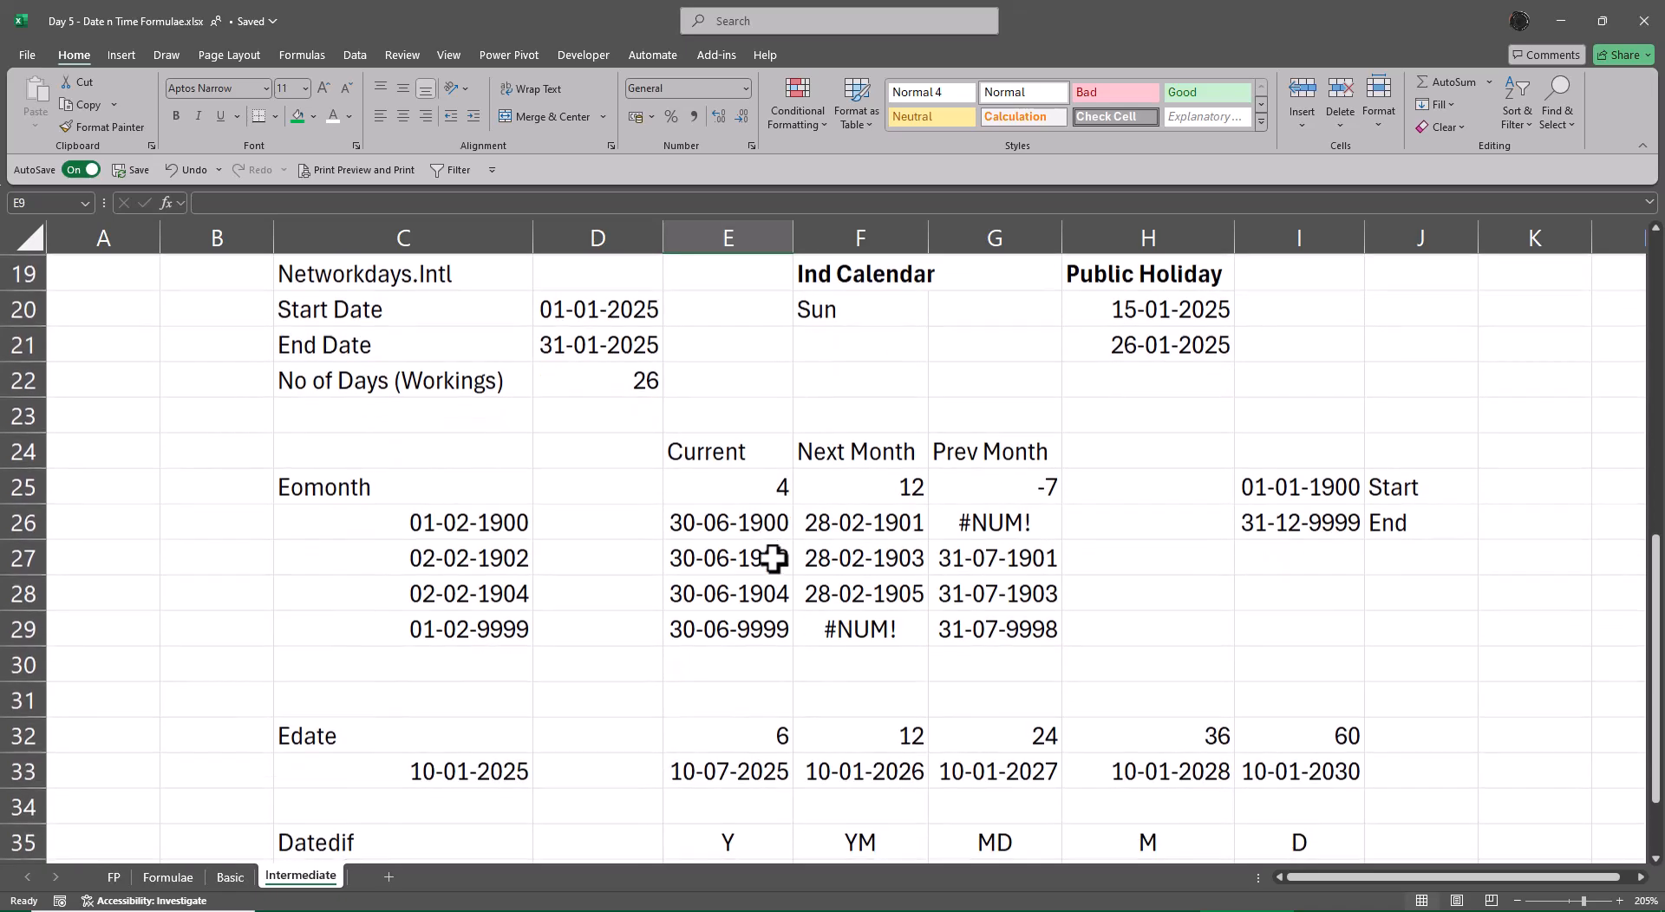
{"action": "scroll", "coordinate": [1283, 608], "scroll_direction": "down", "scroll_amount": 3}
{"action": "scroll", "coordinate": [1284, 607], "scroll_direction": "down", "scroll_amount": 2}
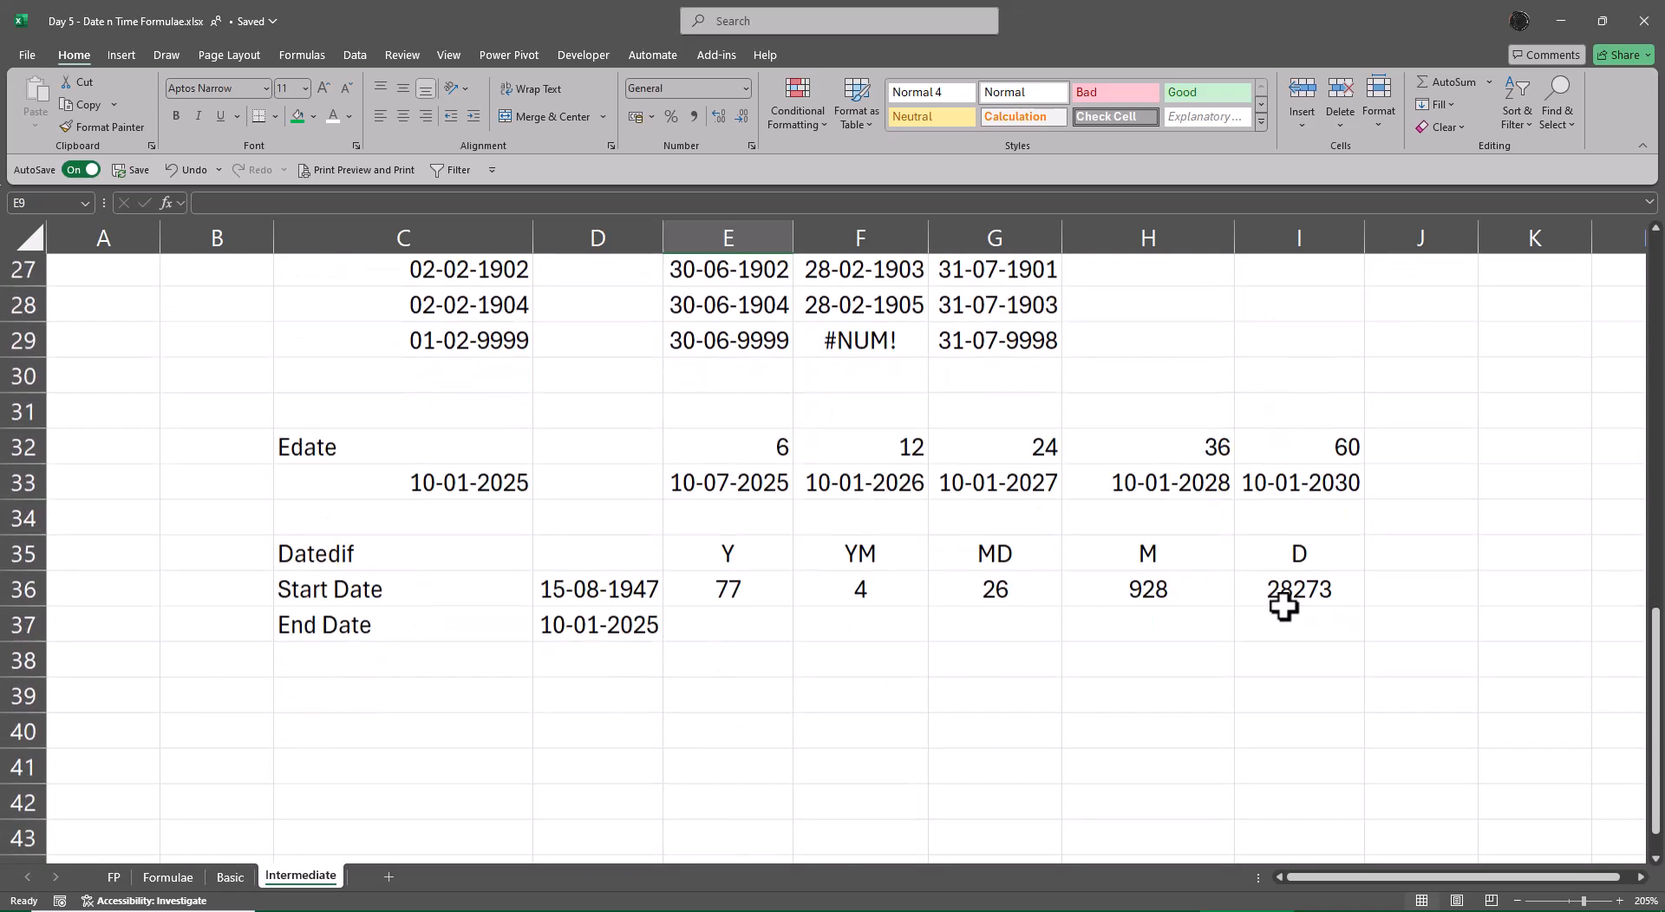
{"action": "scroll", "coordinate": [1343, 651], "scroll_direction": "up", "scroll_amount": 7}
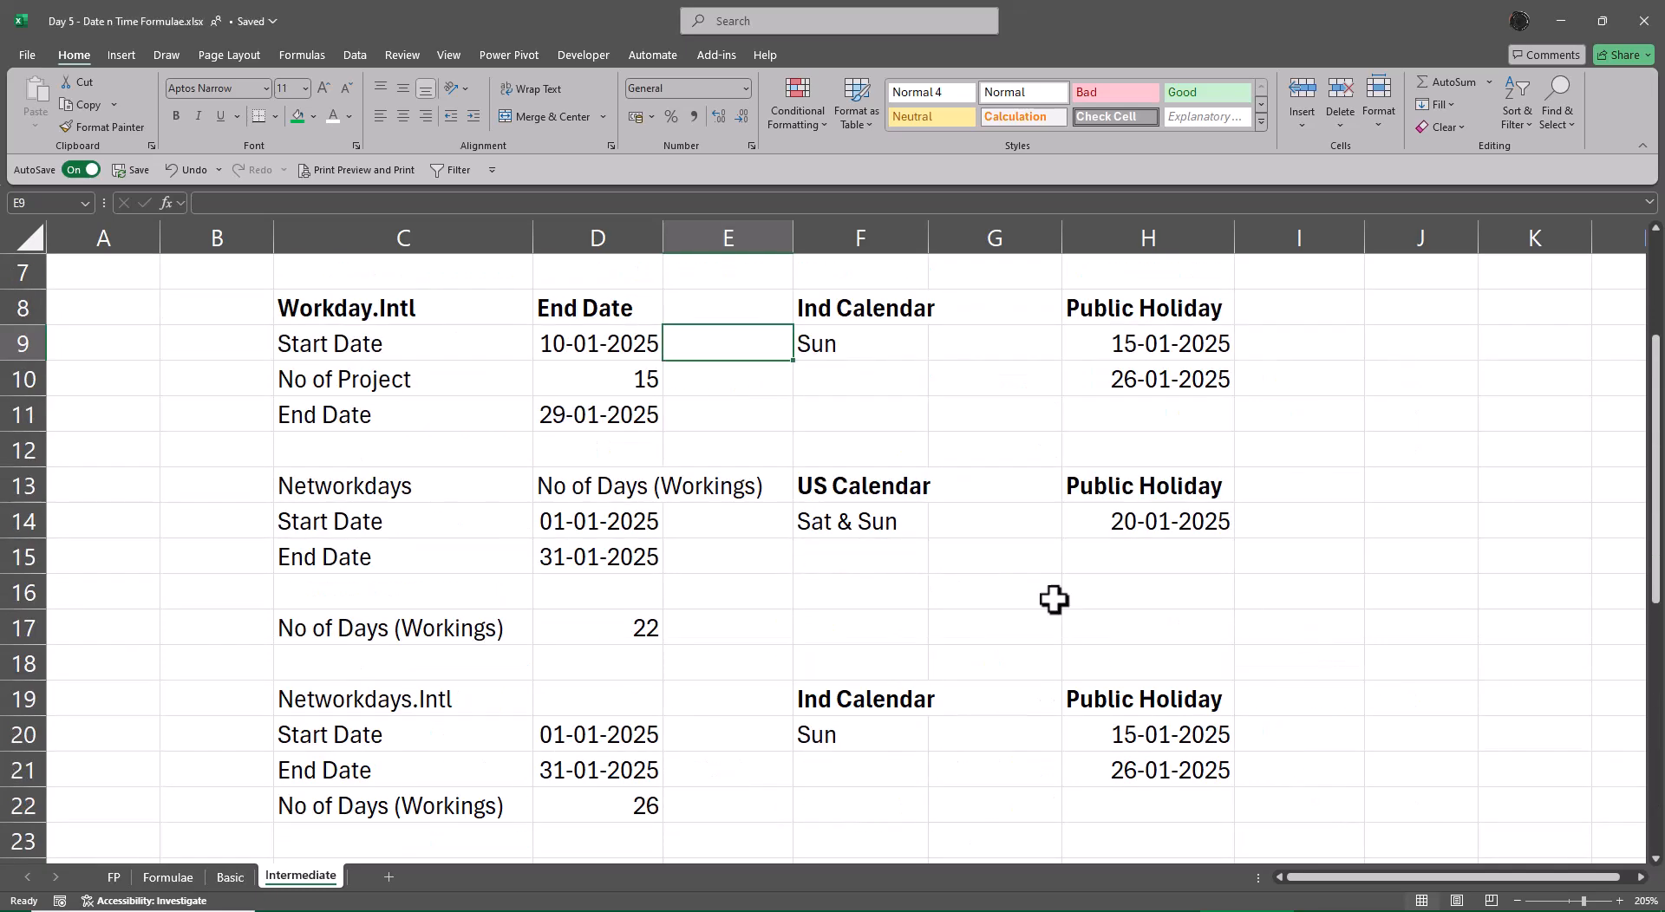
{"action": "left_click", "coordinate": [386, 491]}
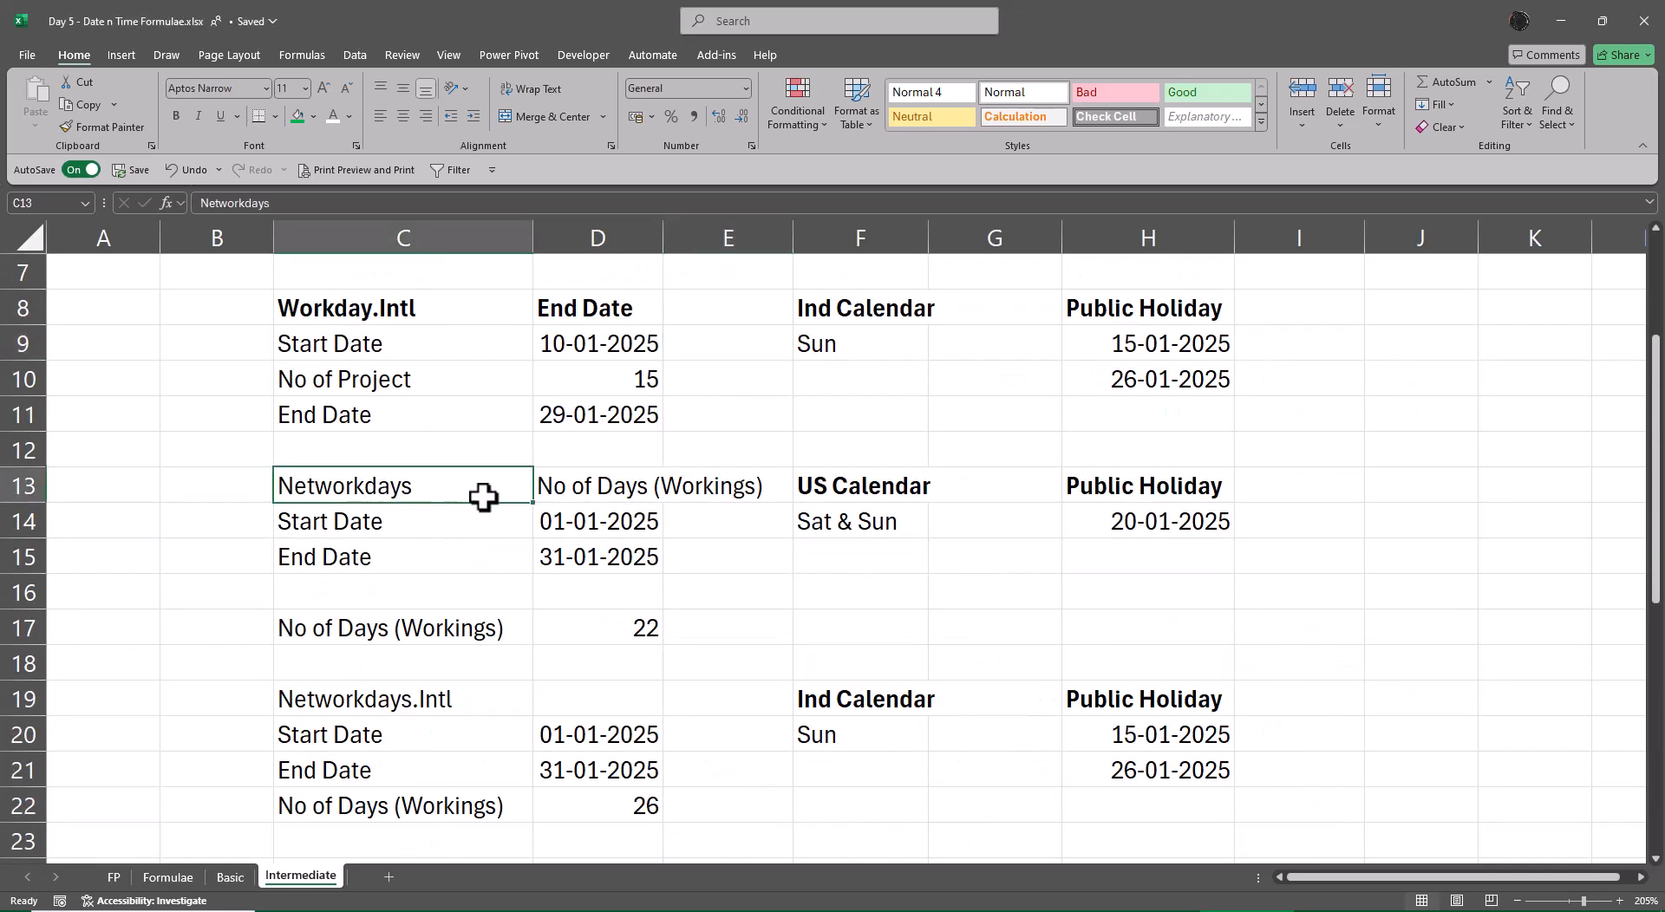
{"action": "key", "text": "ctrl+b"}
{"action": "left_click", "coordinate": [420, 630]}
{"action": "left_click", "coordinate": [456, 694]}
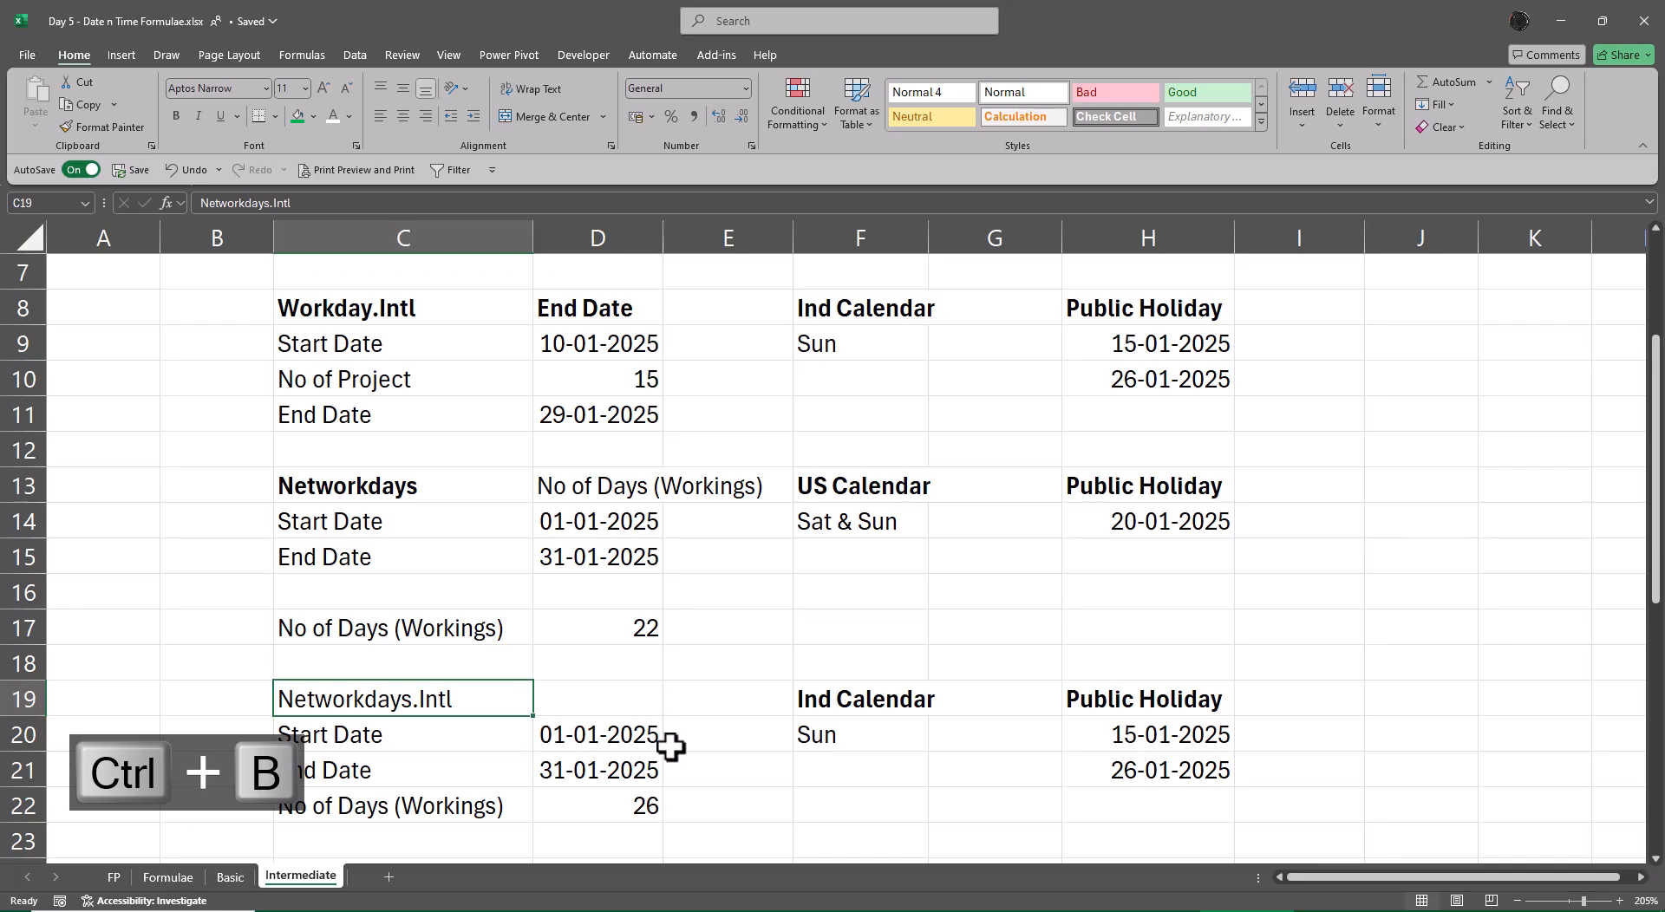
{"action": "key", "text": "ctrl+b"}
- Make the Eomonth, Edate and Datedif headings in C25, C32 and C35 bold
{"action": "scroll", "coordinate": [670, 743], "scroll_direction": "down", "scroll_amount": 4}
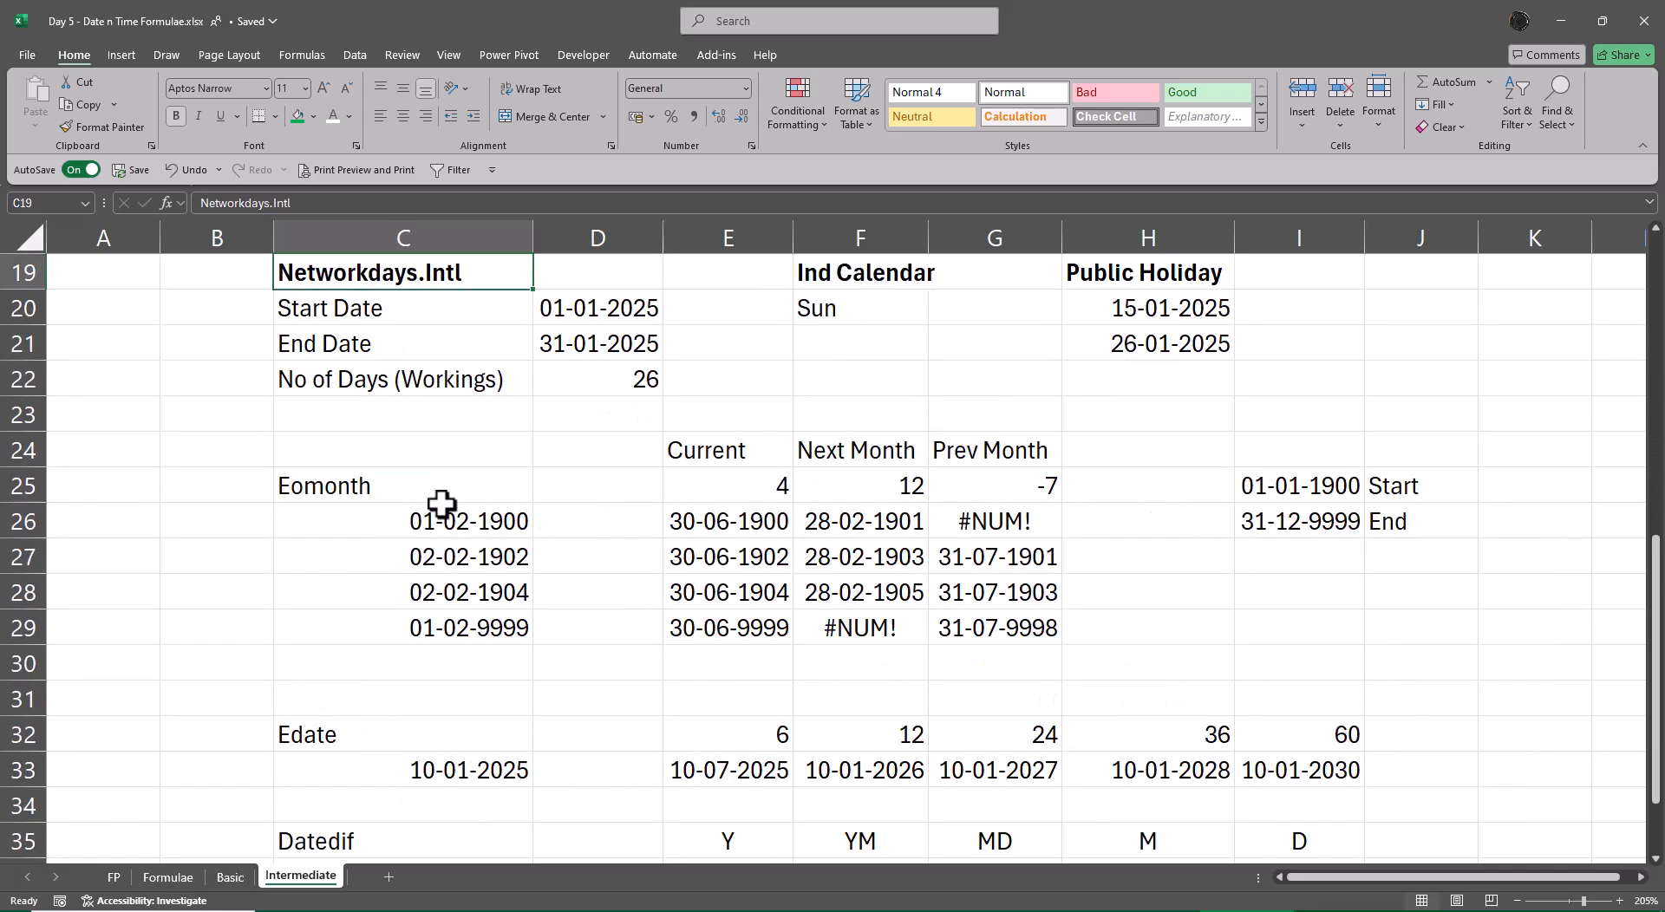
{"action": "left_click", "coordinate": [441, 499]}
{"action": "key", "text": "ctrl+b"}
{"action": "scroll", "coordinate": [503, 517], "scroll_direction": "down", "scroll_amount": 2}
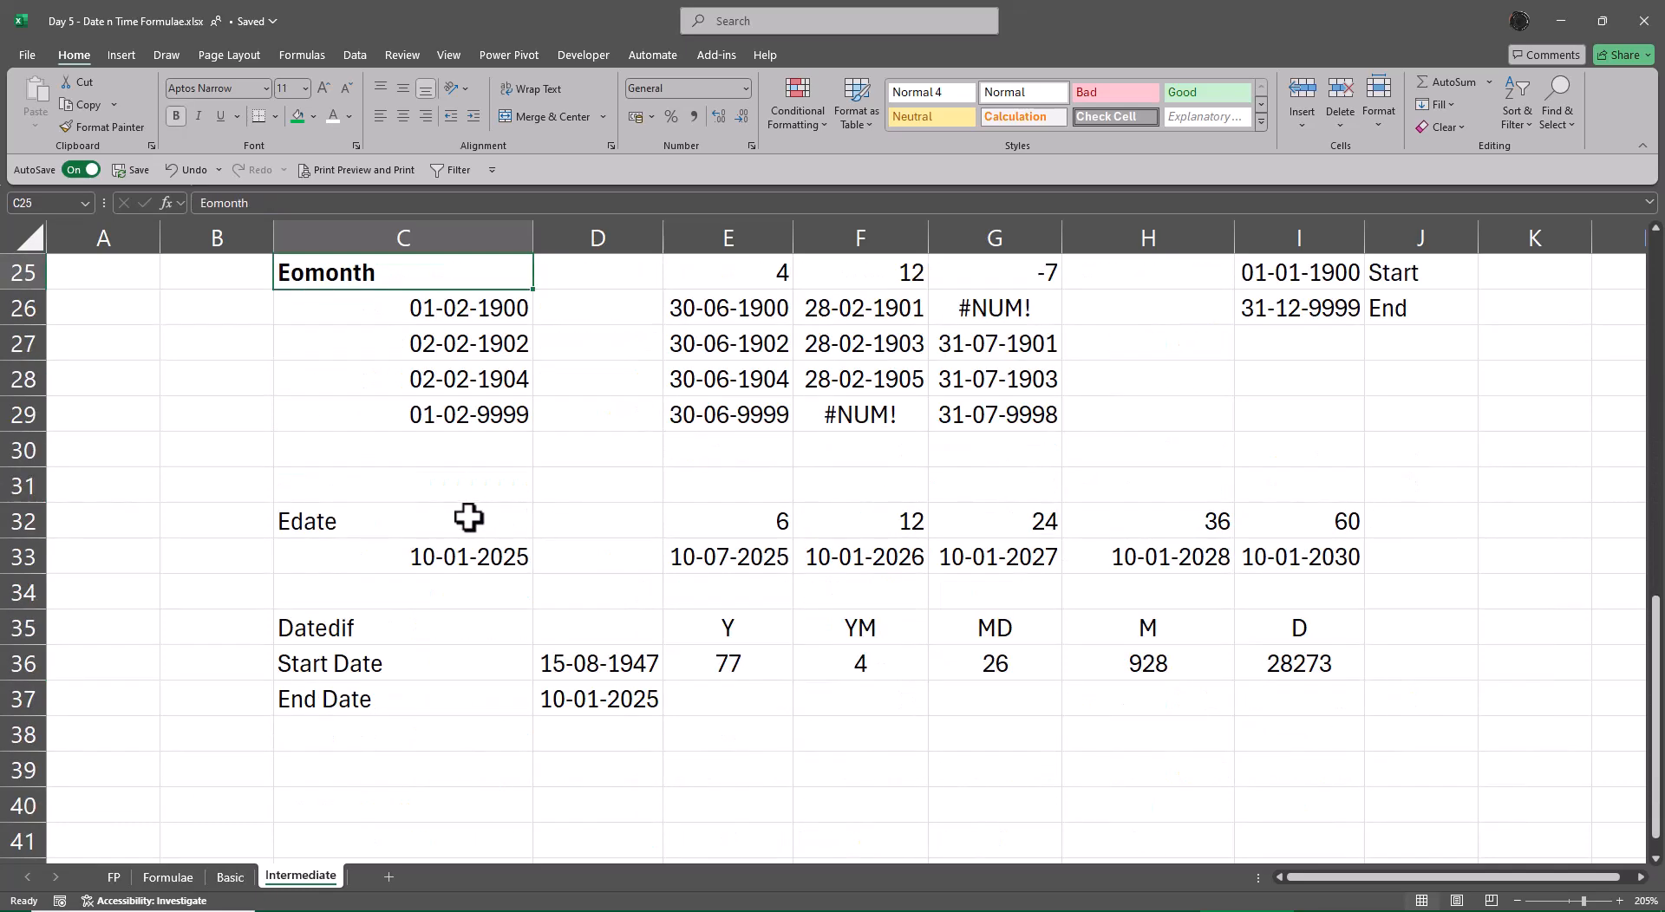
{"action": "left_click", "coordinate": [469, 518]}
{"action": "key", "text": "ctrl+b"}
{"action": "left_click", "coordinate": [465, 627]}
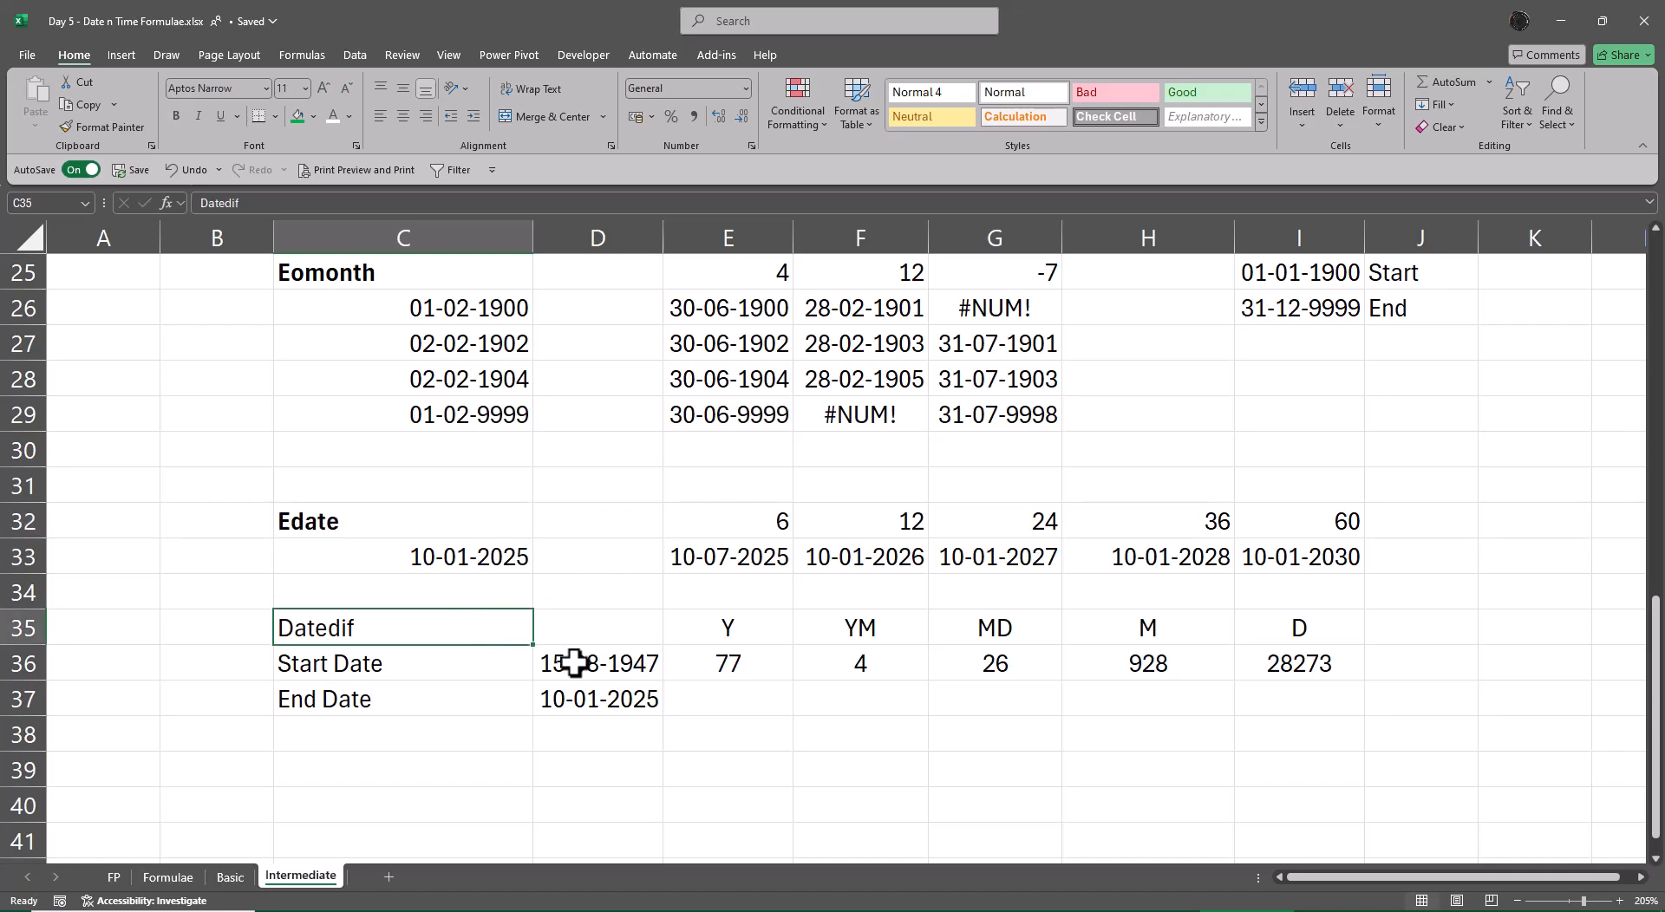
{"action": "key", "text": "ctrl+b"}
{"action": "left_click_drag", "start_coordinate": [680, 747], "coordinate": [702, 772]}
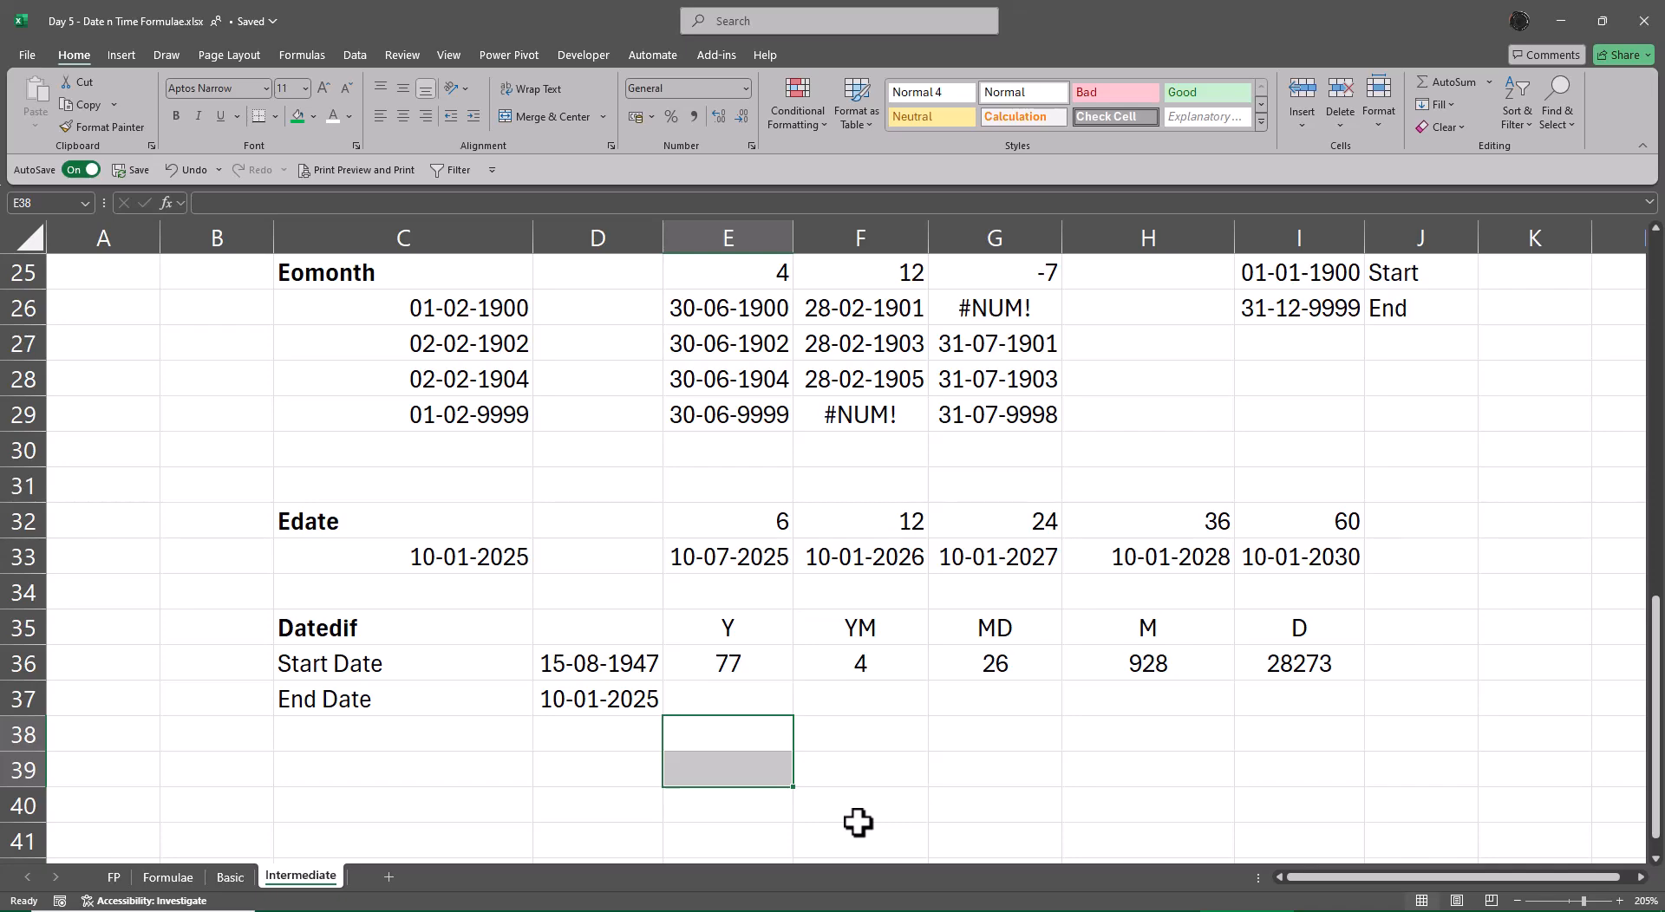
{"action": "key", "text": "shift+Up"}
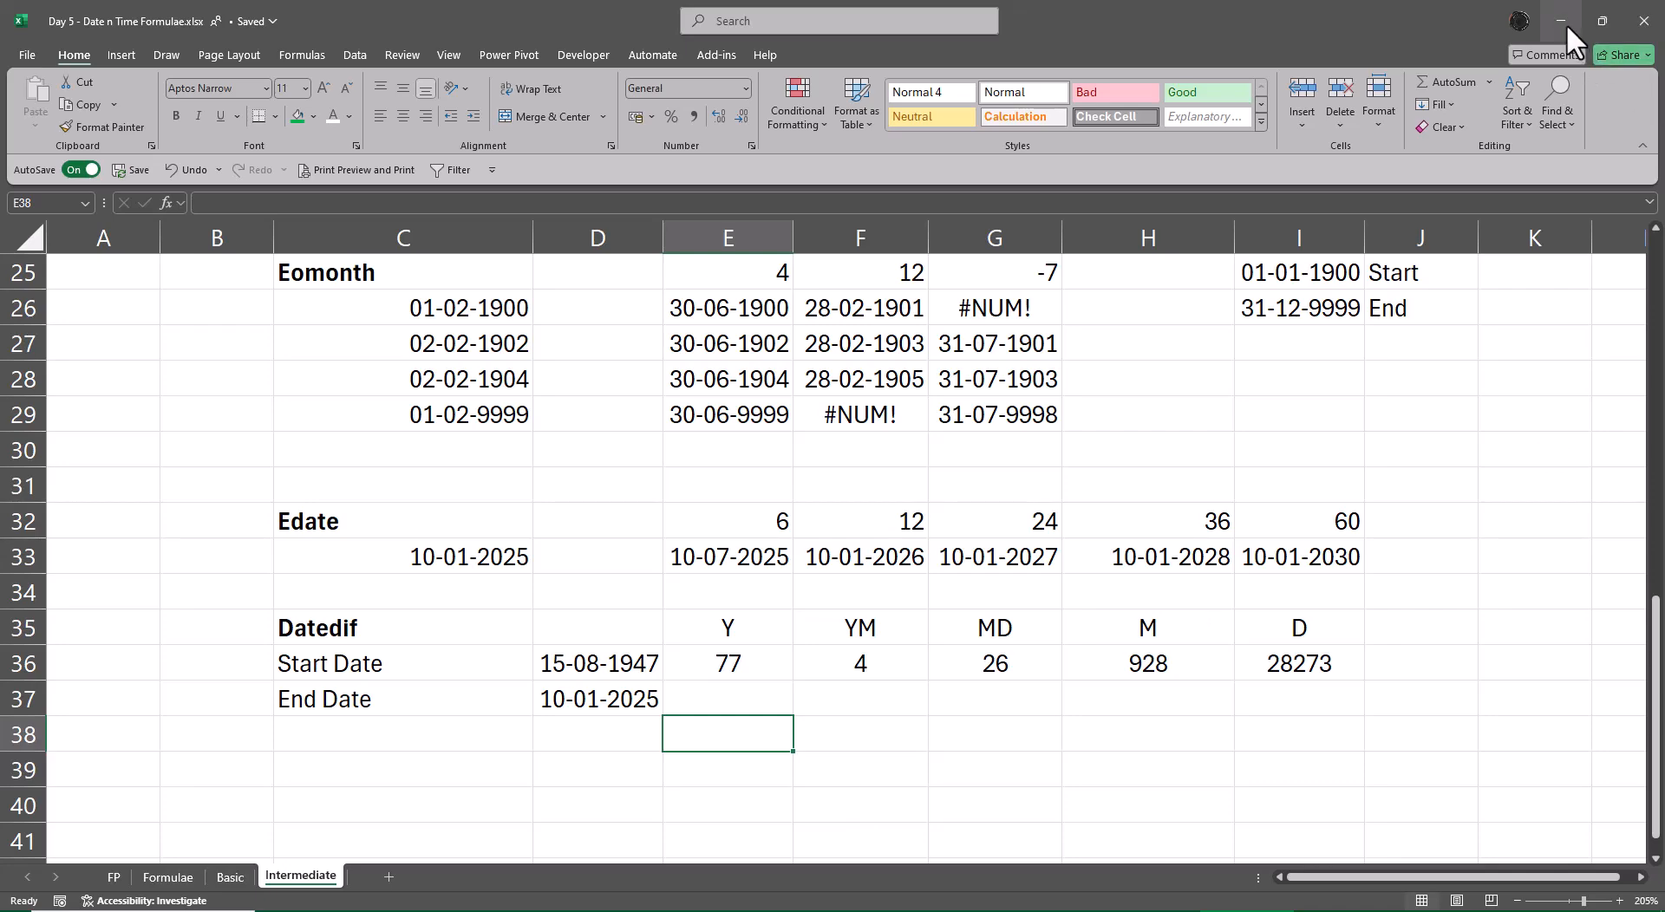
- Clear the workbook and the web browser off the screen to reach the desktop
{"action": "left_click", "coordinate": [1660, 20]}
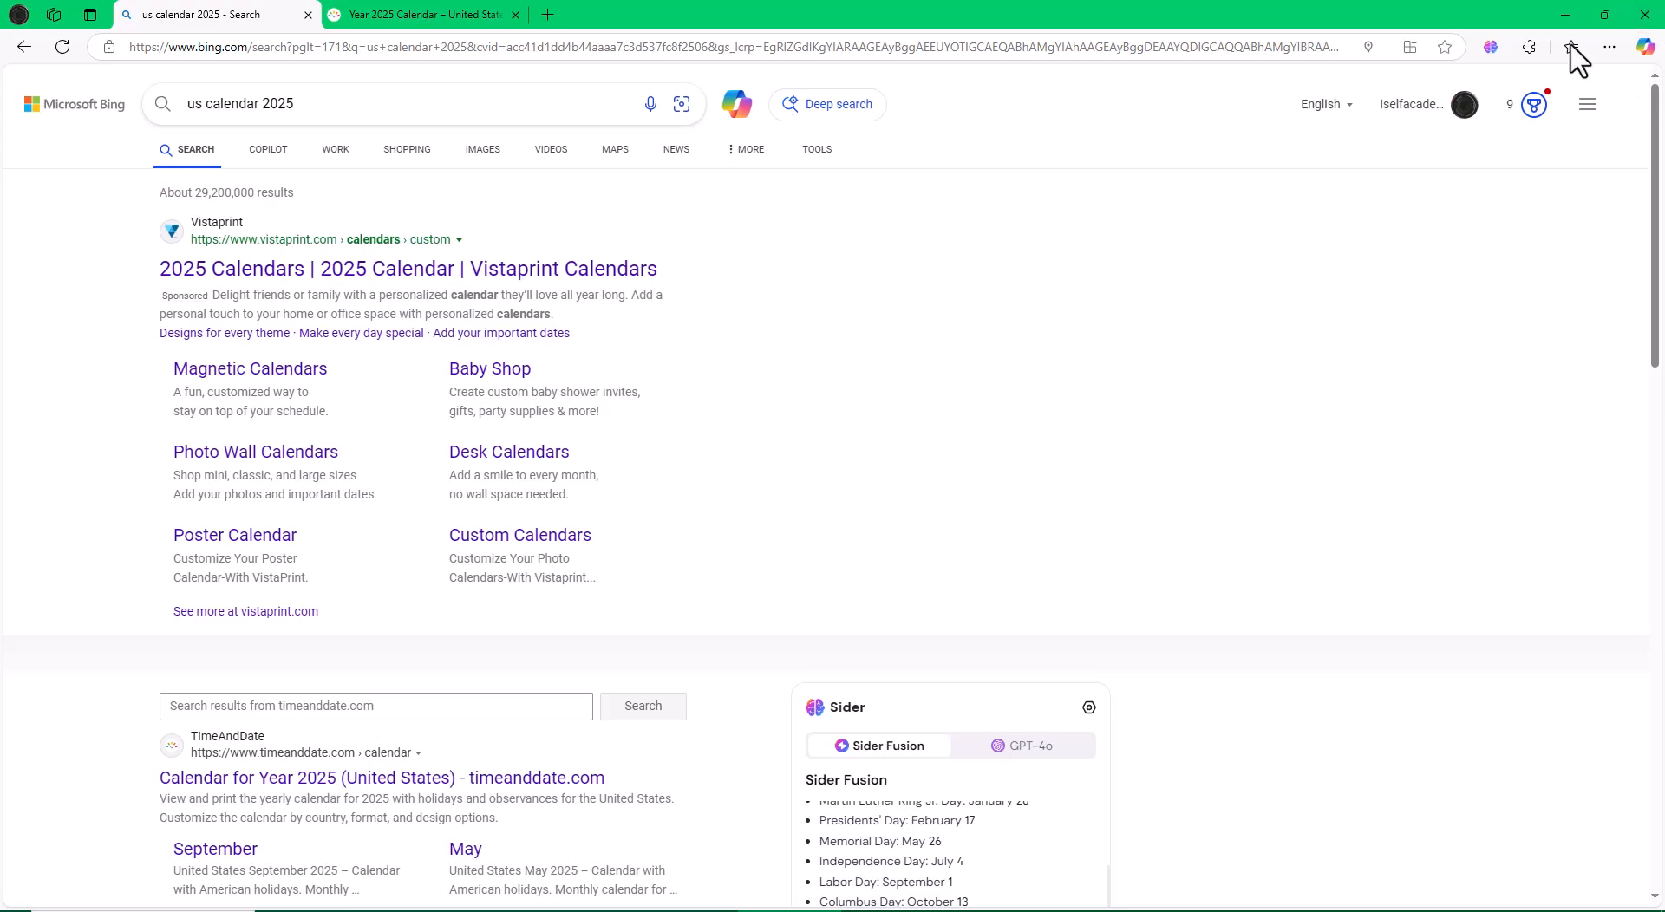
{"action": "left_click", "coordinate": [1648, 19]}
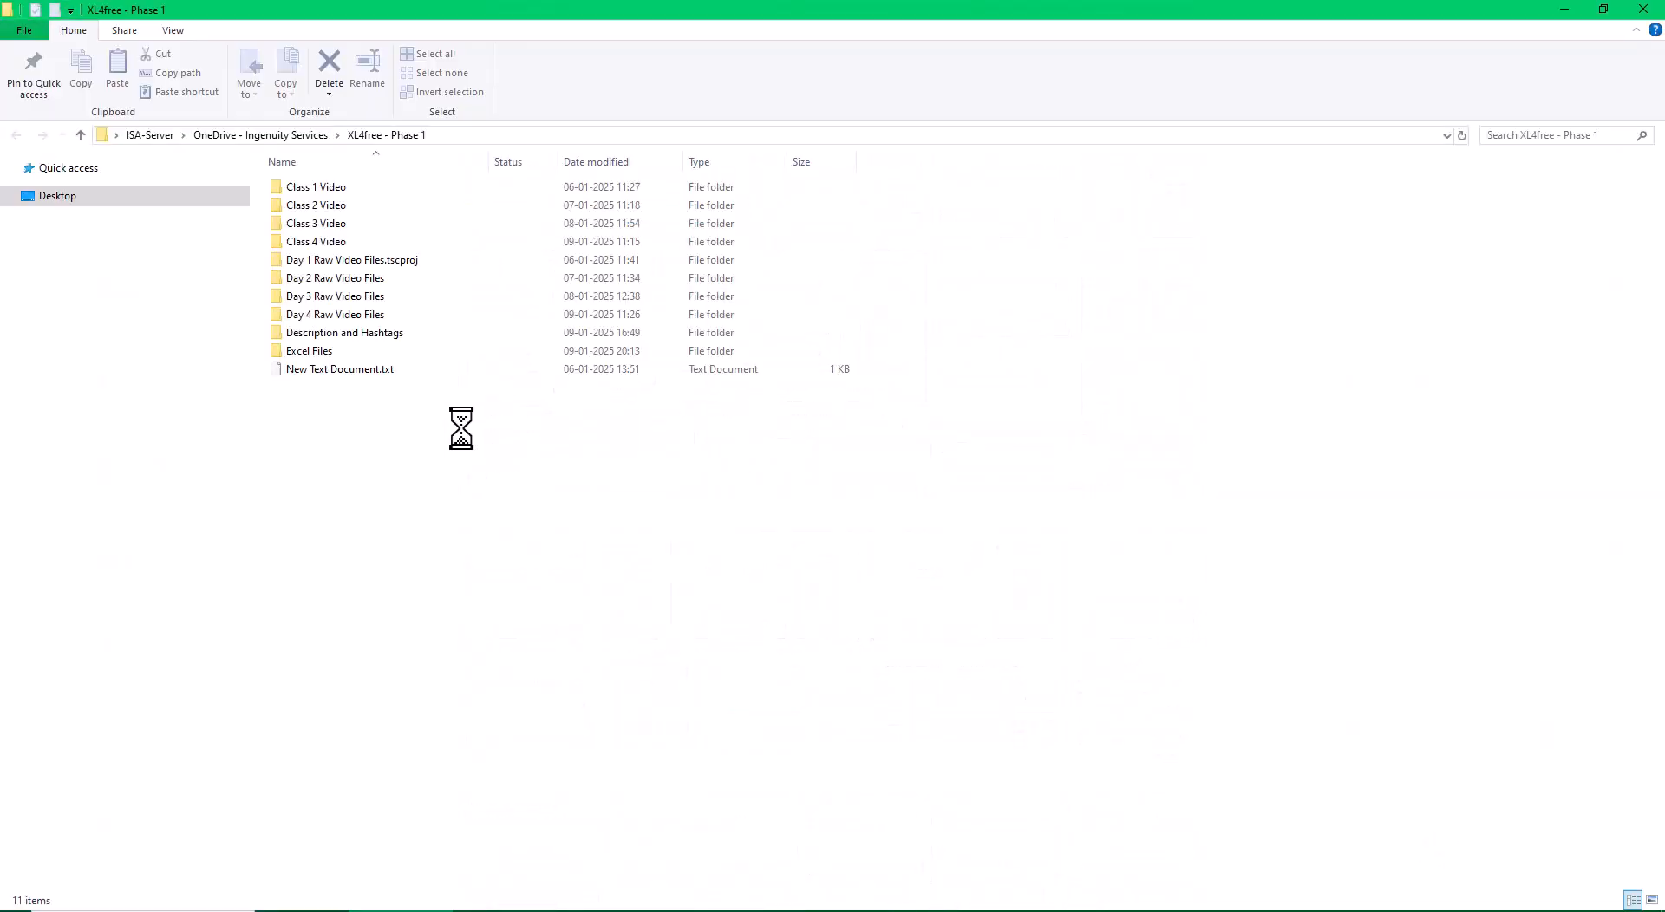
{"action": "left_click", "coordinate": [349, 353]}
{"action": "left_click", "coordinate": [344, 353]}
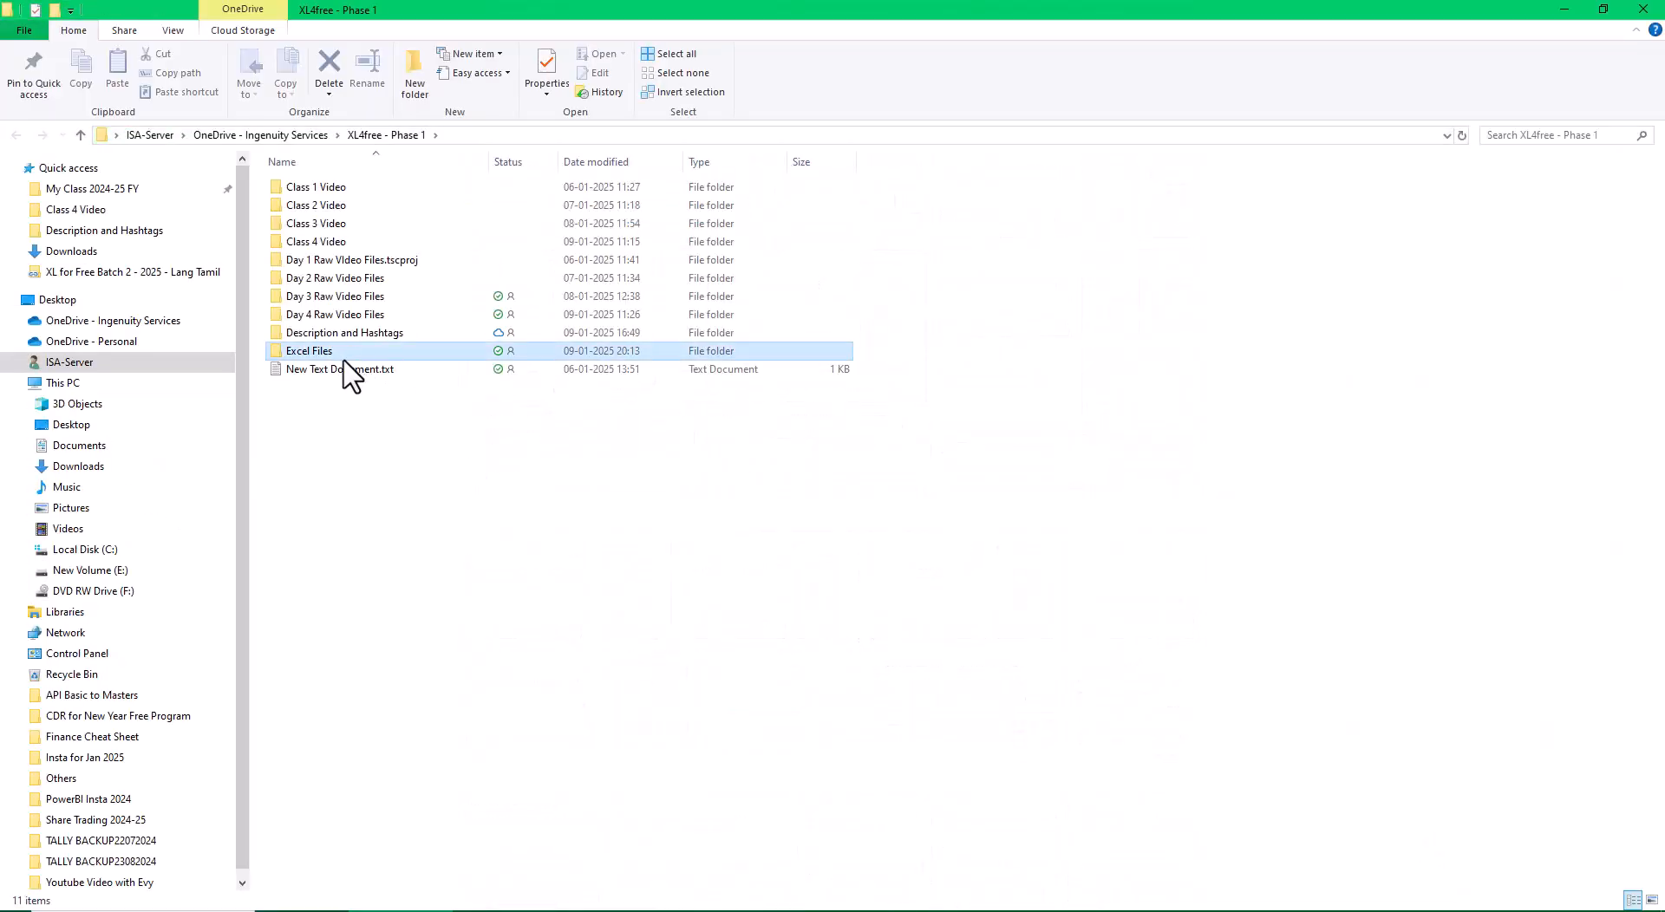
{"action": "left_click", "coordinate": [345, 348]}
{"action": "left_click", "coordinate": [345, 350]}
{"action": "double_click", "coordinate": [347, 351]}
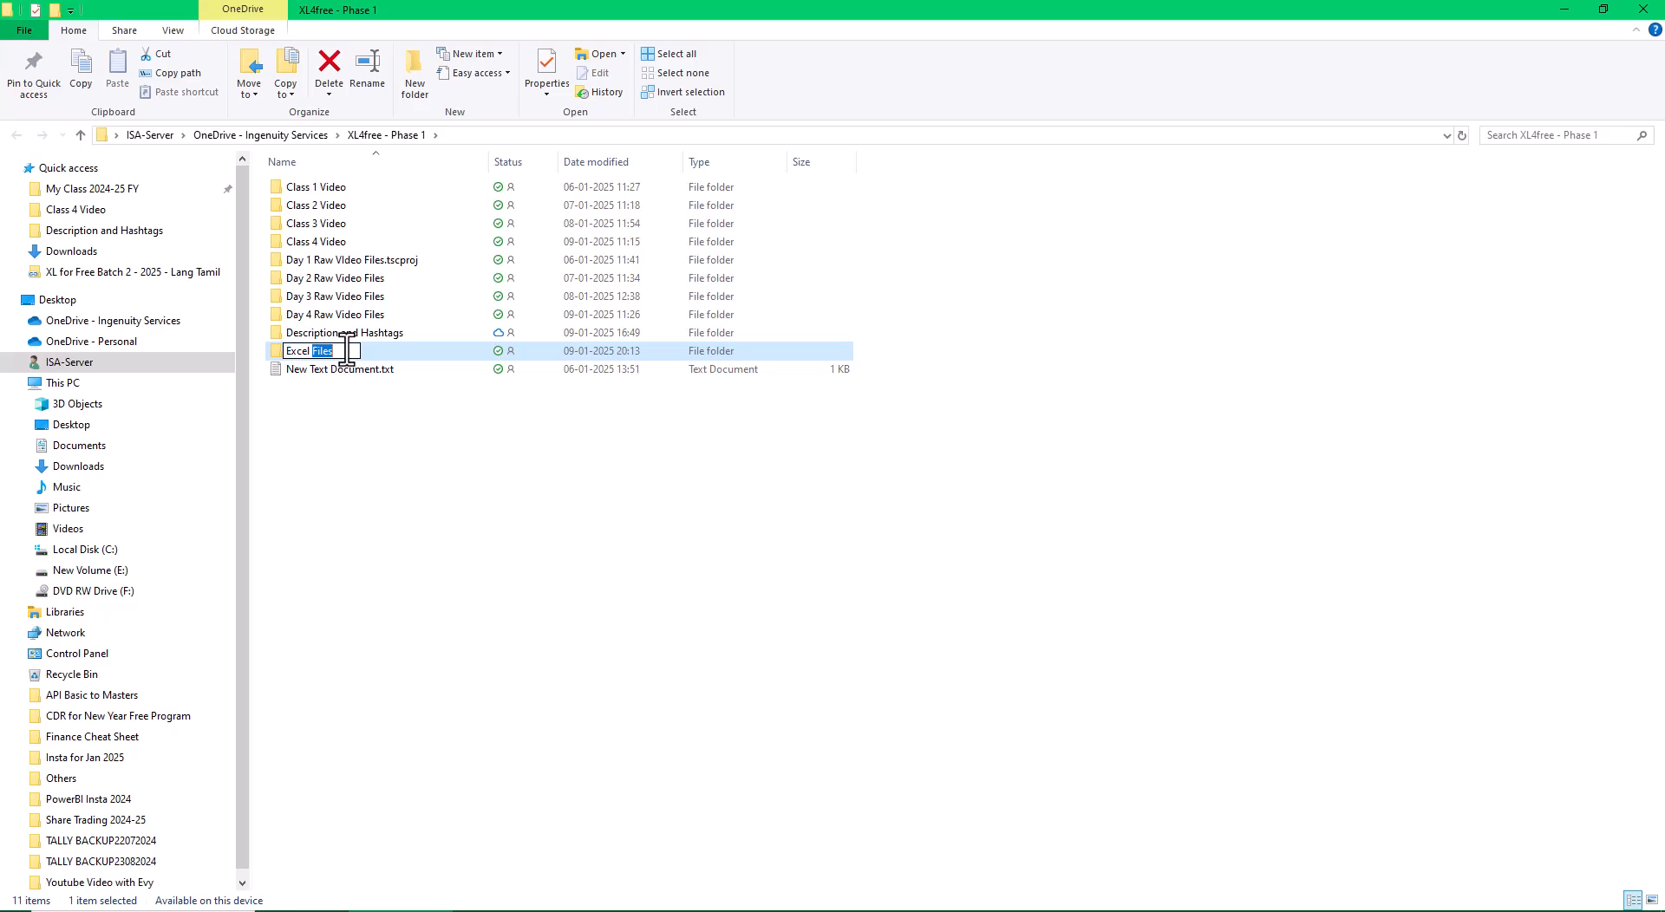
{"action": "left_click", "coordinate": [356, 419]}
{"action": "left_click", "coordinate": [286, 354]}
{"action": "double_click", "coordinate": [284, 355]}
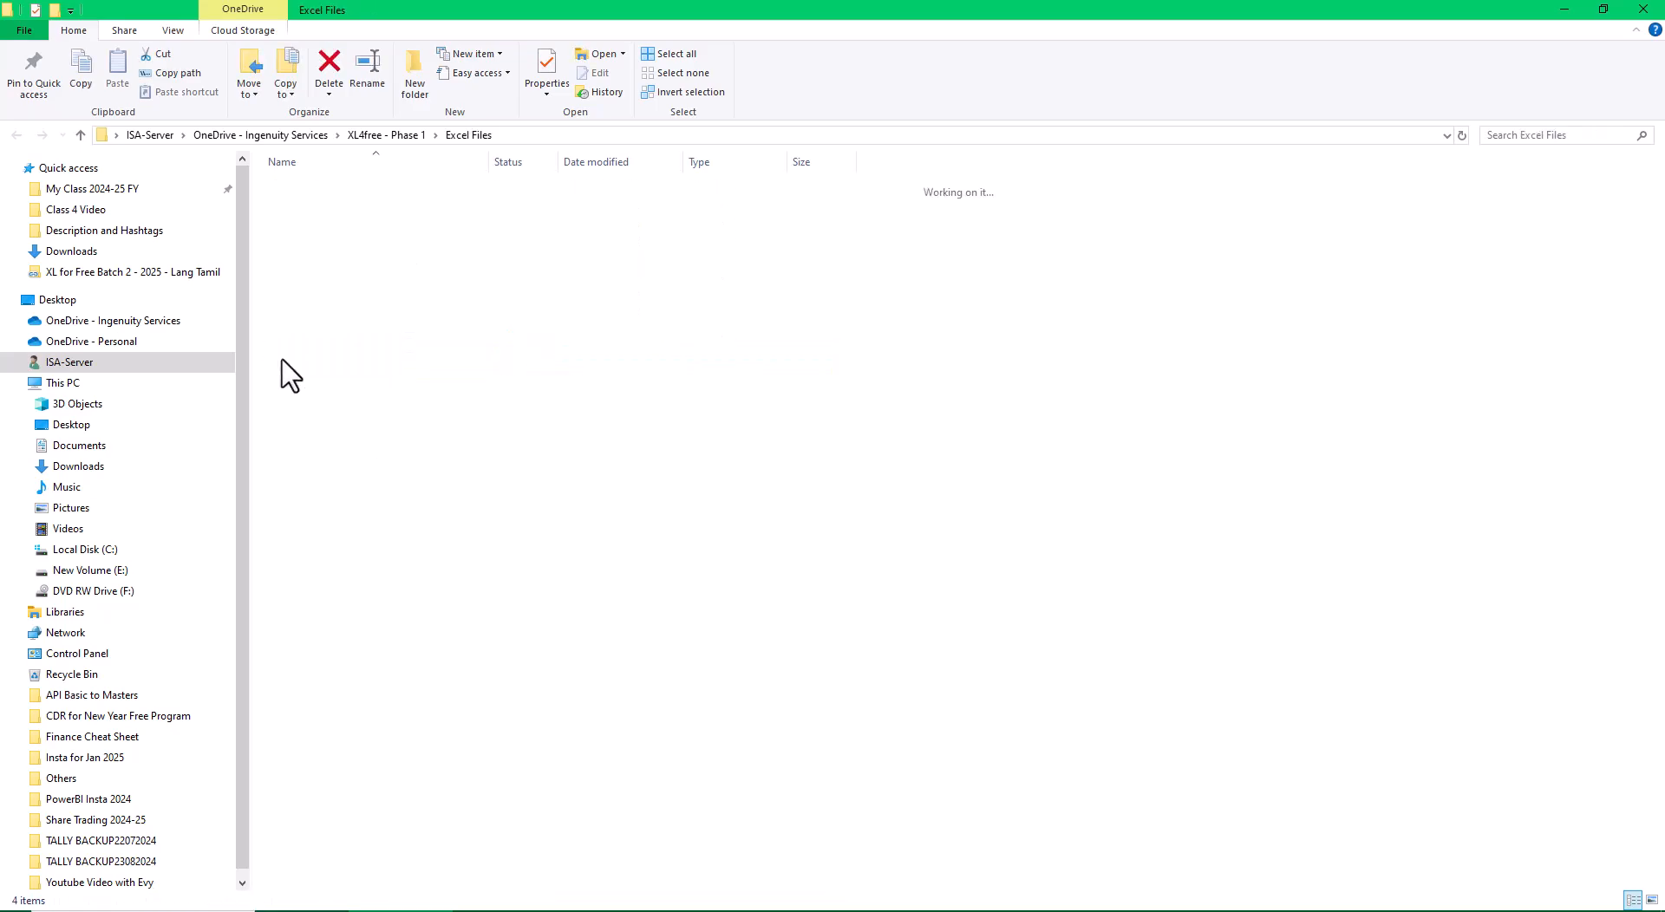
{"action": "left_click", "coordinate": [1643, 8]}
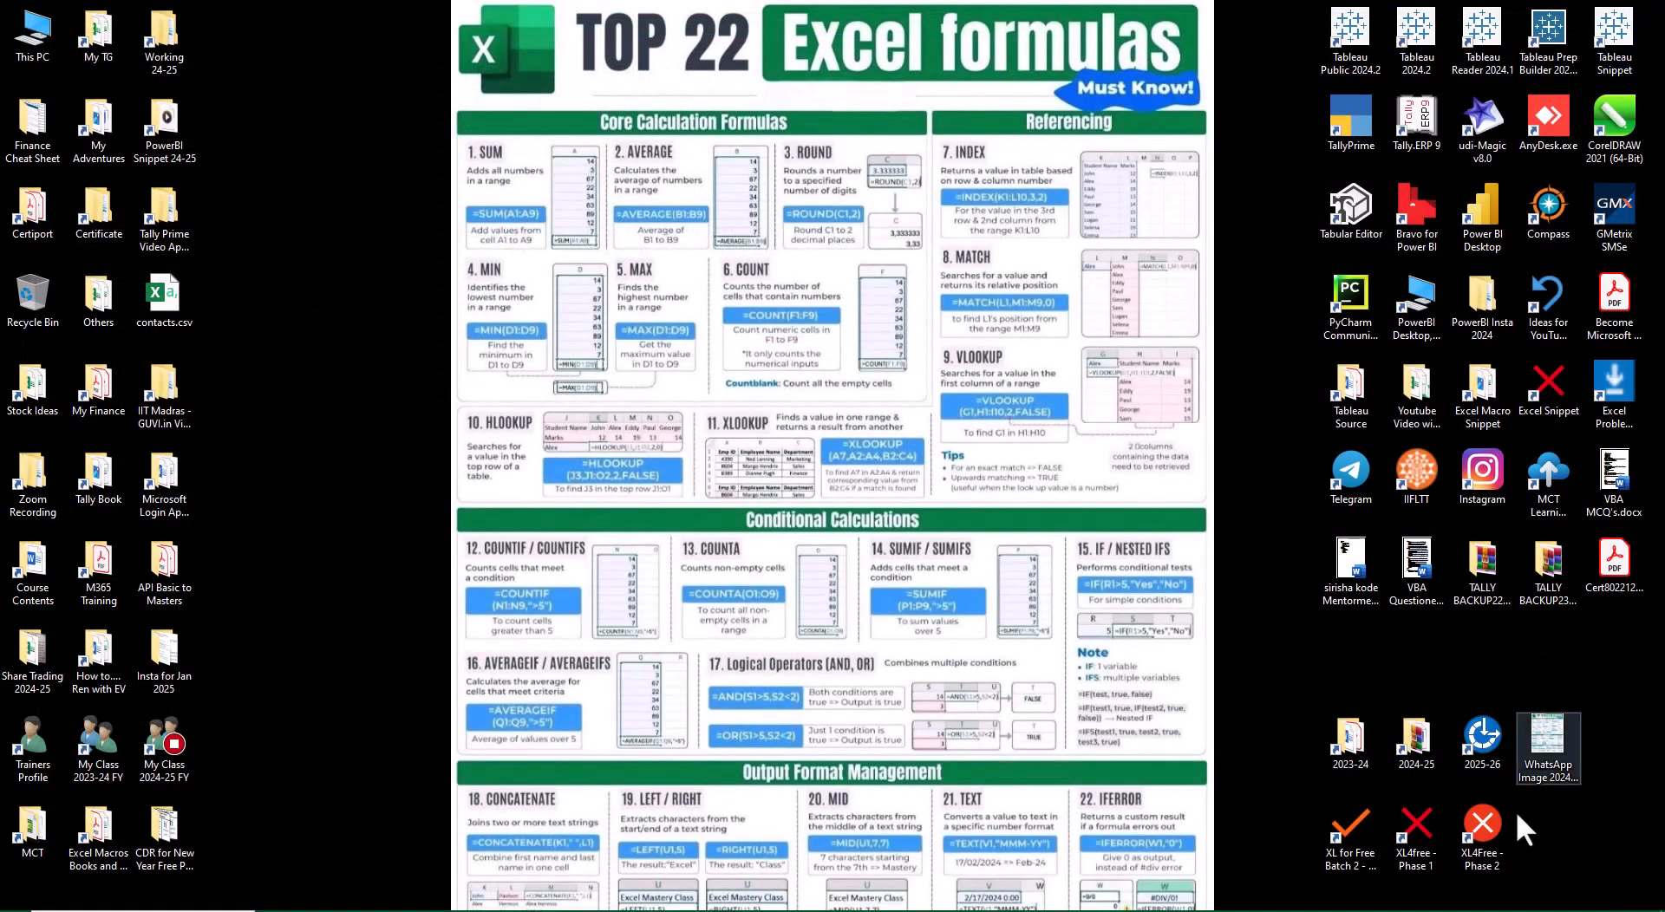
- Open the Formulae.xlsx workbook from the Files folder of XL for Free Batch 2 - 2025 - Lang Tamil
{"action": "double_click", "coordinate": [1362, 838]}
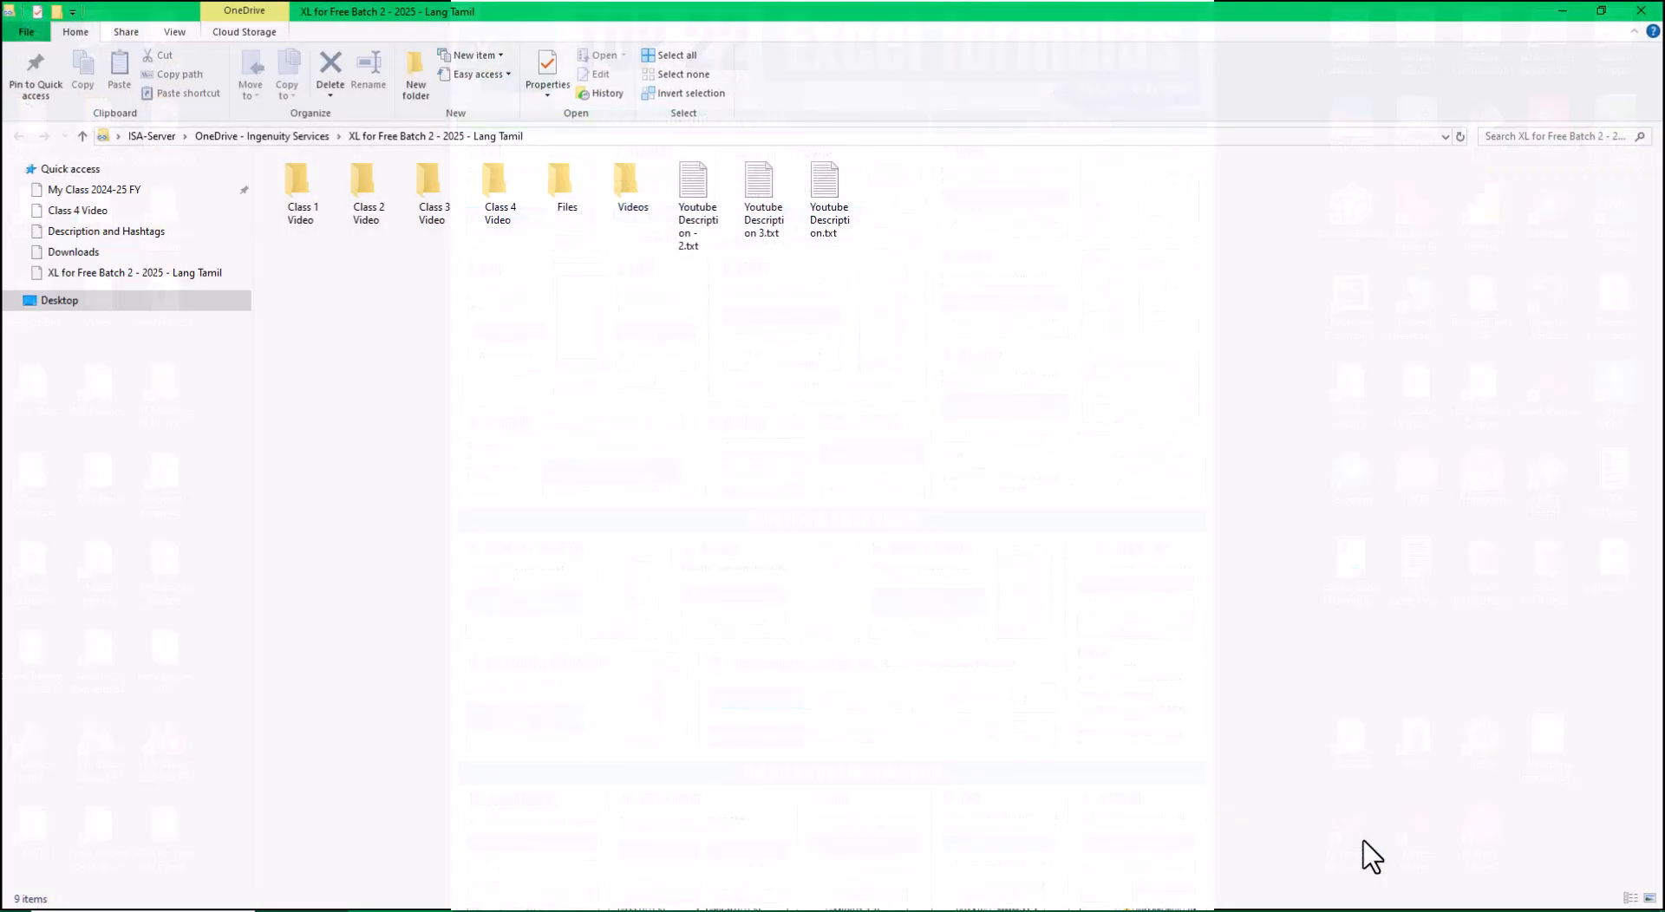
{"action": "double_click", "coordinate": [572, 197]}
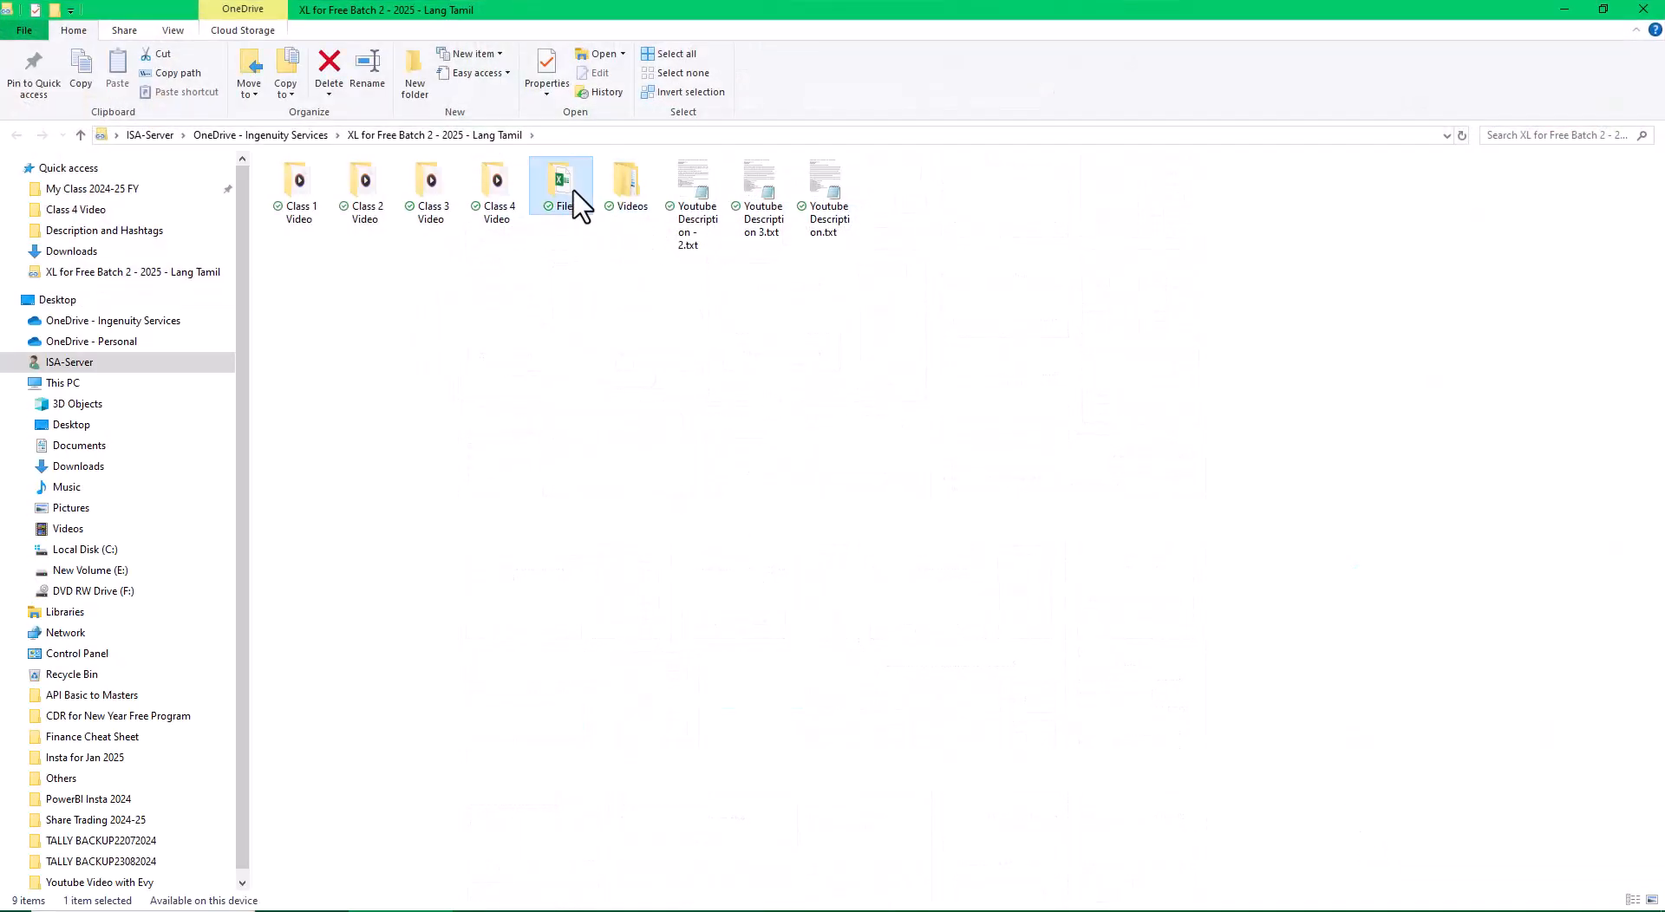
{"action": "double_click", "coordinate": [349, 279]}
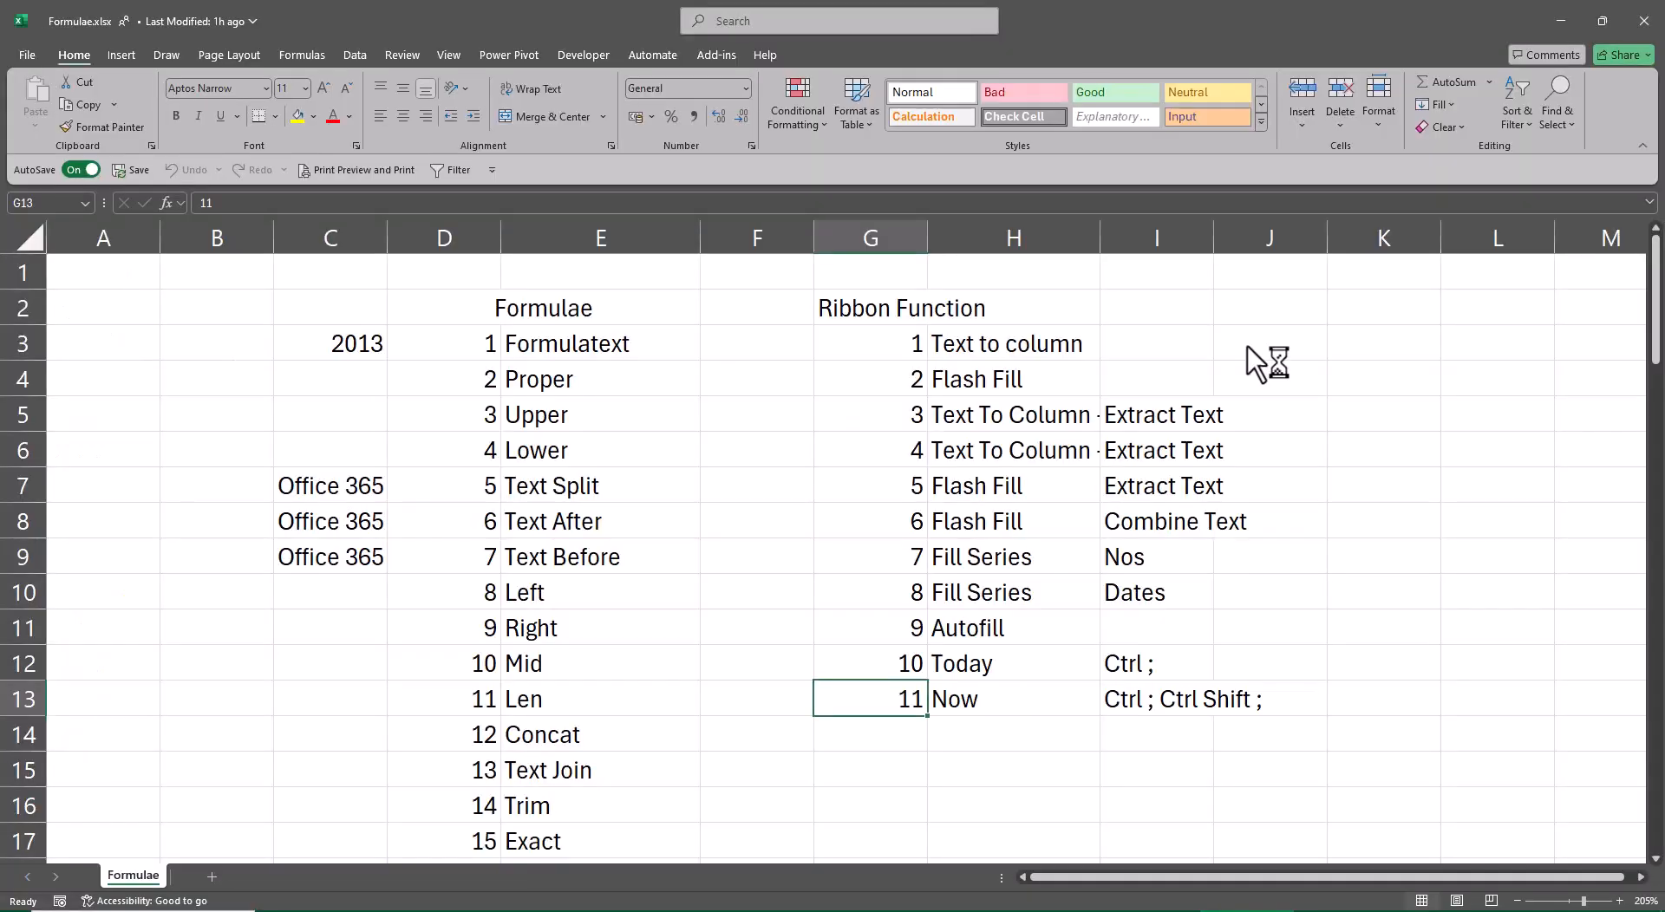
- Go to the end of the numbered formulae list and examine its entries upward from Datedif to Sequence
{"action": "key", "text": "Left"}
{"action": "key", "text": "Left"}
{"action": "key", "text": "Left"}
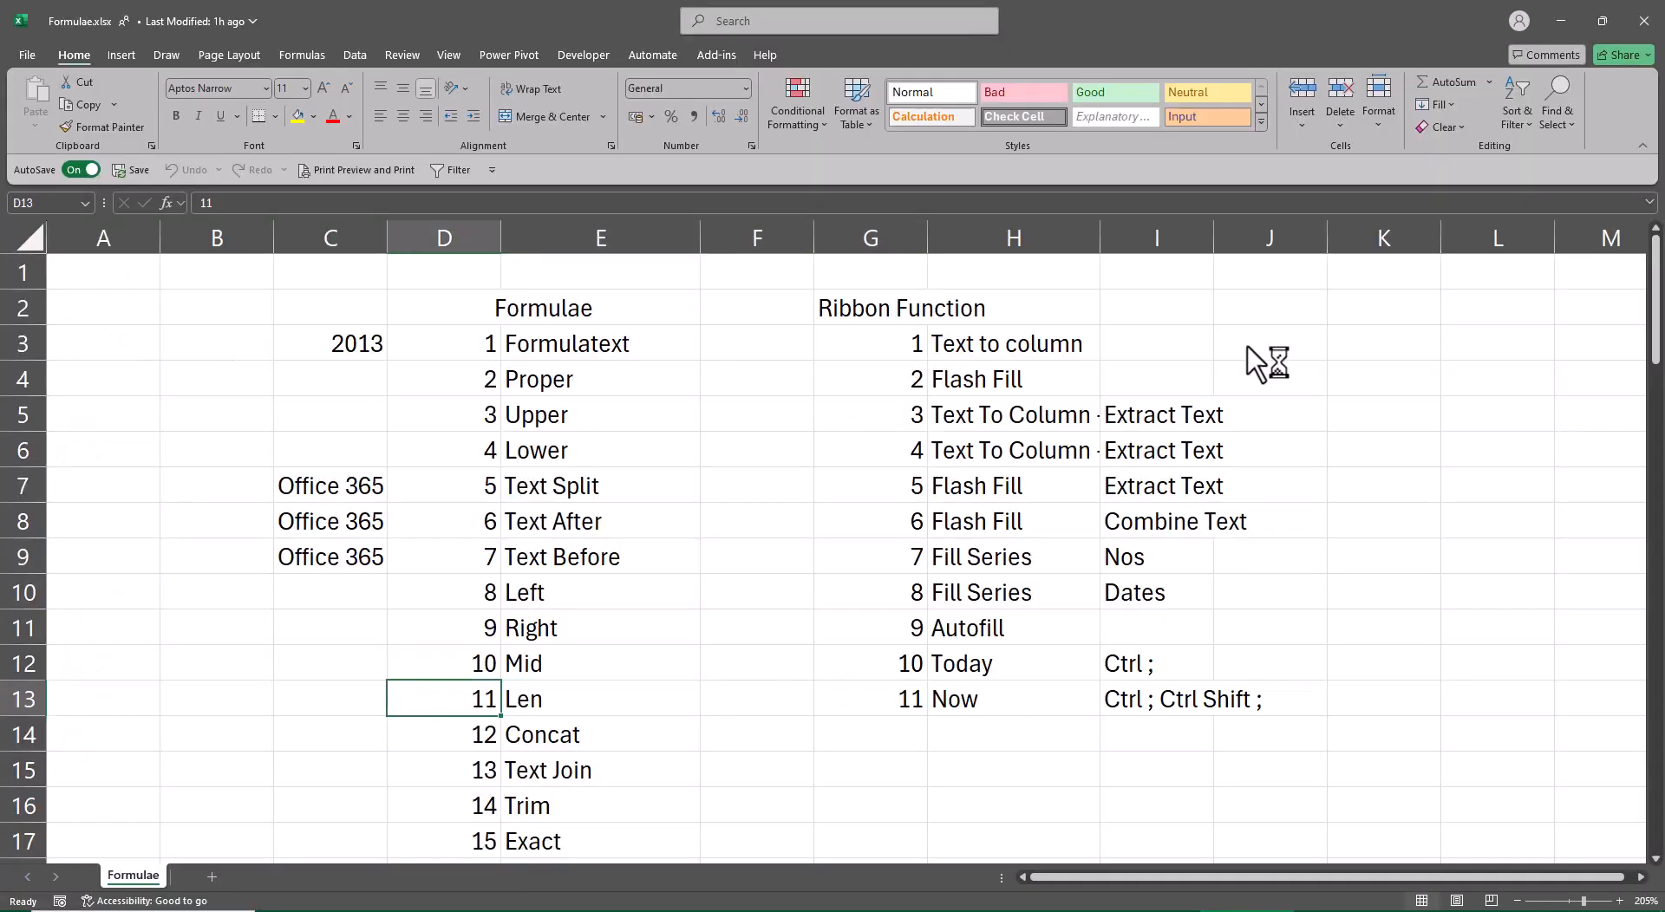
{"action": "key", "text": "ctrl+Down"}
{"action": "key", "text": "Up"}
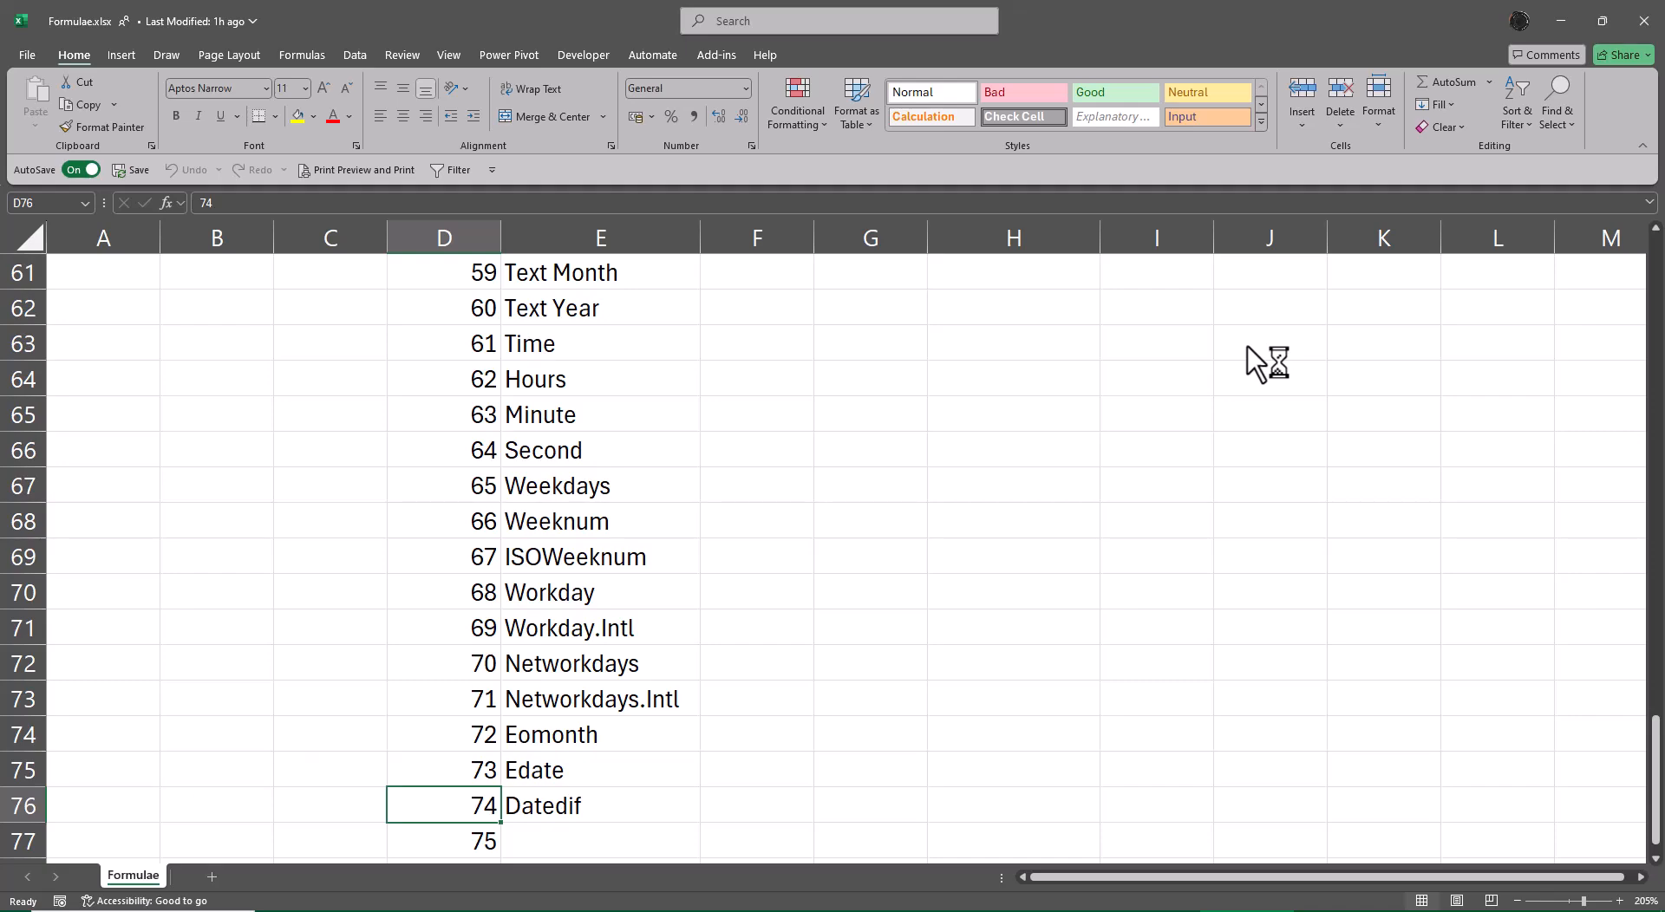
{"action": "key", "text": "Right"}
{"action": "key", "text": "Up"}
{"action": "key", "text": "Up"}
{"action": "key", "text": "Up"}
{"action": "key", "text": "Up"}
{"action": "key", "text": "Up"}
{"action": "key", "text": "Up"}
{"action": "key", "text": "Up"}
{"action": "key", "text": "Up"}
{"action": "key", "text": "Up"}
{"action": "key", "text": "Up"}
{"action": "key", "text": "Up"}
{"action": "key", "text": "Up"}
{"action": "key", "text": "Up"}
{"action": "key", "text": "Up"}
{"action": "key", "text": "Up"}
{"action": "key", "text": "Up"}
{"action": "key", "text": "Up"}
{"action": "key", "text": "Up"}
{"action": "key", "text": "Up"}
{"action": "key", "text": "Up"}
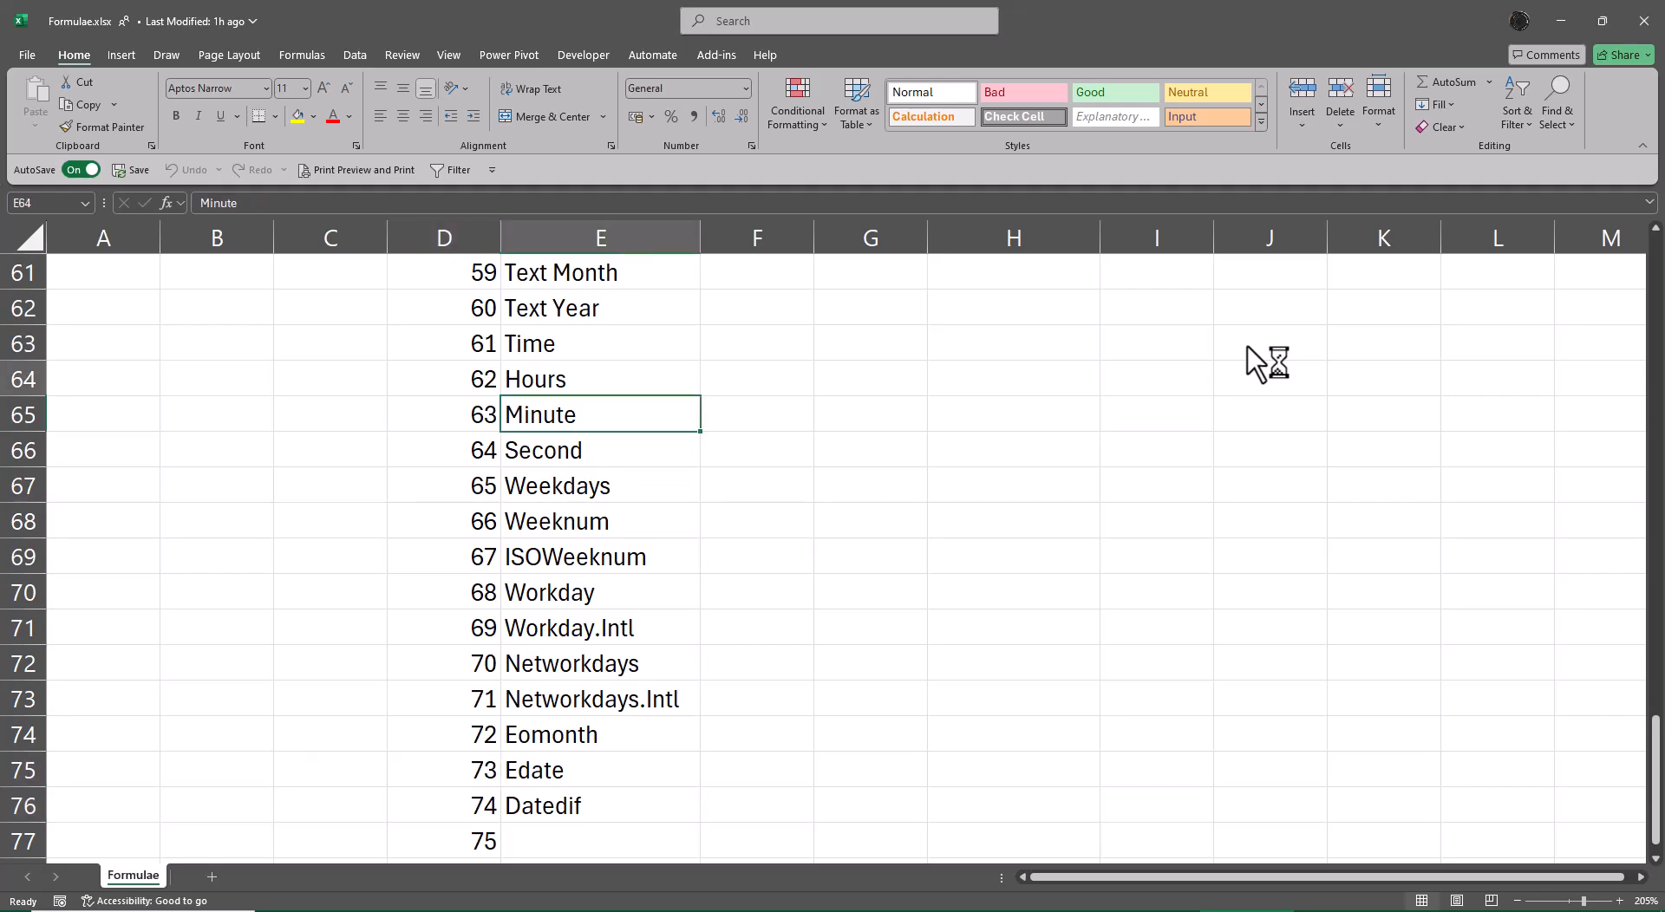
{"action": "key", "text": "Up"}
{"action": "key", "text": "Up"}
{"action": "key", "text": "Up"}
{"action": "key", "text": "Up"}
{"action": "key", "text": "Up"}
{"action": "key", "text": "Up"}
{"action": "key", "text": "Up"}
{"action": "key", "text": "Up"}
{"action": "key", "text": "Up"}
{"action": "key", "text": "Up"}
{"action": "key", "text": "Up"}
{"action": "key", "text": "Up"}
{"action": "key", "text": "Up"}
{"action": "key", "text": "Up"}
{"action": "key", "text": "Up"}
{"action": "key", "text": "Up"}
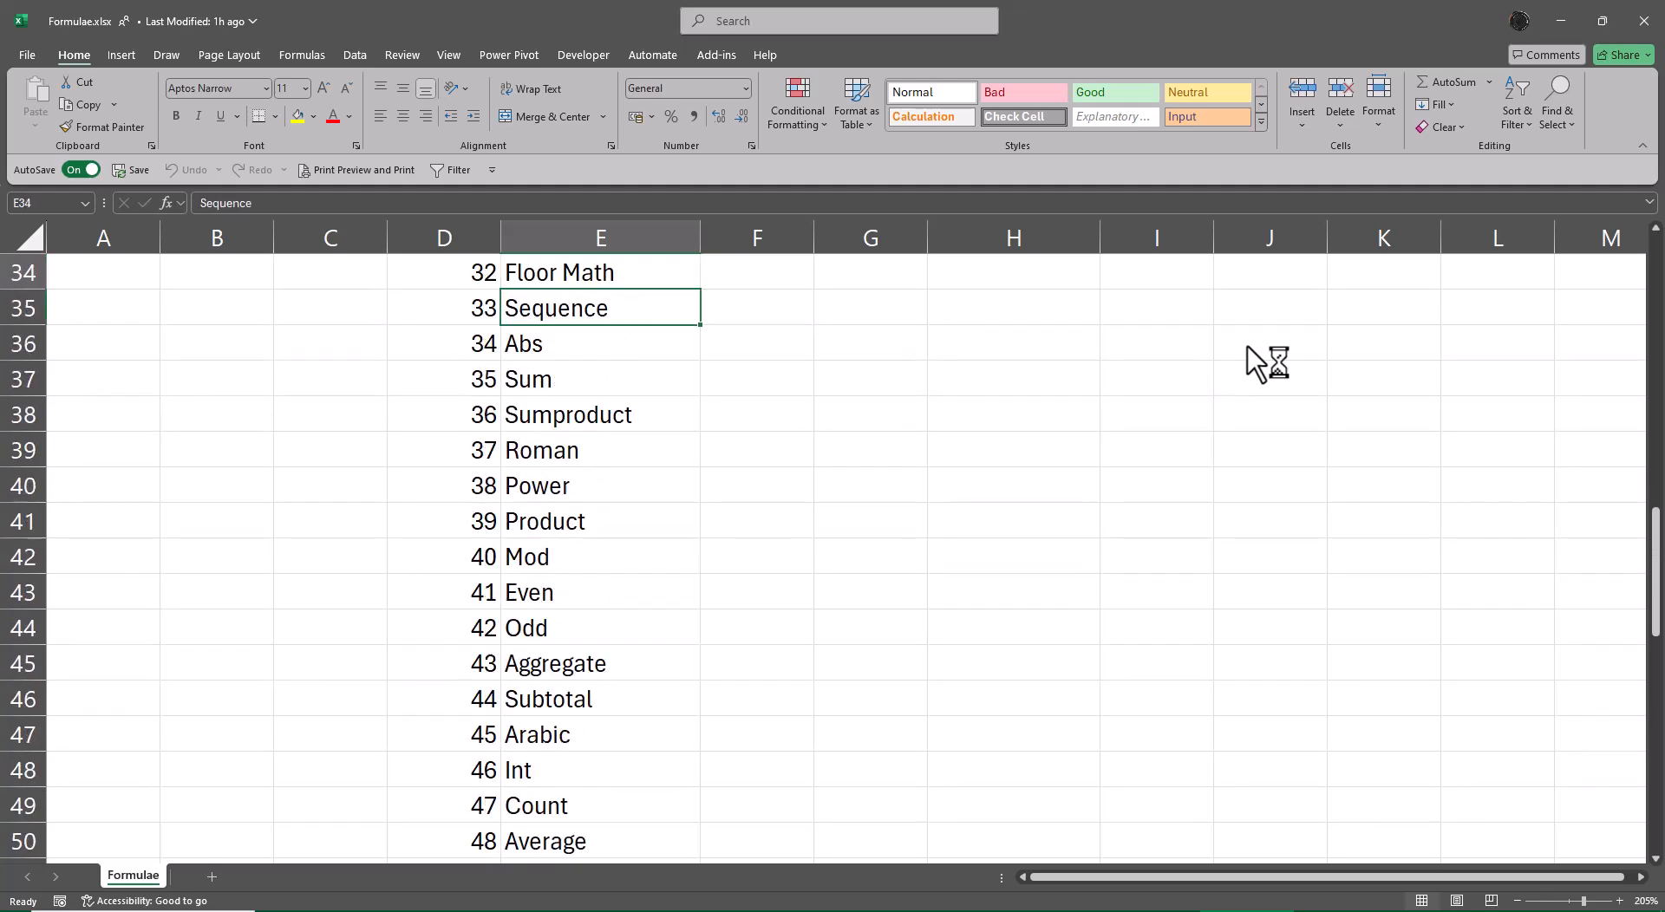
- Examine the formulae list downward from Sequence to Datedif and return to the top of column E
{"action": "key", "text": "Down"}
{"action": "key", "text": "Down"}
{"action": "key", "text": "Down"}
{"action": "key", "text": "Down"}
{"action": "key", "text": "Down"}
{"action": "key", "text": "Down"}
{"action": "key", "text": "Down"}
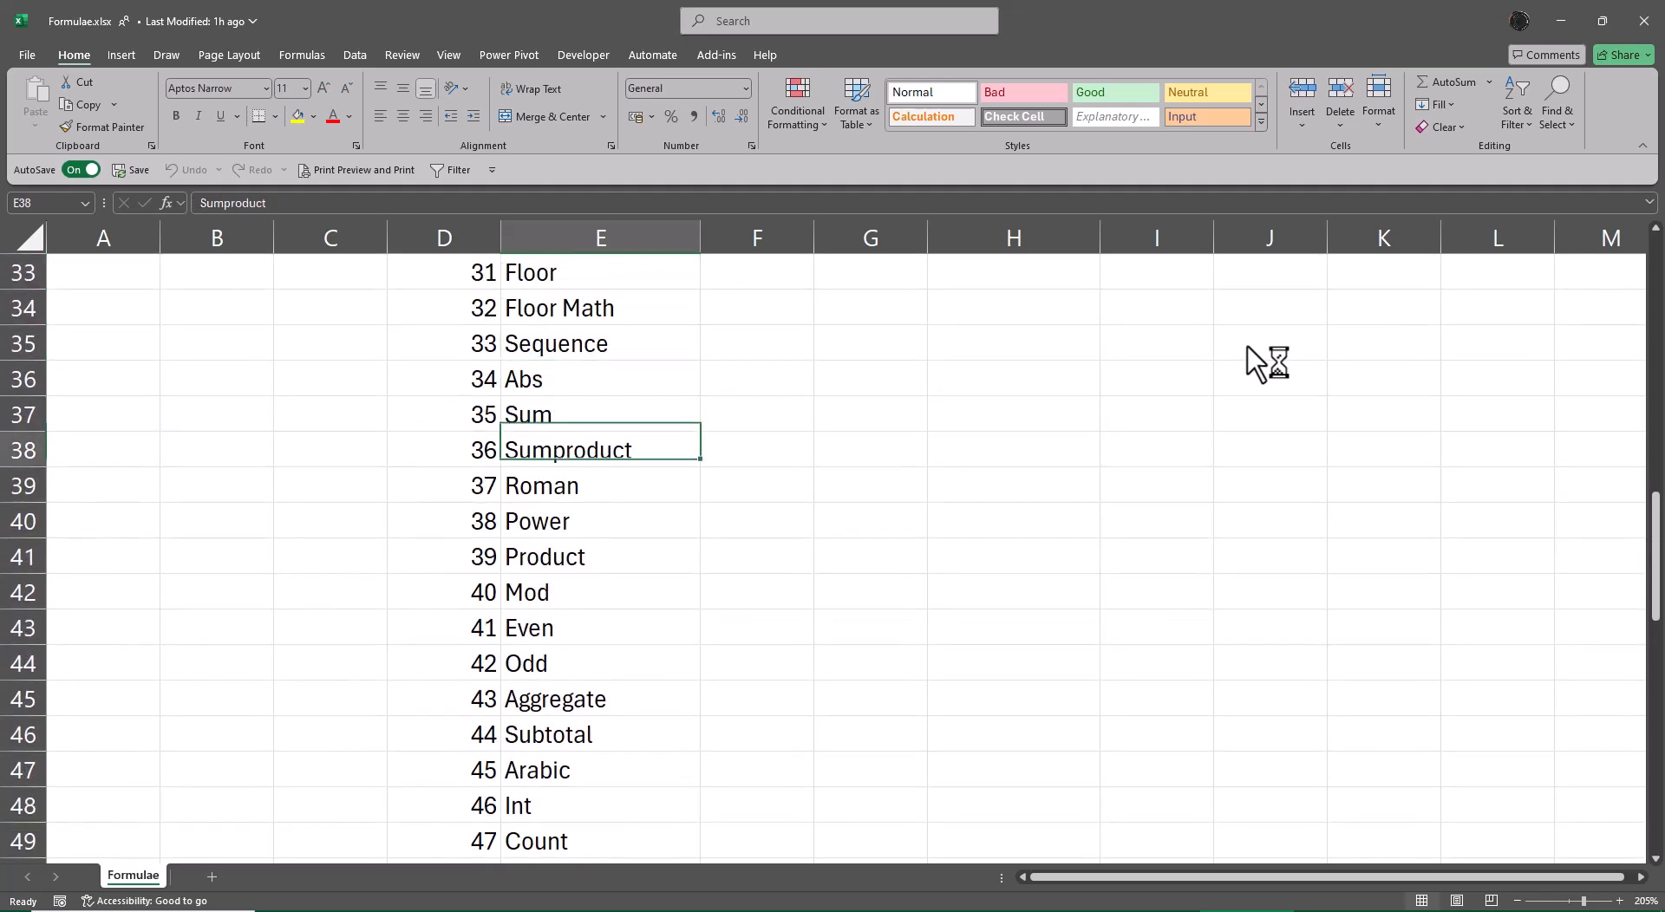
{"action": "key", "text": "Down"}
{"action": "key", "text": "Down"}
{"action": "key", "text": "Down"}
{"action": "key", "text": "Down"}
{"action": "key", "text": "Down"}
{"action": "key", "text": "Down"}
{"action": "key", "text": "Down"}
{"action": "key", "text": "Down"}
{"action": "key", "text": "Down"}
{"action": "key", "text": "Down"}
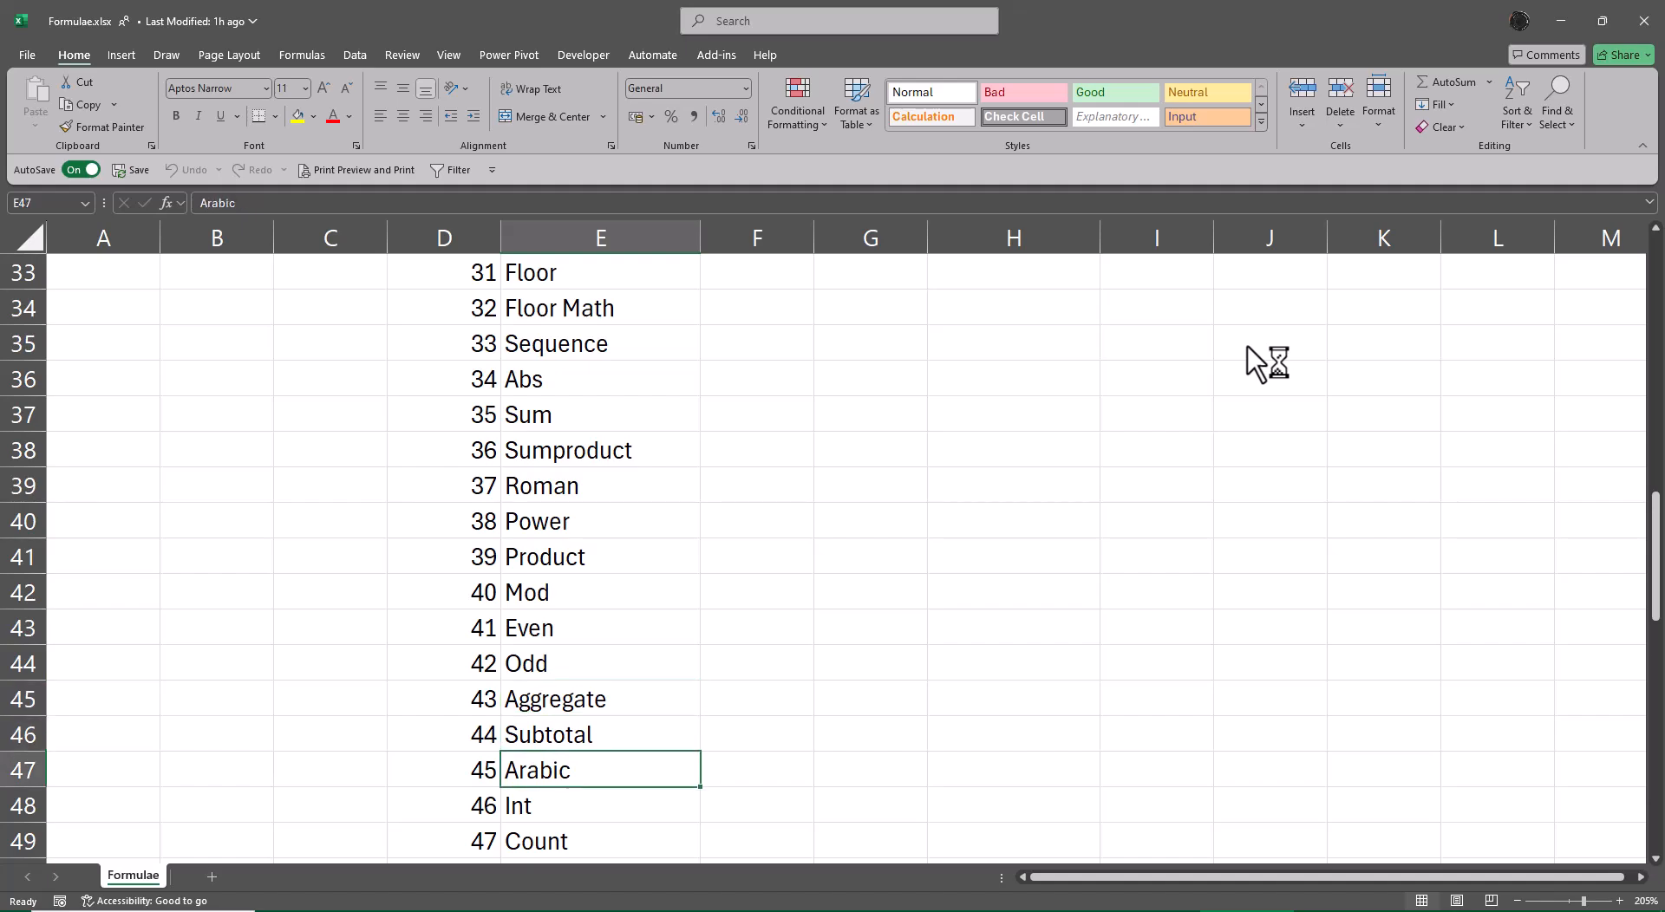
{"action": "key", "text": "Down"}
{"action": "key", "text": "Down"}
{"action": "key", "text": "Down"}
{"action": "key", "text": "Down"}
{"action": "key", "text": "Down"}
{"action": "key", "text": "Down"}
{"action": "key", "text": "Down"}
{"action": "key", "text": "Down"}
{"action": "key", "text": "Down"}
{"action": "key", "text": "Down"}
{"action": "key", "text": "Down"}
{"action": "key", "text": "Down"}
{"action": "key", "text": "Down"}
{"action": "key", "text": "Down"}
{"action": "key", "text": "Down"}
{"action": "key", "text": "Down"}
{"action": "key", "text": "Down"}
{"action": "key", "text": "Down"}
{"action": "key", "text": "Down"}
{"action": "key", "text": "Down"}
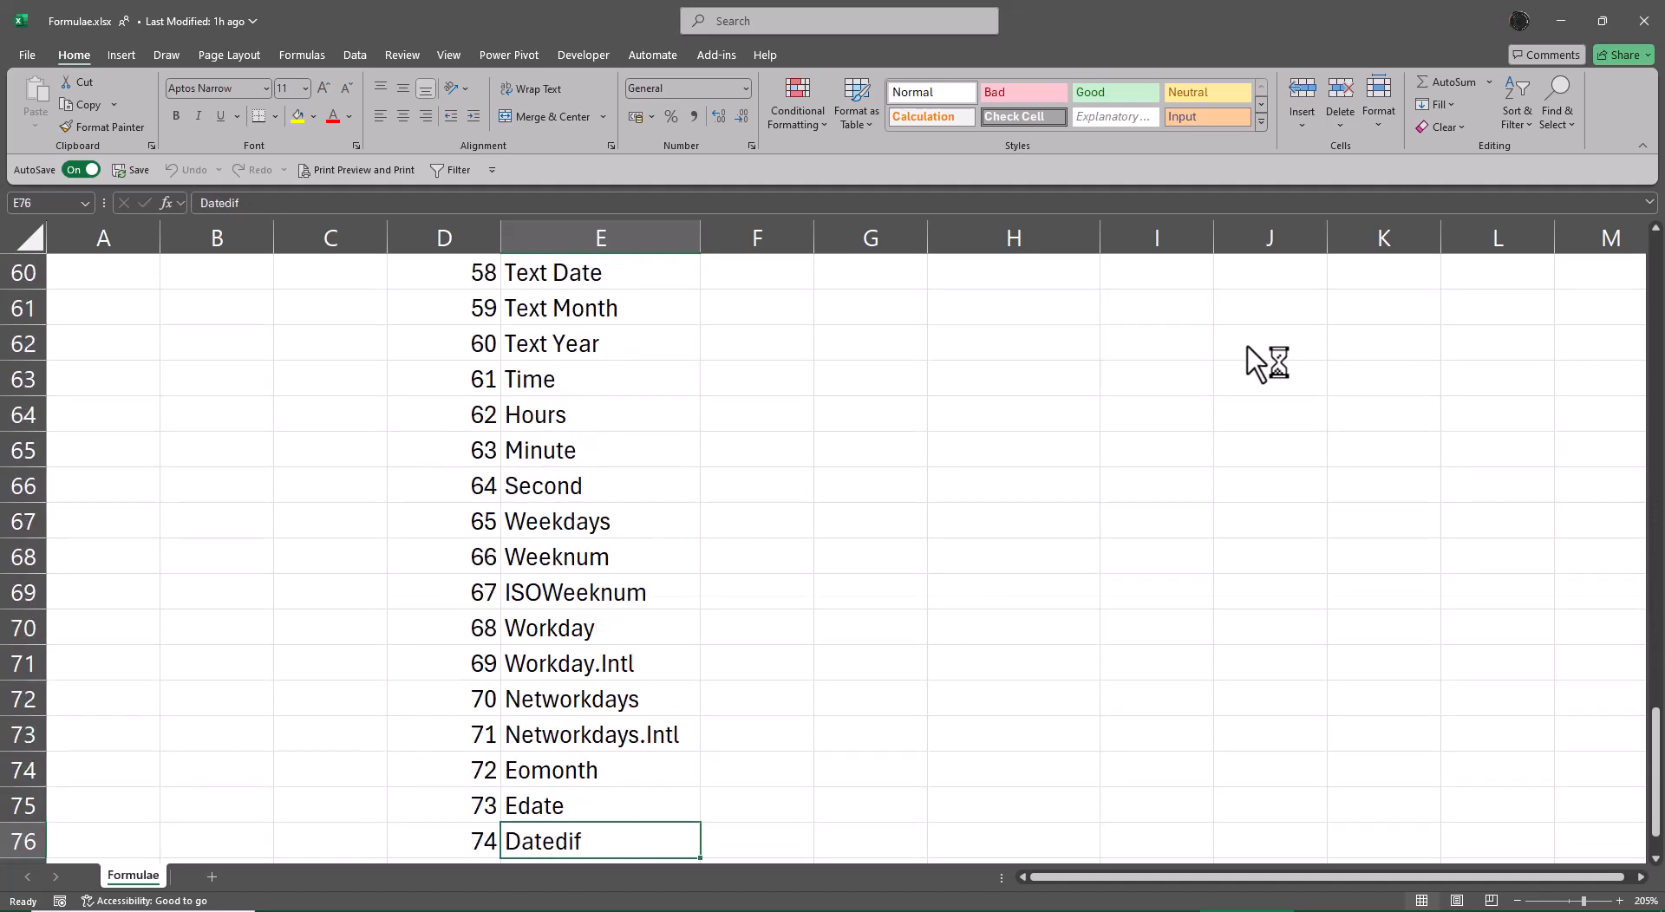
{"action": "key", "text": "Up"}
{"action": "key", "text": "Up"}
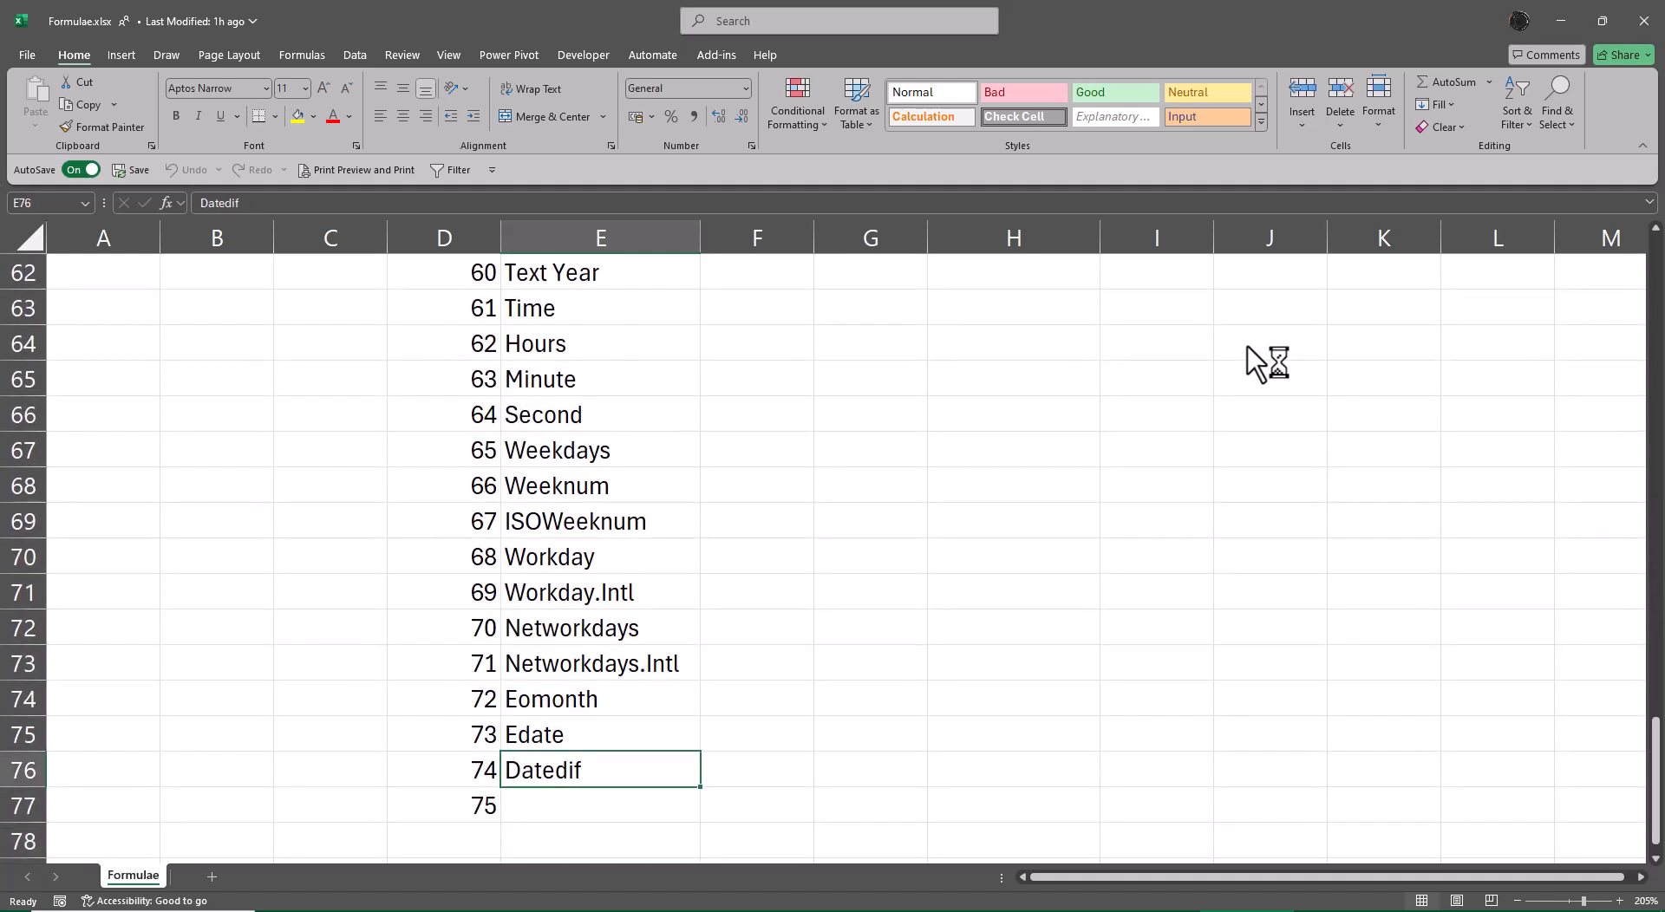
{"action": "key", "text": "ctrl+Up"}
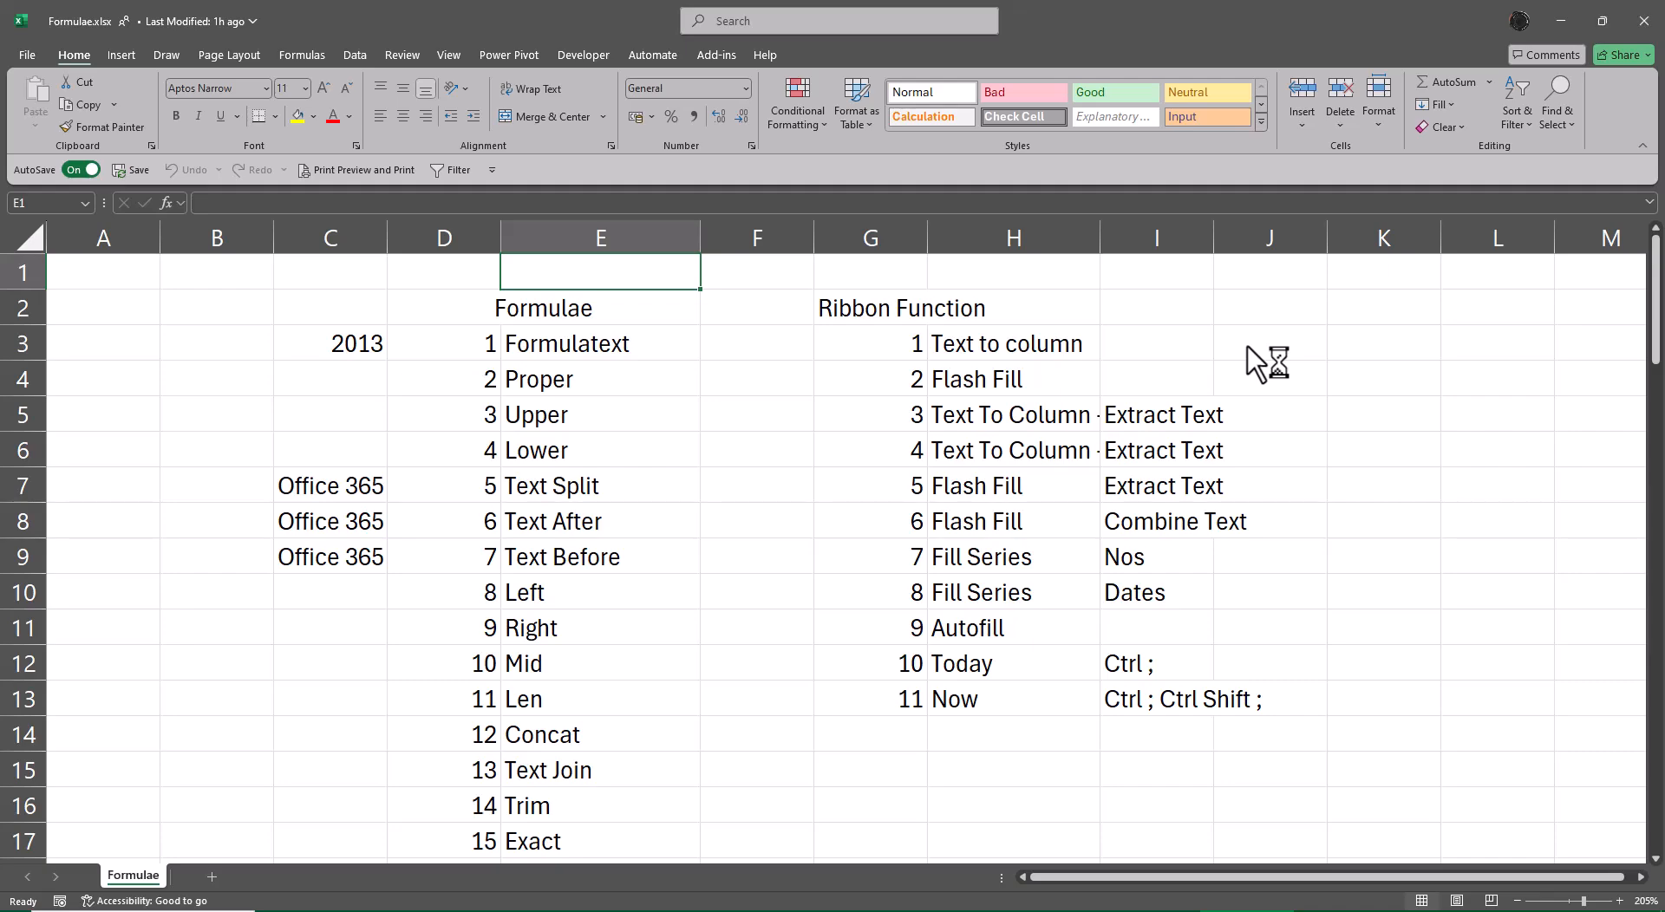
- Examine the conditional formatting, sort and filter, and find and select options, plus the insert and page layout commands
{"action": "key", "text": "alt+Tab"}
{"action": "left_click", "coordinate": [794, 113]}
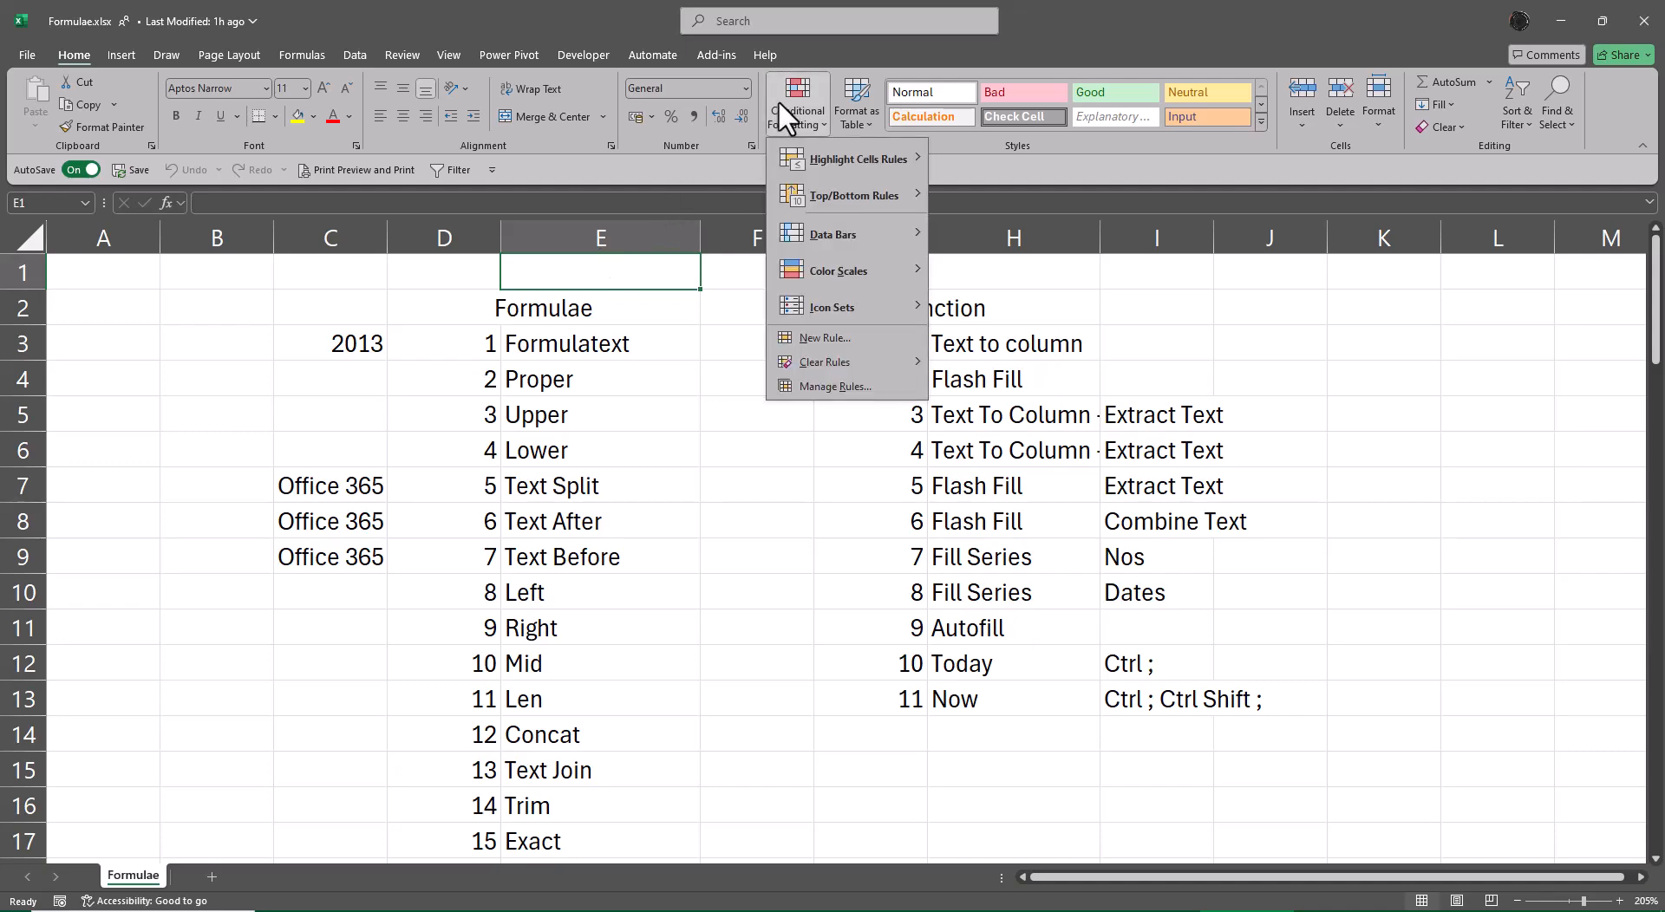
{"action": "left_click", "coordinate": [1509, 118]}
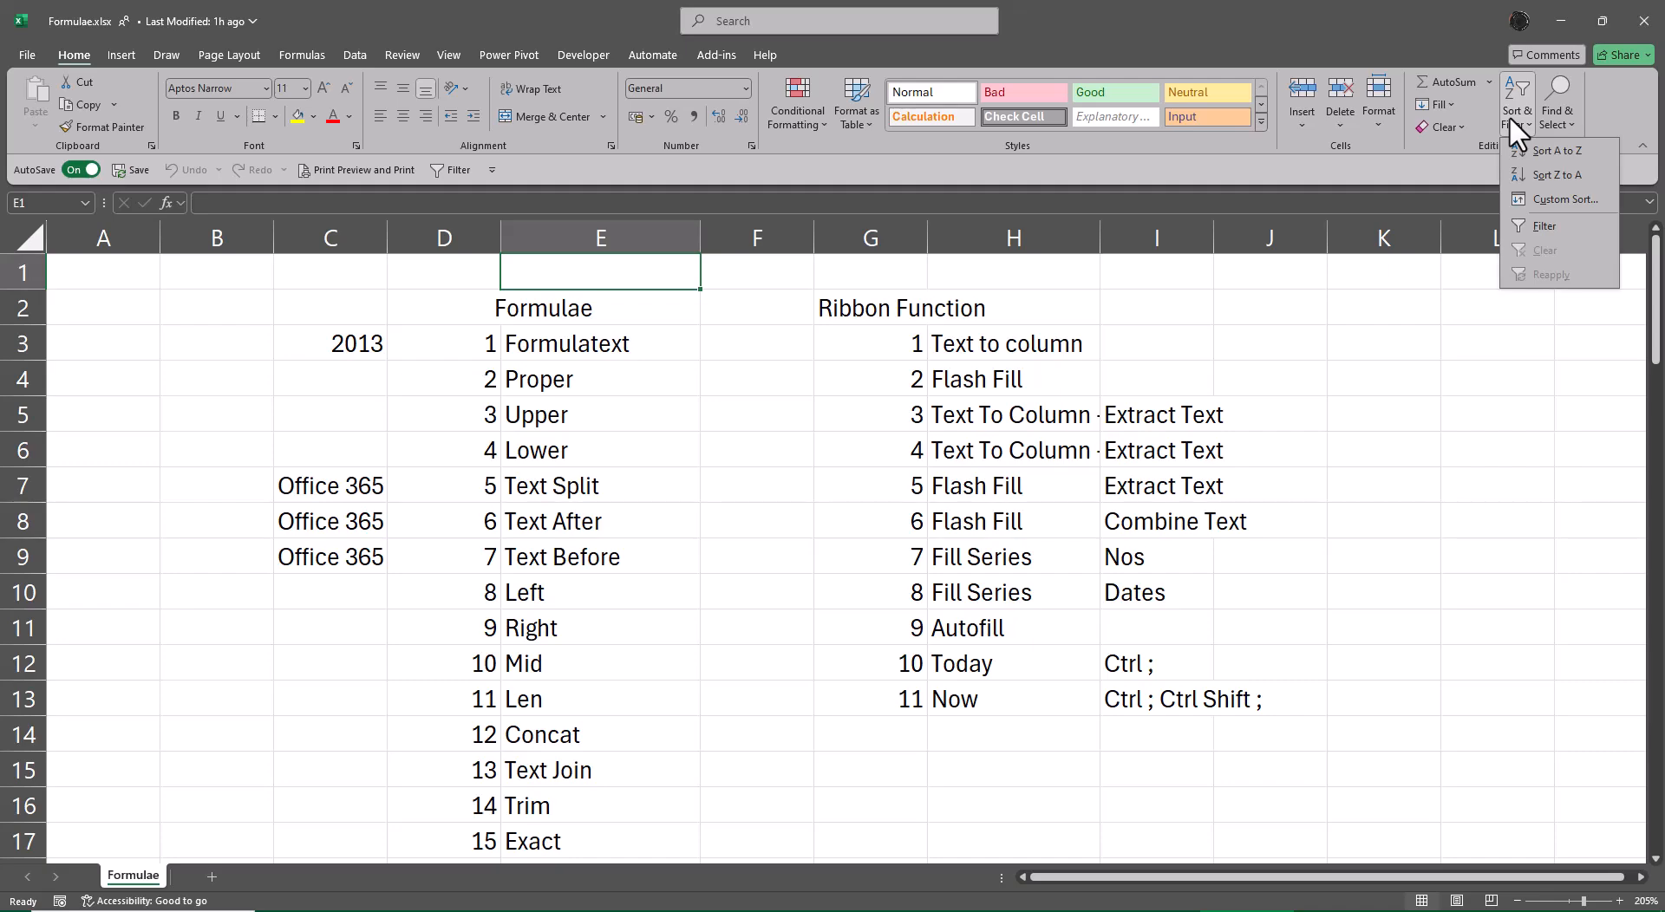
{"action": "left_click", "coordinate": [1559, 117]}
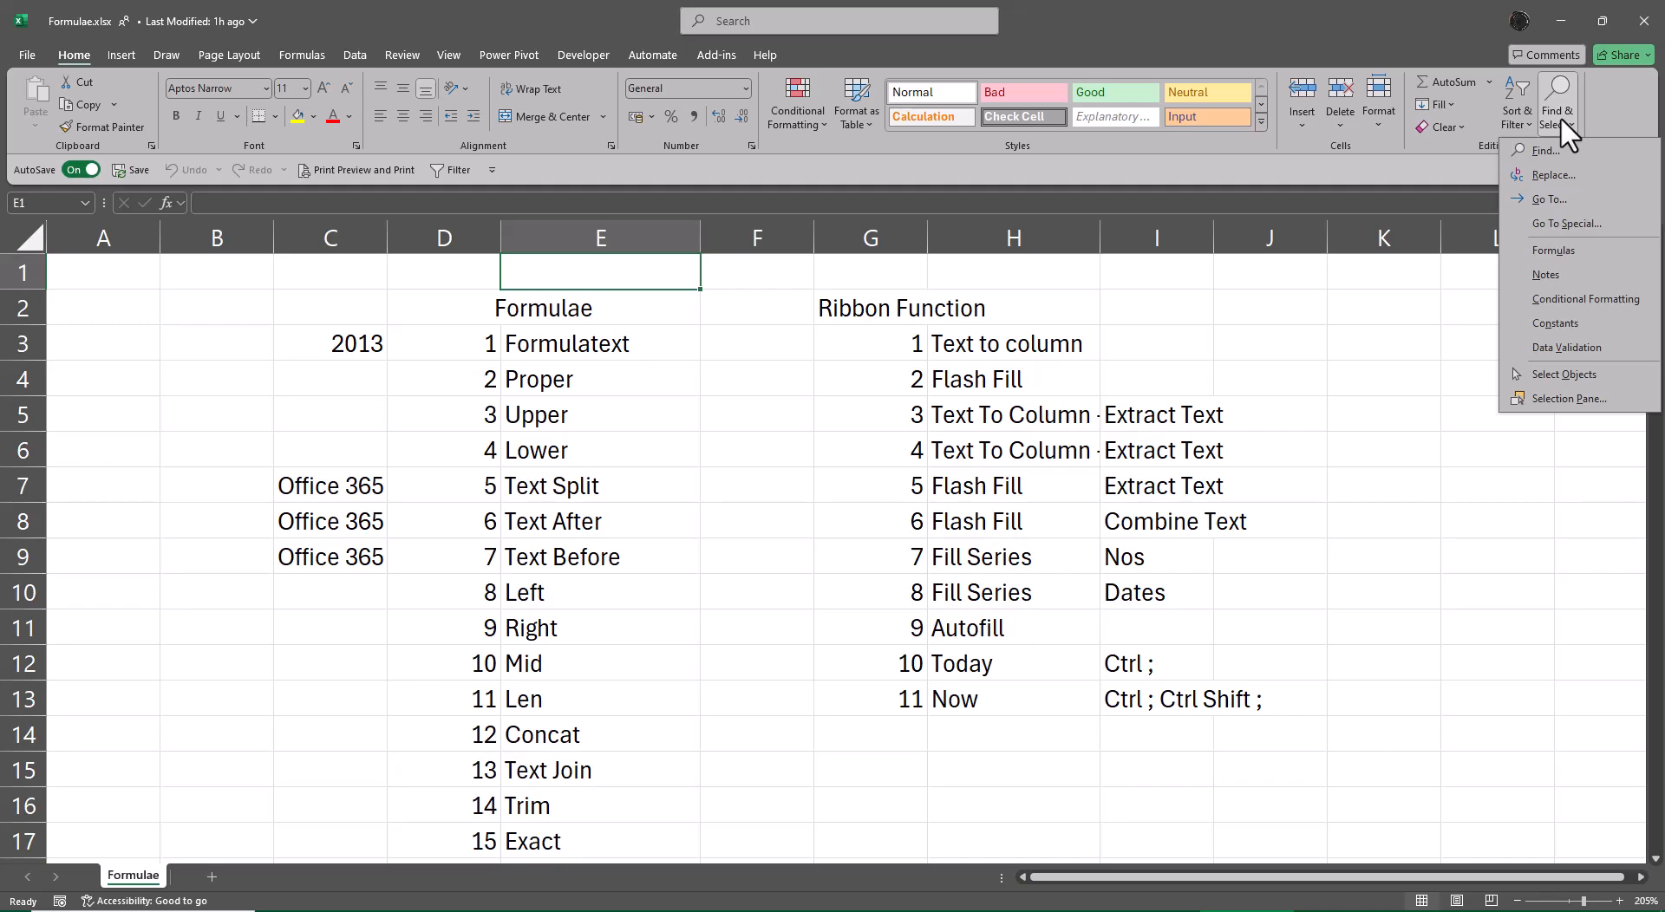
{"action": "left_click", "coordinate": [120, 55]}
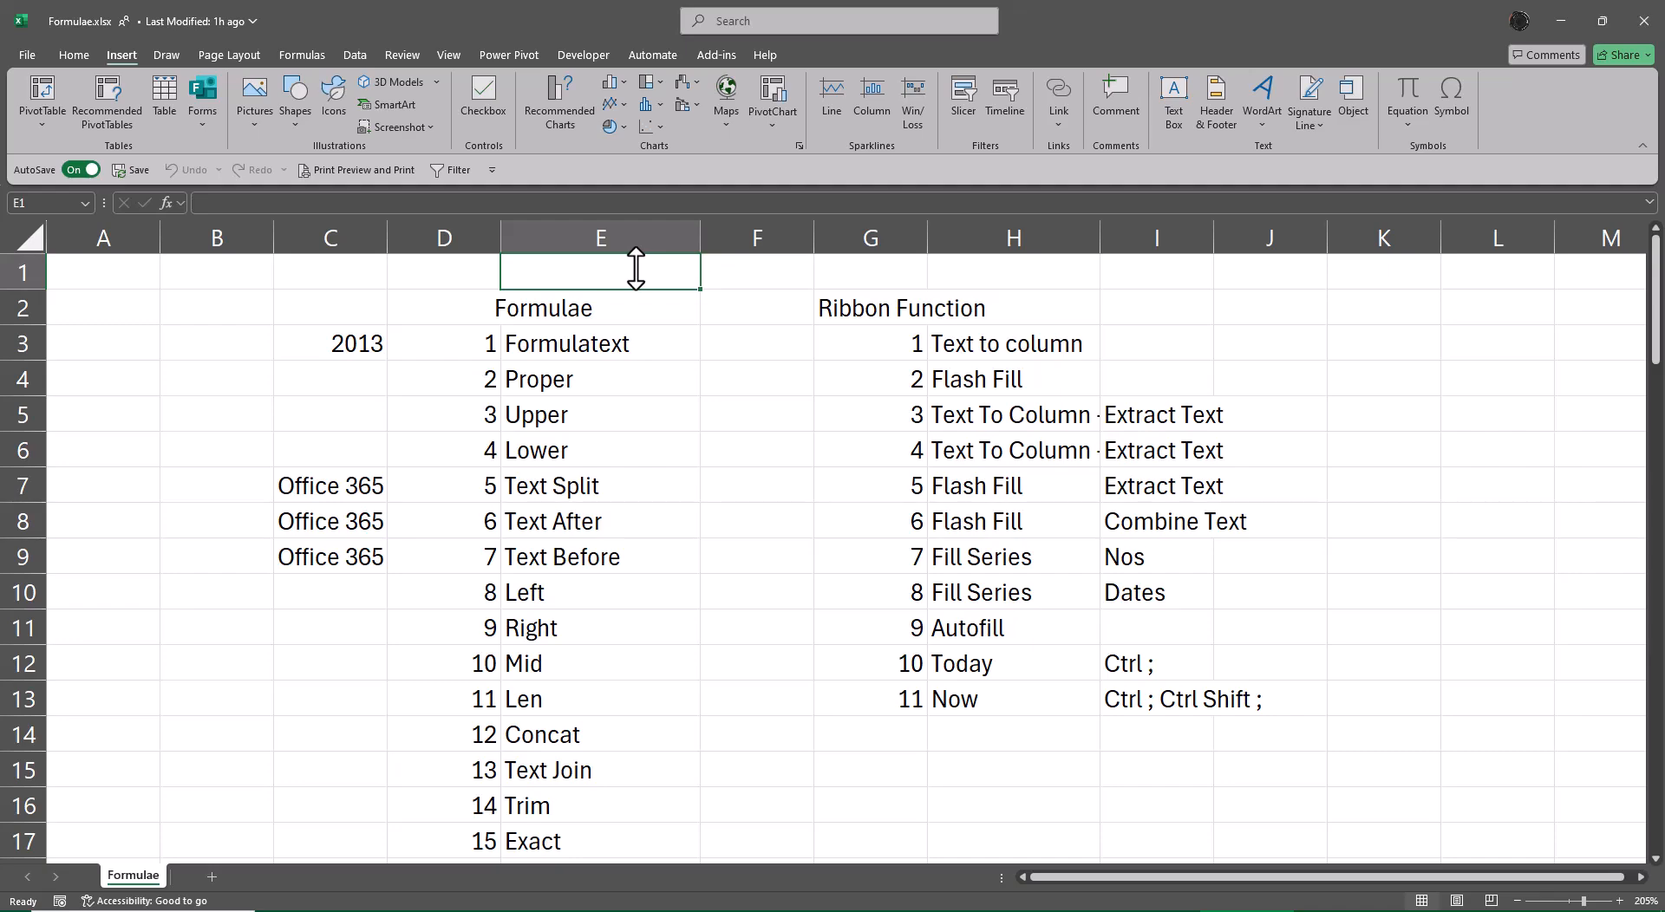
{"action": "left_click", "coordinate": [71, 52]}
{"action": "left_click", "coordinate": [231, 52]}
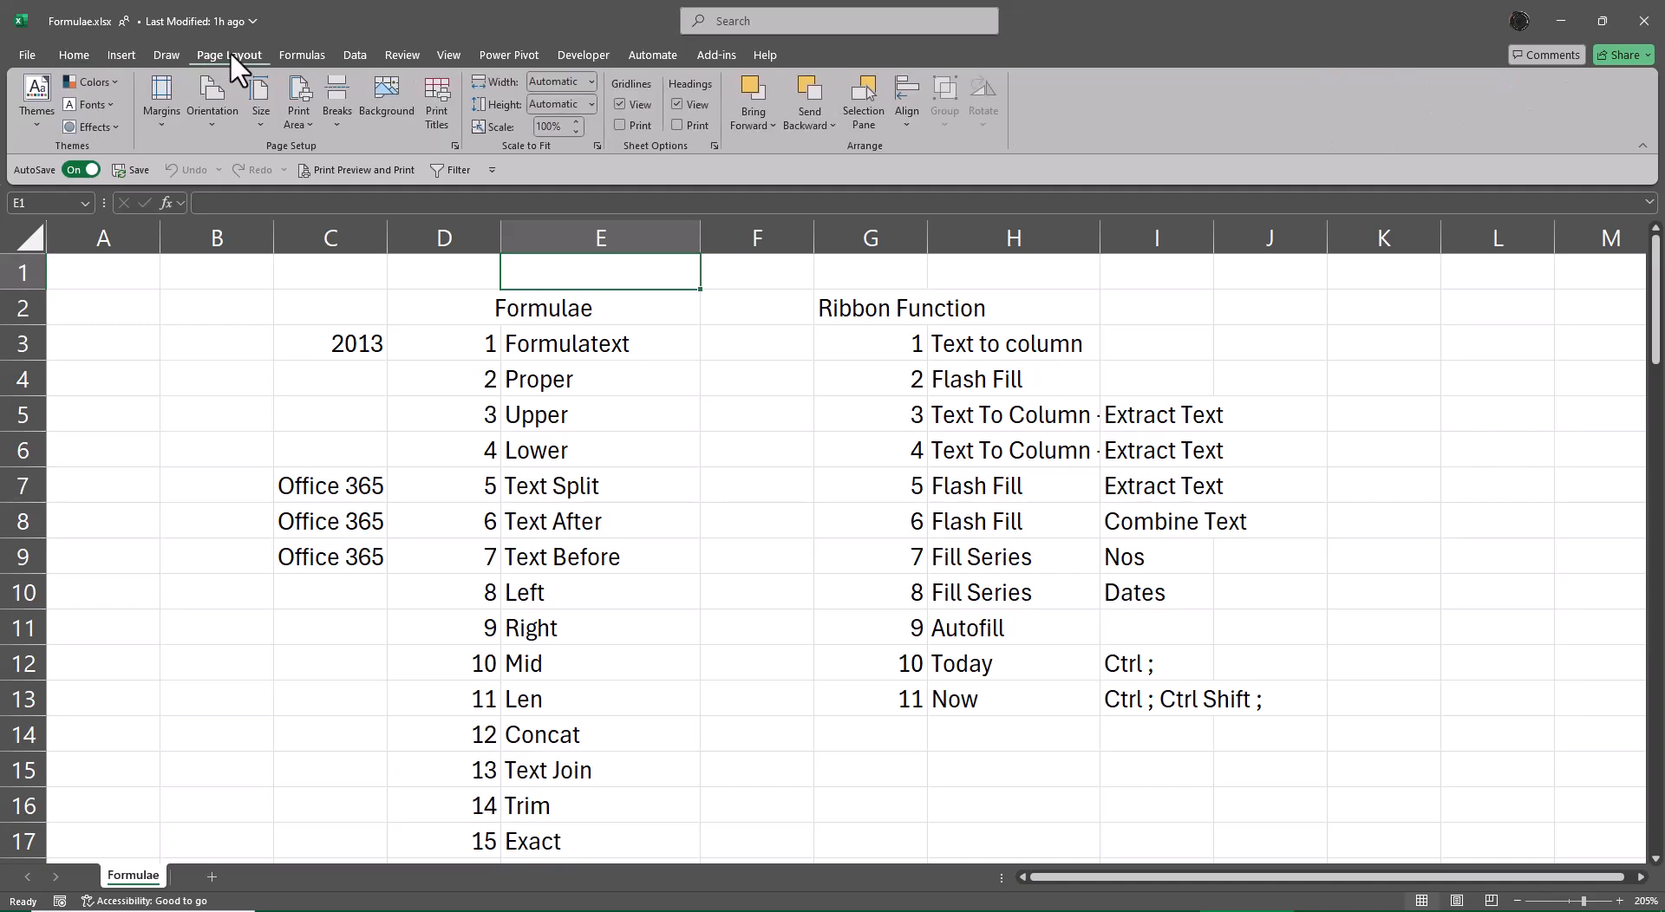